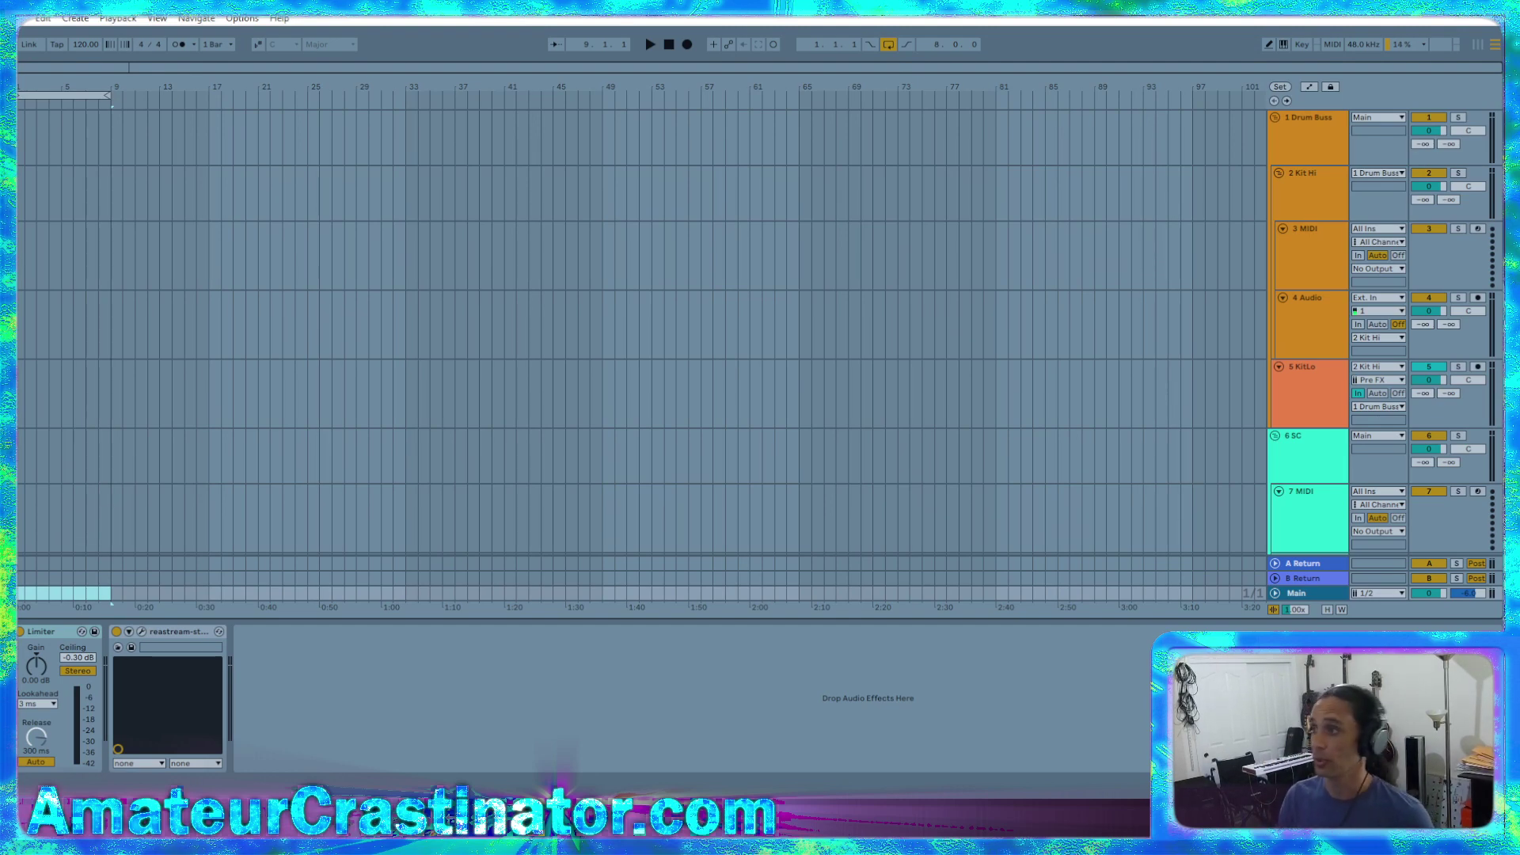
Open REASONS x Asombroso.als from its project folder inside INFATUATION x AC under Live Recordings
left_click(67, 28)
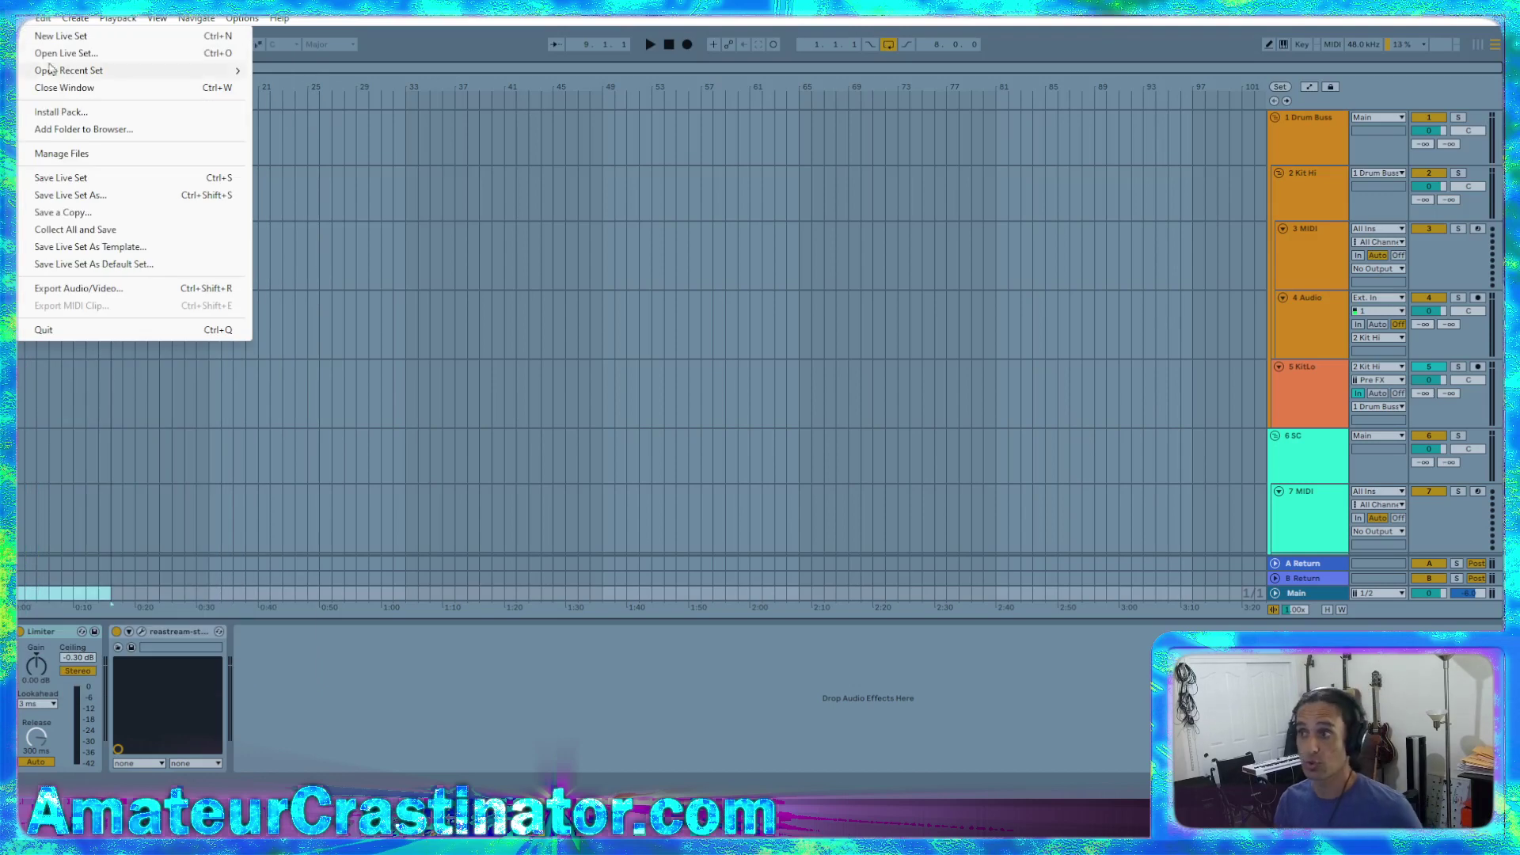
left_click(60, 53)
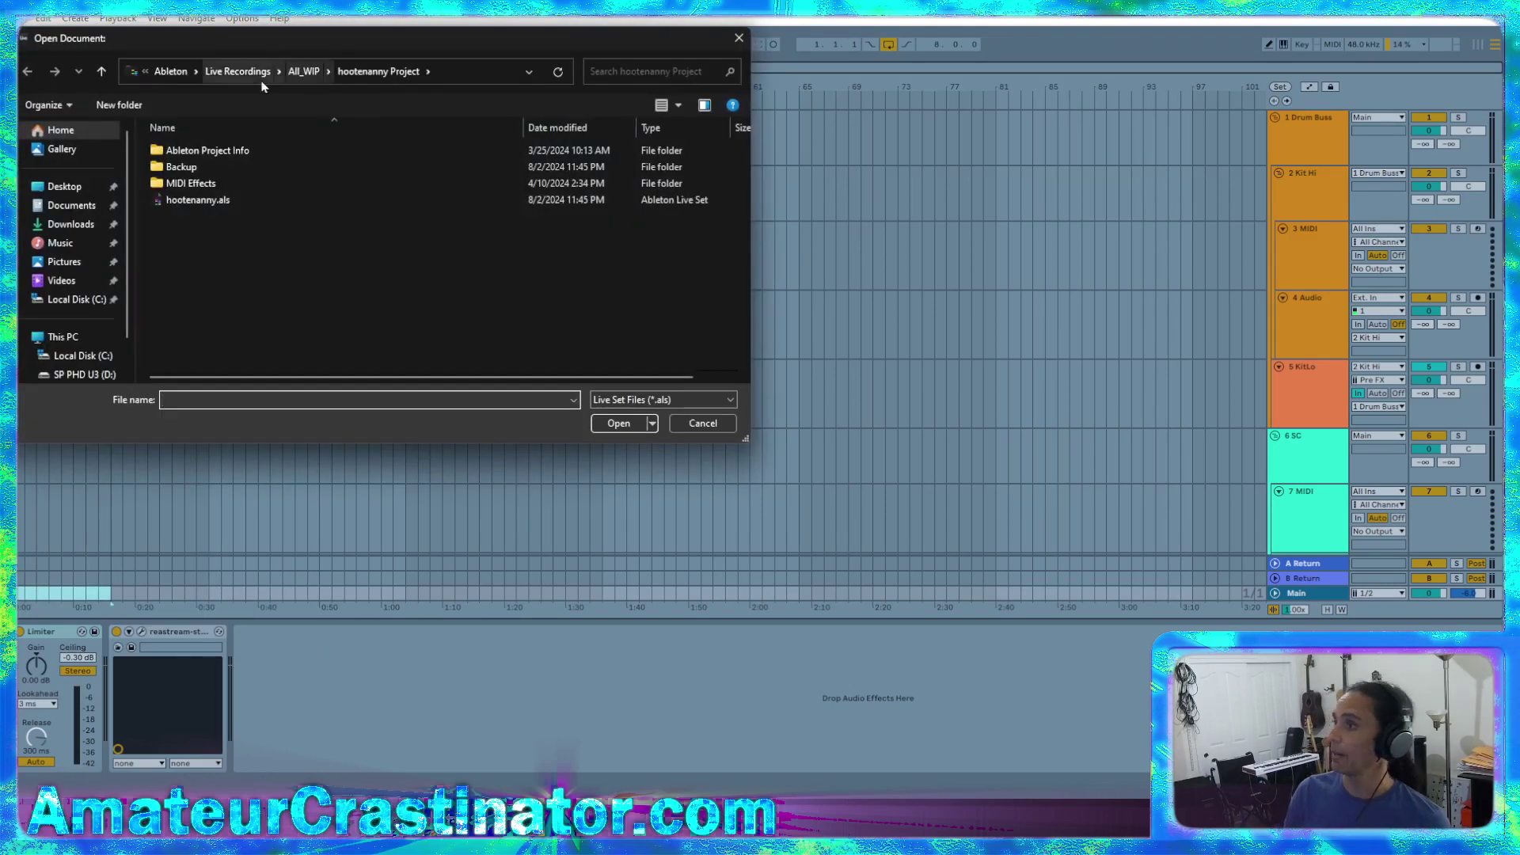
left_click(233, 73)
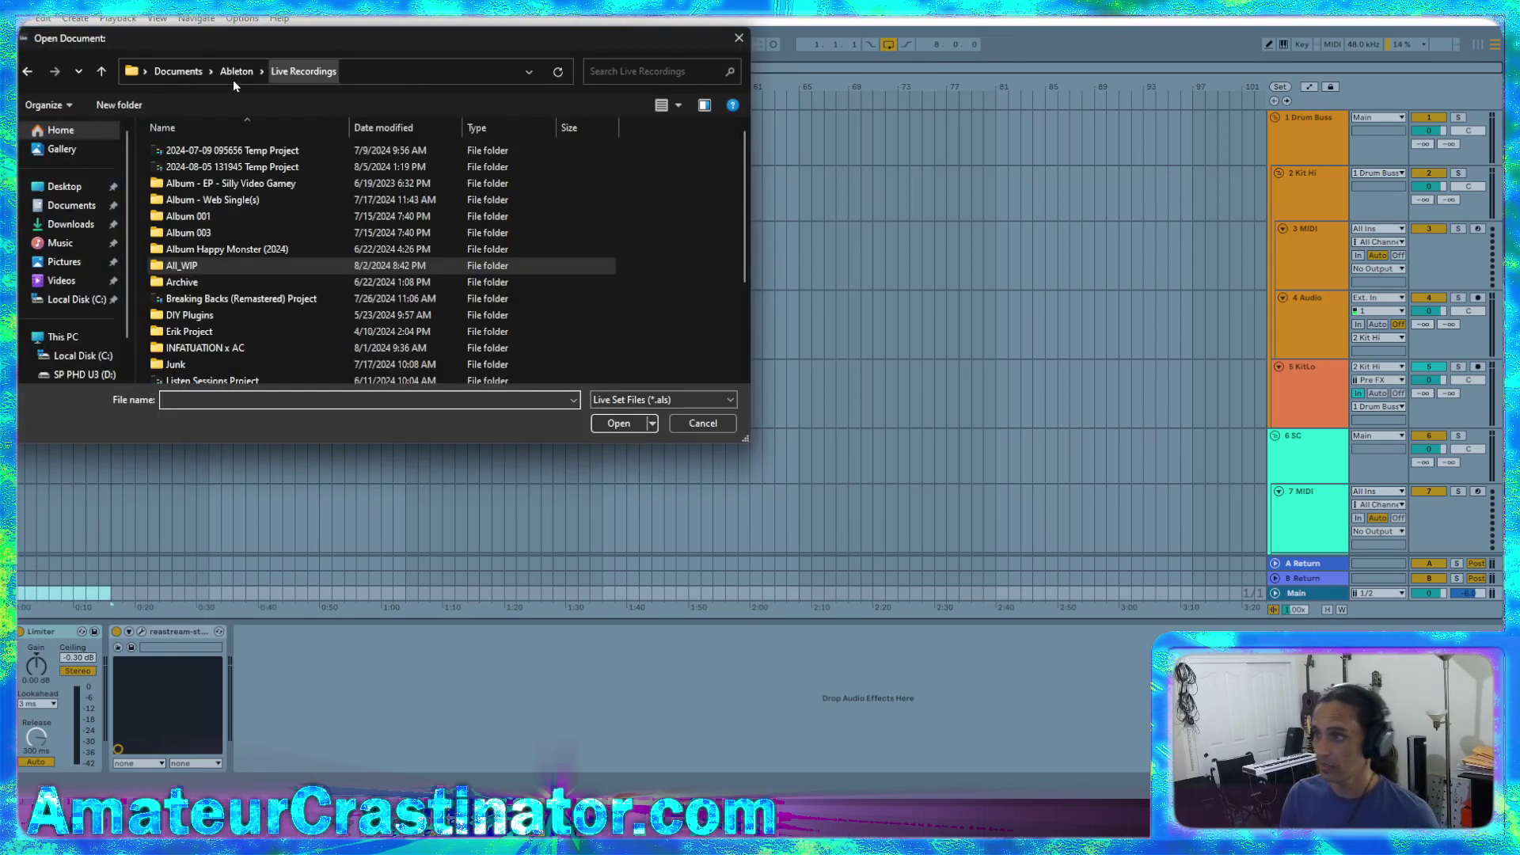
double_click(238, 348)
double_click(229, 156)
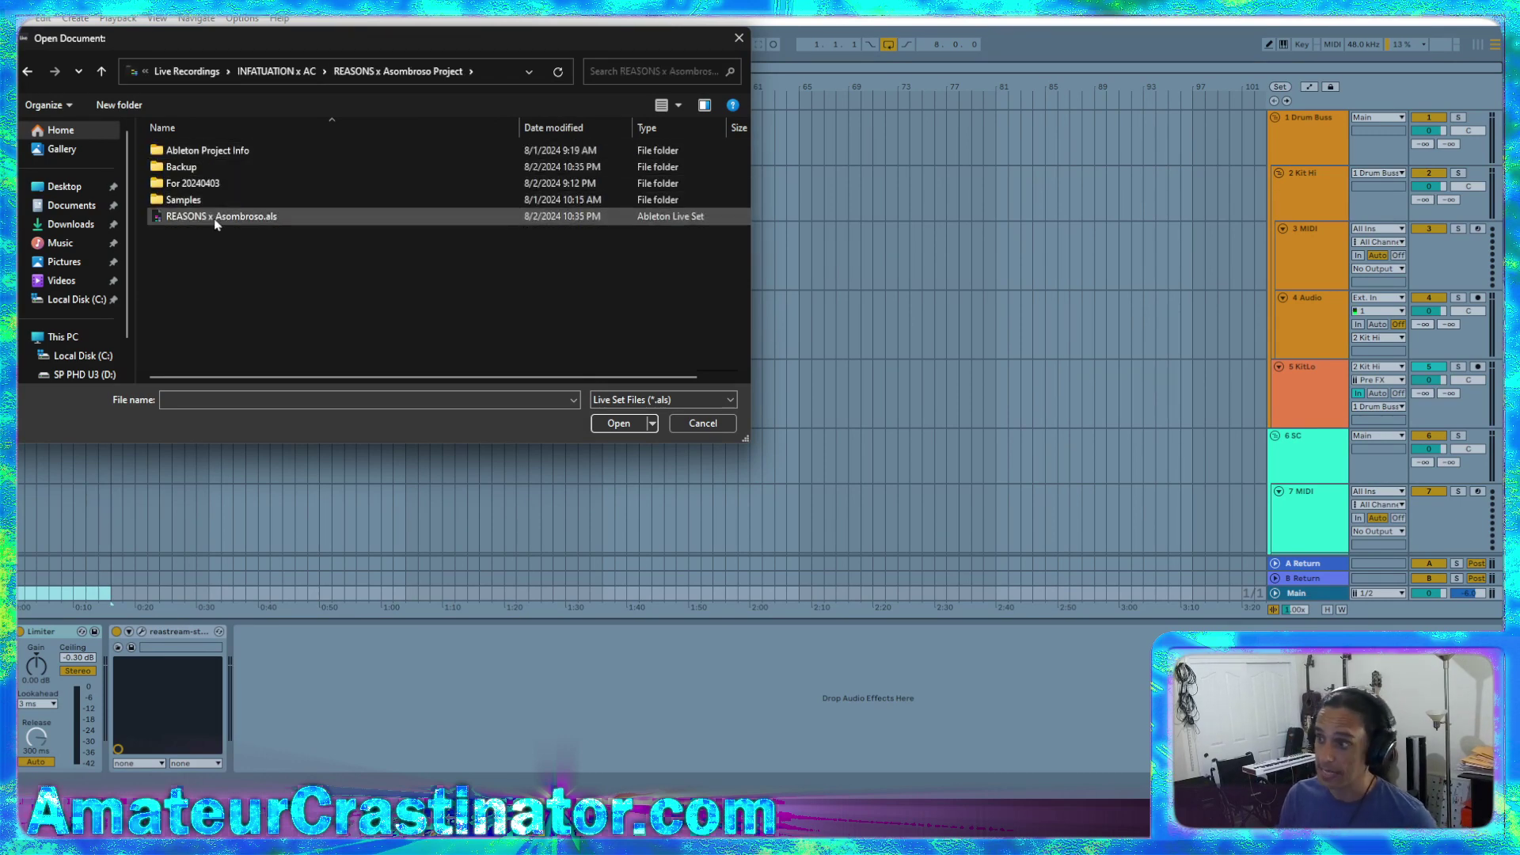
double_click(211, 219)
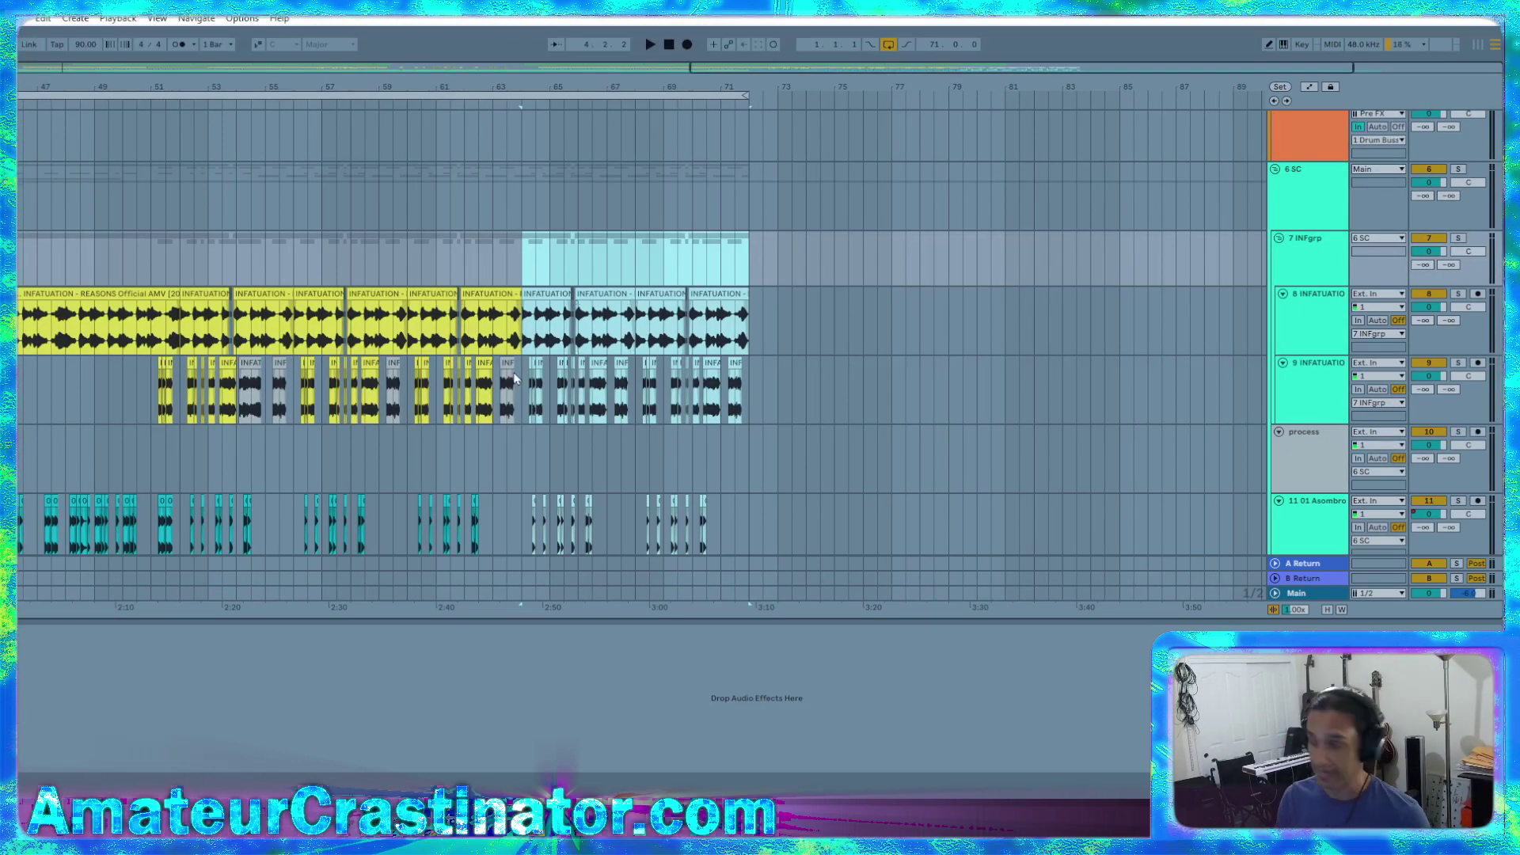
Show the full length of the arrangement and play it from the beginning
key("w")
scroll(306, 369, "down", 10)
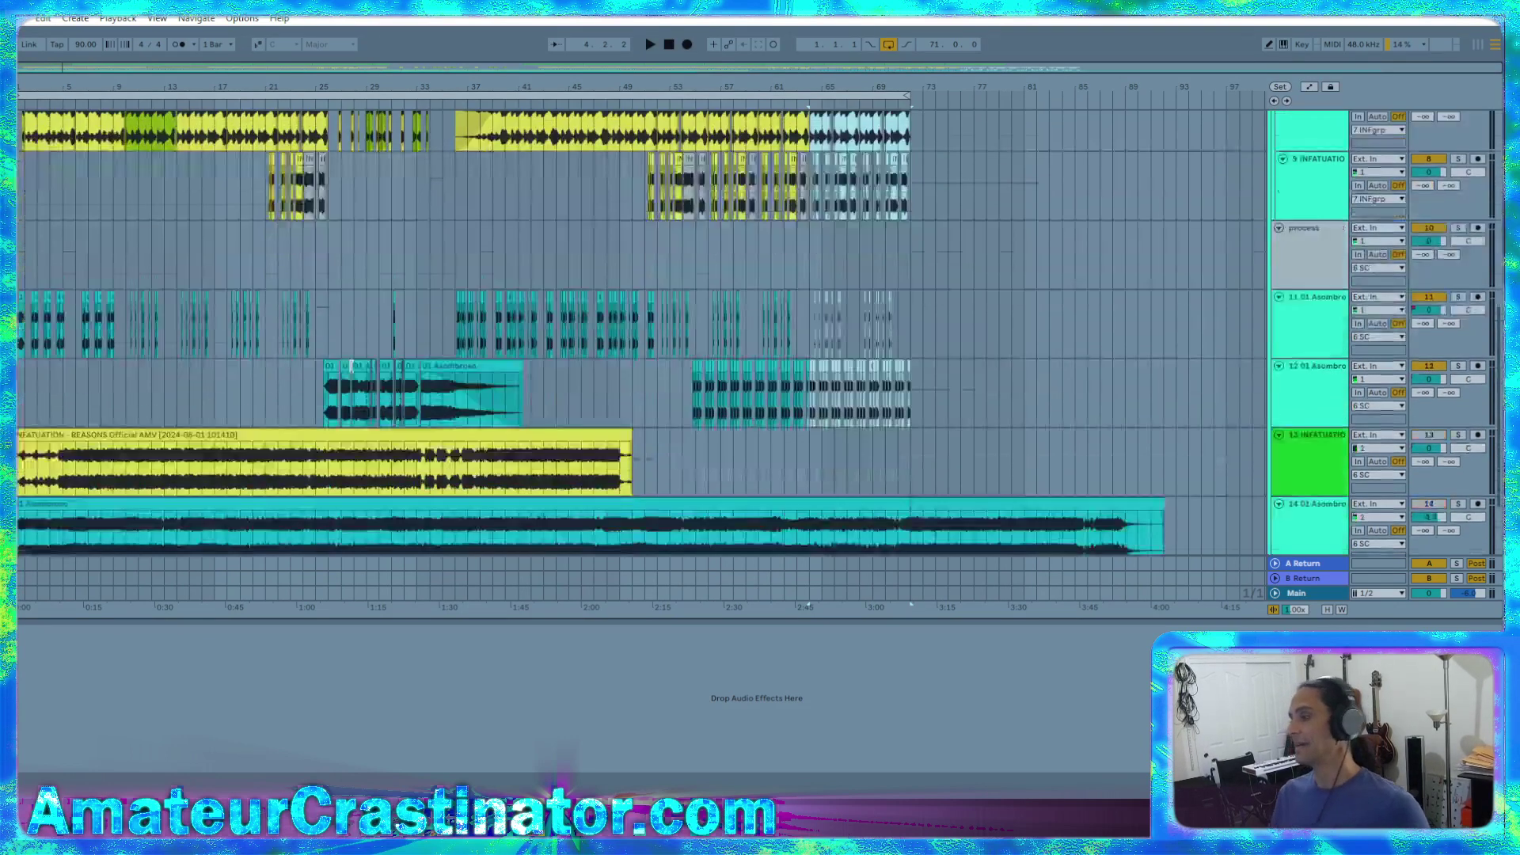
scroll(346, 383, "up", 2)
scroll(346, 384, "up", 2)
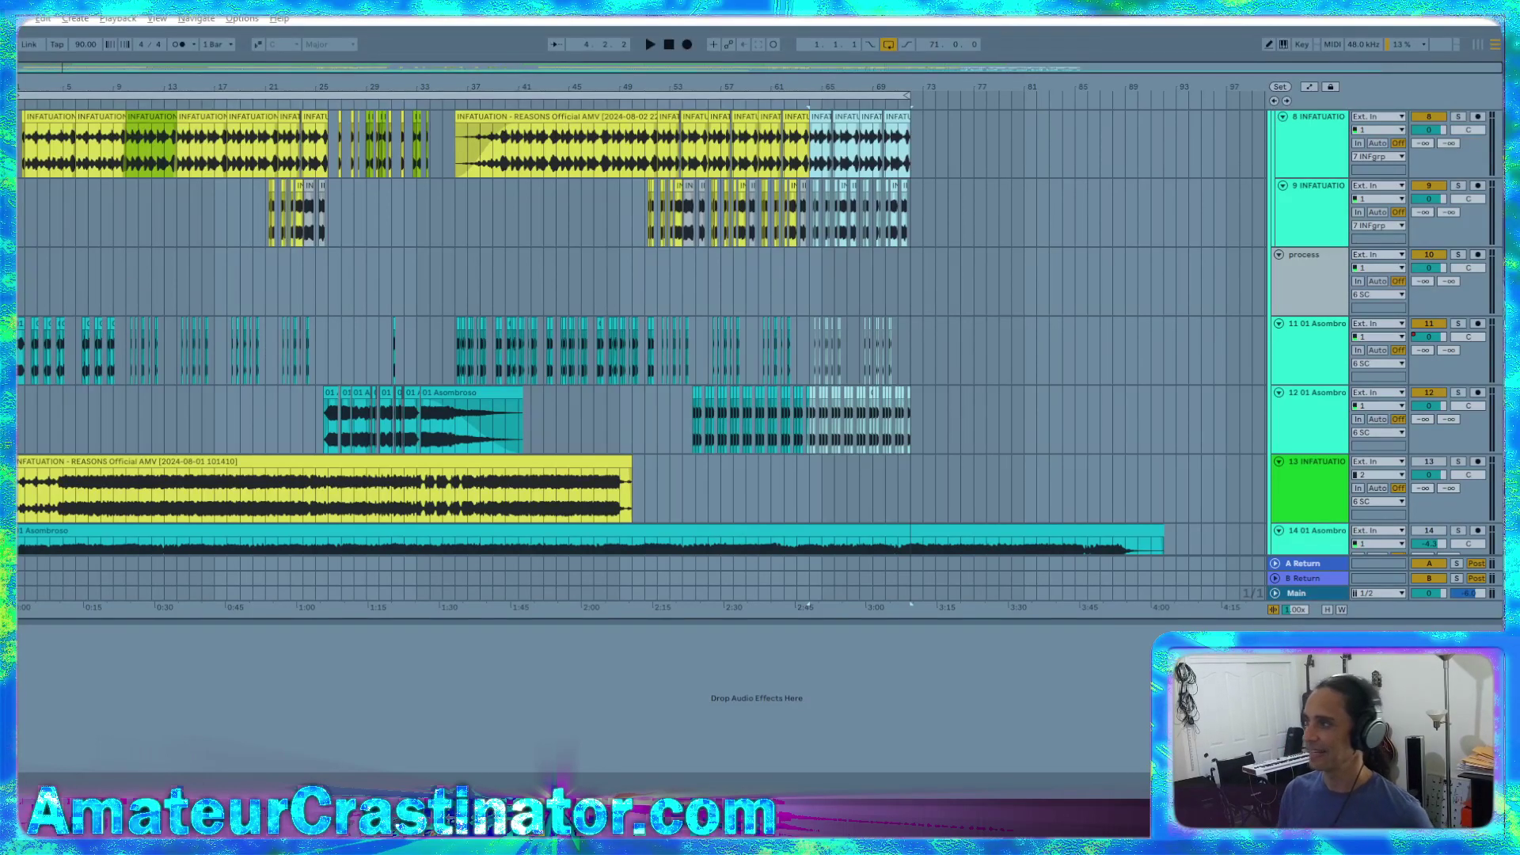
left_click(669, 45)
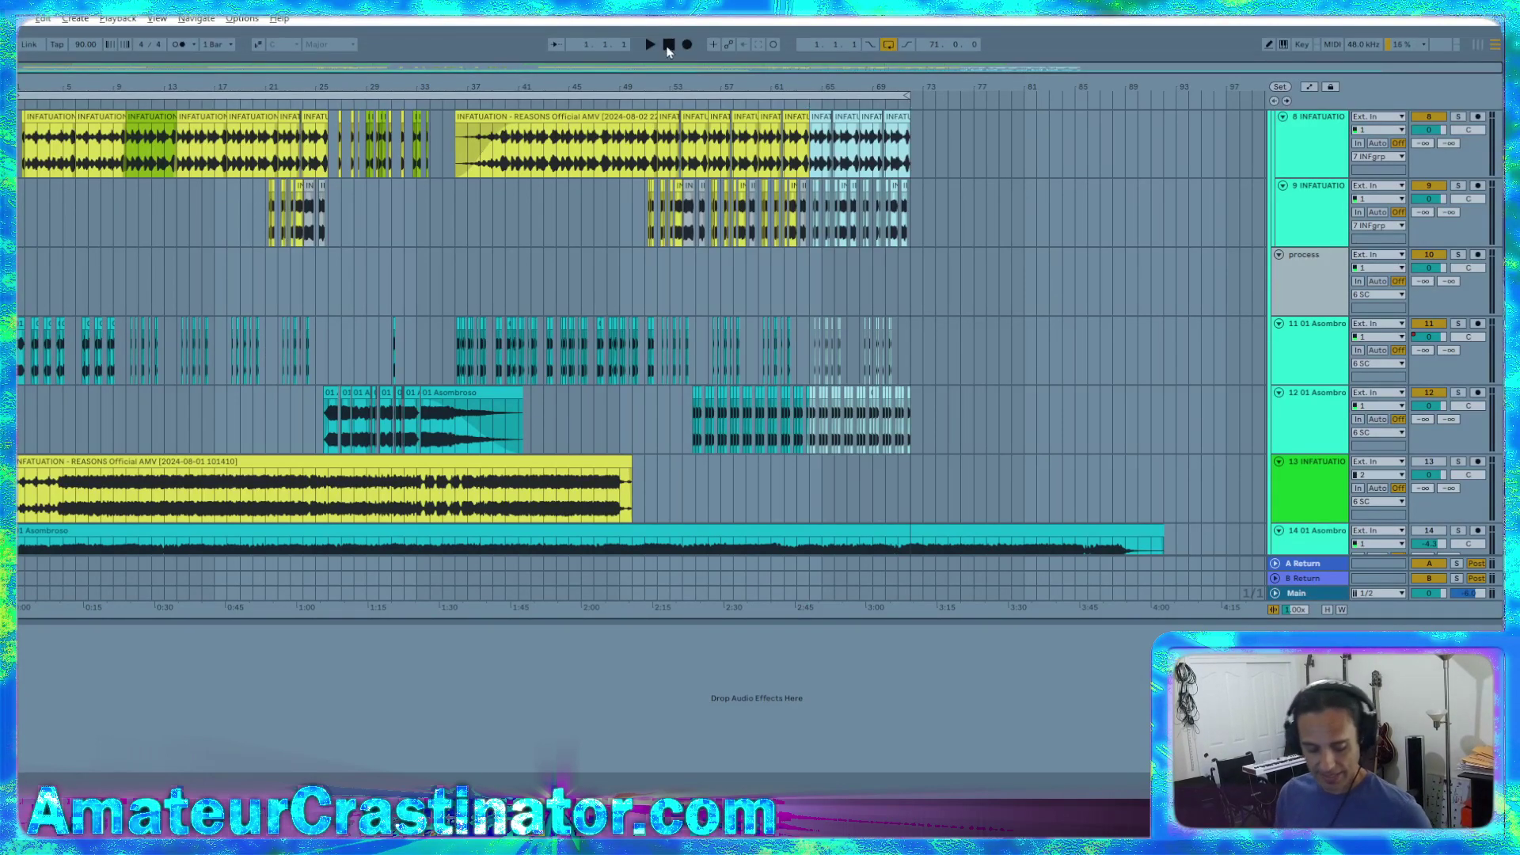
key("space")
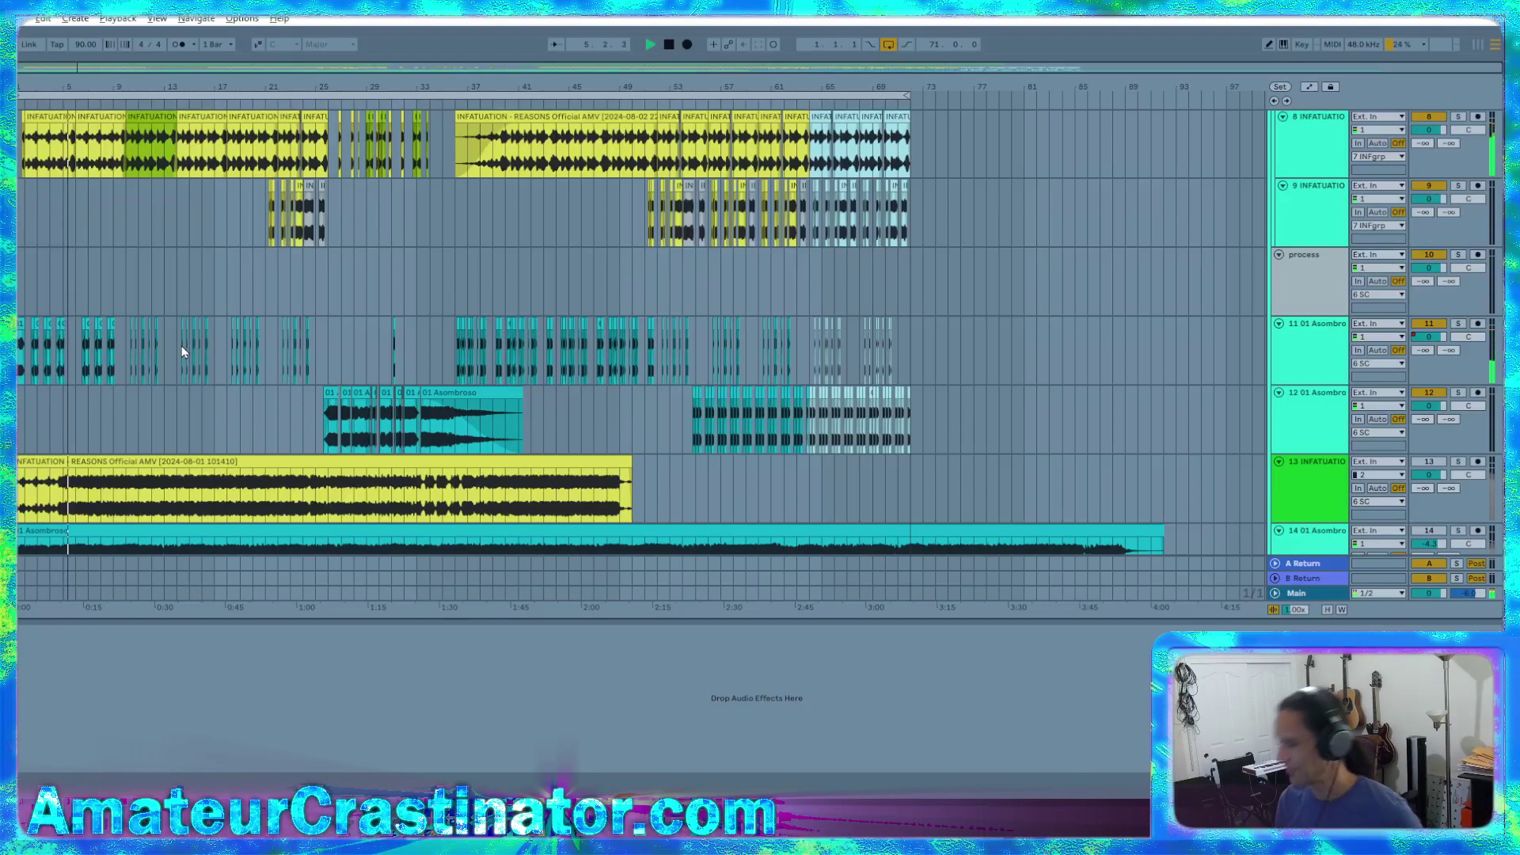
Display the Drum Rack track's devices during playback and return to the INFATUATION and Asombroso tracks
scroll(939, 320, "up", 2)
scroll(939, 320, "up", 6)
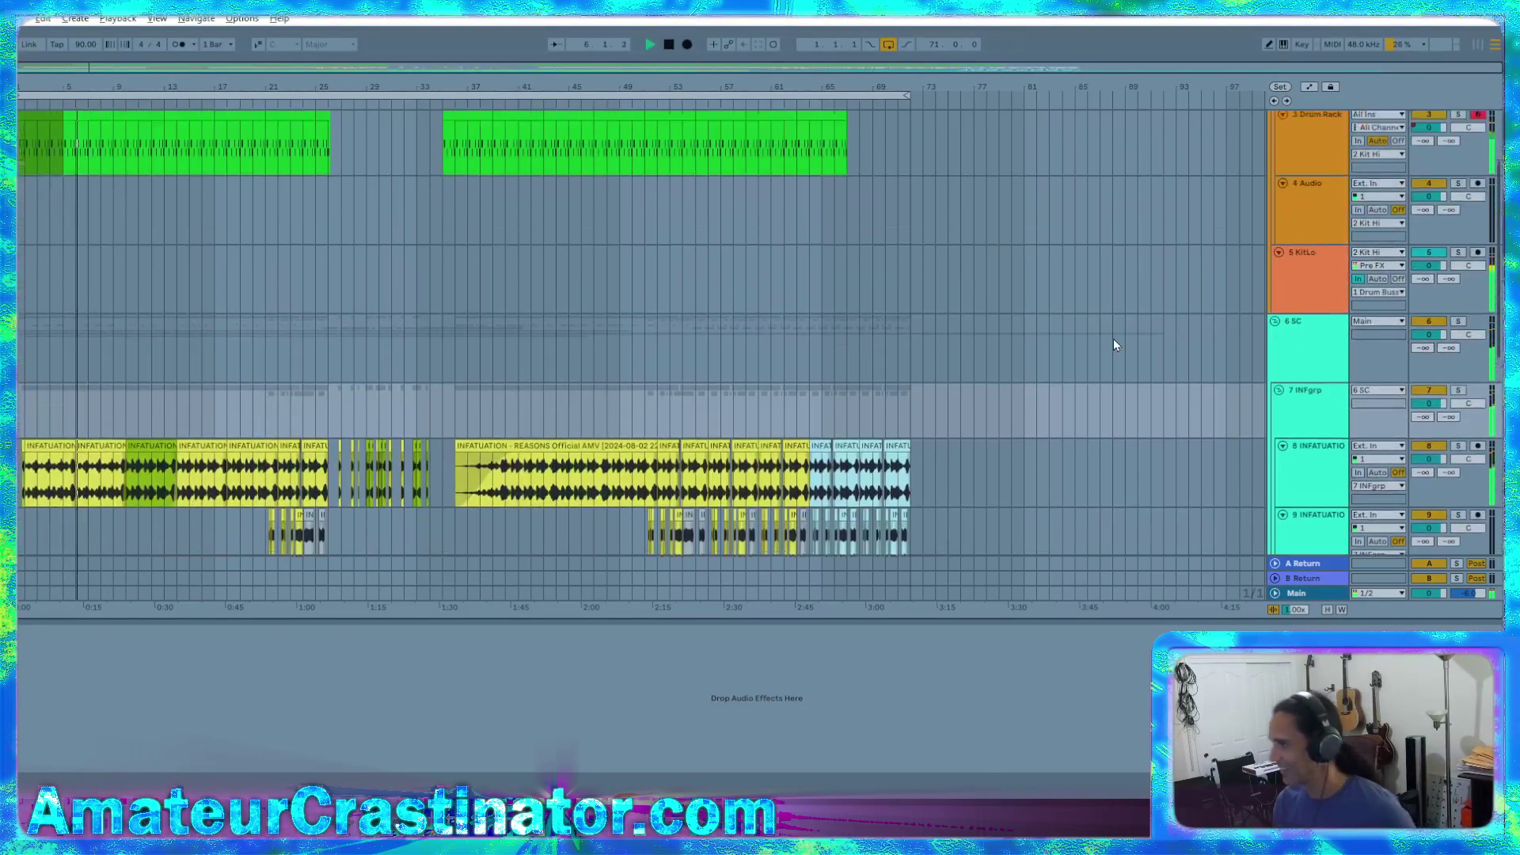
left_click(1329, 201)
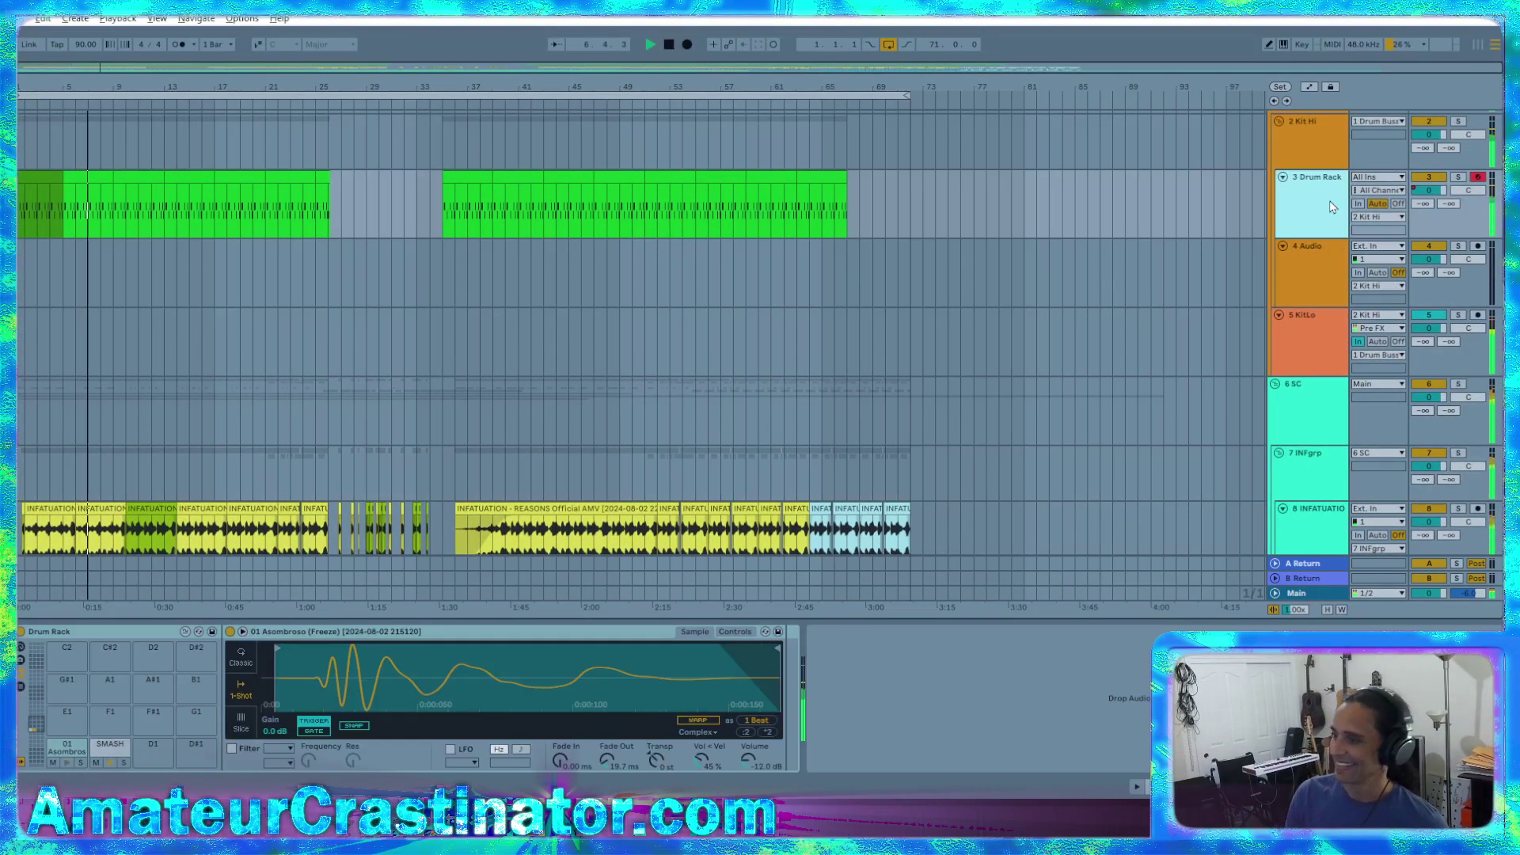
scroll(996, 251, "down", 2)
scroll(996, 252, "down", 4)
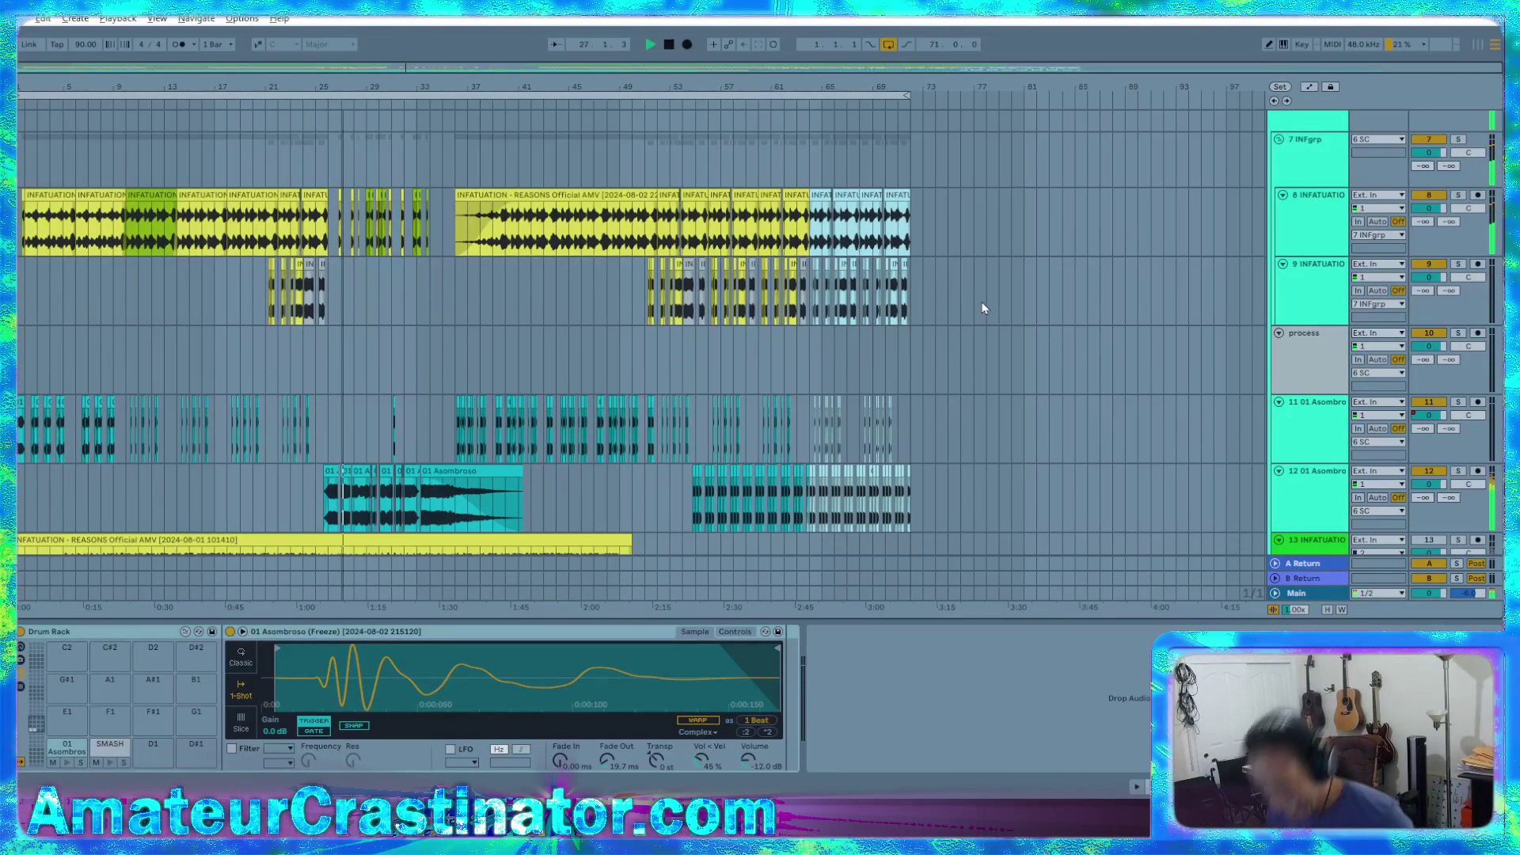
Stop playback, move the lower Asombroso track directly below the process track, solo it and play its first clip near bar 25
scroll(326, 505, "up", 5)
scroll(326, 506, "up", 5)
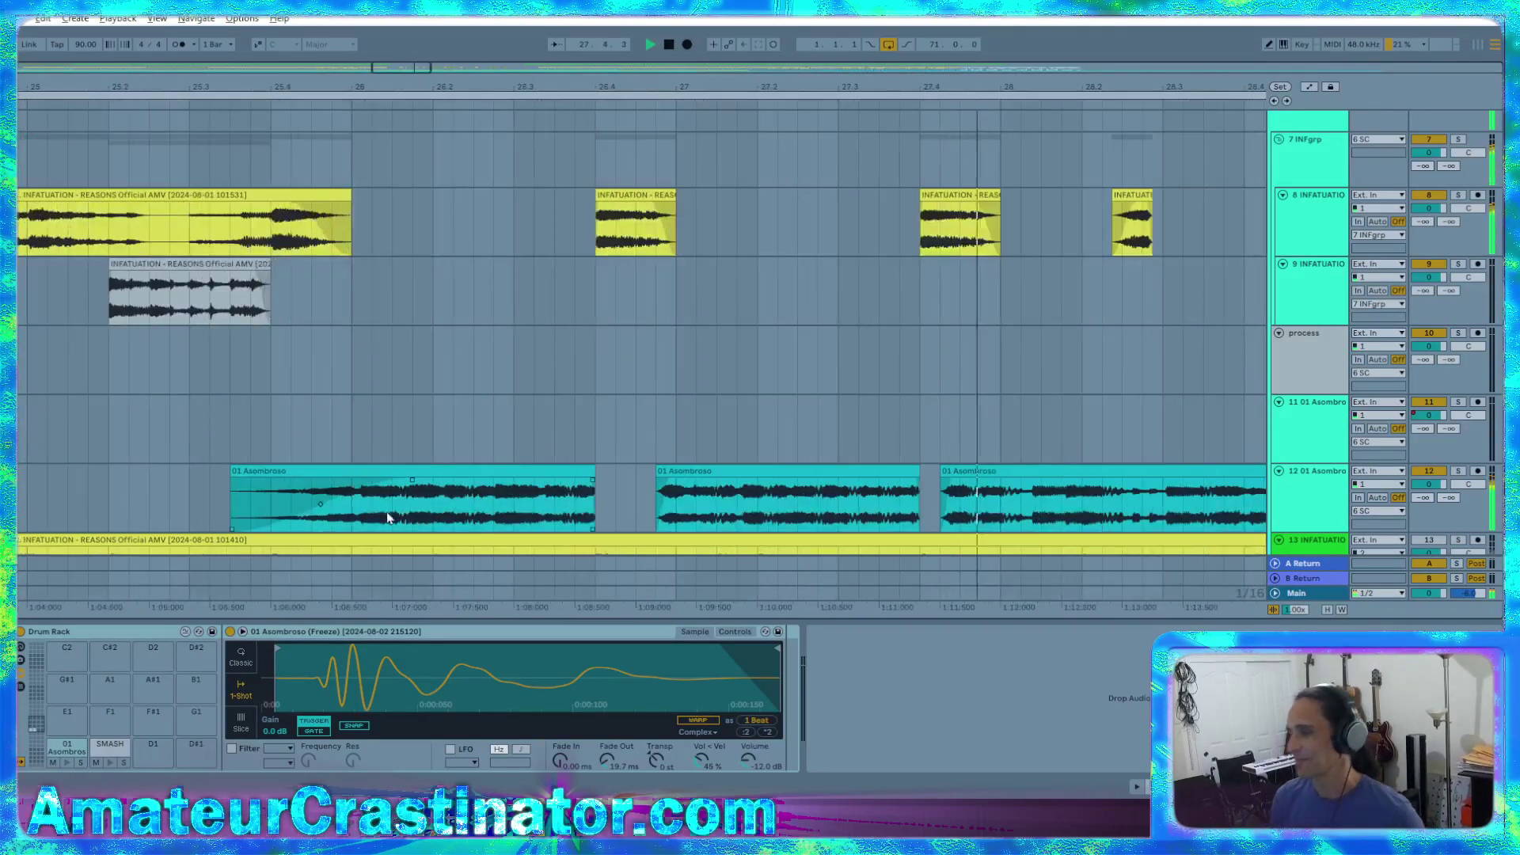
key("space")
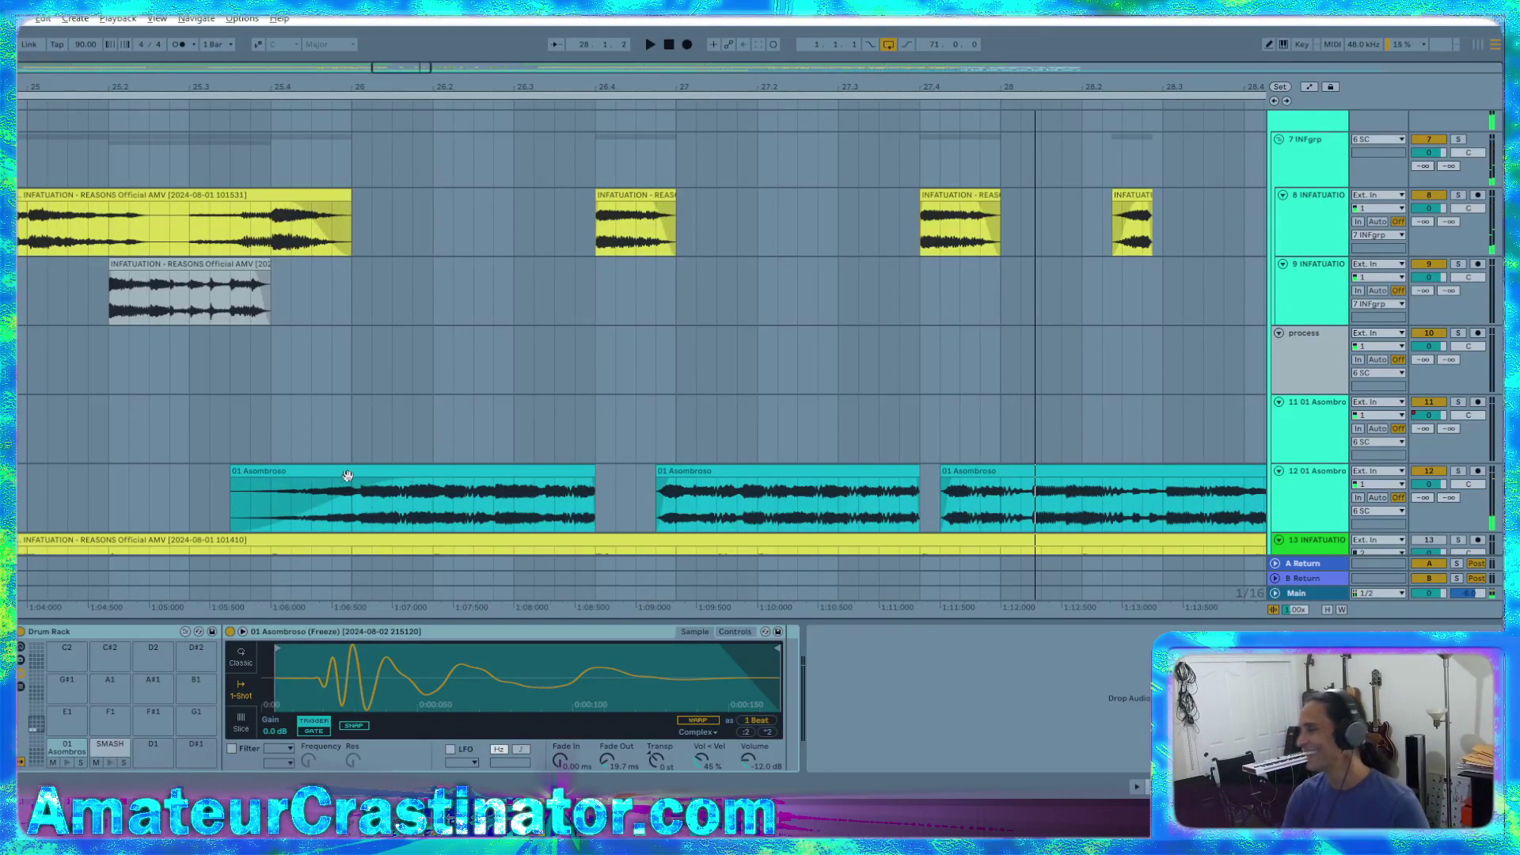
left_click(1305, 495)
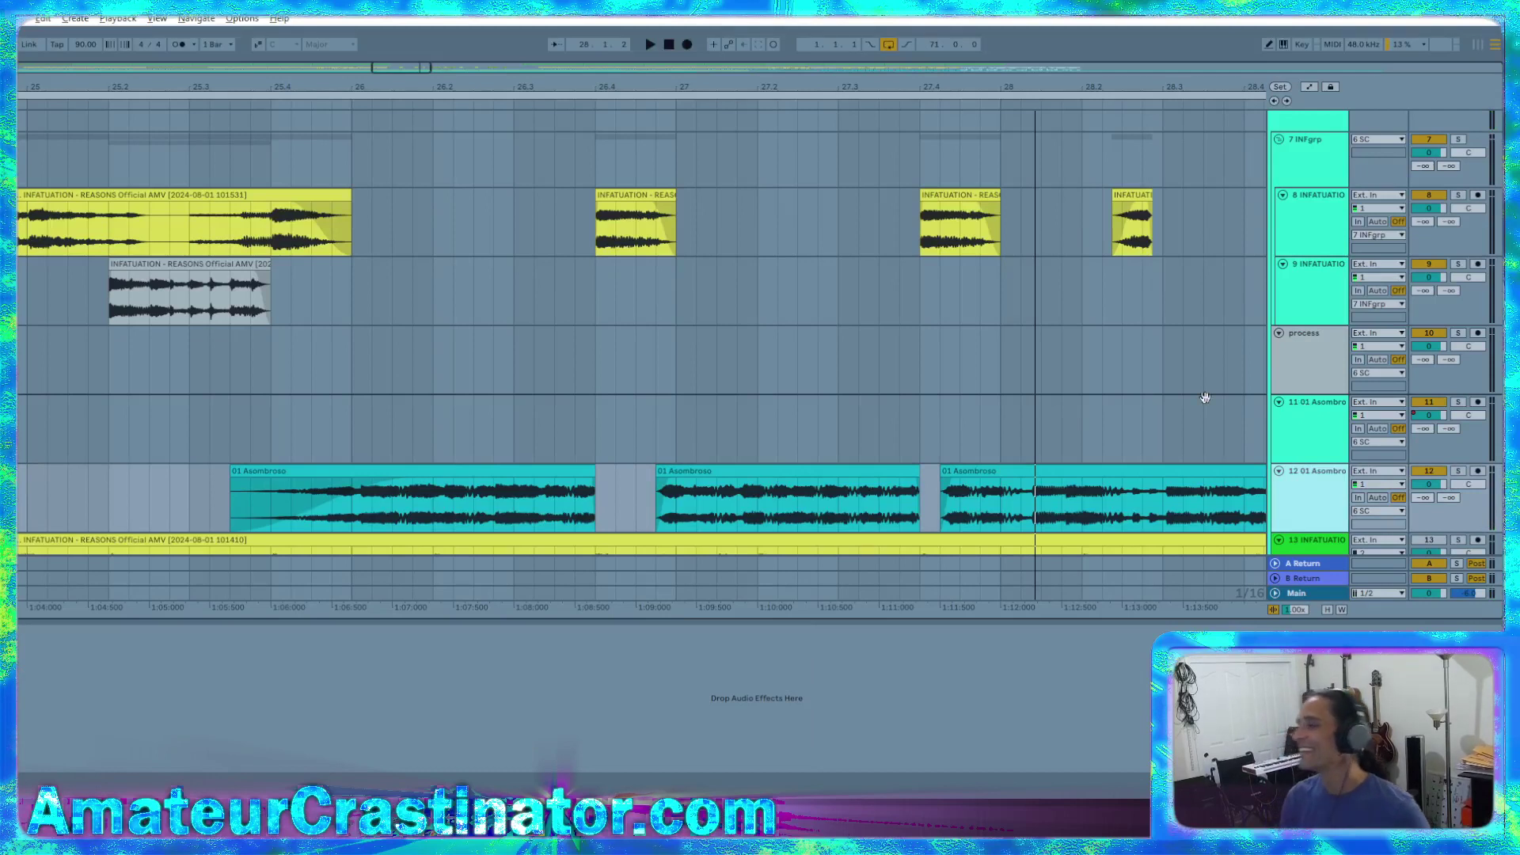
left_click_drag(1205, 398, 1202, 398)
left_click(282, 402)
key("s")
key("space")
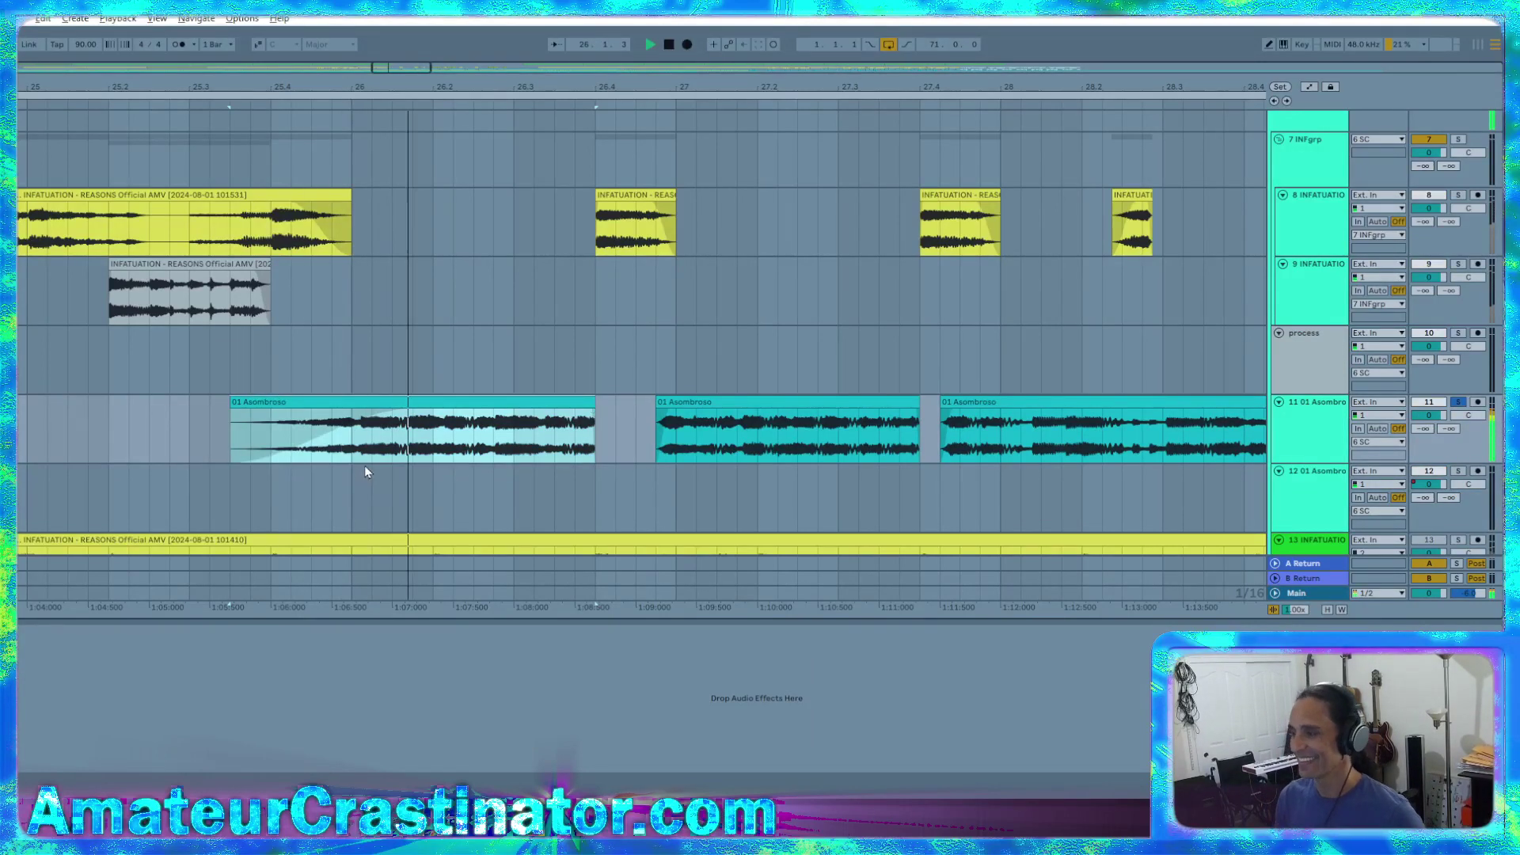
Remove the fade-in from the first Asombroso clip near bar 25 and audition it from around beat 25.4
left_click_drag(409, 411, 235, 413)
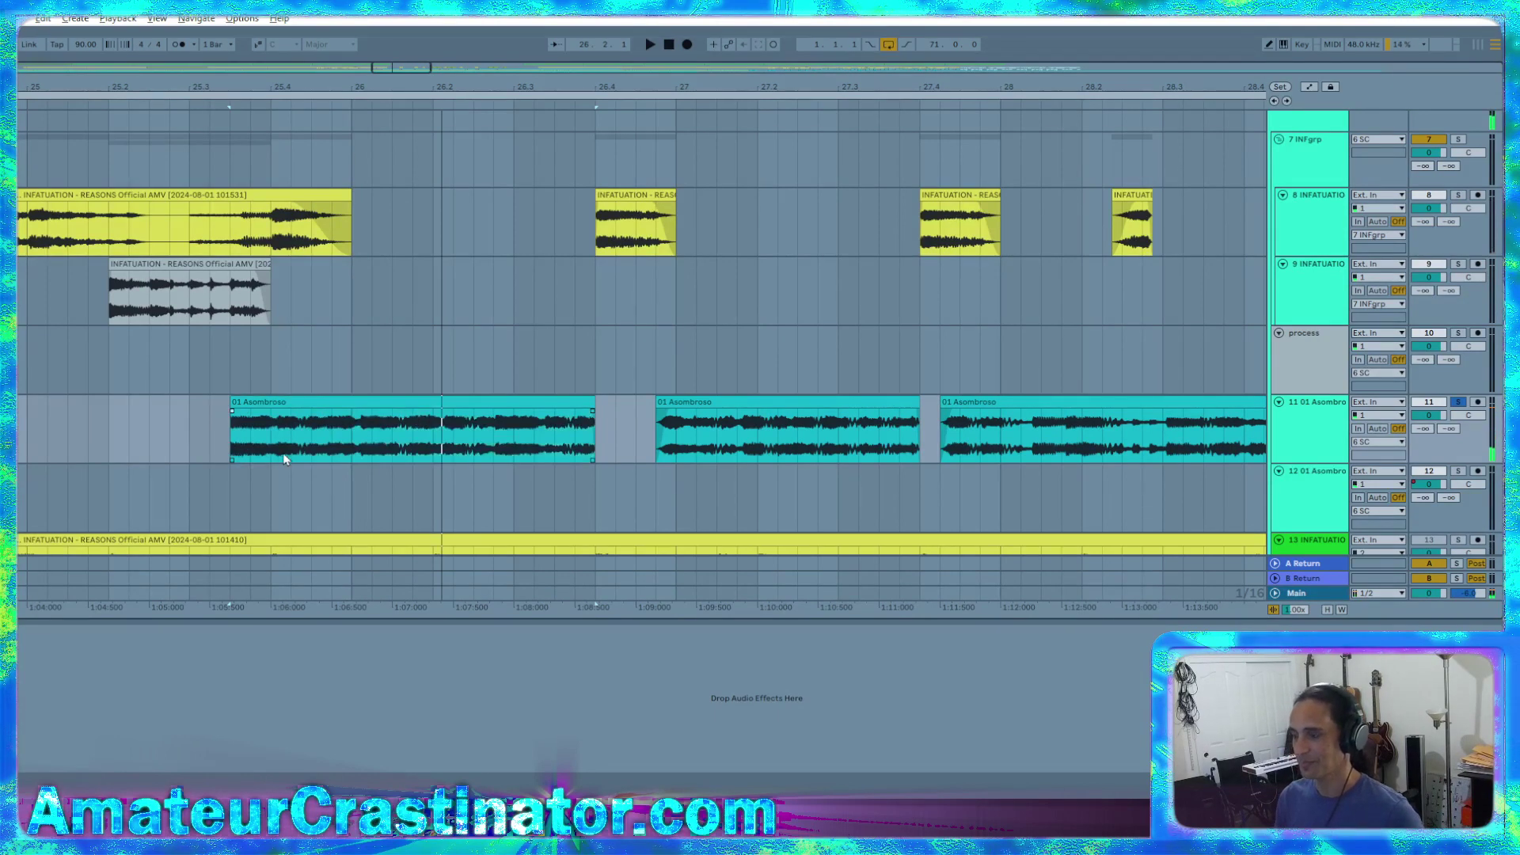
scroll(289, 453, "up", 3)
key("space")
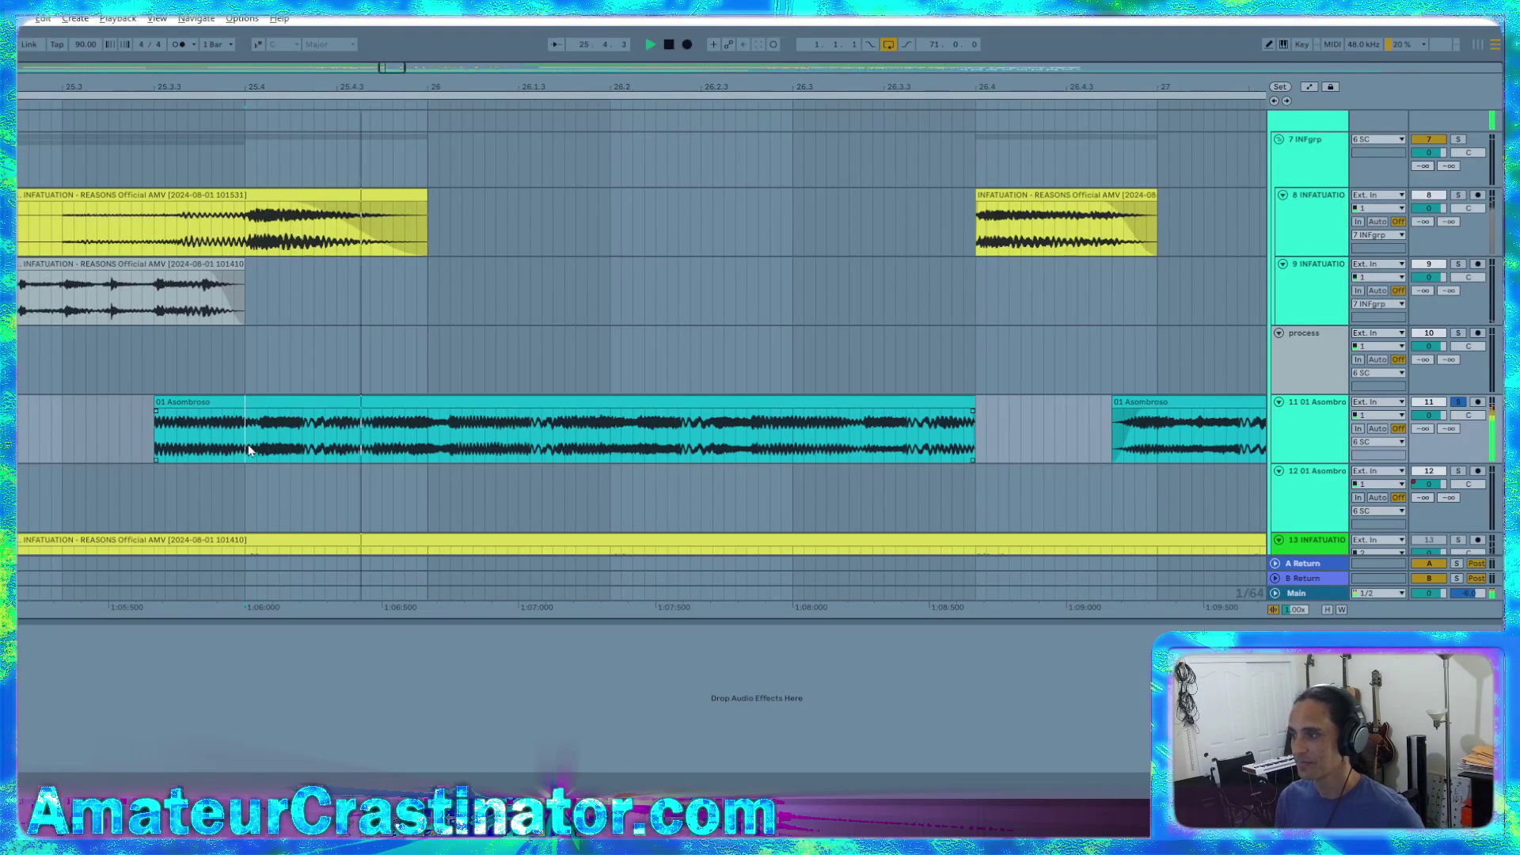
key("space")
left_click(277, 445)
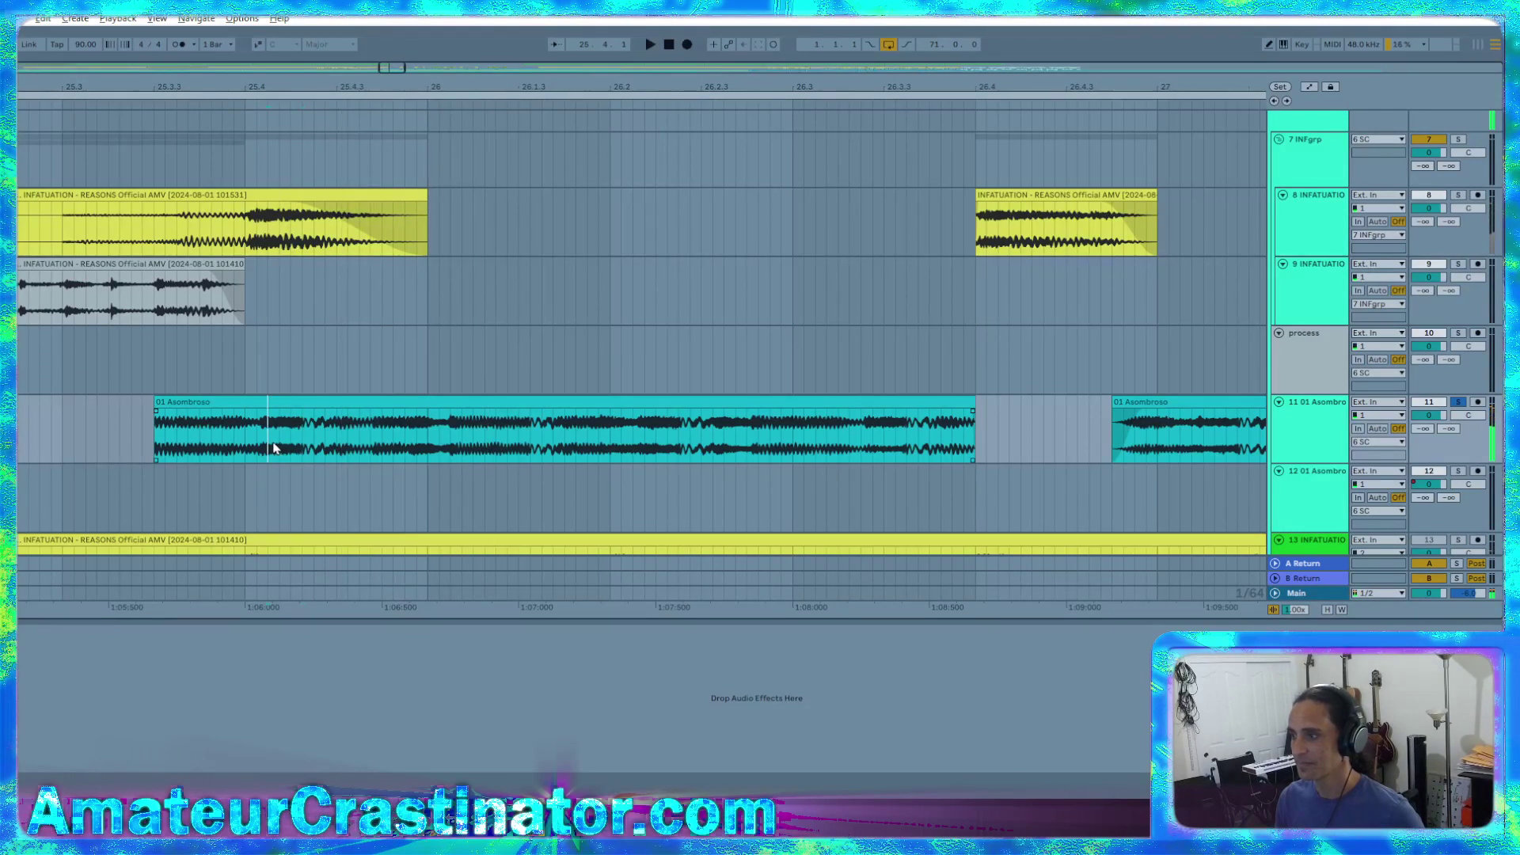
Audition the first Asombroso clip repeatedly from slightly different points just after beat 25.4 to locate a clean loop start
key("space")
key("space")
key("space")
key("space")
key("space")
key("space")
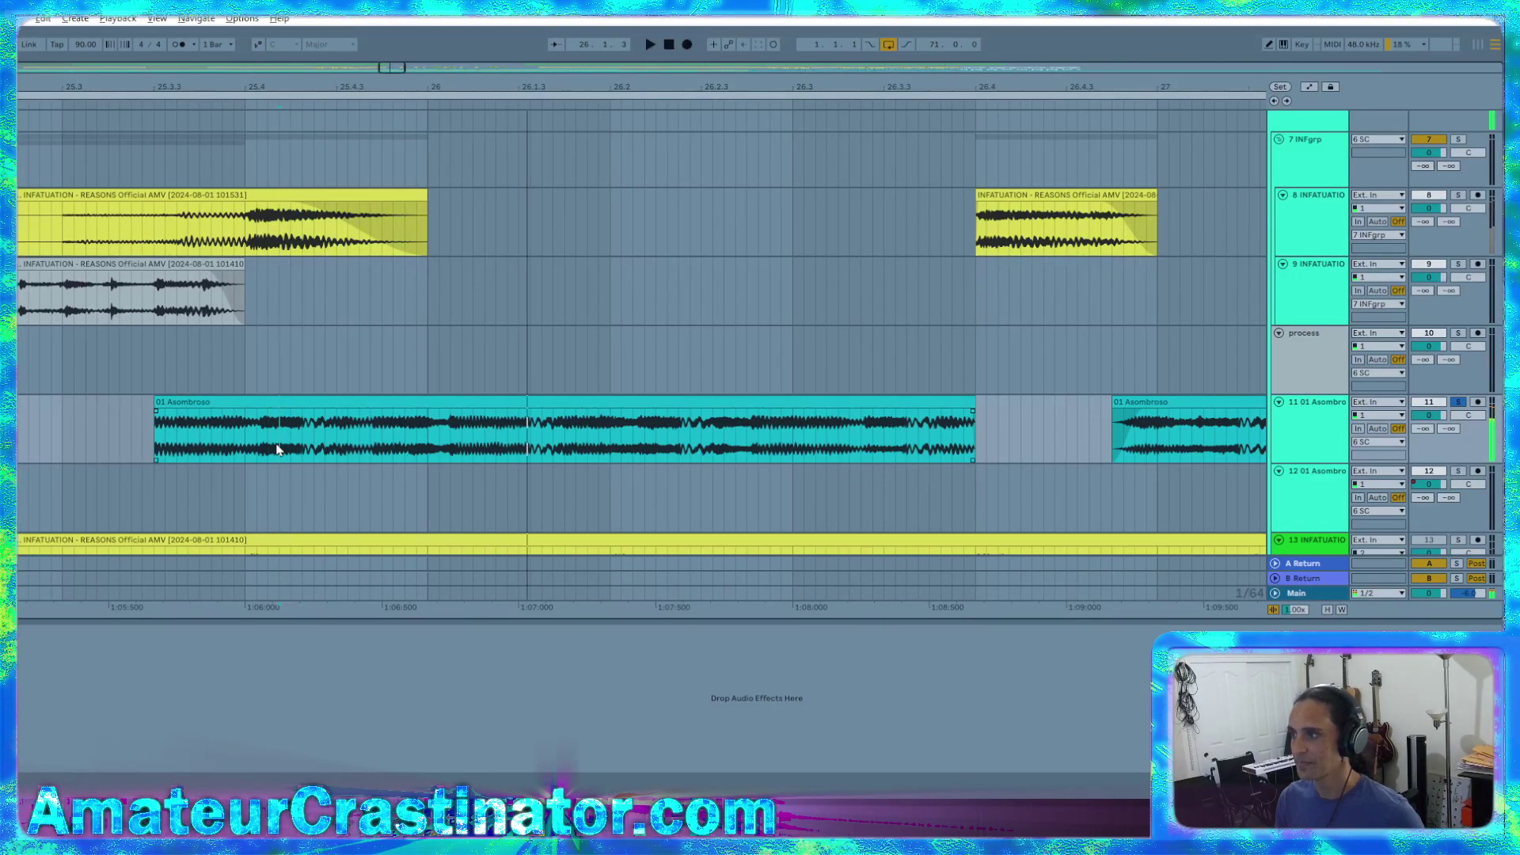
key("space")
key("space")
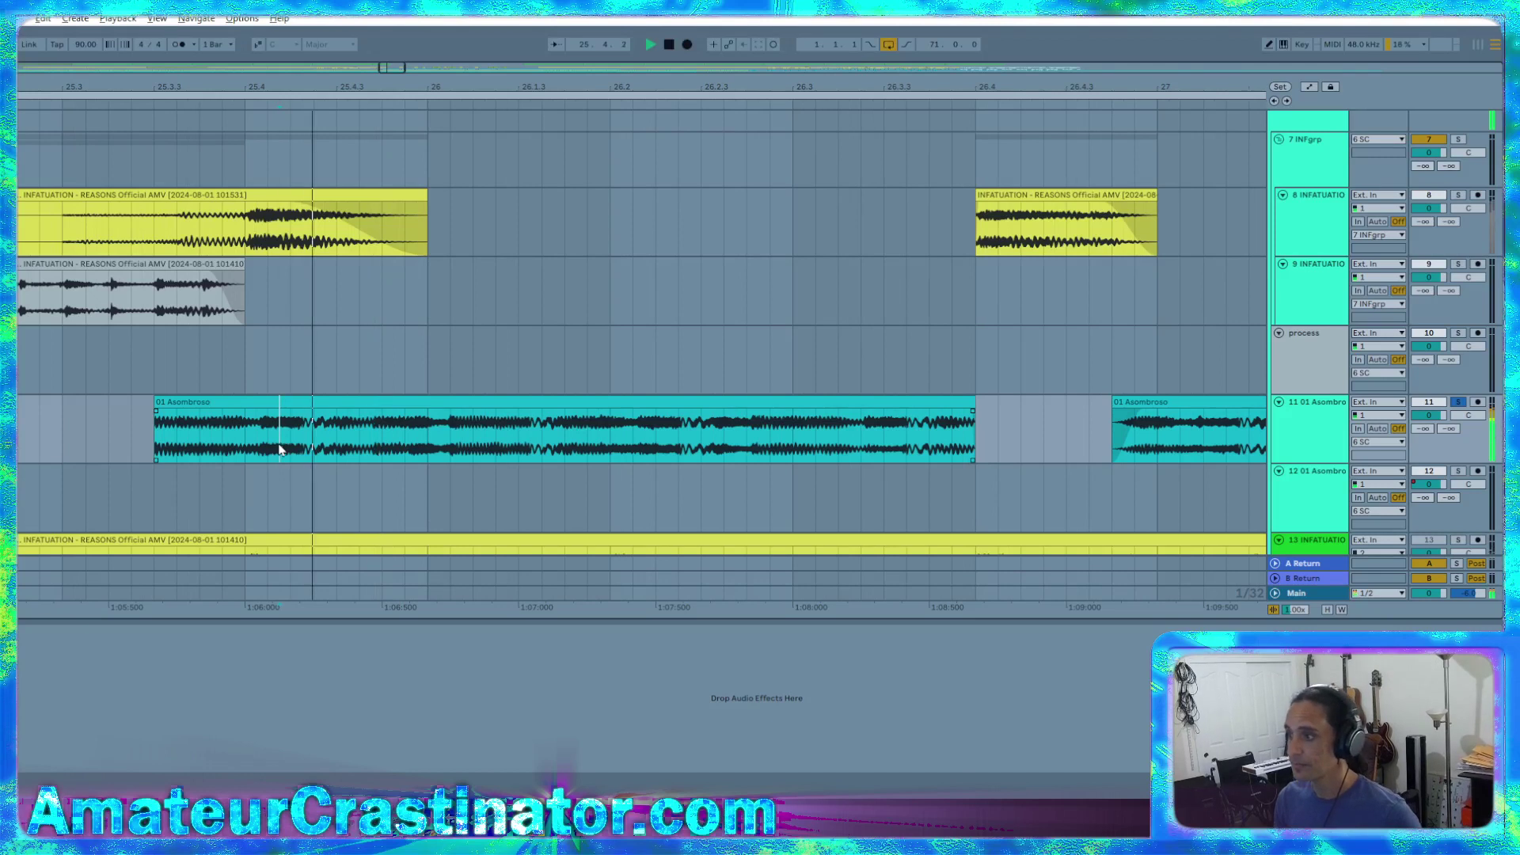
key("space")
key("space")
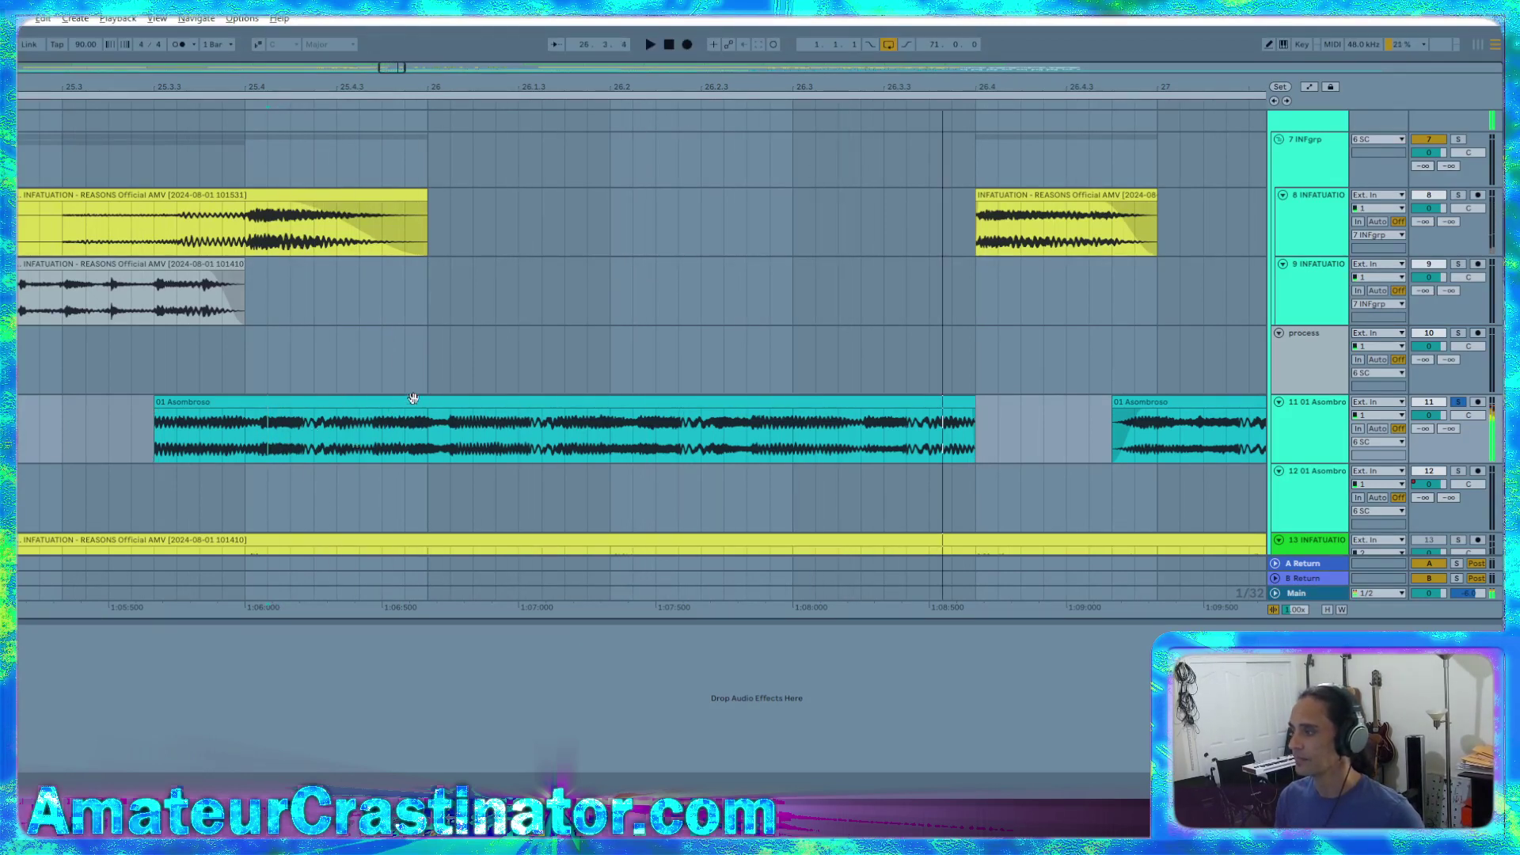
key("space")
key("space")
key("space")
key("space")
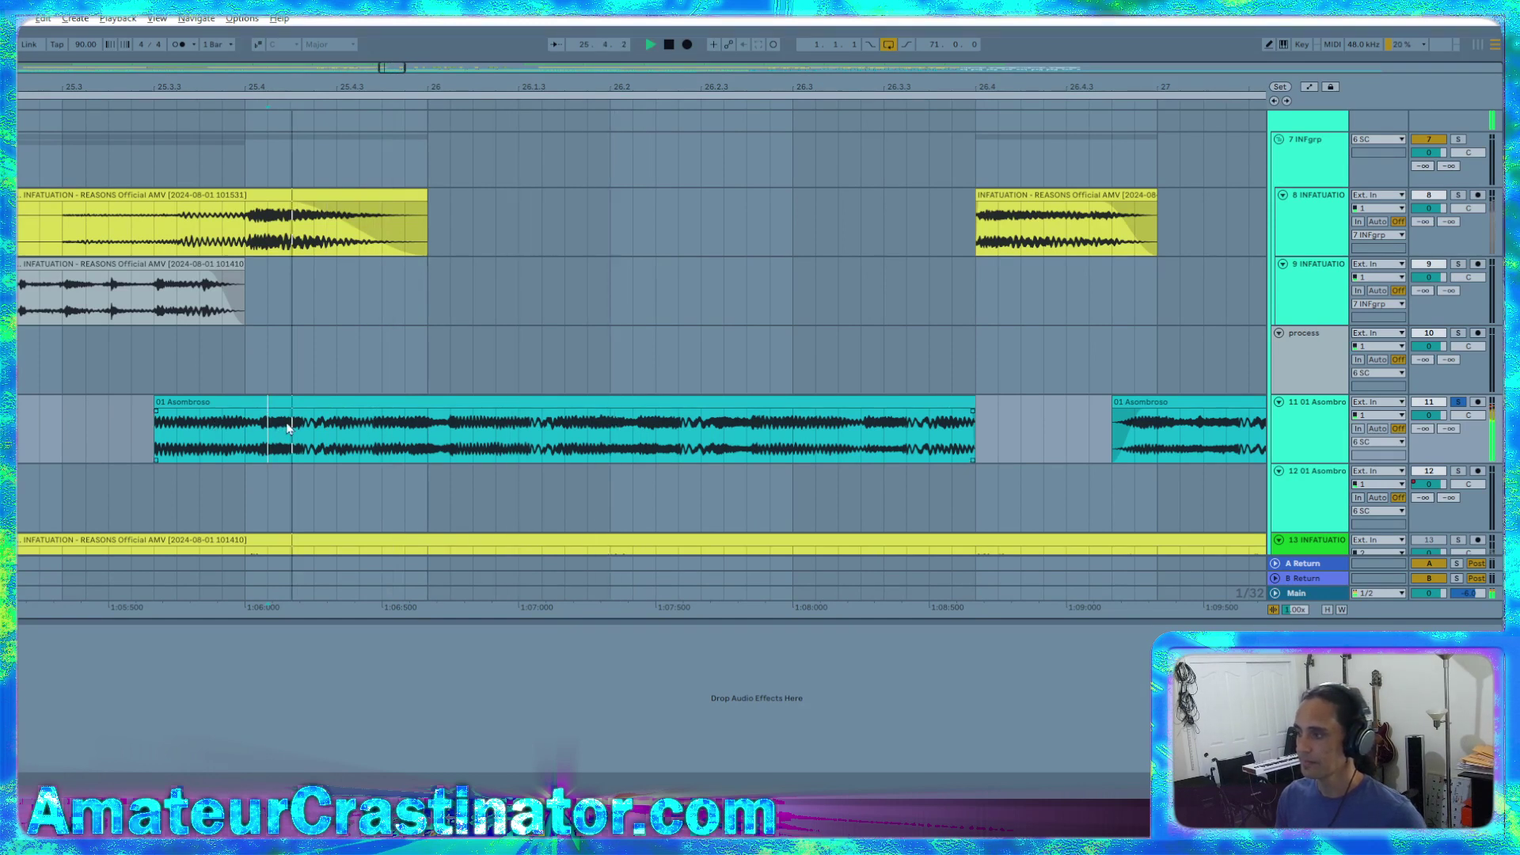
key("space")
key("space")
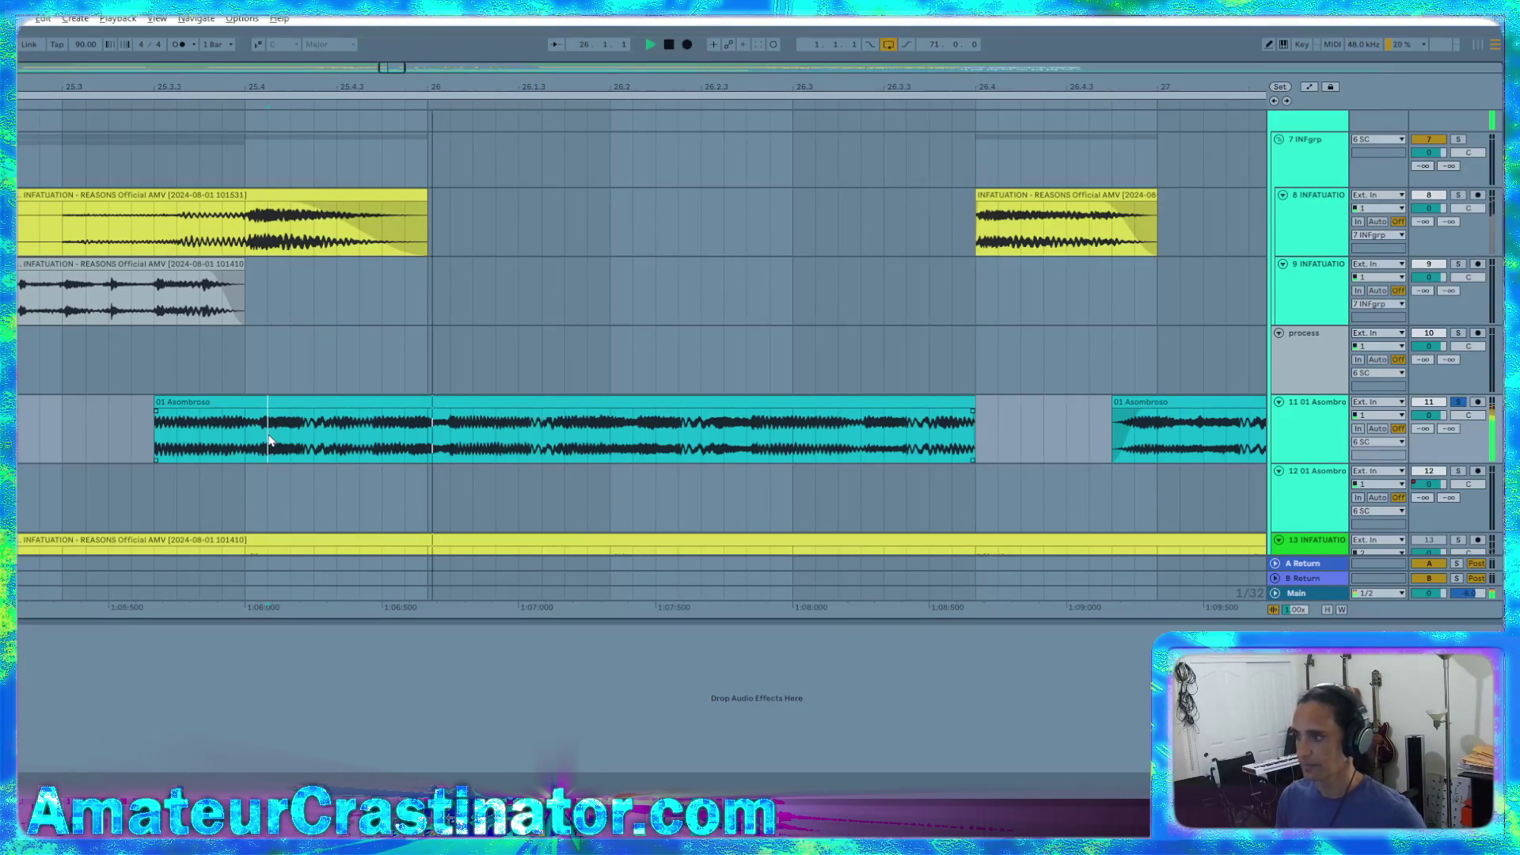
key("space")
Isolate a two-beat section of the Asombroso clip, shift it to start at 25.4, and delete the leftover pieces around it
left_click_drag(318, 434, 632, 443)
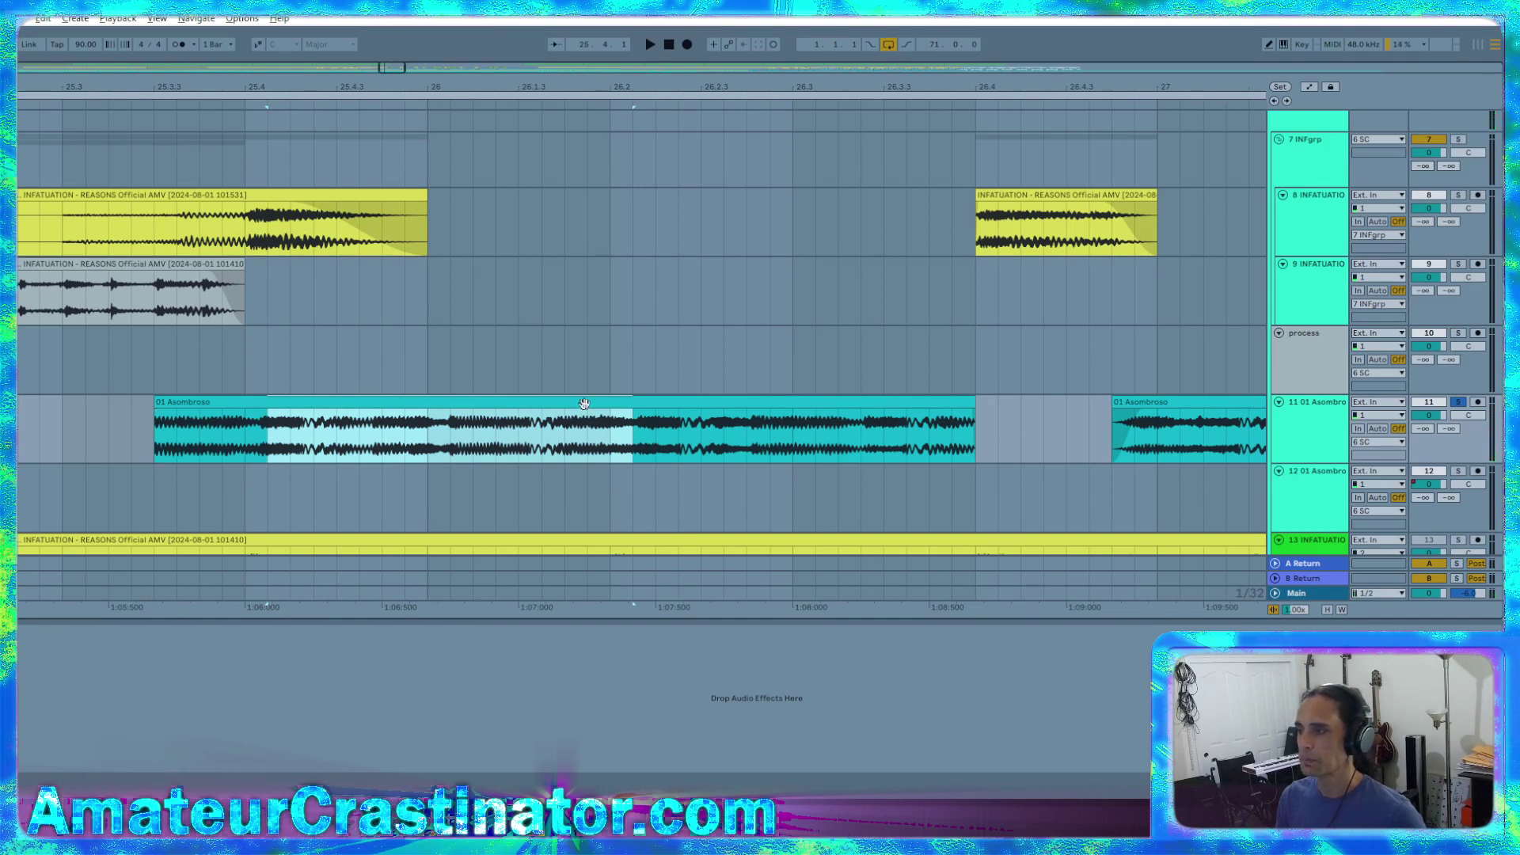
left_click_drag(525, 411, 570, 432)
left_click(214, 401)
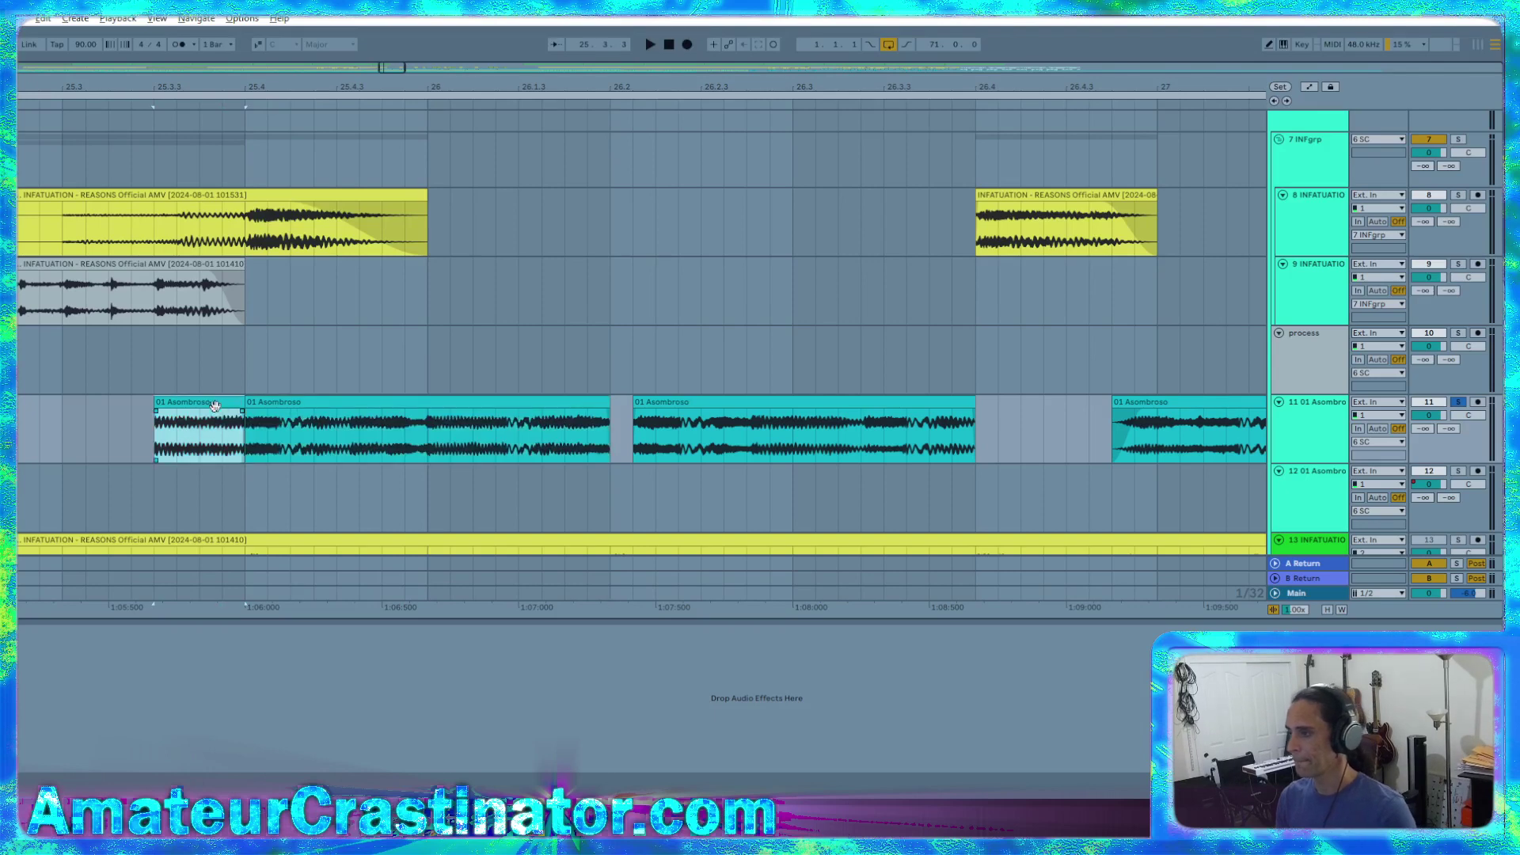
key("Delete")
left_click(753, 403)
key("Delete")
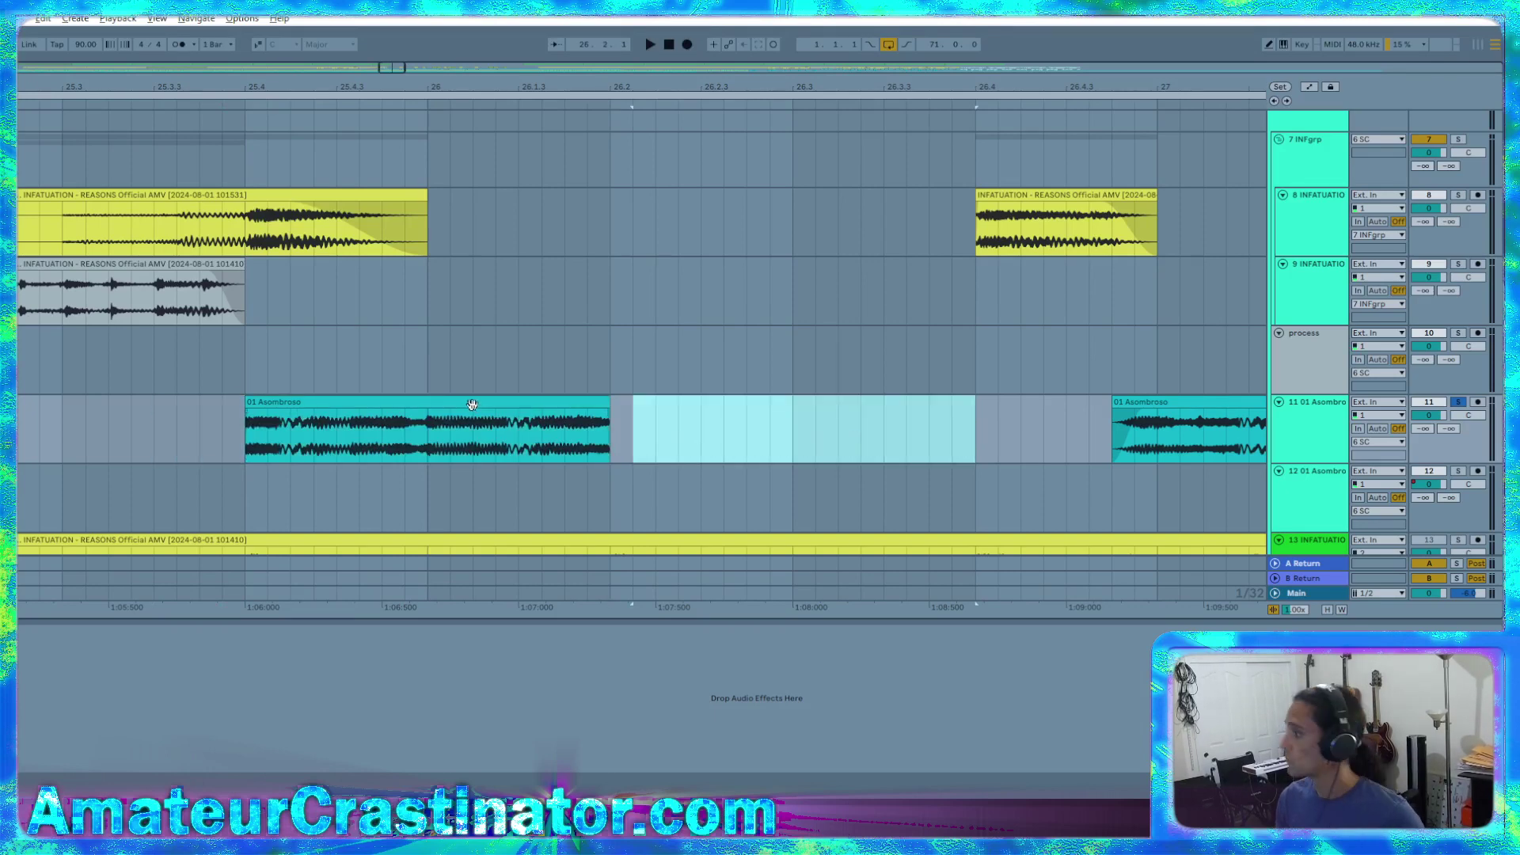
Move the two-beat Asombroso clip up to the process track and duplicate it twice in succession
left_click_drag(472, 404, 476, 378)
key("ctrl+d")
key("ctrl+d")
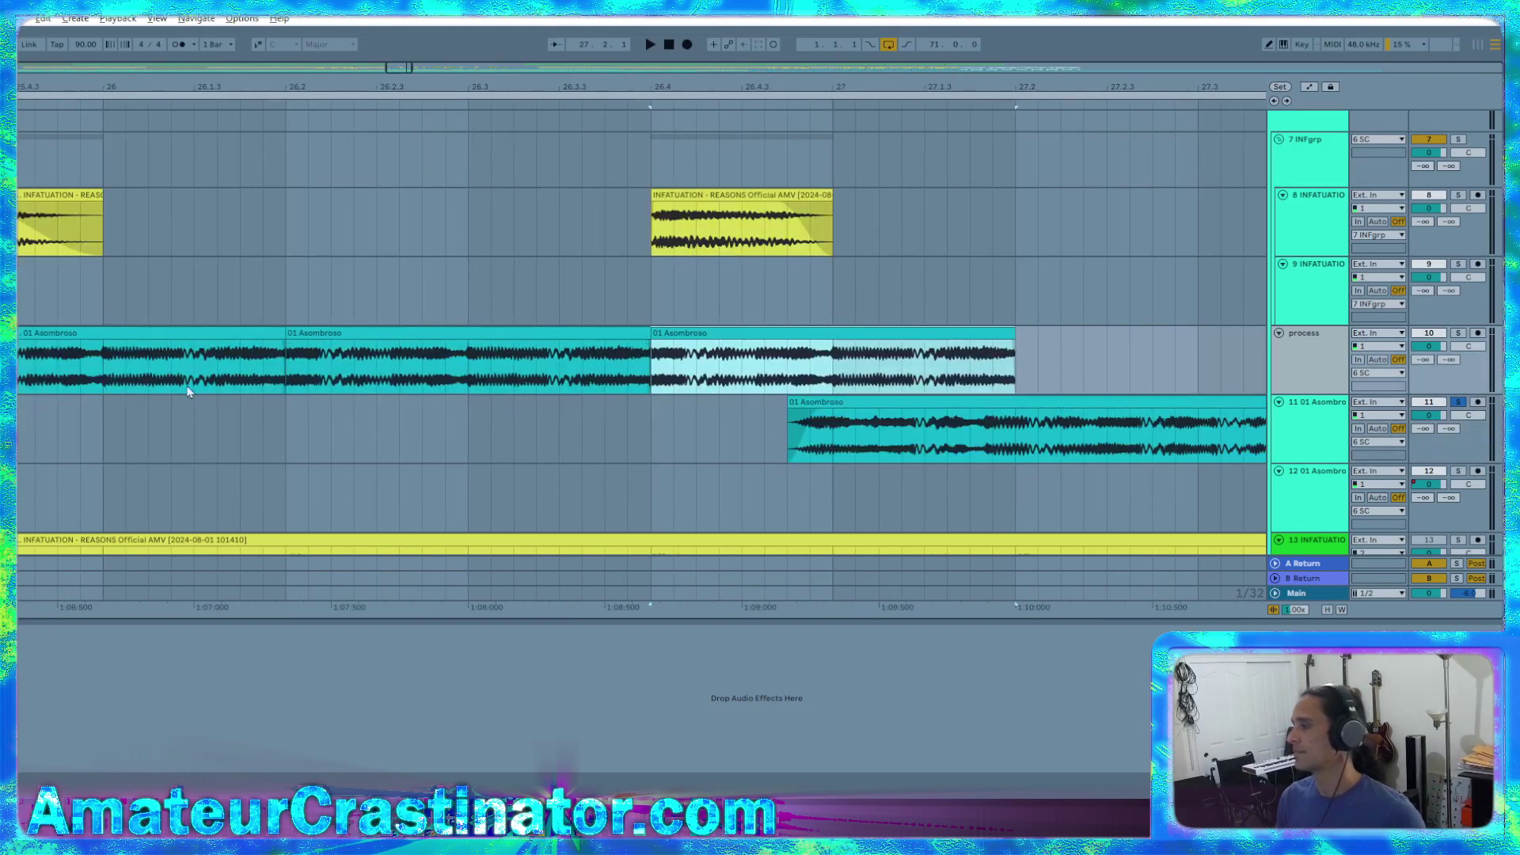
Solo the process track and audition the three repeated clips from their start at beat 25.4
scroll(164, 354, "down", 5)
left_click(109, 364)
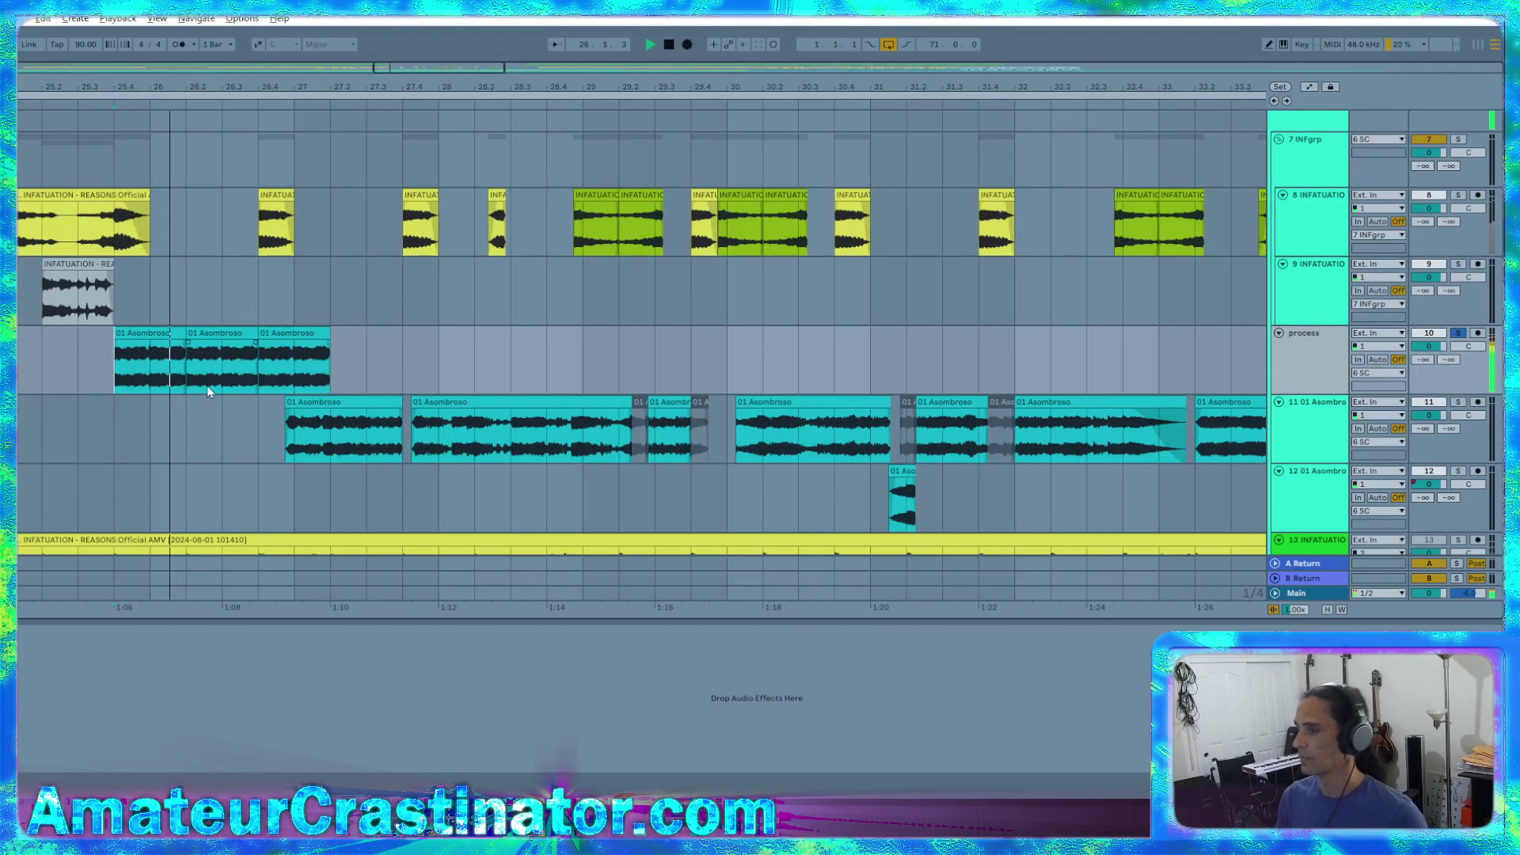
scroll(156, 373, "up", 5)
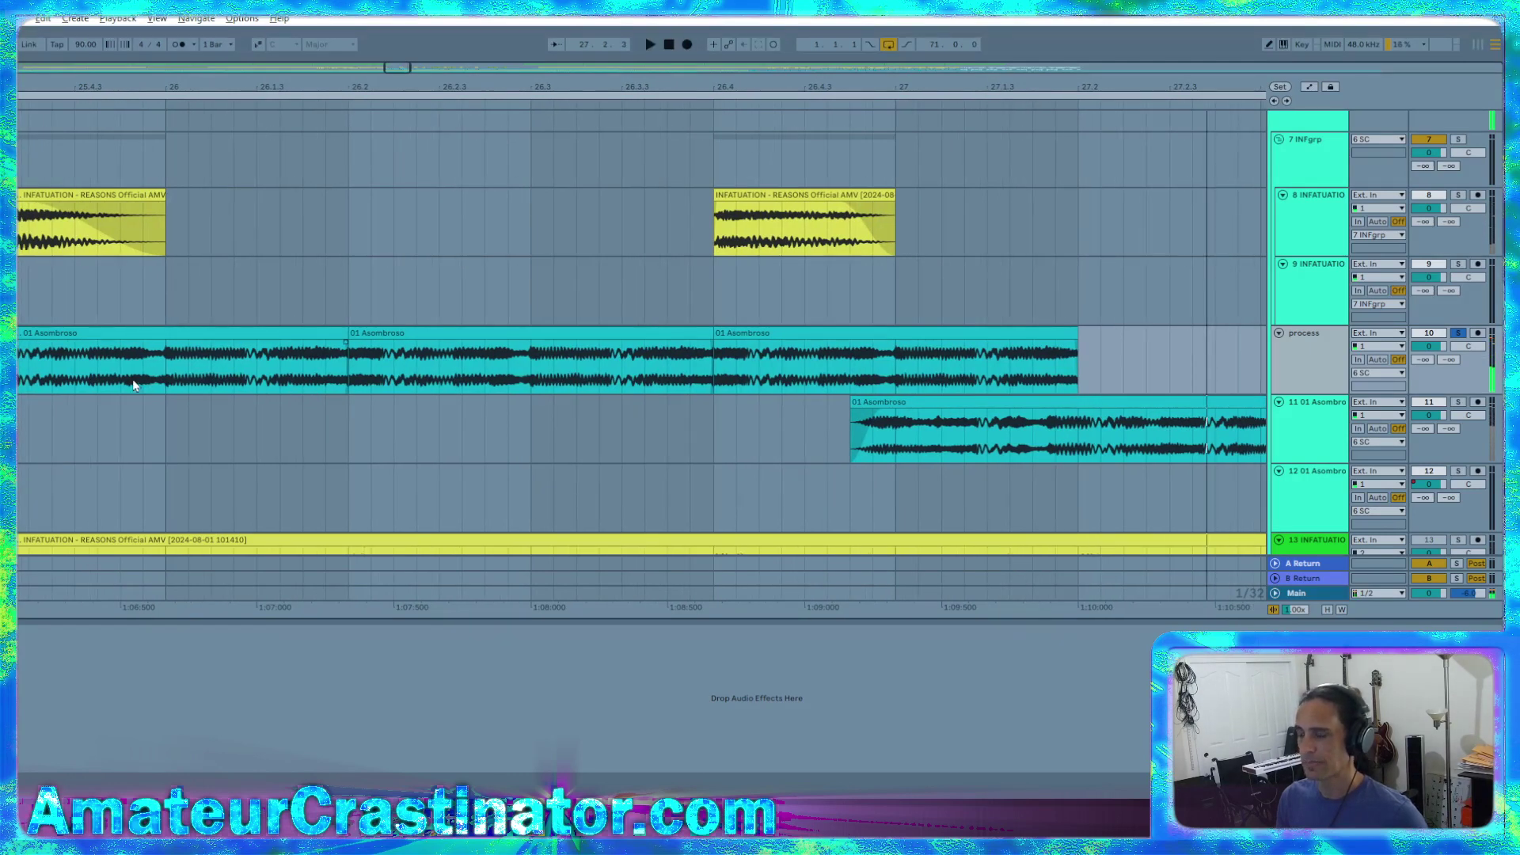
scroll(163, 379, "down", 4)
scroll(163, 378, "up", 4)
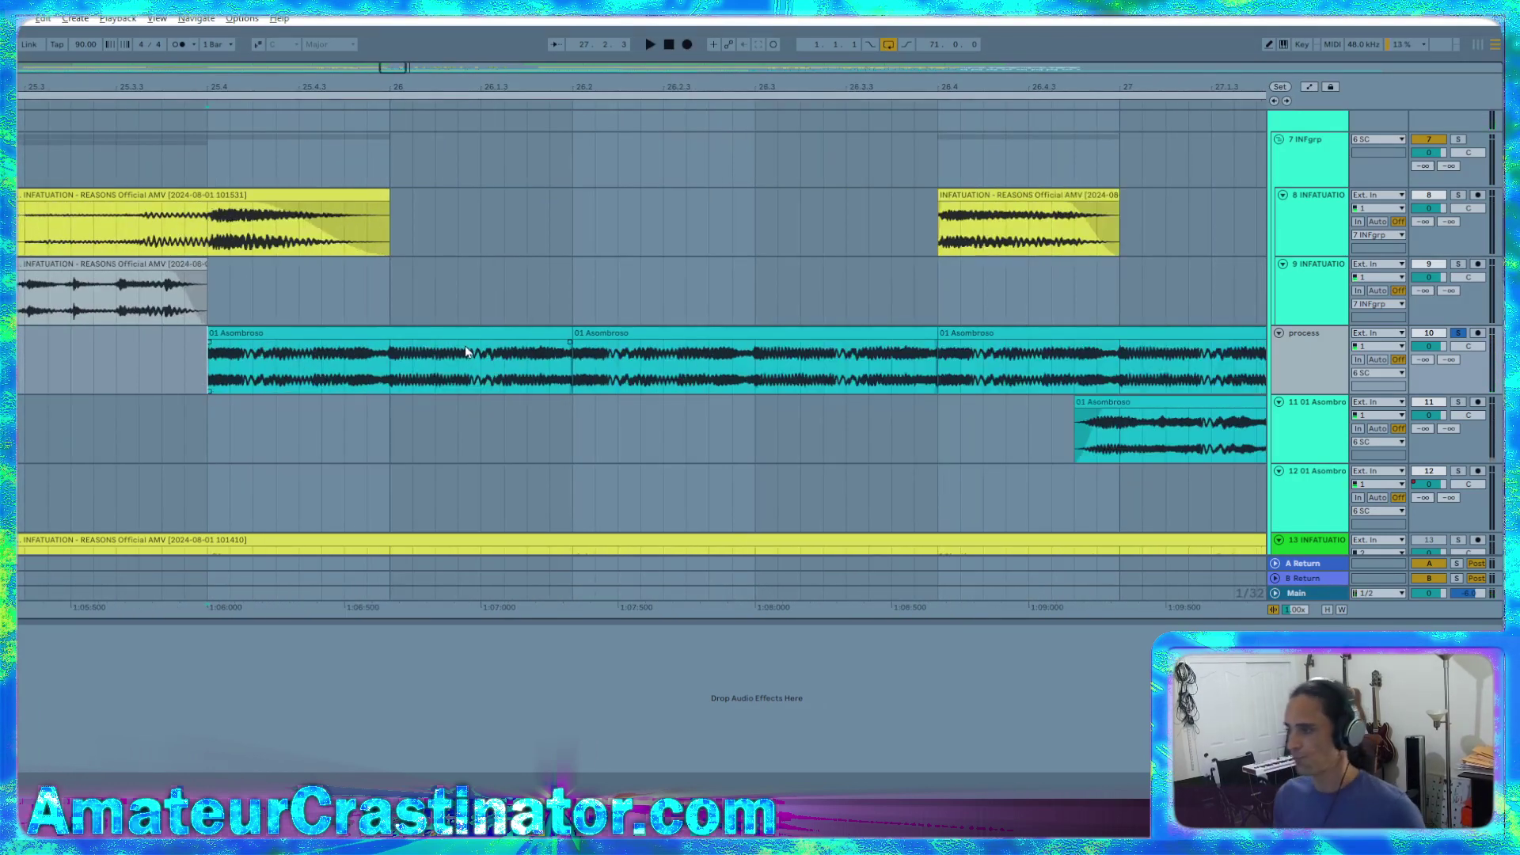
left_click(227, 379)
key("space")
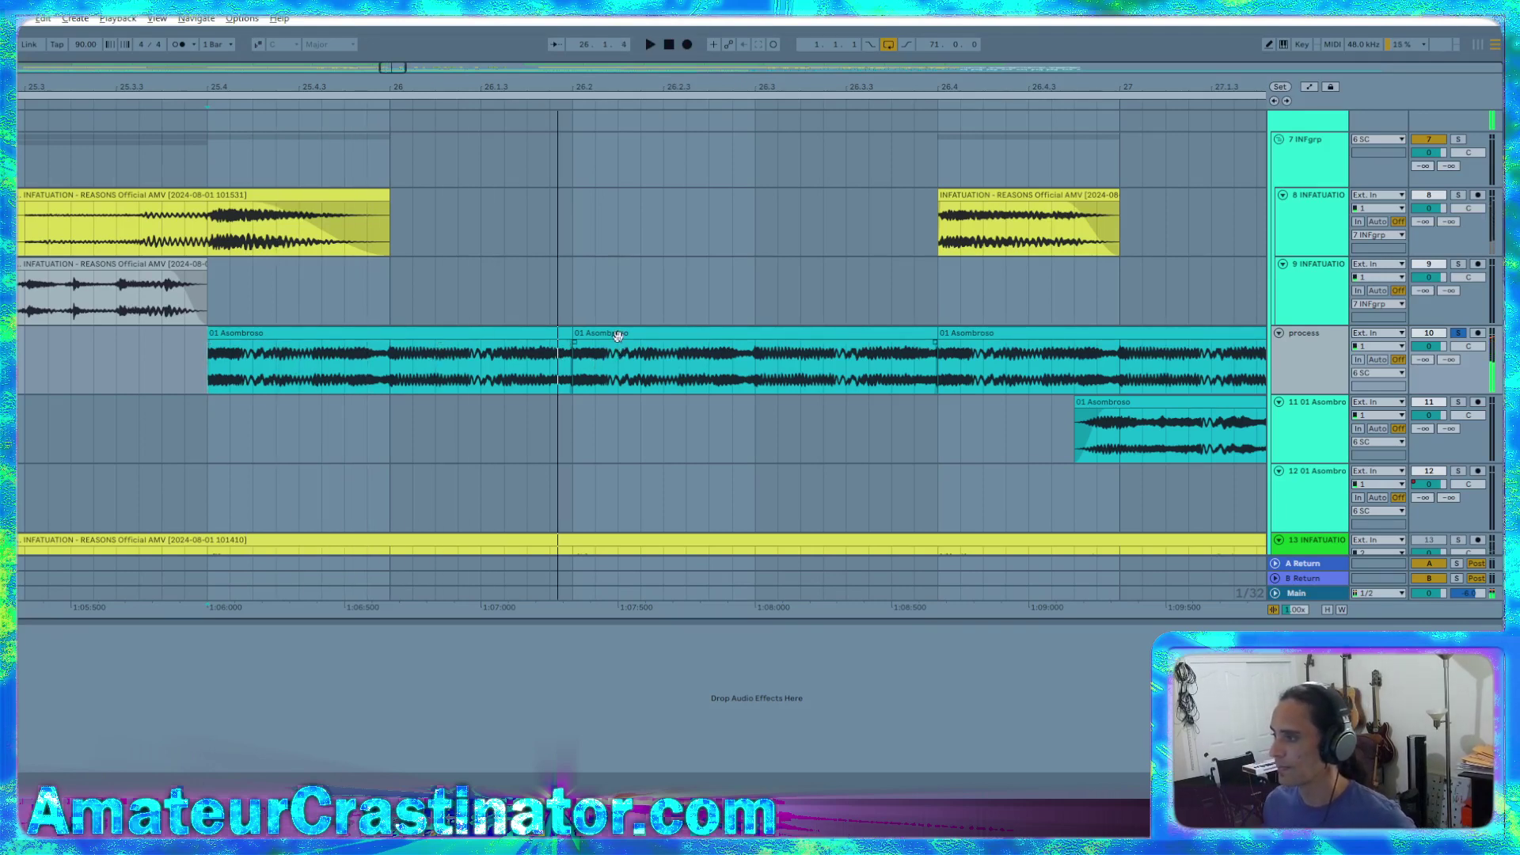
Move the second process clip to 26.1.3, trim its end to 26.3, and duplicate the first two clips directly after it
left_click_drag(617, 334, 497, 349)
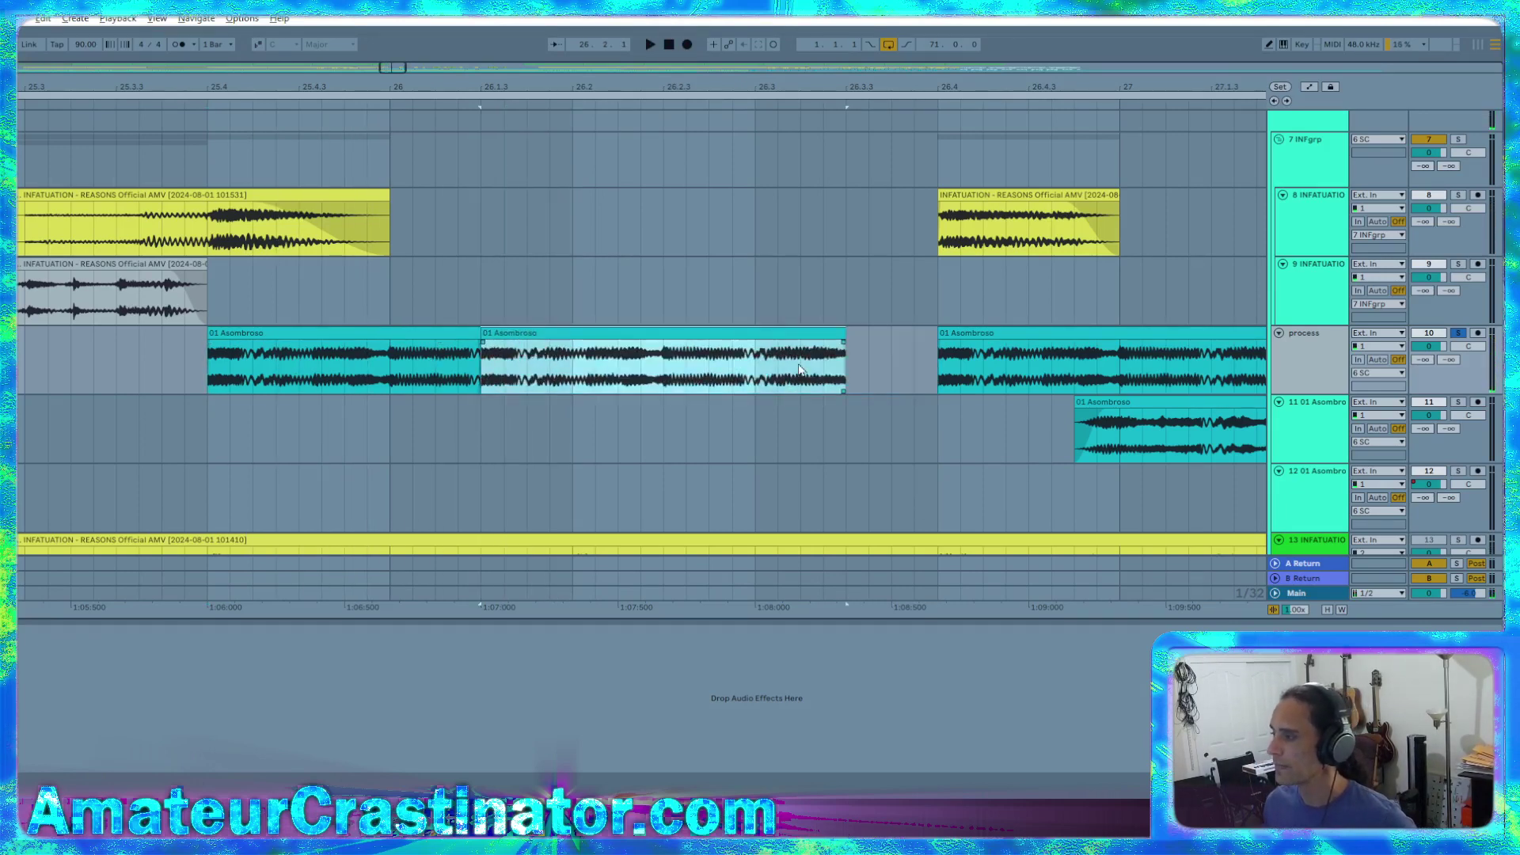
left_click_drag(847, 339, 751, 333)
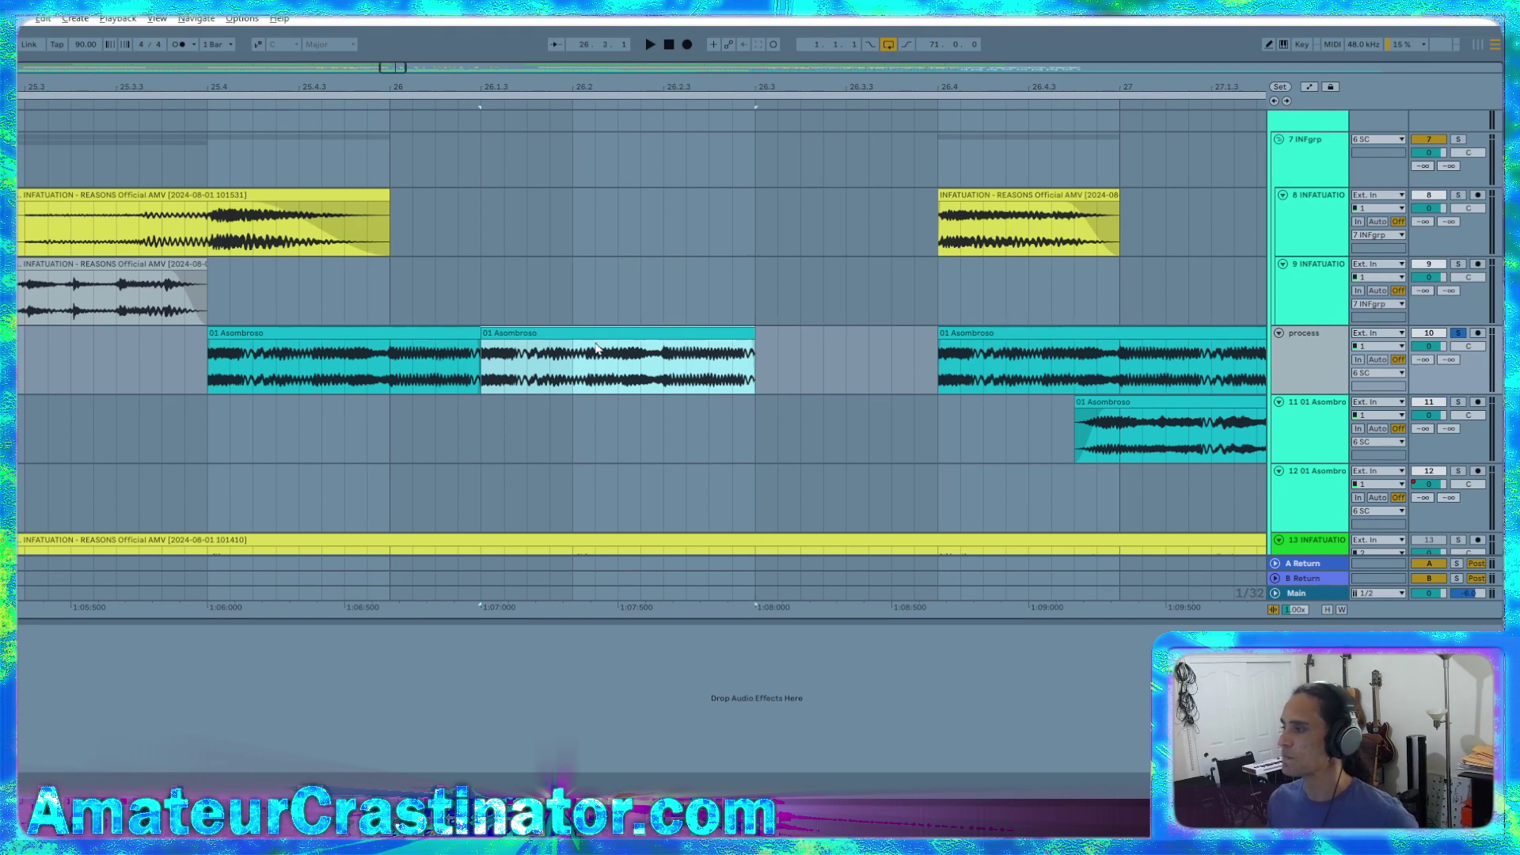
left_click(361, 357, "shift")
key("ctrl+d")
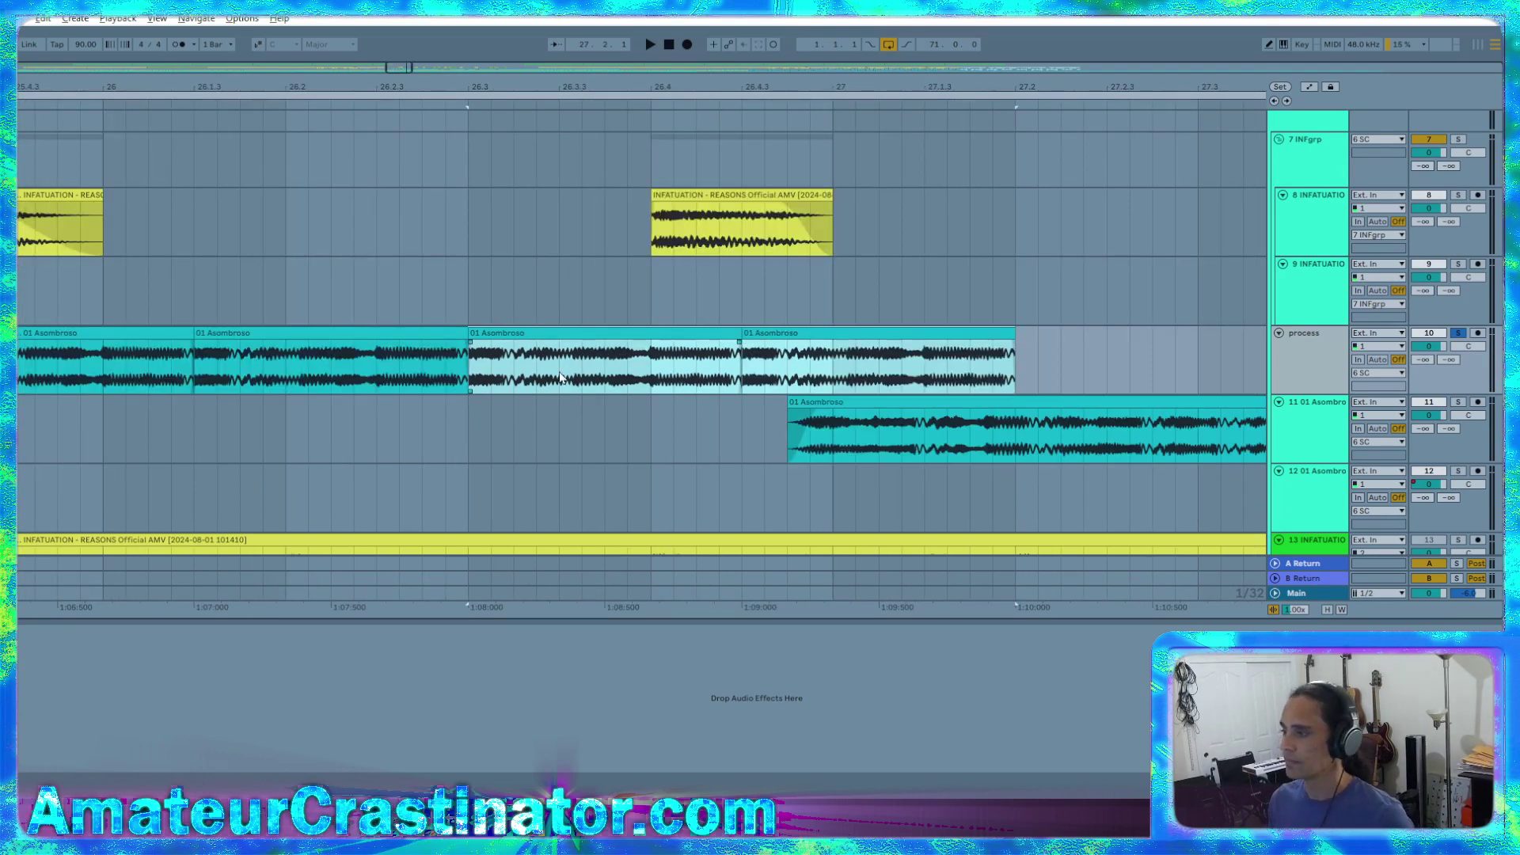
Audition the four Asombroso clips on the process track from beat 25.4
scroll(269, 408, "left", 3)
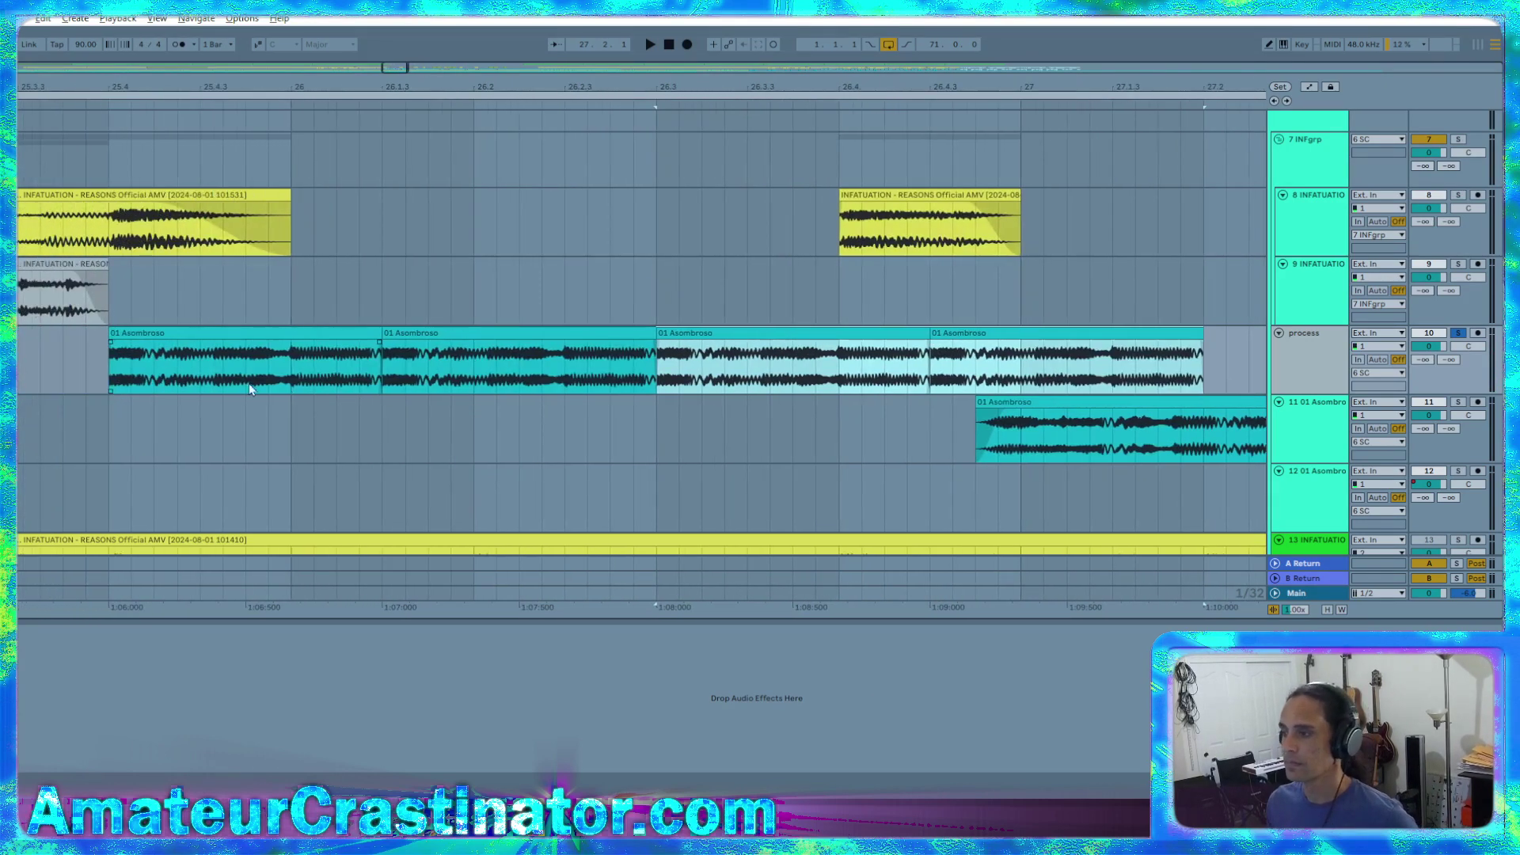
left_click(112, 369)
key("space")
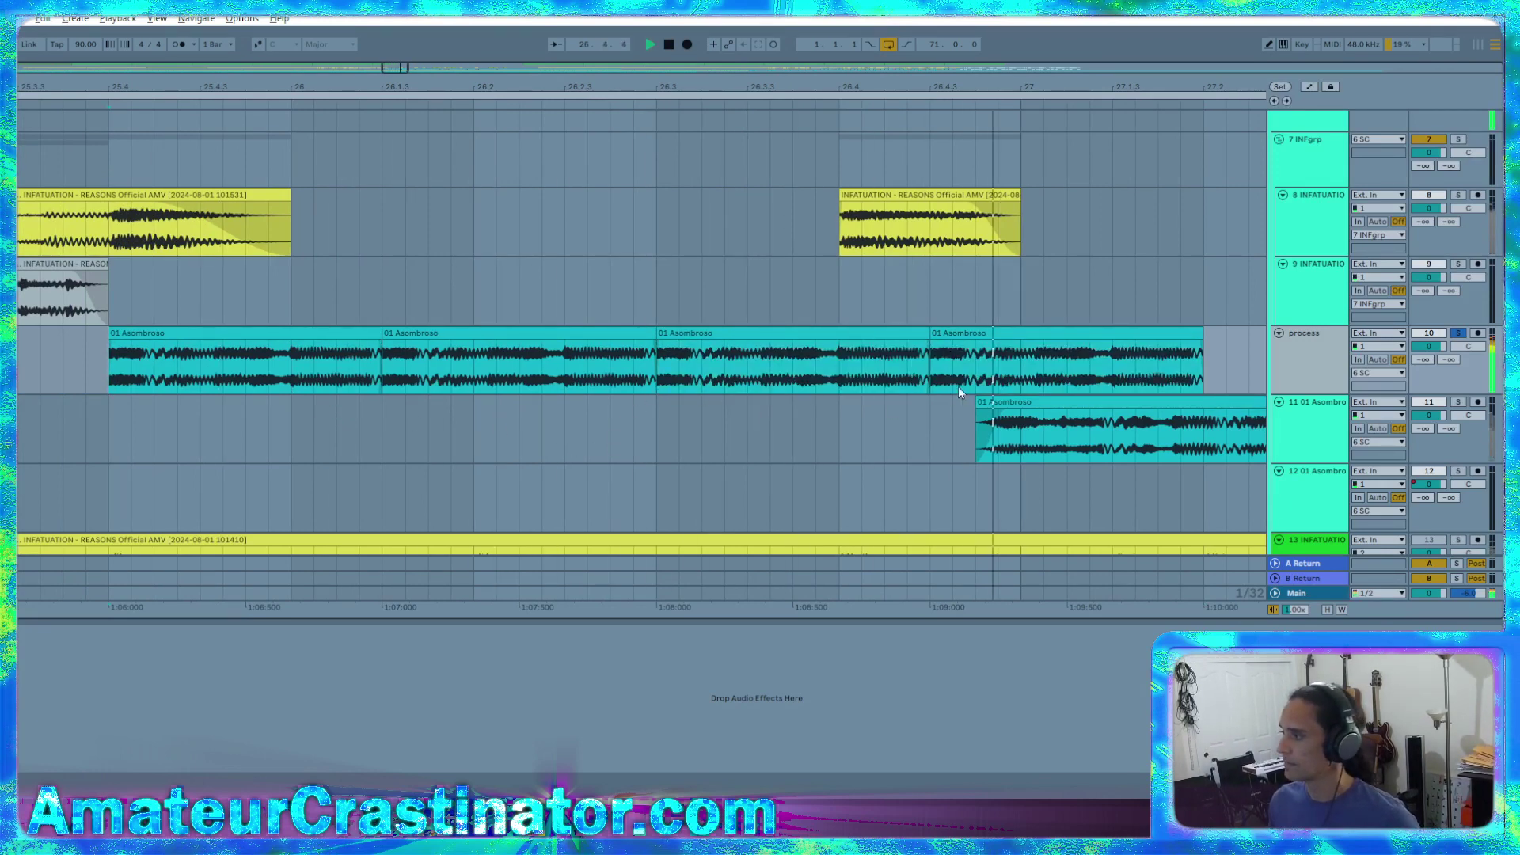
left_click(1013, 357)
Cut the first sixteenth note from the fourth process clip and trim its end to 27.1.3
left_click_drag(930, 369, 982, 375)
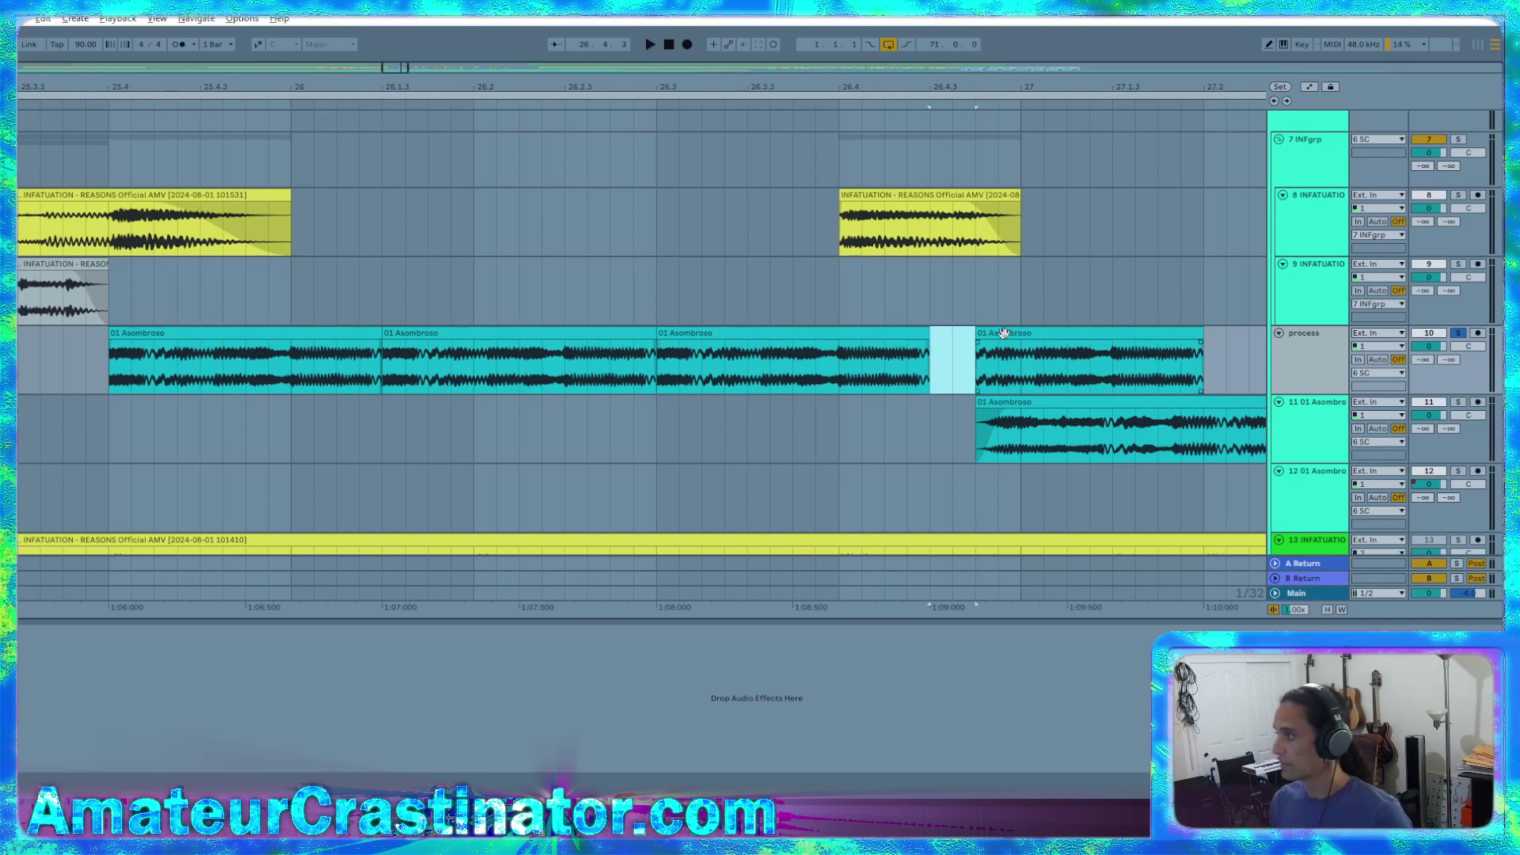
key("Delete")
key("space")
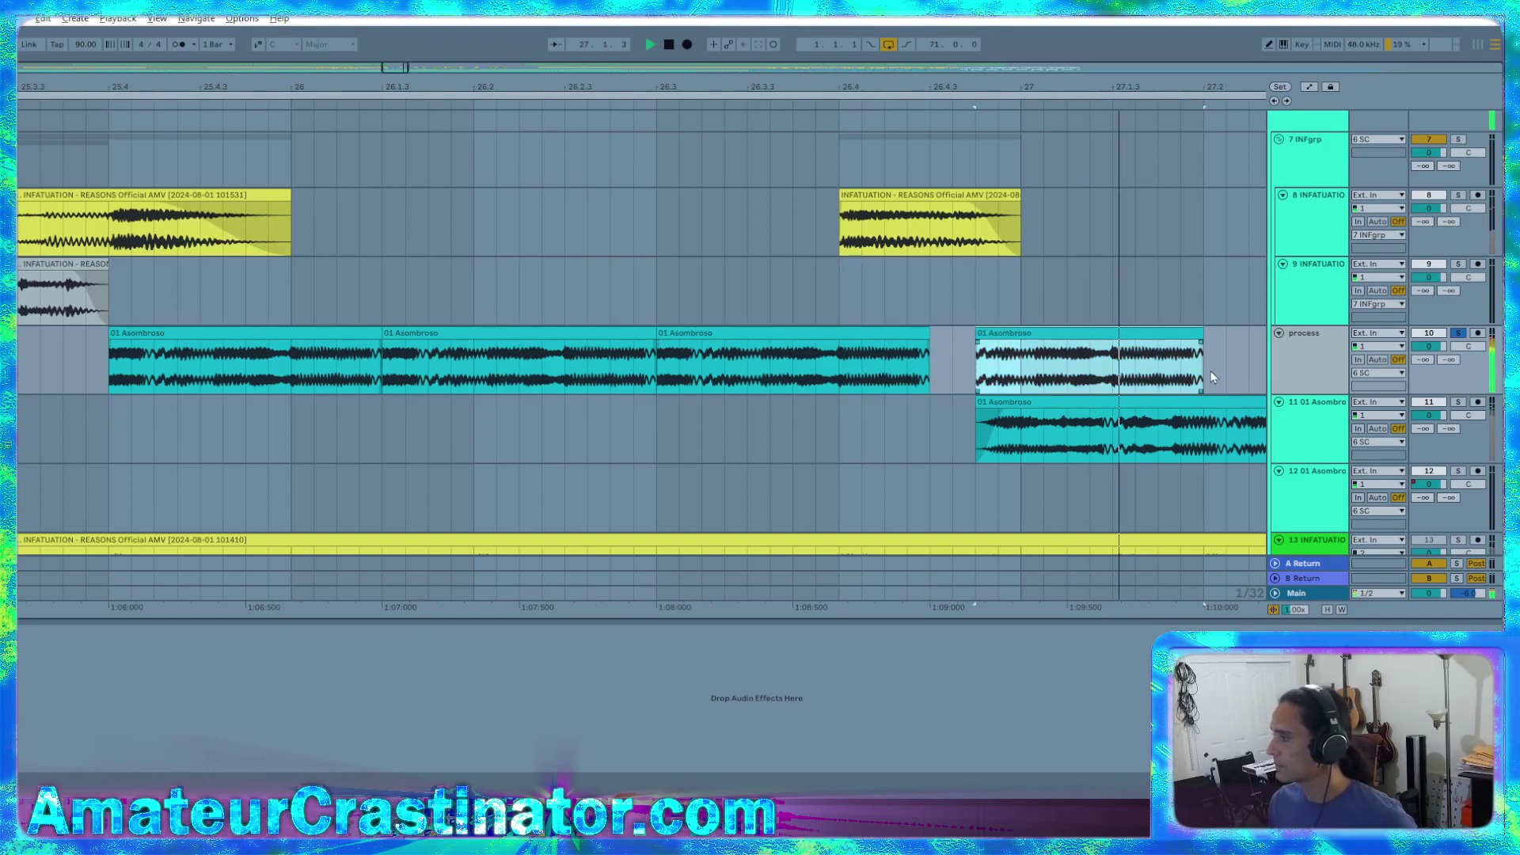
left_click_drag(1205, 346, 1110, 335)
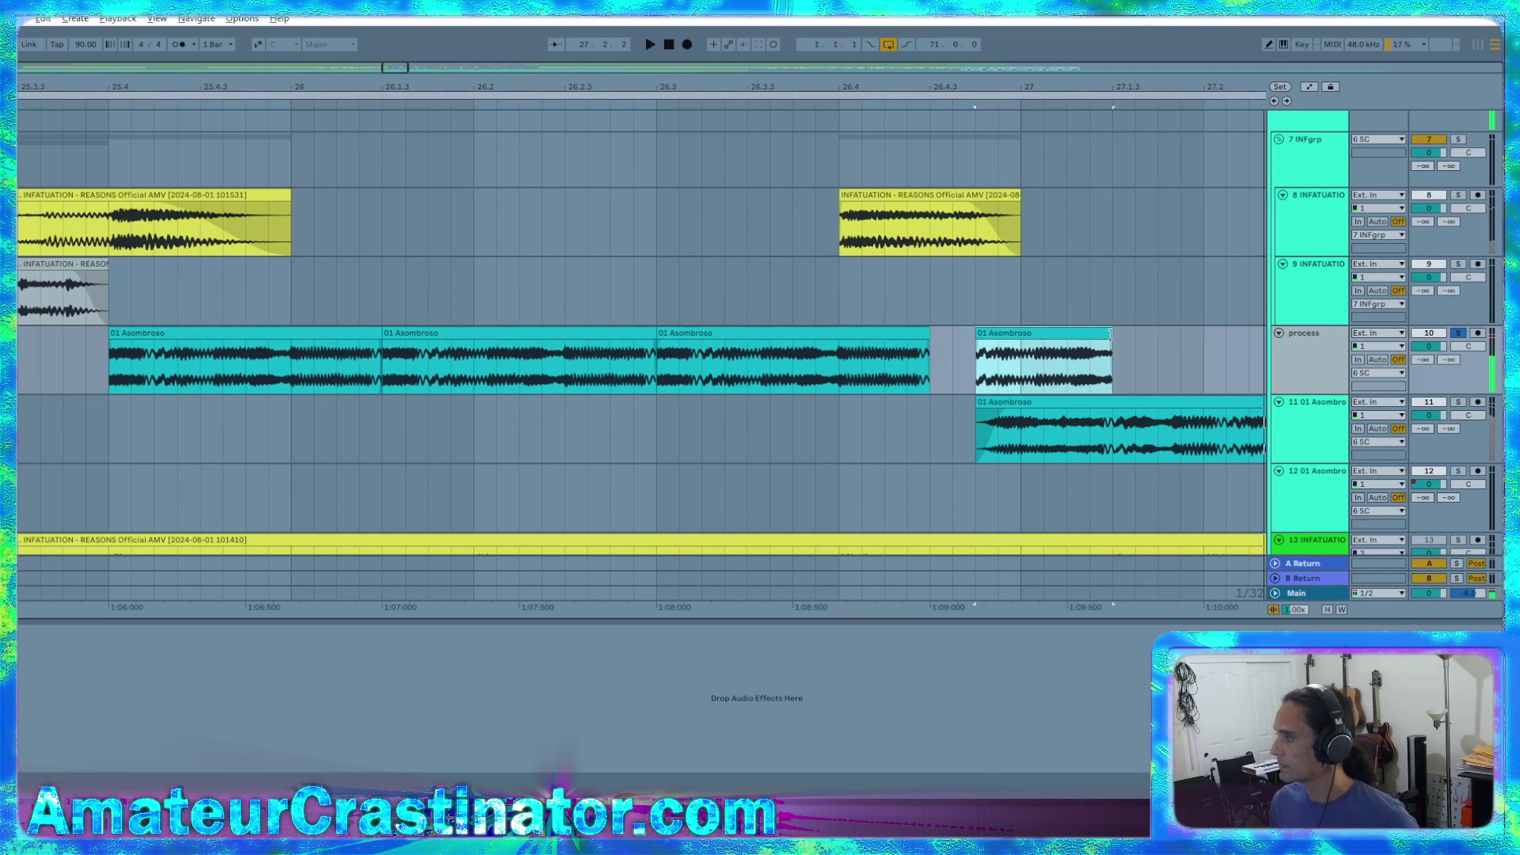
Audition the shortened fourth process clip several times to judge its timing
key("space")
key("space")
key("space")
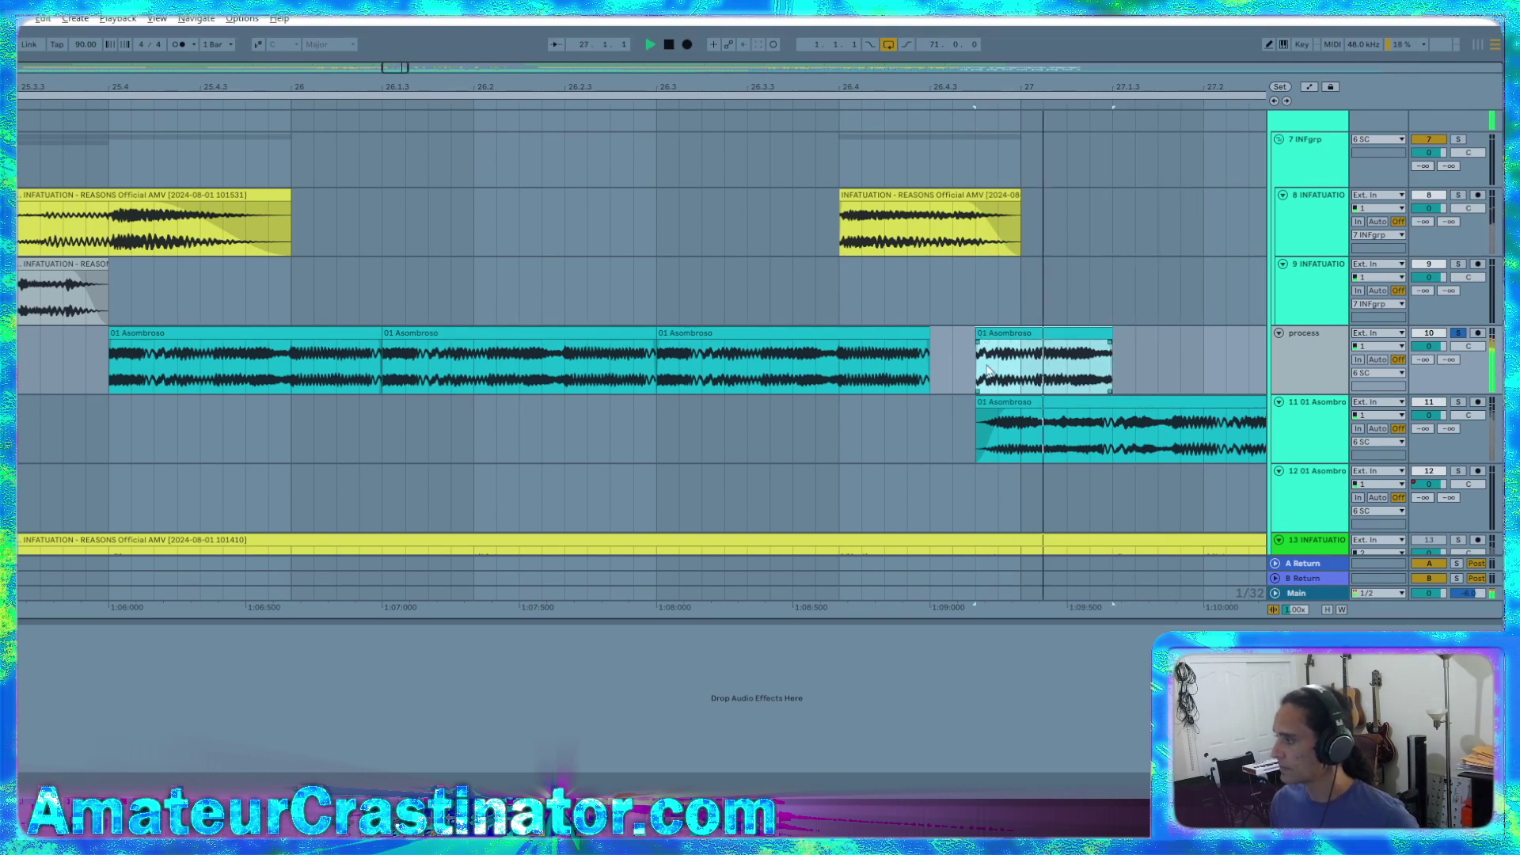
key("space")
key("space")
key("space")
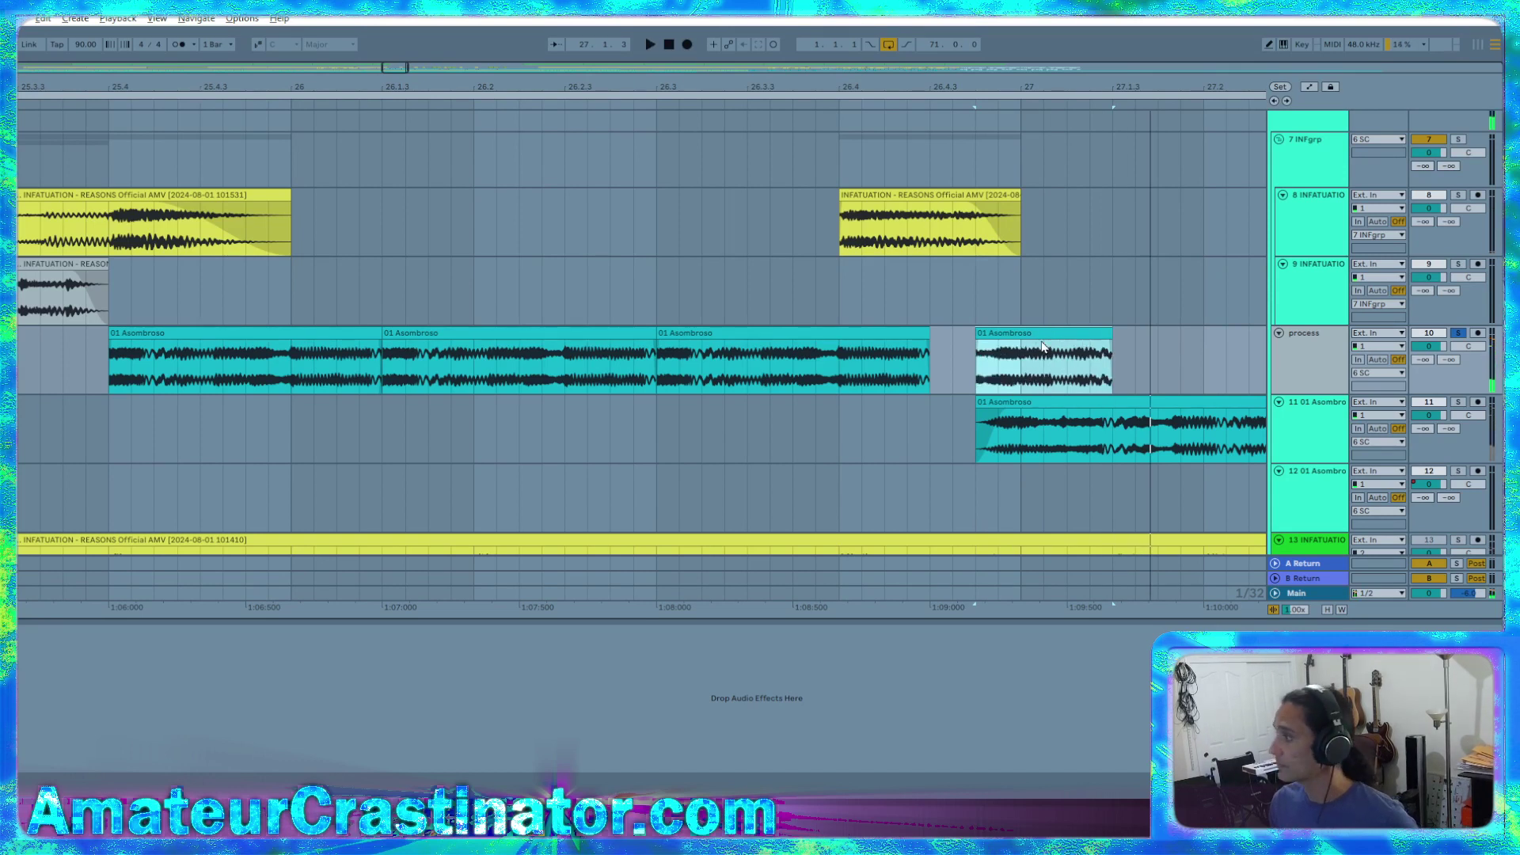
key("space")
key("space")
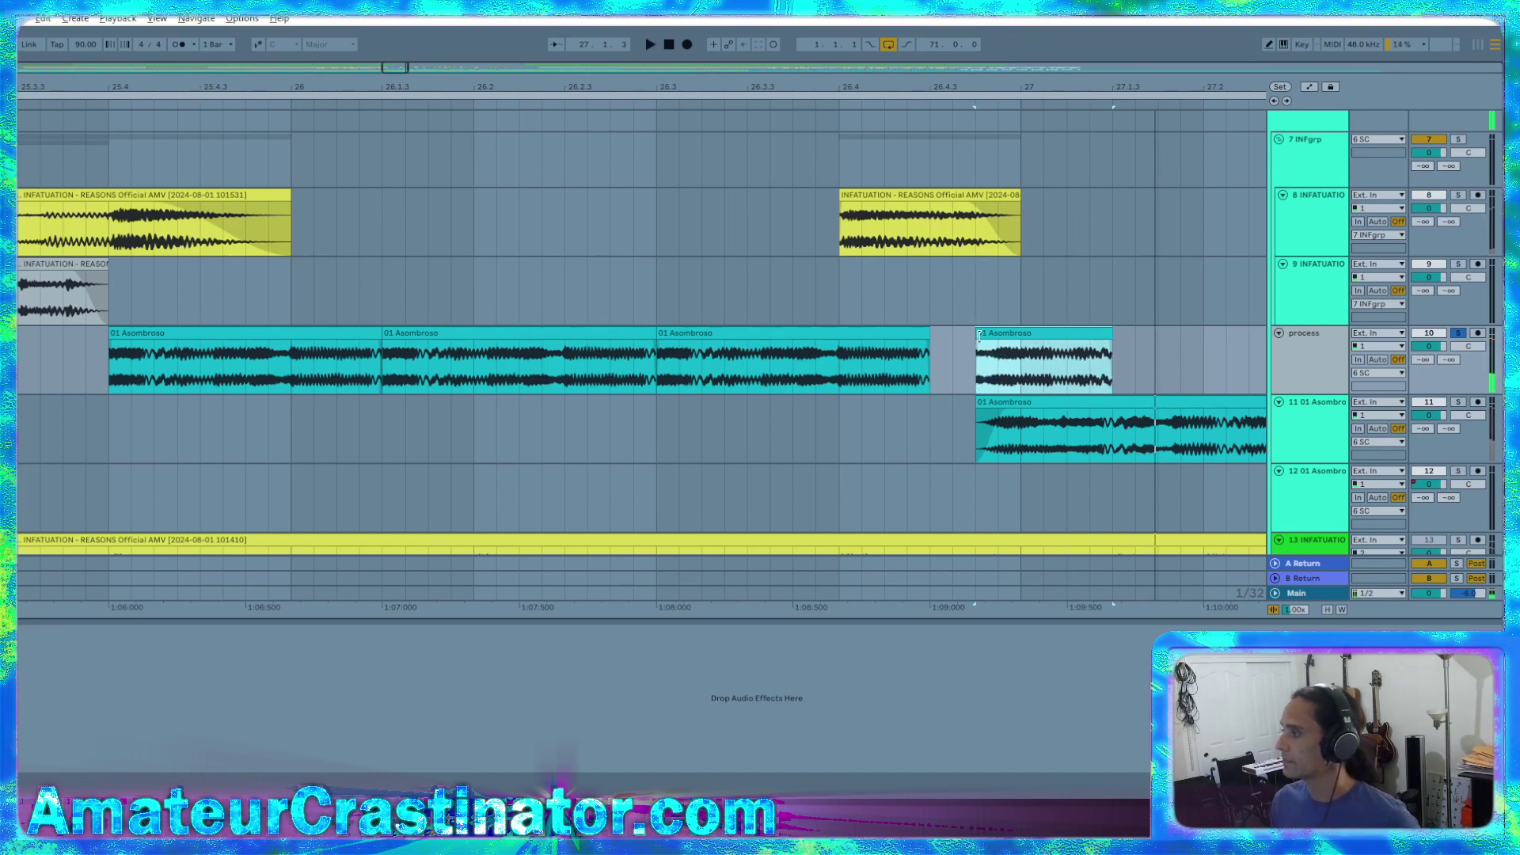
Try the shortened fourth clip at 26.4.3, keep it active, and audition the sequence from 25.4
left_click_drag(1028, 332, 983, 335)
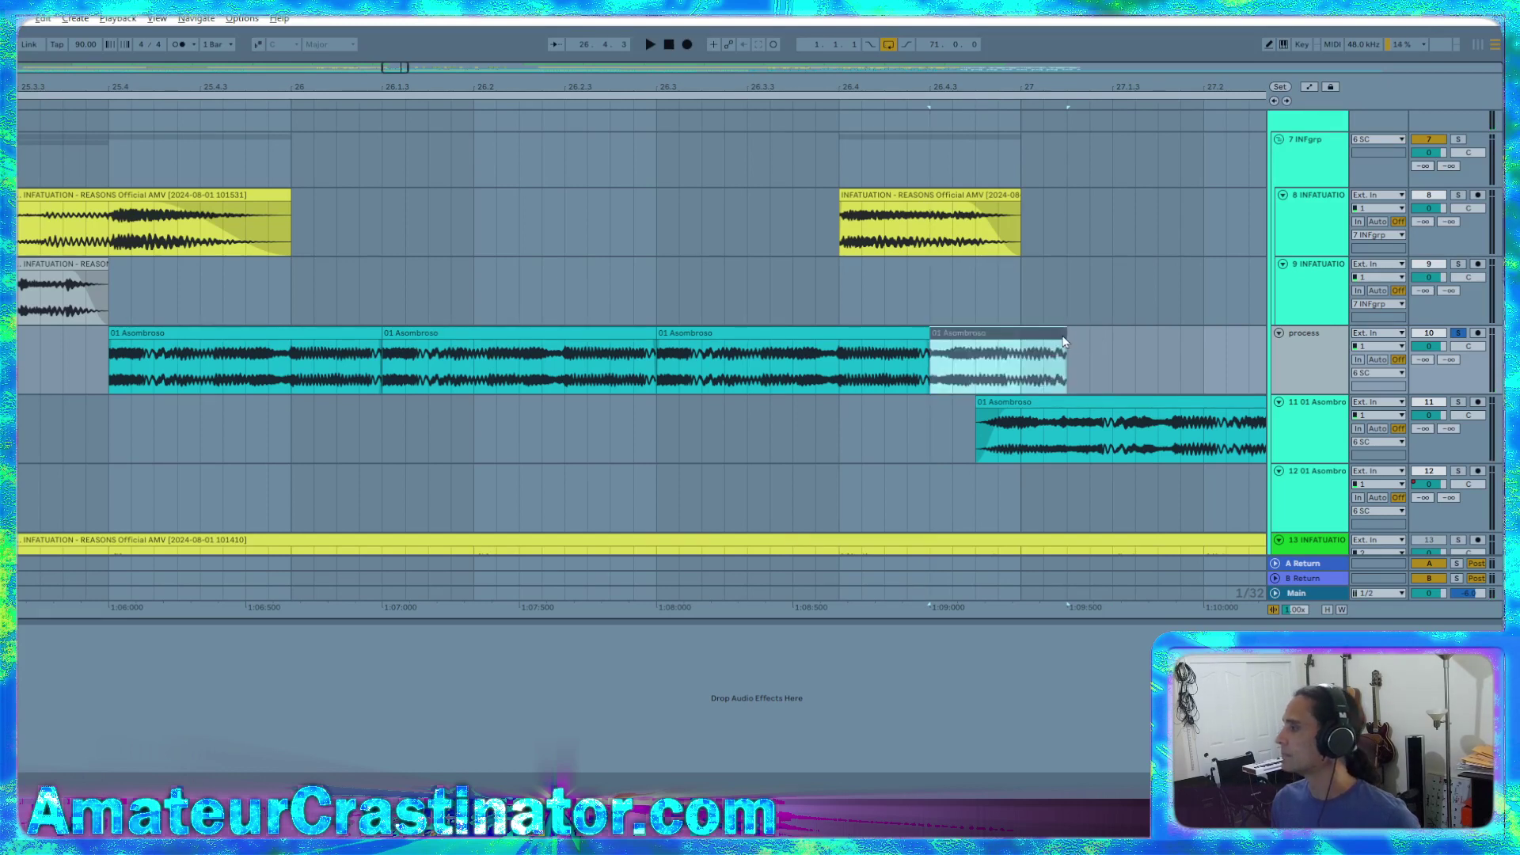
left_click(1162, 345)
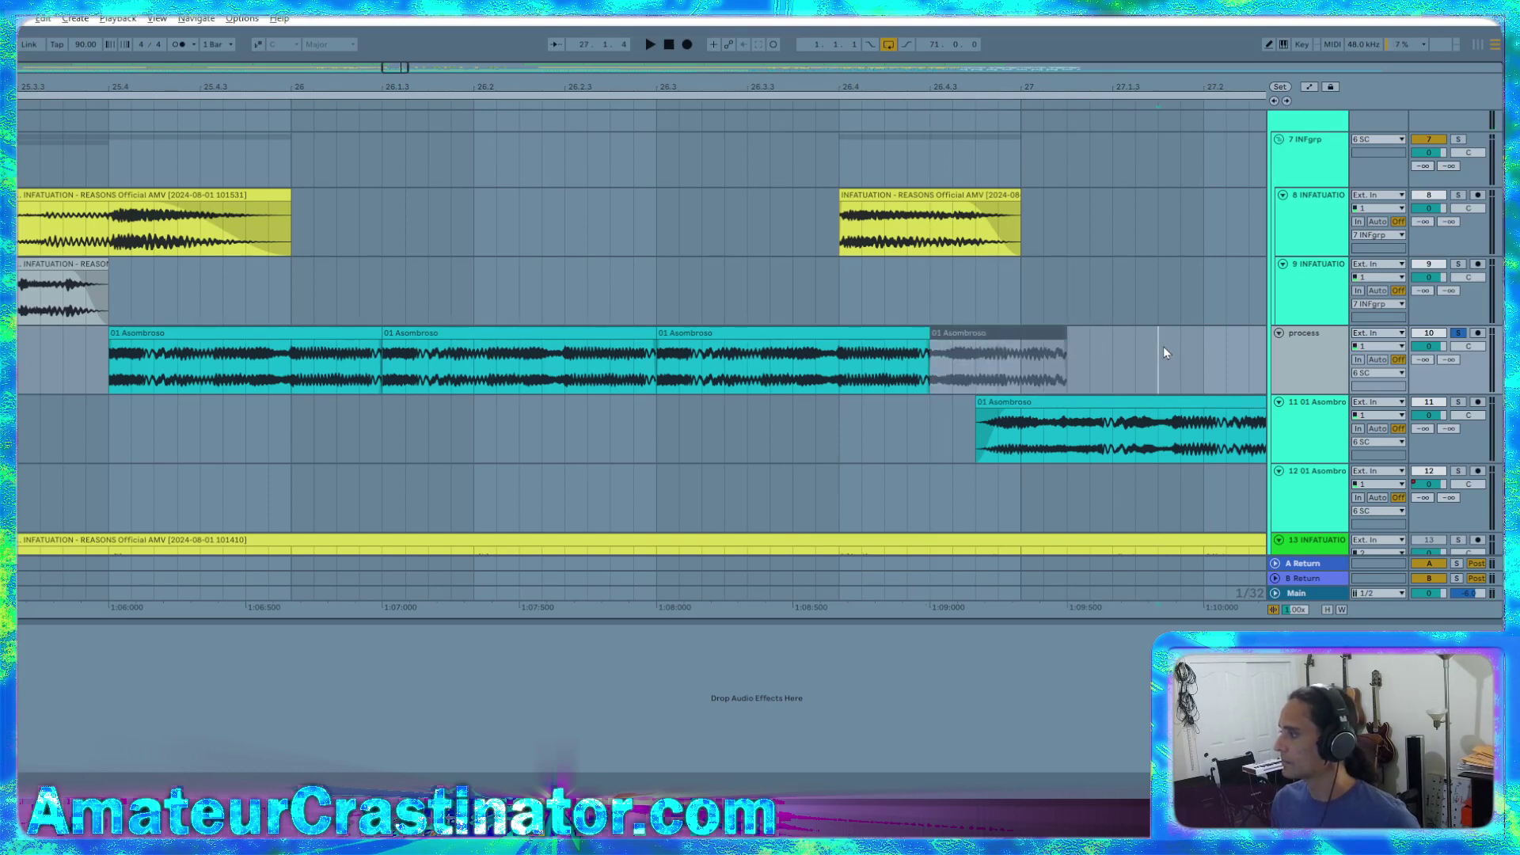
left_click(1030, 334)
key("0")
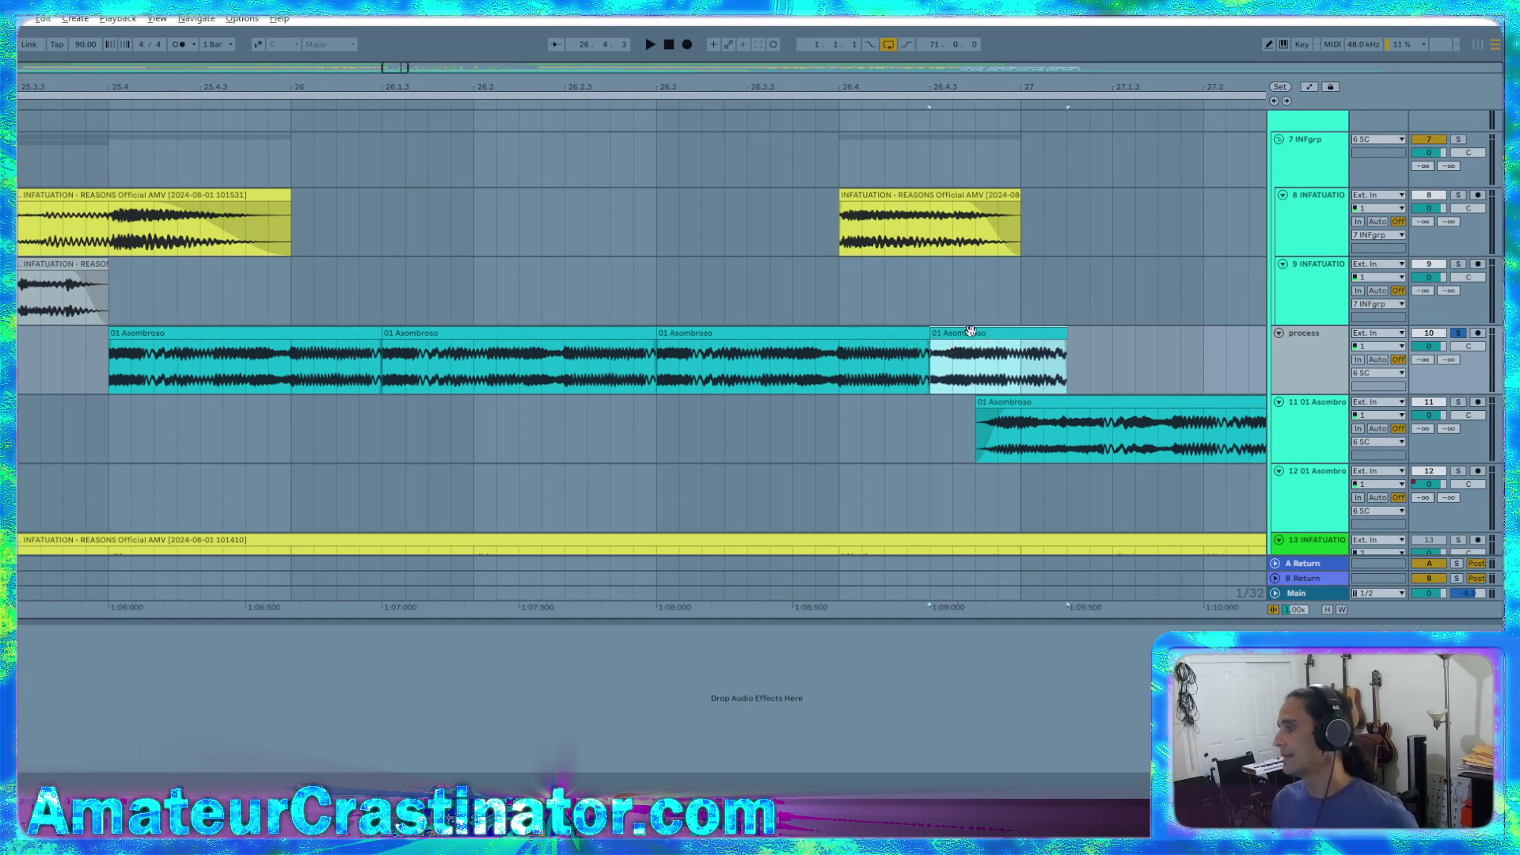
left_click(181, 371)
key("space")
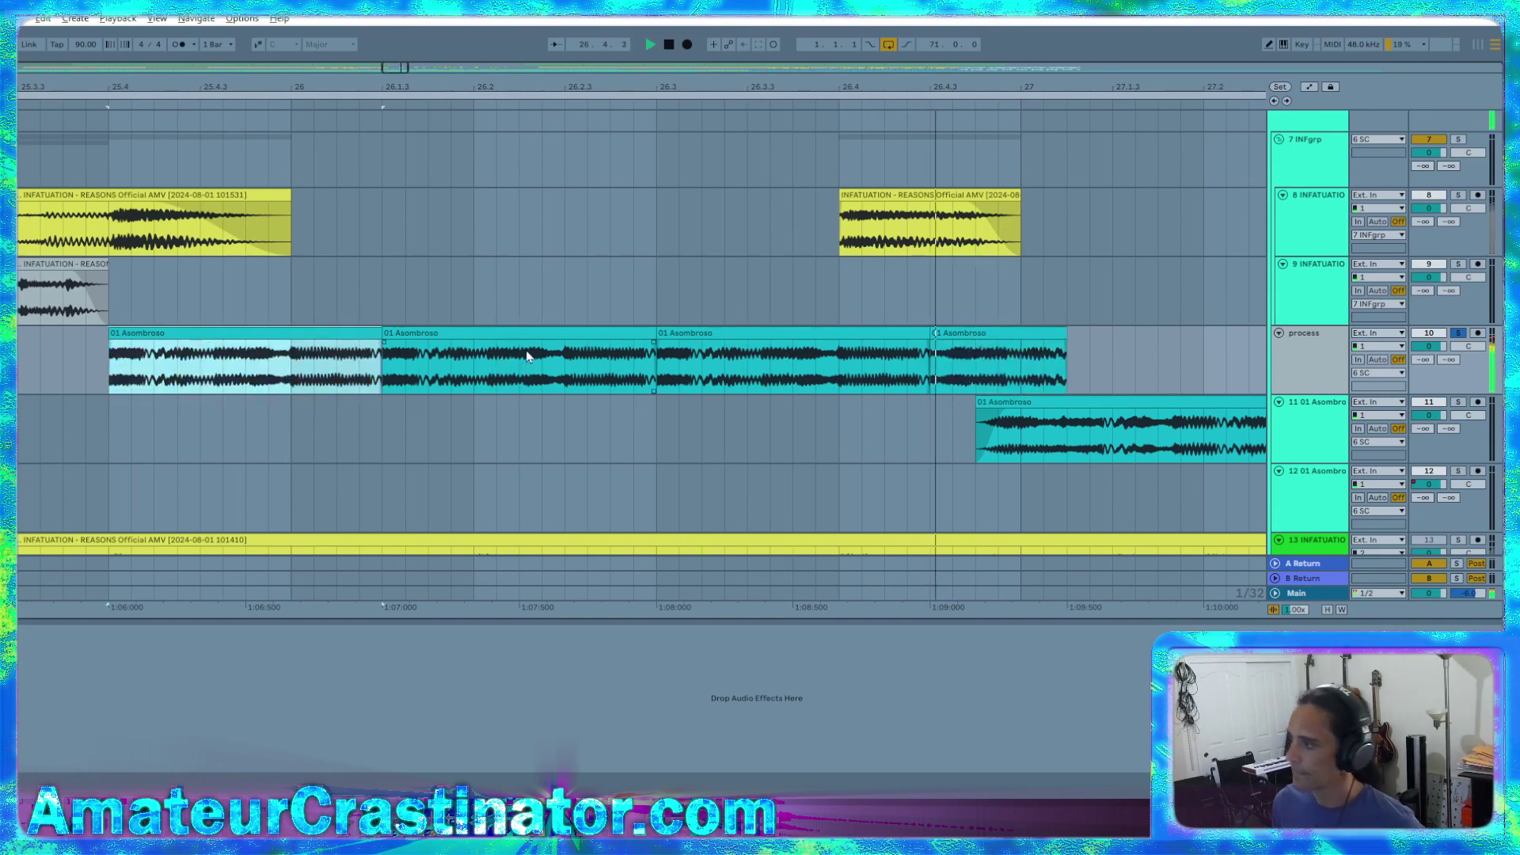
key("space")
key("space")
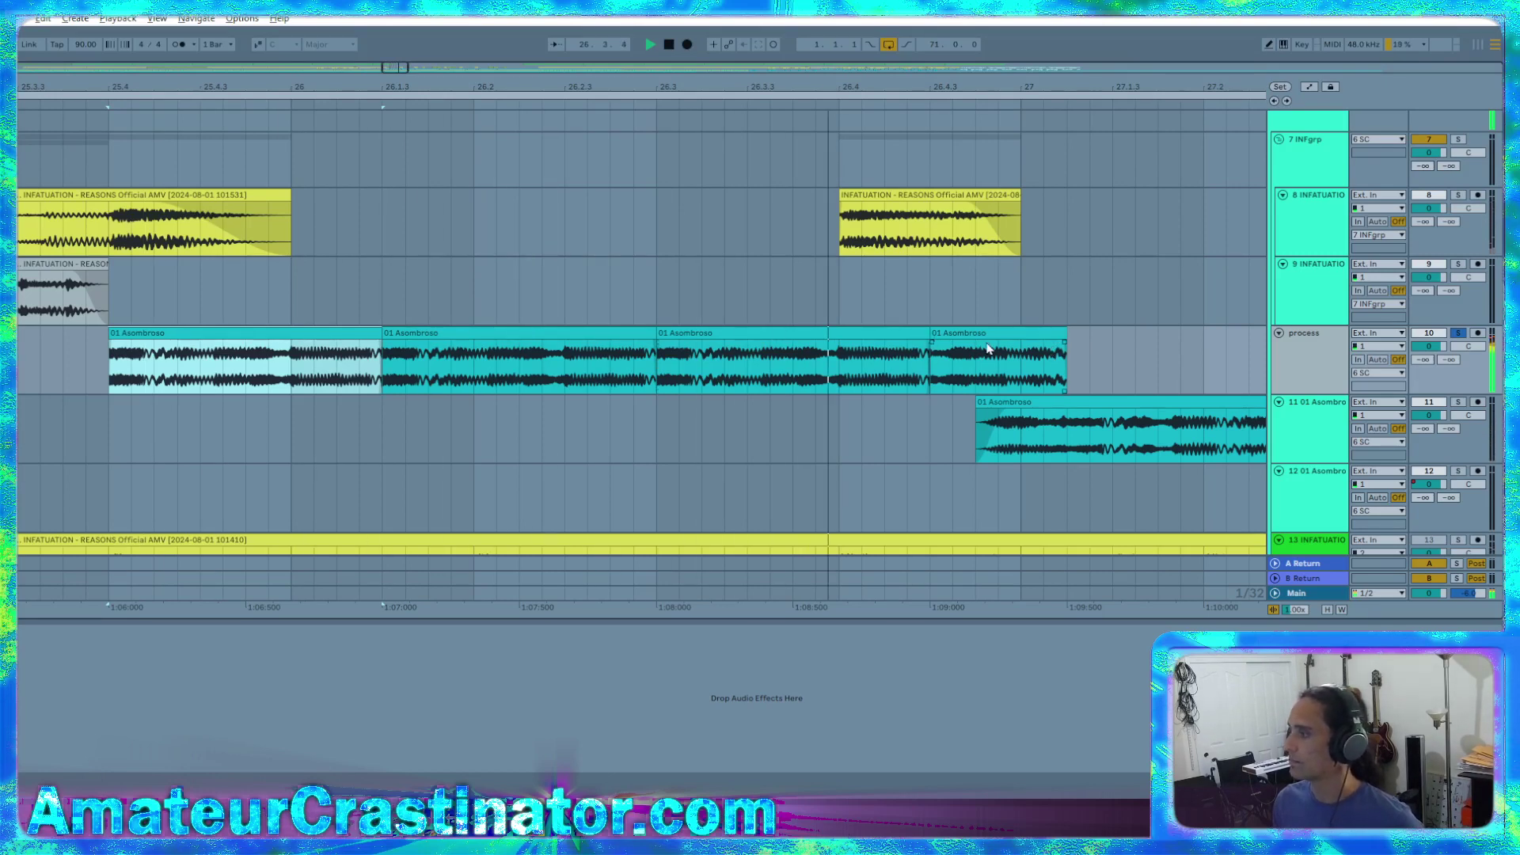
key("space")
Try the fourth process clip one sixteenth earlier, at 26.4.2, and audition the sequence from 25.4
left_click_drag(980, 334, 934, 334)
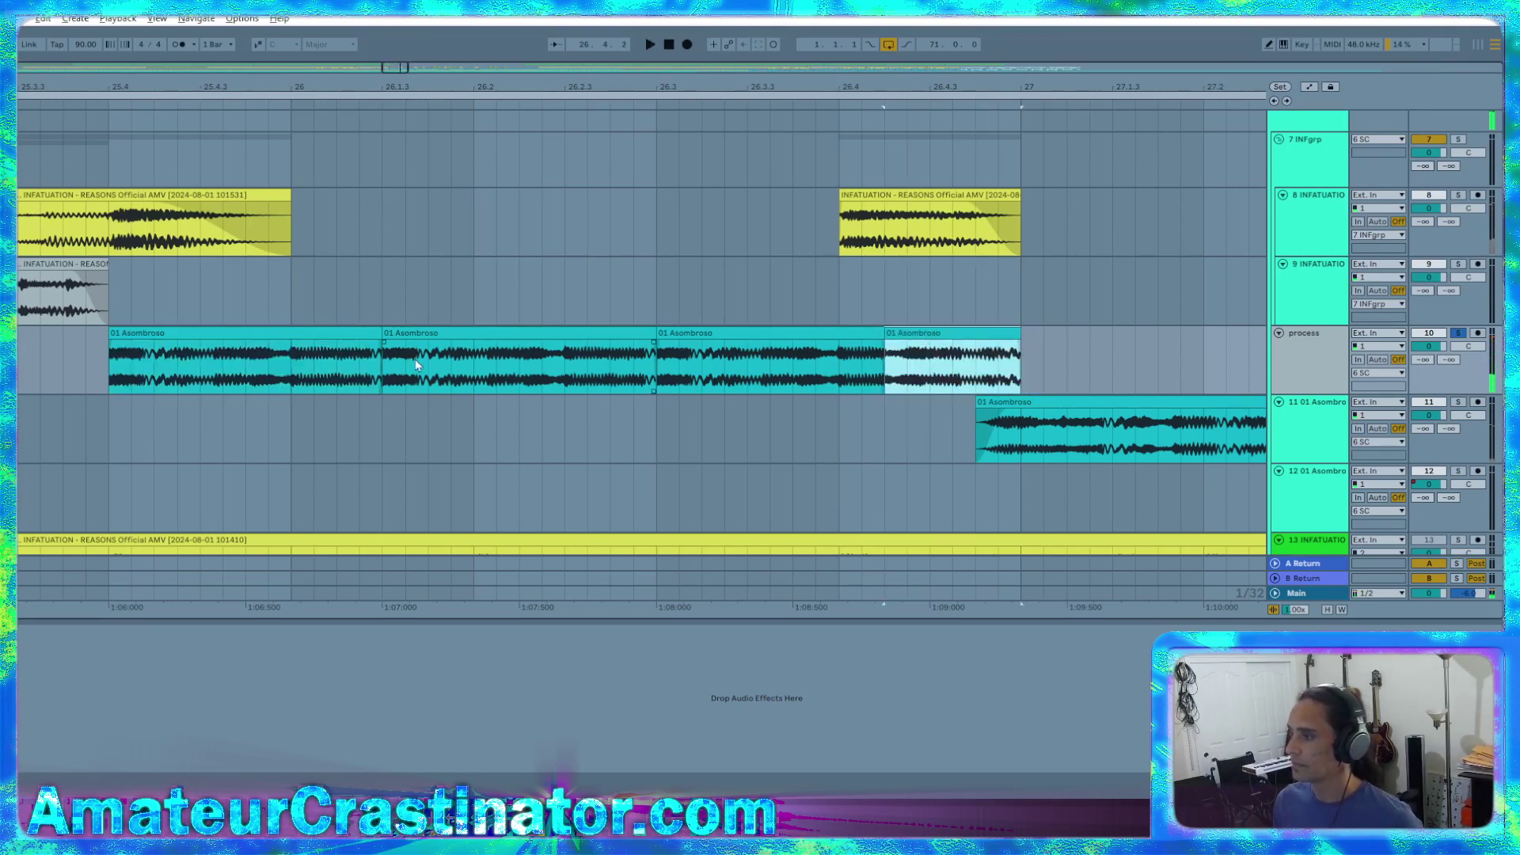
left_click(339, 327)
key("space")
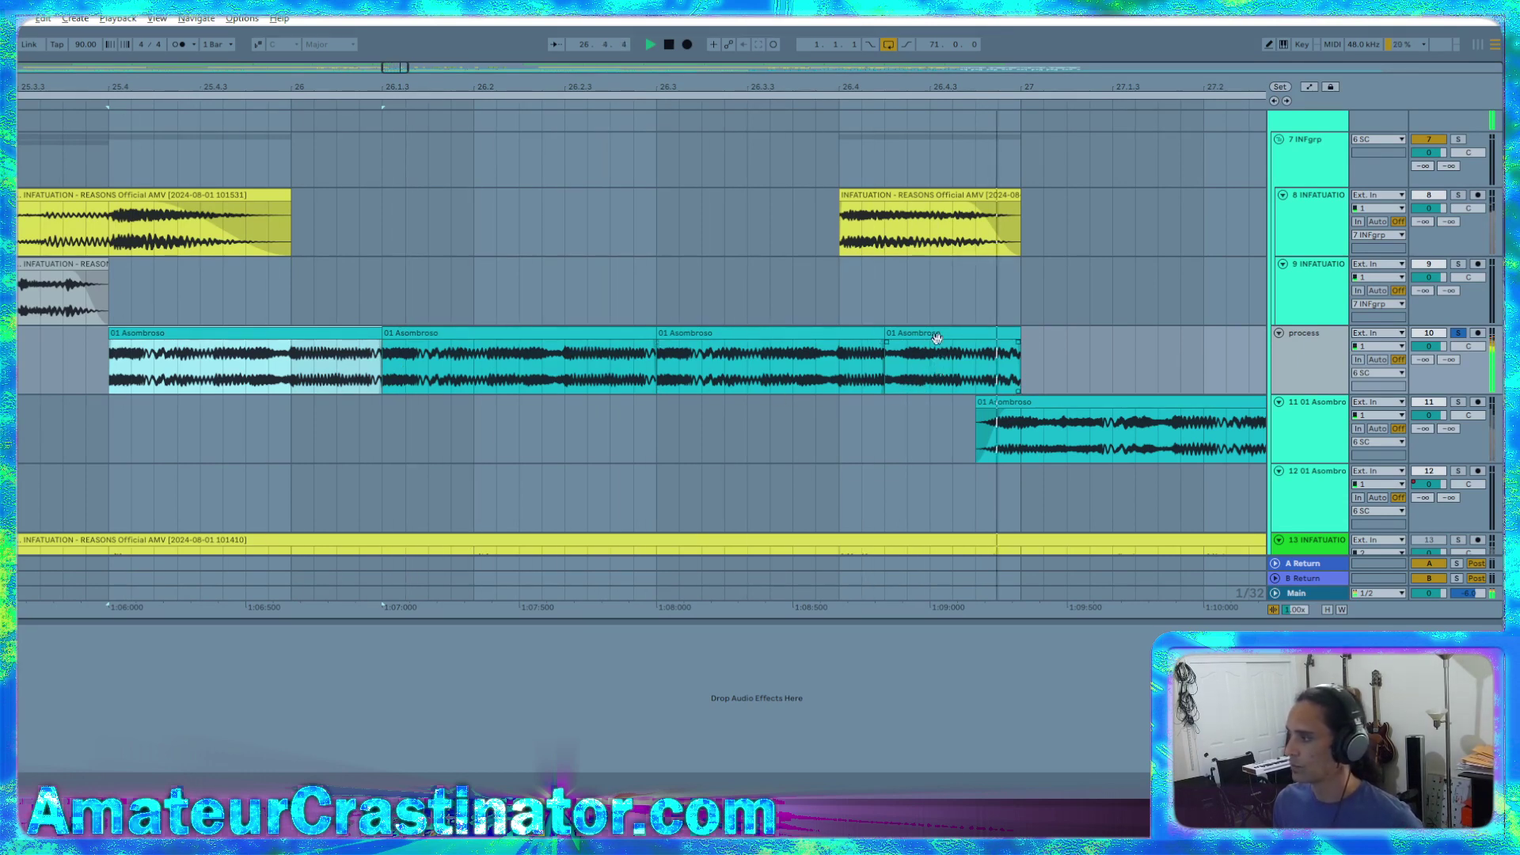
key("space")
Make the fourth process clip span 26.4 to 27 and audition the sequence from 25.4
left_click_drag(943, 337, 1026, 339)
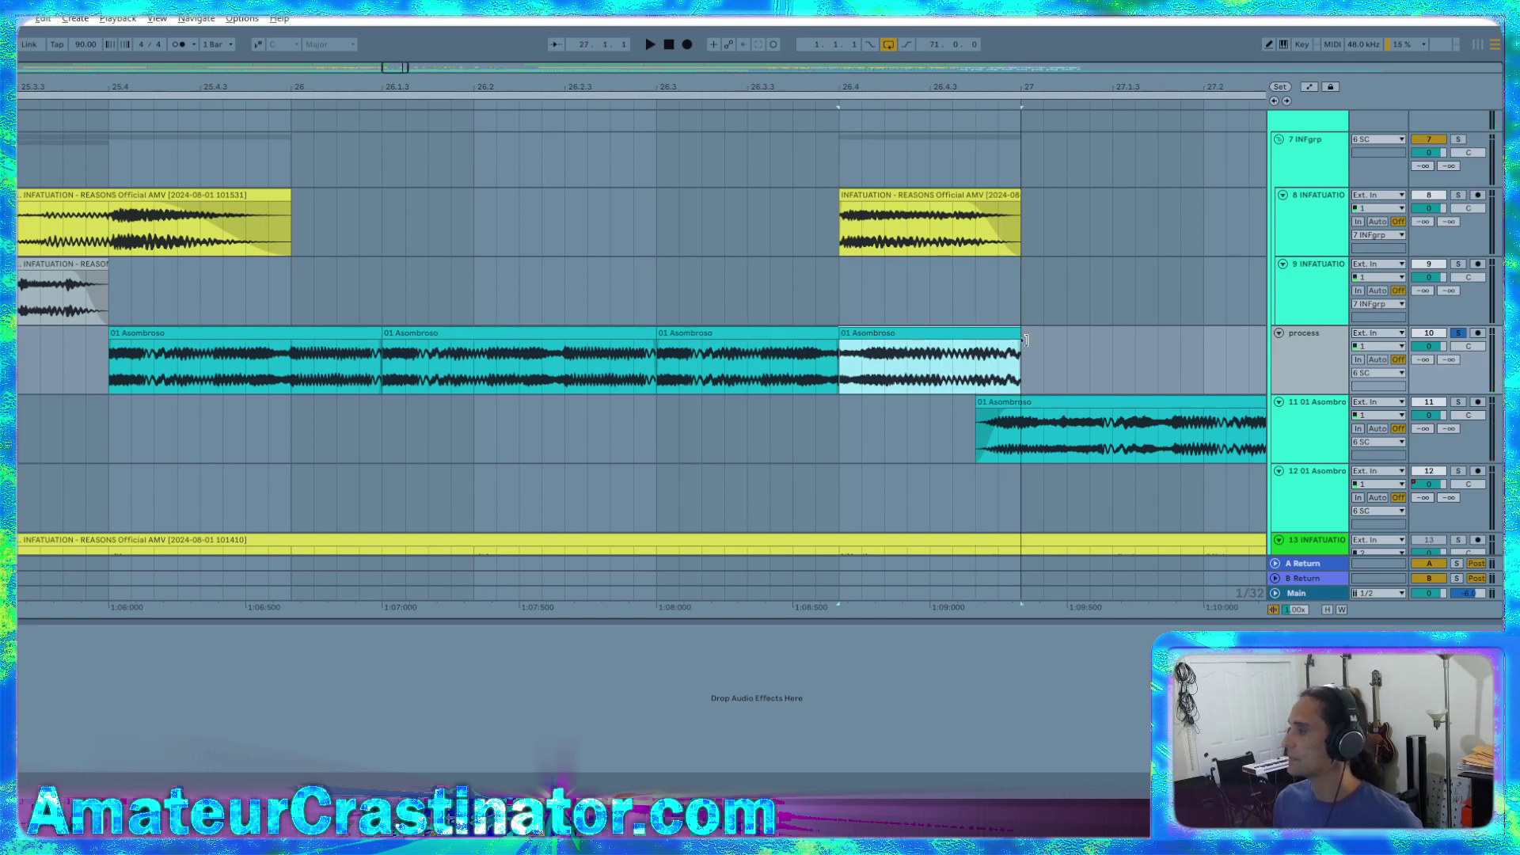
left_click(325, 328)
key("space")
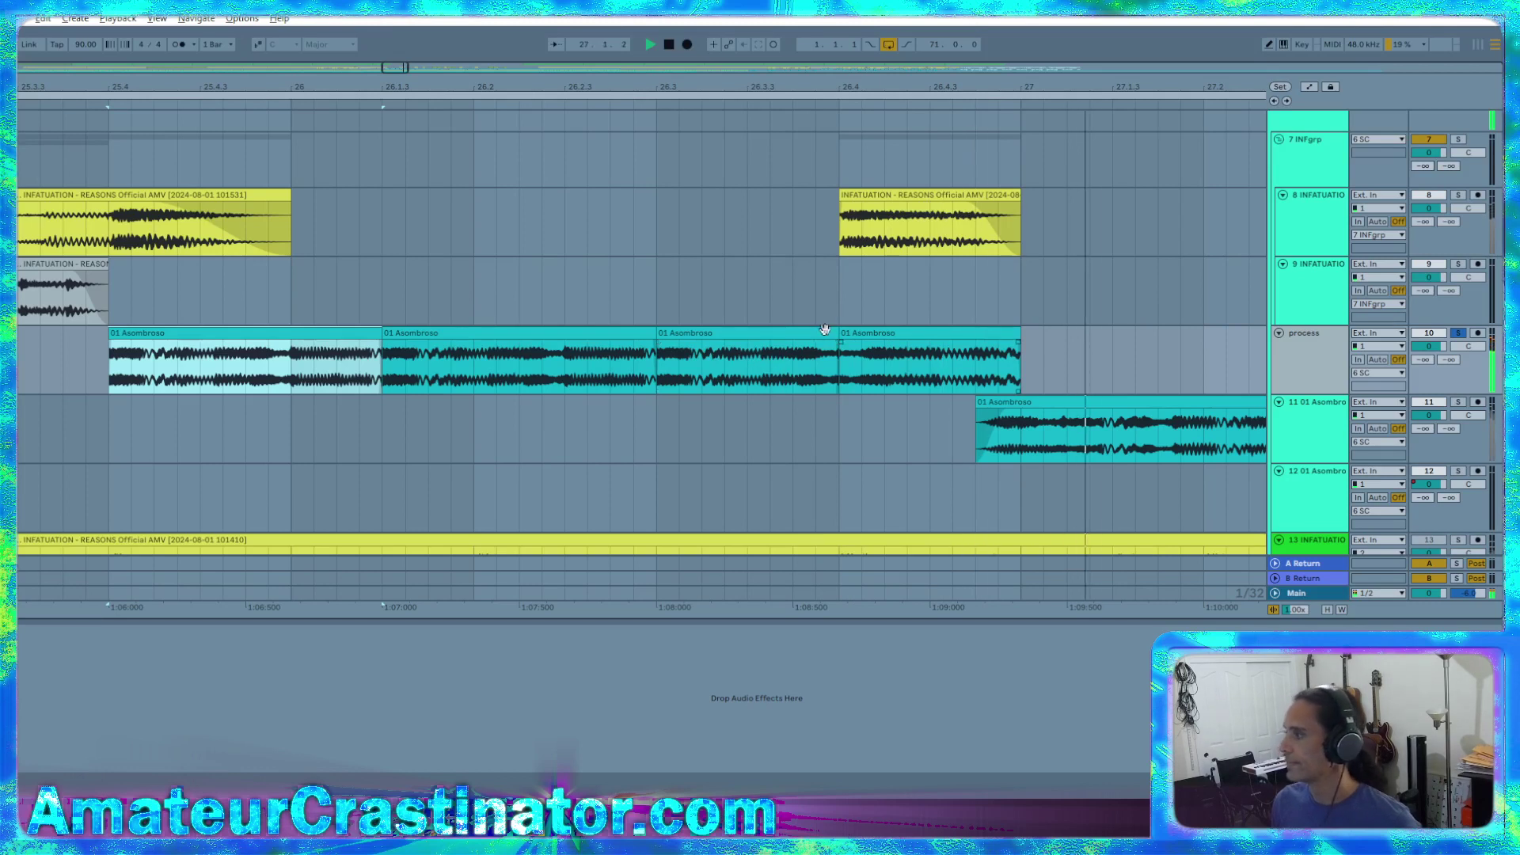
key("space")
Create a short crossfade between the third and fourth process clips near 26.4 and audition the result
left_click_drag(838, 349, 861, 358)
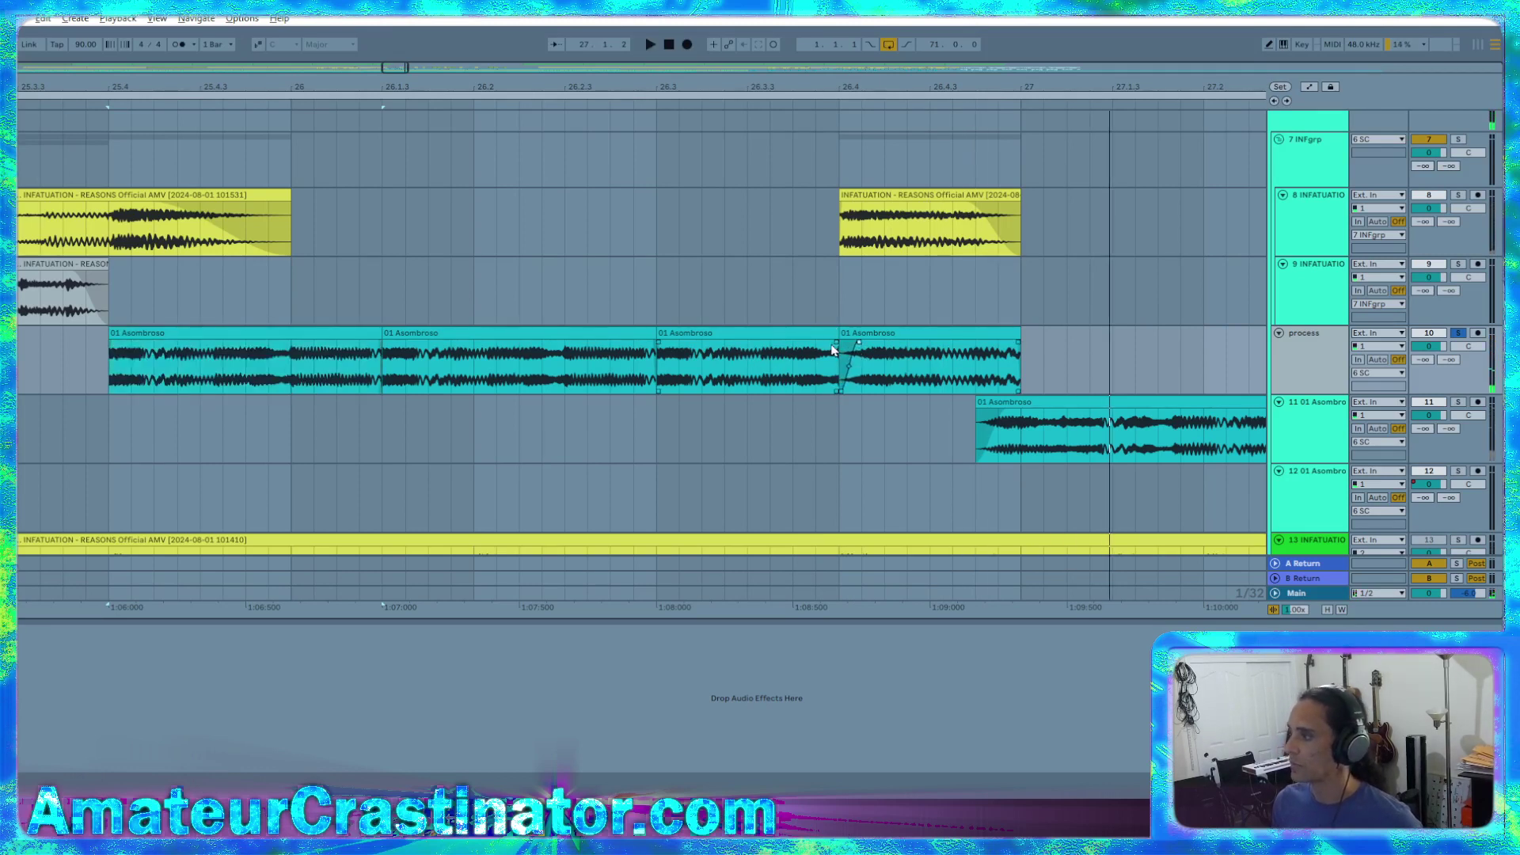
left_click(283, 348)
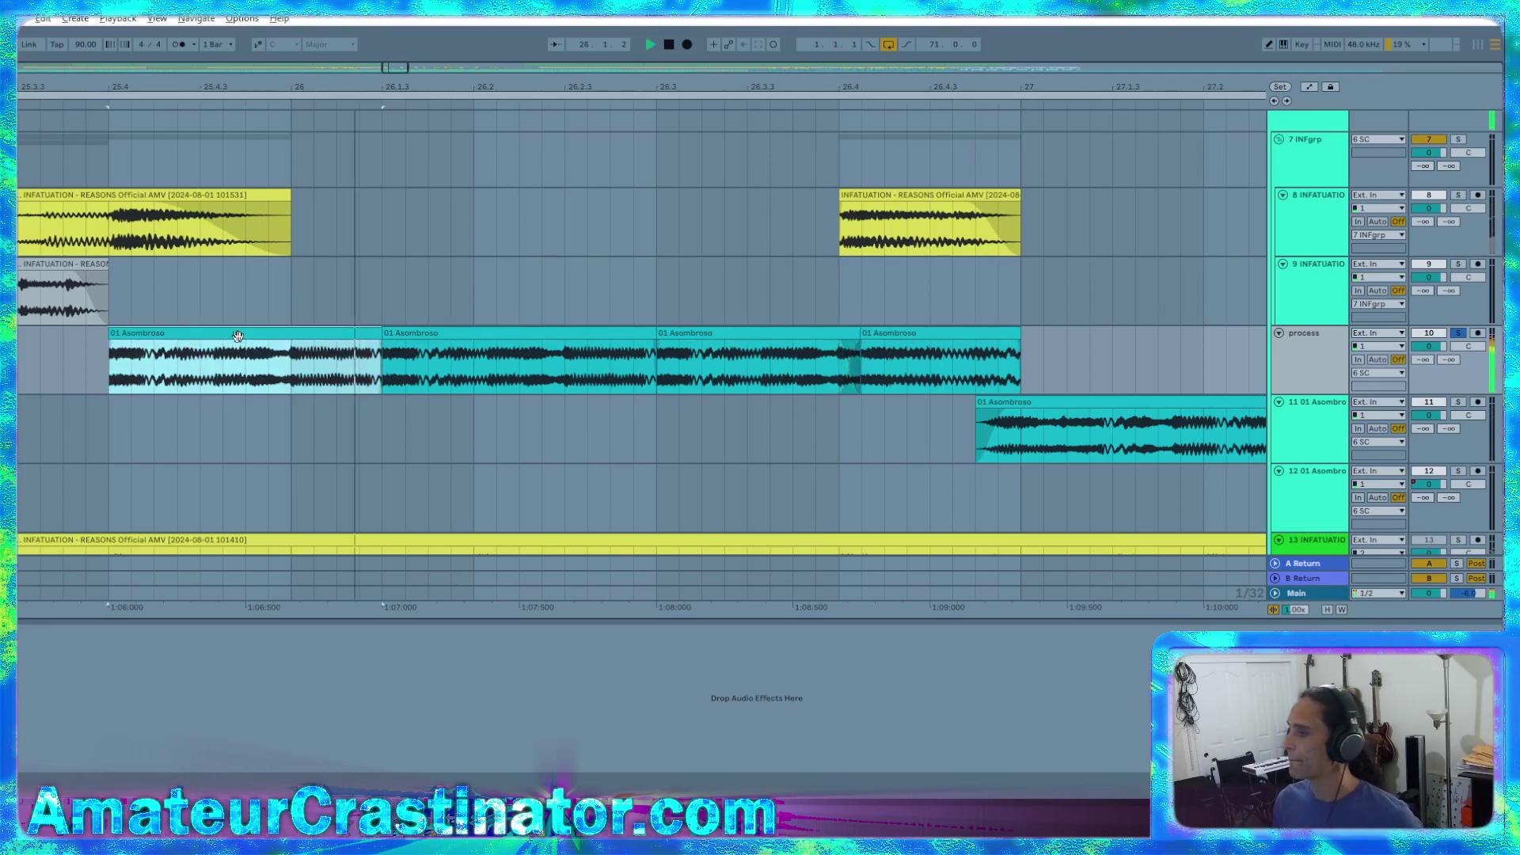
key("space")
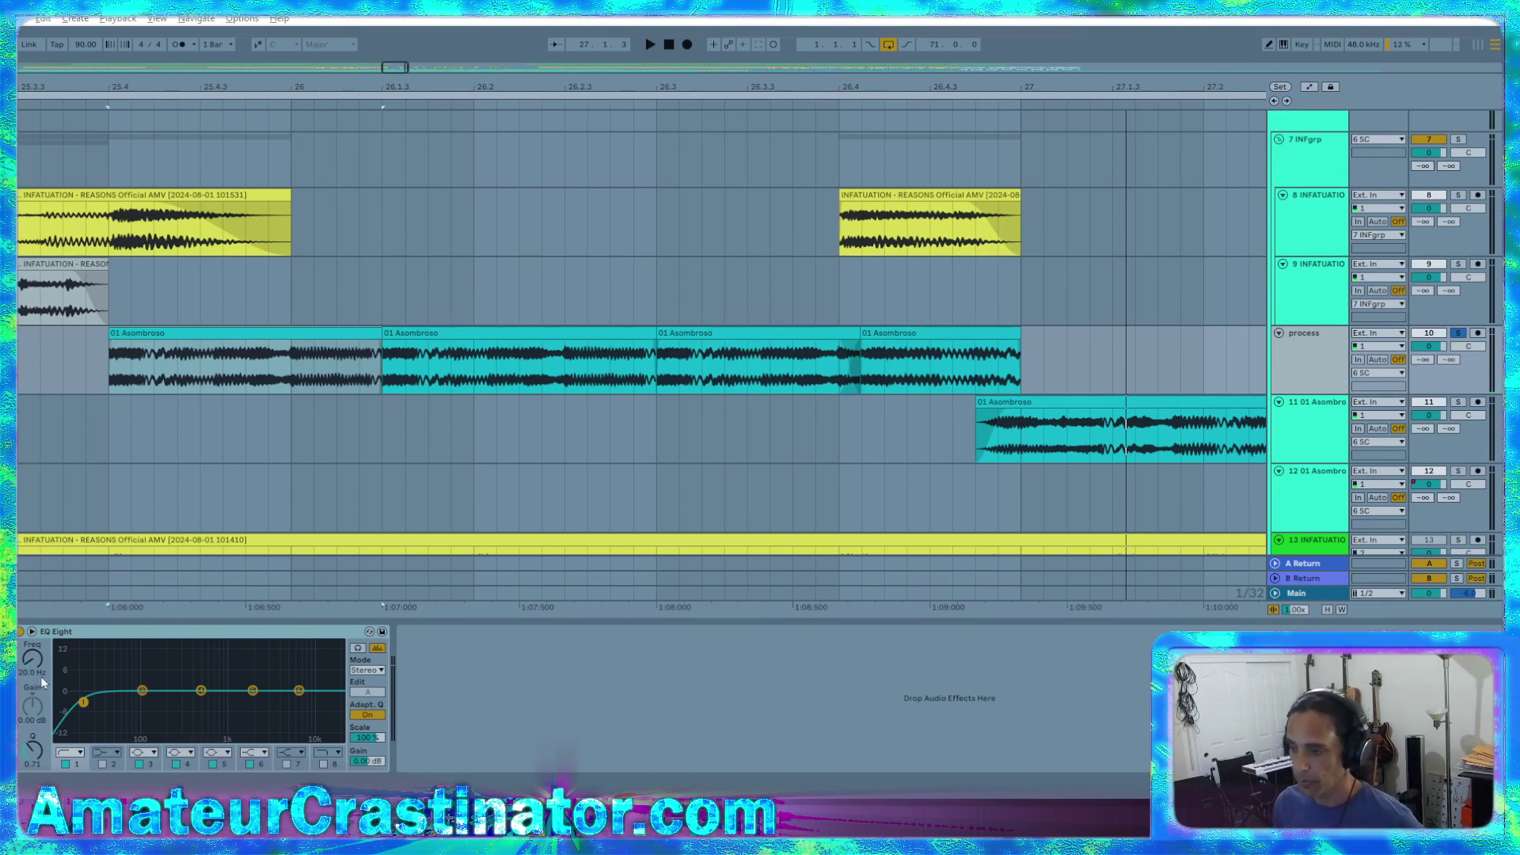
Solo the process track again and raise EQ Eight's band 1 low cut to about 156 Hz during playback
key("space")
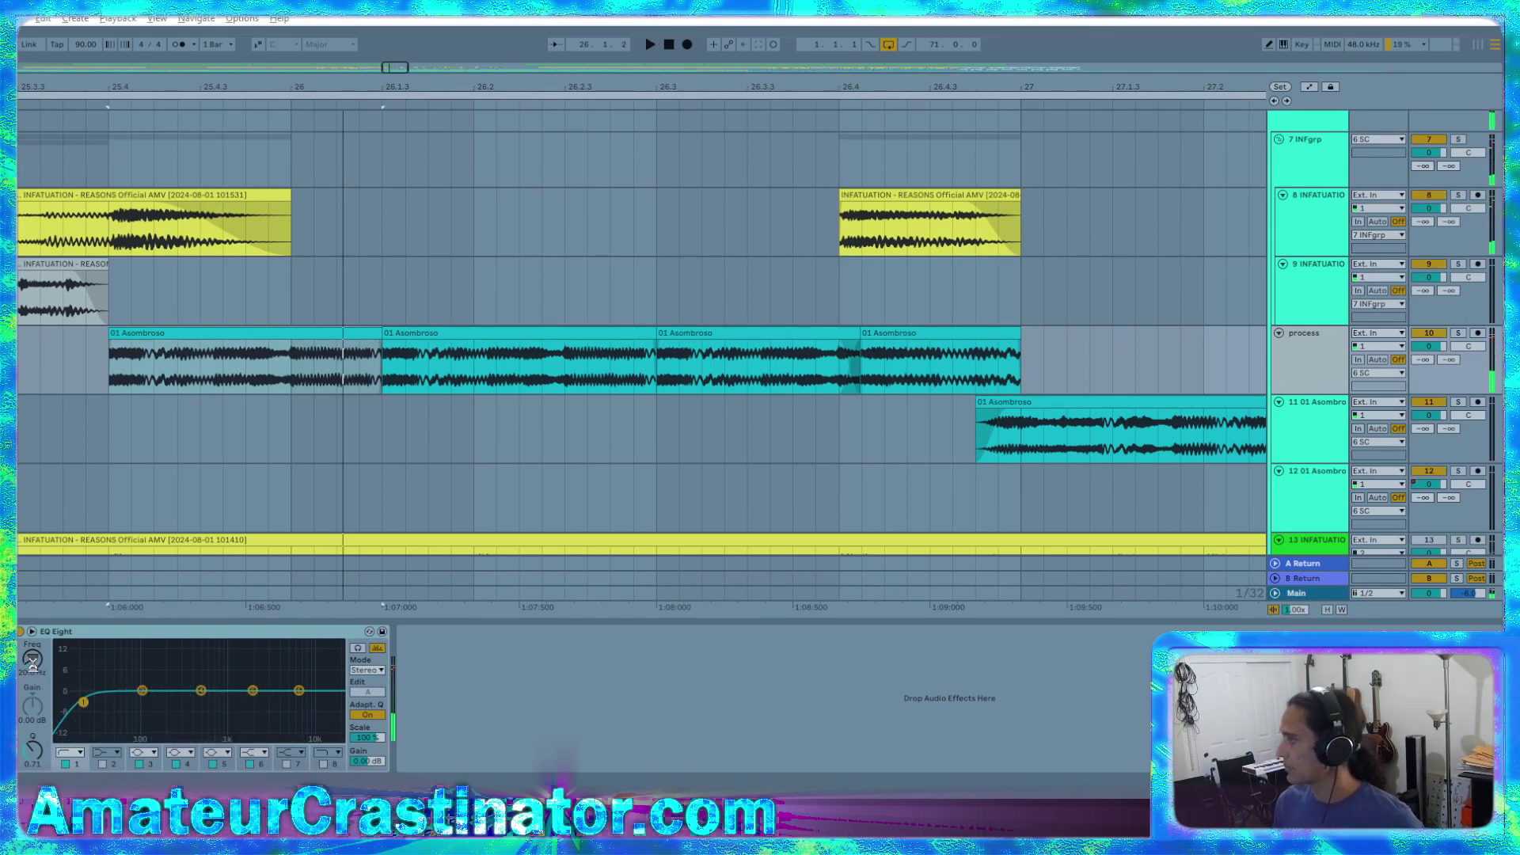
key("space")
left_click(1458, 334)
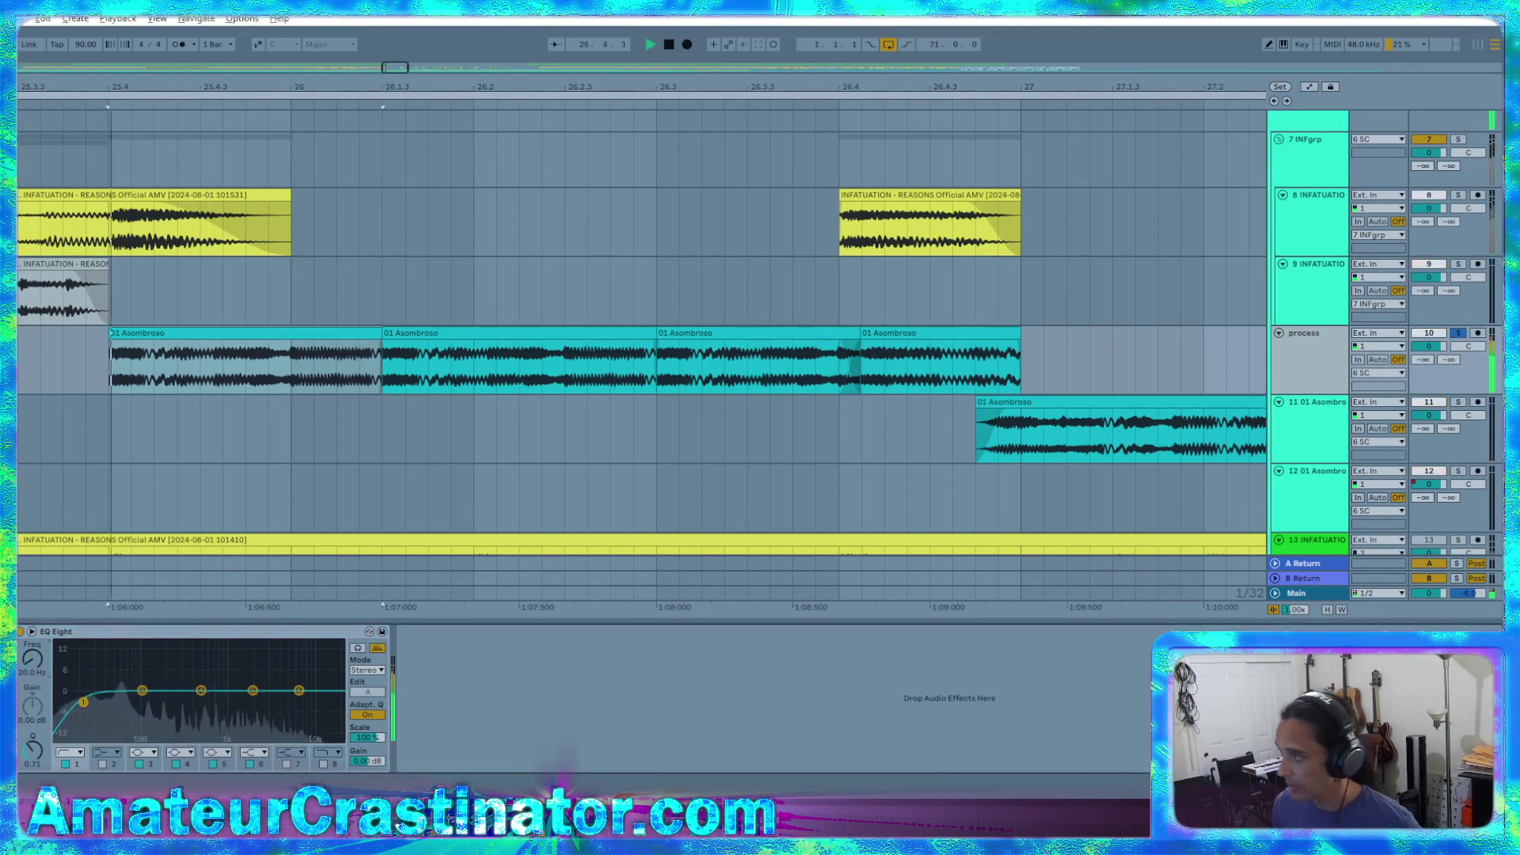
left_click_drag(32, 659, 33, 646)
left_click_drag(32, 646, 33, 613)
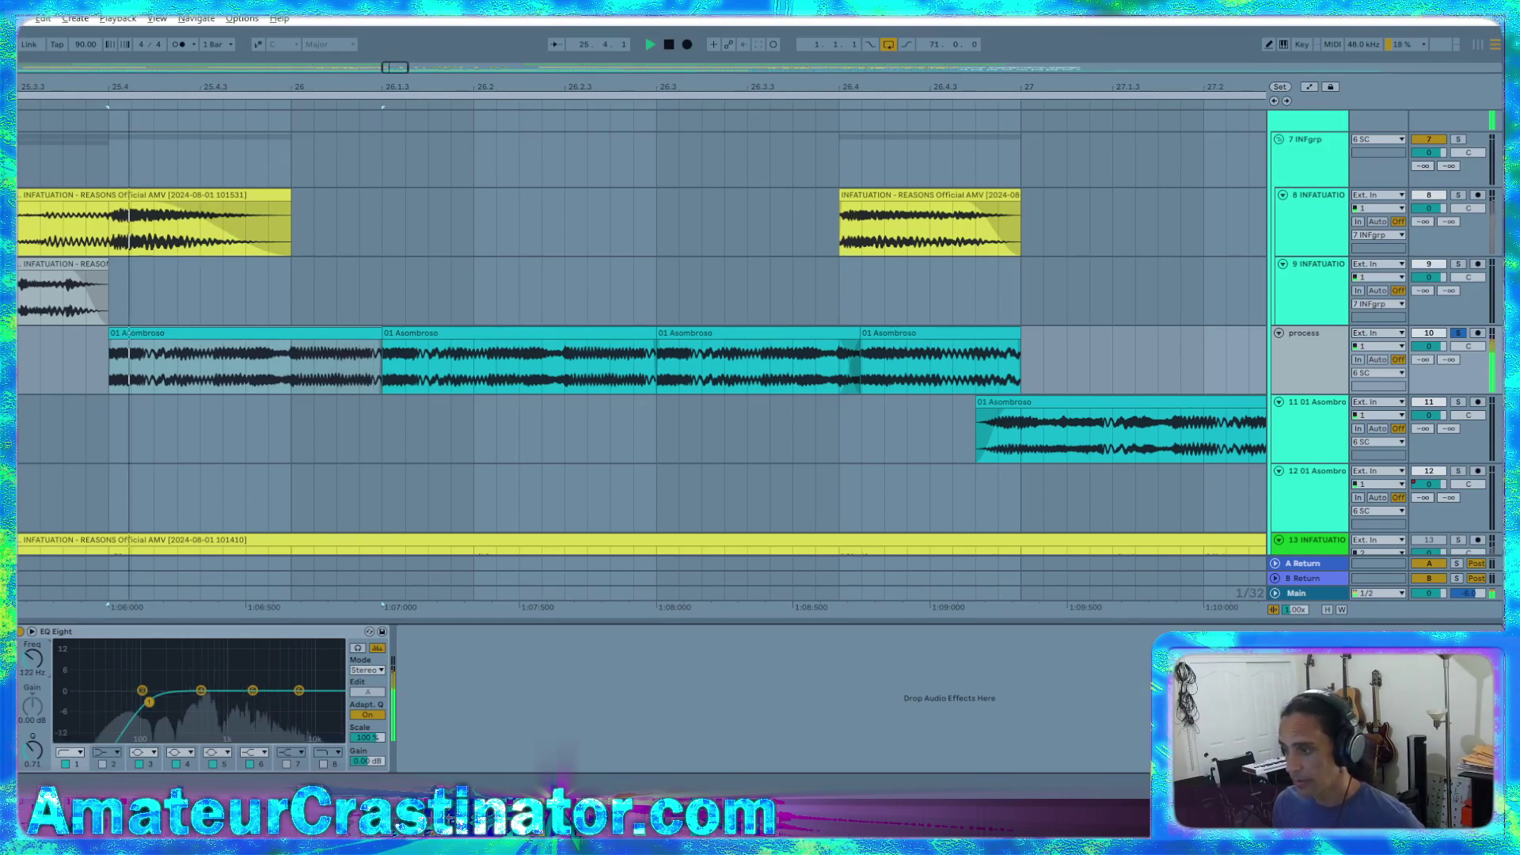
key("space")
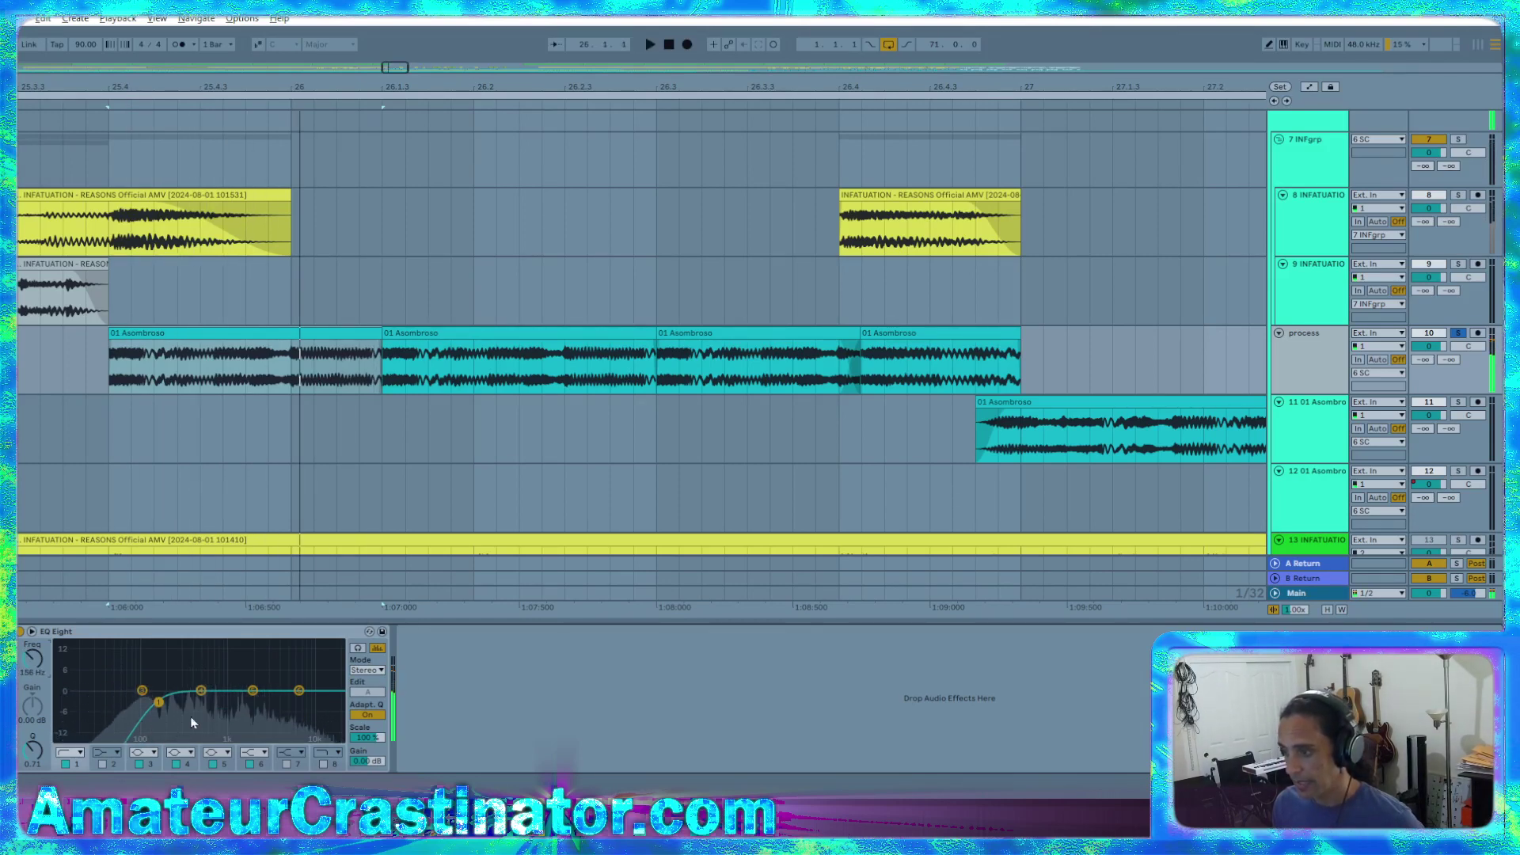
Change EQ Eight's band 3 to a notch filter and place it at about 230 Hz
left_click(155, 759)
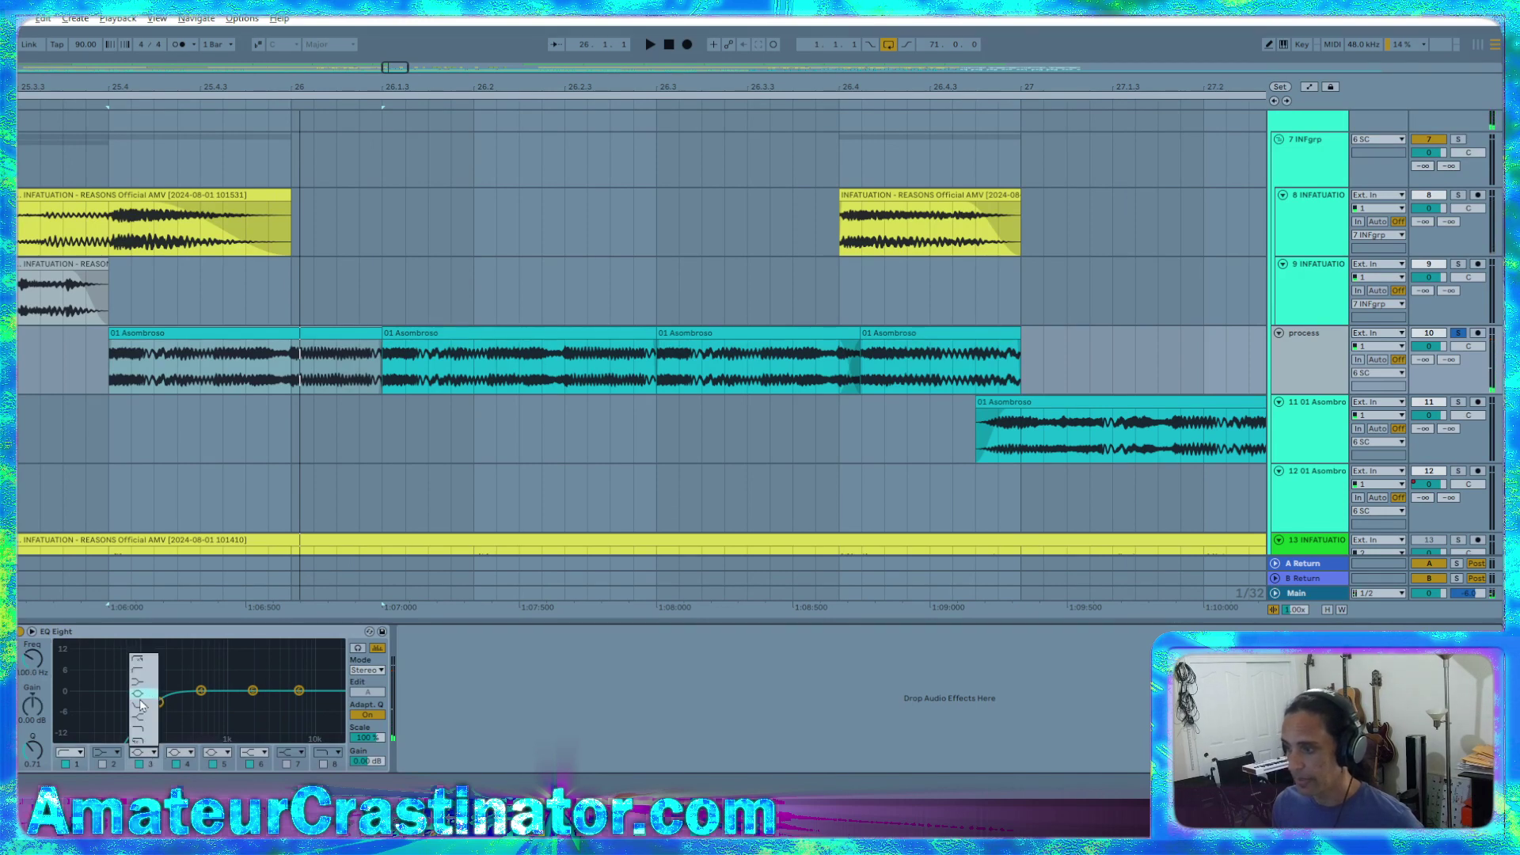
left_click(140, 705)
left_click(148, 756)
left_click(143, 707)
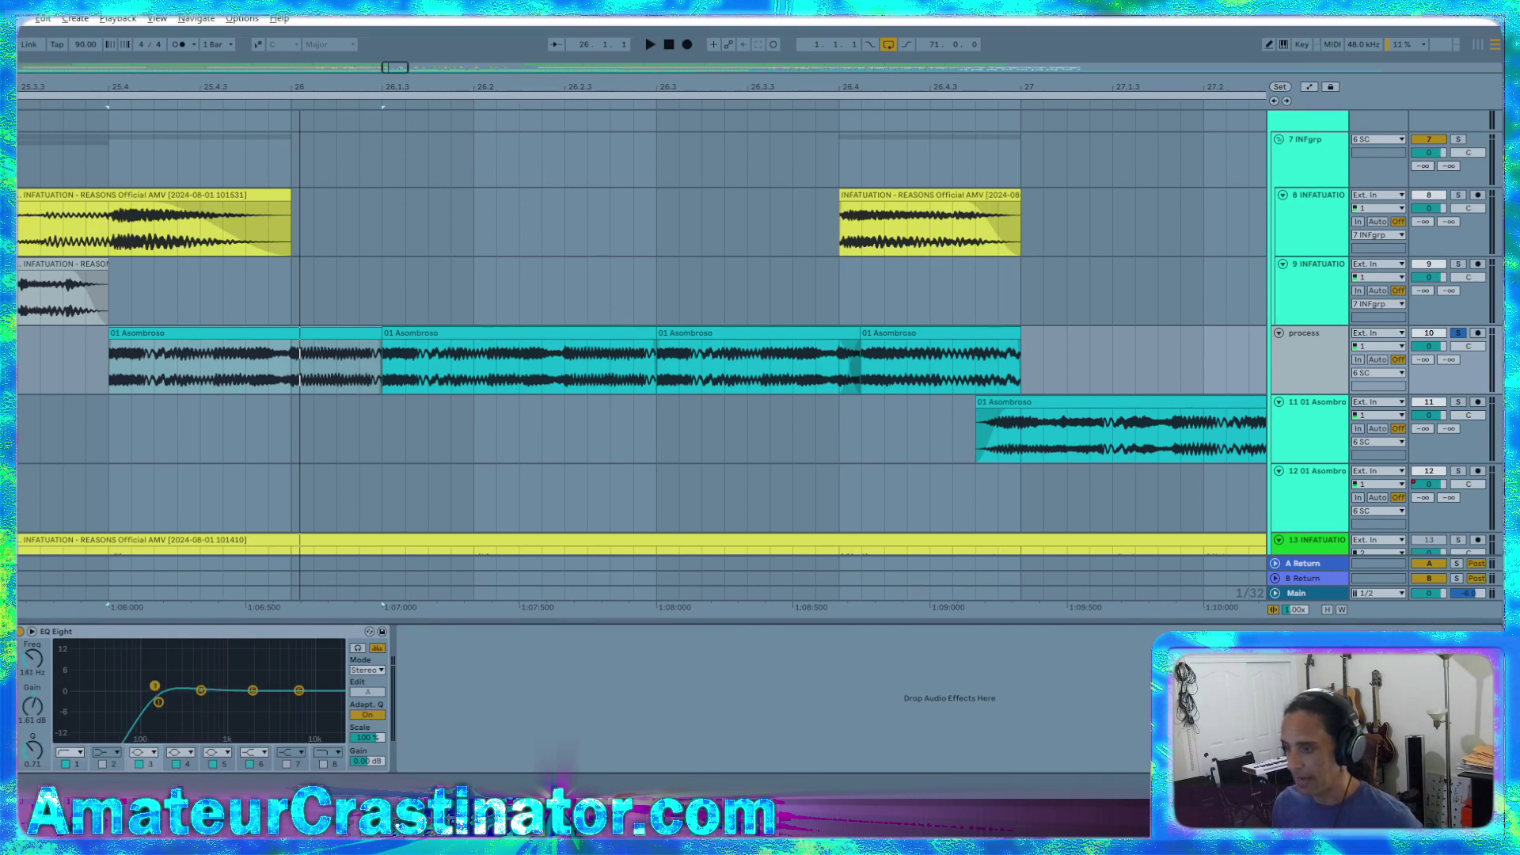
left_click(143, 756)
left_click(159, 706)
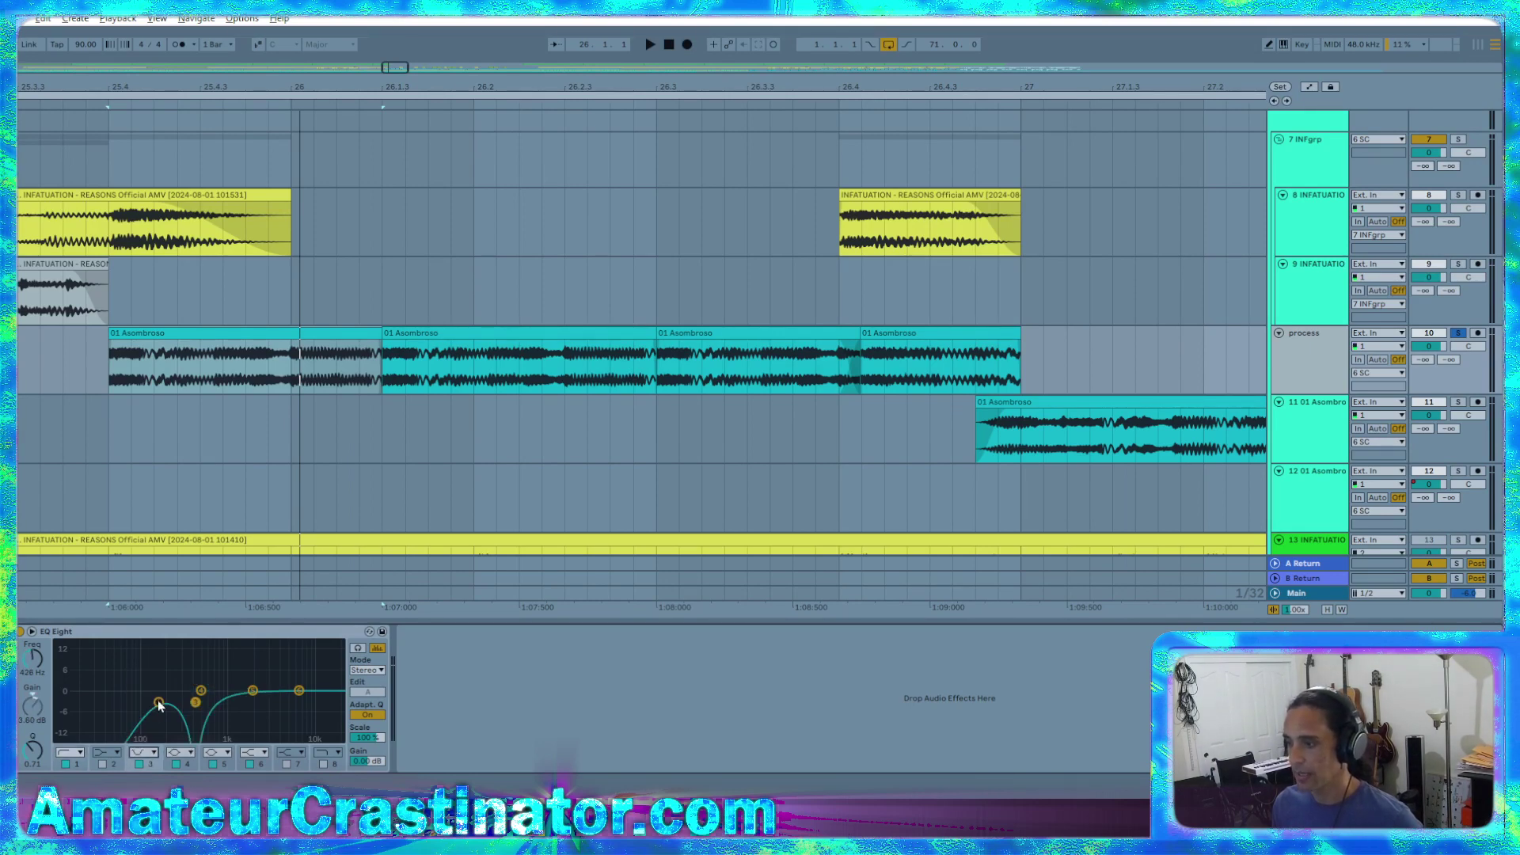
left_click_drag(195, 706, 173, 678)
key("s")
Audition the process track repeatedly with the low cut and band 3 notch applied
key("space")
key("space")
key("space")
key("space")
key("space")
key("space")
key("space")
key("space")
Switch EQ Eight to M/S mode and apply a band 1 low cut at about 367 Hz to the side channel
left_click(368, 671)
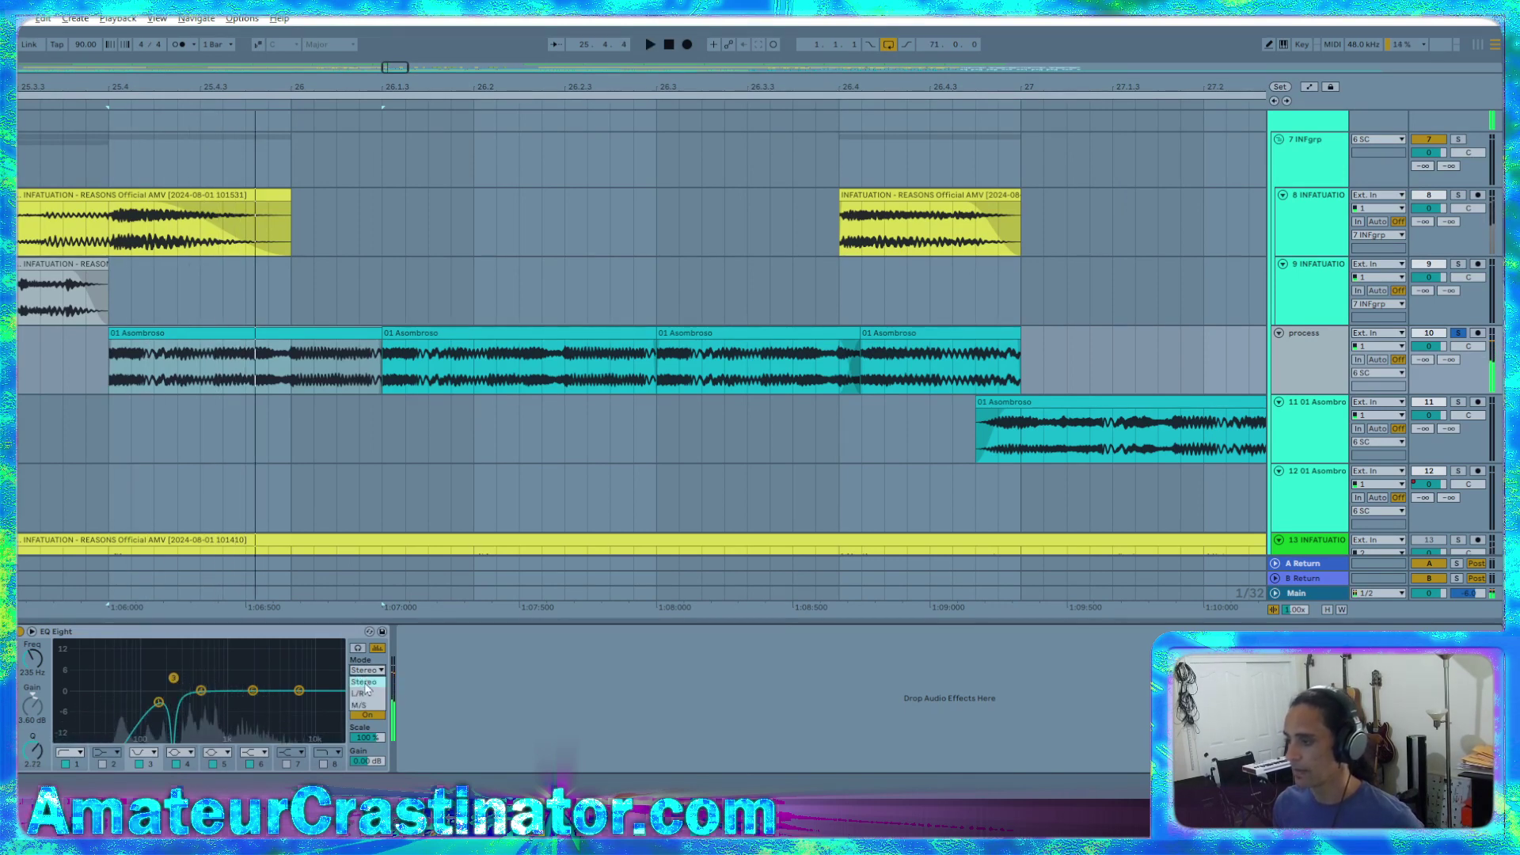
left_click(366, 698)
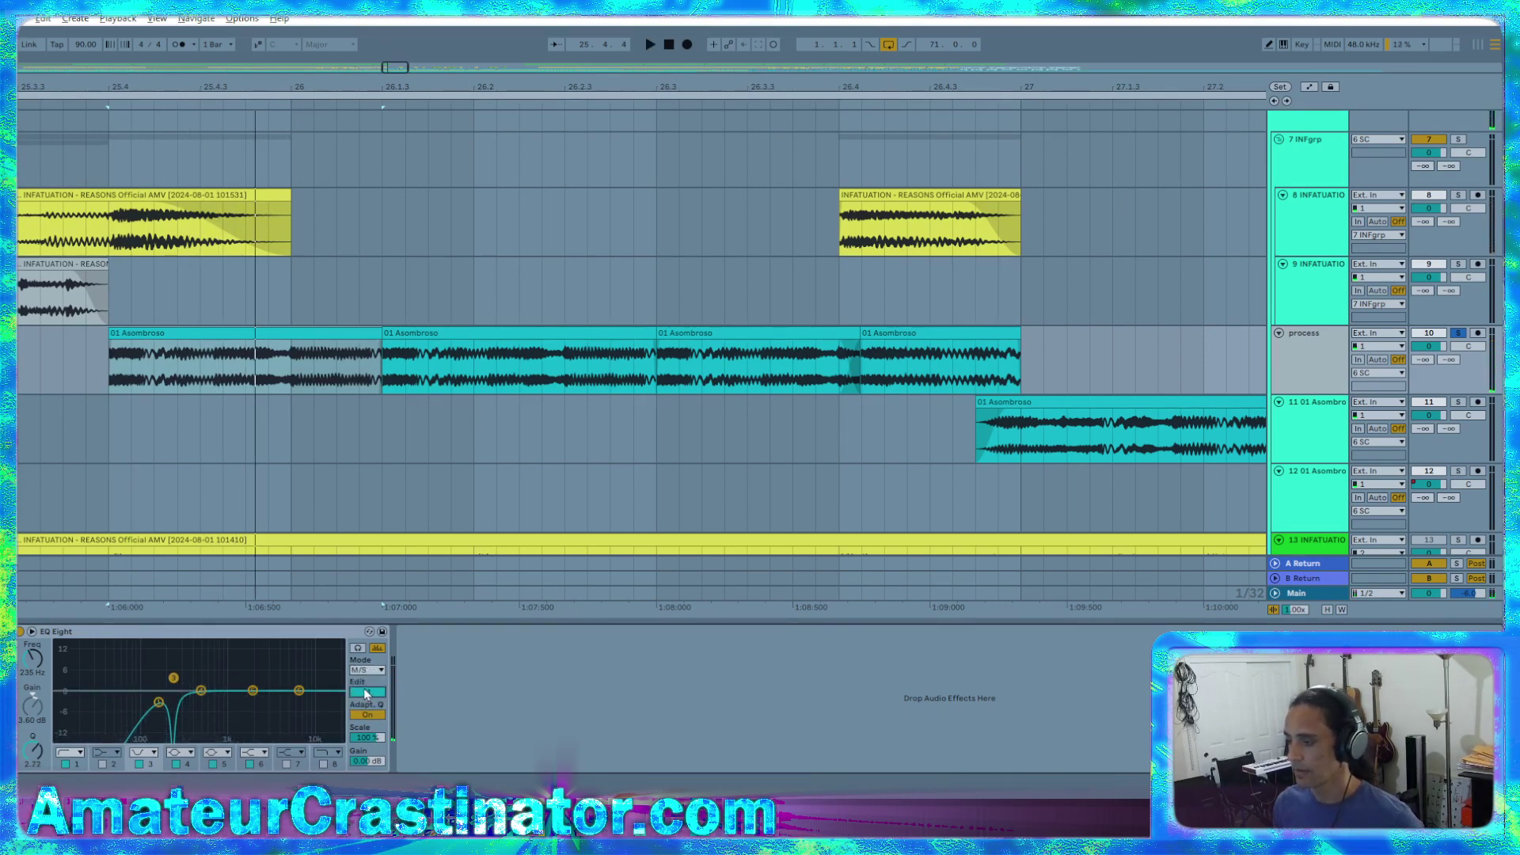
left_click(68, 753)
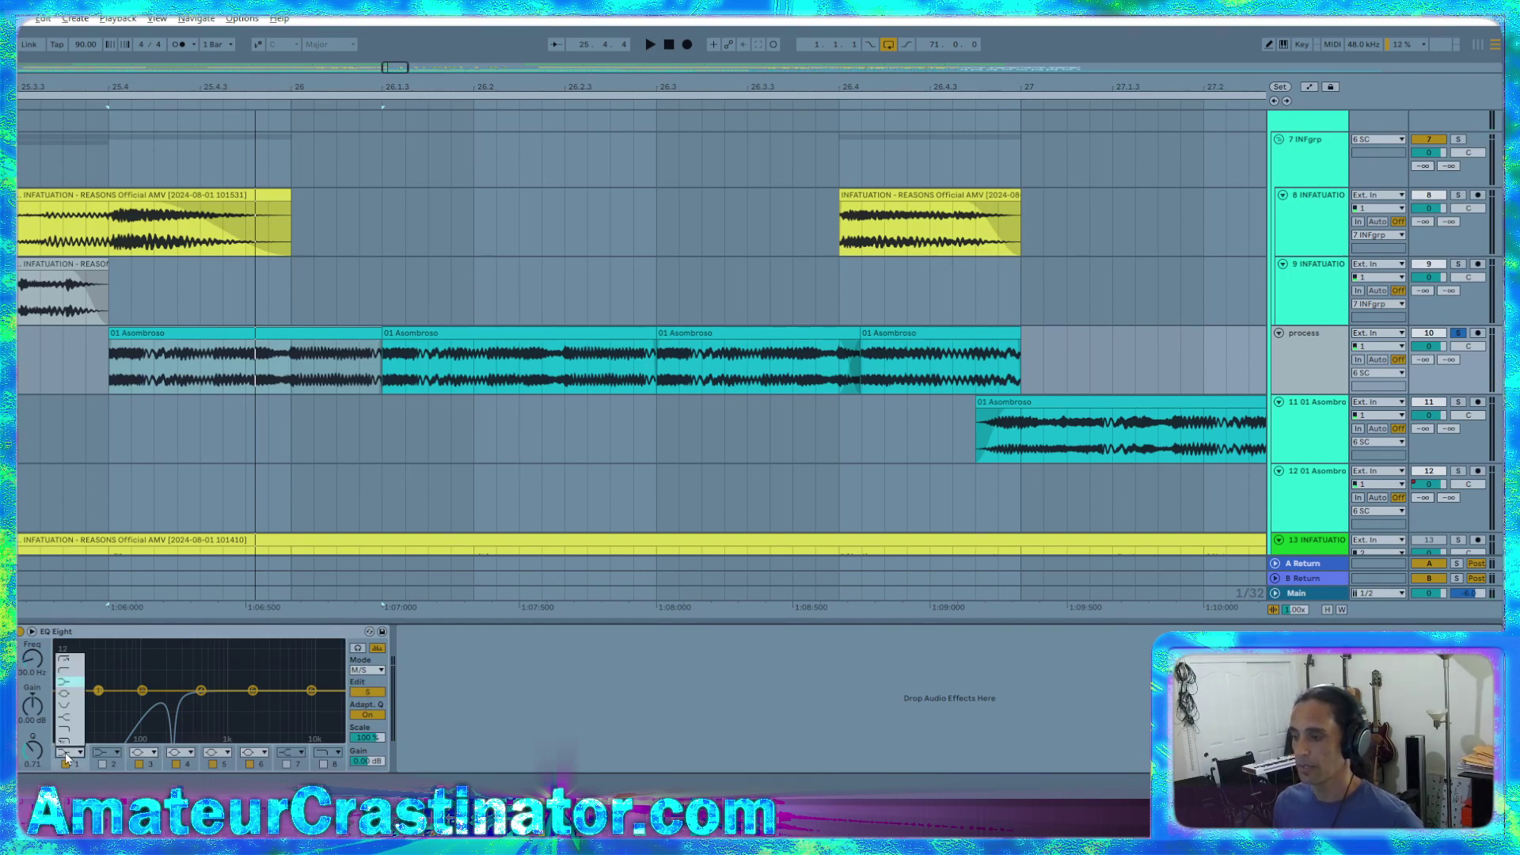
left_click(76, 673)
key("space")
left_click_drag(39, 656, 39, 605)
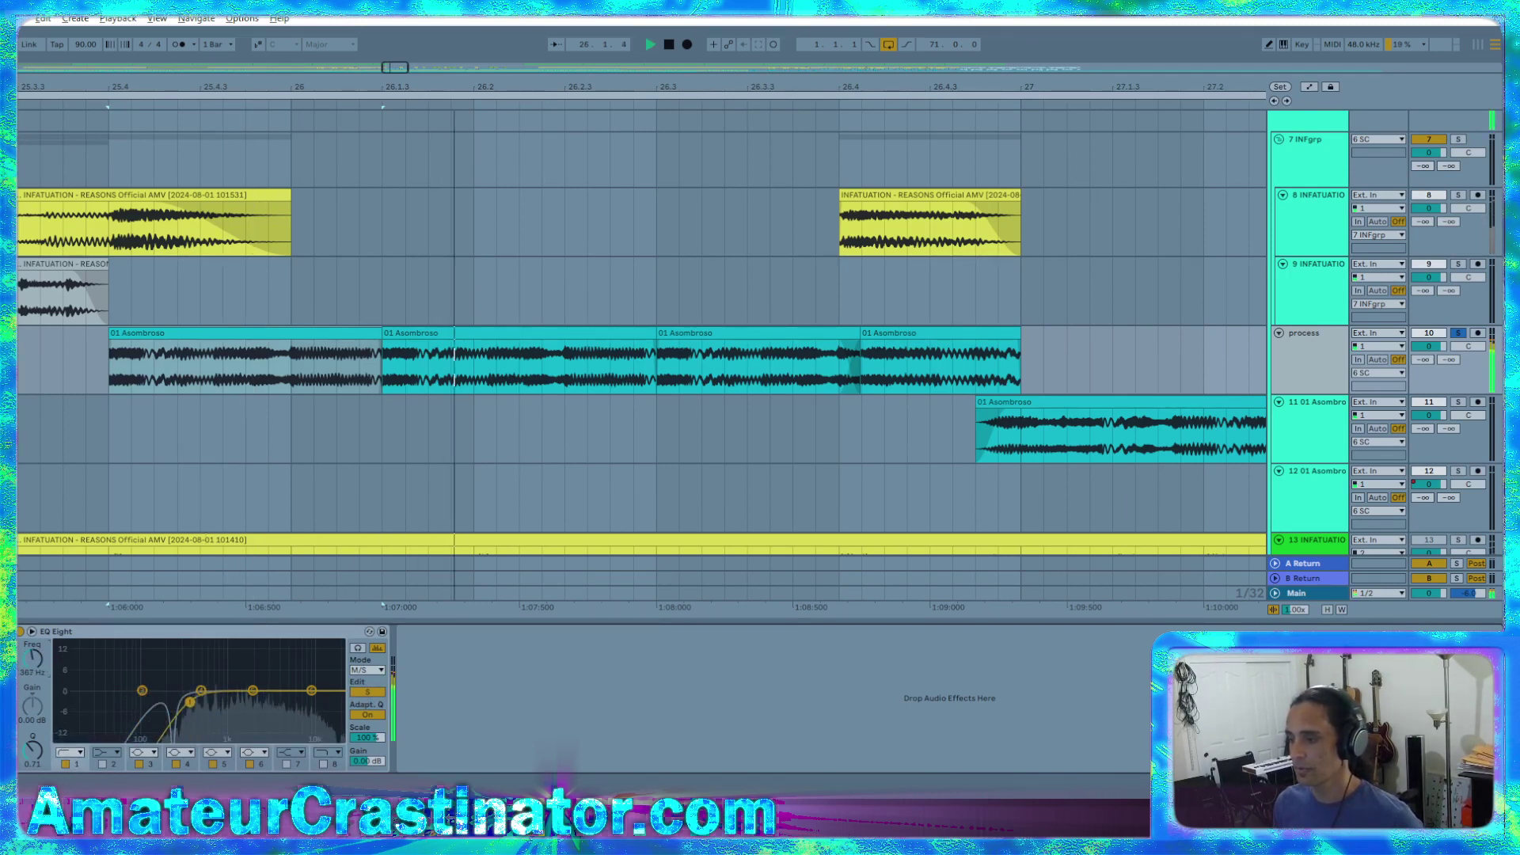
key("space")
key("space")
key("space")
key("space")
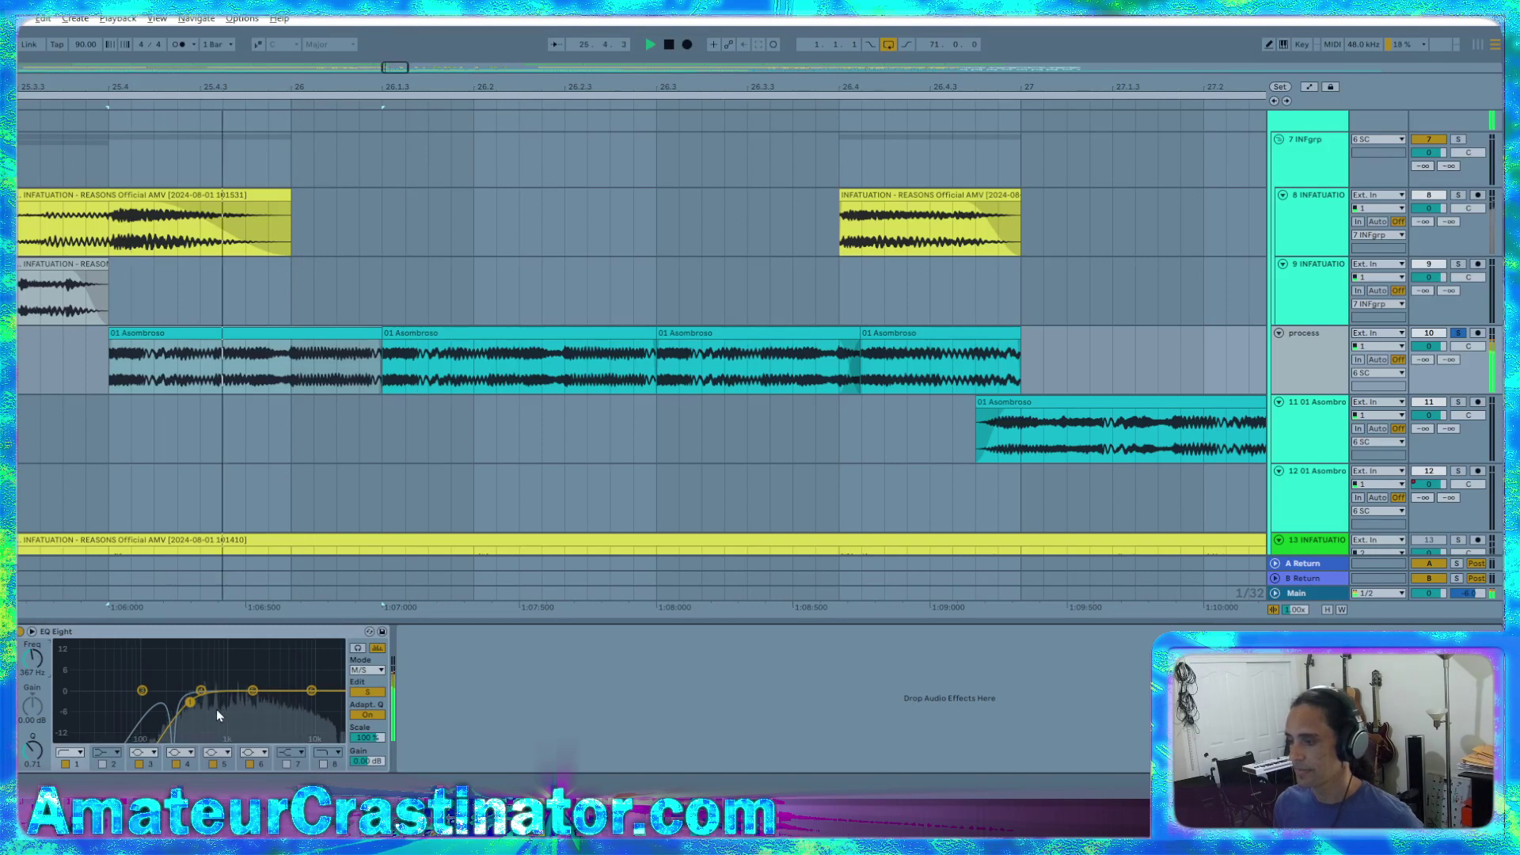
Change the side channel's band 4 to a notch filter at about 1 kHz with a Q of 1.70
left_click(178, 752)
left_click(179, 706)
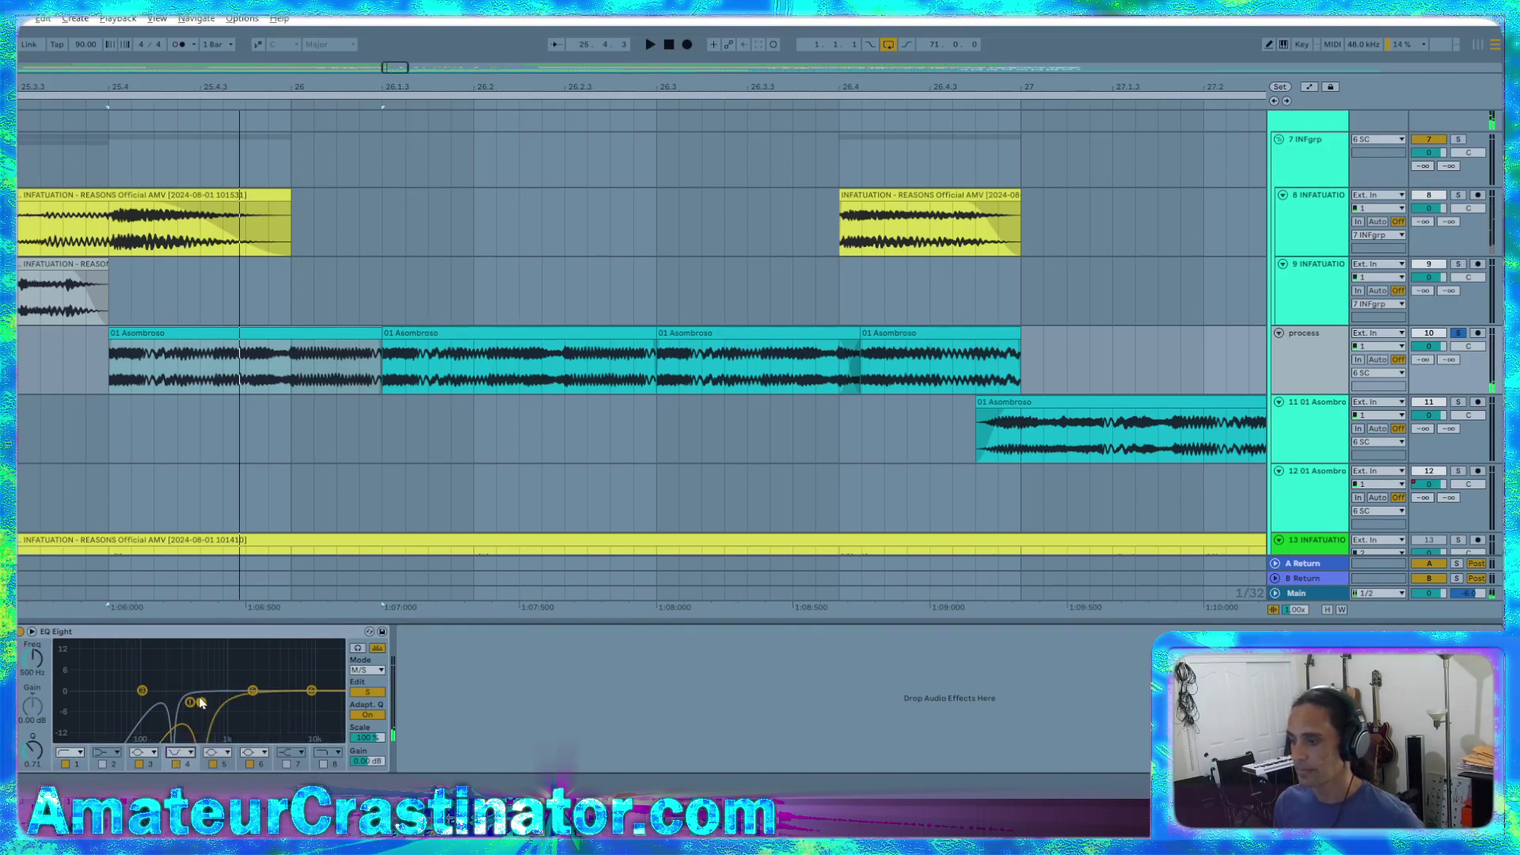
key("space")
left_click_drag(200, 694, 227, 686)
Play the process loop and bypass EQ Eight to compare the sound without it
key("space")
key("space")
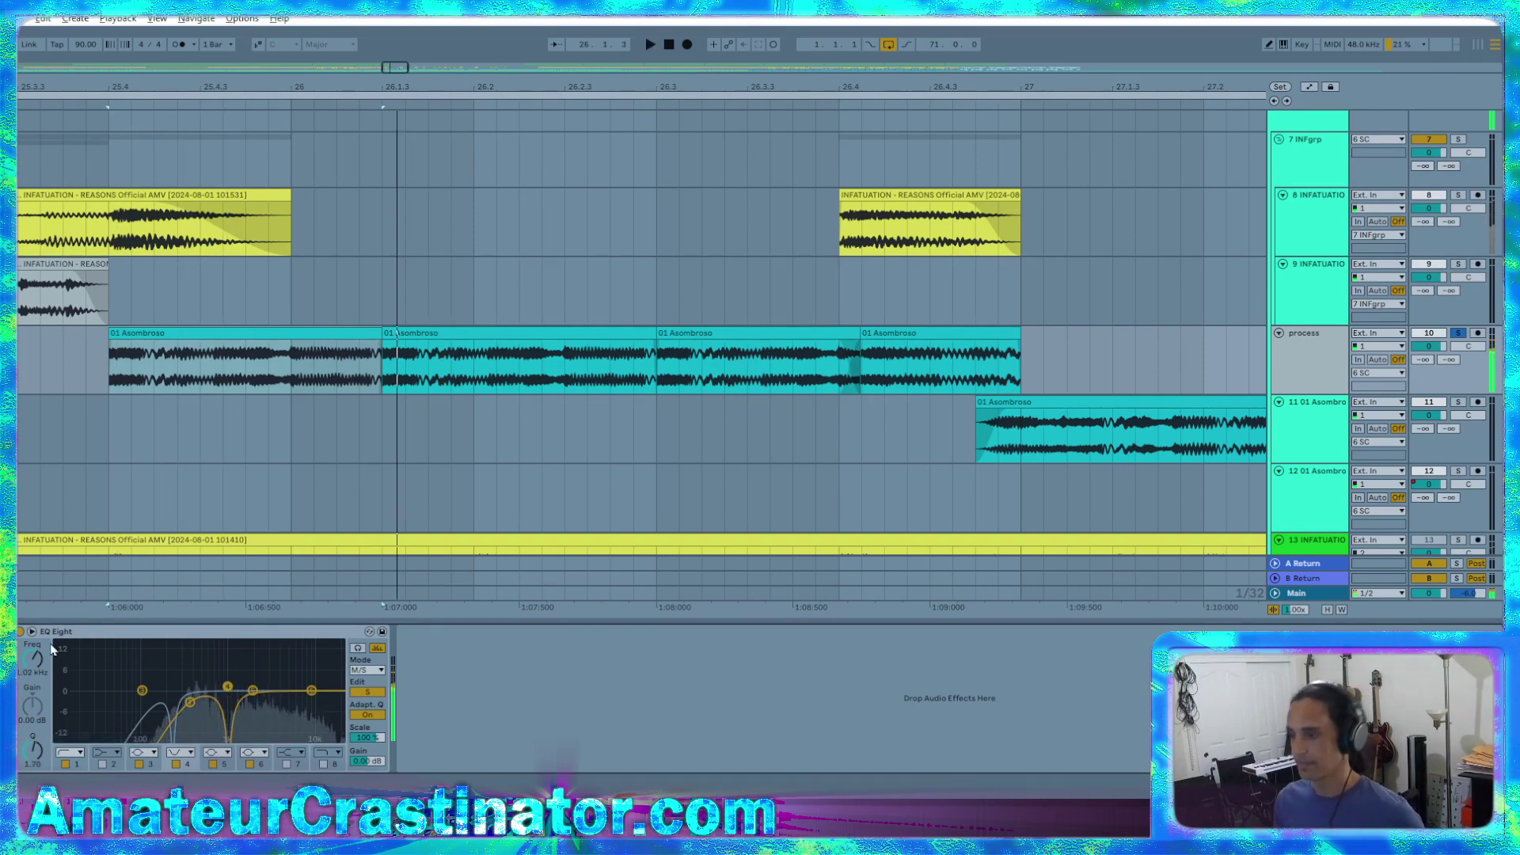
left_click(21, 632)
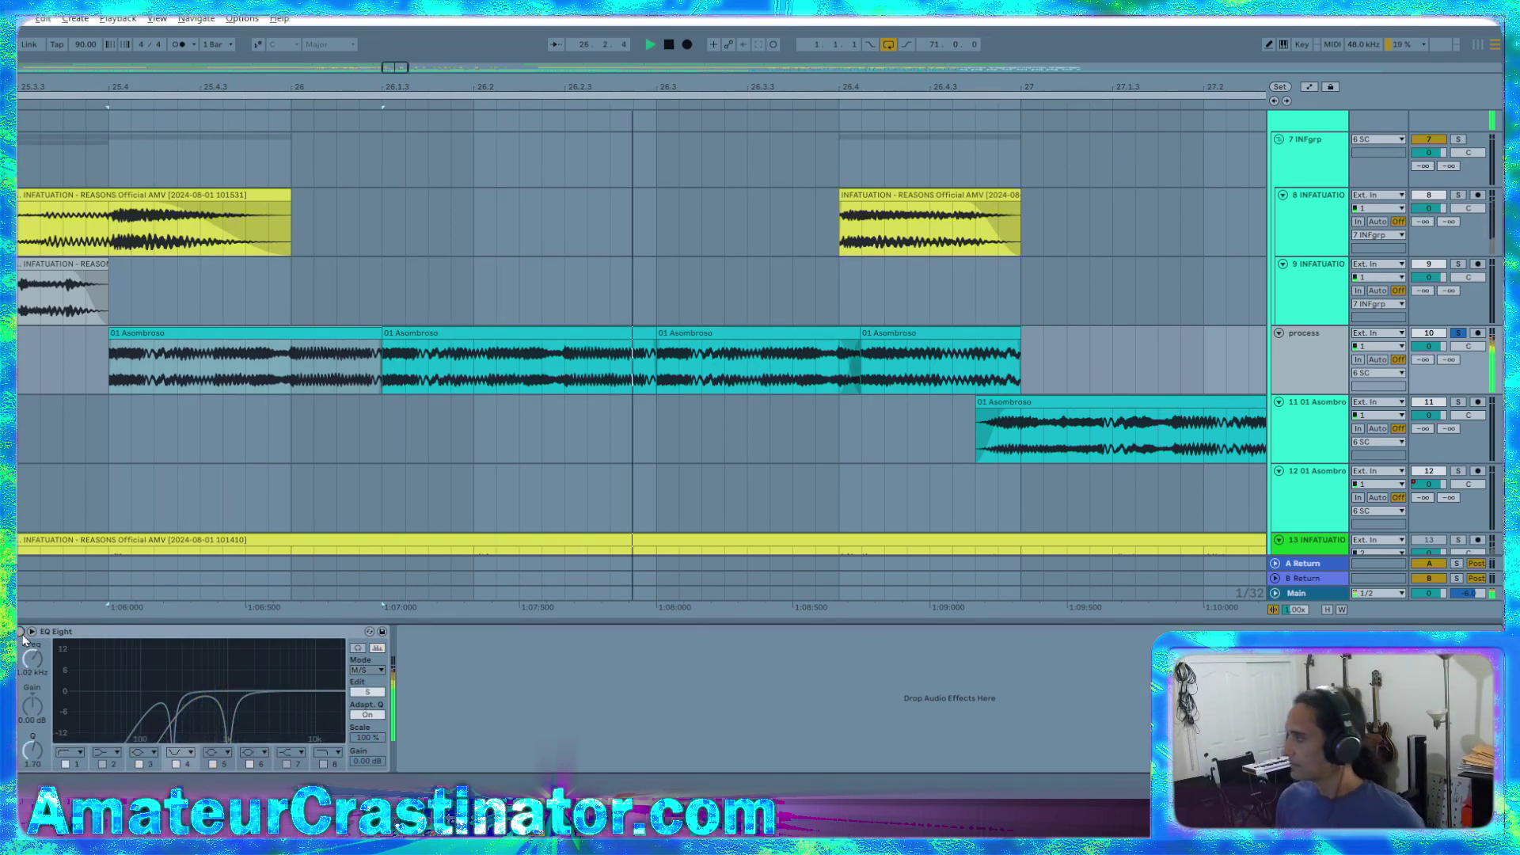
Turn EQ Eight back on, switch its editing to the mid channel, and compare it with bypass in the full mix
left_click(20, 632)
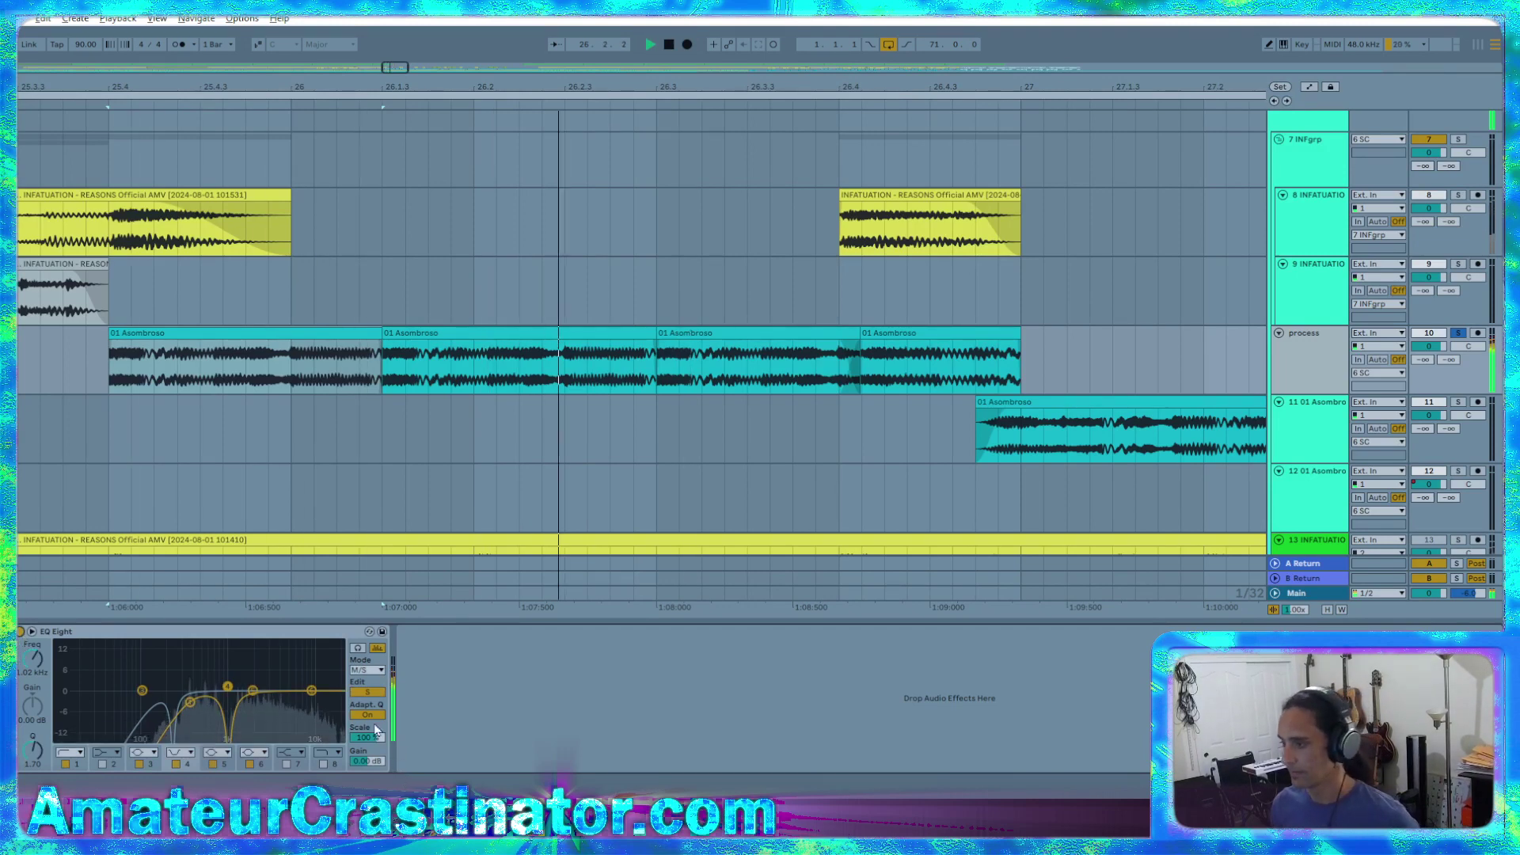
left_click(367, 691)
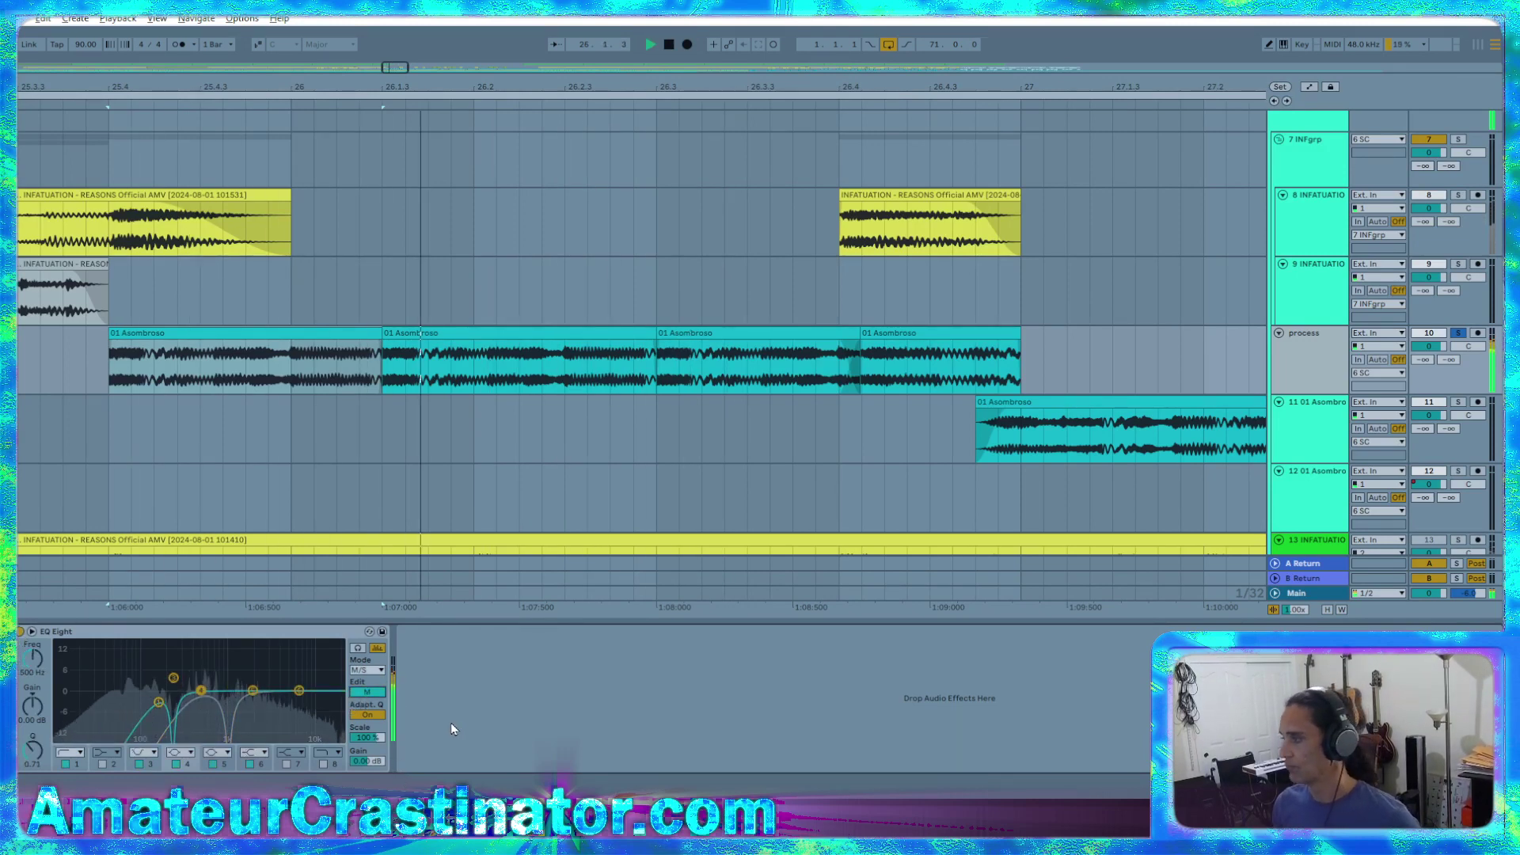
key("space")
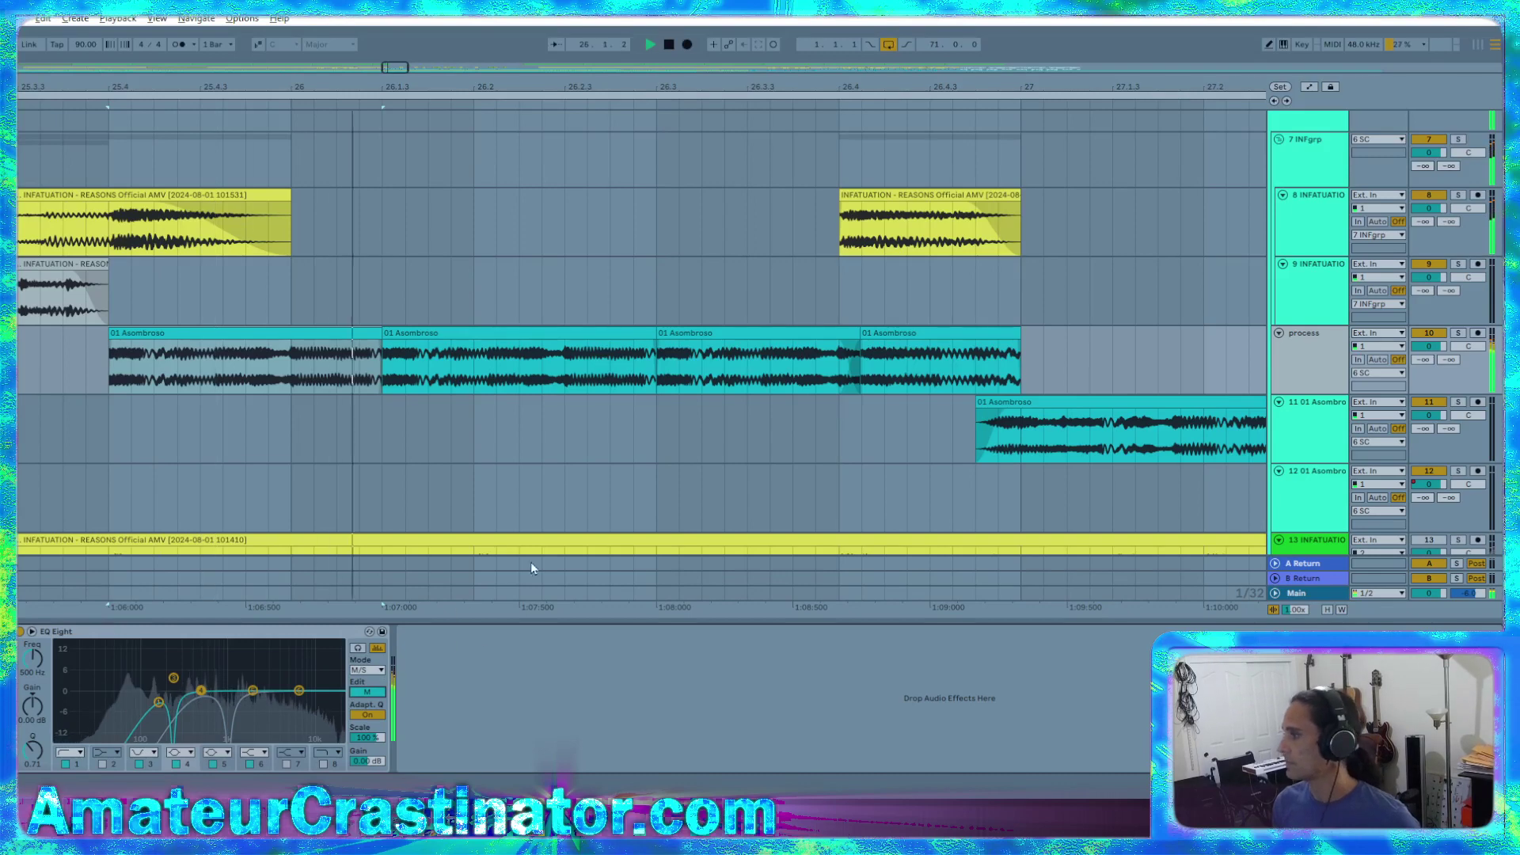
left_click(22, 632)
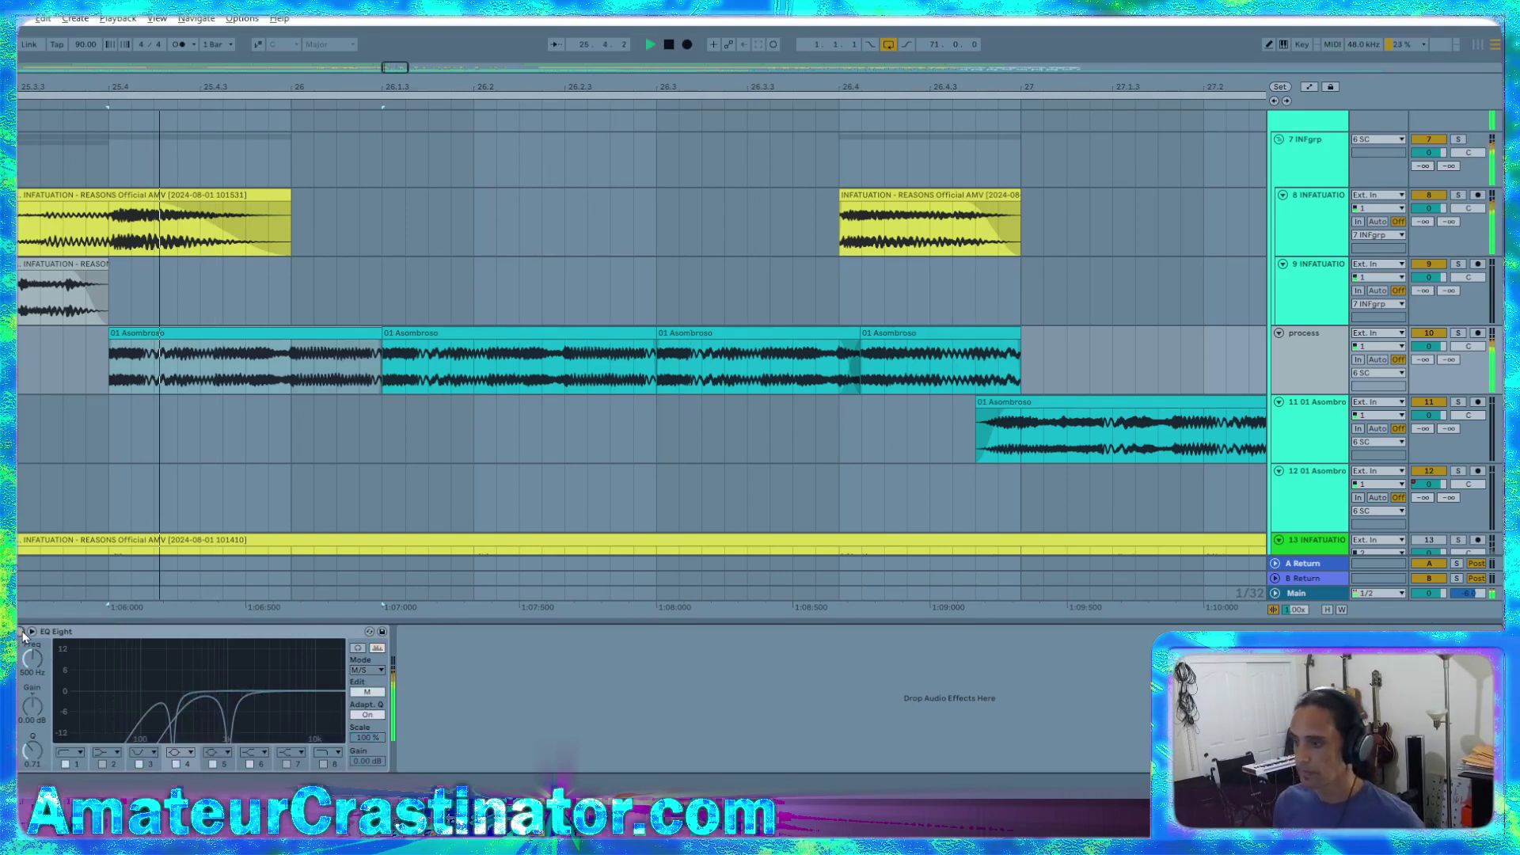
left_click(22, 632)
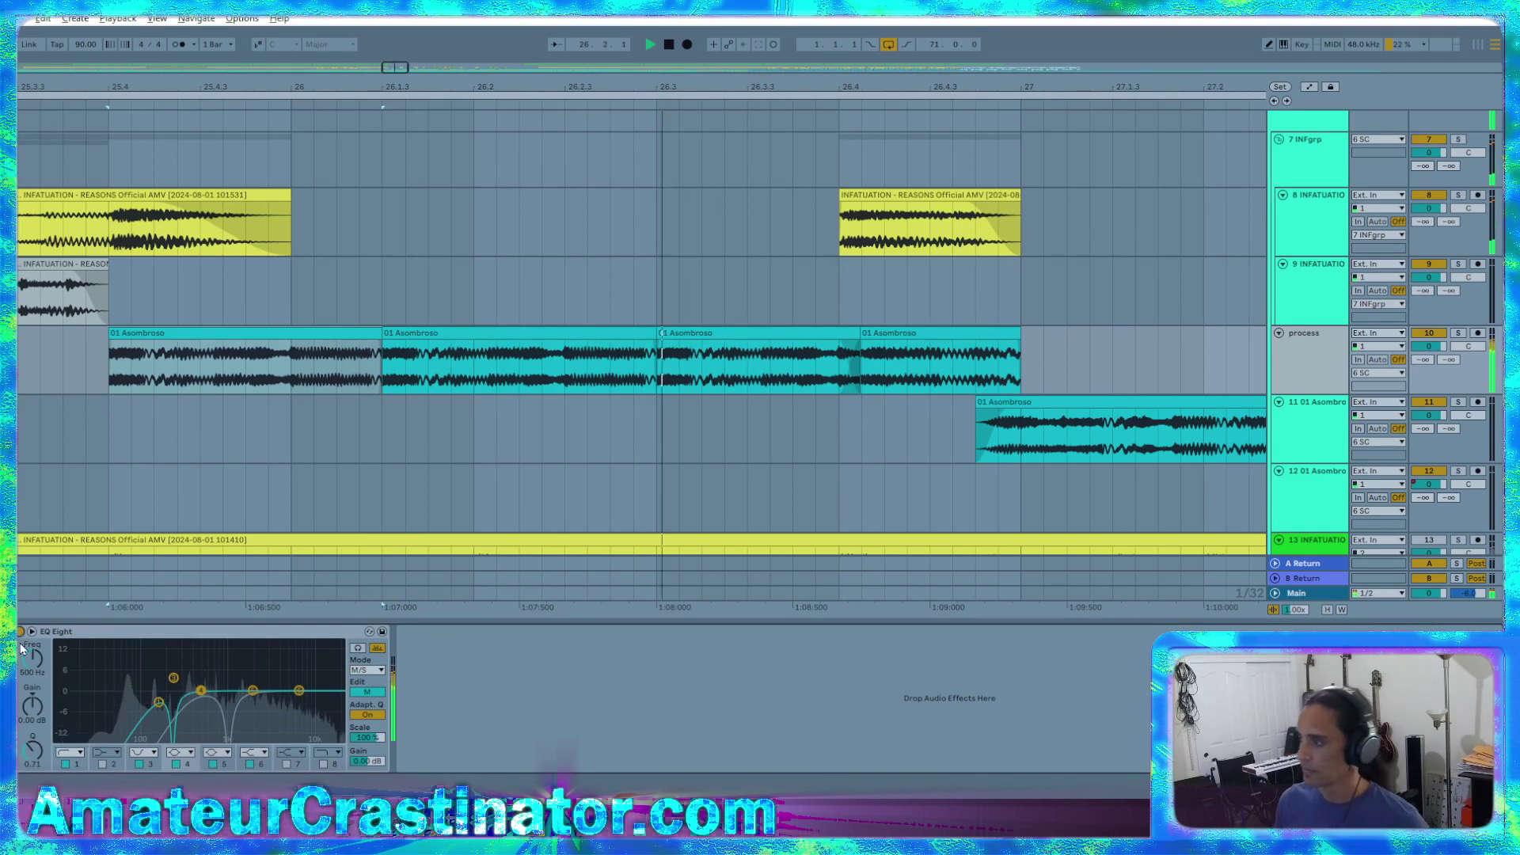
key("space")
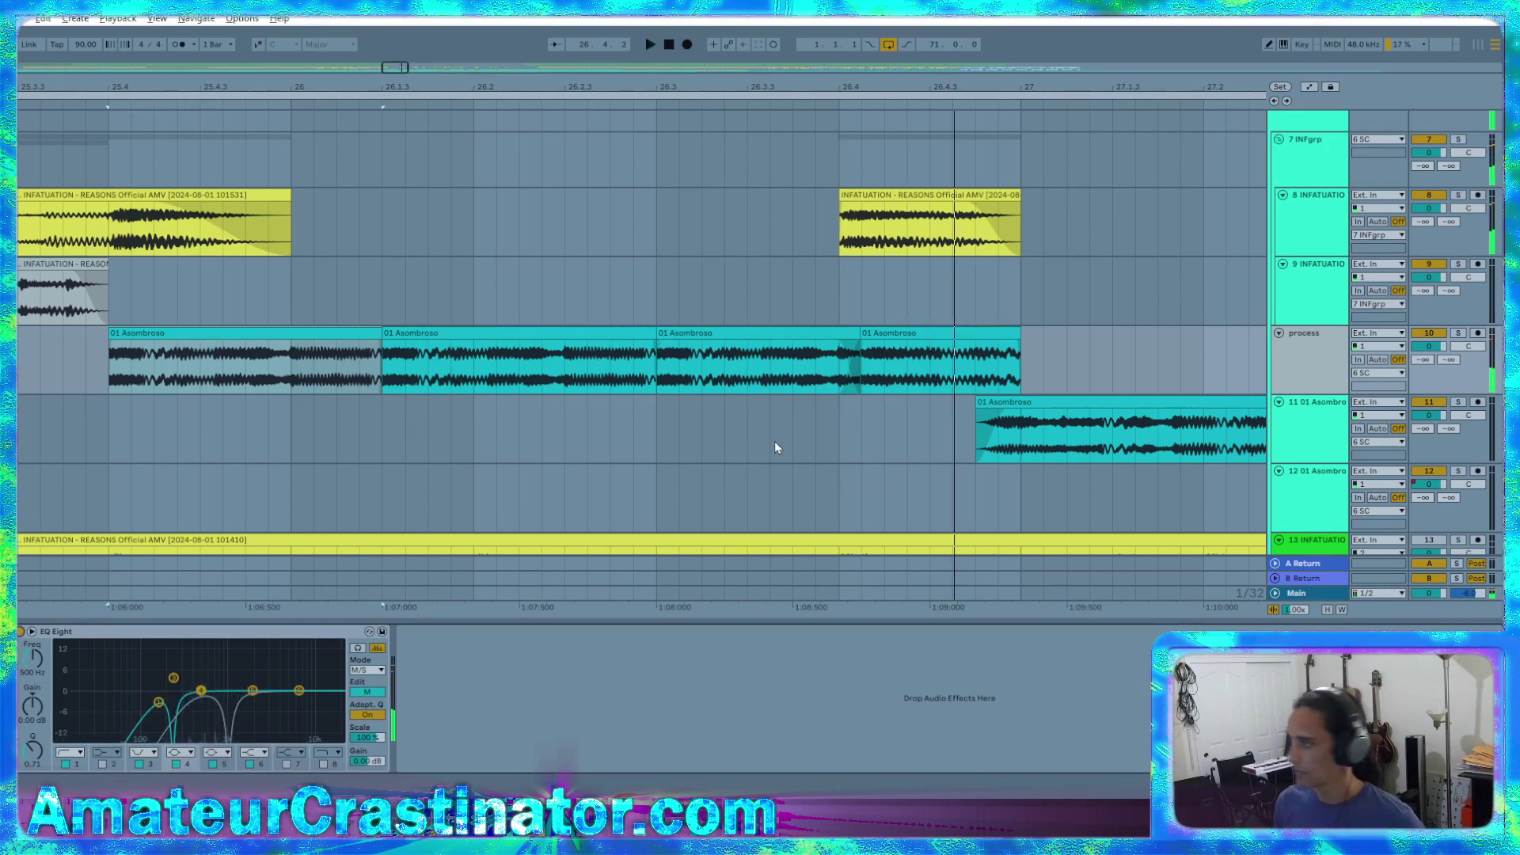
Examine the drum, vocal, process and Asombroso tracks between bars 25 and 28 around the loop
scroll(444, 287, "down", 3)
scroll(458, 292, "up", 5)
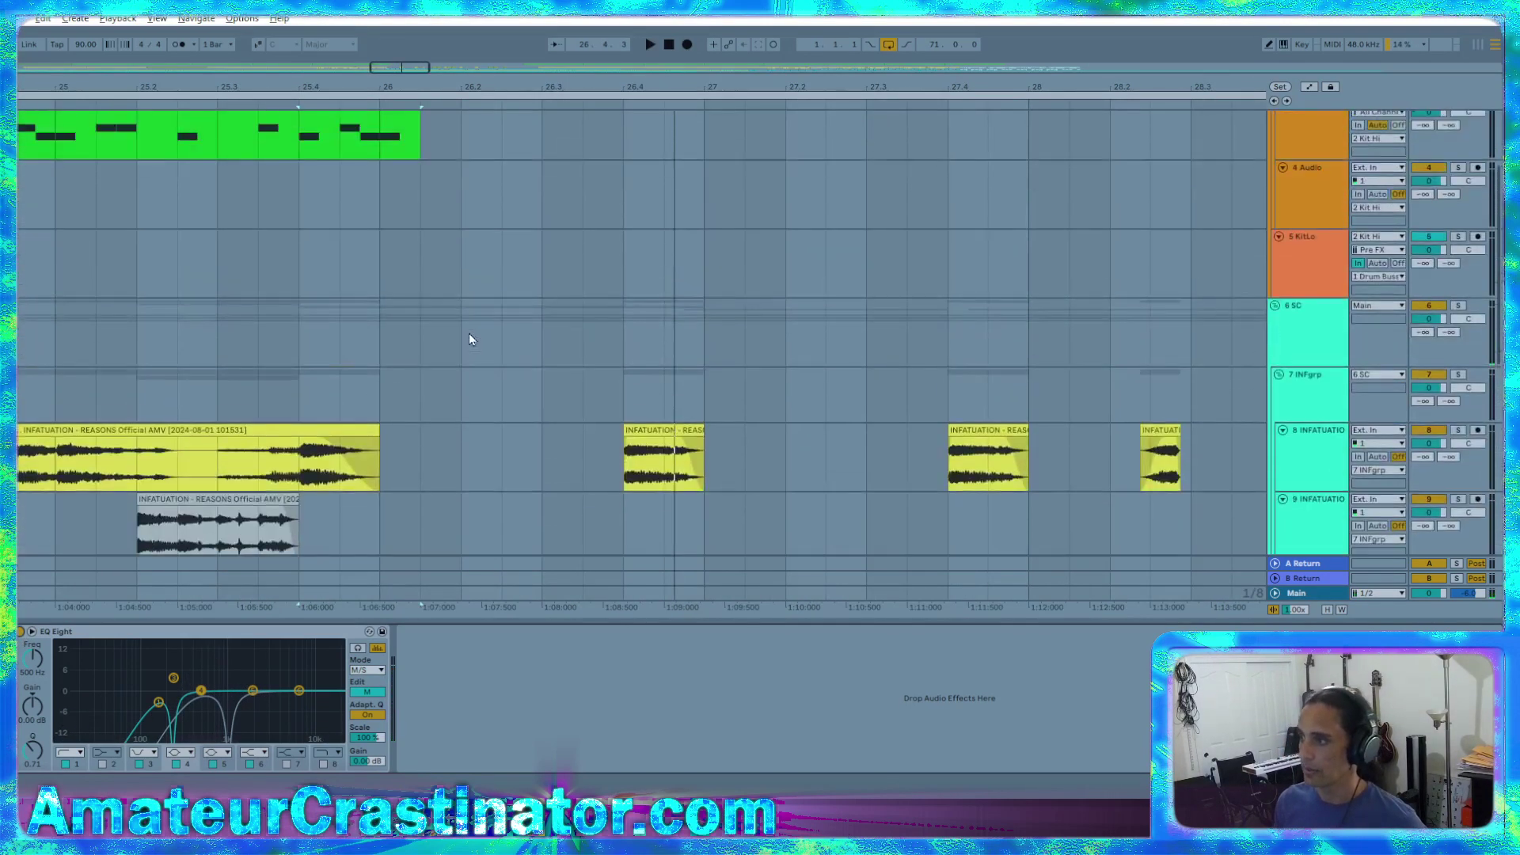
scroll(420, 319, "down", 2)
scroll(444, 329, "up", 2)
scroll(438, 278, "down", 5)
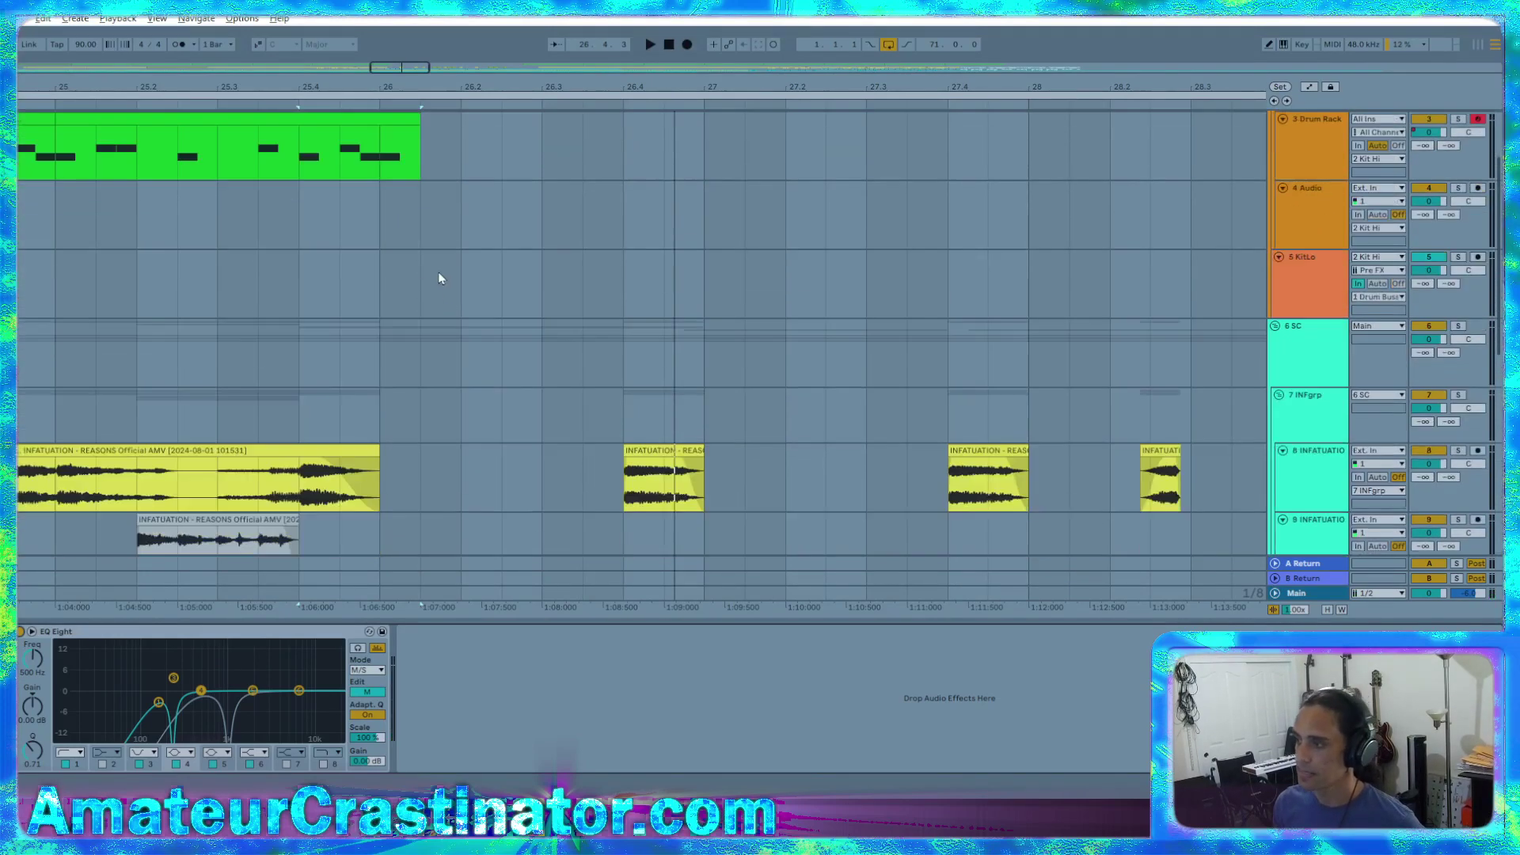
scroll(449, 317, "up", 2)
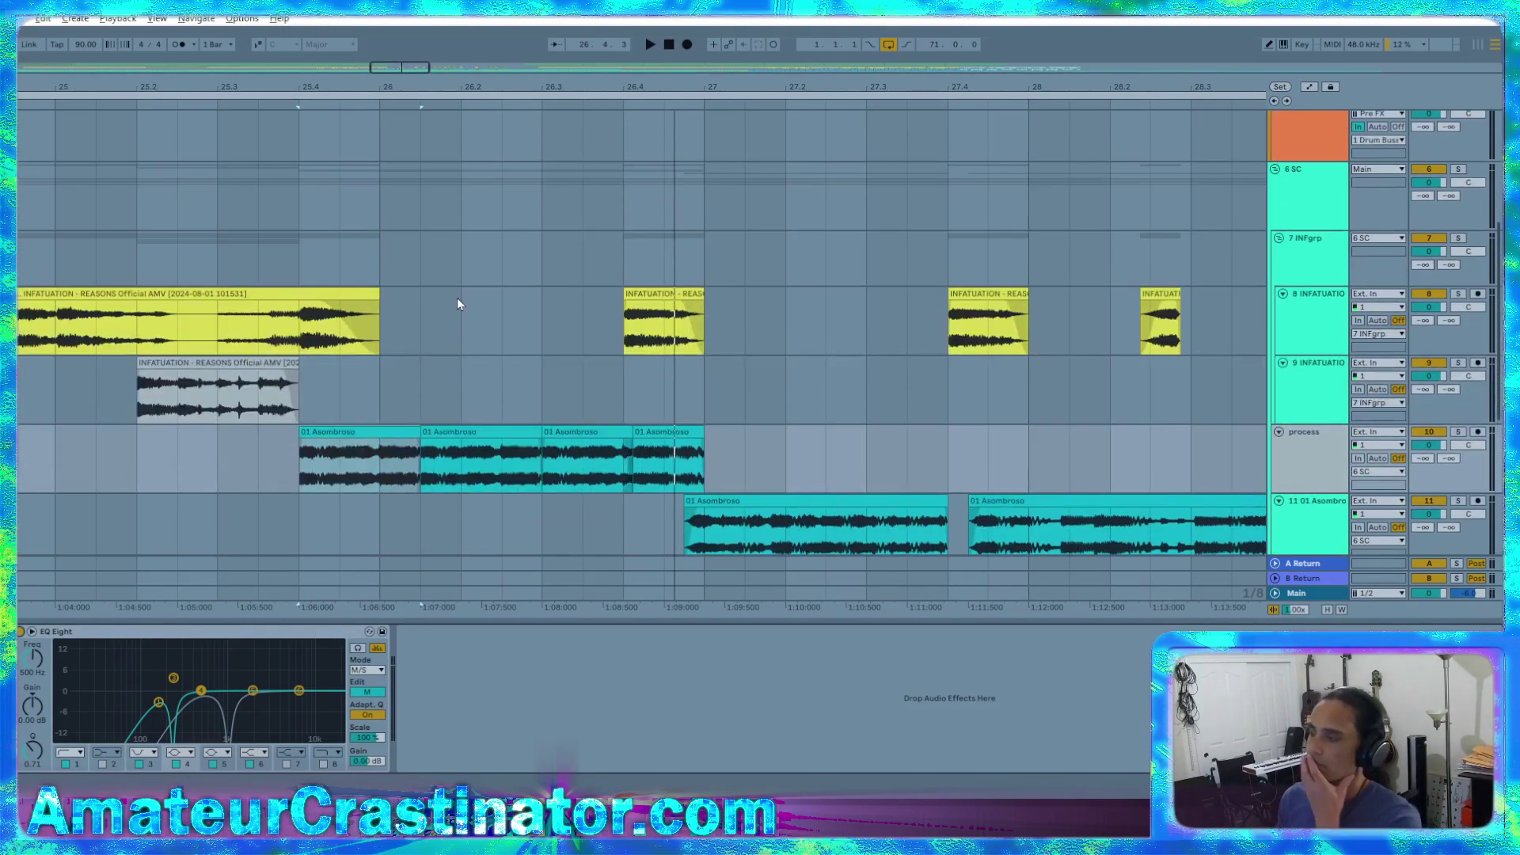
scroll(464, 302, "down", 1)
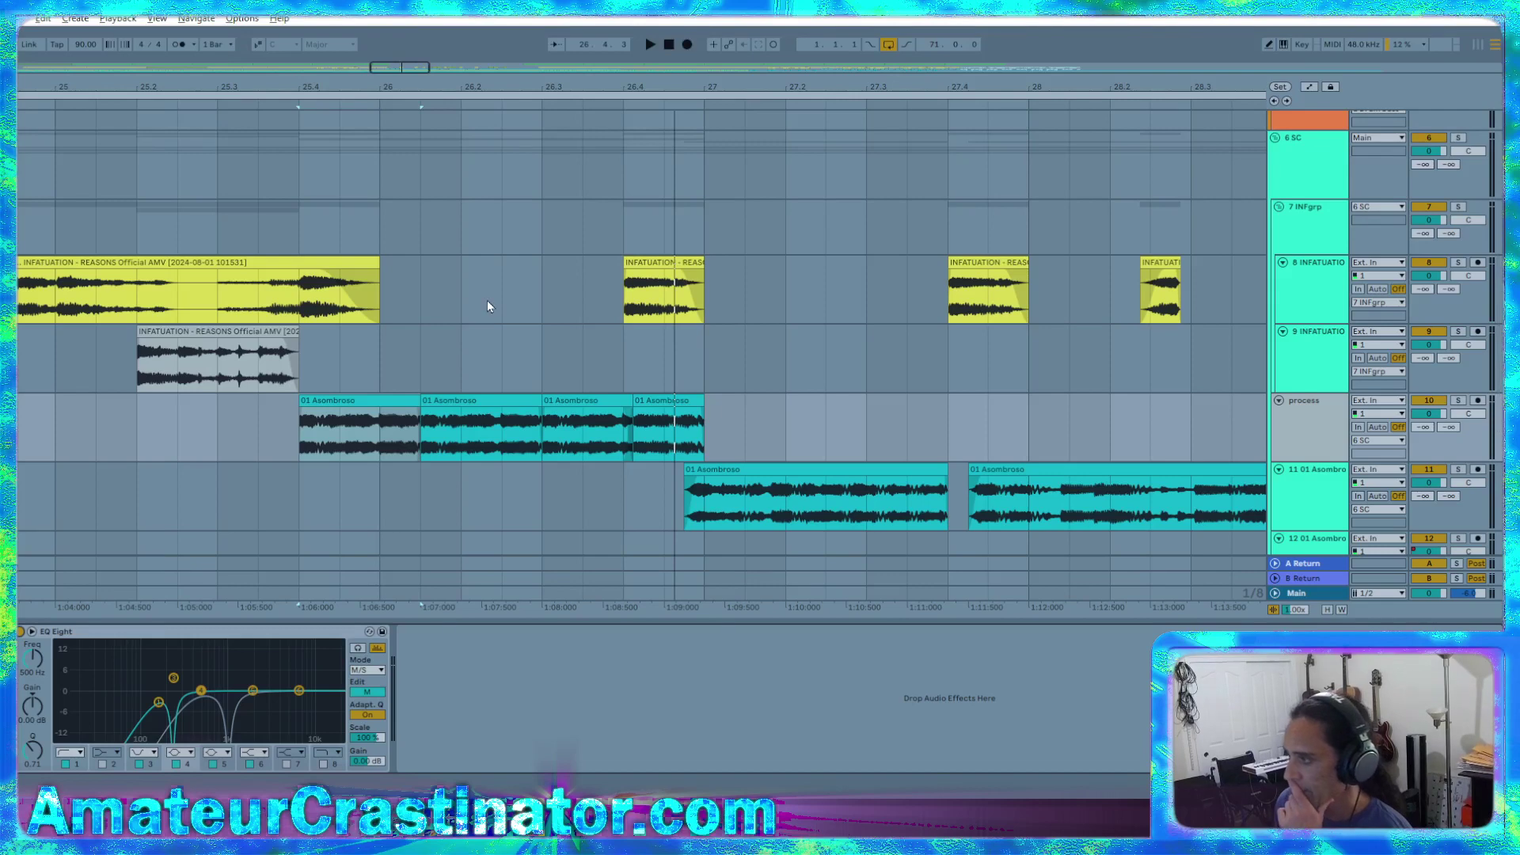
scroll(561, 295, "up", 1)
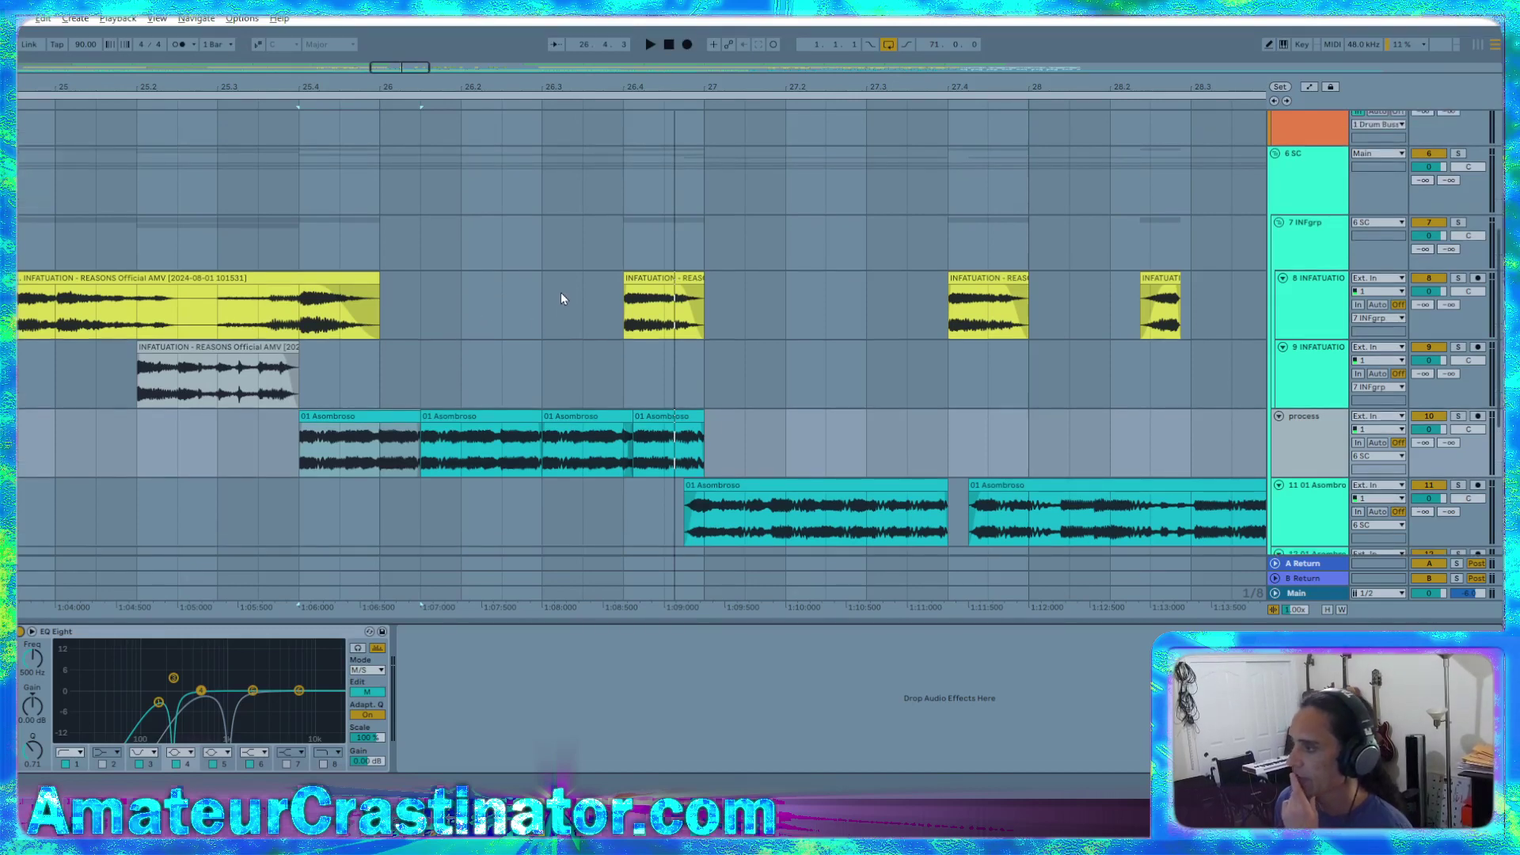
Solo track 11 and audition its first Asombroso clip up to 27.4
key("space")
left_click(786, 486)
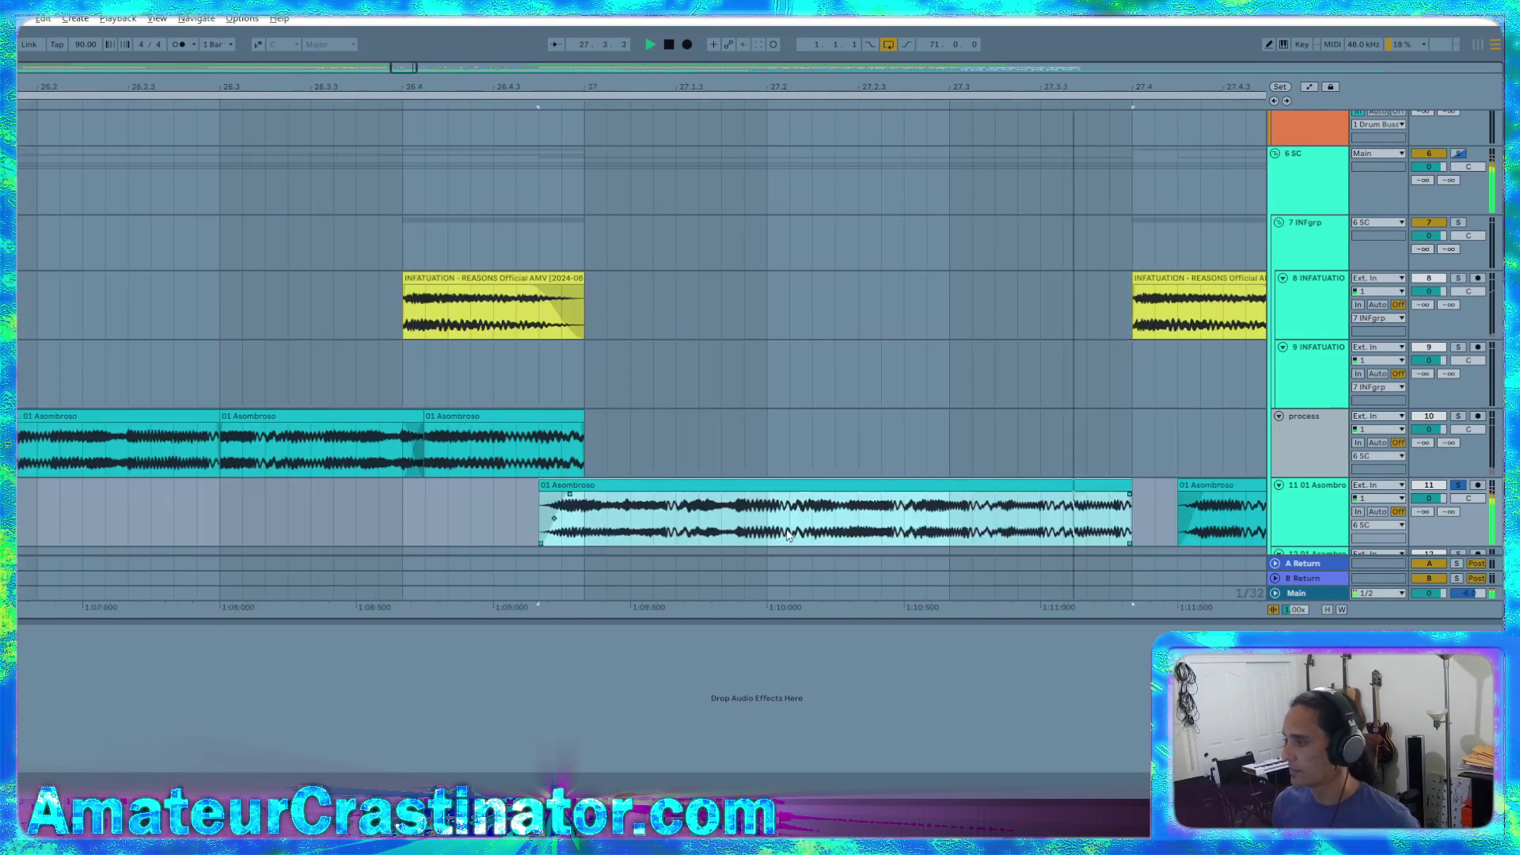
scroll(792, 486, "up", 3)
key("space")
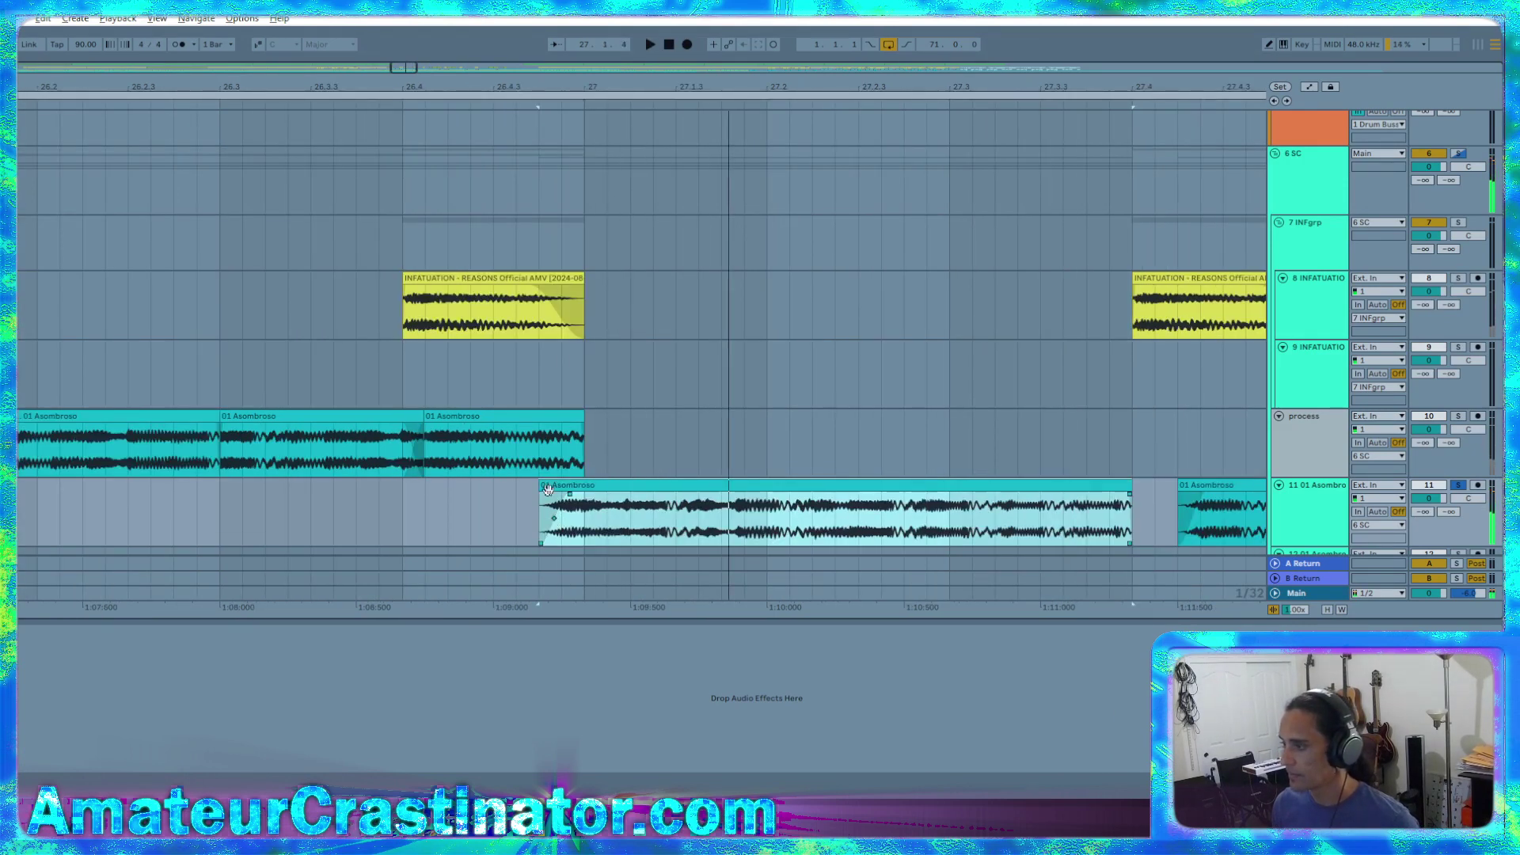
Trim the start of track 11's first Asombroso clip to bar 27 and play it back
left_click_drag(547, 490, 584, 491)
left_click(600, 501)
key("space")
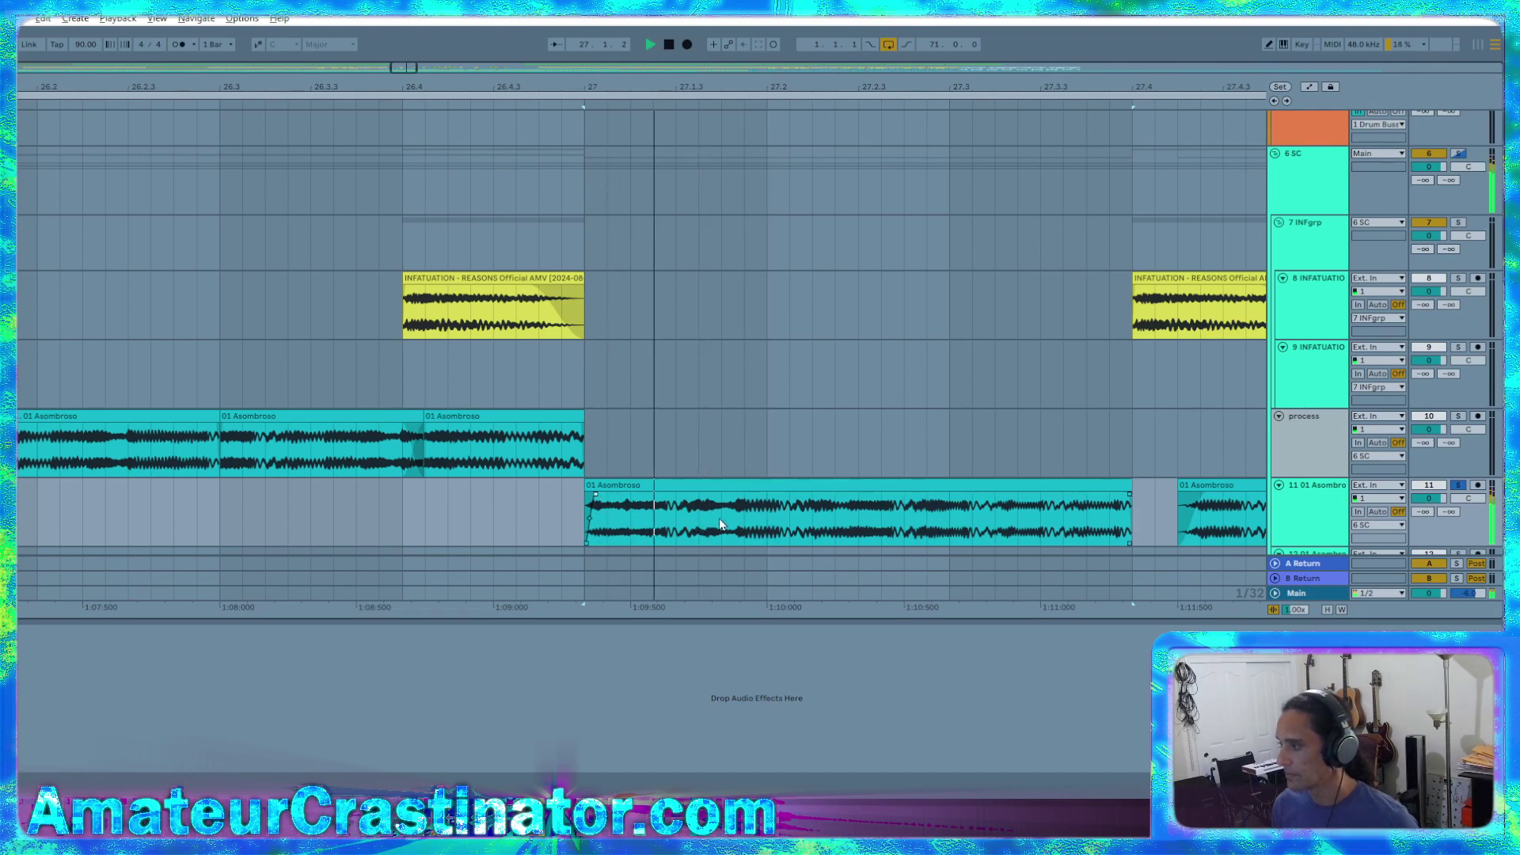
key("space")
key("space")
key("space")
Delete that clip's remainder up to 27.4 and move the kept opening piece to the process track at bar 27
left_click_drag(741, 520, 1128, 506)
key("Delete")
left_click_drag(668, 485, 699, 432)
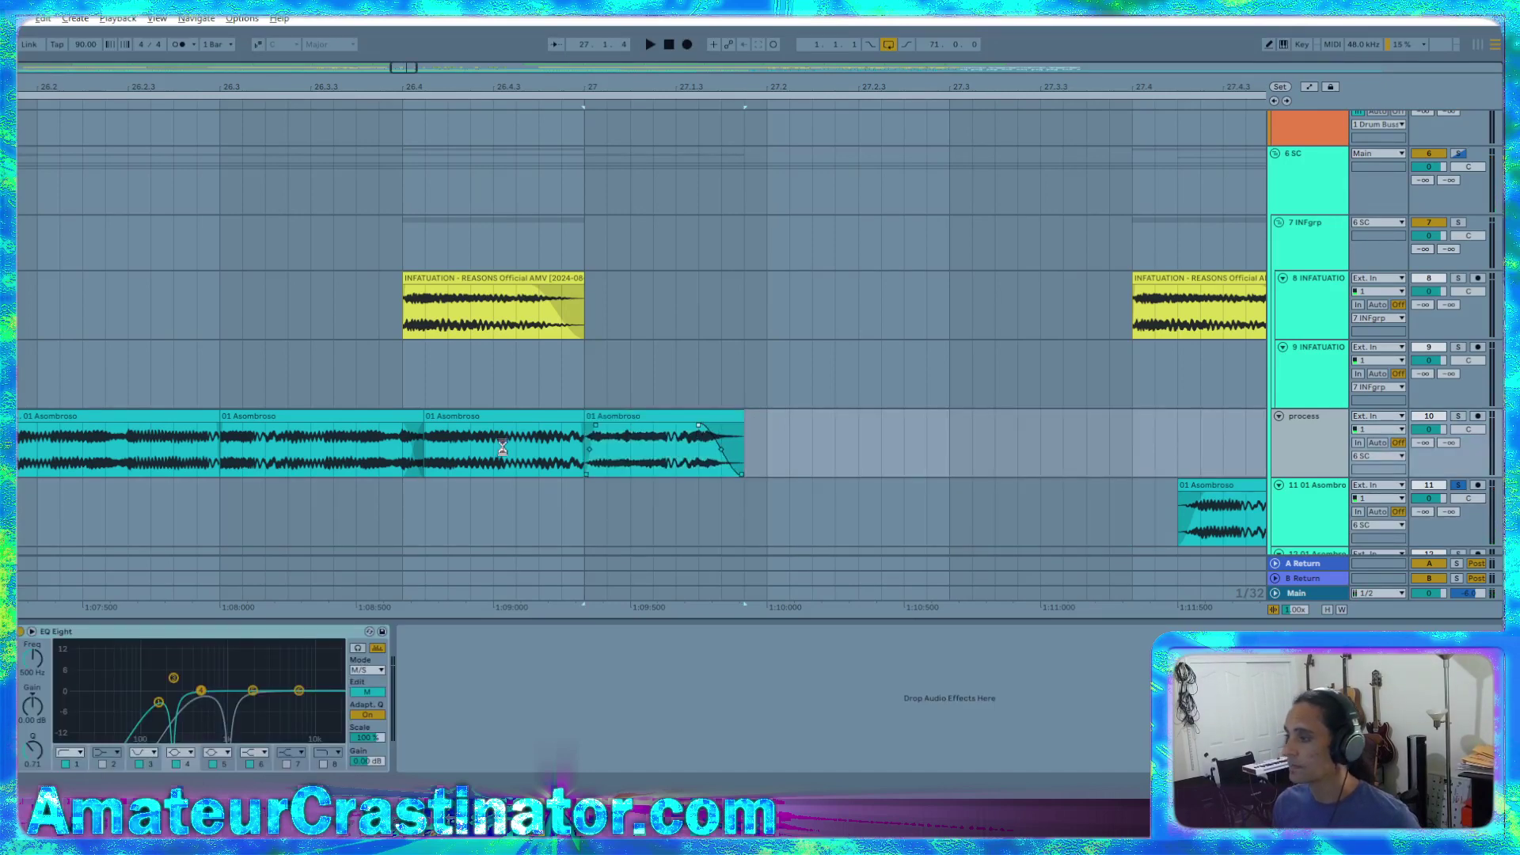
Solo the process track and audition its loop from just before 26.3 through the clip at bar 27
key("ctrl+space")
left_click_drag(216, 448, 202, 448)
key("s")
key("space")
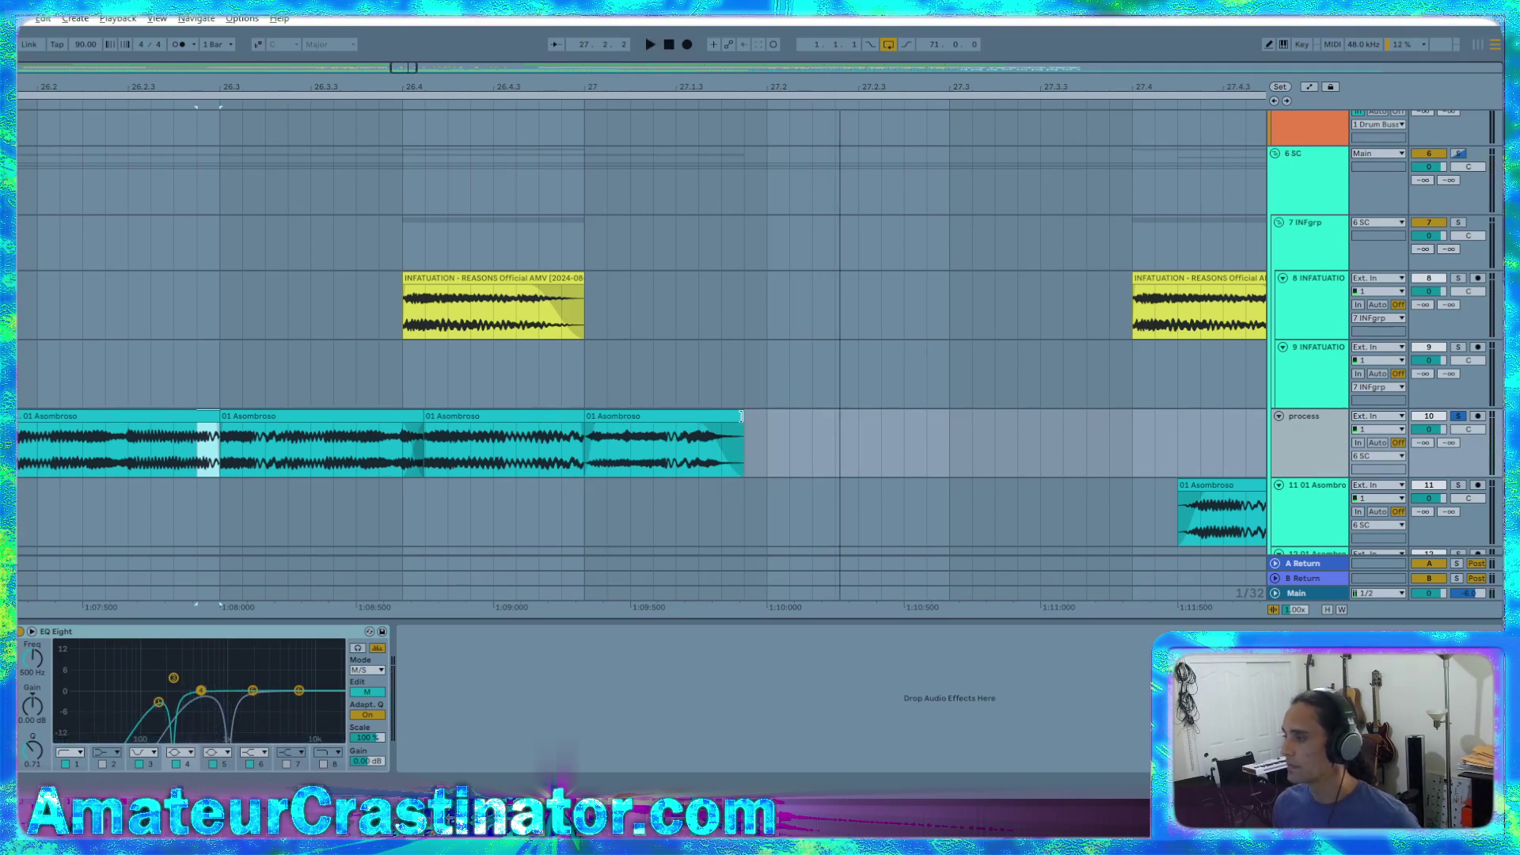
Extend the process clip at bar 27 to end at 27.2 and audition it
left_click_drag(742, 417, 703, 425)
left_click(686, 419)
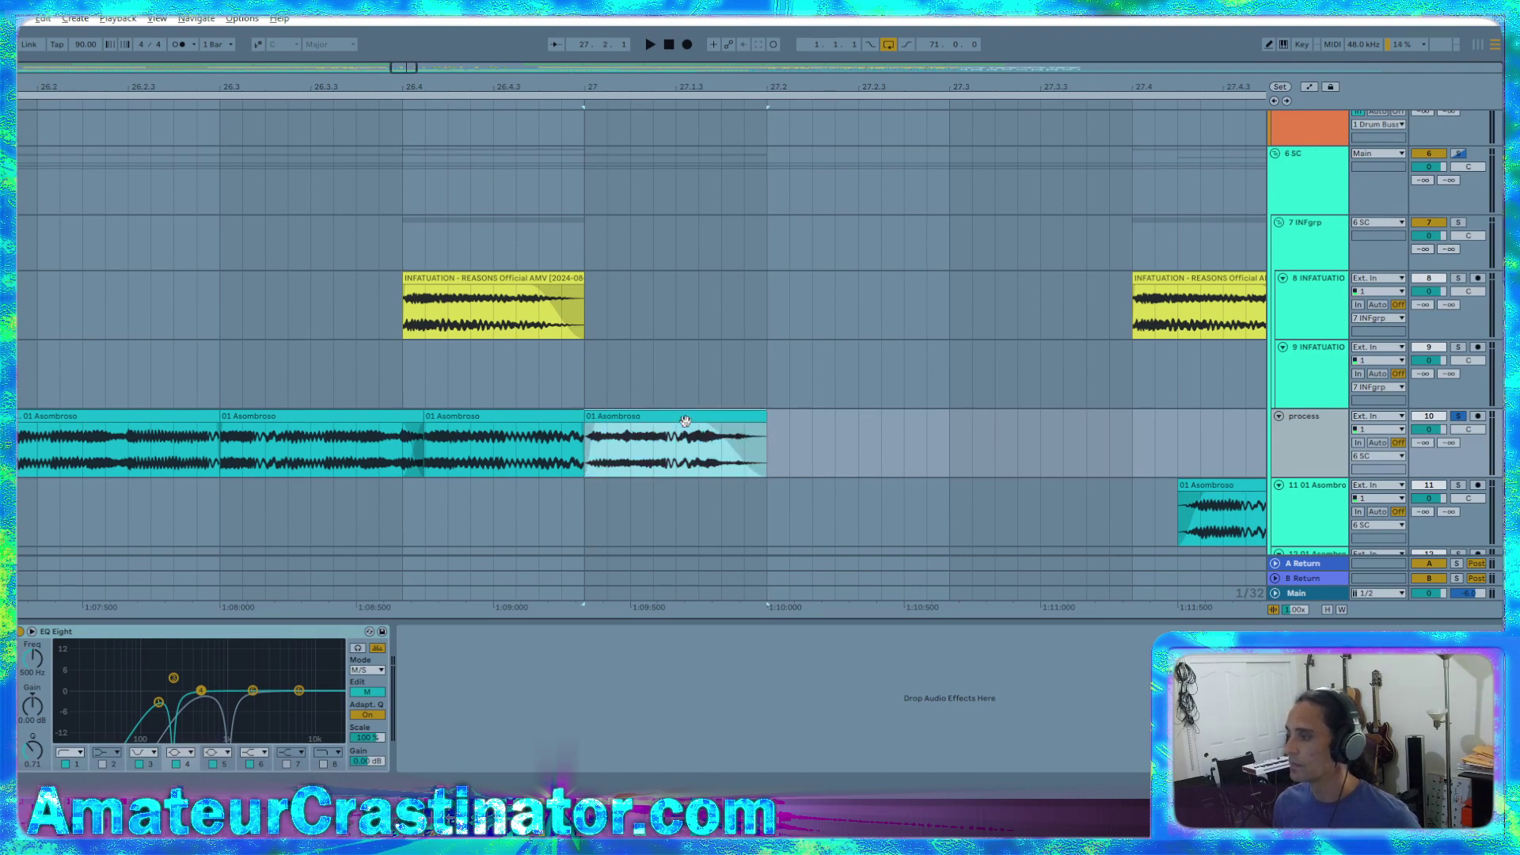
key("space")
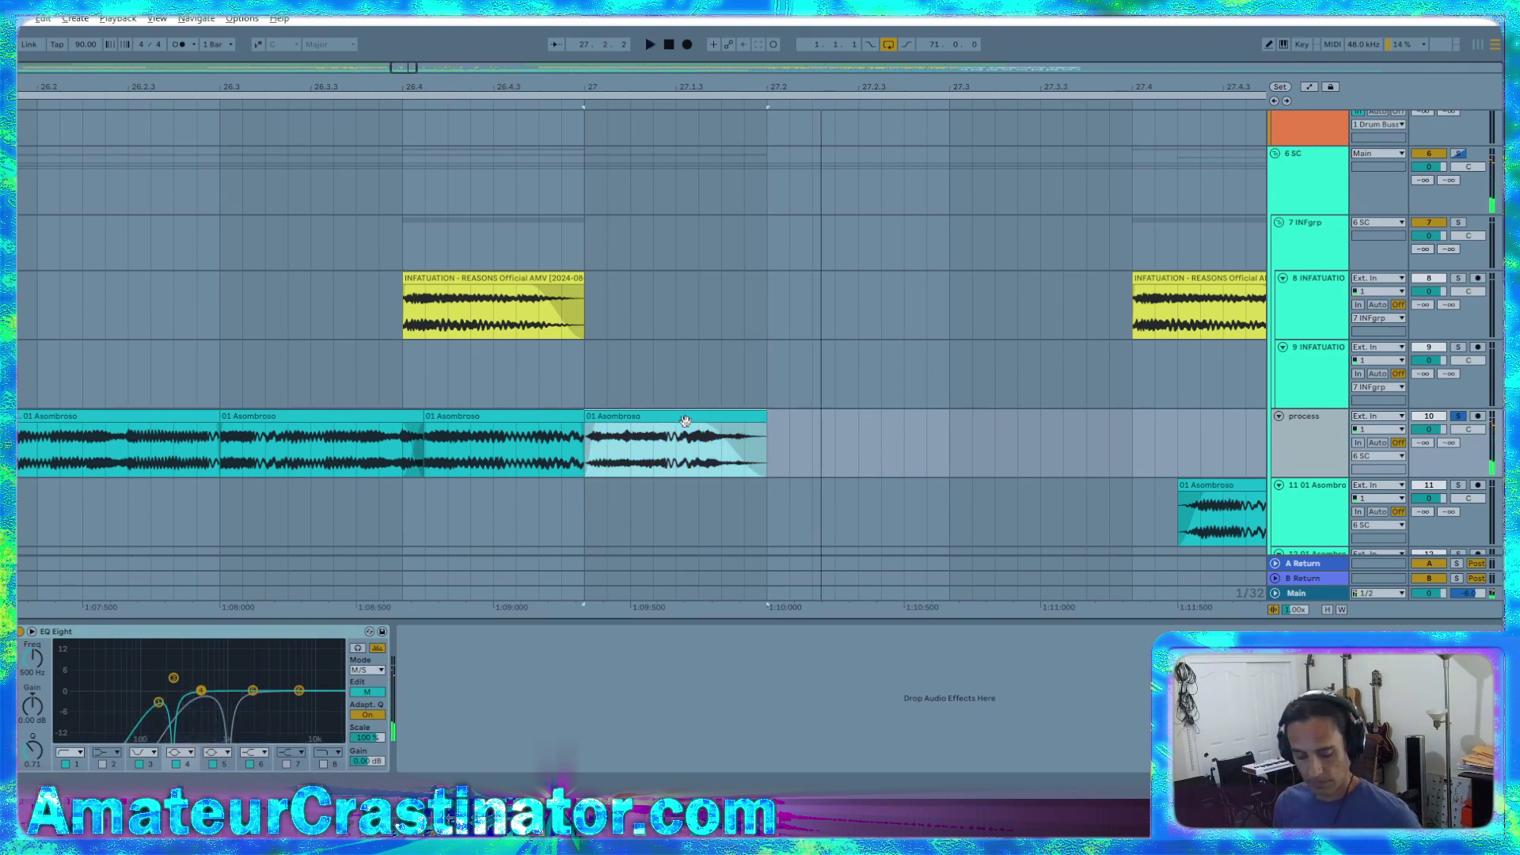
Duplicate the bar 27 clip to 27.2, shorten the copy to end at 27.2.2, and play from bar 27
key("ctrl+d")
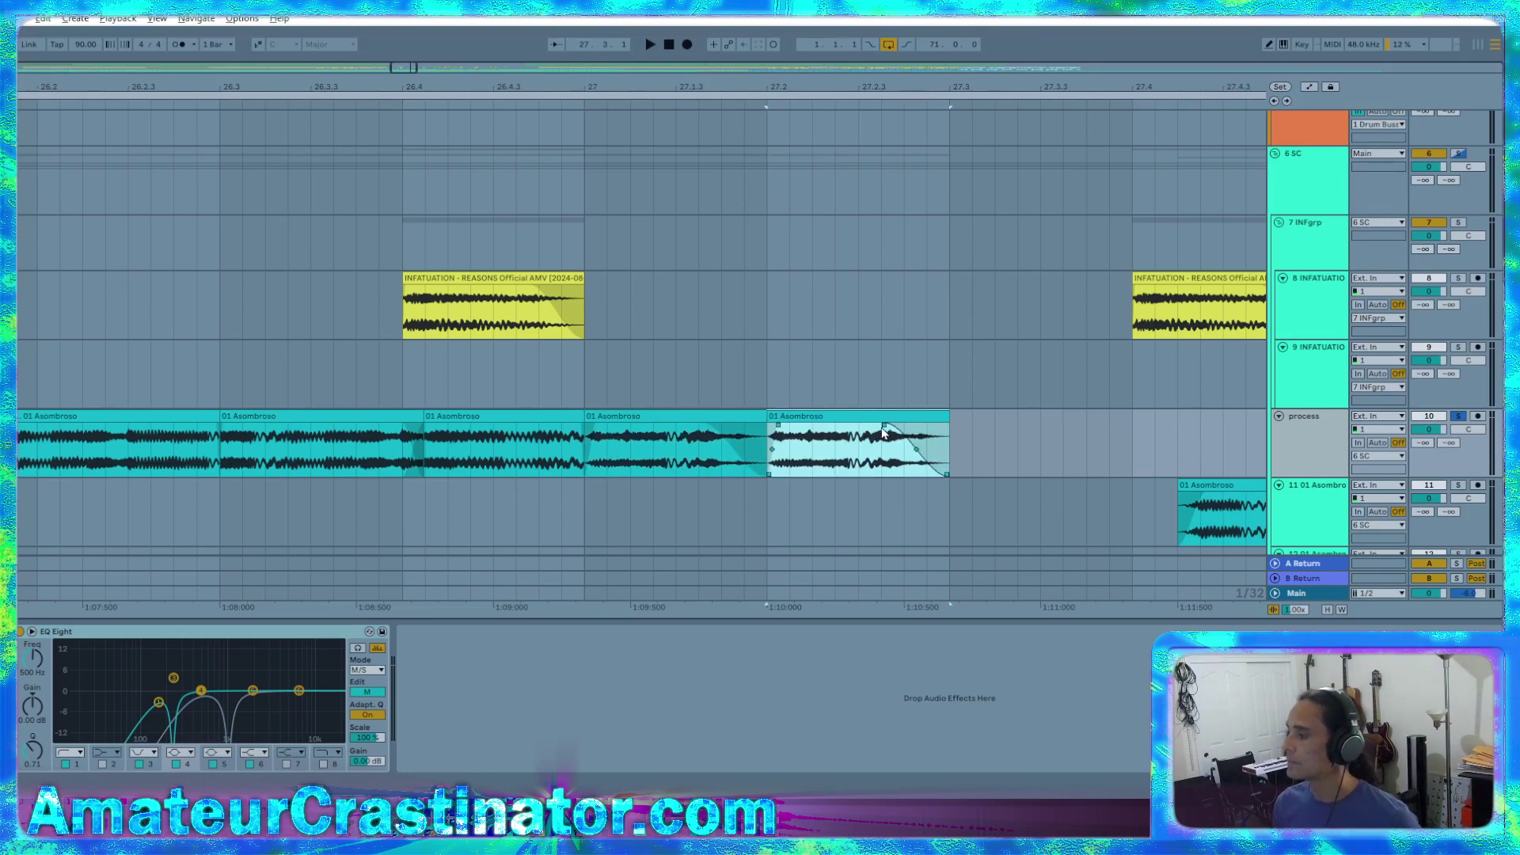
left_click_drag(883, 432, 810, 433)
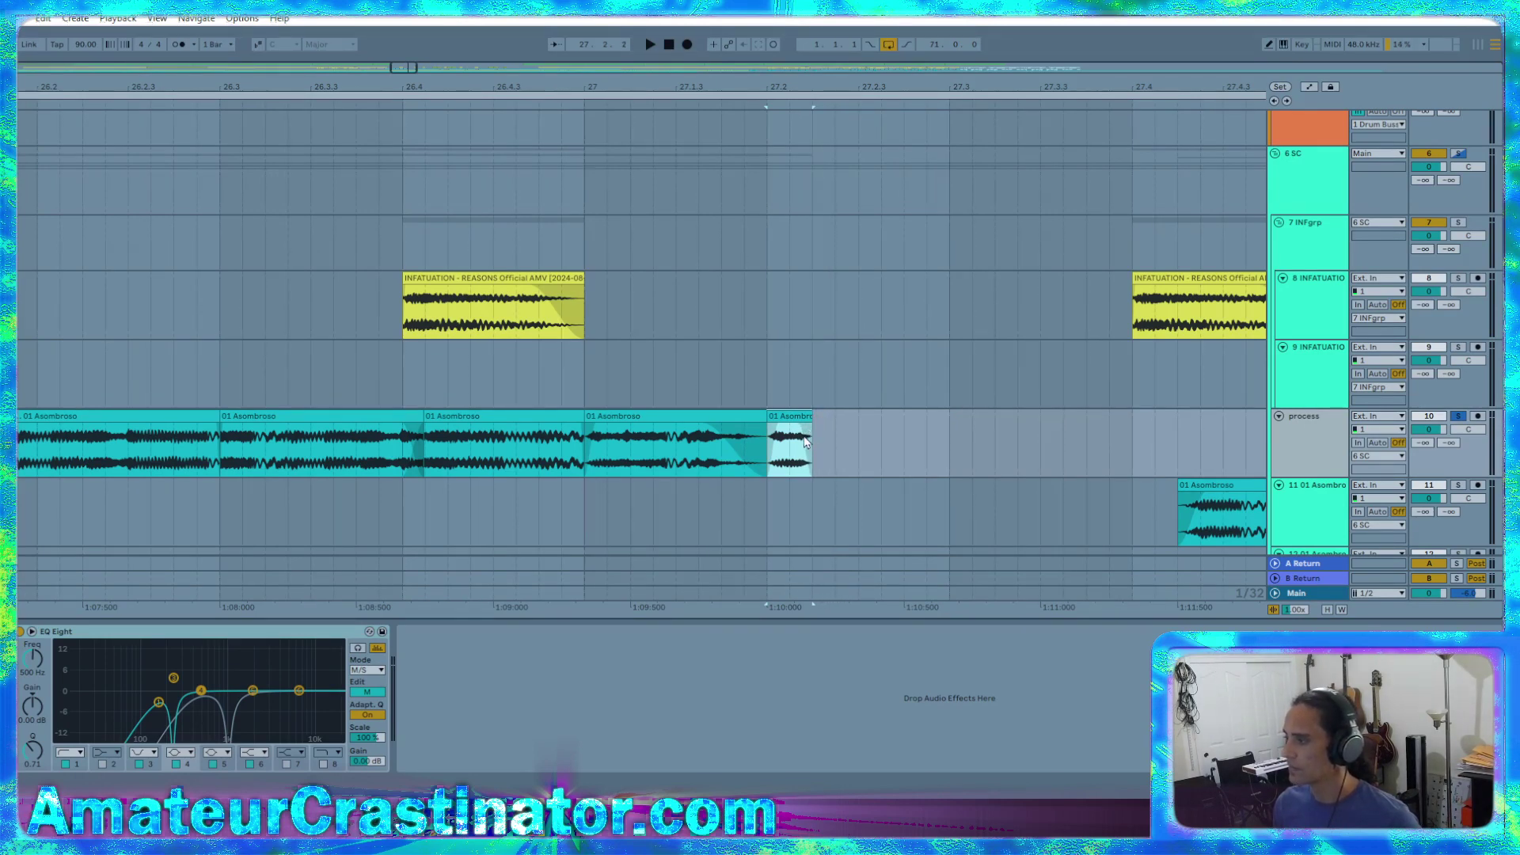
left_click(588, 431)
key("space")
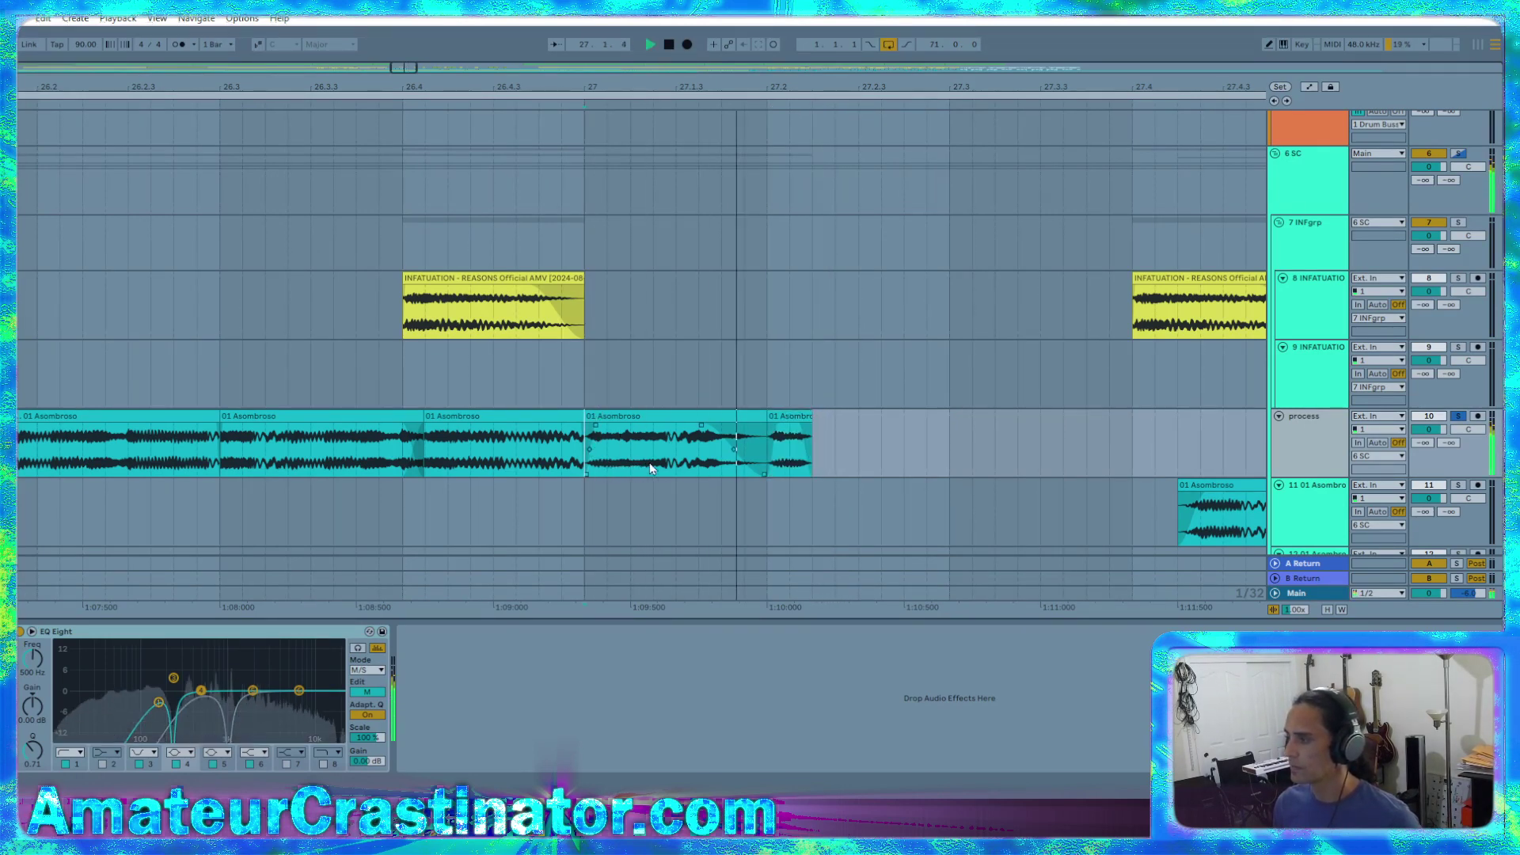
Copy the bar 27 clip to 27.2.2, shorten it to about one and a half sixteenths, and duplicate it up to 27.3
left_click(638, 419)
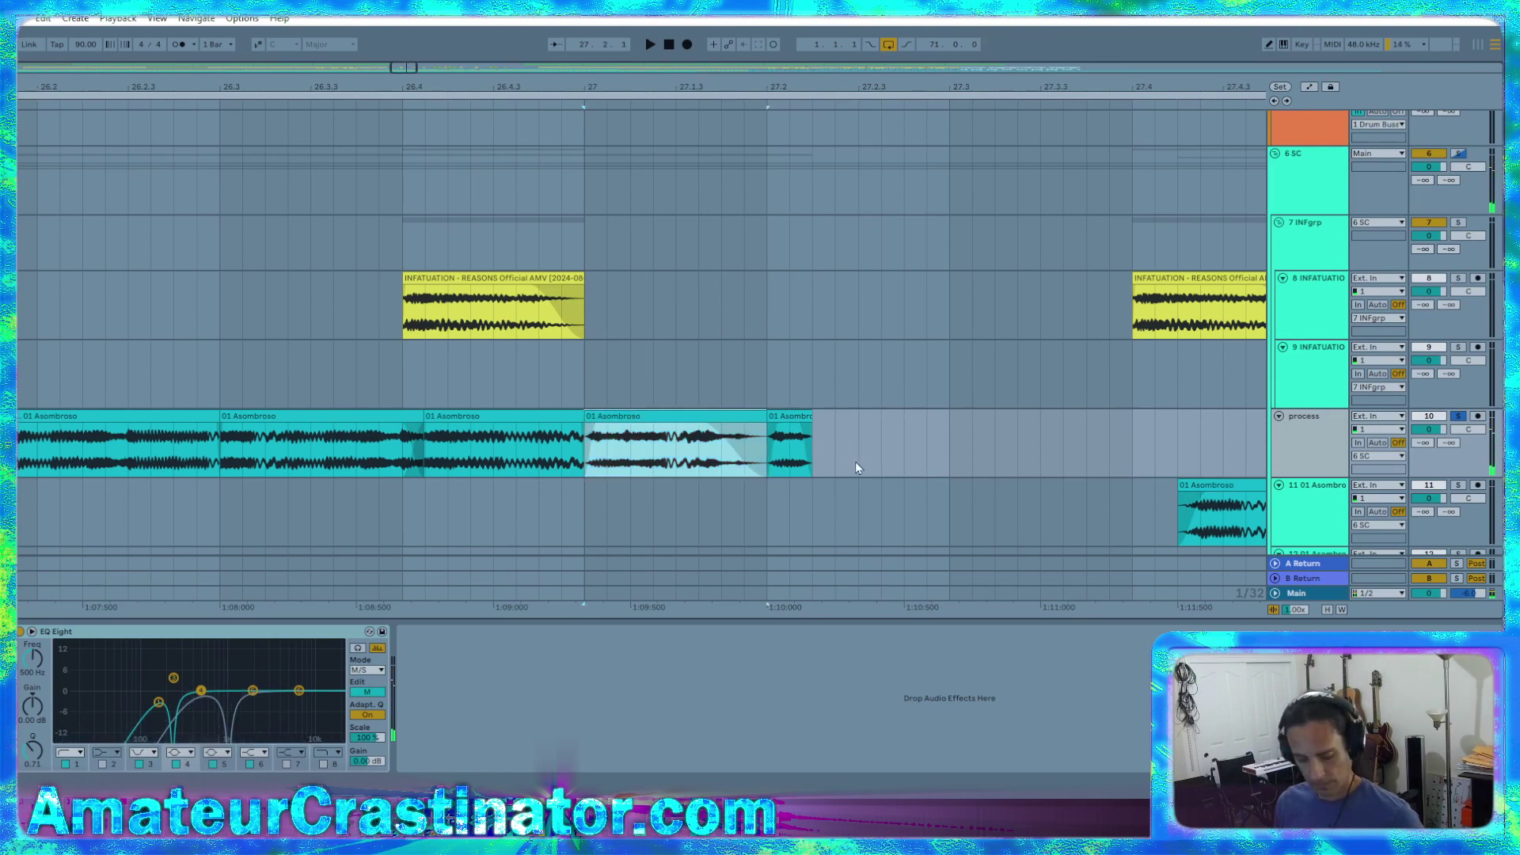
left_click(814, 454)
key("ctrl+v")
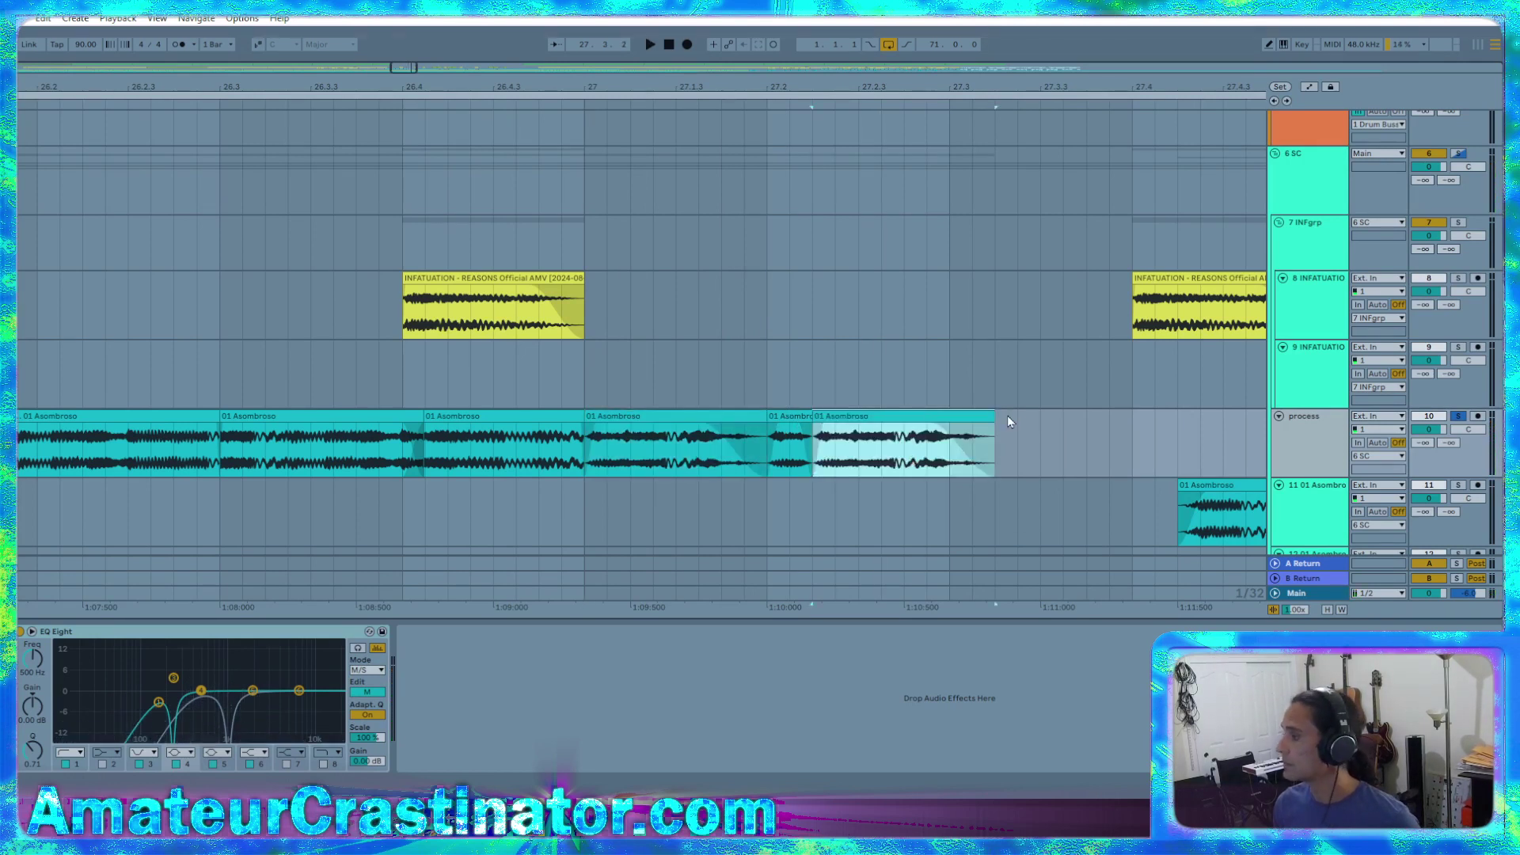
left_click_drag(987, 415, 875, 419)
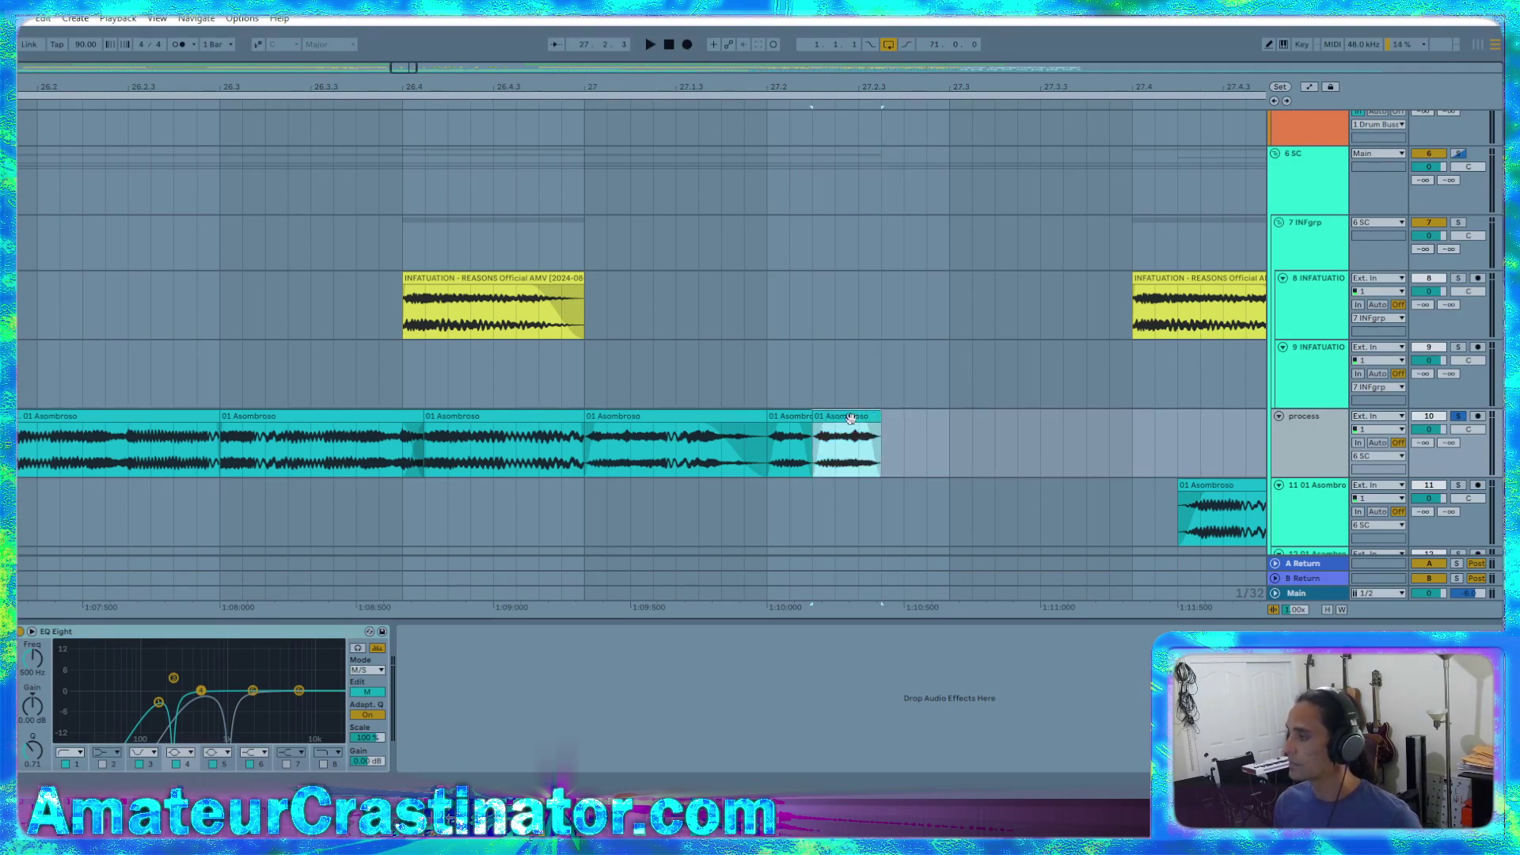
key("ctrl+d")
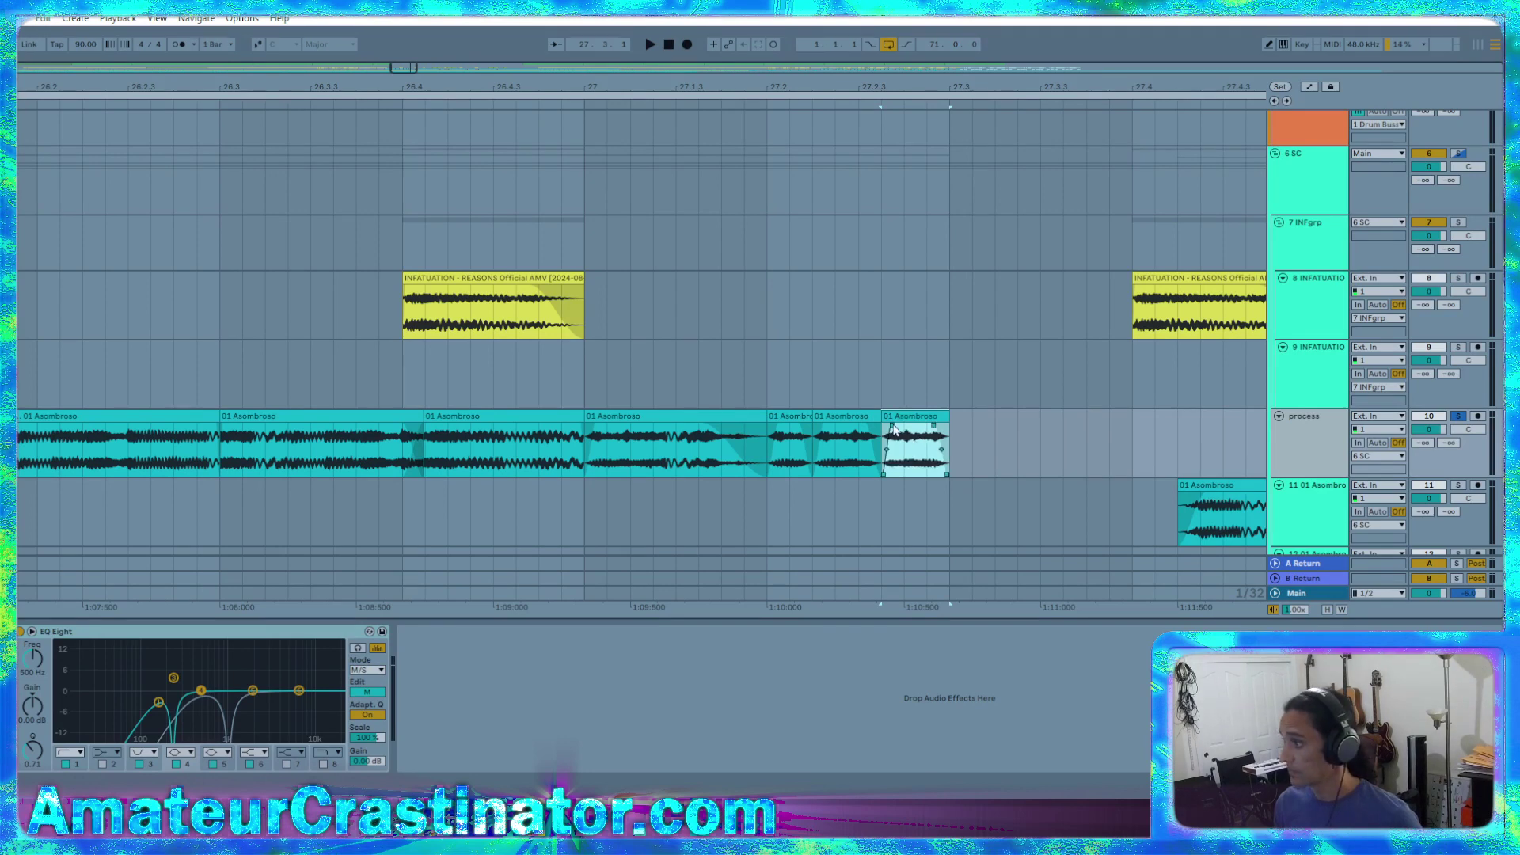
Adjust the edge fades on the two short clips between 27.2.2 and 27.3 and play from bar 27
left_click_drag(893, 426, 818, 429)
left_click(867, 421)
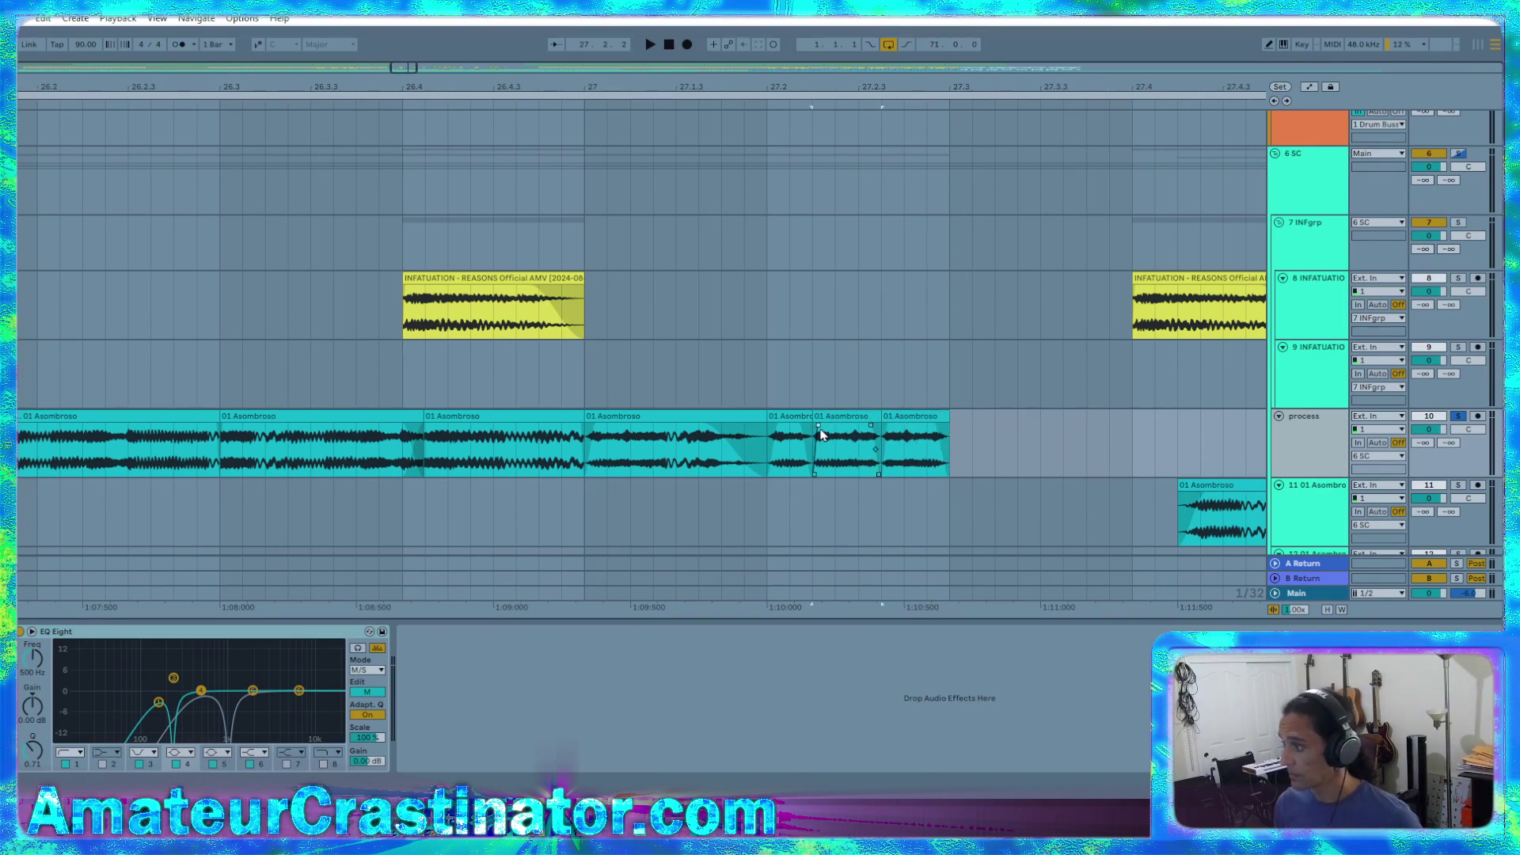
left_click(934, 427)
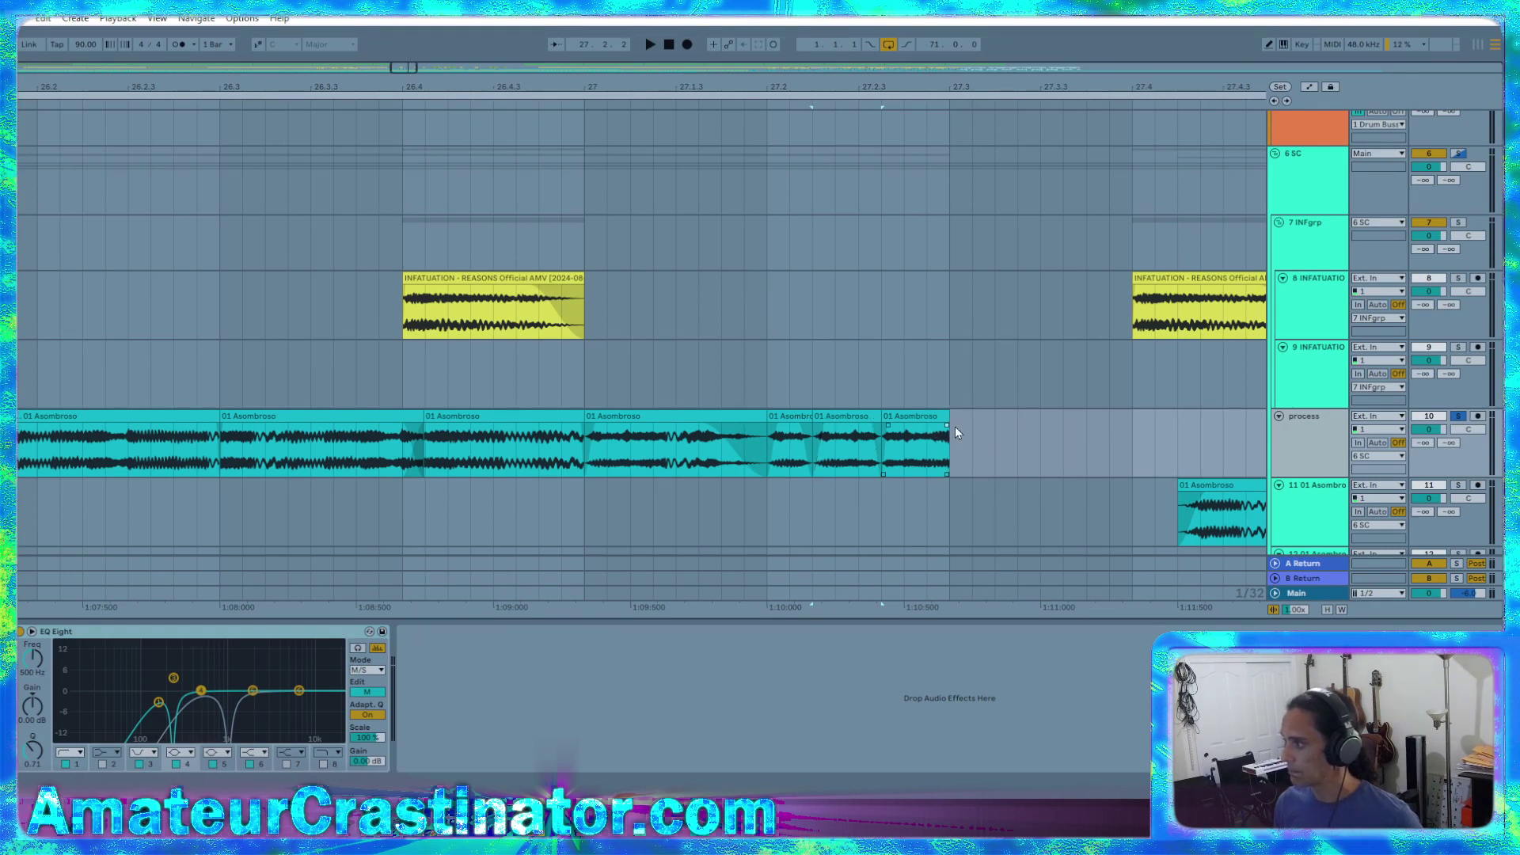
left_click(586, 455)
key("space")
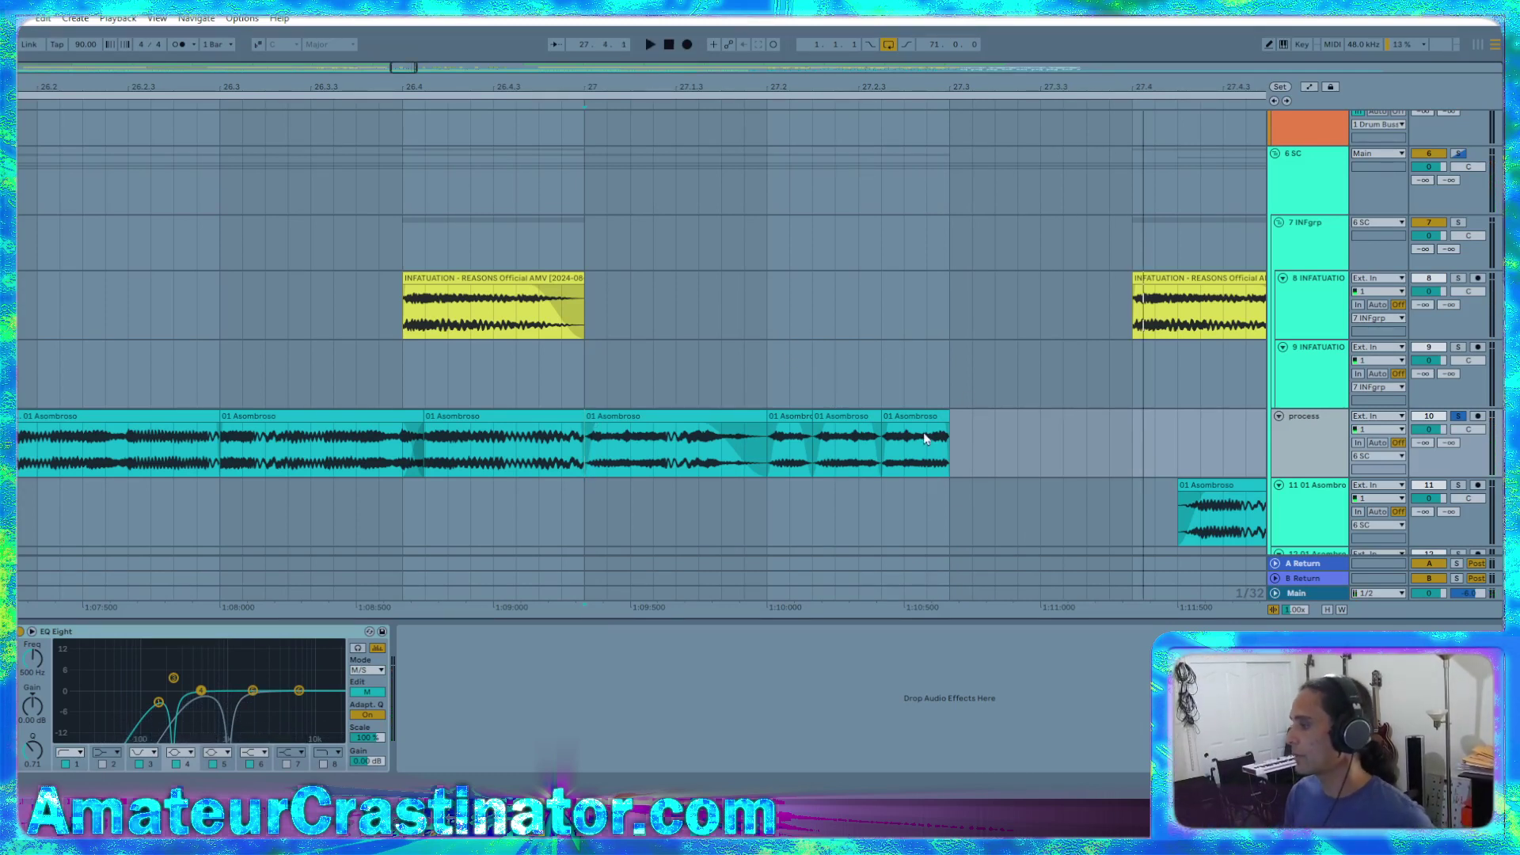
Move the last short clip to end at 27.4 and extend it and the preceding clip to meet at 27.3
left_click_drag(925, 439, 1105, 440)
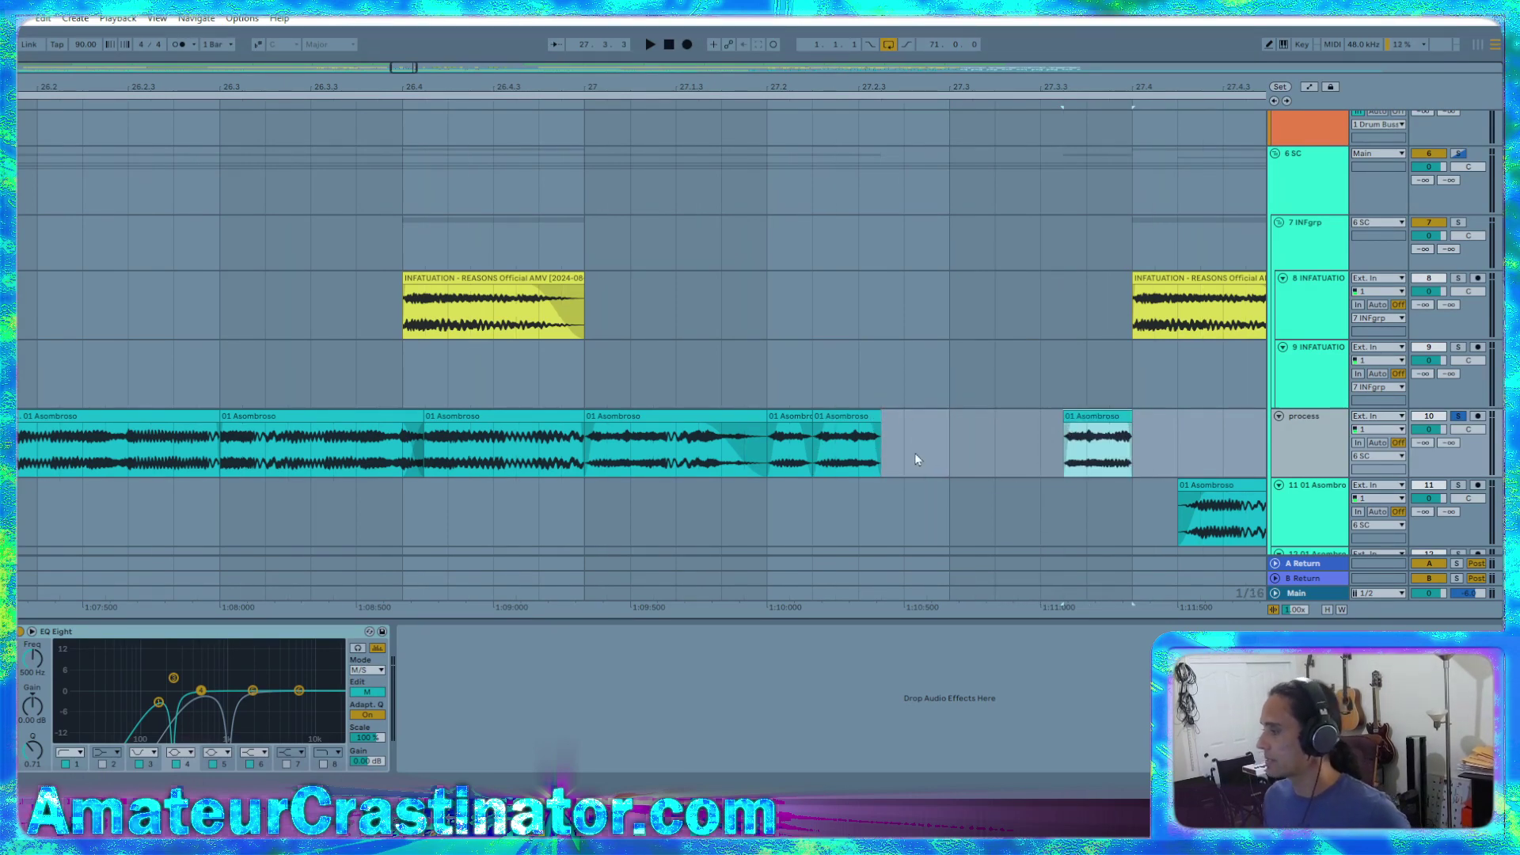
left_click_drag(875, 415, 901, 415)
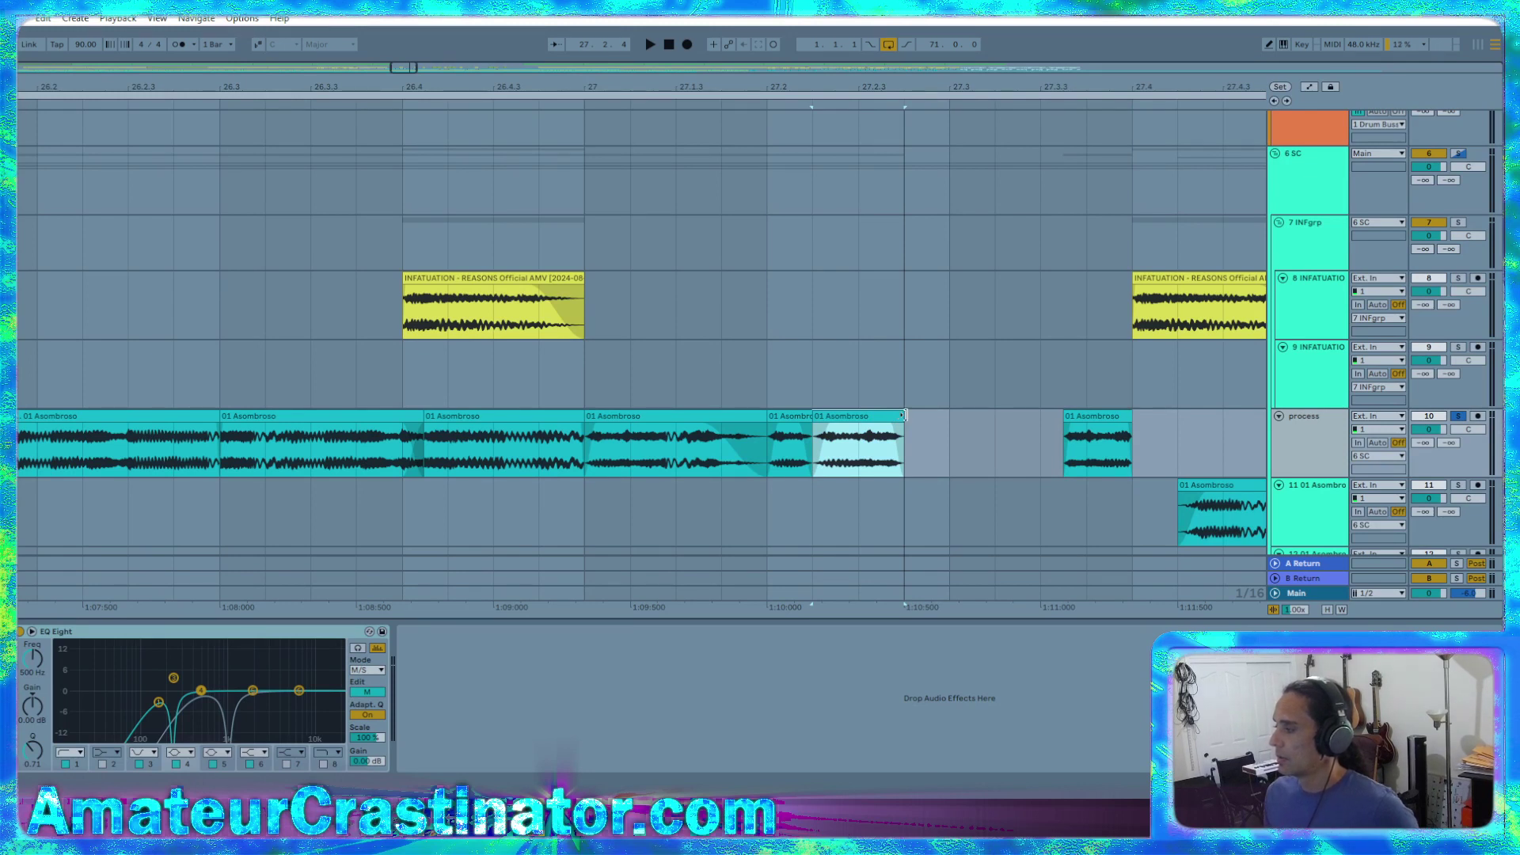
left_click_drag(903, 415, 954, 427)
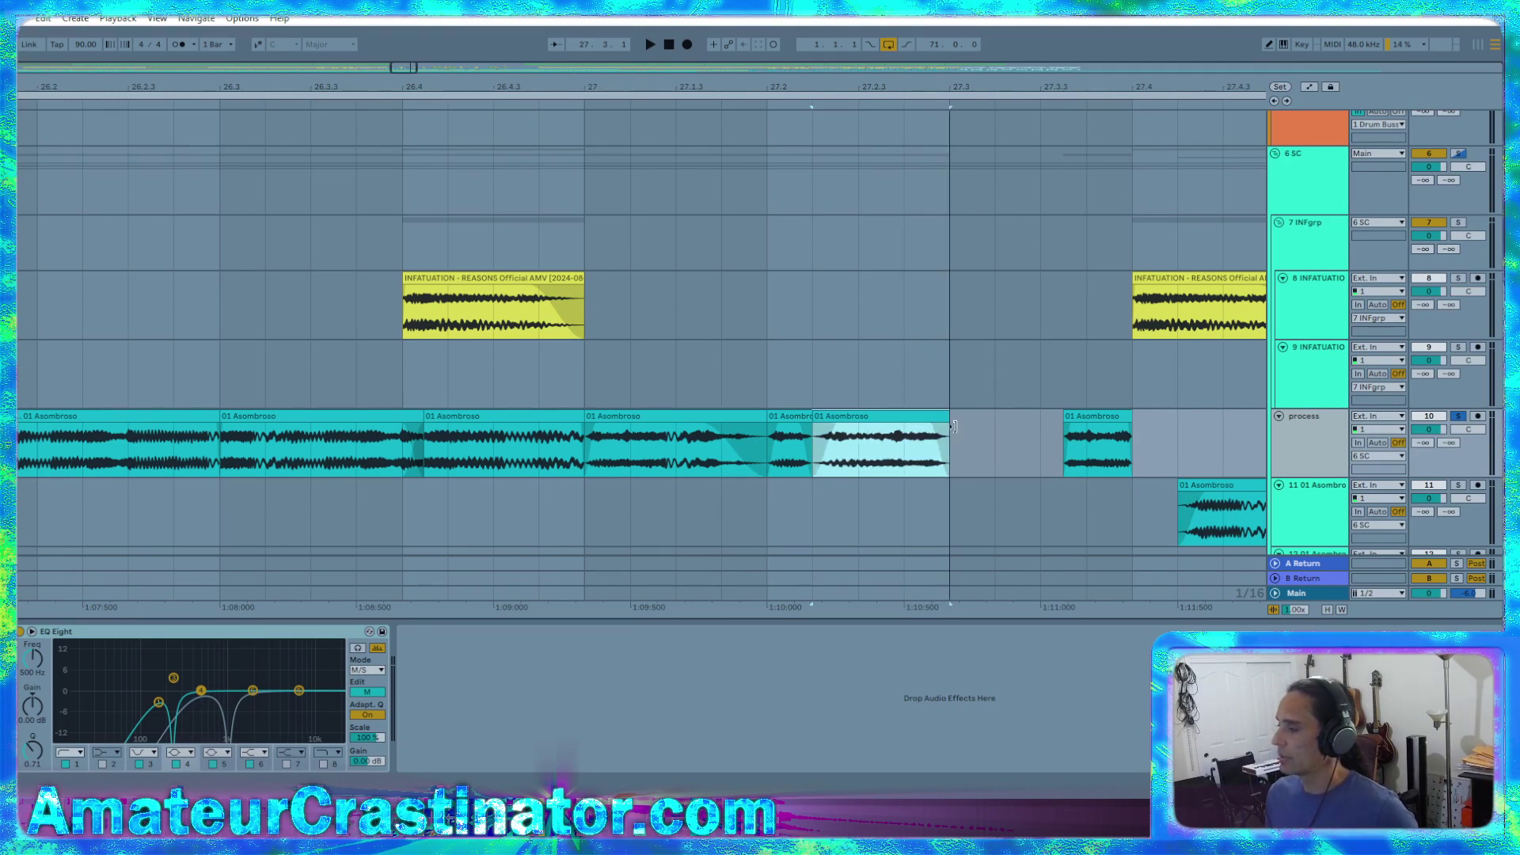
left_click_drag(1063, 415, 985, 441)
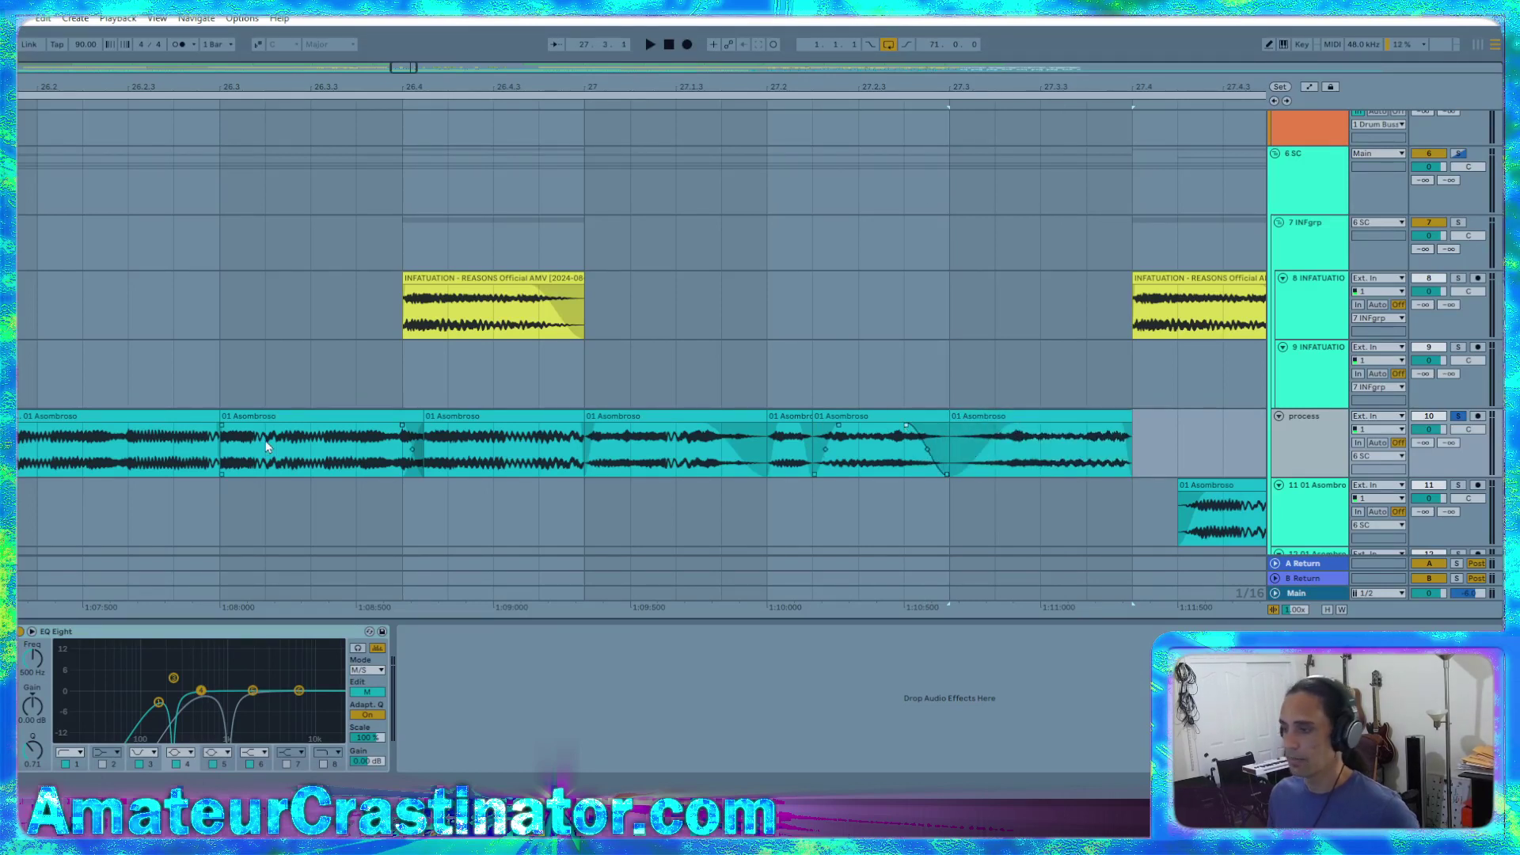
Audition the soloed process loop through 27.4 and replay it with the other tracks included
left_click(172, 417)
key("space")
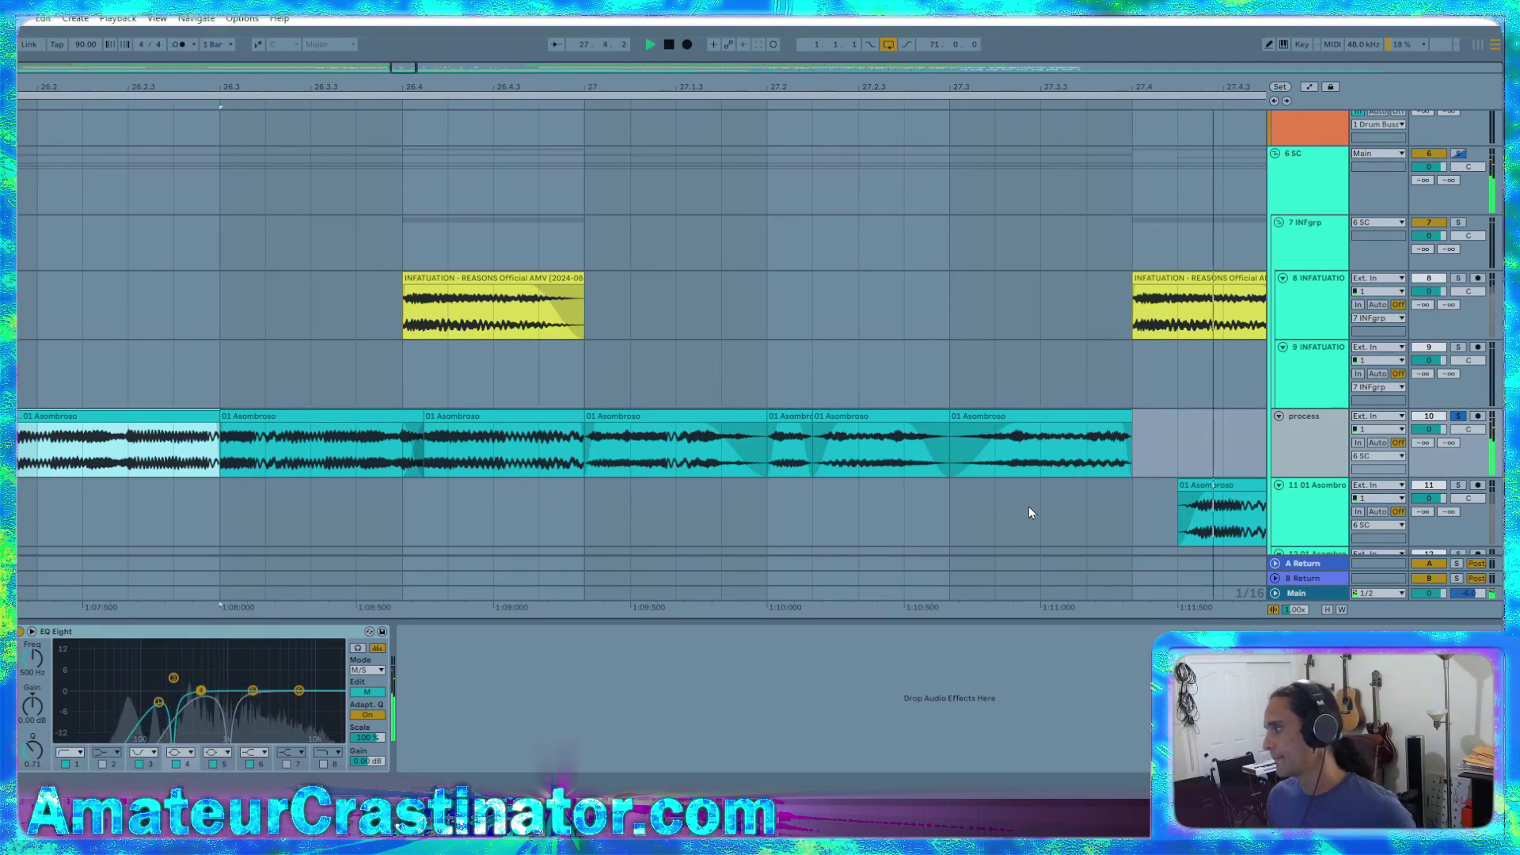
mouse_move(800, 459)
key("space")
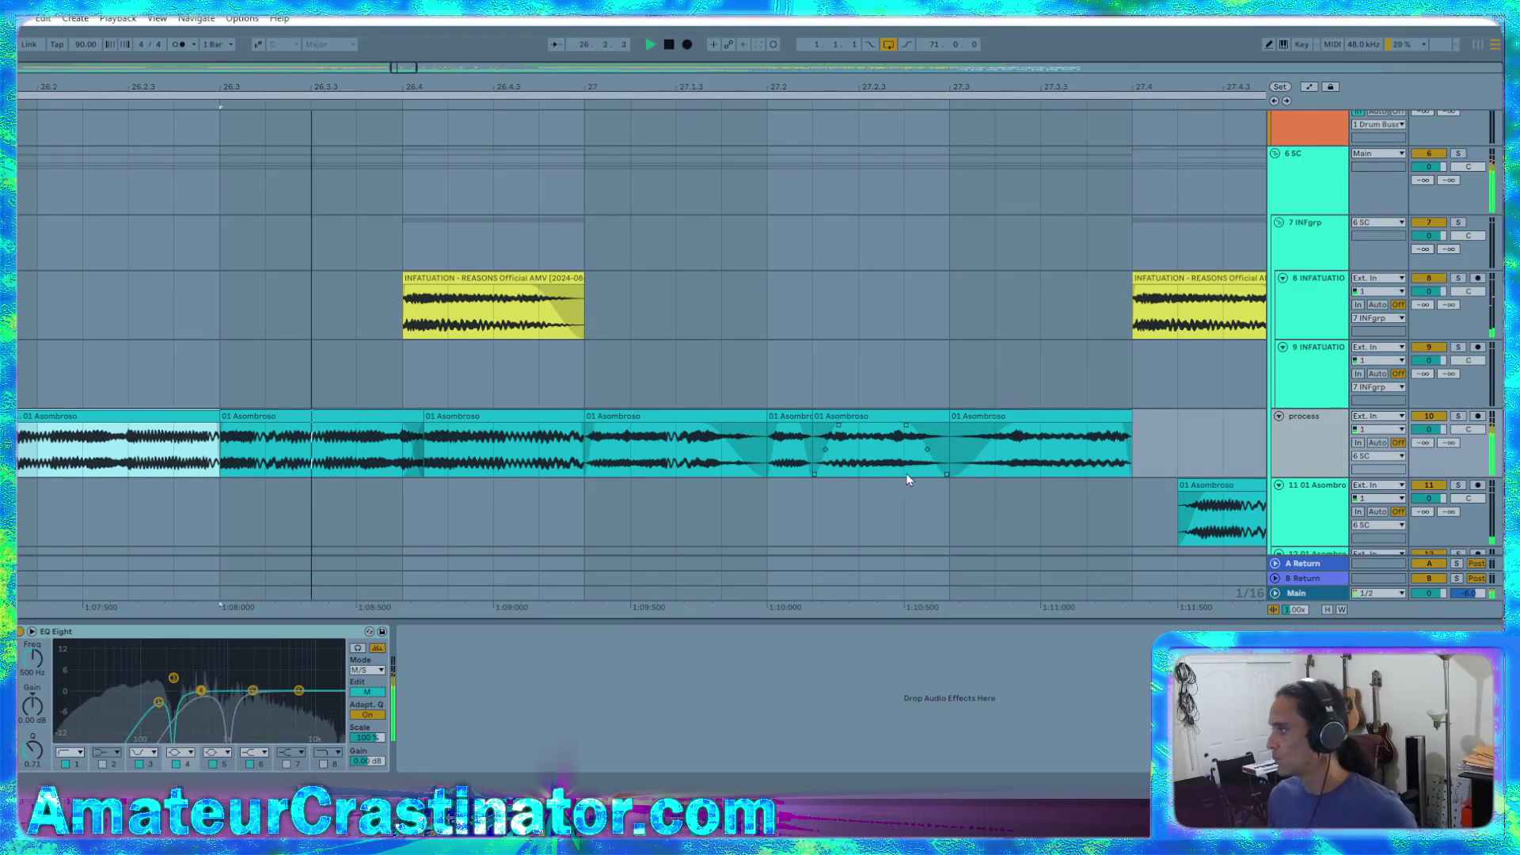
Play the full arrangement from about bar 25 to hear the extended process loop in context
scroll(853, 478, "down", 5)
scroll(851, 477, "down", 3)
left_click(721, 462)
key("space")
key("space")
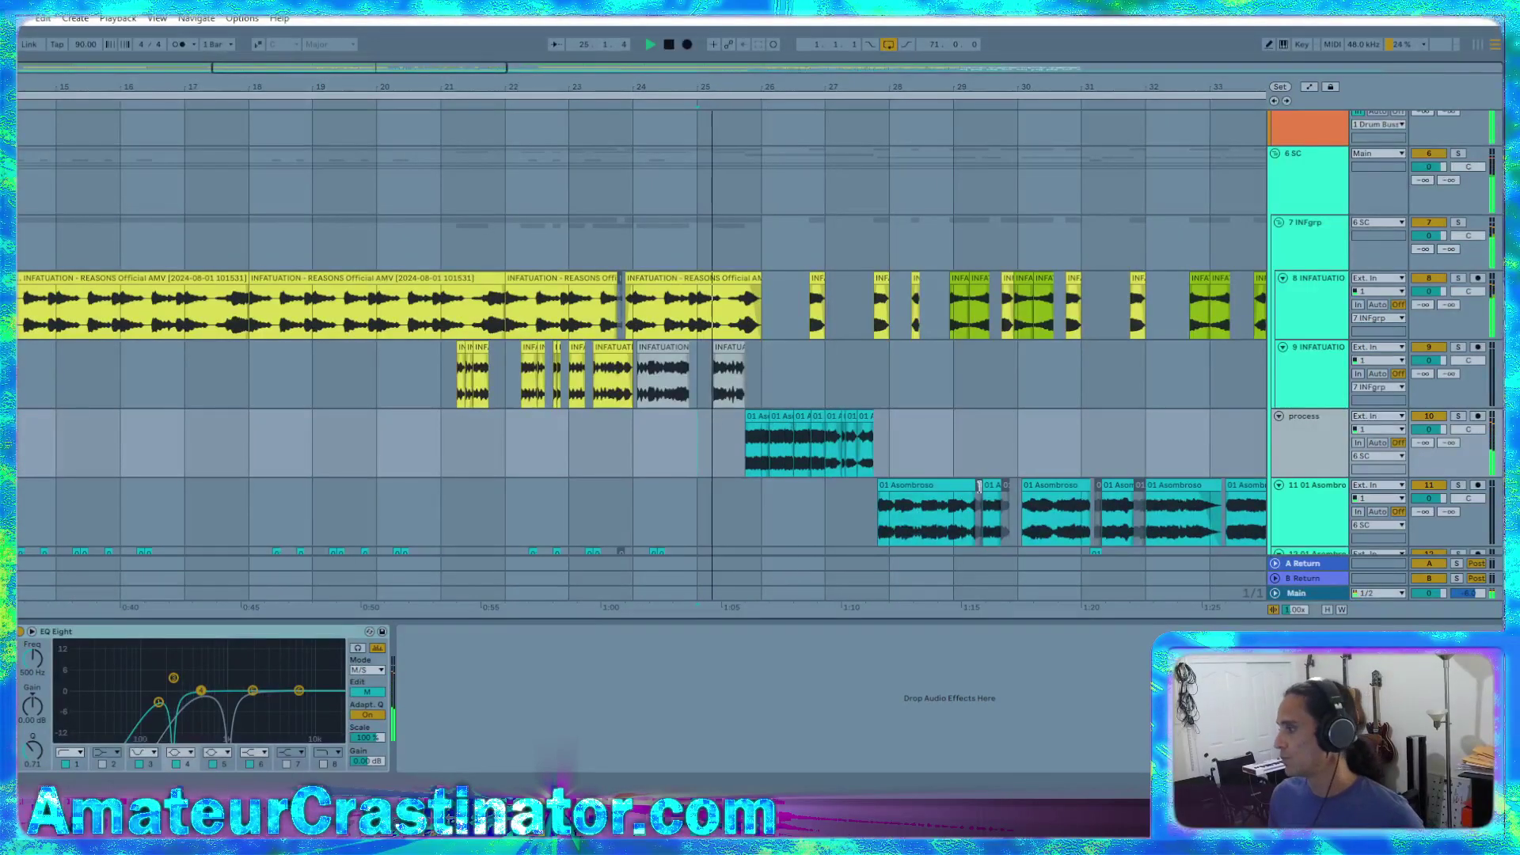
Lengthen the fade-in of the process clip just before bar 27 and extend its start back to 26.4
left_click_drag(1095, 480, 867, 458)
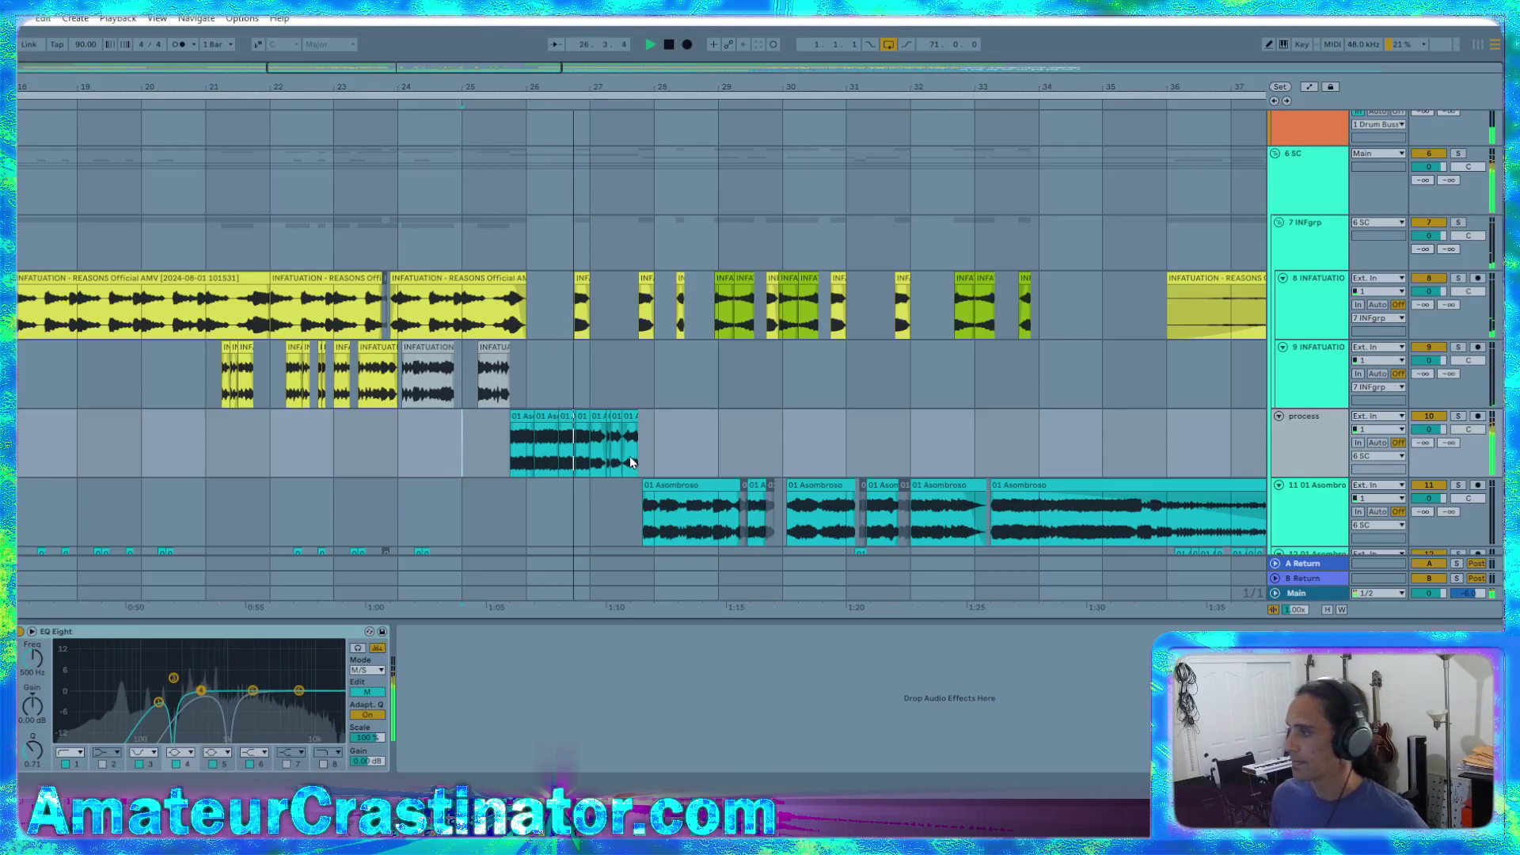
scroll(688, 436, "up", 8)
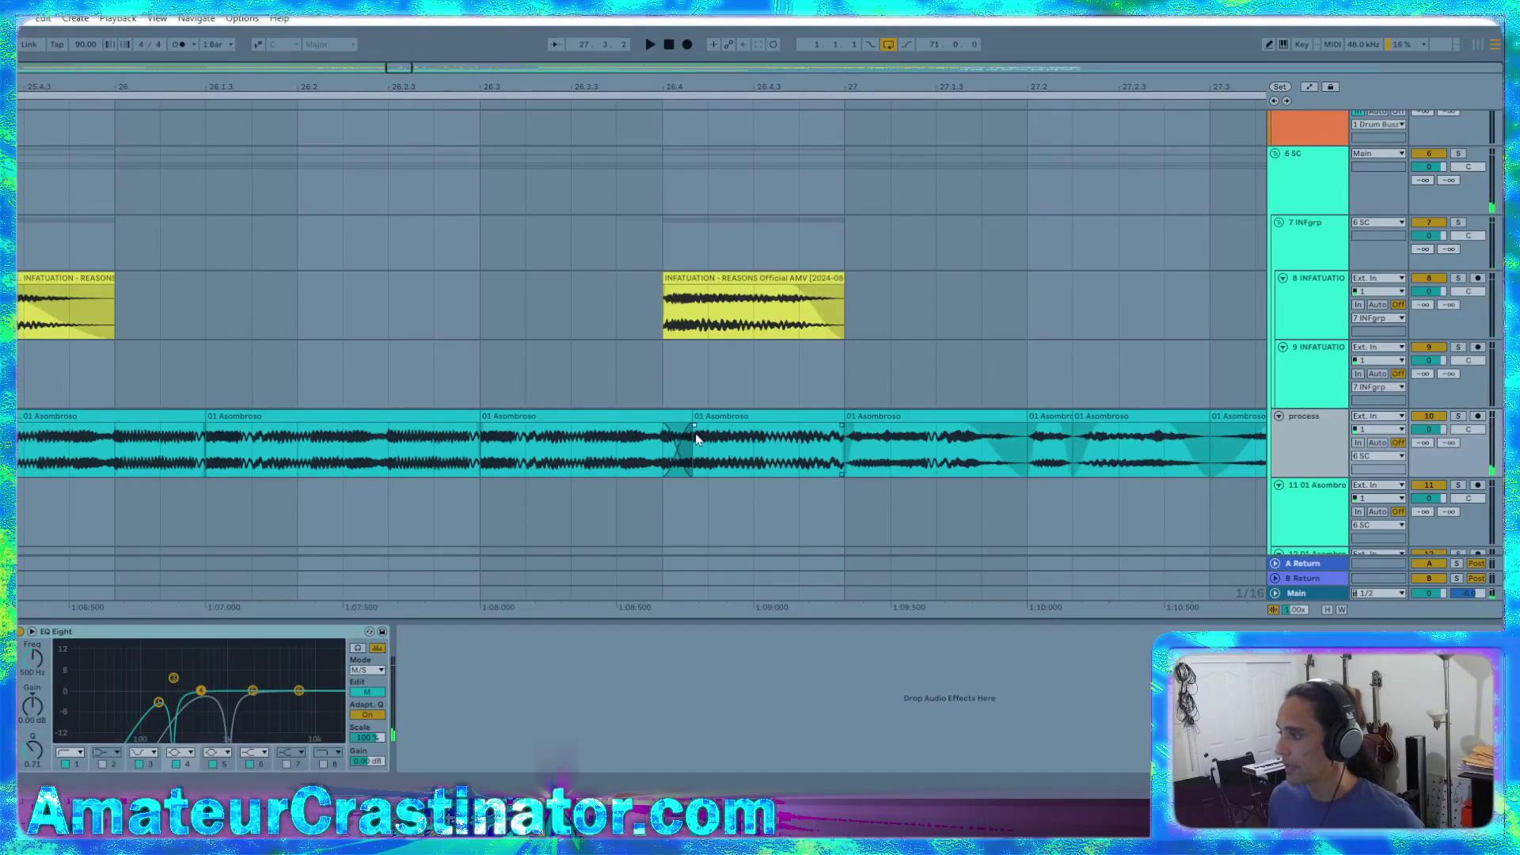
key("space")
left_click(679, 417)
left_click_drag(679, 418, 804, 440)
left_click(698, 415)
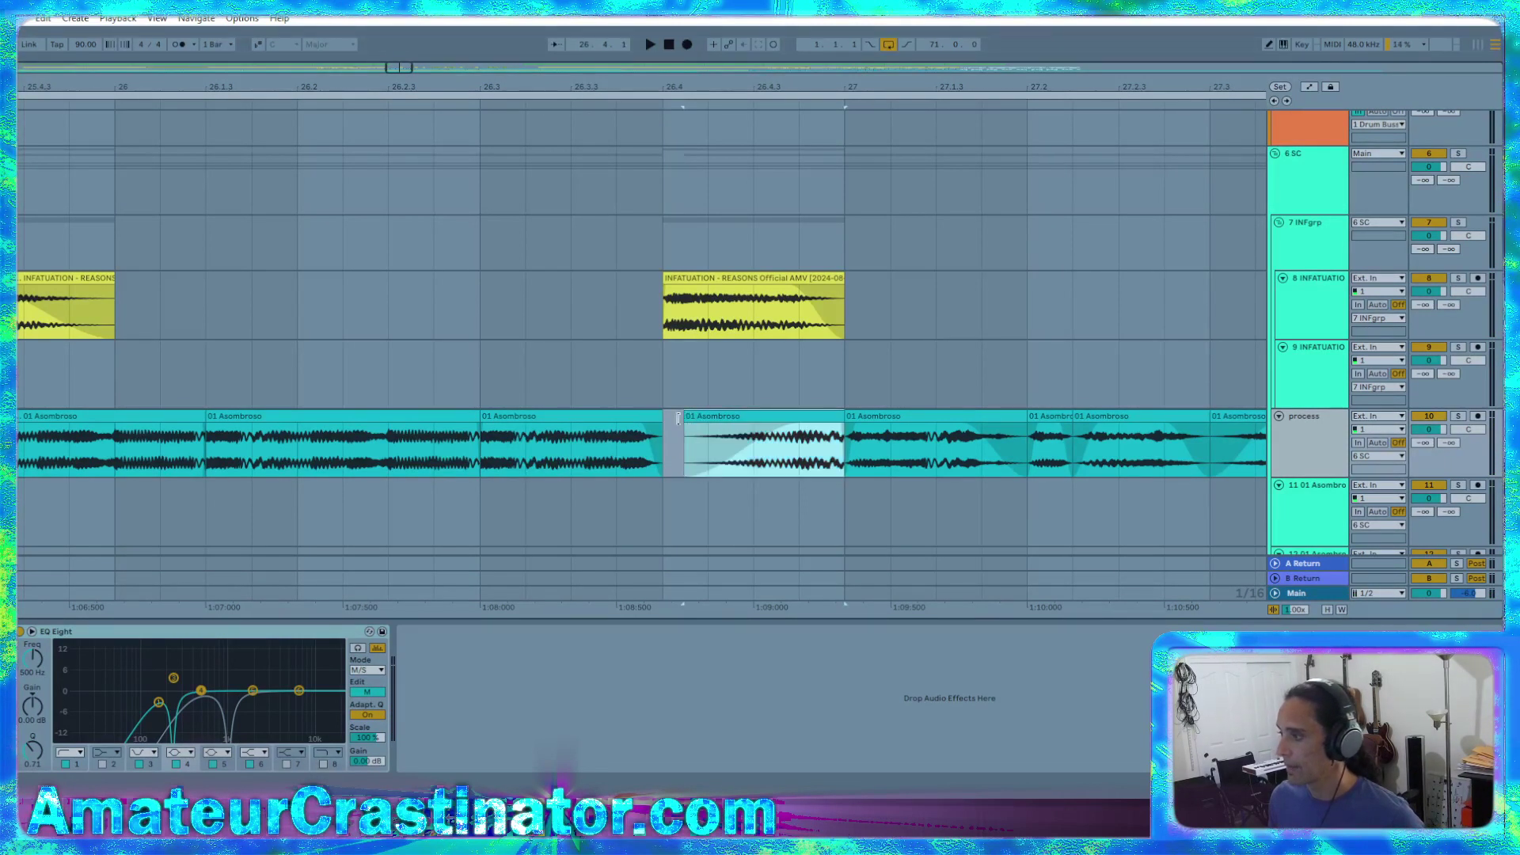
left_click_drag(685, 425, 665, 425)
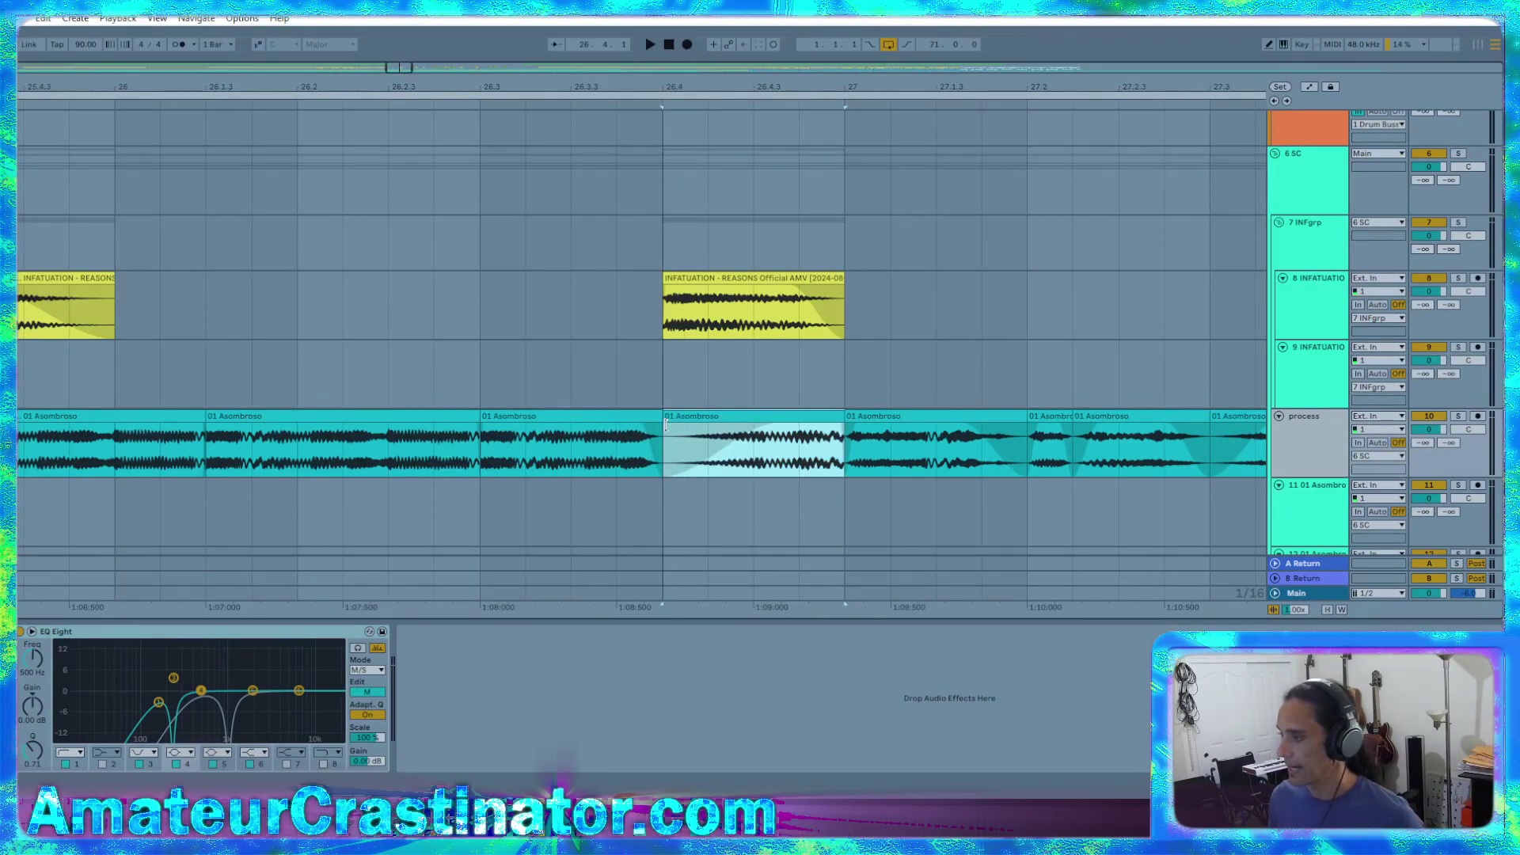
Extend the preceding process clip slightly past 26.4, shorten the following clip's fade-in, and play the transition from 26.3
scroll(676, 471, "up", 3)
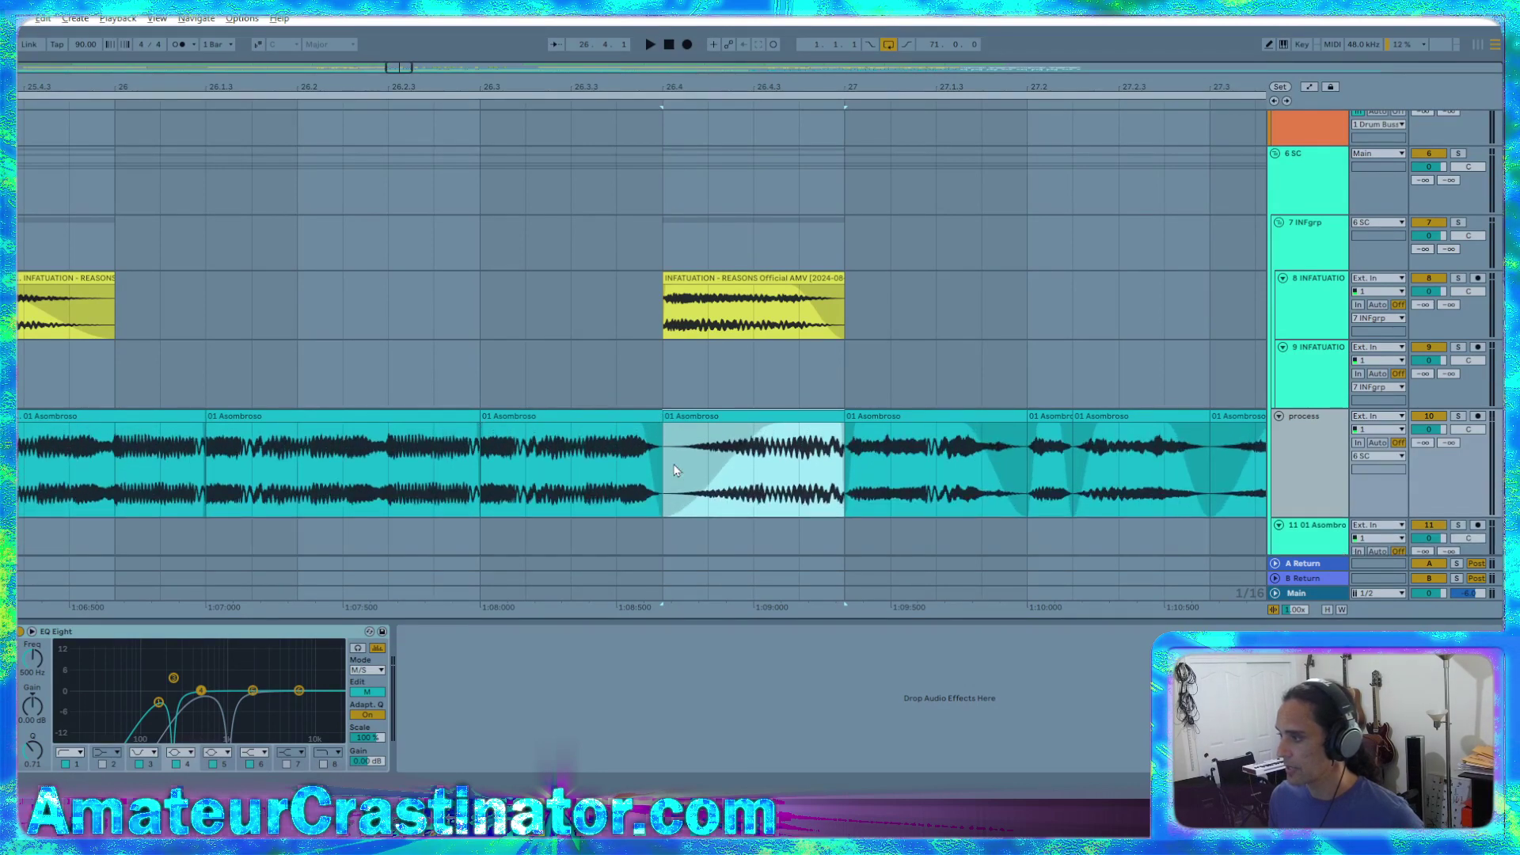
scroll(675, 471, "down", 2)
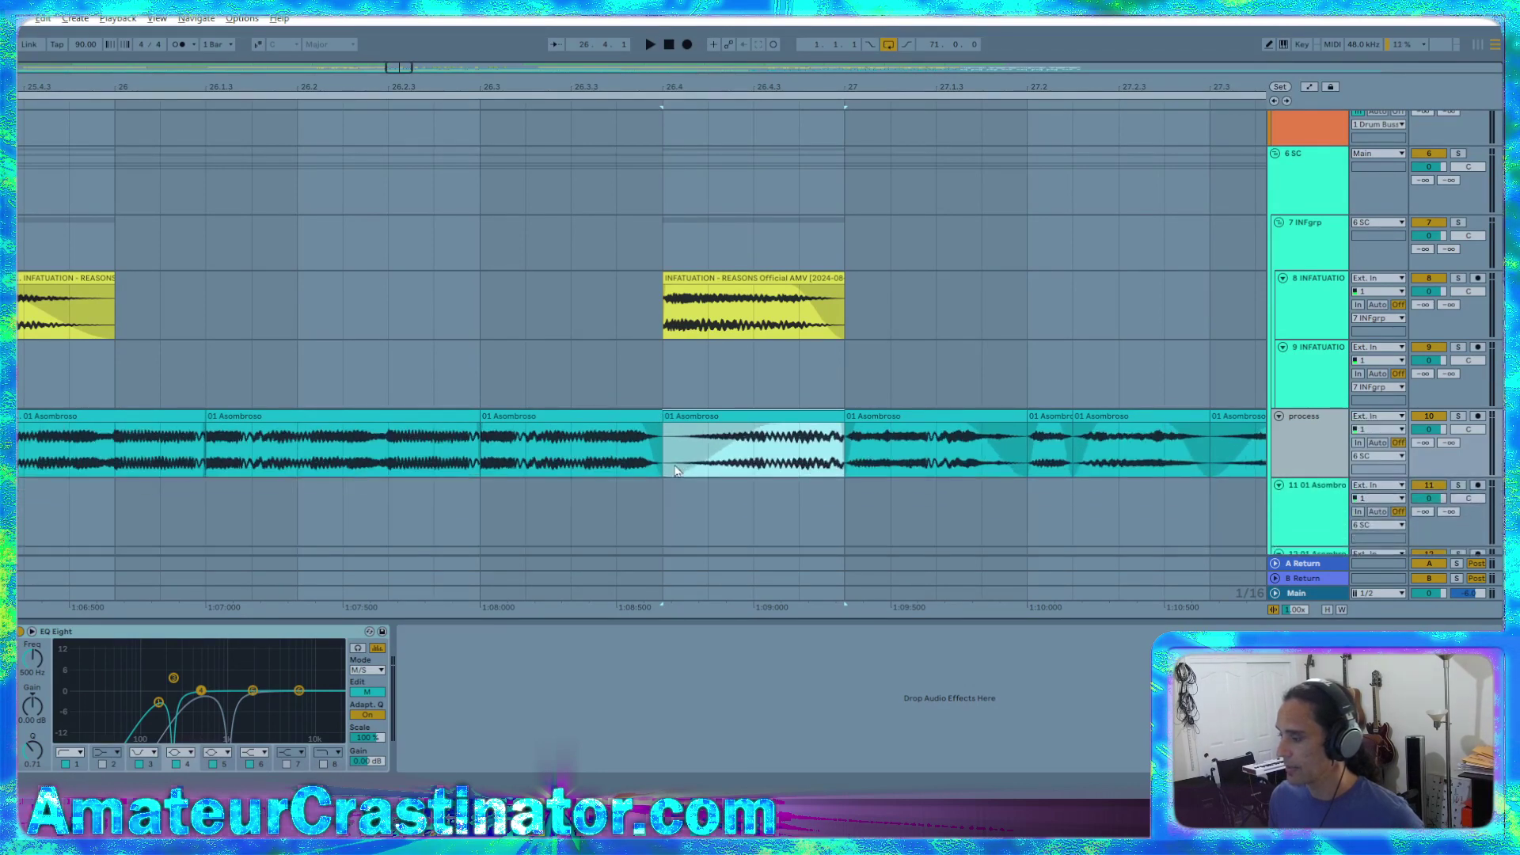
left_click(661, 423)
left_click_drag(663, 424, 675, 421)
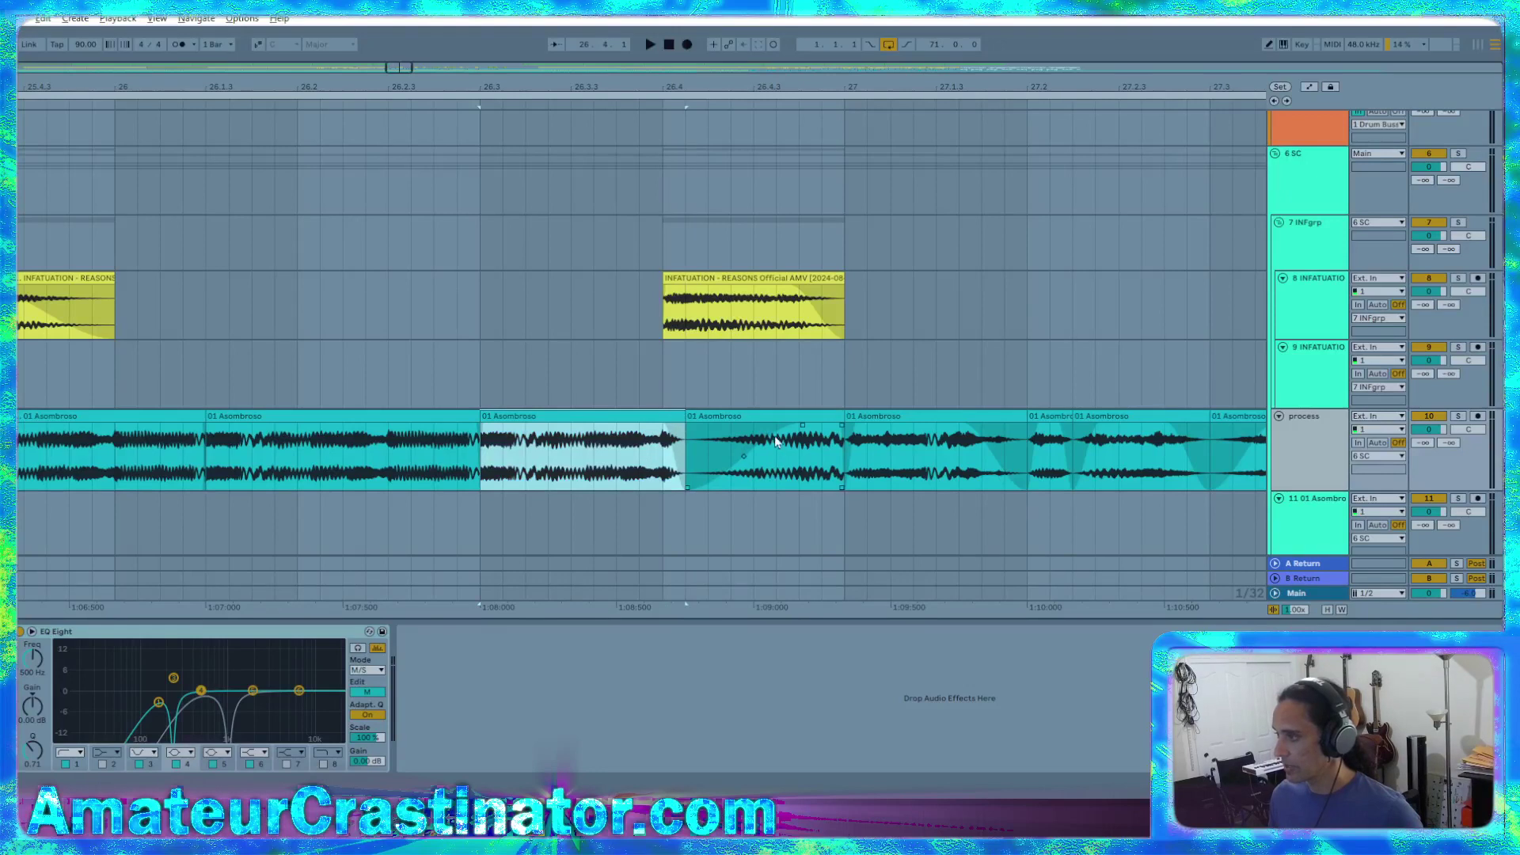
left_click_drag(802, 432, 769, 435)
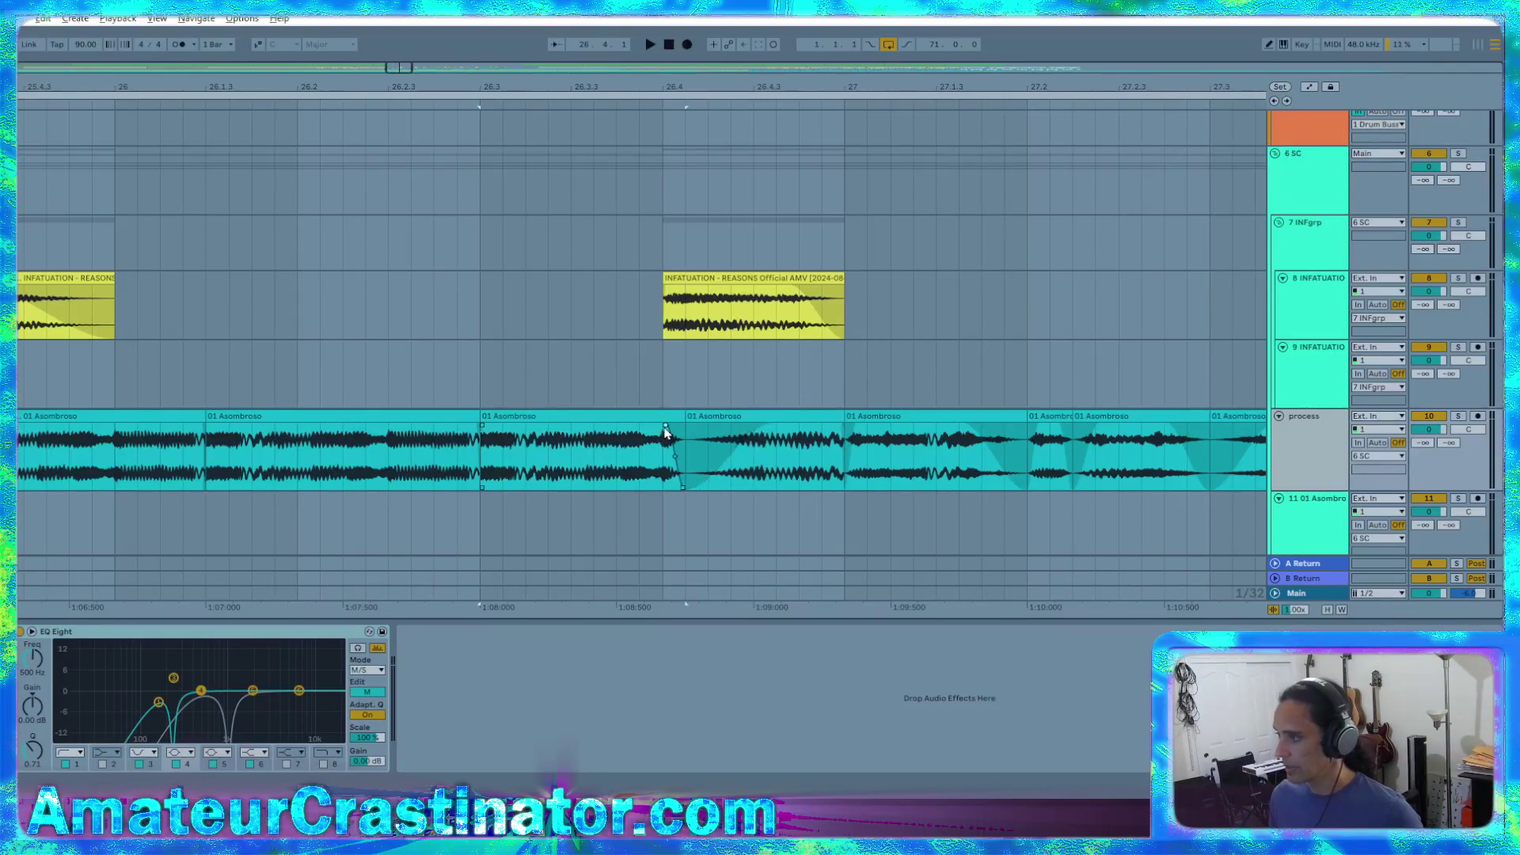
key("space")
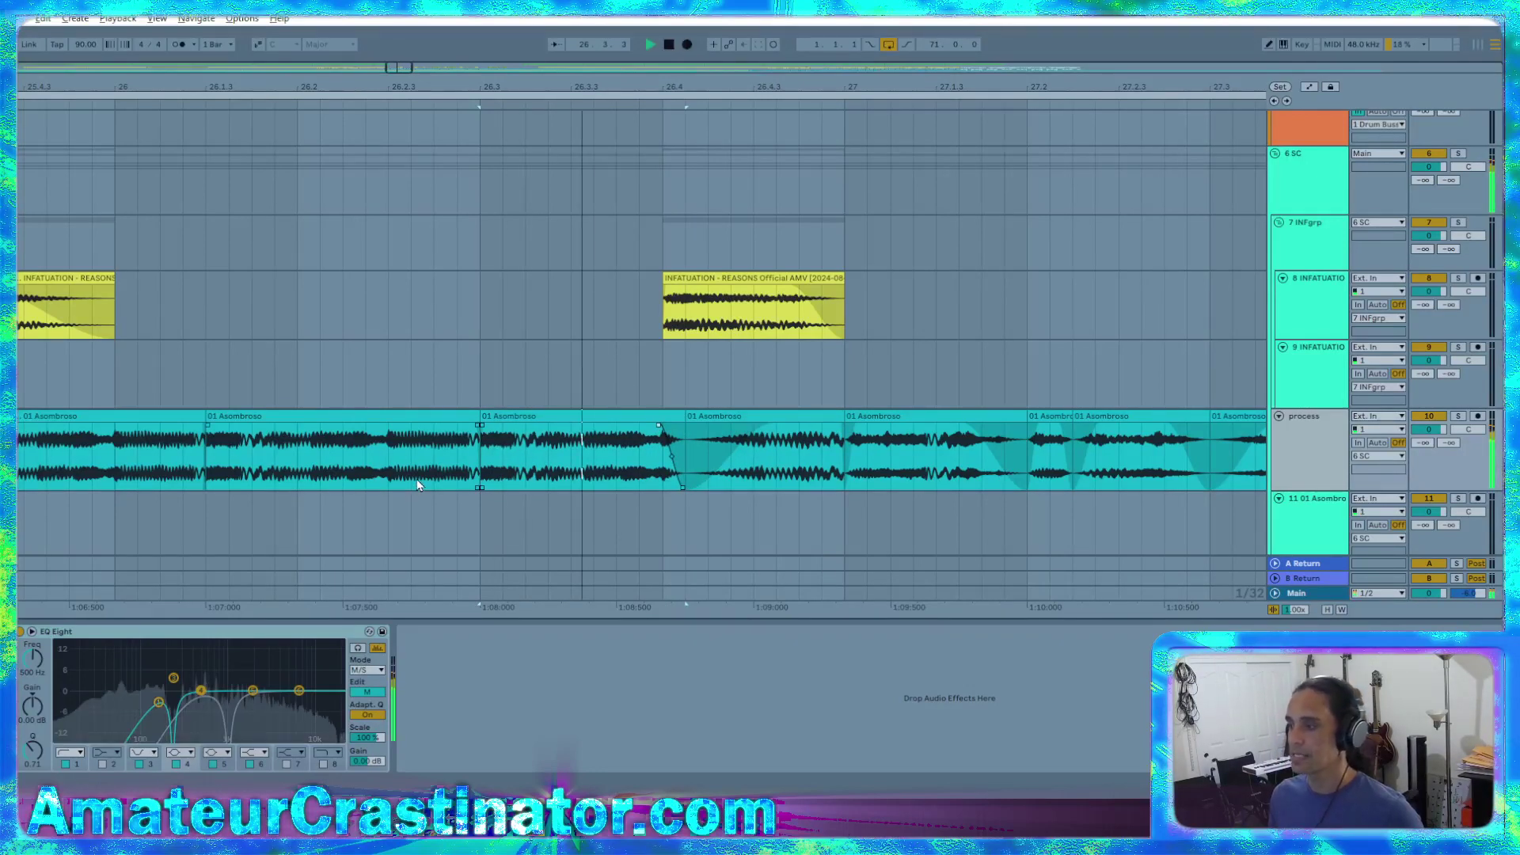
Play the full arrangement from bar 24 through the process loop and into the following Asombroso clips
key("space")
scroll(440, 471, "down", 8)
left_click(376, 459)
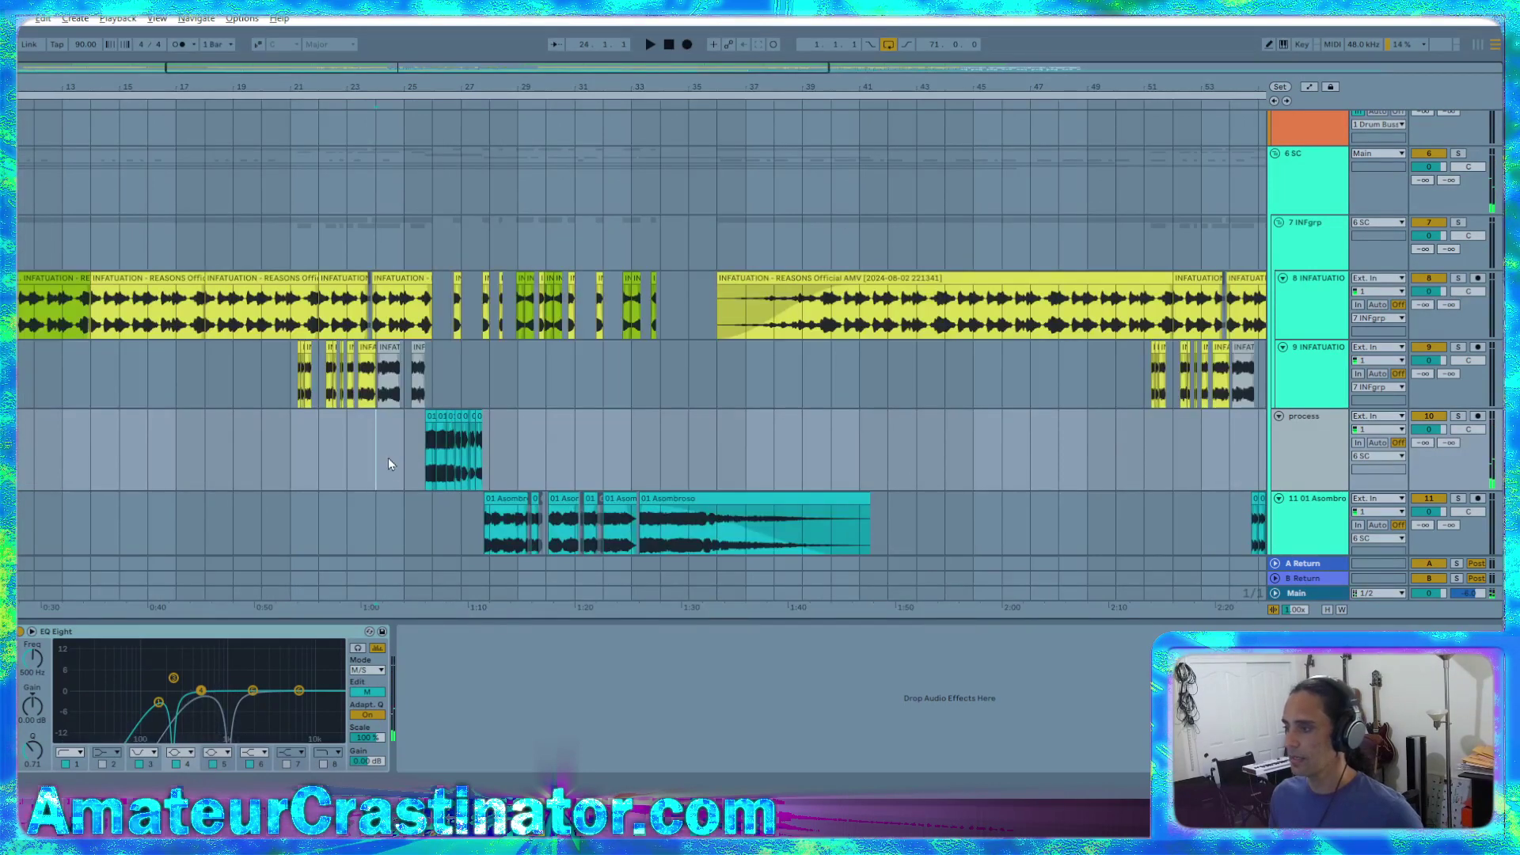
key("space")
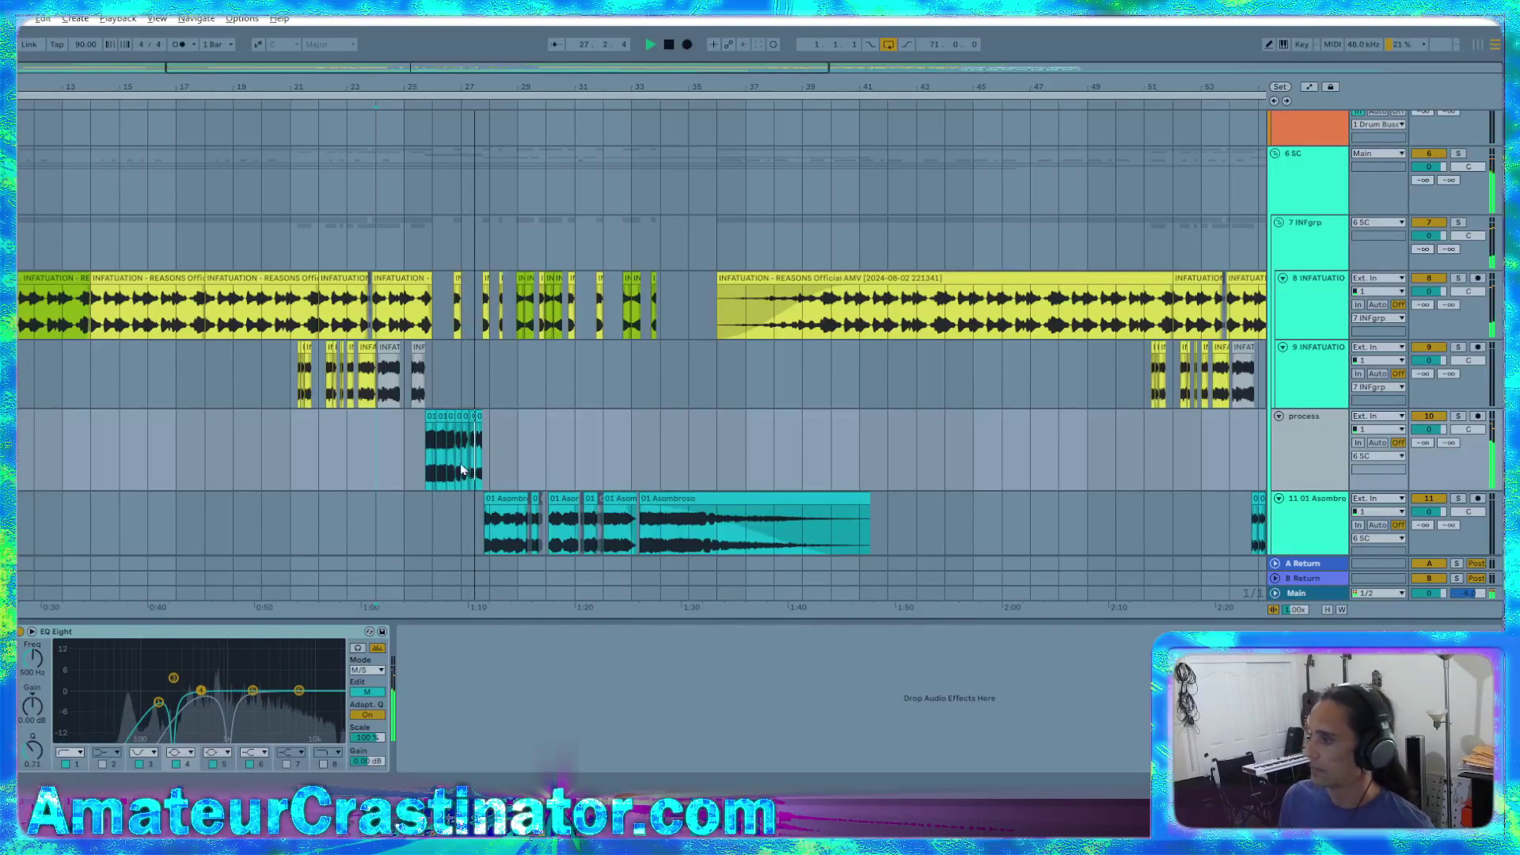
scroll(477, 469, "up", 2)
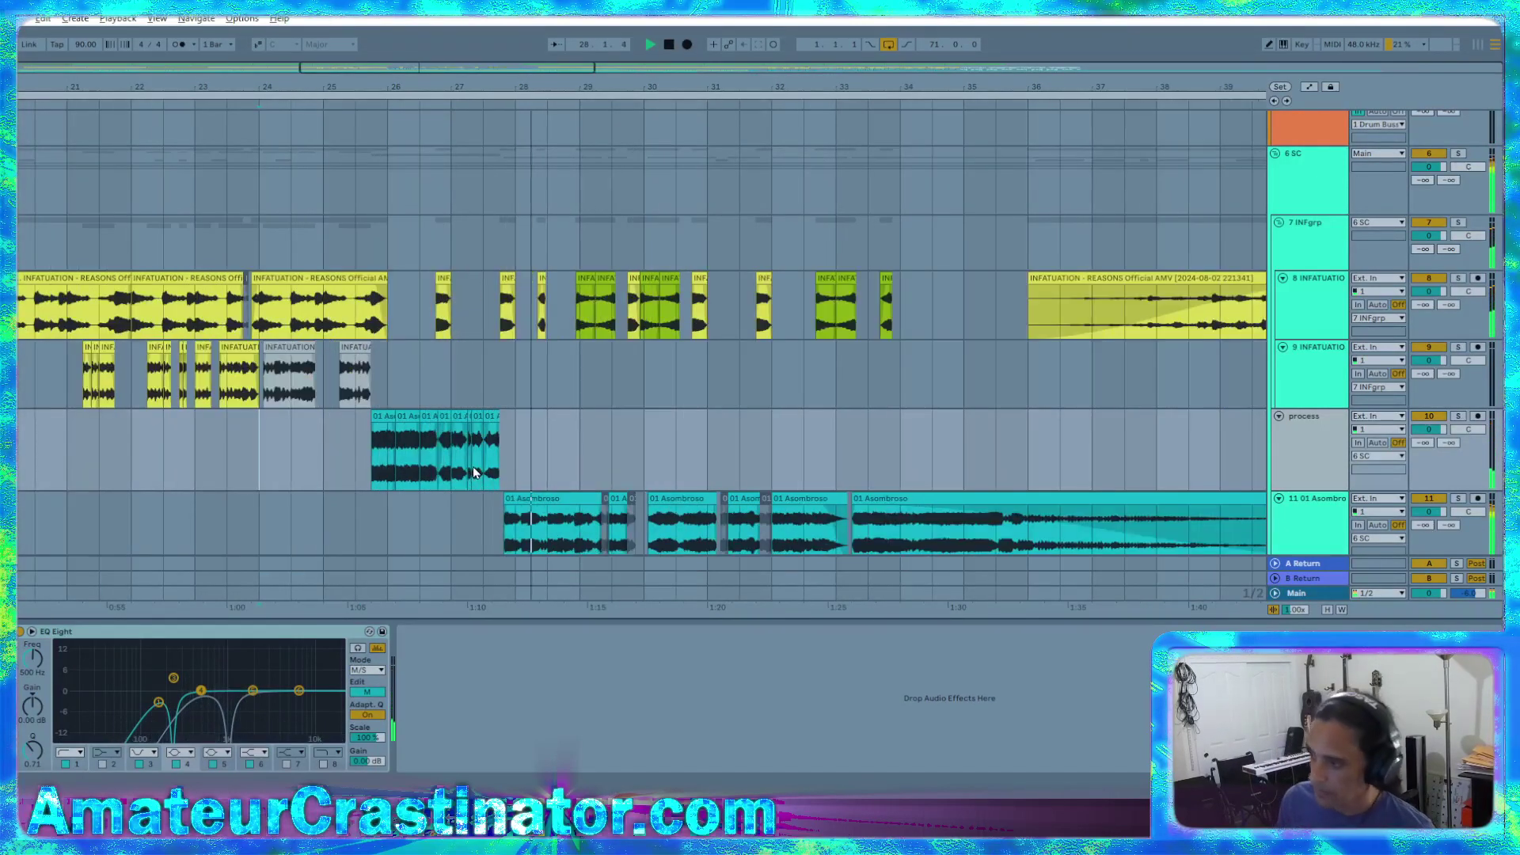
scroll(521, 514, "up", 2)
scroll(523, 519, "up", 2)
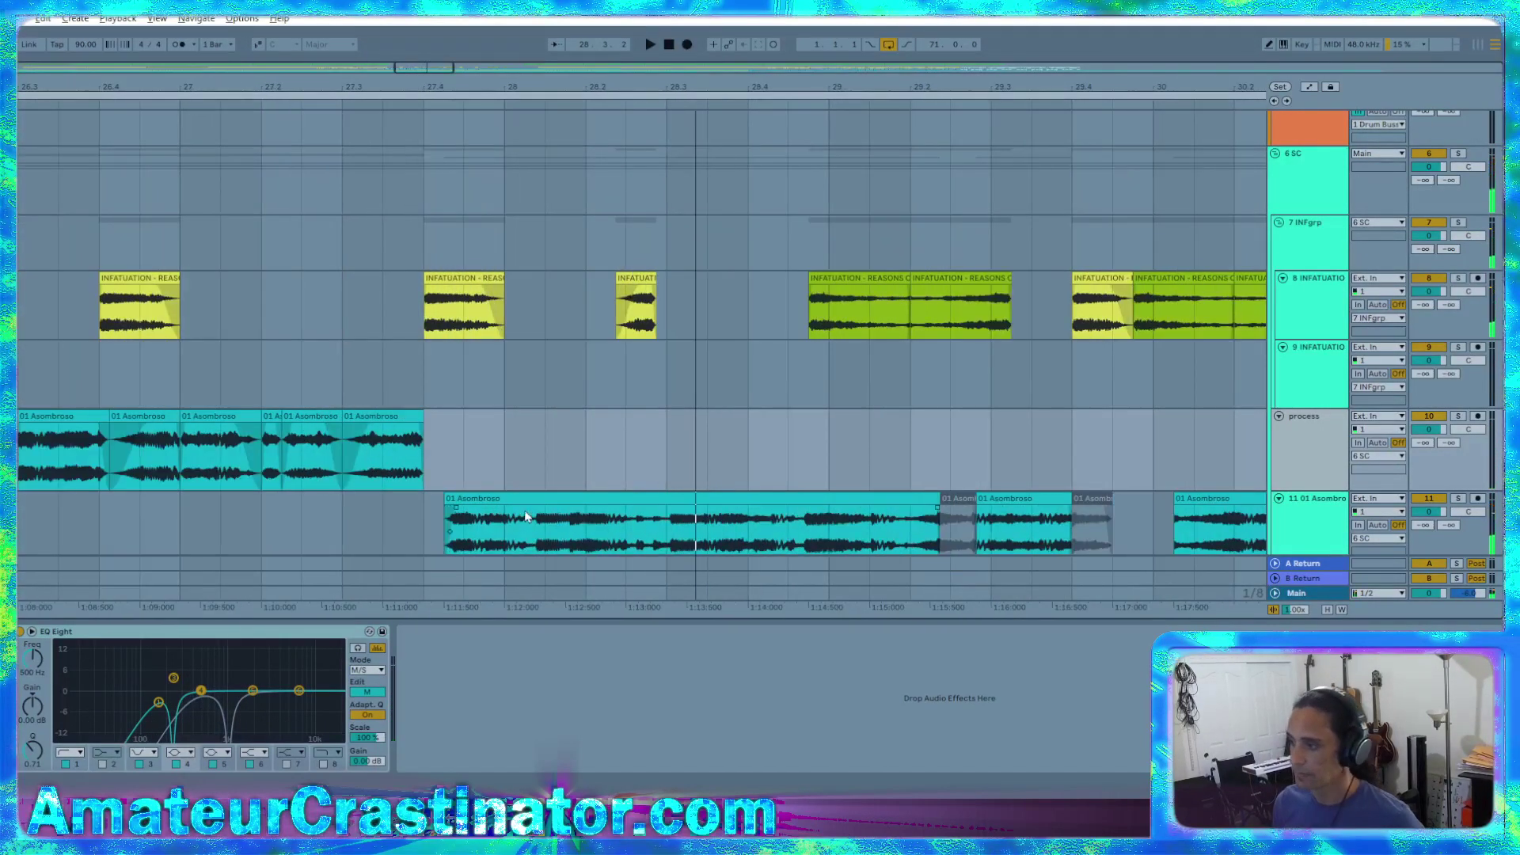
Audition the soloed Asombroso track from just after 27.4 and select the short slice from 28.2.3 to 28.3
left_click(442, 510)
key("space")
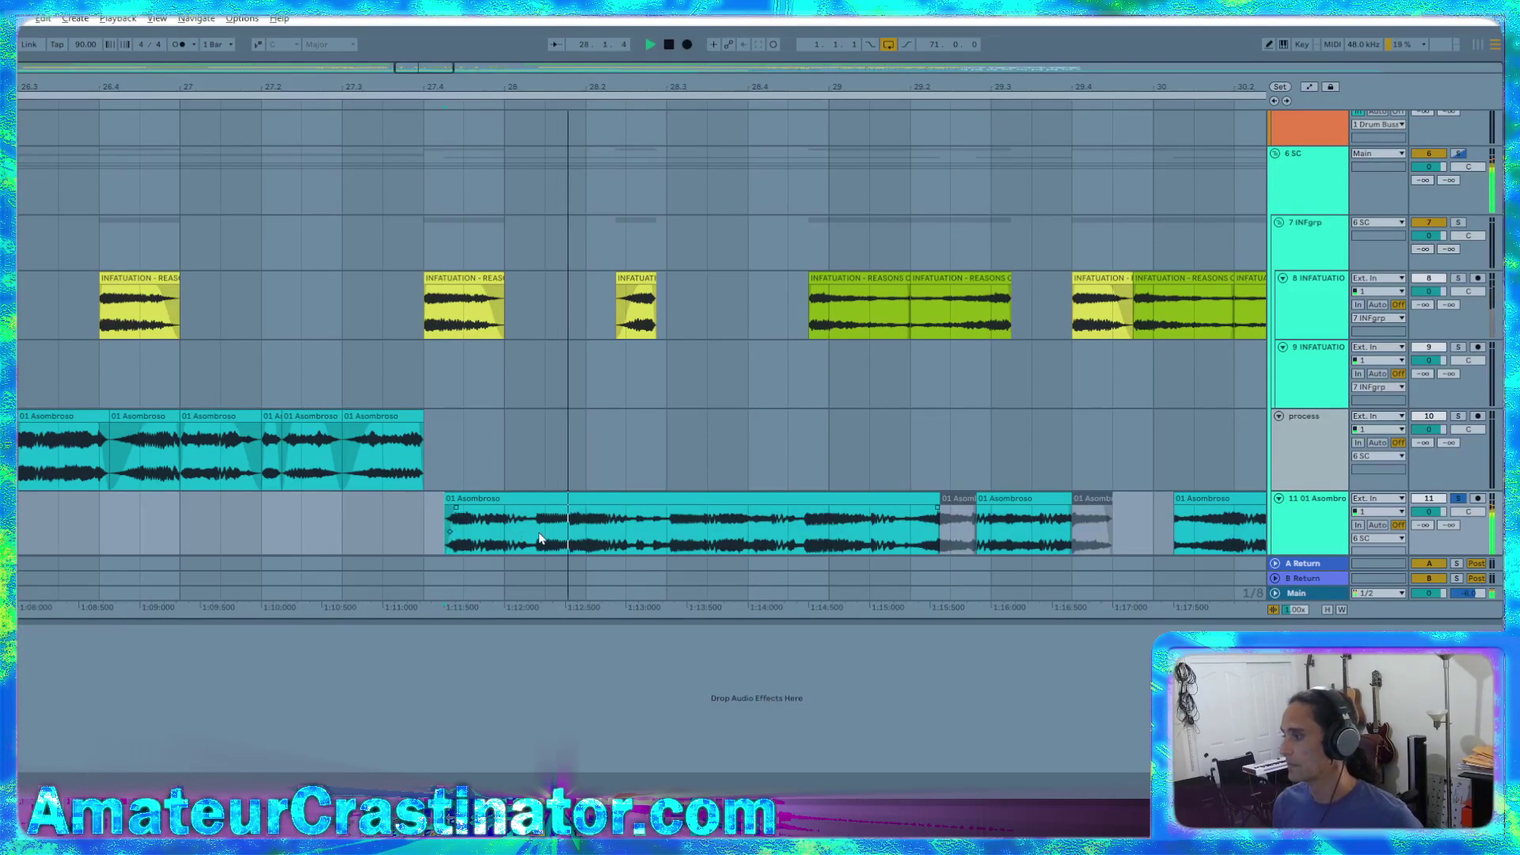
key("space")
left_click_drag(626, 534, 666, 534)
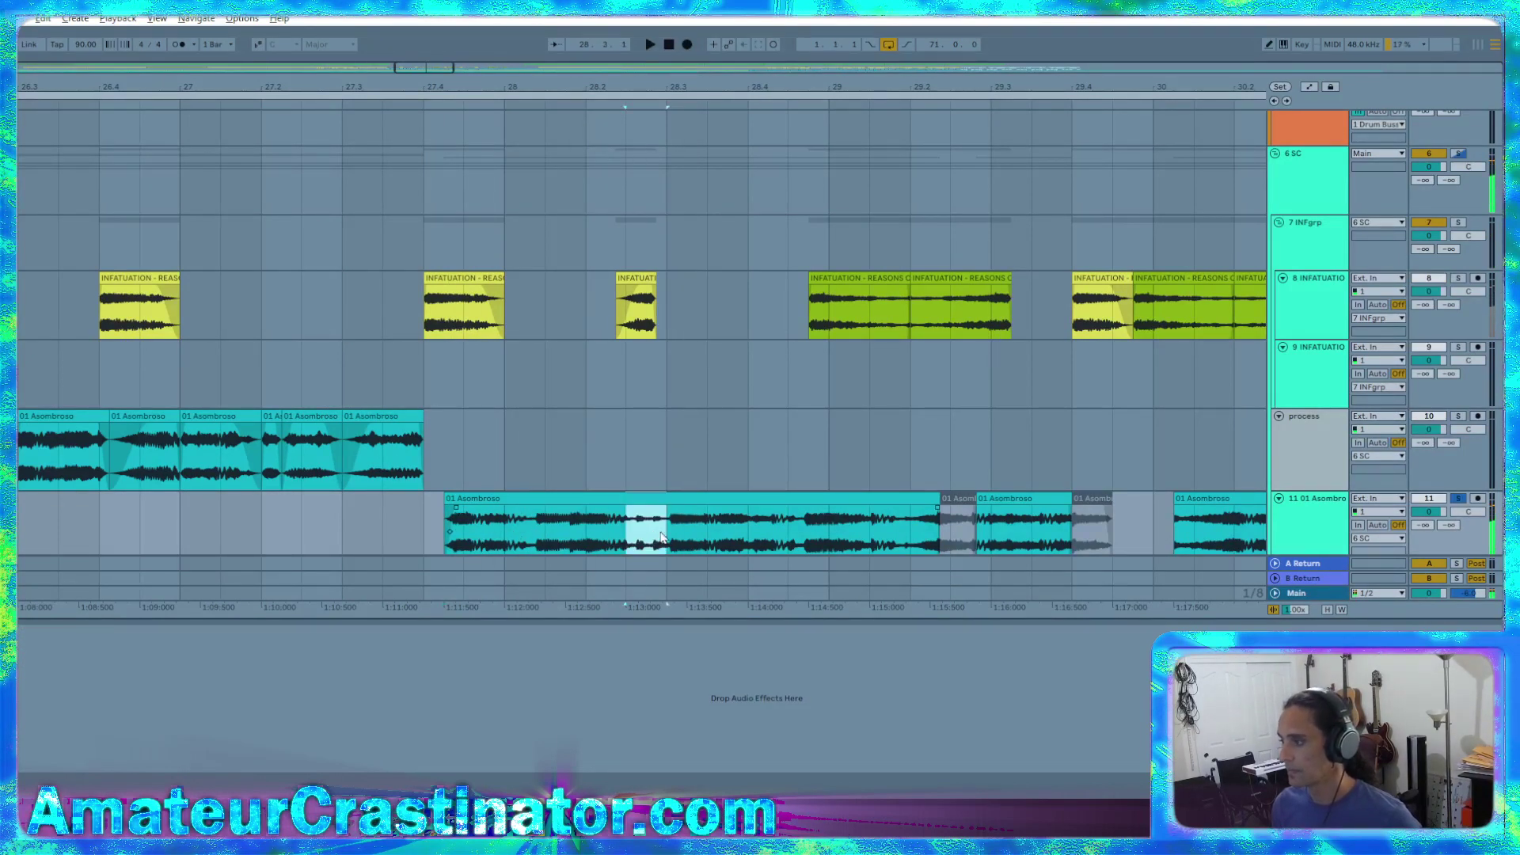
Copy the slice to the process track at 27.4 and duplicate it back to back through 28.4.3
left_click(442, 465)
key("ctrl+d")
key("ctrl+d")
key("ctrl+d")
key("ctrl+d")
key("ctrl+d")
key("ctrl+d")
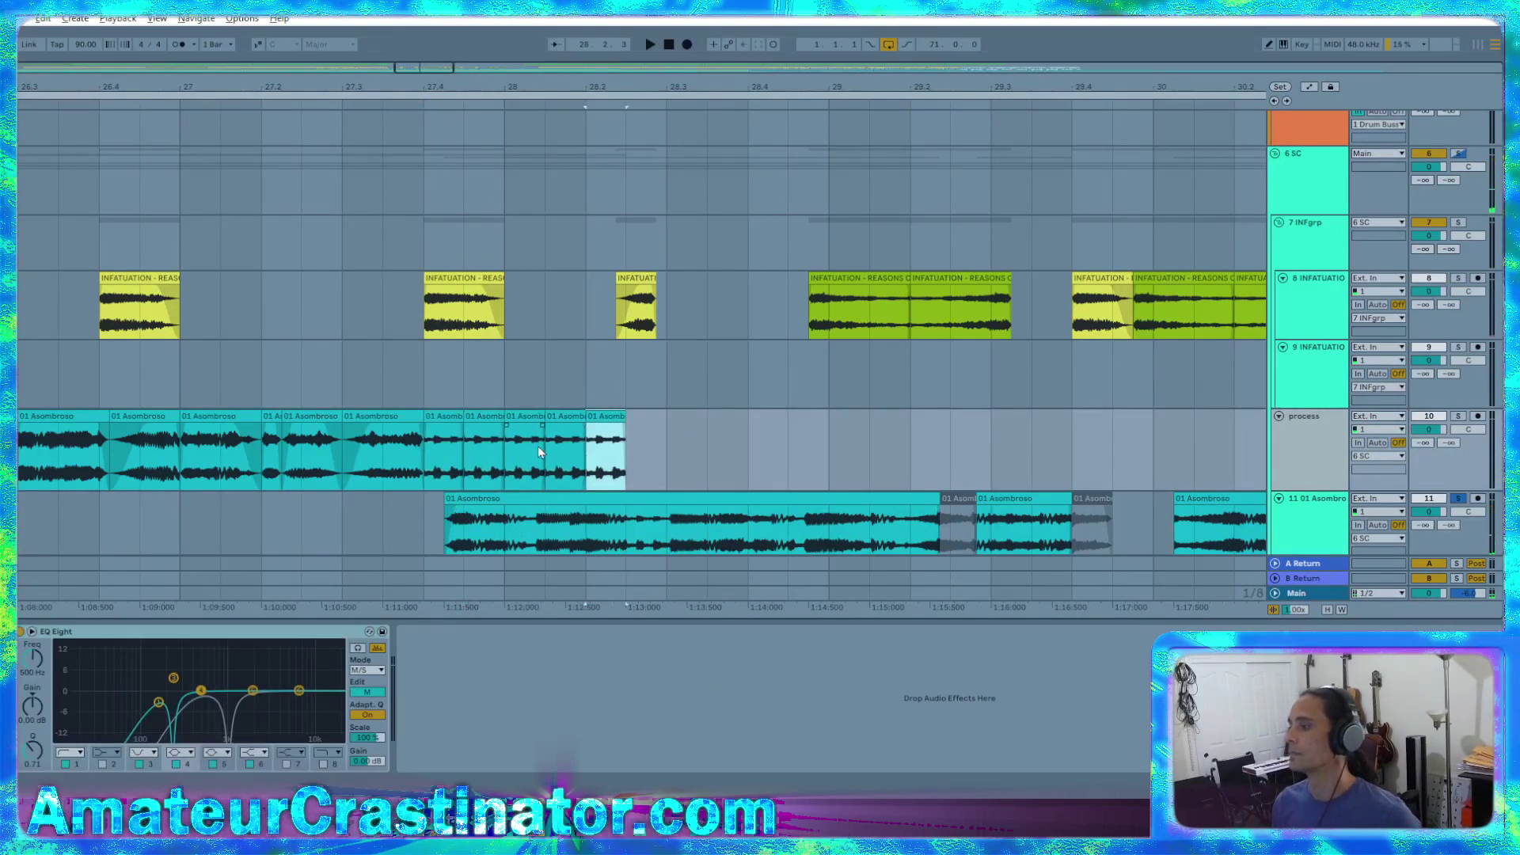
key("ctrl+d")
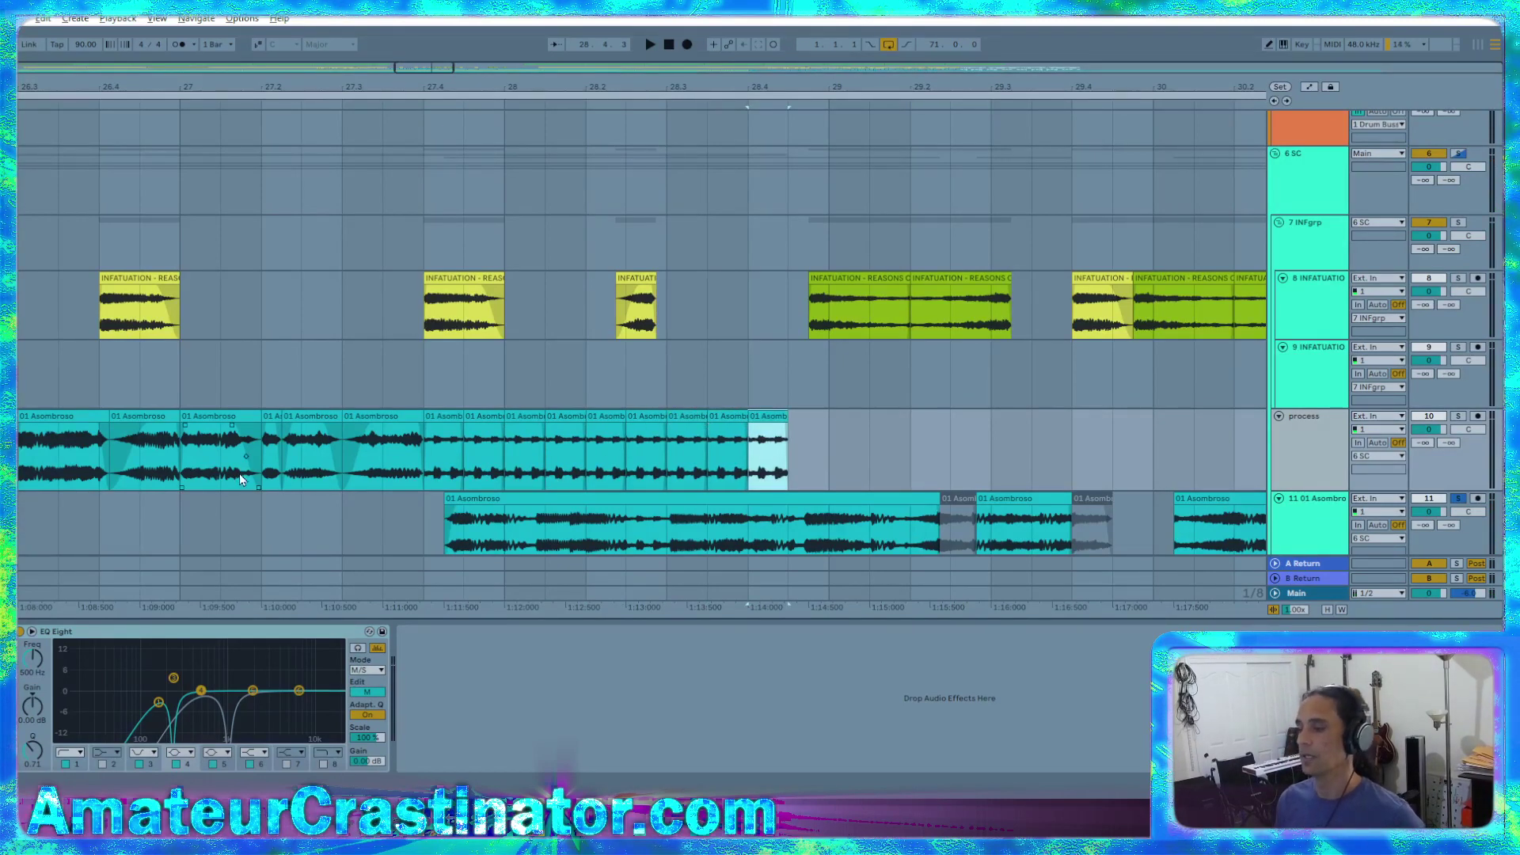
Play the full mix from 25.4 to hear the process loop leading into the repeated slices
scroll(239, 473, "left", 5)
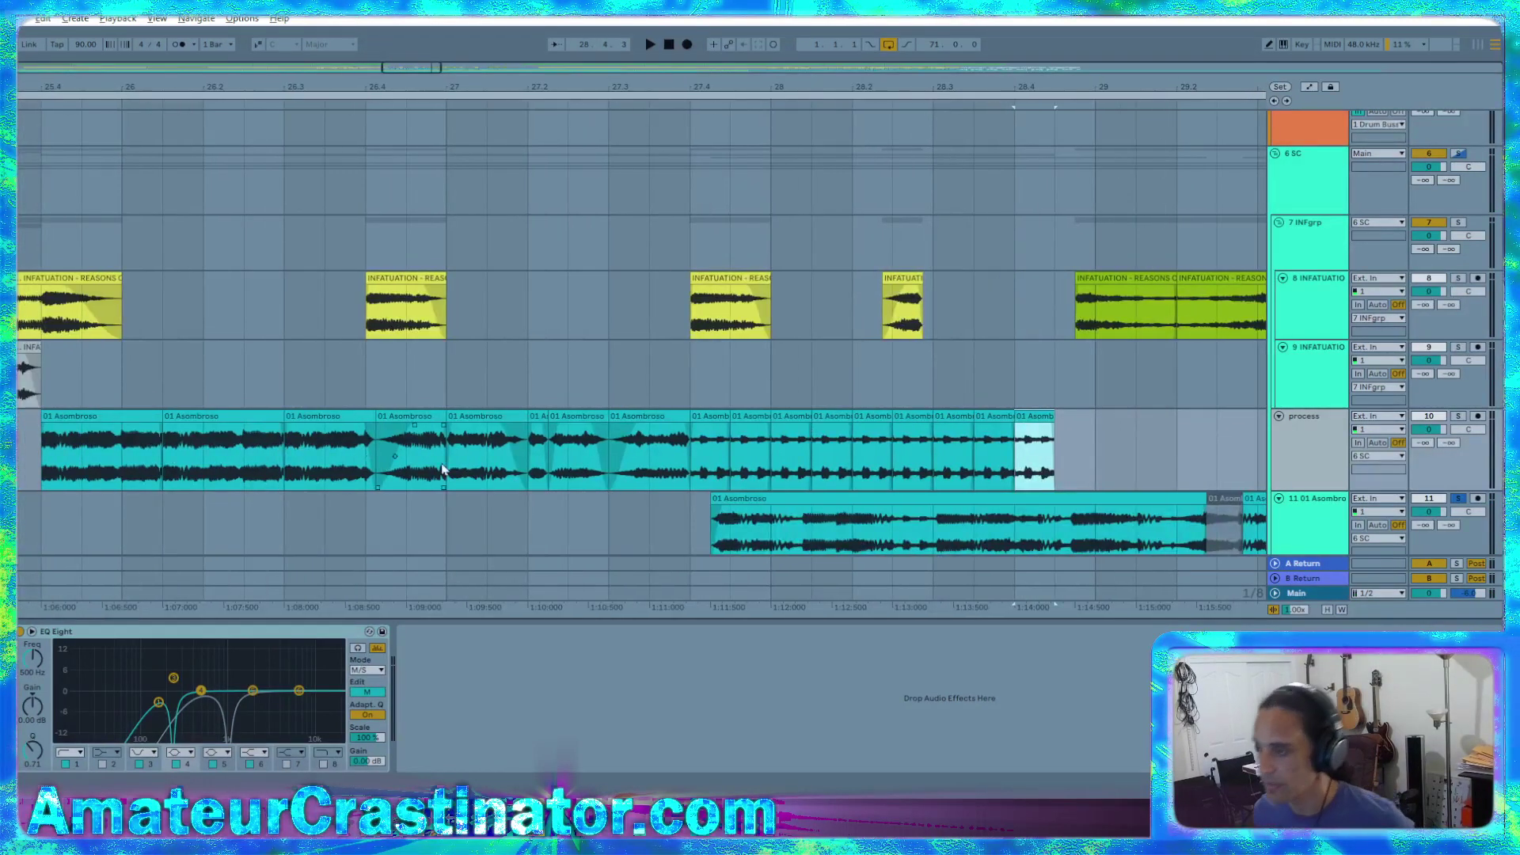
left_click(44, 457)
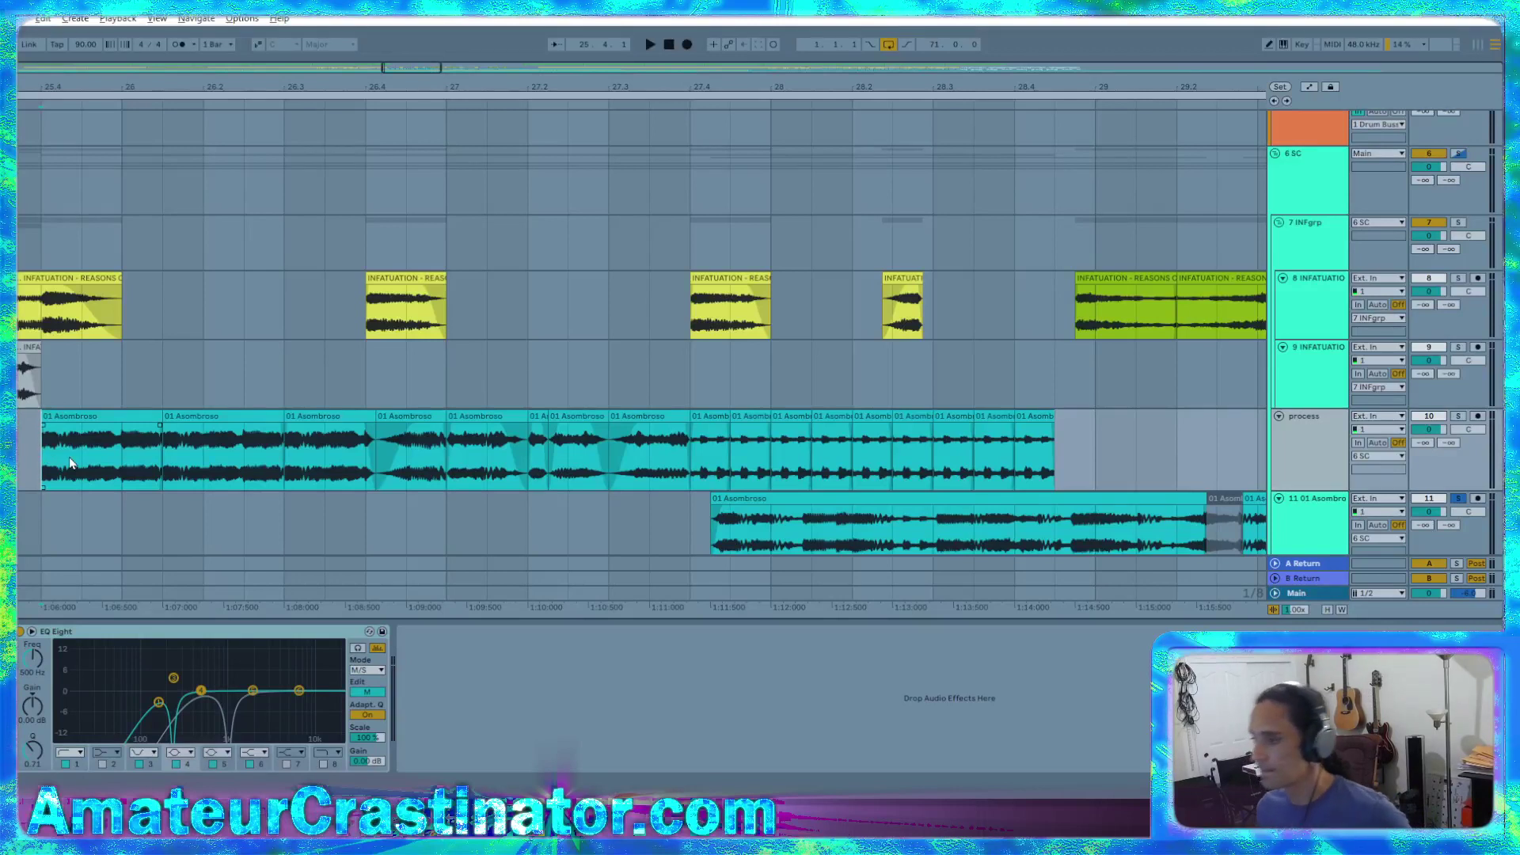
key("space")
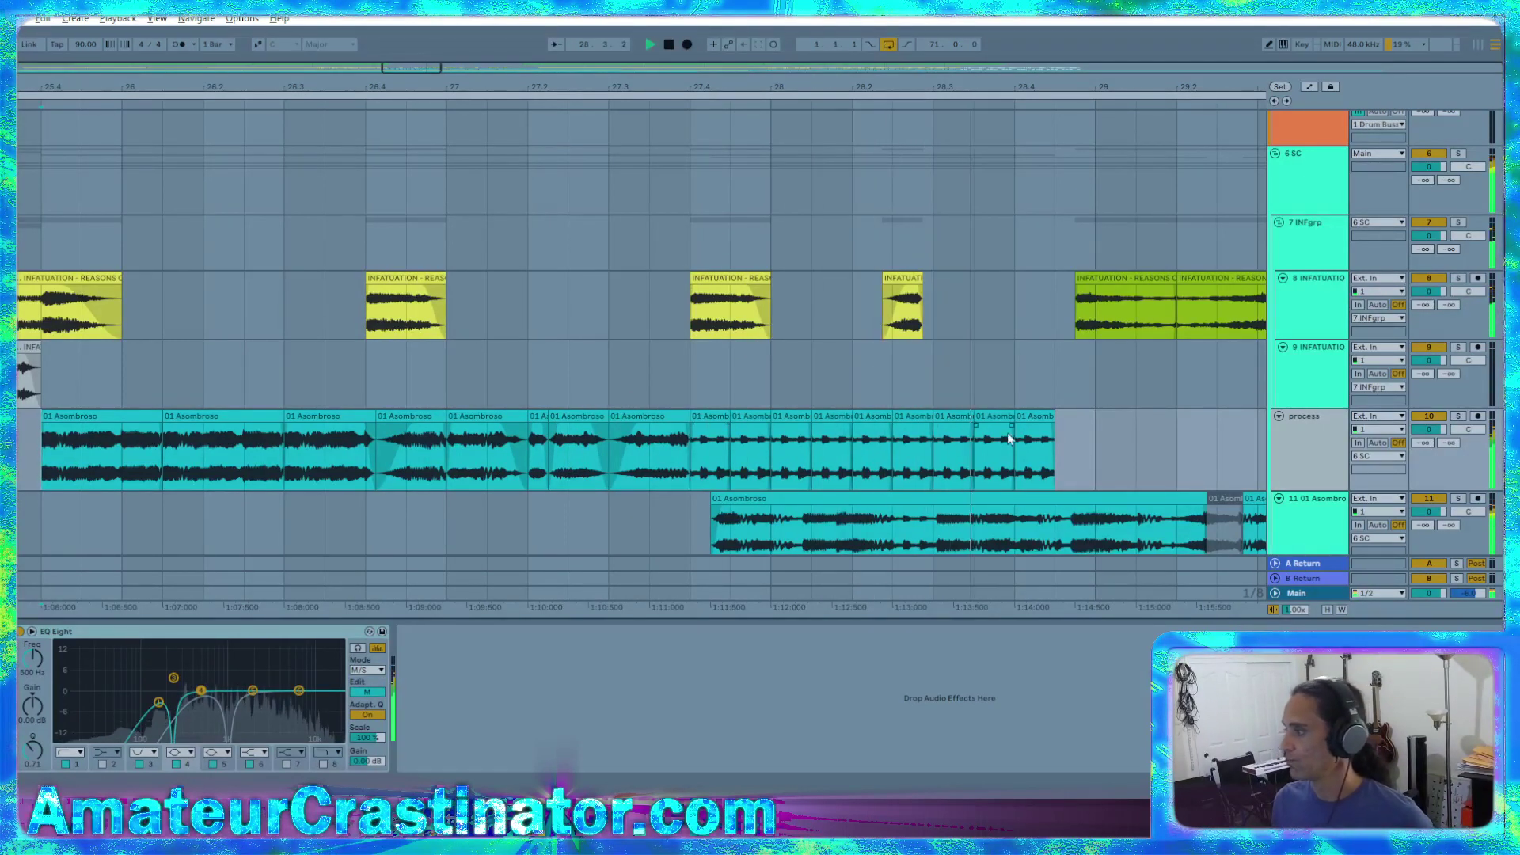
Move the process clip from bar 27 to 26.1.3 and replay from 25.4
left_click(85, 421)
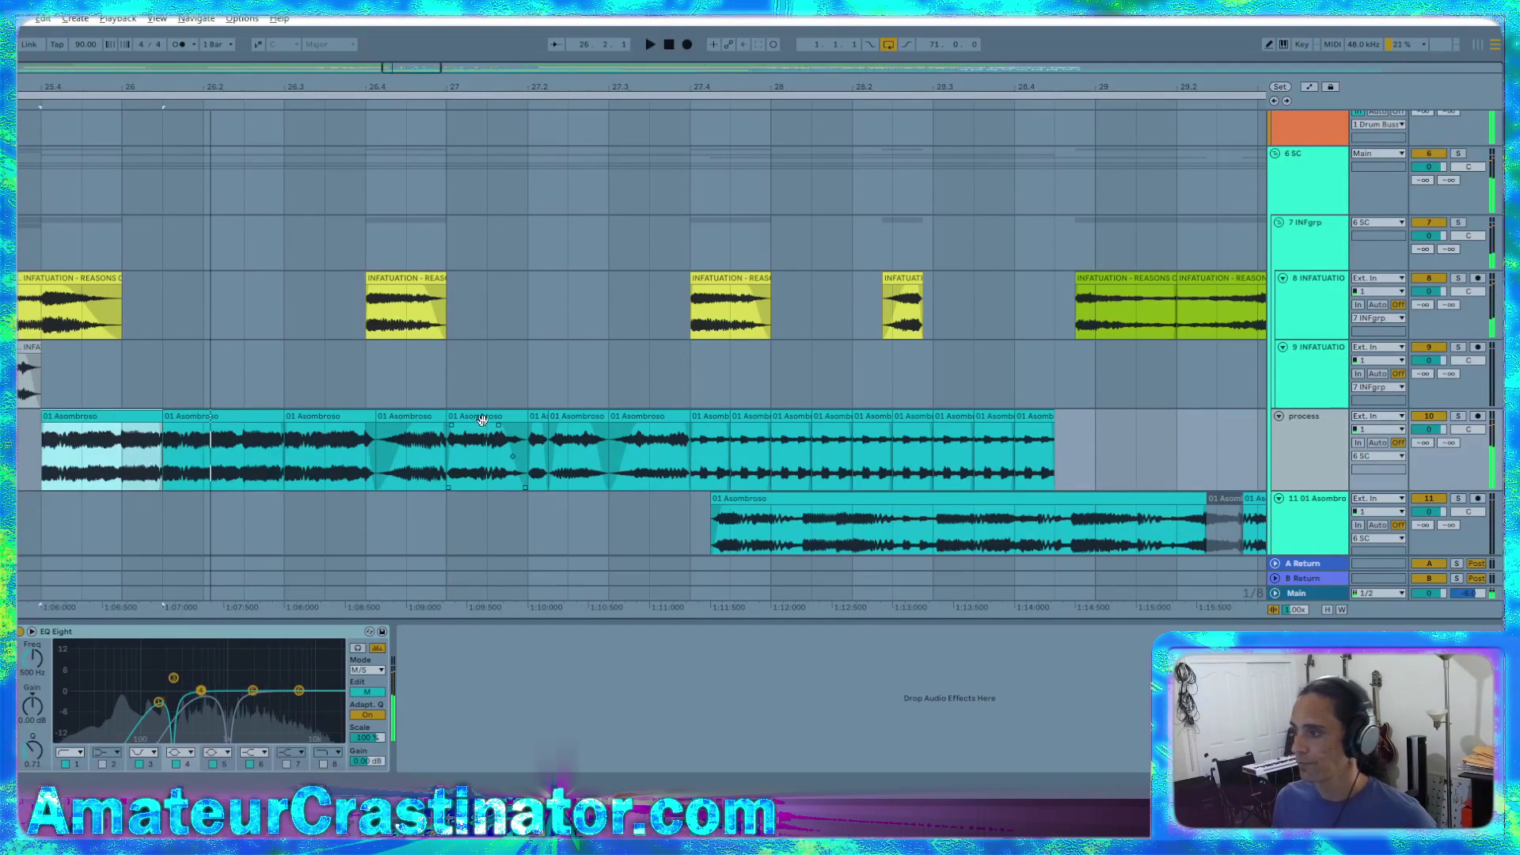
left_click_drag(482, 419, 196, 419)
left_click(131, 420)
key("space")
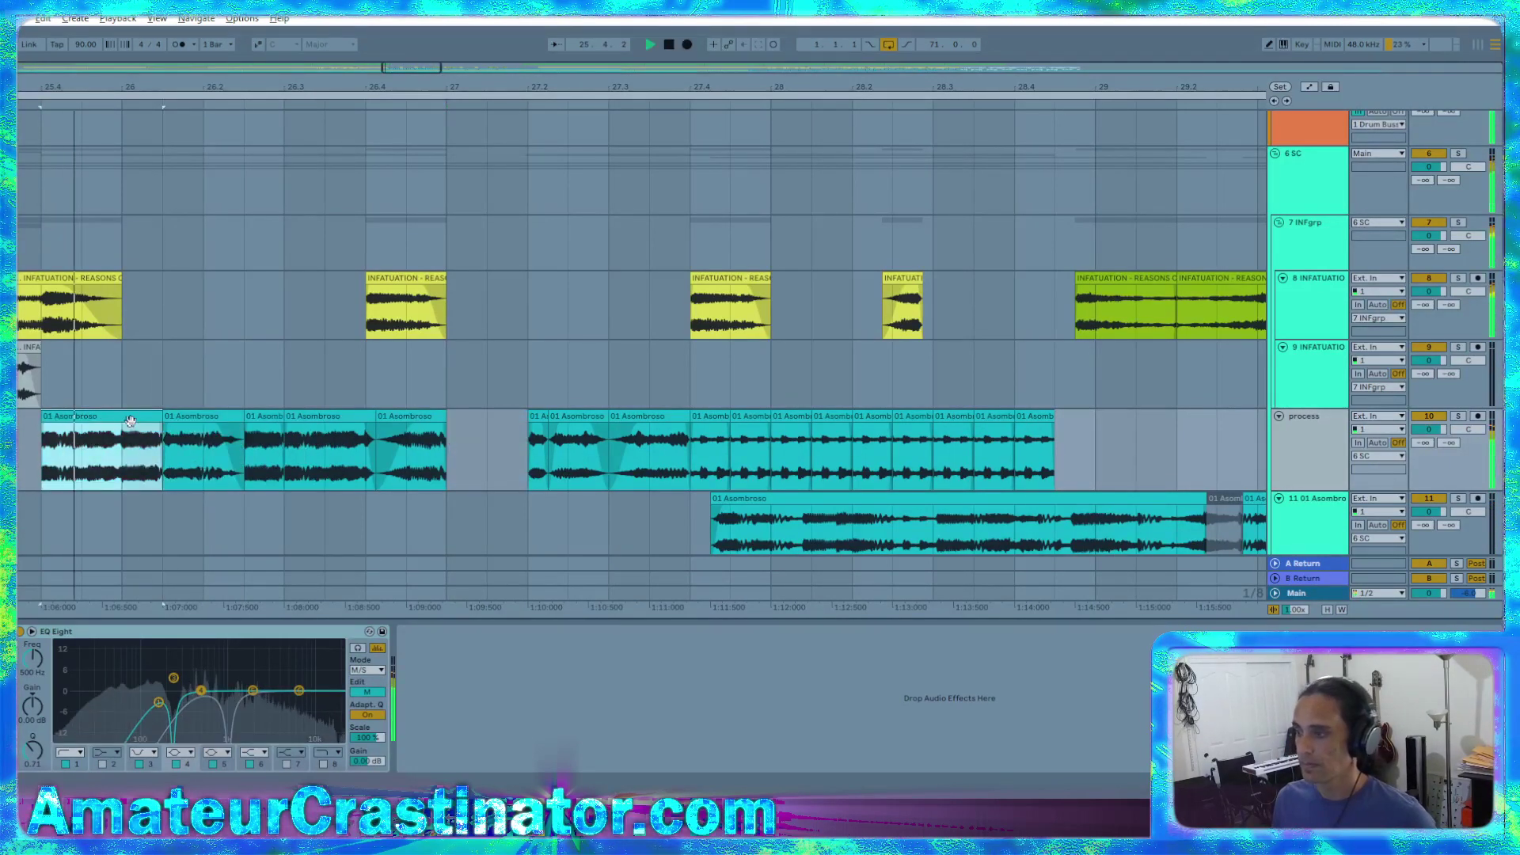
Delete the process clips between 26.2.3 and 27, extend the moved clip to 26.3.3, and audition the result
left_click(265, 418)
left_click(402, 419, "shift")
key("Delete")
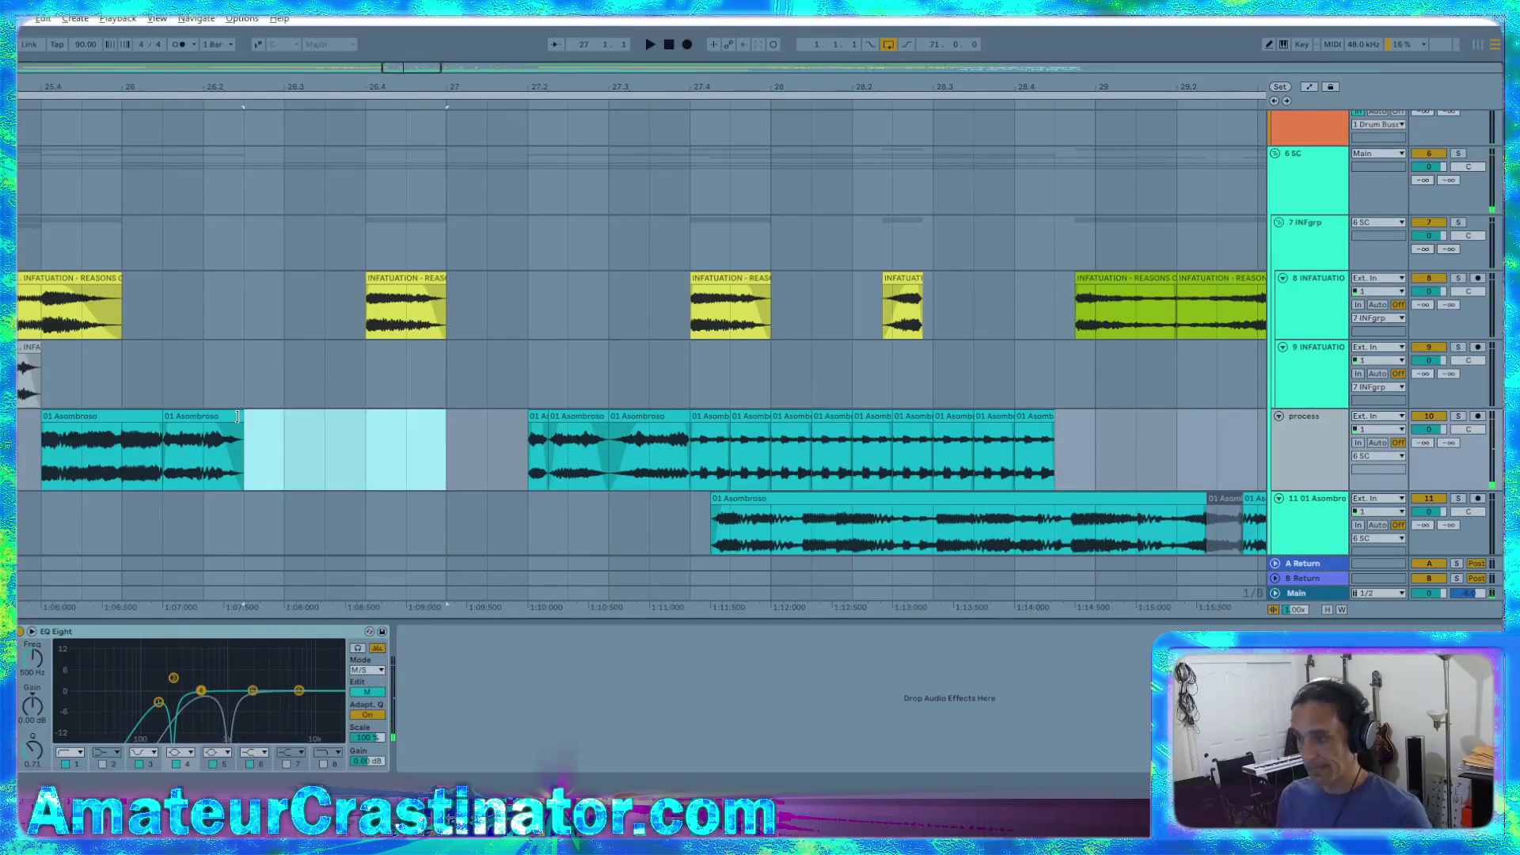
left_click_drag(242, 421, 296, 430)
key("space")
key("space")
key("space")
key("space")
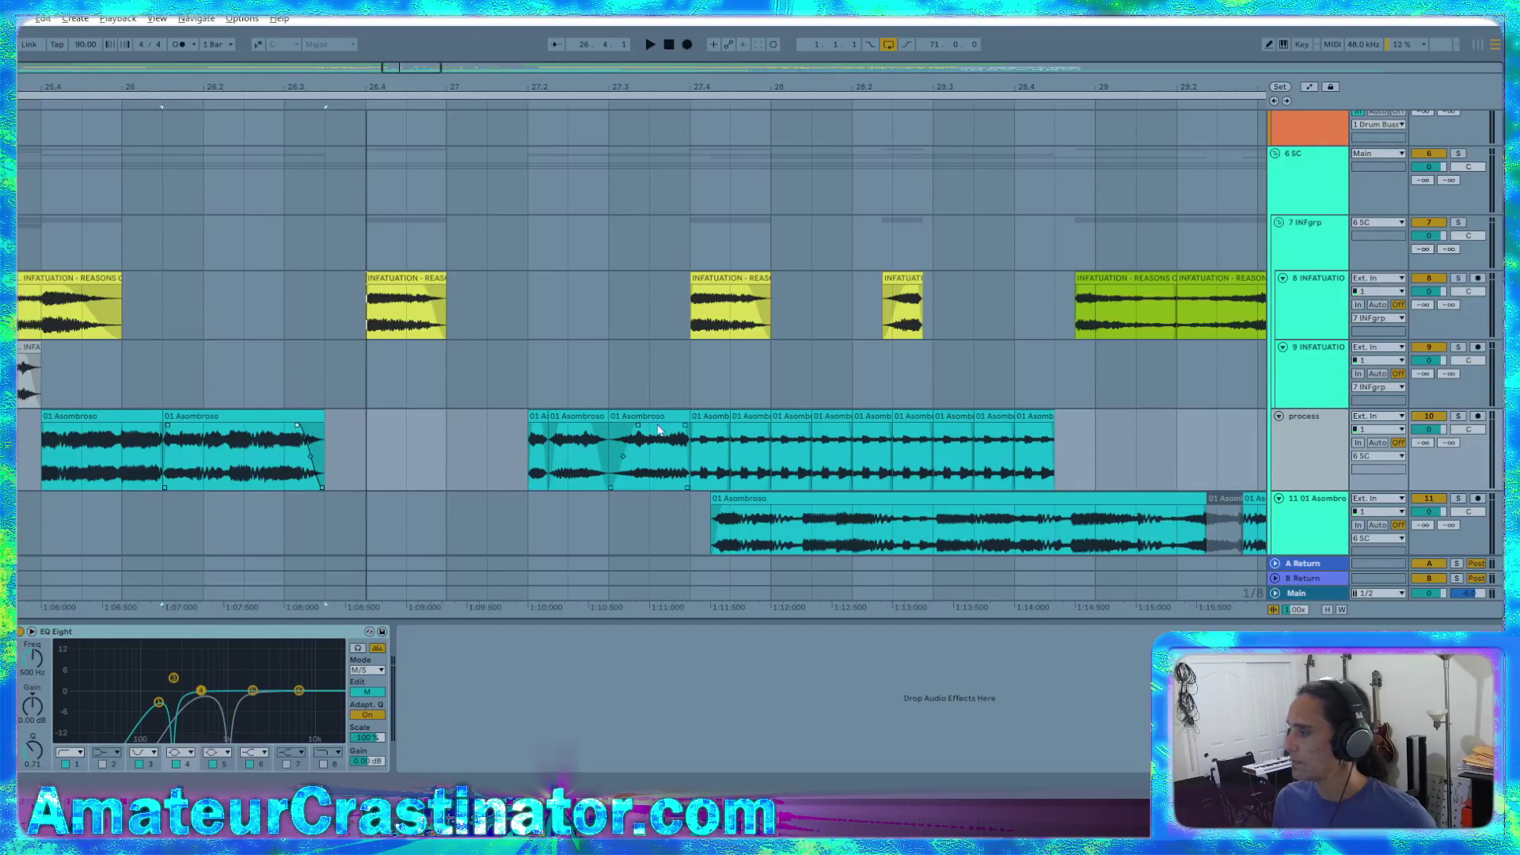
Copy the short slice at 27.4 to 26.3 on the process track and duplicate it up to 27.4
left_click(706, 417)
left_click(1041, 418, "shift")
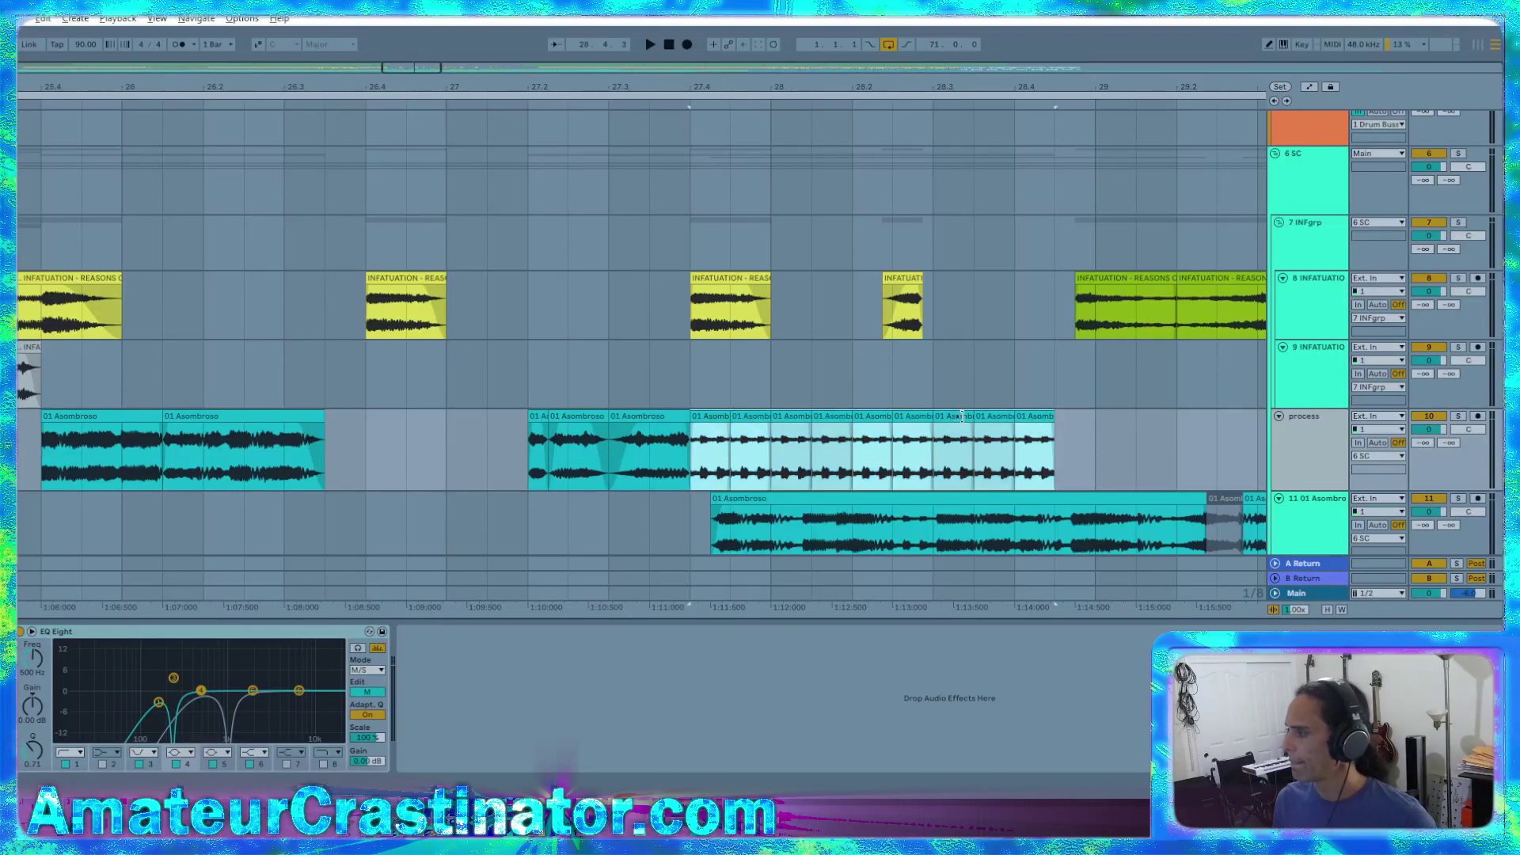
left_click(720, 418)
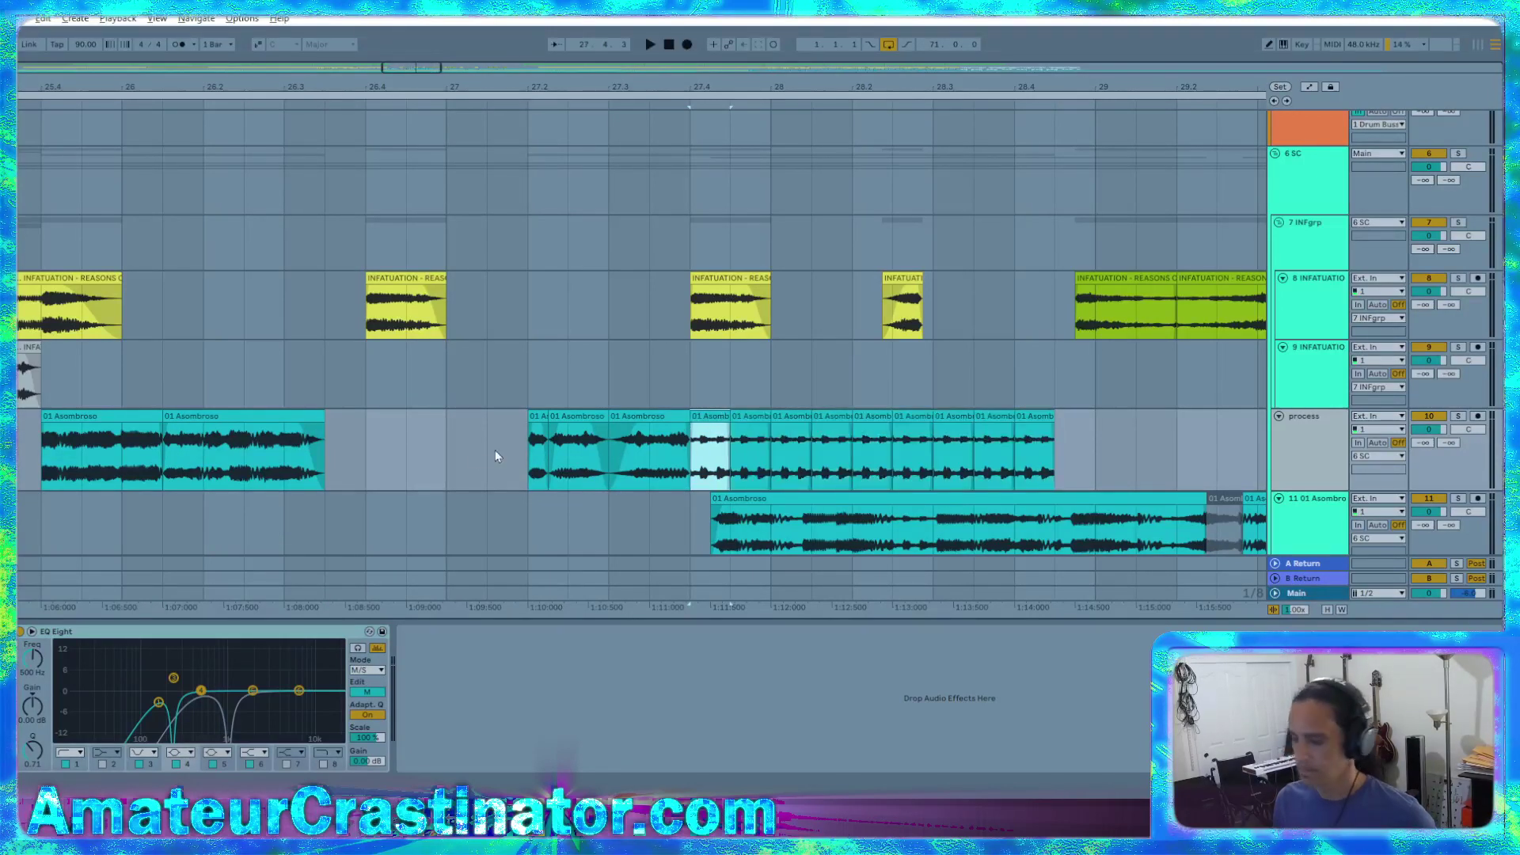
left_click(285, 448)
key("ctrl+v")
key("ctrl+d")
key("ctrl+d")
key("ctrl+d")
key("ctrl+d")
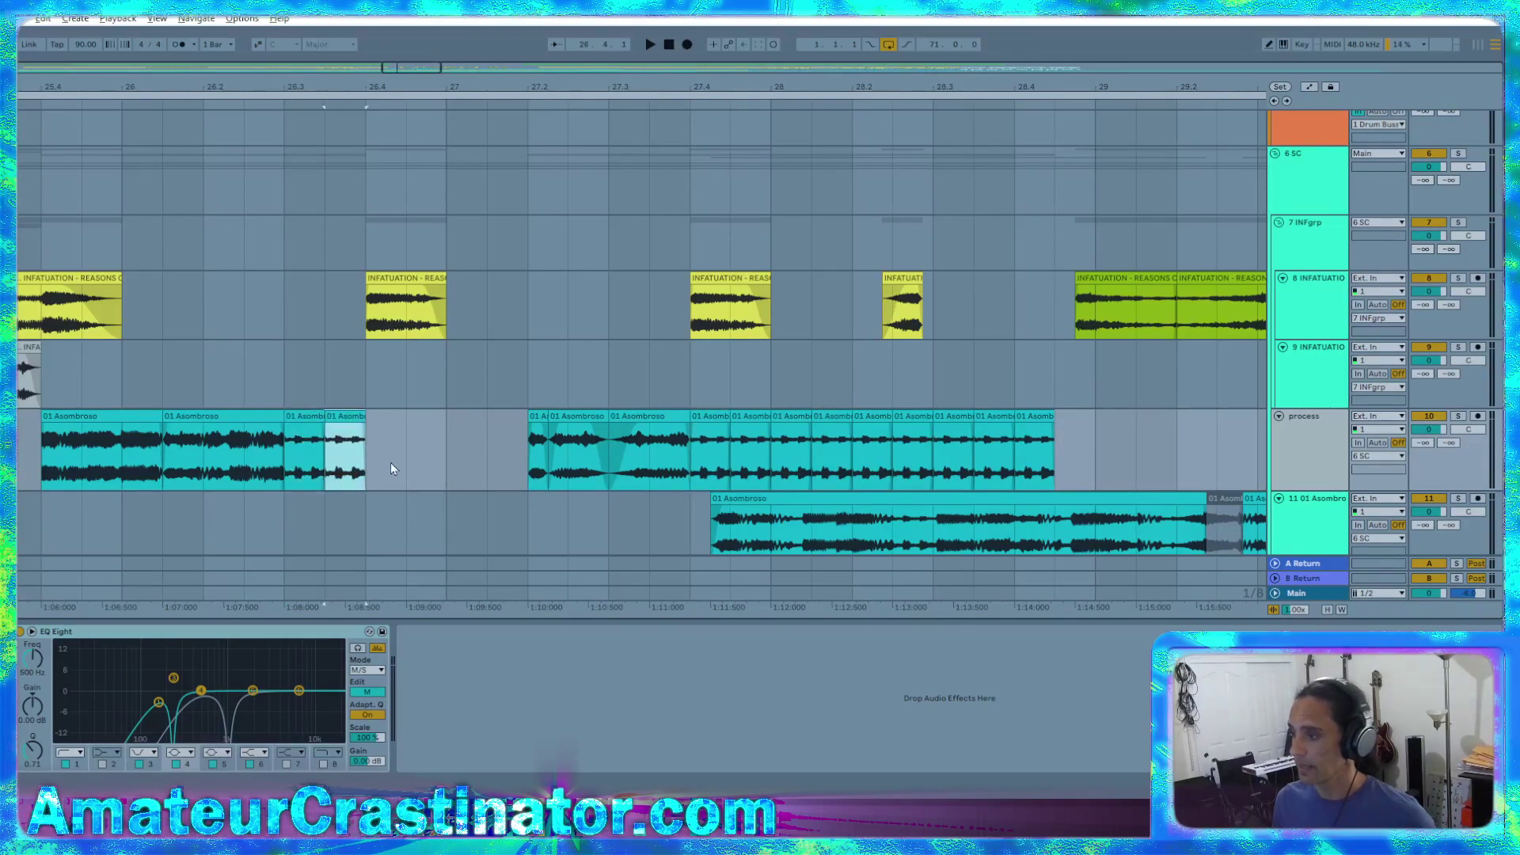
key("ctrl+d")
key("ctrl+d")
key("ctrl+d")
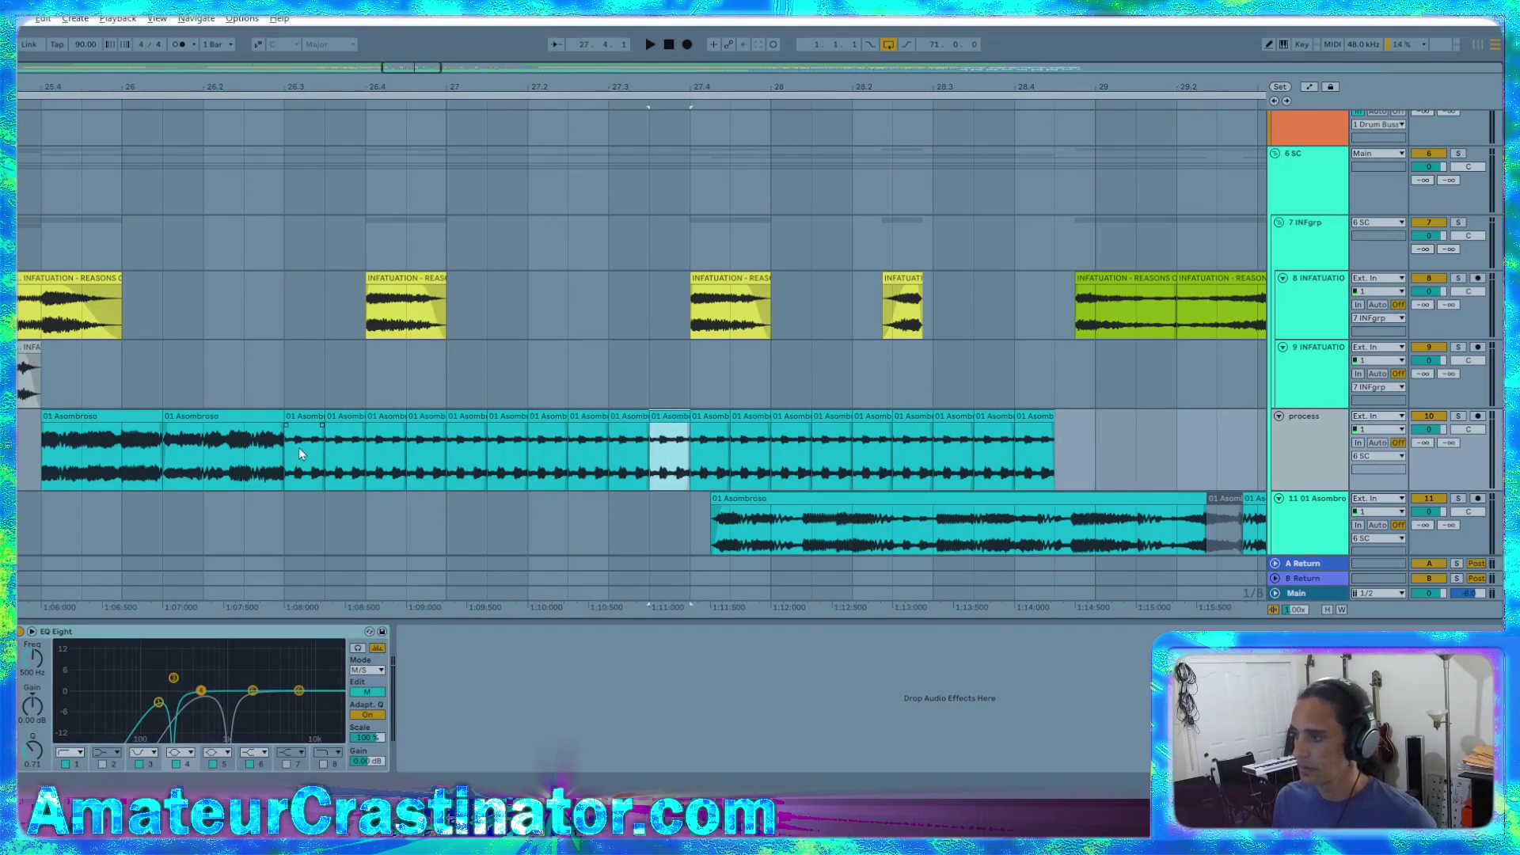
Extend the longer process clip slightly past 26.3 over the first slice and play the transition from 25.4
left_click_drag(283, 426, 295, 430)
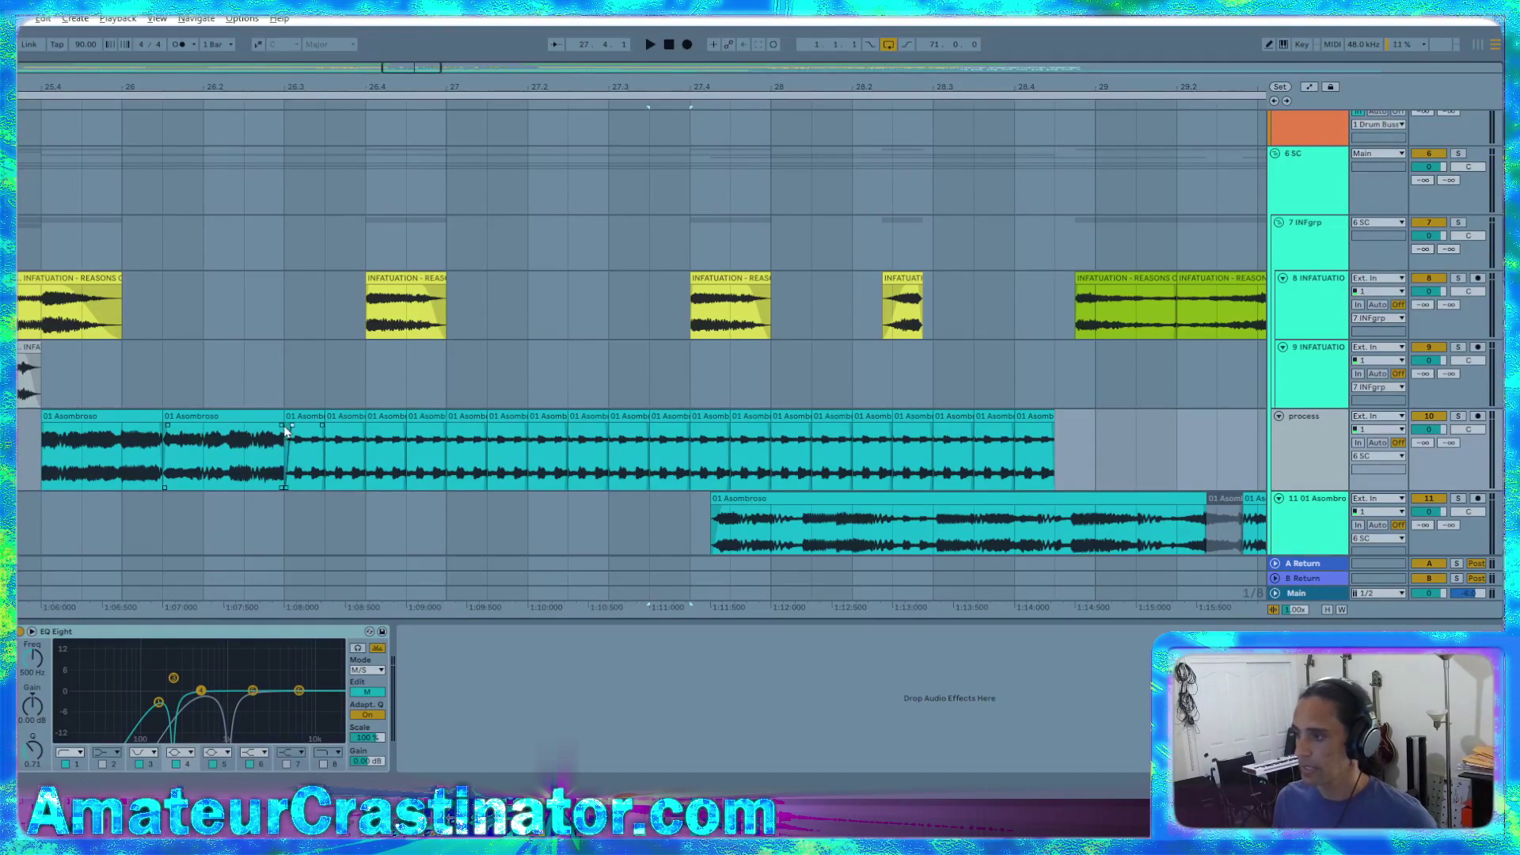
left_click(127, 416)
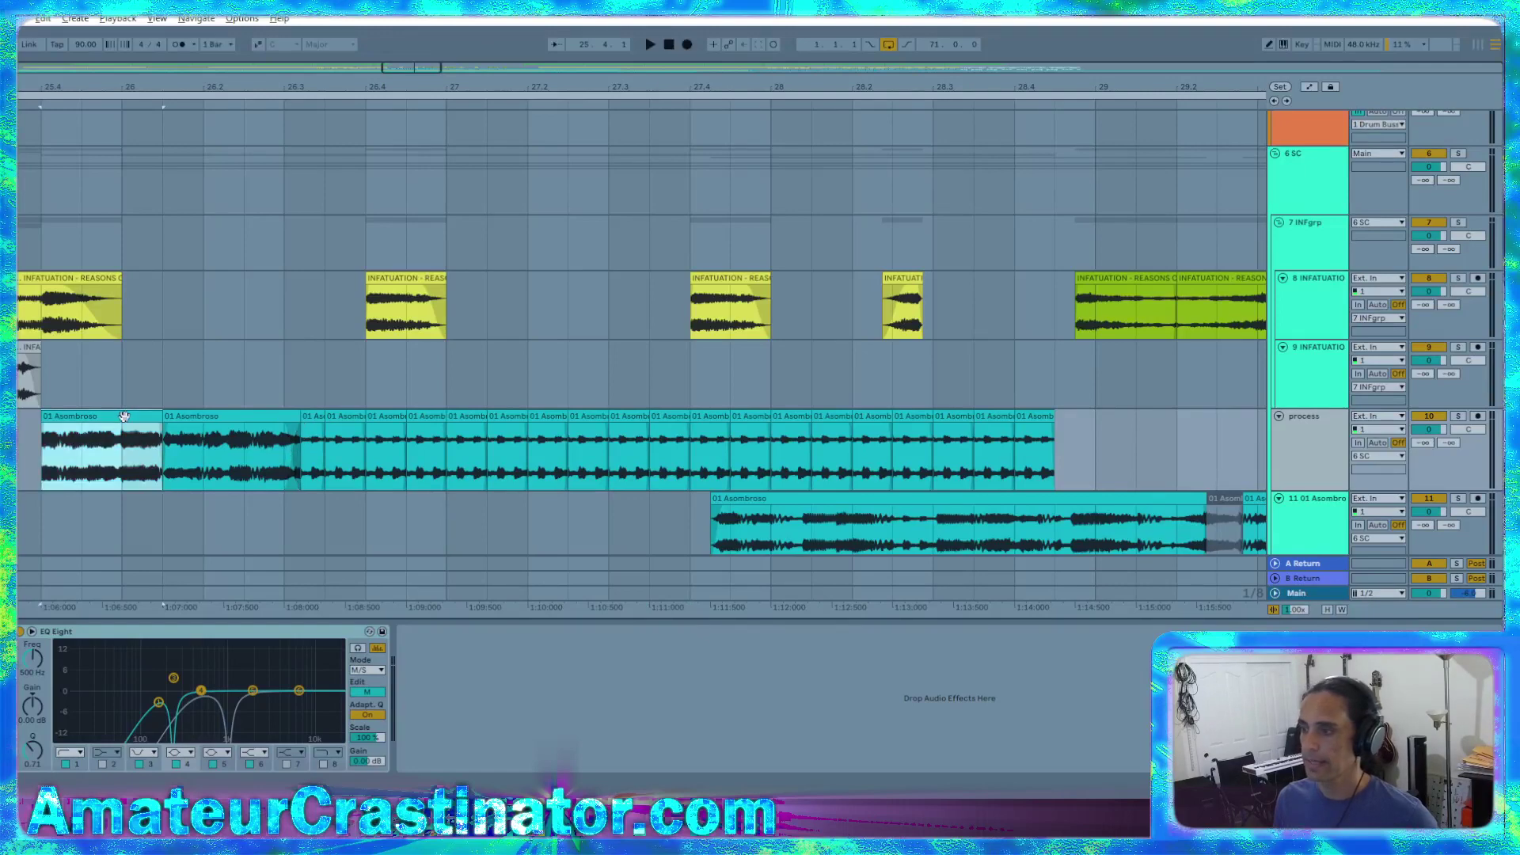
key("space")
left_click(181, 416)
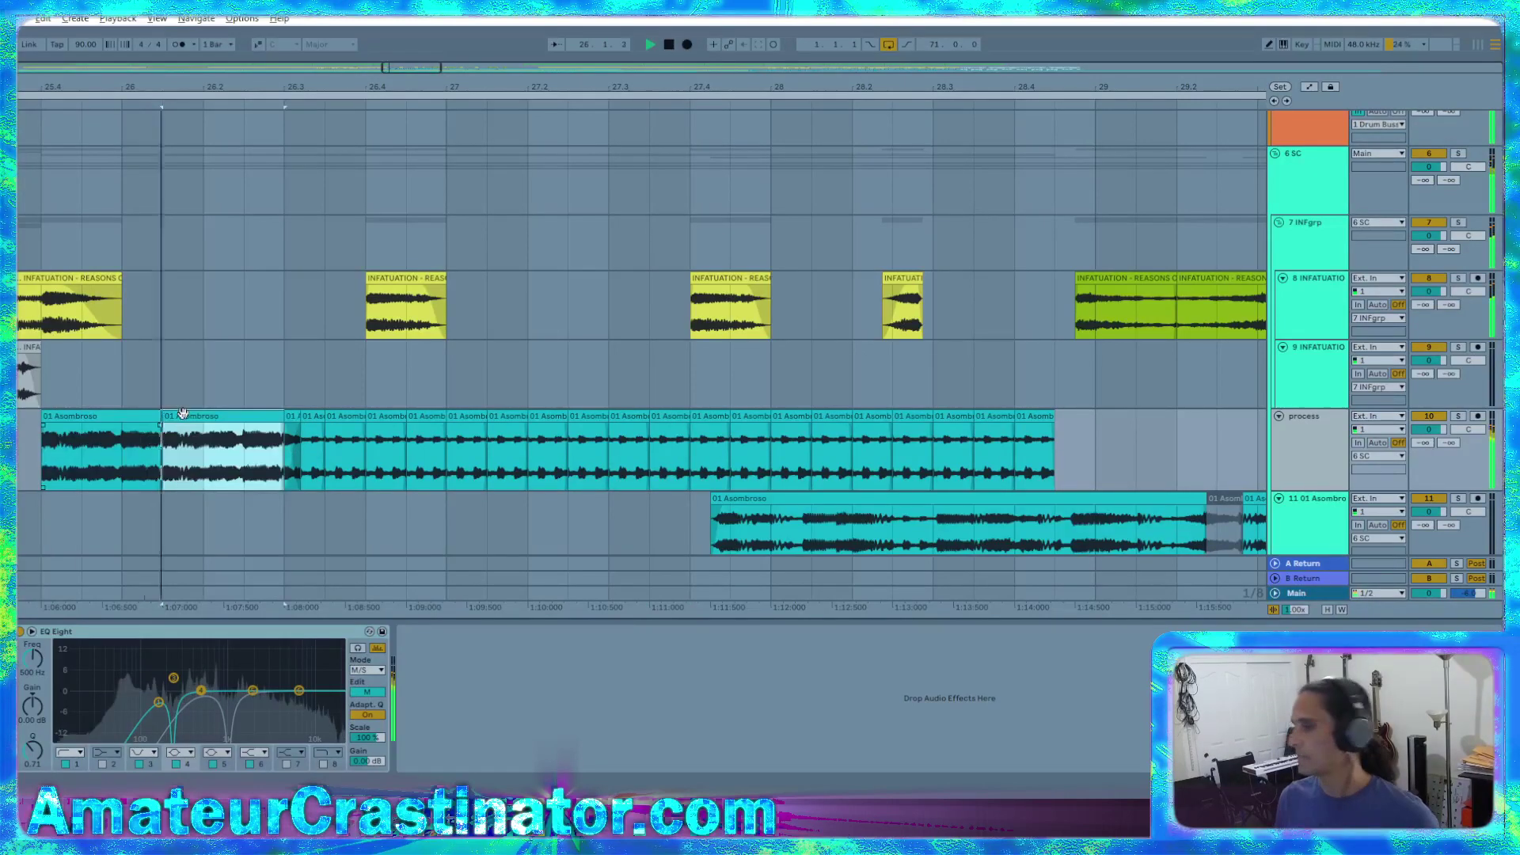
left_click(135, 416)
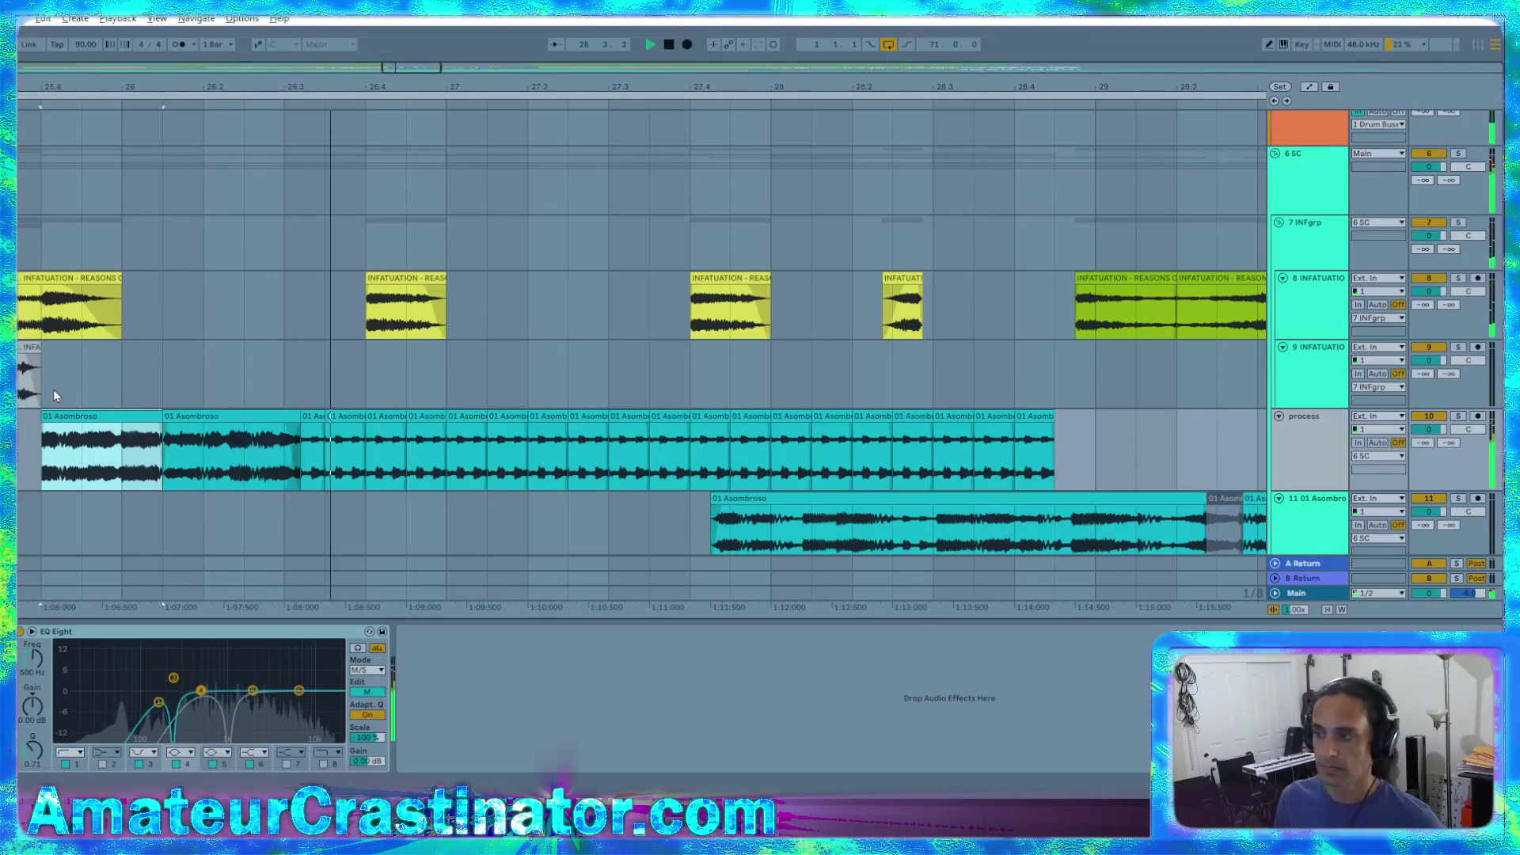
key("space")
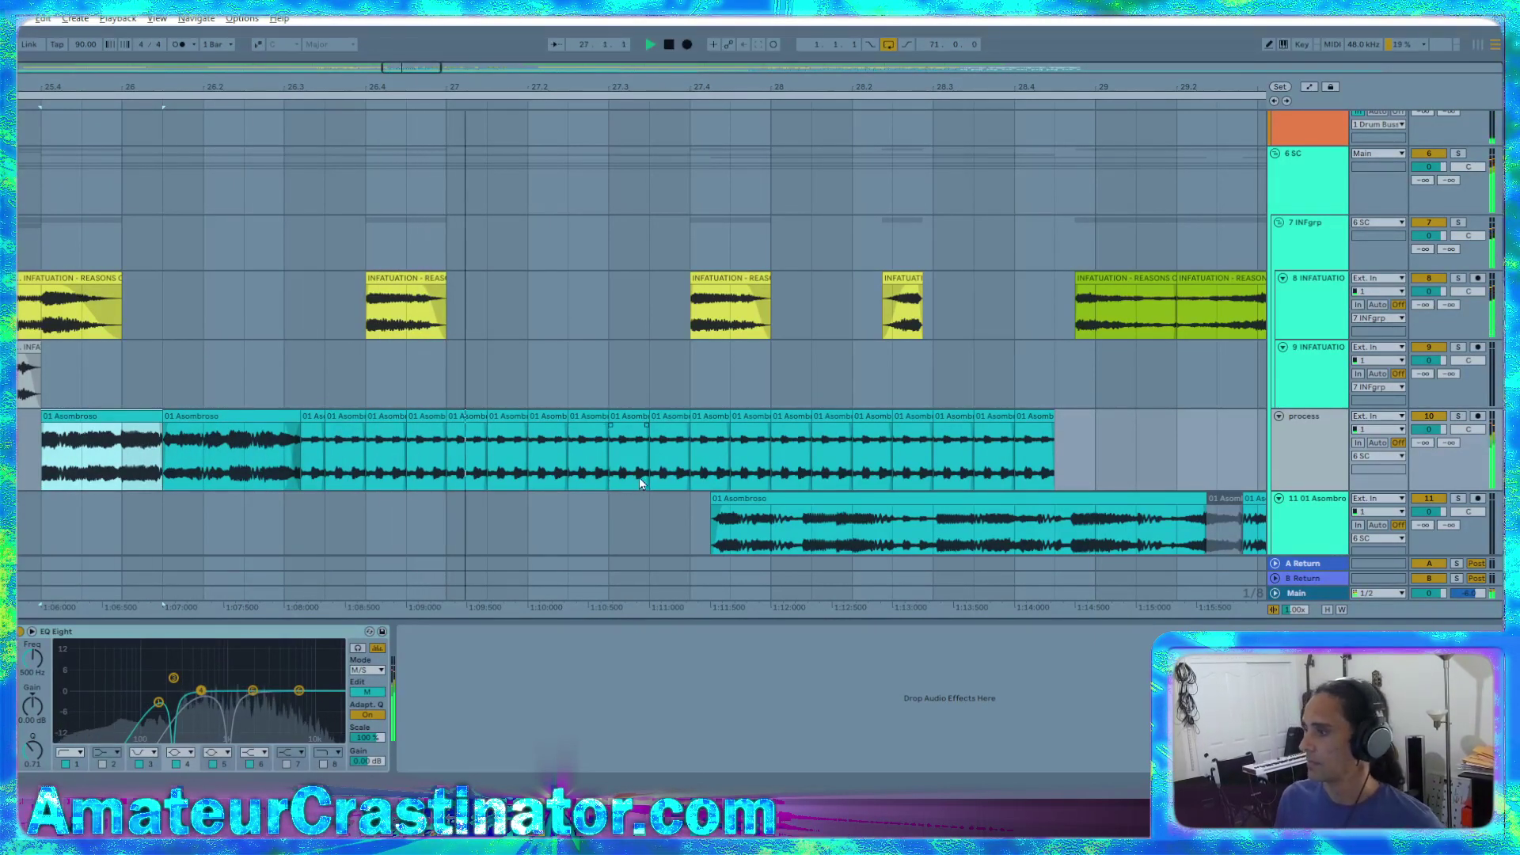
key("space")
Undo the longer clip's extension past 26.3 and the slice duplicates placed between 27.2.3 and 27.4 on the process track
left_click(355, 420)
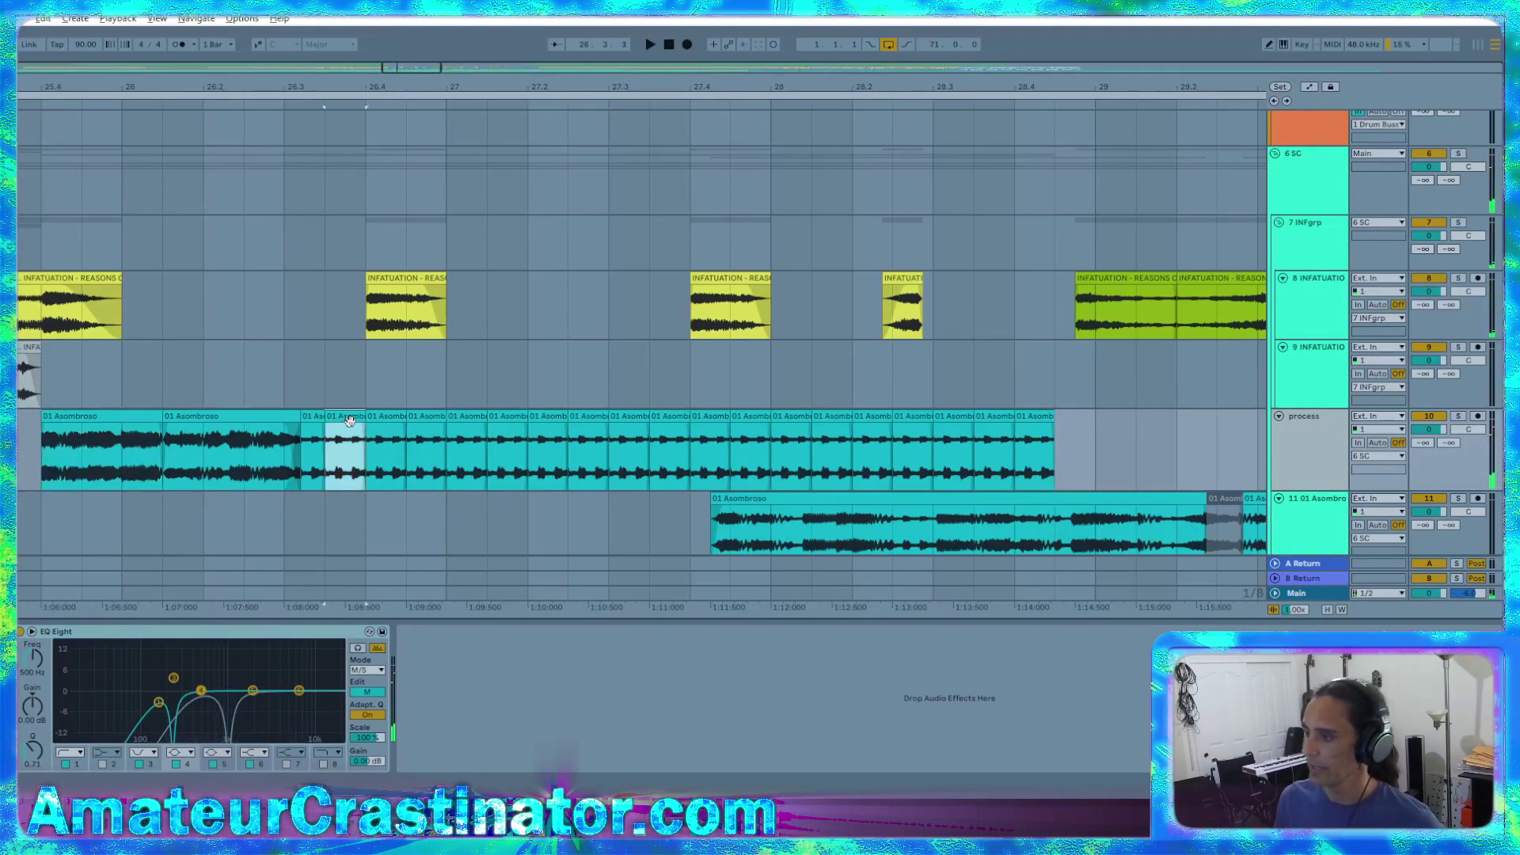
scroll(324, 465, "up", 2)
scroll(335, 466, "down", 2)
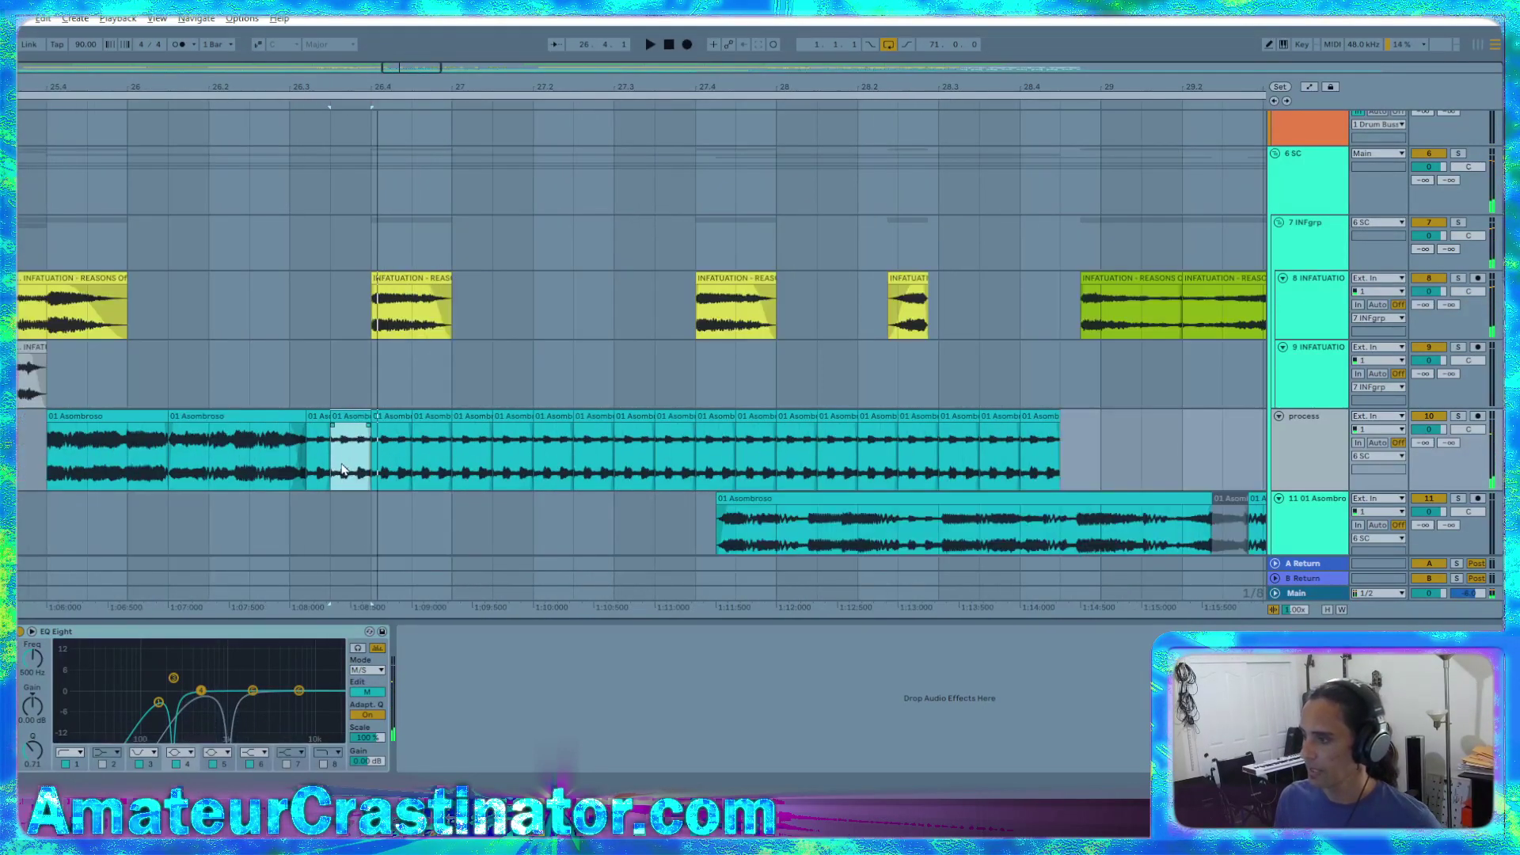
key("ctrl+z")
key("ctrl+z")
key("ctrl+z")
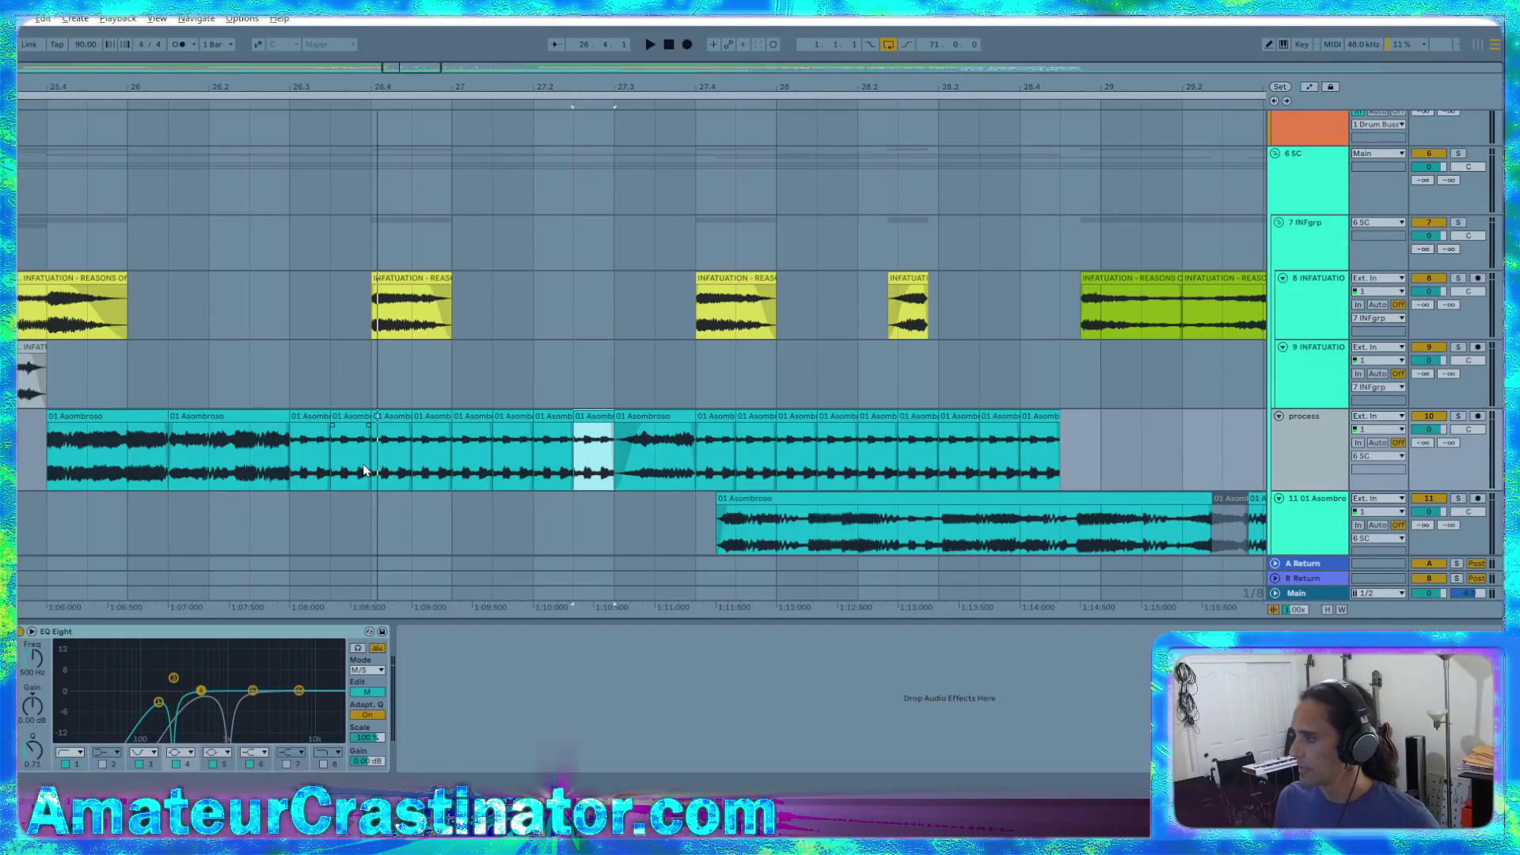
key("ctrl+z")
Play the chopped section from bar 28 and again from 27.4, and select the first Asombroso clip on track 11
left_click(776, 477)
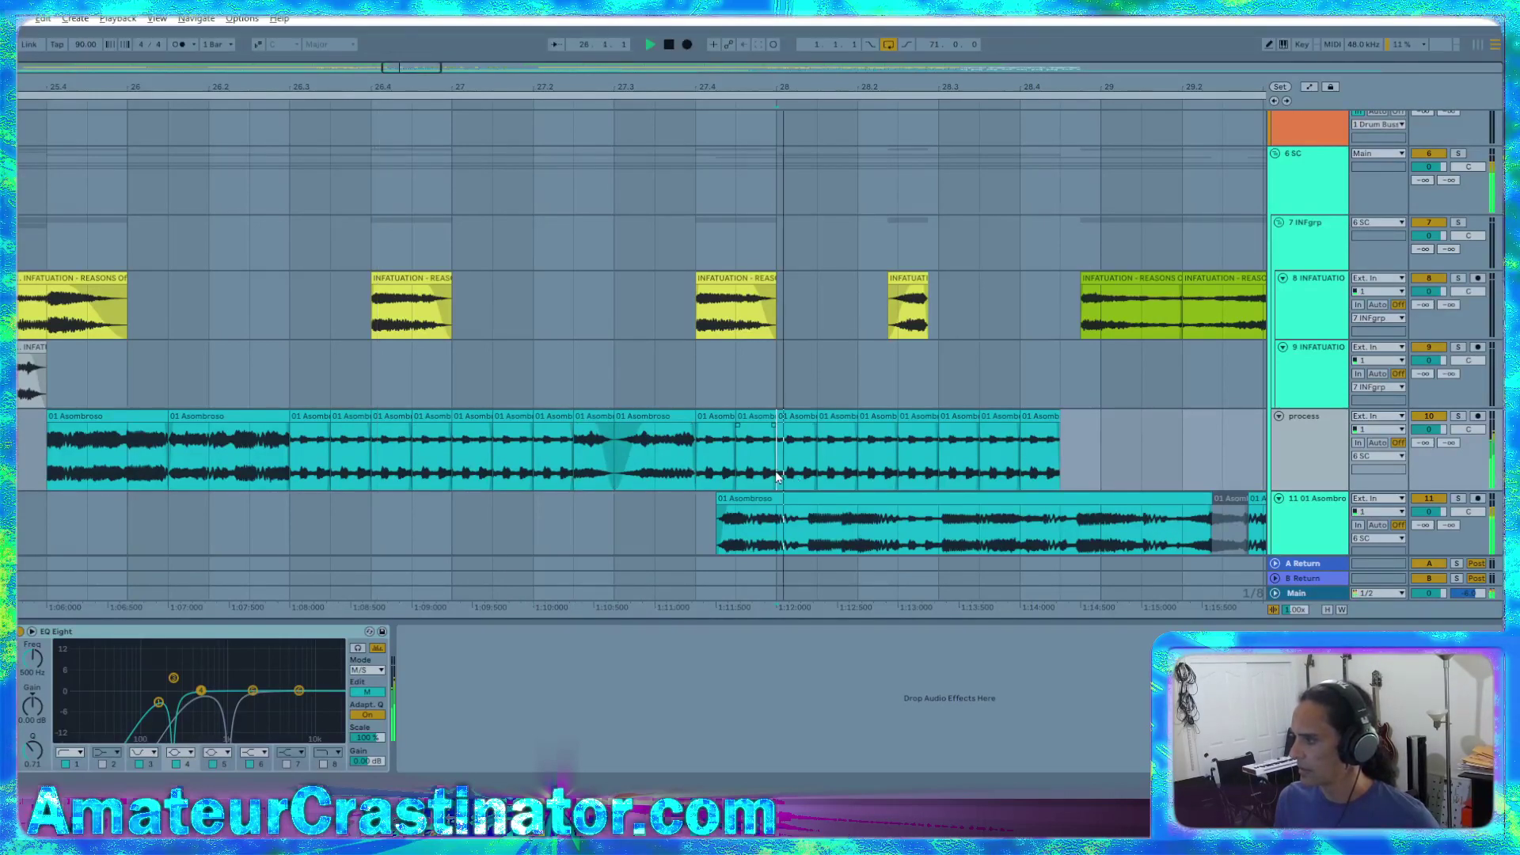
key("space")
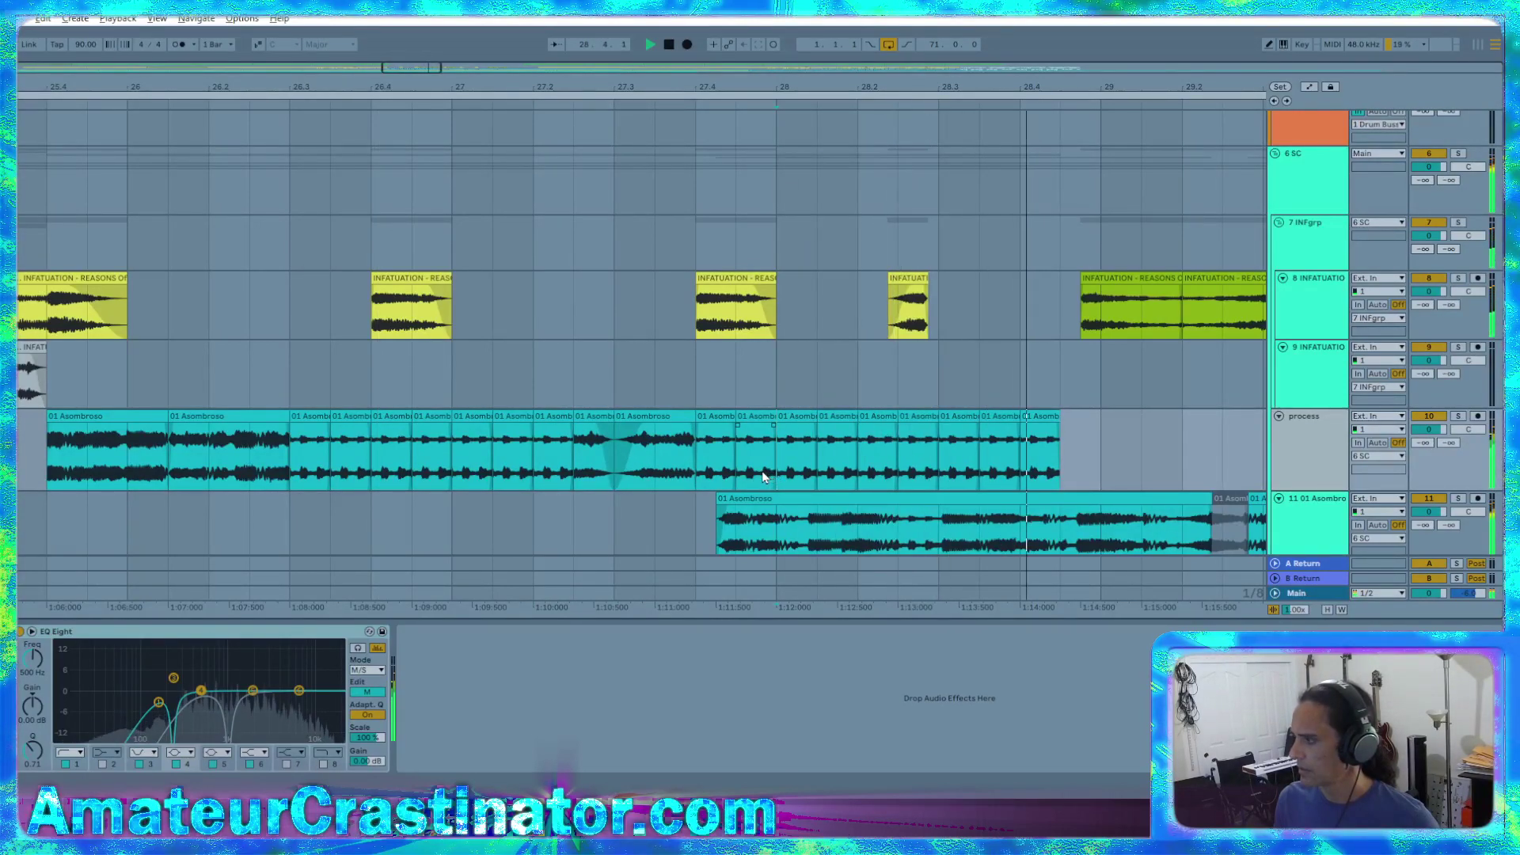
left_click(698, 466)
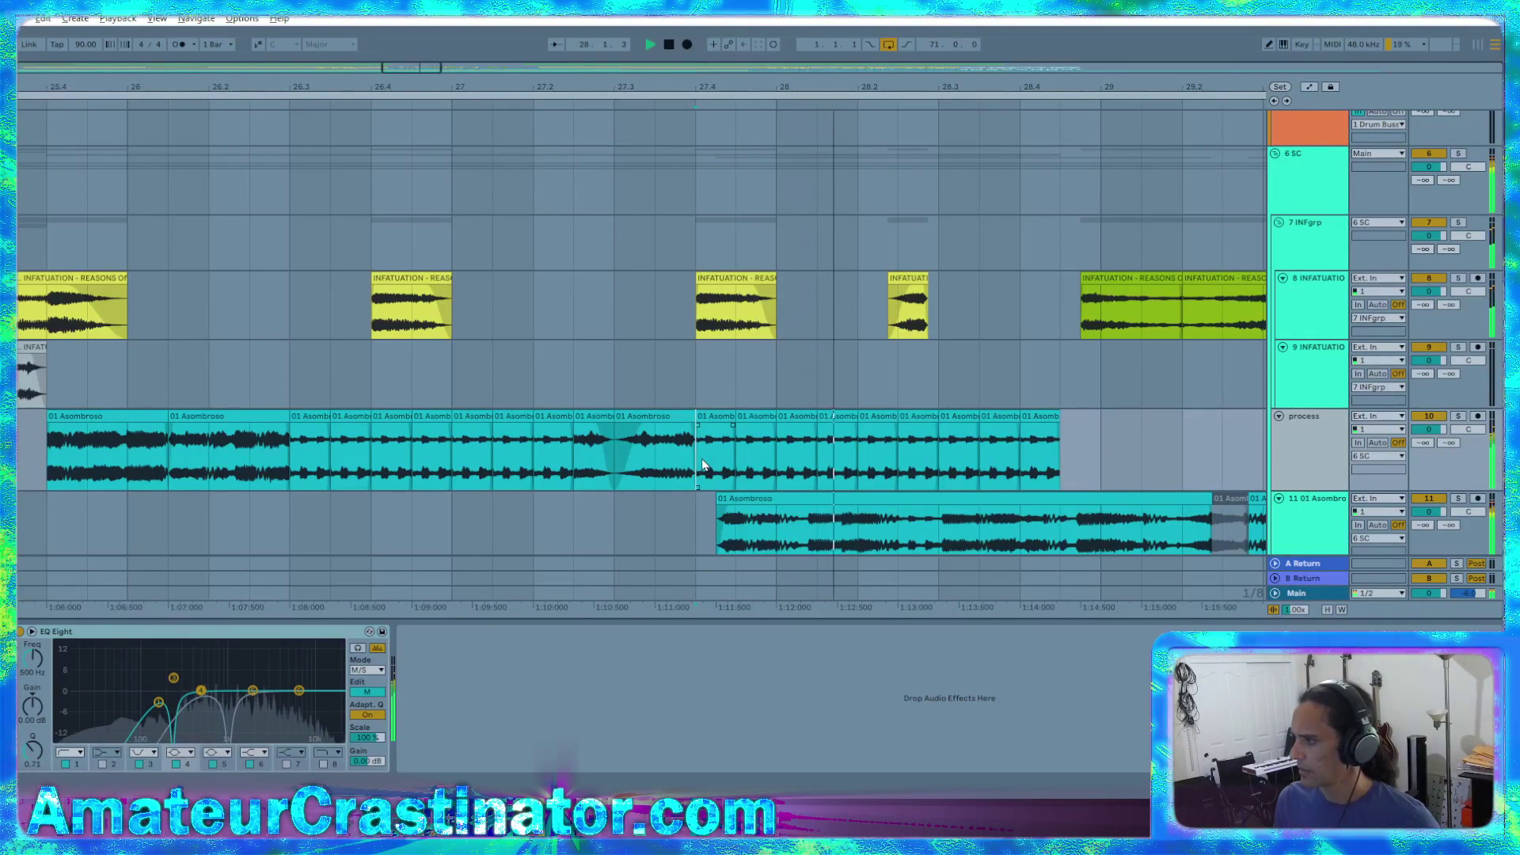
left_click(757, 497)
key("space")
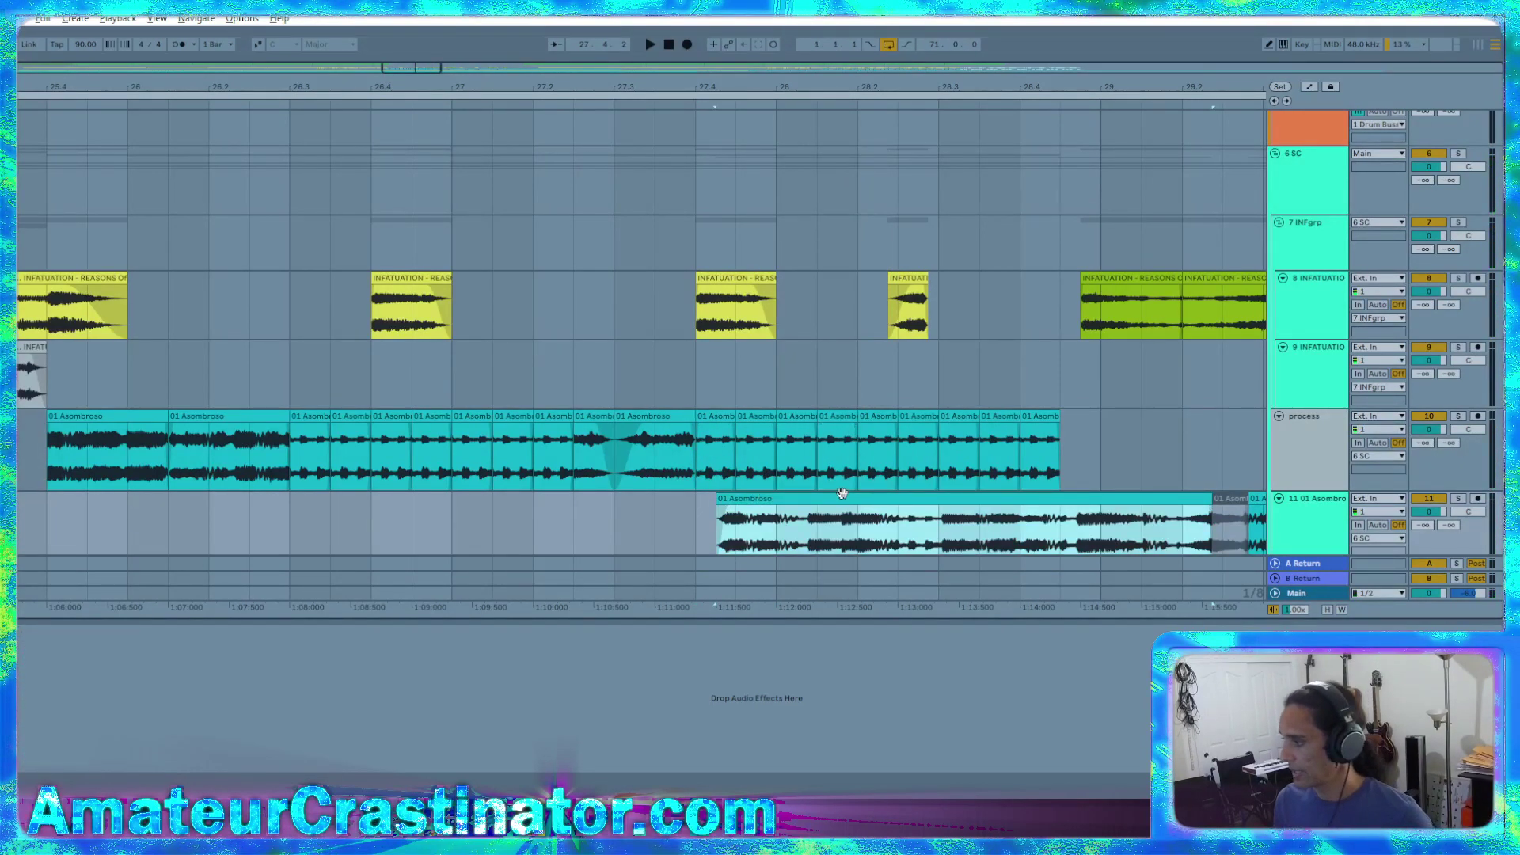
Solo track 11 and play its first Asombroso clip from around 28.2
scroll(841, 493, "up", 3)
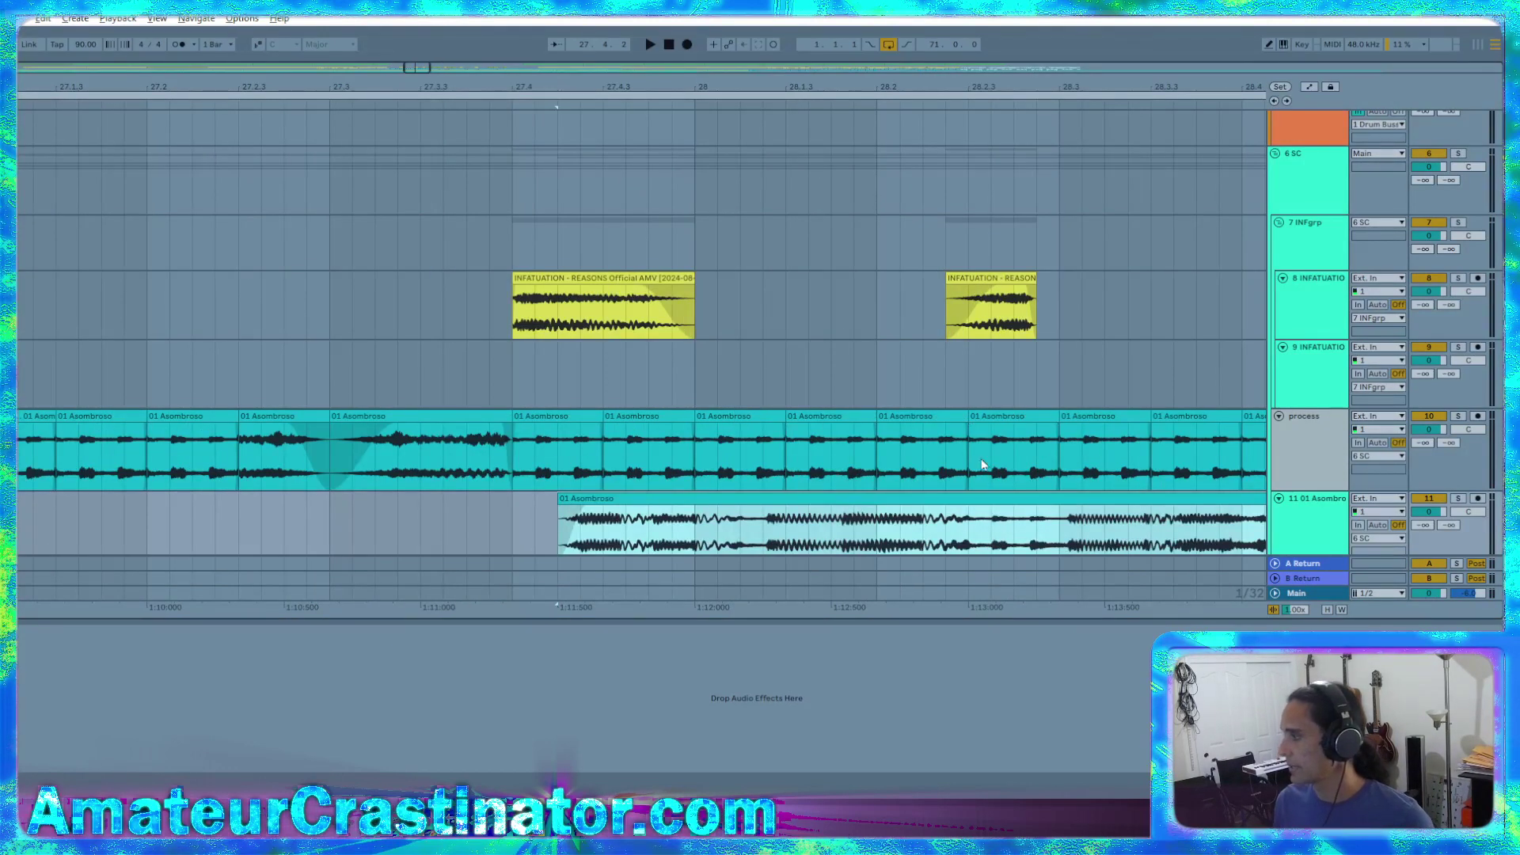
scroll(979, 474, "right", 5)
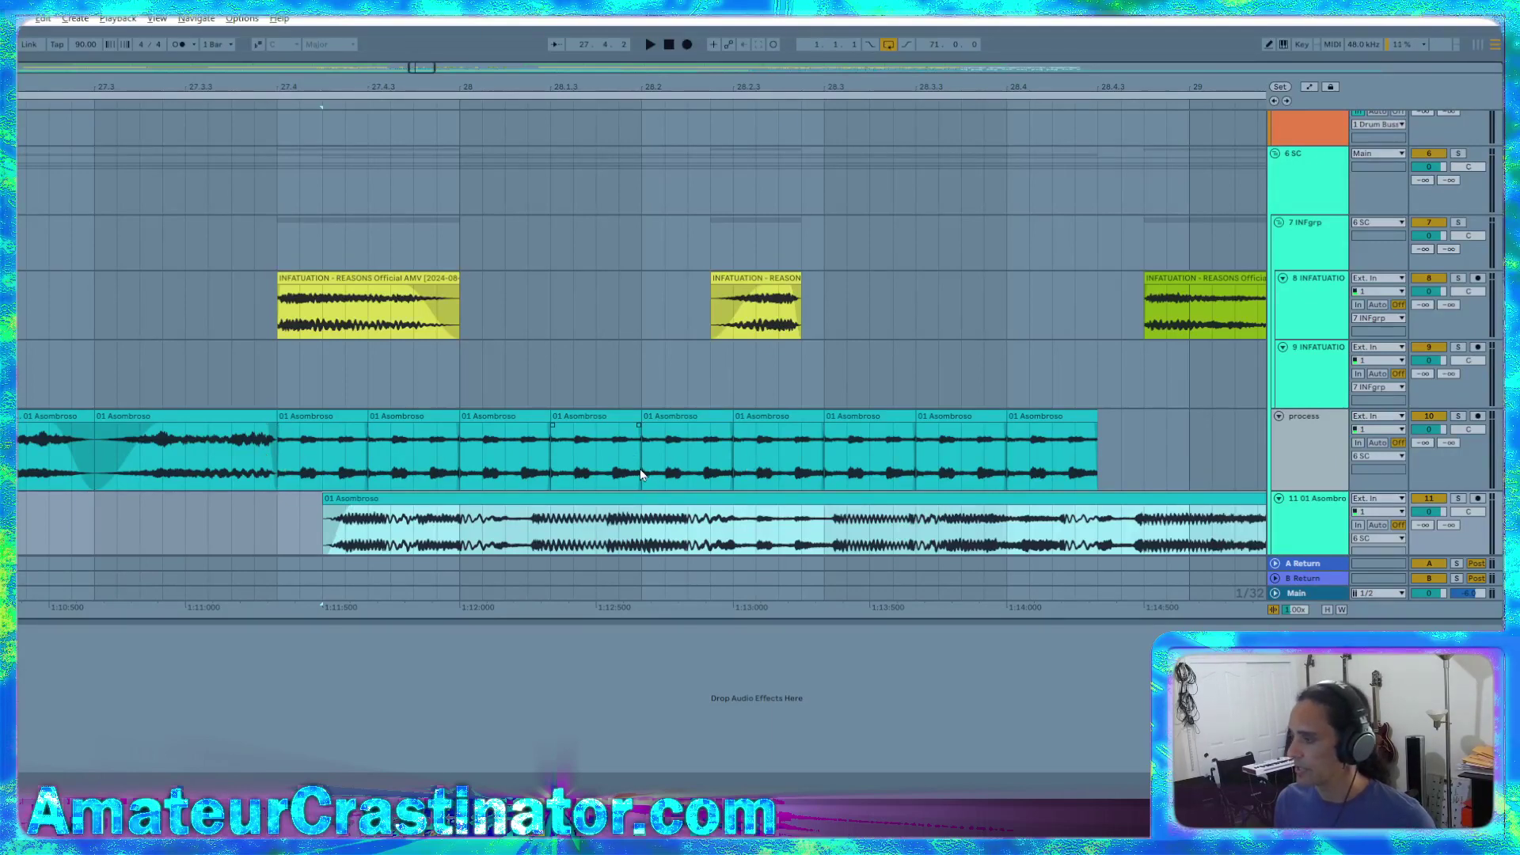
left_click(641, 539)
key("s")
key("space")
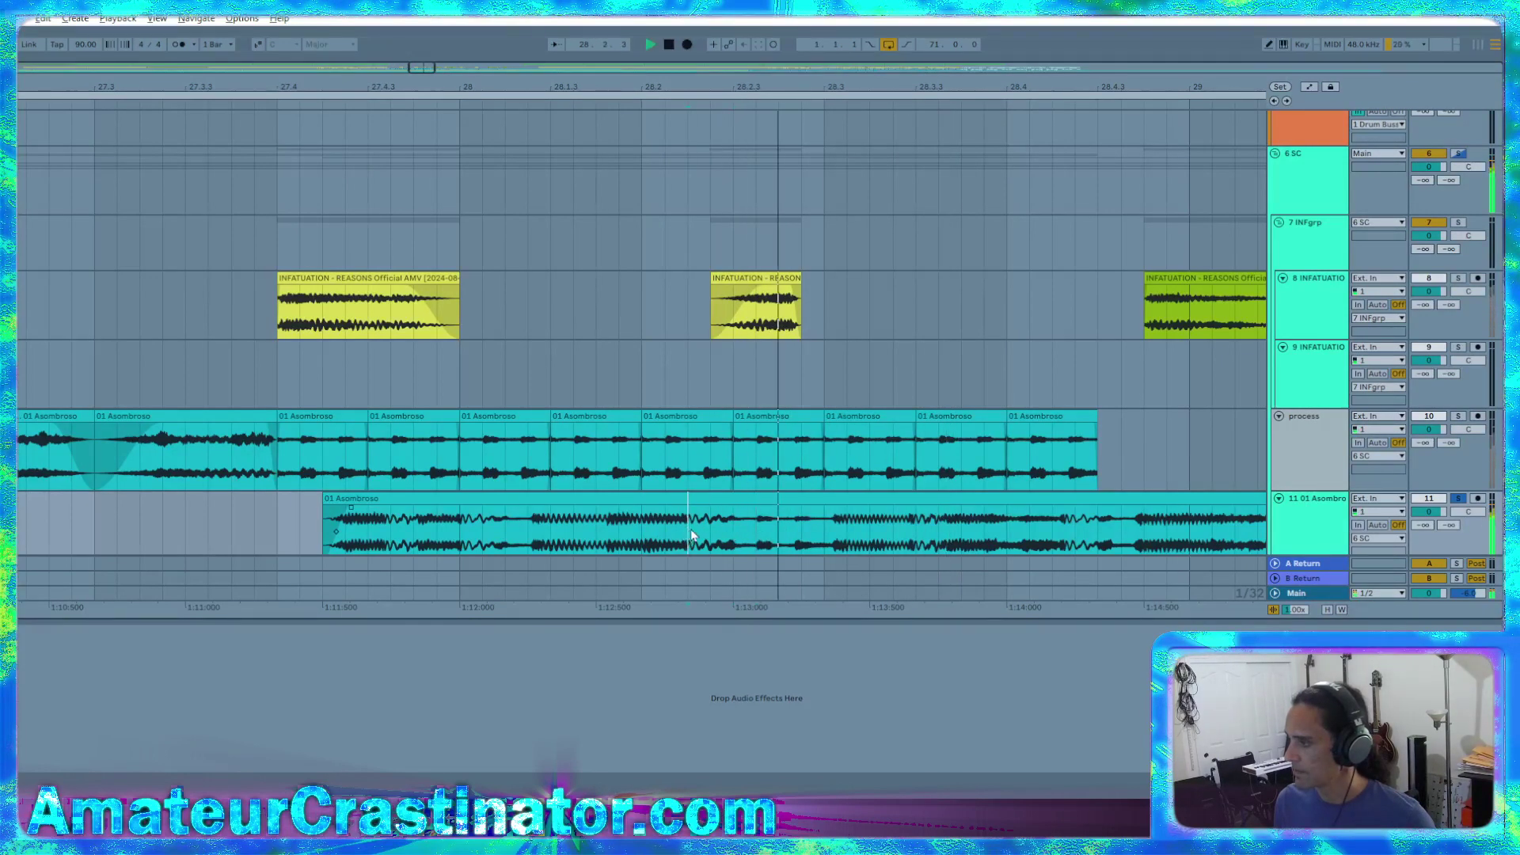
Audition the track 11 passage from 28.2.2 to 28.3.4, and narrow the time selection to 28.2.2 through 28.3
left_click_drag(687, 537, 912, 545)
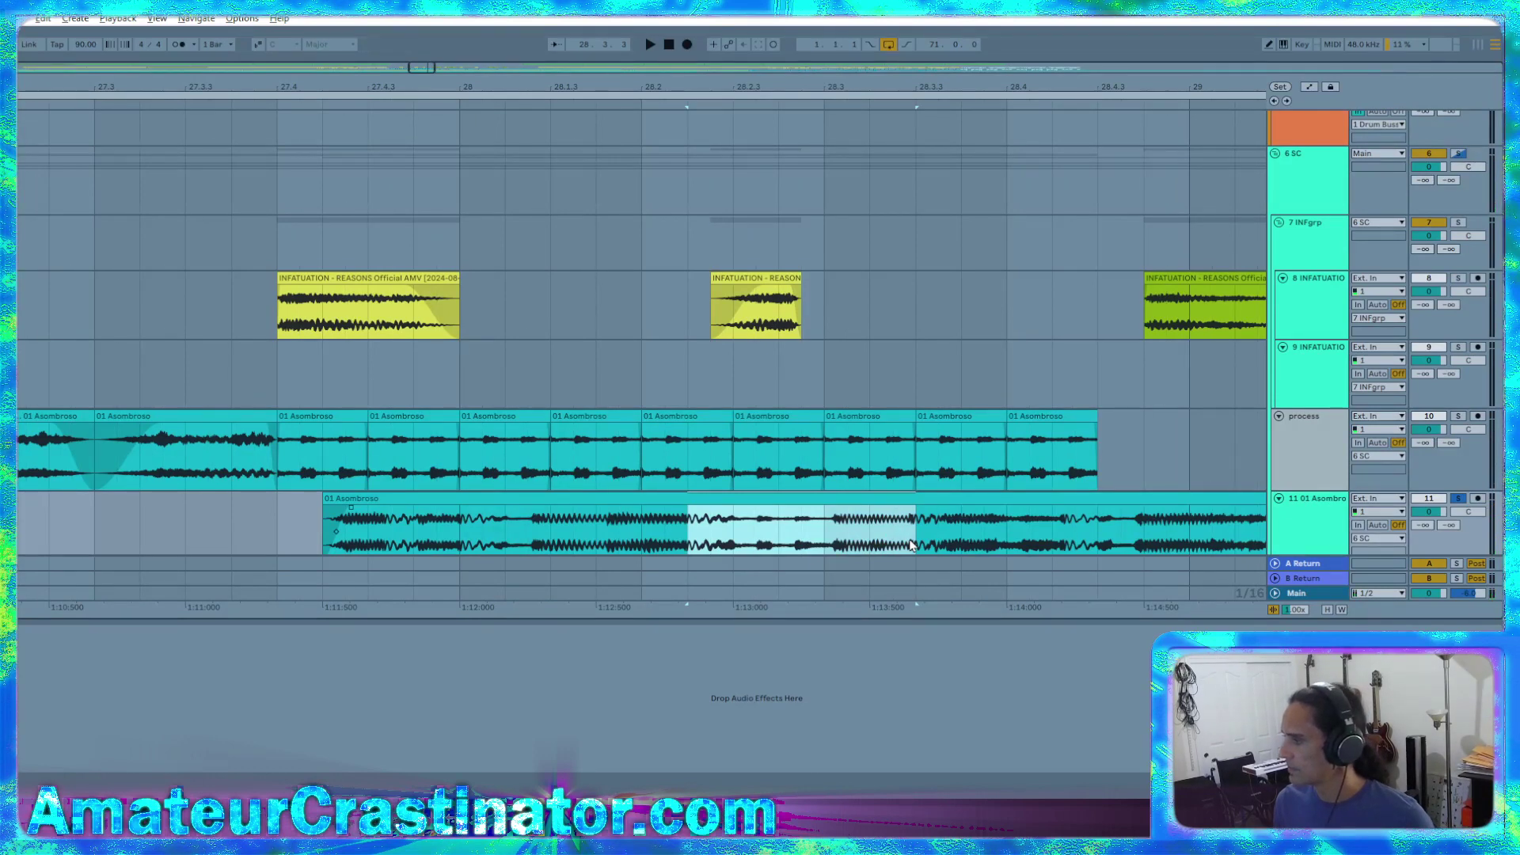
left_click_drag(936, 547, 951, 535)
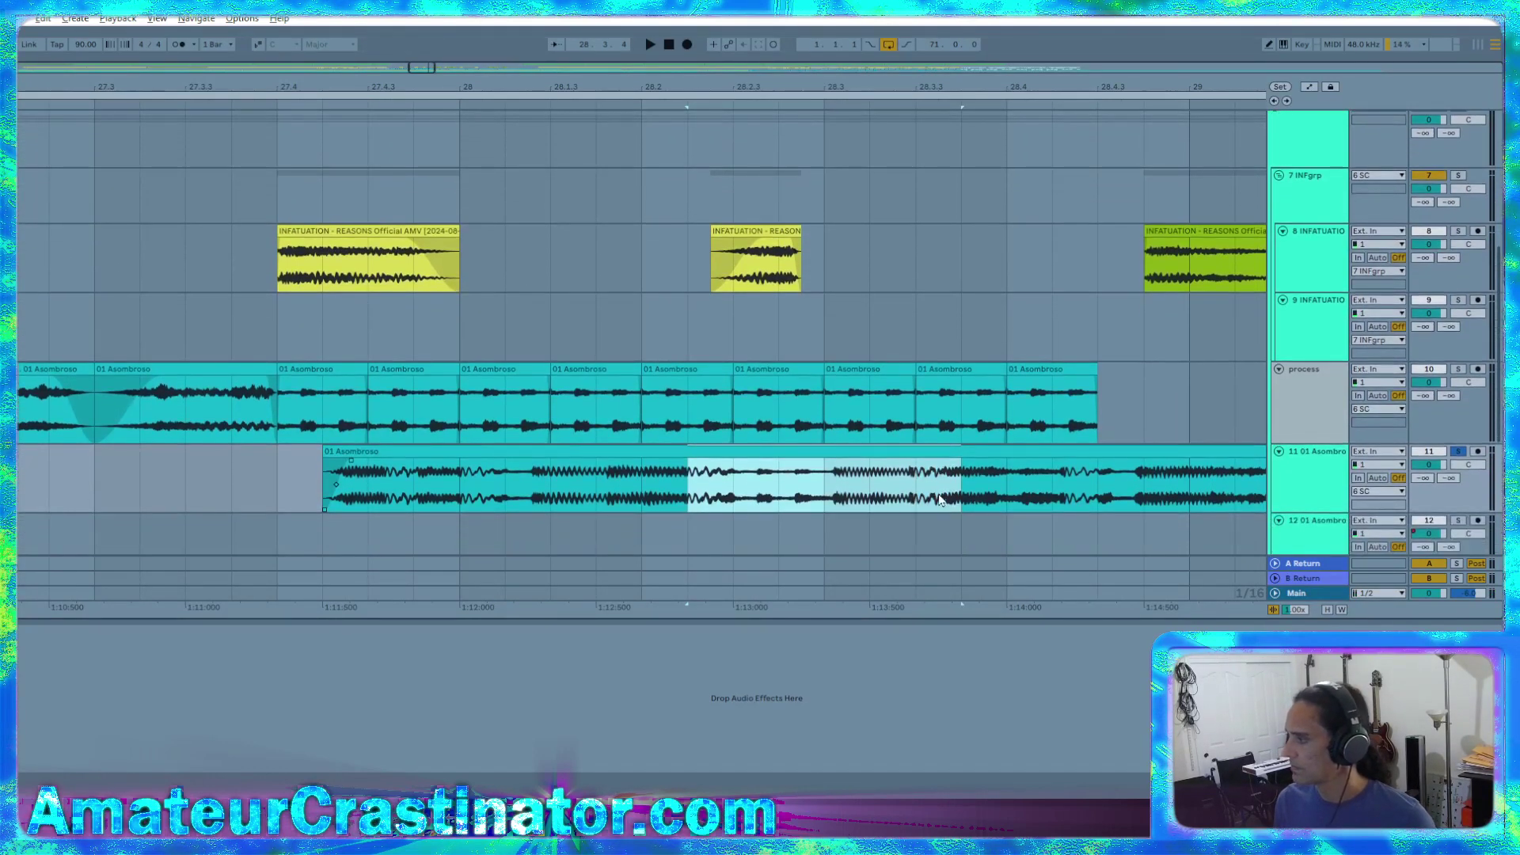
key("space")
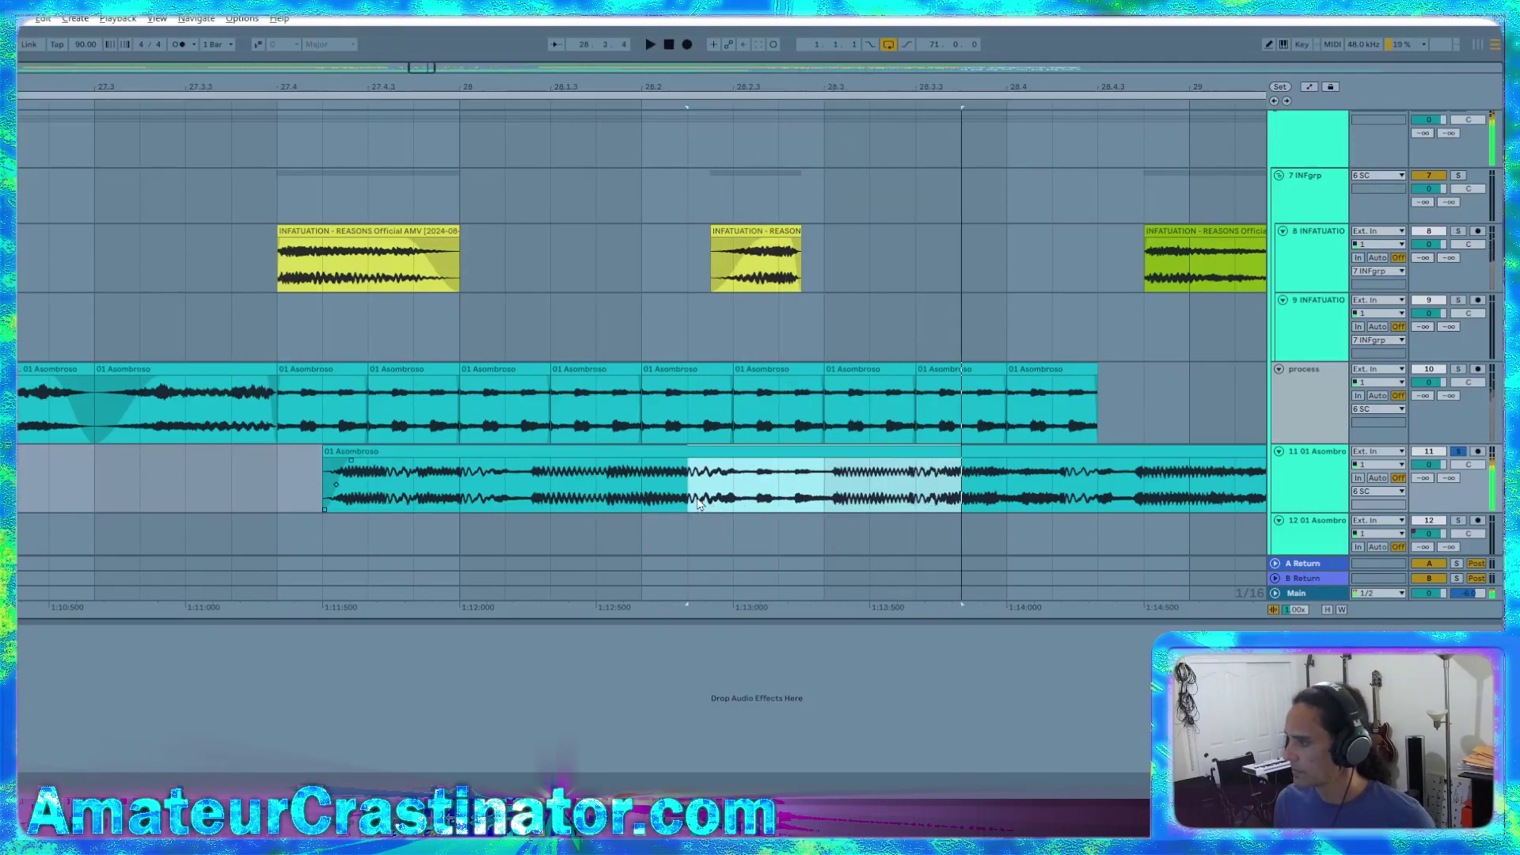
key("space")
left_click_drag(700, 505, 823, 505)
Extend the process slice at 26.3 to end at 26.3.4, and delete the slices from there to 27.2.3
scroll(331, 435, "down", 3, "ctrl")
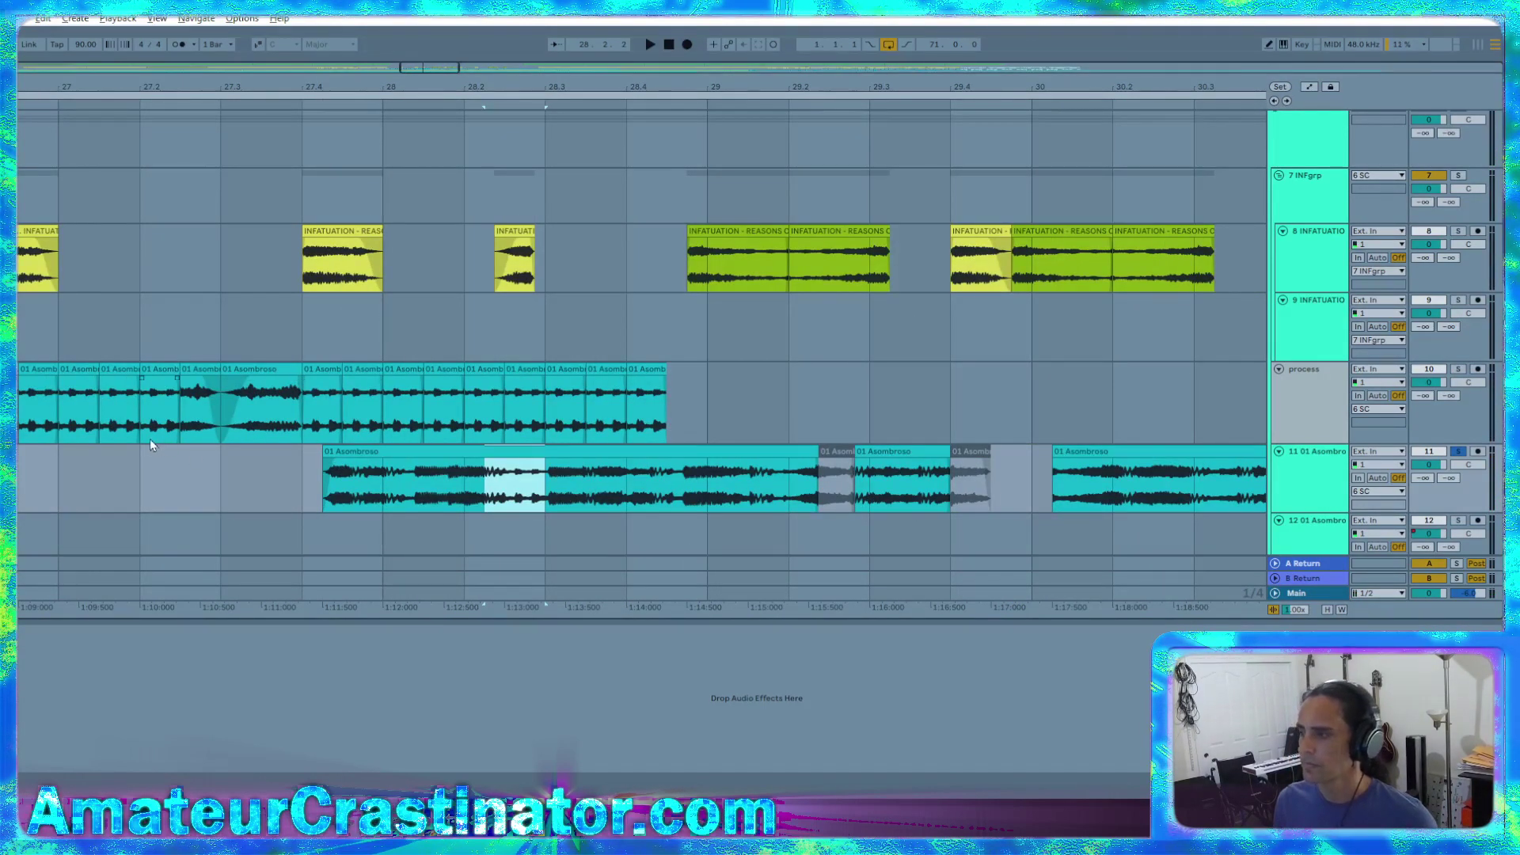
scroll(150, 438, "left", 5)
scroll(250, 435, "up", 3, "ctrl")
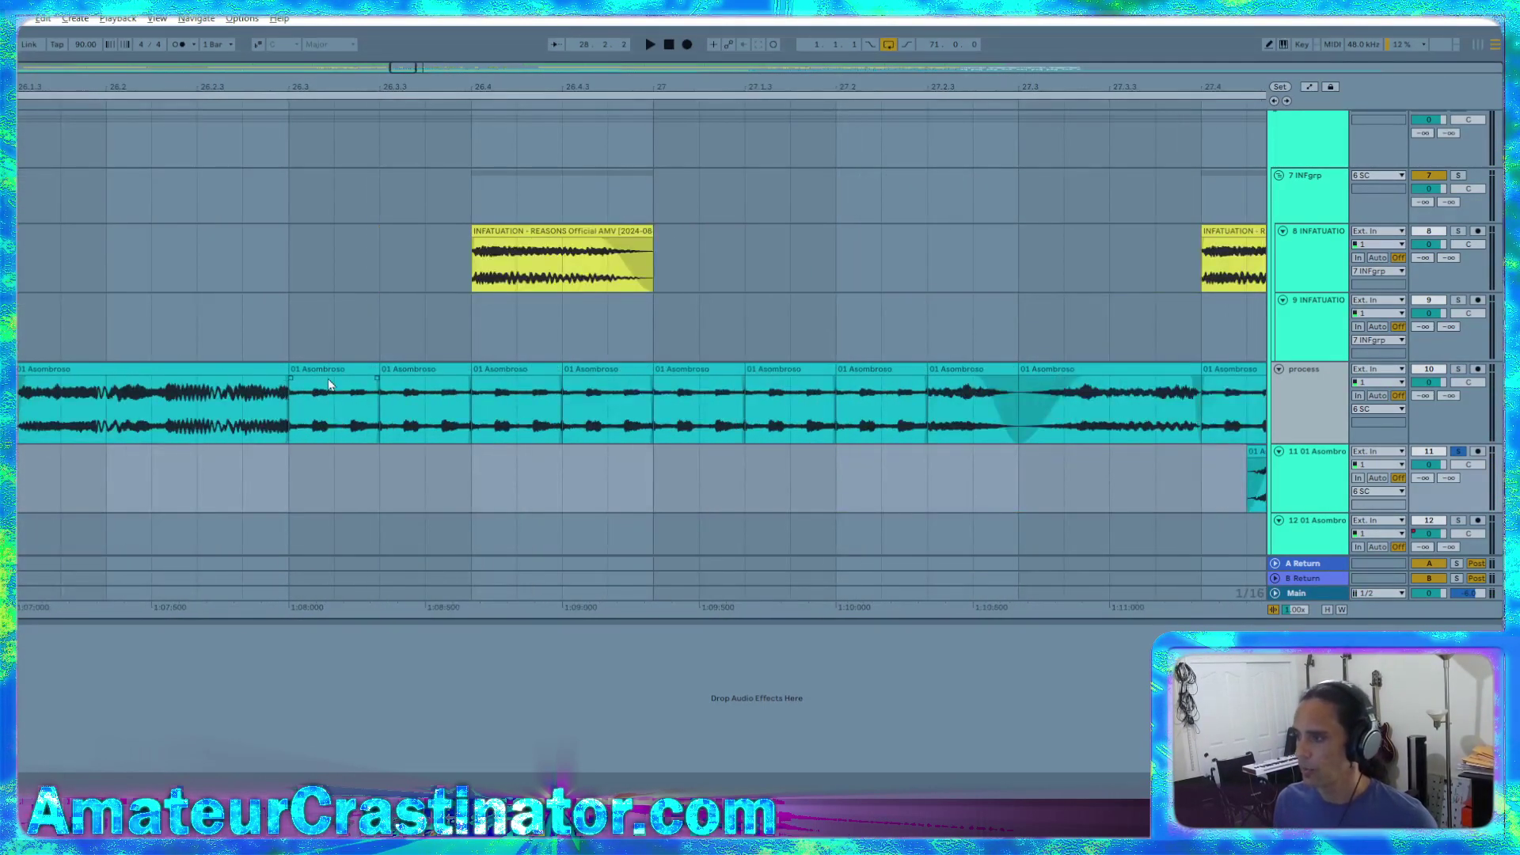
left_click_drag(376, 380, 424, 383)
left_click(466, 388)
left_click(450, 373)
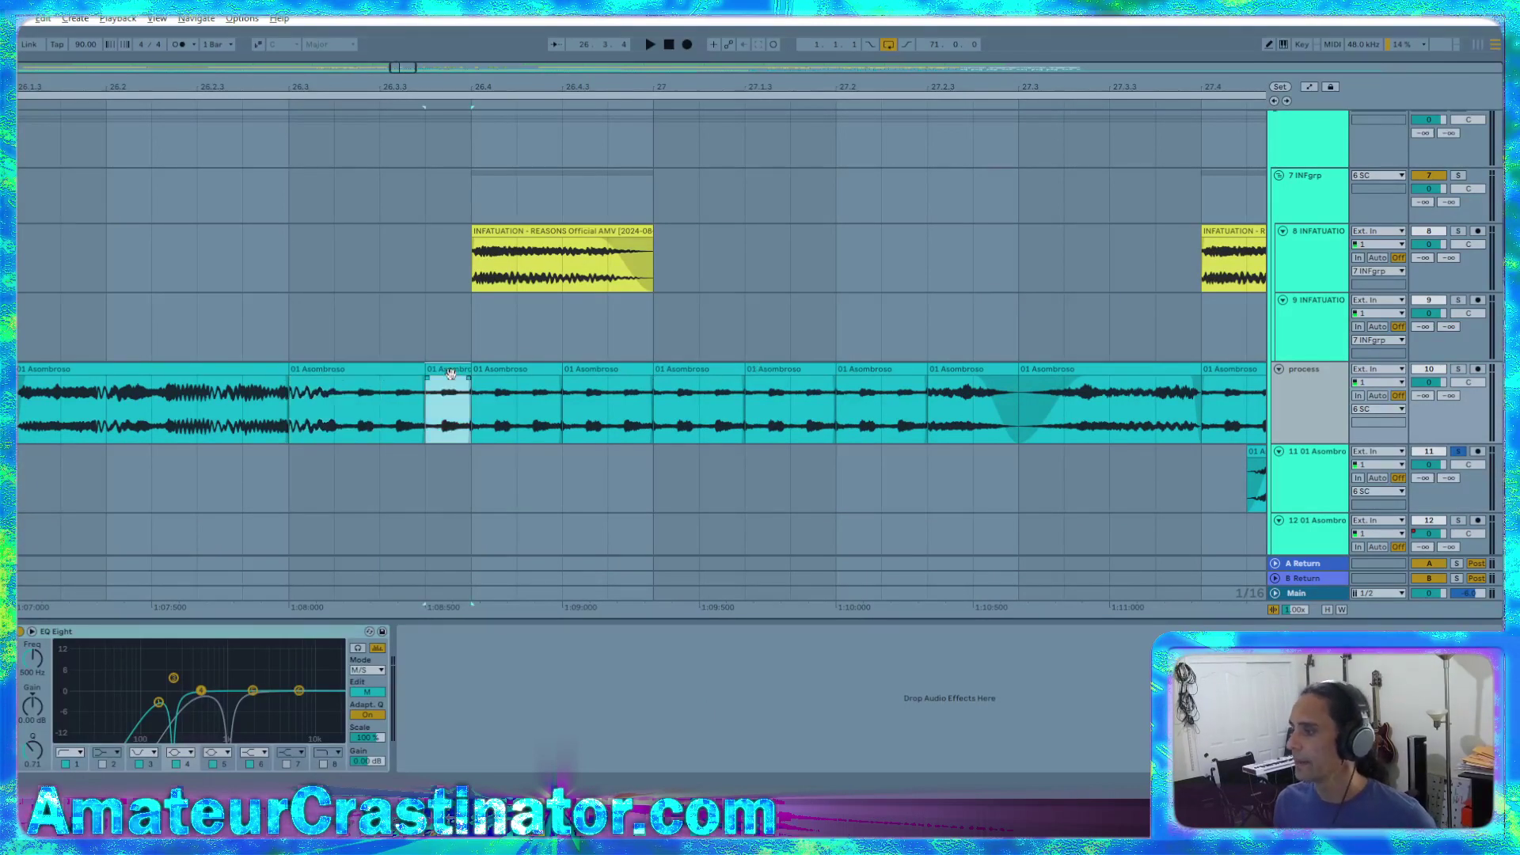
left_click(874, 371, "shift")
key("Delete")
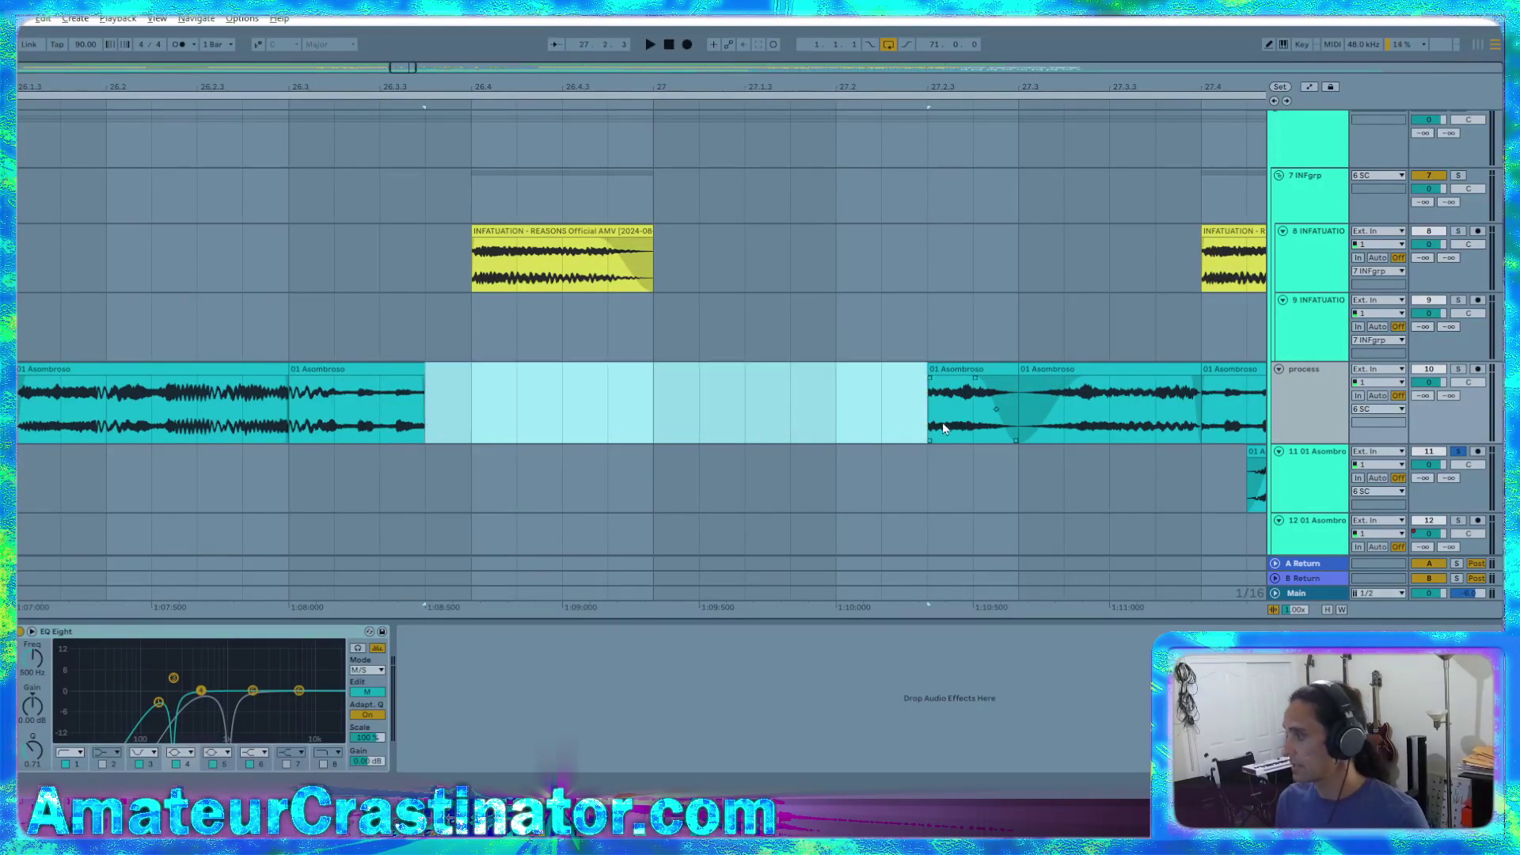
Solo and audition the process track, and duplicate the lengthened slice at 26.3 three times up to 27.2
left_click(218, 373)
key("space")
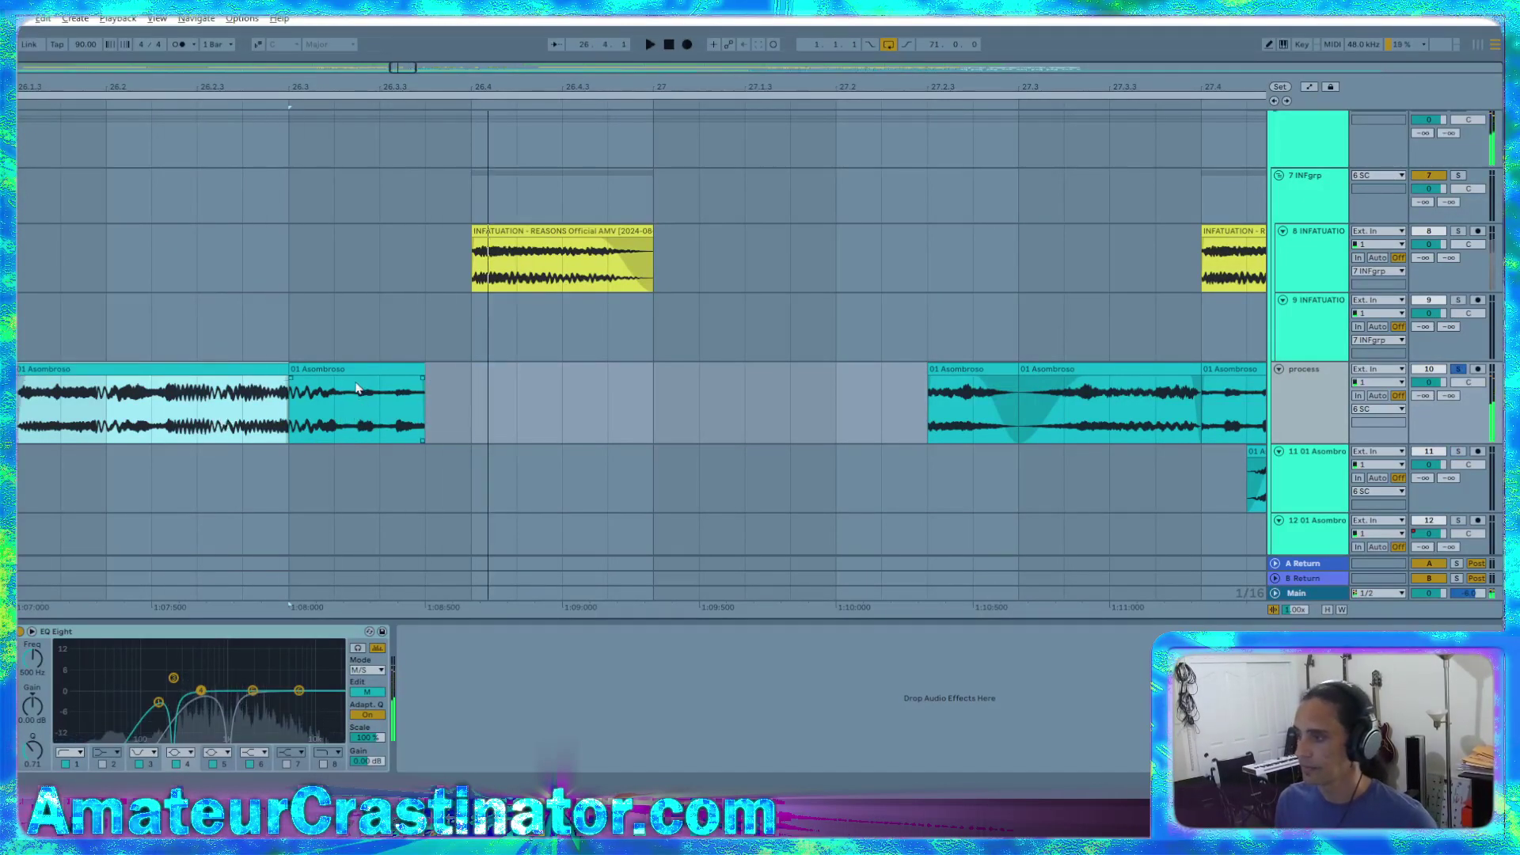
left_click(366, 371)
key("ctrl+d")
key("ctrl+d")
key("ctrl+d")
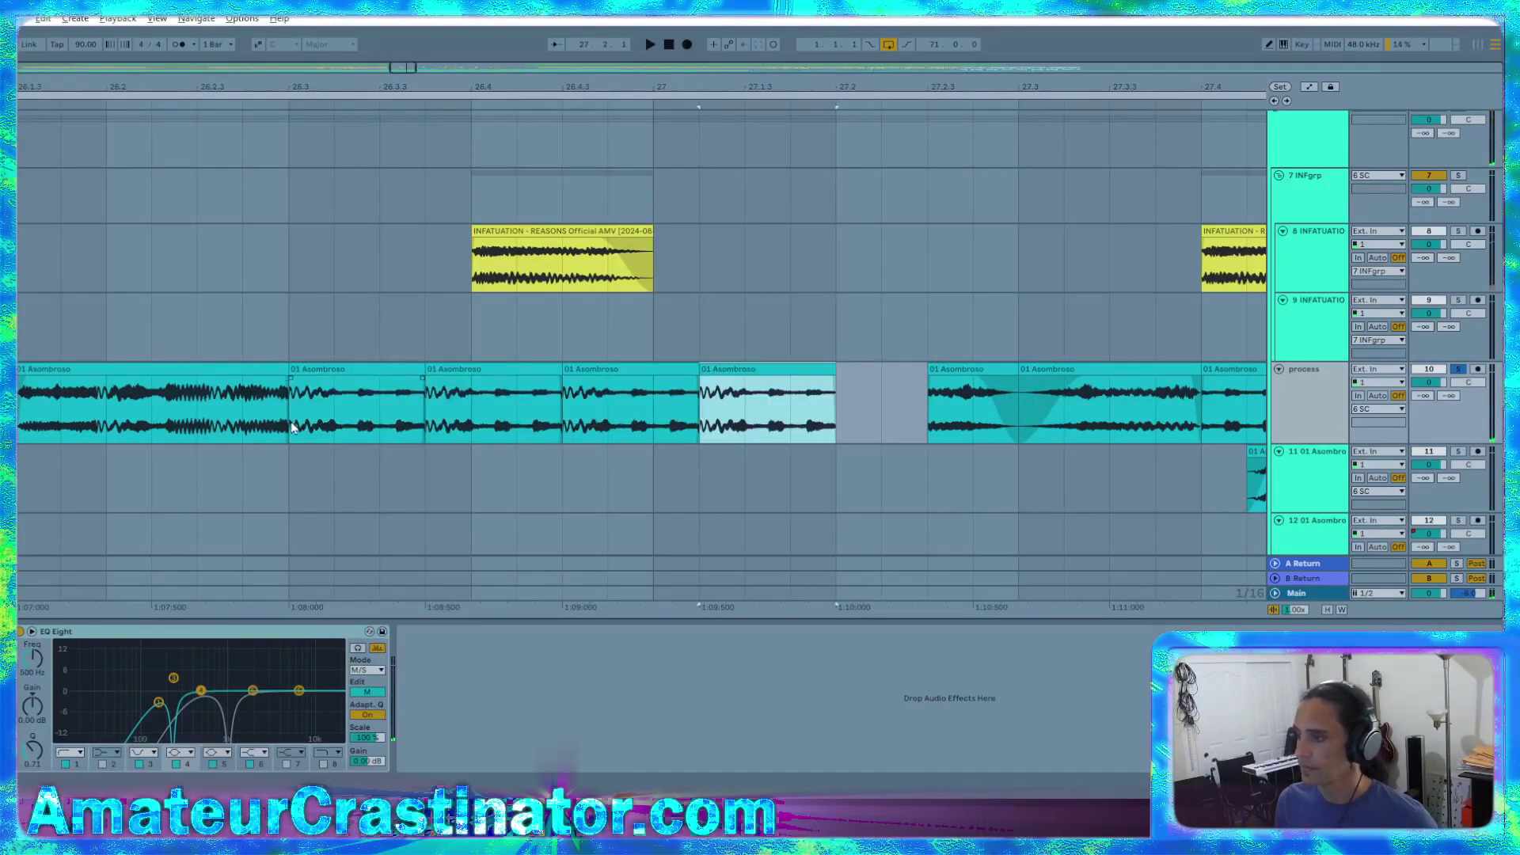
Play the process track from 26.3 to check the repeated slices and the part following the gap at 27.2
left_click(291, 421)
key("space")
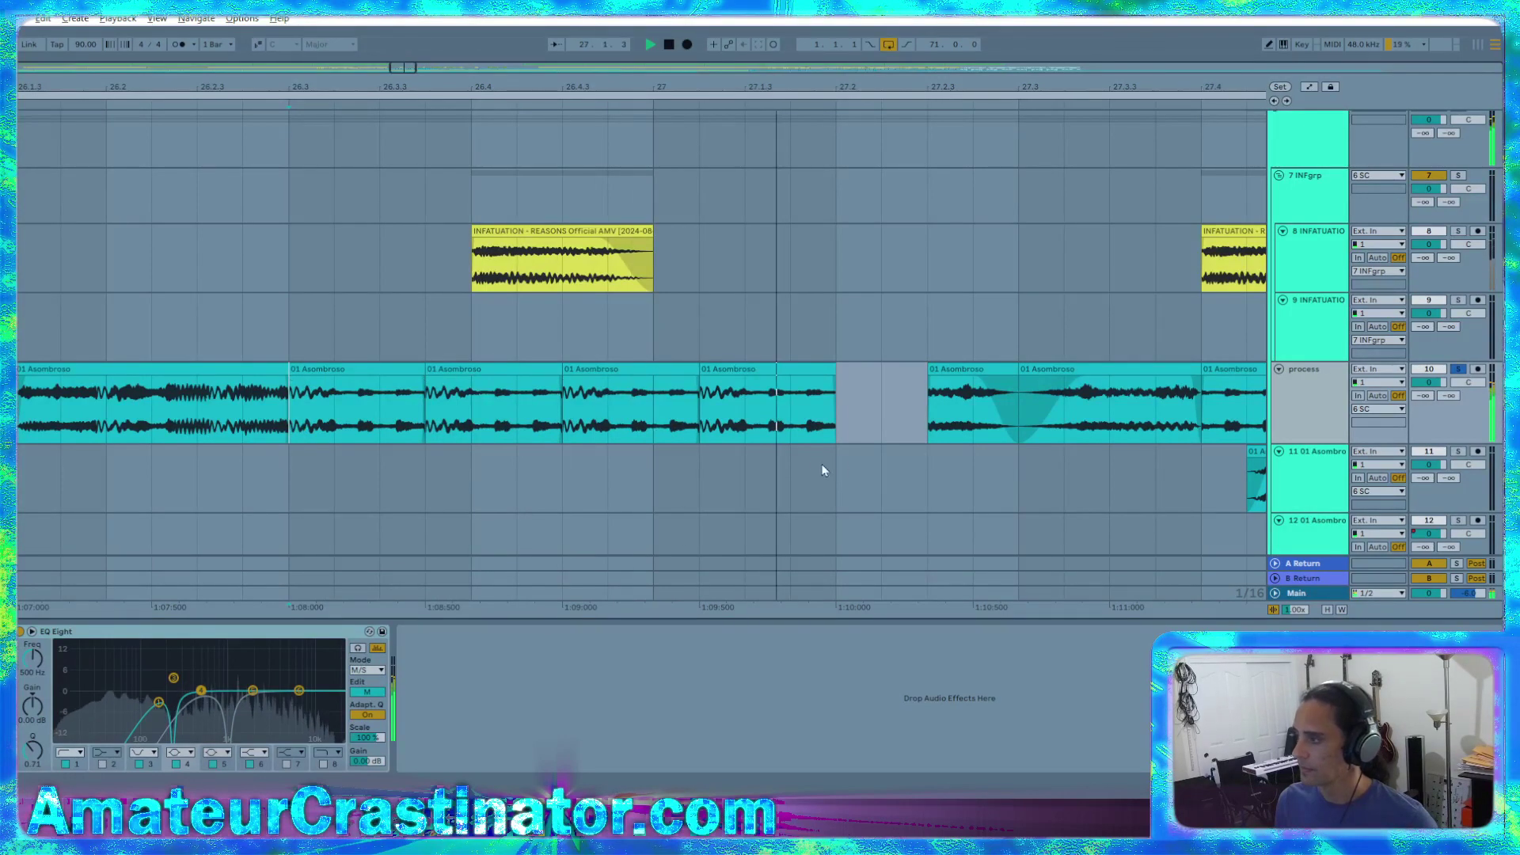
key("space")
scroll(909, 421, "down", 2)
scroll(922, 430, "right", 6)
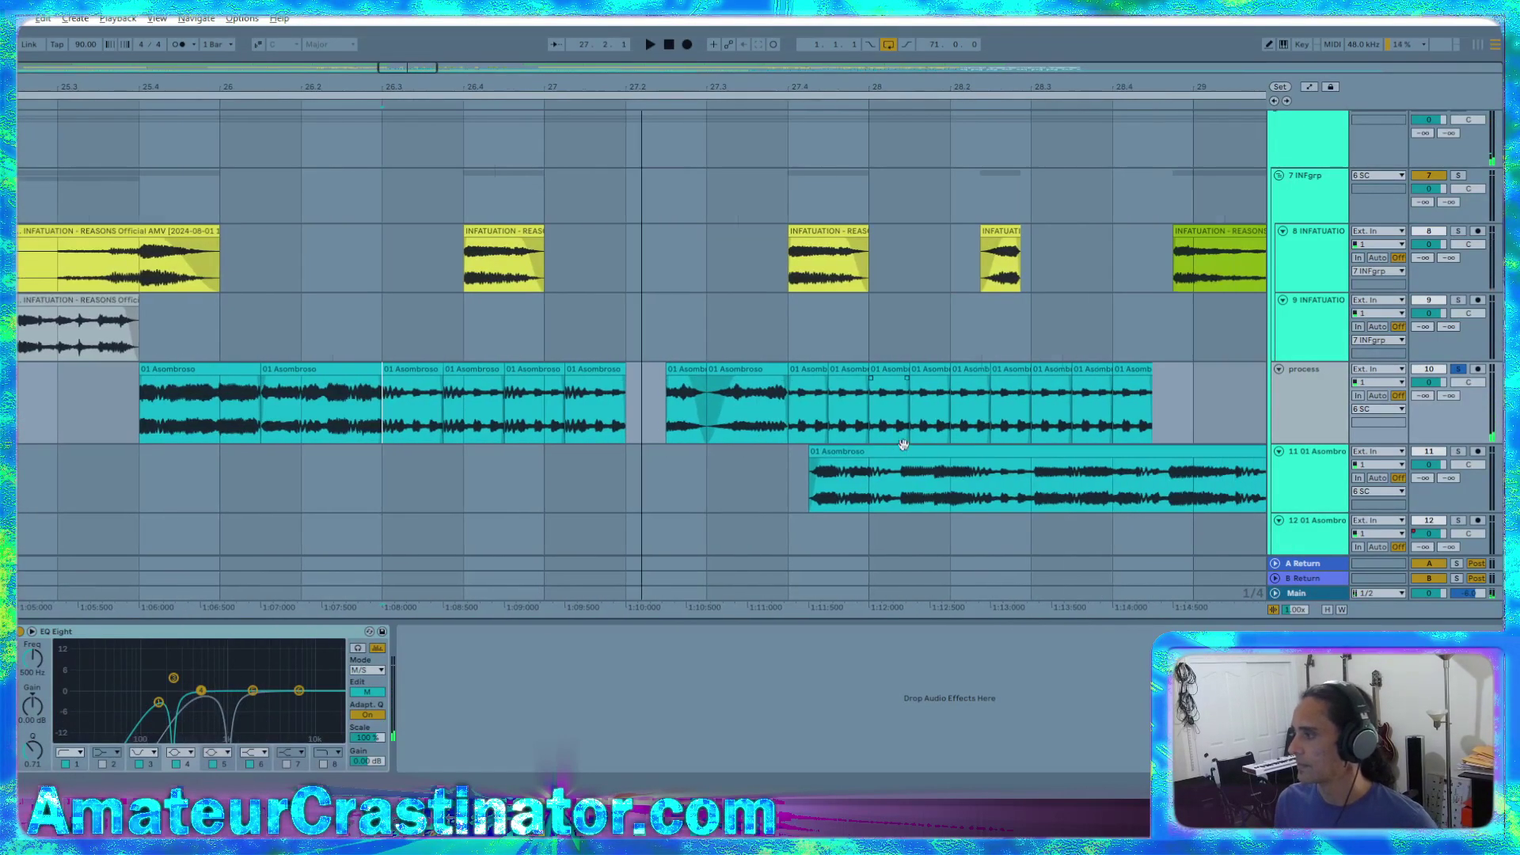
left_click(464, 368)
key("space")
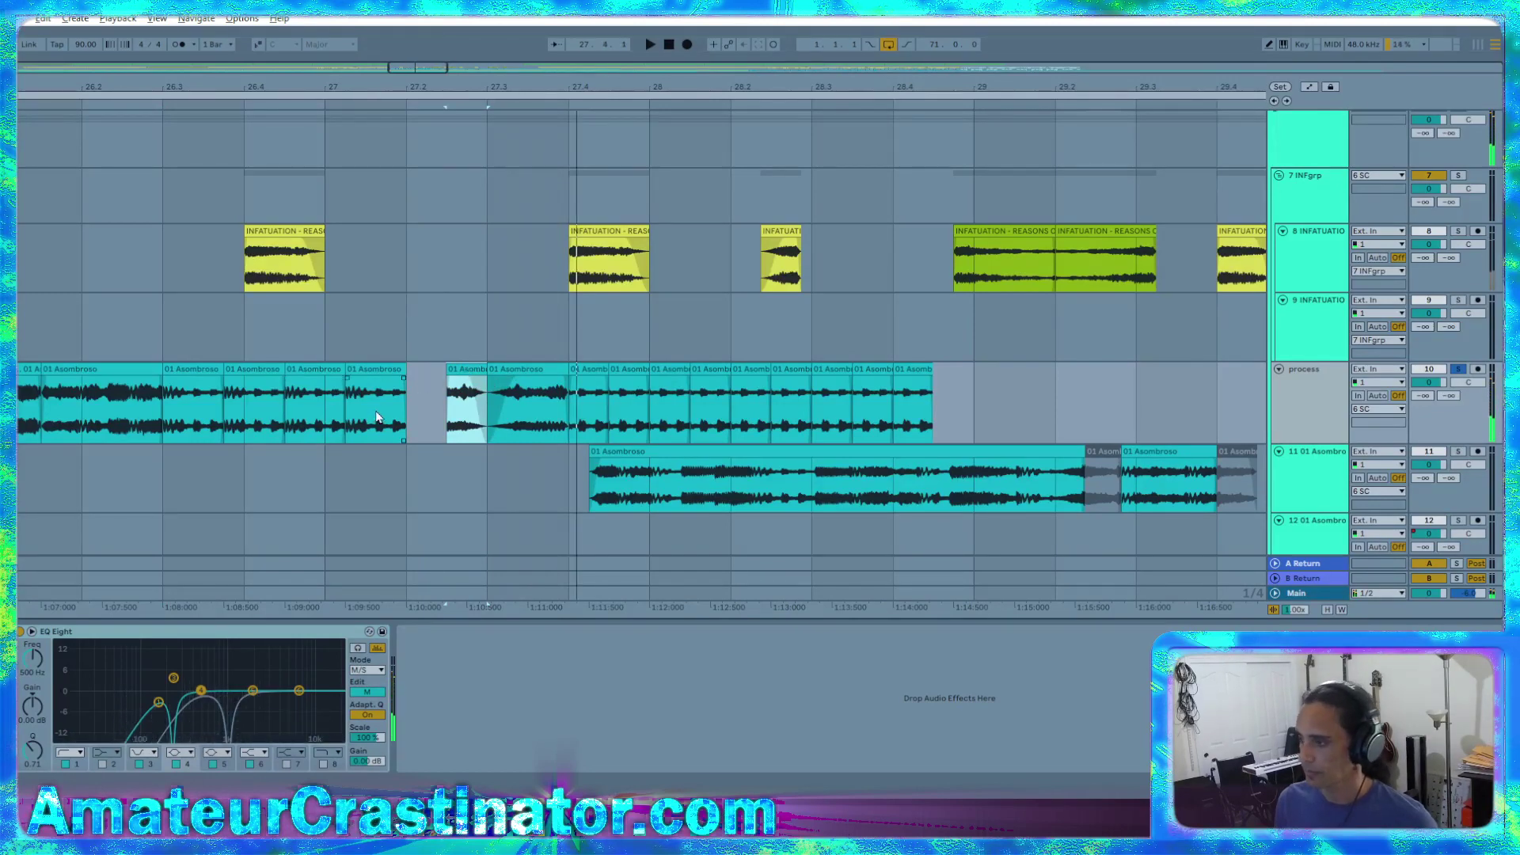
Fill the process gap from 27.2 to 27.2.3 with a slice, crossfade its trimmed start with the previous one, and play the result
scroll(388, 412, "up", 2)
left_click_drag(314, 418, 383, 425)
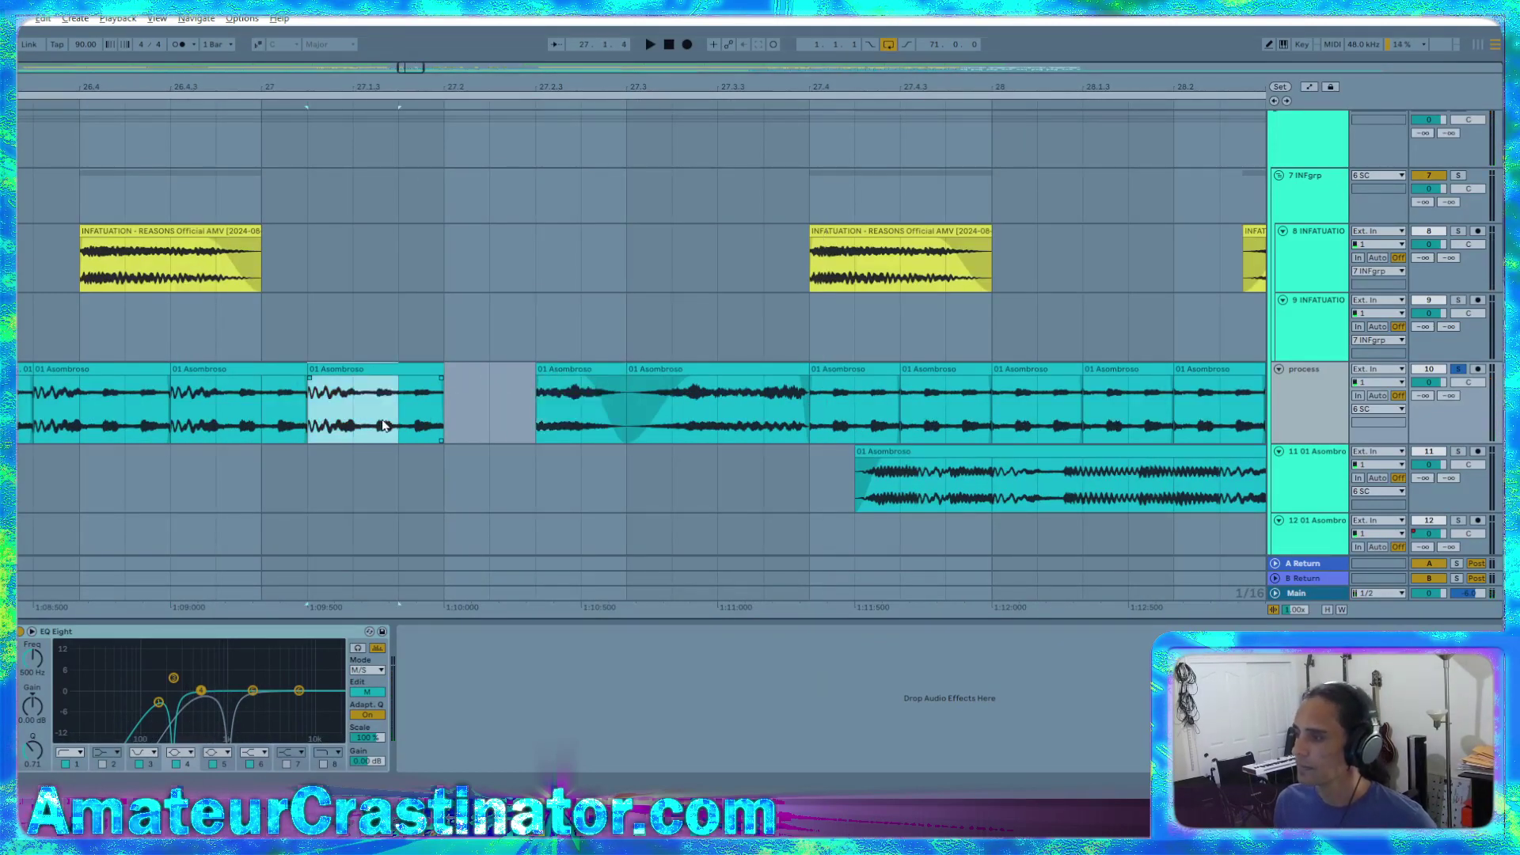
left_click(453, 405)
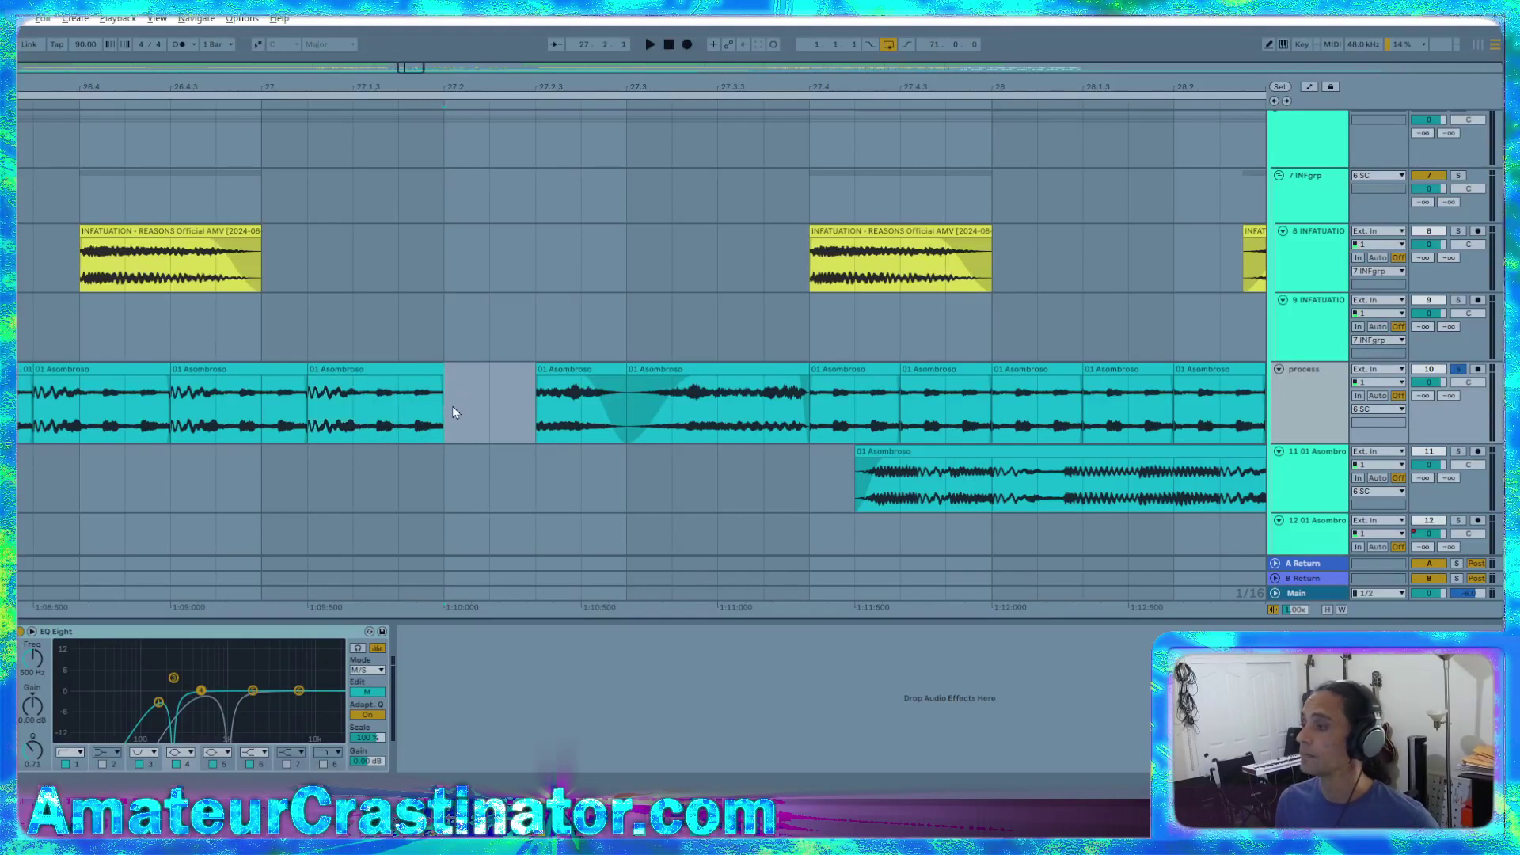
key("ctrl+v")
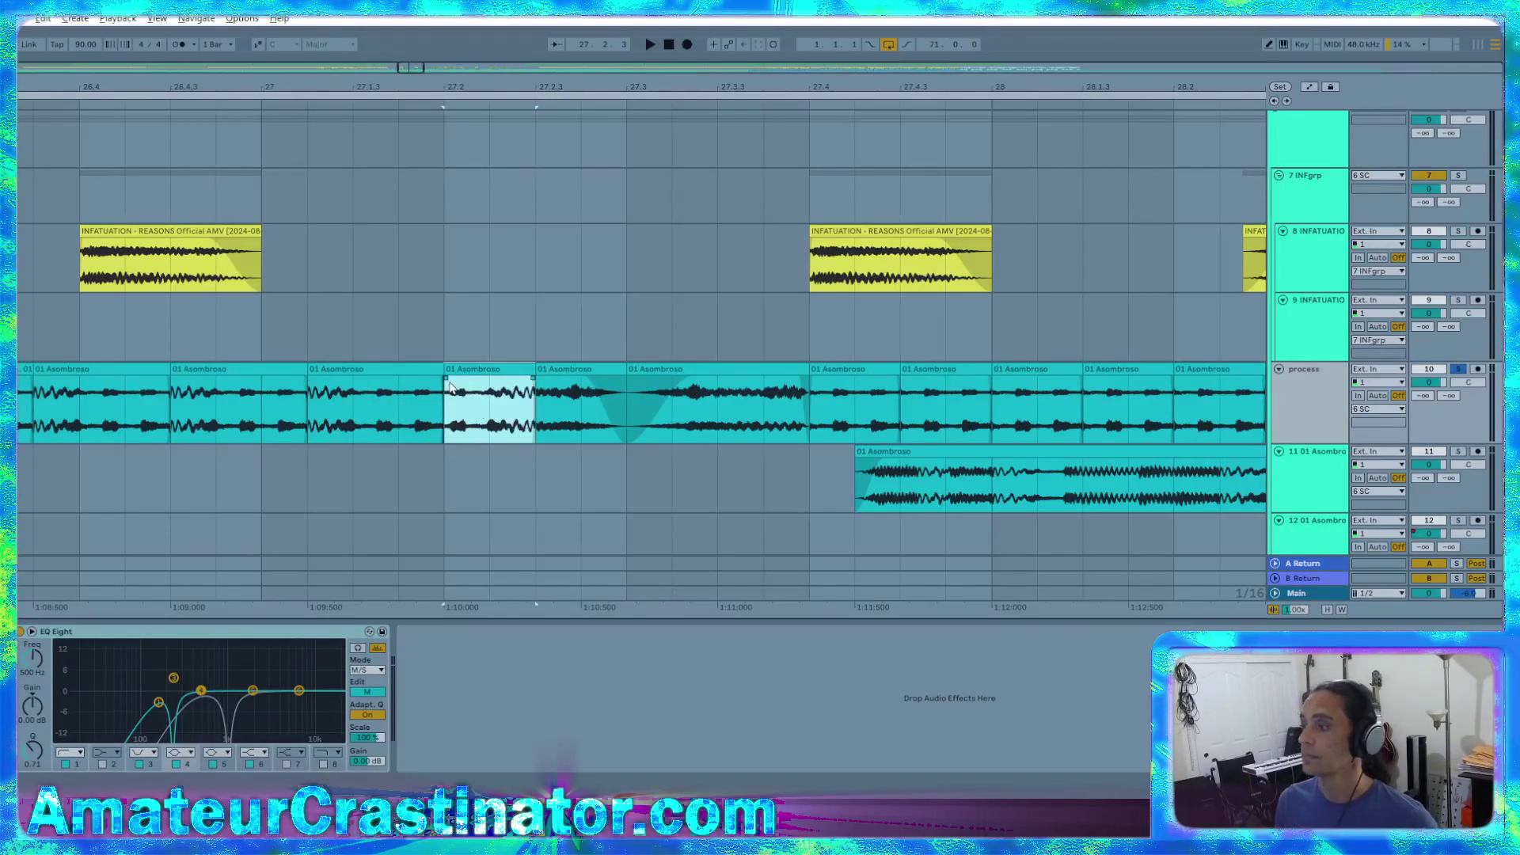
left_click_drag(450, 387, 465, 395)
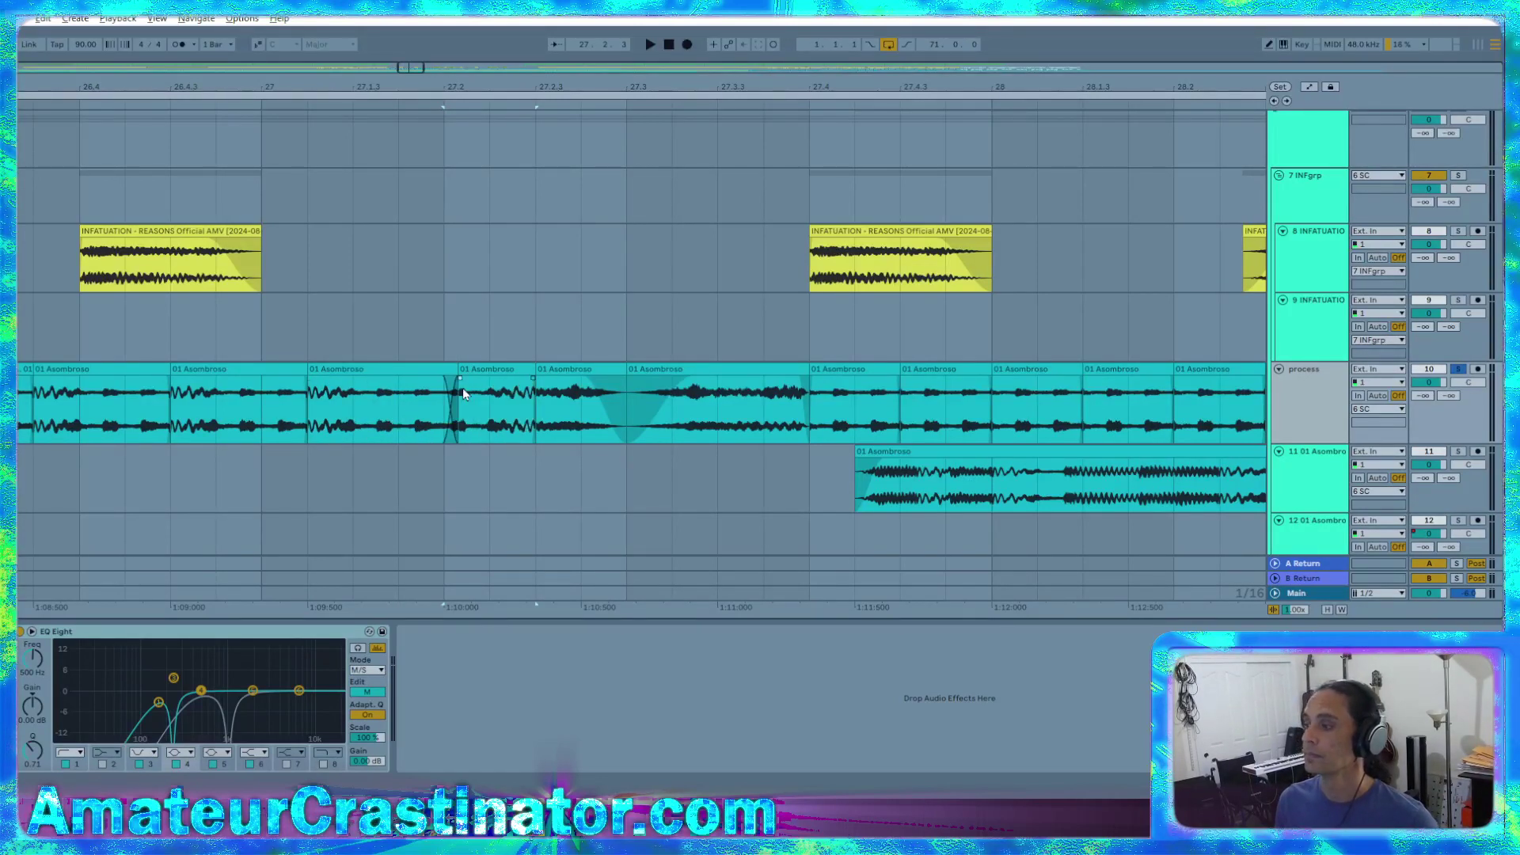
left_click(49, 409)
key("space")
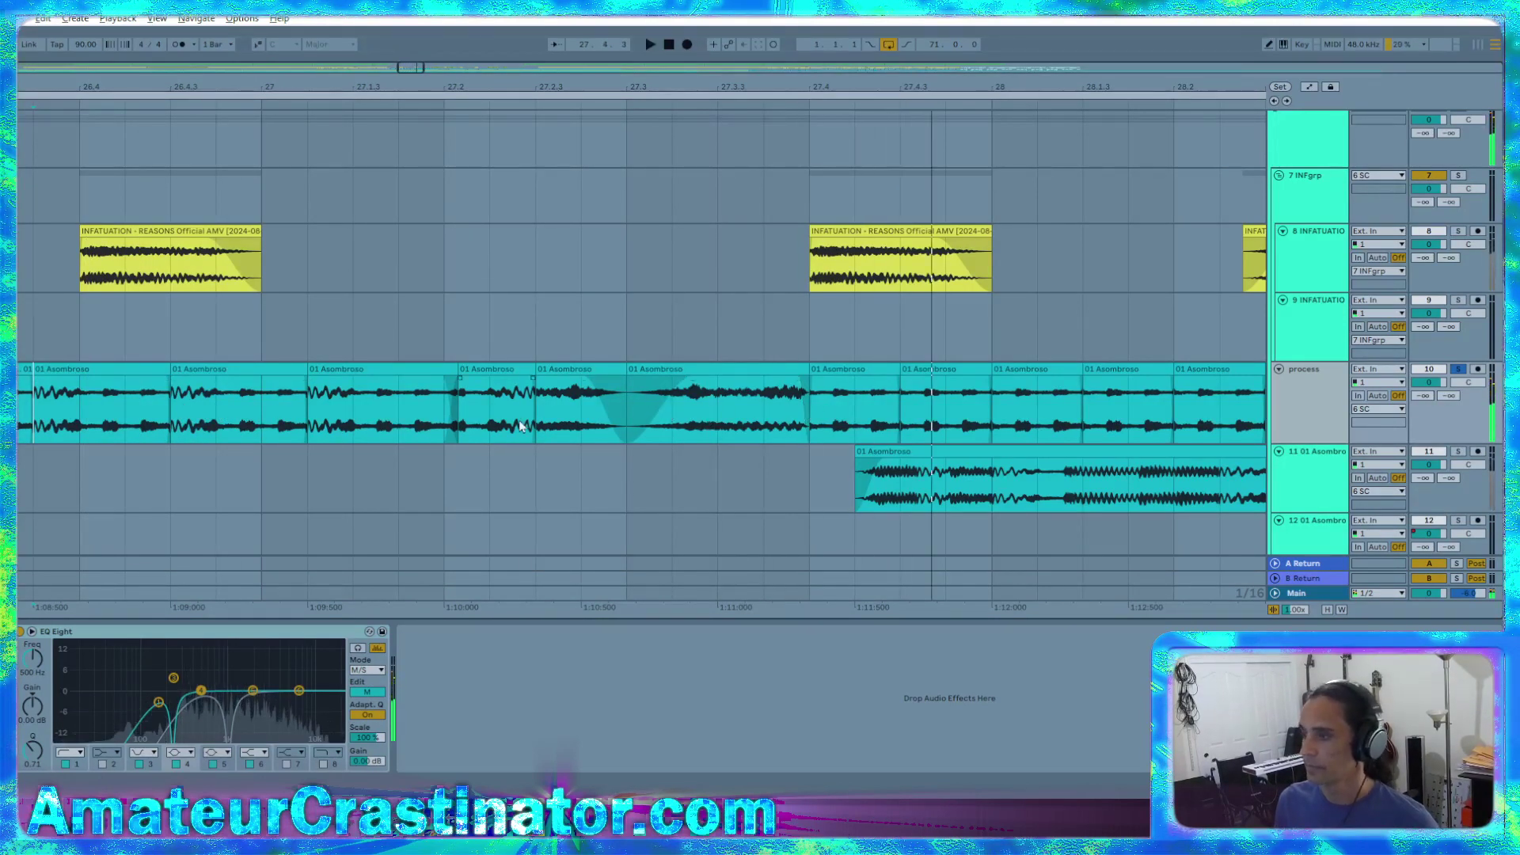
Copy the longer slice at 26.4.3 to 27.4 on the process track and duplicate it twice up to 28.2.2
left_click(196, 372)
left_click_drag(809, 426, 916, 431)
key("ctrl+d")
key("ctrl+d")
scroll(964, 423, "down", 3)
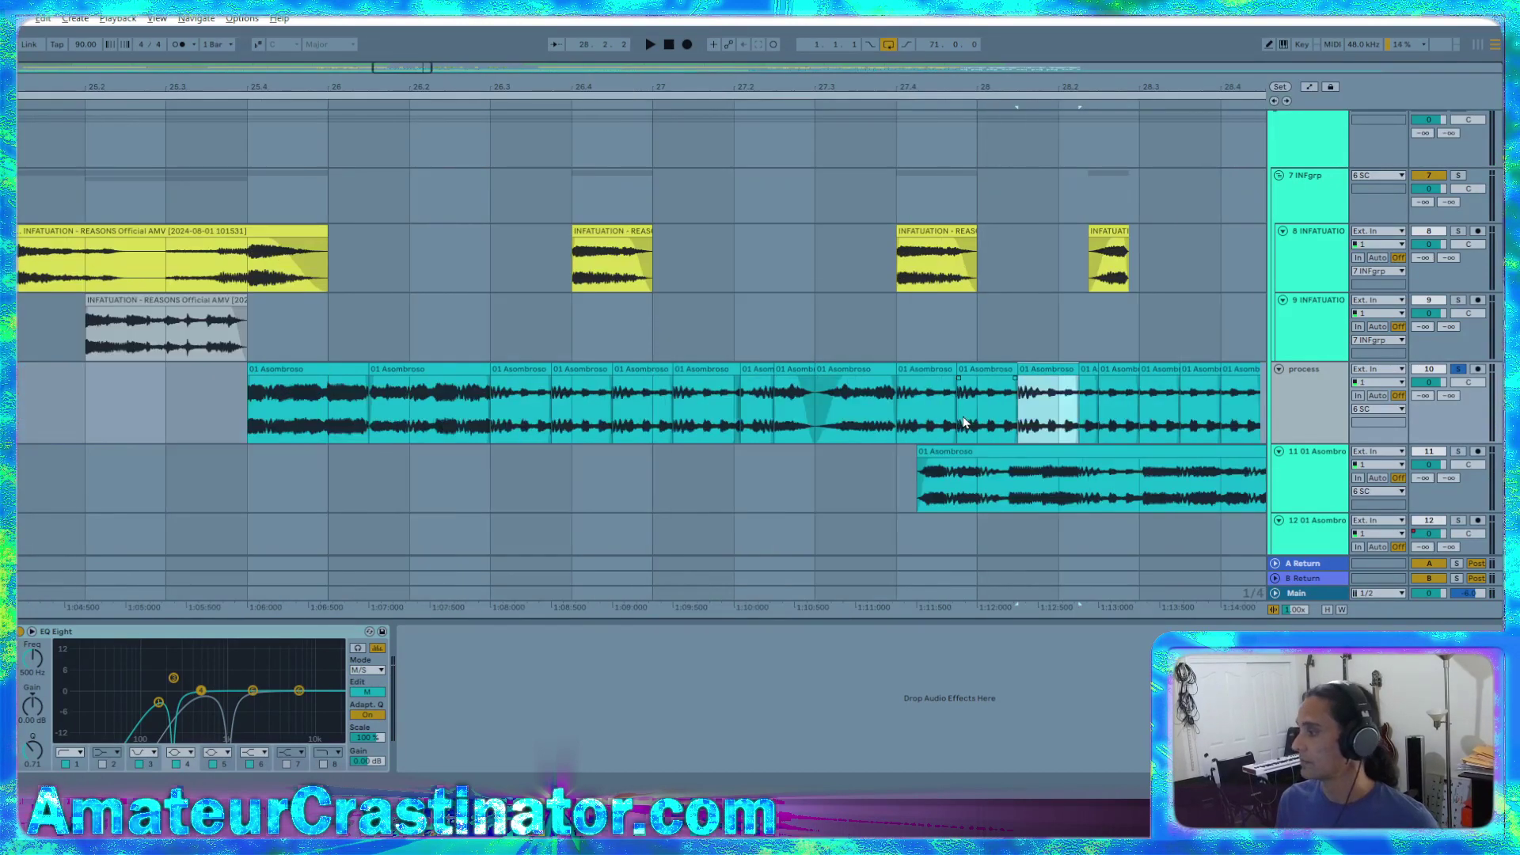
Trim the first track 11 Asombroso clip to start at 28.4 with a fade-in, and adjust the end of the last process slice
scroll(951, 415, "down", 8)
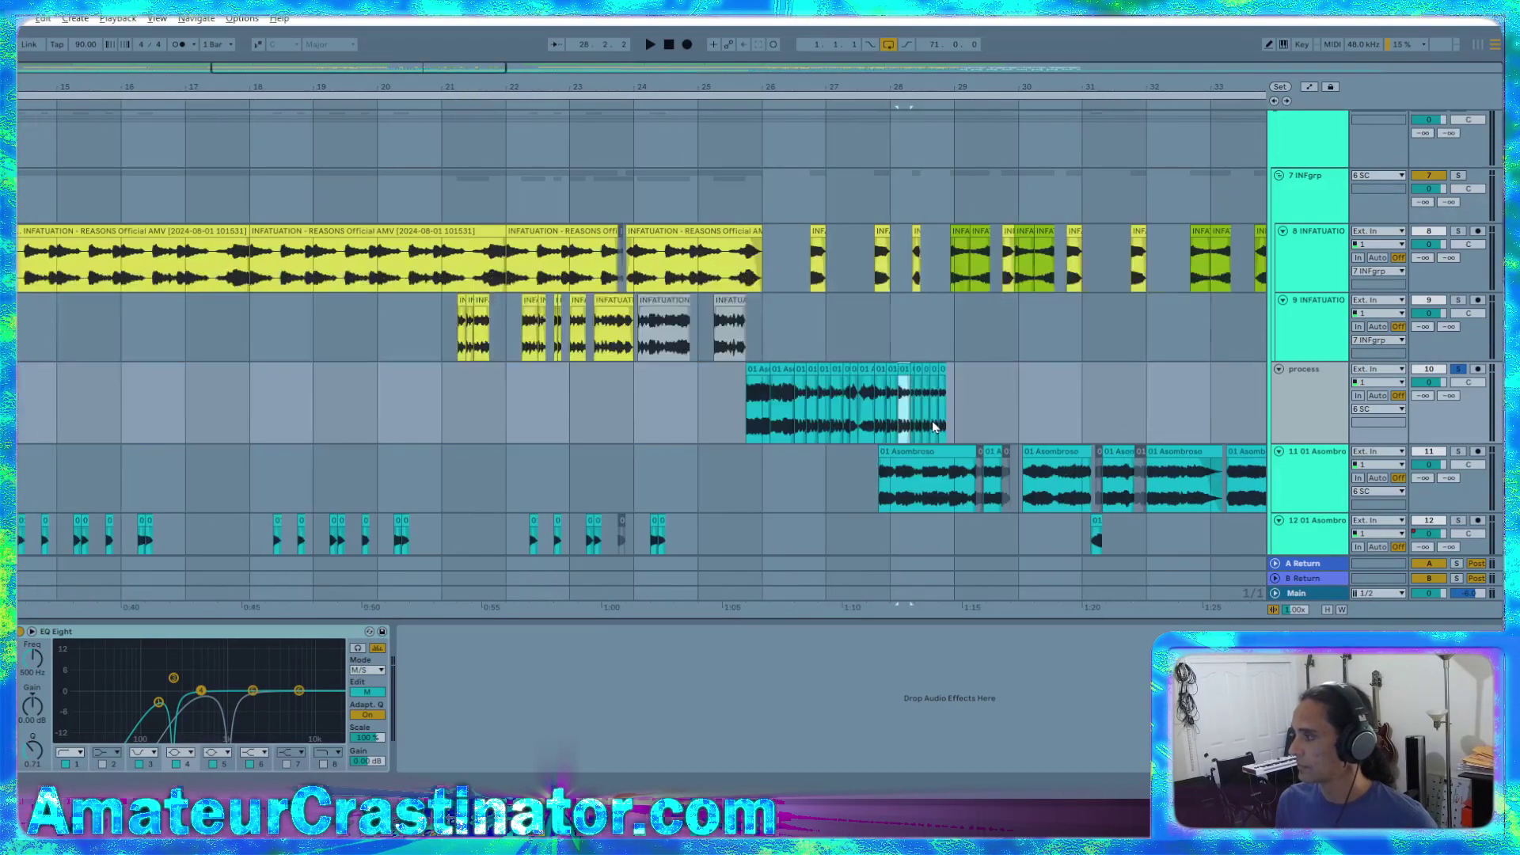
scroll(931, 420, "right", 4)
left_click_drag(444, 463, 879, 468)
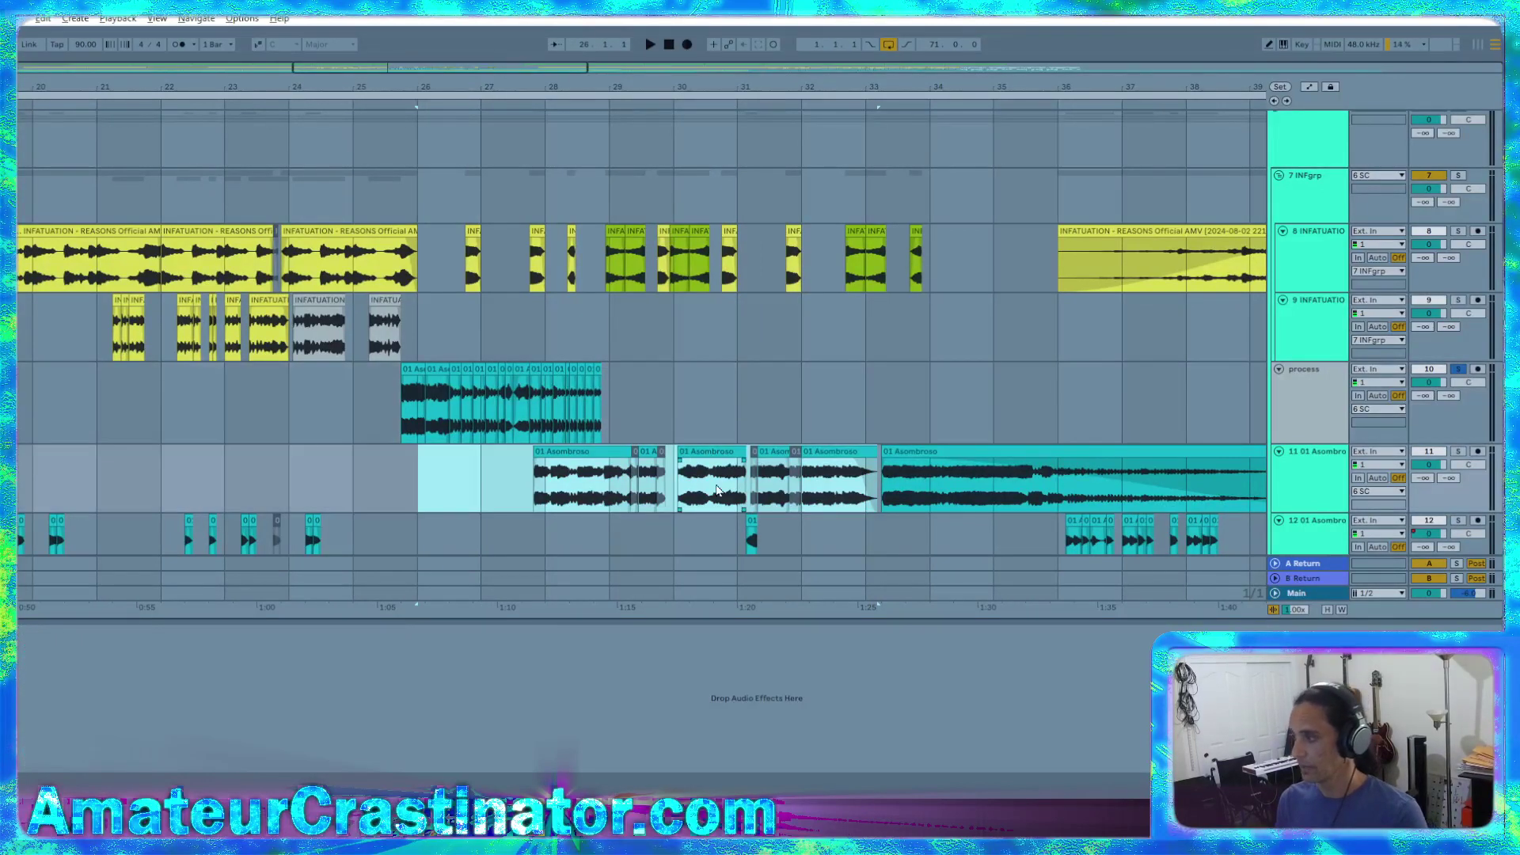
left_click(504, 479)
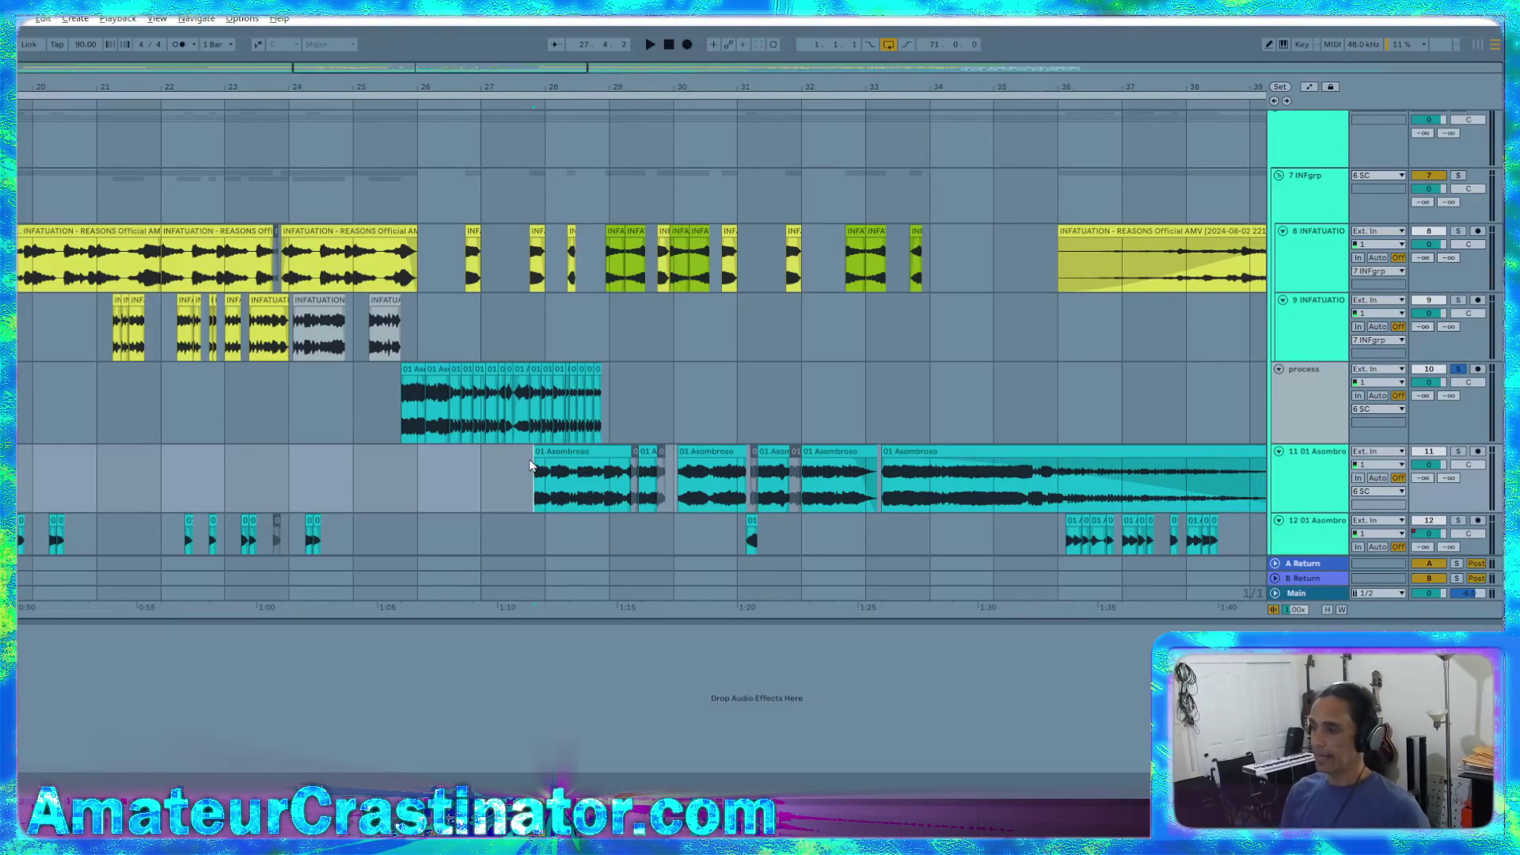
scroll(534, 447, "up", 6)
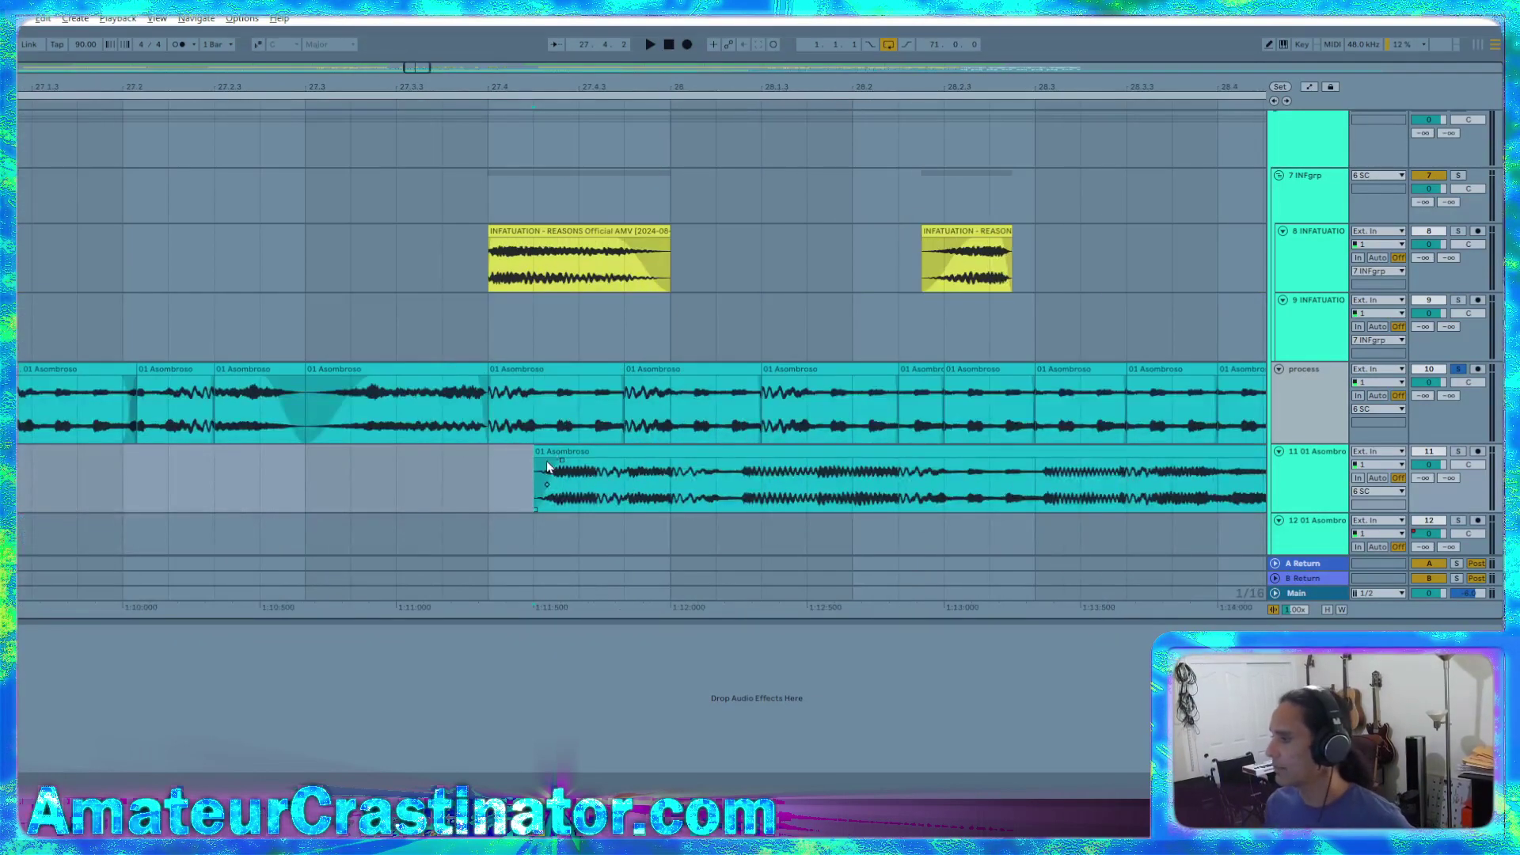
scroll(547, 459, "down", 2)
left_click_drag(544, 455, 892, 476)
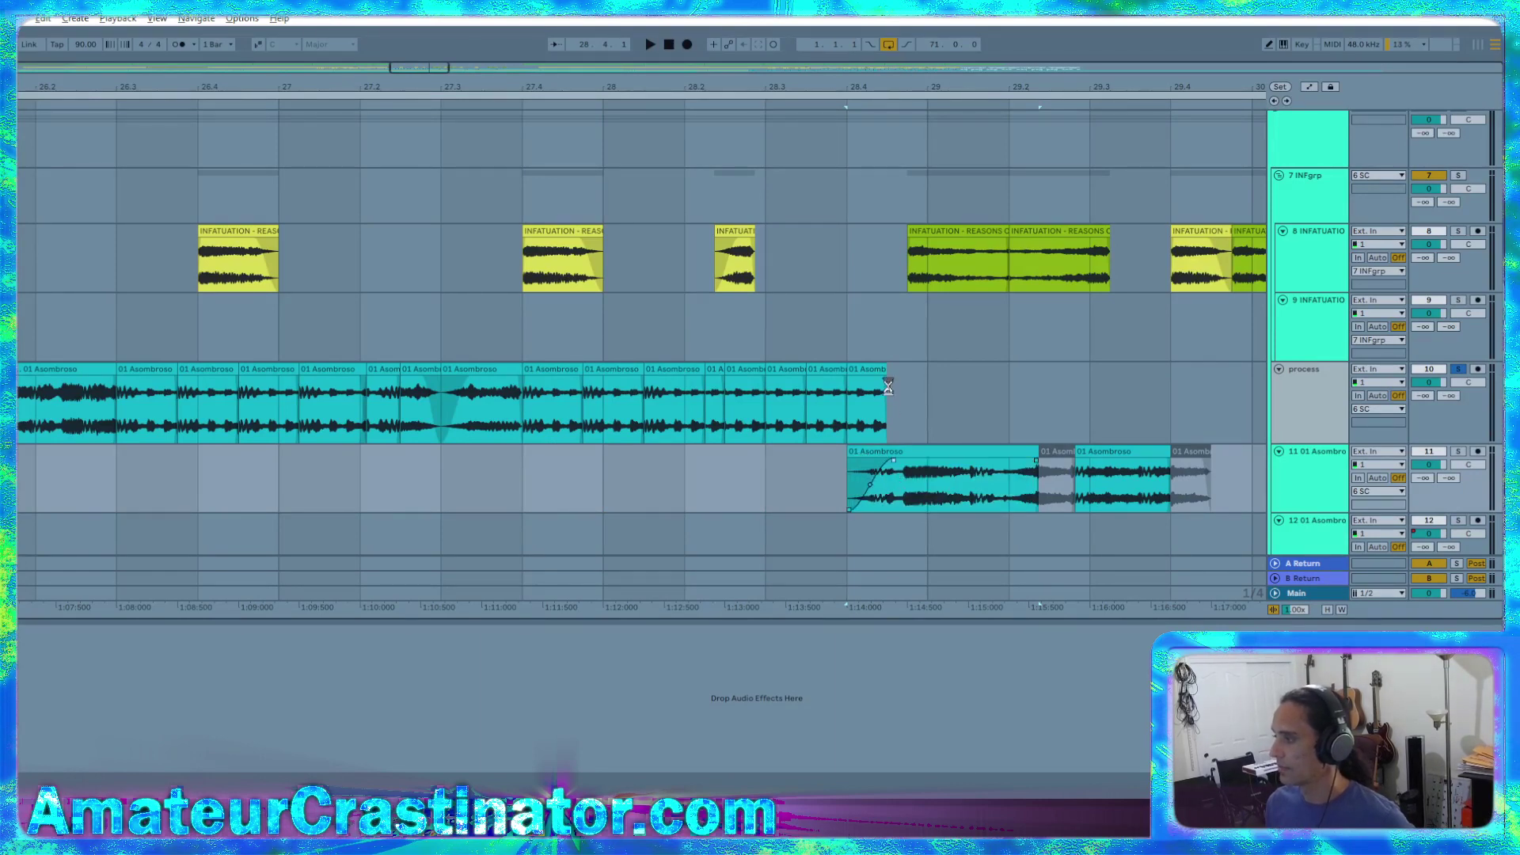
left_click_drag(886, 388, 877, 390)
Play the arrangement from bar 19 to check how the process loop leads into the track 11 Asombroso clips
scroll(556, 489, "down", 5)
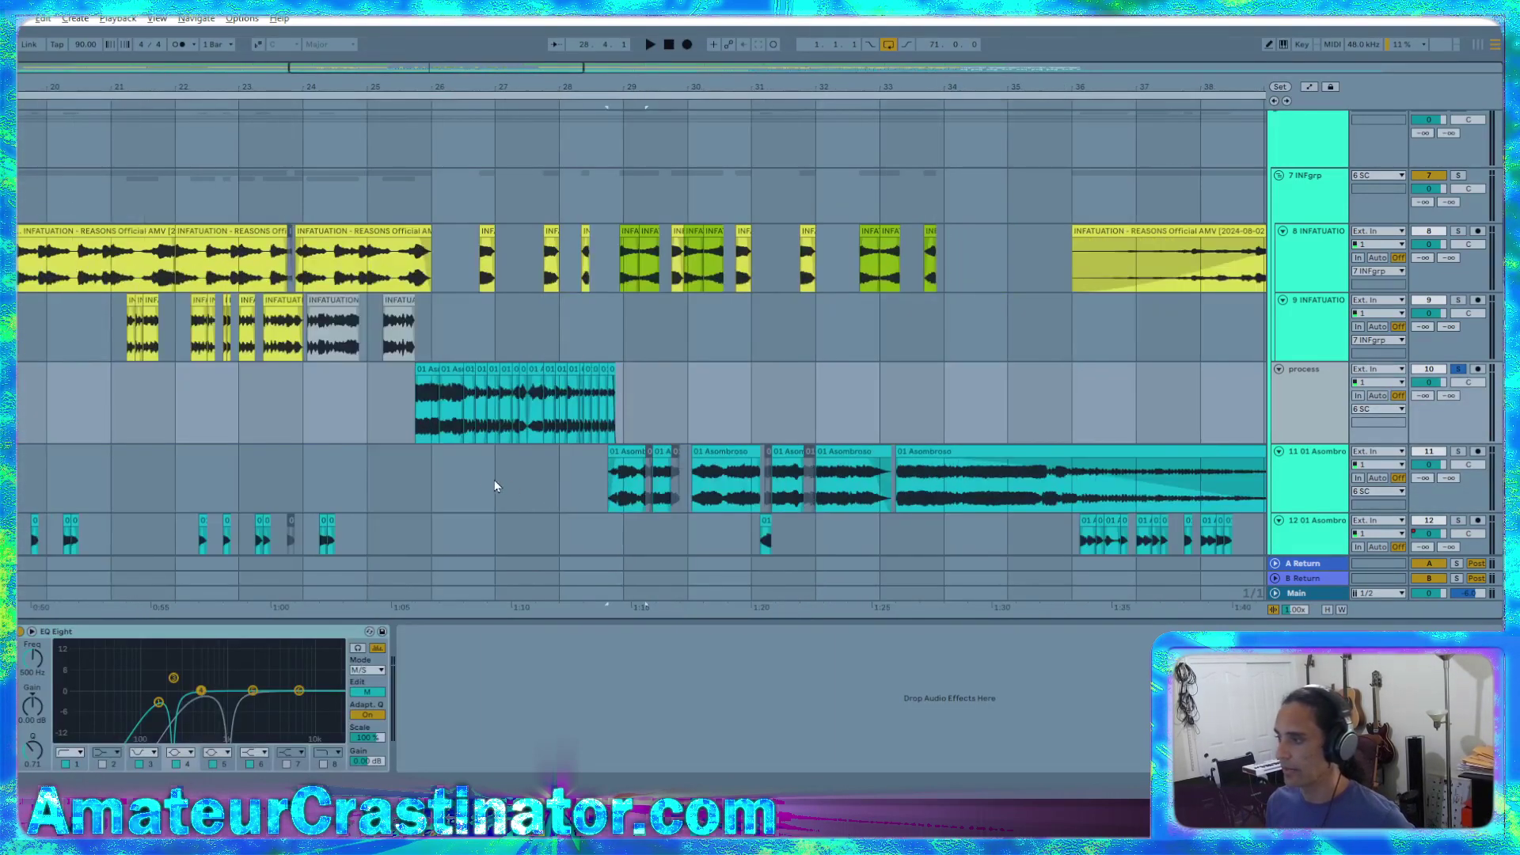
scroll(459, 477, "up", 5)
scroll(79, 409, "down", 8)
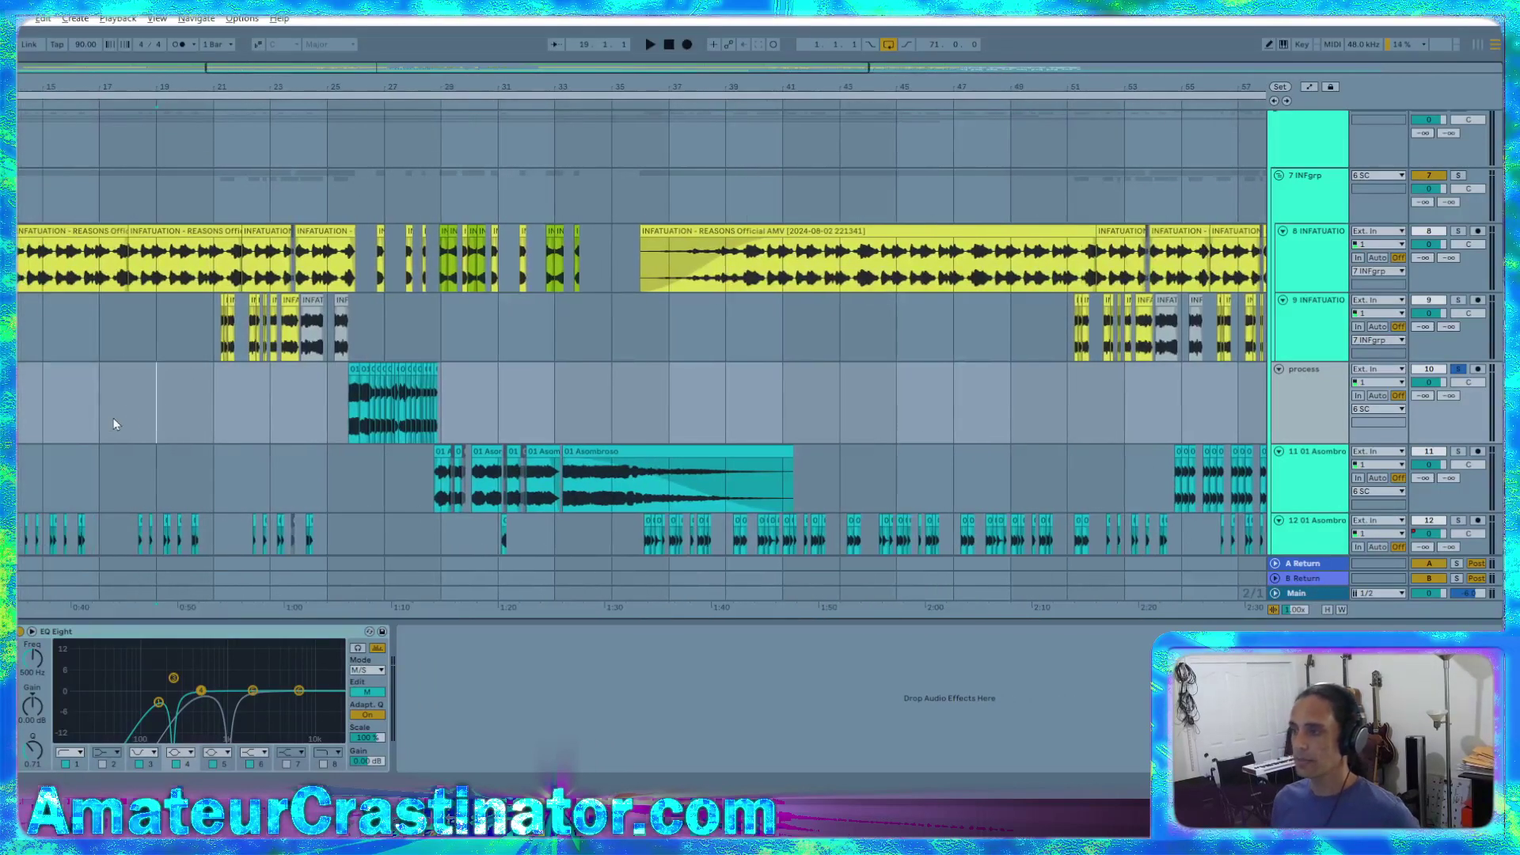
key("space")
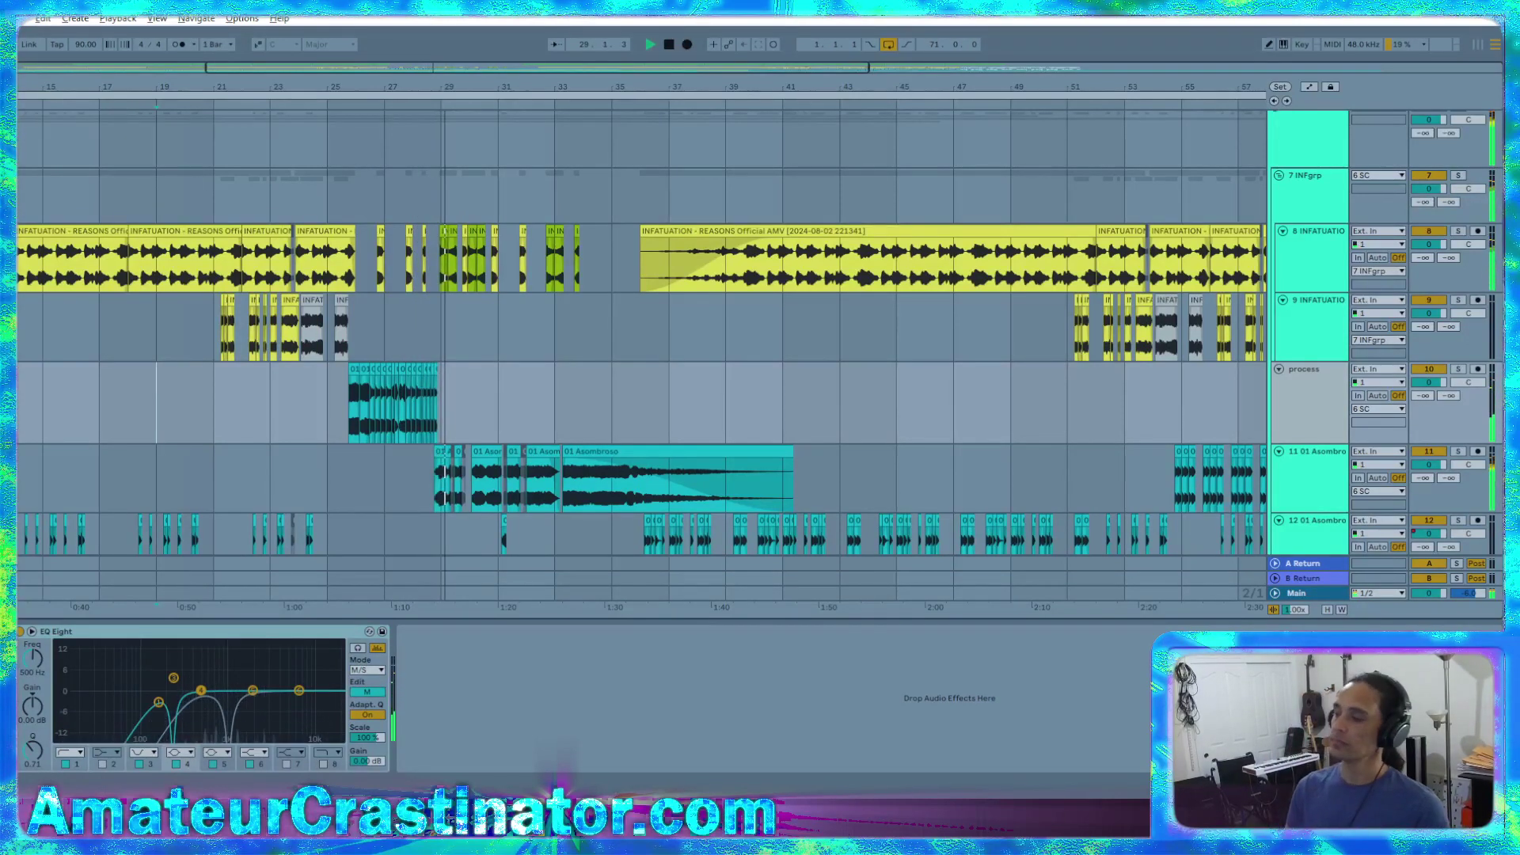
Duplicate the longer process slice at 28.1.3 three times over the shorter slices up to 28.4.3, and fade out the last copy
scroll(417, 436, "up", 10)
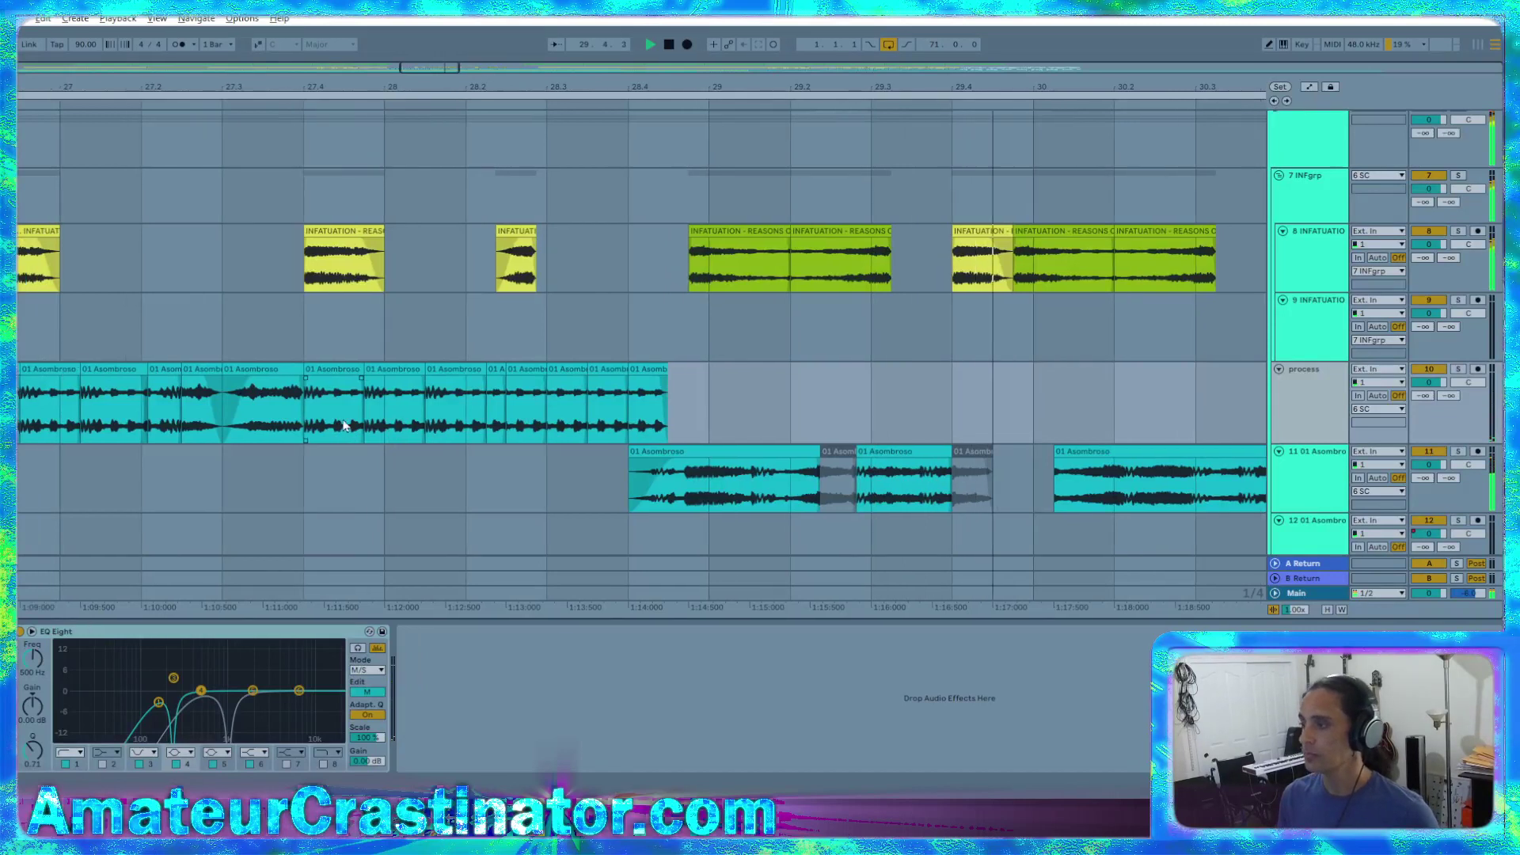
left_click(451, 371)
key("Right")
key("Right")
key("Right")
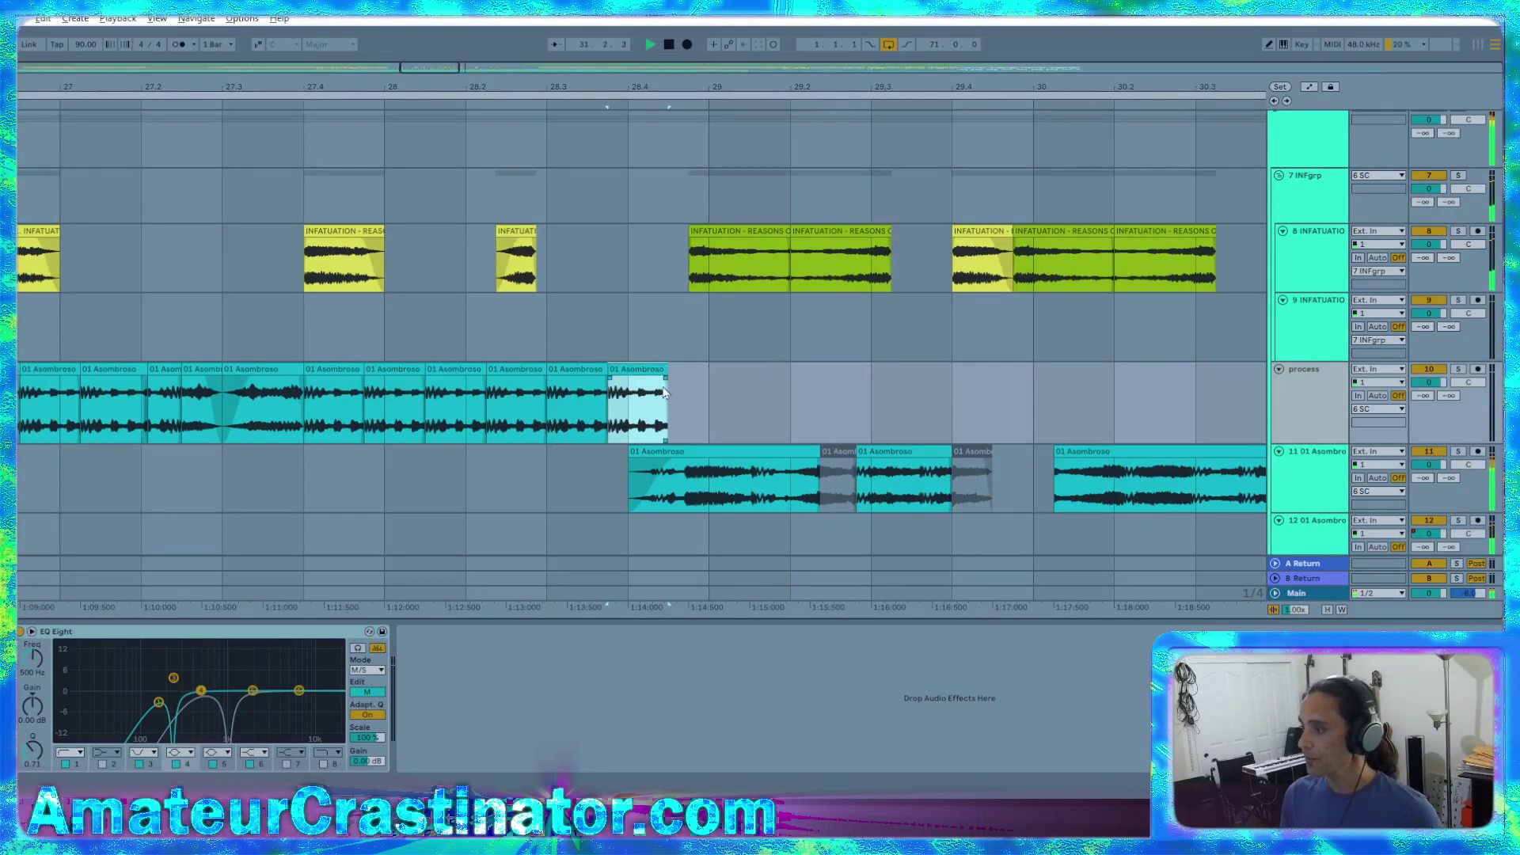
left_click_drag(664, 389, 652, 388)
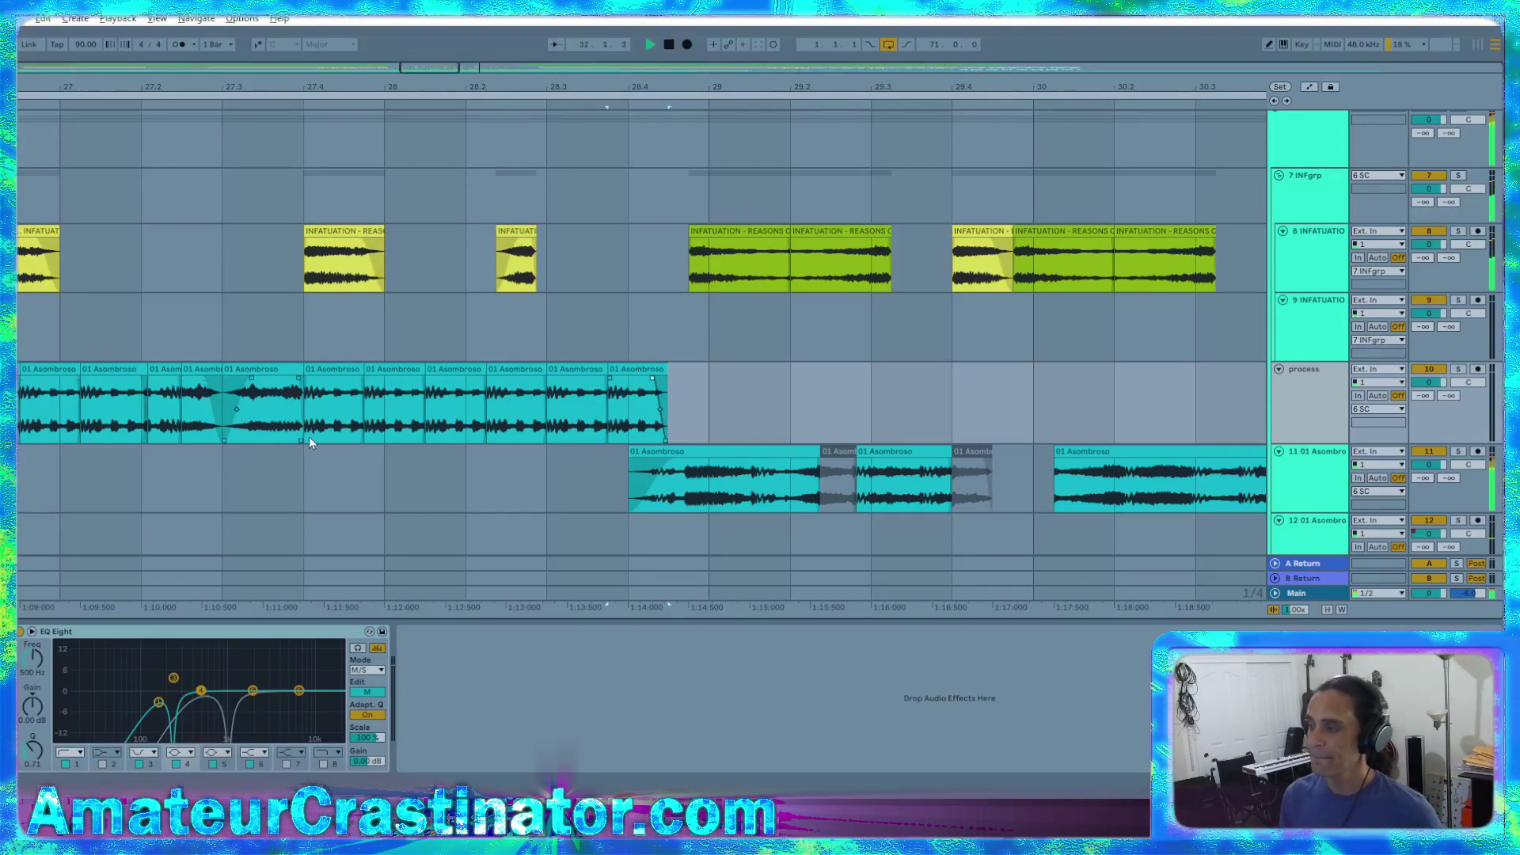
Duplicate the last process slice to 28.4.3, shorten the copy to end at bar 29, and fade in its start
scroll(255, 432, "left", 5)
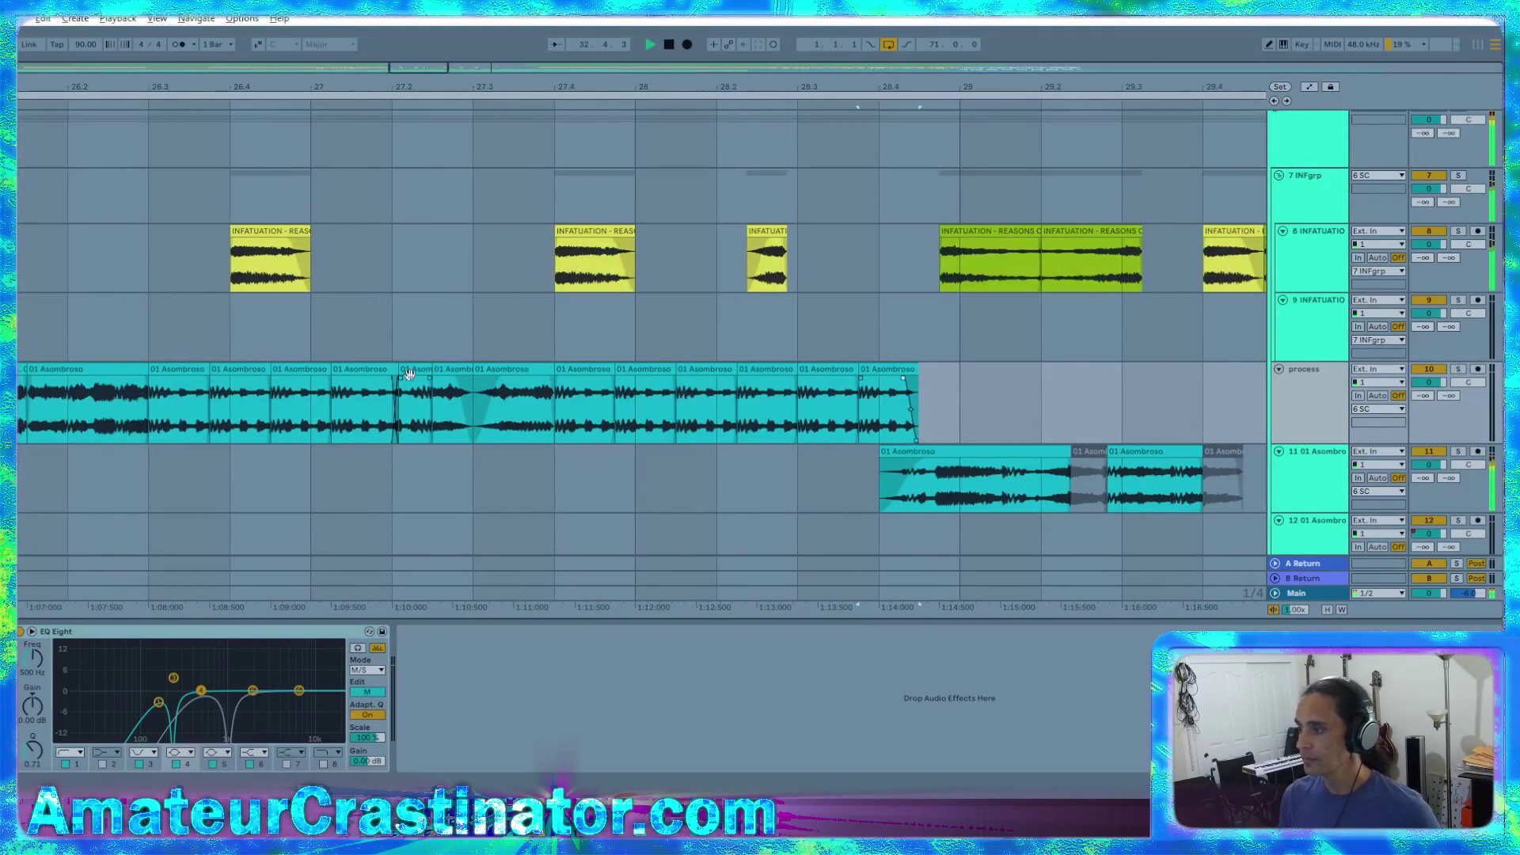
left_click(415, 371)
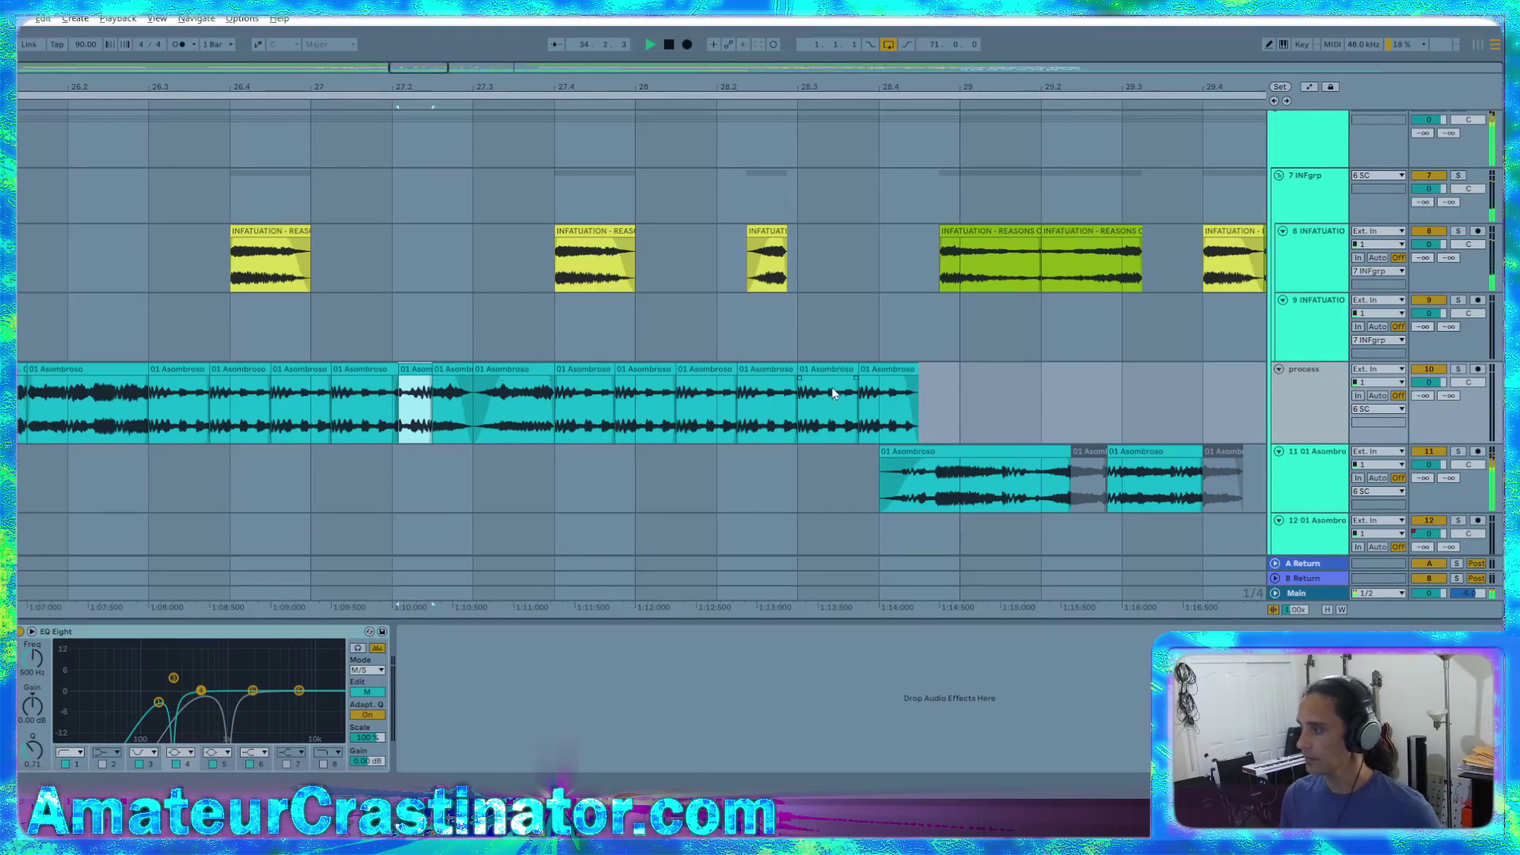
left_click(889, 373)
scroll(989, 428, "up", 3)
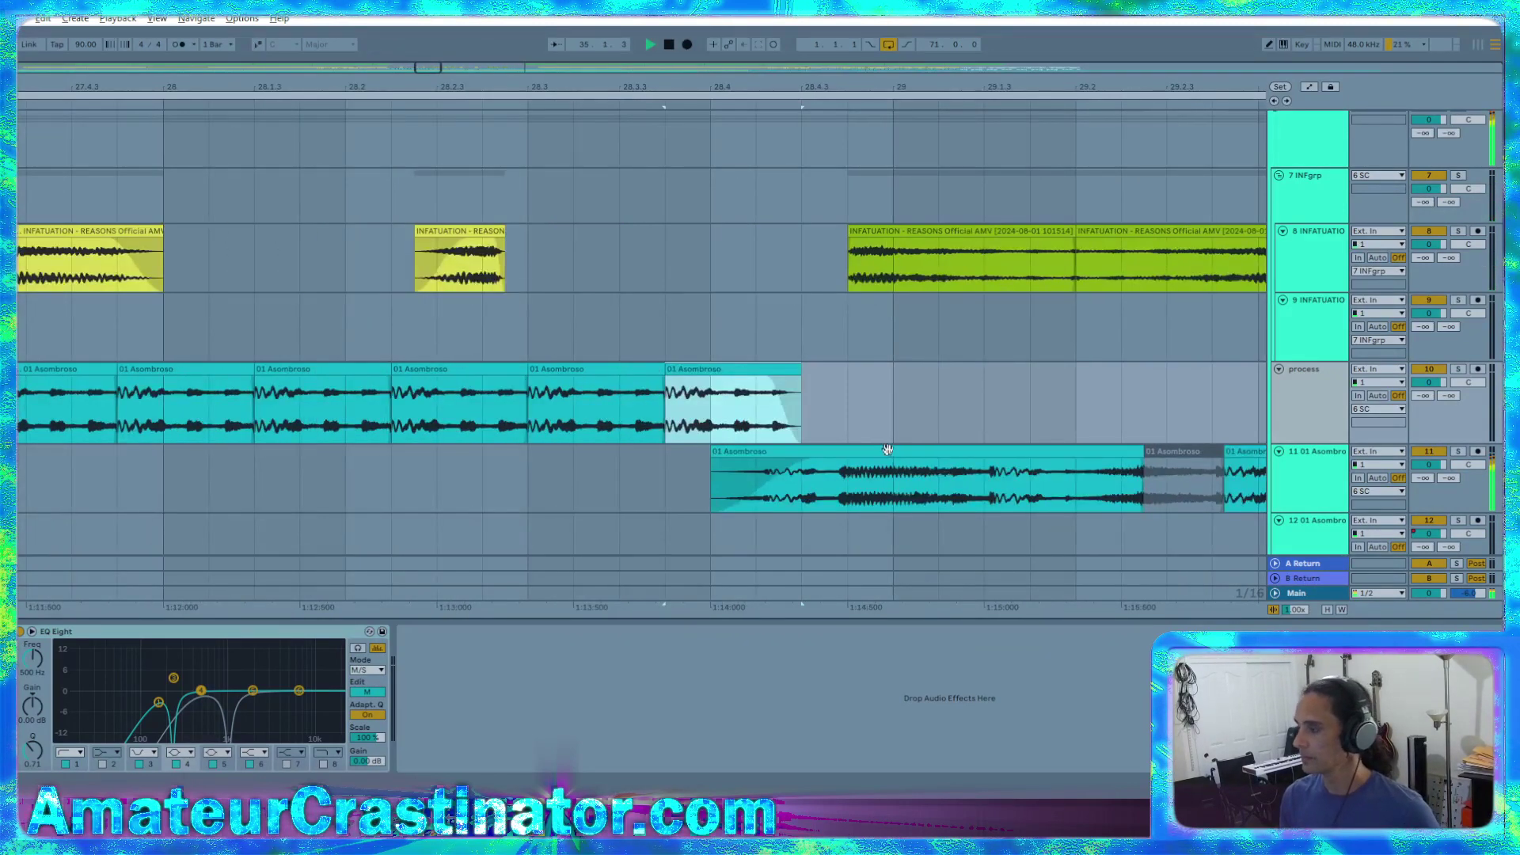
key("ctrl+d")
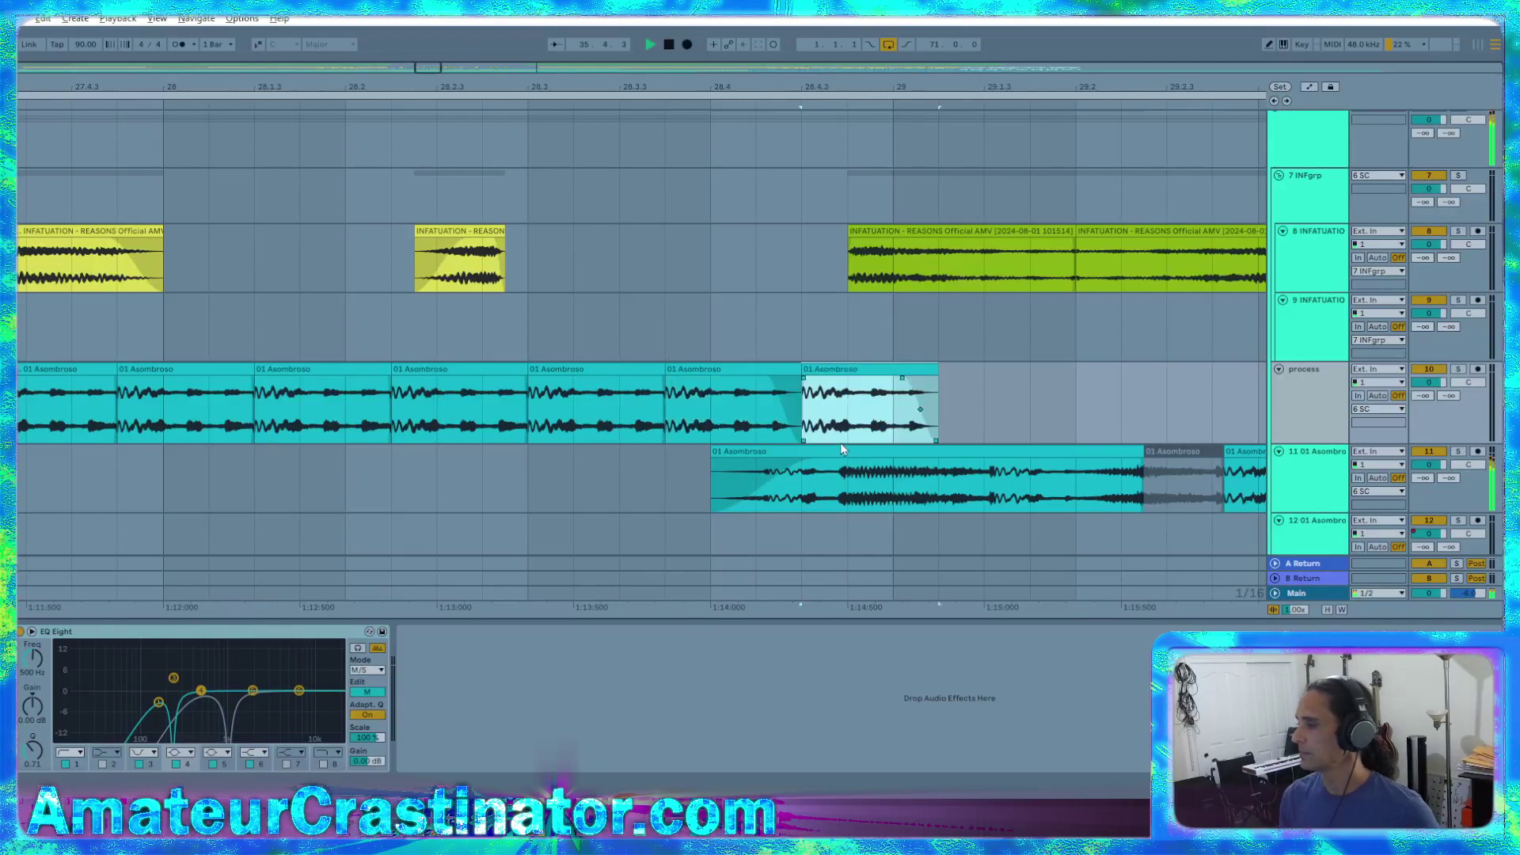
left_click_drag(914, 373, 880, 390)
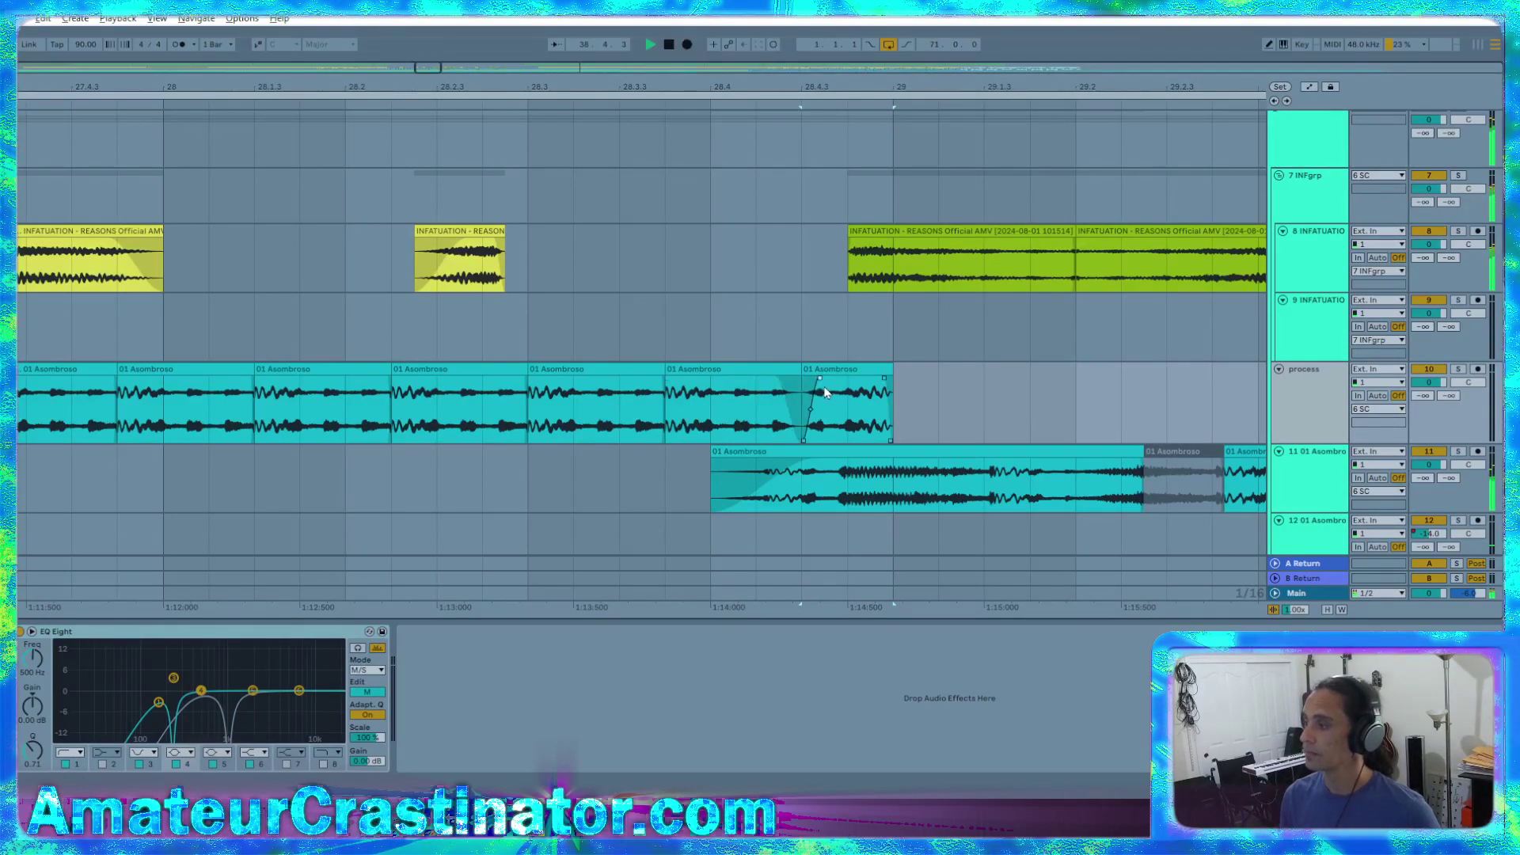
Play the transition into the process loop, and replay the passage around the end of the Drum Rack clip near bar 26
scroll(637, 474, "down", 5)
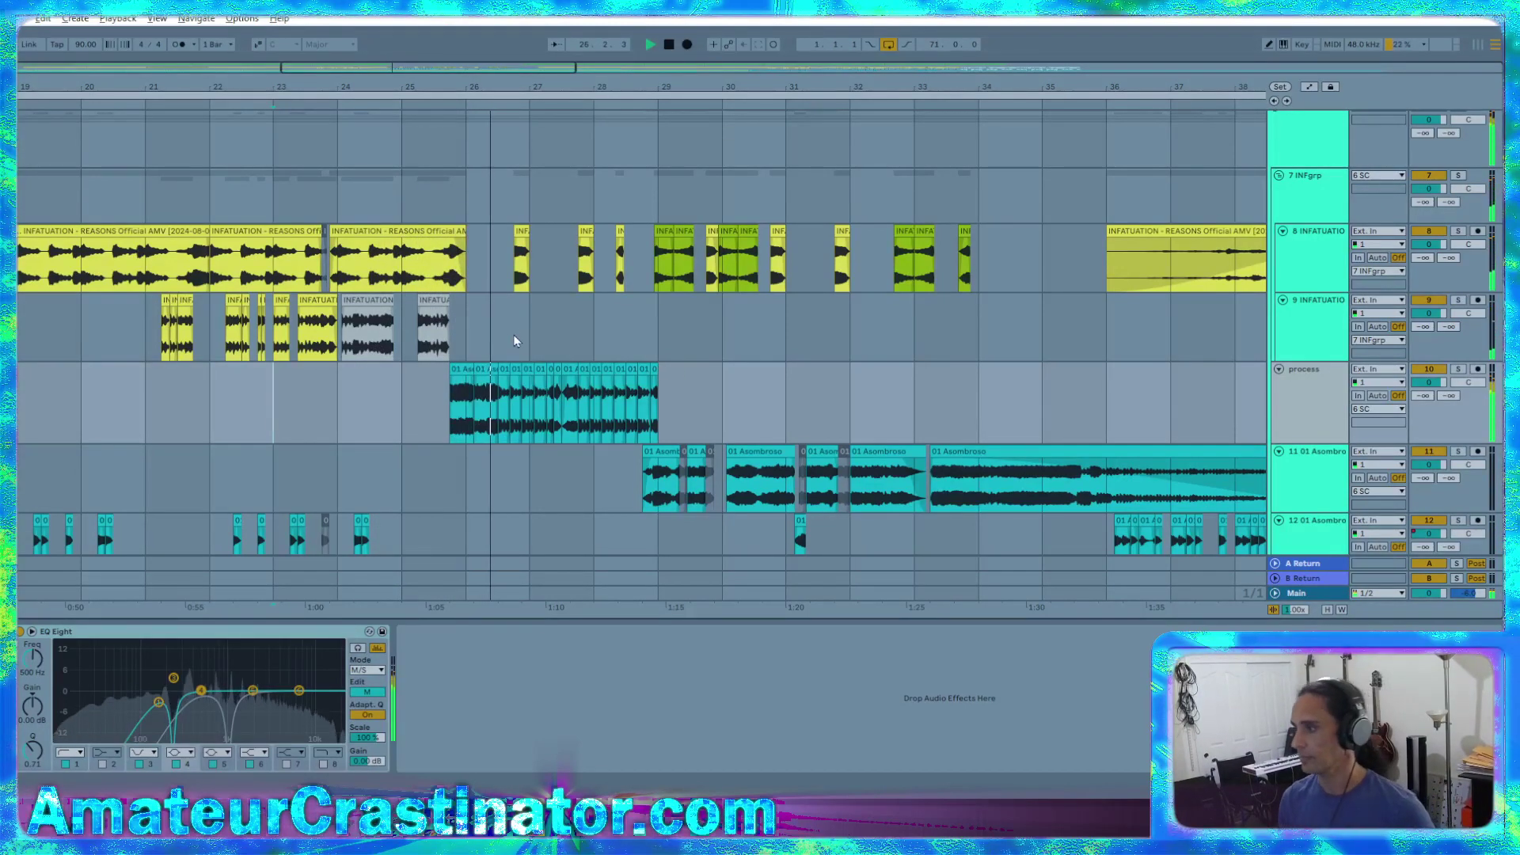
key("space")
scroll(448, 252, "up", 6)
scroll(451, 261, "up", 5)
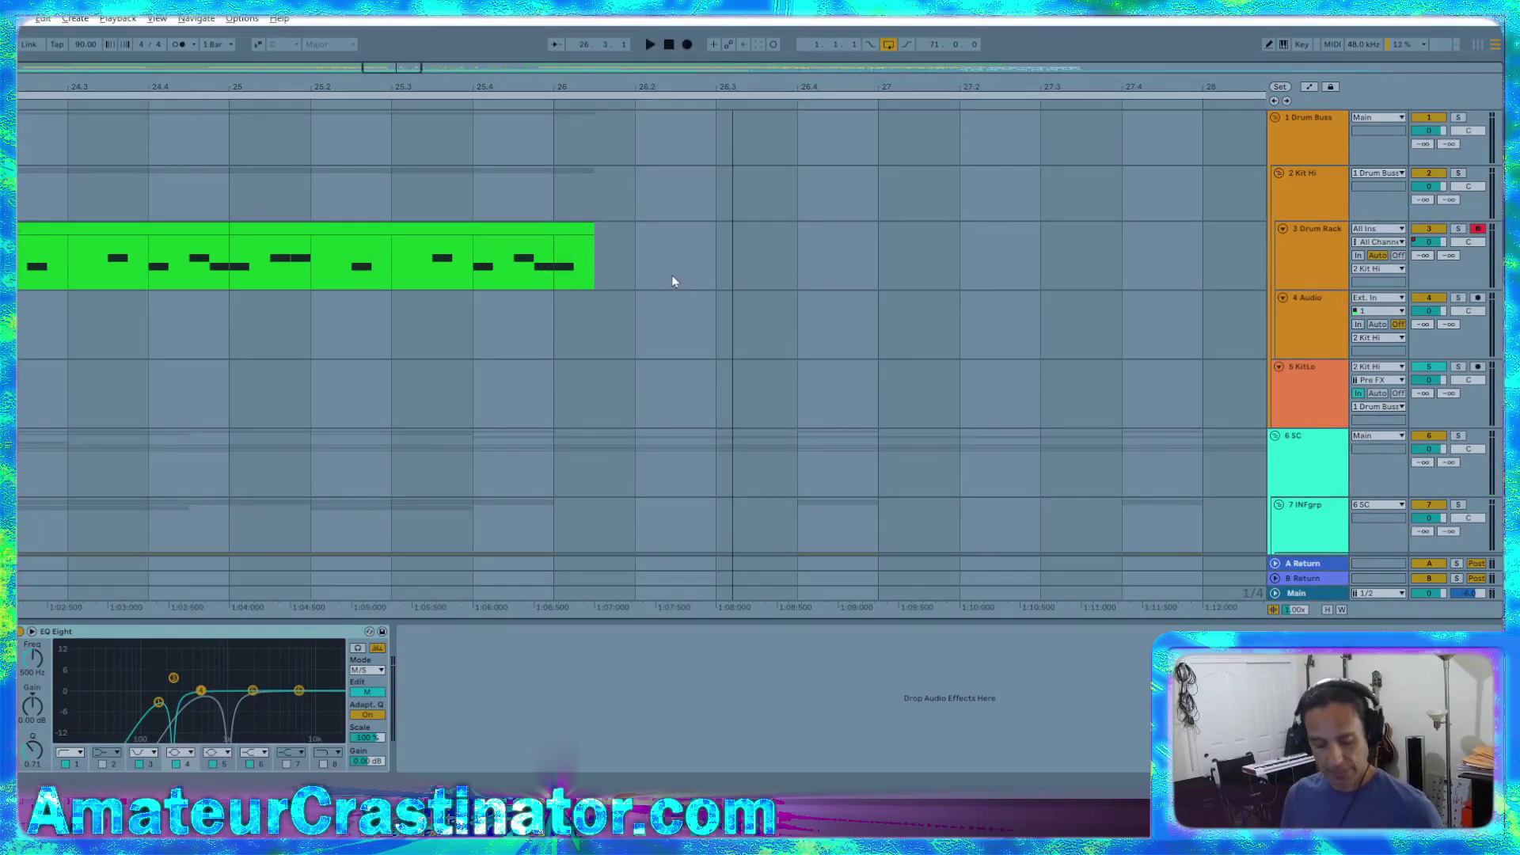
scroll(686, 265, "right", 5)
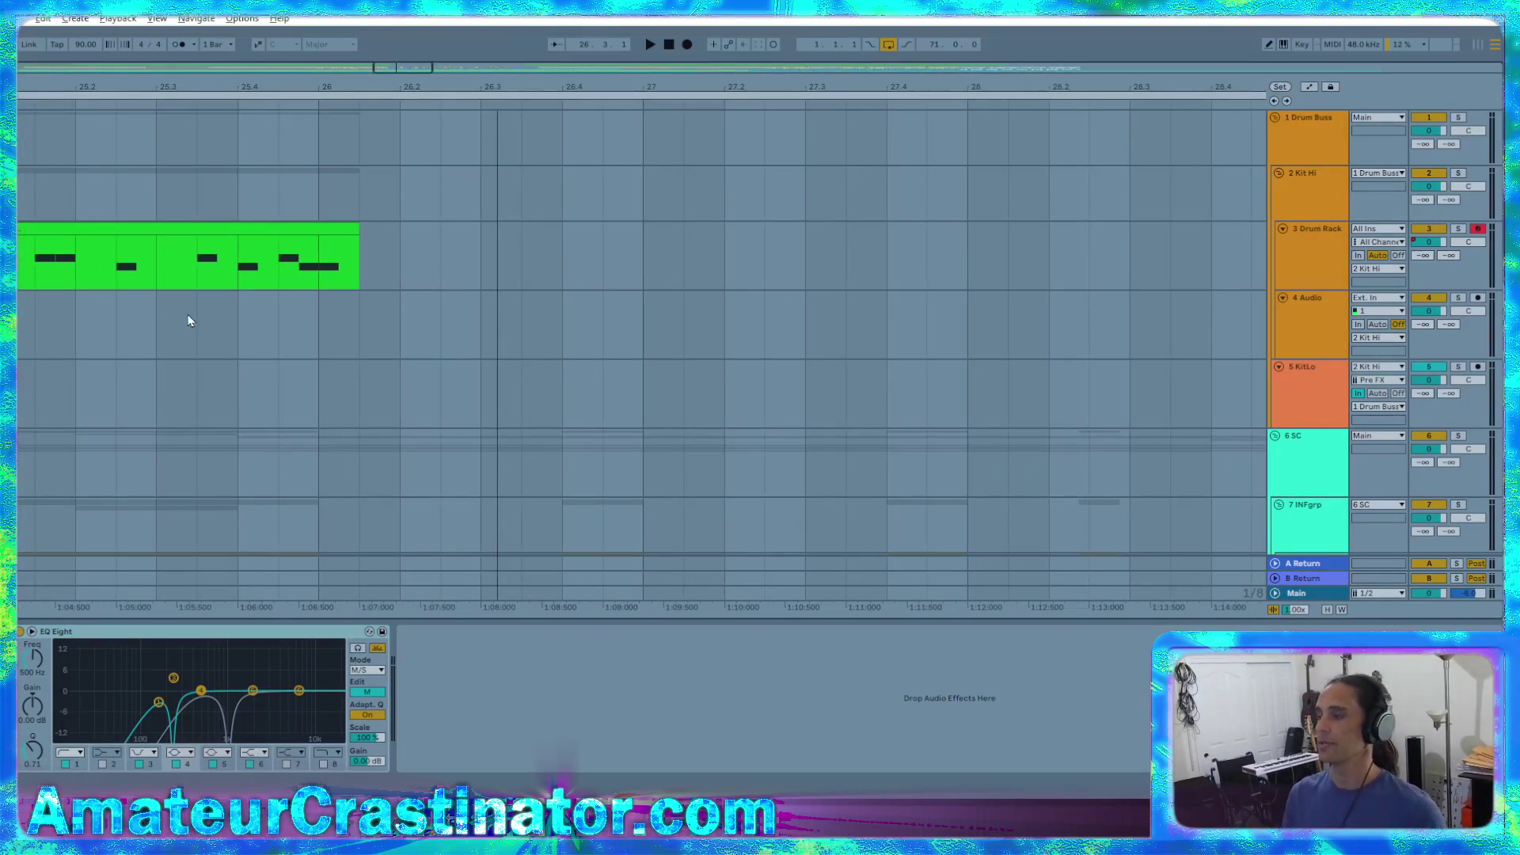
left_click(29, 344)
key("space")
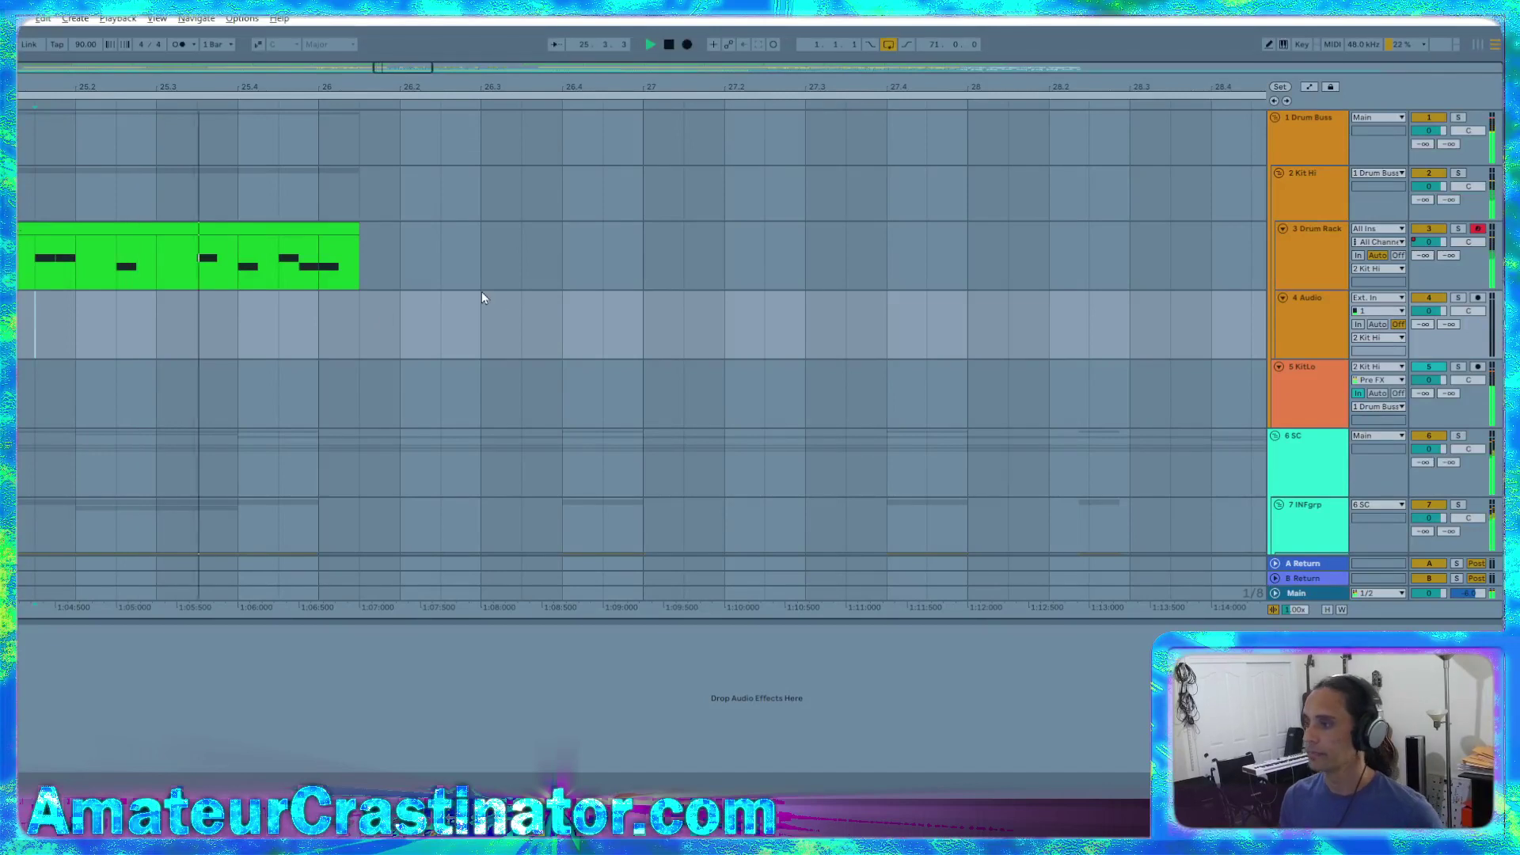
key("space")
Create an empty MIDI clip on the Drum Rack track from bar 26 to 27 and recolour it olive green
left_click_drag(310, 268, 628, 242)
key("ctrl+shift+m")
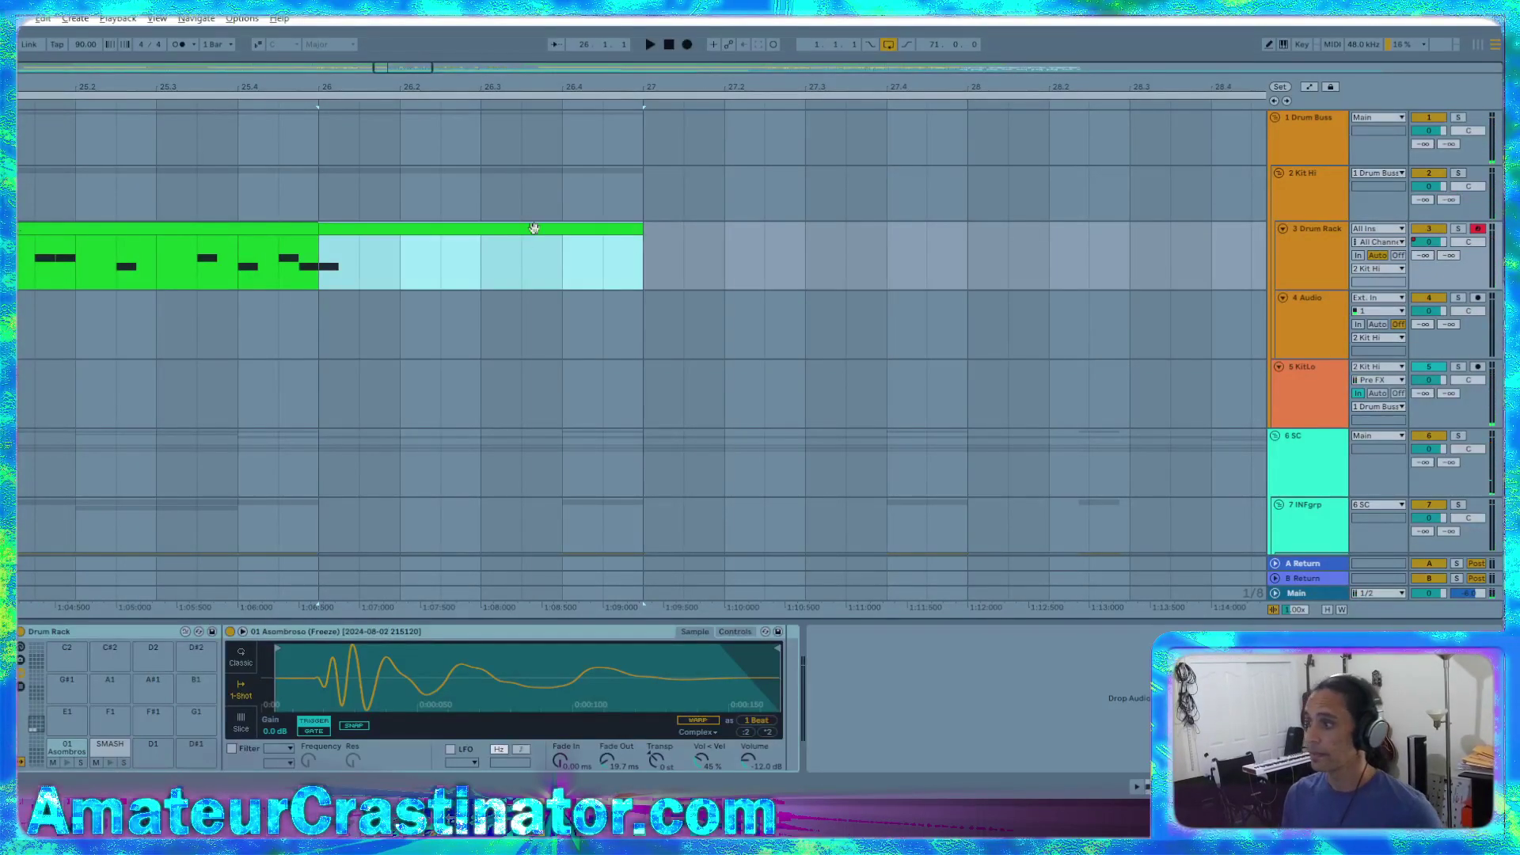
right_click(535, 228)
left_click(576, 501)
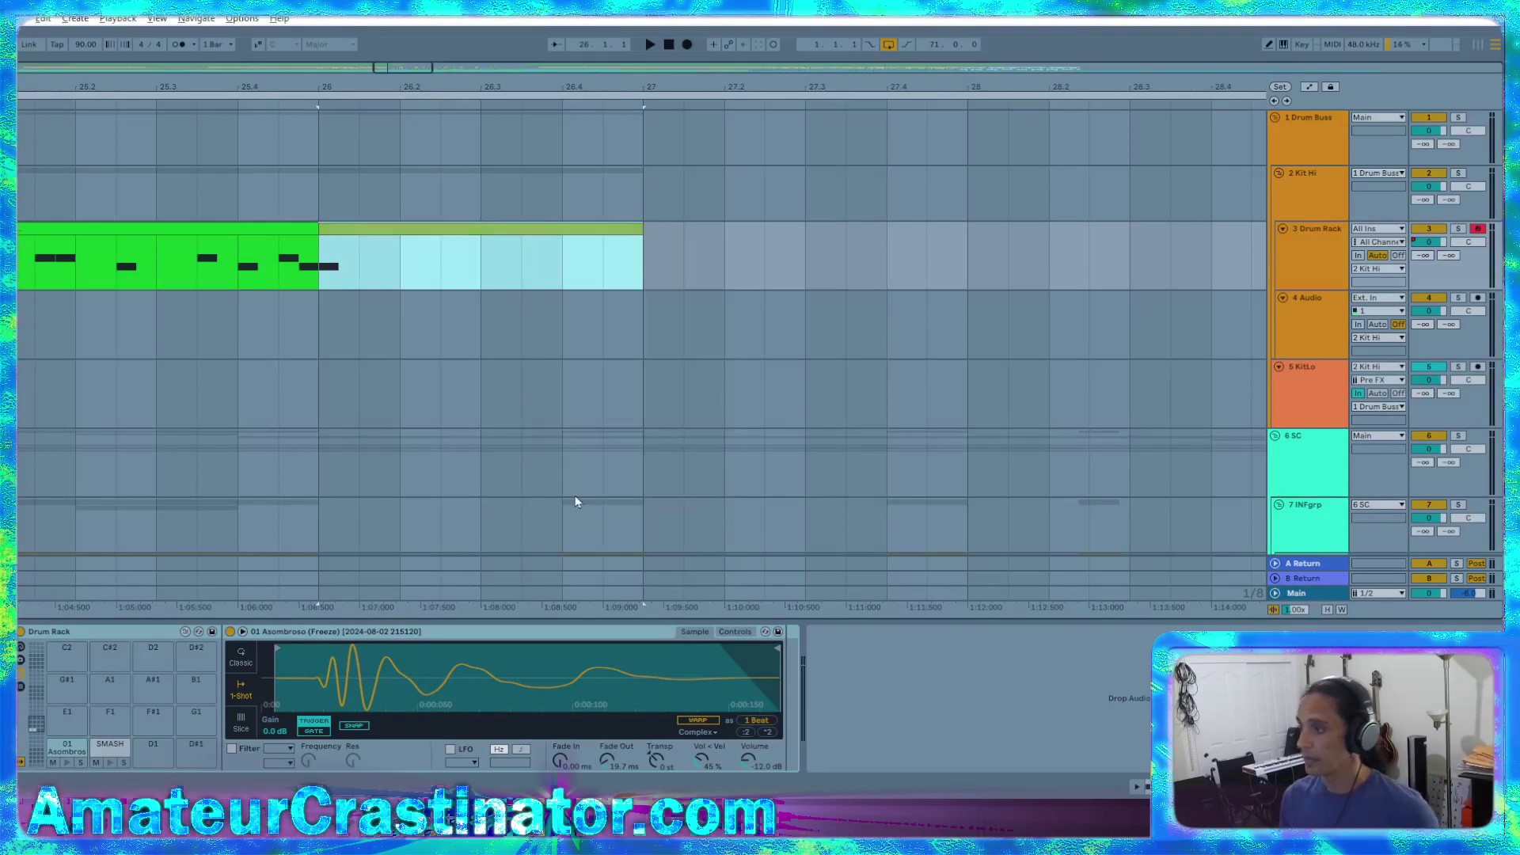
Open the new Drum Rack clip, widen its grid to 1/32, add Asombroso notes at 1.2, 1.3 and 1.3.3, and play the pattern
double_click(401, 234)
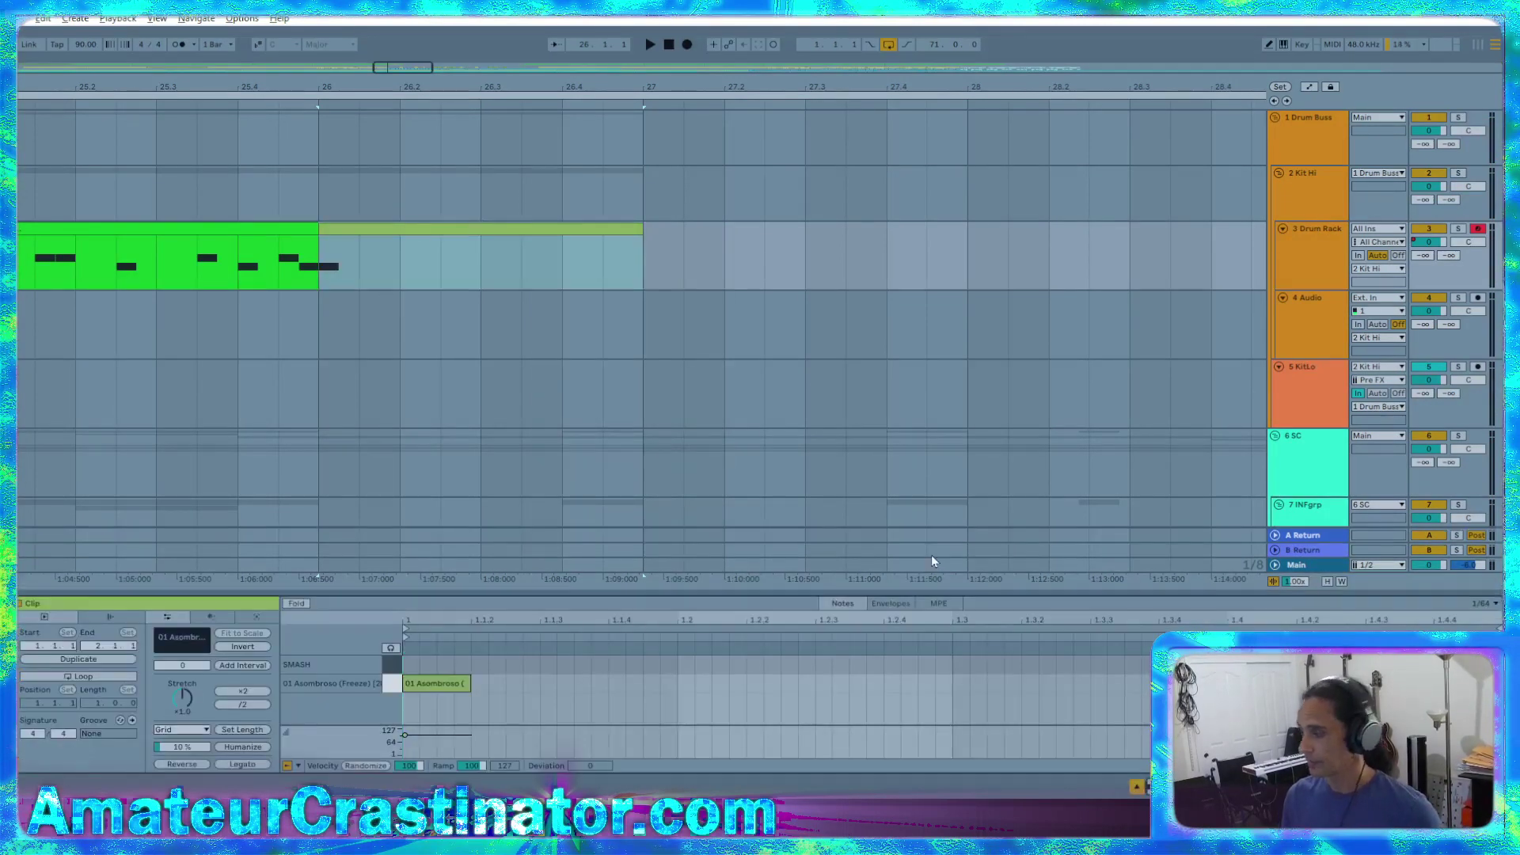
key("ctrl+2")
double_click(686, 693)
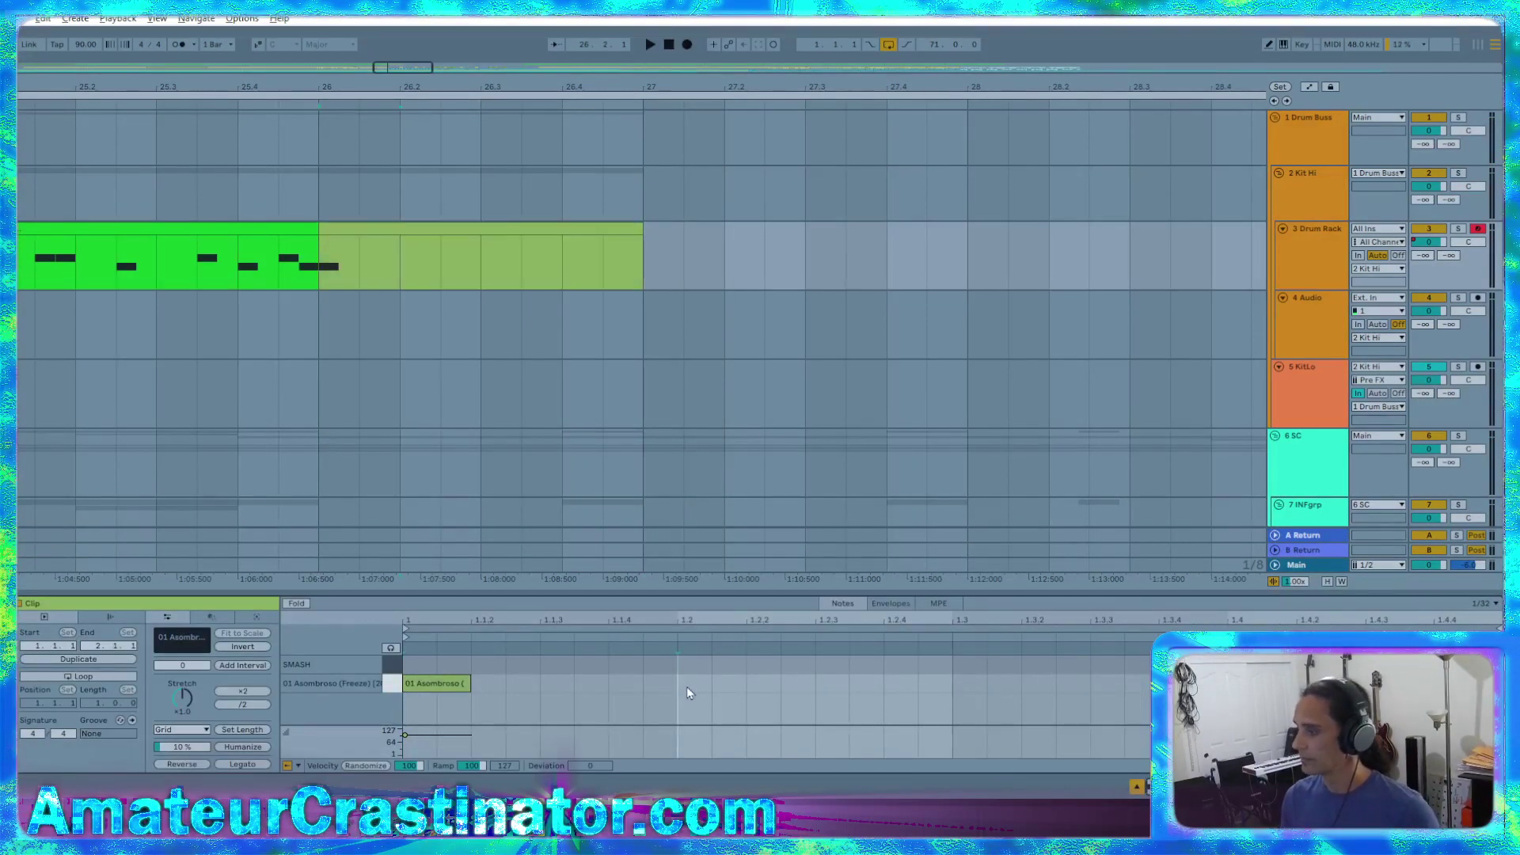
double_click(1106, 686)
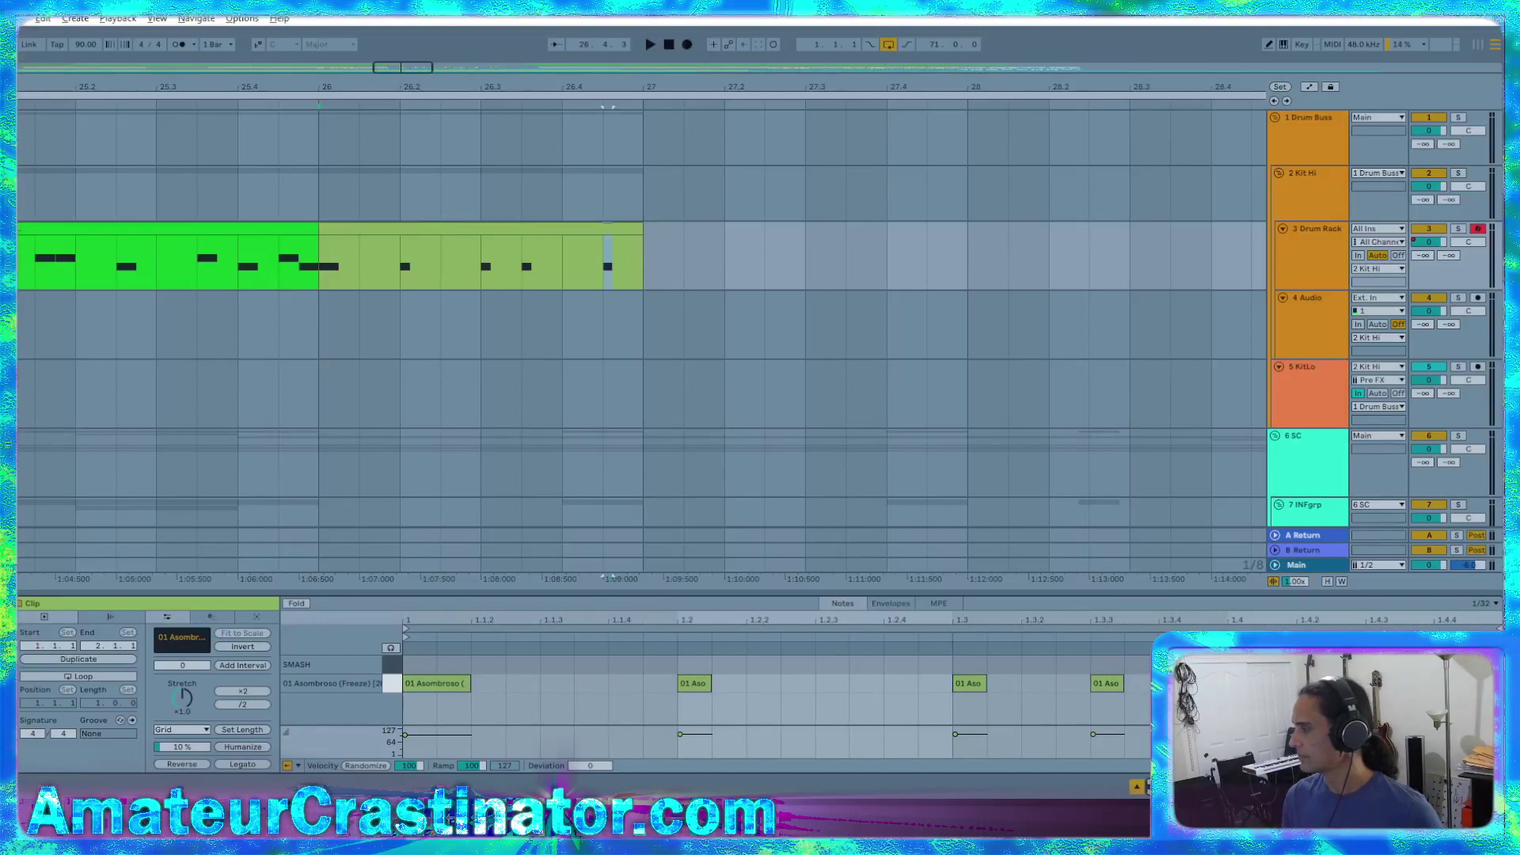
key("space")
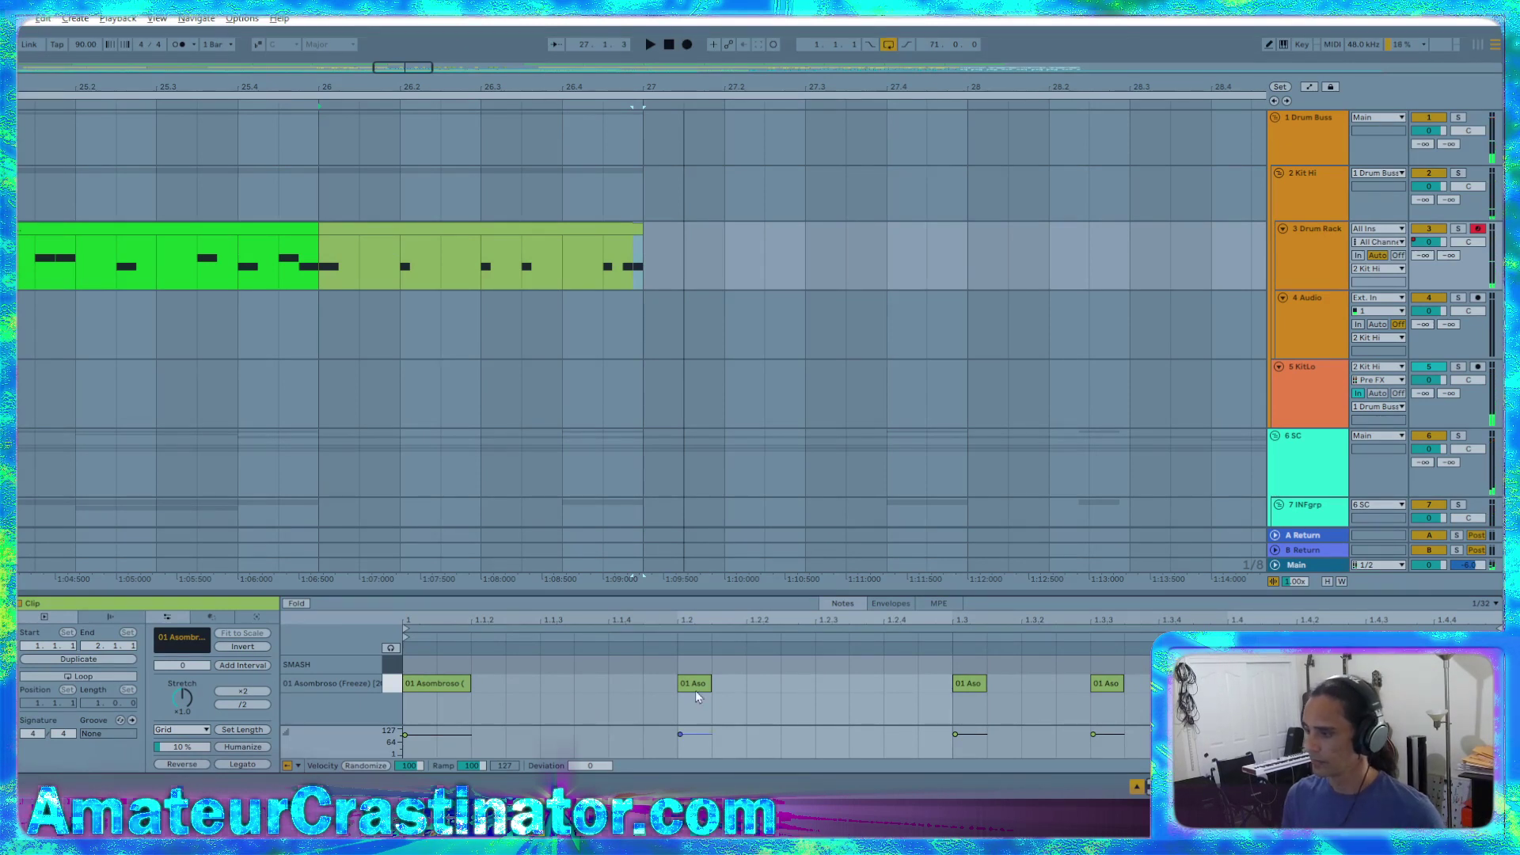
Move the 1.2 note to 1.1.4, add one at 1.2.3, and replace the notes from 1.3 onward with a duplicate of the first half
left_click_drag(695, 690, 617, 688)
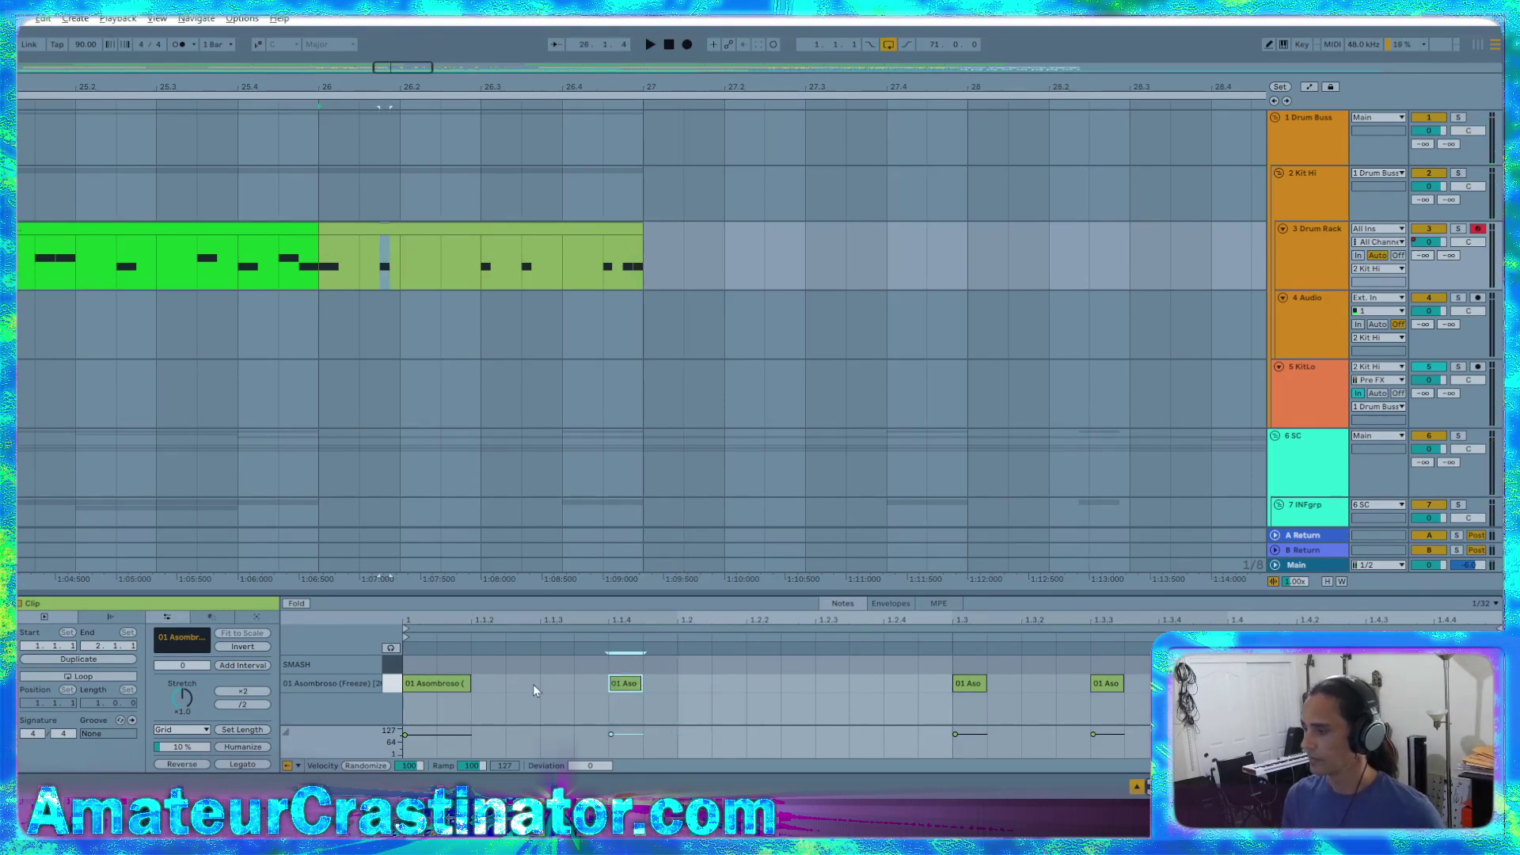
double_click(839, 682)
left_click_drag(945, 687, 1402, 663)
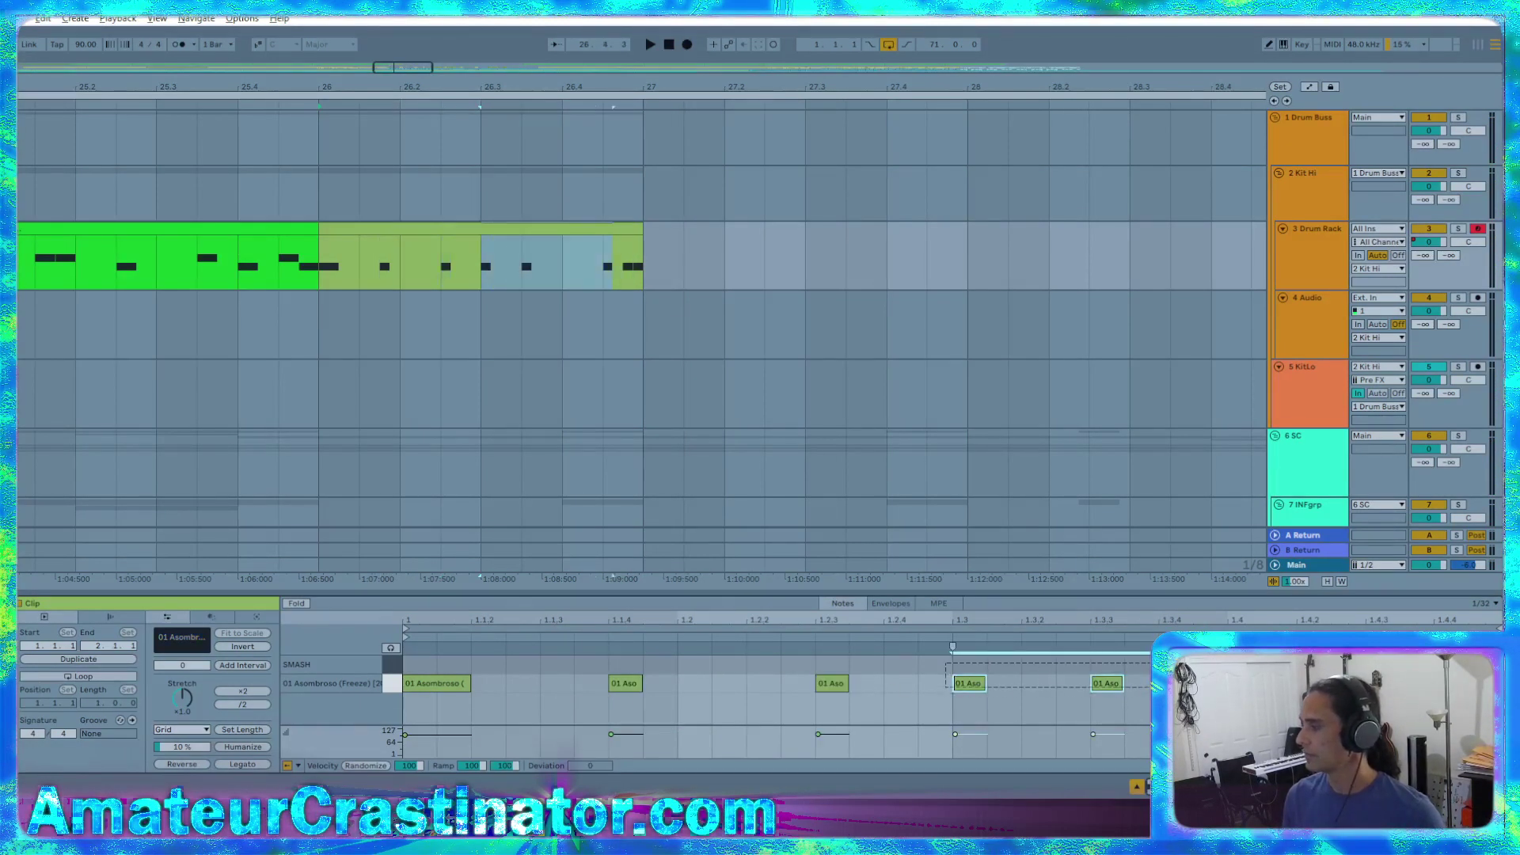
key("Delete")
left_click_drag(953, 663, 375, 688)
key("ctrl+d")
Play the one-bar Drum Rack clip at bar 26 and duplicate it repeatedly to fill the gap up to bar 35
left_click(364, 228)
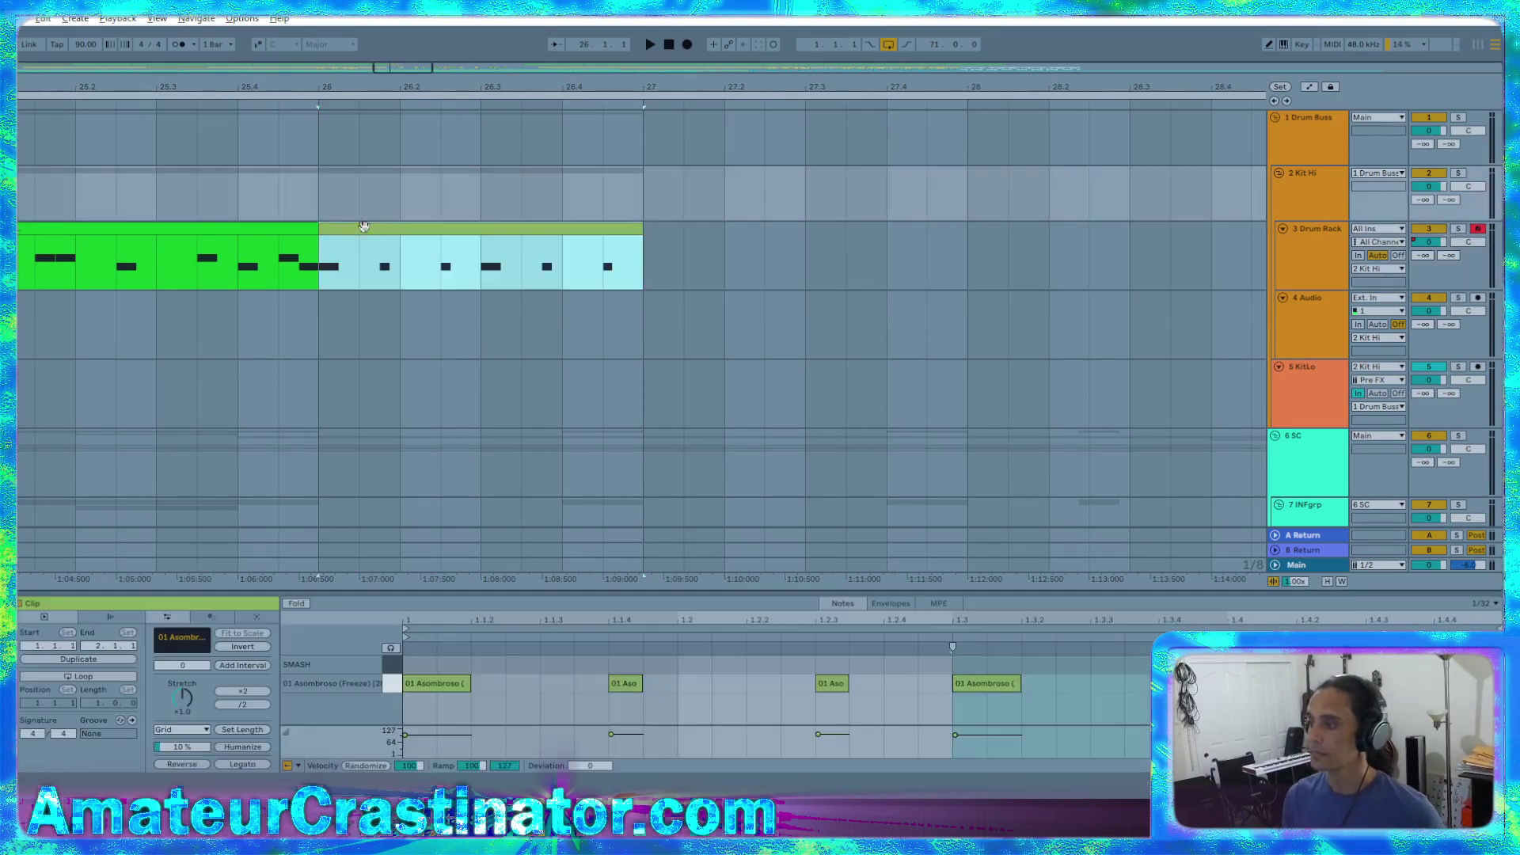
key("space")
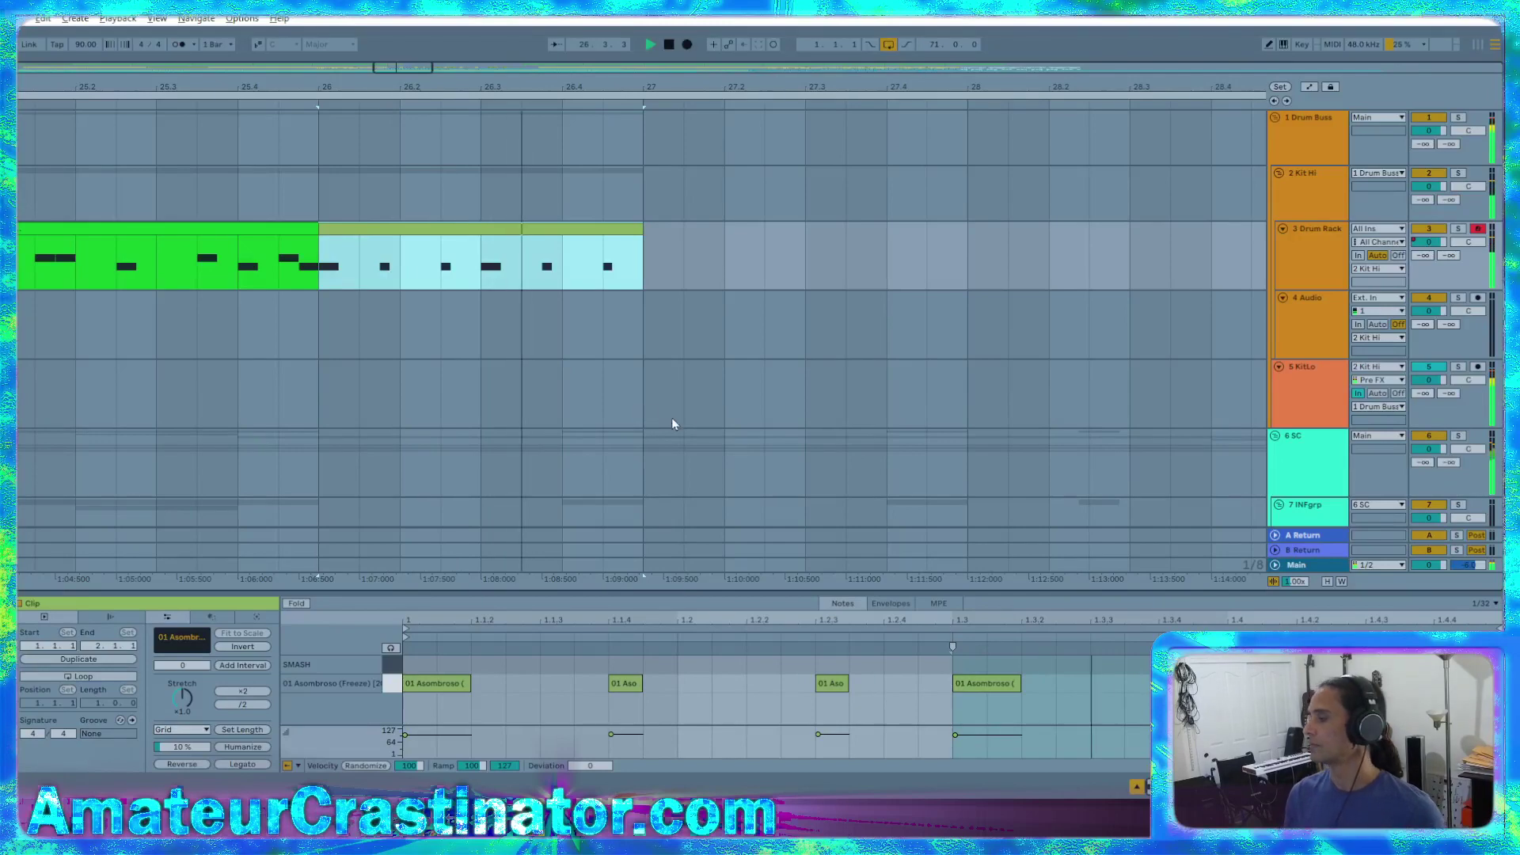
key("ctrl+d")
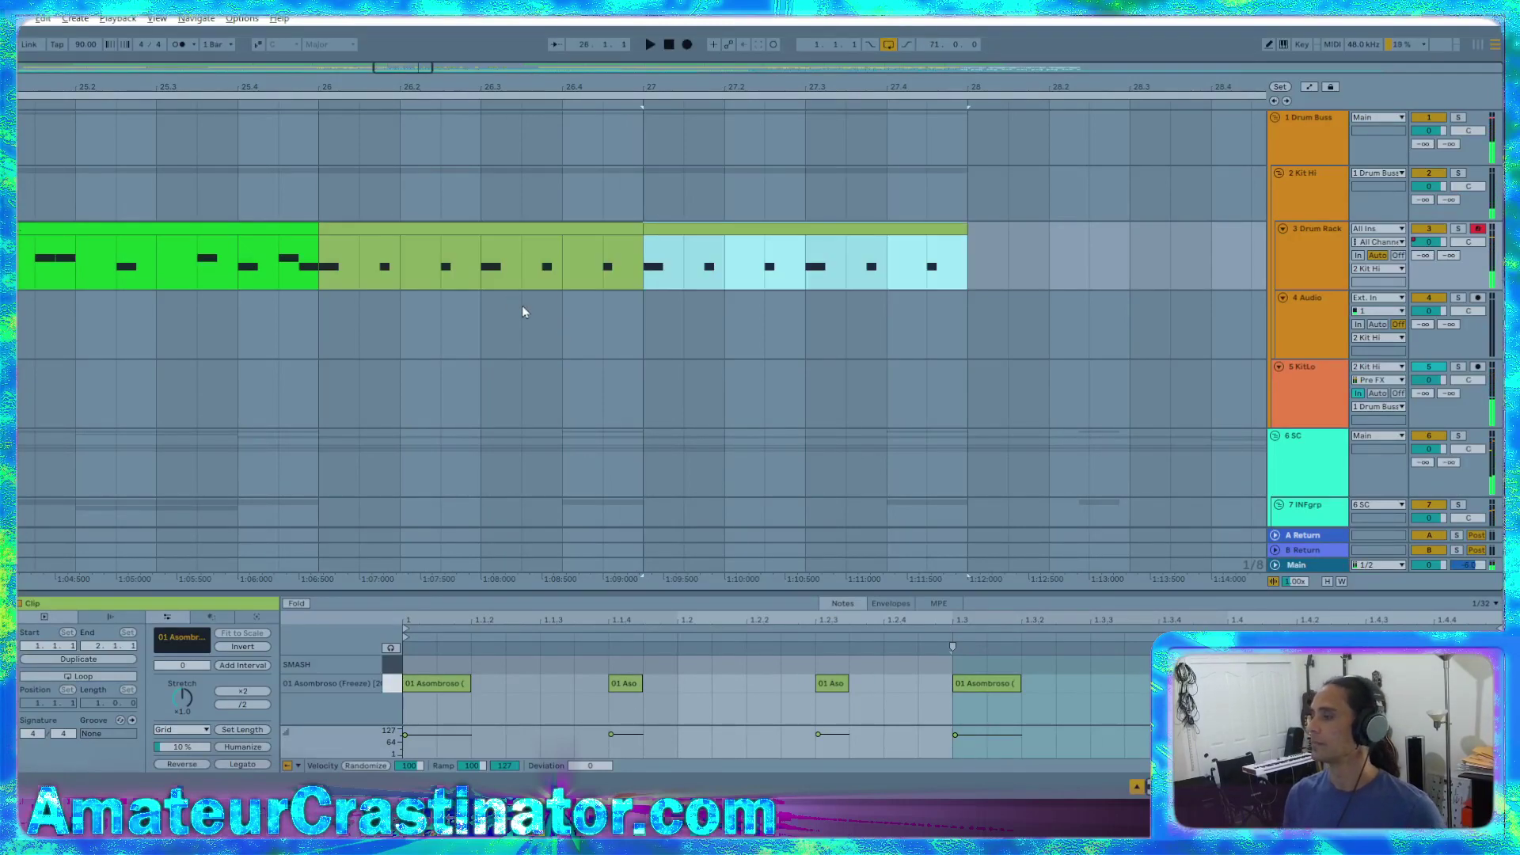
key("ctrl+d")
key("minus")
key("minus")
key("minus")
key("ctrl+d")
key("ctrl+d")
key("ctrl+d")
key("ctrl+d")
key("ctrl+d")
key("ctrl+d")
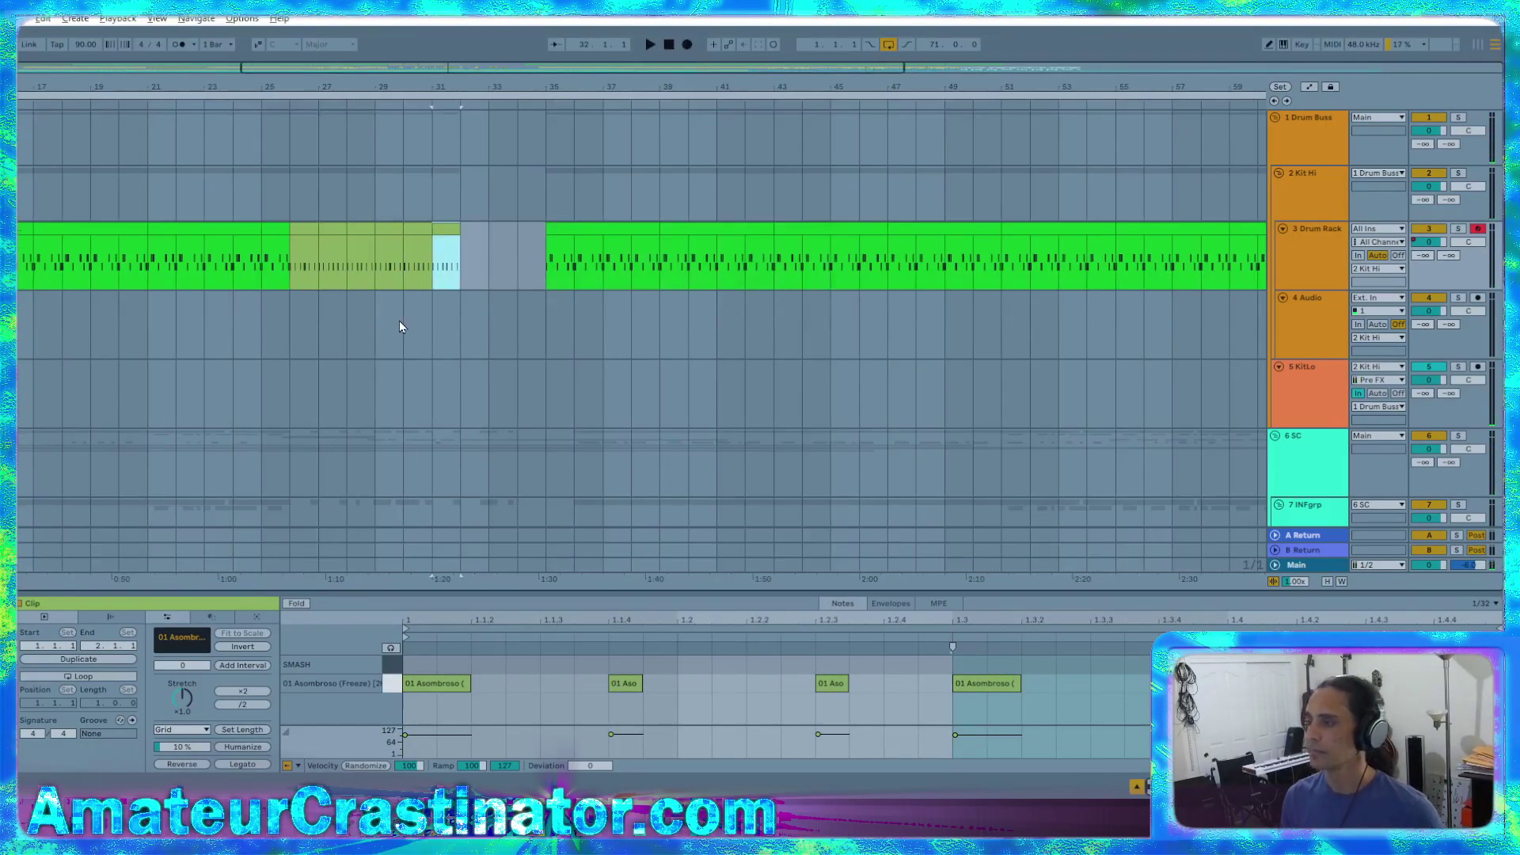
Play the arrangement from bar 25 to check the new drum pattern against the process and track 11 clips
scroll(341, 346, "down", 3)
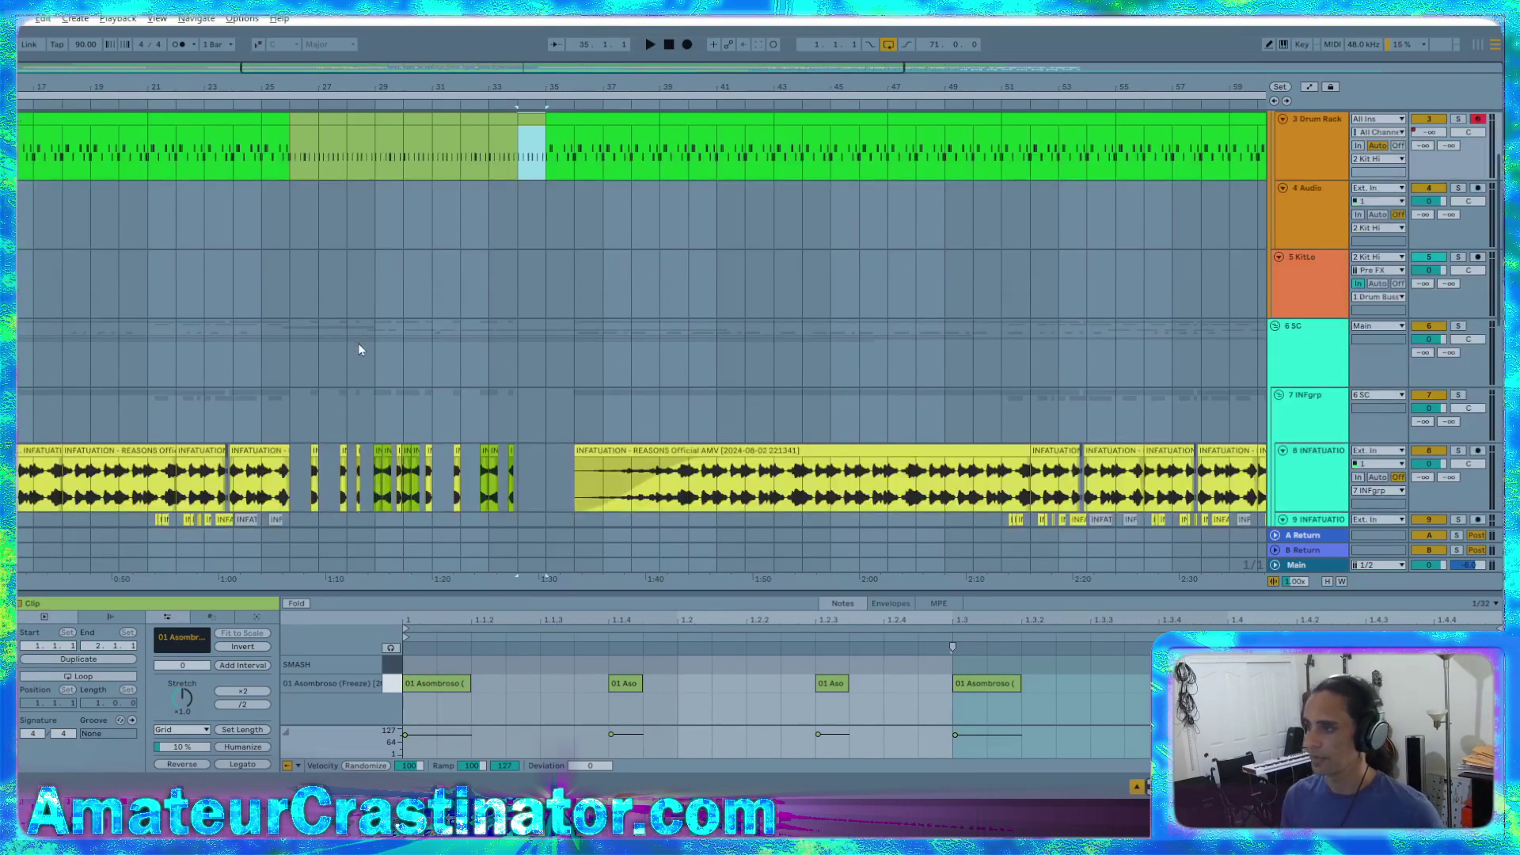
left_click(263, 434)
key("space")
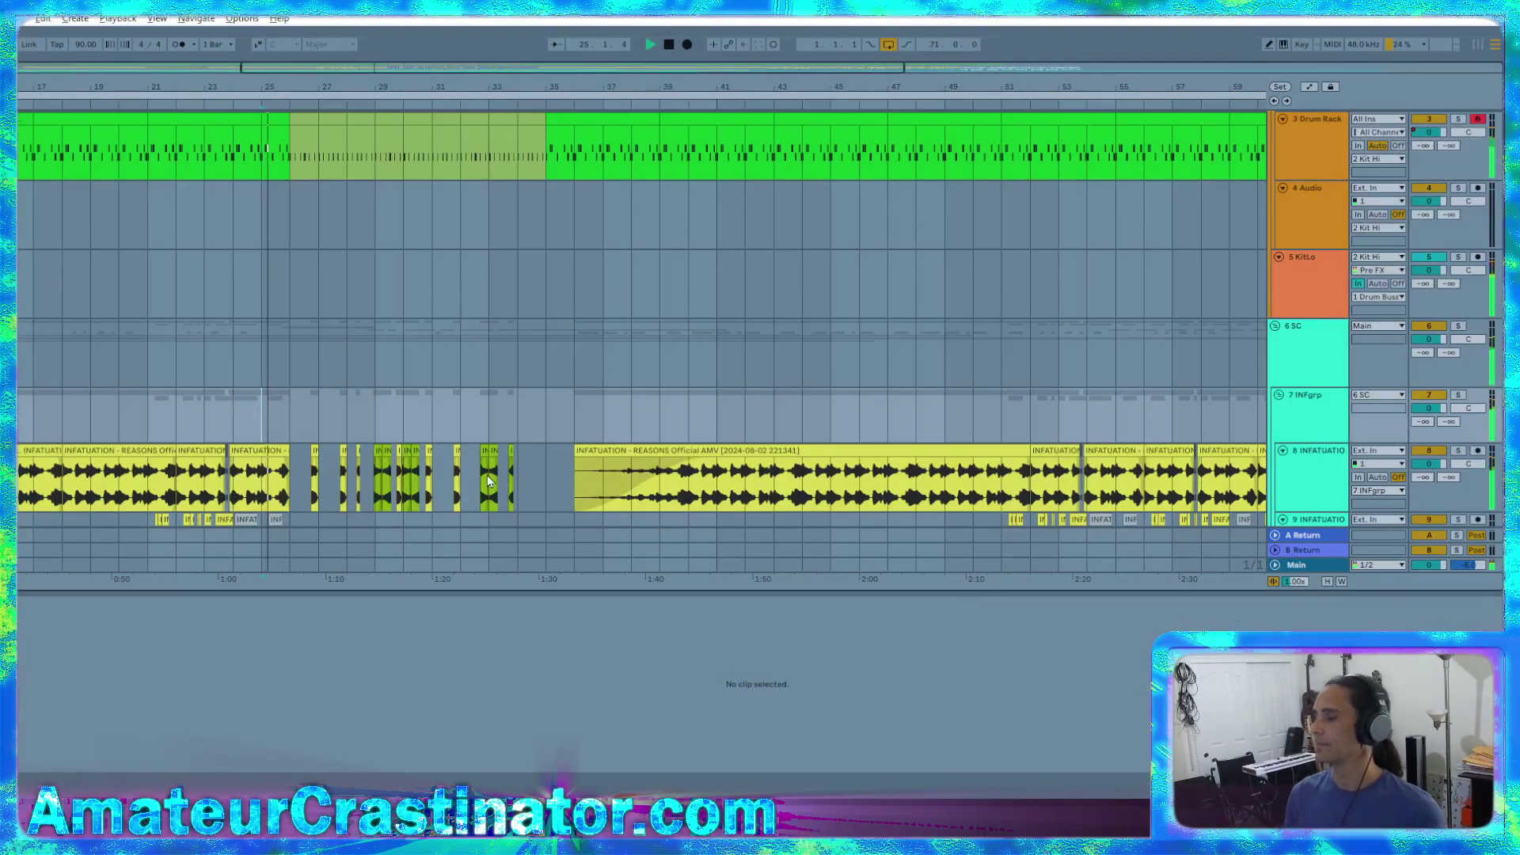
scroll(332, 419, "down", 2)
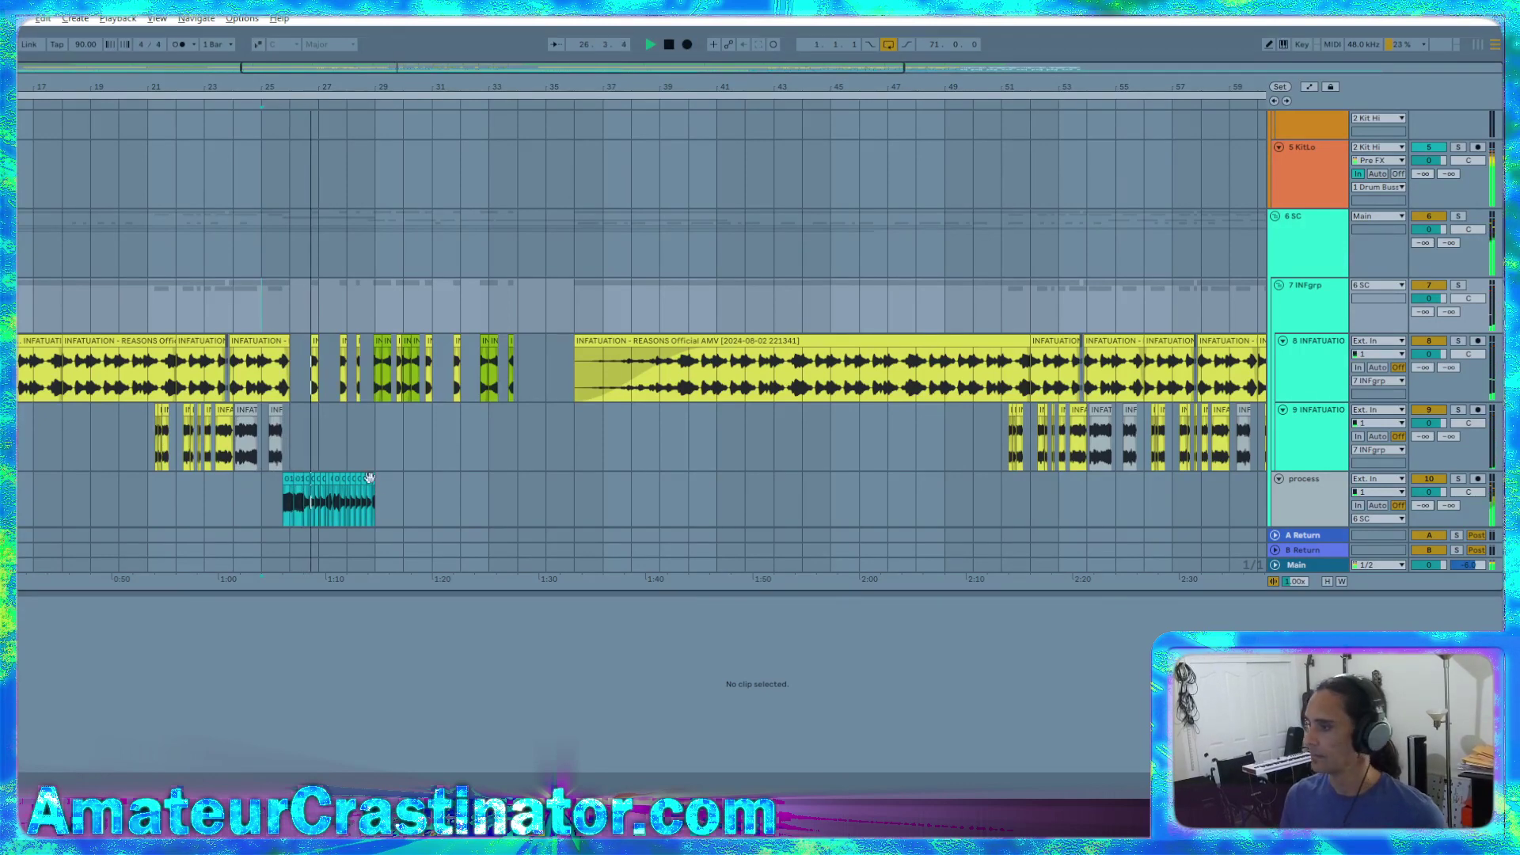
scroll(315, 493, "up", 3)
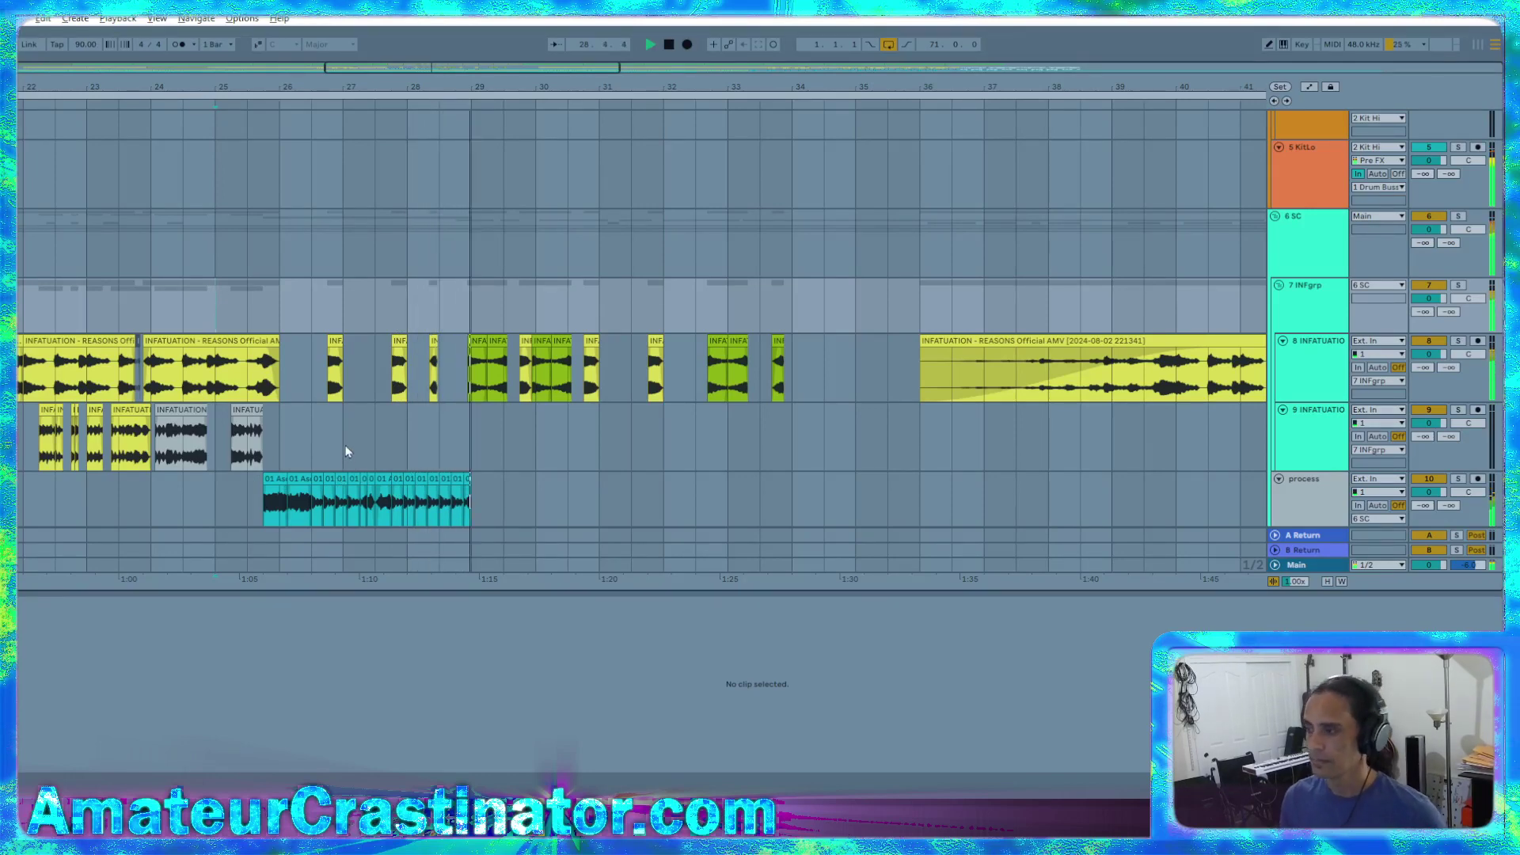
scroll(397, 468, "down", 3)
scroll(401, 449, "up", 3)
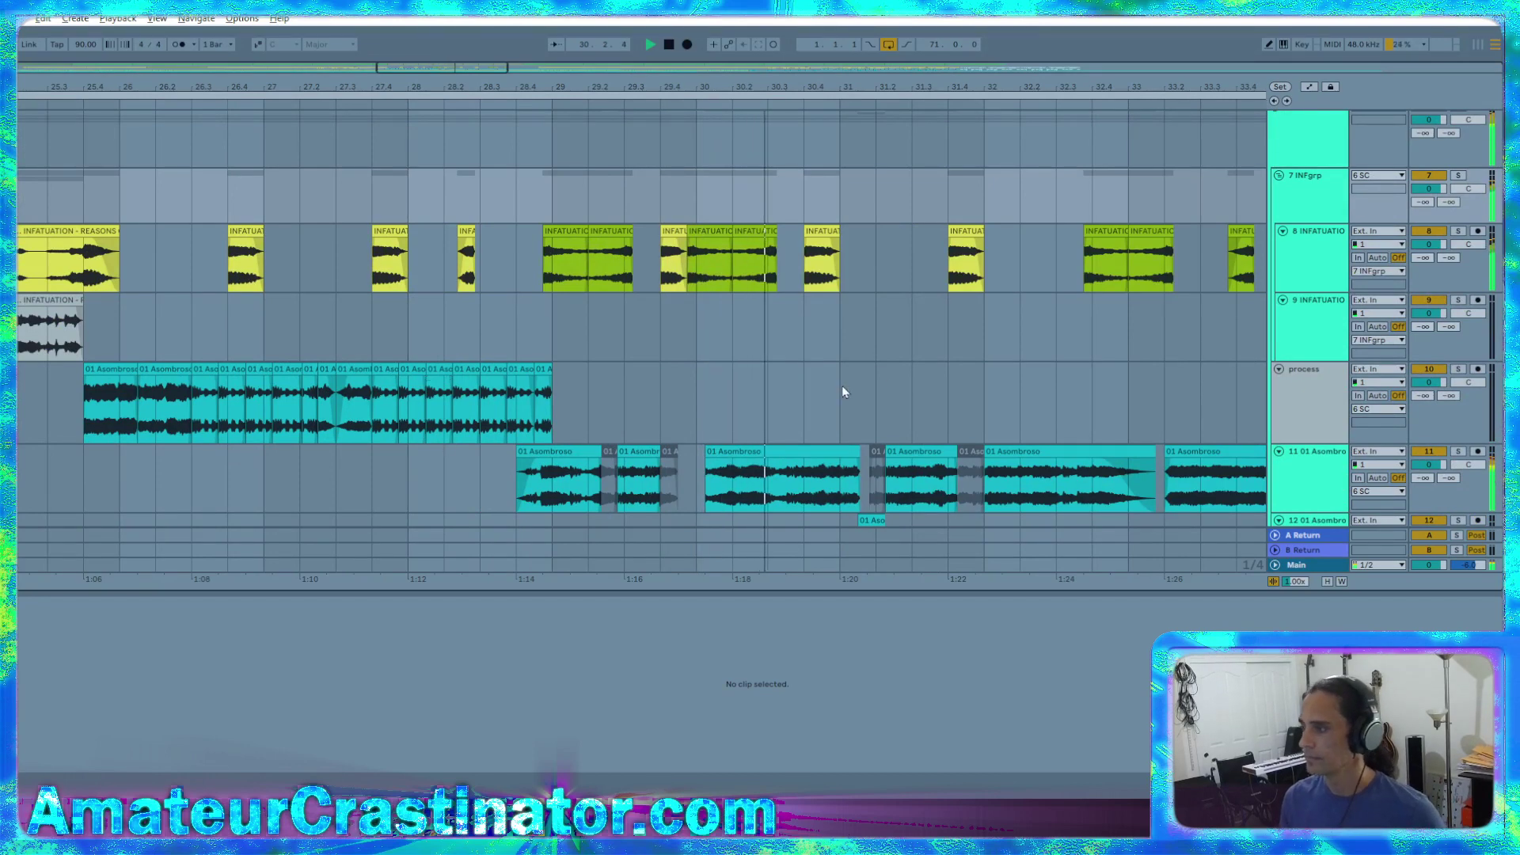
scroll(872, 339, "up", 8)
Deactivate the two Drum Rack clips between bars 29 and 31
left_click(592, 179)
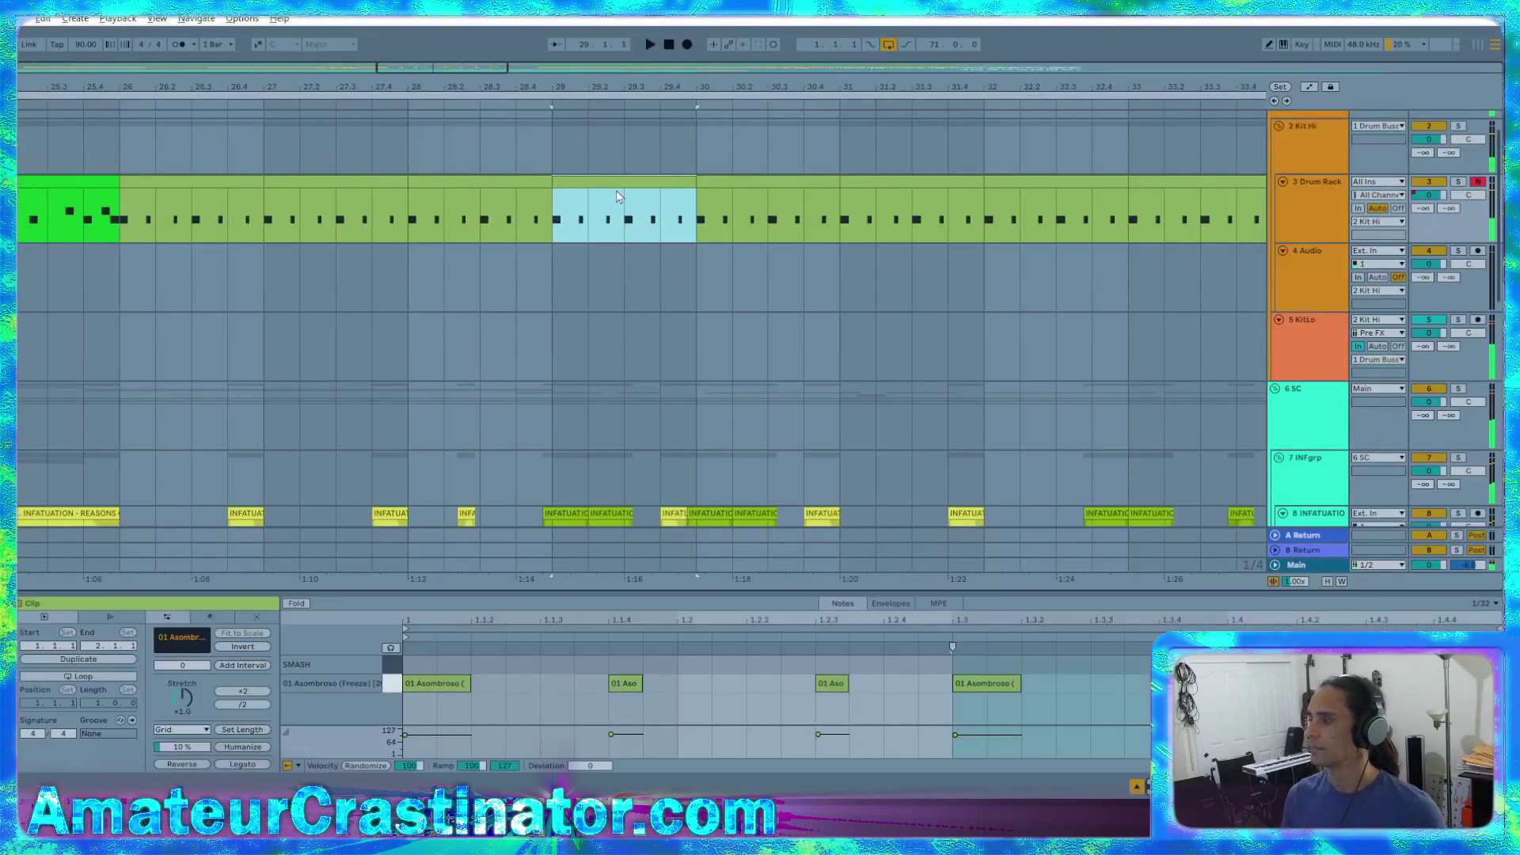
left_click(783, 189, "shift")
left_click(797, 181, "shift")
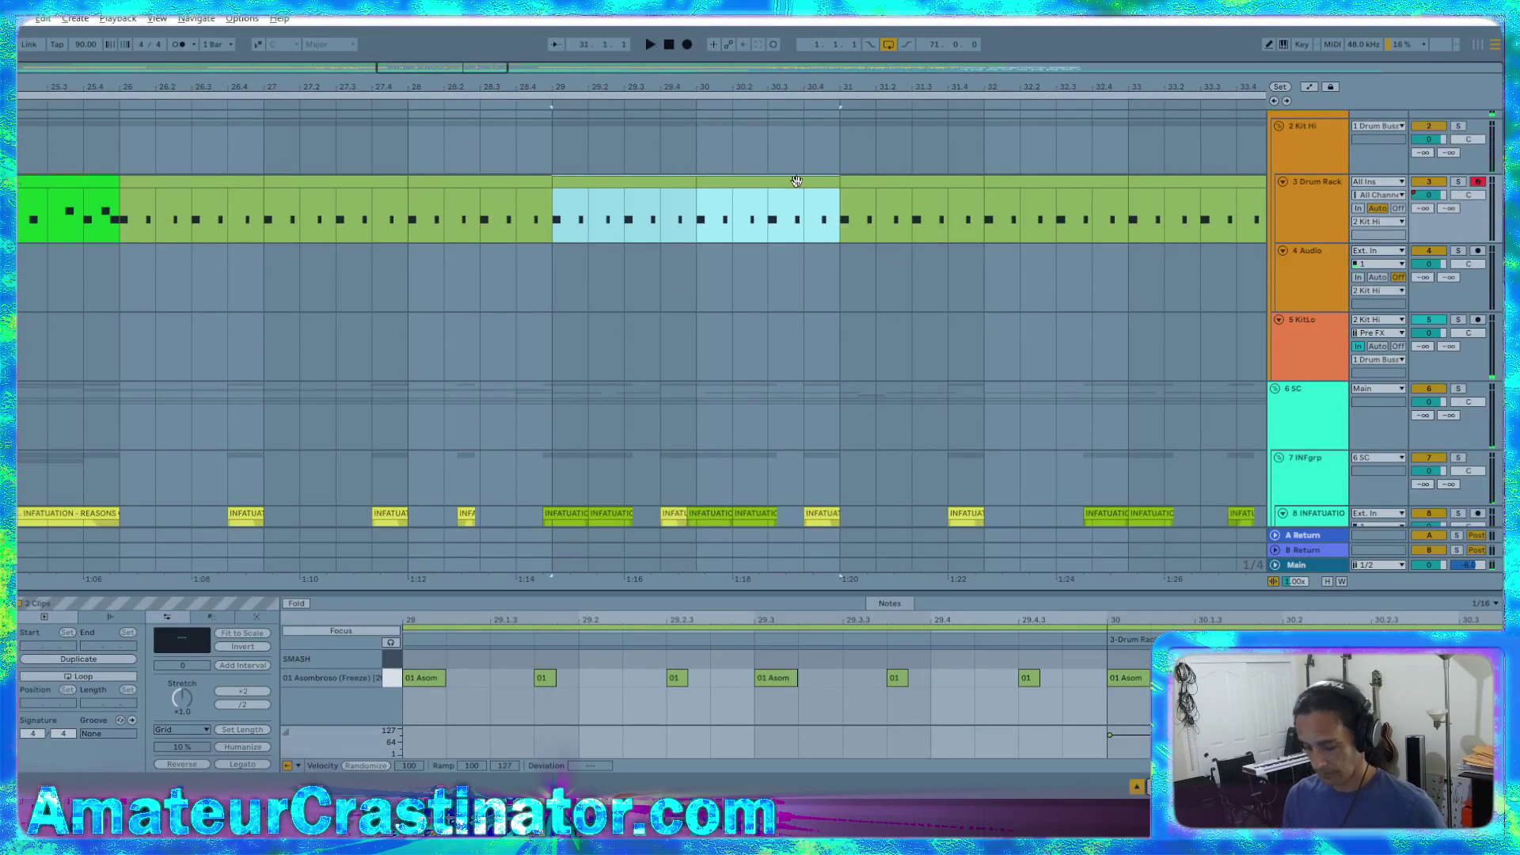
key("0")
scroll(725, 225, "down", 2)
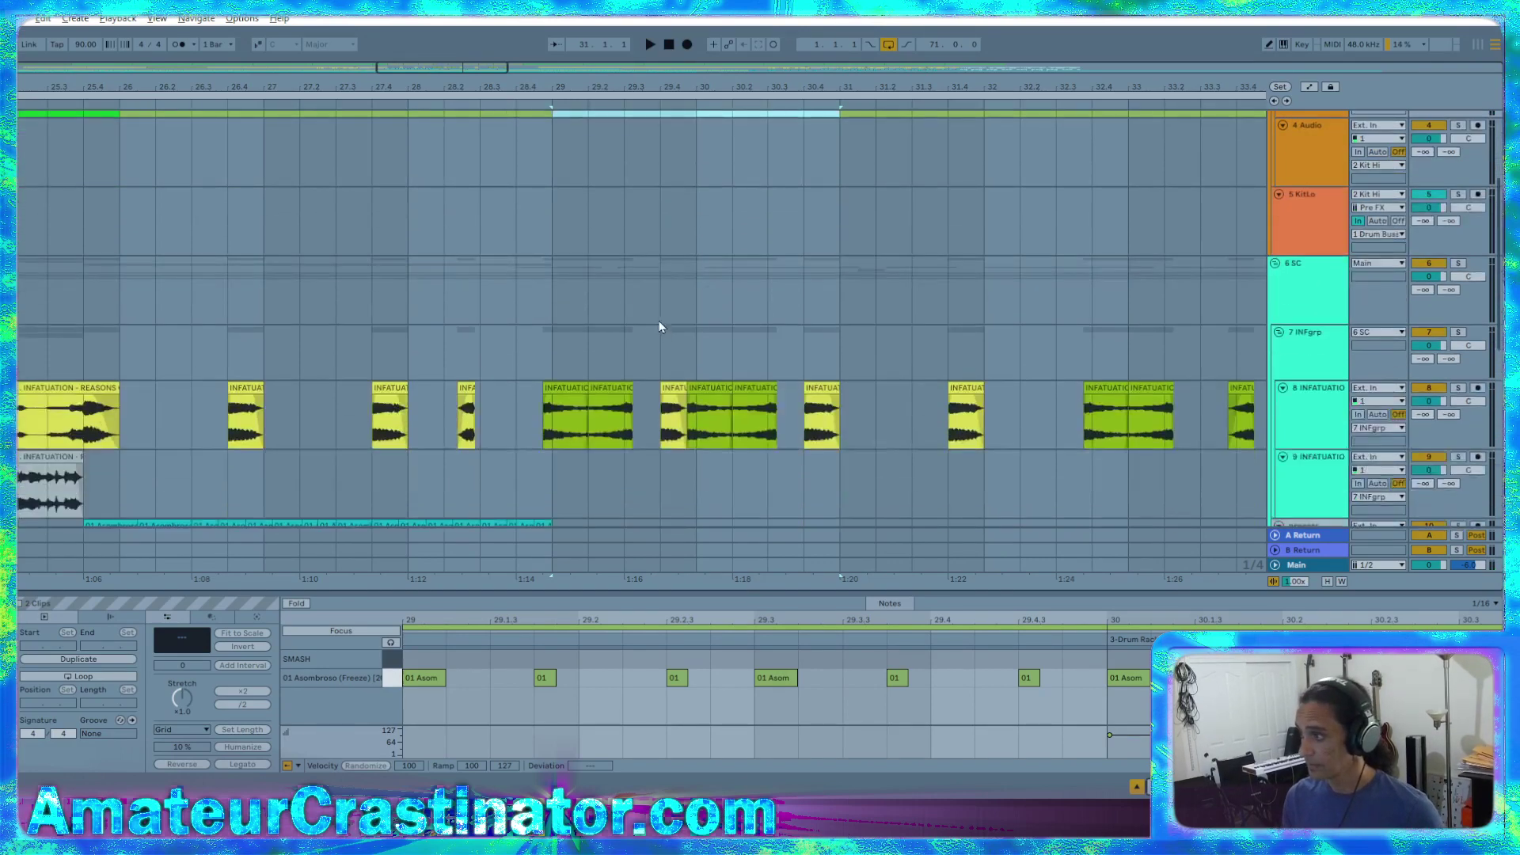
Insert an empty MIDI clip on the Drum Rack track from bar 29 to 31 and rename it "write"
key("ctrl+shift+m")
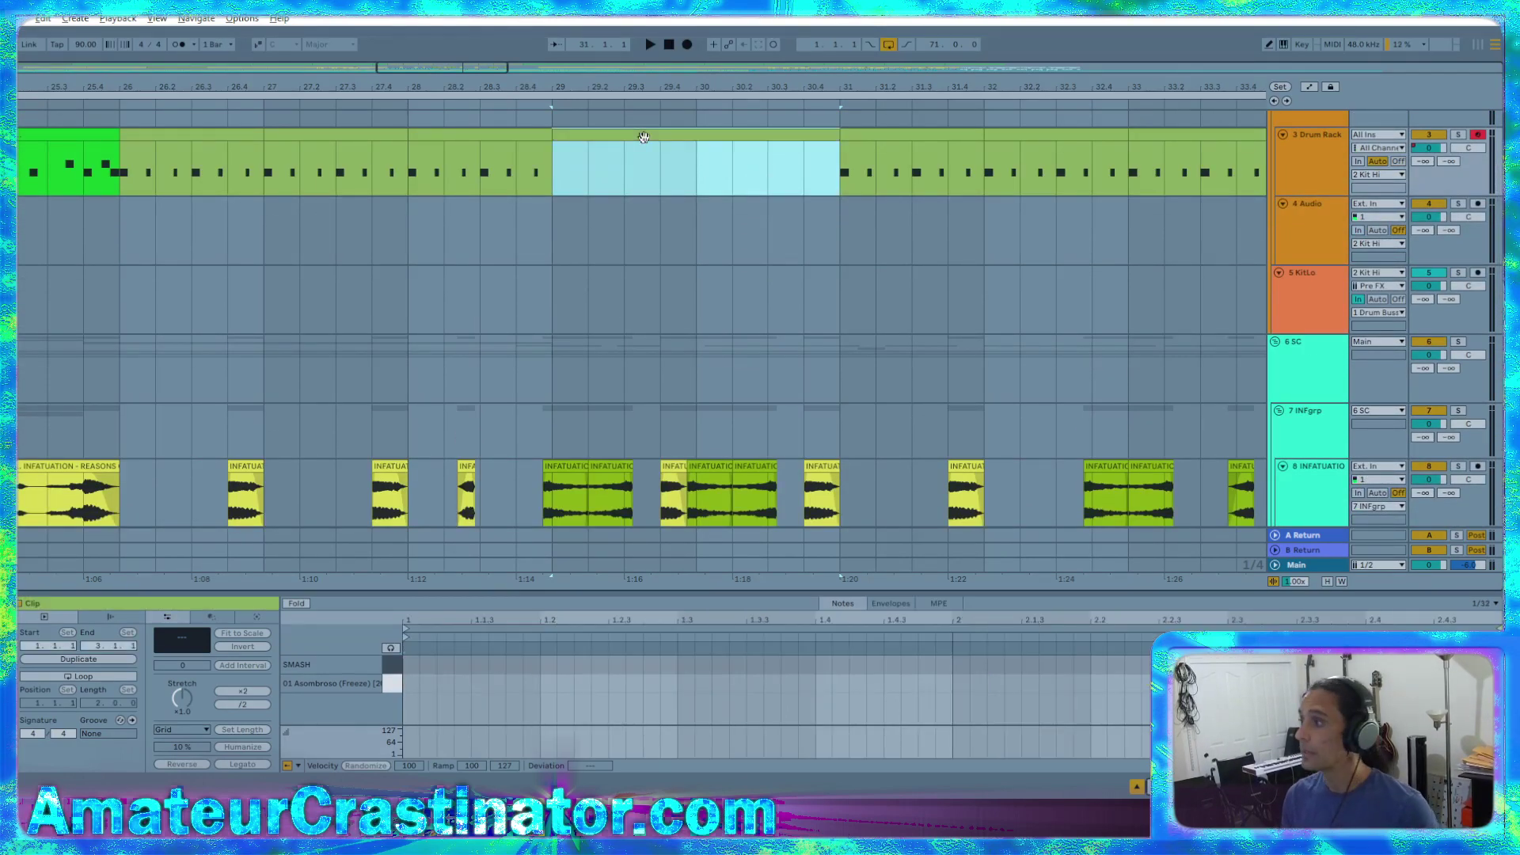
left_click(644, 137)
key("ctrl+r")
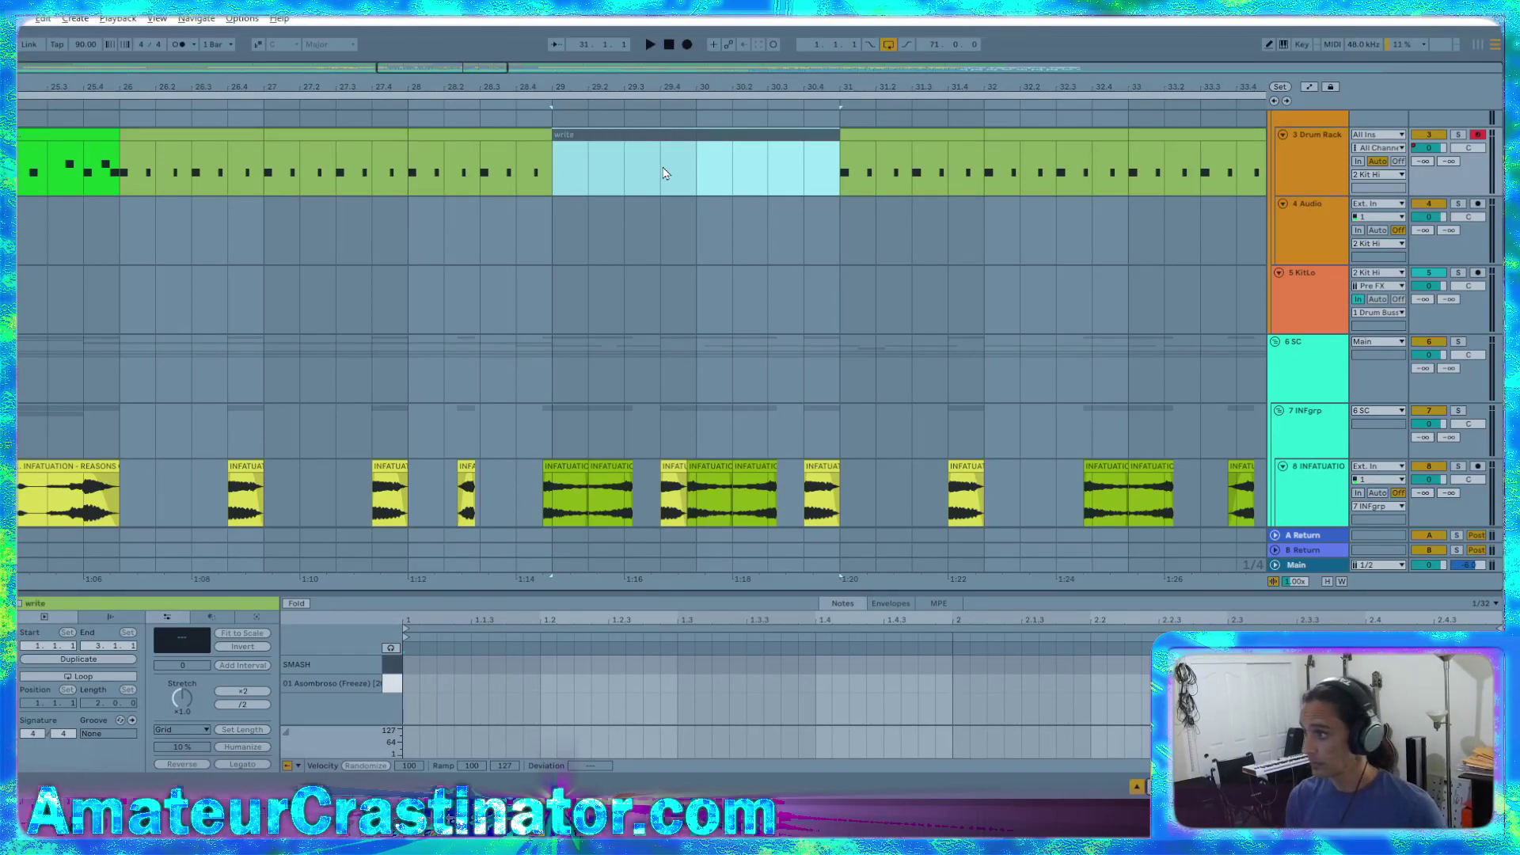
Play the arrangement from bar 29 to review the Infatuation and Asombroso clips around the placeholder section
scroll(725, 279, "down", 4)
key("space")
scroll(626, 377, "down", 3)
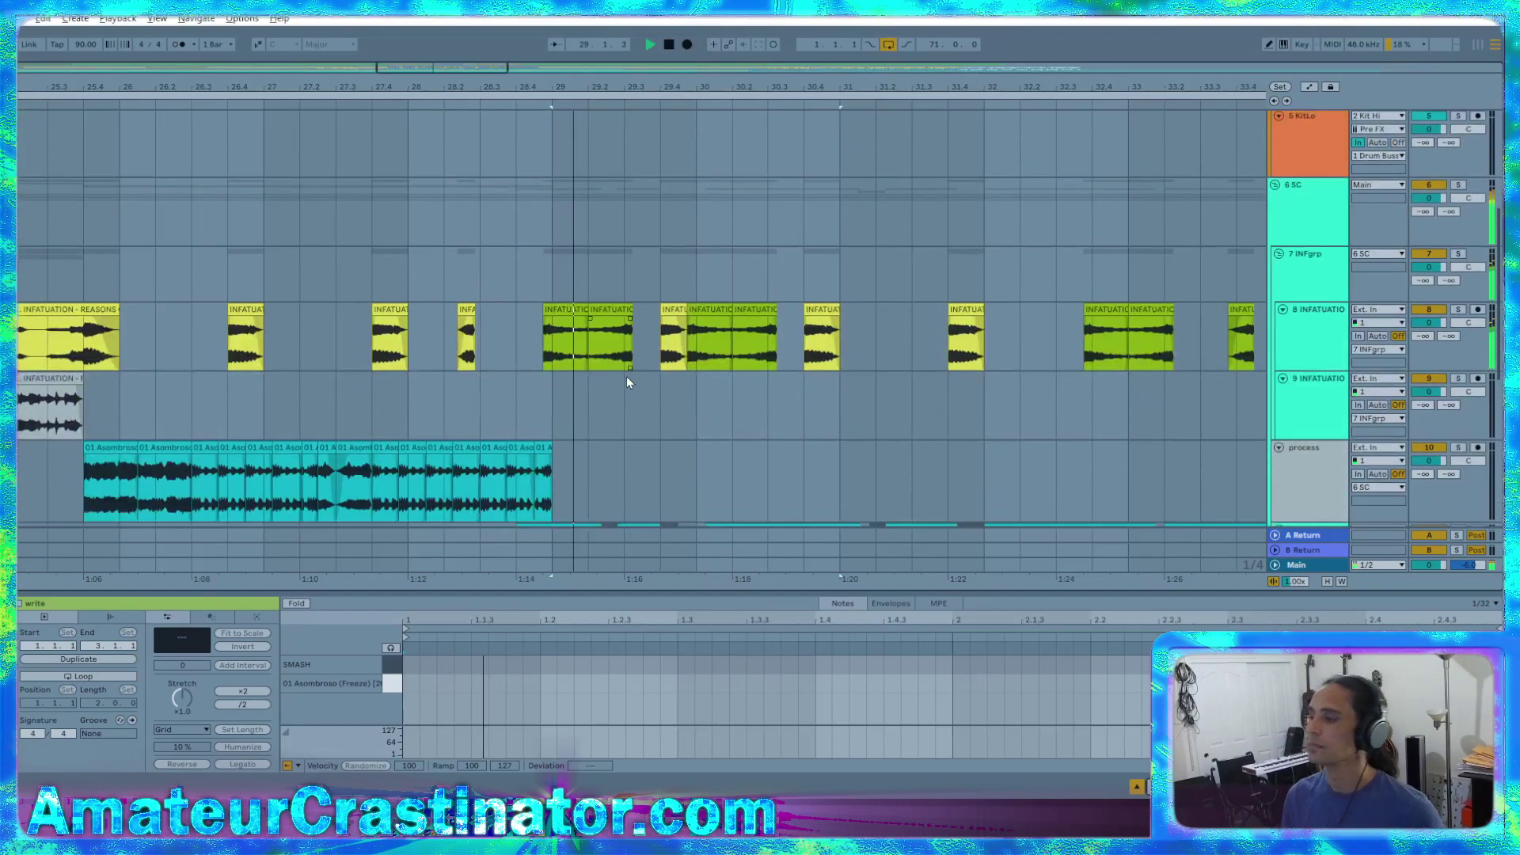
scroll(800, 377, "down", 5)
scroll(810, 375, "up", 5)
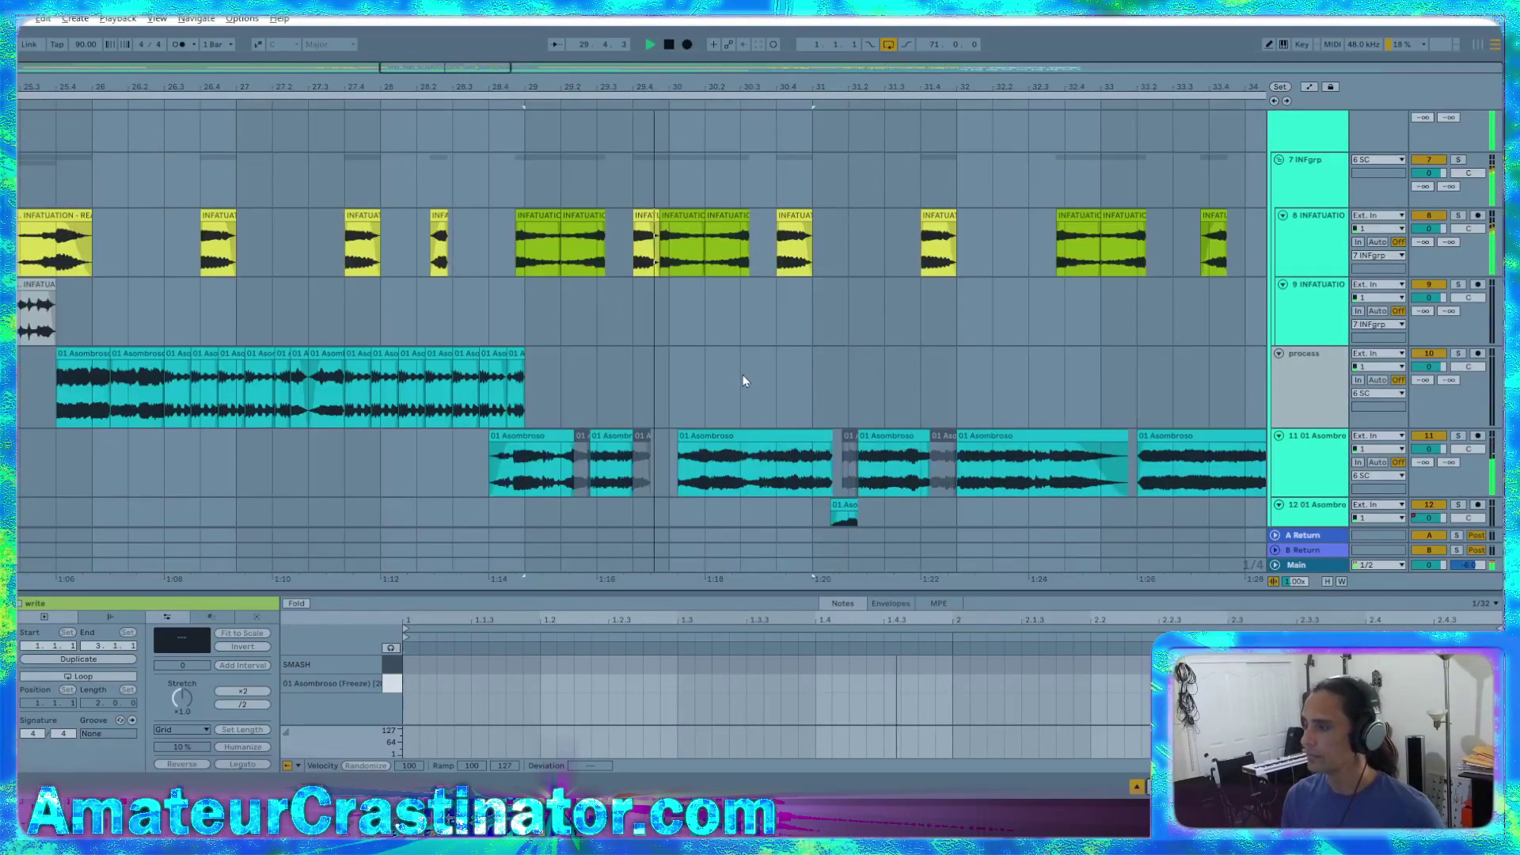
scroll(757, 381, "right", 3)
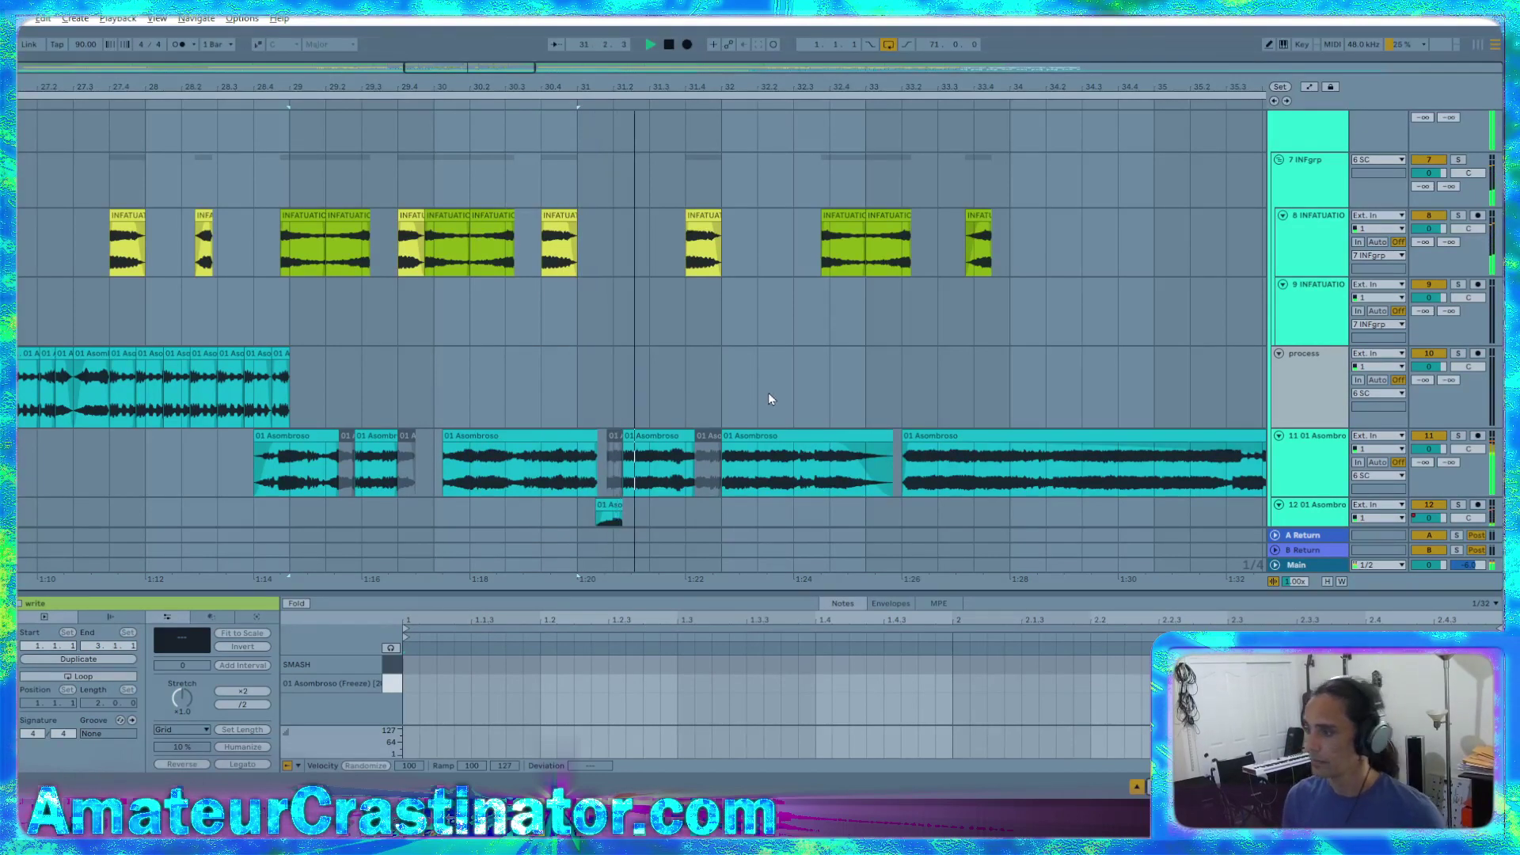
scroll(772, 390, "down", 3)
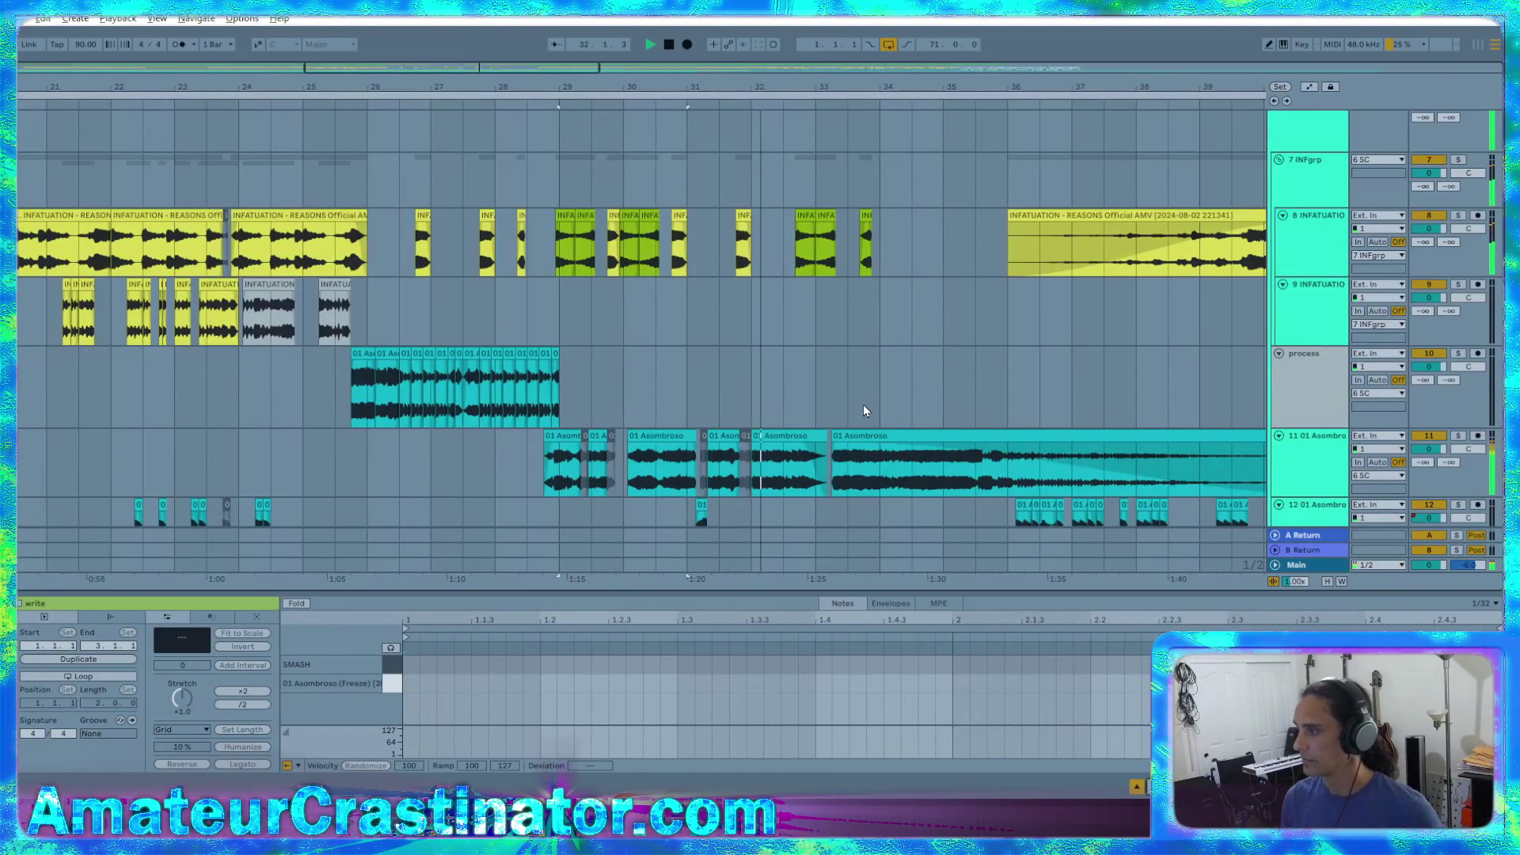
scroll(877, 422, "up", 3)
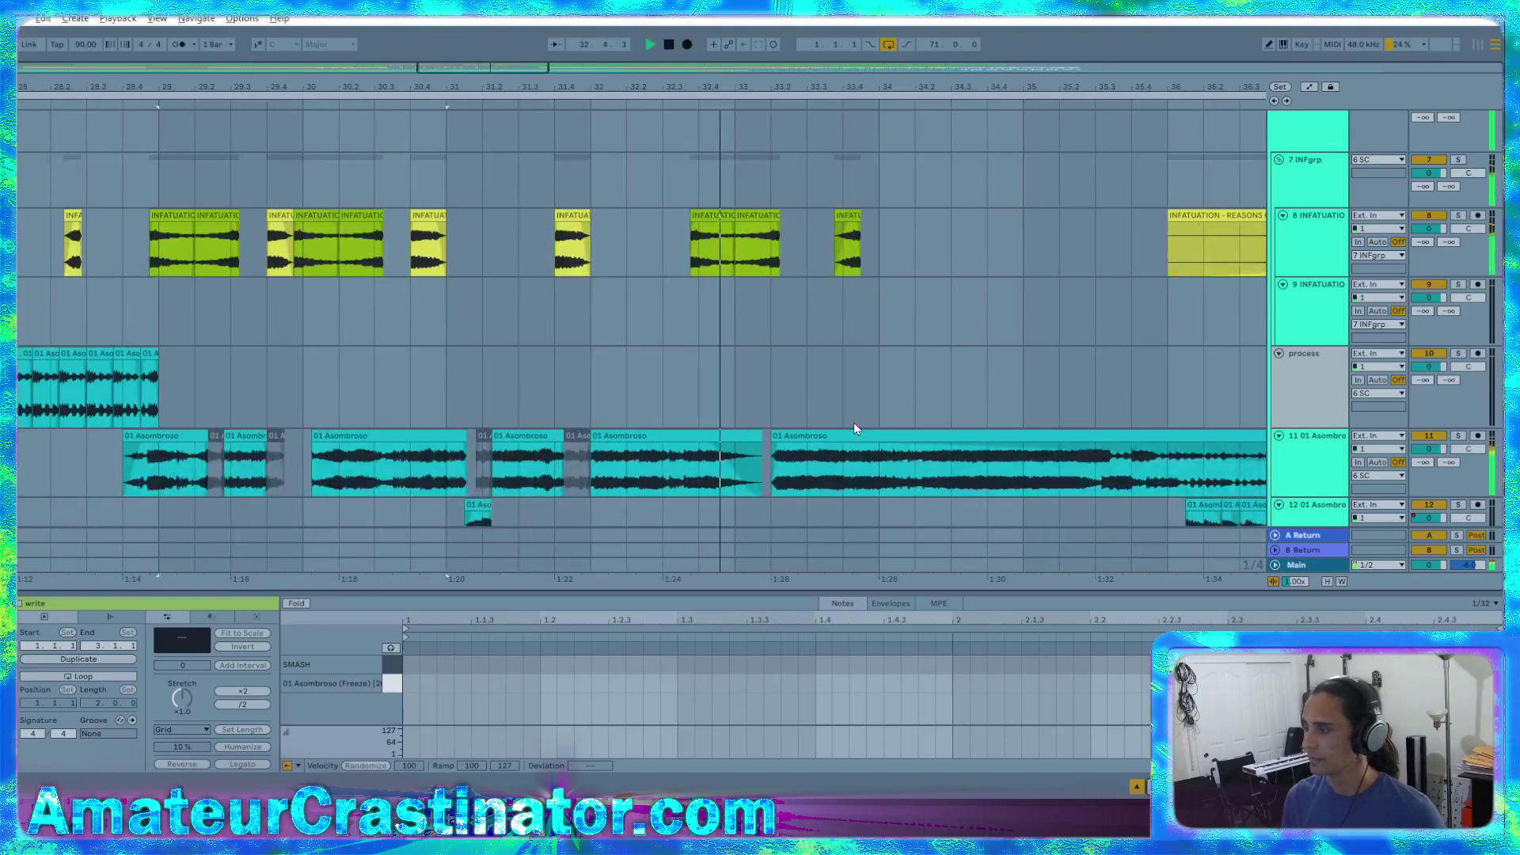
scroll(776, 375, "down", 3)
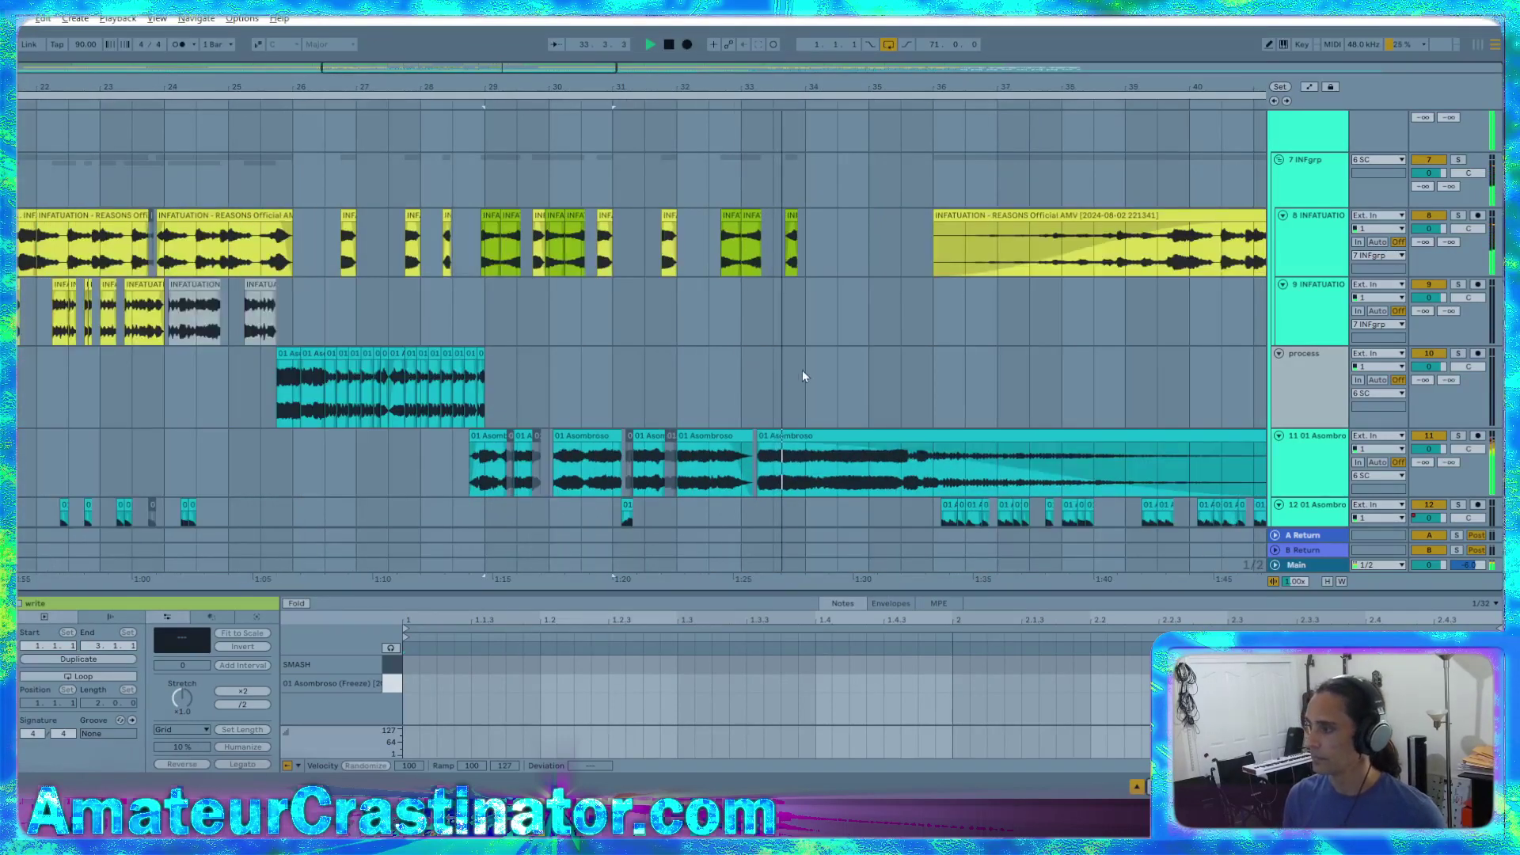
scroll(792, 373, "up", 3)
Duplicate the "write" clip on the Drum Rack track to bar 31 and paste another copy at bar 32
scroll(776, 369, "up", 3)
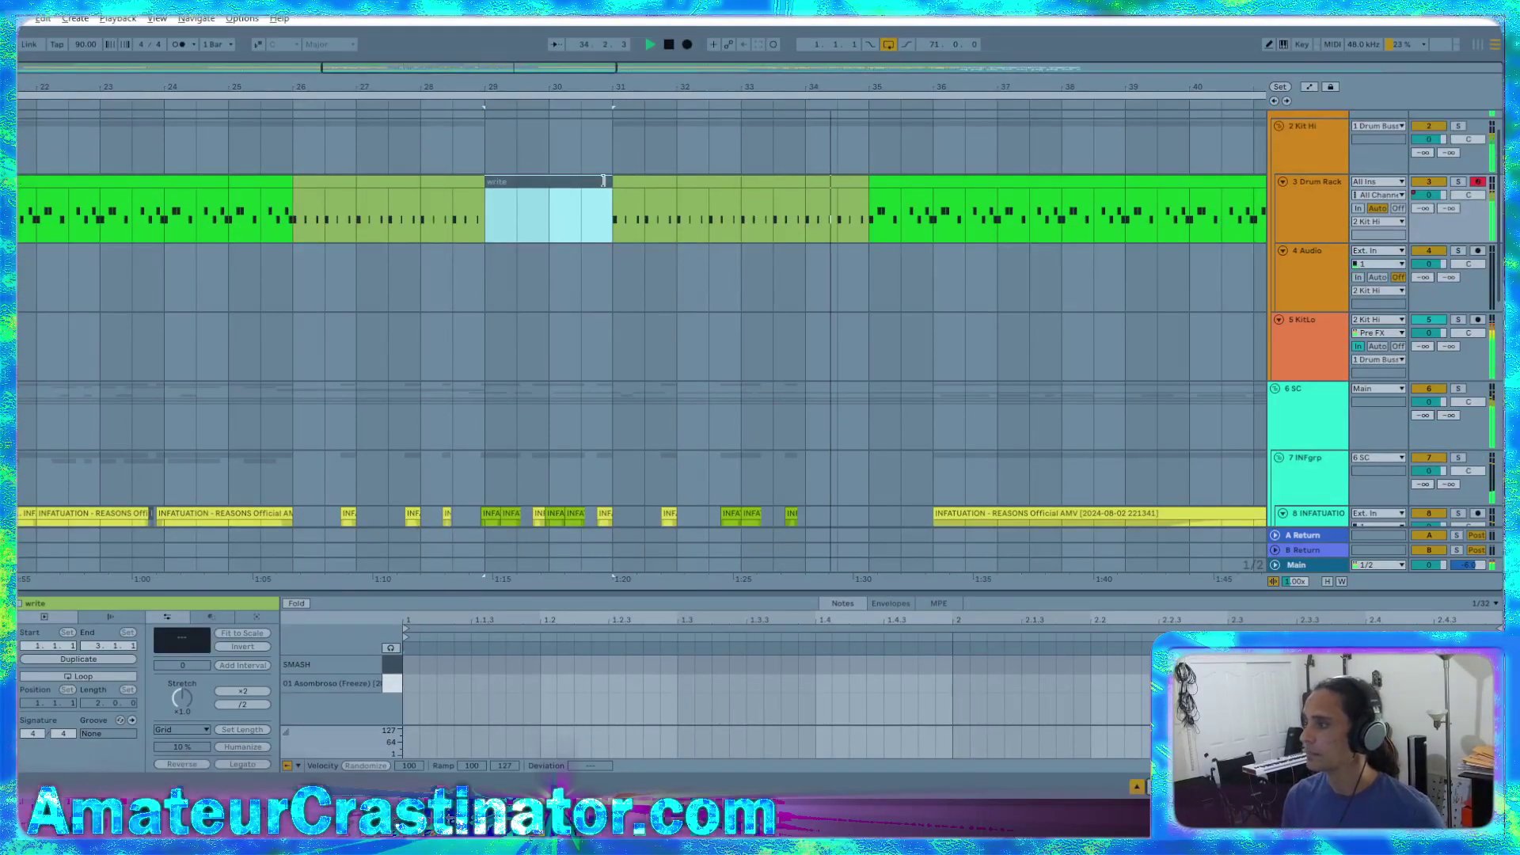
key("ctrl+d")
scroll(879, 337, "down", 3)
scroll(792, 271, "up", 3)
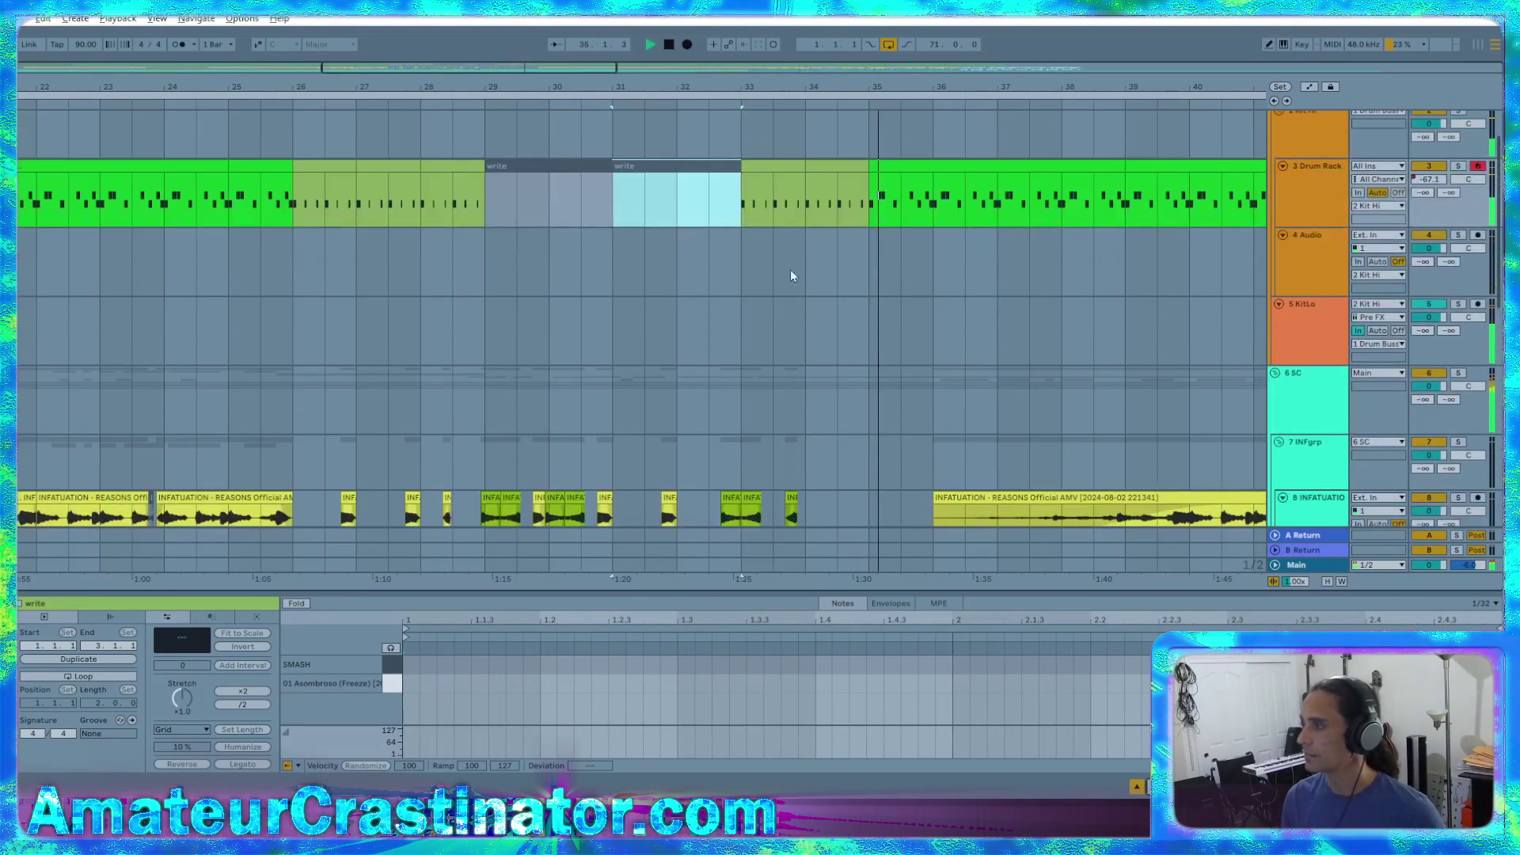
left_click(687, 217)
key("ctrl+v")
Check the Drum Rack's track volume automation around bar 35 while the arrangement plays
scroll(835, 320, "down", 5)
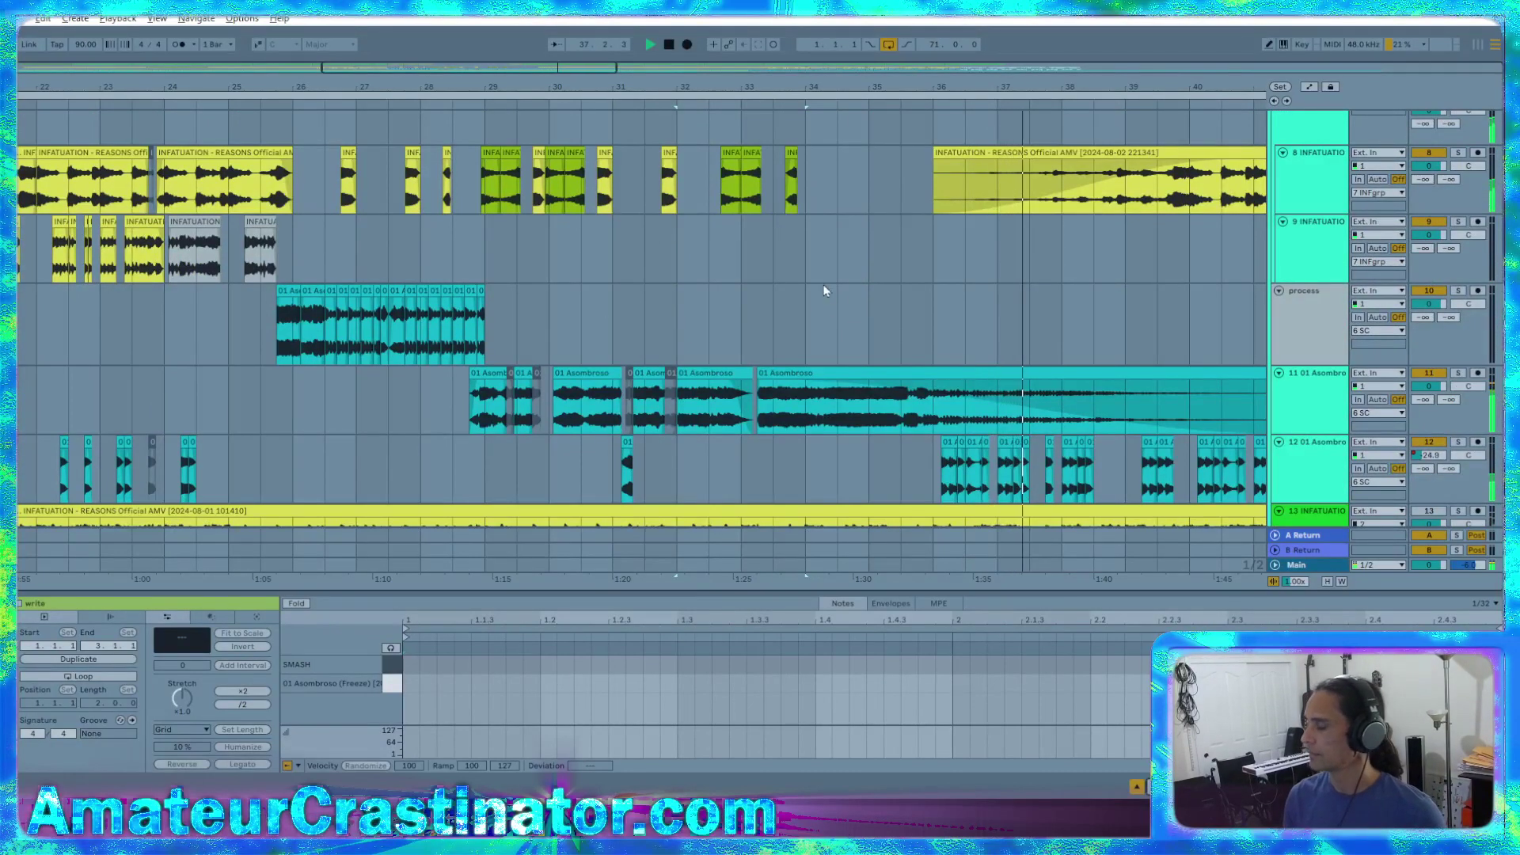
scroll(832, 265, "up", 4)
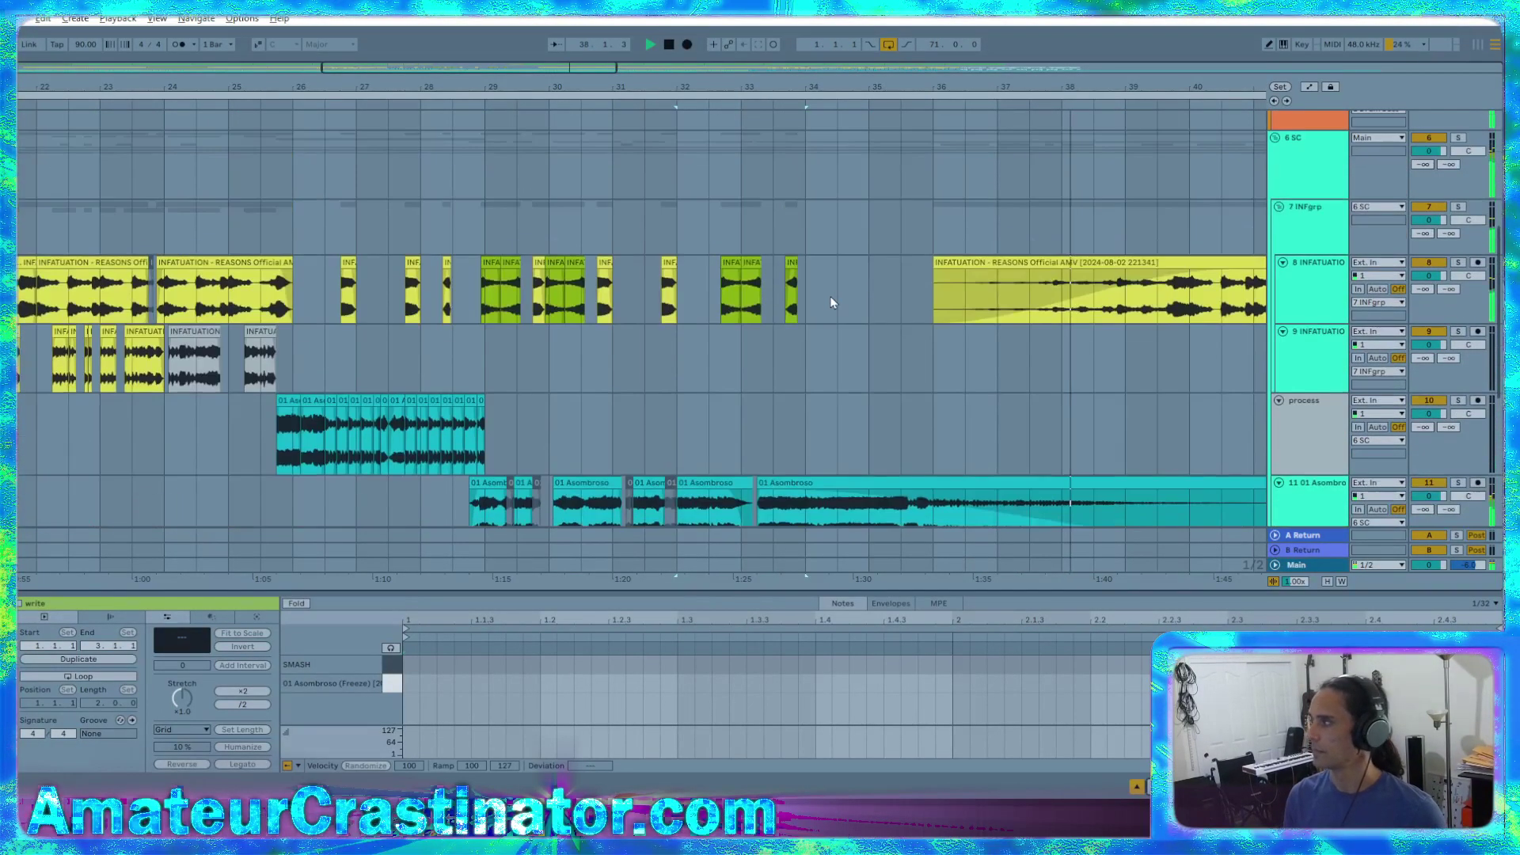
scroll(834, 269, "up", 3)
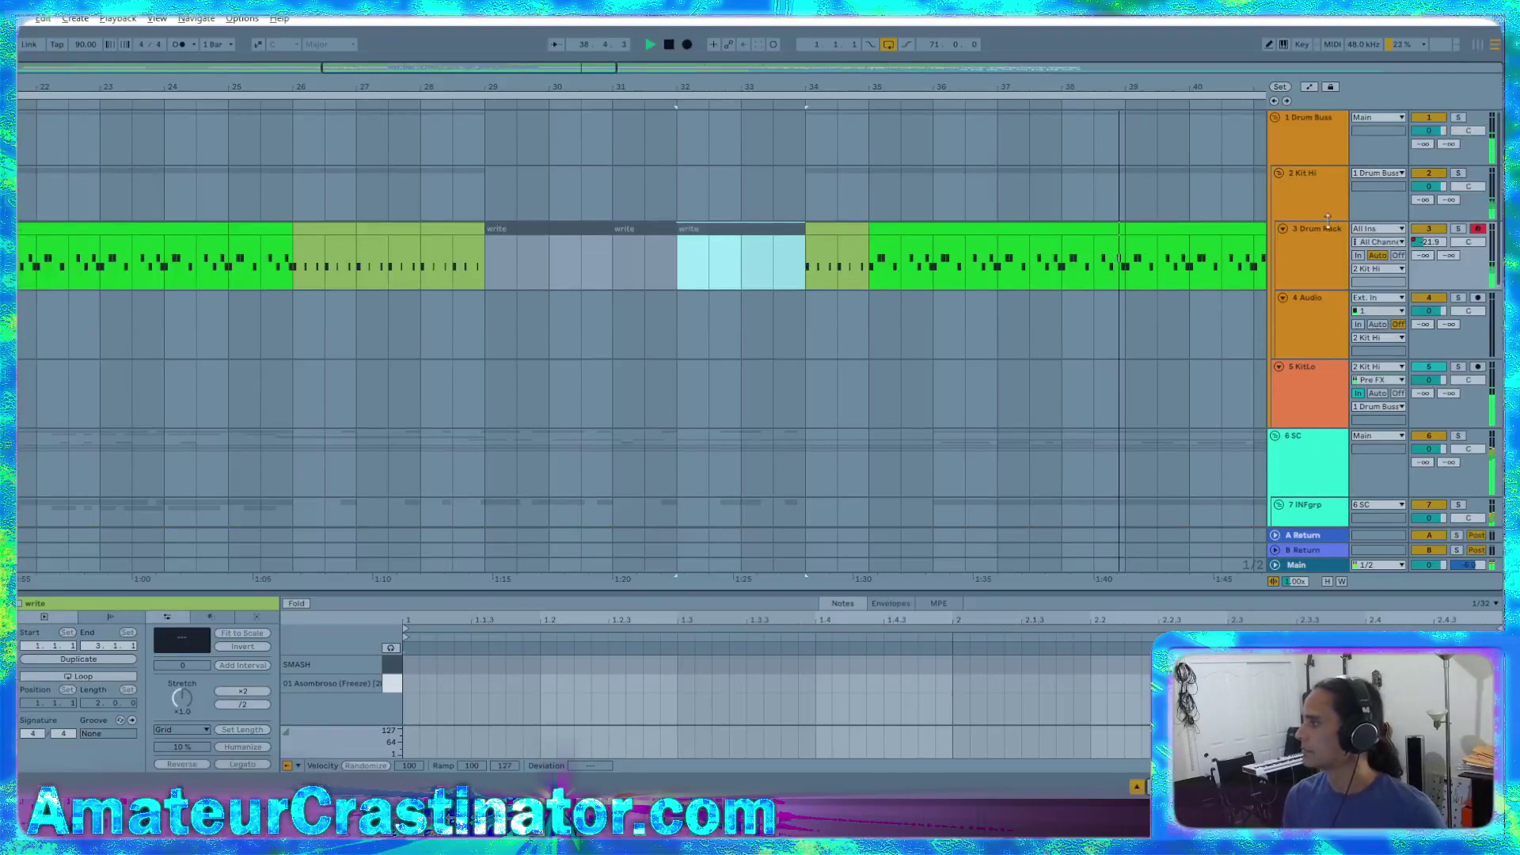
key("a")
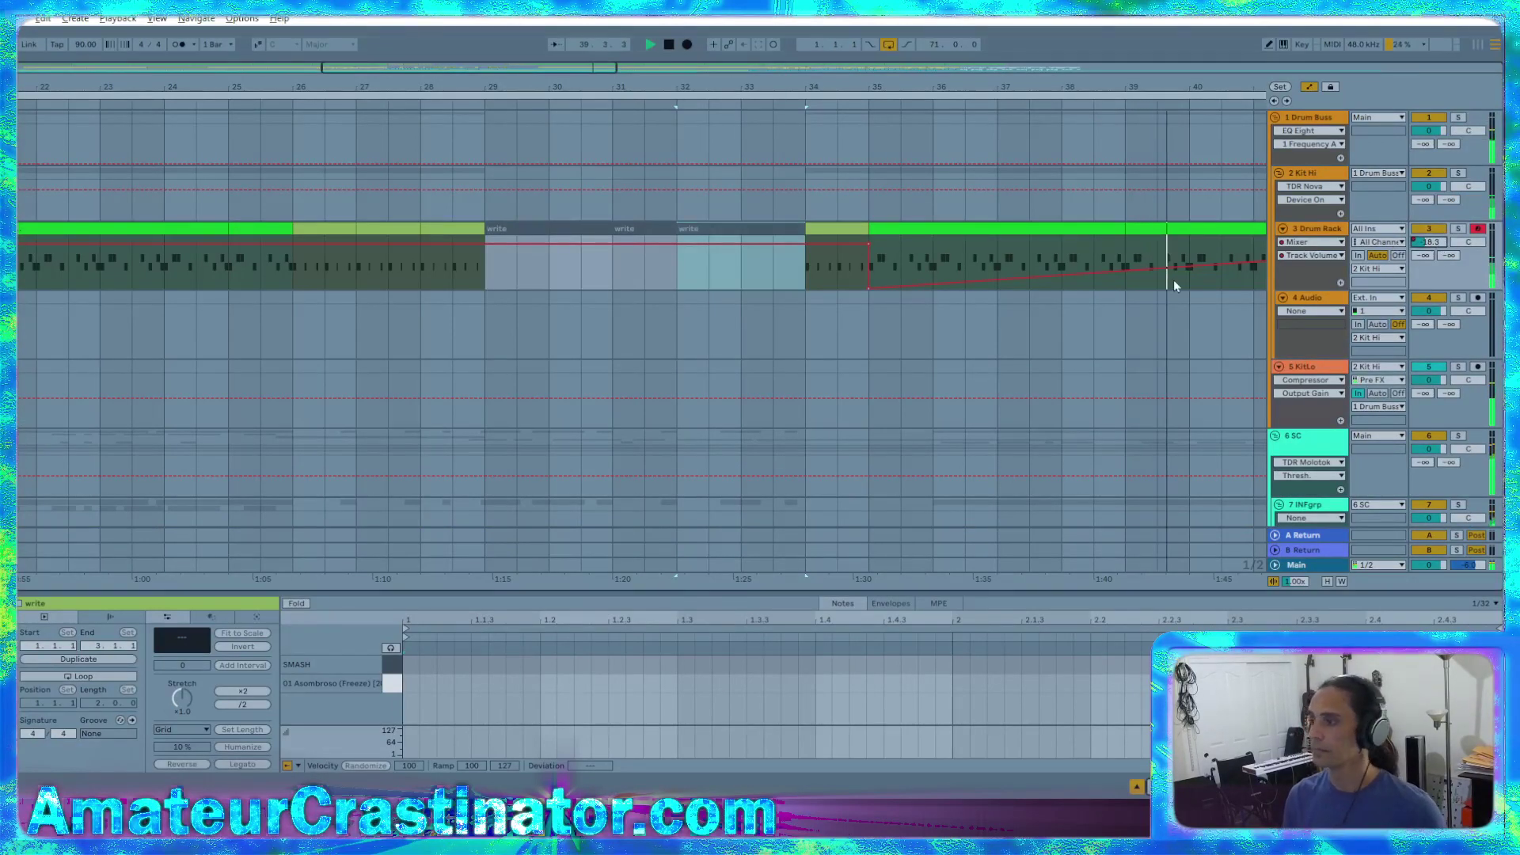
key("a")
Listen through the rest of the arrangement, reviewing the Infatuation and Asombroso clips up to the ending section
scroll(666, 397, "down", 6)
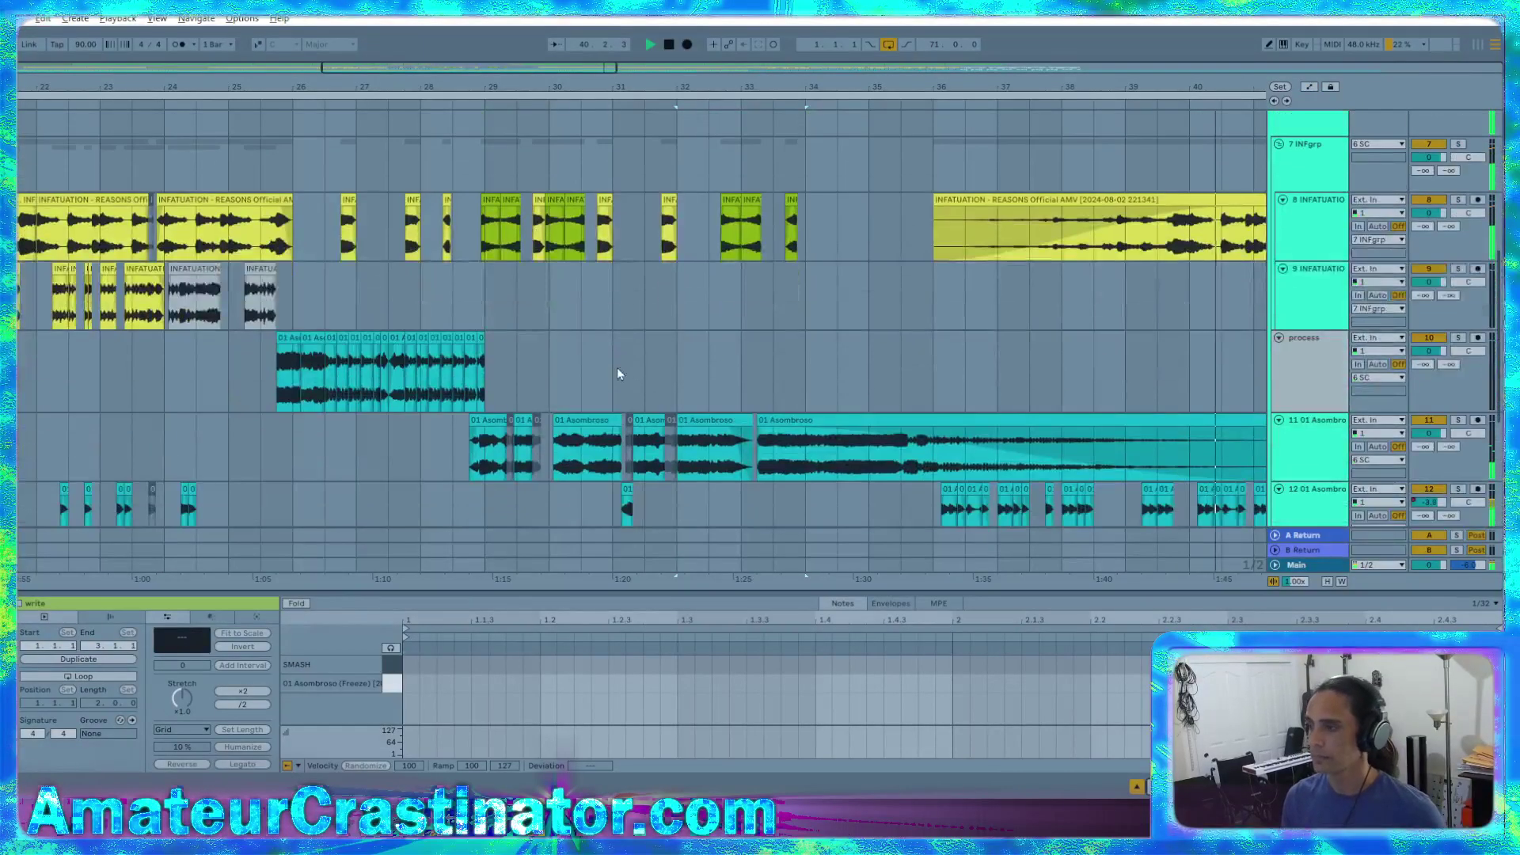
scroll(229, 415, "down", 2)
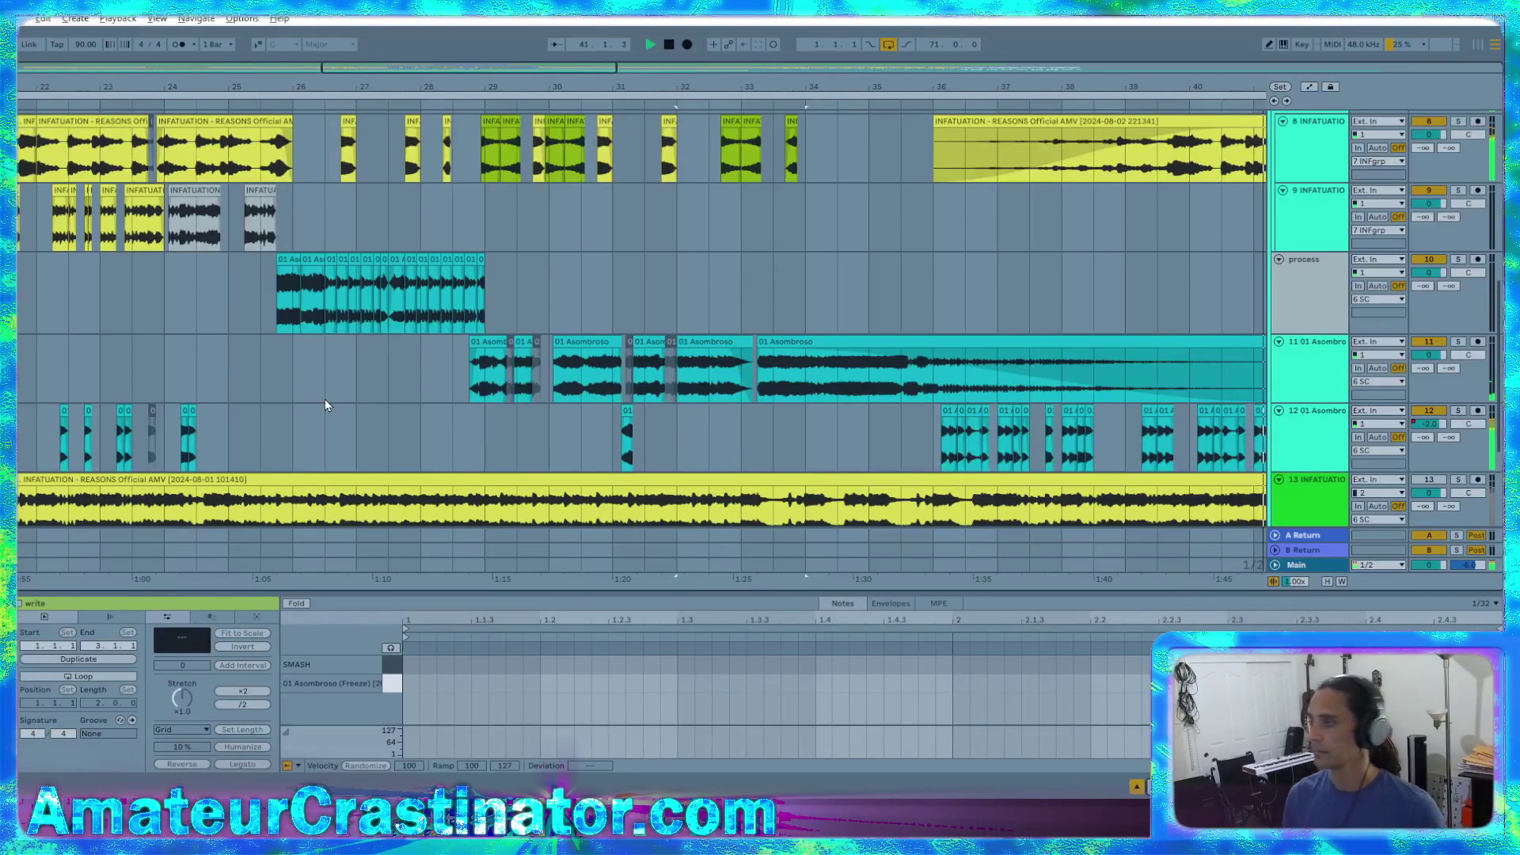
scroll(329, 403, "down", 5)
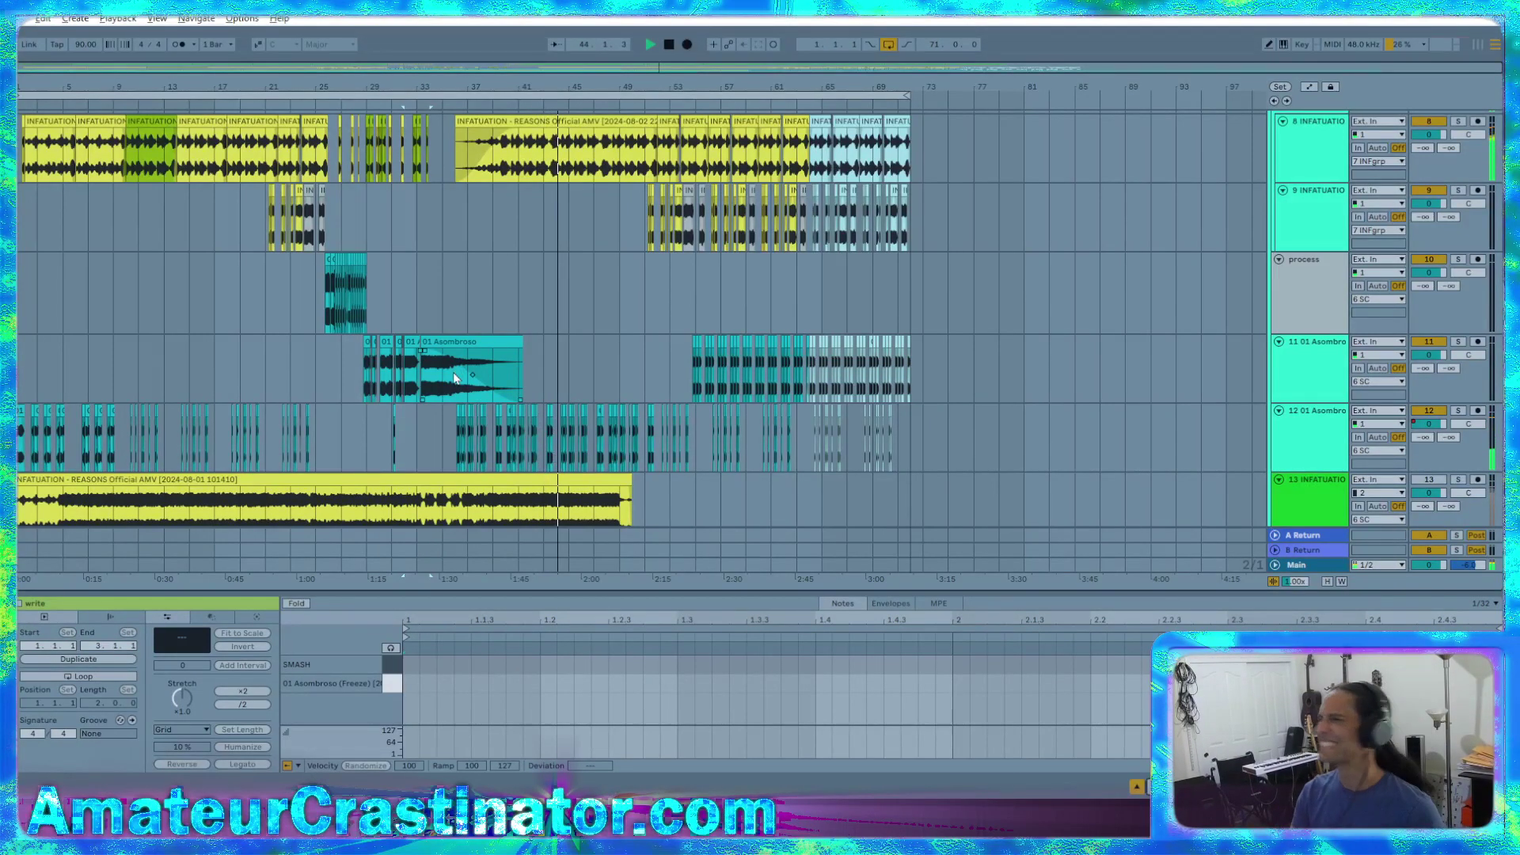
scroll(540, 212, "up", 5)
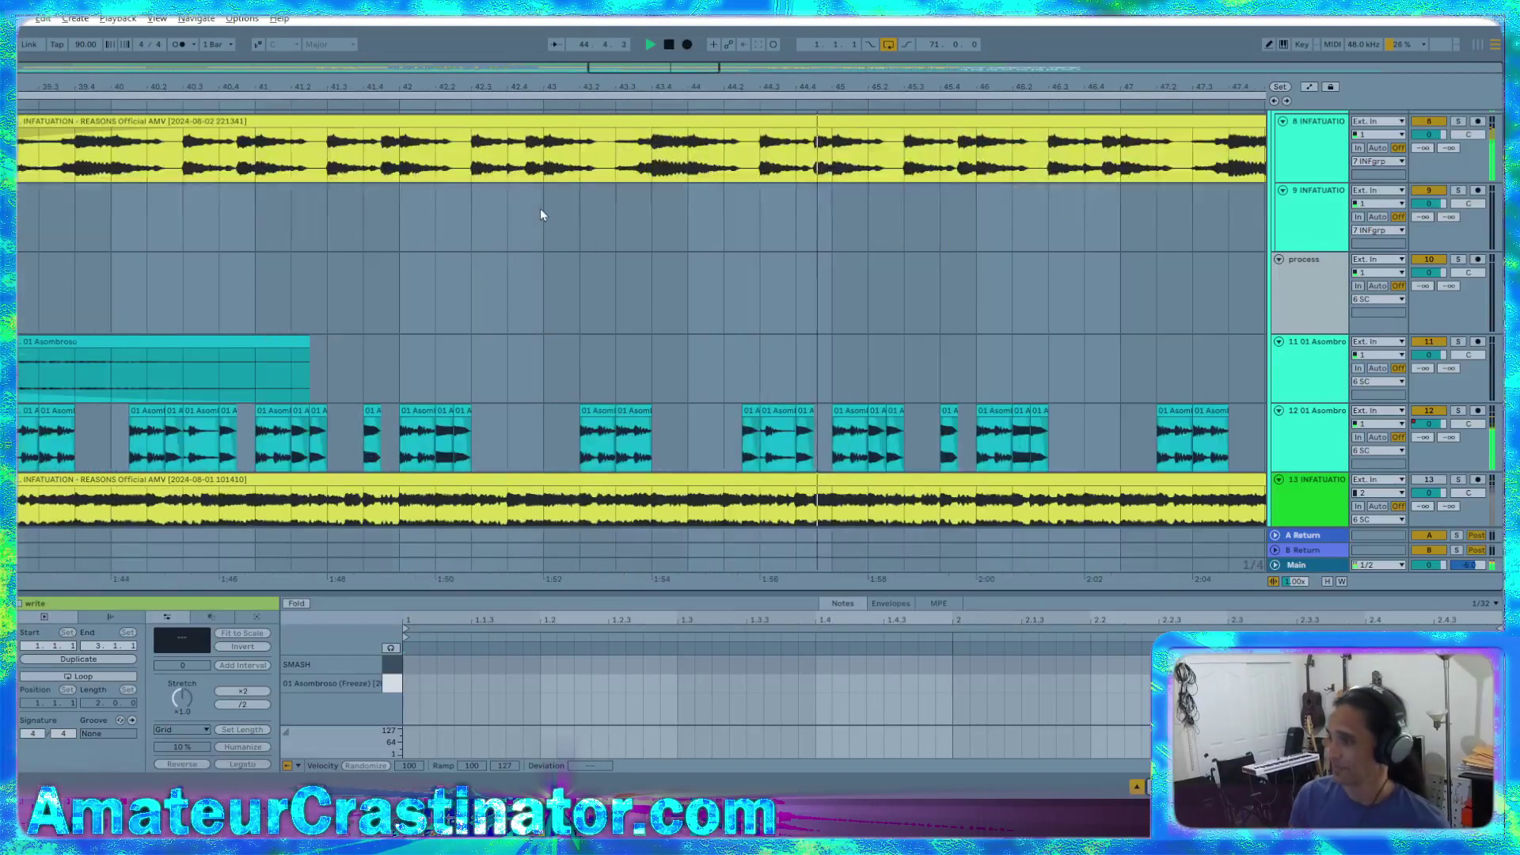
scroll(876, 263, "up", 1)
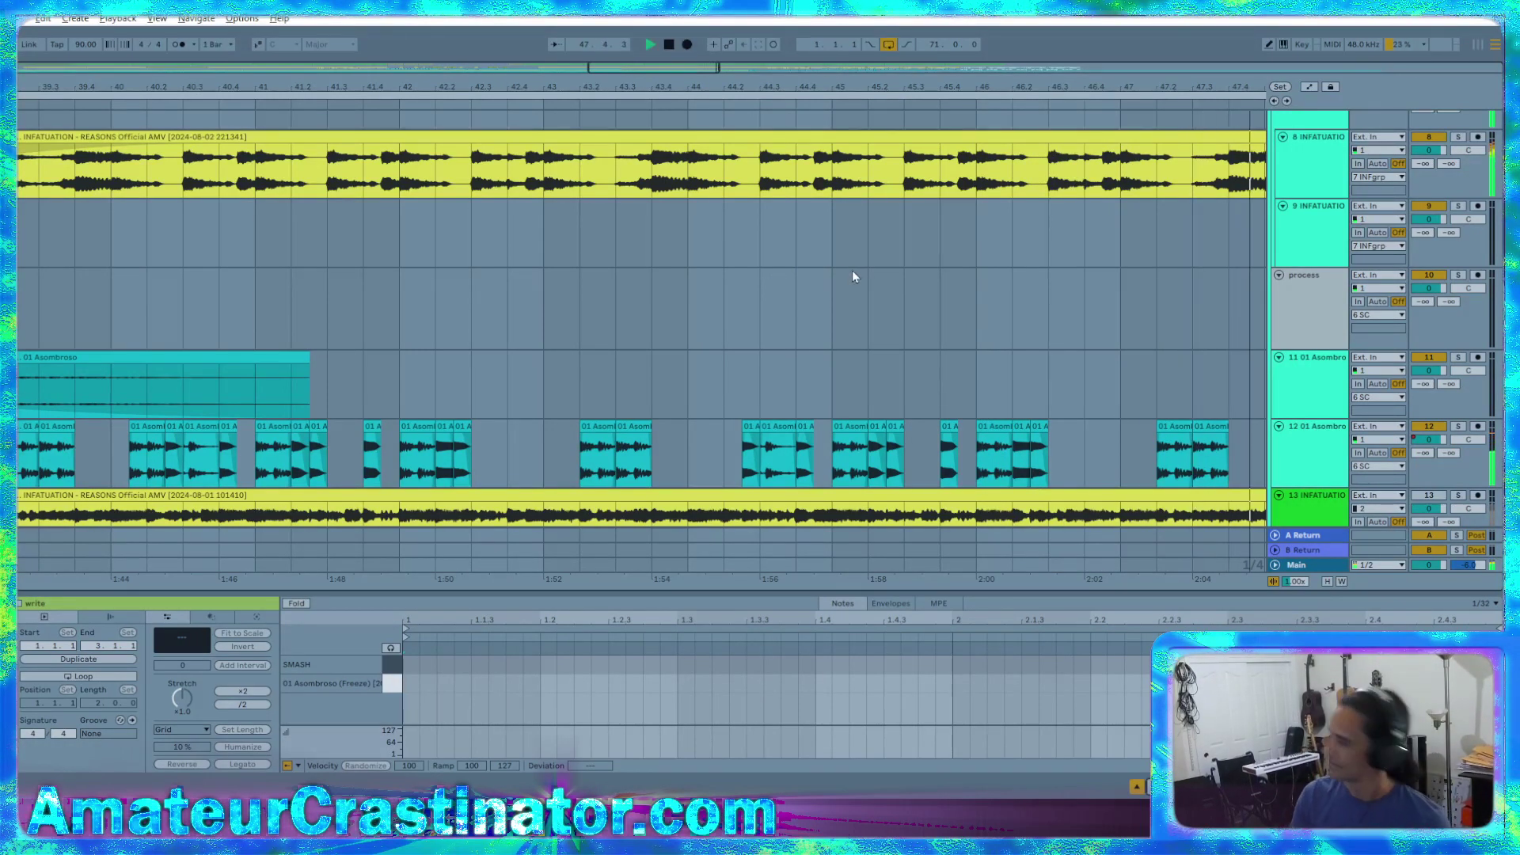
scroll(876, 290, "down", 3)
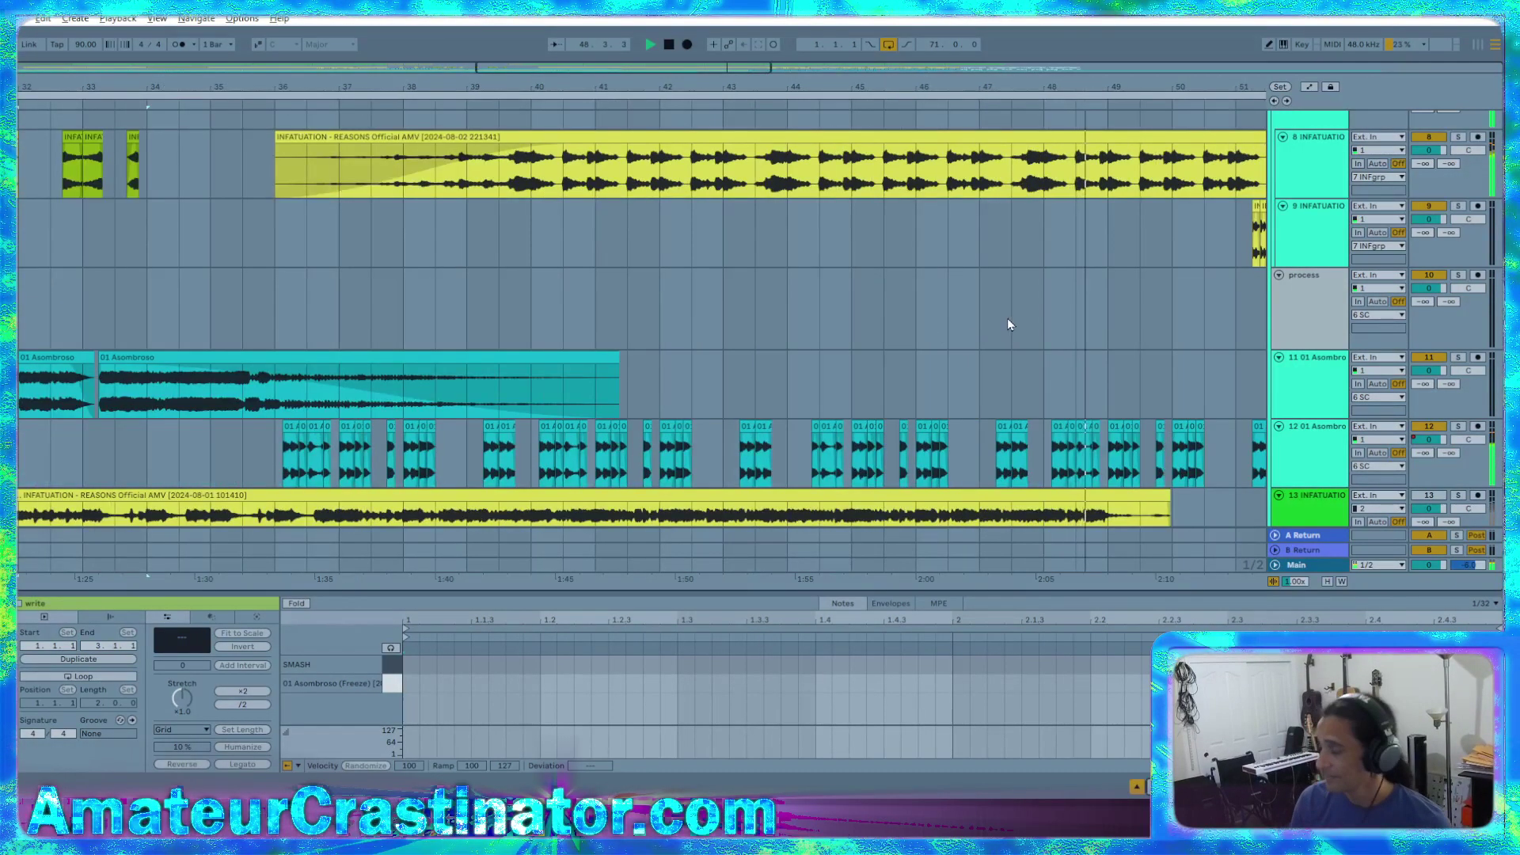
scroll(1006, 318, "right", 5)
scroll(1002, 320, "right", 10)
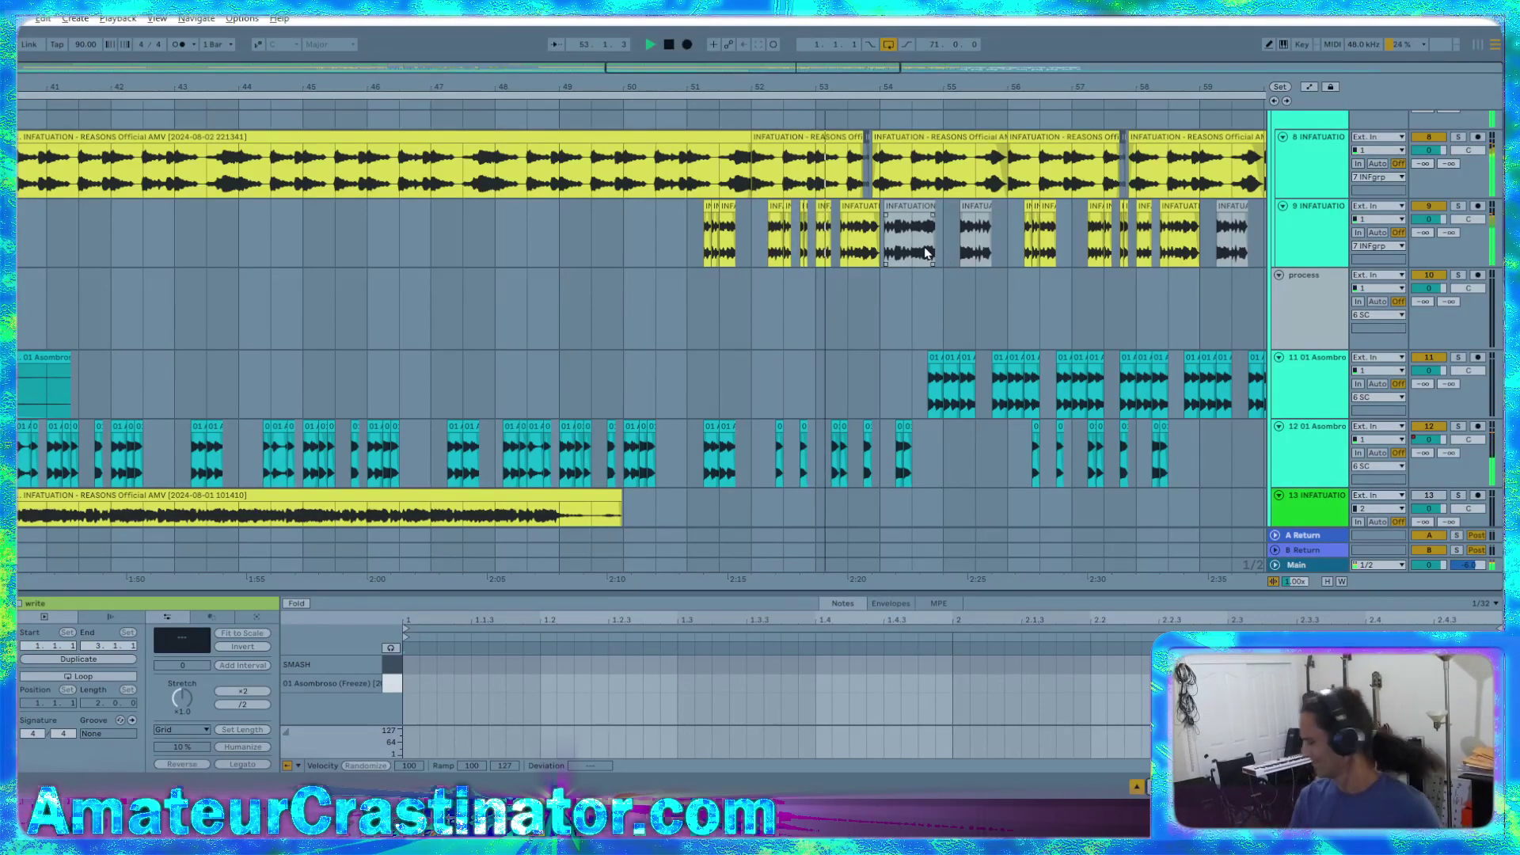
scroll(879, 324, "down", 4)
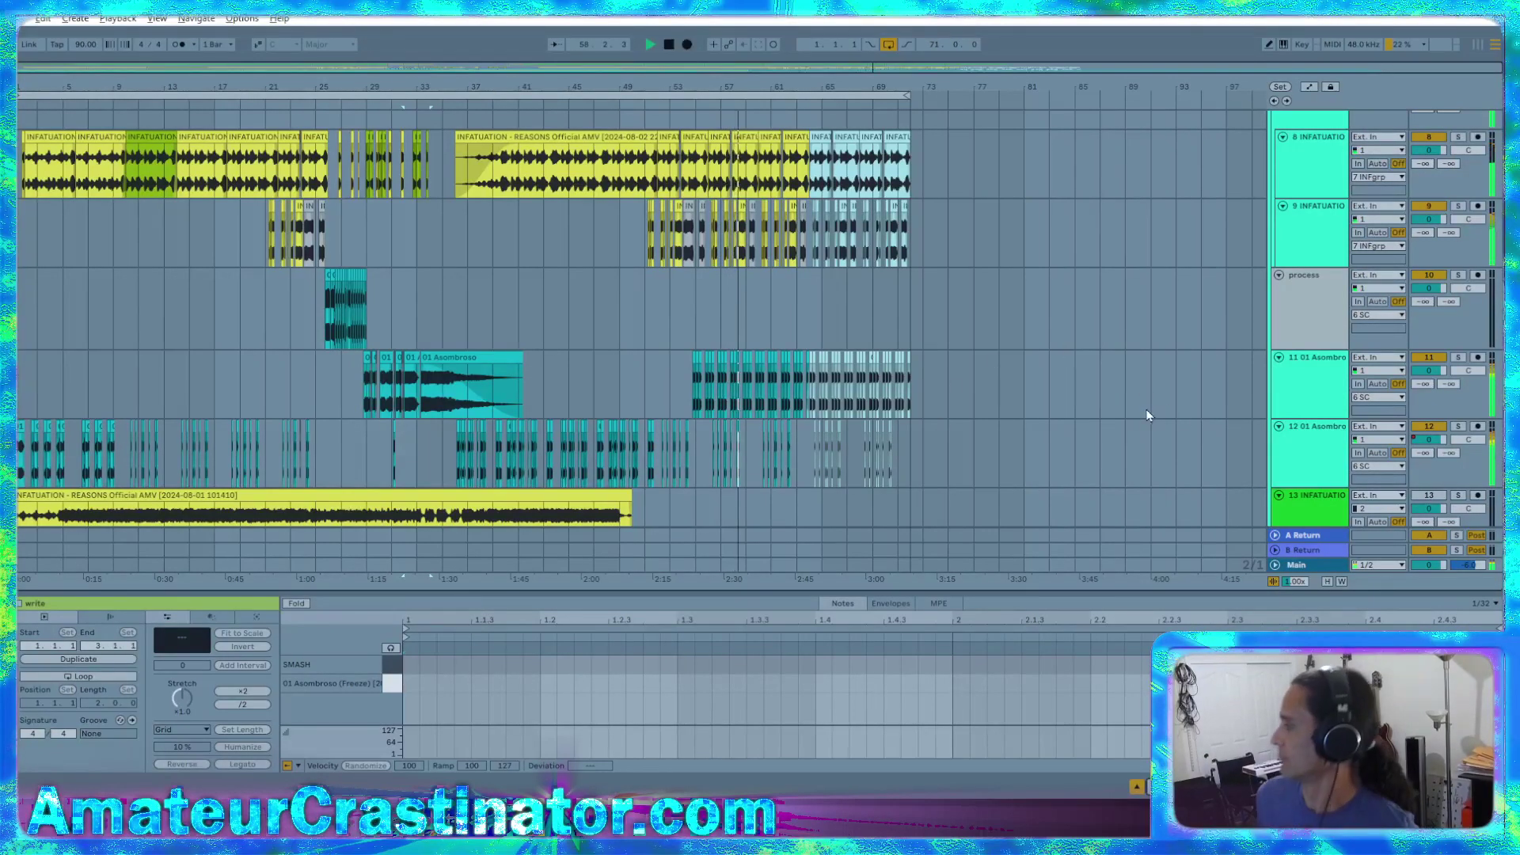
Examine the effect chains of the SC and INFgrp group tracks
scroll(1161, 425, "up", 2)
left_click(1322, 191)
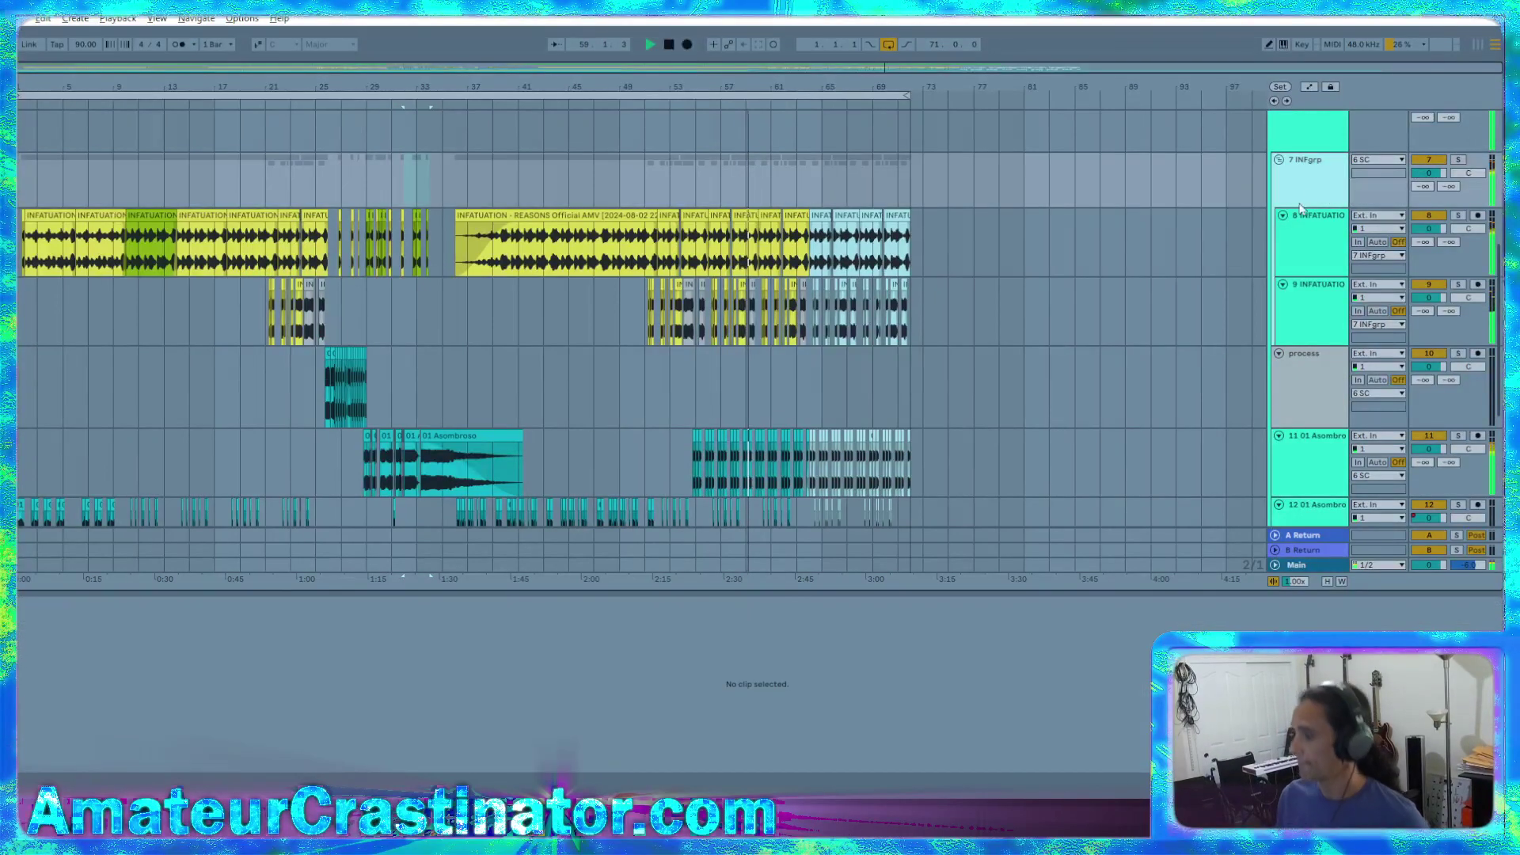
scroll(1319, 208, "up", 2)
left_click(1319, 208)
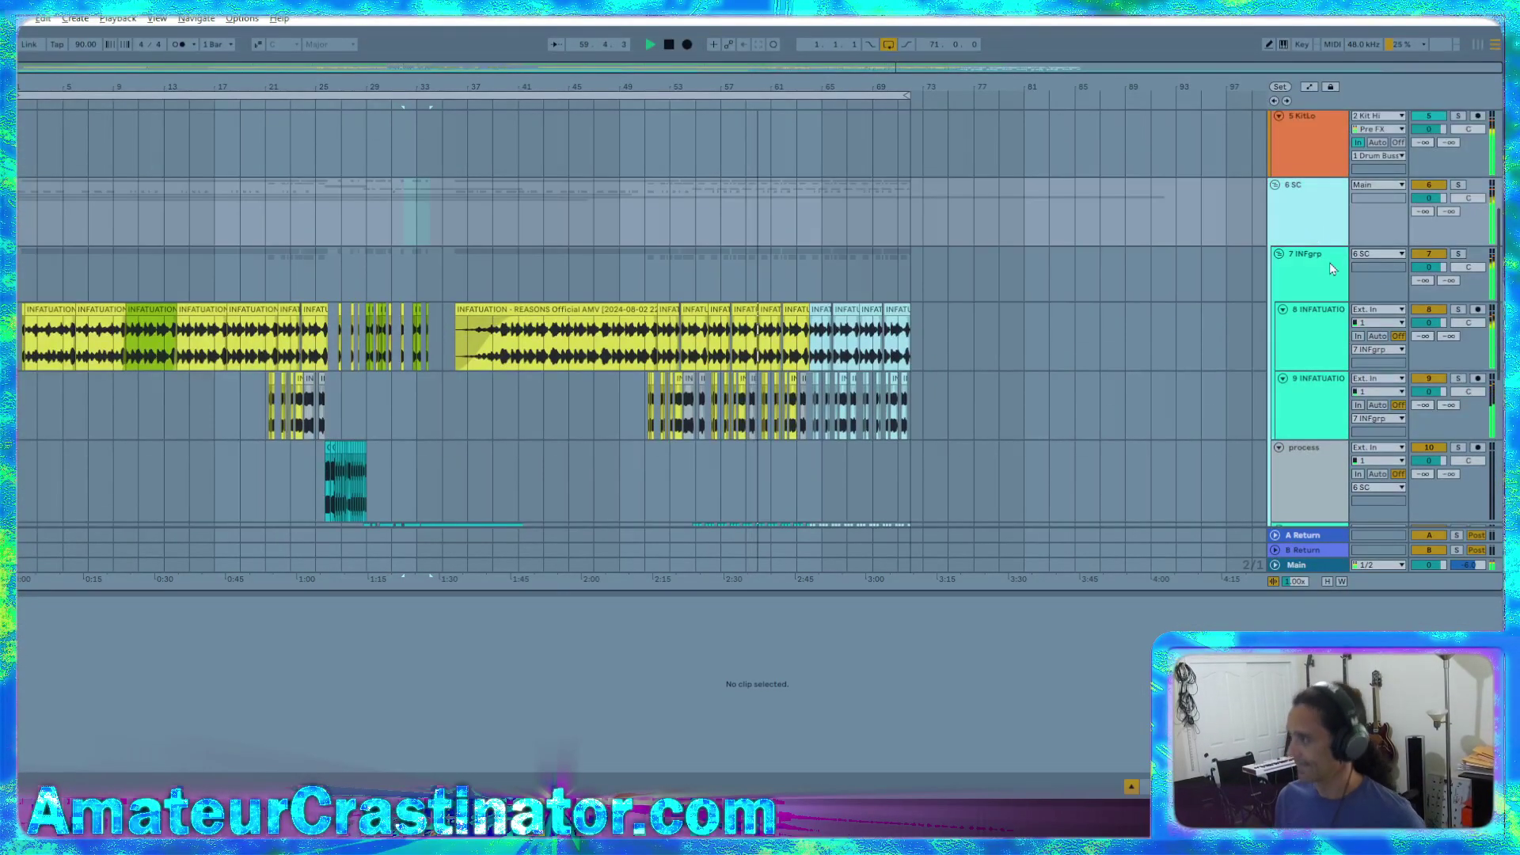
double_click(1311, 285)
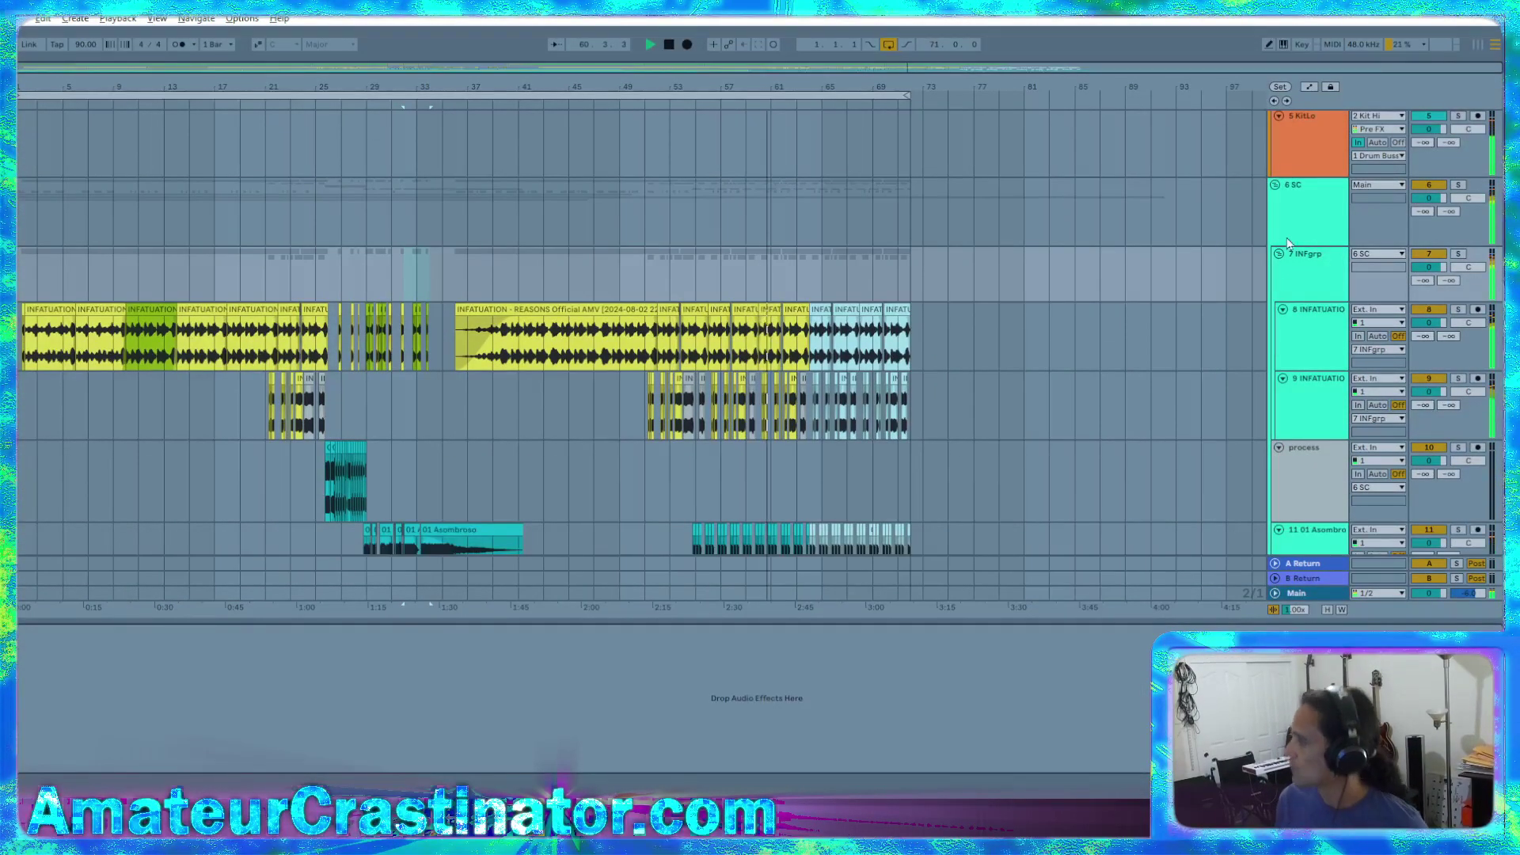
left_click(1297, 271)
left_click(1297, 271)
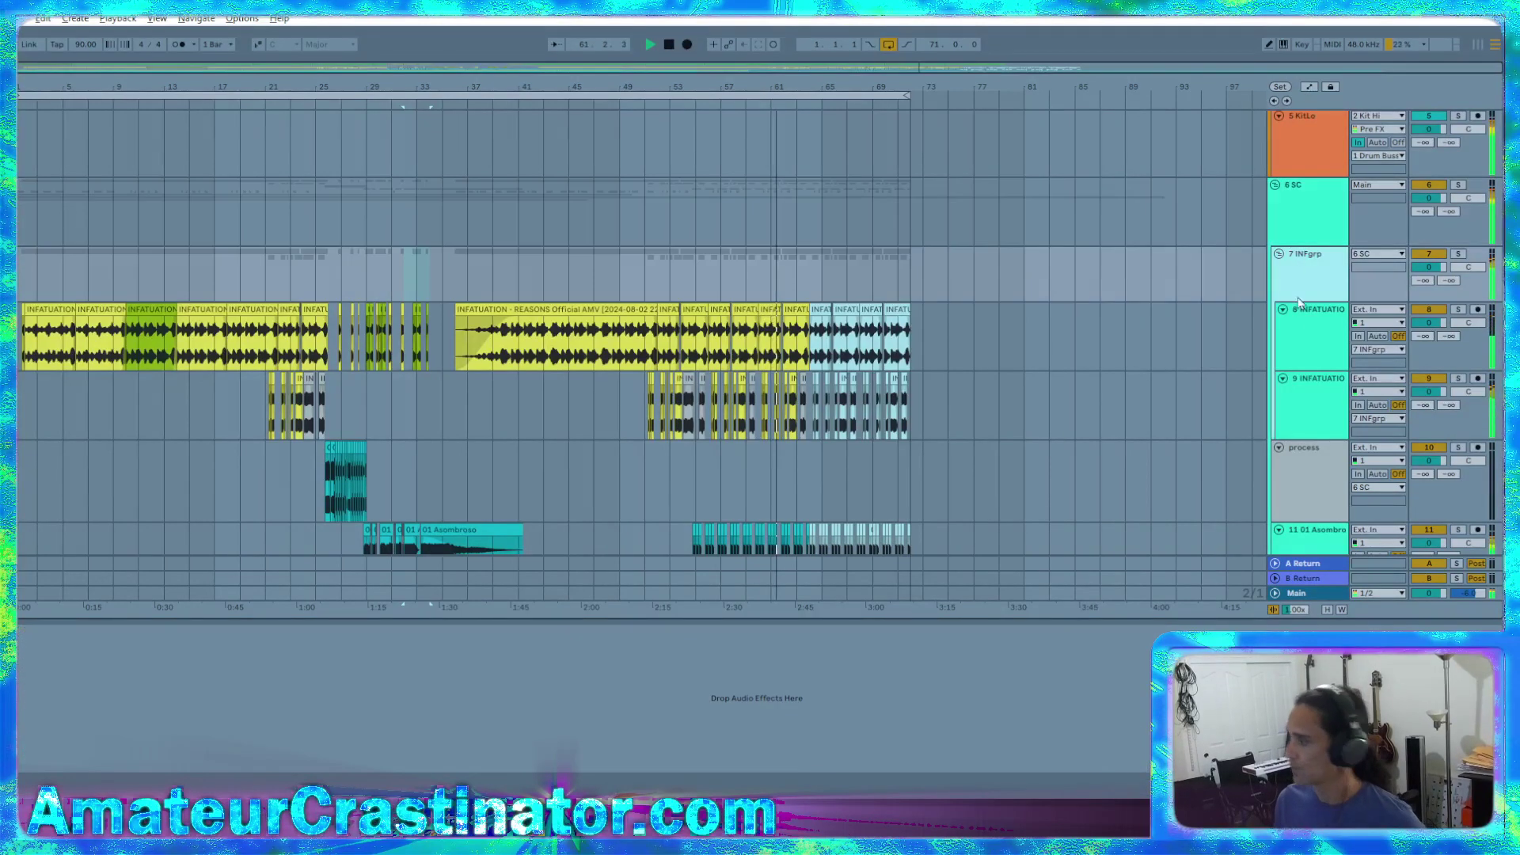
Examine the effect chains of the individual Infatuation, process and Asombroso tracks, down to track 13
left_click(1297, 358)
scroll(1297, 357, "down", 1)
left_click(1299, 337)
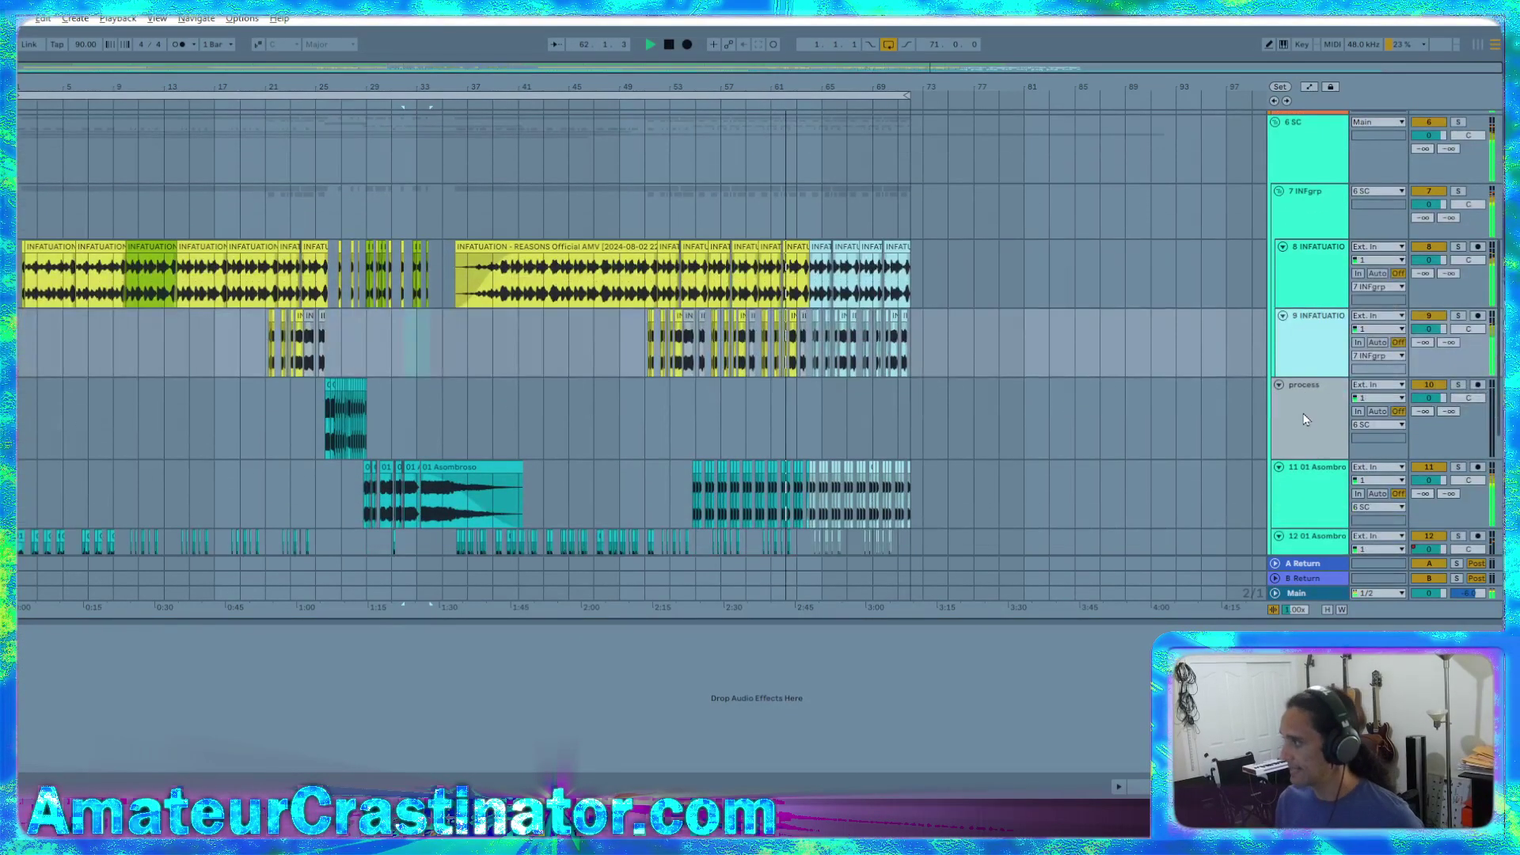
left_click(1305, 419)
scroll(1305, 419, "down", 1)
left_click(1305, 419)
left_click(1299, 496)
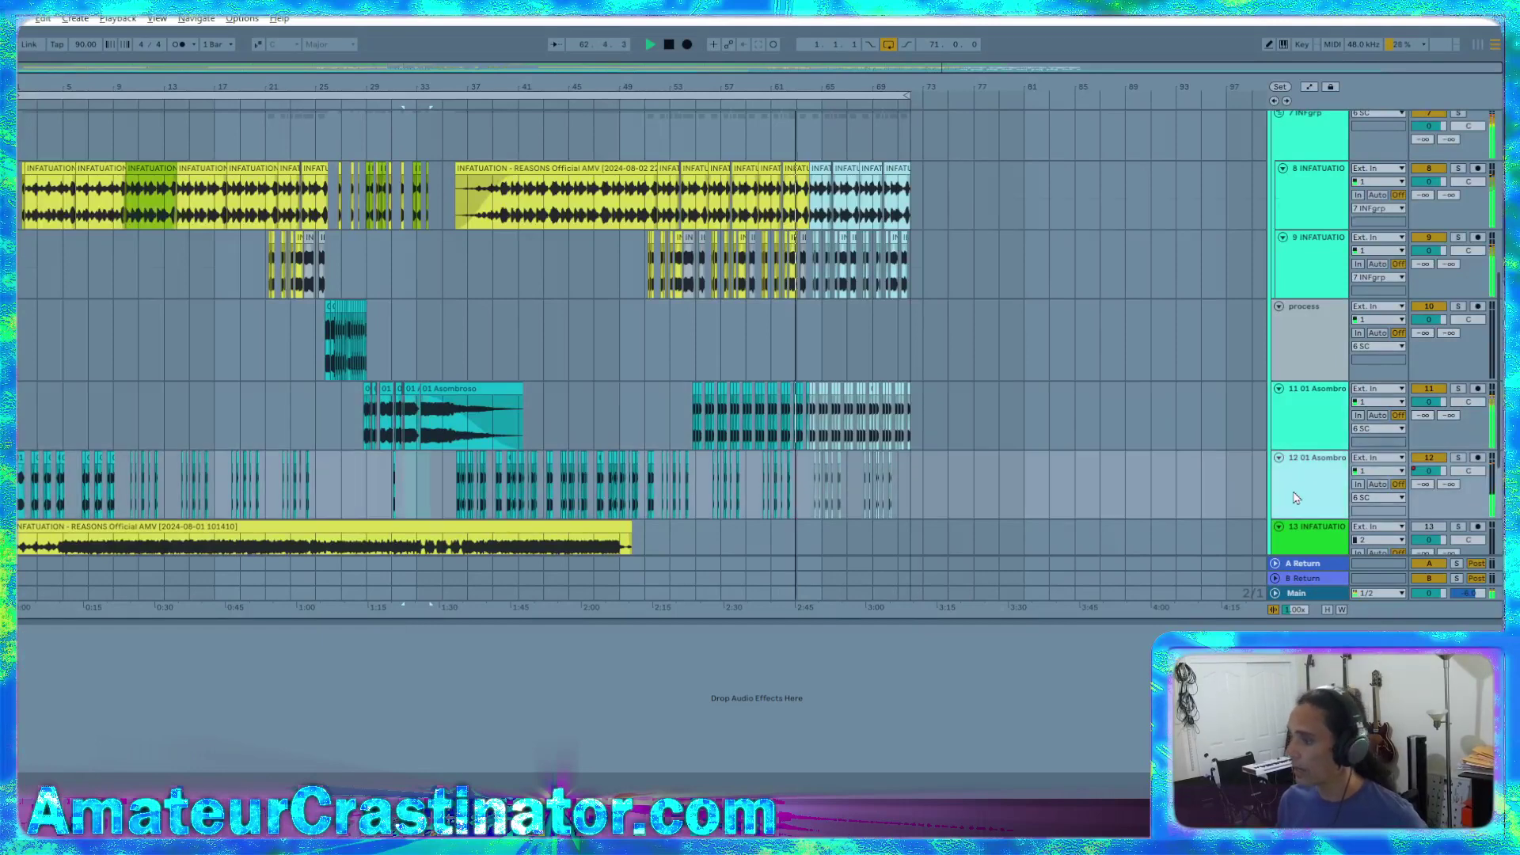
scroll(1303, 491, "down", 1)
left_click(1308, 465)
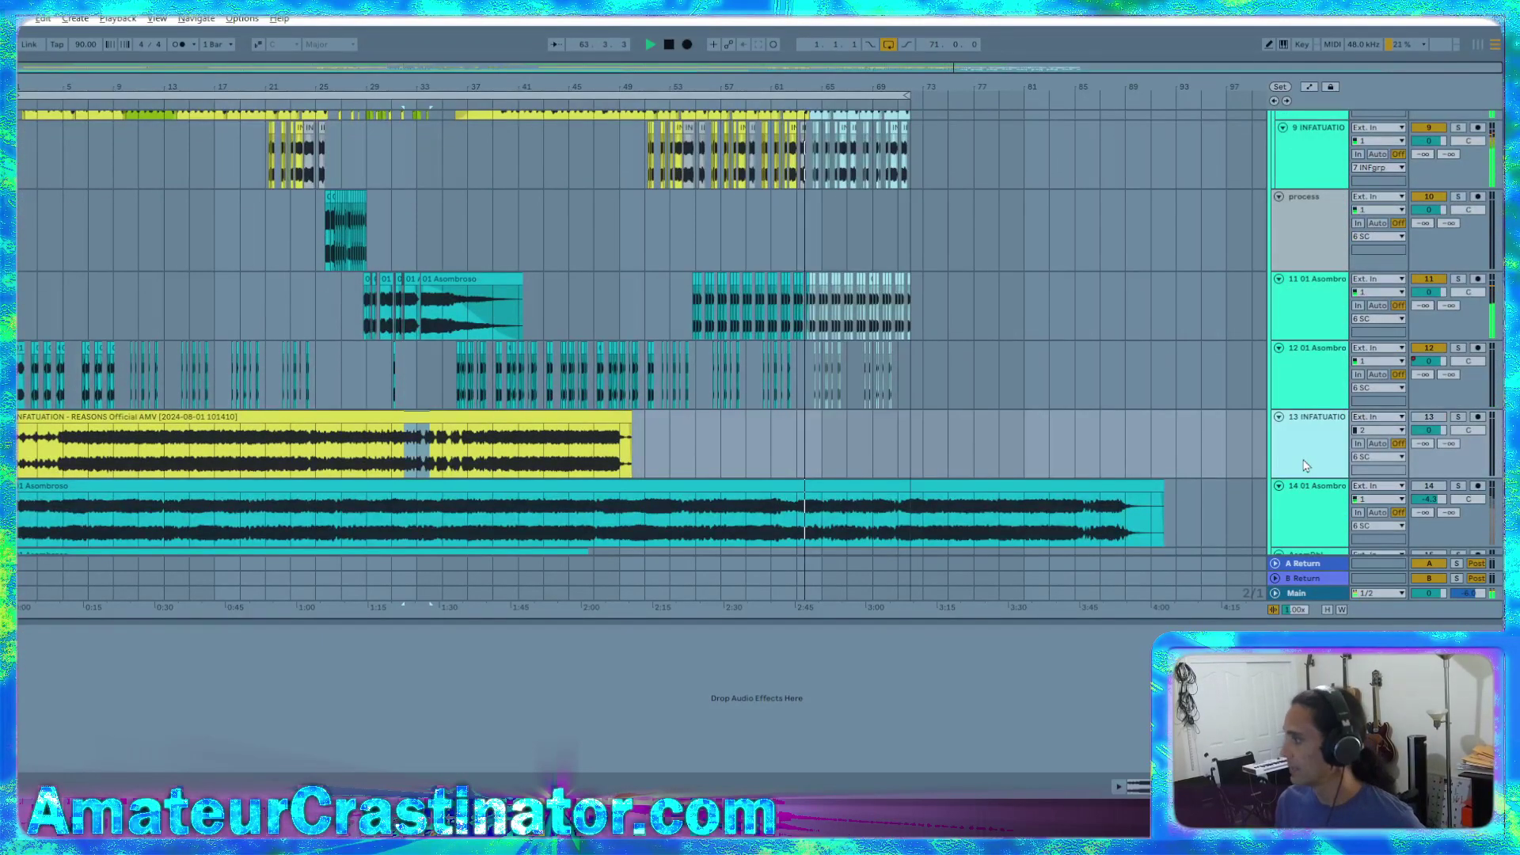
Select the INFgrp group track and load Glitch2 on it with the Helplessly Dirty program
scroll(1309, 464, "up", 3)
left_click(1312, 363)
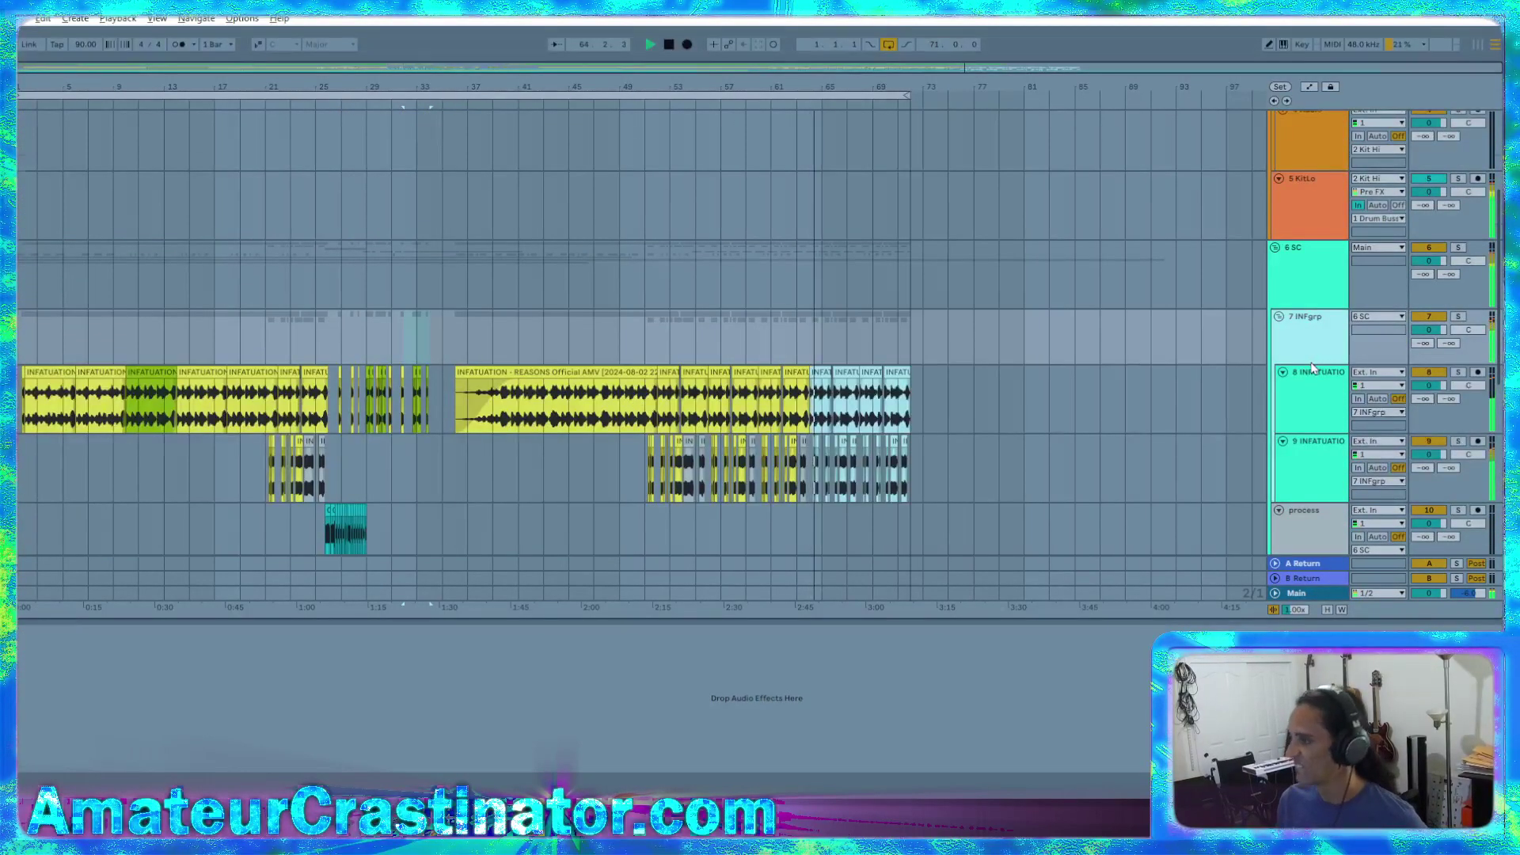
scroll(1308, 367, "down", 2)
scroll(1306, 367, "down", 1)
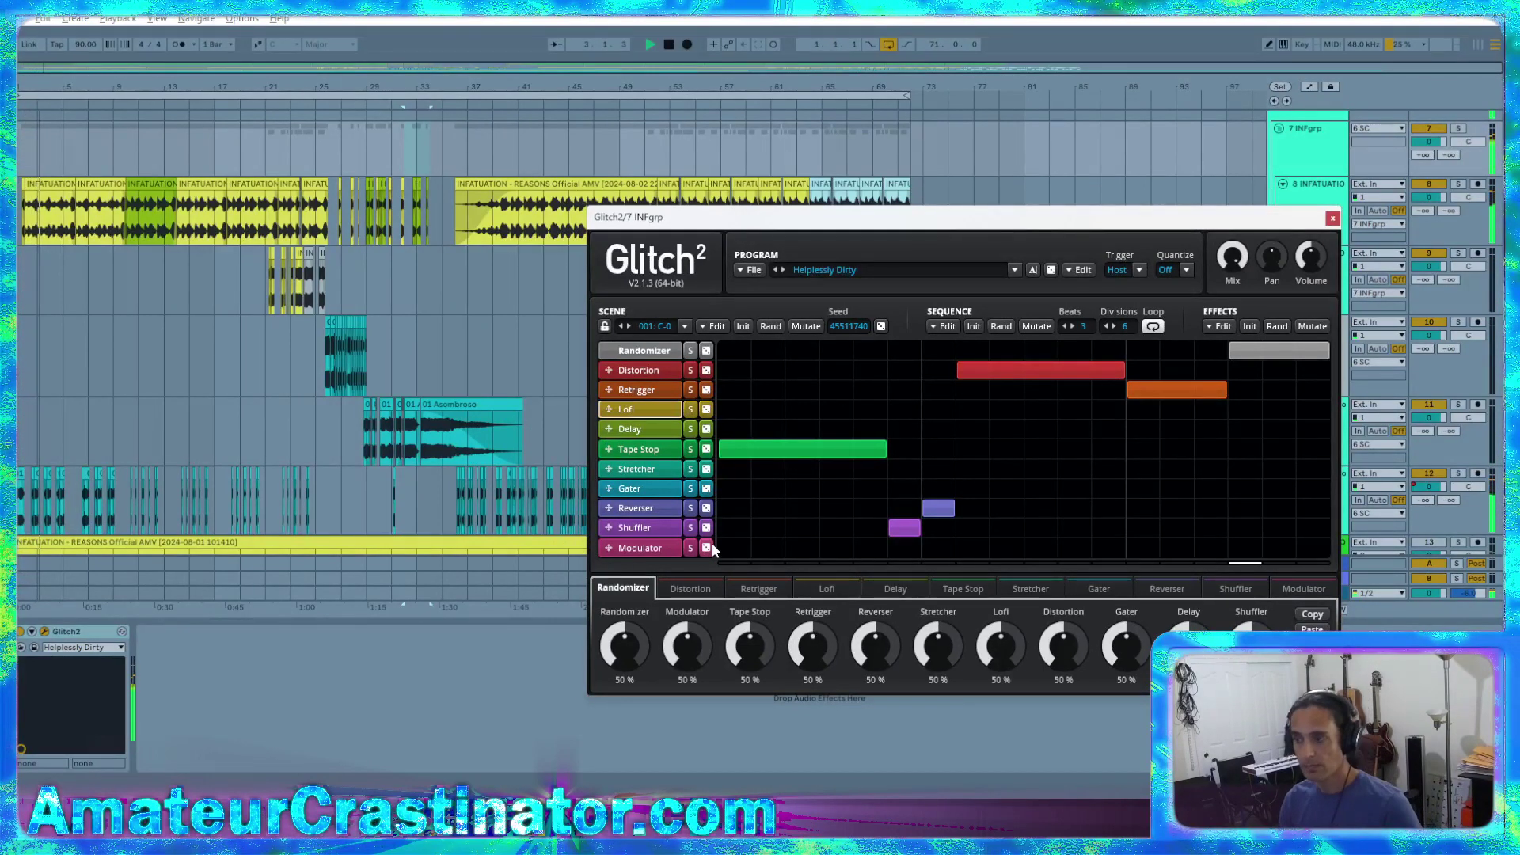
Set the Glitch2 sequence to 4 beats and turn its Mix all the way down, then close the plug-in window
left_click(1072, 326)
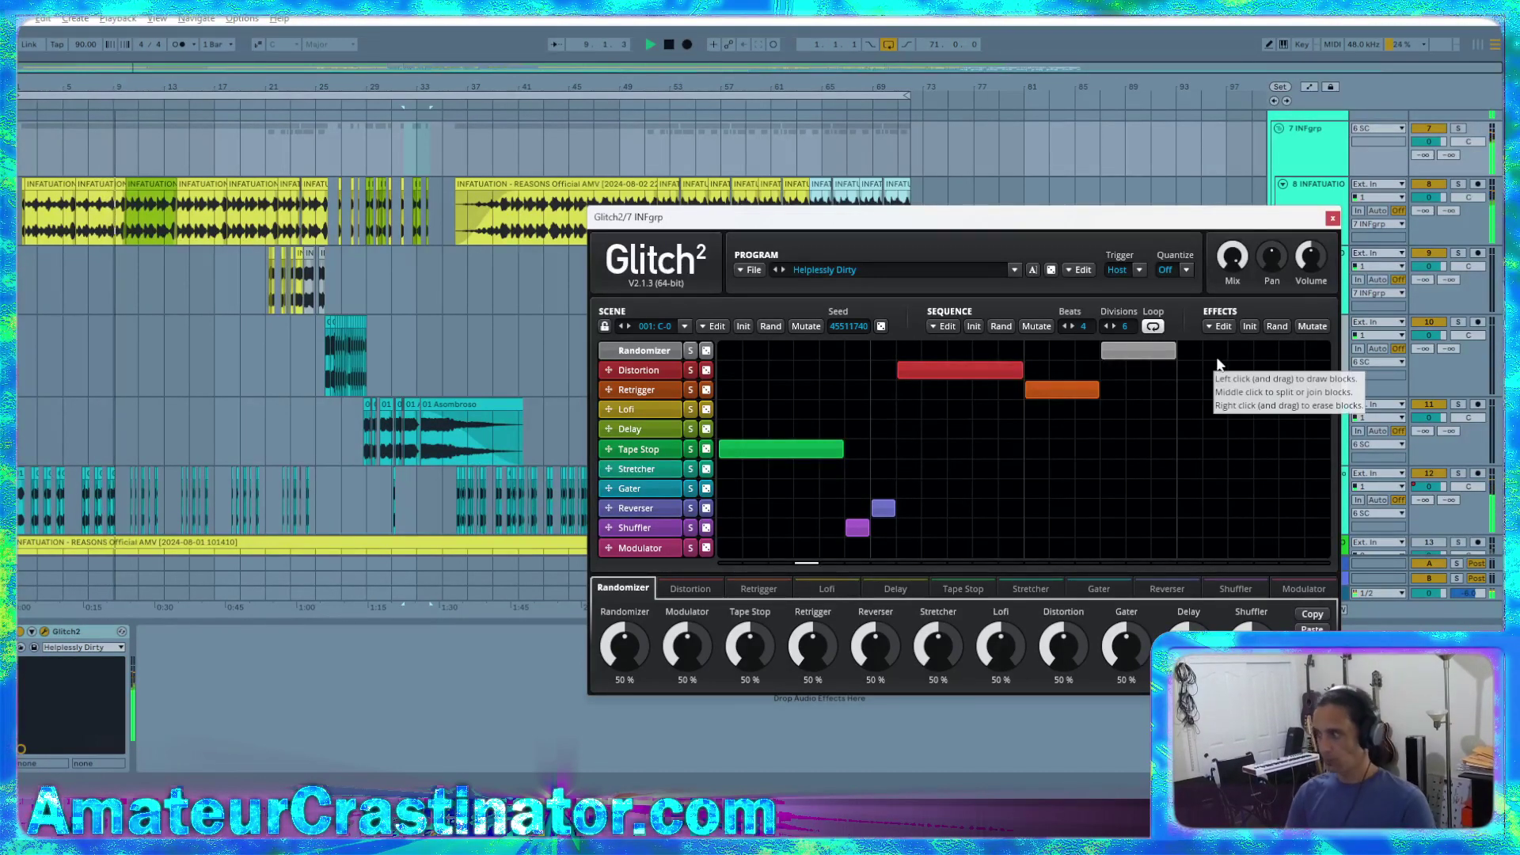
left_click_drag(1232, 258, 1217, 261)
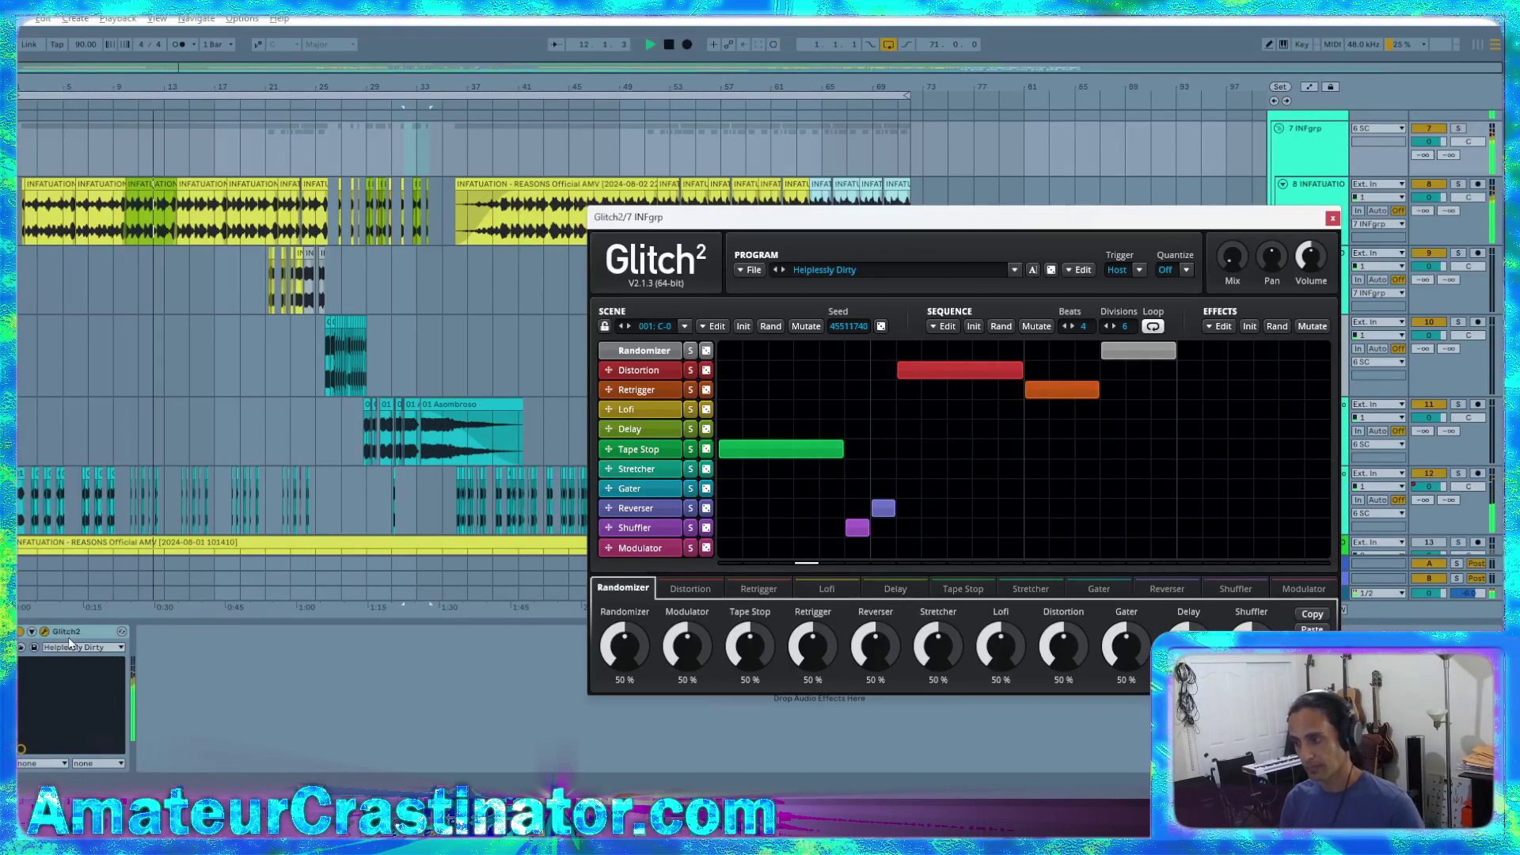
left_click(384, 669)
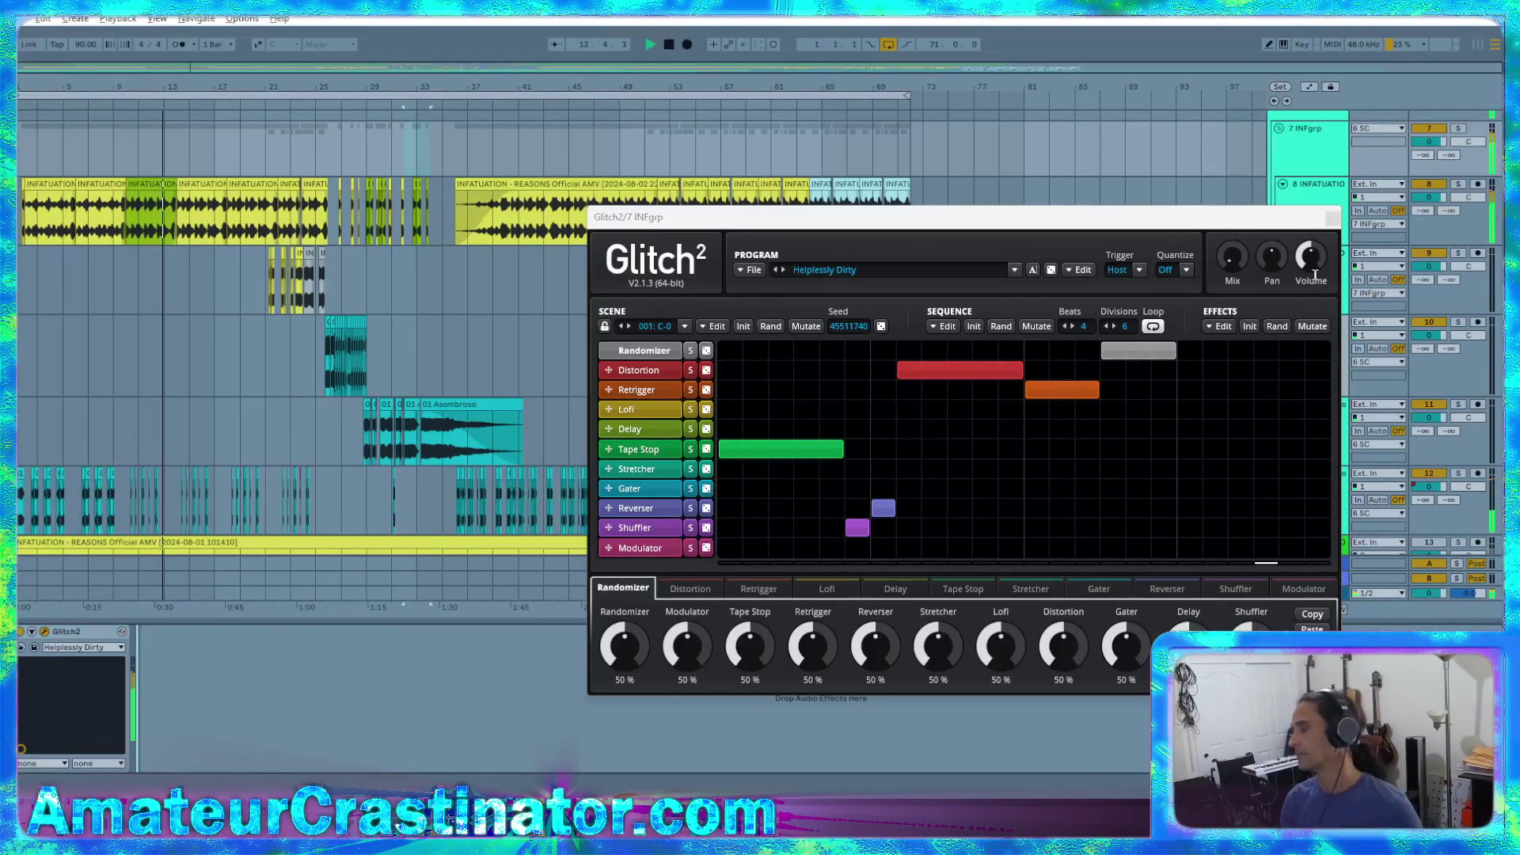
left_click(1334, 217)
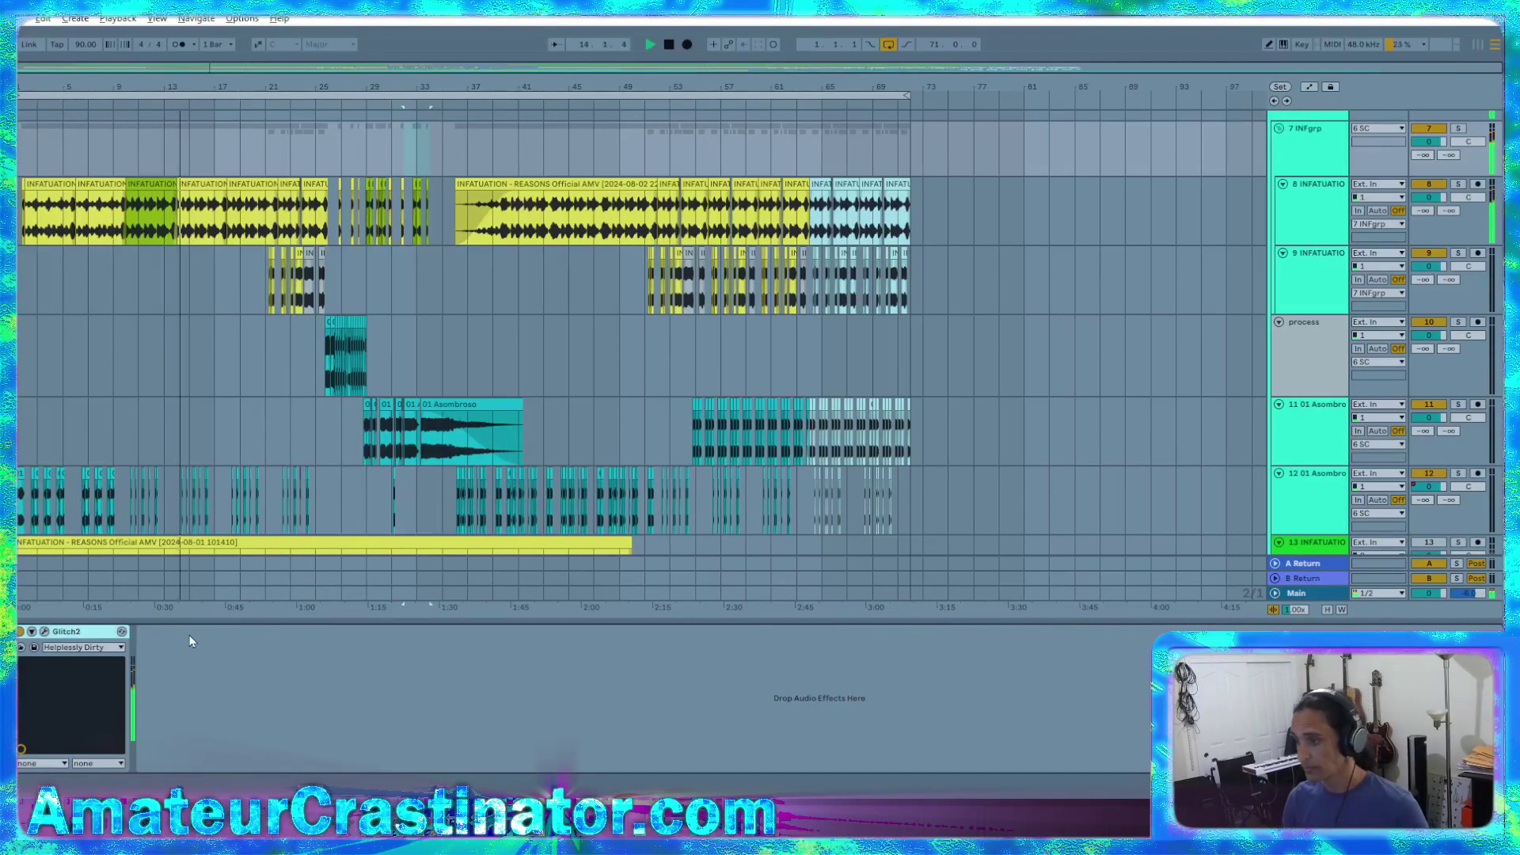
Duplicate Glitch2 on the INFgrp track, clear the copy's sequence, set it to 8 beats and turn its Mix all the way up
key("ctrl+d")
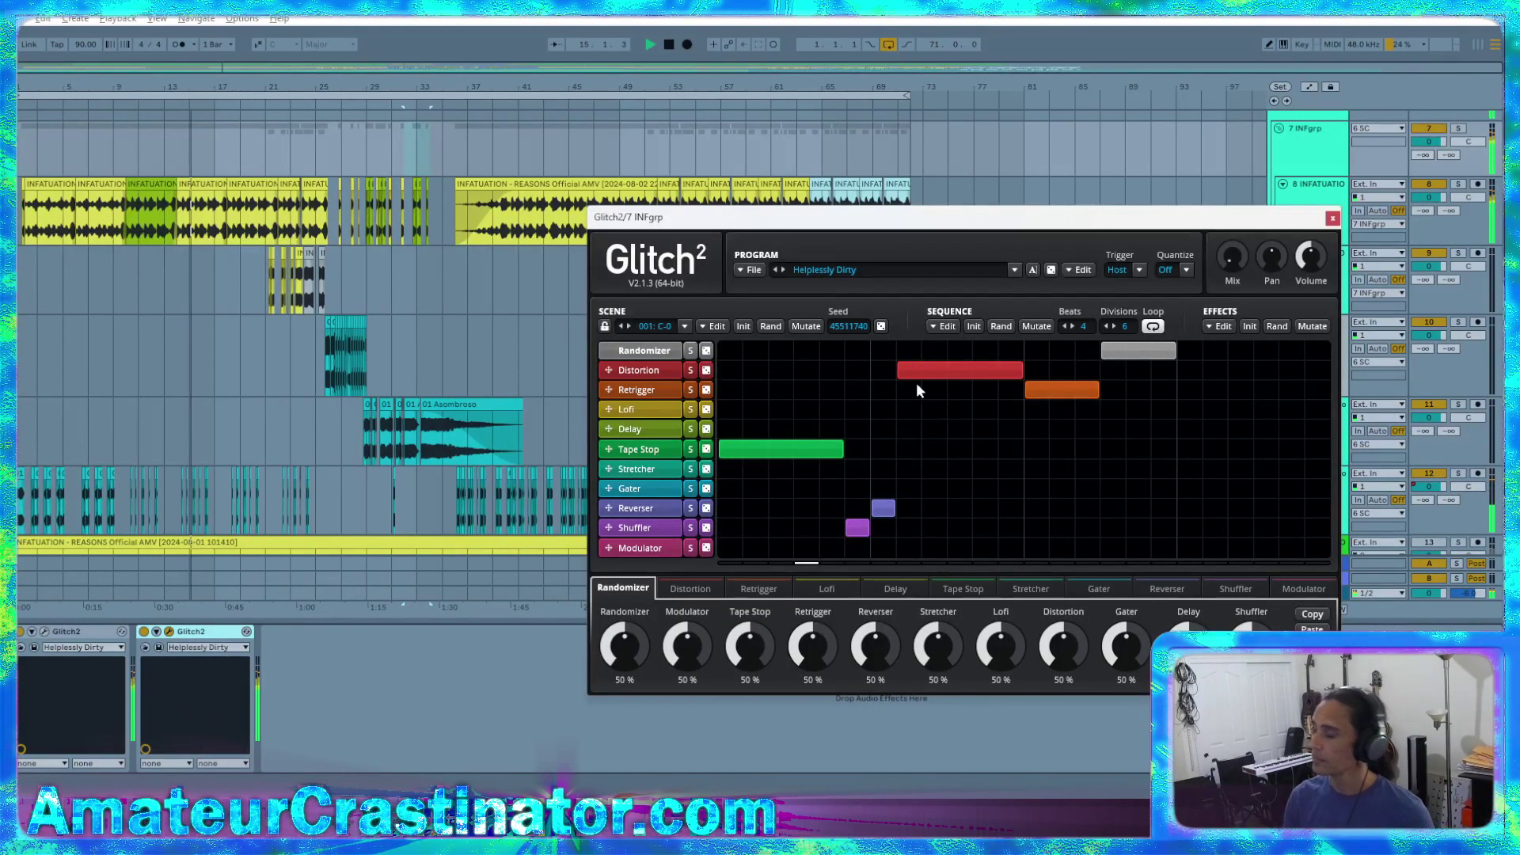
left_click(974, 326)
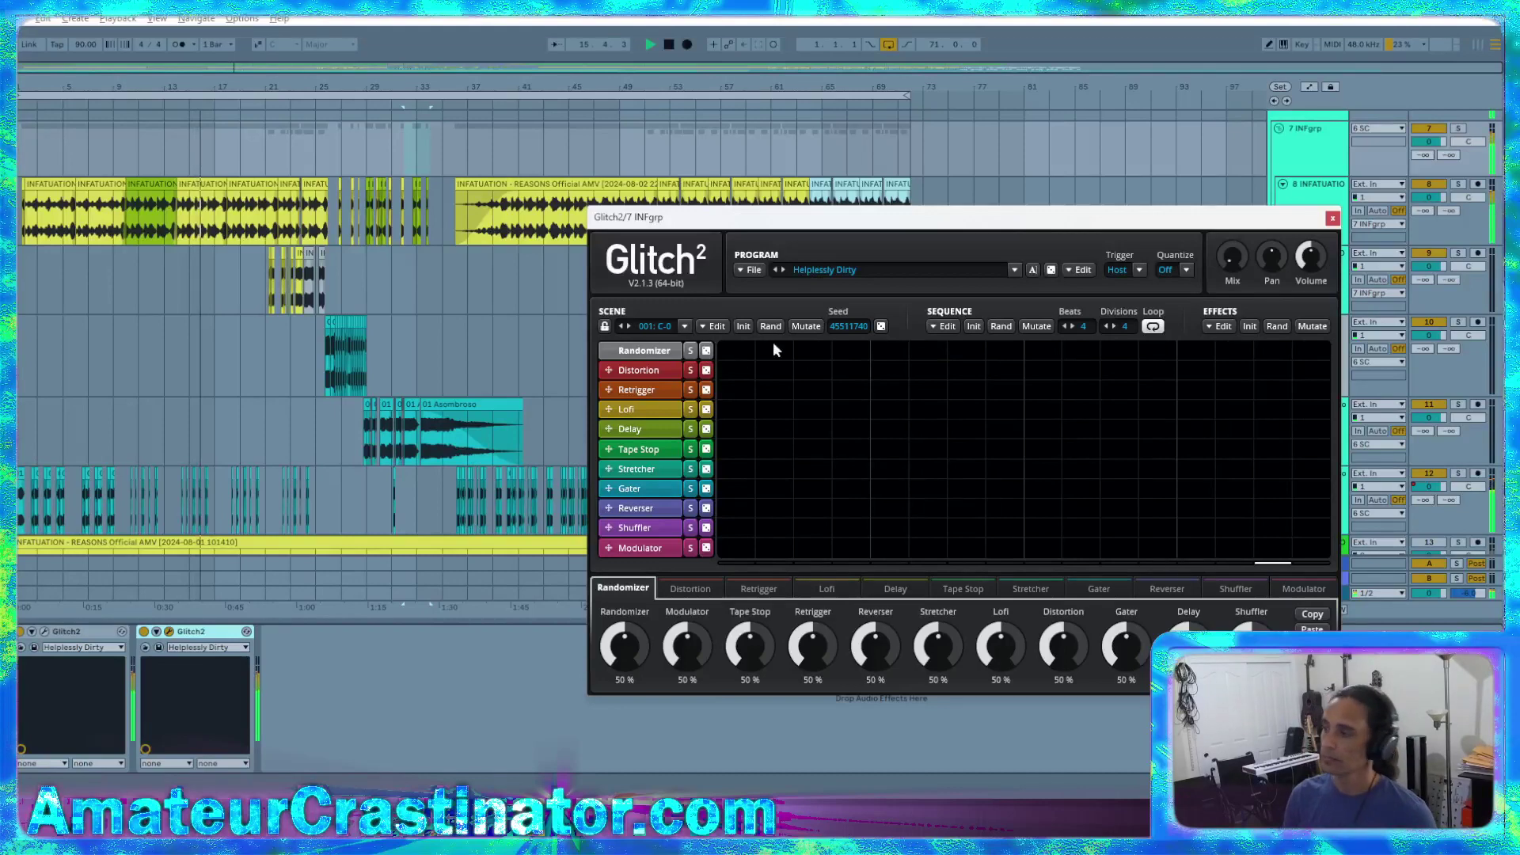
left_click(1072, 326)
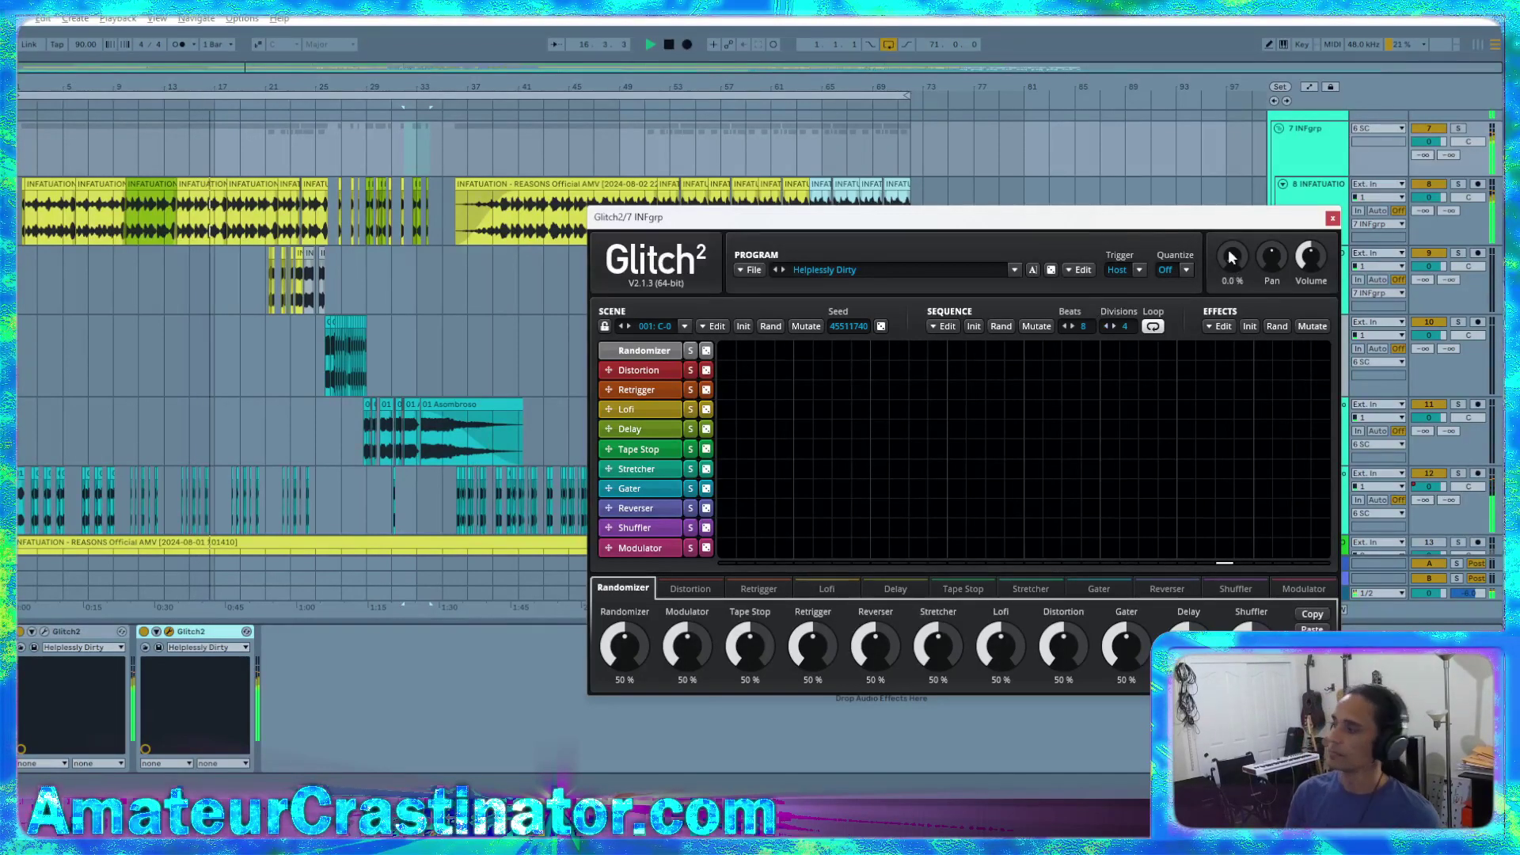
left_click_drag(1231, 255, 1231, 170)
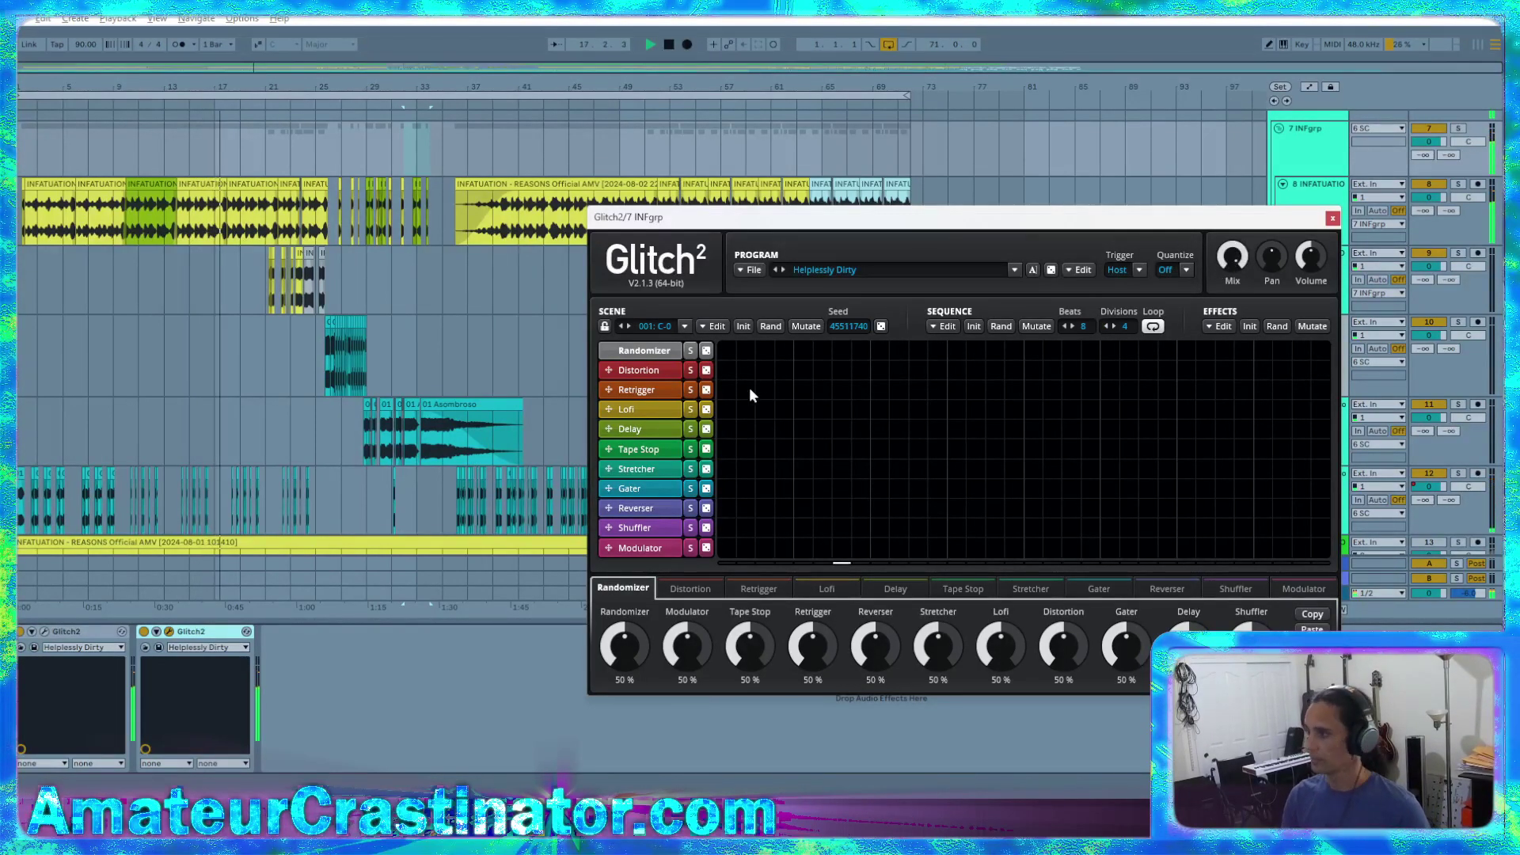
Set the Shuffler to Even with Shuffle 13.7 %, Repeat 19.8 % and Reverse 0 %, and fill the whole sequence with a Shuffler block
left_click(635, 528)
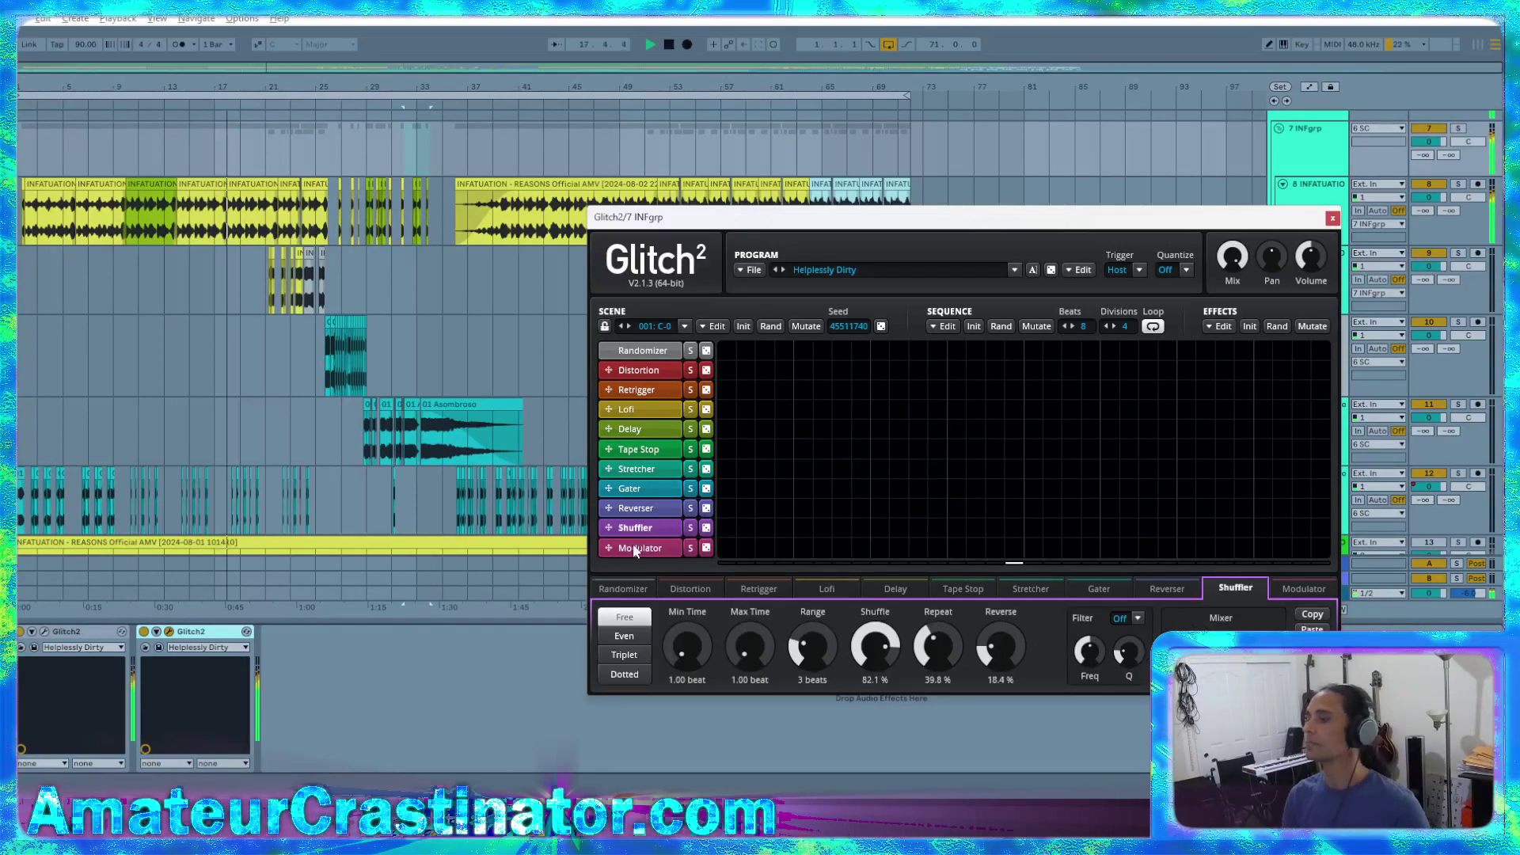
left_click(624, 636)
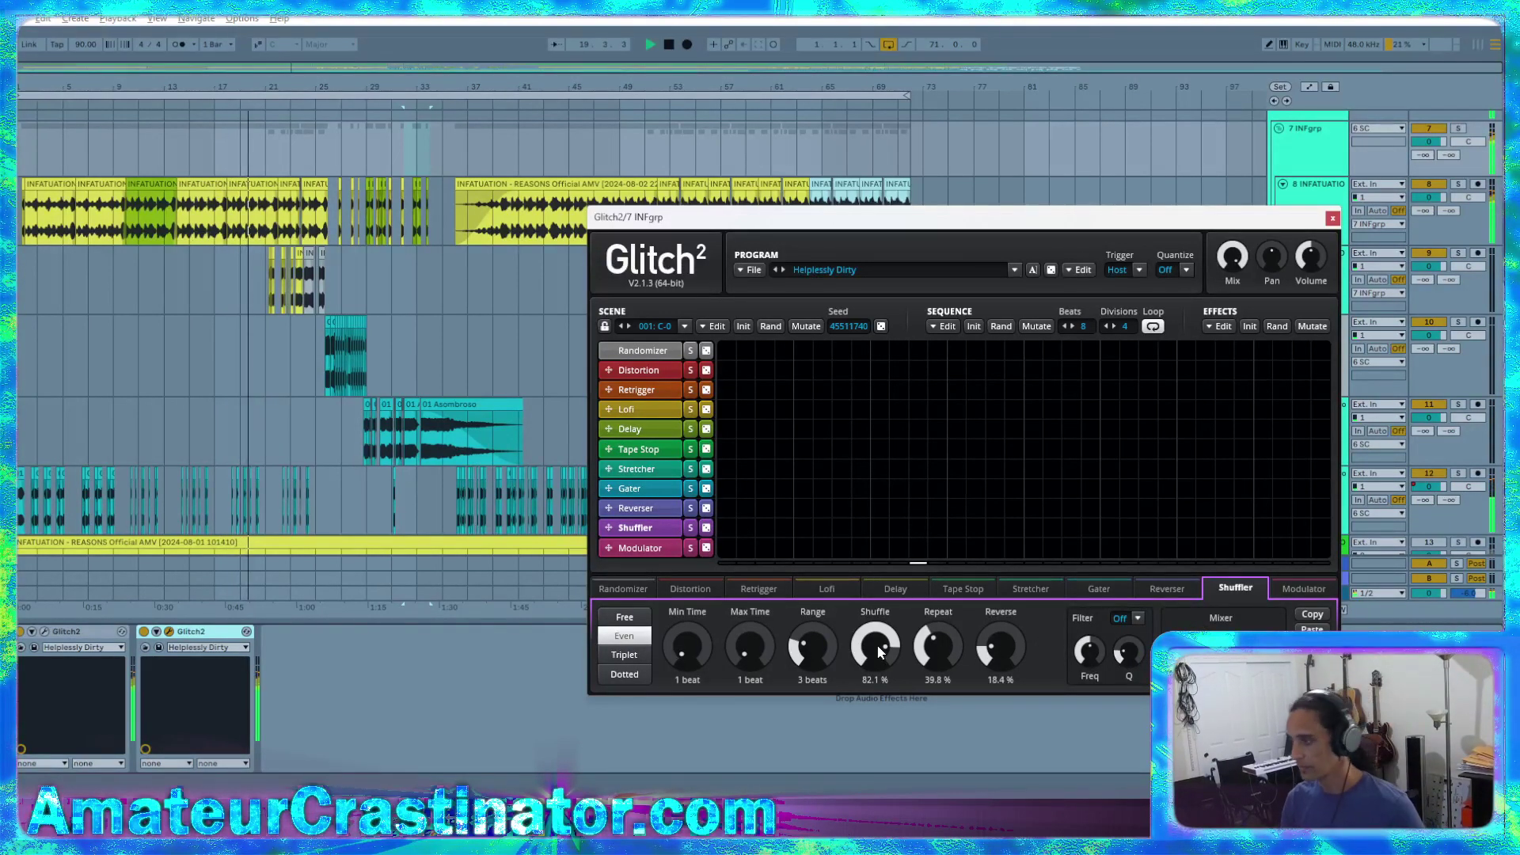
mouse_move(891, 652)
left_mouse_down()
mouse_move(893, 681)
mouse_move(895, 653)
left_mouse_up()
left_click_drag(1001, 649, 938, 679)
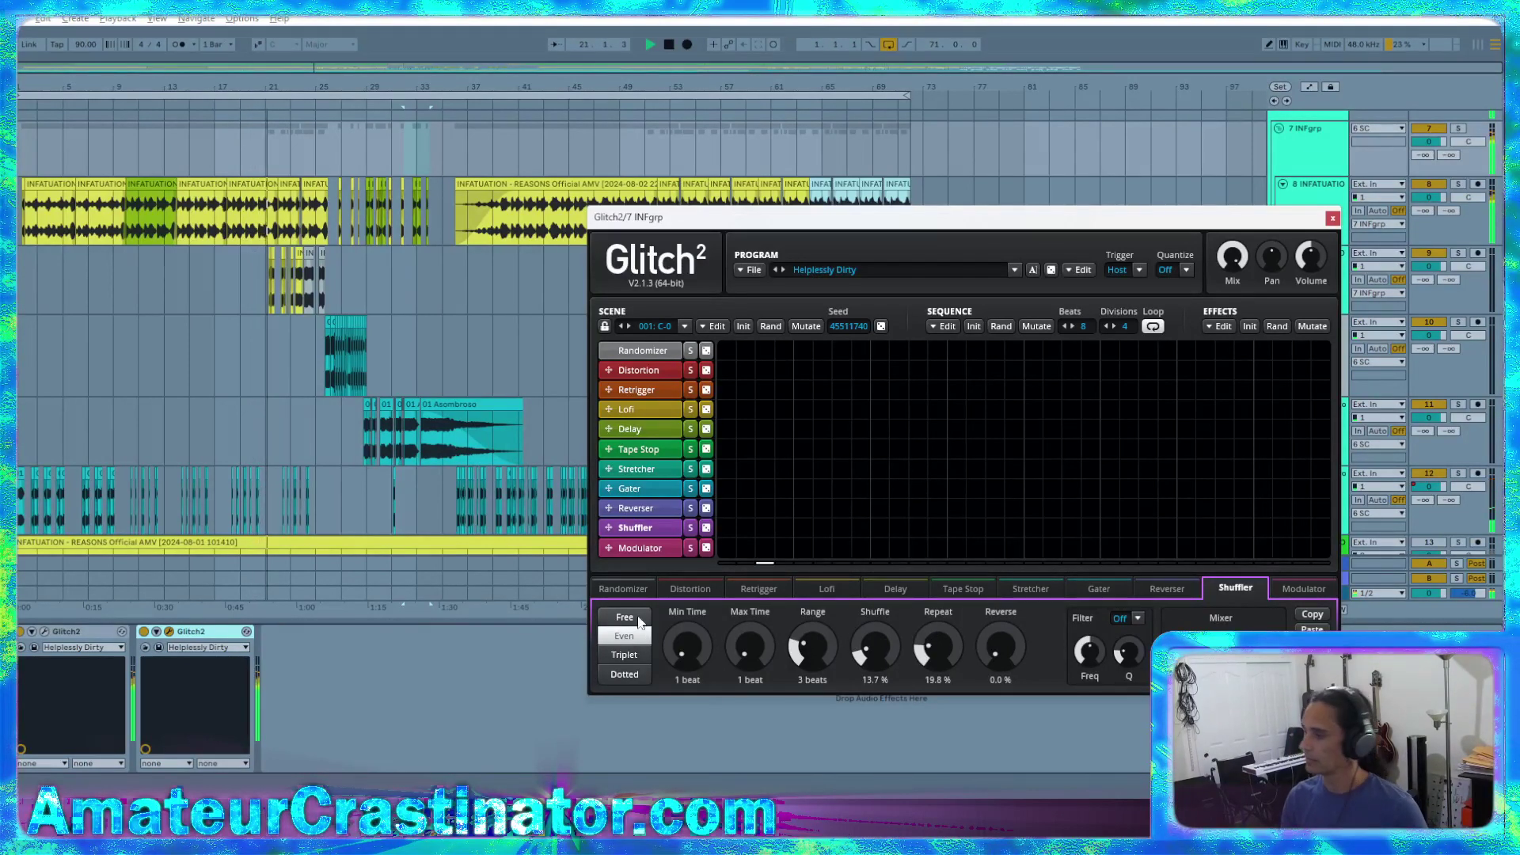
left_click_drag(724, 530, 1329, 529)
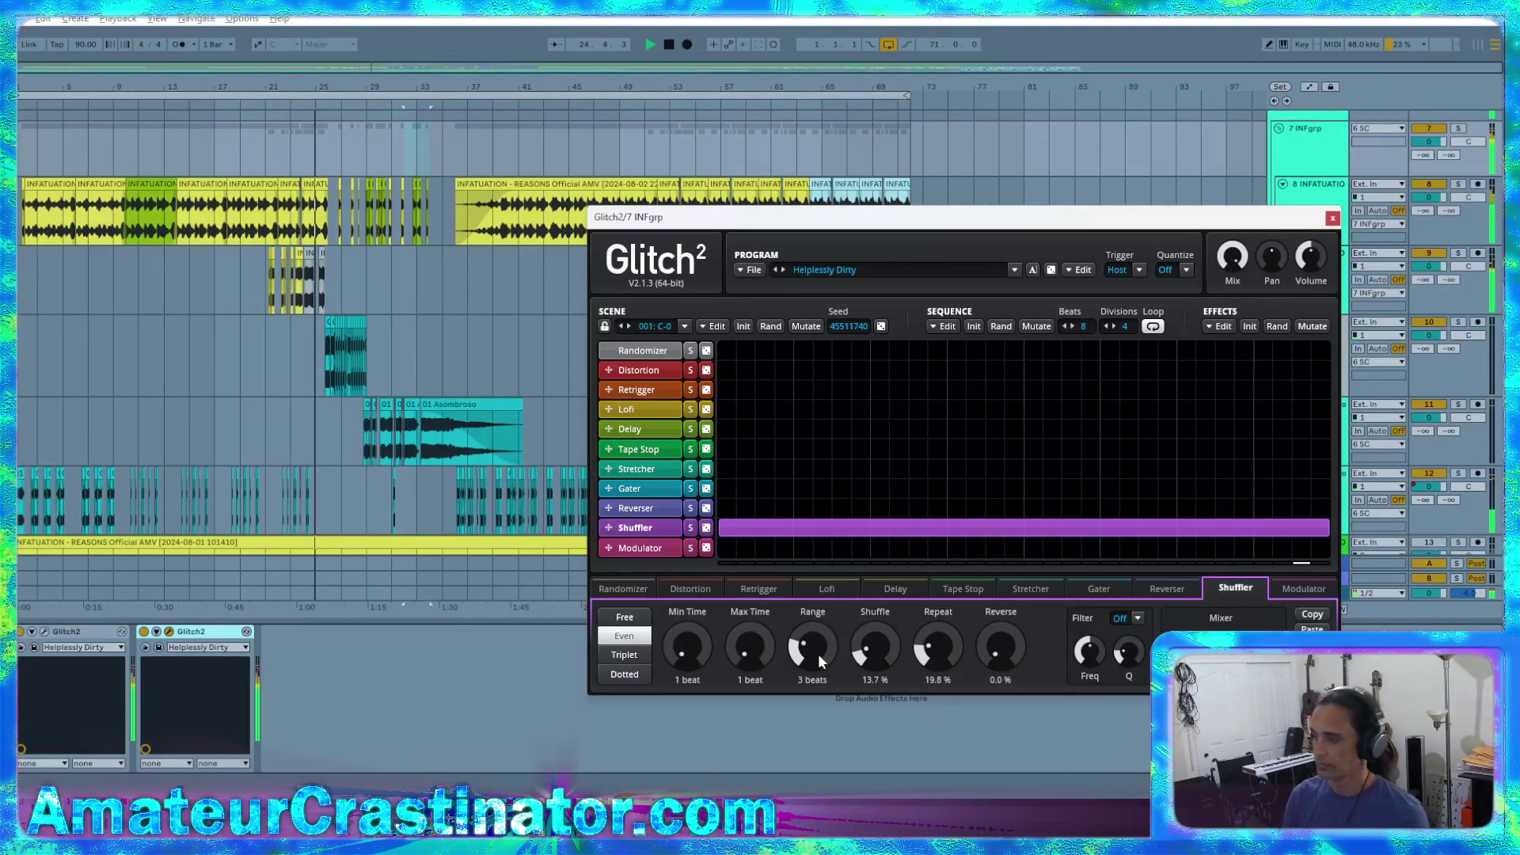
Set the Shuffler's Min Time to 1/16th, Shuffle to 29.3 %, Repeat to 26.2 % and Reverse to 4.0 %
left_click_drag(805, 652, 686, 672)
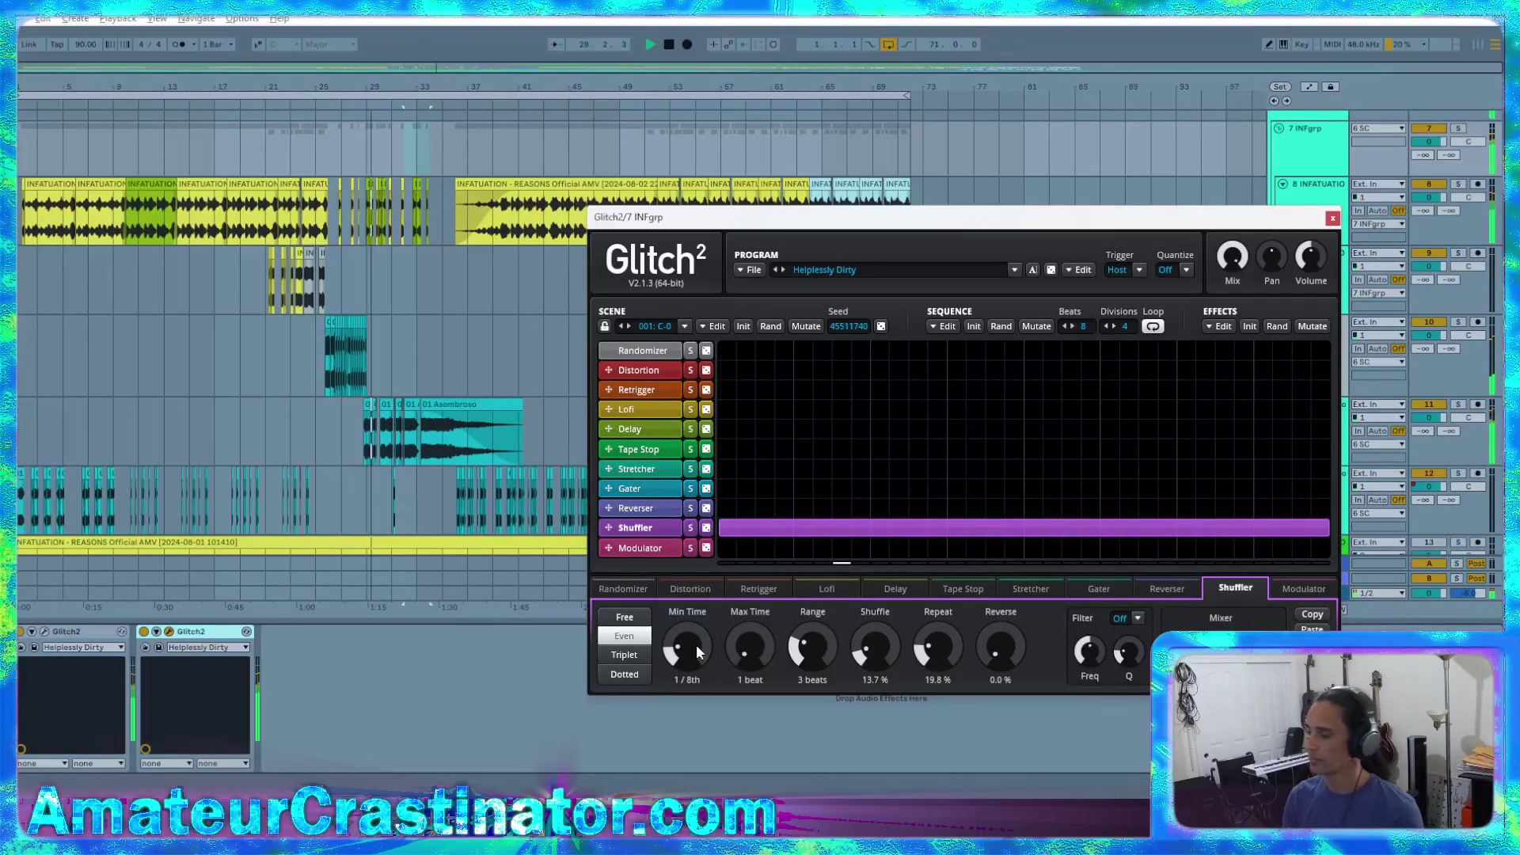
left_click_drag(704, 649, 712, 665)
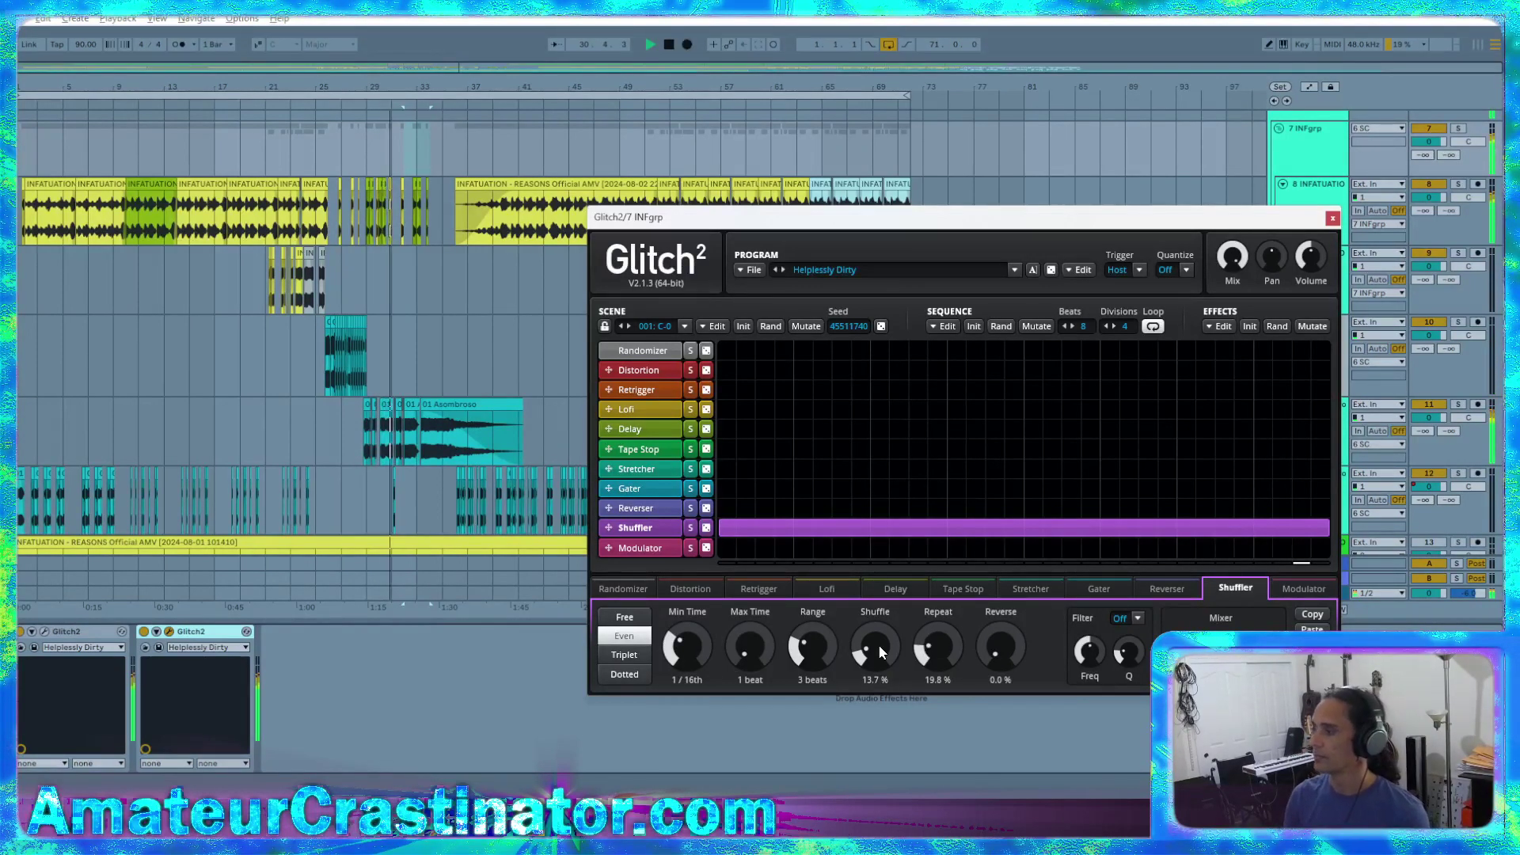
left_click_drag(875, 648, 875, 629)
left_click_drag(1006, 672, 944, 654)
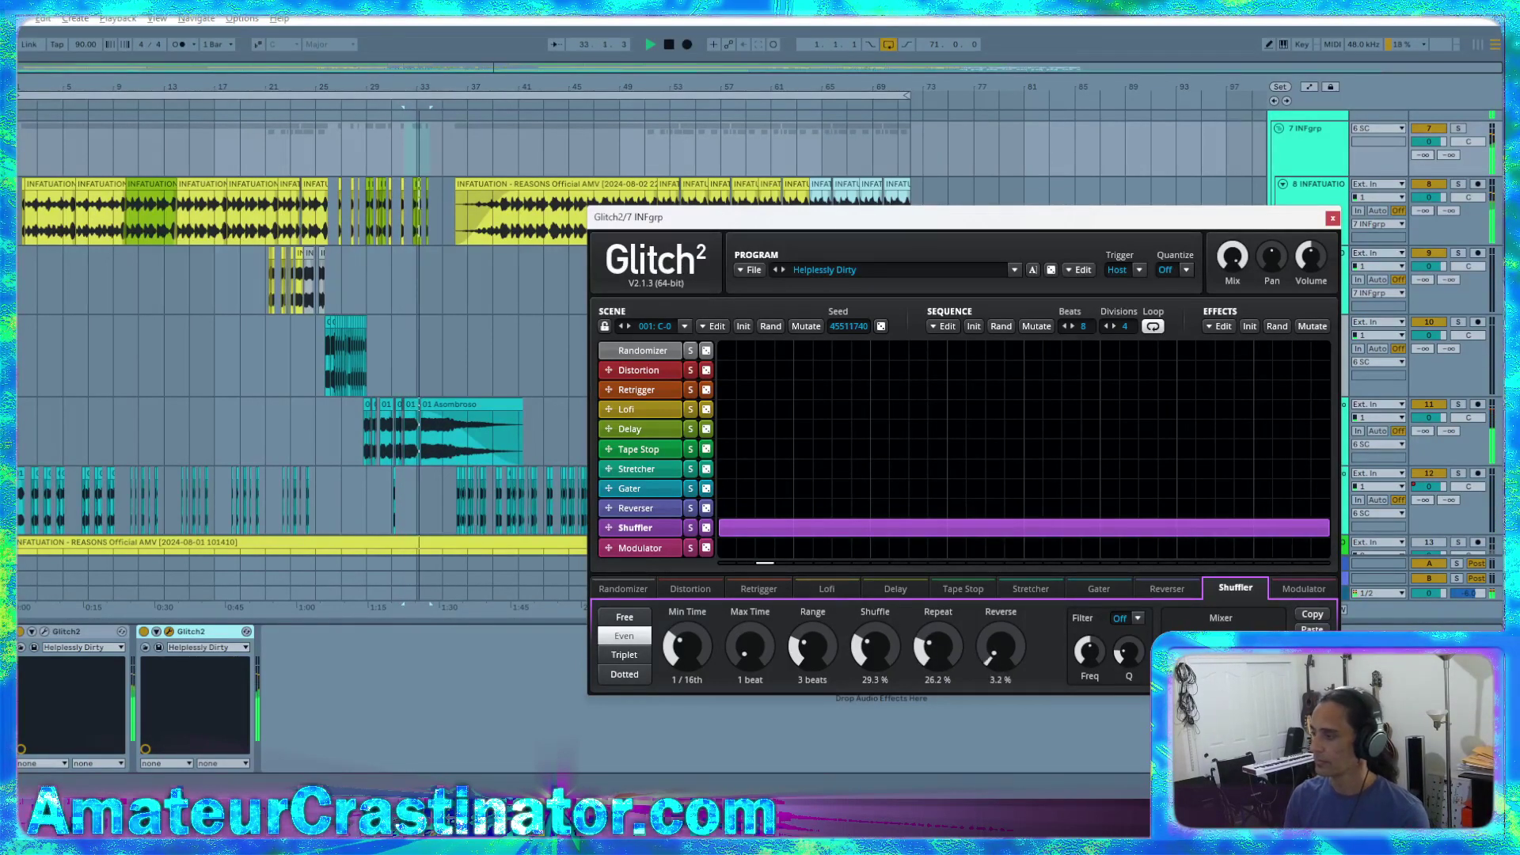
left_click_drag(999, 654, 999, 665)
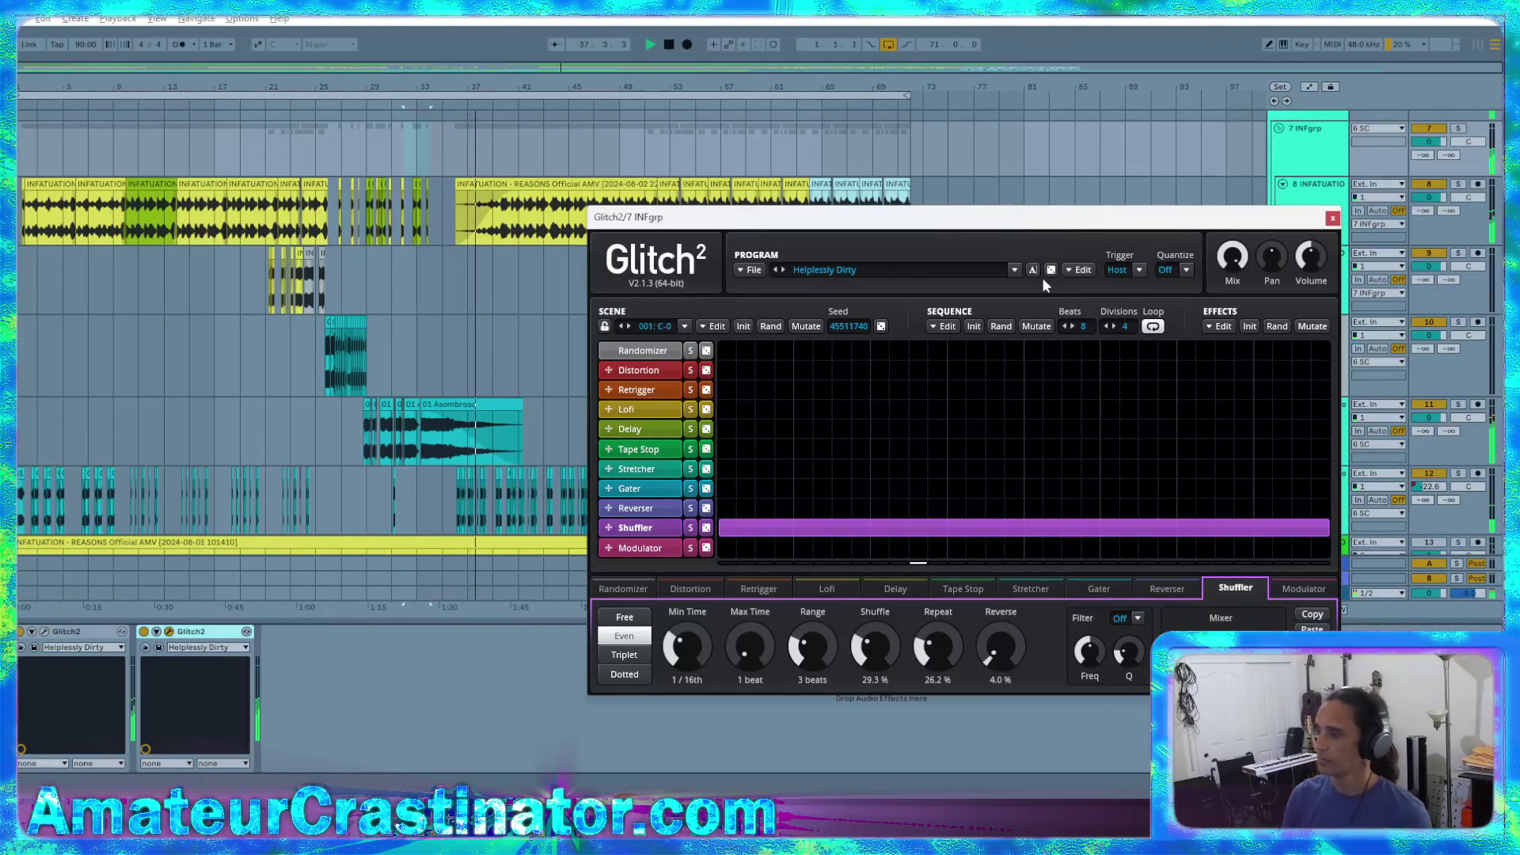
Raise the Shuffler's Range to 5 beats, Shuffle to 67.3 %, Repeat to 38.2 % and Reverse to 5.6 %, and close the plug-in window
left_click_drag(813, 651, 890, 647)
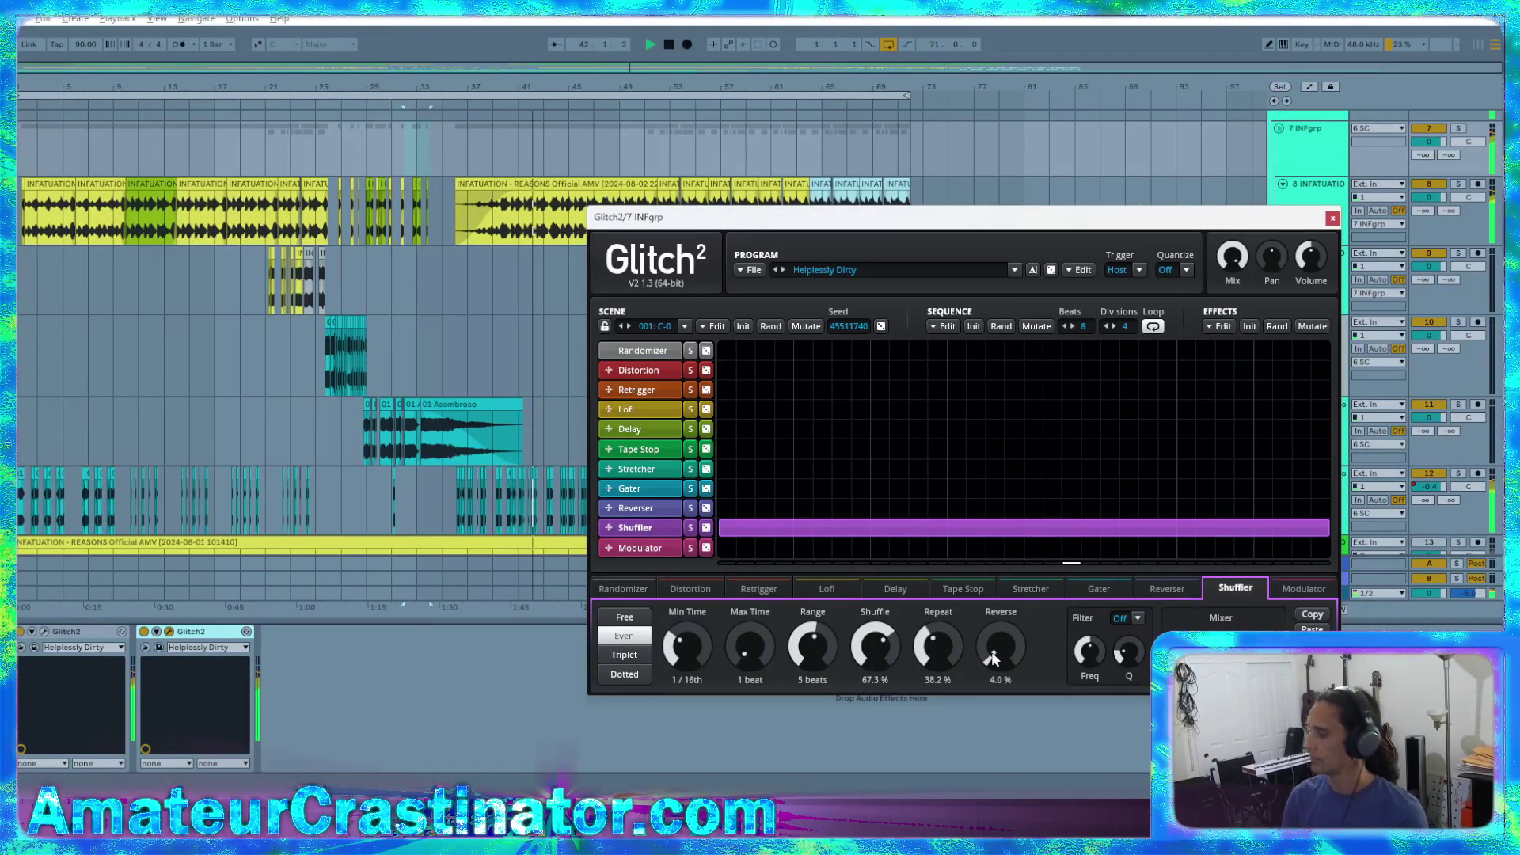
left_click_drag(1008, 652, 1008, 649)
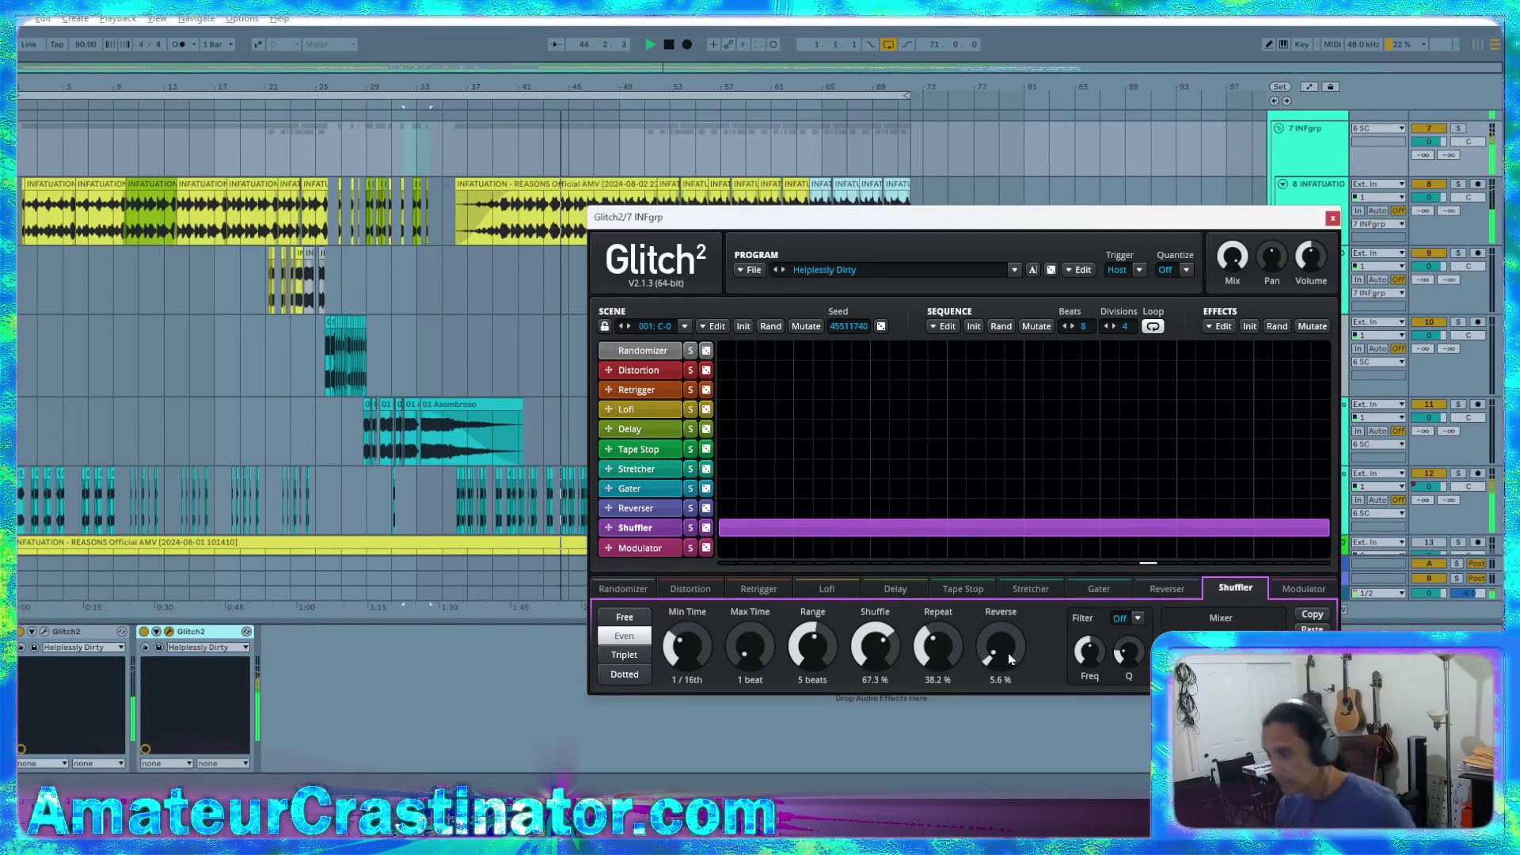
left_click(1335, 219)
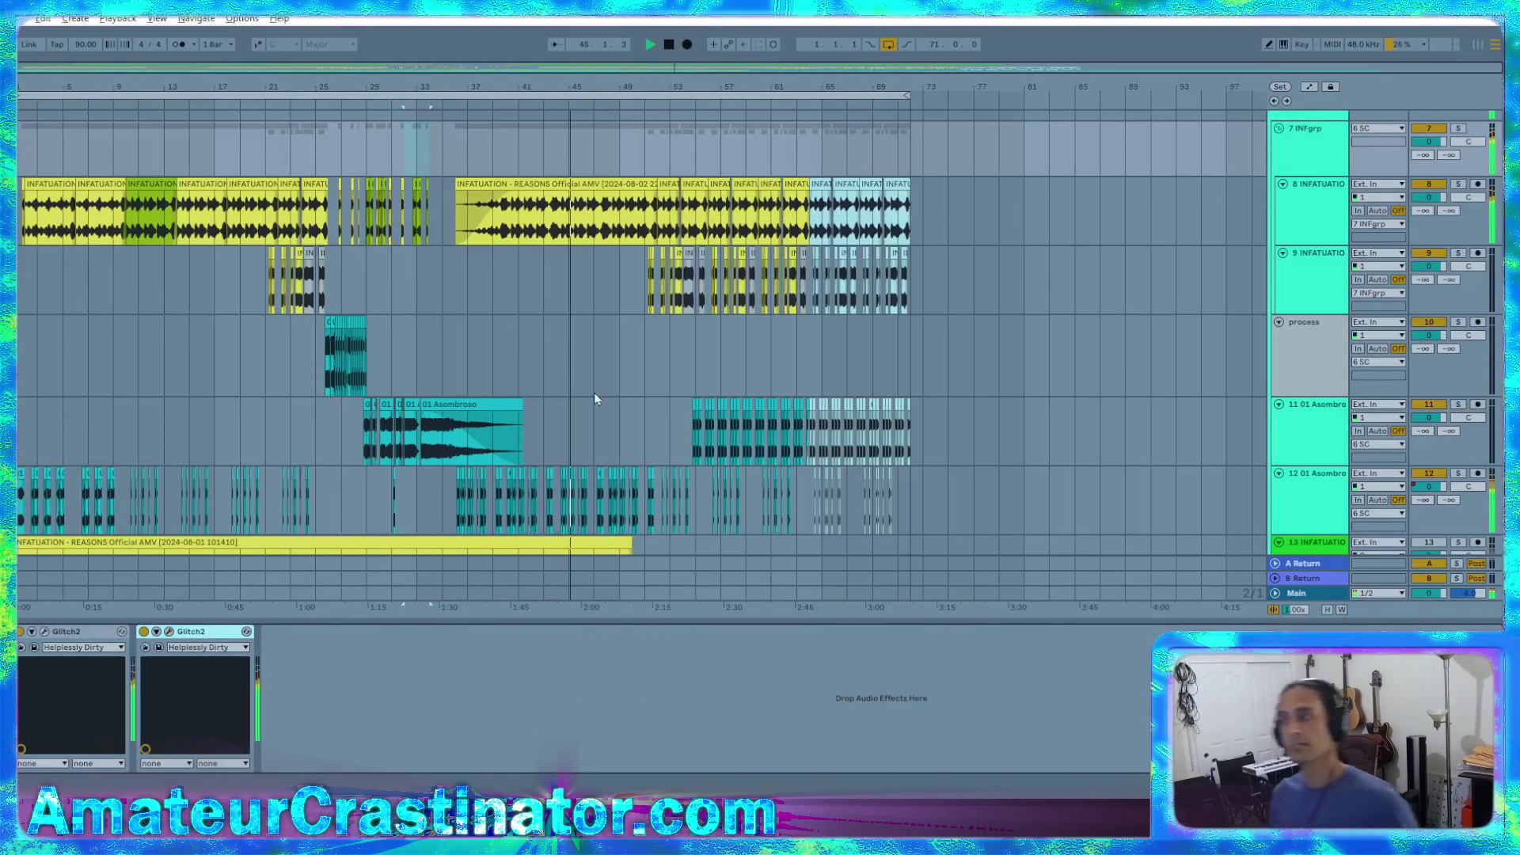
Open the first Glitch2's window, unfold the parameter panels of both Glitch2 devices and show the arrangement's automation
scroll(569, 331, "up", 4)
scroll(546, 273, "up", 1)
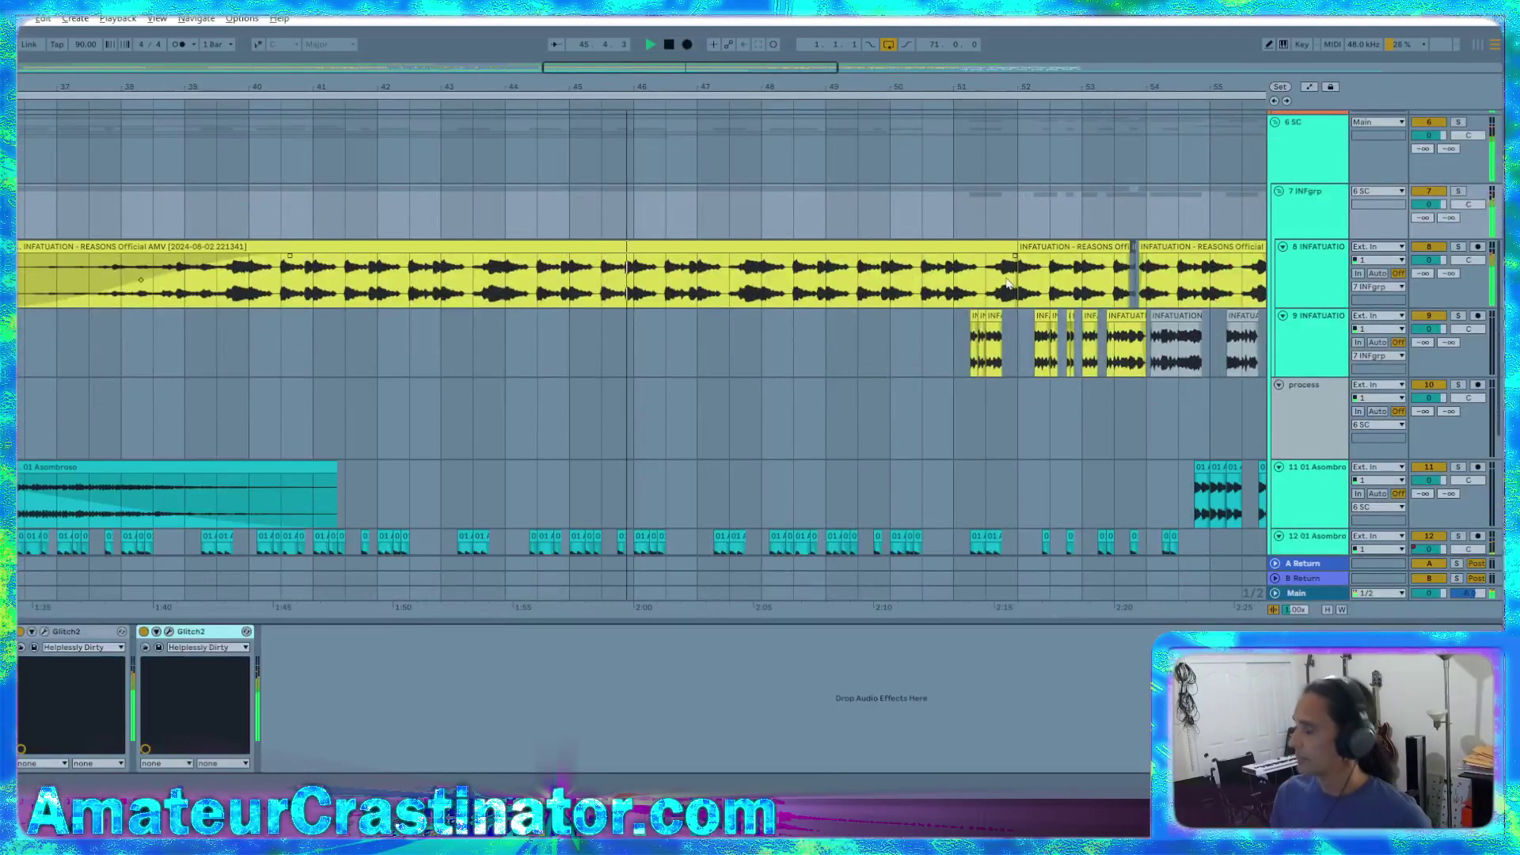
scroll(624, 384, "down", 1)
scroll(549, 335, "up", 3)
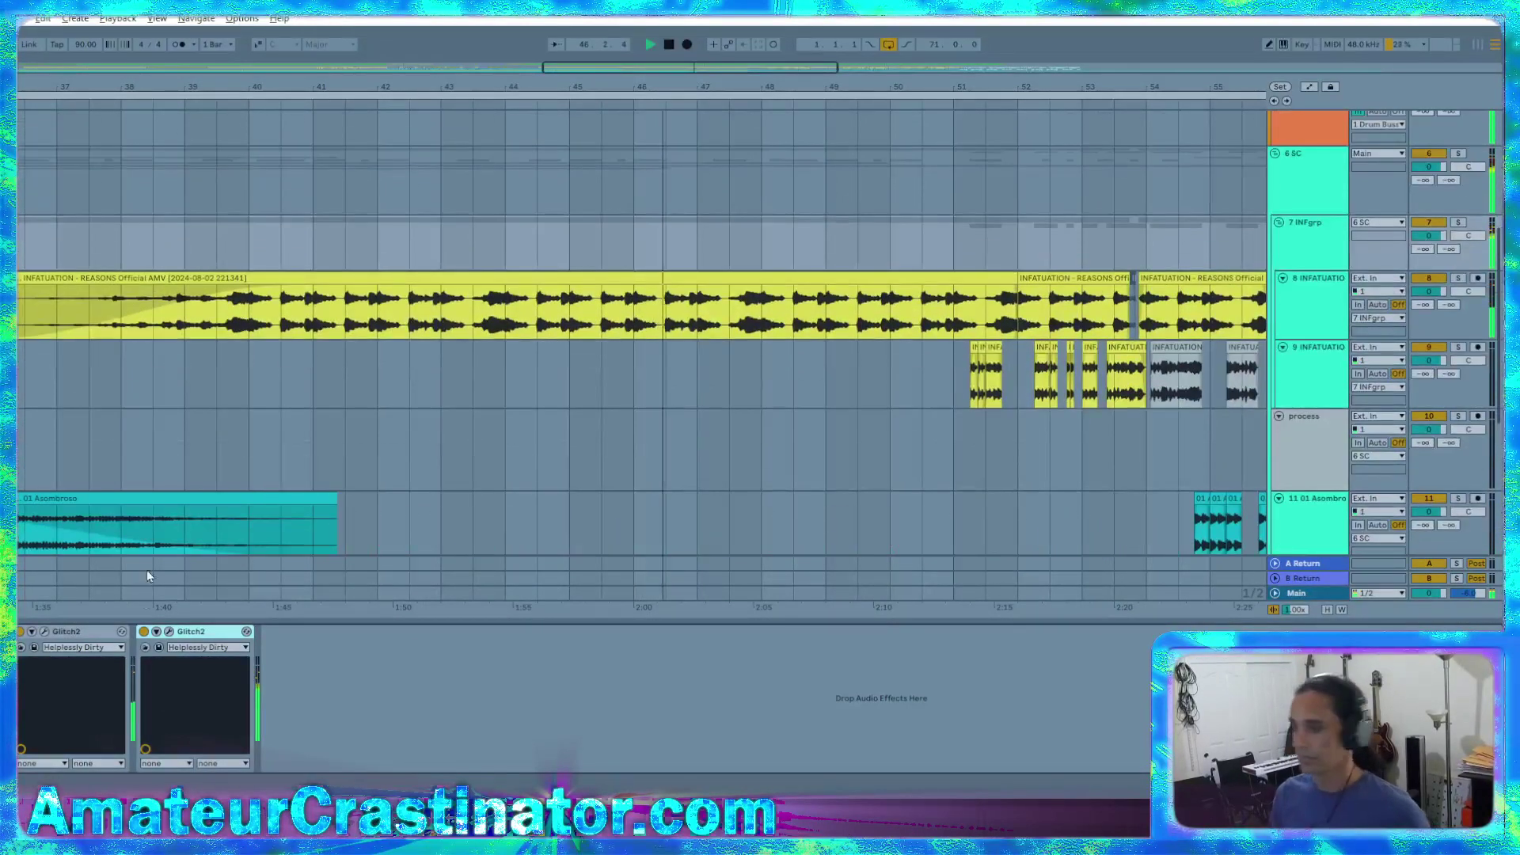
left_click(45, 632)
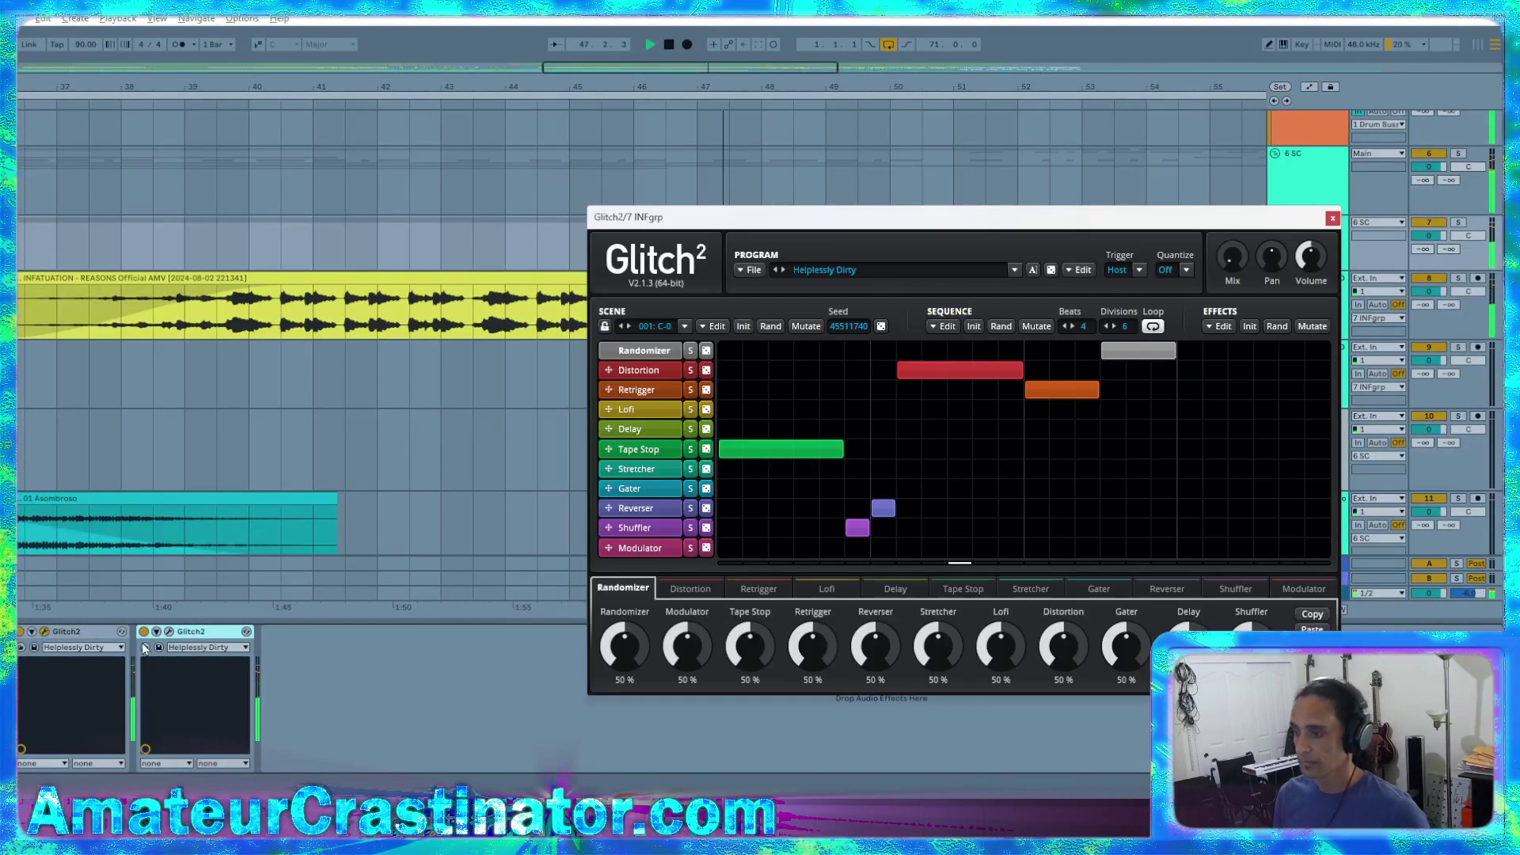
left_click(32, 632)
left_click(227, 631)
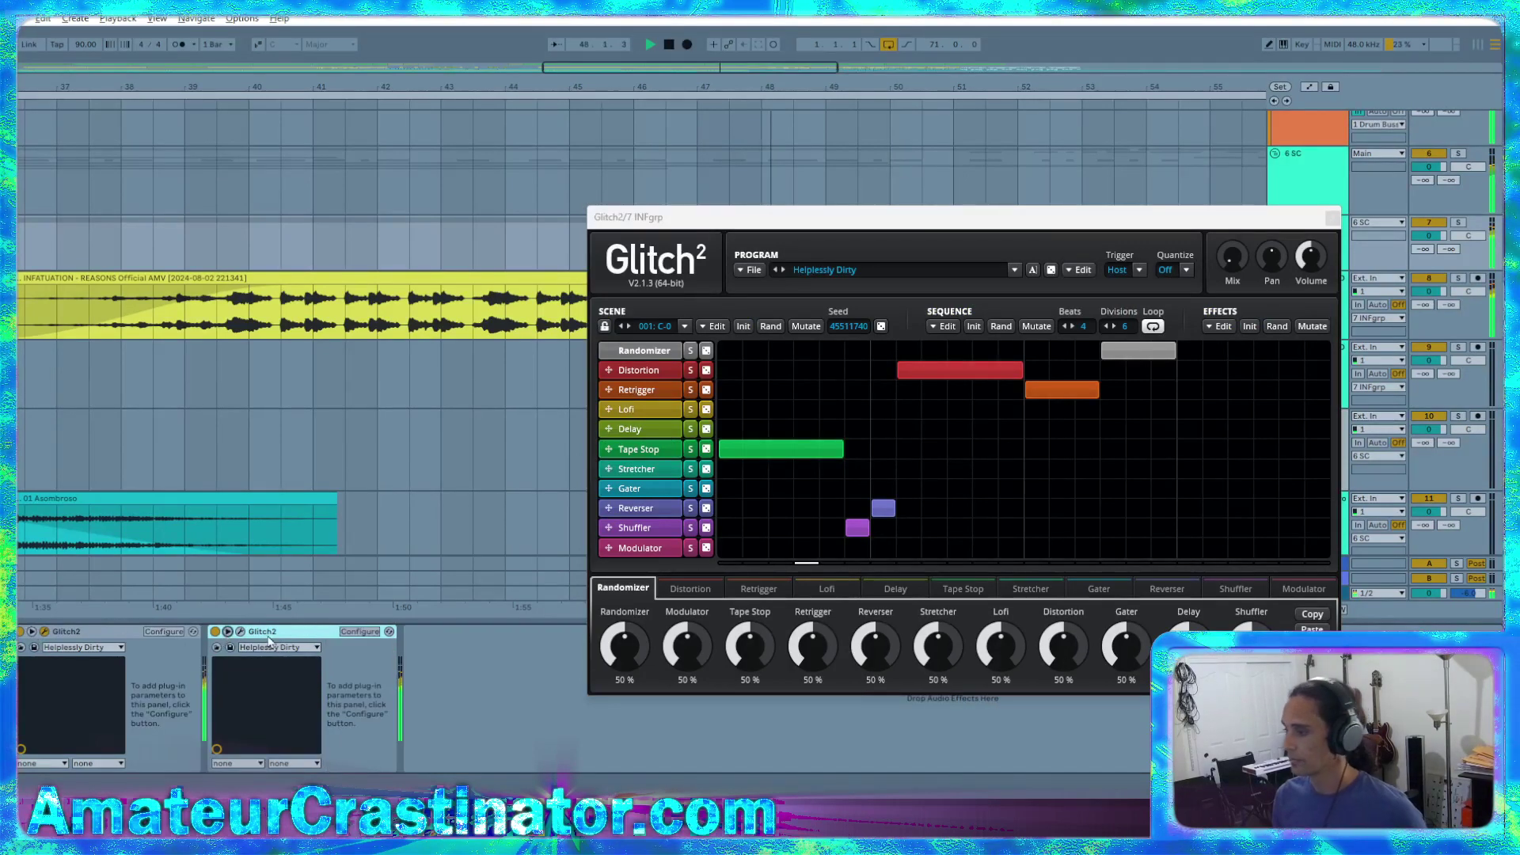
key("a")
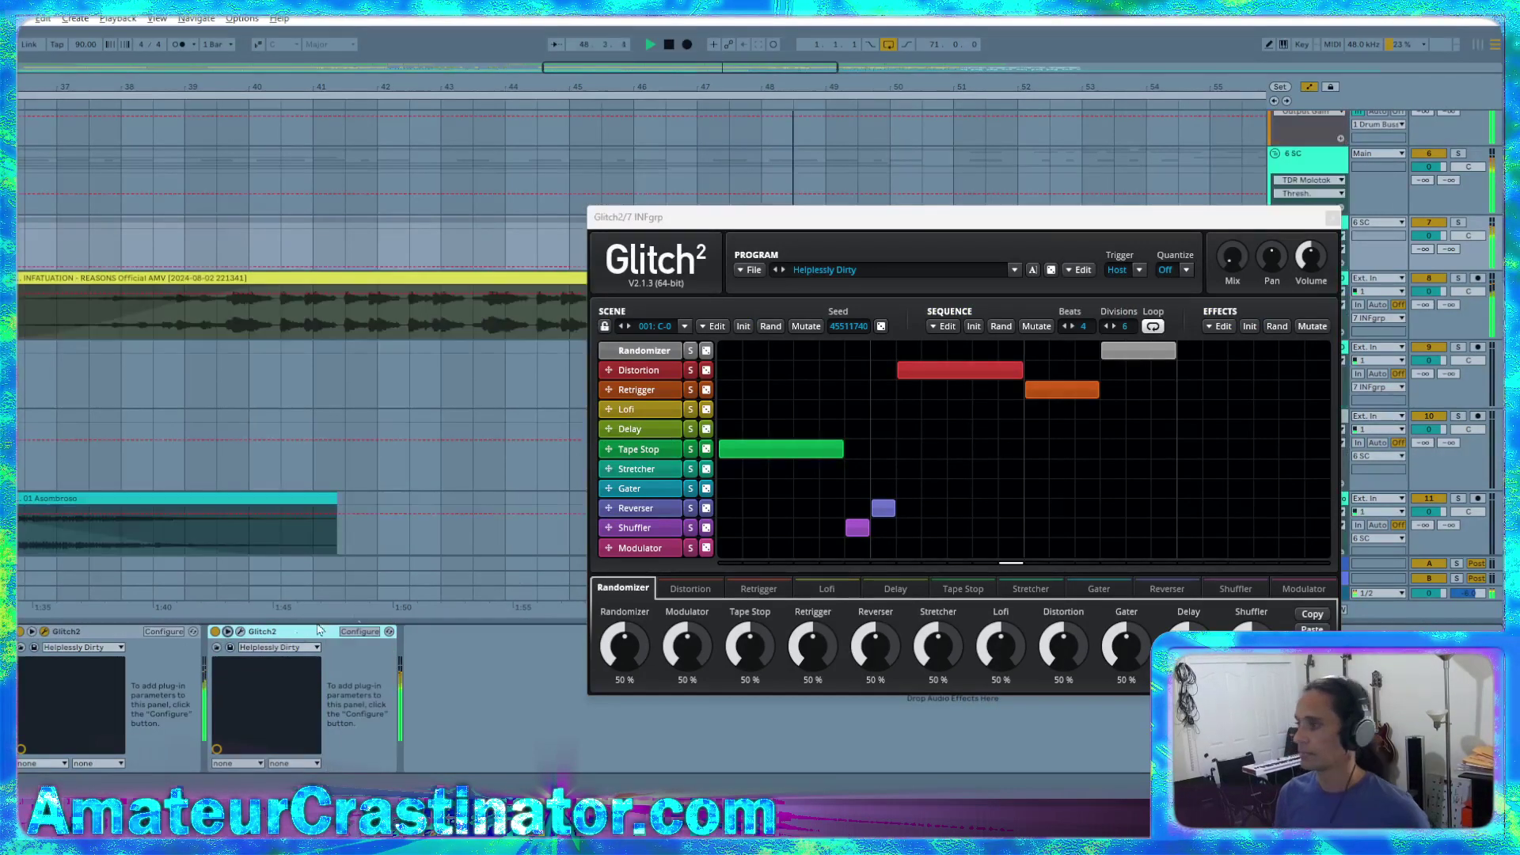
Add the first Glitch2's Mix as a configured device parameter and close the plug-in window
left_click(164, 631)
left_click(1232, 258)
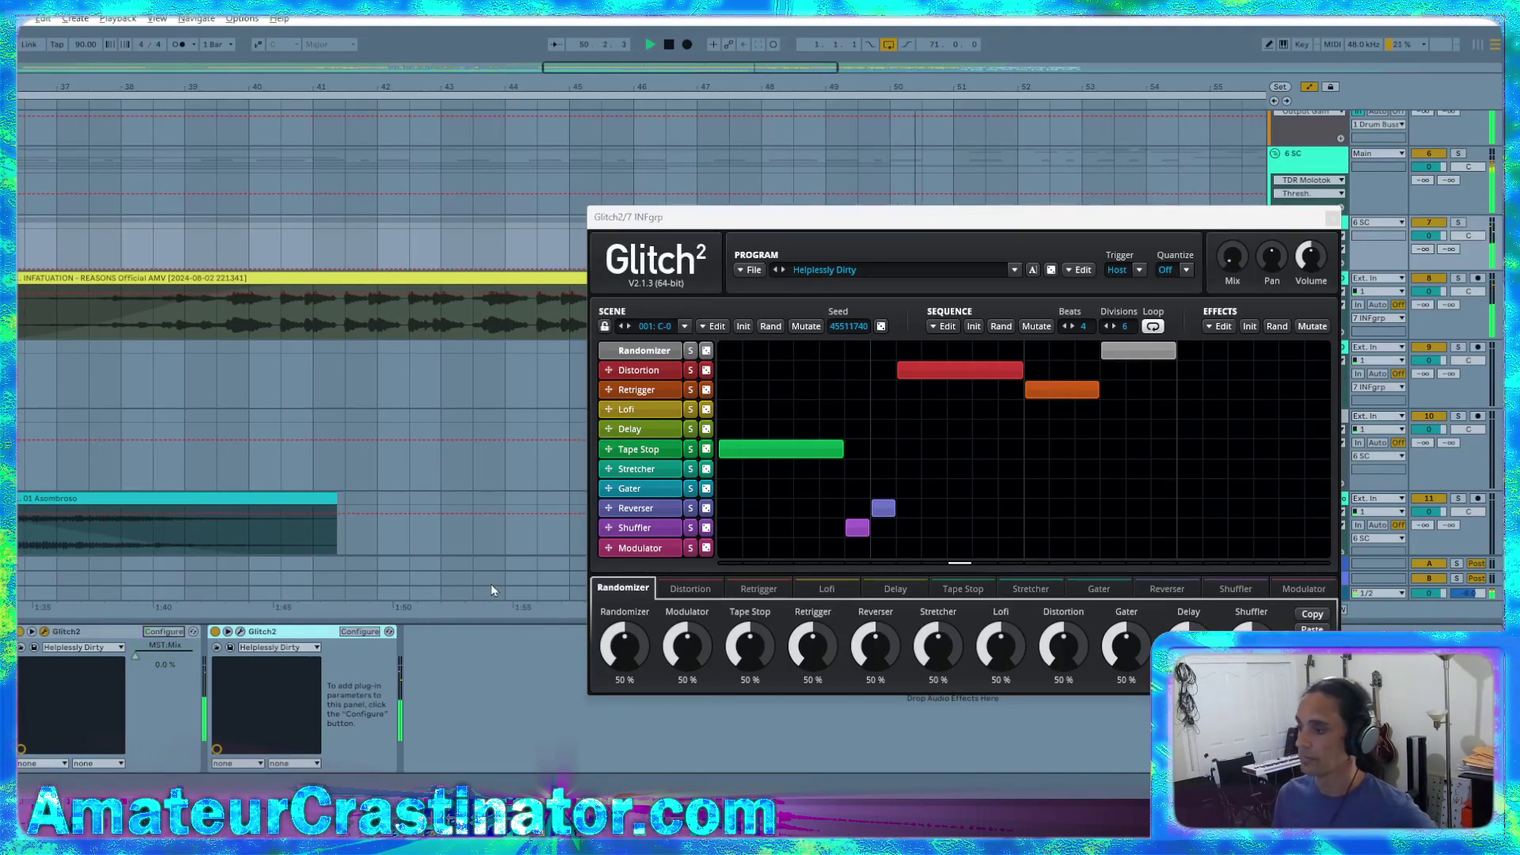
left_click(1333, 218)
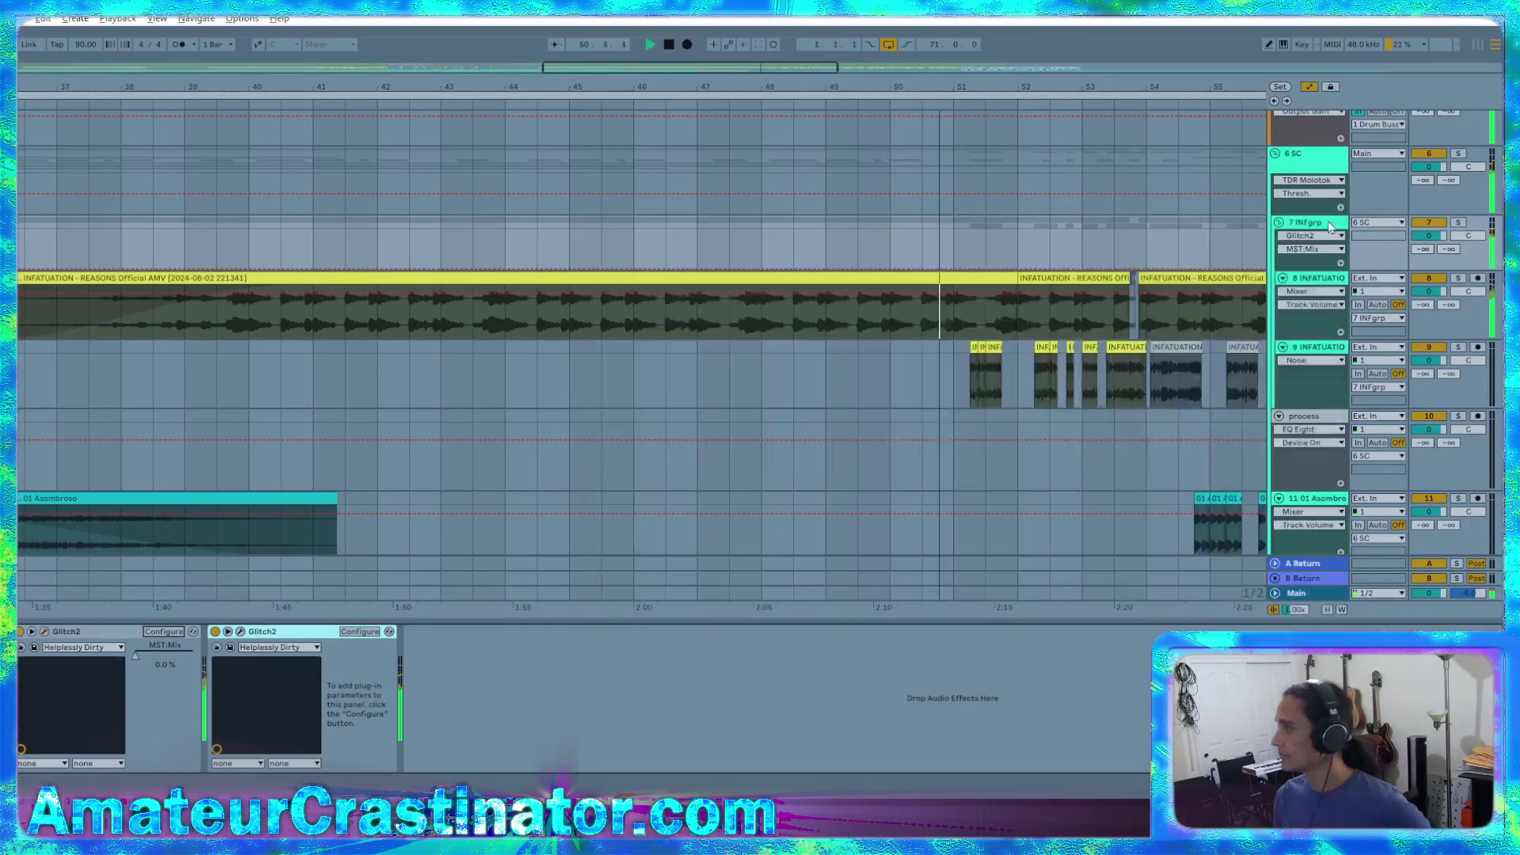
Start configuring the second Glitch2's parameters, and give the first Glitch2's Mix its own, taller automation lane on the INFgrp track
left_click(367, 633)
left_click_drag(1264, 218, 1095, 283)
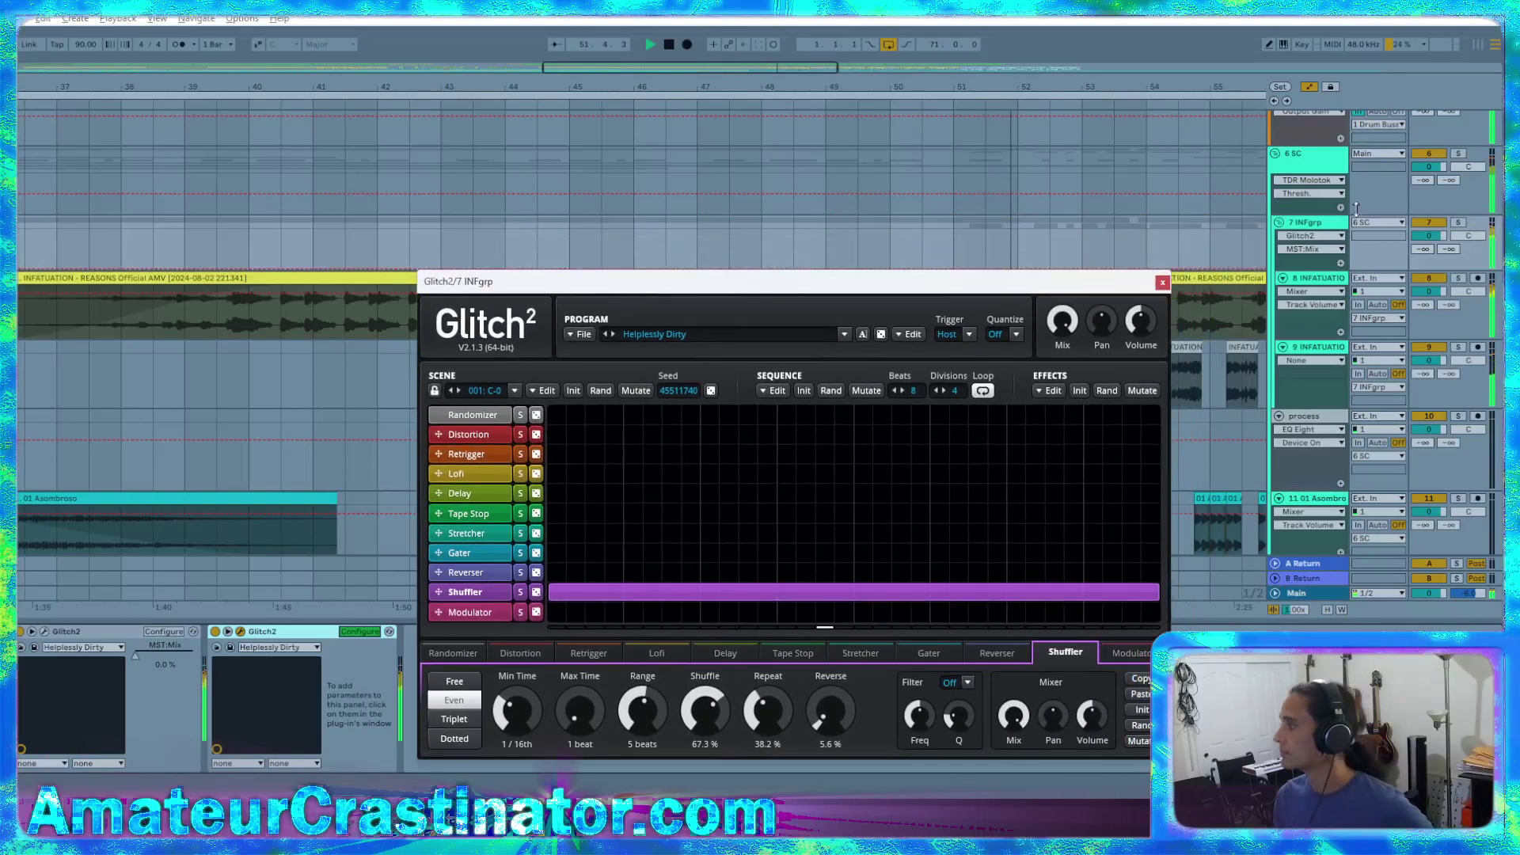
left_click(136, 657)
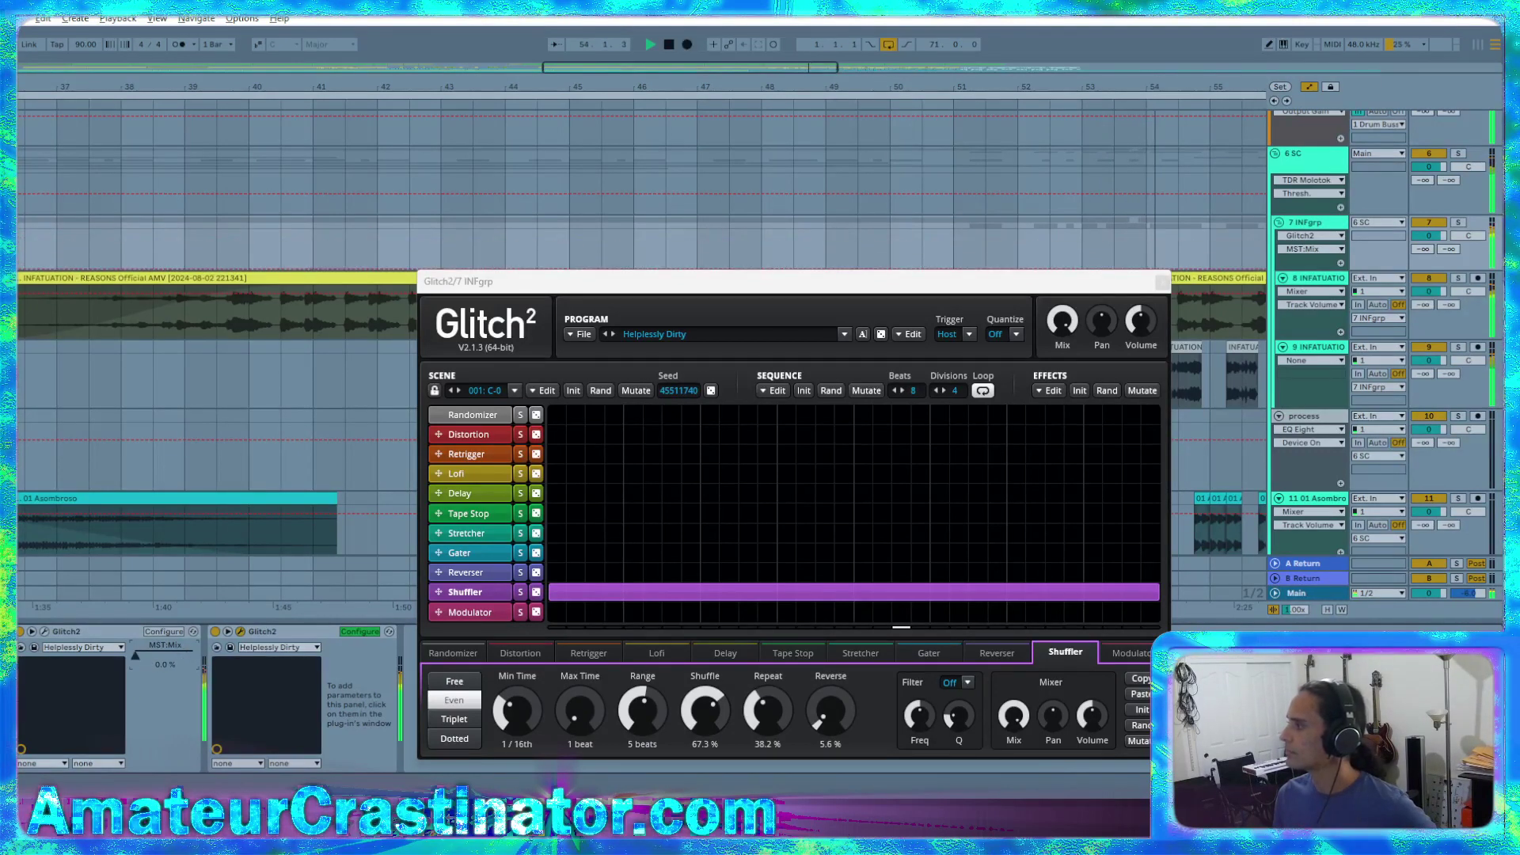
left_click(1341, 263)
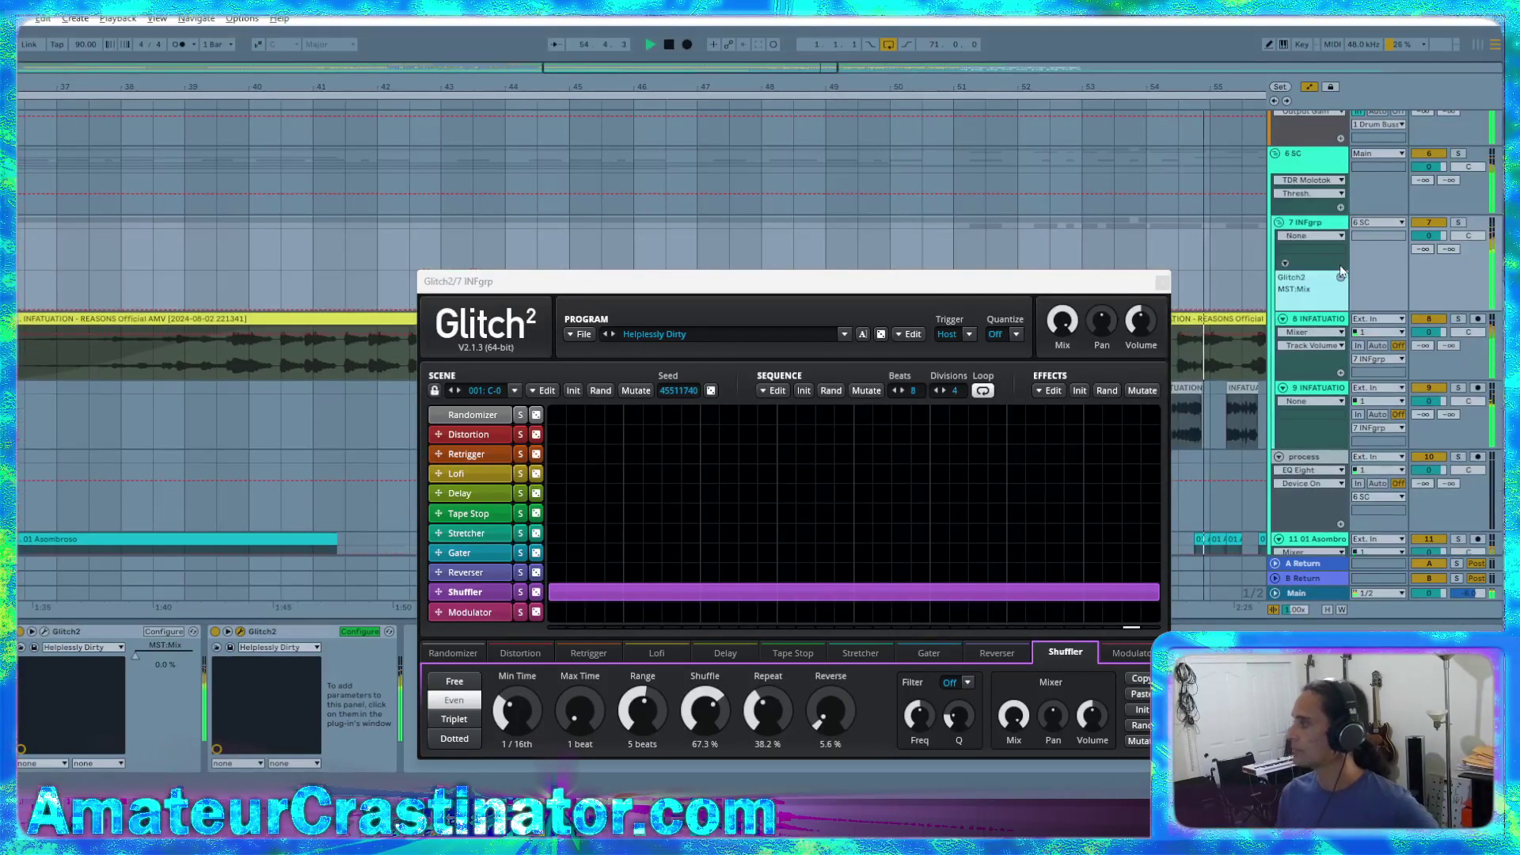
left_click_drag(1319, 311, 1308, 339)
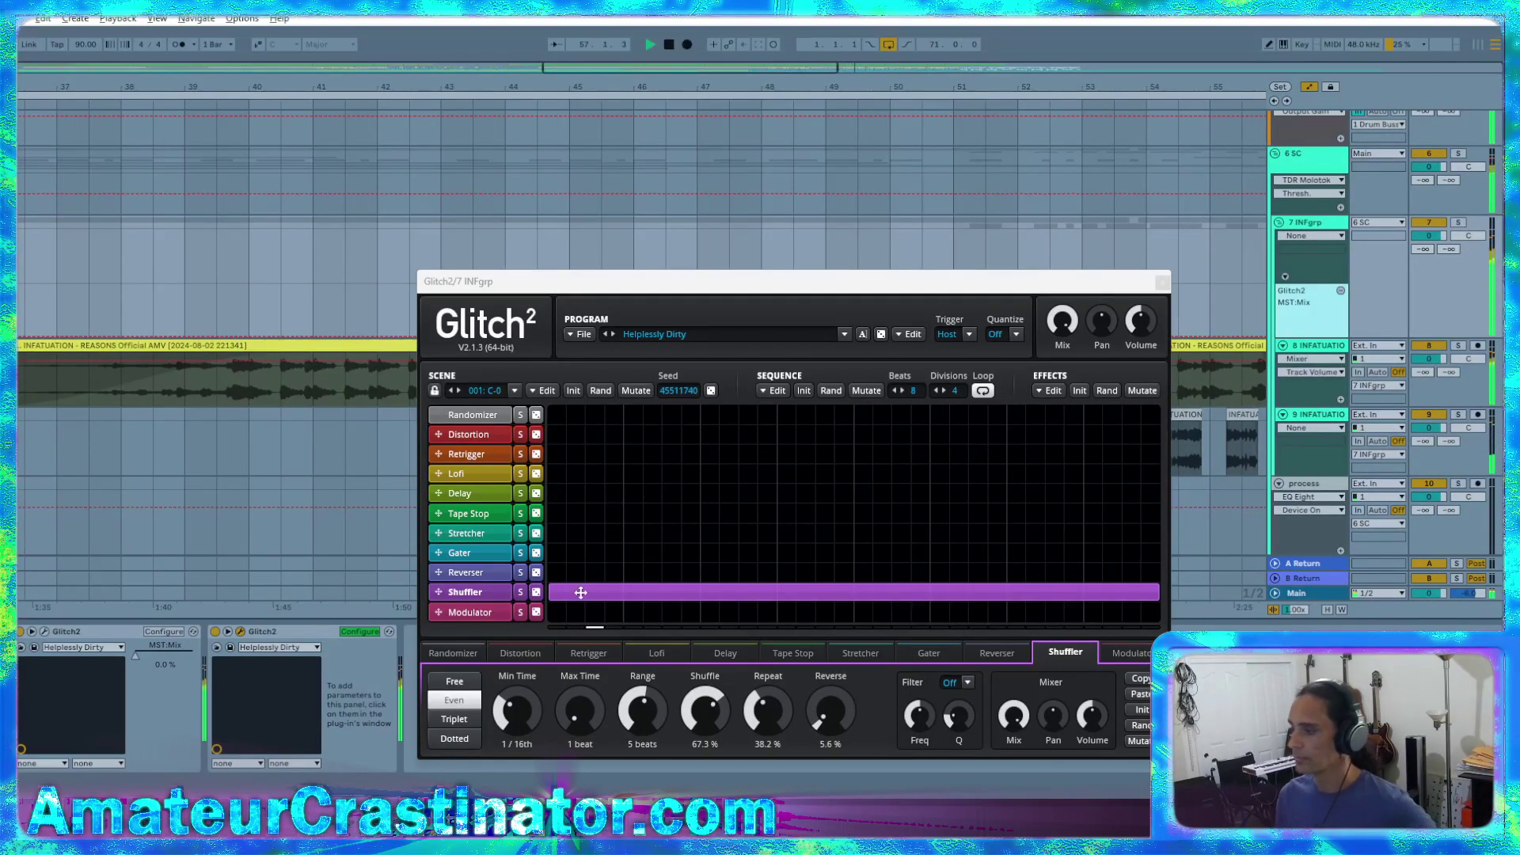
Add the second Glitch2's Mix as a configured parameter, set it to 87.7 % and give it its own automation lane on INFgrp
left_click(1062, 330)
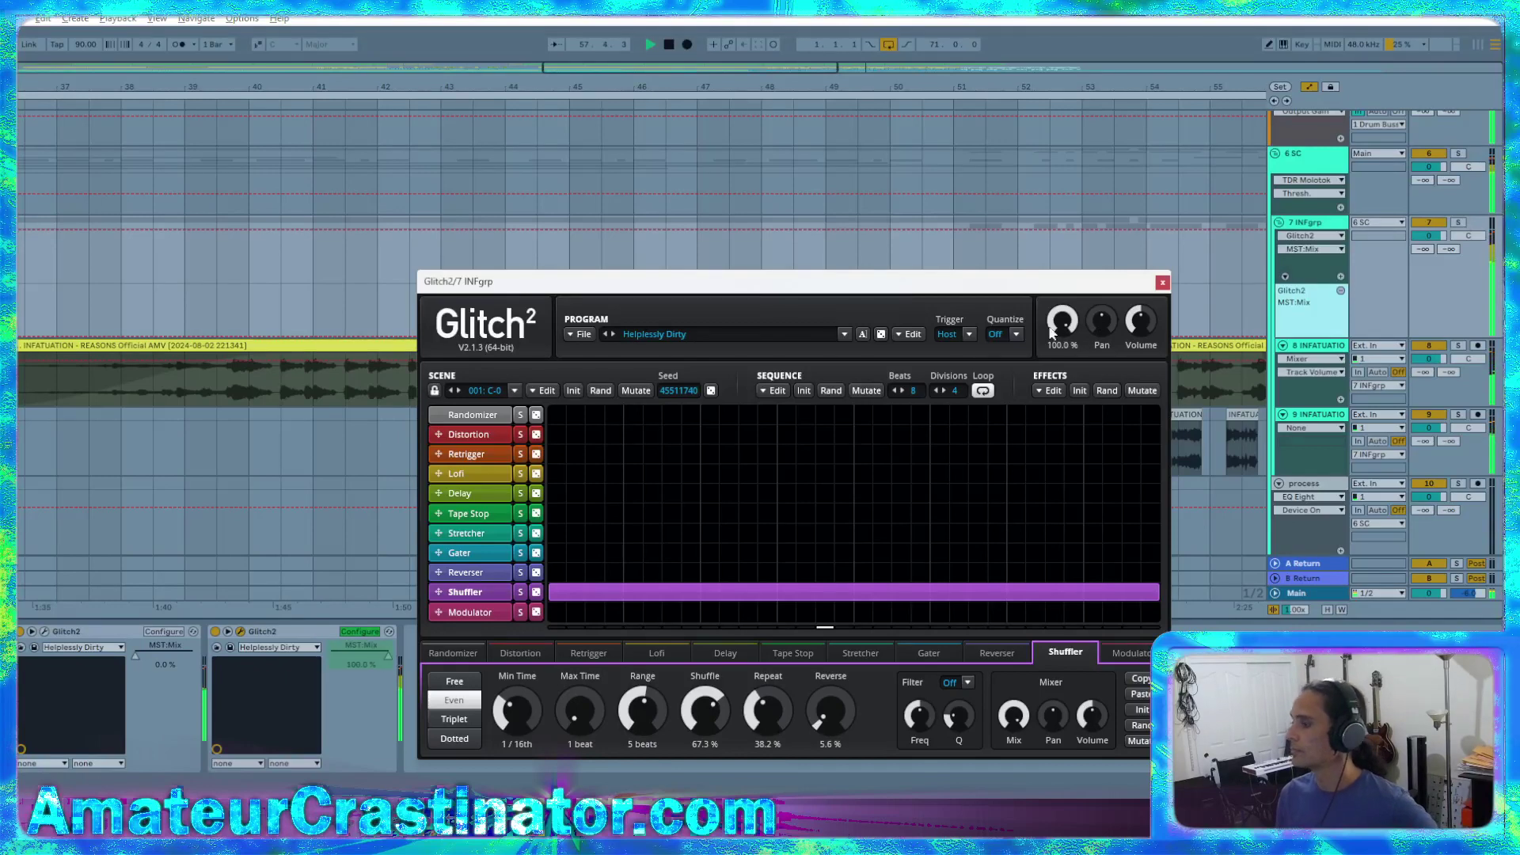
left_click(360, 631)
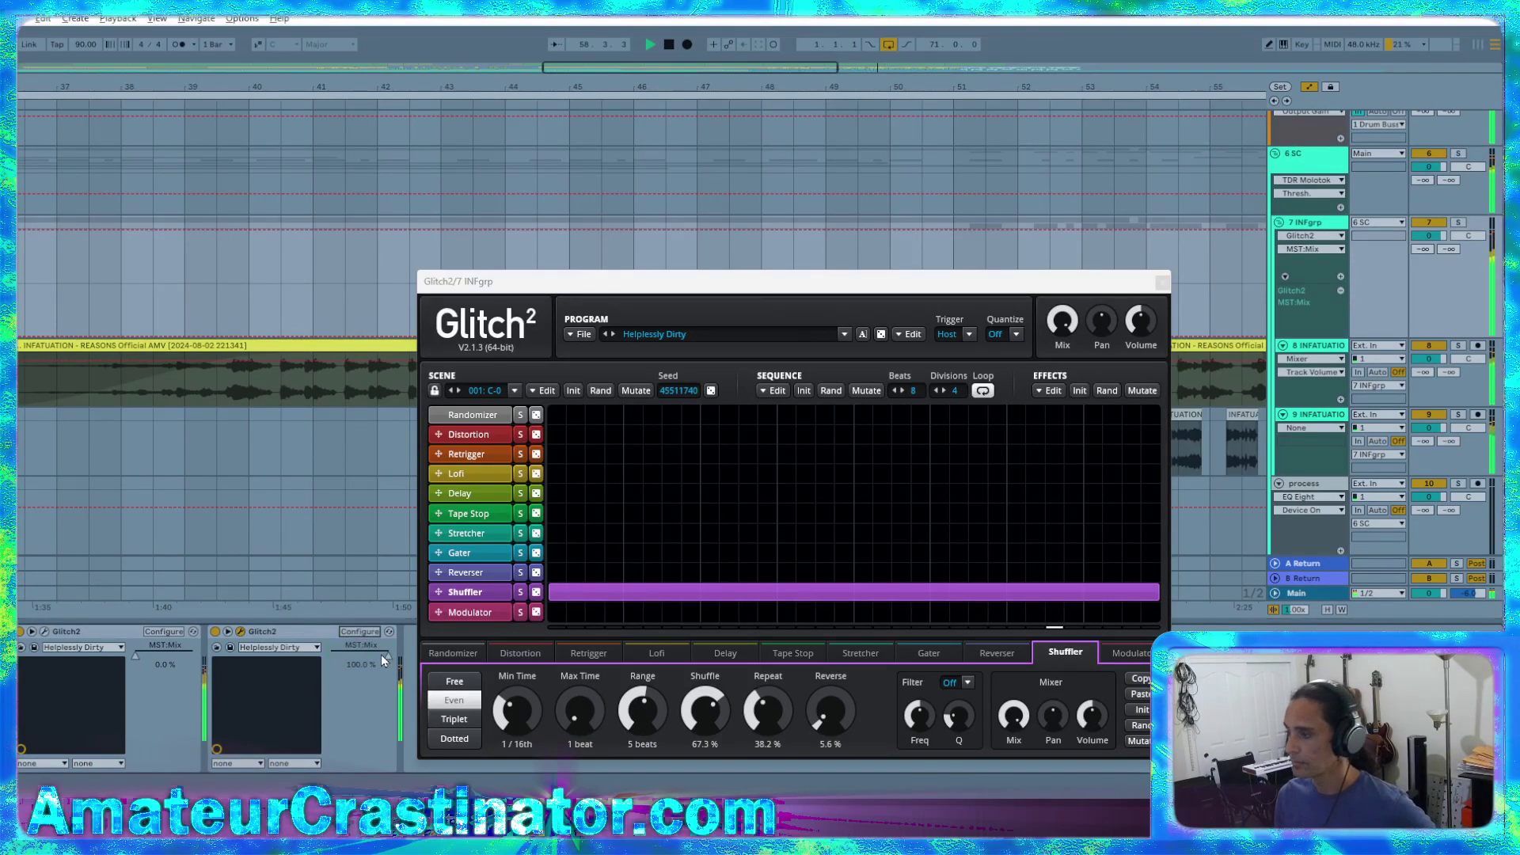
left_click(382, 655)
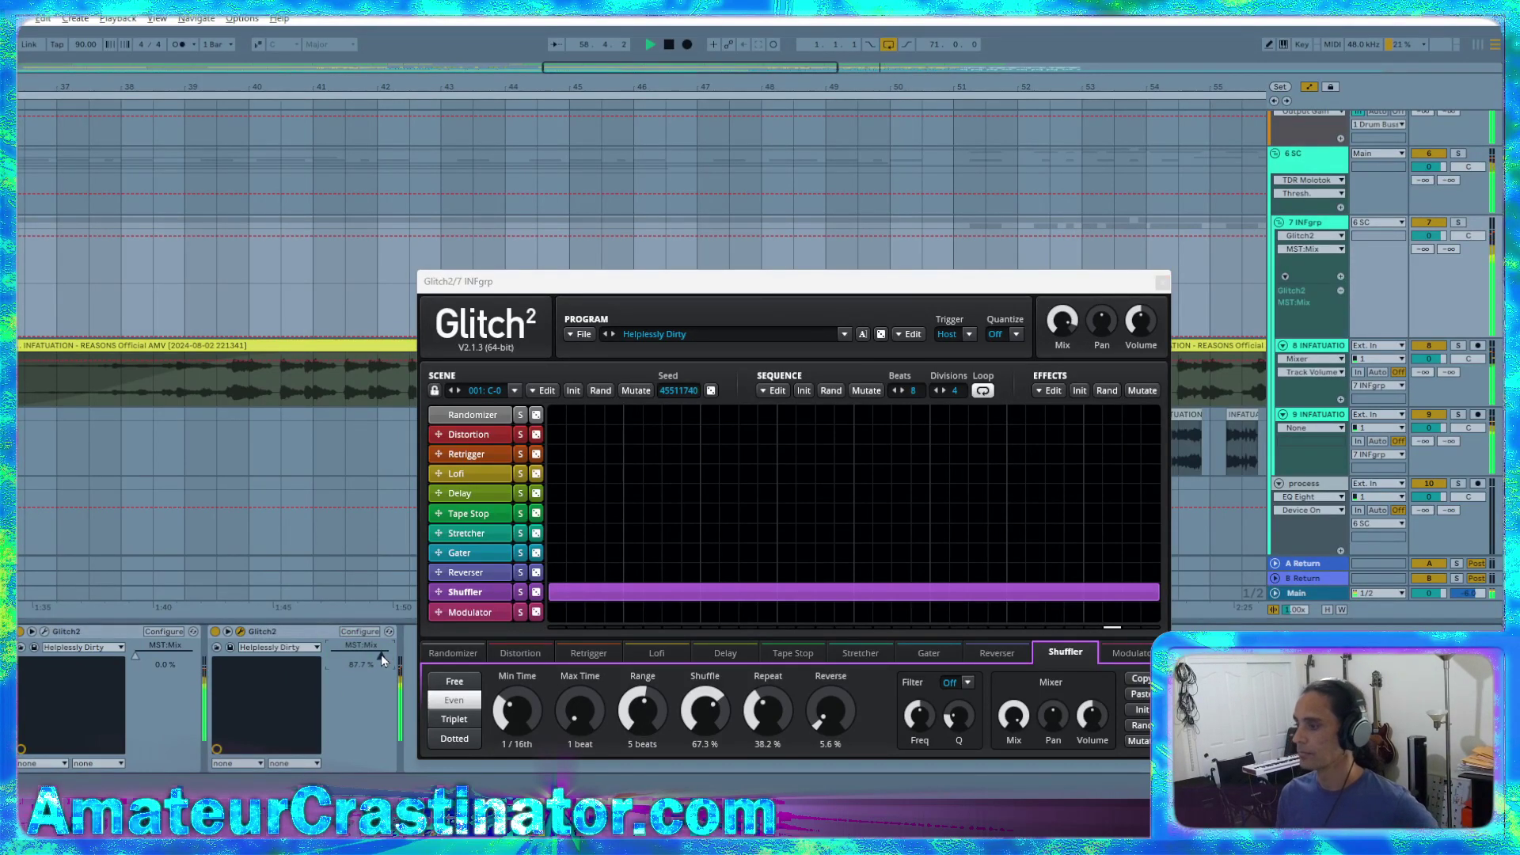
left_click(1342, 276)
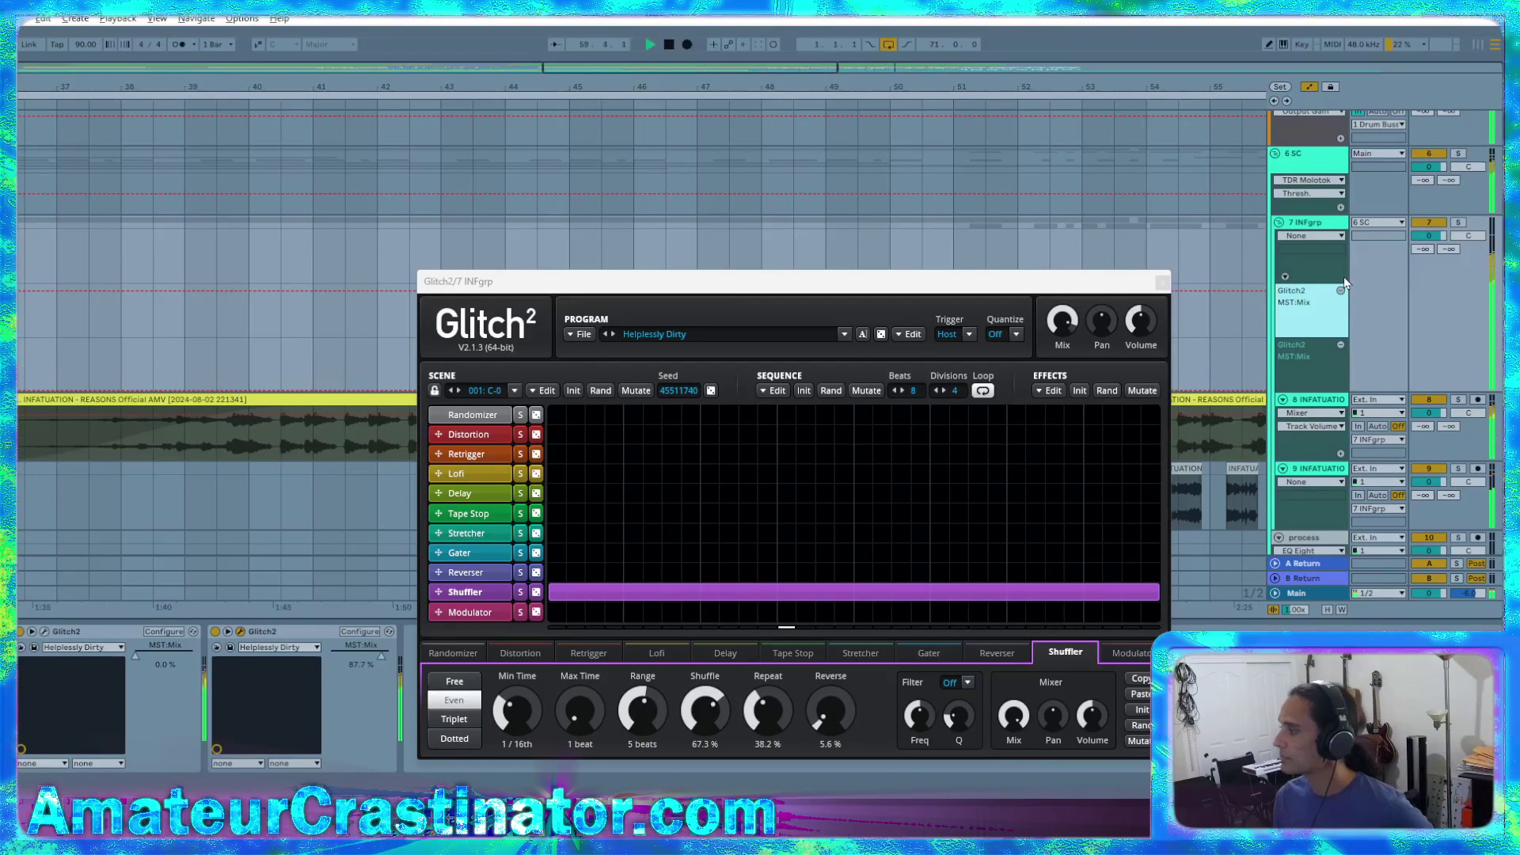
left_click(1162, 283)
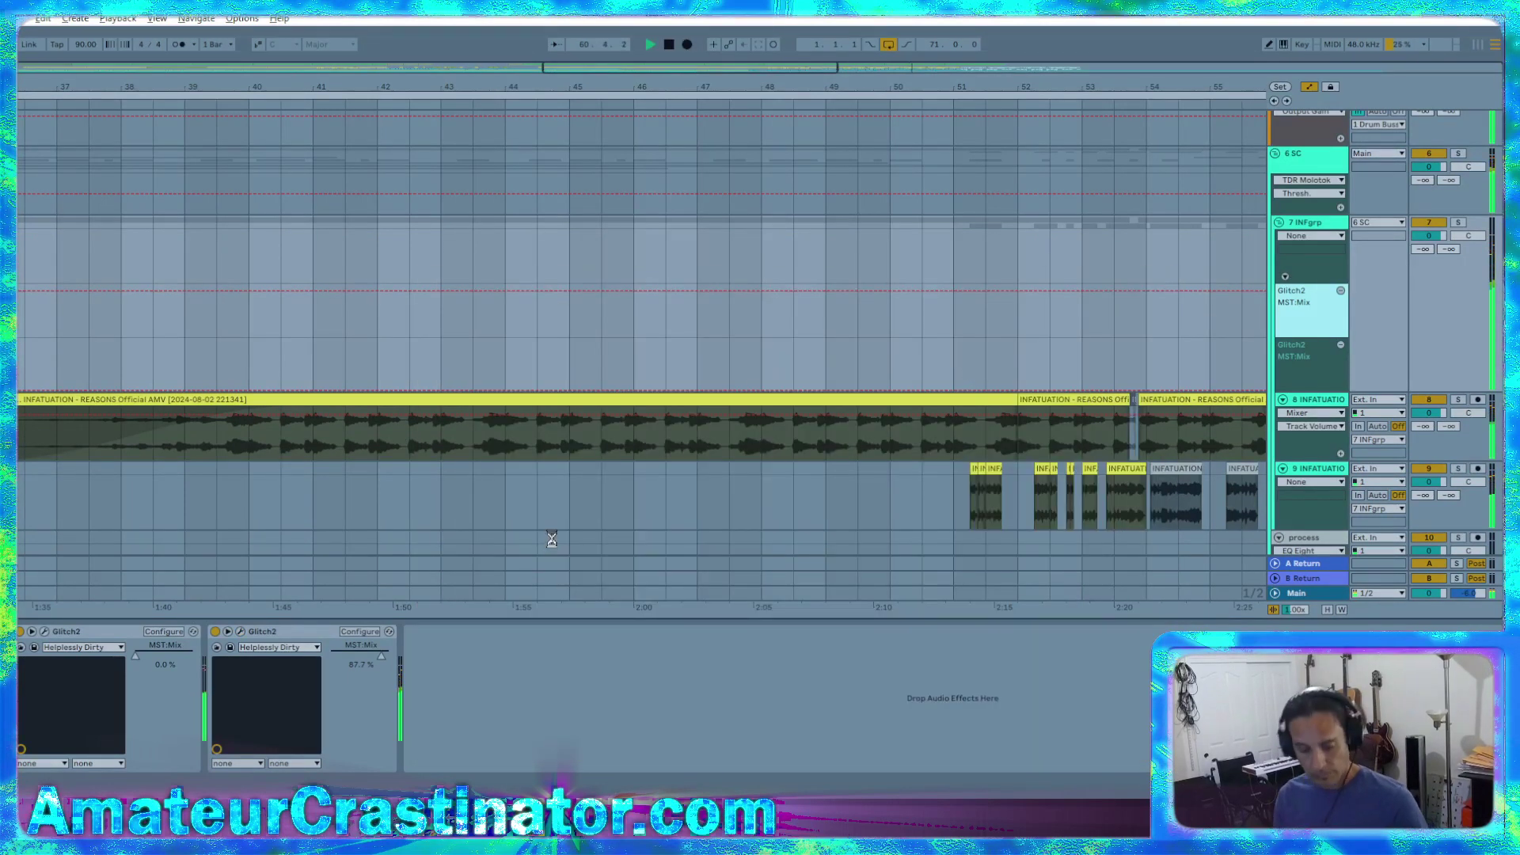
Add 0 % breakpoints at bars 35 and 36 to the first Glitch2's Mix automation on INFgrp
key("w")
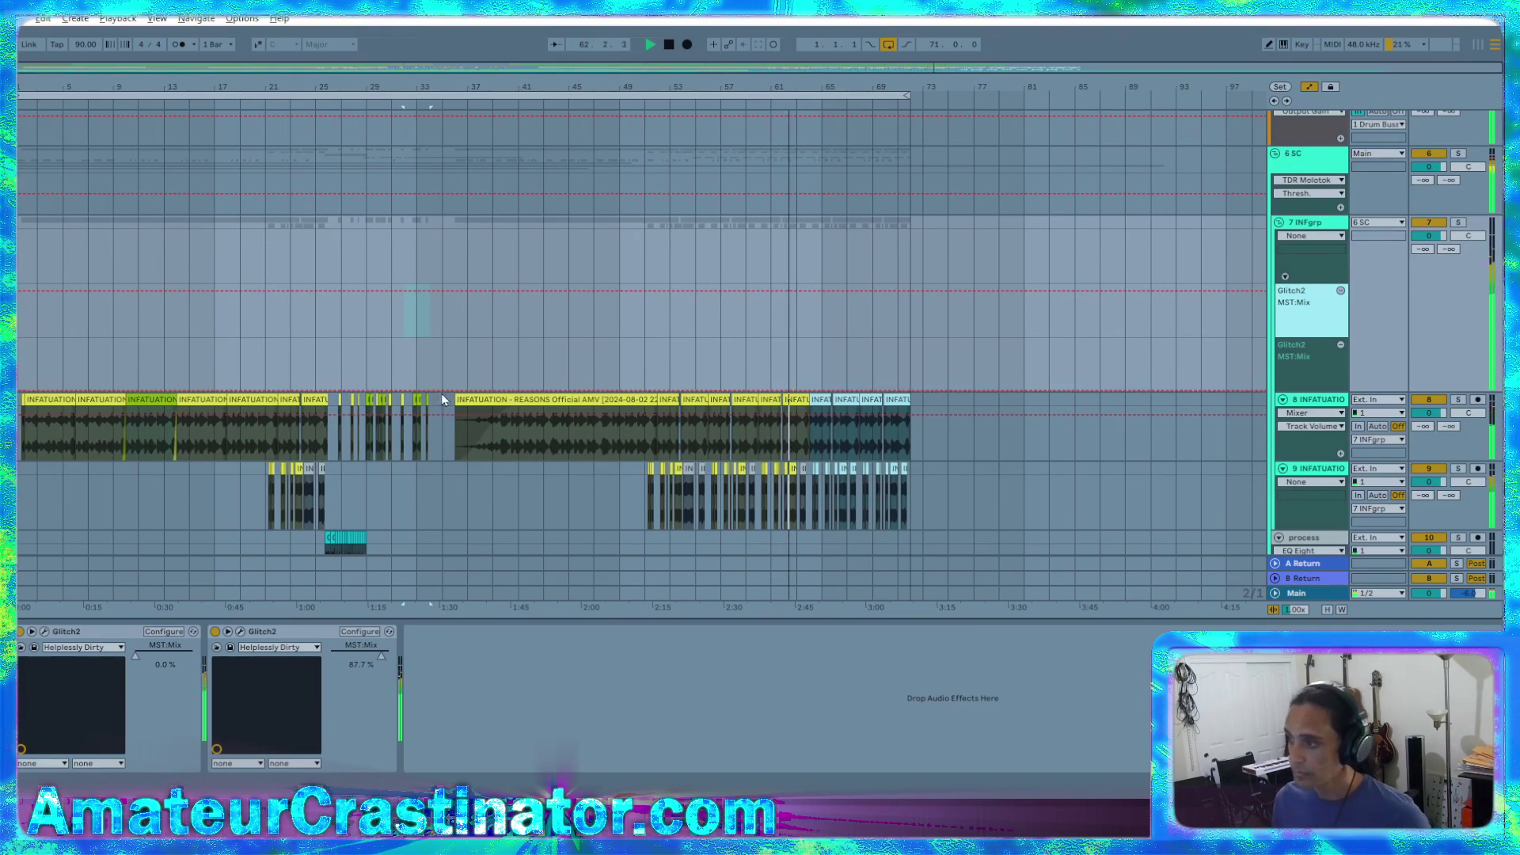
left_click(466, 390)
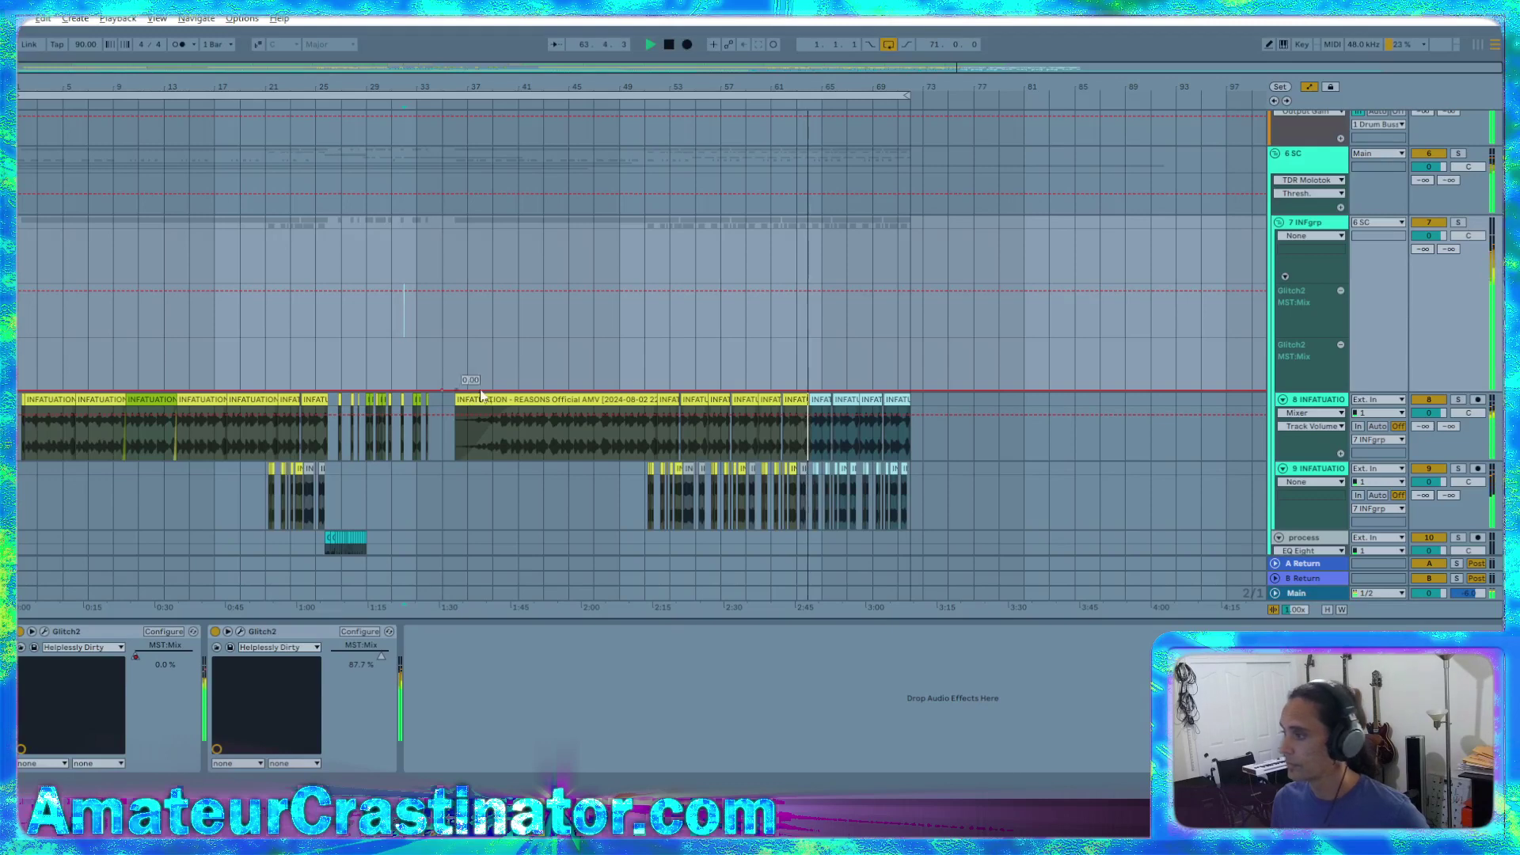
scroll(636, 398, "up", 2)
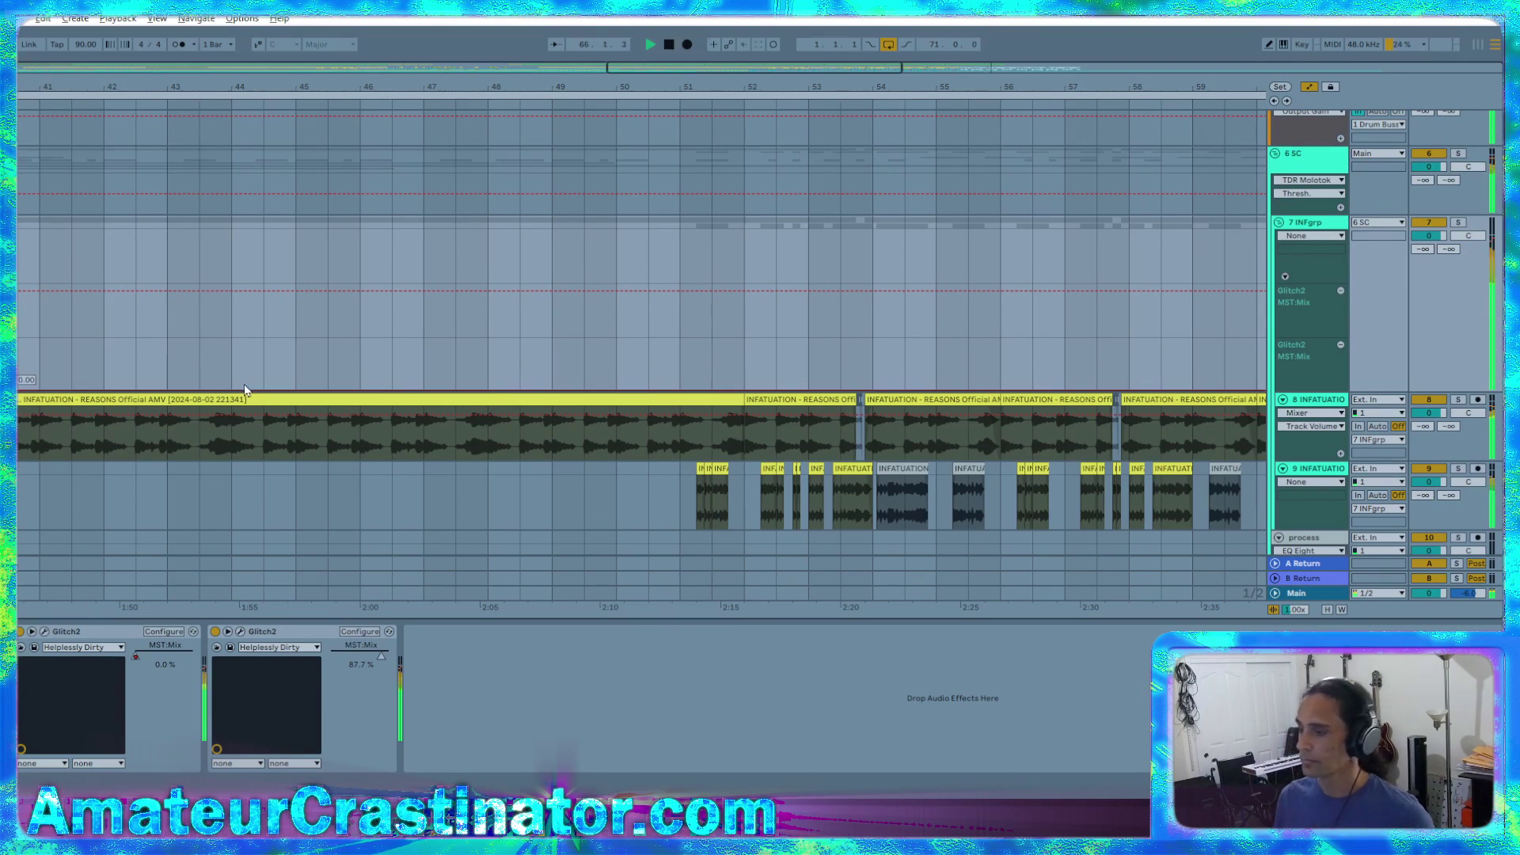
scroll(288, 396, "down", 2)
scroll(289, 392, "left", 1)
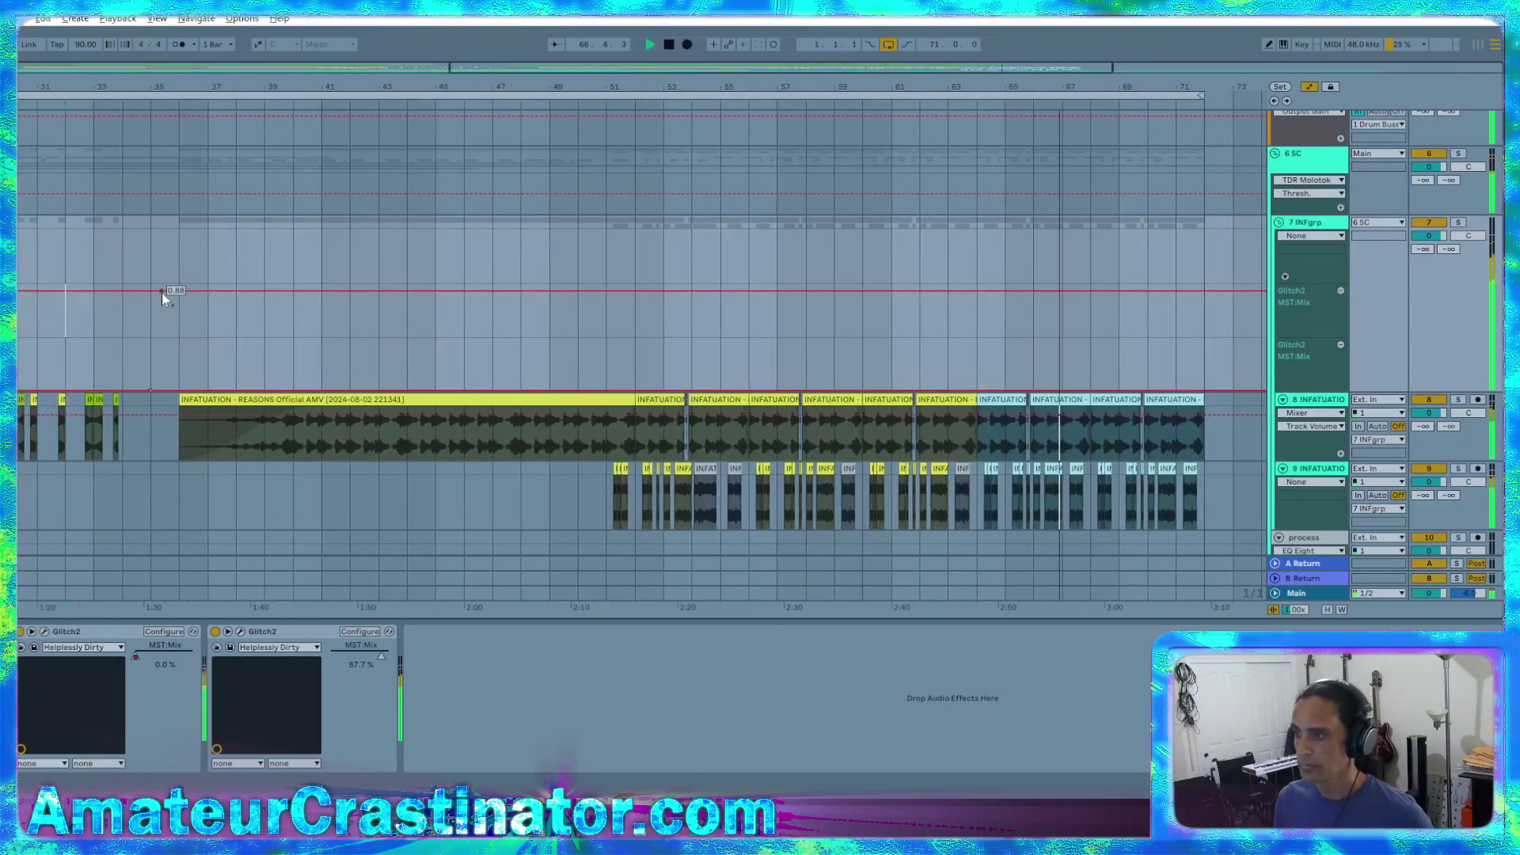
left_click_drag(150, 391, 179, 391)
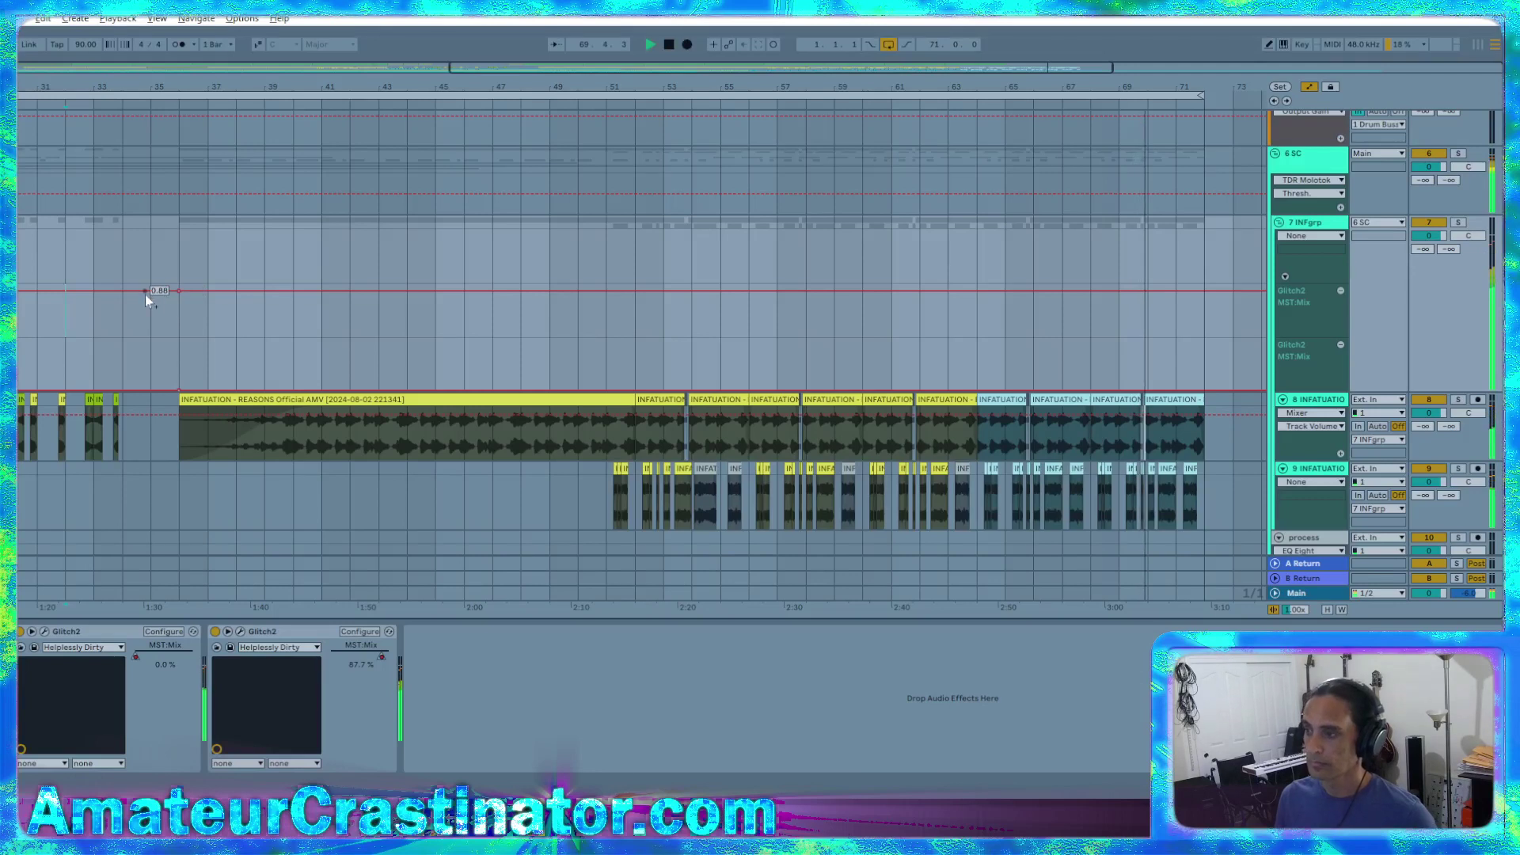
Automate the second Glitch2's Mix to rise from 0 to 100 % over bars 35 to 36 and fall back to 0 % from bar 49 to 61
mouse_move(151, 292)
left_mouse_down()
mouse_move(150, 336)
mouse_move(179, 283)
left_mouse_up()
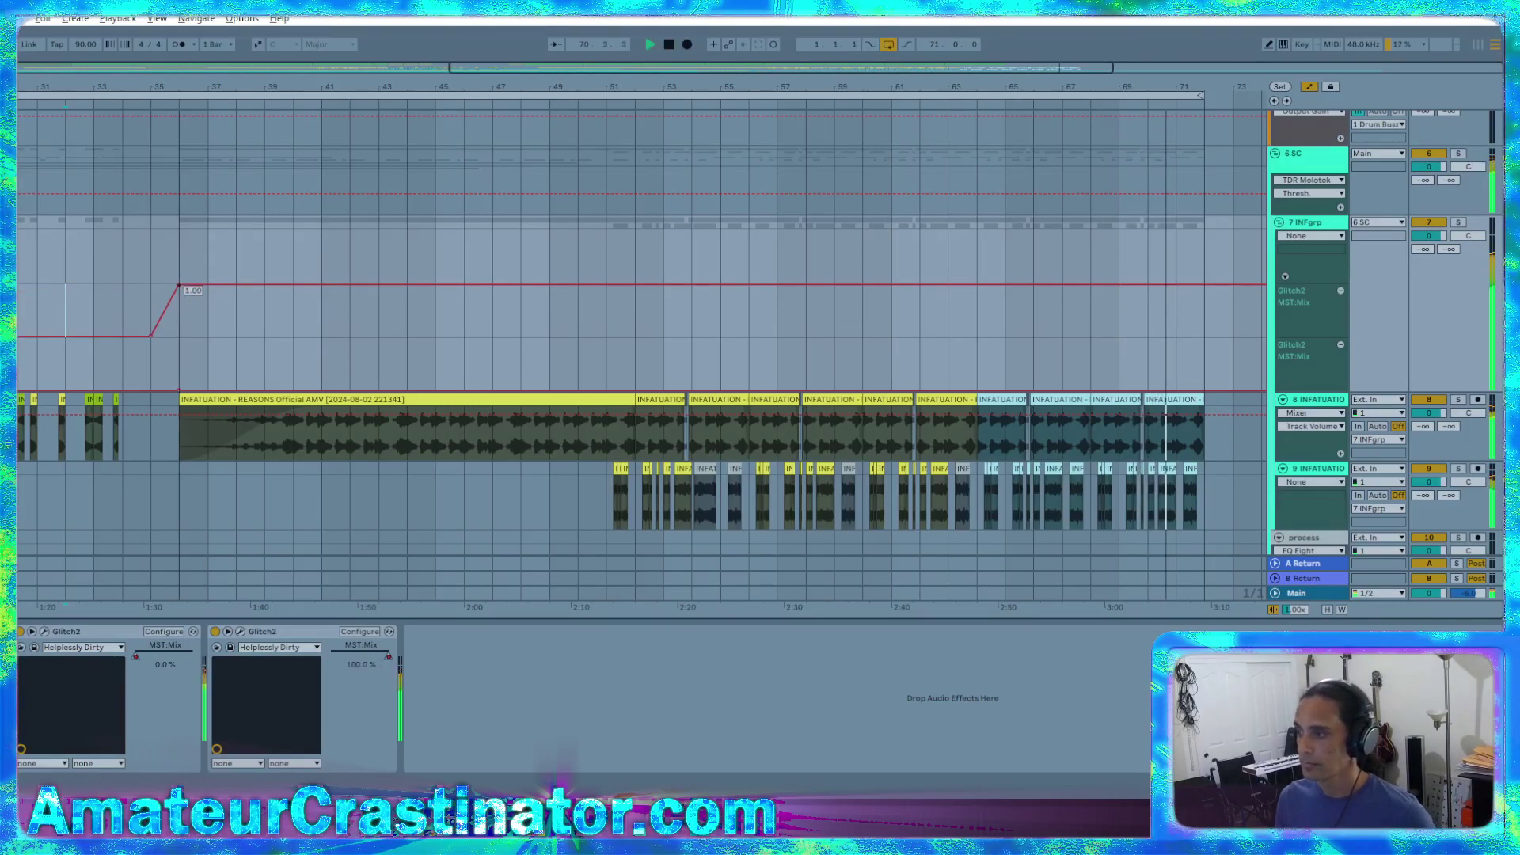
left_click(551, 285)
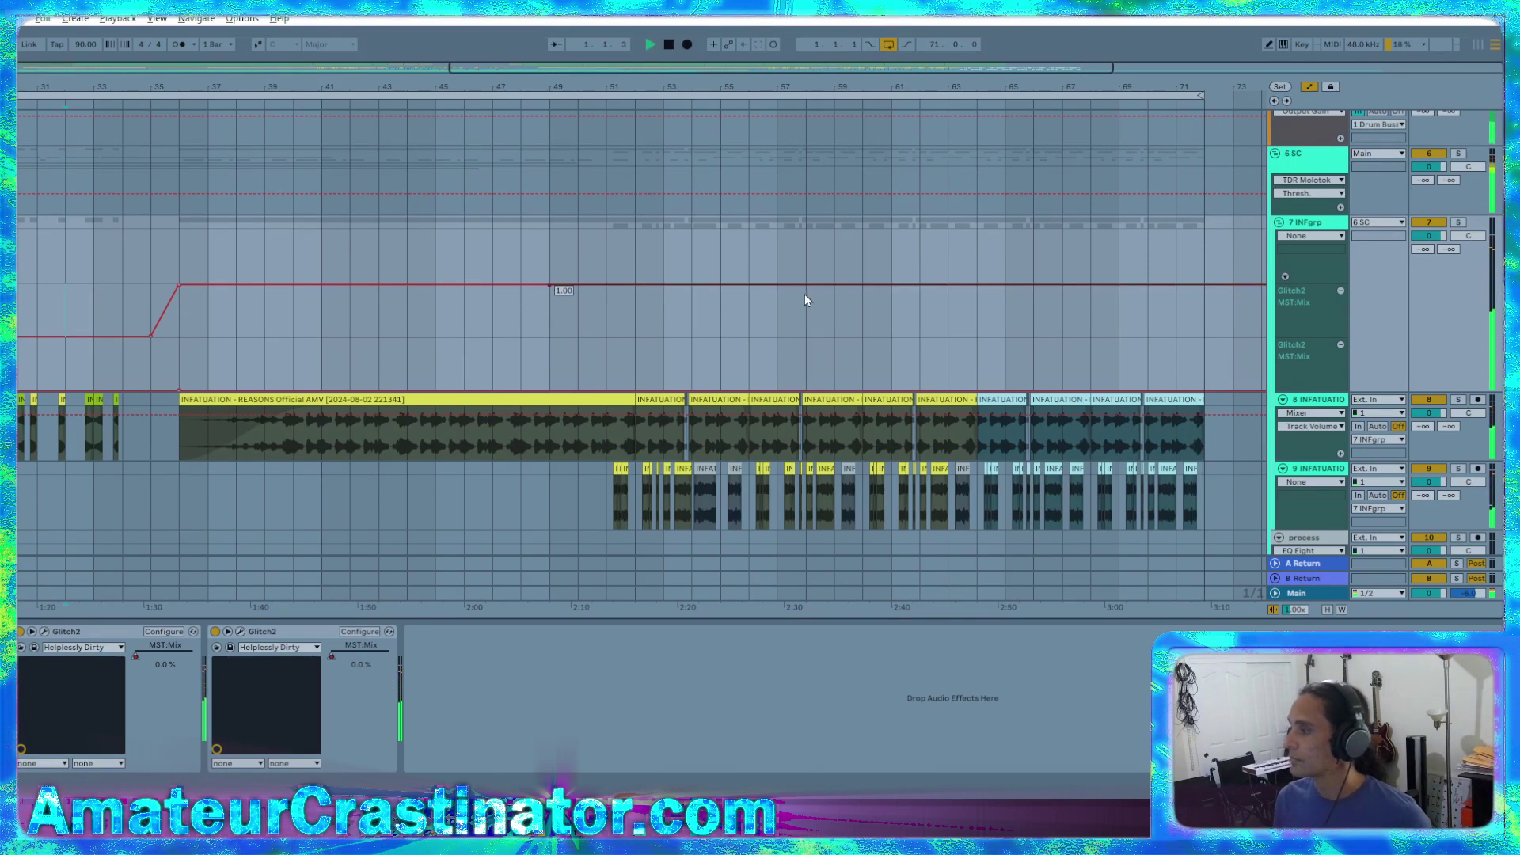
left_click_drag(890, 285, 885, 339)
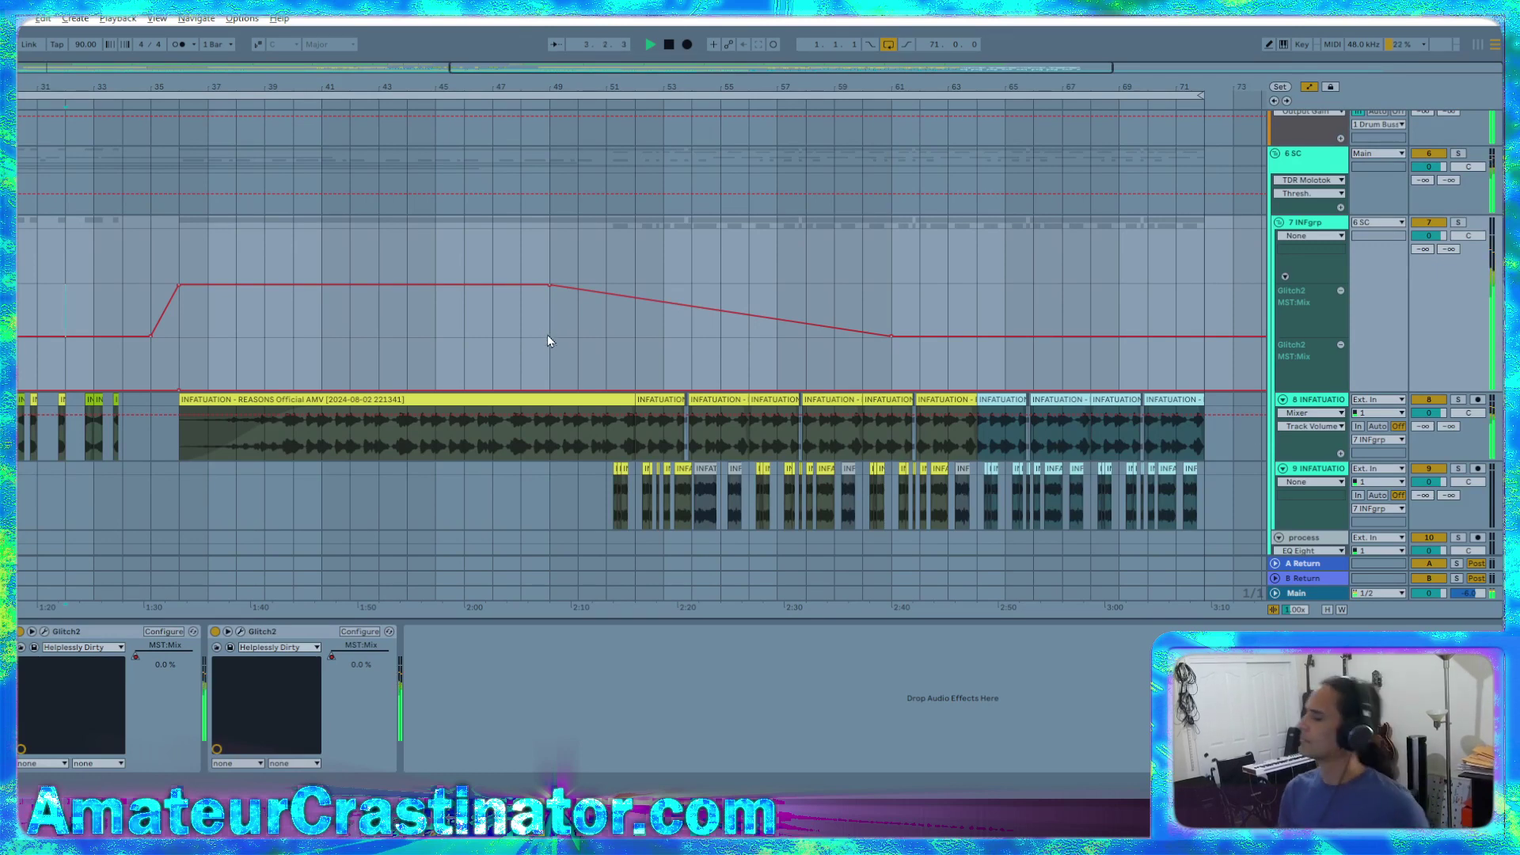
Show the first Glitch2's Mix automation in INFgrp's main lane and select its separate Mix lane
key("minus")
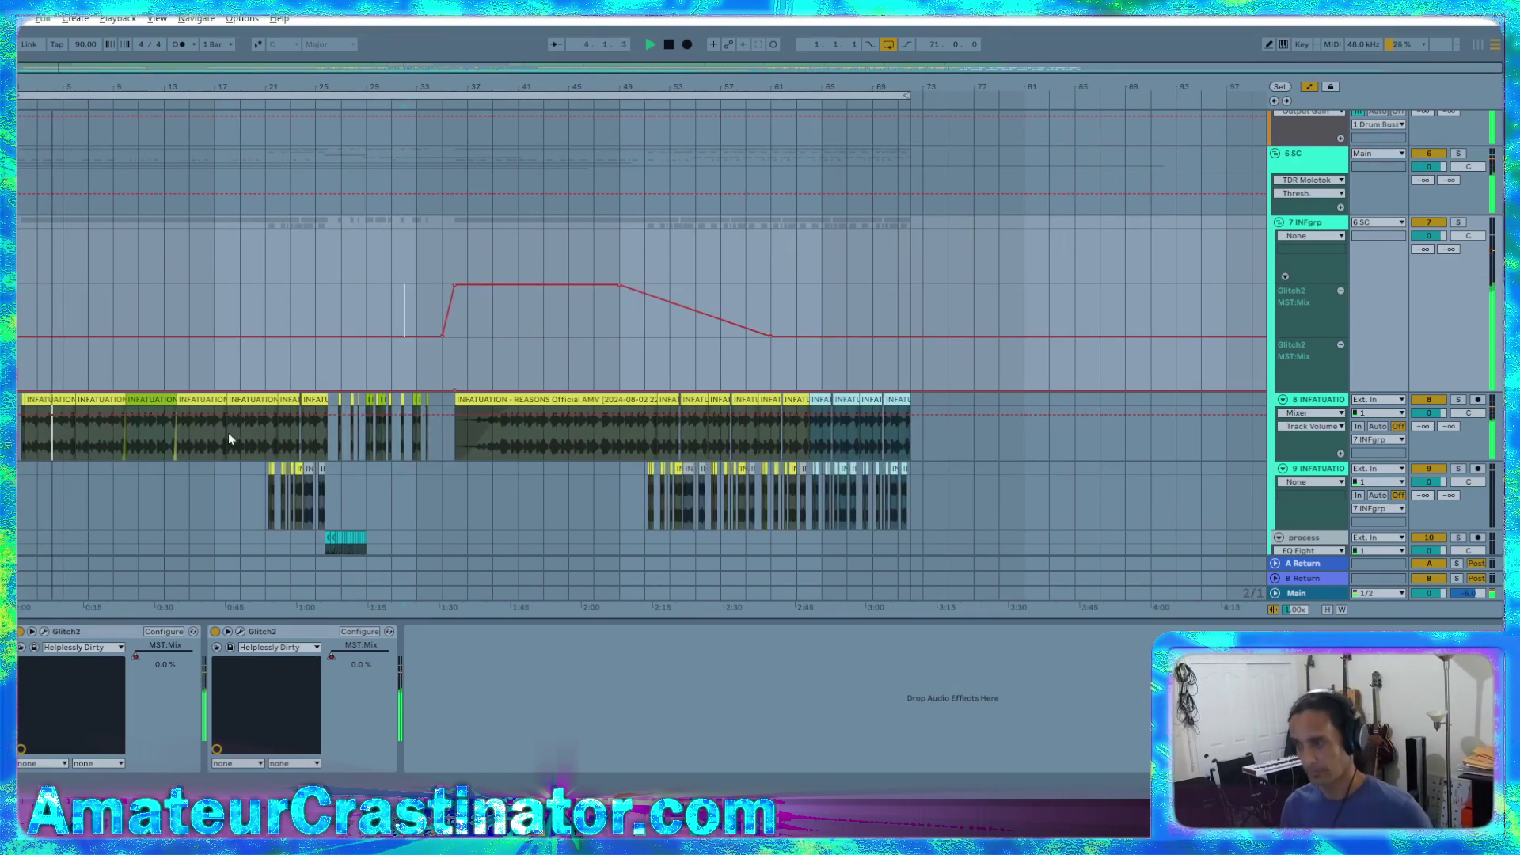
key("plus")
key("plus")
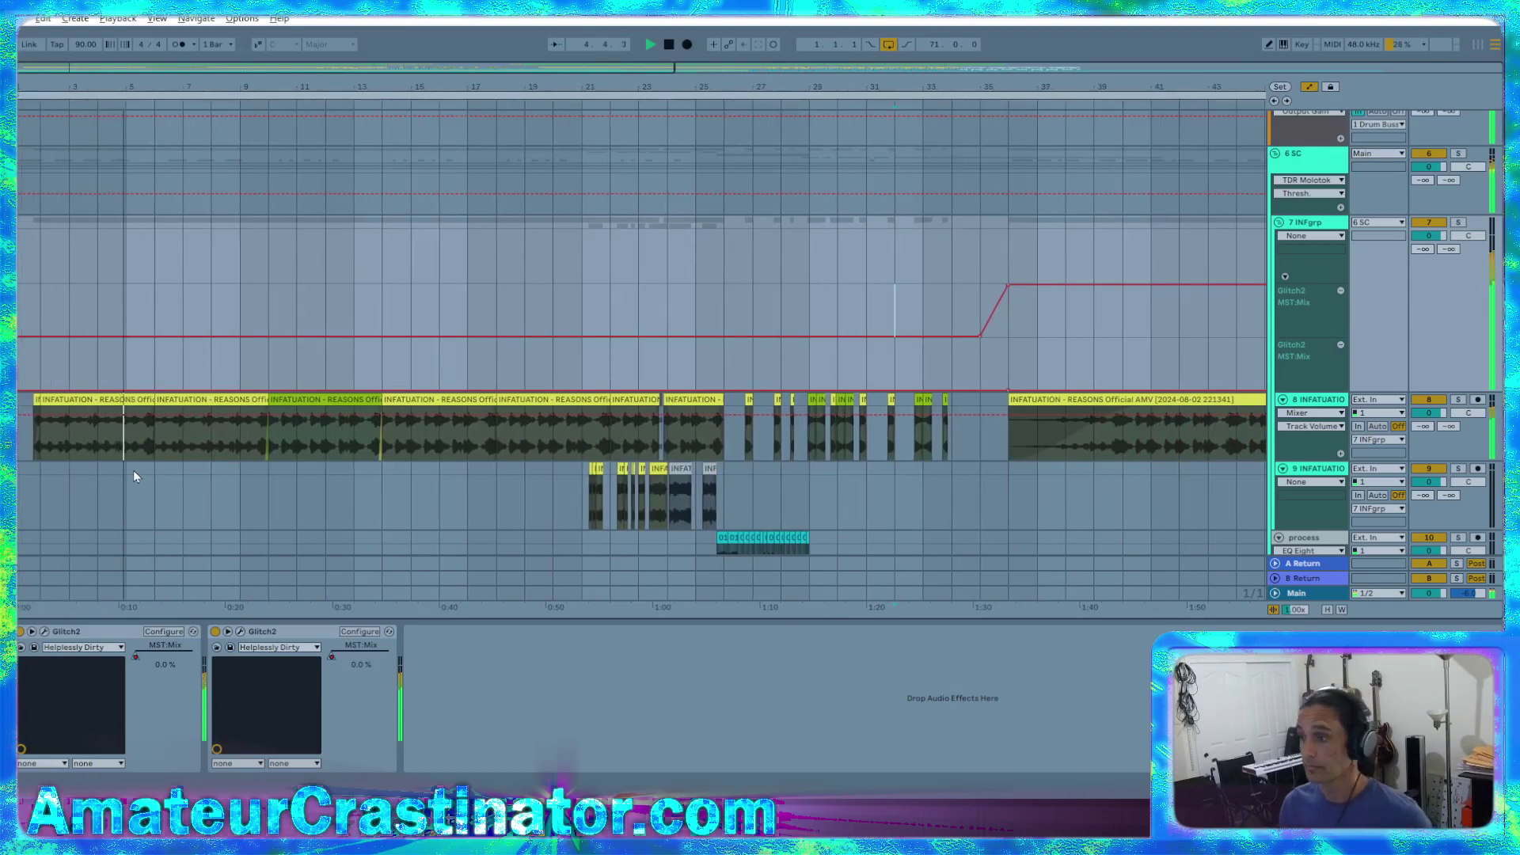
key("plus")
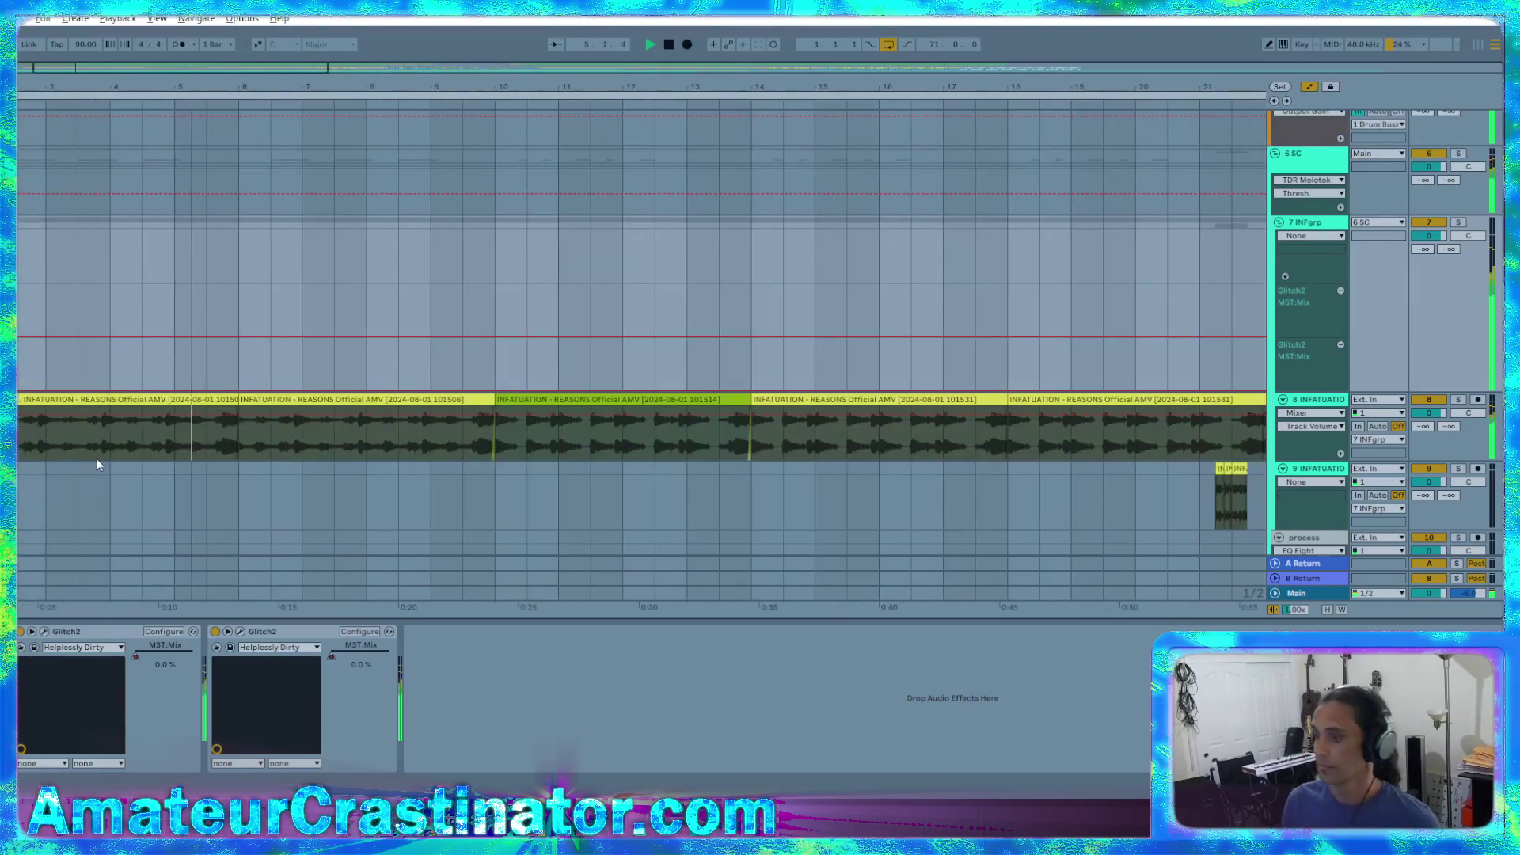
left_click(141, 658)
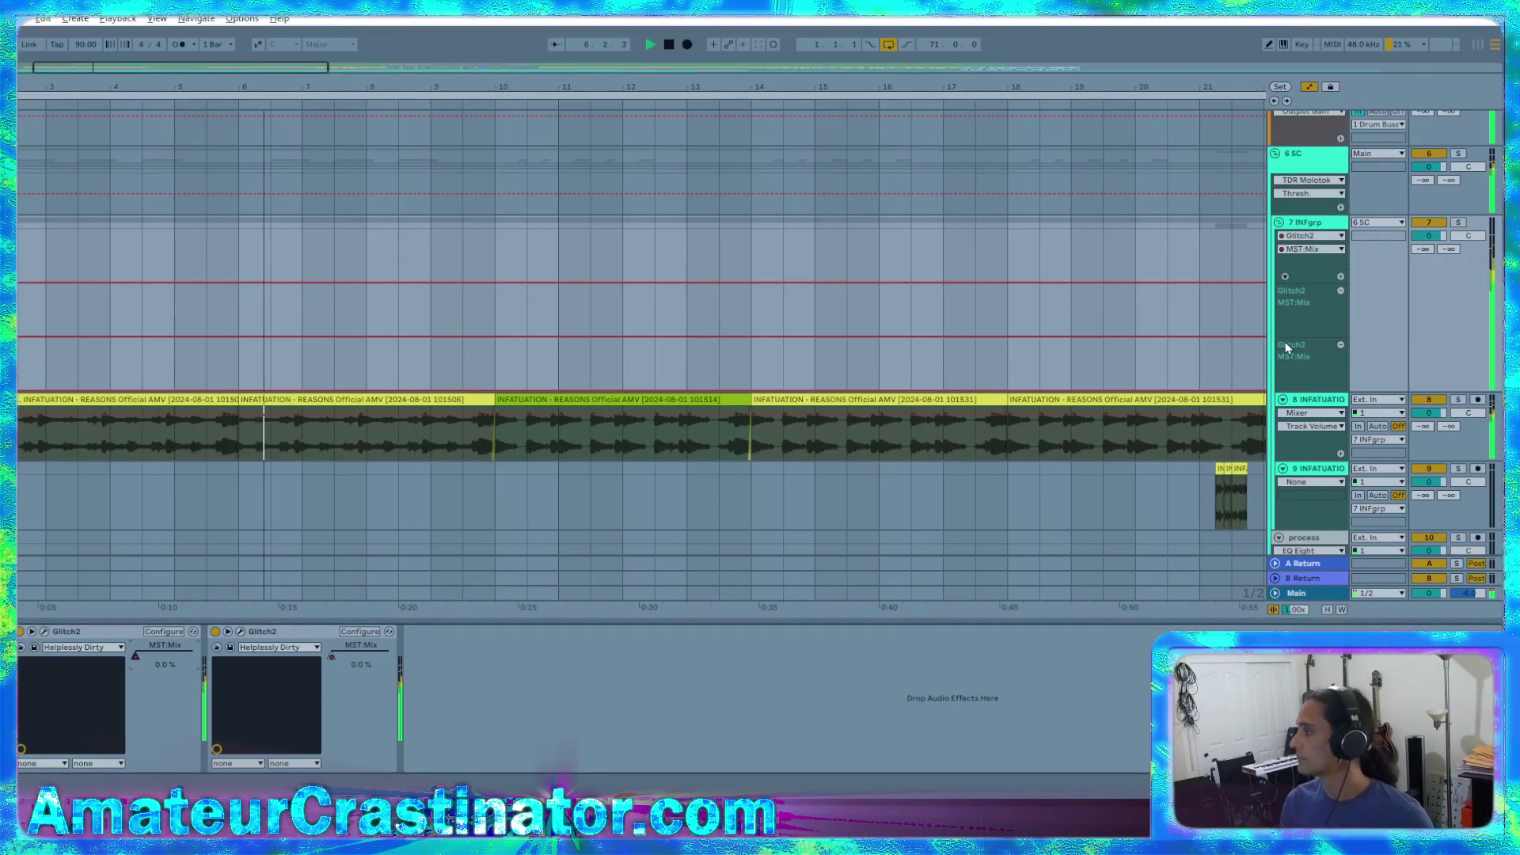
left_click(1314, 315)
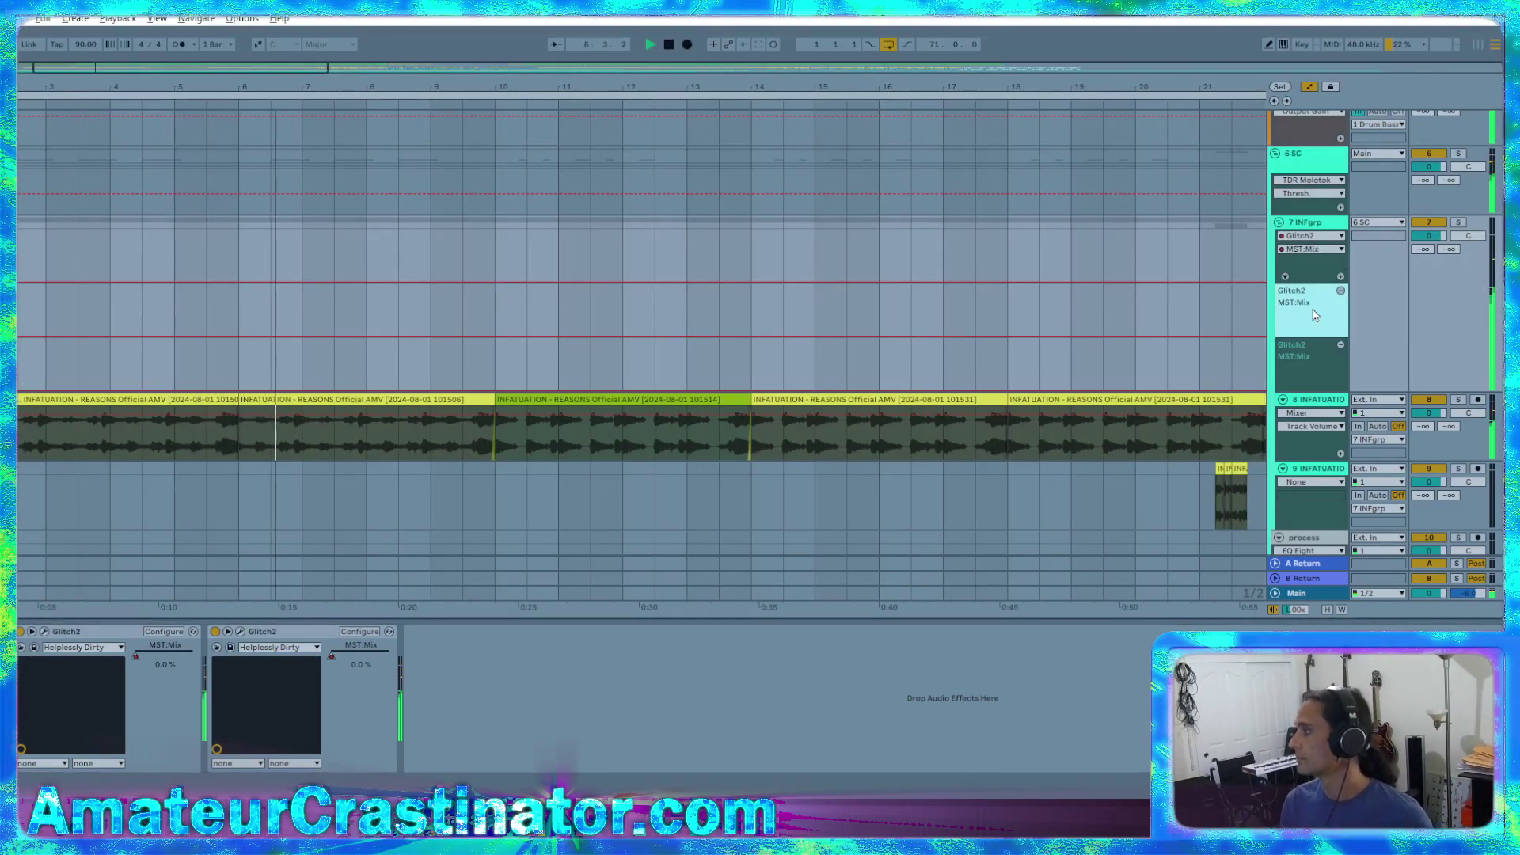
left_click(1305, 373)
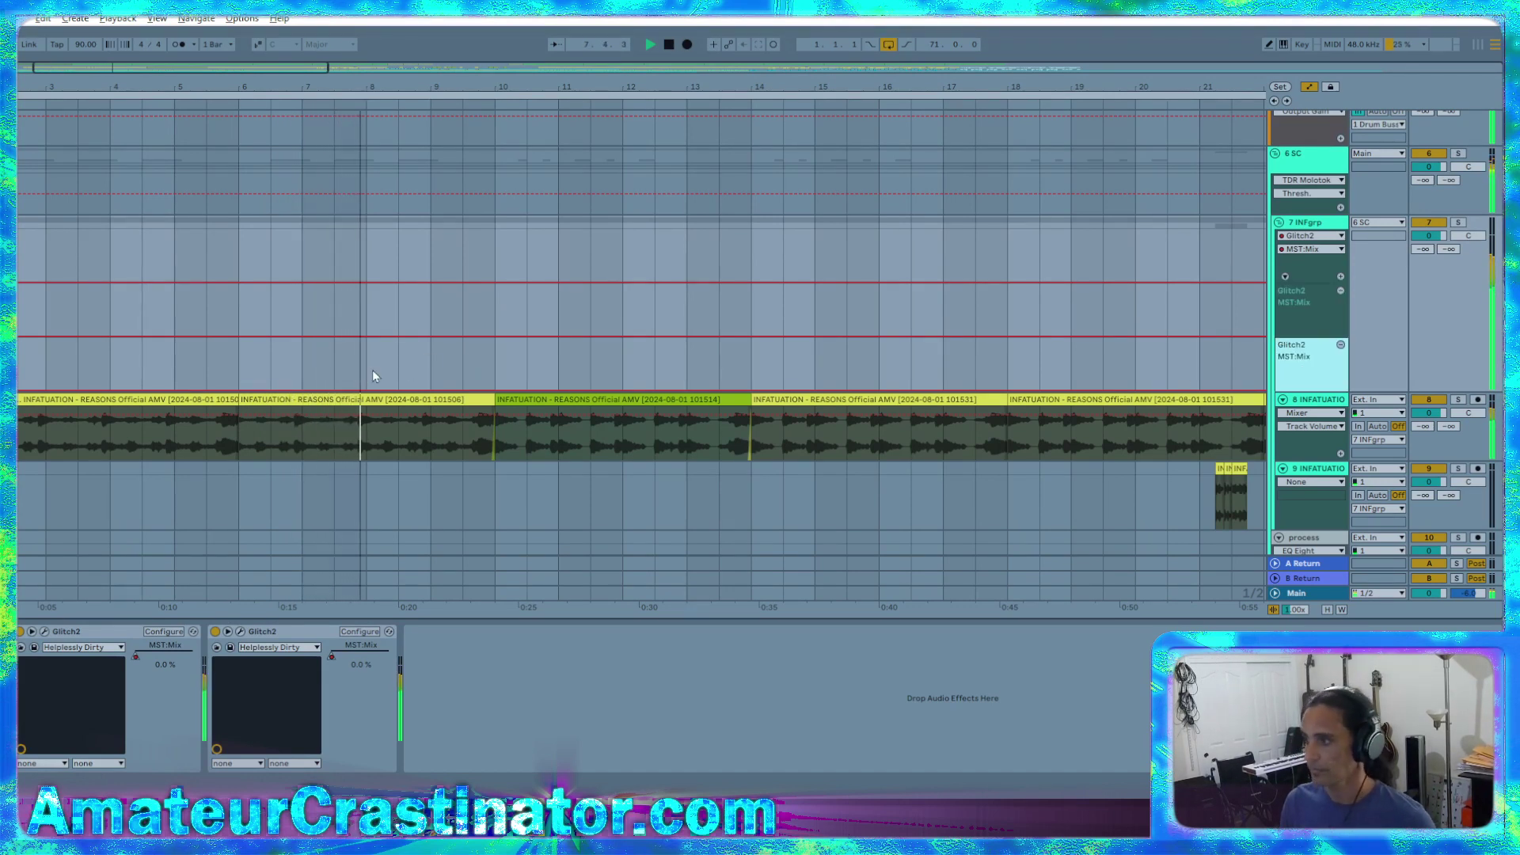
Raise the first Glitch2's Mix automation to 100 % from bar 8 to bar 9
left_click(177, 381)
left_click_drag(190, 383, 250, 373)
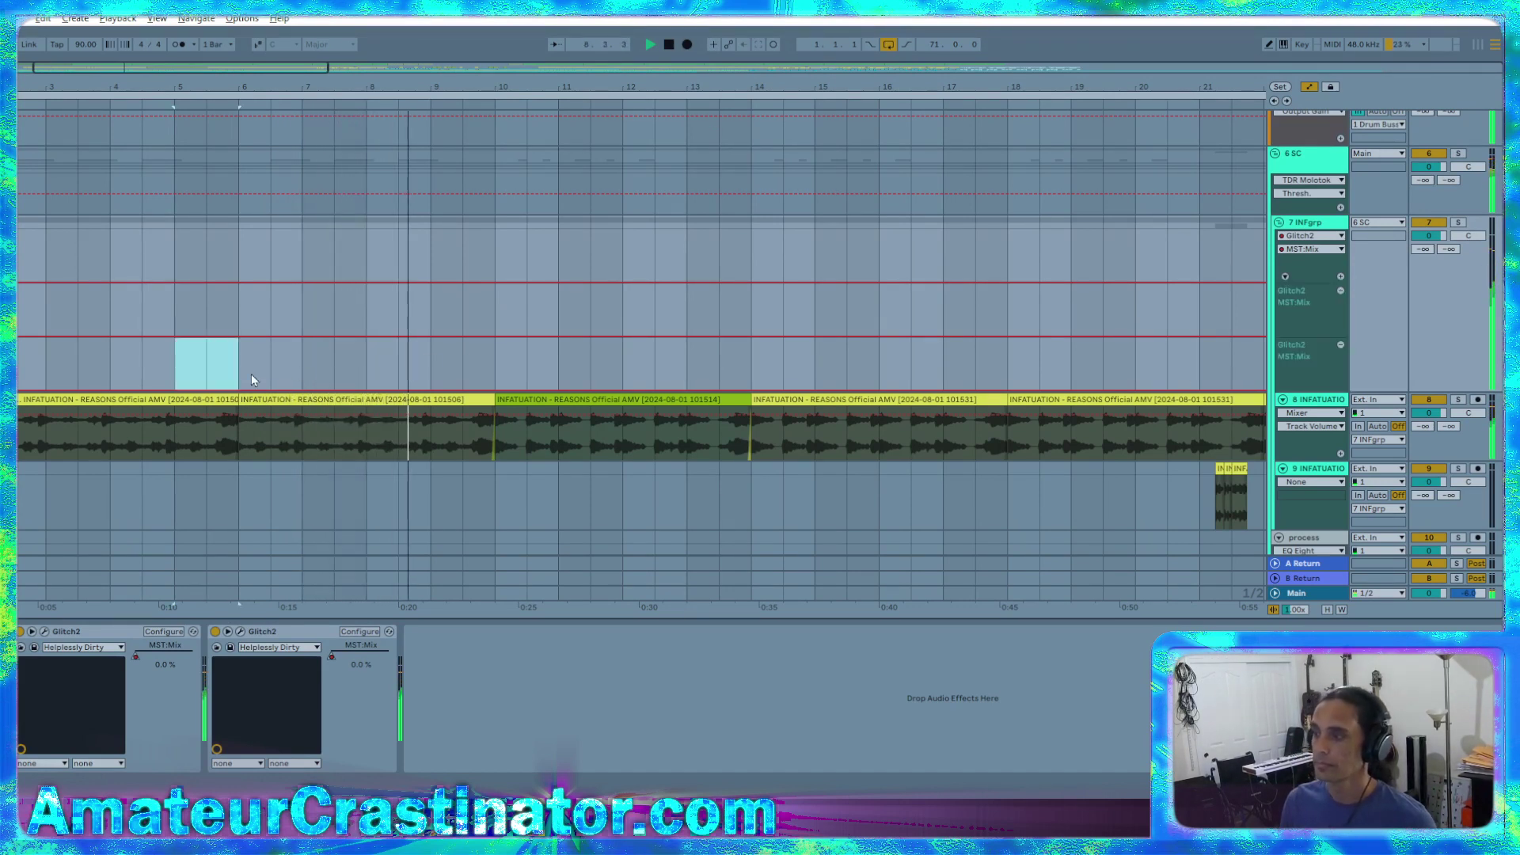
left_click_drag(370, 359, 411, 333)
key("space")
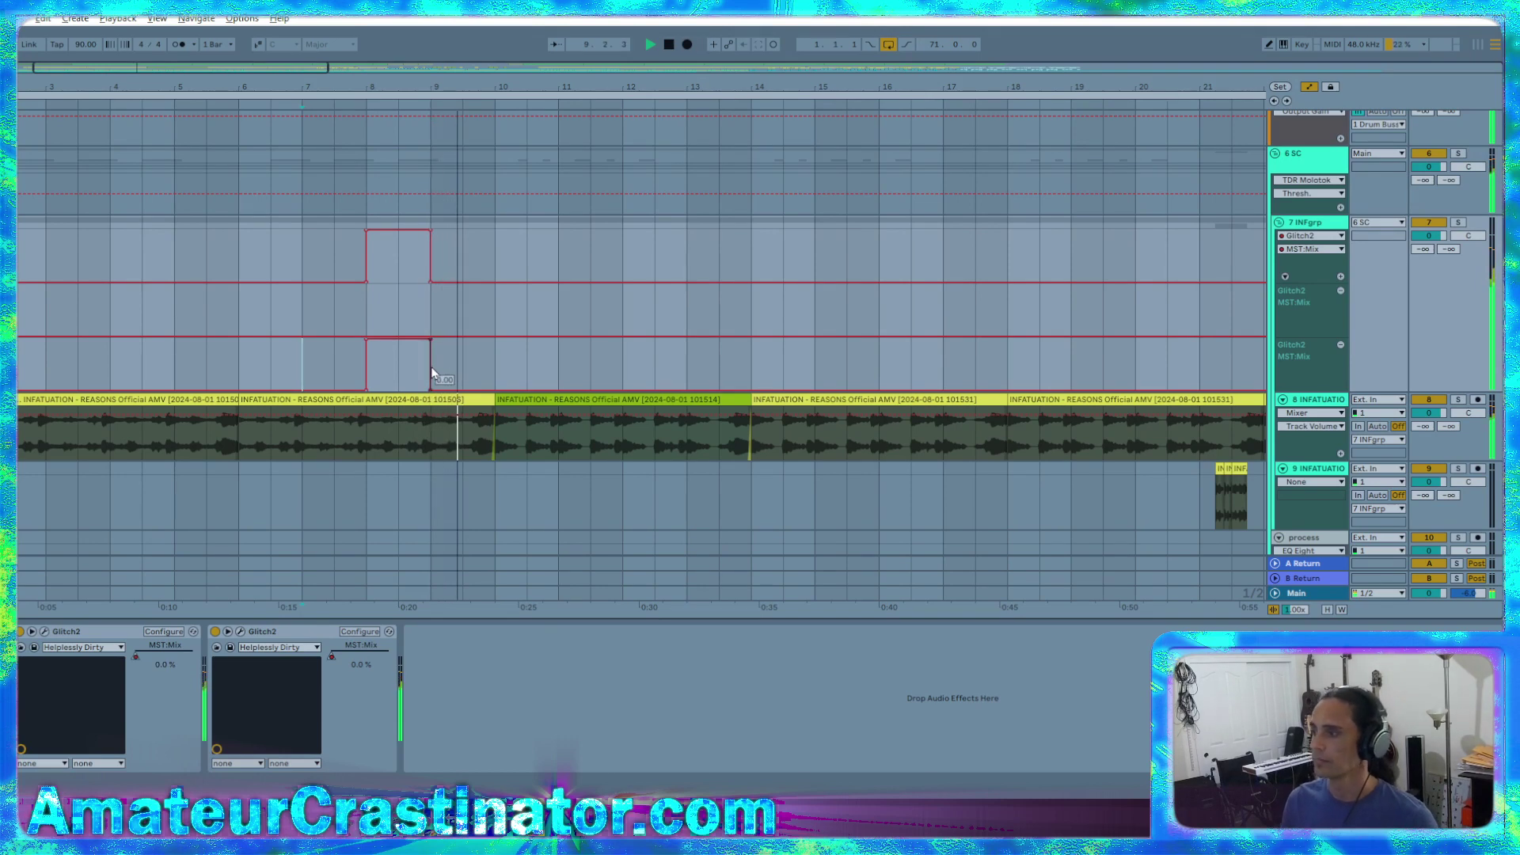
left_click(551, 385)
key("ctrl+z")
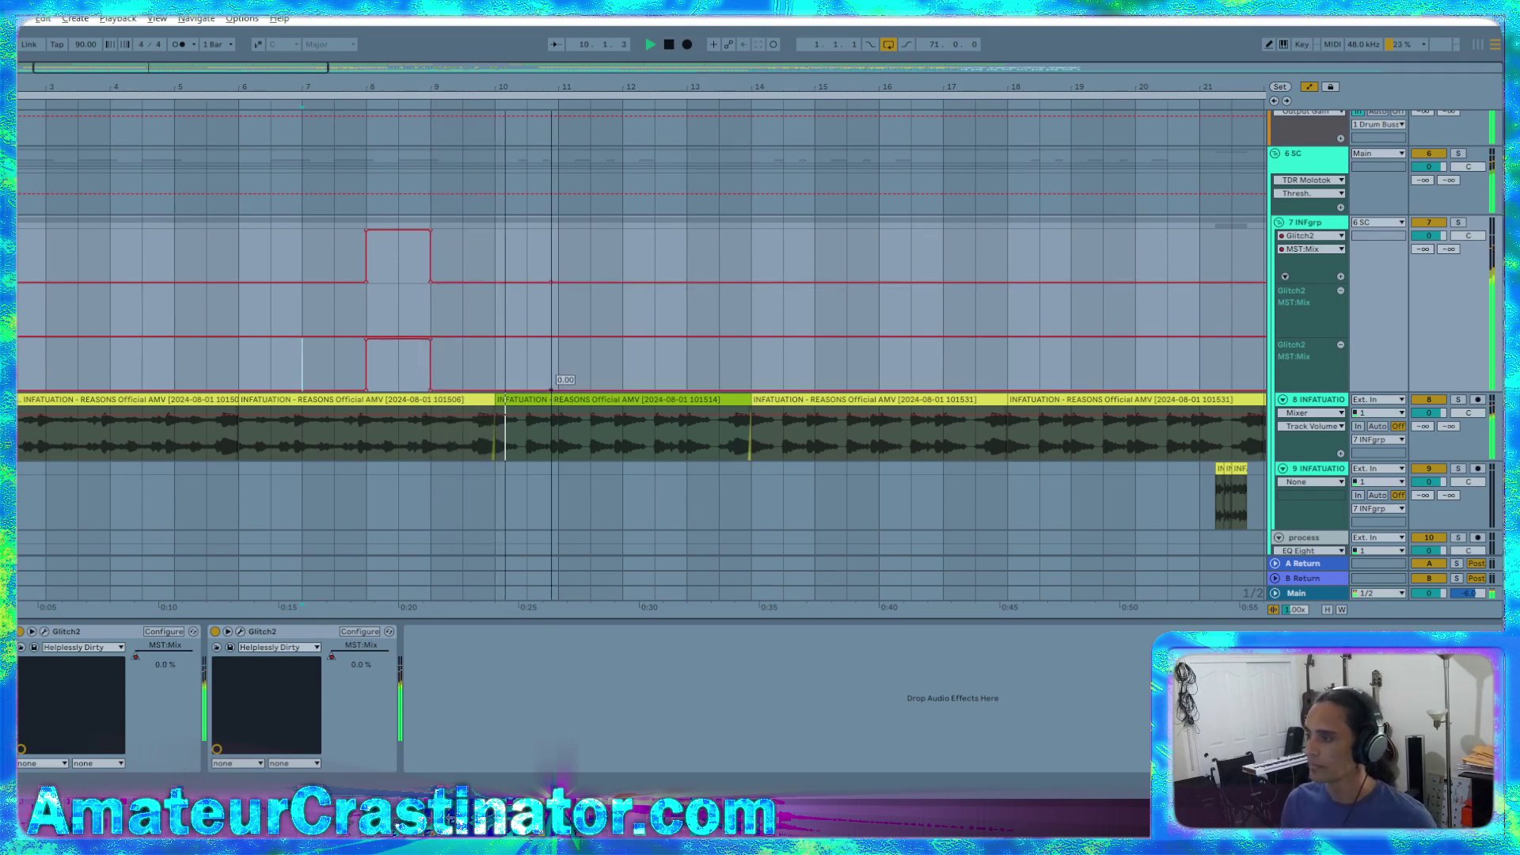
Try raising the first Glitch2's Mix to 100 % over the green INFATUATION clip from bar 10 to 14
left_click(554, 400)
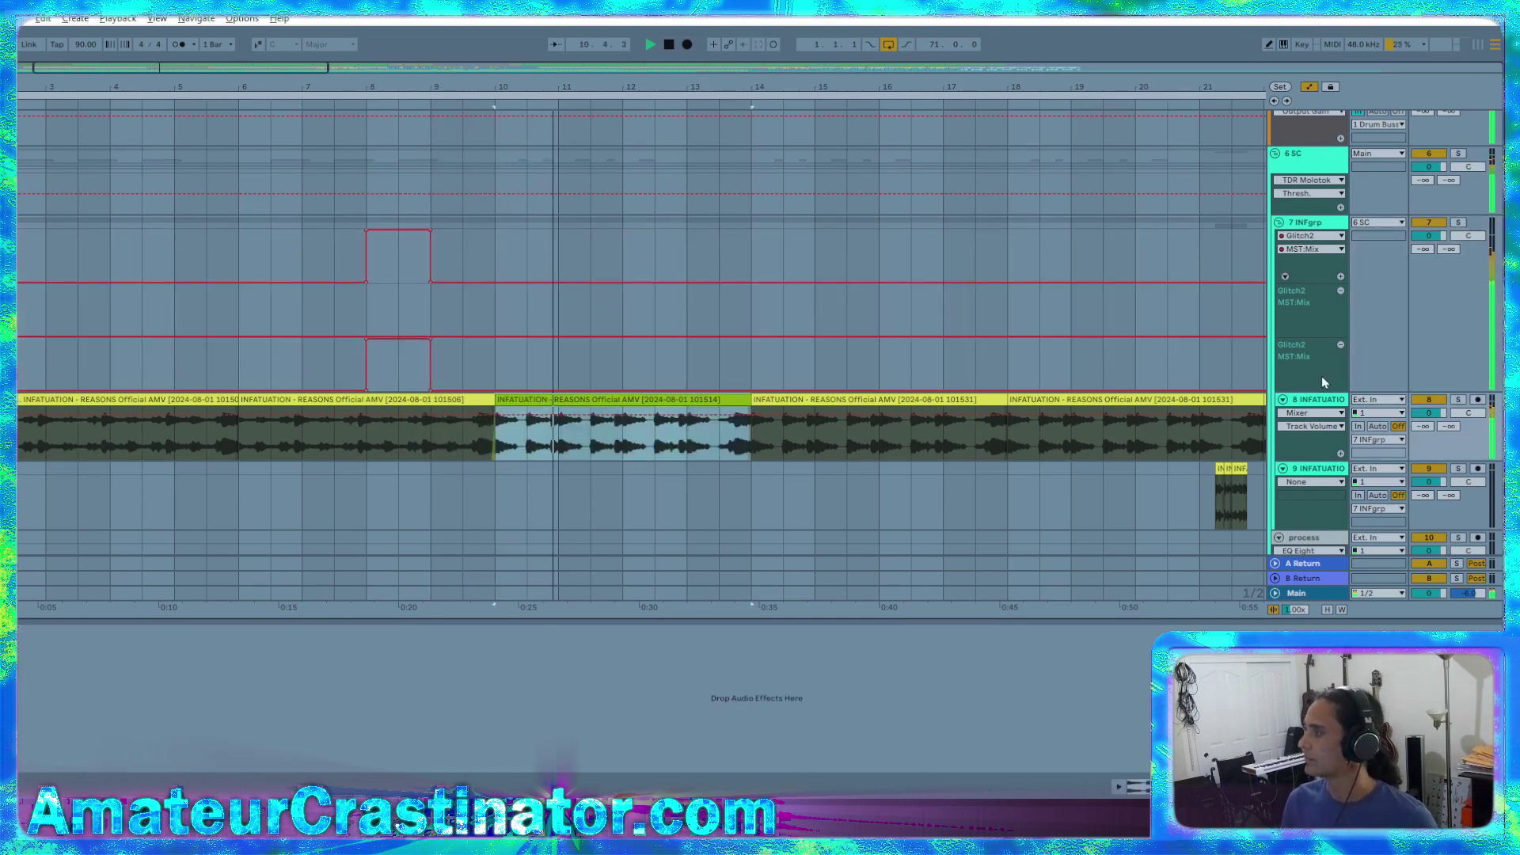
left_click(1322, 377)
left_click_drag(662, 382, 662, 346)
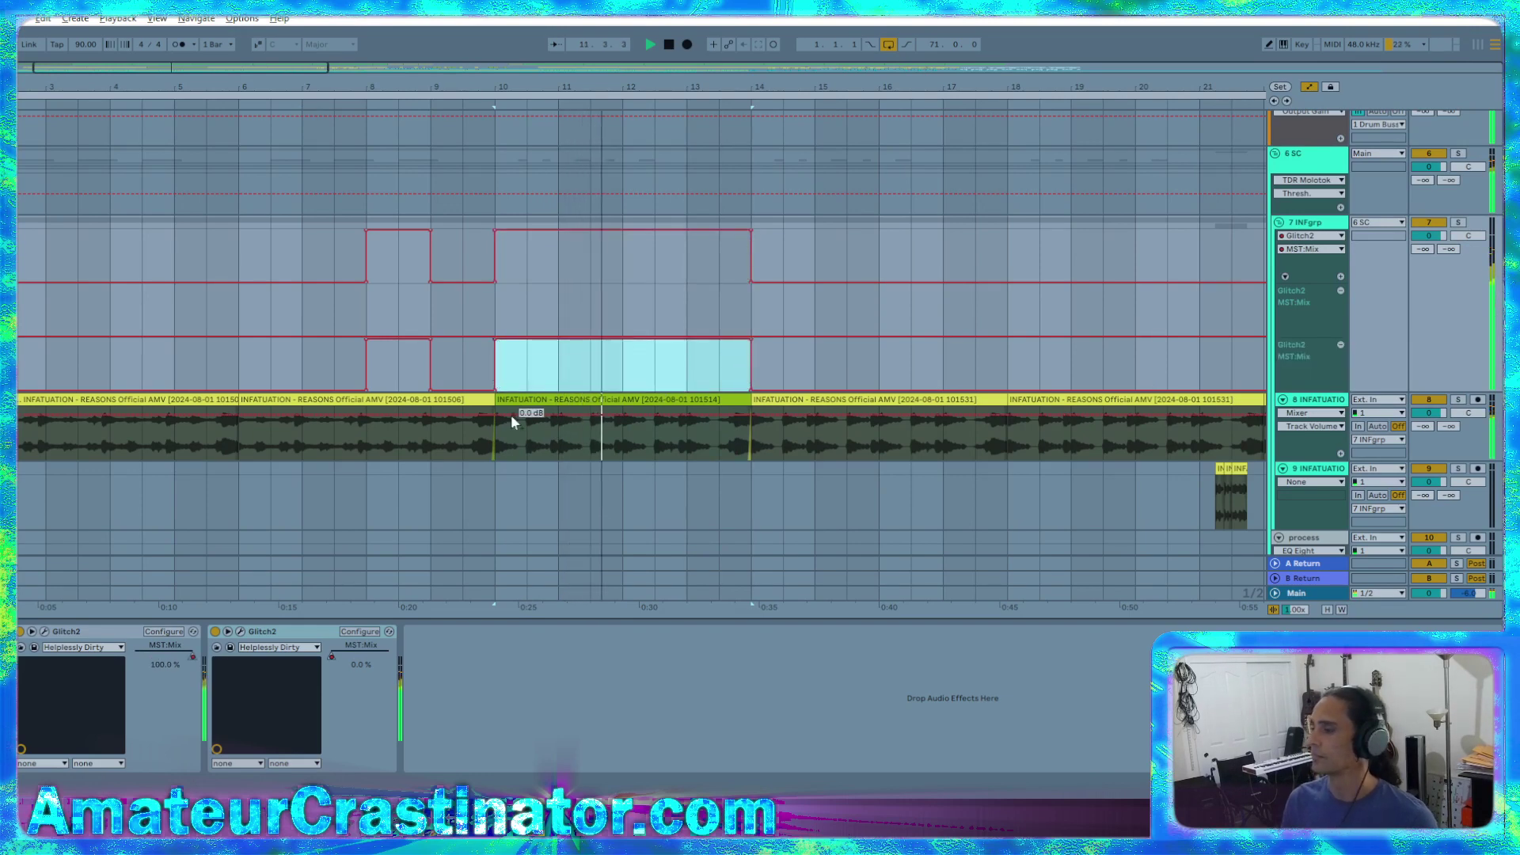
scroll(722, 340, "down", 5)
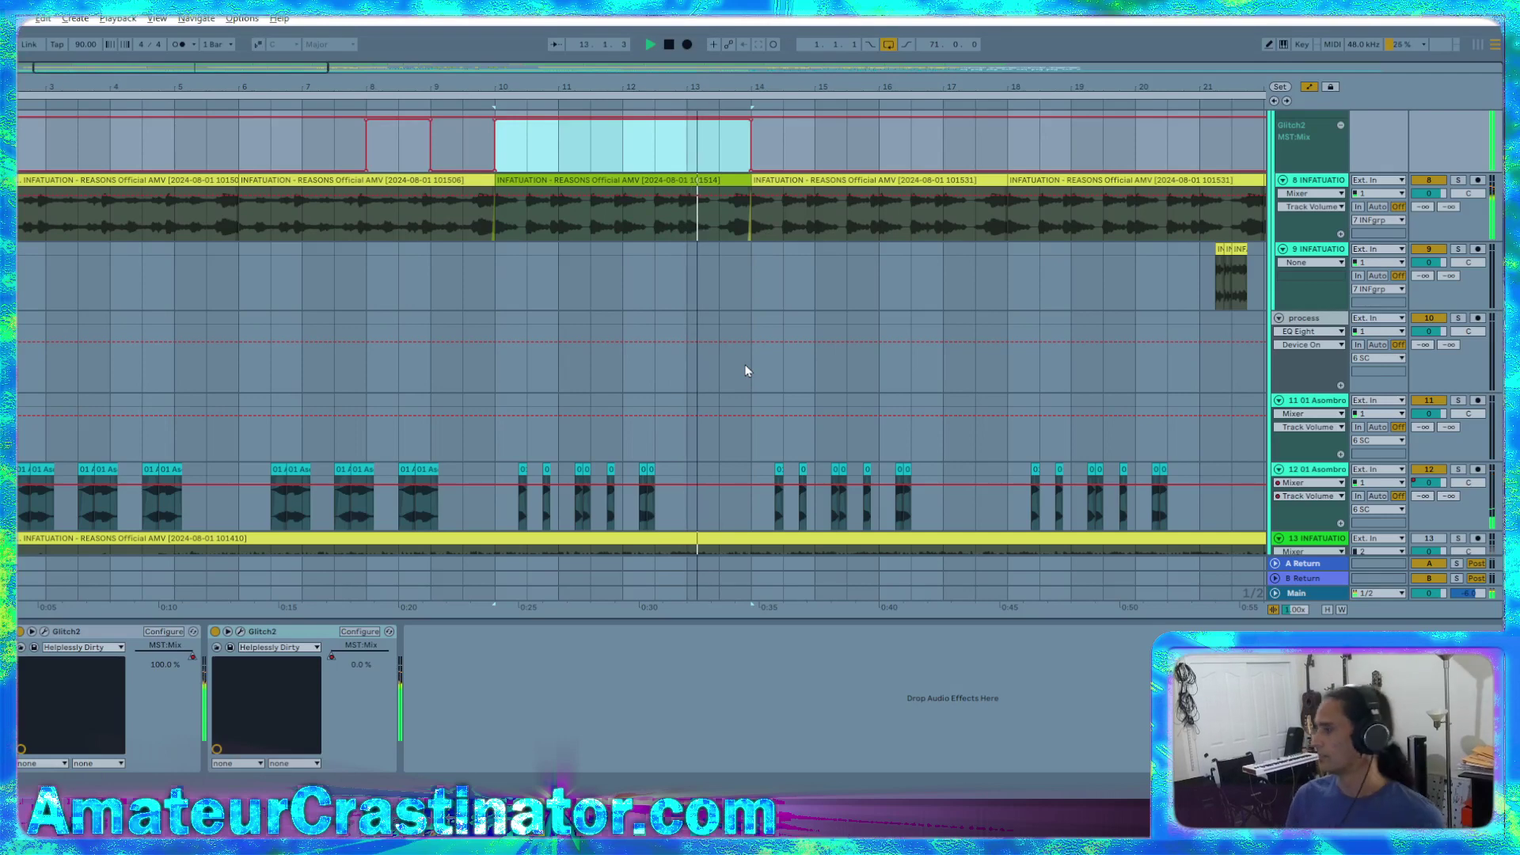
scroll(738, 364, "up", 4)
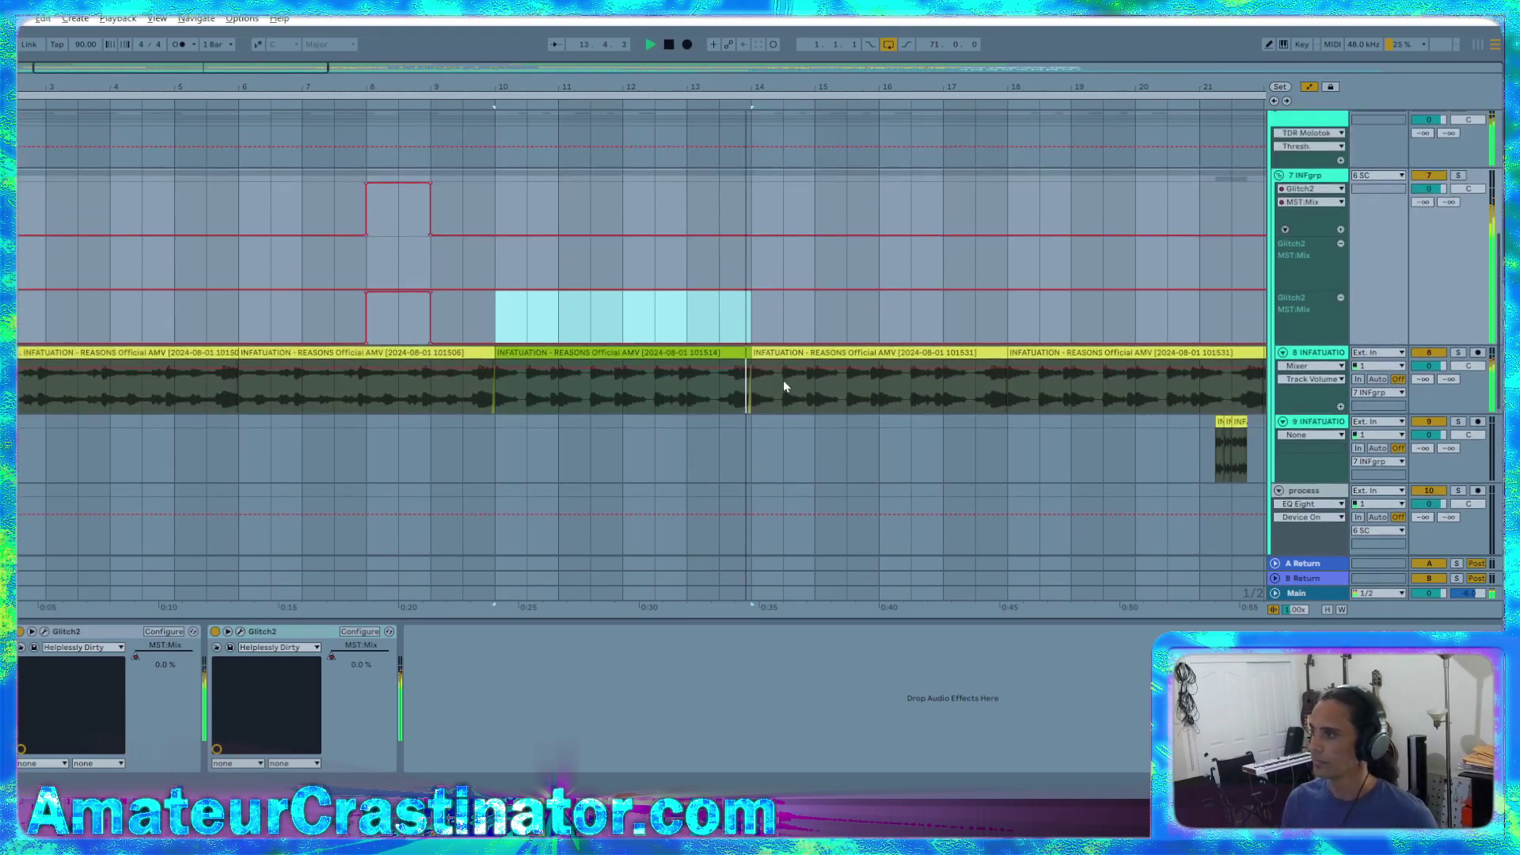
Raise the first Glitch2's Mix automation to 100 % from bar 14 to bar 21
left_click(758, 315)
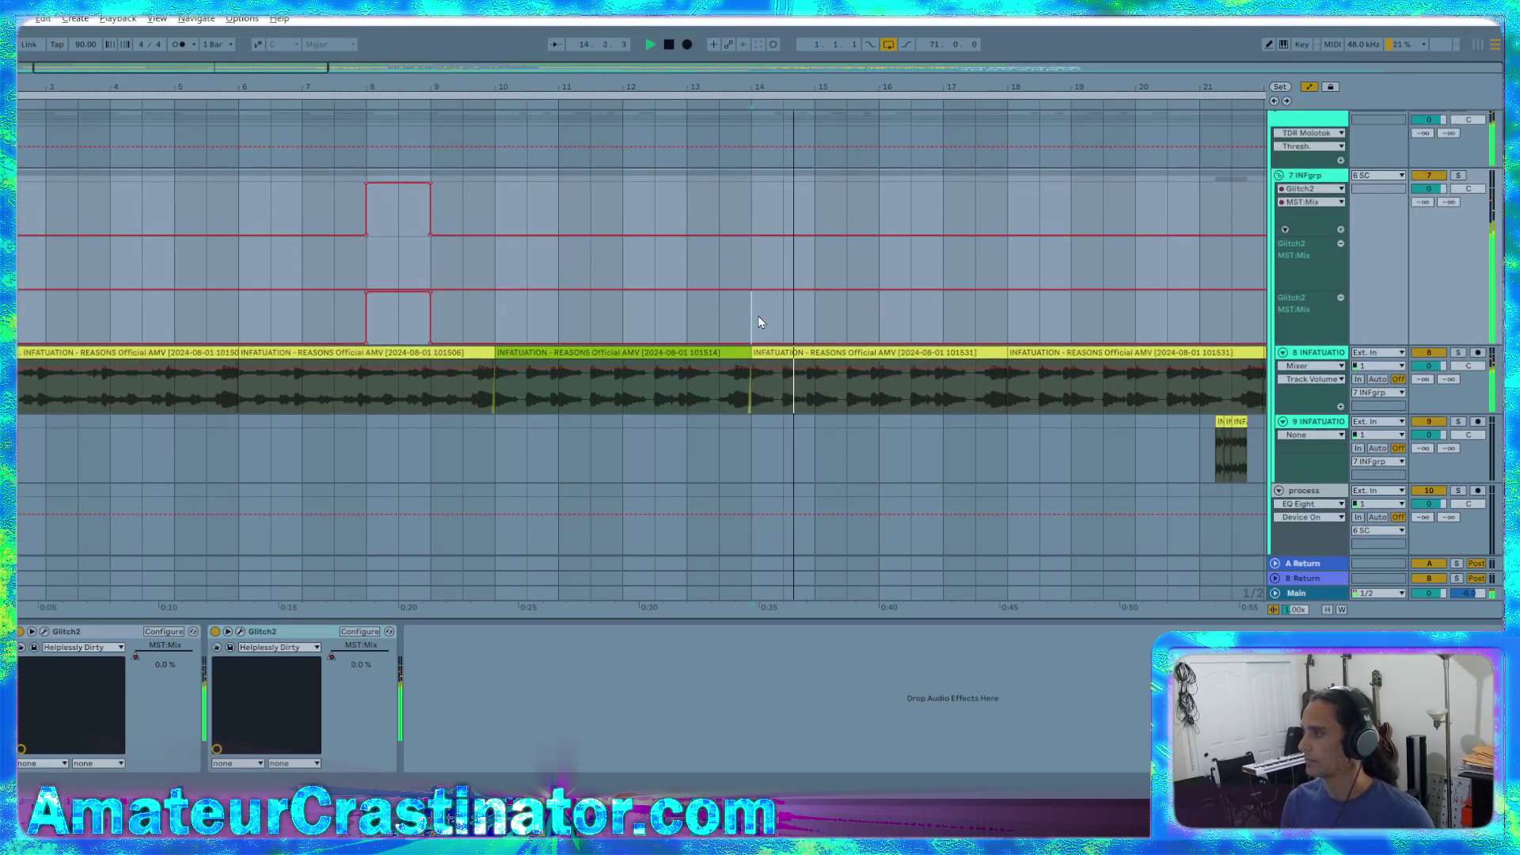
scroll(784, 326, "right", 4)
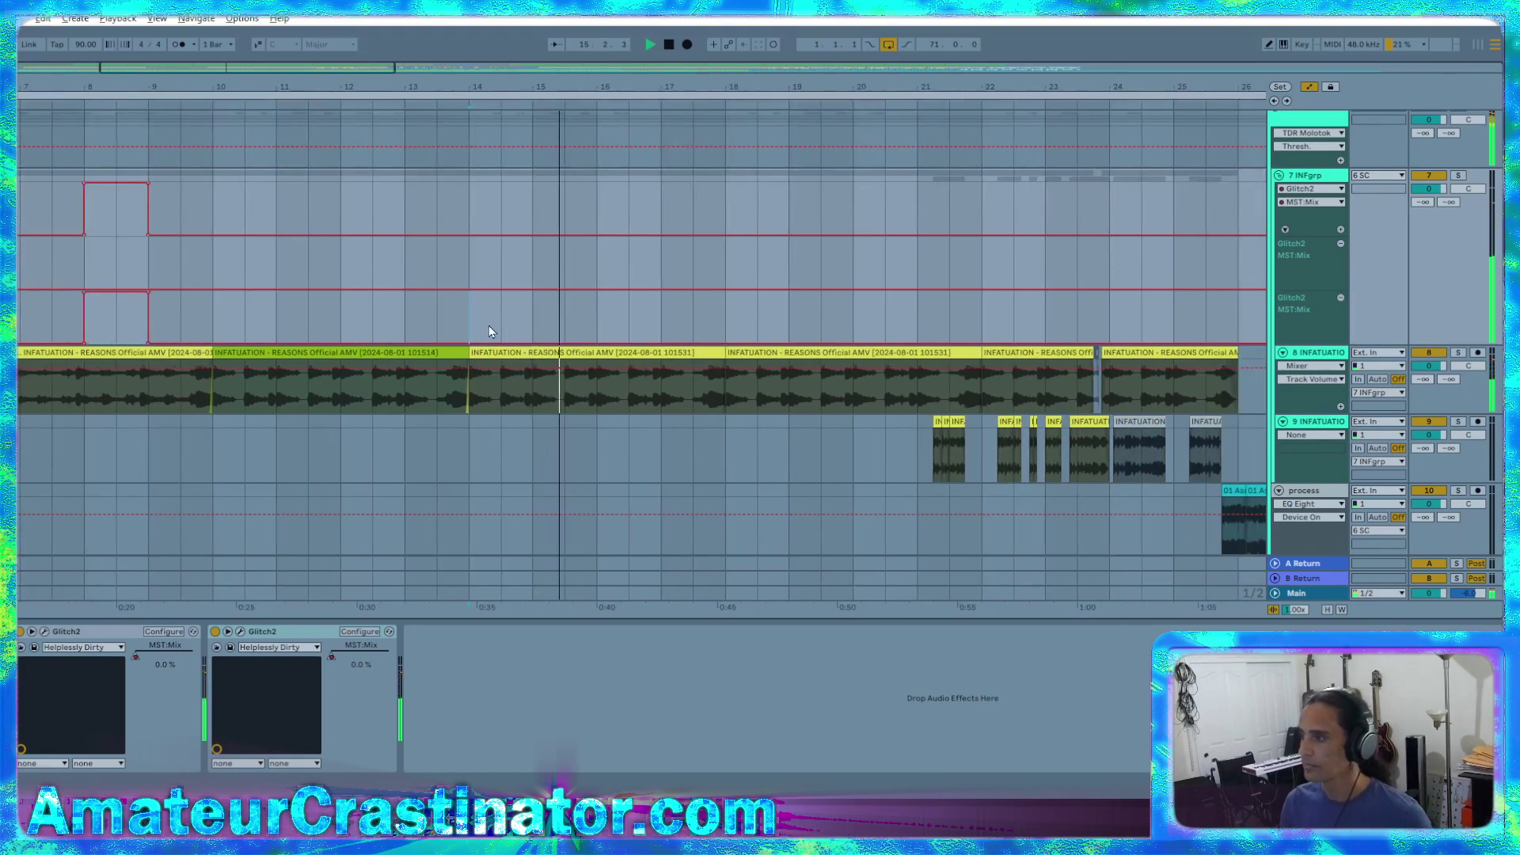
left_click(499, 352)
left_click_drag(915, 329, 501, 291)
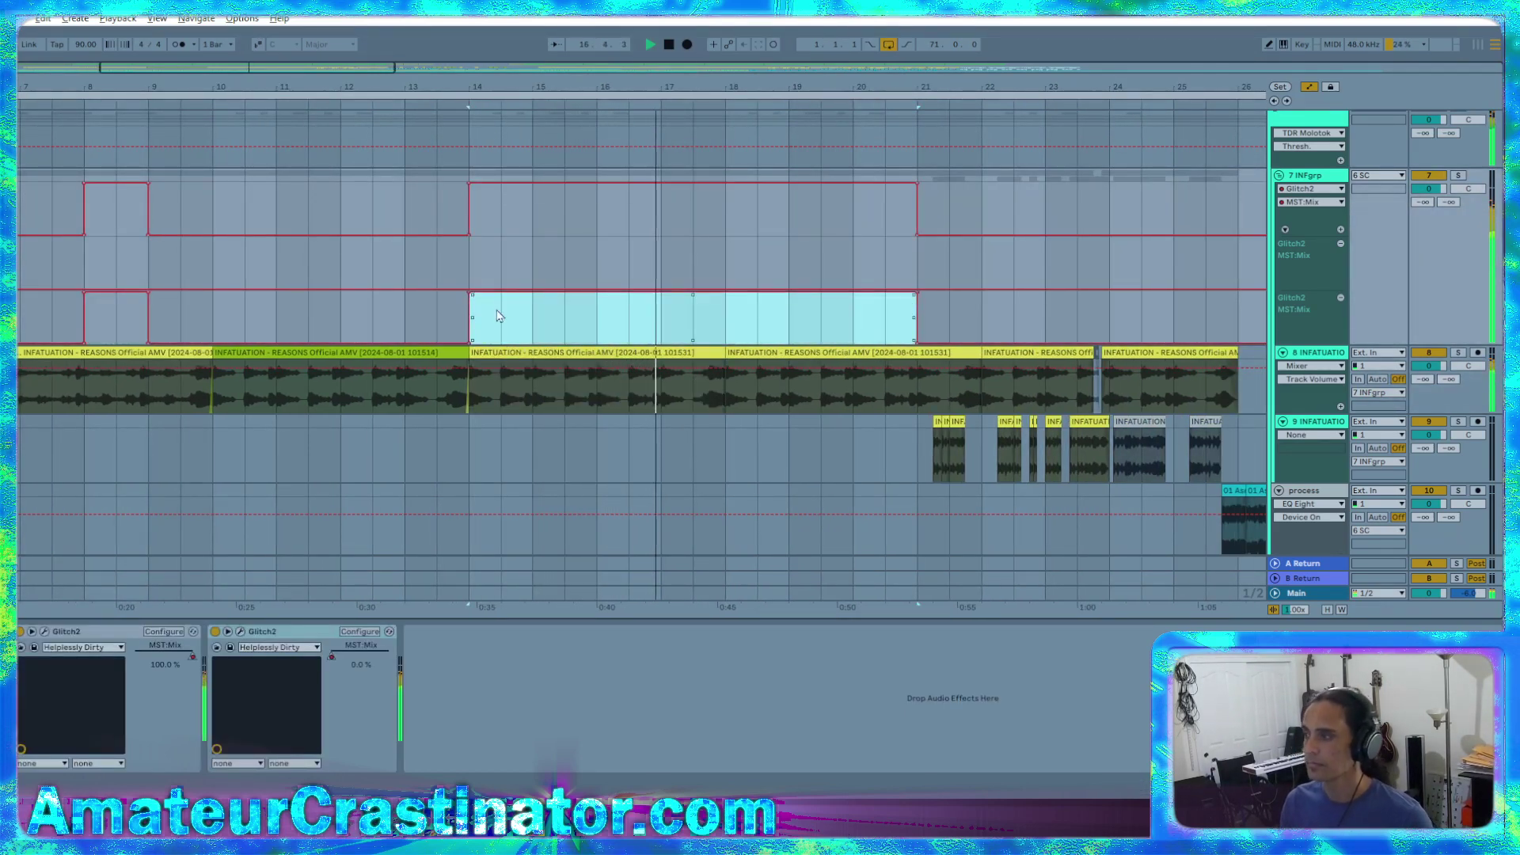
Lead into the bar 14 plateau of the first Glitch2's Mix with a curved rise starting at 0 % on bar 10
scroll(563, 368, "down", 4)
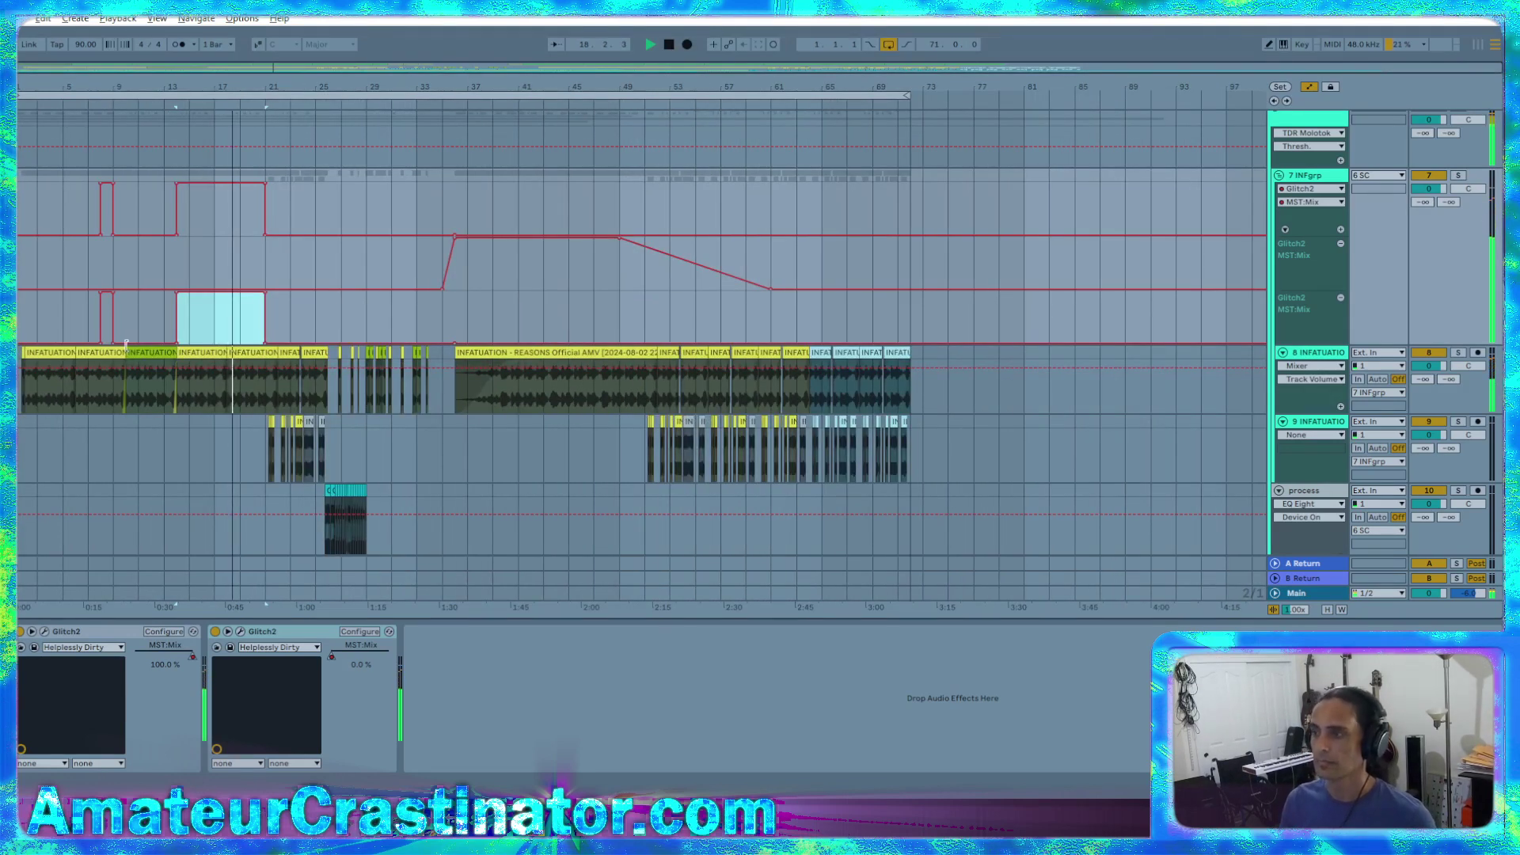
scroll(121, 351, "up", 2)
left_click(258, 333)
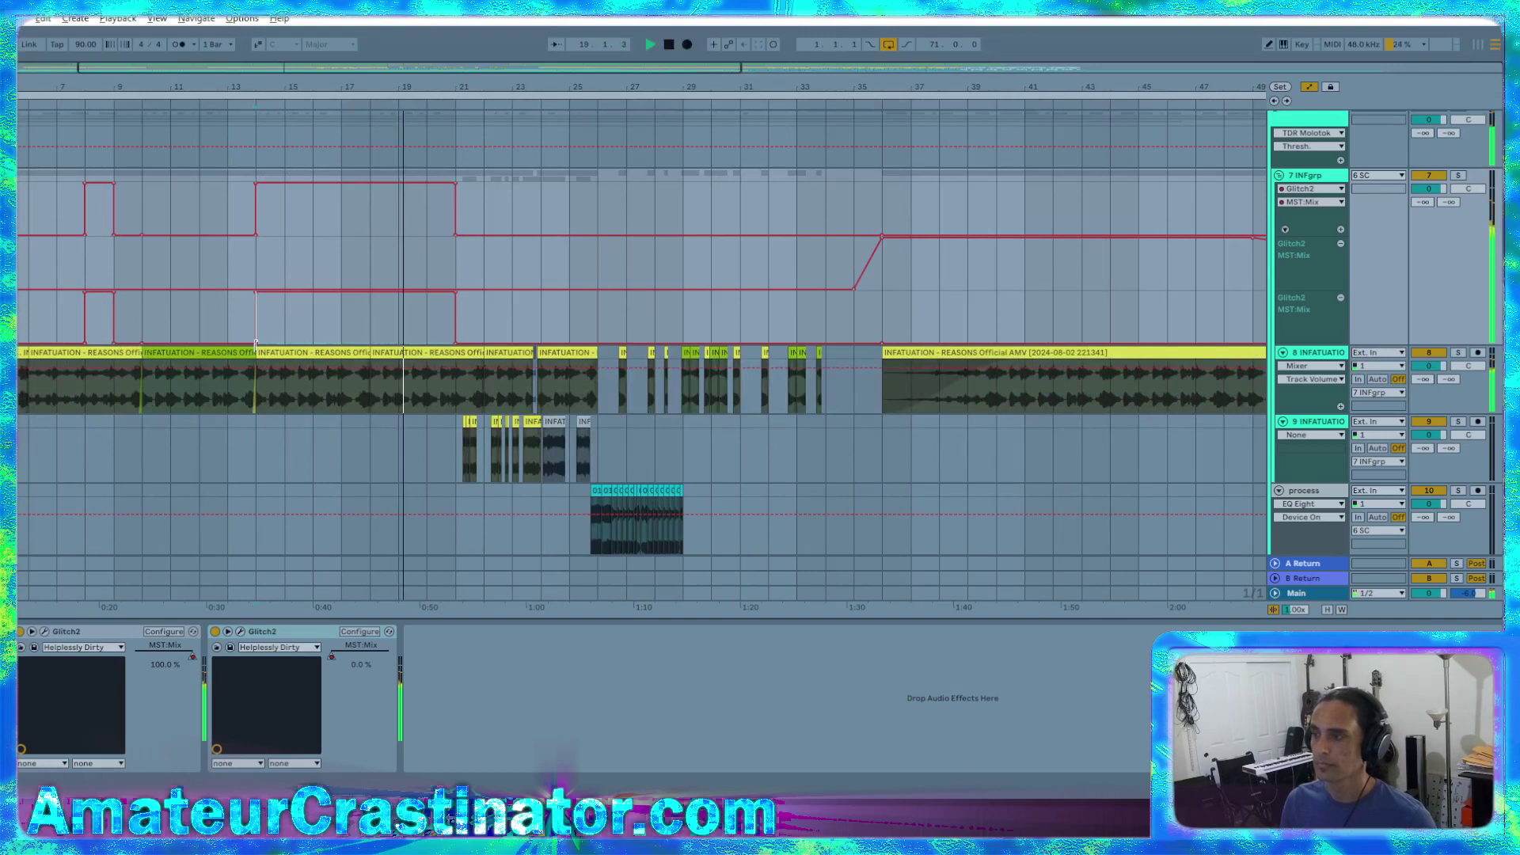
mouse_move(255, 343)
left_mouse_down()
mouse_move(142, 343)
mouse_move(210, 337)
left_mouse_up()
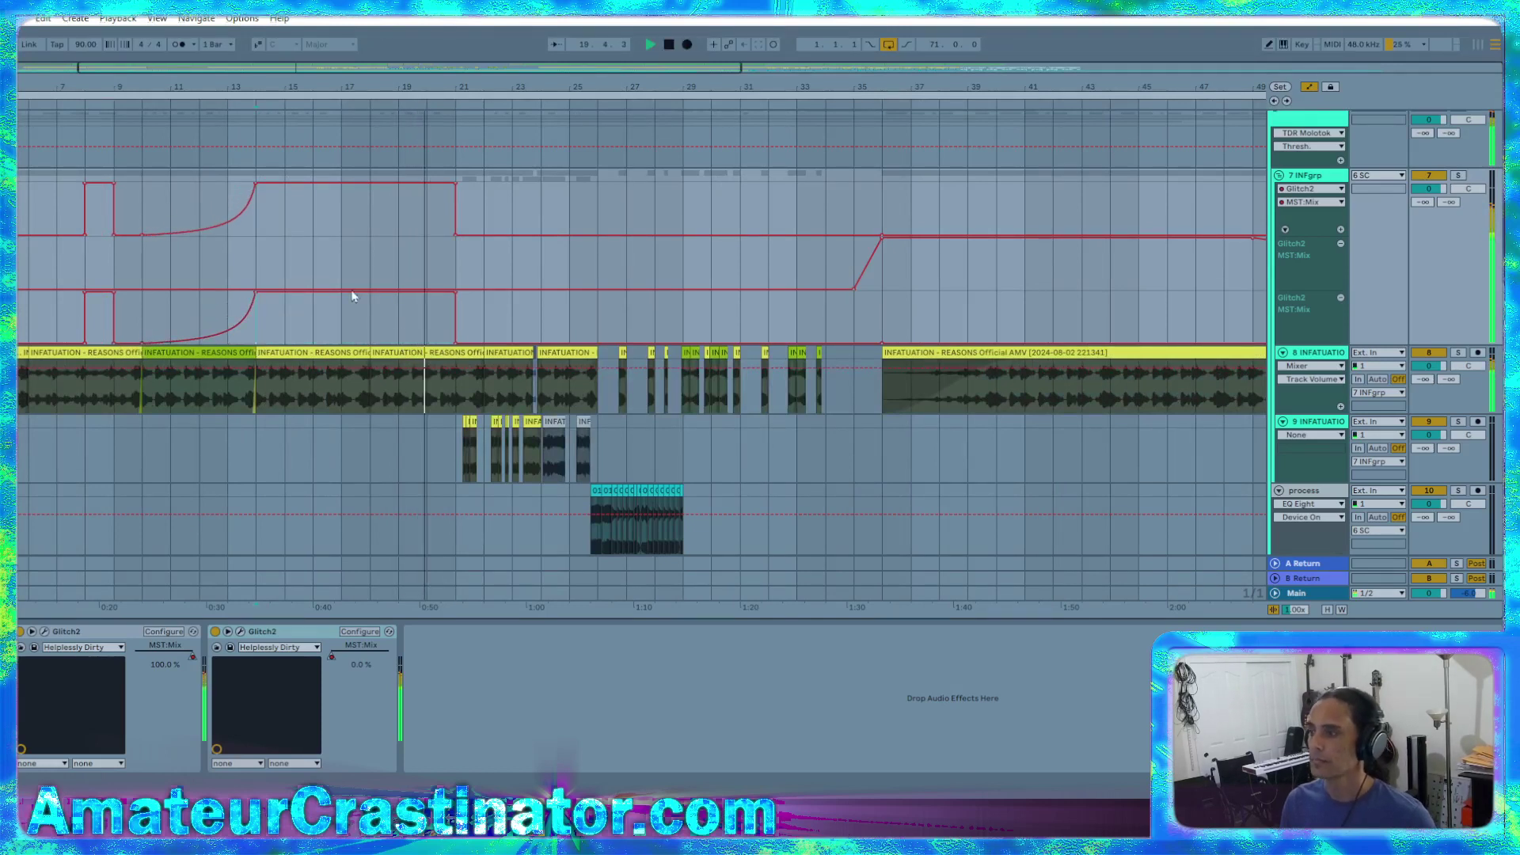
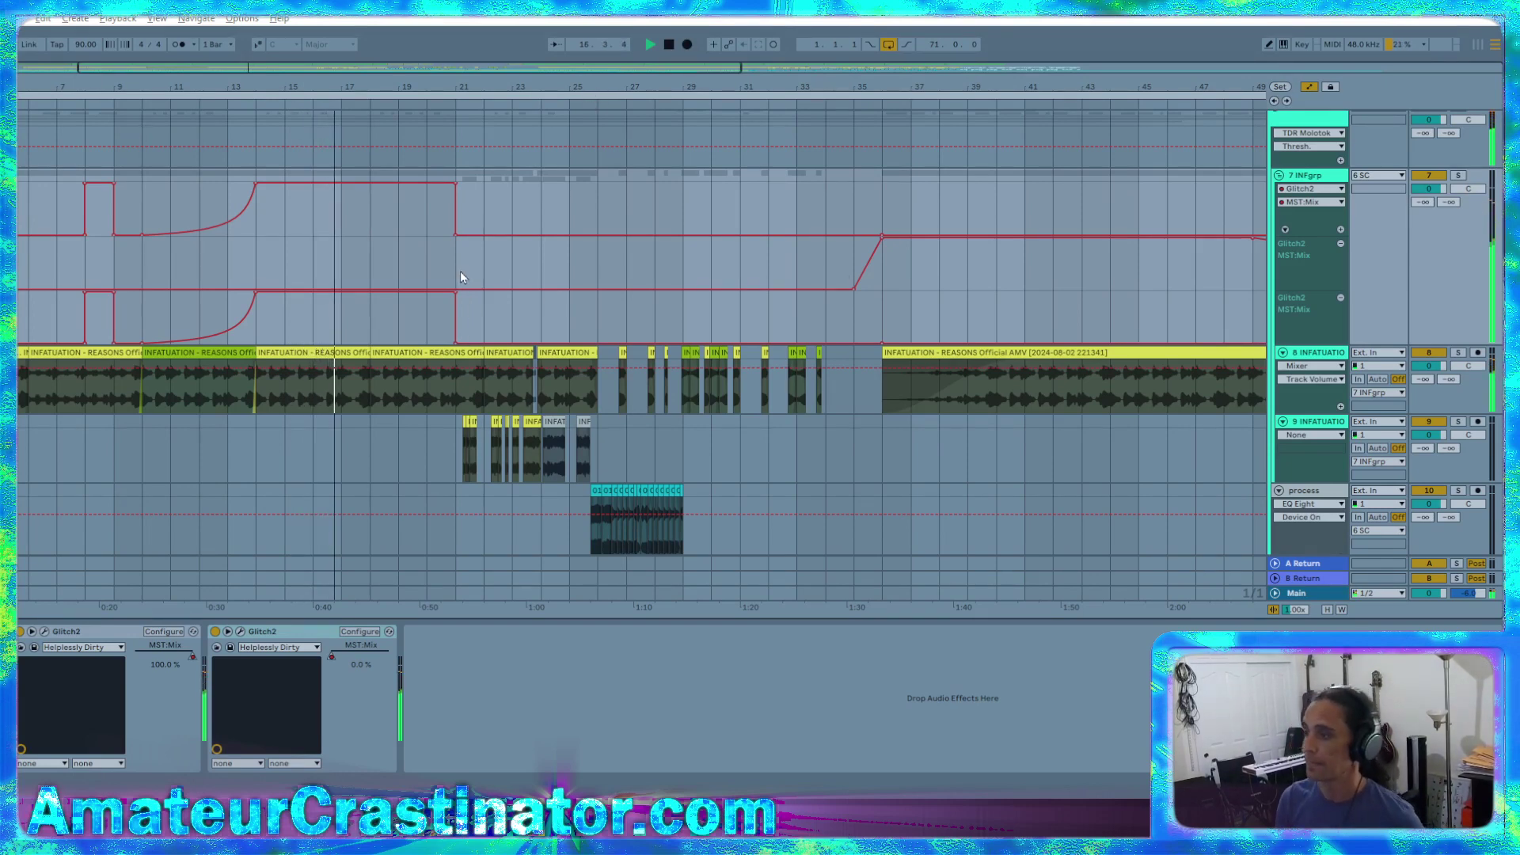
Raise the second Glitch2's Mix automation to 100 % from bar 22 to 23.4
scroll(461, 274, "up", 8)
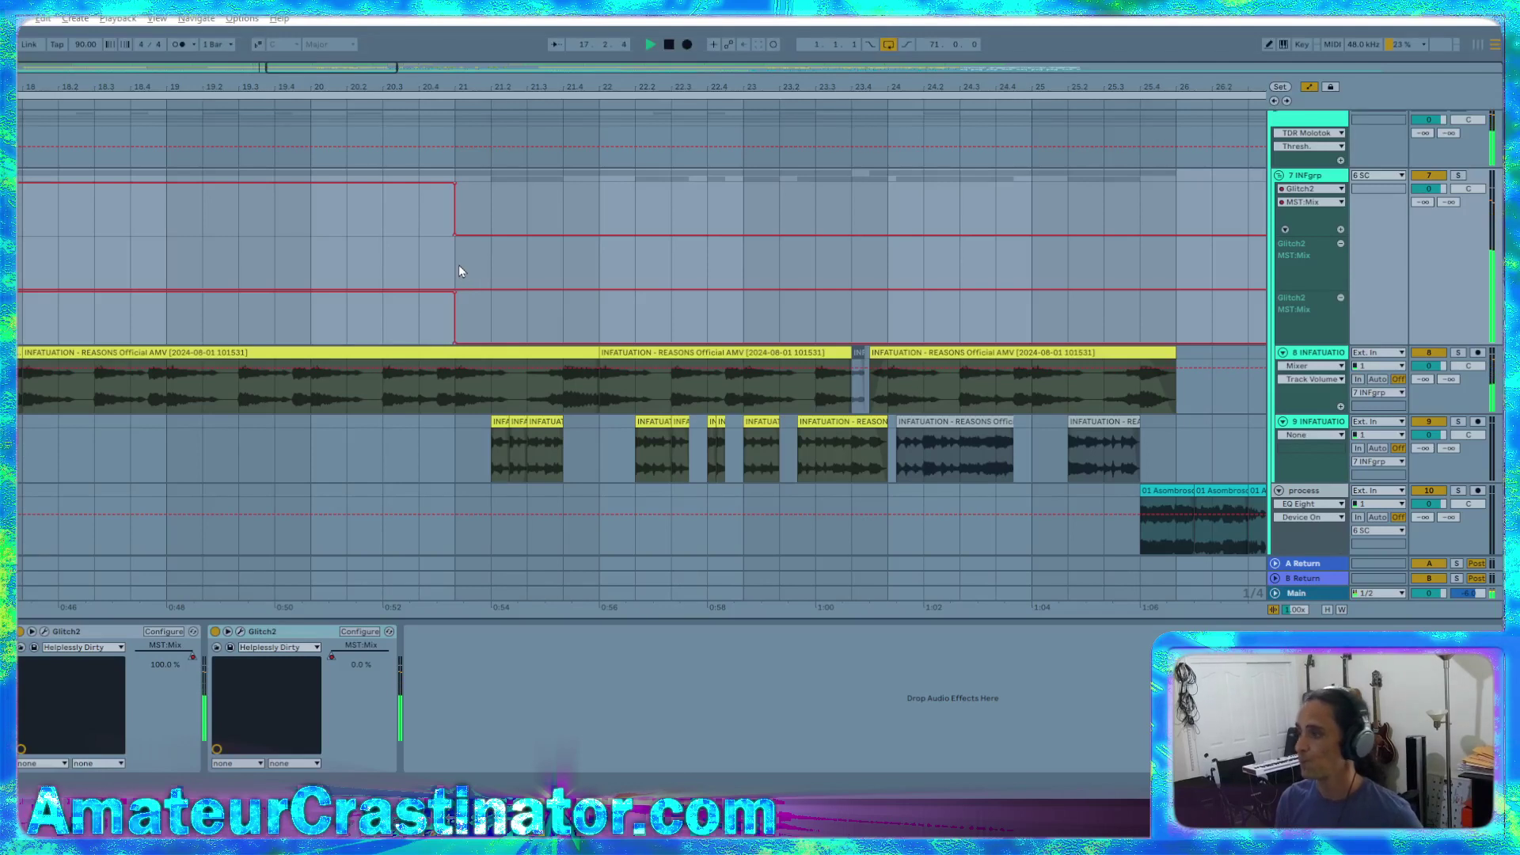
left_click_drag(603, 271, 782, 228)
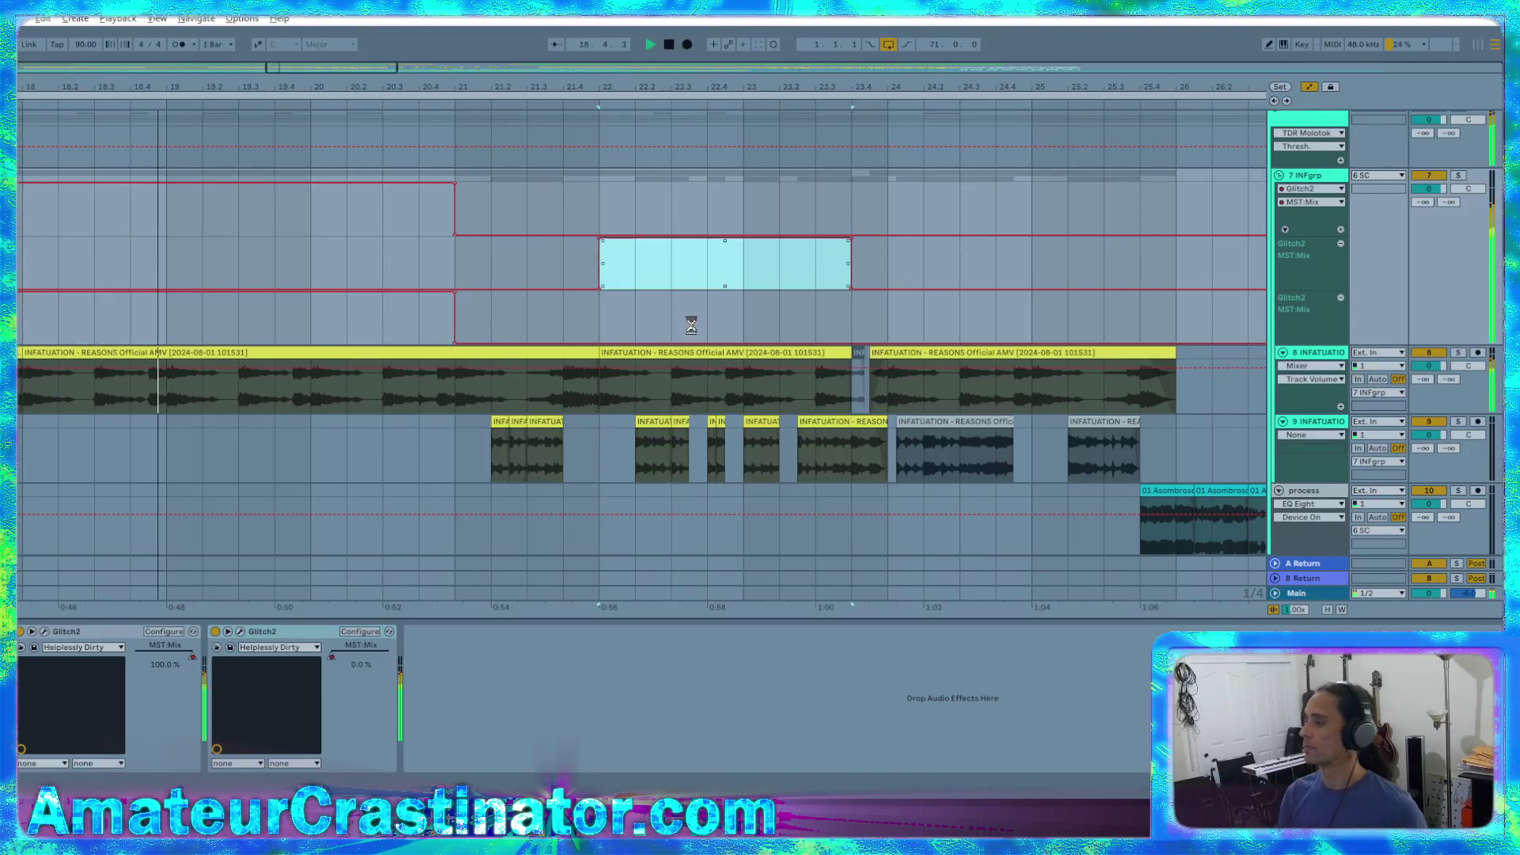
Shorten the raised section starting at bar 22 in the second Glitch2's mix automation to end at 22.3, and restart playback from the beginning
scroll(648, 326, "down", 4)
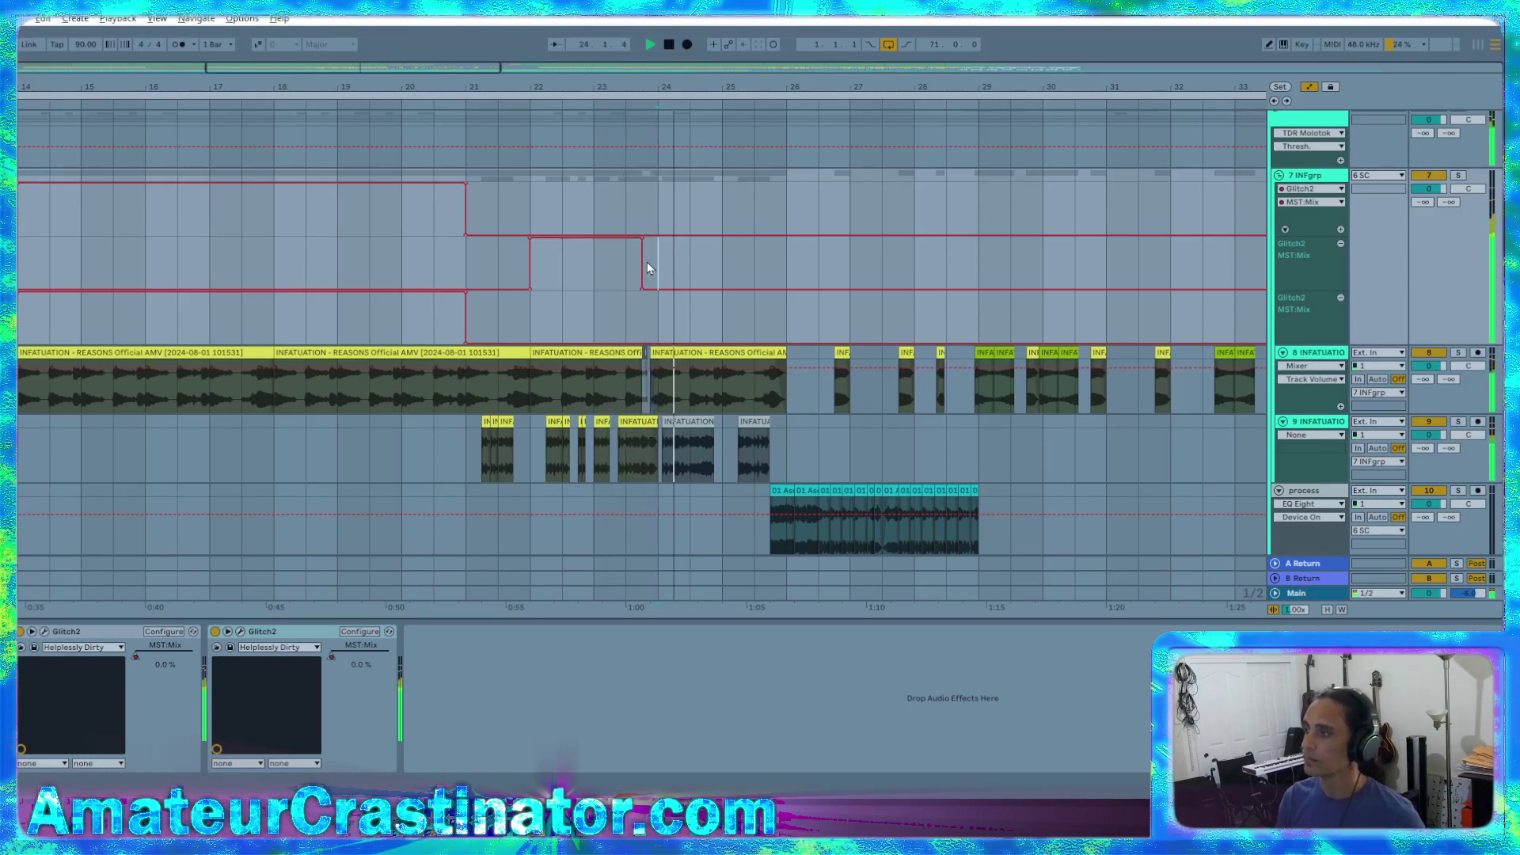
left_click_drag(640, 273, 563, 273)
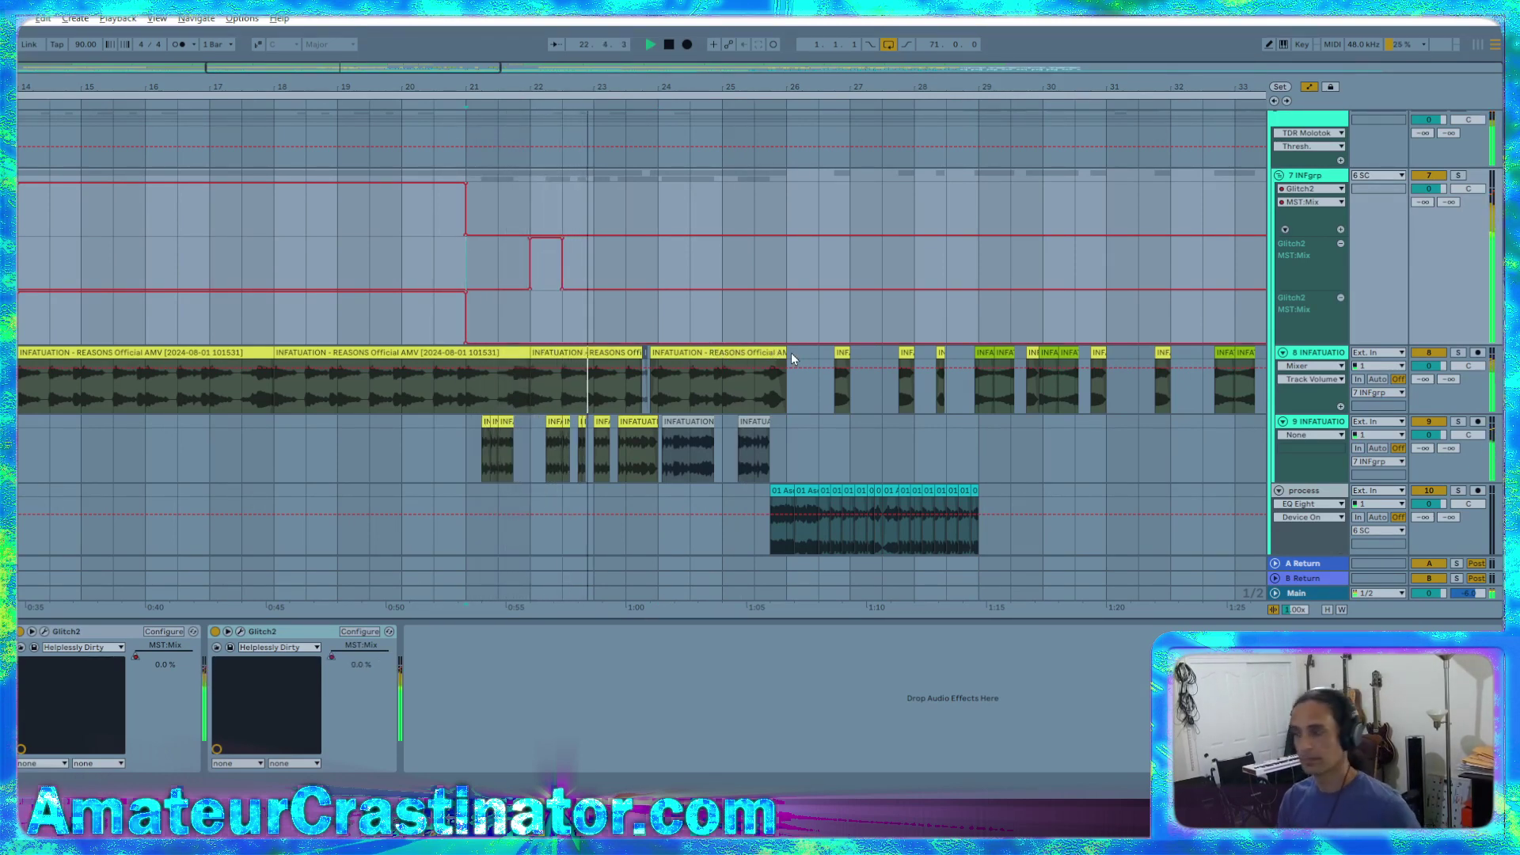
key("minus")
key("minus")
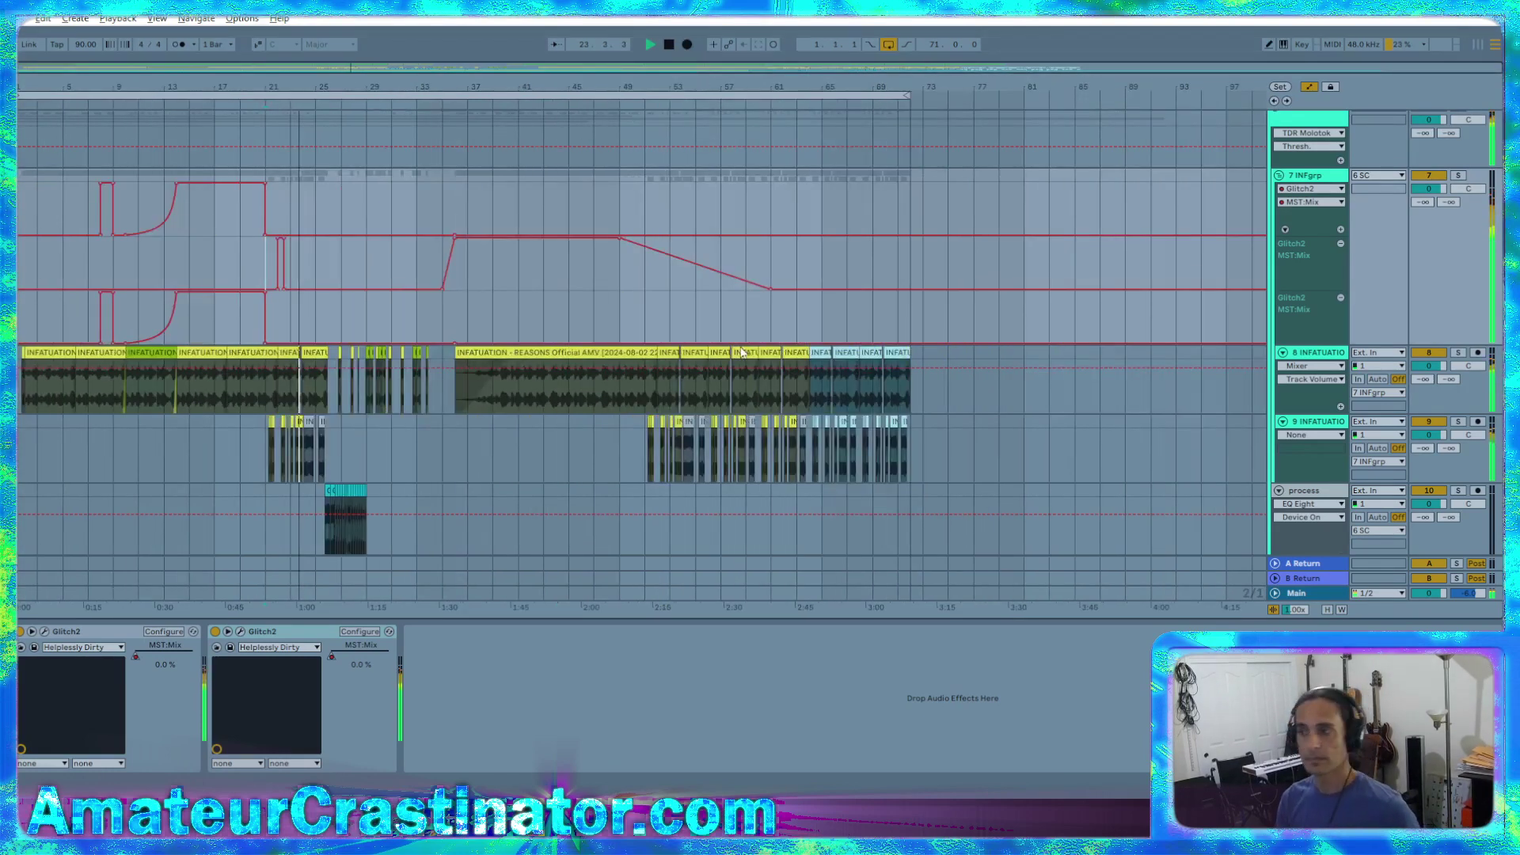
left_click(658, 45)
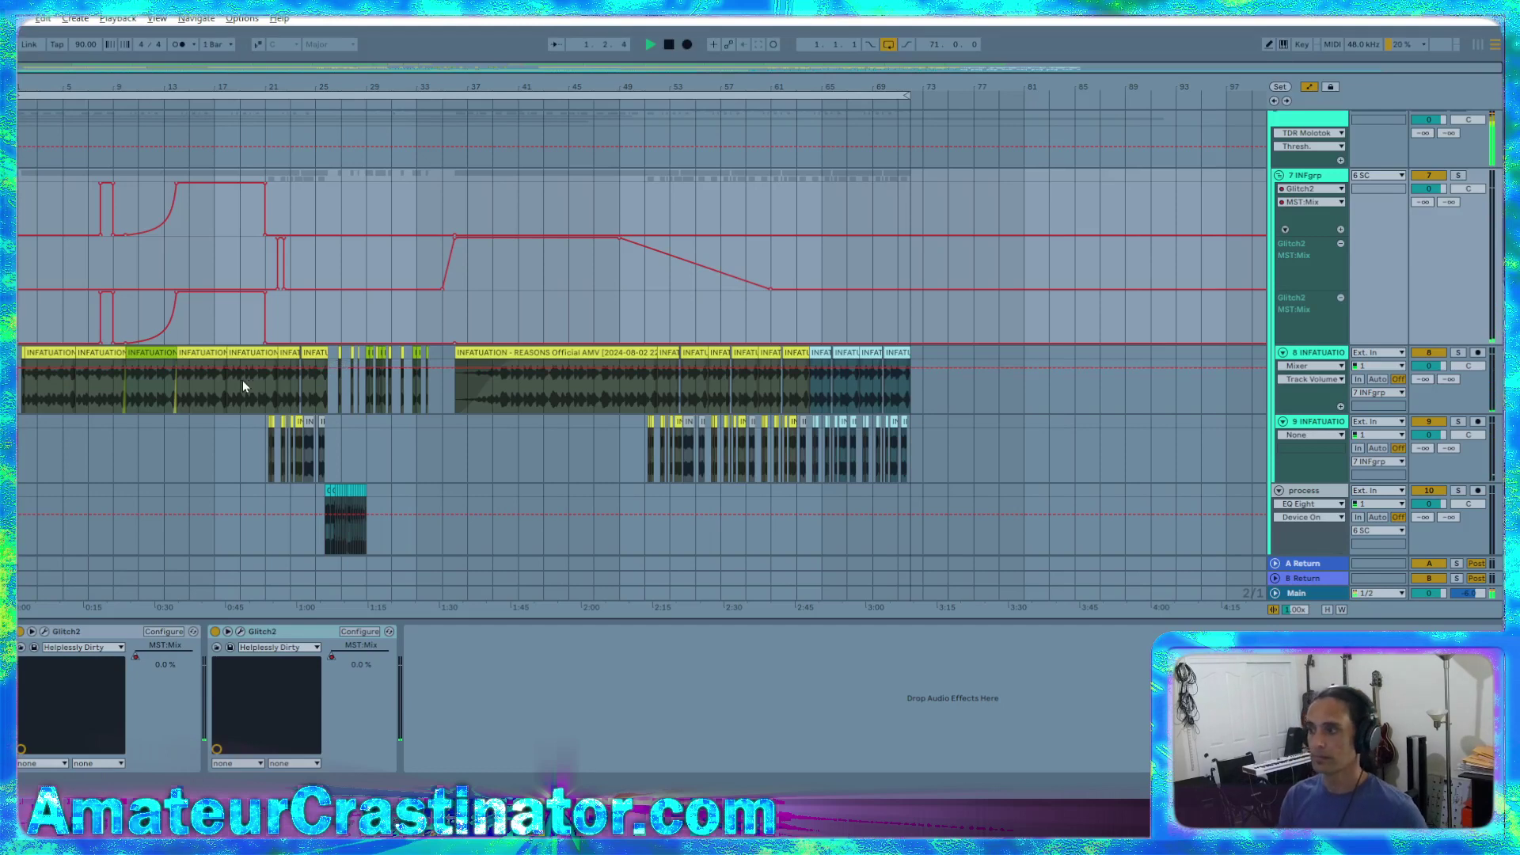
Raise the first Glitch2's mix automation on the INFgrp track to 100% from 25.3 to 26.4
scroll(242, 378, "up", 2)
scroll(374, 428, "up", 5)
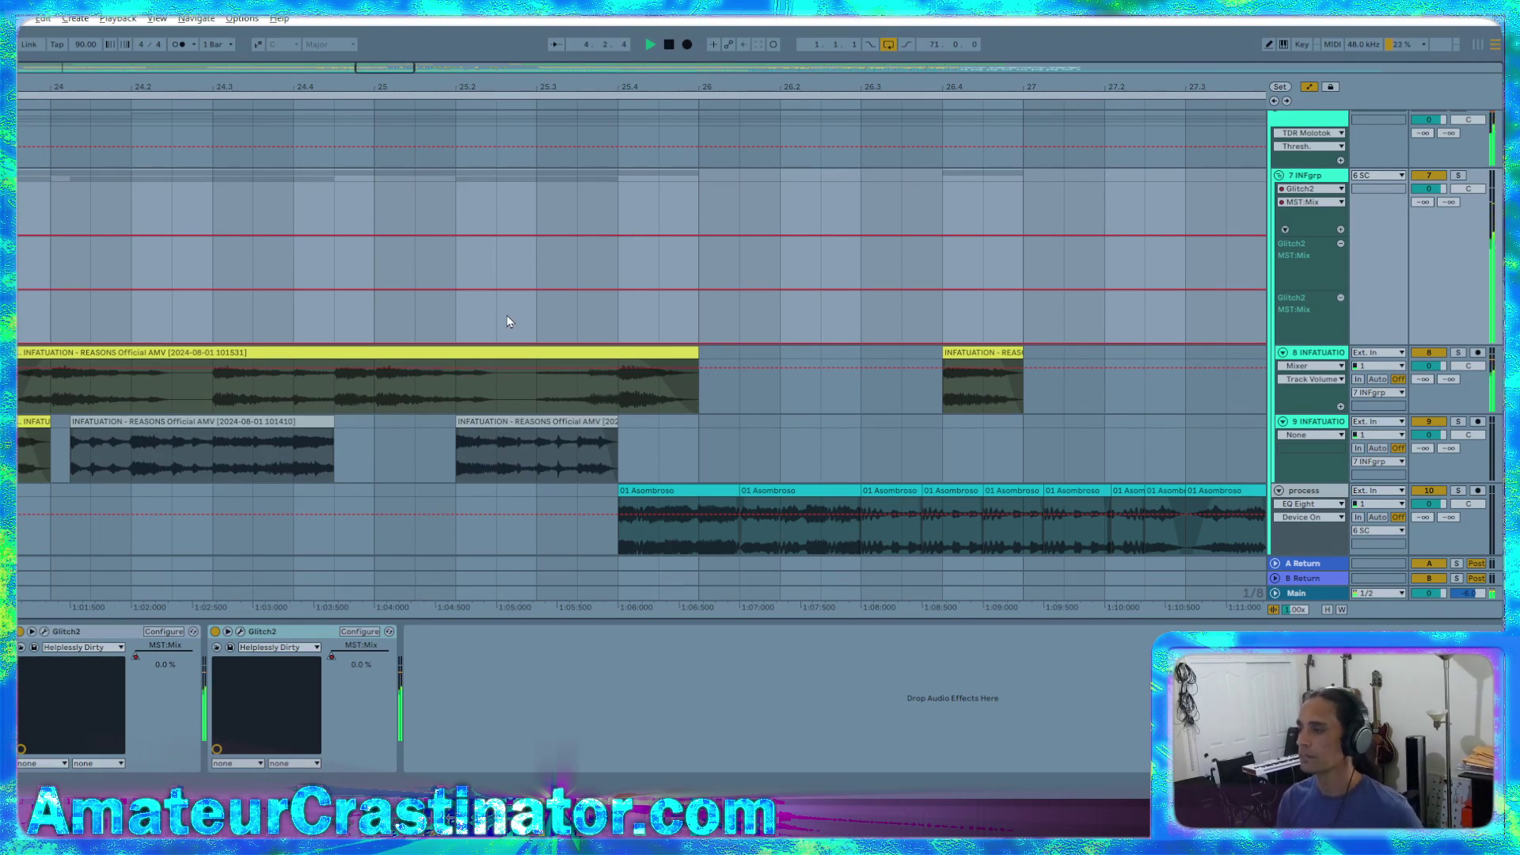
left_click_drag(617, 323, 780, 317)
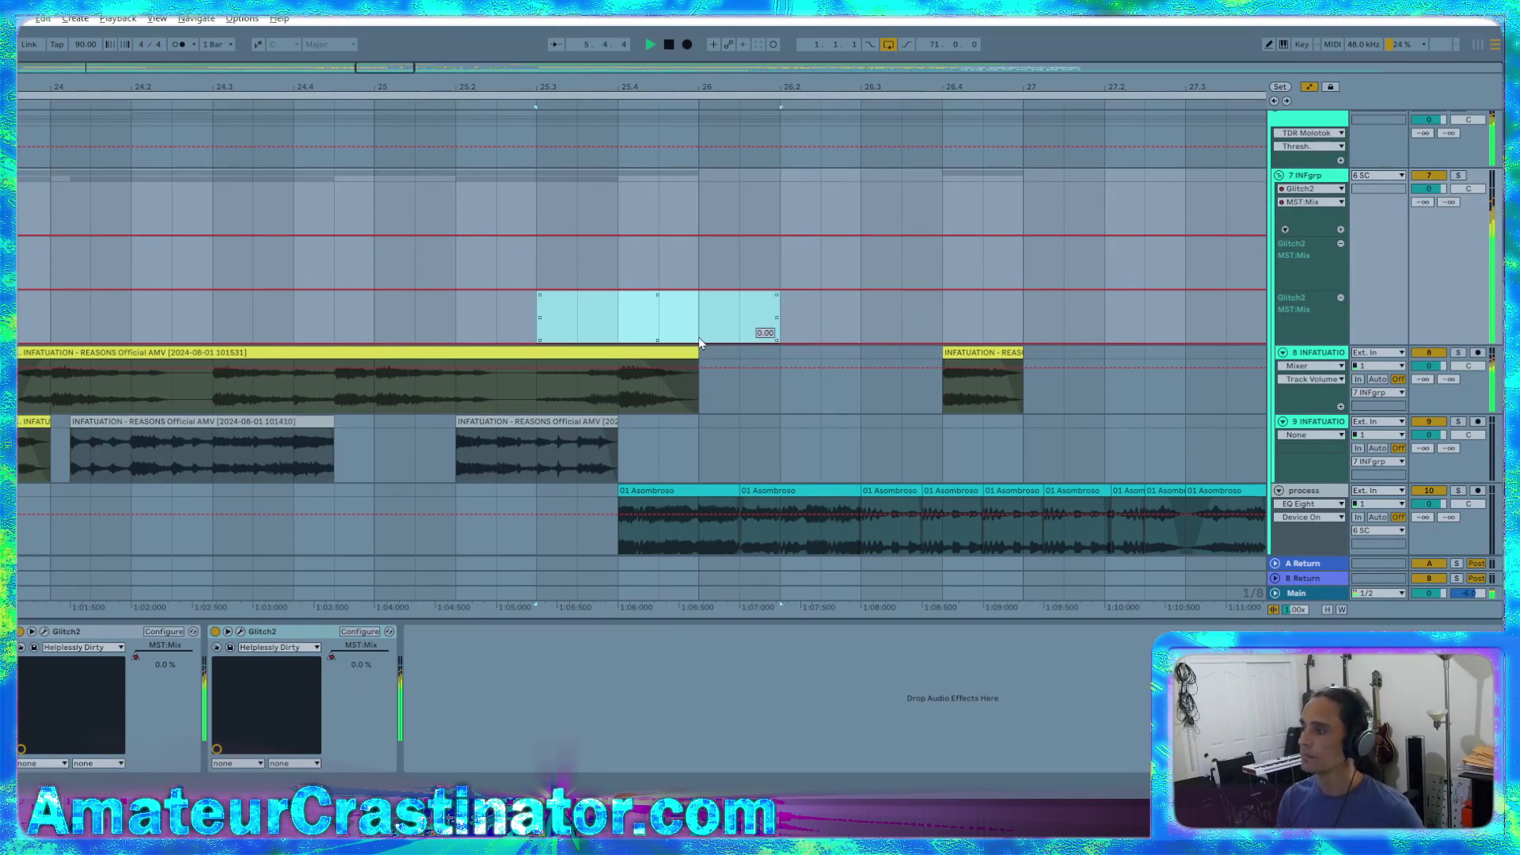
left_click(534, 321)
left_click_drag(654, 309, 938, 315)
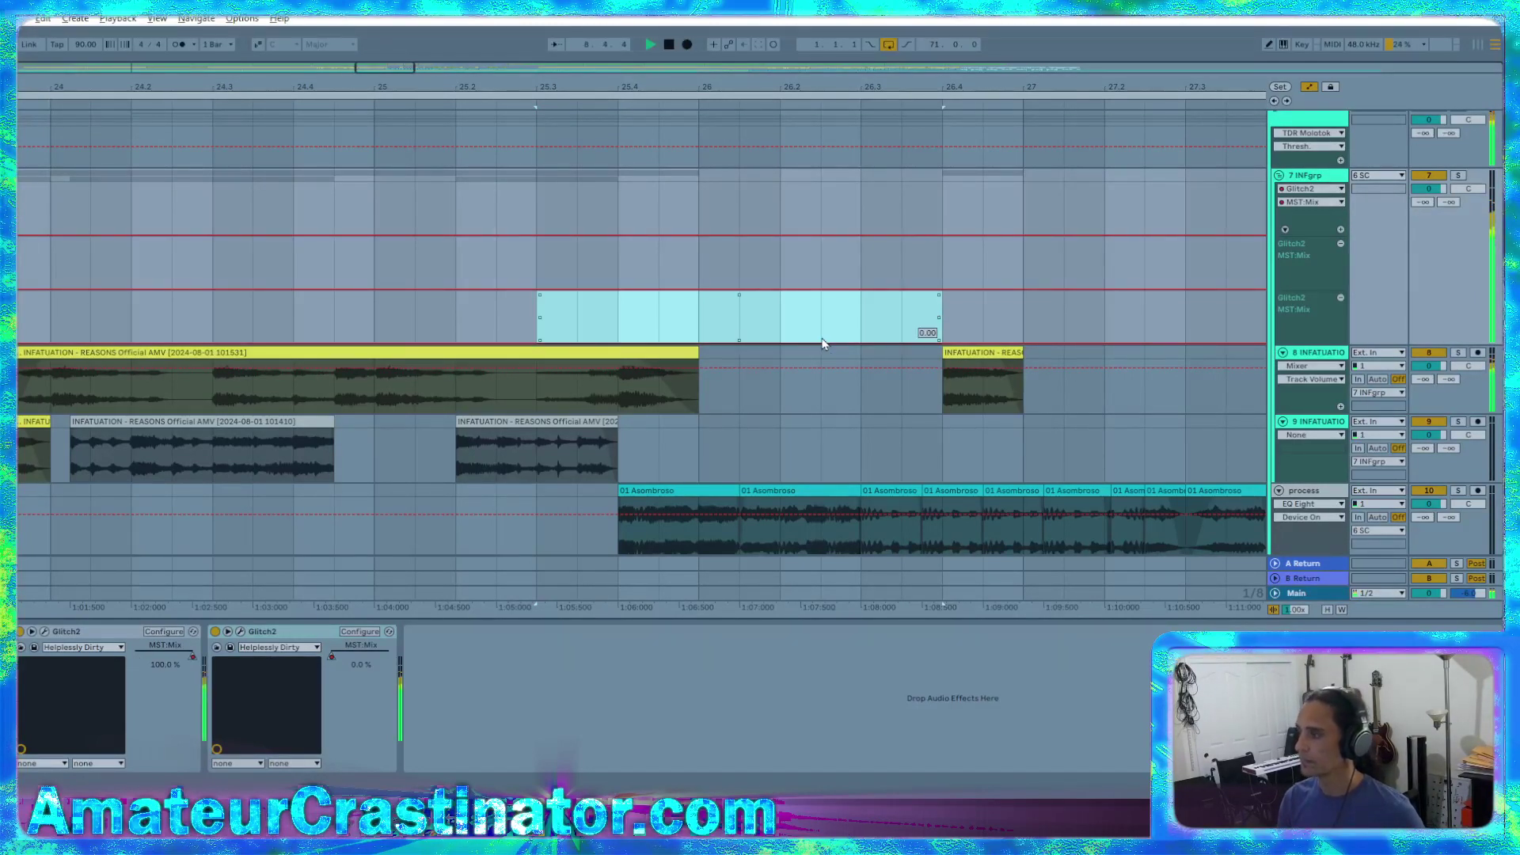
left_click_drag(824, 346, 823, 292)
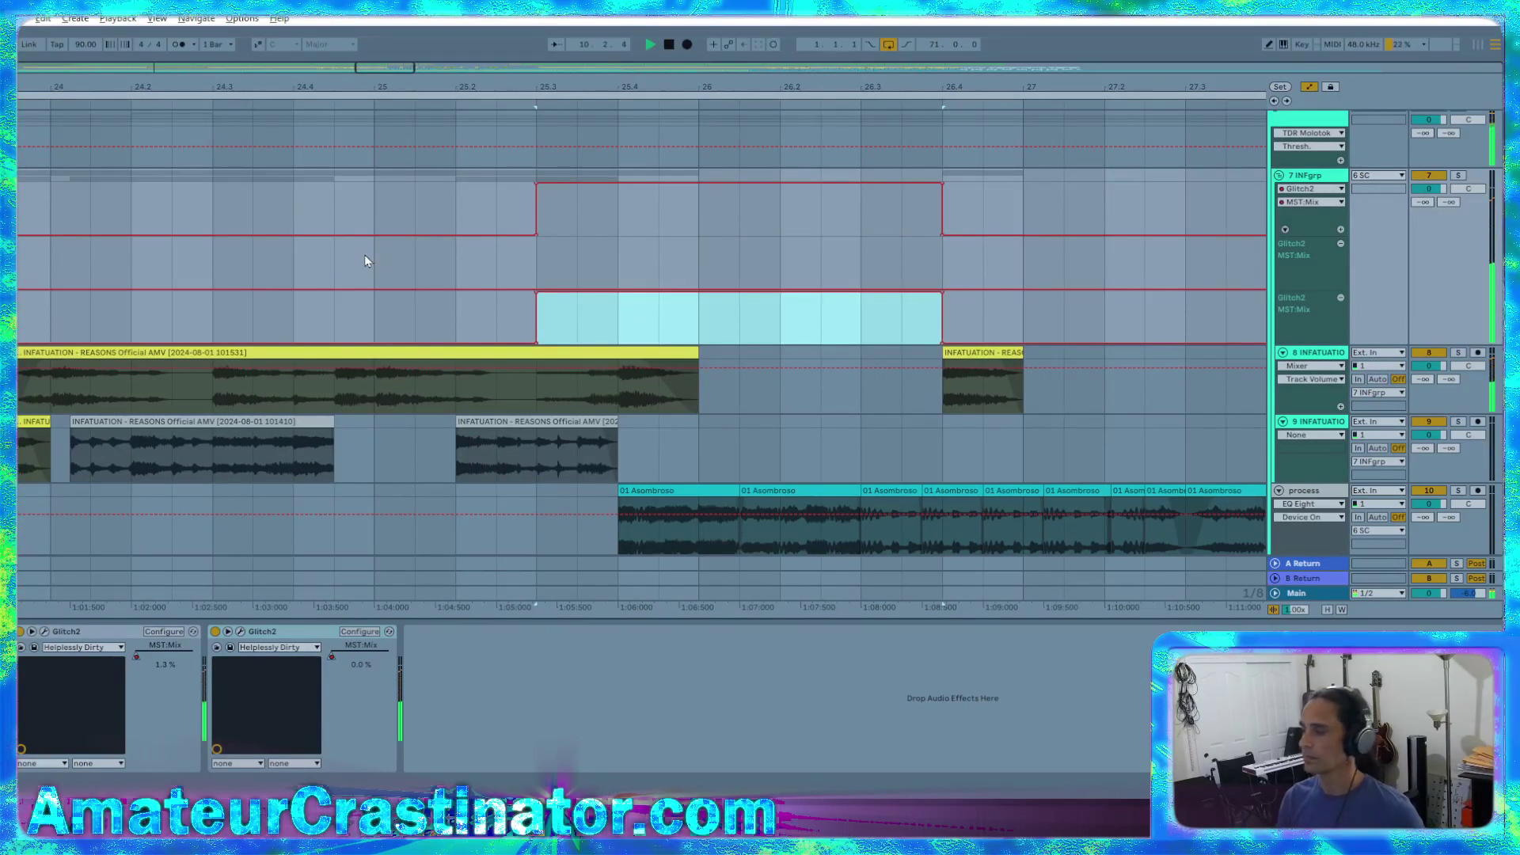
Raise the second Glitch2's mix automation to 1.00 from 24.3 and ramp it down to zero between 25.3 and 26.4
left_click_drag(222, 266, 930, 272)
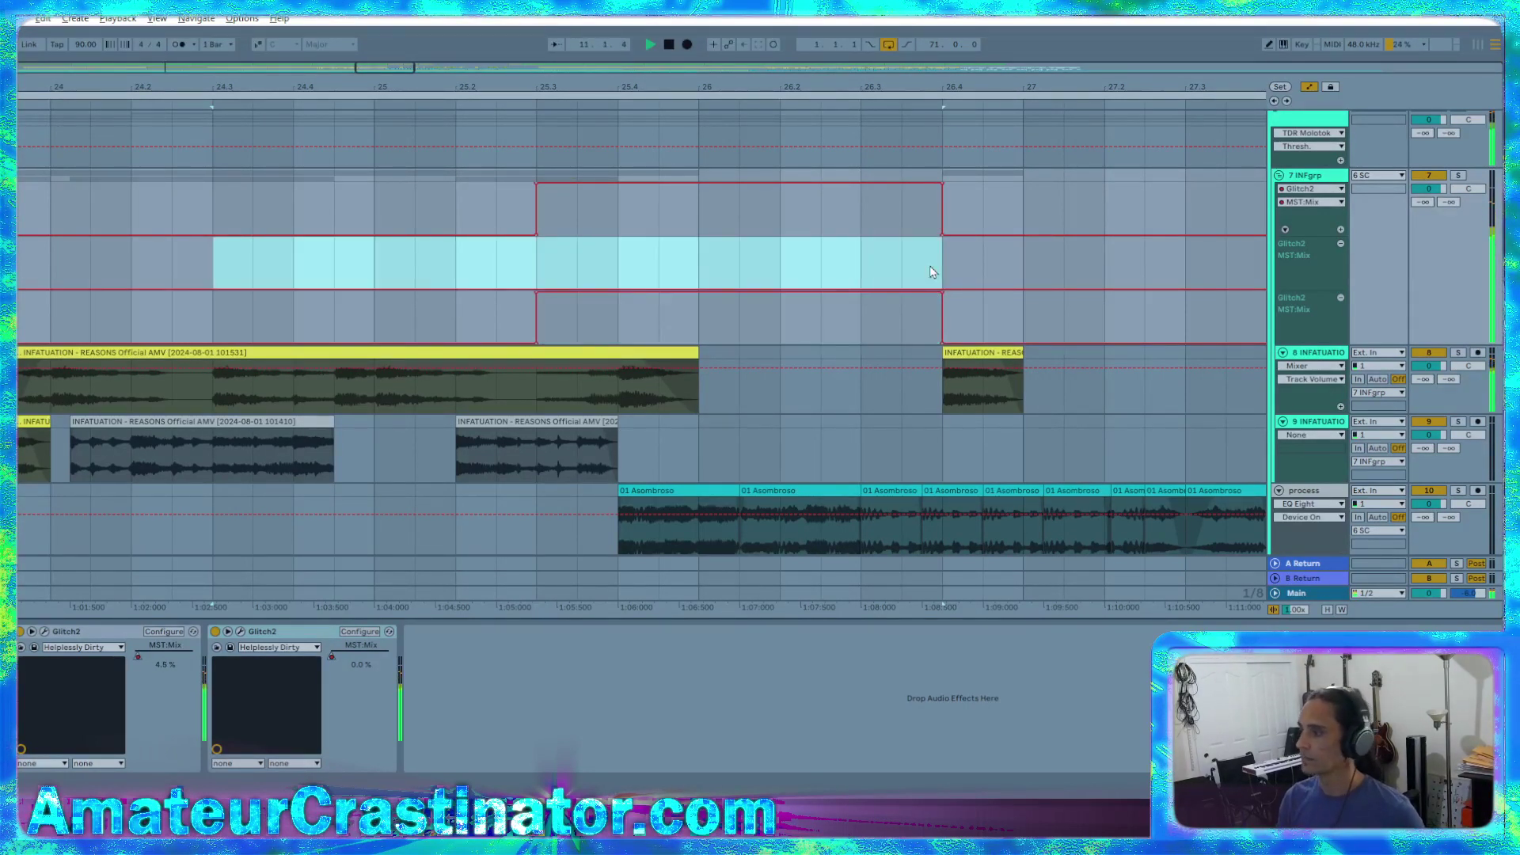
left_click_drag(414, 288, 544, 257)
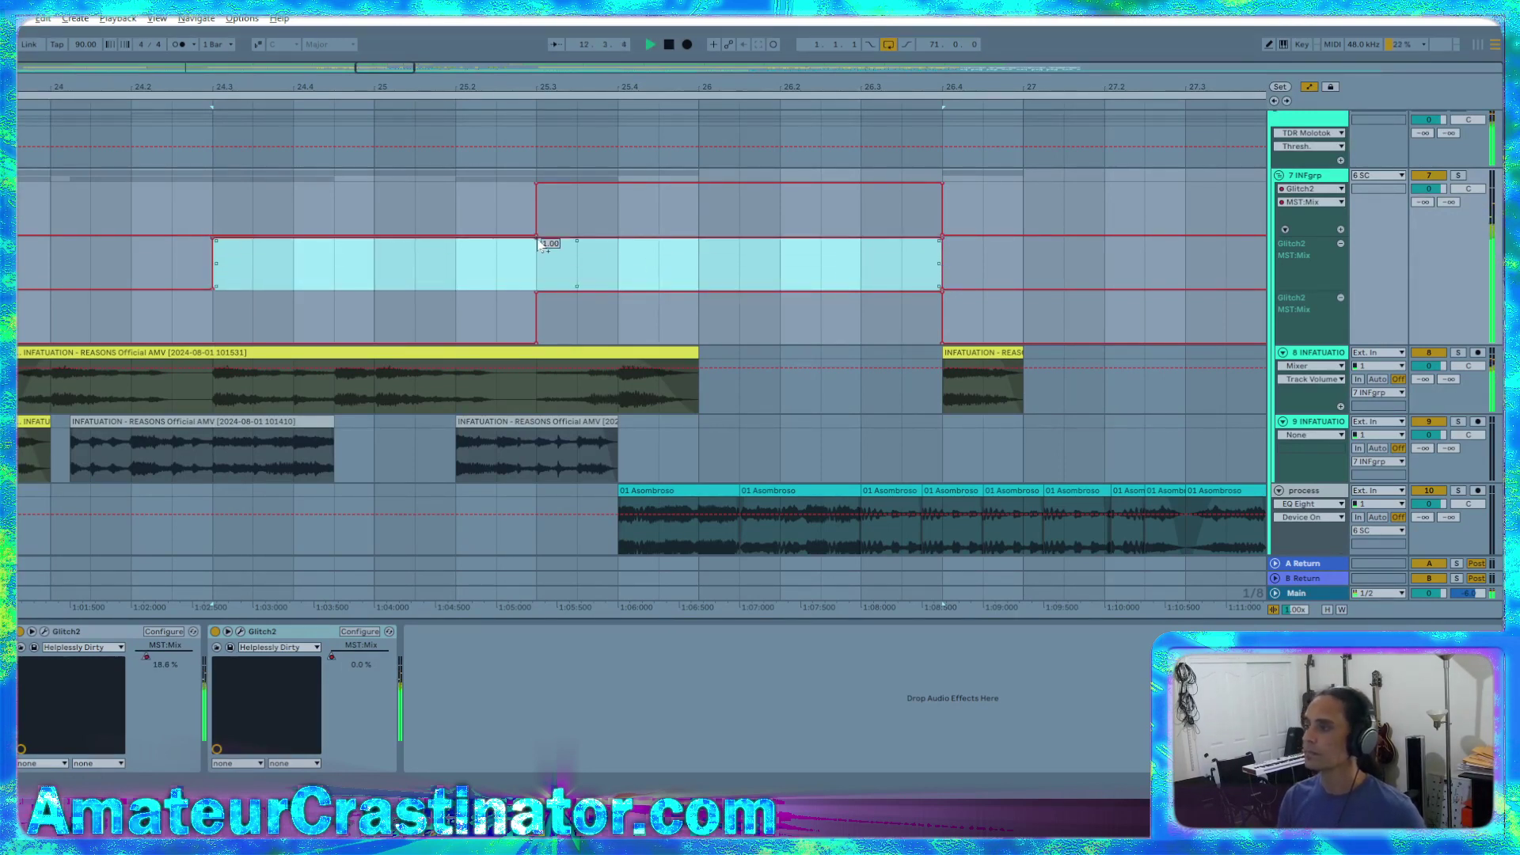
left_click(673, 269)
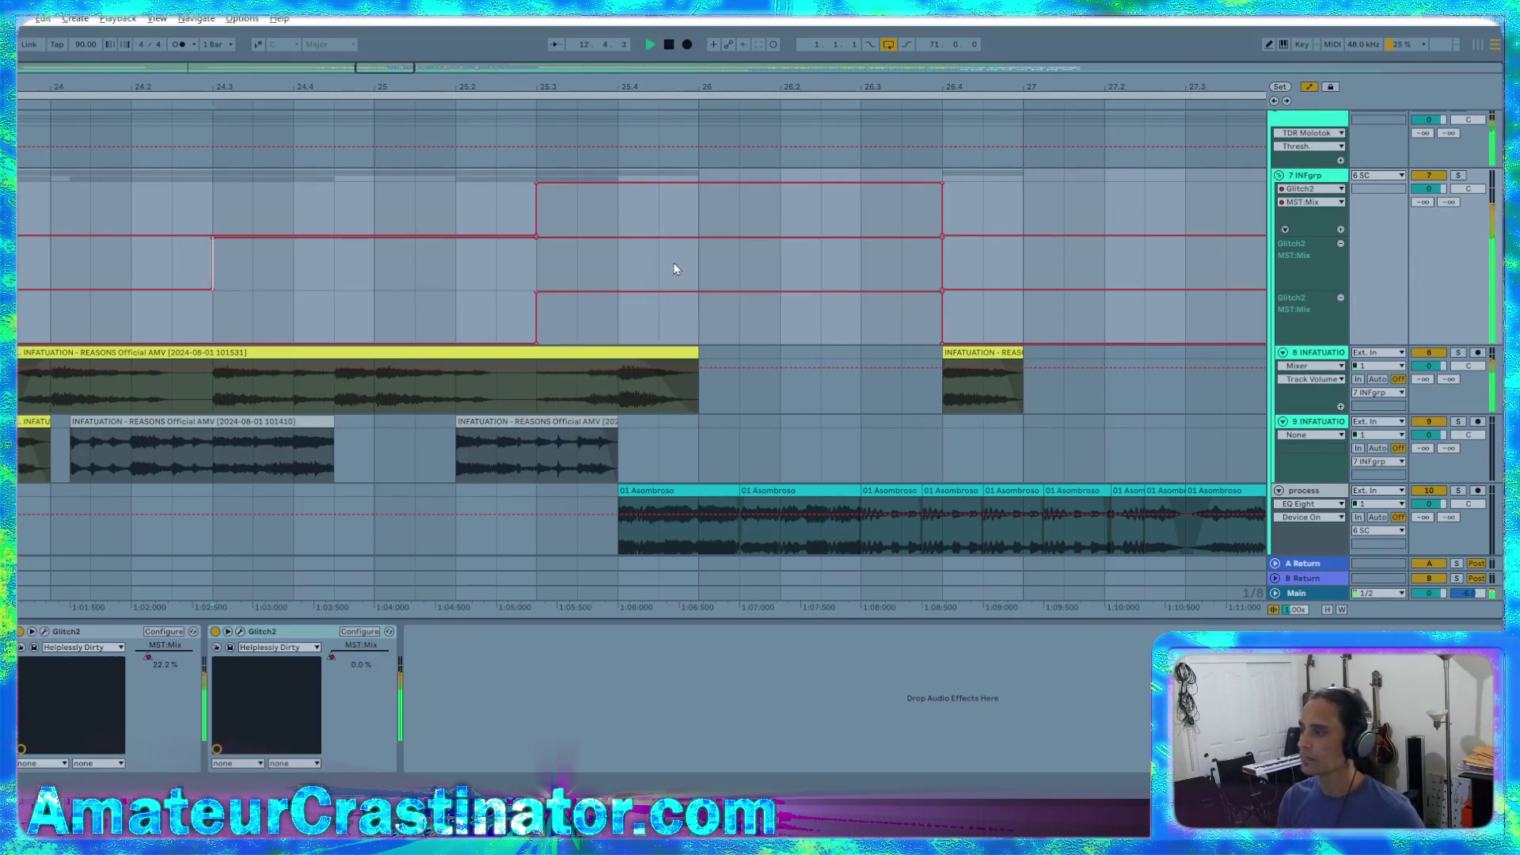
left_click(945, 241)
scroll(429, 379, "down", 3)
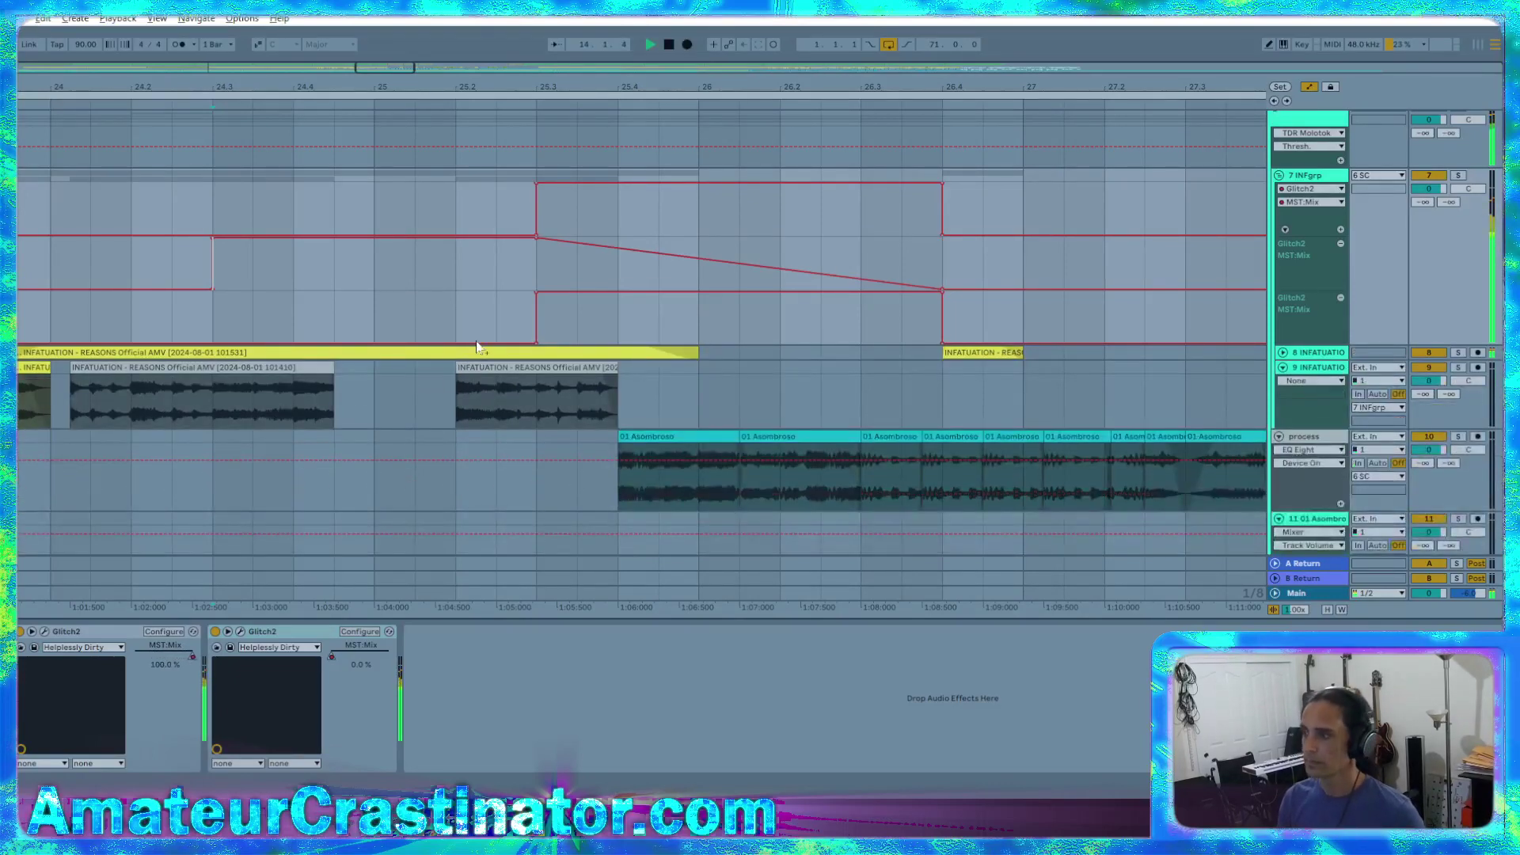
left_click(1283, 352)
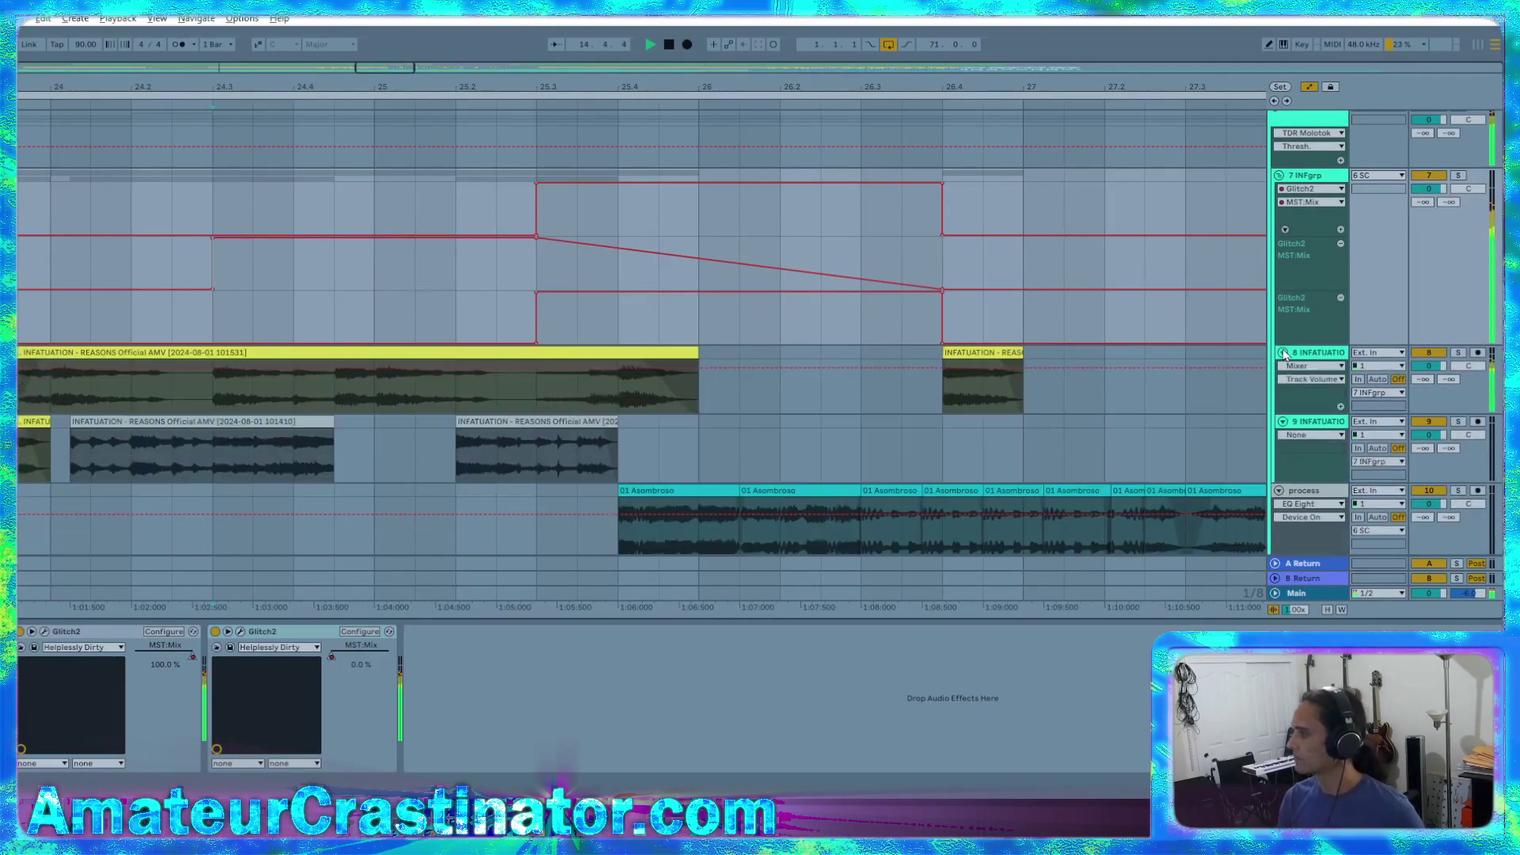
Hide the automation lanes and examine the 01 Asombroso clips on the process track during playback
scroll(316, 436, "down", 5)
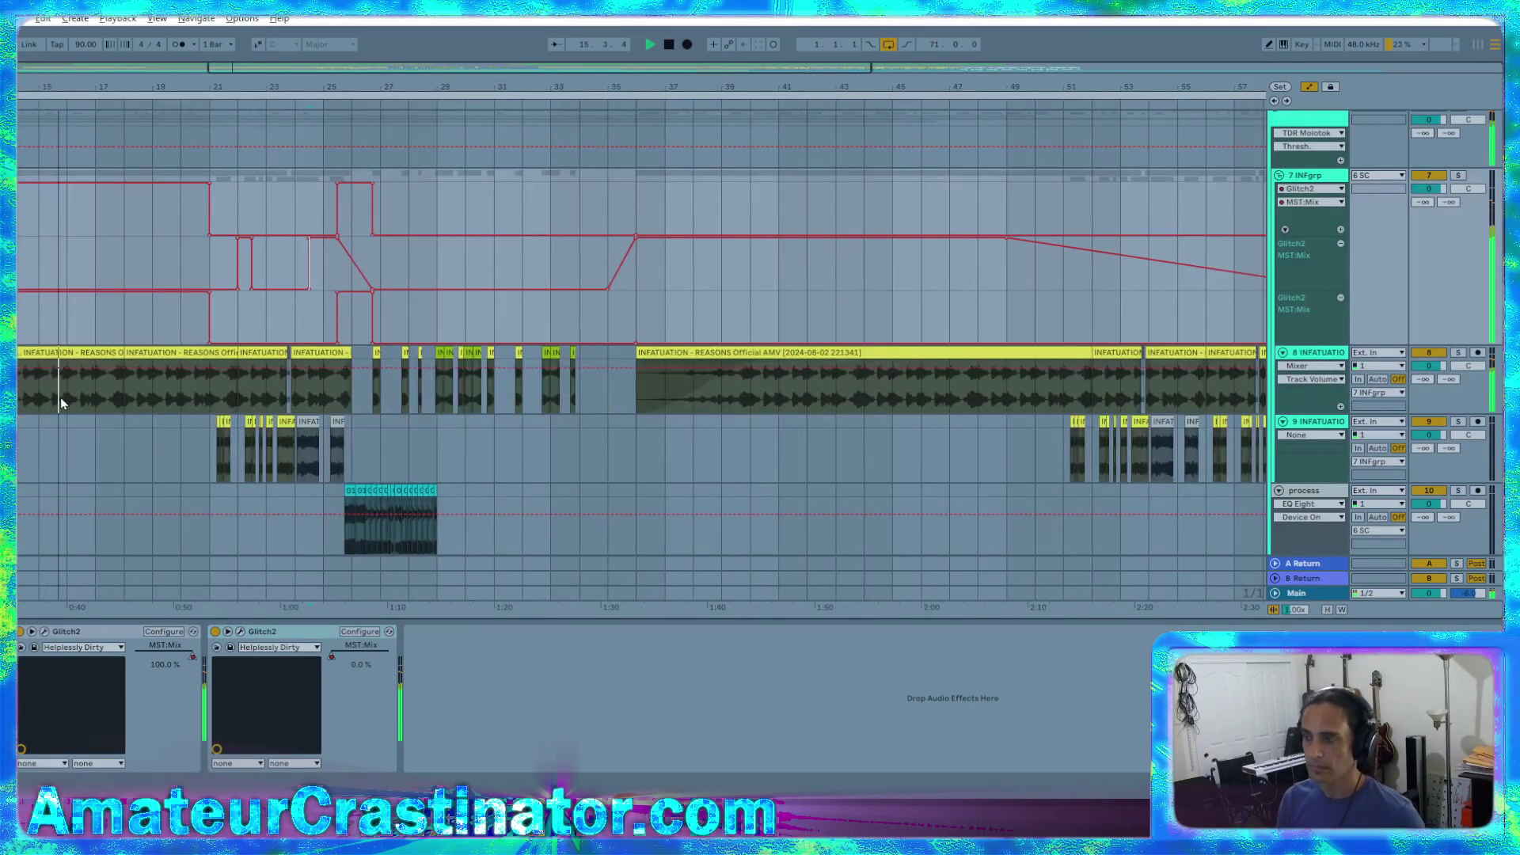
scroll(60, 399, "left", 3)
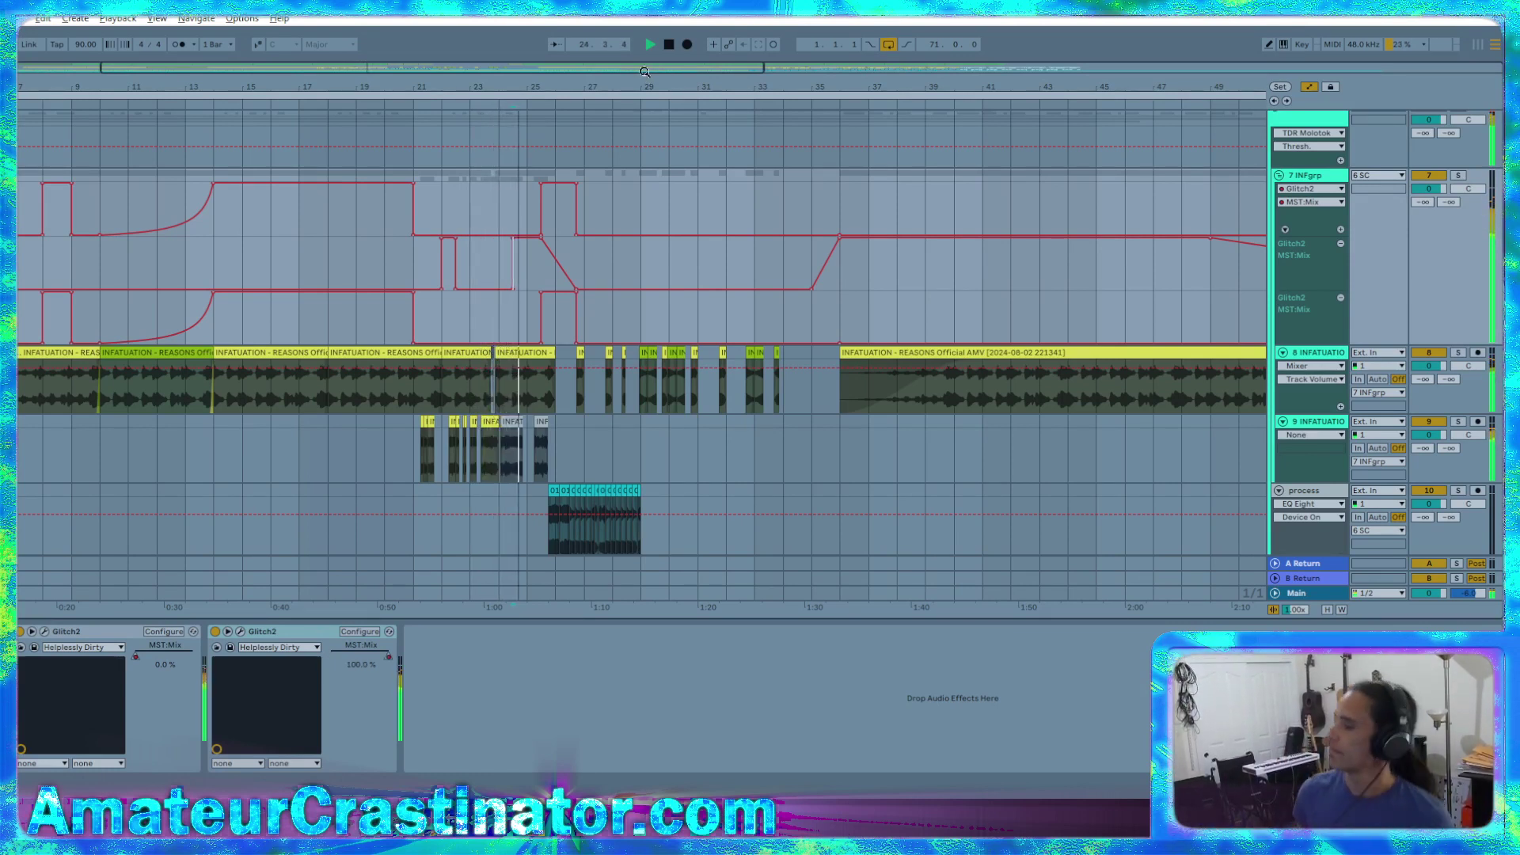
key("a")
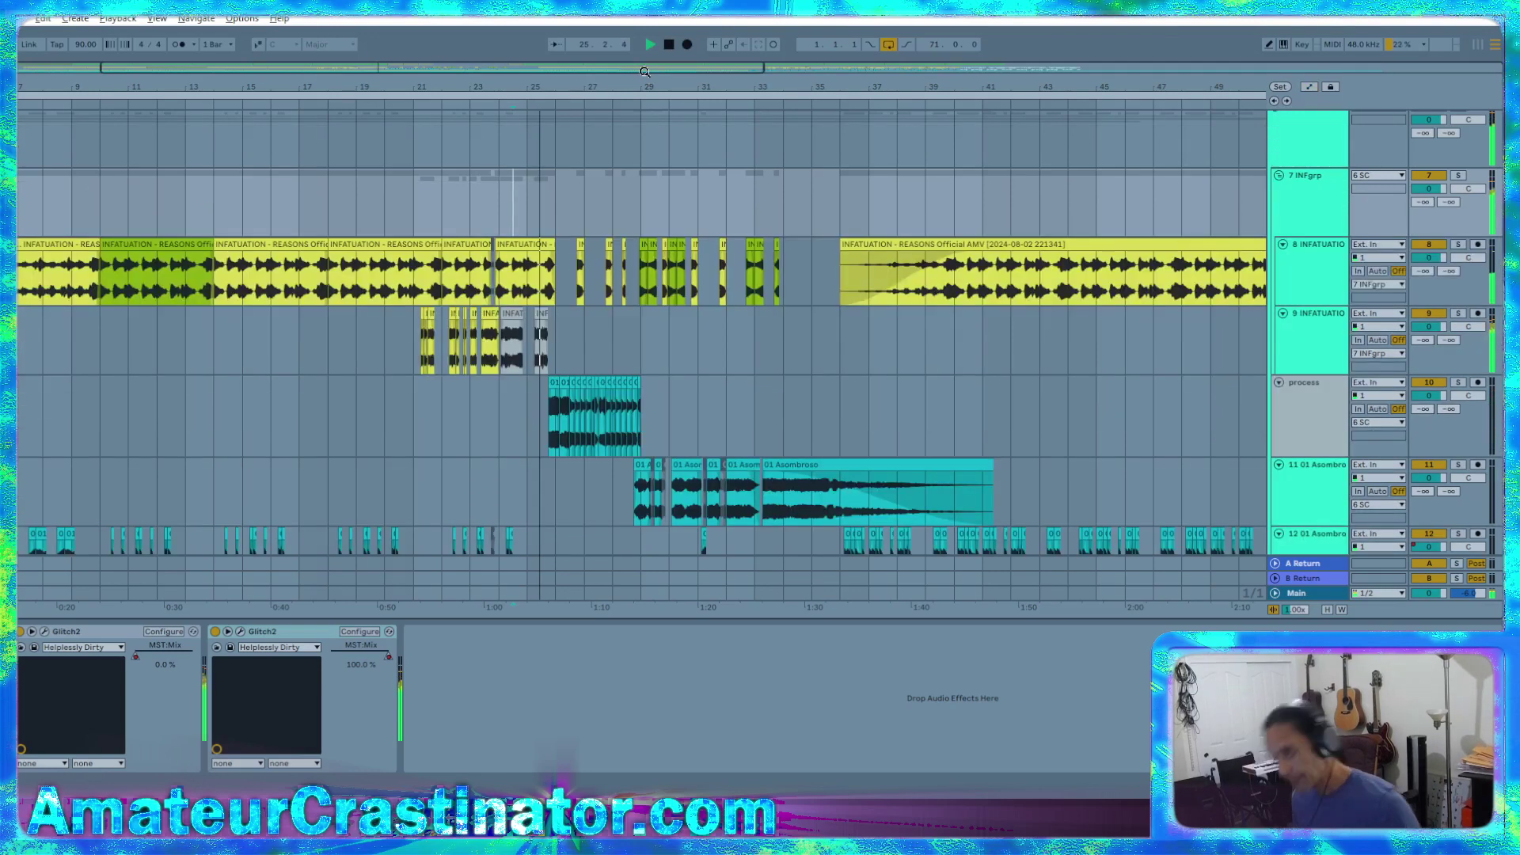
scroll(548, 461, "up", 5)
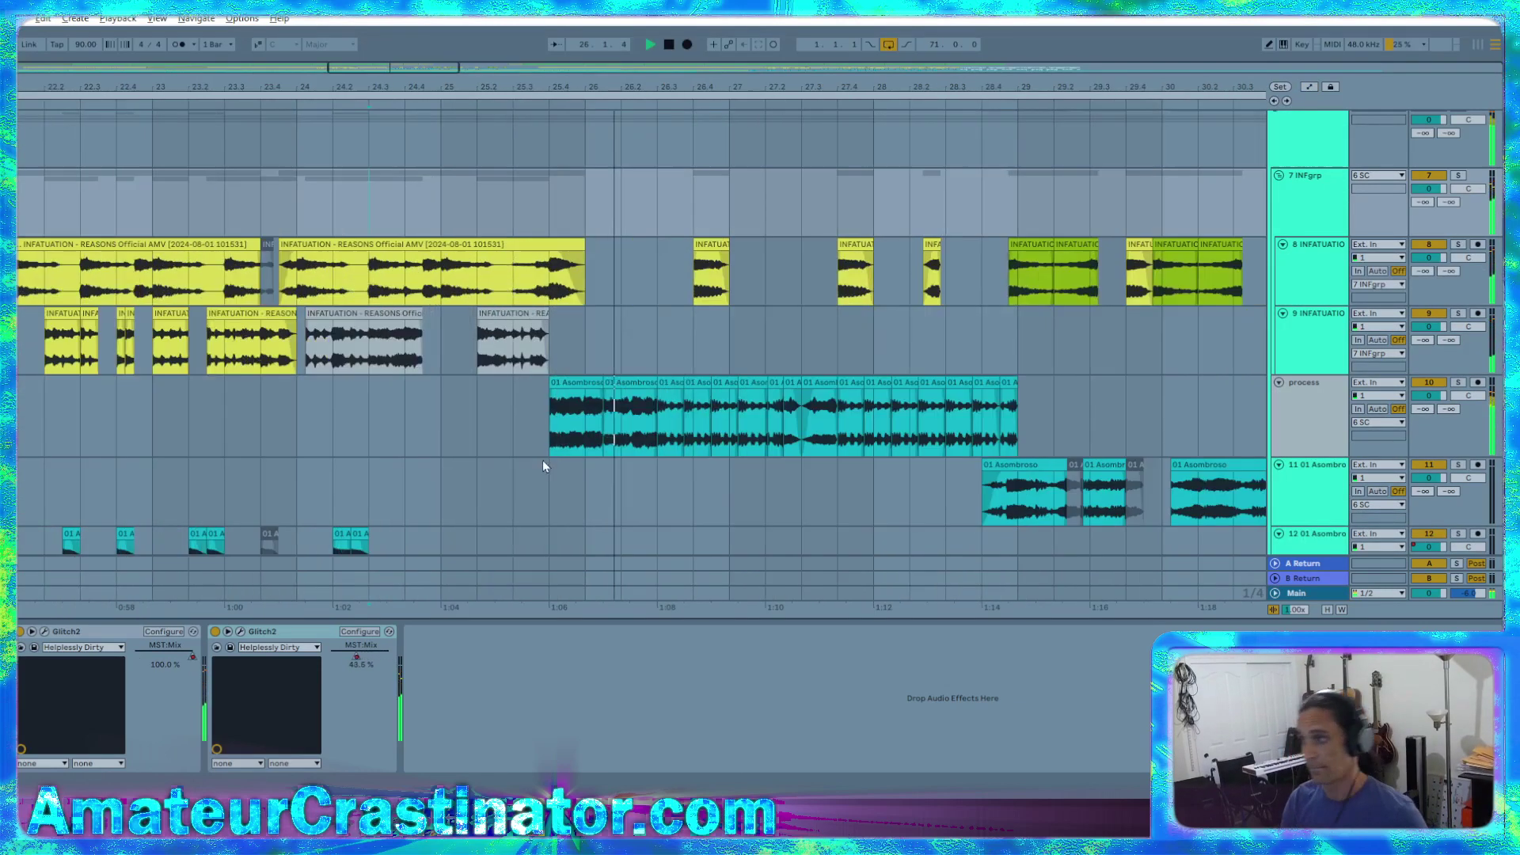
scroll(577, 463, "up", 4)
scroll(834, 475, "down", 2)
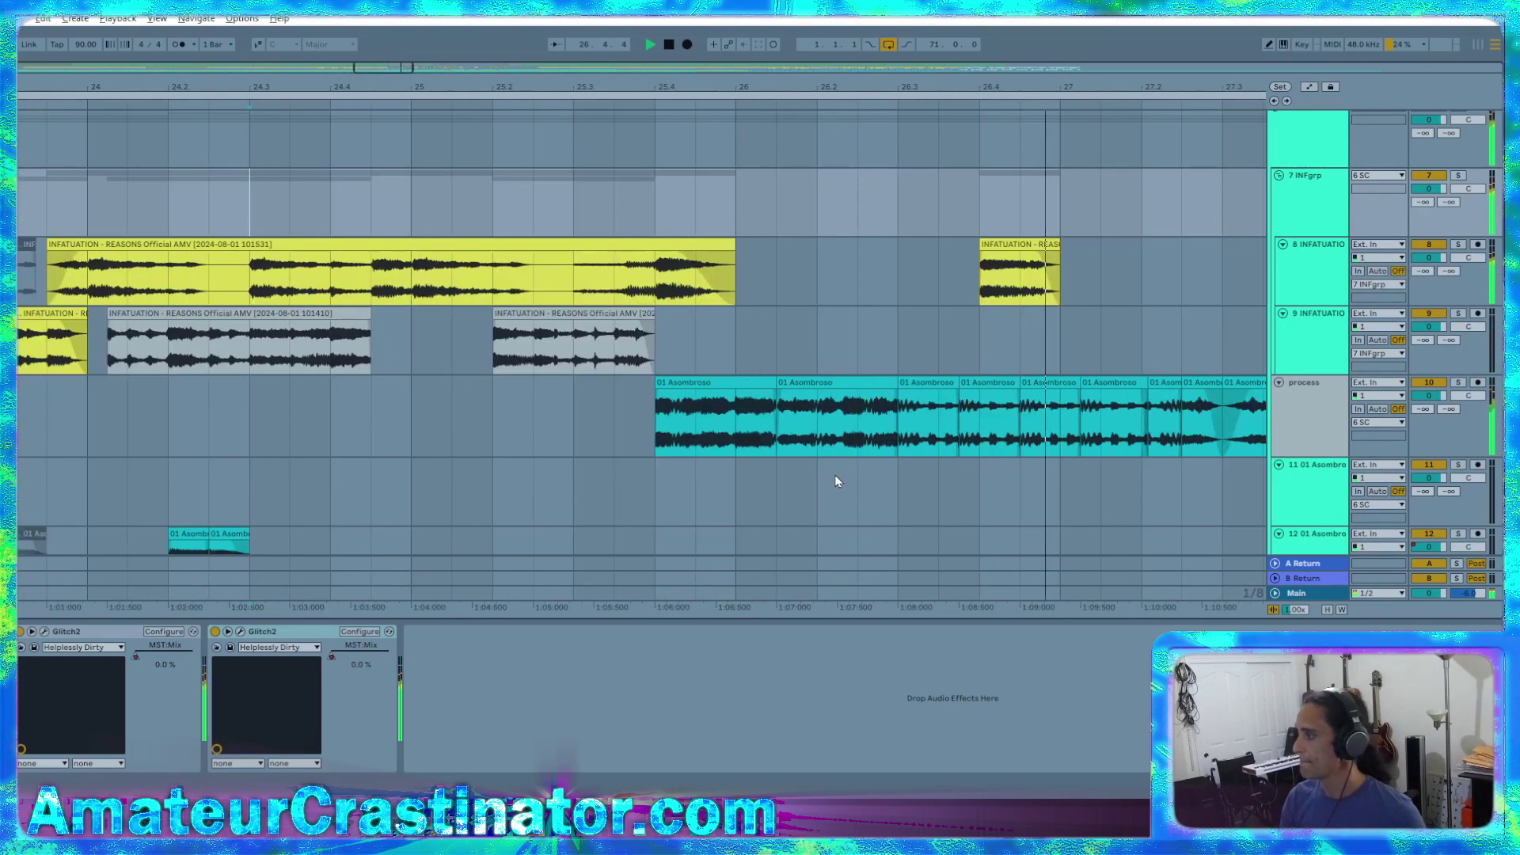
scroll(836, 478, "up", 5)
scroll(836, 479, "down", 5)
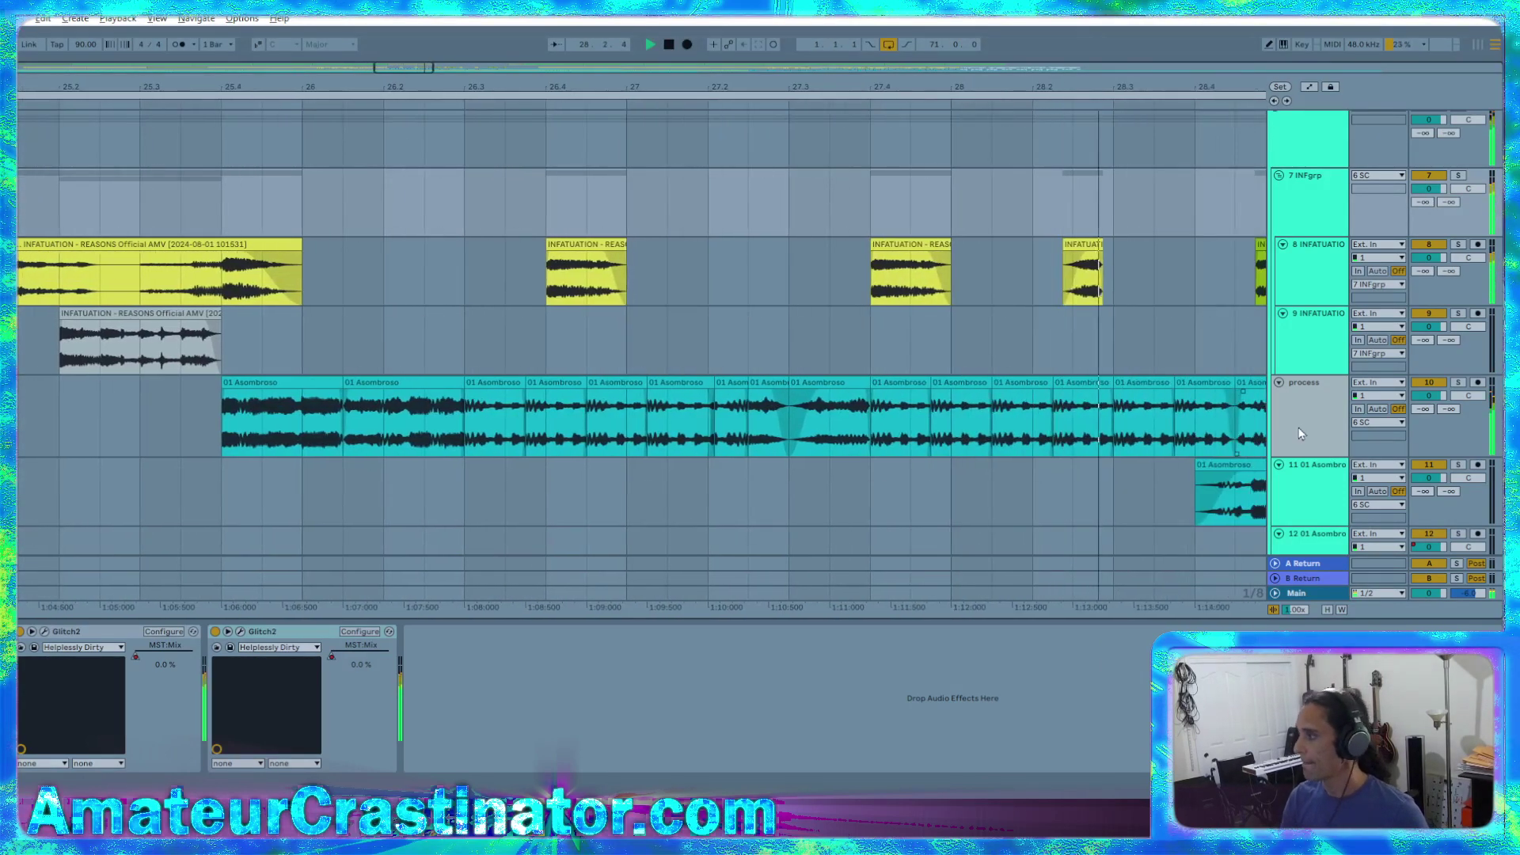
Stop playback and freeze and flatten the process track
left_click(1298, 433)
key("space")
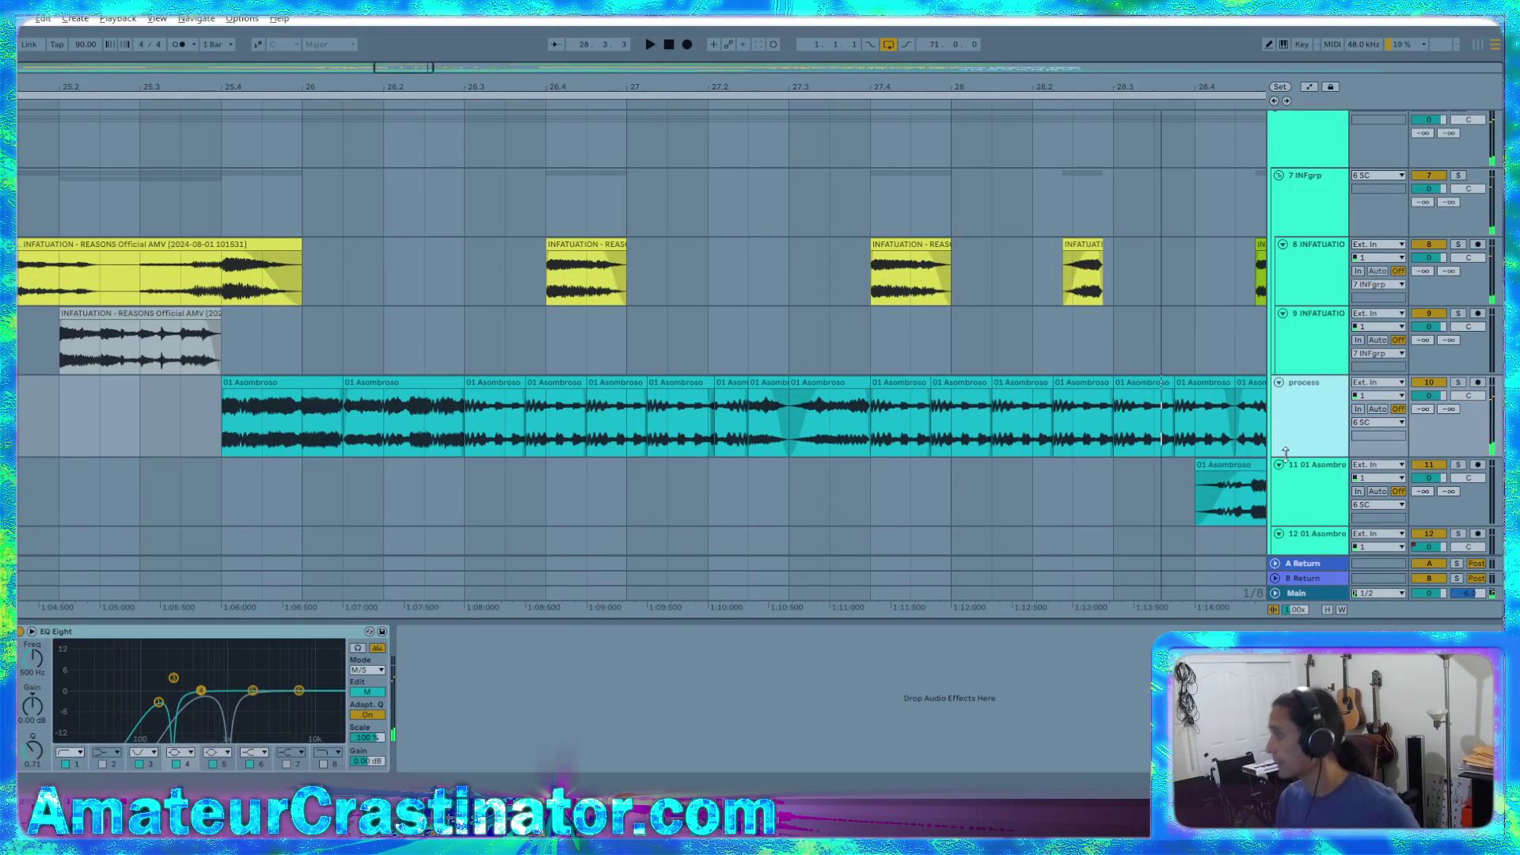
right_click(1311, 416)
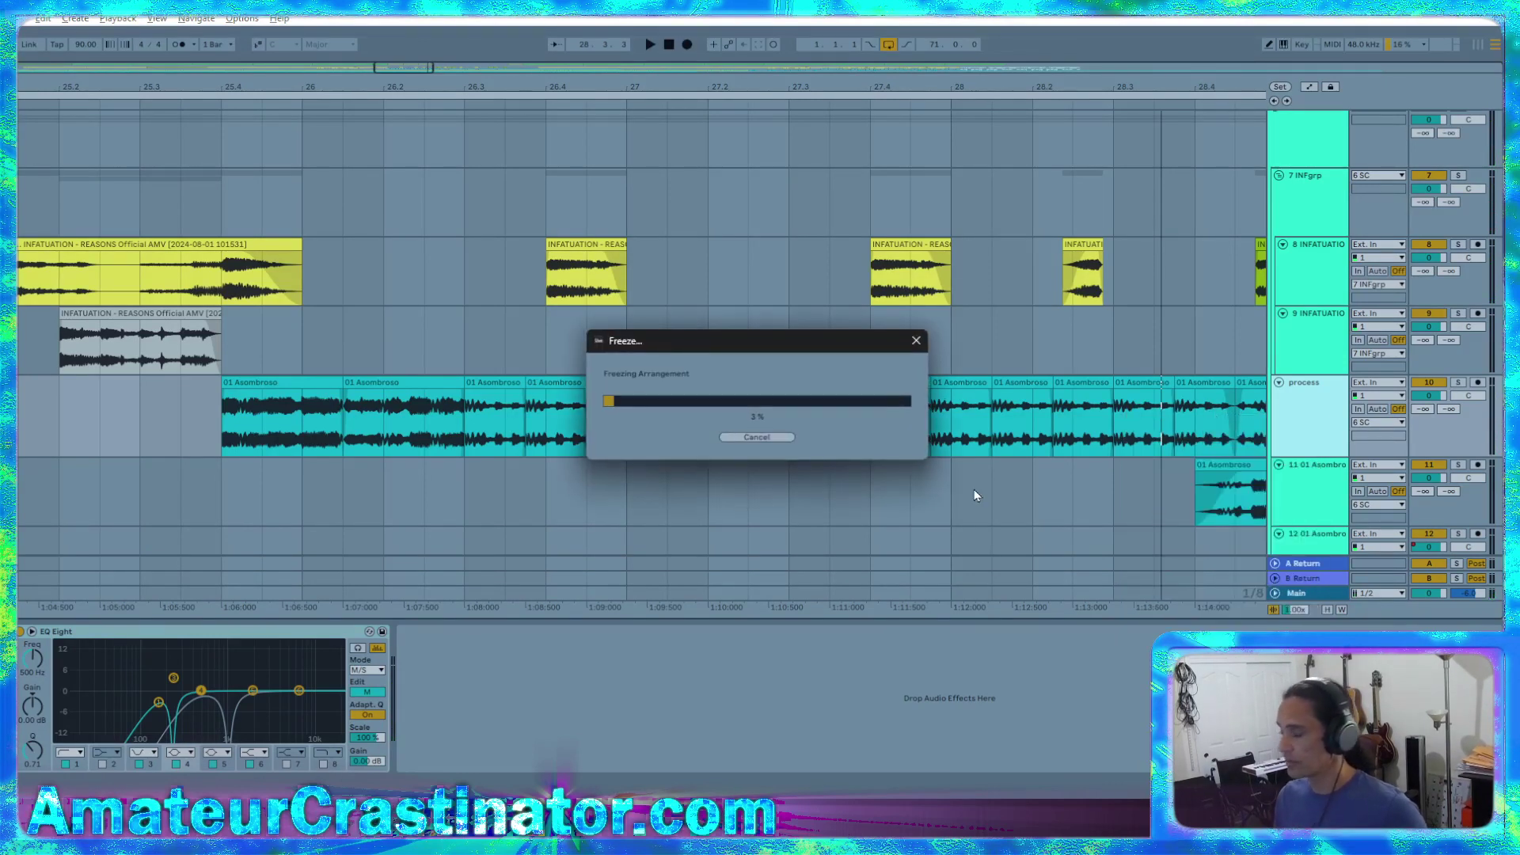
left_click(1180, 518)
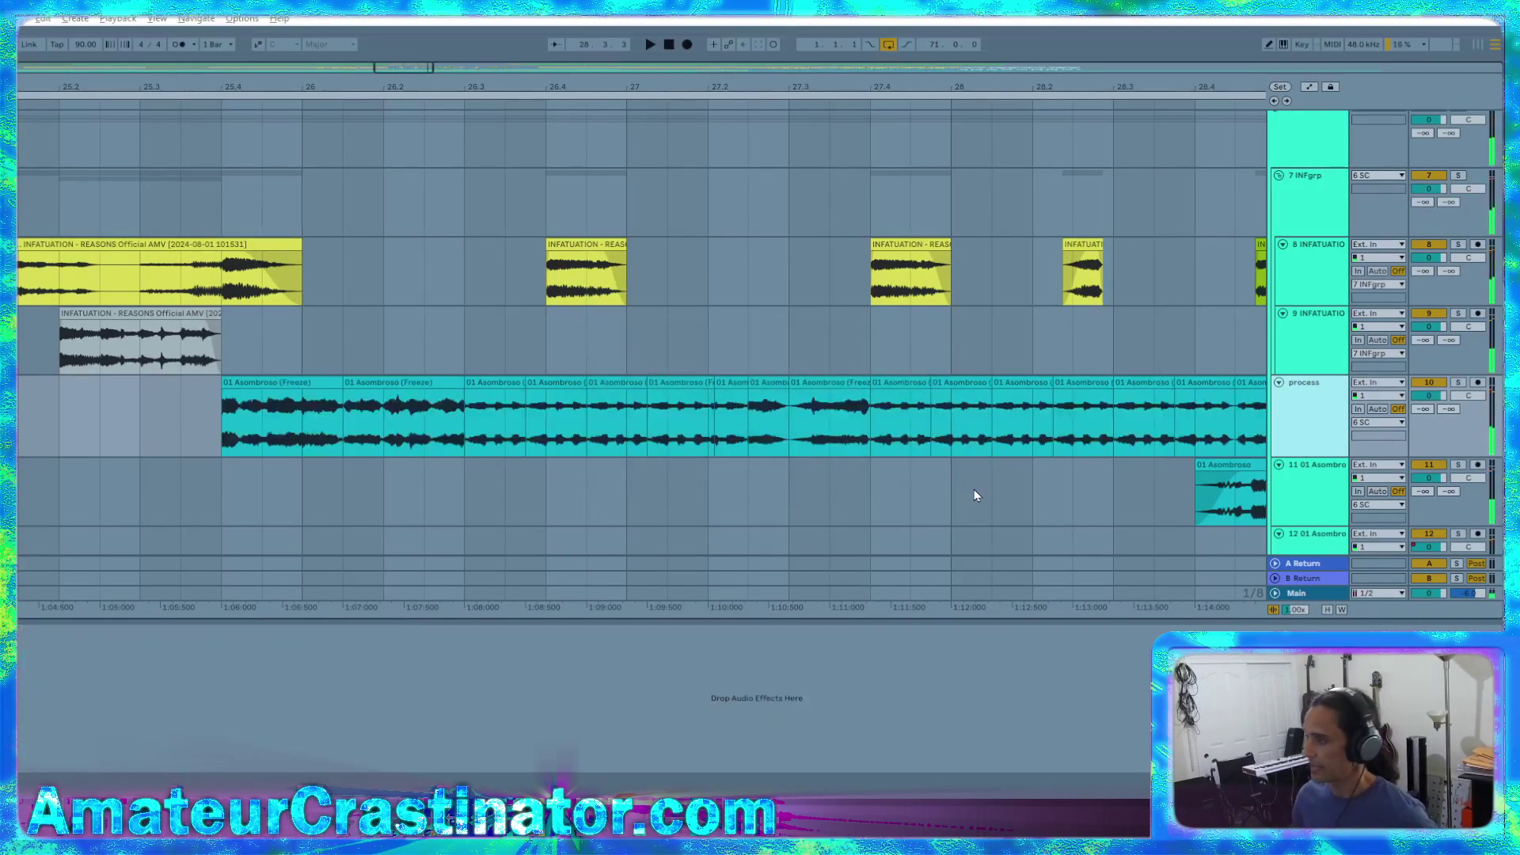
Add an Auto Filter to the process track and set it to high-pass at 12.5 kHz with 46% resonance
scroll(990, 483, "down", 3, "ctrl")
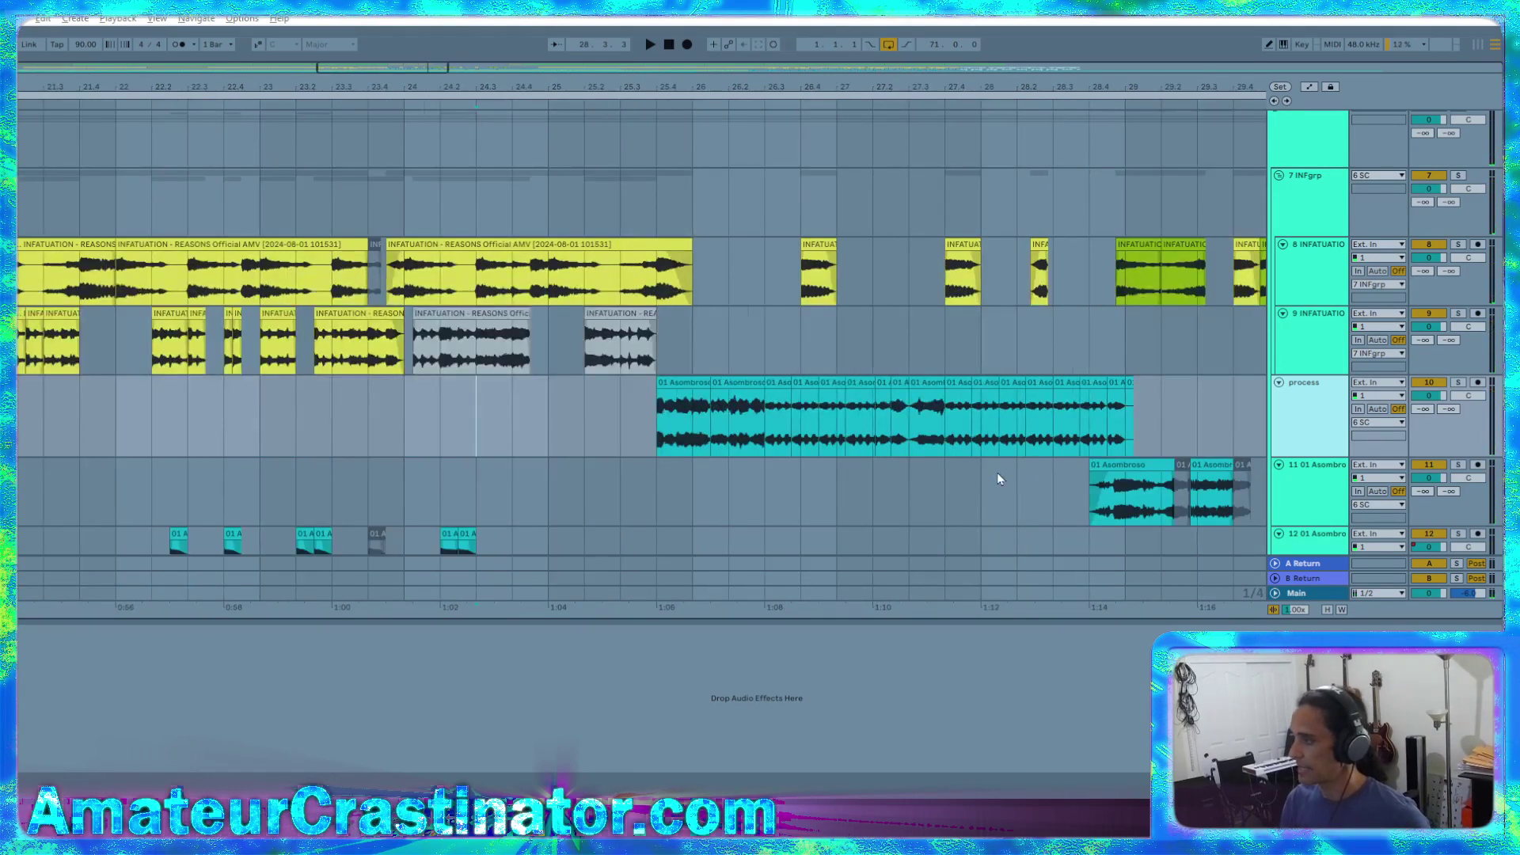
scroll(996, 472, "up", 3, "ctrl")
scroll(783, 424, "right", 1)
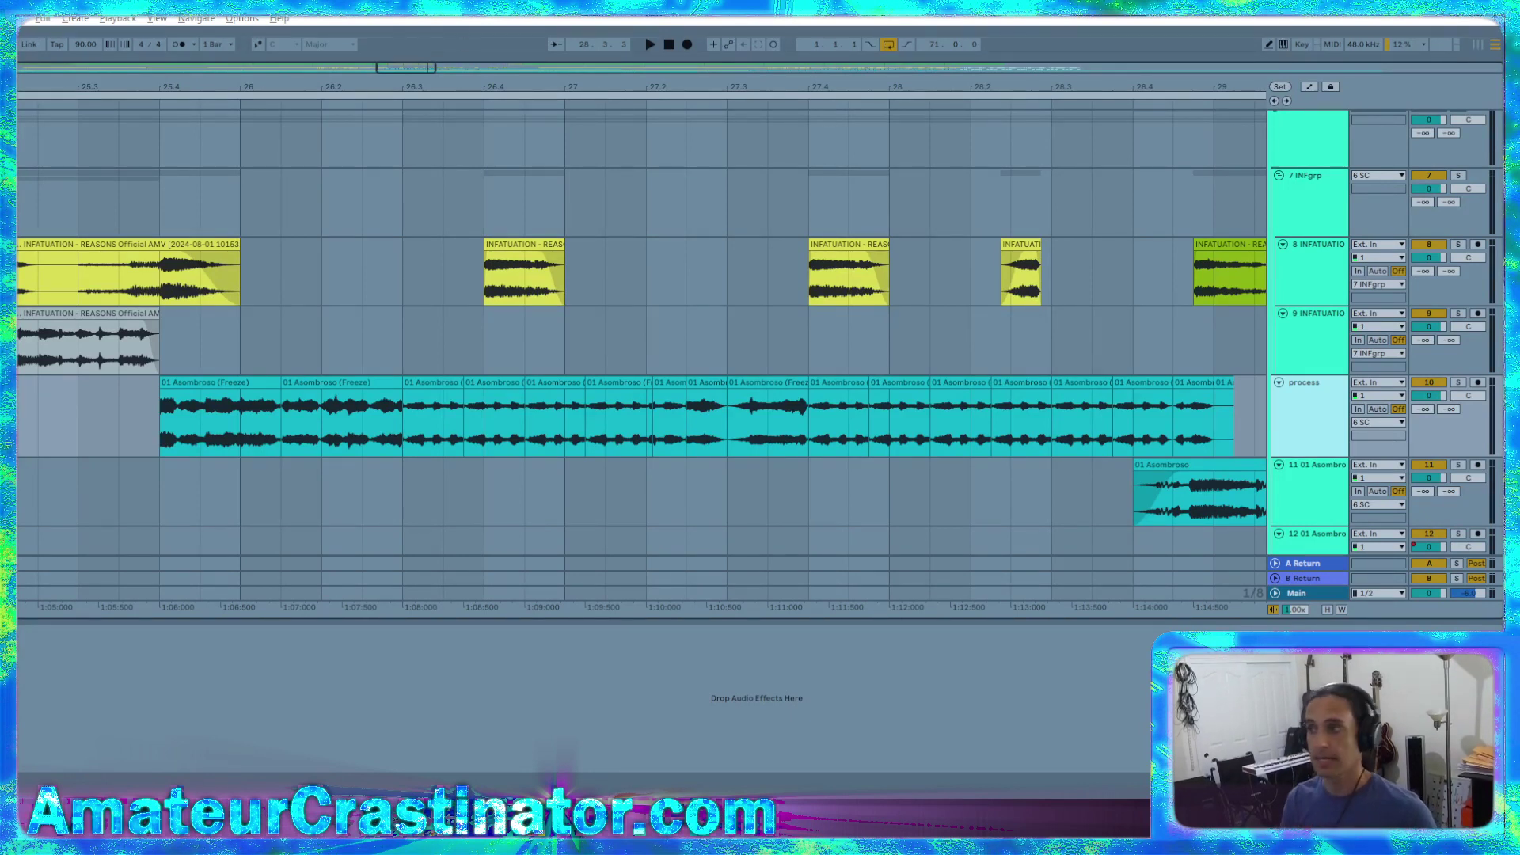
key("alt+Tab")
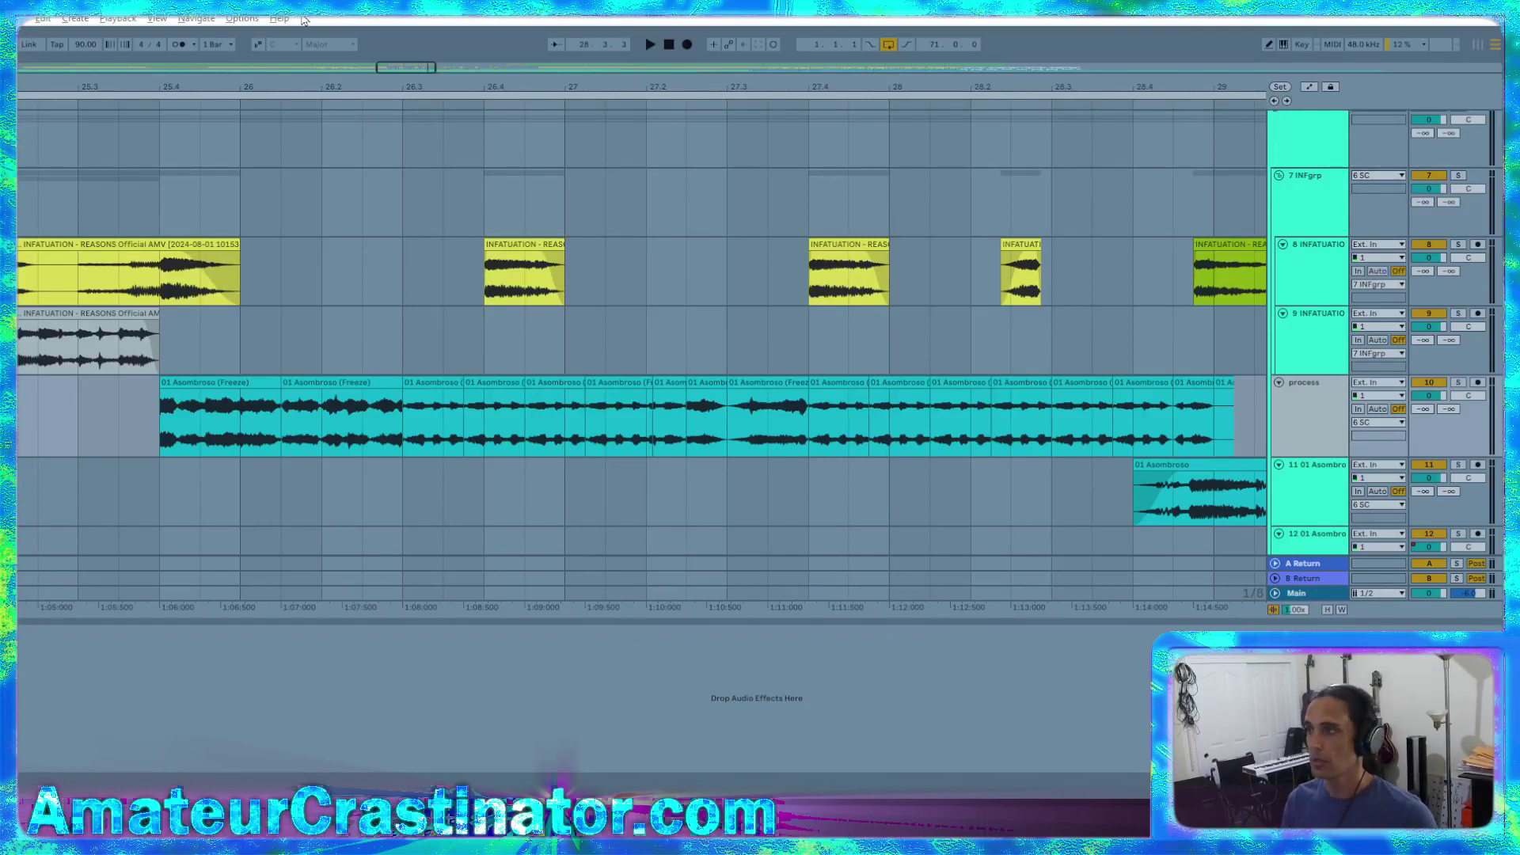
key("alt+Tab")
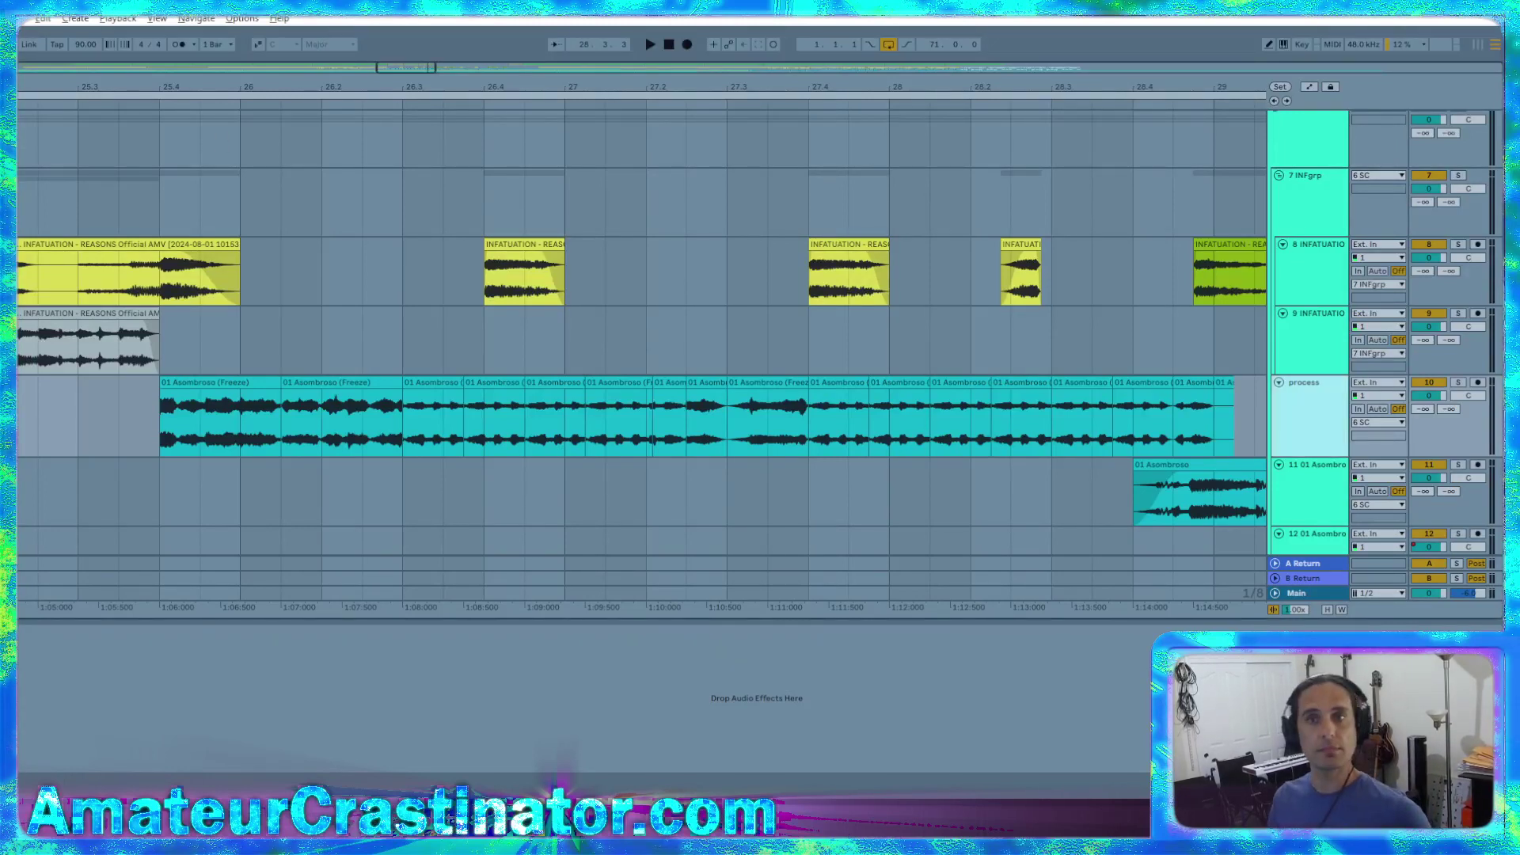
key("ctrl+v")
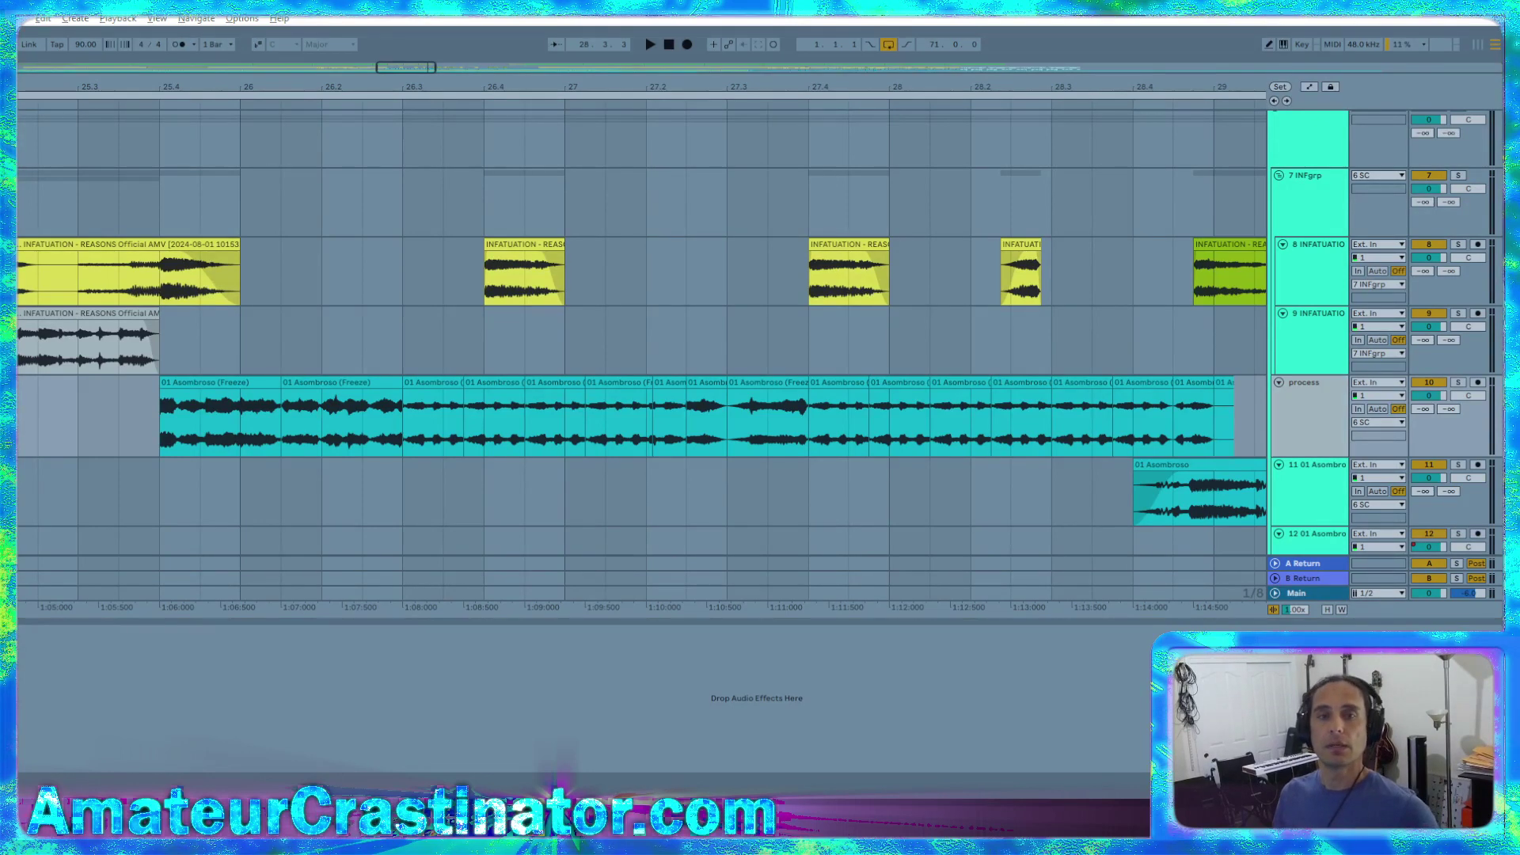
left_click(84, 735)
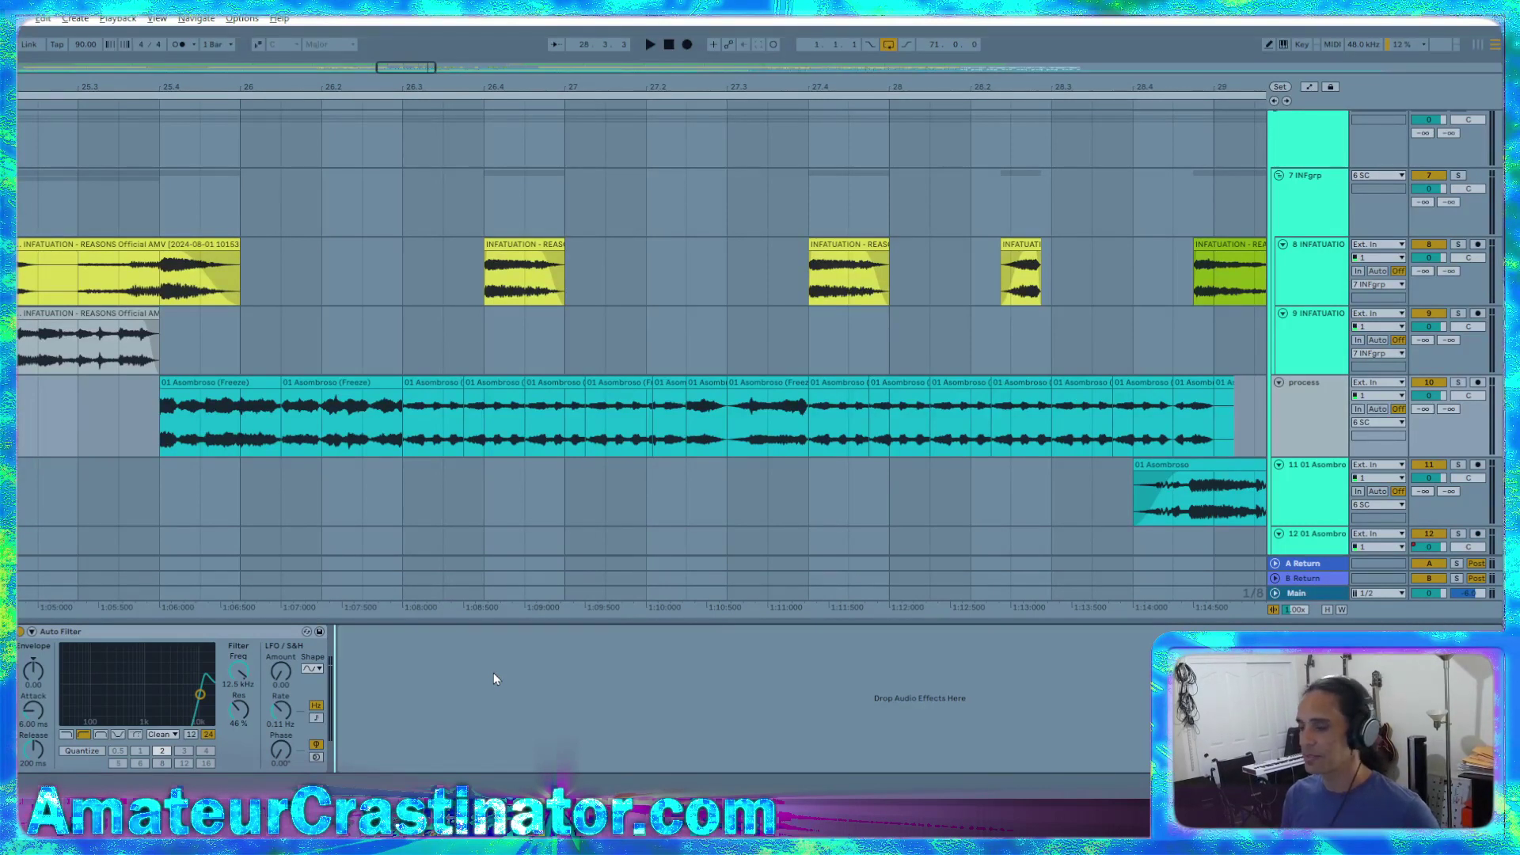
Add the FetDrive plug-in after the Auto Filter, raise its drive slightly and turn its tone towards bright
key("alt+Tab")
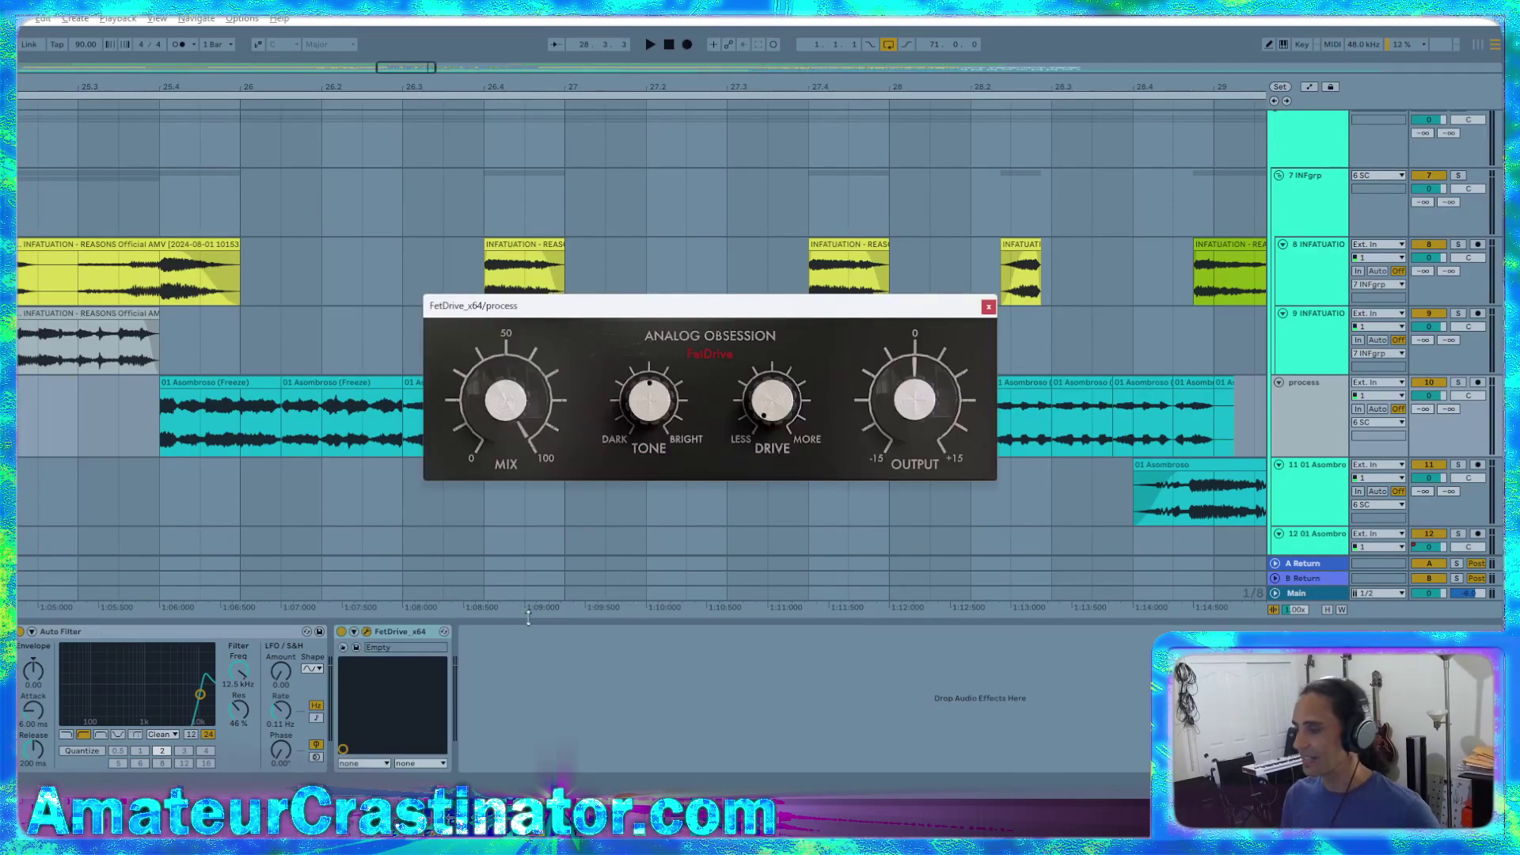
left_click_drag(773, 400, 774, 386)
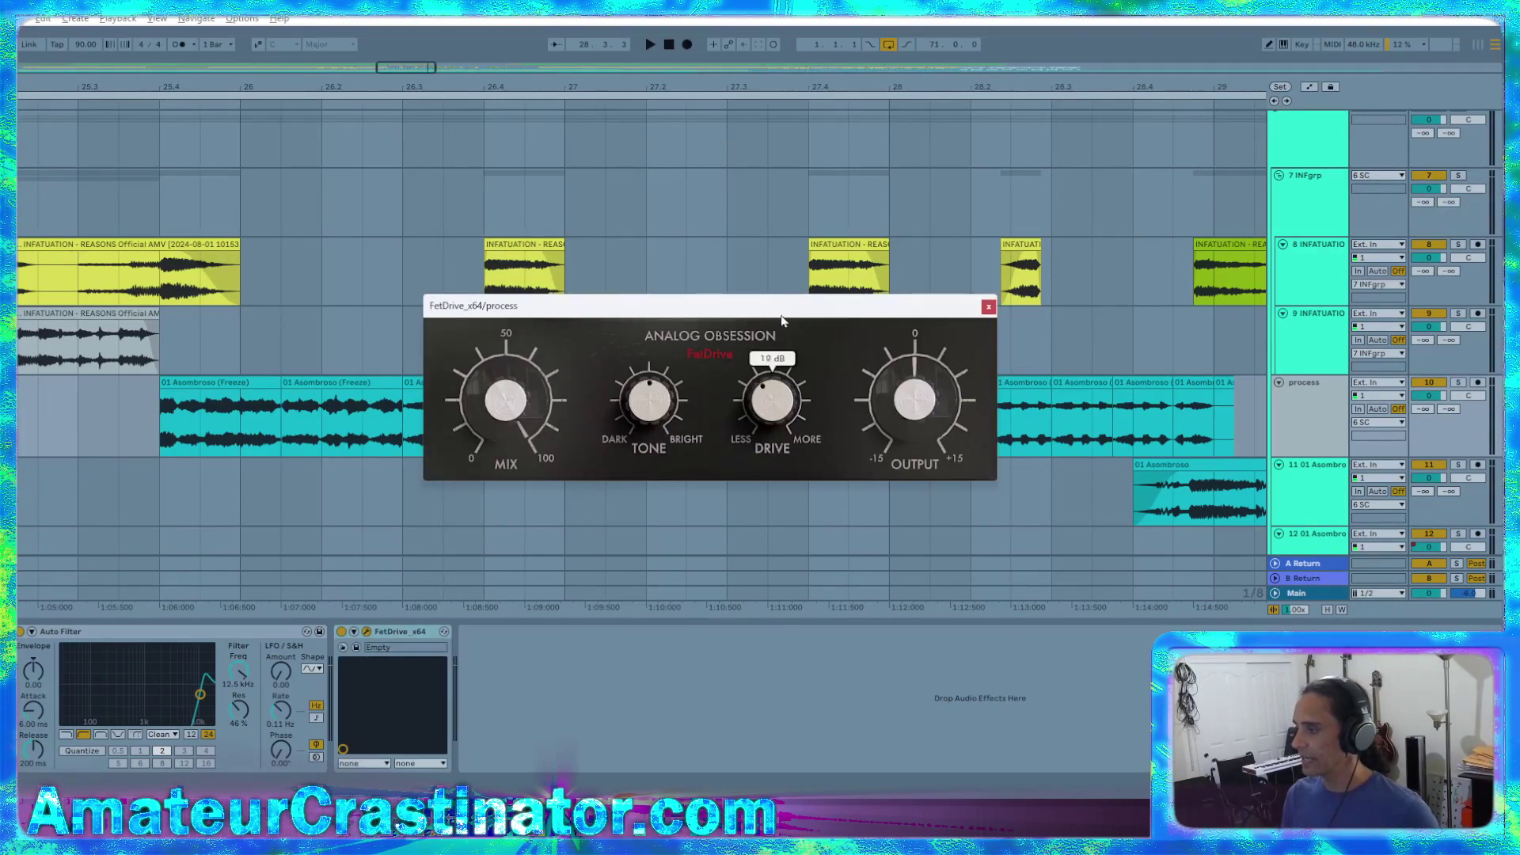
left_click_drag(795, 252, 779, 372)
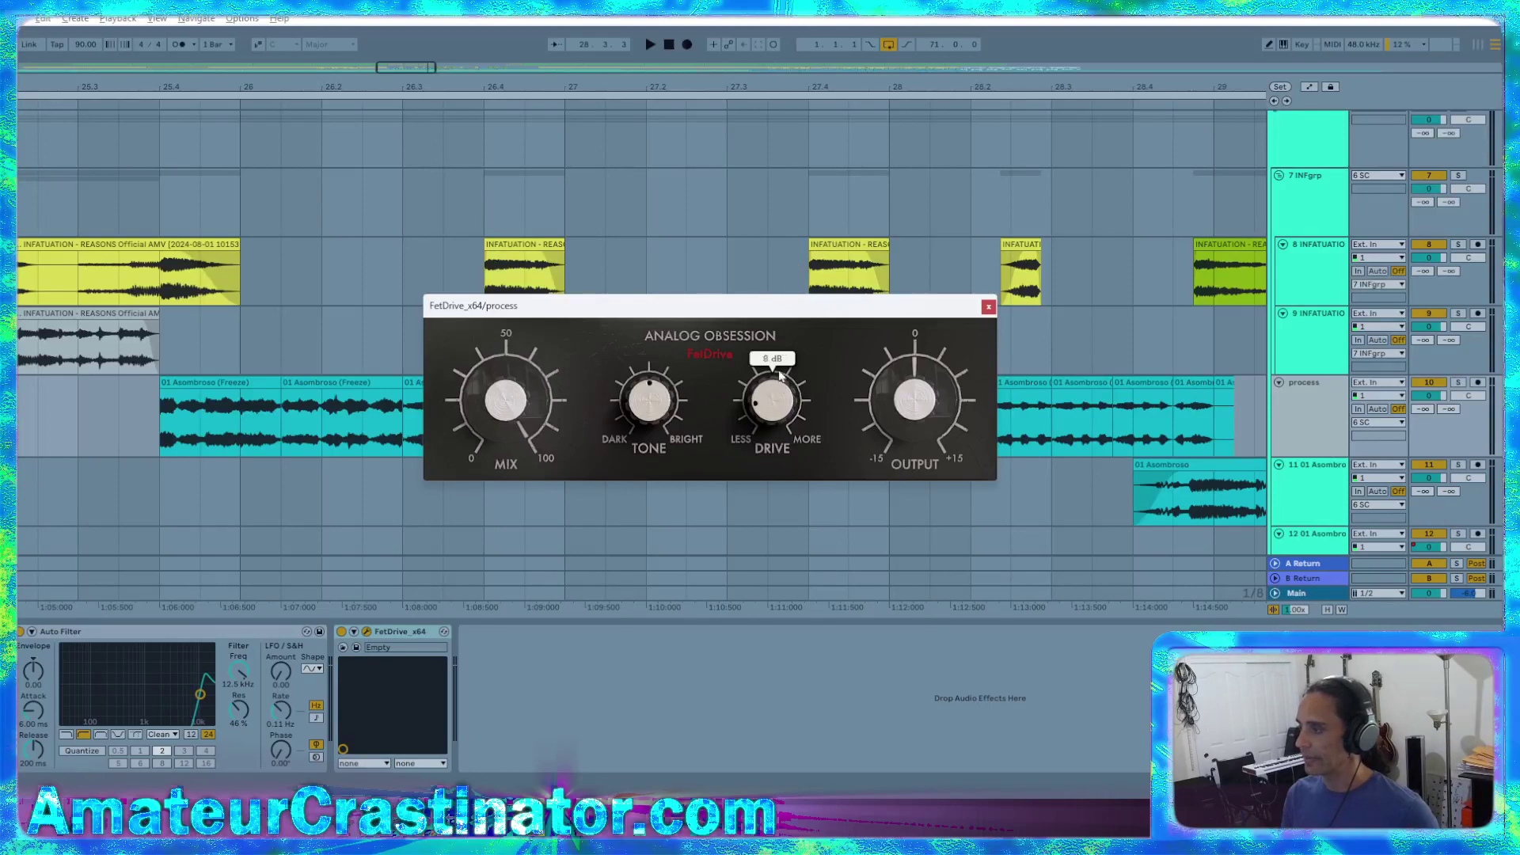
left_click_drag(649, 399, 886, 518)
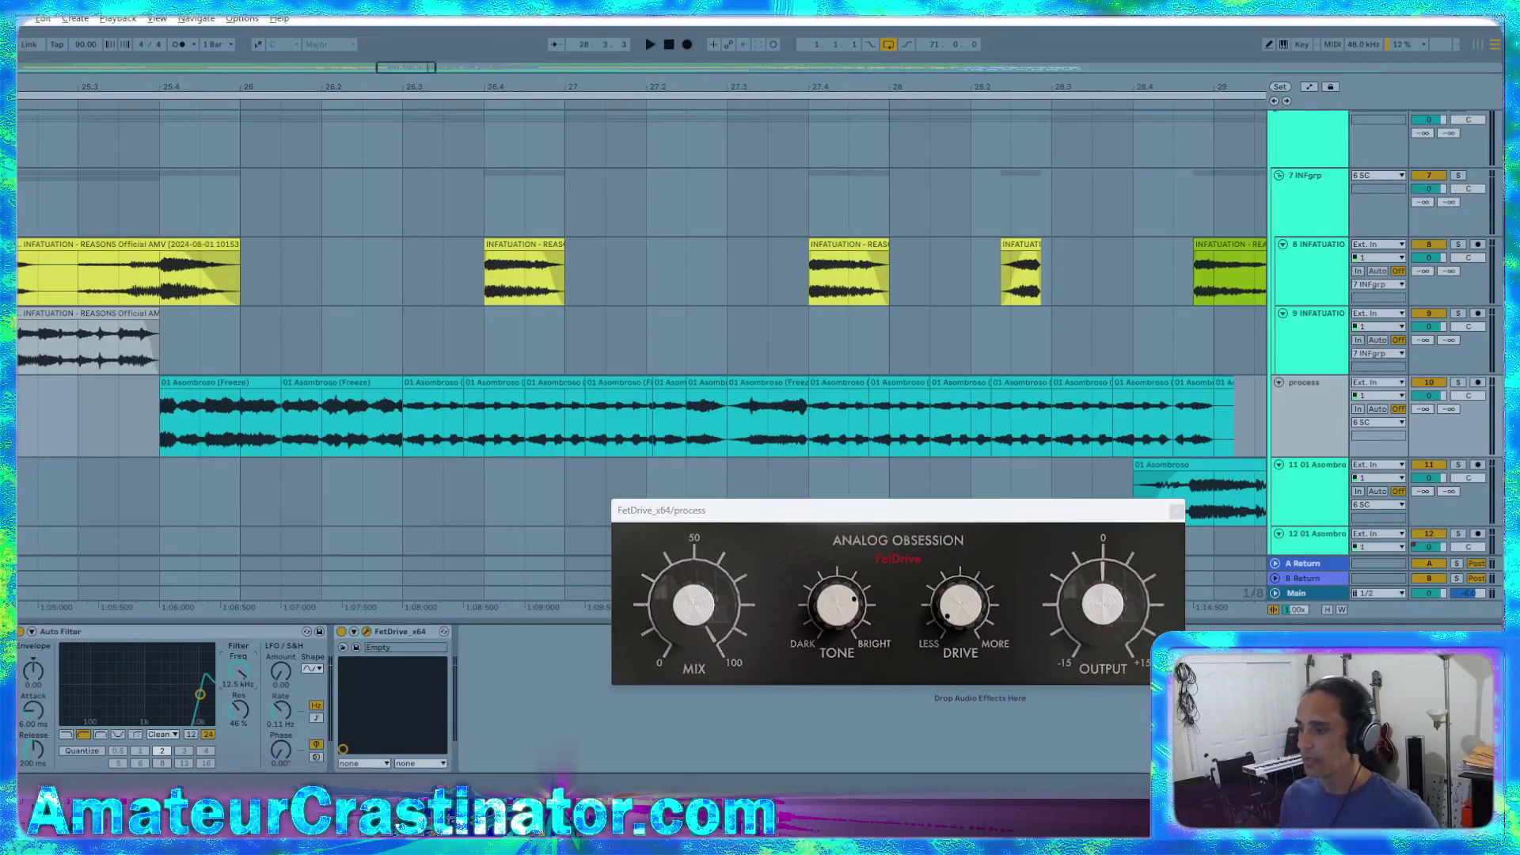
Automate the process track's Auto Filter frequency to sweep from 12.5 kHz at 25.4 down to 128 Hz at 27.3, and select its first clip
key("a")
left_click(163, 397)
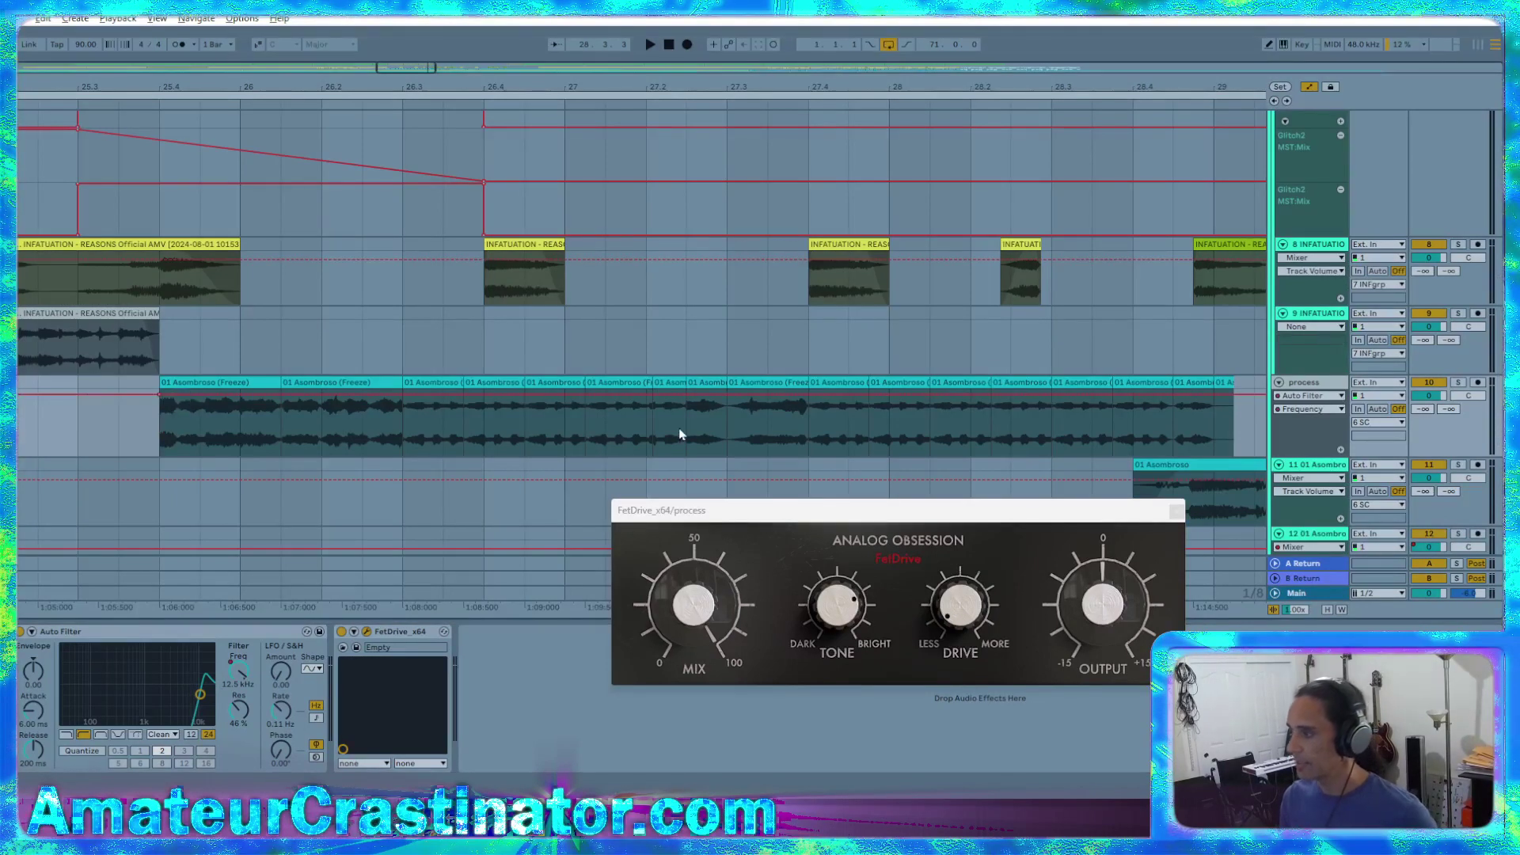
left_click_drag(727, 396, 727, 439)
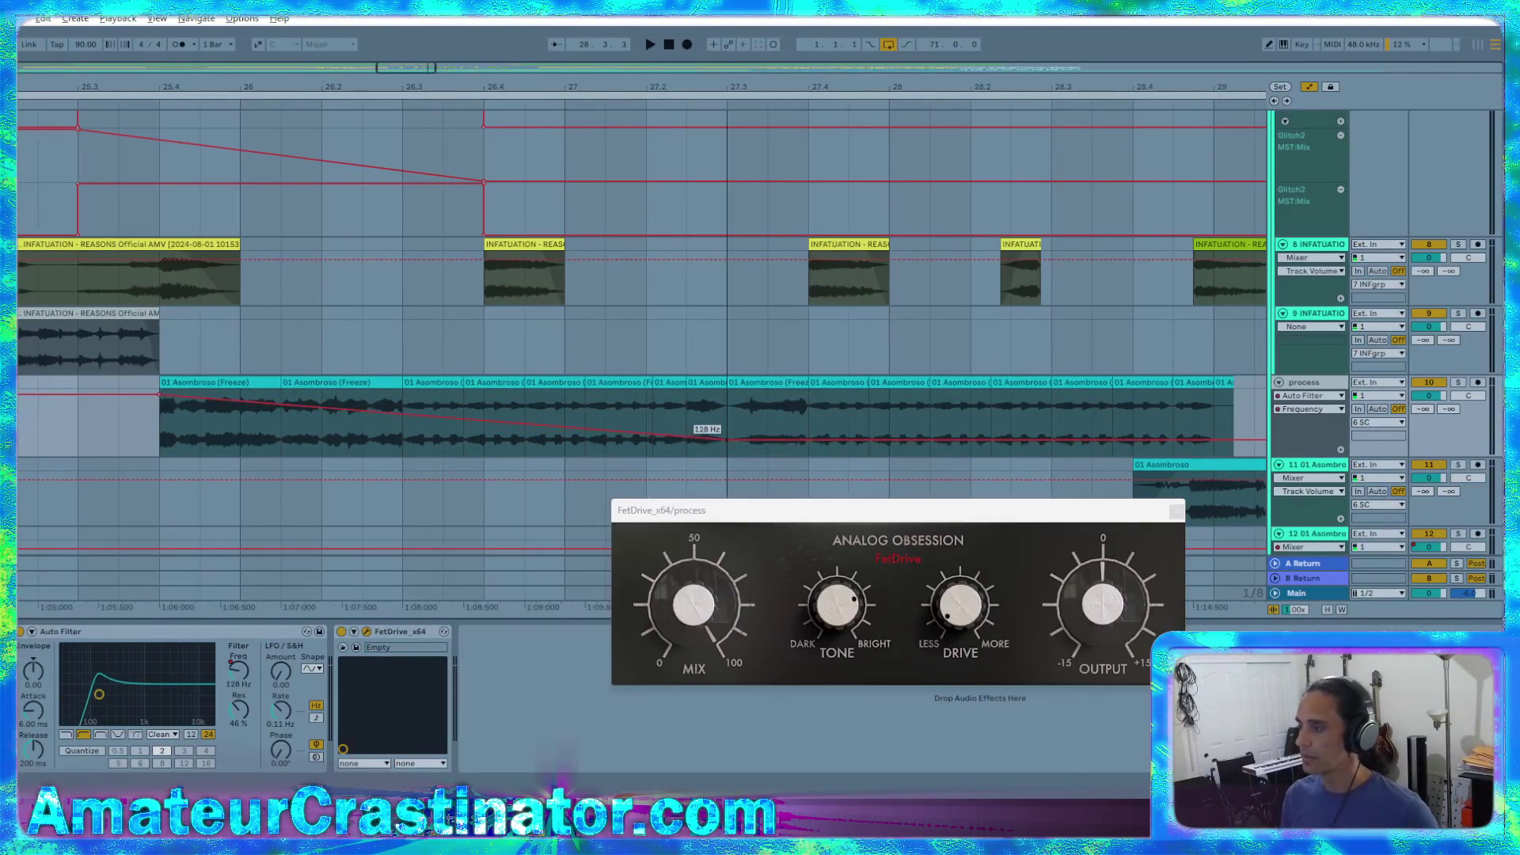
left_click(243, 383)
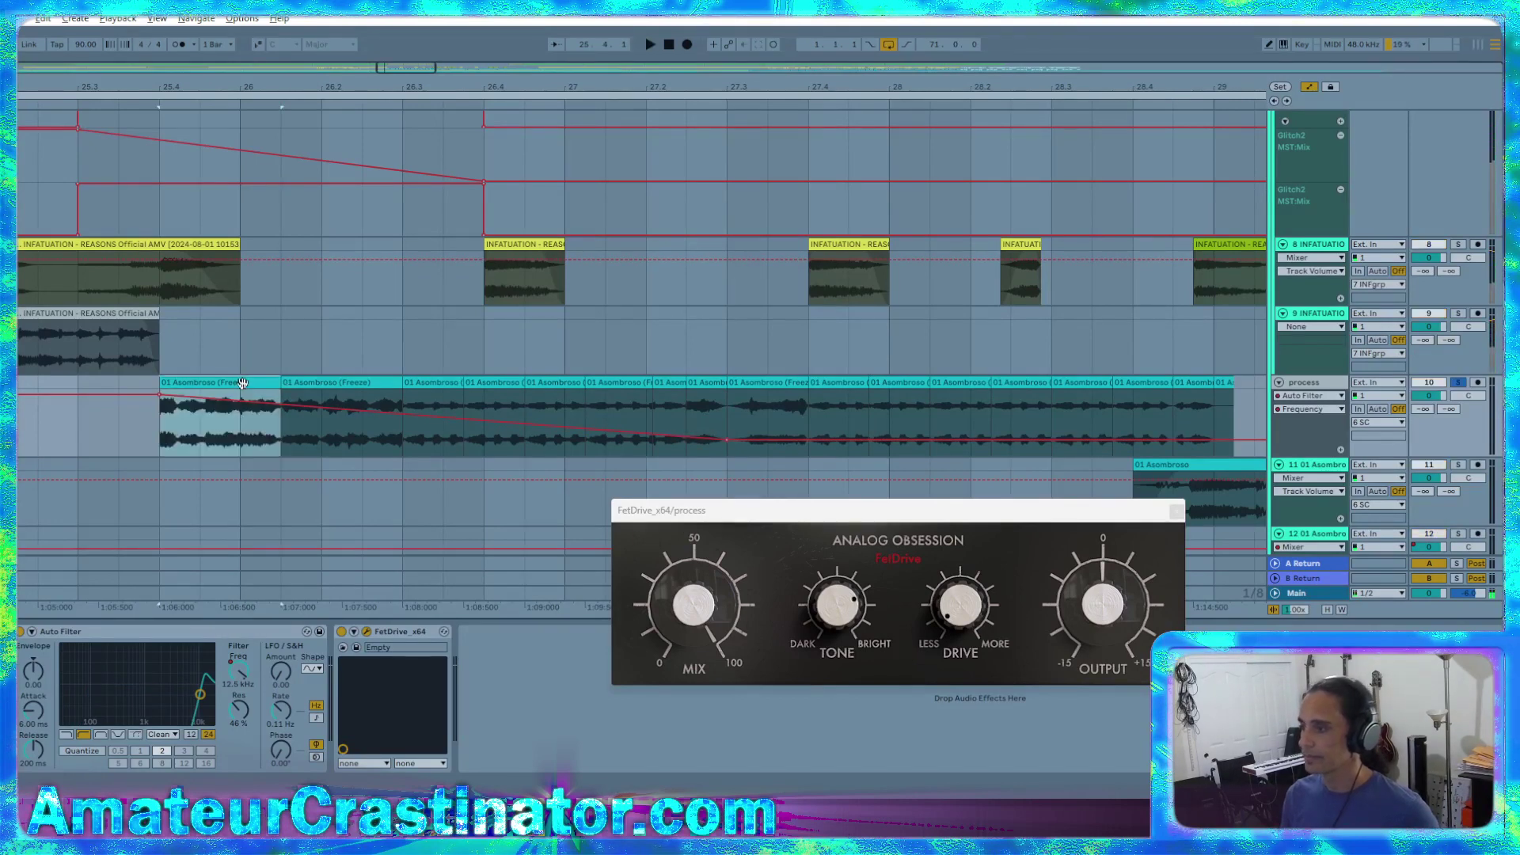
Play the filter sweep from before 25.4 and raise the process track's Auto Filter resonance to 97%
key("space")
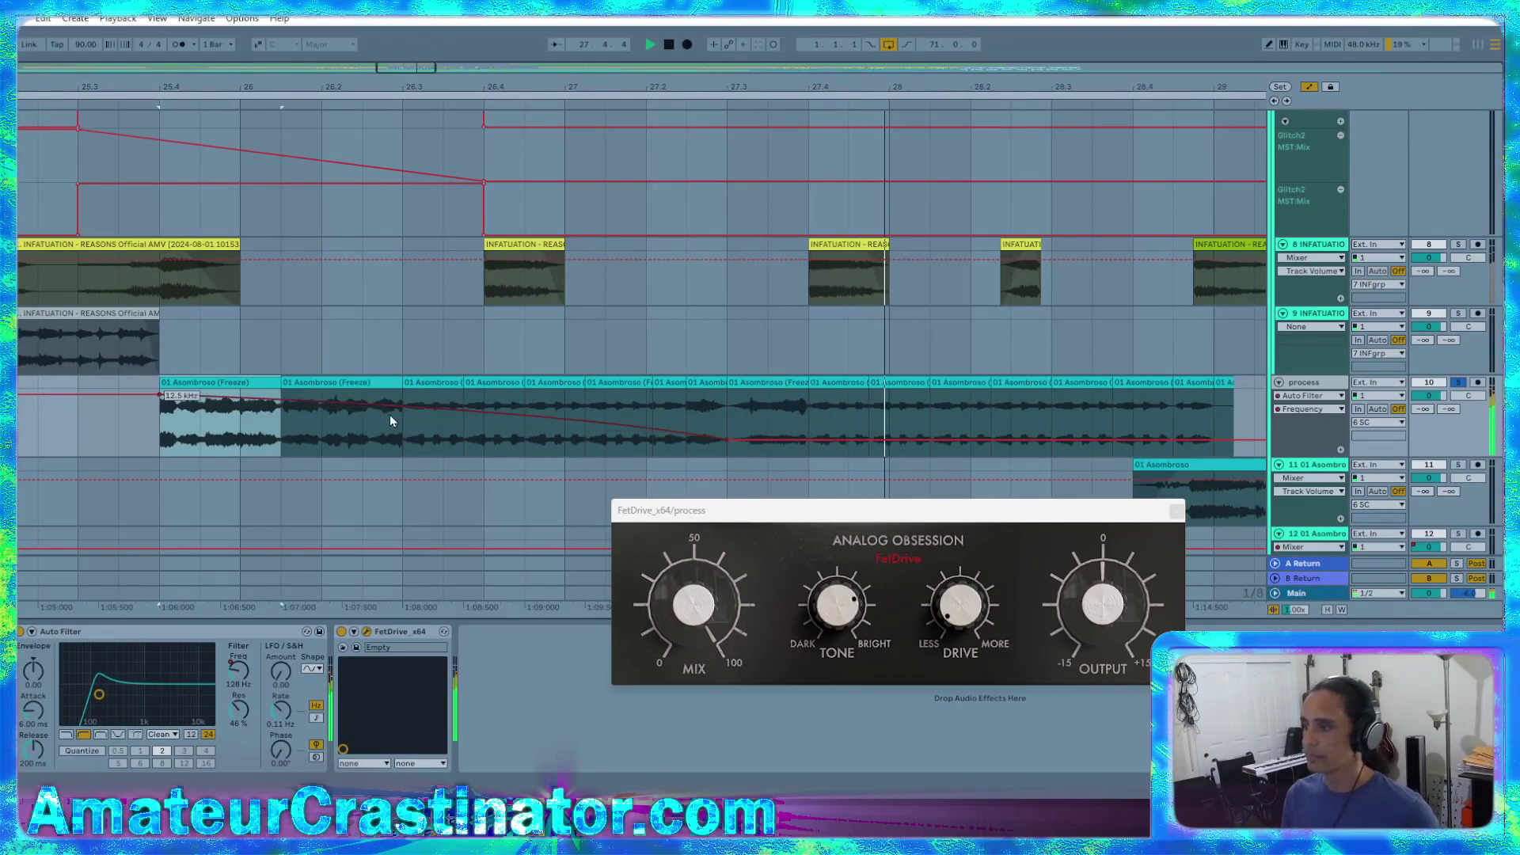
left_click(38, 427)
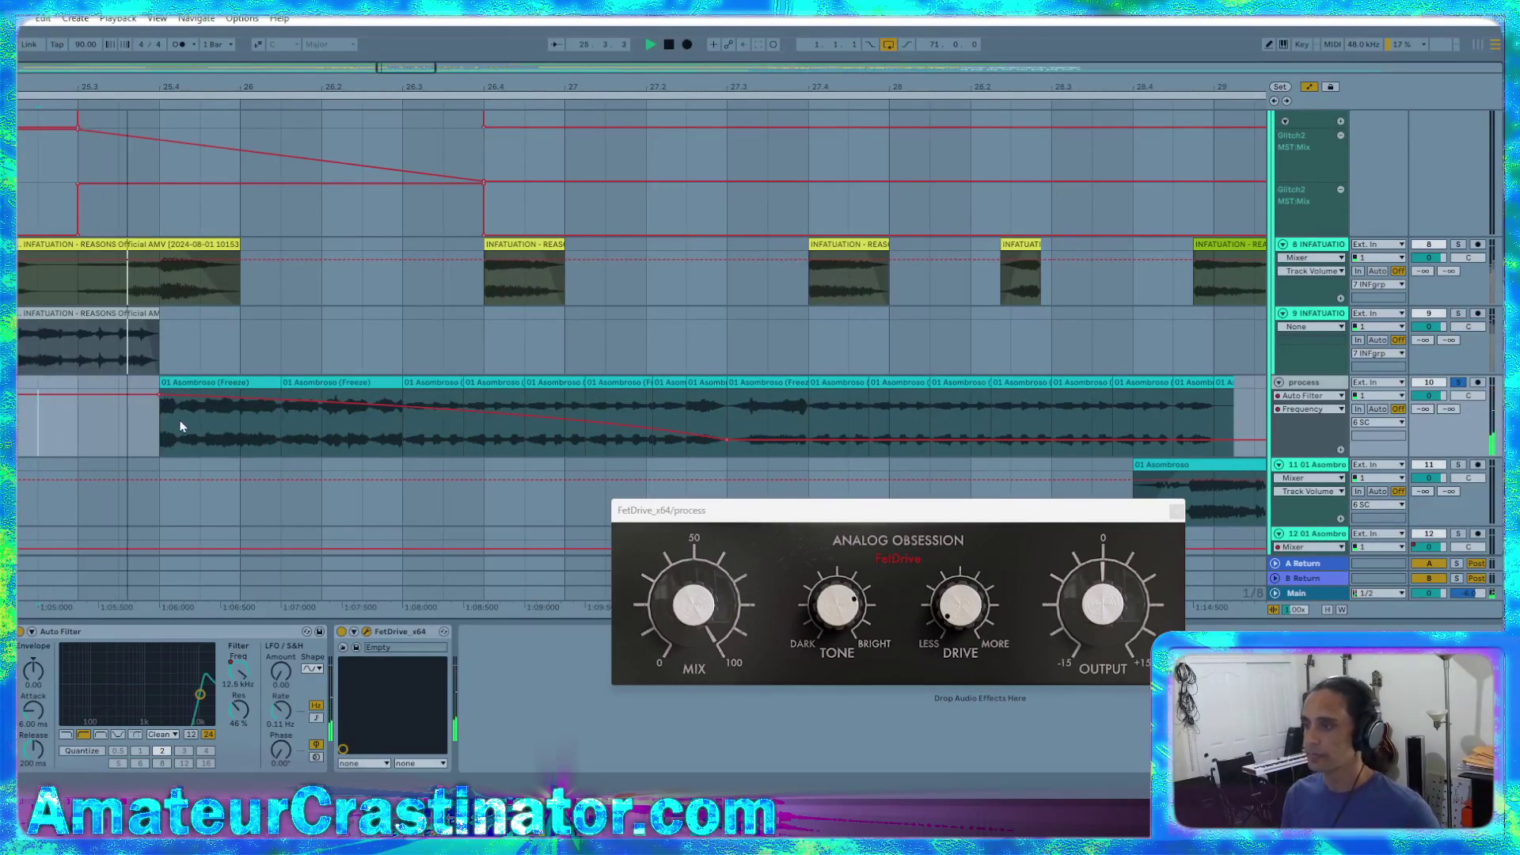
left_click_drag(238, 709, 238, 694)
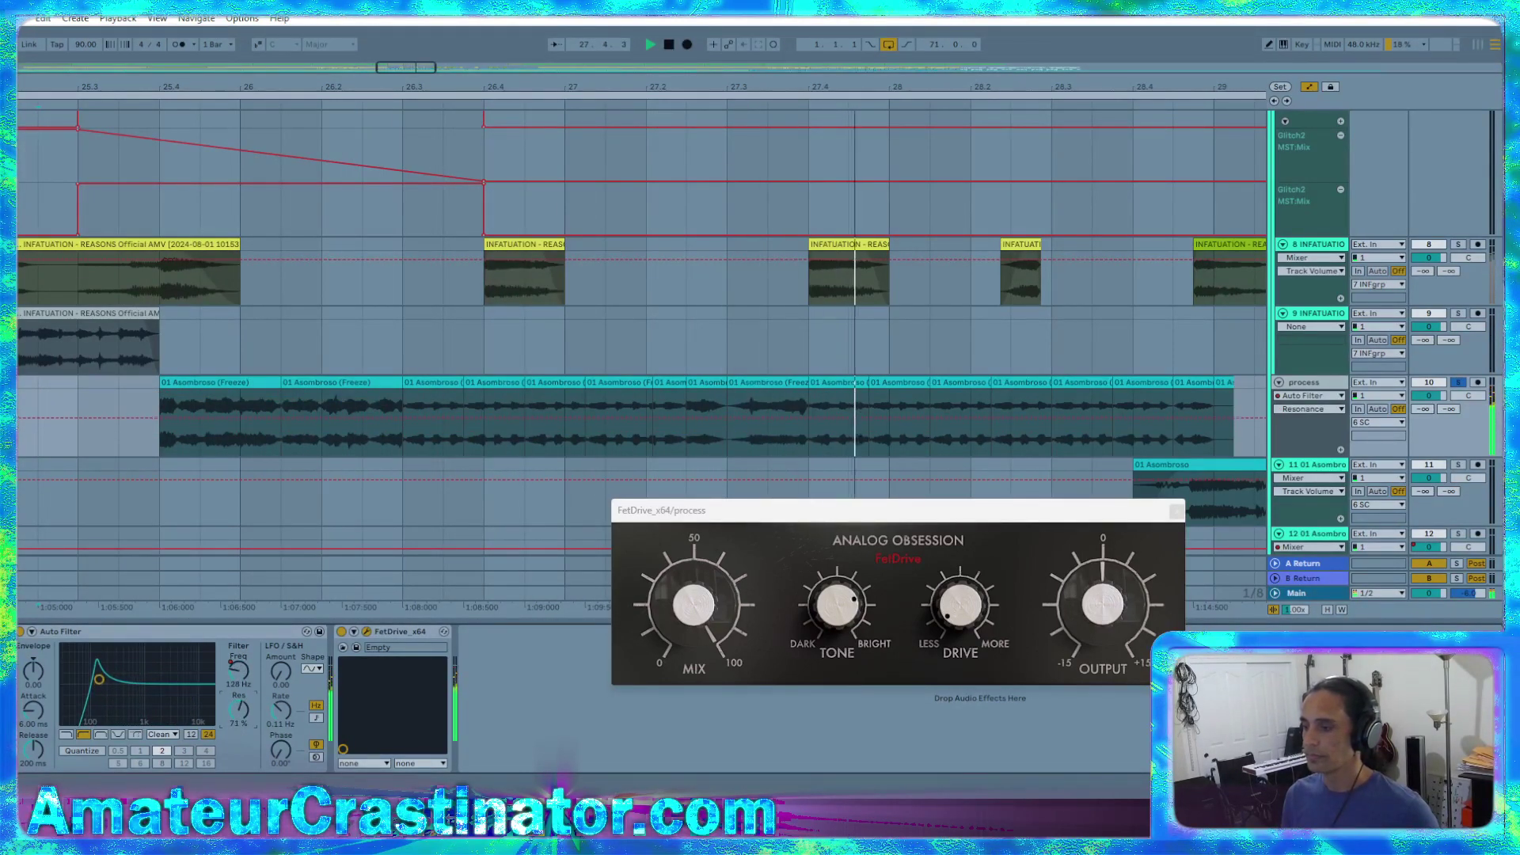
left_click_drag(238, 715, 238, 703)
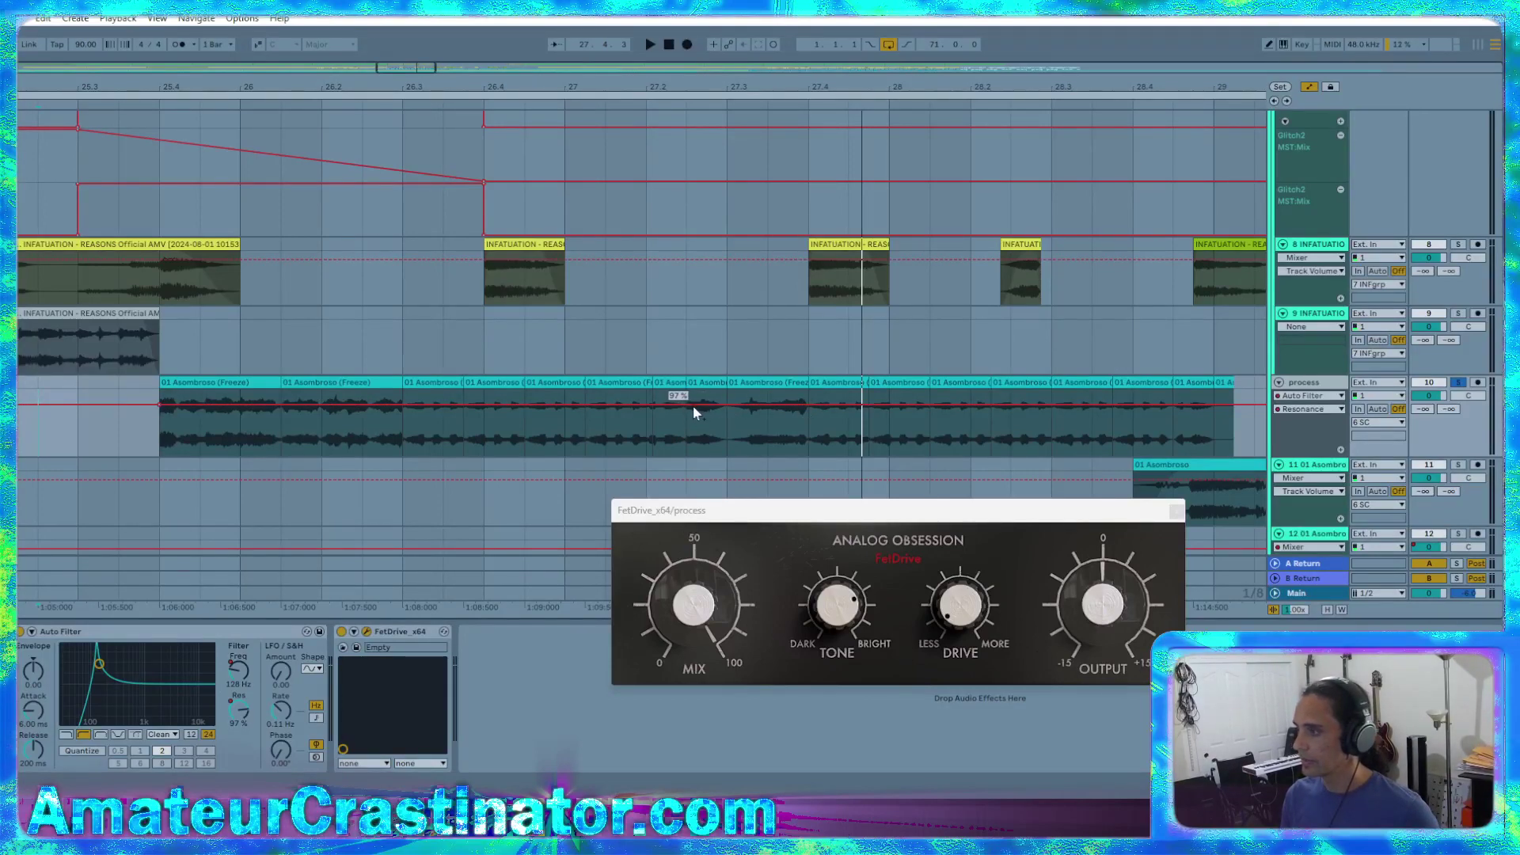
Automate the Auto Filter resonance to fall from 97% at 25.4 to 0% just after 27.2, shaped by a point near 26.2, and audition it
left_click_drag(693, 409, 689, 456)
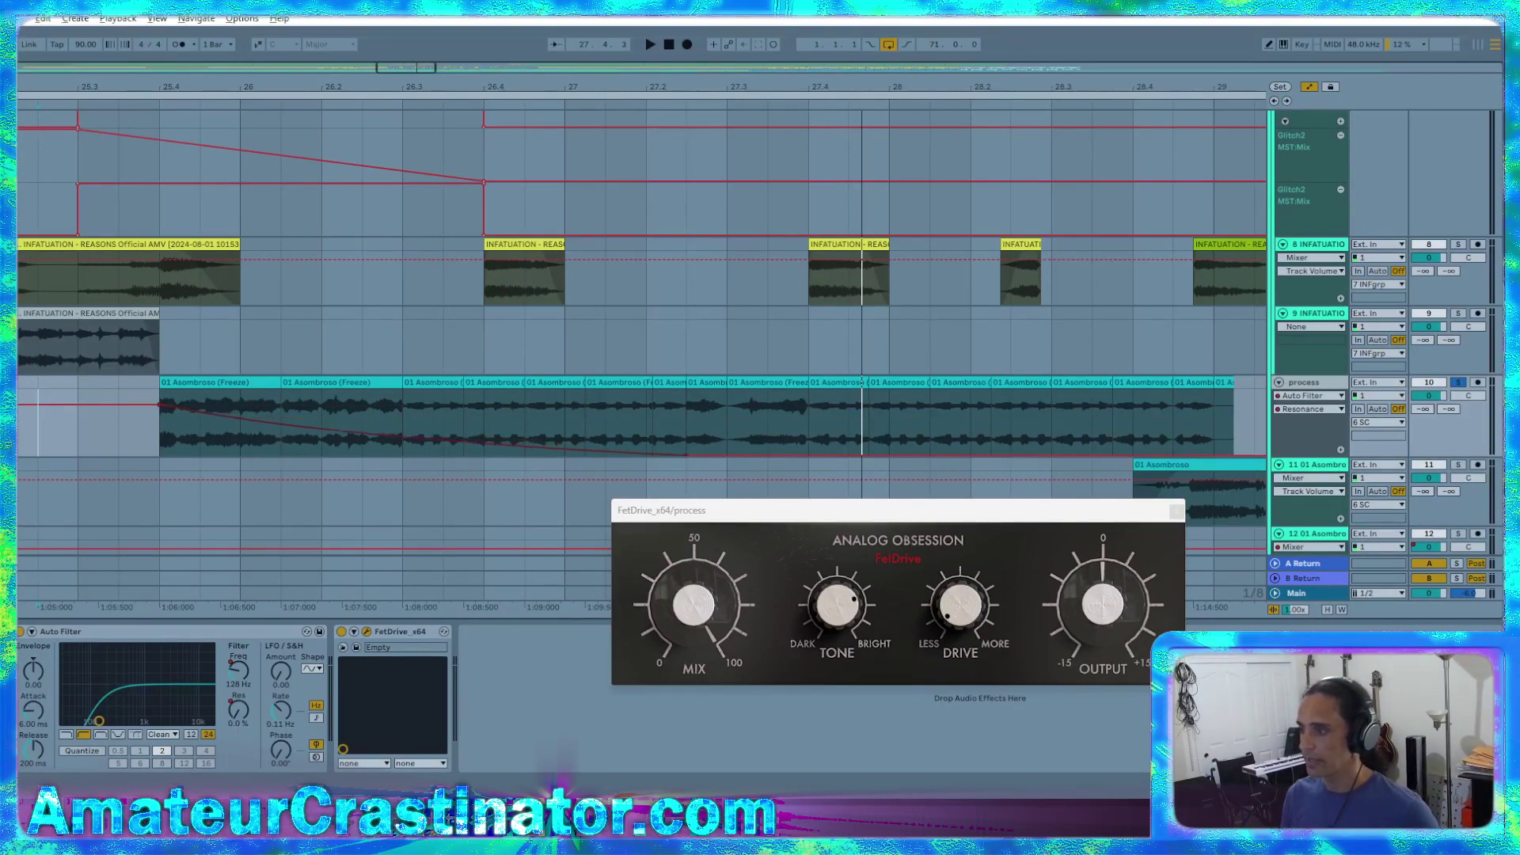
left_click(188, 380)
key("space")
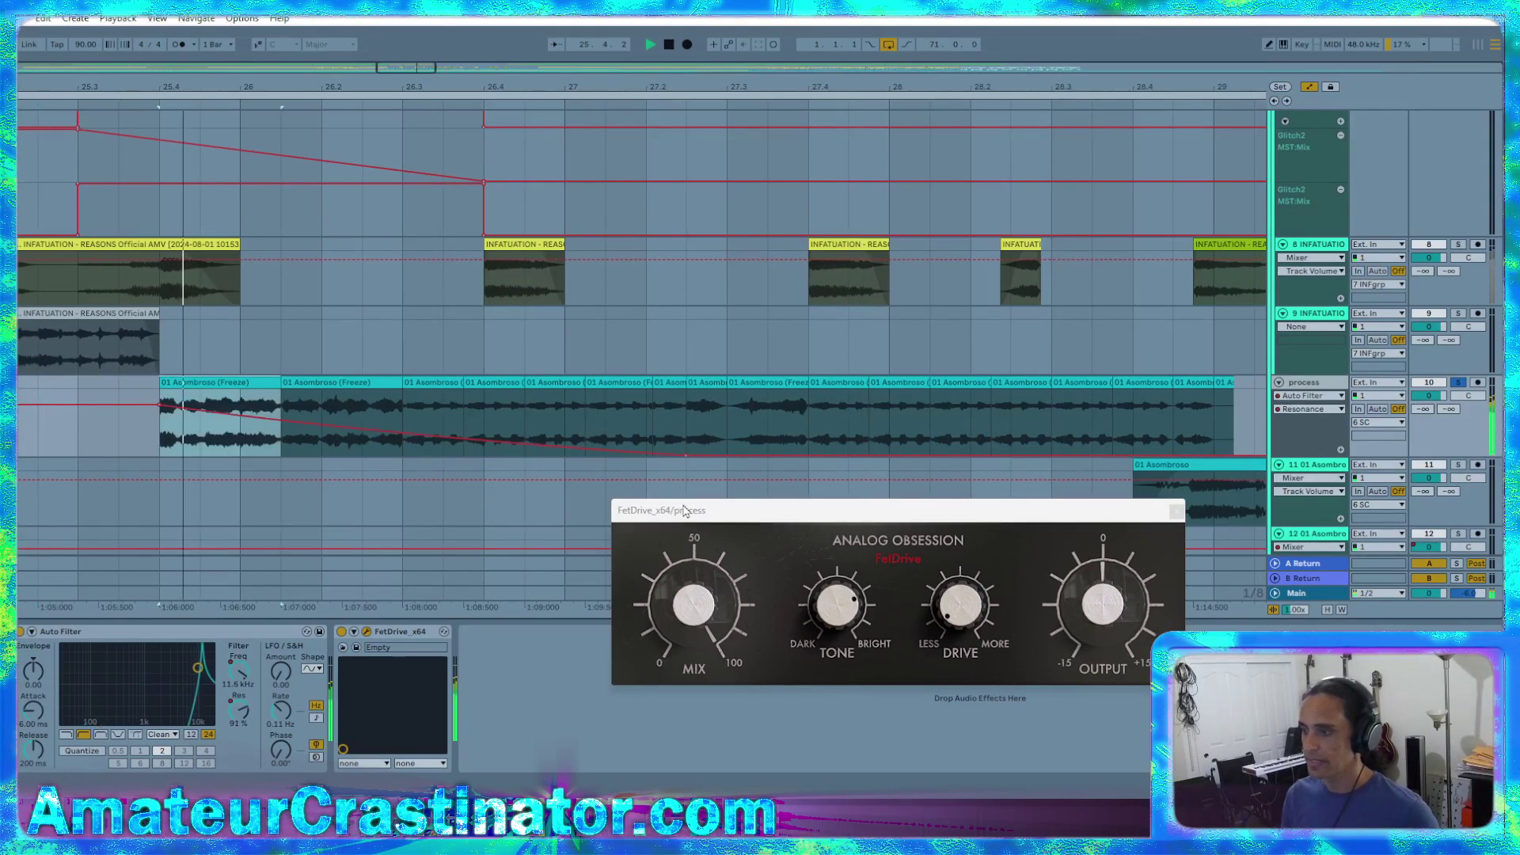
mouse_move(339, 429)
left_mouse_down()
mouse_move(271, 411)
mouse_move(361, 442)
left_mouse_up()
key("space")
key("space")
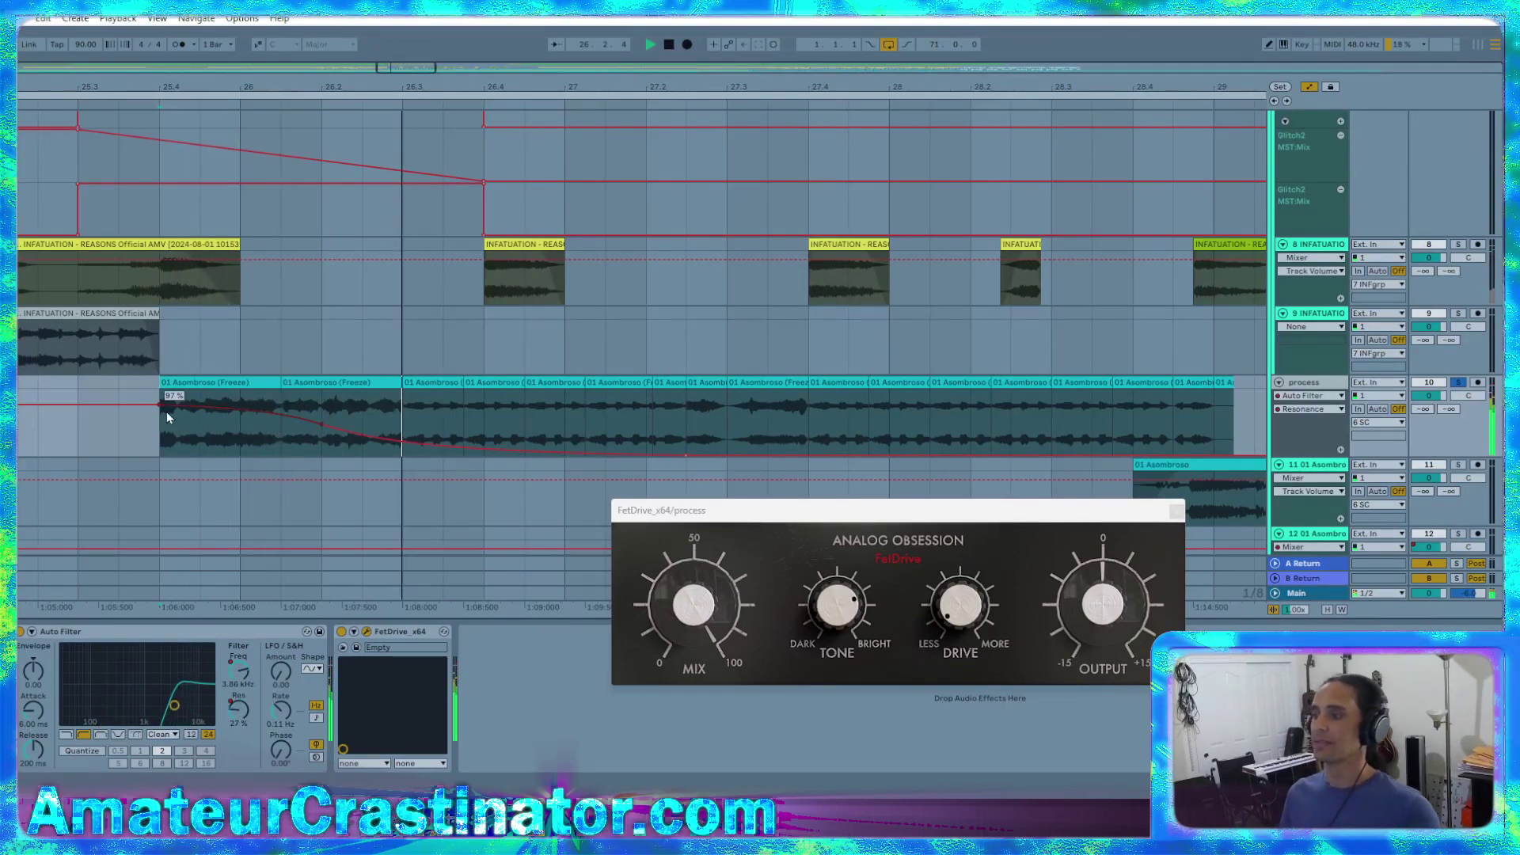
Lower the resonance automation's starting point to about 85%, raise its end point to 18%, and replay from 25.3
left_click_drag(158, 406, 159, 413)
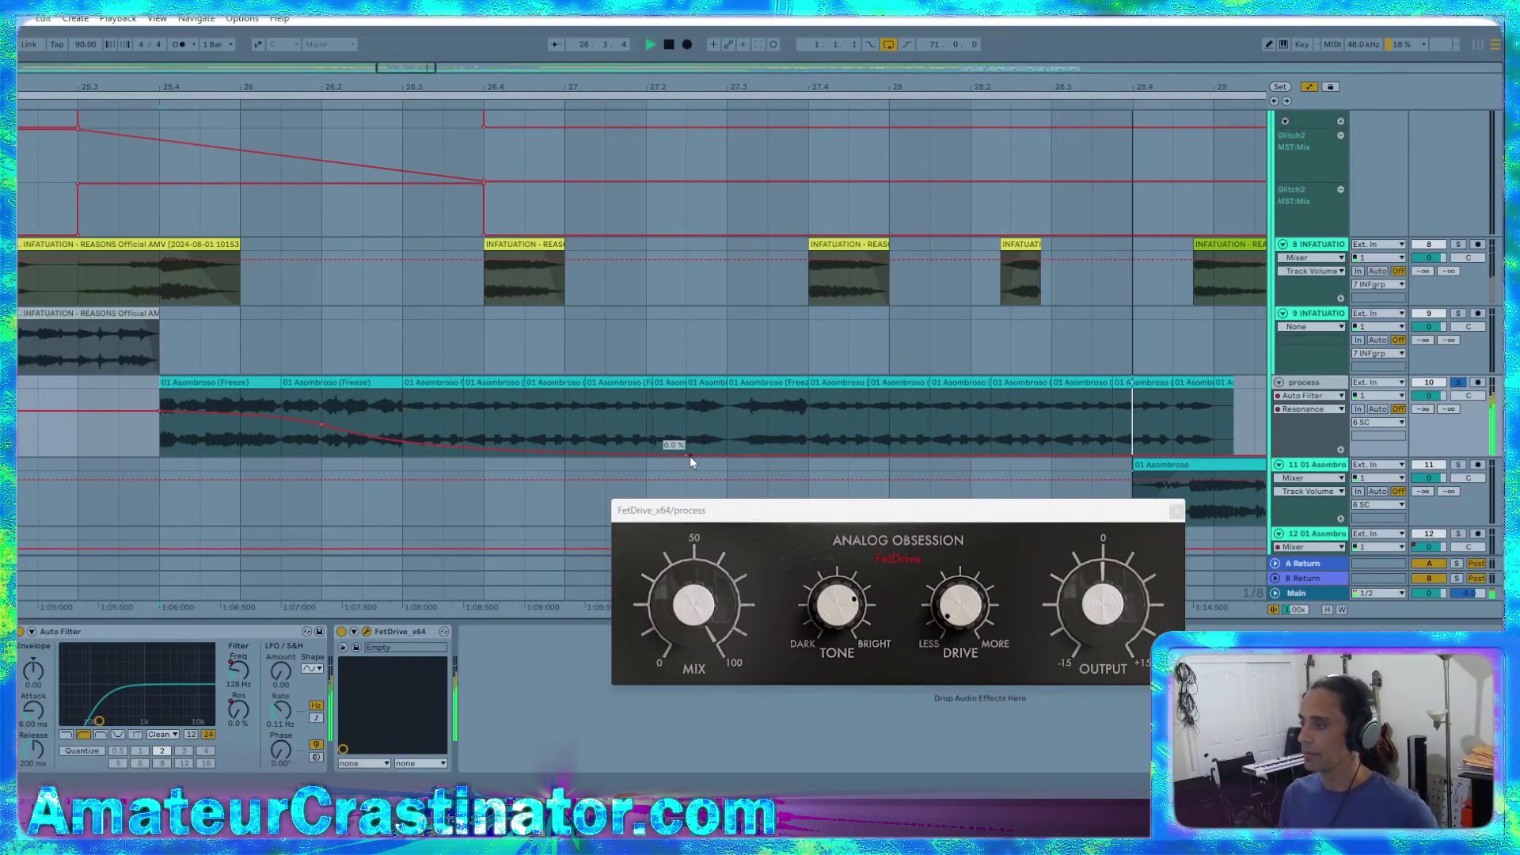
left_click_drag(687, 457, 687, 444)
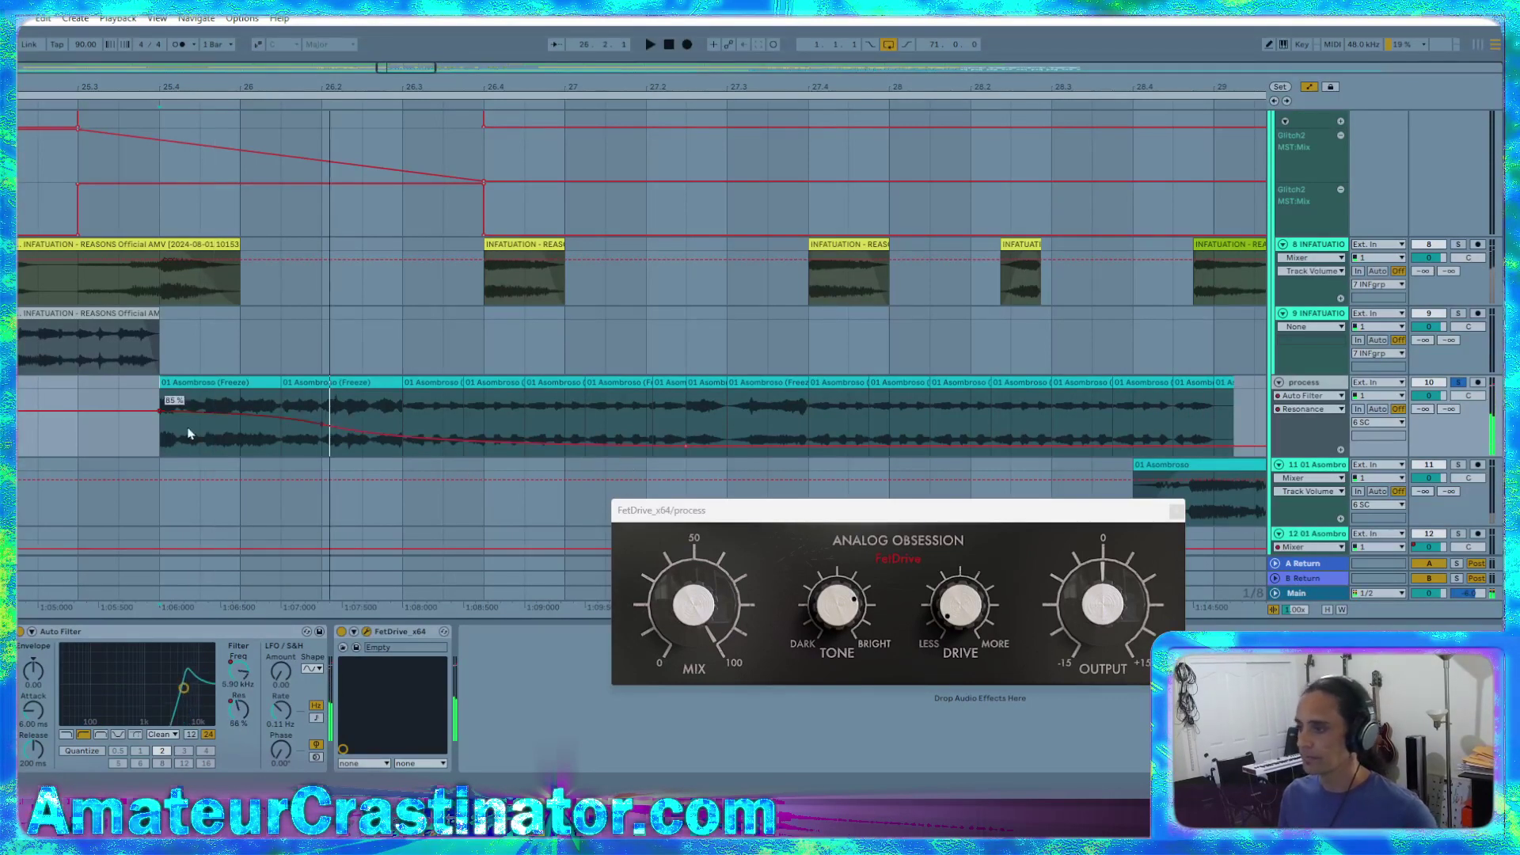
left_click(79, 440)
key("space")
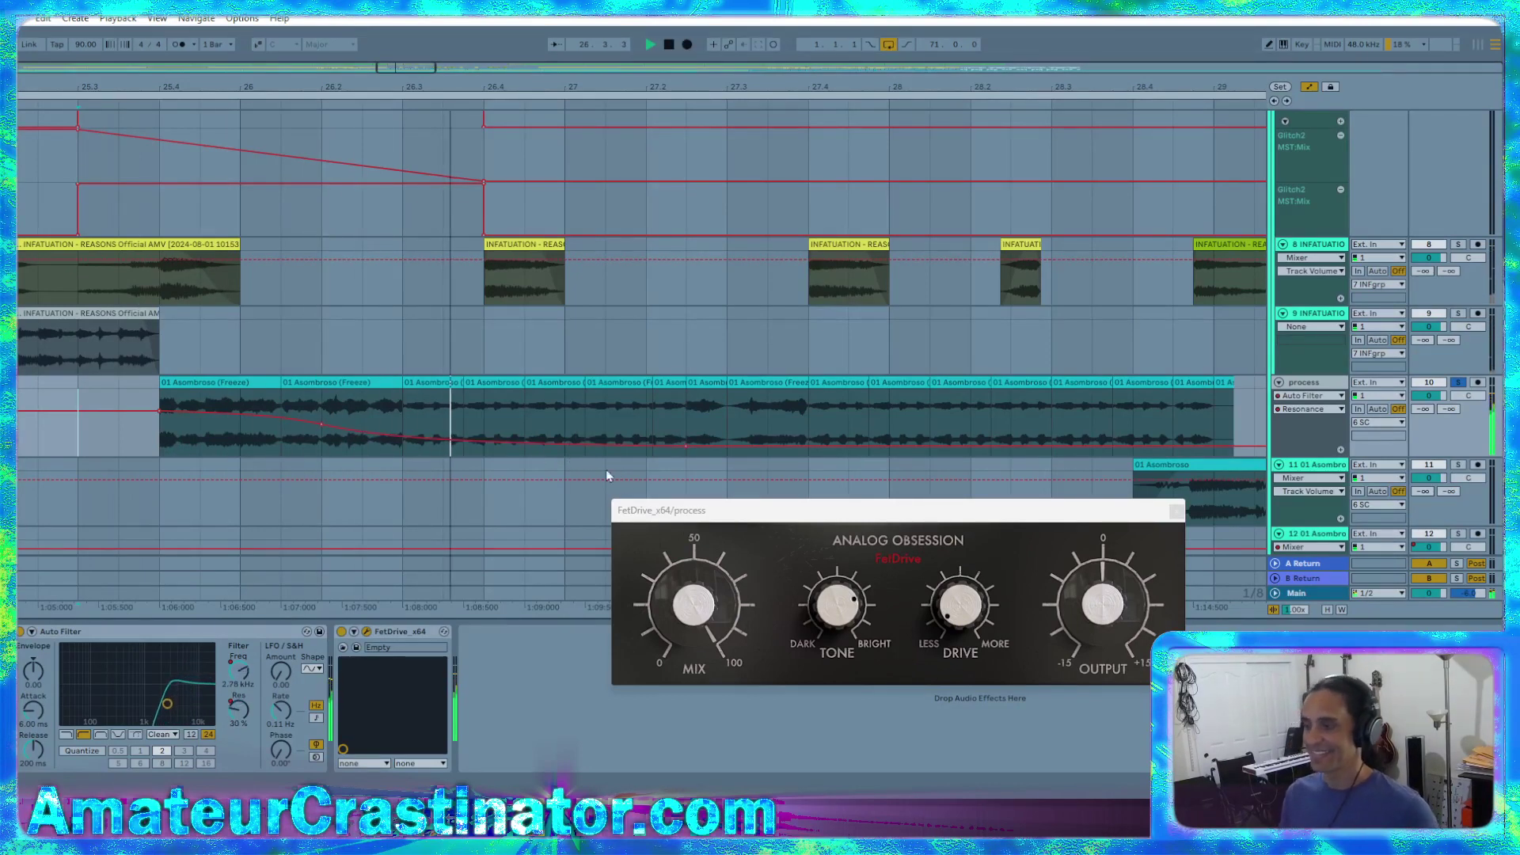
Raise FetDrive's drive to about the middle of its range and turn its tone fully towards bright
left_click_drag(963, 611, 964, 601)
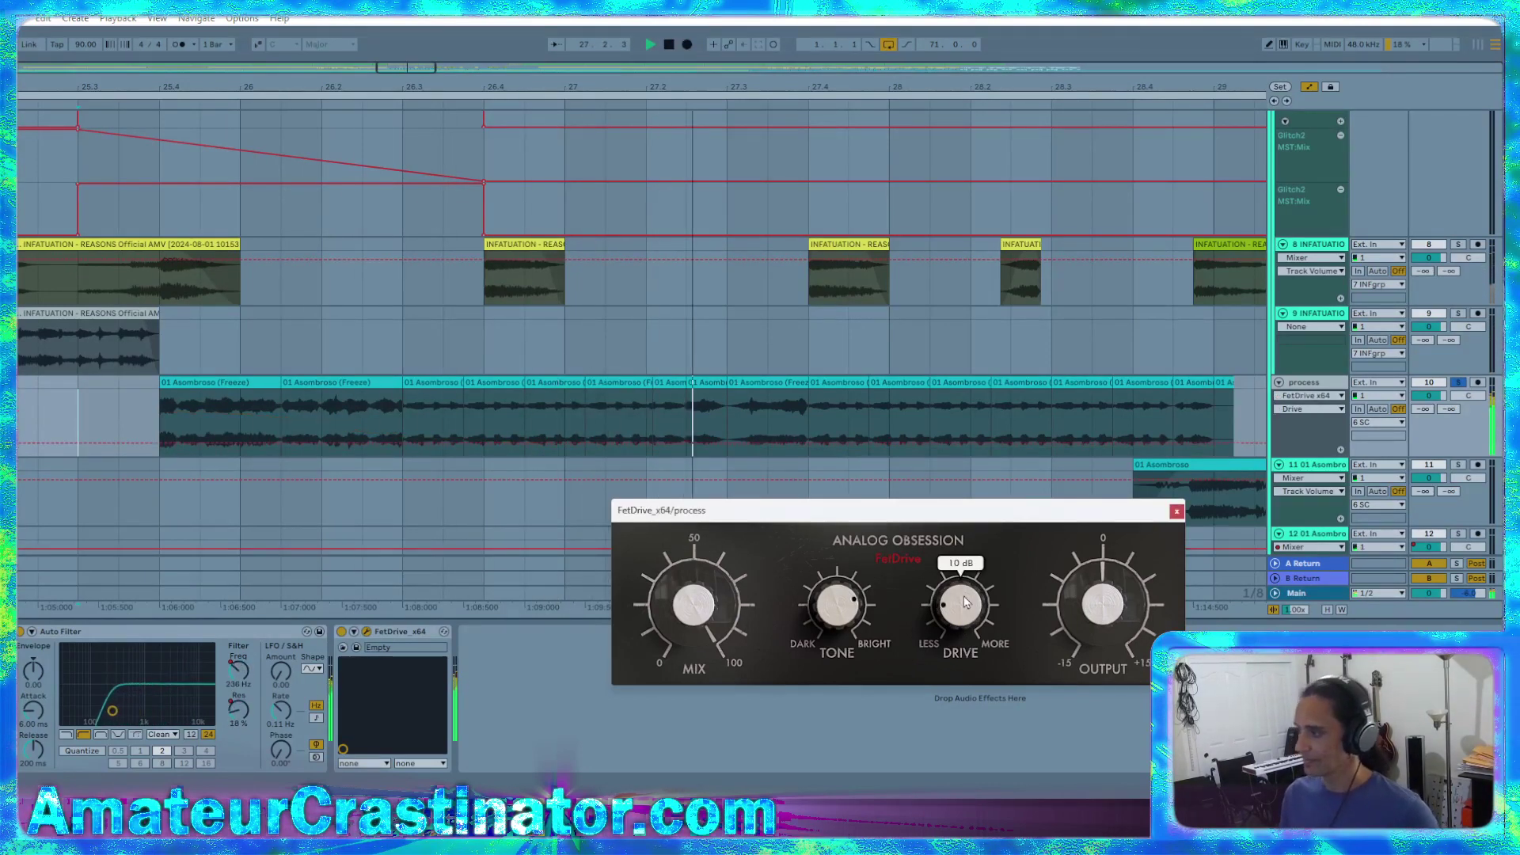
left_click_drag(844, 606, 813, 570)
left_click_drag(919, 654, 922, 601)
left_click_drag(801, 659, 802, 636)
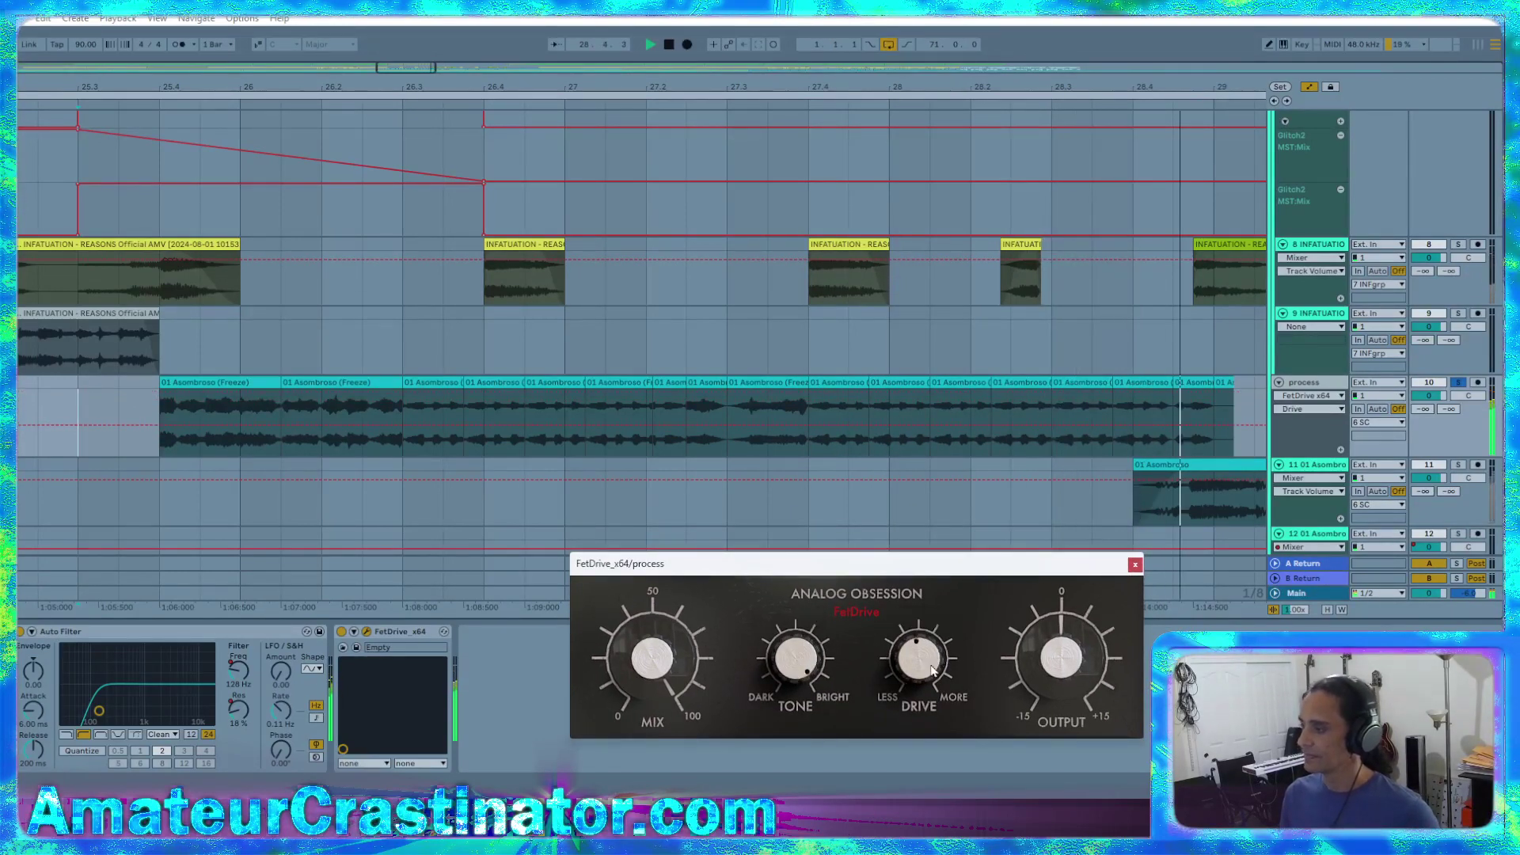
Turn off solo on the process track and replay the section from 25.3 with all tracks
key("space")
key("s")
key("space")
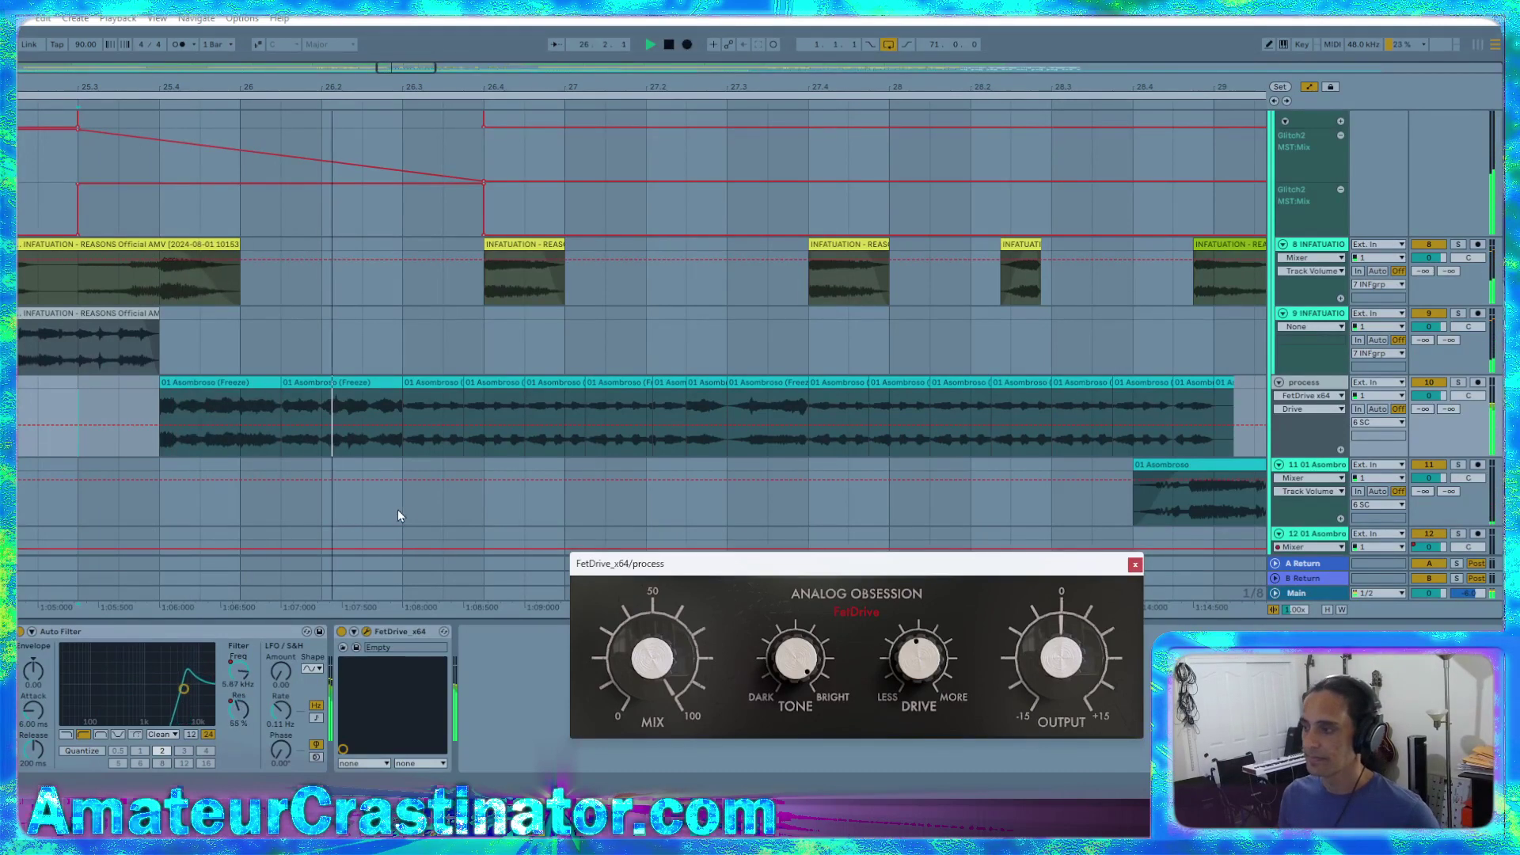
Examine how the process clips lead into the 01 Asombroso clips and the rest of the arrangement during playback
scroll(411, 449, "down", 5)
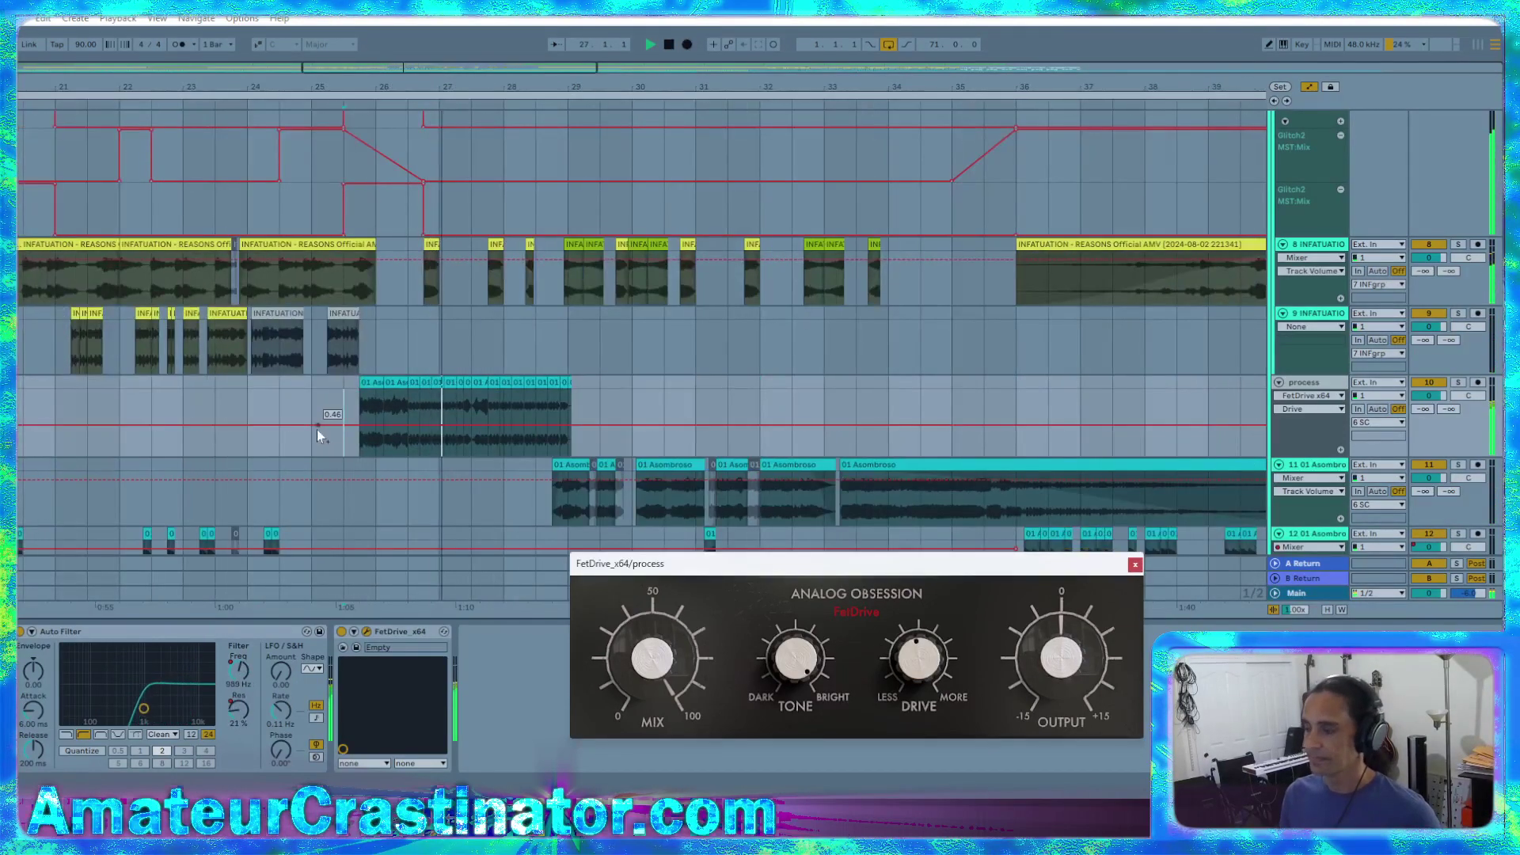
scroll(359, 463, "up", 8)
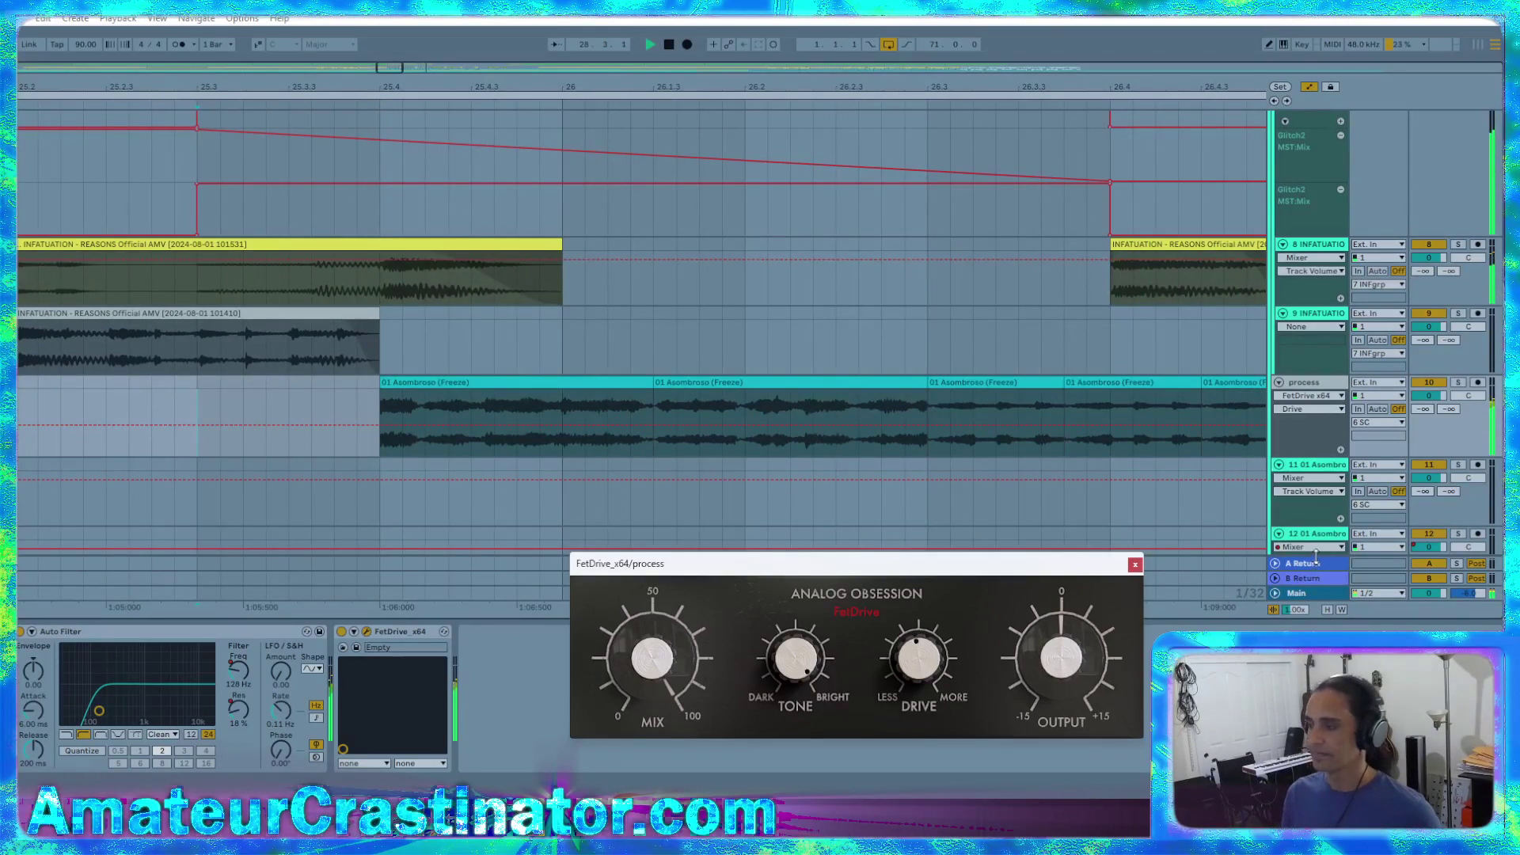
scroll(759, 416, "down", 10)
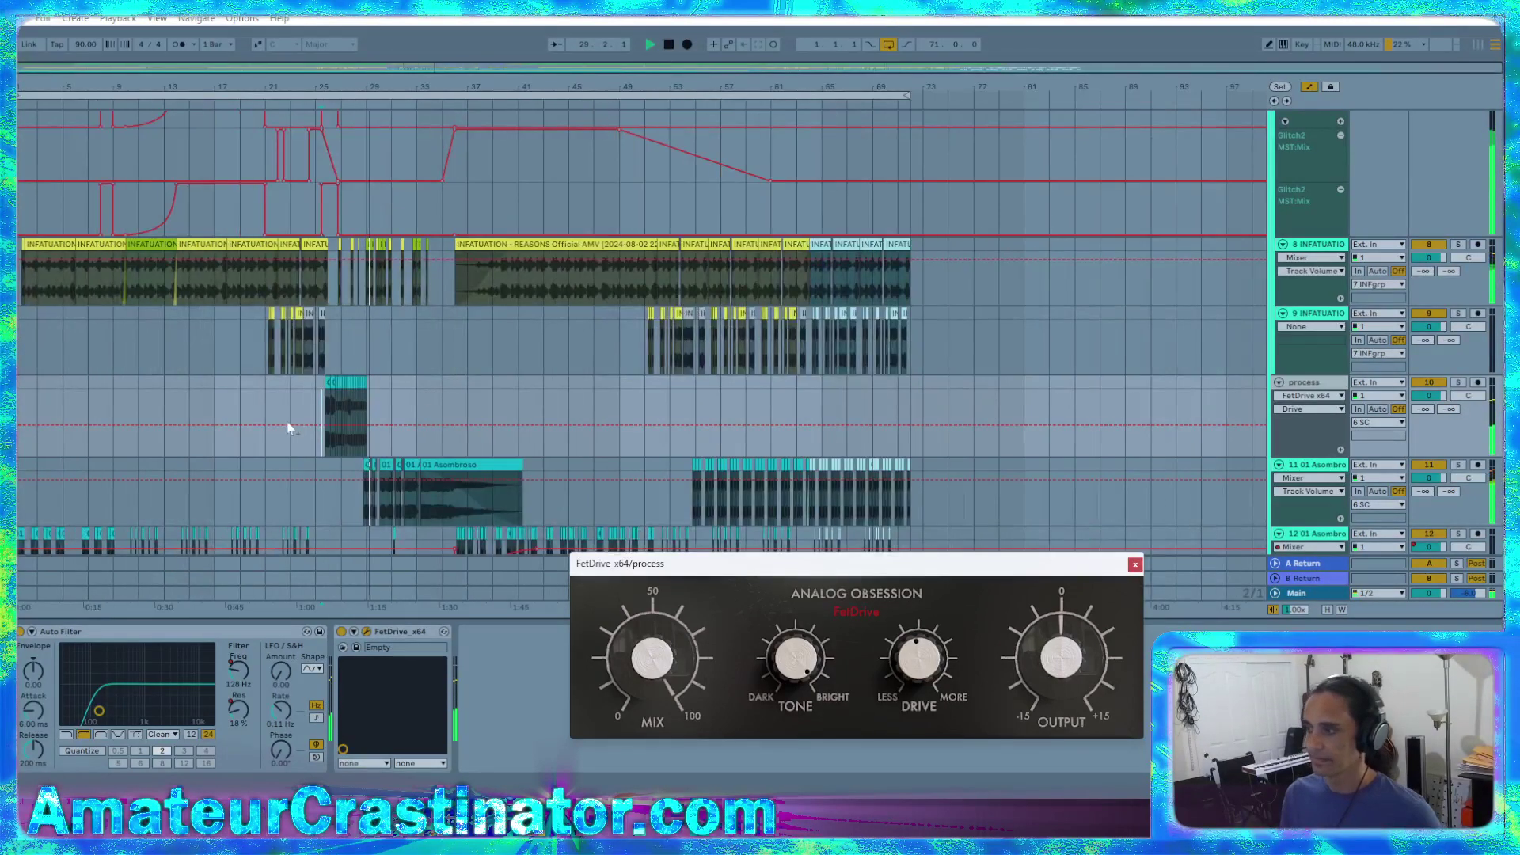
scroll(287, 419, "up", 3)
scroll(499, 458, "up", 5)
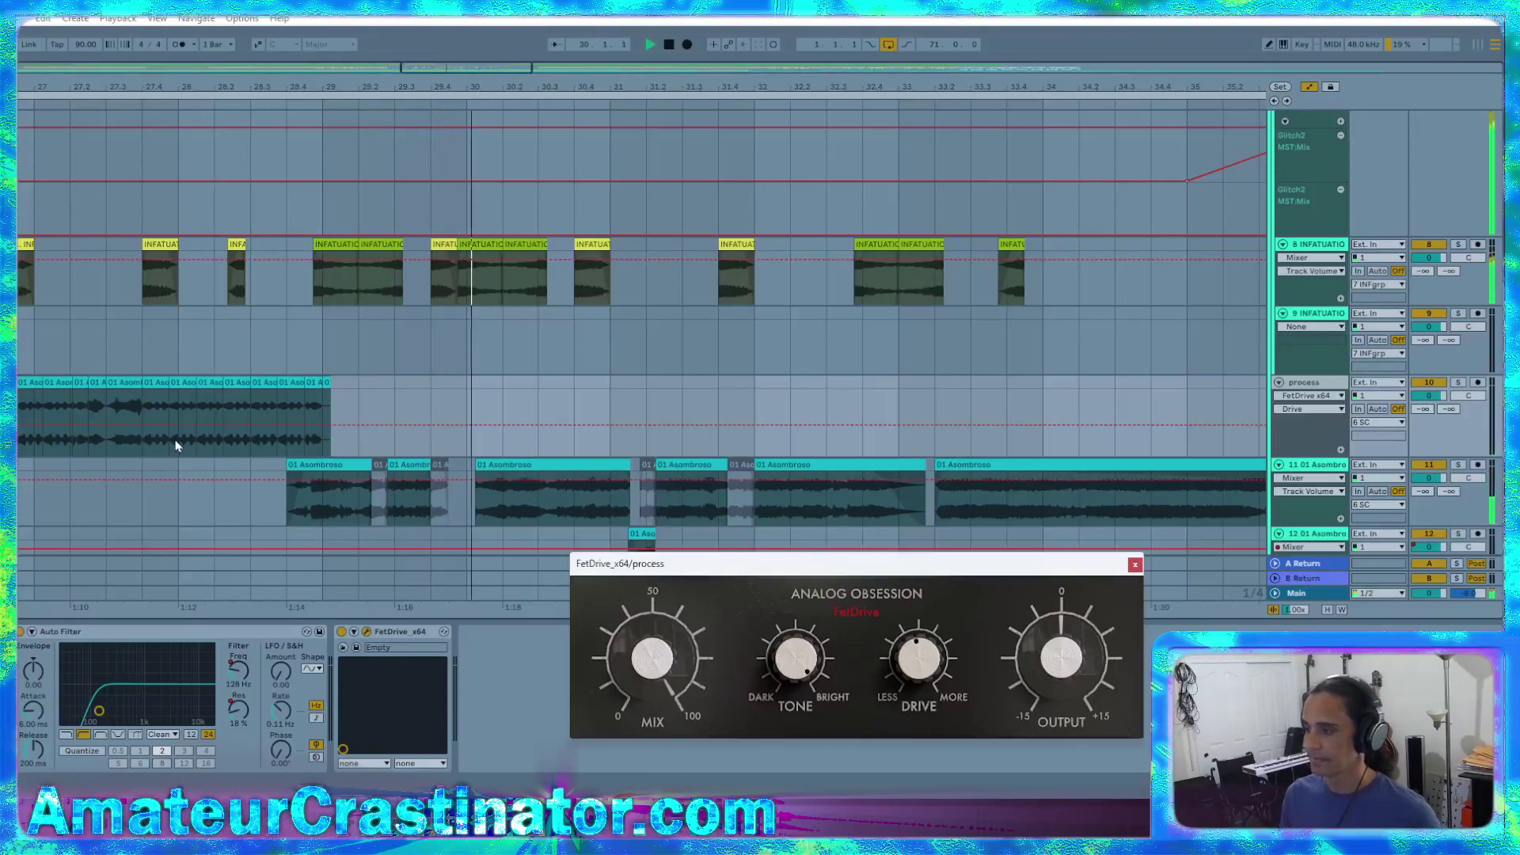
scroll(320, 434, "down", 3)
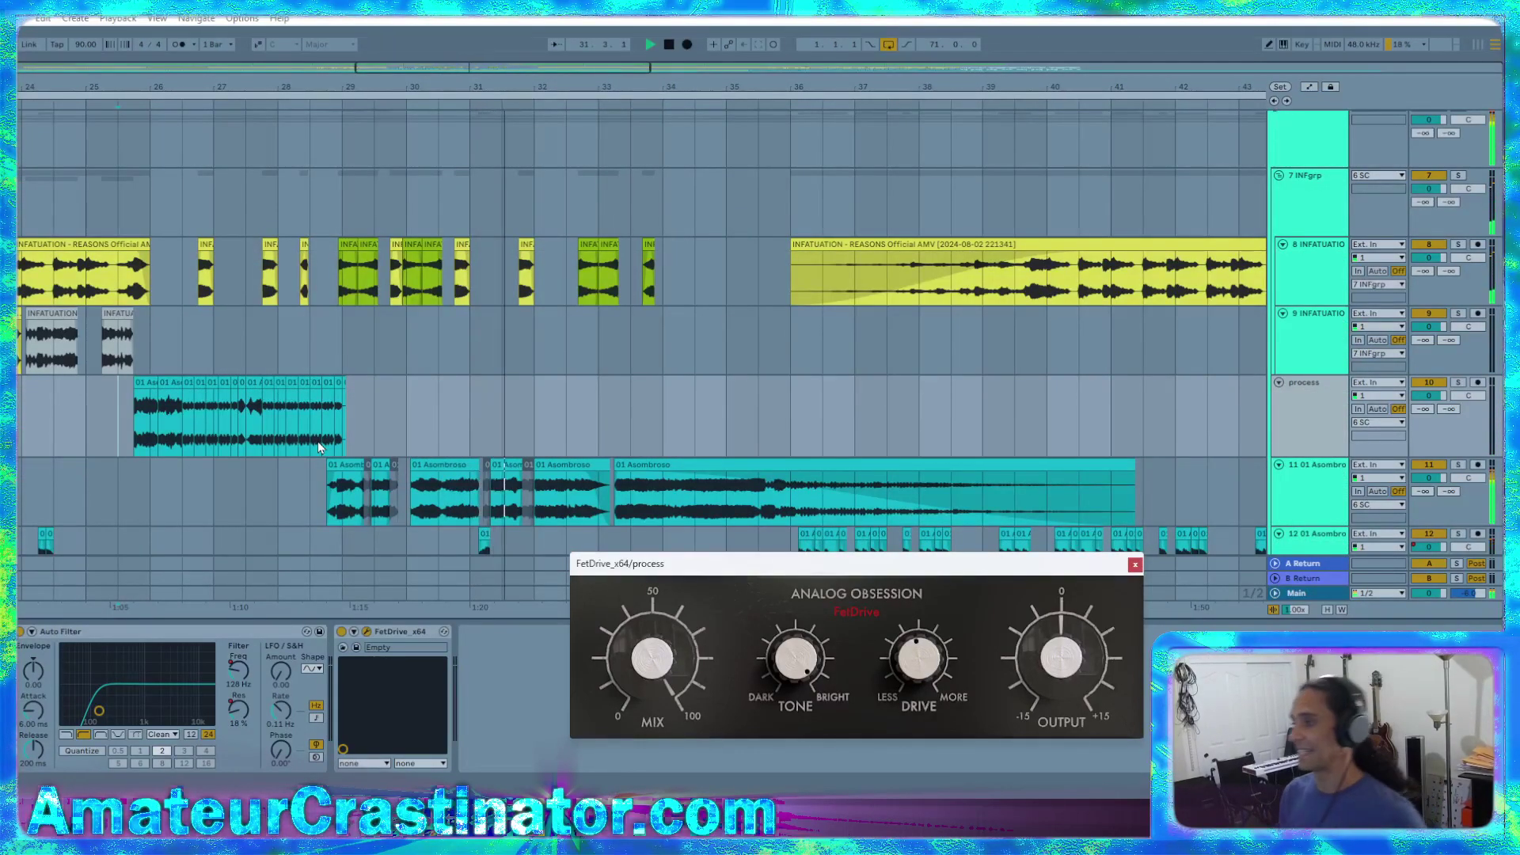
left_click_drag(231, 420, 399, 460)
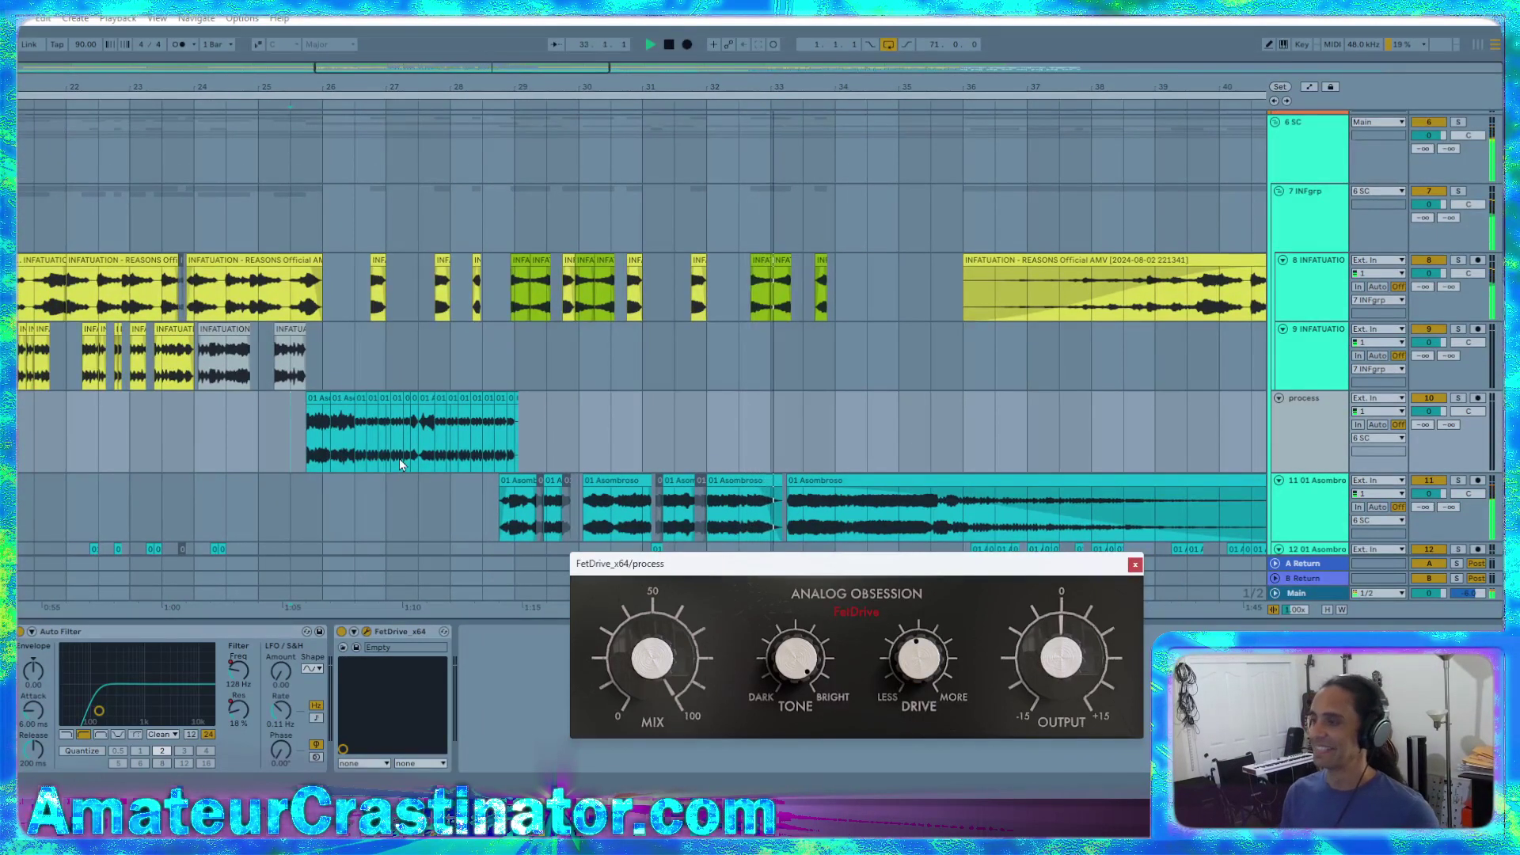
scroll(443, 444, "down", 1)
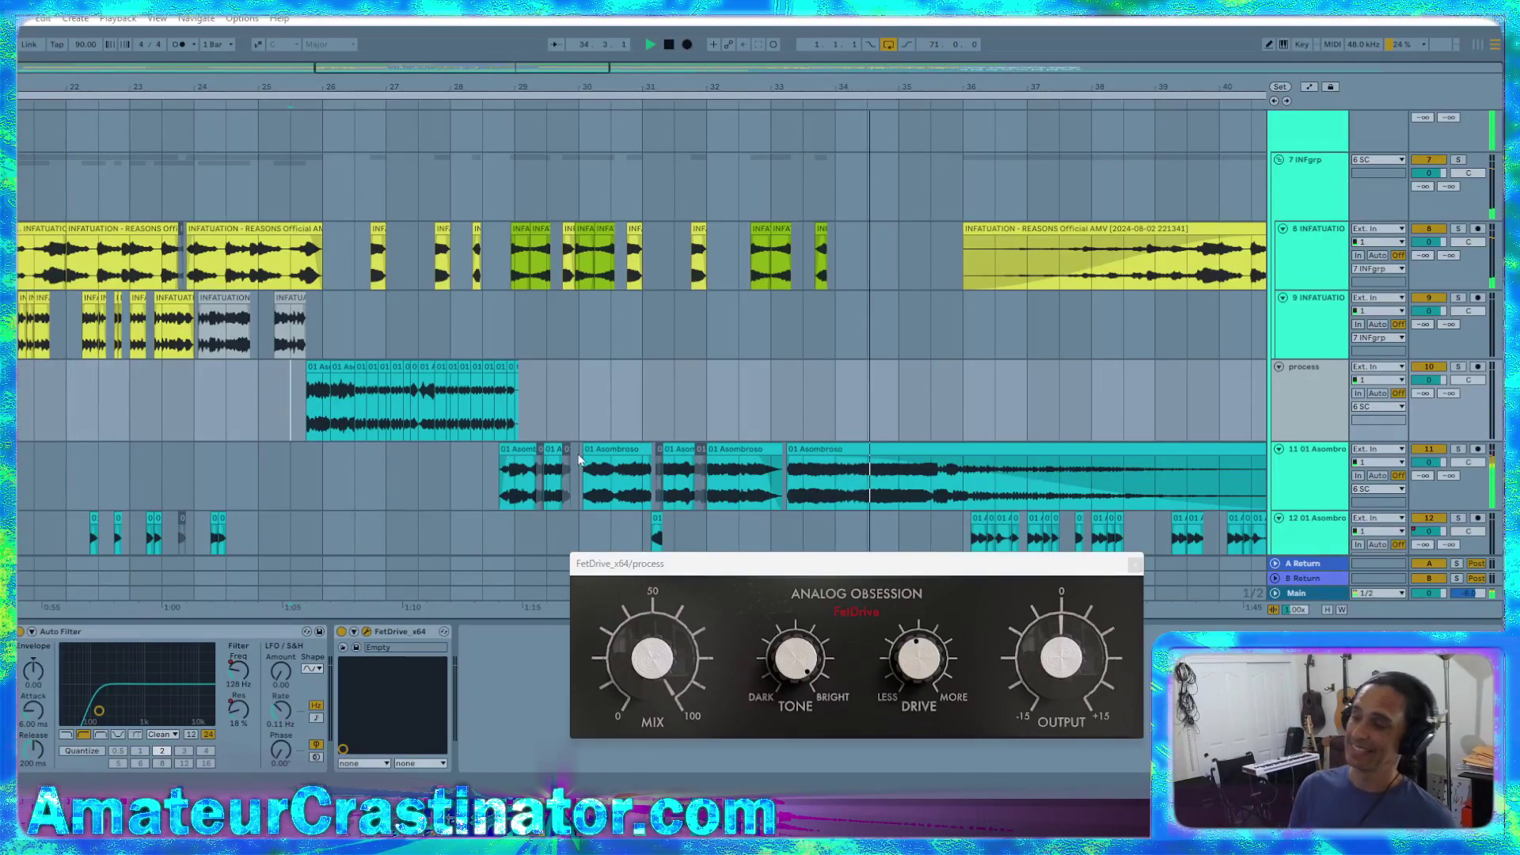
left_click(605, 491)
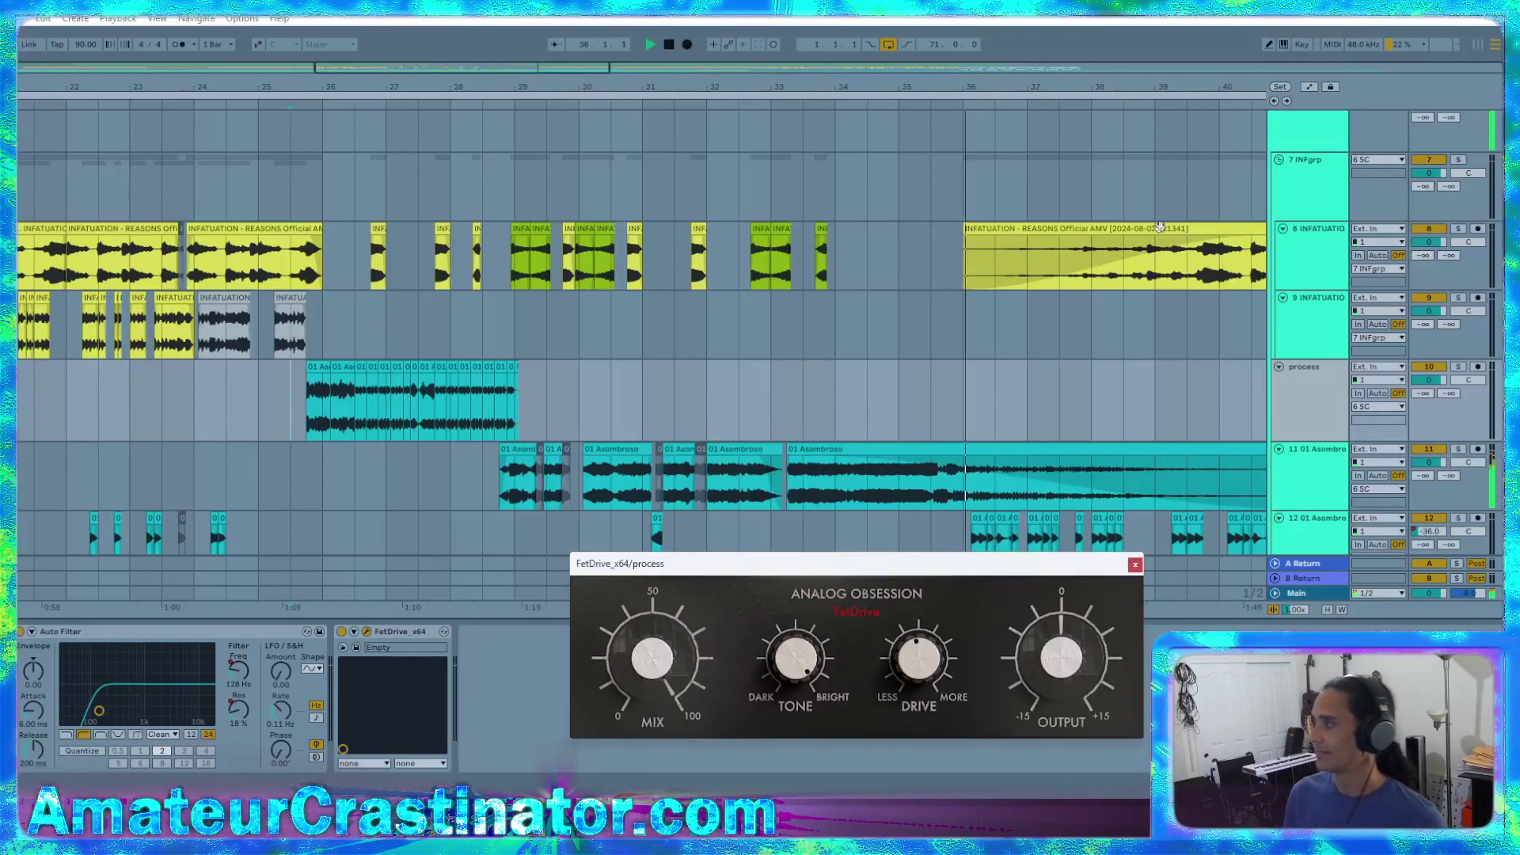
Automate the Drum Rack track volume to fade from 0 dB at bar 26 down to -inf dB at bar 34
scroll(950, 296, "up", 3)
scroll(950, 296, "up", 3)
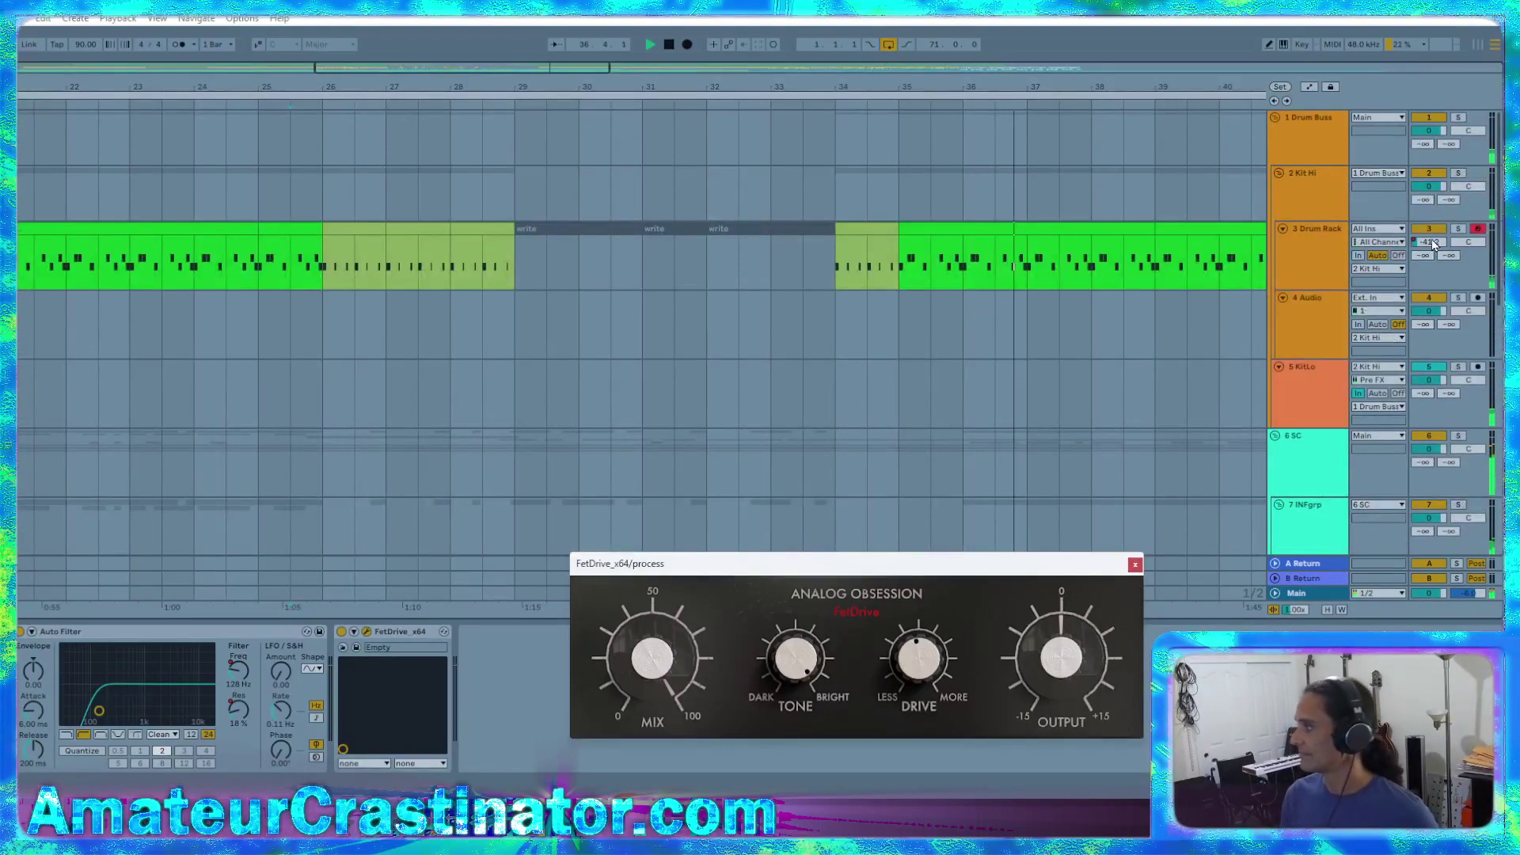
key("a")
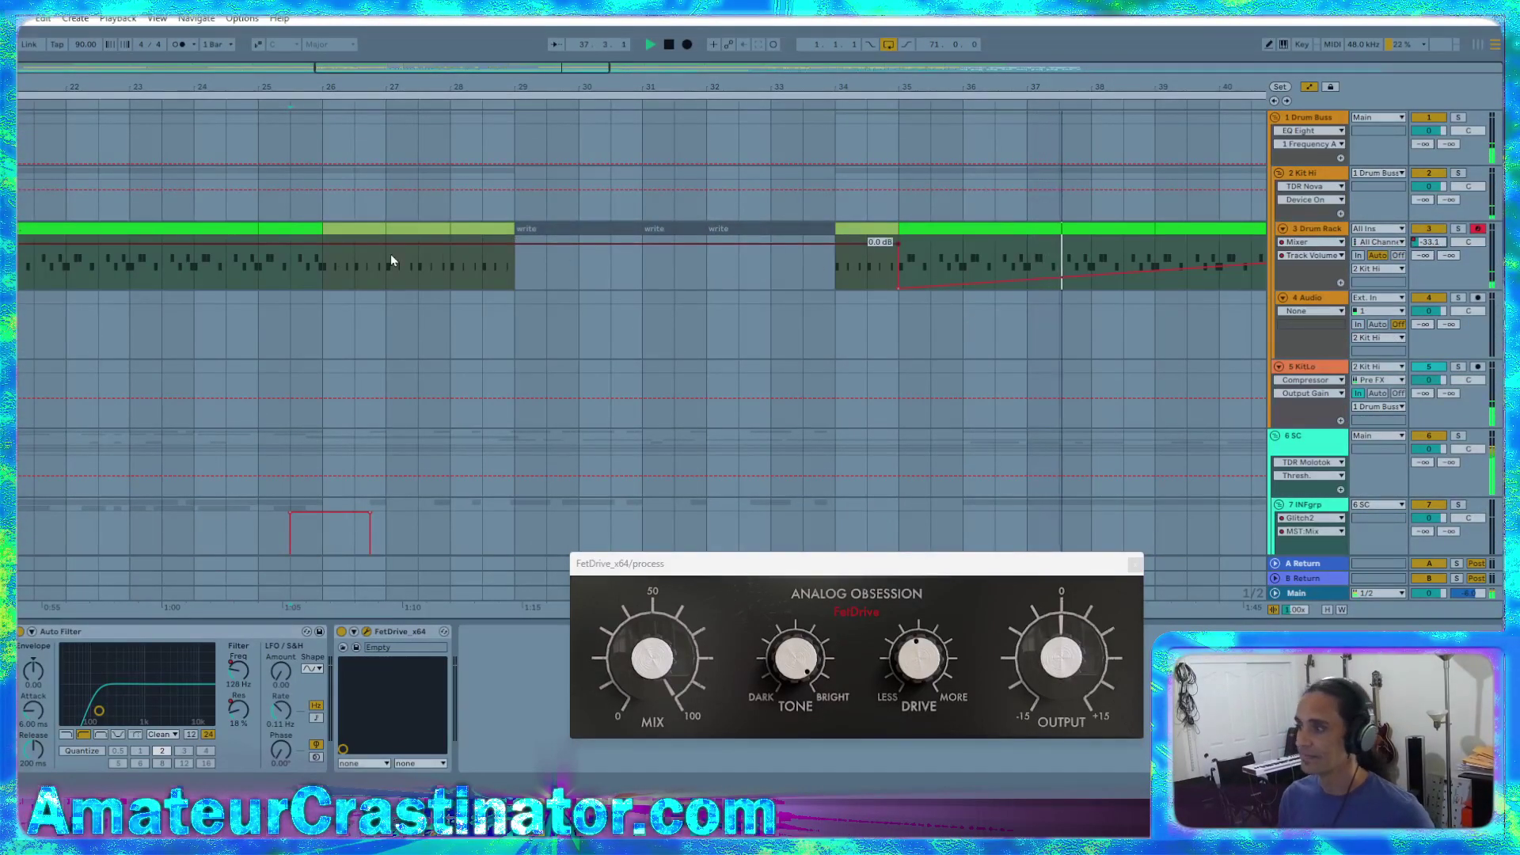
left_click(322, 252)
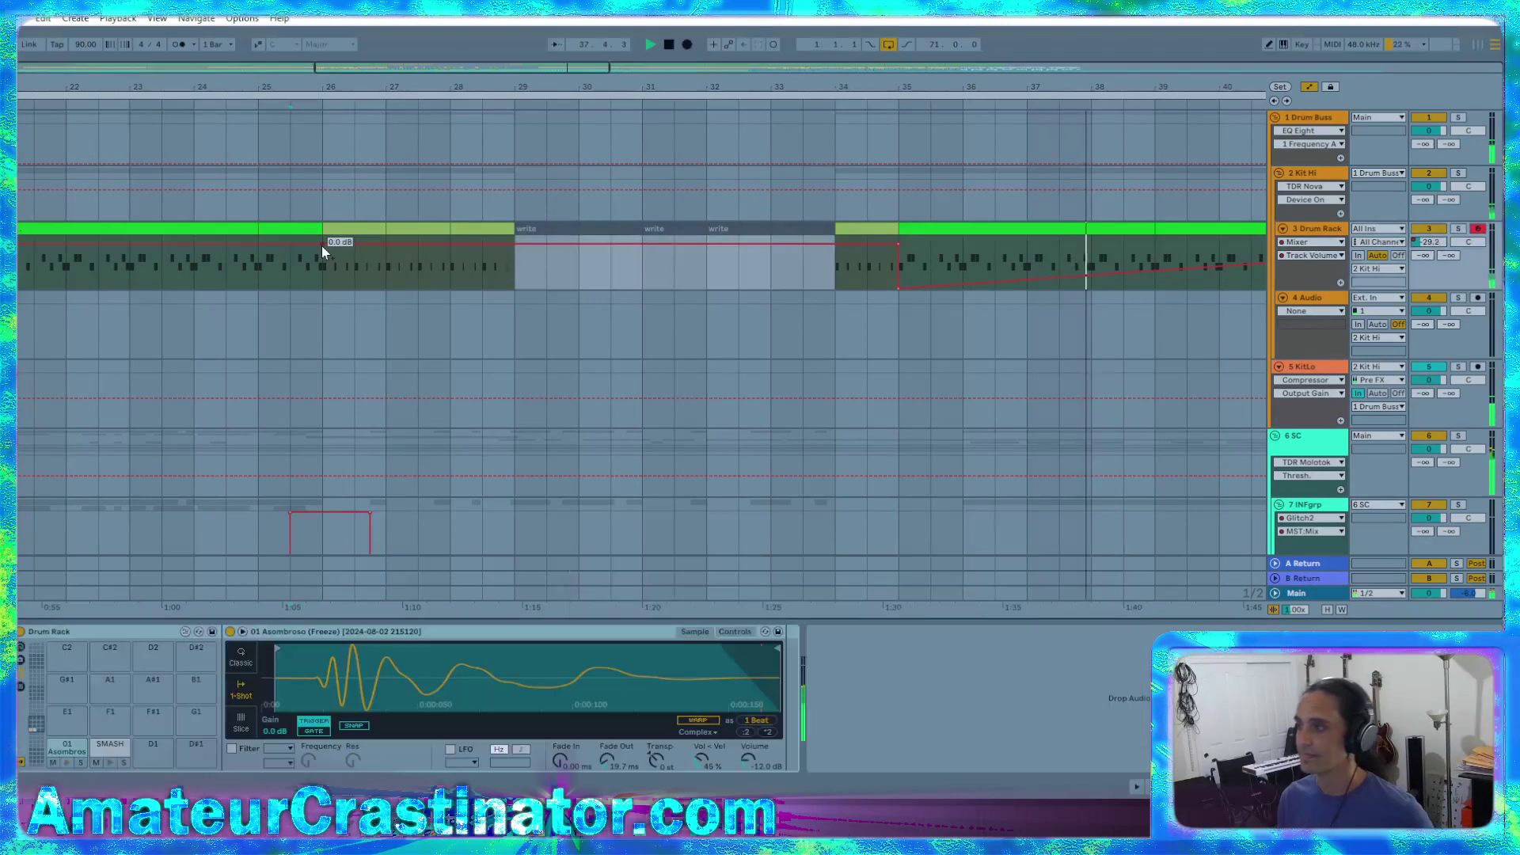
left_click(900, 249)
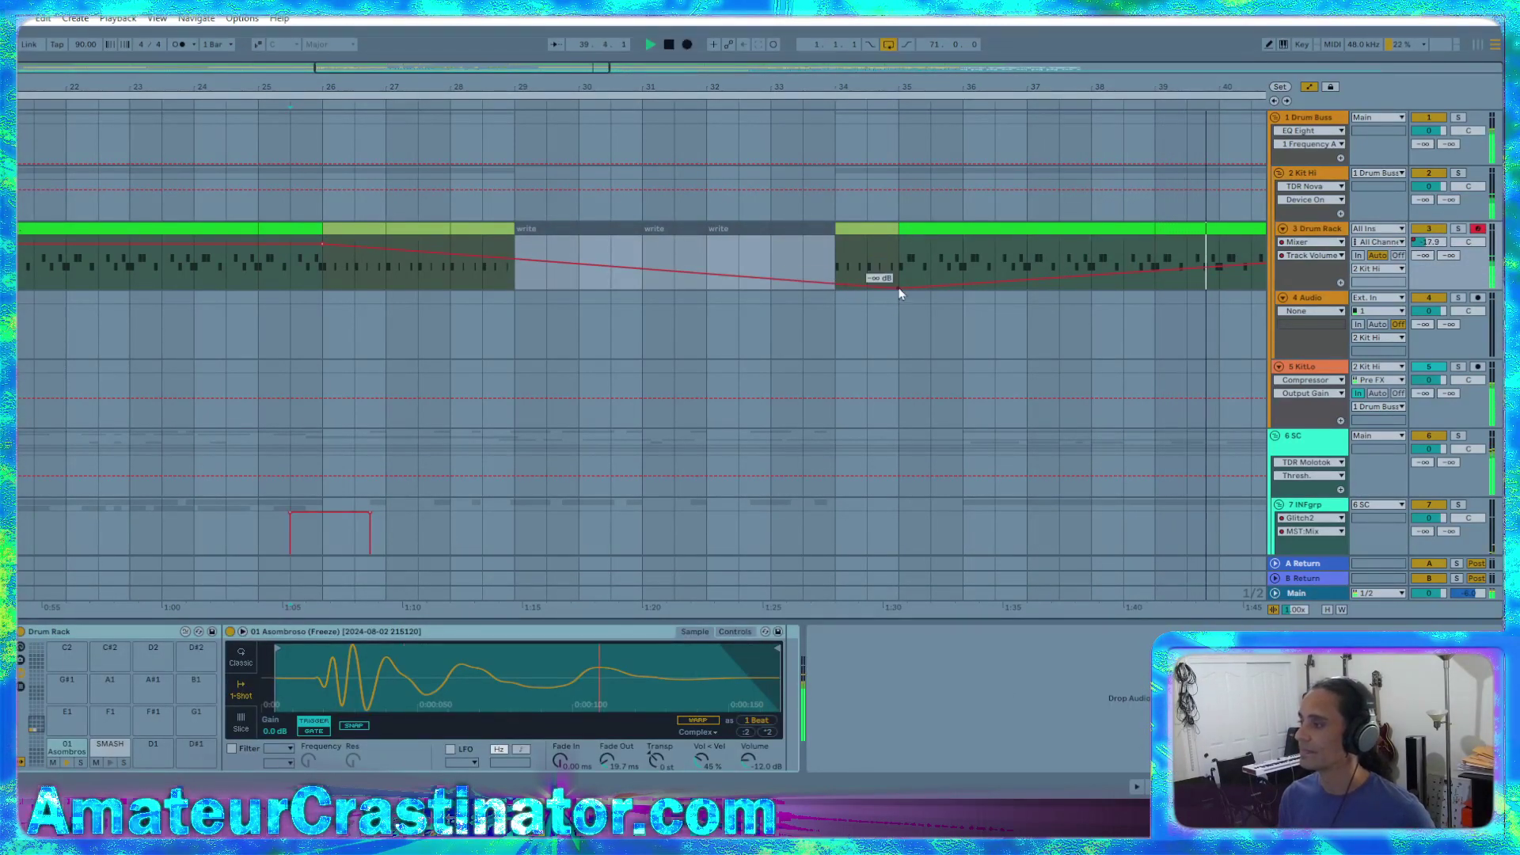
left_click_drag(899, 288, 836, 288)
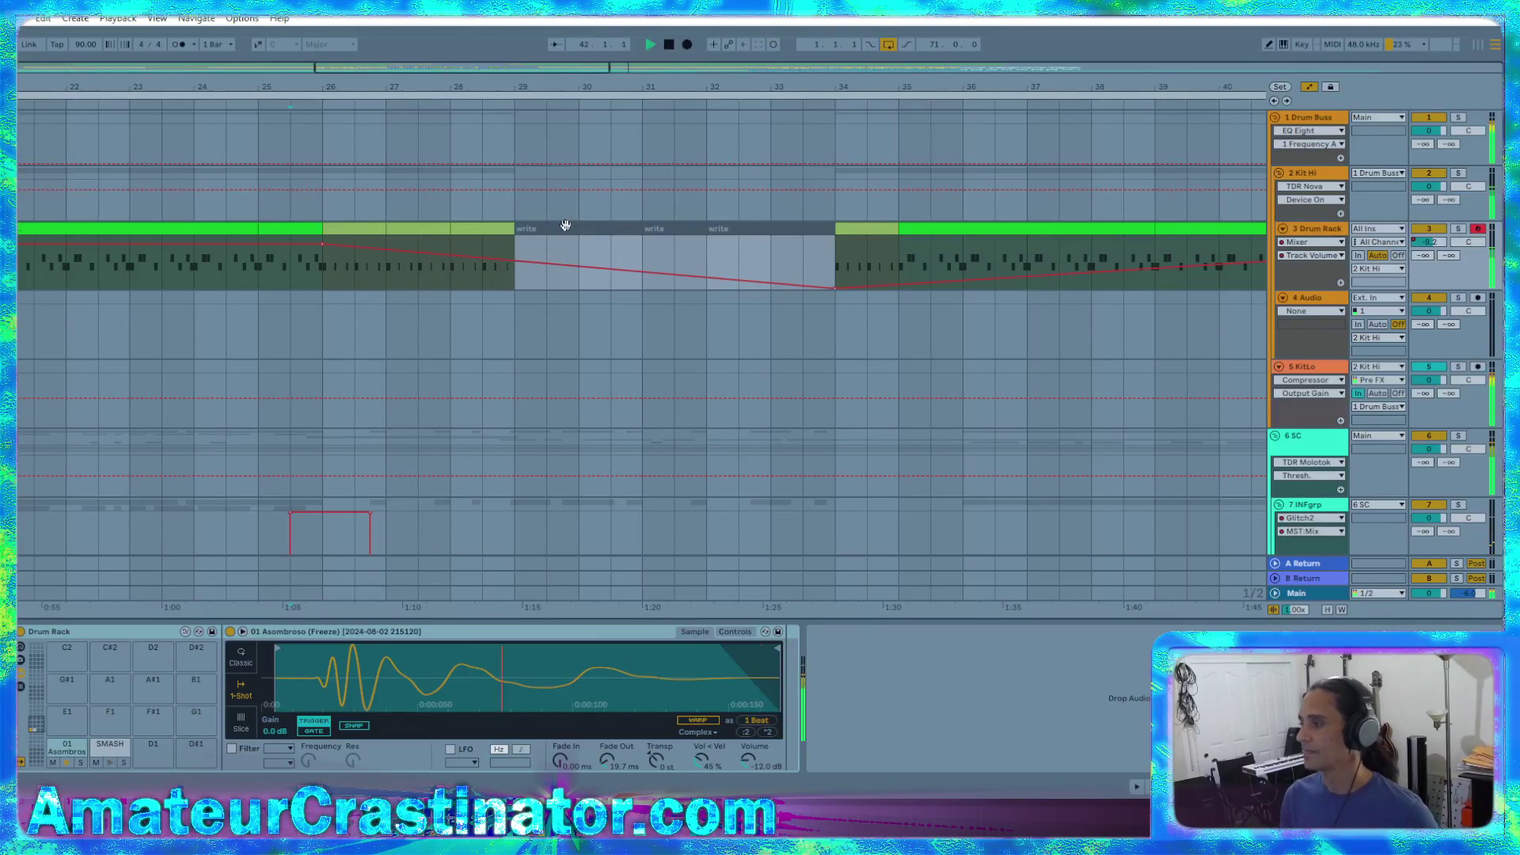
Copy the one-bar drum clip at bar 34 to bar 33 and clean up the volume automation so the fade reaches -inf dB at bar 33
left_click_drag(500, 231, 517, 229)
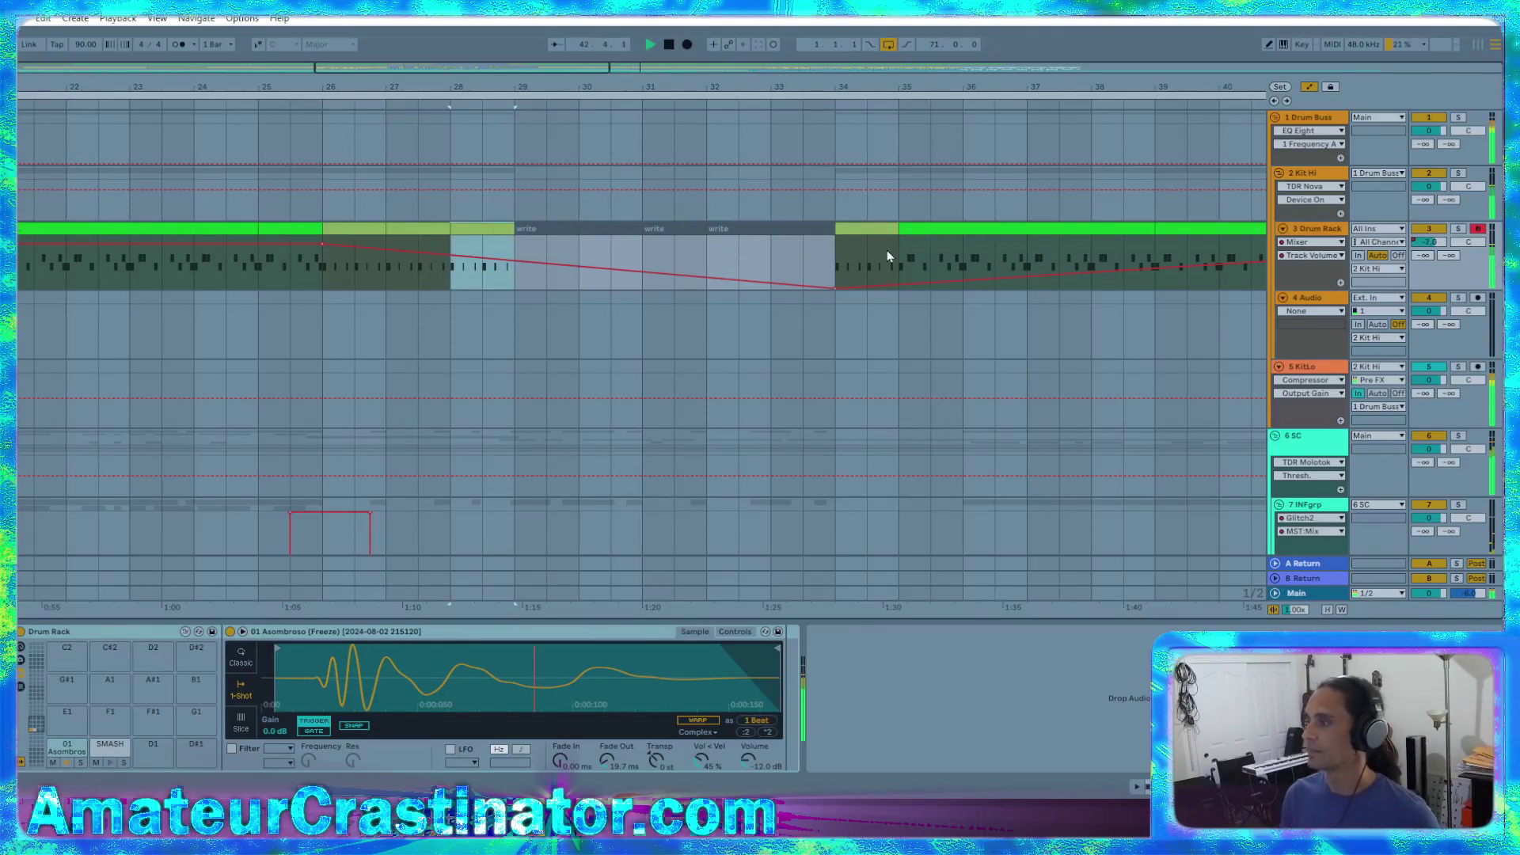
left_click(871, 232)
key("Left")
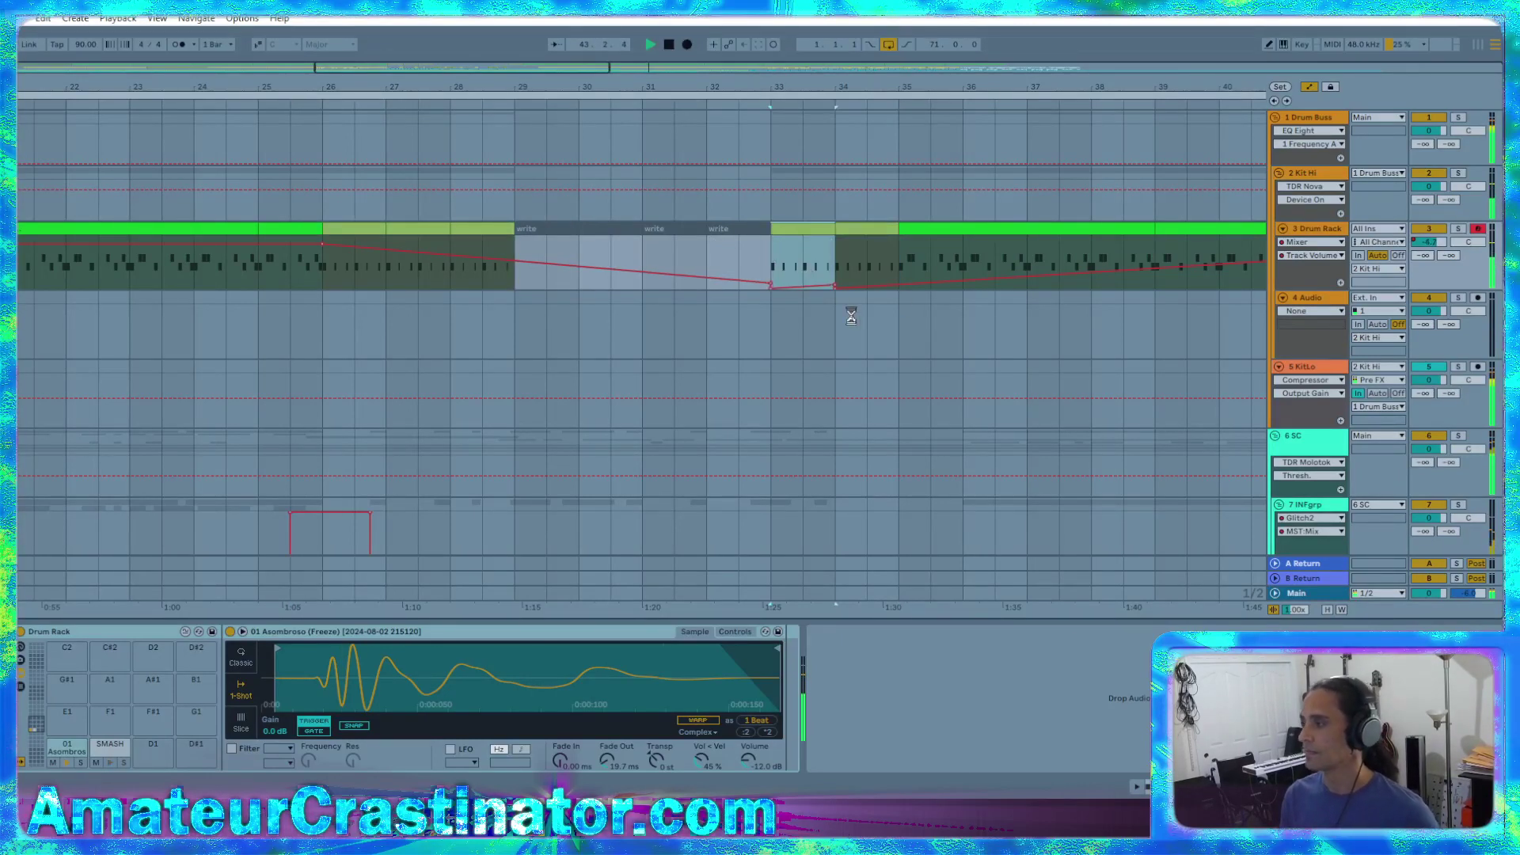
left_click(835, 287)
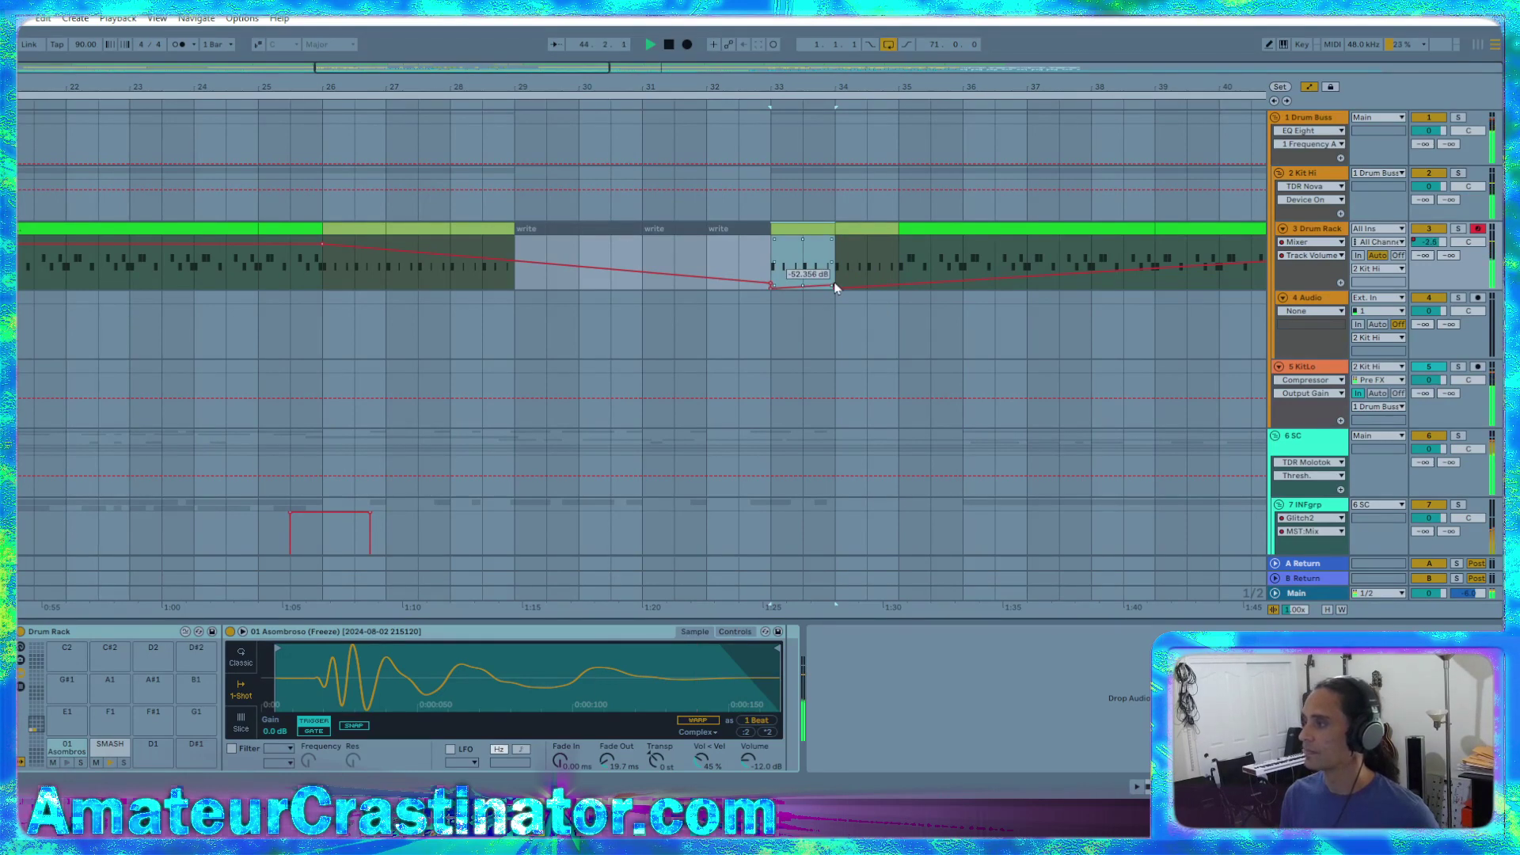
left_click(835, 285)
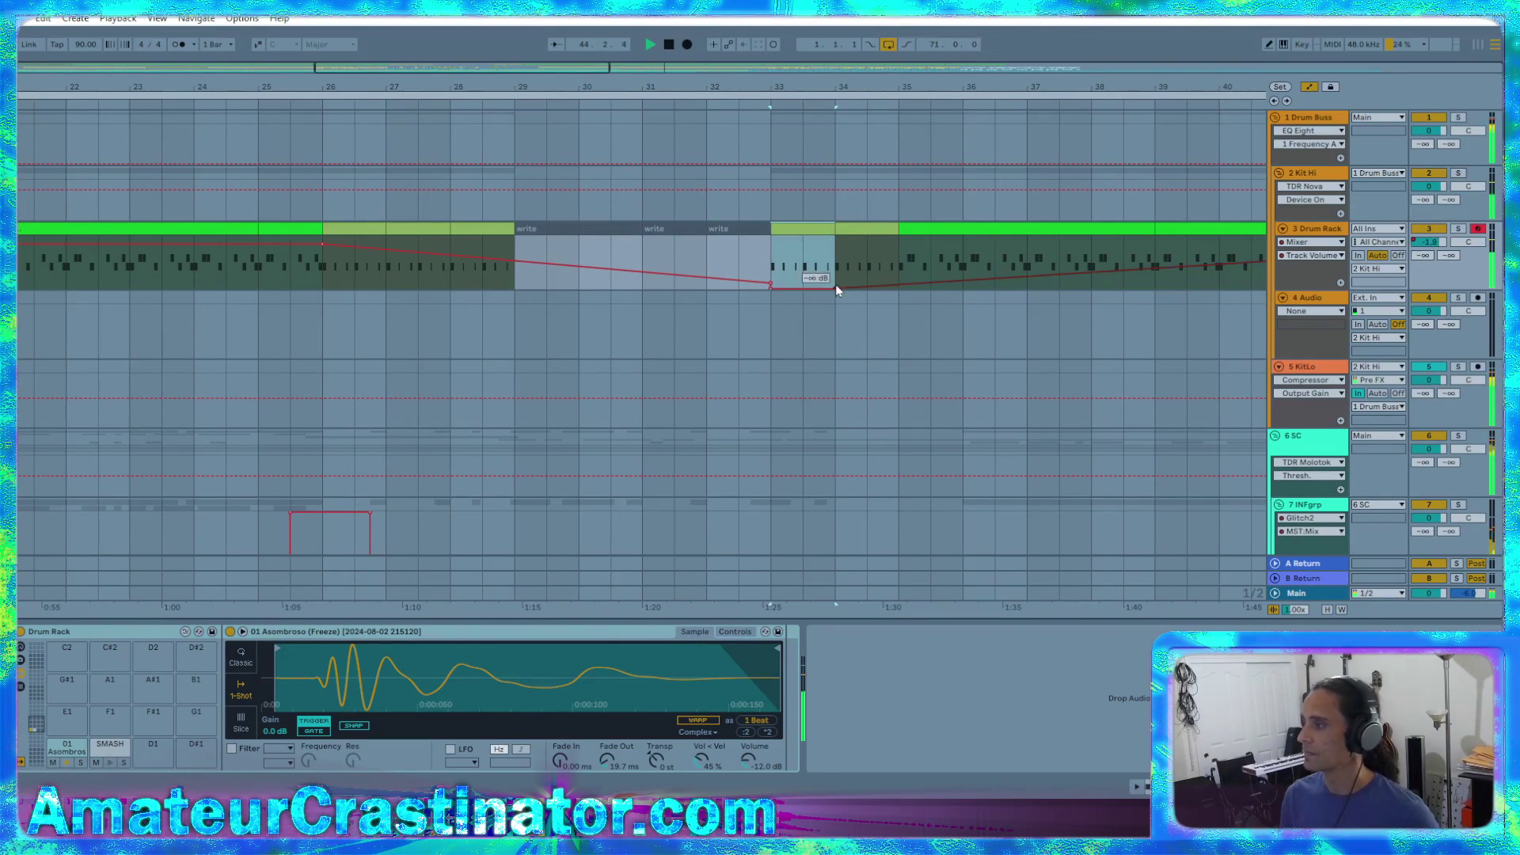
left_click(770, 283)
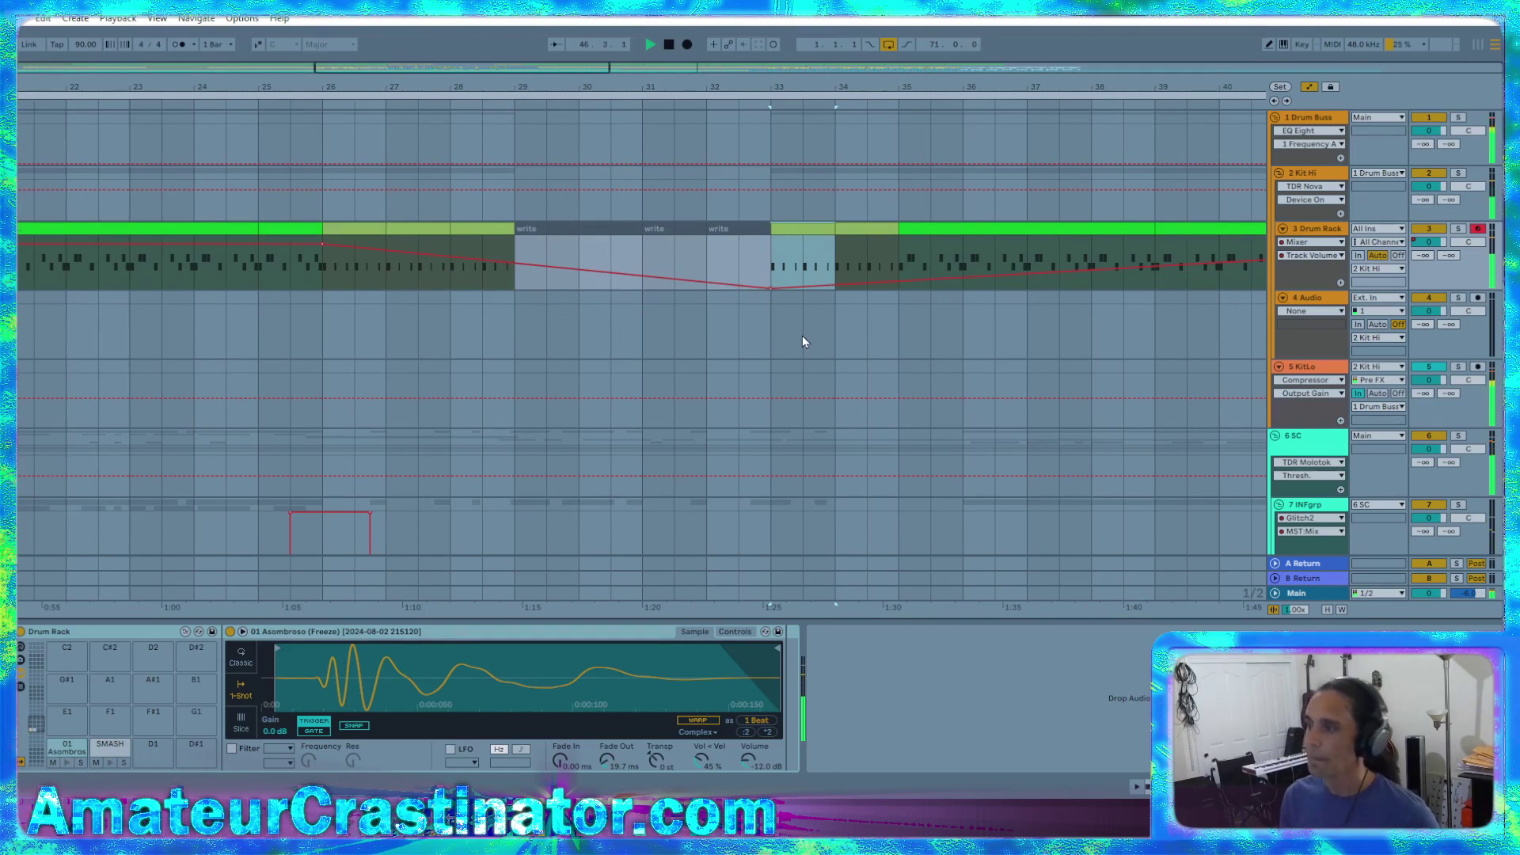
Check the Glitch2 mix automation across the arrangement, hide the automation lanes, and select the process track just before its clips
scroll(803, 336, "down", 4)
key("a")
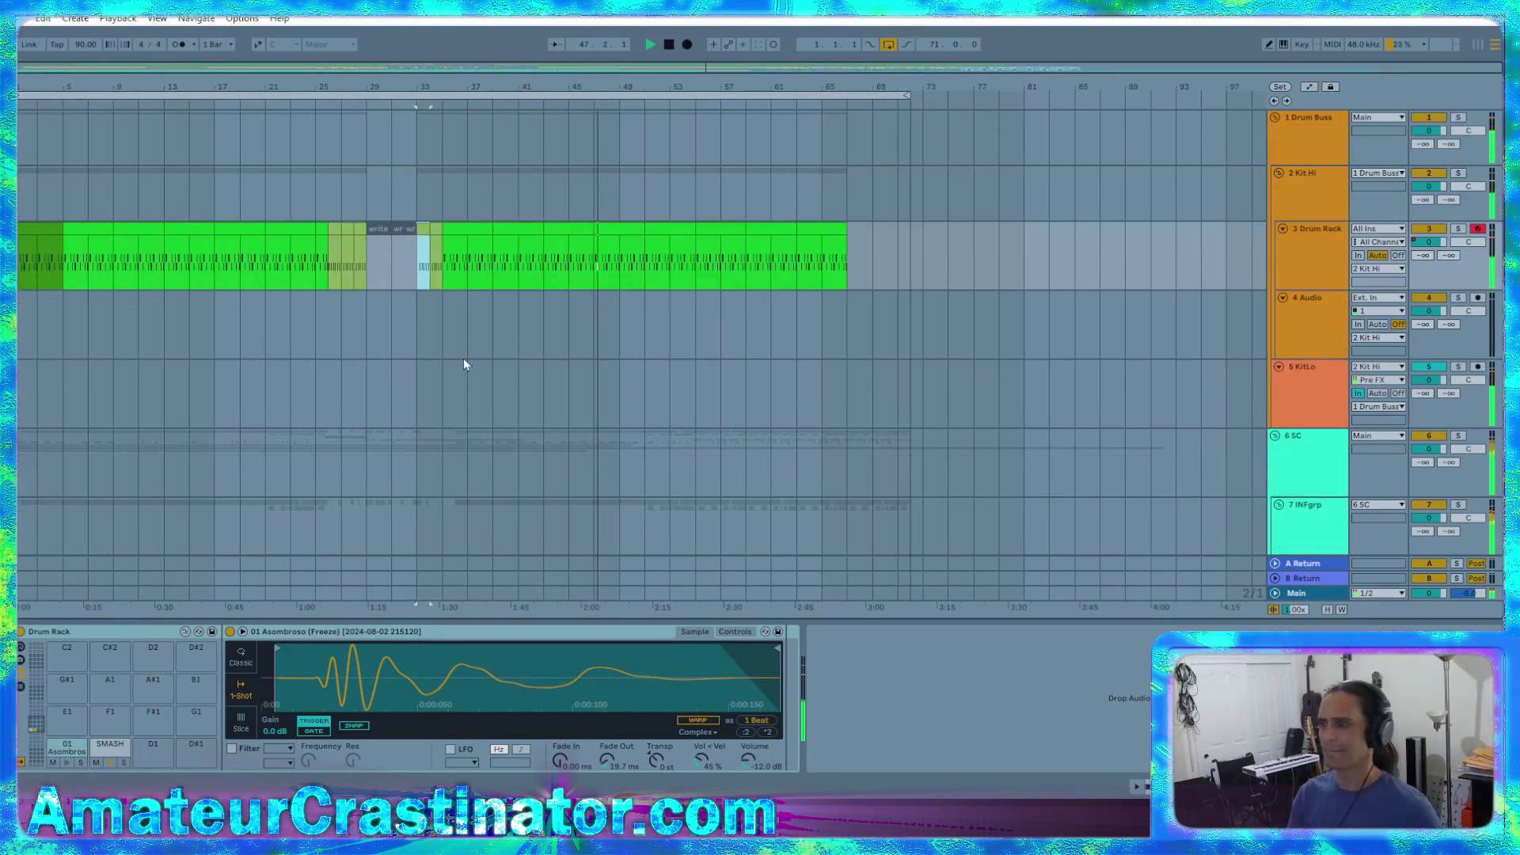
scroll(330, 311, "down", 5)
key("a")
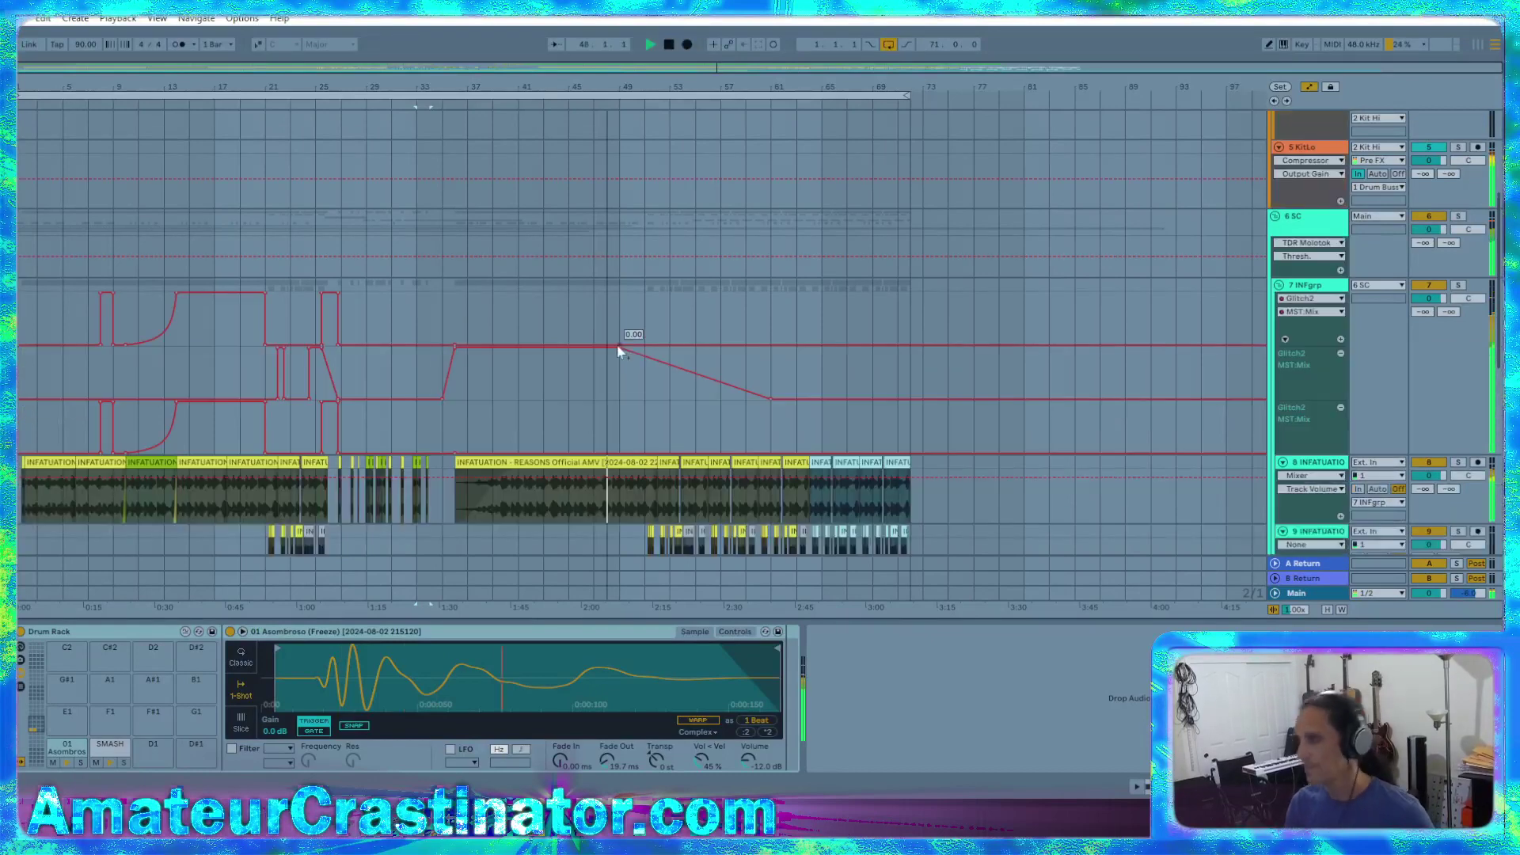
key("a")
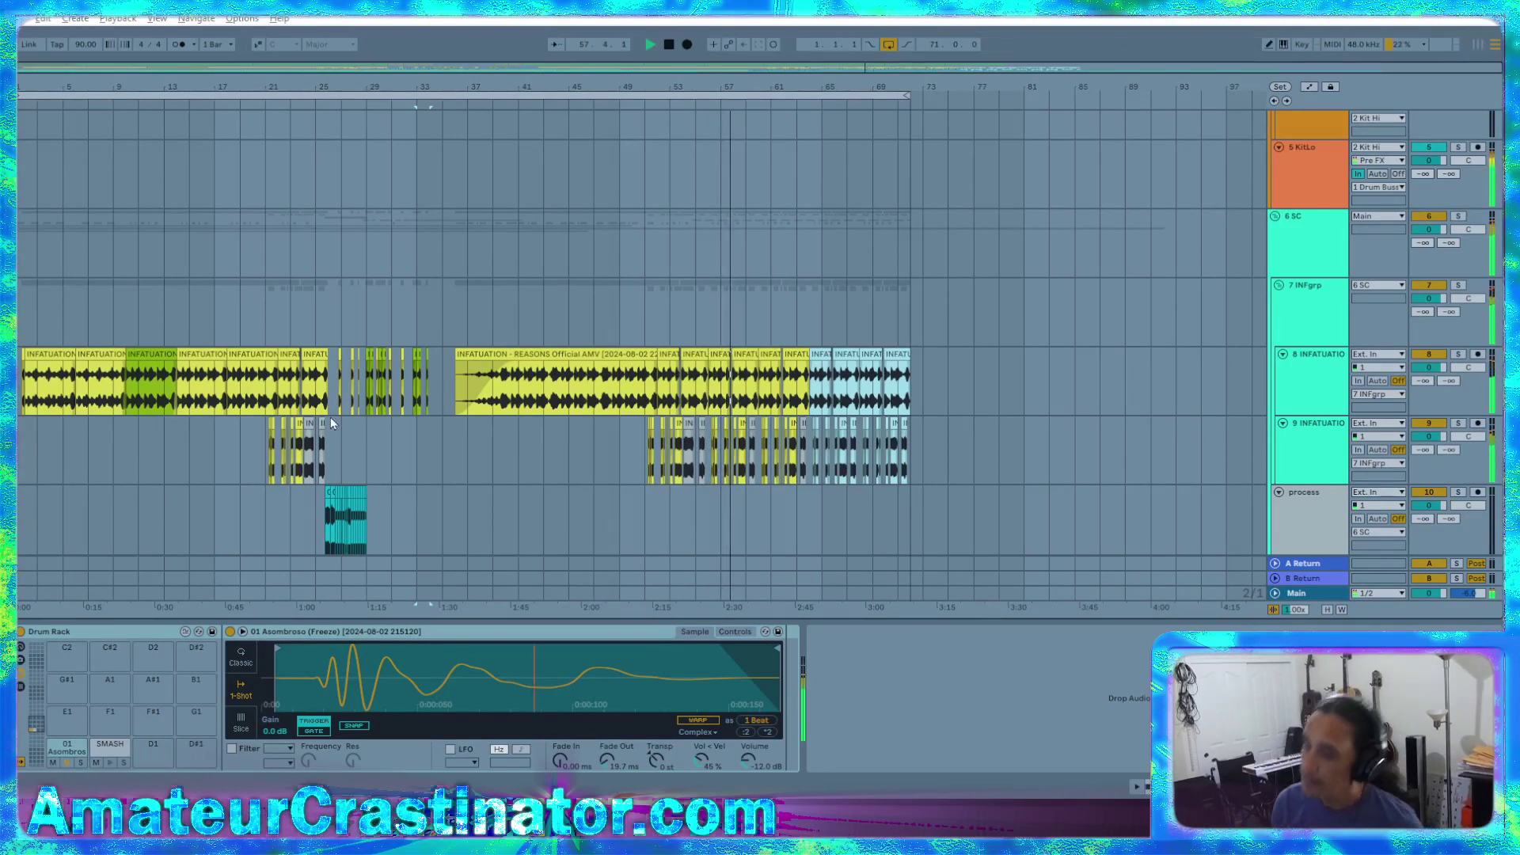
left_click(314, 514)
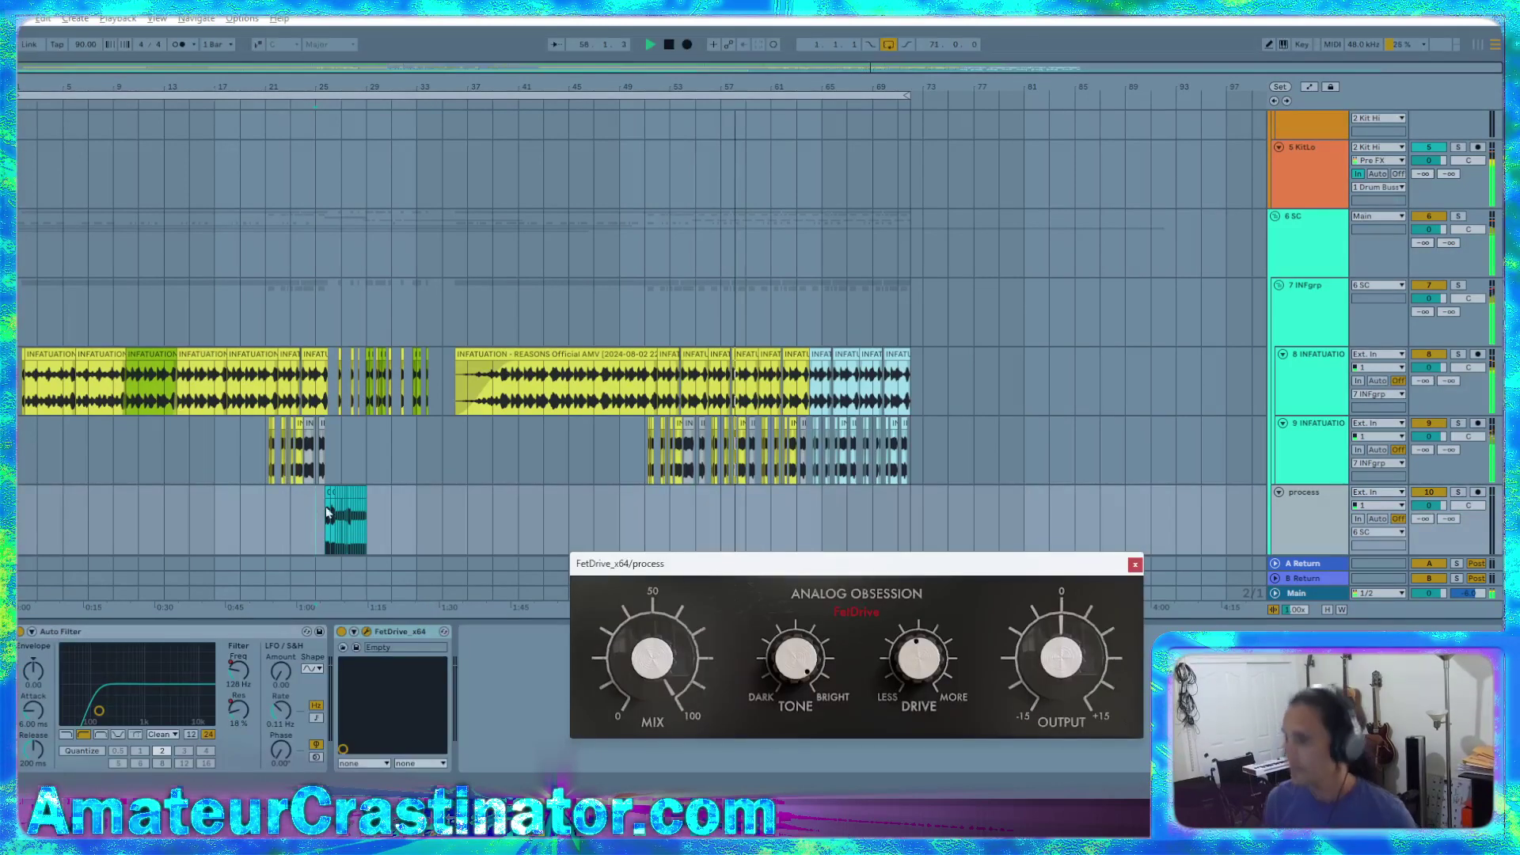
Close the FetDrive plug-in window and restore the Gate after FetDrive on the process track
left_click(1135, 565)
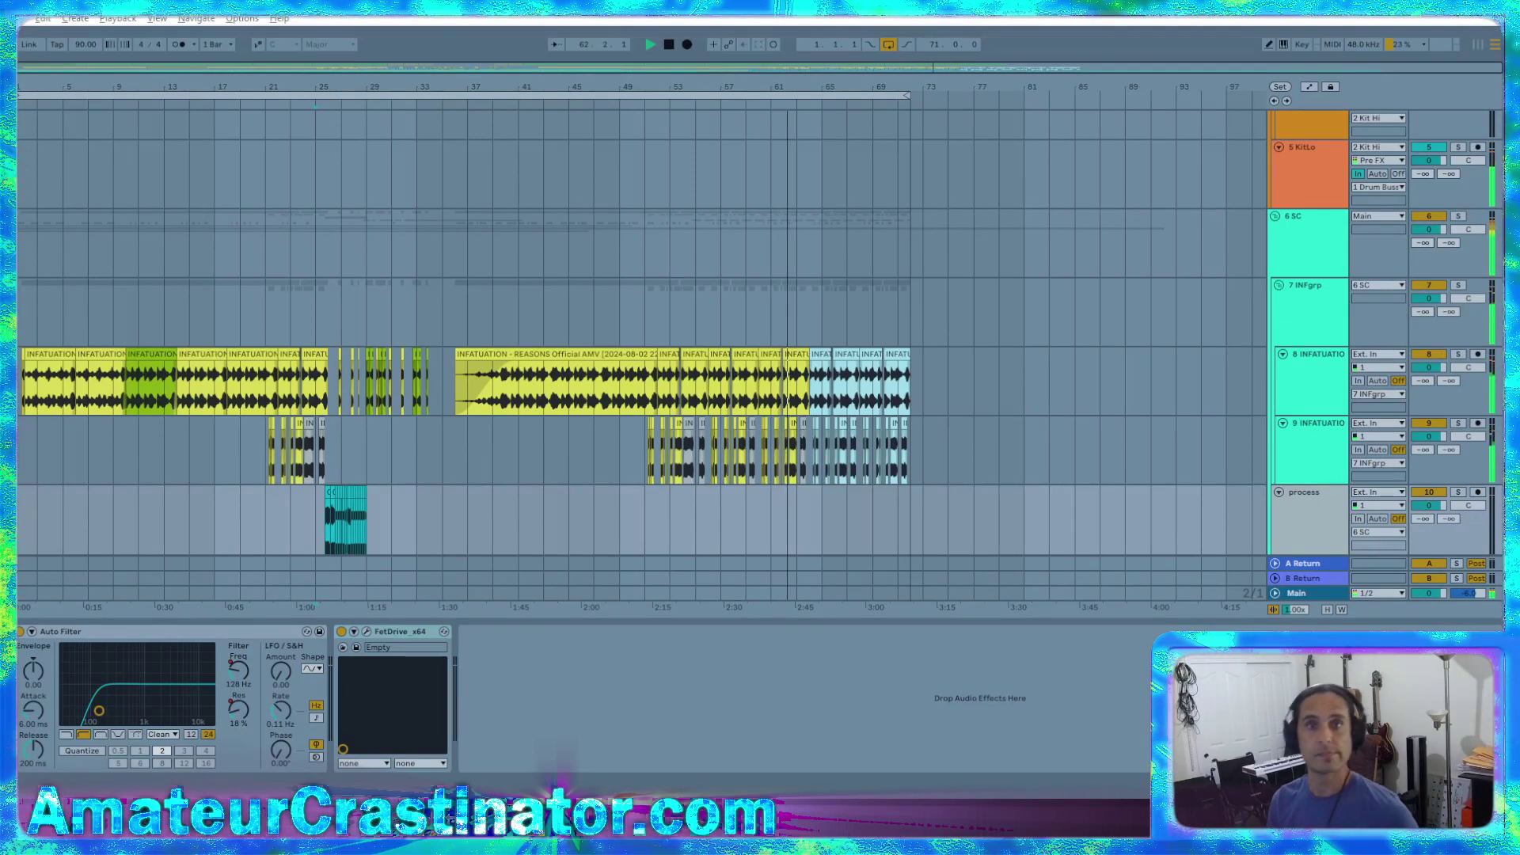
key("ctrl+z")
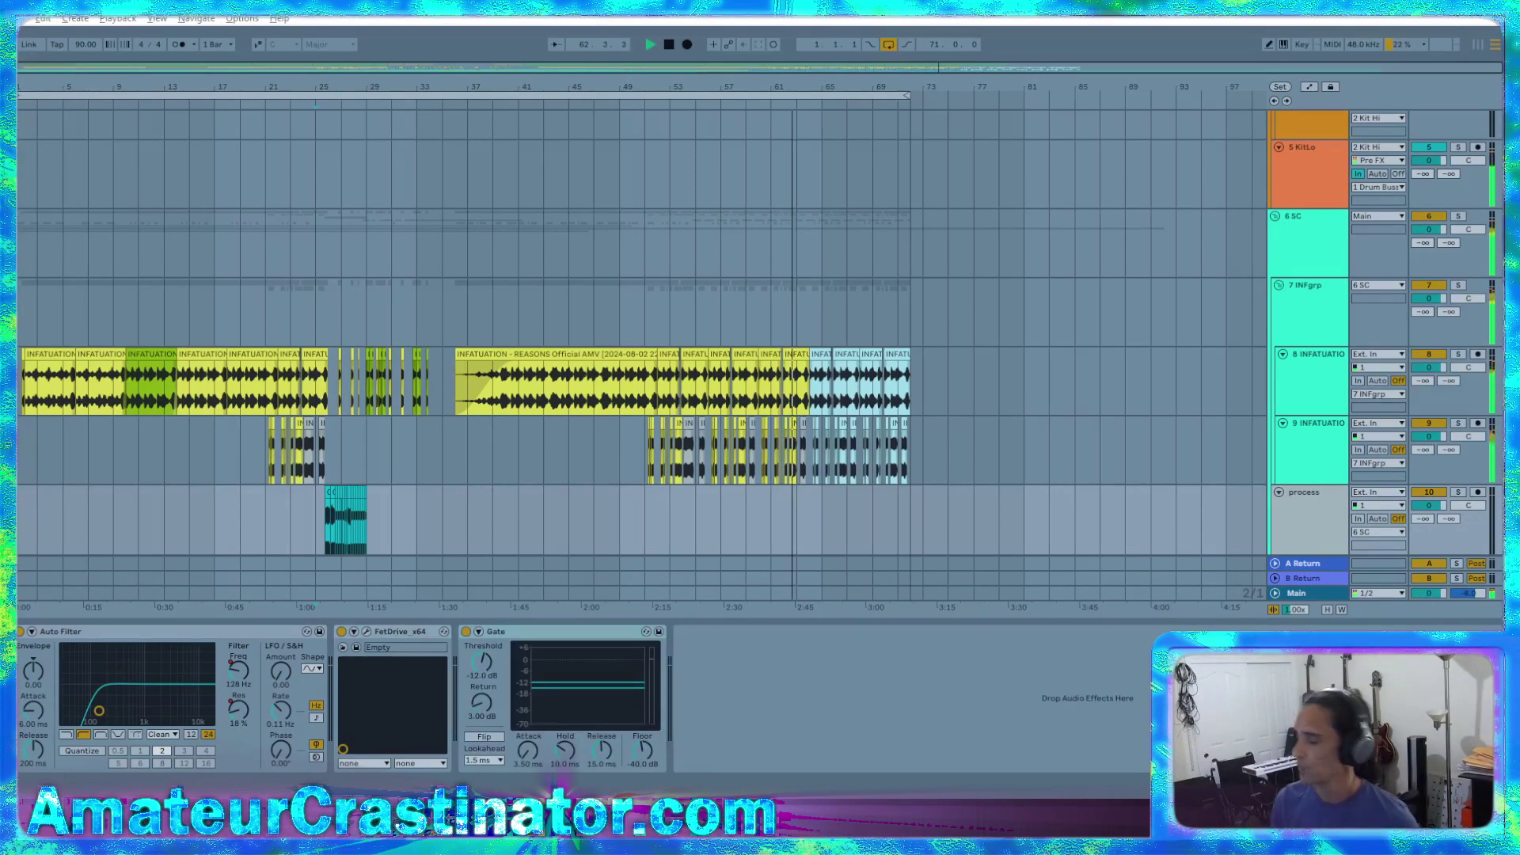
left_click(552, 633)
key("Delete")
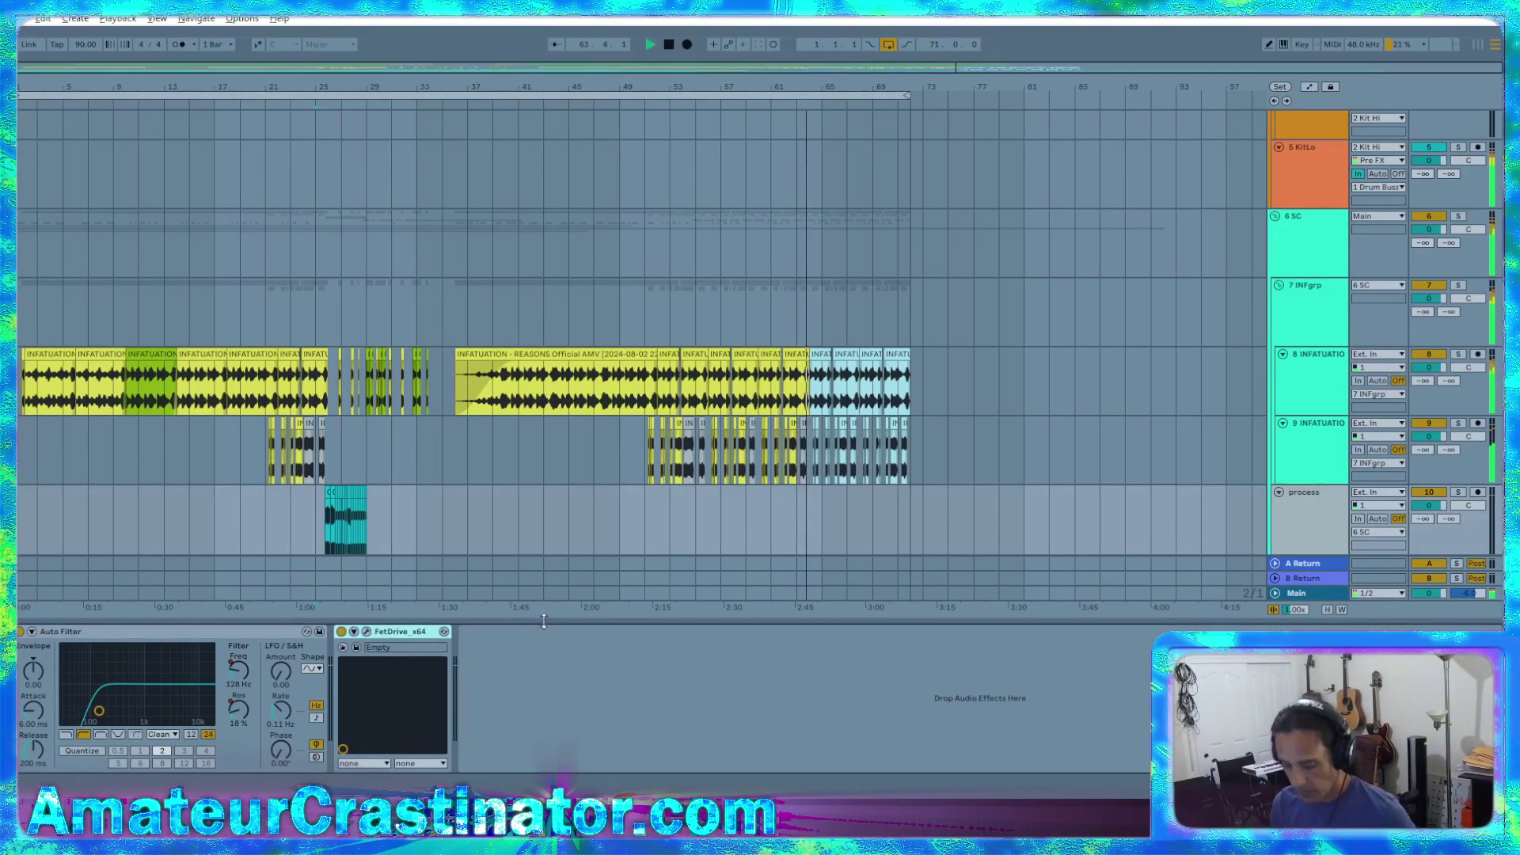
key("ctrl+z")
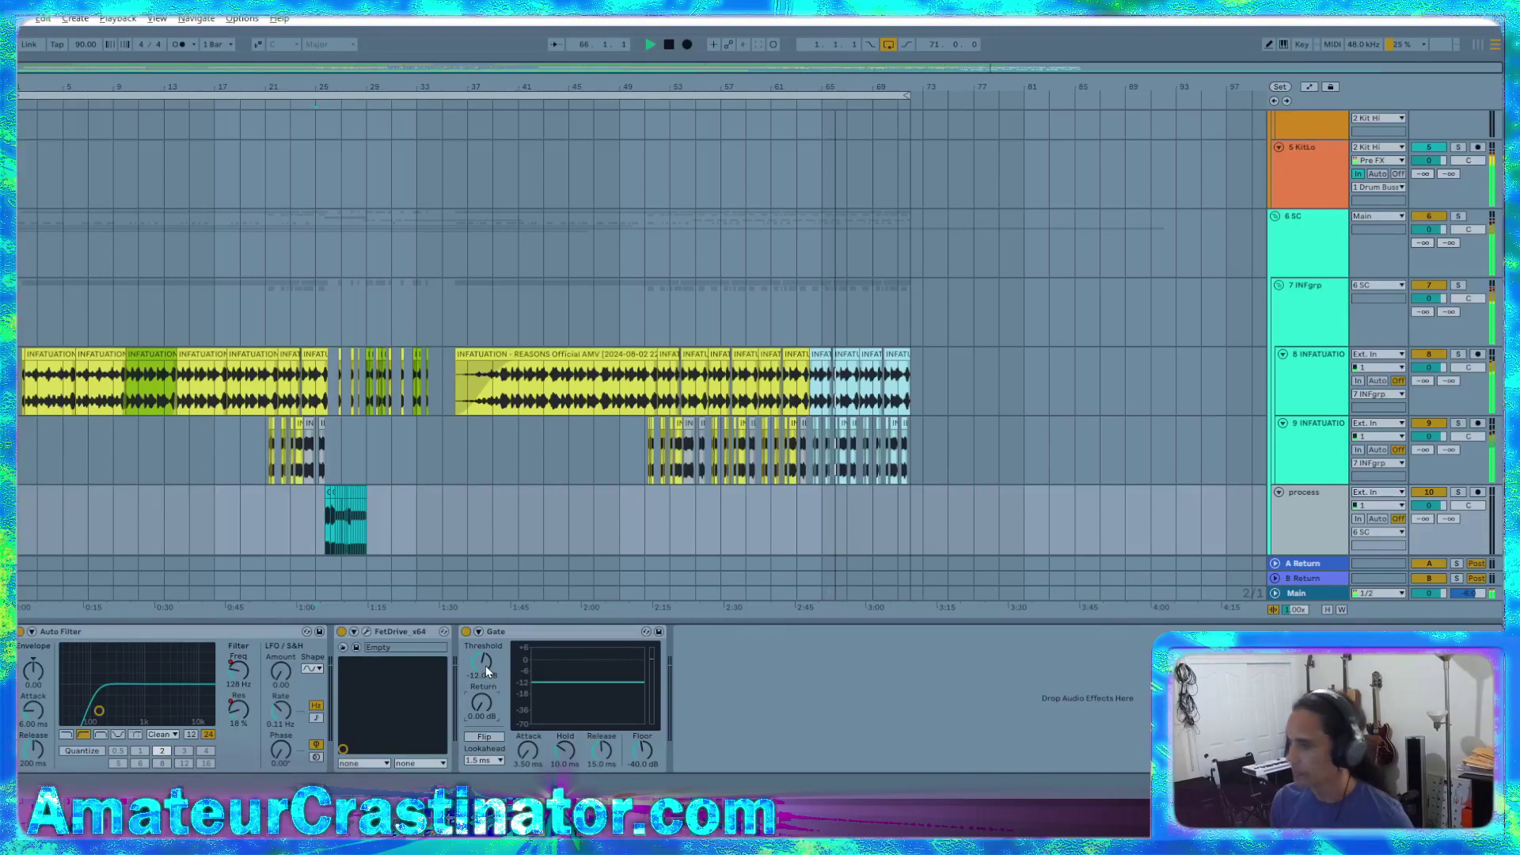
Expand the Gate's sidechain section and take its audio from the 5 KitLo track
left_click(479, 633)
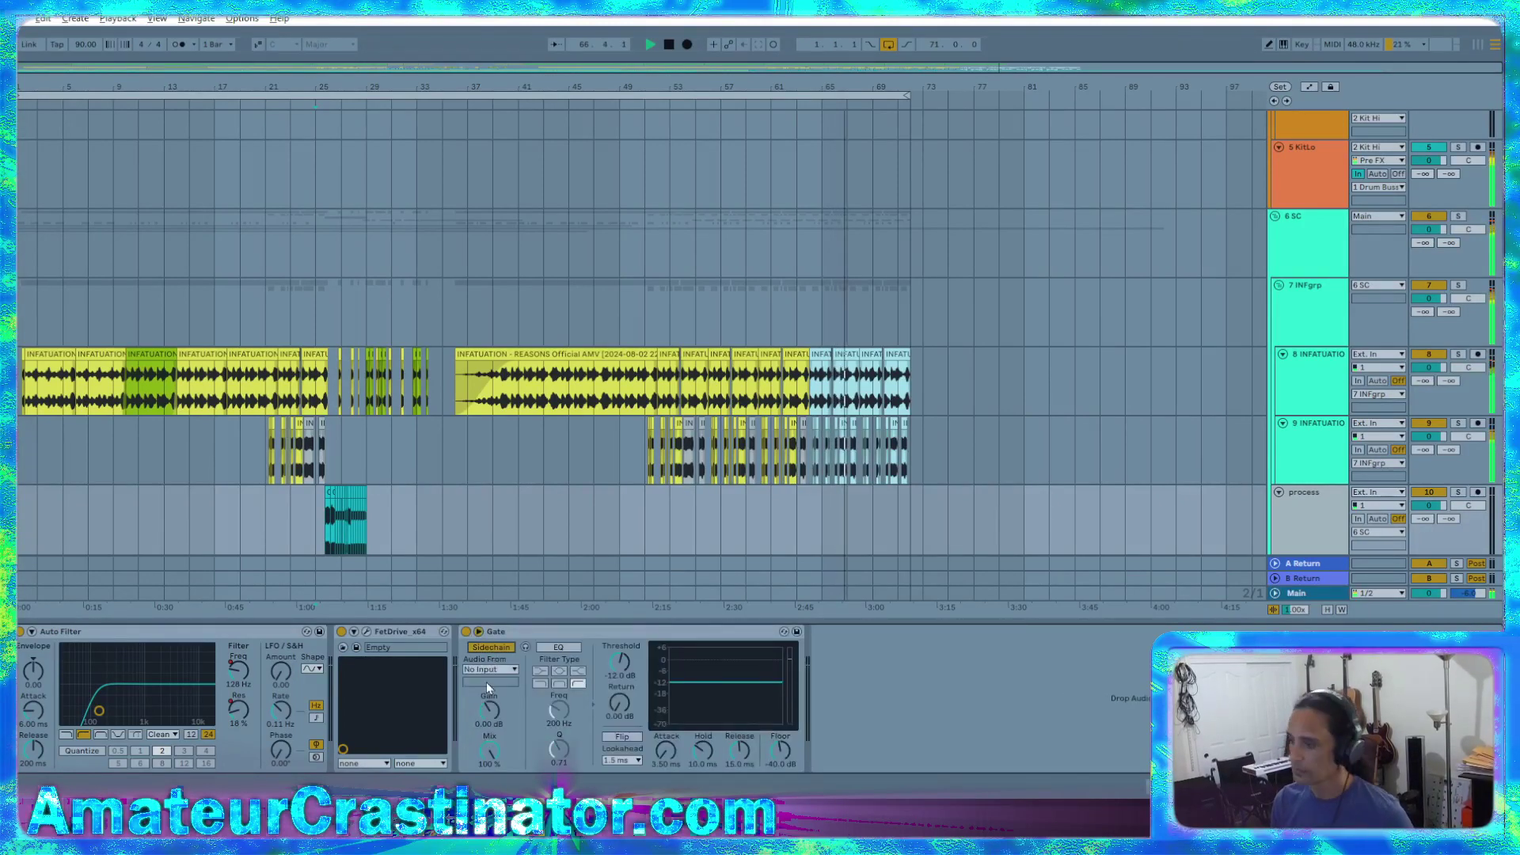
left_click(486, 670)
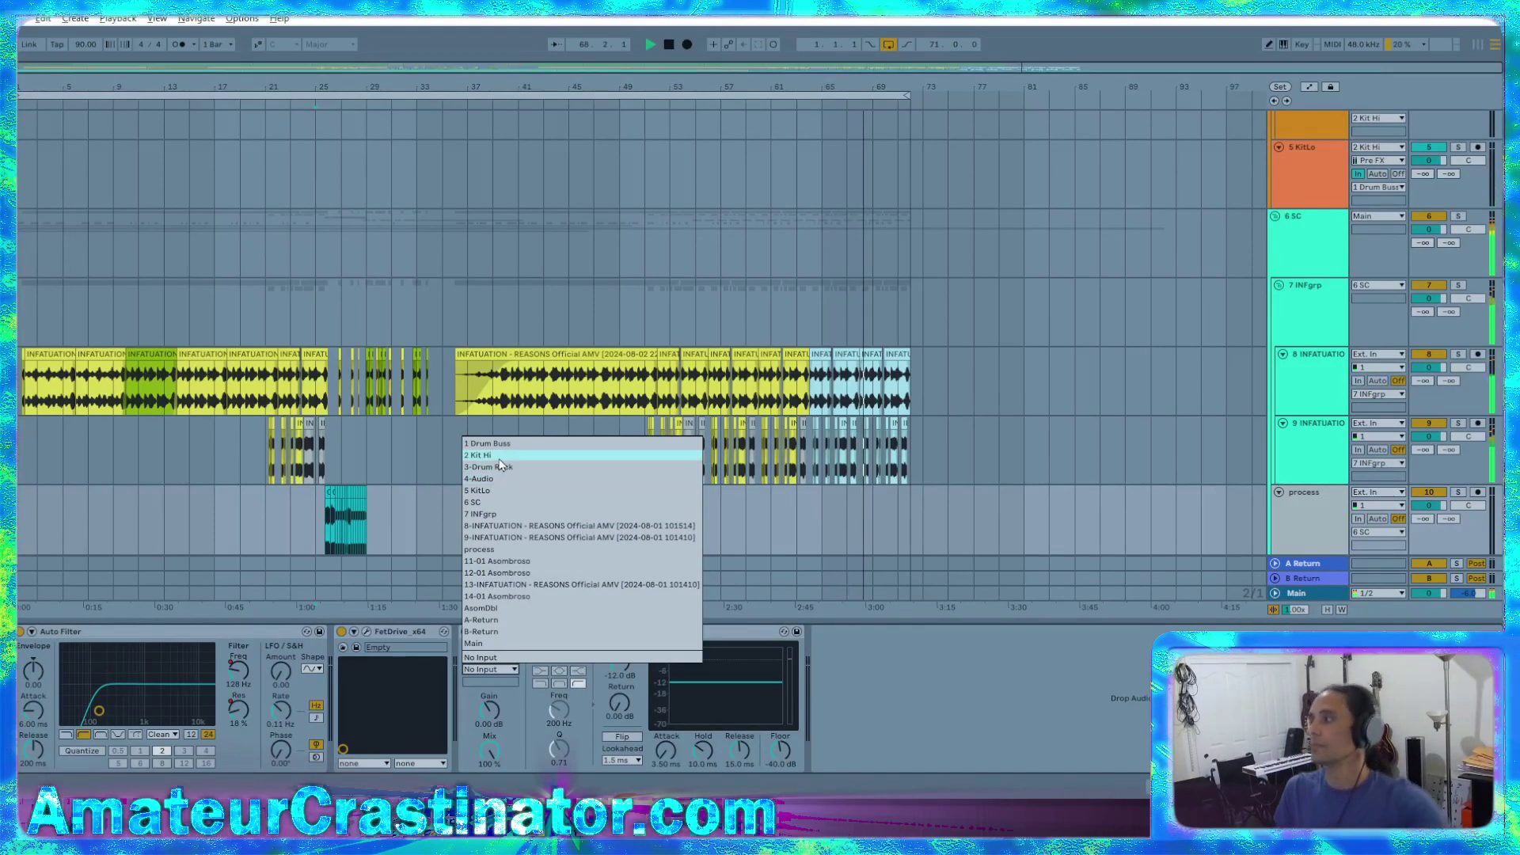
left_click(501, 503)
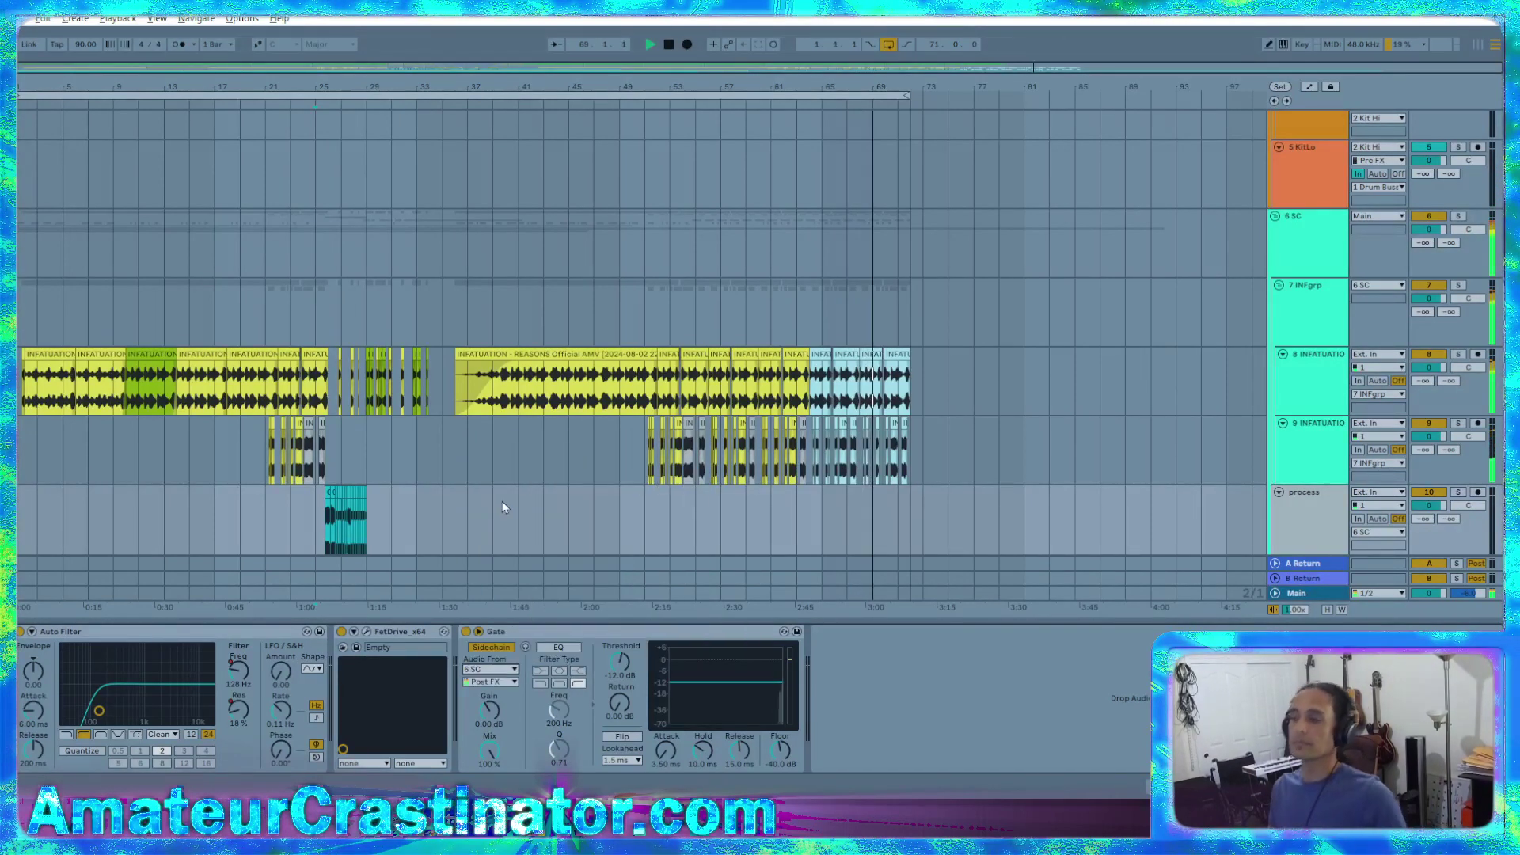
left_click(491, 672)
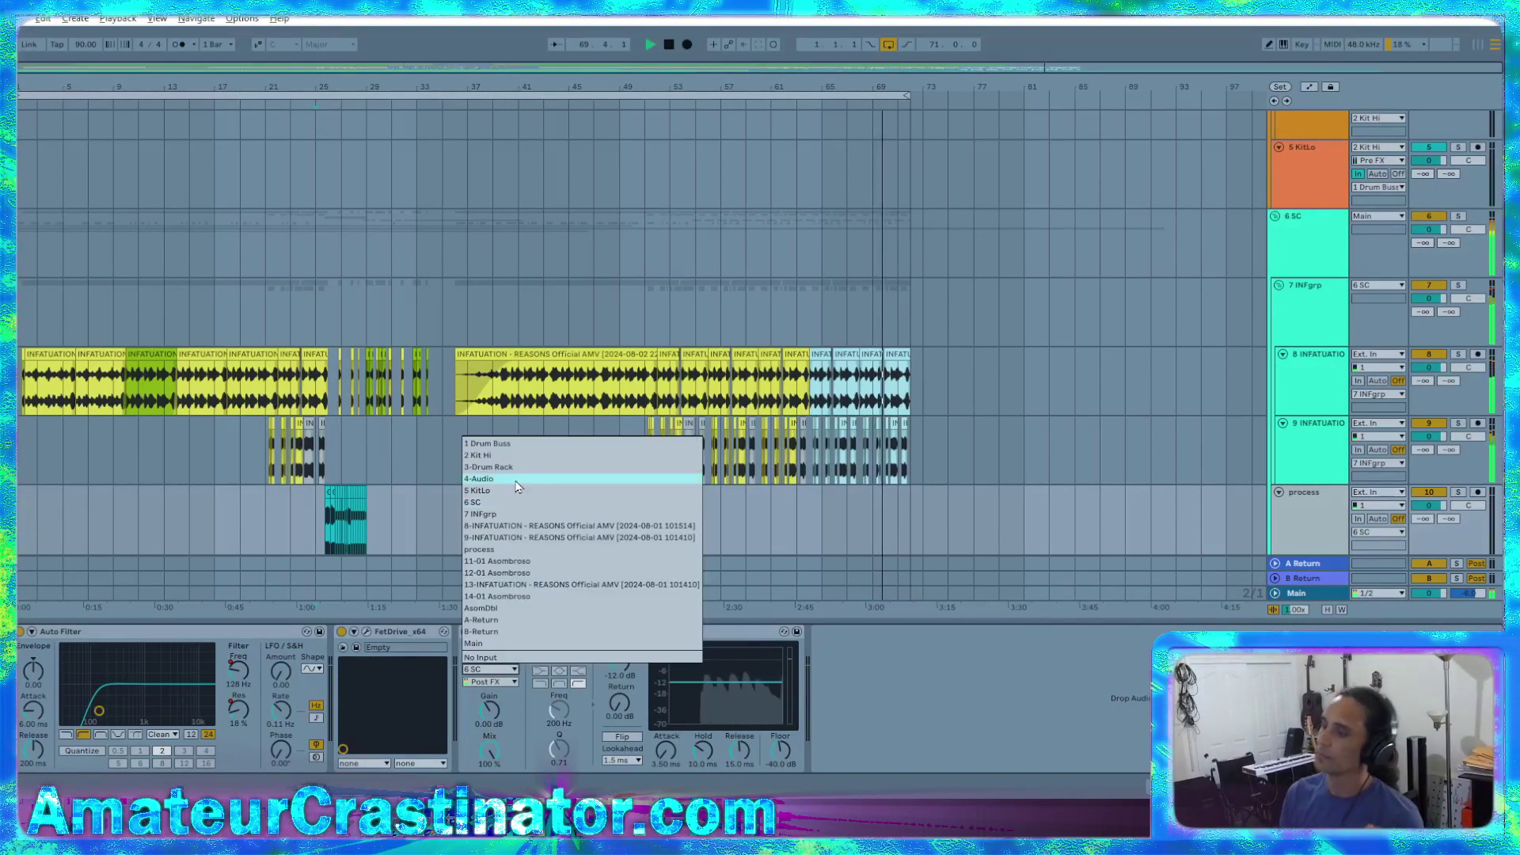
left_click(479, 491)
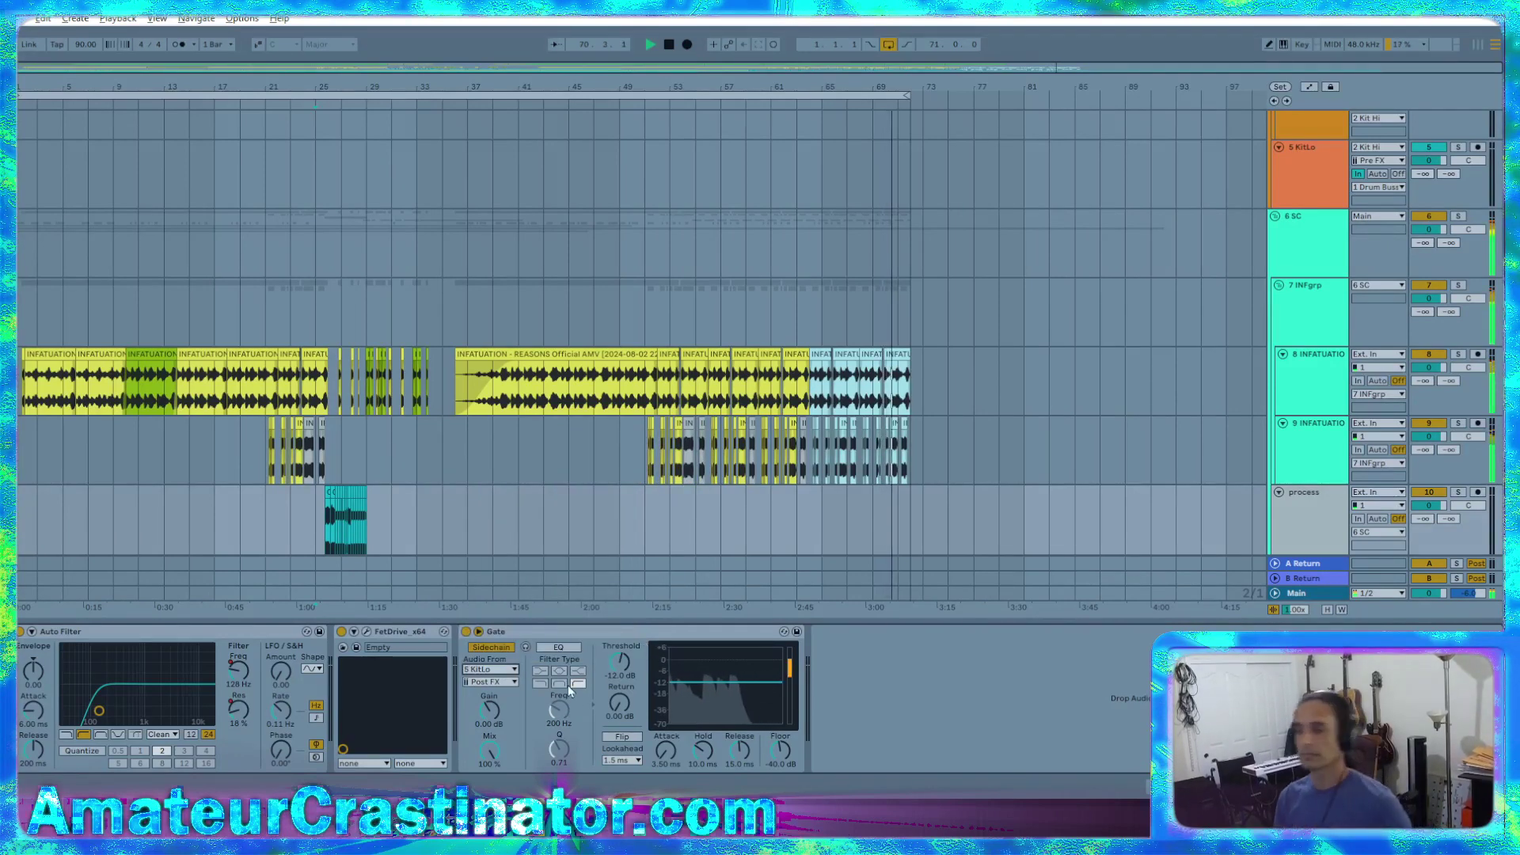
Enable the Gate's sidechain EQ as a low-pass filter at 70 Hz with a Q of 0.87
left_click(559, 645)
left_click(541, 683)
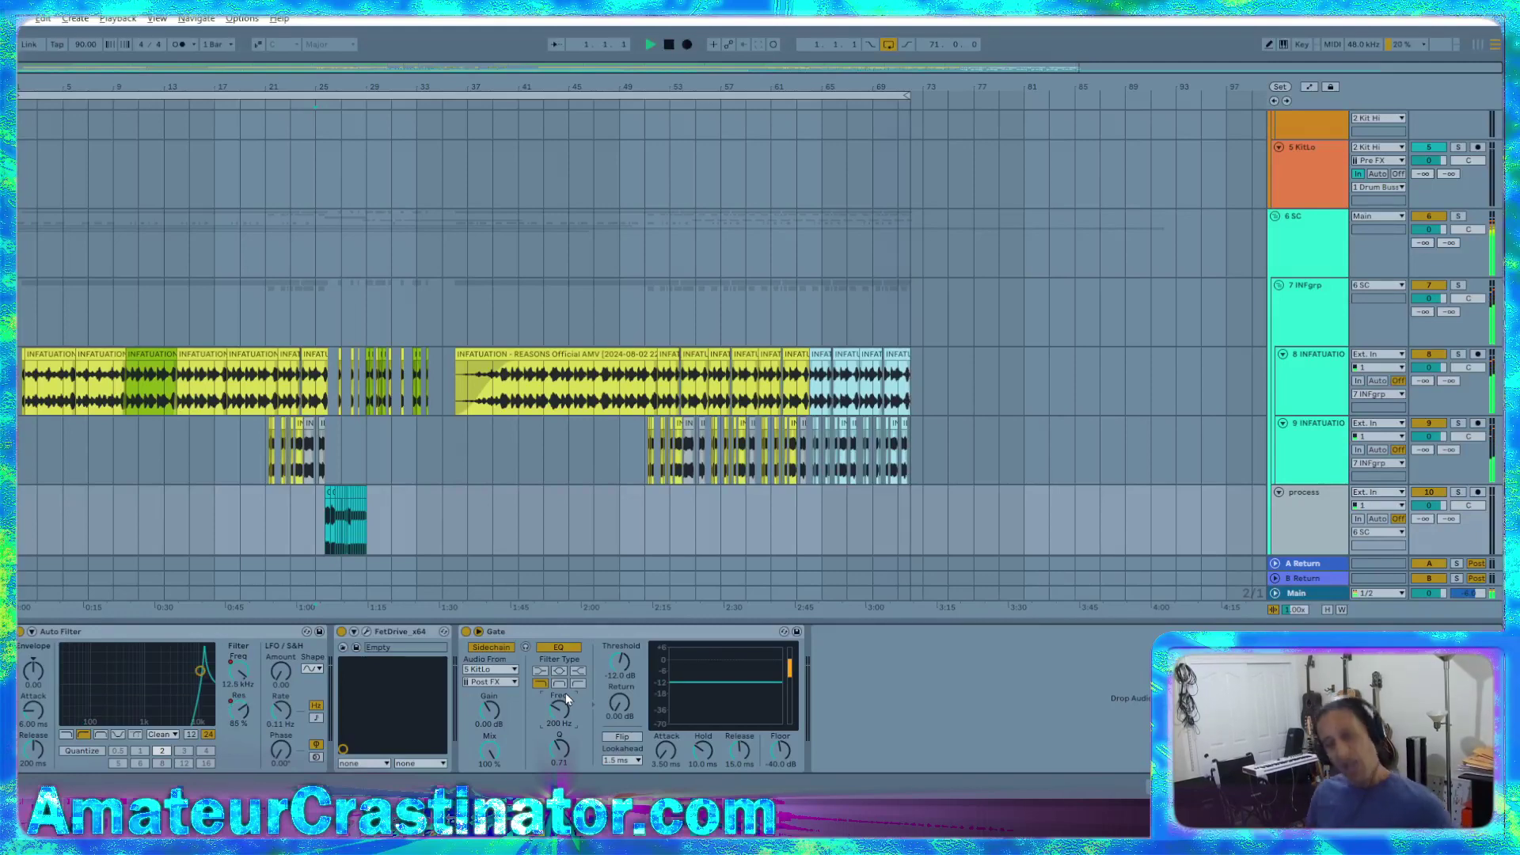
left_click_drag(566, 698, 560, 754)
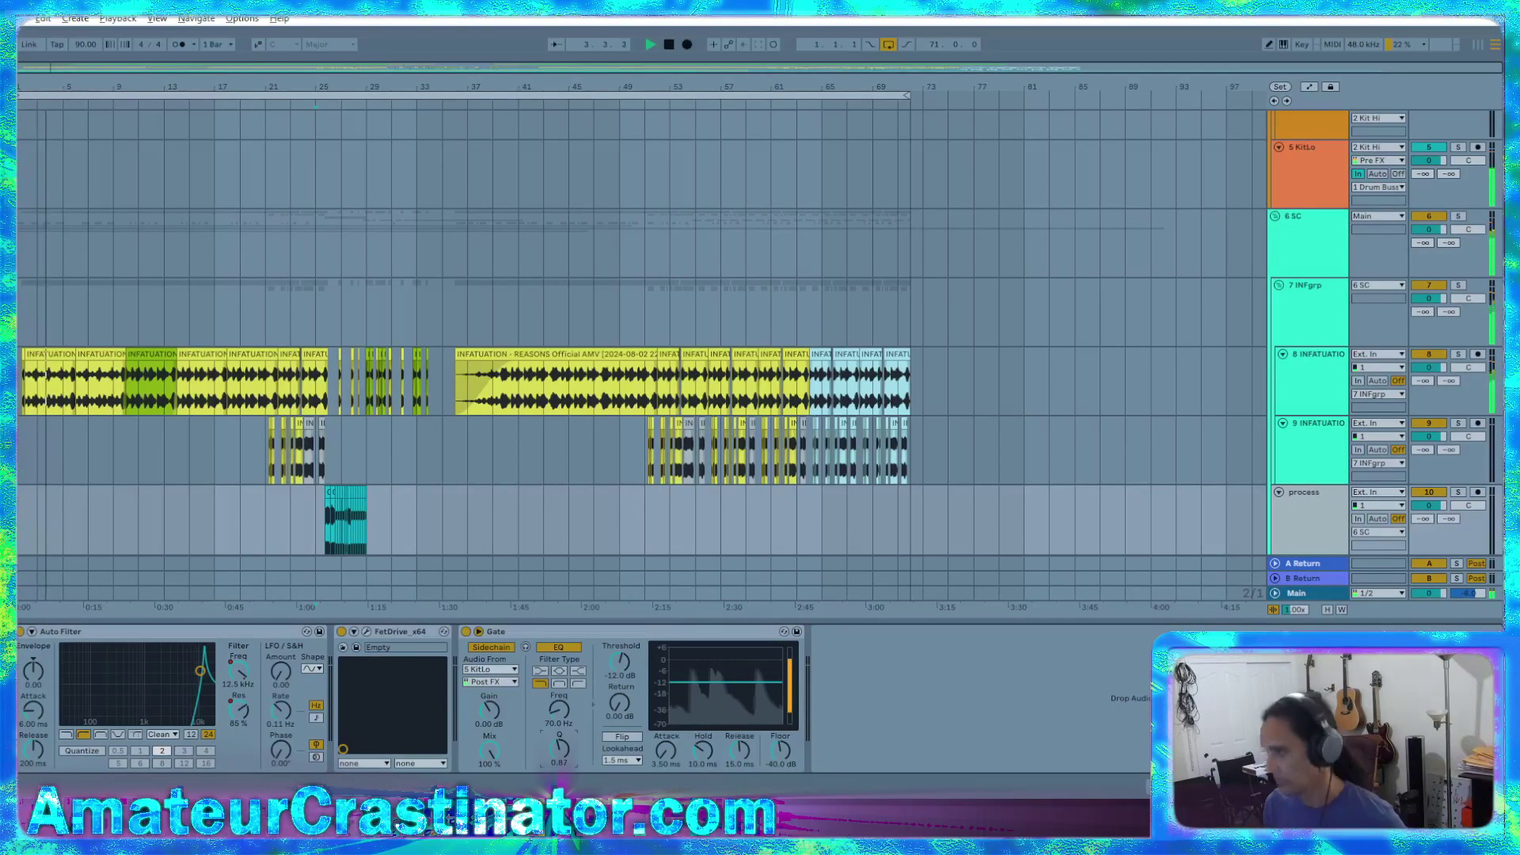
Turn on Flip in the Gate and set its release to 300 ms
left_click(734, 761)
type("30")
left_click(630, 737)
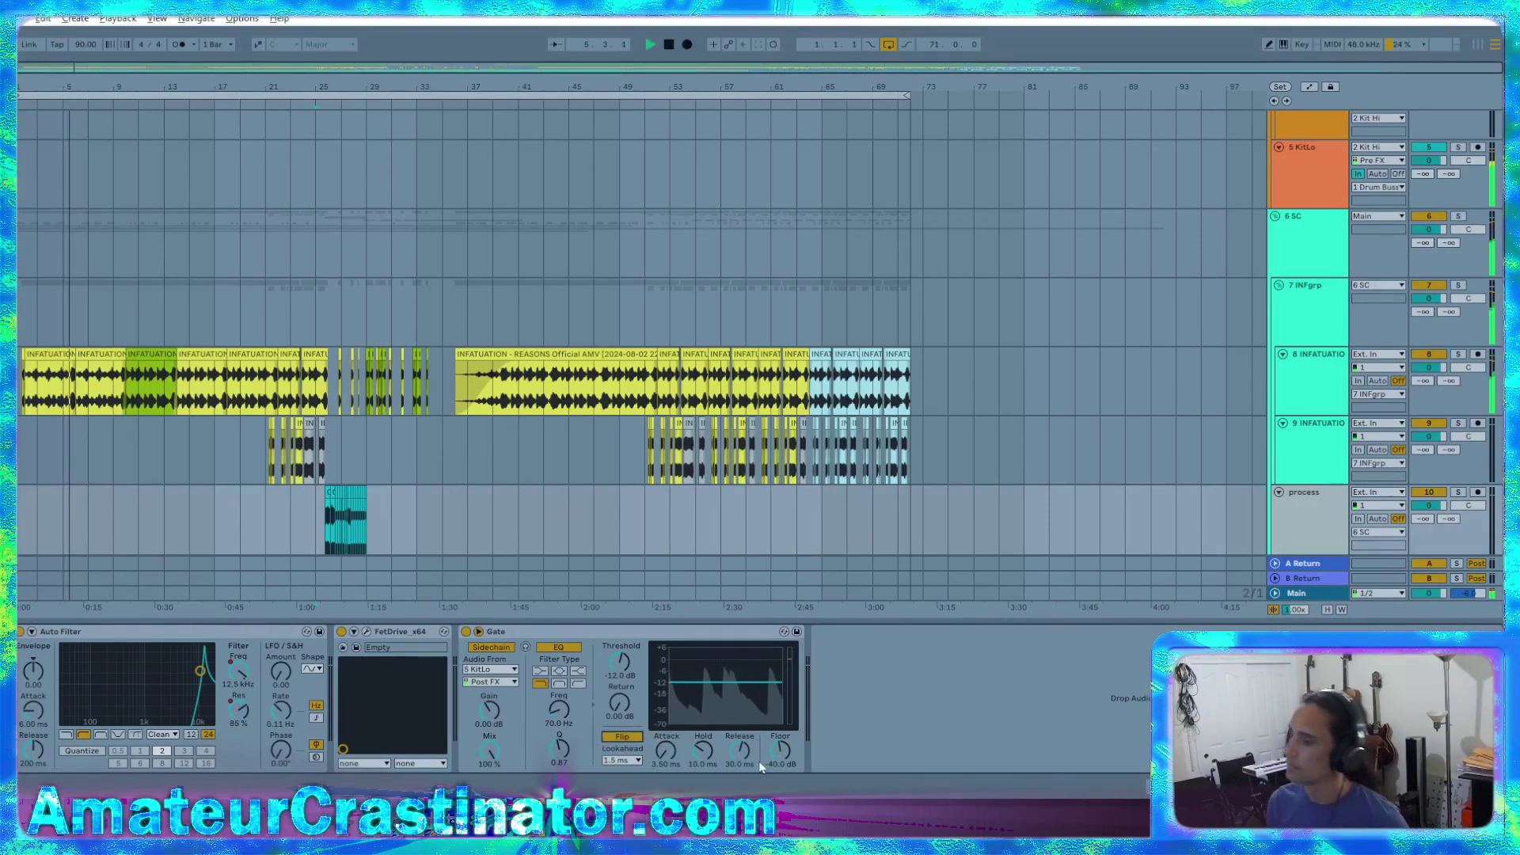
left_click(745, 750)
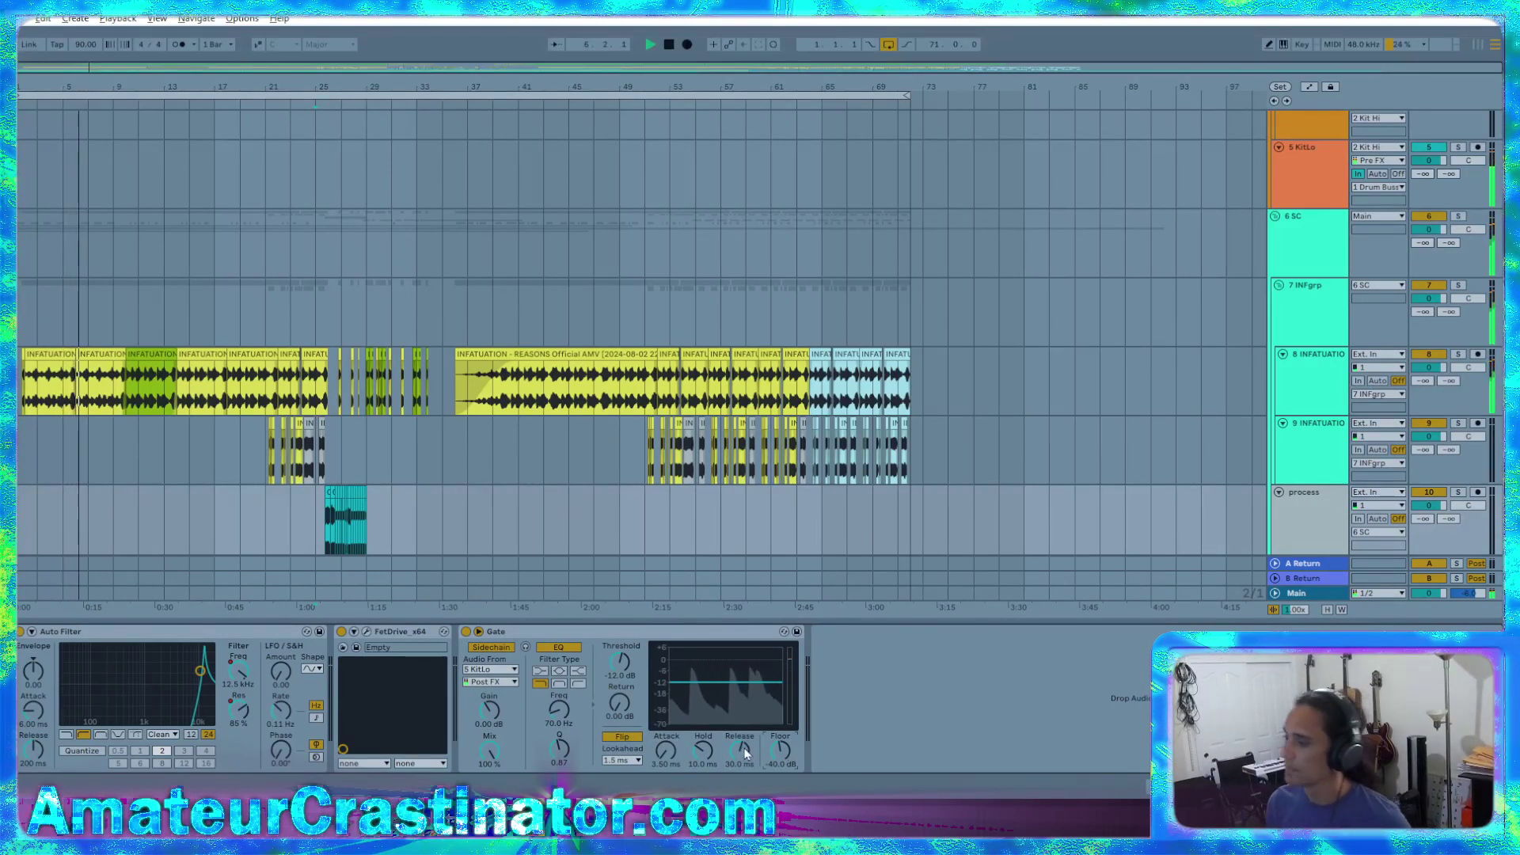
type("300")
key("Return")
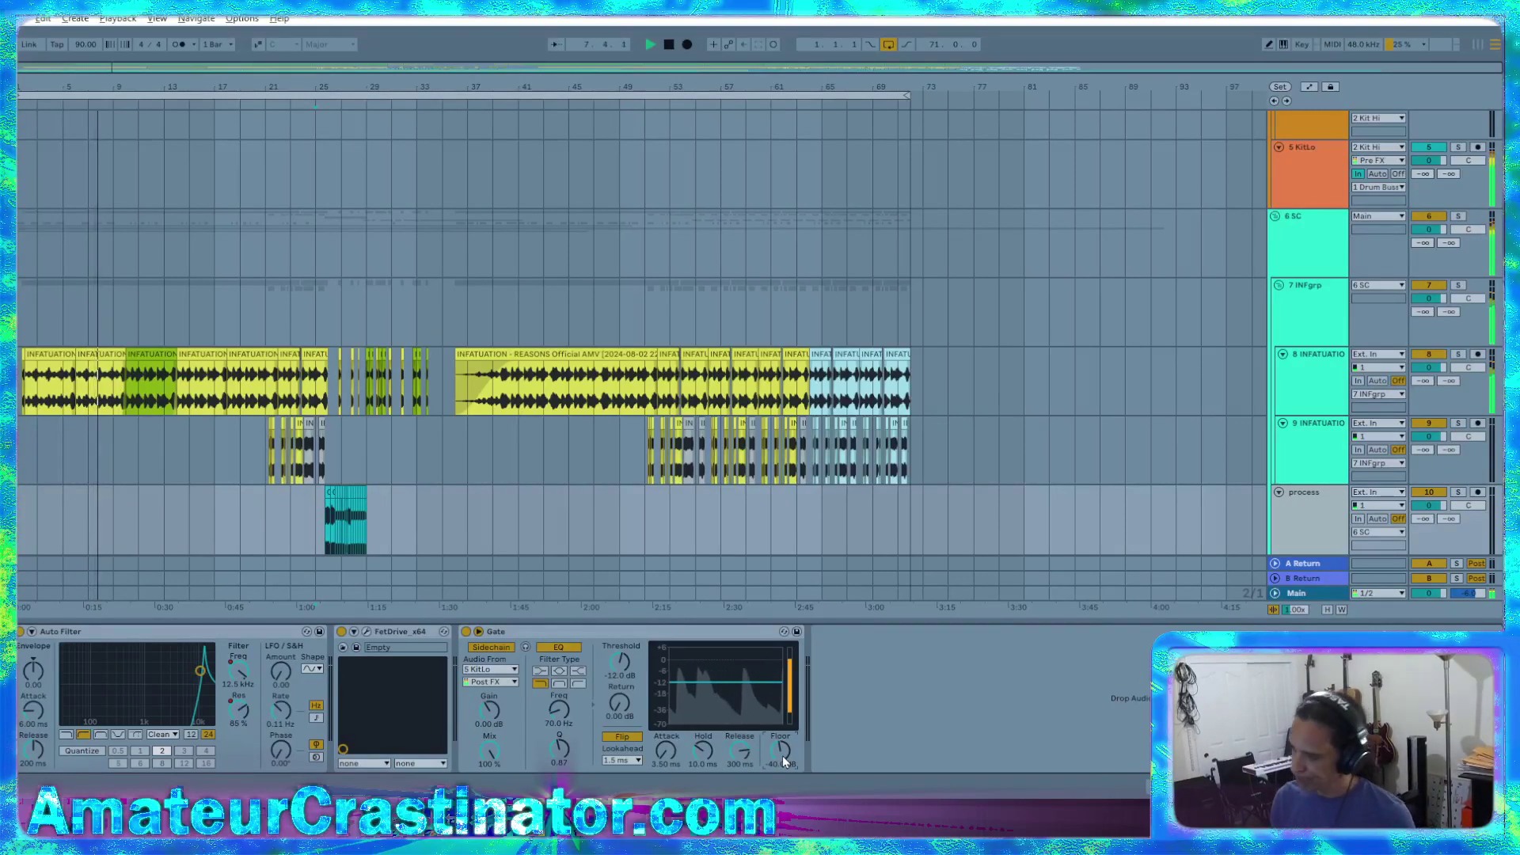
Set the Gate's floor to -18 dB
type("-")
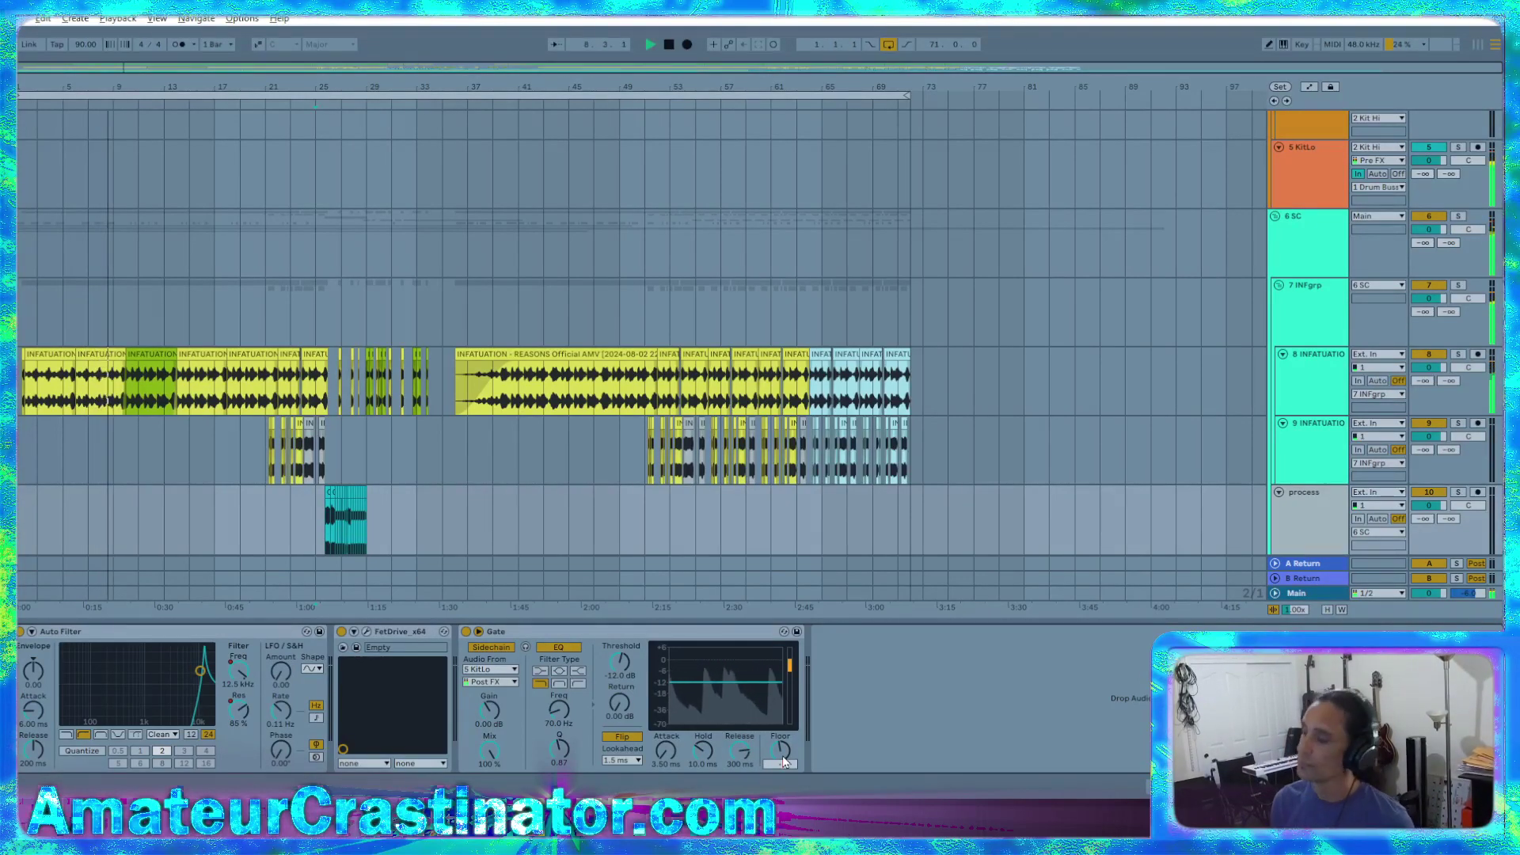
type("1")
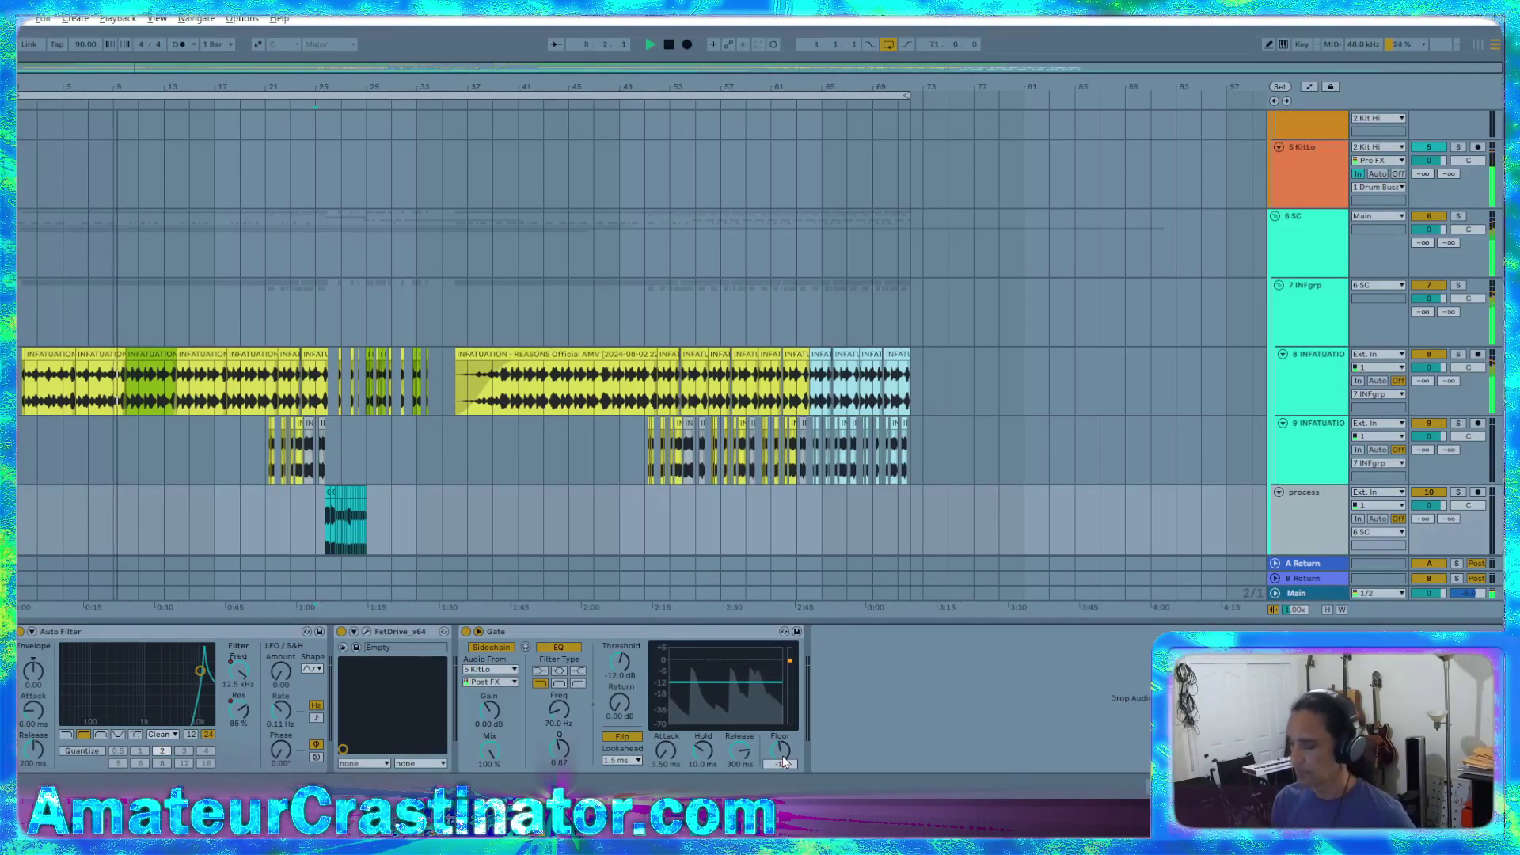
type("8.0 dB")
key("Return")
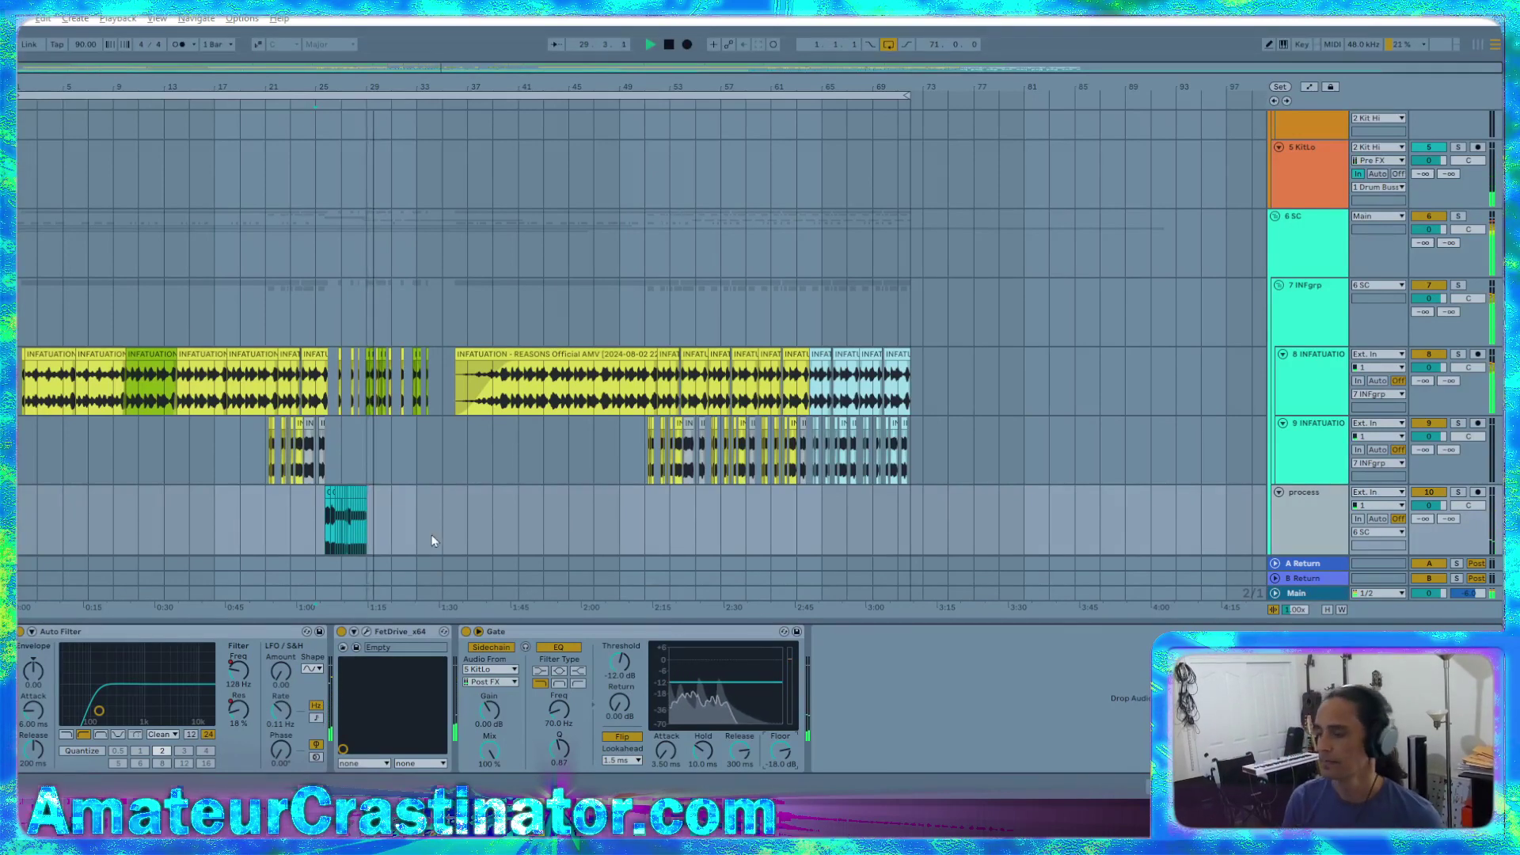
Stop playback and freeze and flatten the process track
scroll(337, 515, "up", 6)
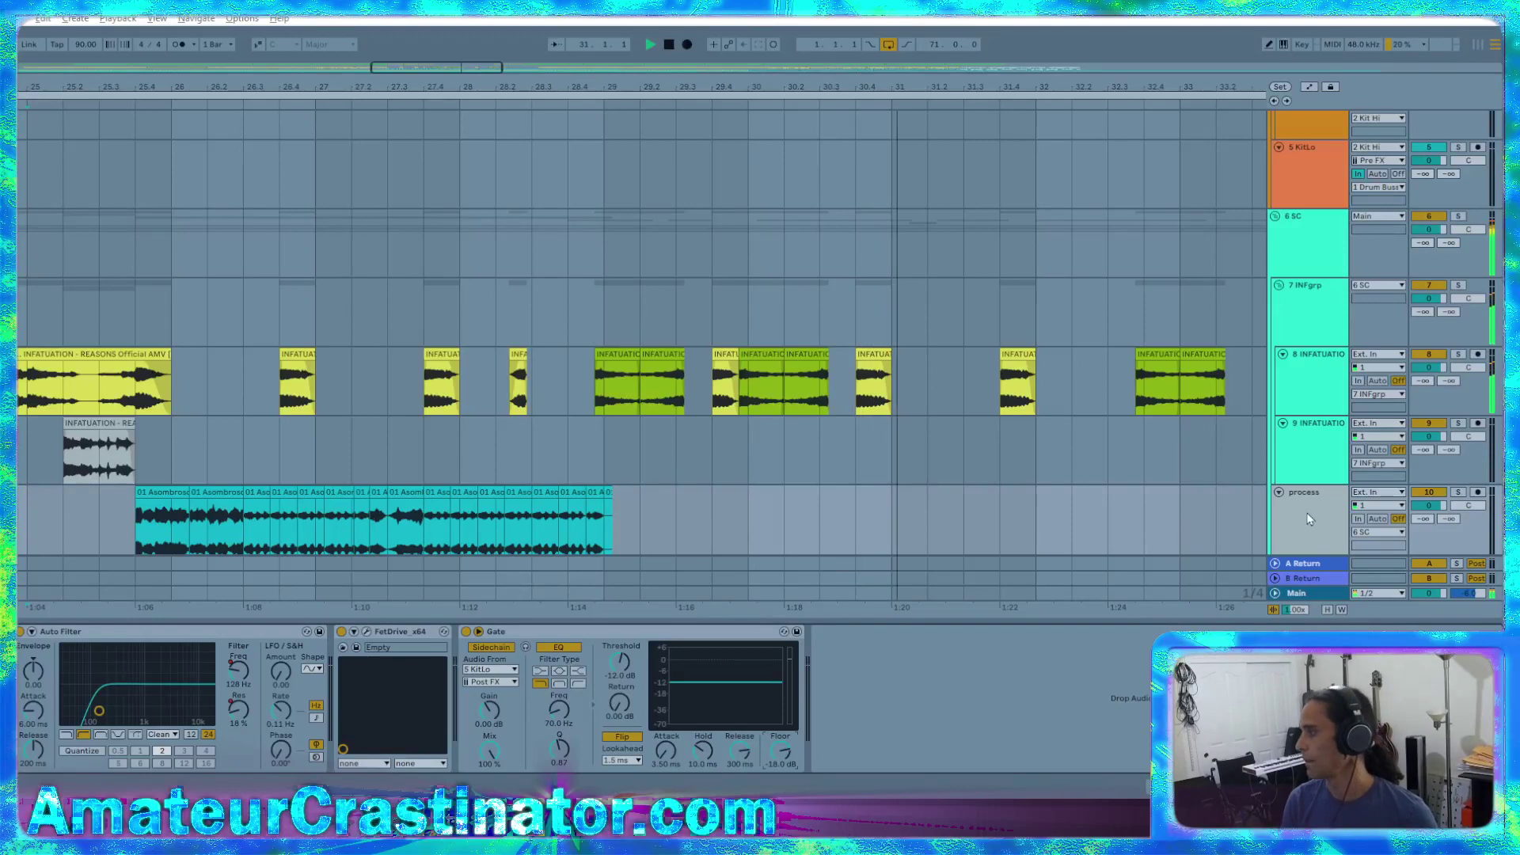
left_click(1086, 513)
key("space")
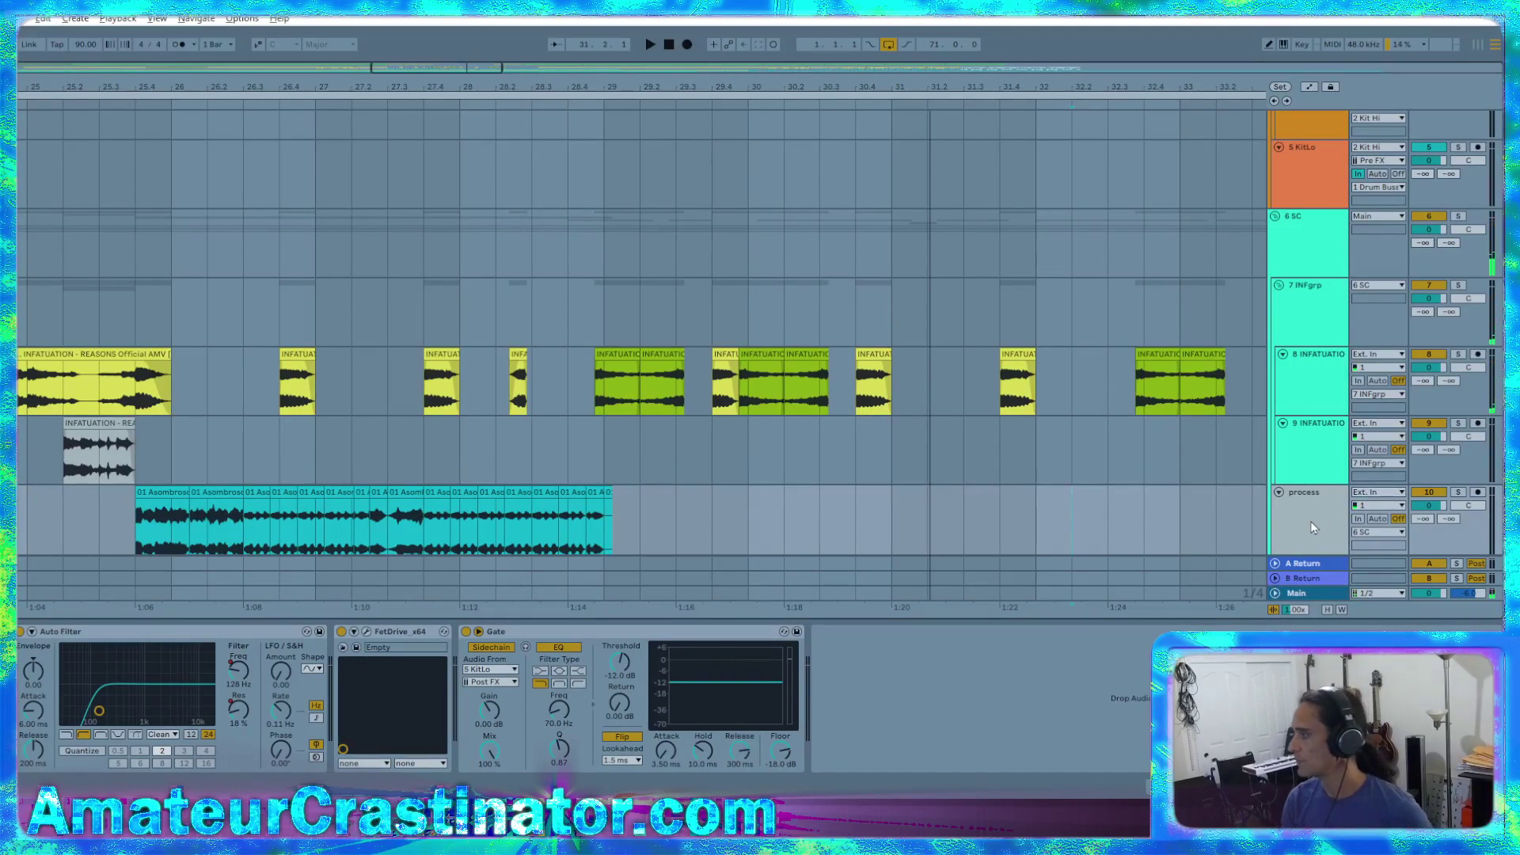
right_click(1310, 521)
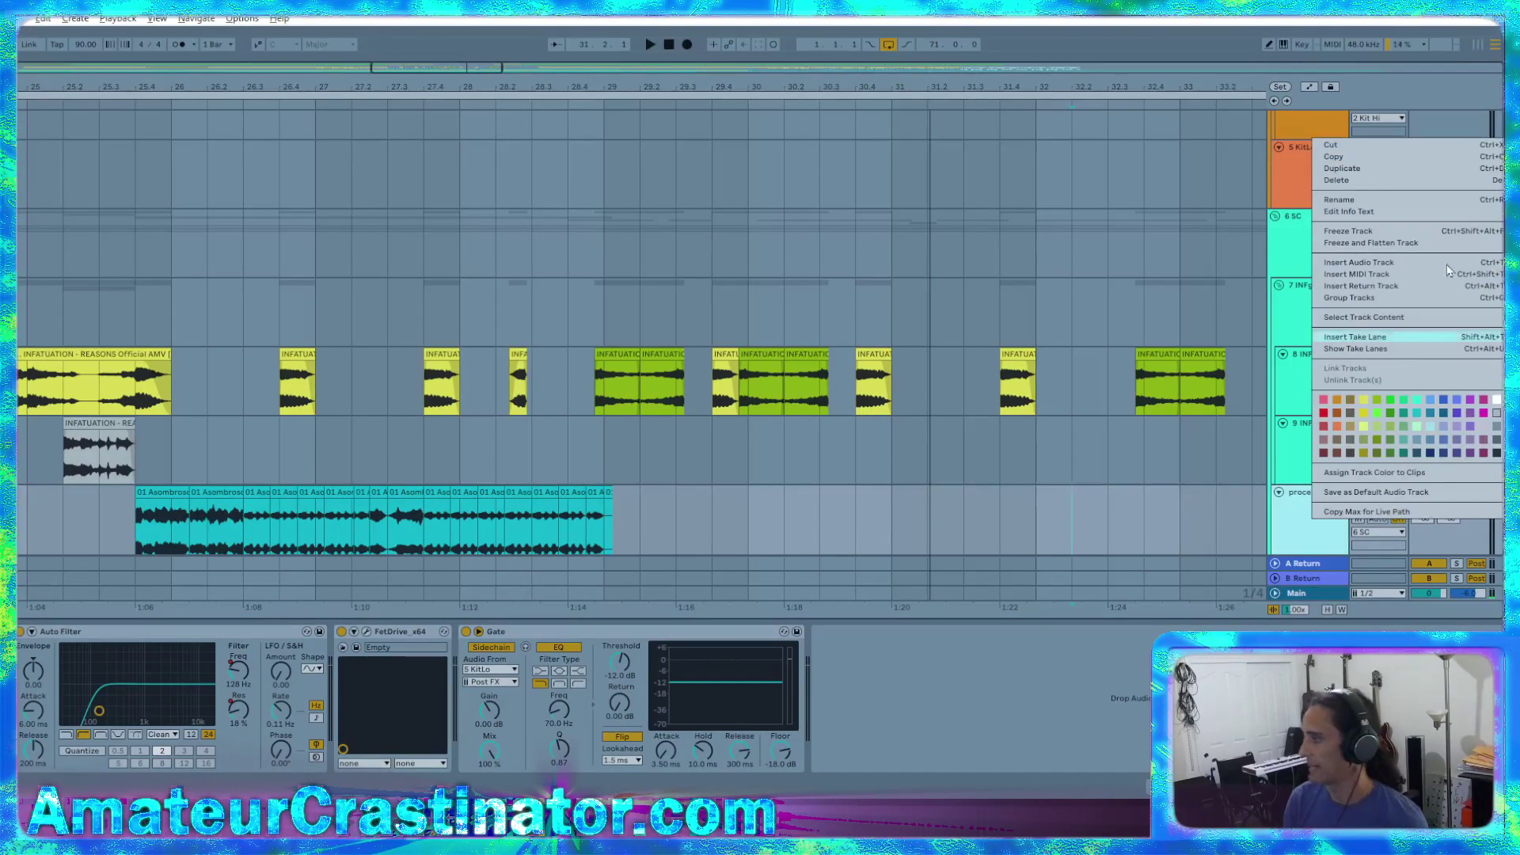
left_click(1357, 246)
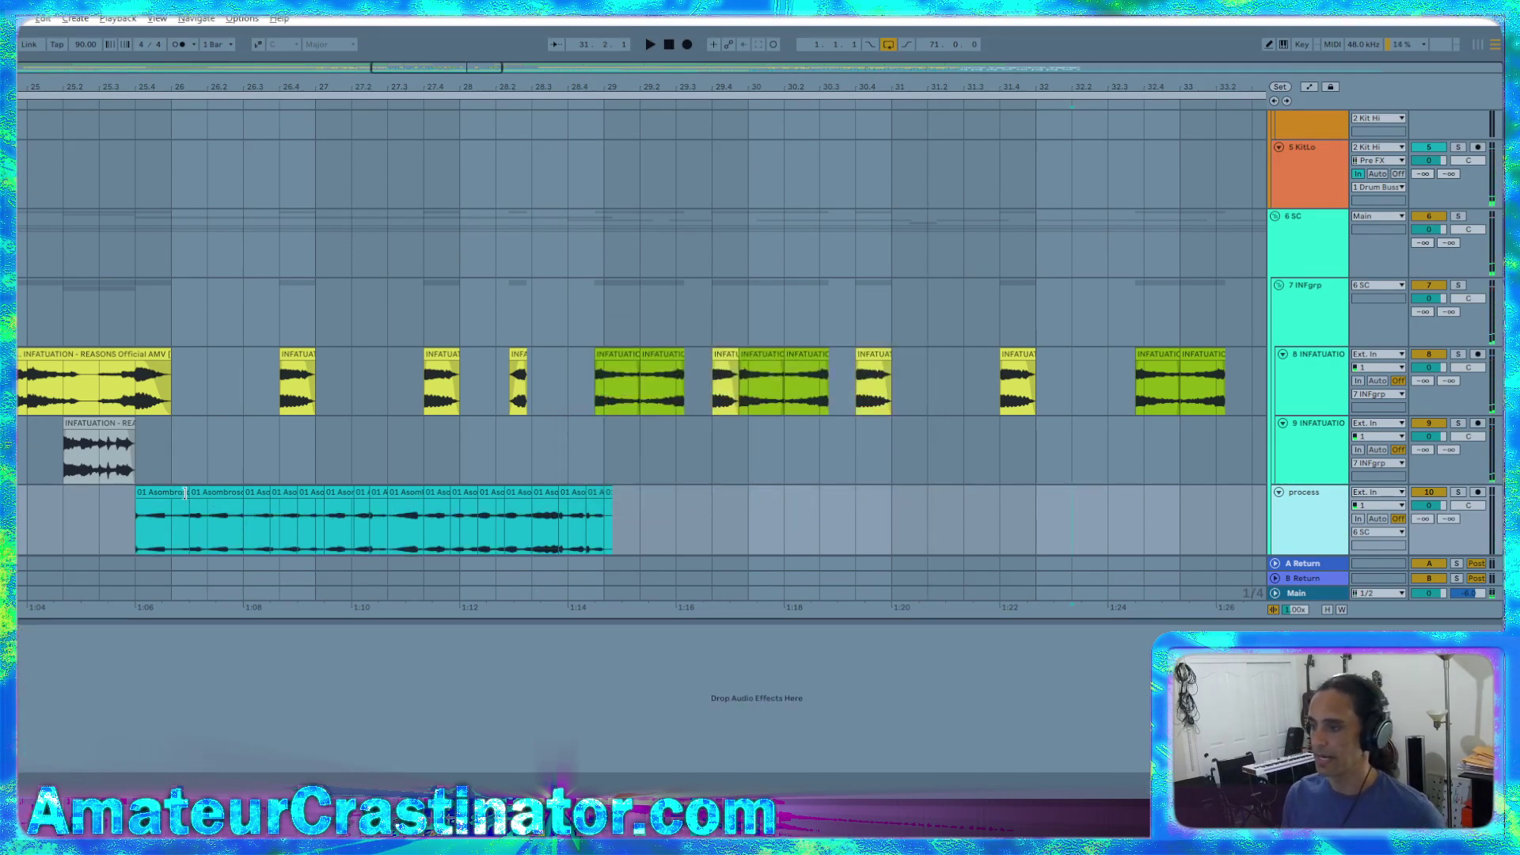
Move the flattened 01 Asombroso clip from the process track to track 12, keeping its start at 25.4
scroll(535, 454, "down", 5)
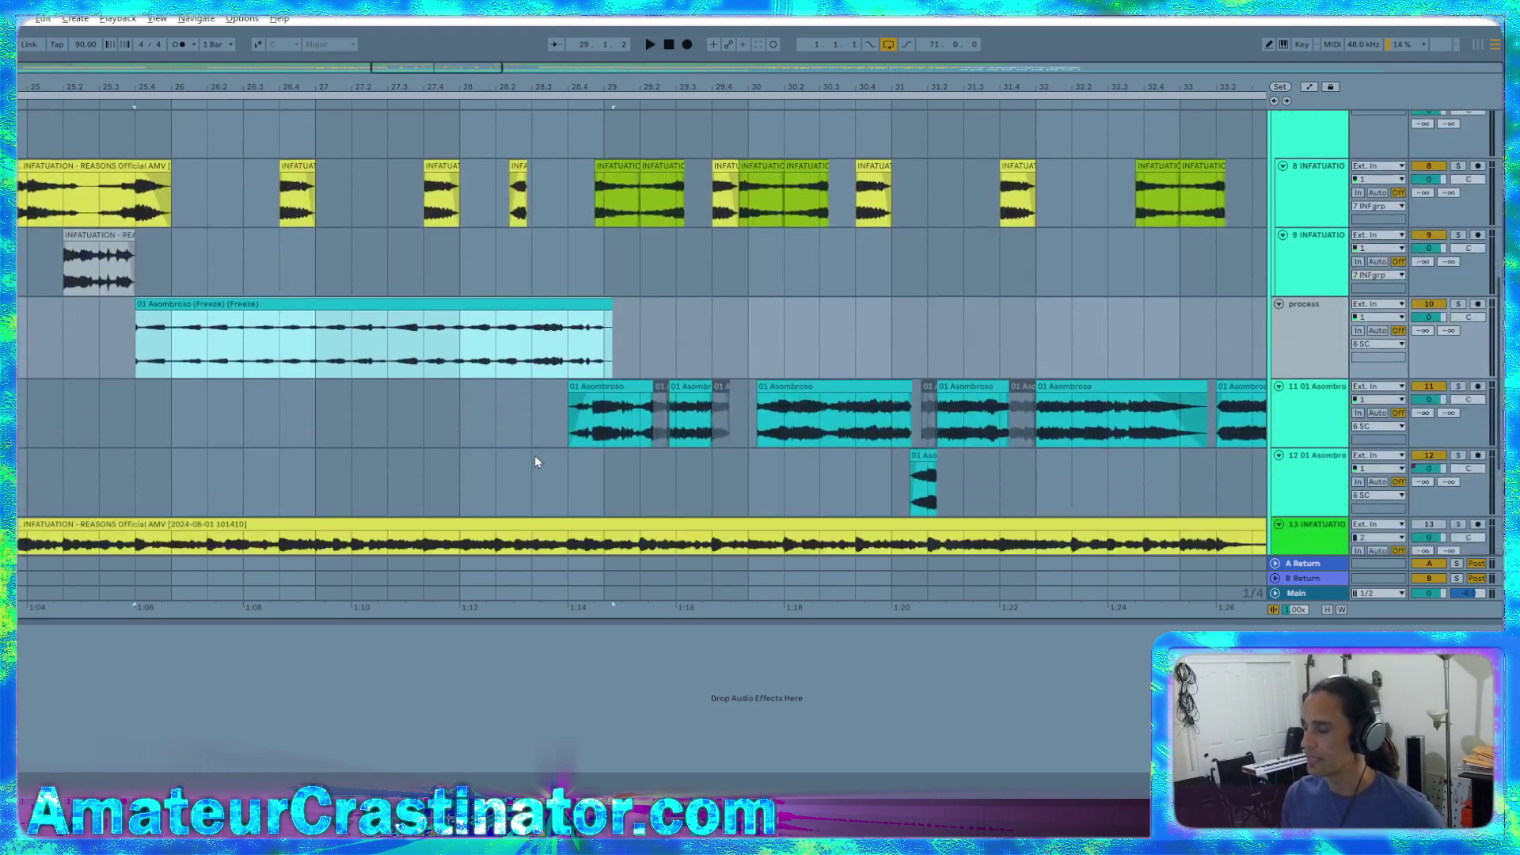
scroll(535, 457, "down", 2)
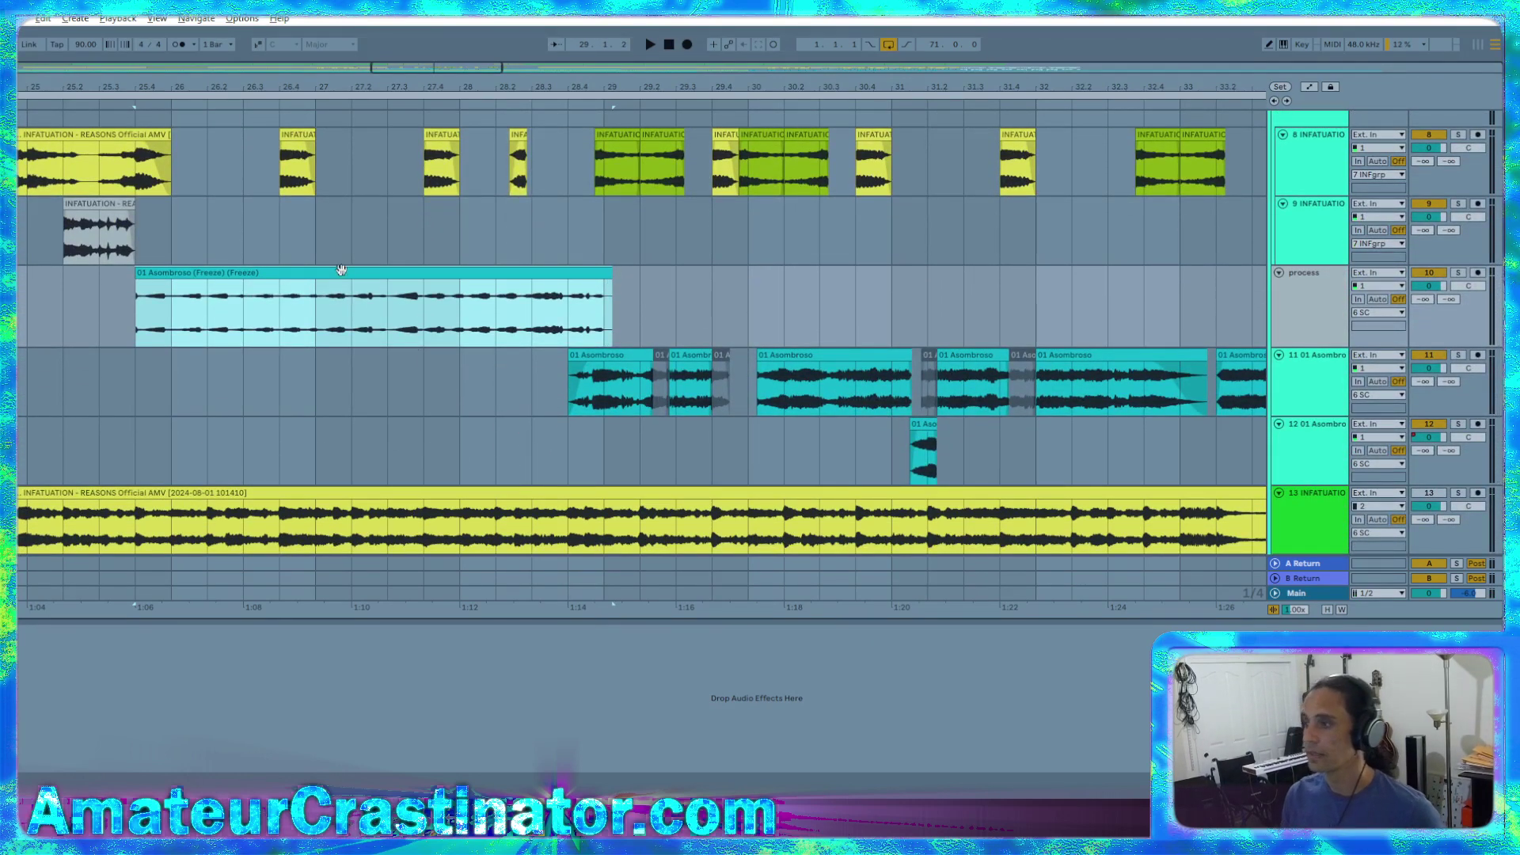
left_click_drag(341, 270, 358, 437)
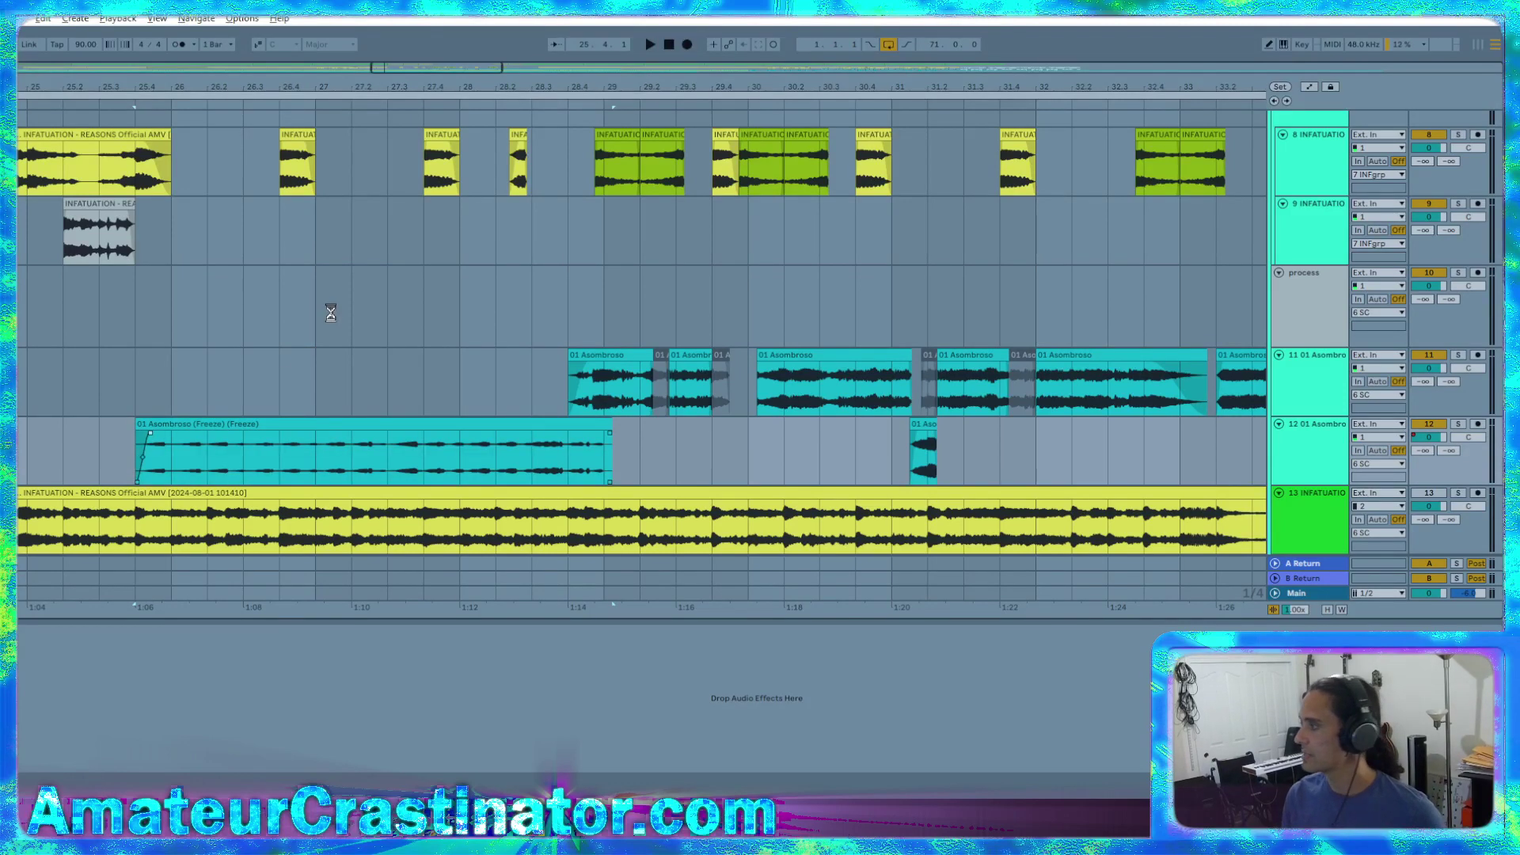
Play the arrangement from bar 24 to check the flattened clip on track 12
scroll(329, 309, "down", 3)
left_click(133, 304)
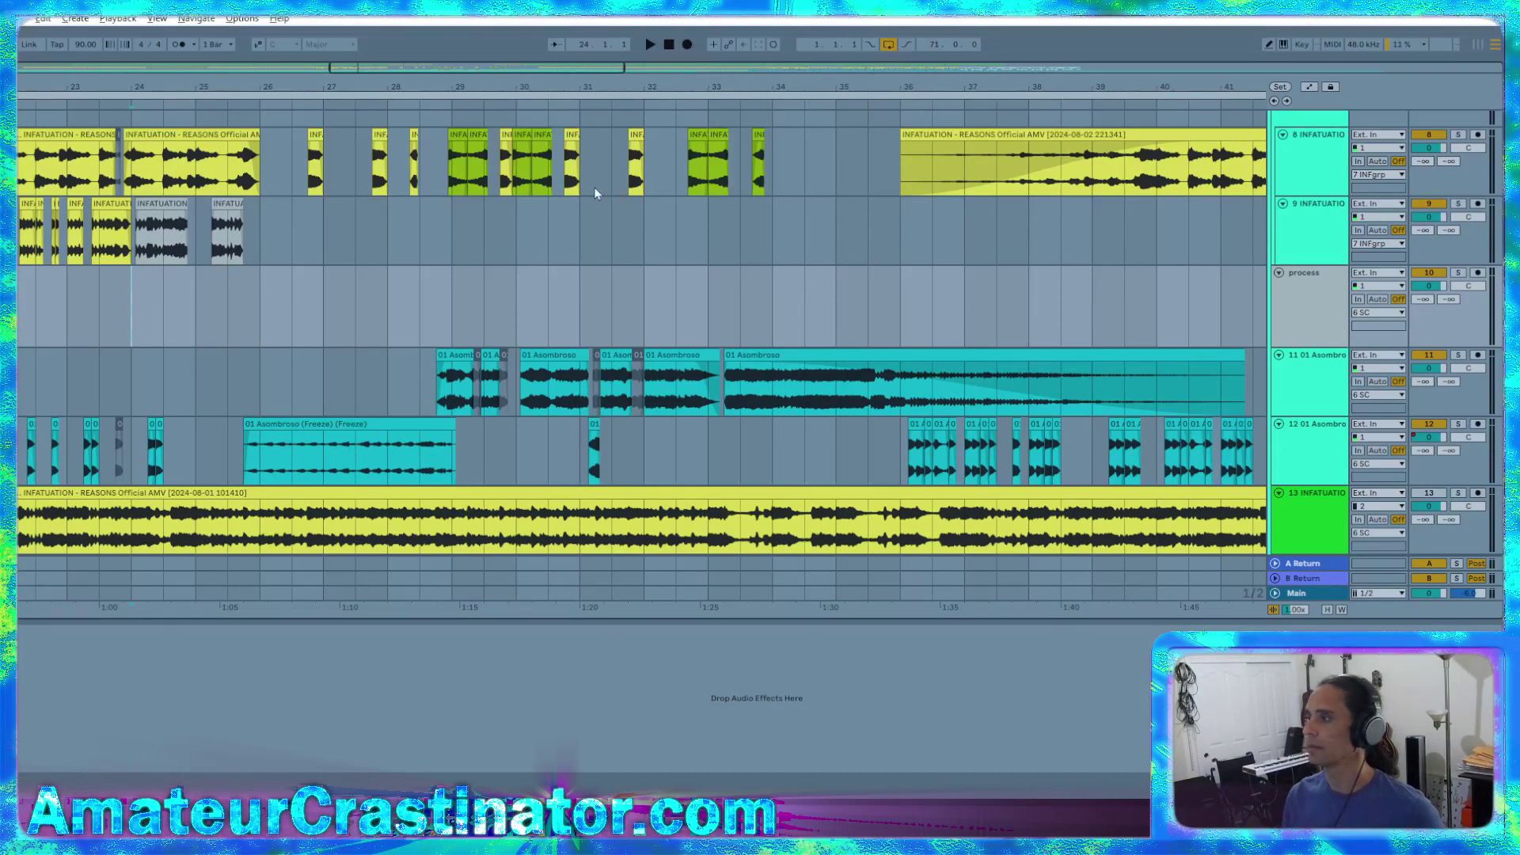
key("space")
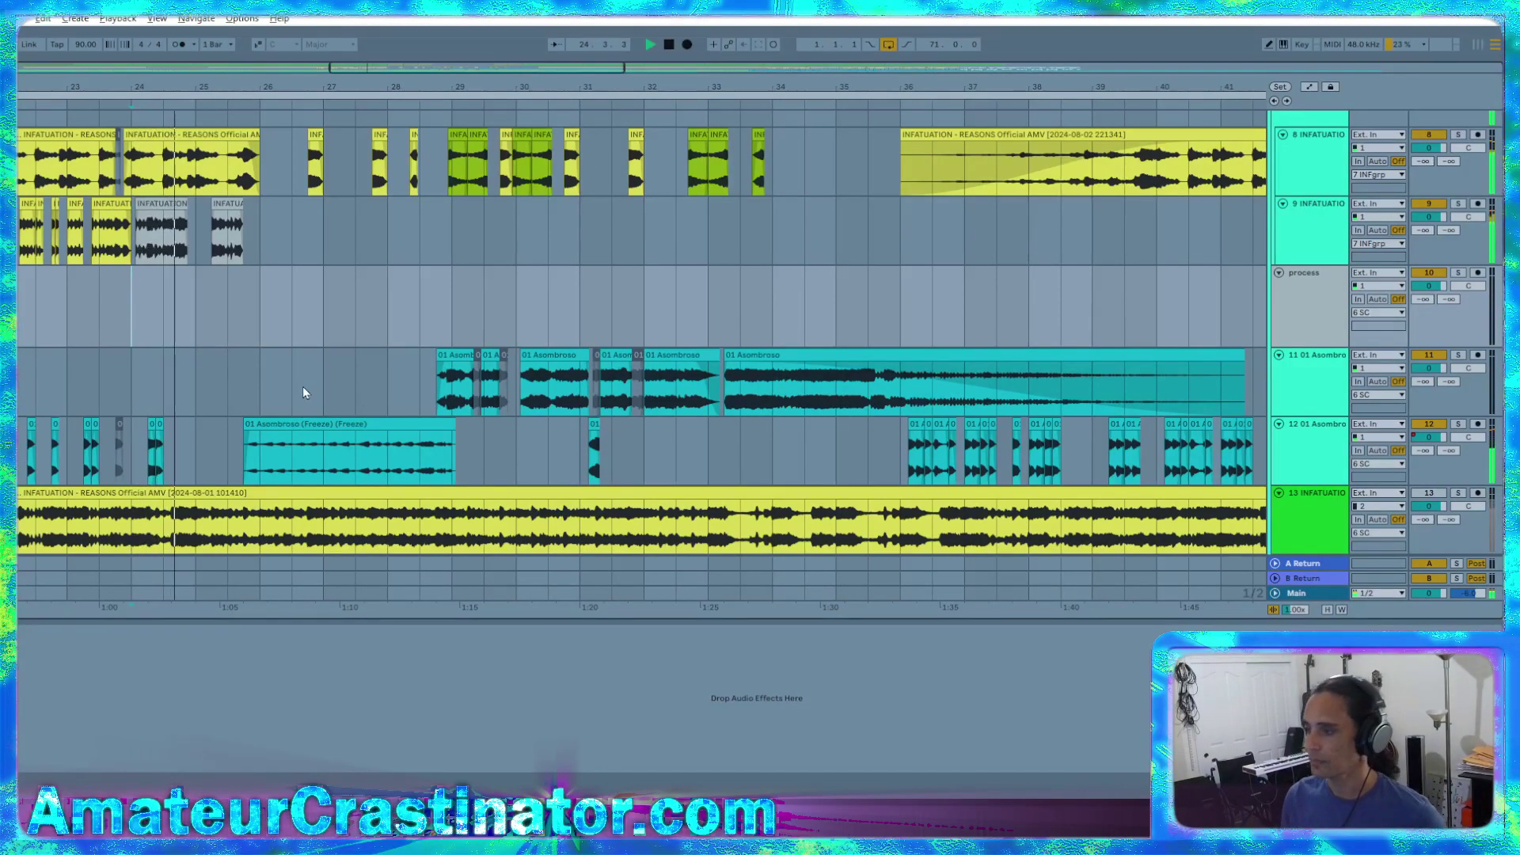
scroll(220, 388, "up", 3, "ctrl")
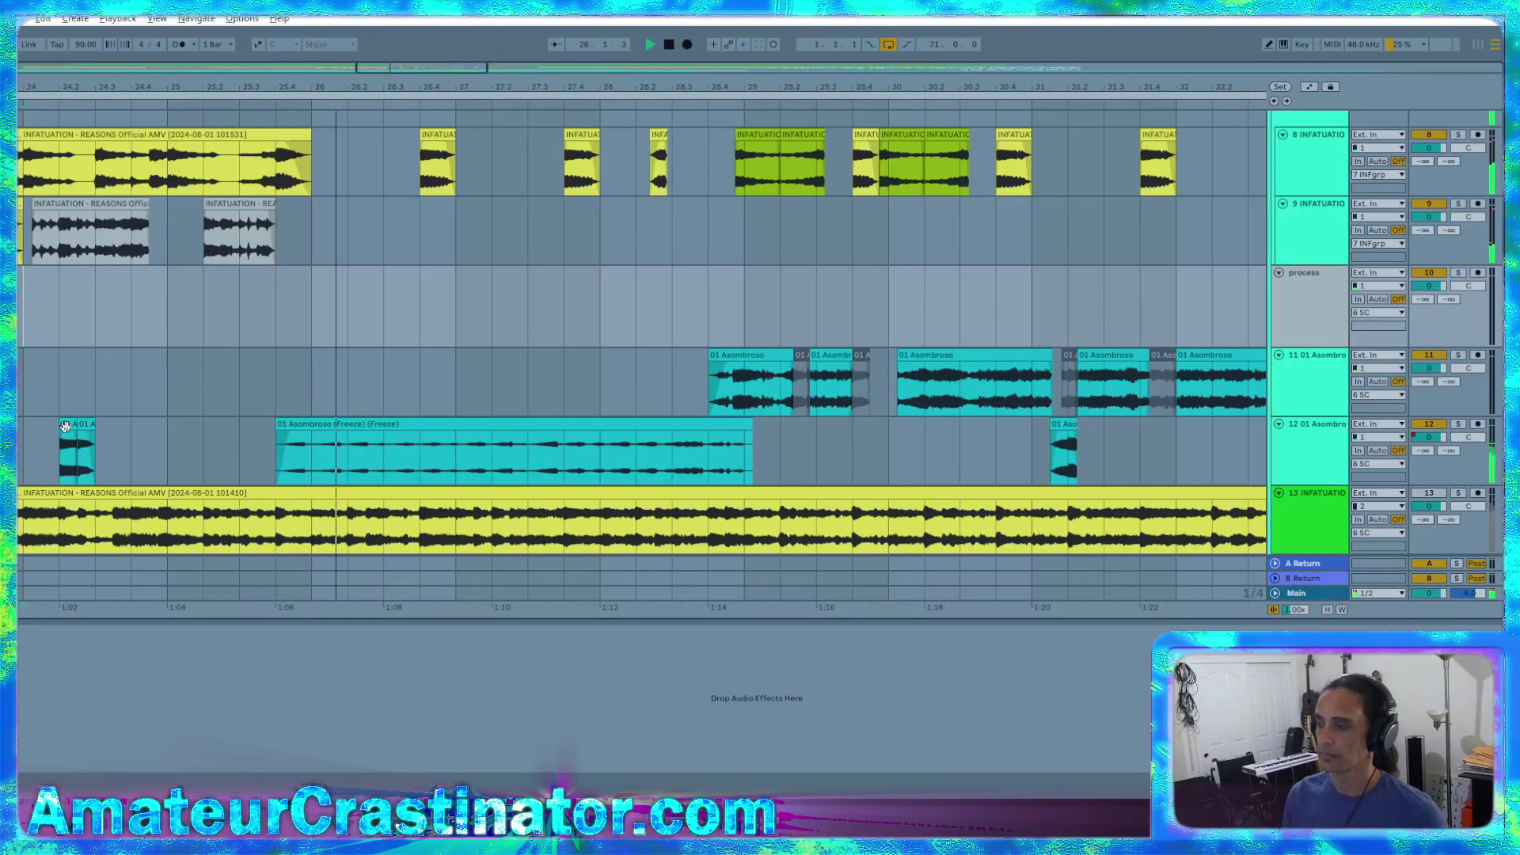
scroll(237, 464, "left", 3)
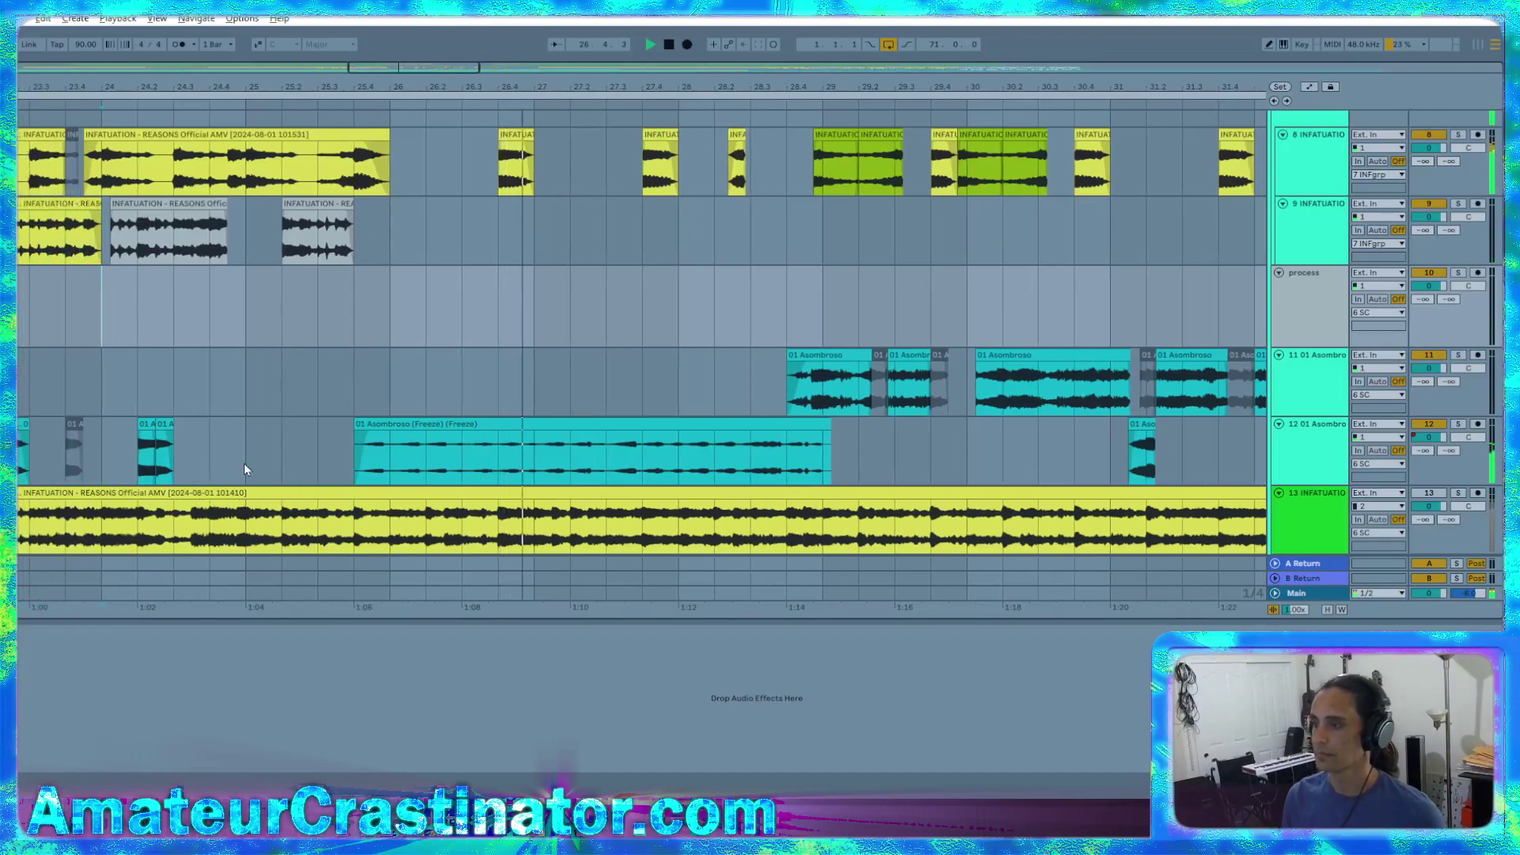
Solo track 12 and play its short 01 Asombroso clips around bar 23
left_click(30, 453)
key("s")
key("space")
key("space")
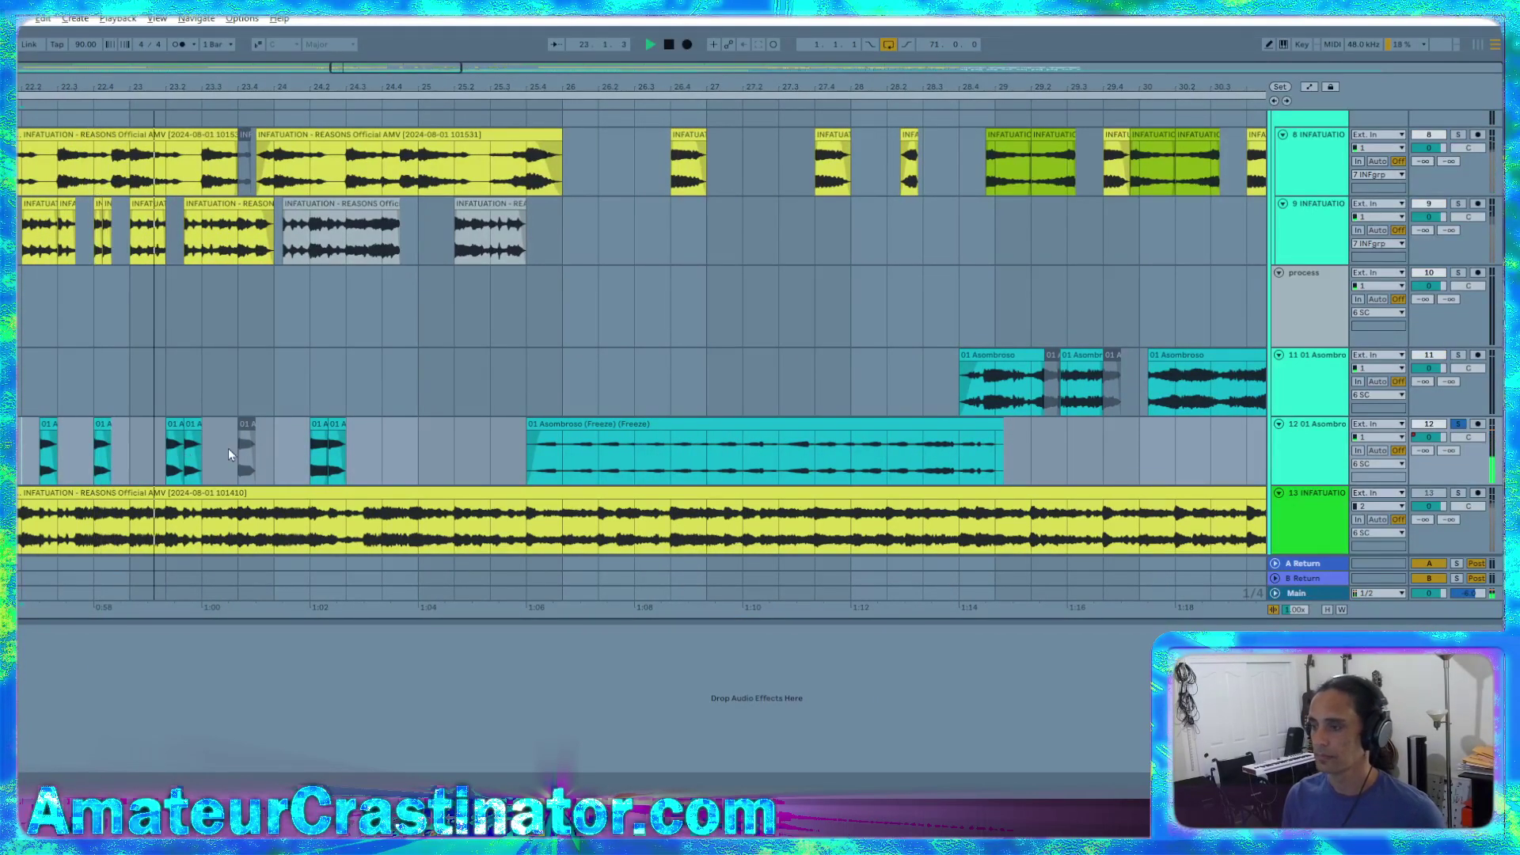
Copy the two adjoining short 01 Asombroso clips in bar 23 of track 12 to track 11 at 26.2
left_click(173, 426)
left_click(193, 426, "shift")
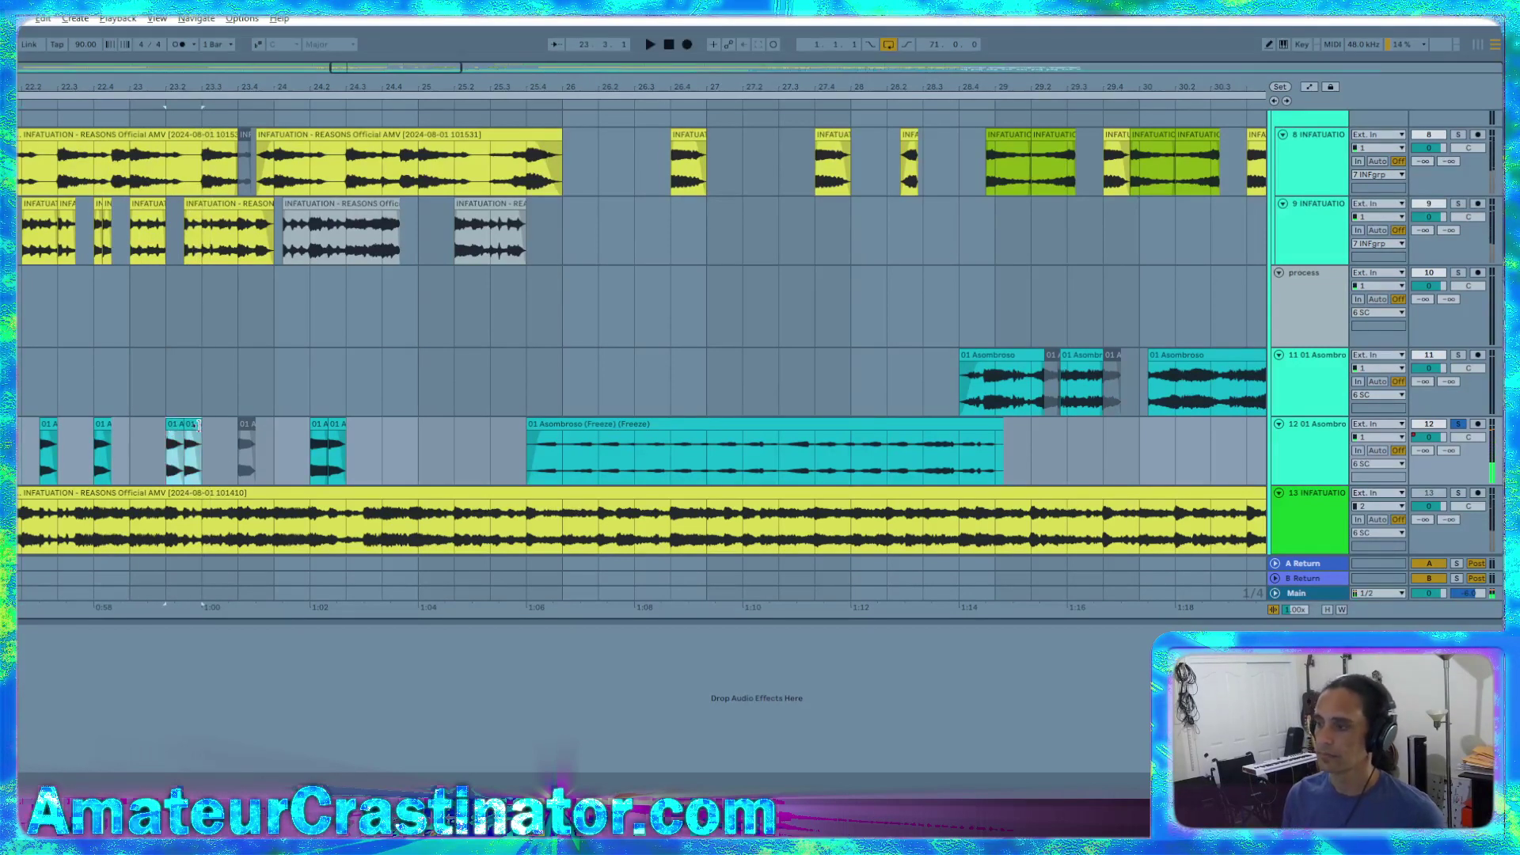
left_click(592, 378)
key("ctrl+v")
scroll(671, 418, "up", 2)
scroll(638, 417, "up", 2)
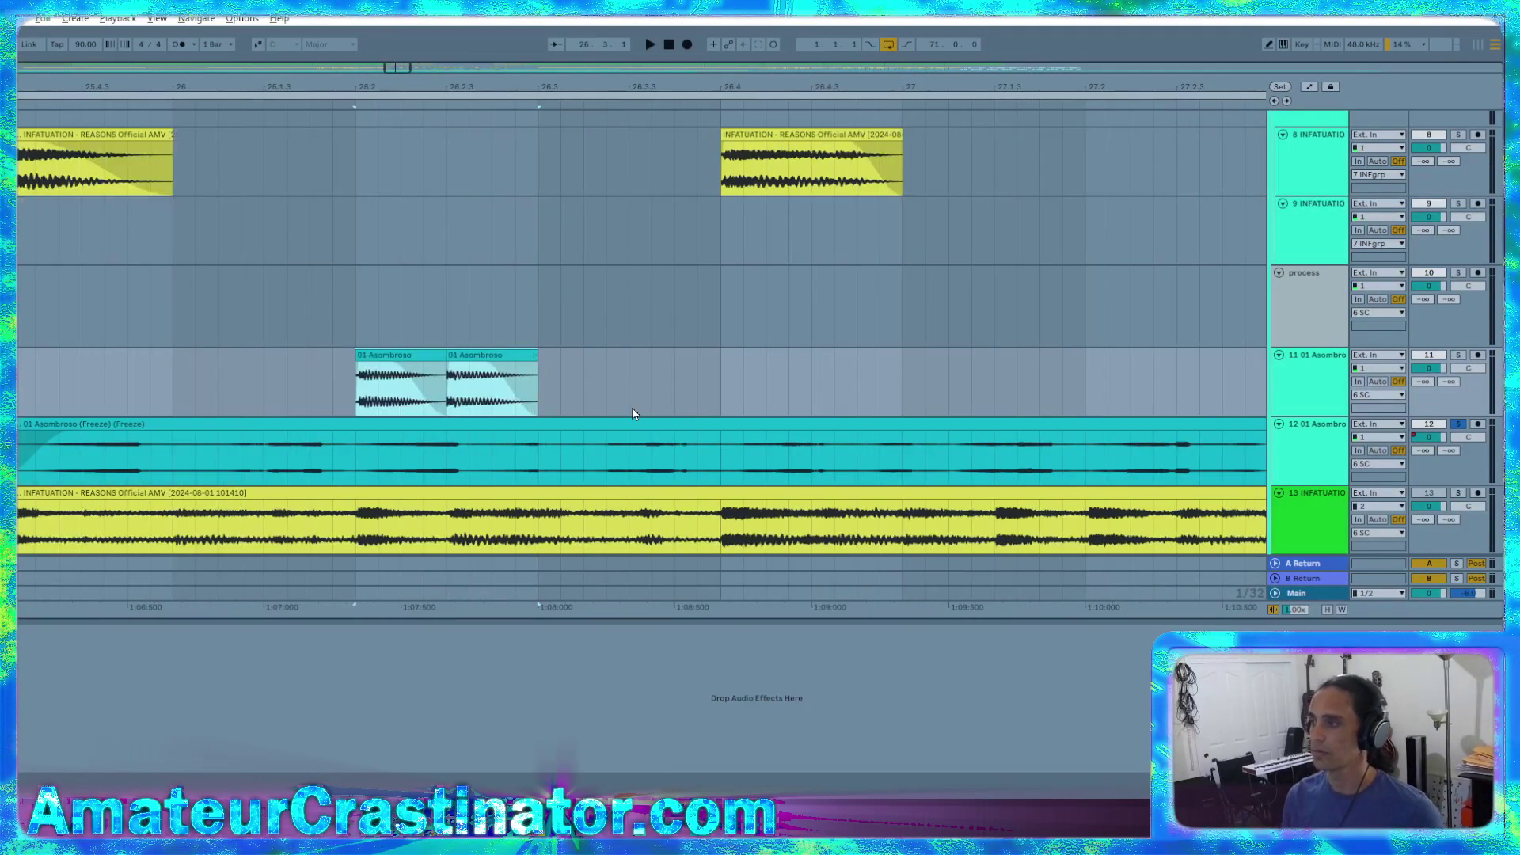
Rearrange and duplicate the pasted clips on track 11 into three separate hits at 26, 26.2.3 and 26.4
left_click_drag(486, 358, 226, 372)
left_click(613, 373)
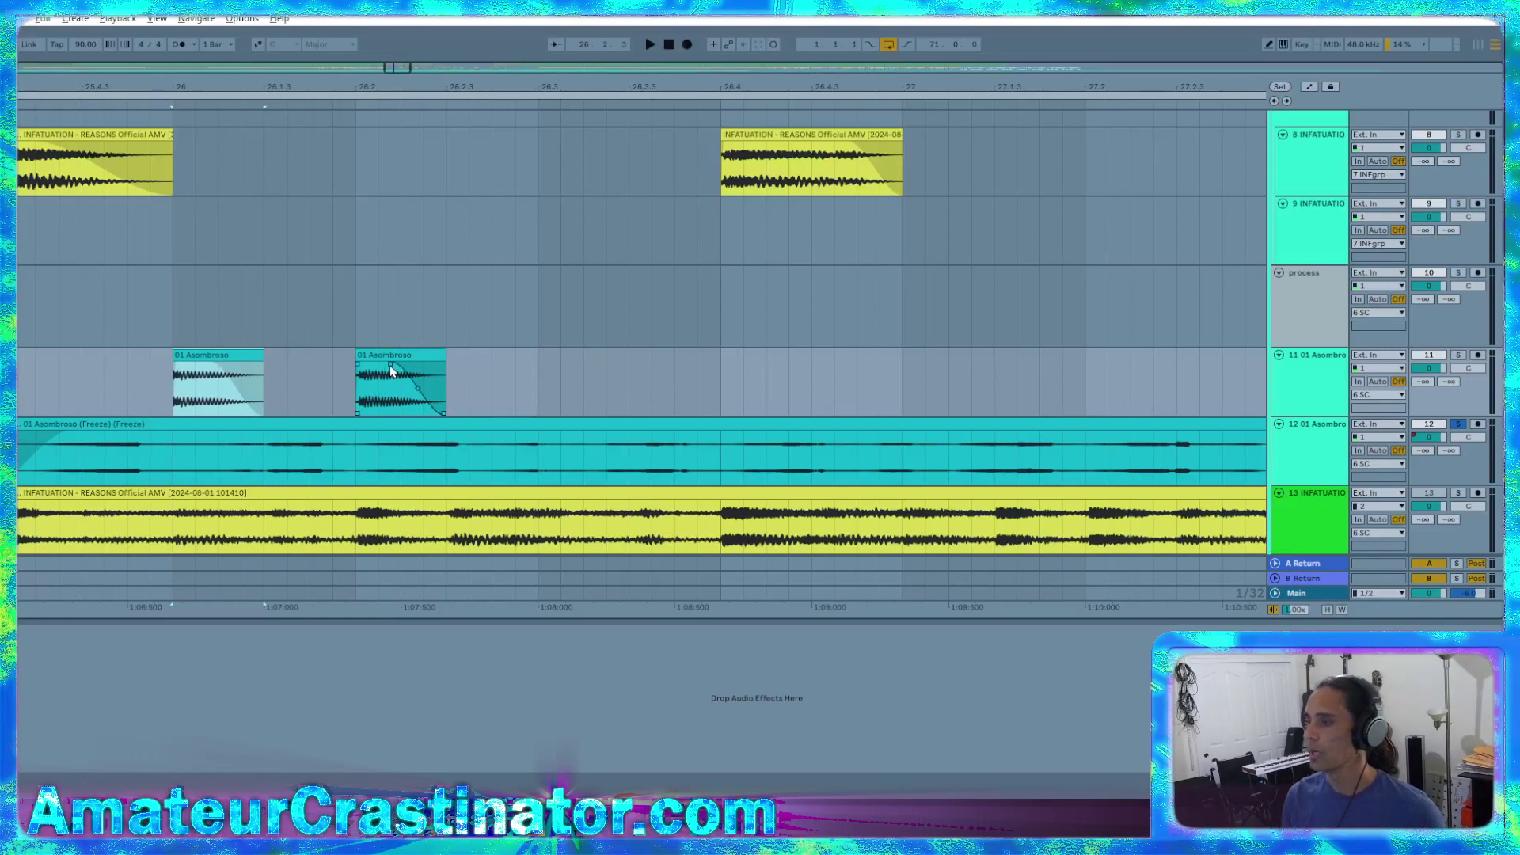
left_click_drag(390, 365, 756, 373)
left_click(207, 354, "shift")
left_click_drag(207, 354, 481, 376)
left_click(334, 379)
Play the arrangement from 25.4 with track 12 unsoloed to check the new hits on track 11
scroll(130, 386, "down", 3)
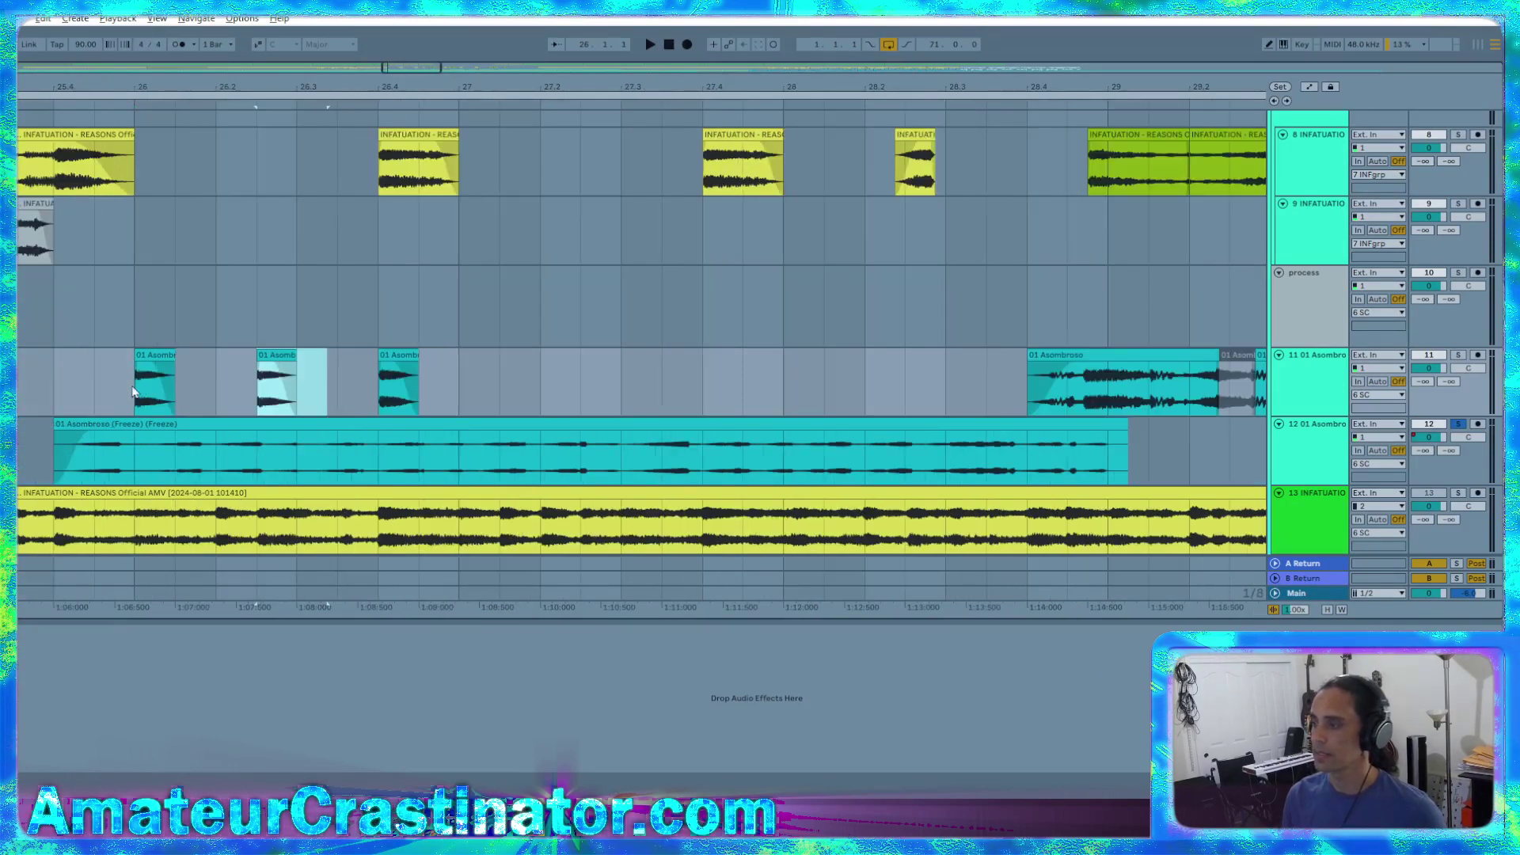
left_click(43, 388)
key("space")
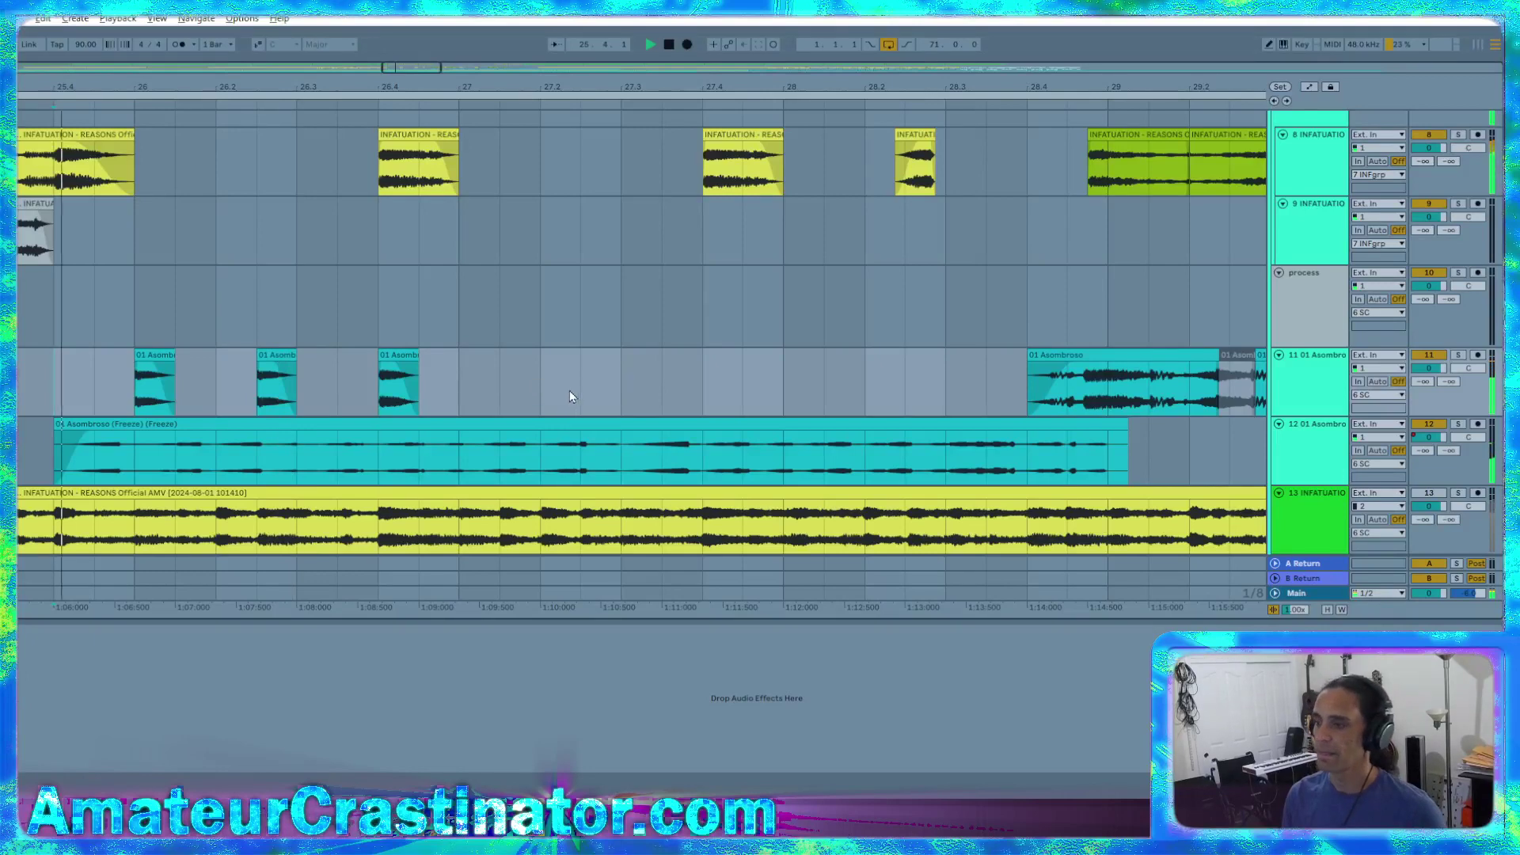
scroll(568, 391, "down", 2)
scroll(578, 393, "down", 3)
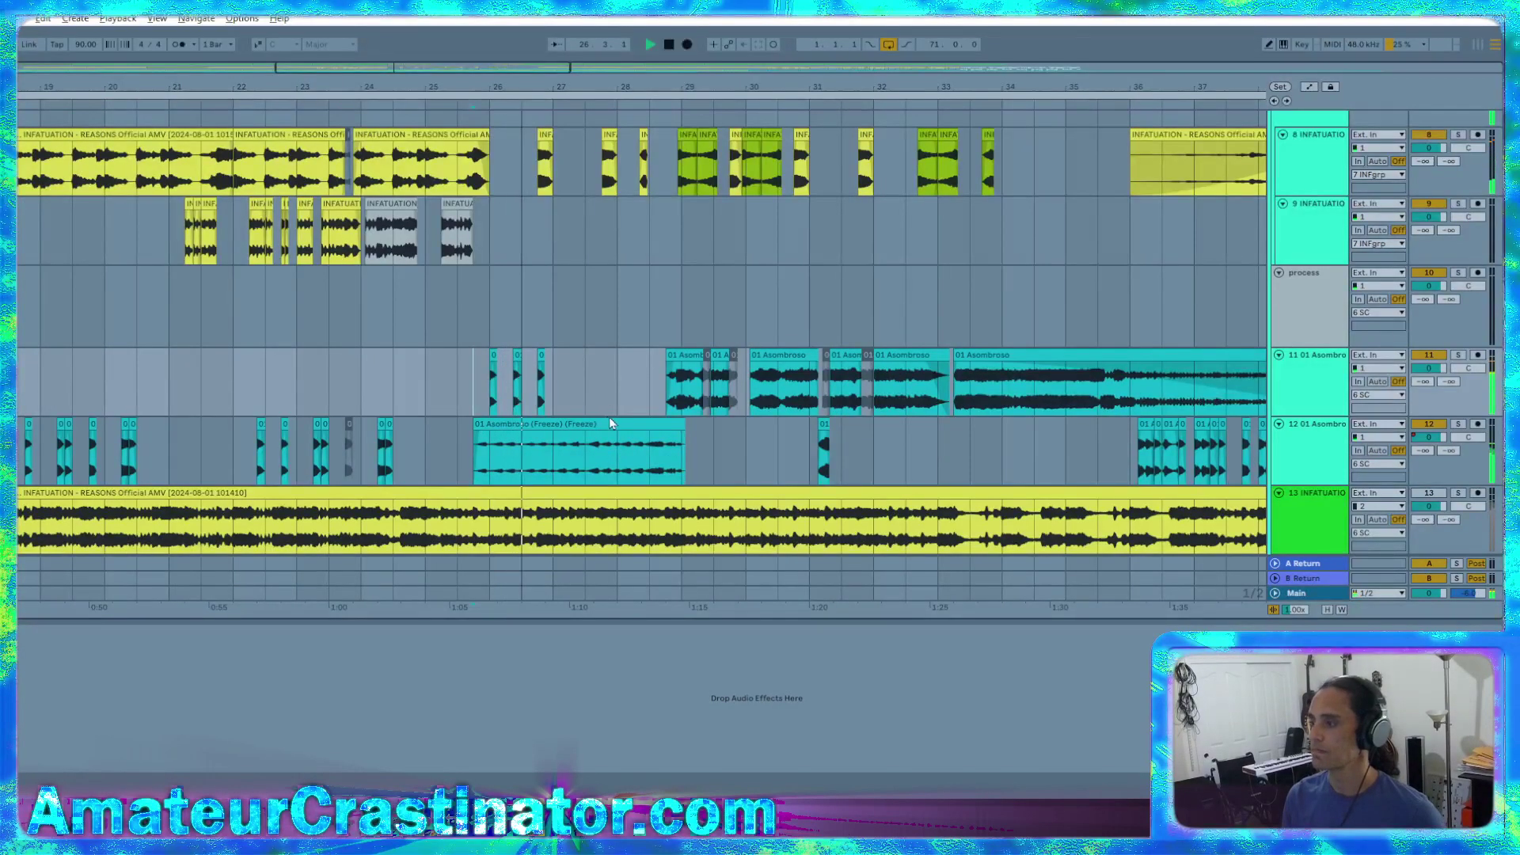
Shift the third short 01 Asombroso hit on track 11 to 26.4.2 and play the hits from 25.4
scroll(603, 418, "up", 3)
scroll(596, 417, "up", 3)
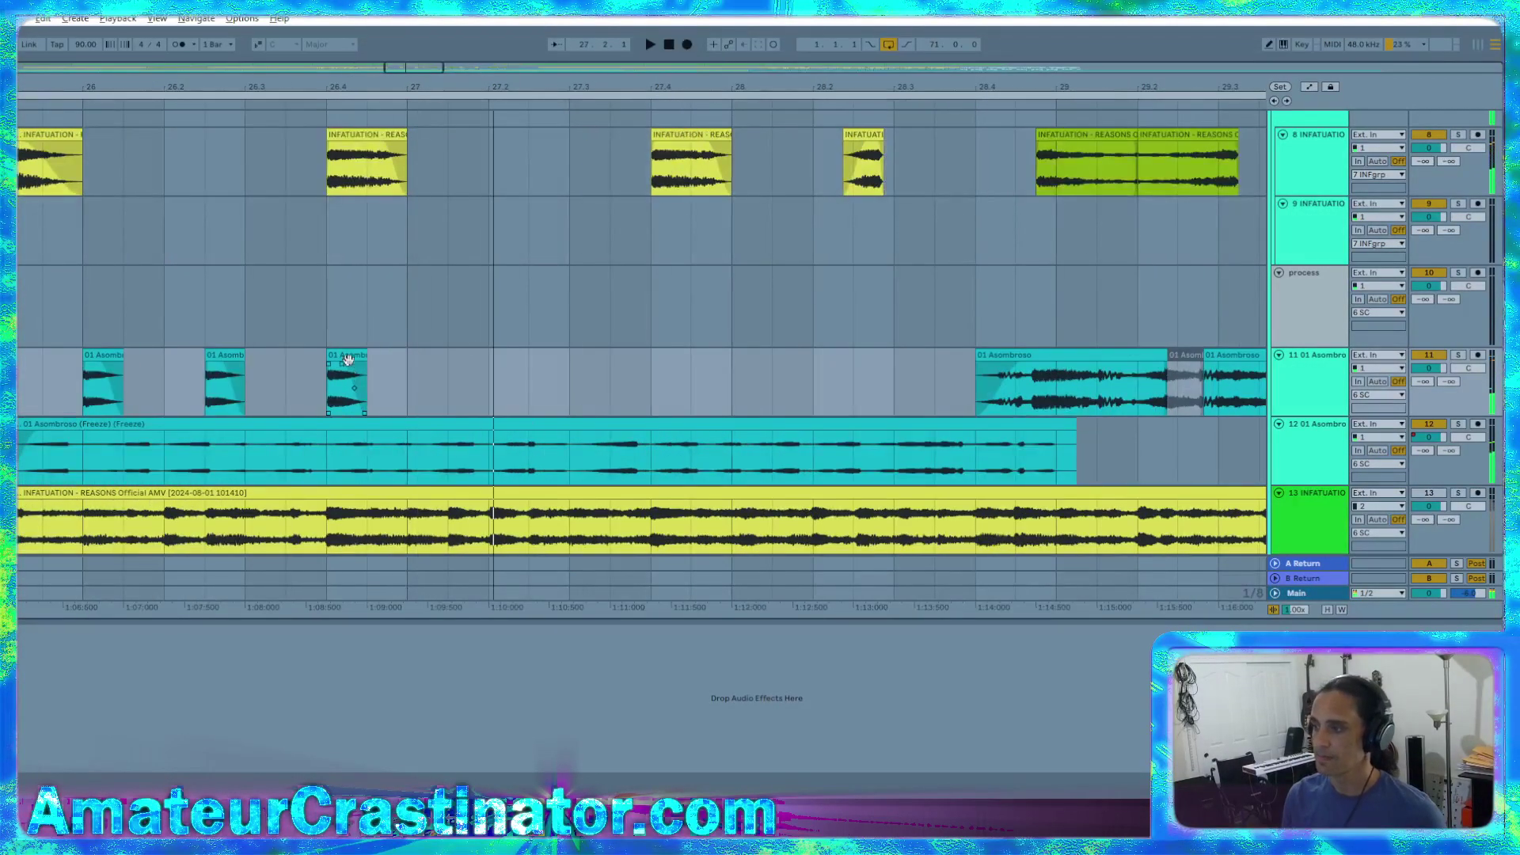
scroll(321, 379, "up", 2)
left_click_drag(373, 357, 412, 359)
scroll(284, 406, "down", 2)
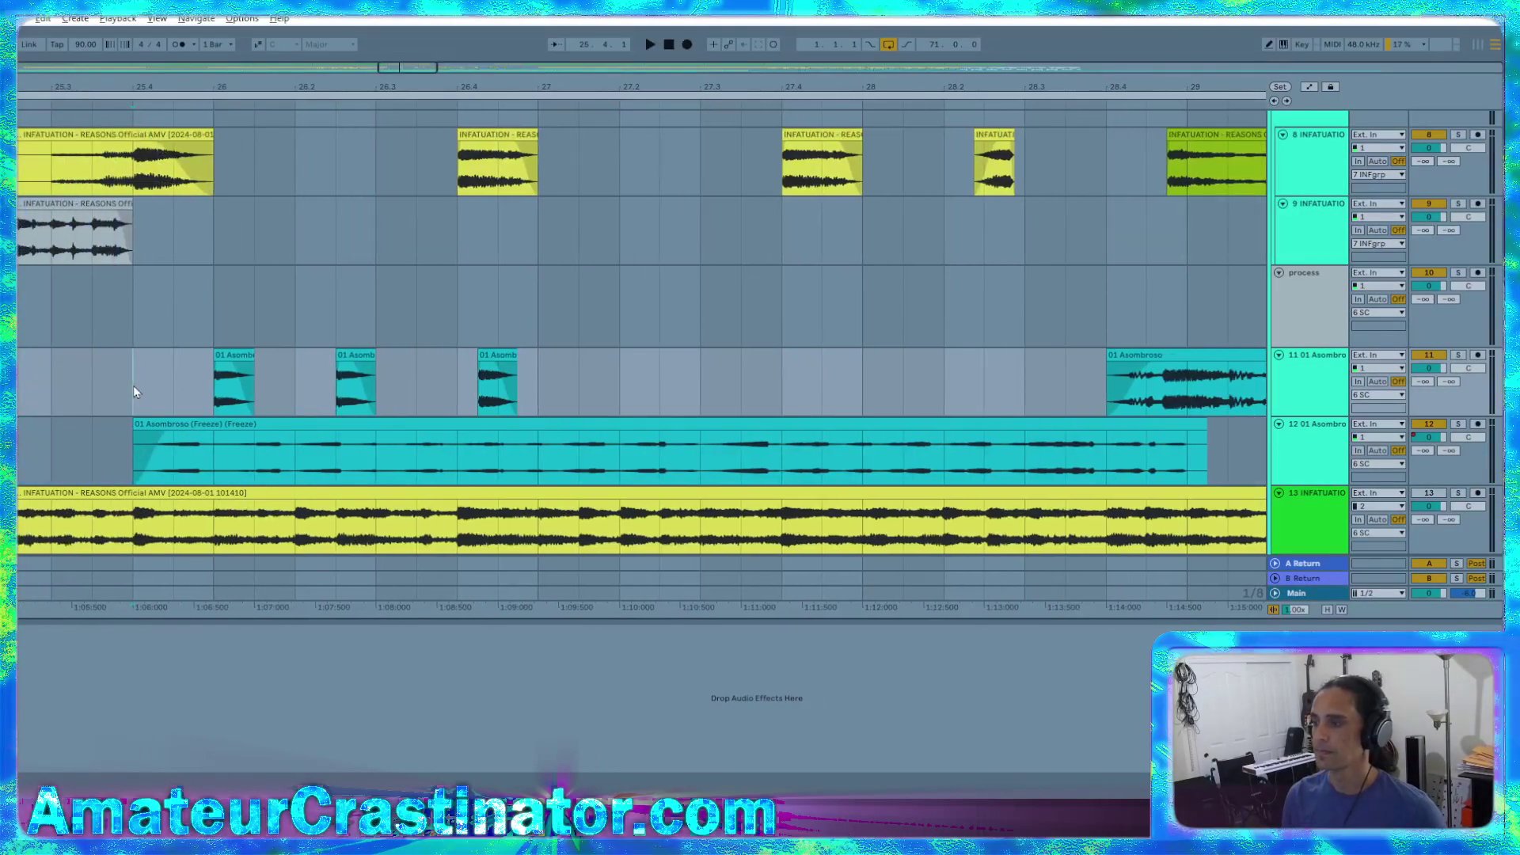
key("space")
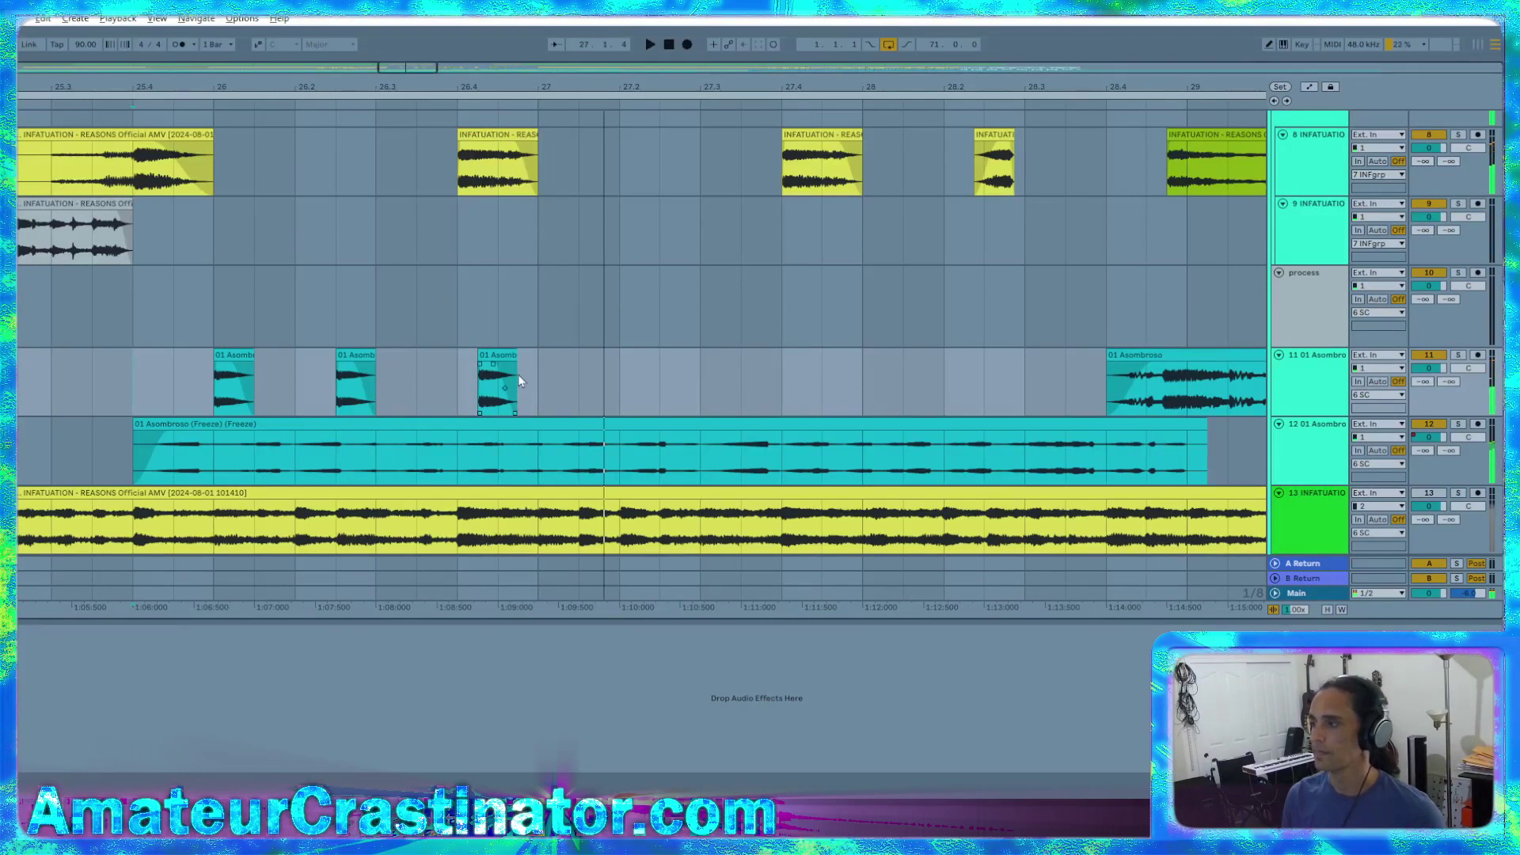
Duplicate the three hits of bar 26 on track 11 into bar 27, undoing the extra repeat over bar 28
left_click(202, 380, "shift")
key("ctrl+d")
key("ctrl+d")
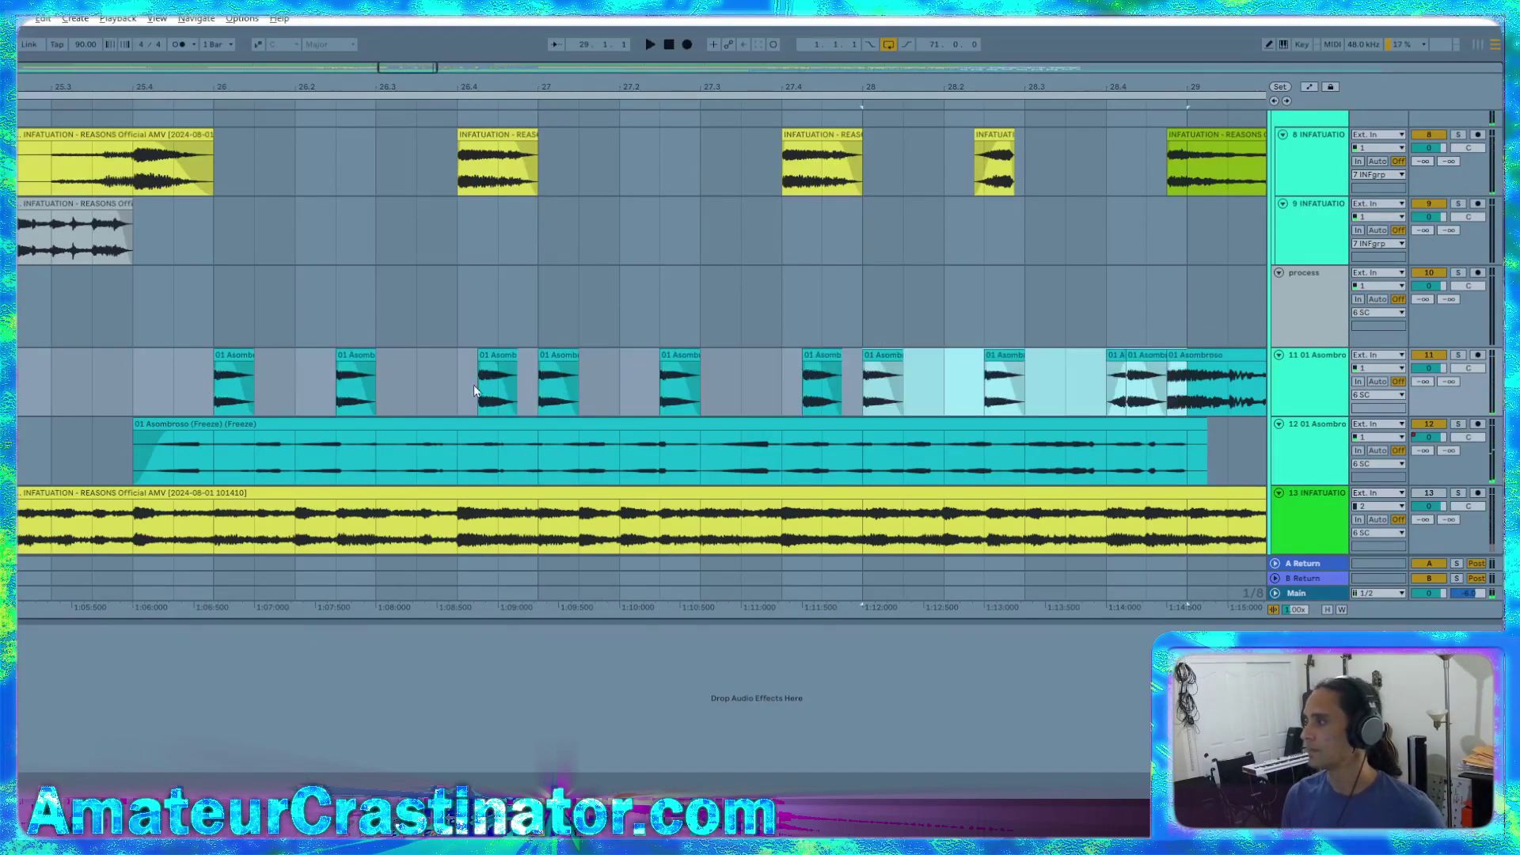
key("ctrl+z")
key("ctrl+z")
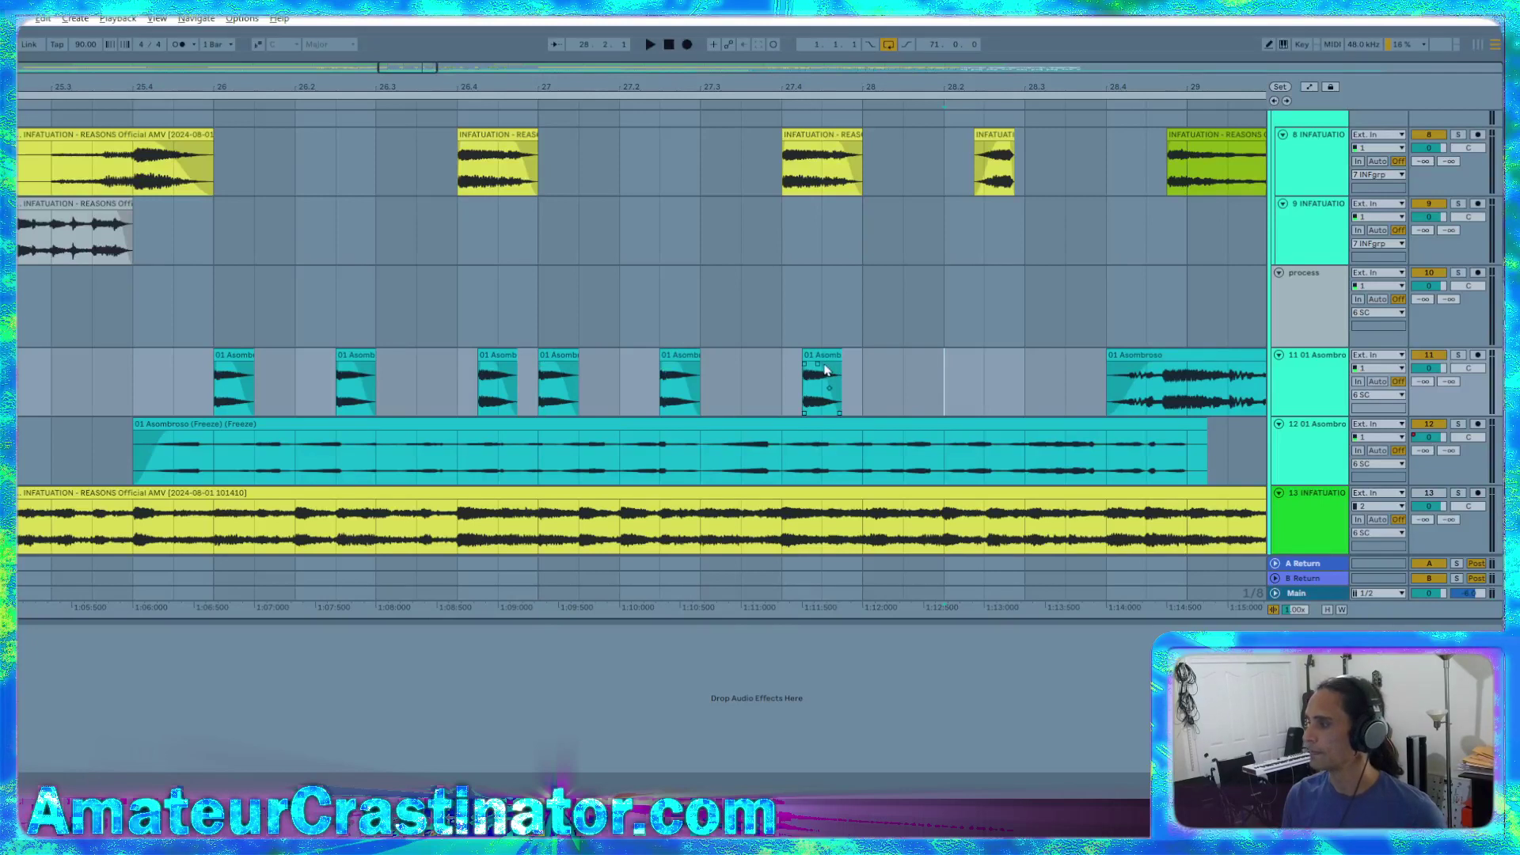
Copy the 01 Asombroso hit at bar 27 on track 11 to 28 and 28.2.3
left_click(564, 356)
left_click(865, 388)
key("ctrl+v")
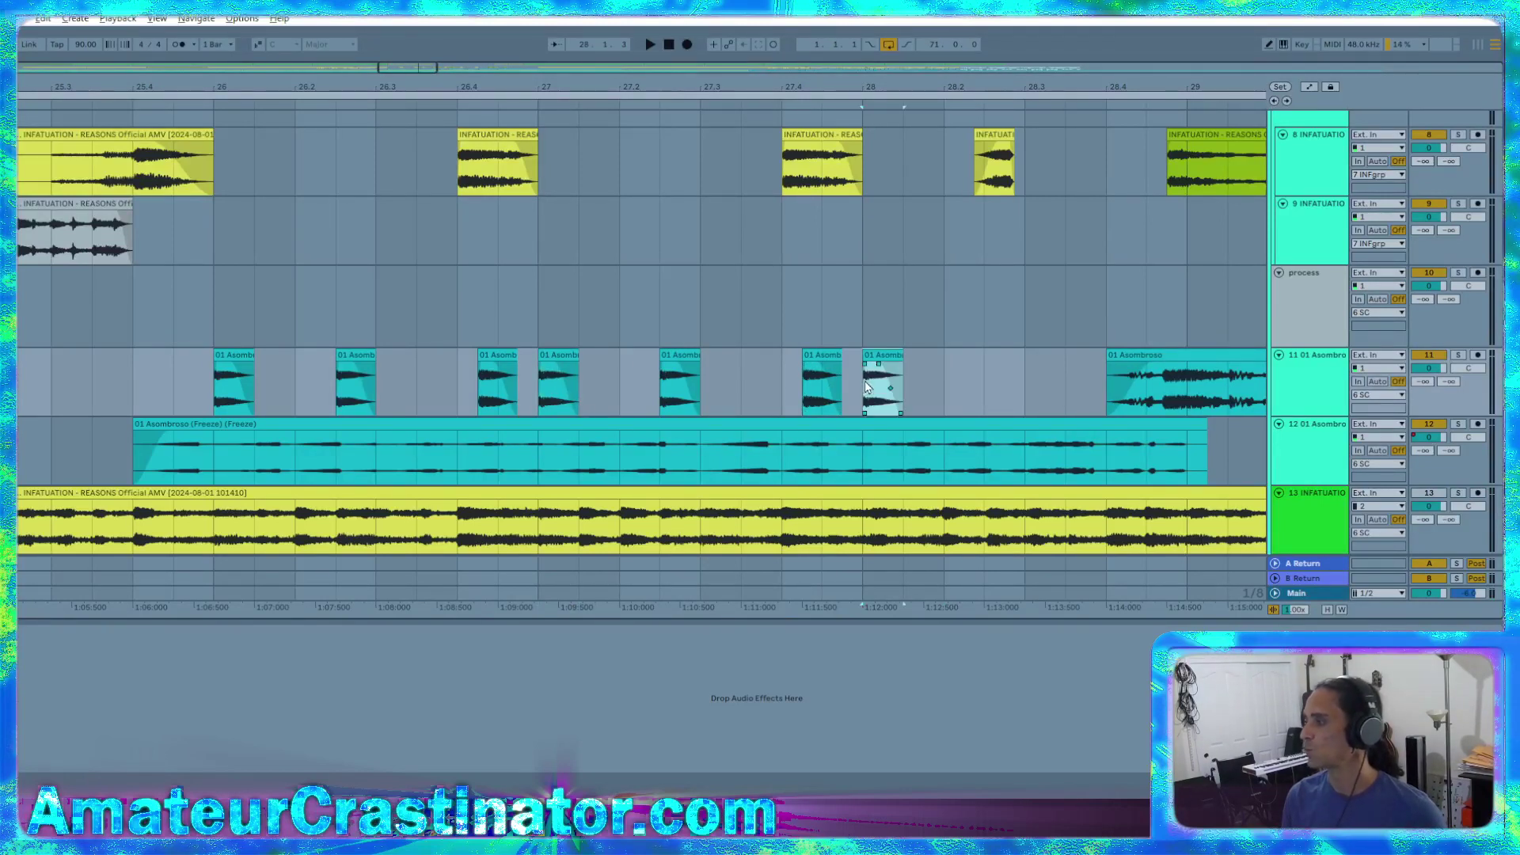
left_click(991, 389)
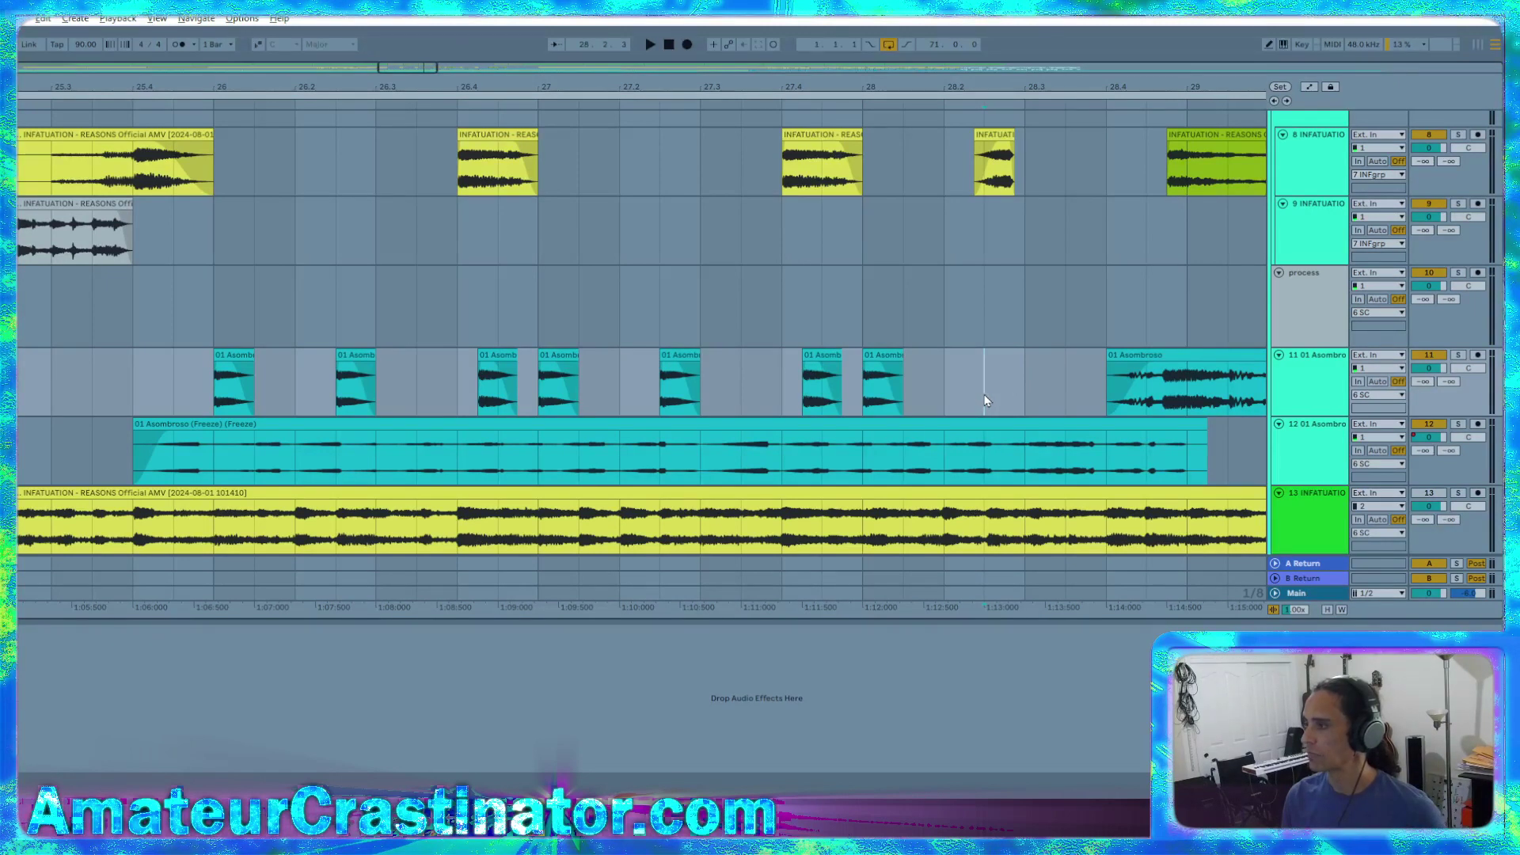
key("ctrl+v")
Move the track 11 hit at 28.2.3 to 28.3, and copy the 27.4.2 hit into 28.2.3
left_click(822, 357)
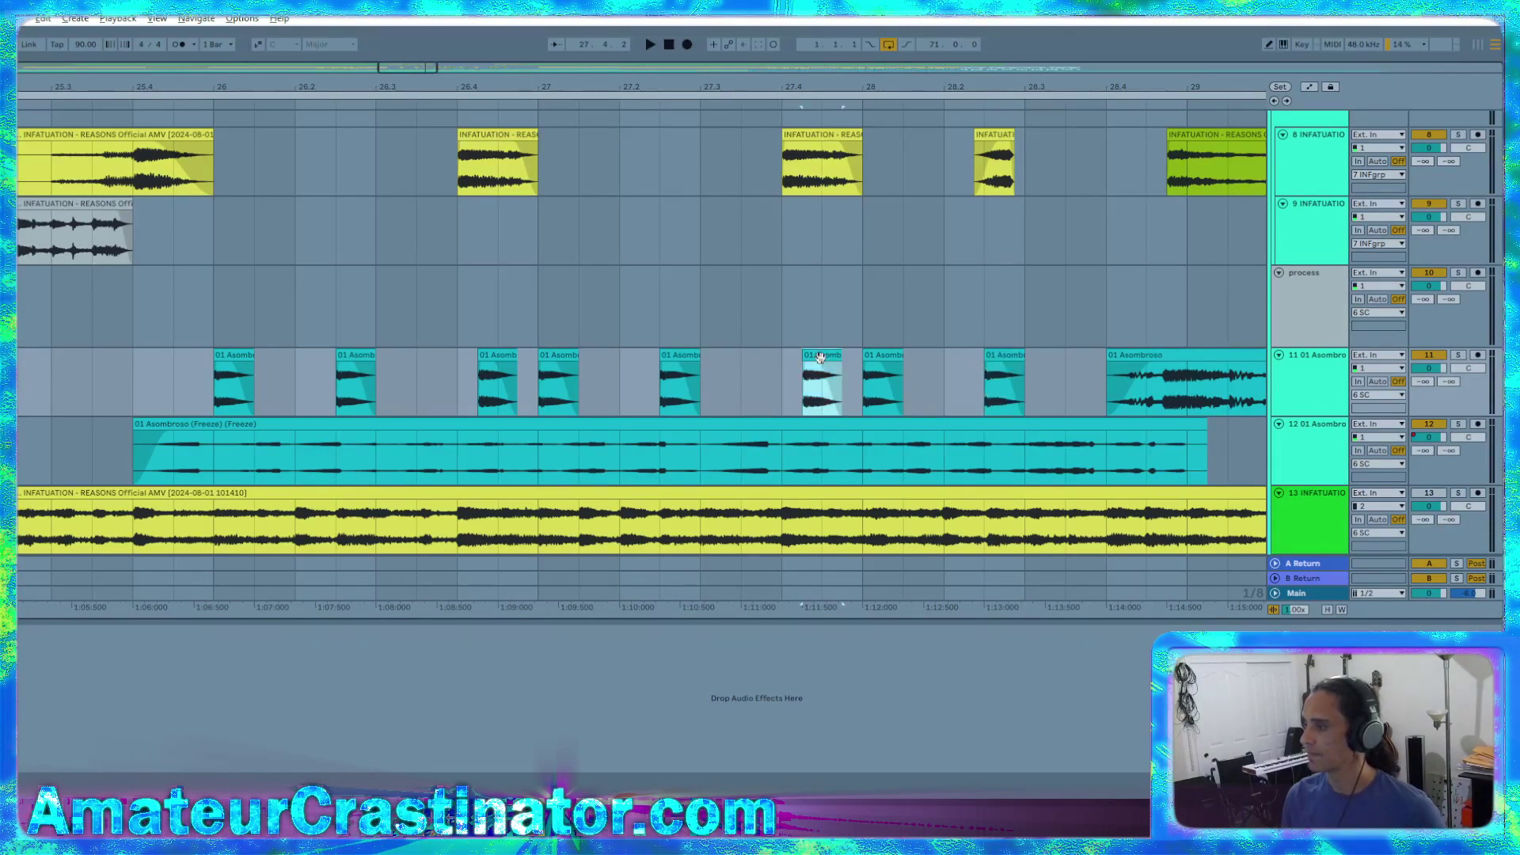
scroll(1040, 417, "up", 3)
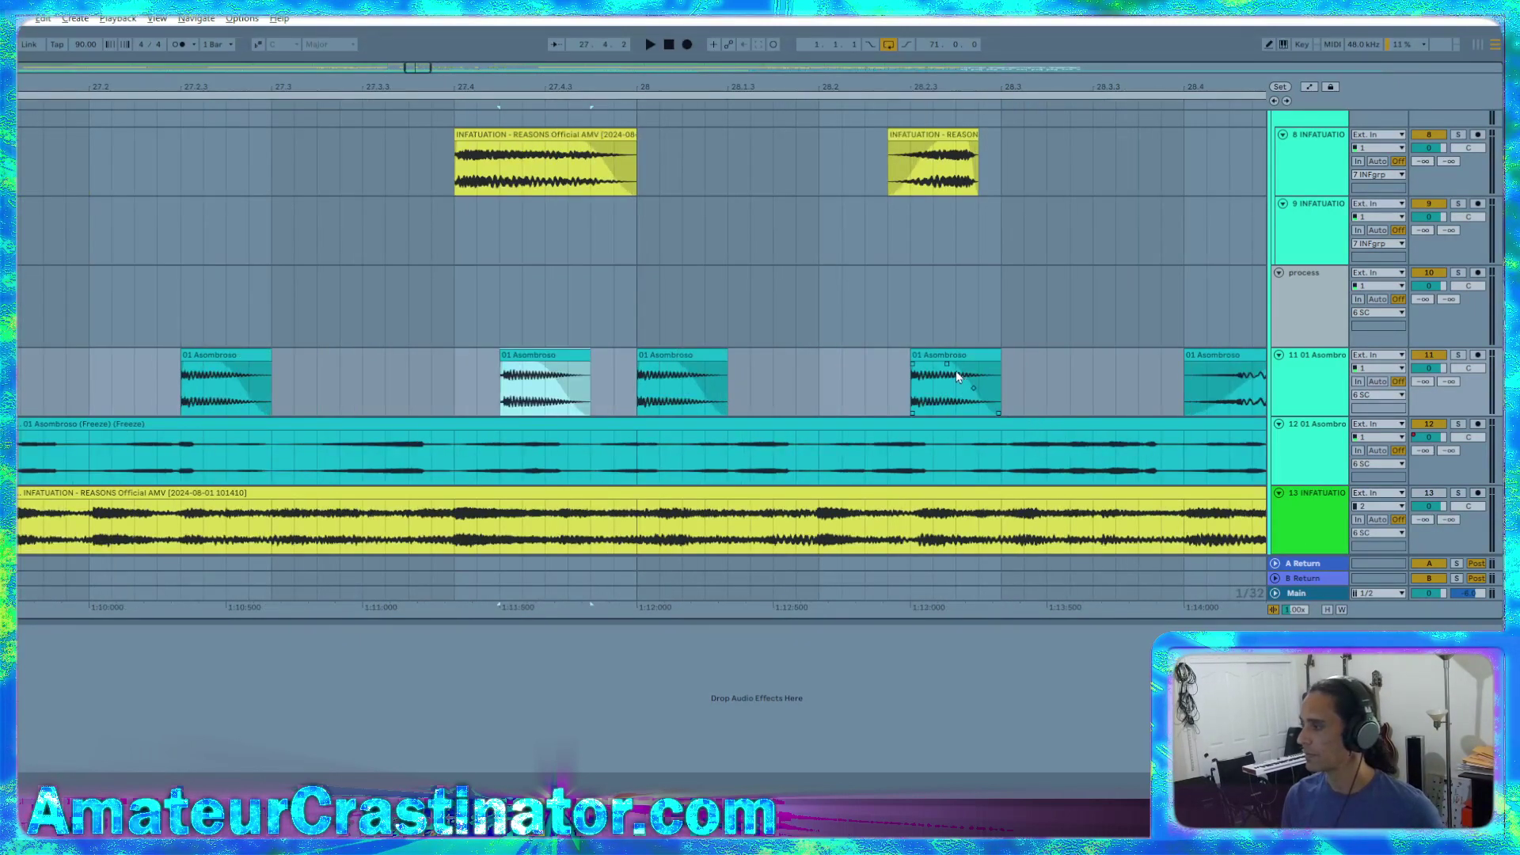
left_click_drag(957, 370, 1048, 372)
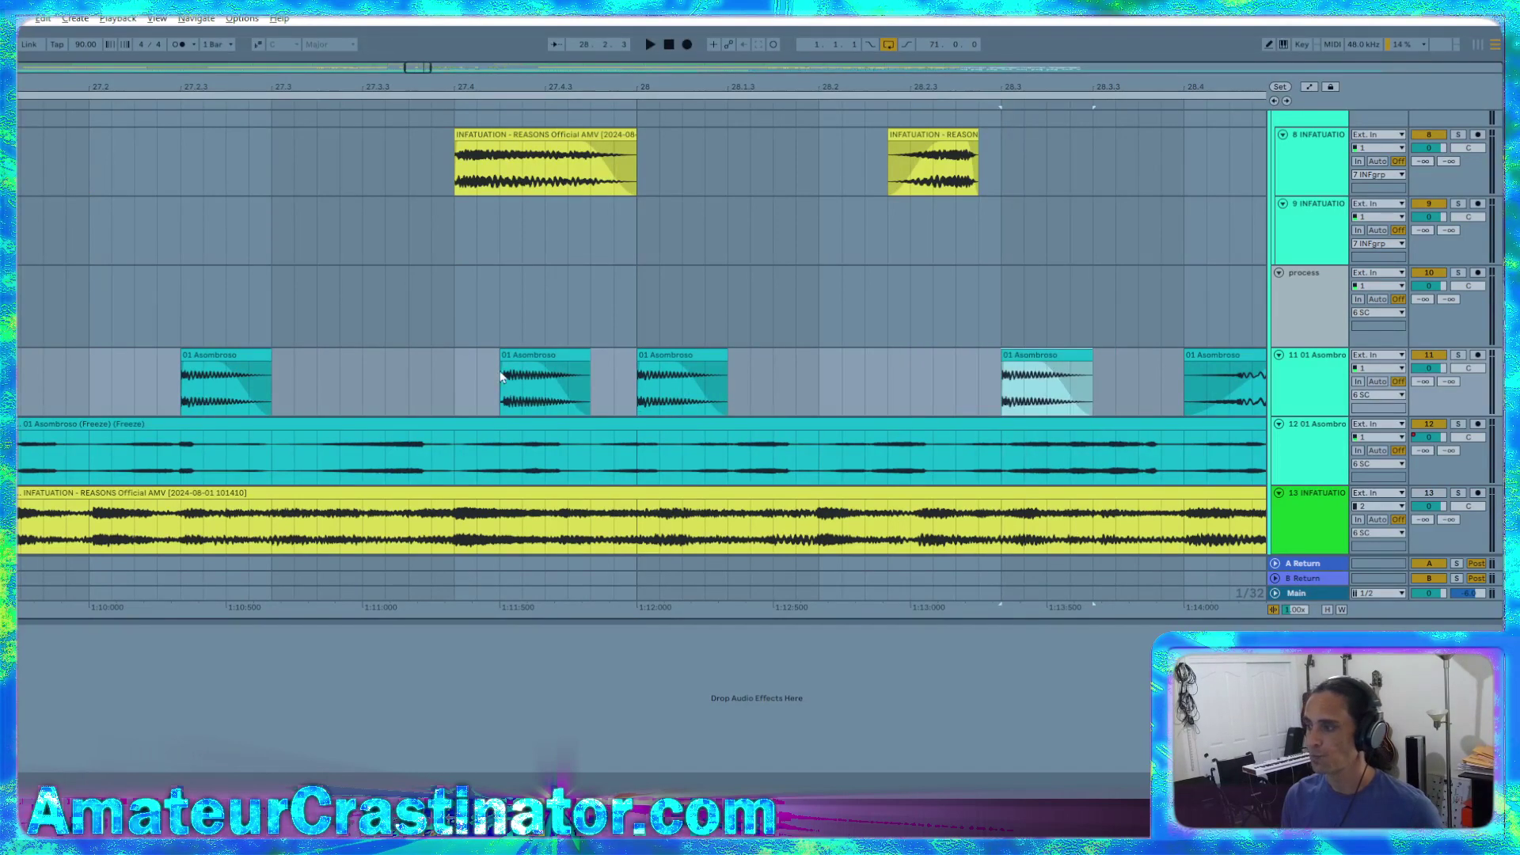
left_click(562, 357)
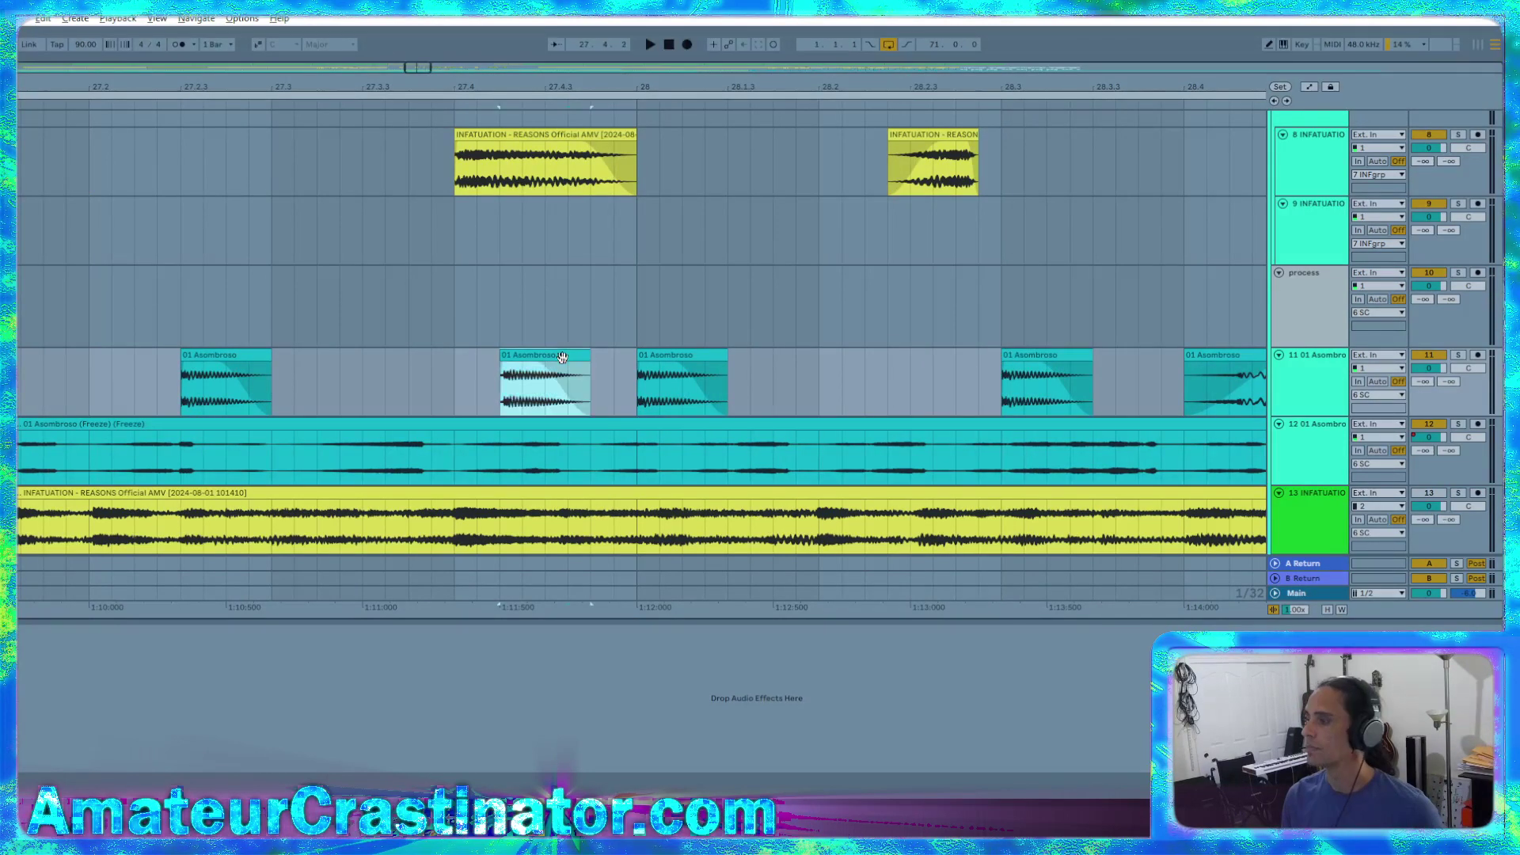
left_click(898, 399)
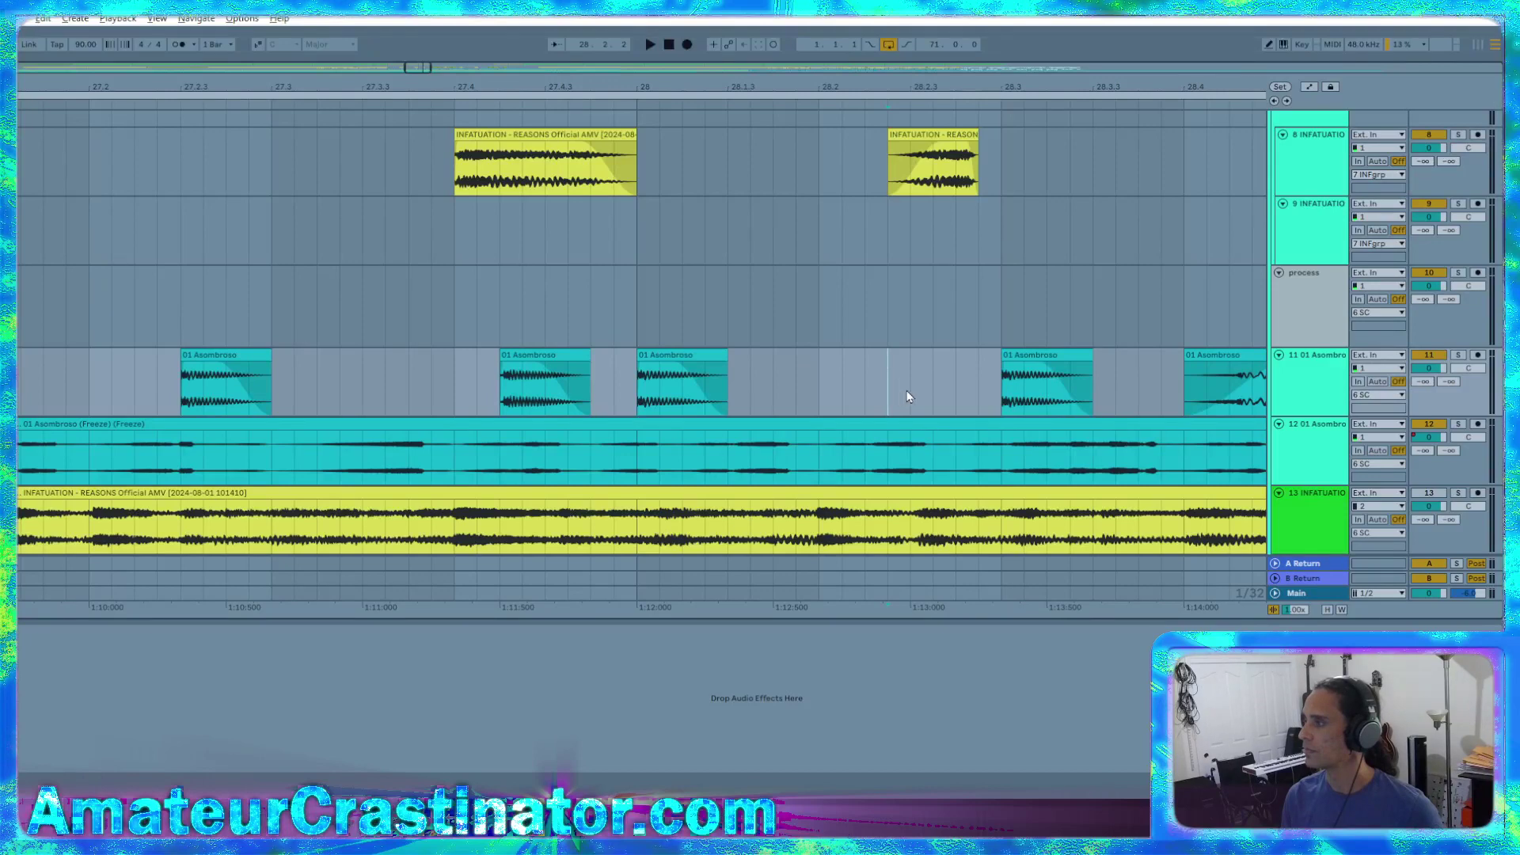
left_click(909, 396)
key("ctrl+v")
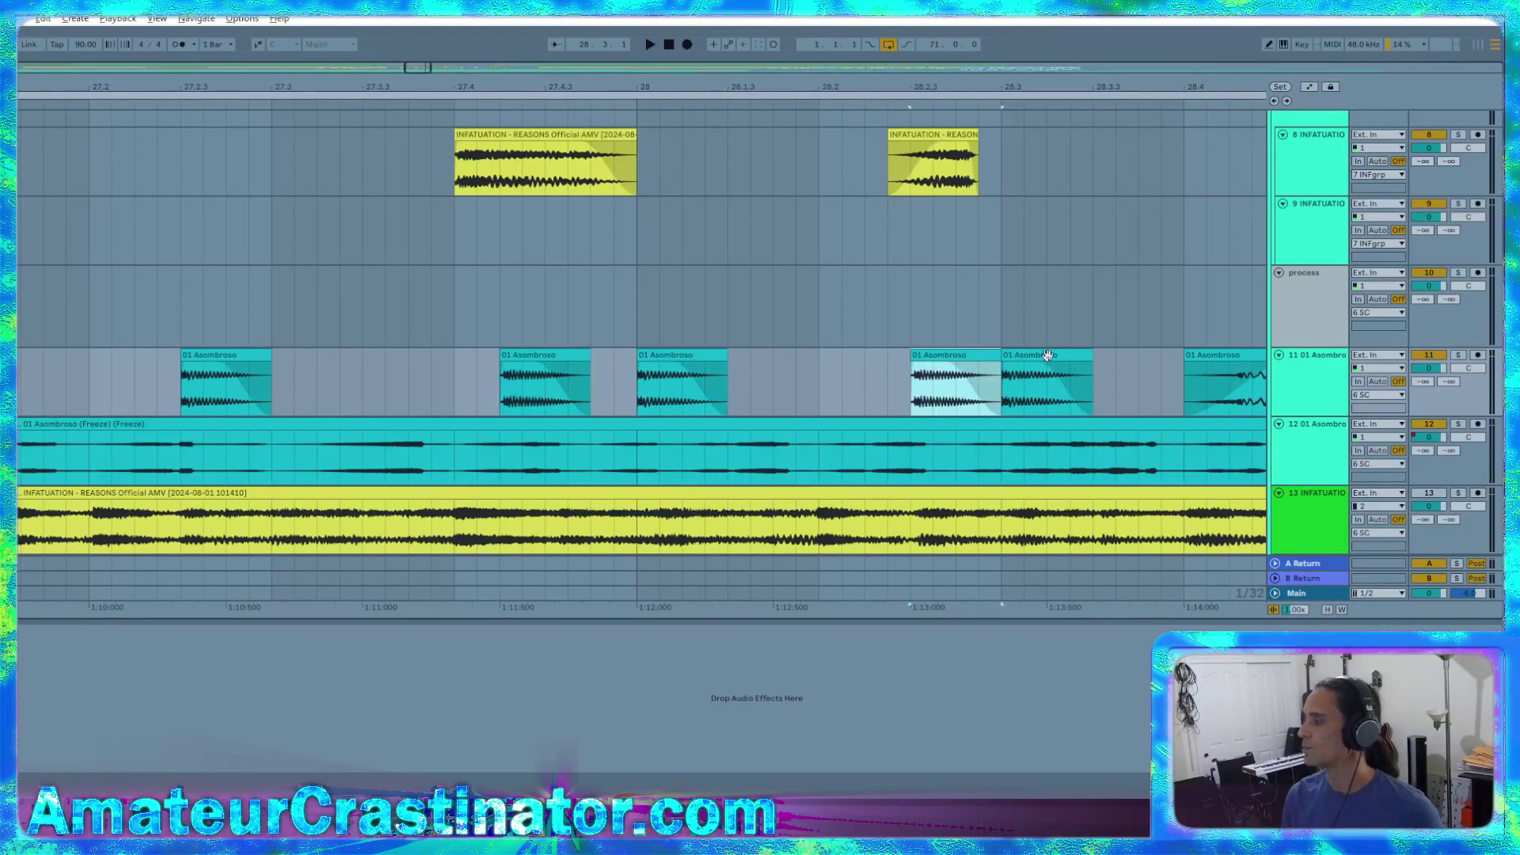
Try a shorter end on the 28.3 hit on track 11, play it from bar 26, and restore its length
left_click(1039, 366)
left_click_drag(1093, 356, 1069, 357)
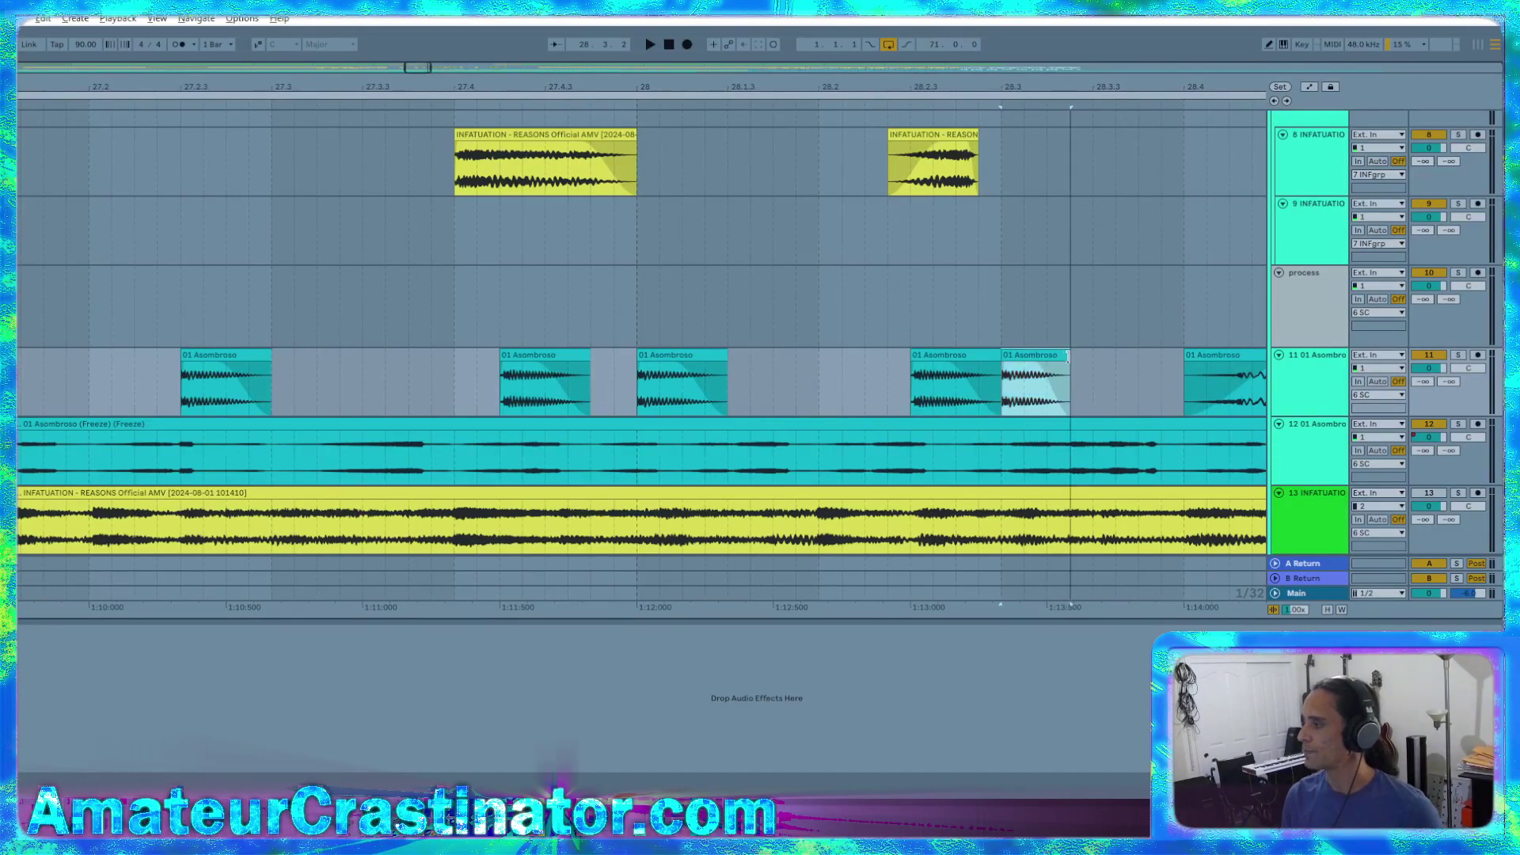
scroll(635, 423, "down", 6)
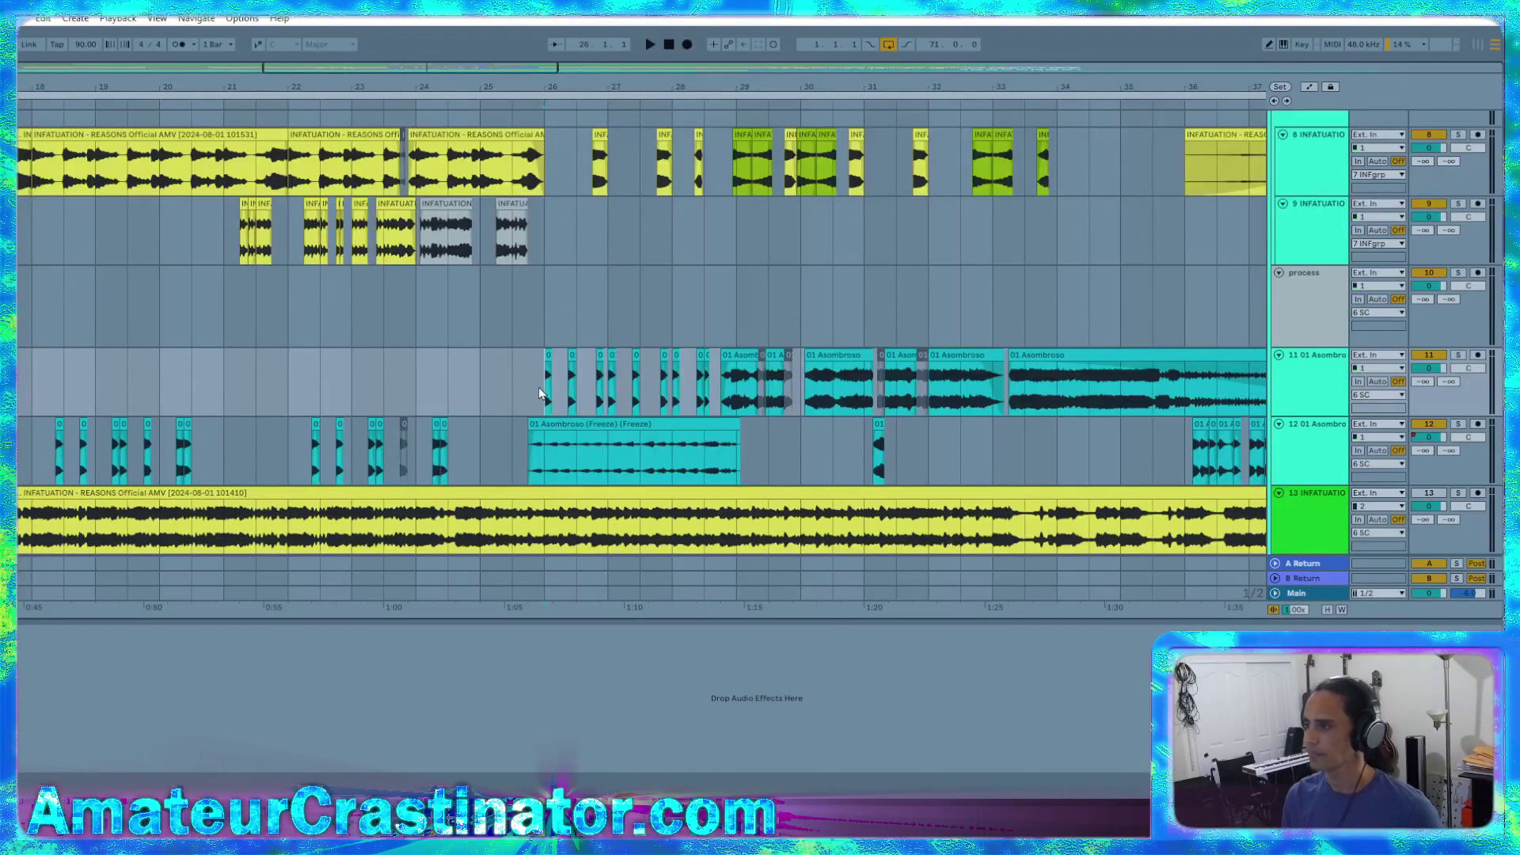
key("space")
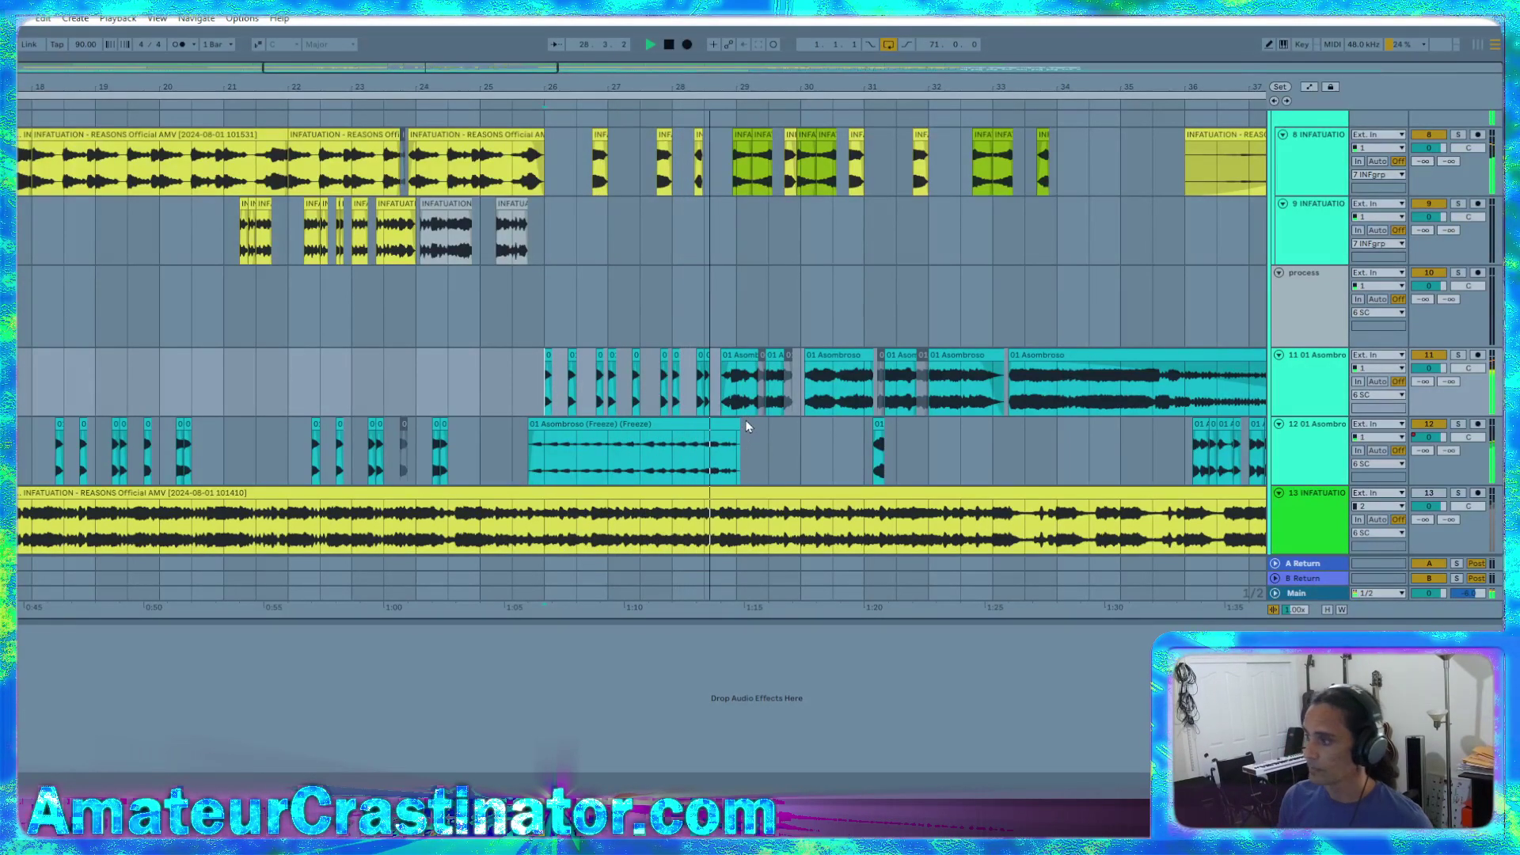
scroll(722, 413, "up", 5)
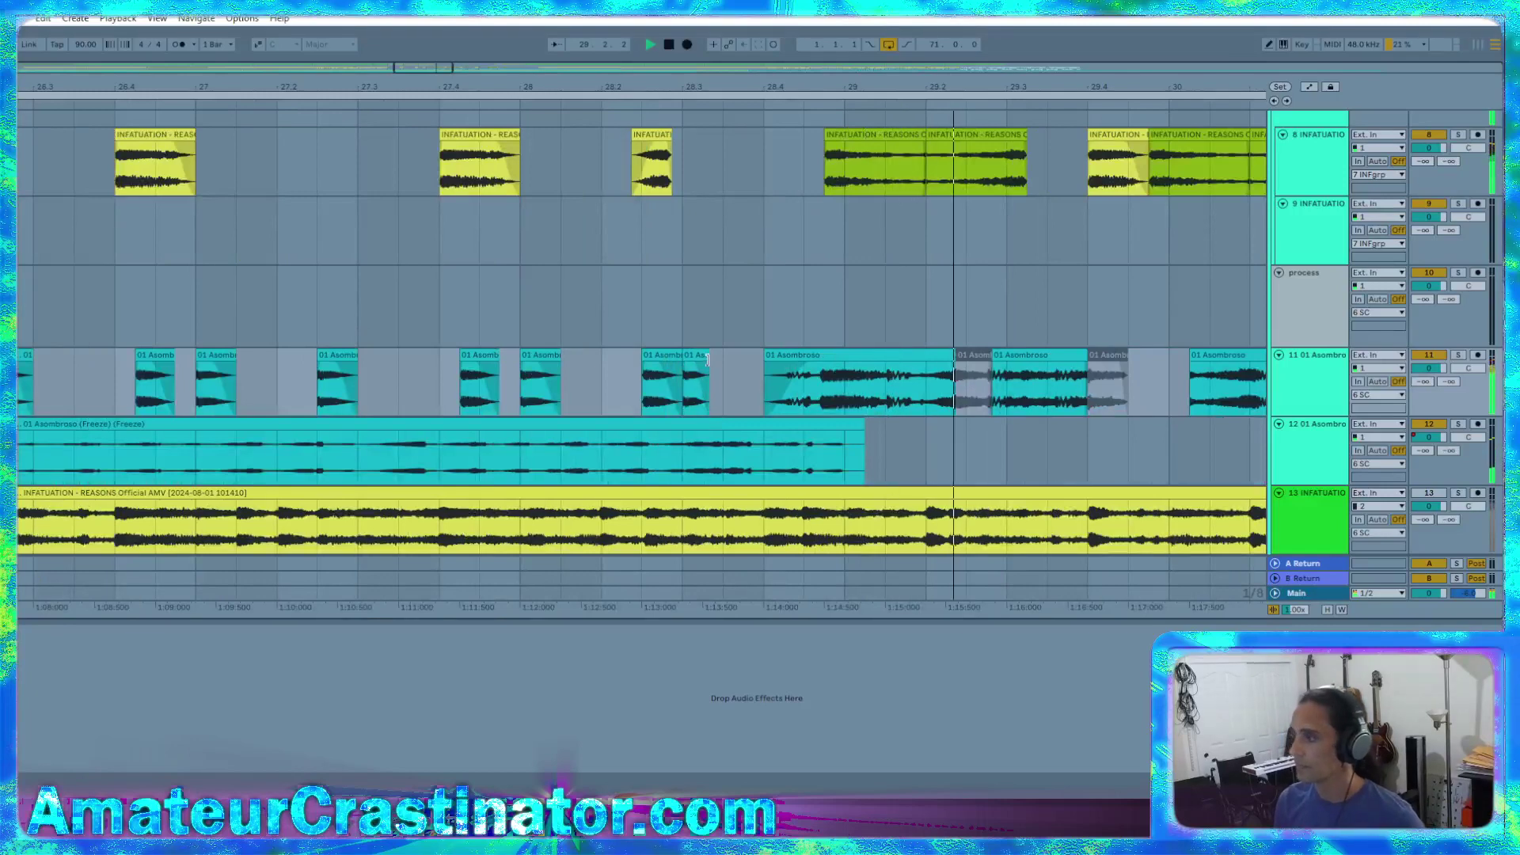
left_click(708, 366)
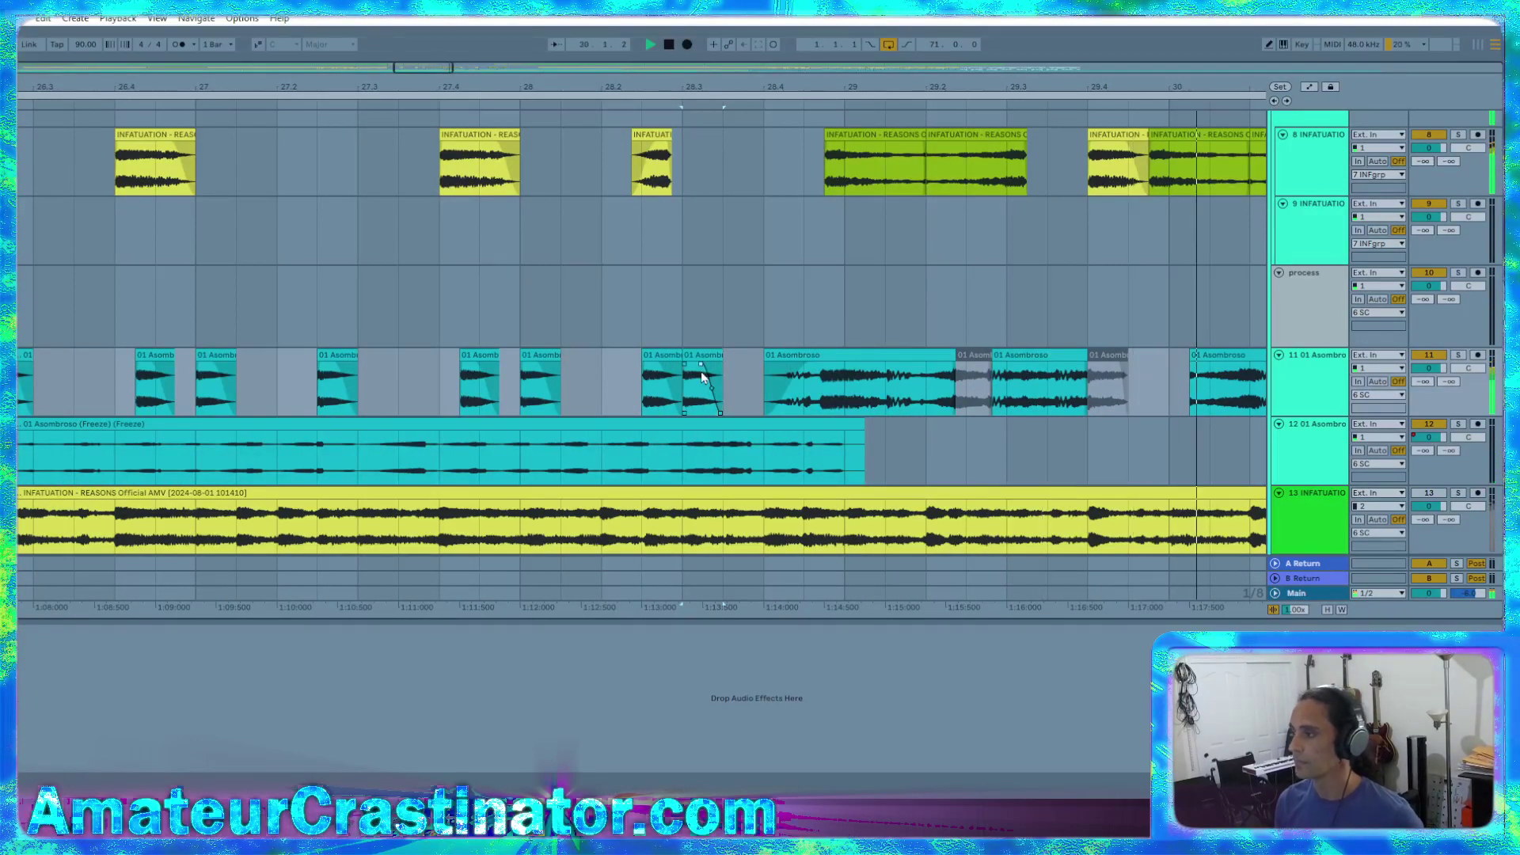
Play the arrangement from bar 26 to check the new hits leading into the long clip at 28.4
scroll(687, 418, "down", 3)
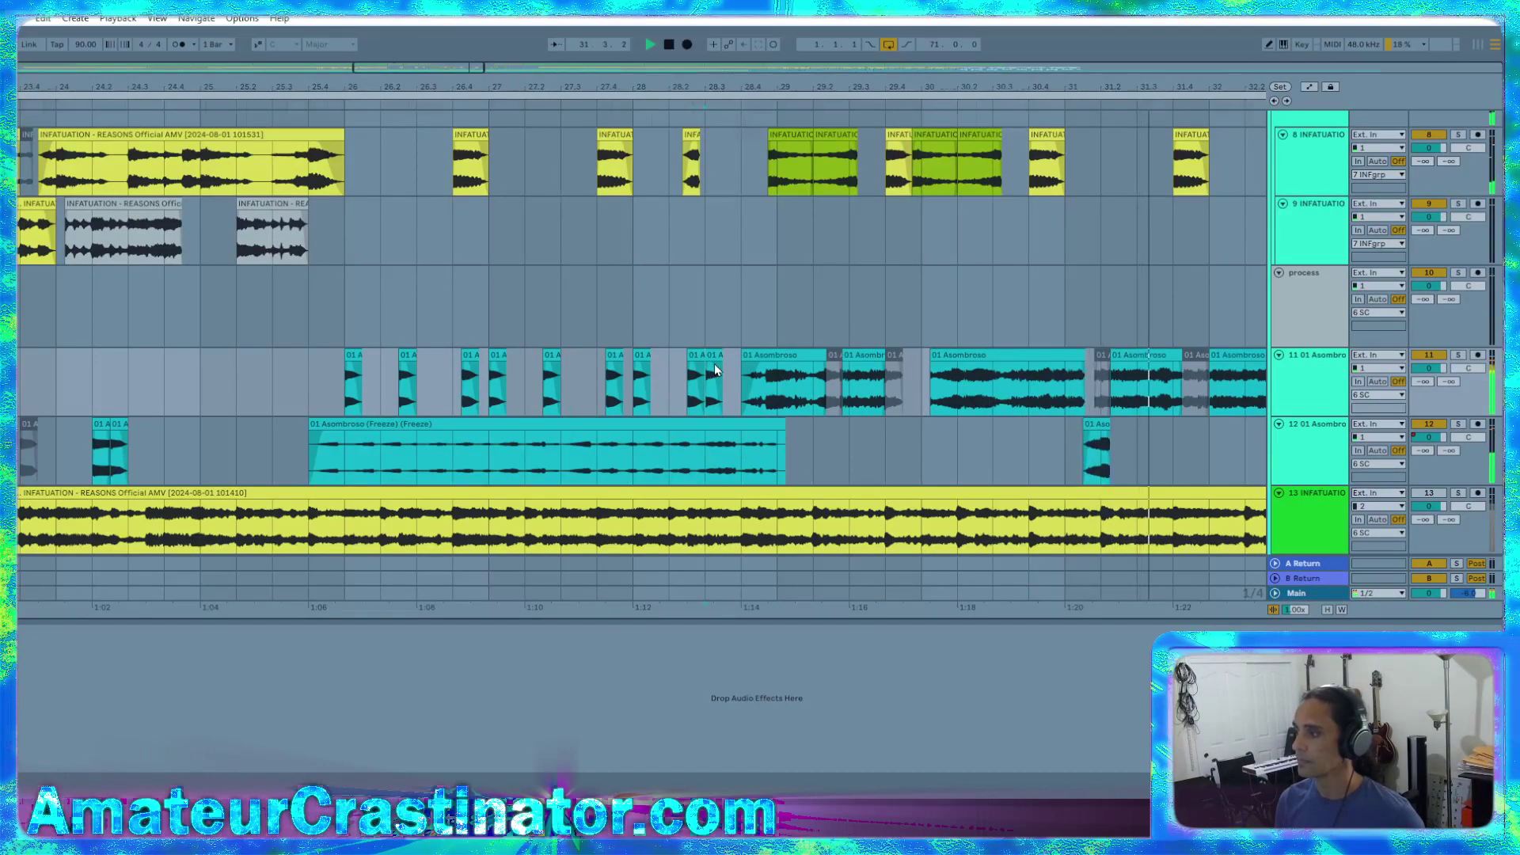
scroll(712, 367, "up", 3)
scroll(717, 369, "down", 3)
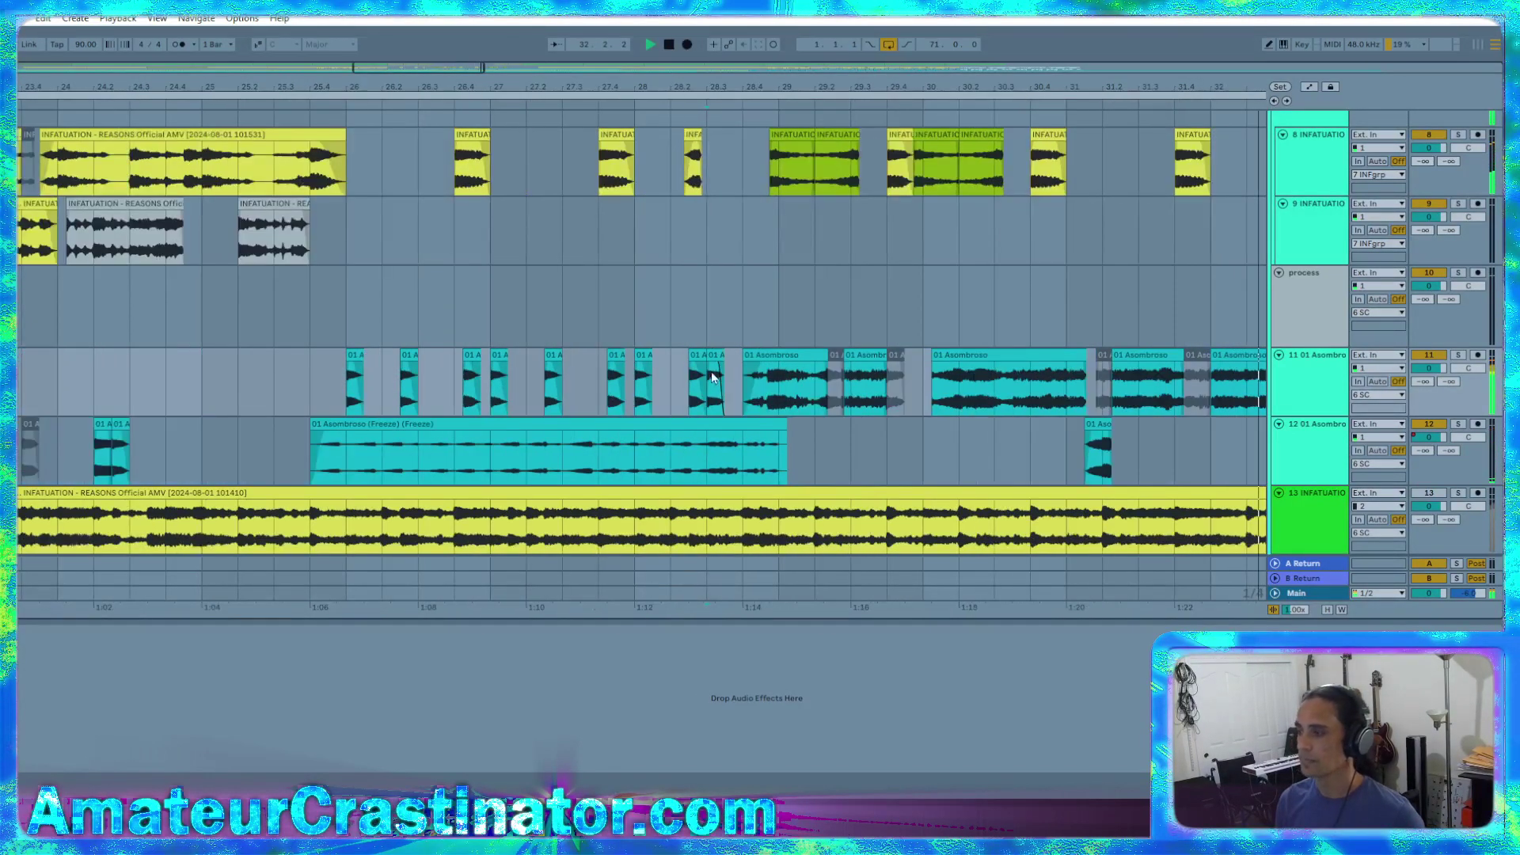
left_click(352, 394)
key("space")
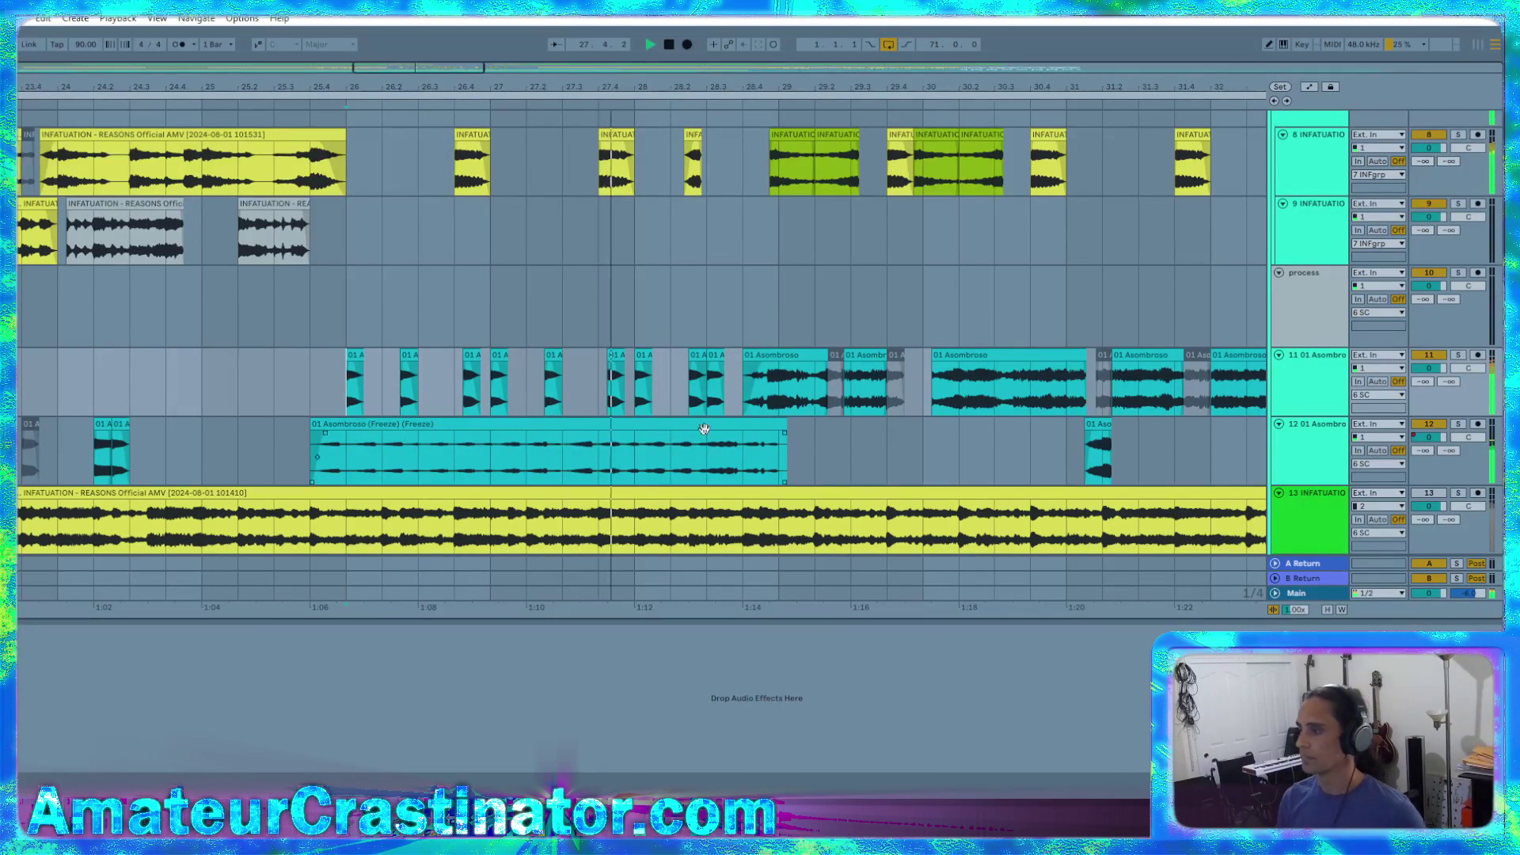
scroll(836, 425, "down", 3)
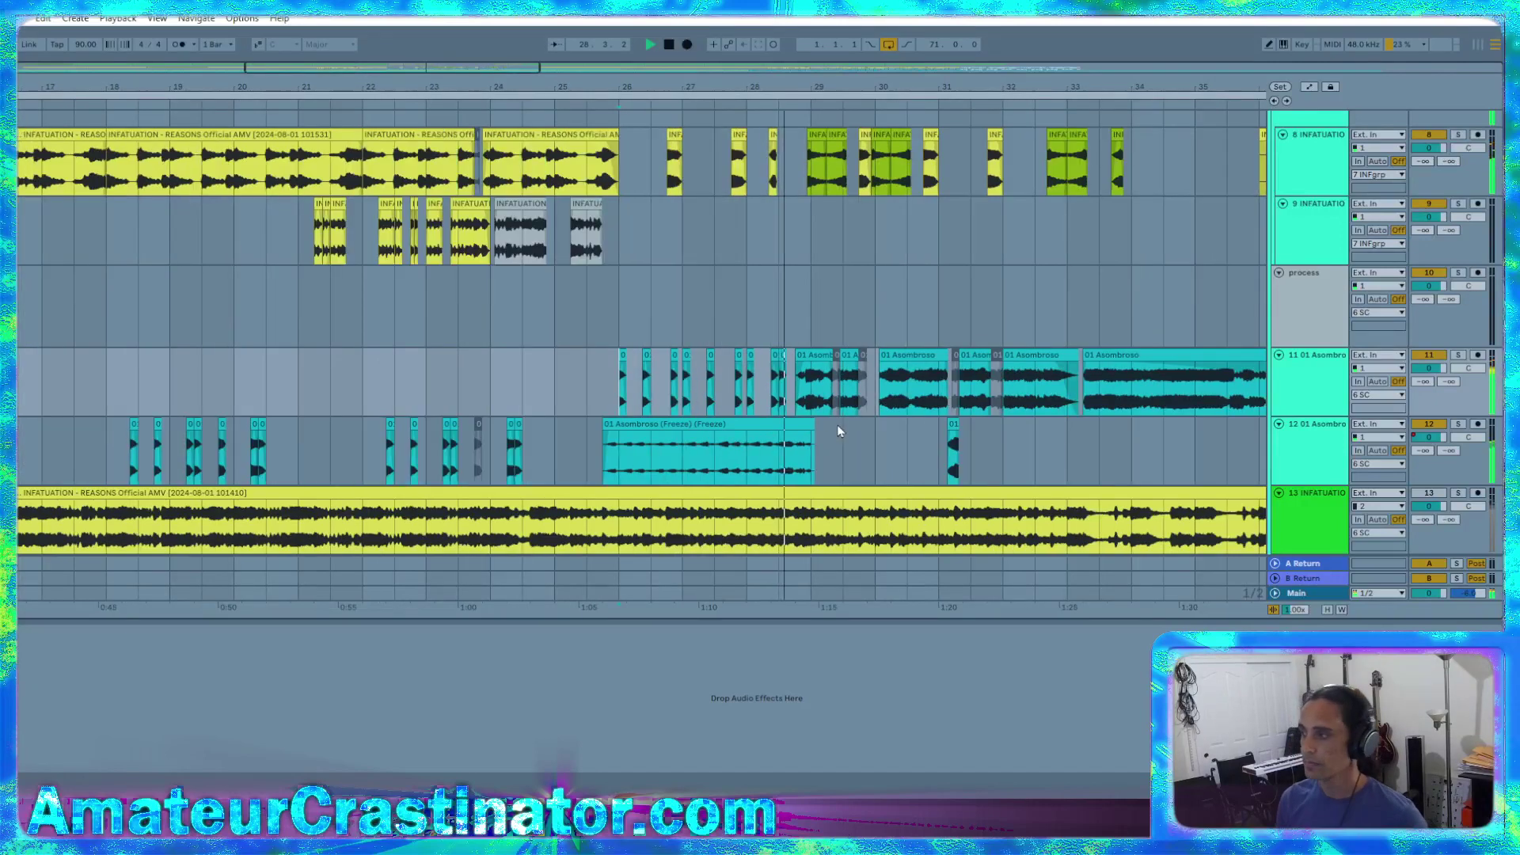
Move the 01 Asombroso clip at 28.4 from track 11 to the process track and select that track
scroll(871, 431, "right", 8)
scroll(546, 426, "up", 10)
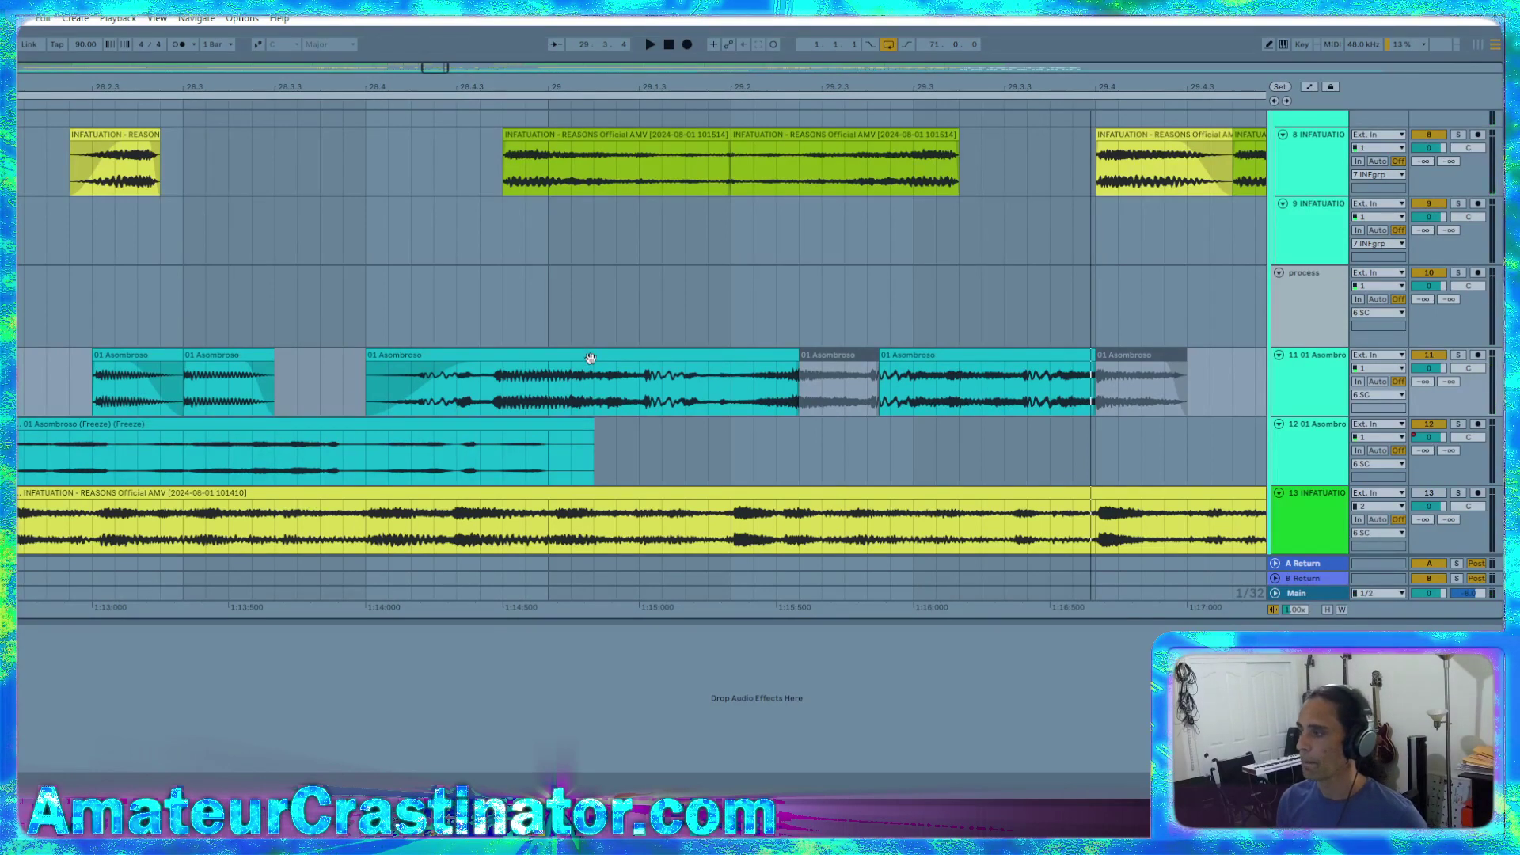
left_click_drag(590, 358, 587, 328)
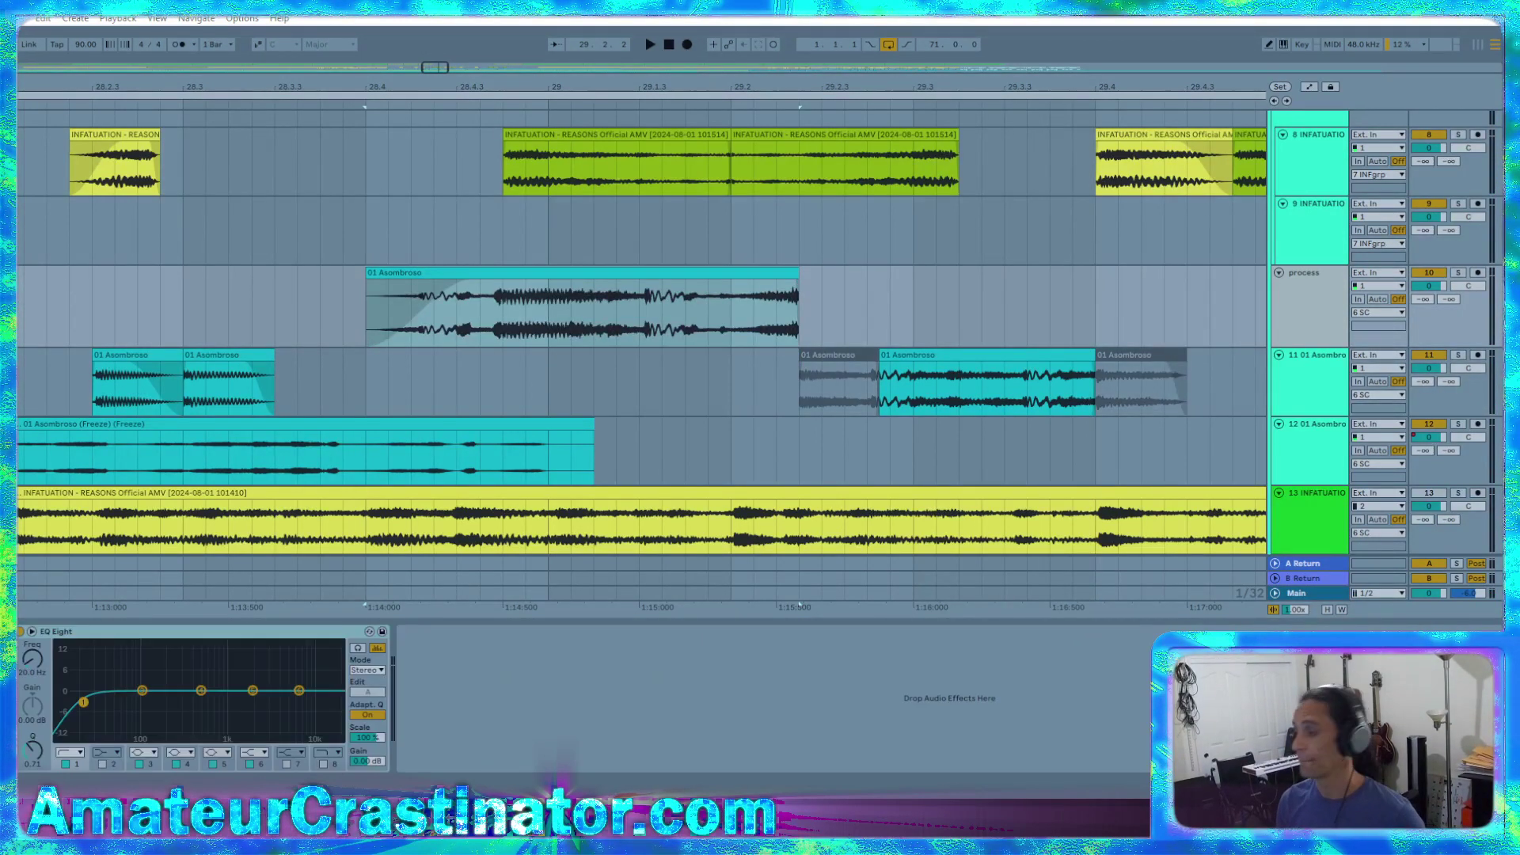
left_click(1319, 314)
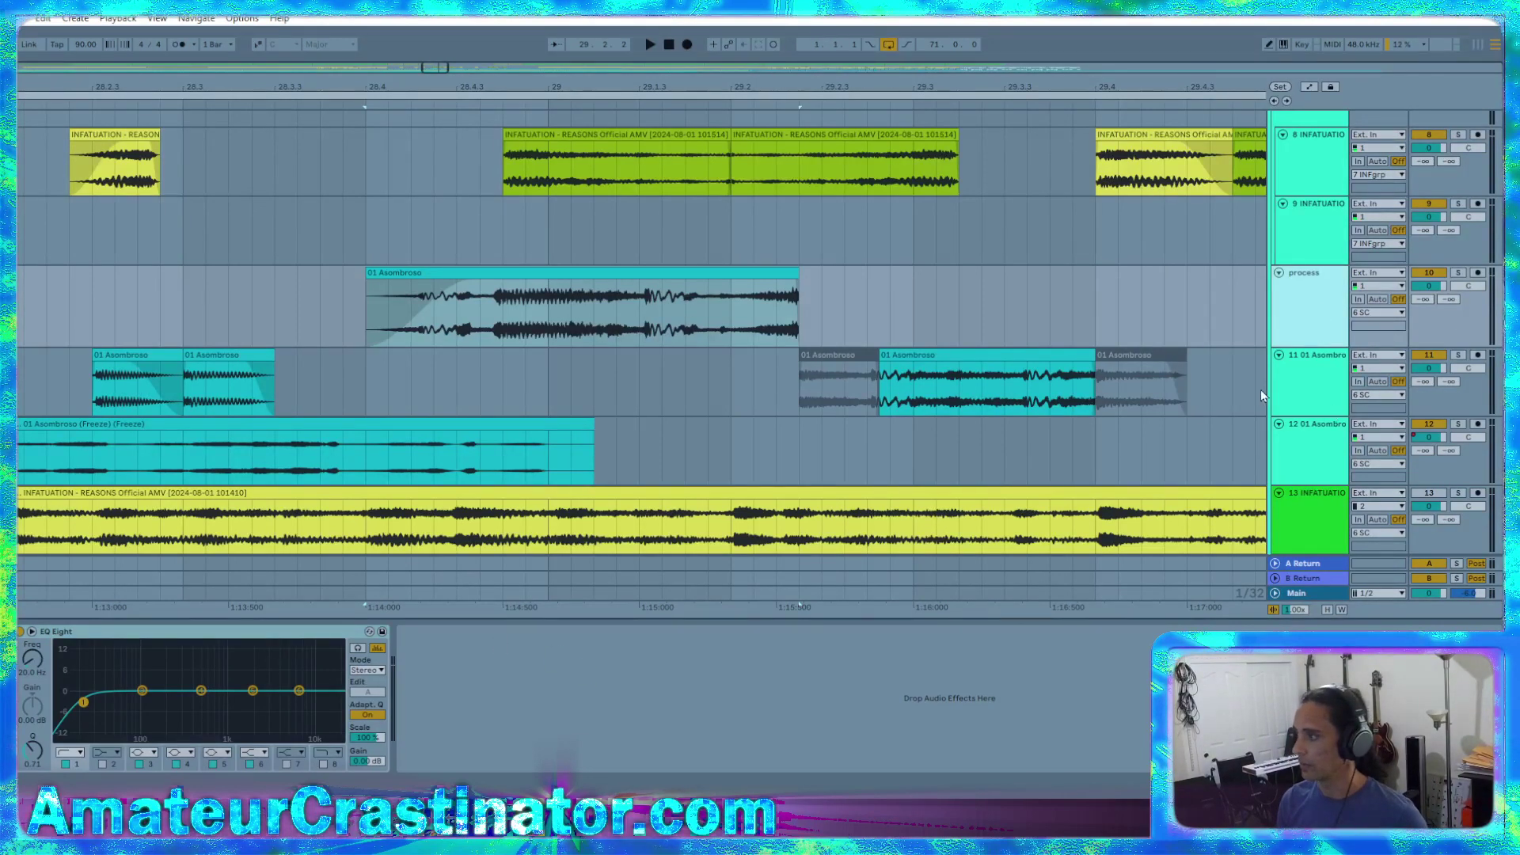
scroll(702, 412, "down", 4)
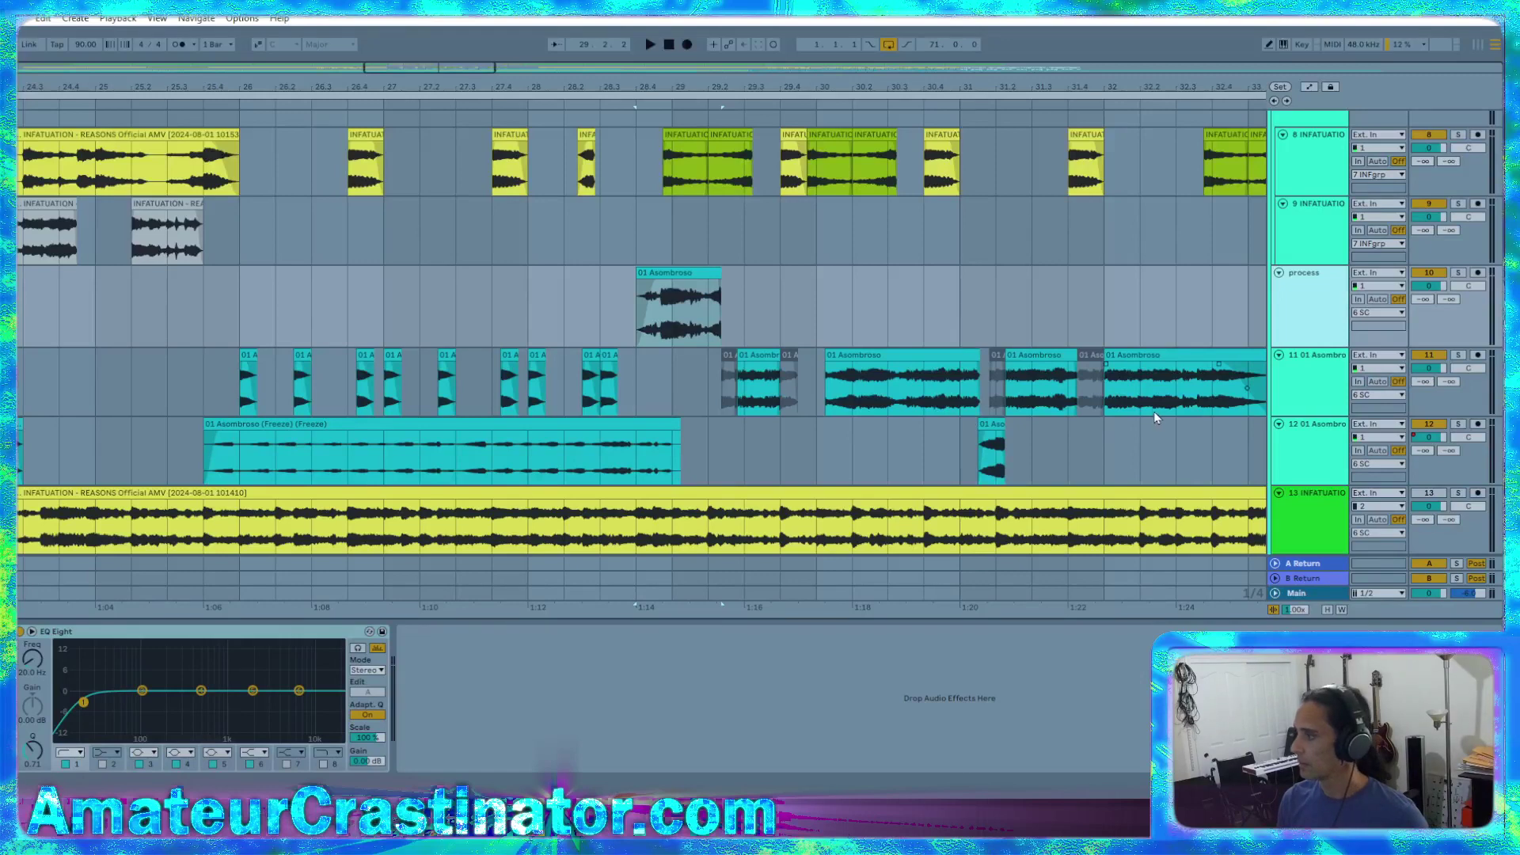
scroll(601, 393, "down", 6)
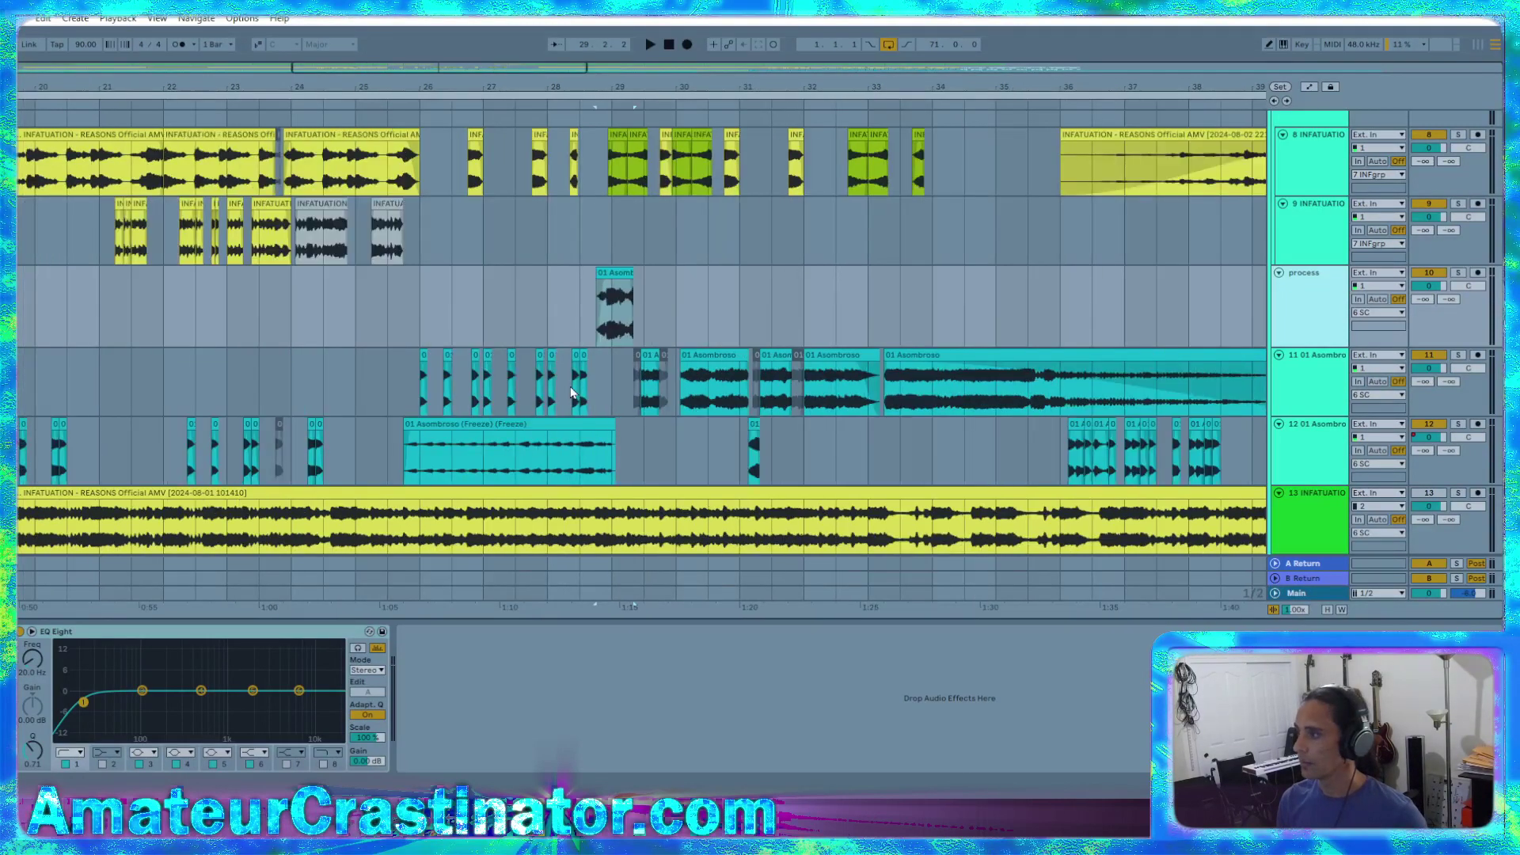
scroll(247, 338, "up", 5)
scroll(1141, 336, "down", 5)
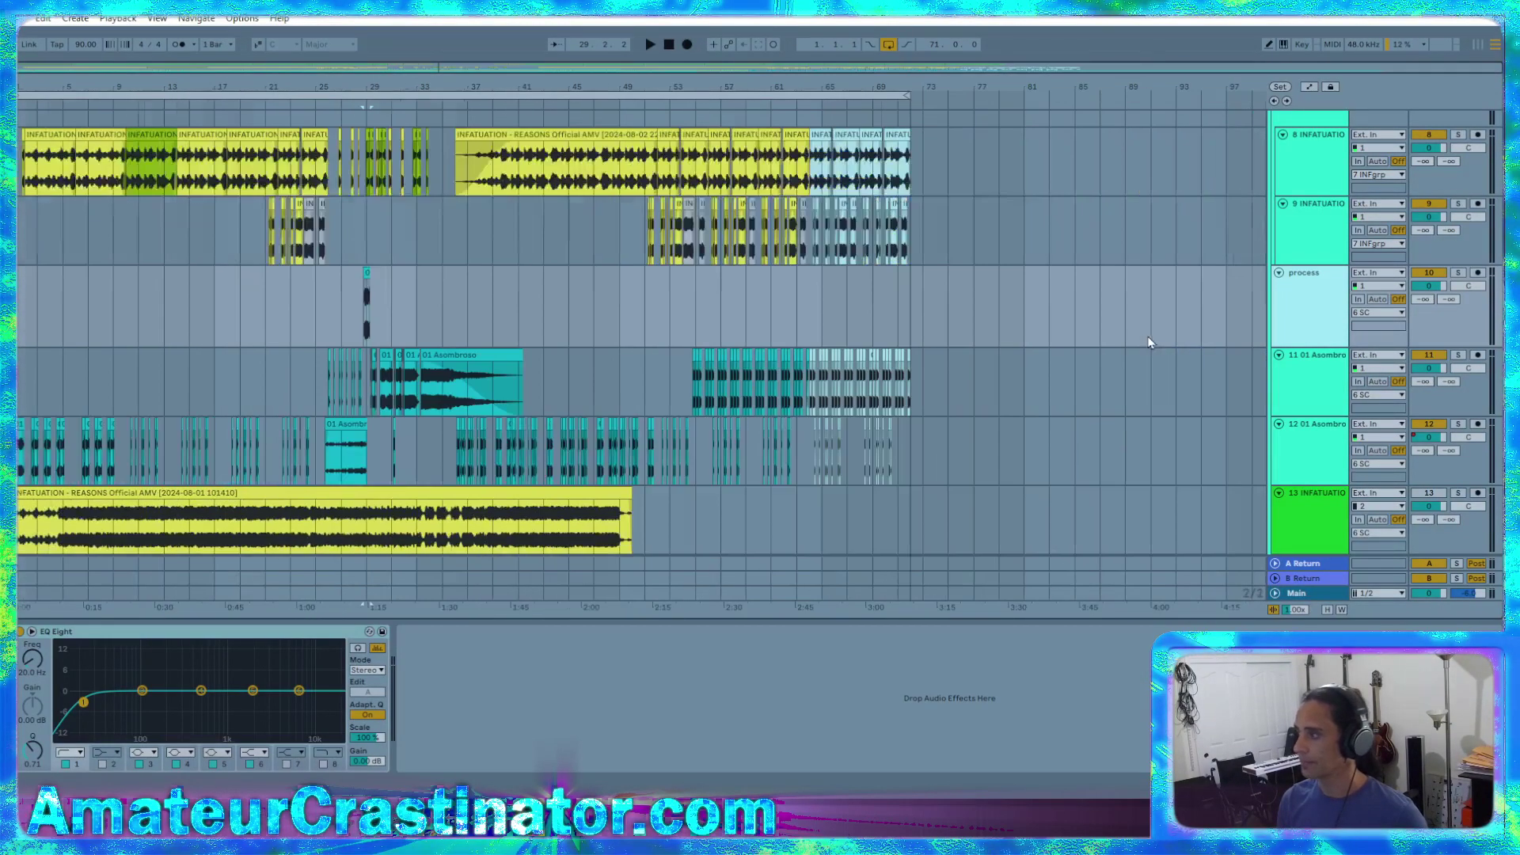
scroll(367, 326, "up", 5)
scroll(346, 306, "up", 5)
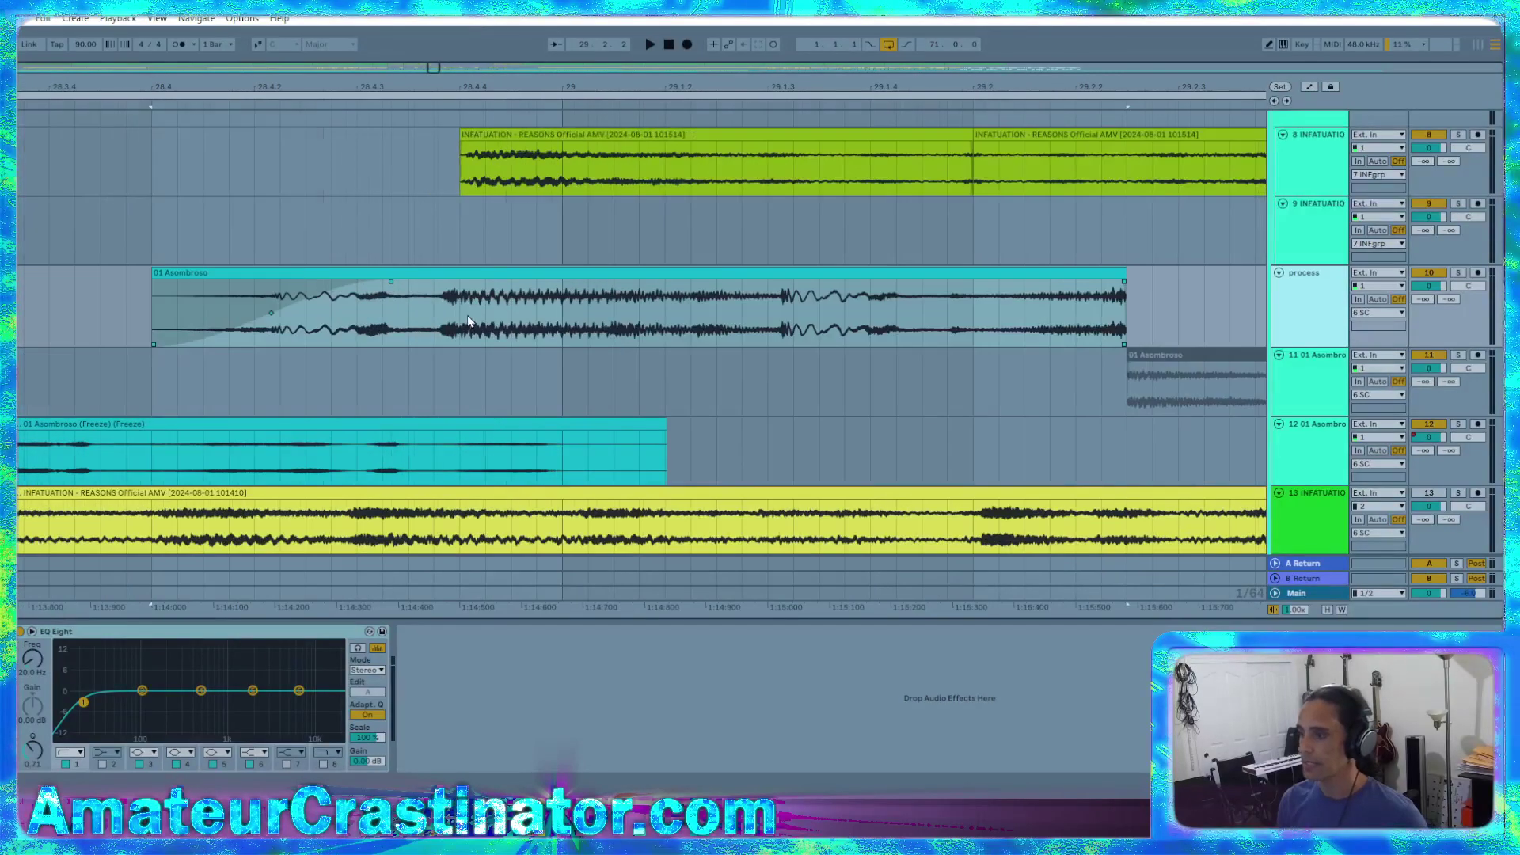
Solo the process track and play its 01 Asombroso clip from 28.4
left_click(463, 317)
key("space")
key("space")
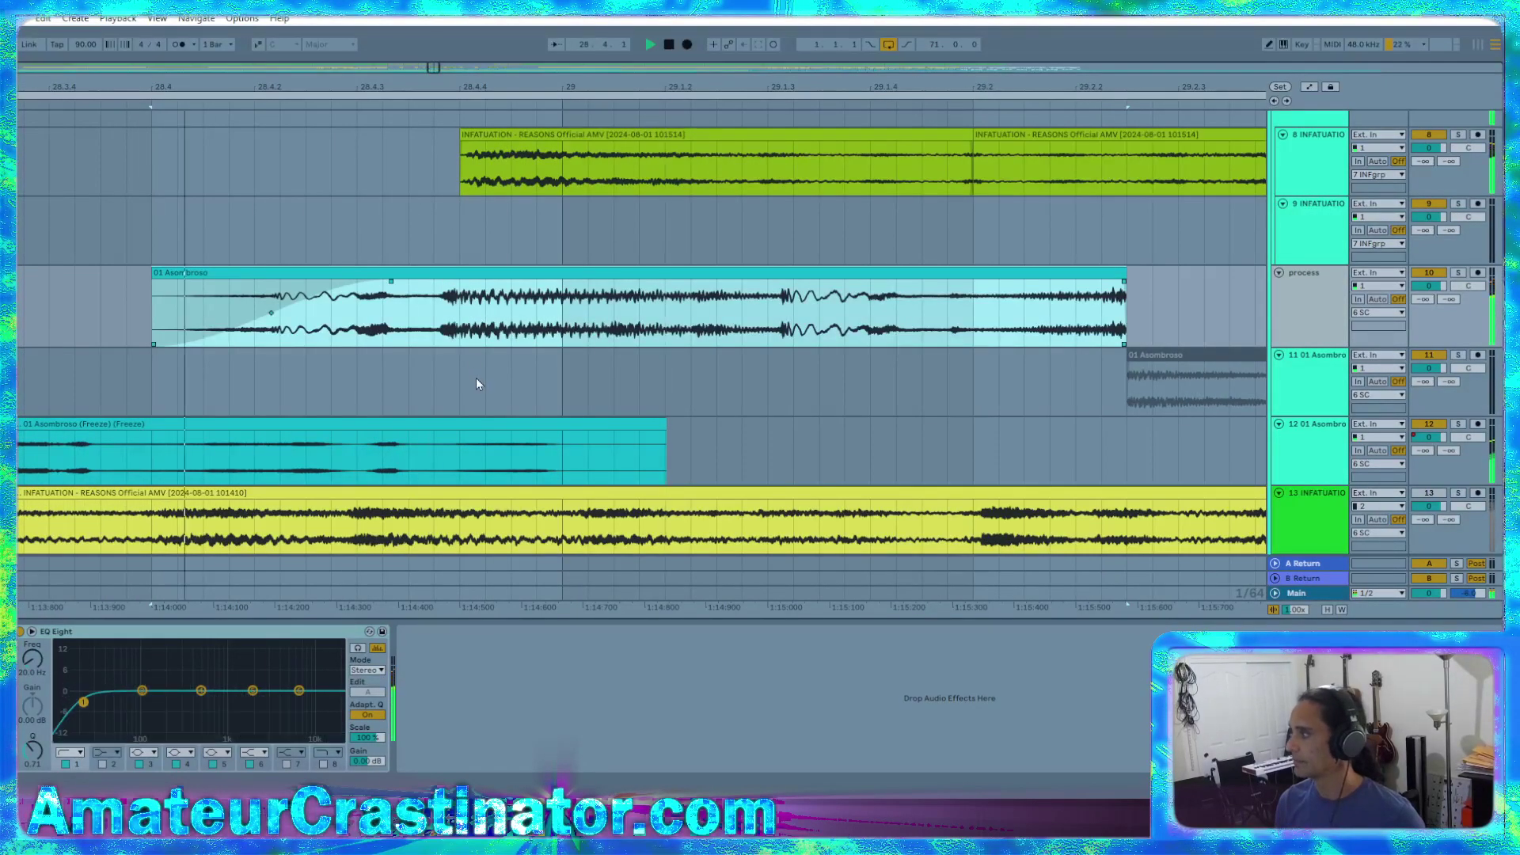
key("s")
key("space")
key("space")
key("space")
key("space")
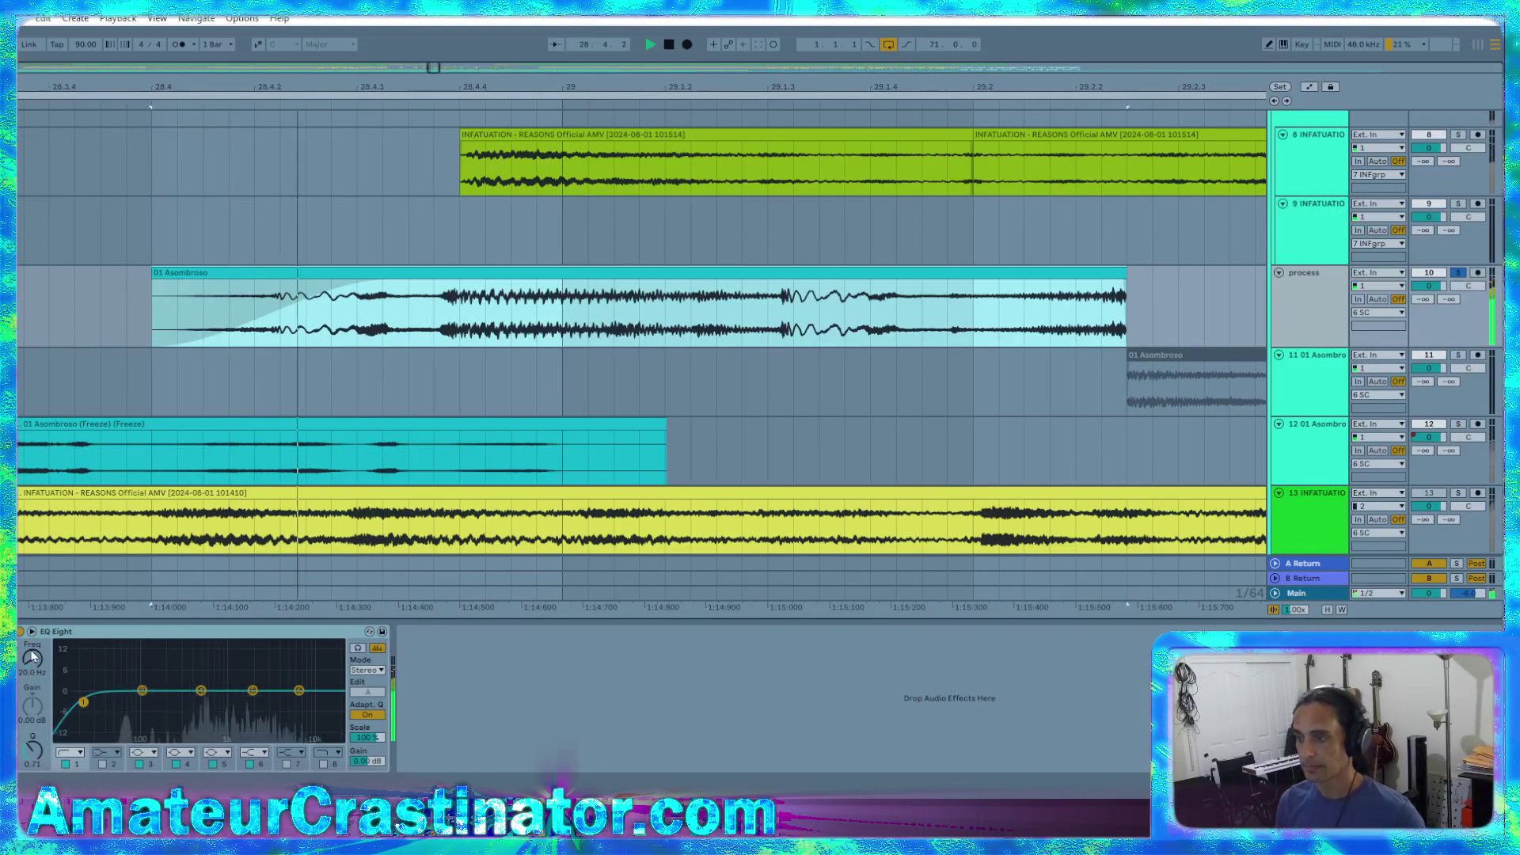
Set EQ Eight's low cut on the process track to about 68 Hz and dip a mid band about 7.6 dB at 400 Hz
mouse_move(32, 659)
left_mouse_down()
mouse_move(32, 683)
mouse_move(32, 621)
mouse_move(32, 662)
mouse_move(33, 646)
left_mouse_up()
key("space")
key("space")
key("space")
key("space")
key("space")
key("space")
key("space")
key("space")
key("space")
key("space")
key("space")
key("space")
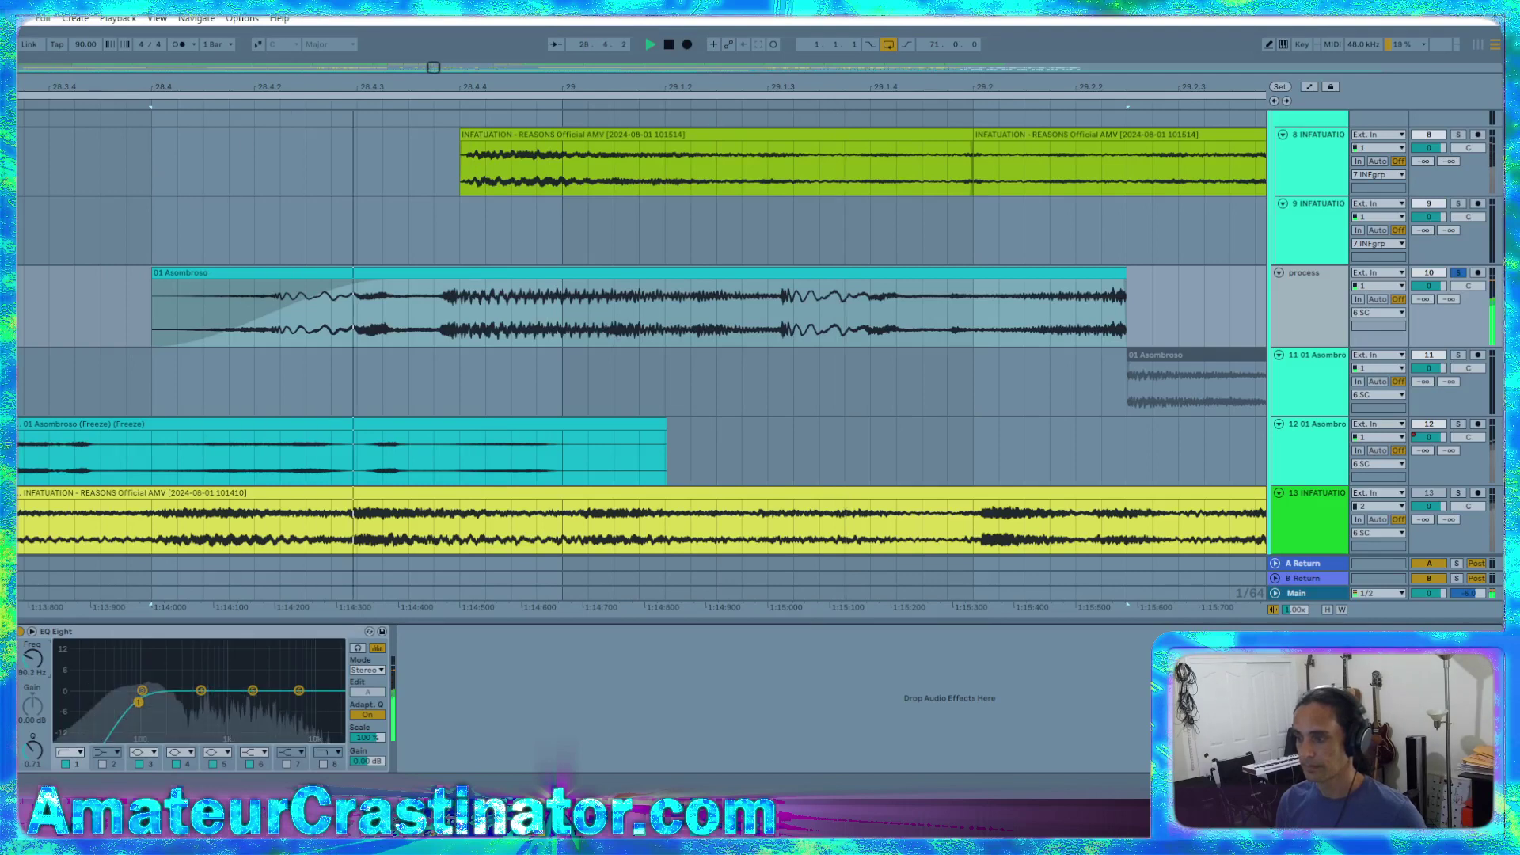
key("space")
key("space")
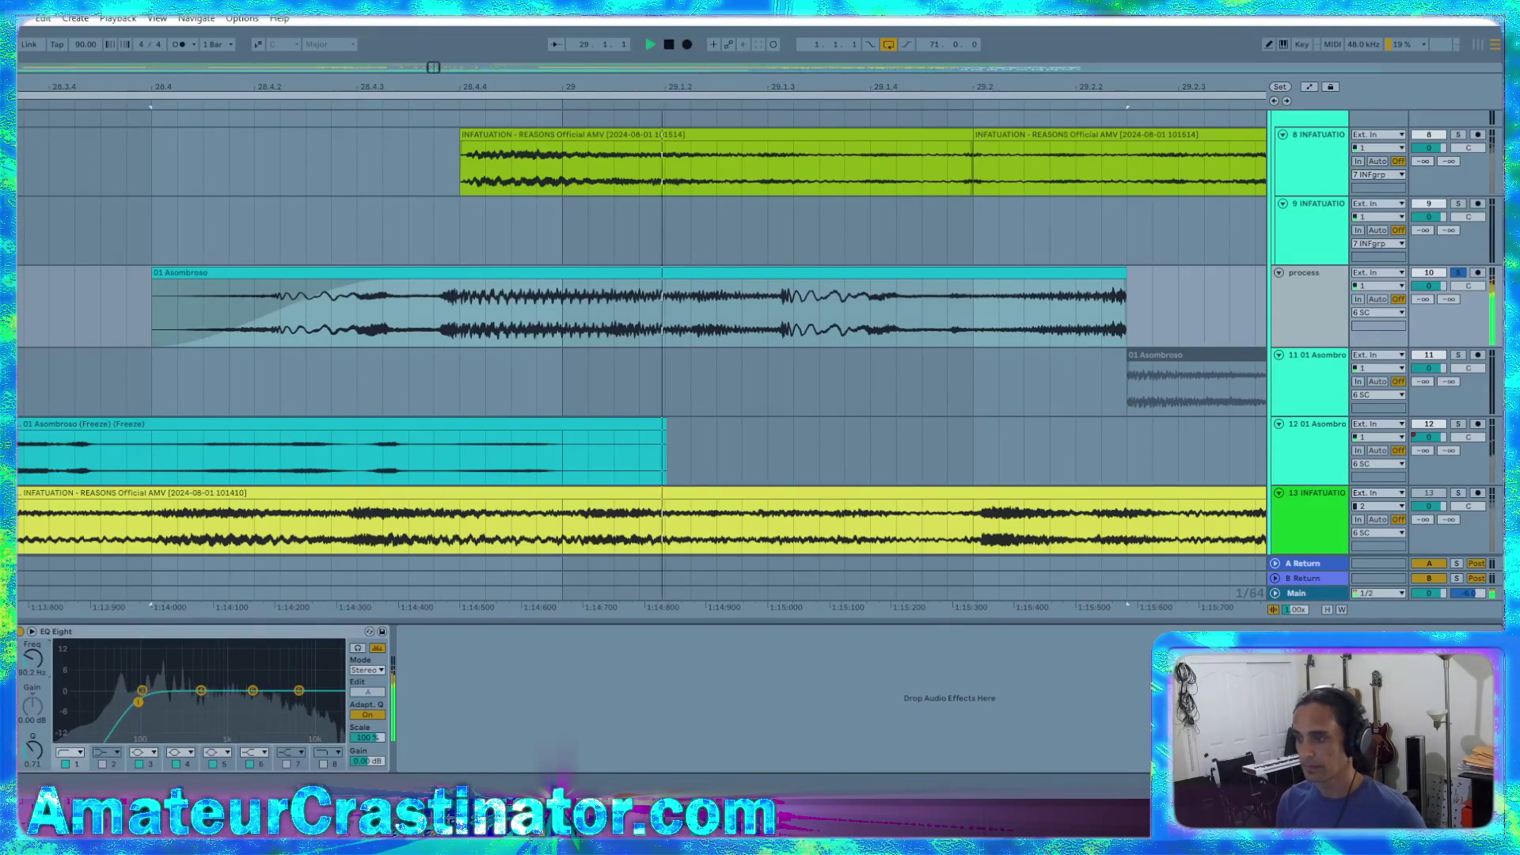
left_click_drag(33, 659, 32, 667)
key("space")
key("space")
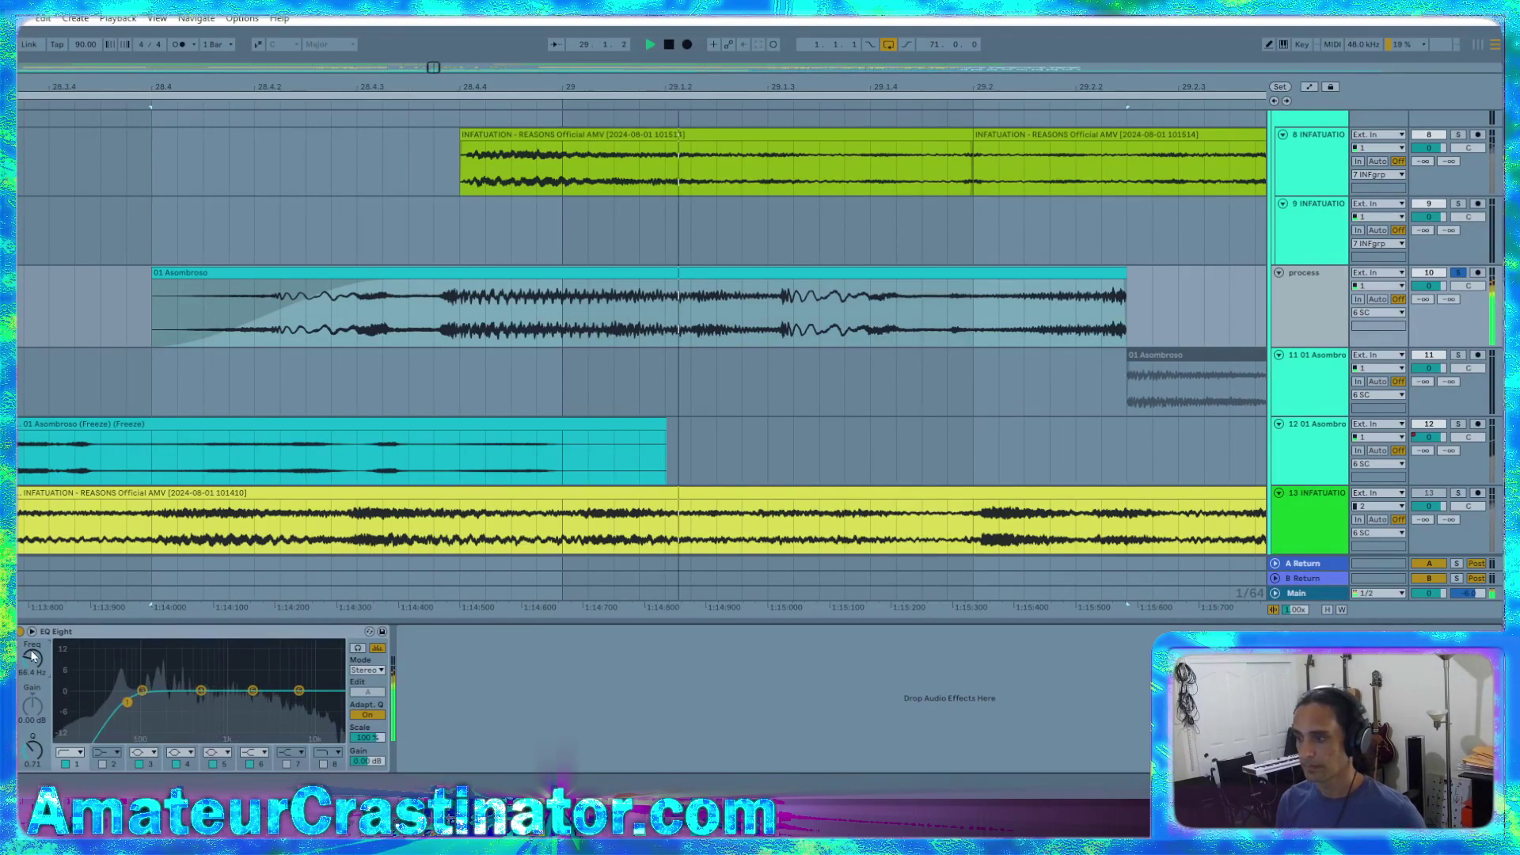
left_click_drag(200, 692, 193, 715)
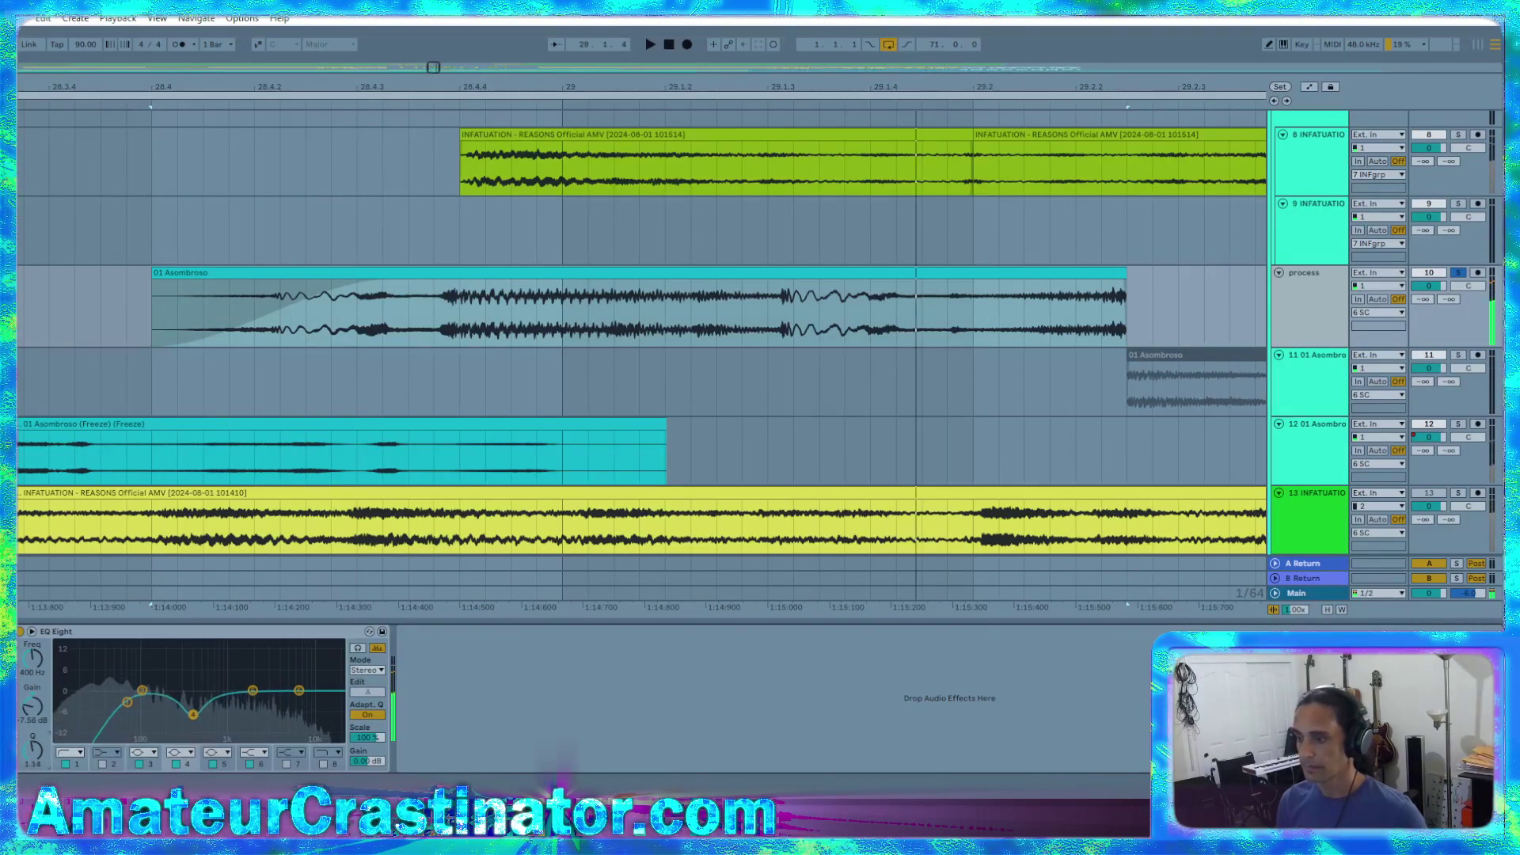
In the process track's EQ Eight, dip the high band about 0.7 dB near 5 kHz and place a notch at about 1.47 kHz
left_click_drag(33, 750, 33, 744)
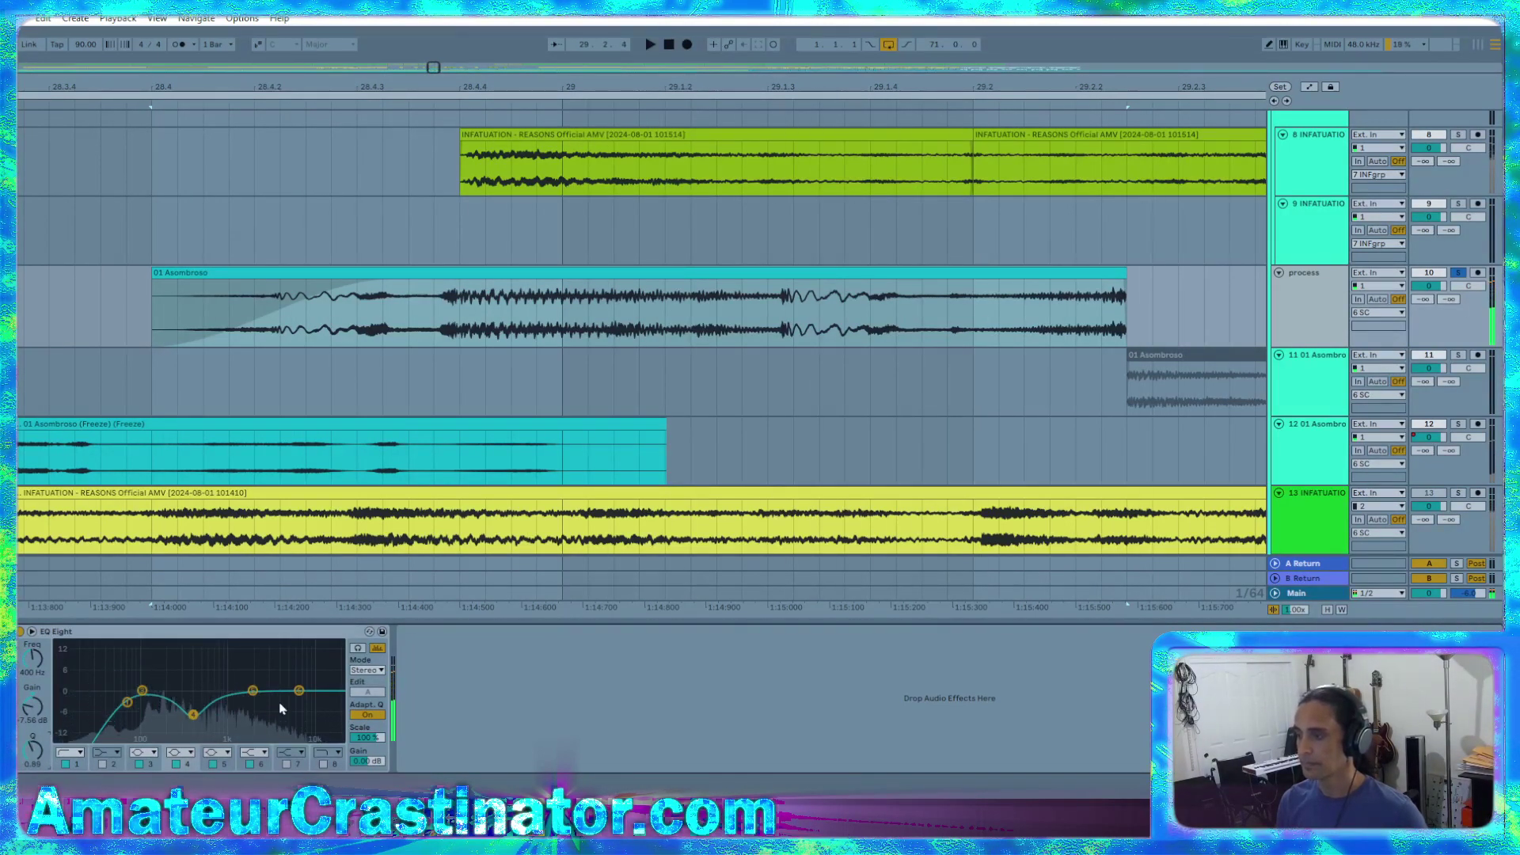
left_click_drag(298, 691, 288, 693)
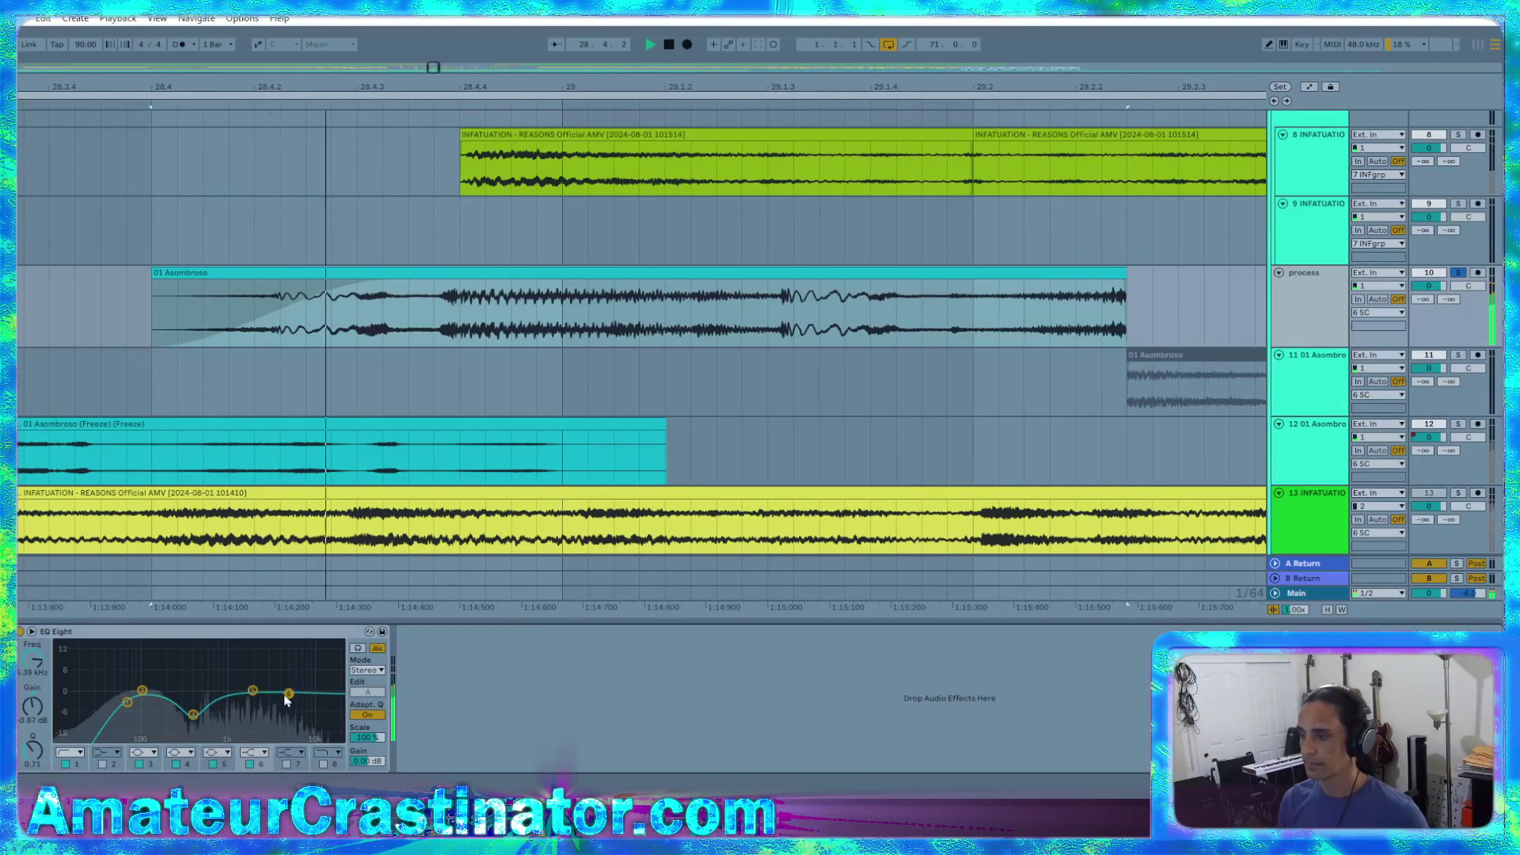
left_click(218, 754)
left_click(217, 707)
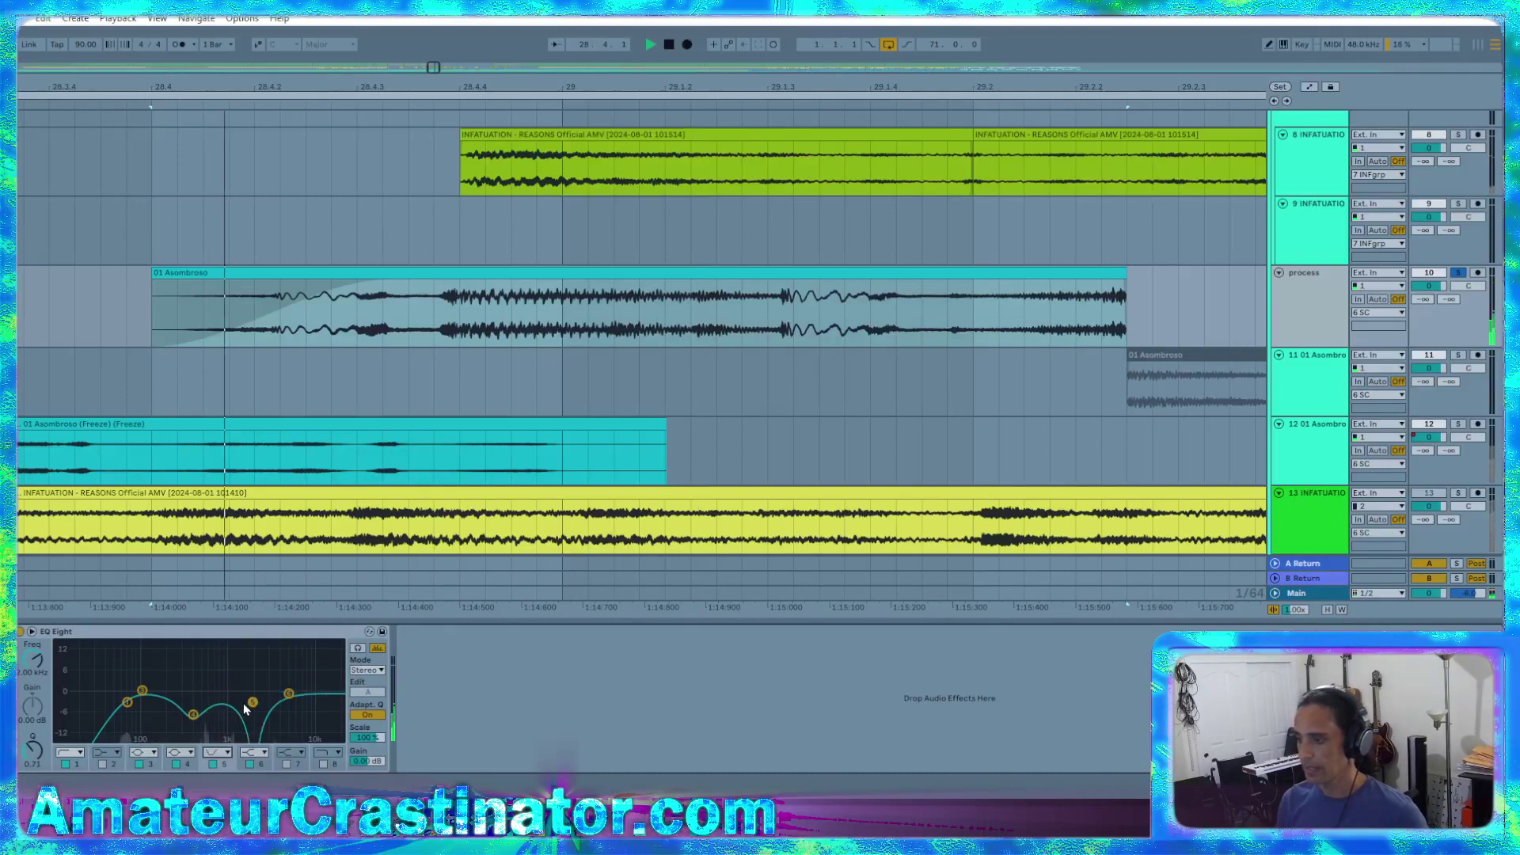
left_click_drag(253, 692, 241, 686)
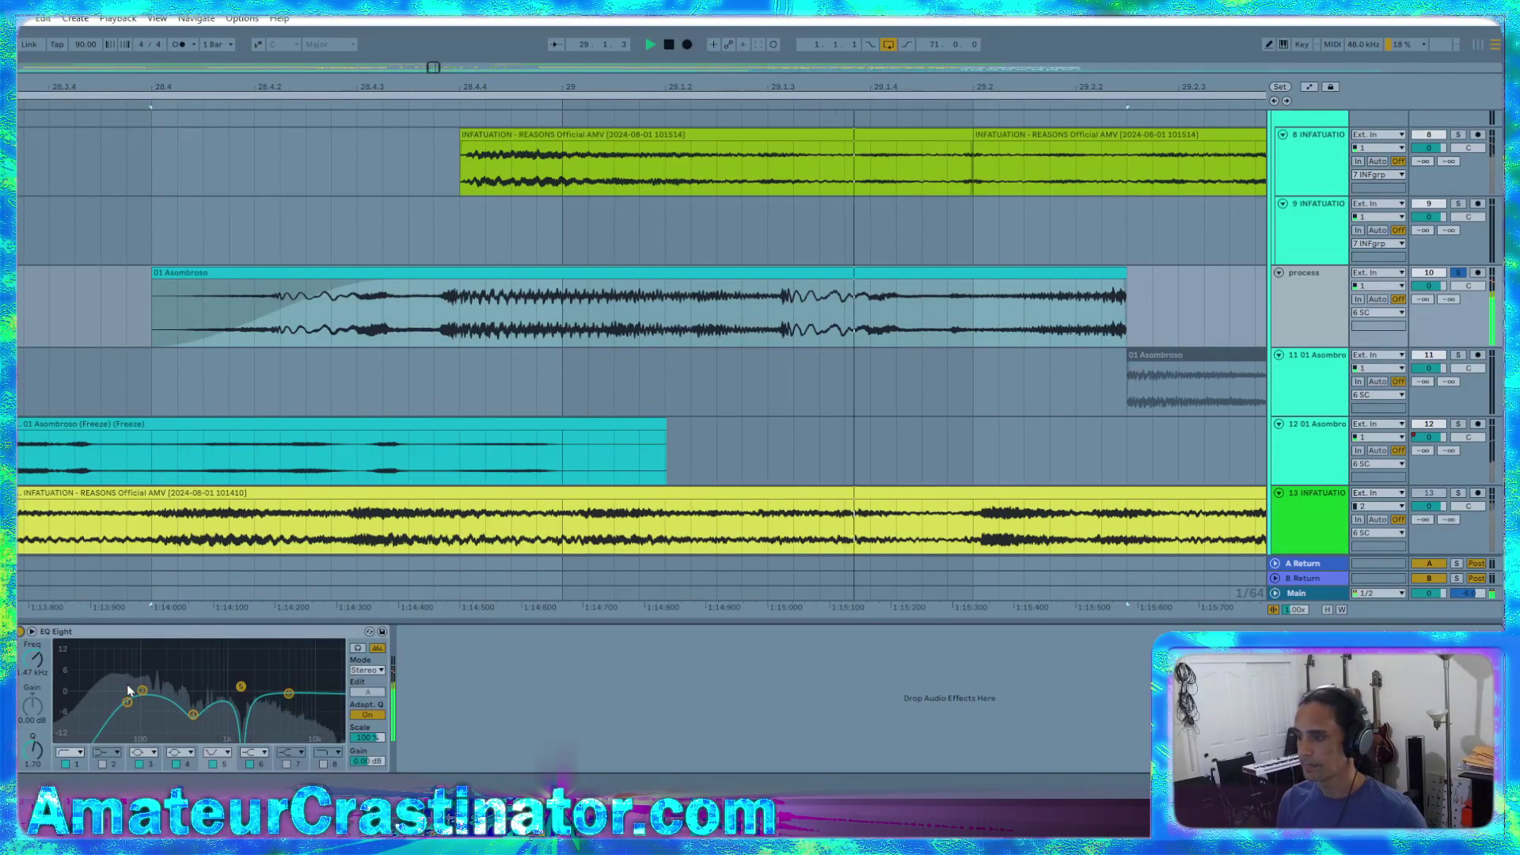
Narrow EQ Eight's mid dip, move it to about 560 Hz, and audition the clip
left_click(193, 715)
key("space")
left_click_drag(32, 750, 31, 719)
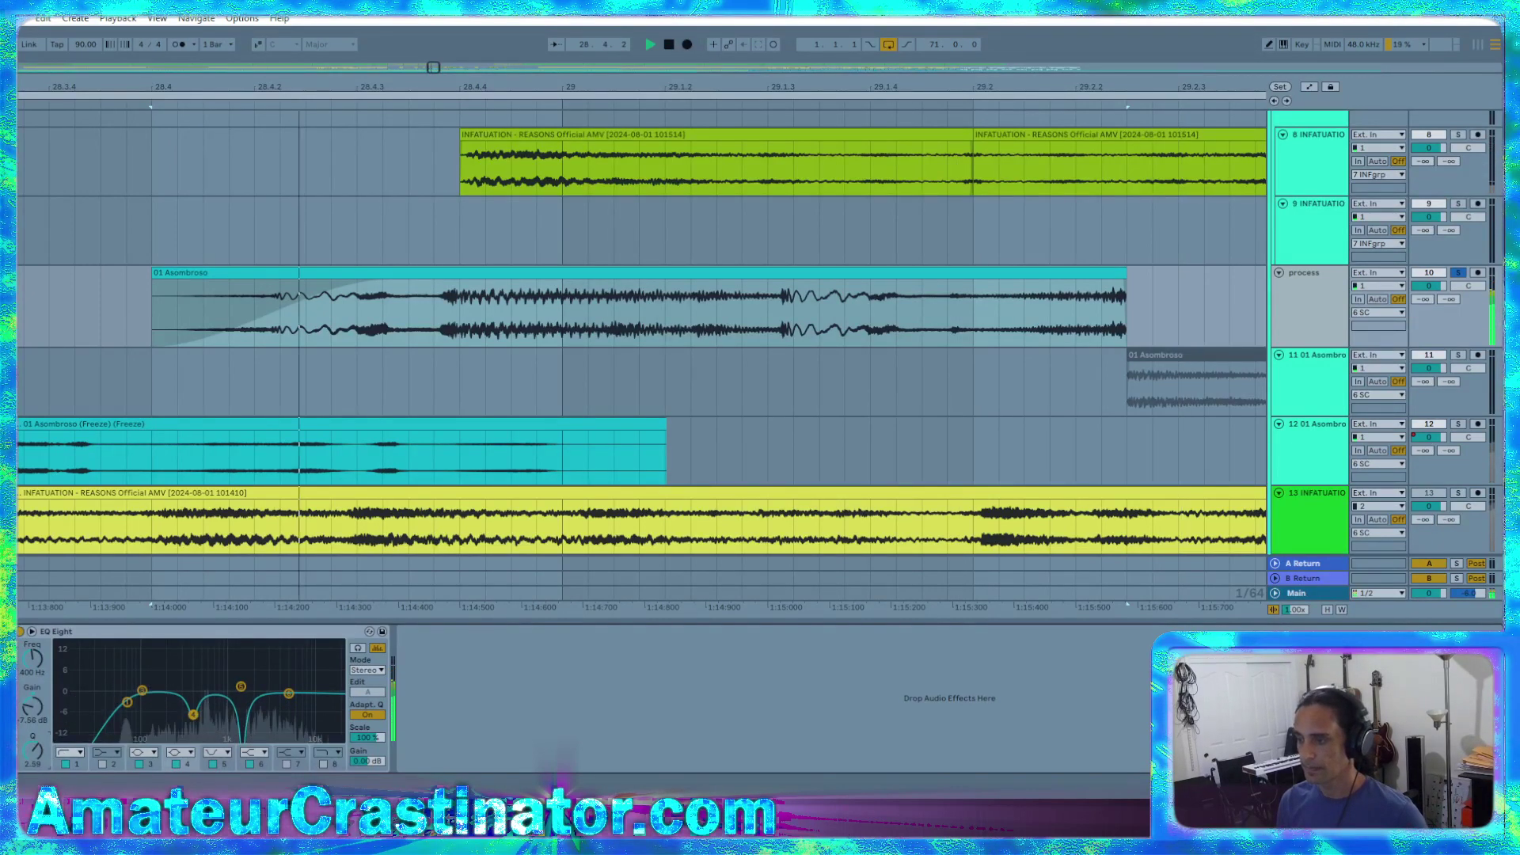
left_click_drag(33, 658, 33, 645)
key("space")
key("space")
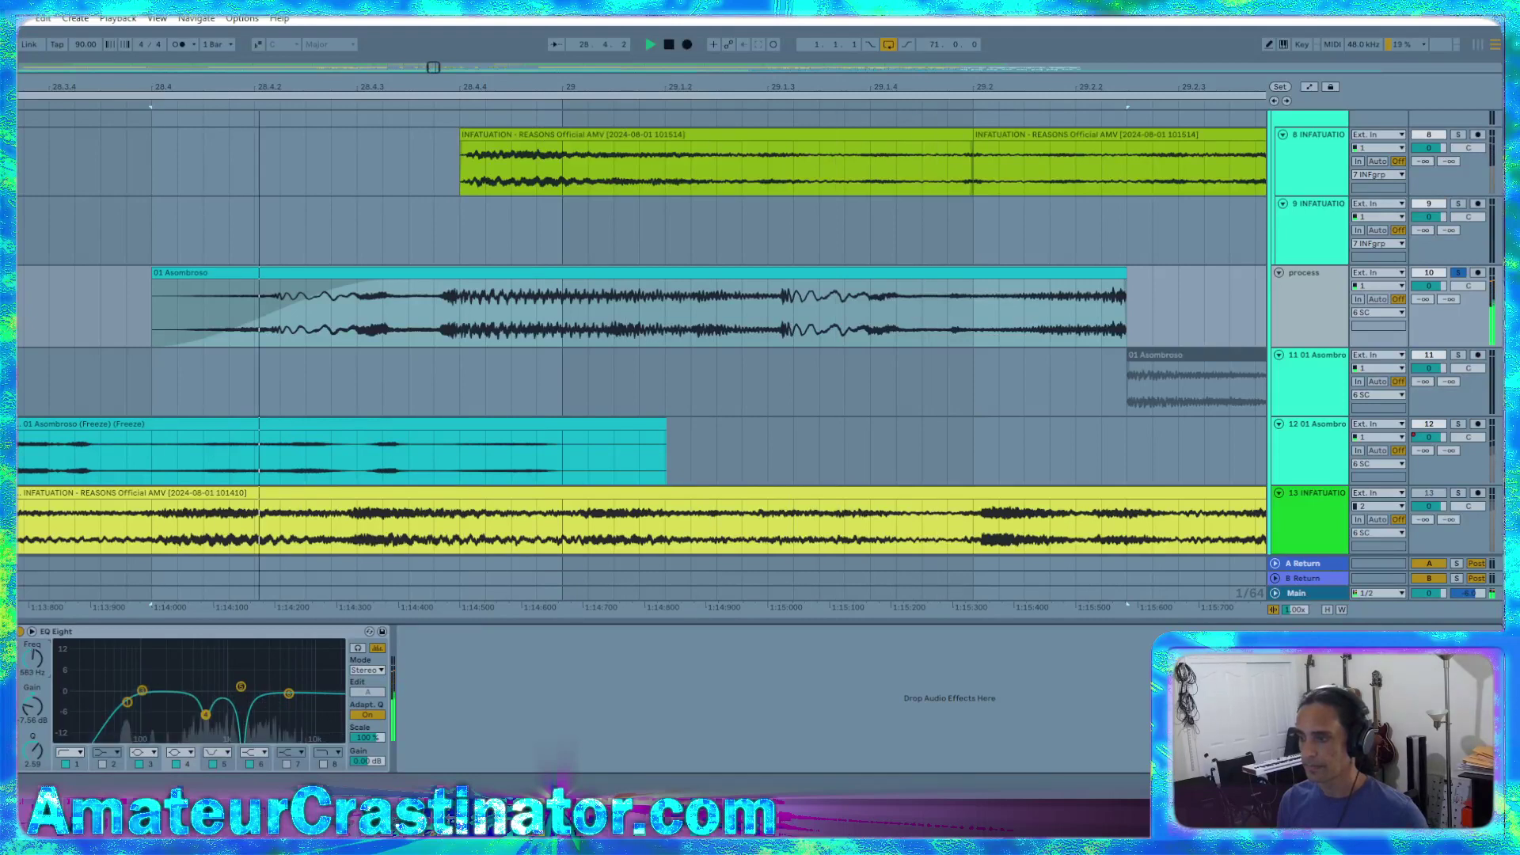
key("space")
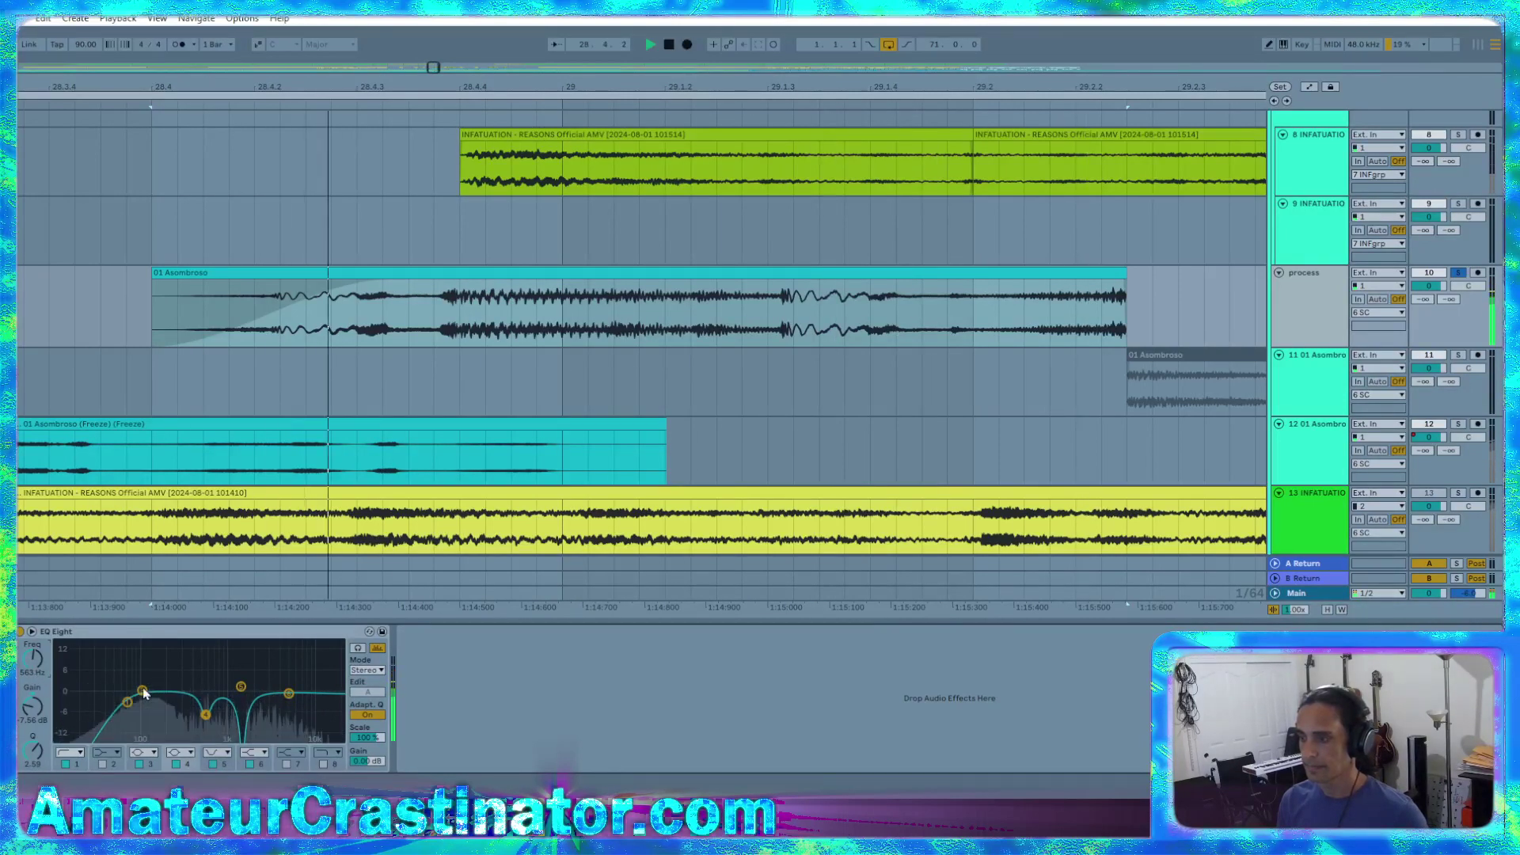
Dip EQ Eight's low-mid band about 2.85 dB at 240 Hz with a narrow Q while auditioning the clip repeatedly
left_click_drag(143, 691, 175, 700)
key("space")
key("space")
key("space")
key("space")
key("space")
key("space")
key("space")
key("space")
key("space")
key("space")
key("space")
key("space")
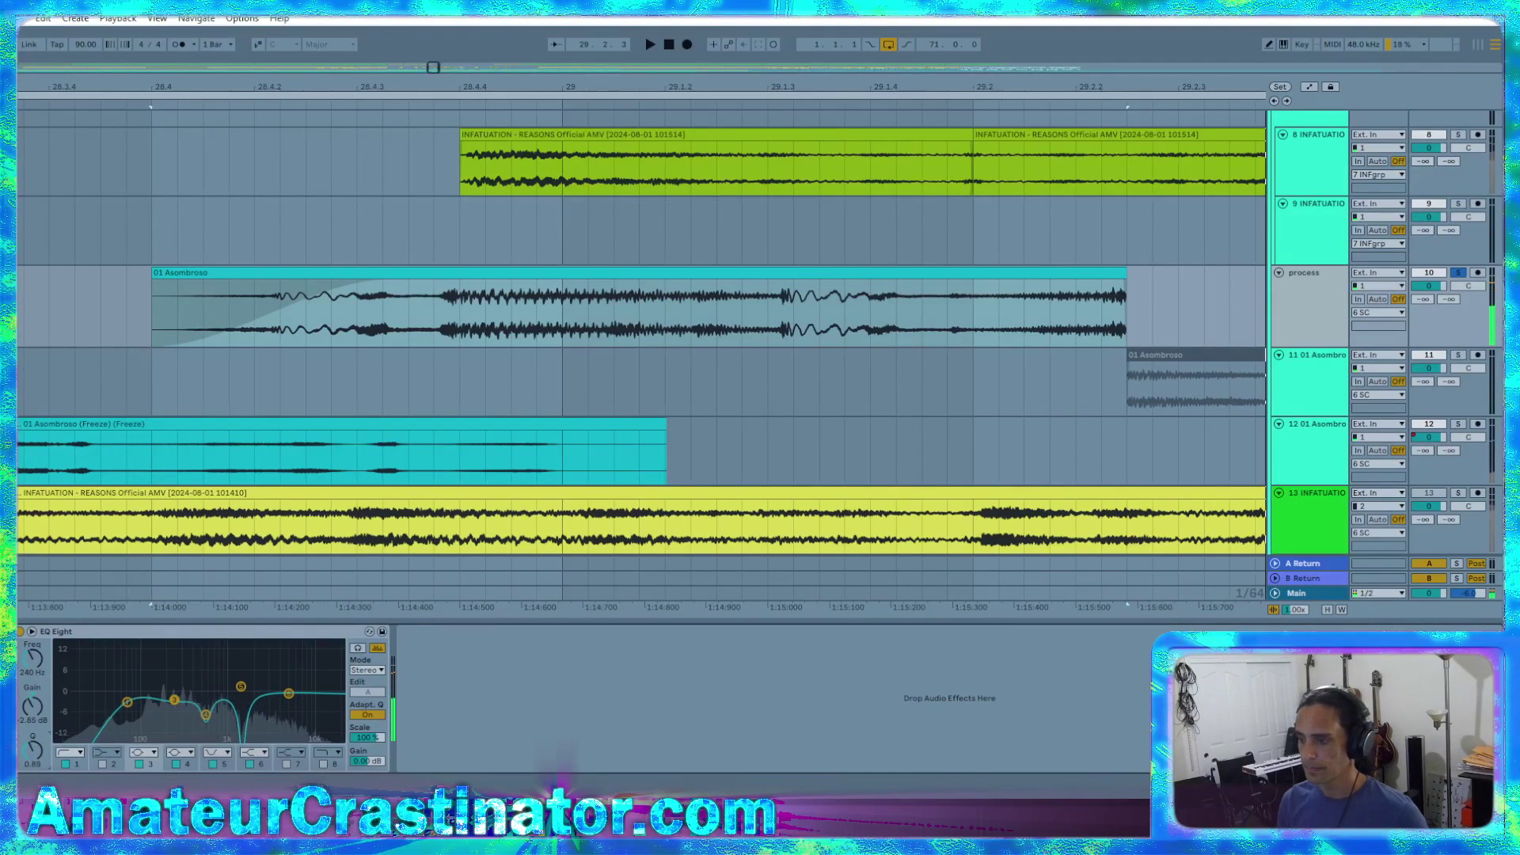
Add the Dirt distortion after EQ Eight, raise stage B's Drive to about halfway, and set its Amount to 67%
key("space")
scroll(175, 700, "up", 5)
key("space")
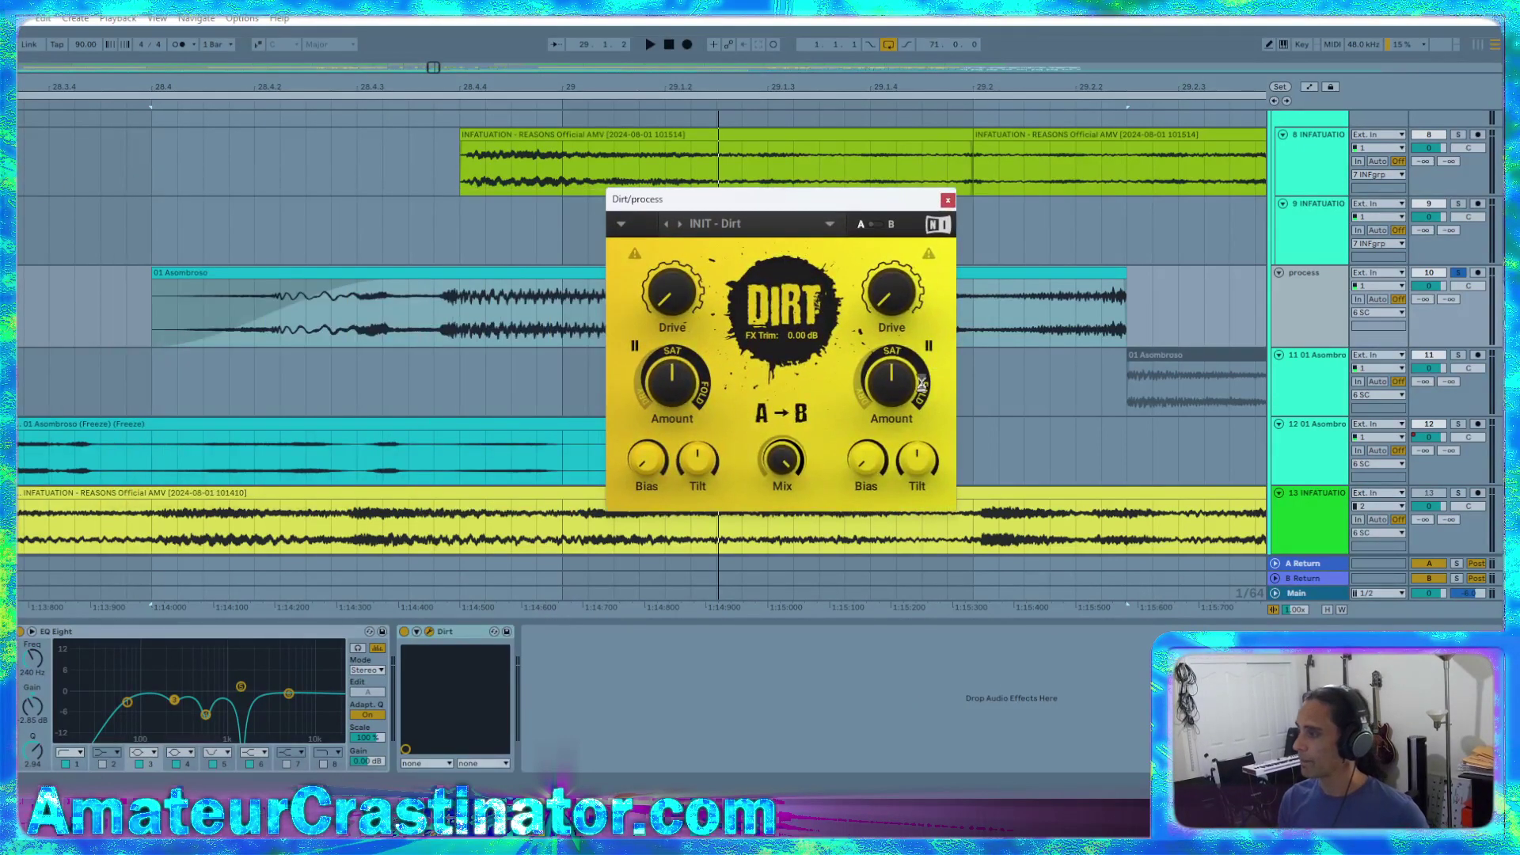
key("space")
left_click_drag(894, 303, 905, 332)
key("space")
key("space")
key("space")
key("space")
left_click_drag(978, 528, 977, 485)
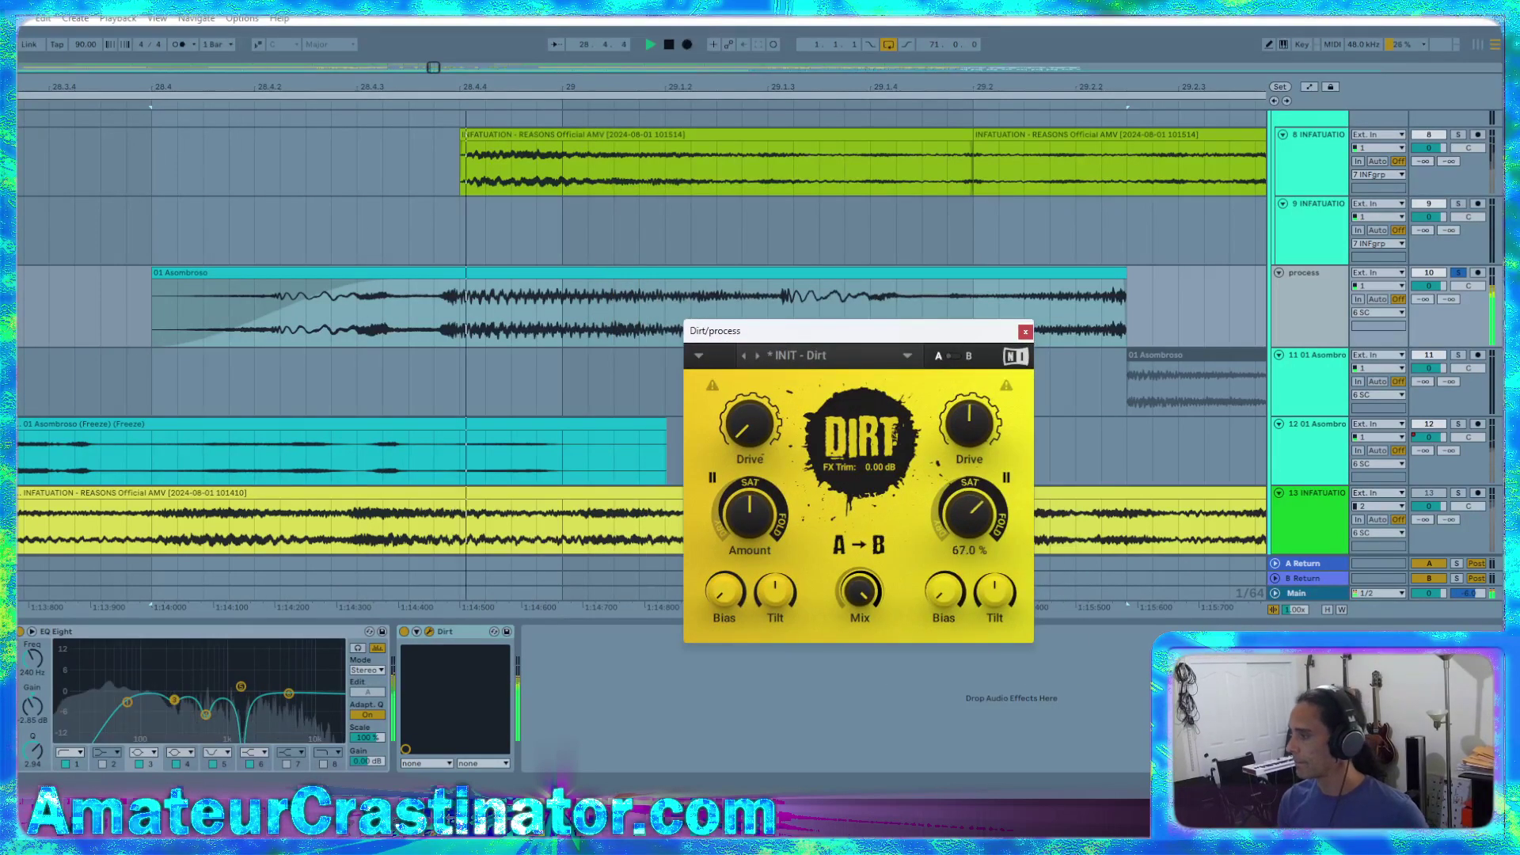
key("space")
key("space")
Reset Dirt stage B's Tilt to centre, and set its Bias to 65.5% and Amount to 77%
left_click_drag(995, 592, 945, 585)
key("space")
key("space")
key("space")
double_click(996, 591)
key("space")
key("space")
key("space")
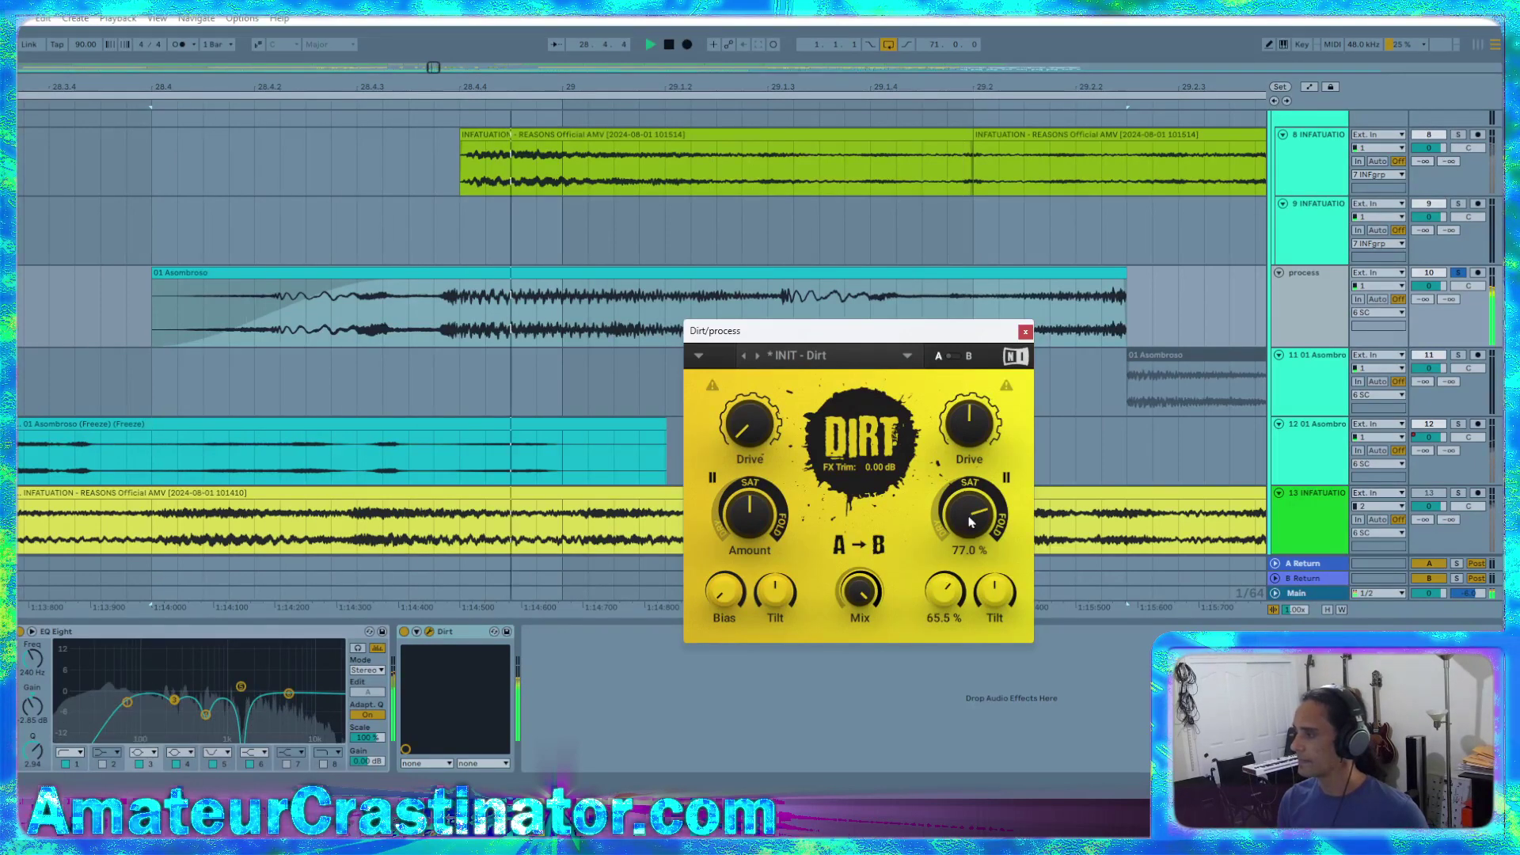
Lower Dirt stage B's Amount slightly and set its Tilt to 21% while auditioning
key("space")
left_click_drag(974, 518, 1003, 565)
key("space")
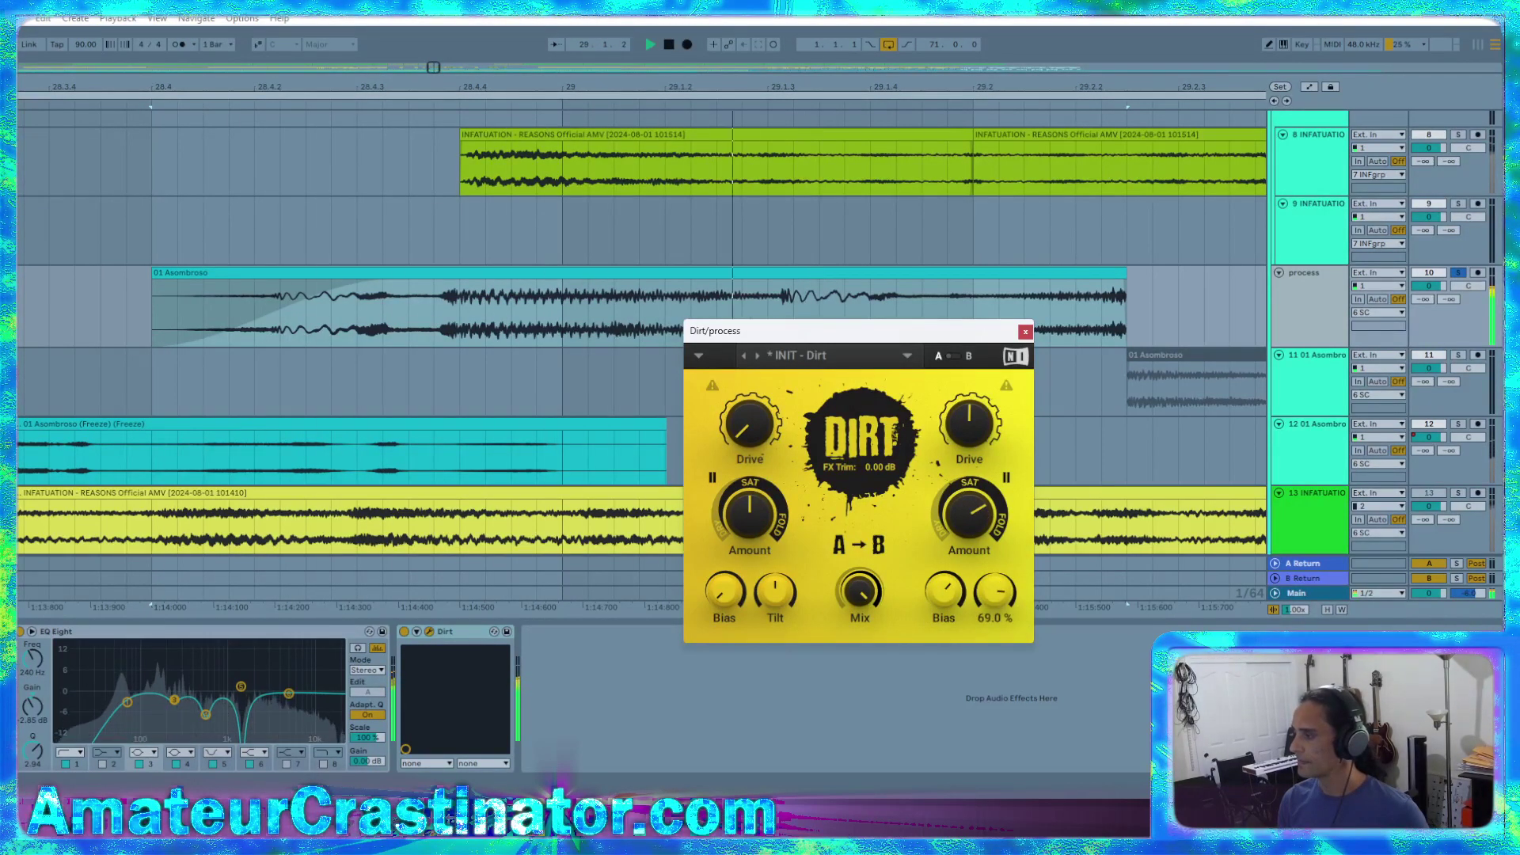
key("space")
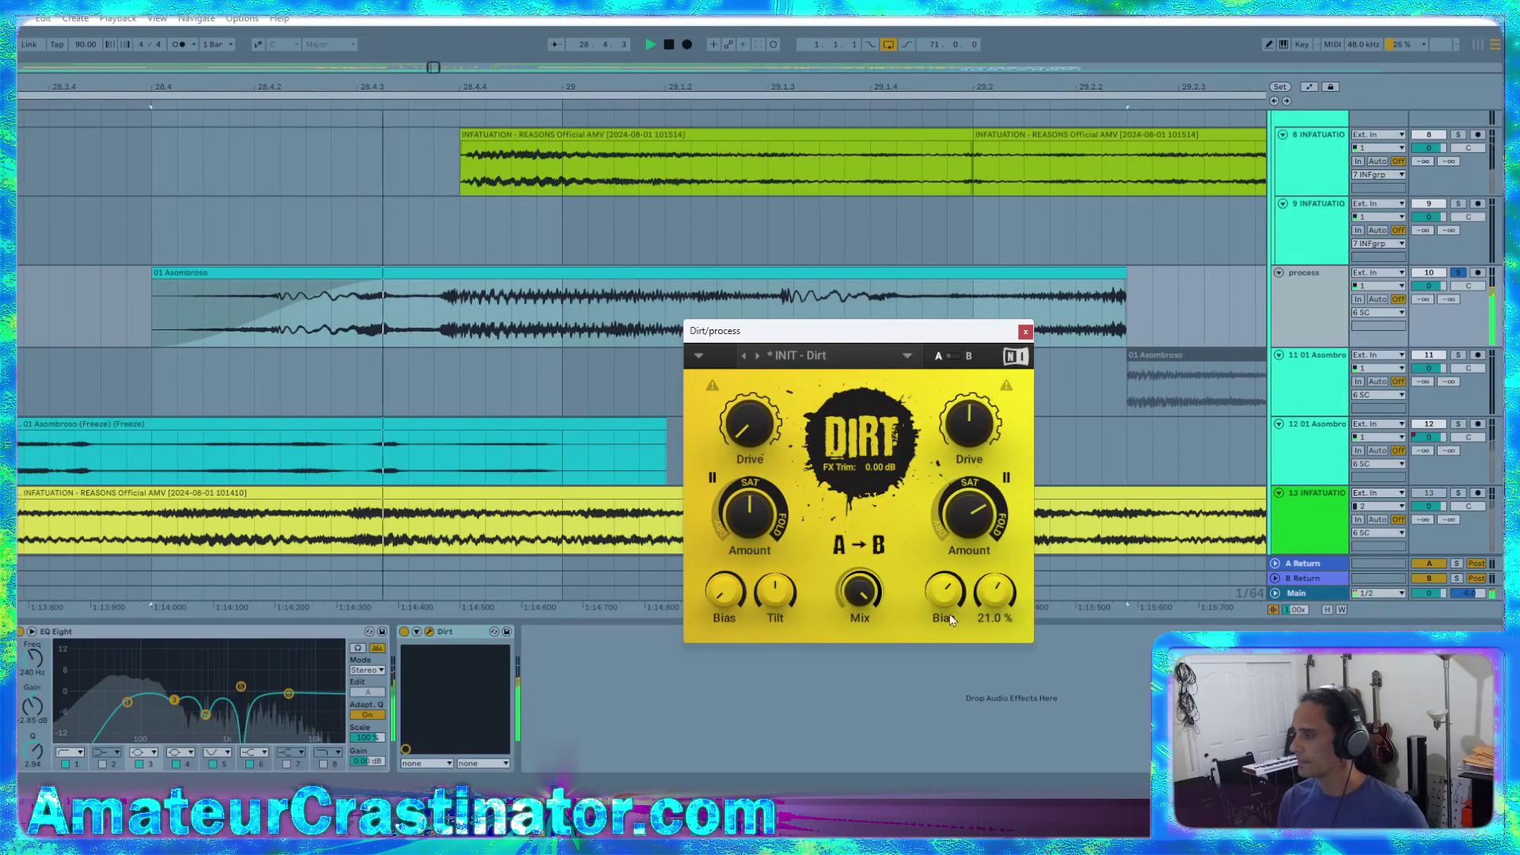
key("space")
Set Dirt stage B's Bias to 87% and lower its Drive slightly
left_click_drag(943, 582, 943, 550)
key("space")
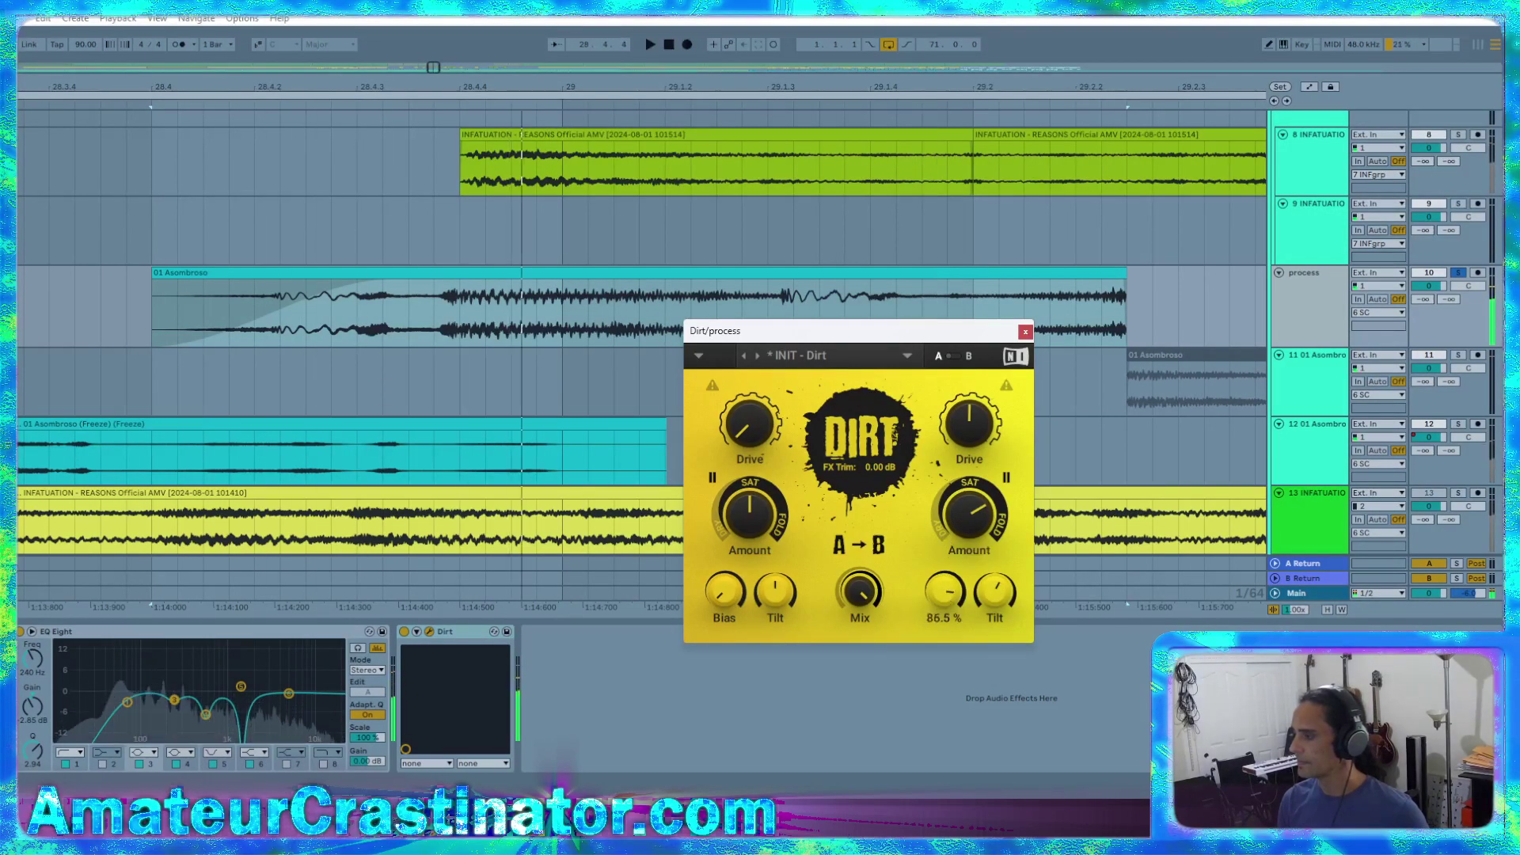
key("space")
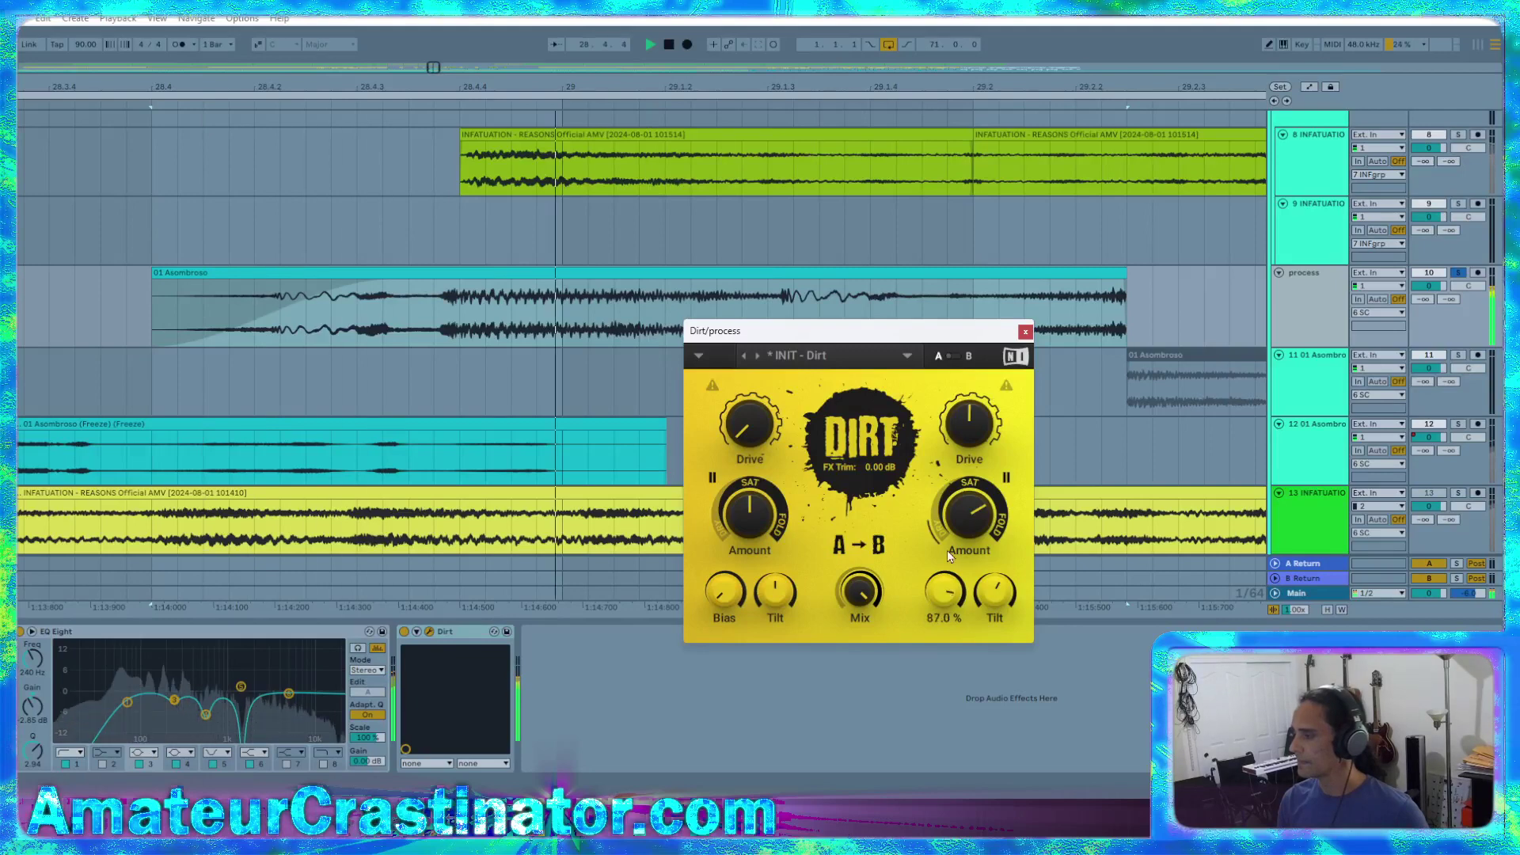
key("space")
mouse_move(969, 423)
left_mouse_down()
mouse_move(970, 405)
mouse_move(970, 436)
mouse_move(969, 422)
left_mouse_up()
key("space")
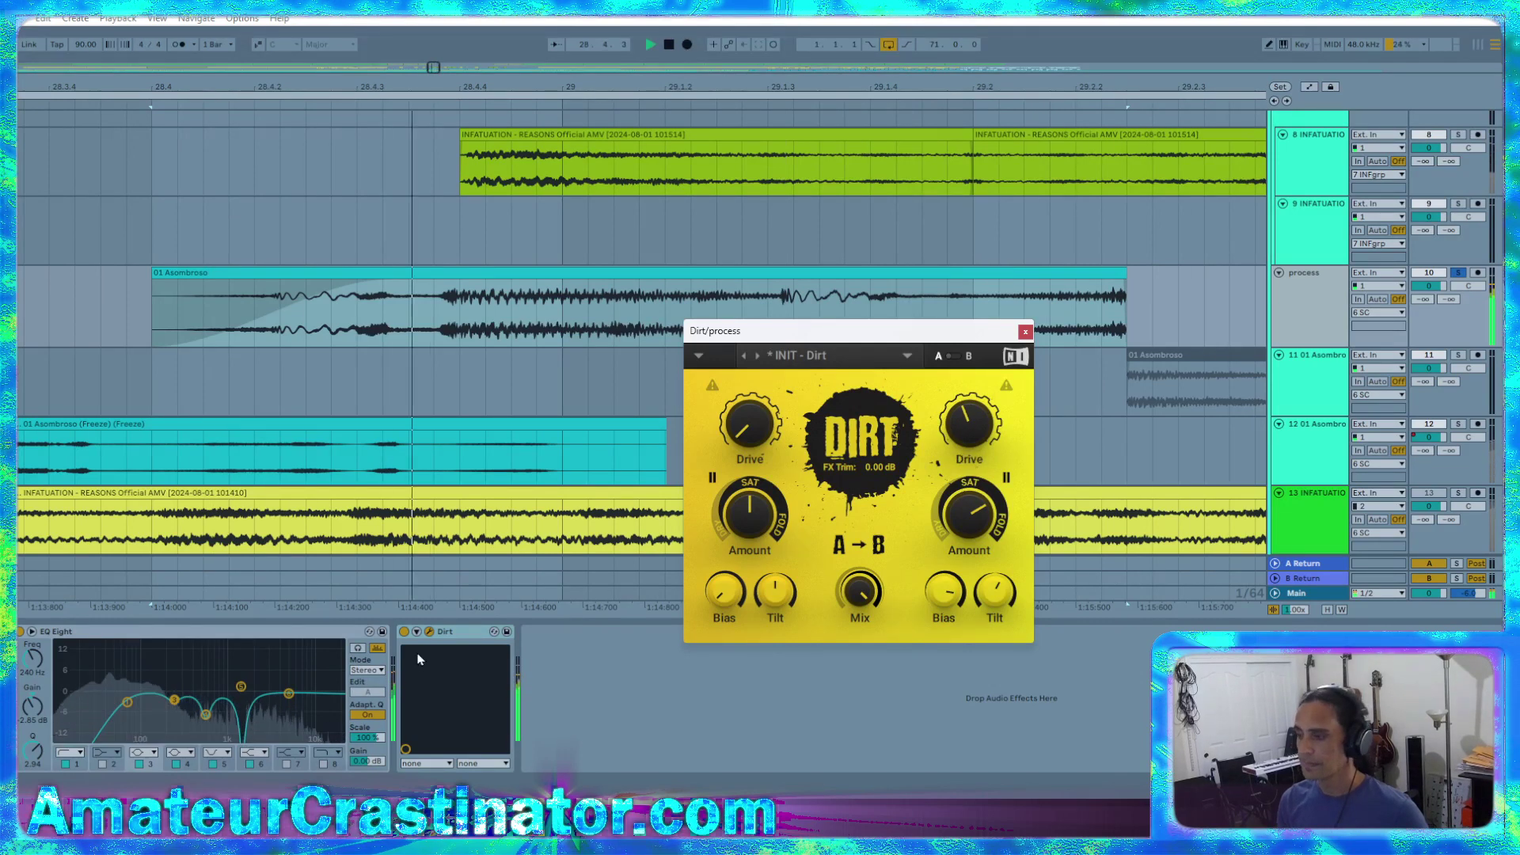
Compare the clip's sound with the process track's effects bypassed and enabled
left_click(403, 632)
left_click(404, 632)
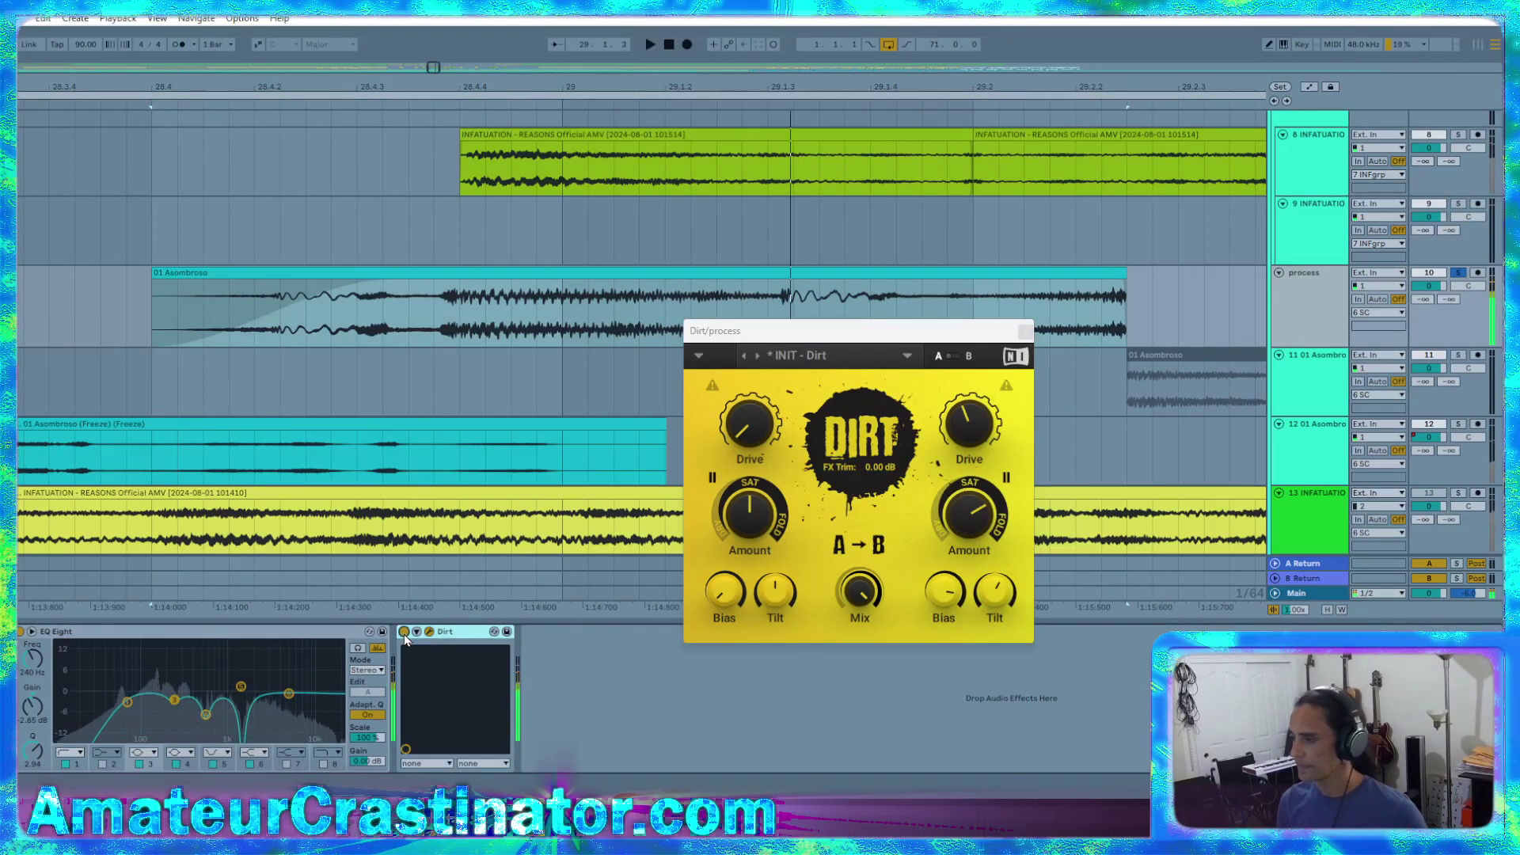
left_click(403, 632)
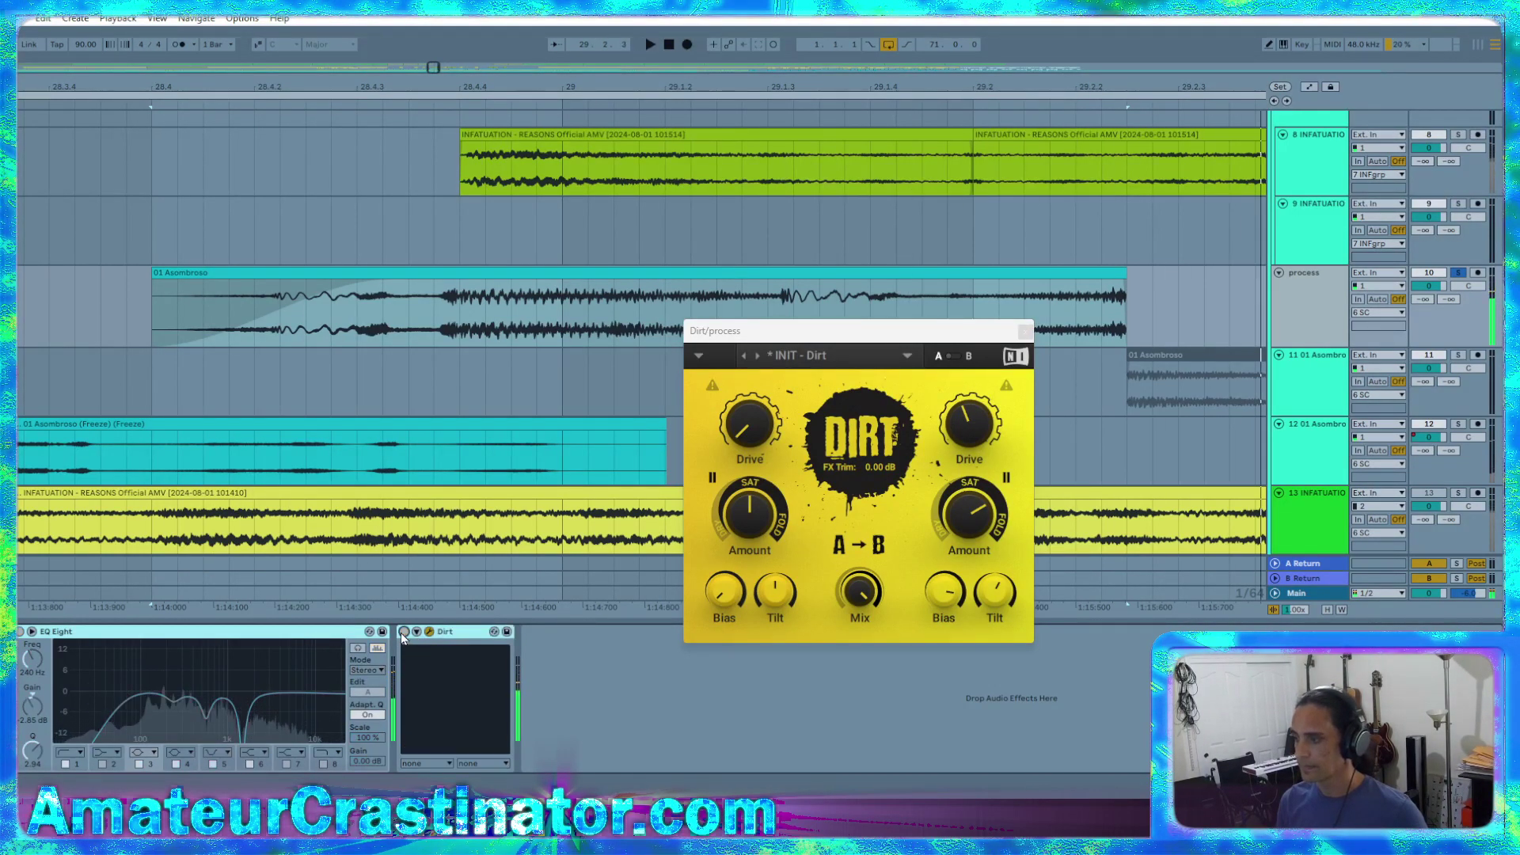
left_click(403, 632)
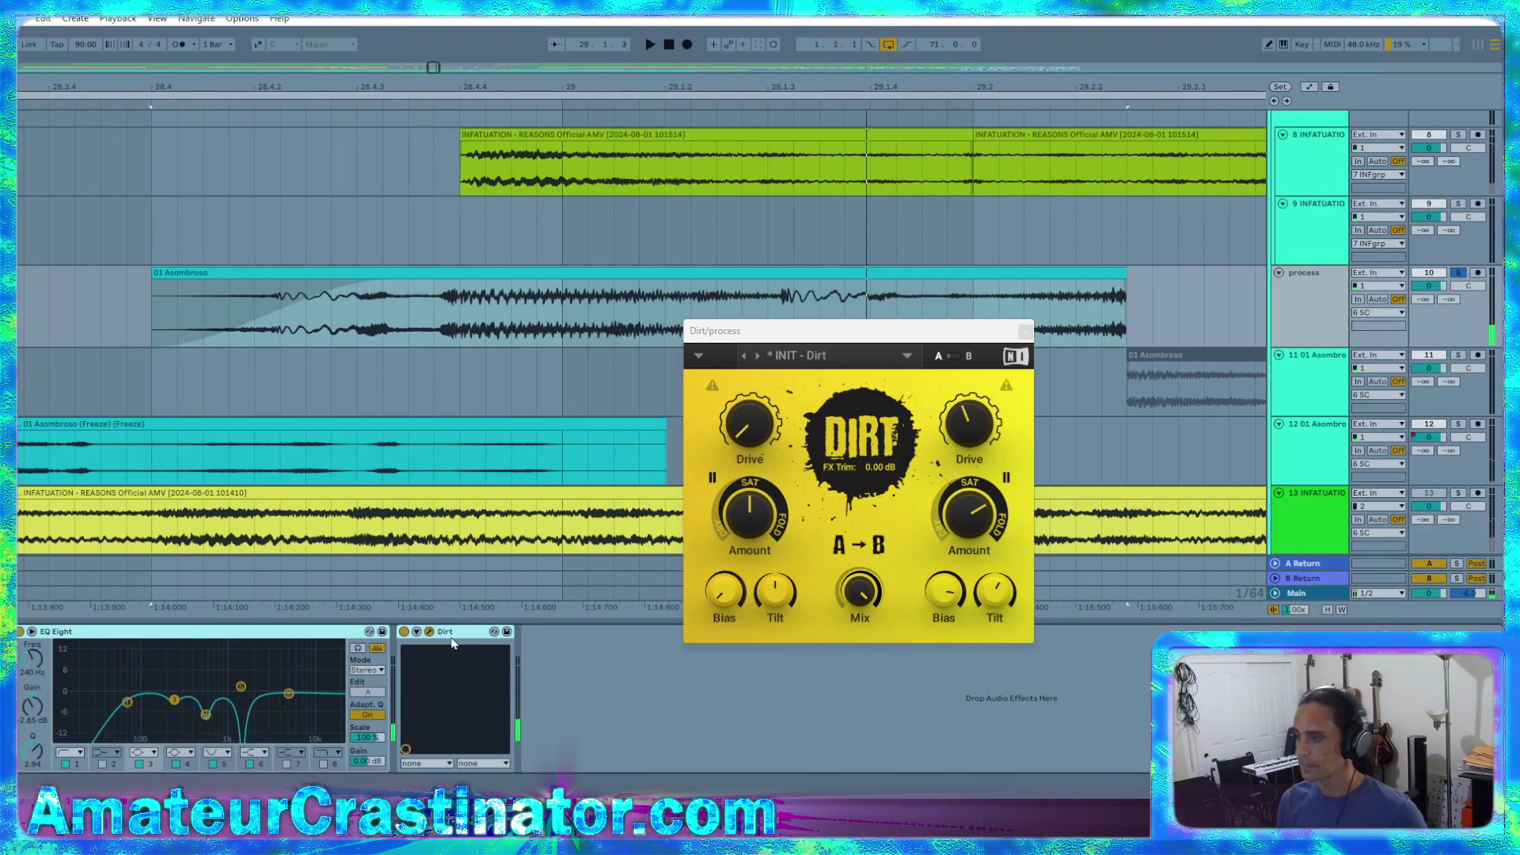
Move Dirt in front of EQ Eight and compare the sound with EQ Eight bypassed and enabled
left_click_drag(451, 643, 90, 659)
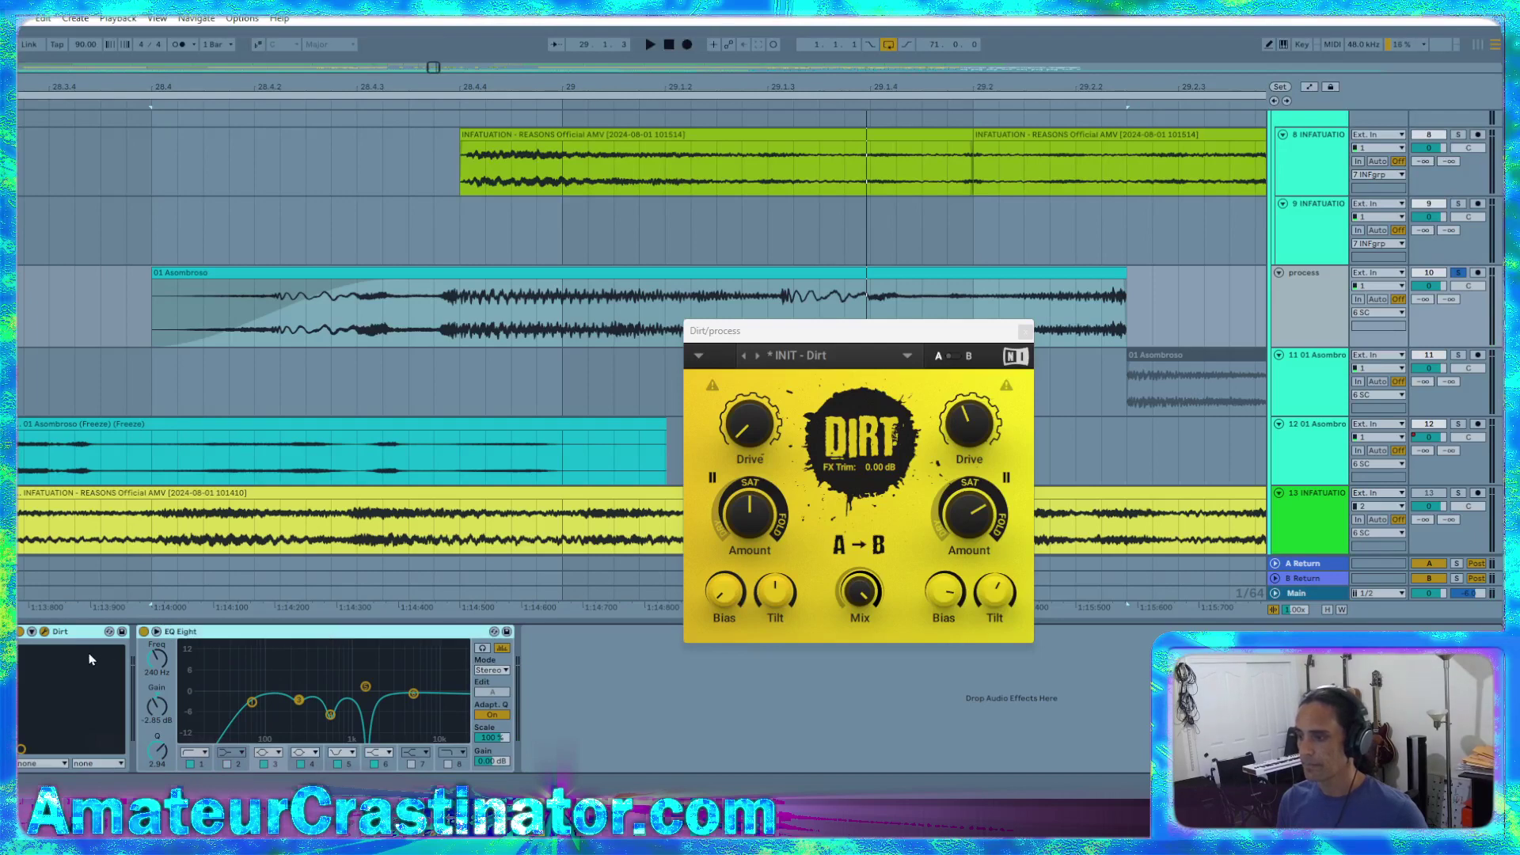
key("space")
left_click(144, 631)
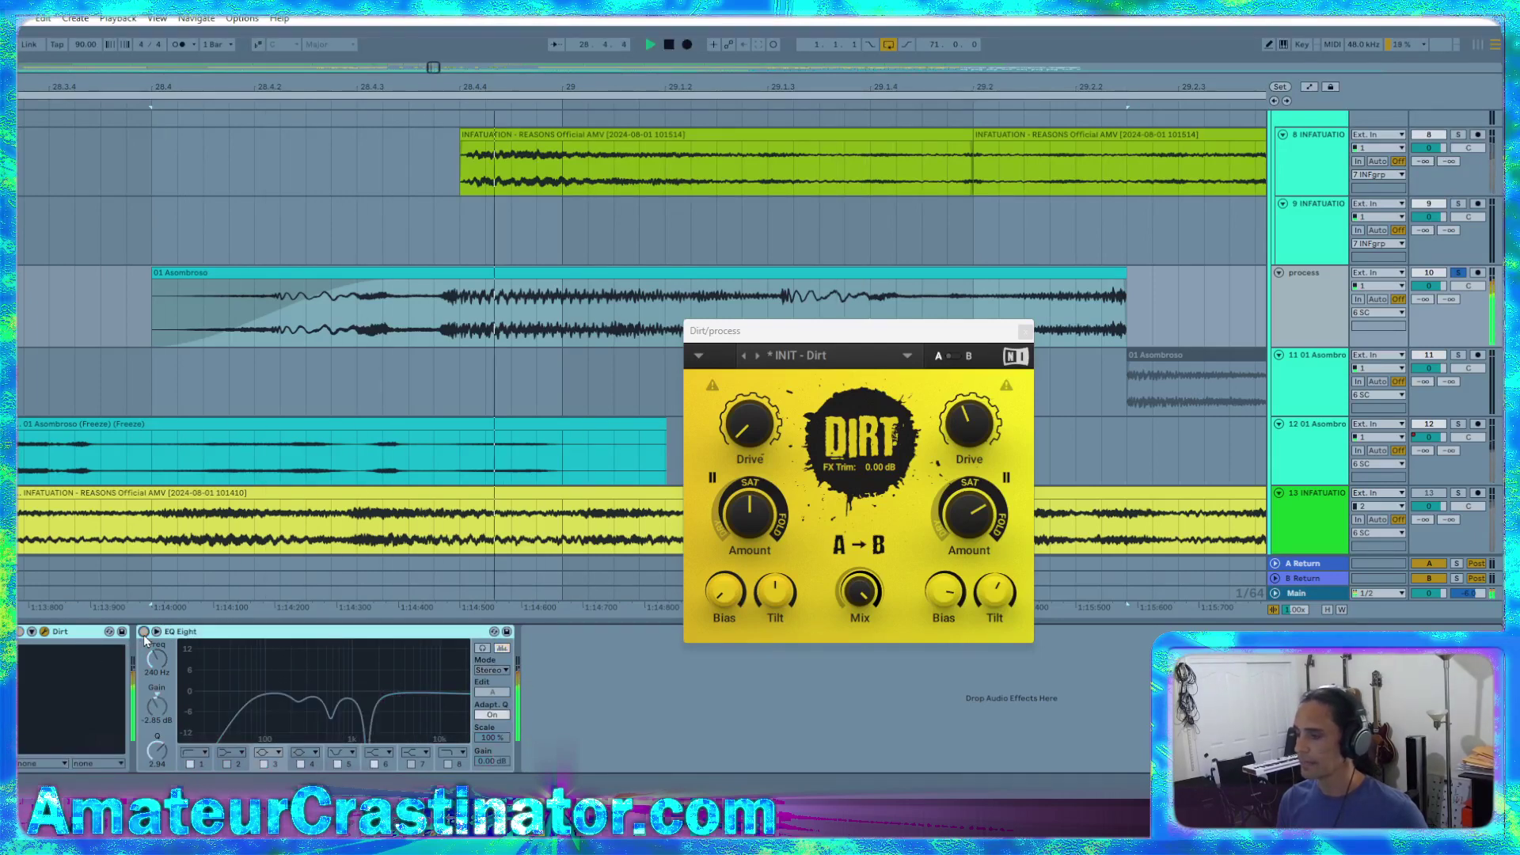
left_click(143, 631)
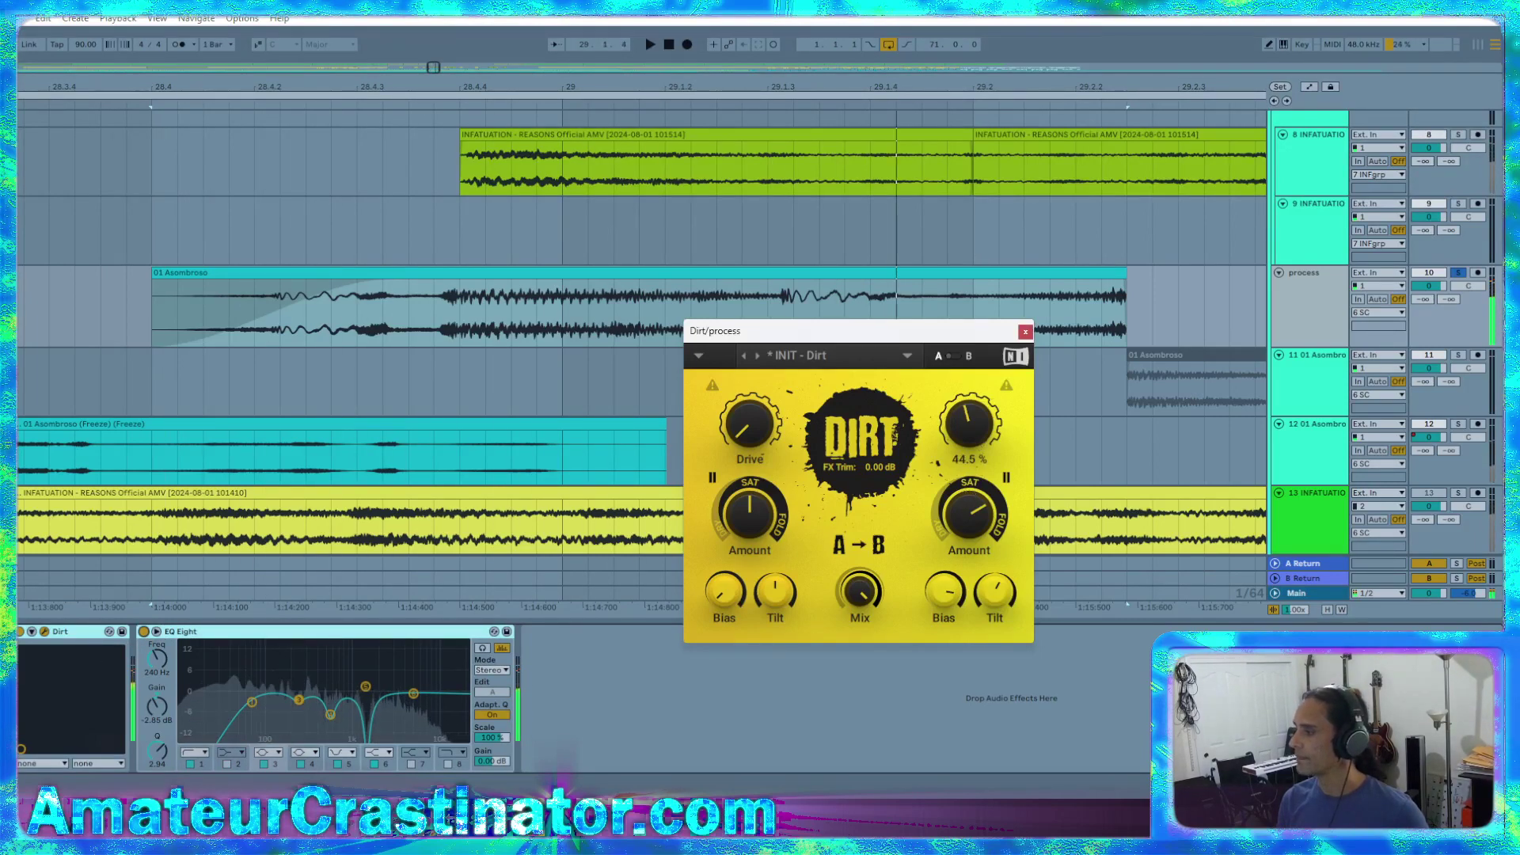
Set Dirt stage B's Drive to 44.5% and Tilt to 33%, and close the plug-in window
key("space")
left_click_drag(995, 592, 994, 578)
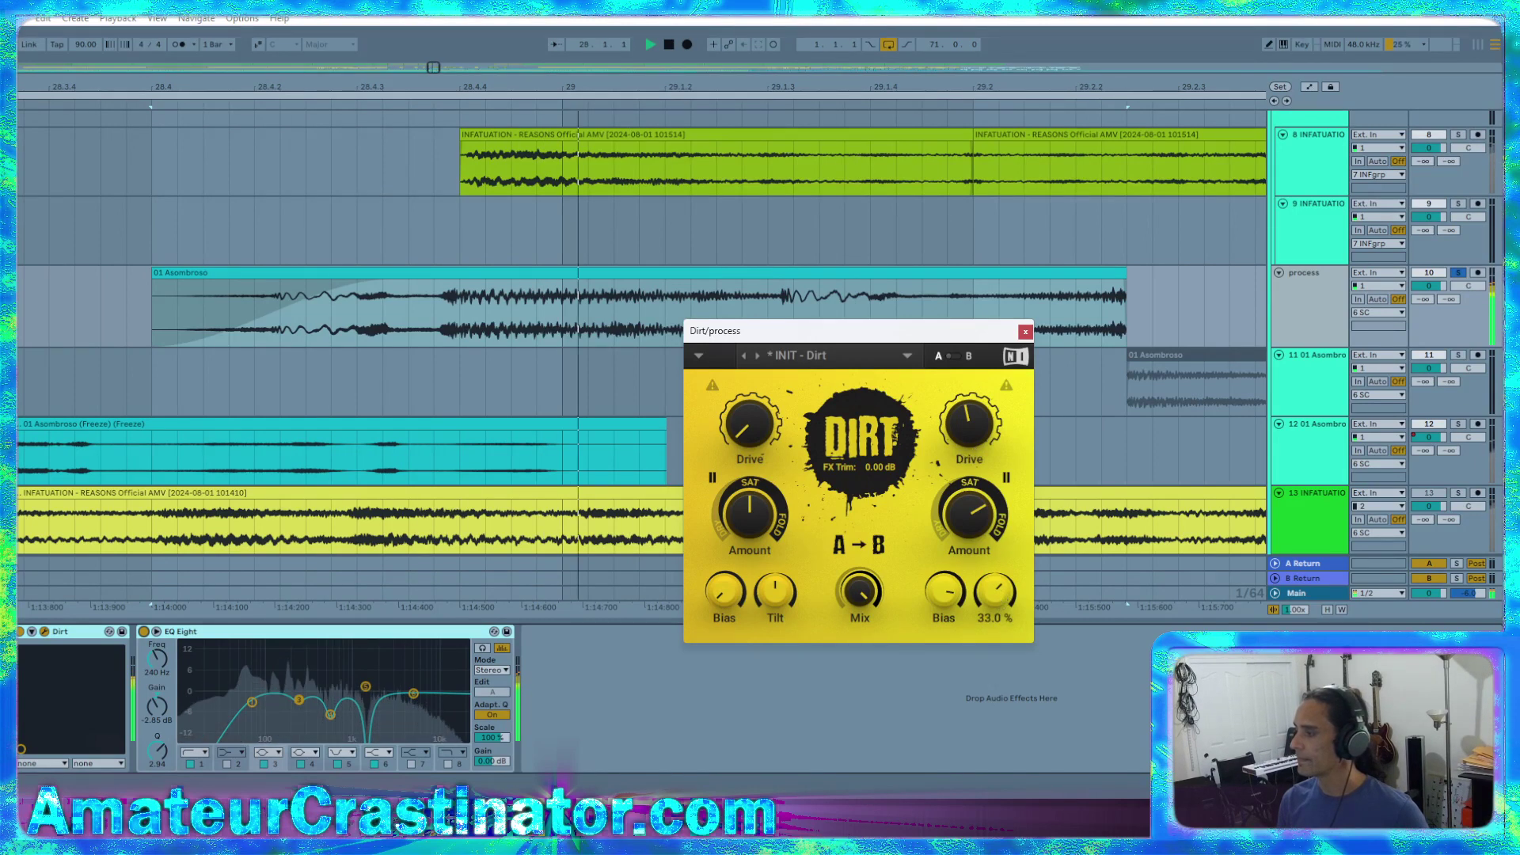
left_click(1025, 331)
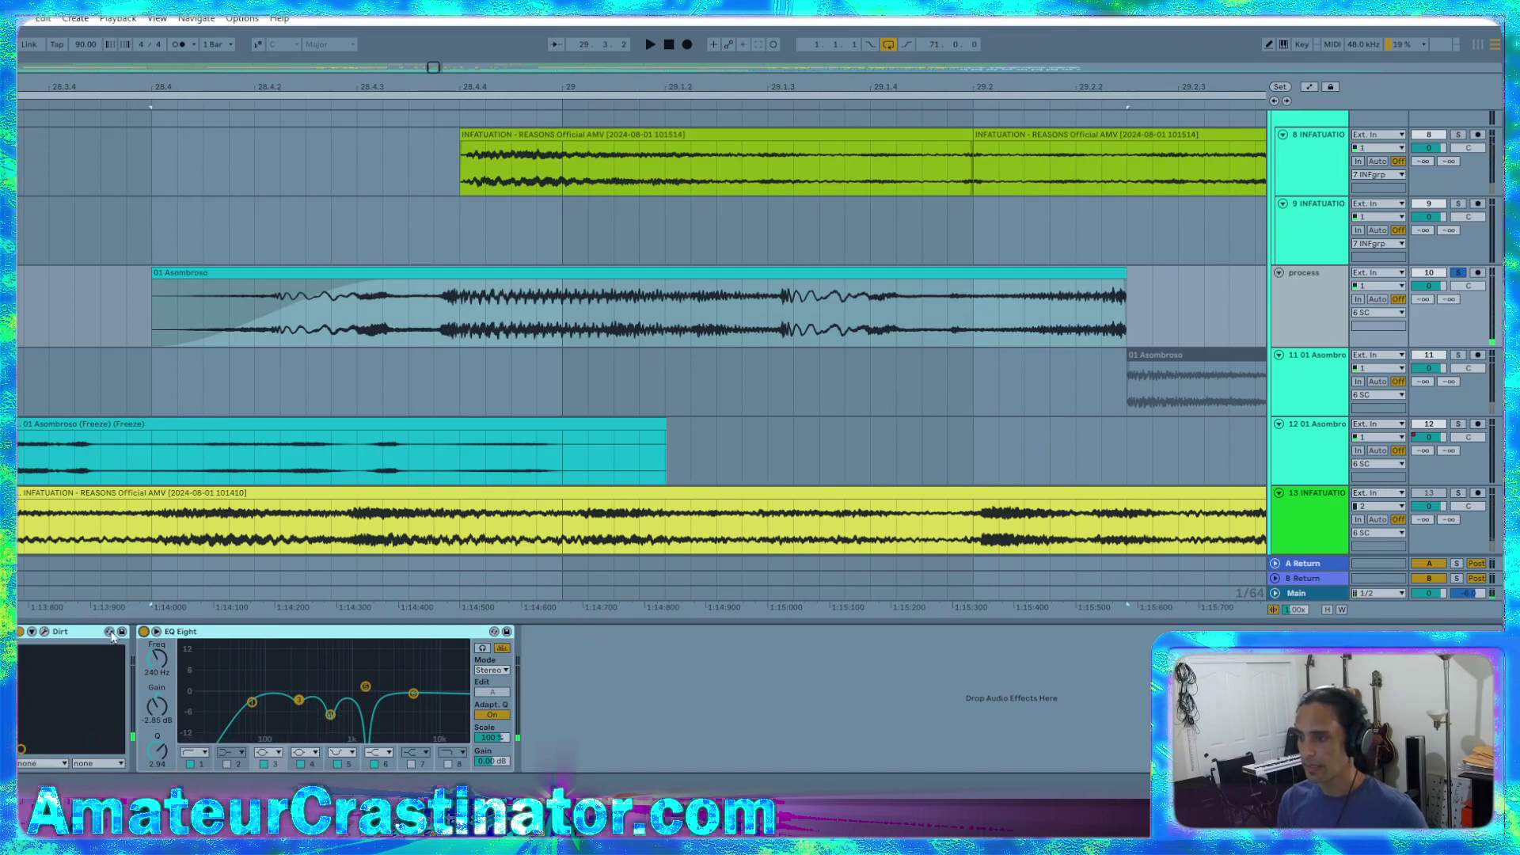
left_click(110, 632)
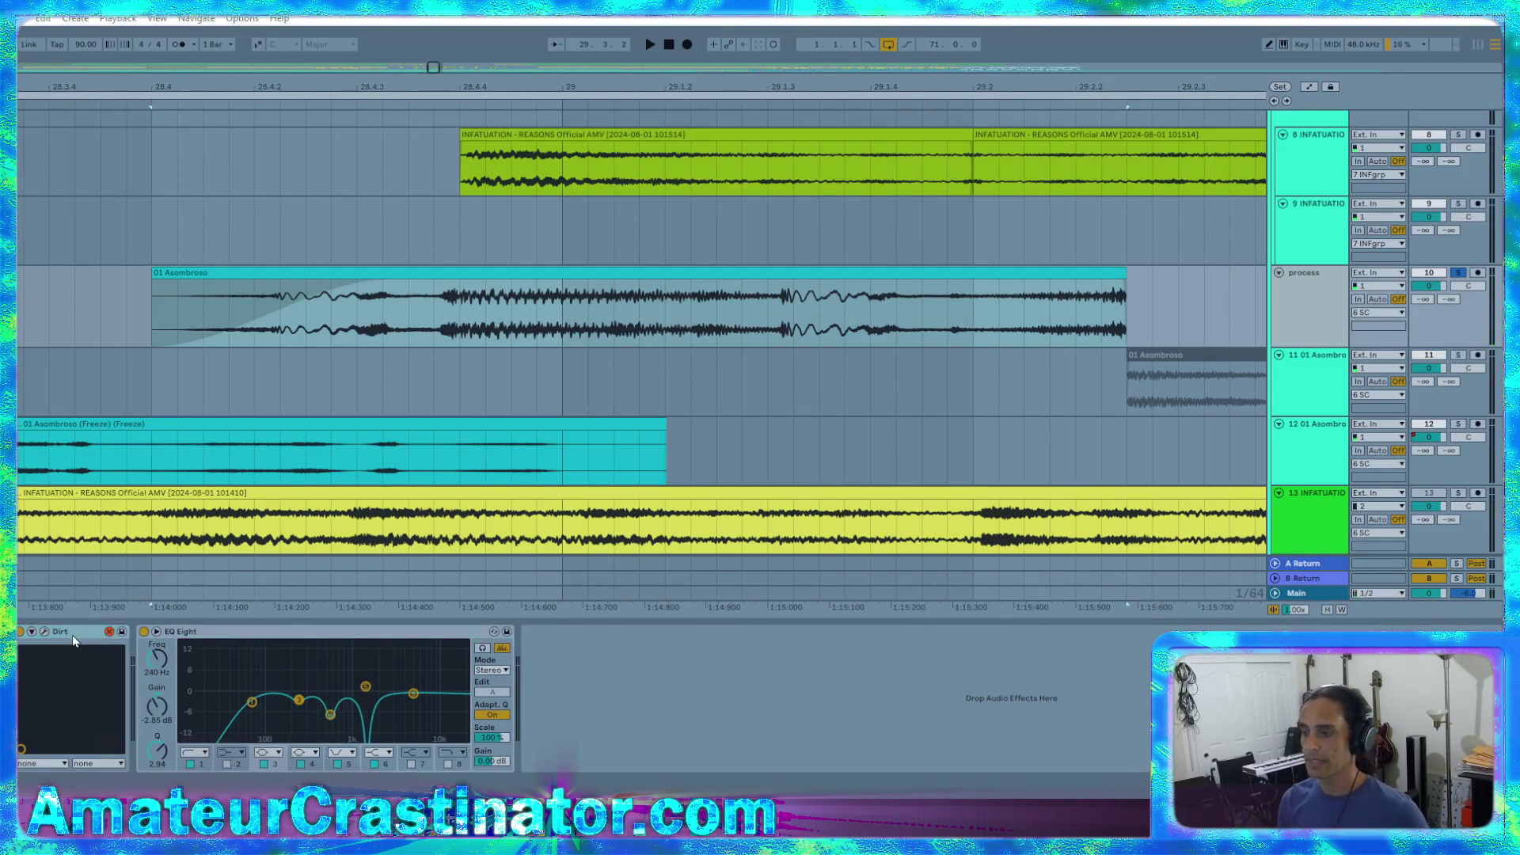
Reopen Dirt, raise stage A's Drive from zero, and lower its Amount slightly while auditioning
key("space")
left_click_drag(750, 426, 750, 408)
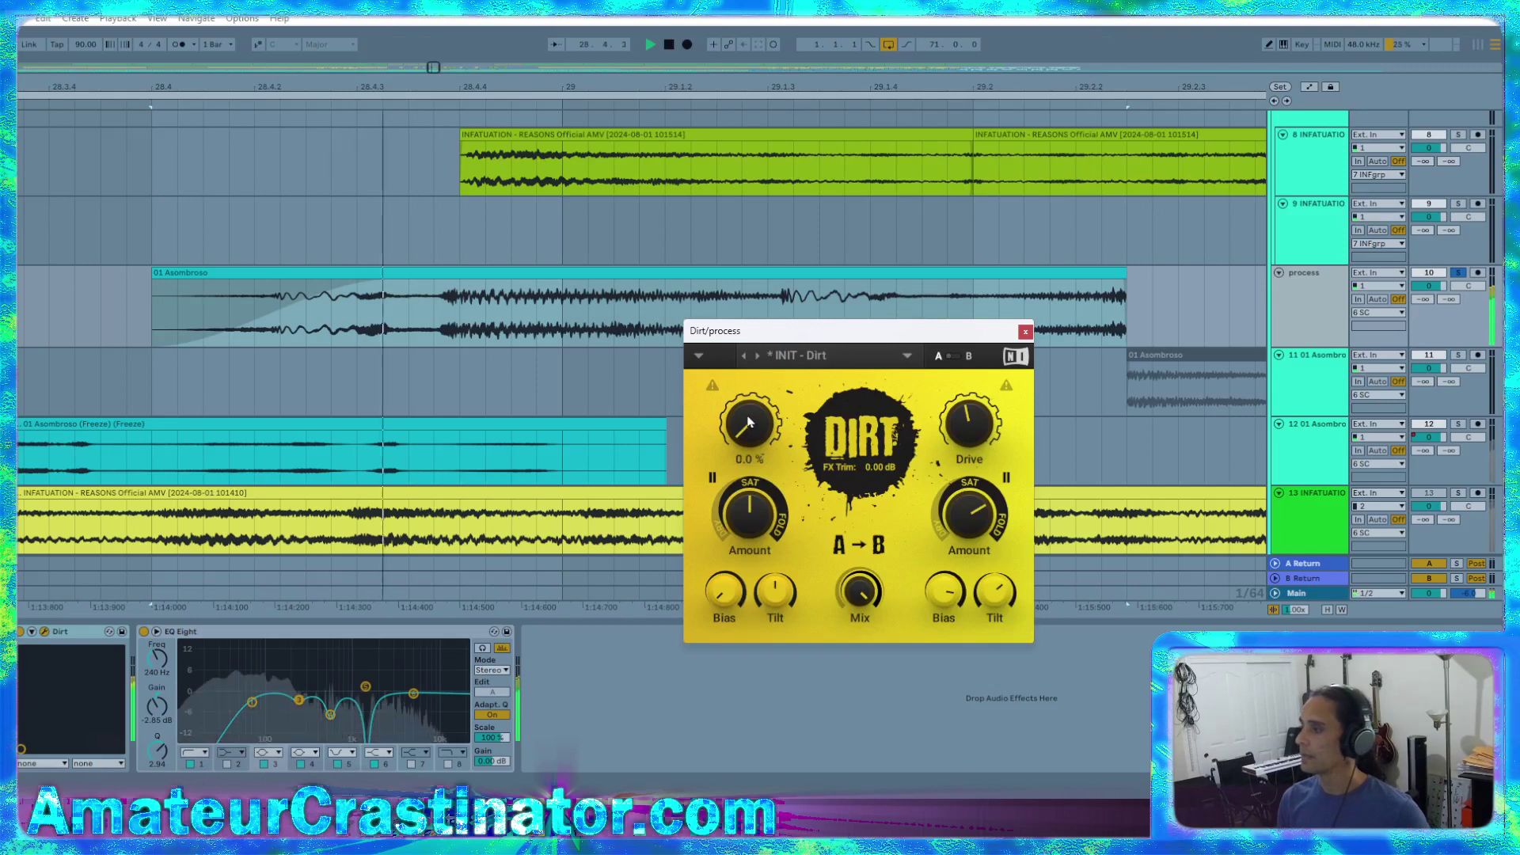
key("space")
key("space")
left_click_drag(750, 514, 750, 525)
key("space")
key("space")
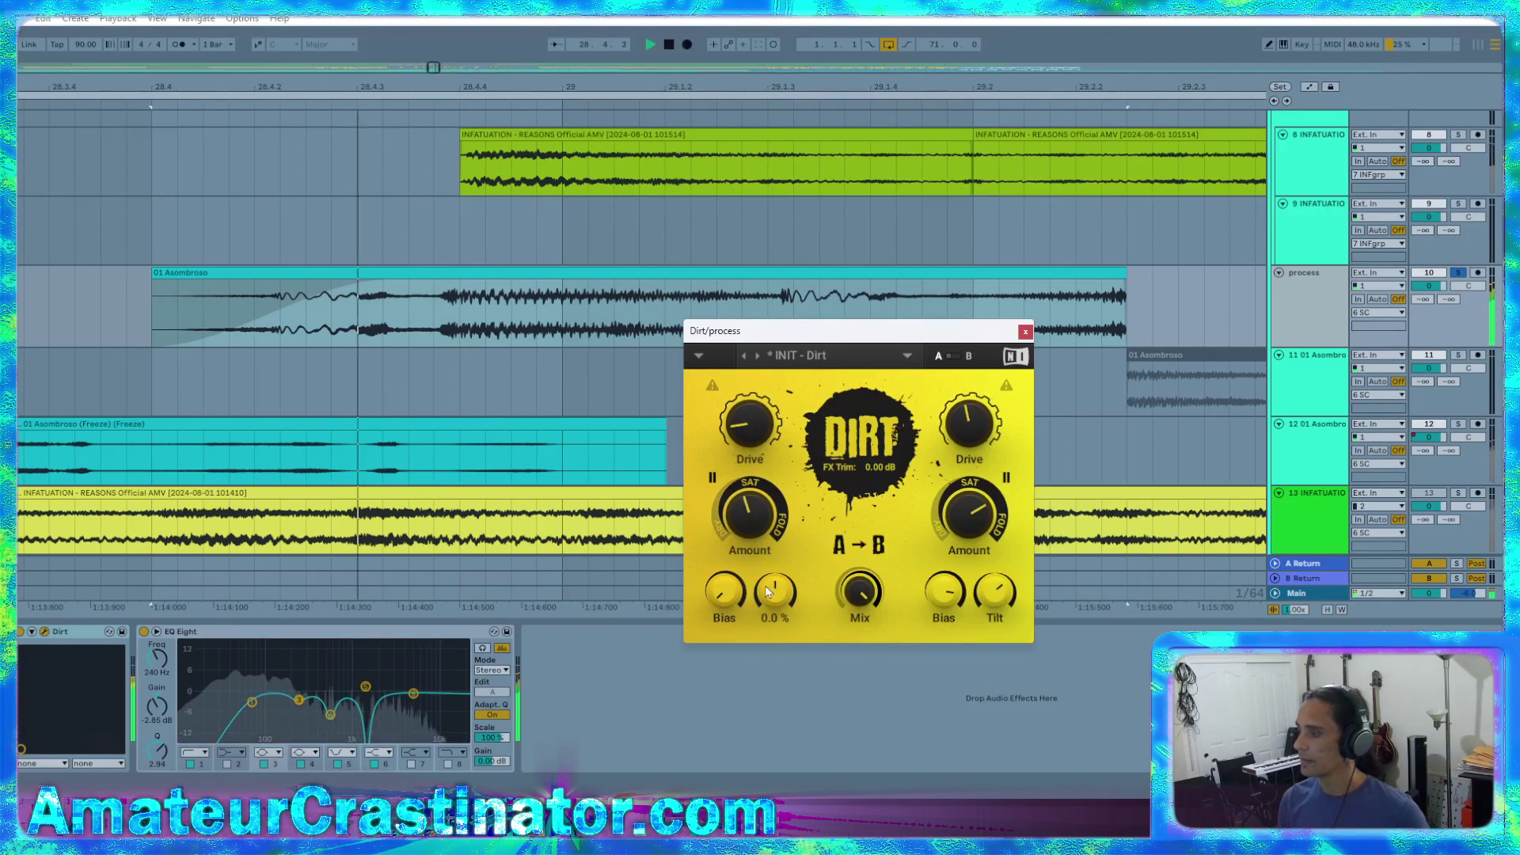
Set Dirt stage A's Tilt to 20% and the Mix to 85%, and close the plug-in window
left_click_drag(776, 592, 775, 596)
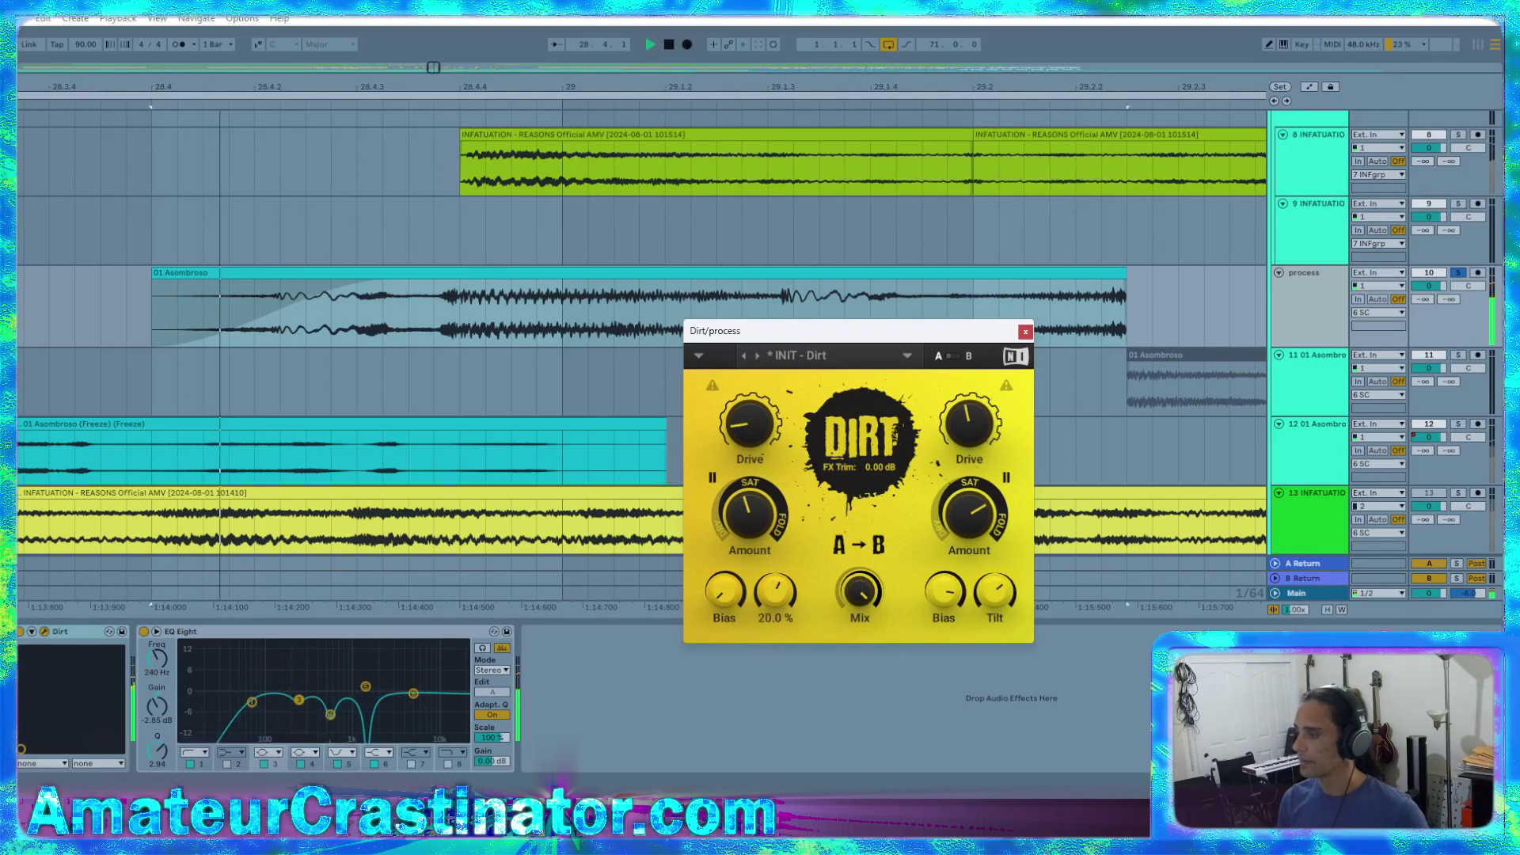
key("space")
key("space")
key("space")
left_click_drag(859, 592, 860, 607)
key("space")
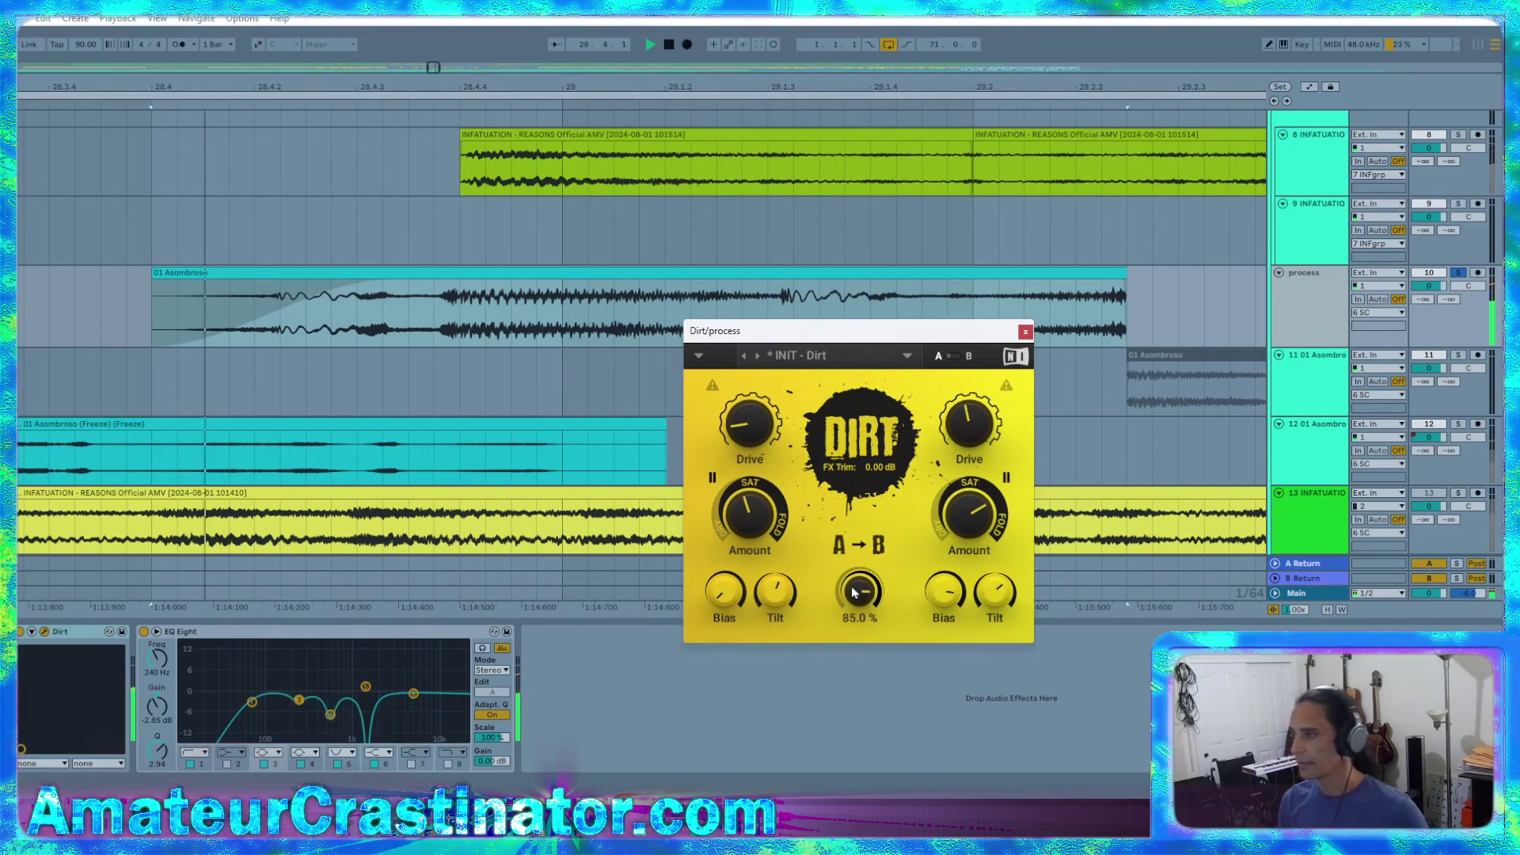
left_click(1025, 332)
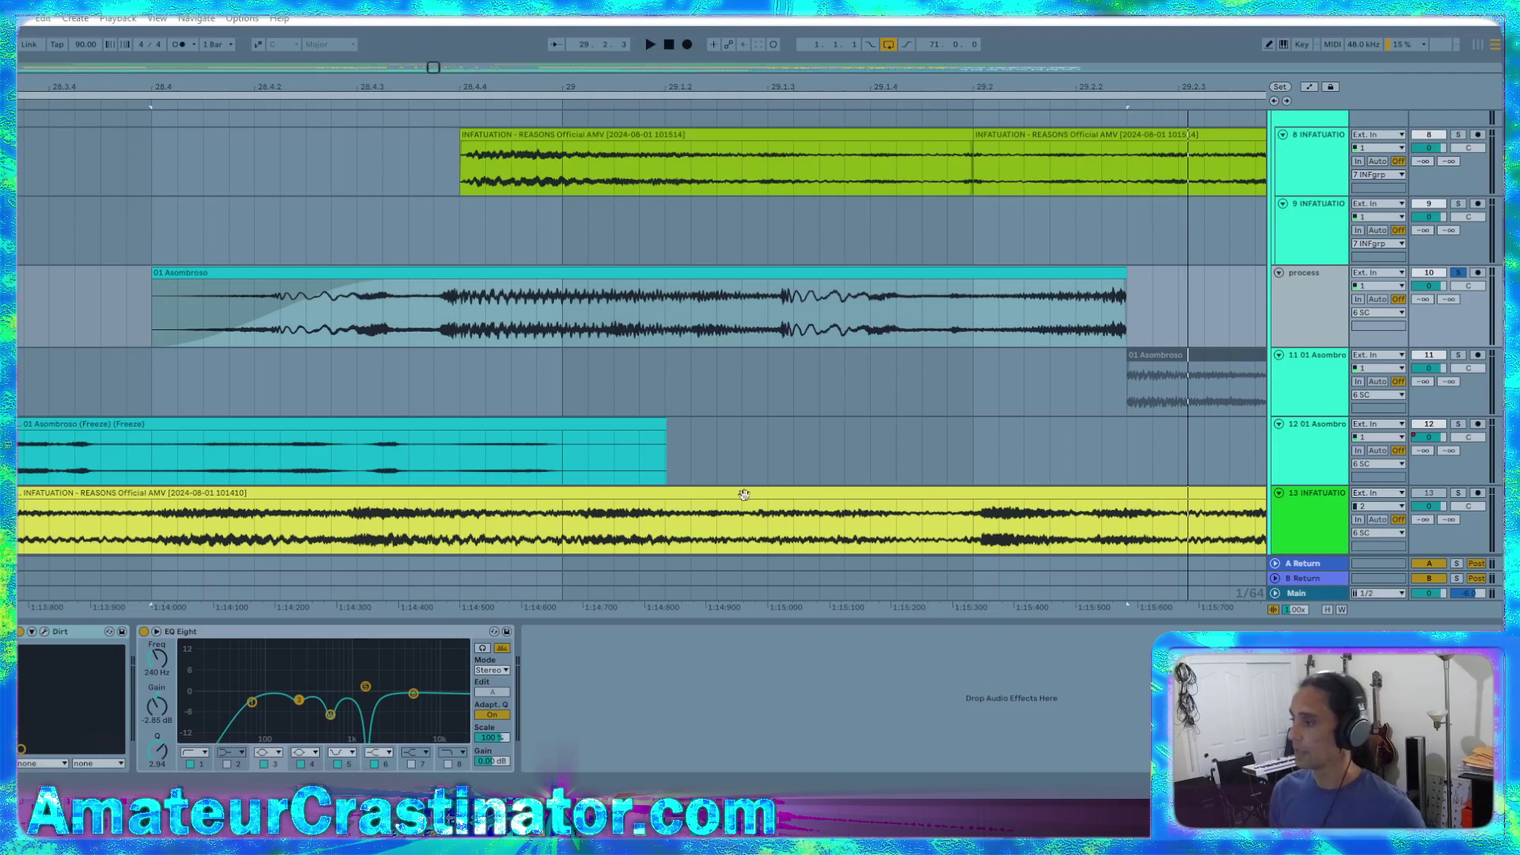
Unsolo the process track and play the arrangement from bar 28 to hear the processed clip in context
scroll(726, 397, "down", 4)
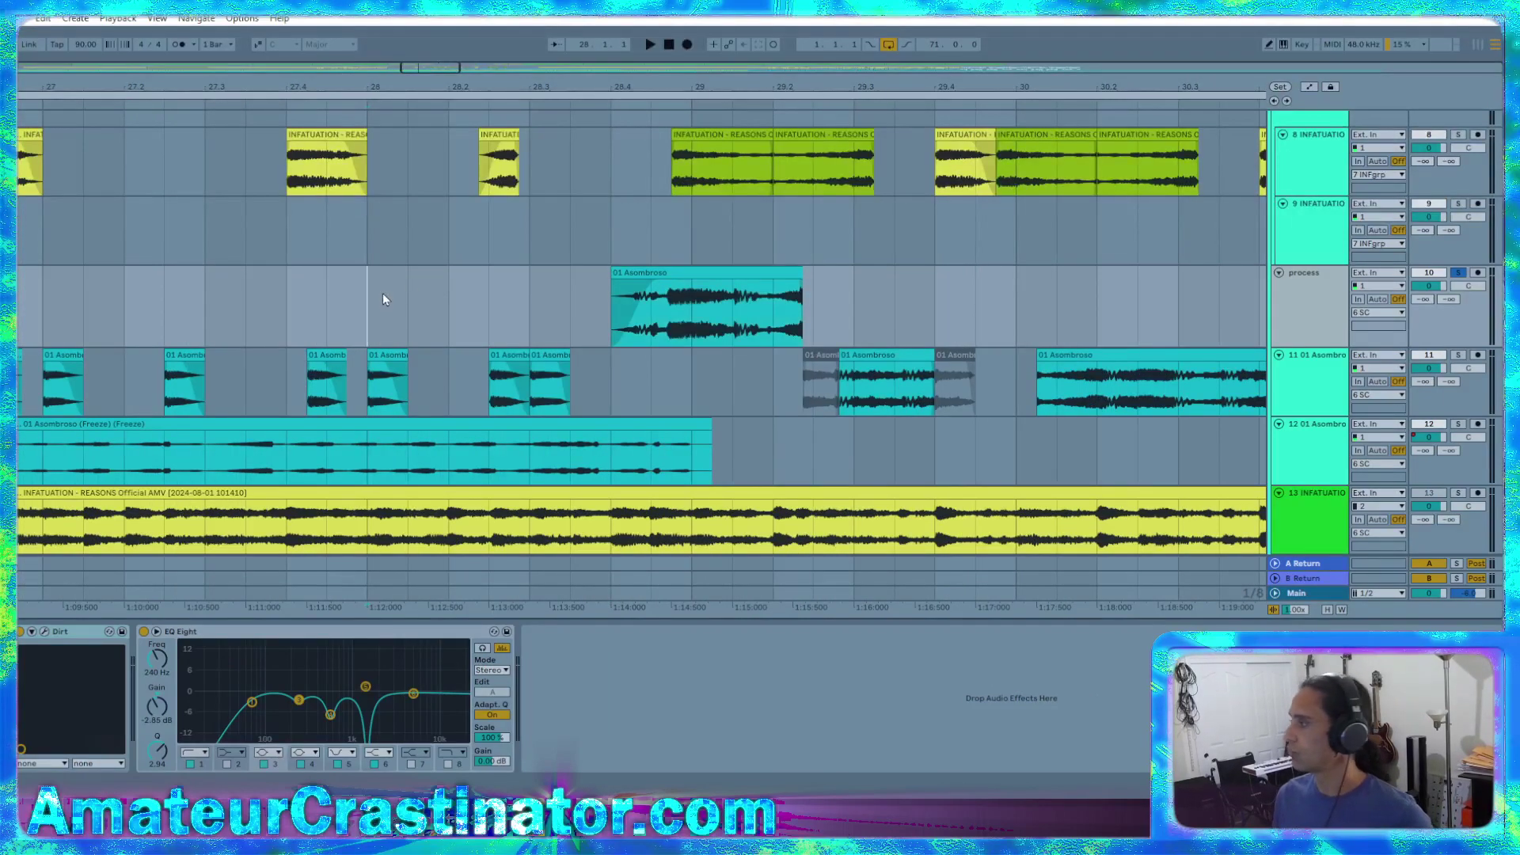
left_click(382, 293)
key("space")
scroll(922, 333, "down", 3)
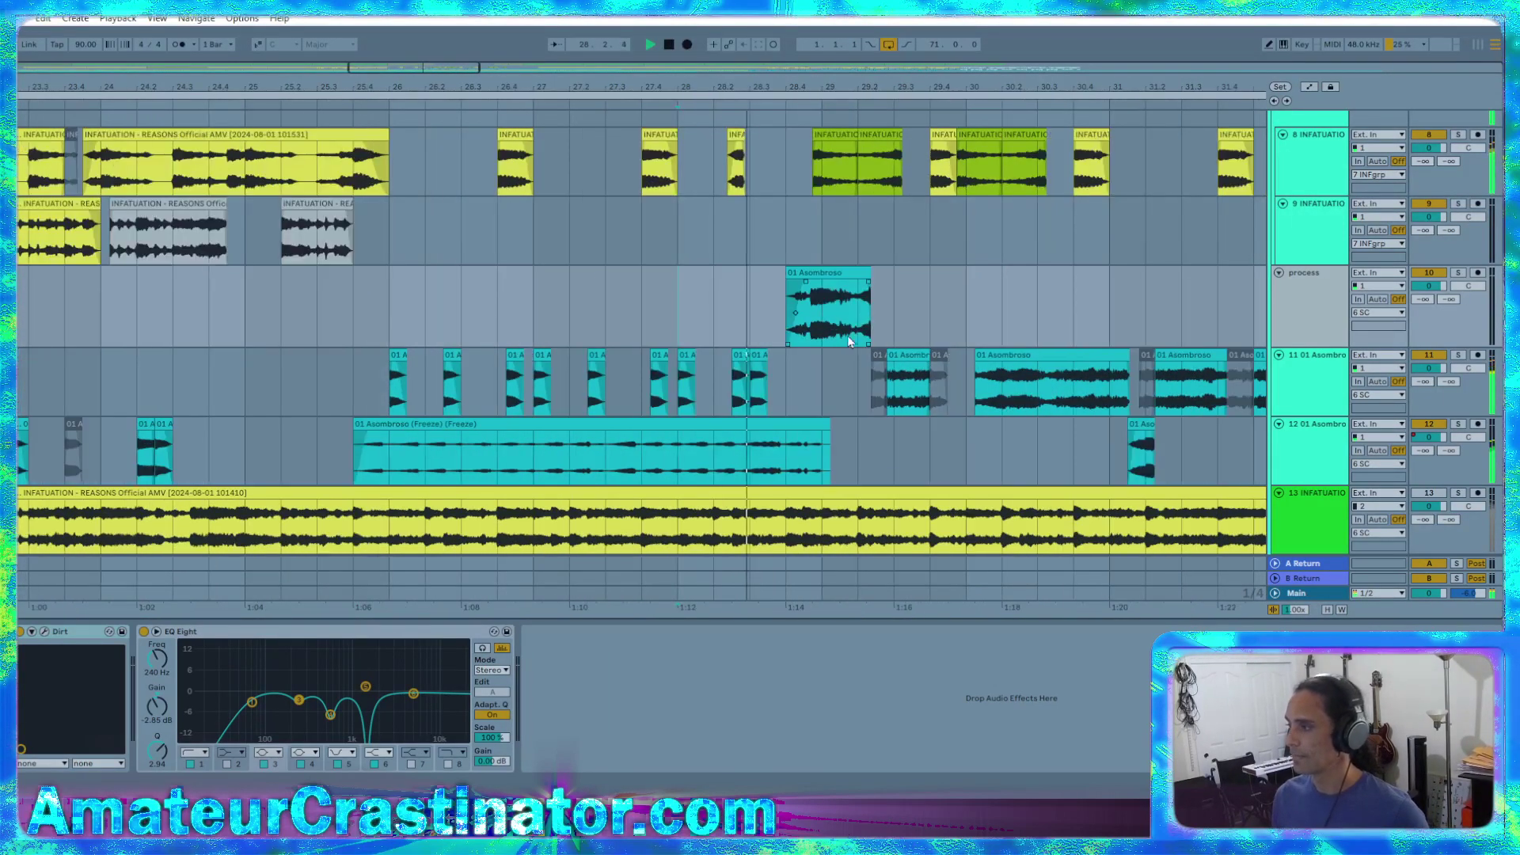
Lengthen the fade-in of the process track's 01 Asombroso clip to about bar 29 and play the arrangement from 27.3
left_click_drag(920, 334, 756, 321)
scroll(689, 312, "up", 4)
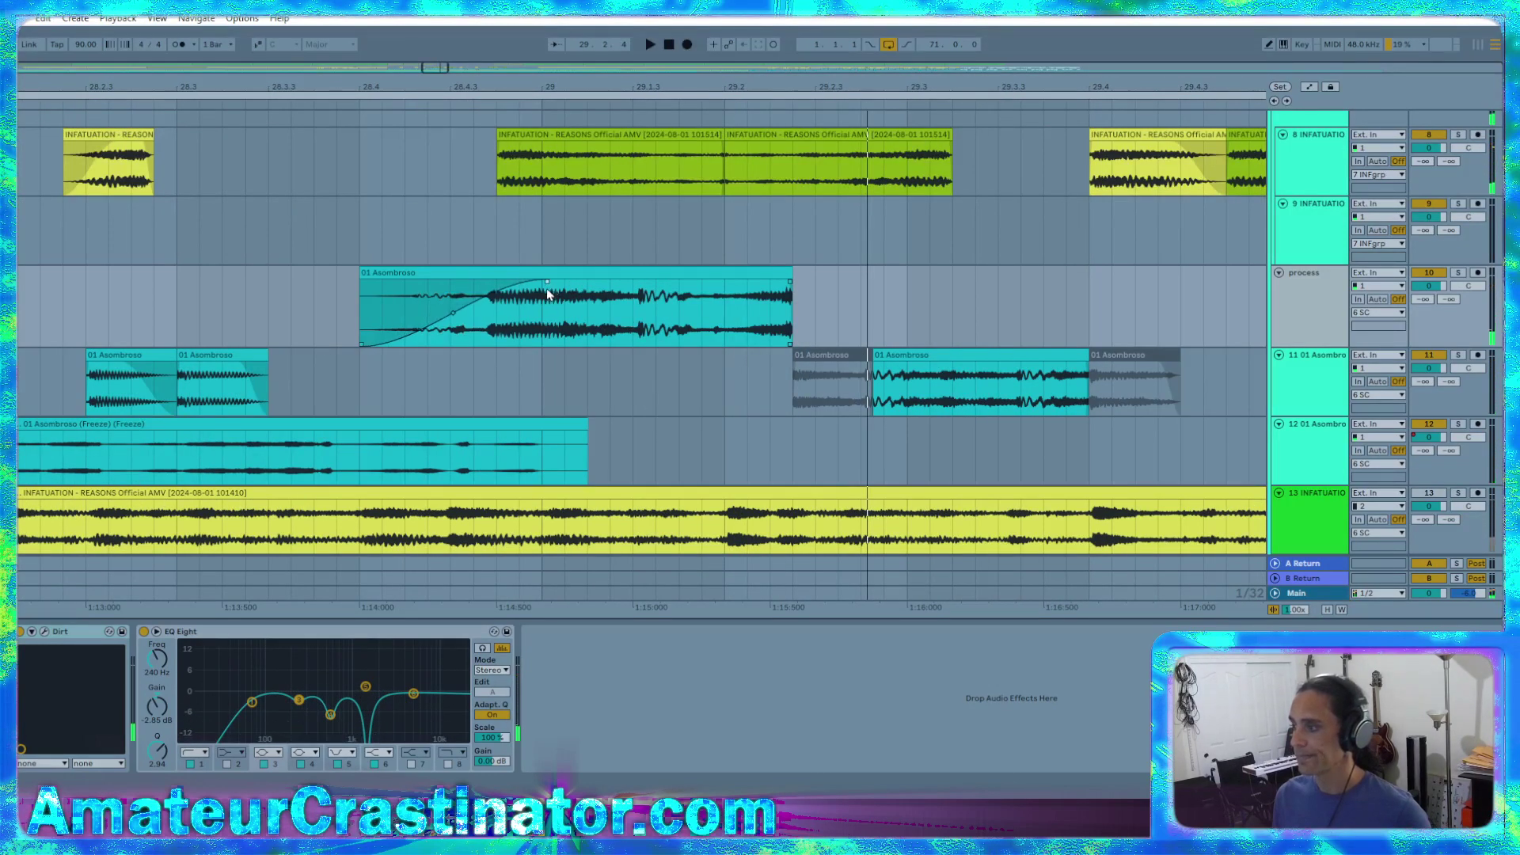
scroll(546, 288, "down", 2)
left_click(76, 308)
key("space")
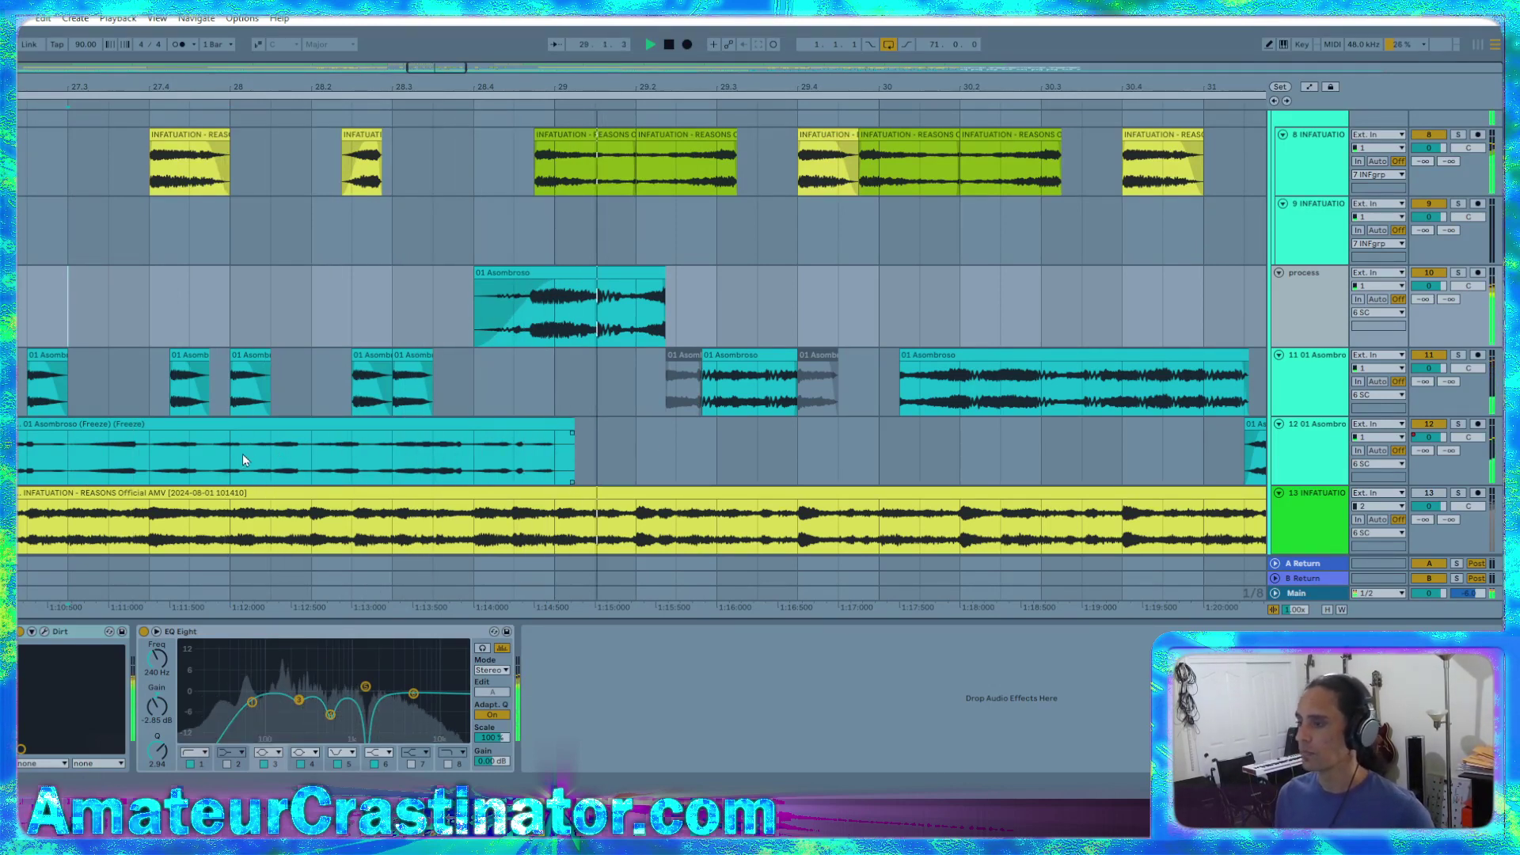
scroll(540, 439, "down", 3, "ctrl")
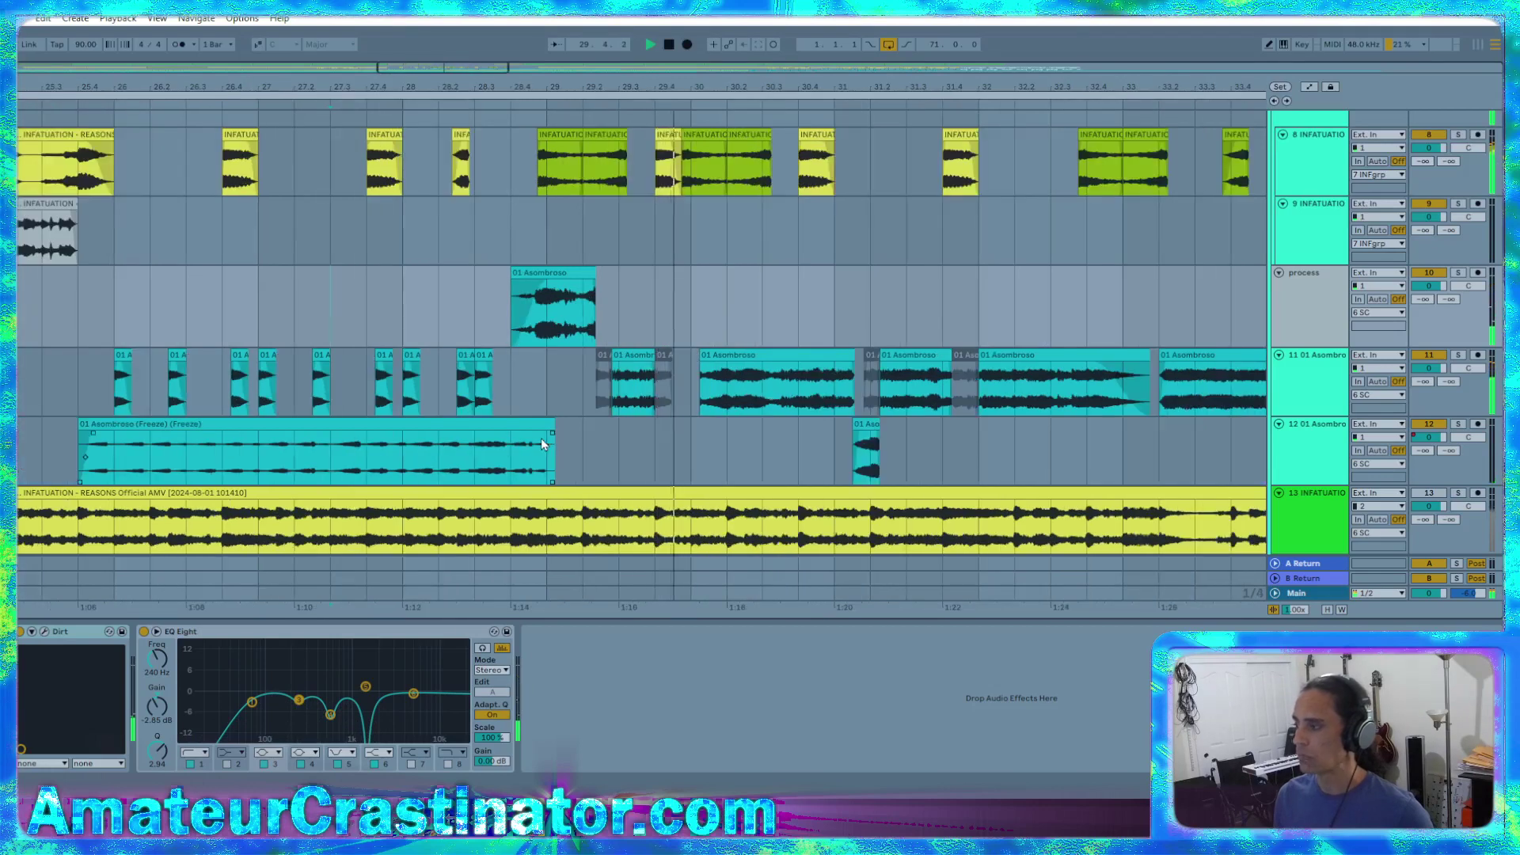
Select the 26.3–27.2 section of the frozen 01 Asombroso clip on track 12 and play it in context
left_click(402, 453)
left_click_drag(402, 453, 538, 452)
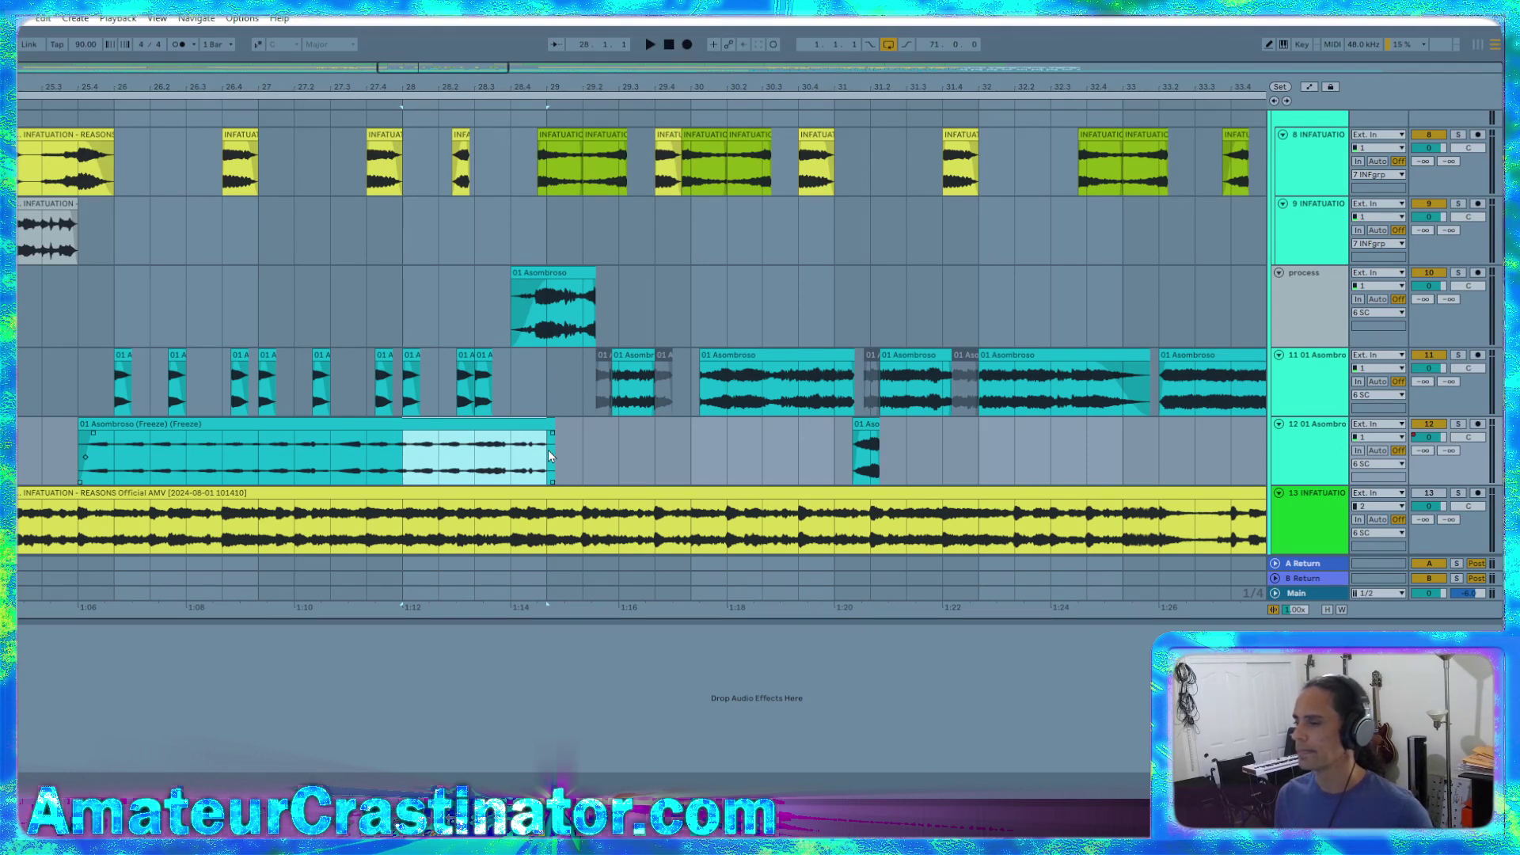
left_click(188, 464)
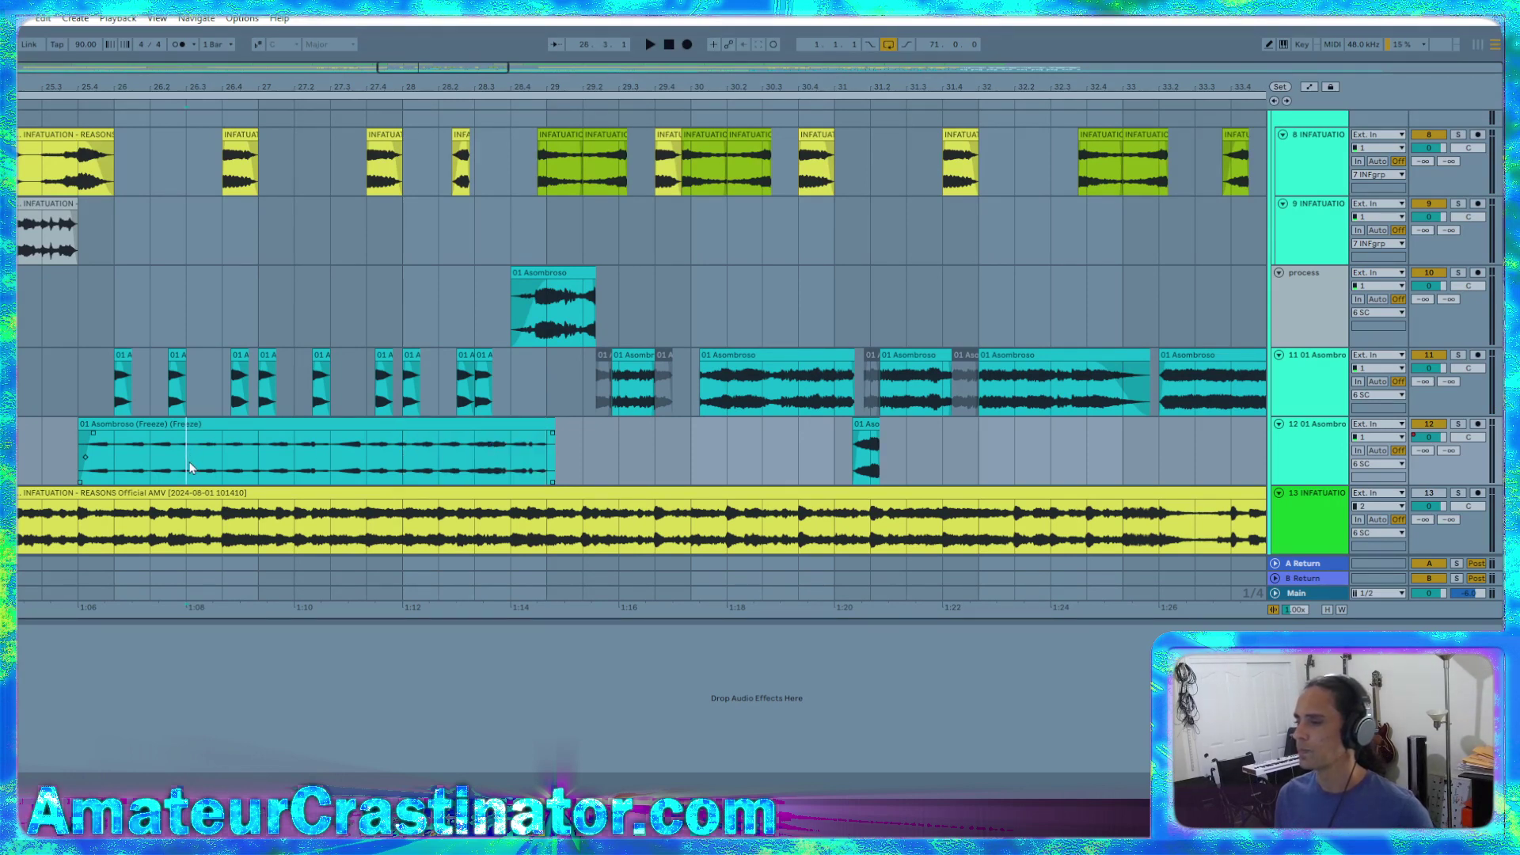
left_click_drag(244, 470, 283, 470)
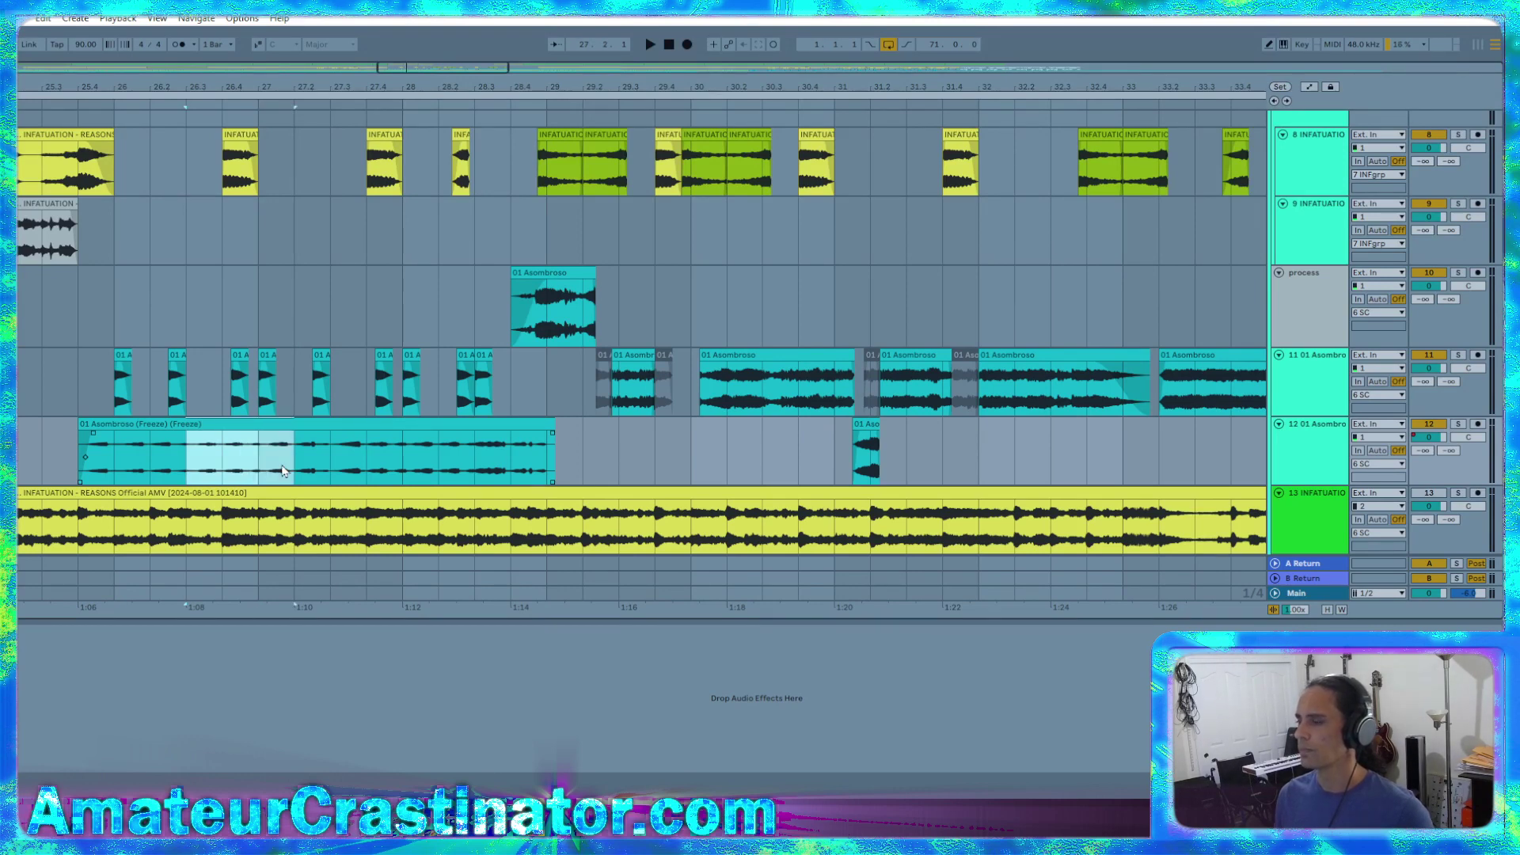
key("space")
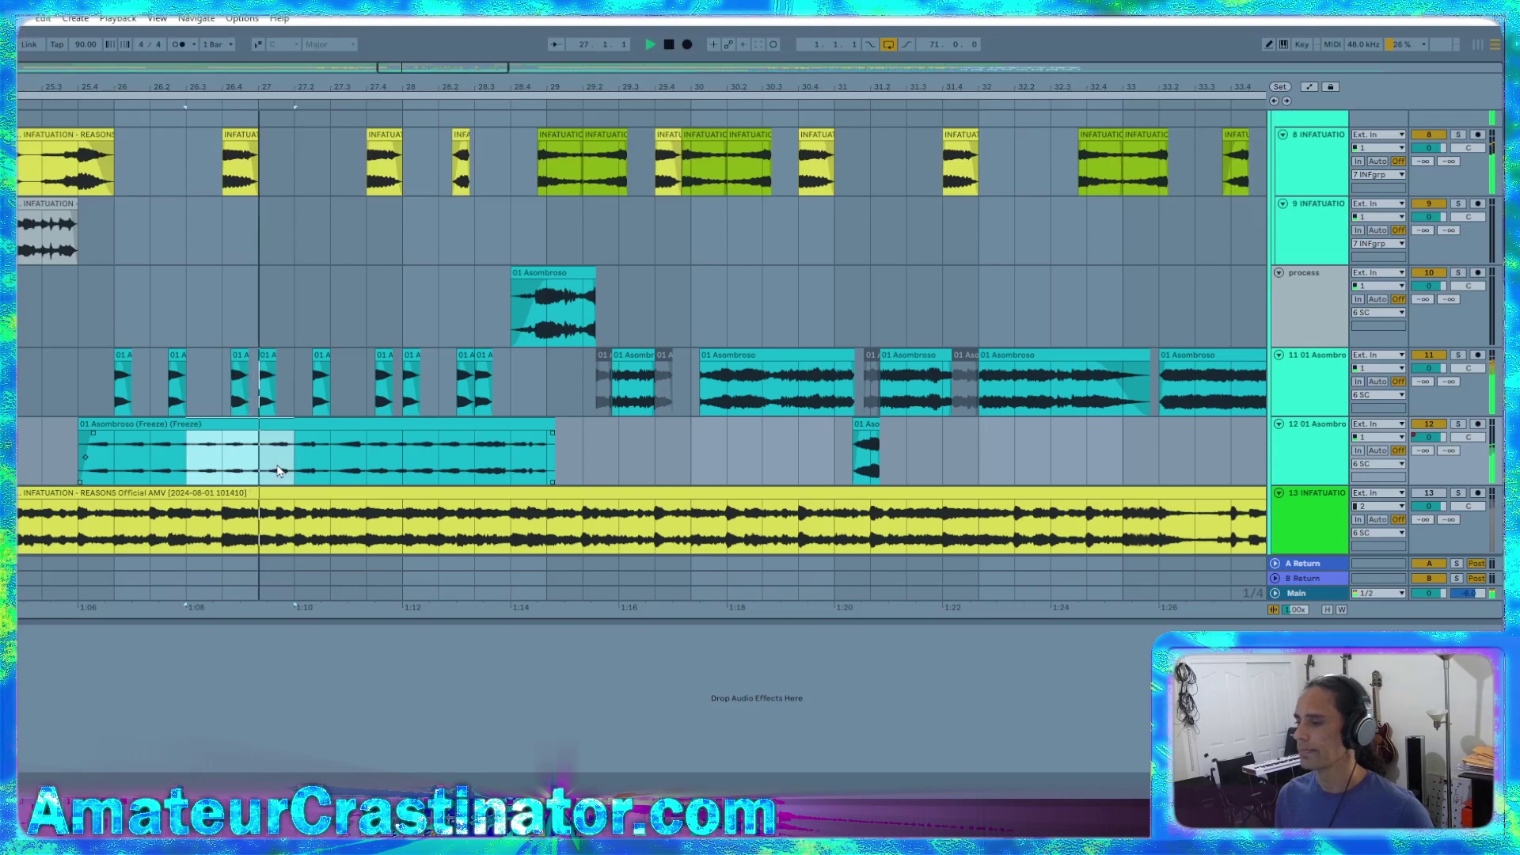
scroll(202, 476, "up", 3)
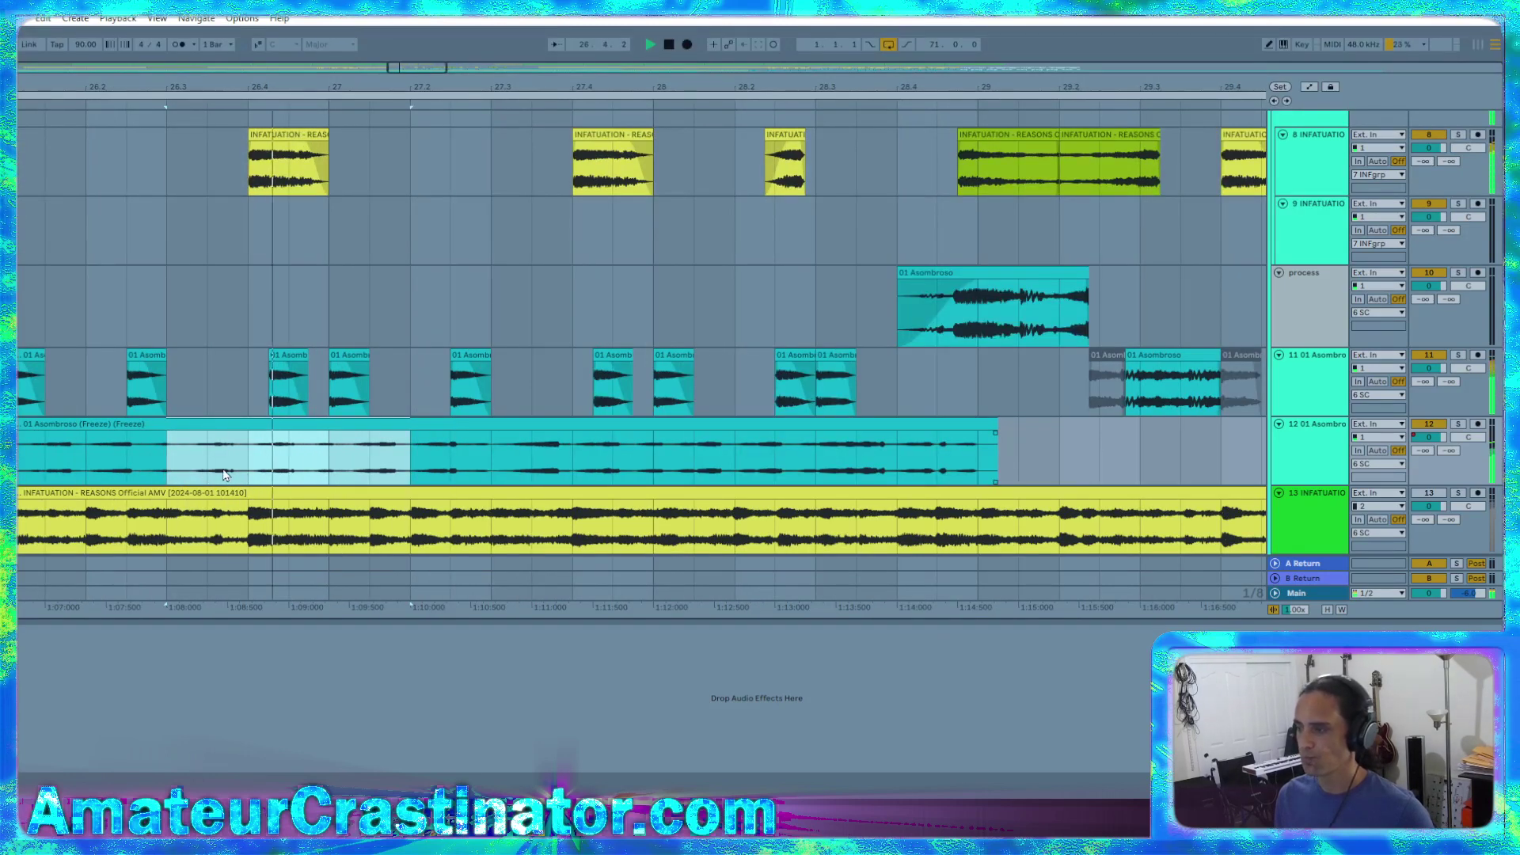
scroll(235, 473, "down", 5)
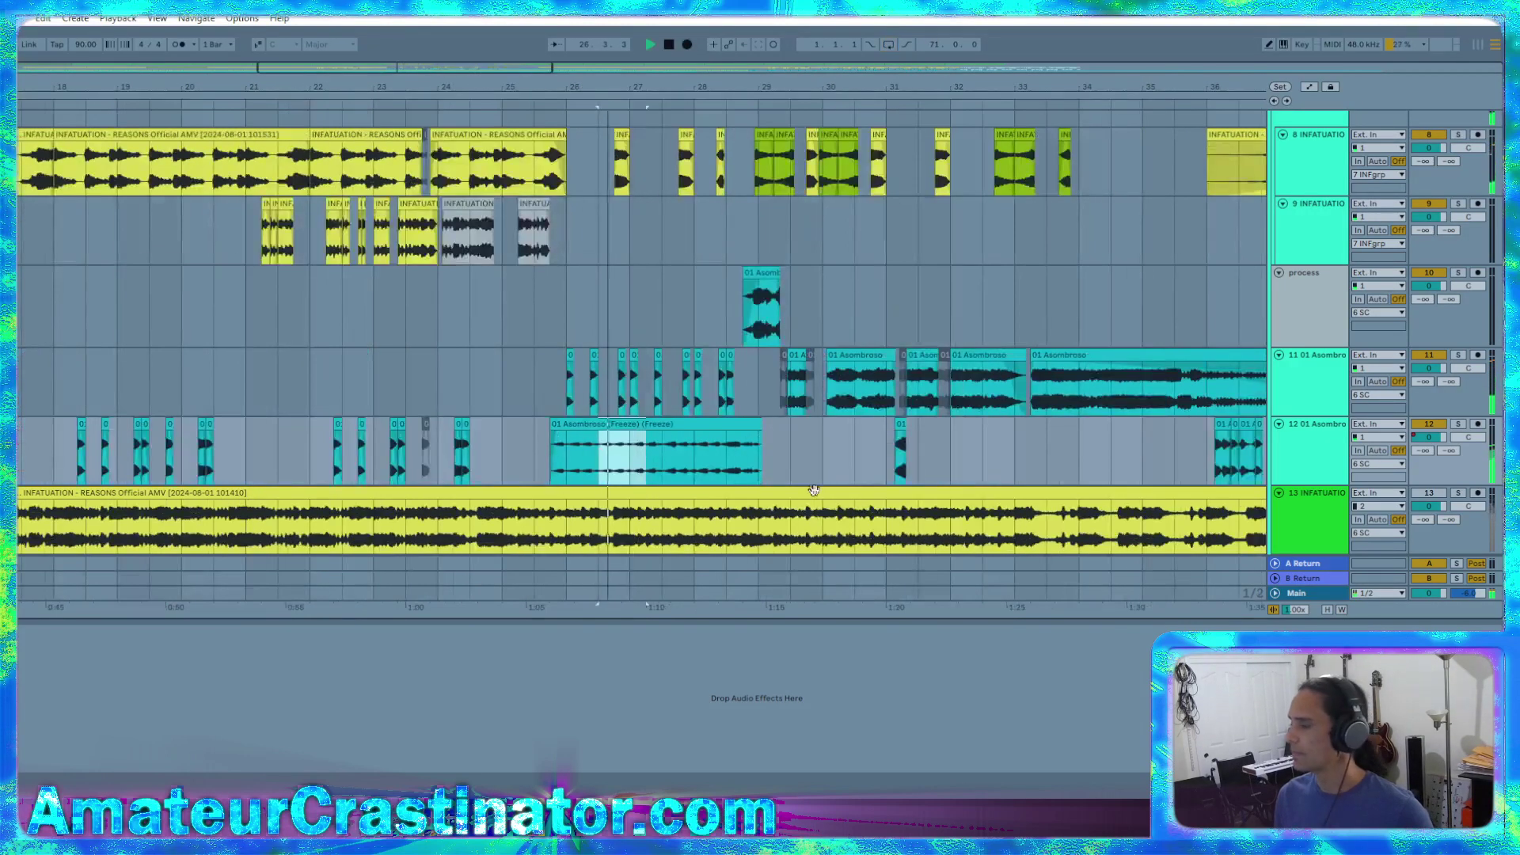
scroll(844, 408, "up", 6)
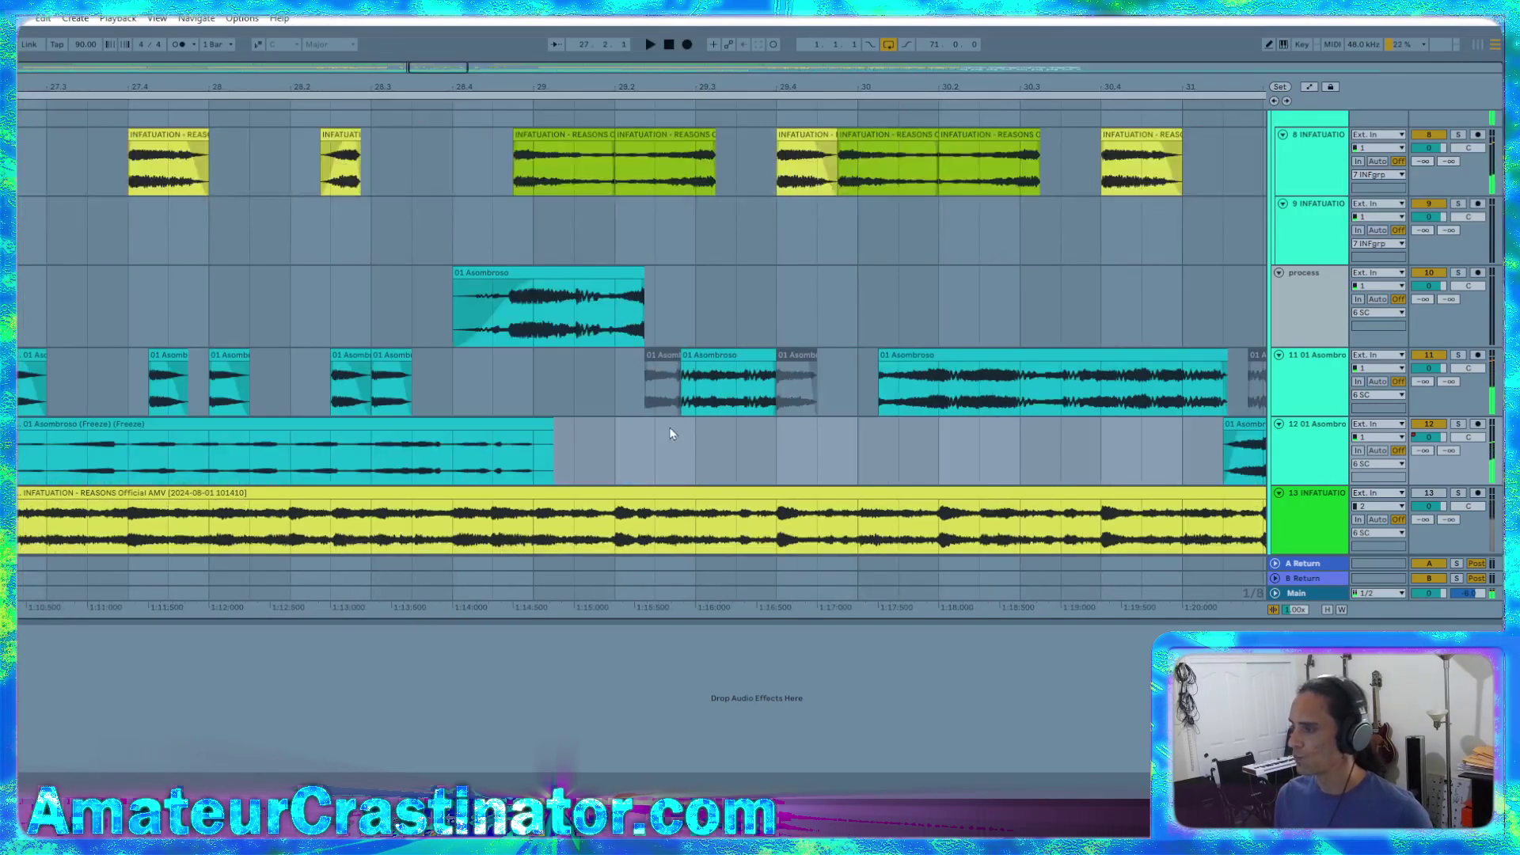
Play the arrangement from 28.4 and raise the EQ Eight output gain on the process track slightly
key("space")
left_click(441, 315)
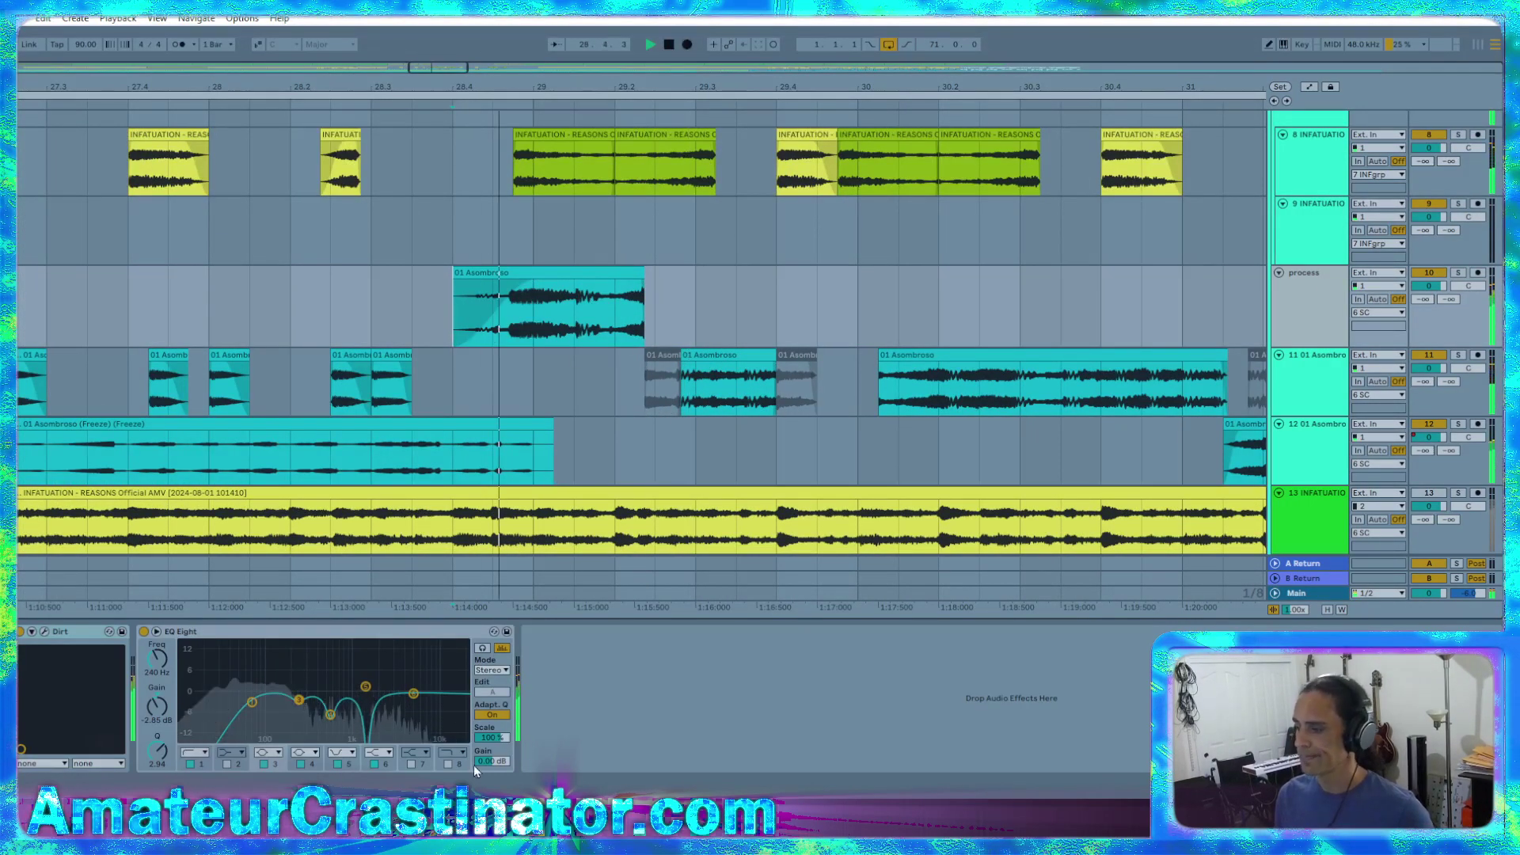
mouse_move(484, 761)
left_mouse_down()
mouse_move(485, 795)
mouse_move(491, 757)
left_mouse_up()
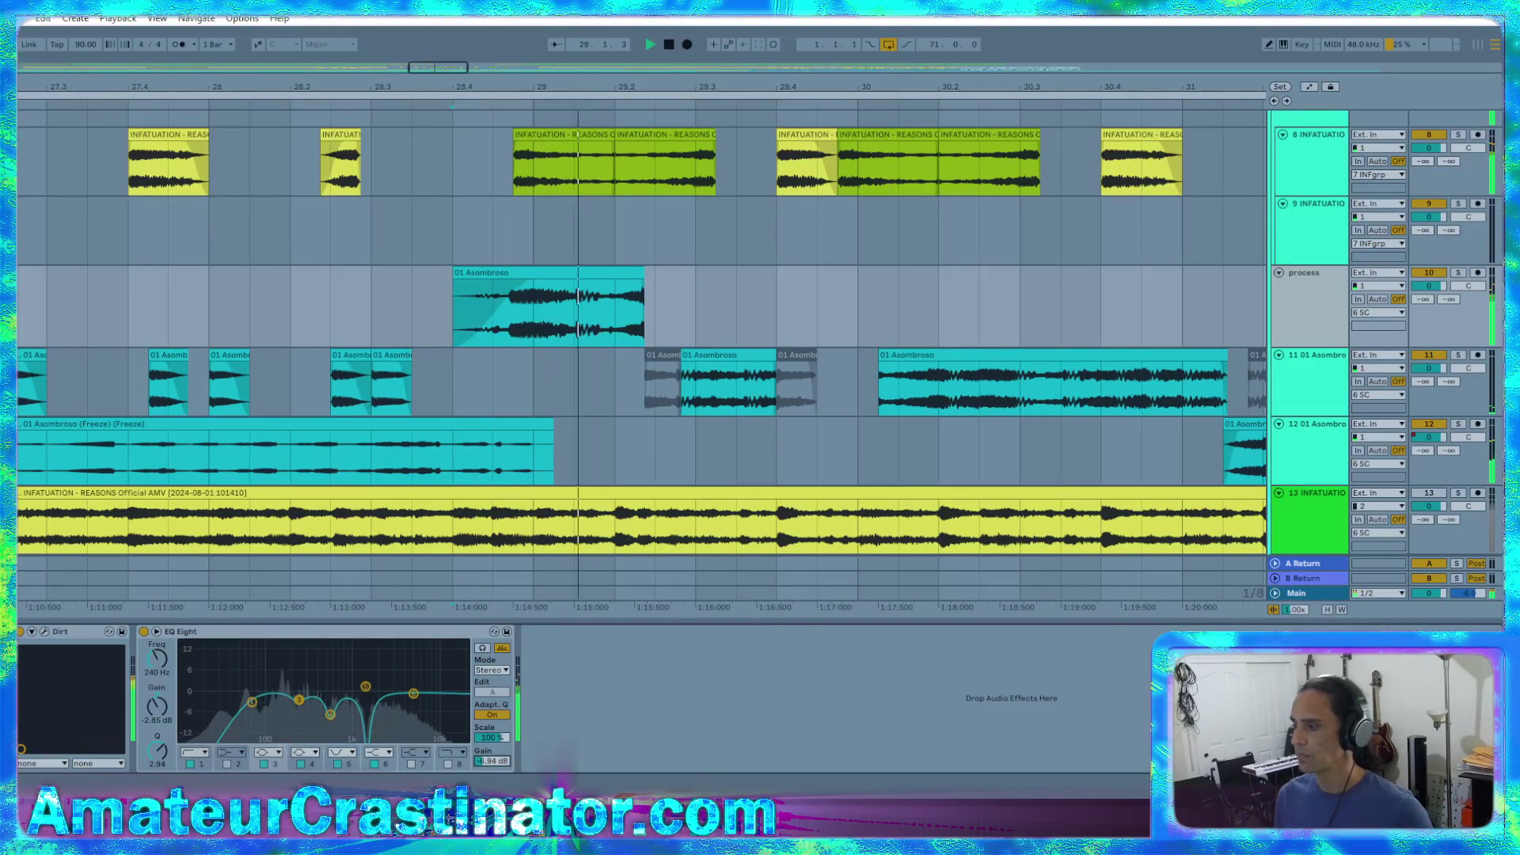
key("space")
key("space")
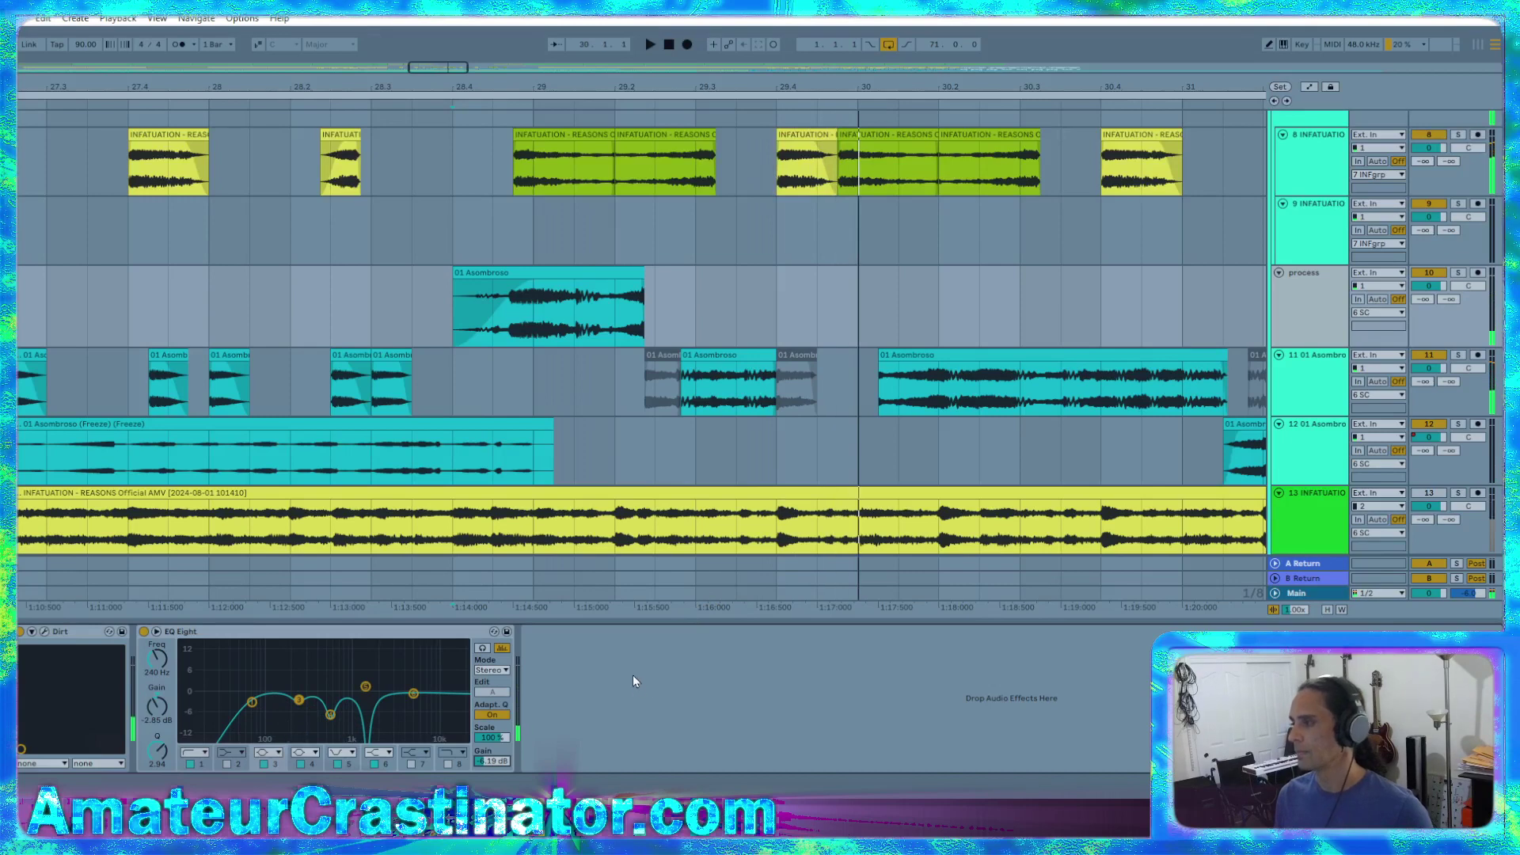
key("space")
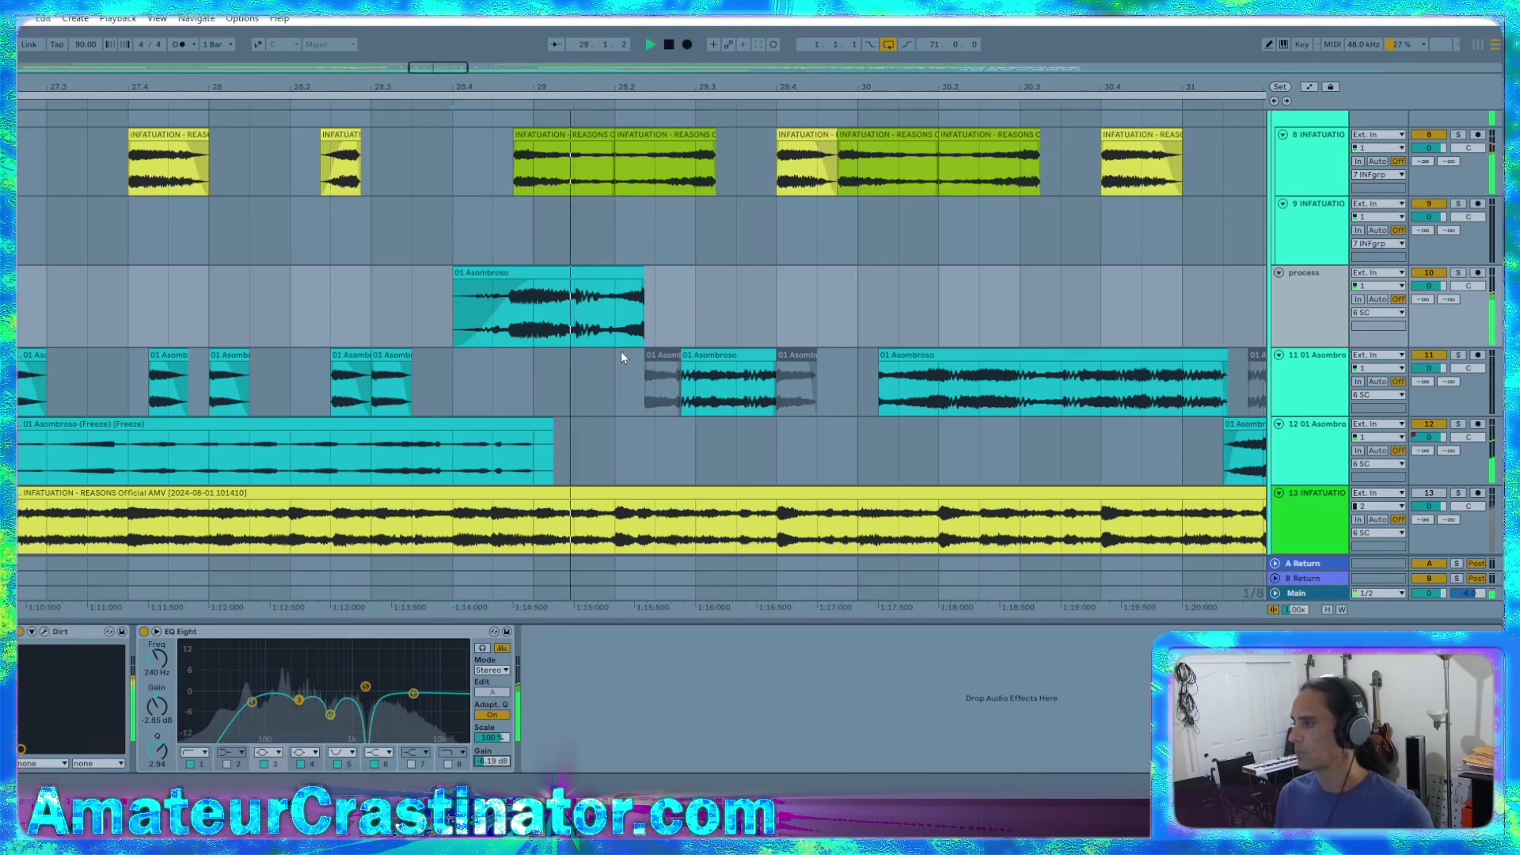
key("space")
Freeze the process track and move its frozen 01 Asombroso clip to track 11 at 28.4, clearing the leftover tail
right_click(1327, 289)
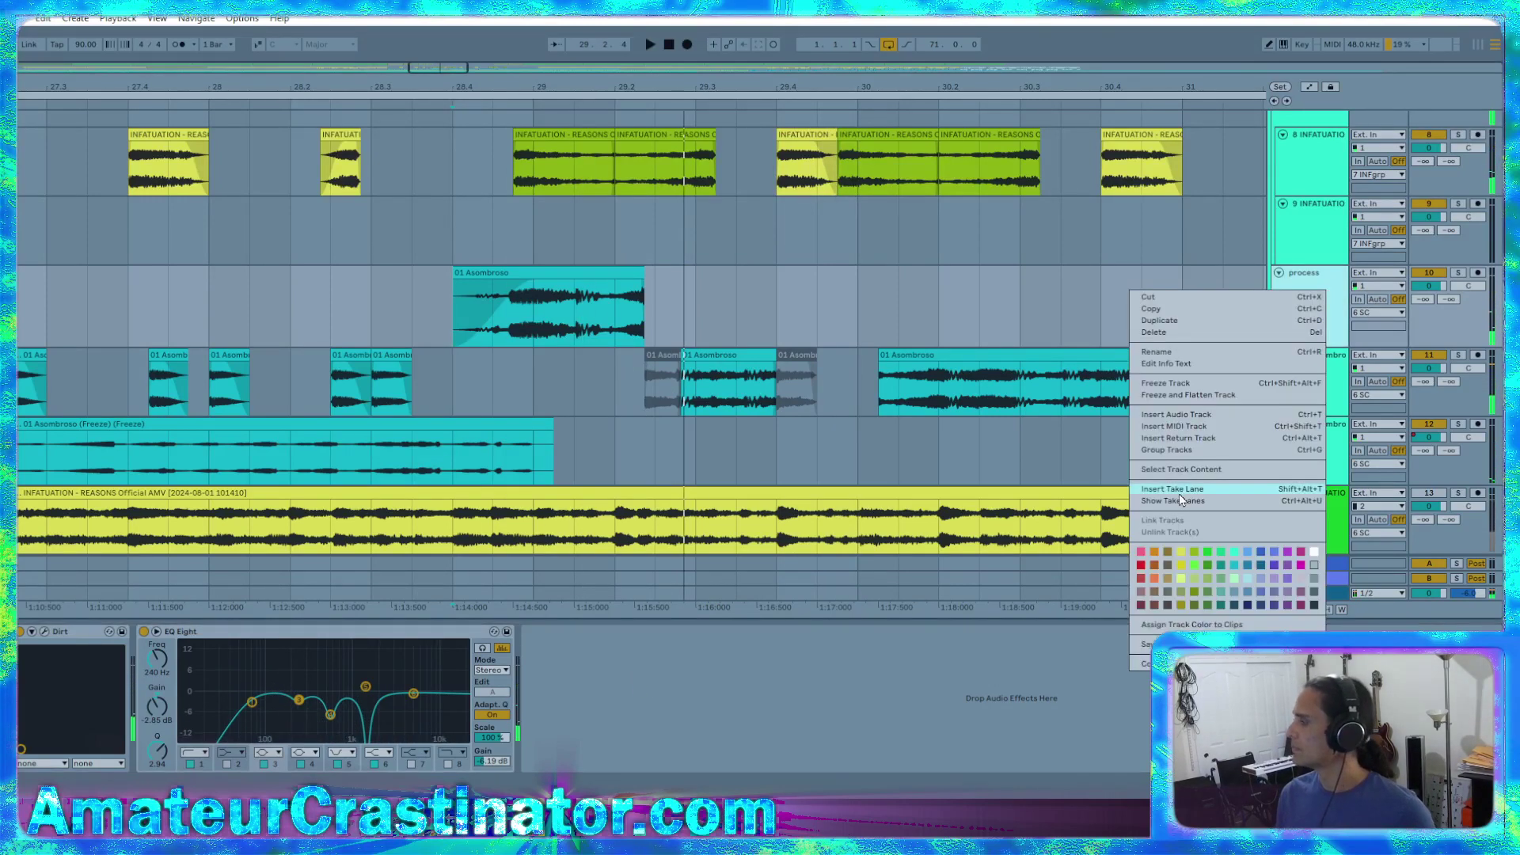
left_click(1164, 383)
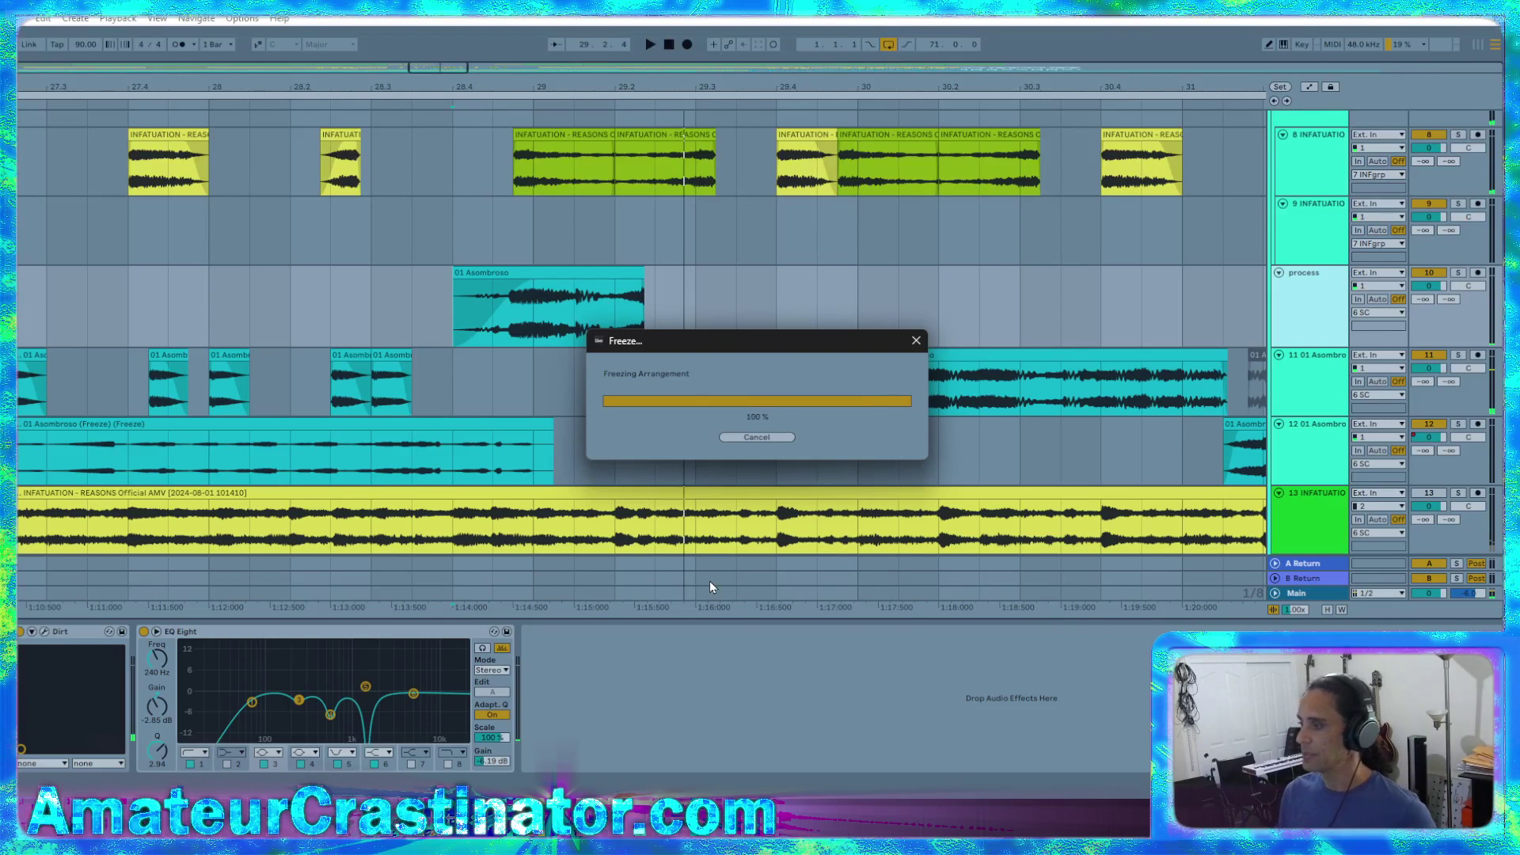
left_click(577, 345)
left_click_drag(576, 345, 577, 353)
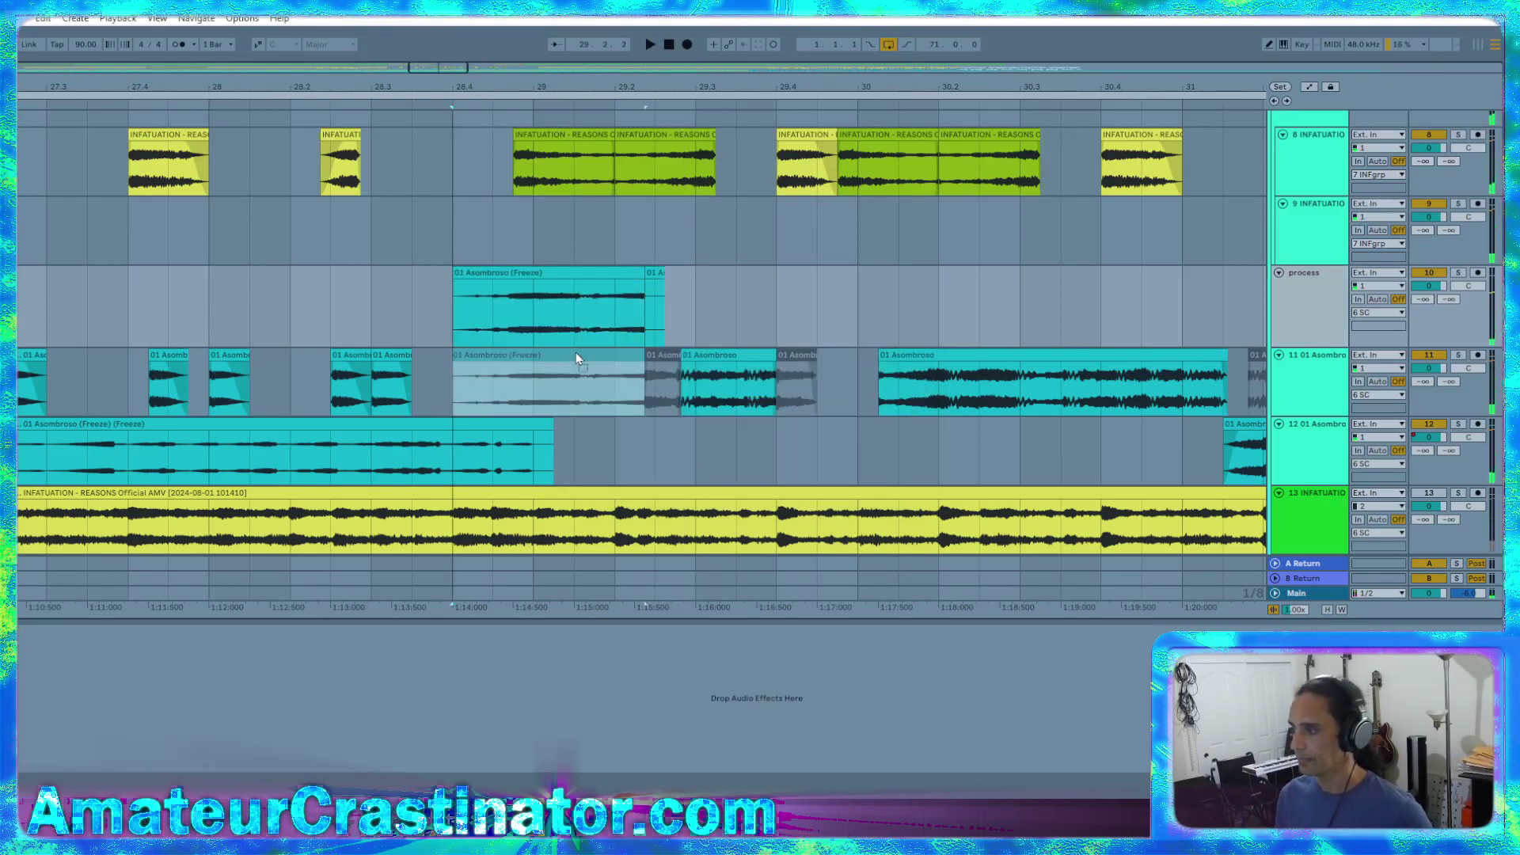
left_click_drag(635, 292, 700, 306)
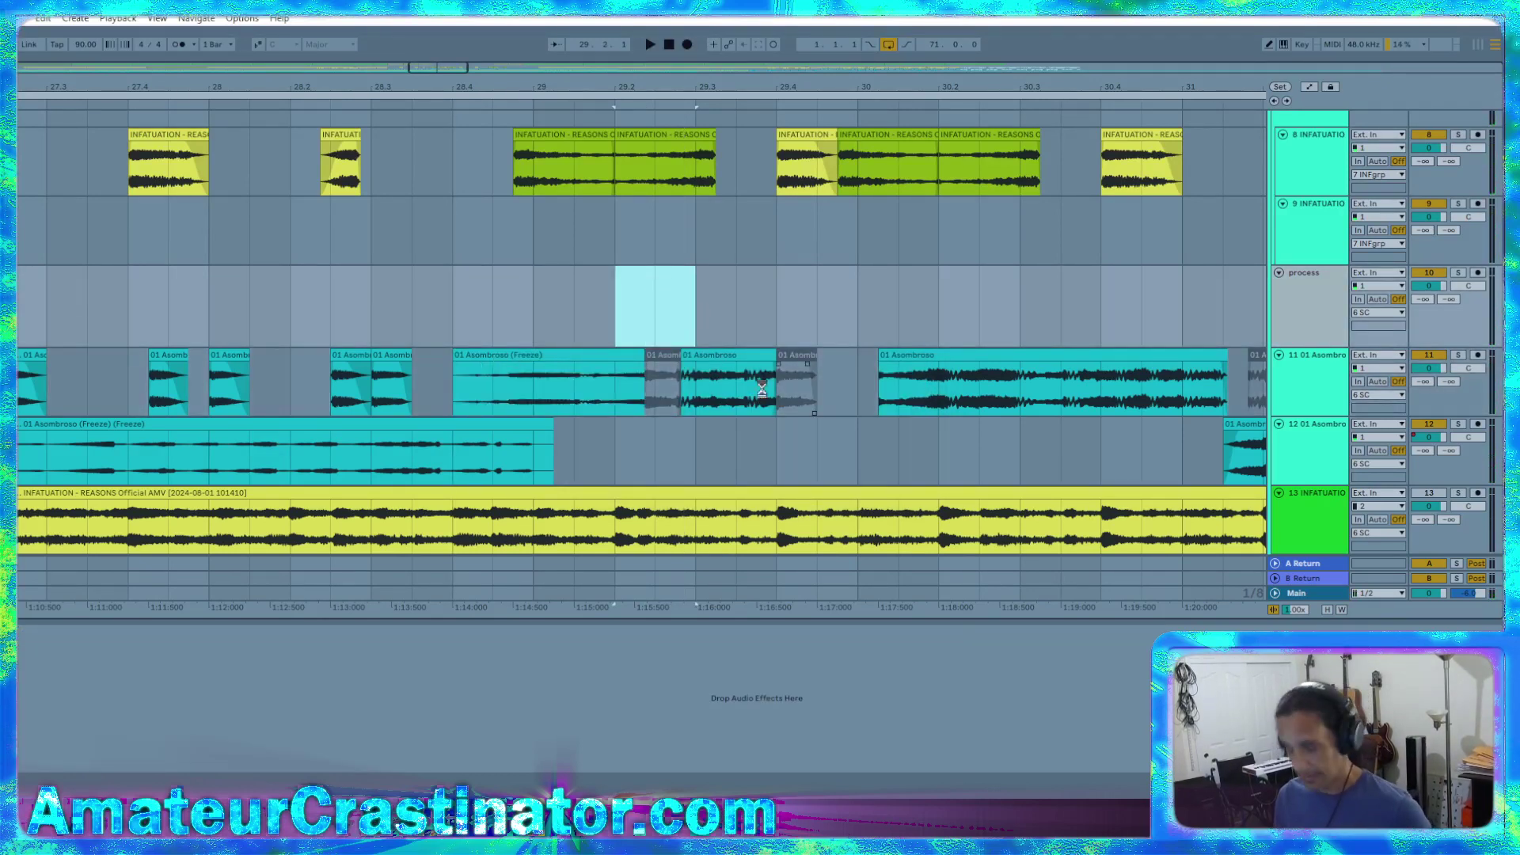
Delete the deactivated 01 Asombroso clips on track 11 between bars 29 and 32
left_click(677, 368)
left_click(796, 357)
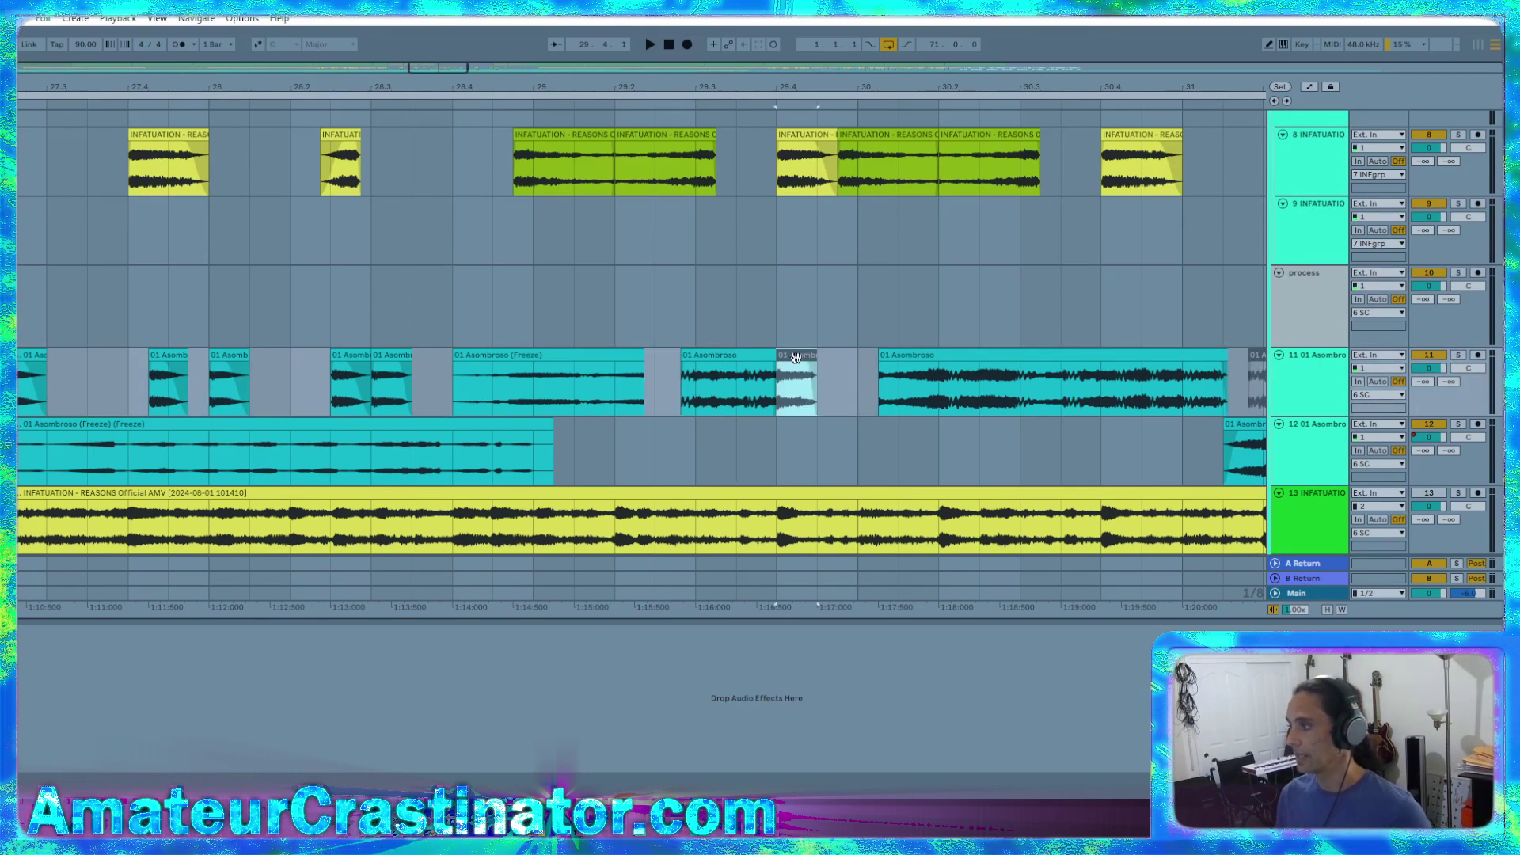
left_click(757, 356)
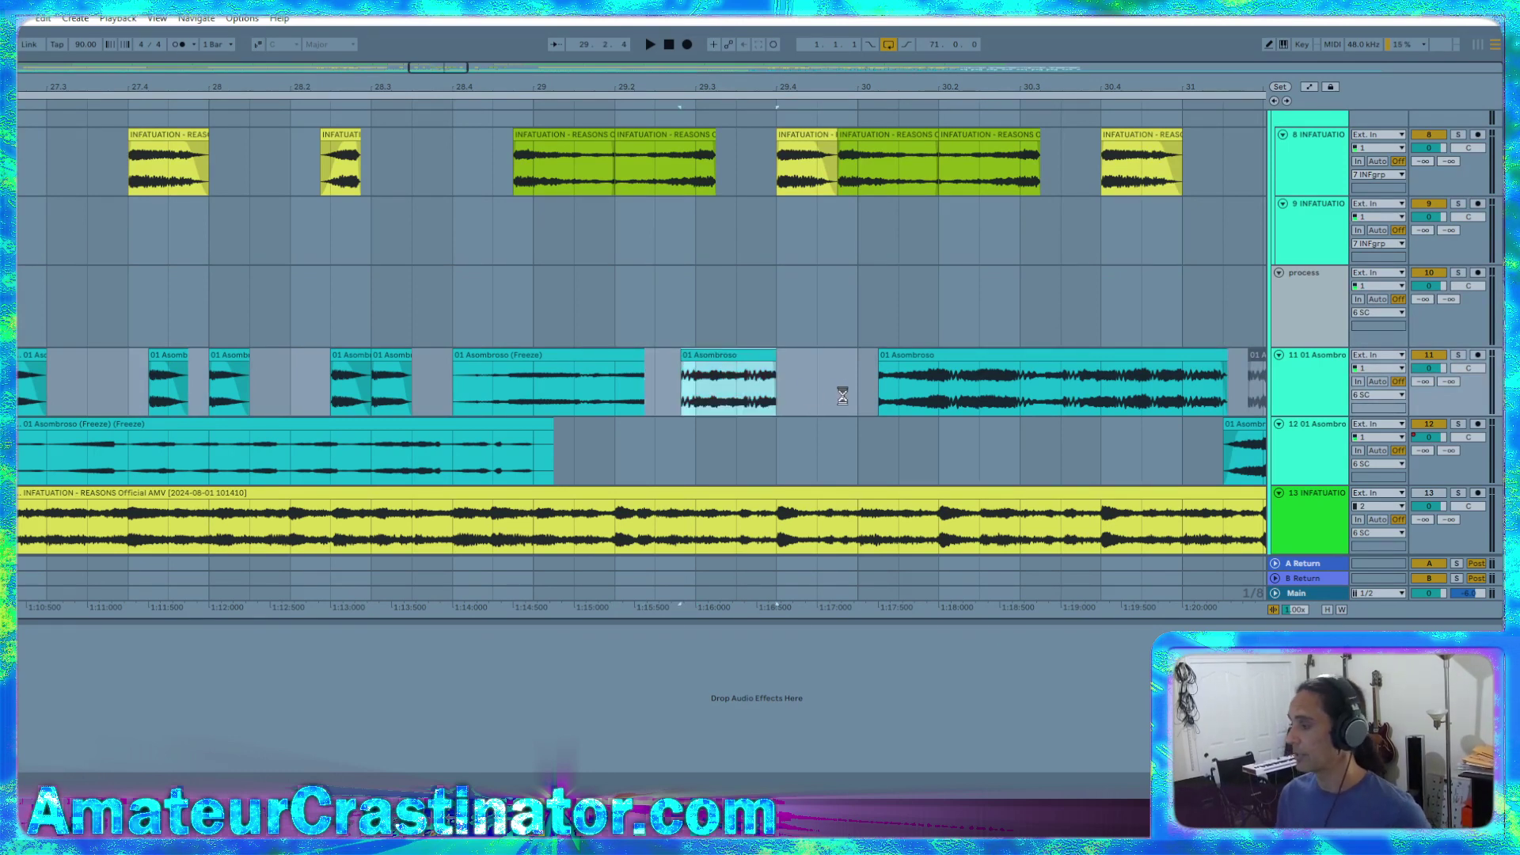
key("minus")
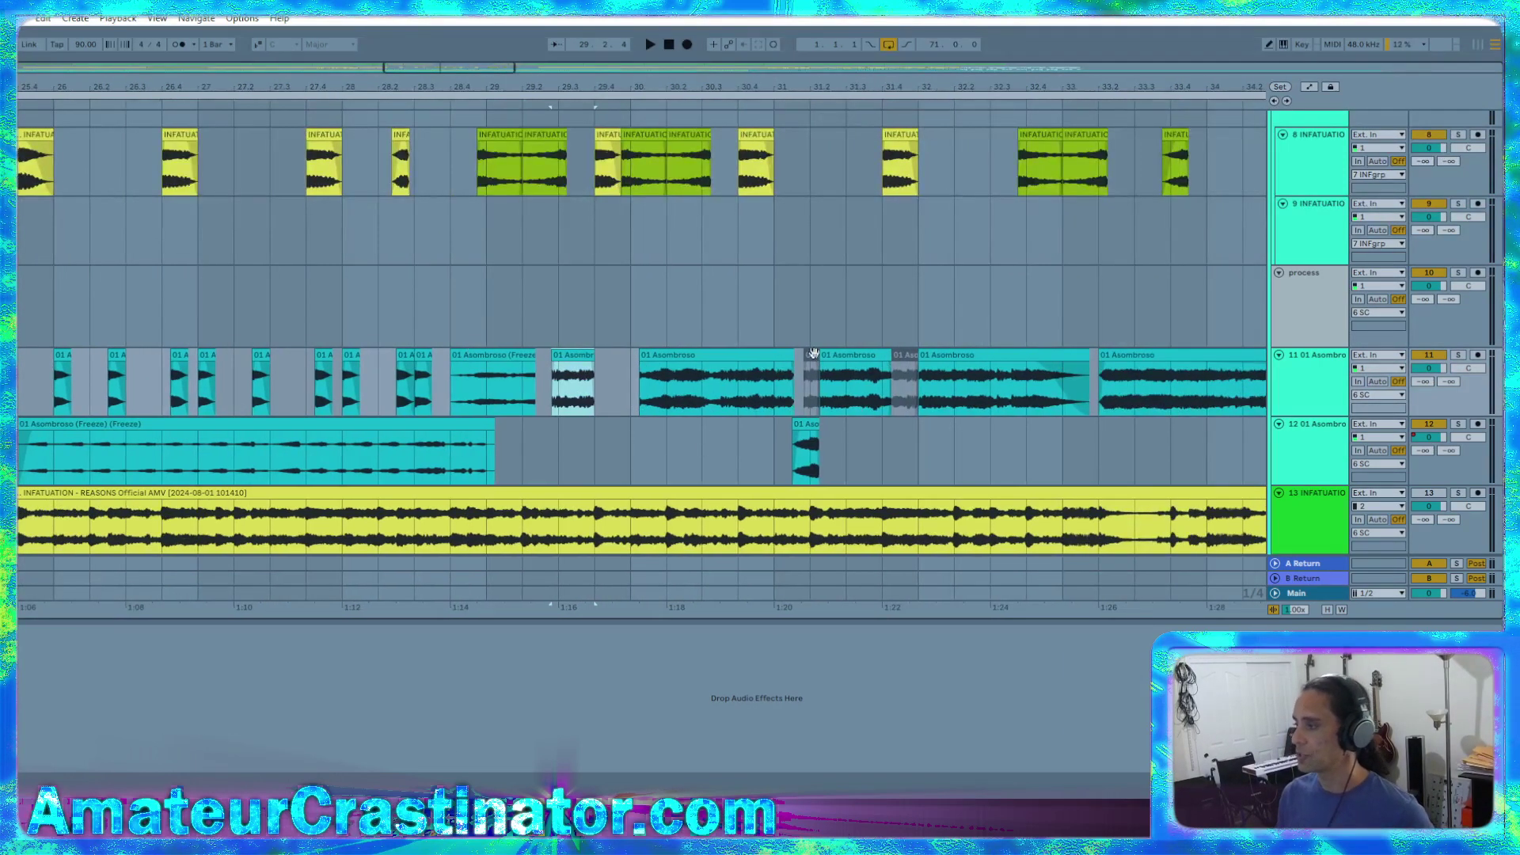
left_click(810, 354)
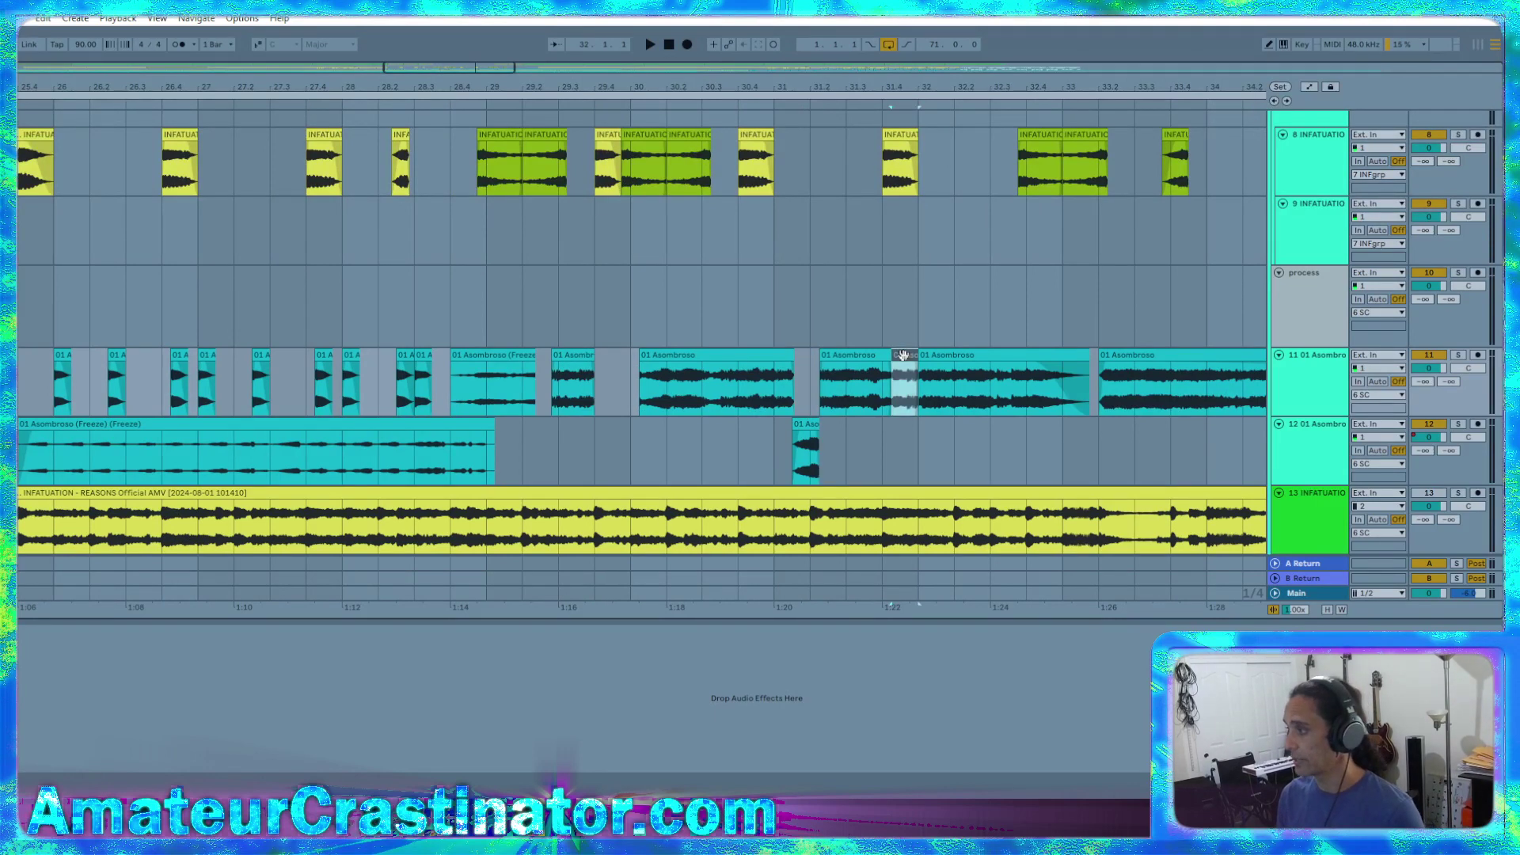
left_click(572, 361)
key("plus")
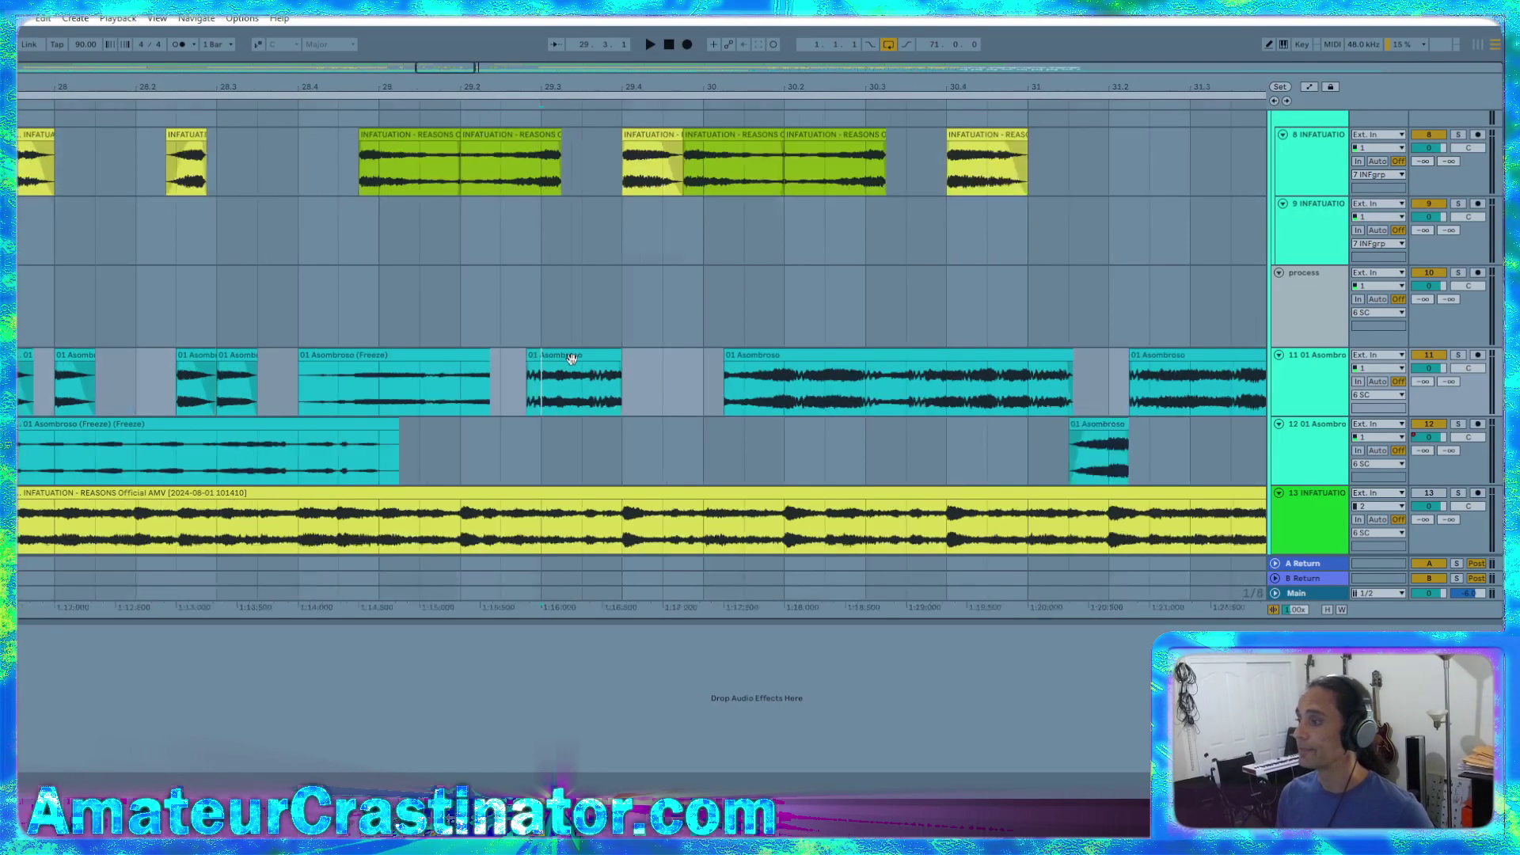
Add a fade-in ending just past 29.3 and a short fade-out to track 11's 01 Asombroso clip before 29.4, auditioning the passage
left_click(139, 293)
key("space")
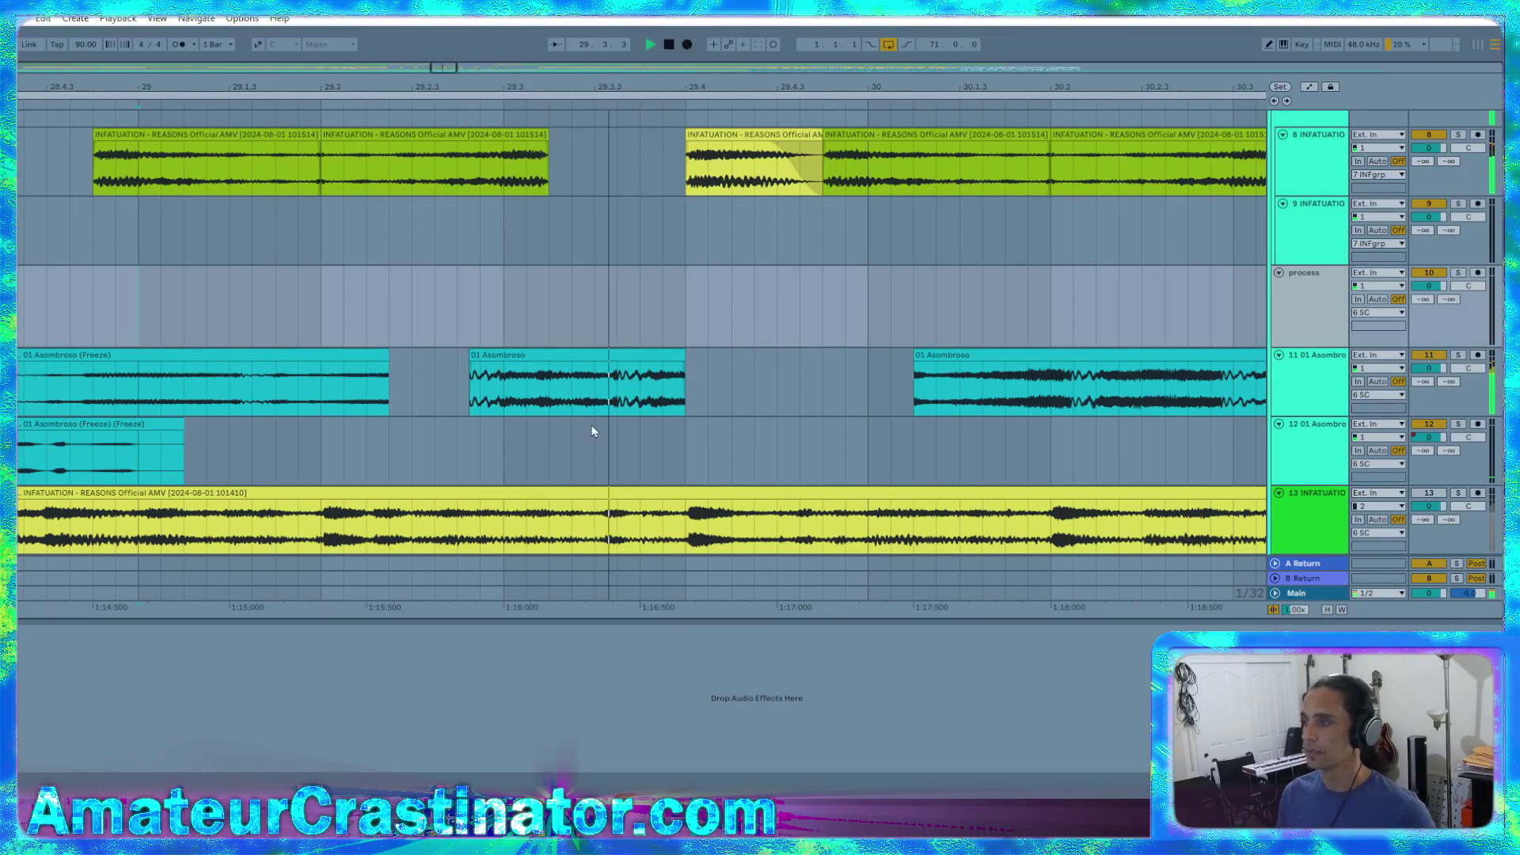
left_click_drag(473, 364, 531, 364)
left_click(143, 294)
key("space")
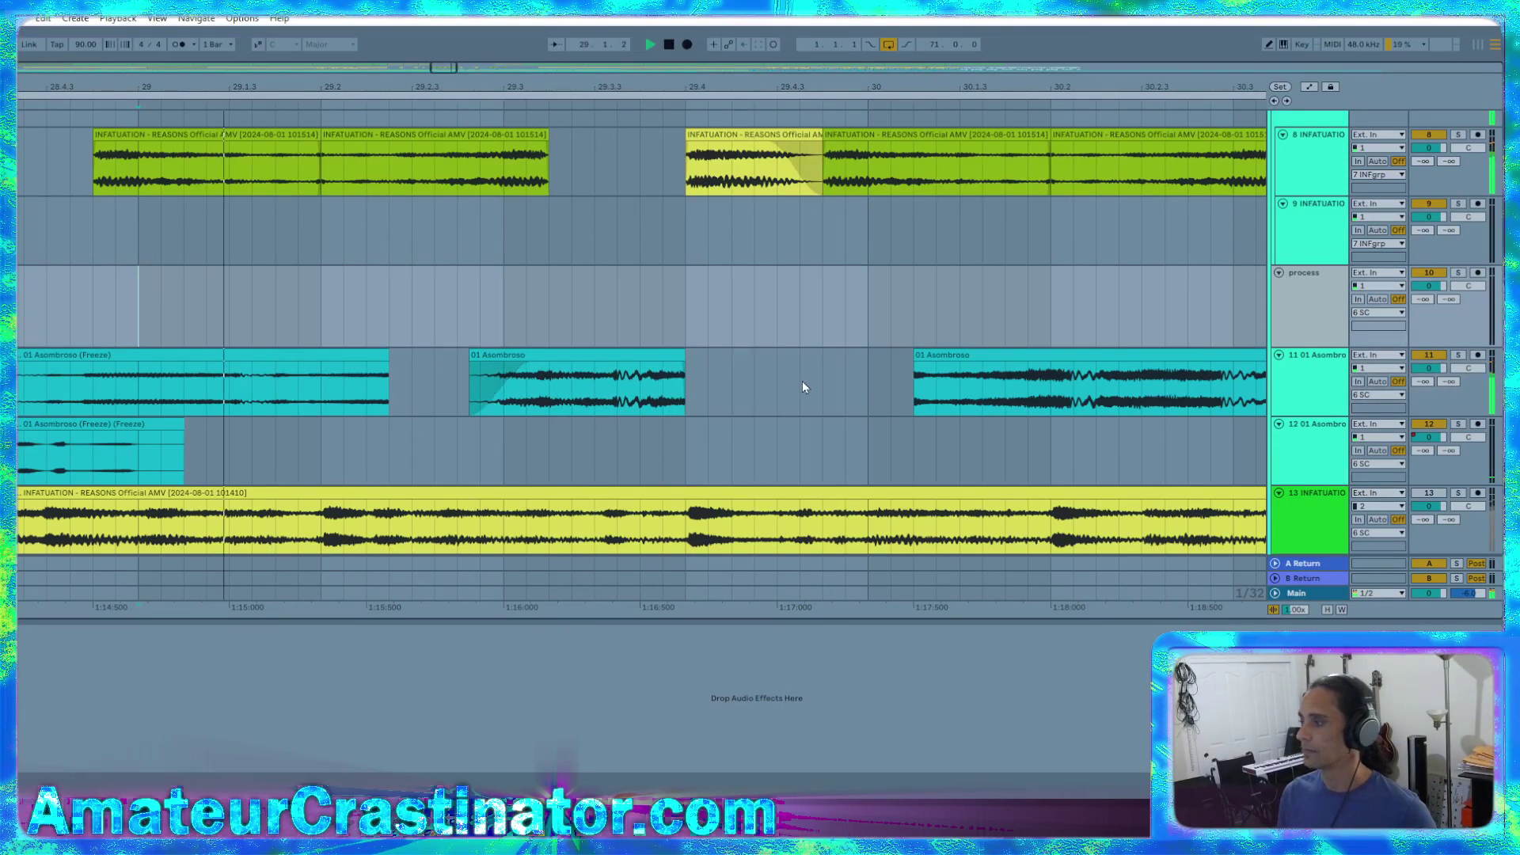
left_click_drag(683, 364, 651, 364)
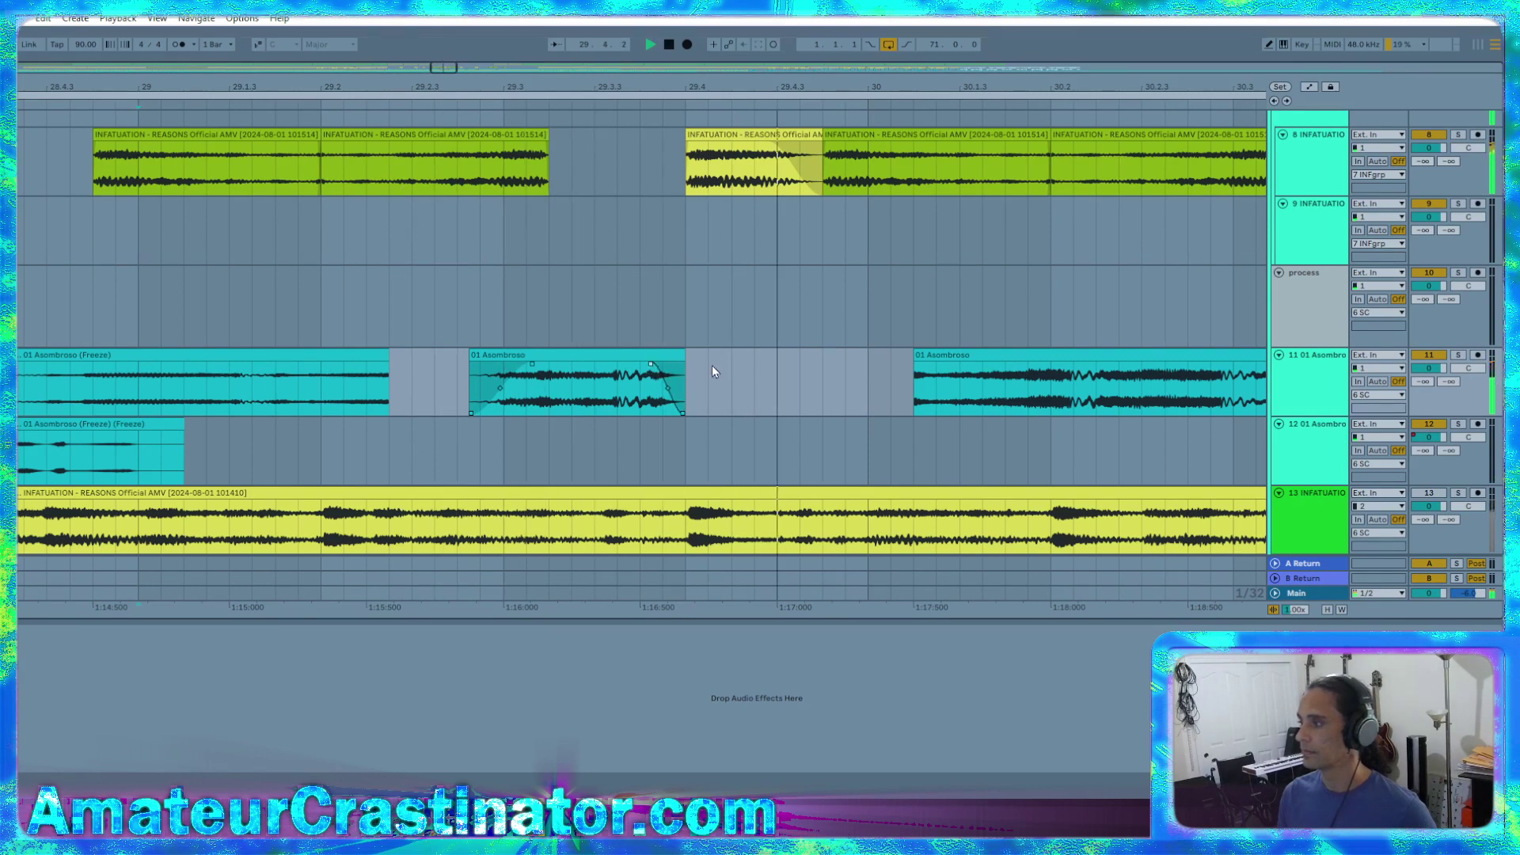
Add a short fade-in to track 8's INFATUATION clip at 29.4 and slightly lengthen the fade-out of the preceding 01 Asombroso clip
left_click_drag(691, 151, 721, 164)
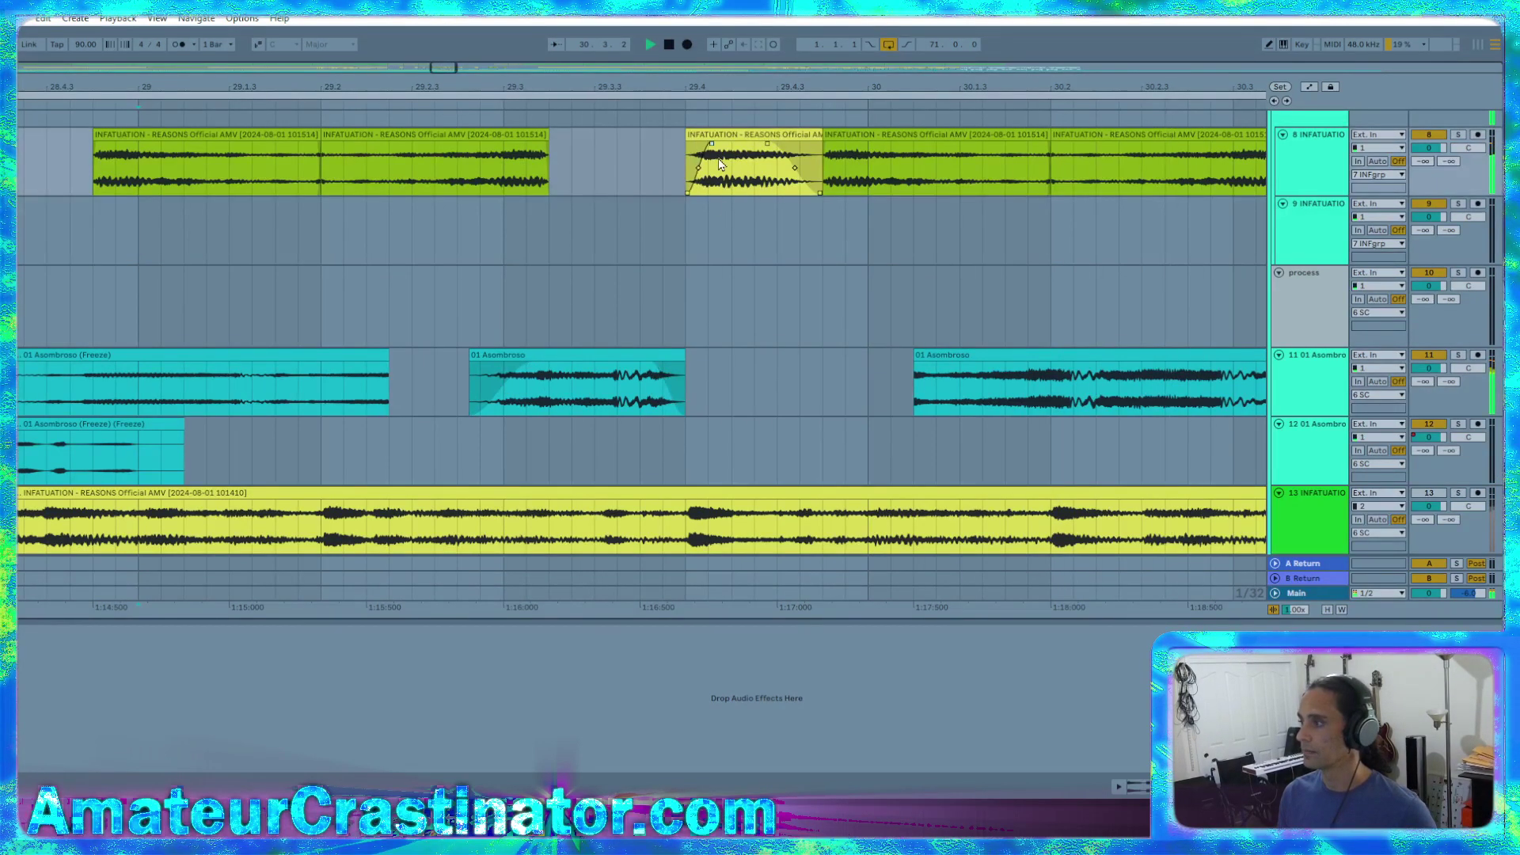
left_click(125, 263)
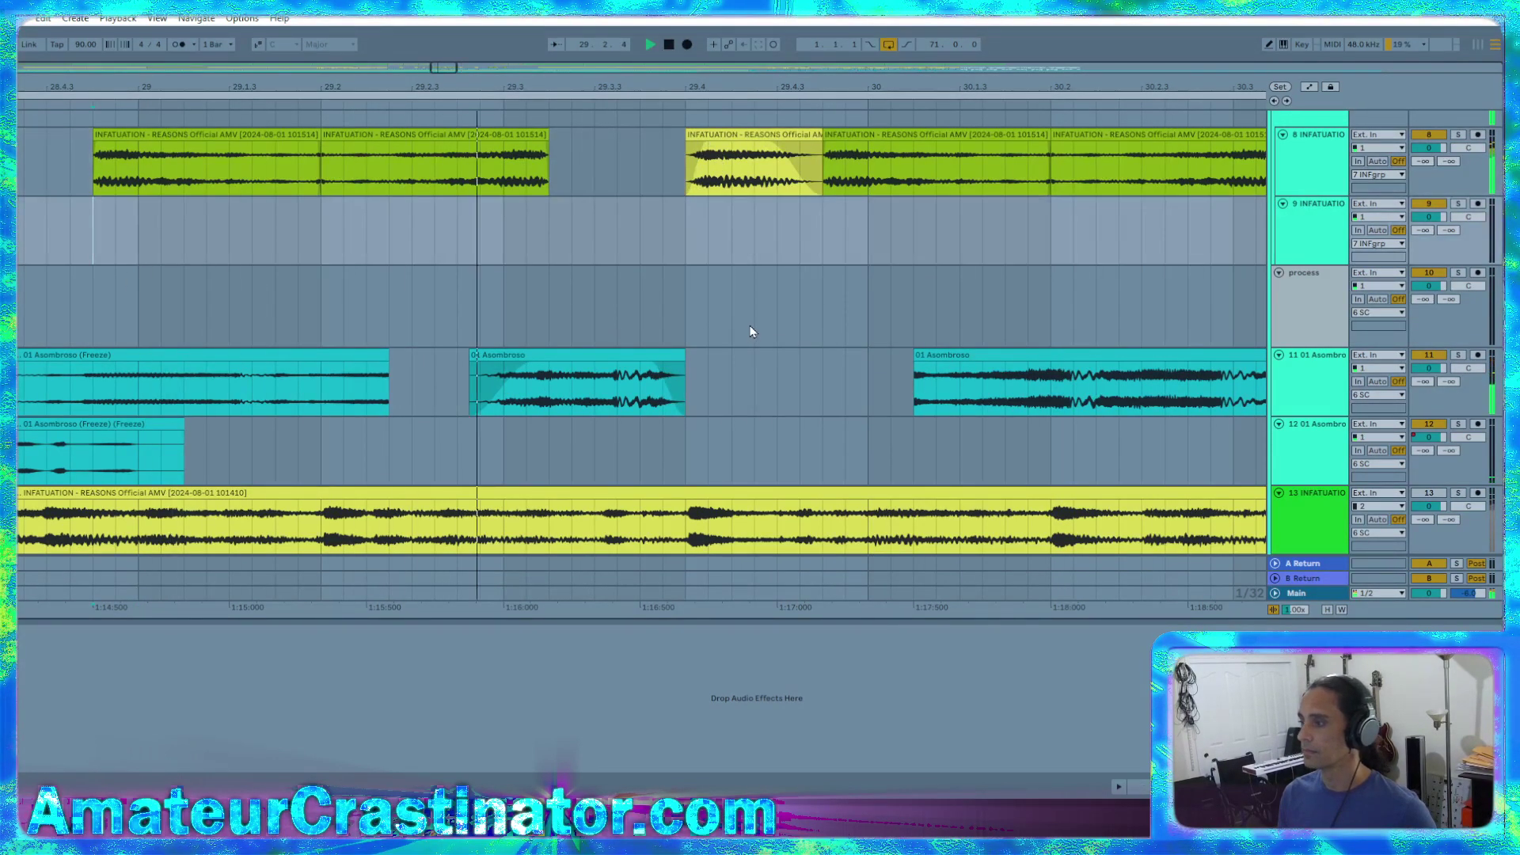
left_click(646, 371)
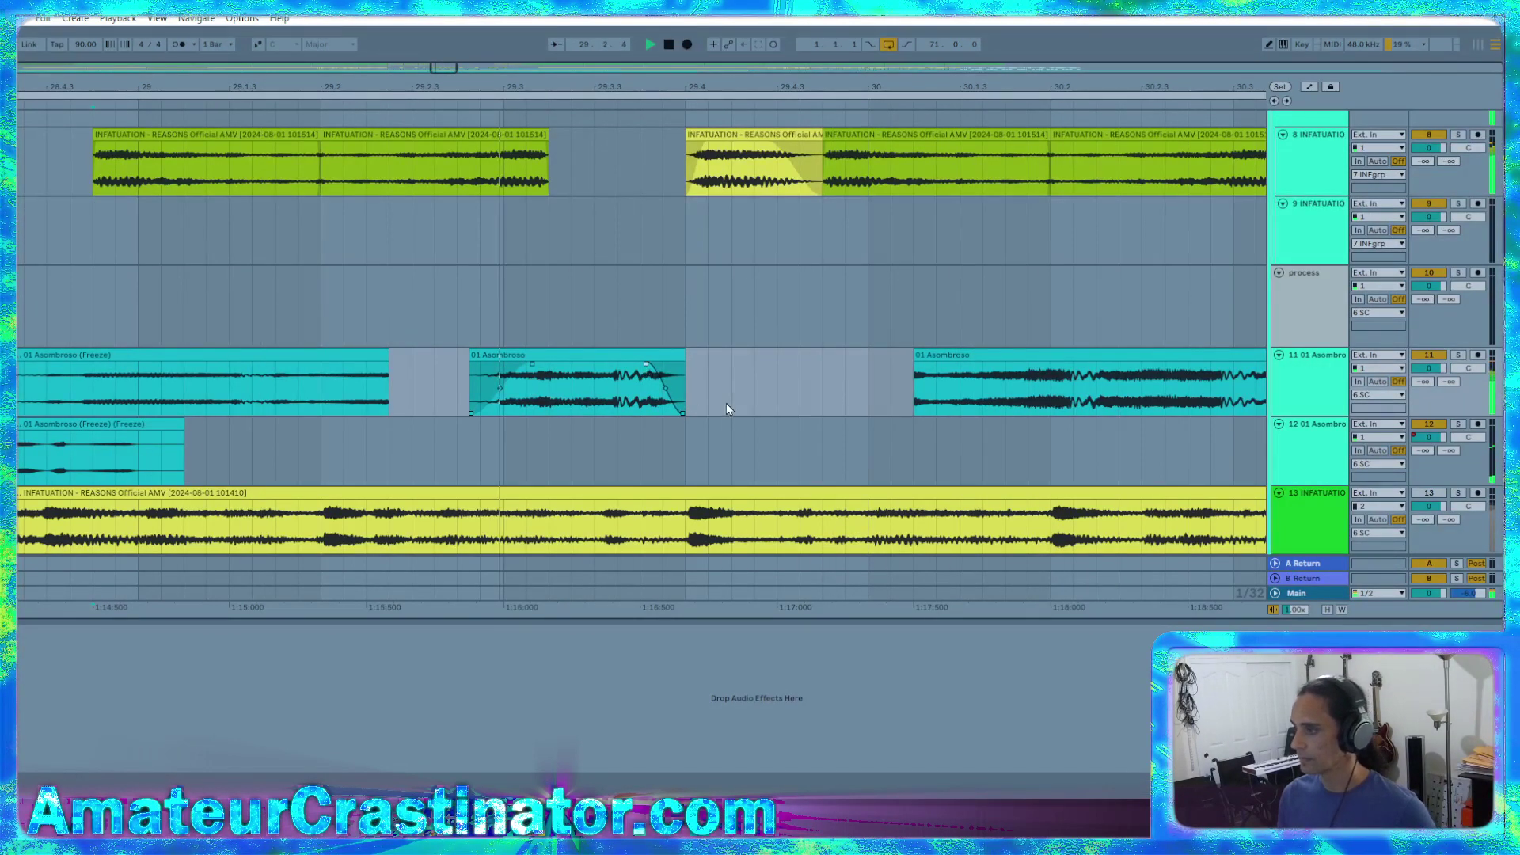
Move the faded 01 Asombroso clip to the process track, solo it, and set FetDrive's Tone to 64% with a higher Drive
left_click_drag(575, 354, 574, 342)
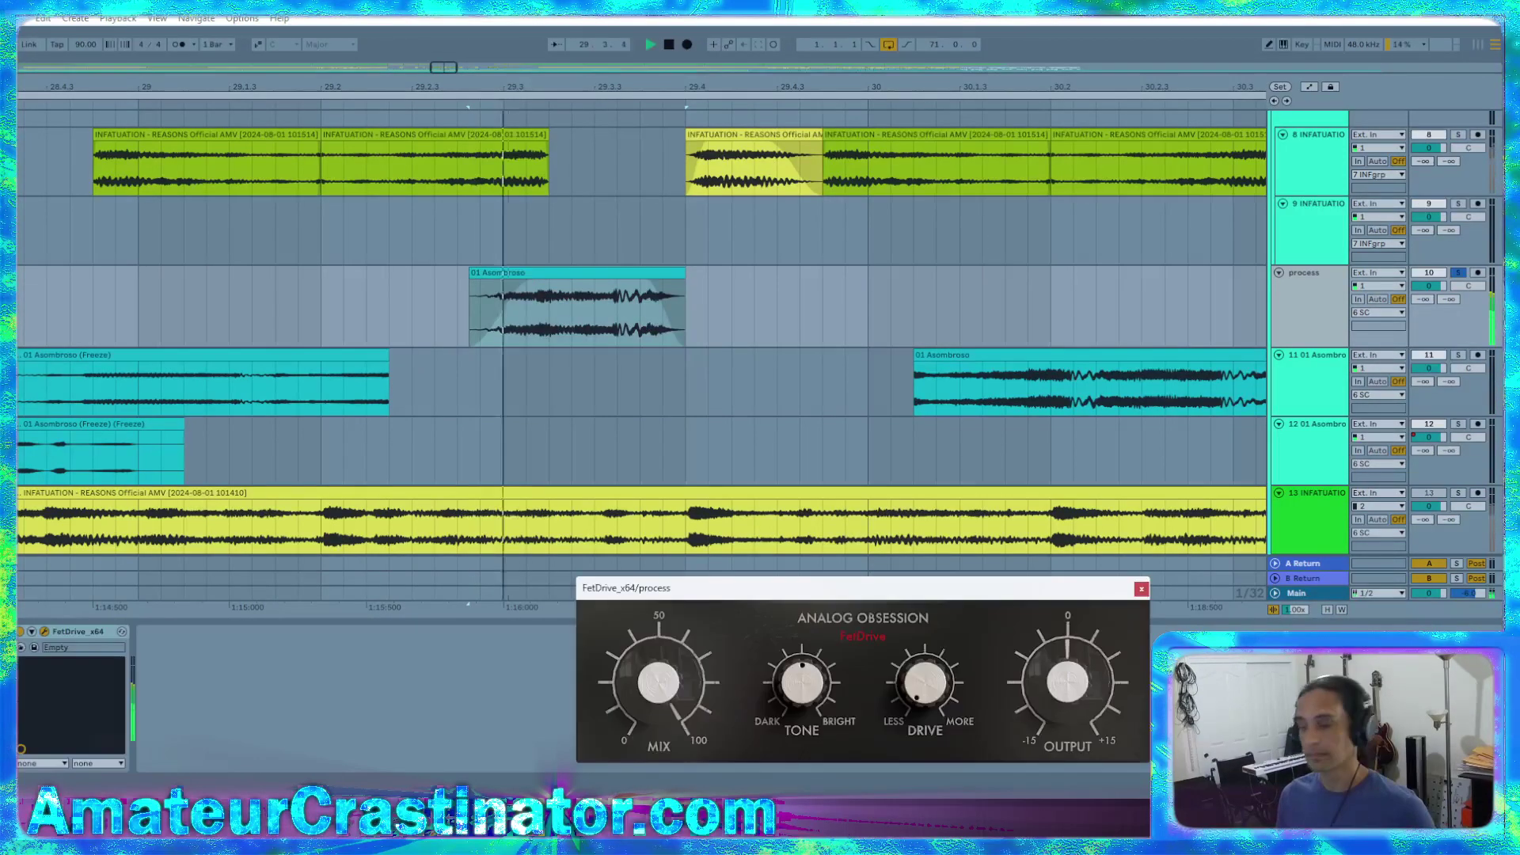
mouse_move(806, 674)
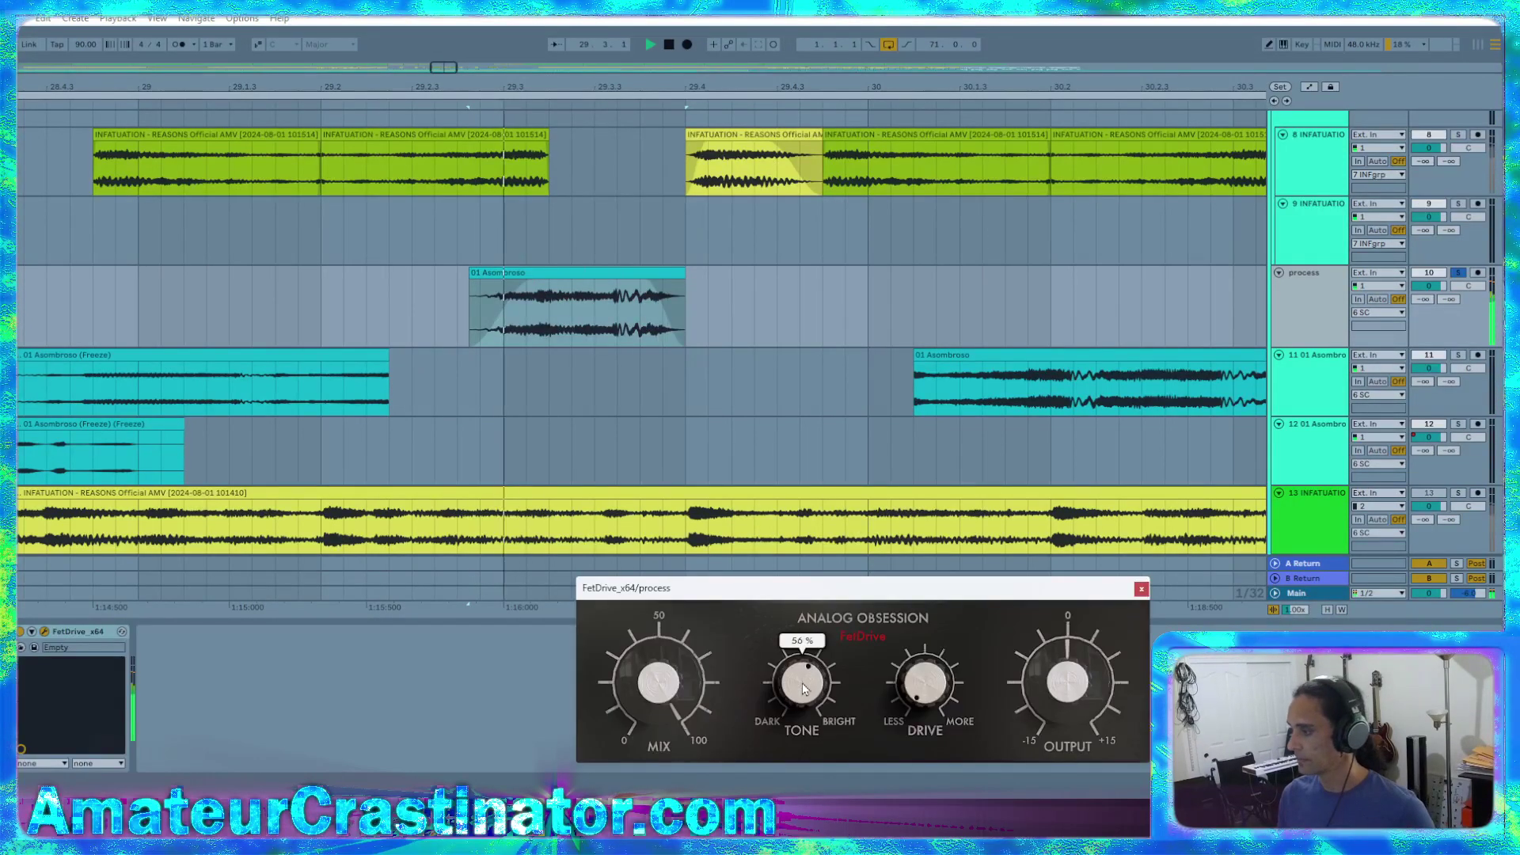
mouse_move(929, 643)
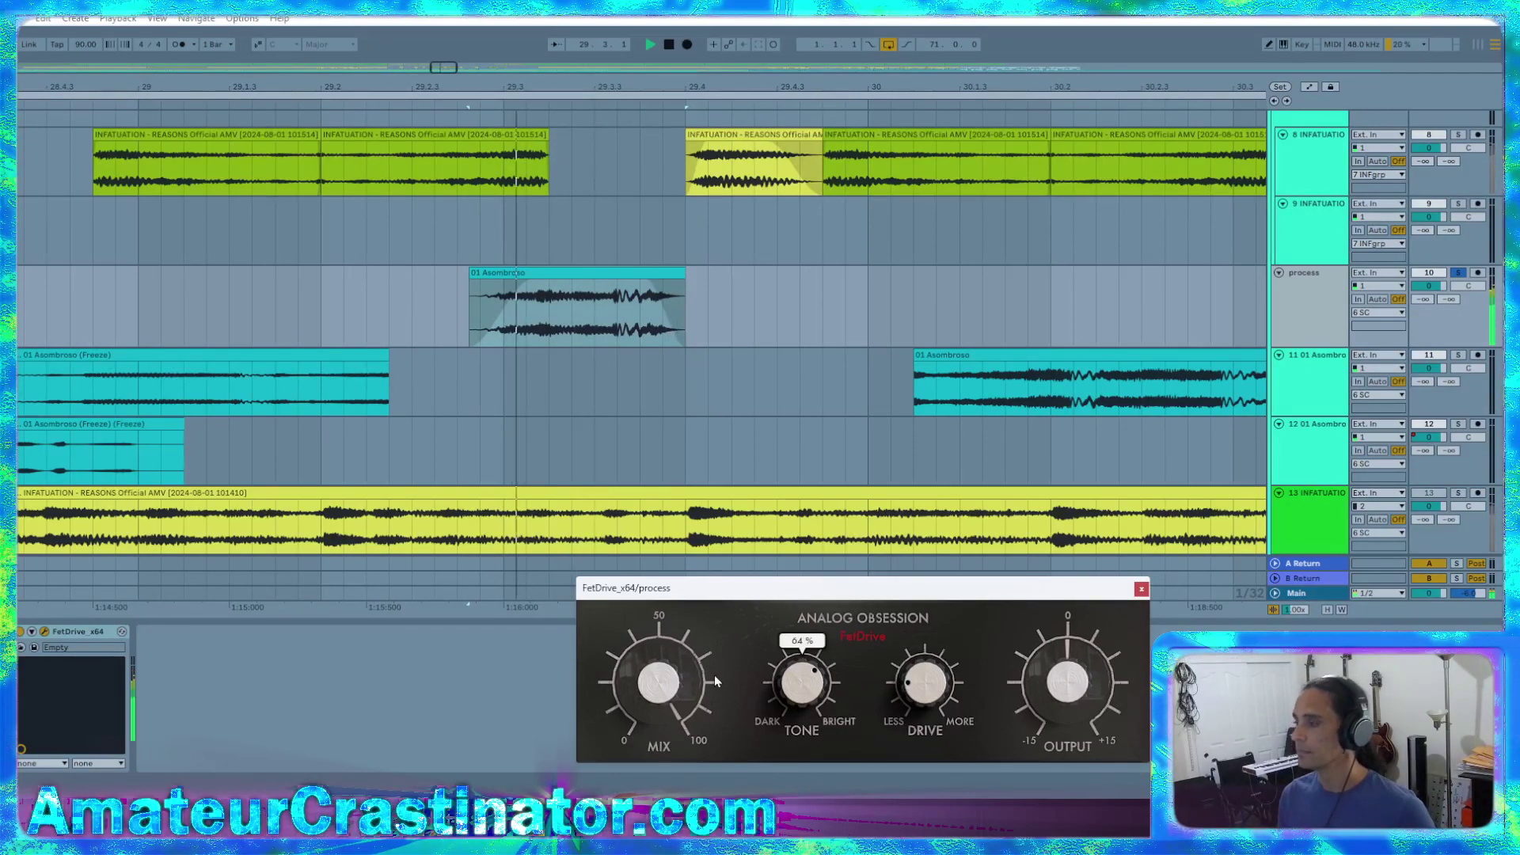
mouse_move(689, 713)
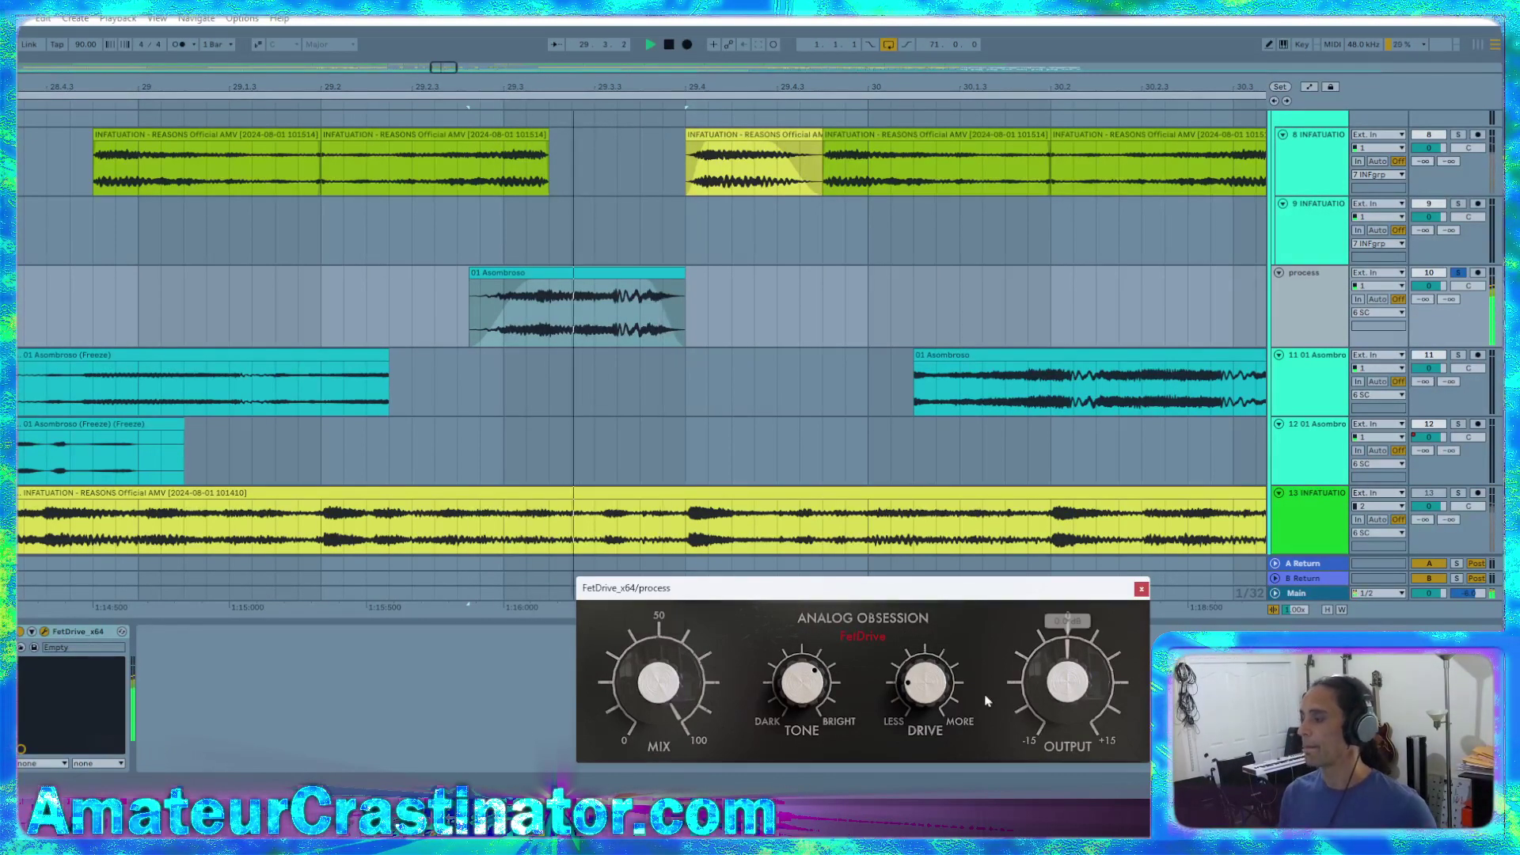
Raise FetDrive's Output to about 1.6 dB while auditioning the soloed clip
key("space")
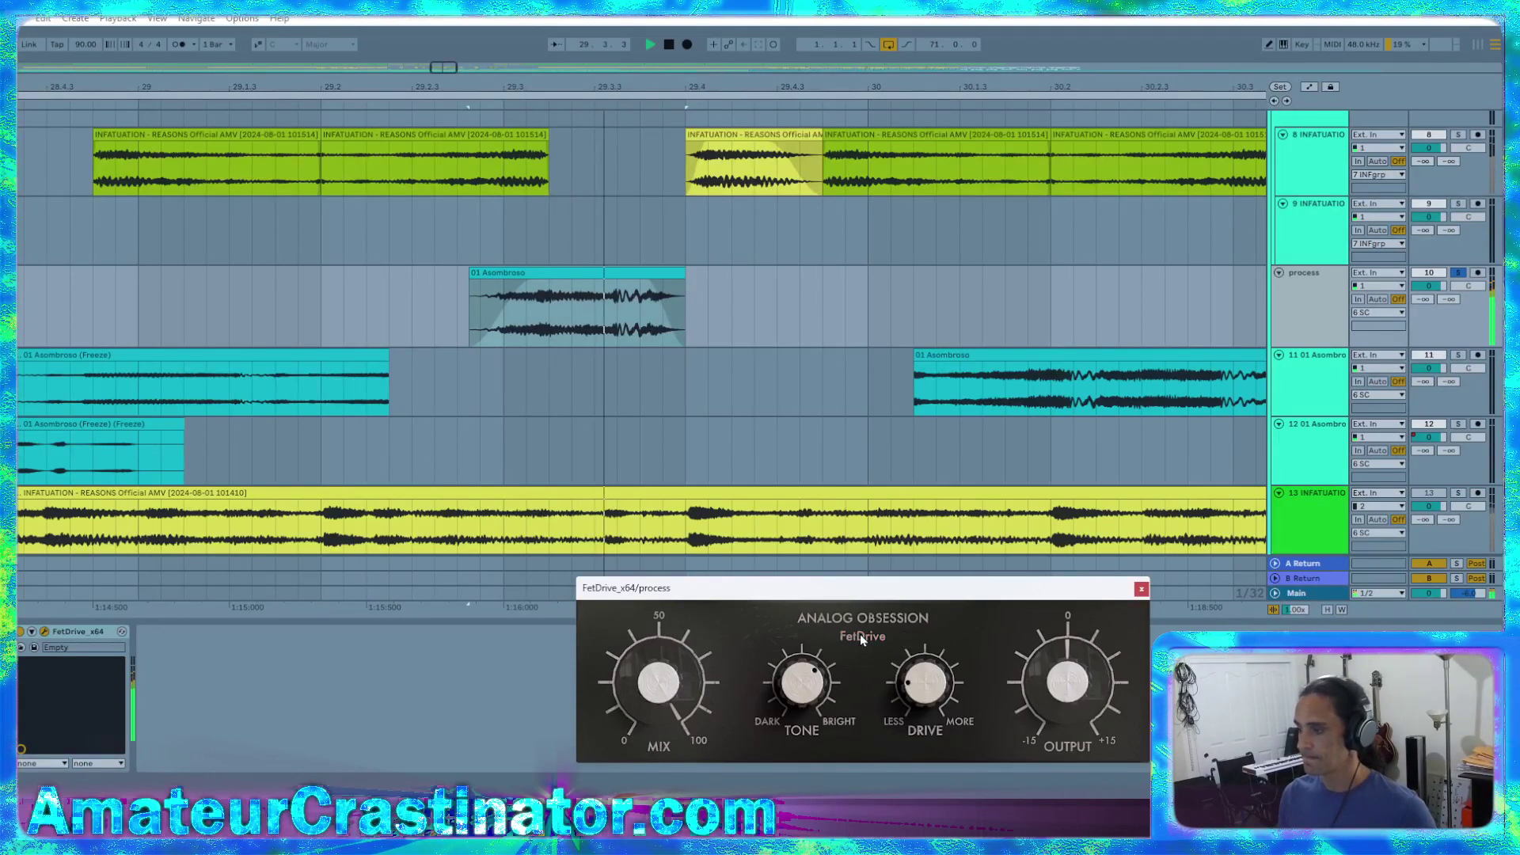
mouse_move(1076, 683)
left_click_drag(1075, 682, 1071, 669)
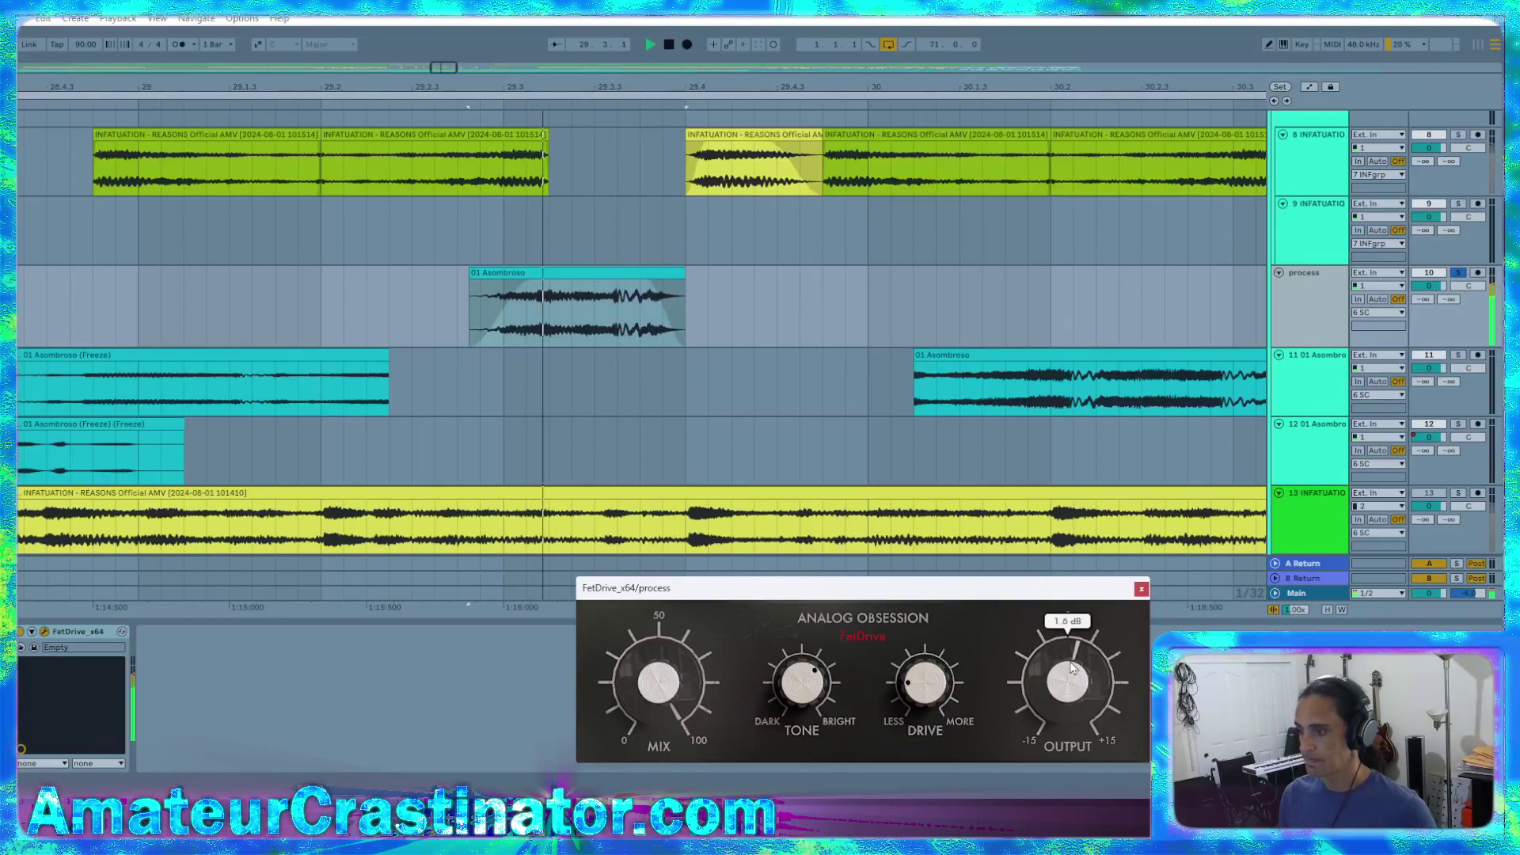
key("space")
Automate FetDrive's Mix on the process track to curve from 0% at the 01 Asombroso clip's start up to 100%, steepening its early rise
left_click(658, 642)
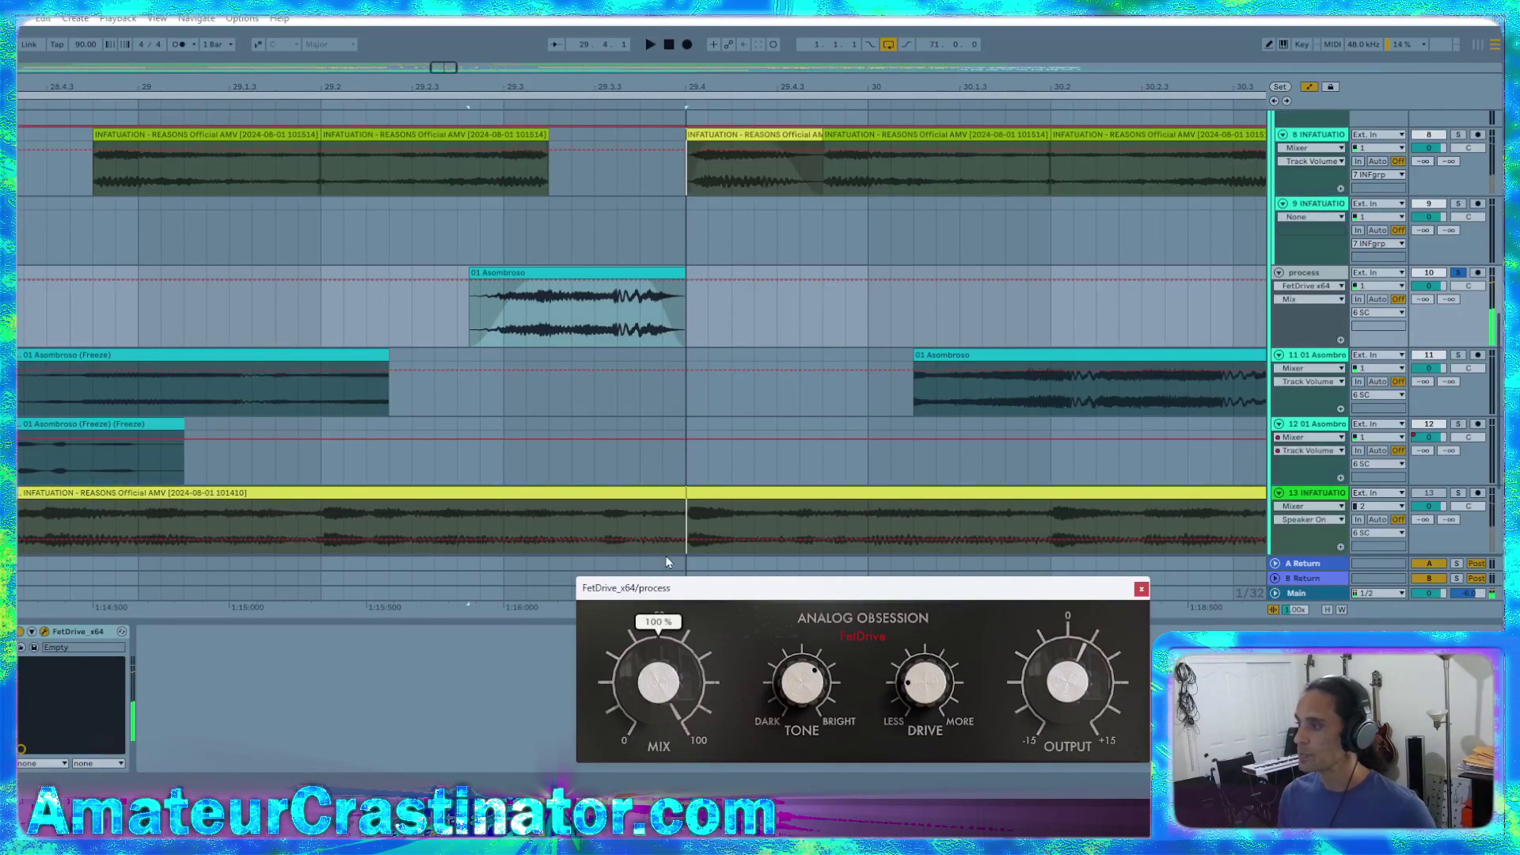
key("a")
left_click_drag(467, 288, 470, 345)
left_click(583, 301)
key("space")
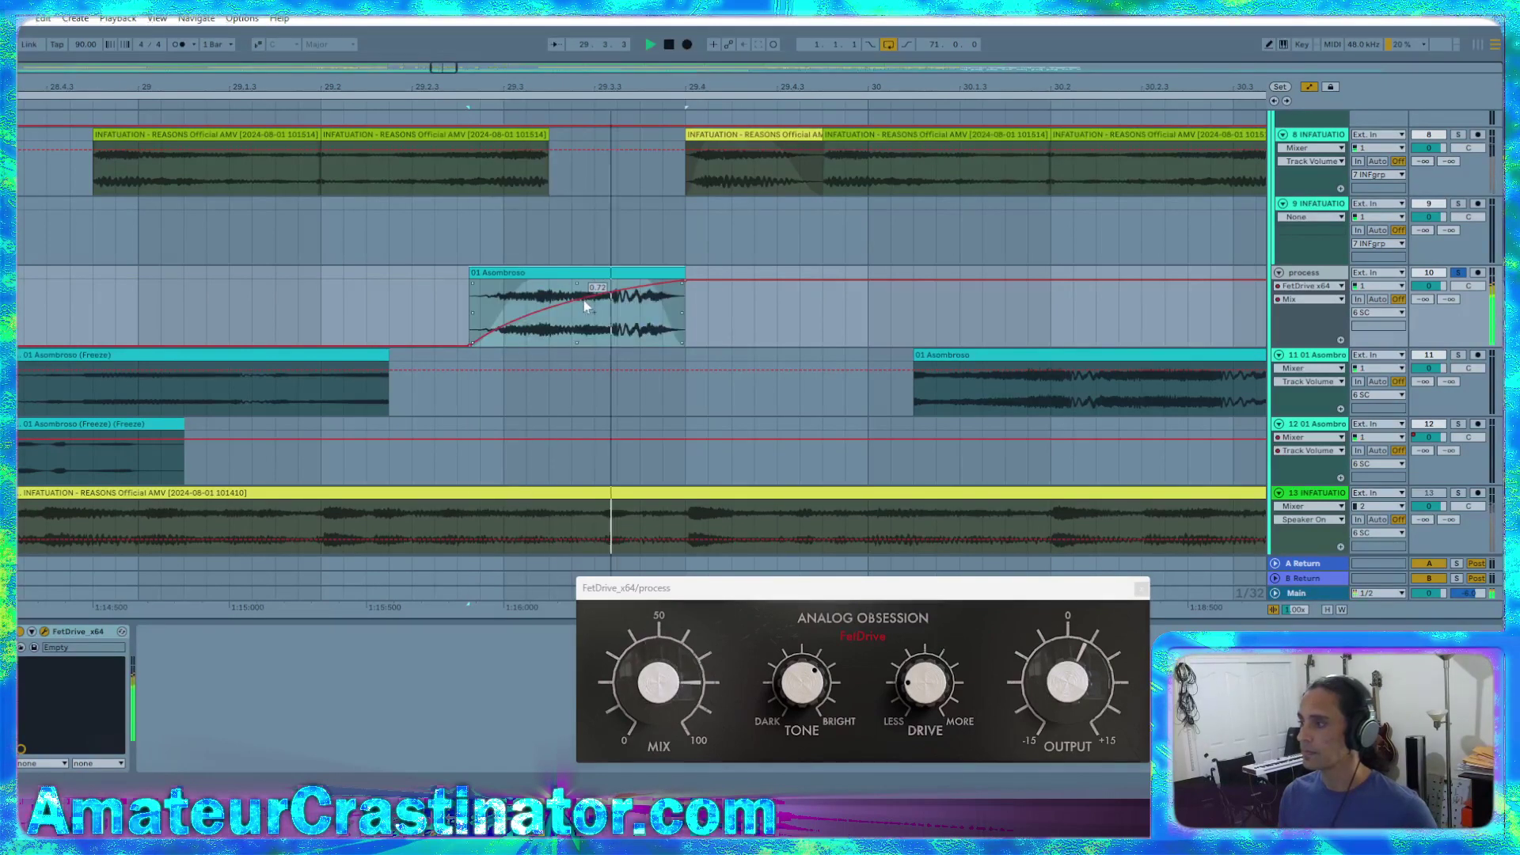
mouse_move(567, 301)
left_mouse_down()
mouse_move(567, 288)
mouse_move(529, 308)
left_mouse_up()
left_click(471, 344)
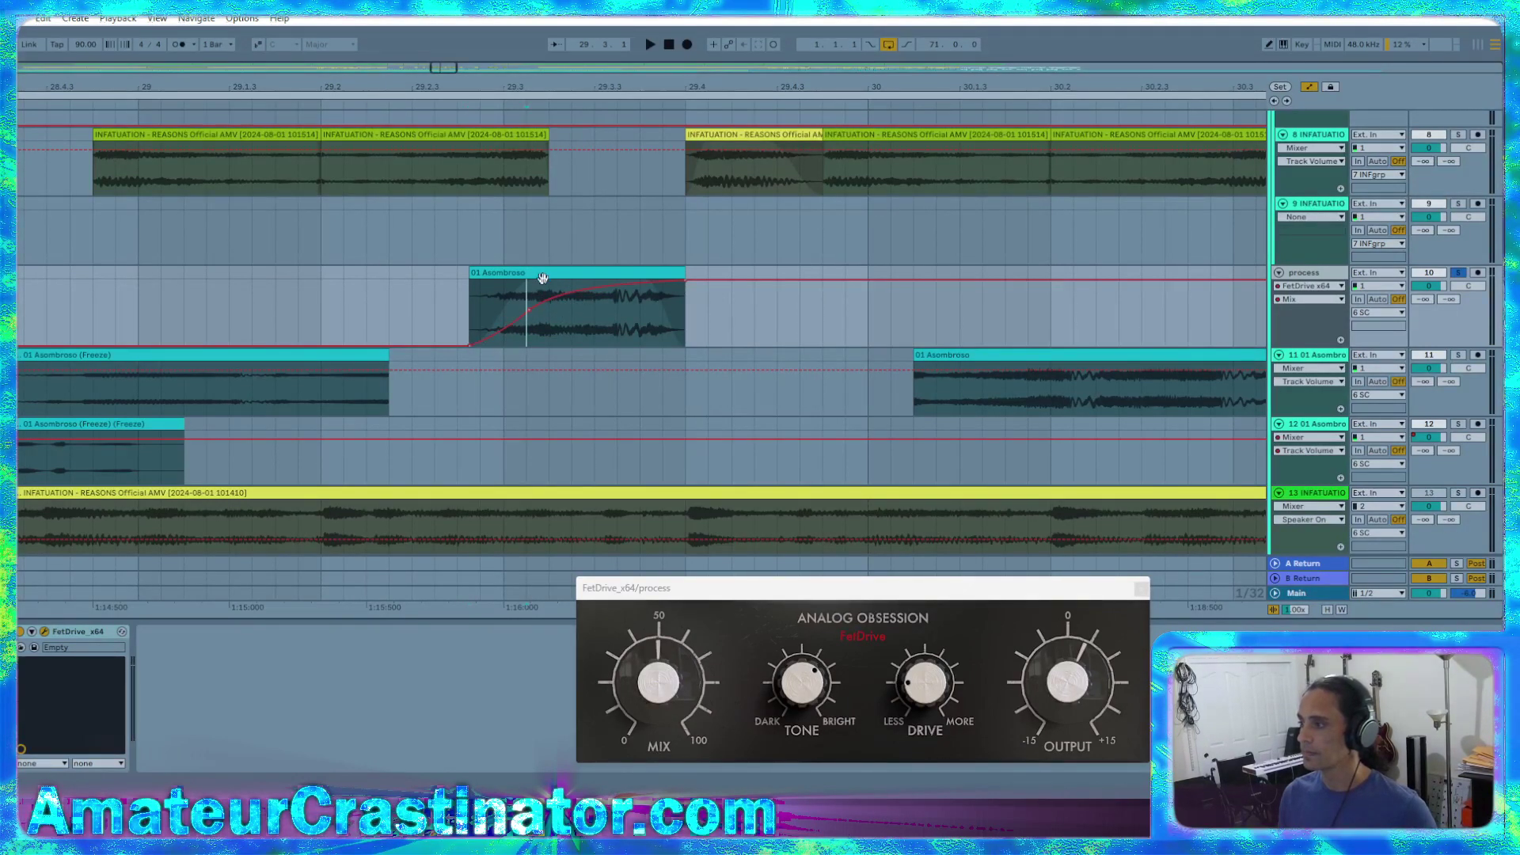
Close the FetDrive window and set EQ Eight's low-cut band to 62.5 Hz on the process track while auditioning the clip
key("space")
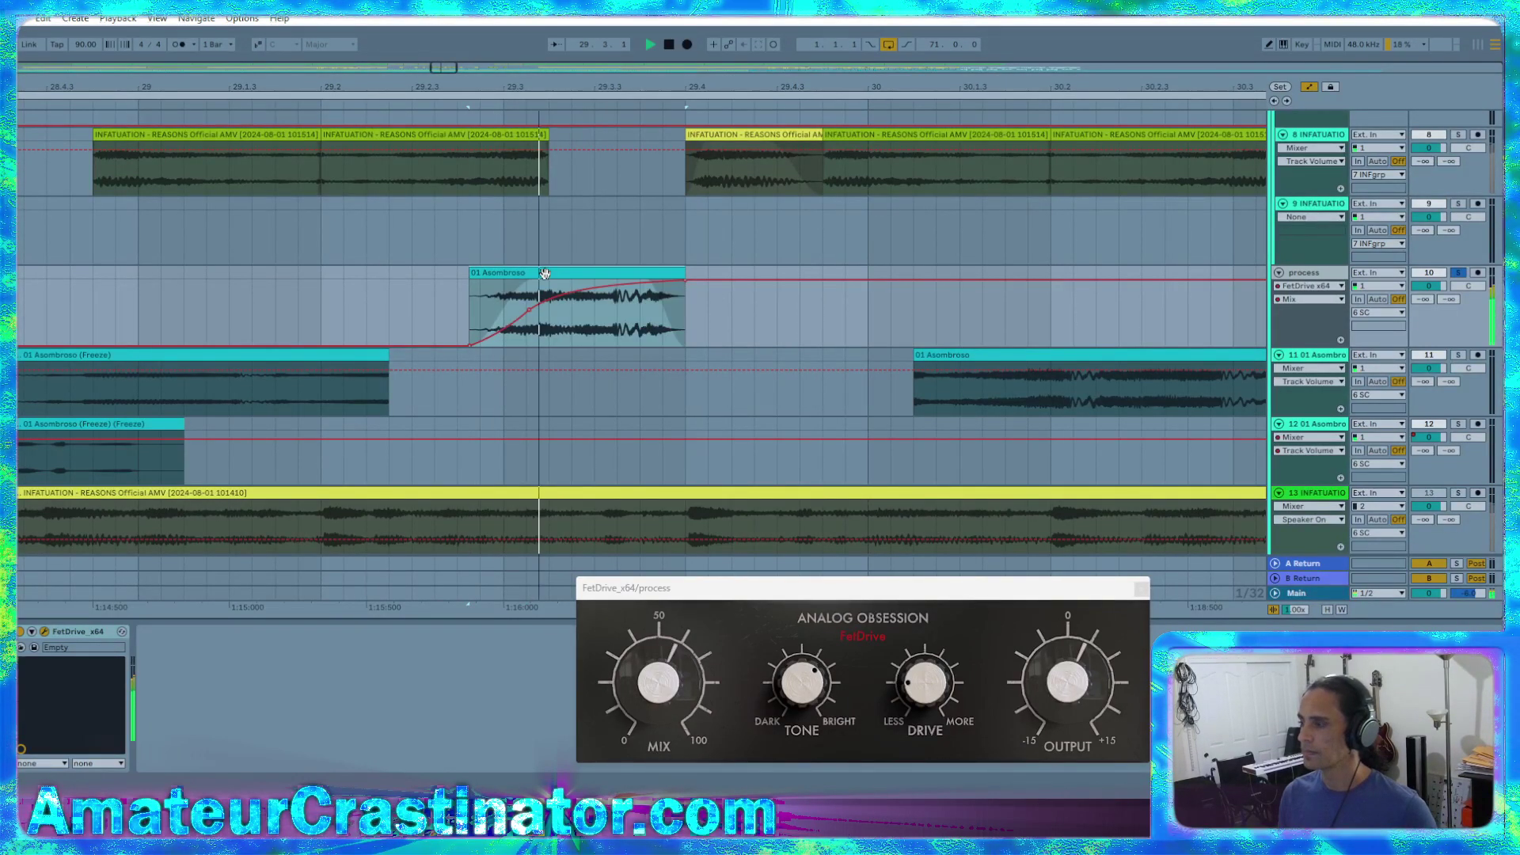
left_click(1141, 590)
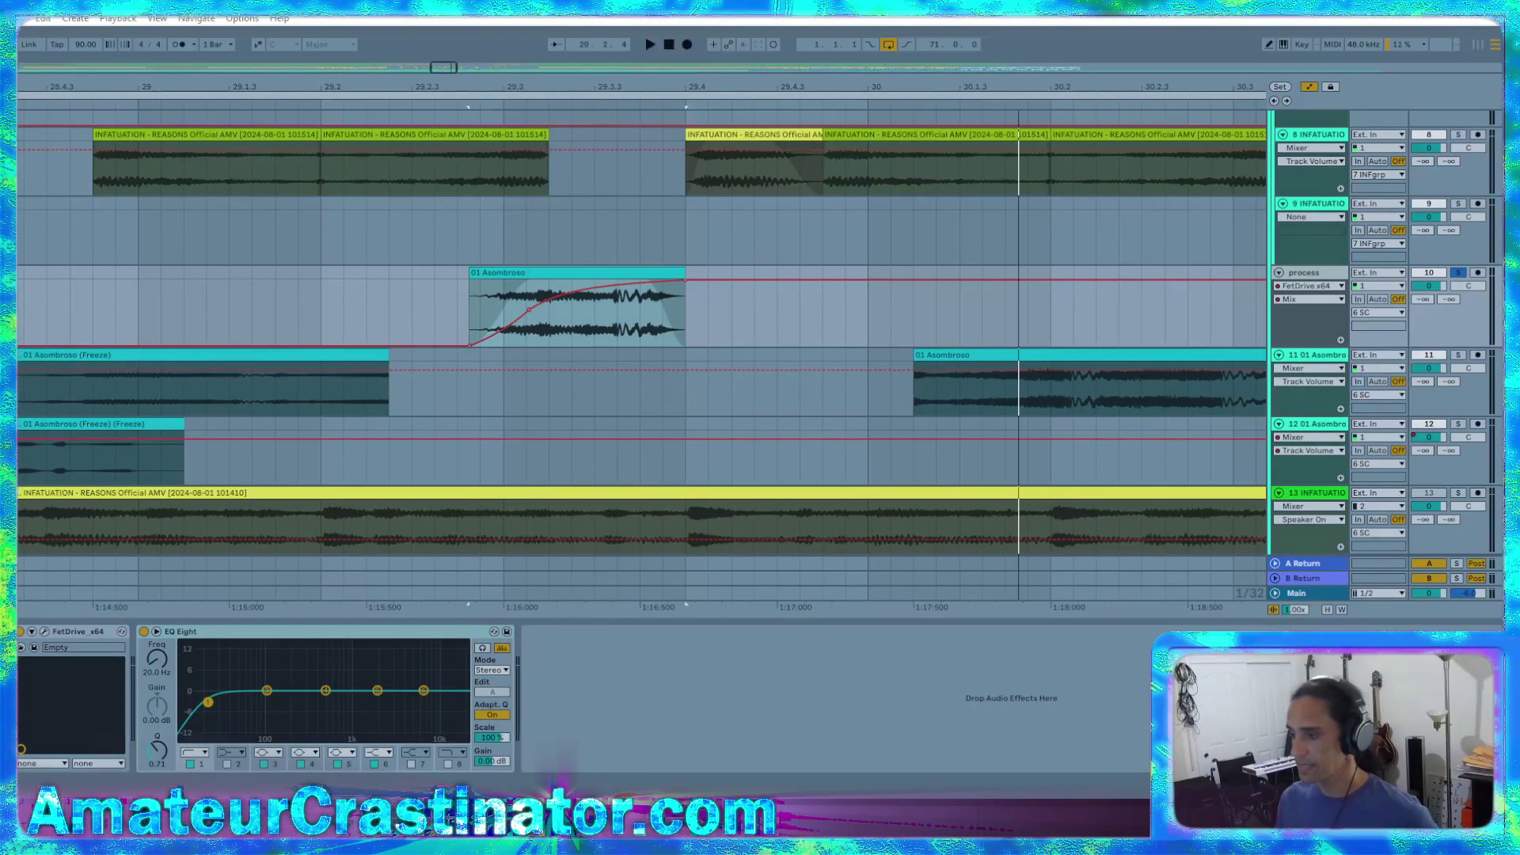
key("space")
key("space")
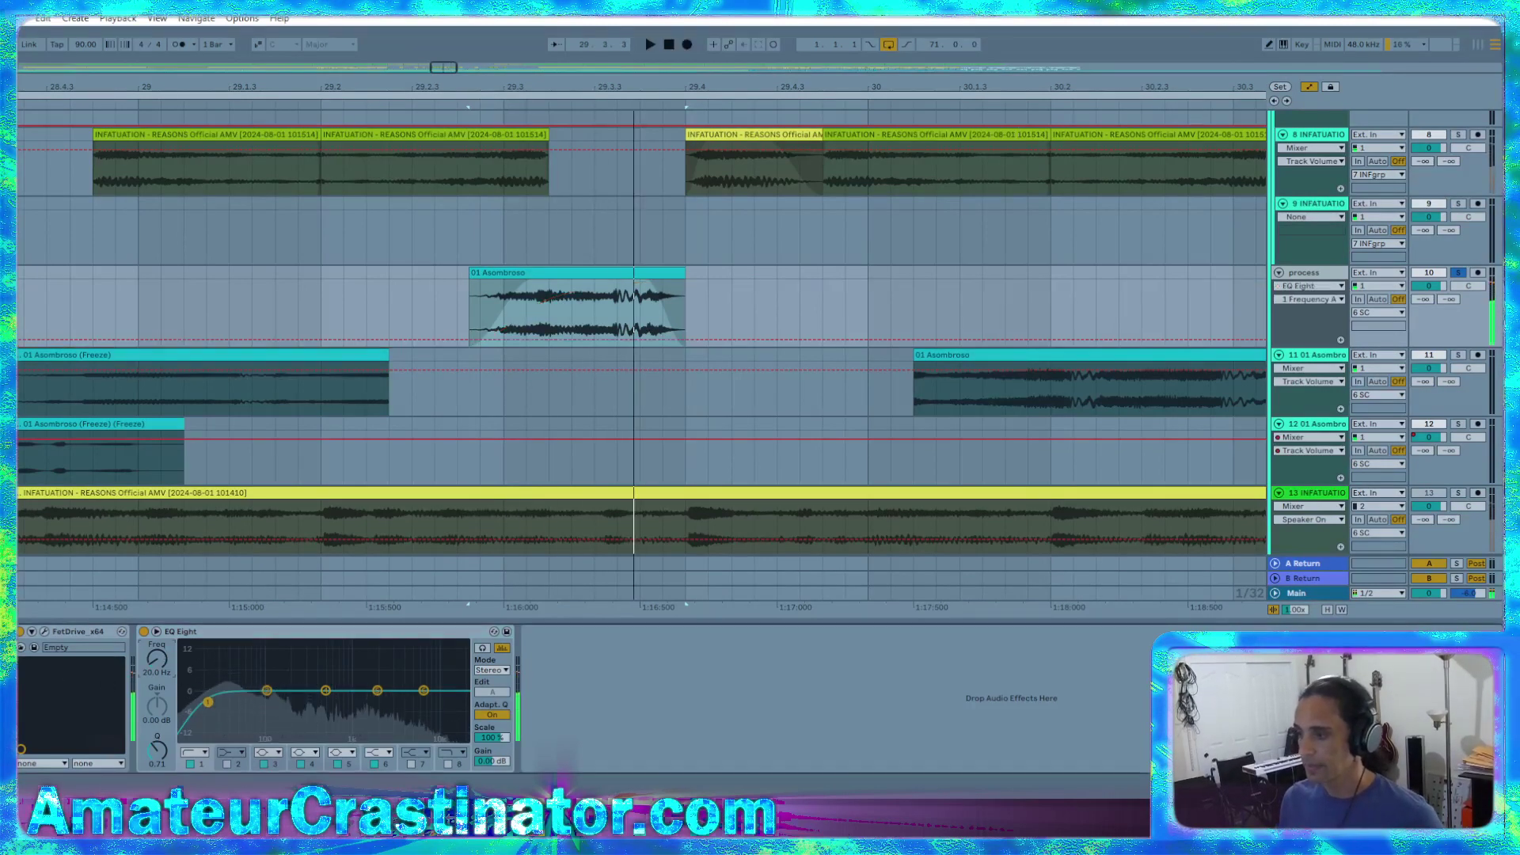
key("space")
left_click_drag(208, 701, 250, 701)
key("space")
key("space")
key("space")
key("space")
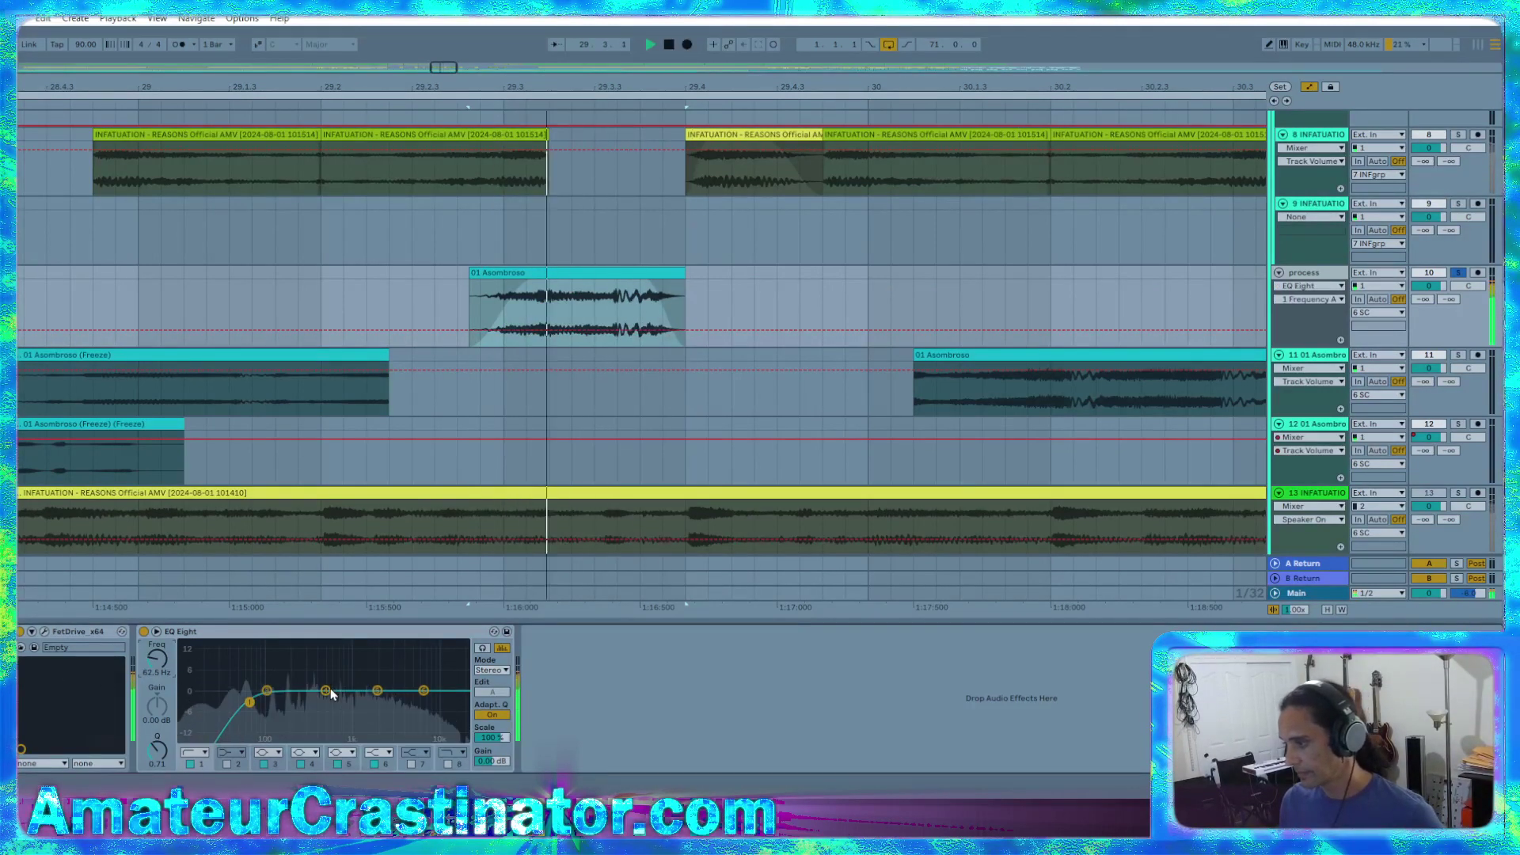
Dip EQ Eight's band 4 by about 3.1 dB in the midrange and raise the low-cut frequency slightly
key("space")
key("space")
left_click_drag(325, 691, 330, 701)
key("space")
key("space")
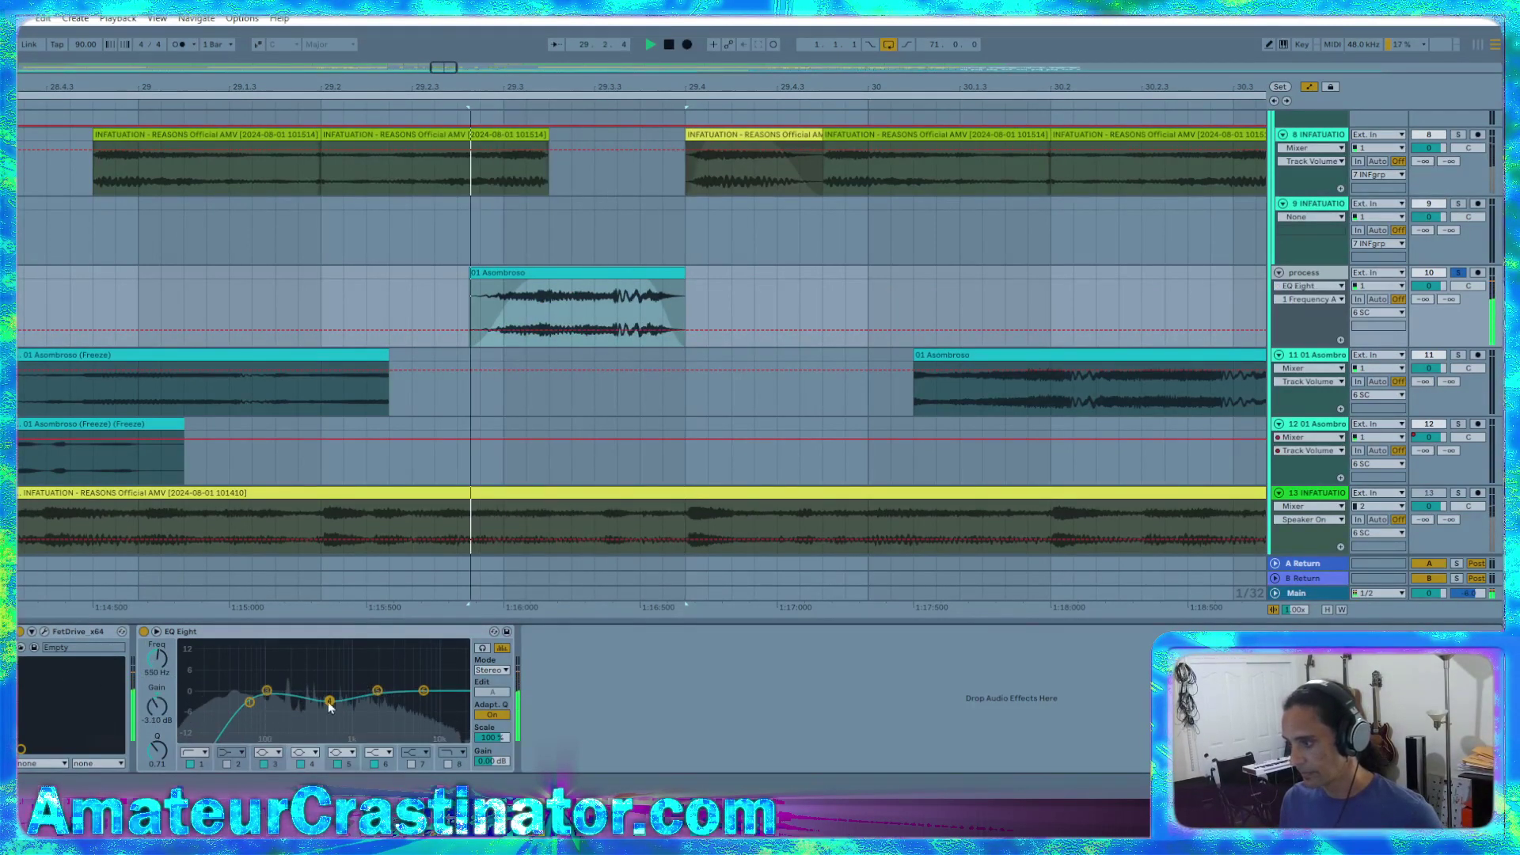
key("space")
left_click(205, 765)
key("space")
left_click_drag(159, 663, 159, 658)
key("space")
key("space")
Shift EQ Eight's band 4 dip to 240 Hz at -3.60 dB with a Q of 1.40
left_click_drag(330, 700, 299, 703)
key("space")
key("space")
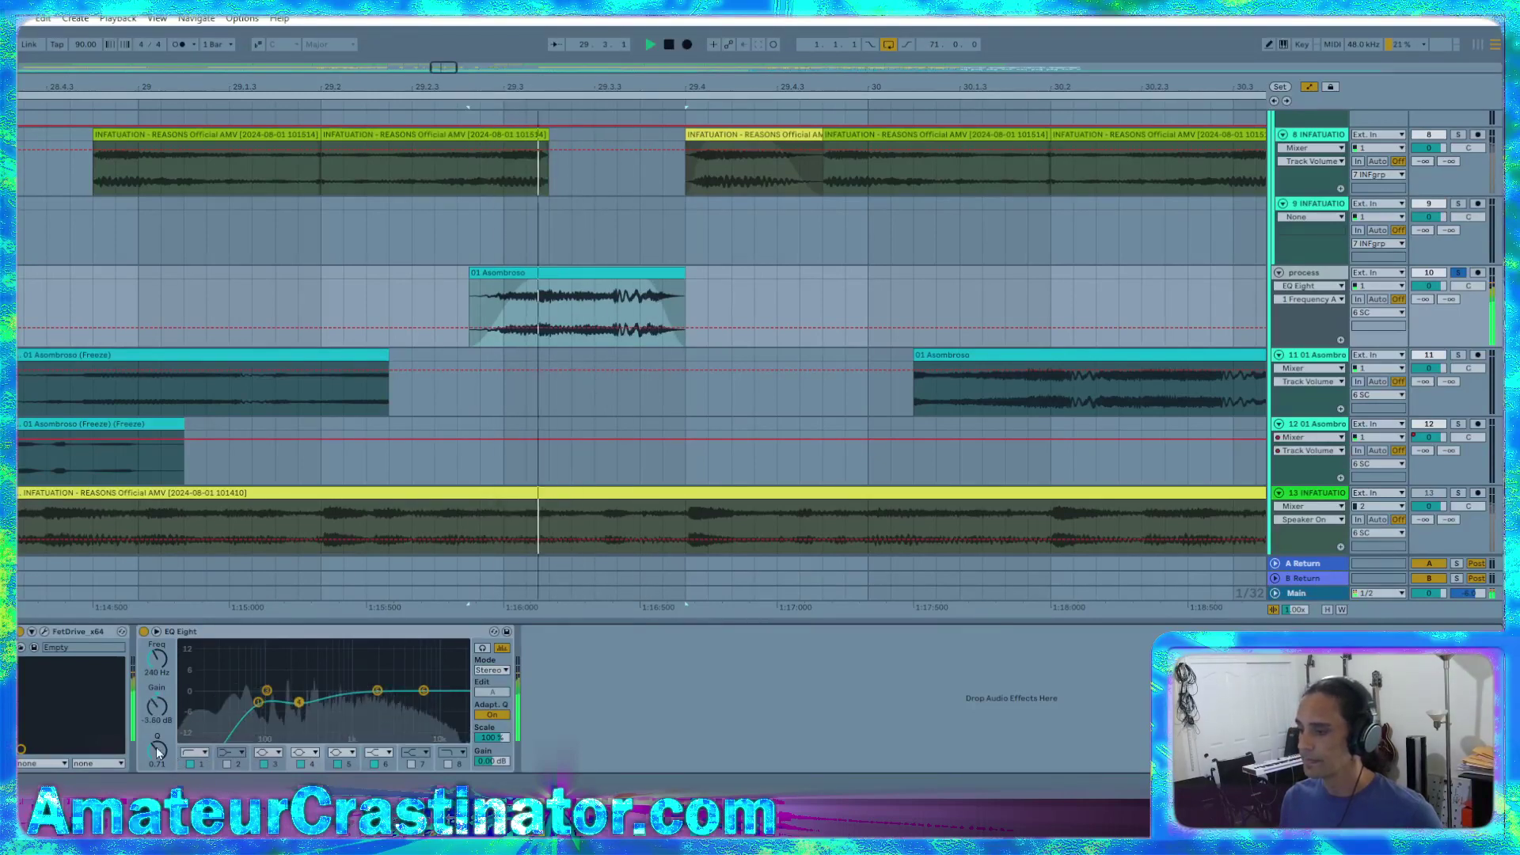
left_click_drag(159, 749, 158, 733)
key("space")
key("space")
Switch EQ Eight to M/S mode and raise the side channel's low cut to 188 Hz
left_click(492, 670)
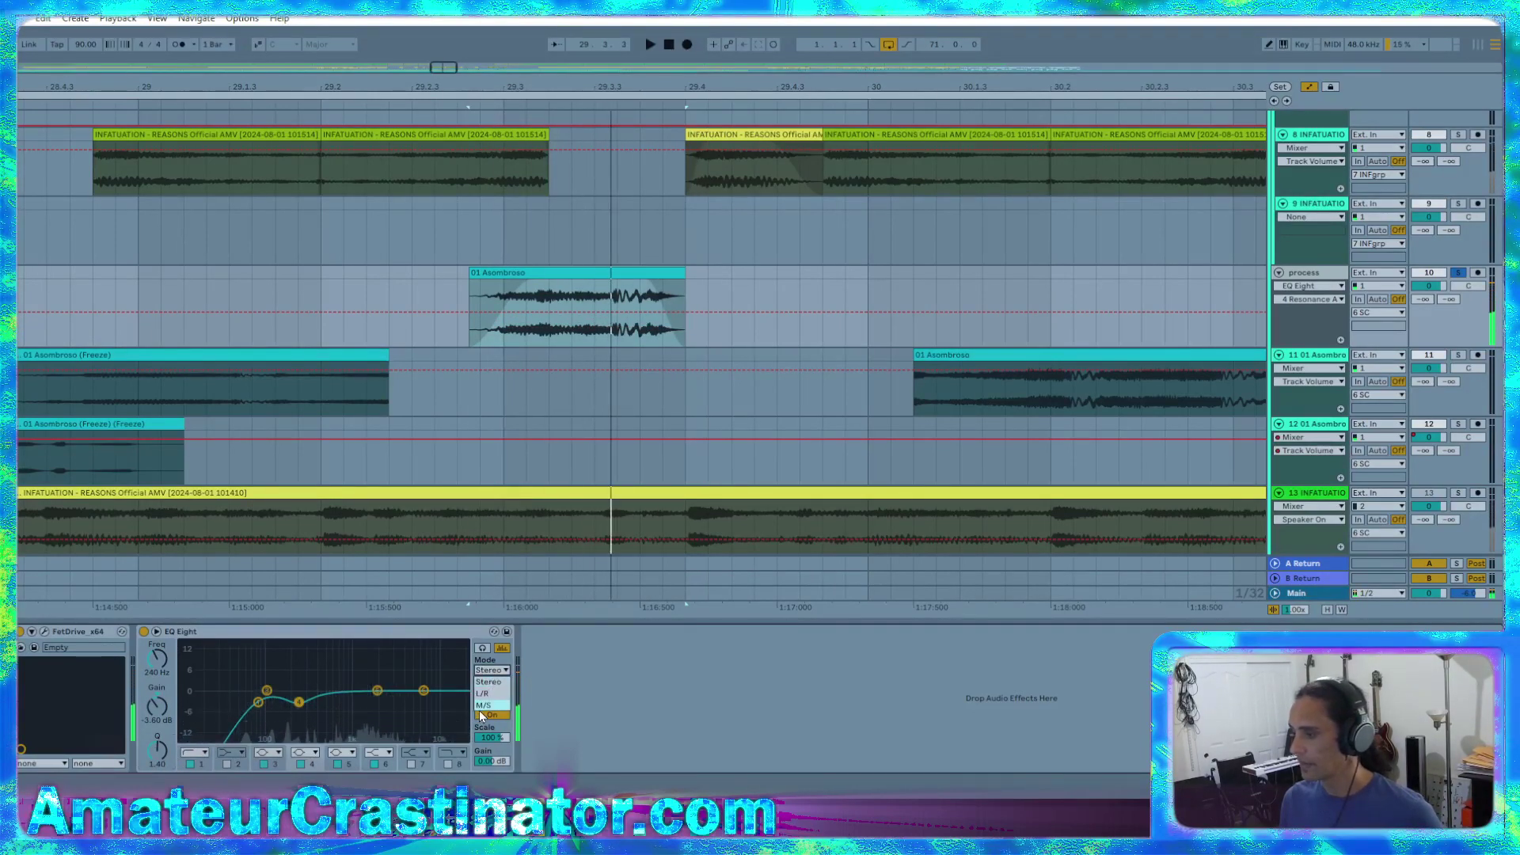
right_click(384, 633)
key("Escape")
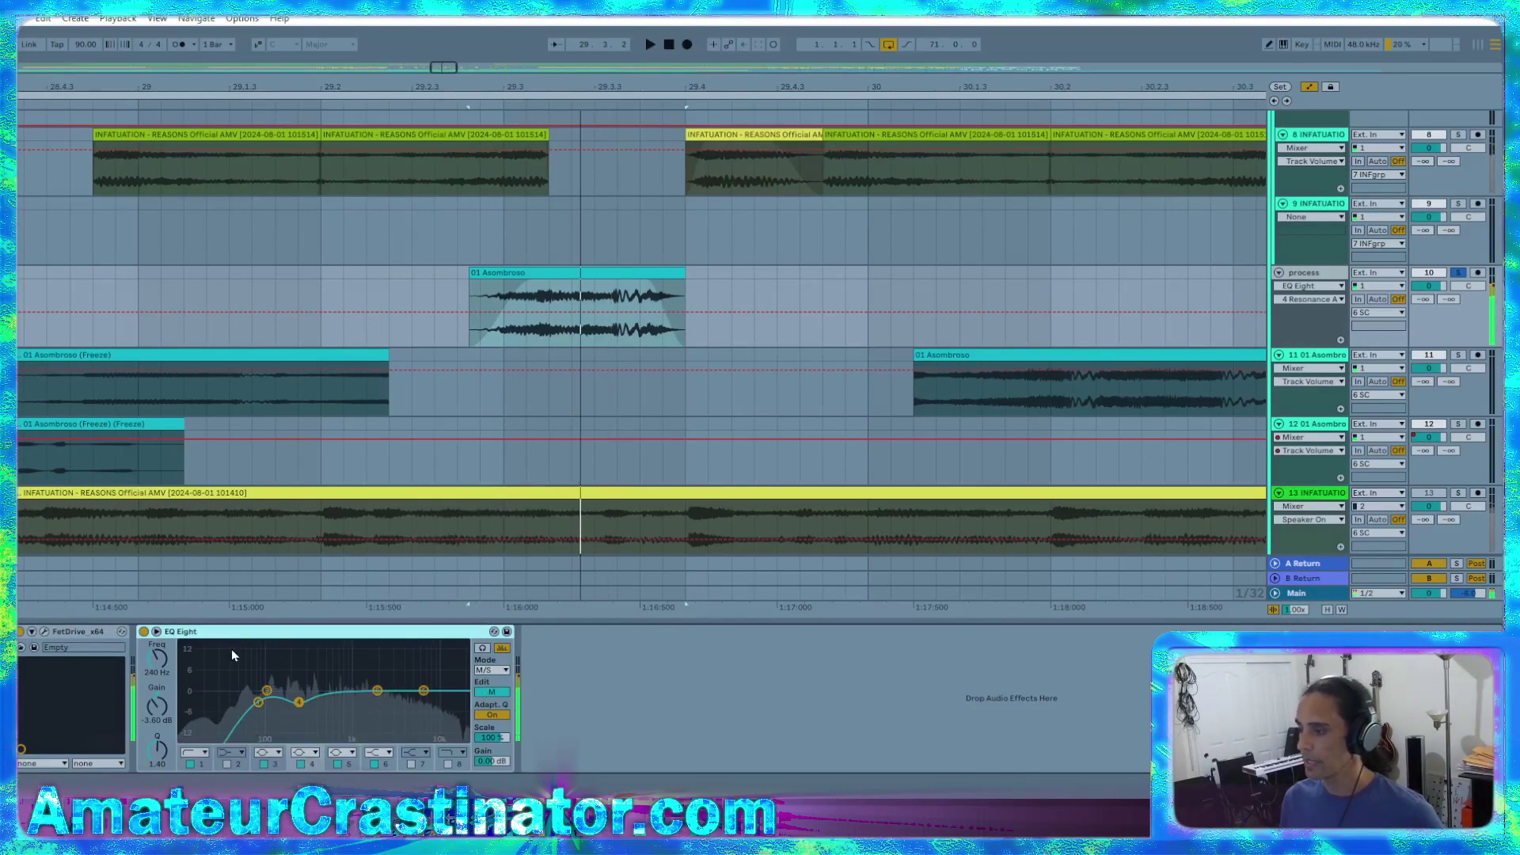
left_click(492, 692)
left_click_drag(167, 659, 158, 647)
key("ctrl+z")
key("space")
key("space")
key("space")
key("space")
key("space")
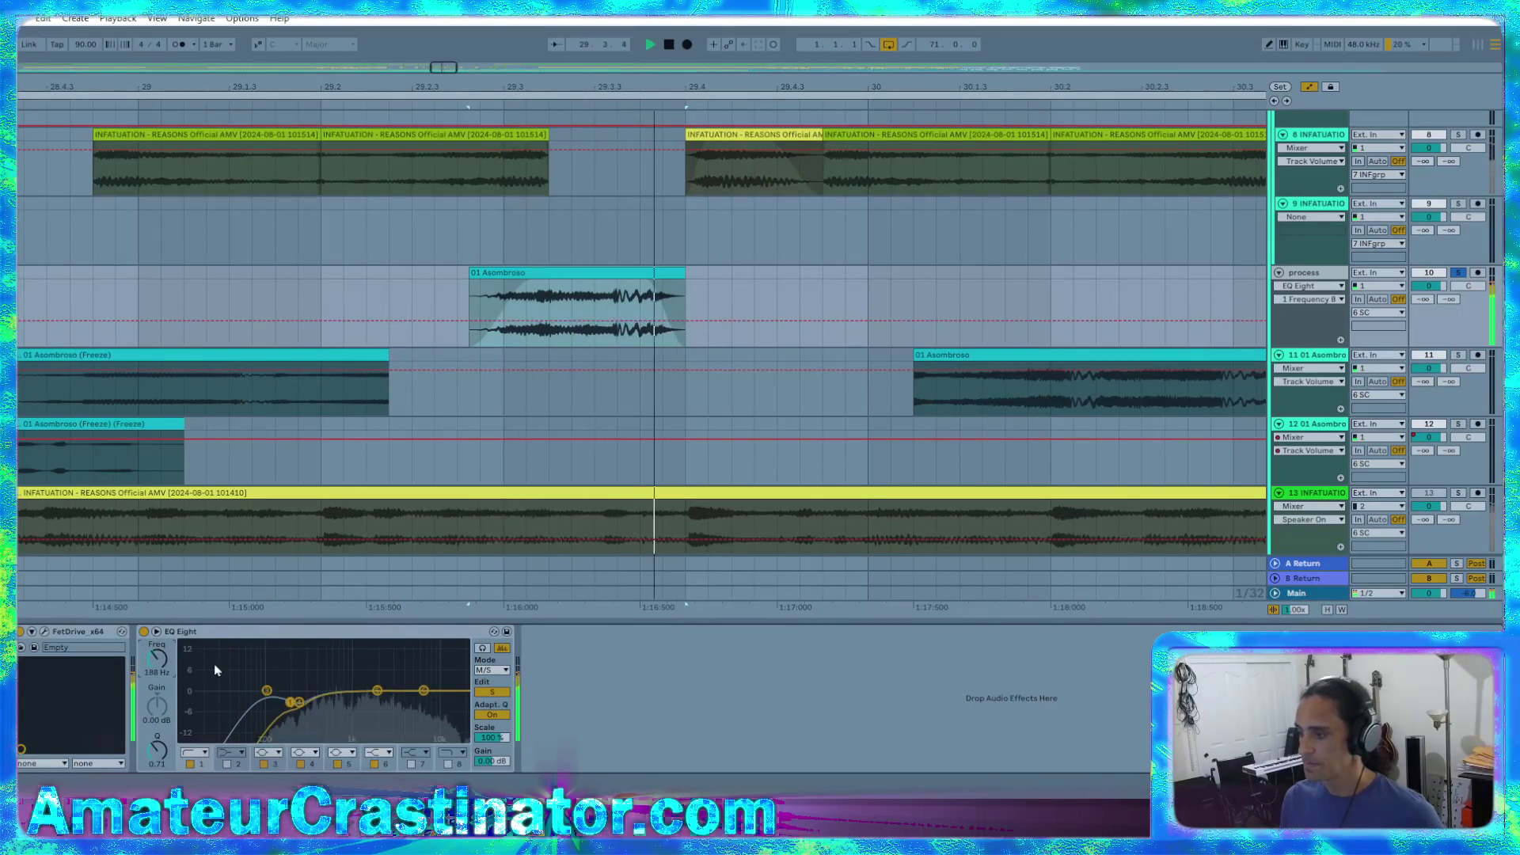
key("space")
Change EQ Eight's side-channel band 5 to a notch filter at about 1.09 kHz while auditioning it
left_click(349, 750)
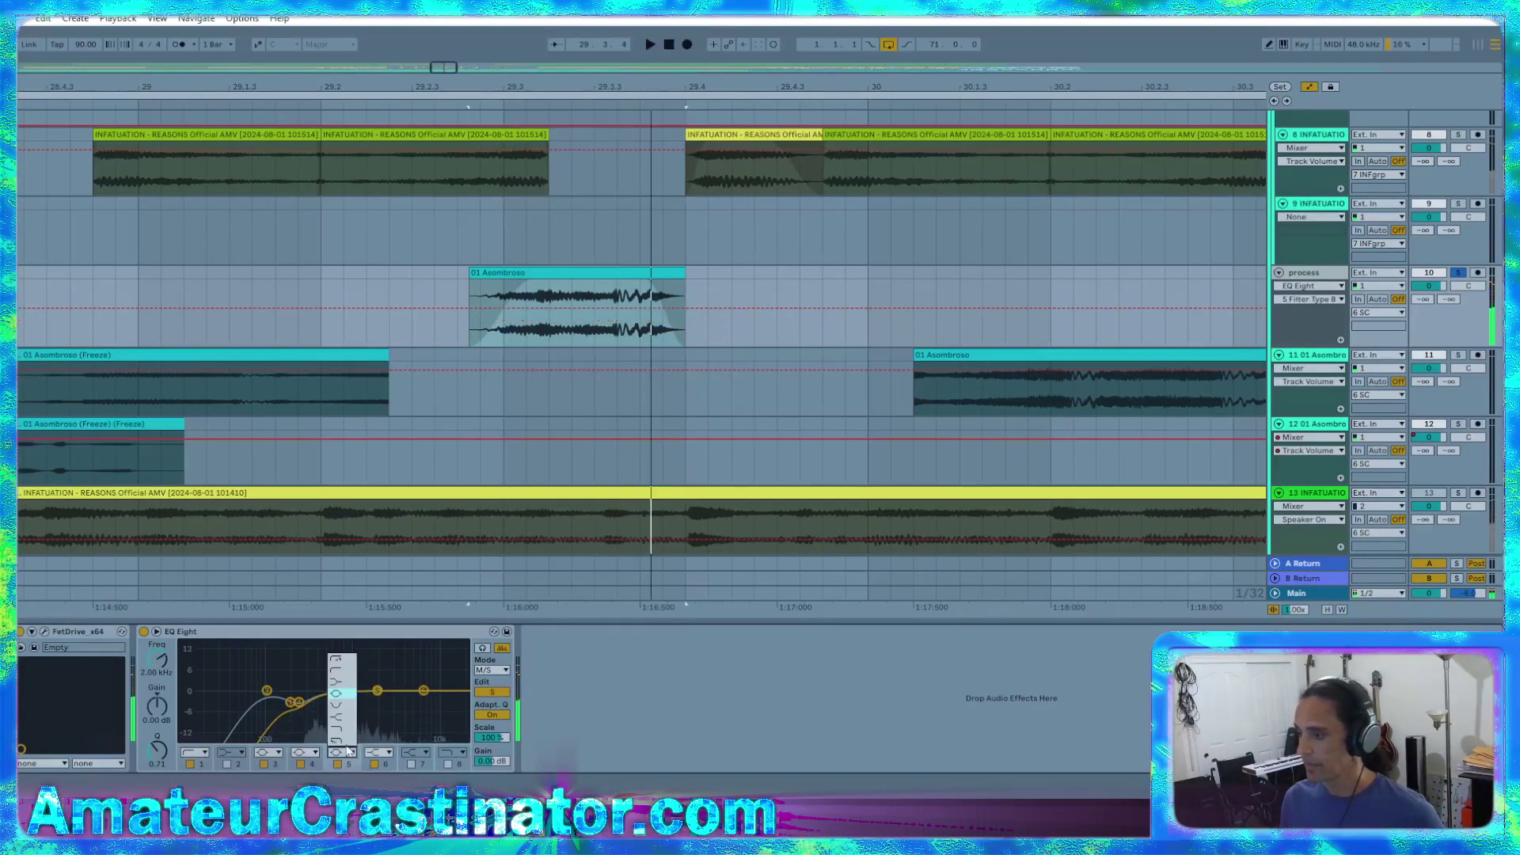
left_click(340, 709)
key("space")
left_click_drag(381, 707, 355, 682)
key("space")
key("space")
key("space")
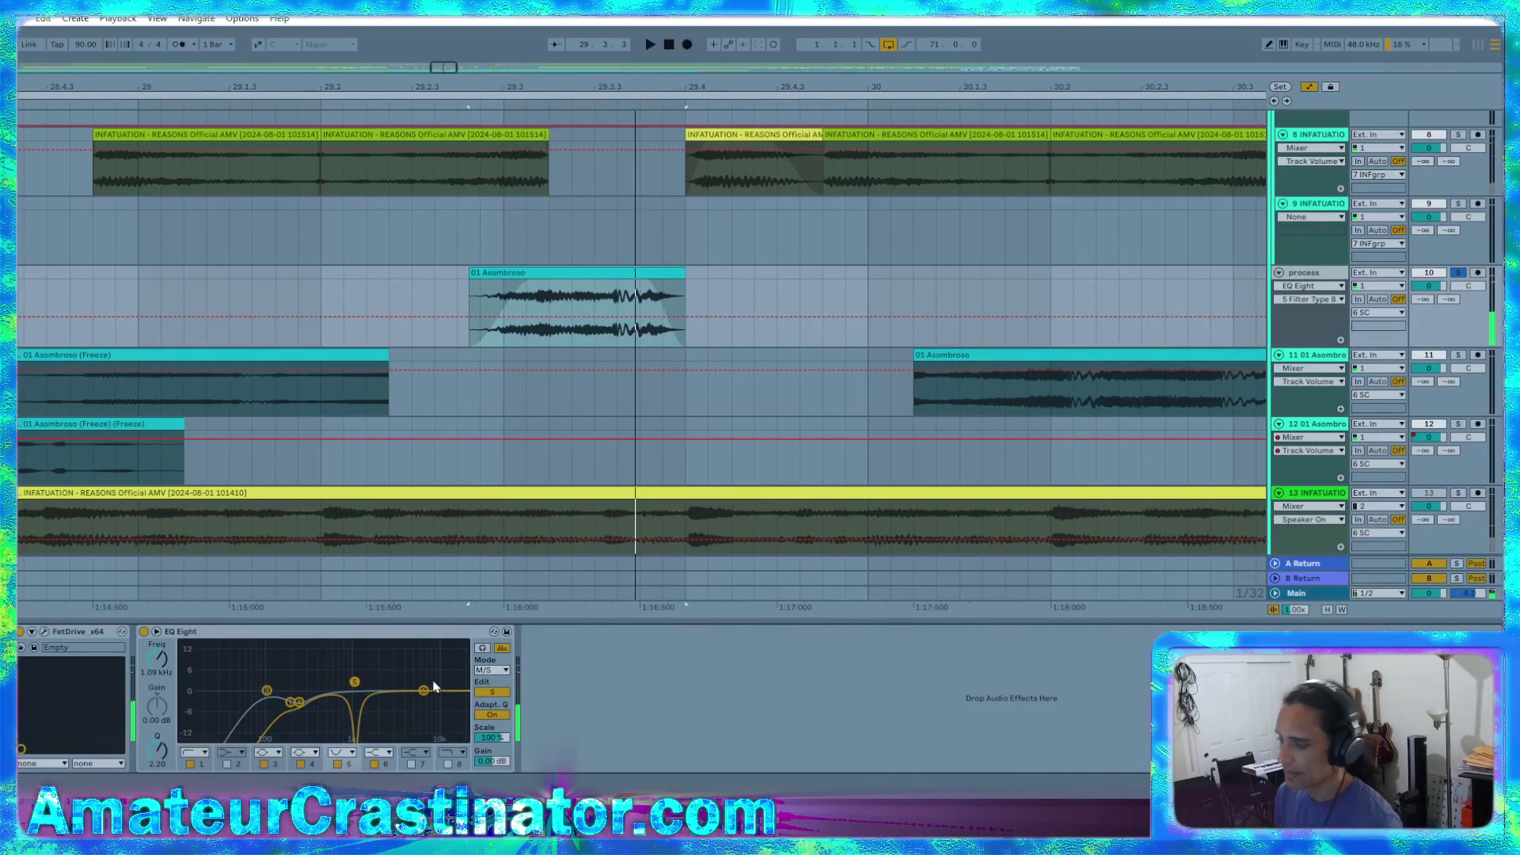
Hide the automation lanes and switch EQ Eight's edit view back to the mid channel
left_click(402, 632)
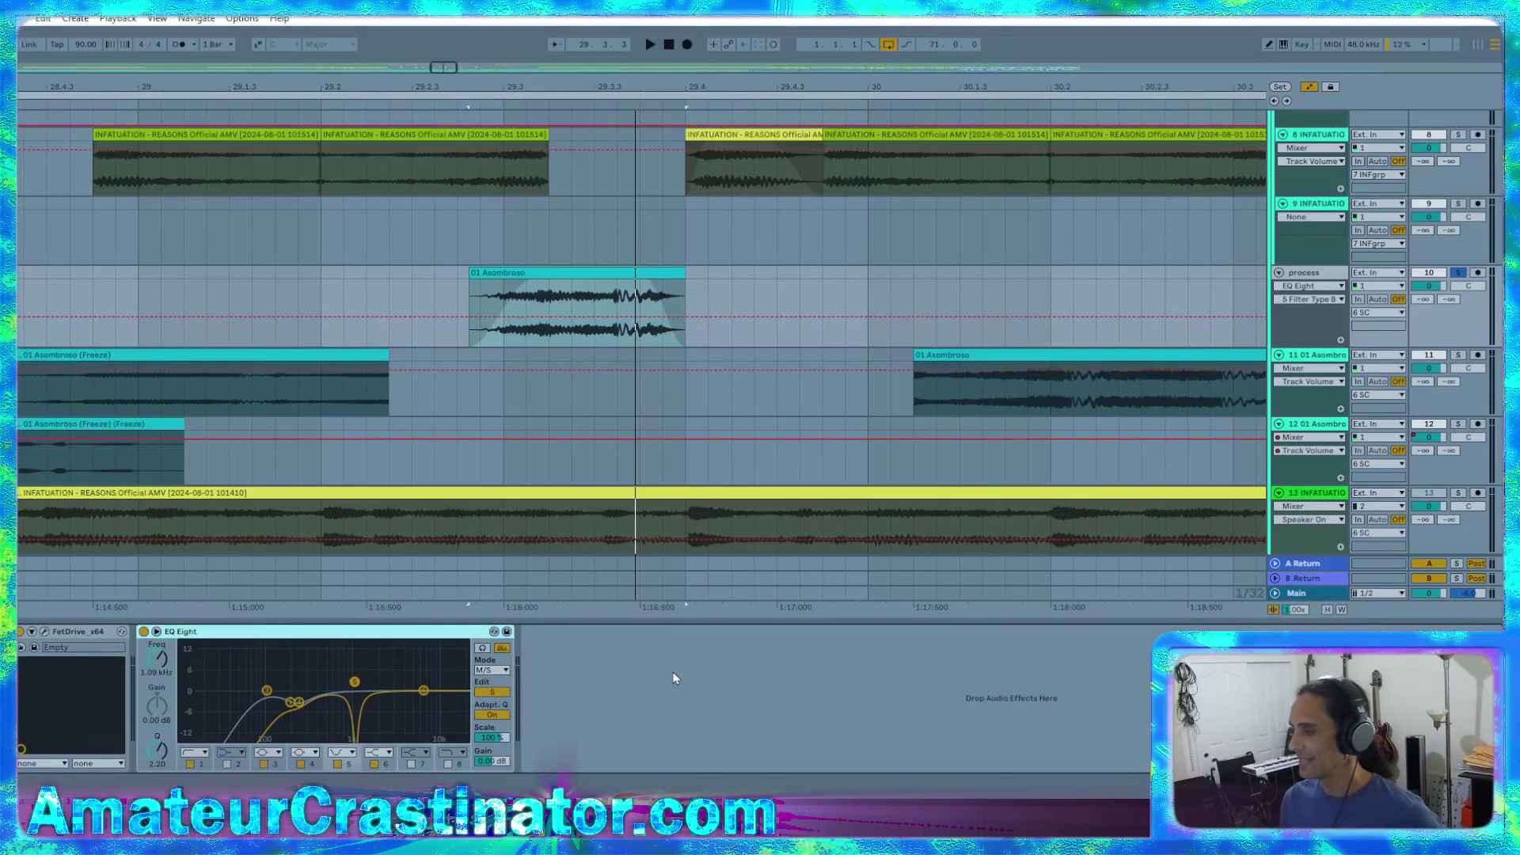
key("a")
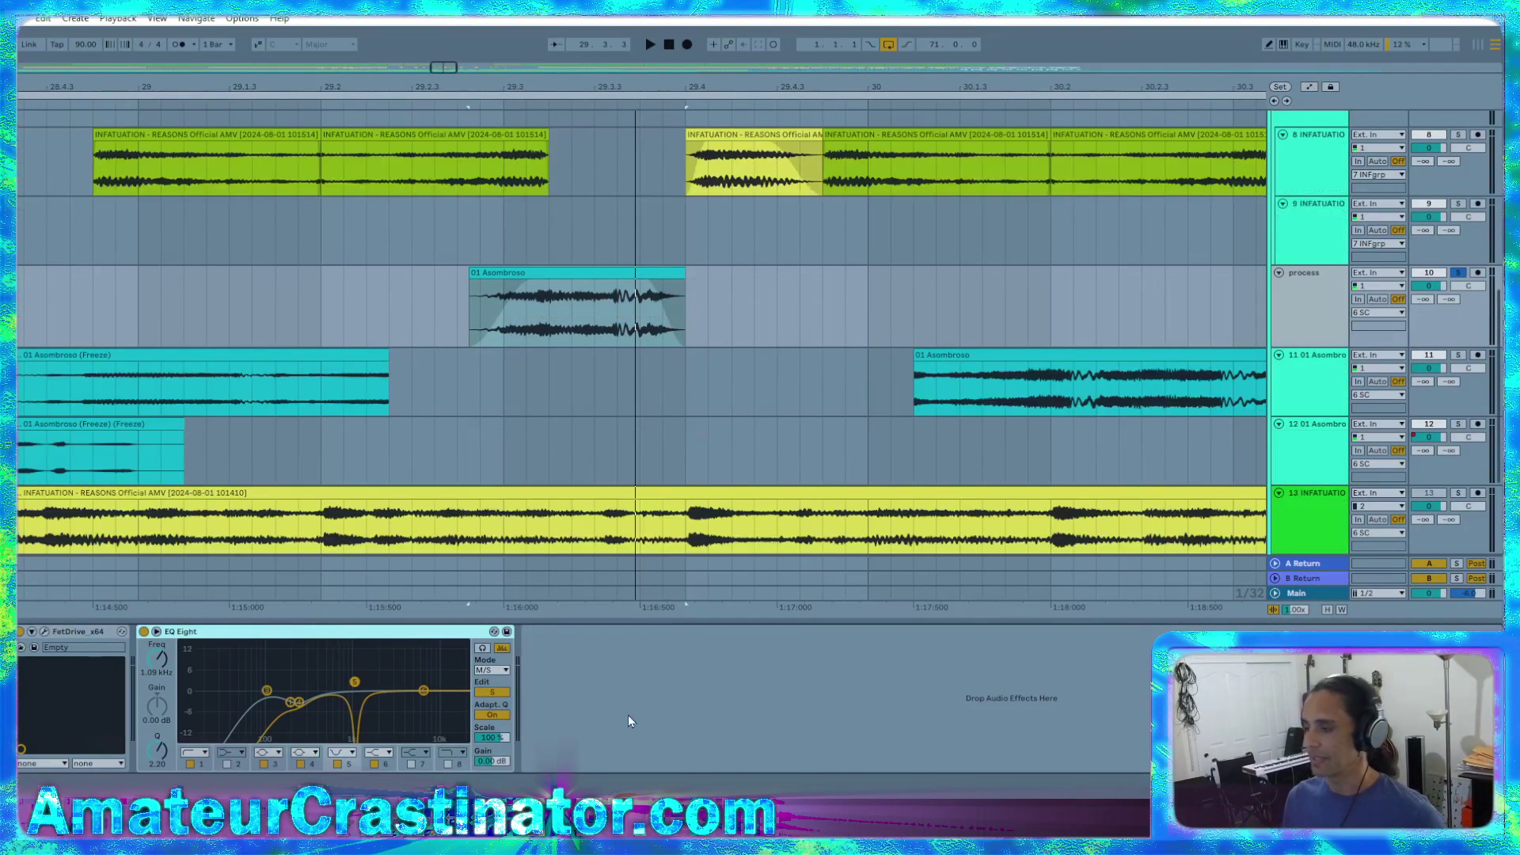
left_click(626, 712)
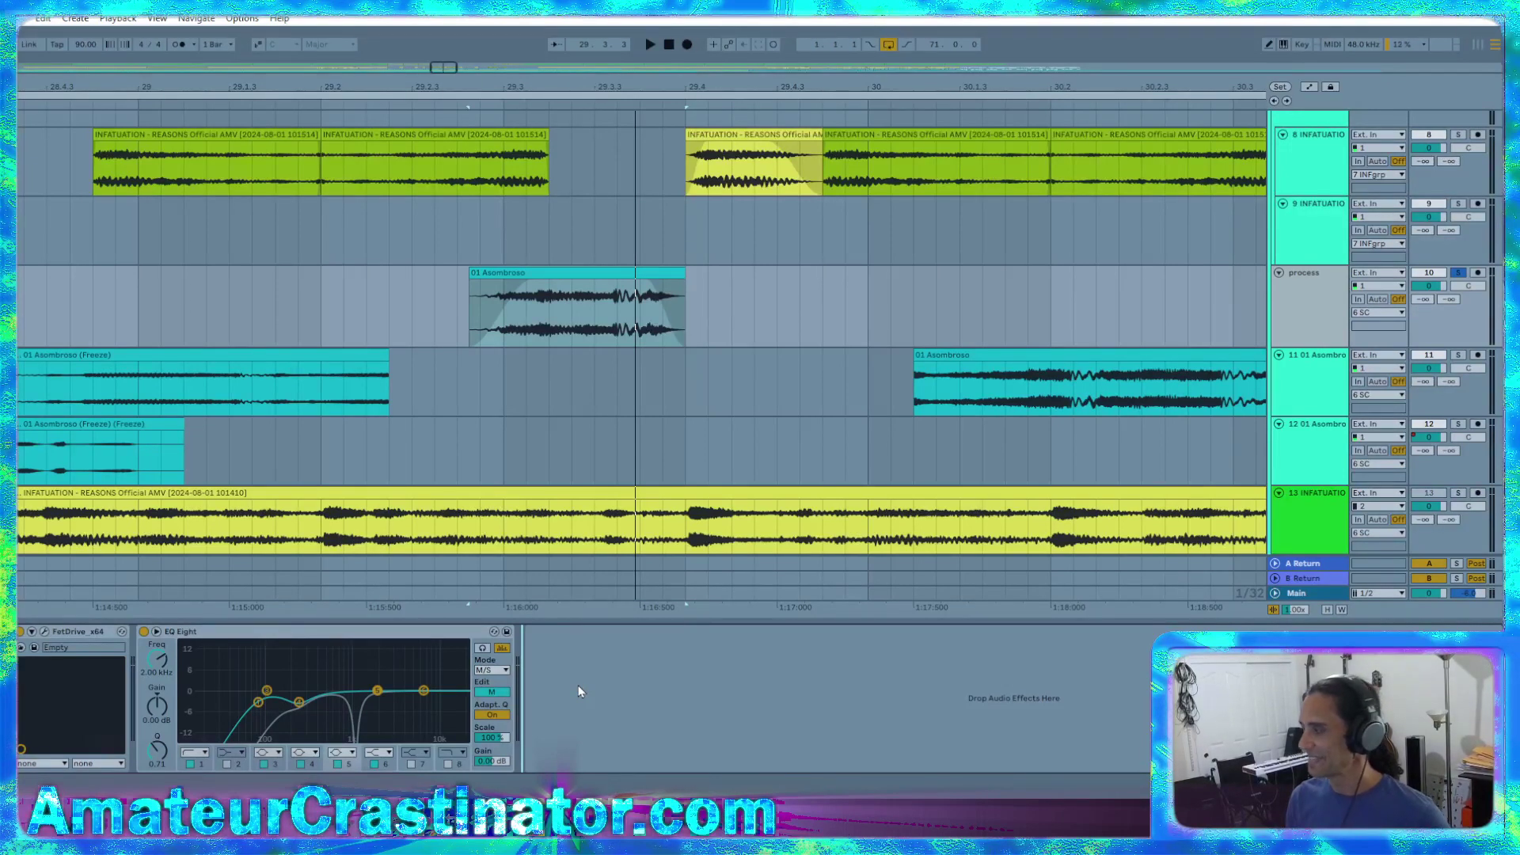
key("space")
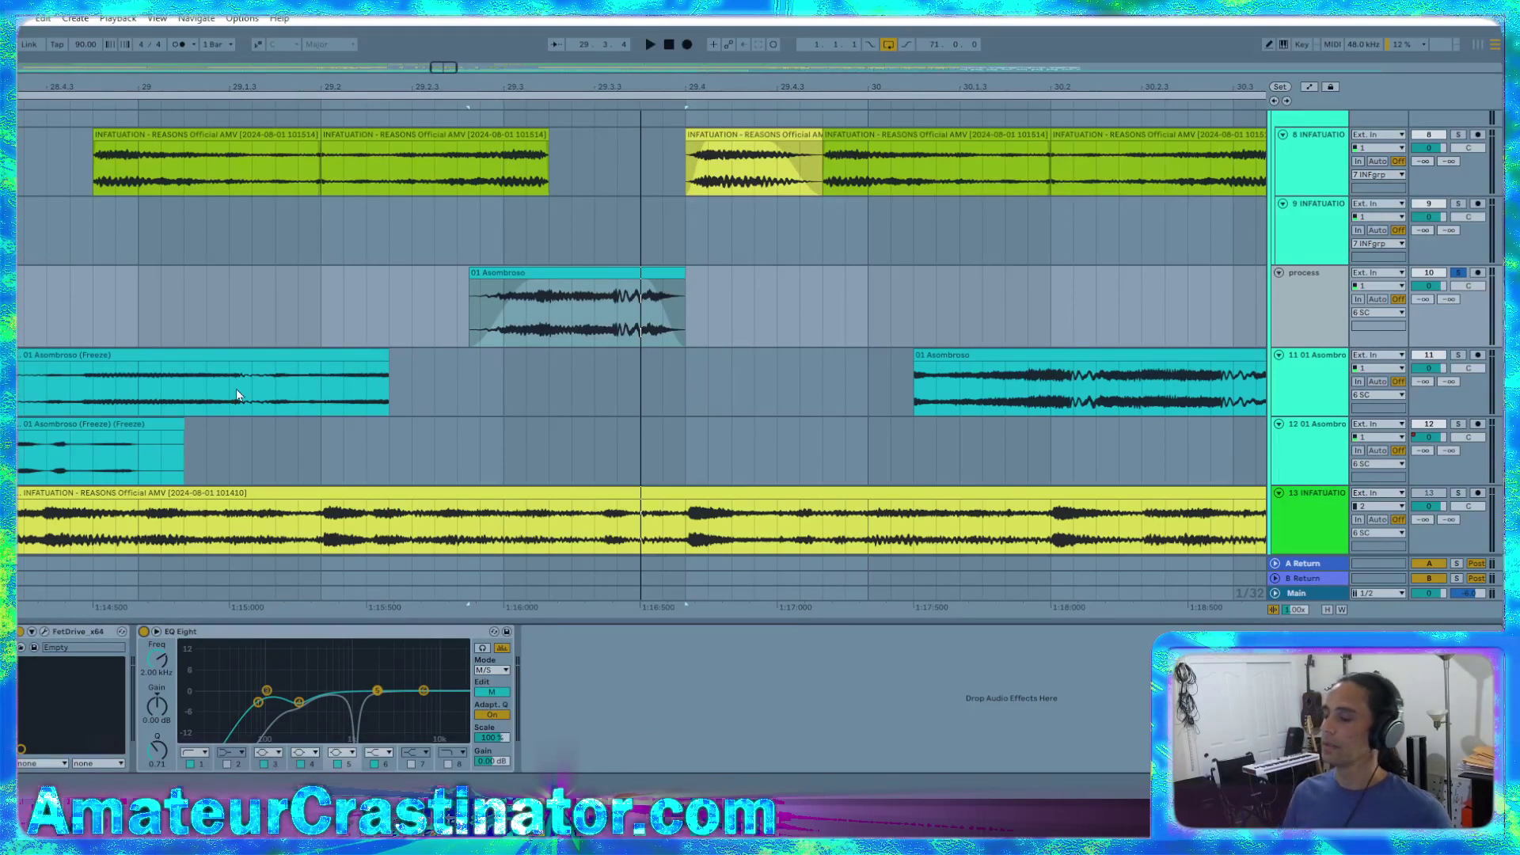
Turn off the process track's solo and audition the full mix from bar 29
left_click(139, 309)
key("space")
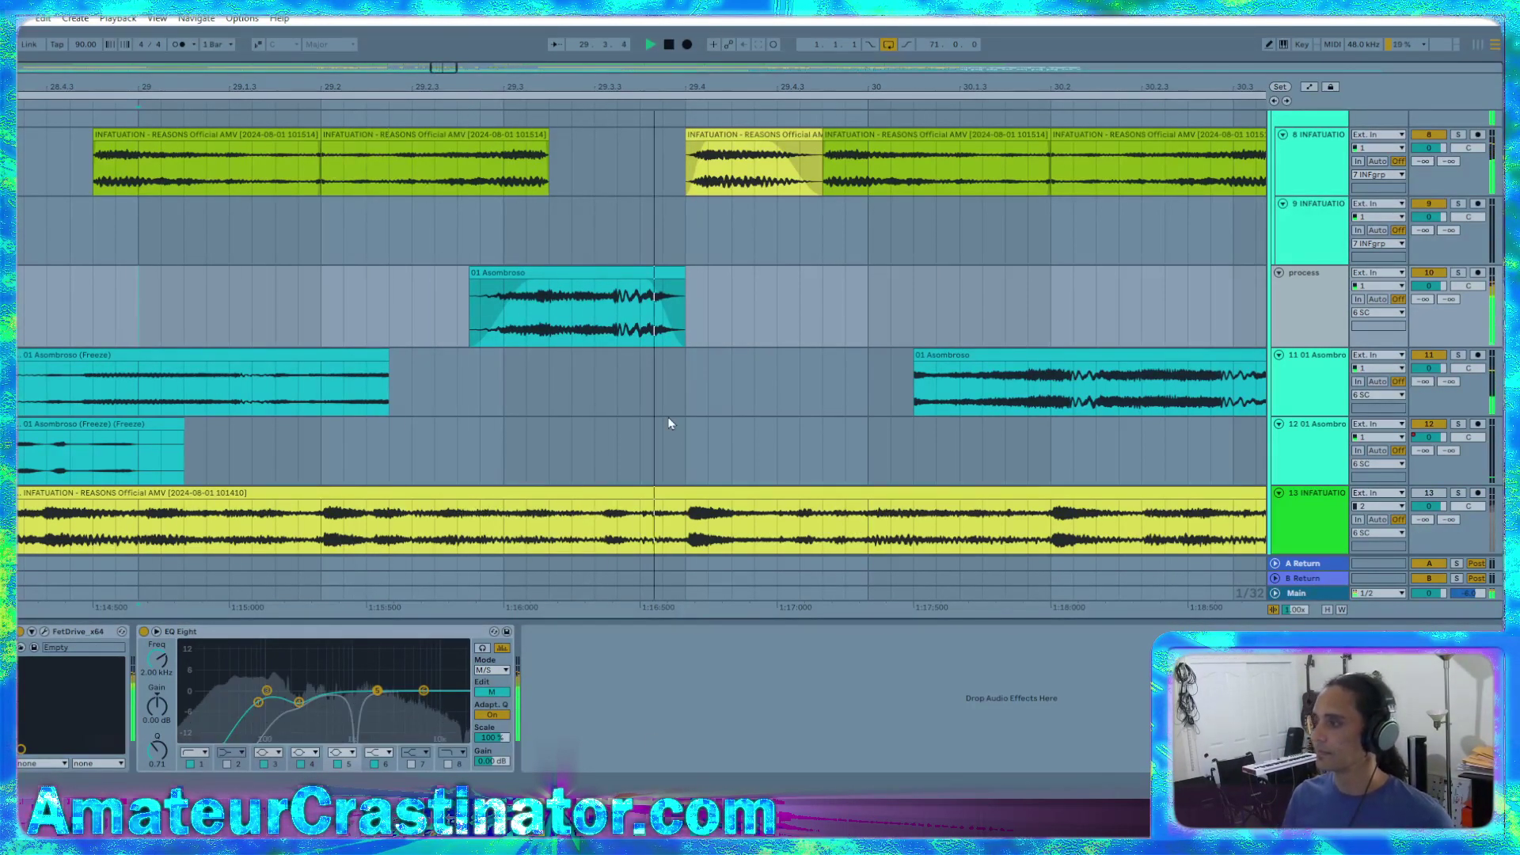
key("space")
key("space")
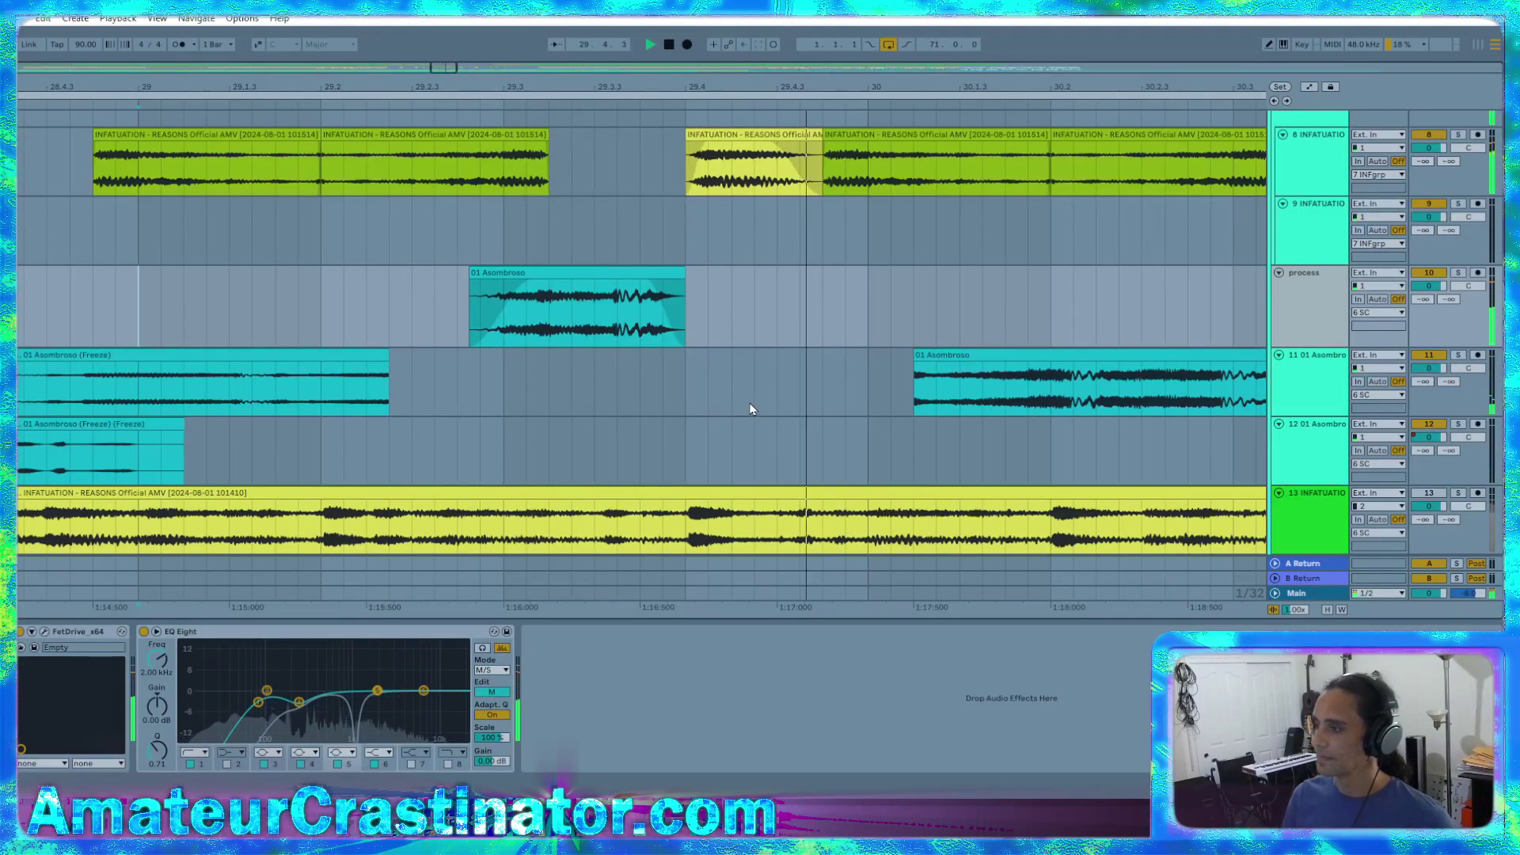
key("space")
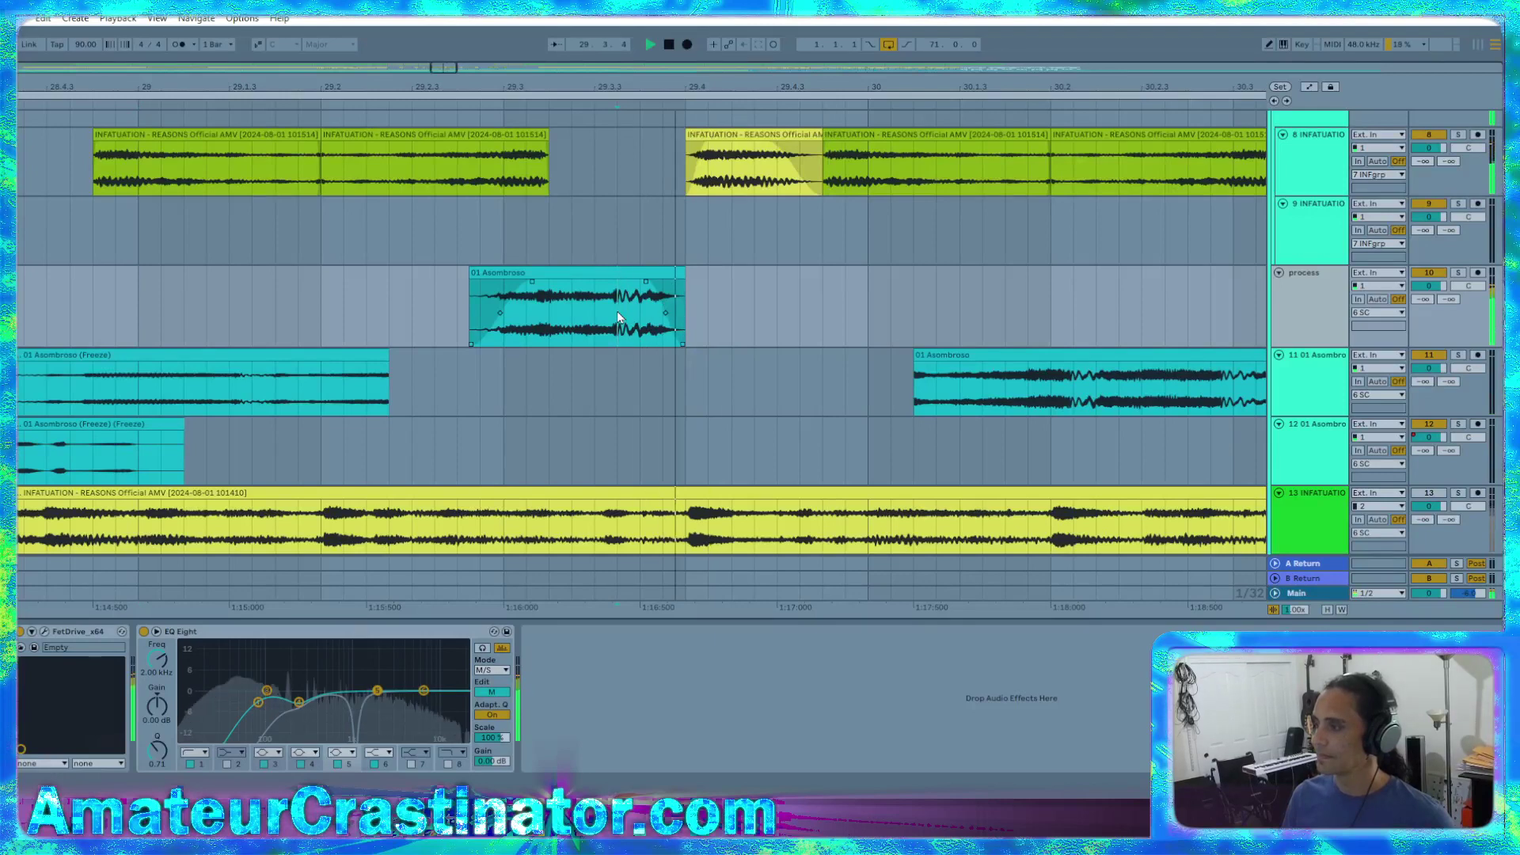
Duplicate the tail of the process track's 01 Asombroso clip to 29.4 and reverse the copy with a short fade-out
left_click_drag(618, 317, 703, 326)
key("ctrl+d")
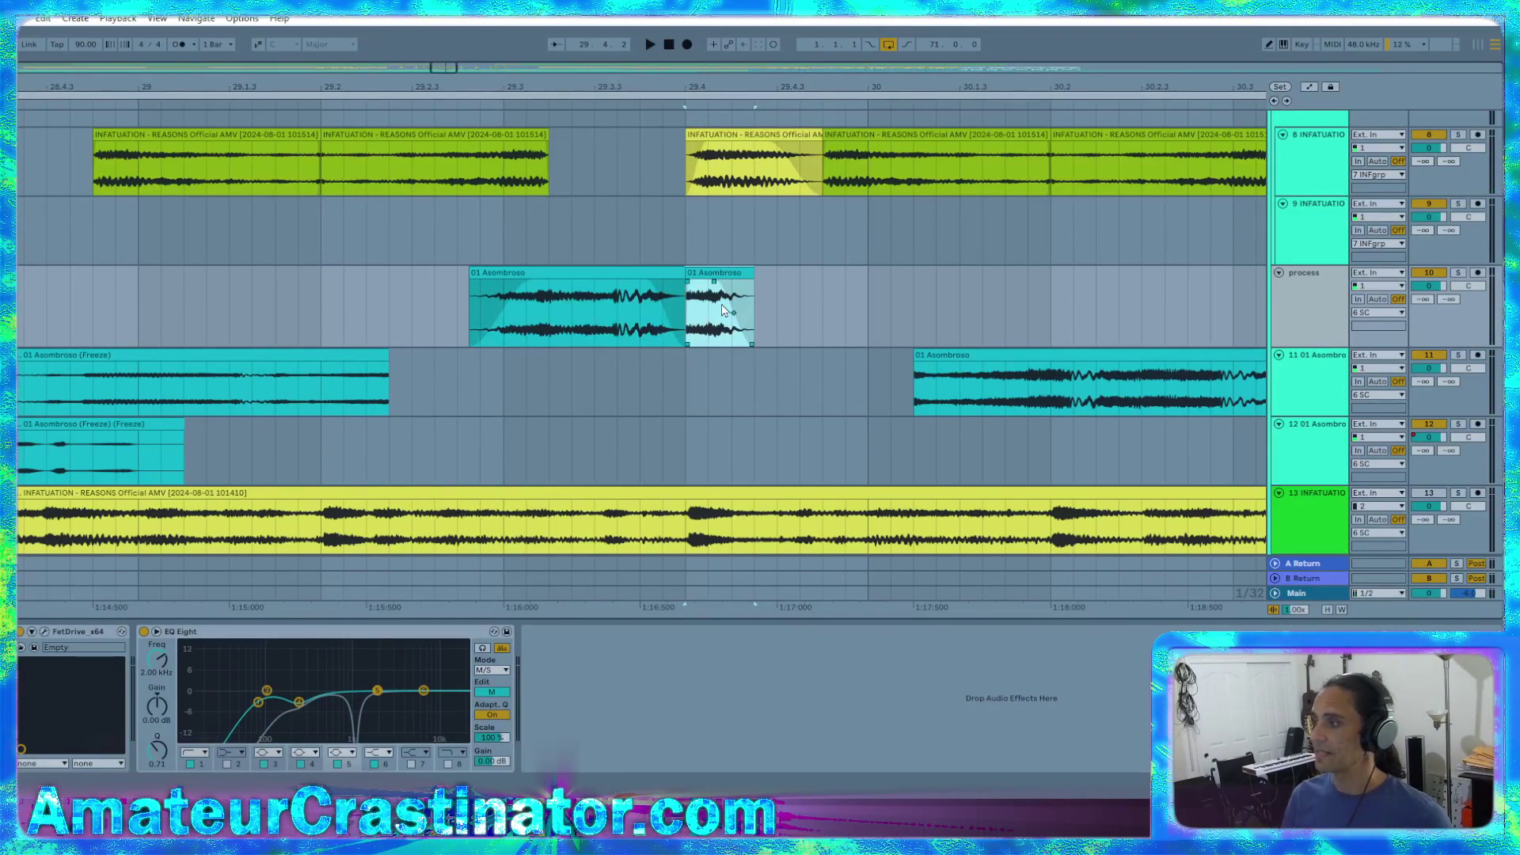
left_click_drag(723, 310, 730, 282)
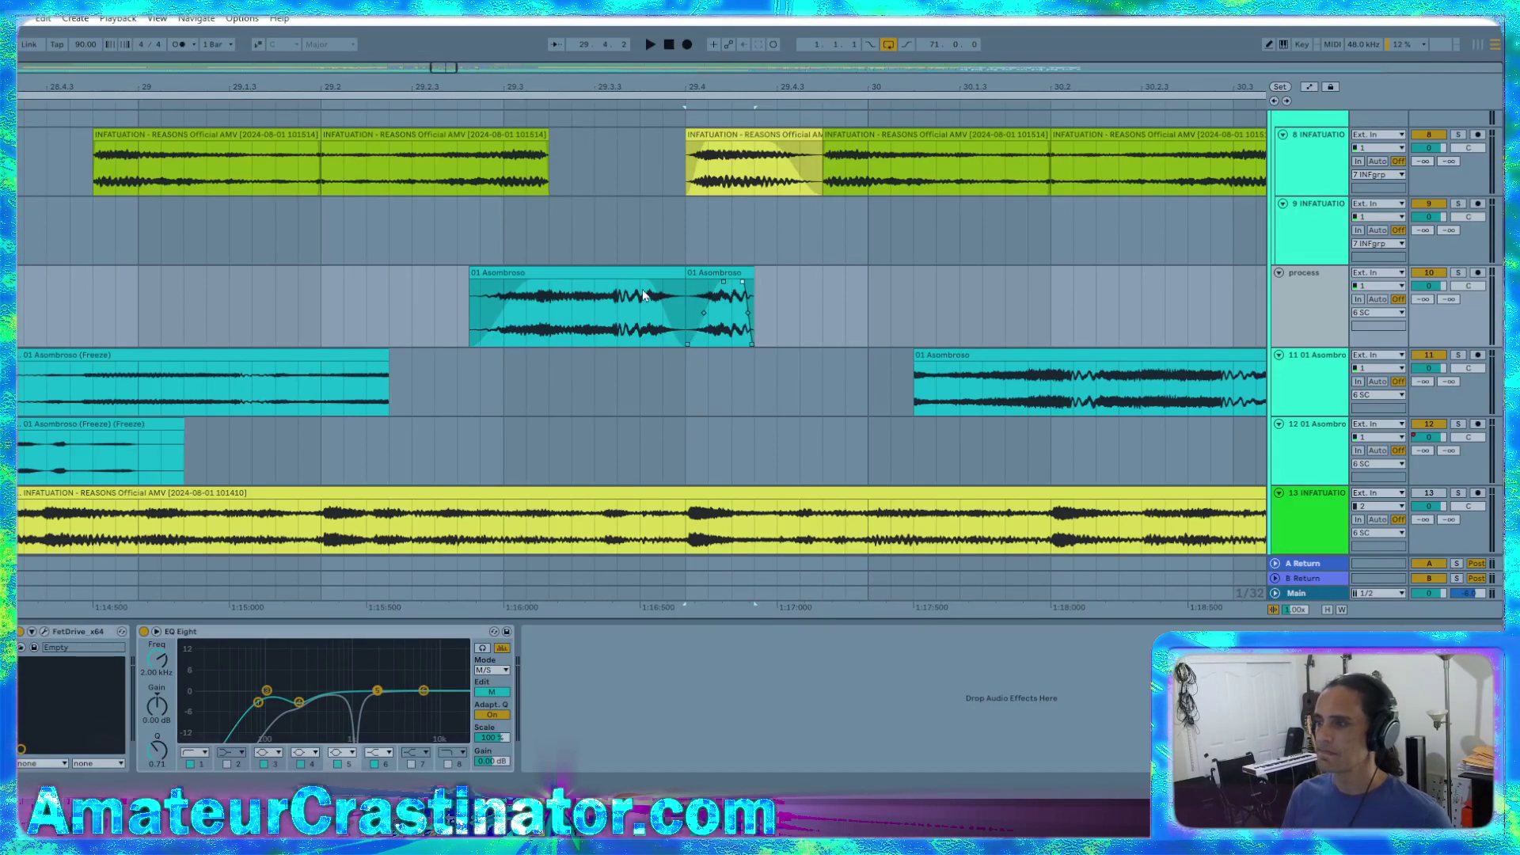
Lengthen the fade-out of the first 01 Asombroso clip on the process track and play the section back
key("space")
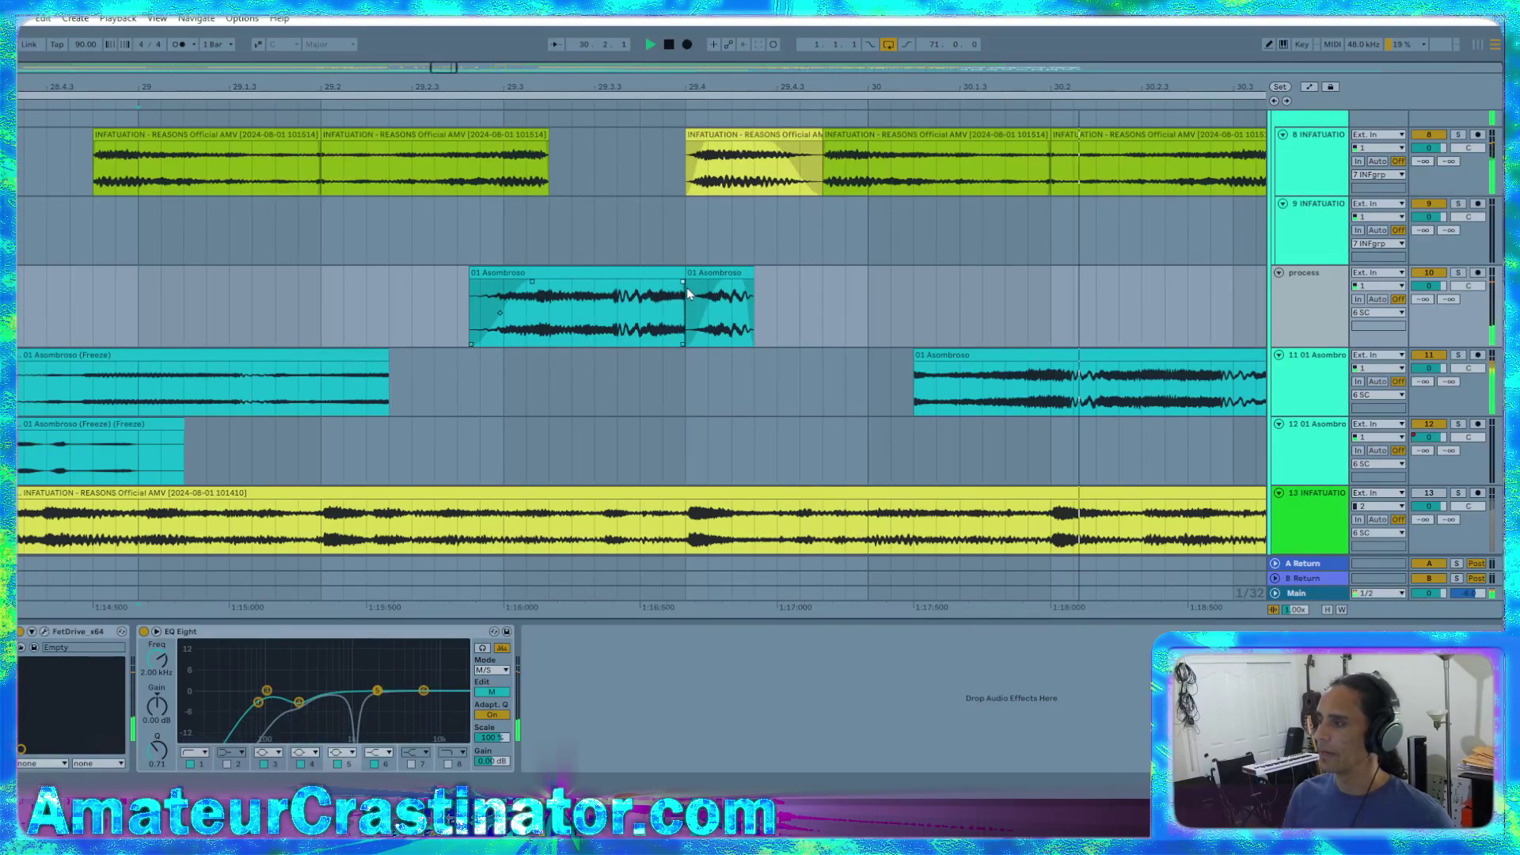
left_click_drag(664, 293, 653, 294)
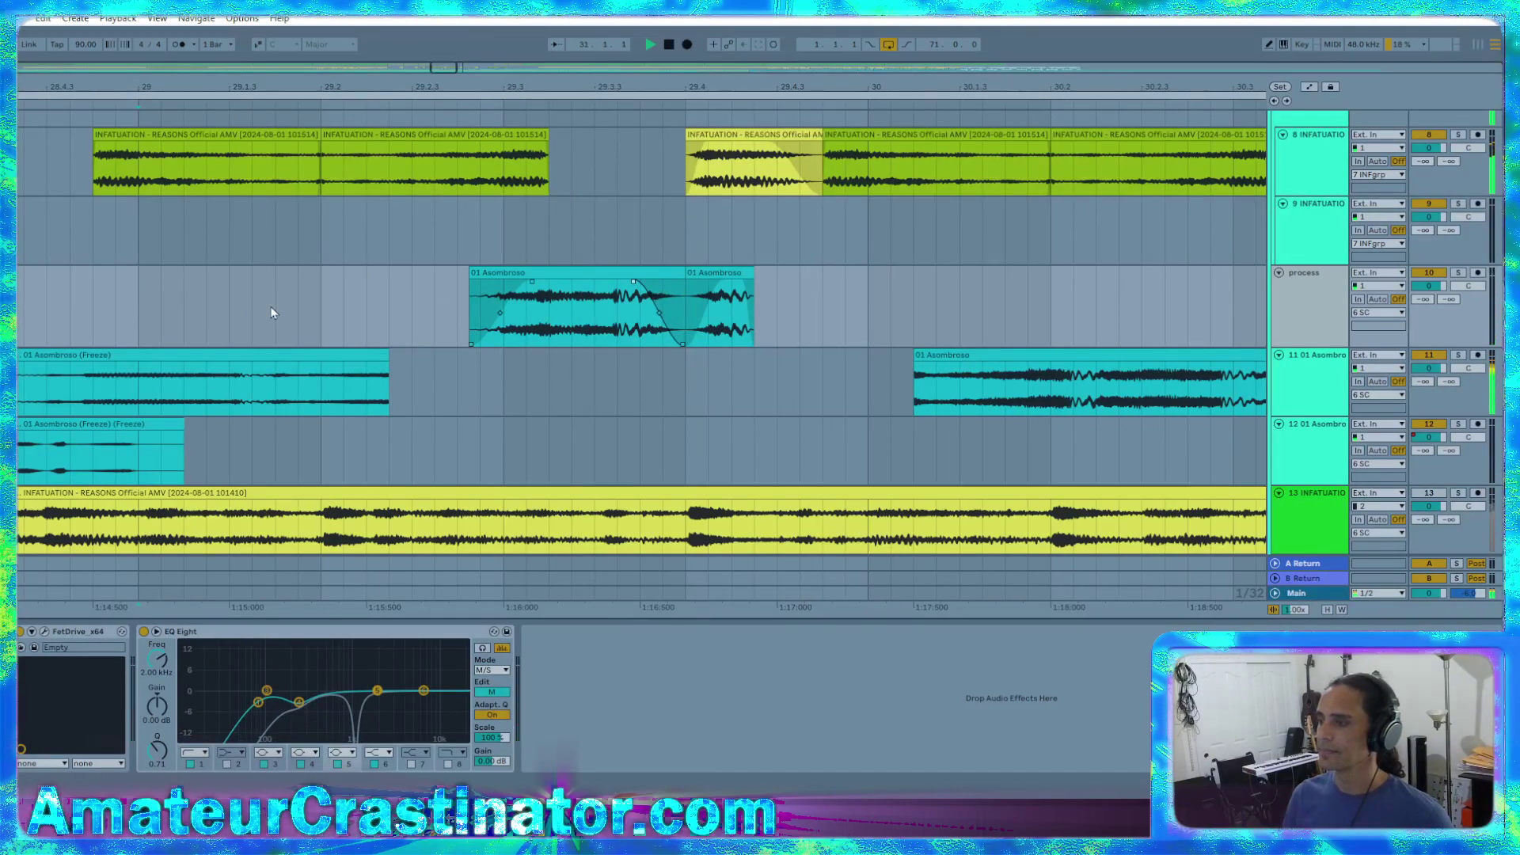
key("space")
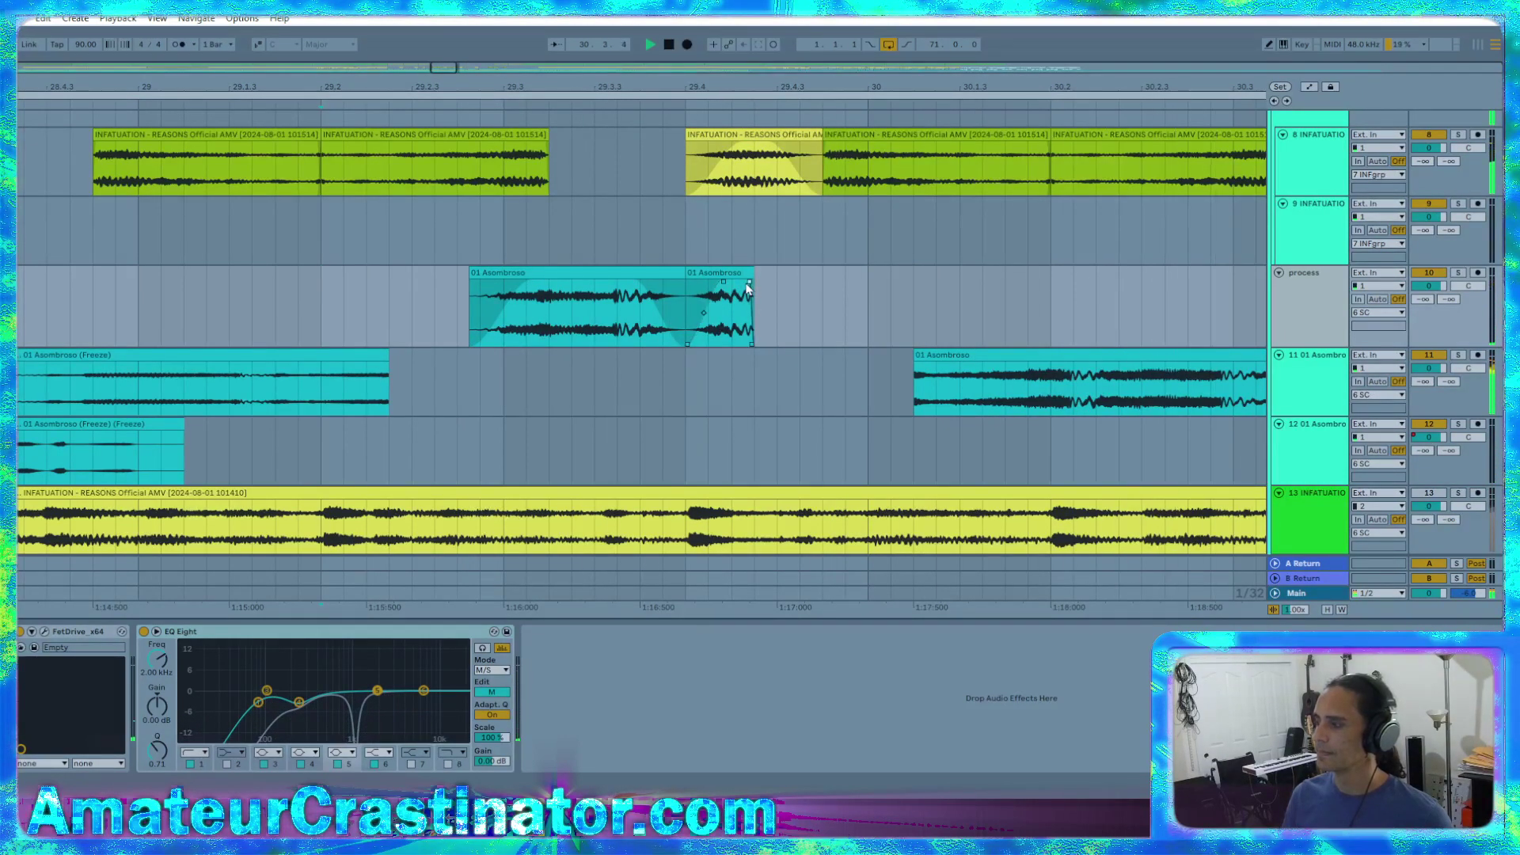
Reverse track 8's yellow INFATUATION clip at 29.4, remove its fade-out and trim its end slightly
left_click_drag(769, 148, 811, 163)
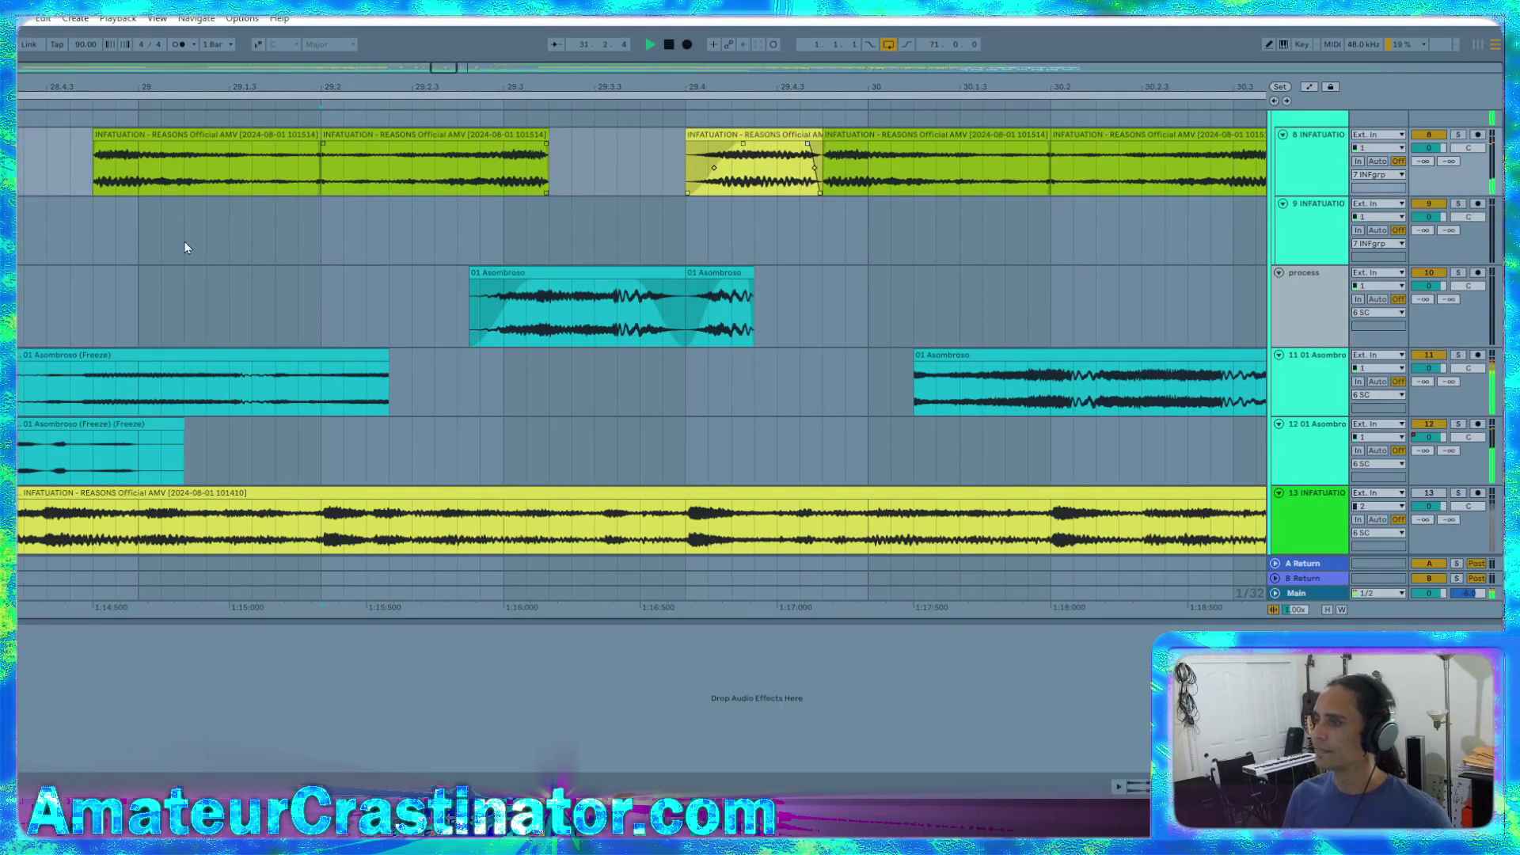
left_click(158, 242)
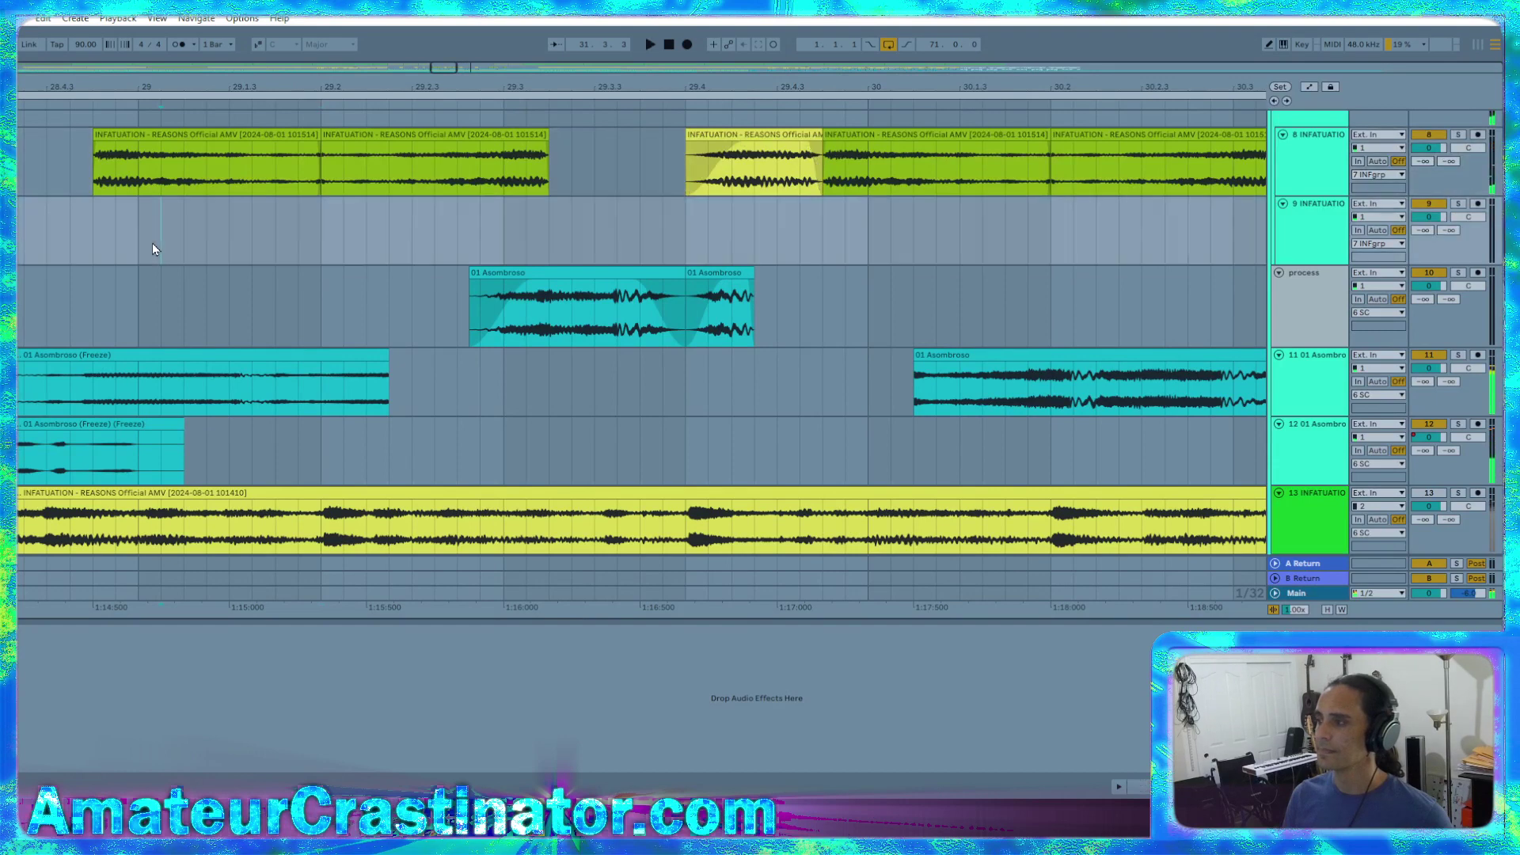
left_click(824, 152)
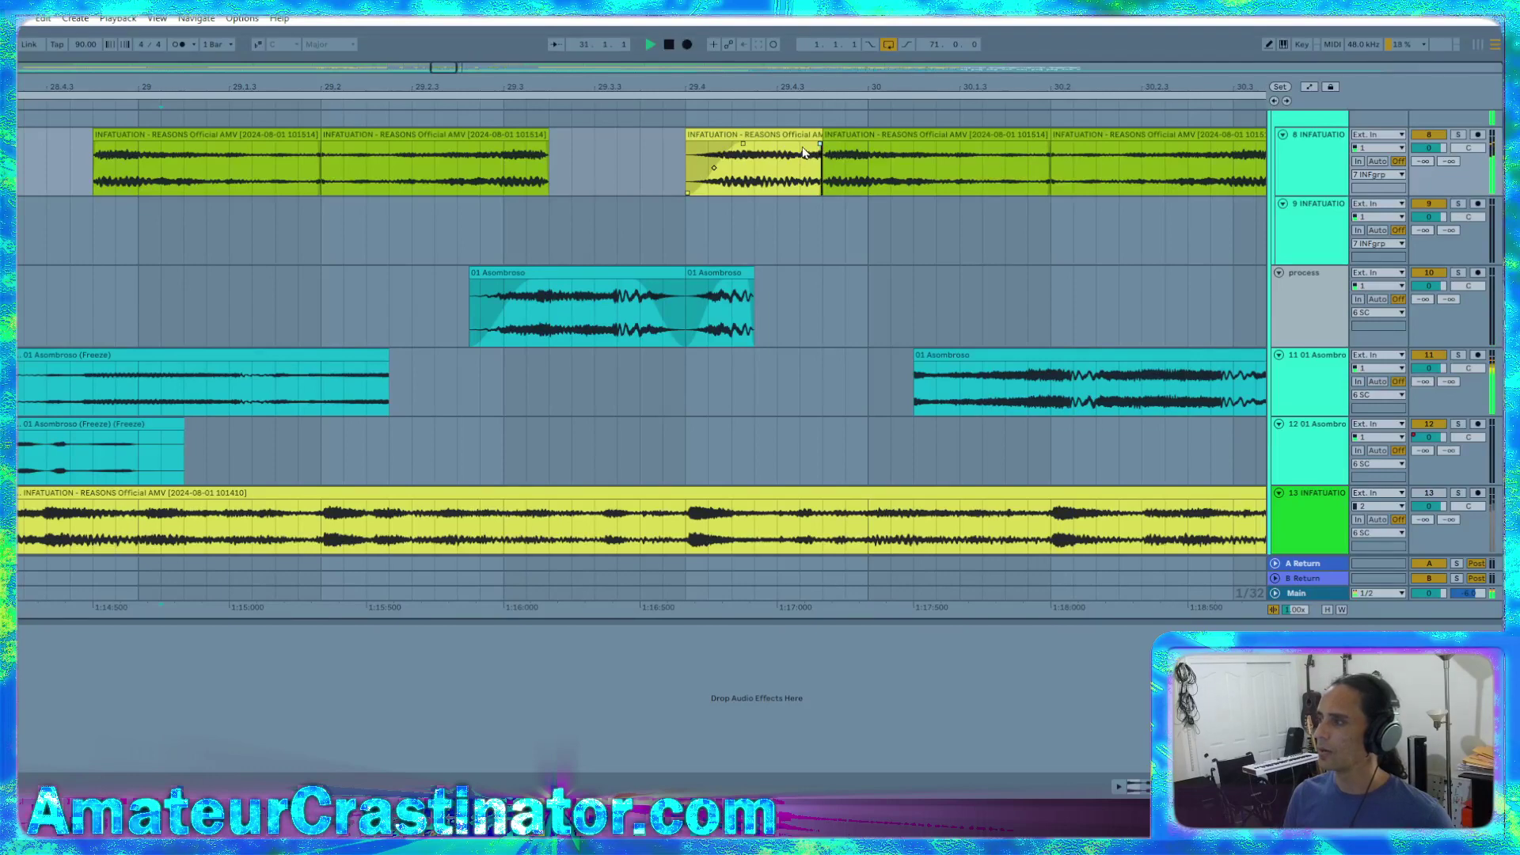
left_click(814, 136)
left_click(818, 137)
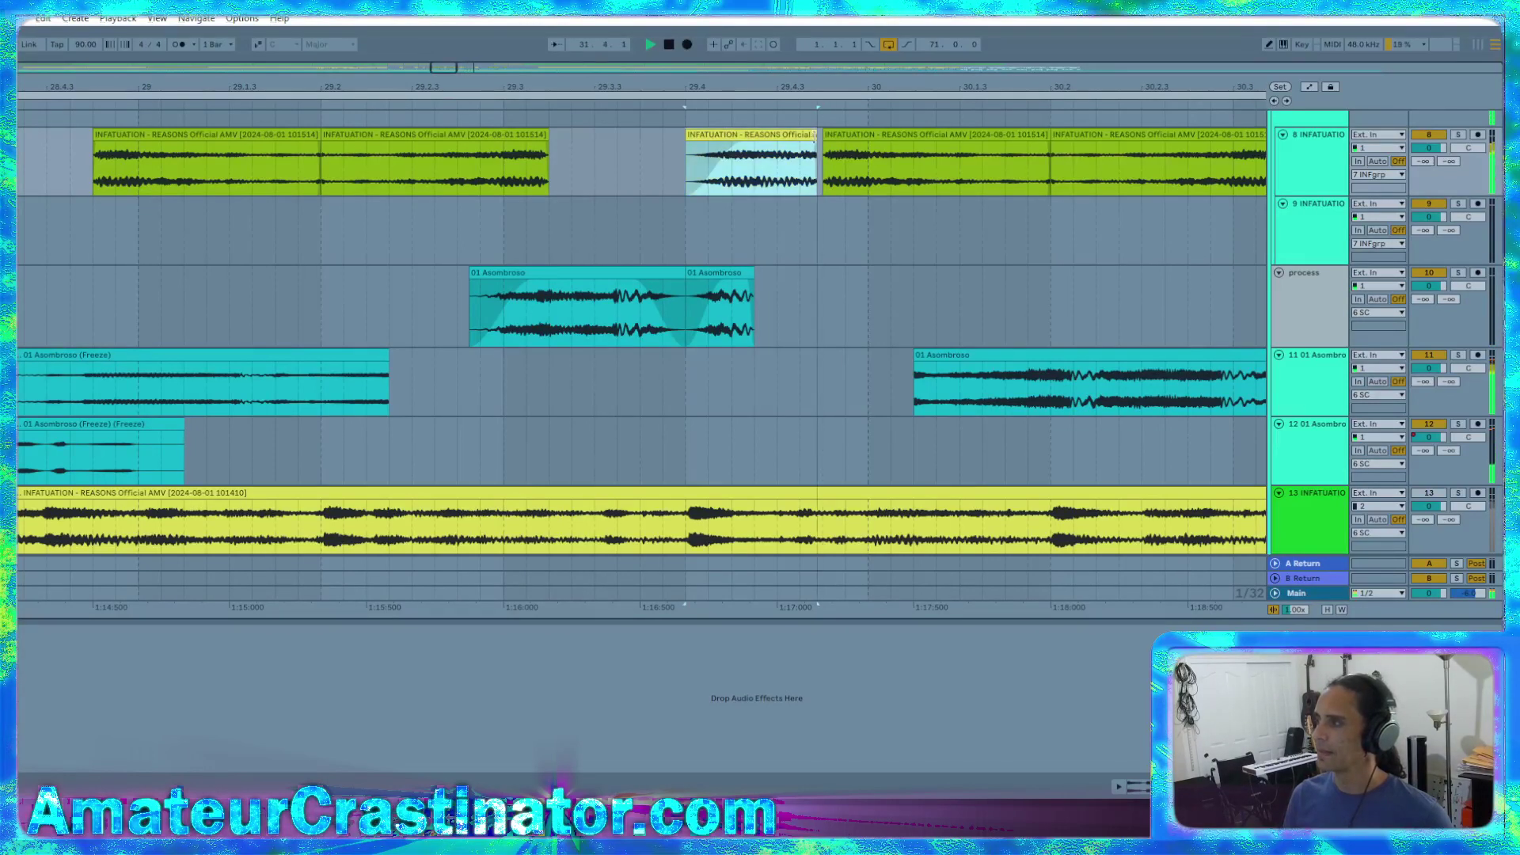
Copy the yellow INFATUATION clip to the process track at bar 30, lengthen it to 30.2 and audition it soloed
left_click_drag(815, 136, 1050, 274)
left_click(797, 146)
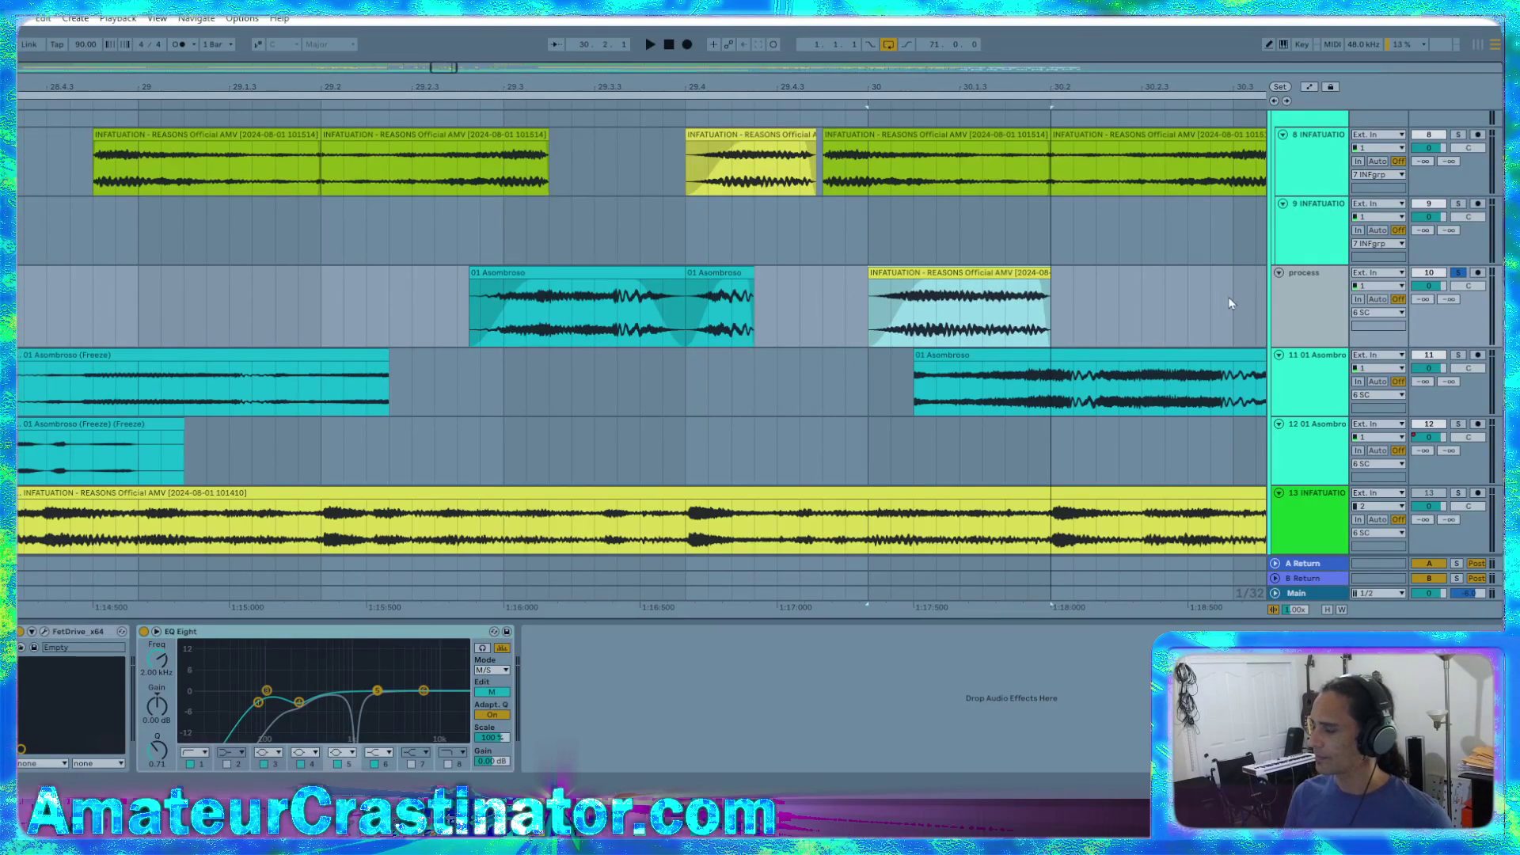
left_click(845, 303)
key("space")
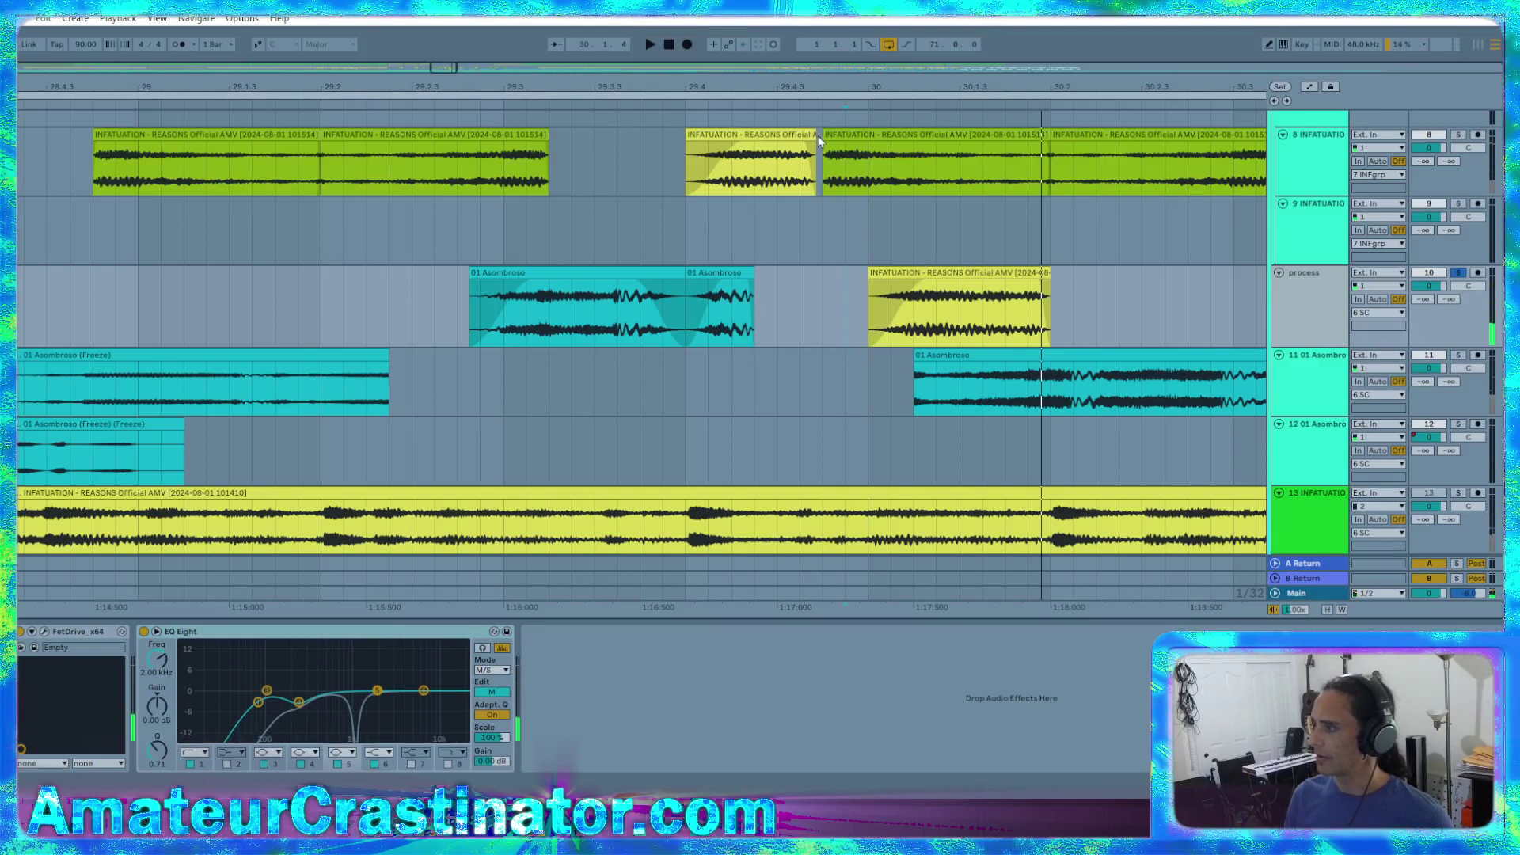
Extend track 8's yellow INFATUATION clip to just before bar 30 with a crossfade, and delete its copy from the process track
left_click_drag(819, 139, 861, 174)
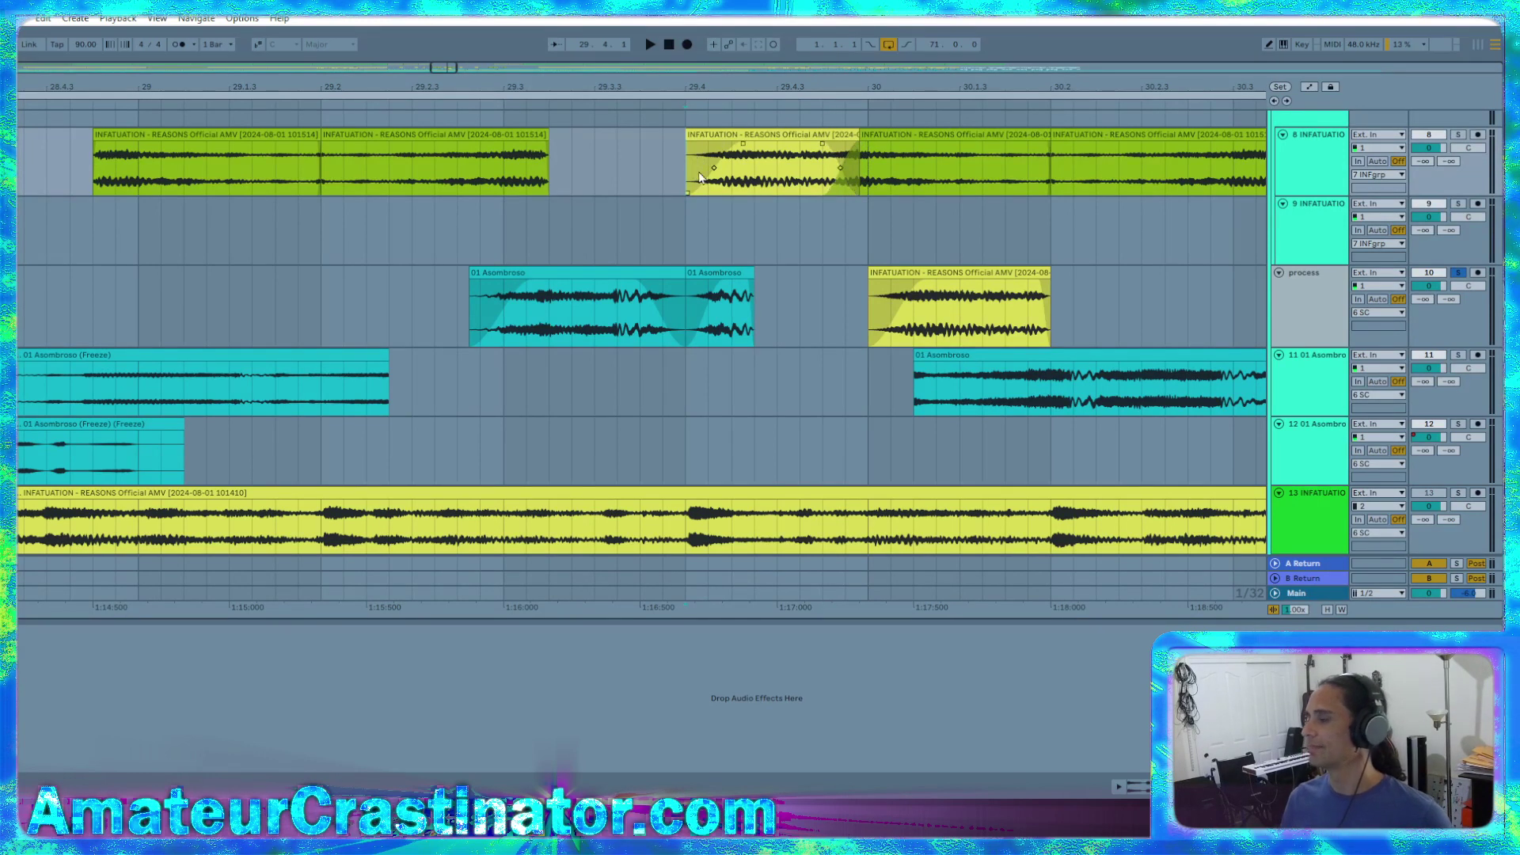
left_click(958, 274)
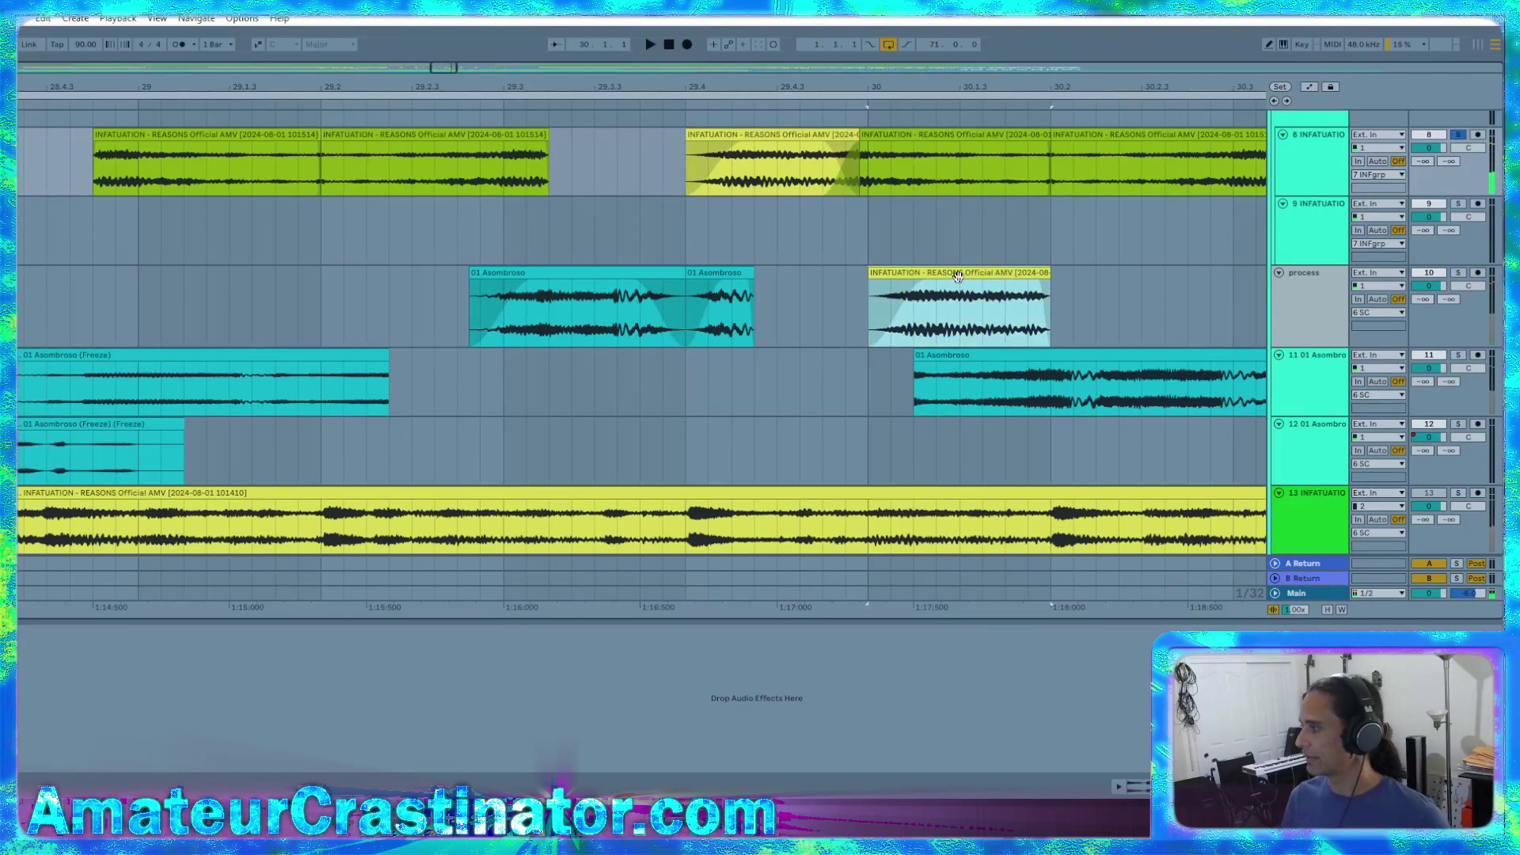
key("Delete")
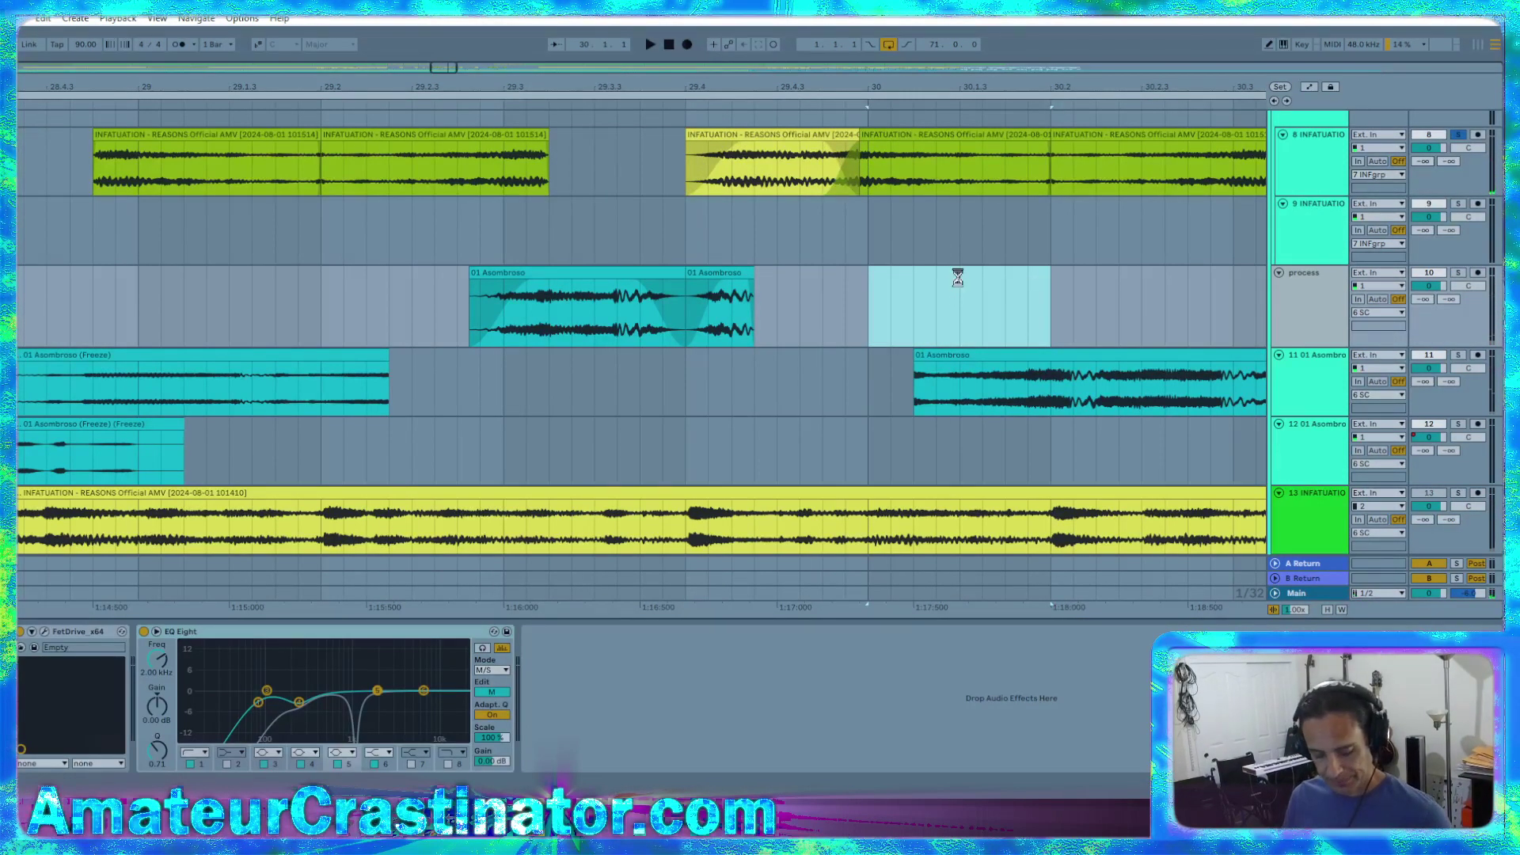
Play the edited section from just before bar 29 in the full mix to review the transitions
left_click(88, 283)
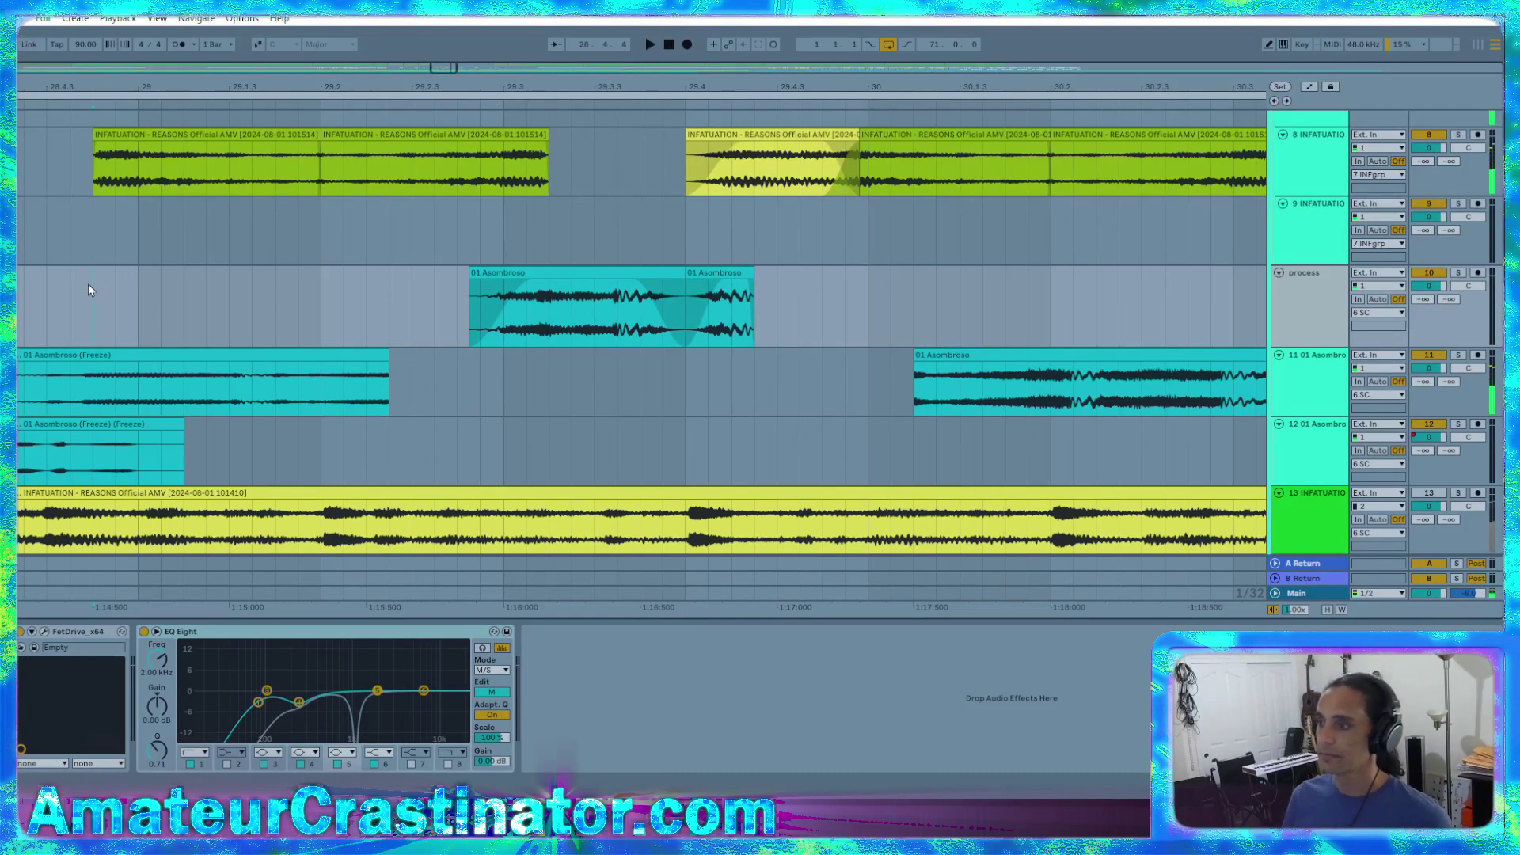
key("space")
left_click(164, 360)
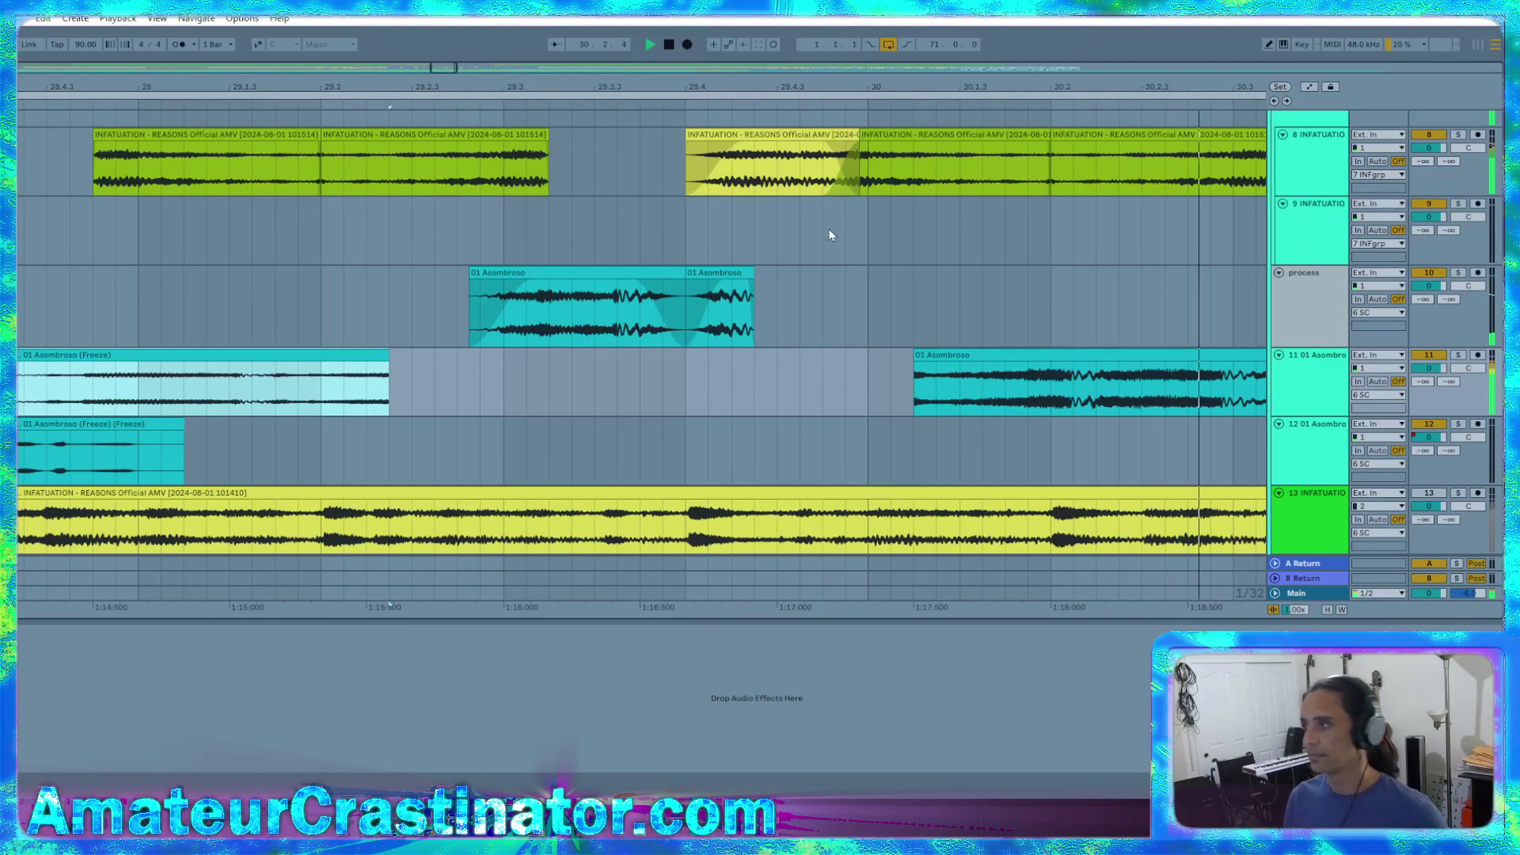
scroll(956, 245, "down", 3)
key("space")
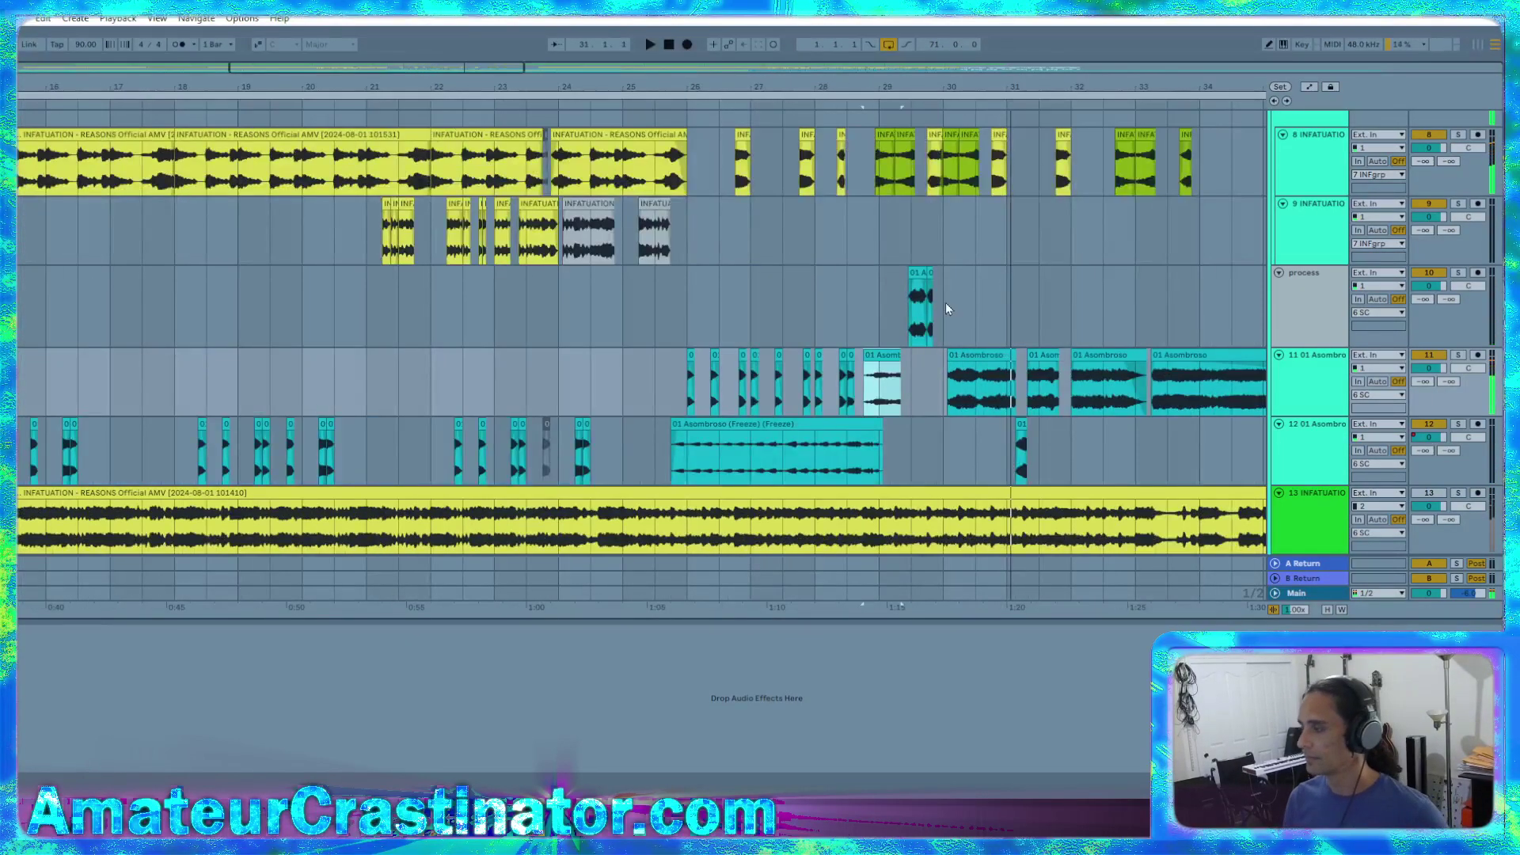
Solo the process track and audition its 01 Asombroso clips around 29.3 through FetDrive and EQ Eight
scroll(945, 304, "up", 2)
left_click(1318, 301)
key("space")
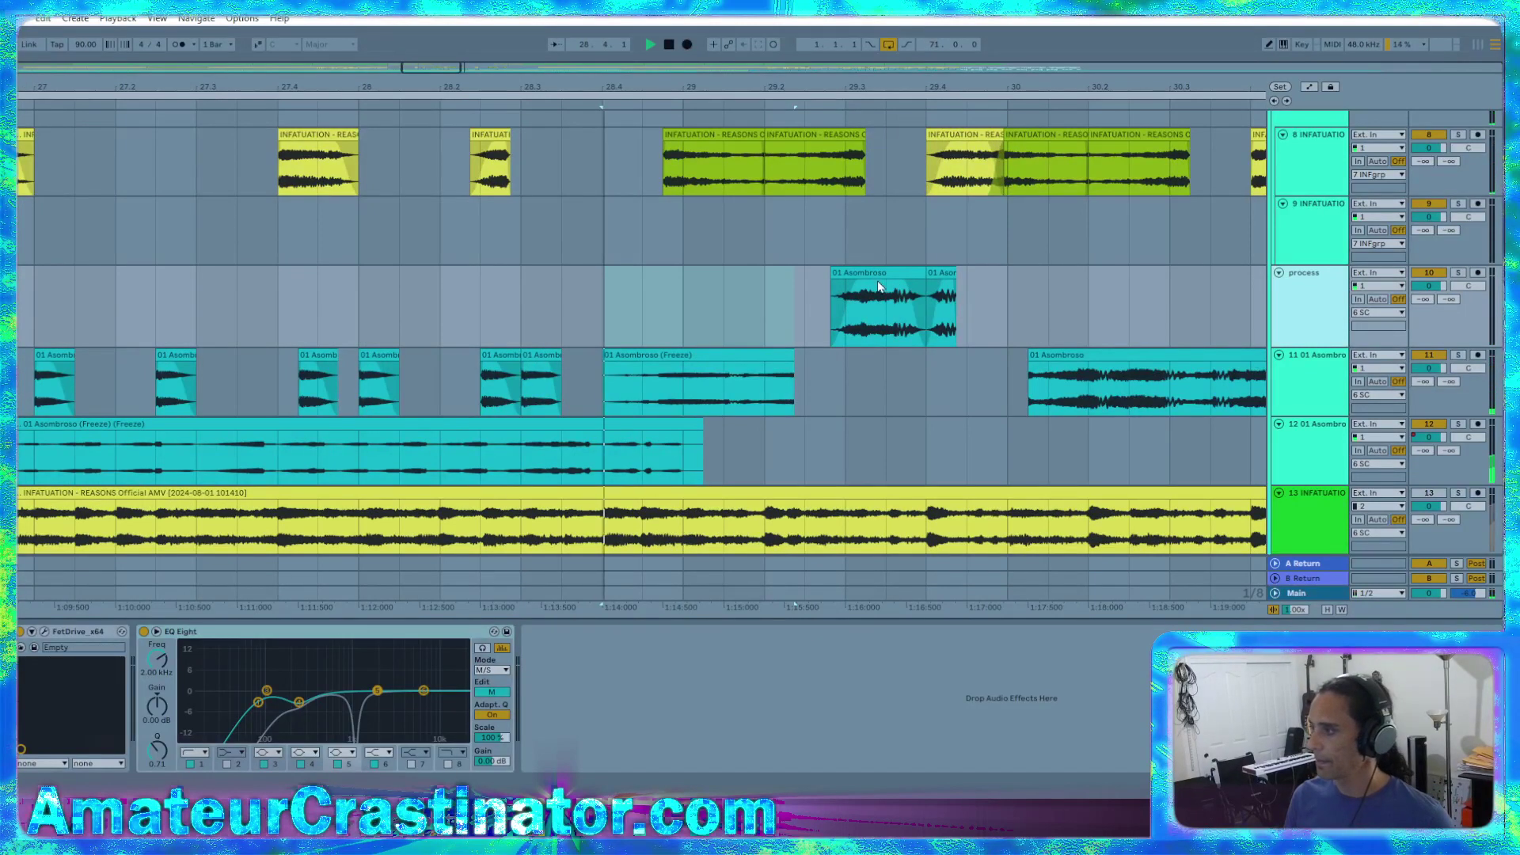
left_click(878, 274)
key("space")
key("space")
key("s")
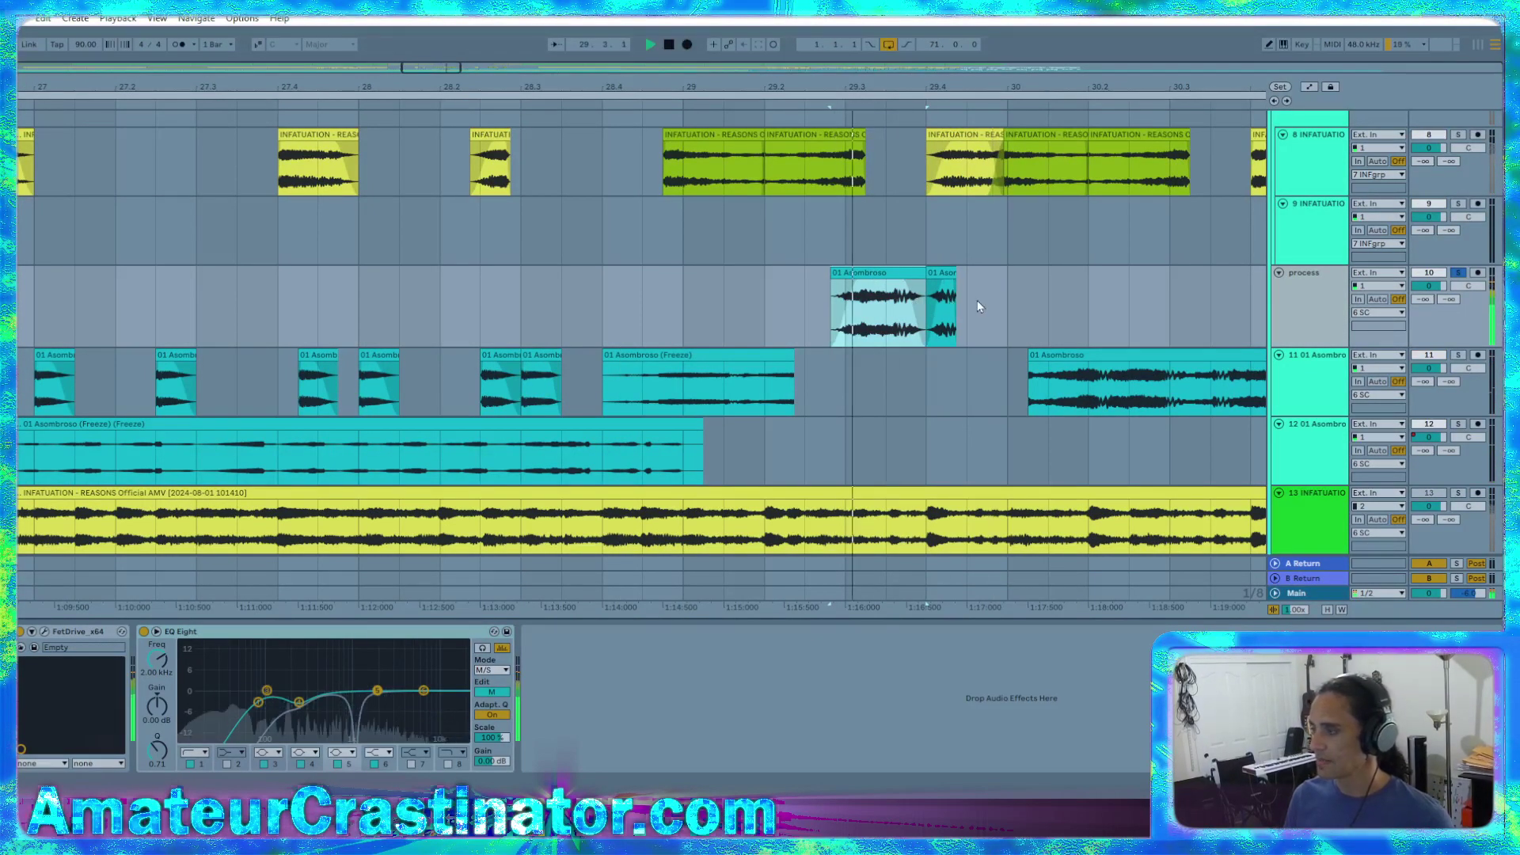
key("space")
Freeze and flatten the process track to render the effects into its 01 Asombroso clips
right_click(1312, 314)
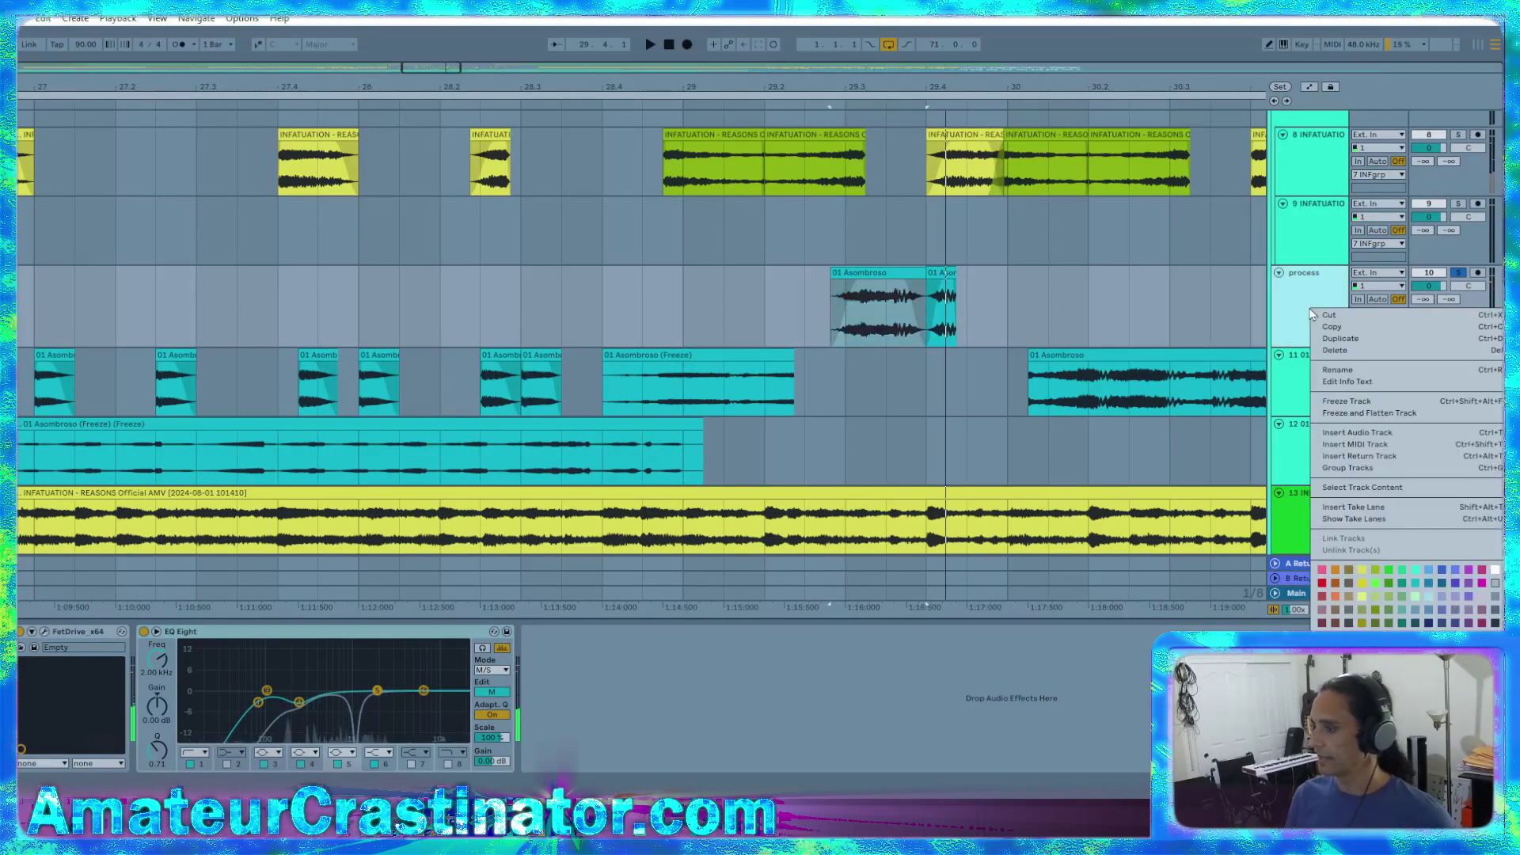
left_click(1369, 413)
scroll(1029, 347, "up", 3)
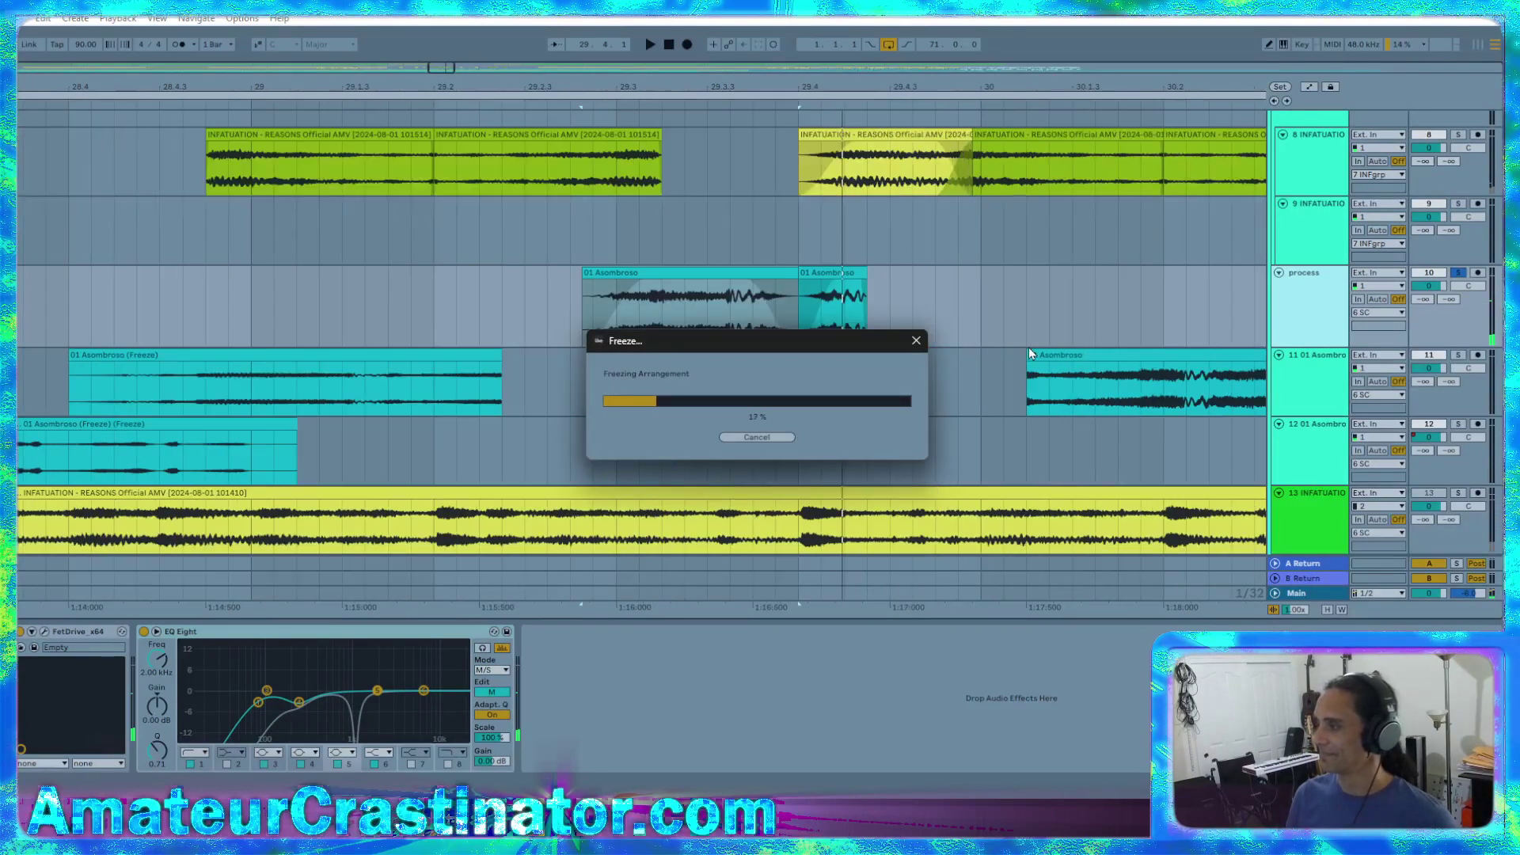
scroll(1027, 346, "right", 5)
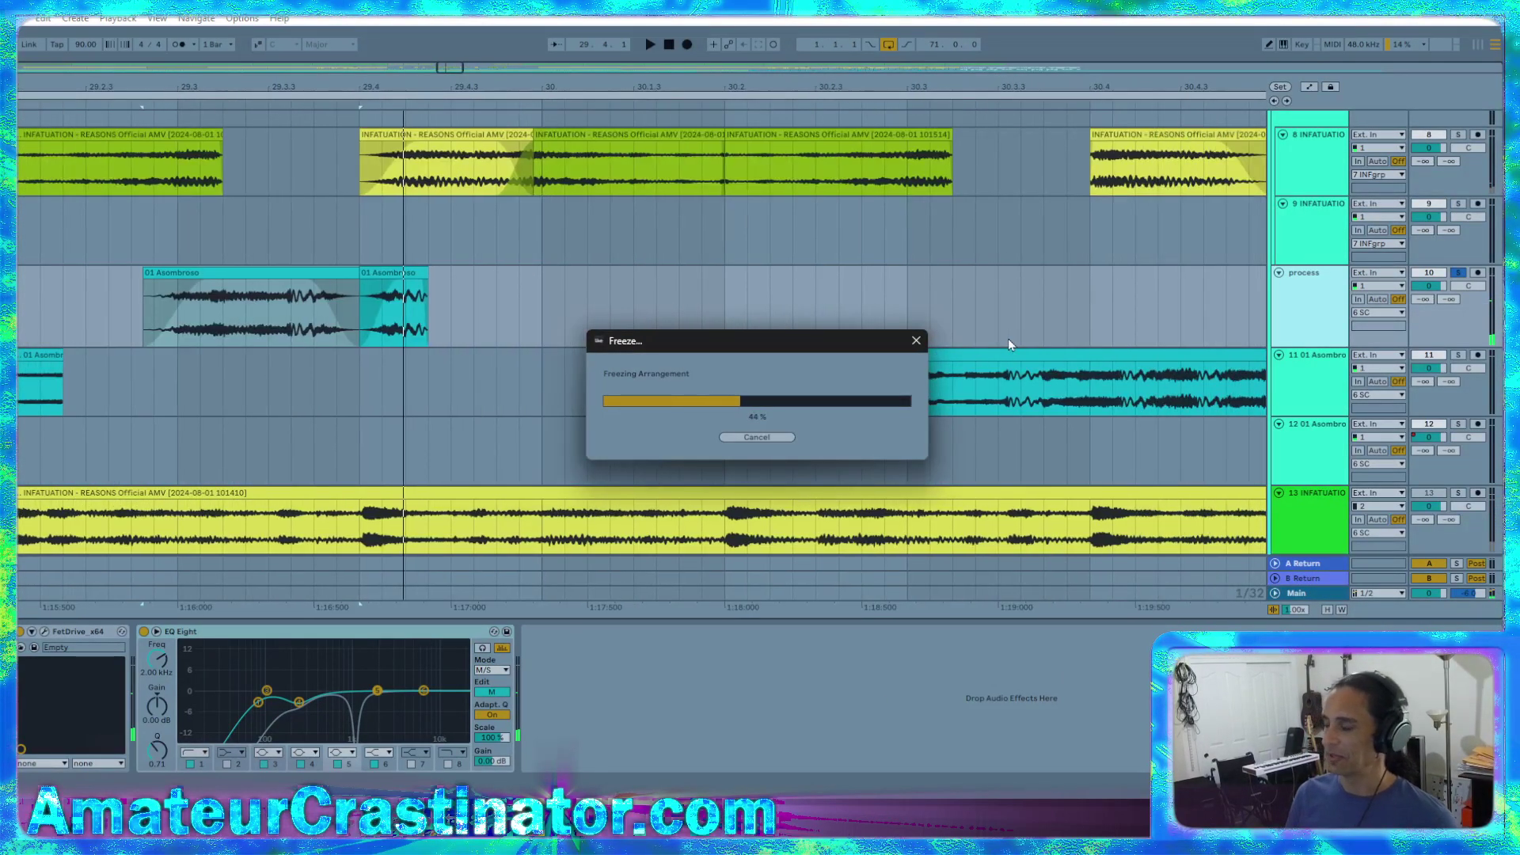
scroll(290, 341, "up", 1)
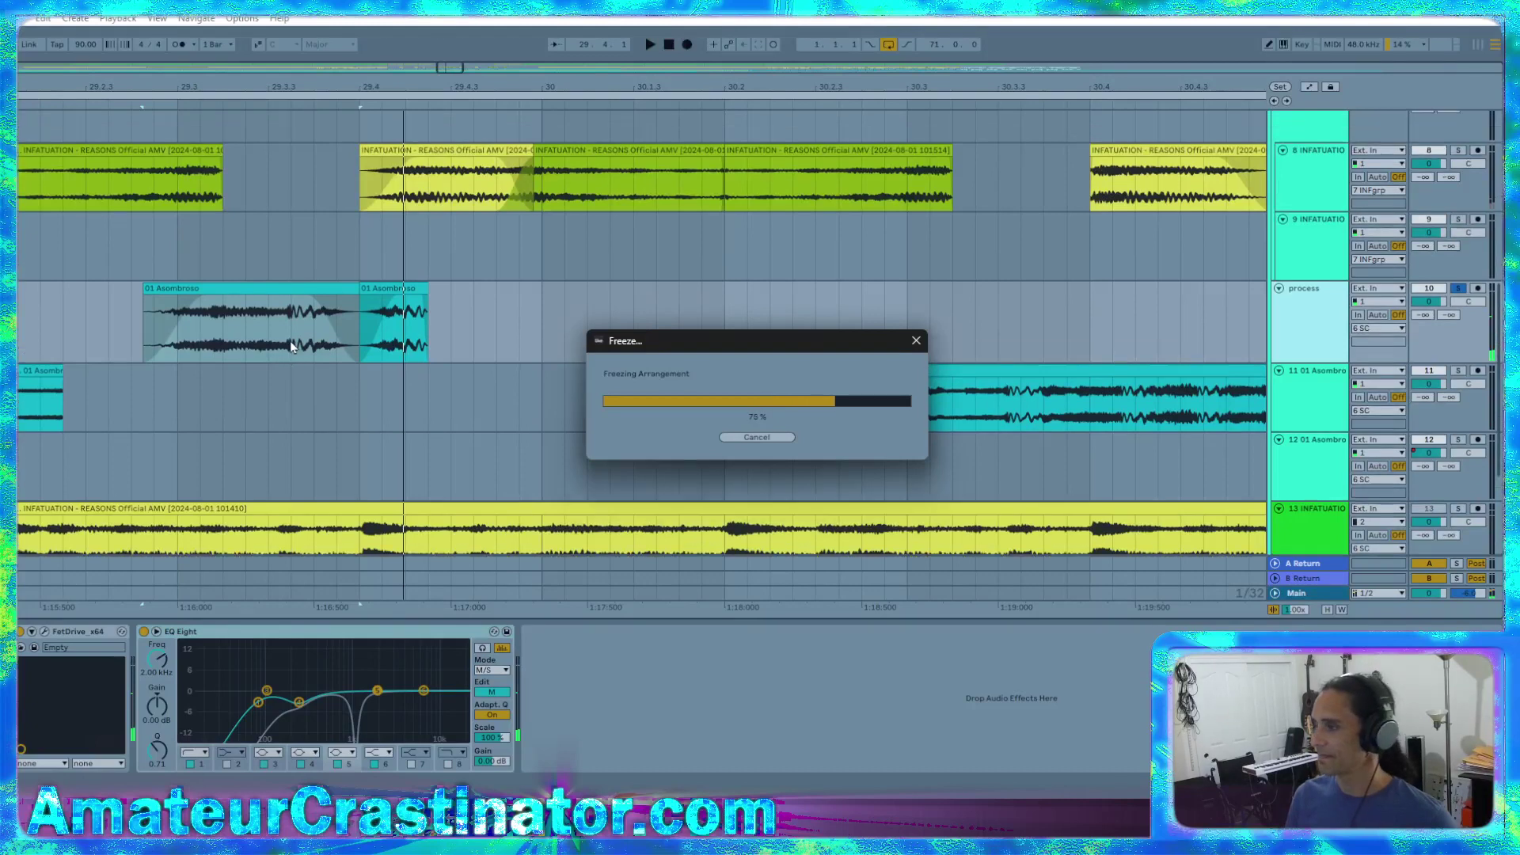
scroll(290, 345, "down", 1)
scroll(291, 342, "left", 3)
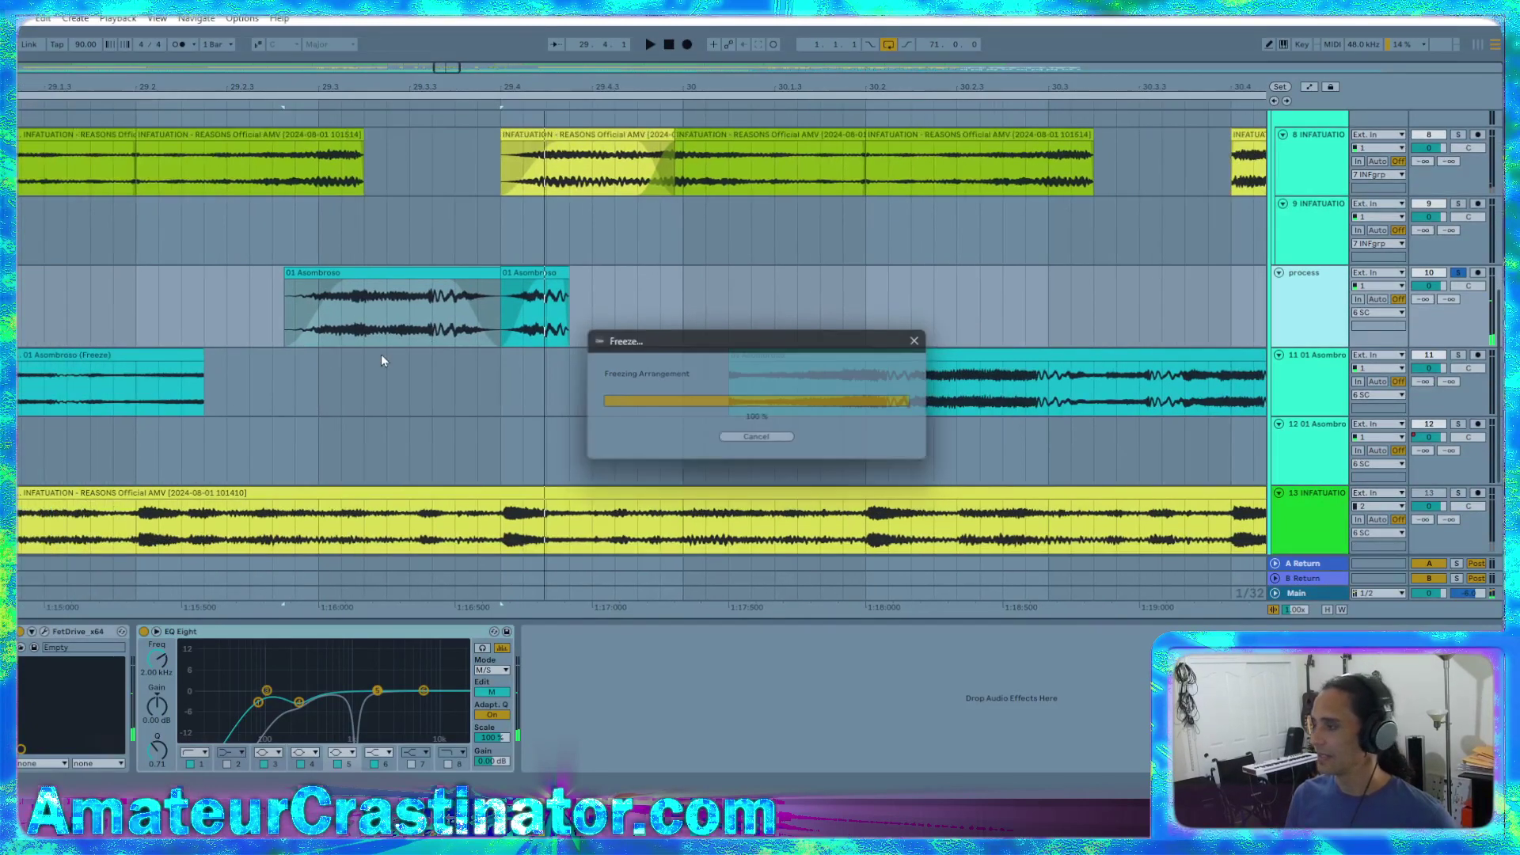
Extend the first frozen 01 Asombroso clip over its neighbours to 29.4.3 and move it down to track 11
left_click(500, 273)
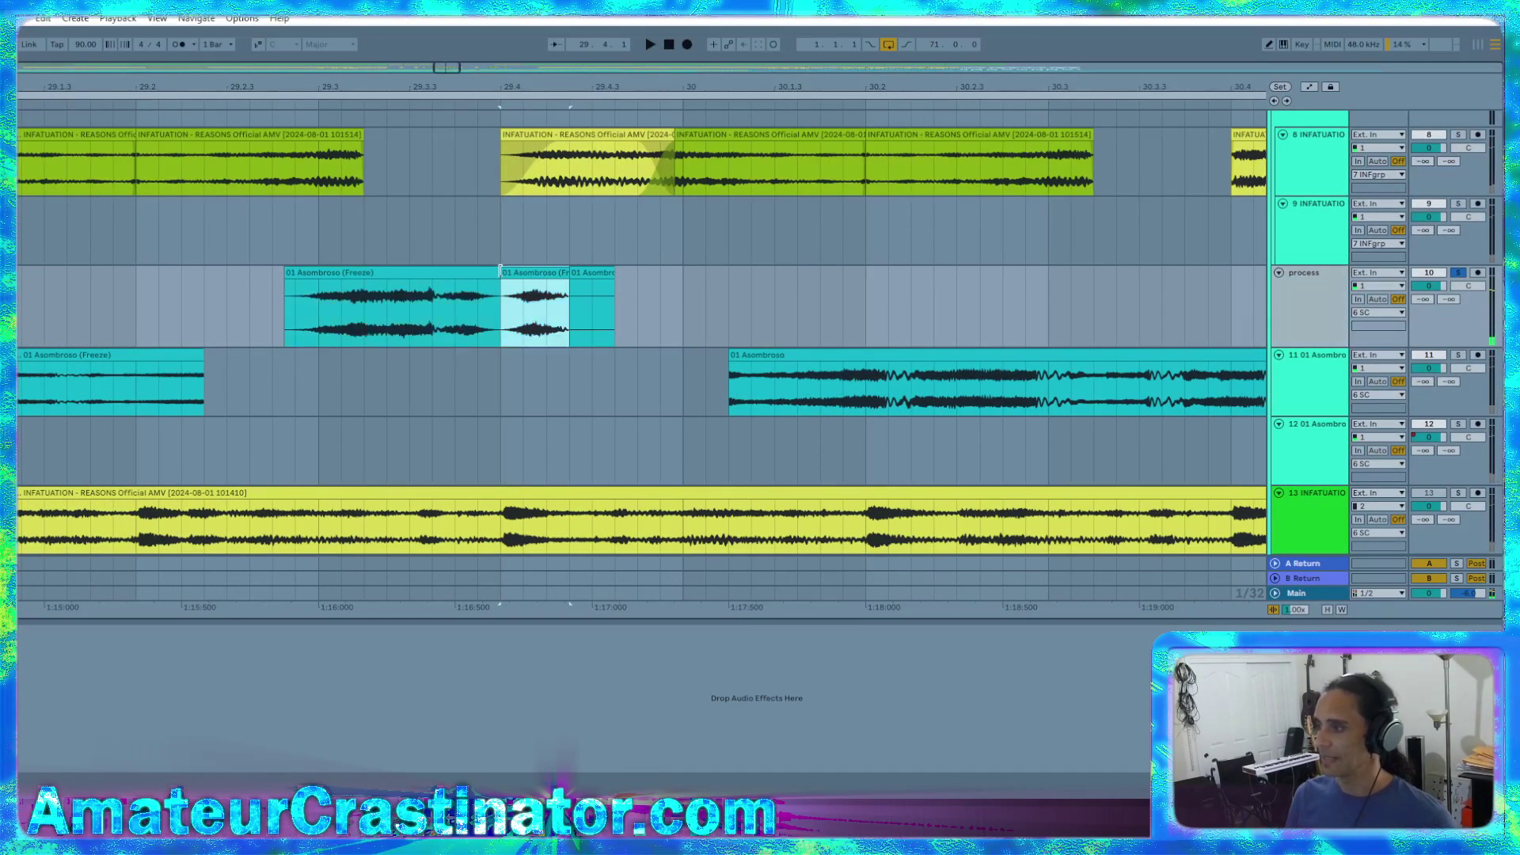
left_click_drag(498, 273, 592, 274)
left_click(619, 283)
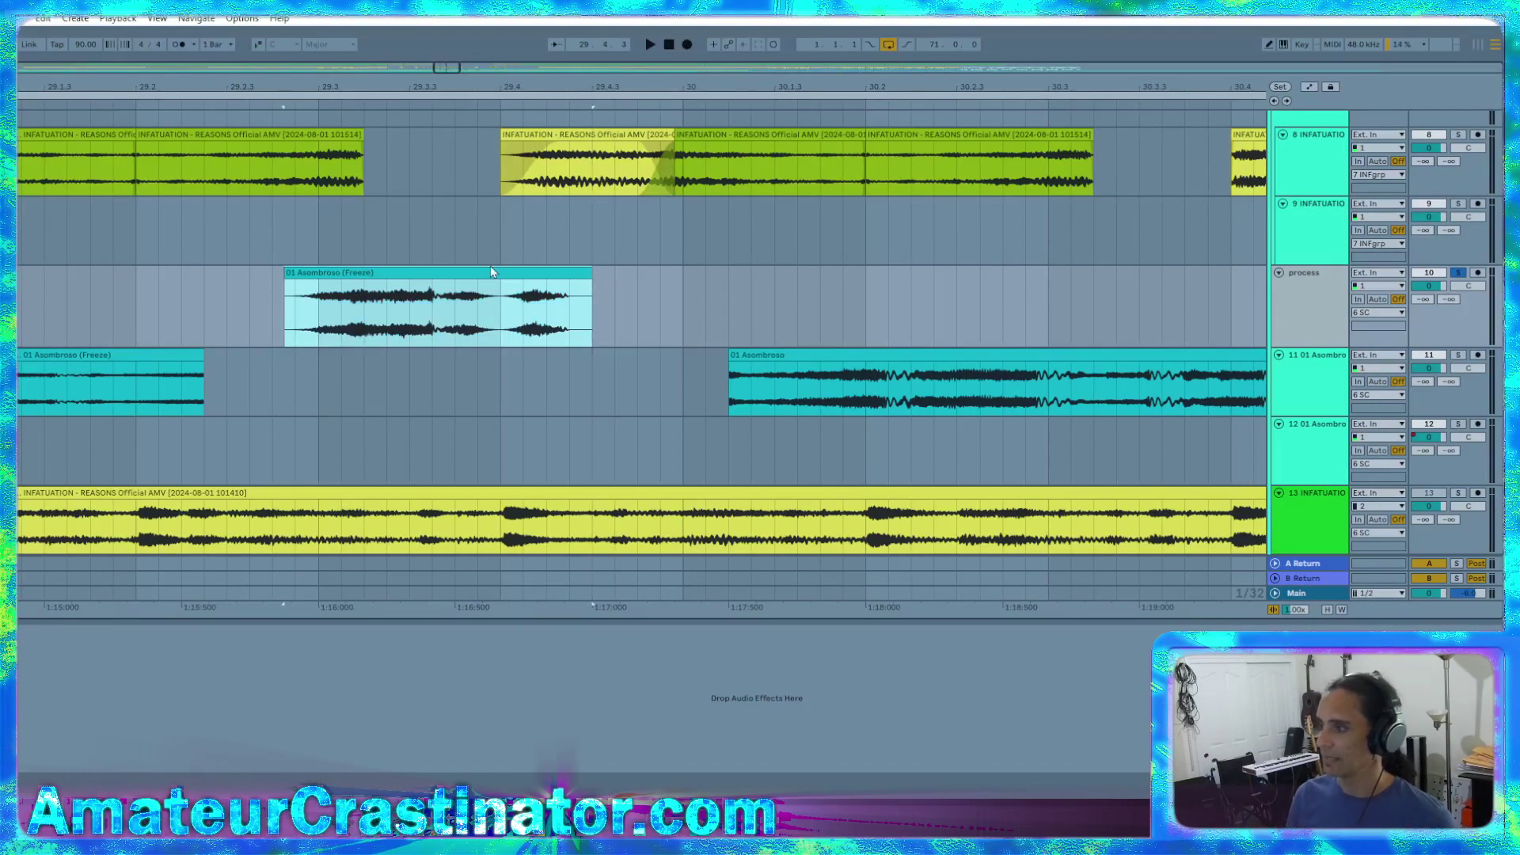
left_click_drag(343, 270, 343, 372)
Play the full mix from bar 21 to review the section leading through bars 26–33
scroll(353, 352, "down", 10)
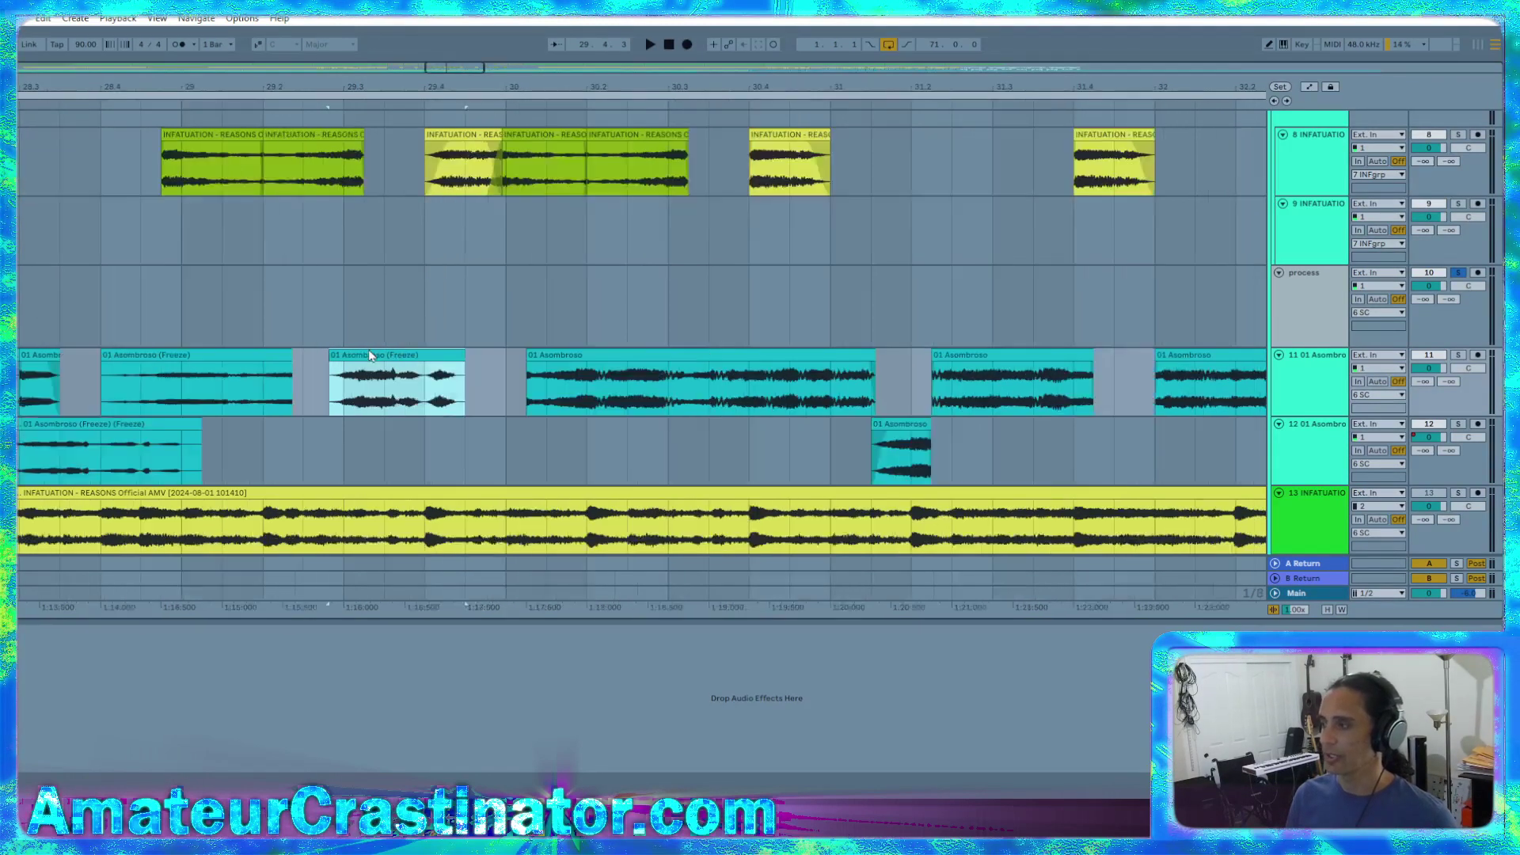
scroll(266, 335, "down", 10)
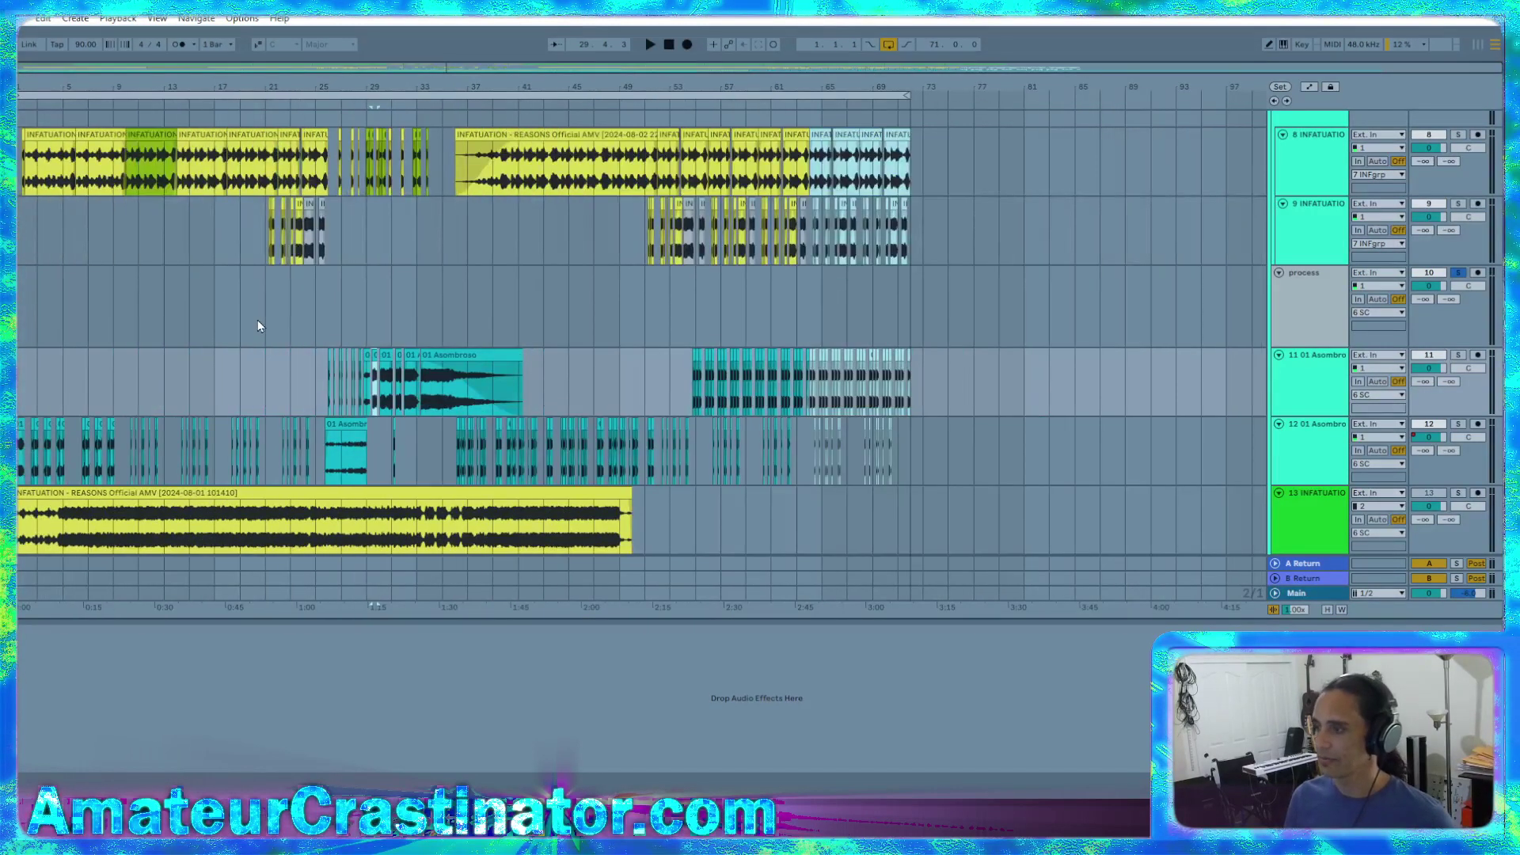
left_click(267, 328)
key("space")
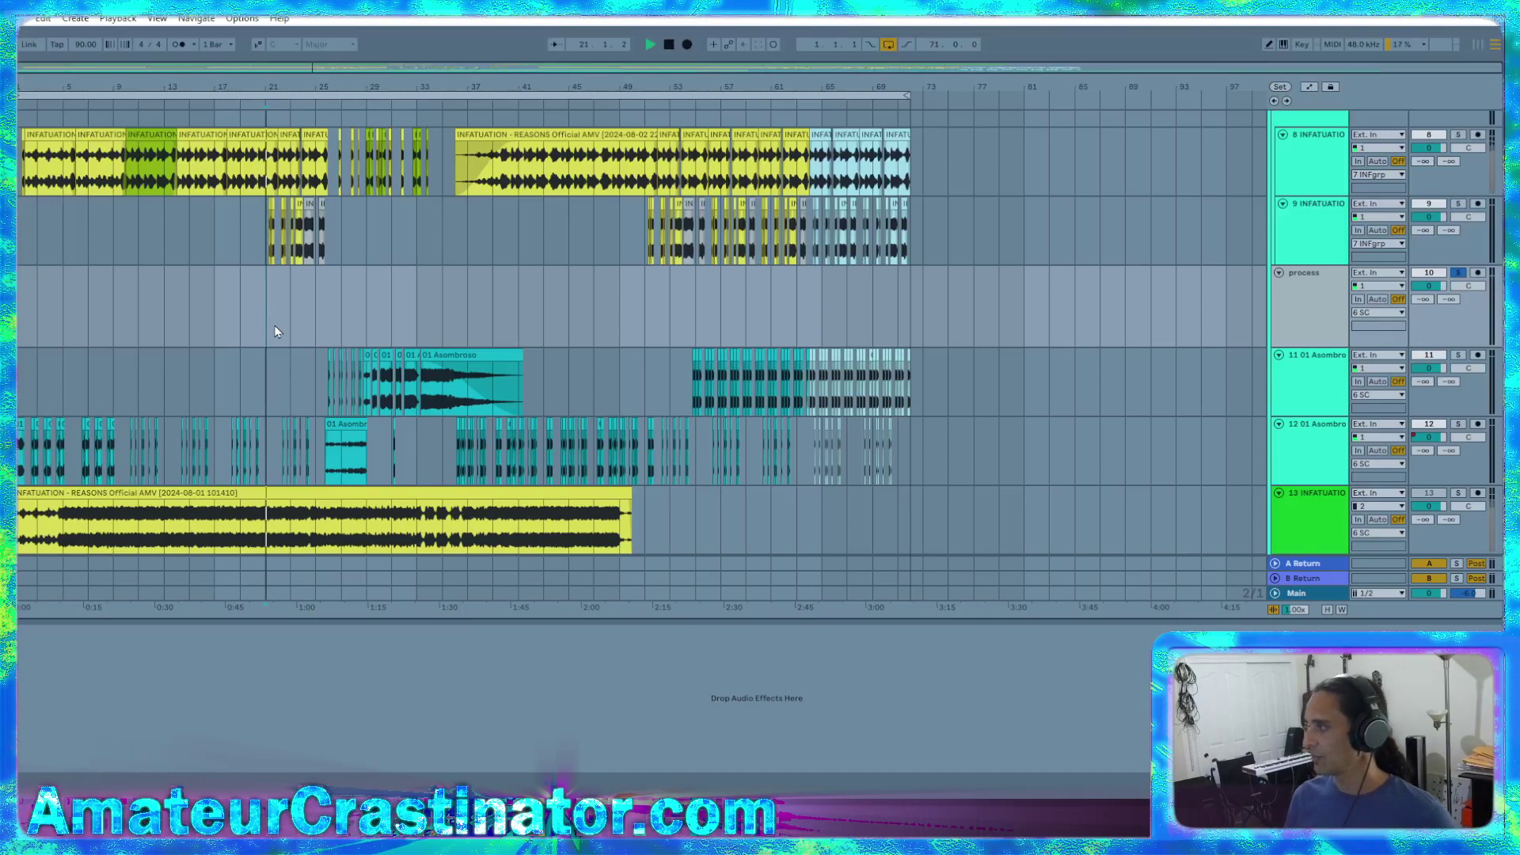
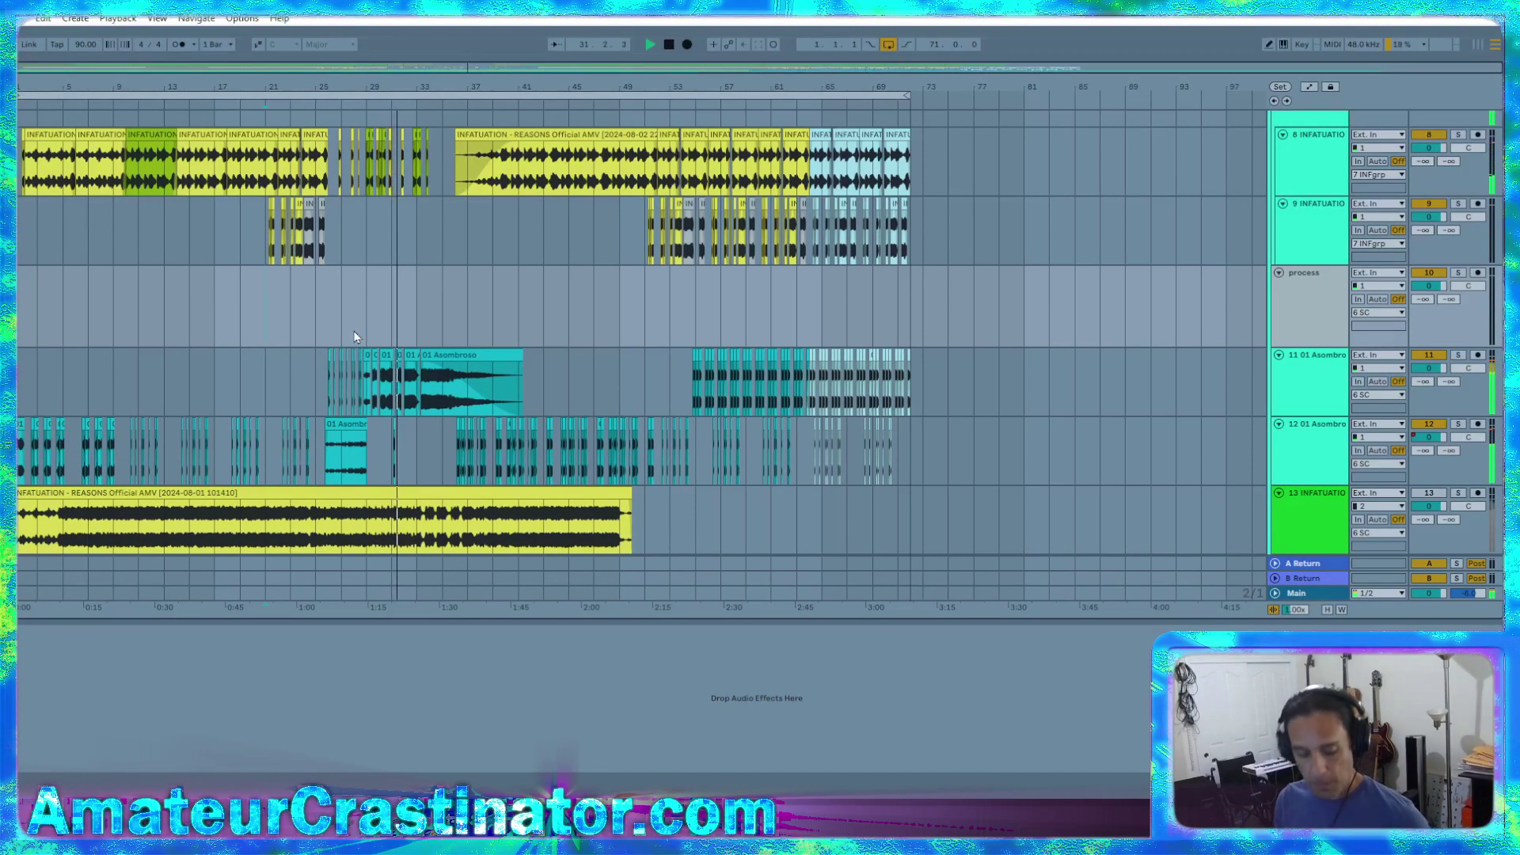
scroll(406, 421, "up", 5)
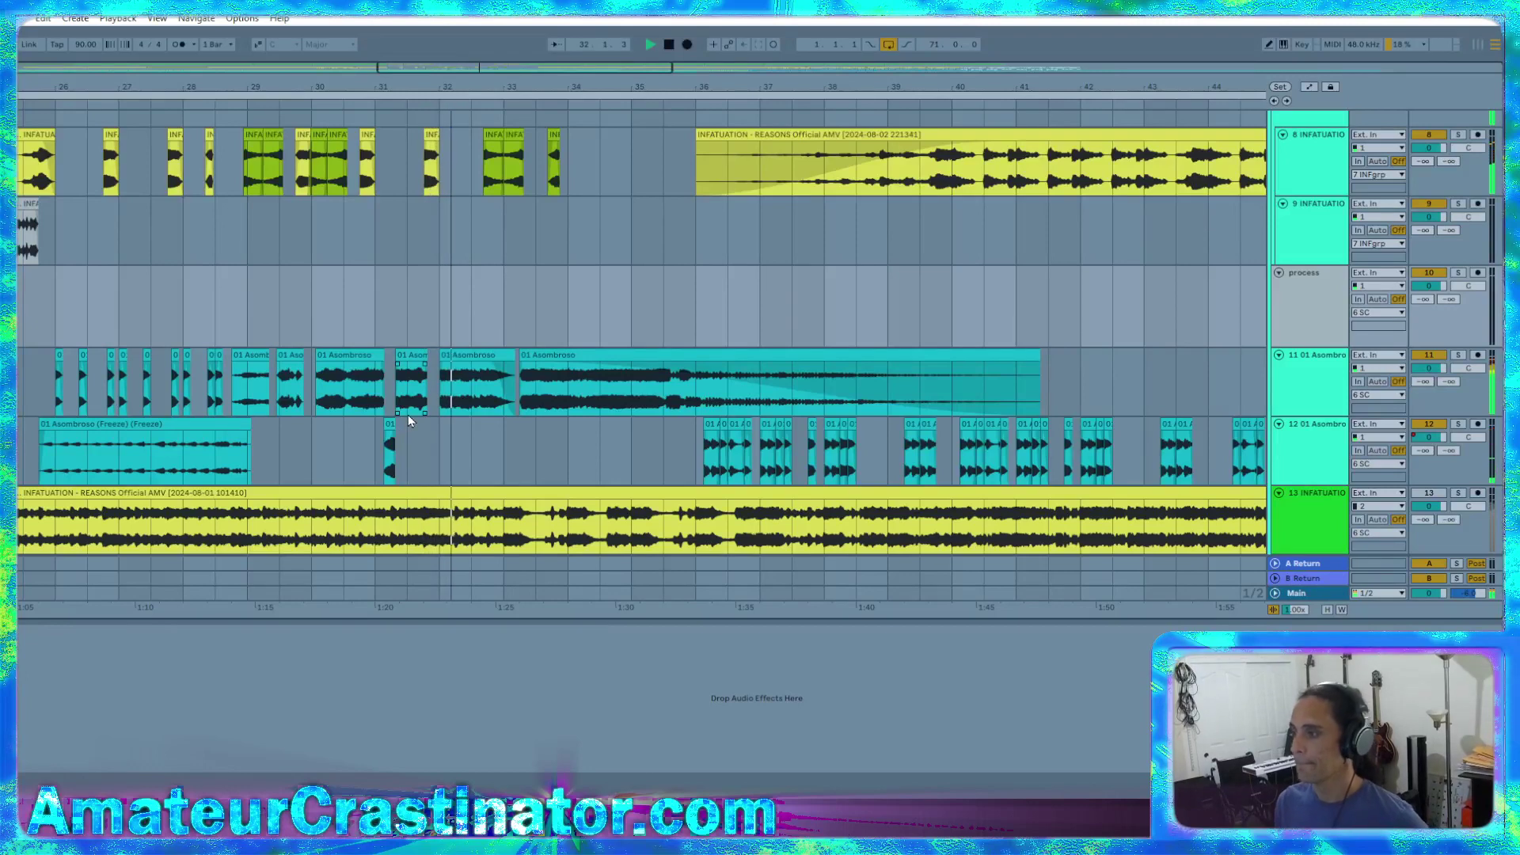
scroll(405, 415, "up", 4)
scroll(426, 405, "left", 3)
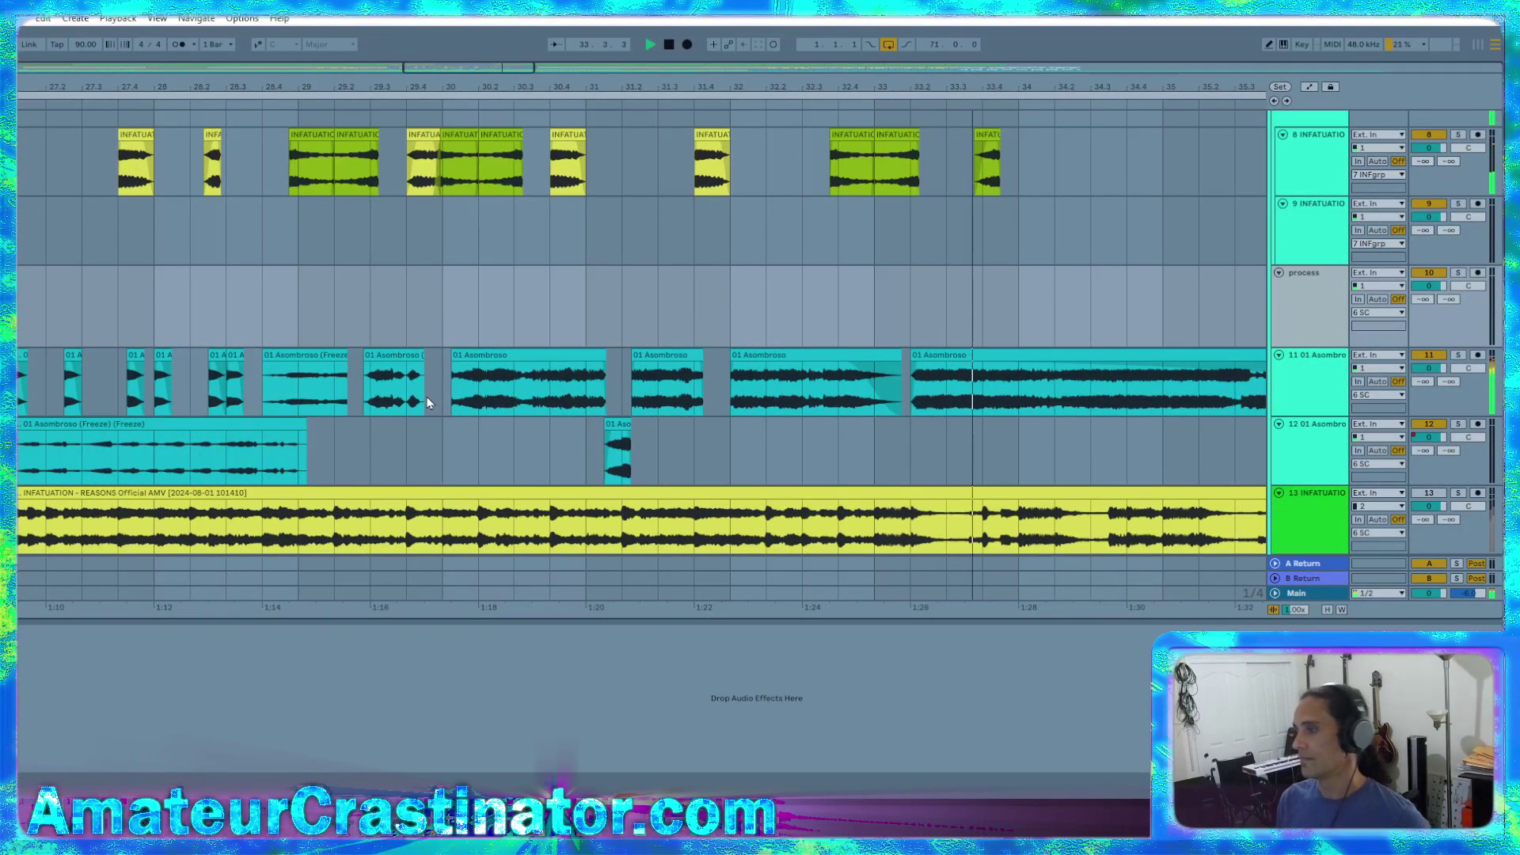
Split track 11's long 01 Asombroso clip at about 35.2.3 and set a short fade-in at its start at 33.2
scroll(475, 408, "down", 3)
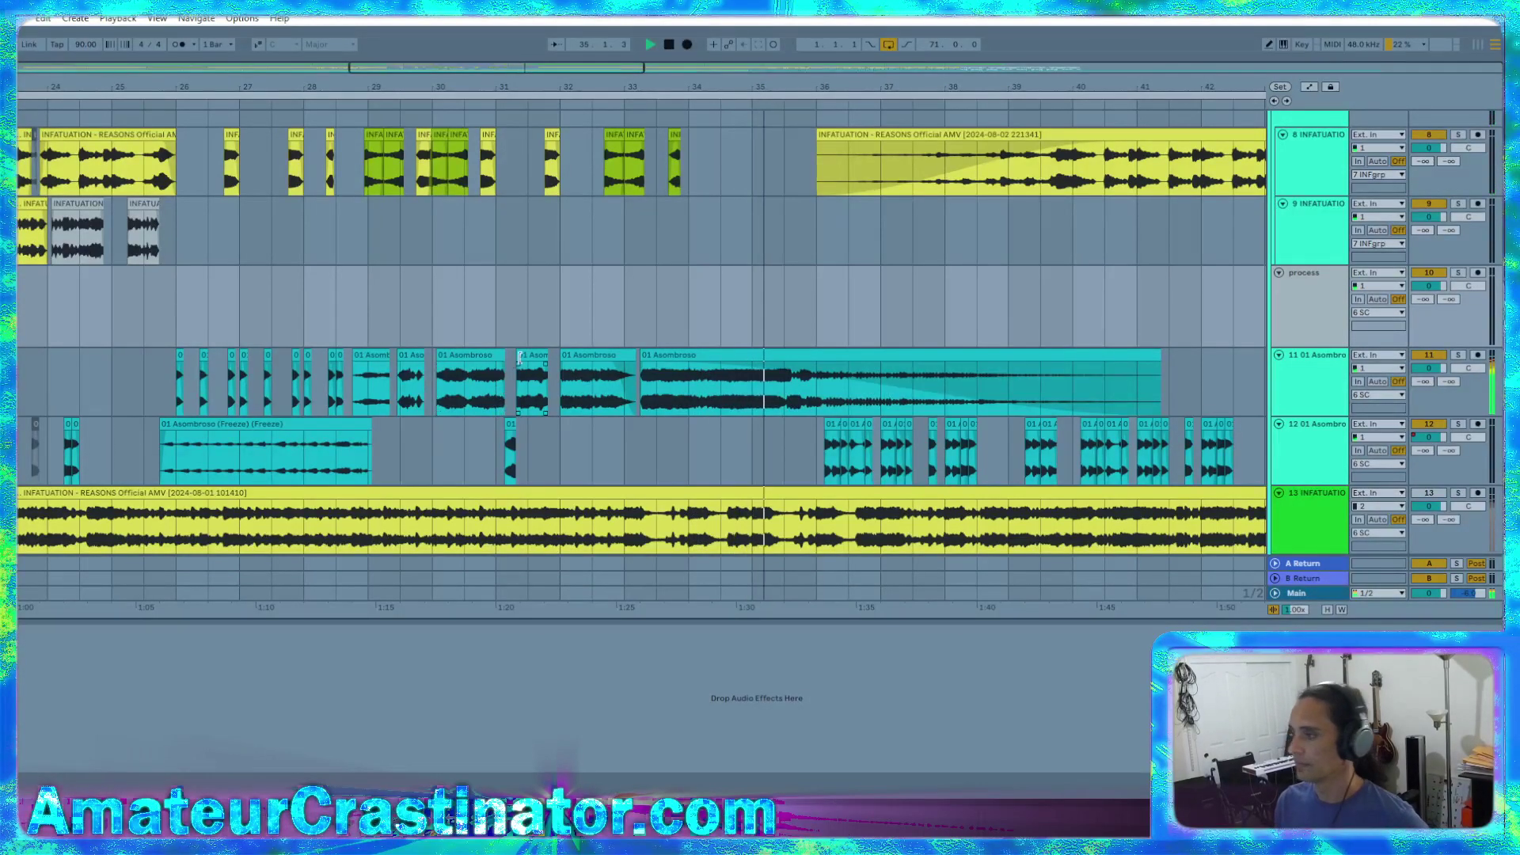
left_click(678, 386)
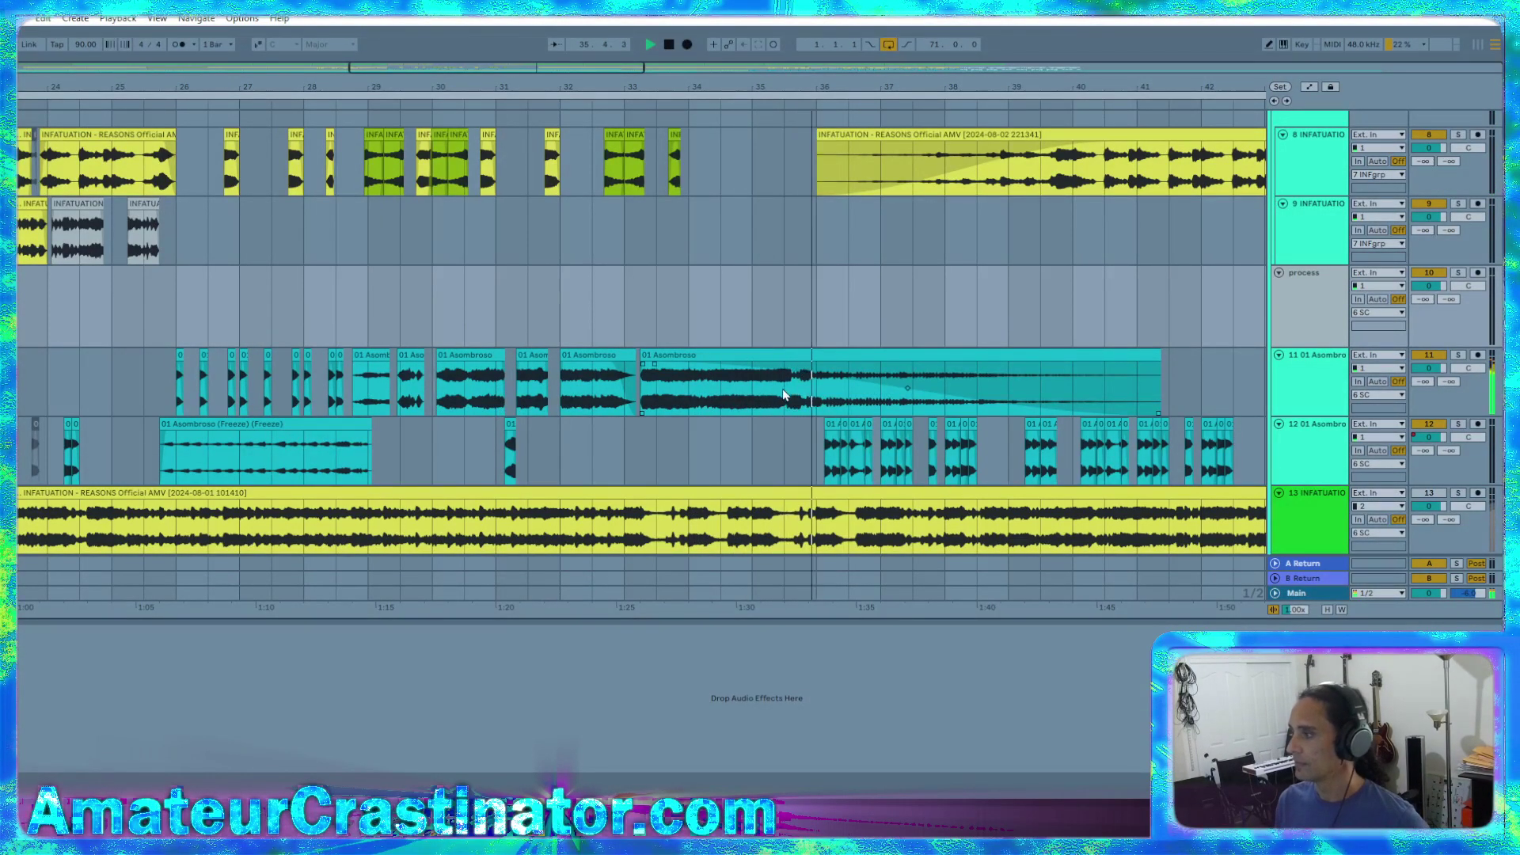
scroll(784, 400, "up", 5)
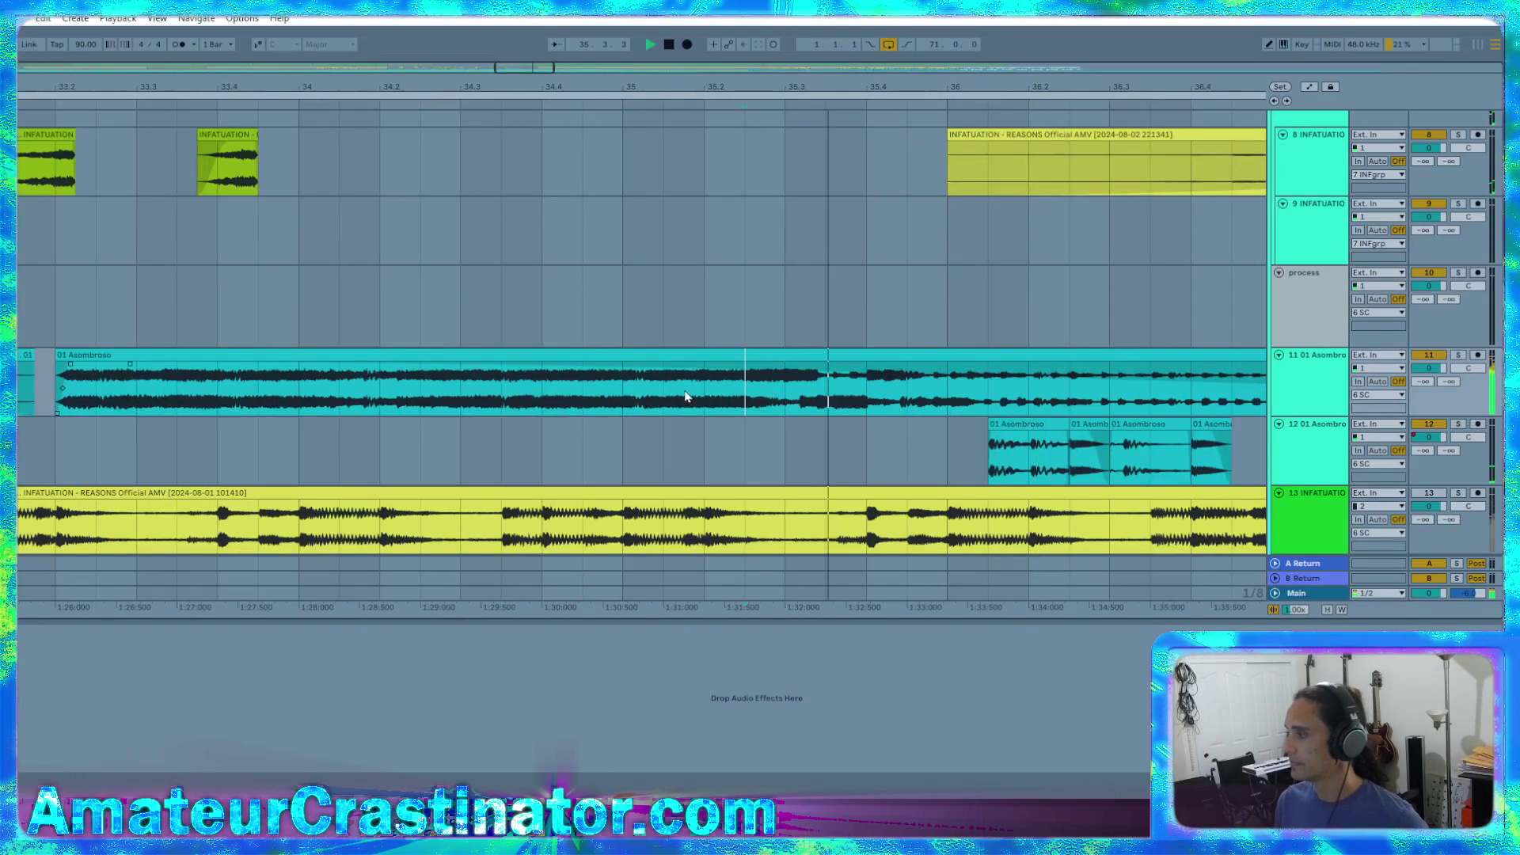
scroll(708, 410, "up", 3)
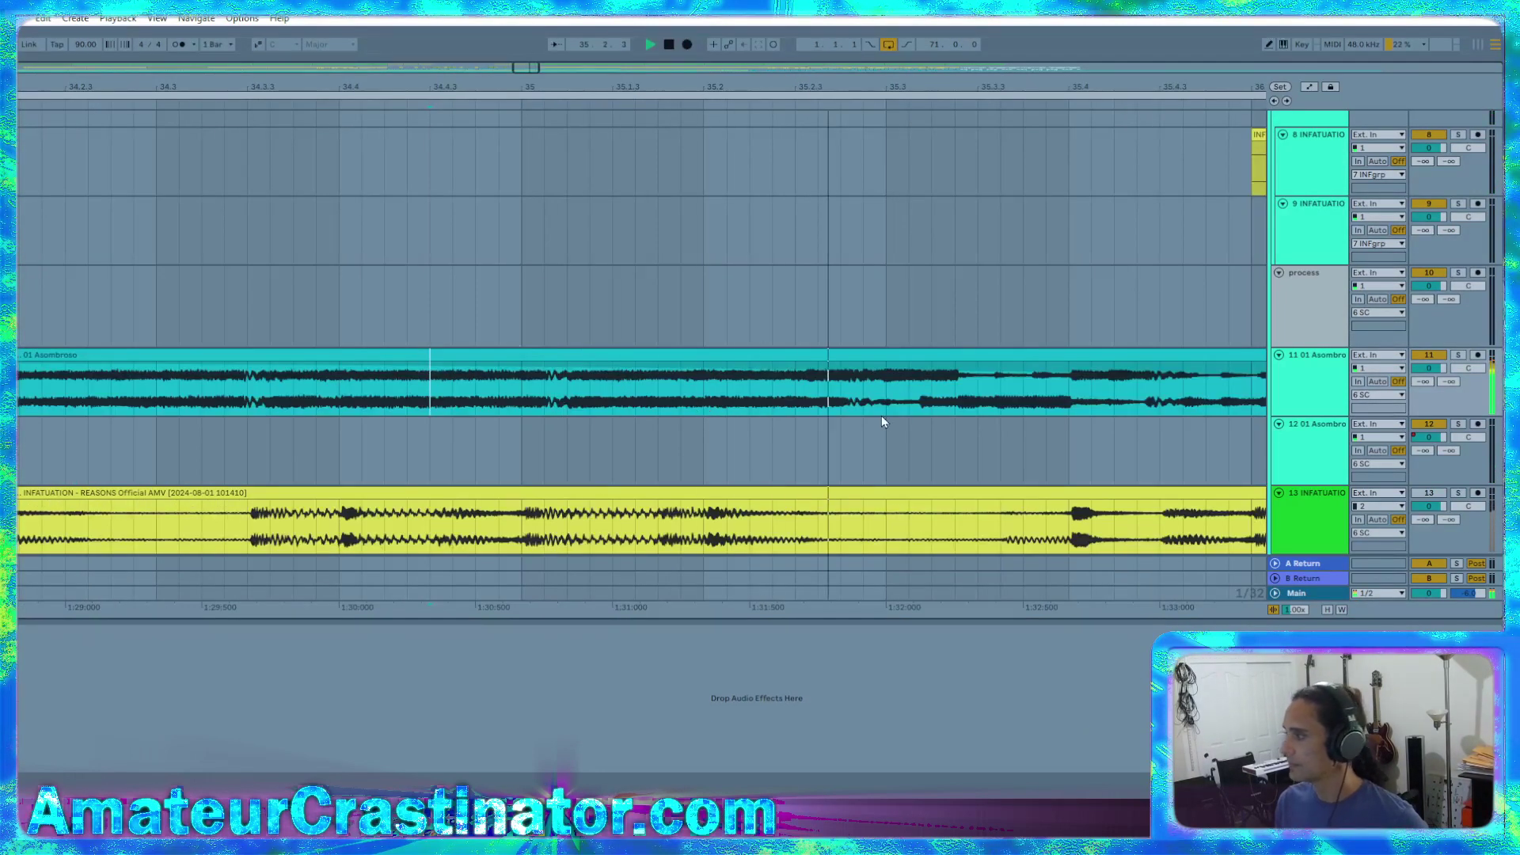
left_click(818, 400)
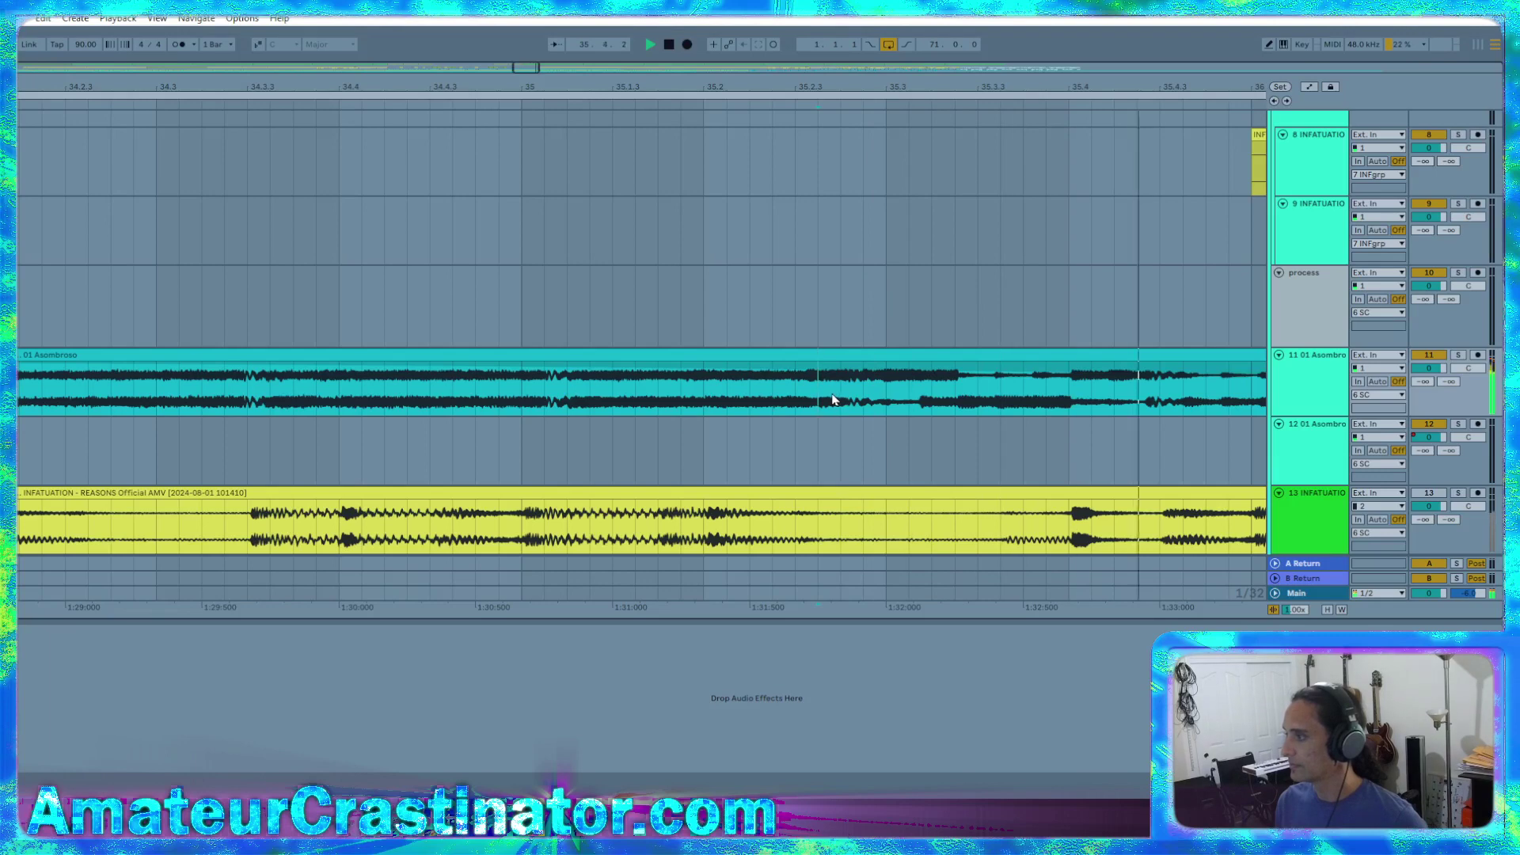
left_click_drag(818, 399, 247, 336)
key("ctrl+e")
scroll(178, 383, "down", 3)
left_click_drag(179, 383, 293, 356)
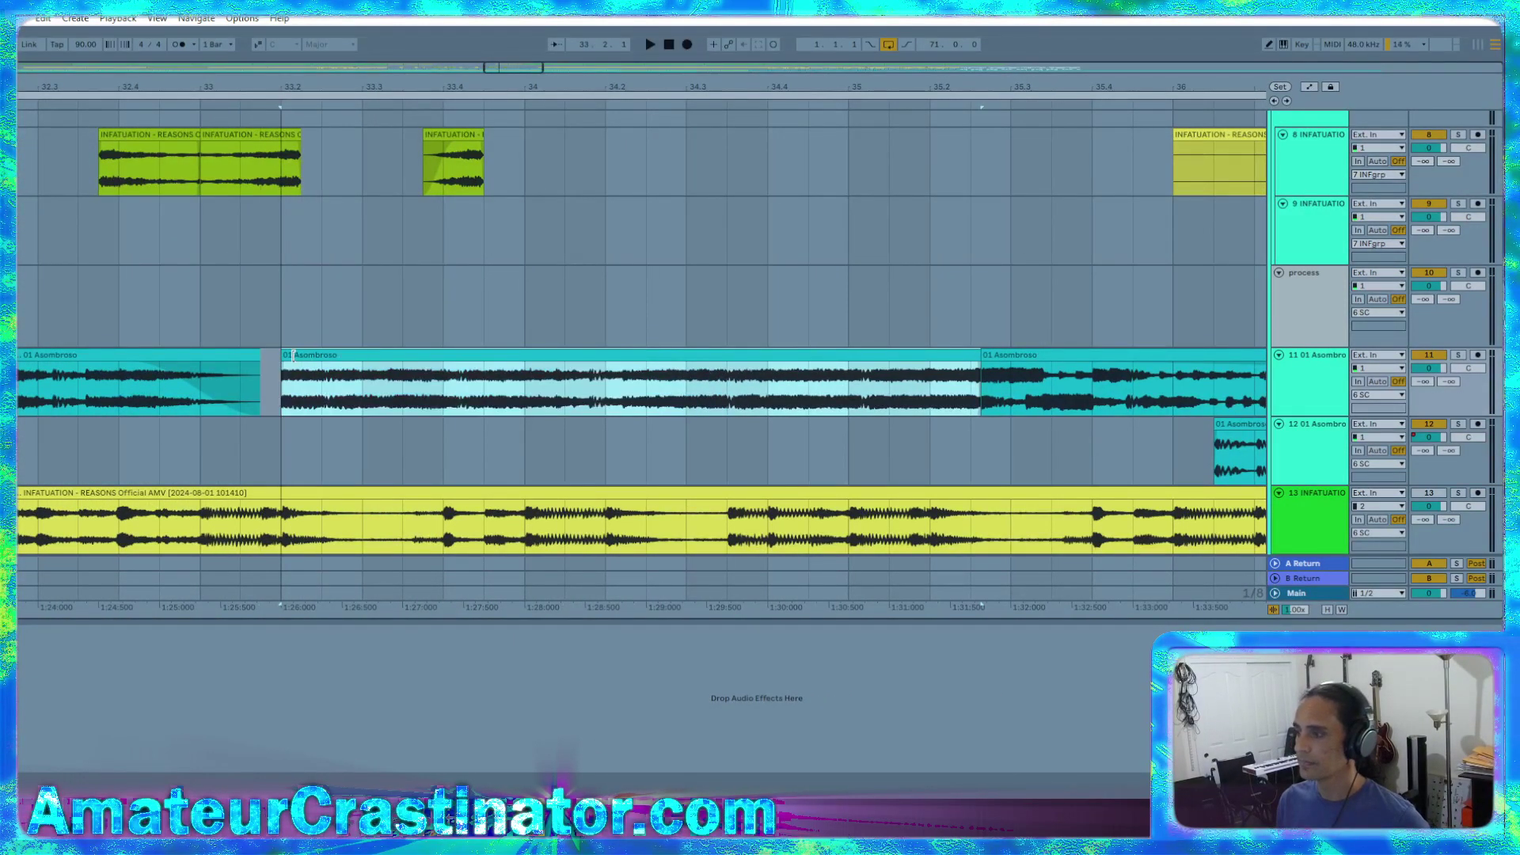
left_click(287, 370)
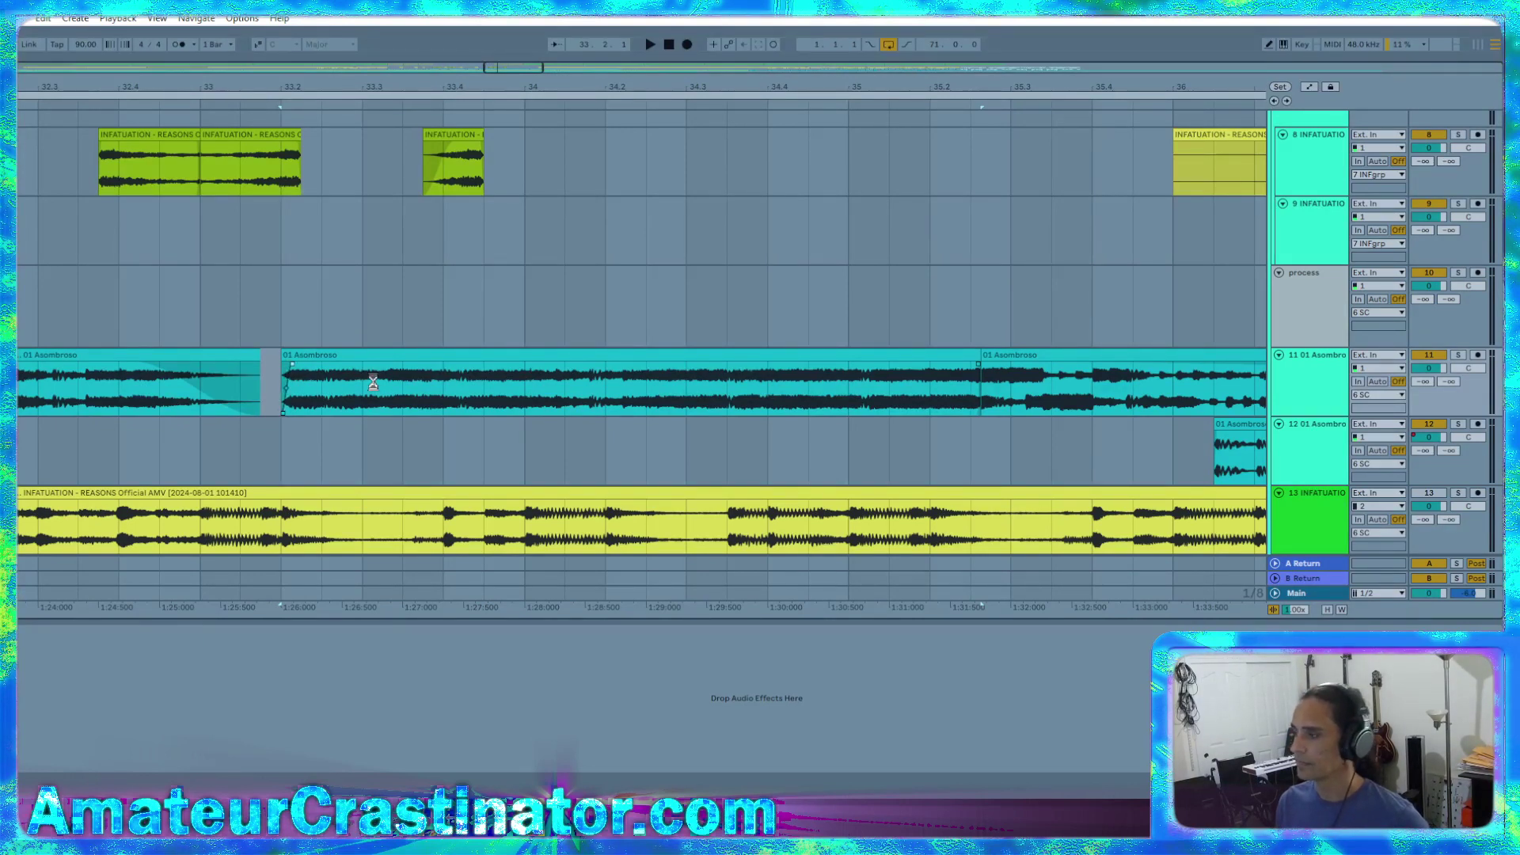
Move track 11's five 01 Asombroso clips from just before 29.3 up to the split at 35.2.3 onto the process track
scroll(373, 382, "down", 4)
left_click_drag(250, 386, 542, 393)
scroll(542, 394, "up", 2)
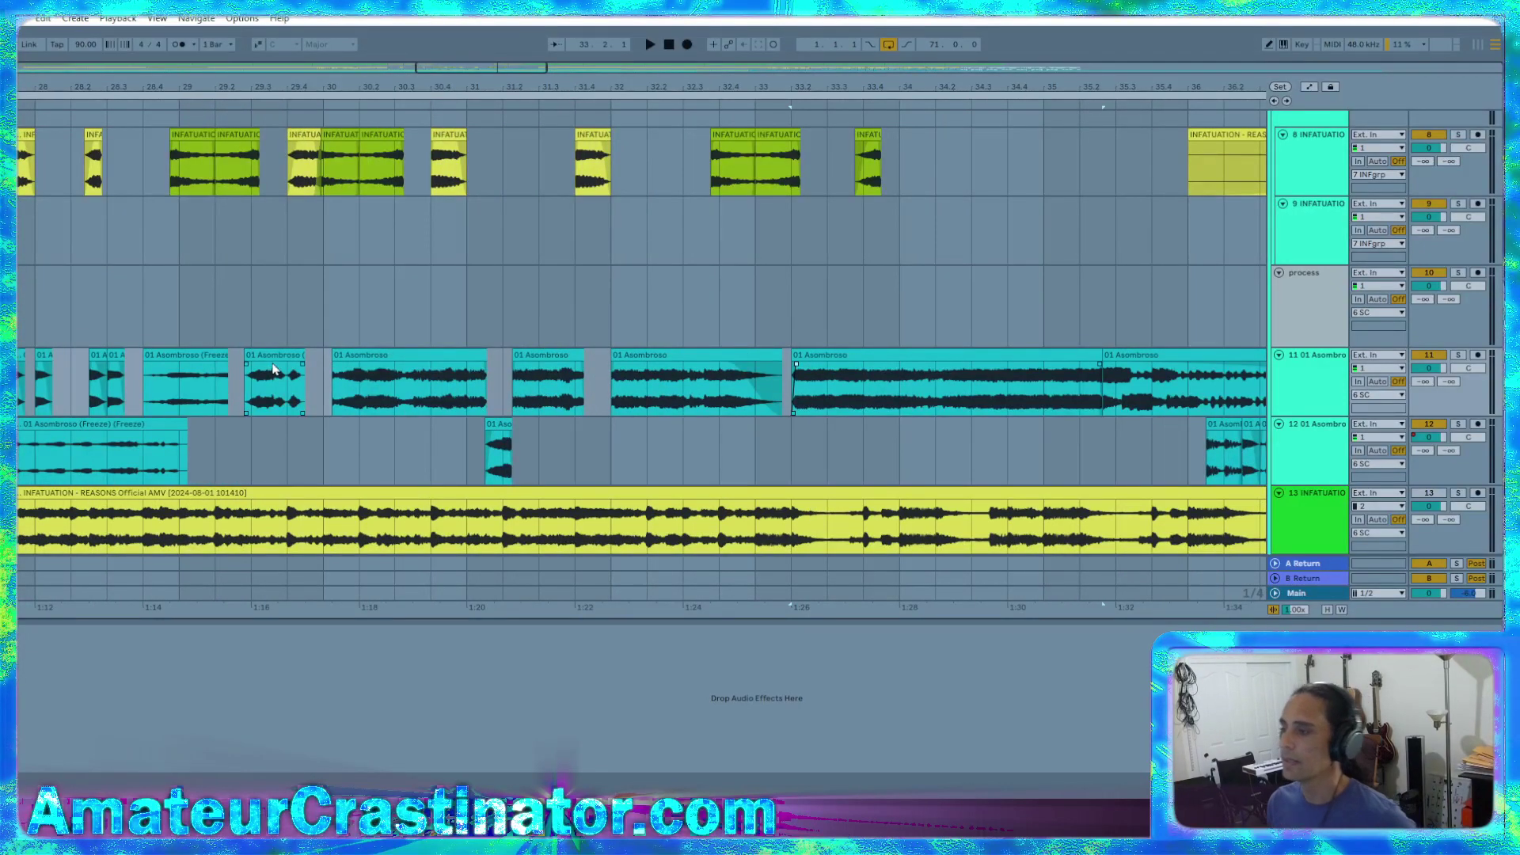
left_click(289, 355)
left_click(984, 358, "shift")
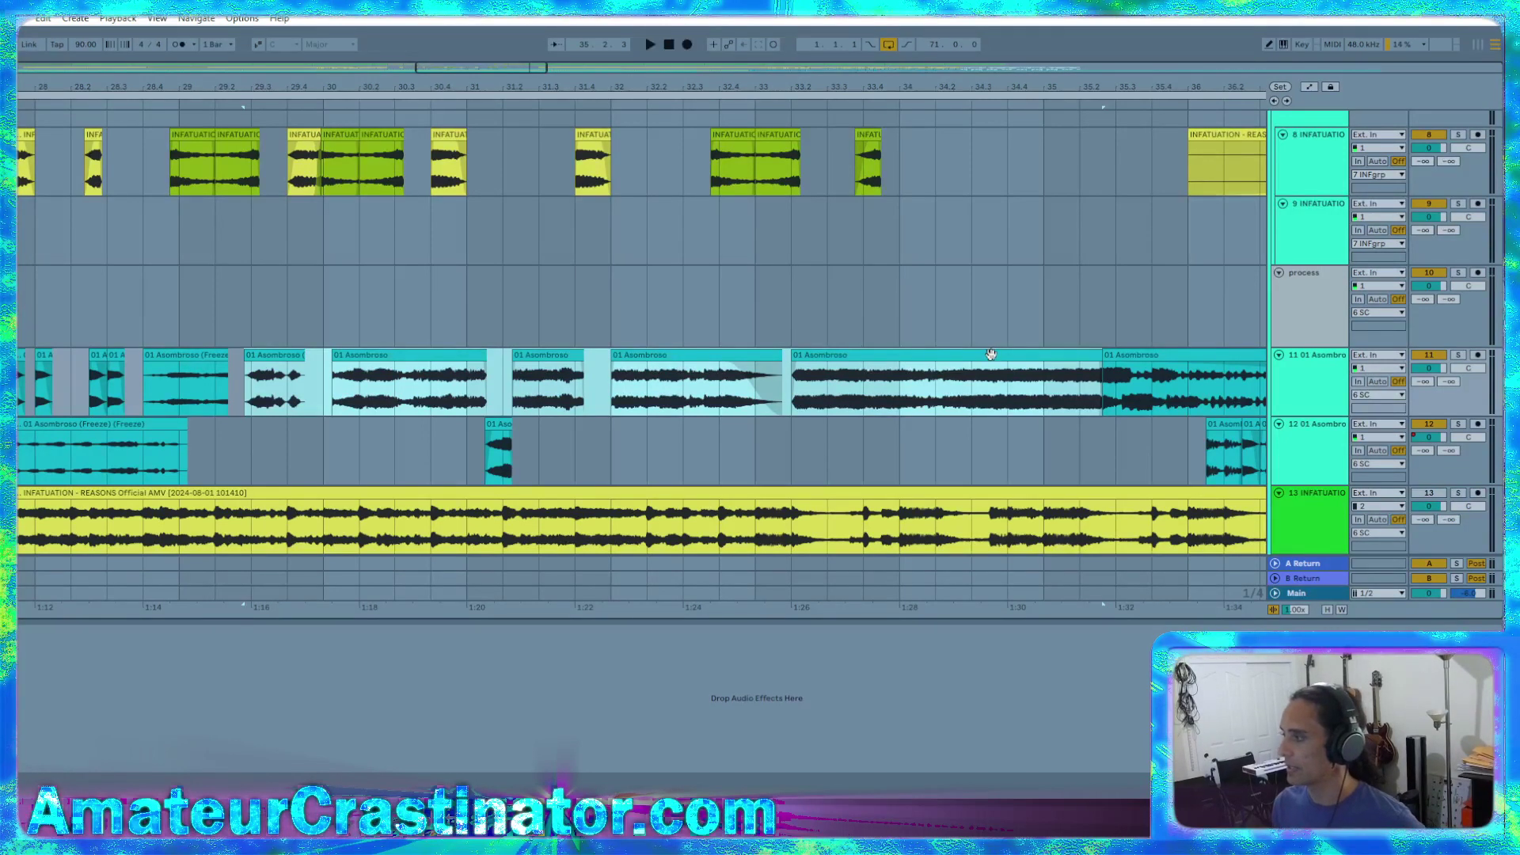
left_click_drag(991, 352, 994, 329)
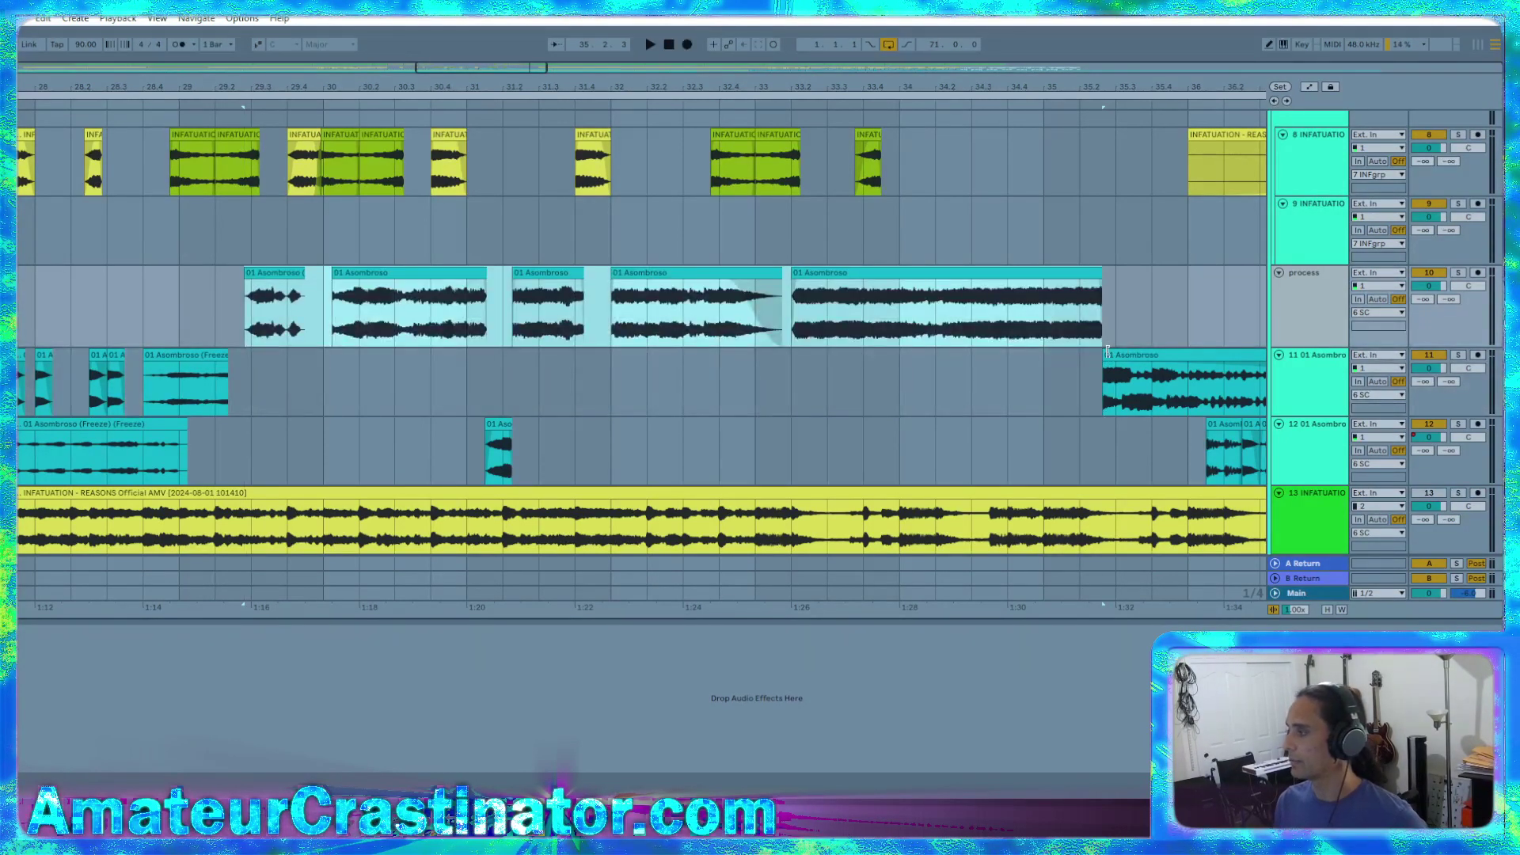
Extend the start of track 11's remaining 01 Asombroso clip back to 35.2 and fade it in up to the process clip's end
left_click_drag(1105, 362, 1086, 358)
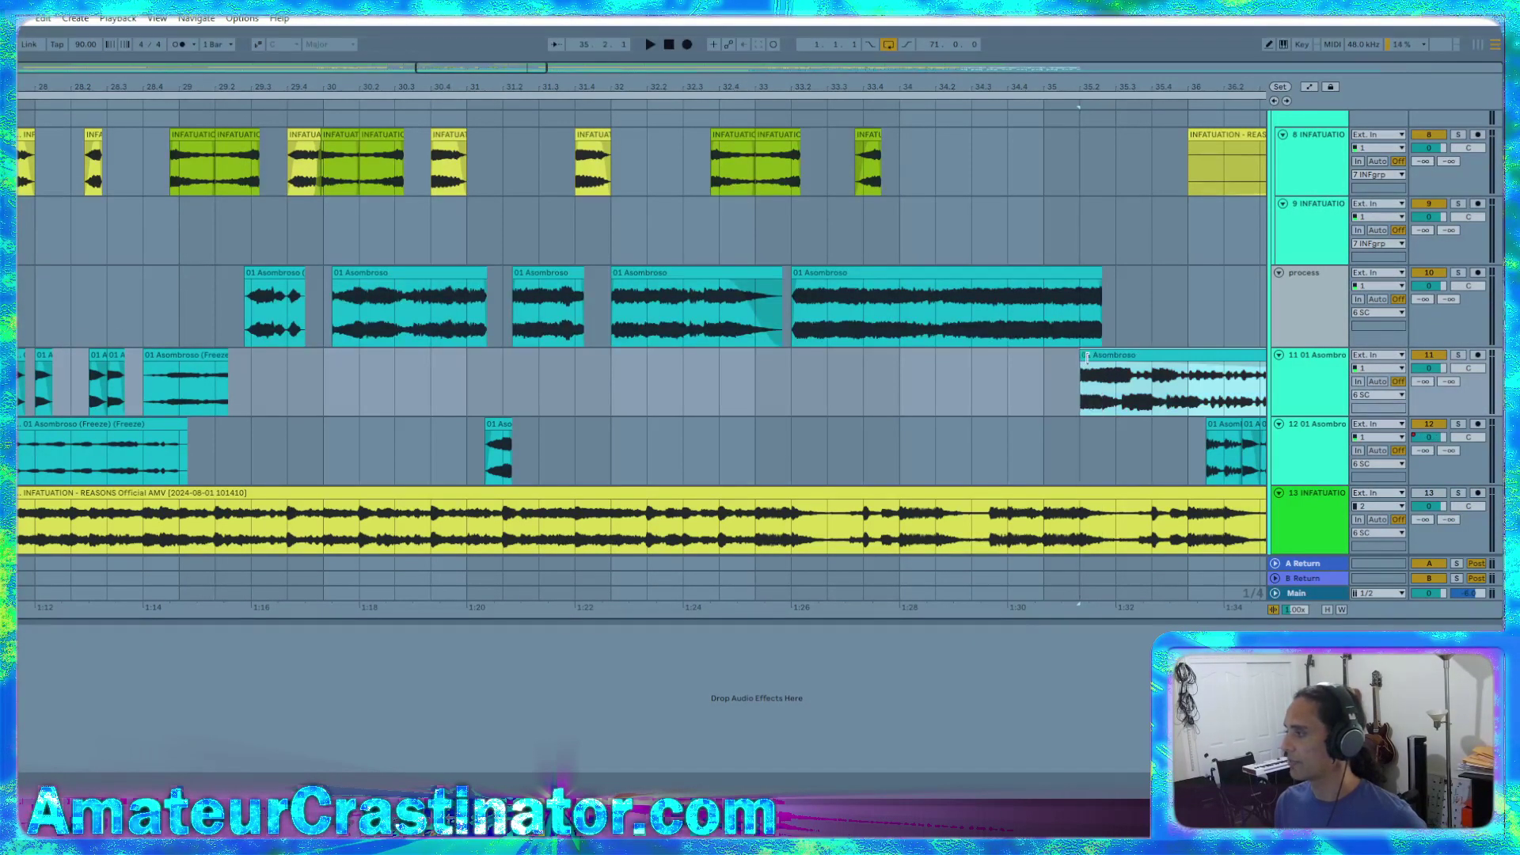
scroll(1160, 381, "up", 2)
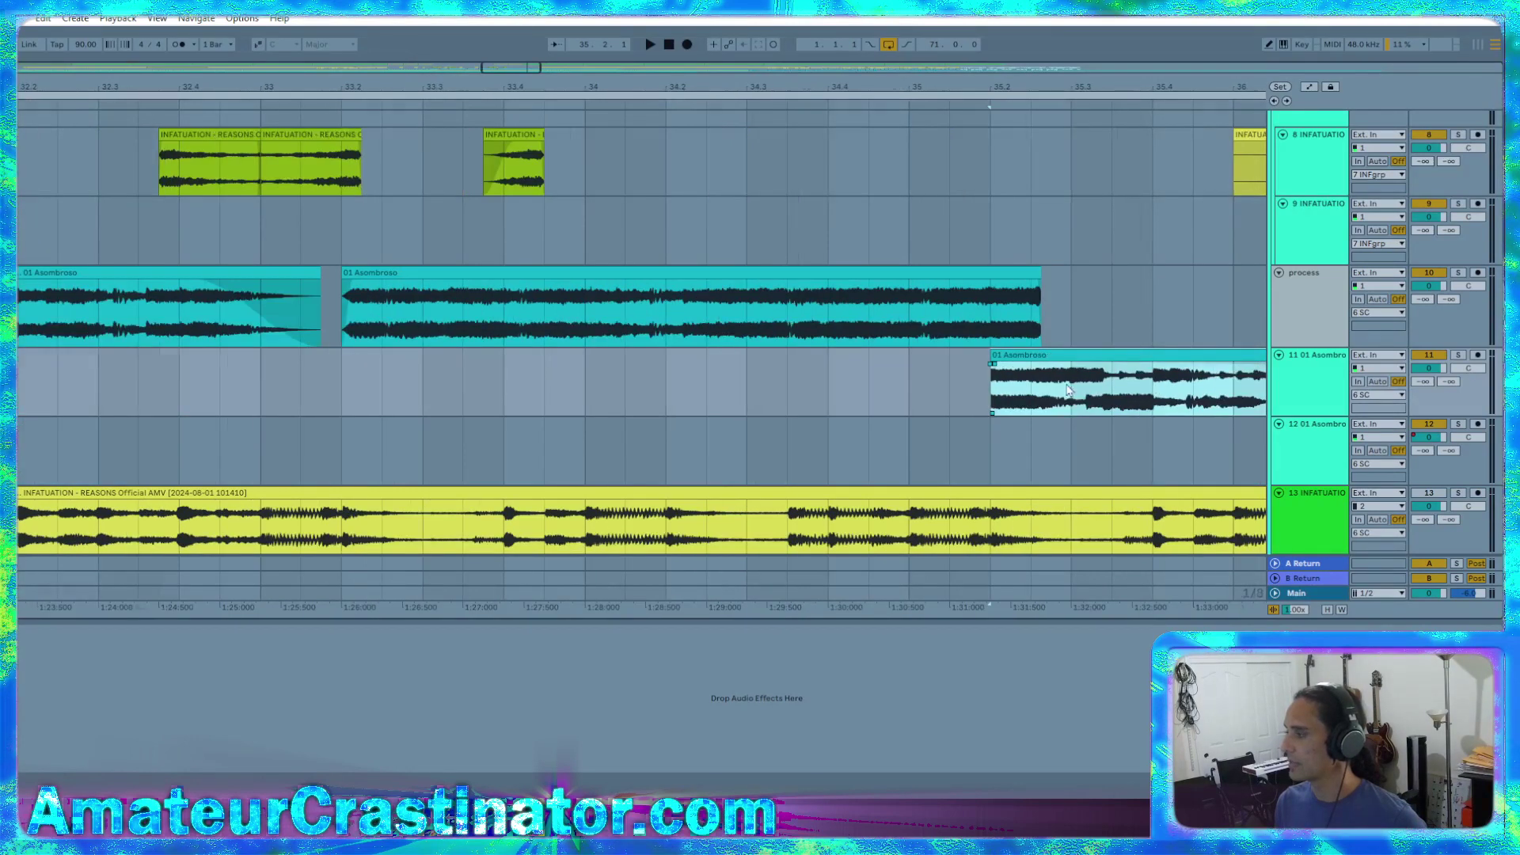
scroll(1066, 383, "up", 2)
left_click(894, 371)
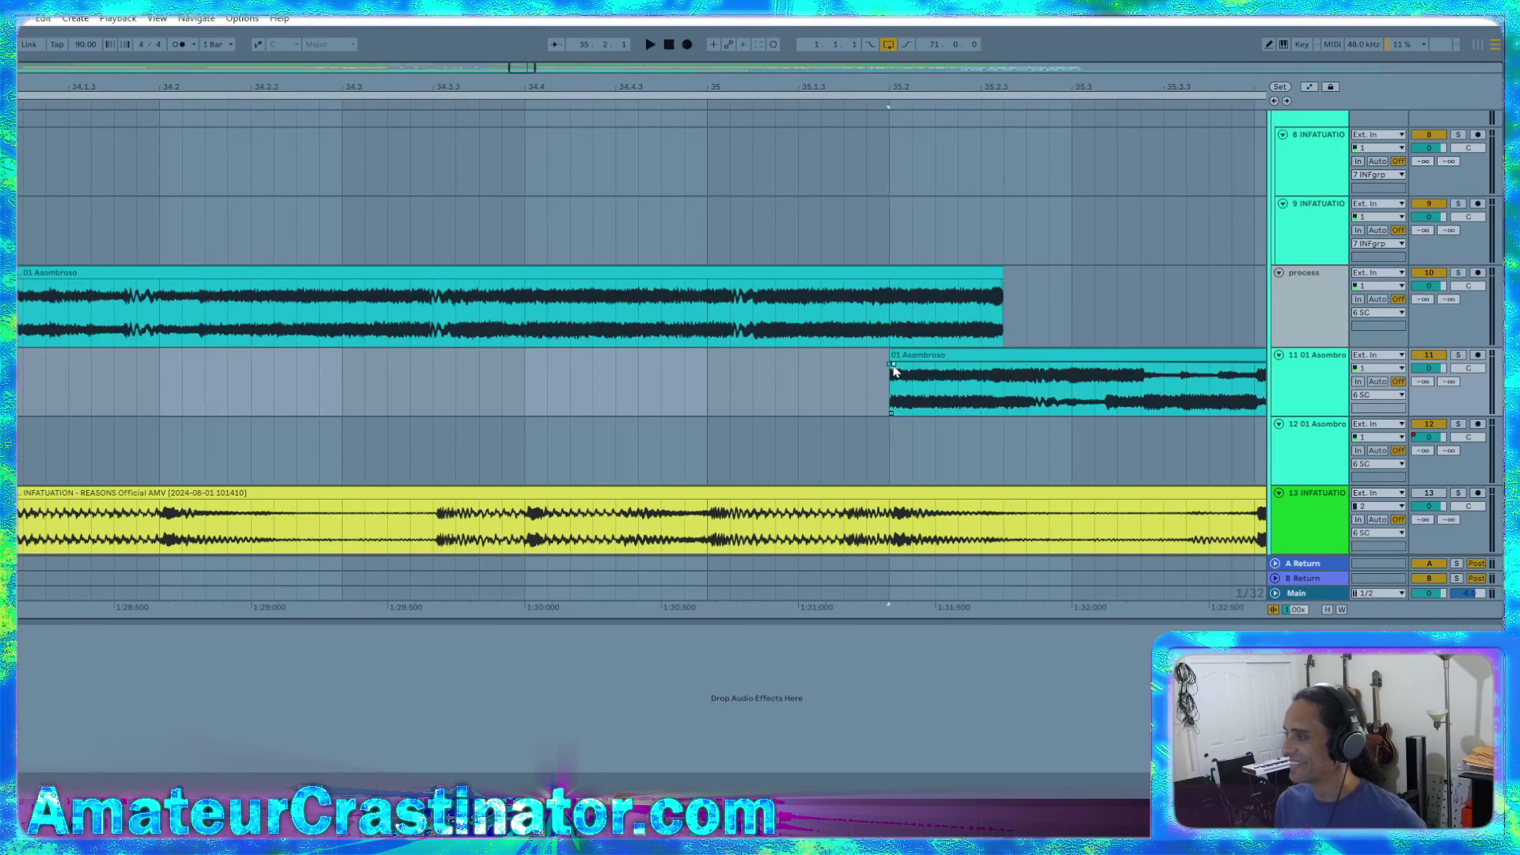
left_click_drag(893, 371, 1008, 374)
Solo the process track and audition its 01 Asombroso clips from just before 29.3
scroll(536, 418, "down", 5)
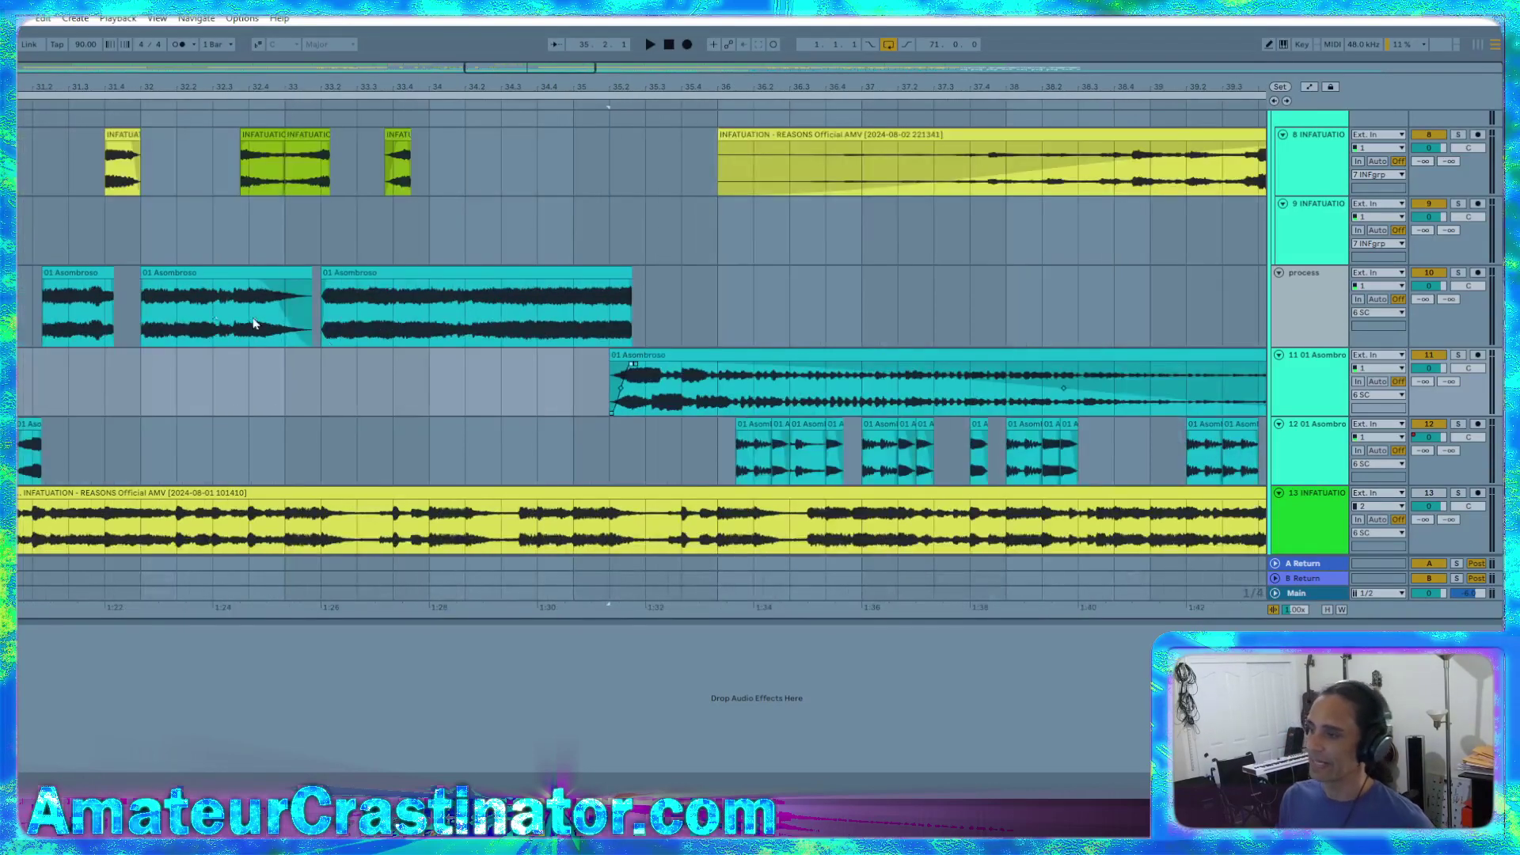
scroll(209, 318, "down", 4)
scroll(135, 316, "left", 2)
scroll(236, 315, "up", 2)
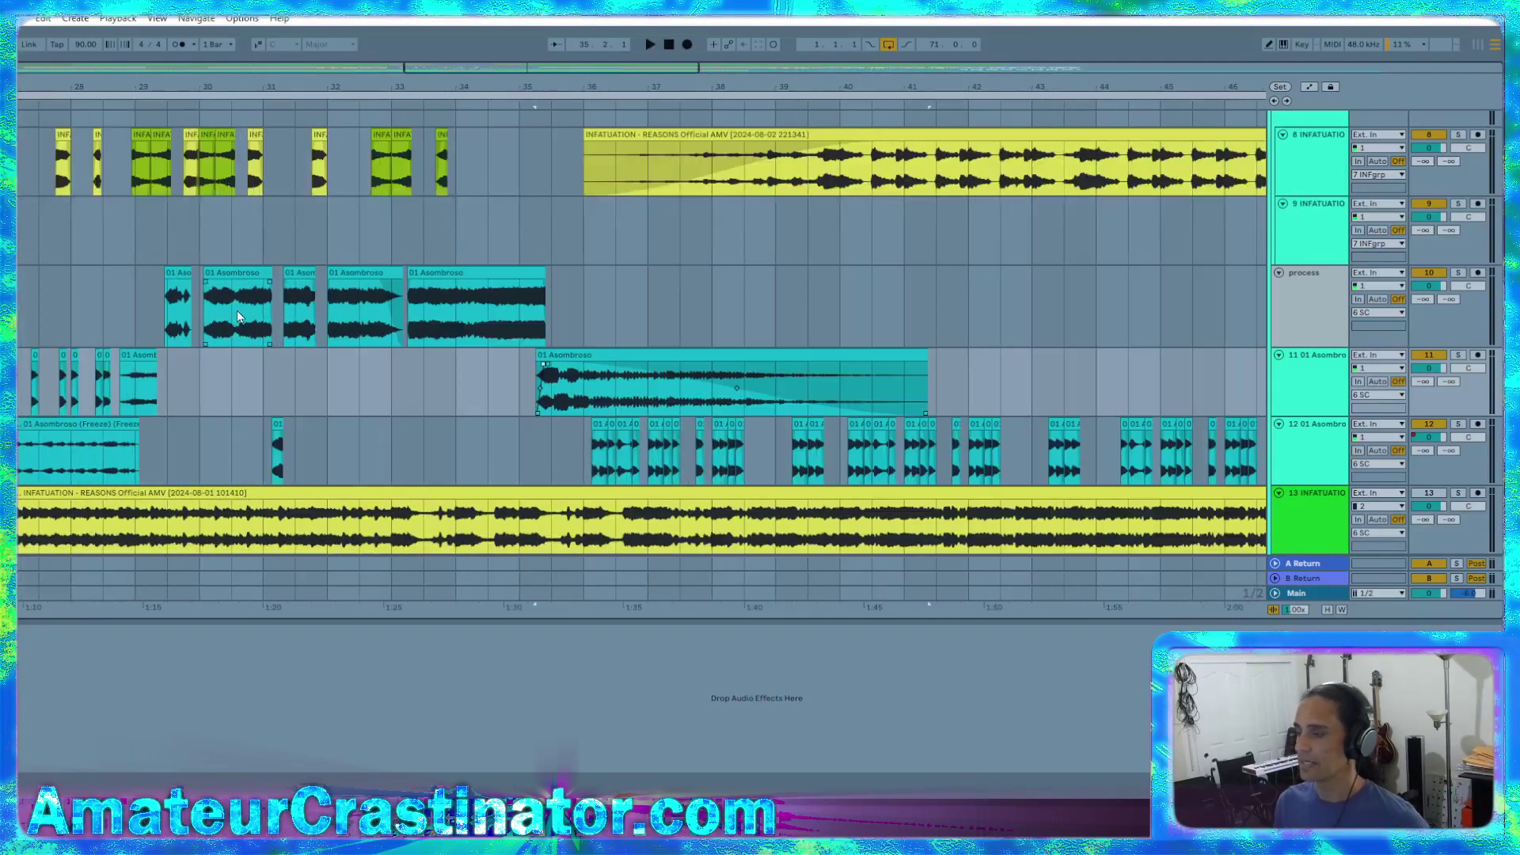
scroll(250, 318, "left", 3)
scroll(467, 347, "up", 3)
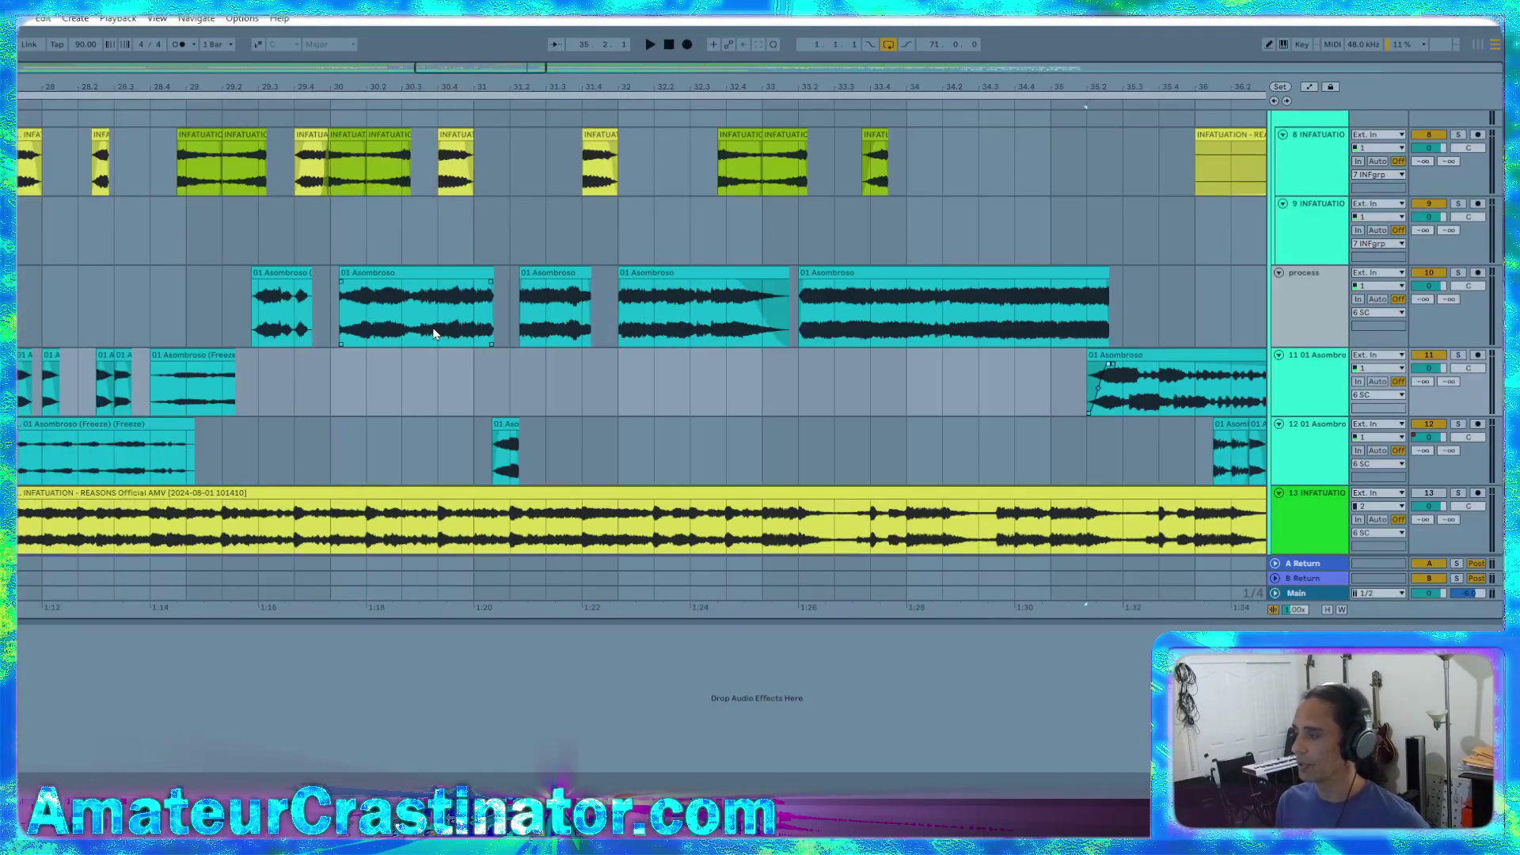
left_click(269, 271)
left_click(1310, 310)
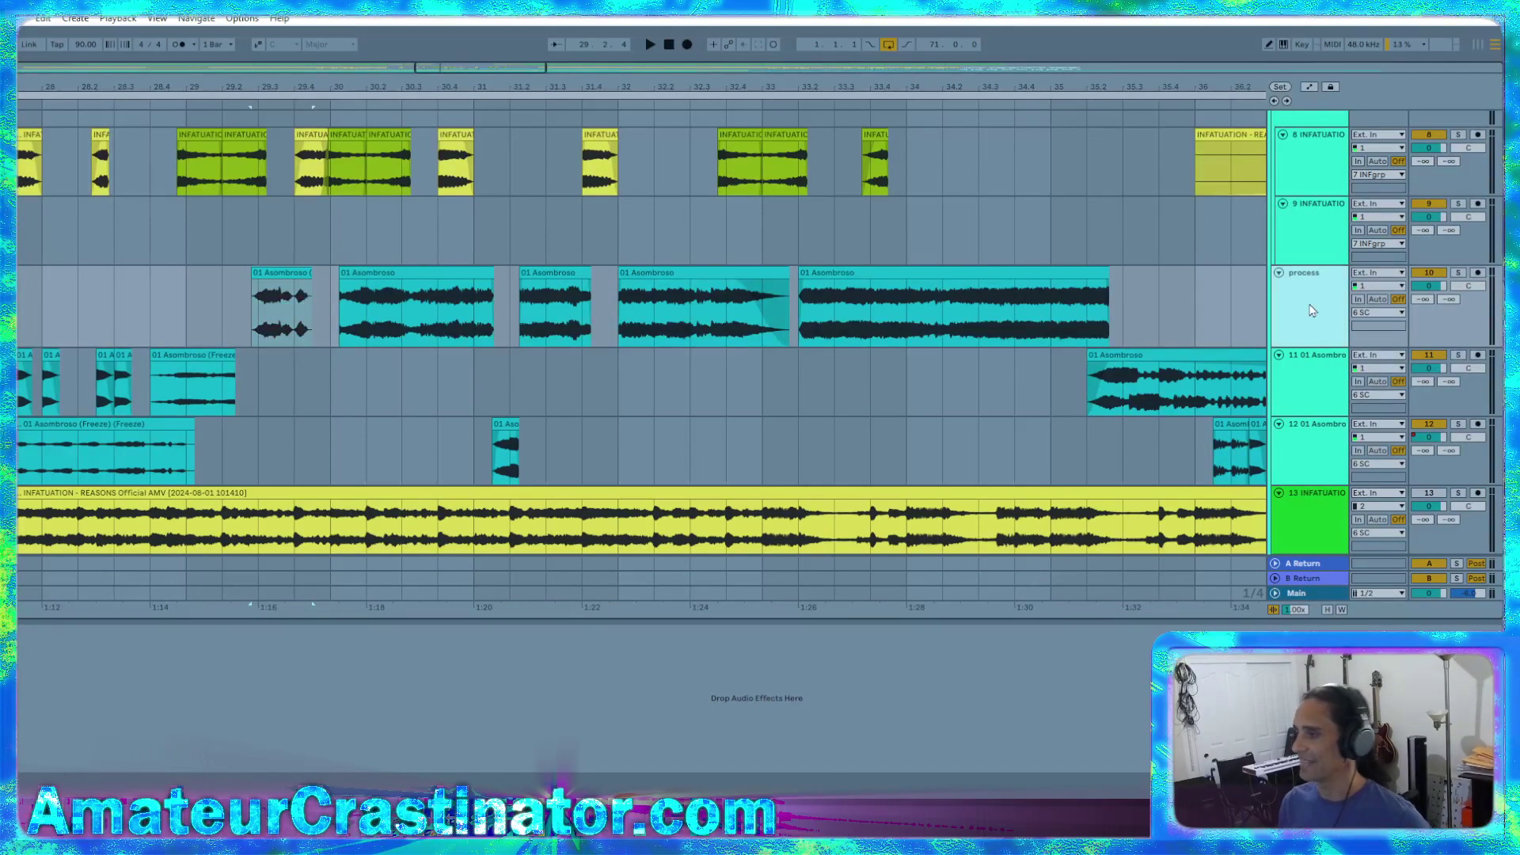
key("space")
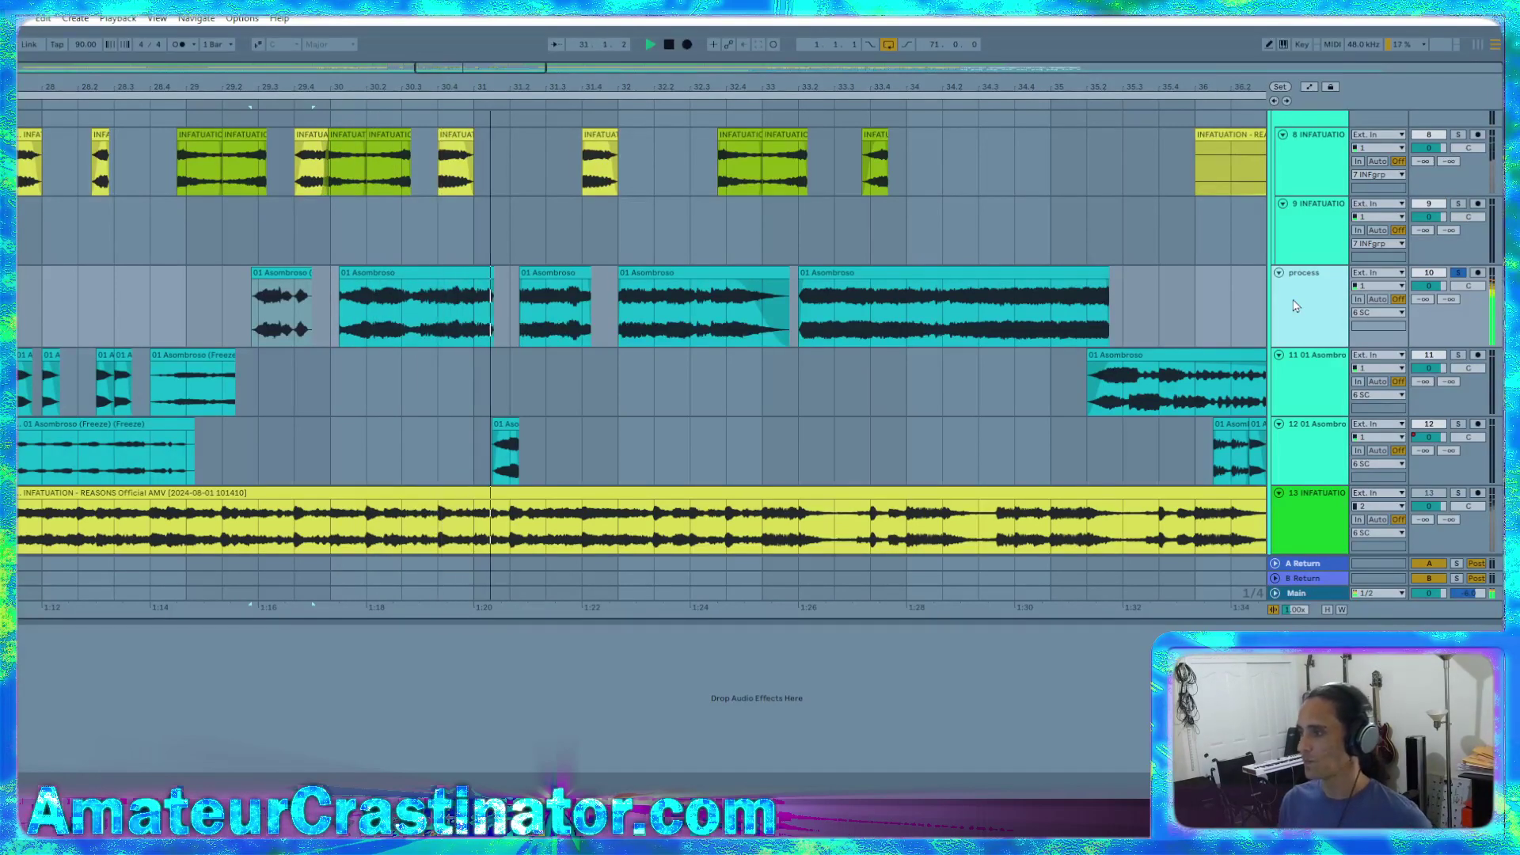
Move the process track's first 01 Asombroso clip to track 11 and audition the remaining clips from just after bar 30
left_click_drag(280, 277, 280, 359)
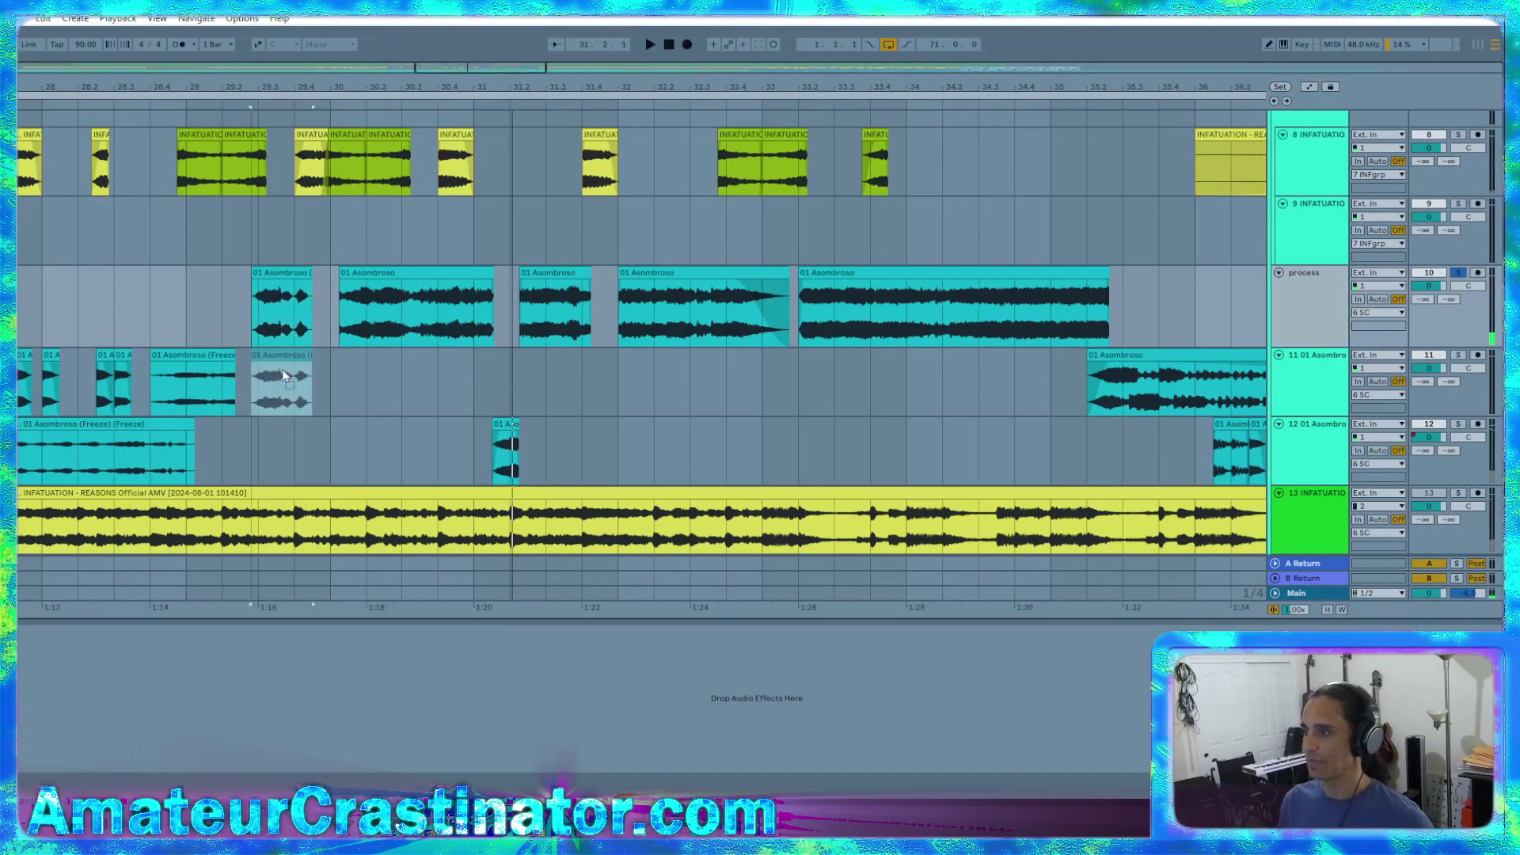
left_click(348, 308)
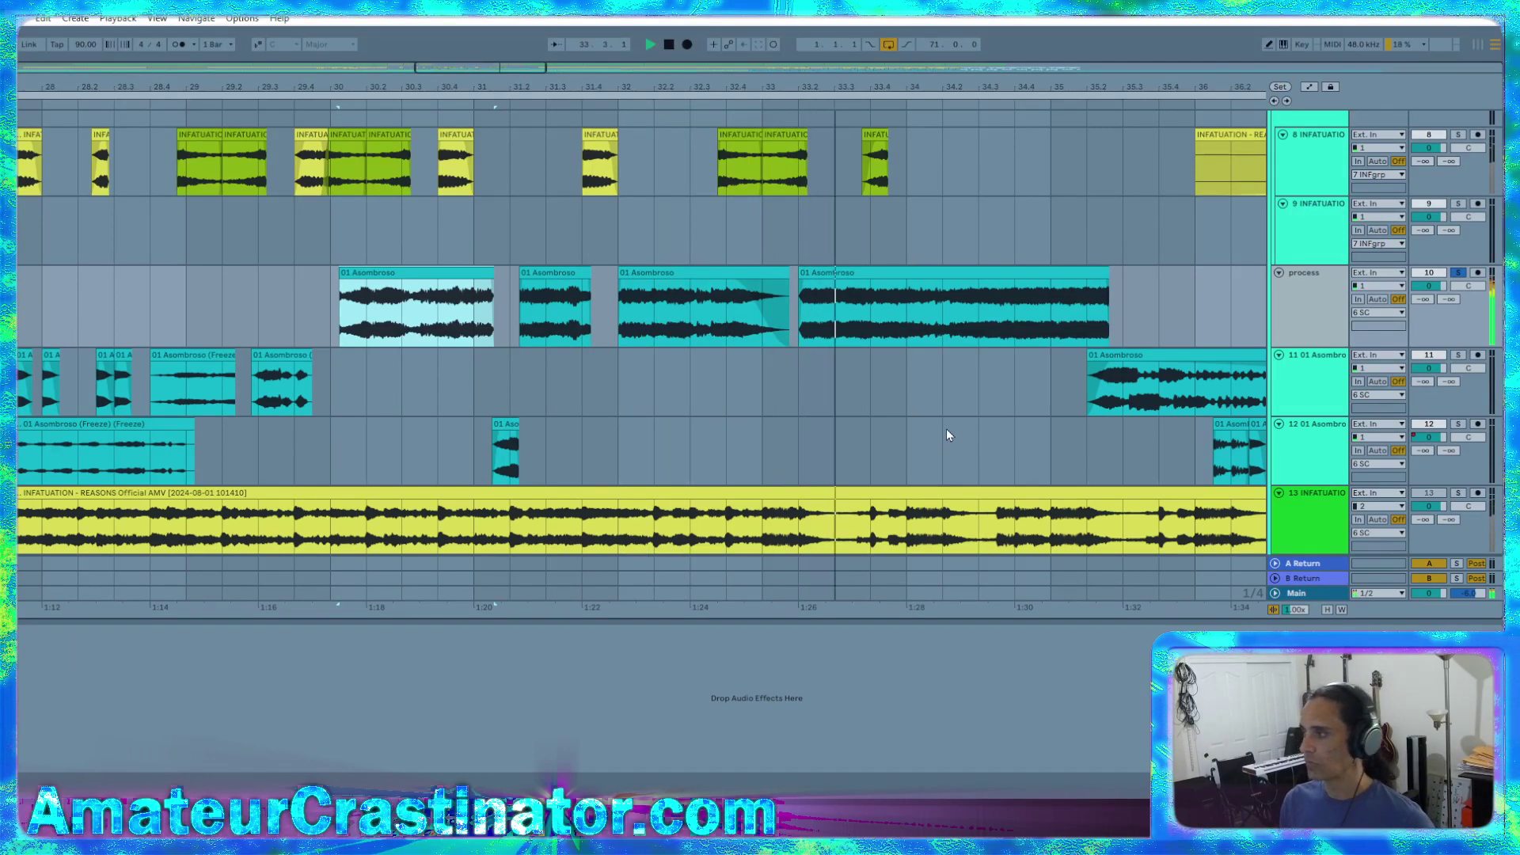
Bring up Glitch2 on the process track and set its sequence to 8 beats with 4 divisions
scroll(874, 312, "up", 5)
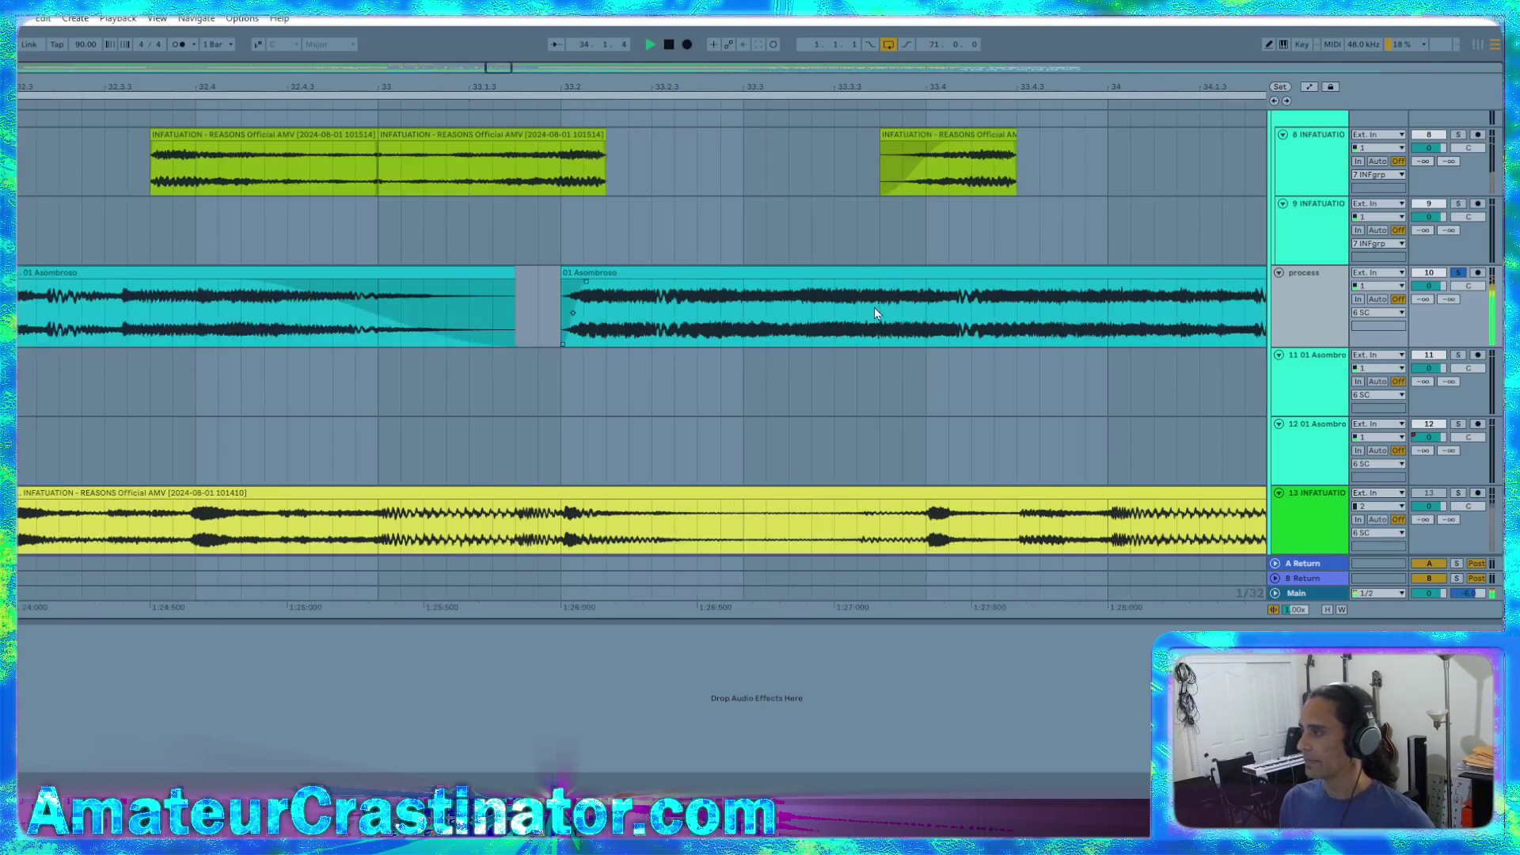
scroll(874, 313, "down", 8)
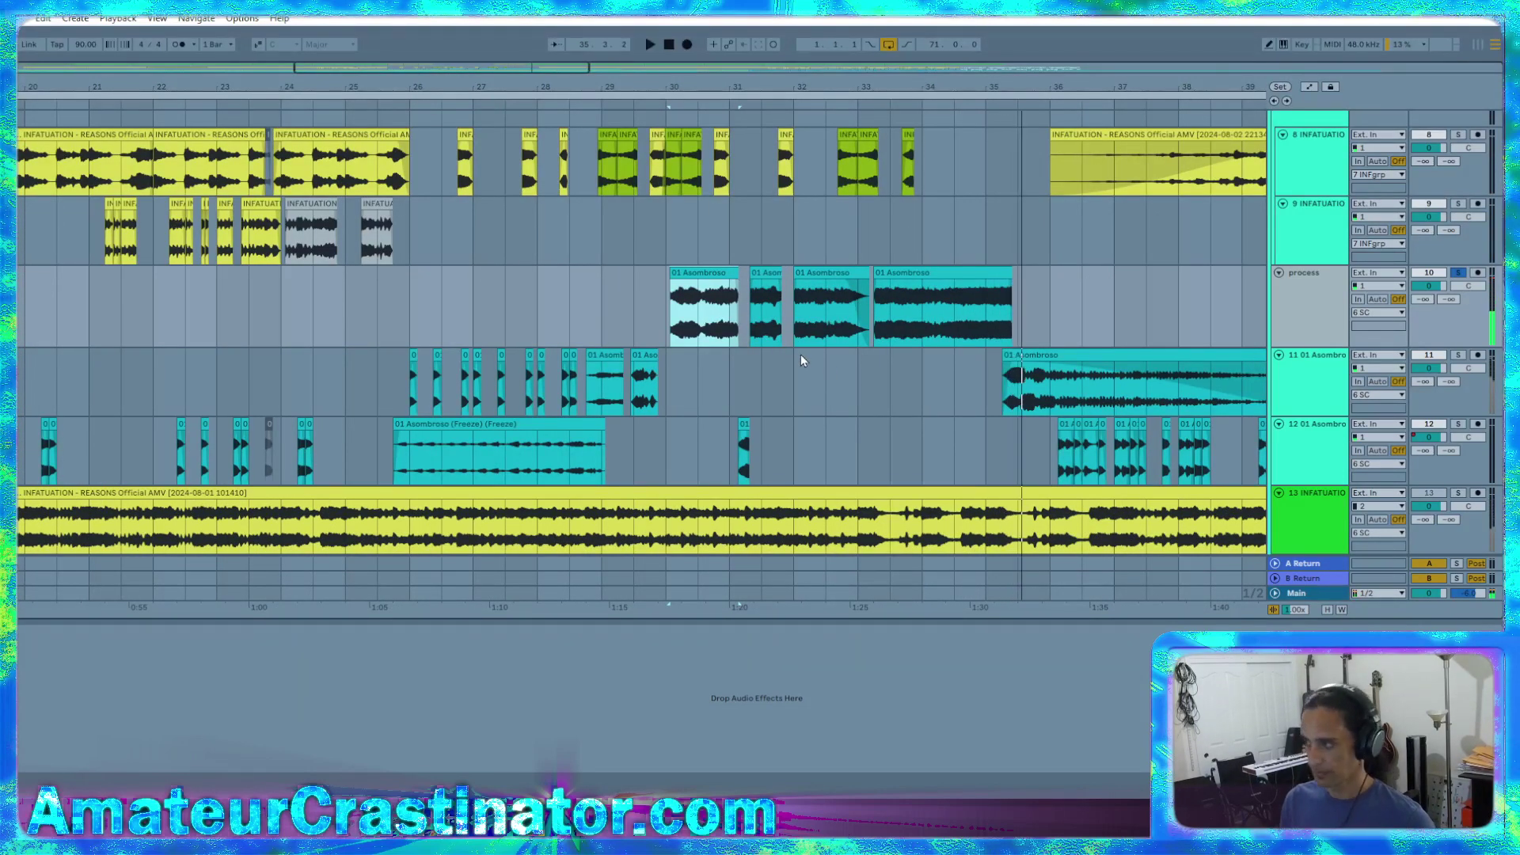
key("alt+Tab")
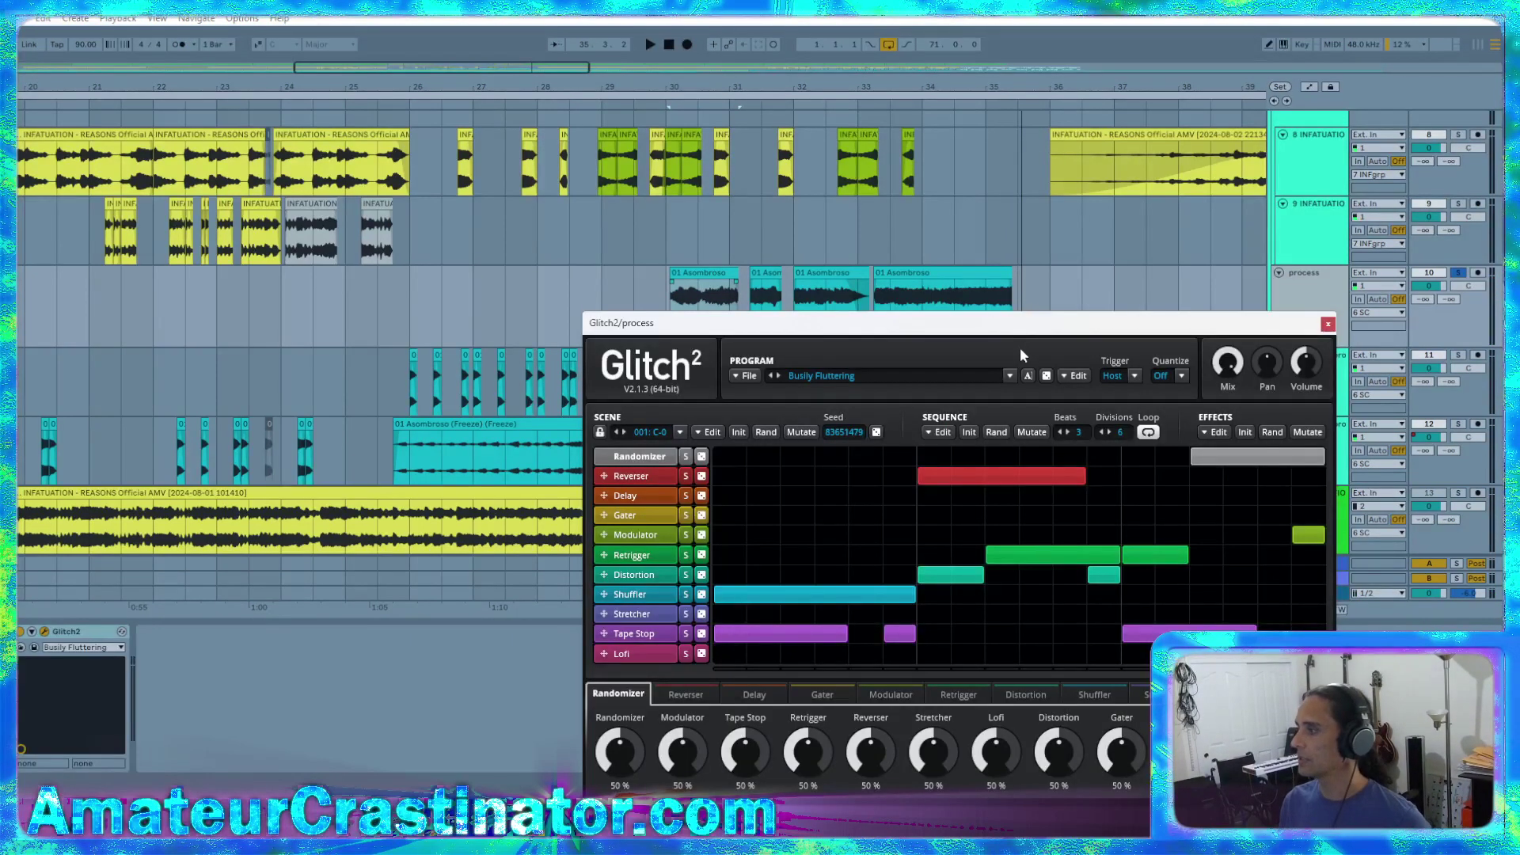
left_click_drag(1022, 326, 887, 170)
left_click_drag(946, 275, 989, 318)
double_click(982, 273)
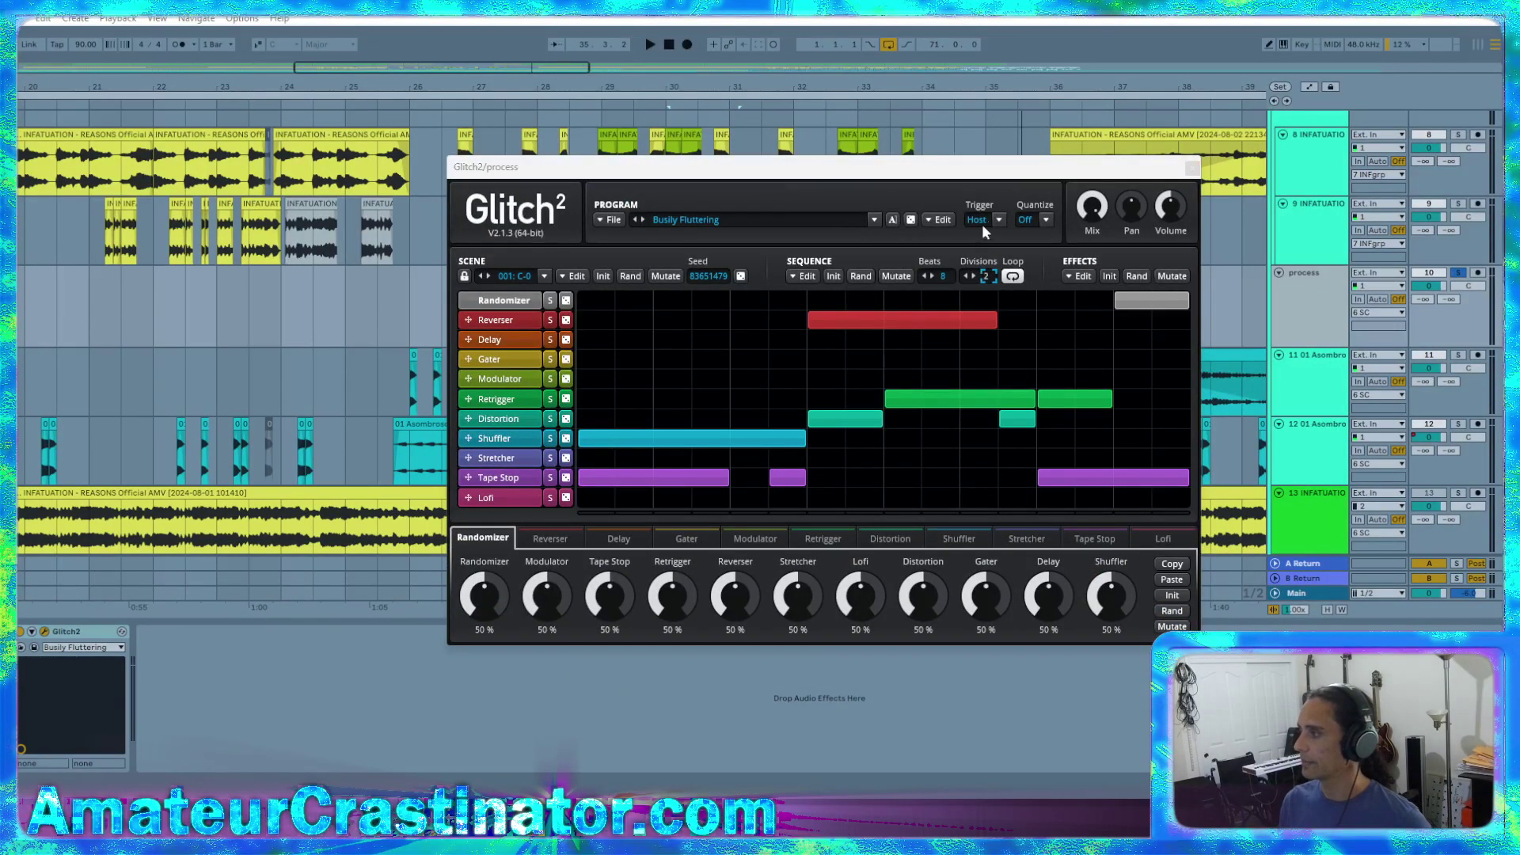
type("4")
key("Return")
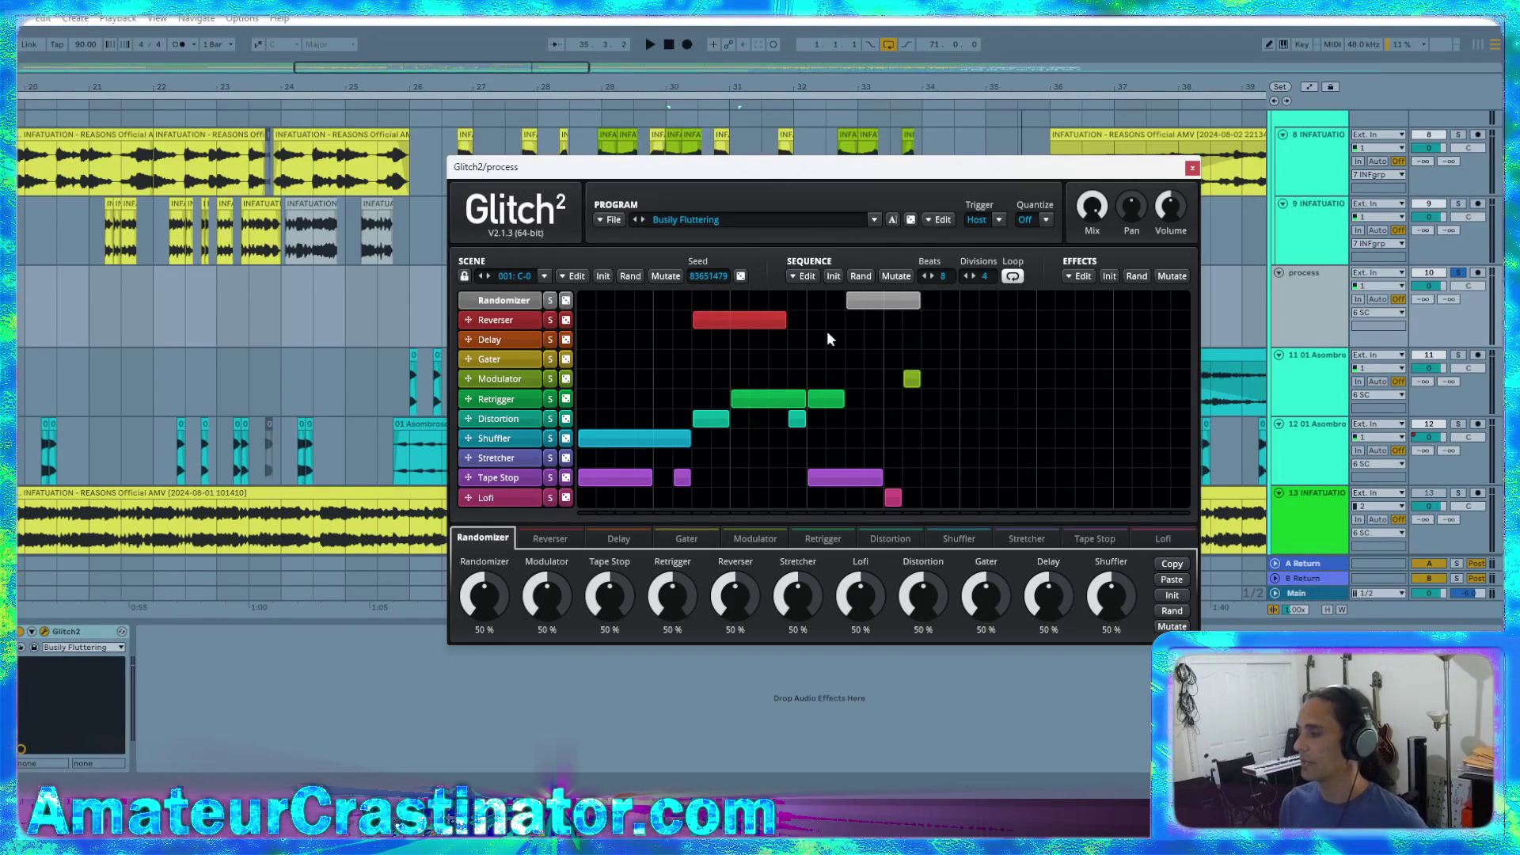
Clear all effect blocks from the Glitch2 sequence grid
left_click_drag(948, 306, 739, 340)
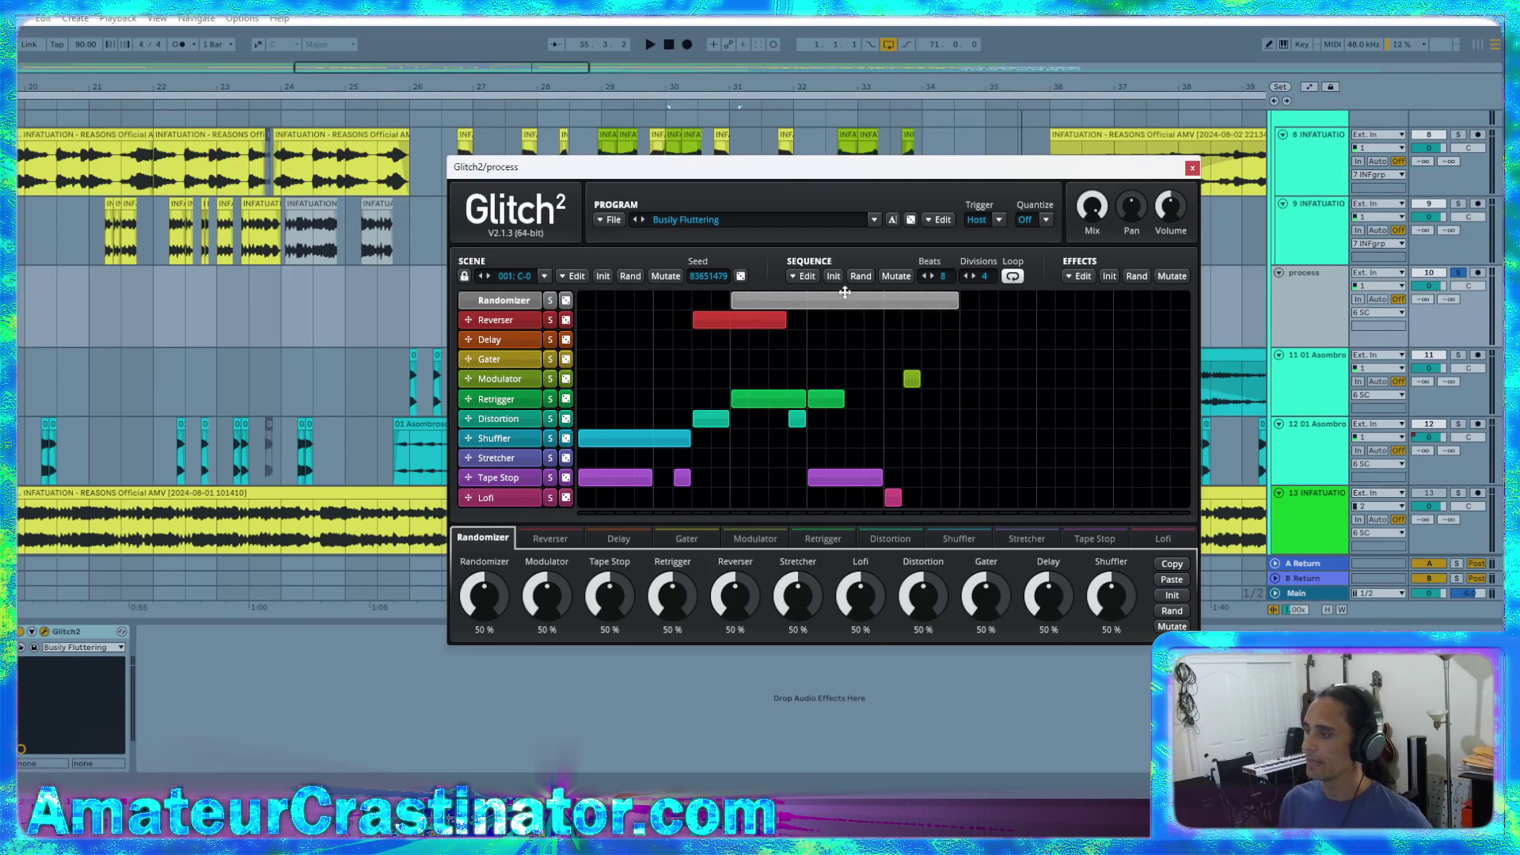
right_click(845, 294)
right_click(685, 437)
right_click(798, 418)
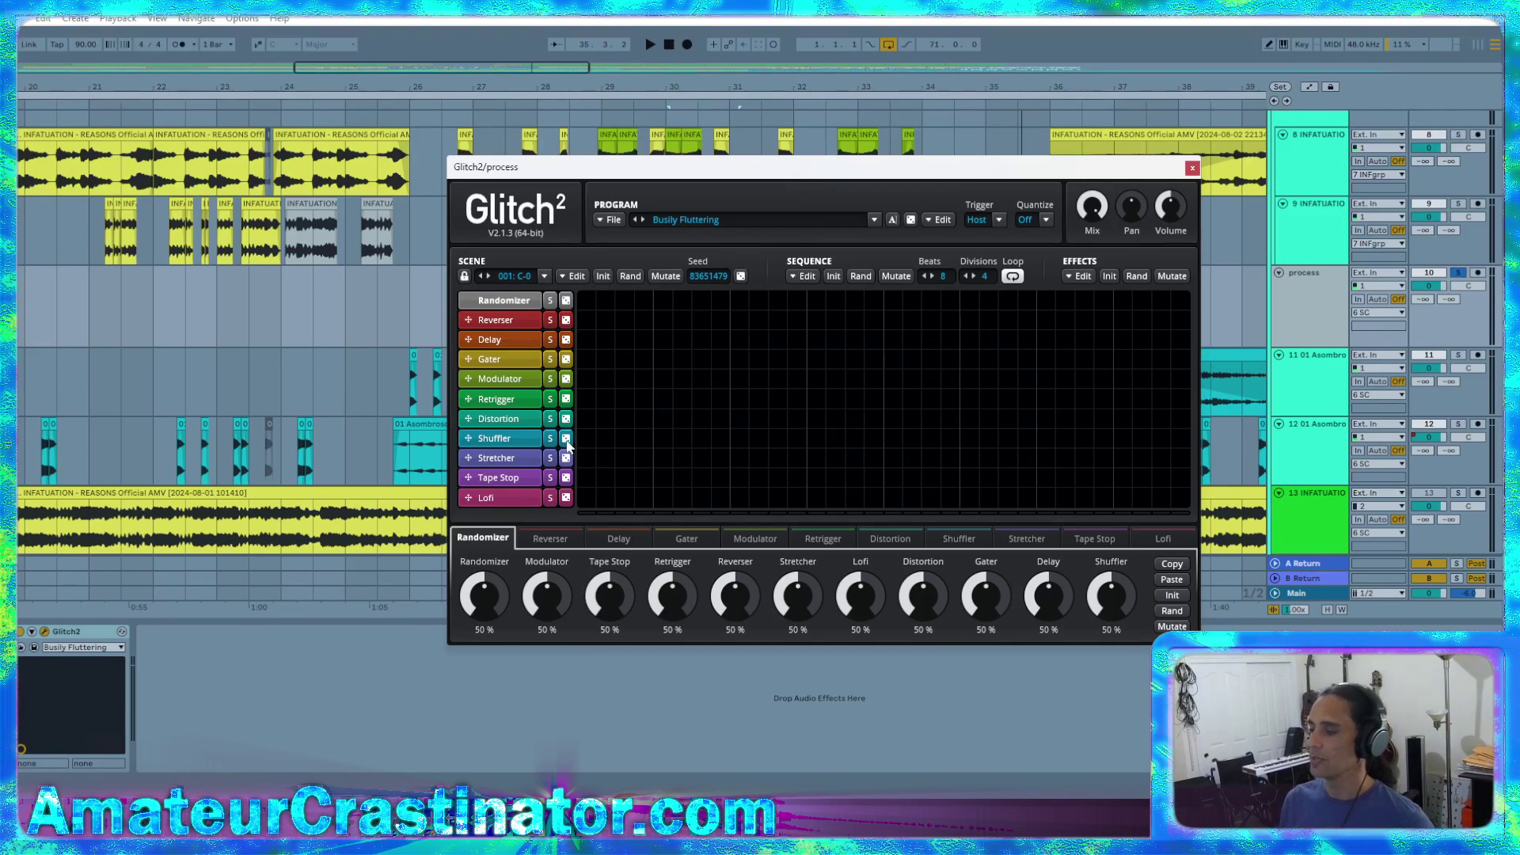
Fill the whole sequence with a Shuffler block using Even timing and a 1 beat maximum time, and audition it
left_click_drag(590, 440, 1189, 453)
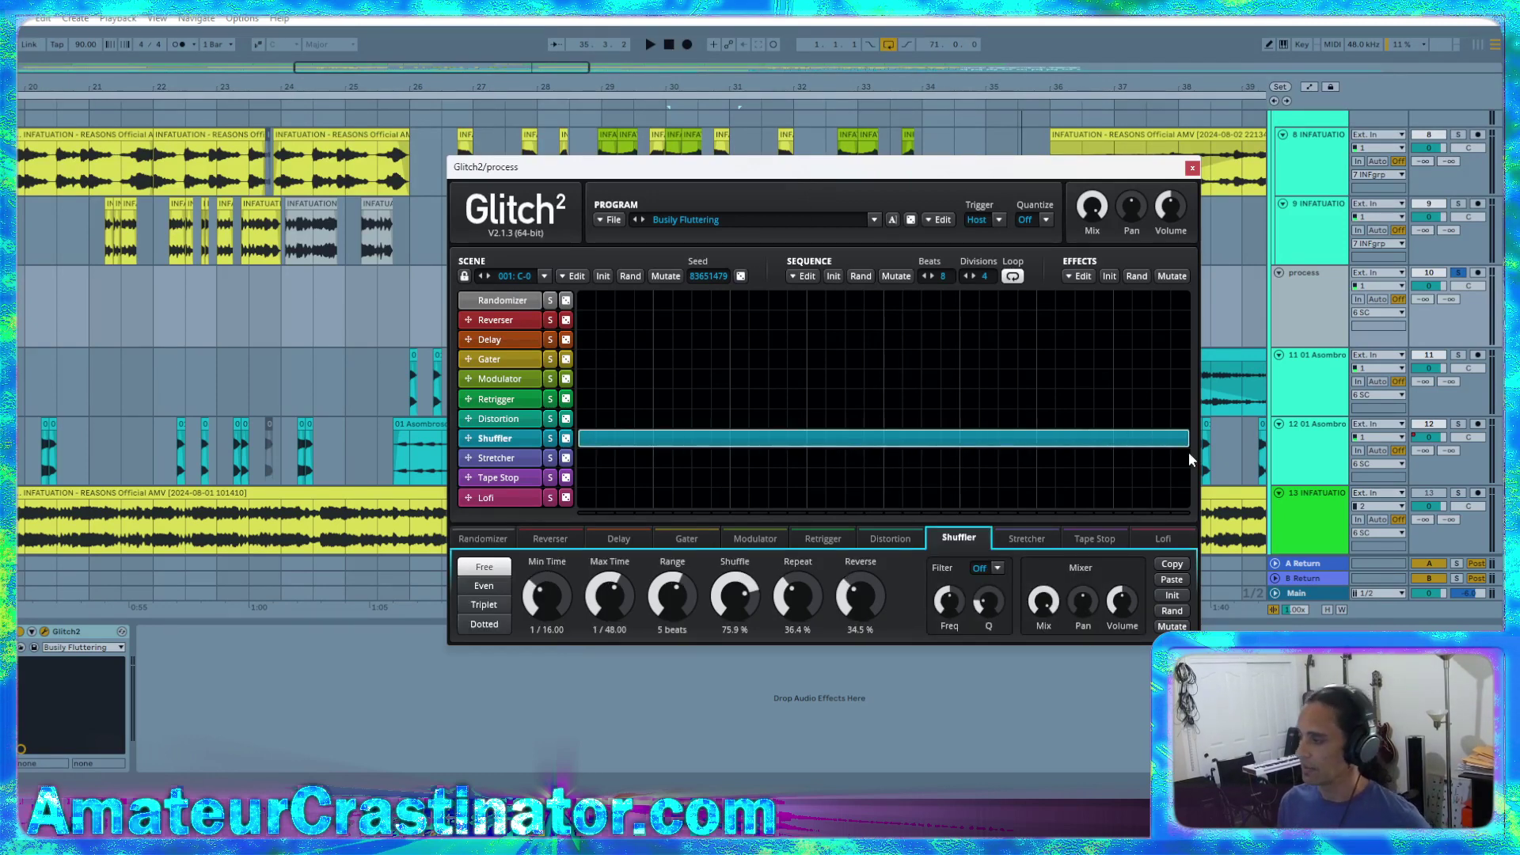
left_click(499, 586)
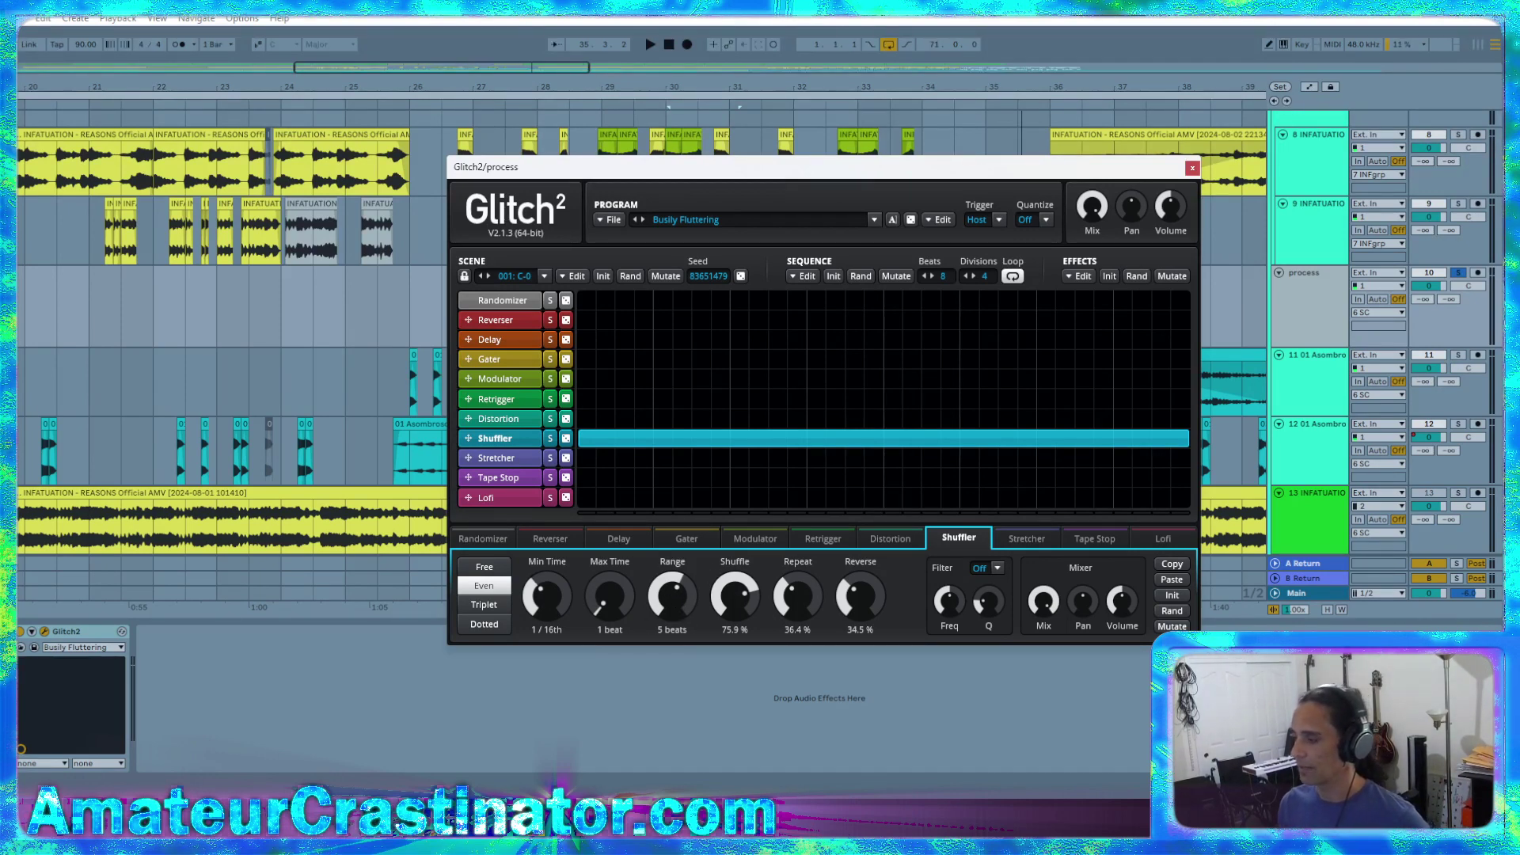
key("space")
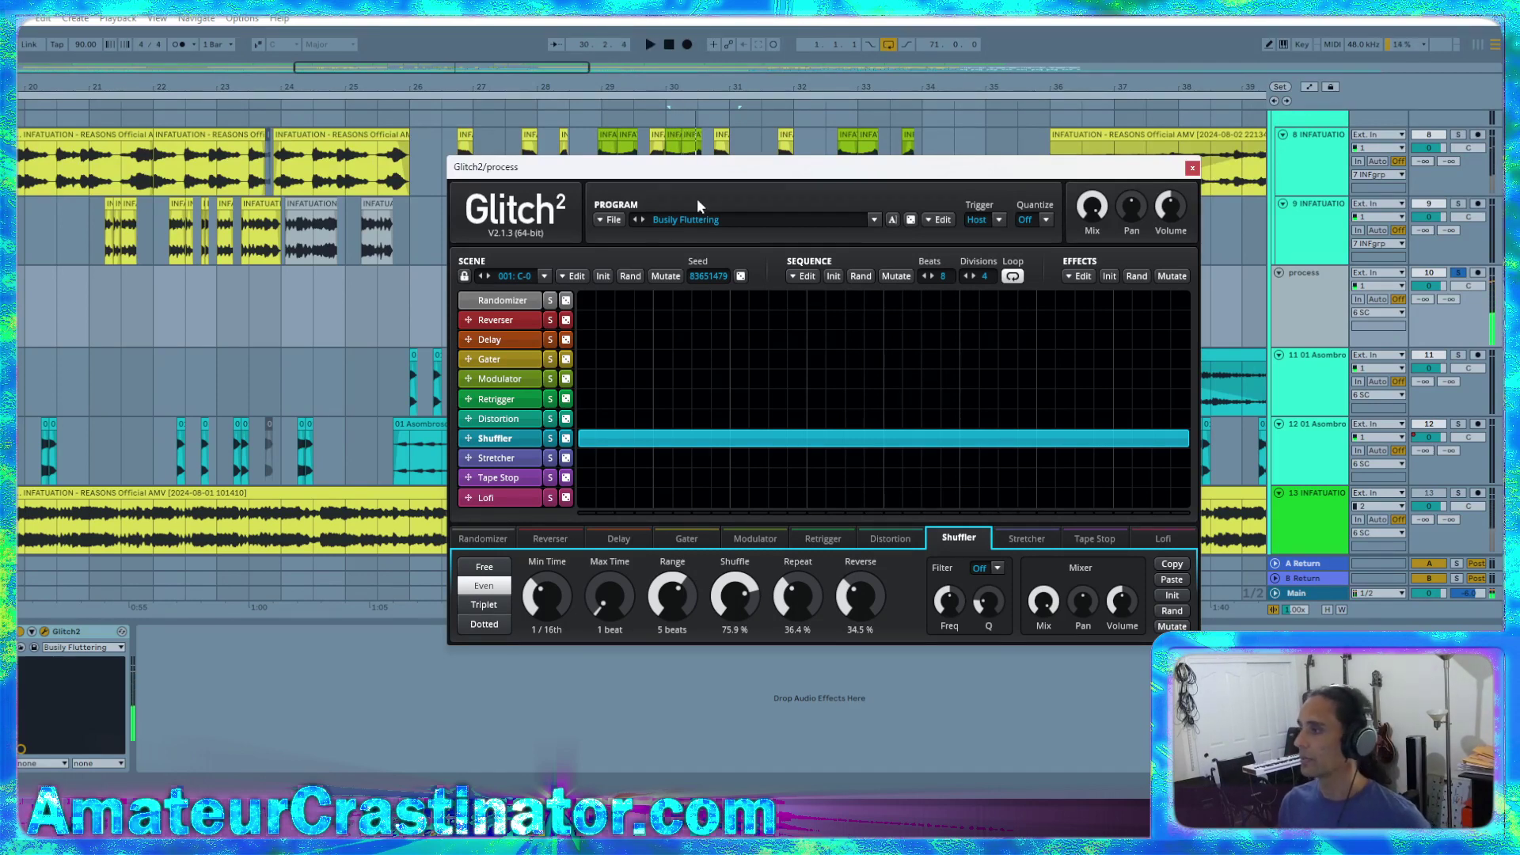
key("space")
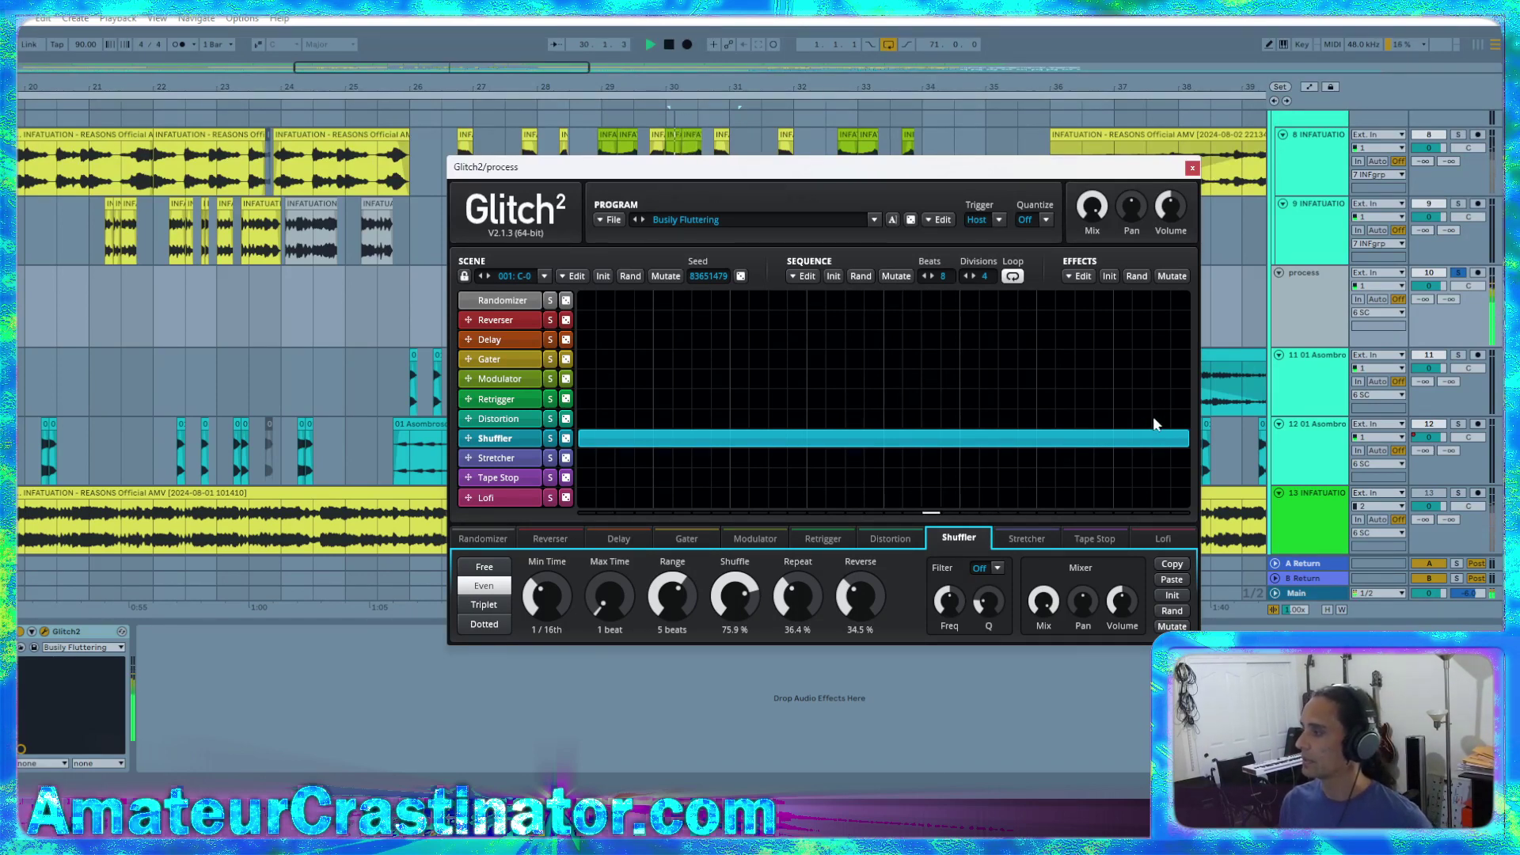
Draw a separate Shuffler block over the second half of the sequence
left_click_drag(934, 167, 960, 268)
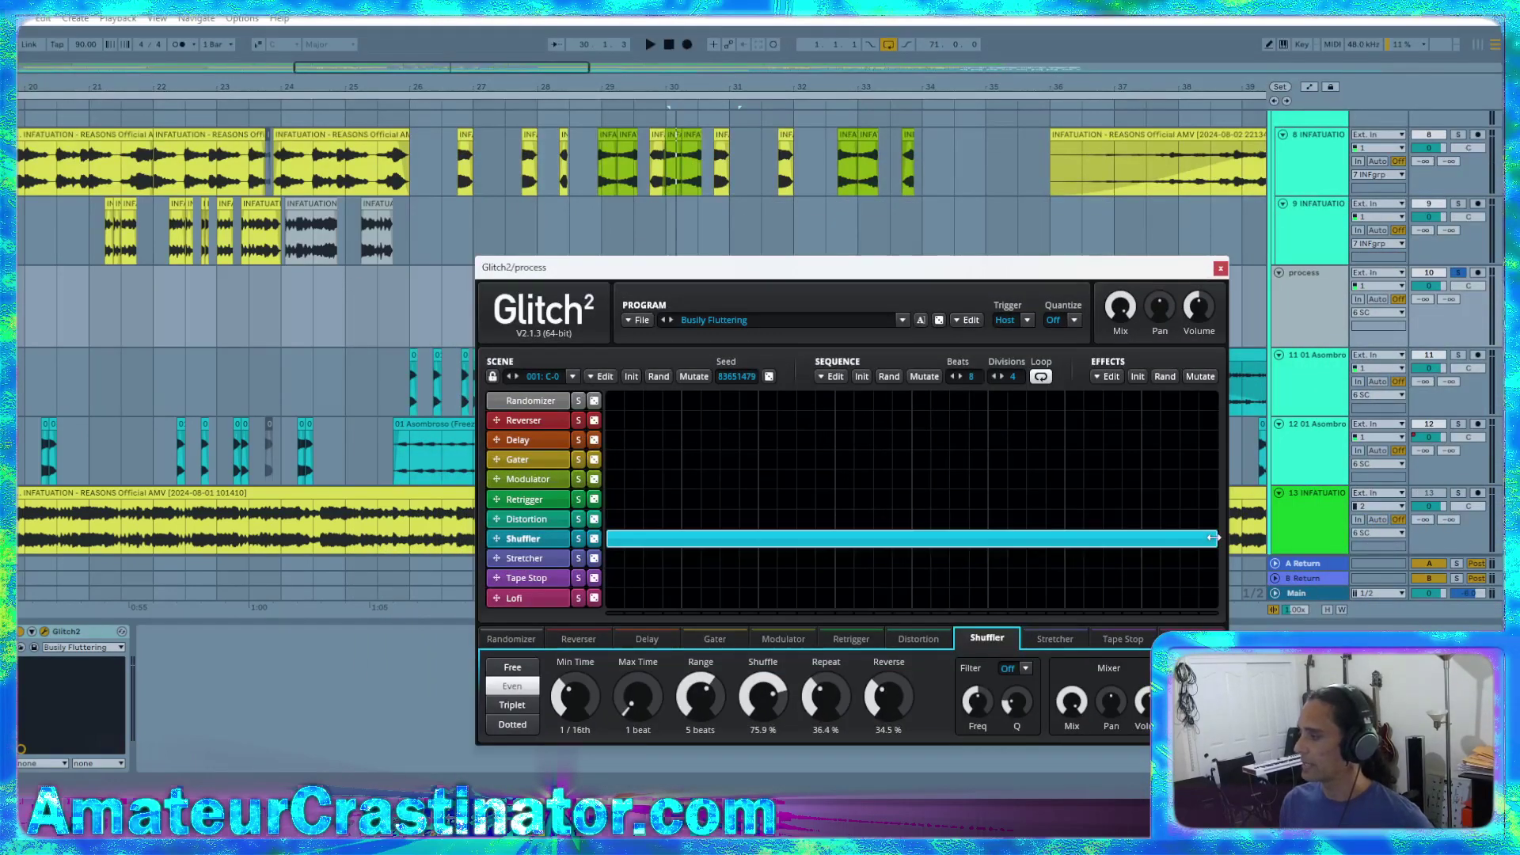
left_click_drag(910, 539, 1284, 541)
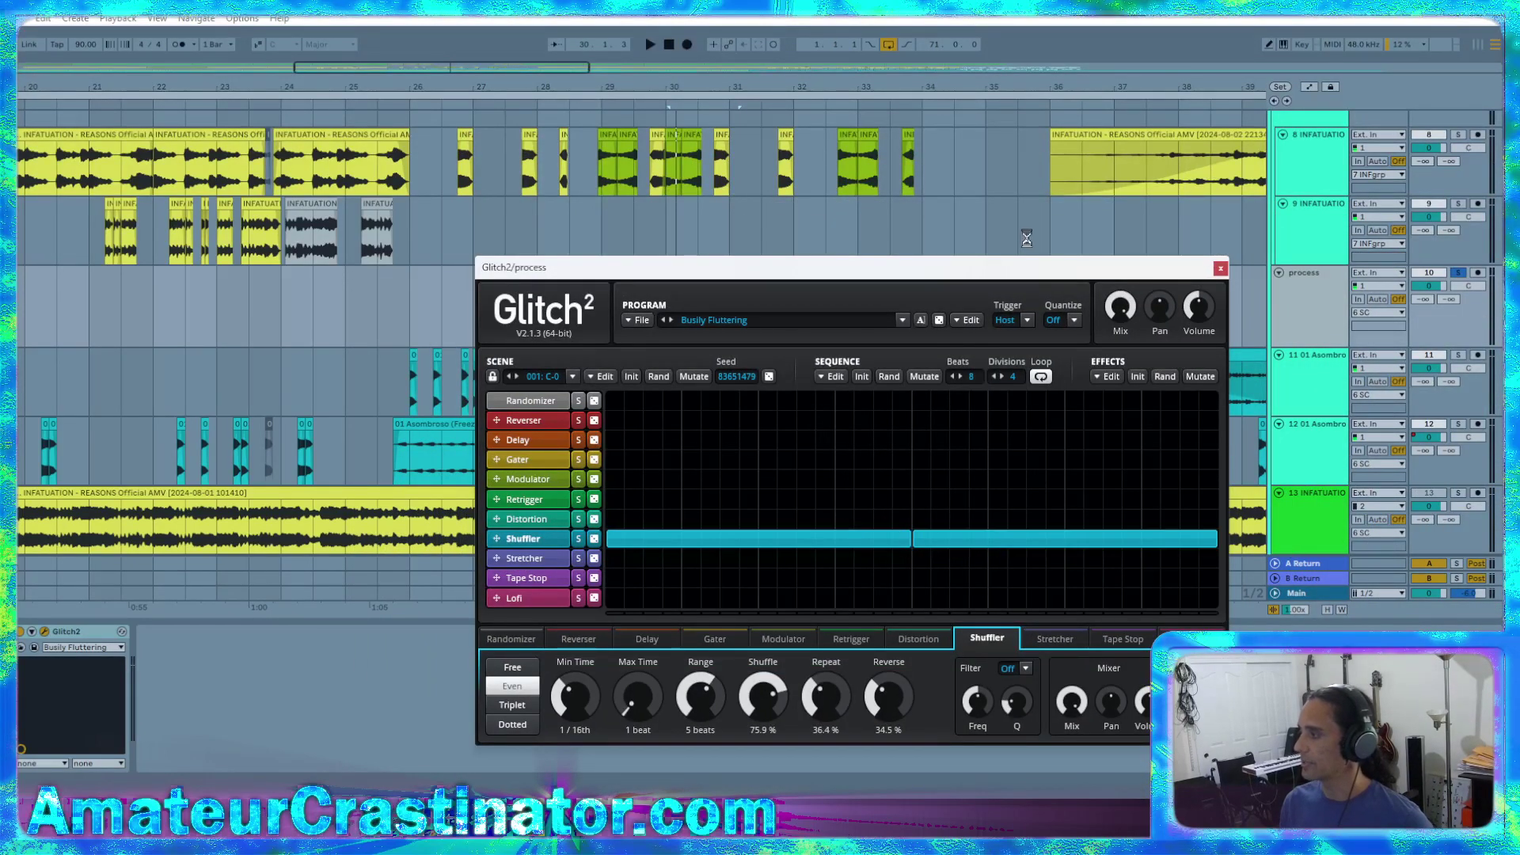
left_click_drag(1038, 270, 820, 167)
Audition the shuffled 01 Asombroso clips on the process track from bar 30 to bar 36
key("space")
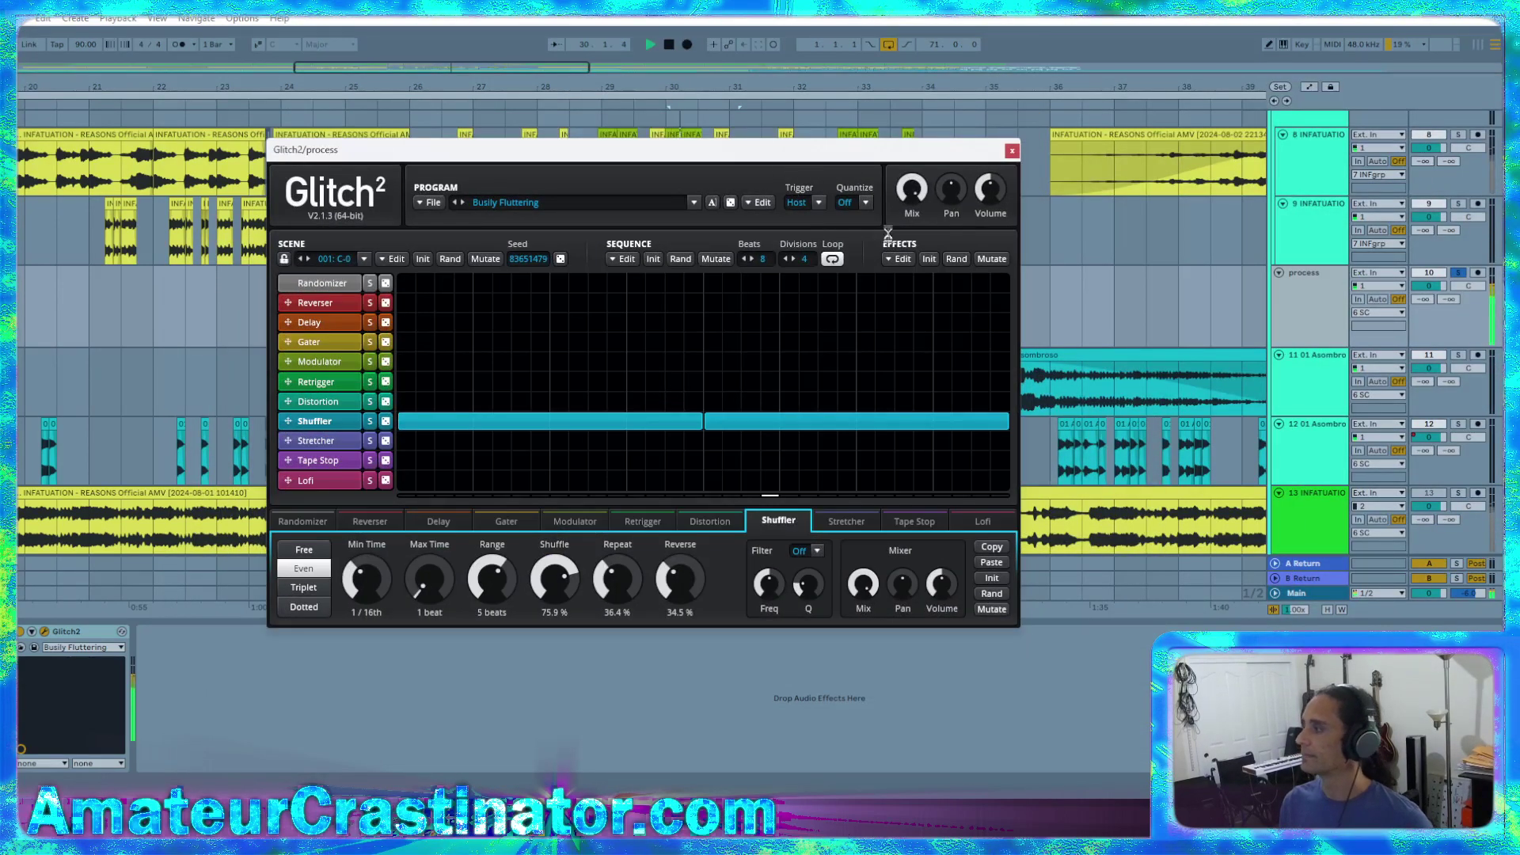
scroll(1128, 323, "down", 5)
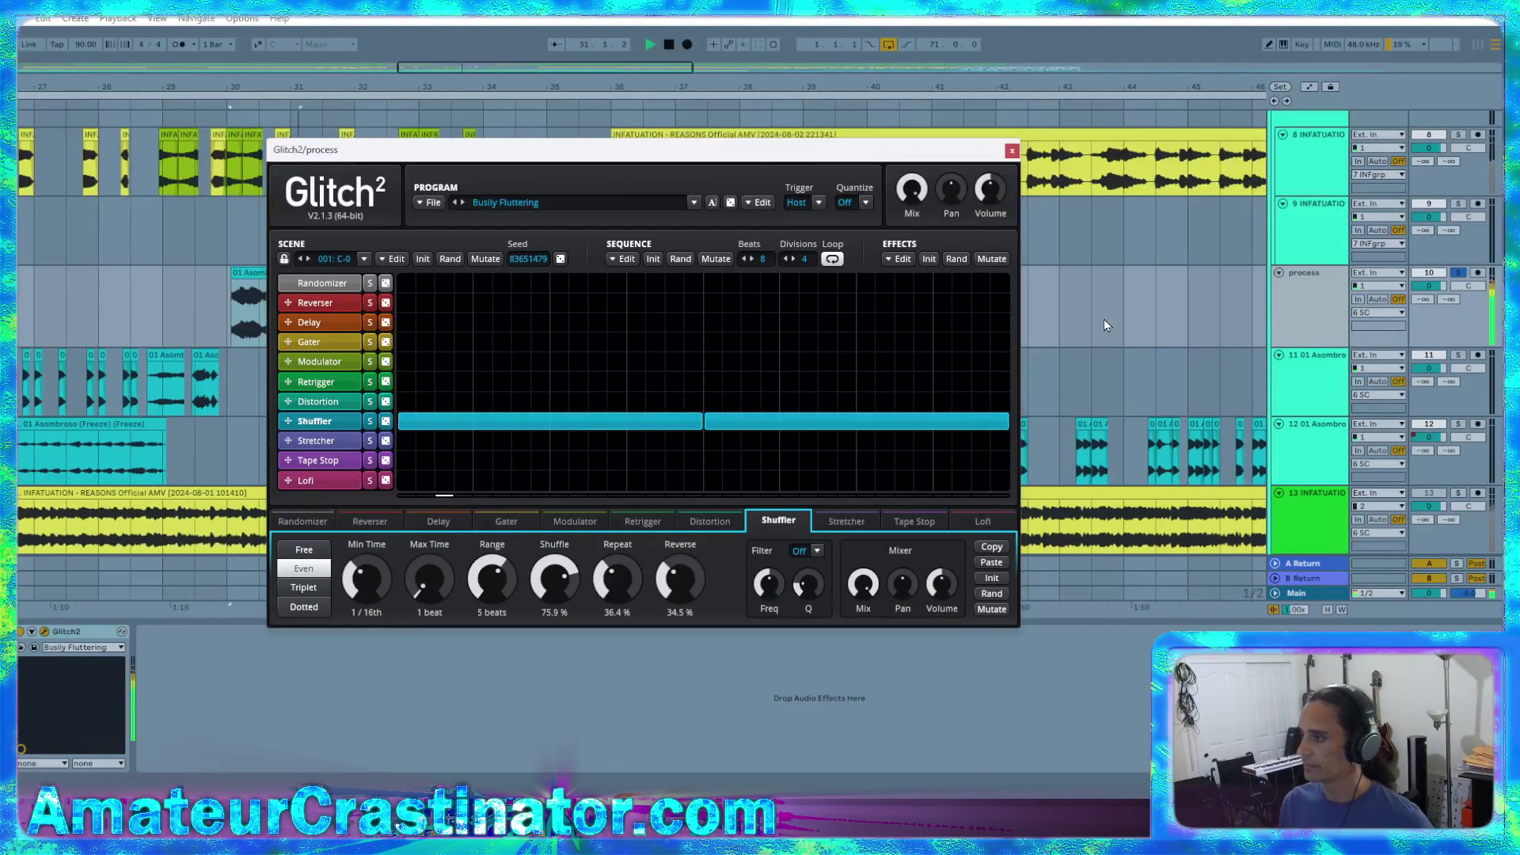
scroll(1102, 315, "up", 2)
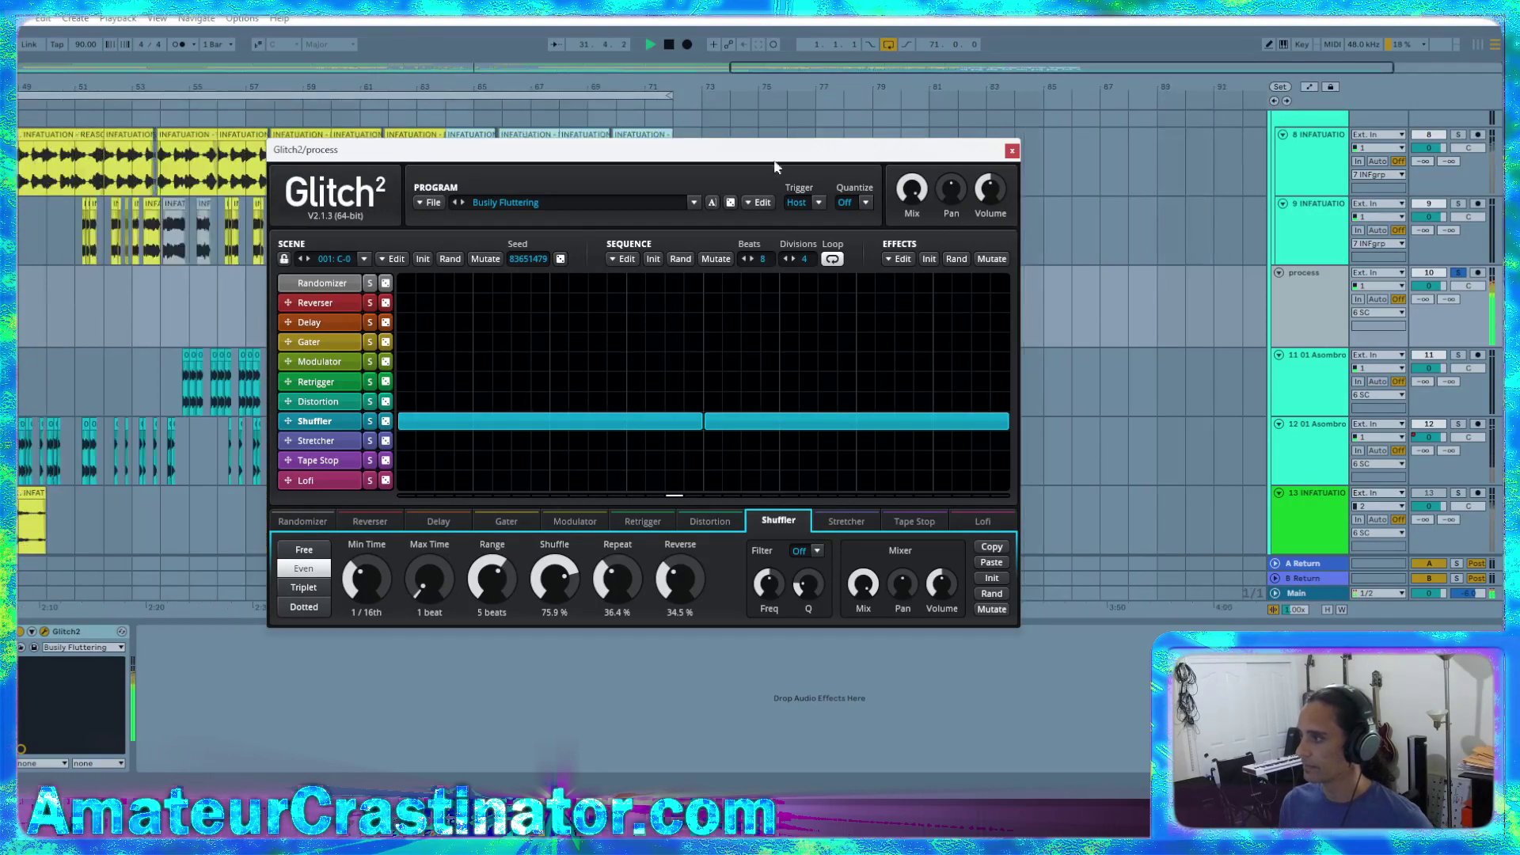
left_click_drag(772, 150, 1095, 159)
scroll(333, 287, "down", 2)
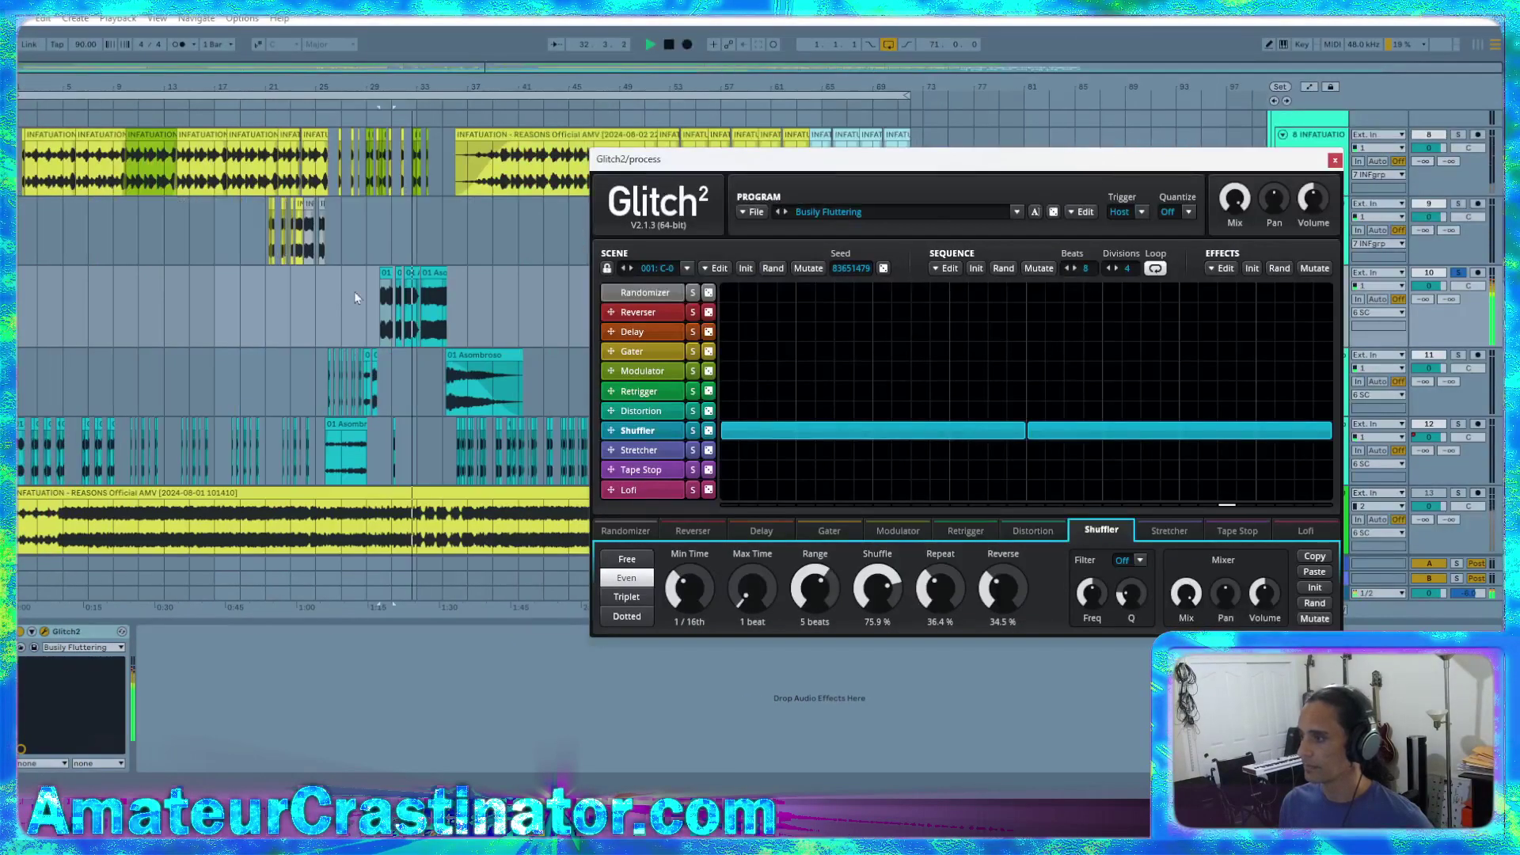
scroll(483, 293, "up", 4)
scroll(471, 298, "up", 4)
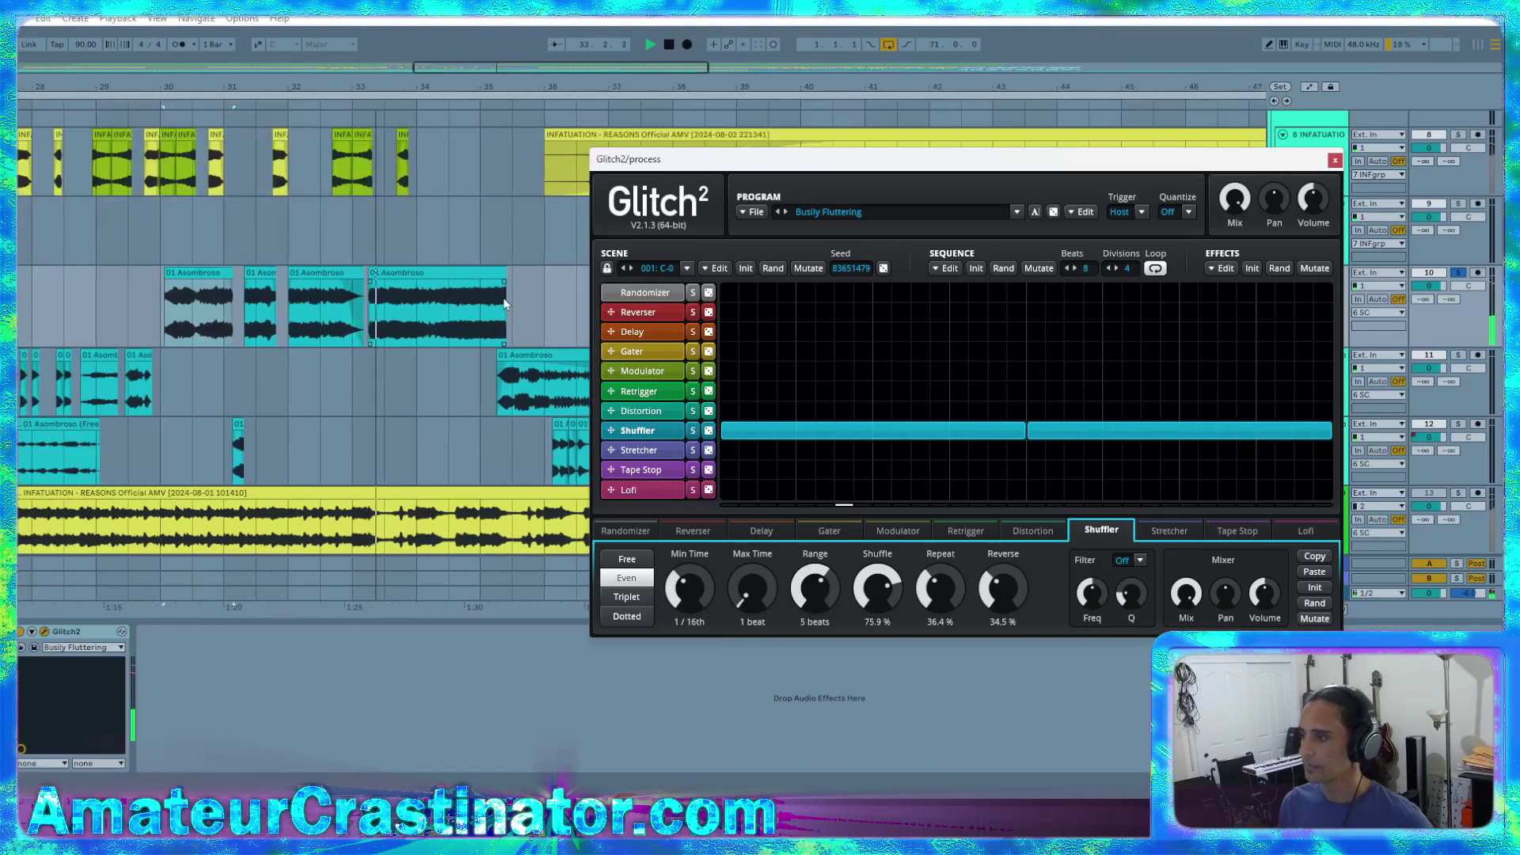
scroll(505, 305, "down", 2)
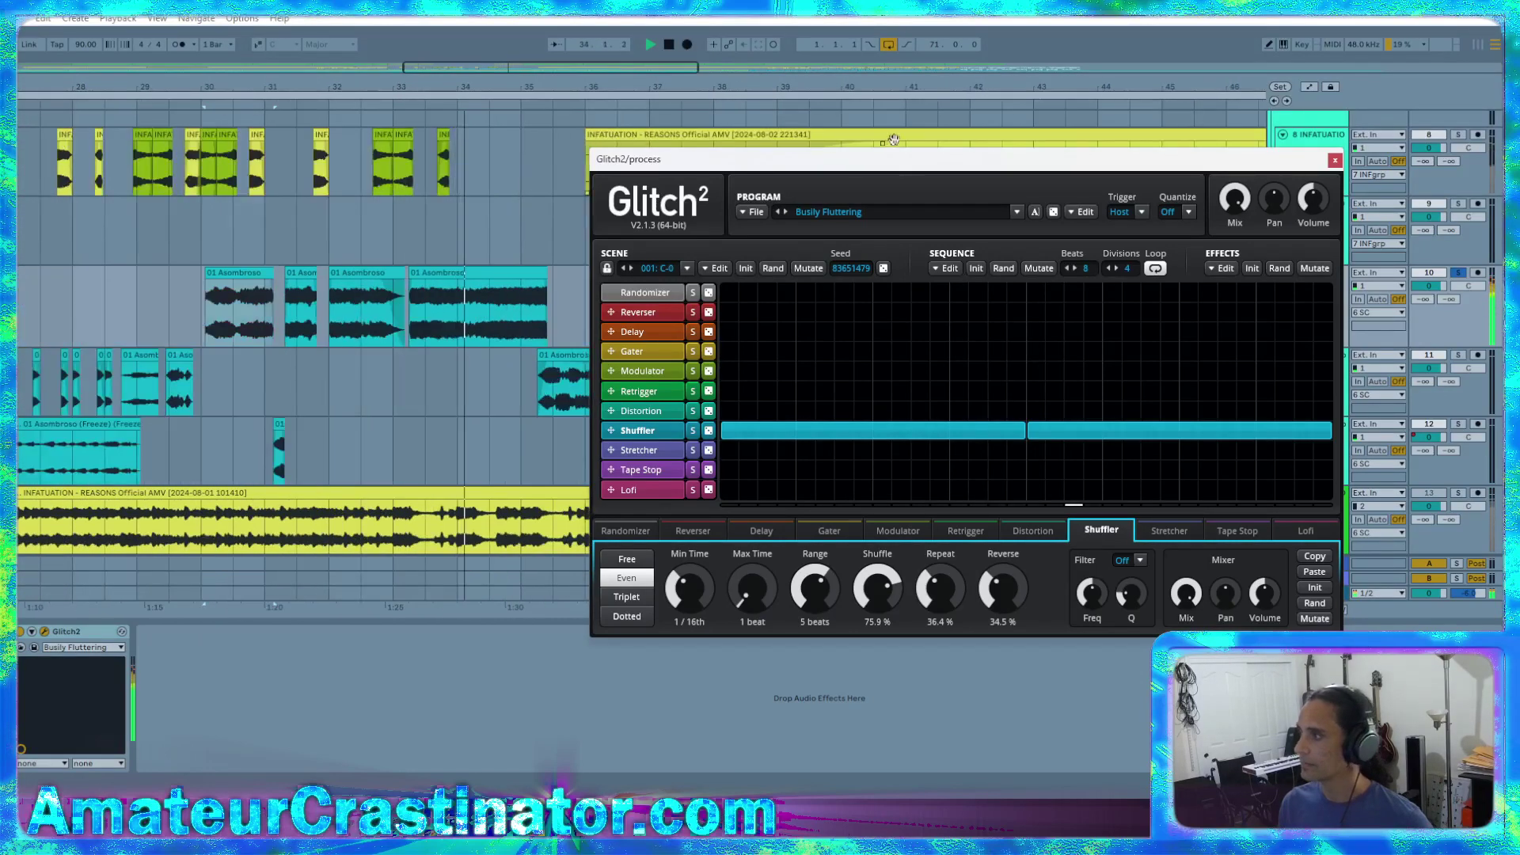
mouse_move(899, 166)
left_mouse_down()
mouse_move(927, 160)
mouse_move(911, 154)
left_mouse_up()
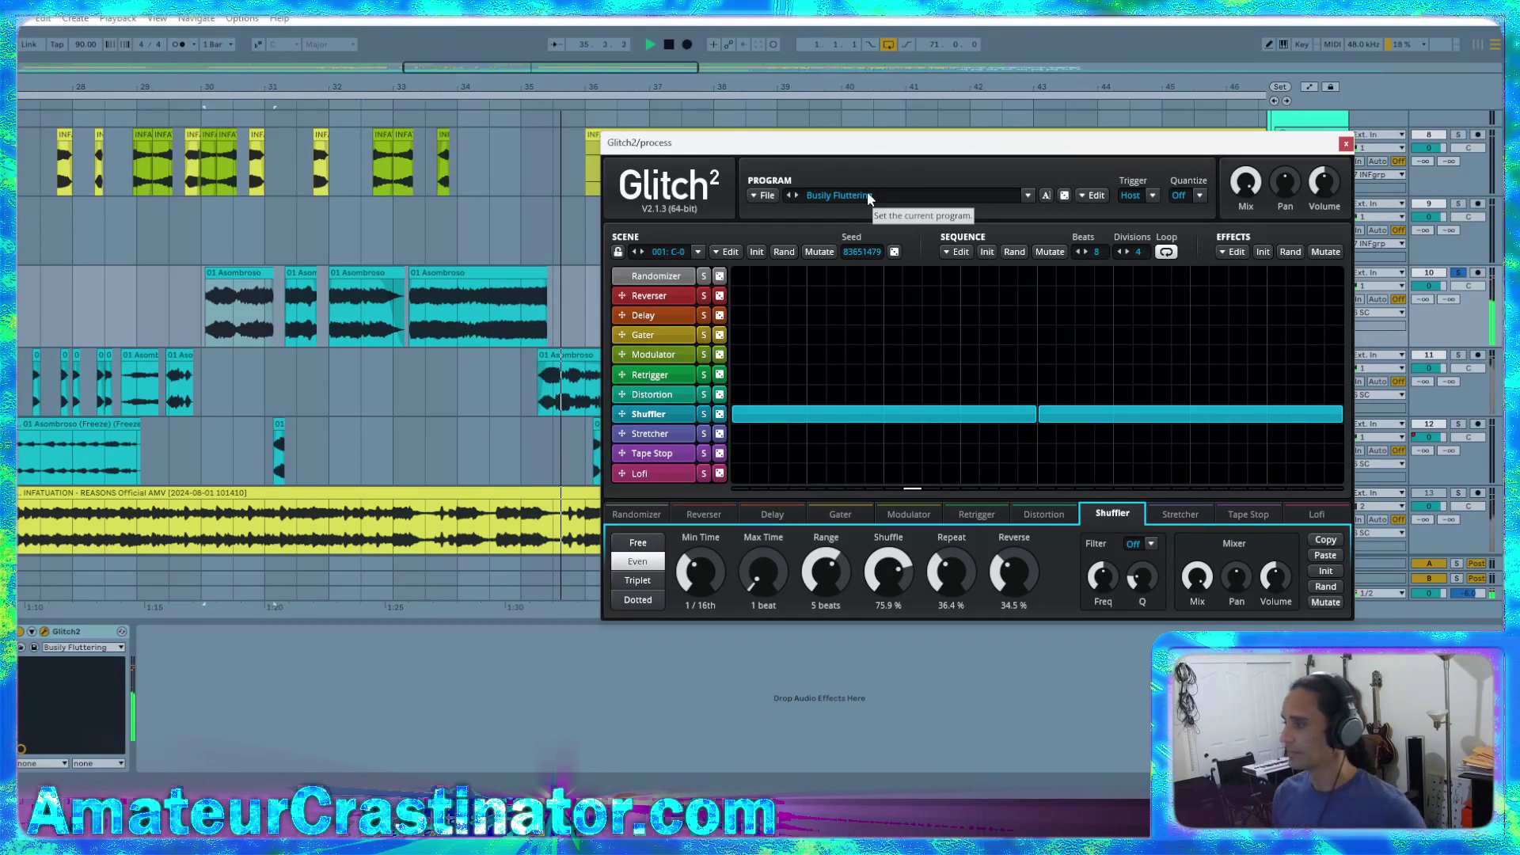
key("space")
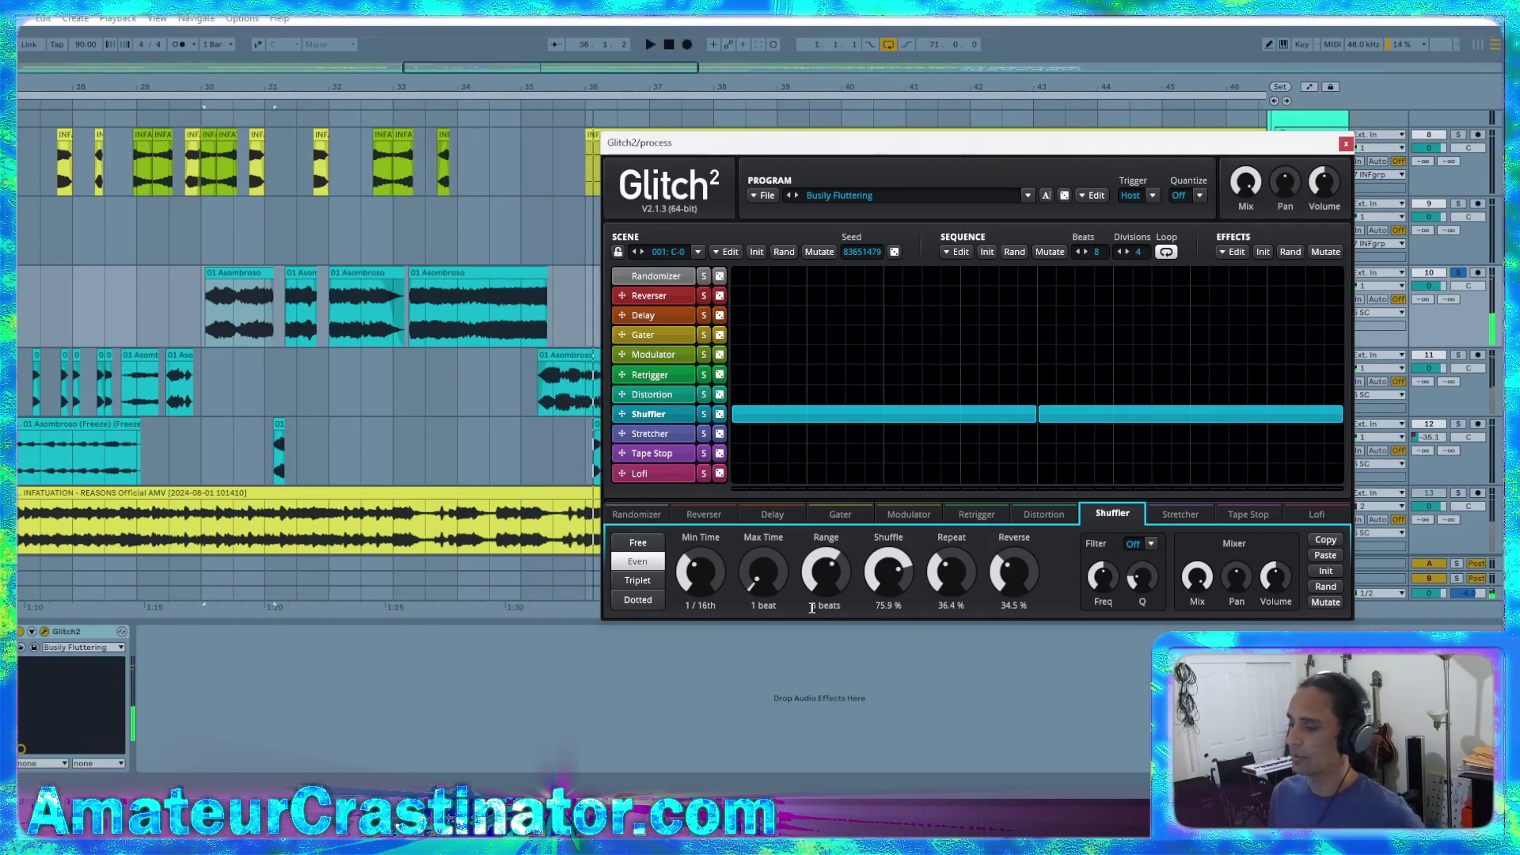
Set the Shuffler's filter to High-pass
left_click(1138, 545)
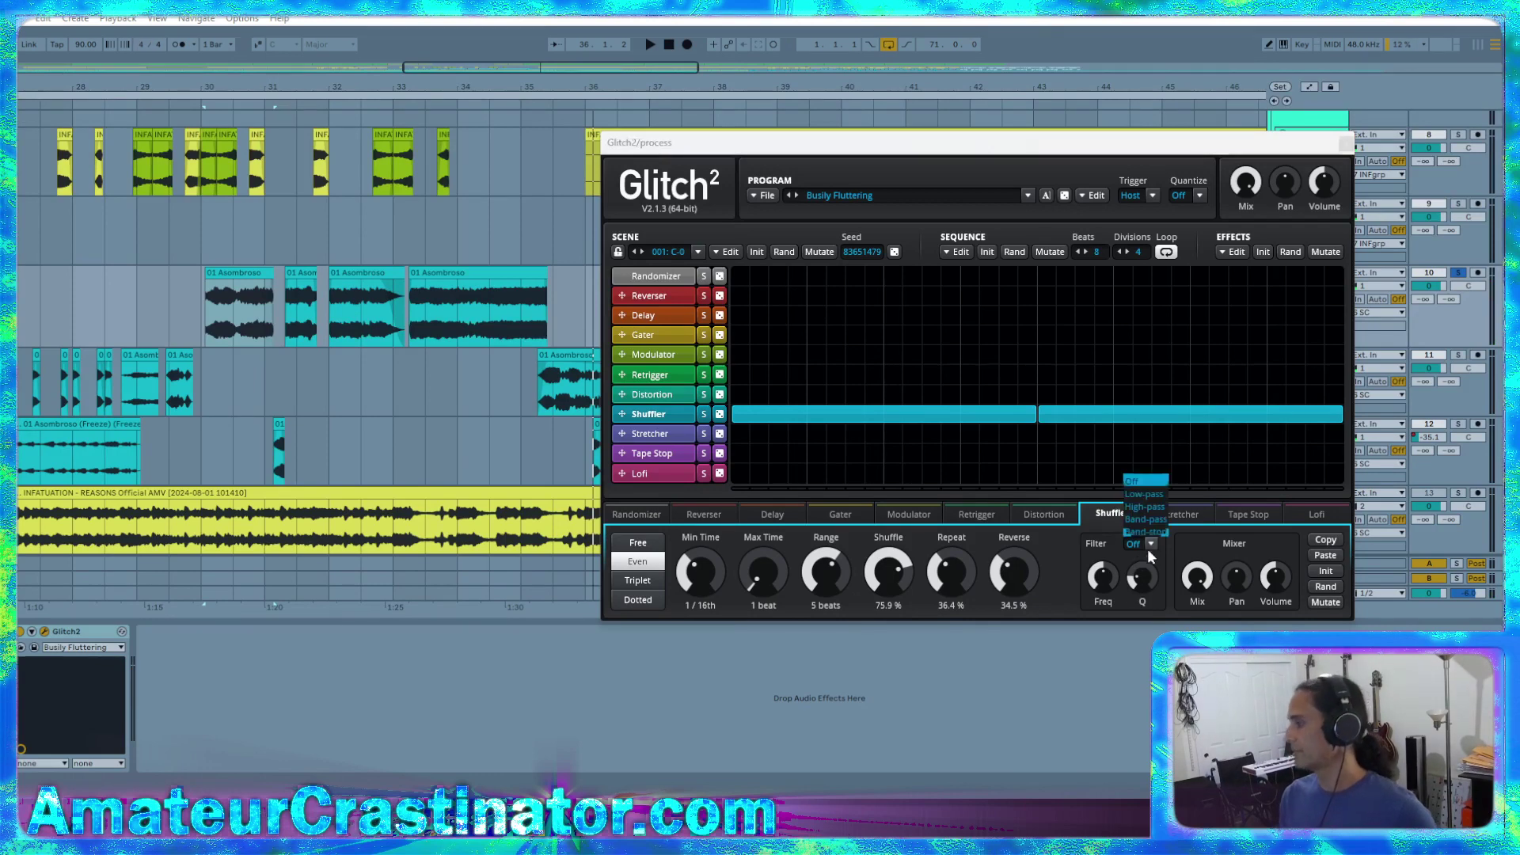
left_click(1140, 506)
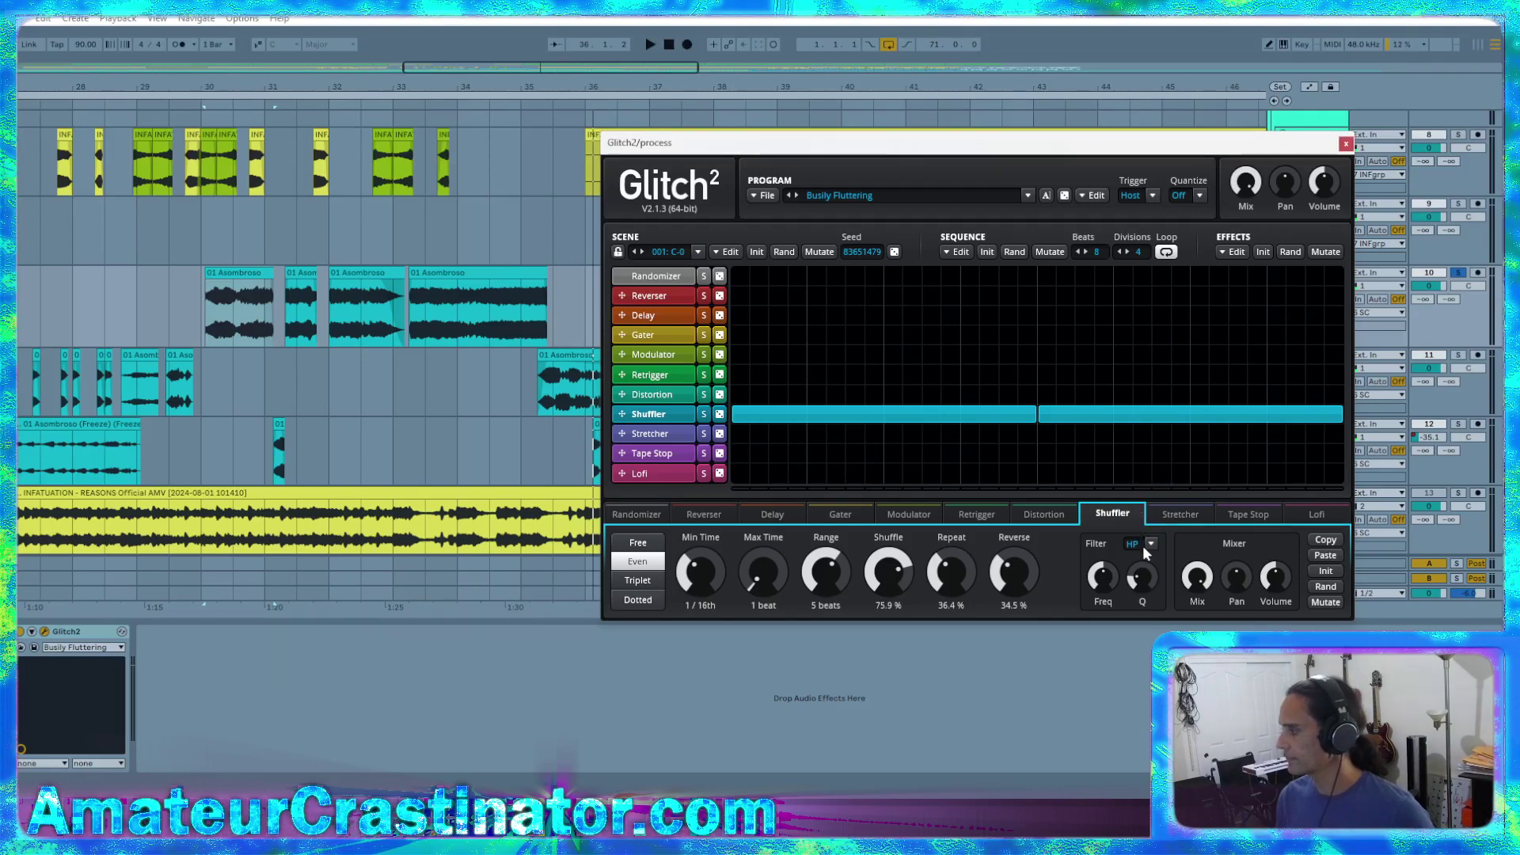
Tune the Shuffler during playback: filter frequency 565 Hz, Q 18.8%, minimum time 1/8th, range 3 beats, shuffle 18.3%, repeat 17.2%, reverse 9.3%
left_click_drag(1103, 576, 1103, 588)
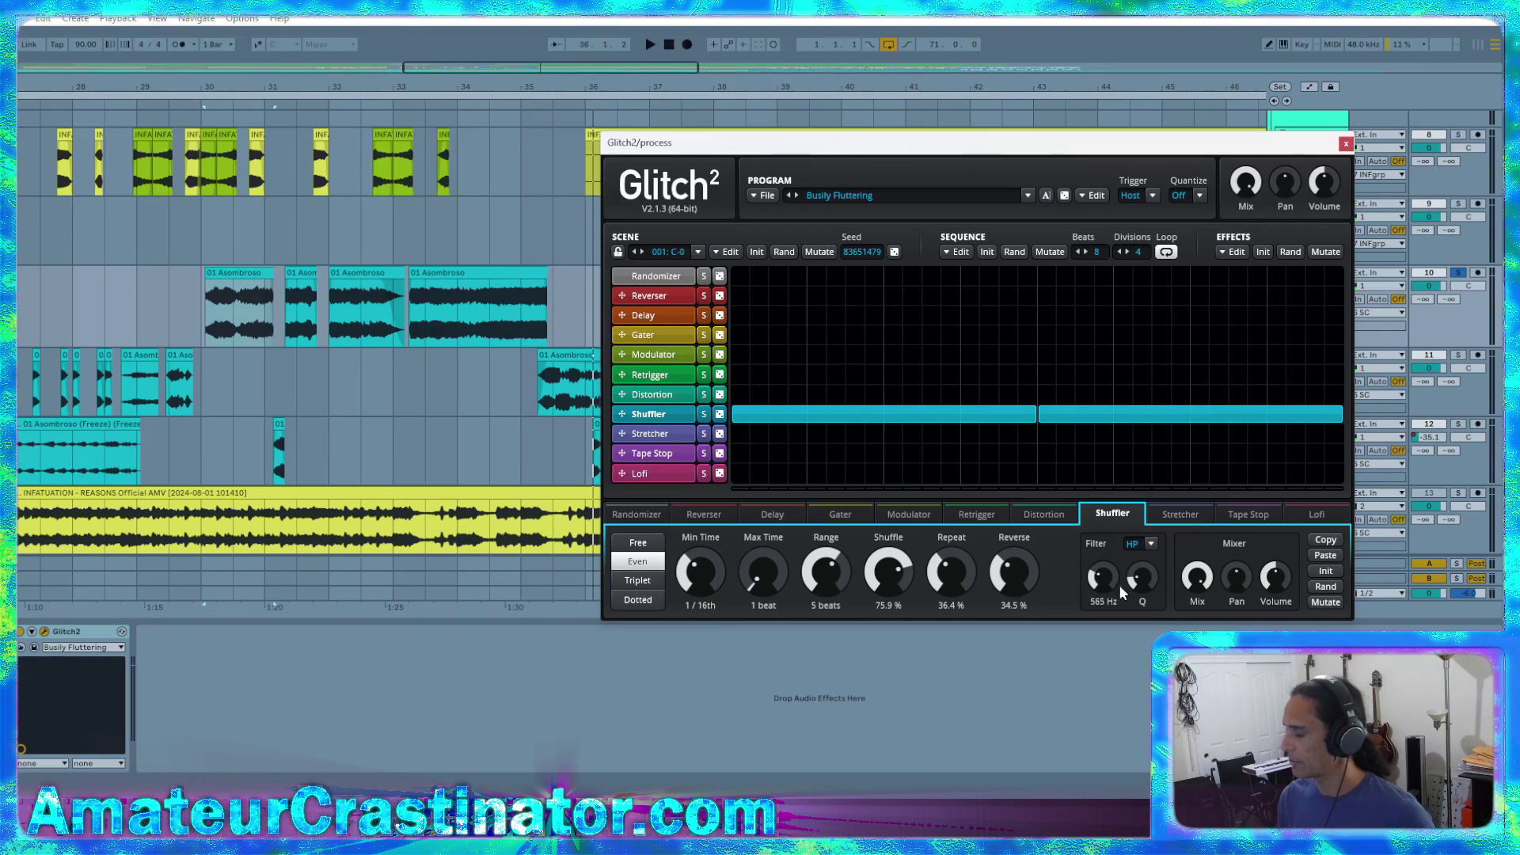
key("space")
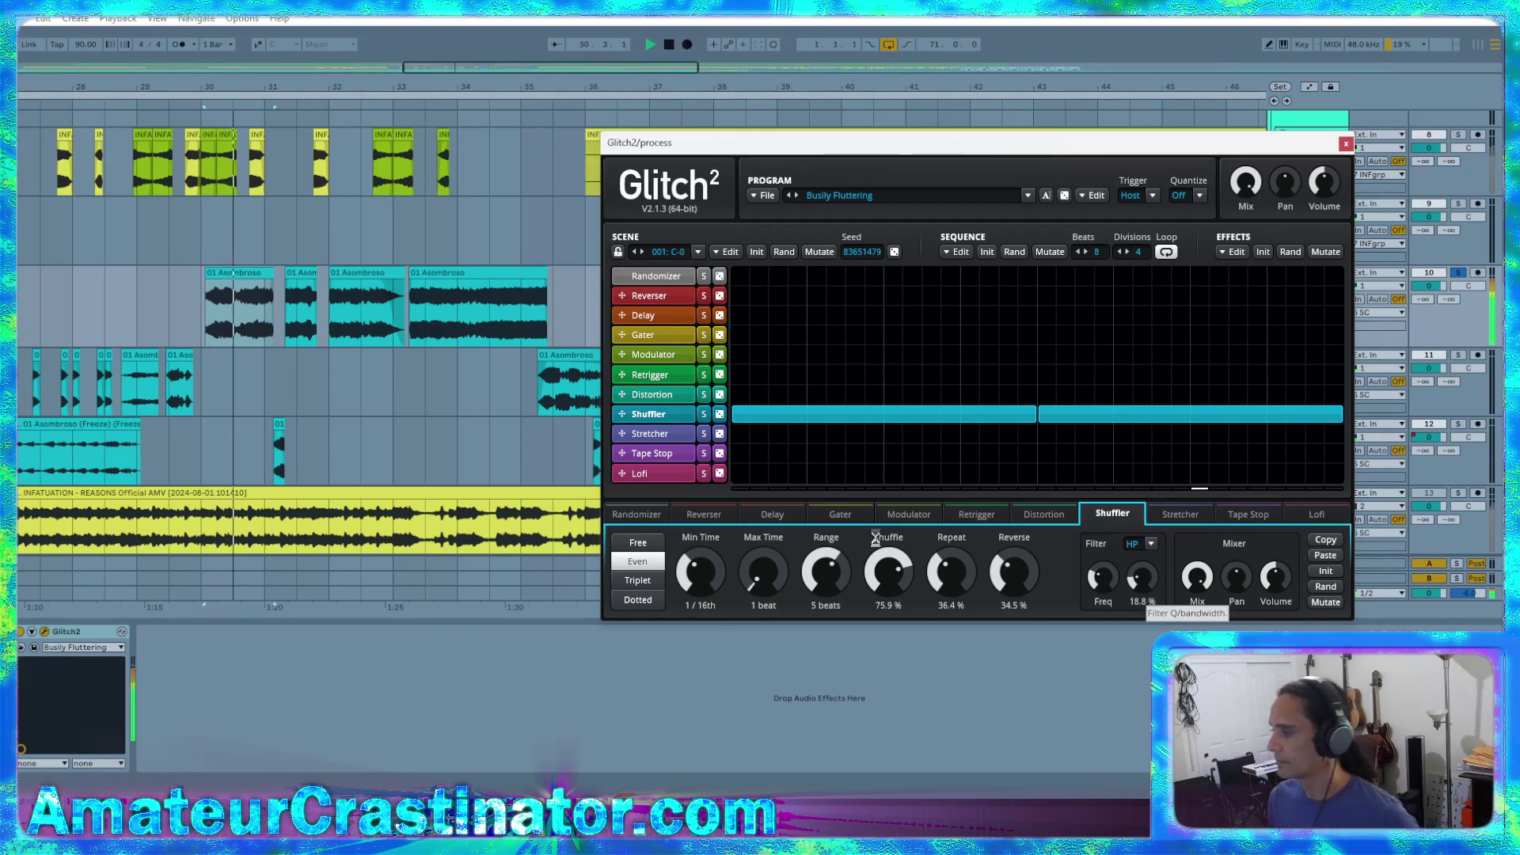
left_click_drag(1014, 572, 954, 623)
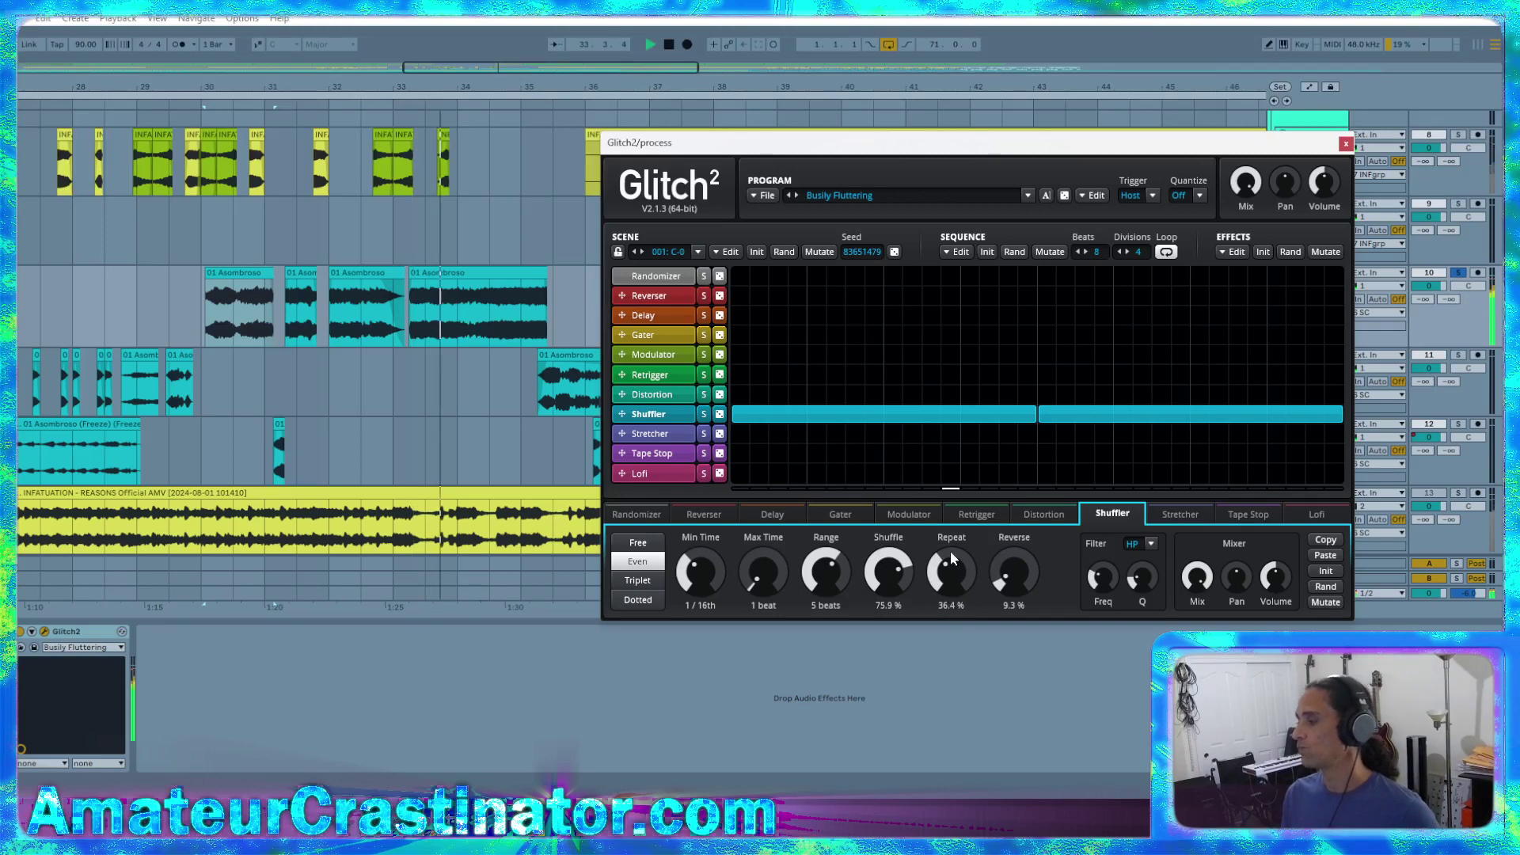
left_click_drag(889, 572, 826, 600)
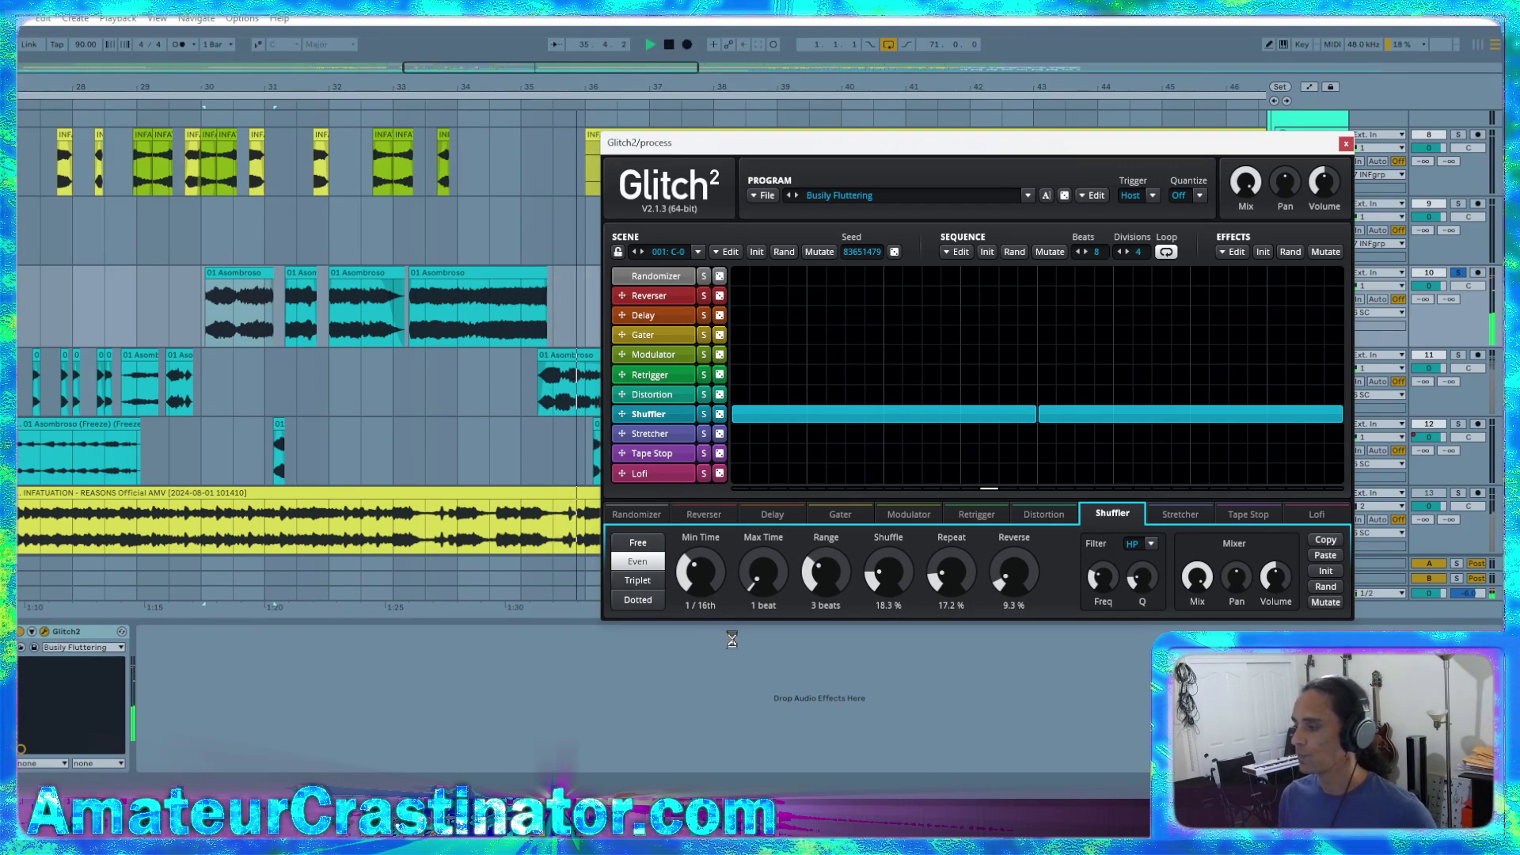
left_click_drag(700, 573, 700, 564)
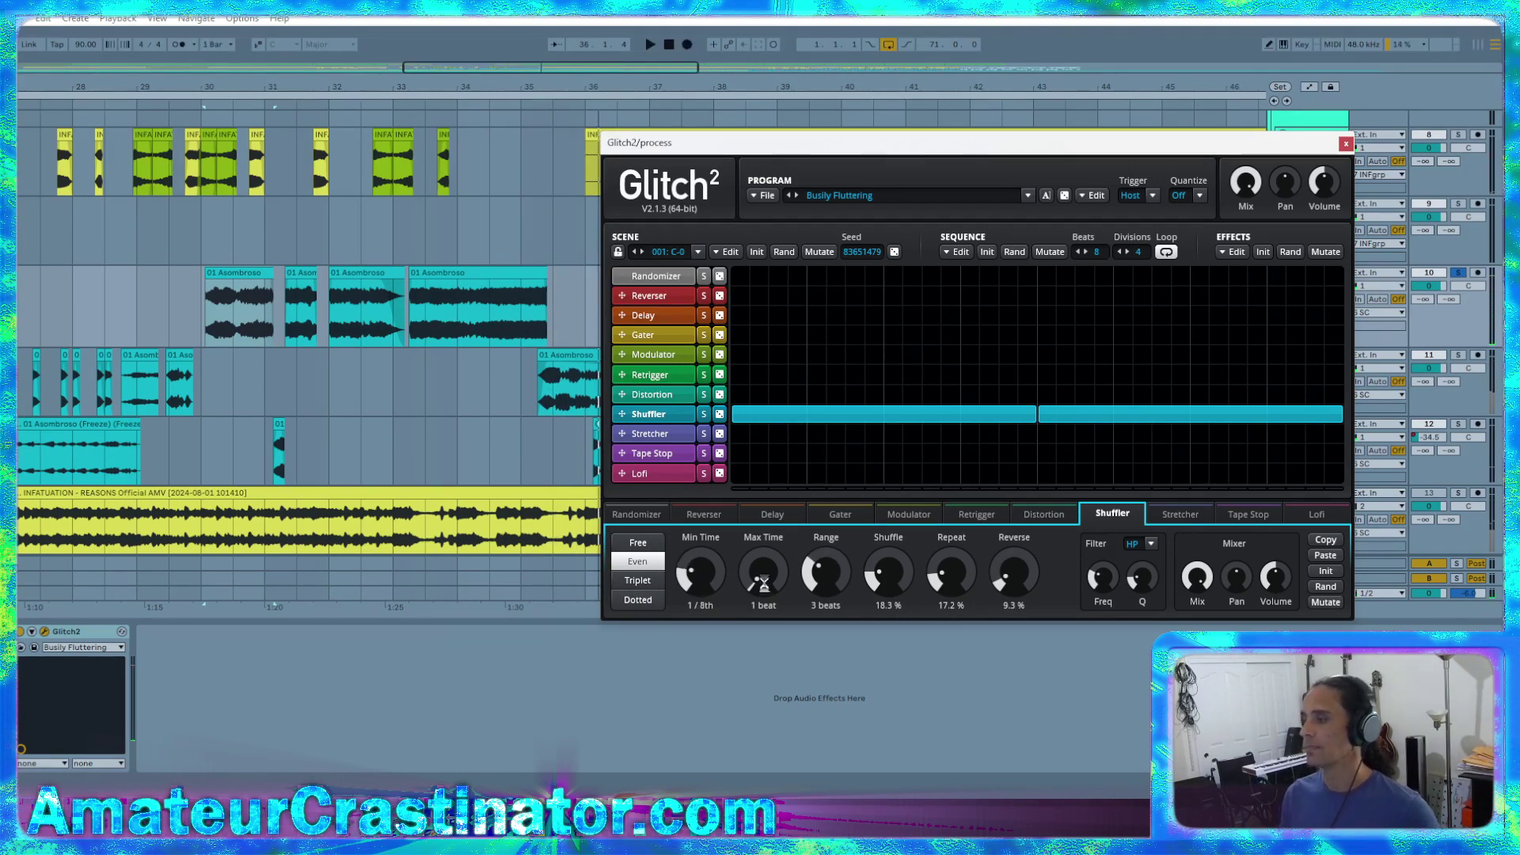
left_click(207, 328)
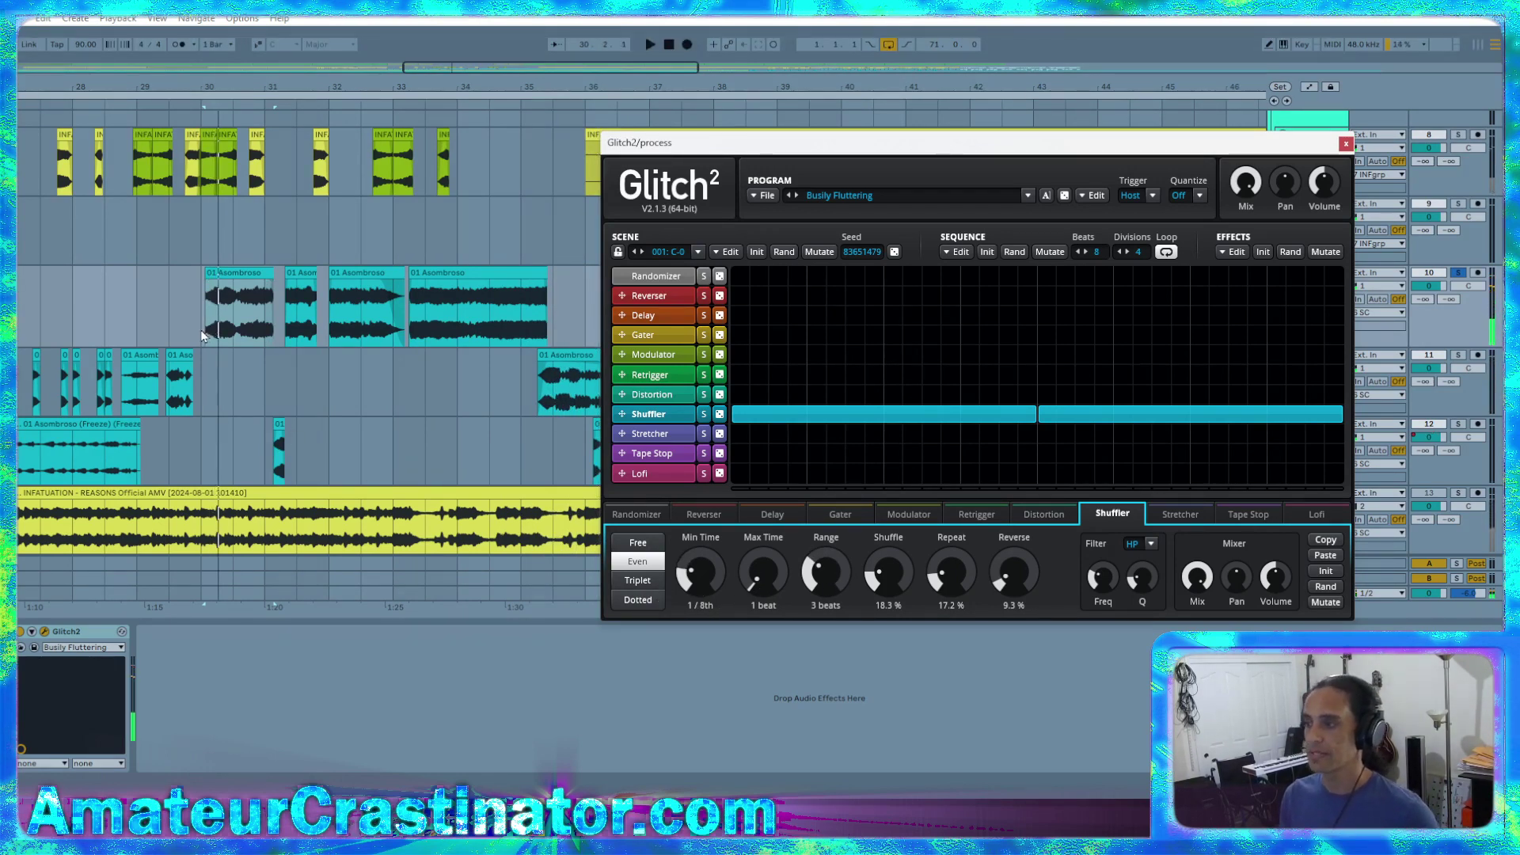
key("space")
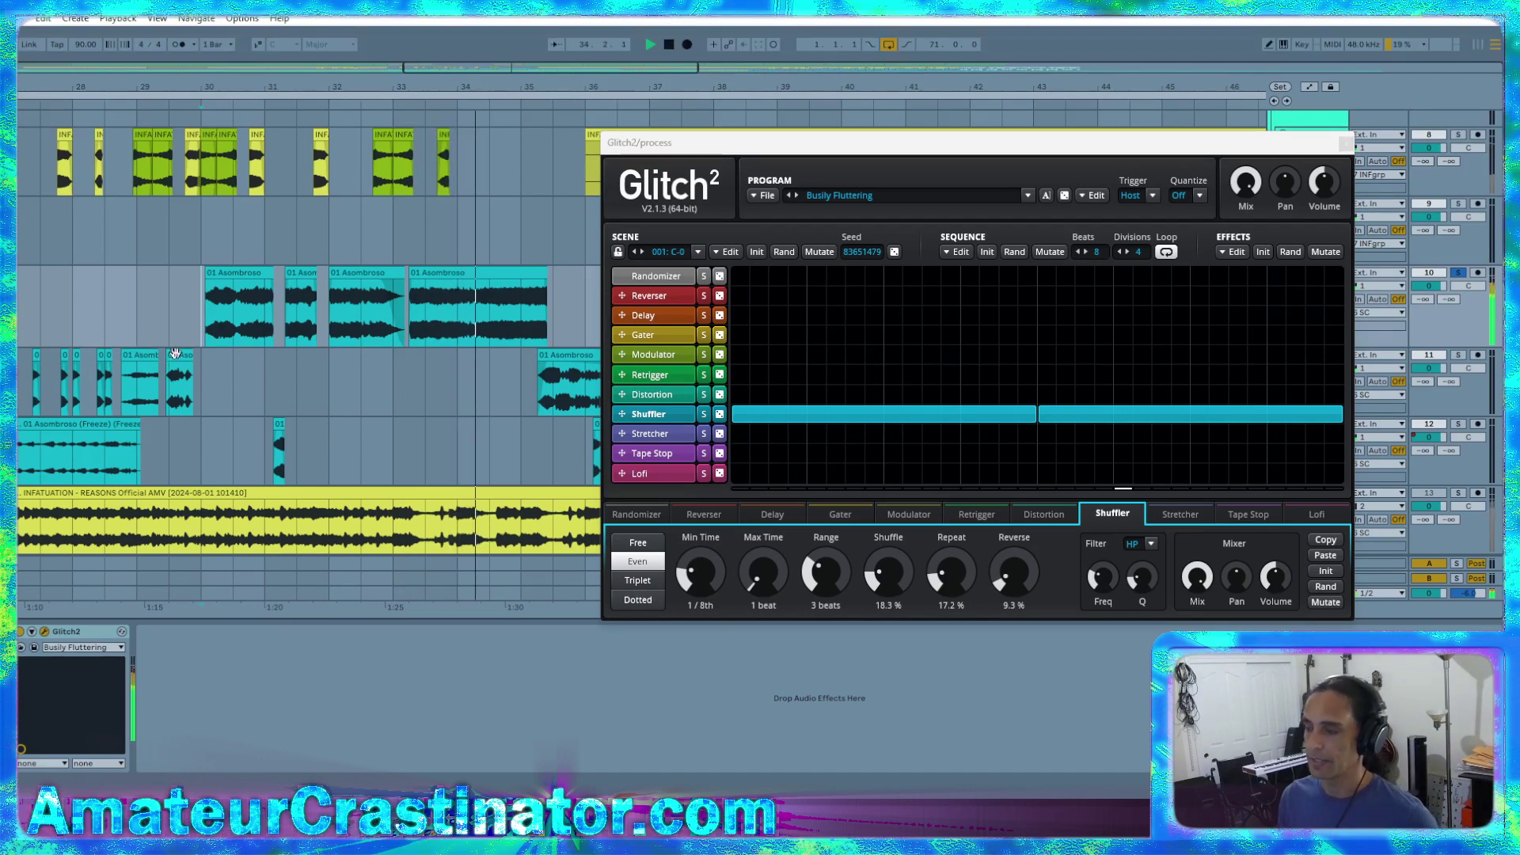
Copy the last short Asombroso clip before bar 30 on track 11 to bar 29 of the process track
scroll(108, 359, "up", 3)
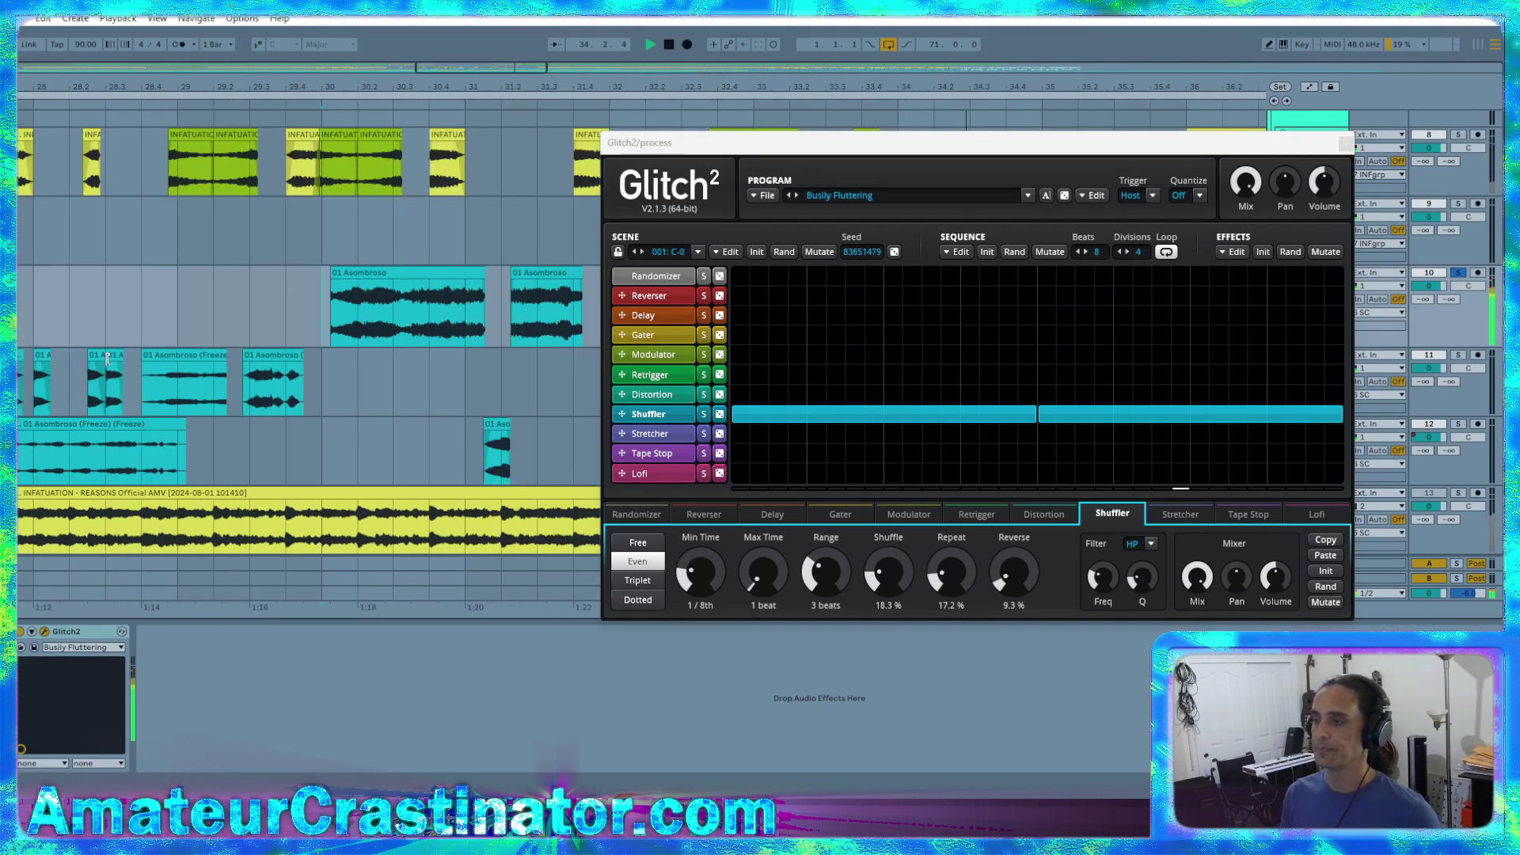
left_click(267, 357)
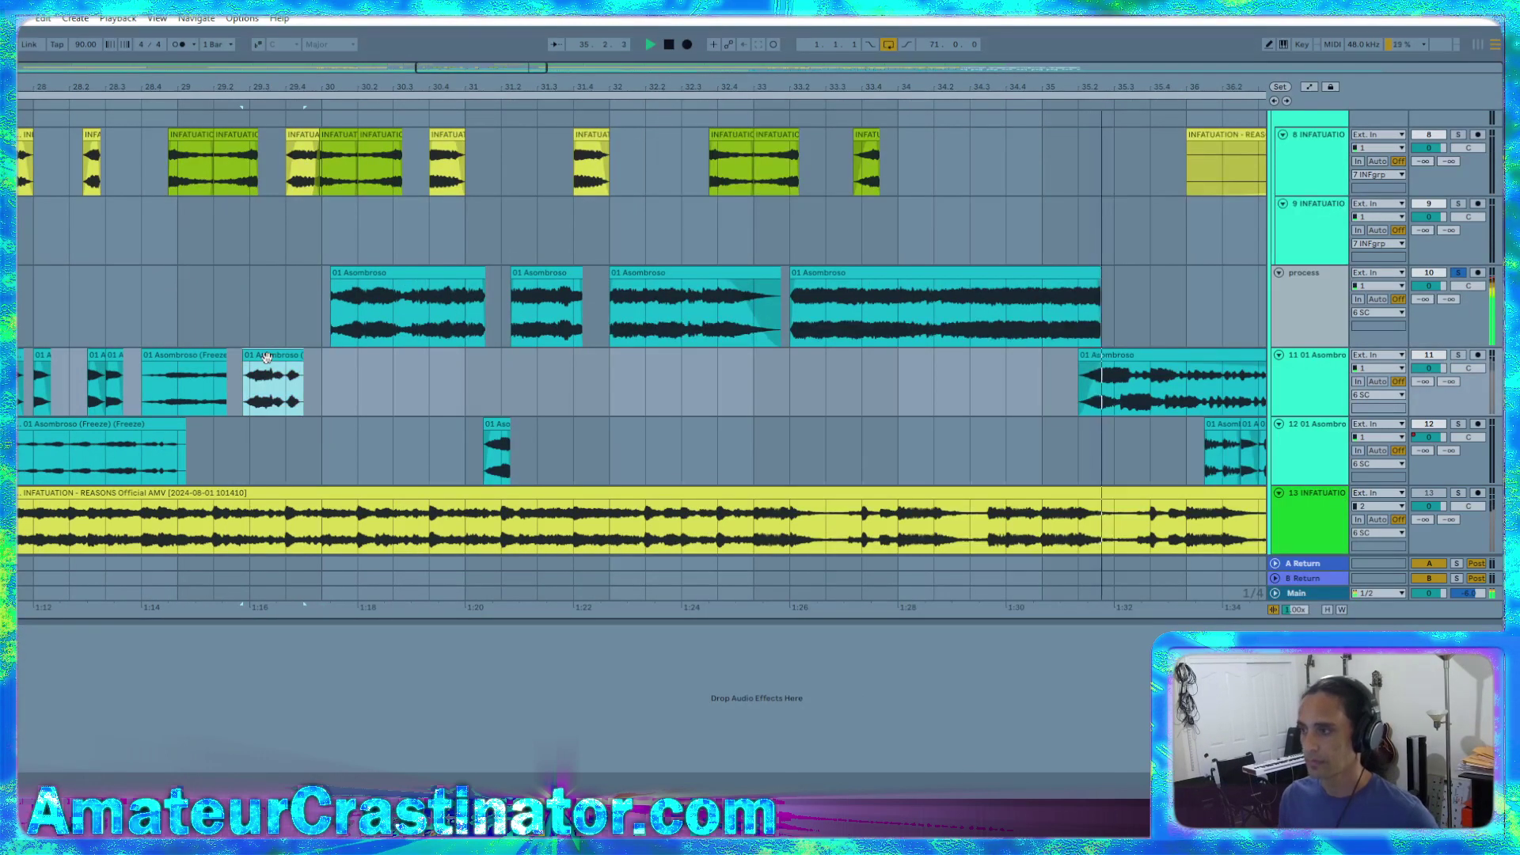
left_click(179, 320)
left_click(262, 354)
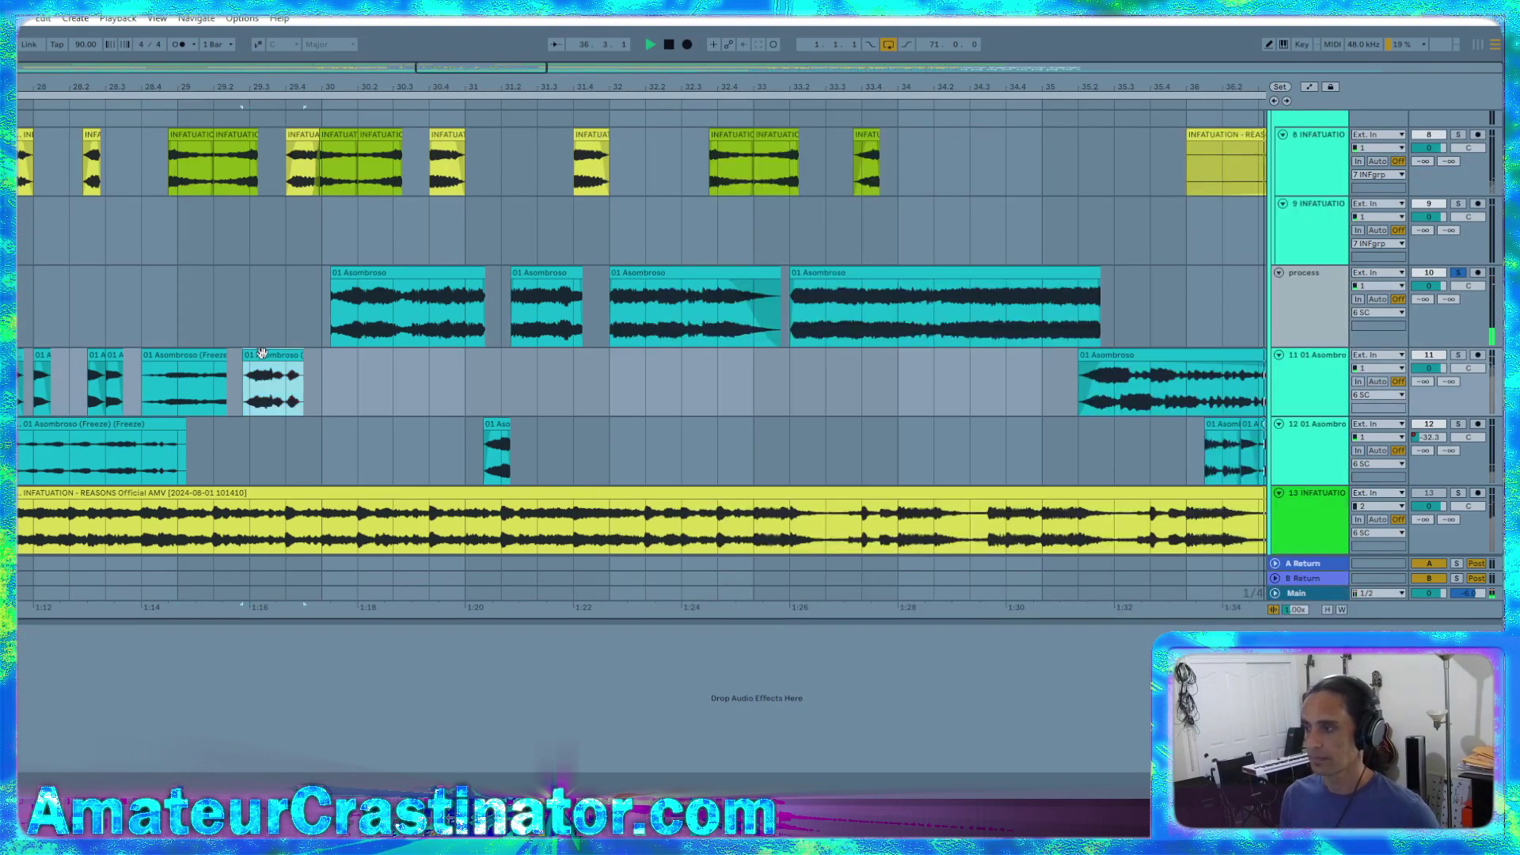
left_click(179, 310)
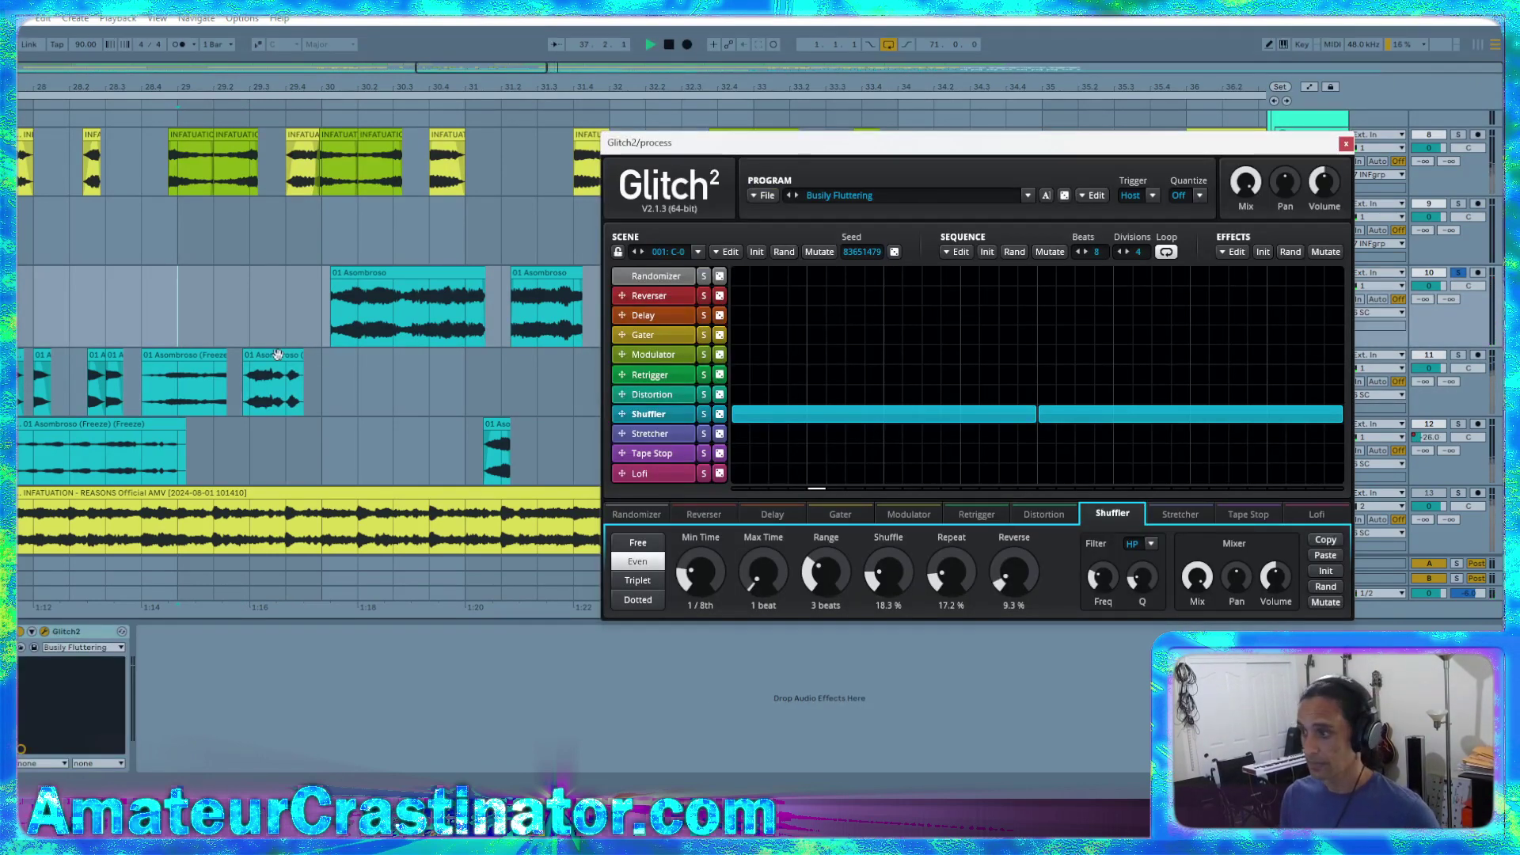
left_click(266, 354)
left_click(187, 317)
key("ctrl+v")
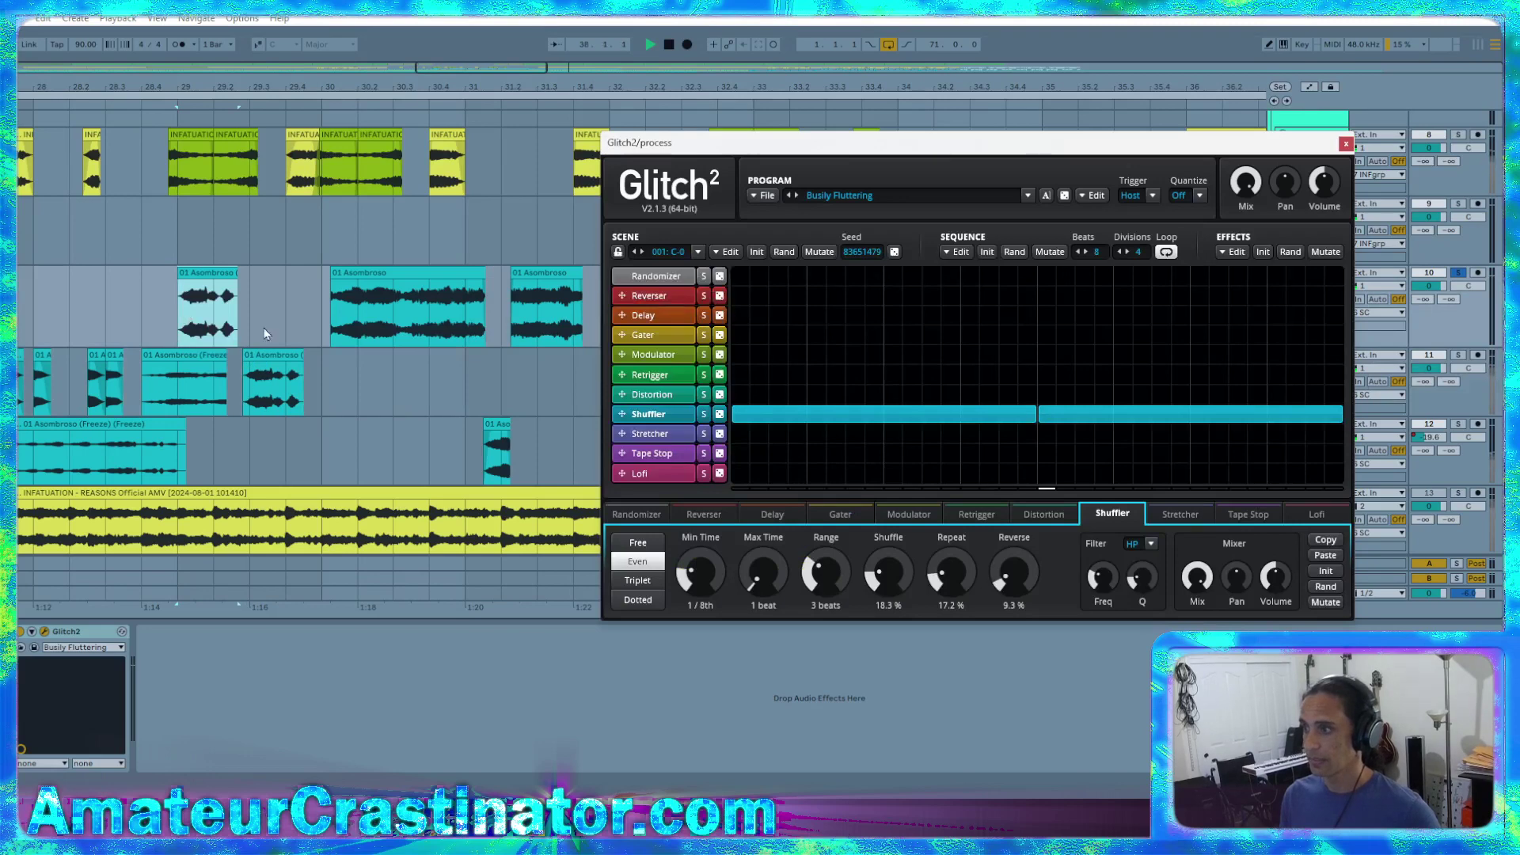
Colour the pasted clip at bar 29 on the process track red
left_click(210, 273)
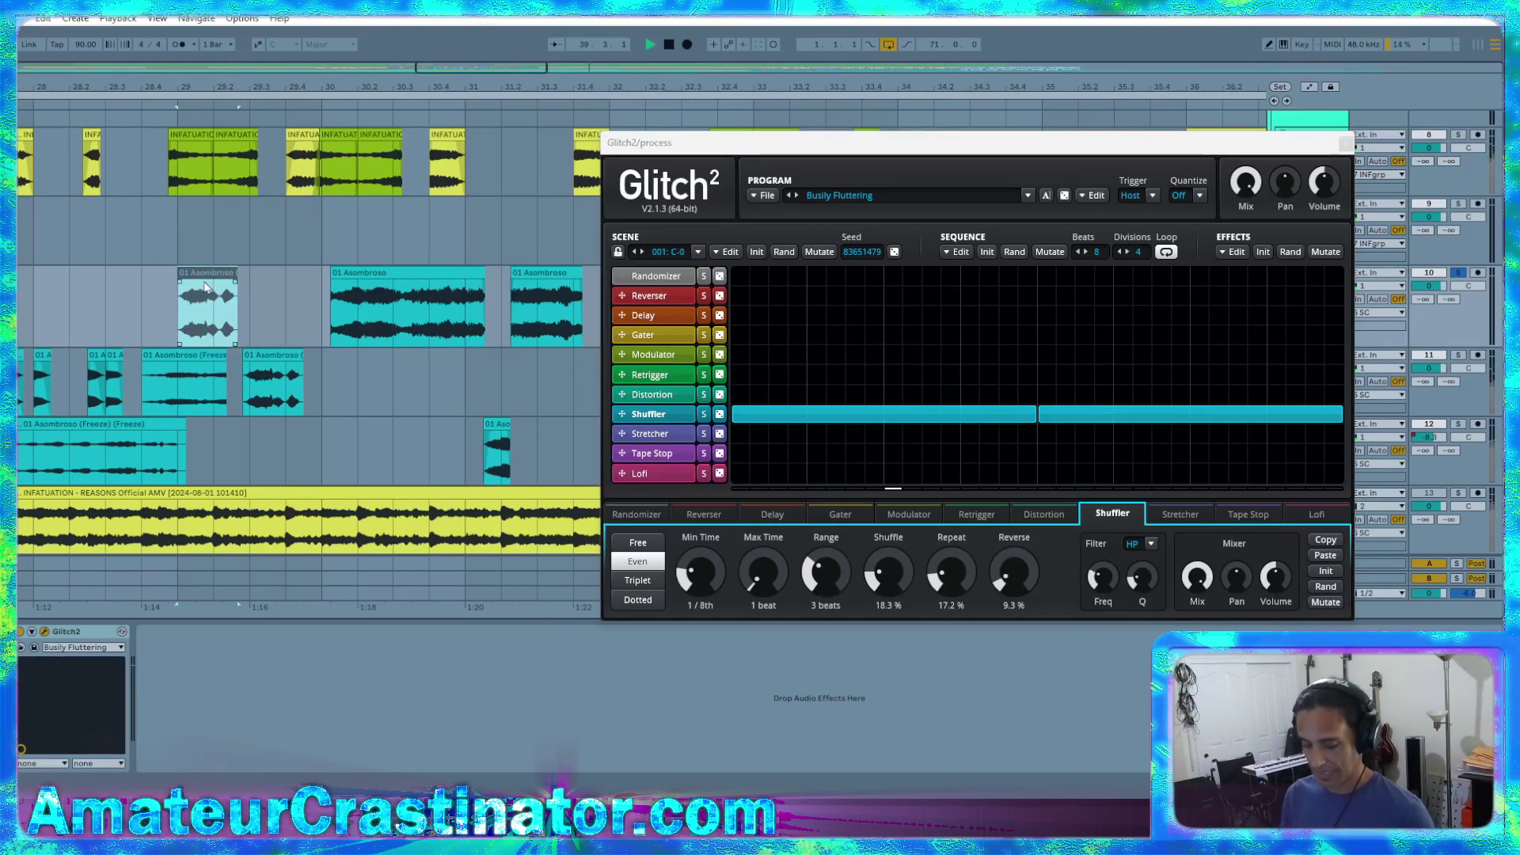
right_click(206, 278)
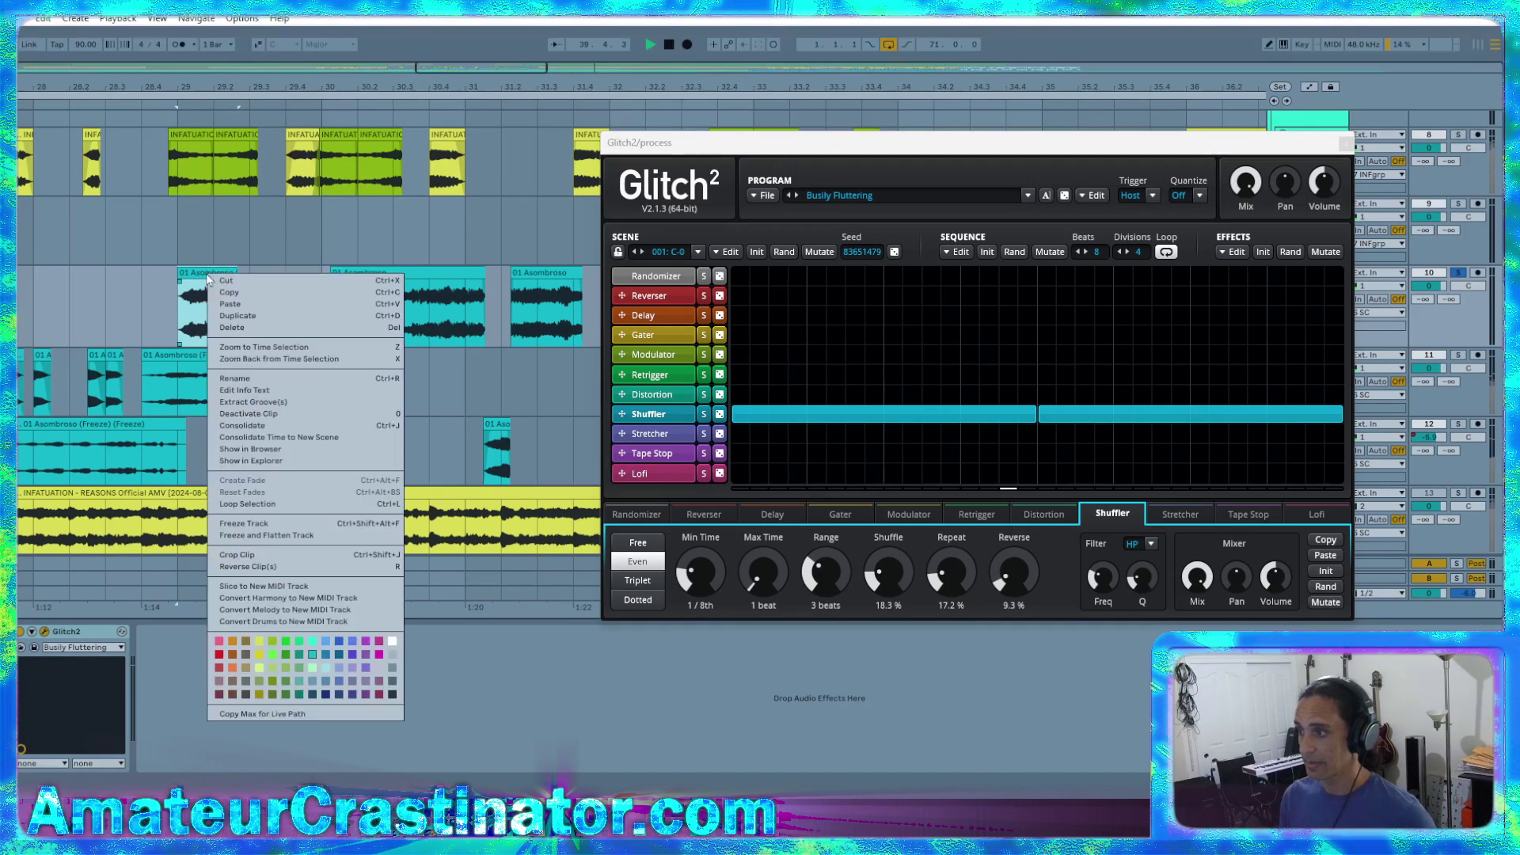
left_click(224, 669)
Play the process track from the red clip and set the Shuffler's shuffle to 15.1%, repeat to 26.0% and reverse to 6.1%
scroll(435, 363, "down", 3)
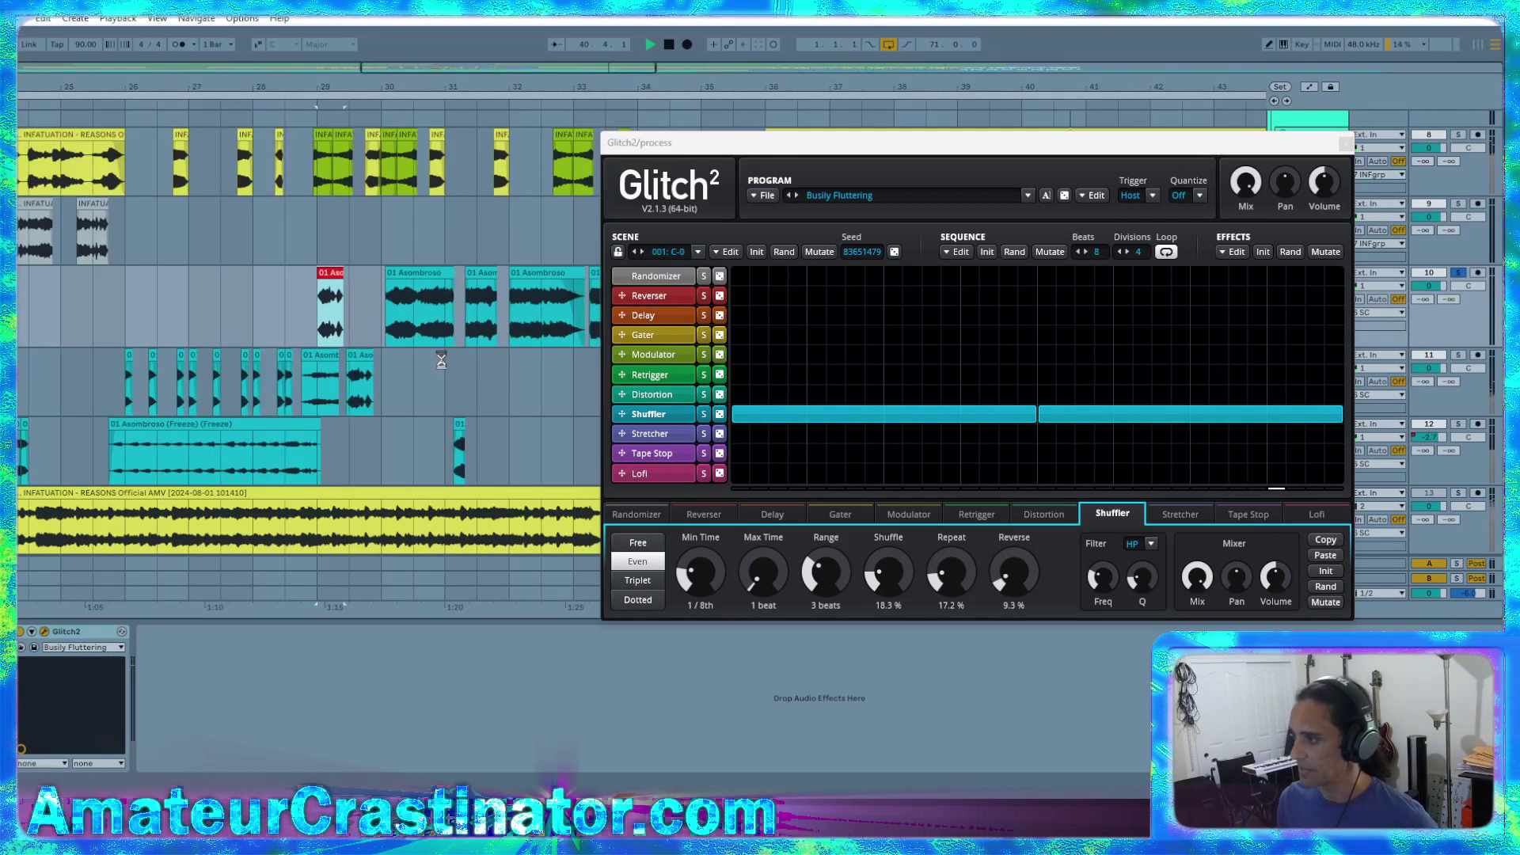
scroll(441, 360, "right", 3)
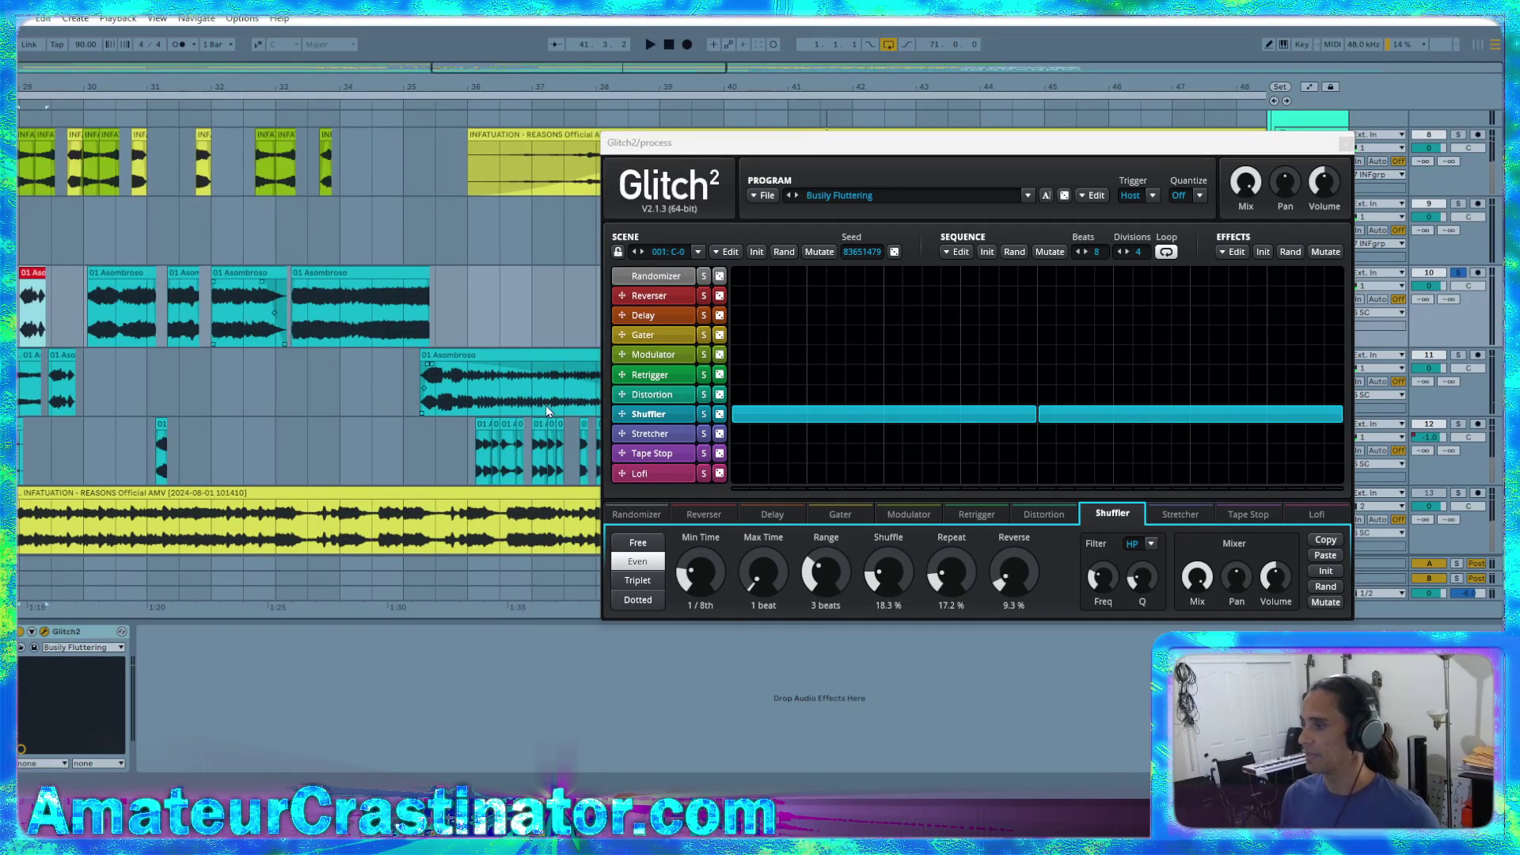
scroll(111, 311, "left", 1)
left_click(55, 310)
key("space")
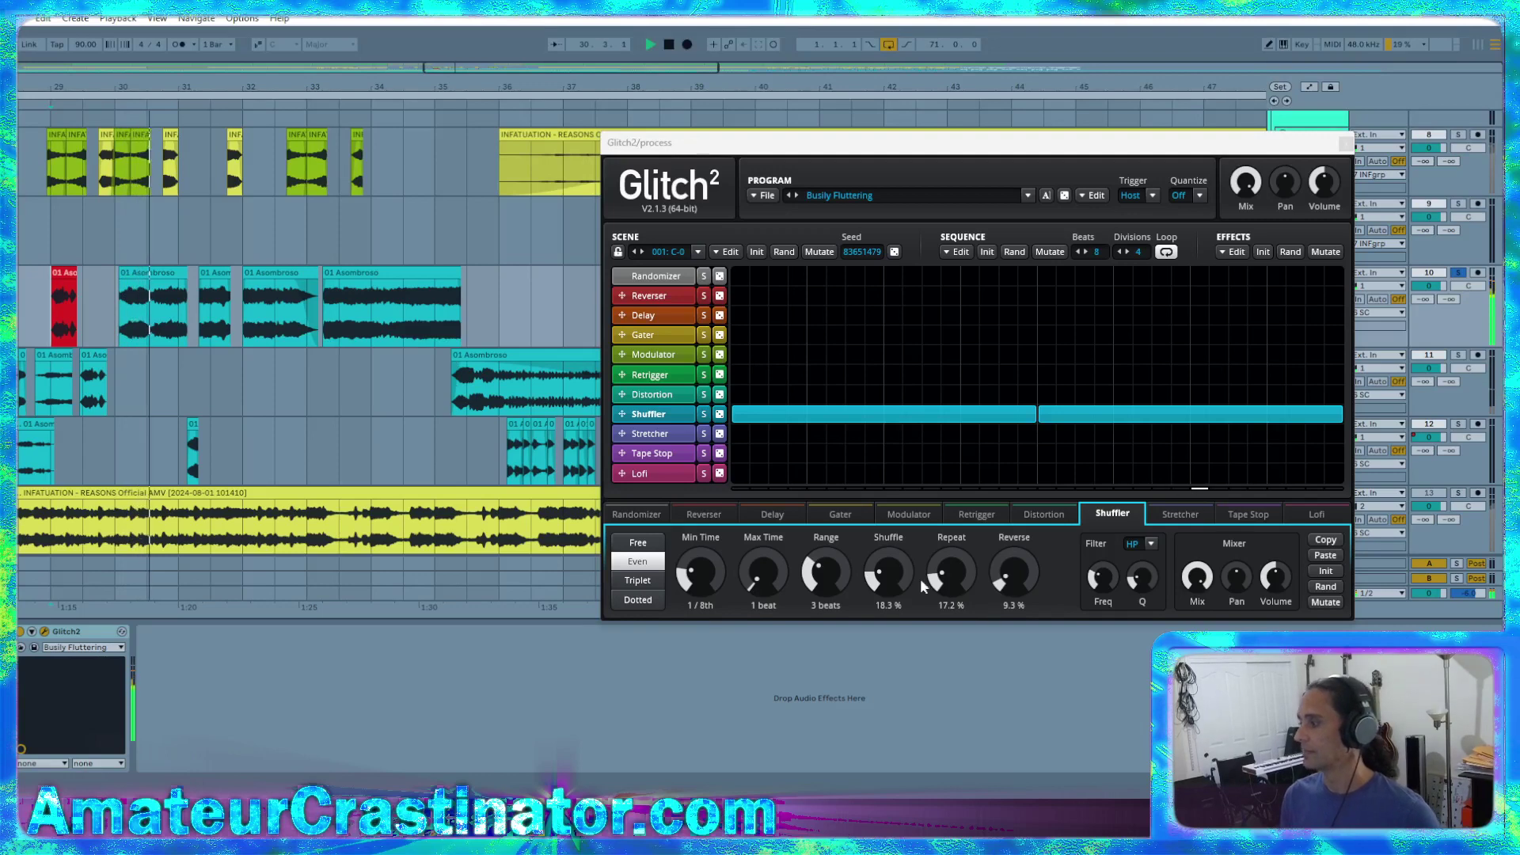
mouse_move(894, 593)
left_mouse_down()
mouse_move(895, 571)
mouse_move(958, 580)
mouse_move(958, 567)
mouse_move(894, 587)
left_mouse_up()
left_click_drag(1014, 572, 1014, 577)
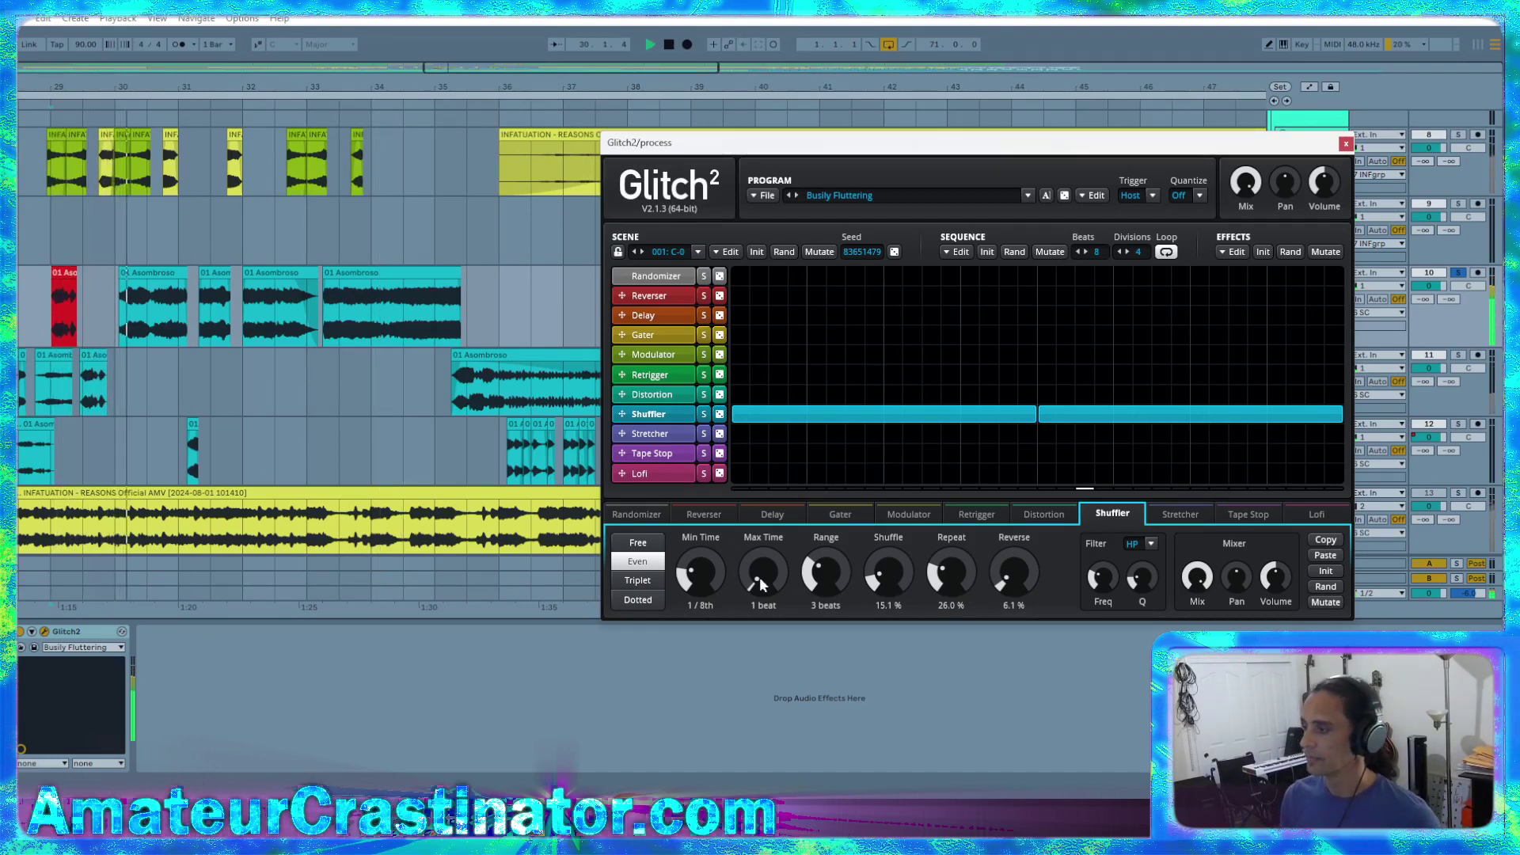
left_click_drag(824, 575, 819, 570)
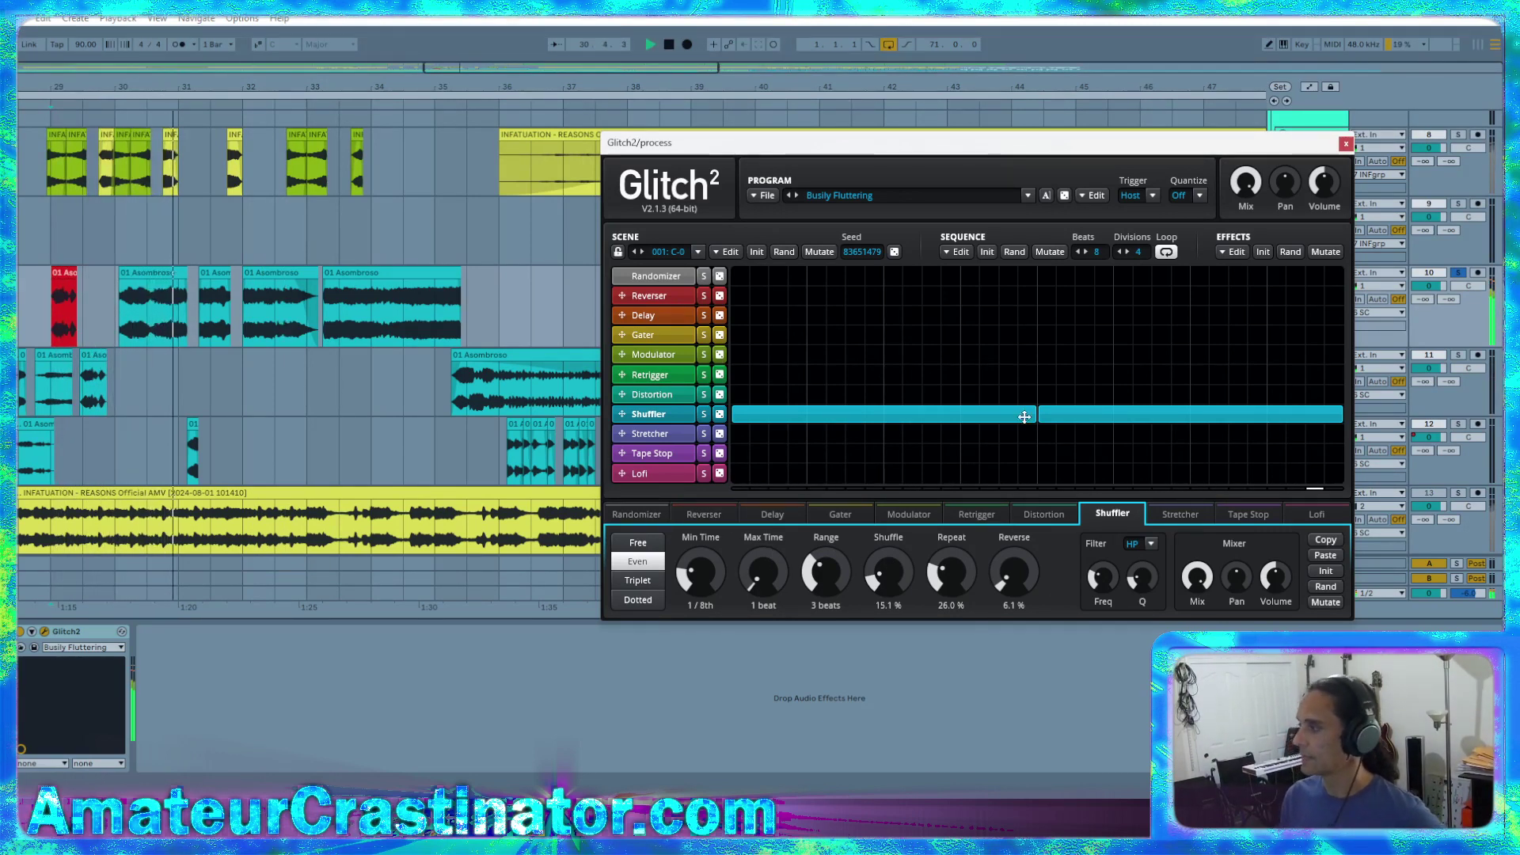
Extend the first Shuffler block across the full eight-beat sequence and set shuffle to 22.3% and repeat to 38.0%
left_click_drag(1034, 419, 1337, 432)
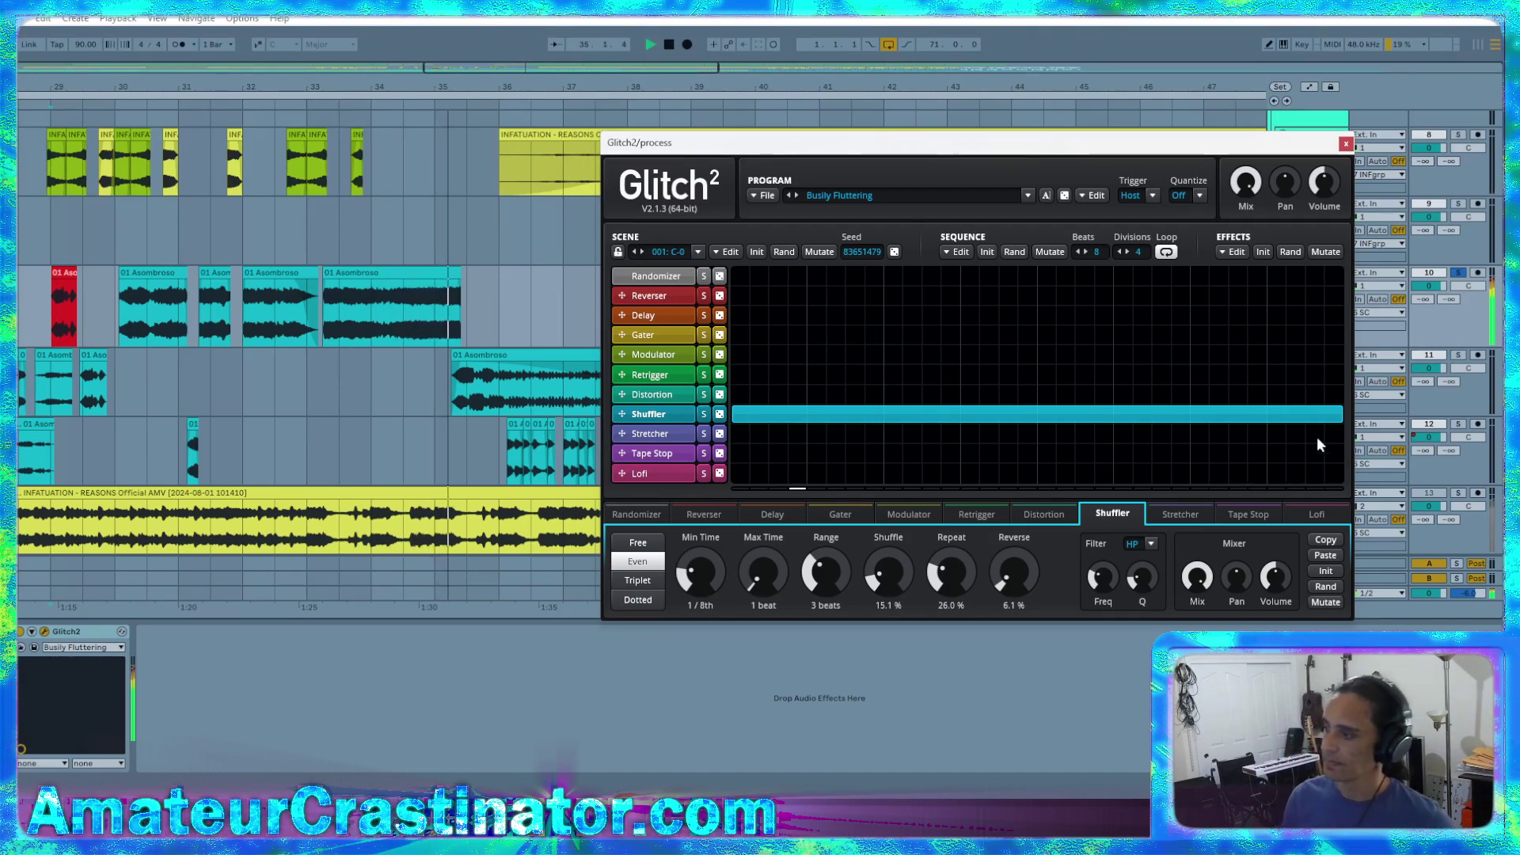
left_click_drag(880, 590, 943, 561)
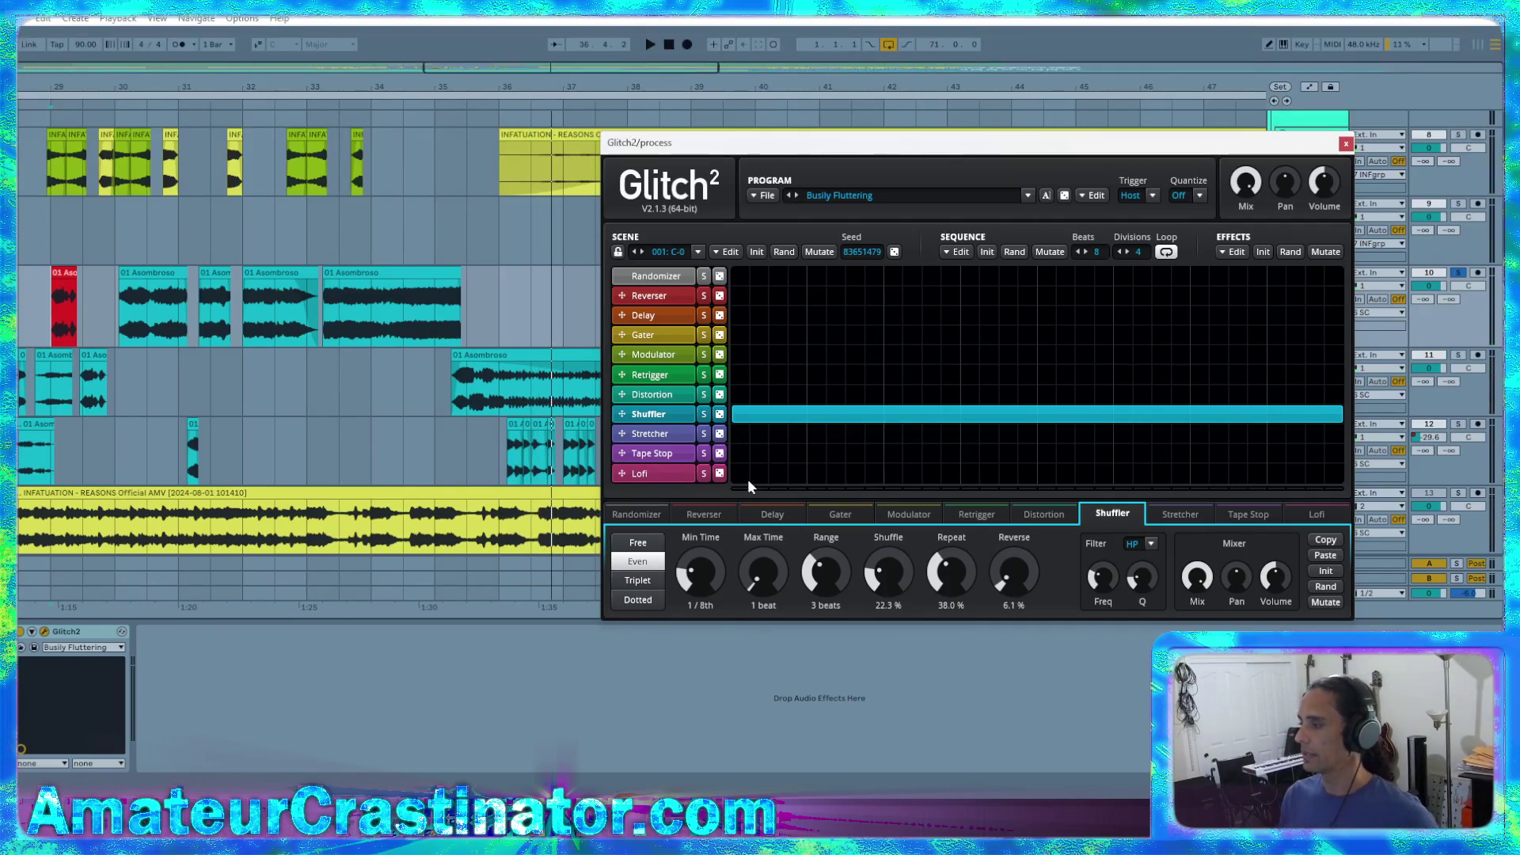
Add six two-division Lofi blocks with 12.94 Bit depth, 8884 Hz frequency, -6096 Hz FM depth, 42.57 ms FM attack and 49.83 ms FM release
left_click_drag(787, 477, 795, 477)
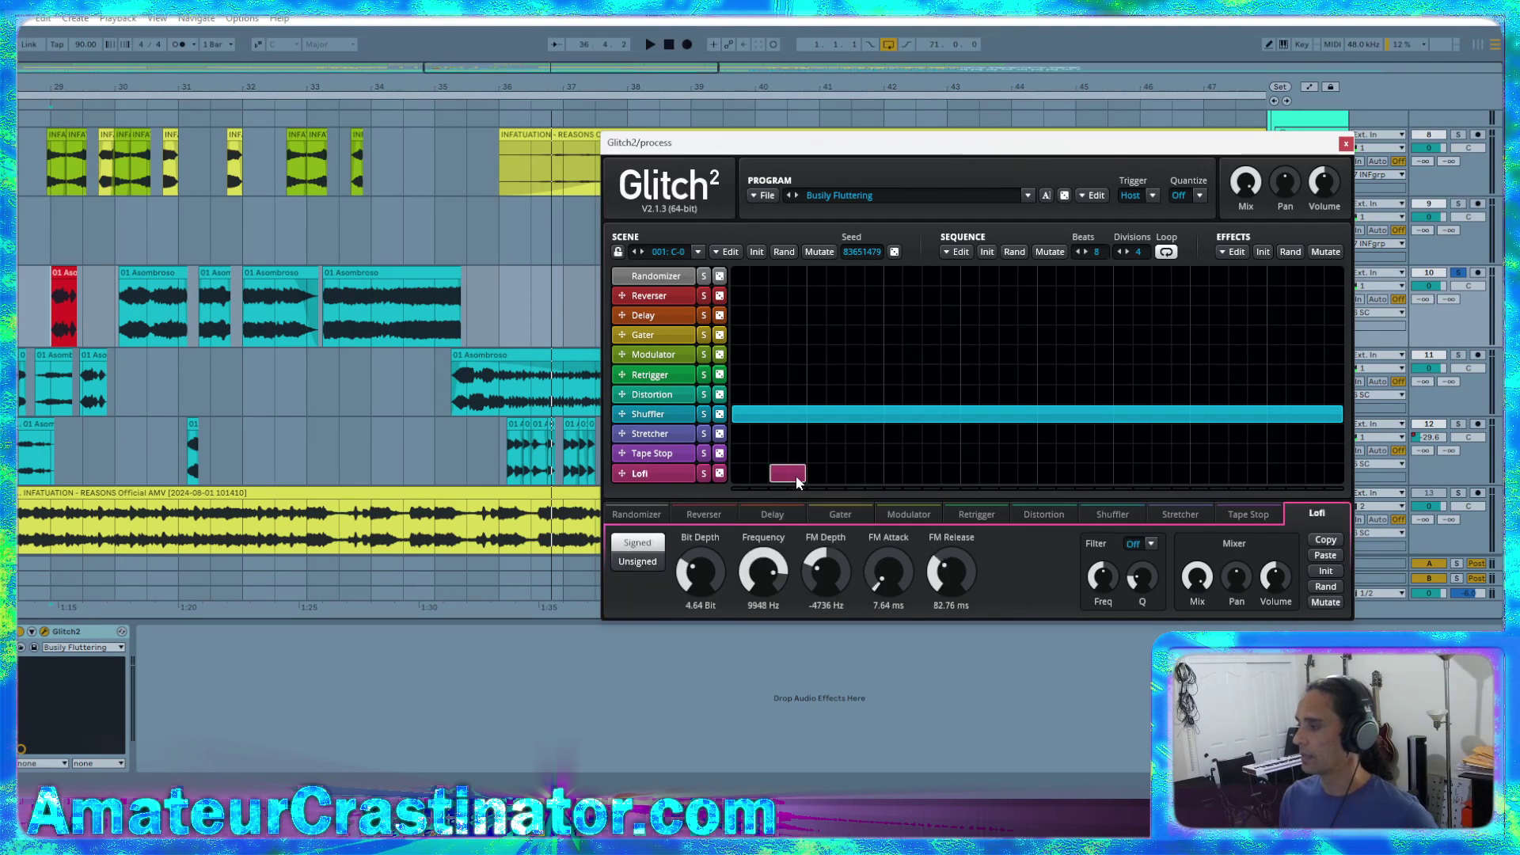
left_click(1013, 476)
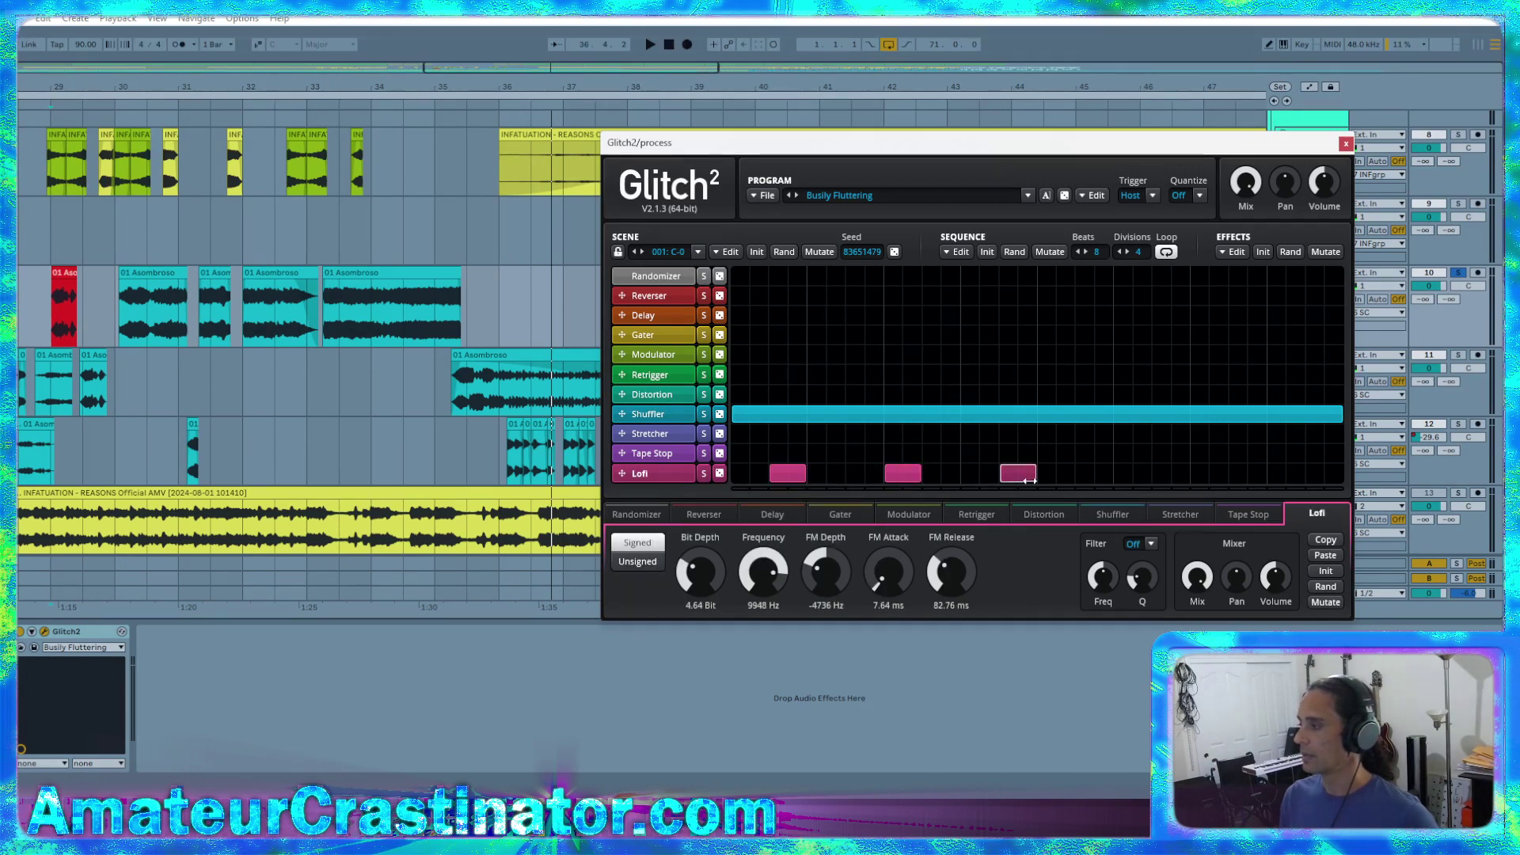
left_click(1084, 473)
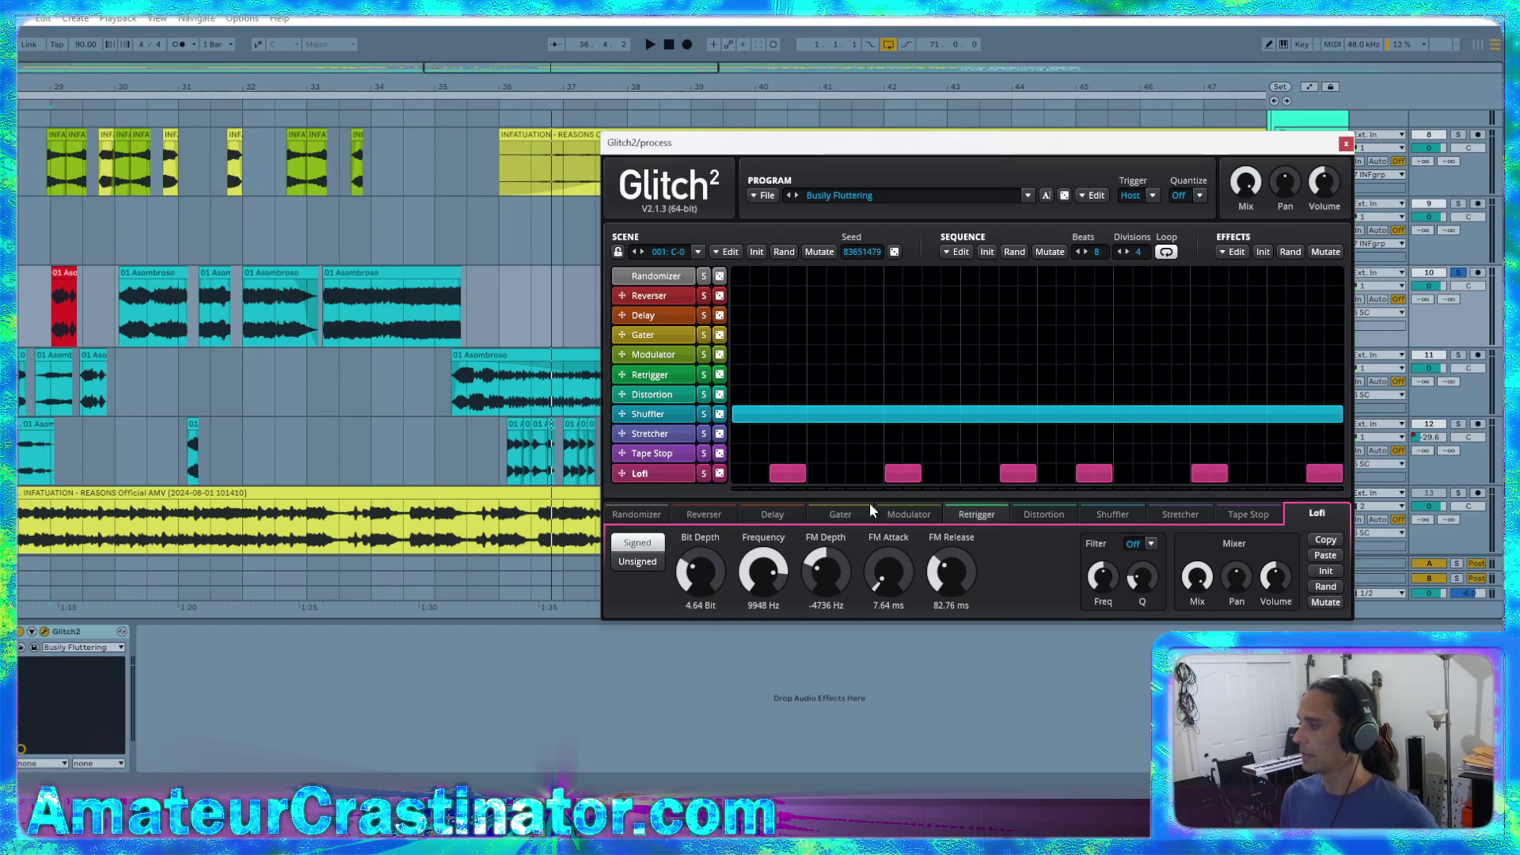
key("space")
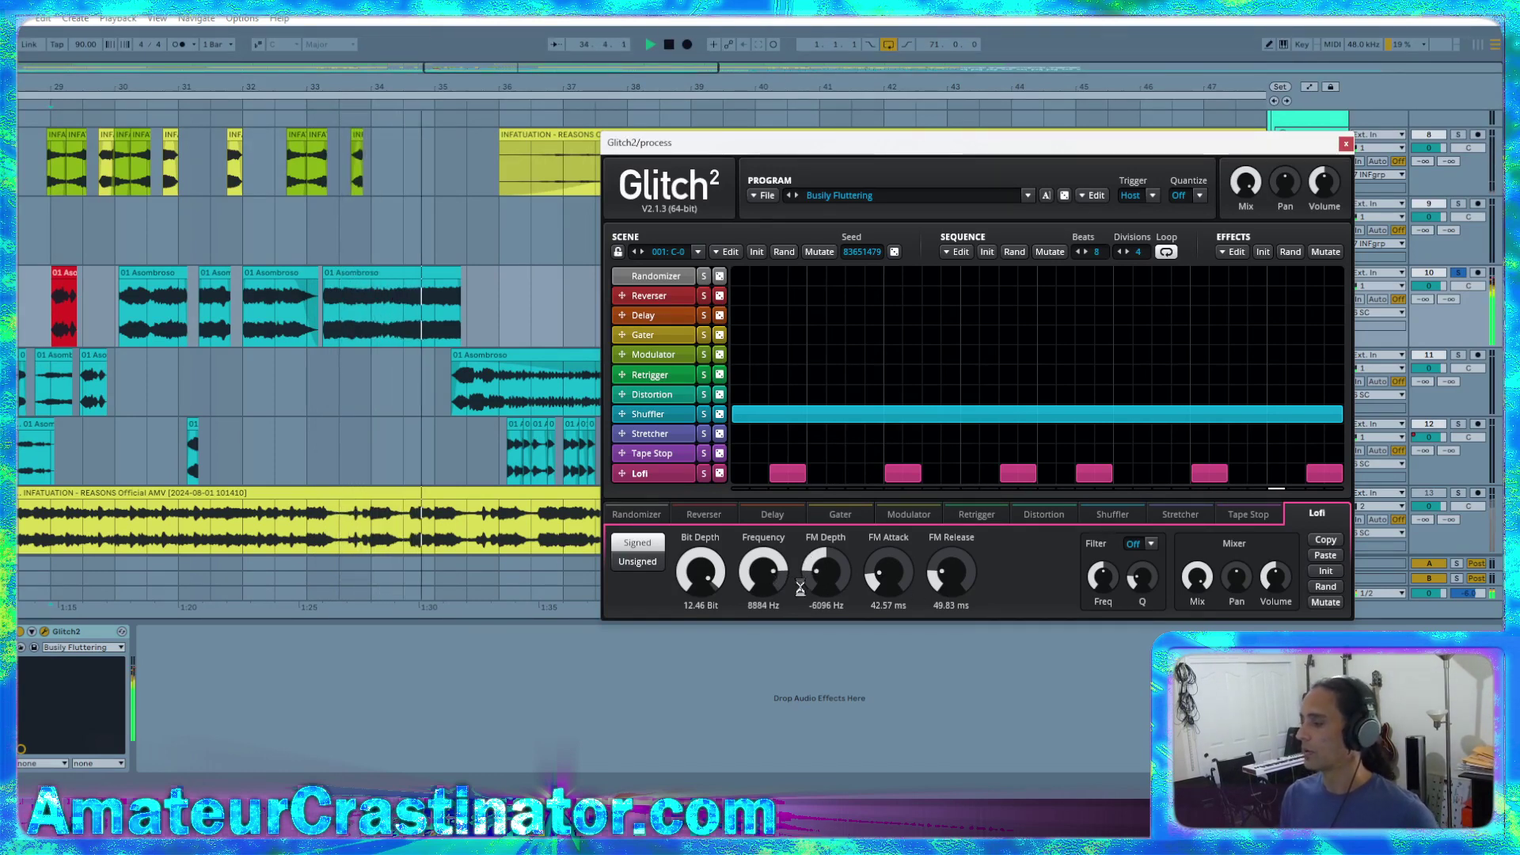
left_click_drag(709, 587, 710, 582)
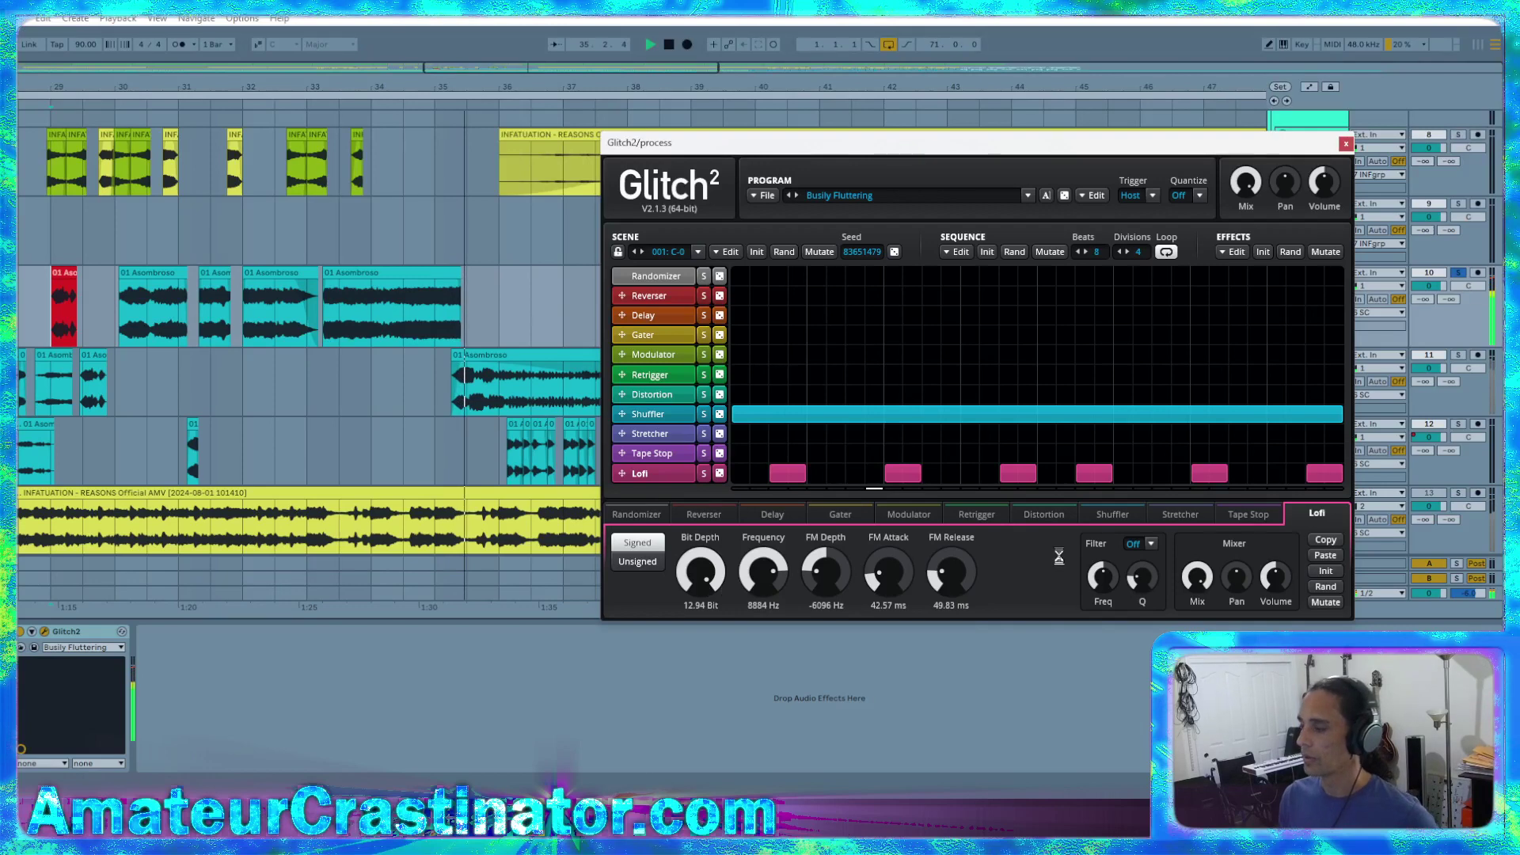
Reorder the effects so Lofi sits between Shuffler and Distortion, and add one-beat Distortion blocks on beats 1, 4 and 7
left_click_drag(620, 477, 624, 434)
left_click(740, 434)
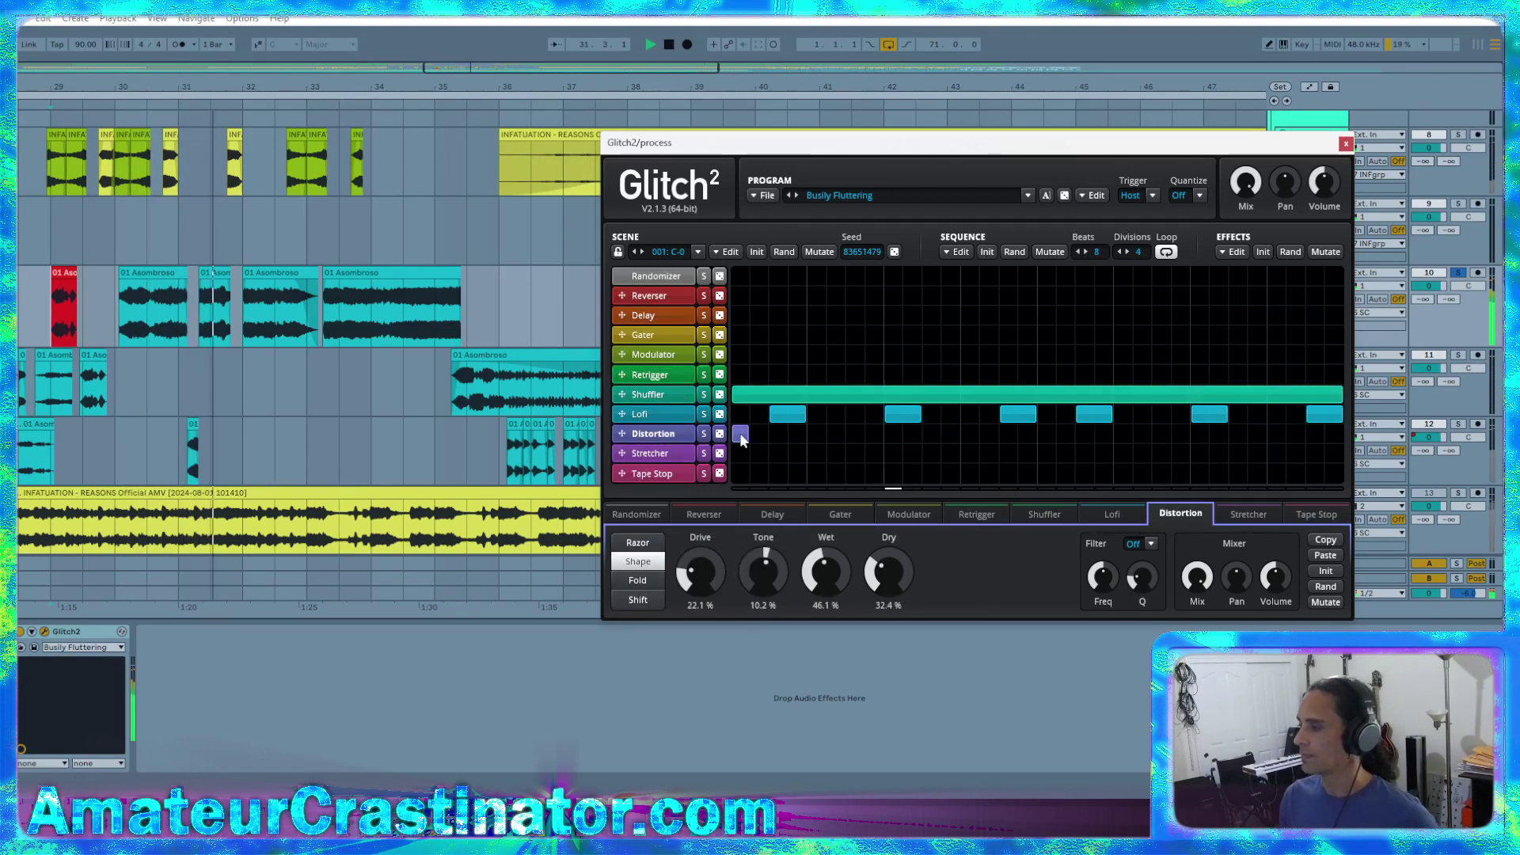
left_click_drag(771, 434, 804, 434)
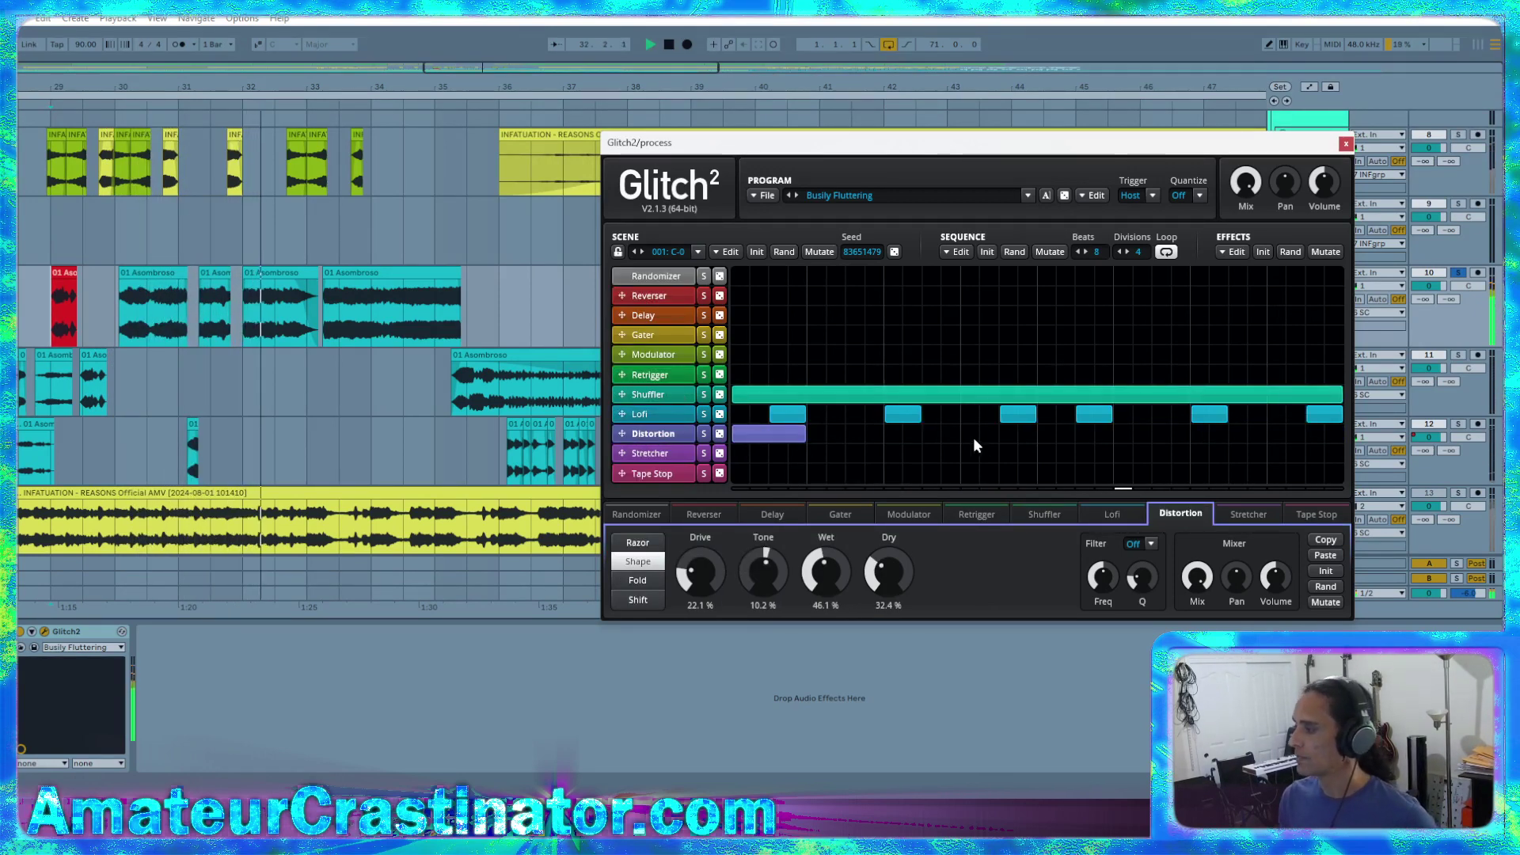
left_click_drag(972, 437, 1033, 445)
left_click_drag(1194, 433, 1251, 437)
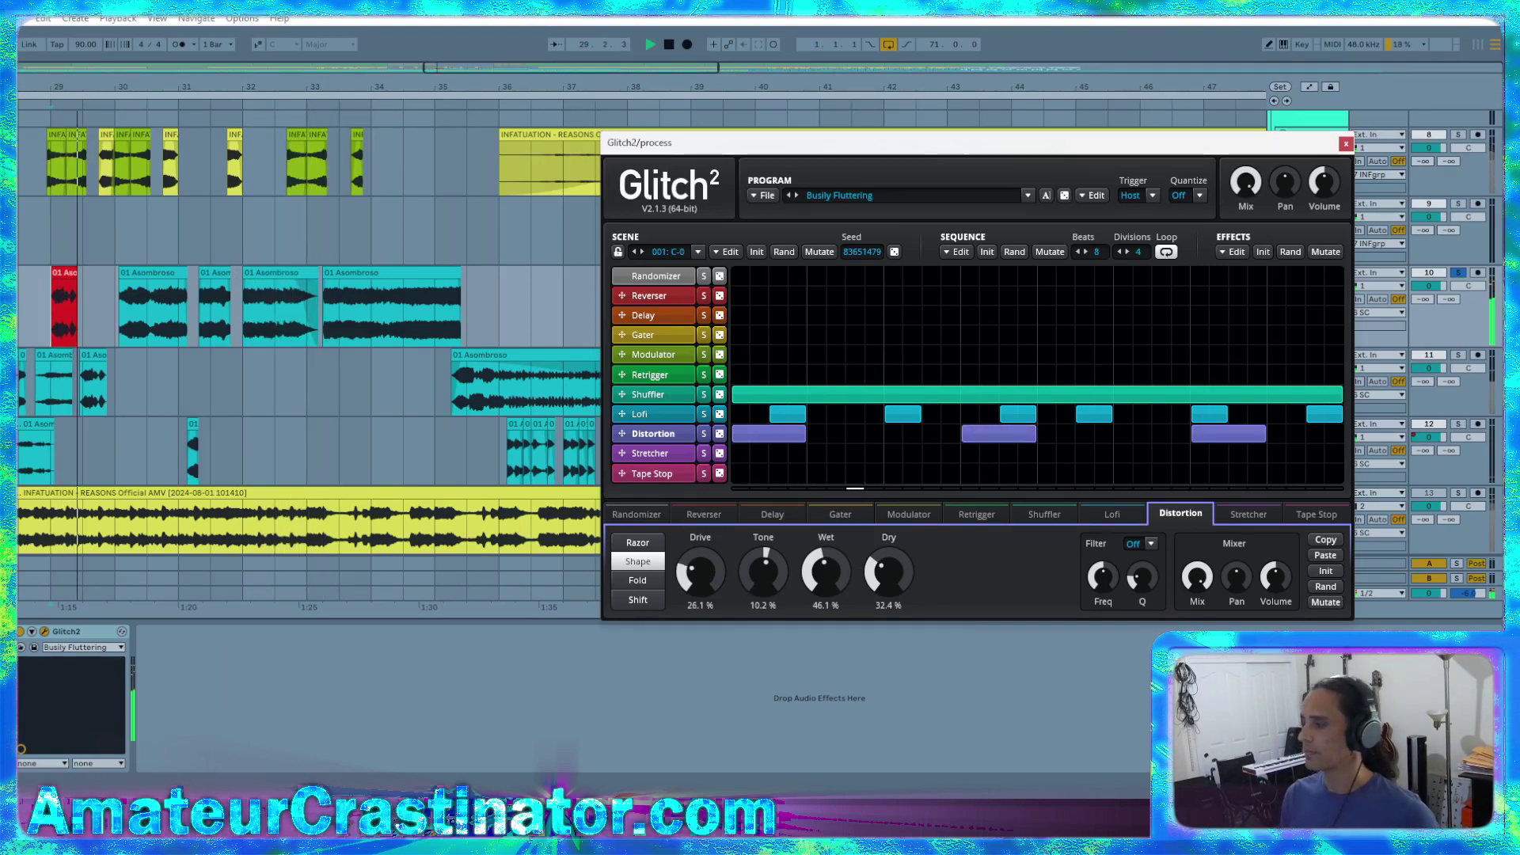
Set the Distortion drive to 18.9%, tone to -18.4%, wet level to 58.9% and dry level to 14.0% during playback
left_click_drag(700, 573, 887, 589)
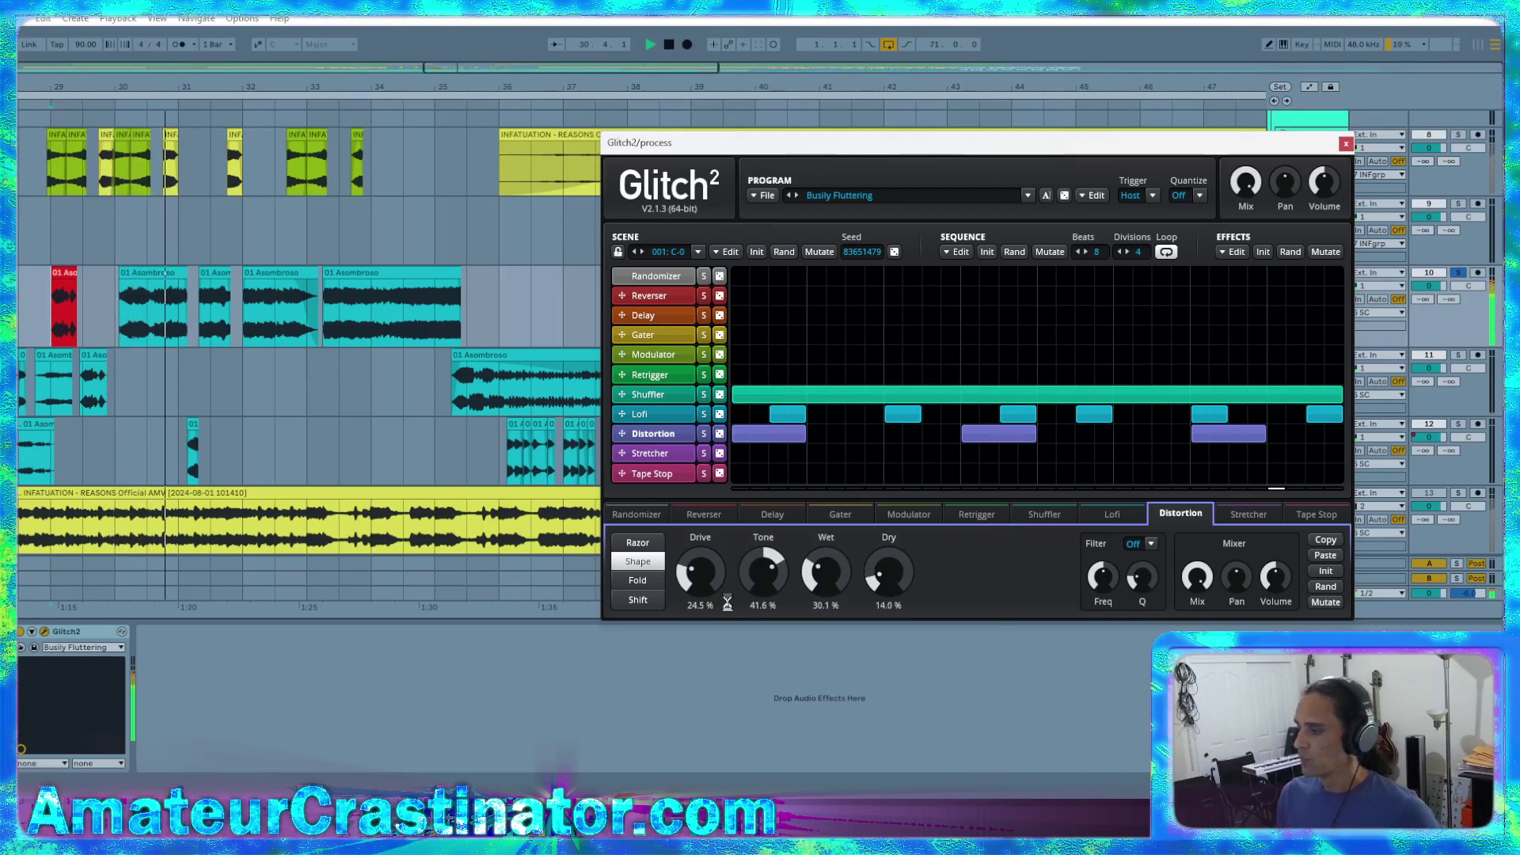
left_click_drag(710, 578, 712, 580)
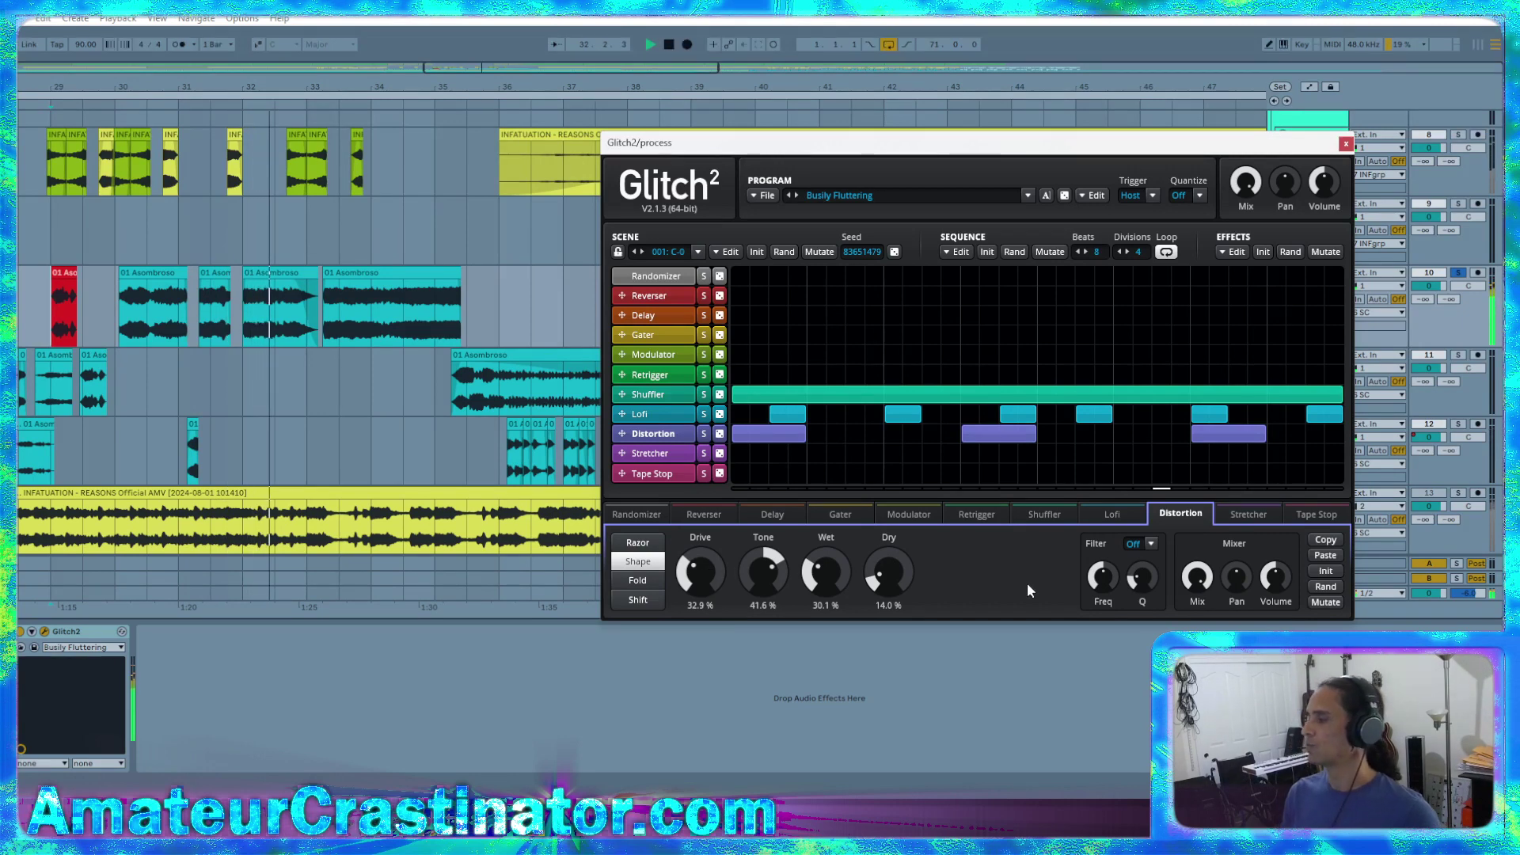
left_click_drag(763, 573, 826, 555)
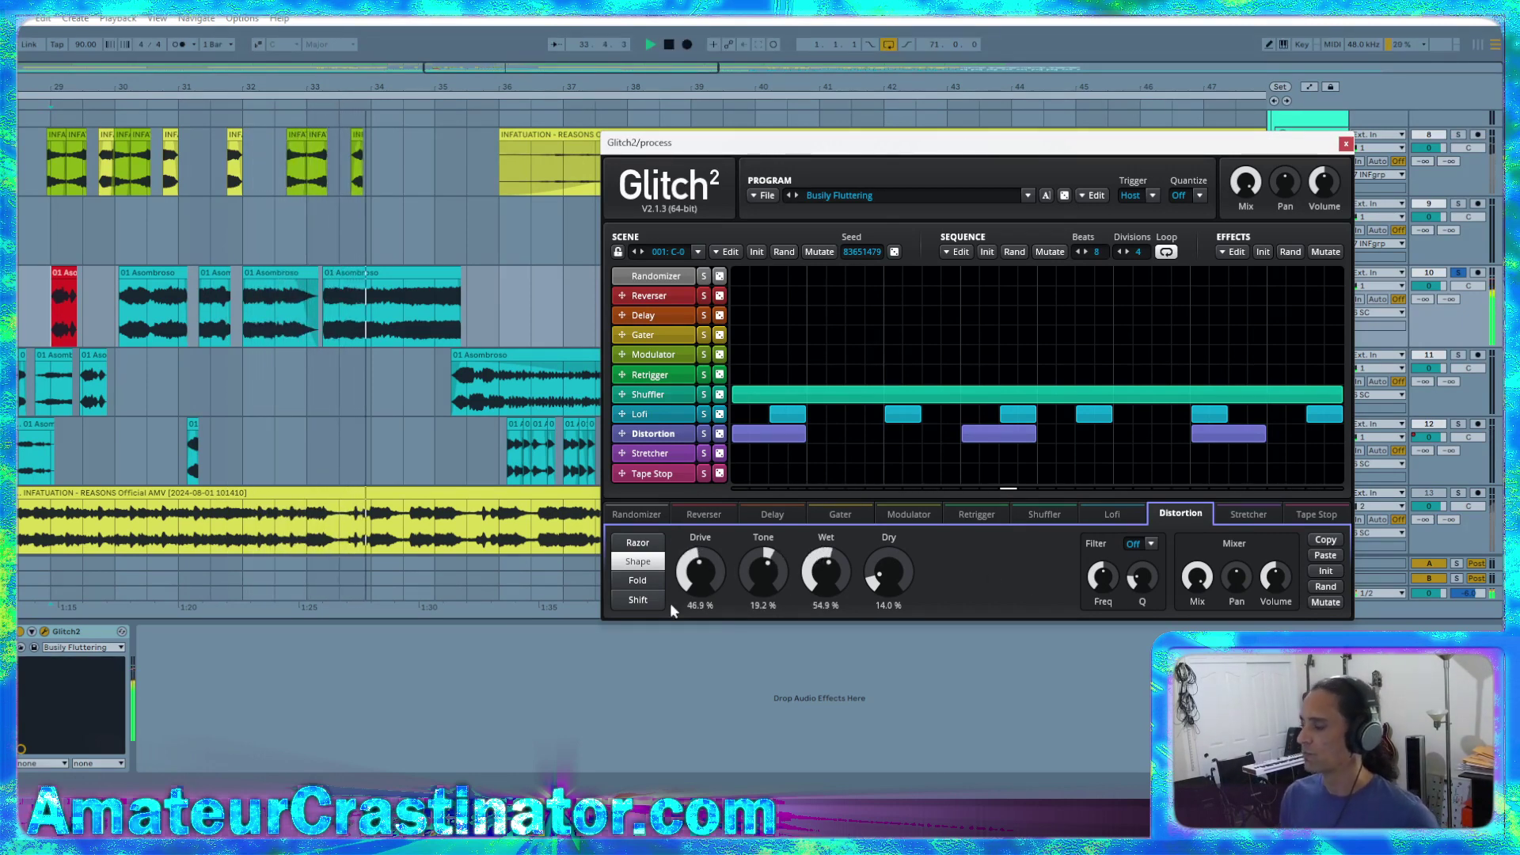
left_click_drag(699, 578, 700, 594)
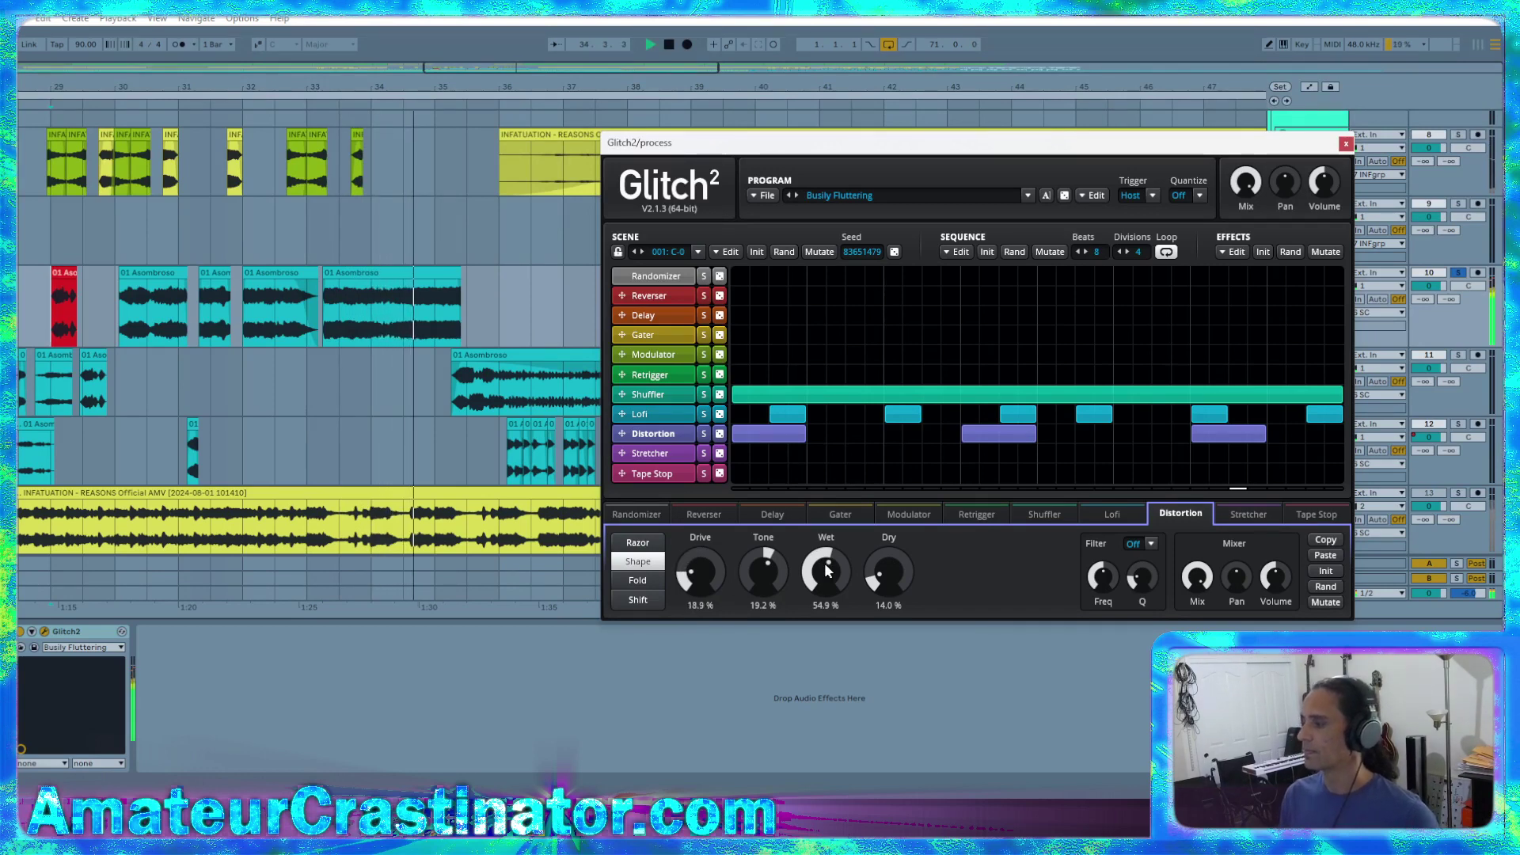
left_click_drag(825, 570, 766, 581)
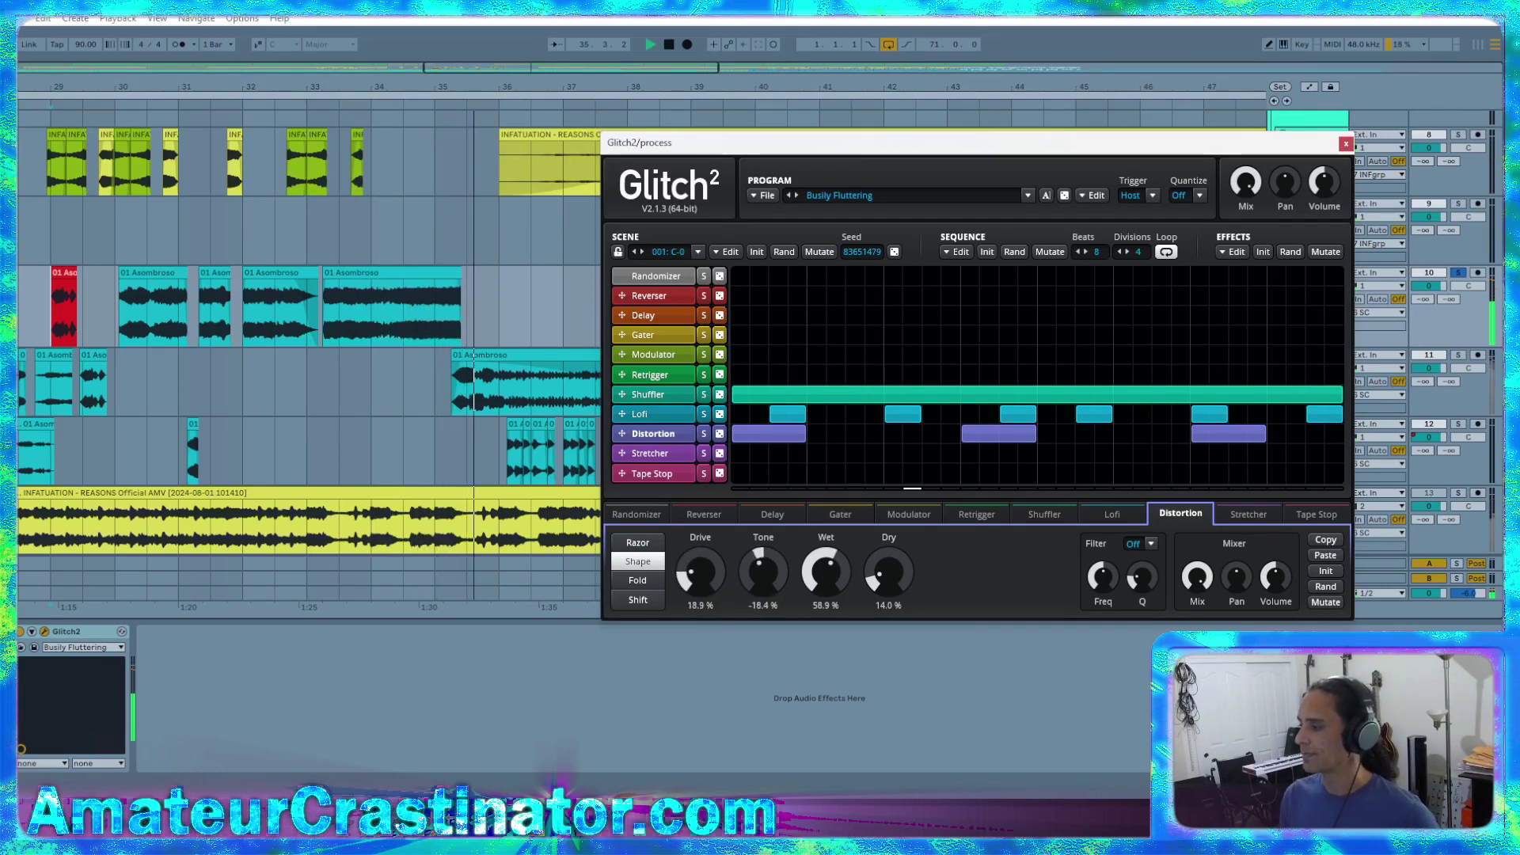
Lower the Shuffler's high-pass filter frequency to 335 Hz and replay the section
left_click(658, 400)
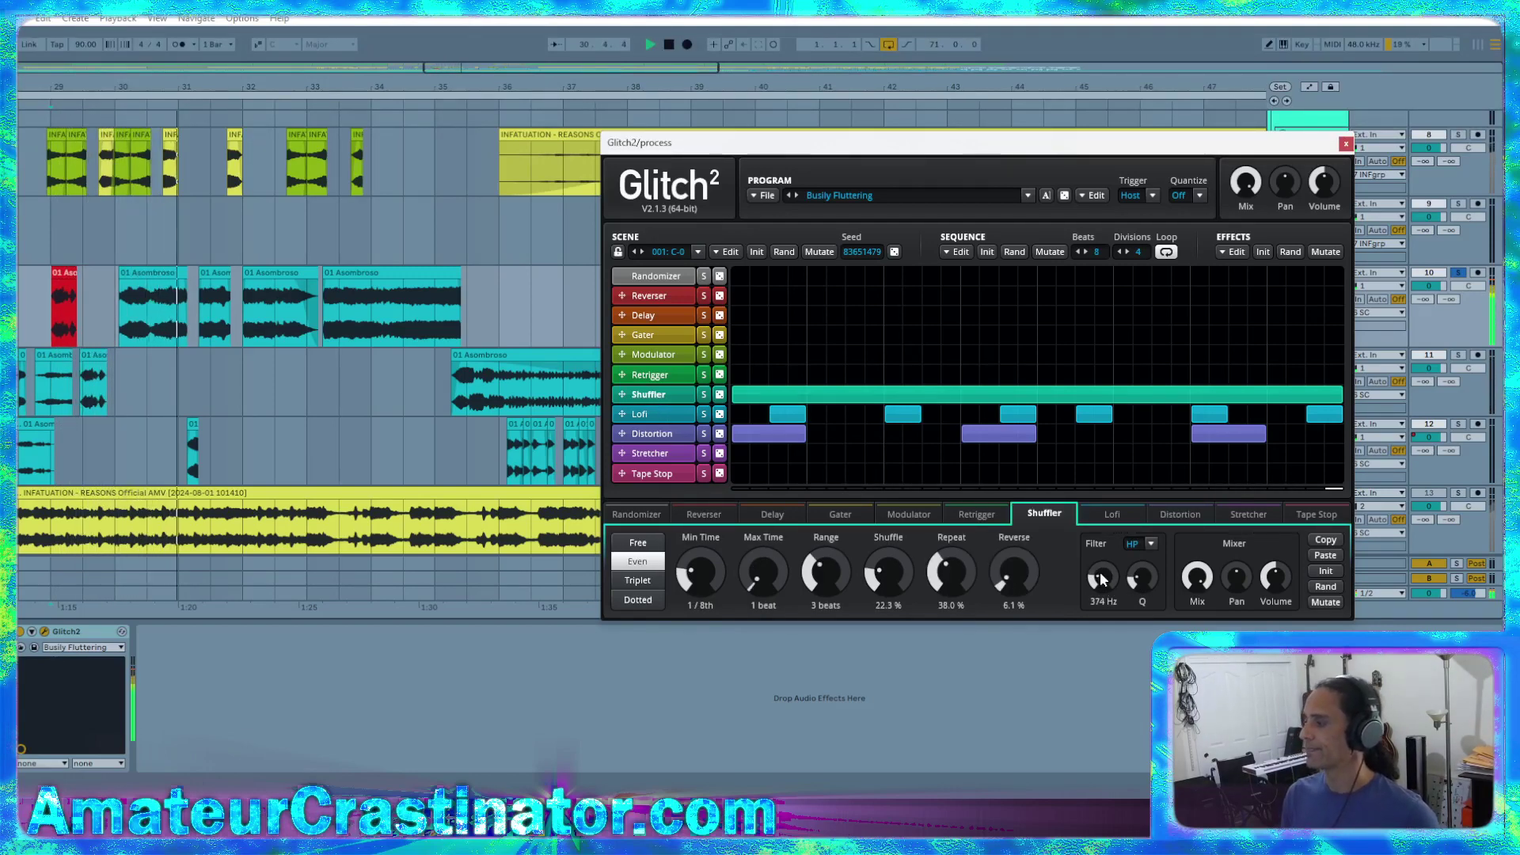
left_click_drag(1102, 579, 1098, 577)
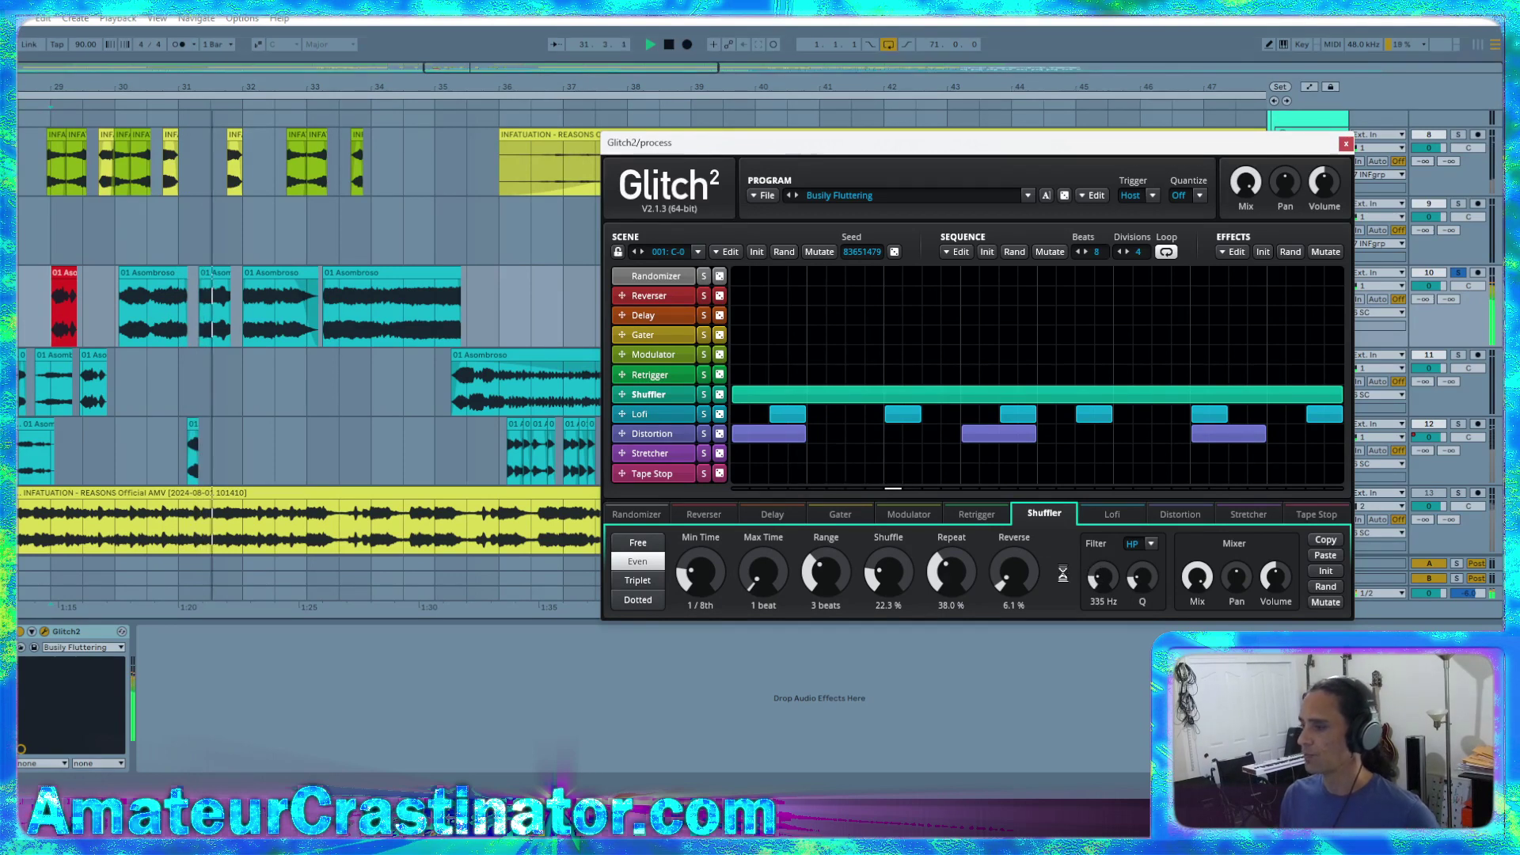
key("space")
key("space")
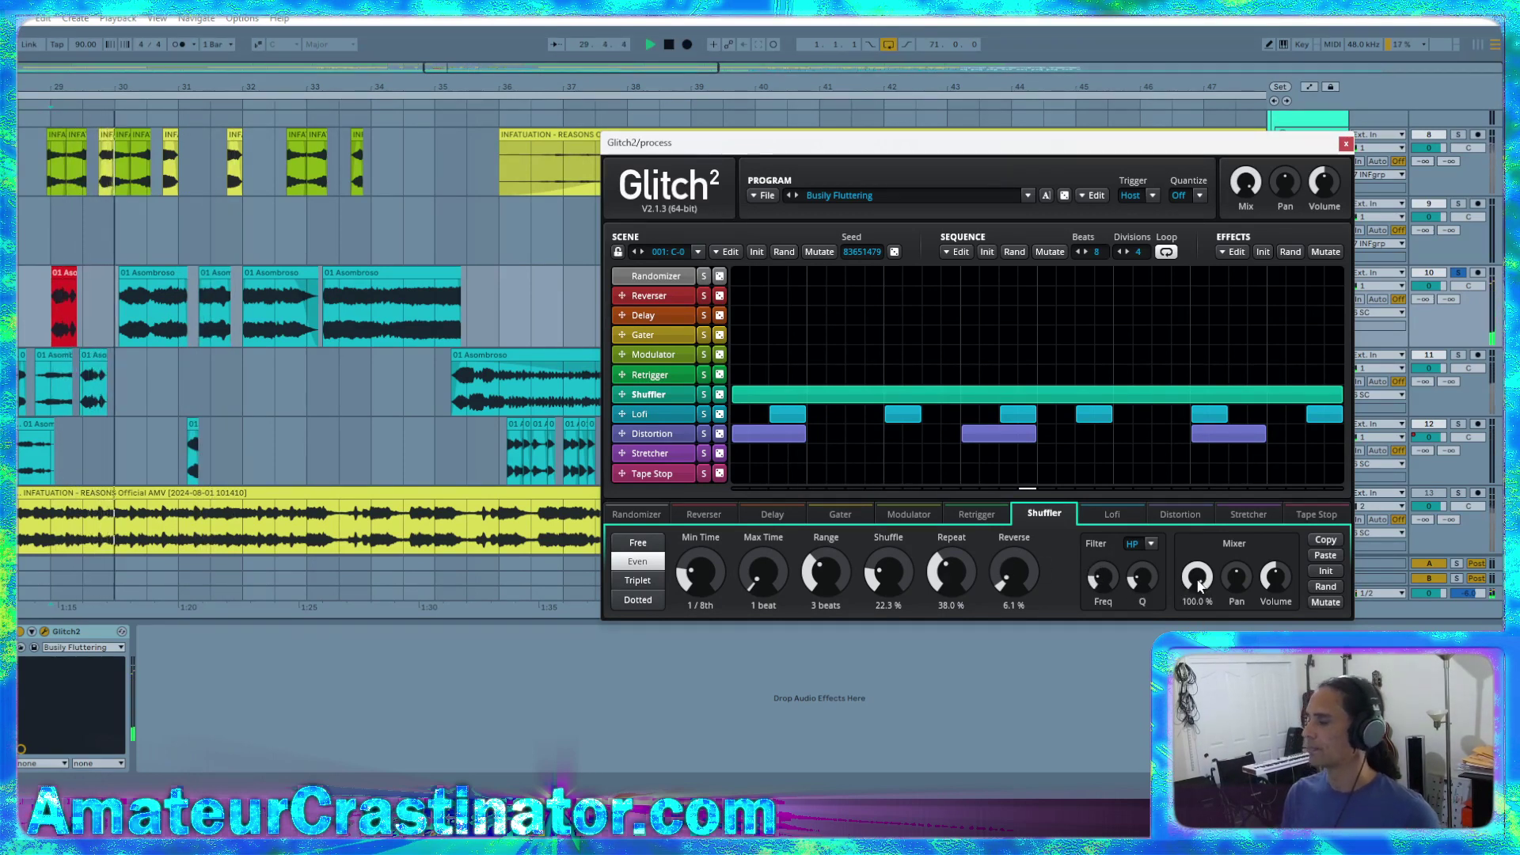
Try the Shuffler mix at 84.8% during playback, returning it to 100%
mouse_move(1198, 583)
left_mouse_down()
mouse_move(1200, 567)
mouse_move(1198, 598)
left_mouse_up()
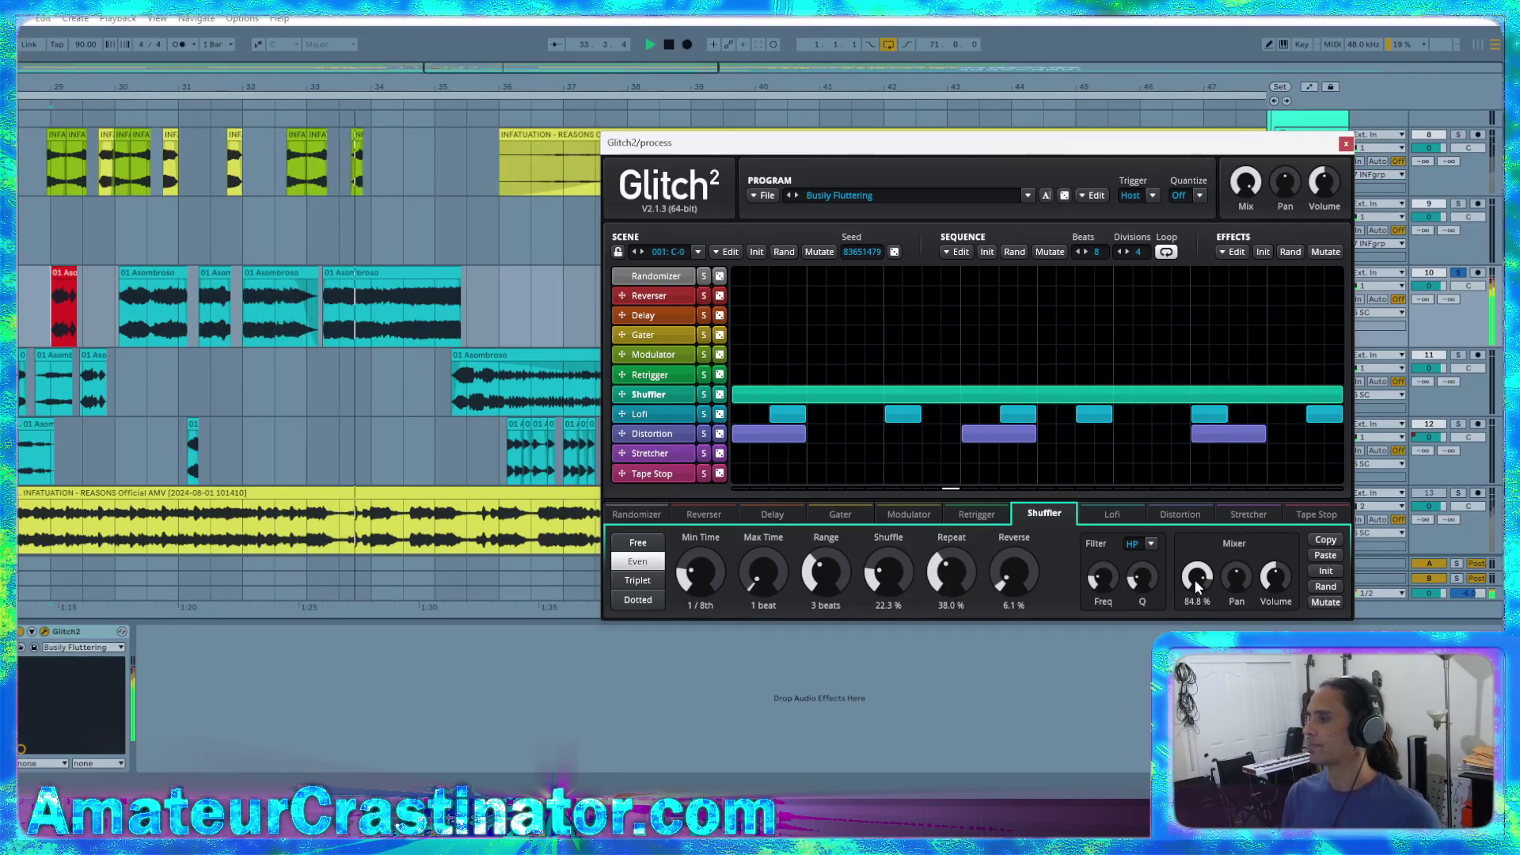
left_click_drag(1196, 586, 1197, 566)
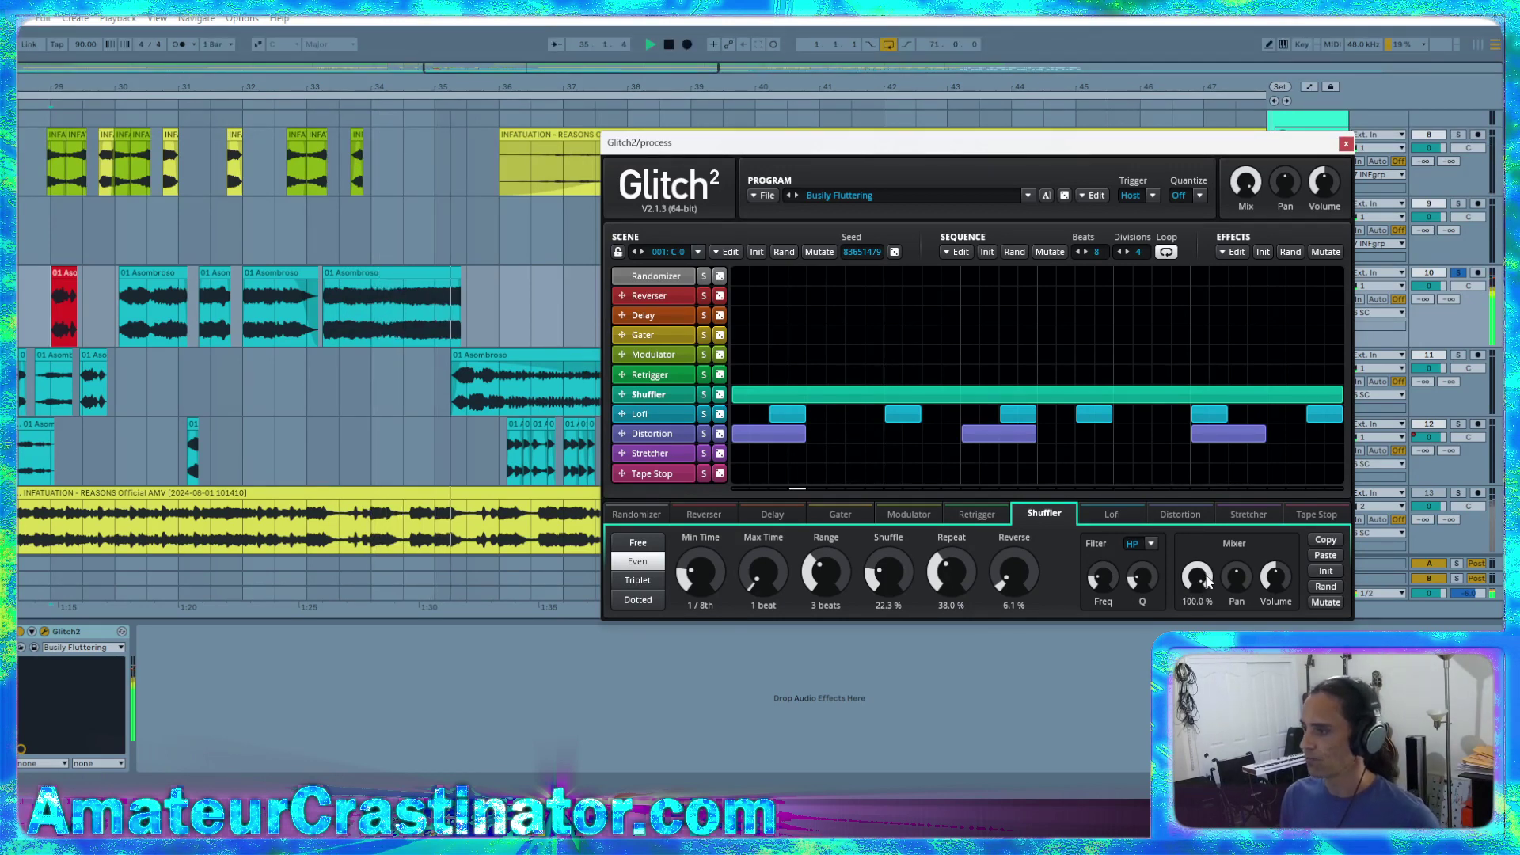
key("space")
key("space")
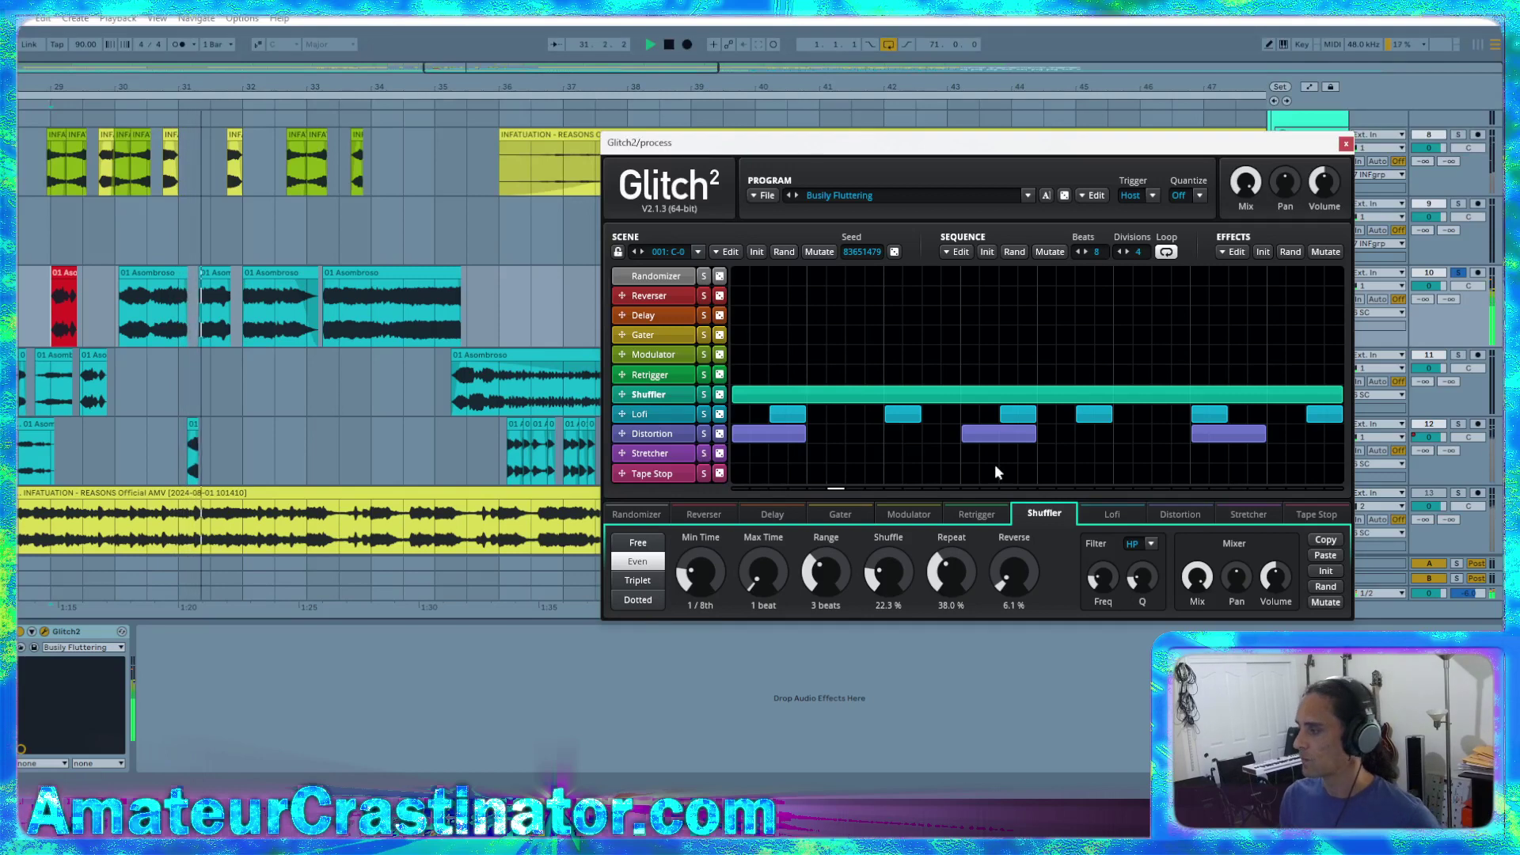
Show automation in the arrangement and expose the Shuffler Mix of Glitch2 as an automatable parameter
scroll(99, 306, "up", 5)
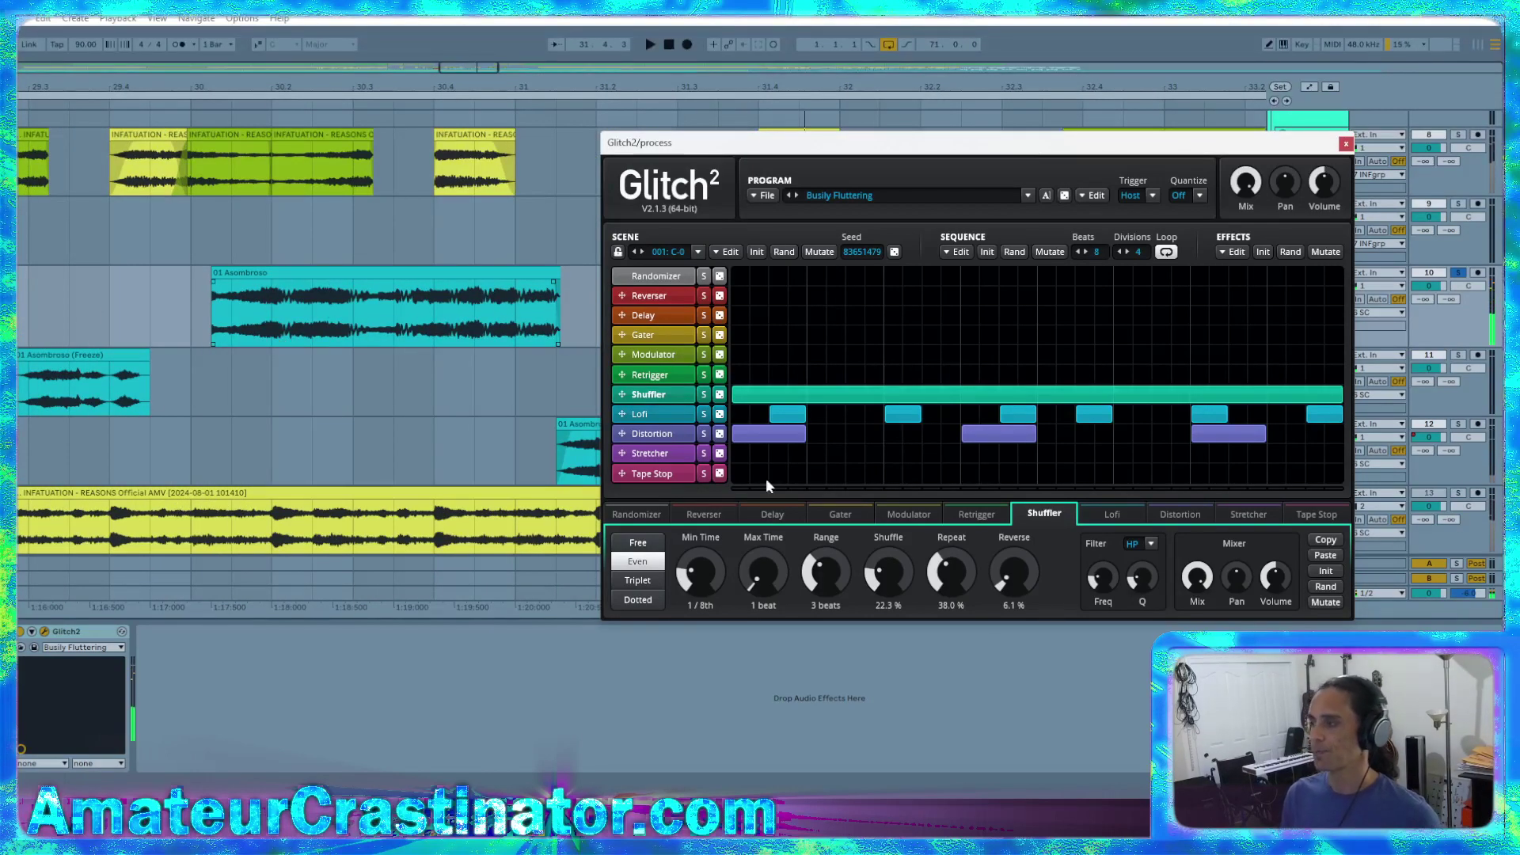
left_click(49, 633)
key("a")
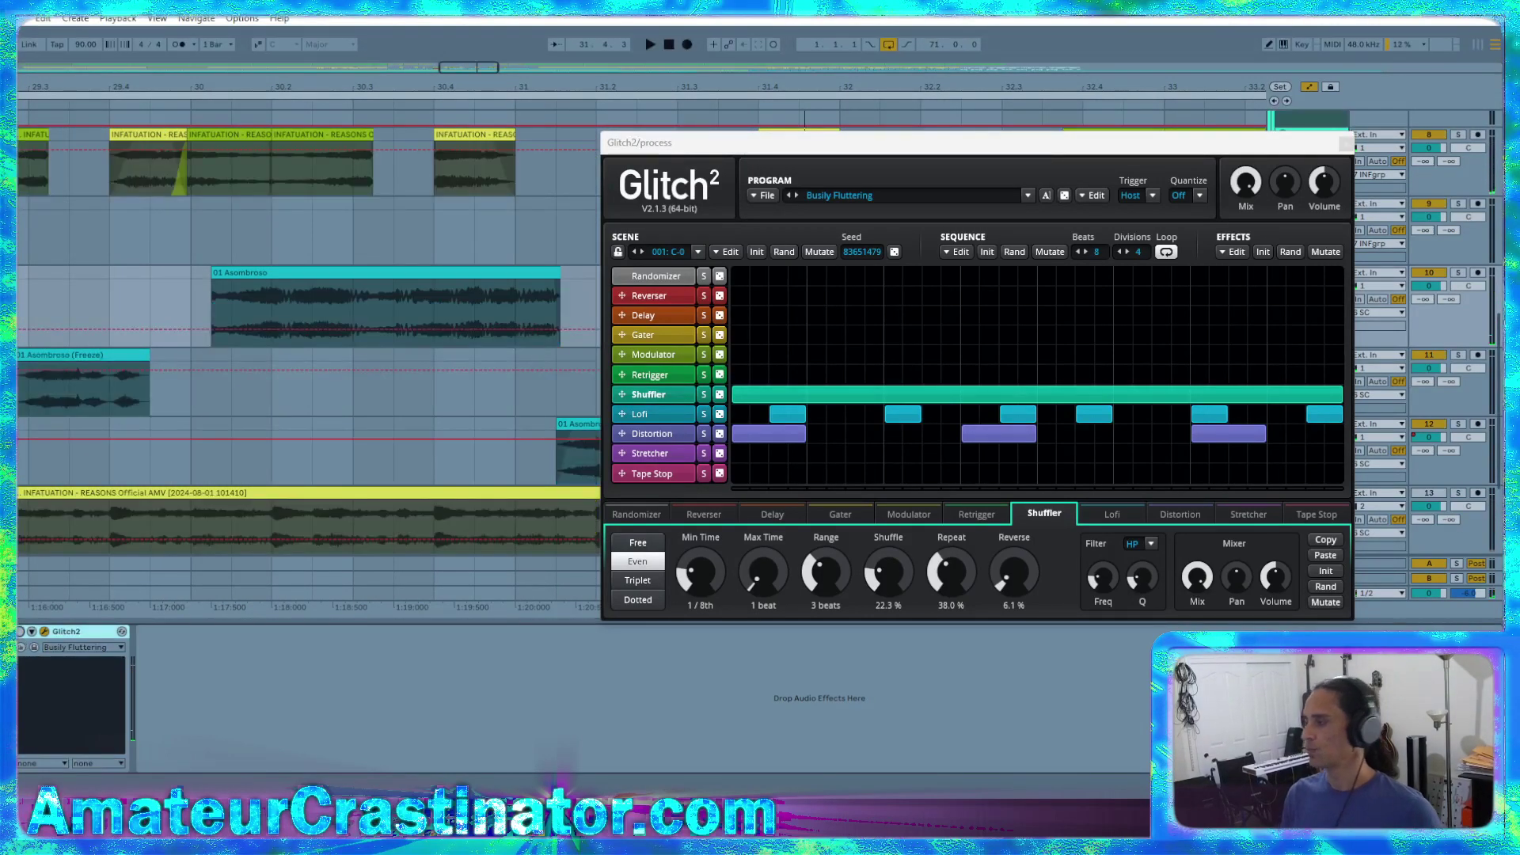
left_click(1198, 581)
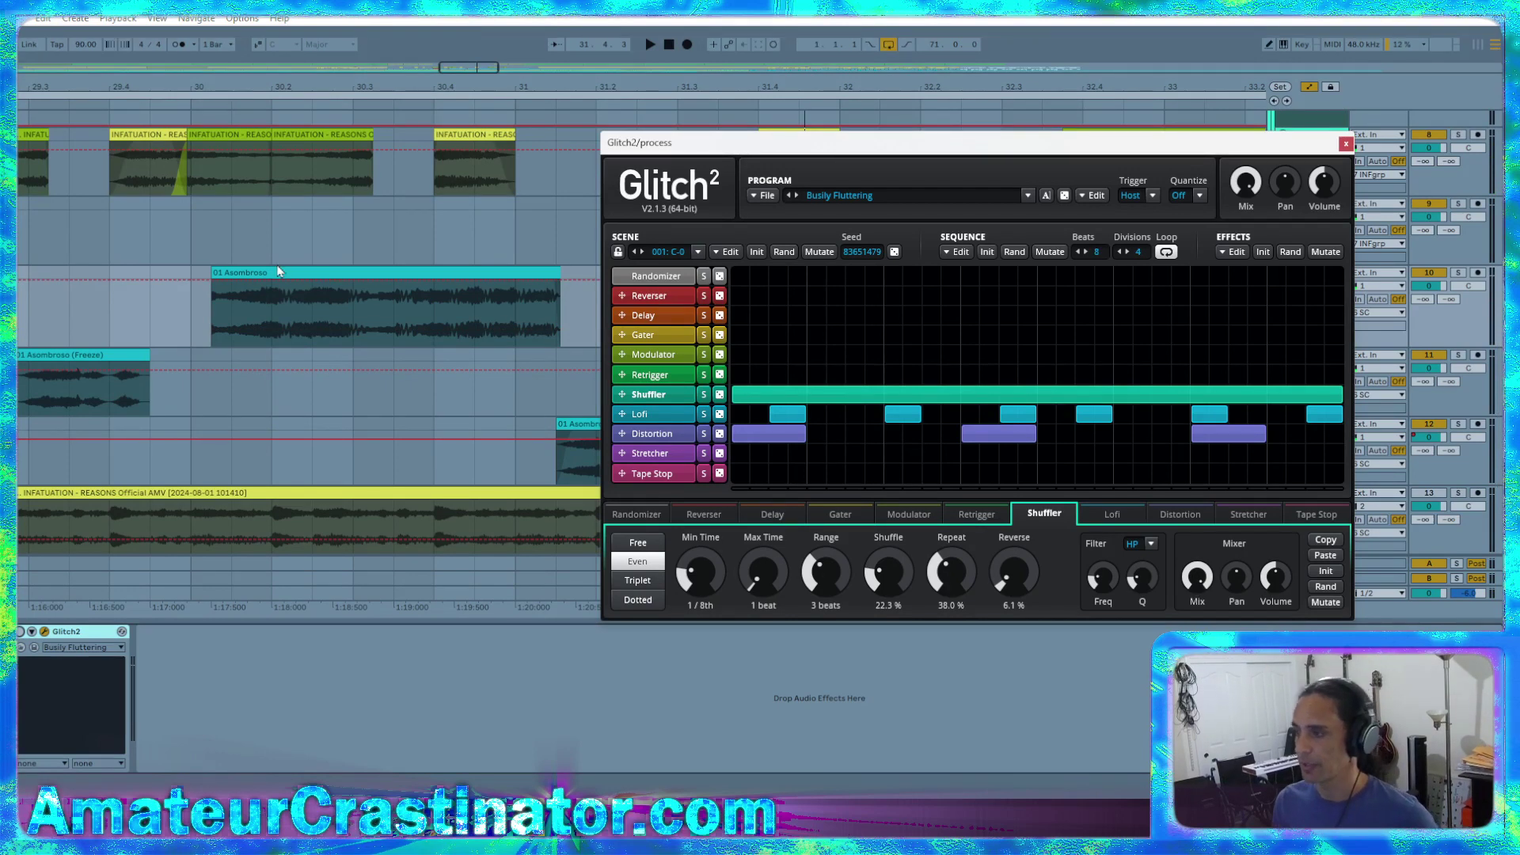
Ramp the Shuffler Mix automation from 0 at the start of the first cyan Asombroso clip to 1.00 just after 30.2, and play it back
left_click(358, 332)
key("space")
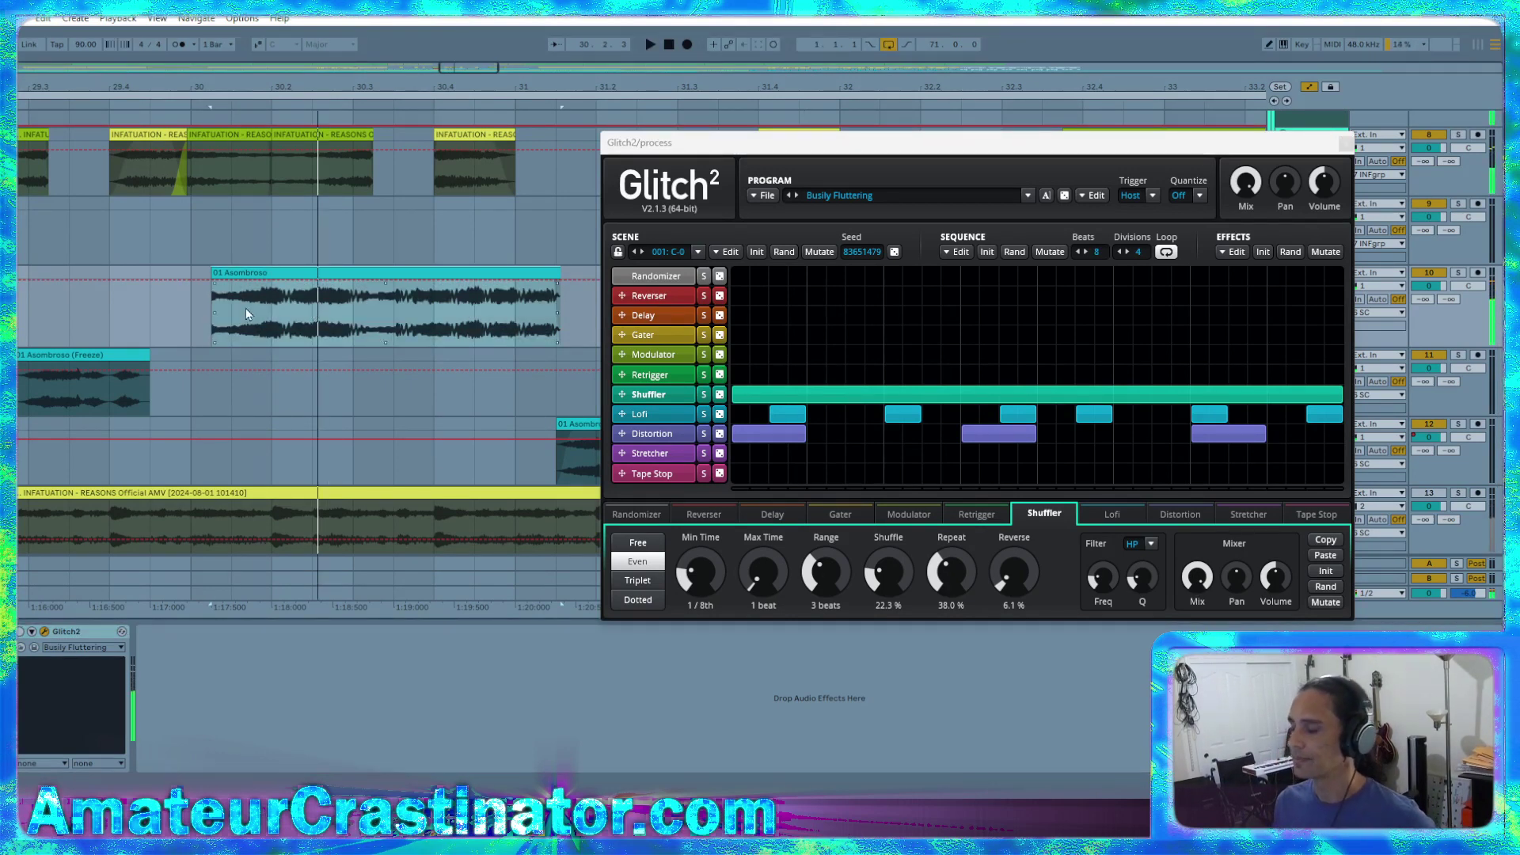
scroll(241, 311, "up", 5)
left_click(70, 274)
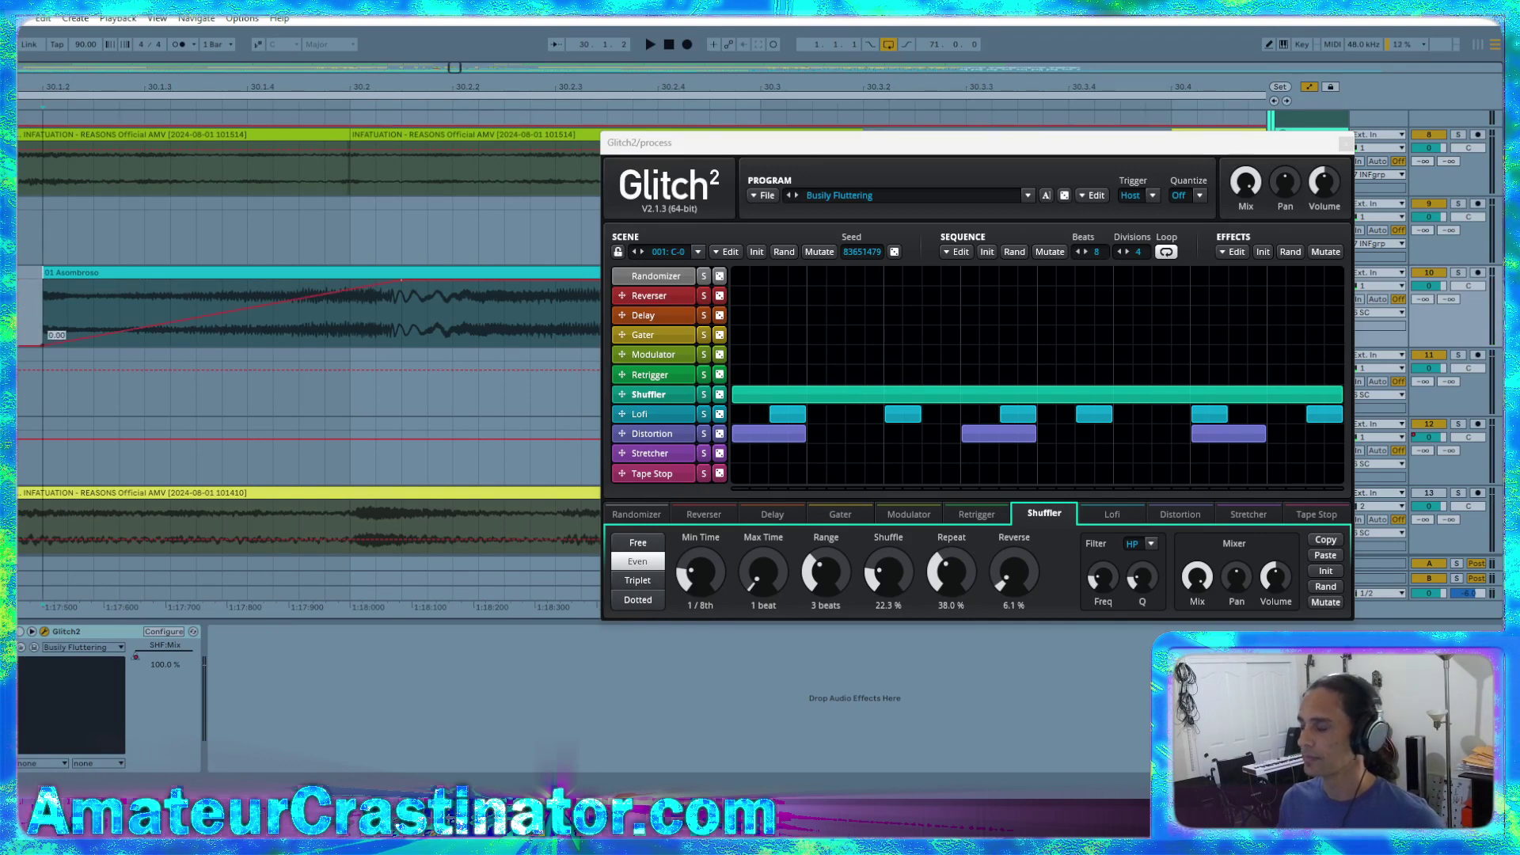
key("space")
scroll(431, 305, "down", 5)
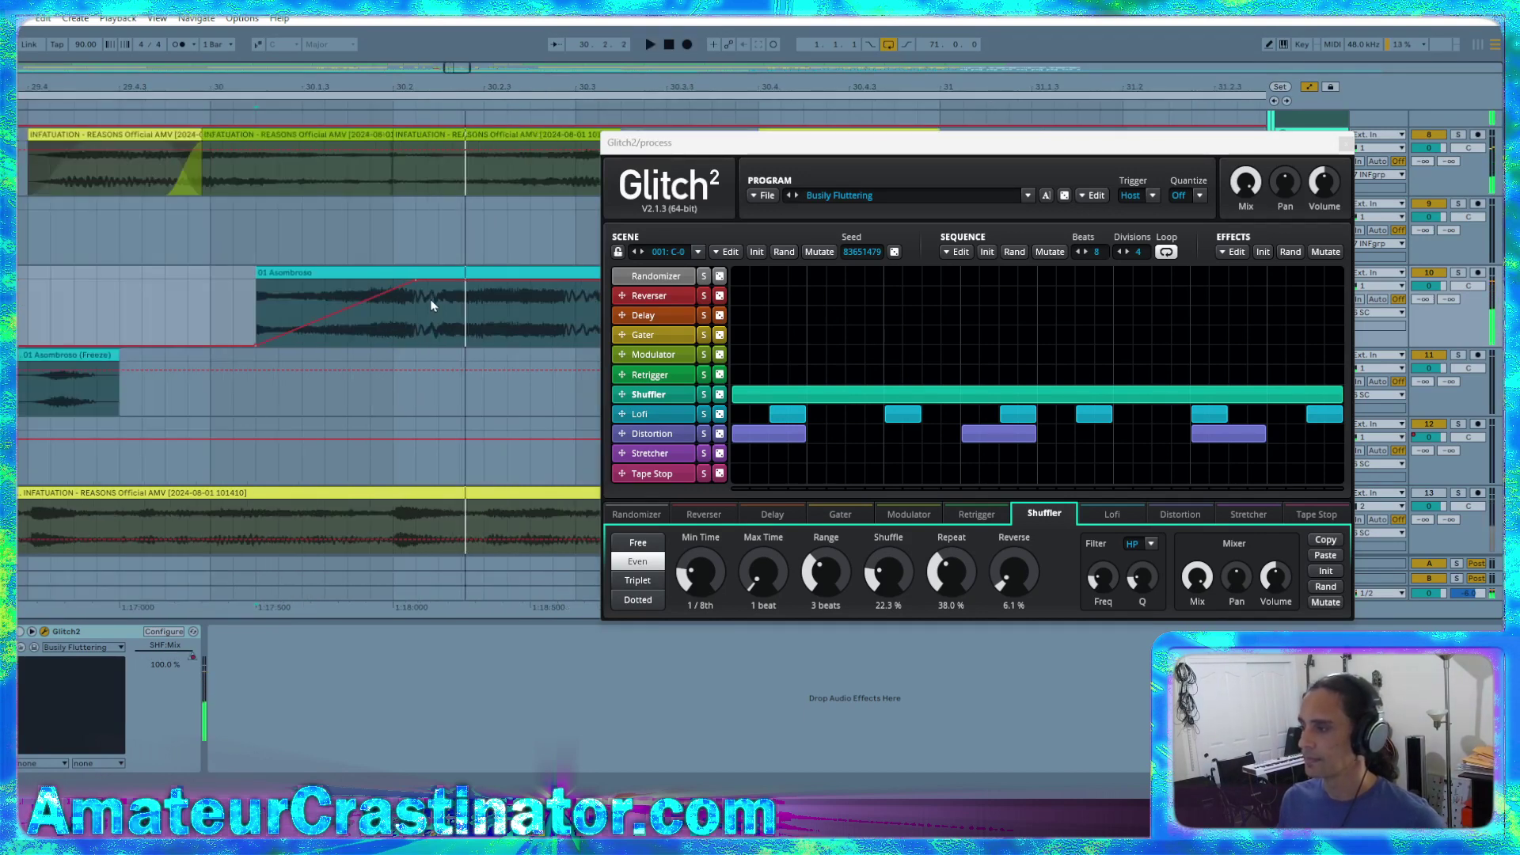
Add a curved dip in the Shuffler Mix automation between 30.3 and 30.4, and audition it
scroll(432, 304, "up", 4)
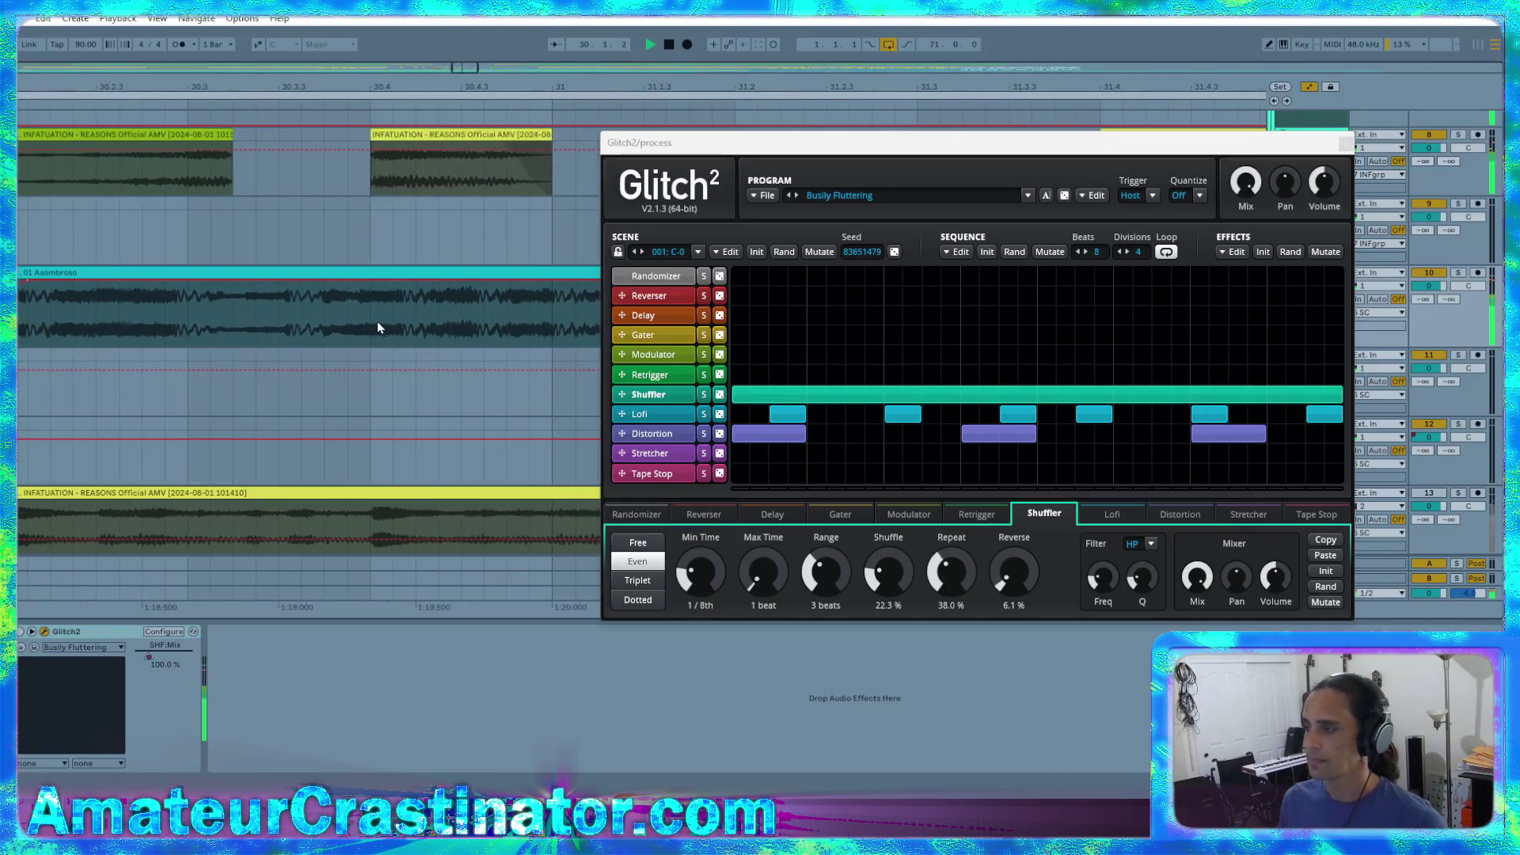
key("space")
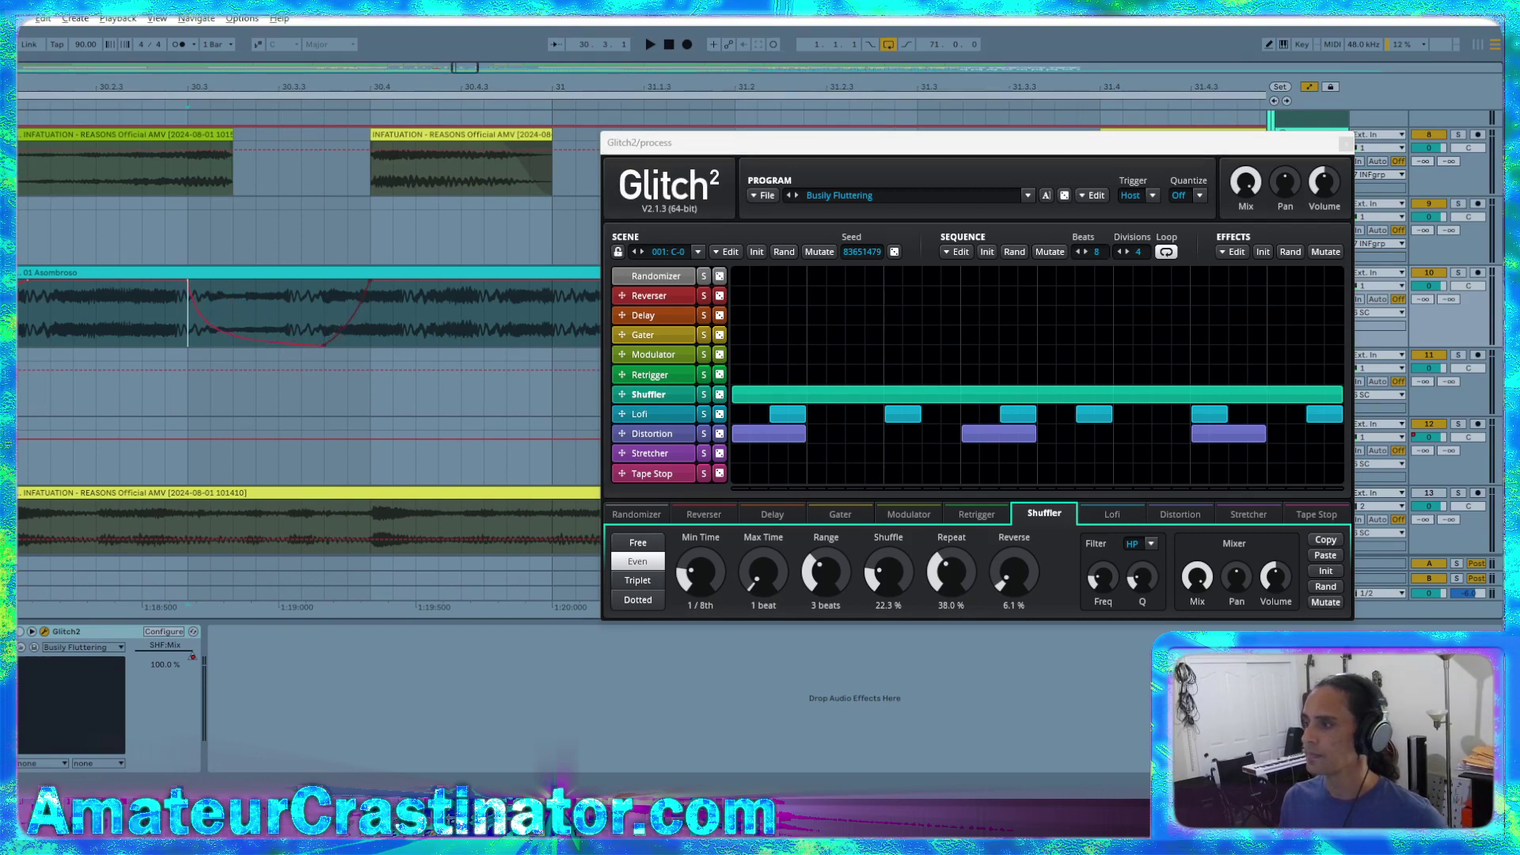
key("space")
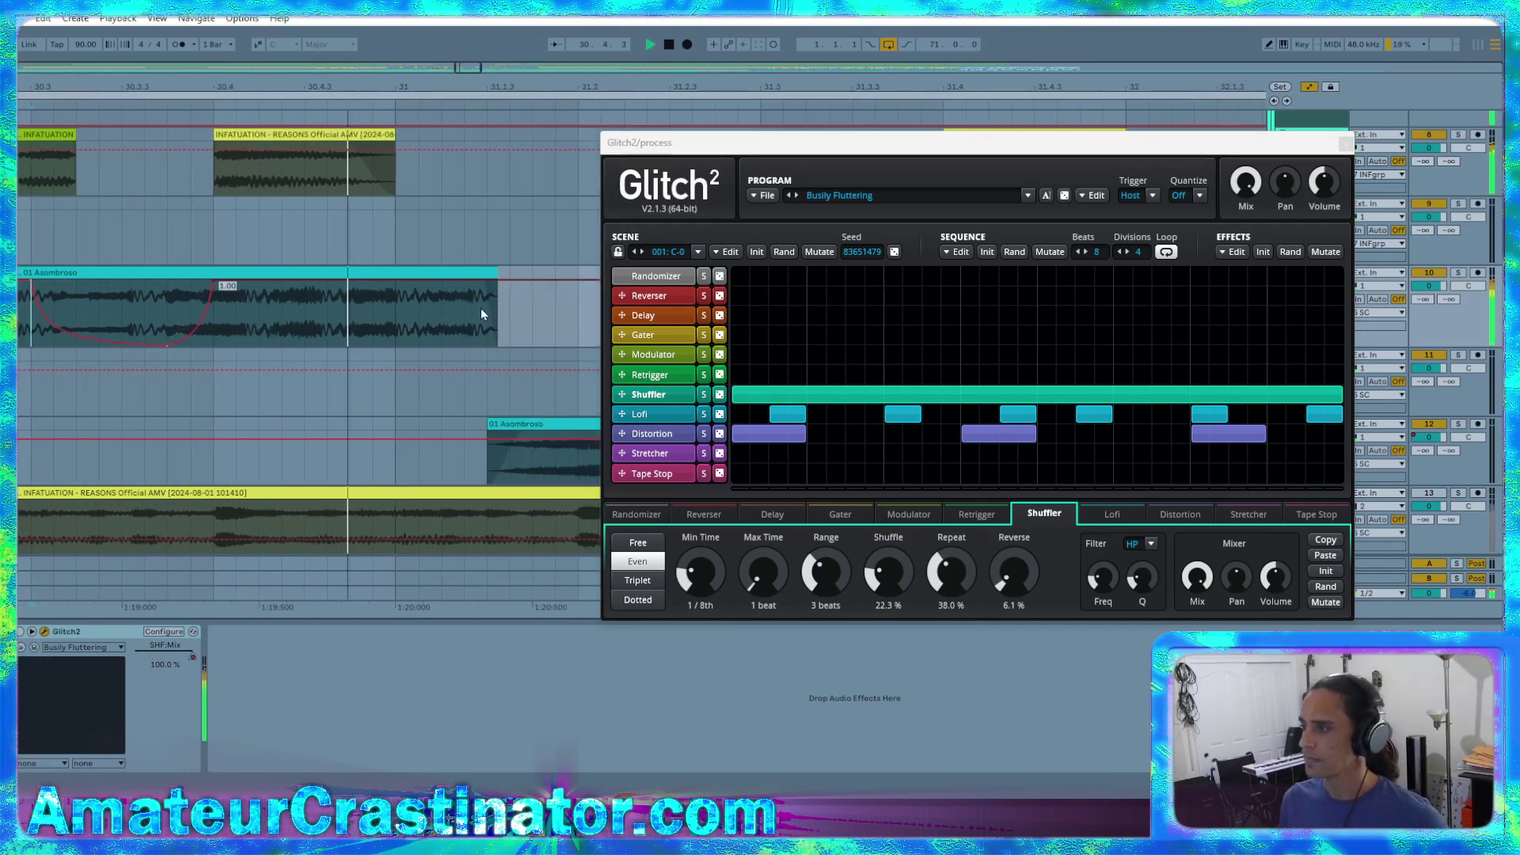
key("space")
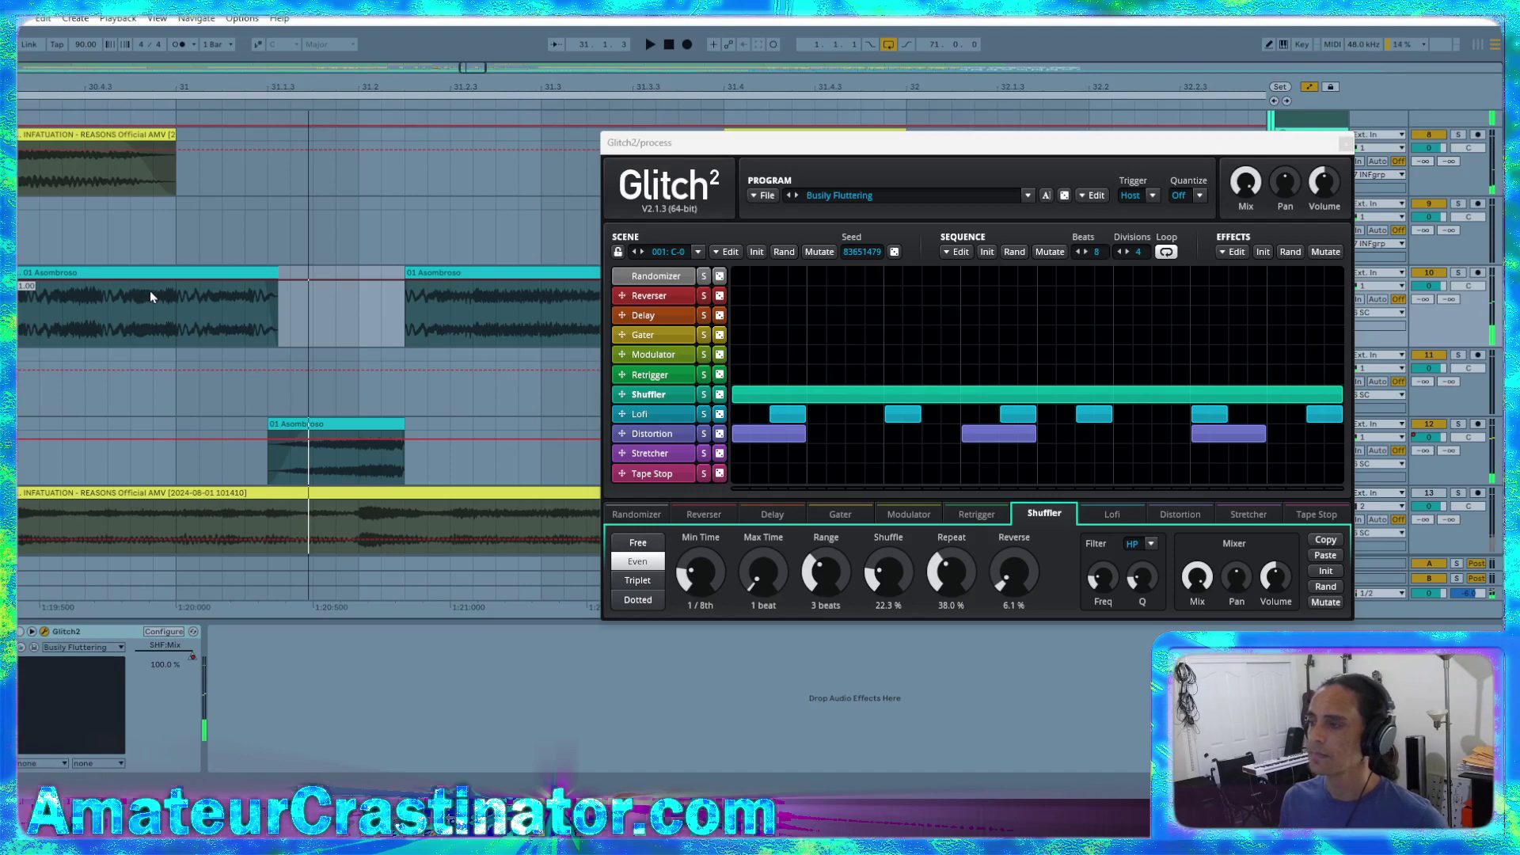
Drop the Shuffler Mix automation to 0 over about the first two-thirds of the second cyan Asombroso clip
scroll(369, 294, "down", 3)
scroll(486, 311, "right", 2)
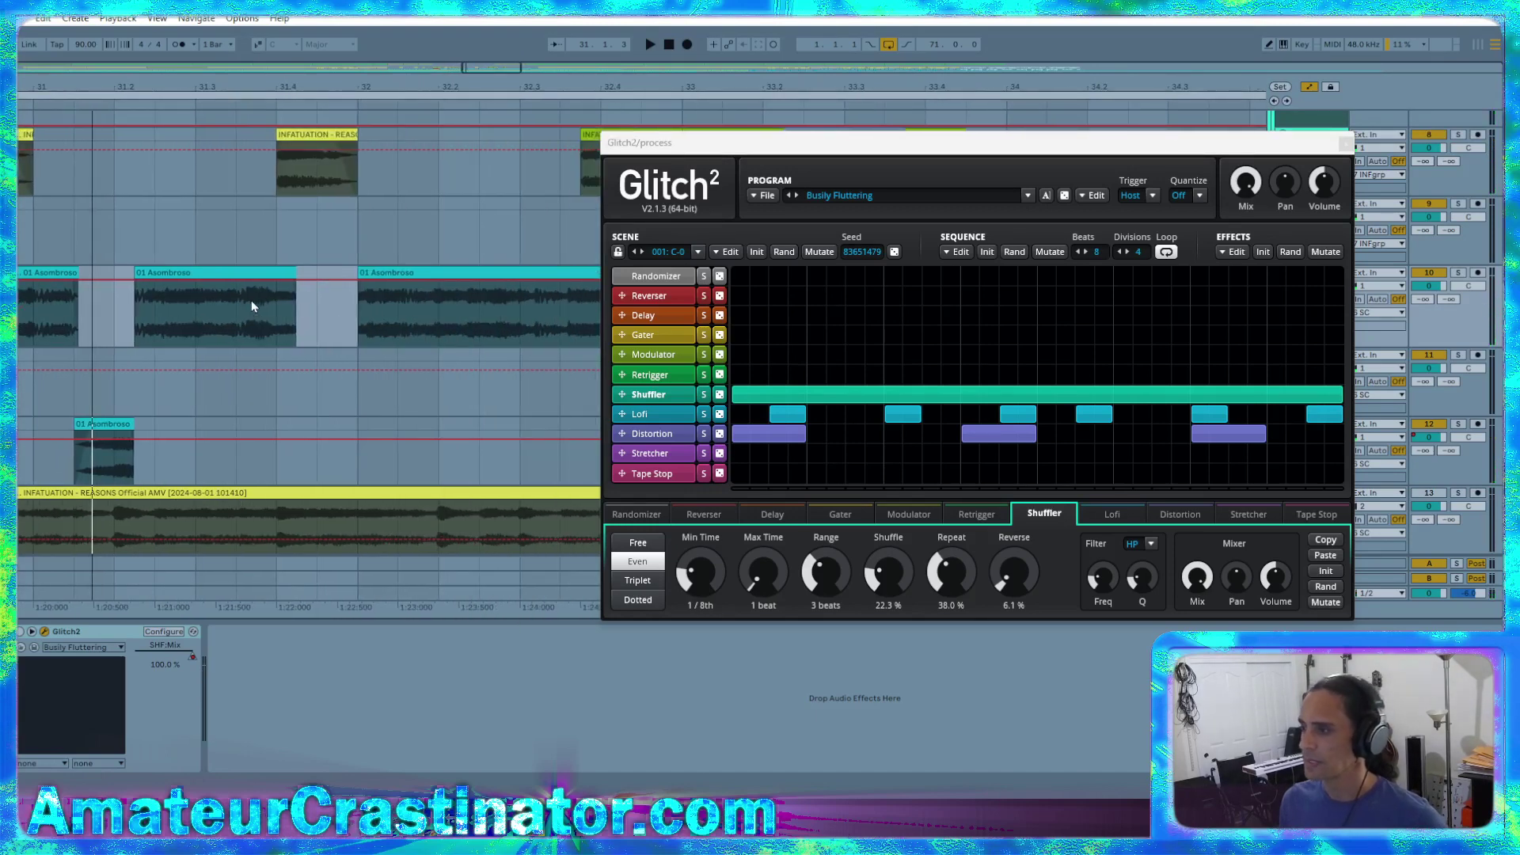
left_click(149, 283)
key("space")
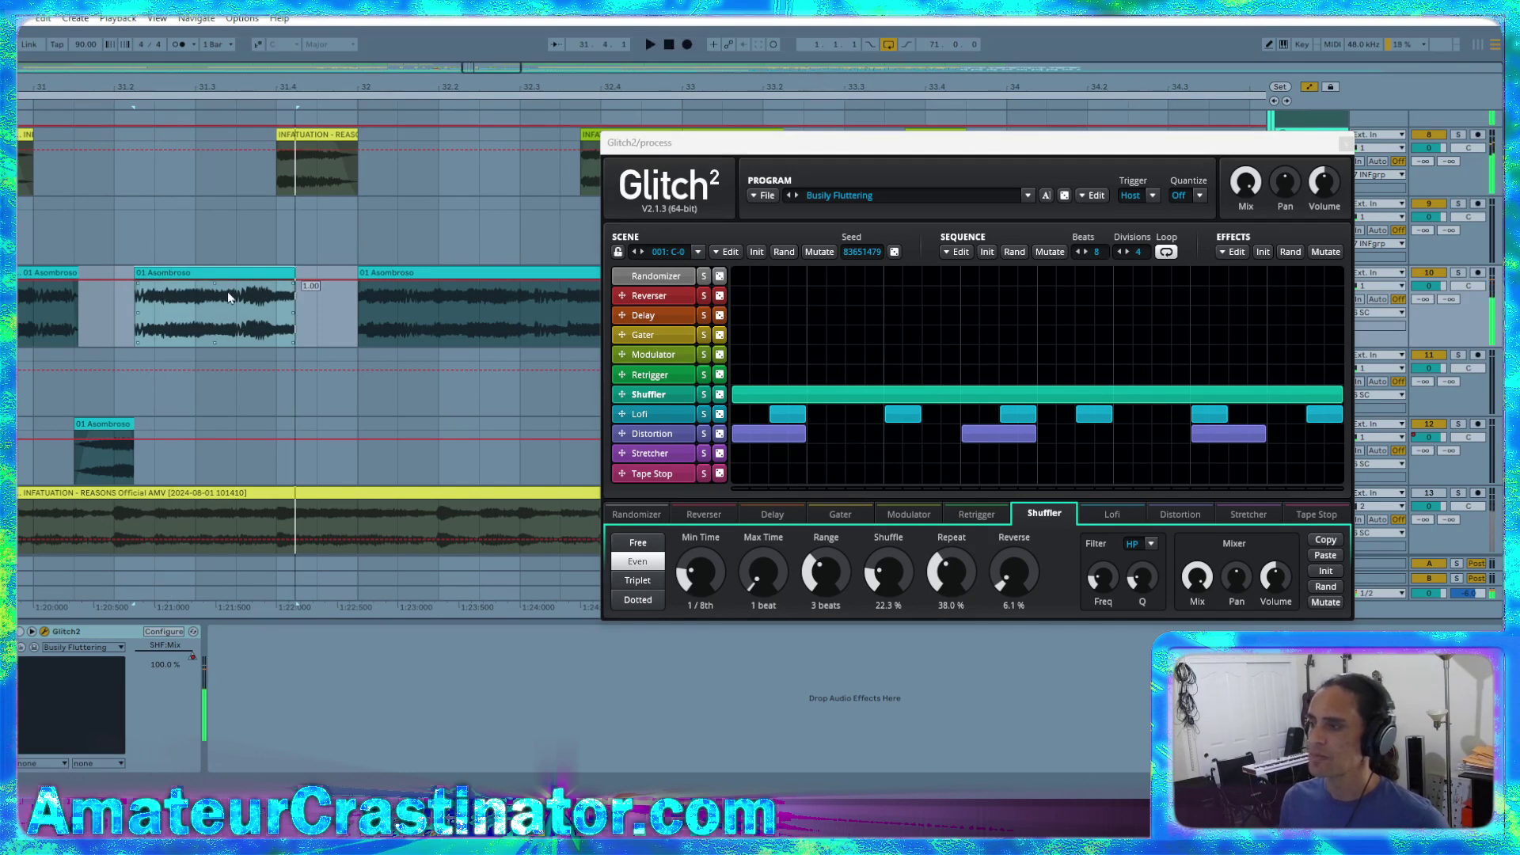
left_click(151, 283)
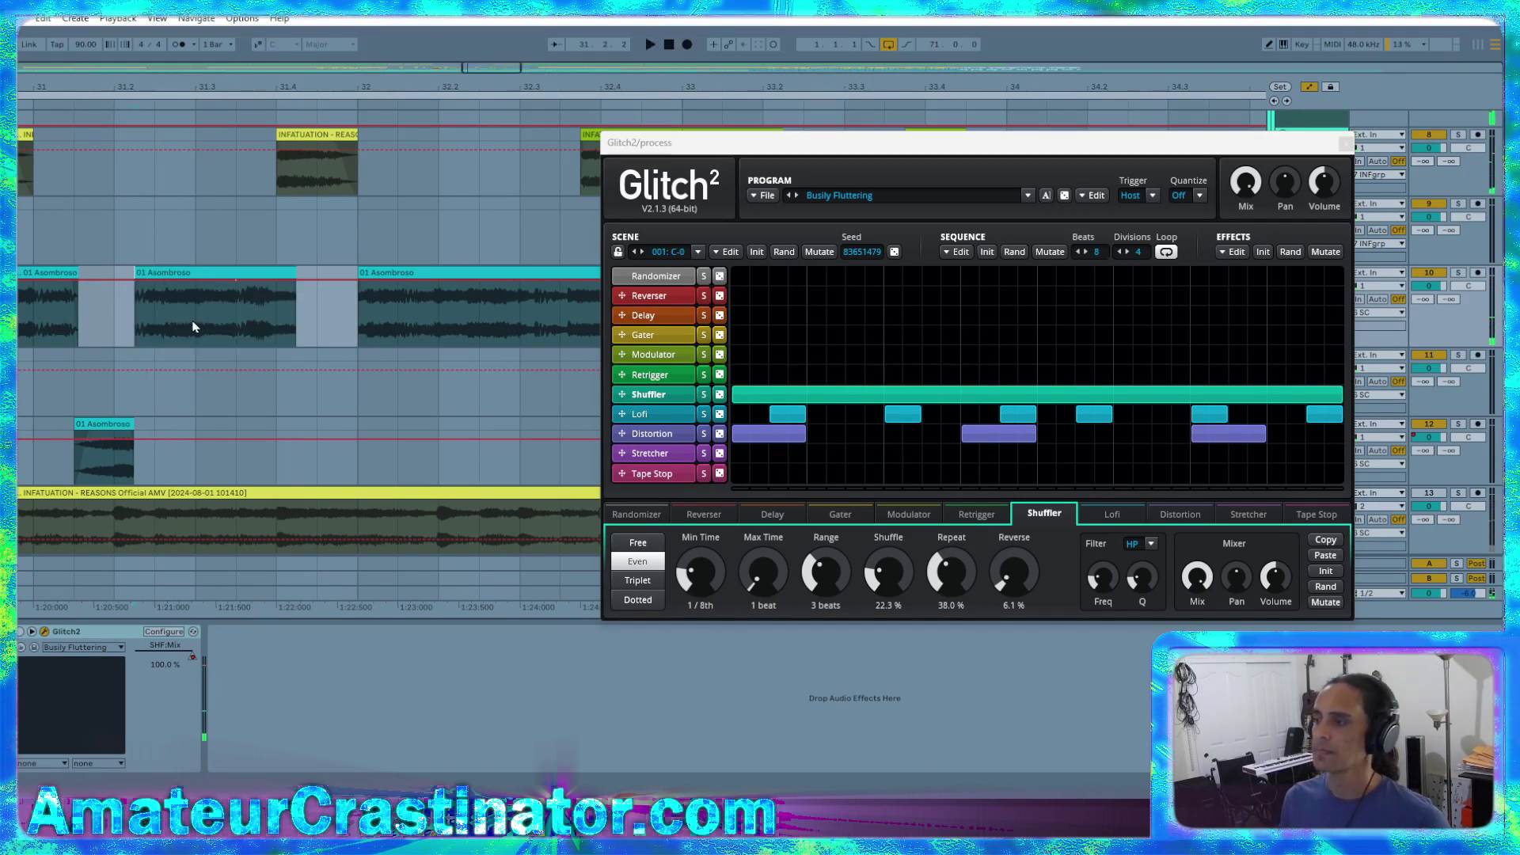
left_click_drag(181, 296, 180, 310)
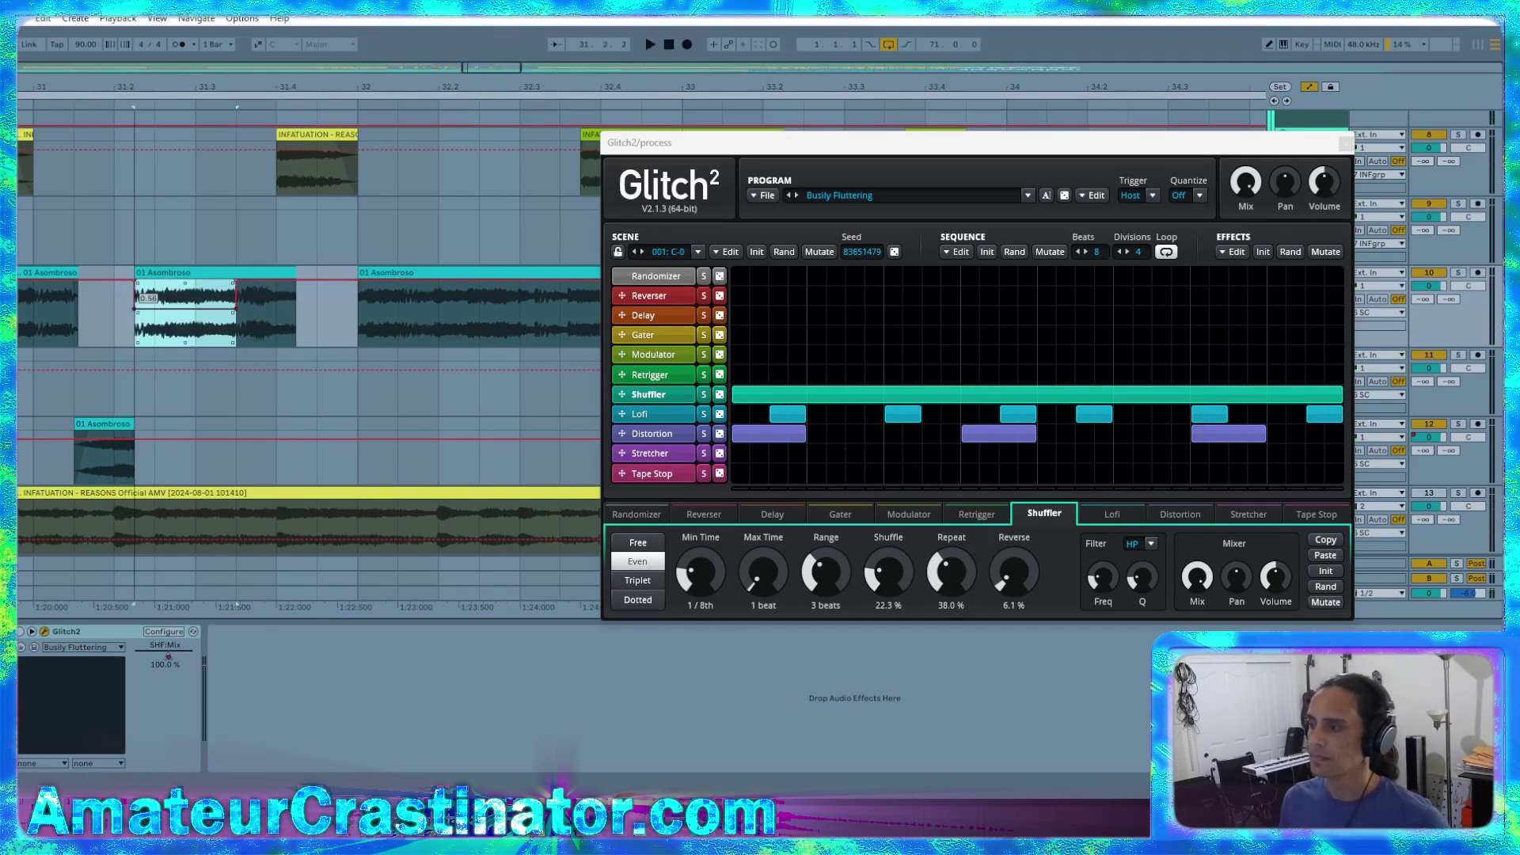
Slope the Shuffler Mix automation from 1.00 near the first clip's end to 0 at the second clip's start, auditioning the transition
scroll(109, 318, "left", 5)
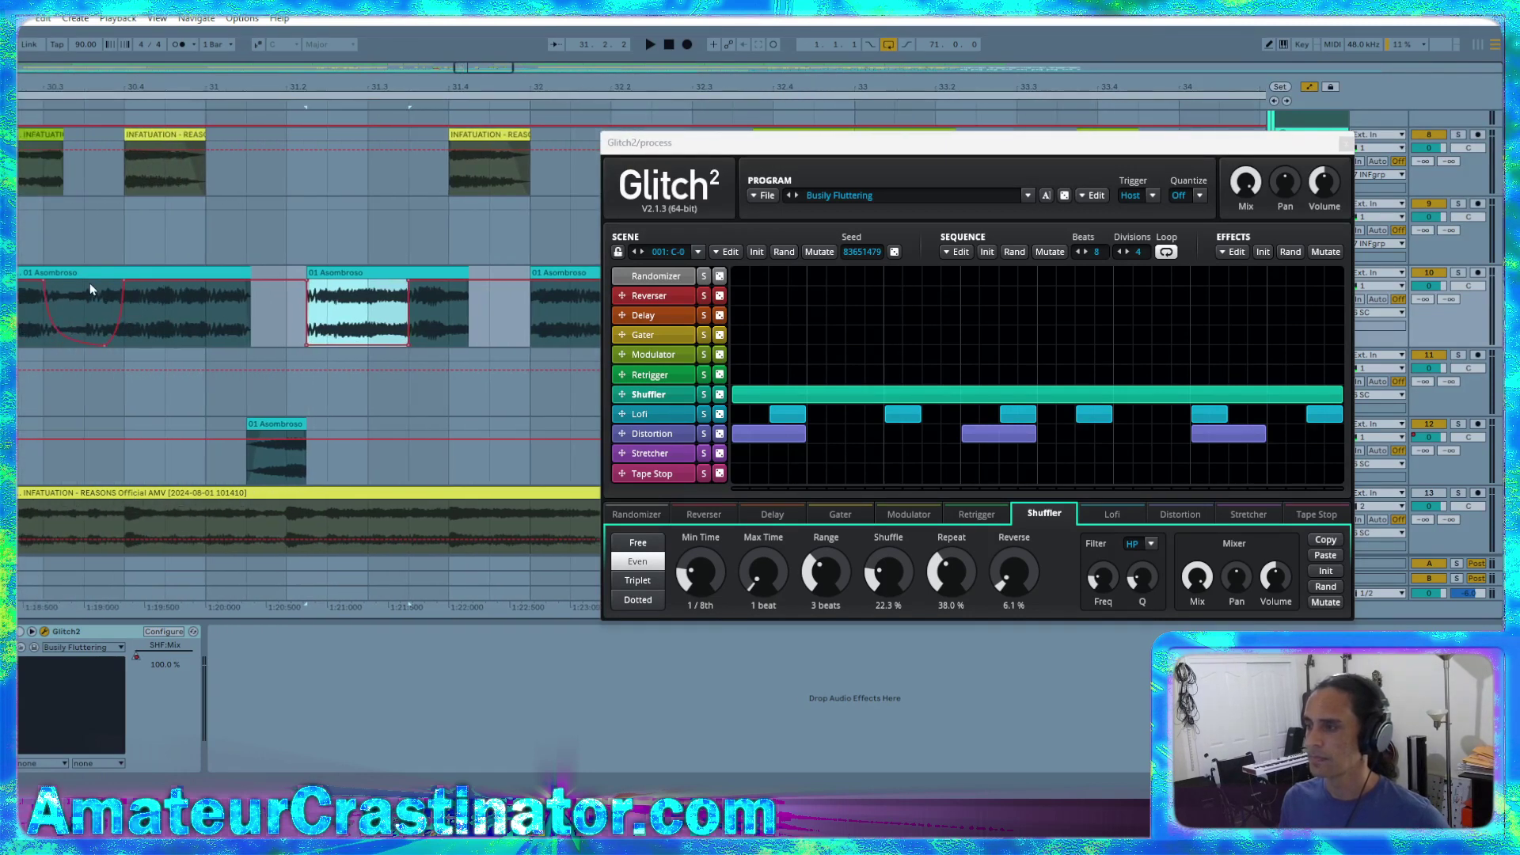
left_click(85, 309)
key("space")
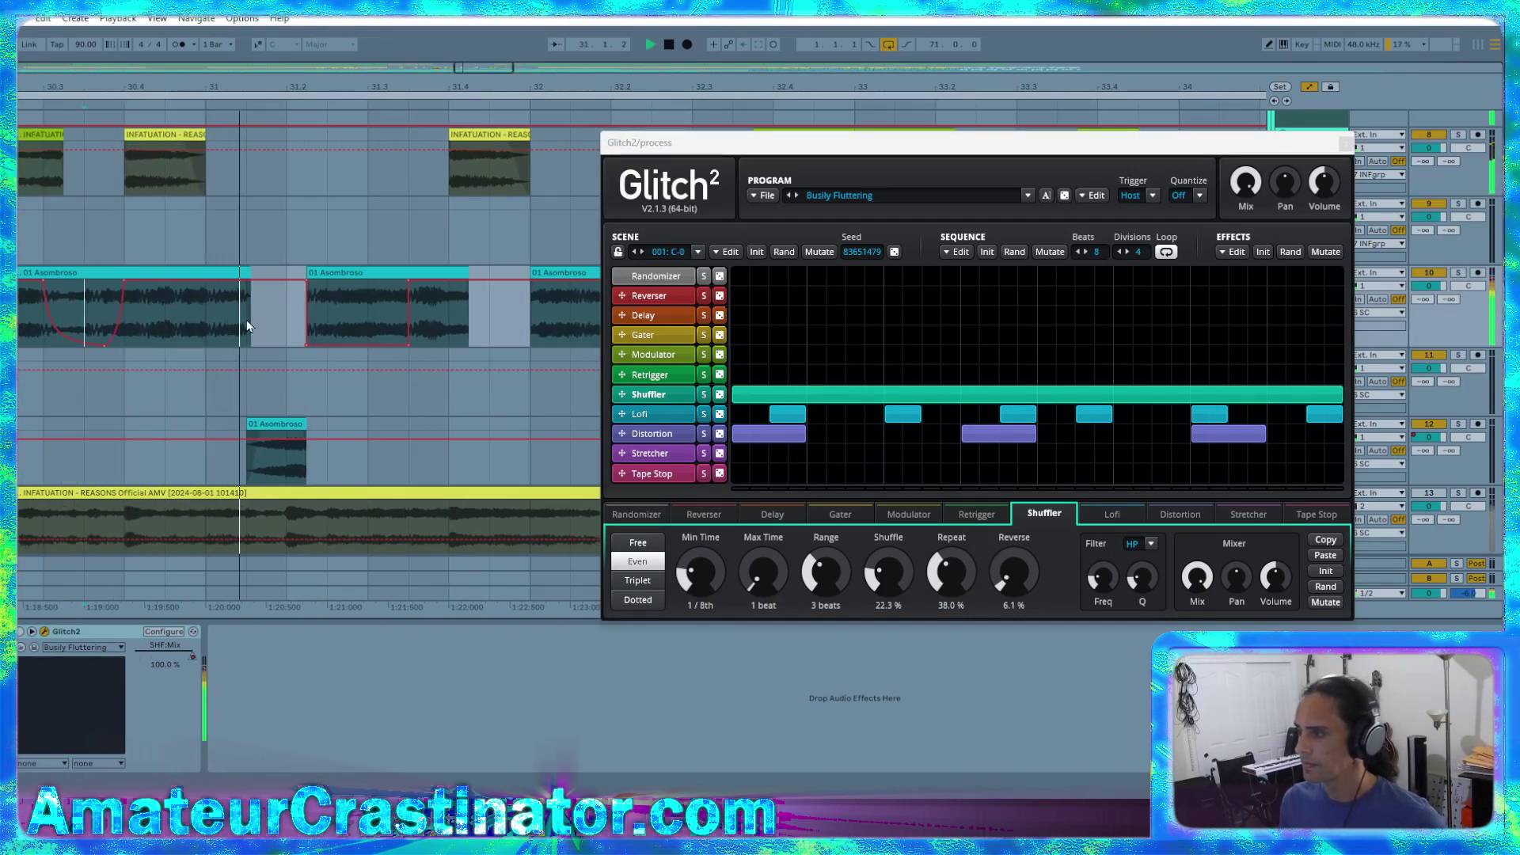
key("space")
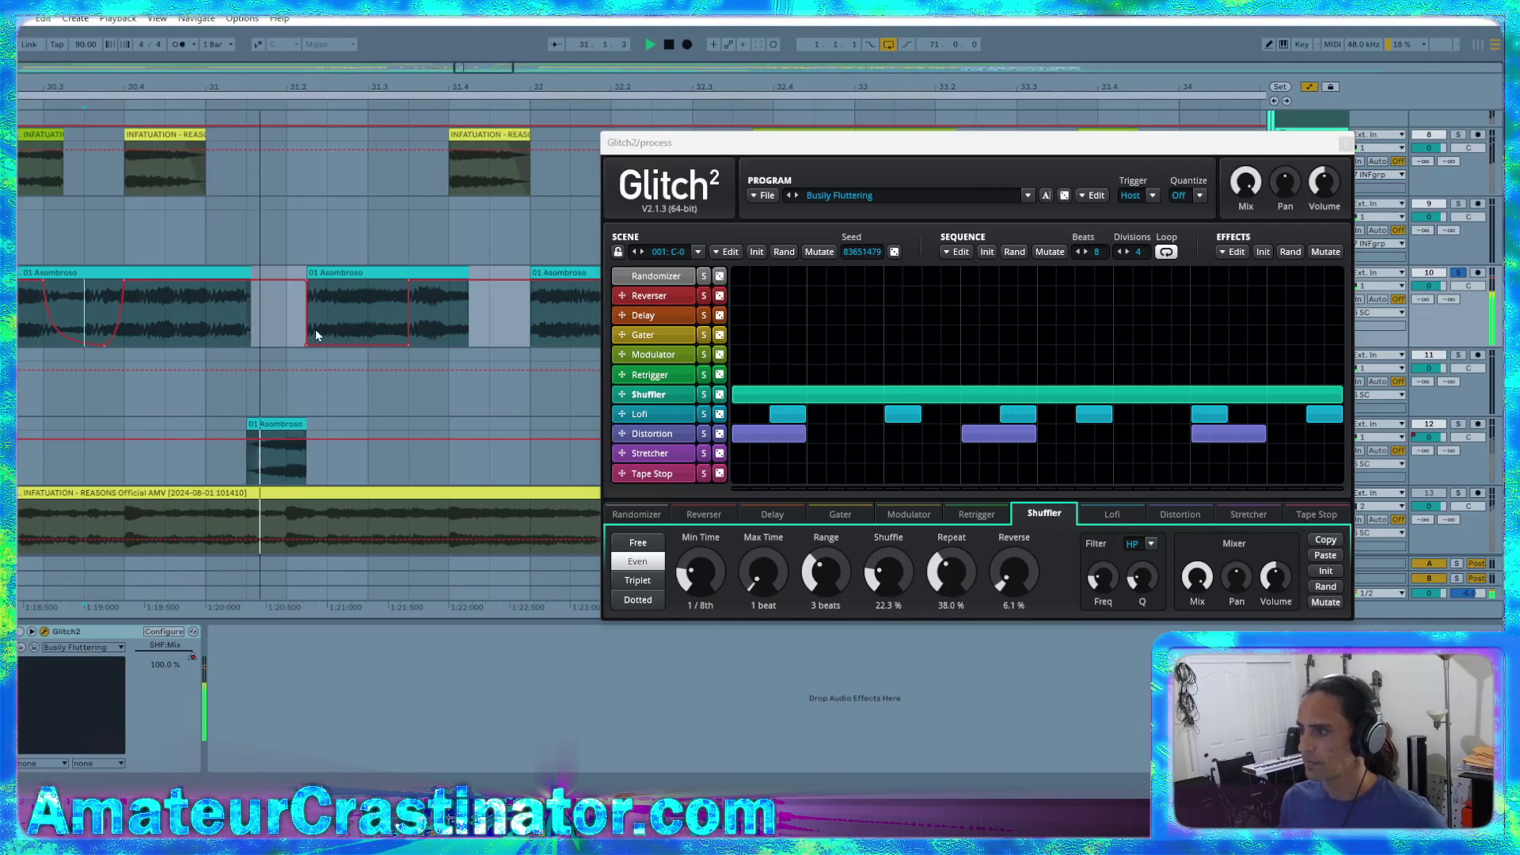
key("space")
key("space")
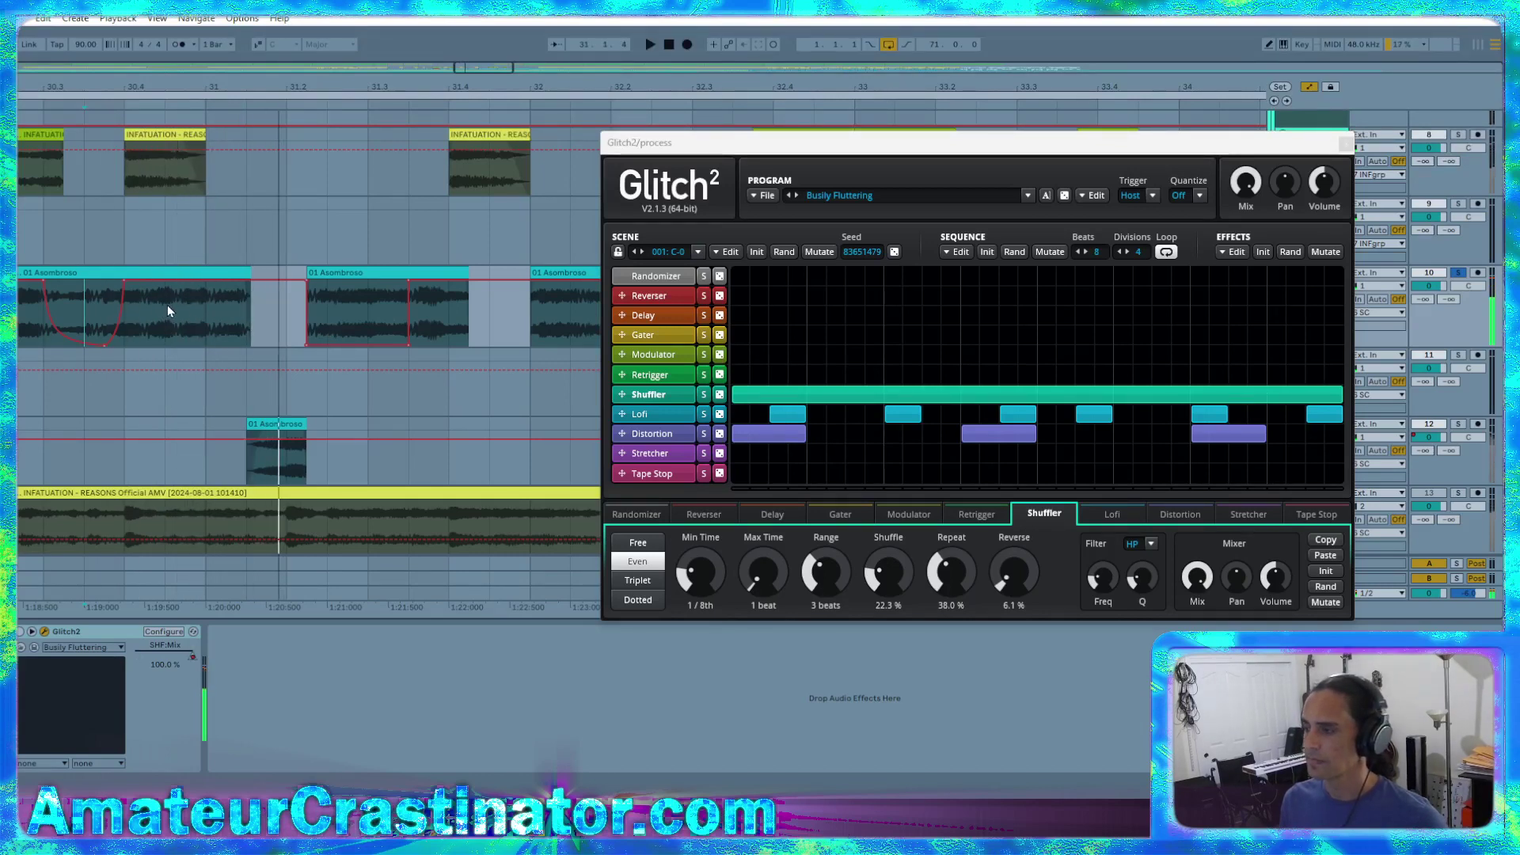
key("space")
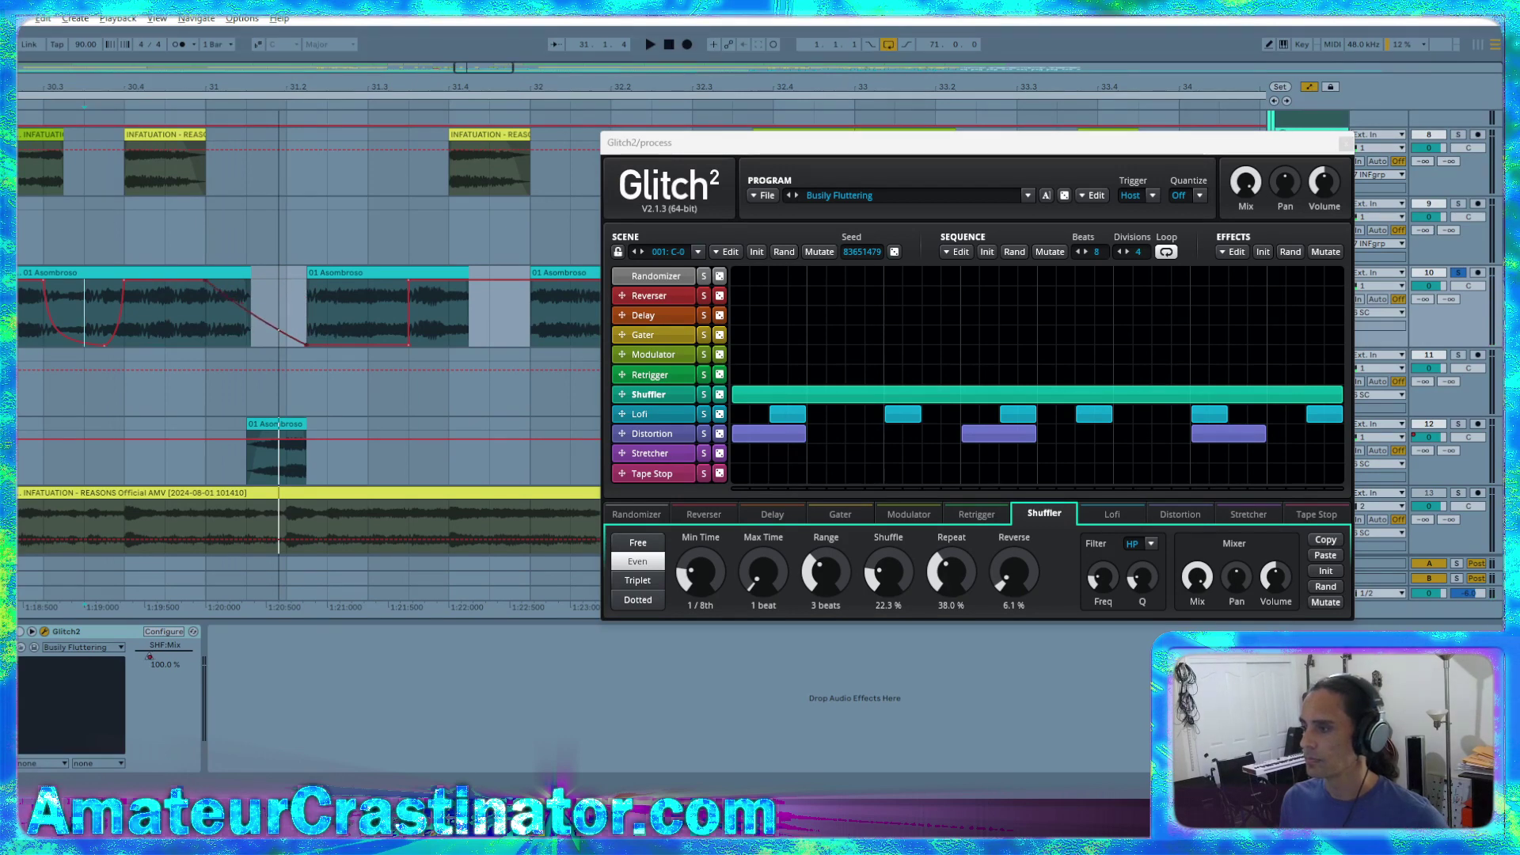
Raise the Shuffler Mix automation in an S-shaped curve from 0 at bar 32 to 1.00 midway through the third cyan Asombroso clip
key("space")
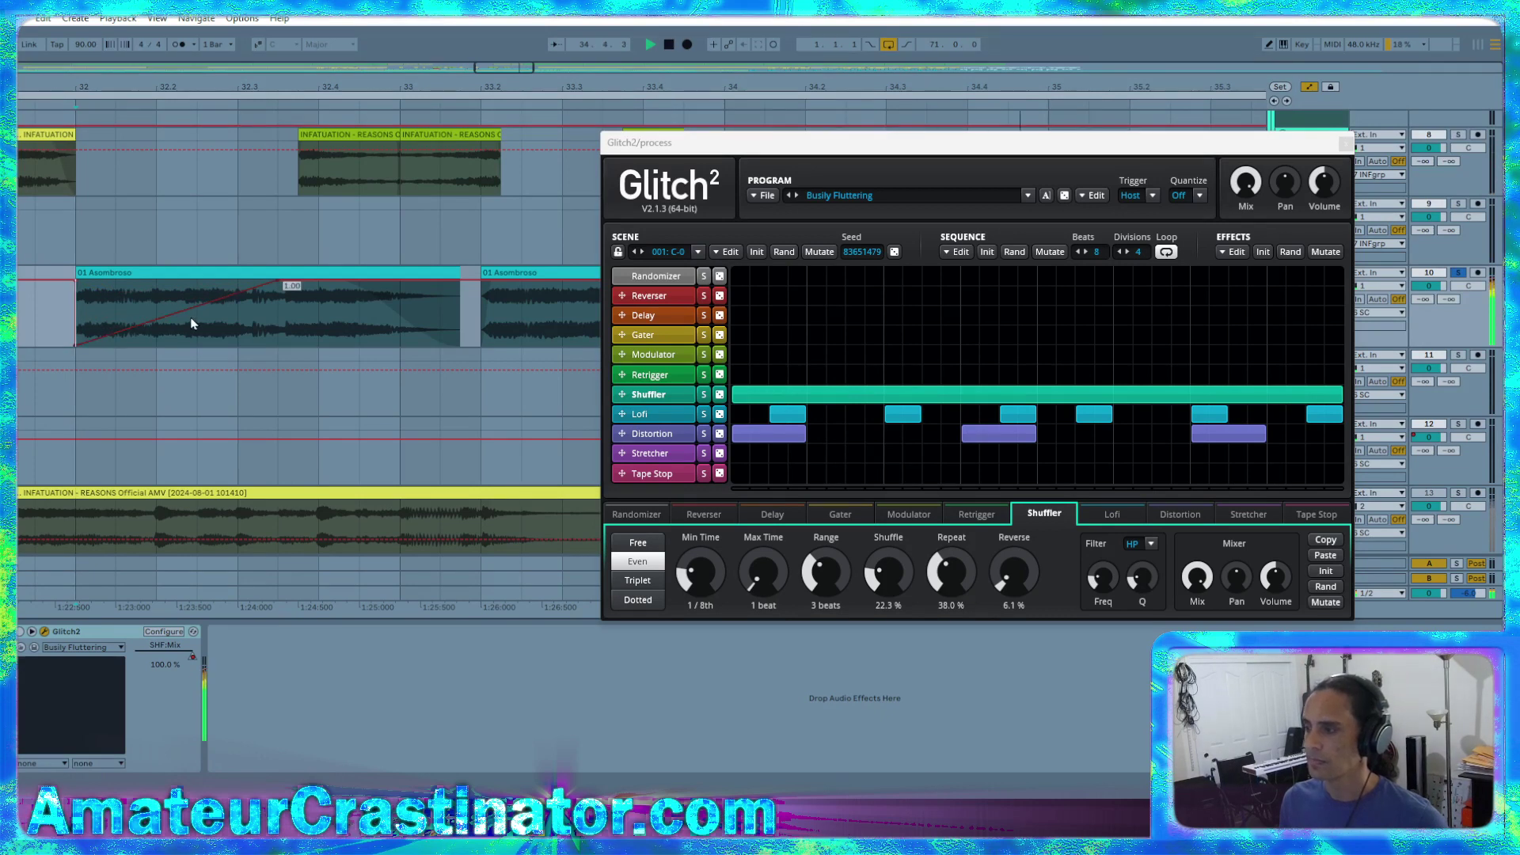
left_click(155, 320)
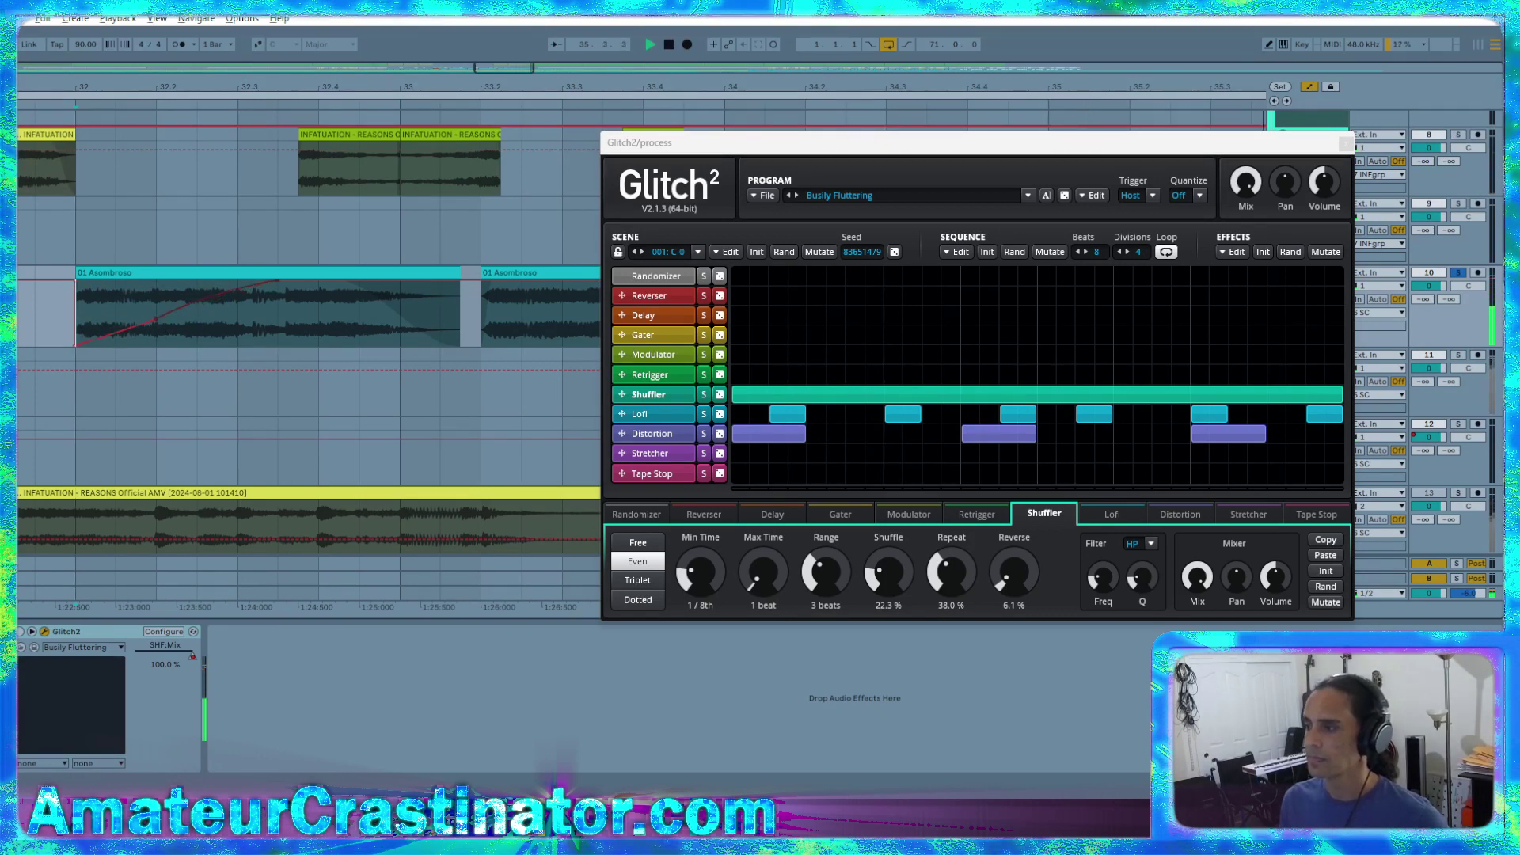
left_click(135, 293)
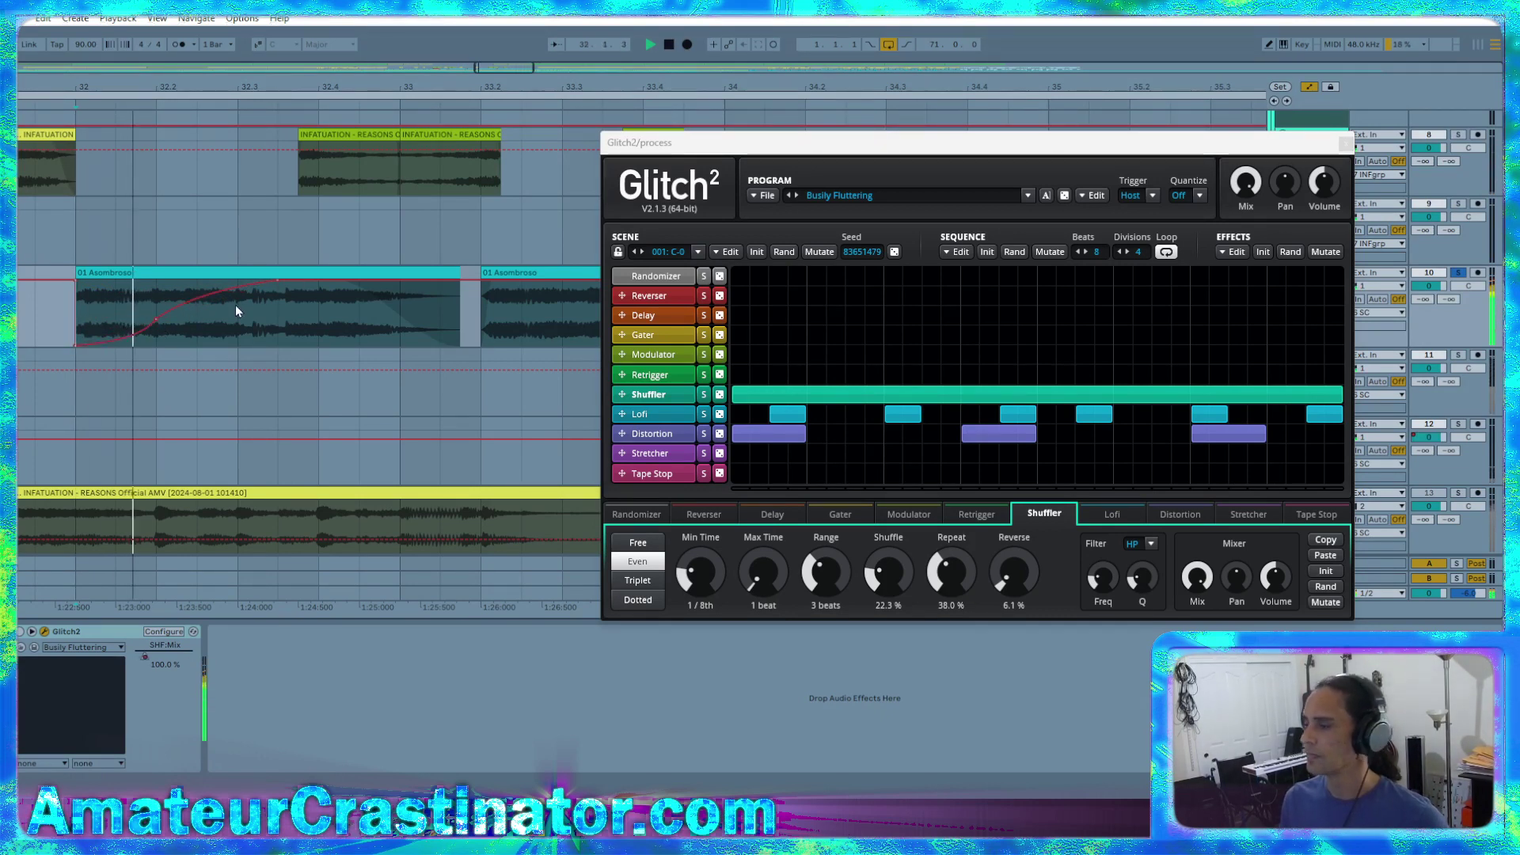
Fade the Shuffler Mix automation from the middle of the last Asombroso clip on the process track down to 0 at its end
key("space")
scroll(404, 315, "down", 4)
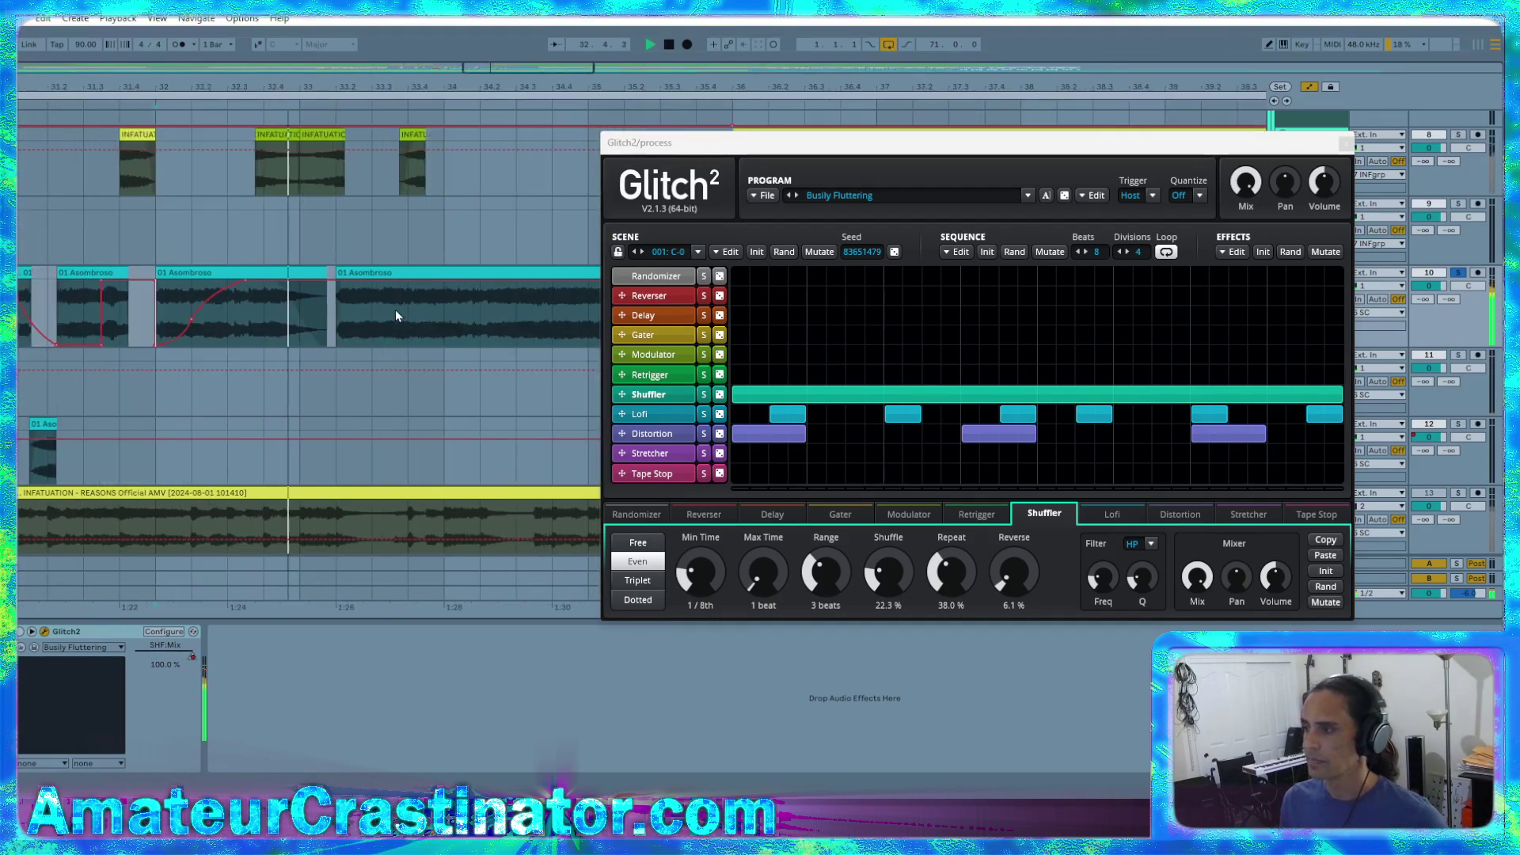
scroll(398, 312, "right", 4)
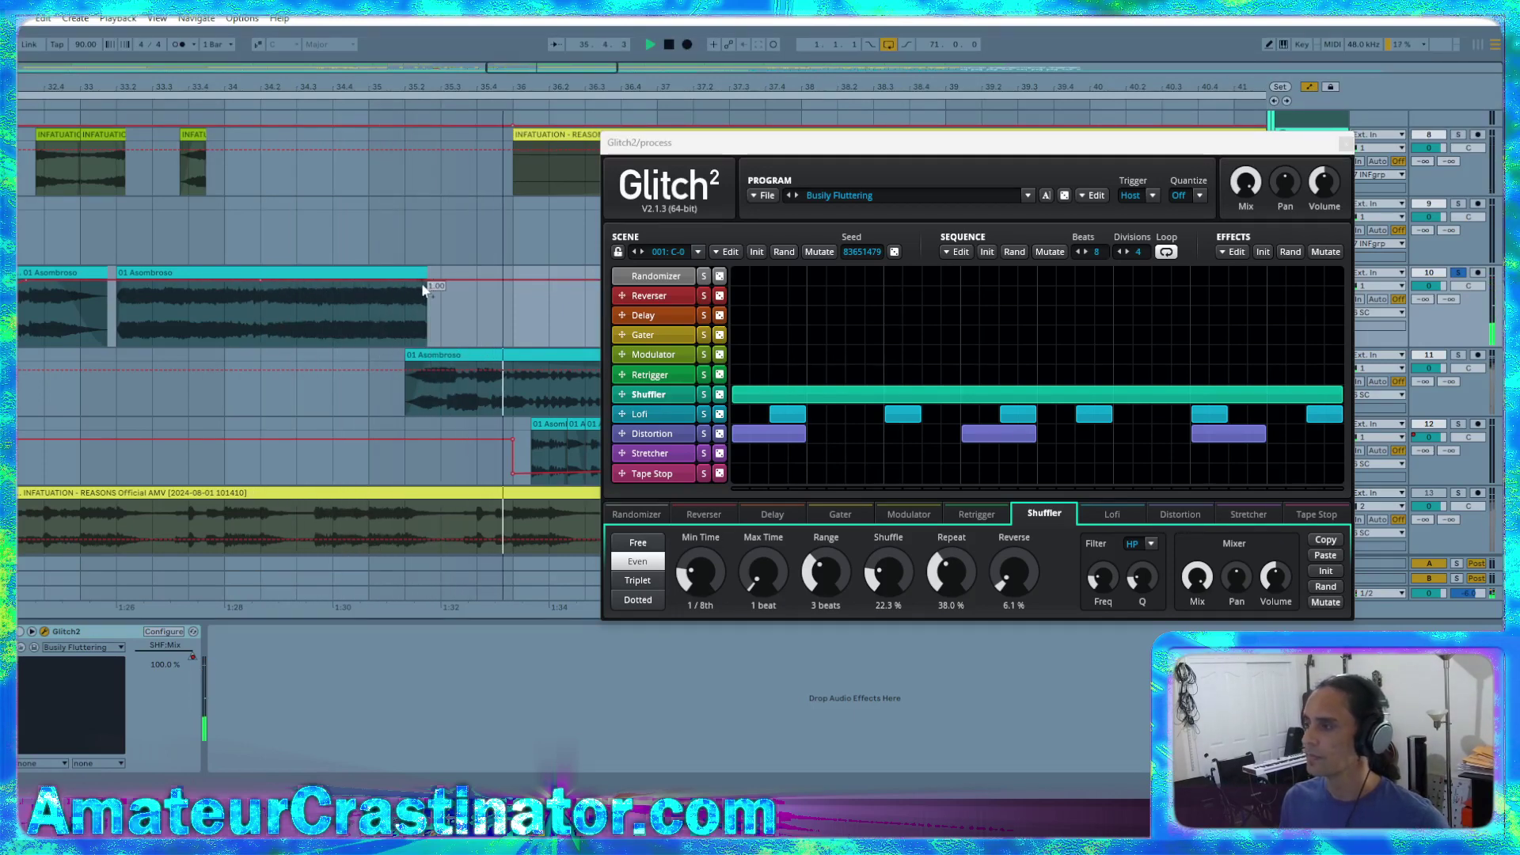
left_click_drag(424, 290, 405, 342)
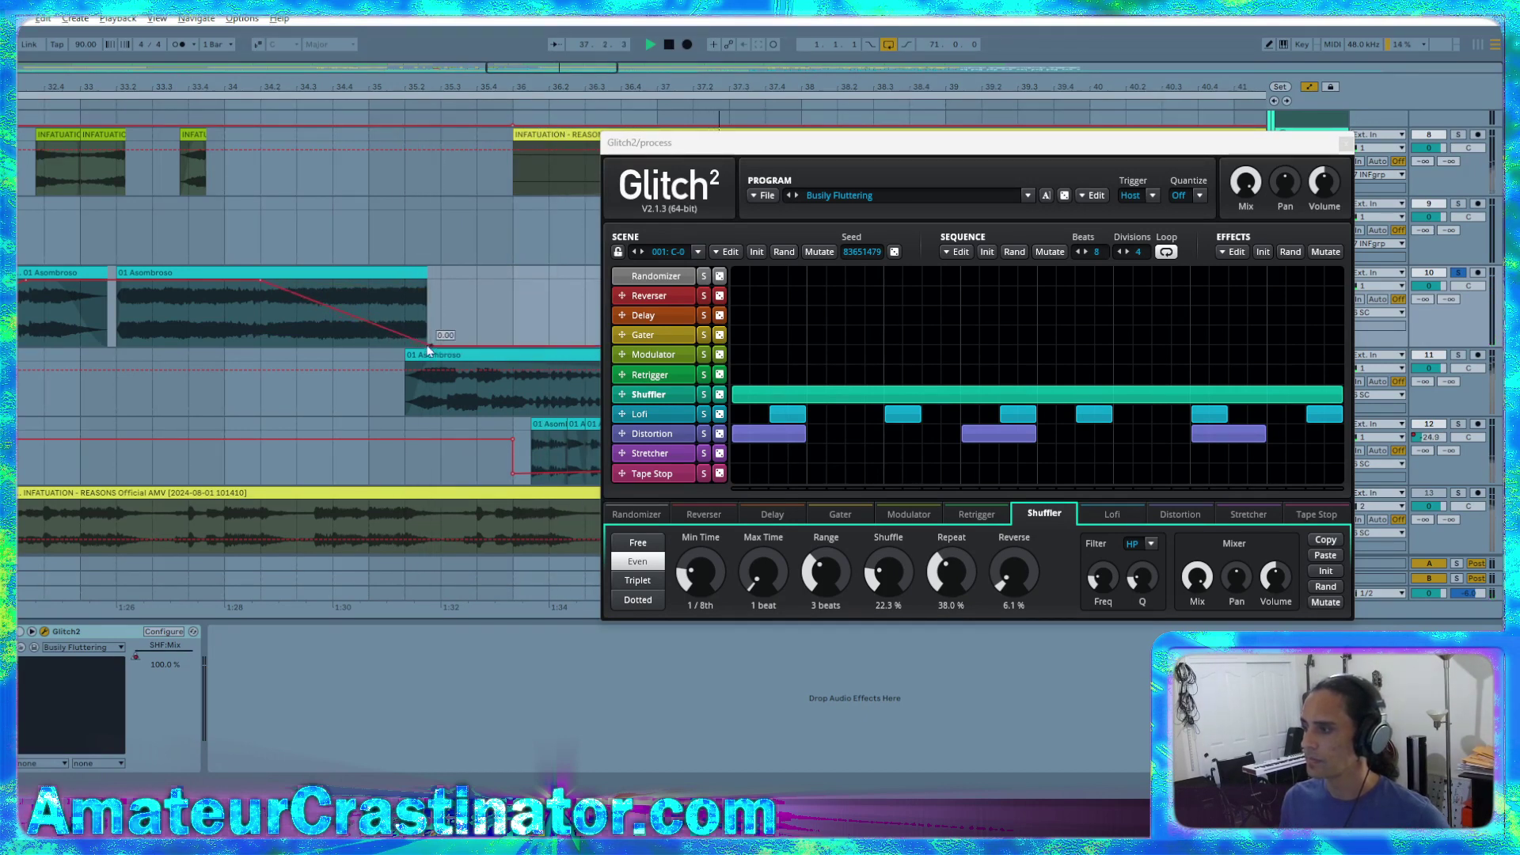
Turn the Glitch2 device back on and restart playback
scroll(425, 339, "down", 6)
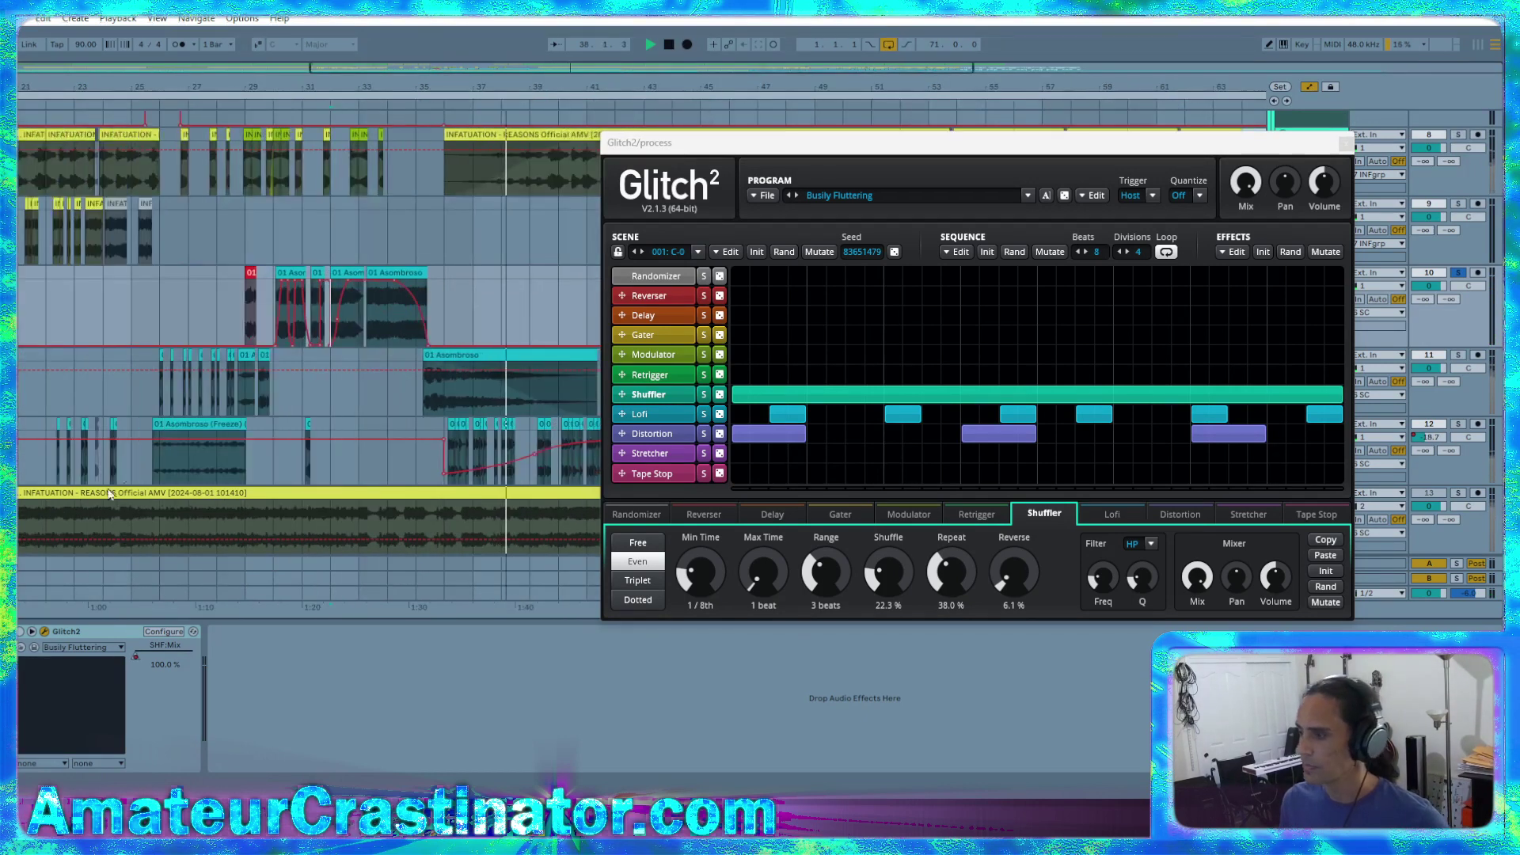
left_click(21, 632)
key("space")
key("space")
Play the process track from the red clip, and close the Glitch2 window and the automation view
left_click(249, 335)
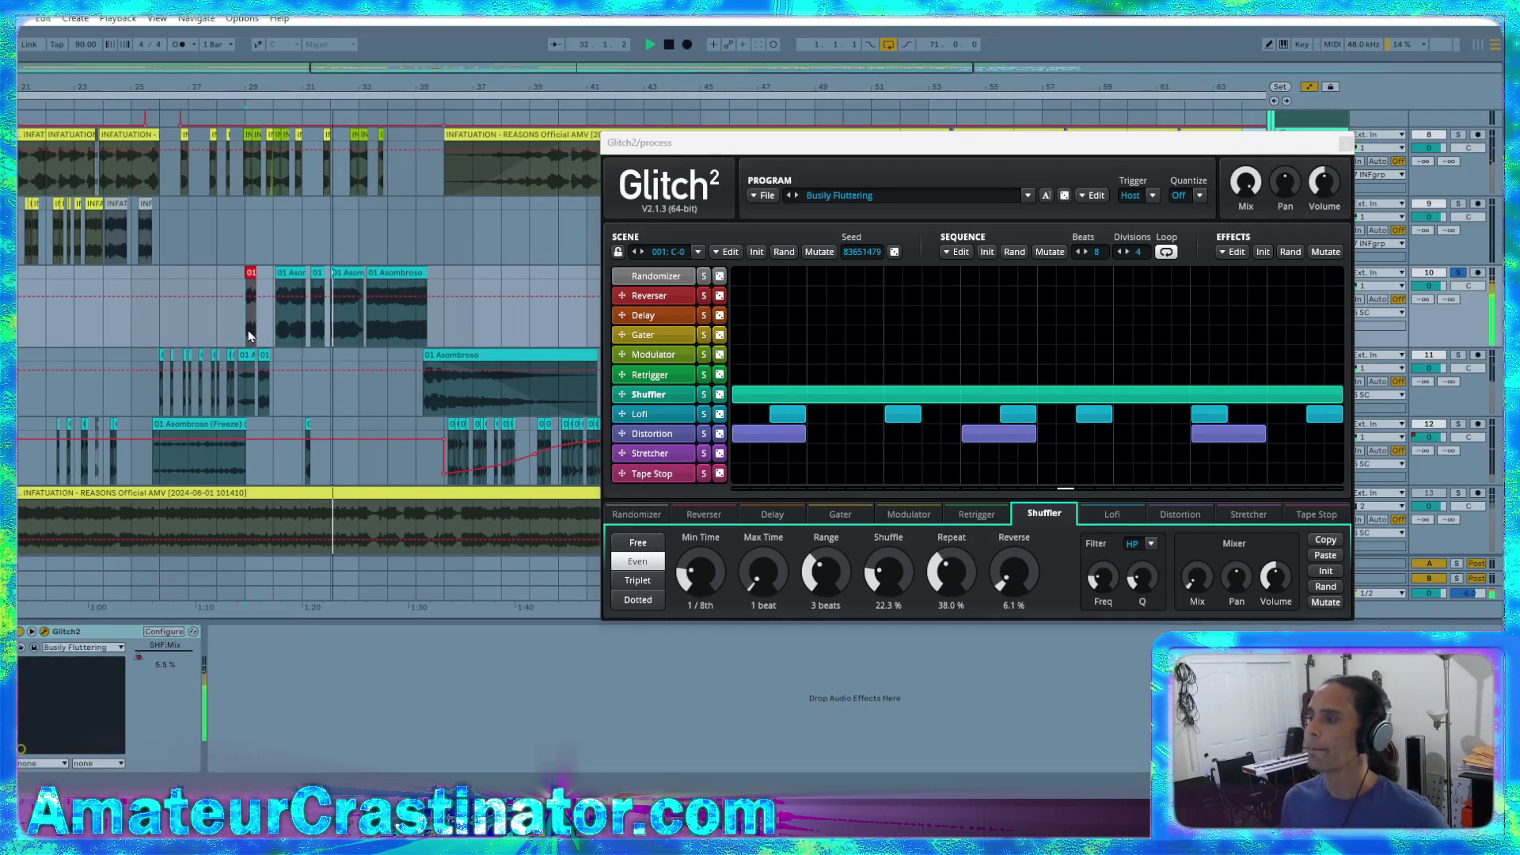
key("space")
key("space")
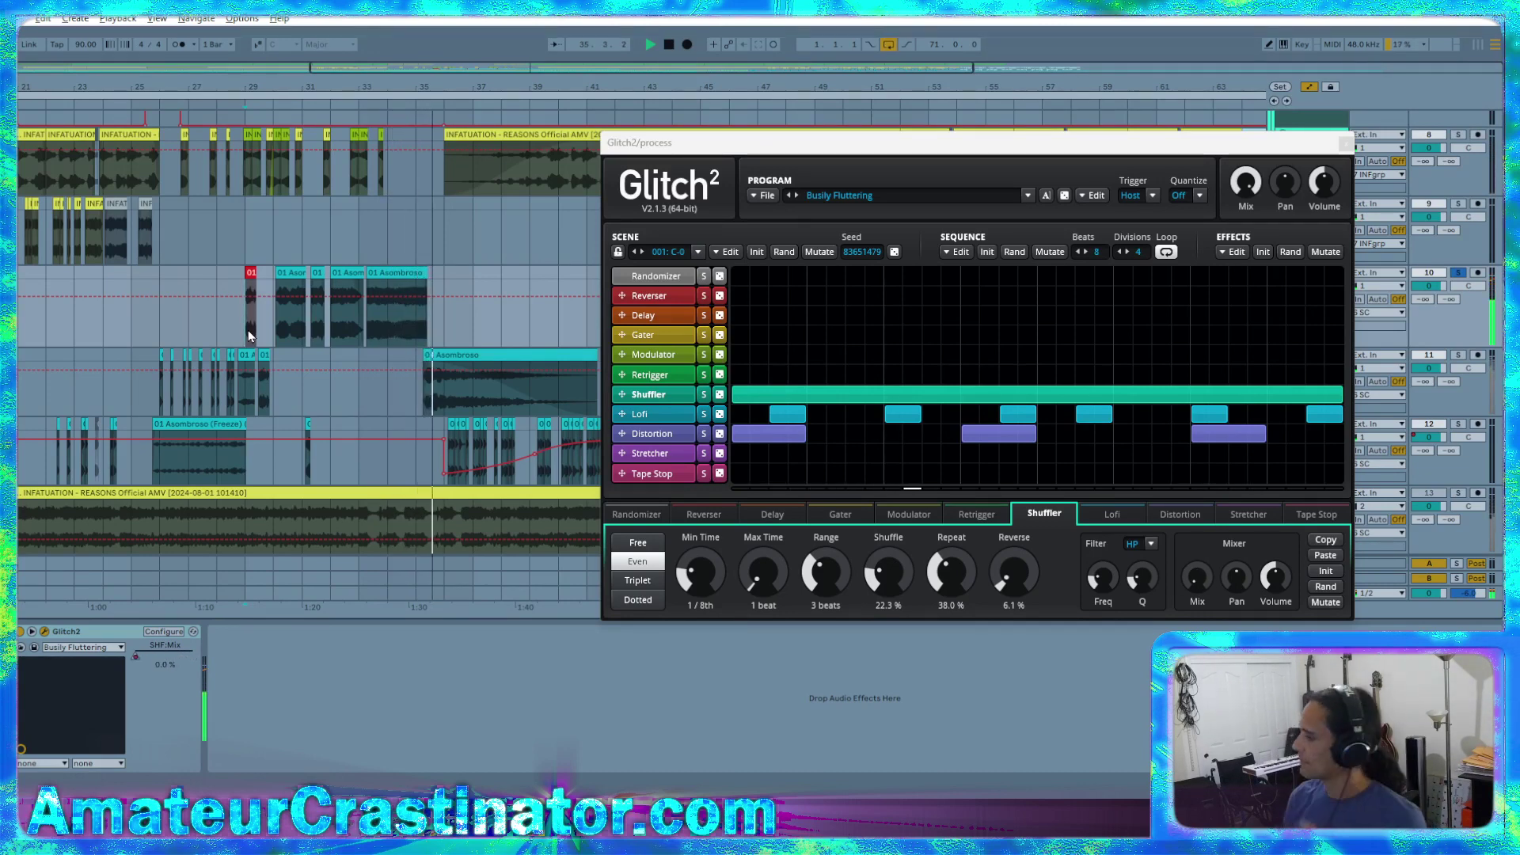
left_click(1345, 143)
key("a")
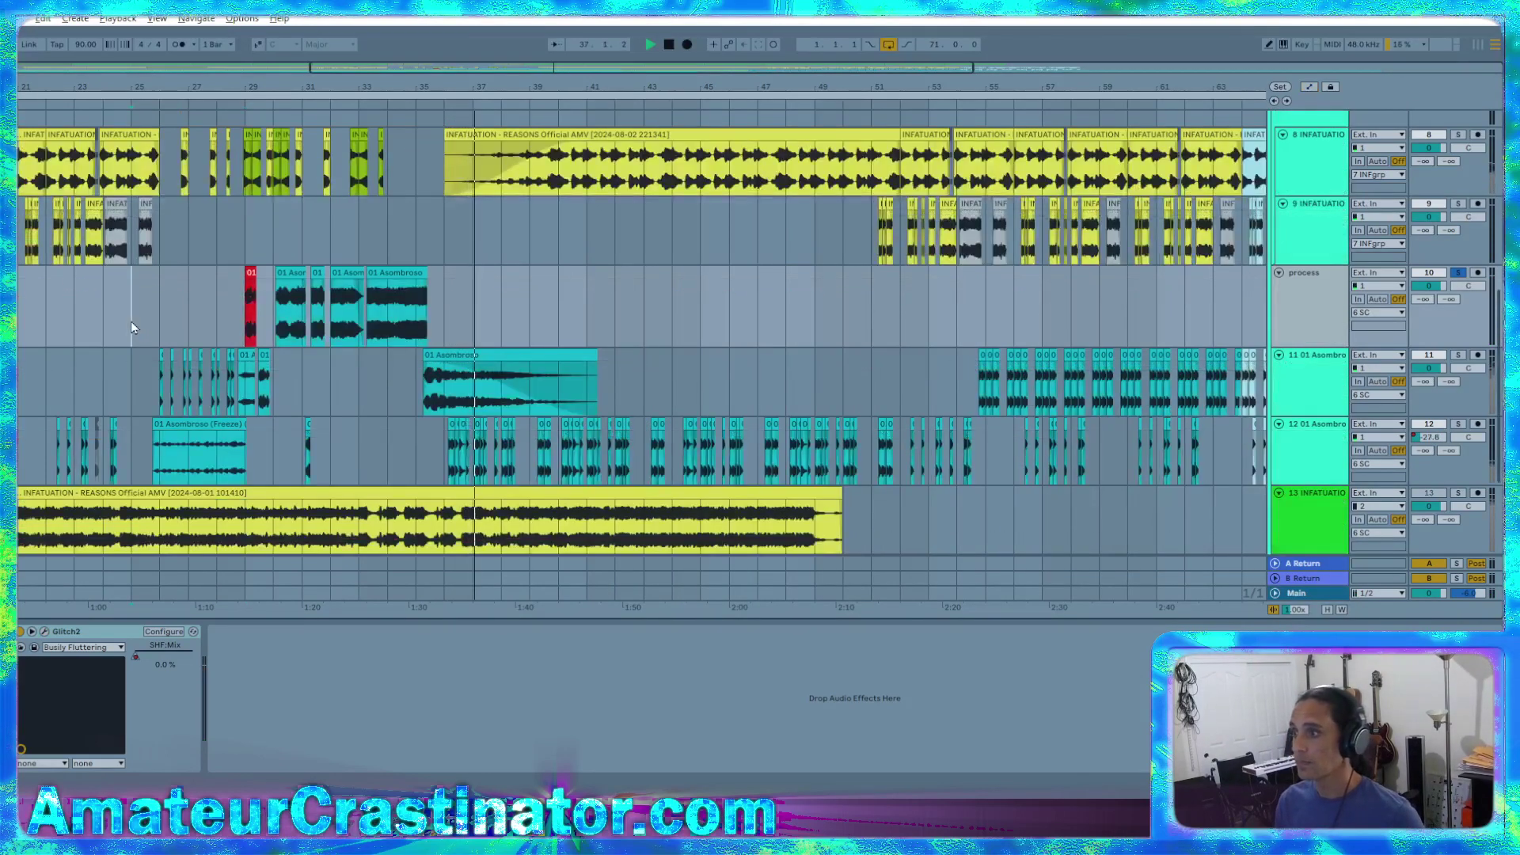
Play the process track from about bar 25 and paste an EQ Eight after its Glitch2 device
left_click(131, 321)
key("space")
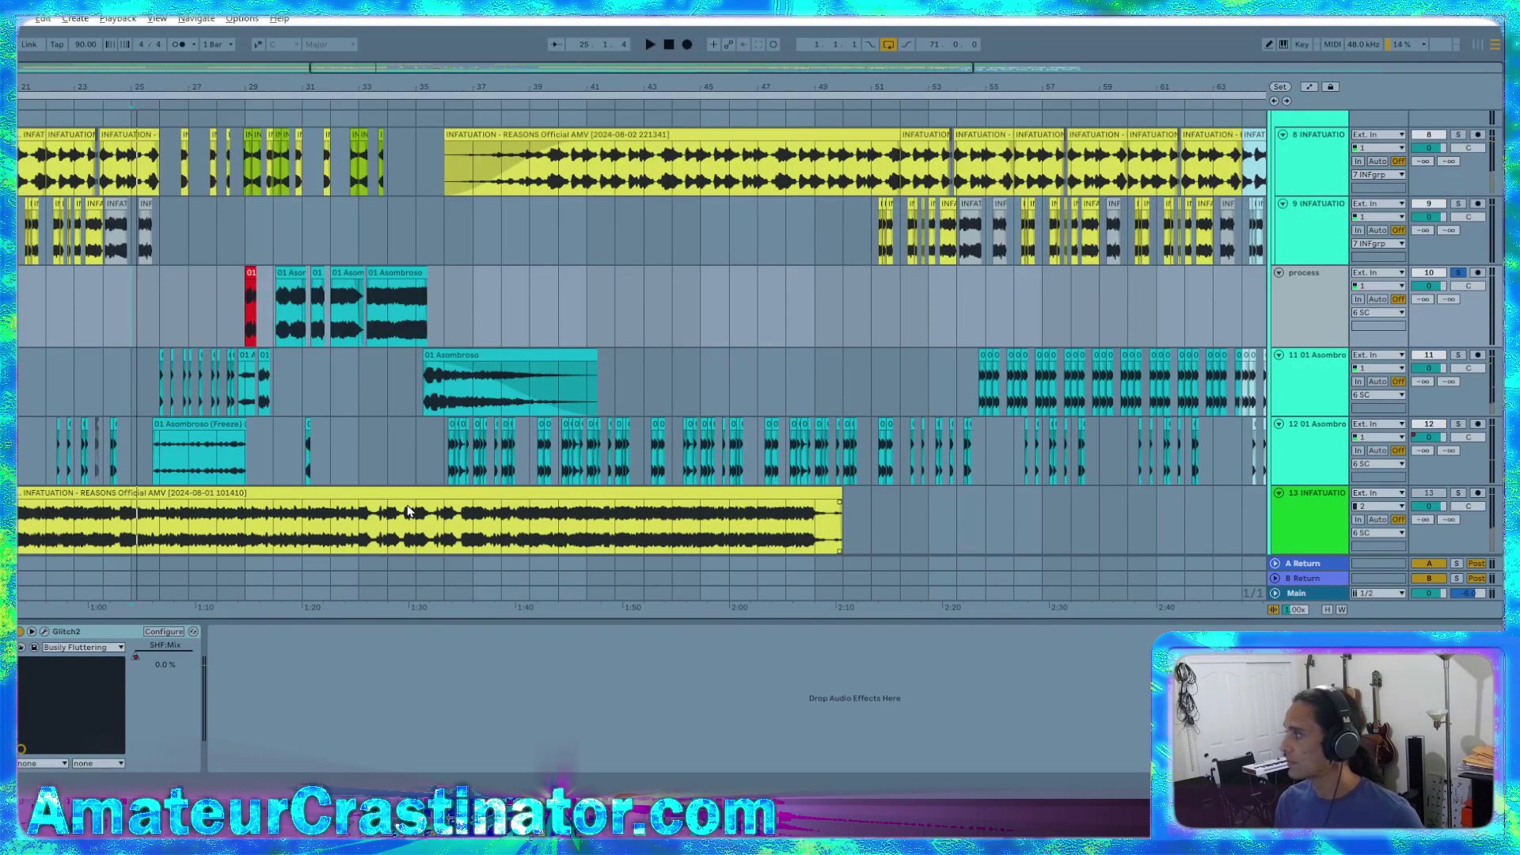
key("space")
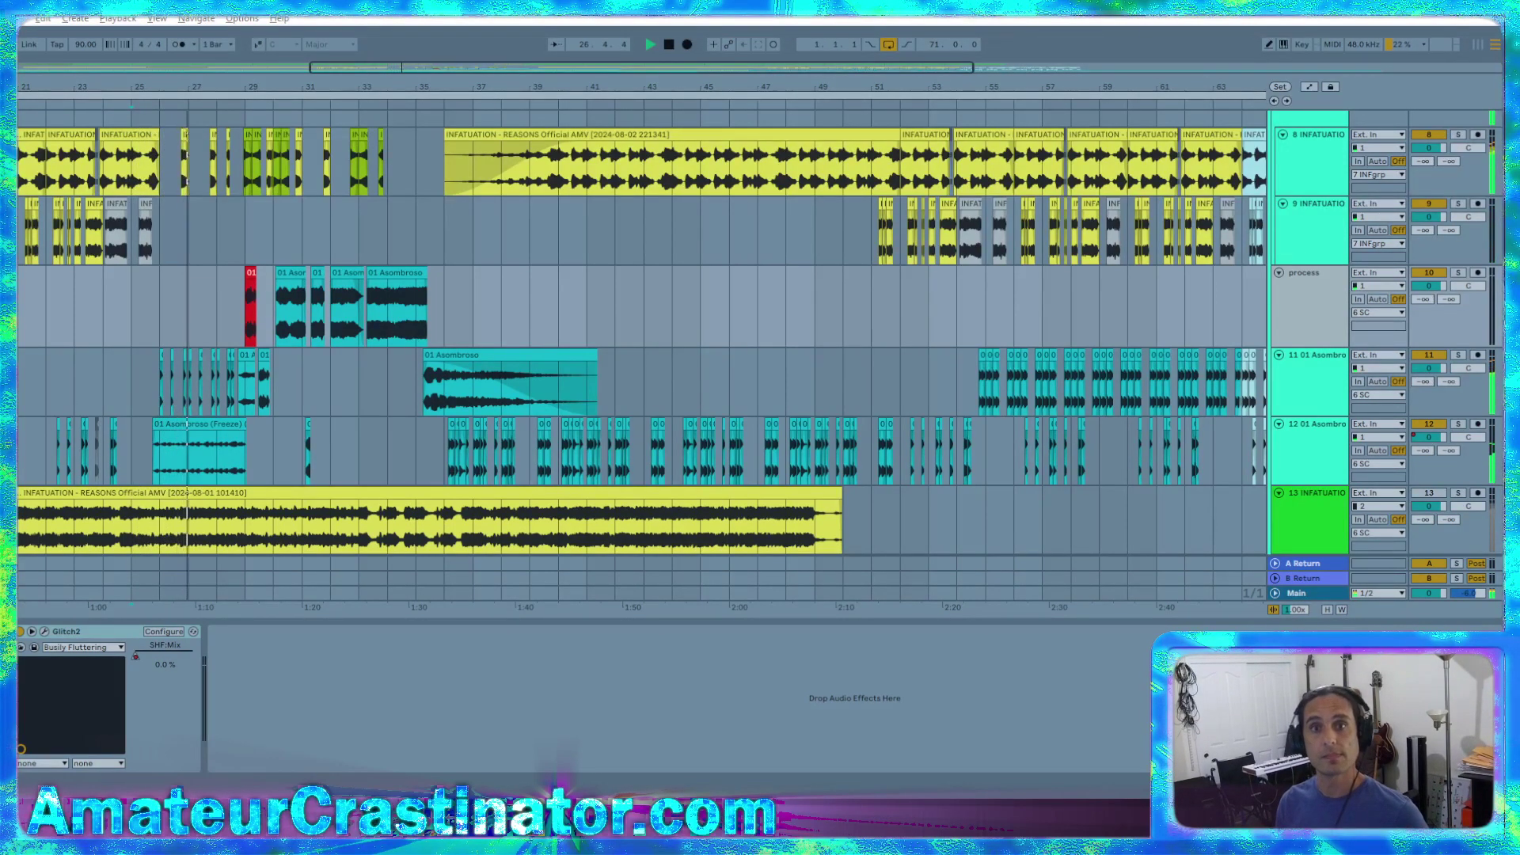
key("ctrl+v")
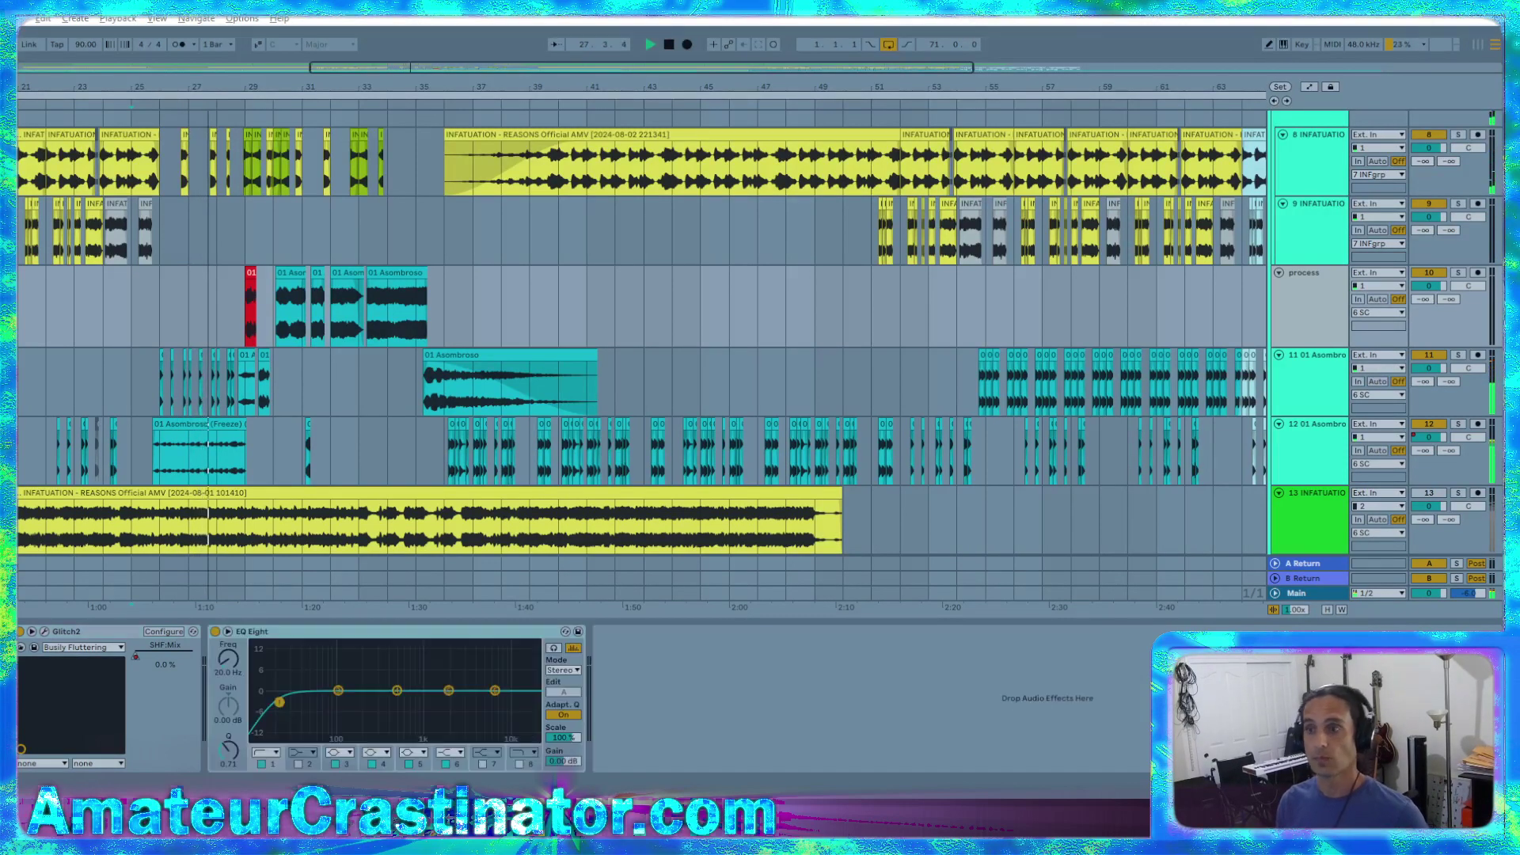
Select the Asombroso chops in bars 26 to 28 on track 11, and move the short clip near bar 31 from track 12 to track 11
scroll(205, 455, "up", 2)
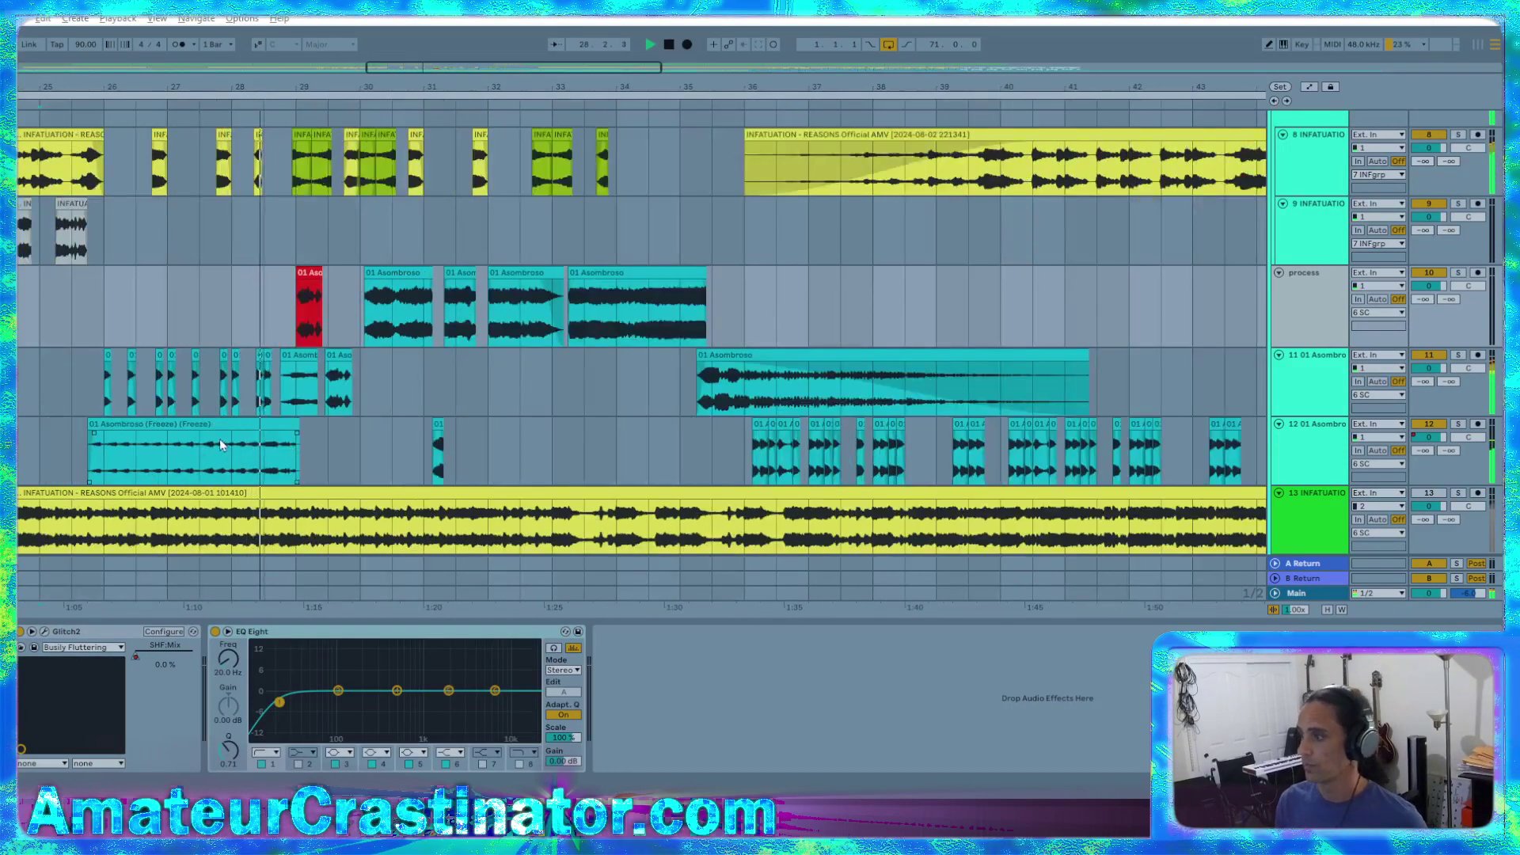
scroll(209, 443, "up", 2)
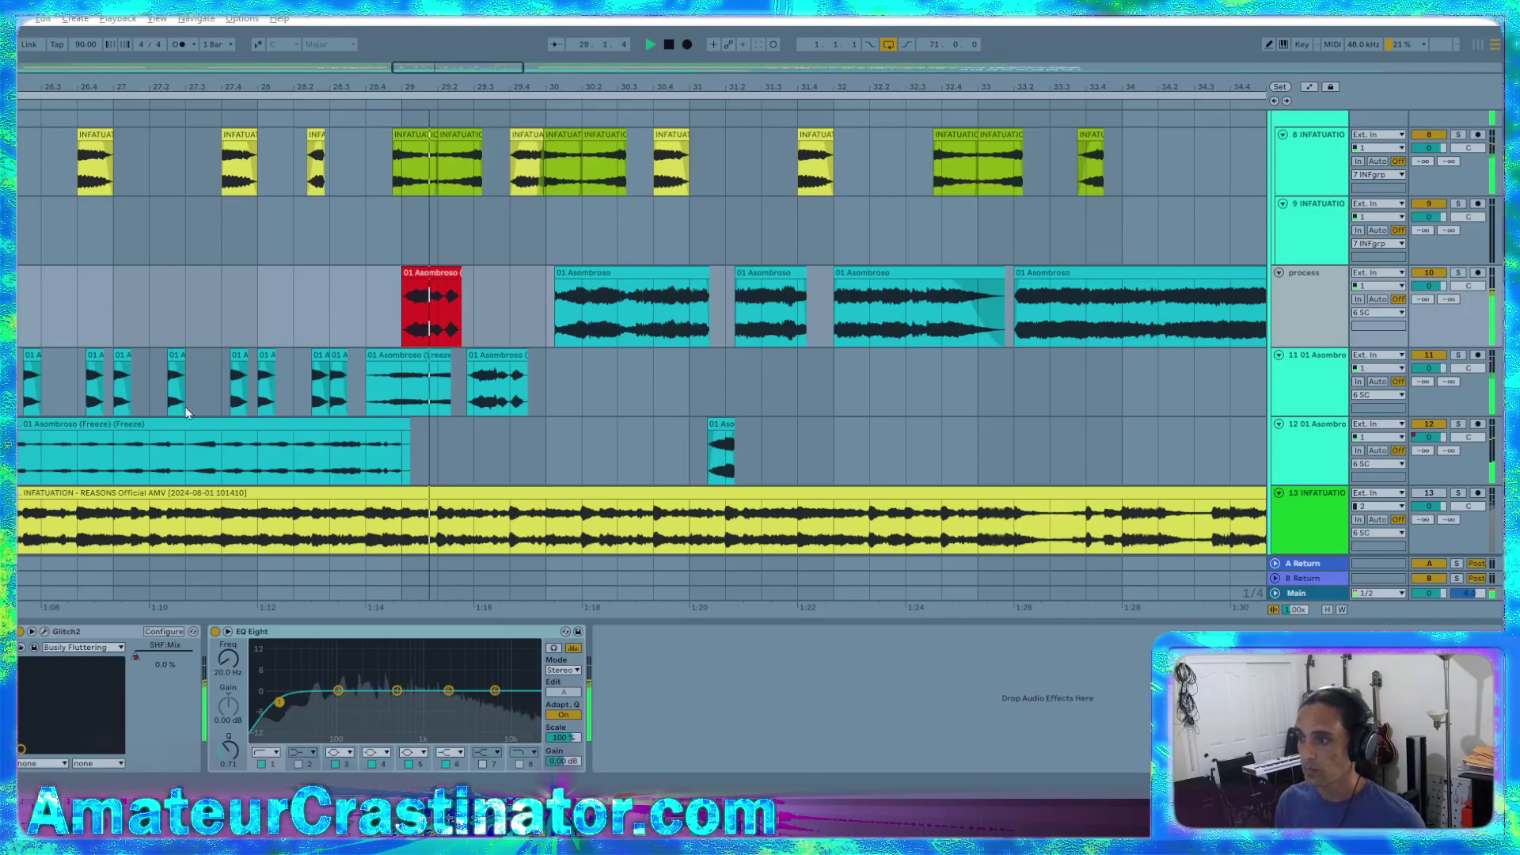
scroll(242, 415, "left", 3)
left_click_drag(153, 413, 324, 382)
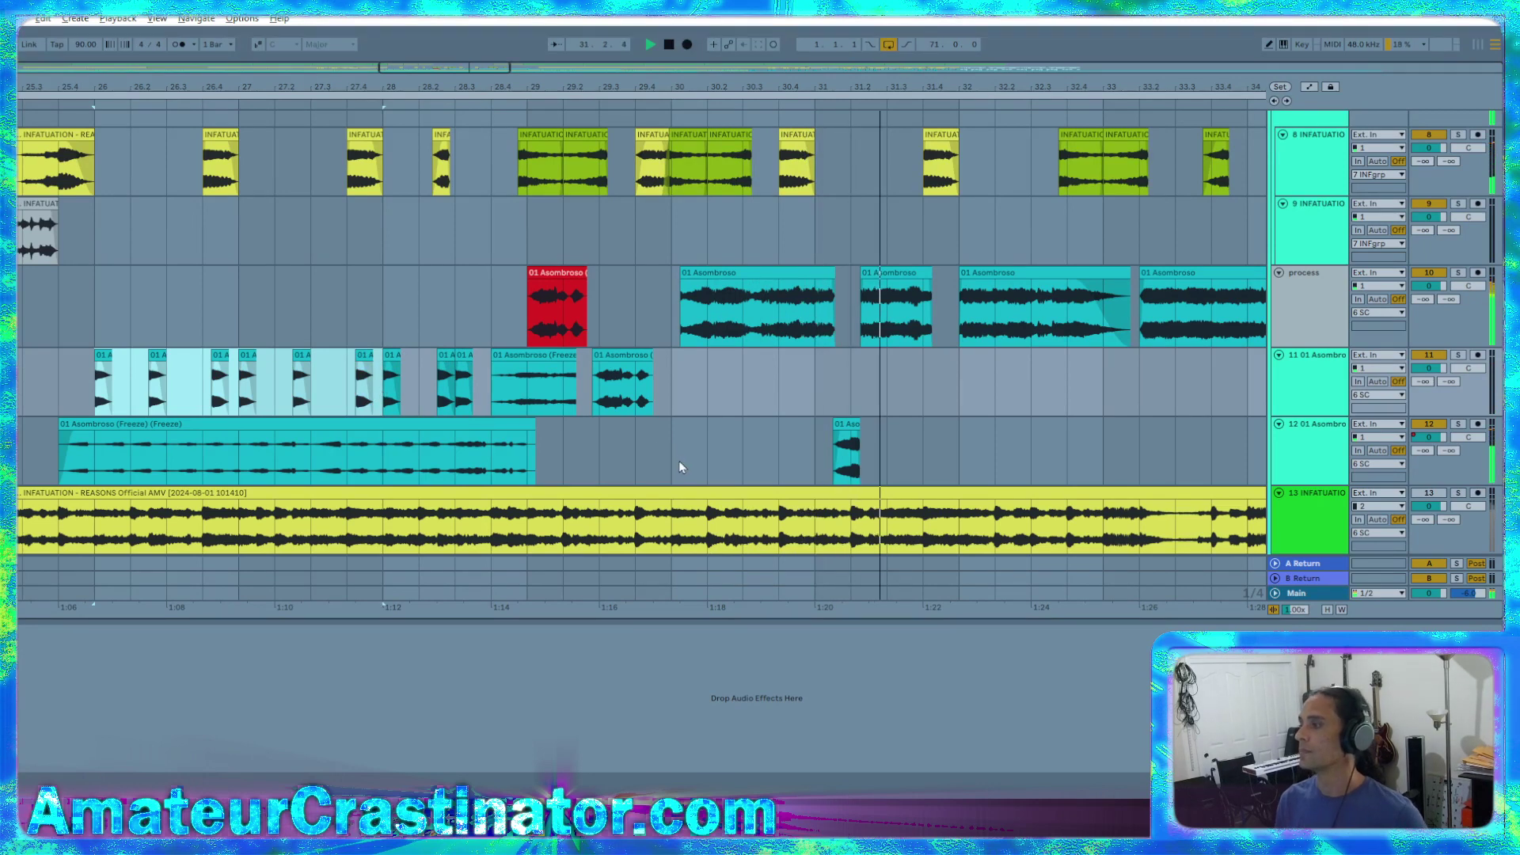
left_click_drag(848, 425, 848, 357)
Paste the two-bar Asombroso chop pattern on track 12 at bar 30 and duplicate it twice up to bar 36
scroll(842, 449, "down", 4)
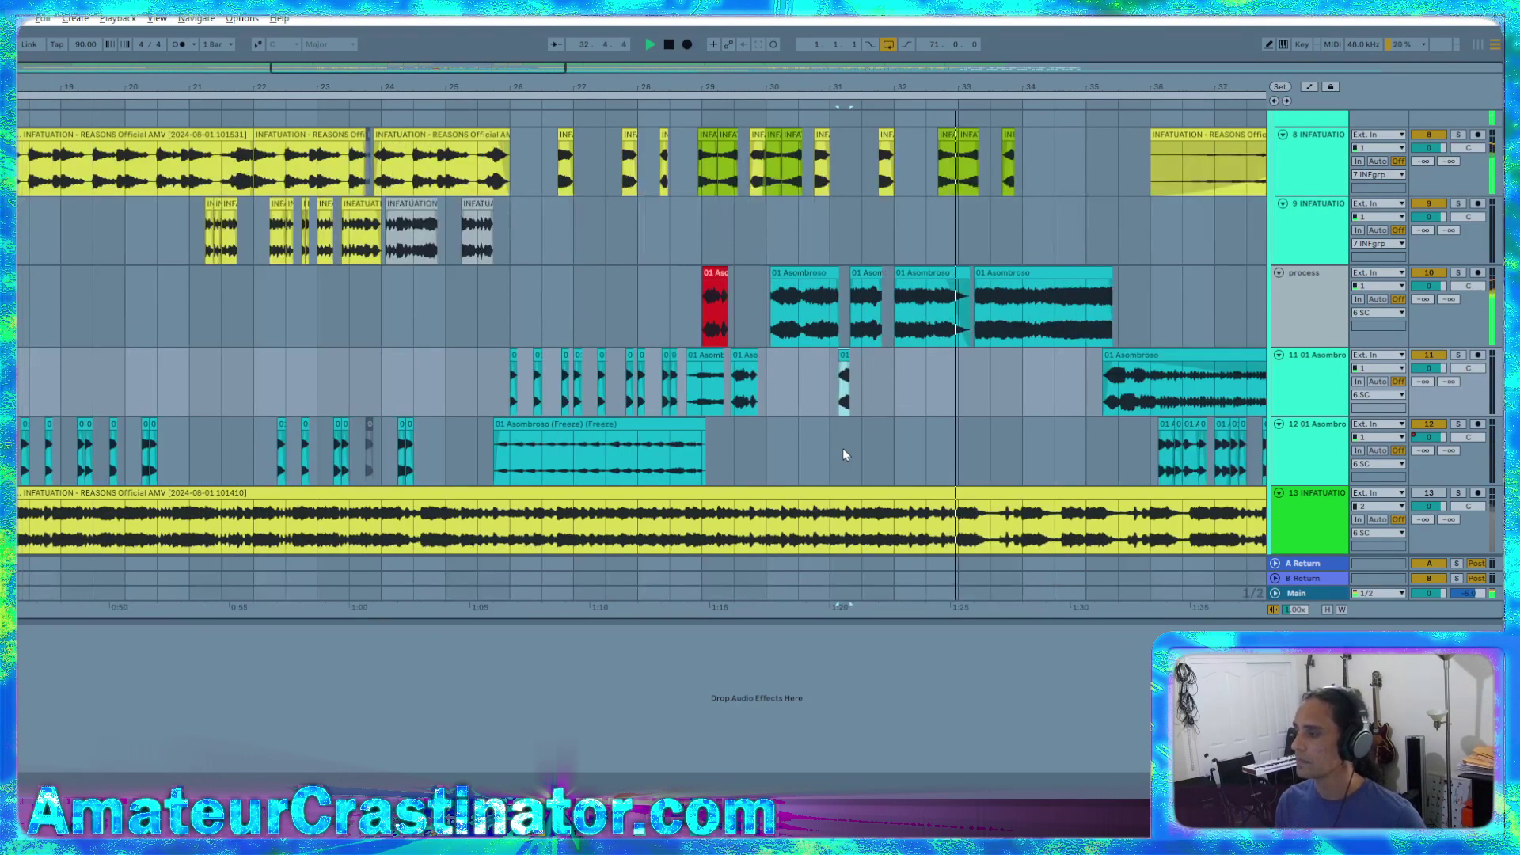
scroll(843, 453, "right", 4)
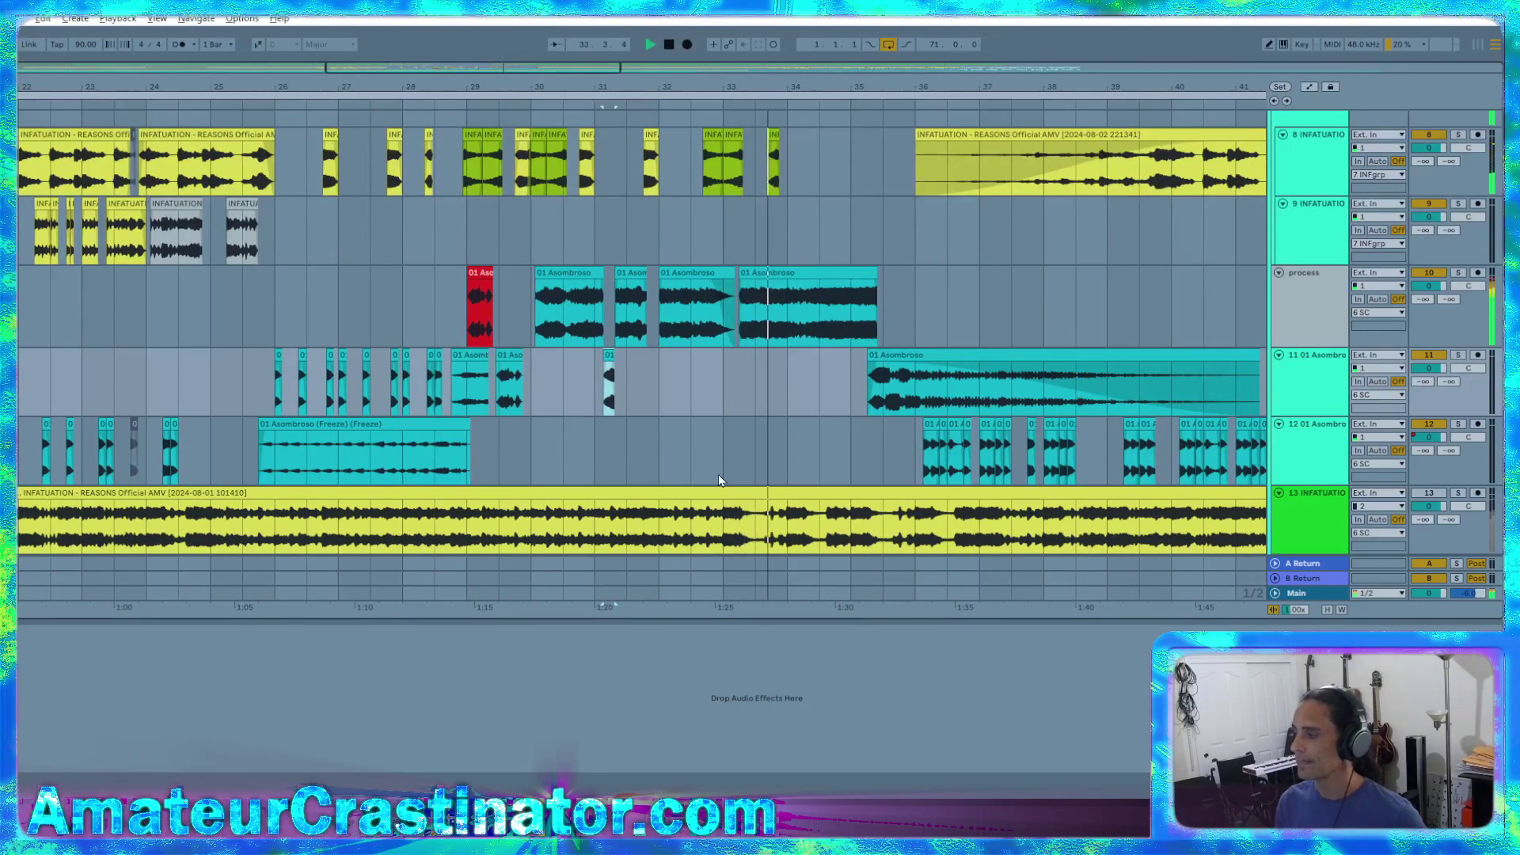
left_click(538, 462)
key("ctrl+v")
key("ctrl+d")
key("ctrl+d")
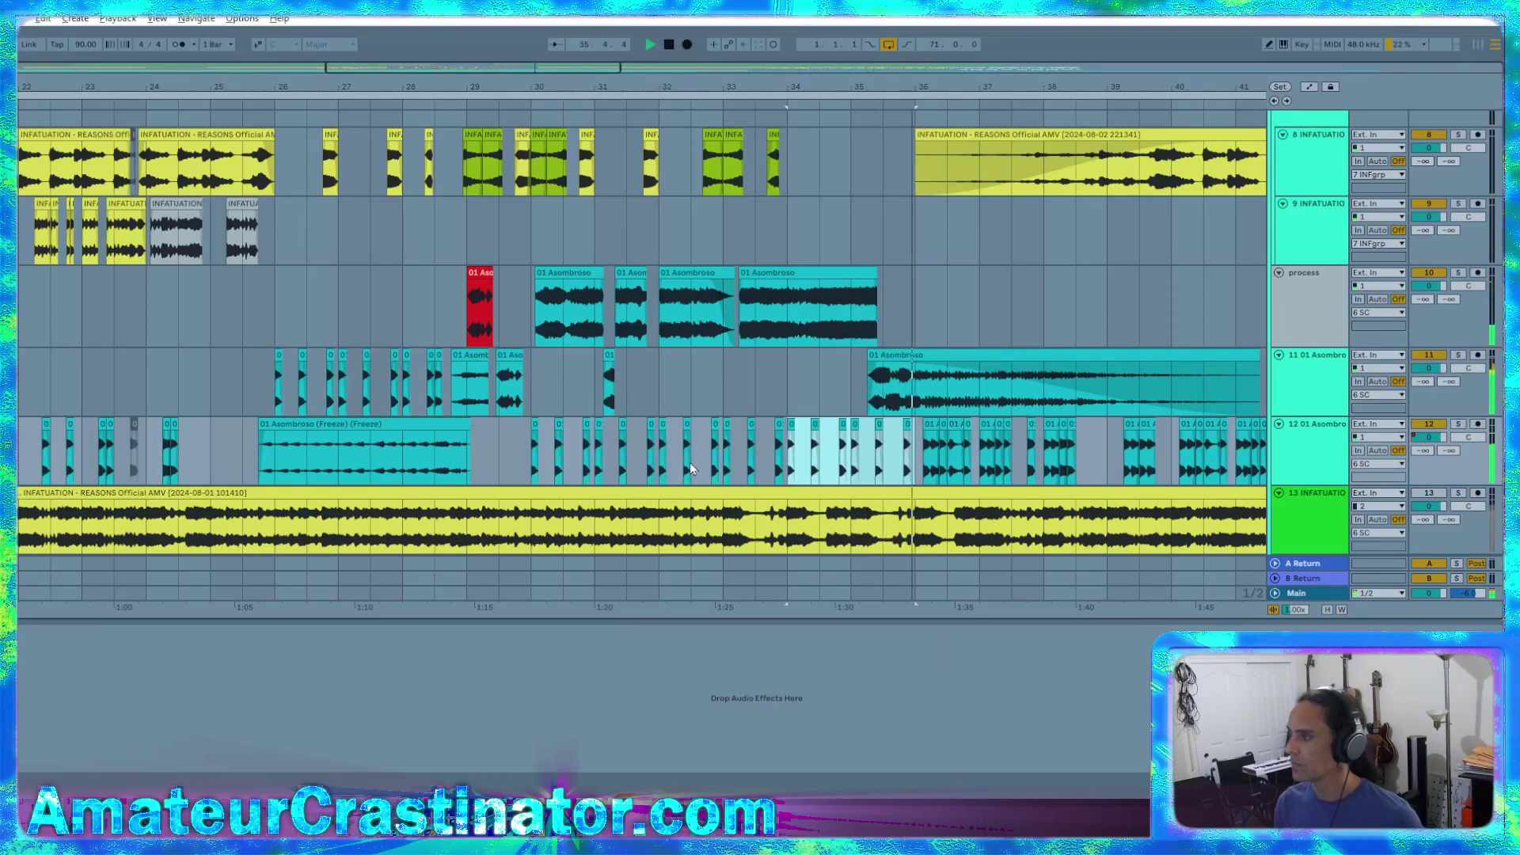
Replay the arrangement from bar 25 and add a short fade-in to the first cyan Asombroso clip on the process track
key("space")
left_click(218, 380)
key("space")
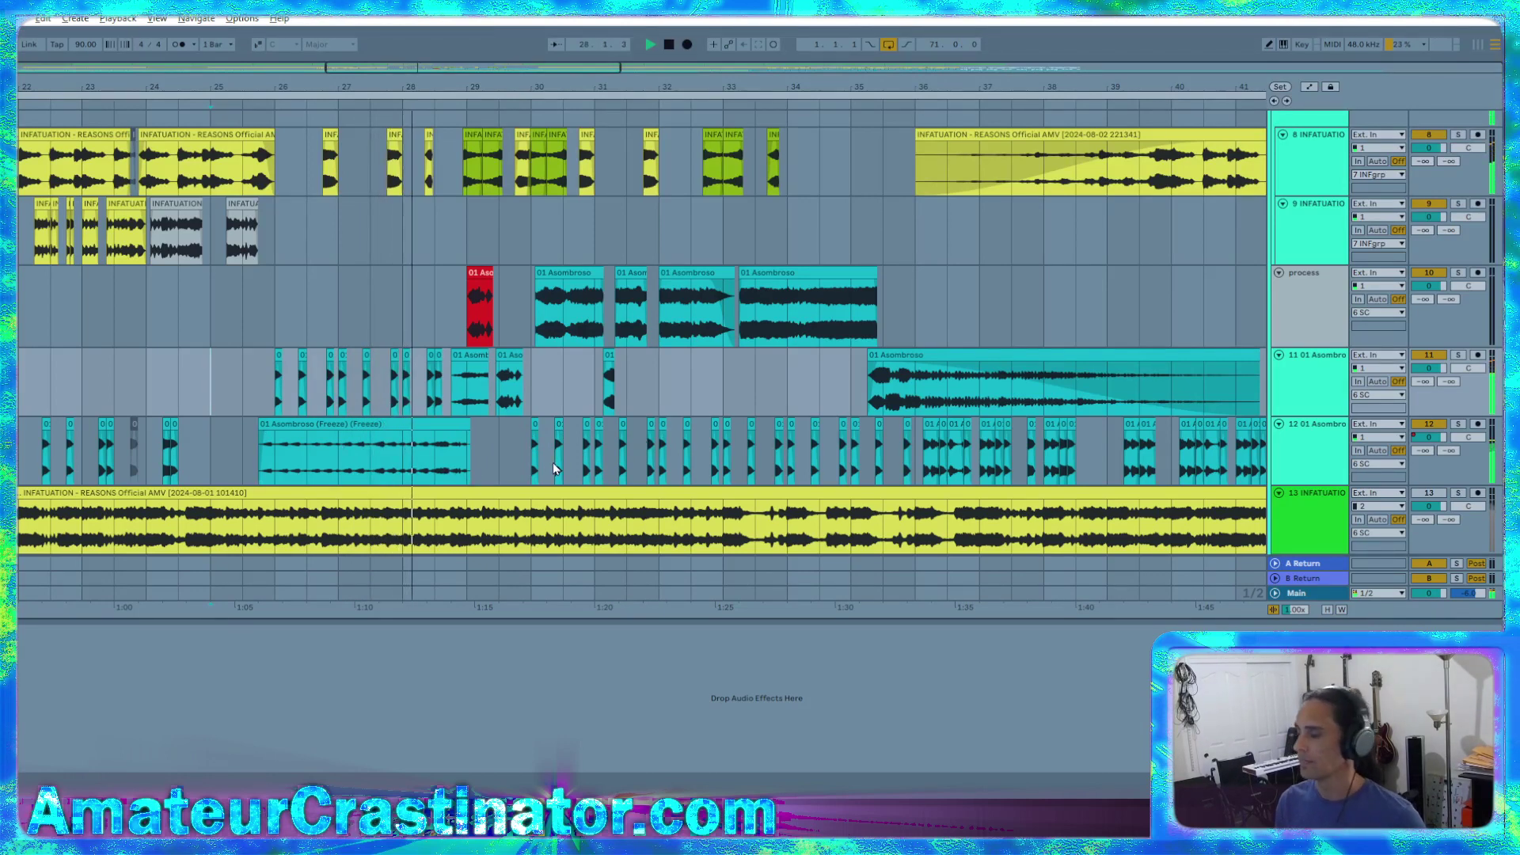
scroll(504, 481, "up", 2)
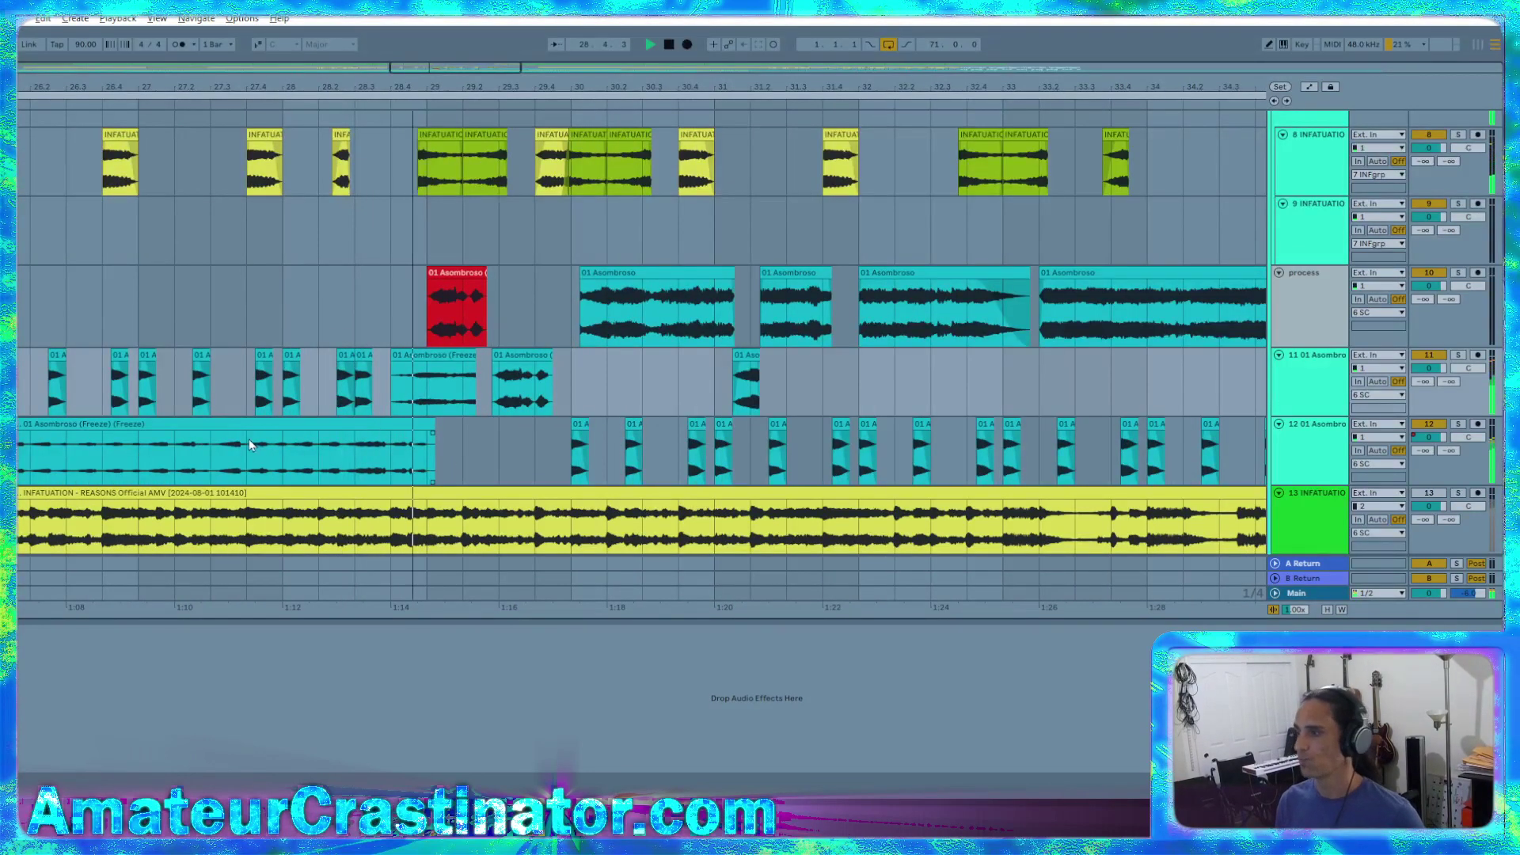
scroll(755, 336, "down", 2)
scroll(775, 339, "up", 3)
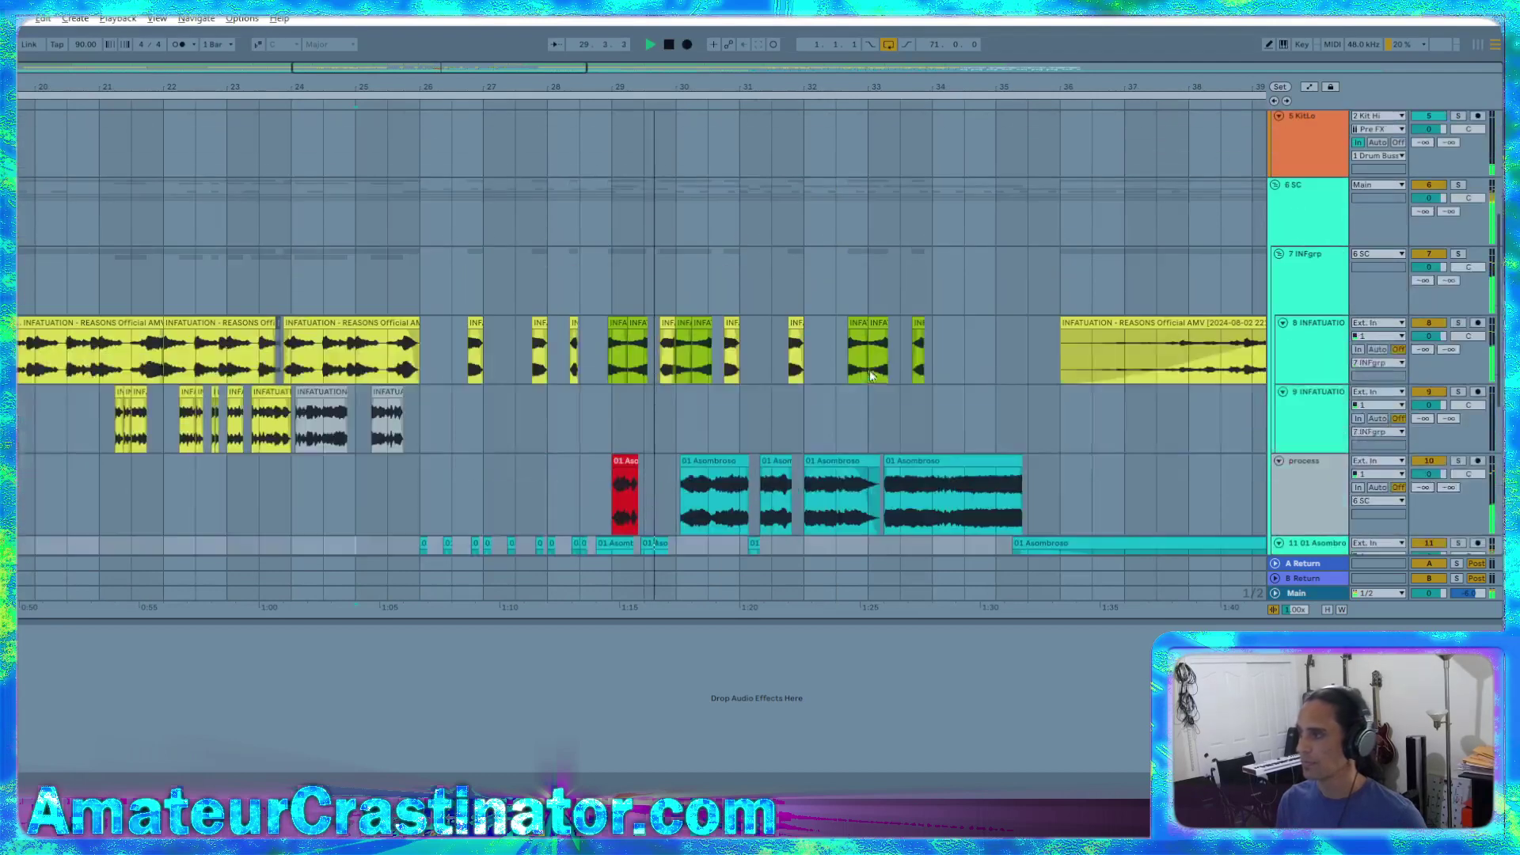
scroll(785, 371, "down", 2)
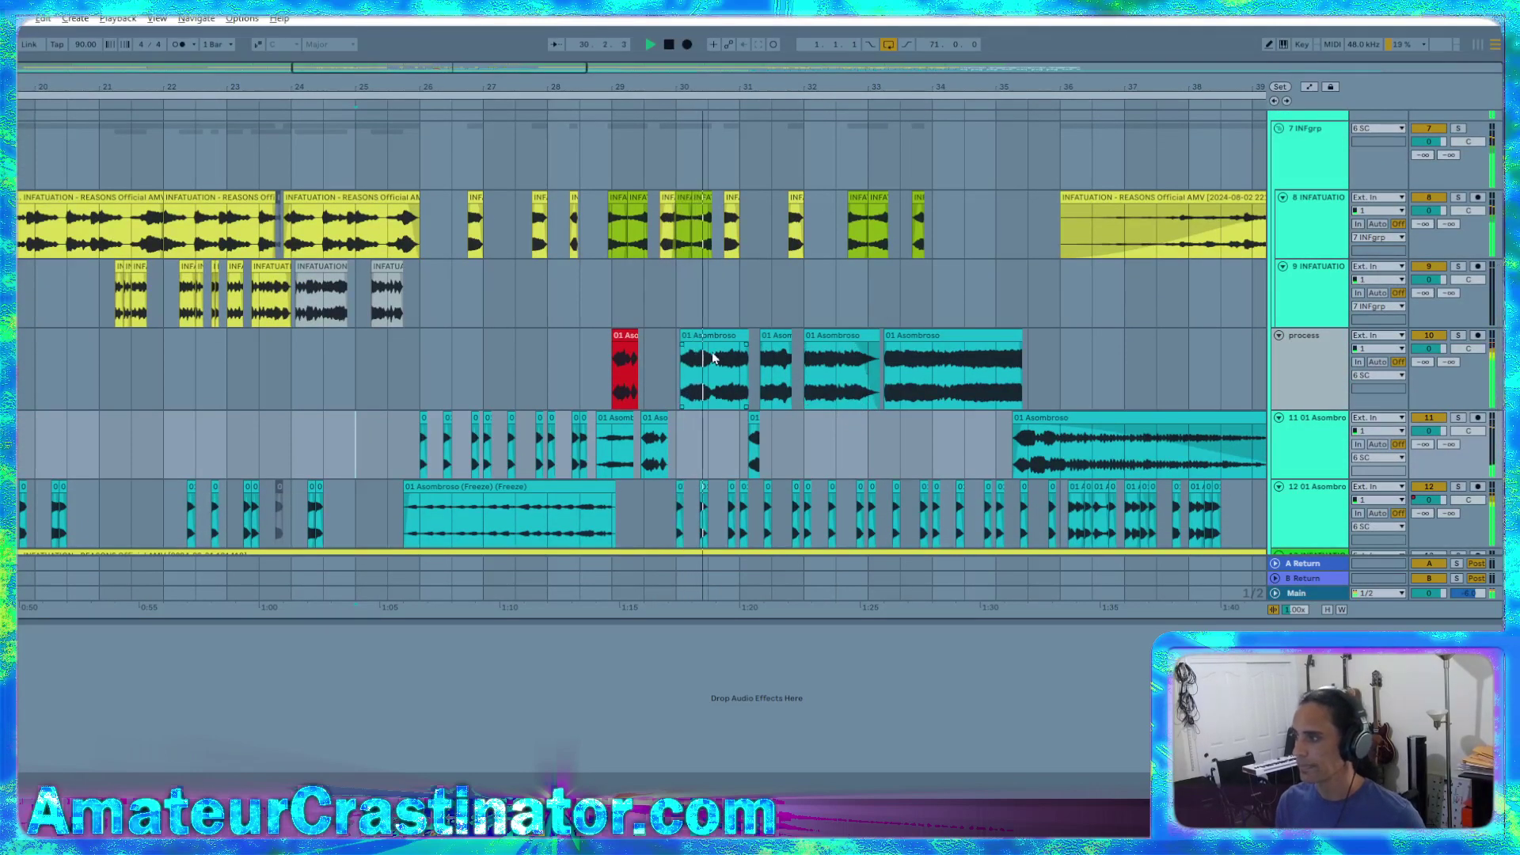
left_click(683, 352)
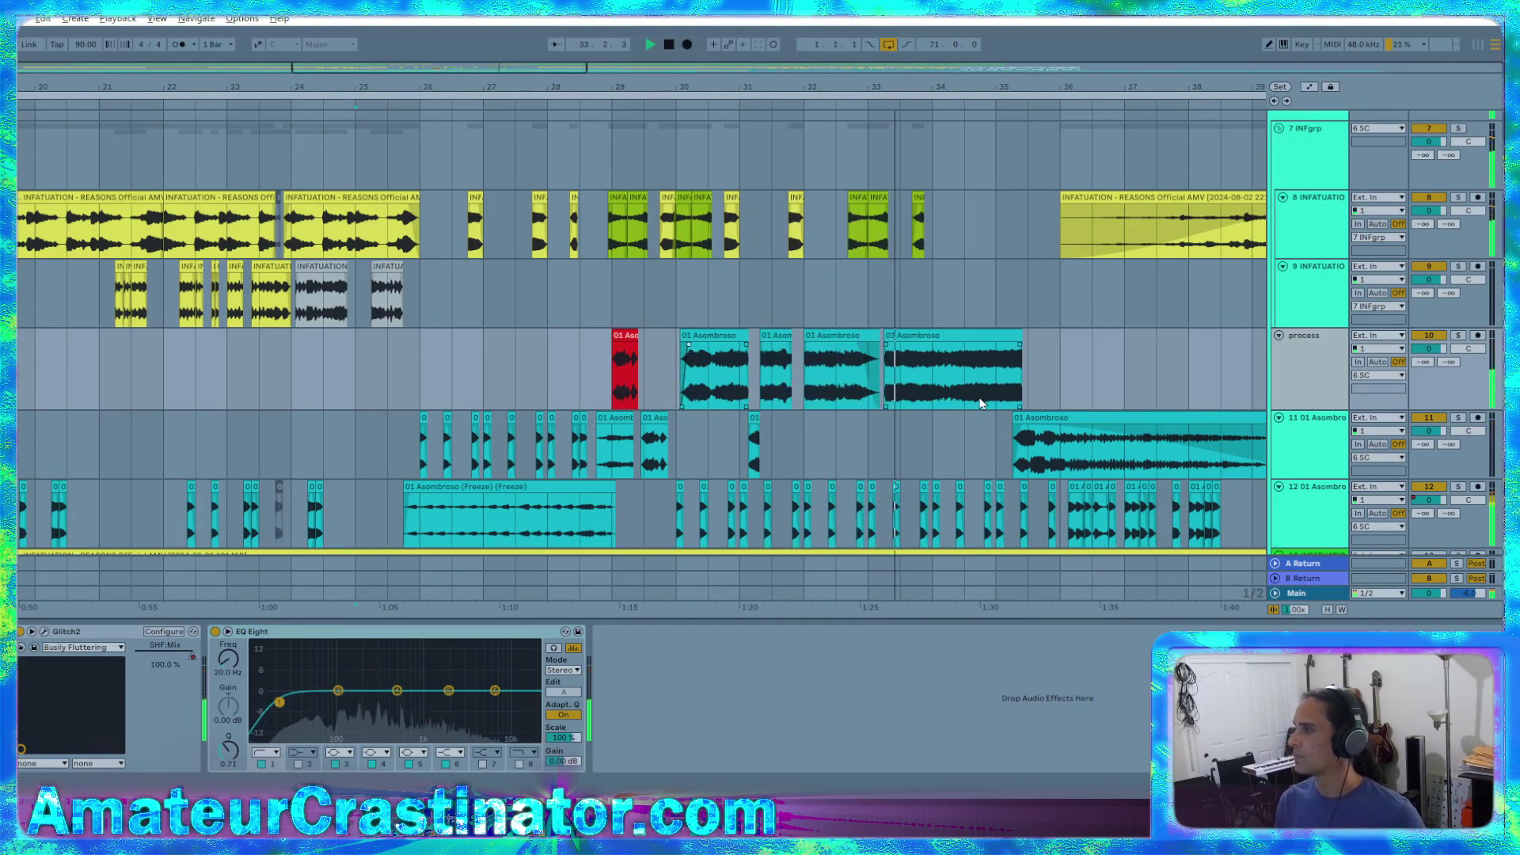
Delete the last pasted Asombroso chop just before bar 36 on track 12
scroll(996, 398, "right", 1)
scroll(824, 384, "up", 4)
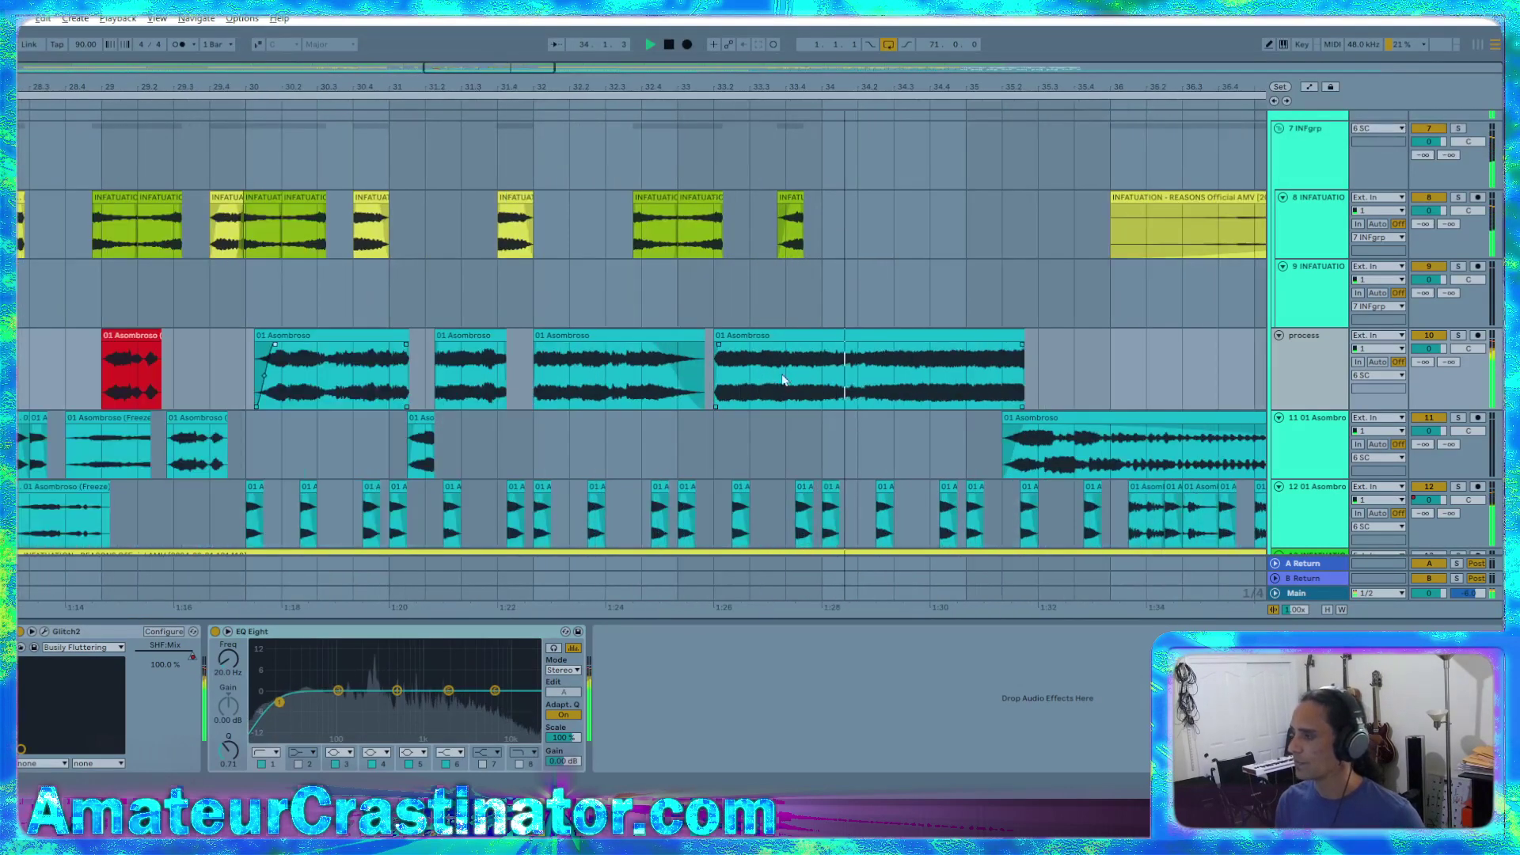
scroll(792, 381, "down", 2)
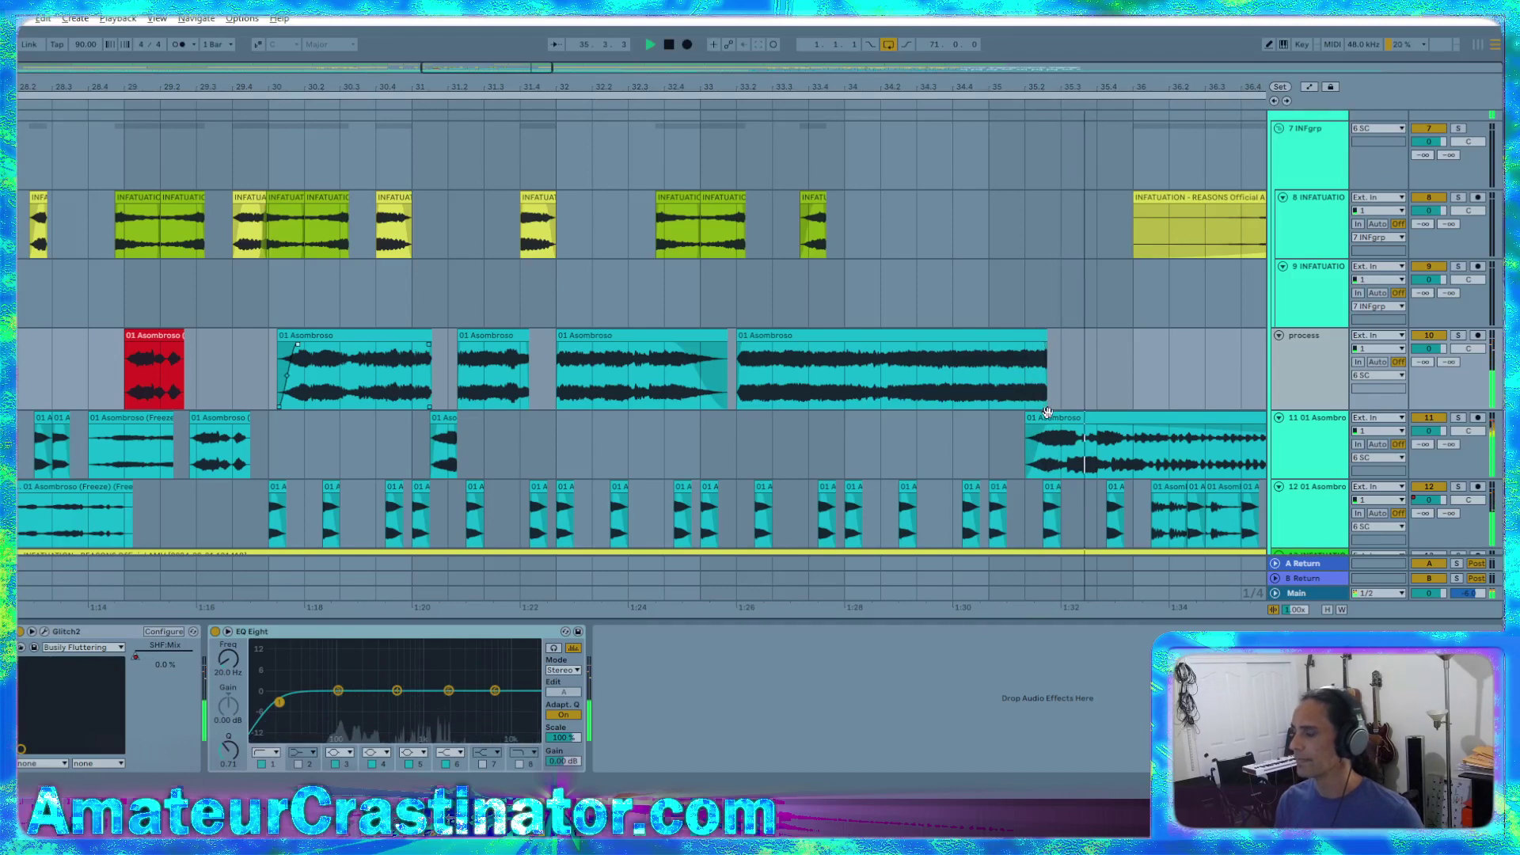
scroll(930, 364, "down", 2)
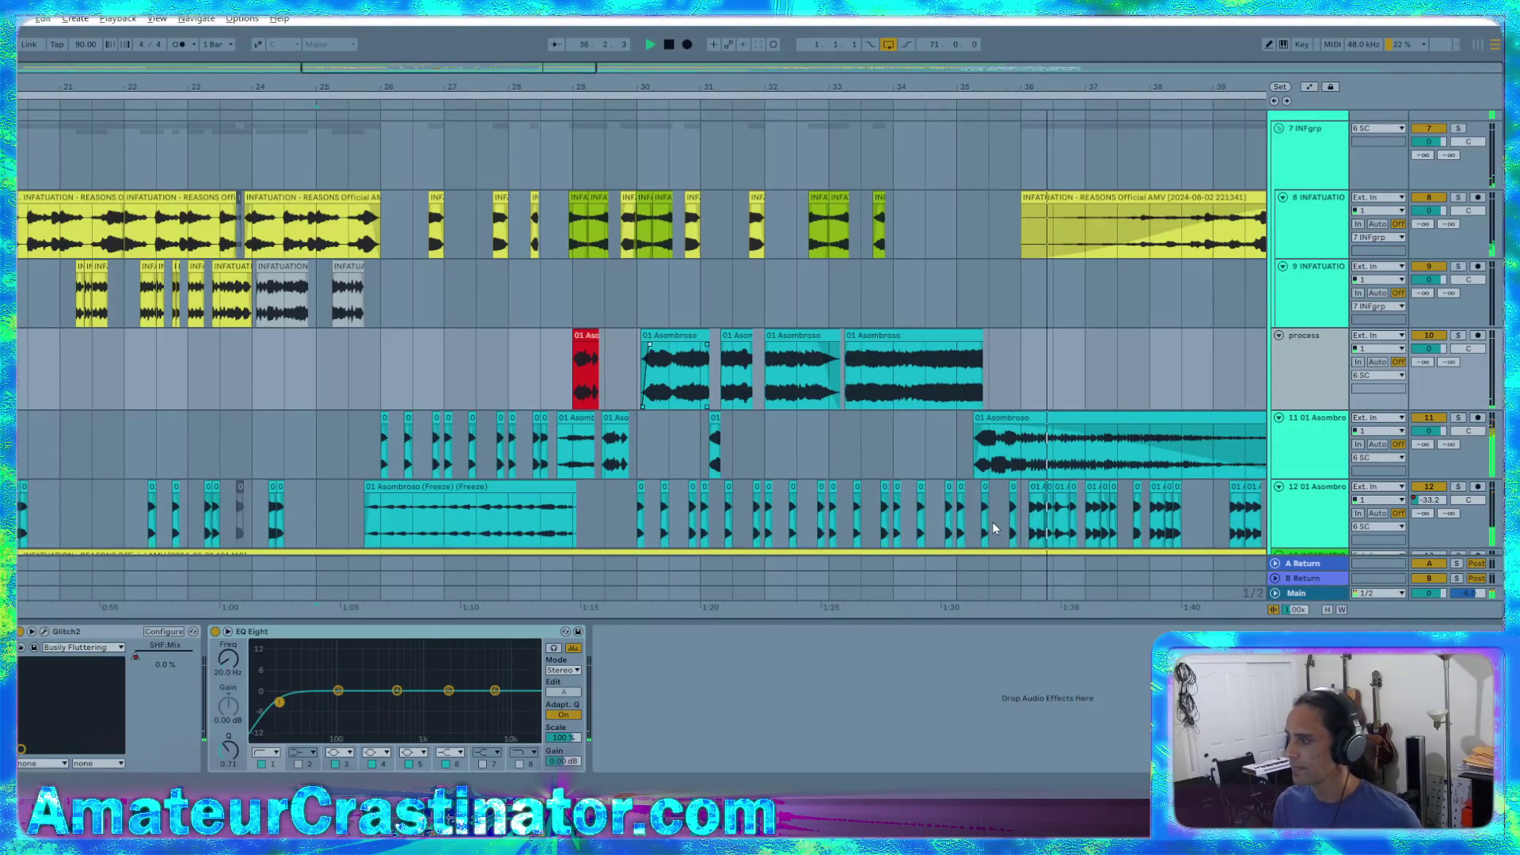
scroll(1013, 507, "up", 2)
left_click(1043, 511)
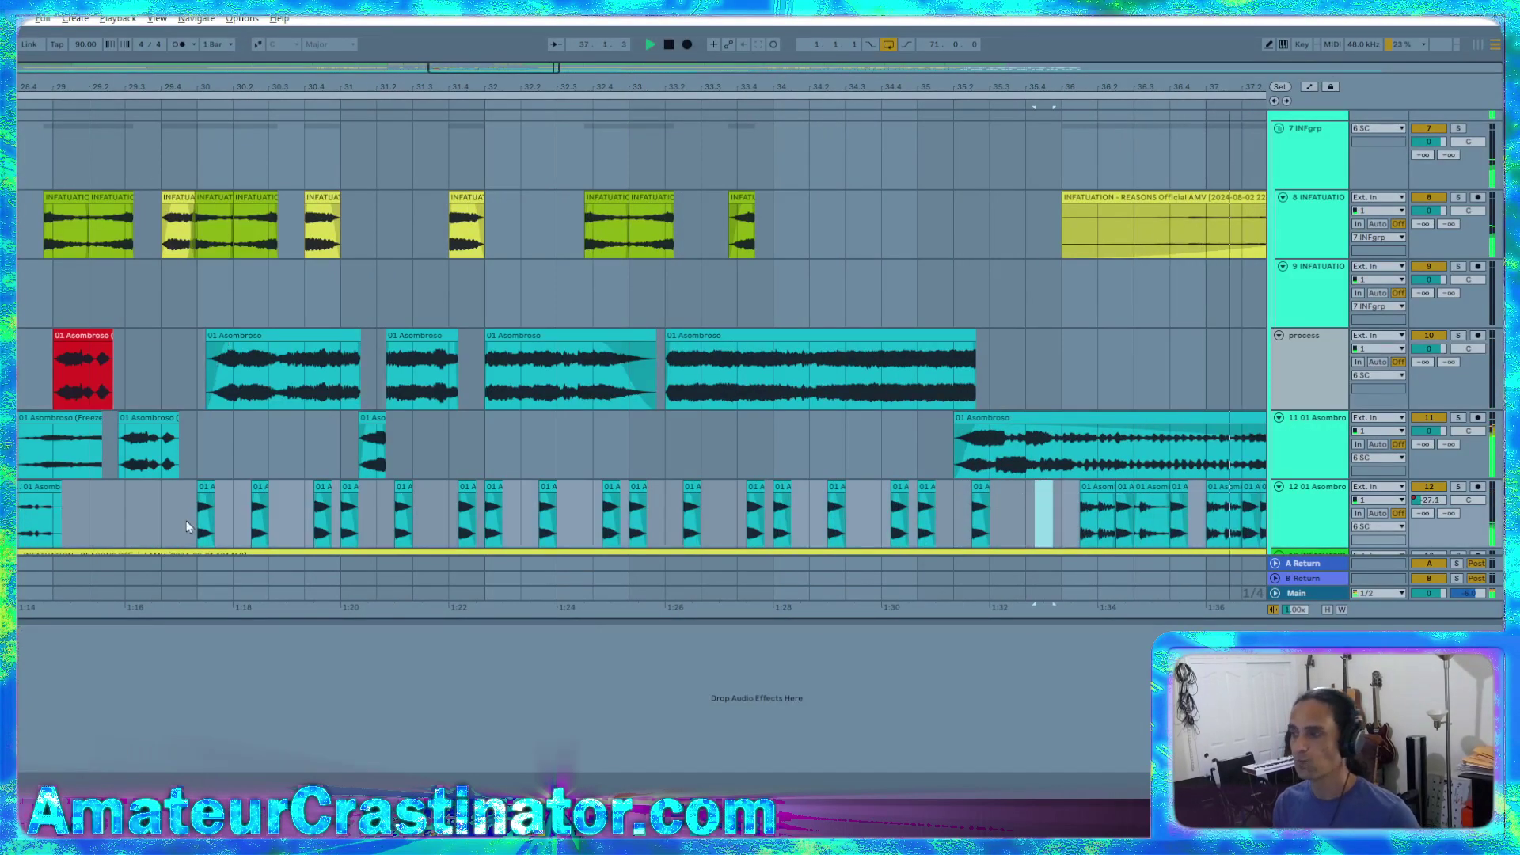
Replay the section from bar 29 and delete all the pasted chops from bar 30 onward on track 12
left_click(204, 527)
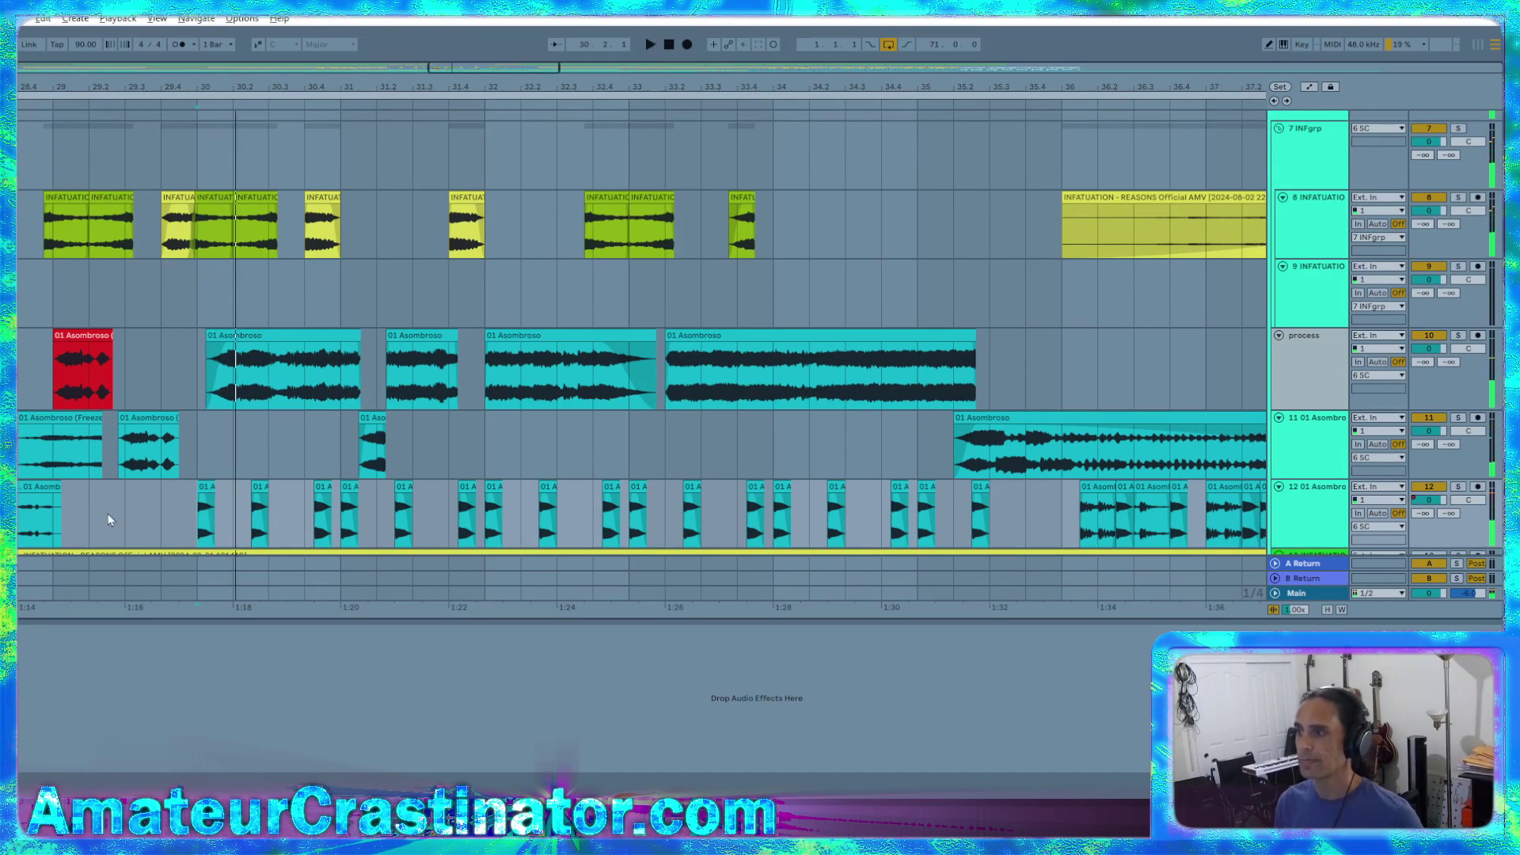
left_click(54, 526)
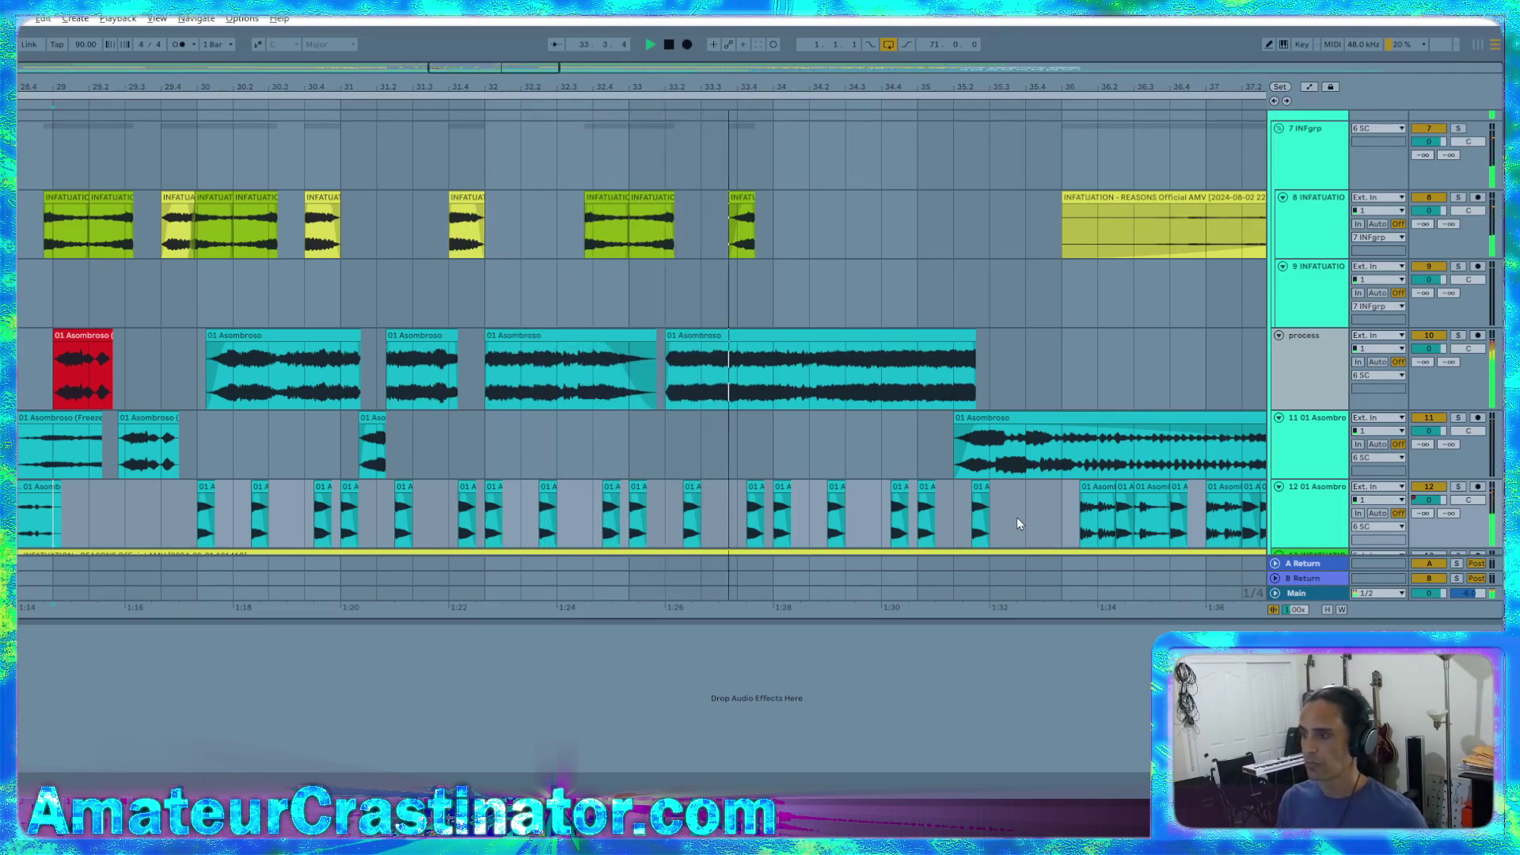
left_click_drag(1023, 513, 203, 538)
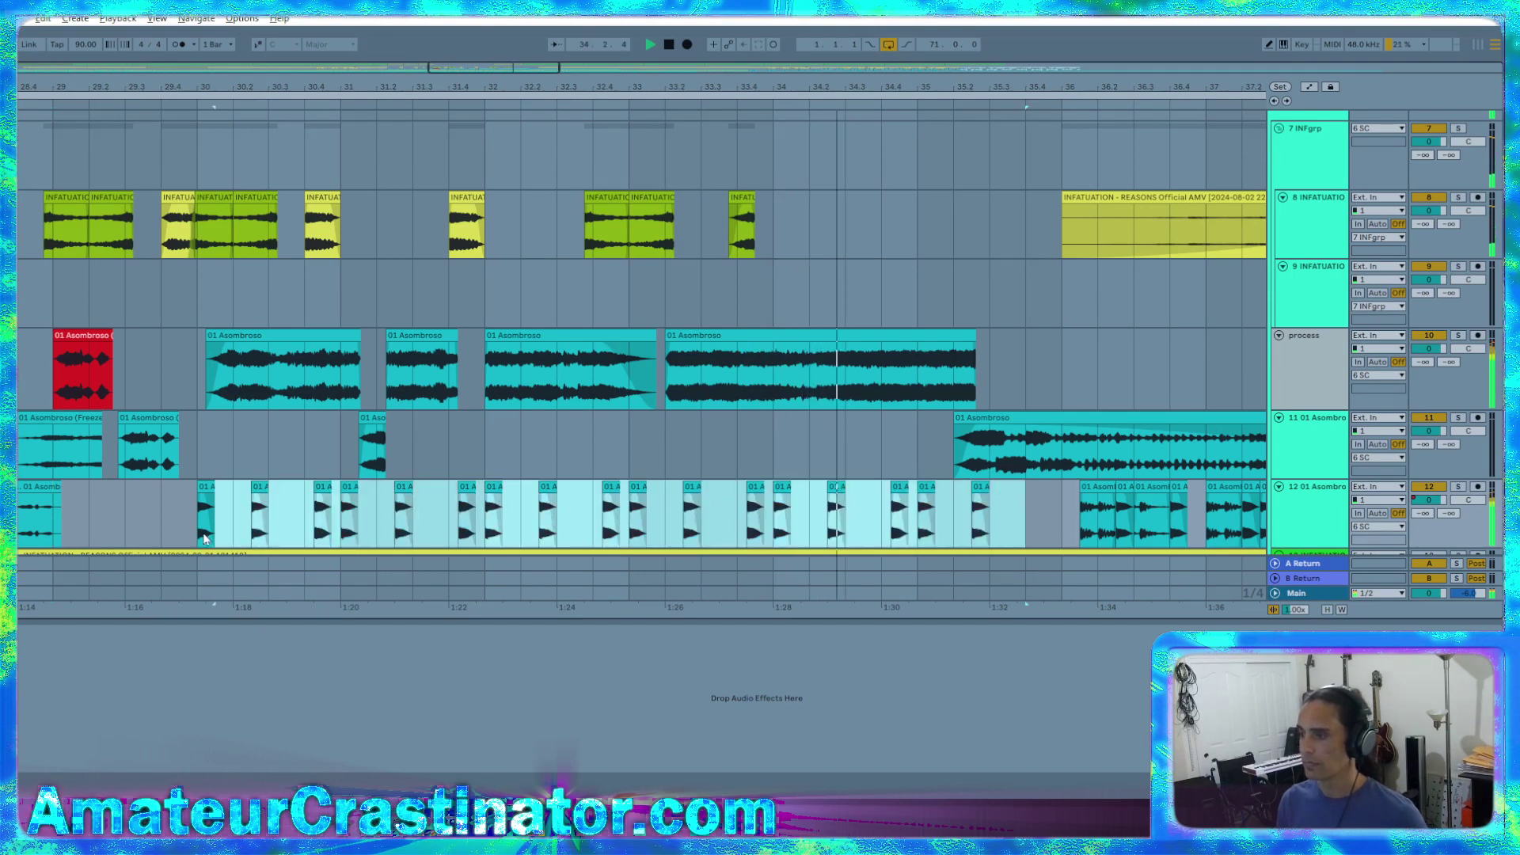
key("Delete")
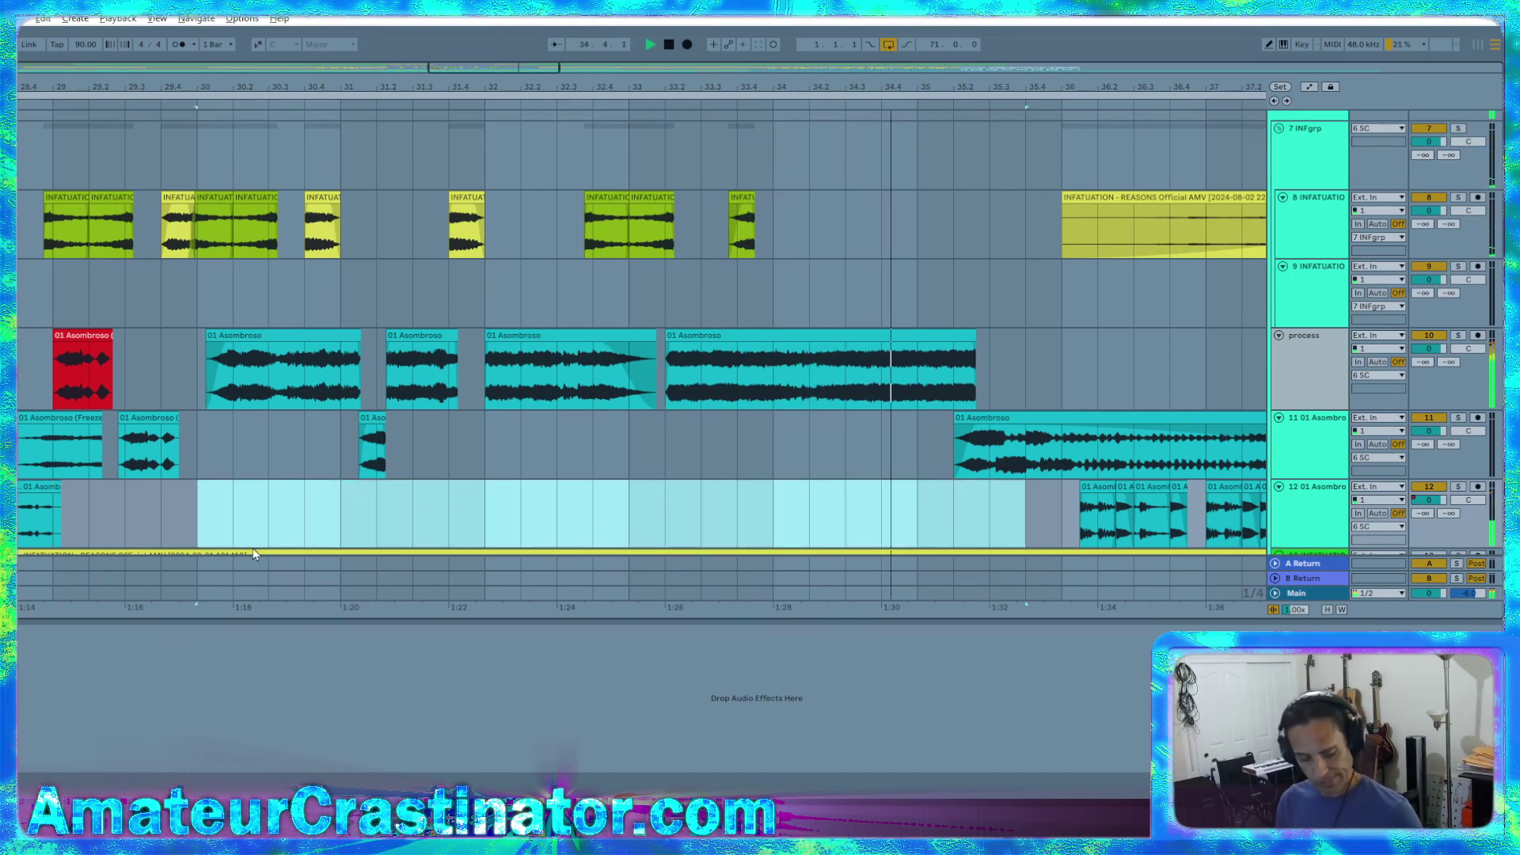
Try freezing and flattening the process track, inspect its first and last cyan clips, and undo the flattening
left_click(1315, 338)
right_click(1314, 349)
left_click(1144, 465)
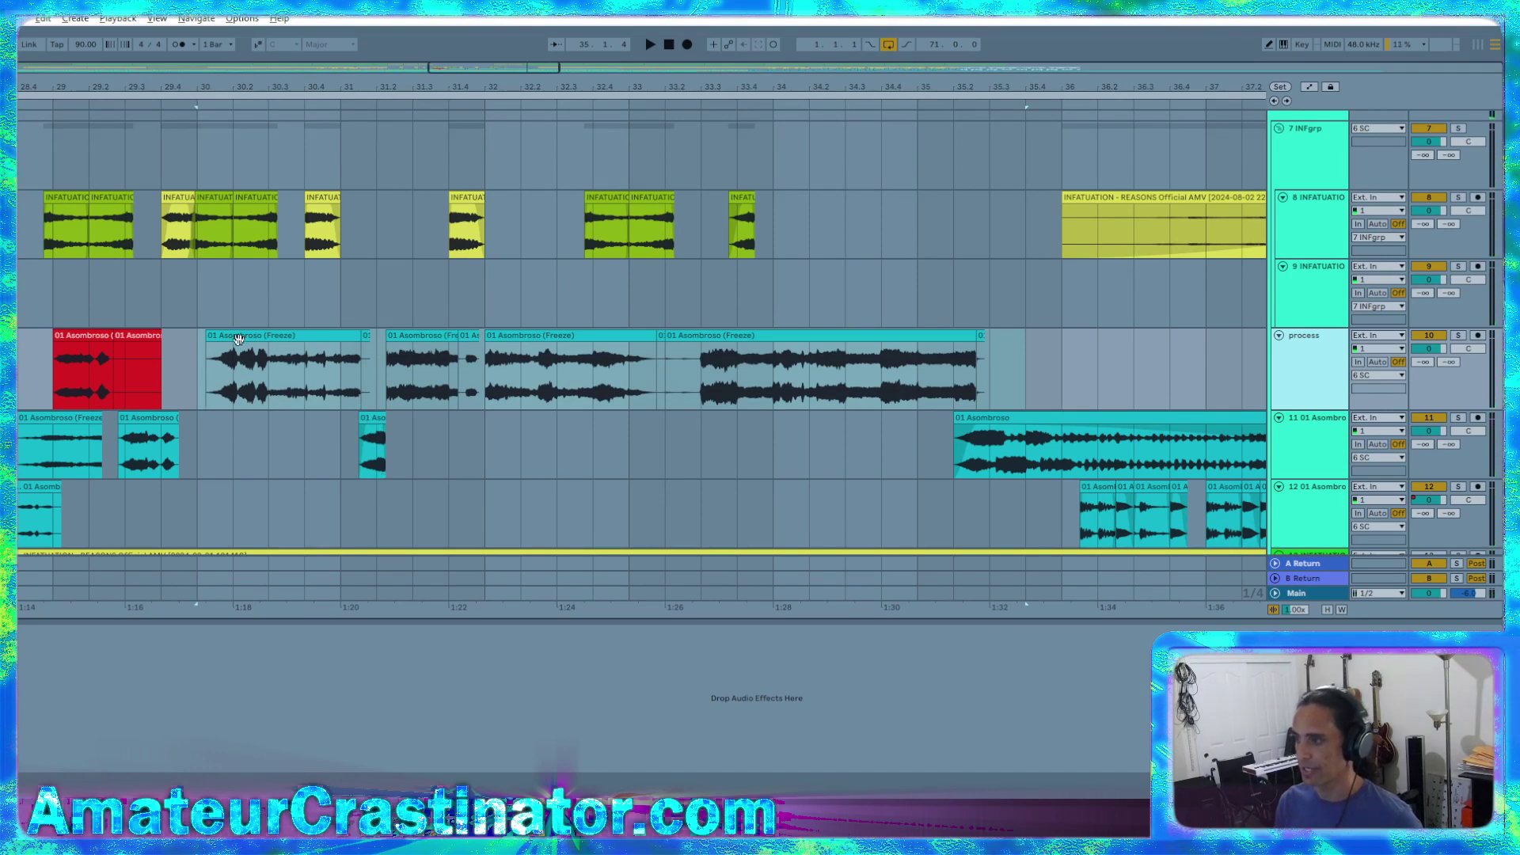
left_click(335, 350)
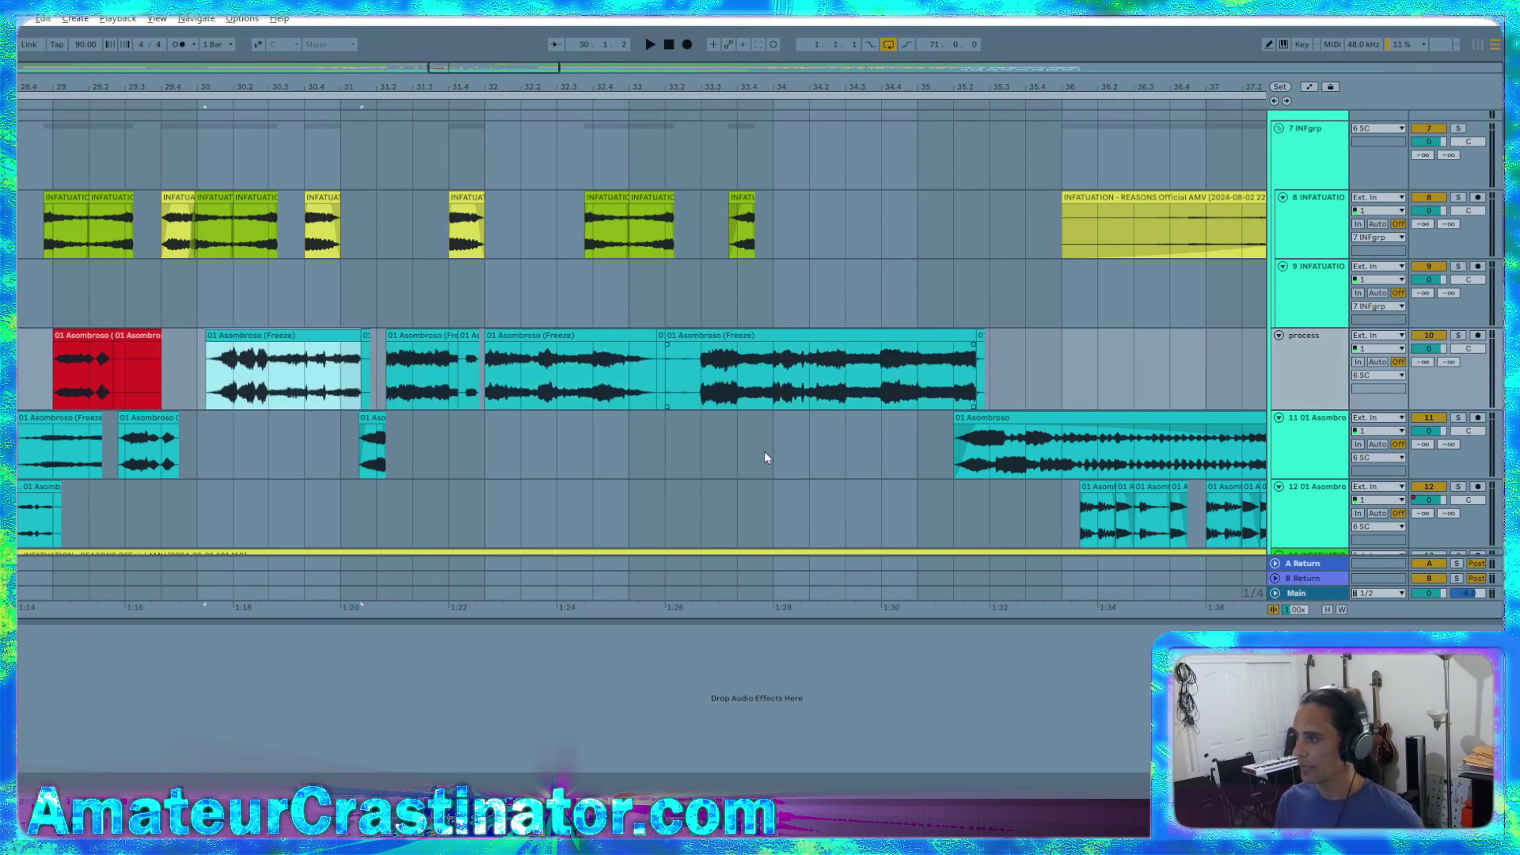
left_click_drag(764, 353, 762, 410)
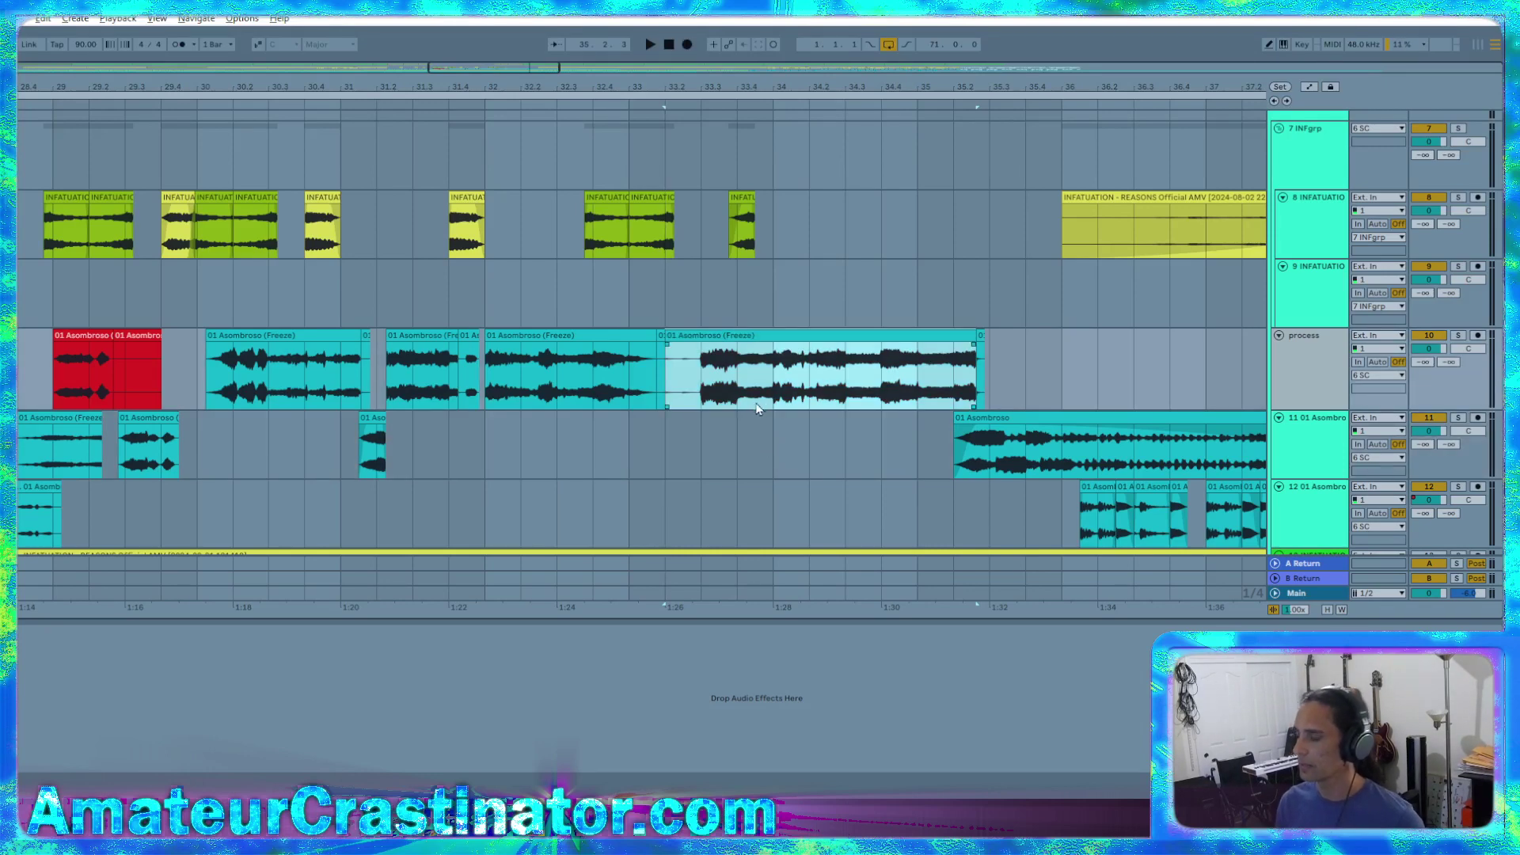
key("ctrl+z")
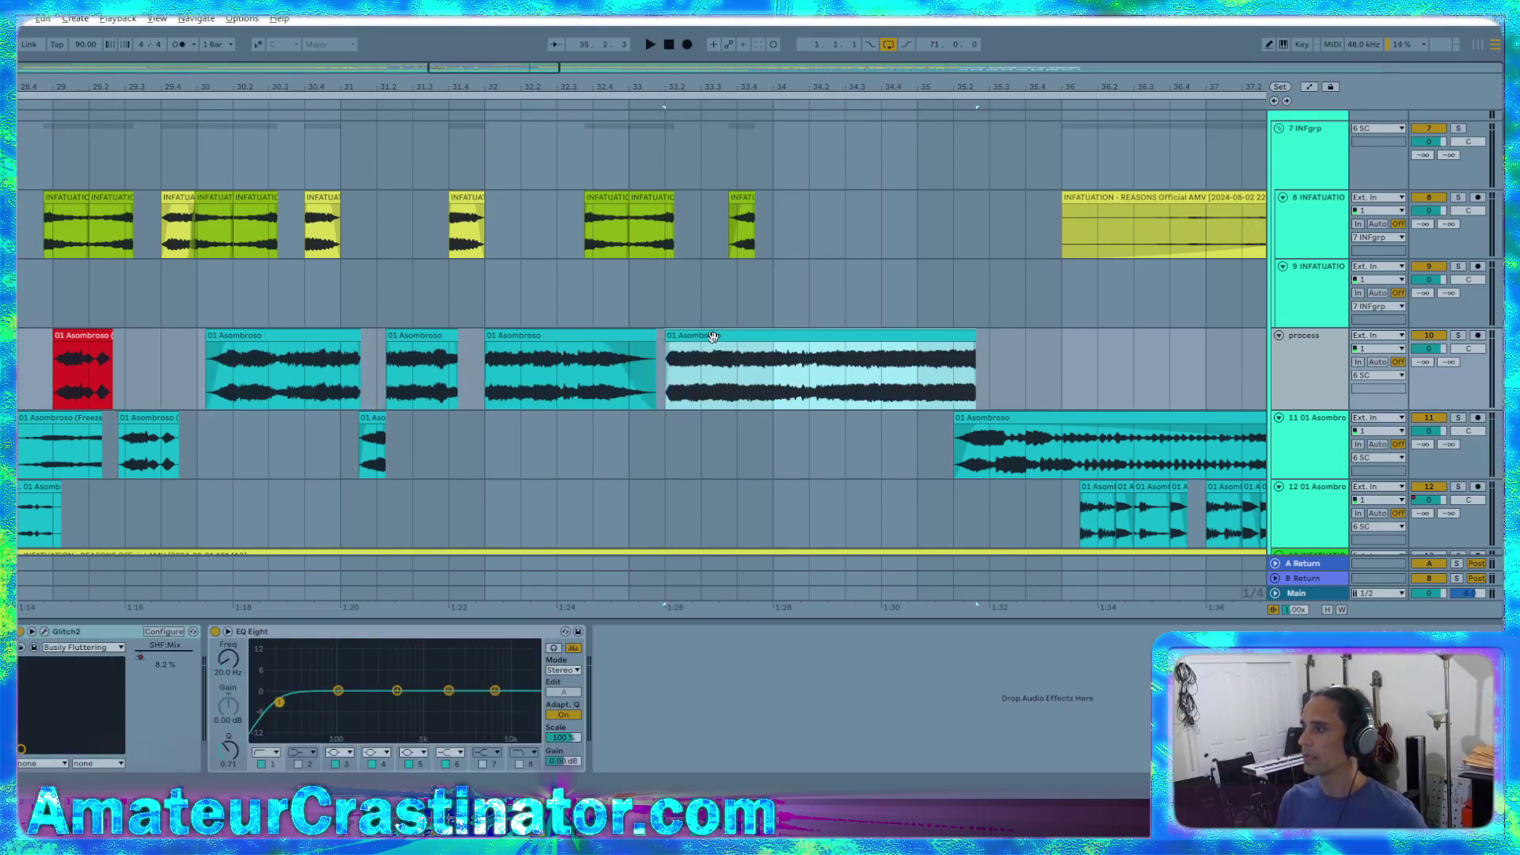
Copy the opening beat of the last process clip onto track 12, and freeze and flatten the process track
left_click_drag(712, 336, 728, 505)
left_click_drag(973, 488, 704, 500)
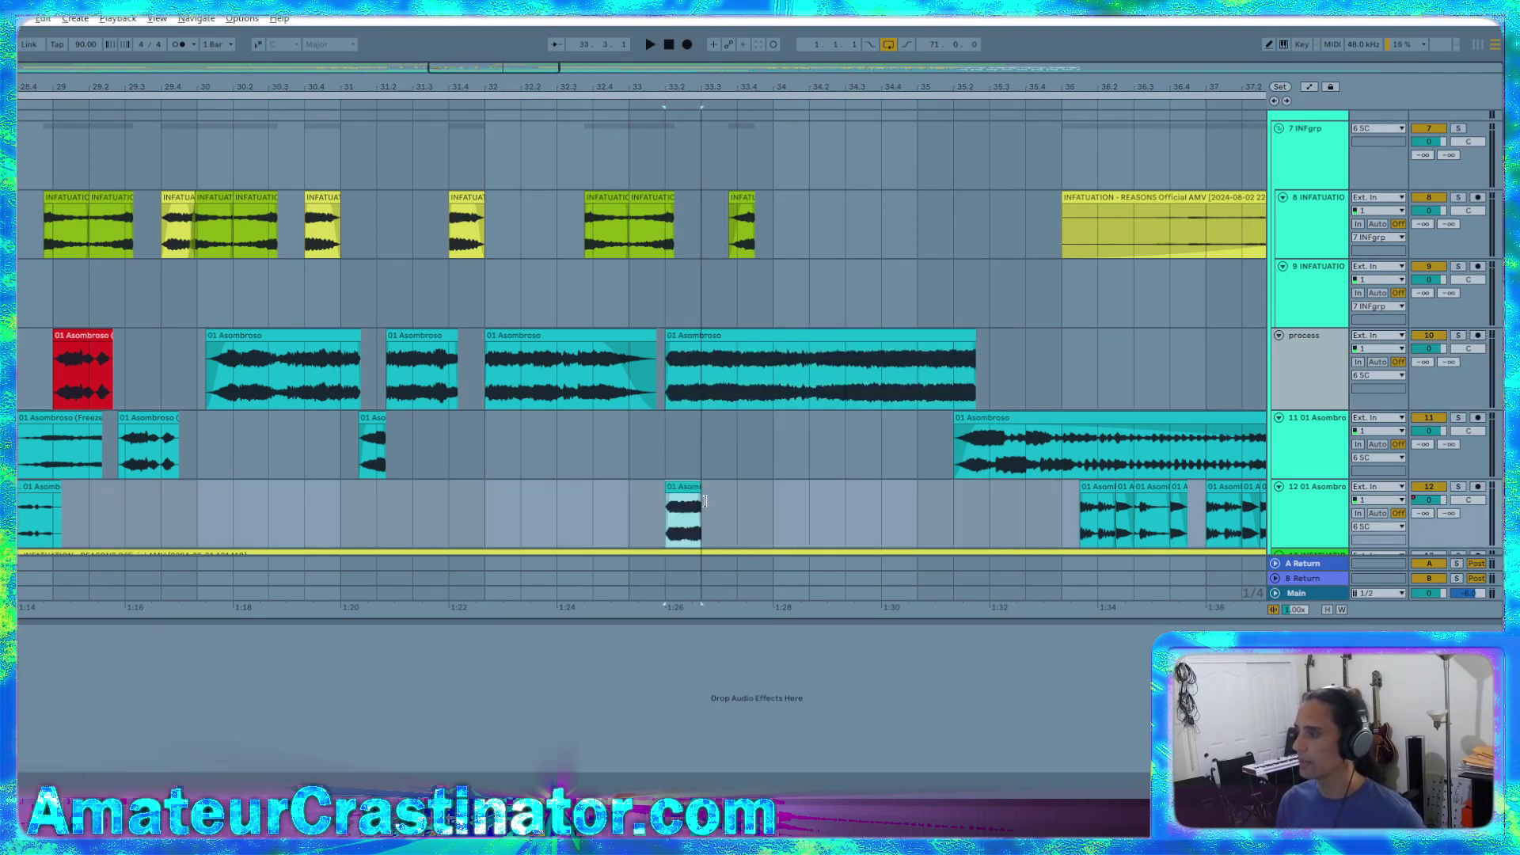
right_click(1299, 367)
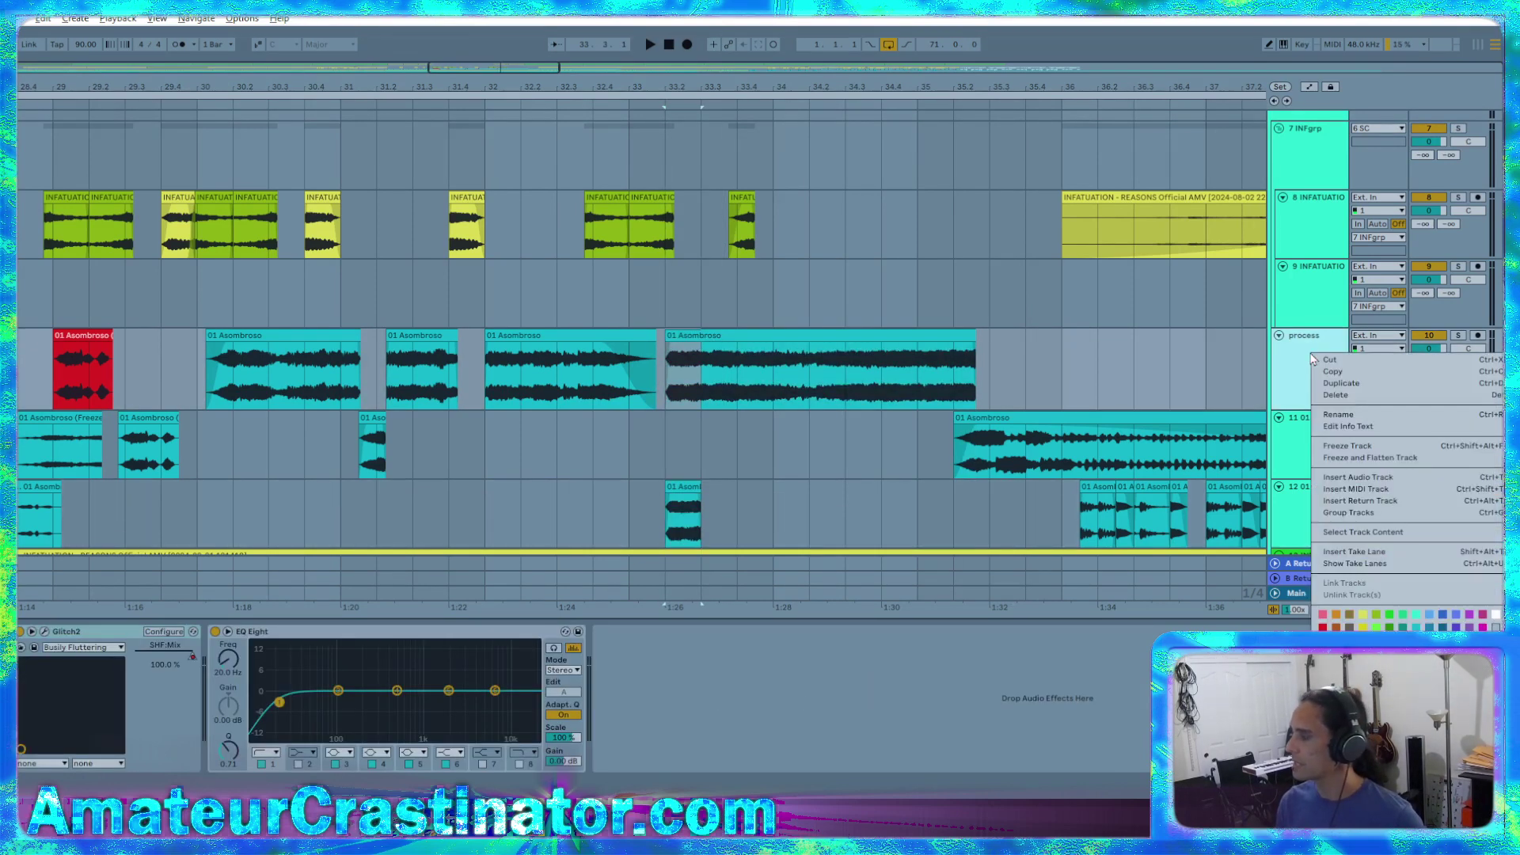
left_click(1358, 458)
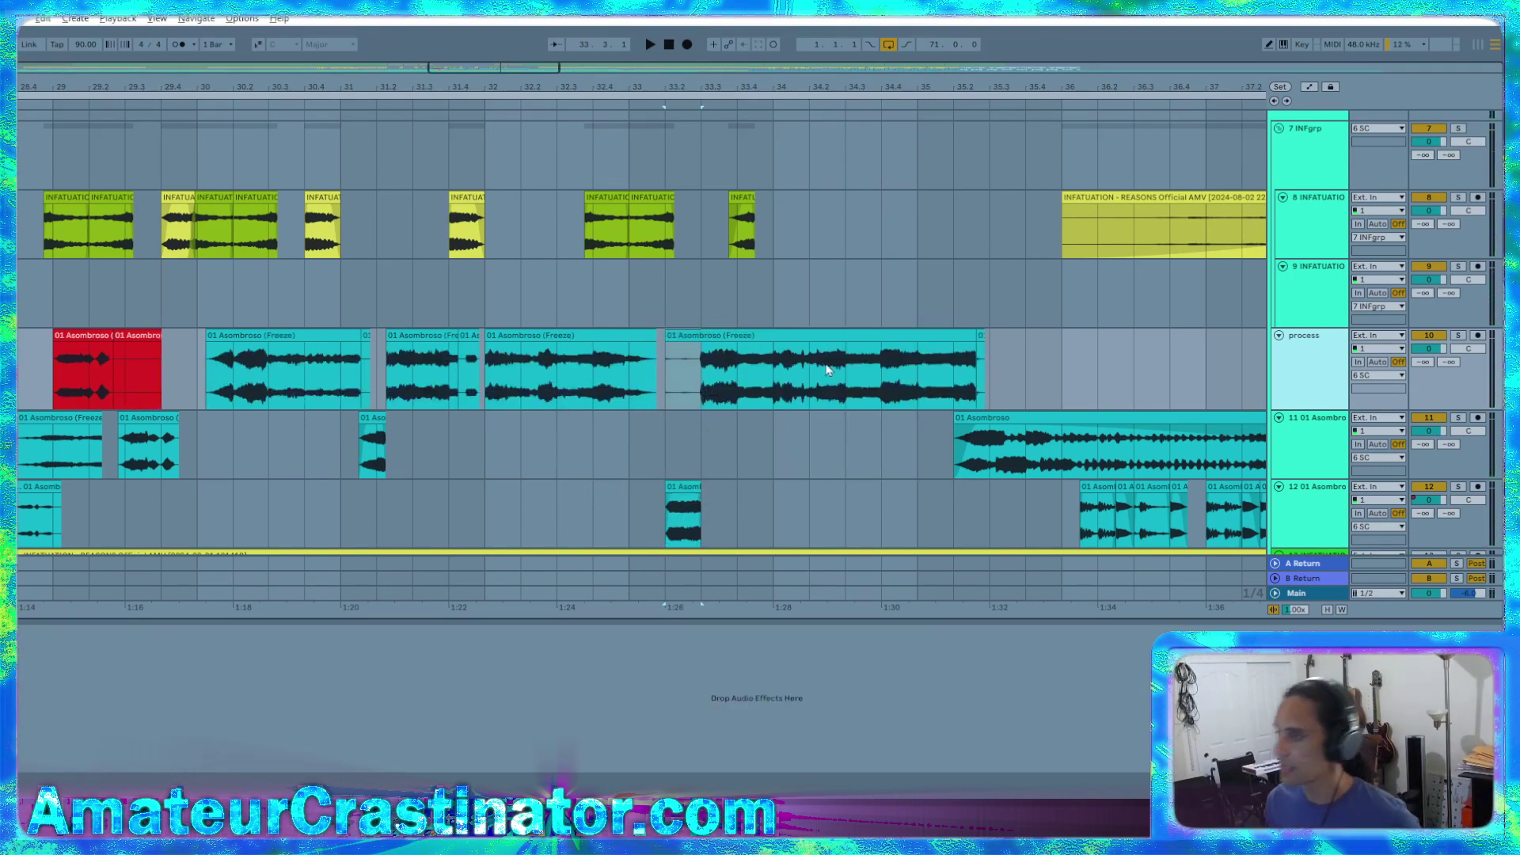
Move the one-beat clip to track 11 and place the last frozen process clip on track 12 with a fade-in and a slightly extended end
left_click_drag(681, 483, 681, 414)
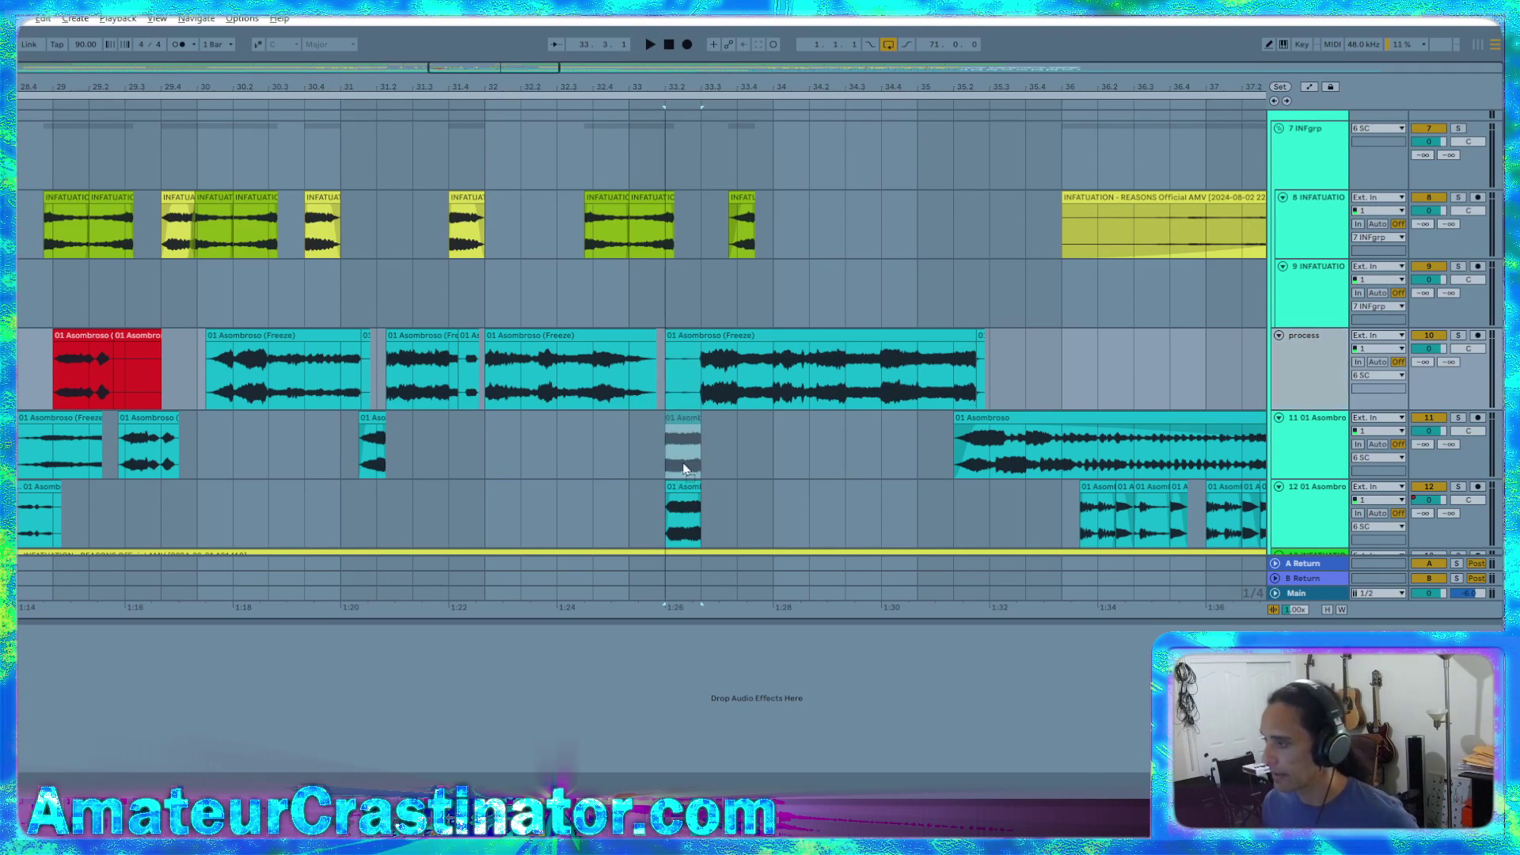
left_click_drag(673, 335, 737, 510)
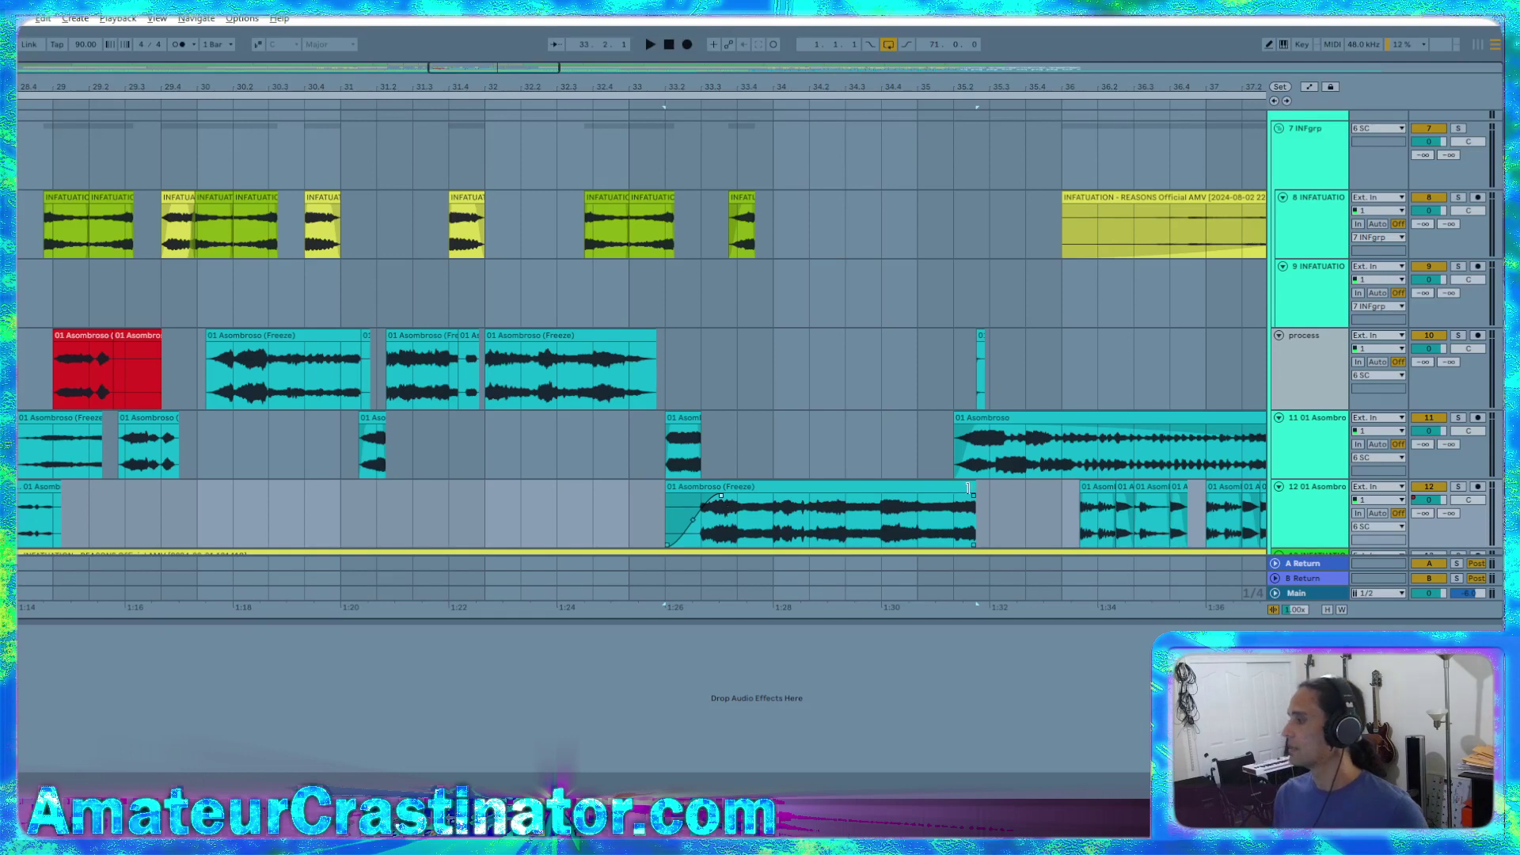
left_click_drag(947, 383, 1055, 383)
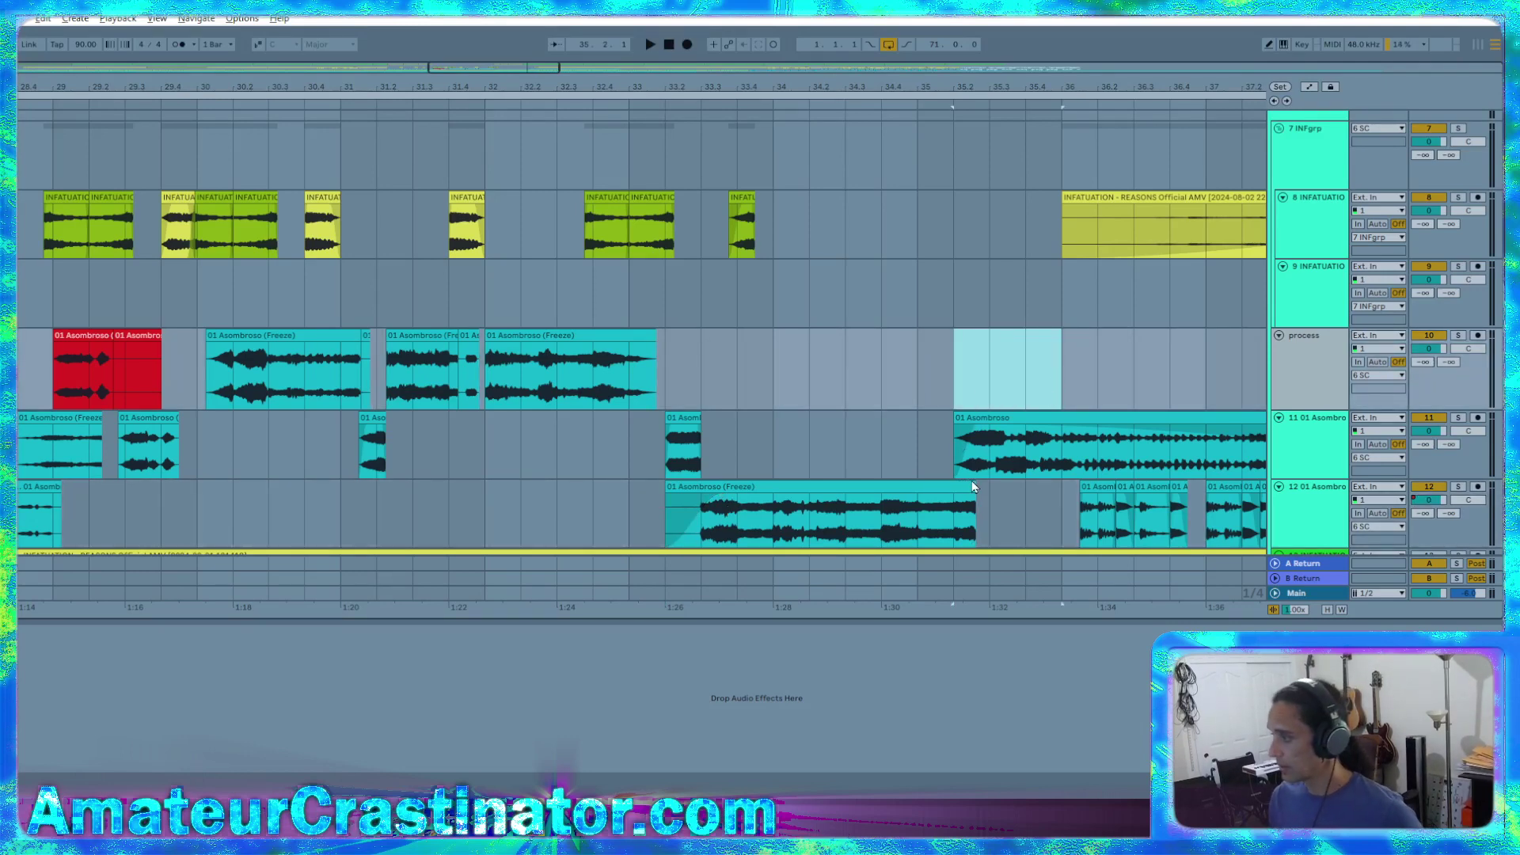
left_click_drag(974, 486, 986, 486)
Move the remaining cyan frozen clips from the process track to track 12 and join those between bars 31 and 33 into one clip
left_click(547, 331)
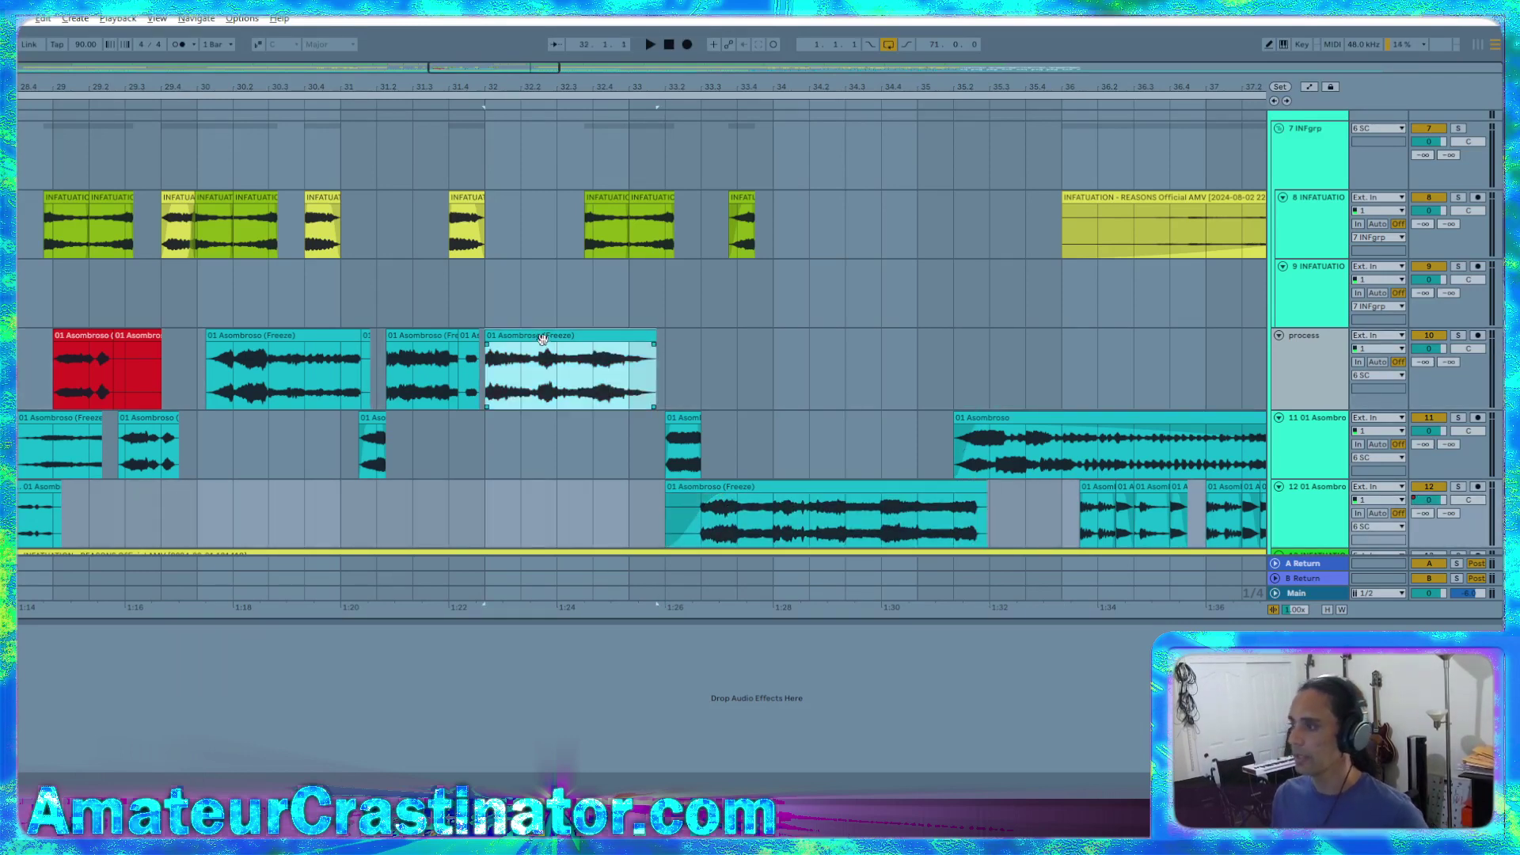
left_click_drag(295, 336, 329, 472)
left_click(367, 491)
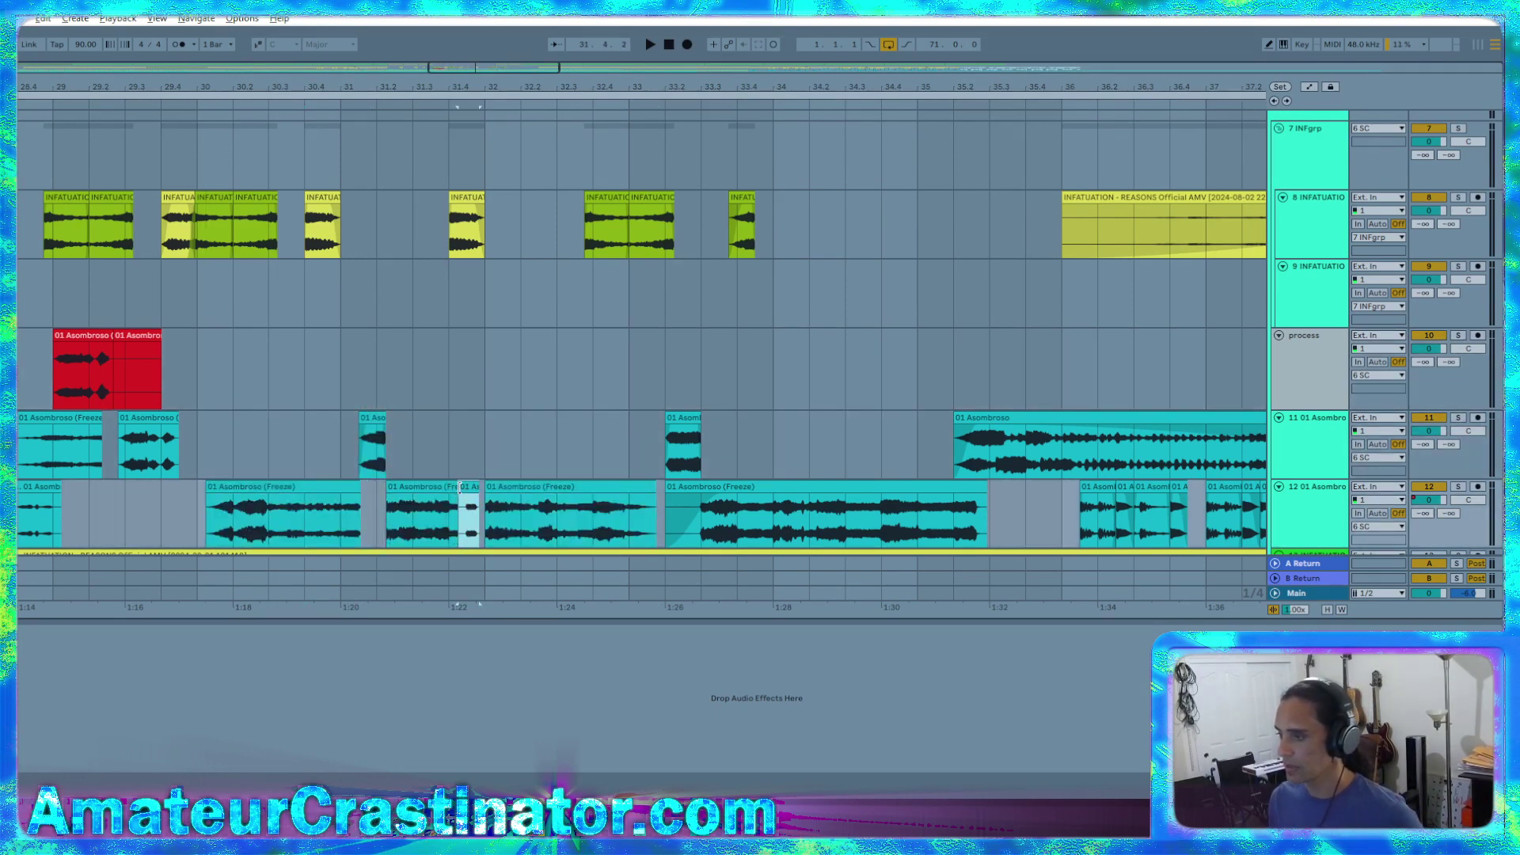
left_click_drag(457, 486, 654, 493)
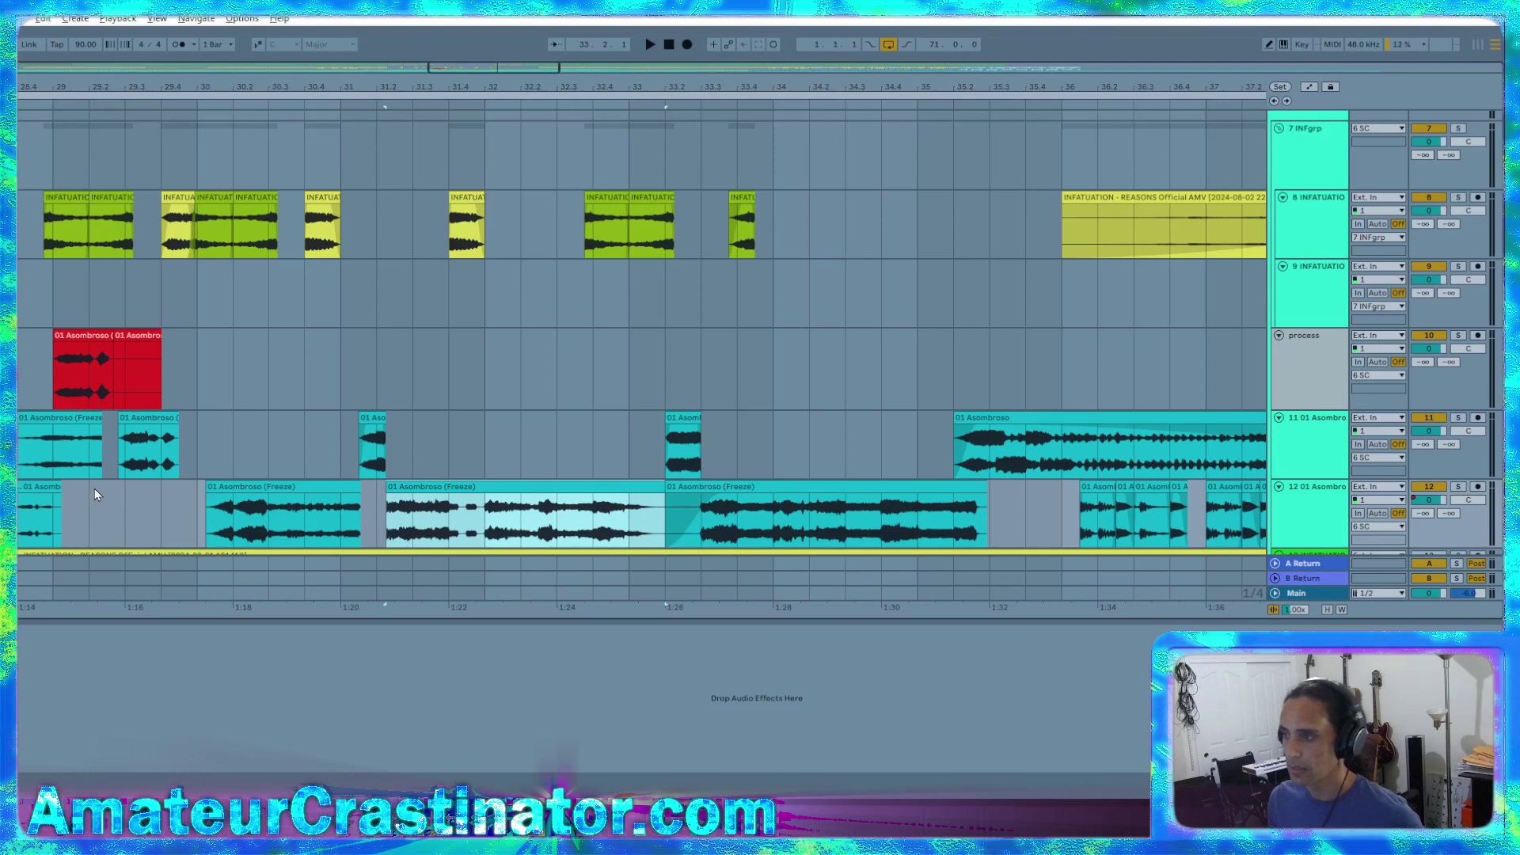
Delete the leftover red Asombroso clip from the process track
scroll(94, 489, "down", 3)
left_click_drag(54, 357, 245, 363)
key("Delete")
scroll(273, 388, "left", 1)
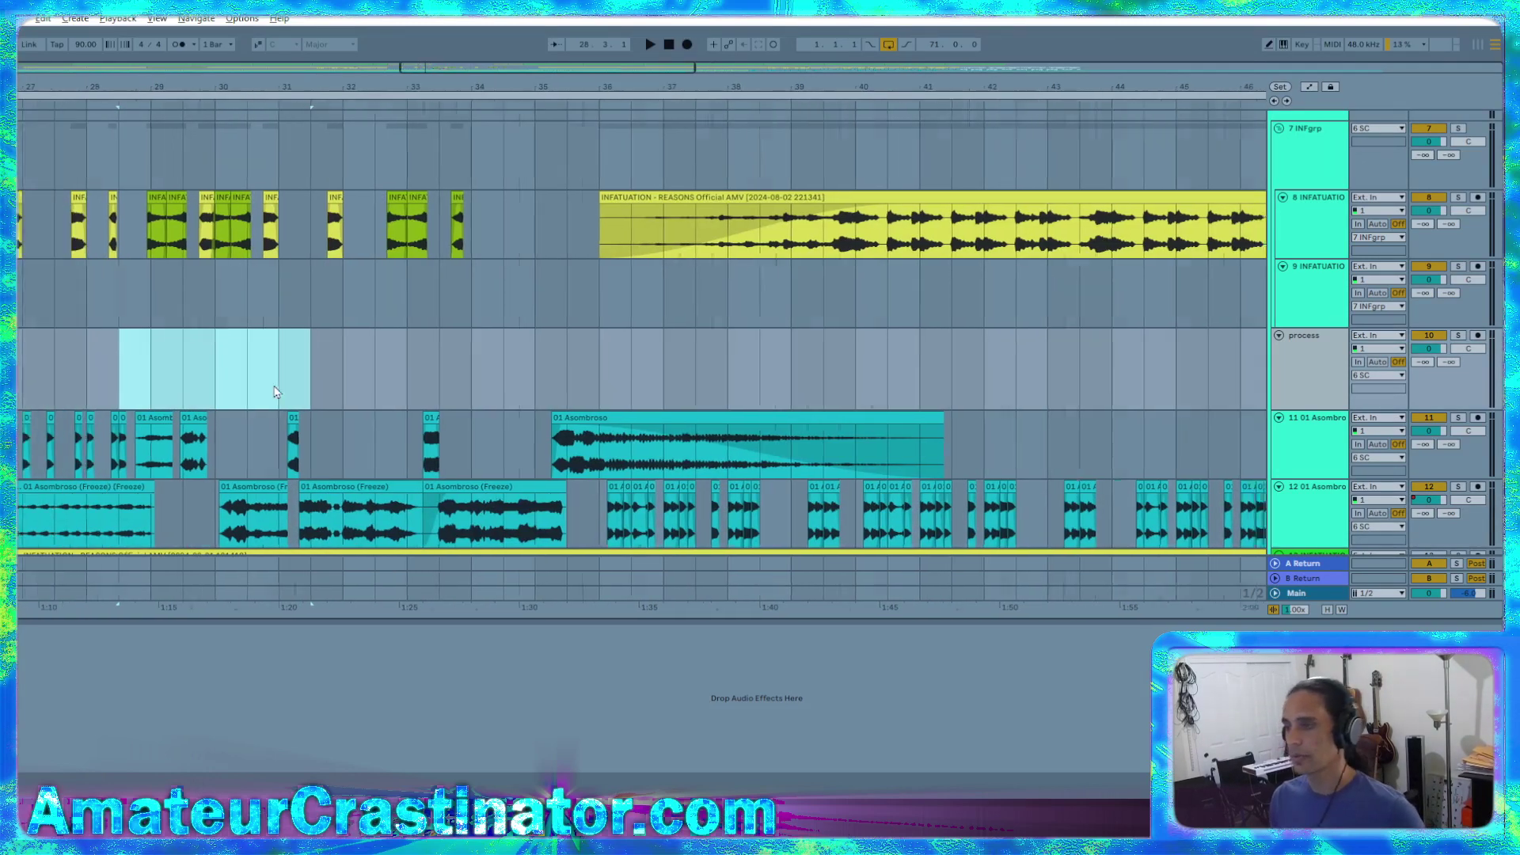
Play the arrangement from bar 25 to review the rendered Asombroso clips
scroll(276, 391, "left", 4)
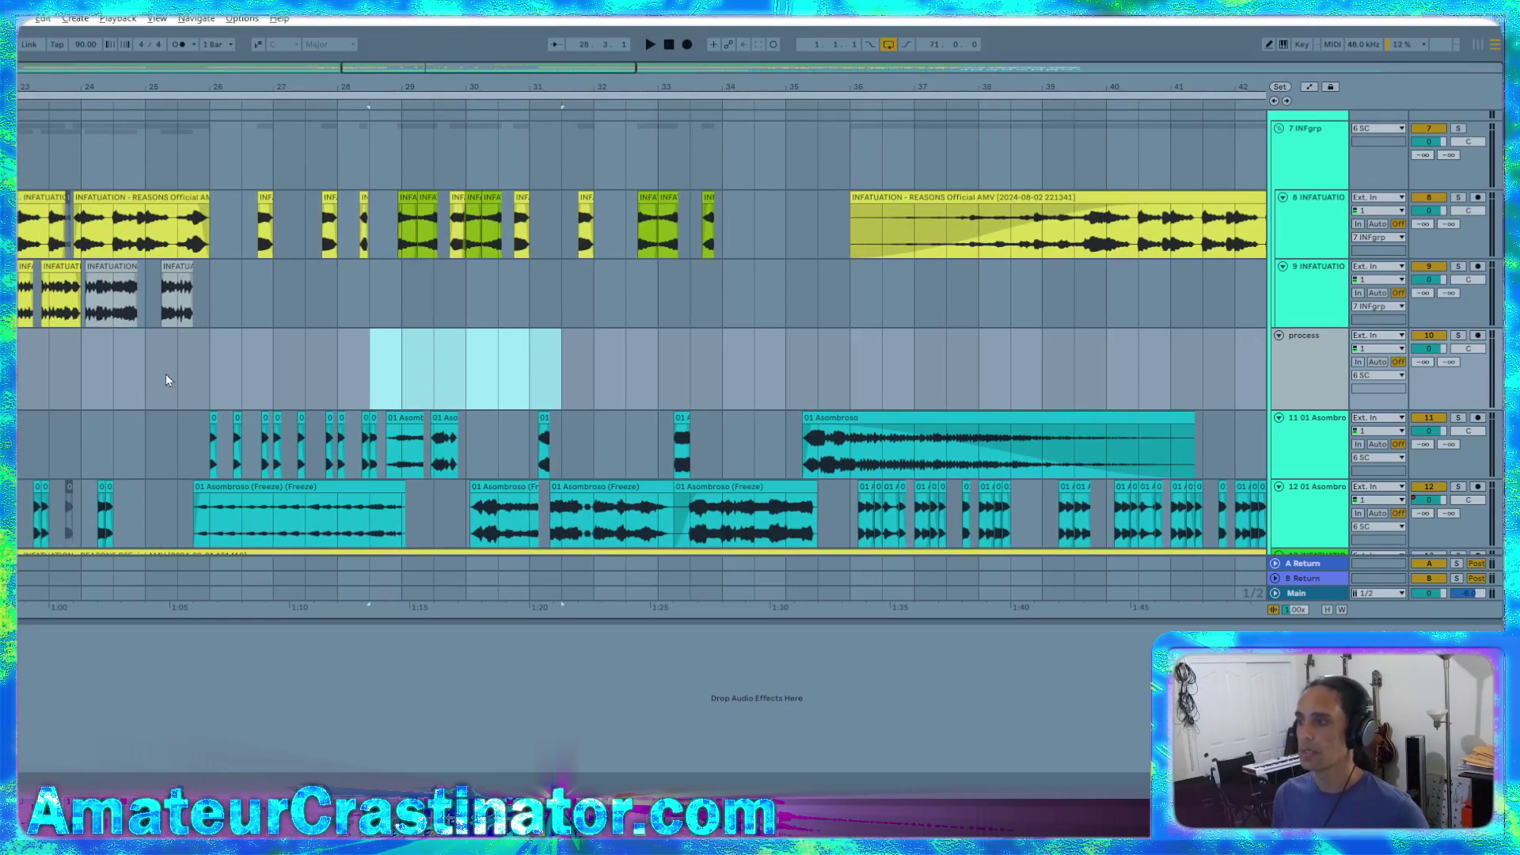
left_click(154, 382)
key("space")
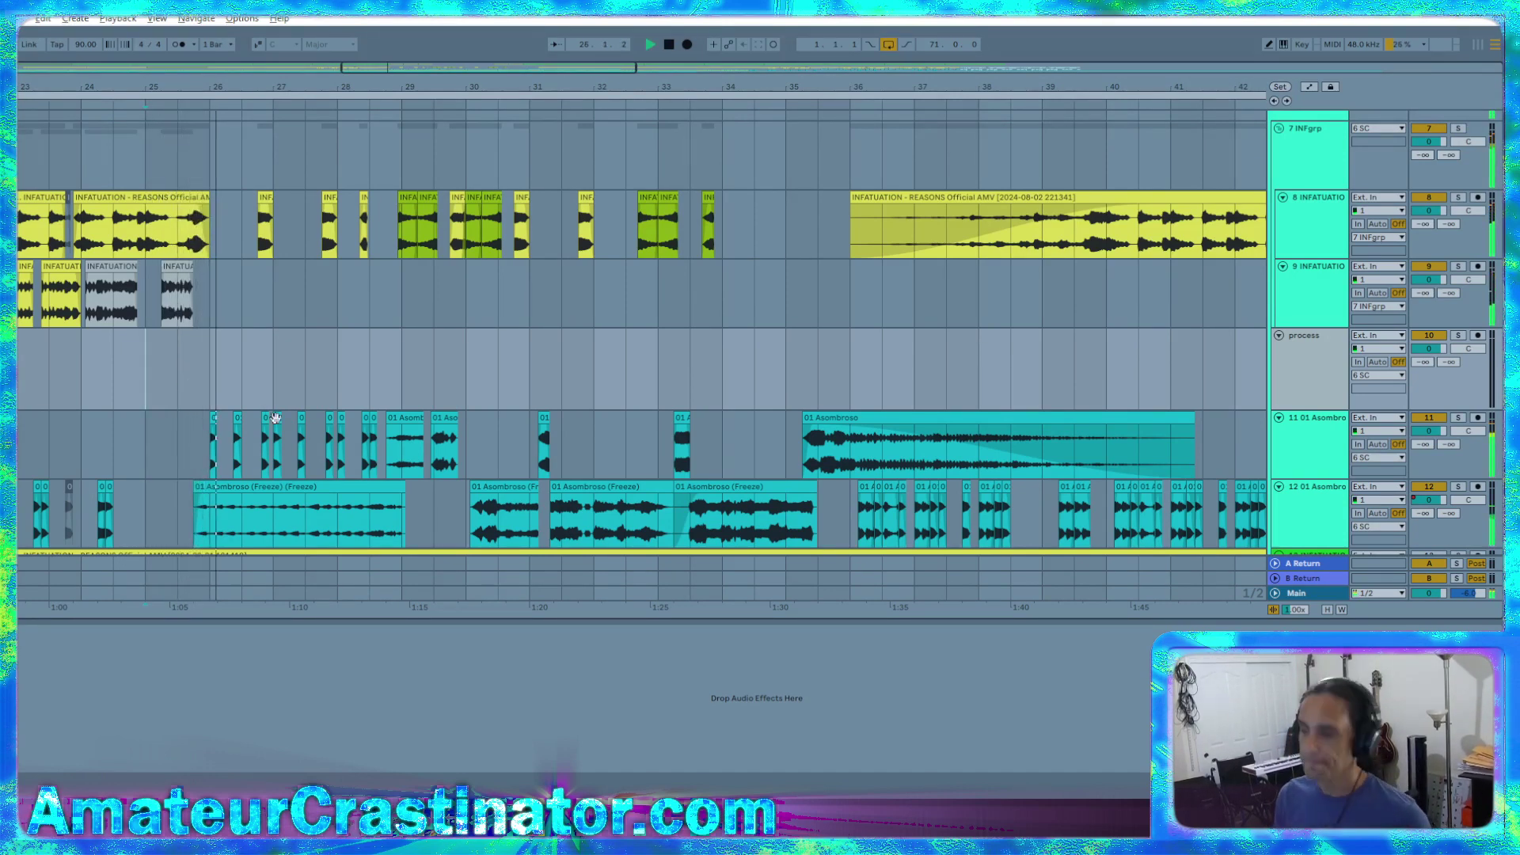
key("w")
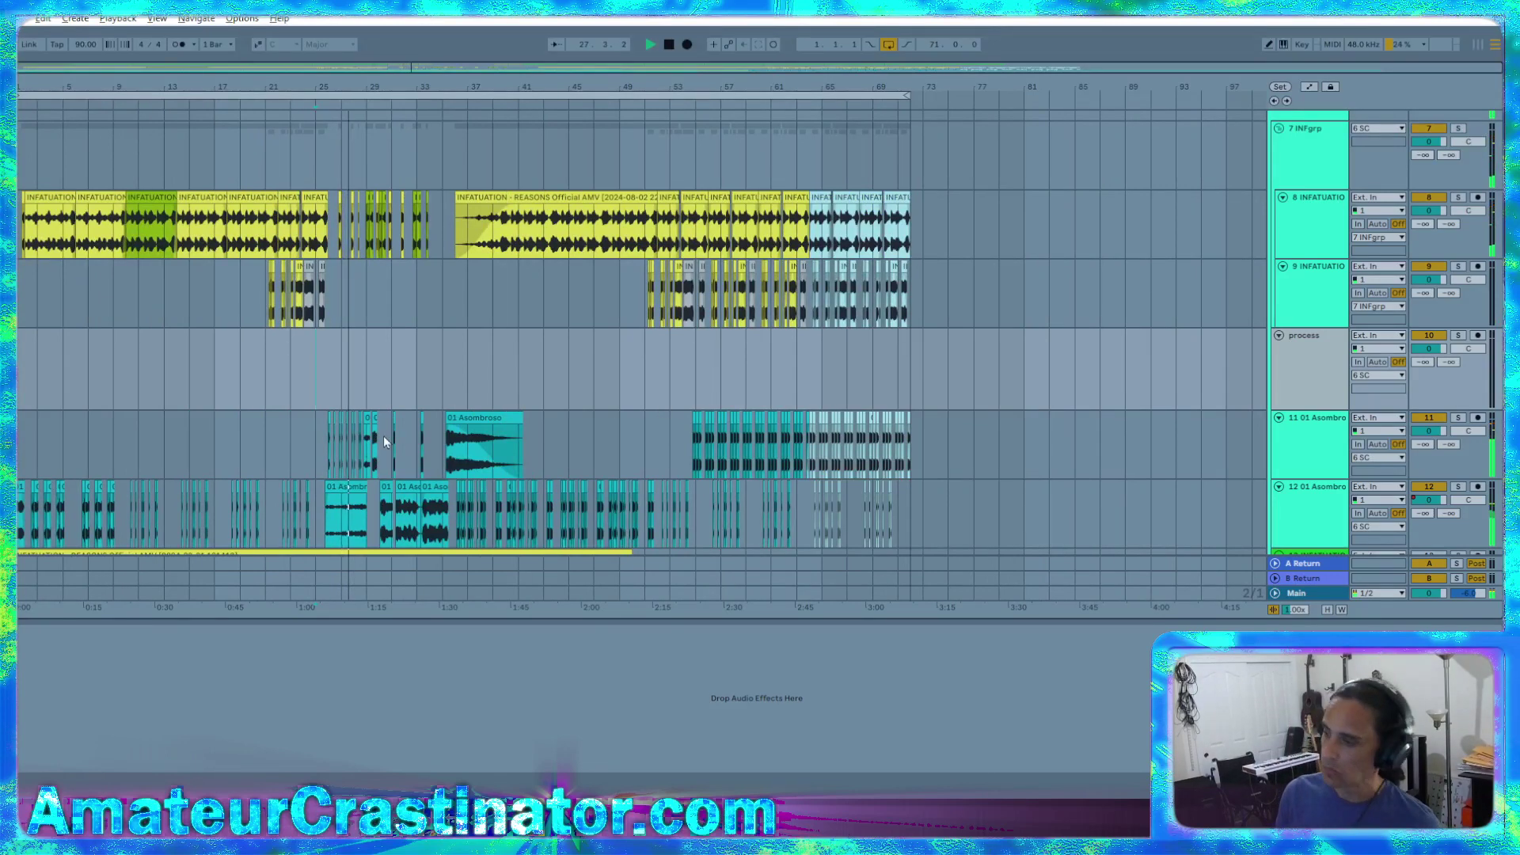
scroll(374, 435, "up", 2)
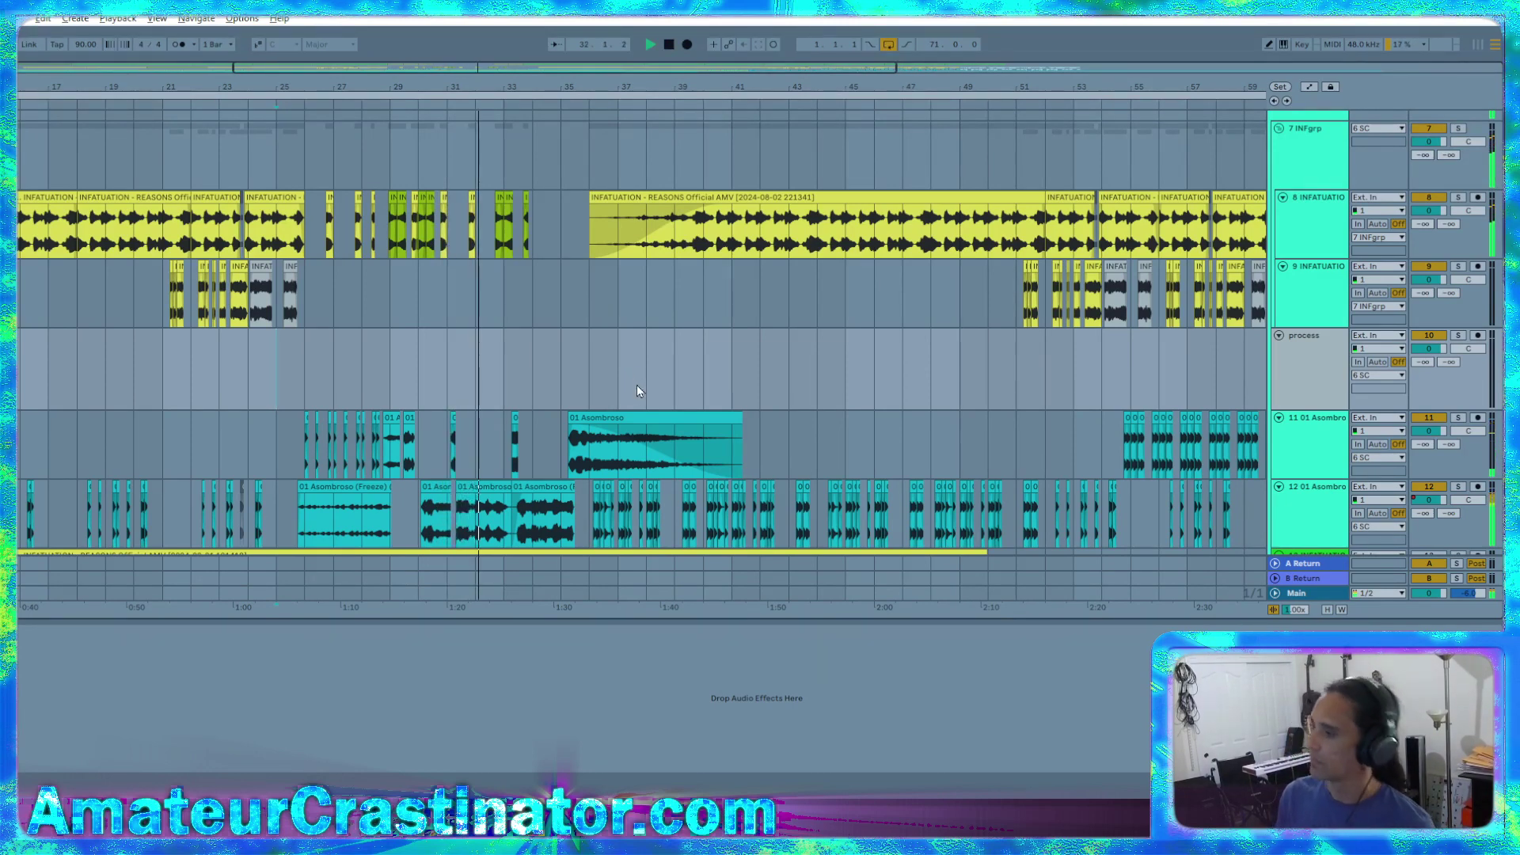
Move the beat at 31.4 from track 12 to track 11 at 31.3.3 and fade out the track 12 piece before the gap
scroll(451, 547, "up", 6)
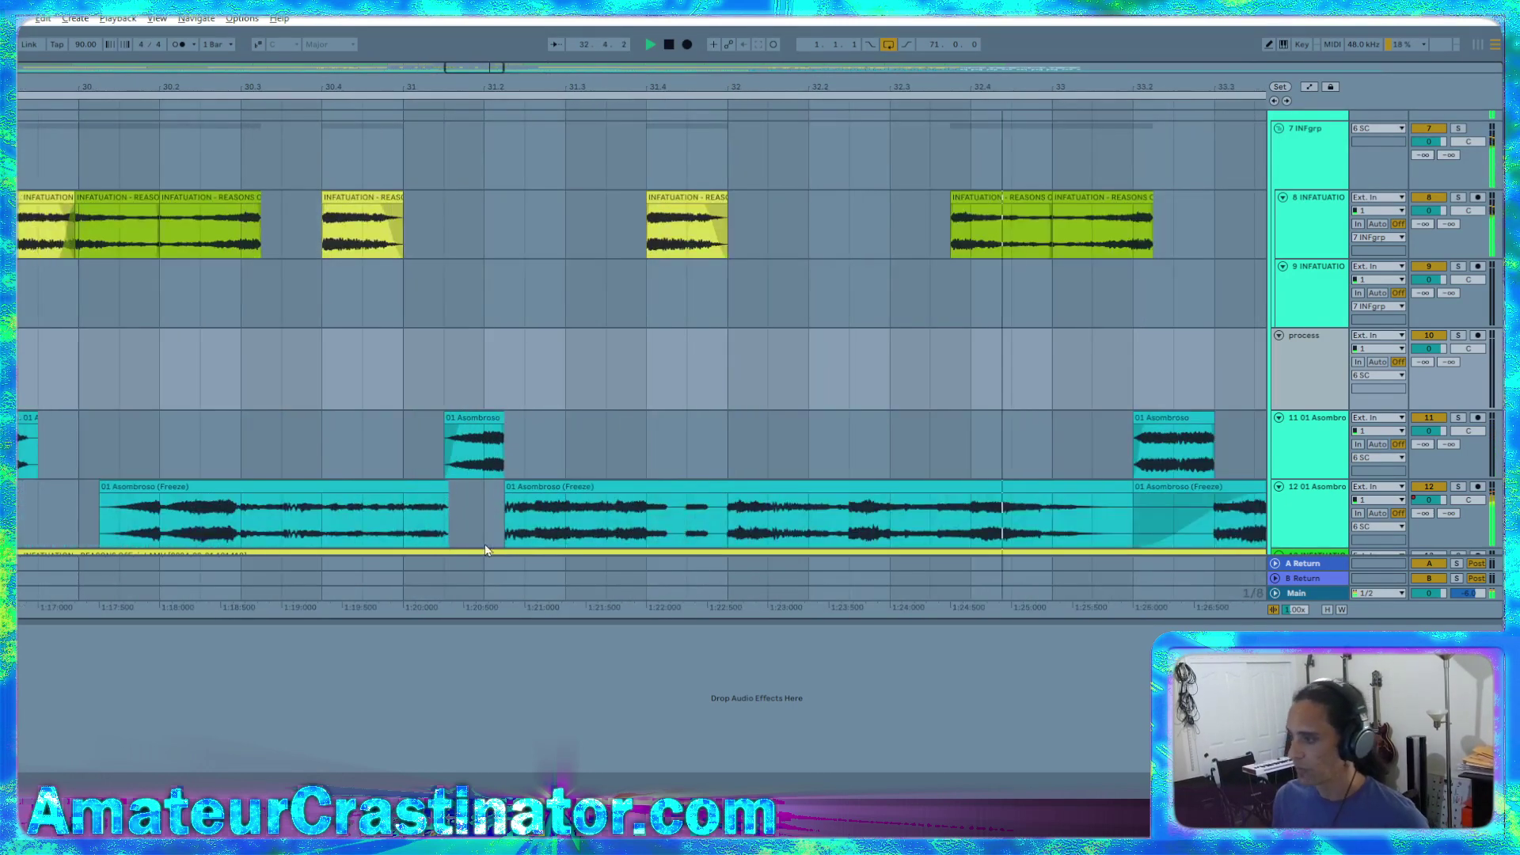
mouse_move(649, 527)
left_mouse_down()
mouse_move(717, 530)
mouse_move(694, 441)
mouse_move(654, 441)
left_mouse_up()
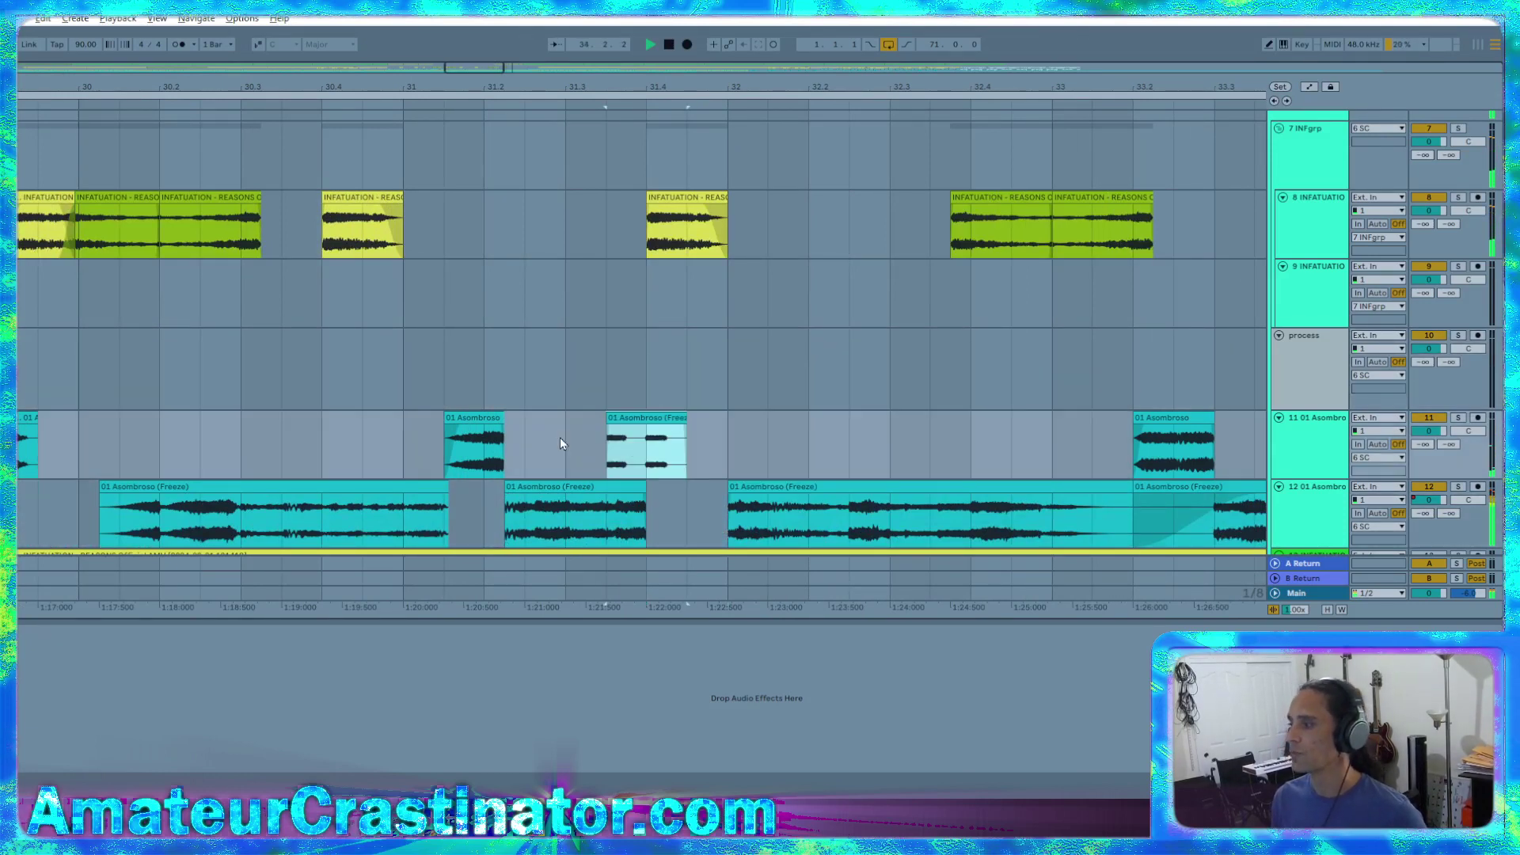
left_click(564, 437)
left_click(644, 485)
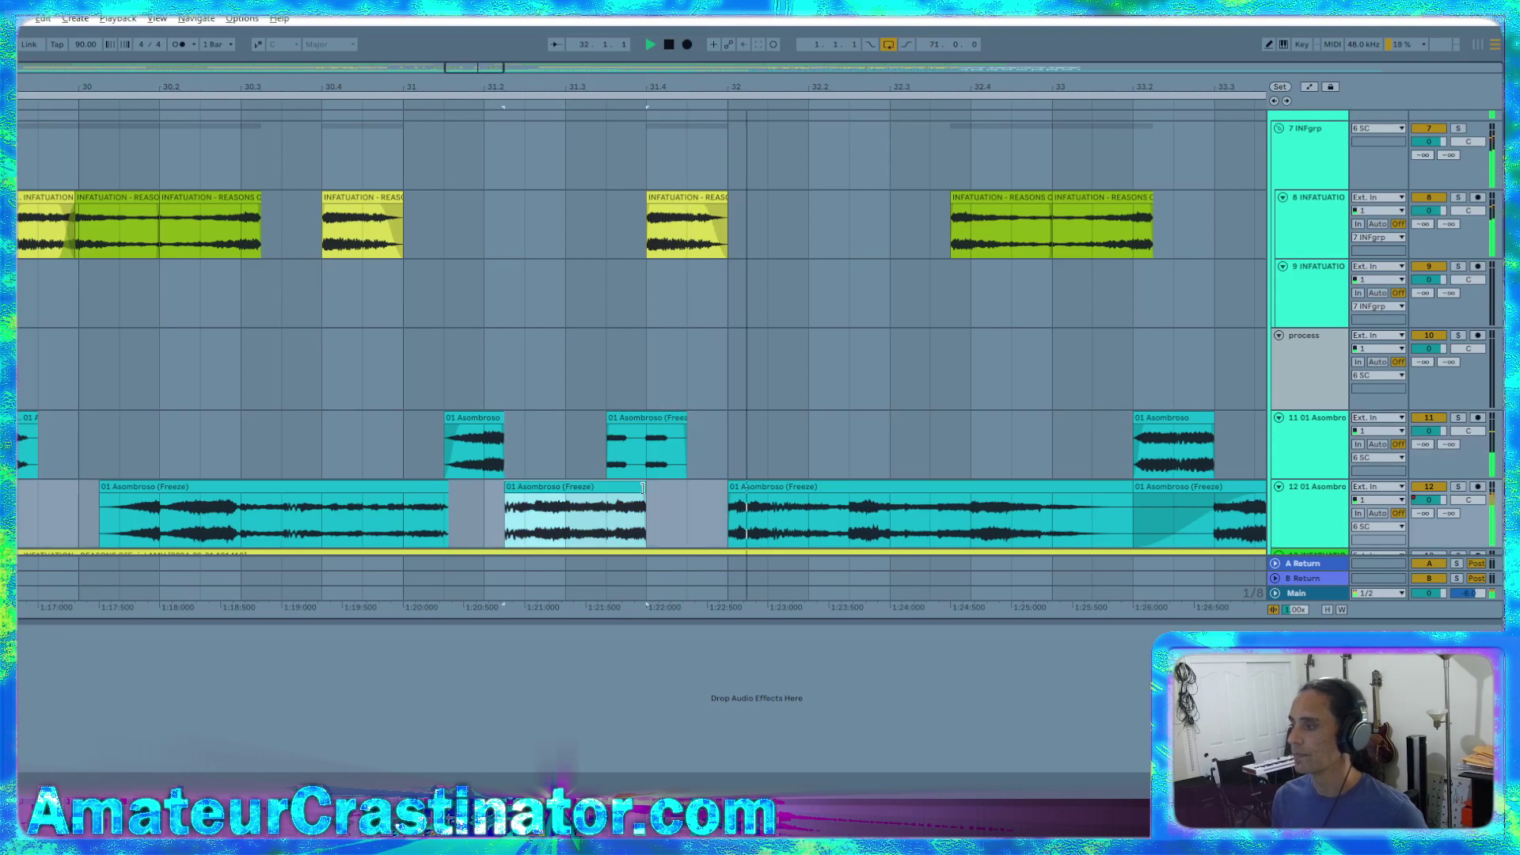
left_click_drag(645, 497, 607, 498)
left_click(567, 458)
key("space")
key("space")
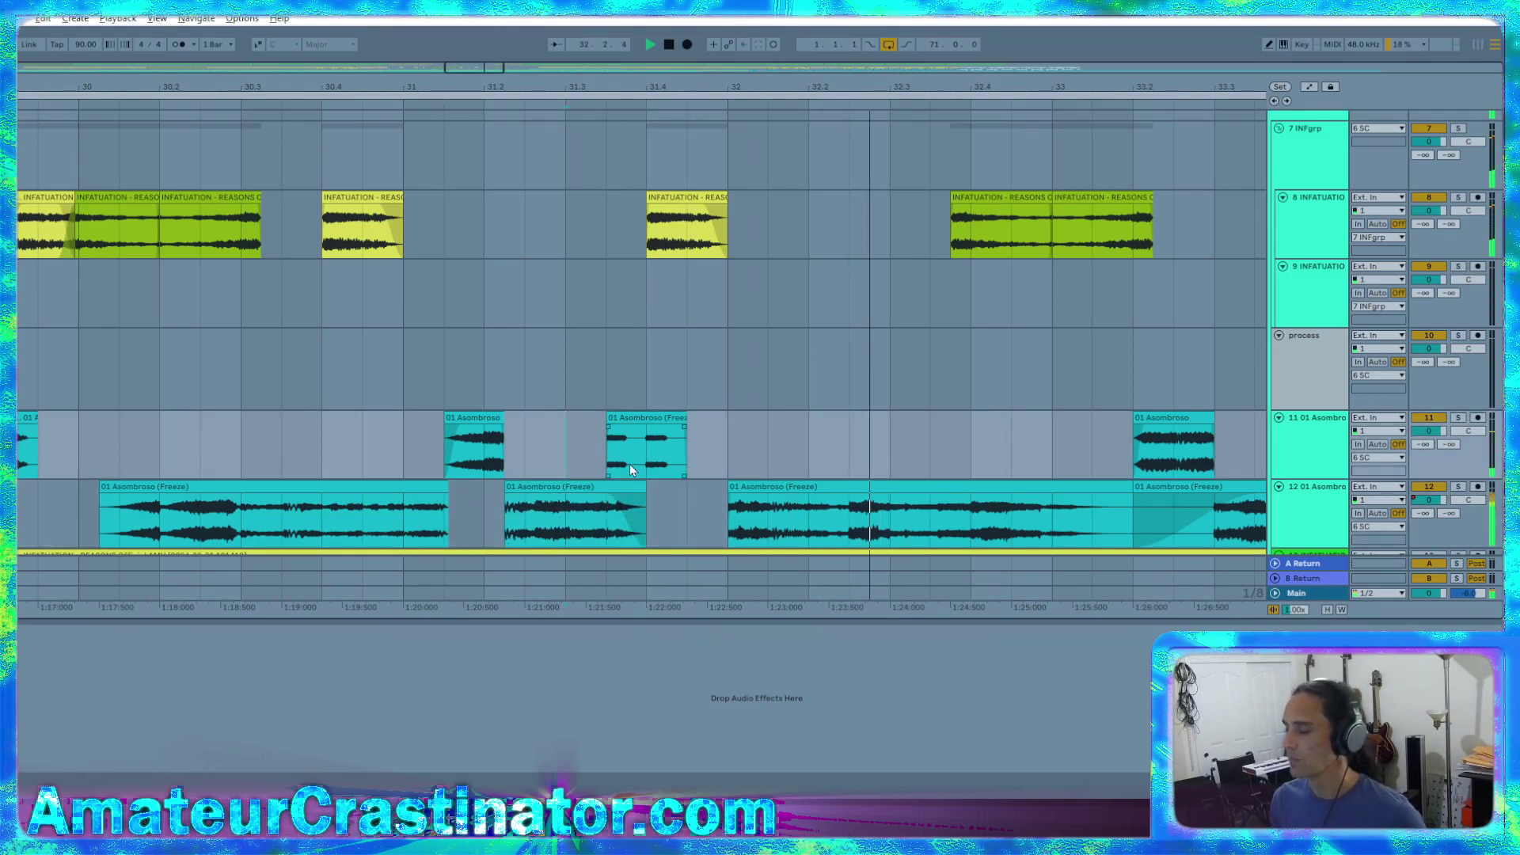
Duplicate the first sixteenth-note slice of the track 11 clip at 31.3.3 right after itself, fade both slices out, and play from 31.3
scroll(629, 464, "up", 2)
mouse_move(591, 453)
left_mouse_down()
mouse_move(618, 461)
mouse_move(571, 436)
mouse_move(610, 459)
left_mouse_up()
key("ctrl+d")
left_click(492, 454)
key("space")
key("space")
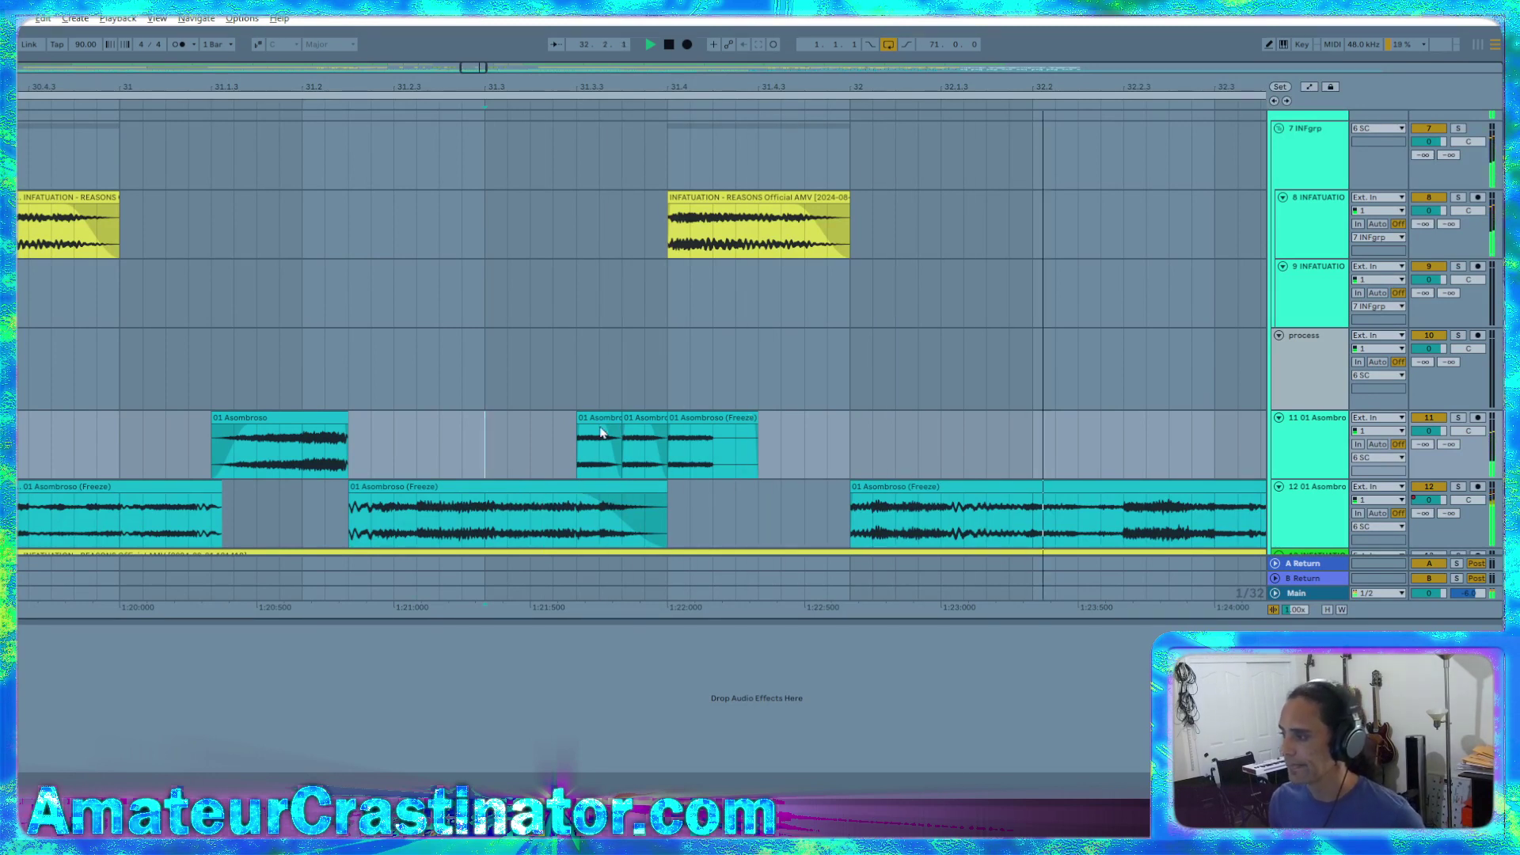
key("space")
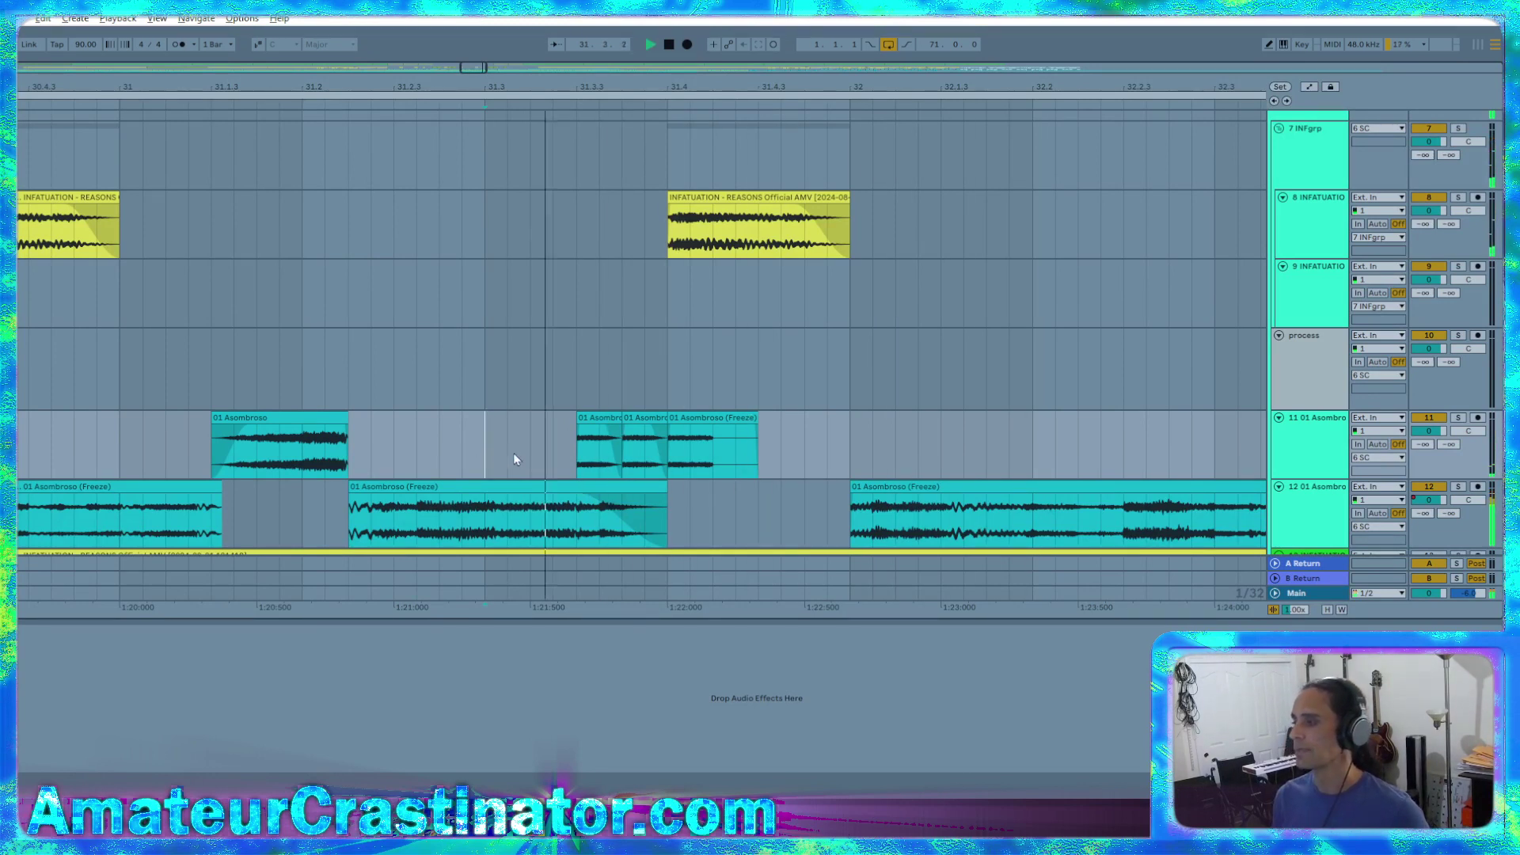
Move the track 11 clip at 31.4 to bar 32 and paste copies of the two short slices directly after it
left_click(698, 415)
left_click_drag(697, 415, 861, 426)
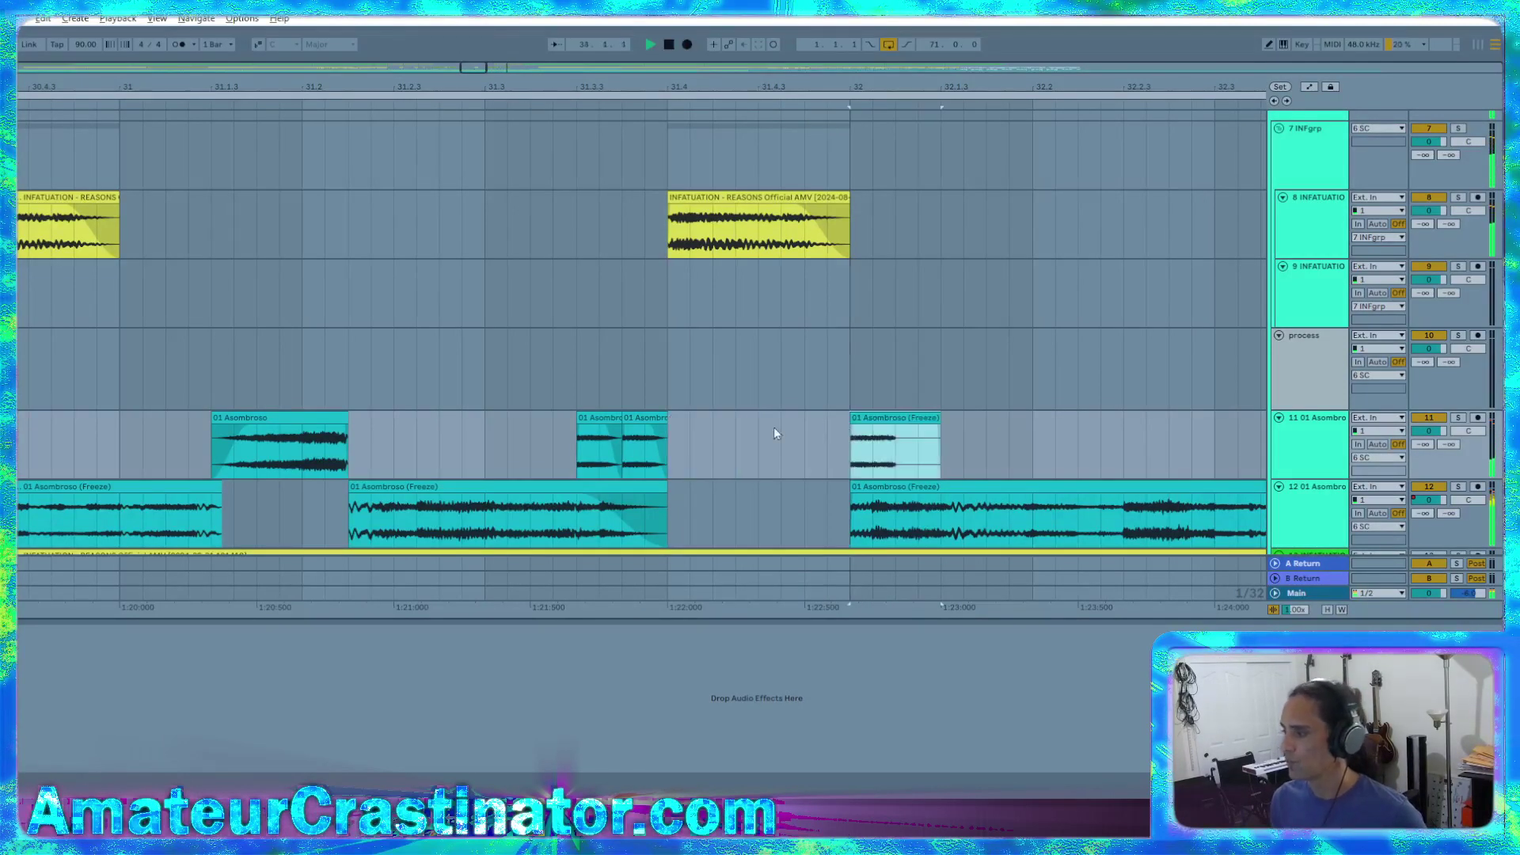
left_click(609, 423)
left_click(648, 420, "shift")
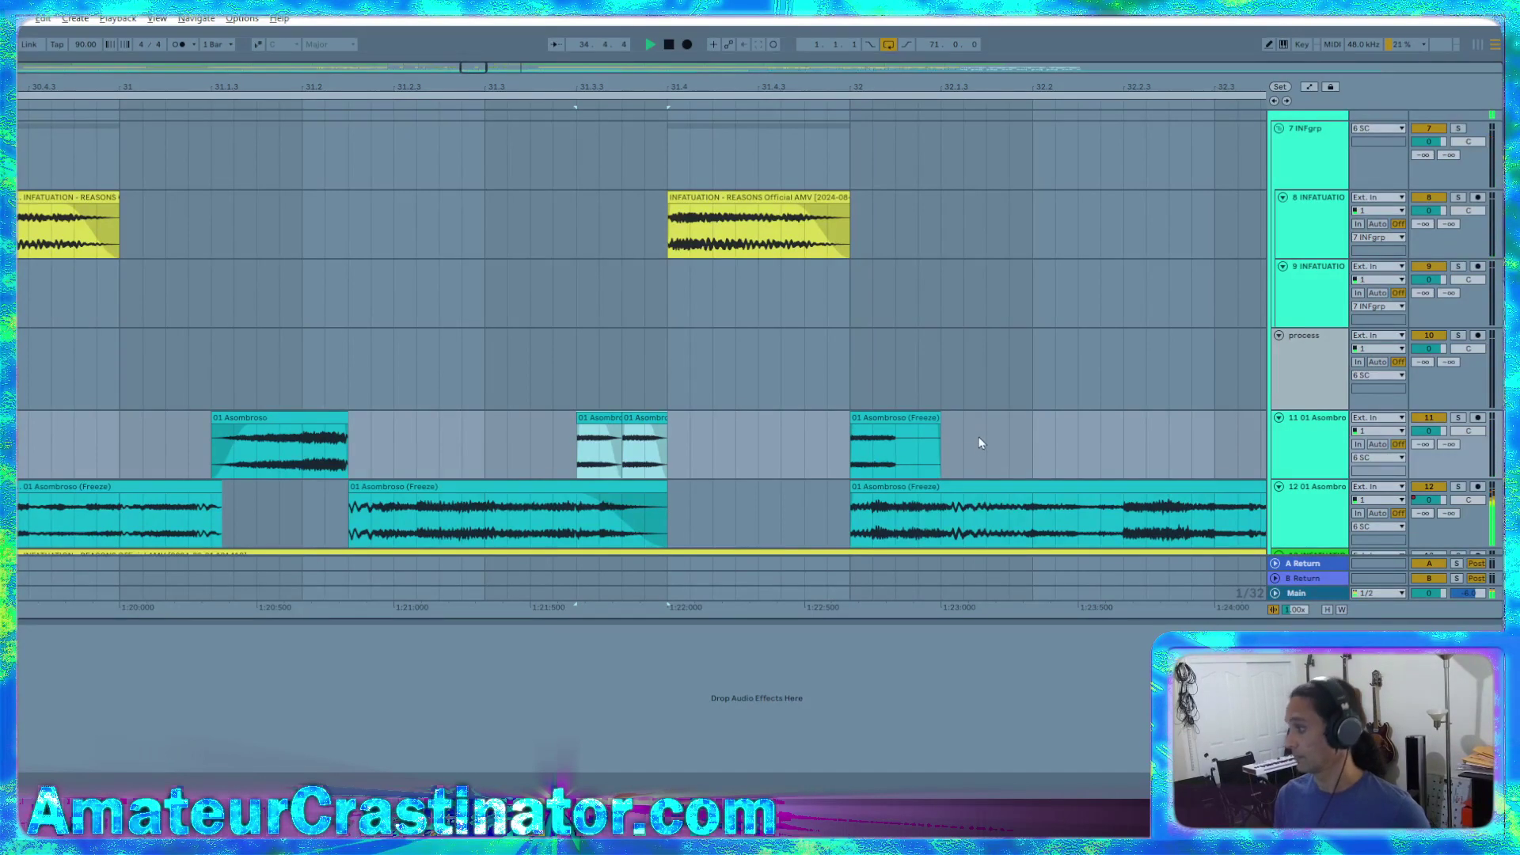
left_click(944, 459)
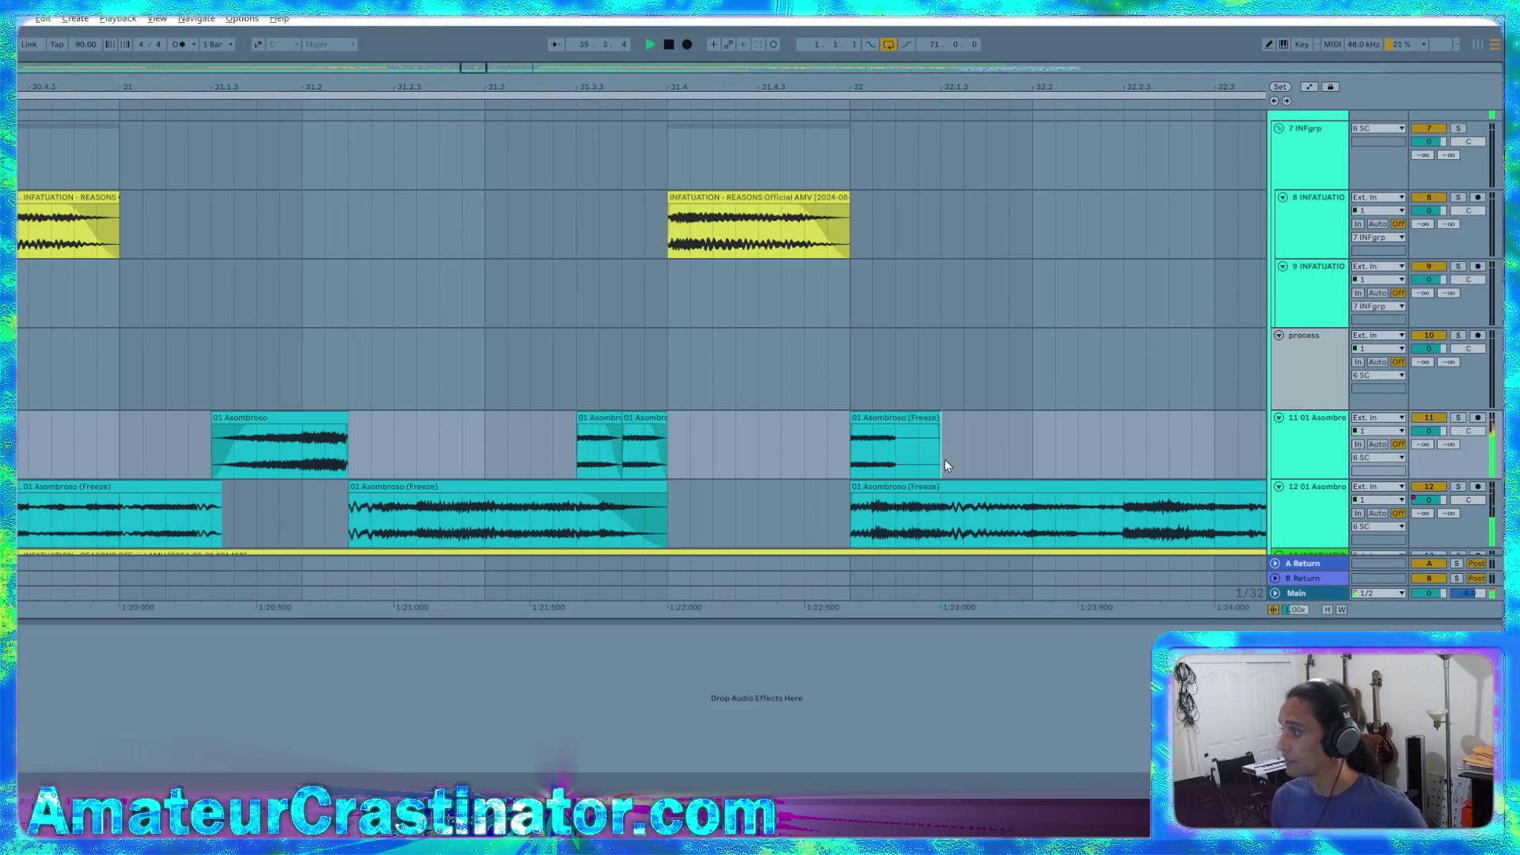
key("ctrl+v")
scroll(1023, 469, "down", 2)
scroll(999, 457, "right", 5)
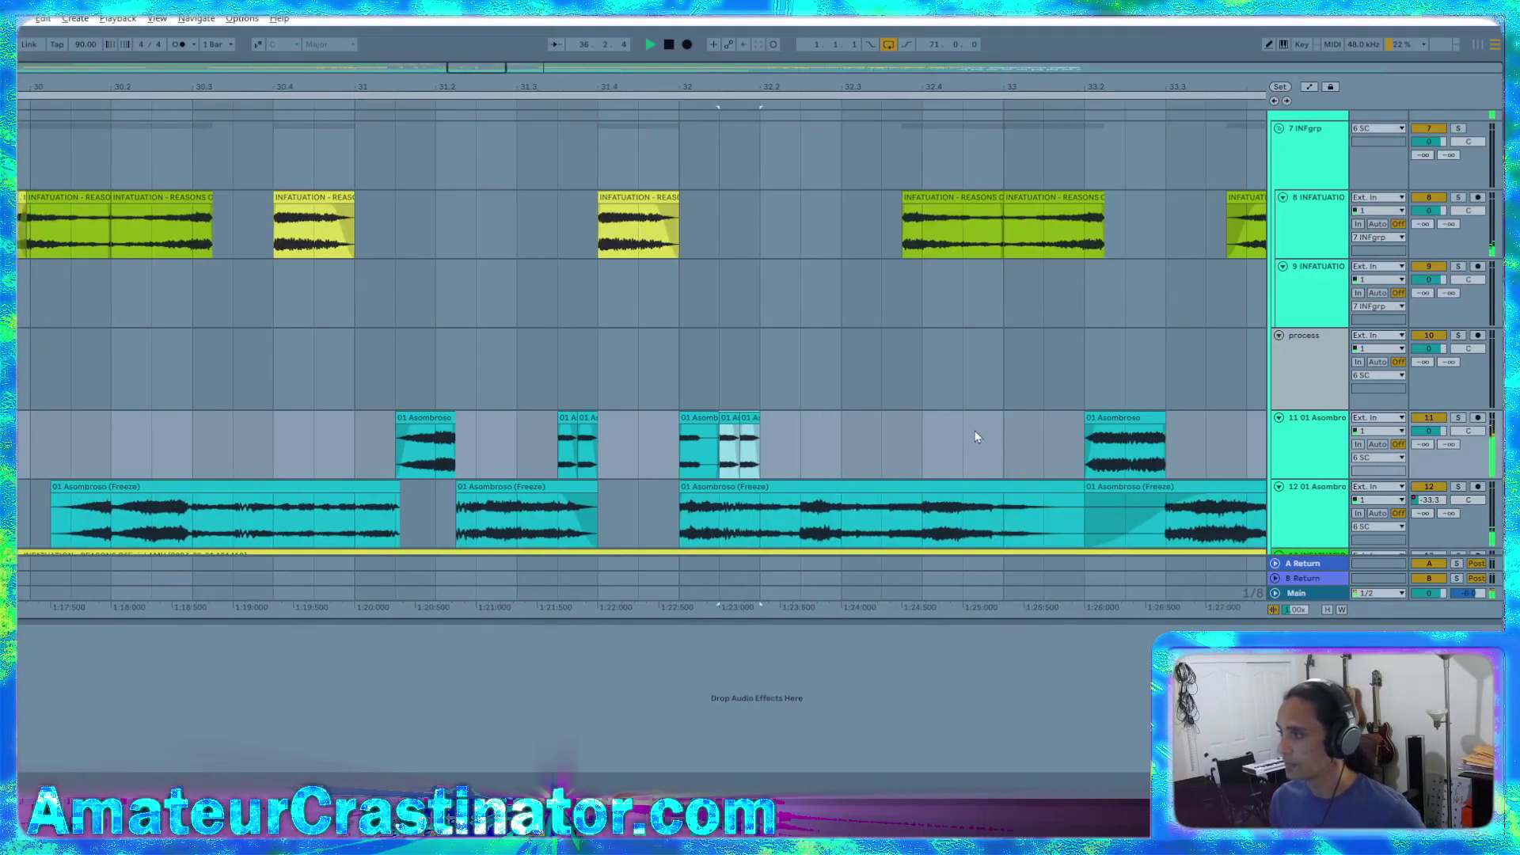
Play the passage from bar 31 to check the repeated slices on track 11
scroll(875, 438, "up", 3)
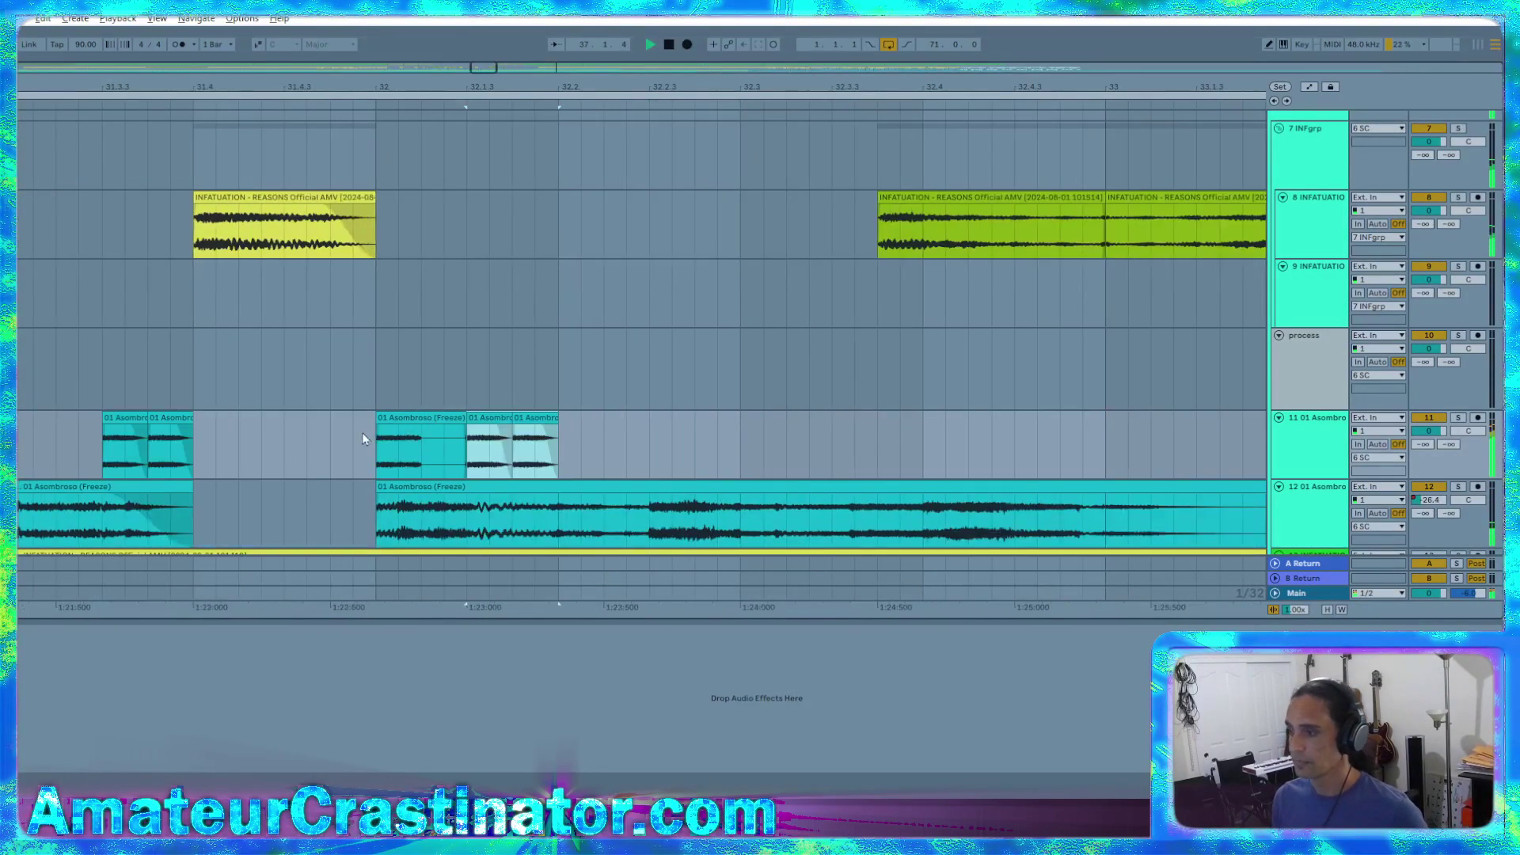
scroll(363, 432, "down", 4)
scroll(514, 459, "up", 2)
left_click(277, 457)
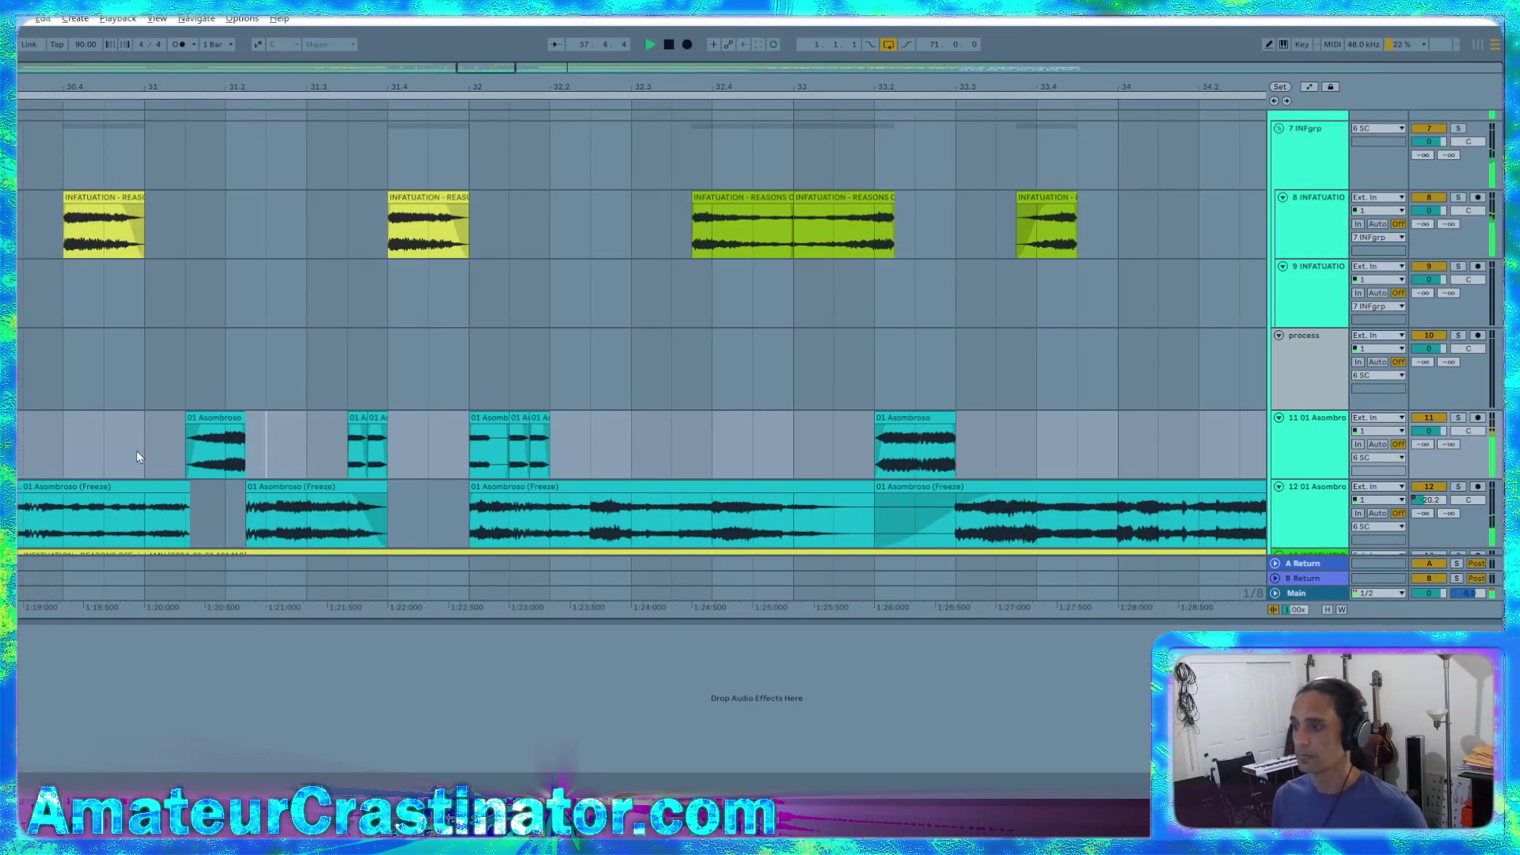
left_click(149, 448)
key("space")
key("space")
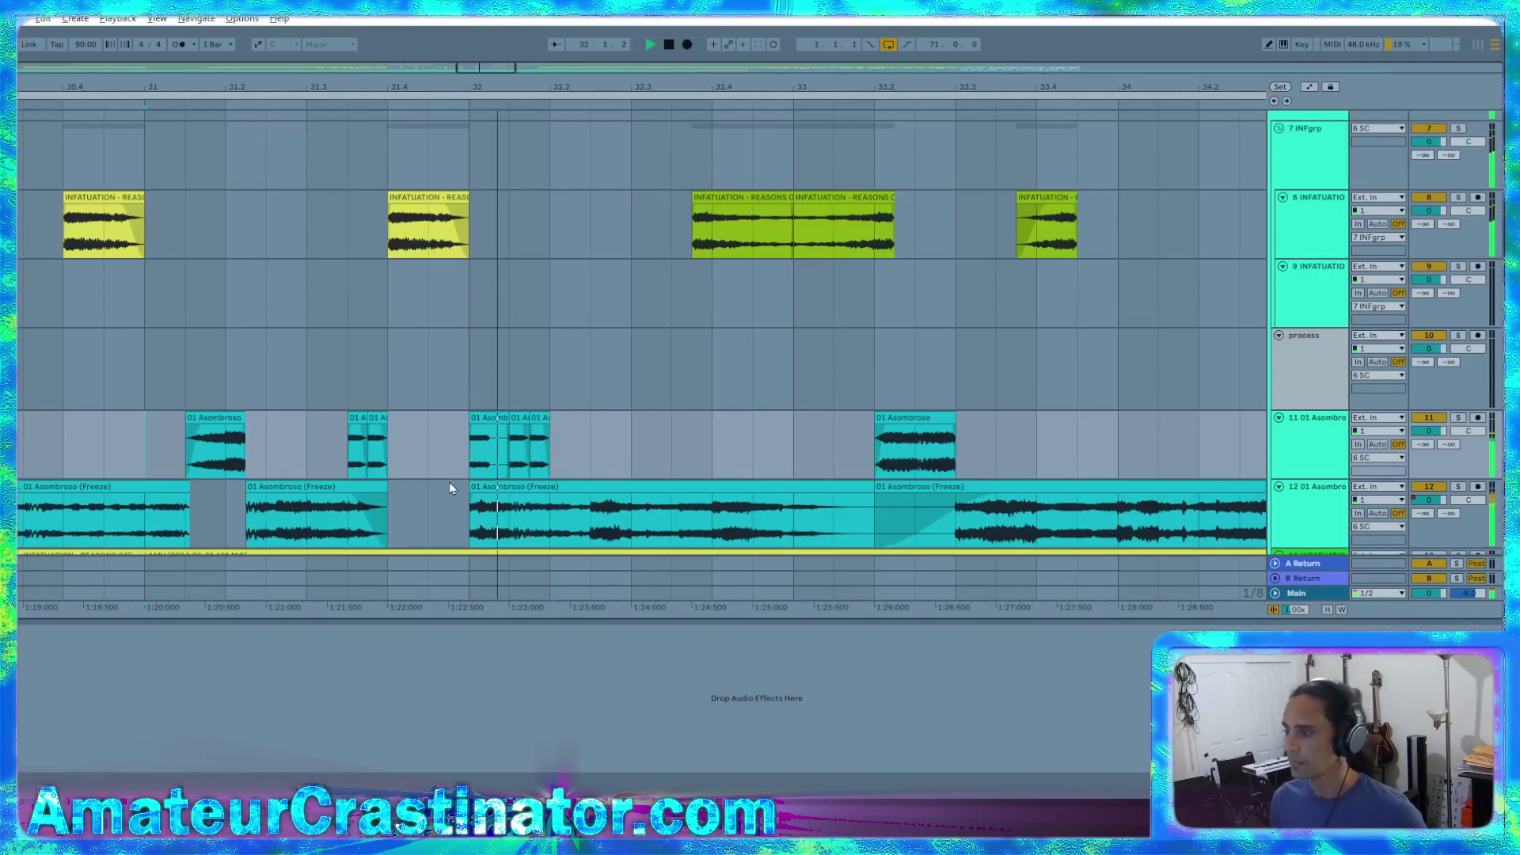
Copy the yellow INFATUATION clip at 31.4 on track 8 to 32.2
left_click(438, 204)
key("ctrl+c")
left_click(547, 237)
key("ctrl+v")
Split the track 12 clip at 32.3 and 32.2.3, and add fade-ins to the pieces starting at 32 and 32.2.3
scroll(547, 564, "up", 2)
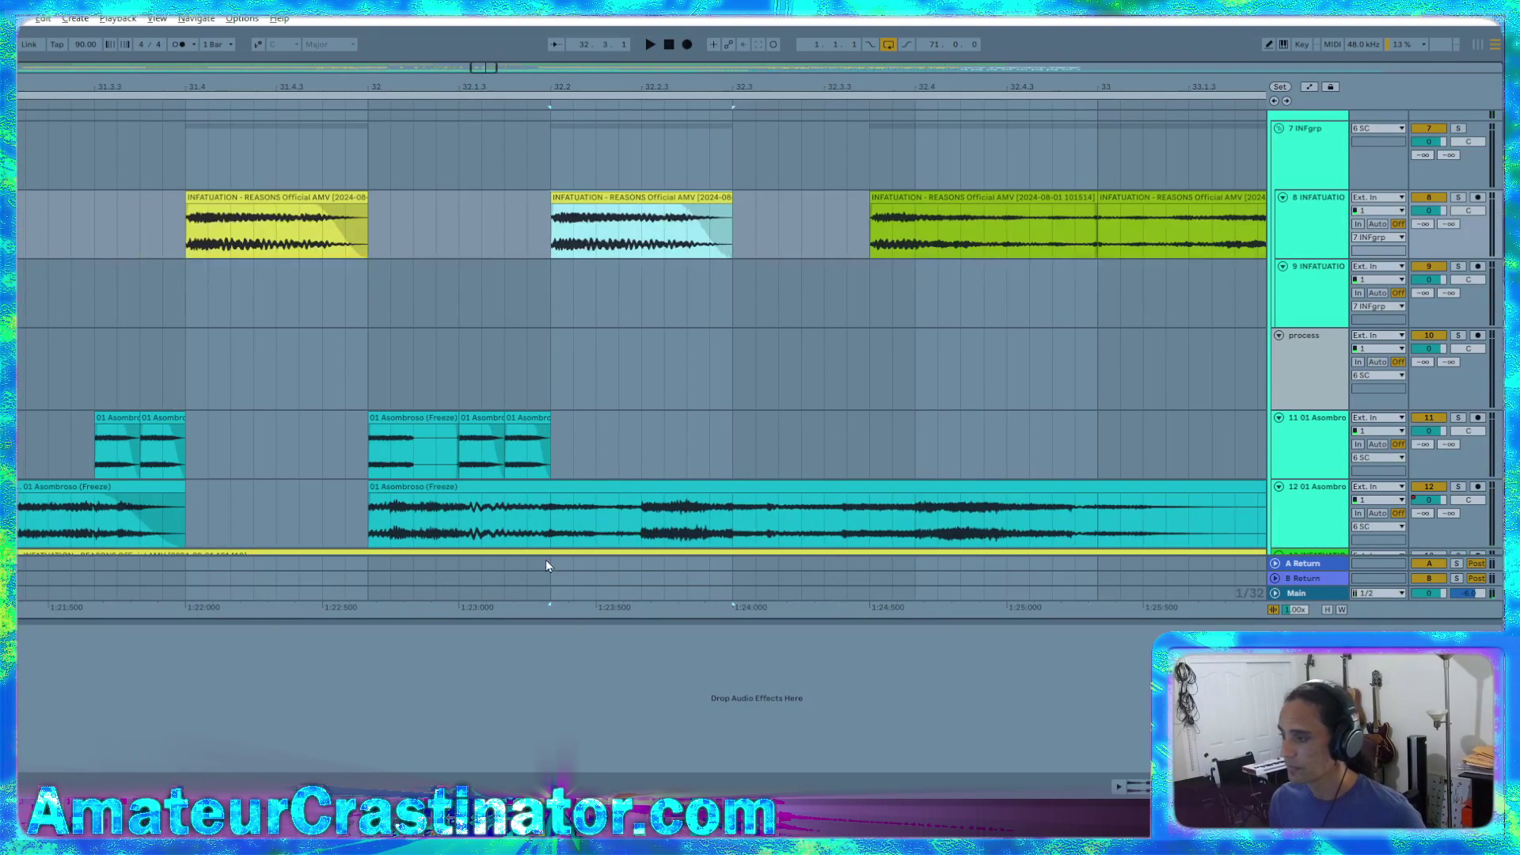
left_click_drag(718, 518, 362, 488)
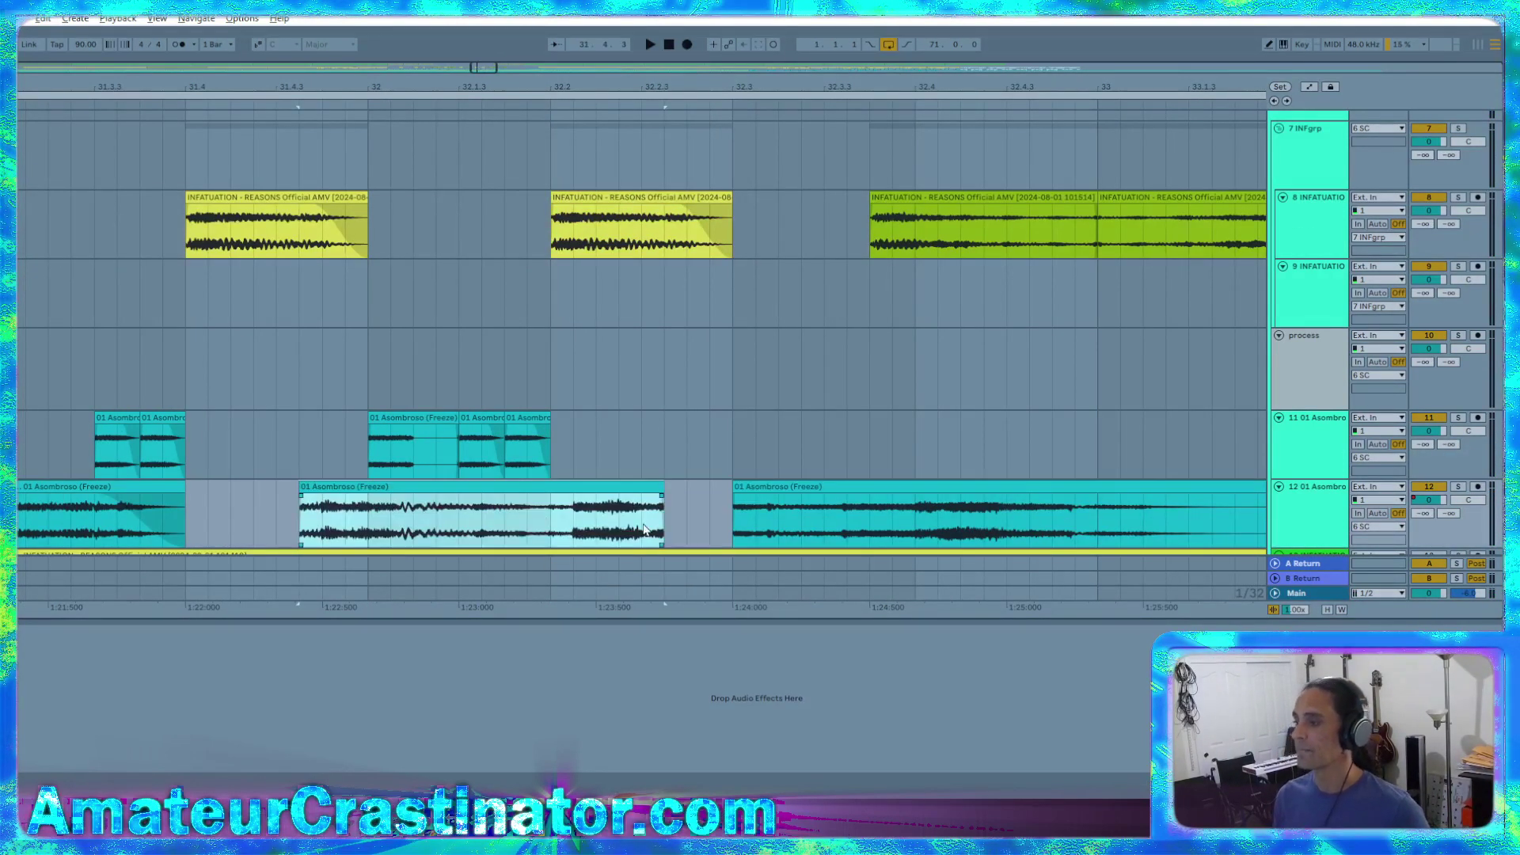
left_click(660, 506)
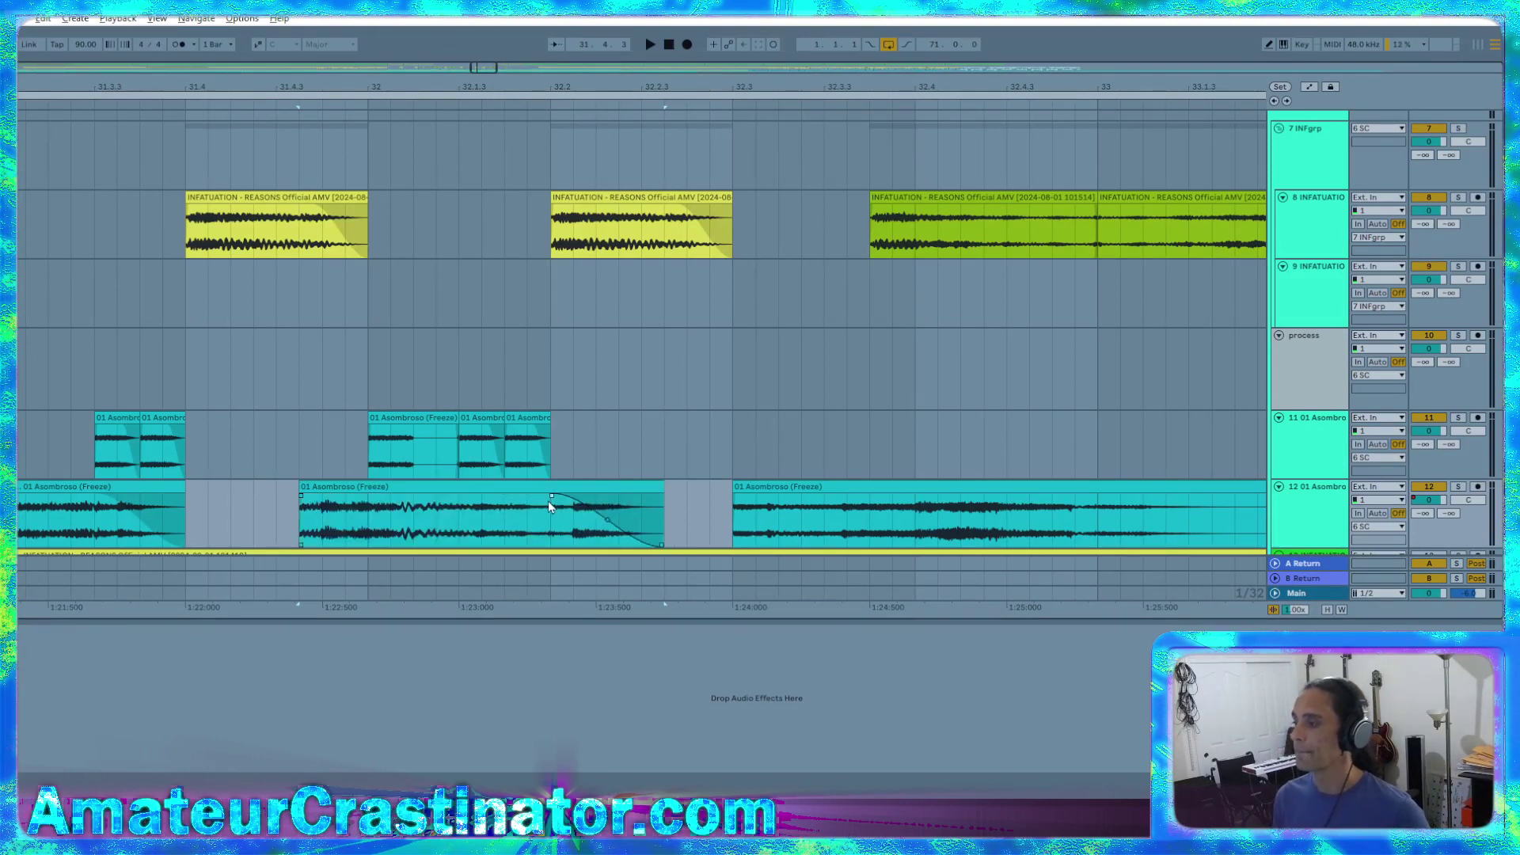
left_click_drag(638, 488, 315, 496)
left_click(663, 507)
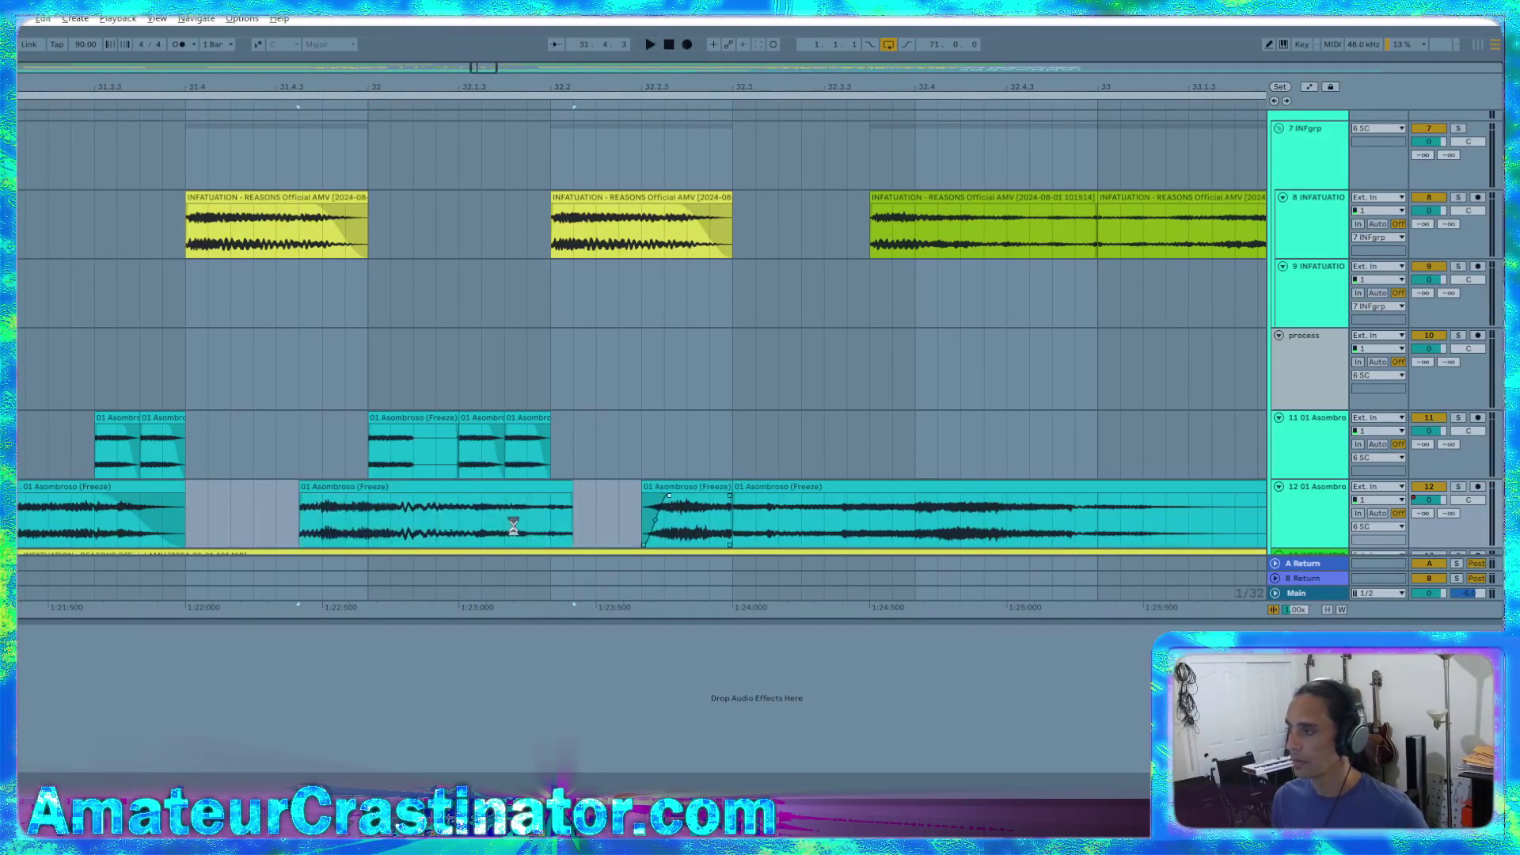
left_click_drag(523, 490, 592, 500)
left_click_drag(372, 491, 423, 505)
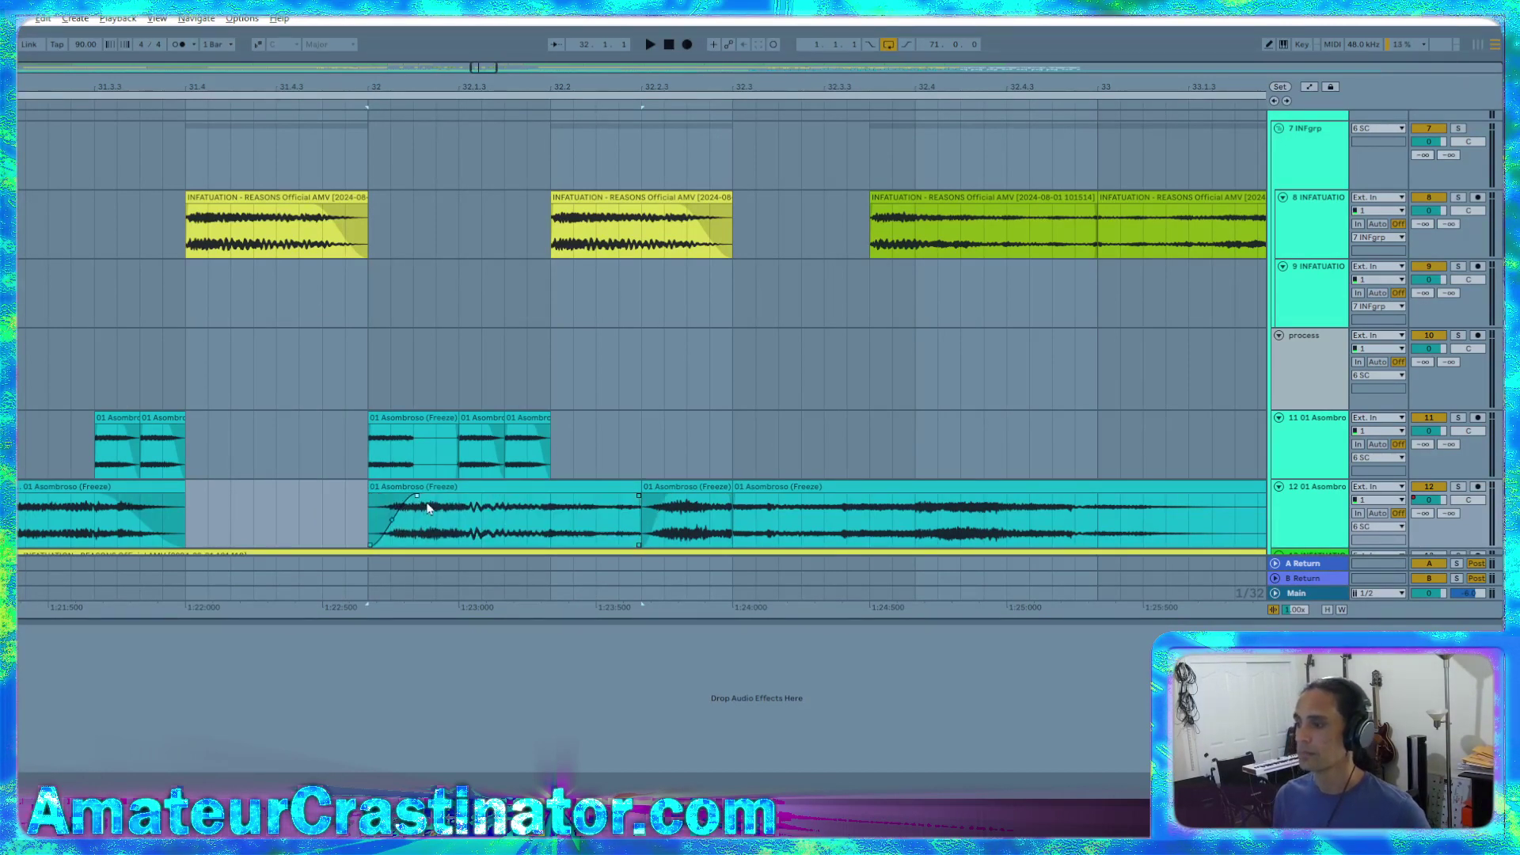
Play the passage from bar 31 to check the new fades on track 12
scroll(428, 508, "down", 2)
left_click(80, 461)
key("space")
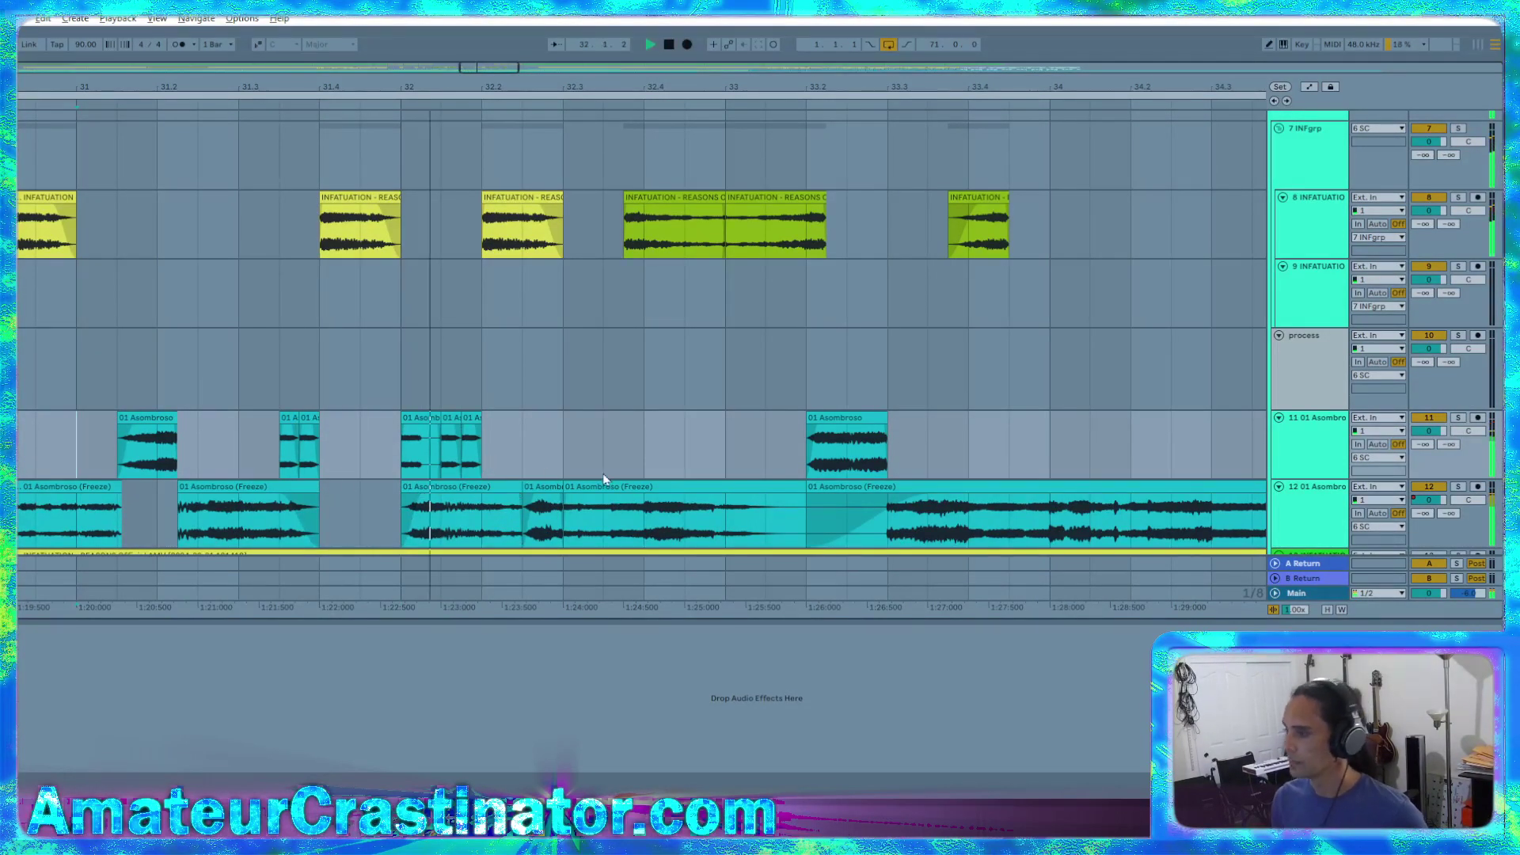
scroll(443, 520, "up", 2)
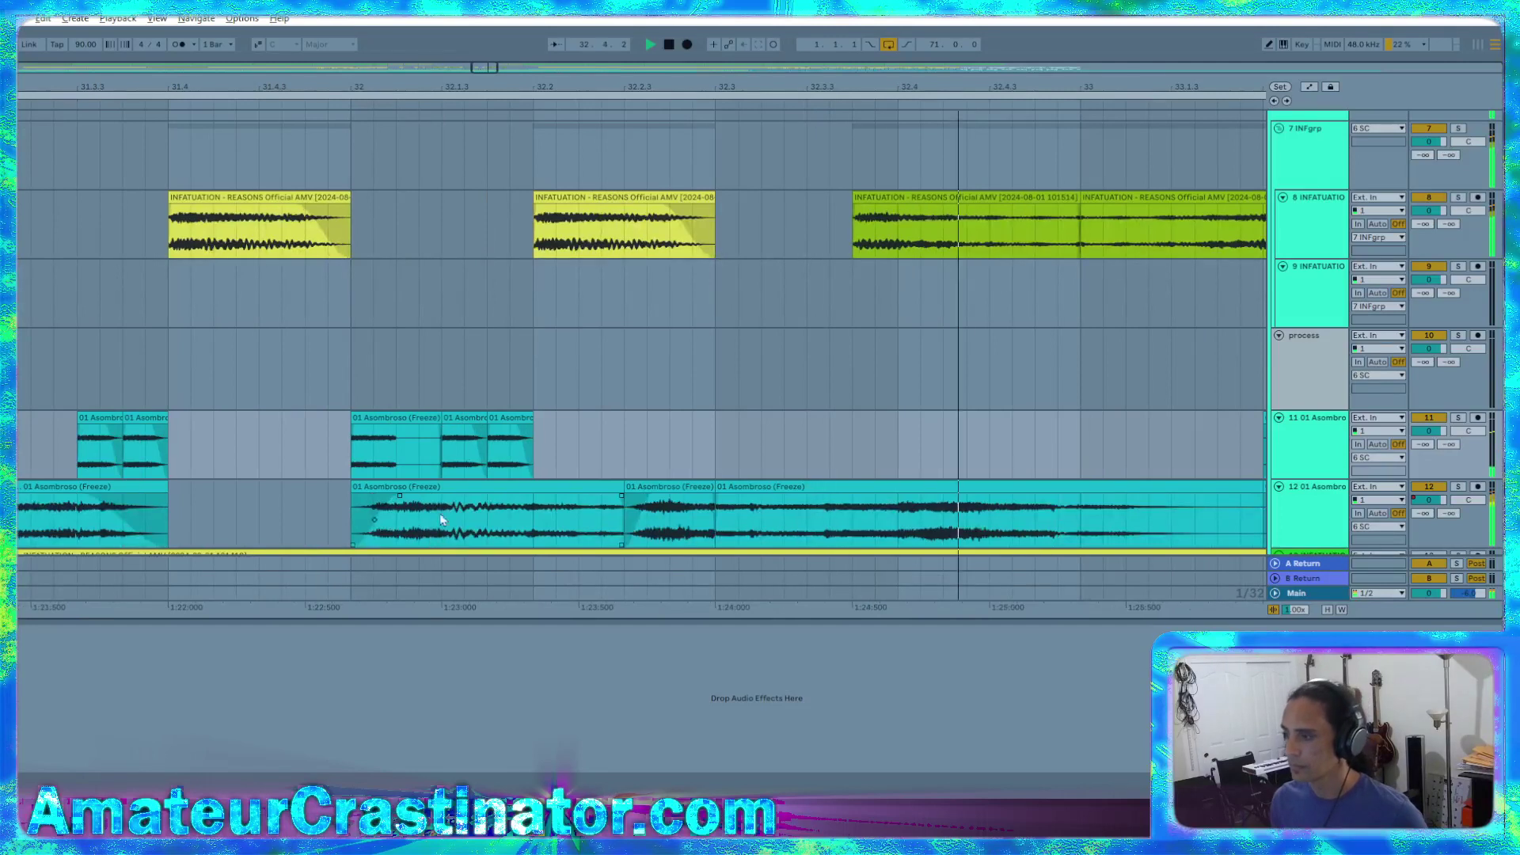
key("space")
Cut thirty-second-note gaps out of the track 12 clip at 32.1.3 and 32.1.4
left_click_drag(445, 525, 469, 522)
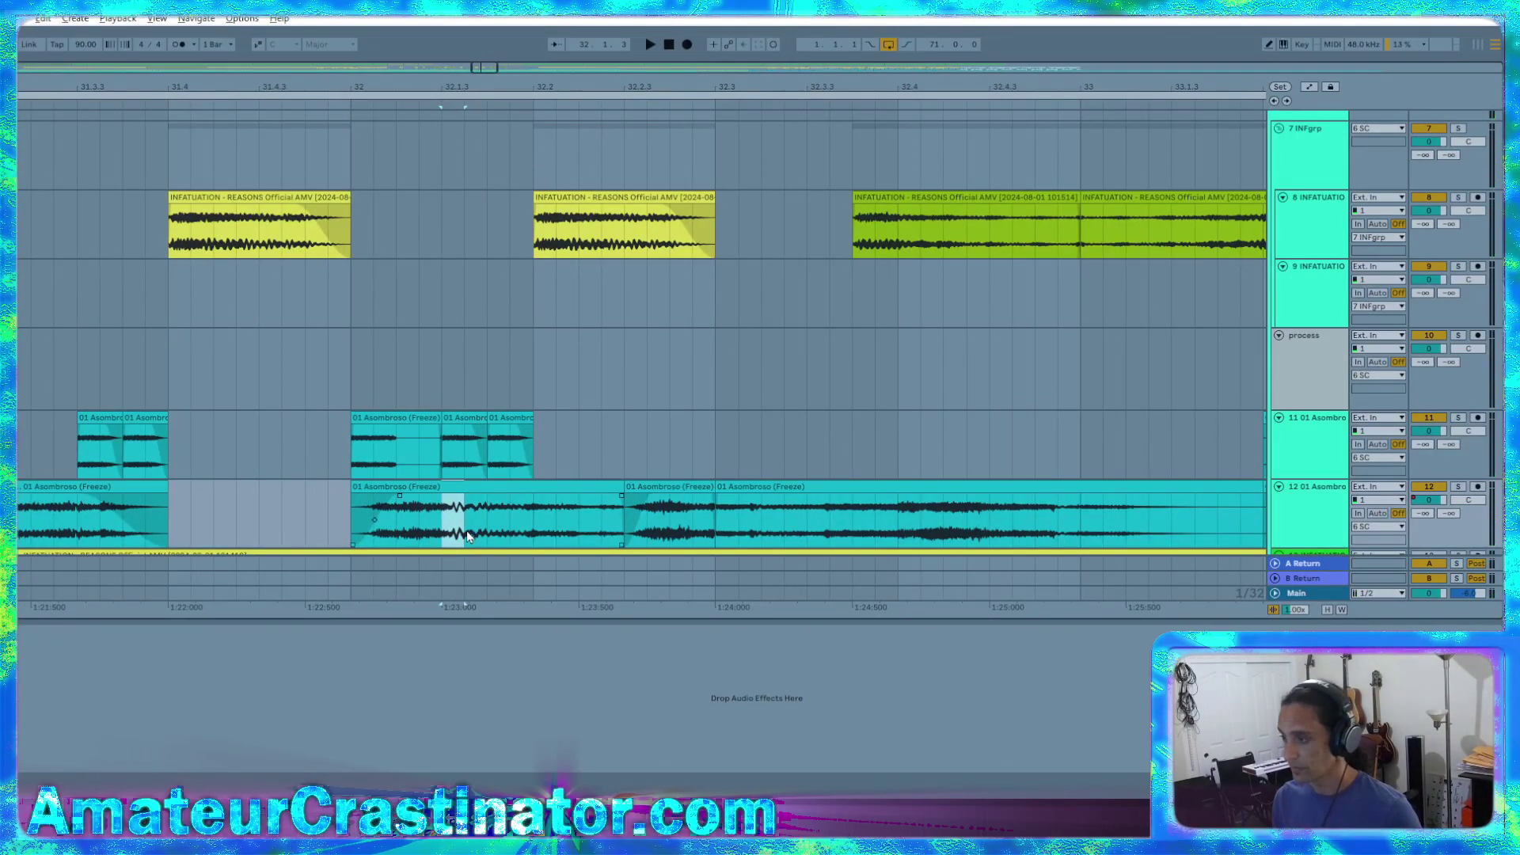
key("Delete")
left_click_drag(491, 530, 493, 516)
key("Delete")
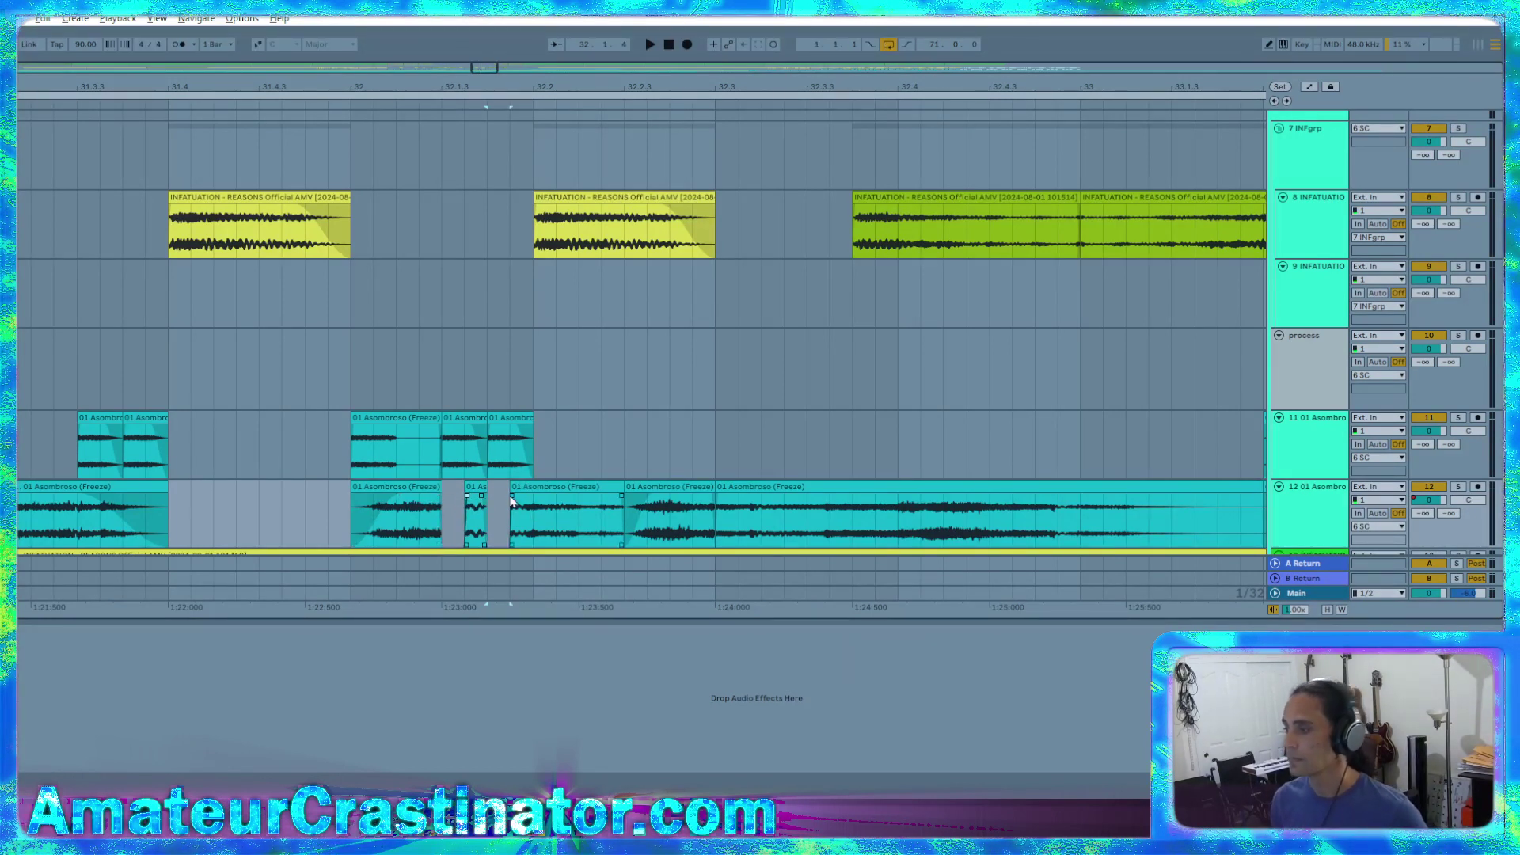
Play the arrangement from 31.4 to check the gaps on track 12 and the passage that follows
left_click(174, 519)
key("space")
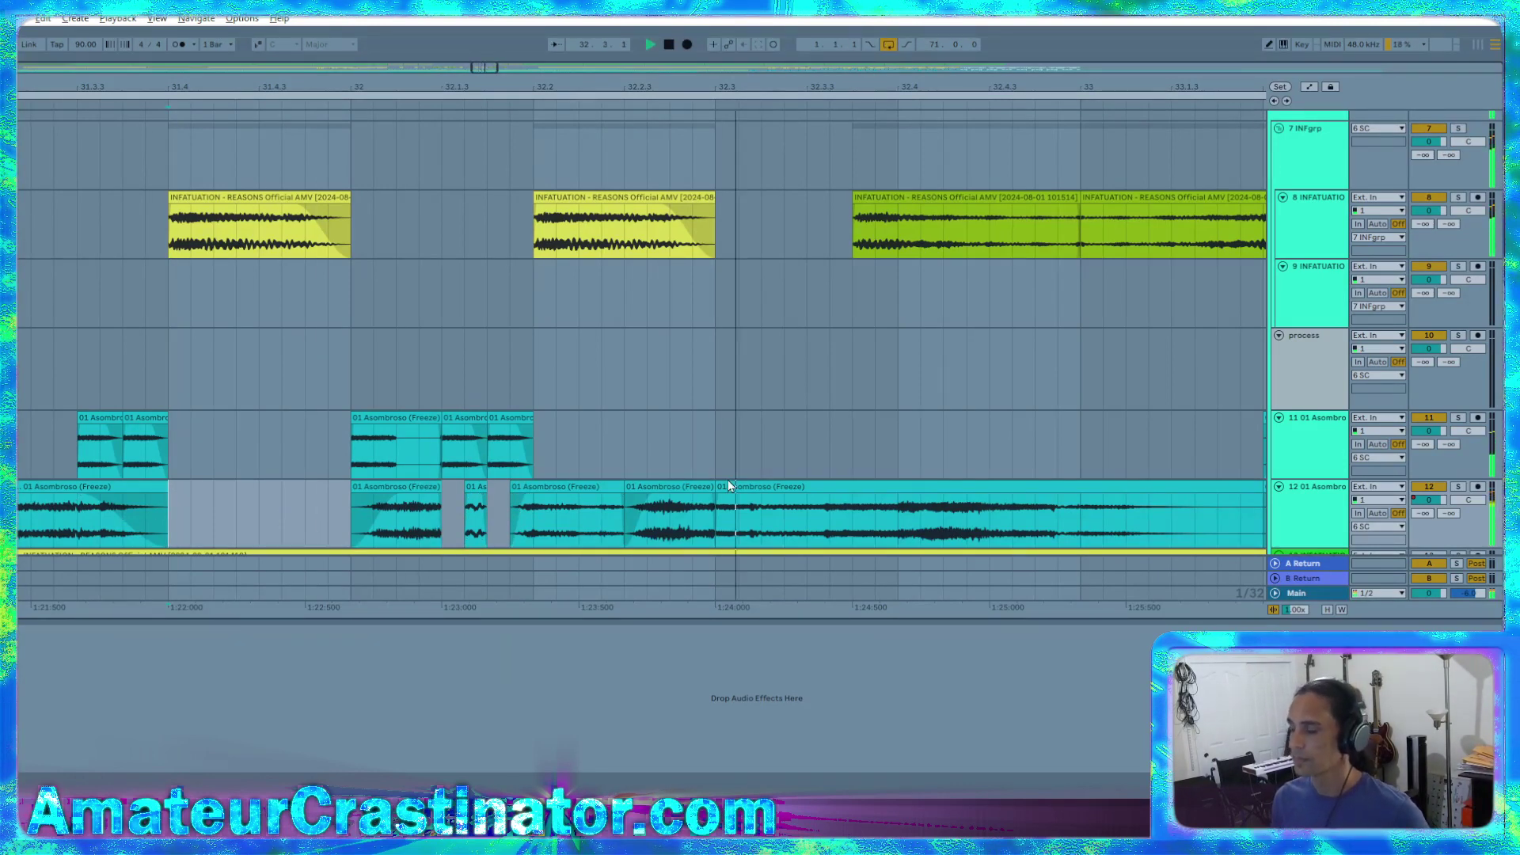
scroll(728, 479, "down", 2)
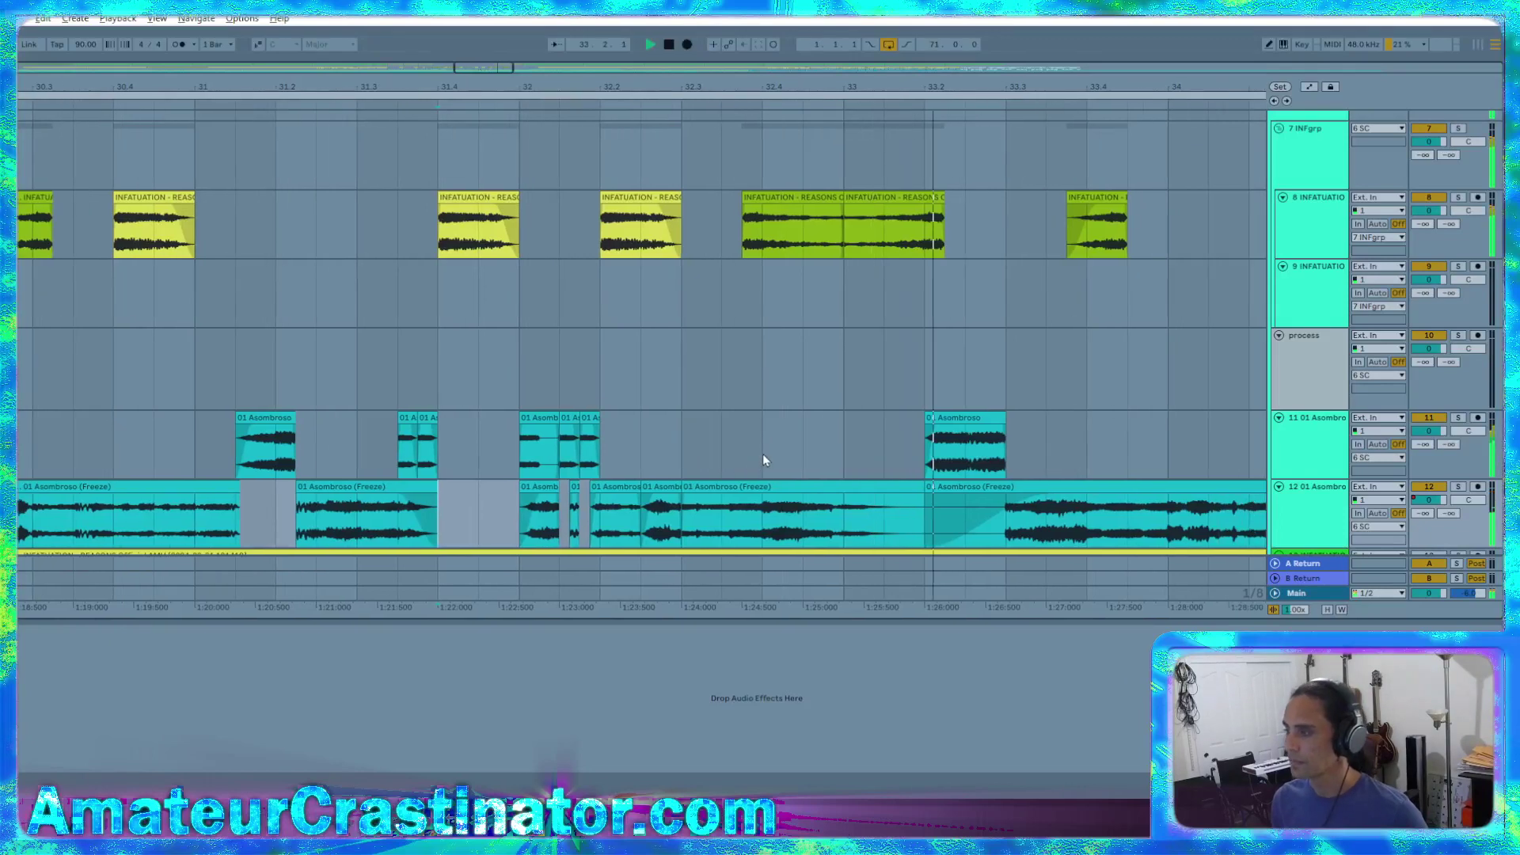
scroll(790, 471, "down", 5)
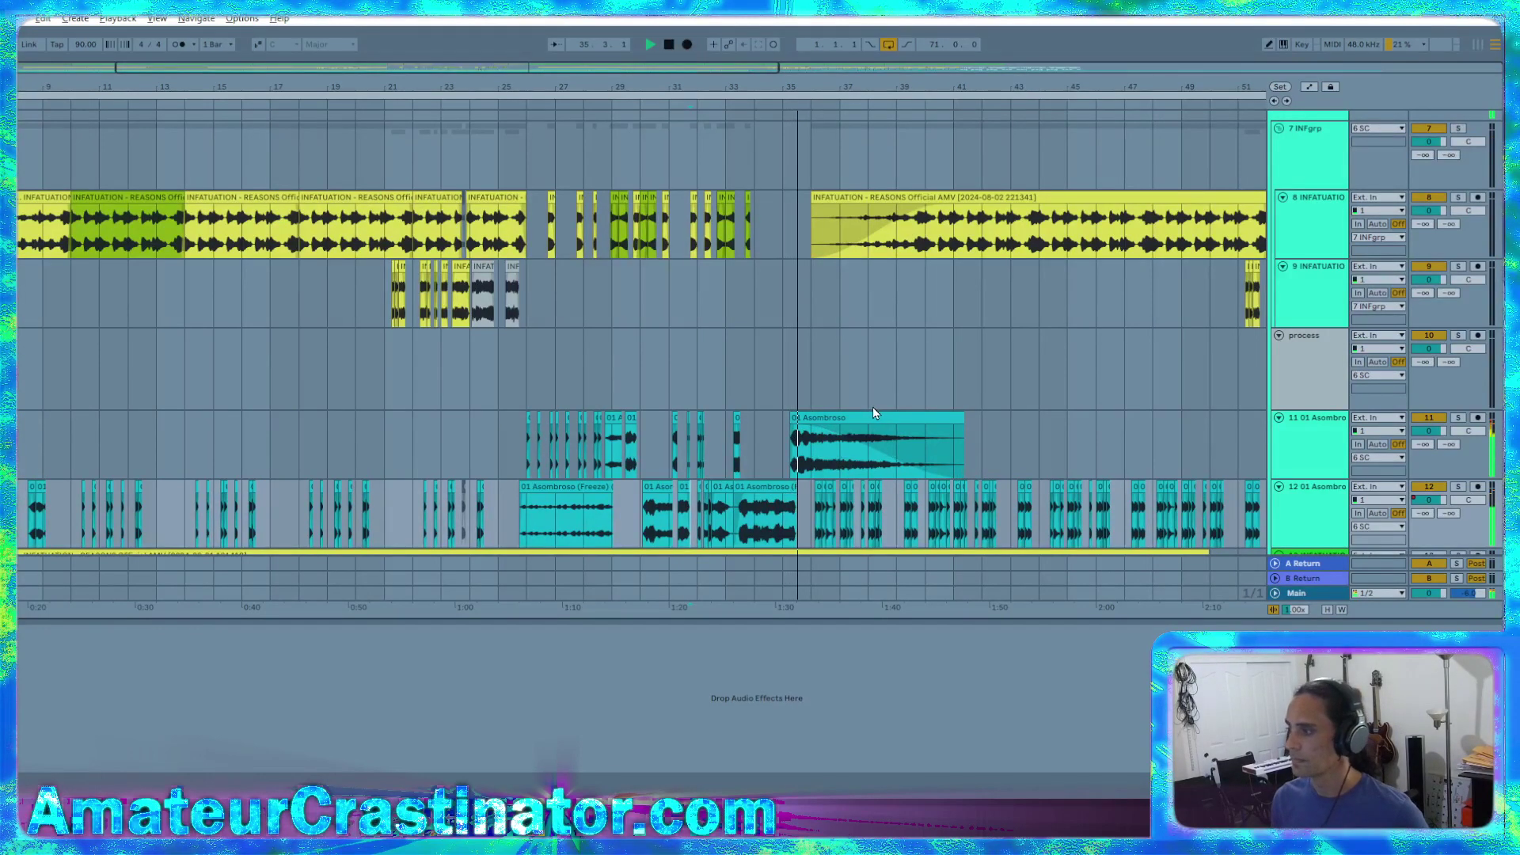
scroll(918, 415, "down", 3)
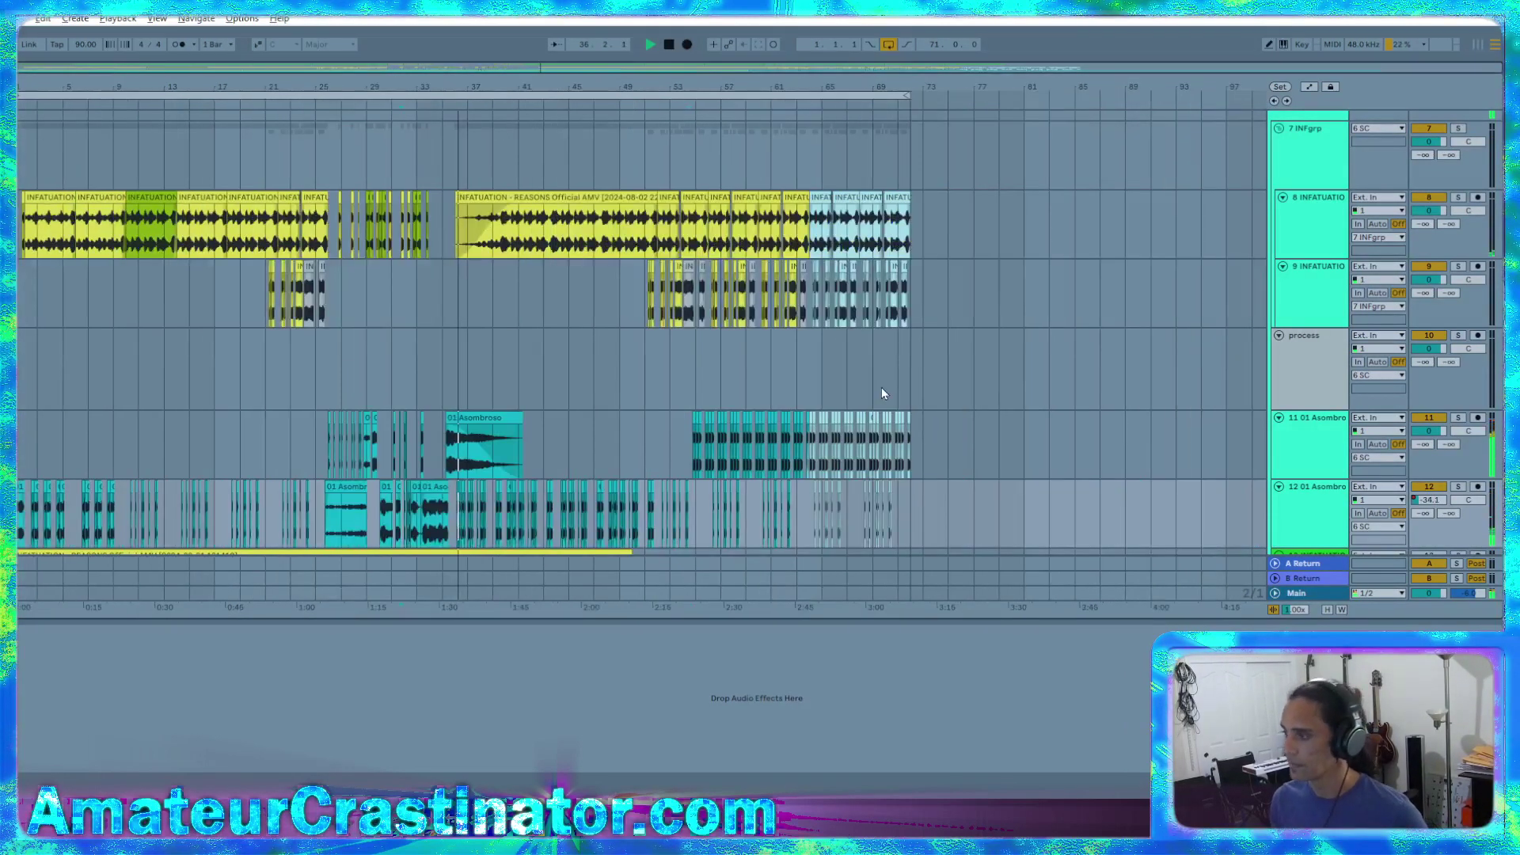
Play the arrangement from bar 19 and inspect the clips between bars 26 and 36
left_click(249, 369)
key("space")
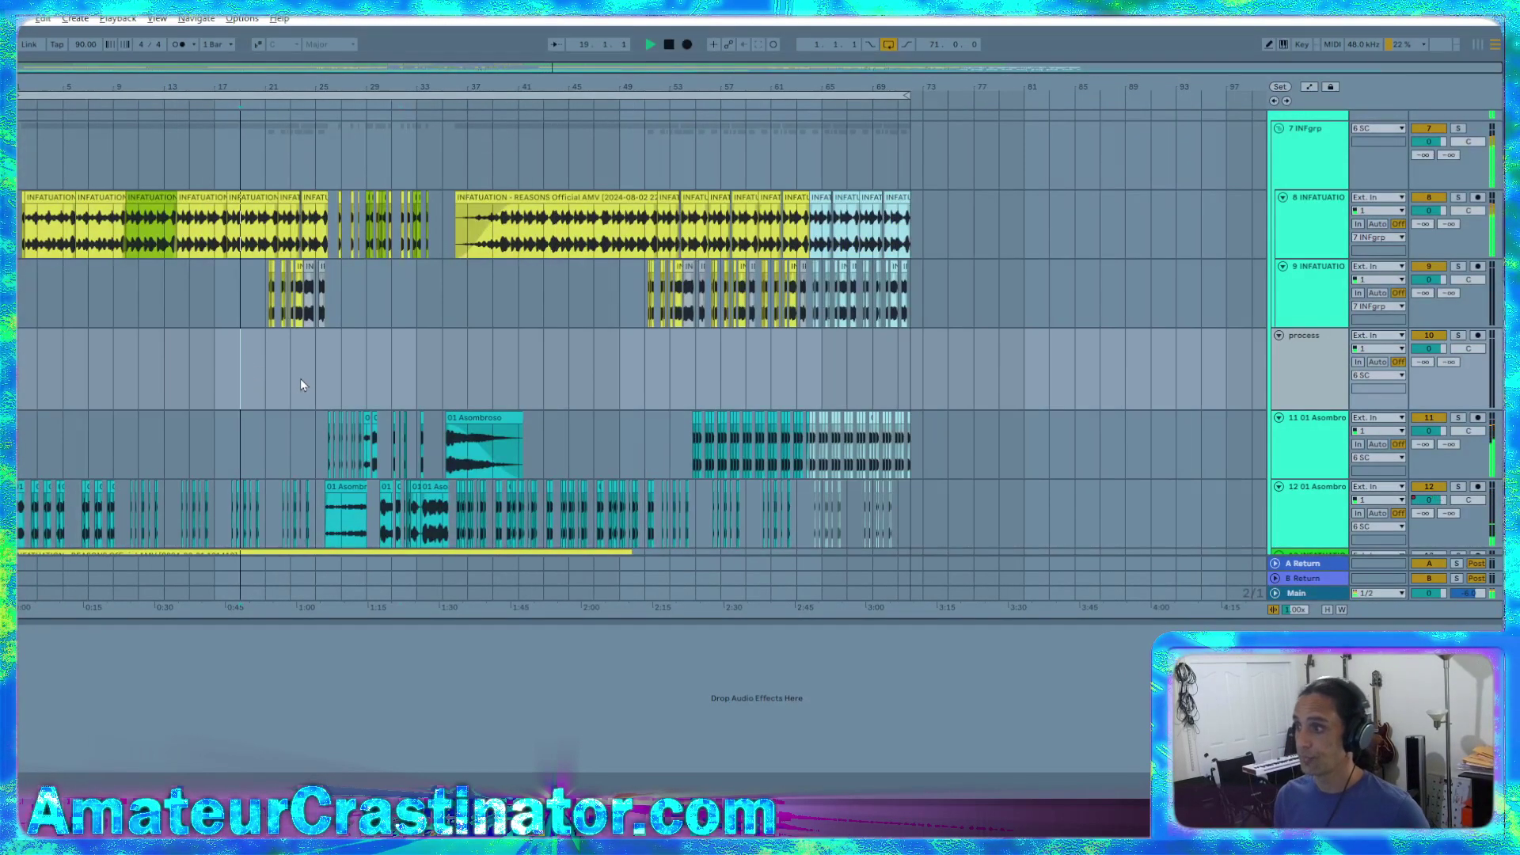
key("space")
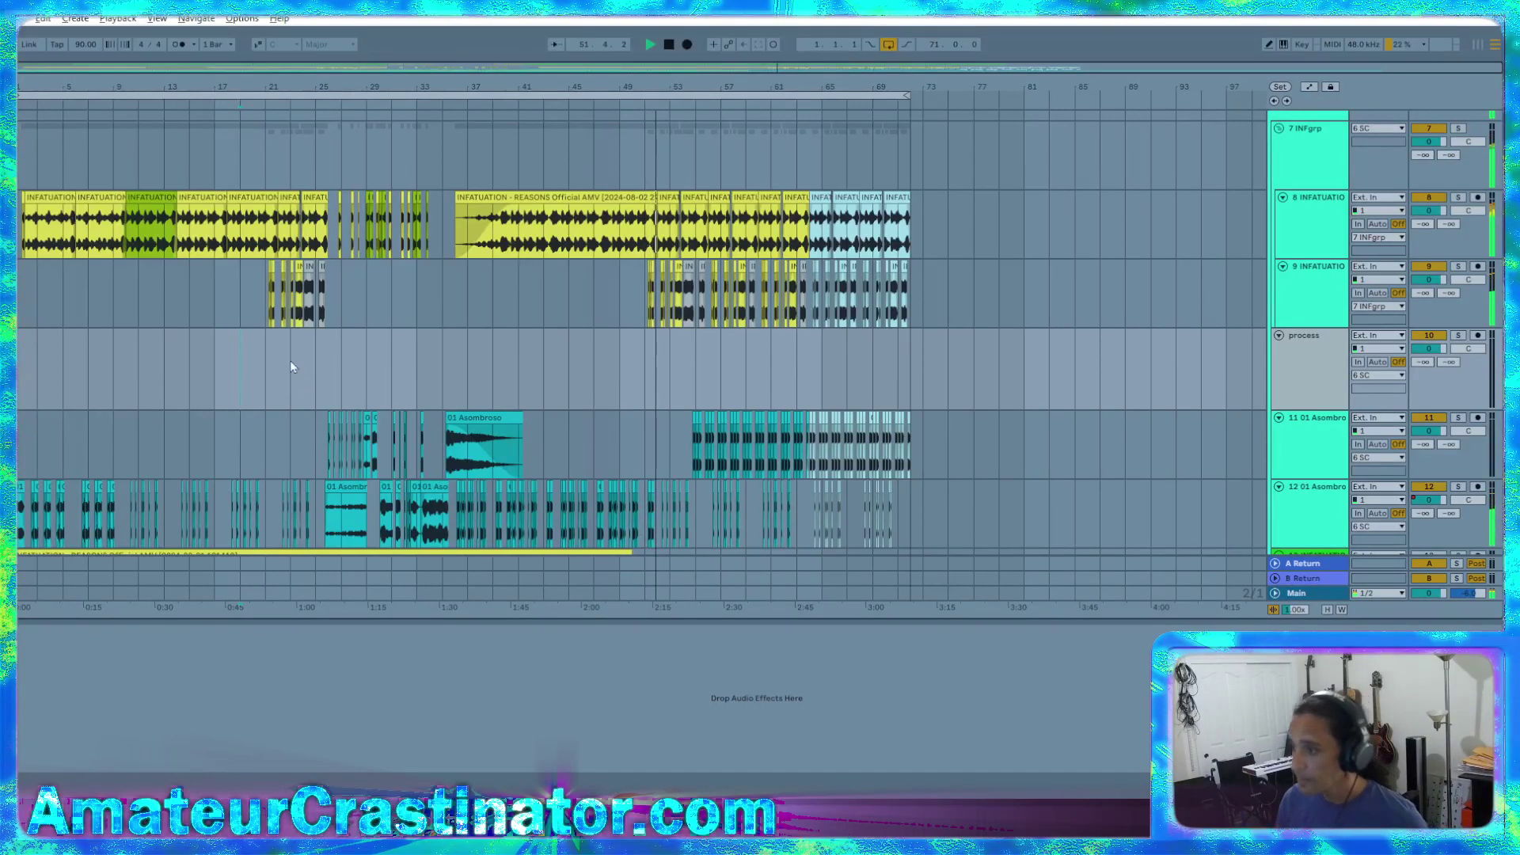
scroll(384, 491, "up", 5)
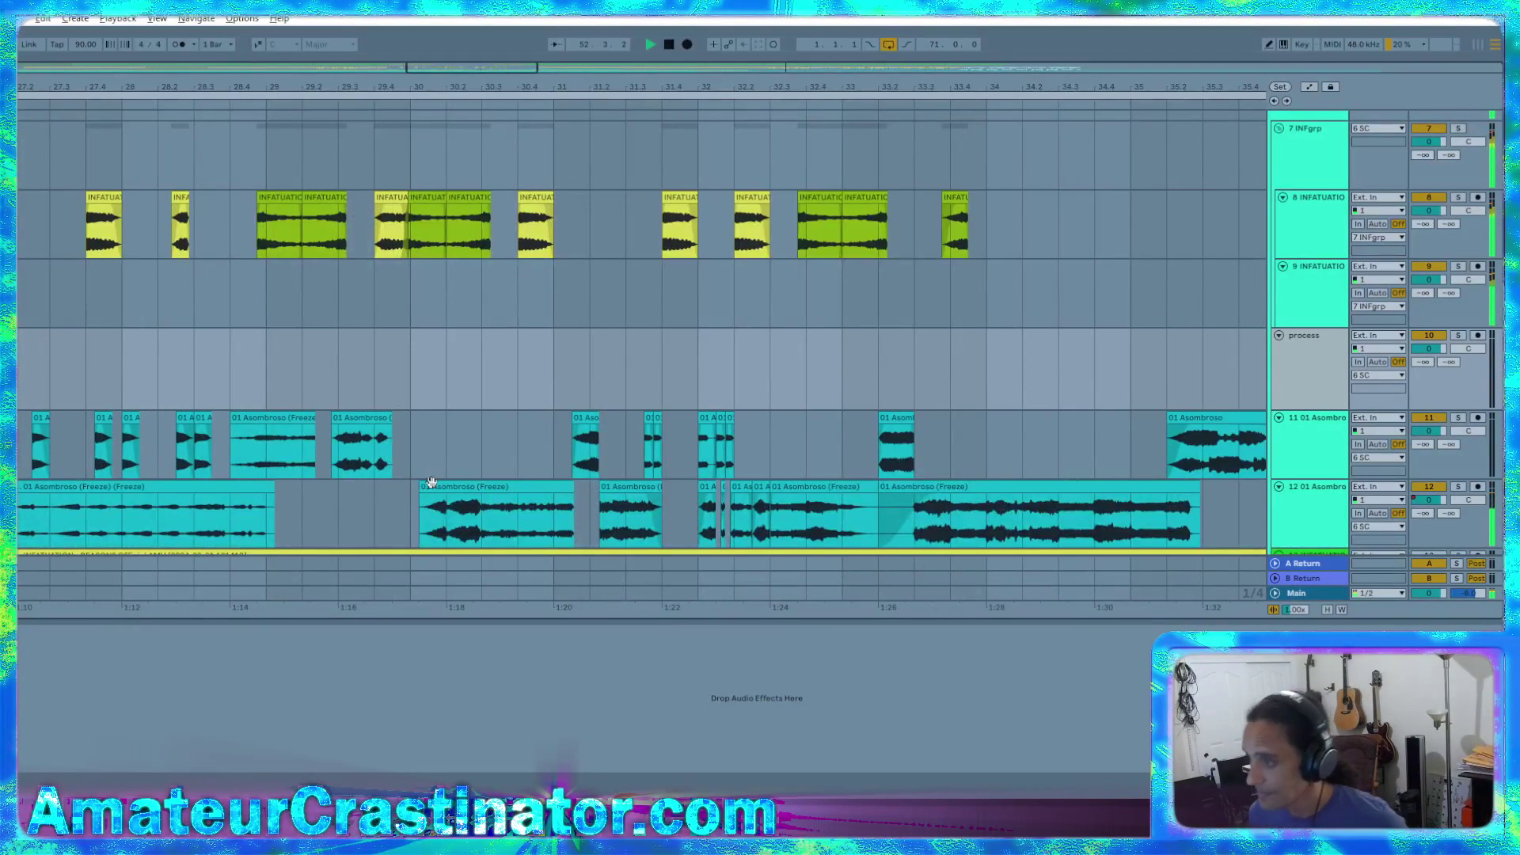
scroll(431, 482, "down", 2)
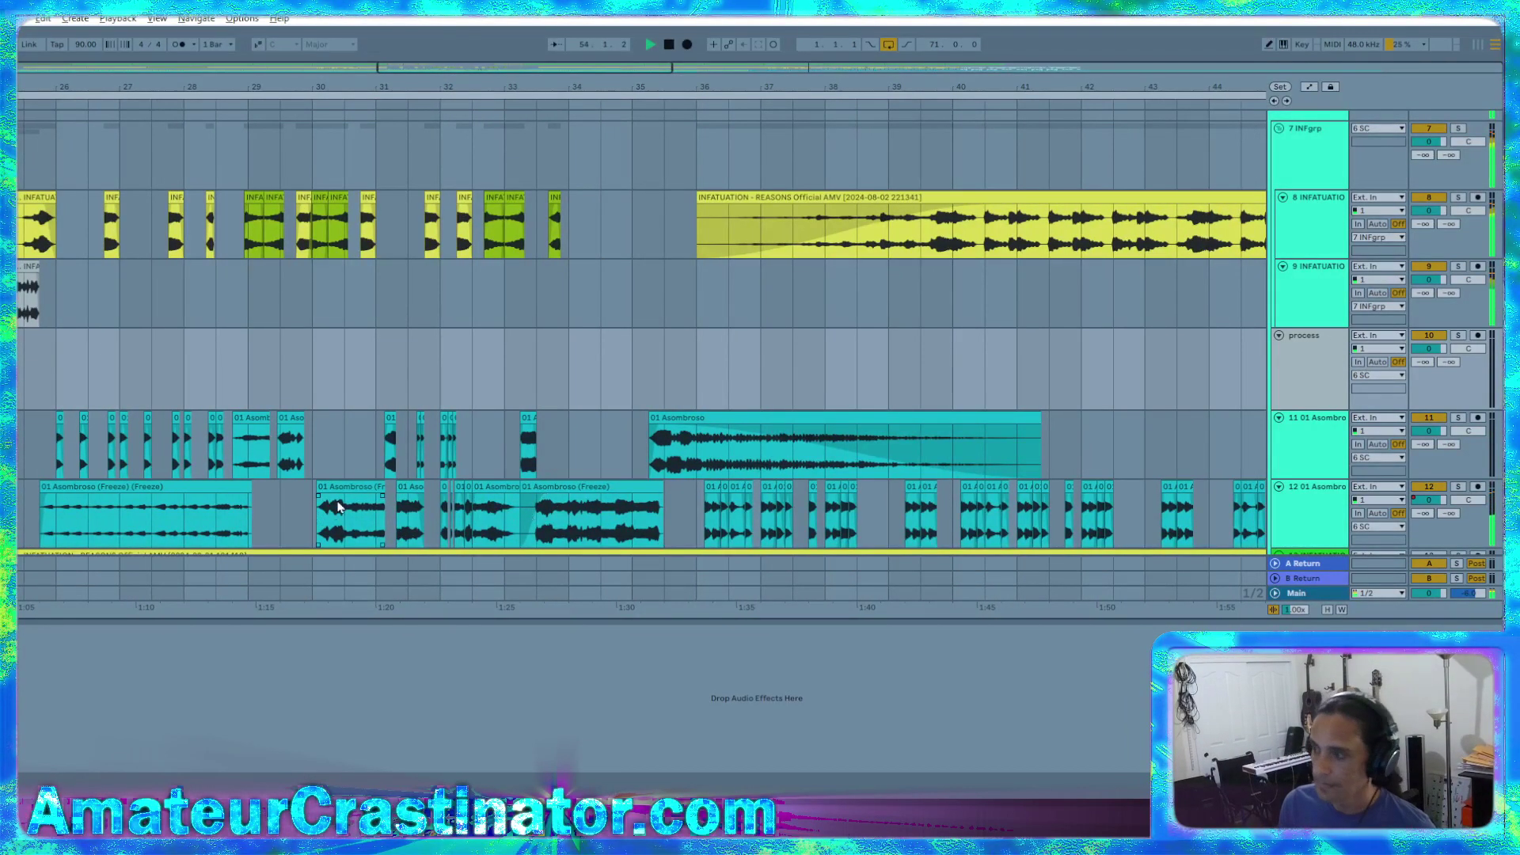
Copy the four-bar Drum Rack clip at bar 35 and paste it at bar 31 over the deactivated clips
scroll(404, 503, "down", 3)
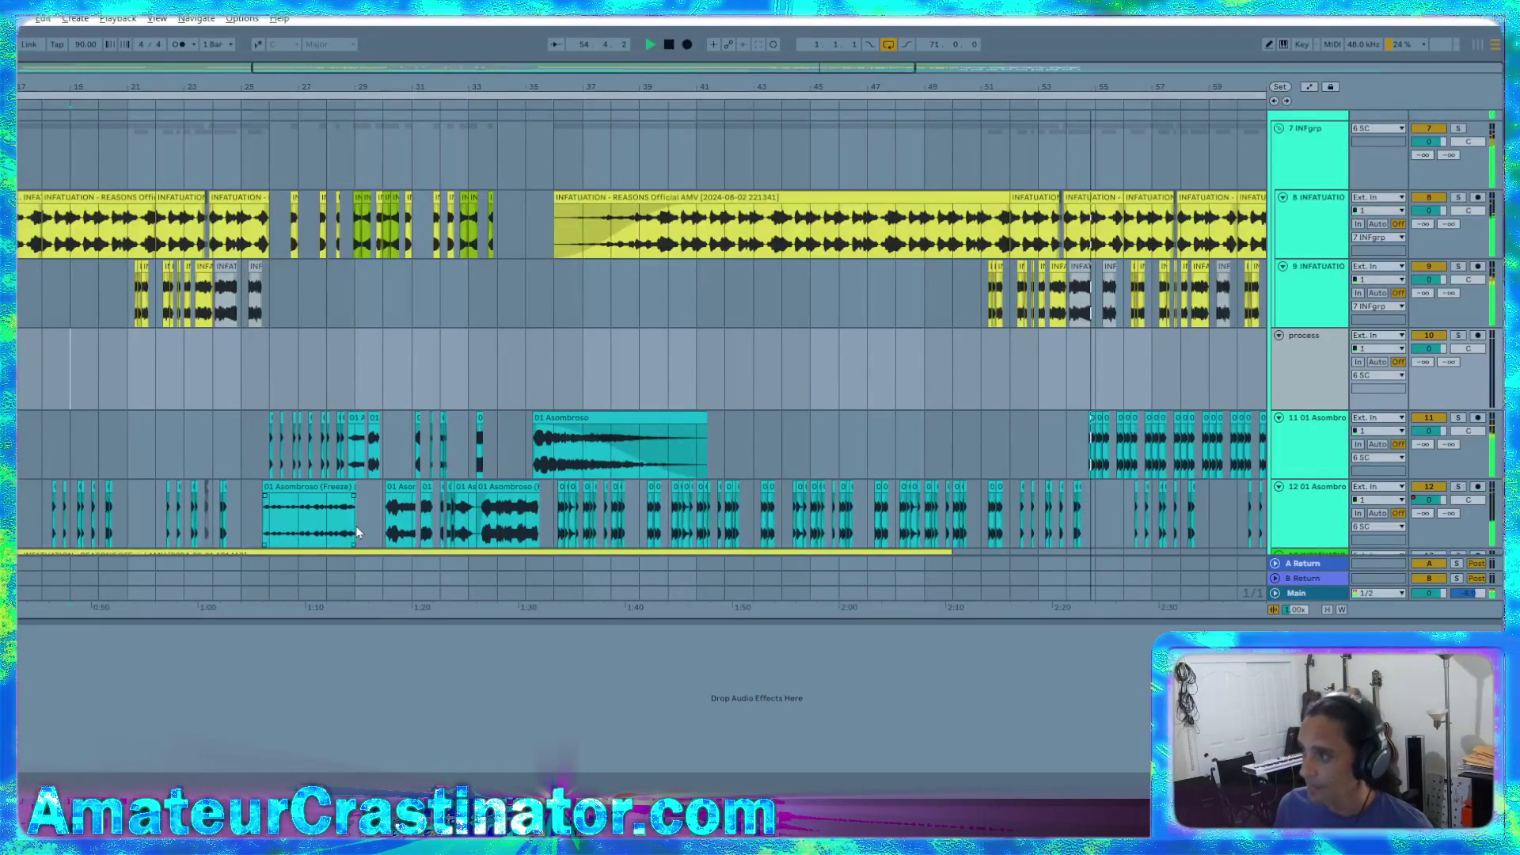
scroll(359, 527, "up", 3)
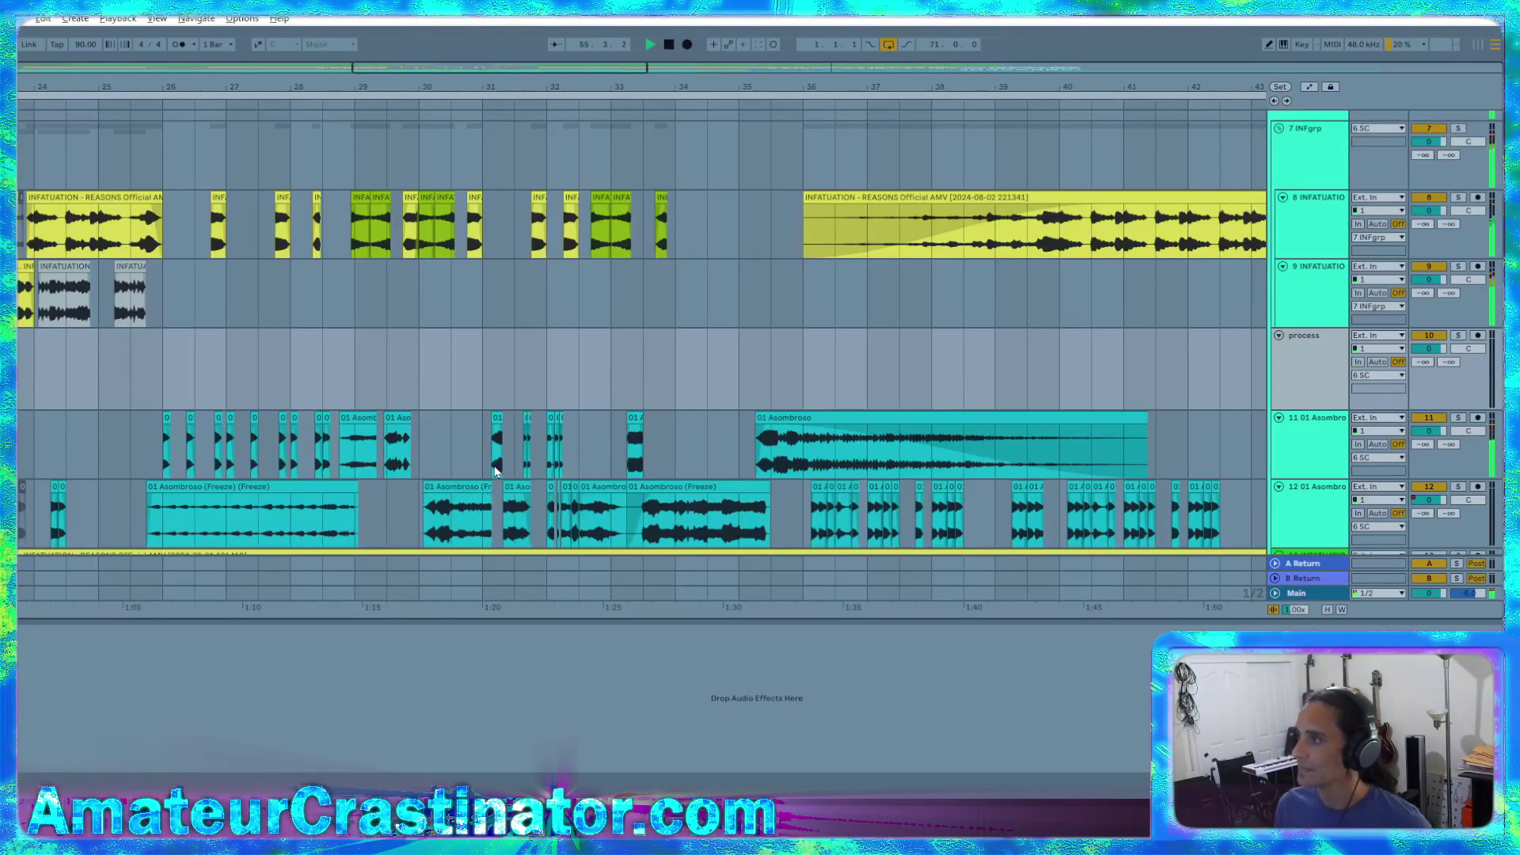
scroll(853, 472, "down", 3)
scroll(593, 263, "up", 5)
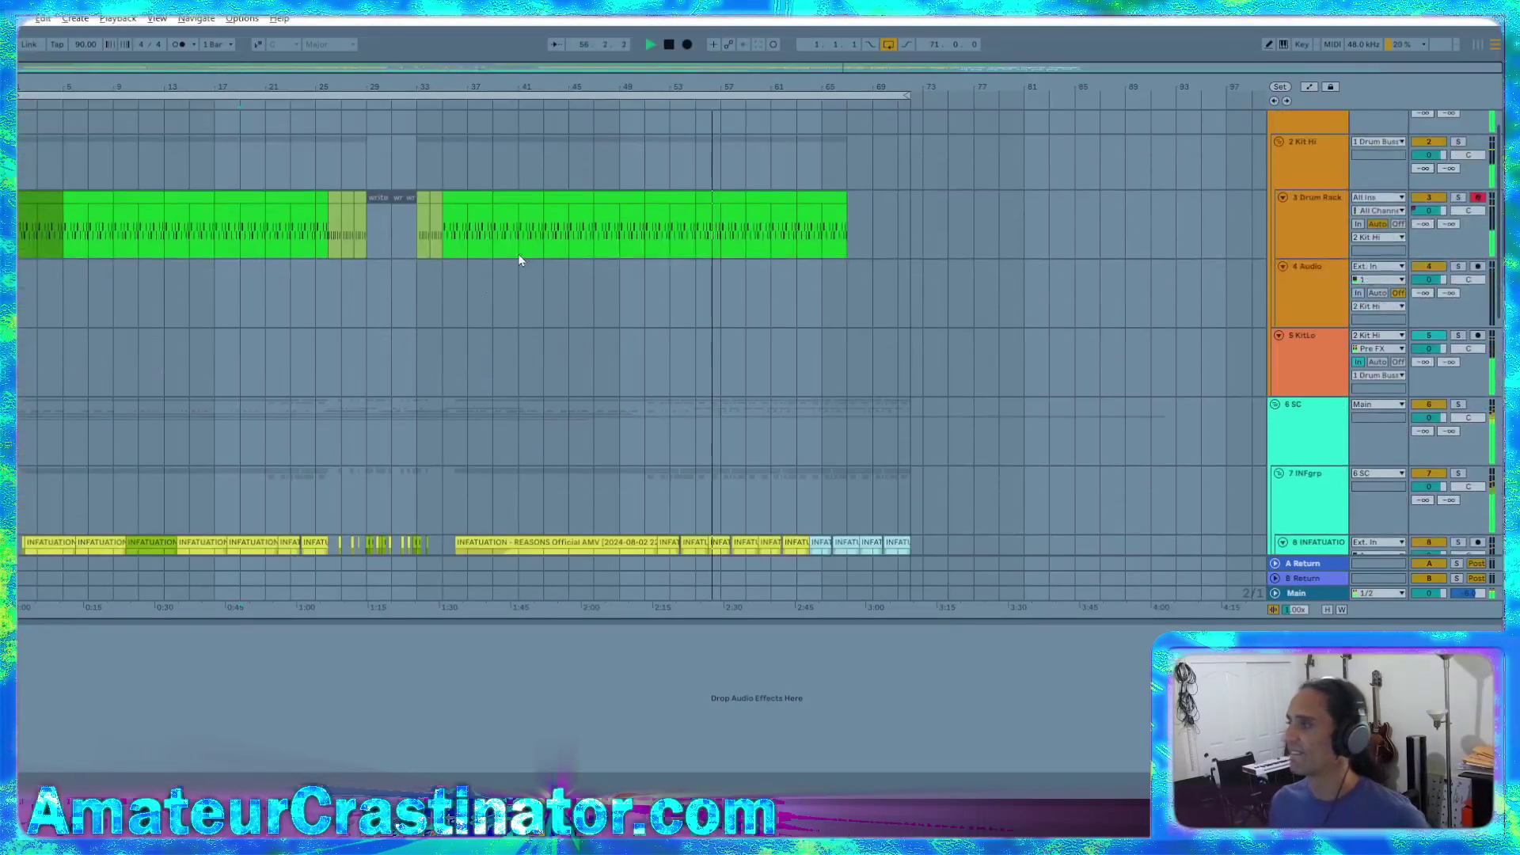
scroll(499, 278, "down", 5)
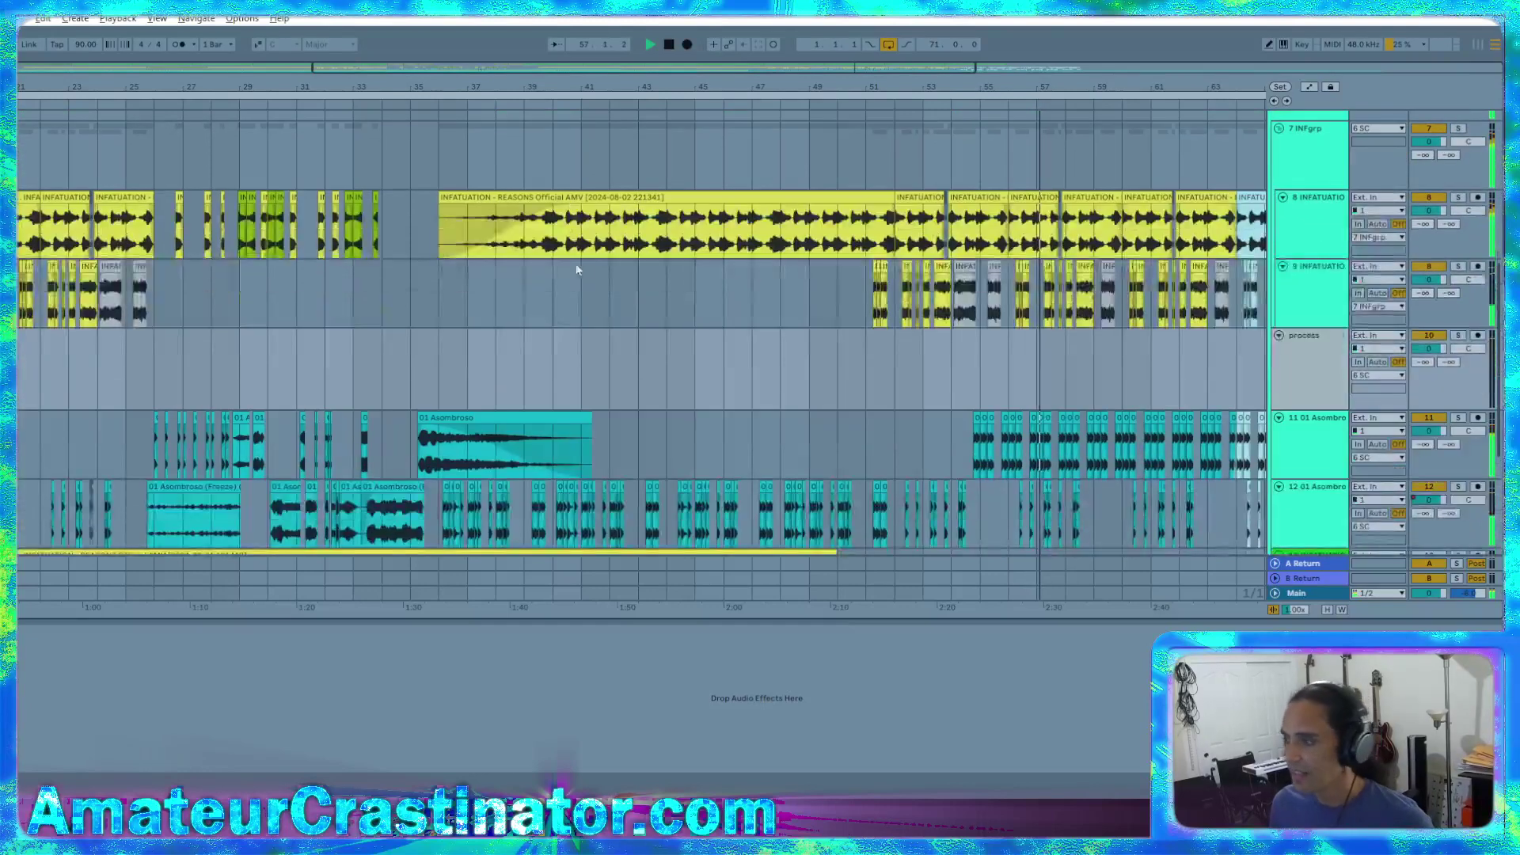
scroll(437, 250, "left", 1)
scroll(437, 250, "left", 3)
scroll(600, 229, "up", 5)
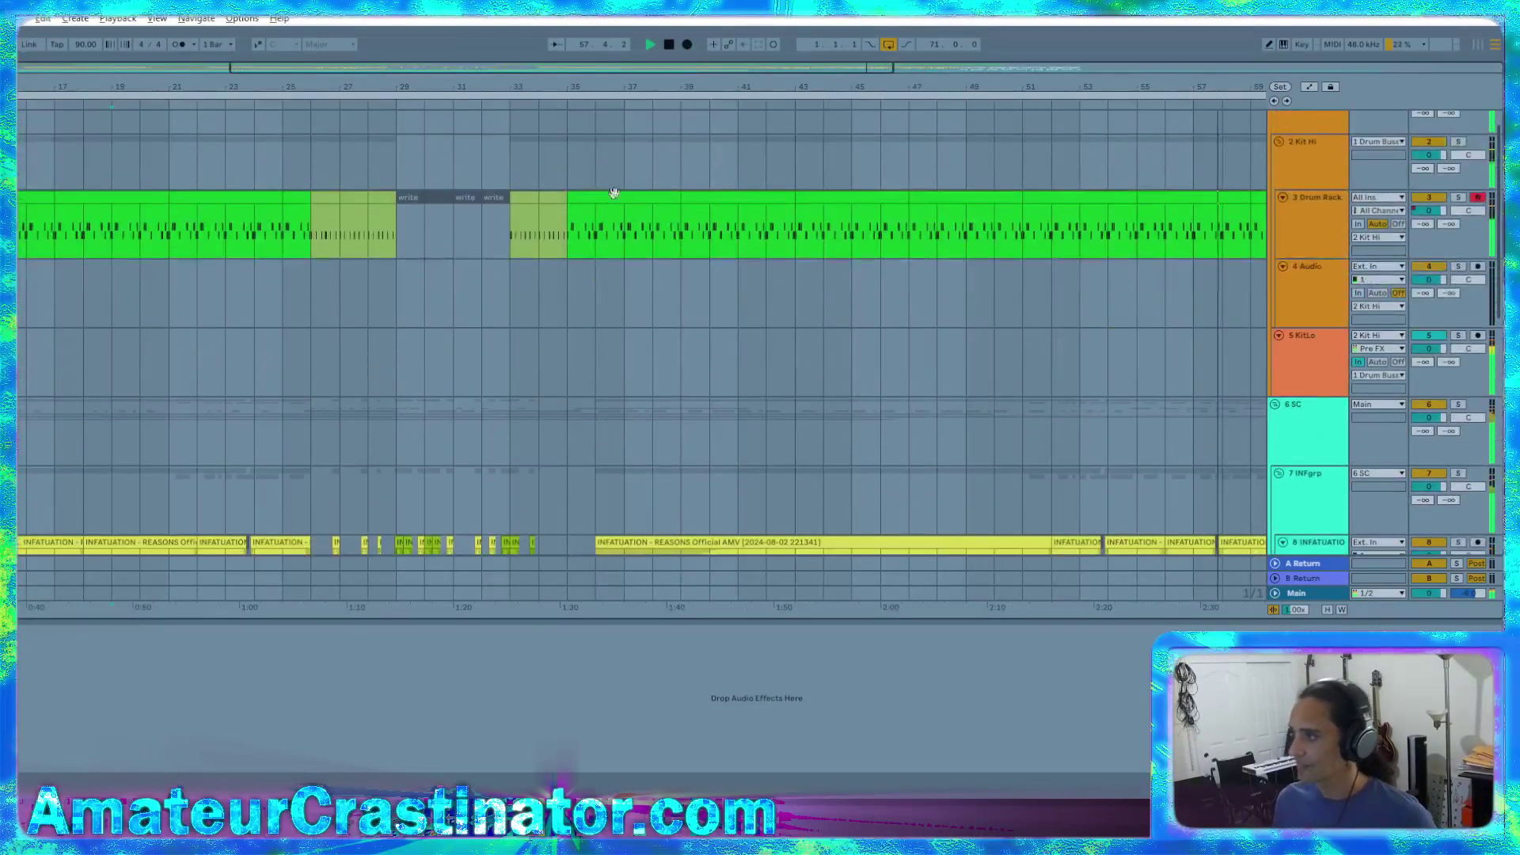
left_click(620, 199)
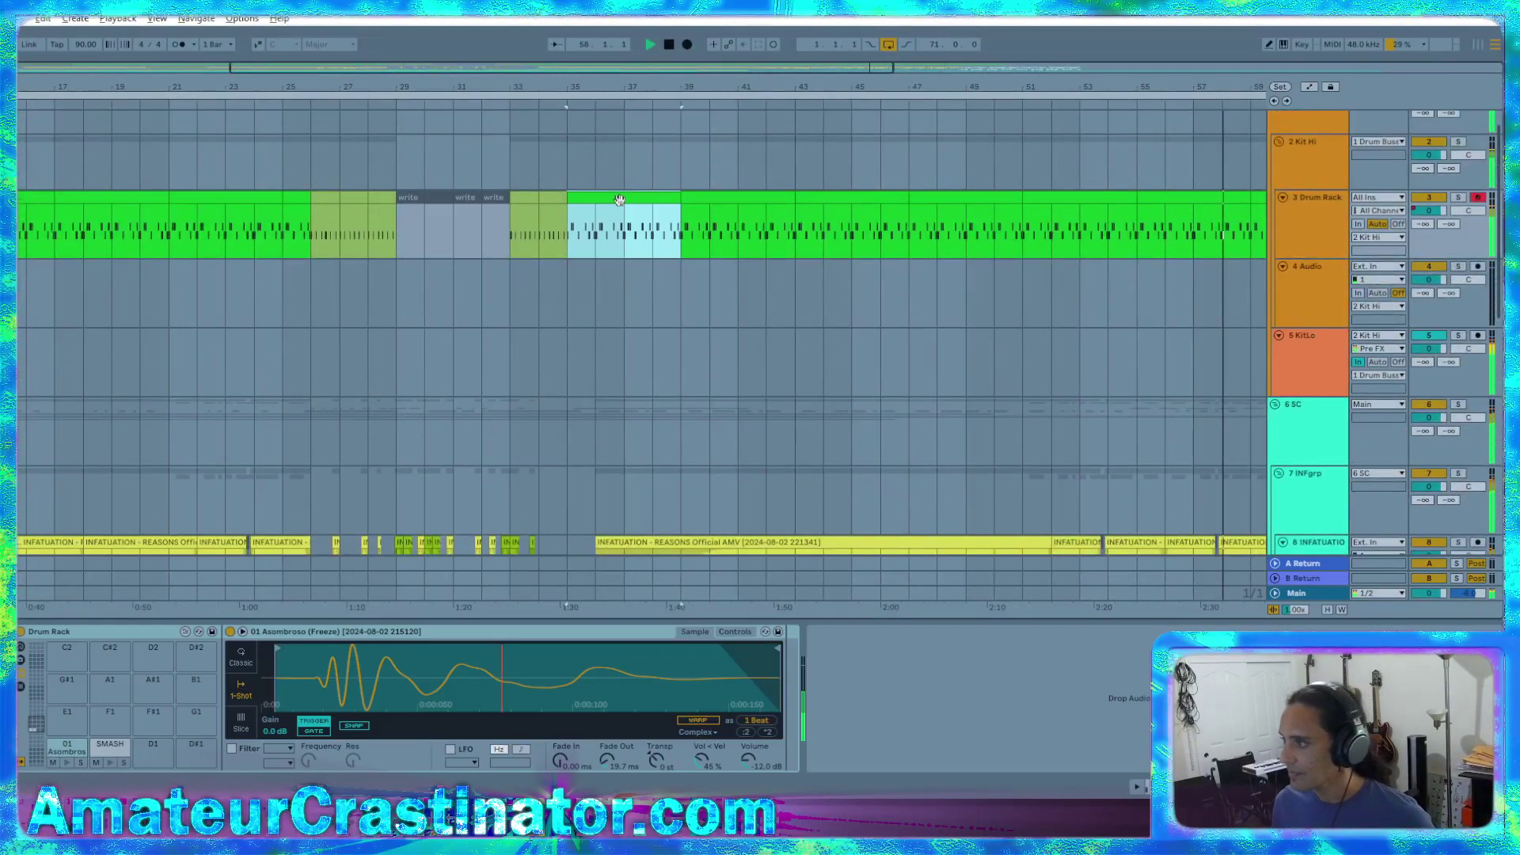
left_click(454, 230)
key("ctrl+v")
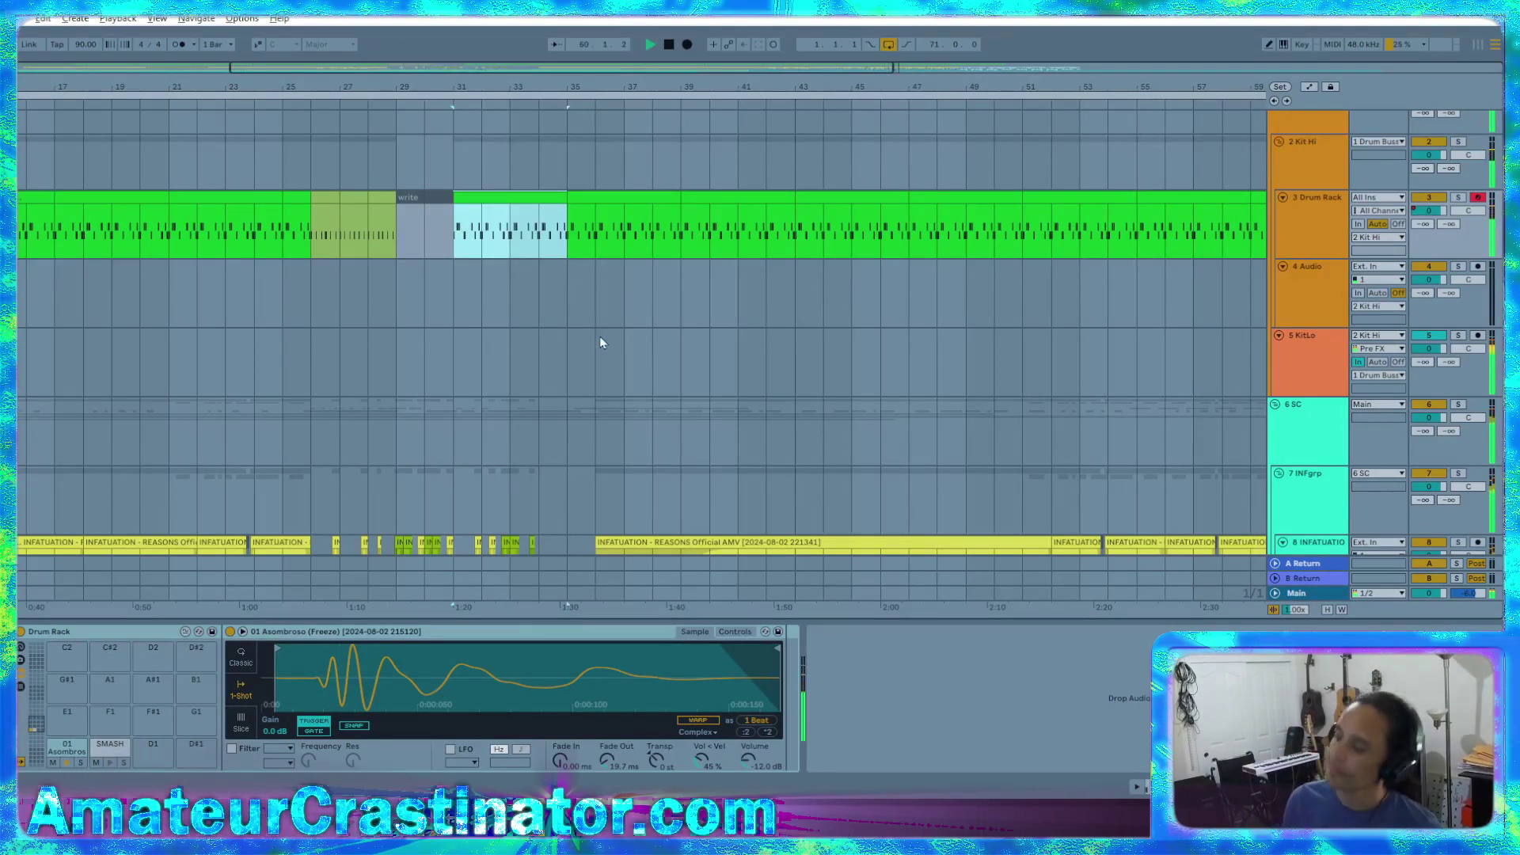
Remove the Drum Rack track volume dip at bar 31 and curve the volume fade from bar 26 down to bar 35
scroll(606, 328, "down", 3)
scroll(606, 327, "down", 1)
scroll(630, 310, "up", 3)
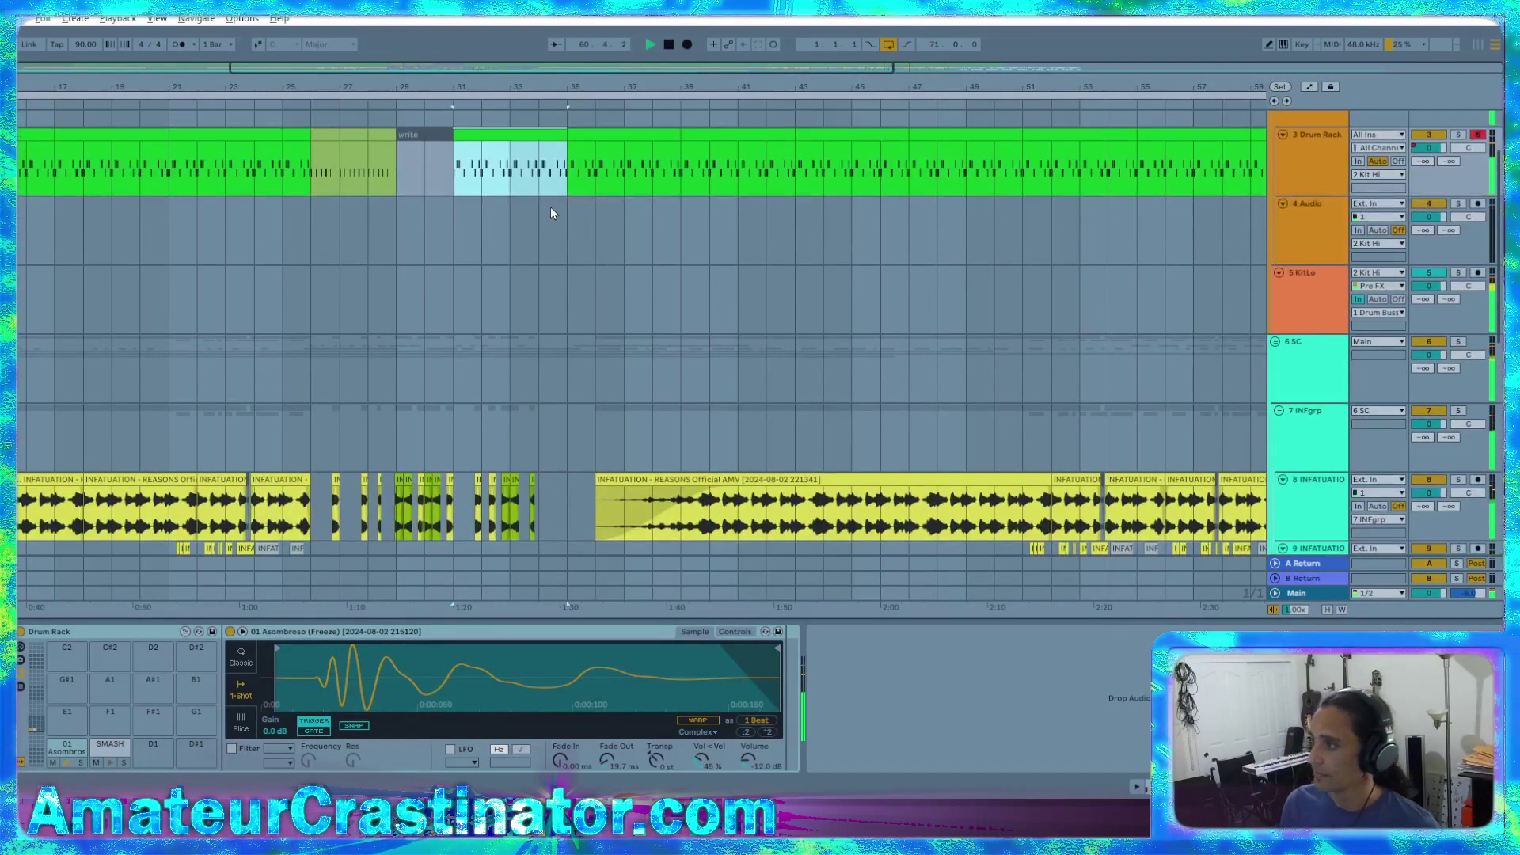
scroll(602, 239, "down", 2)
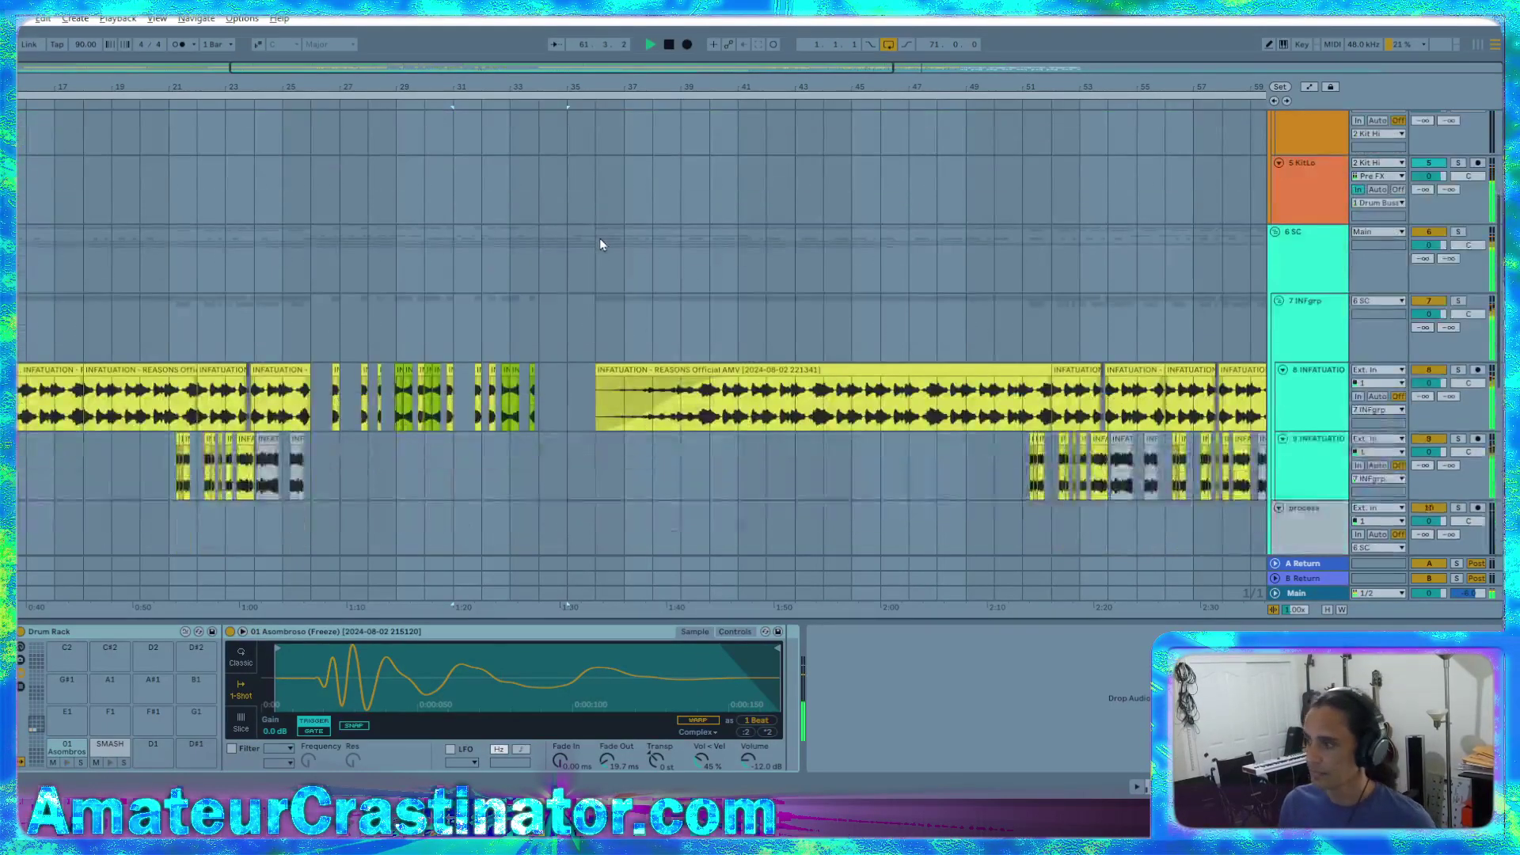
scroll(600, 237, "down", 7)
scroll(603, 247, "up", 12)
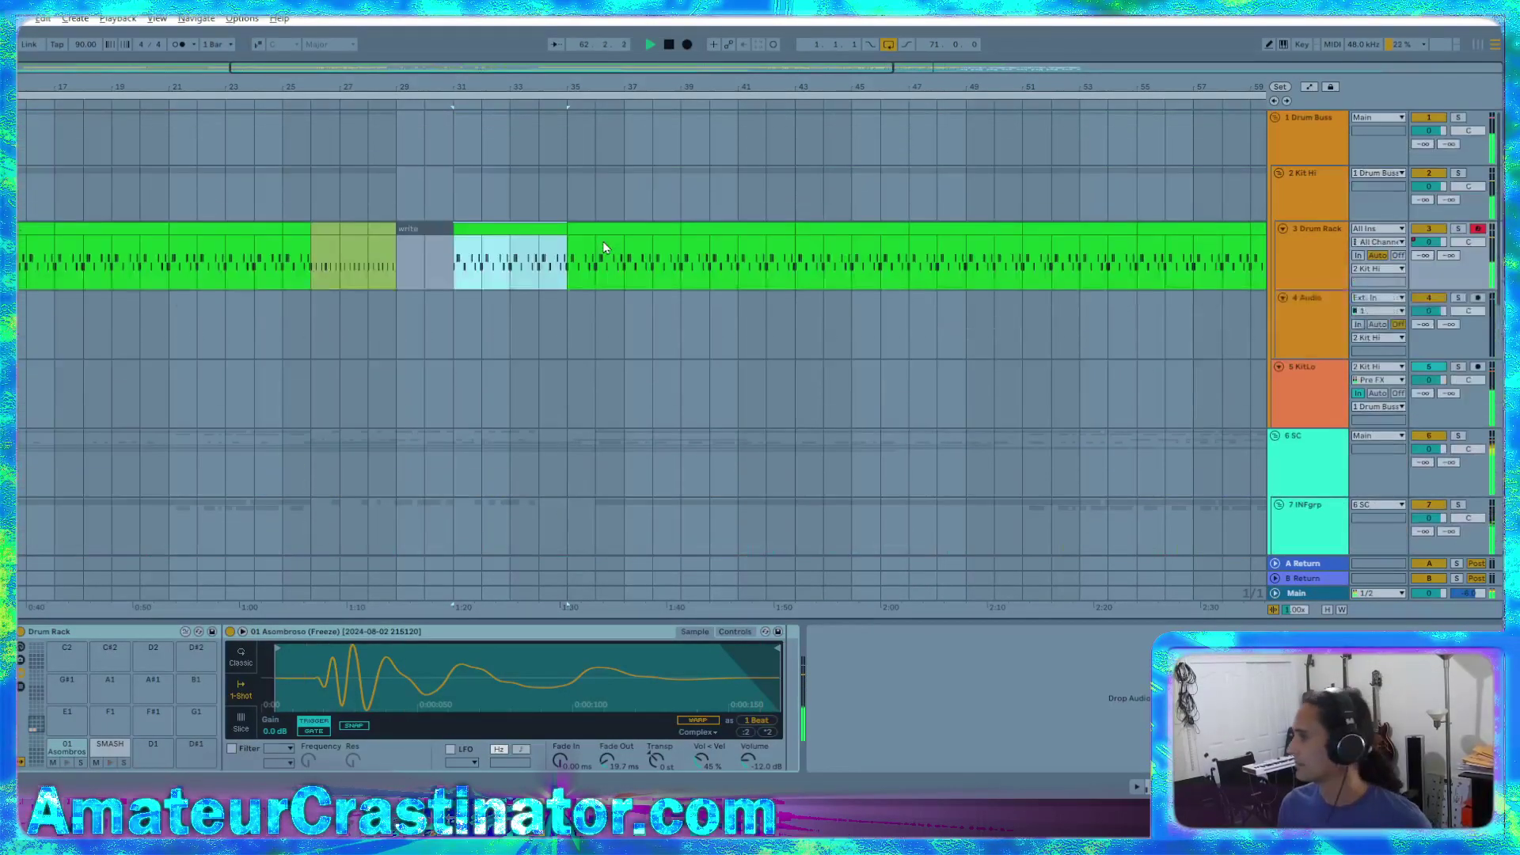
key("a")
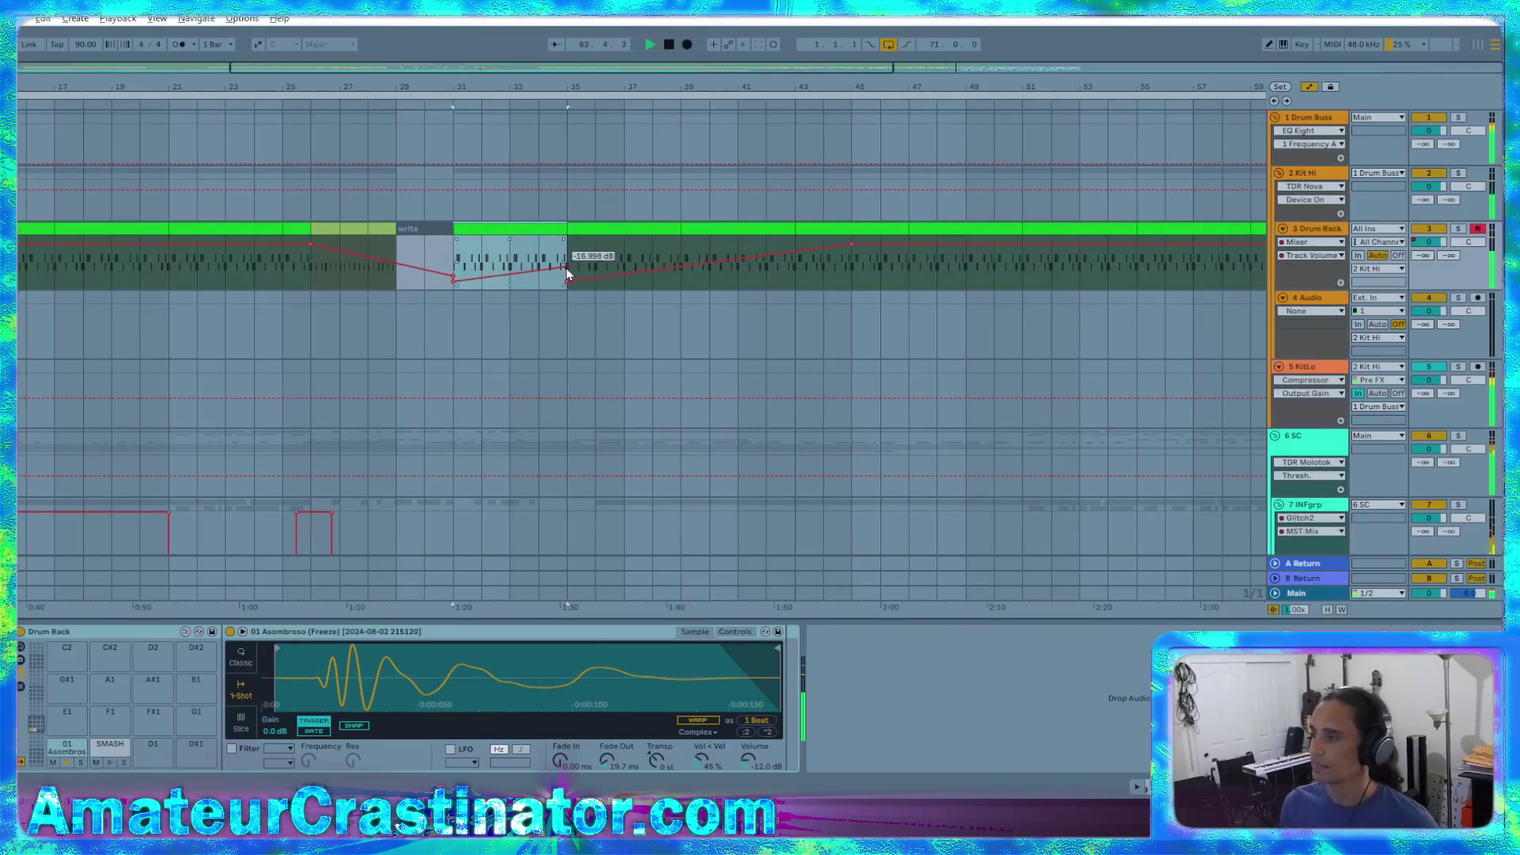
left_click(455, 275)
left_click_drag(479, 269, 480, 258)
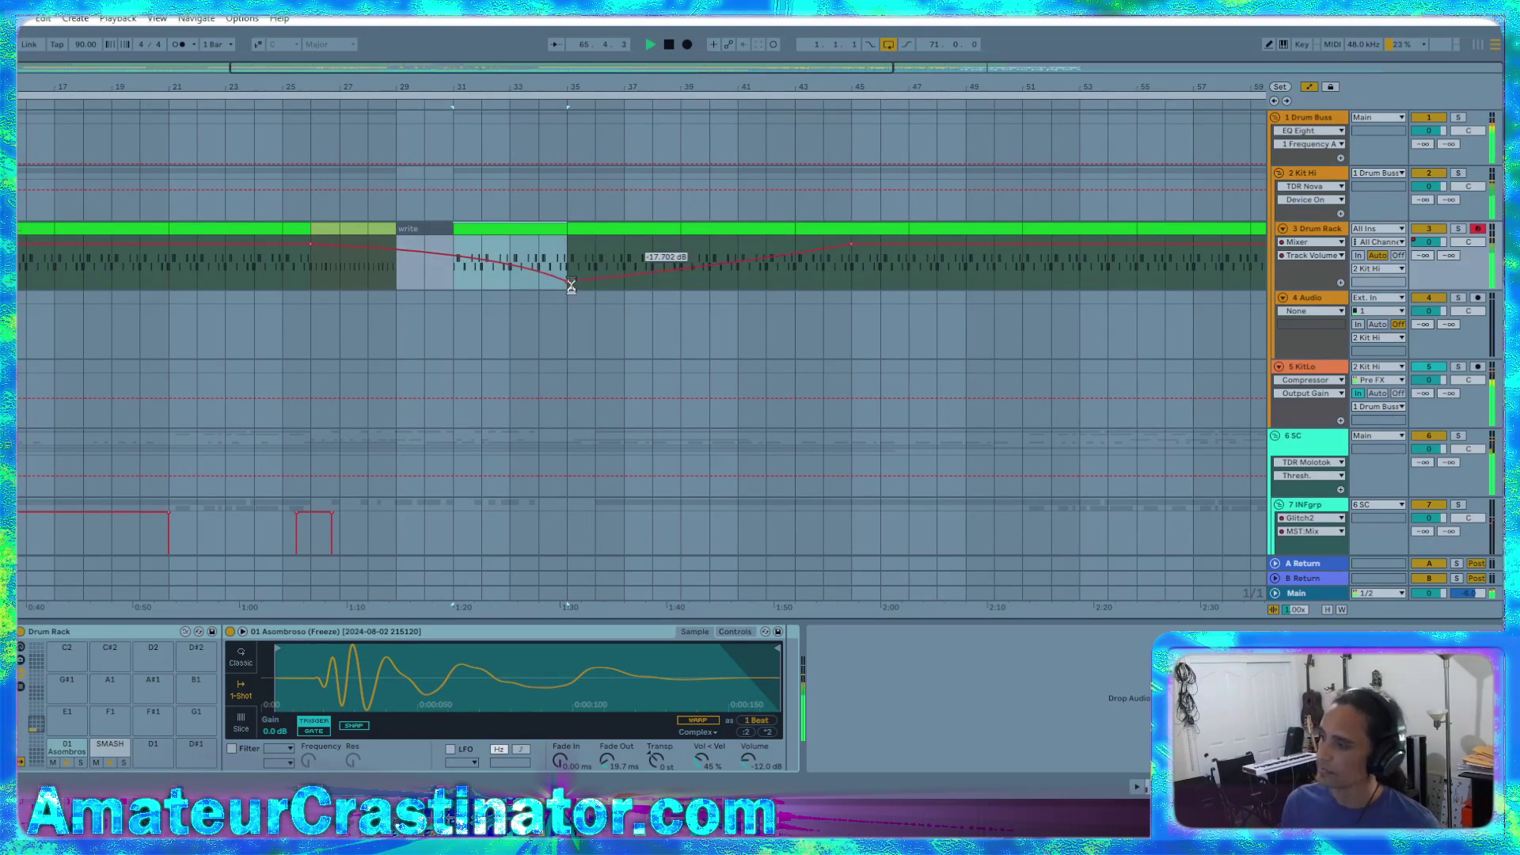
Bend the Drum Rack volume curve further so the level stays up longer and falls steeply just before bar 35
scroll(697, 307, "down", 4)
scroll(719, 306, "down", 2)
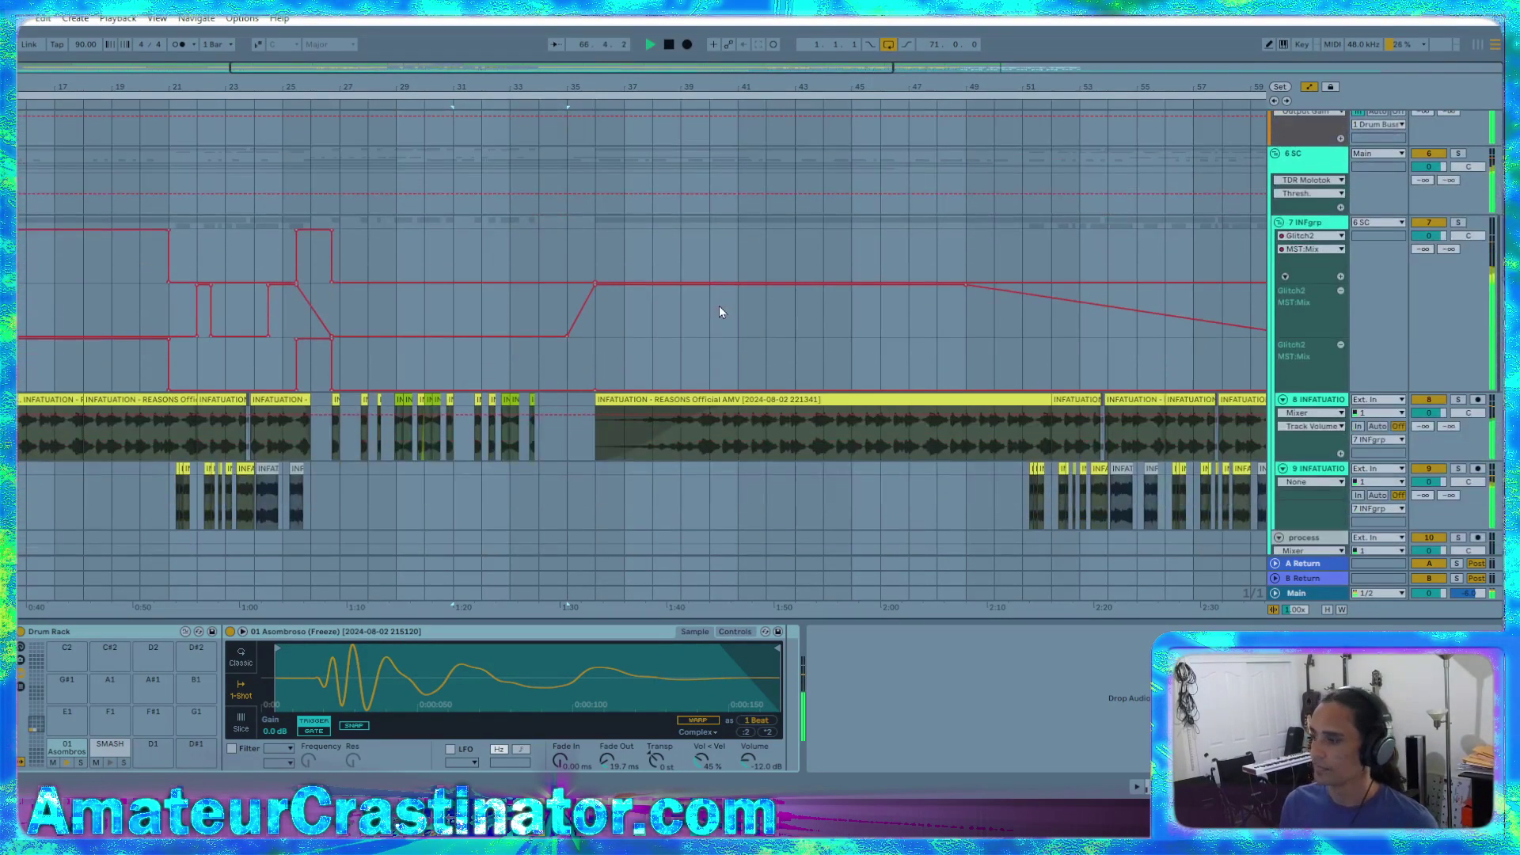
scroll(720, 304, "up", 4)
scroll(719, 298, "up", 3)
left_click_drag(548, 274, 548, 262)
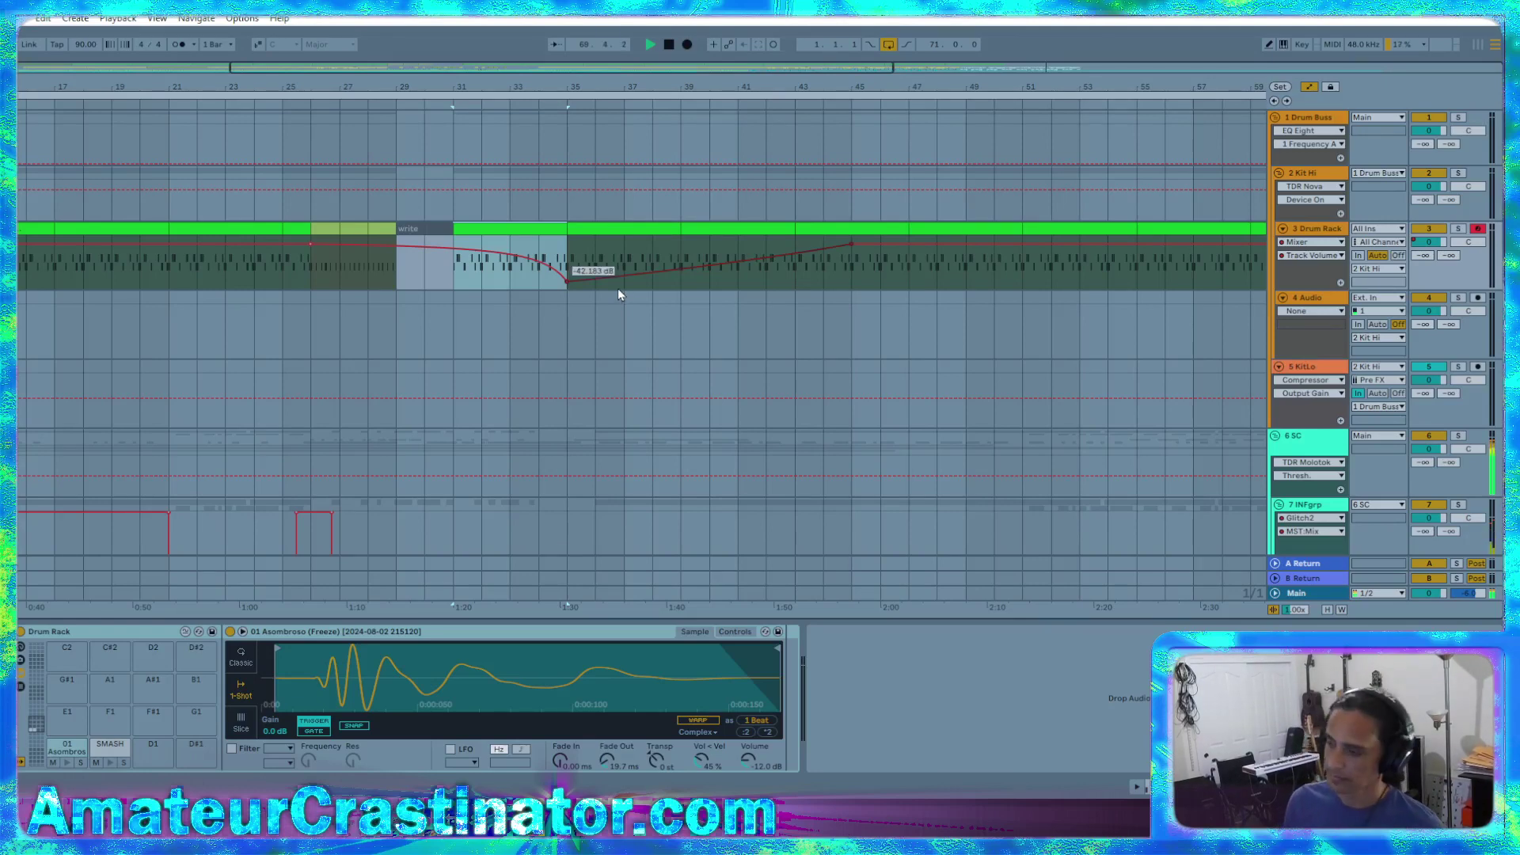
Leave automation view and compare the Asombroso, INFATUATION and drum clips between bars 25 and 43
scroll(620, 287, "down", 10)
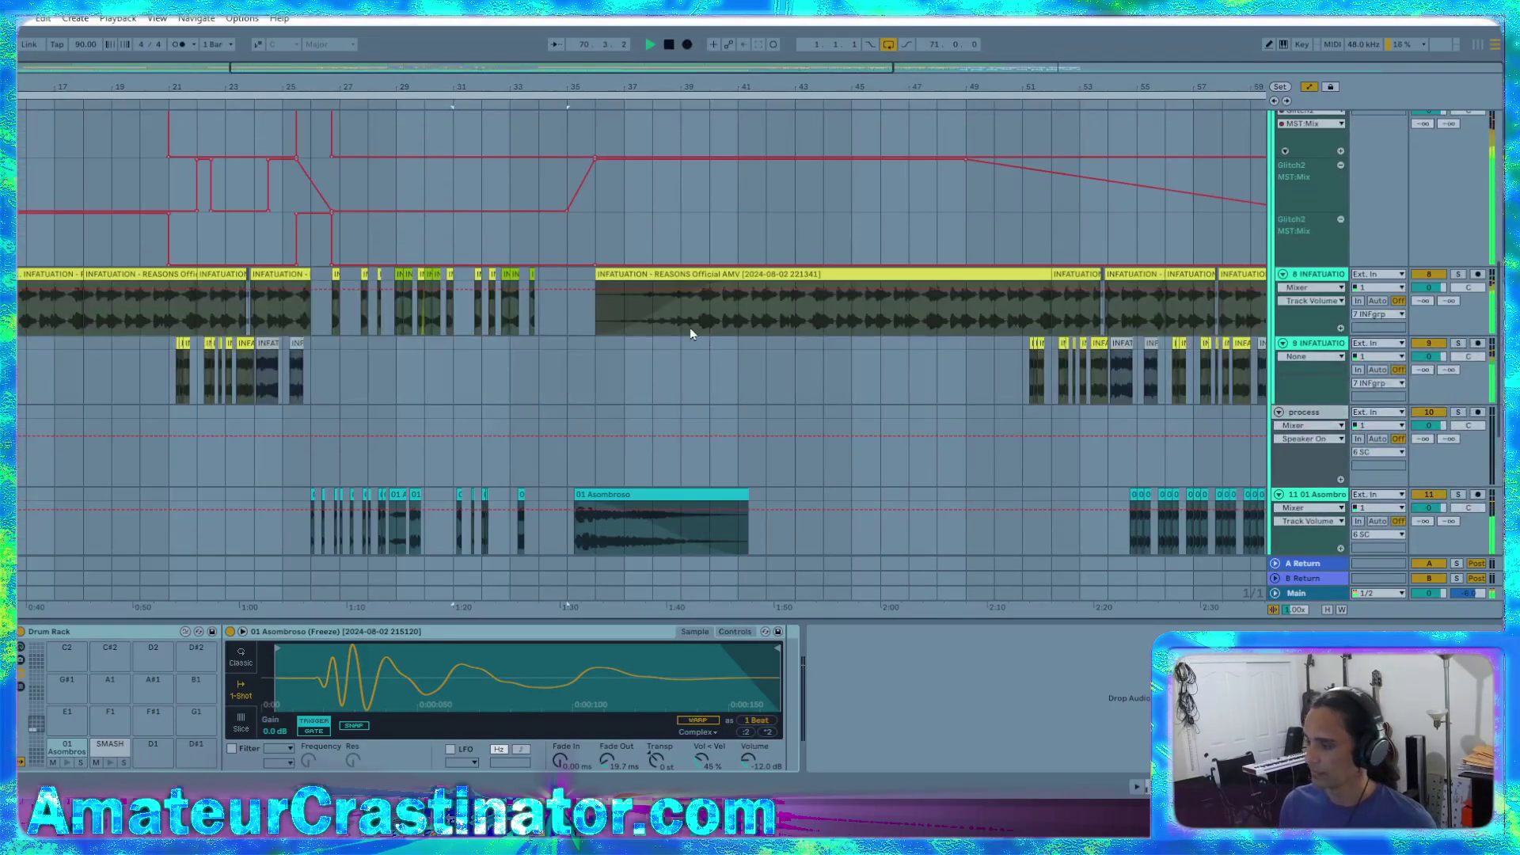
scroll(692, 325, "down", 5)
scroll(405, 356, "up", 5)
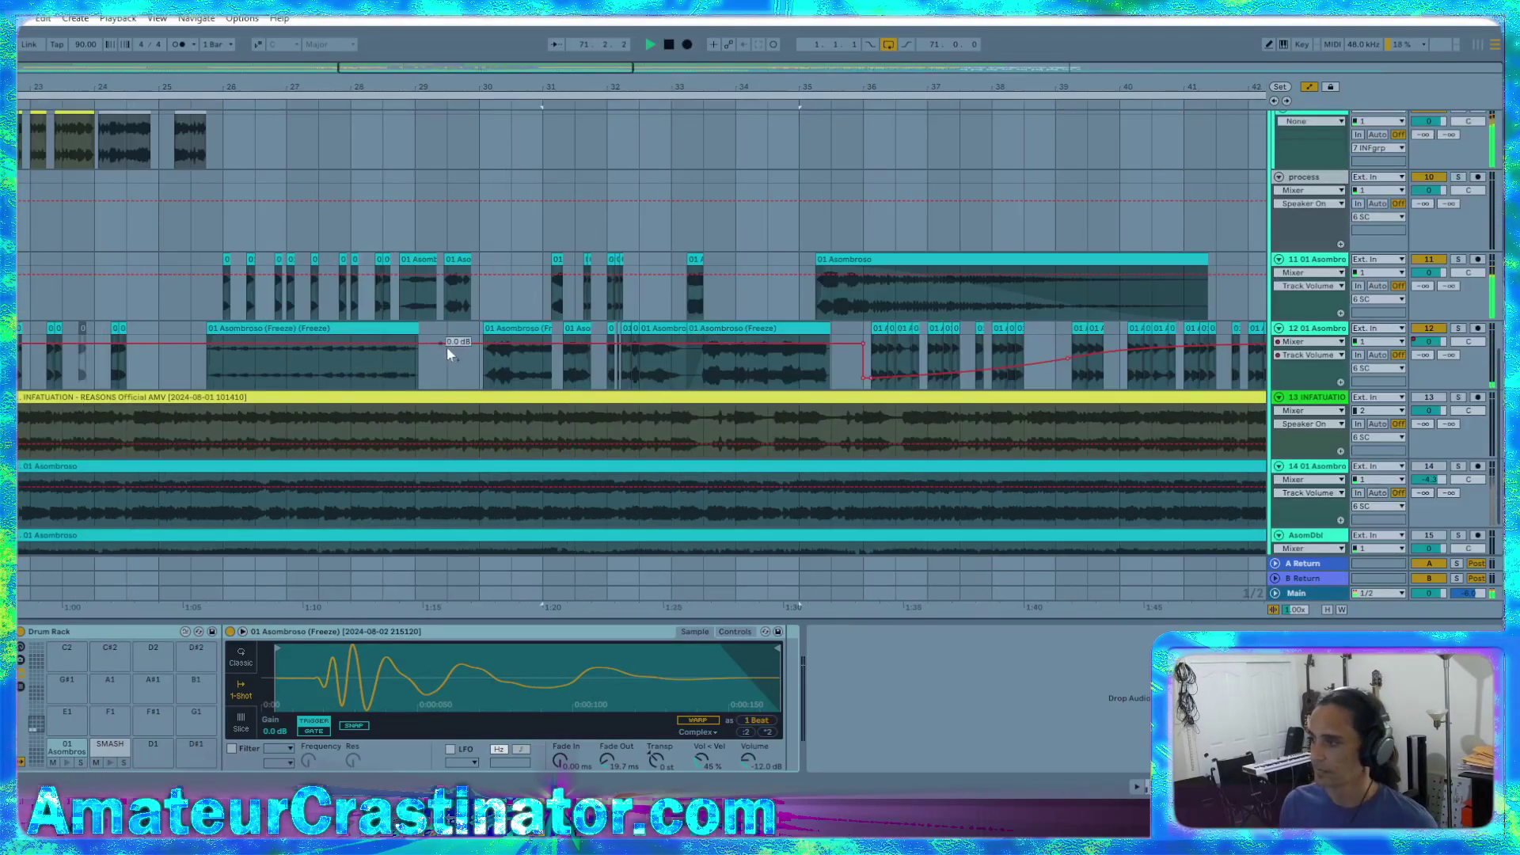
key("a")
scroll(513, 355, "down", 4)
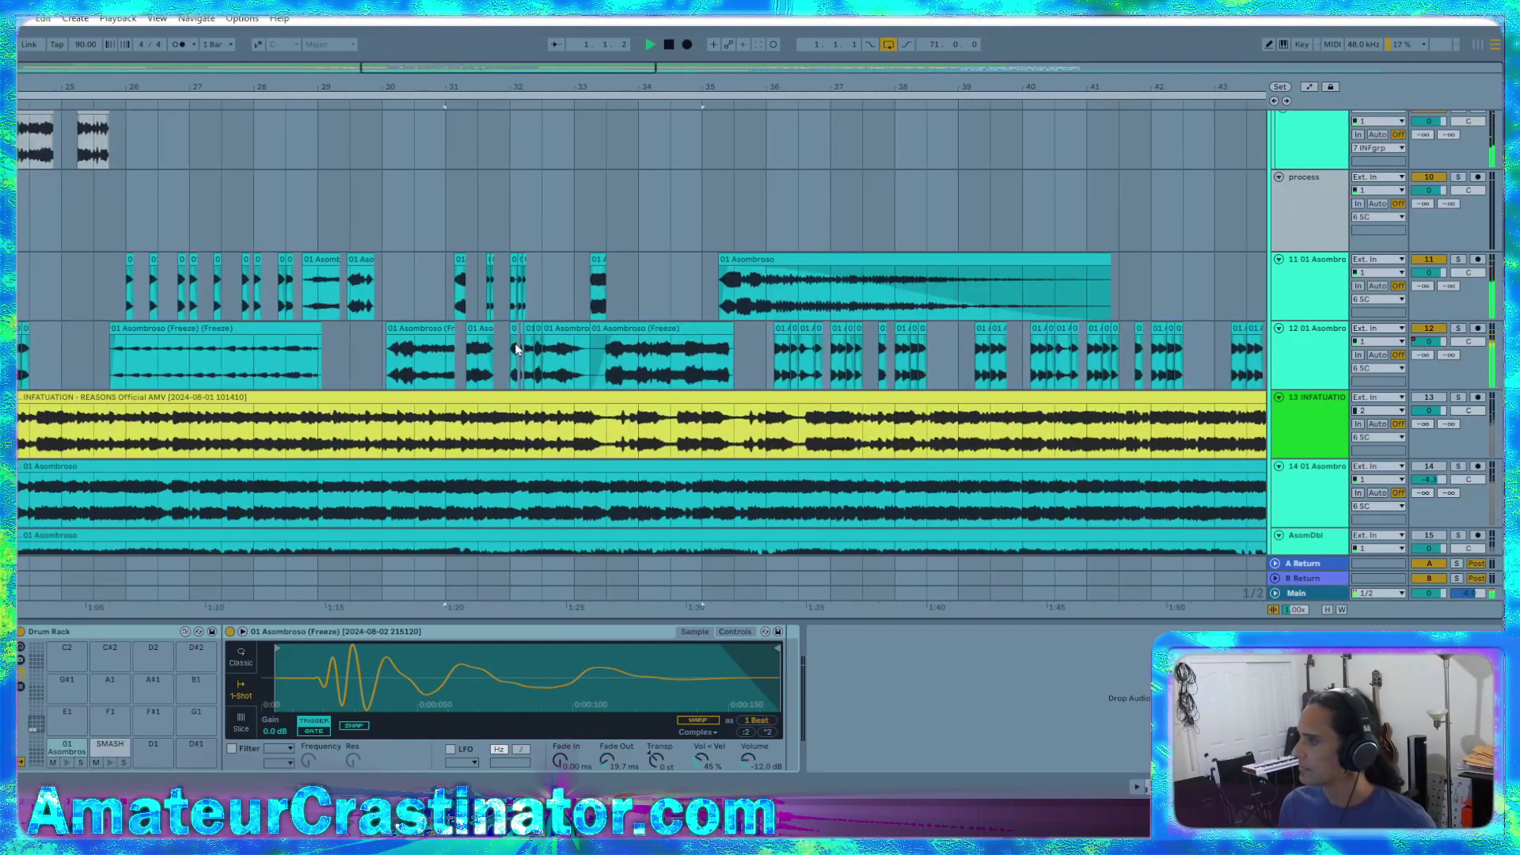
left_click(556, 329)
left_click(422, 331, "shift")
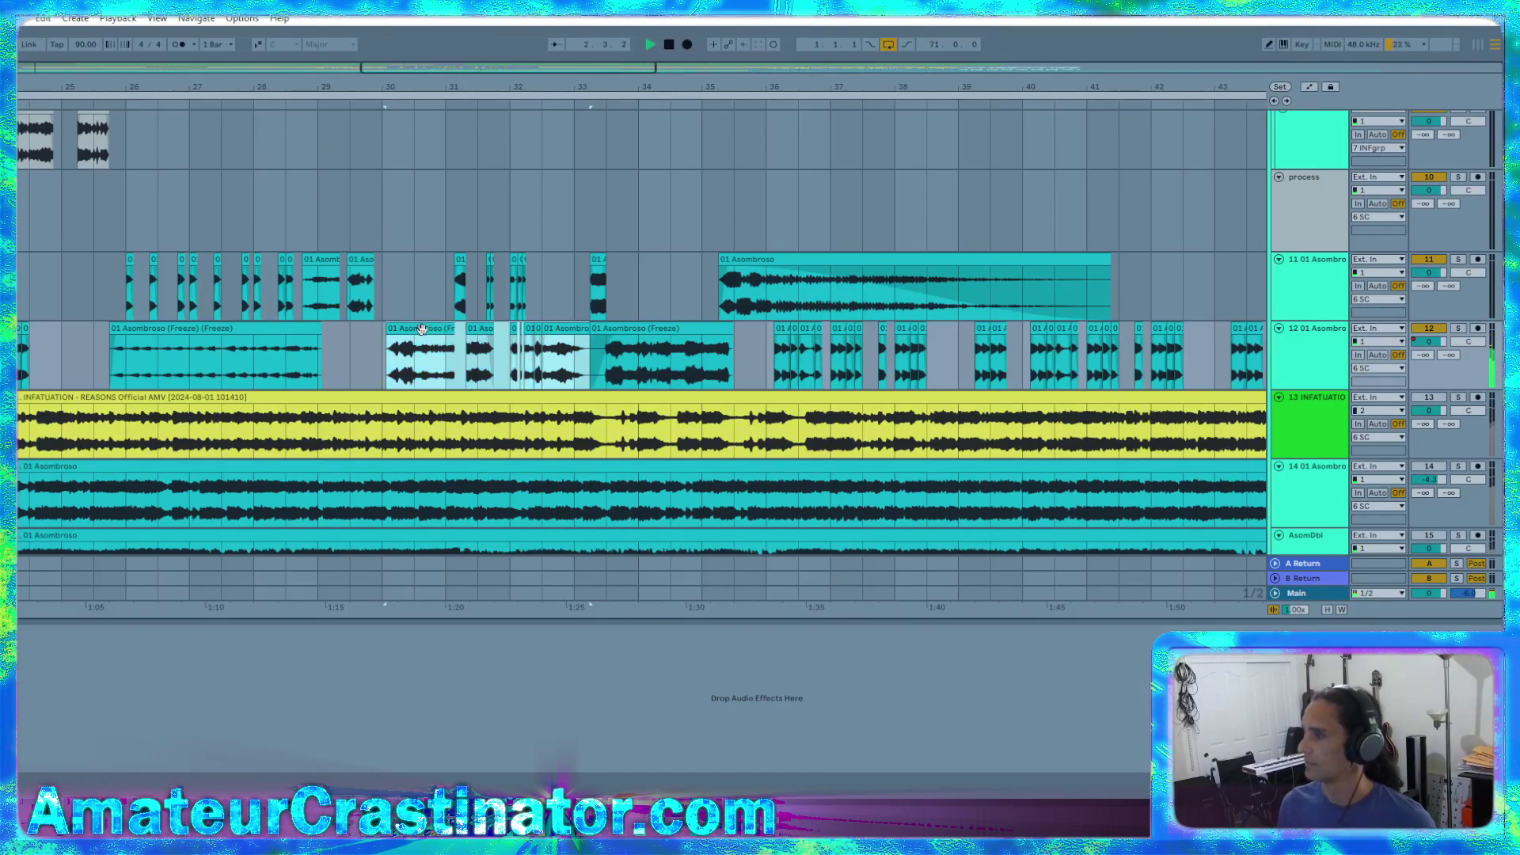
scroll(618, 342, "up", 5)
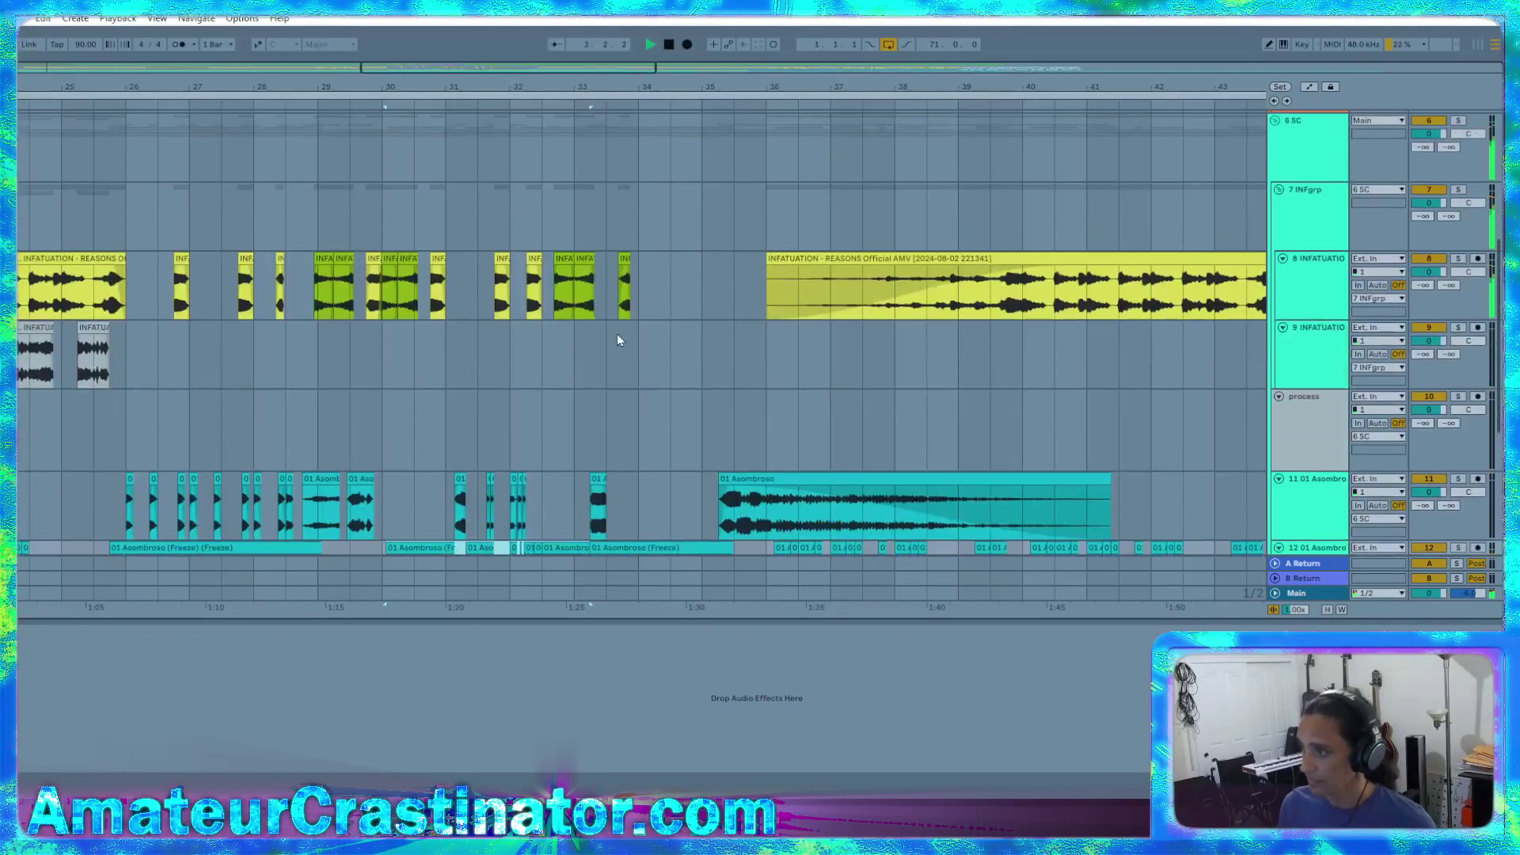
scroll(619, 340, "up", 5)
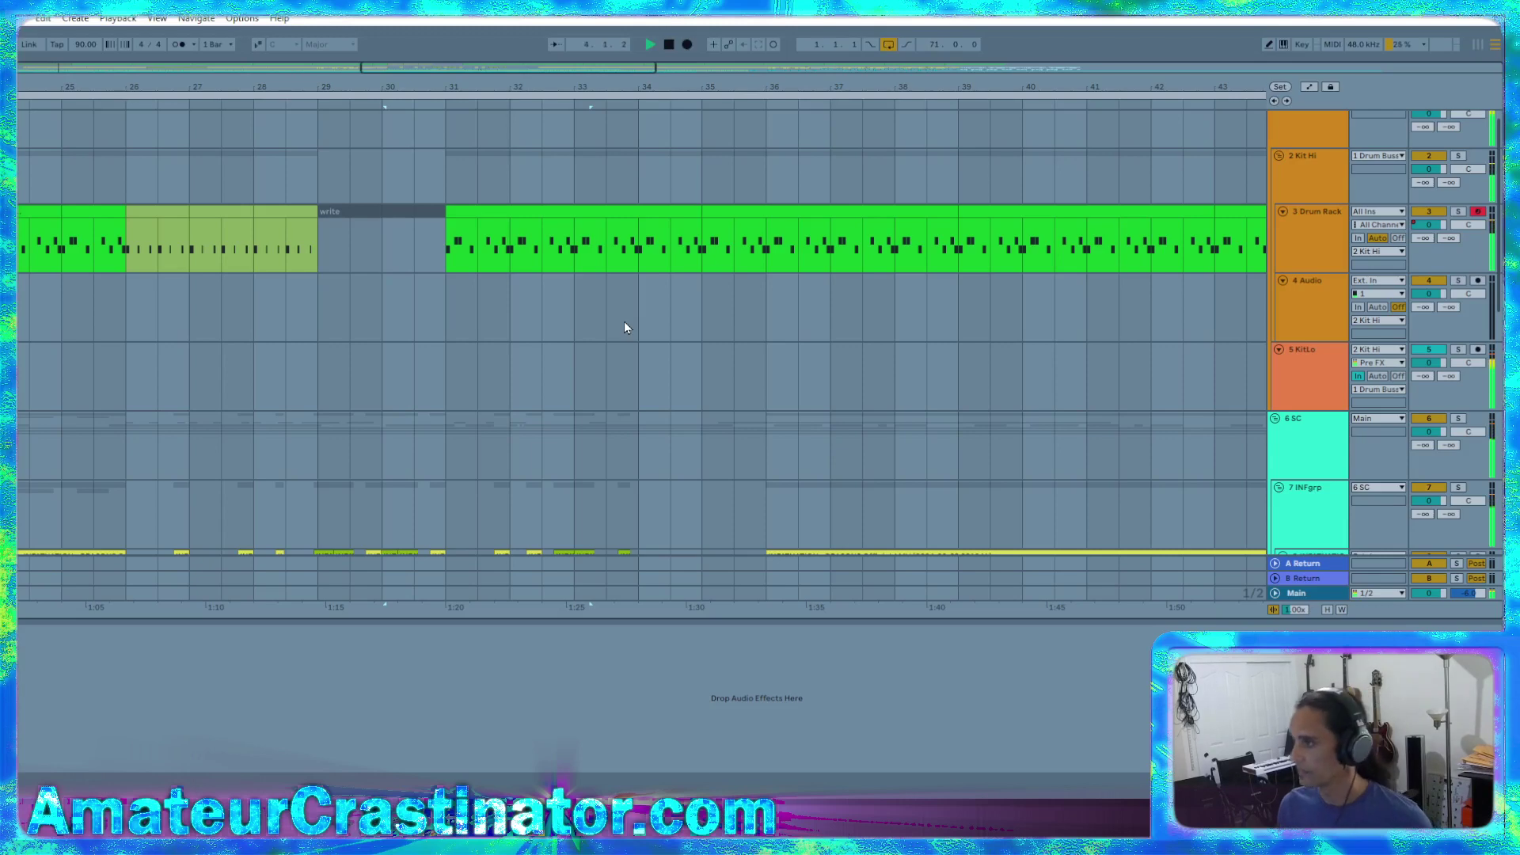
scroll(625, 325, "down", 1)
scroll(517, 290, "down", 12)
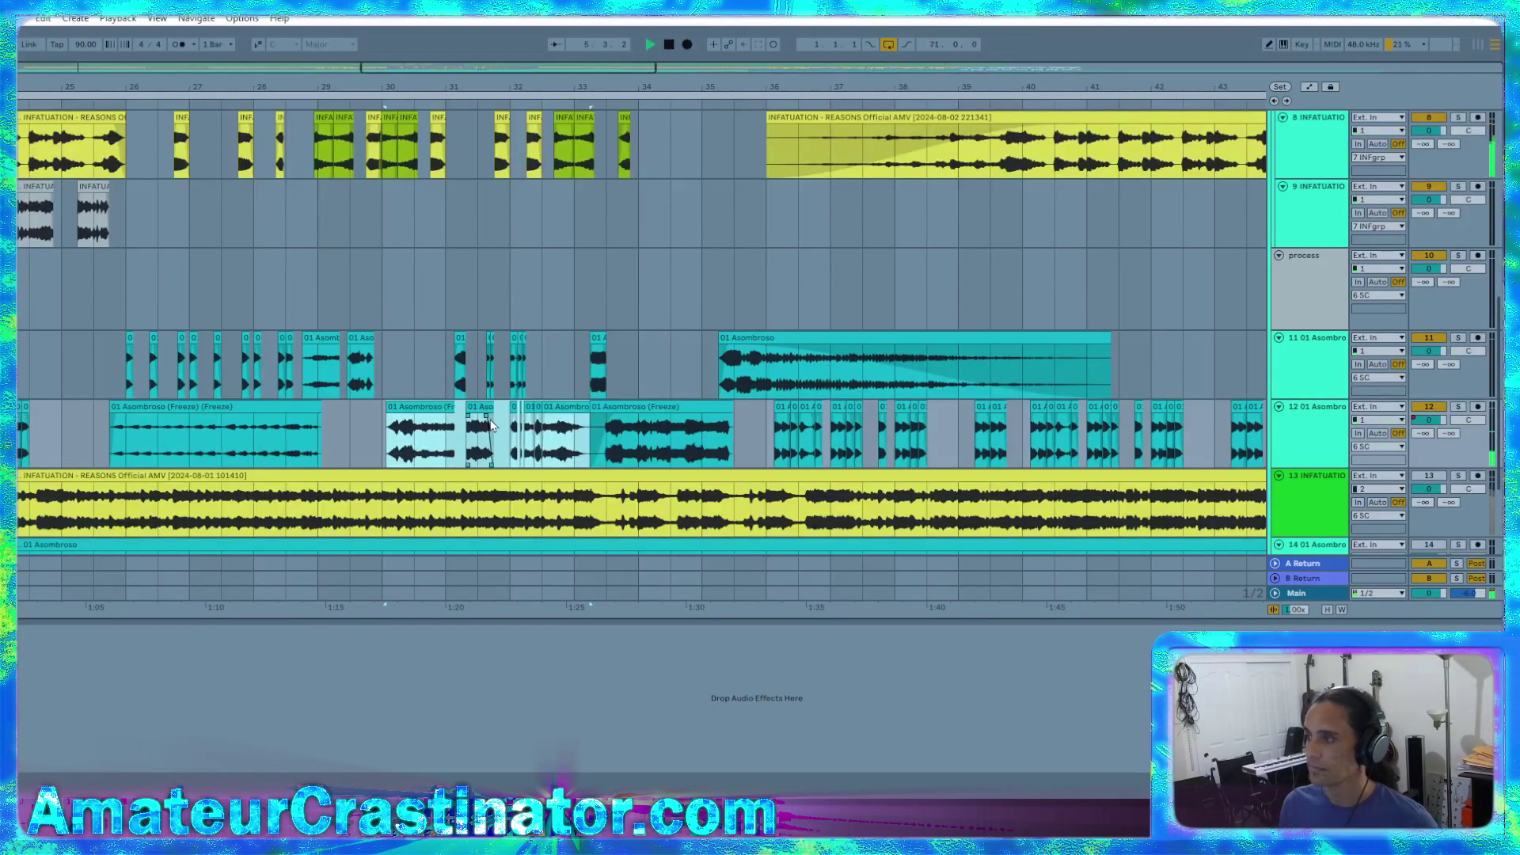
Delete the track 12 clips from bar 30 up to the Freeze clip after bar 33, and lengthen that clip's fade-in and fade-out
left_click(459, 427)
left_click(486, 408)
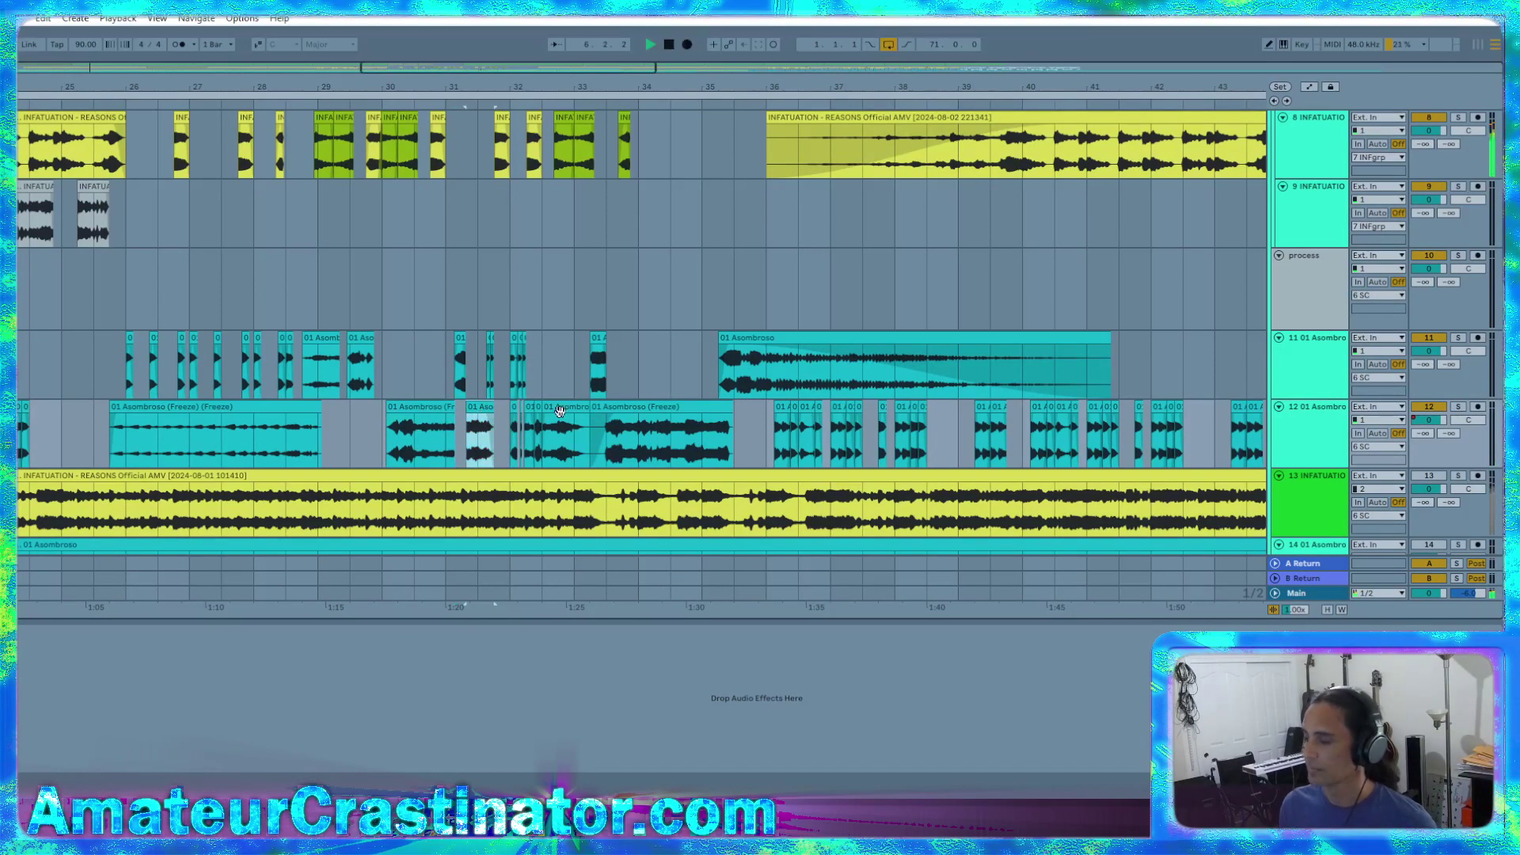
left_click(410, 410)
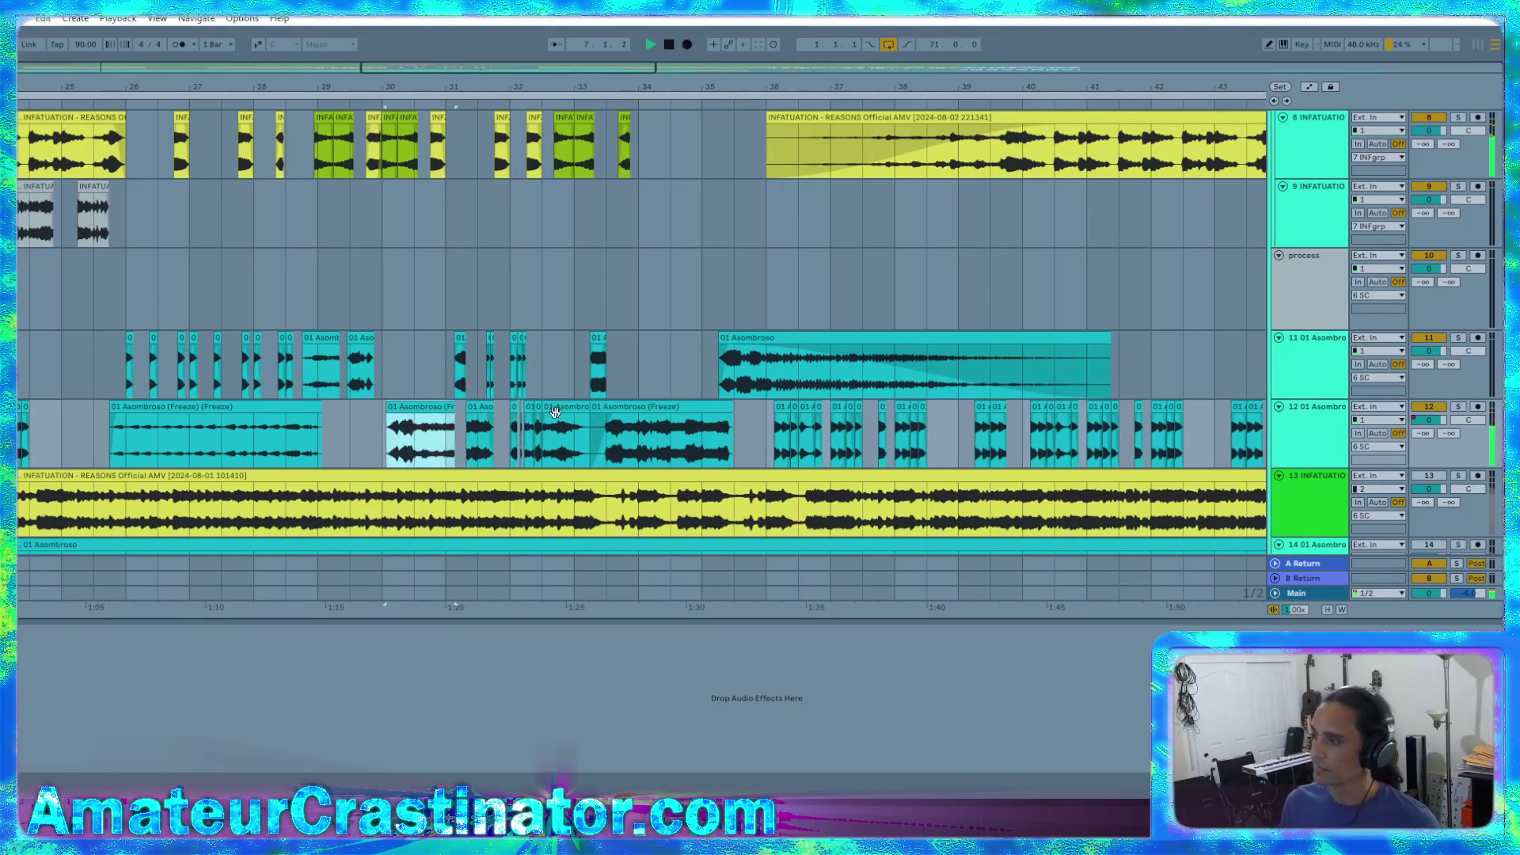
left_click(556, 407, "shift")
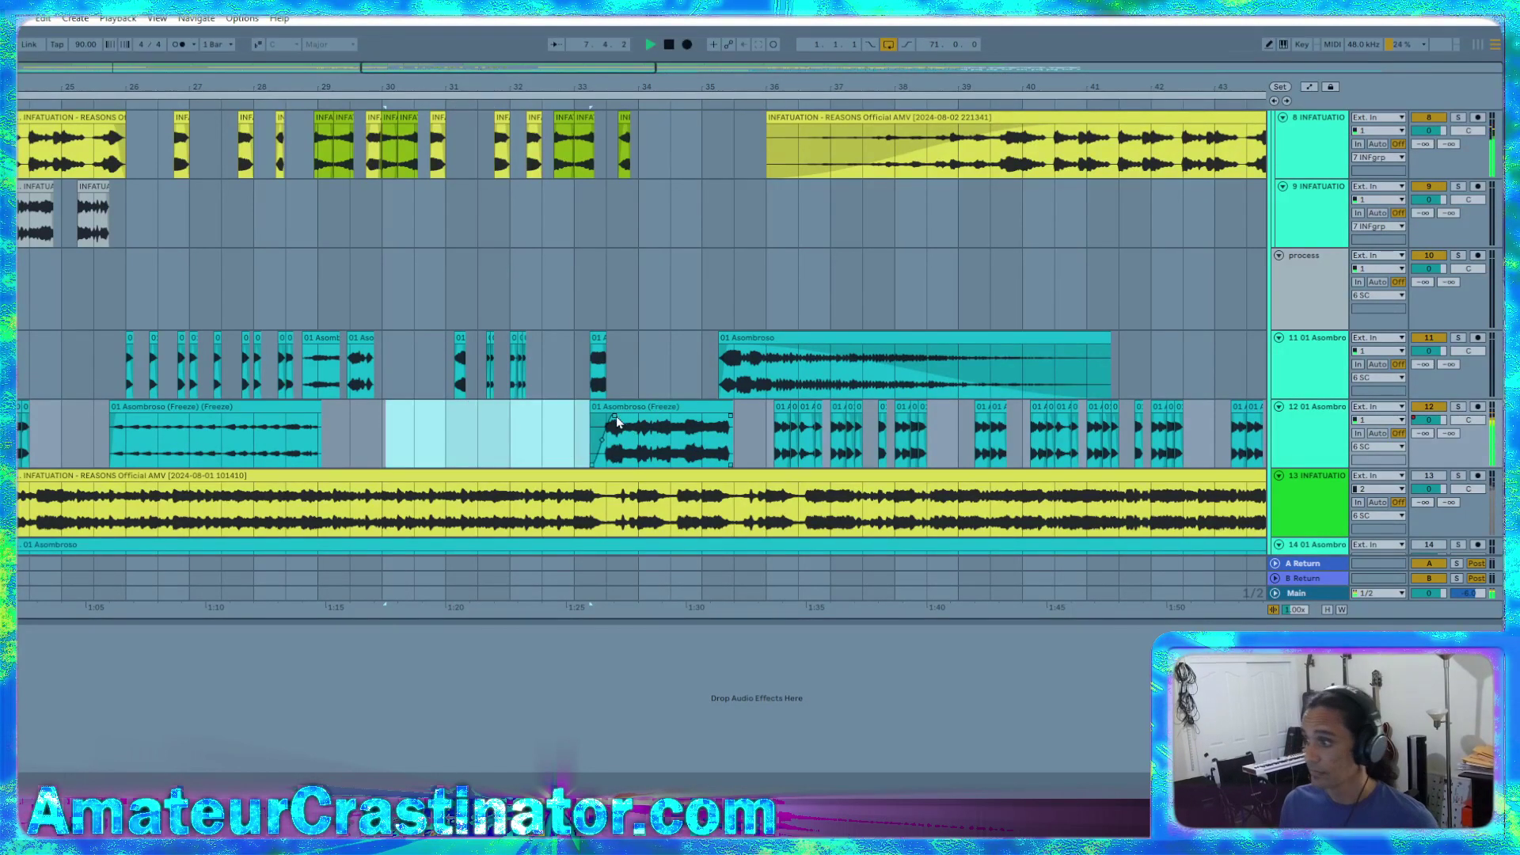
key("Delete")
left_click_drag(614, 408, 696, 427)
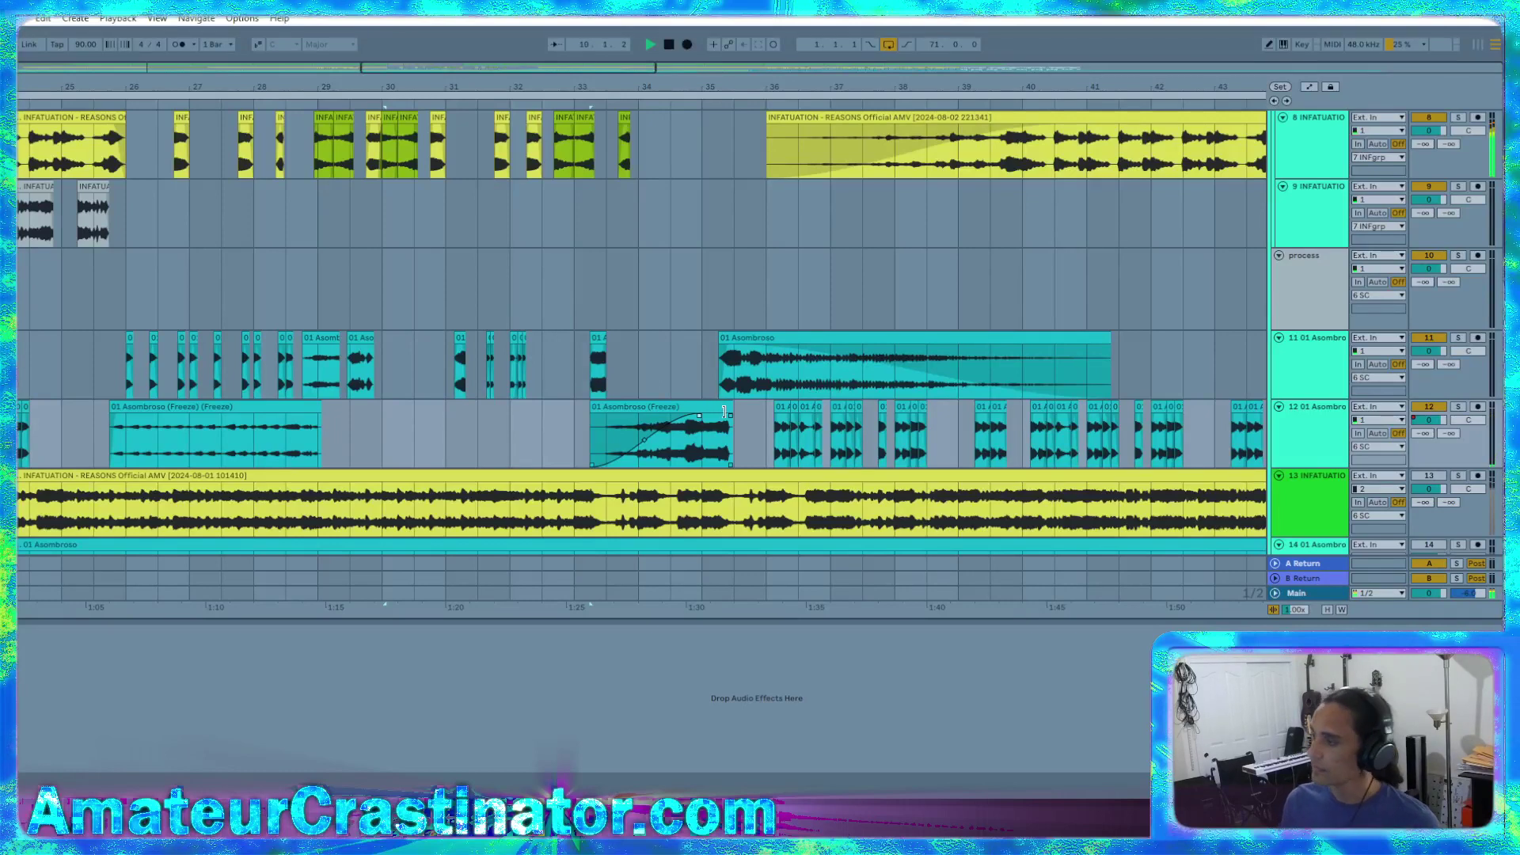
left_click_drag(730, 419, 721, 419)
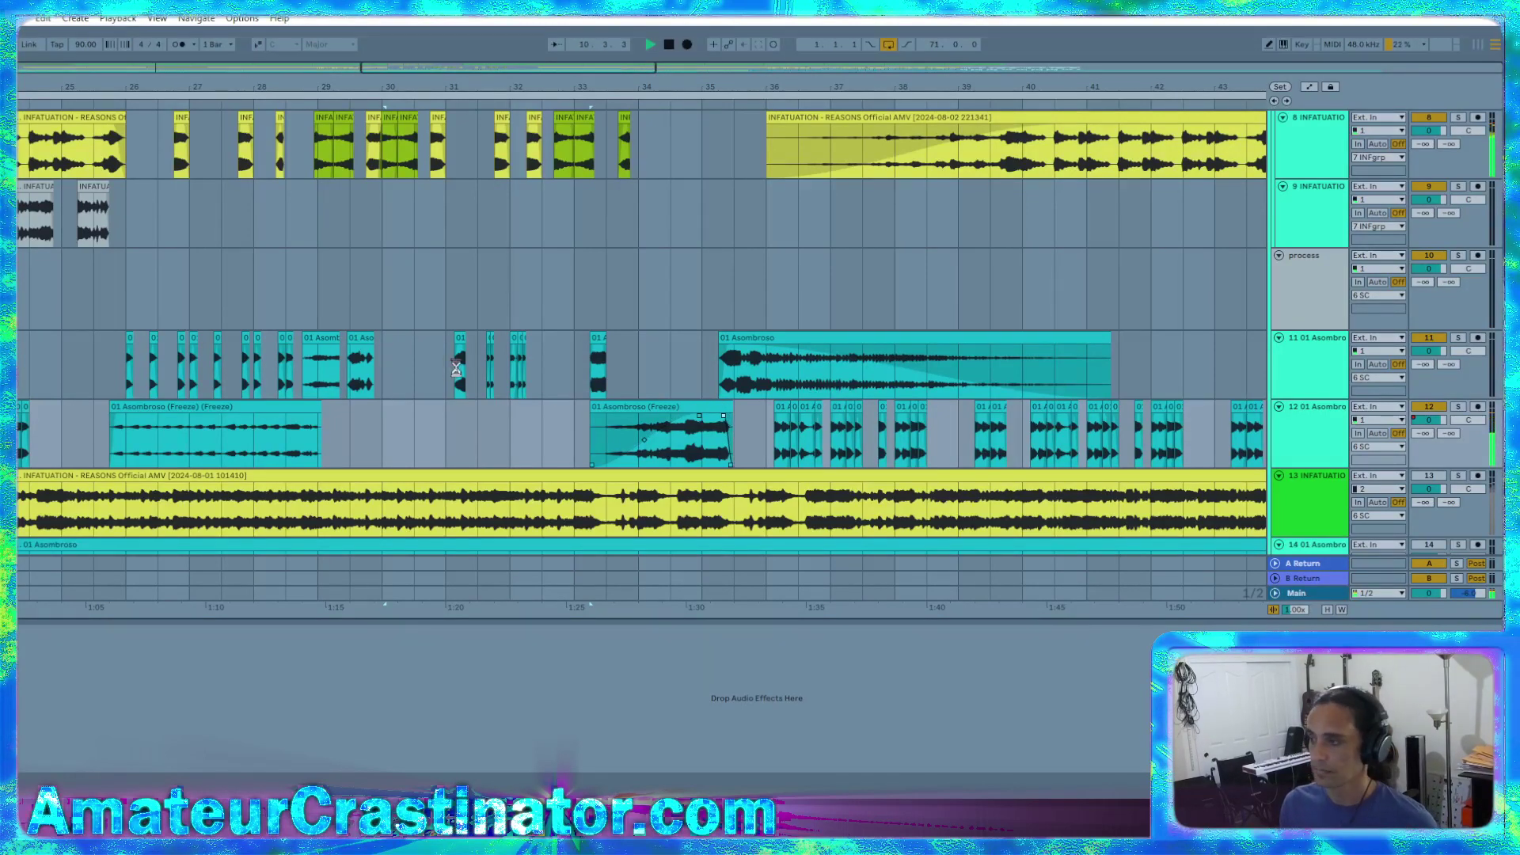
Move the first short Asombroso clip on track 11, just before bar 55, down to the same position on track 12
scroll(765, 423, "down", 5)
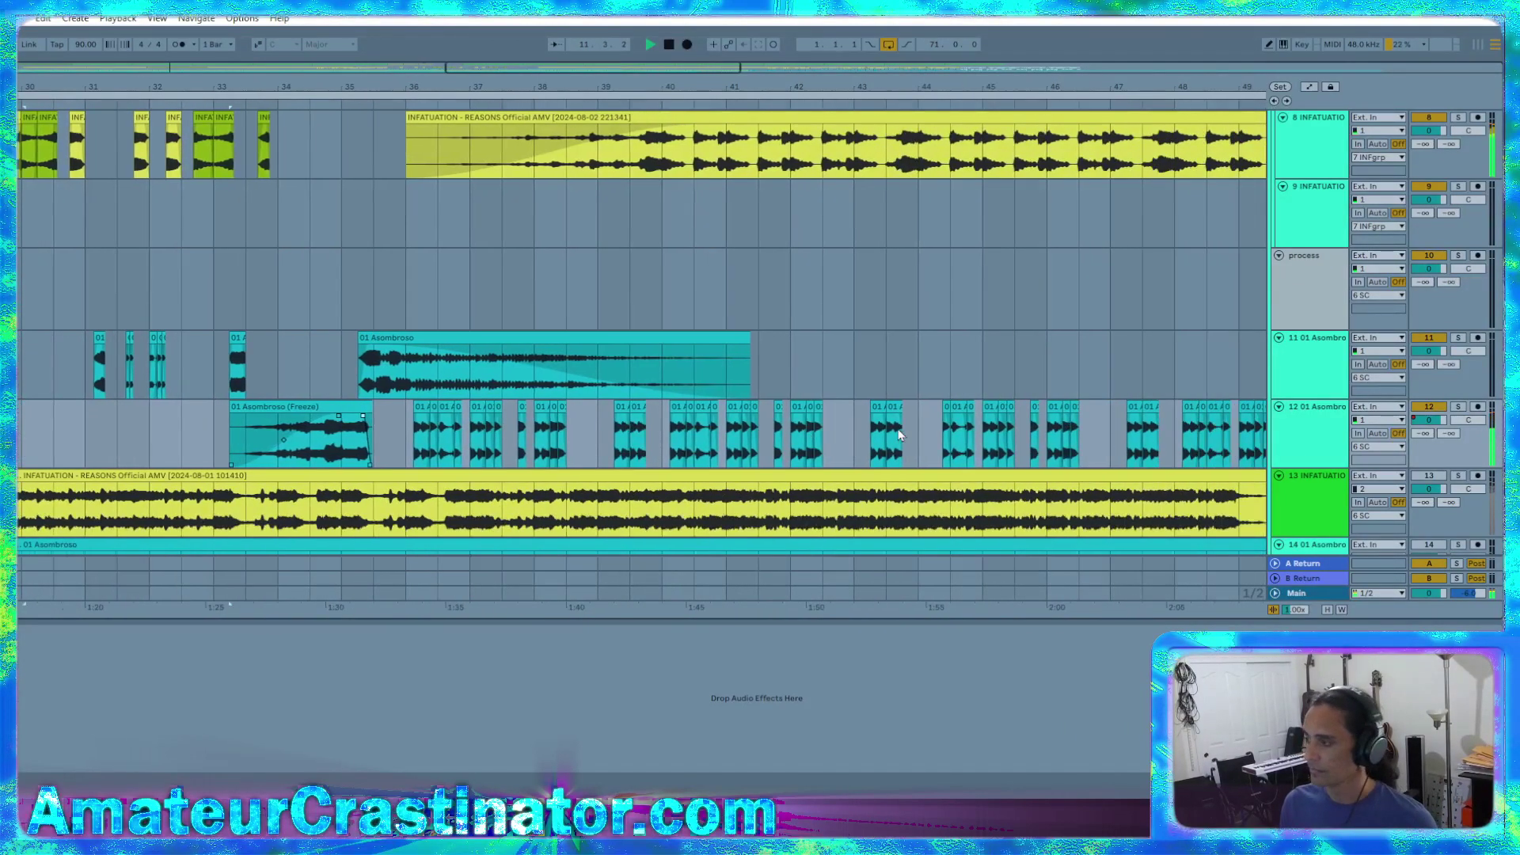
scroll(881, 424, "right", 5)
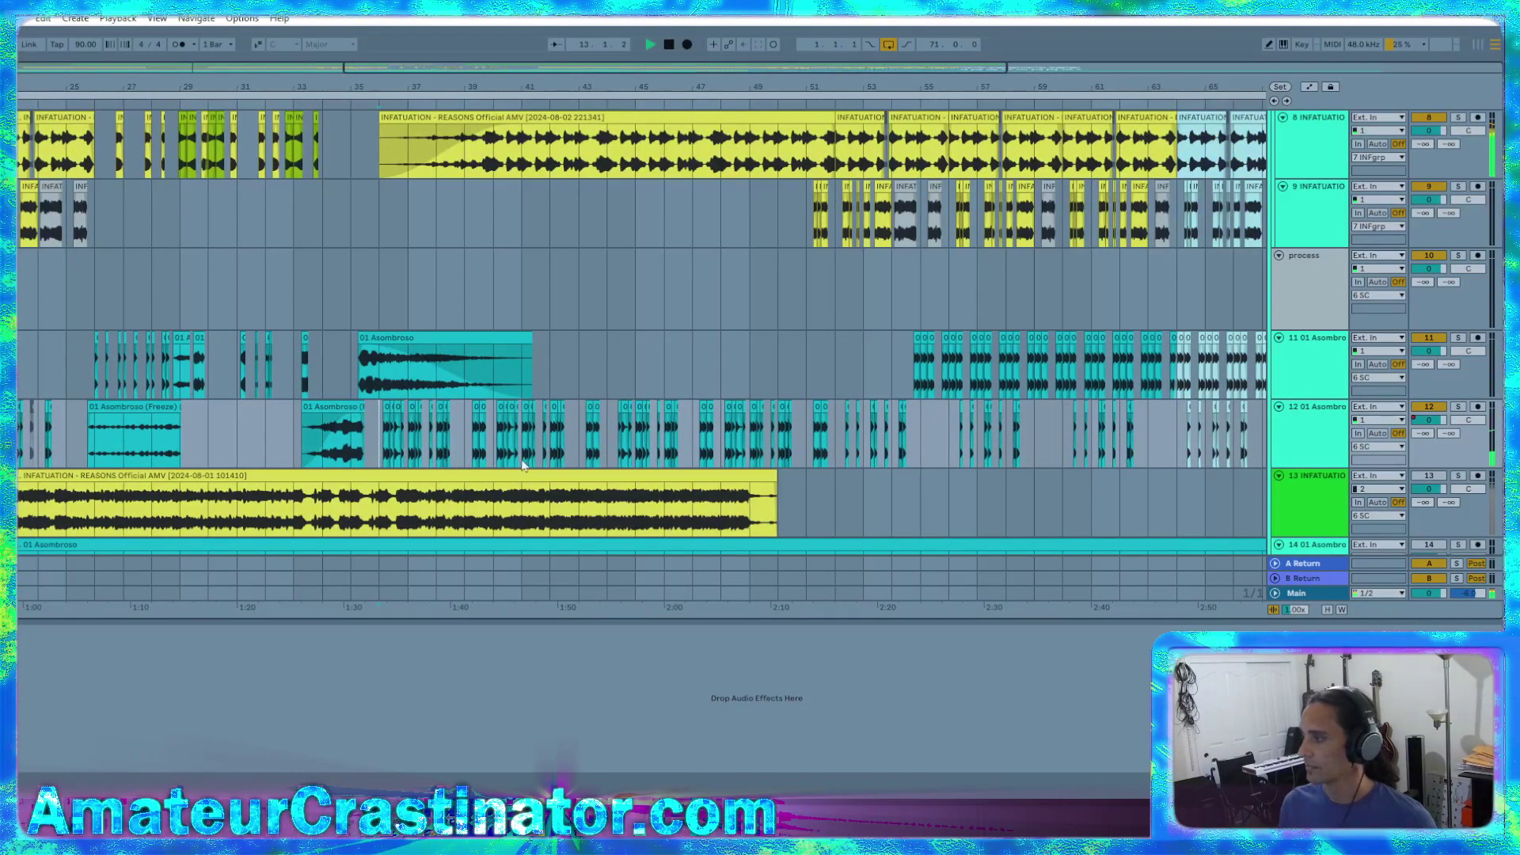
scroll(873, 442, "right", 1)
scroll(847, 445, "right", 2)
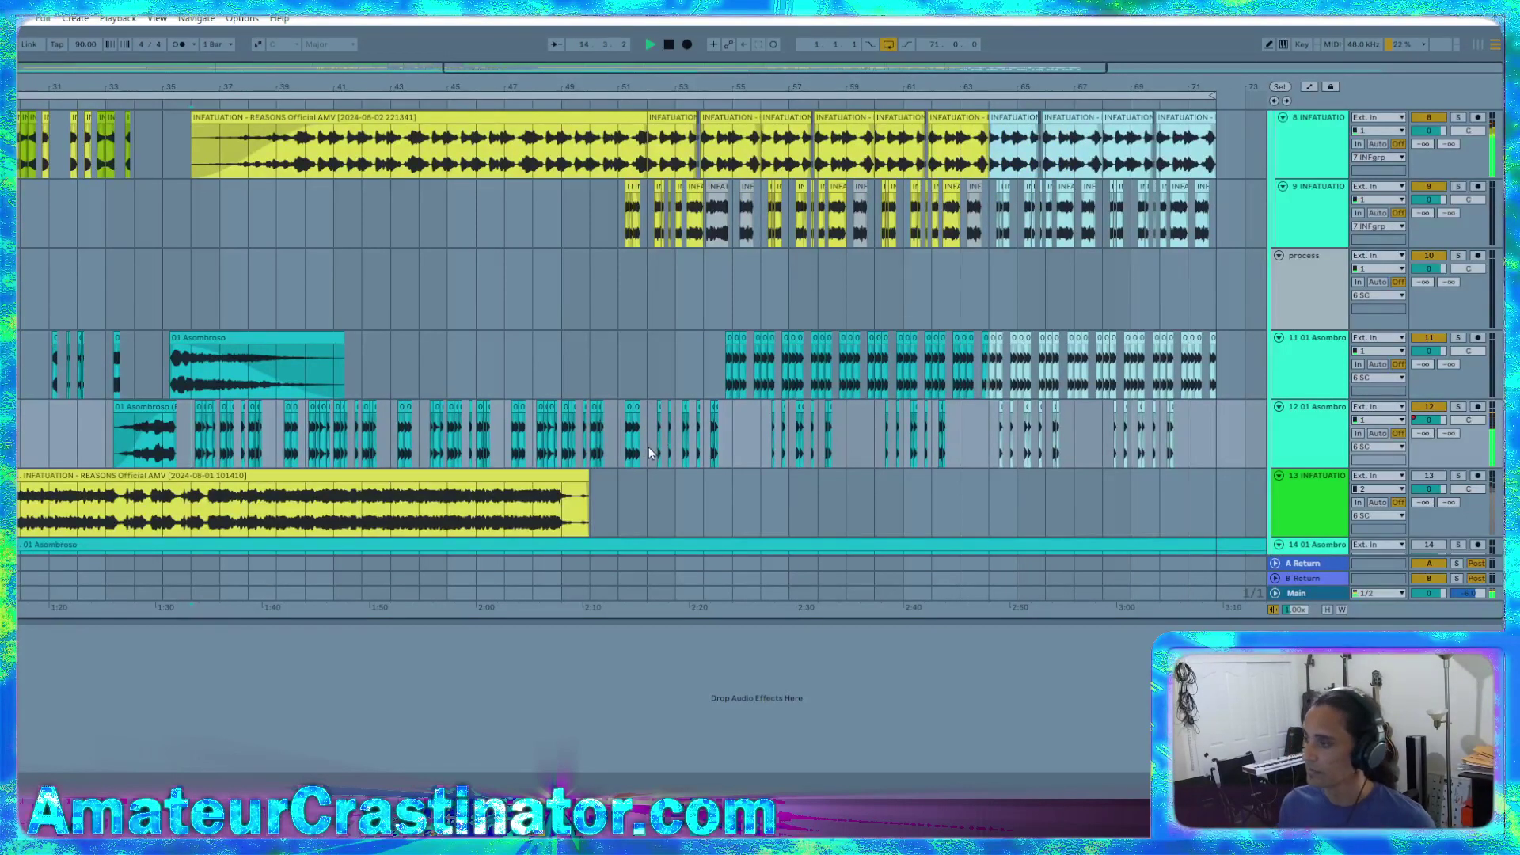
scroll(729, 456, "up", 3)
scroll(697, 454, "right", 1)
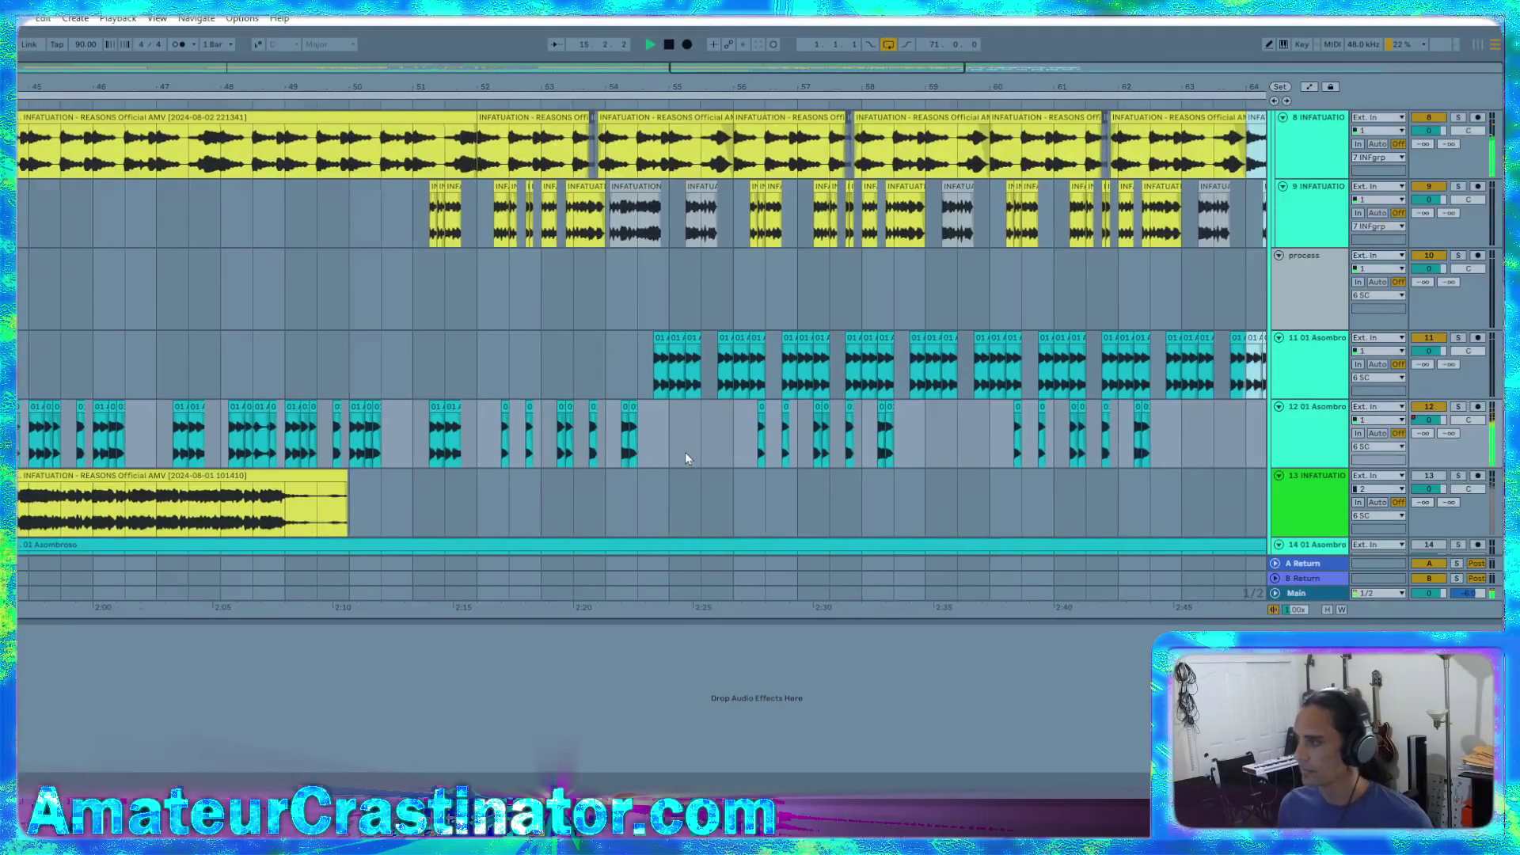
scroll(685, 453, "right", 2)
scroll(687, 451, "right", 2)
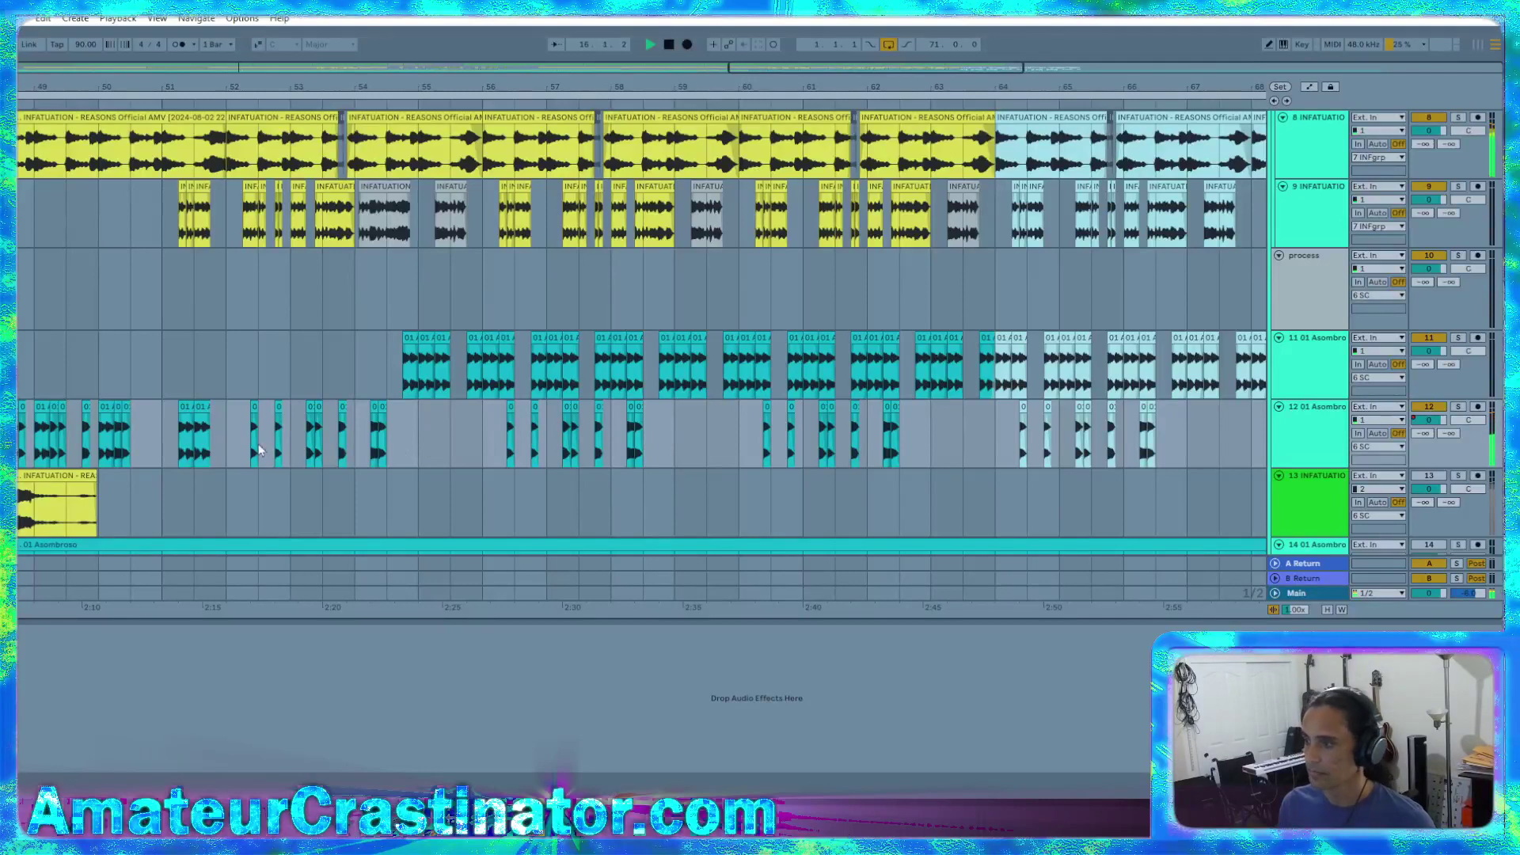
left_click_drag(225, 440, 419, 446)
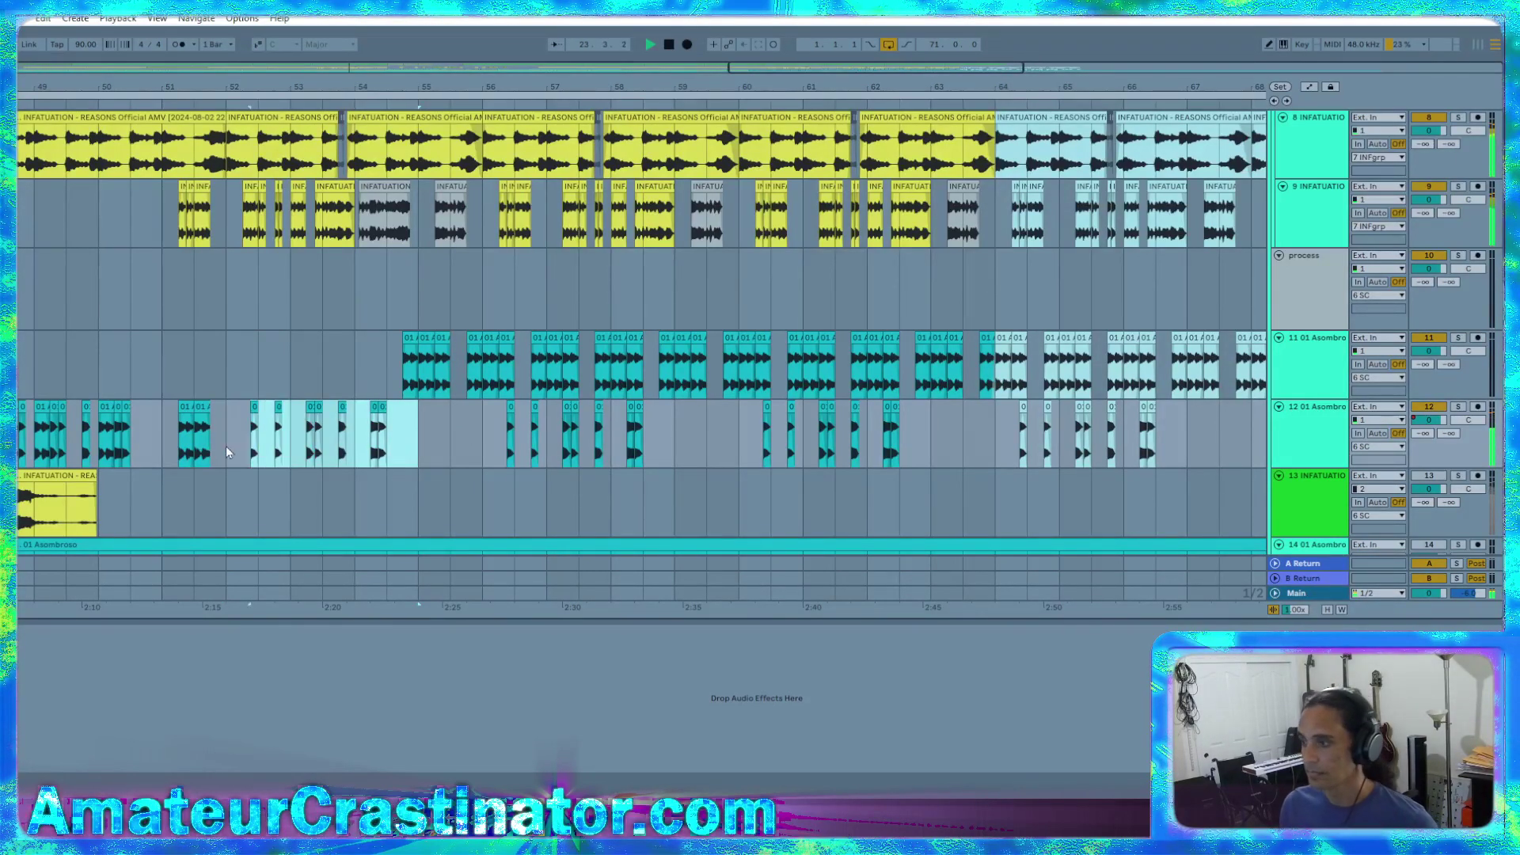
left_click(227, 449, "shift")
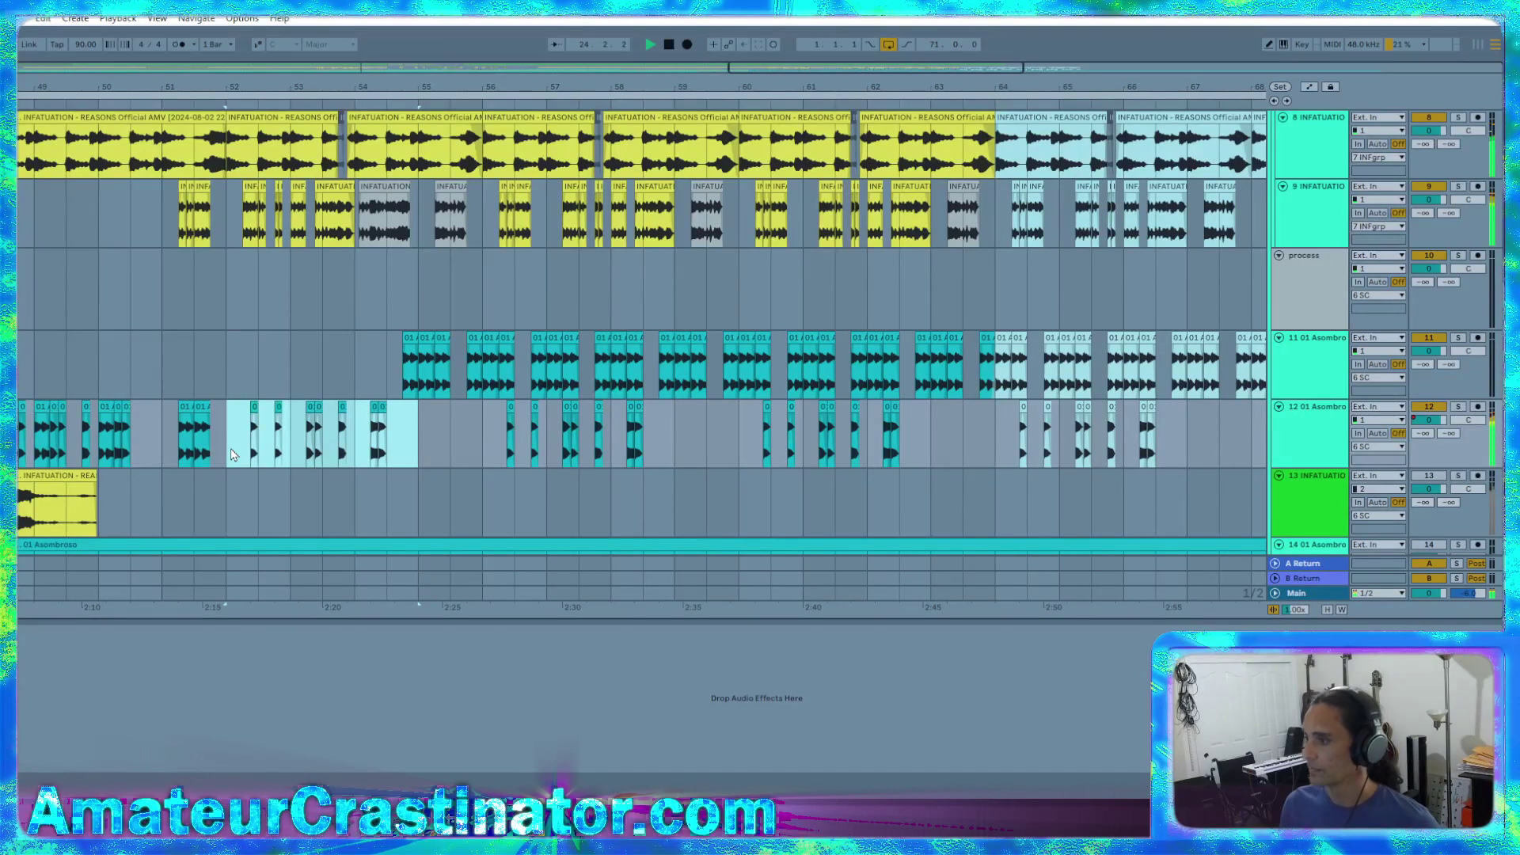
left_click(409, 339)
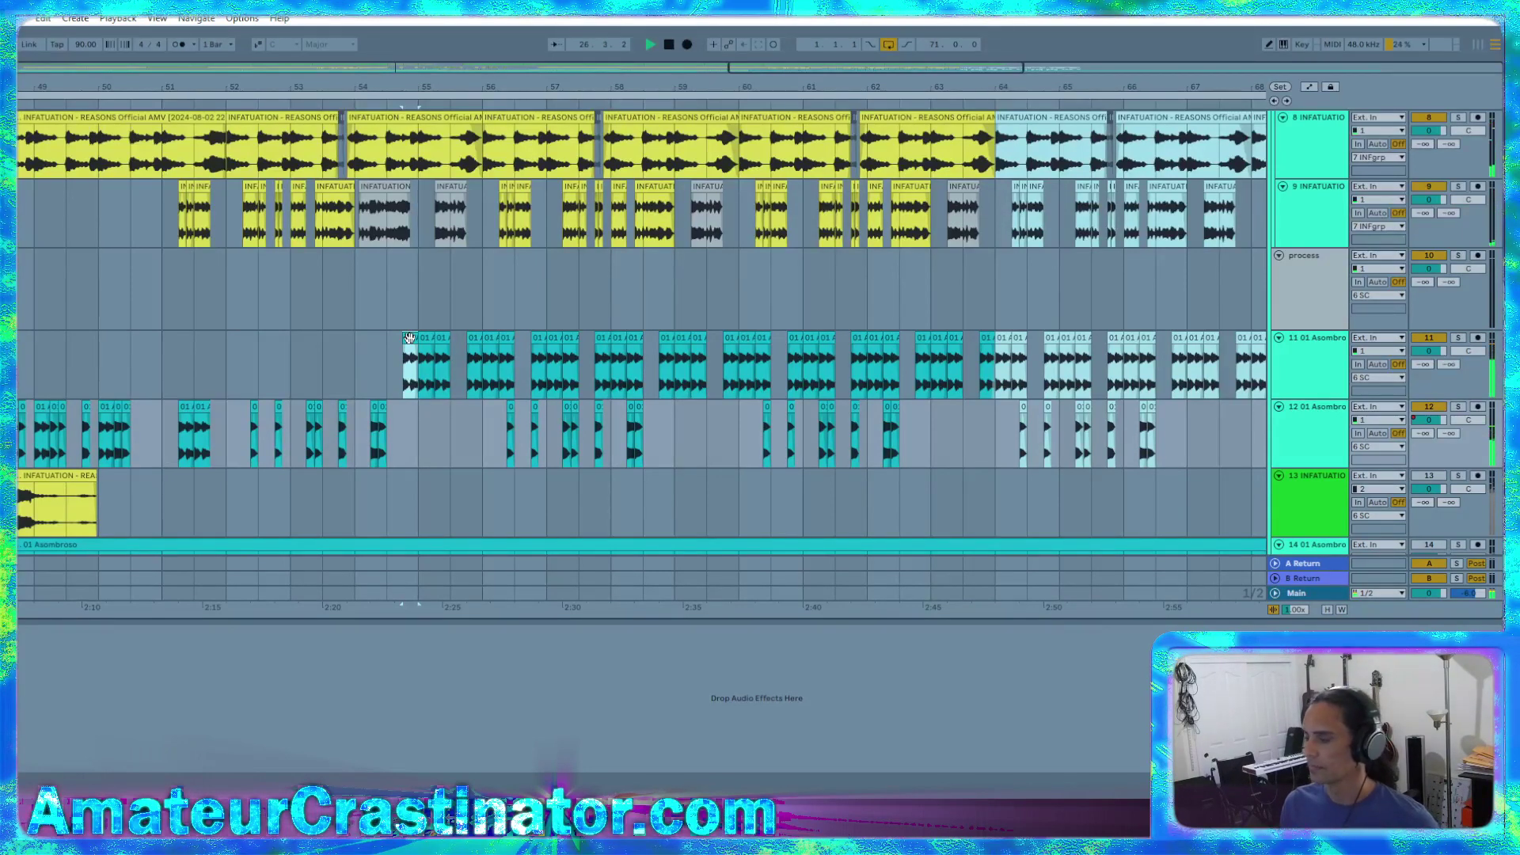
left_click_drag(409, 339, 410, 411)
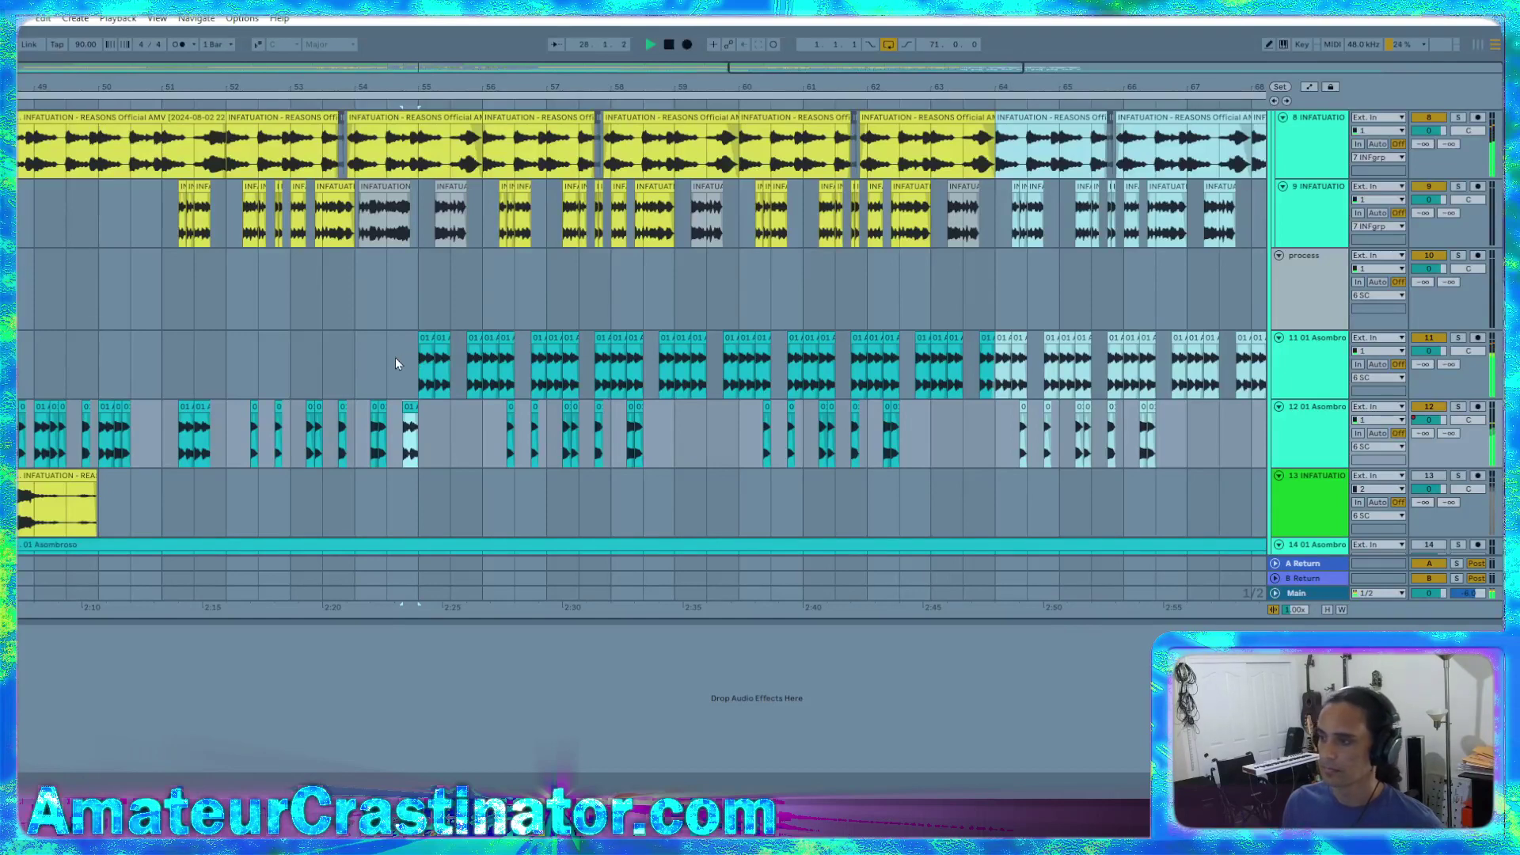
left_click(440, 369)
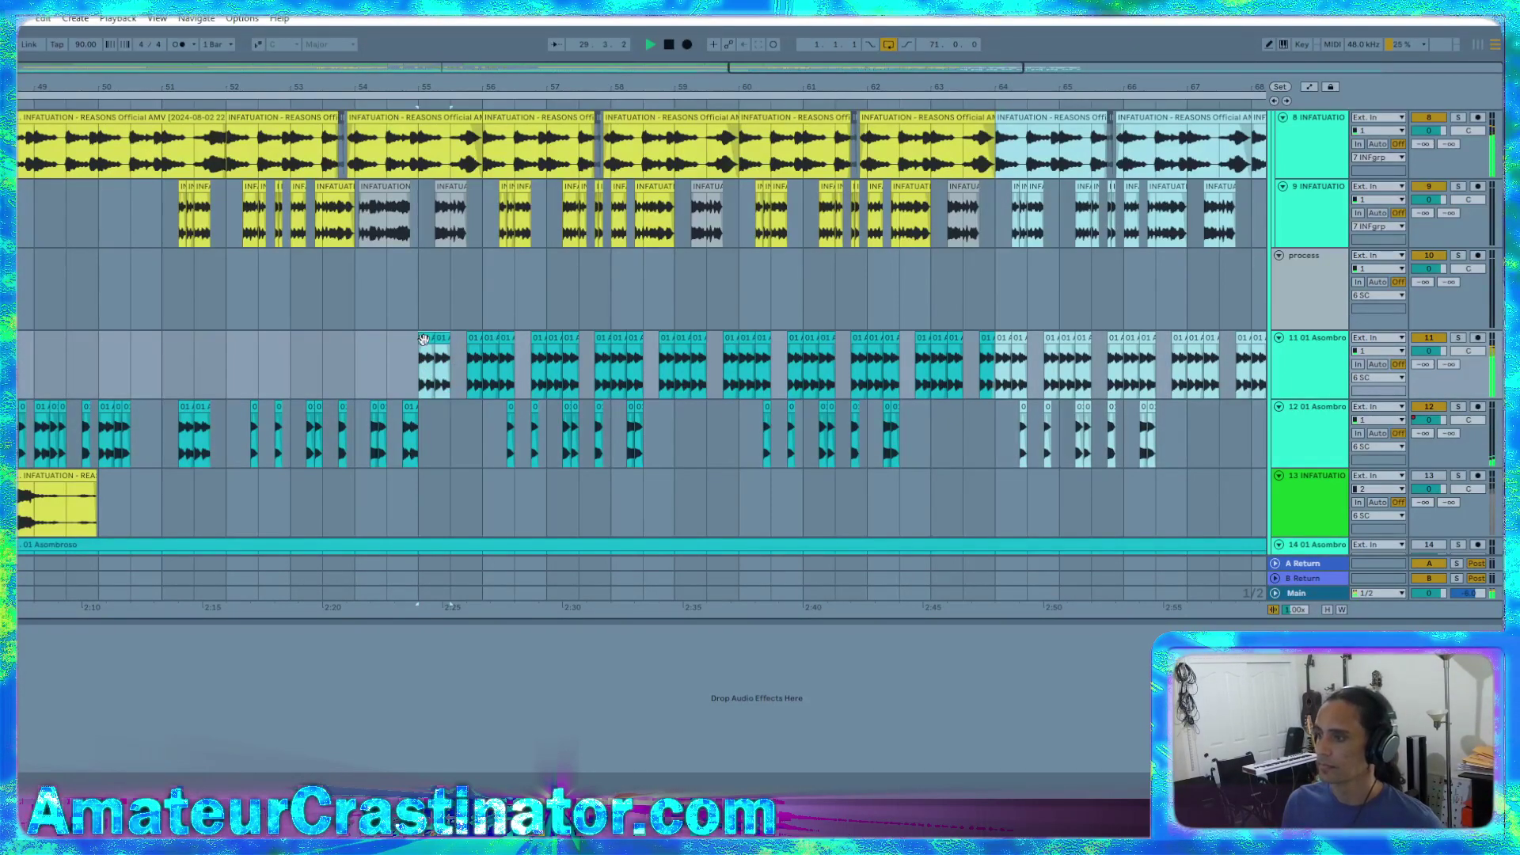
left_click_drag(424, 339, 431, 428)
left_click(445, 426)
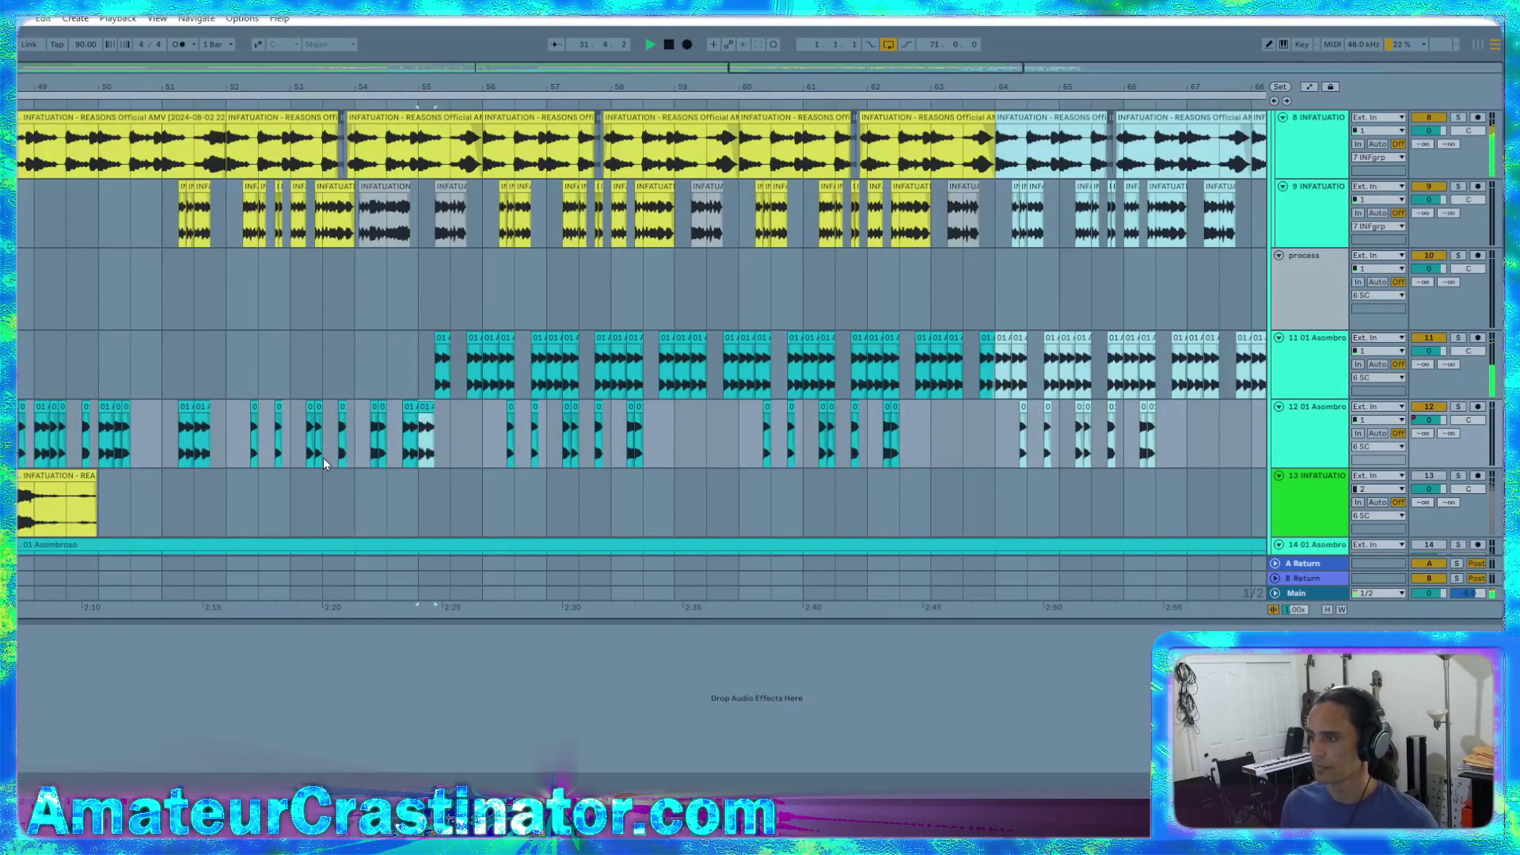
left_click(244, 440, "shift")
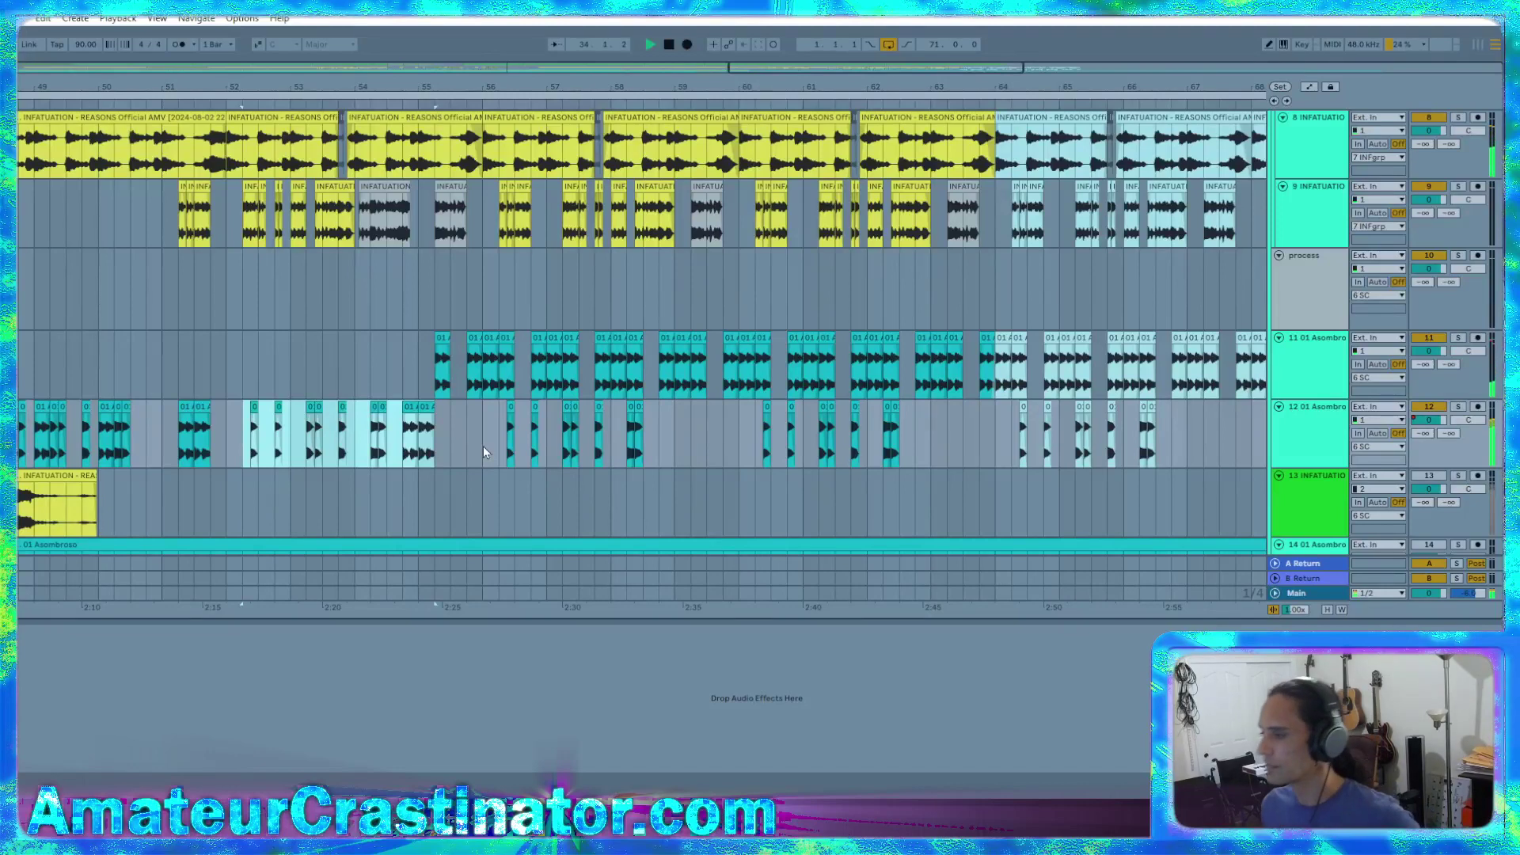
key("ctrl+z")
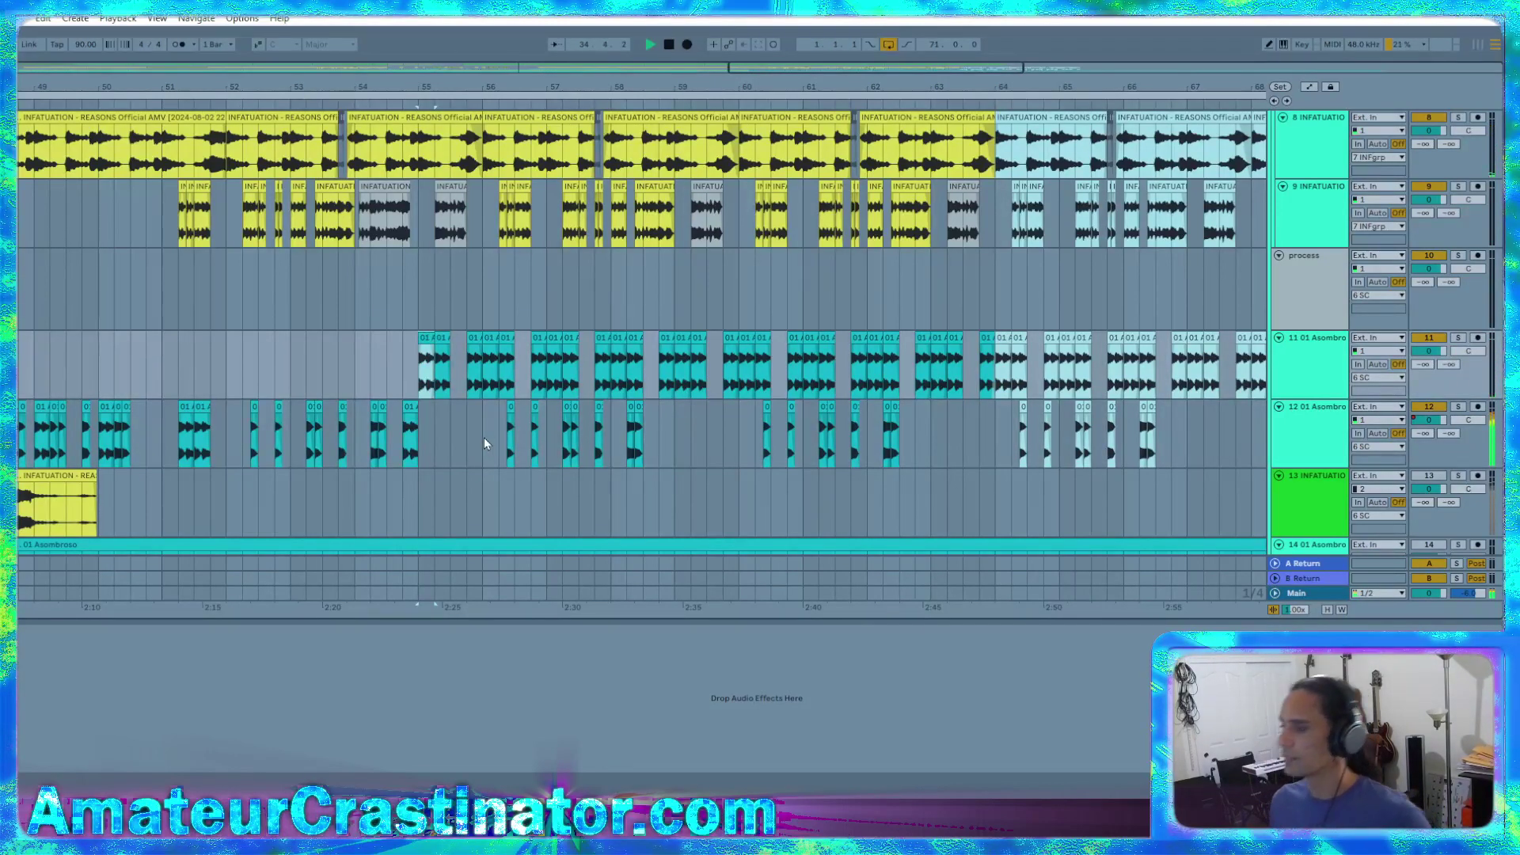
Move the first three short Asombroso clips on track 11, between bars 55 and 56, straight down to track 12
left_click(441, 339, "shift")
left_click_drag(441, 338, 443, 429)
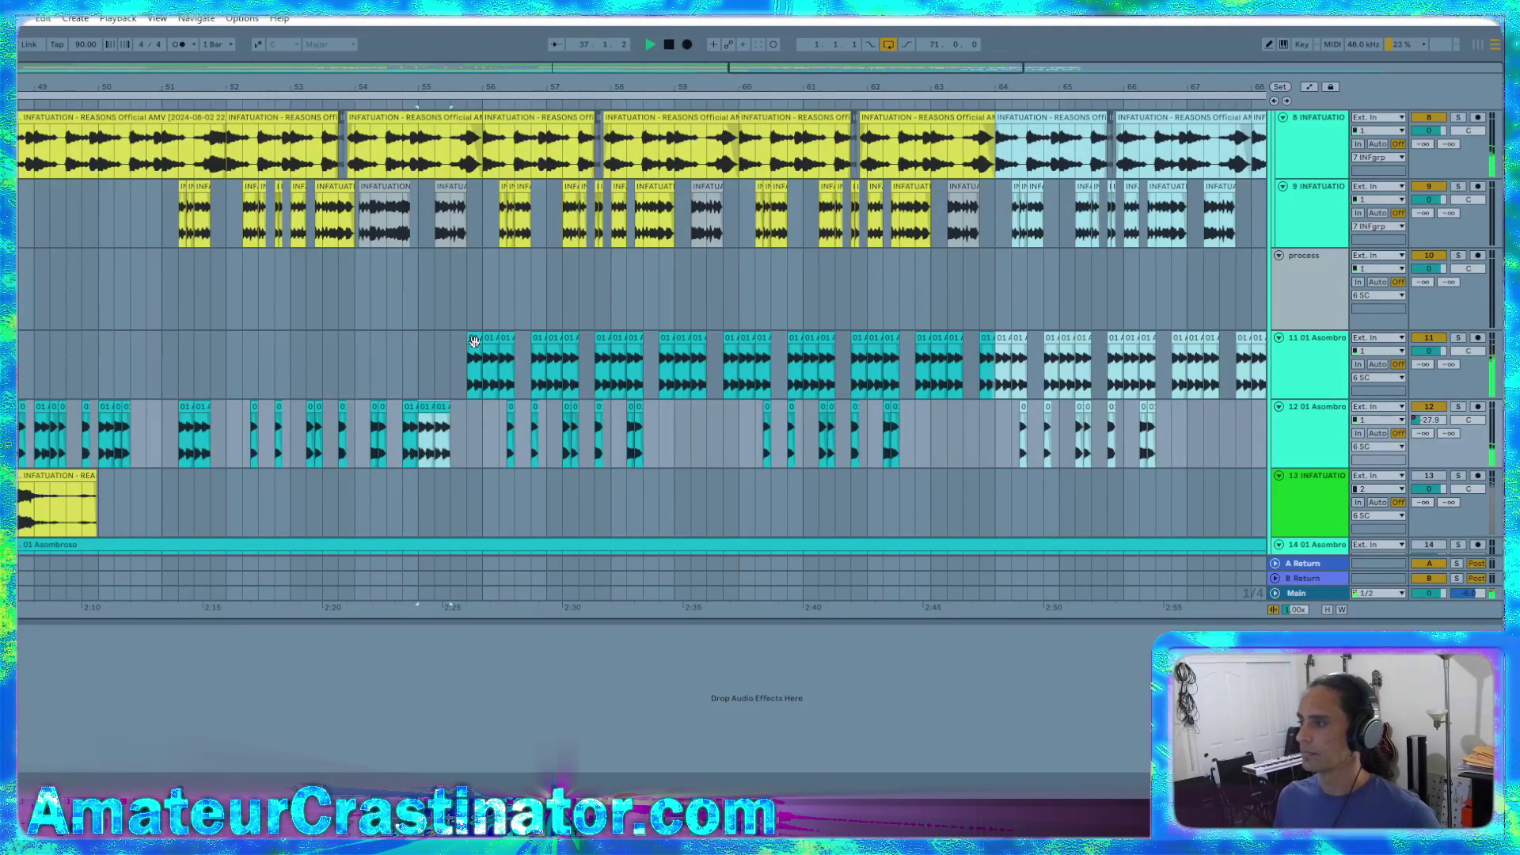
left_click_drag(473, 342, 239, 440)
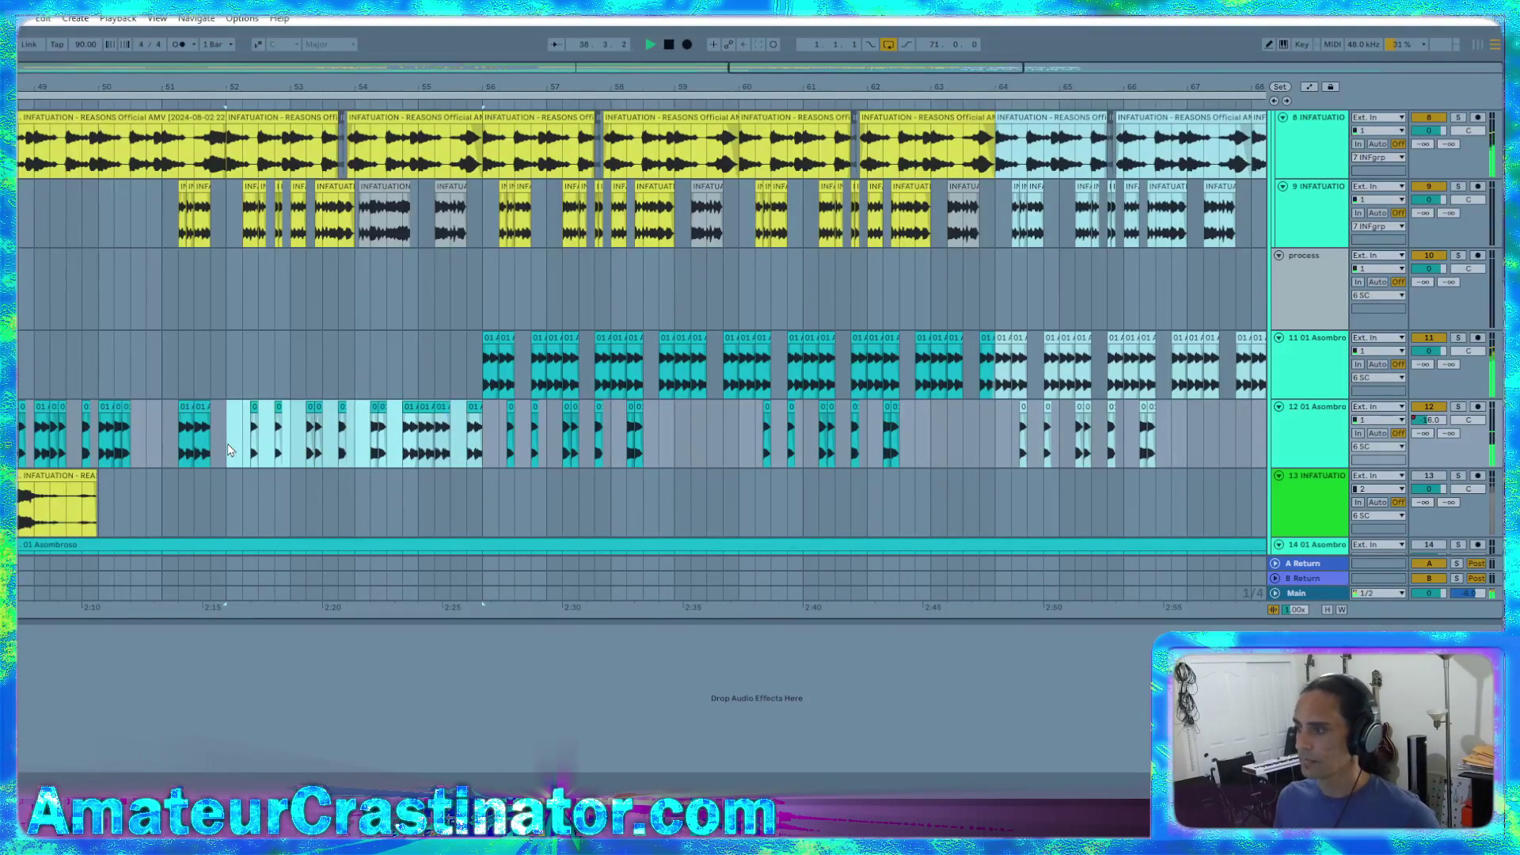
Copy the track 12 clips from bar 52 to 56 and paste them at bar 29, right behind the long Freeze clip
scroll(160, 437, "down", 5)
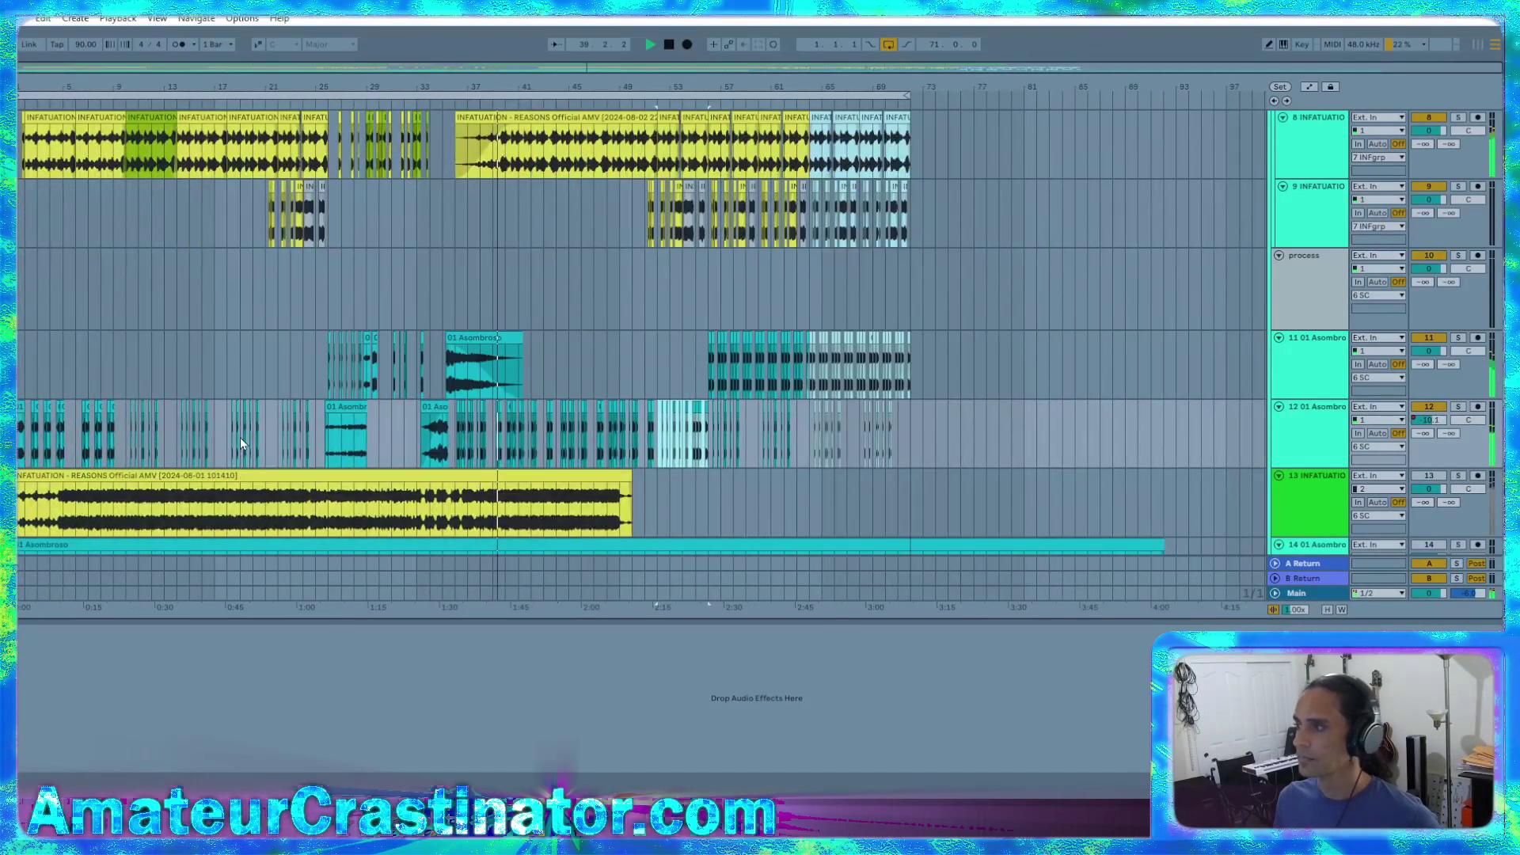
scroll(87, 421, "up", 4)
scroll(898, 311, "up", 5)
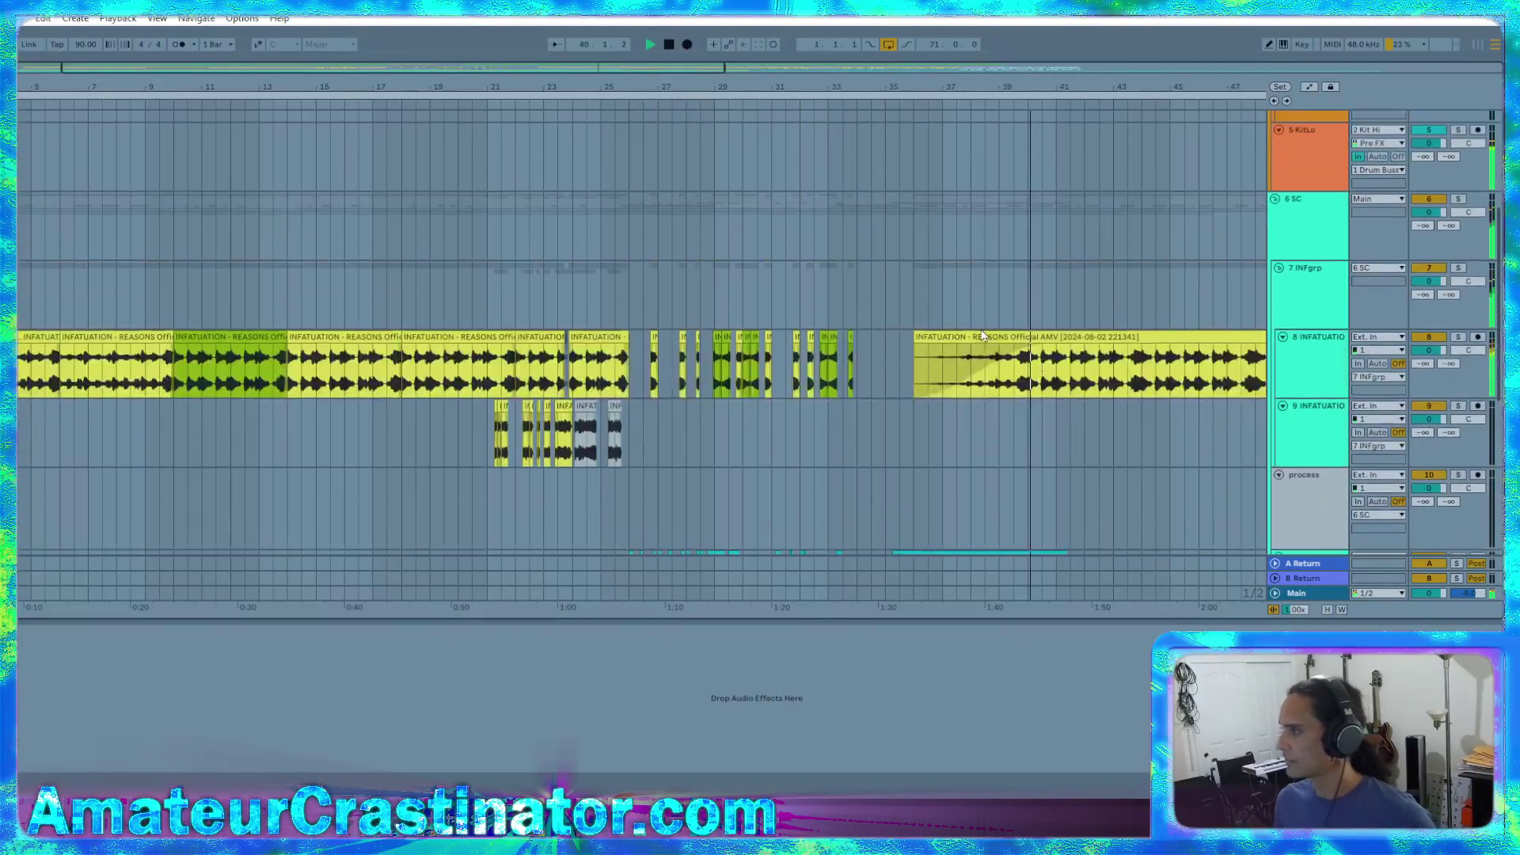
scroll(857, 343, "up", 2)
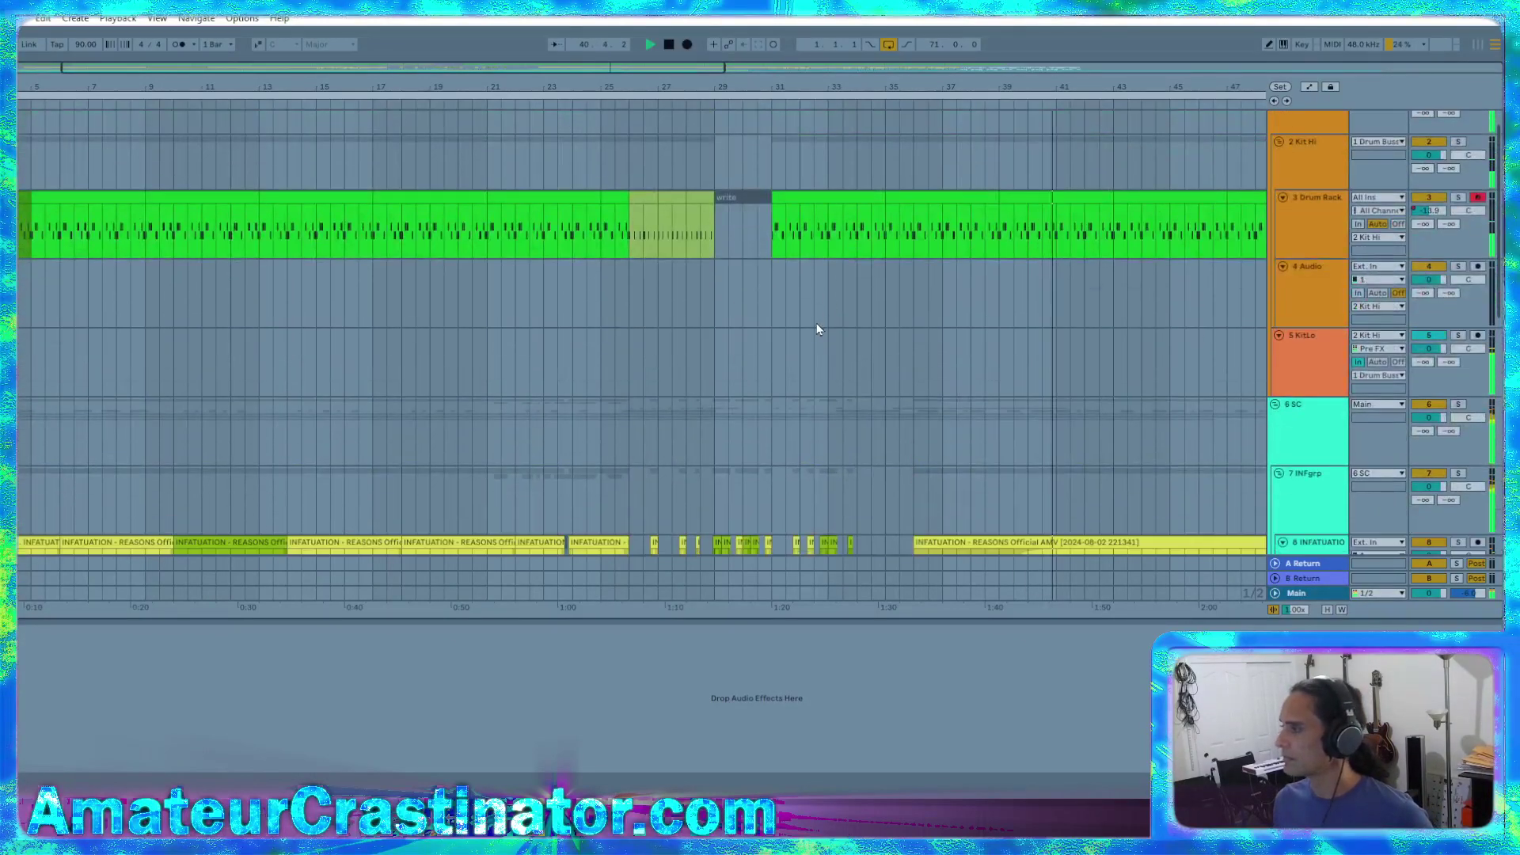
scroll(780, 330, "up", 4)
scroll(780, 330, "down", 1)
scroll(907, 443, "down", 5)
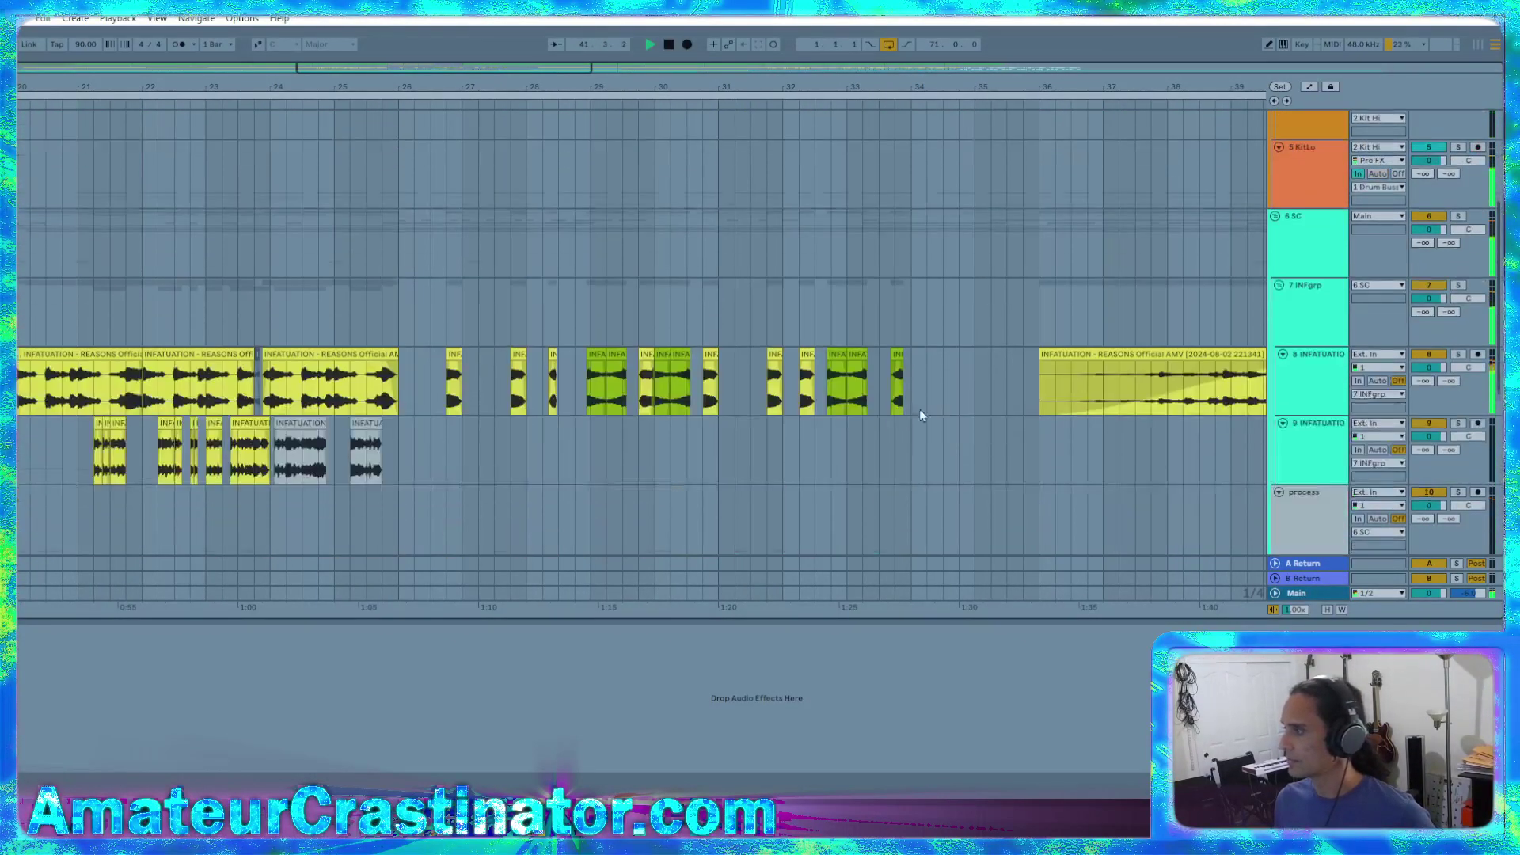
scroll(723, 425, "down", 2)
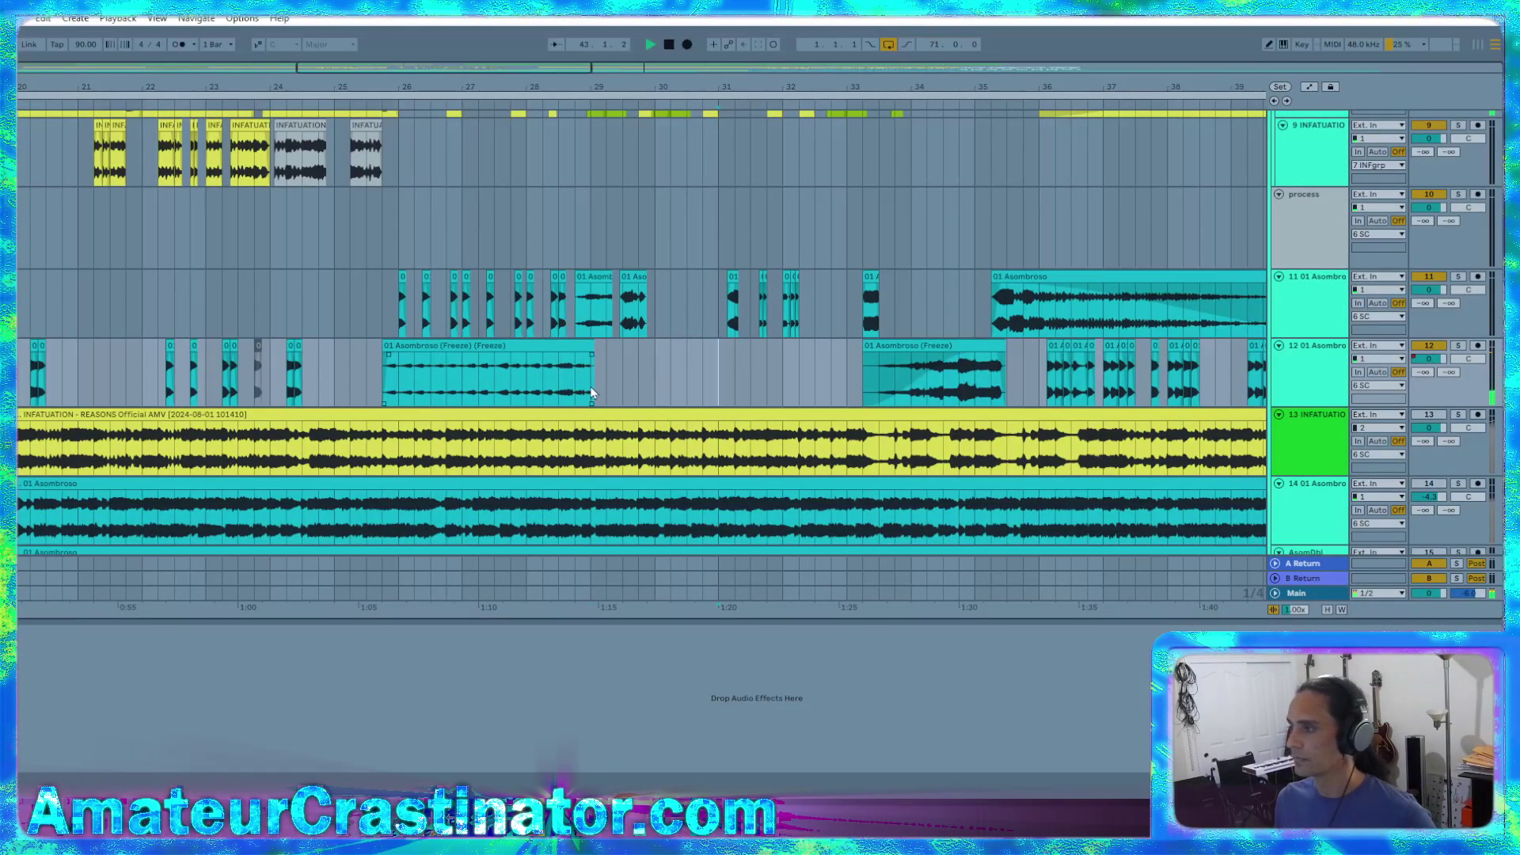
left_click_drag(592, 393, 758, 400)
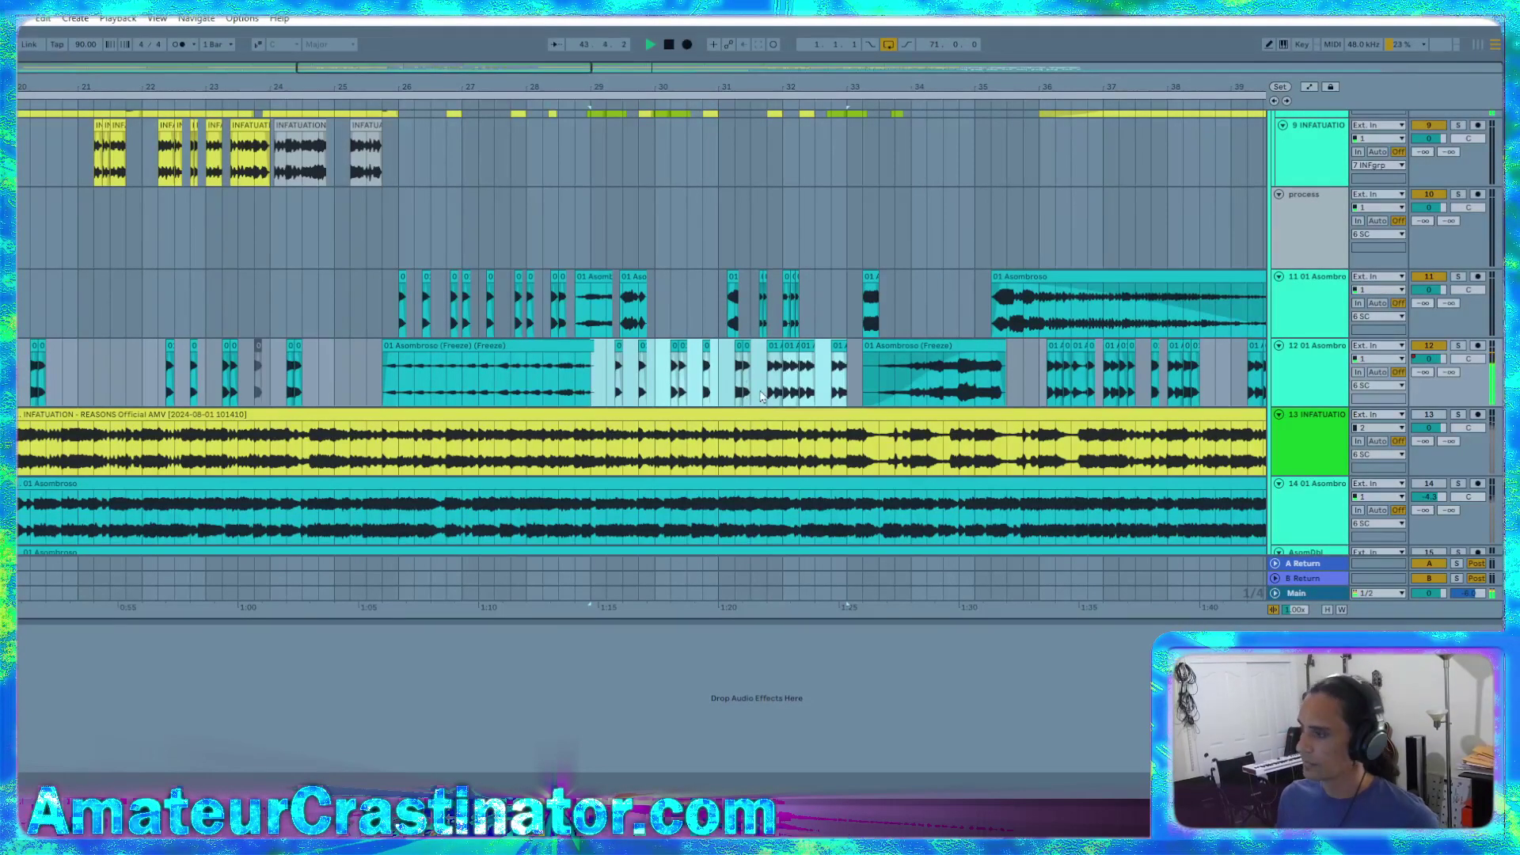
scroll(843, 402, "up", 5)
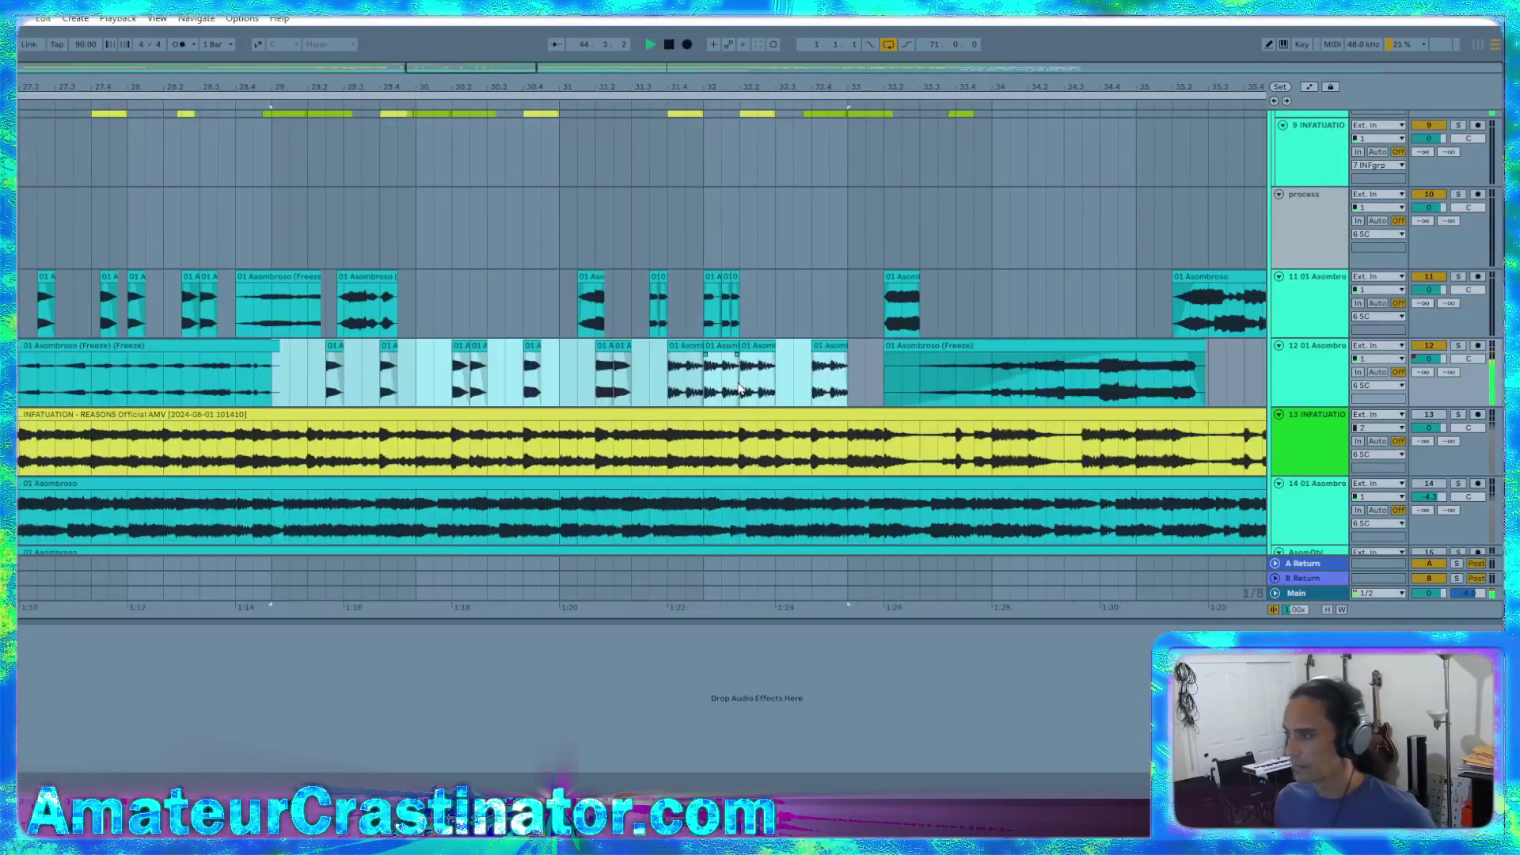
scroll(836, 405, "down", 4)
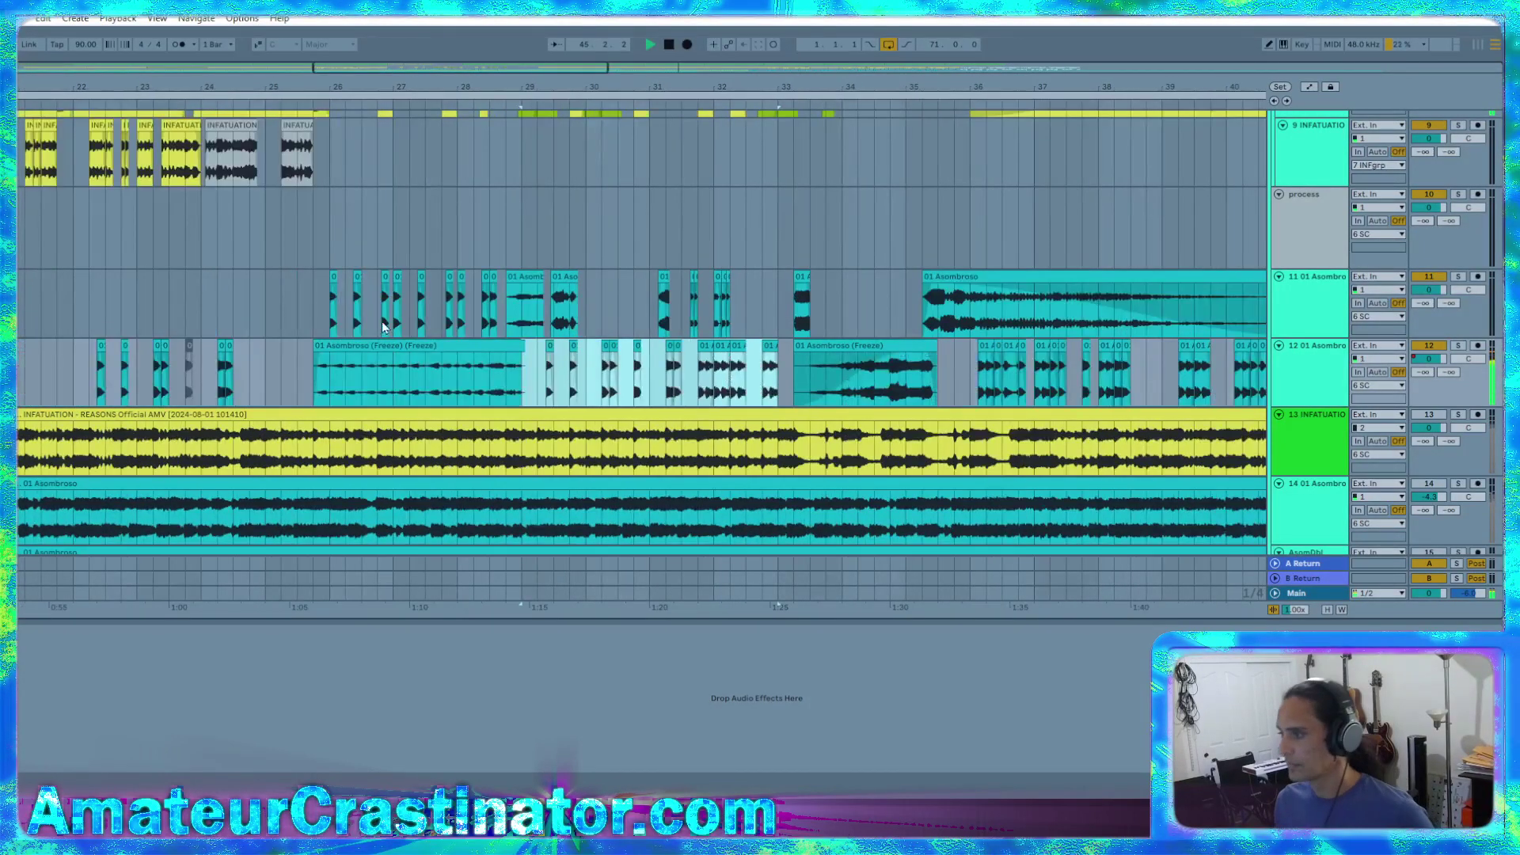
Play the breakdown from bar 24 and again from bar 29 to check how the pasted track 12 clips fit with tracks 8 and 11
left_click(209, 293)
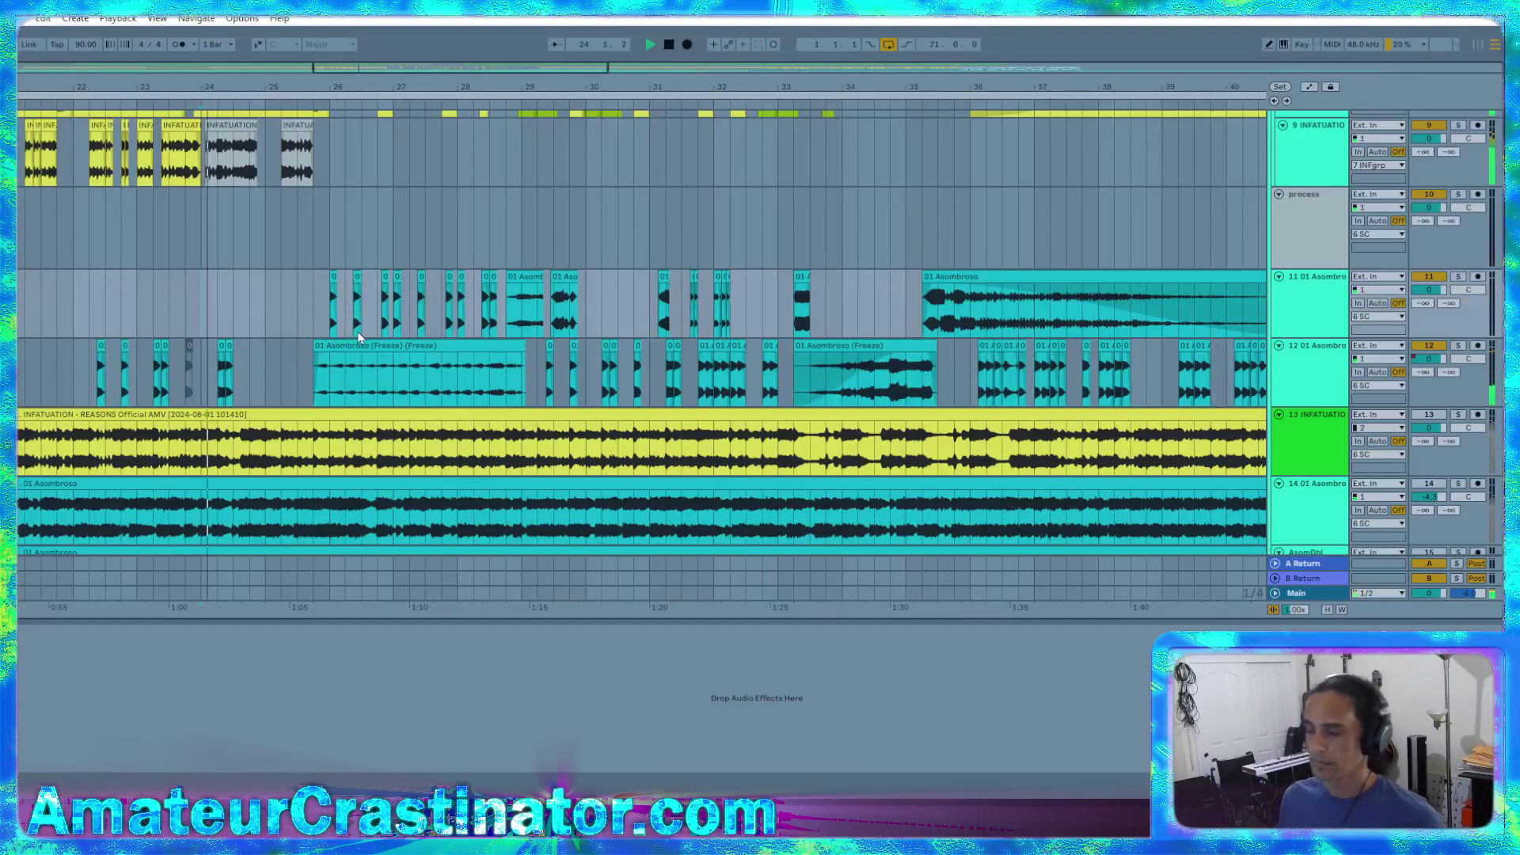
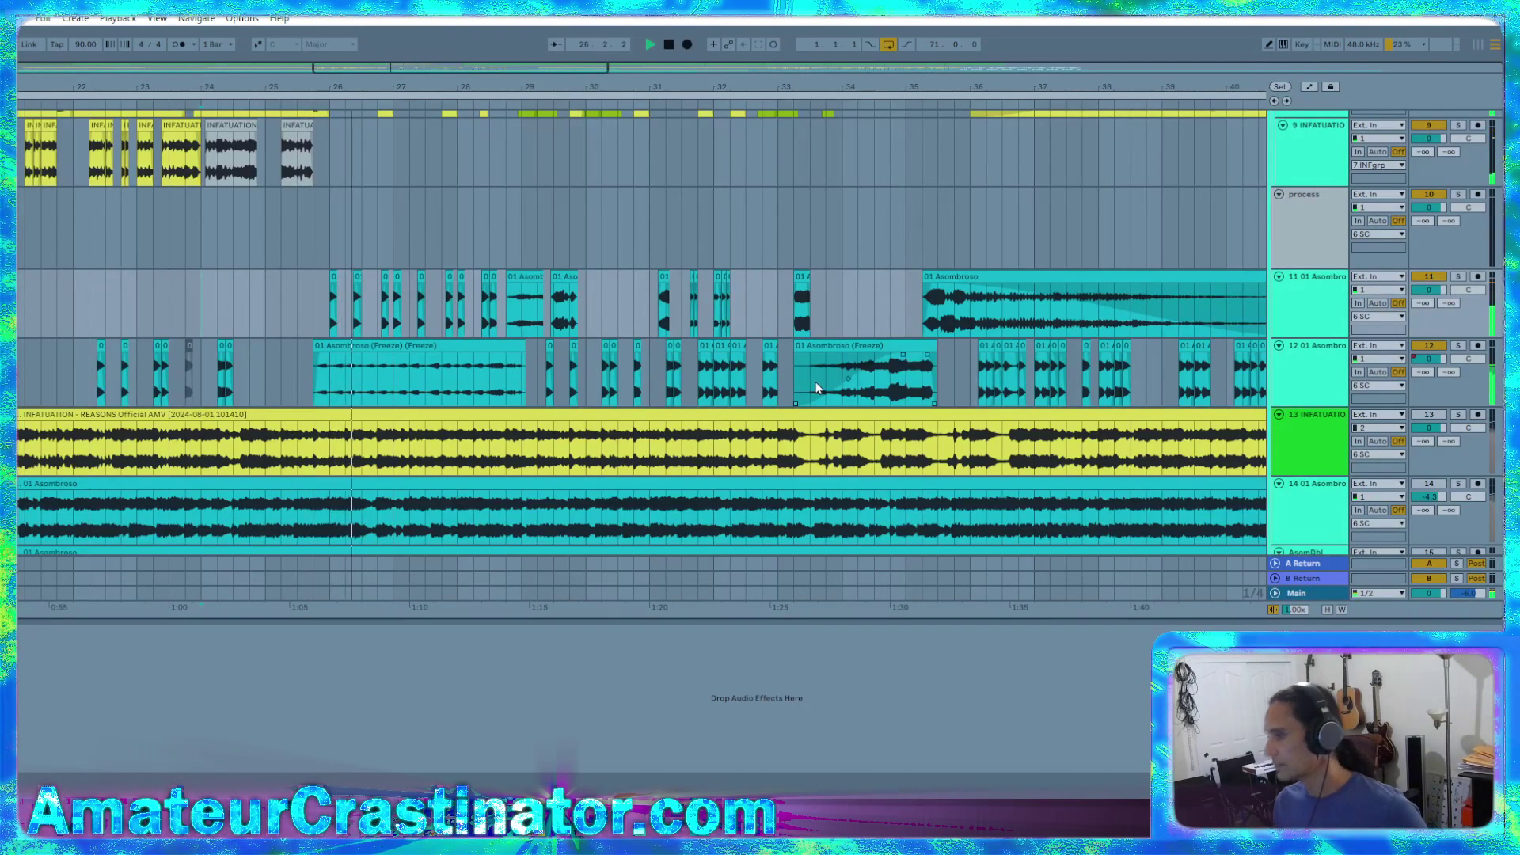
scroll(804, 386, "right", 3)
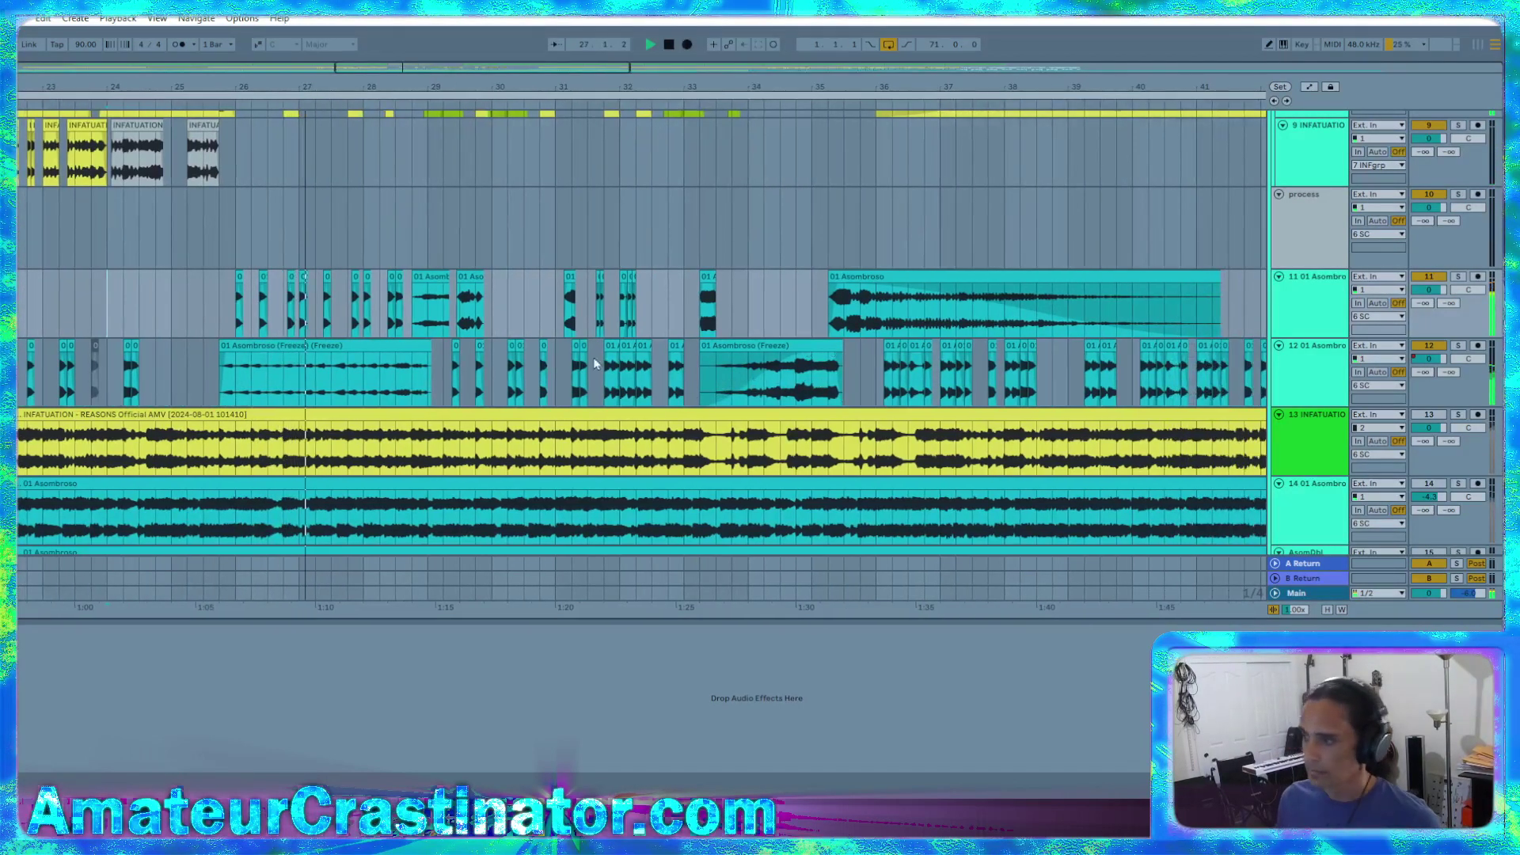
scroll(795, 388, "right", 1)
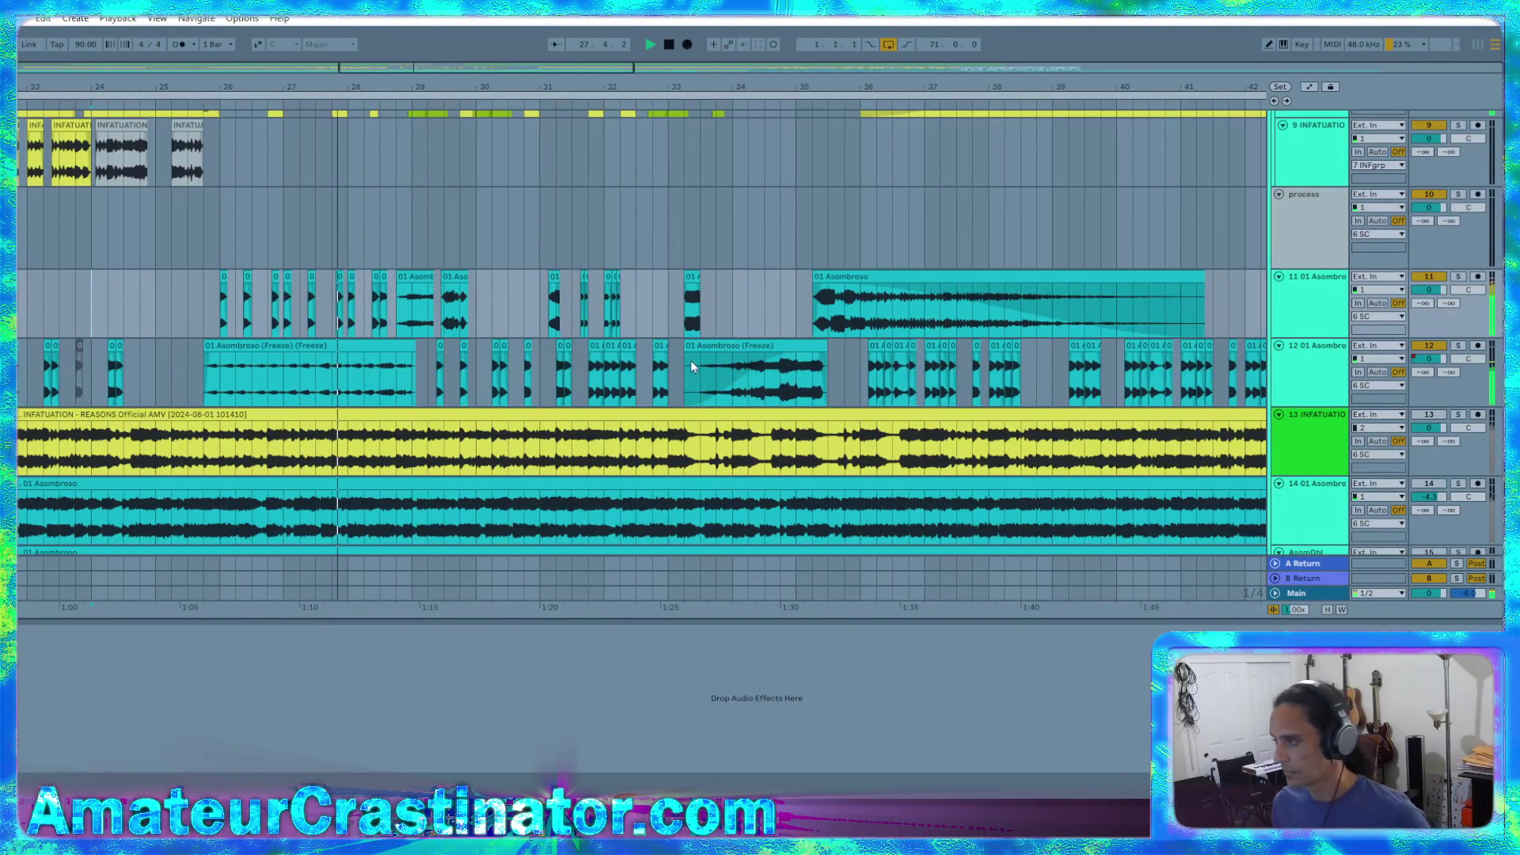
scroll(516, 342, "up", 3, "ctrl")
scroll(523, 339, "up", 2)
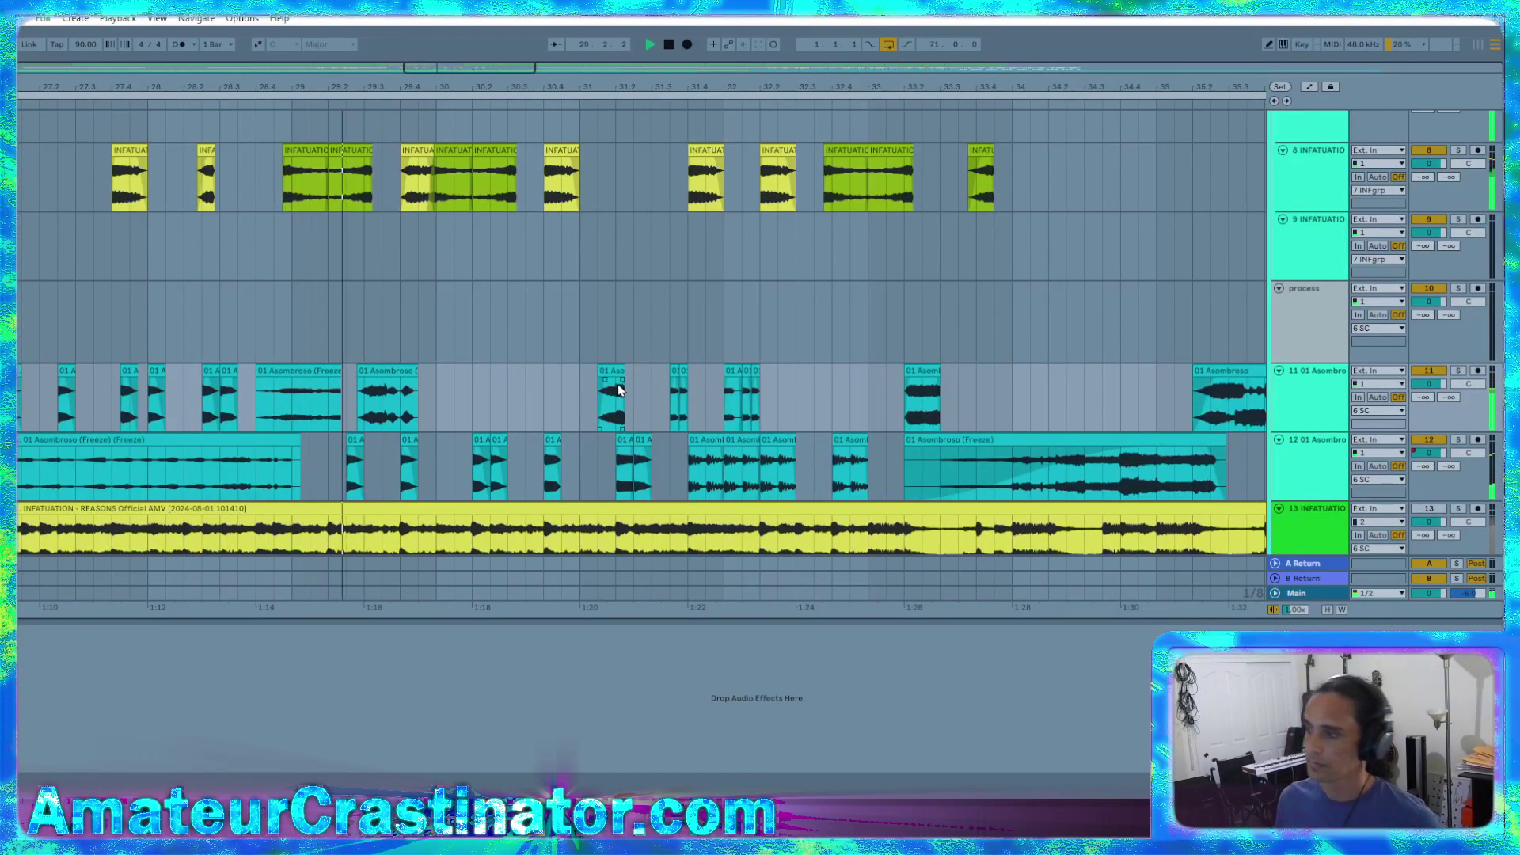
mouse_move(327, 479)
left_mouse_down()
mouse_move(364, 475)
mouse_move(336, 451)
mouse_move(360, 459)
left_mouse_up()
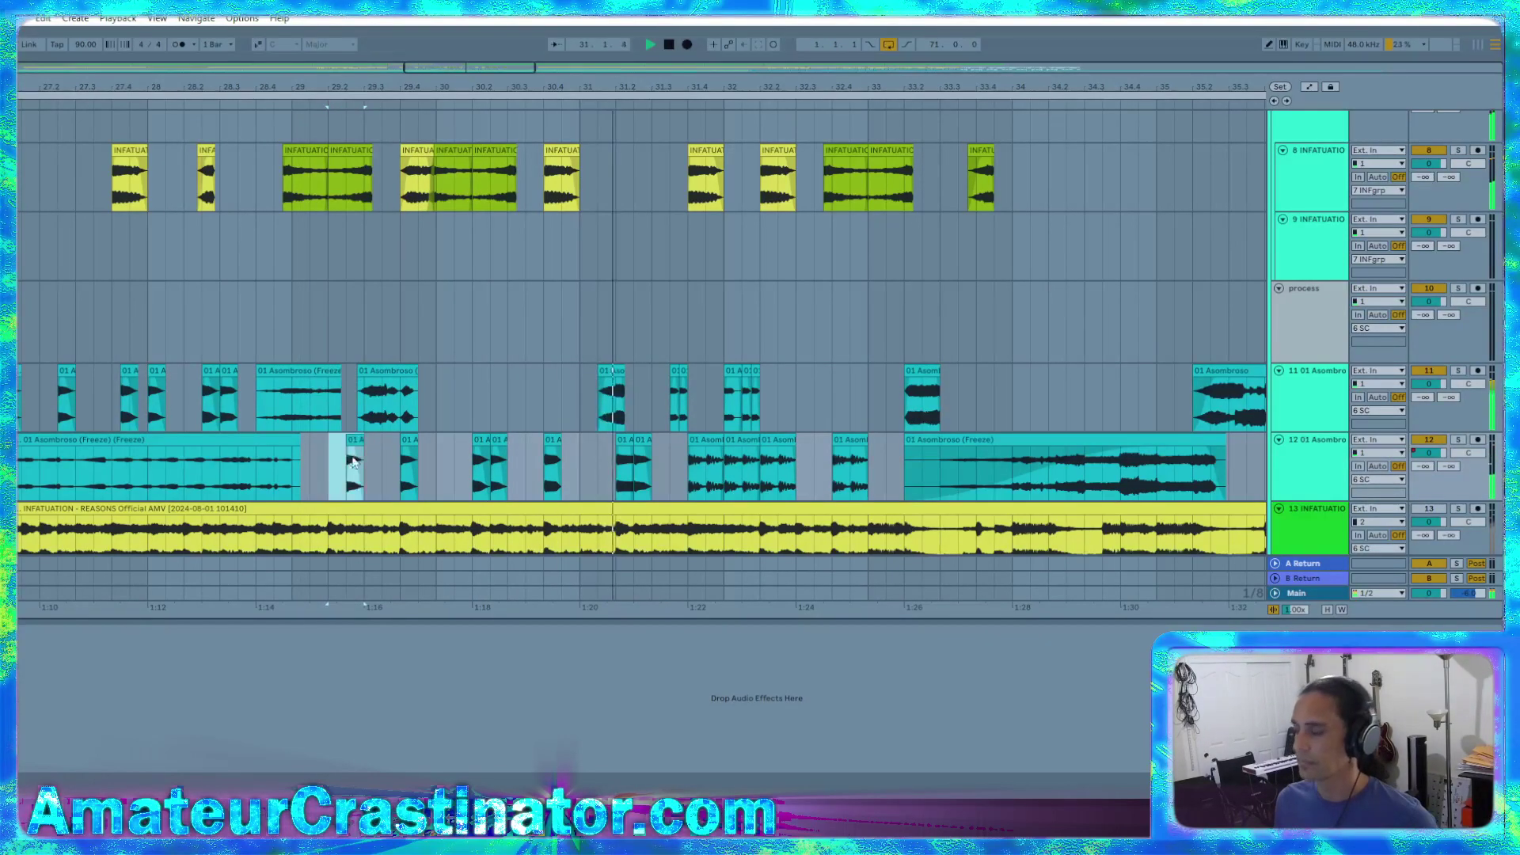
left_click(290, 470)
key("space")
key("space")
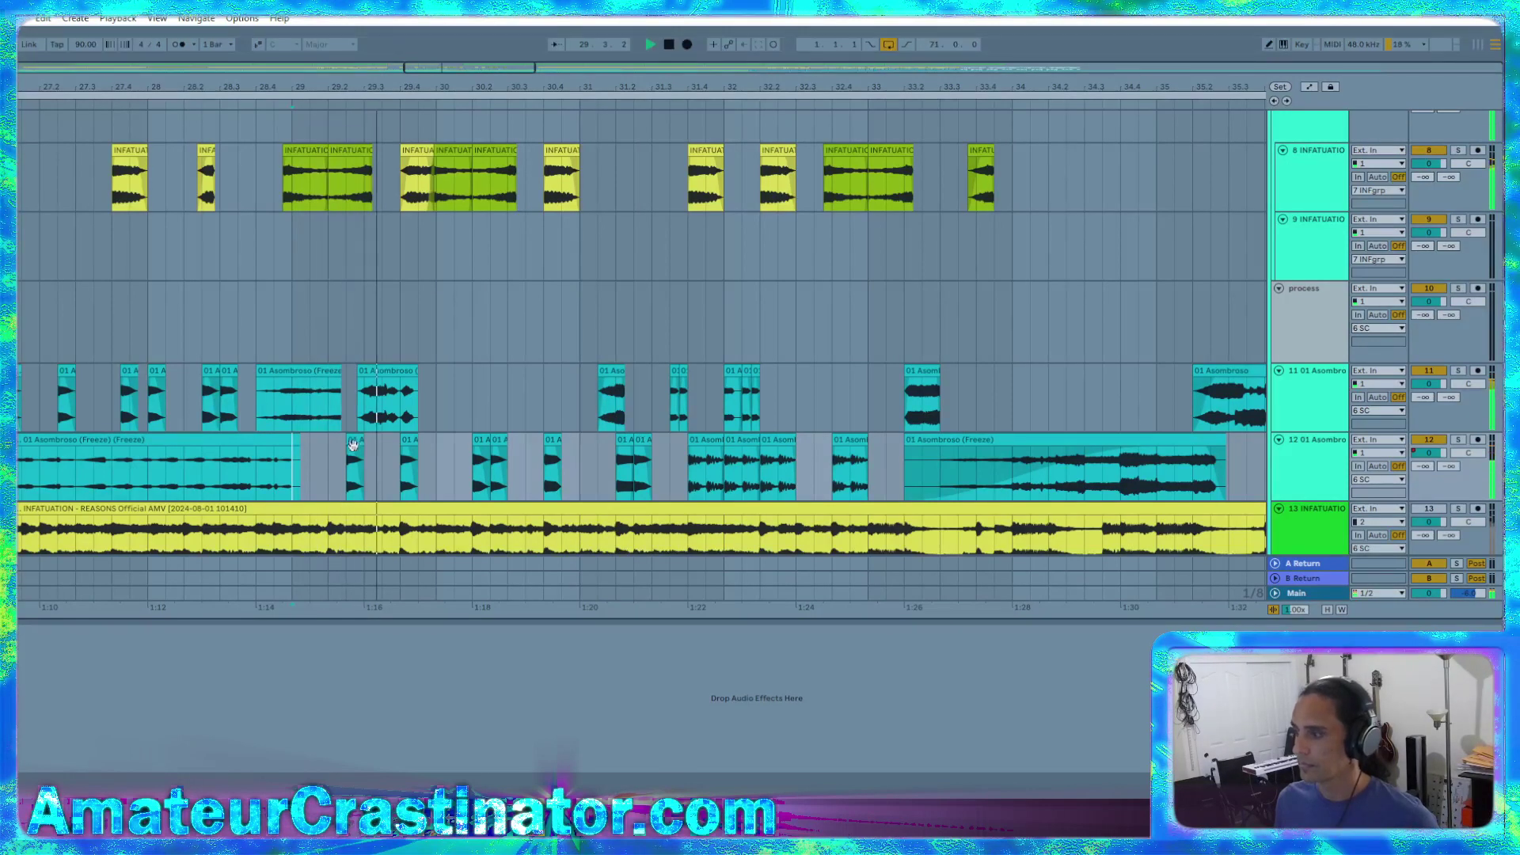
Copy the first short Asombroso clip after bar 29 on track 12 a sixteenth note later and play it from bar 29
scroll(353, 475, "up", 3, "ctrl")
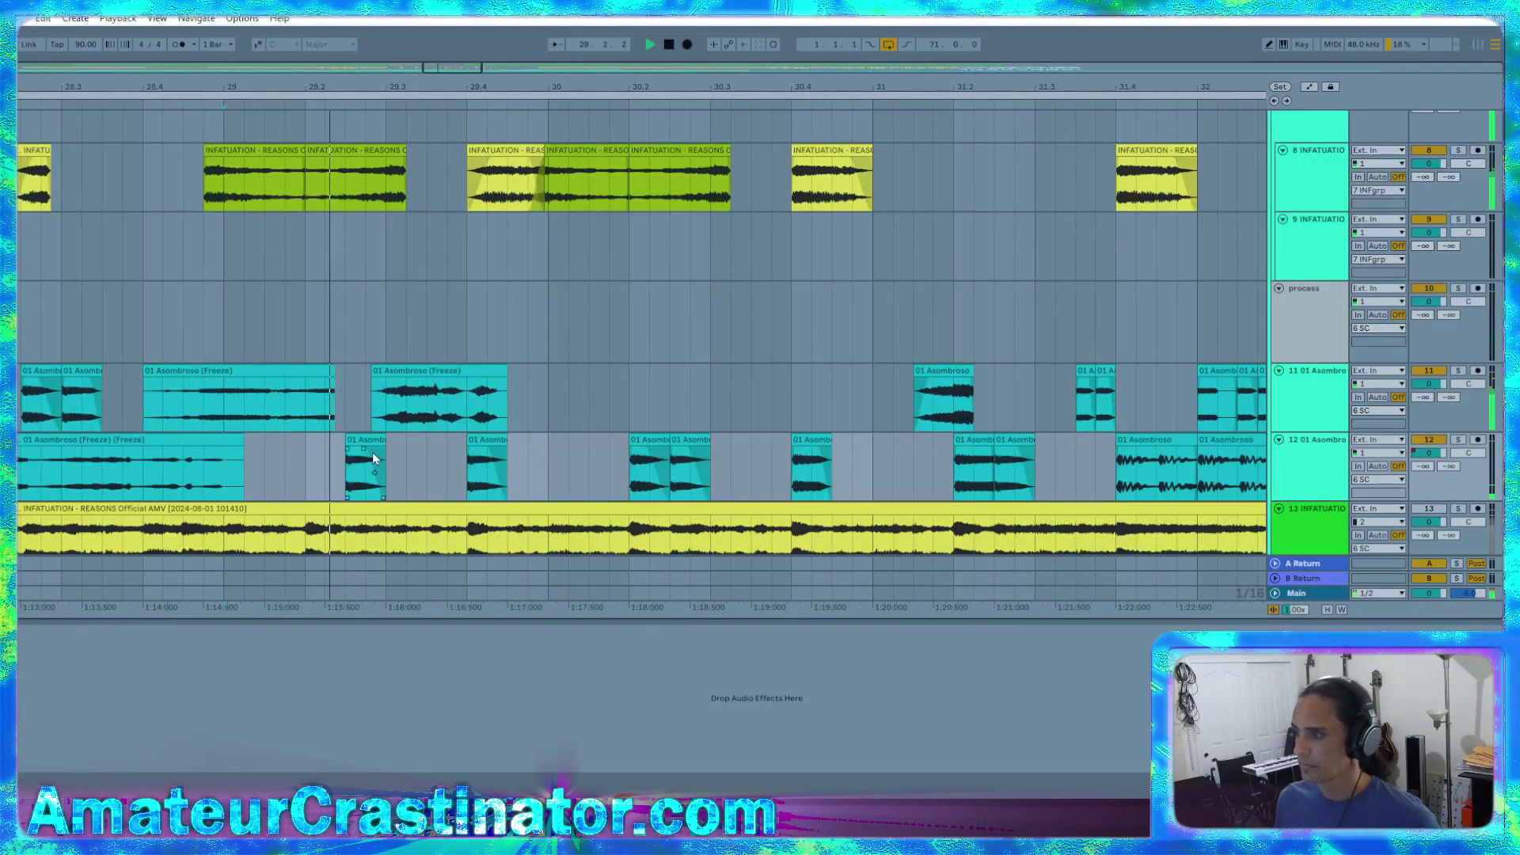
mouse_move(372, 453)
left_mouse_down()
mouse_move(318, 447)
mouse_move(379, 444)
left_mouse_up()
key("space")
key("space")
left_click(218, 462)
key("space")
key("space")
key("ctrl+d")
left_click(228, 471)
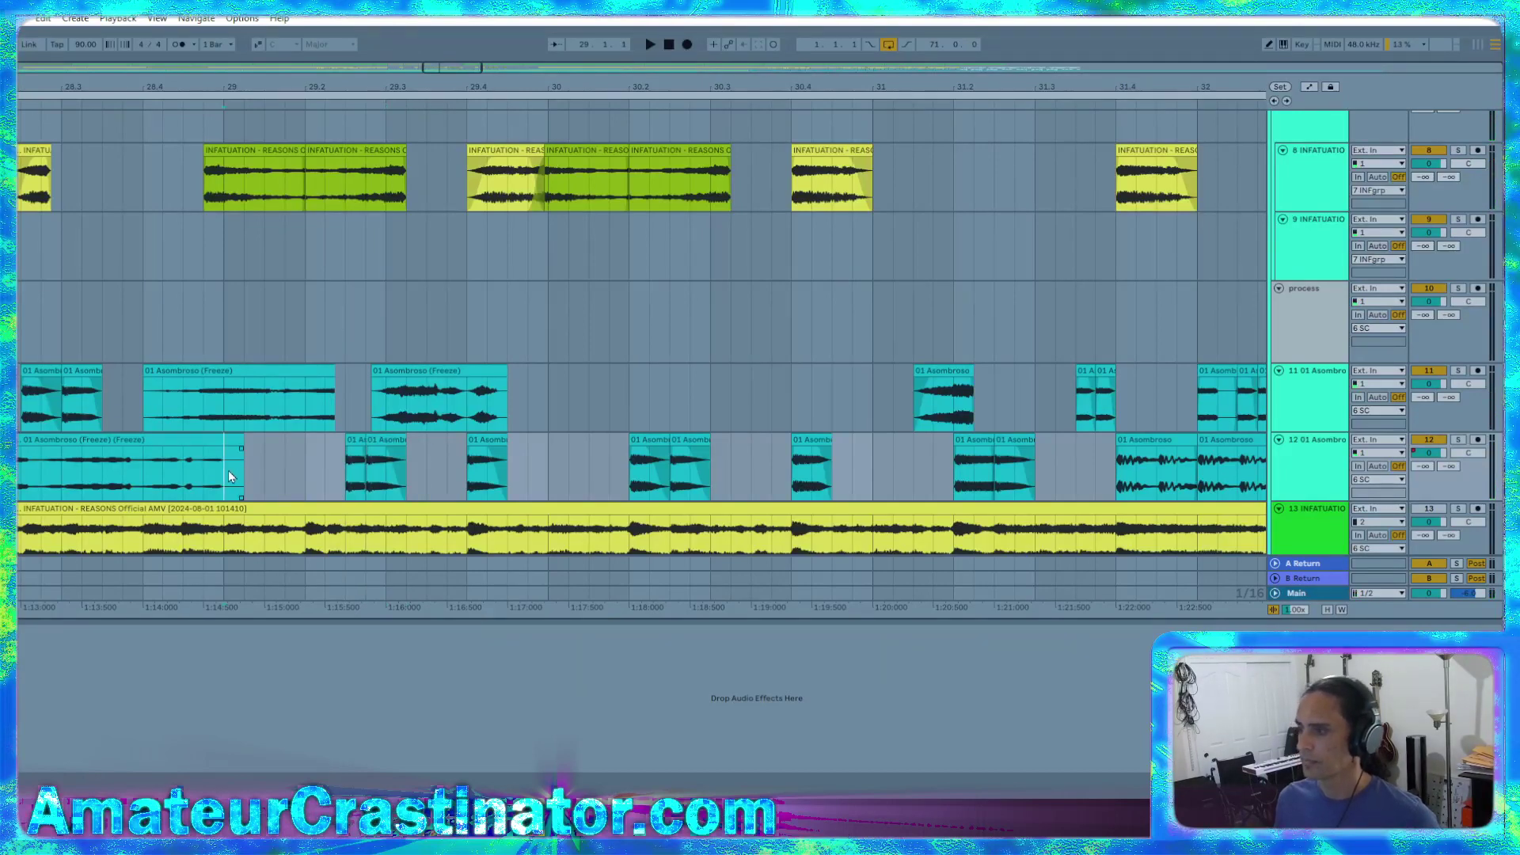
key("space")
key("space")
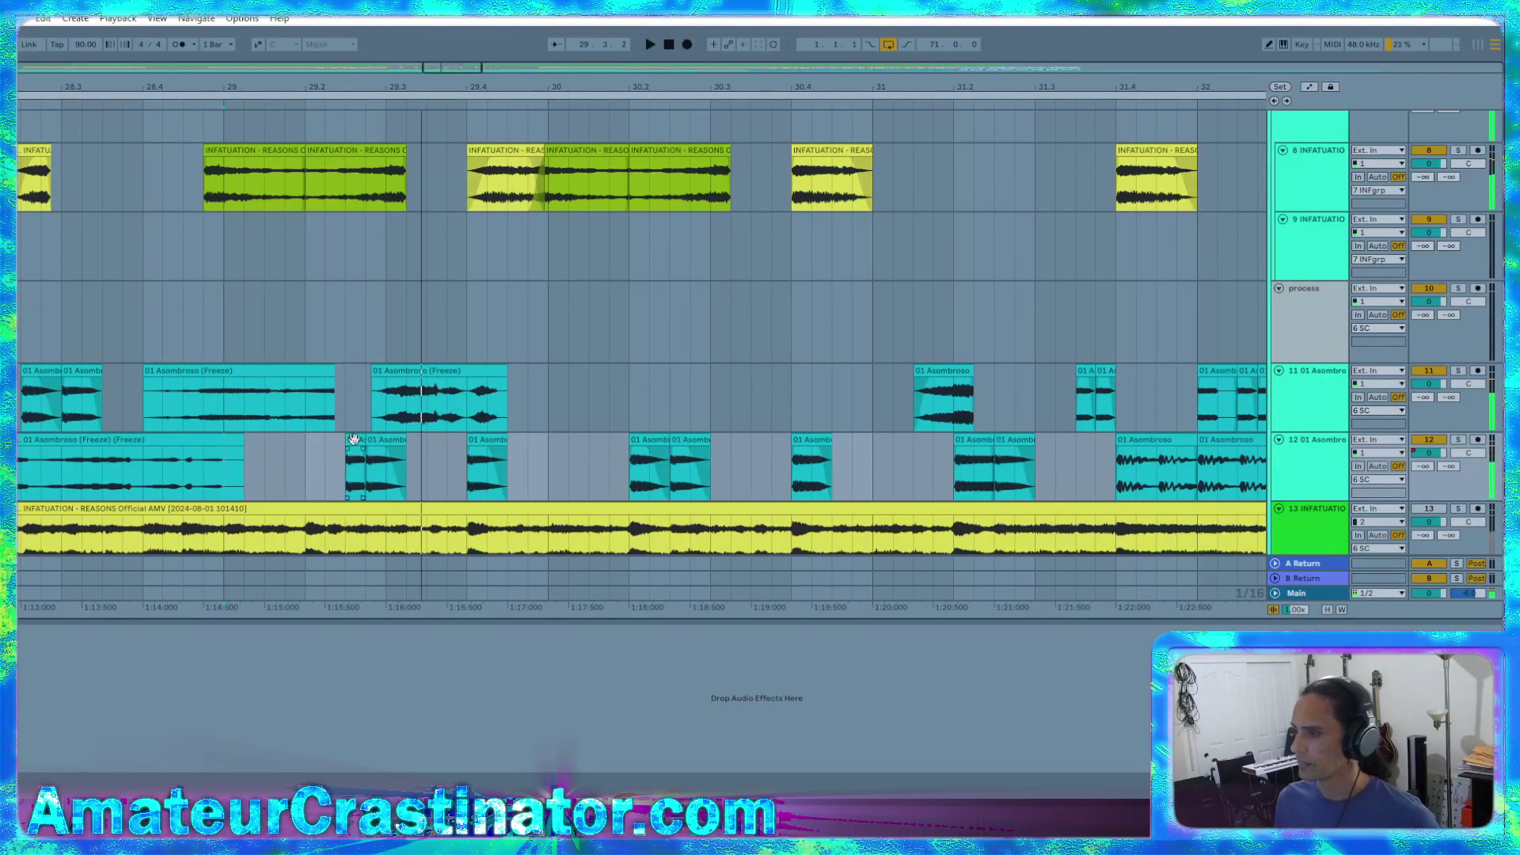
Shift the copied clip another sixteenth note later, delete the leftover fragment in front of it, and play from bar 29
left_click(353, 440)
left_click_drag(379, 442, 398, 448)
left_click(358, 442)
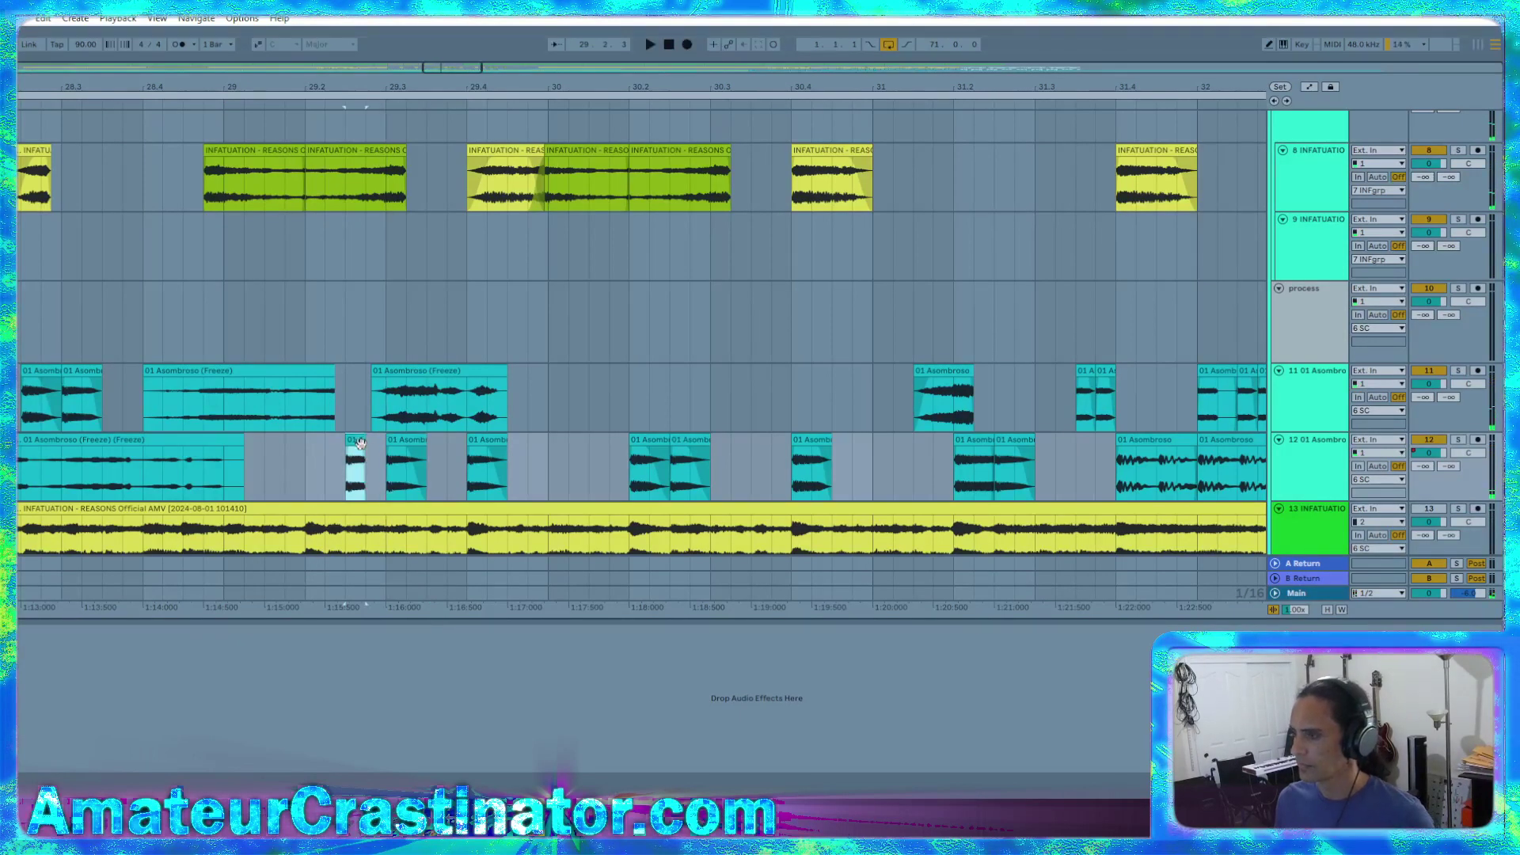
key("Delete")
left_click(226, 467)
key("space")
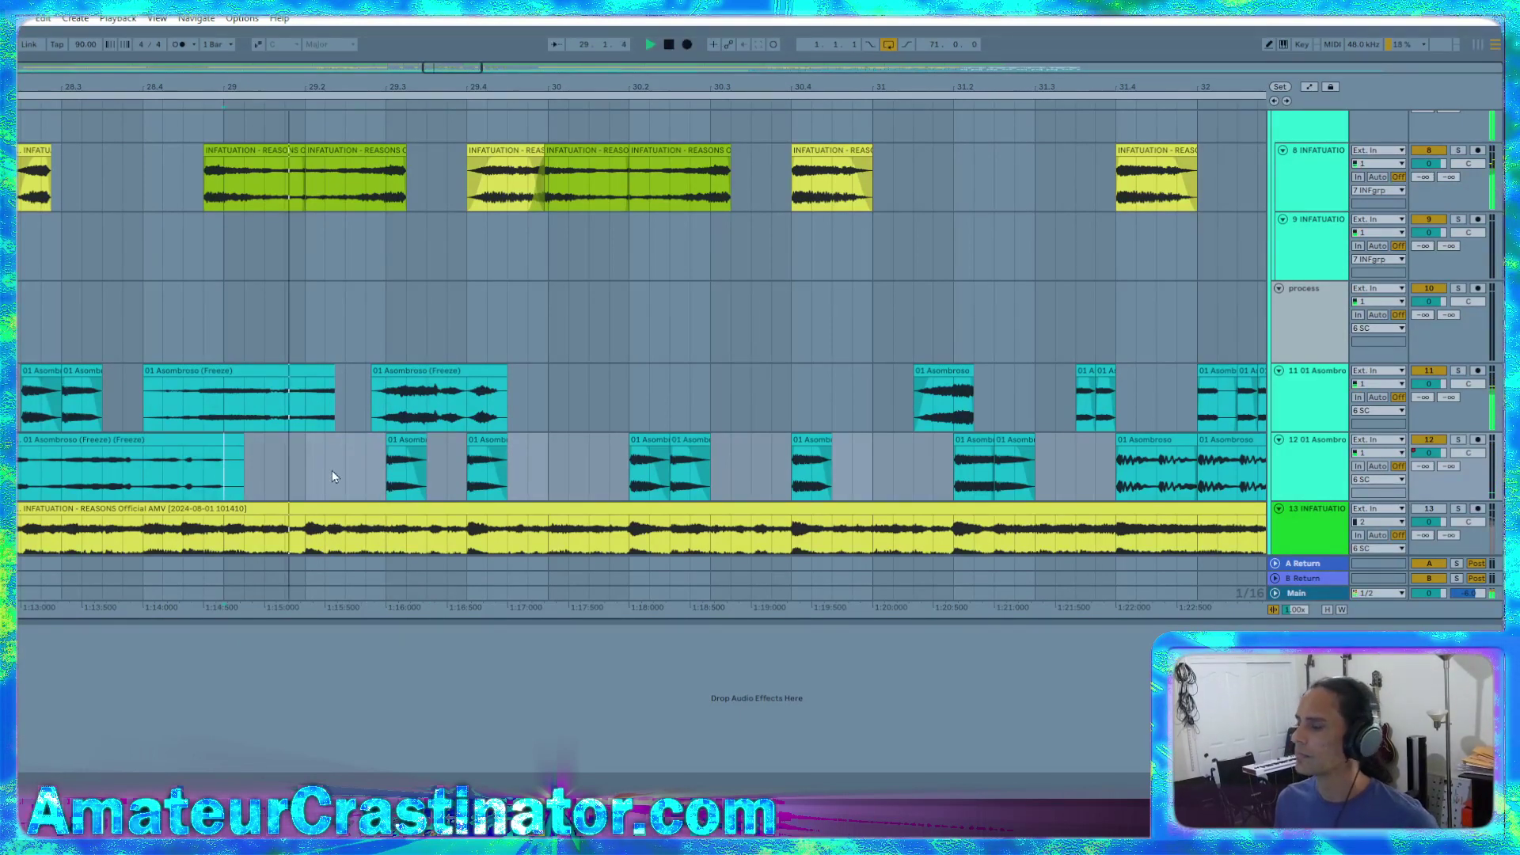
key("space")
Move the short clip earlier so it ends at beat 29.2, trim the preceding Freeze clip to end at bar 29, and play the result
left_click_drag(403, 451, 289, 452)
left_click(231, 468)
key("space")
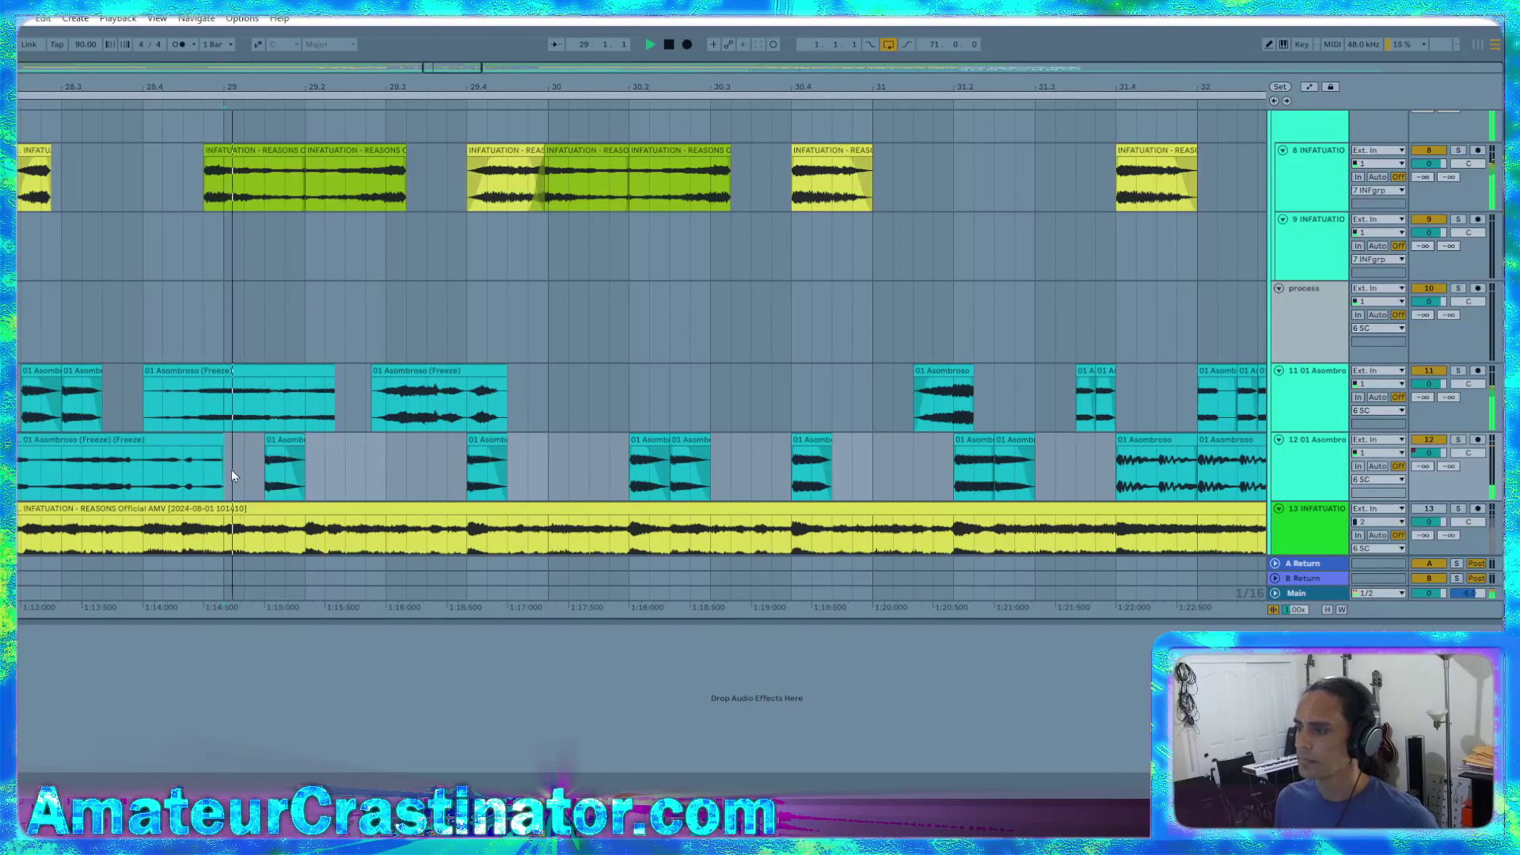
Lower the gain of the short Asombroso clip right after bar 29 on track 12 to -4.1 dB
left_click(295, 454)
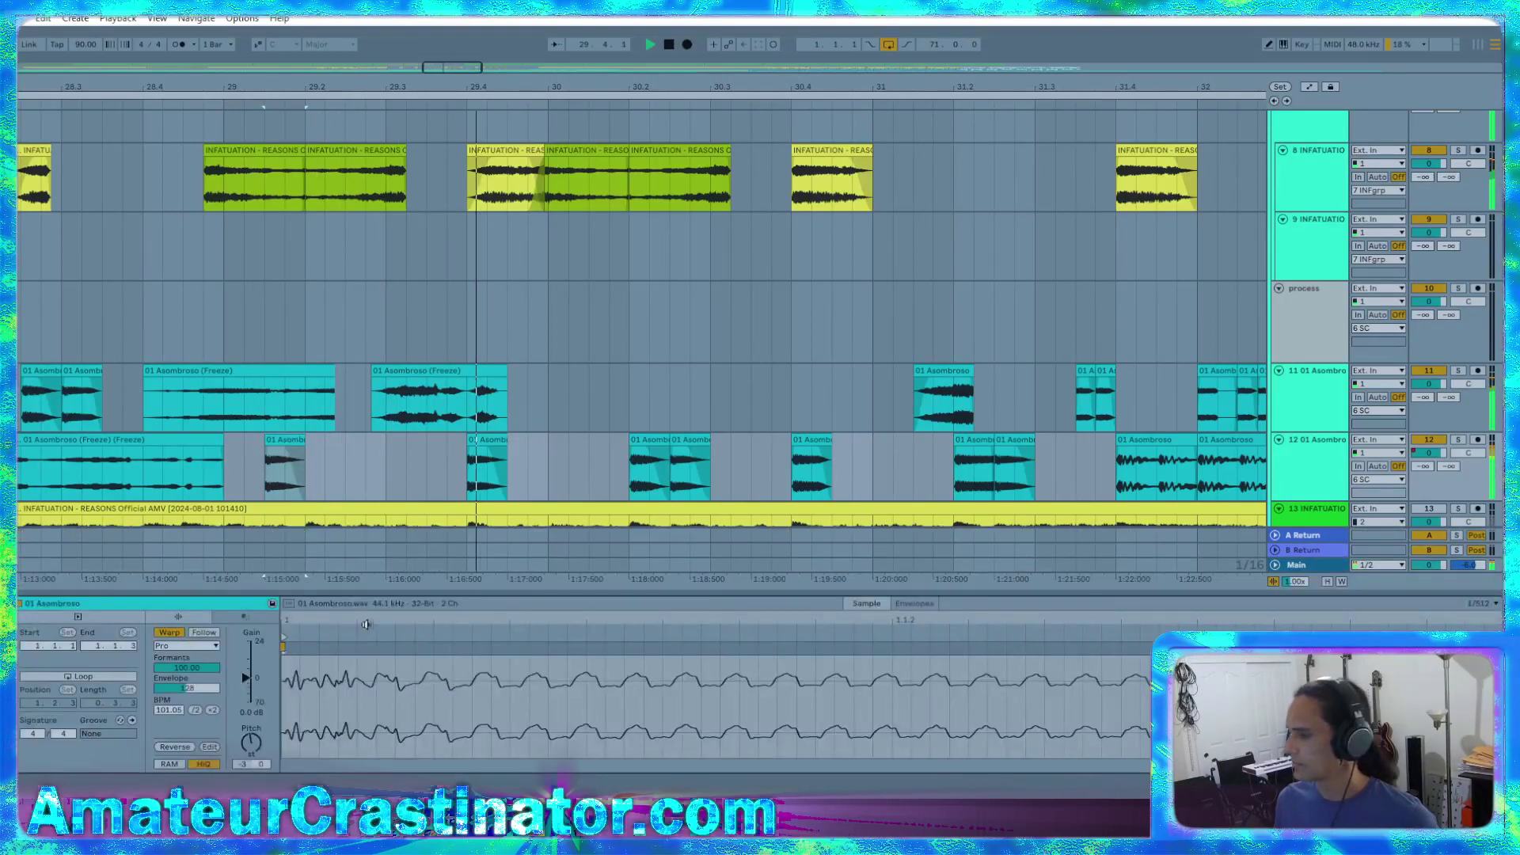
key("space")
left_click_drag(249, 678, 249, 682)
key("space")
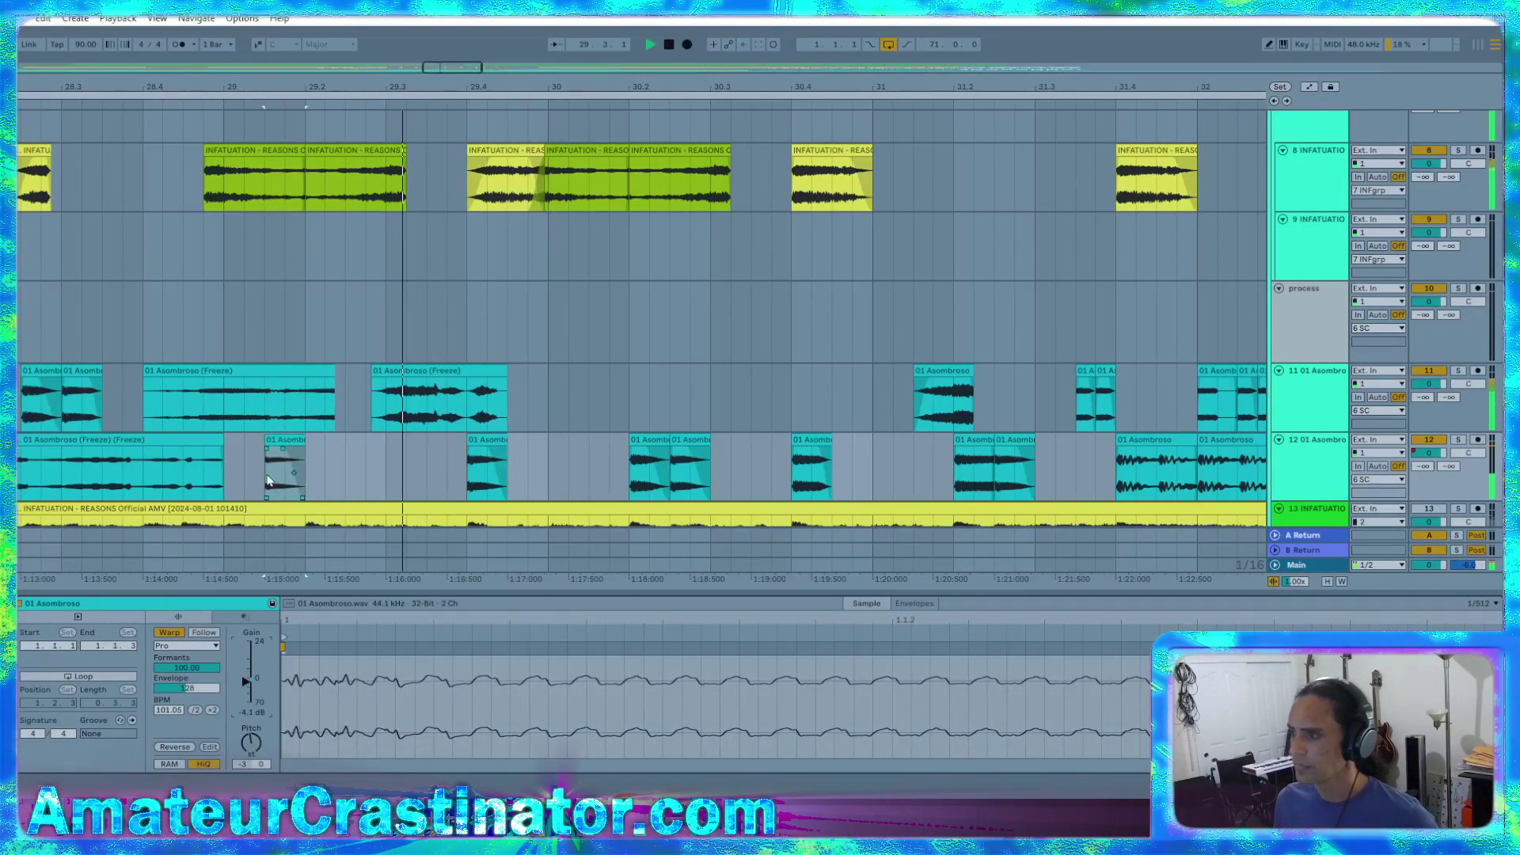
Move the short clip after bar 29 one sixteenth note earlier on track 12 and play it from bar 29
left_click_drag(291, 440, 270, 440)
left_click(225, 473)
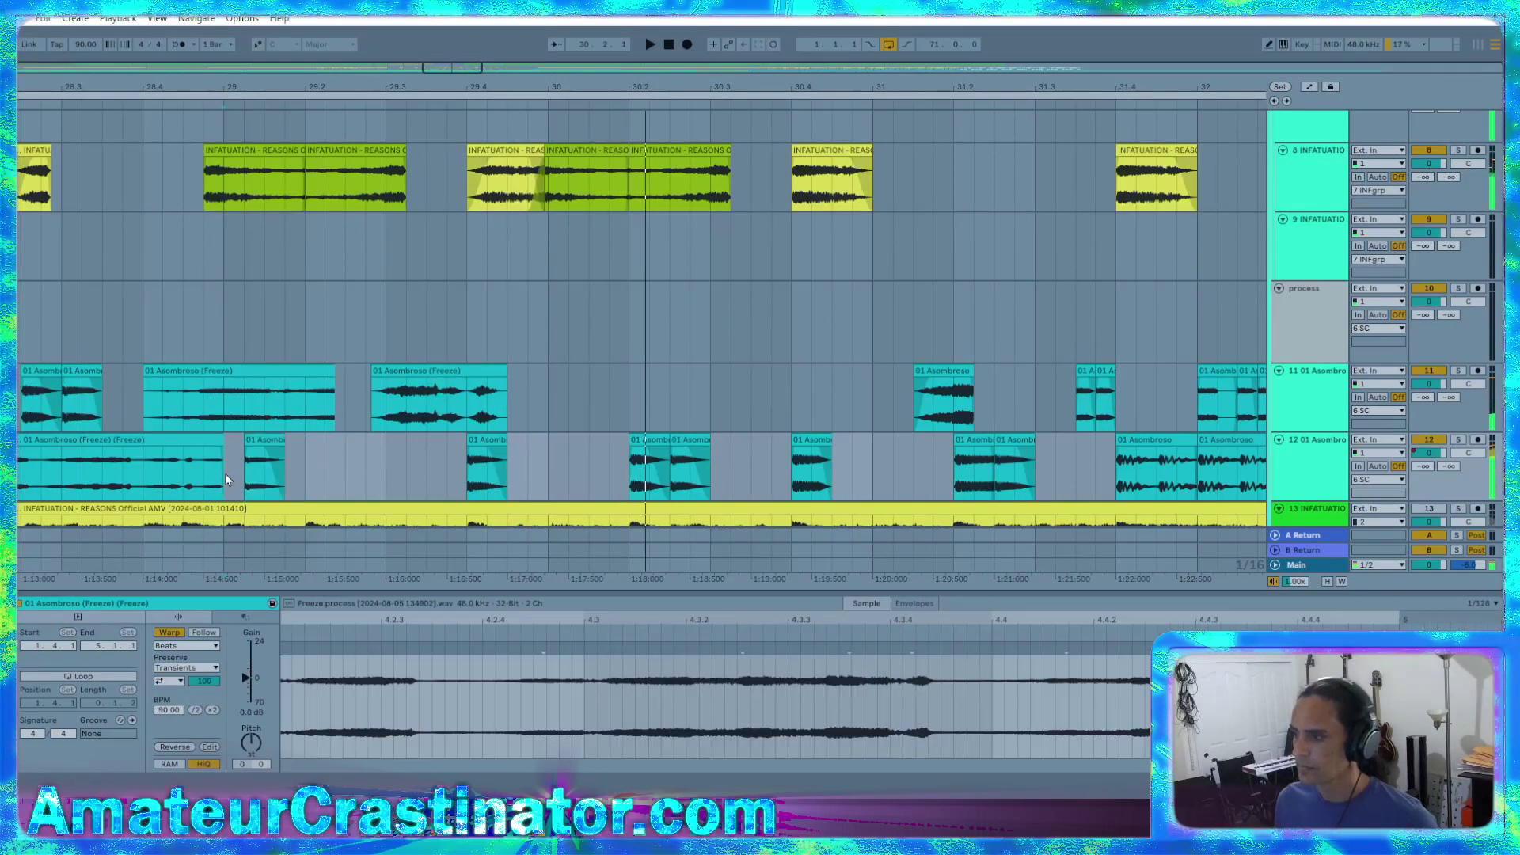
key("space")
key("space")
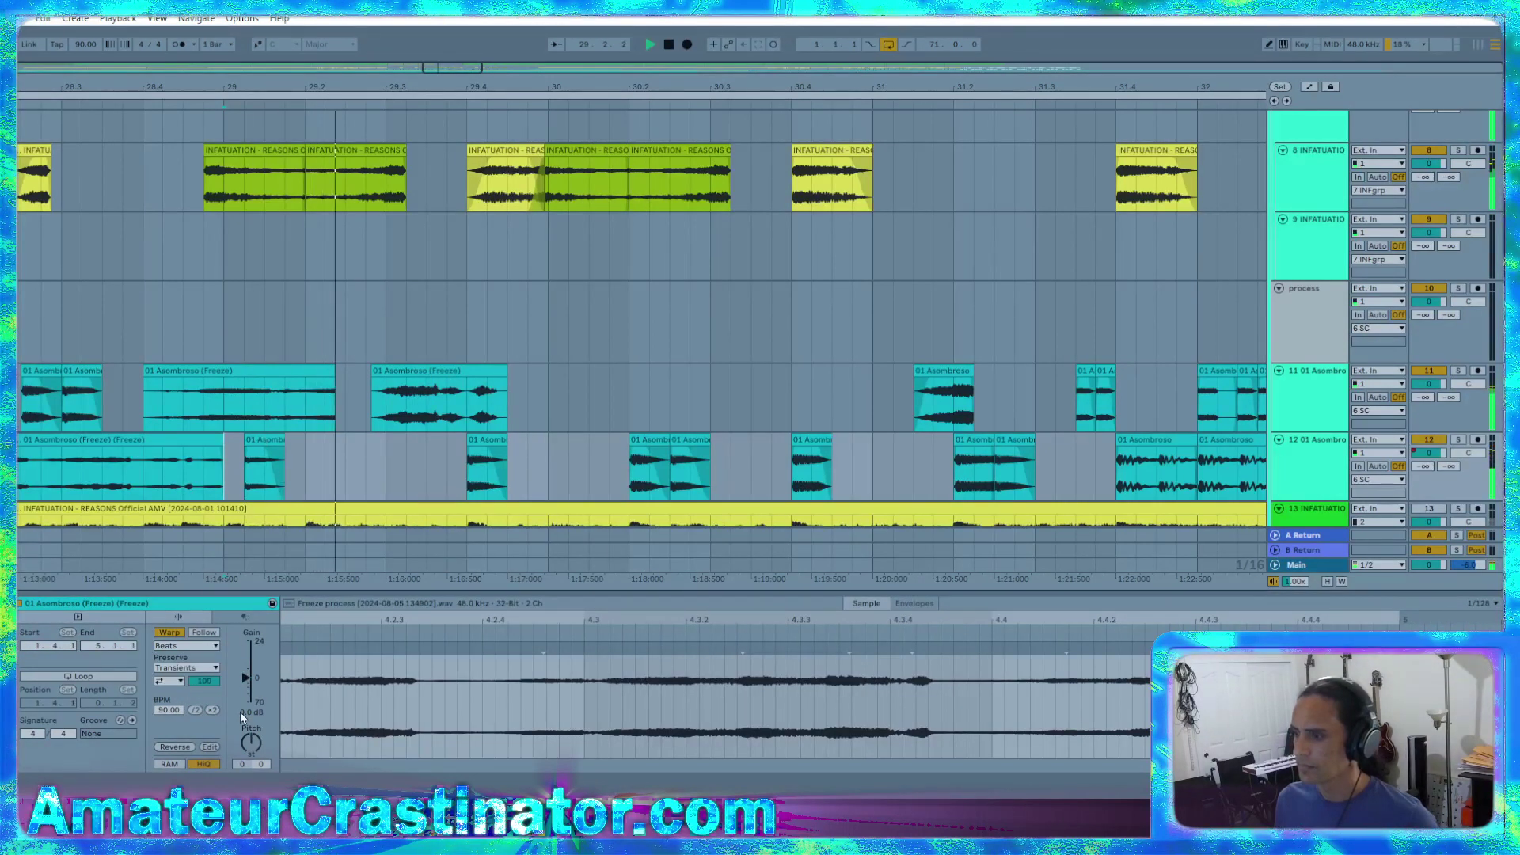
key("space")
key("space")
Set the gain of the short Asombroso clip right after bar 29 on track 12 to -3 dB
left_click(278, 465)
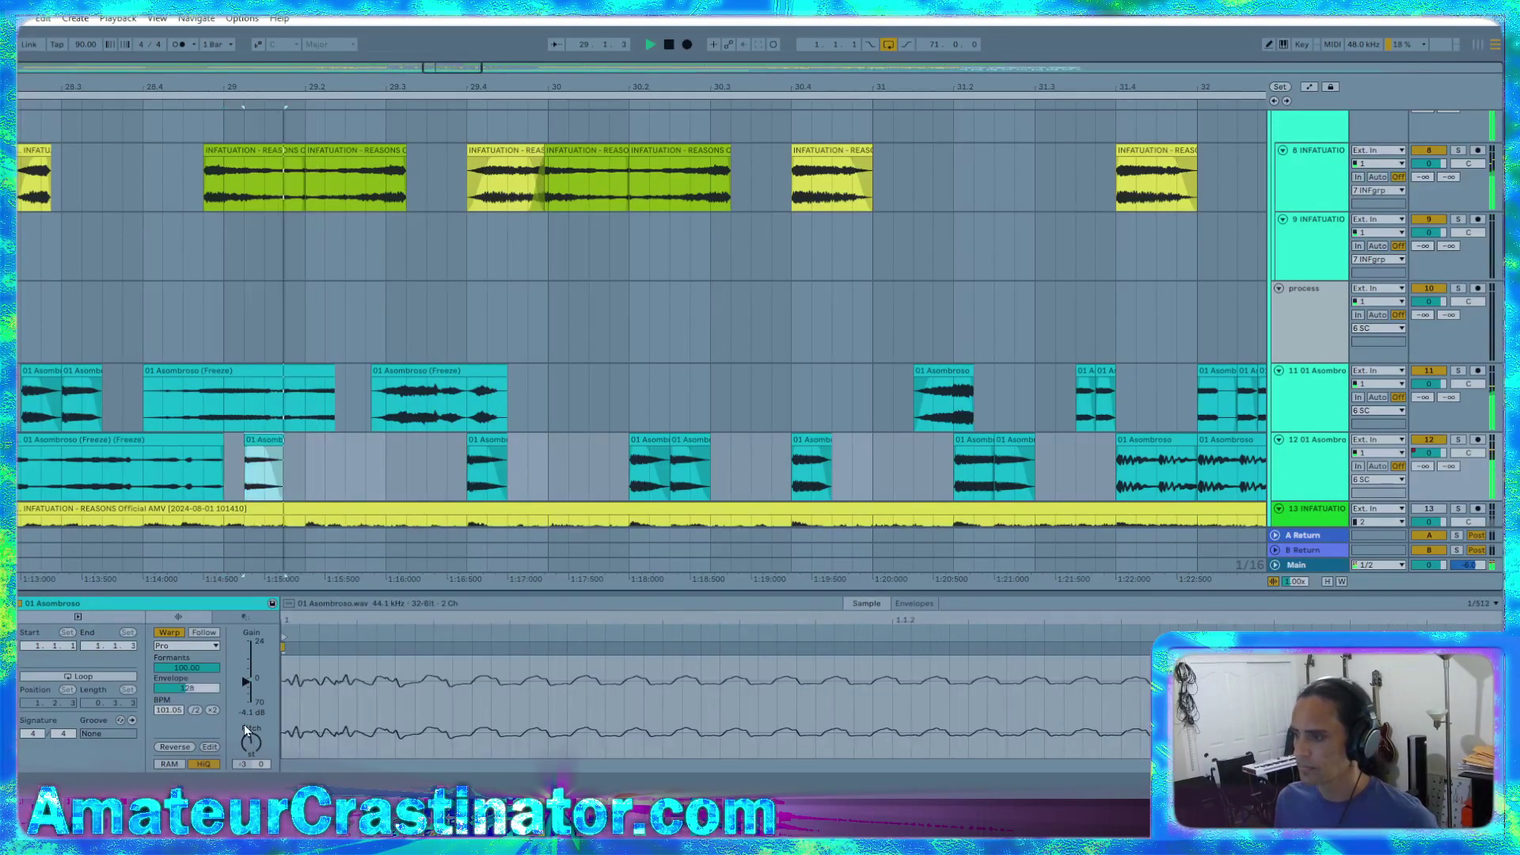
left_click(221, 464)
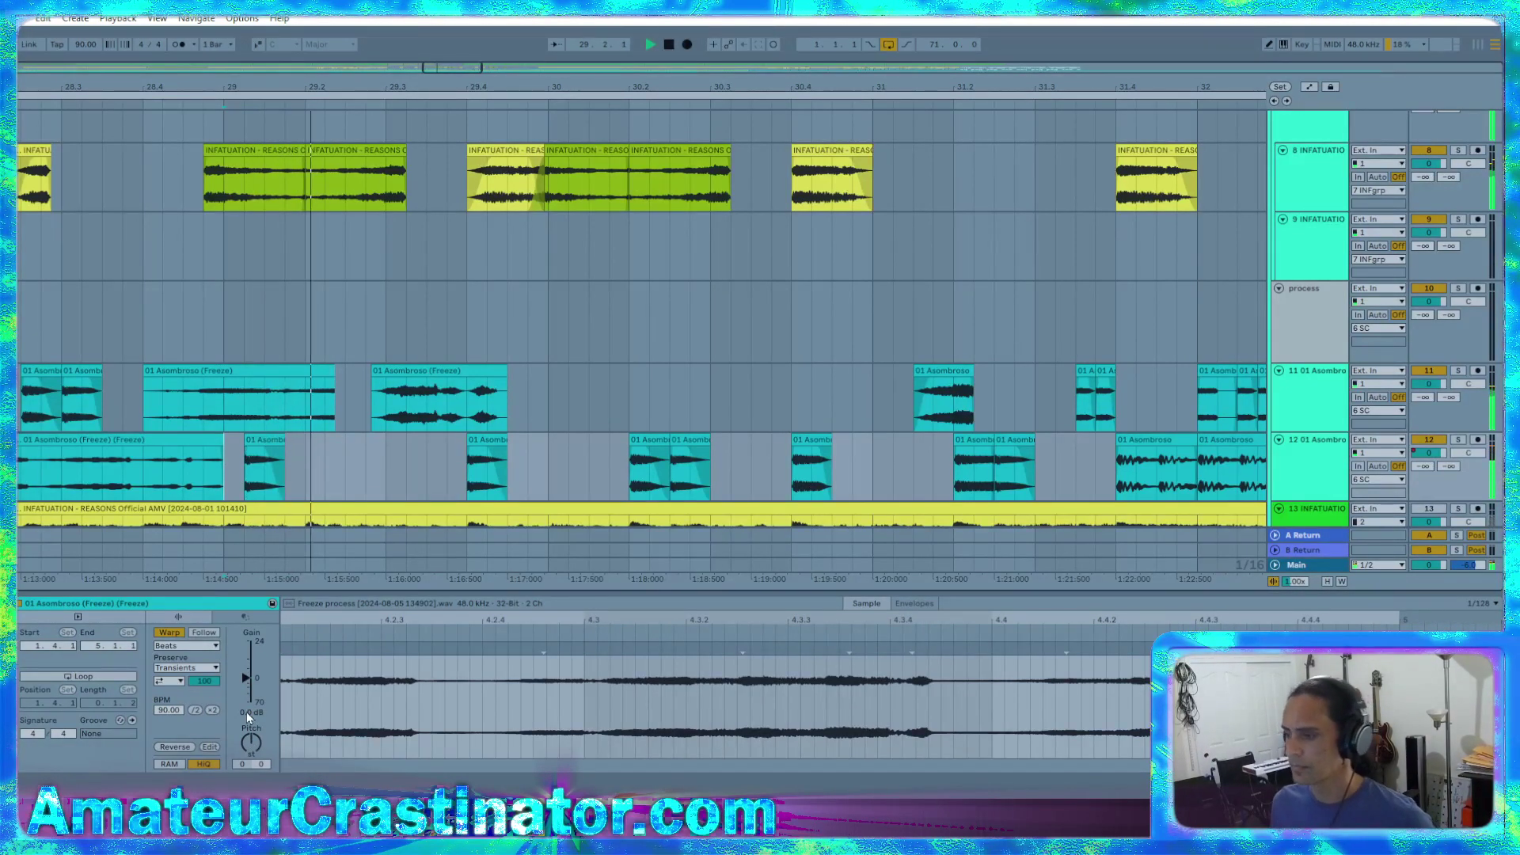
left_click(265, 443)
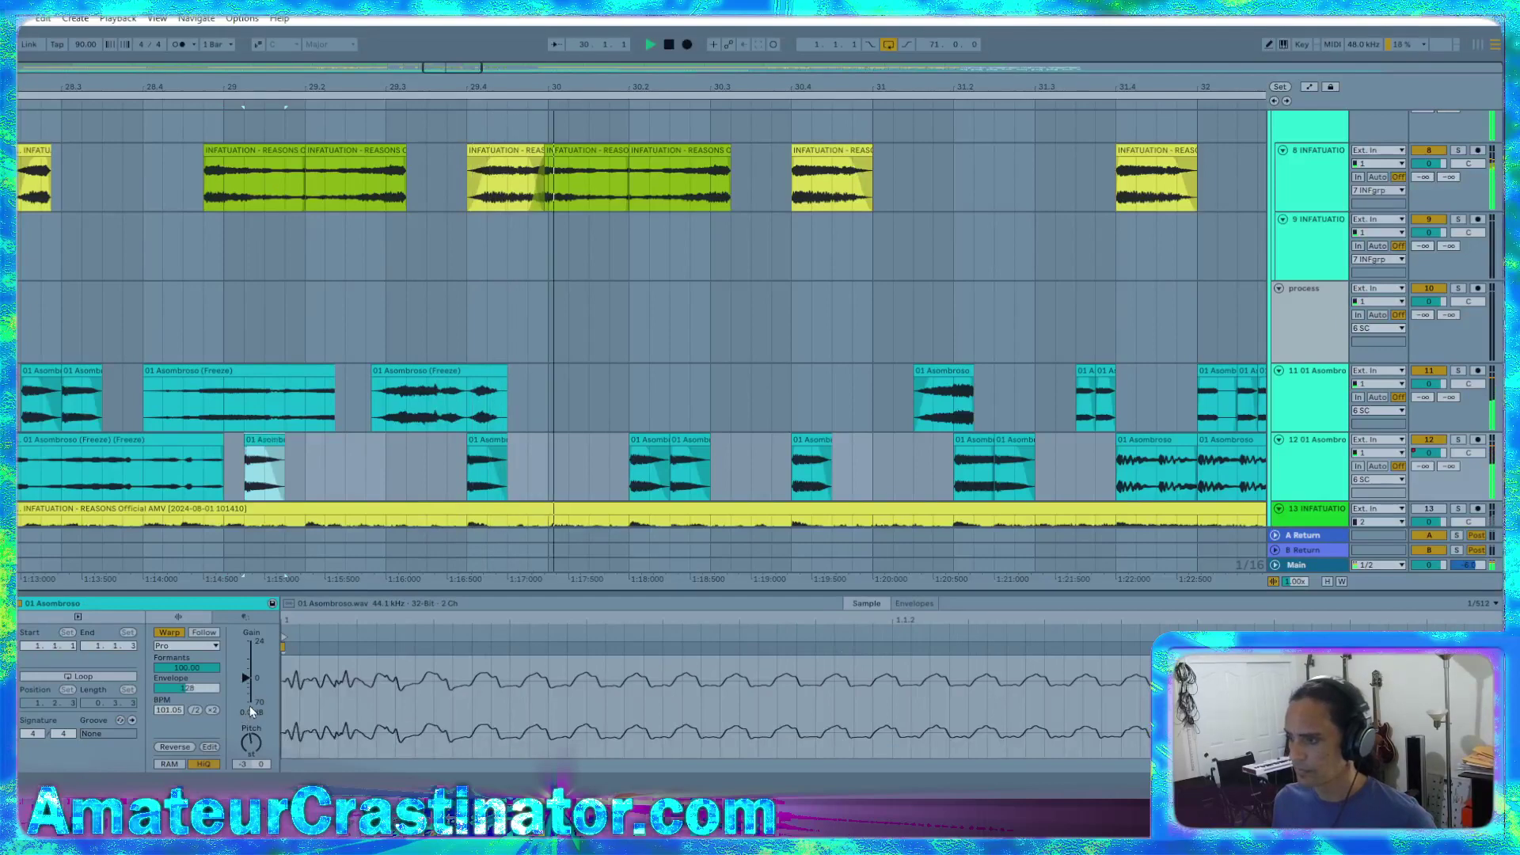
left_click(251, 703)
type("-3")
key("Return")
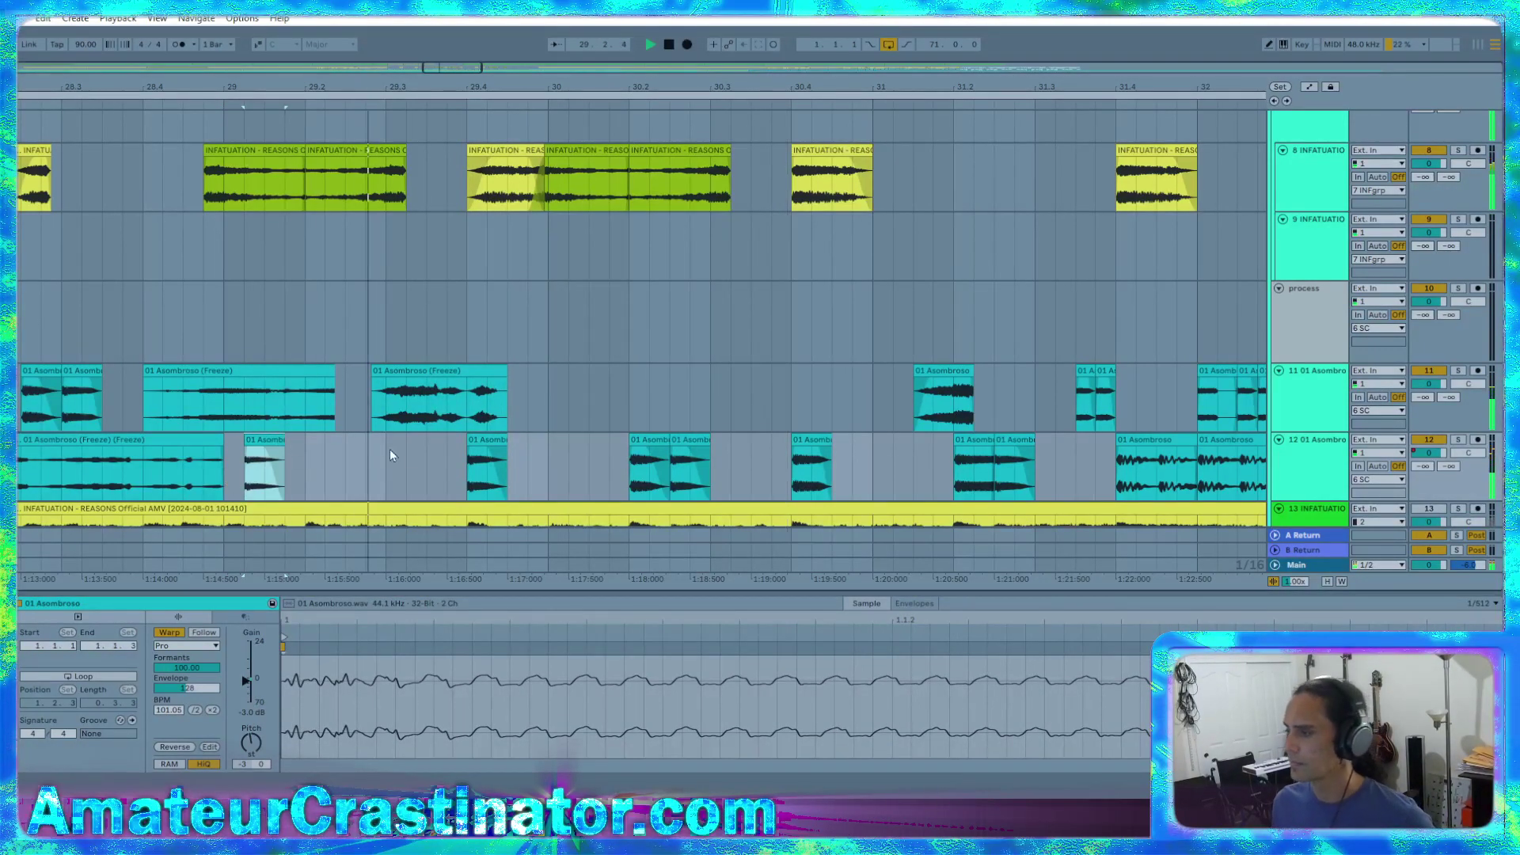
Set the gain of the short Asombroso clip at beat 29.4 on track 12 to -3 dB and play from bar 29
left_click(495, 442)
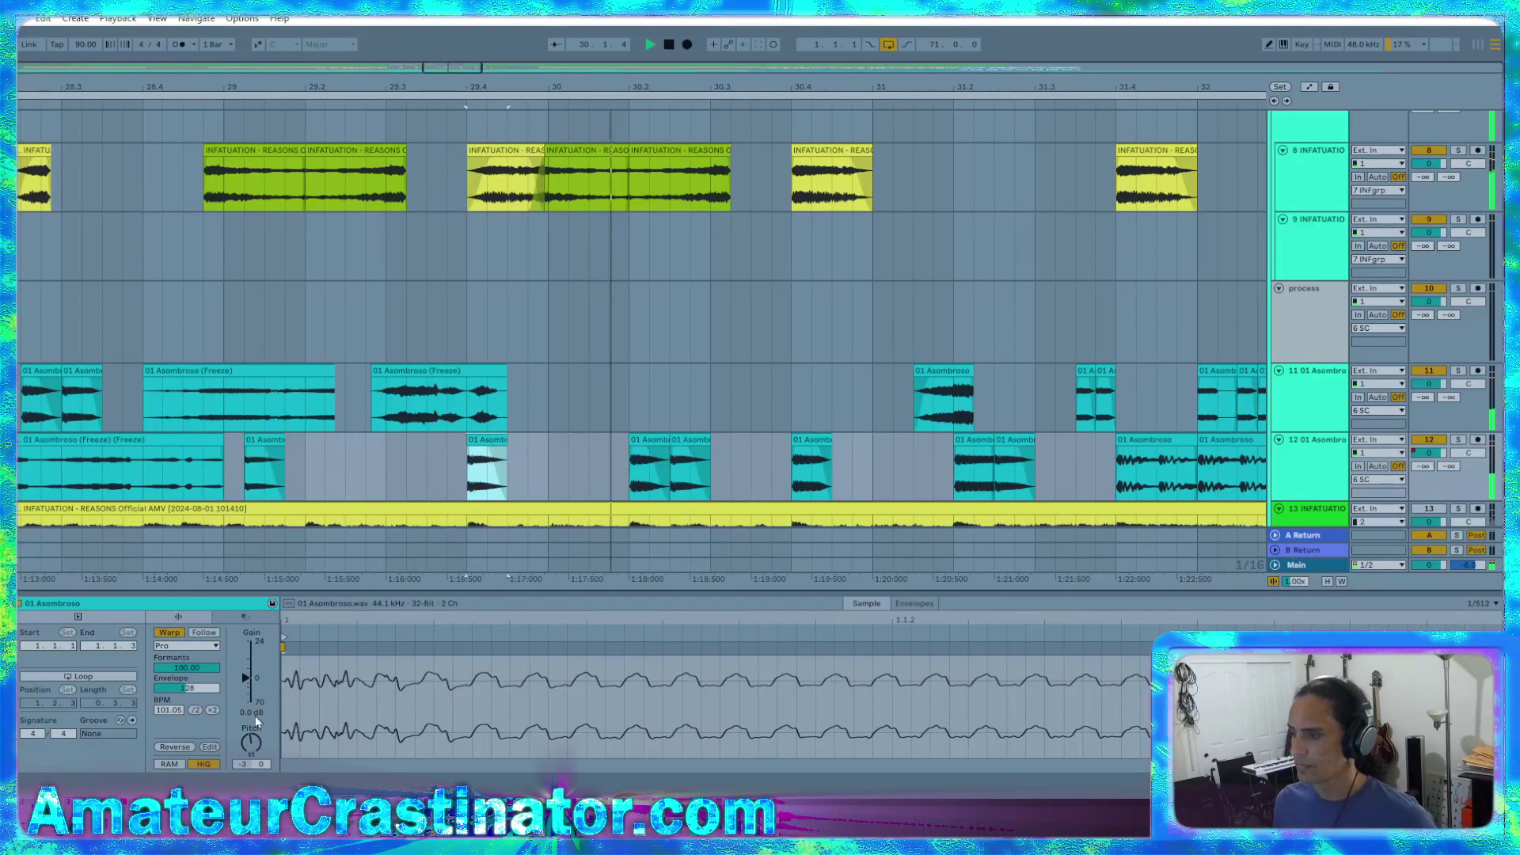
left_click(255, 715)
type("-3")
key("Return")
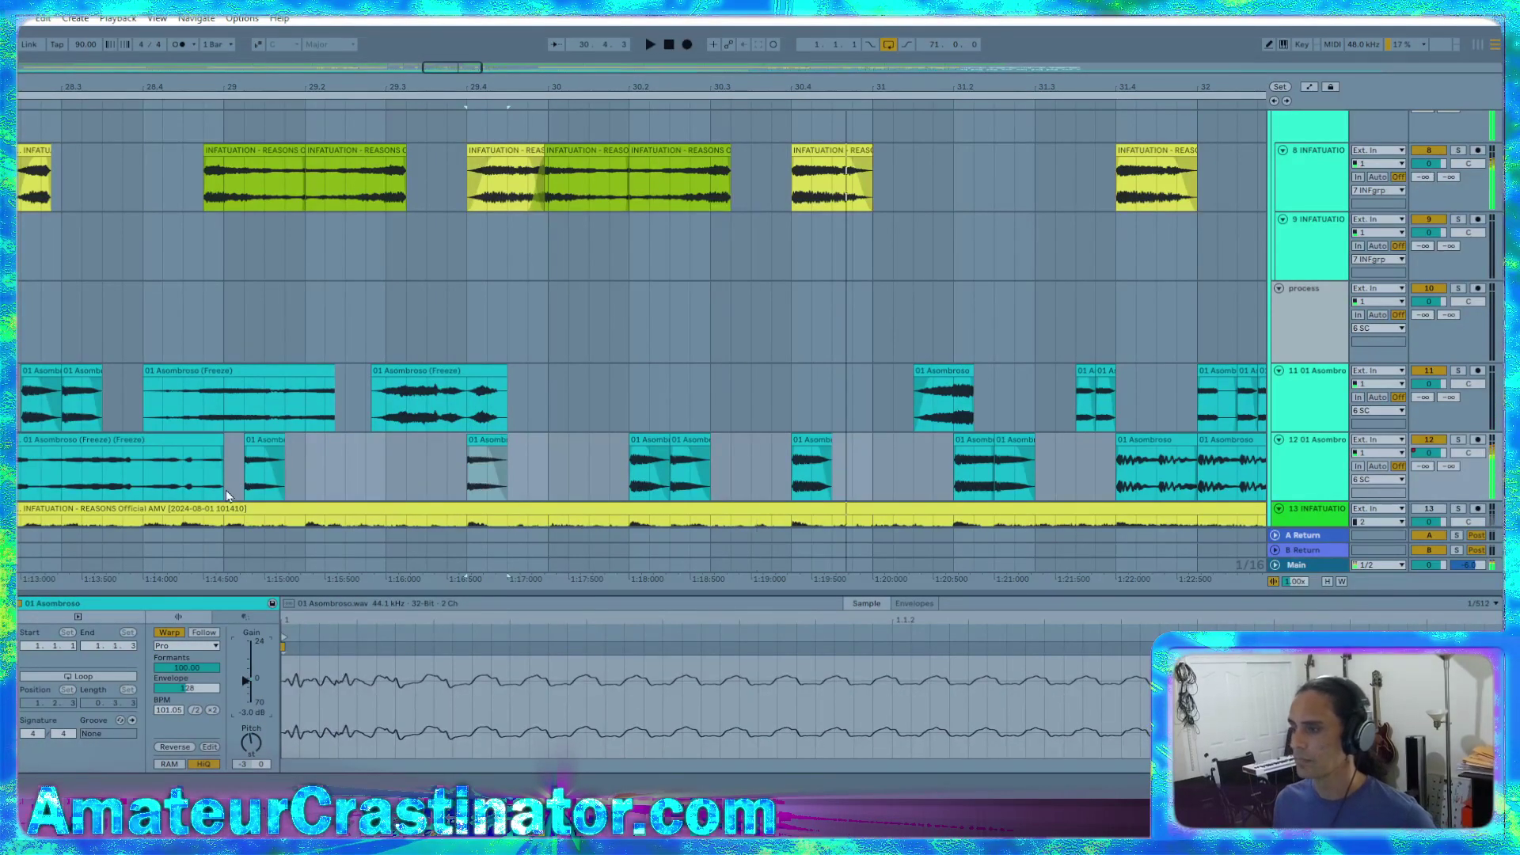
left_click(226, 491)
key("space")
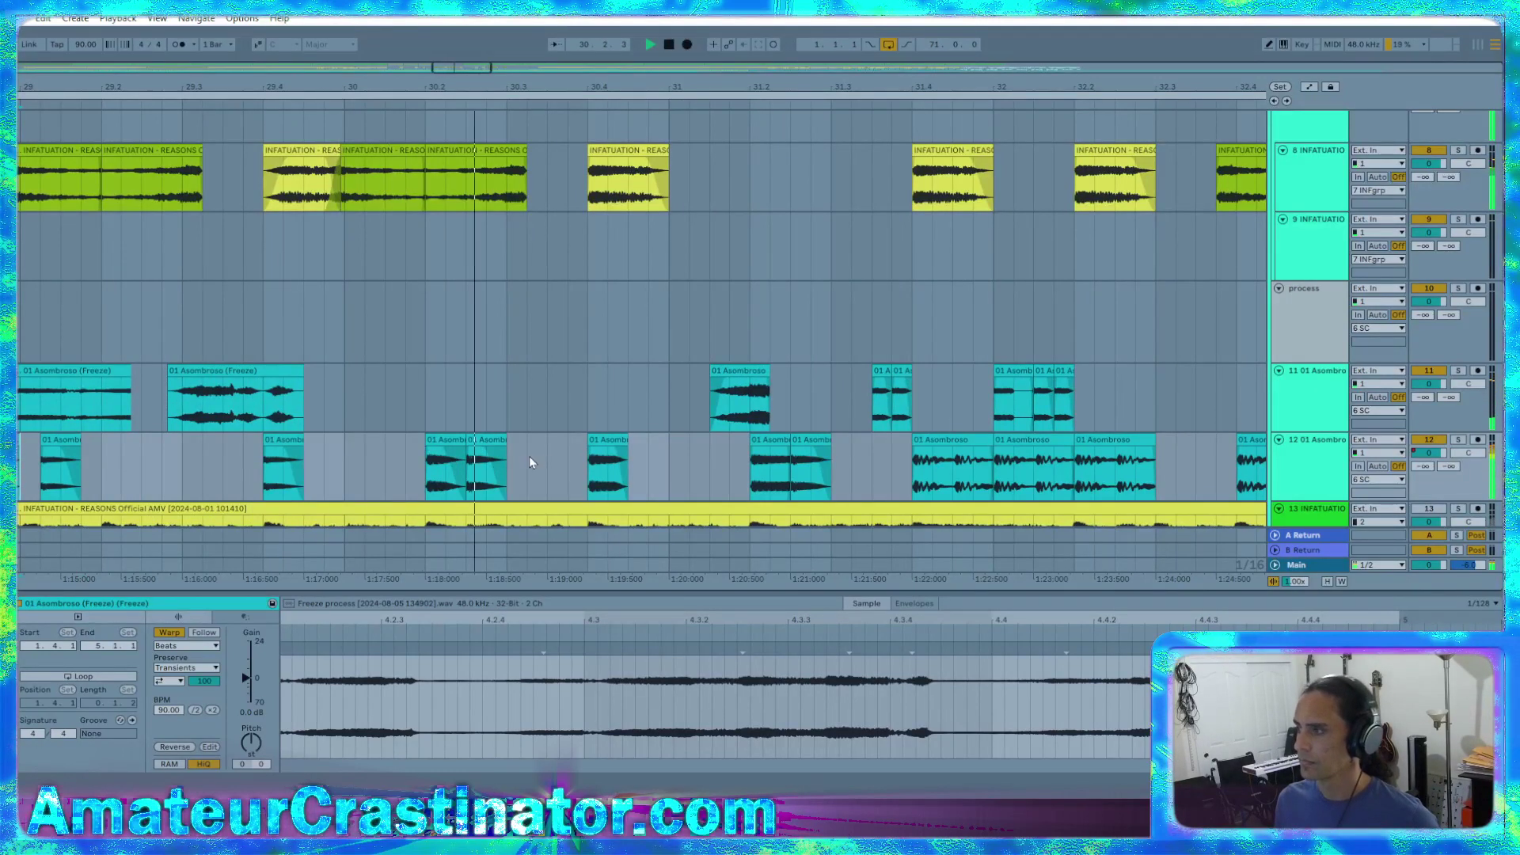
Delete the two short Asombroso clips at beat 30.2 on track 12 and play through the emptied gap
left_click_drag(353, 451, 481, 461)
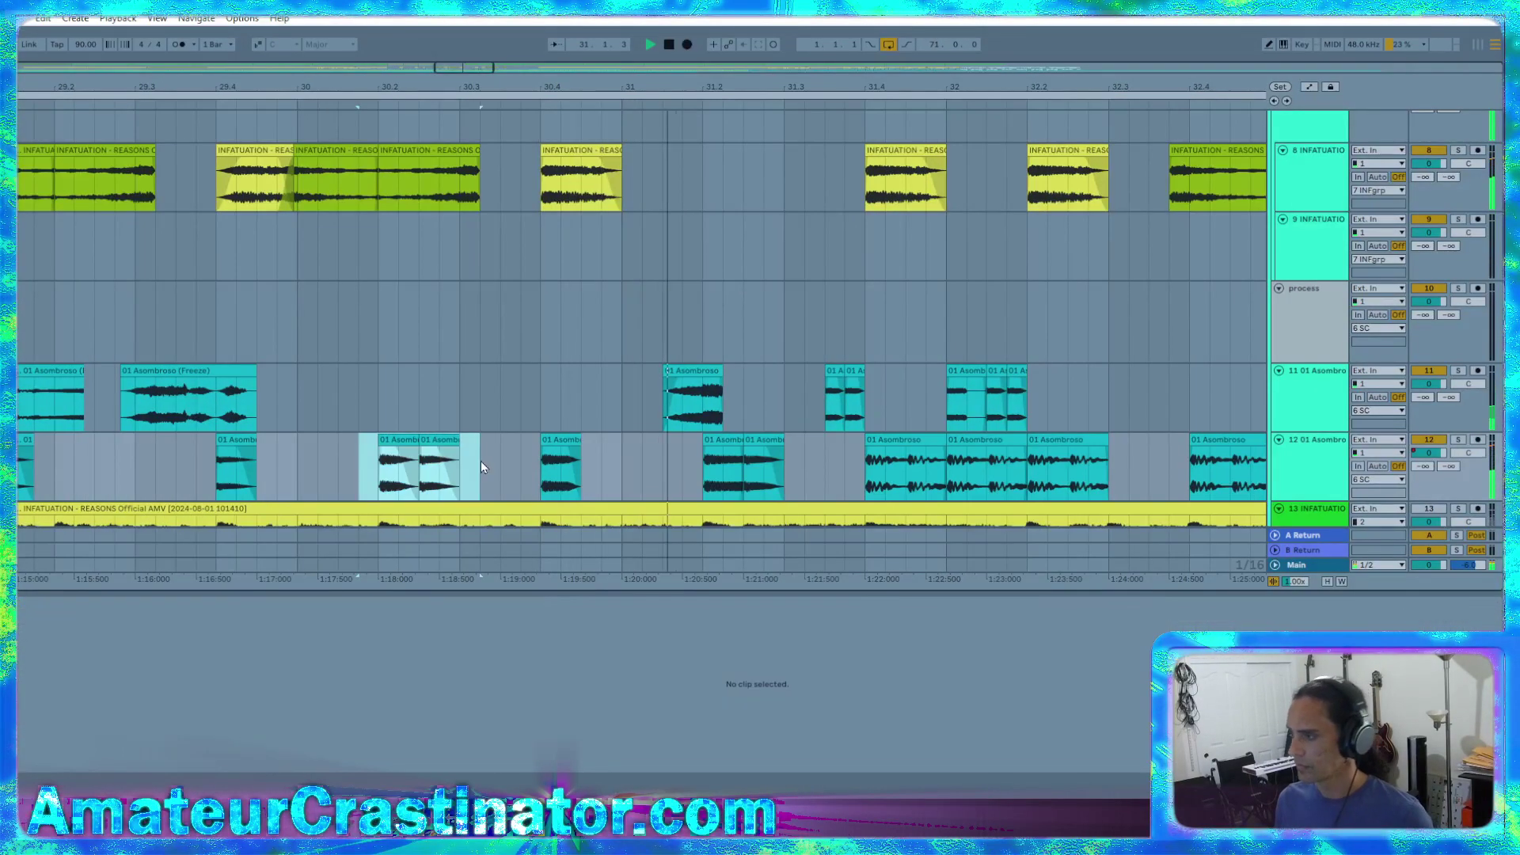
scroll(737, 462, "right", 3)
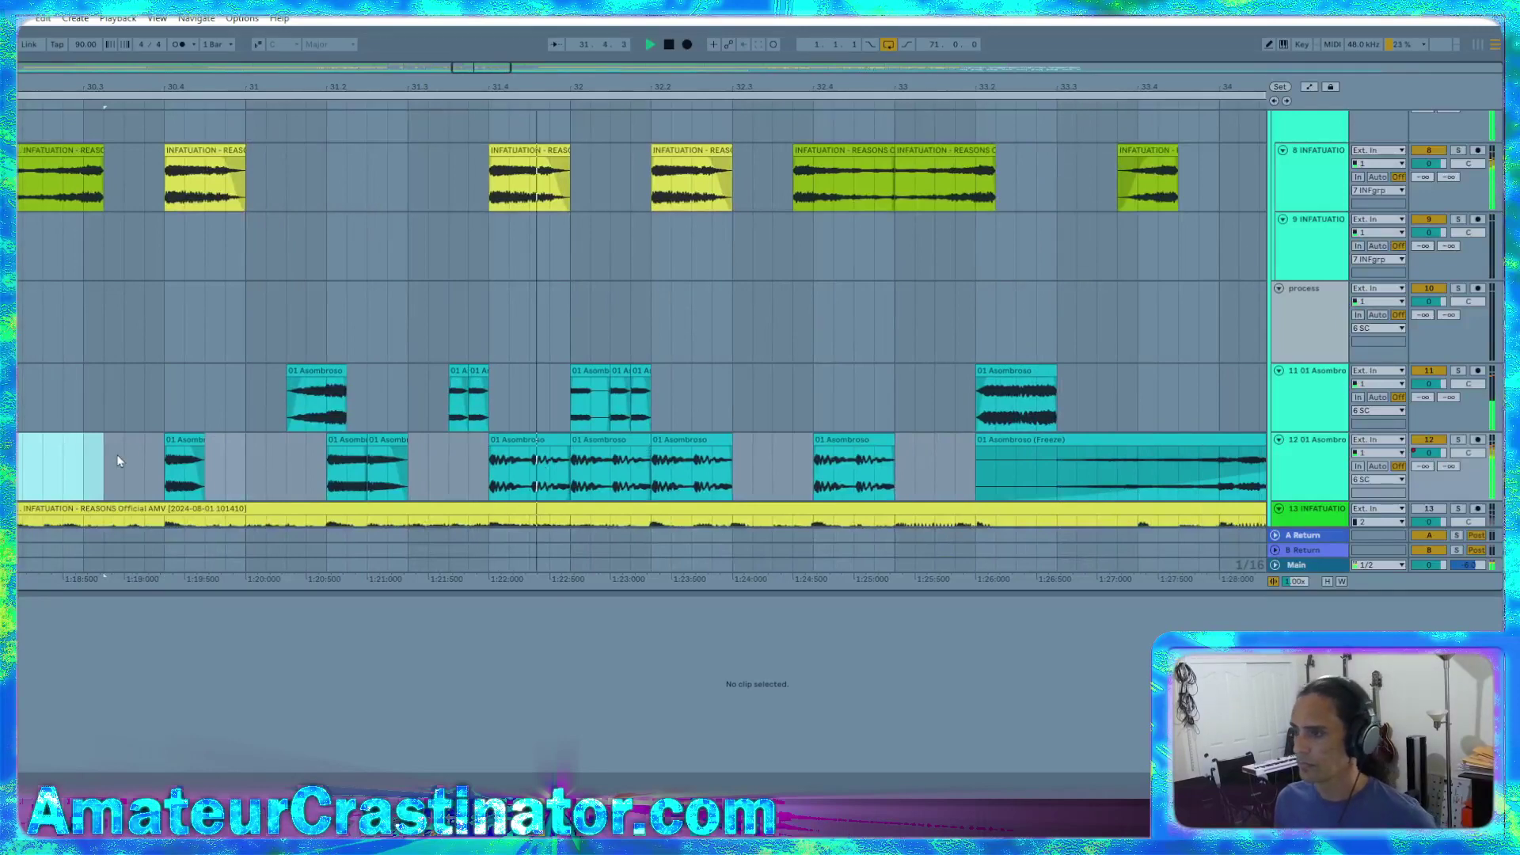
scroll(166, 462, "down", 4)
left_click(117, 462)
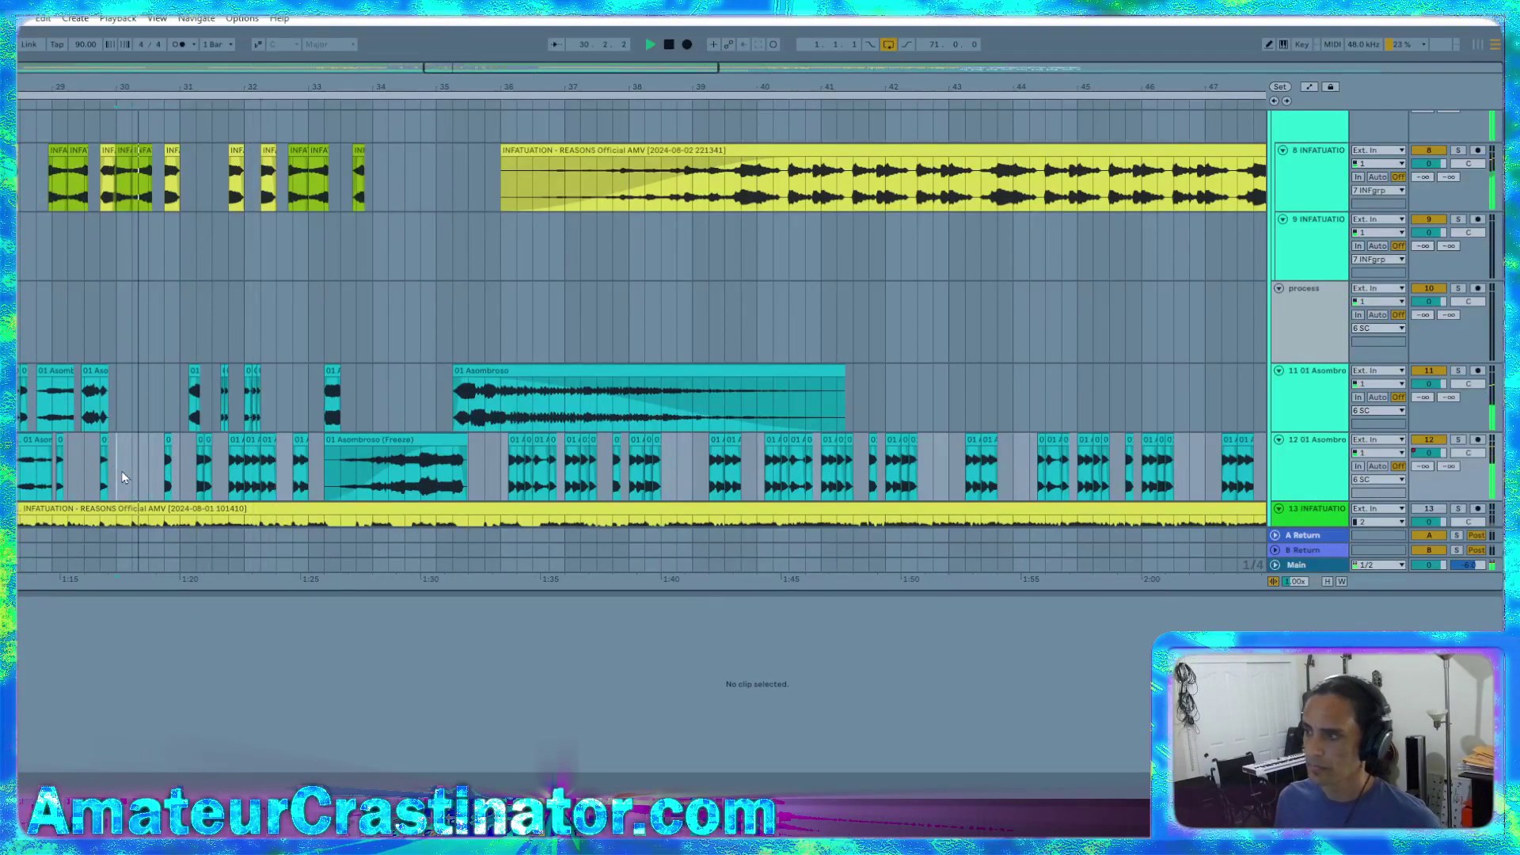
left_click(121, 470)
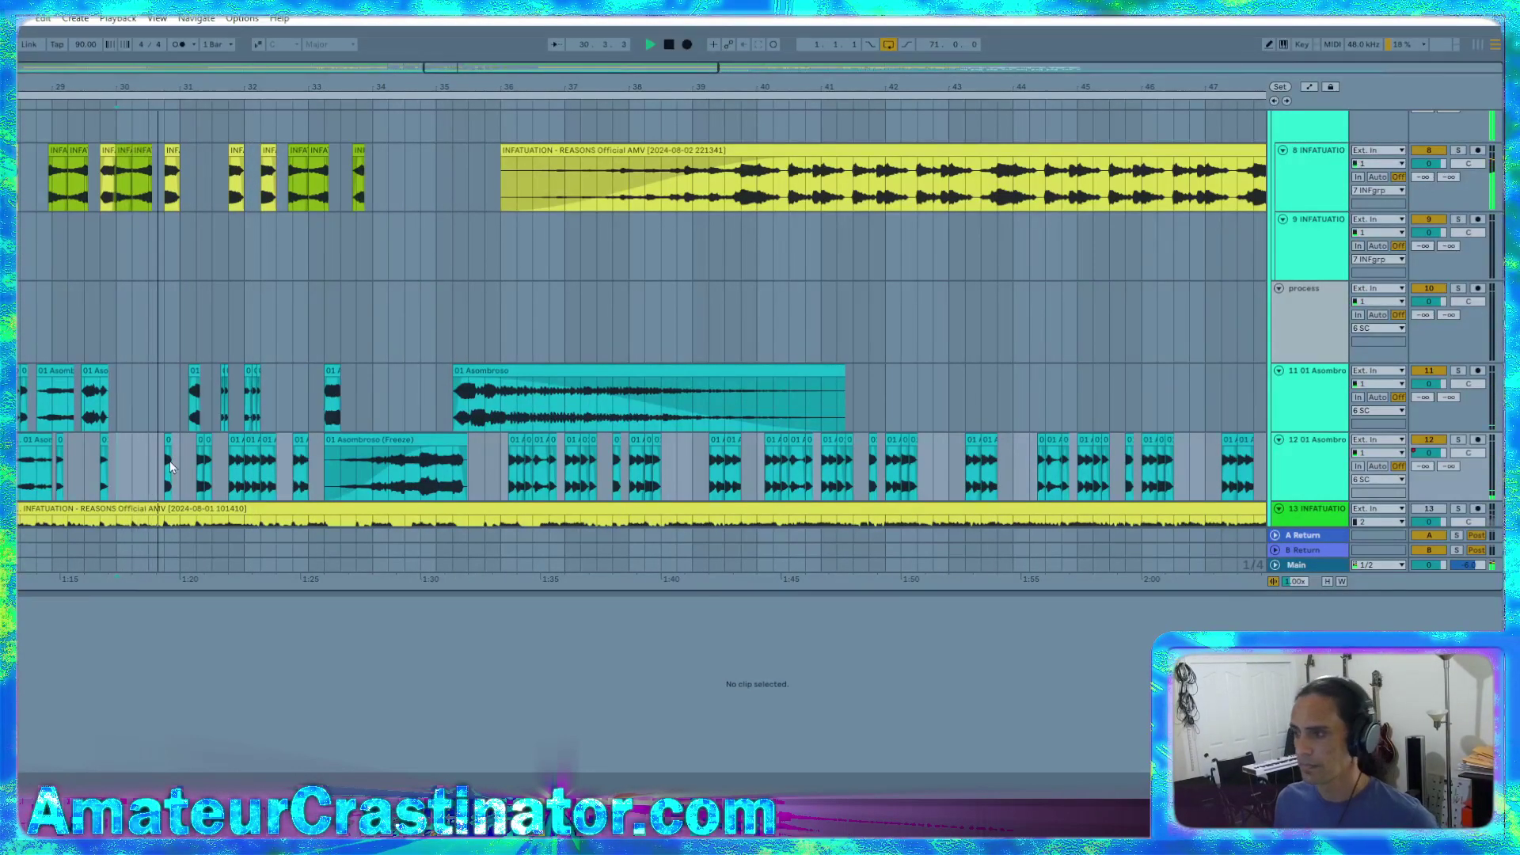
scroll(101, 483, "up", 2)
scroll(213, 478, "left", 3)
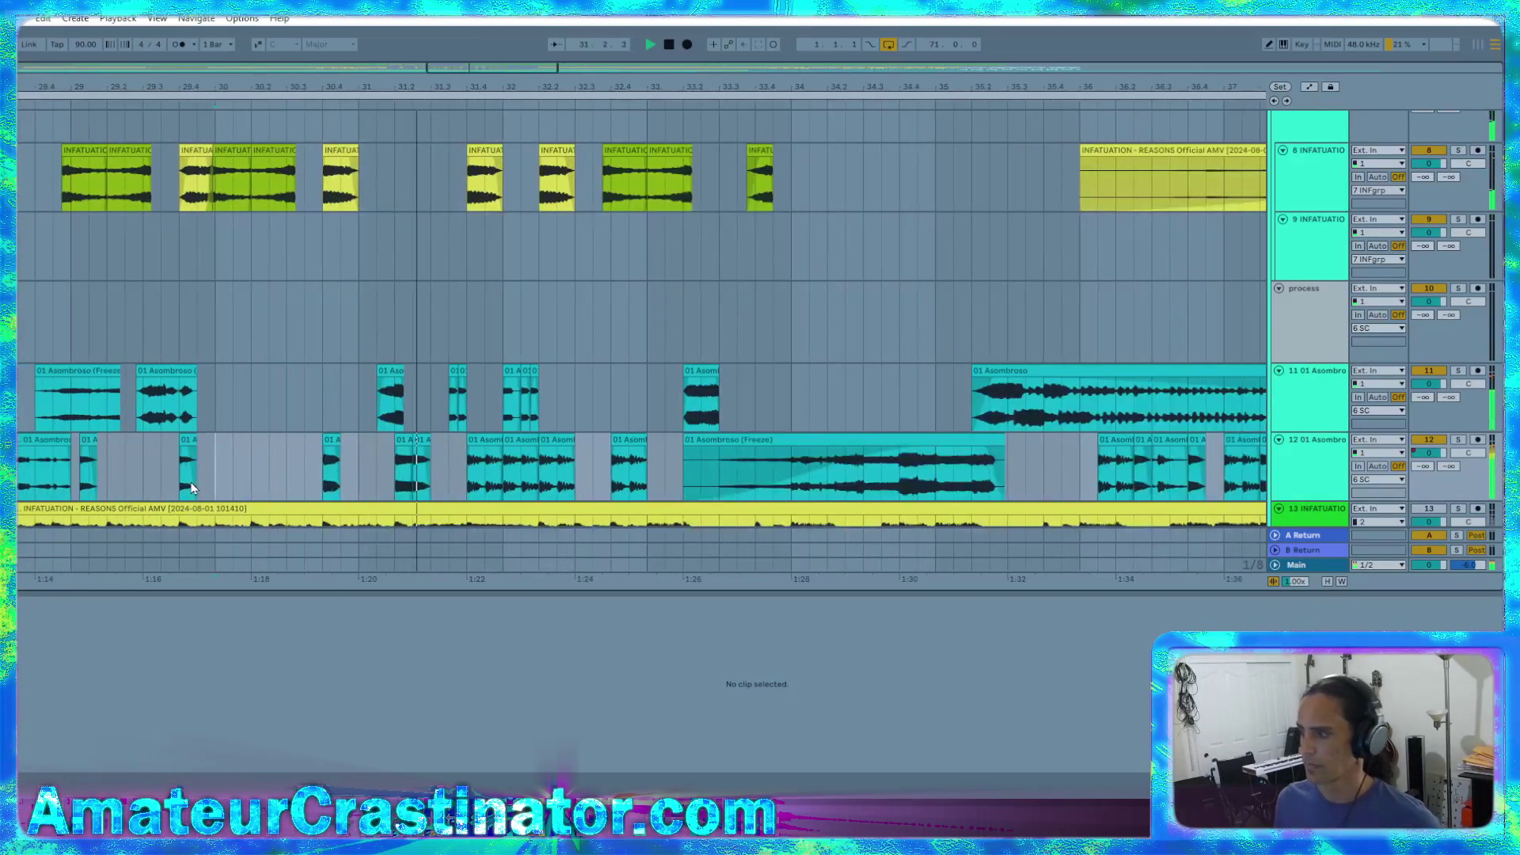
Copy the Asombroso clip at beat 31.4 on track 12 and play from bar 29
left_click(662, 441)
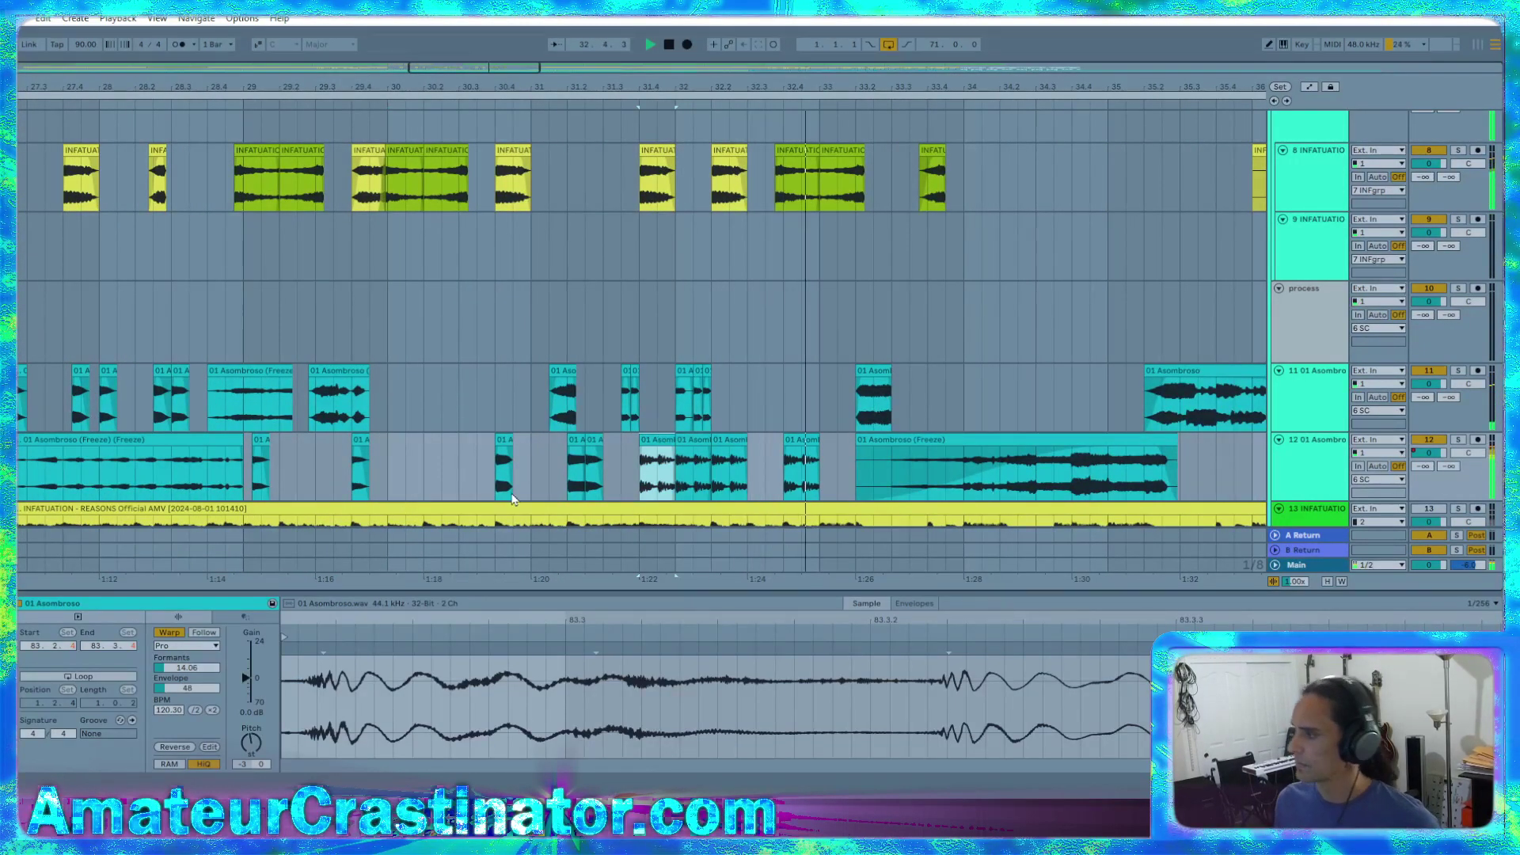
left_click_drag(484, 479, 622, 477)
left_click(623, 475)
left_click(658, 444)
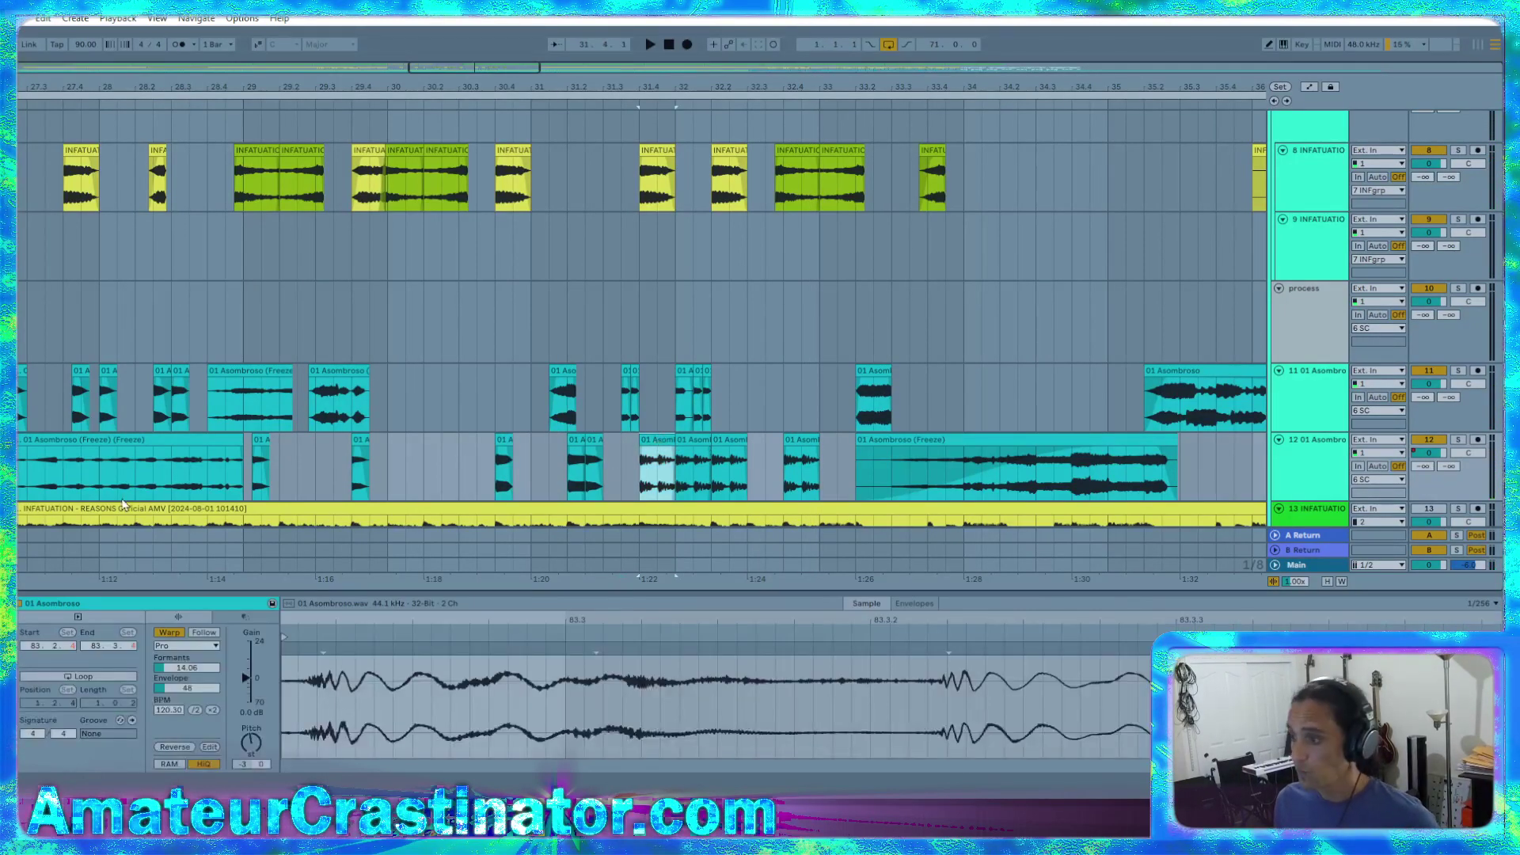
left_click(240, 487)
key("space")
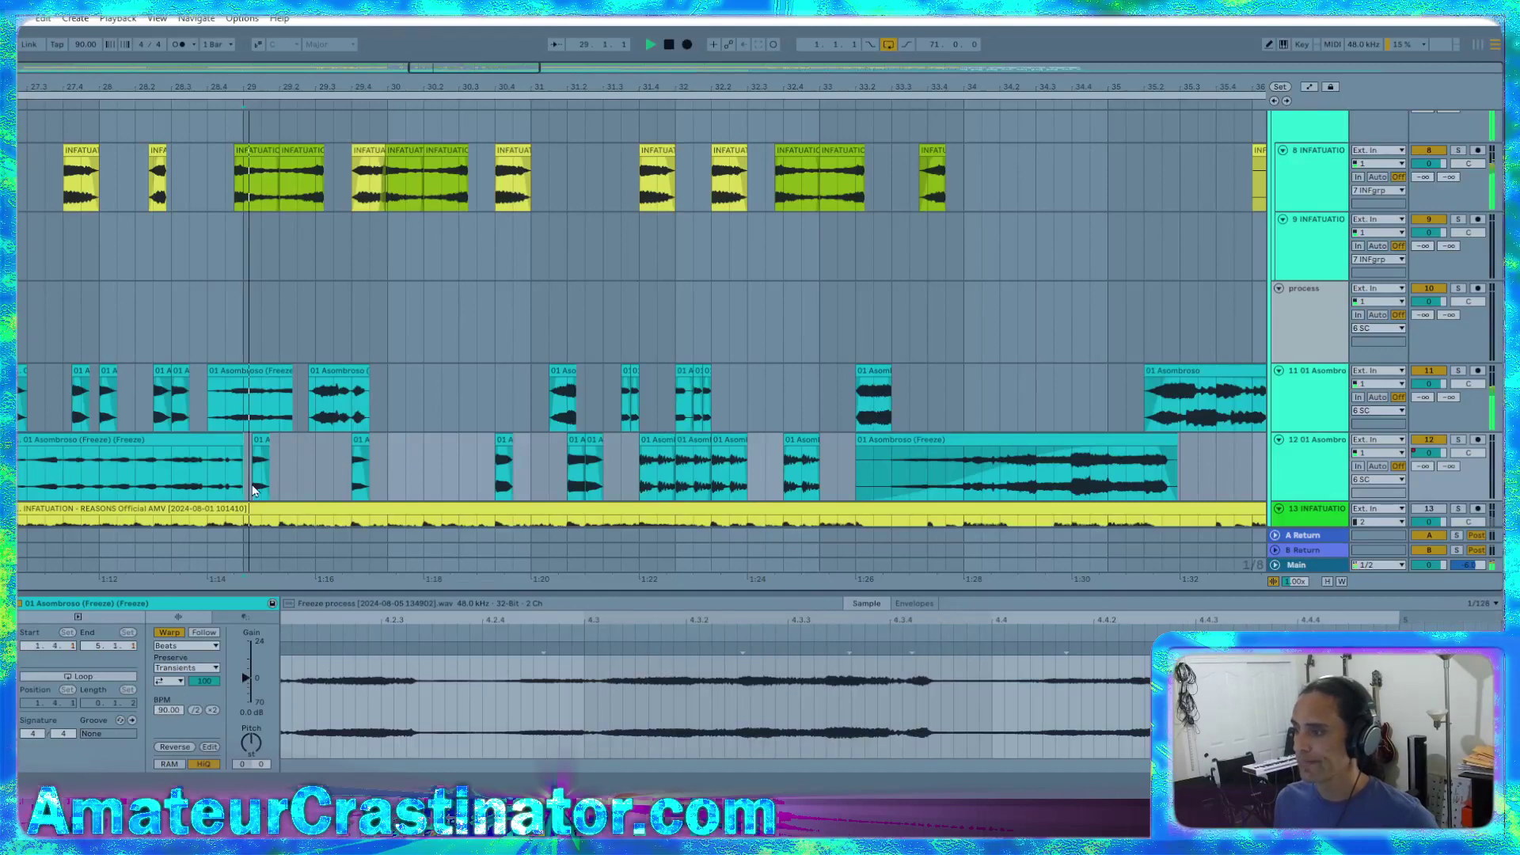
Replace the short clip right after bar 29 on track 12 with the copied Asombroso clip at bar 29 and play it
left_click(256, 443)
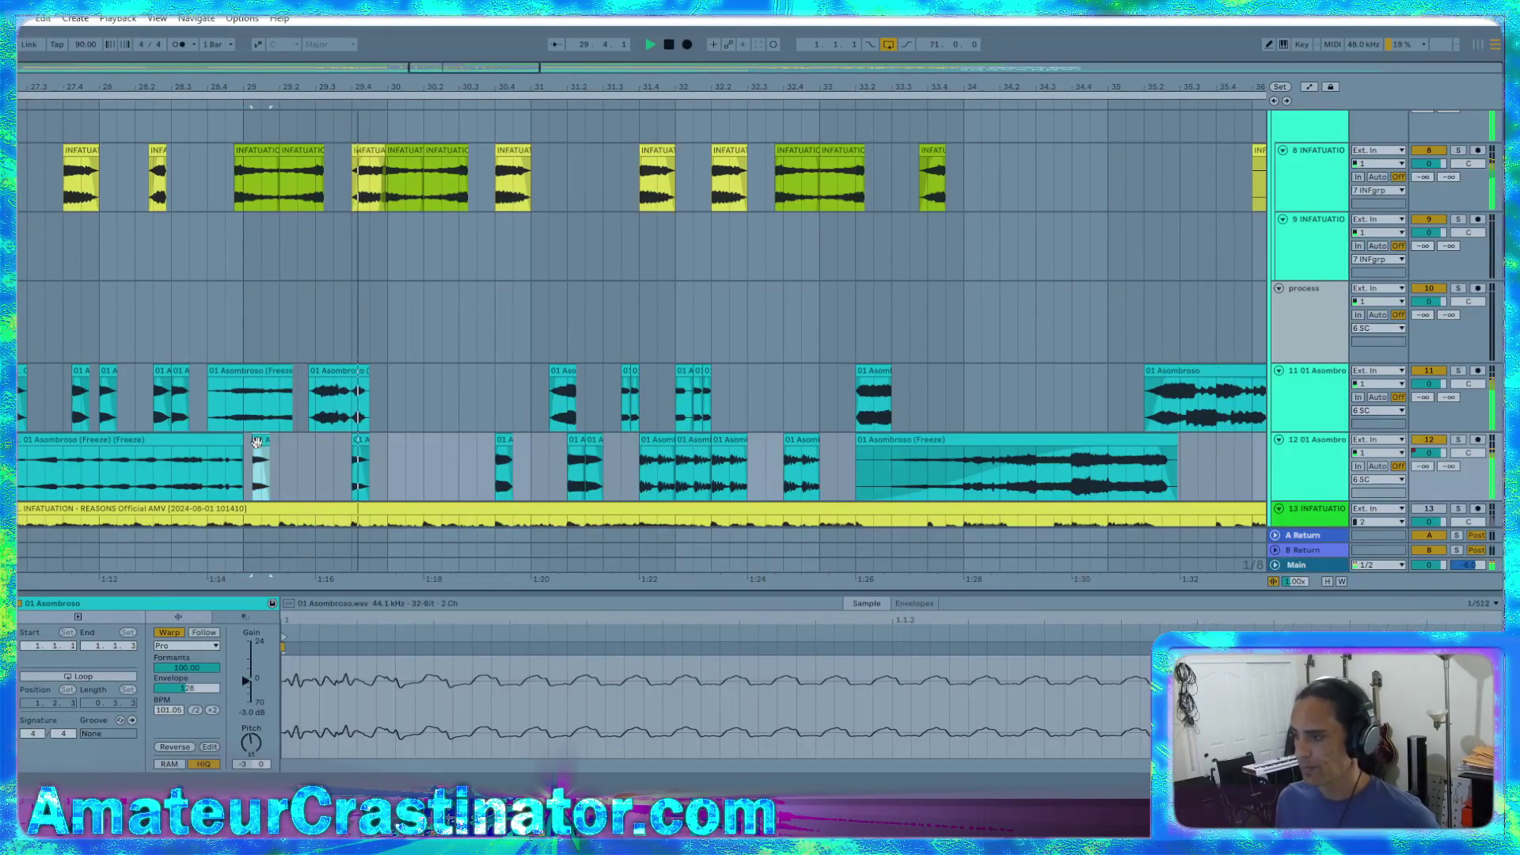
key("Delete")
left_click(247, 483)
key("ctrl+v")
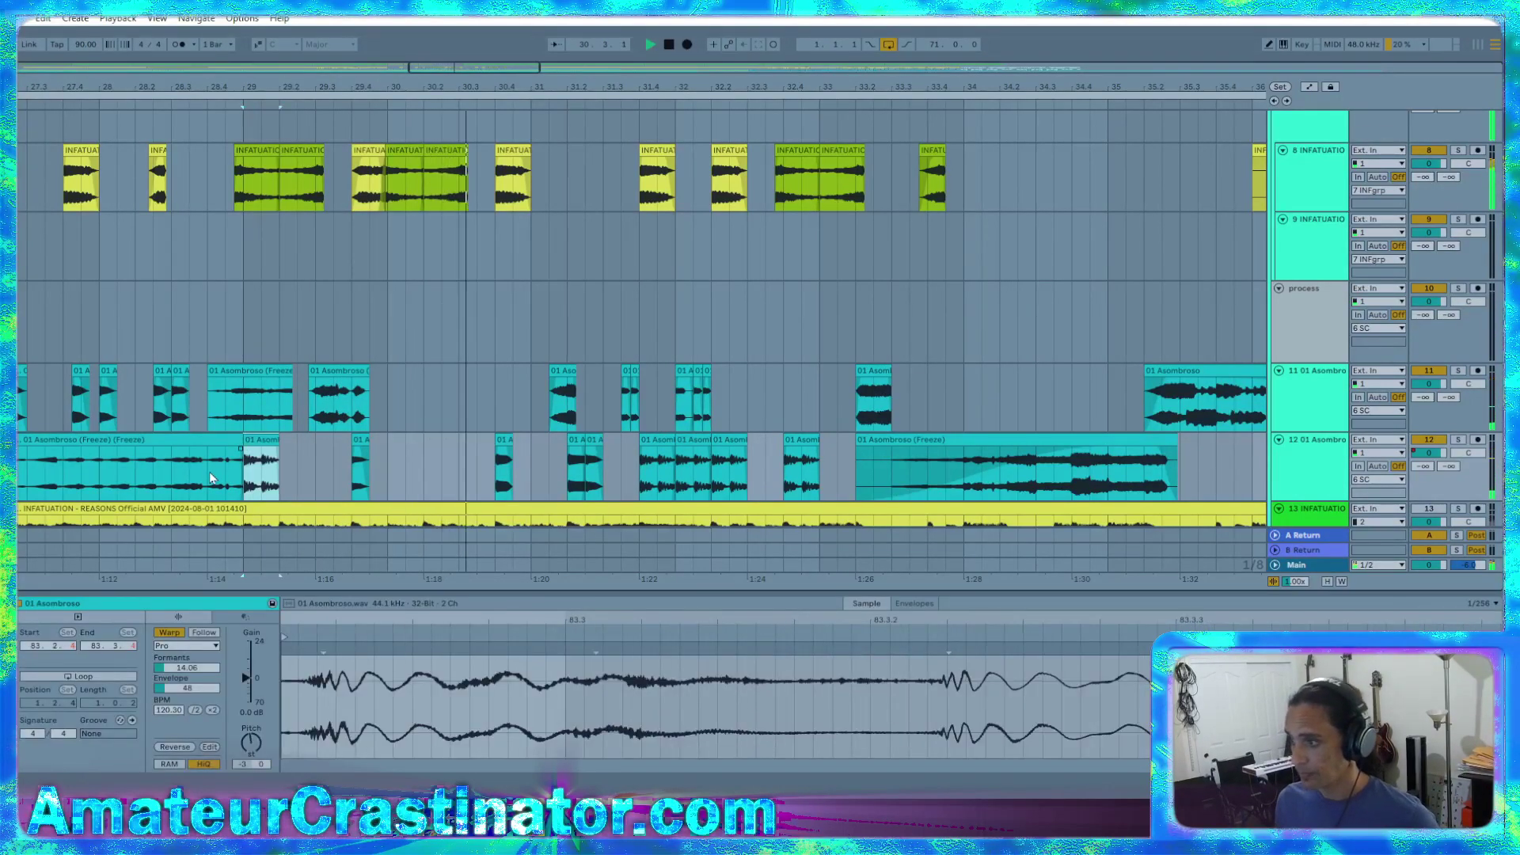
left_click(215, 481)
key("space")
scroll(226, 501, "up", 5)
scroll(225, 475, "right", 3)
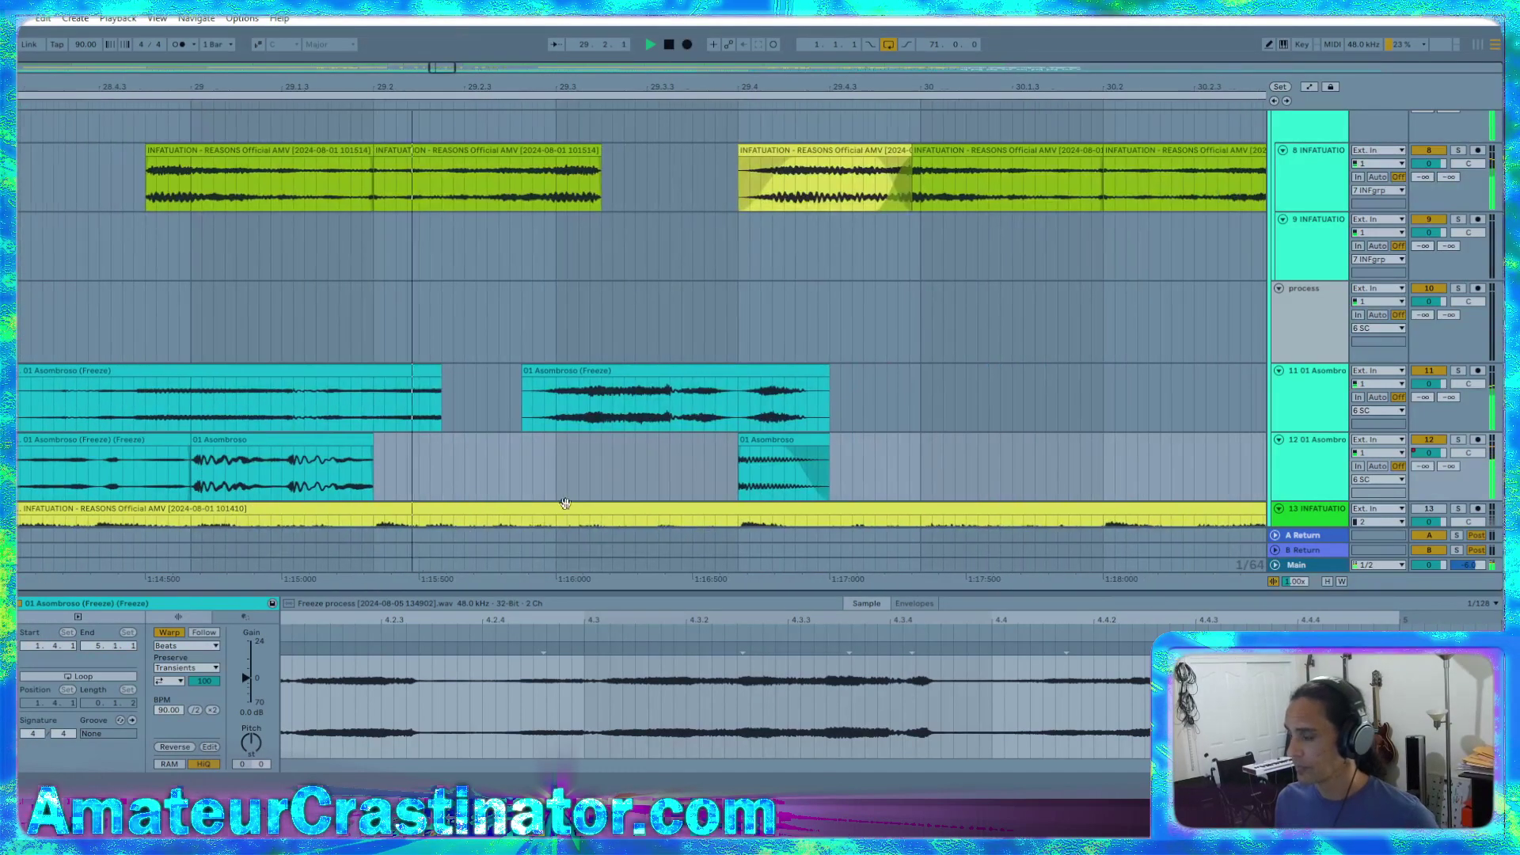
Move the pasted Asombroso clip on track 12 two sixteenth notes later than bar 29 and play from bar 29
key("space")
left_click(197, 440)
left_click_drag(197, 440, 289, 448)
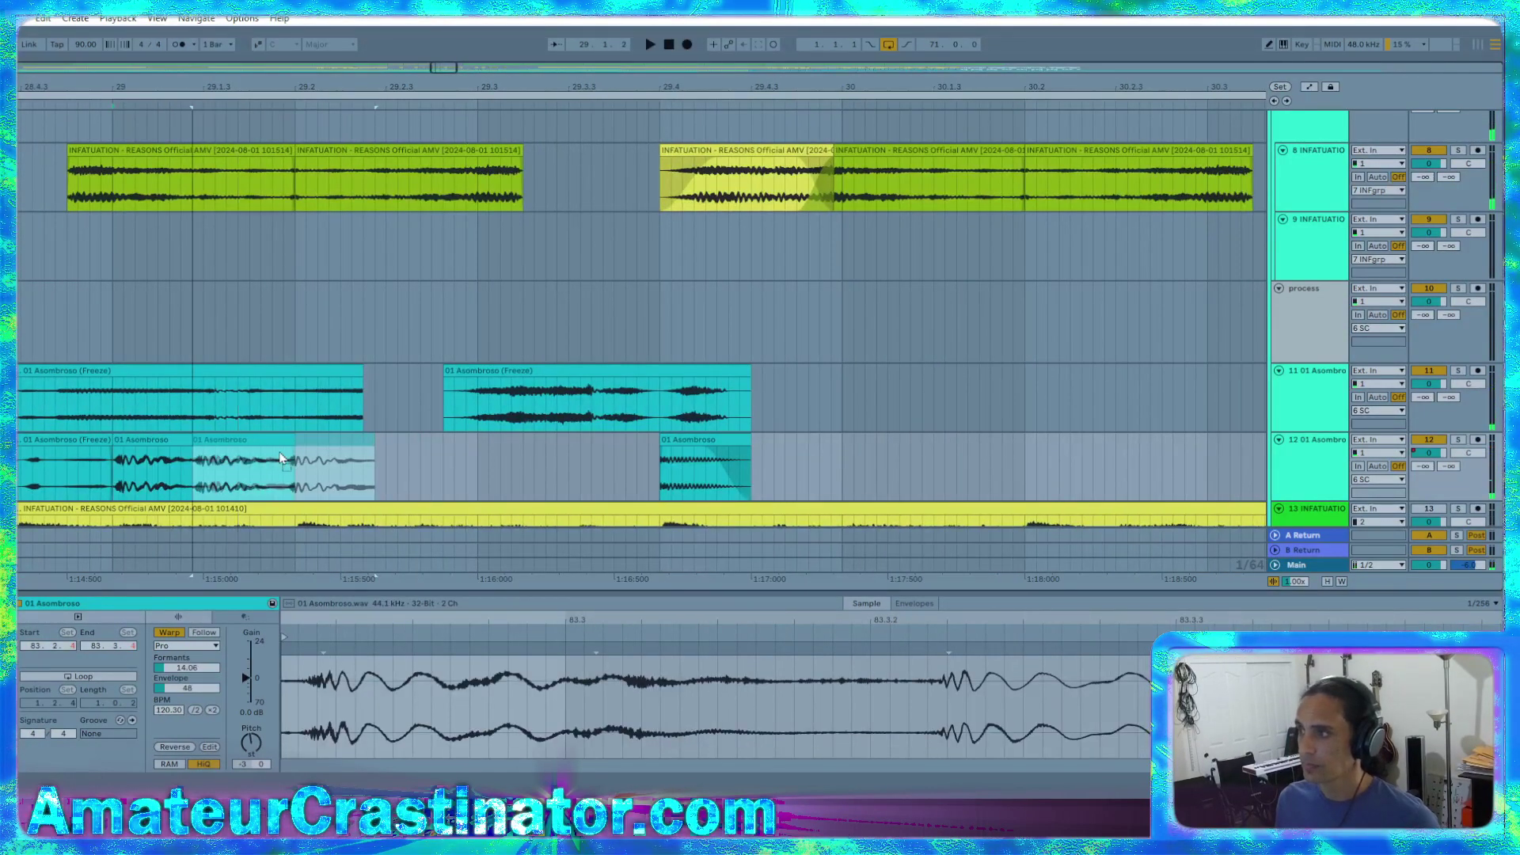
left_click(115, 479)
key("space")
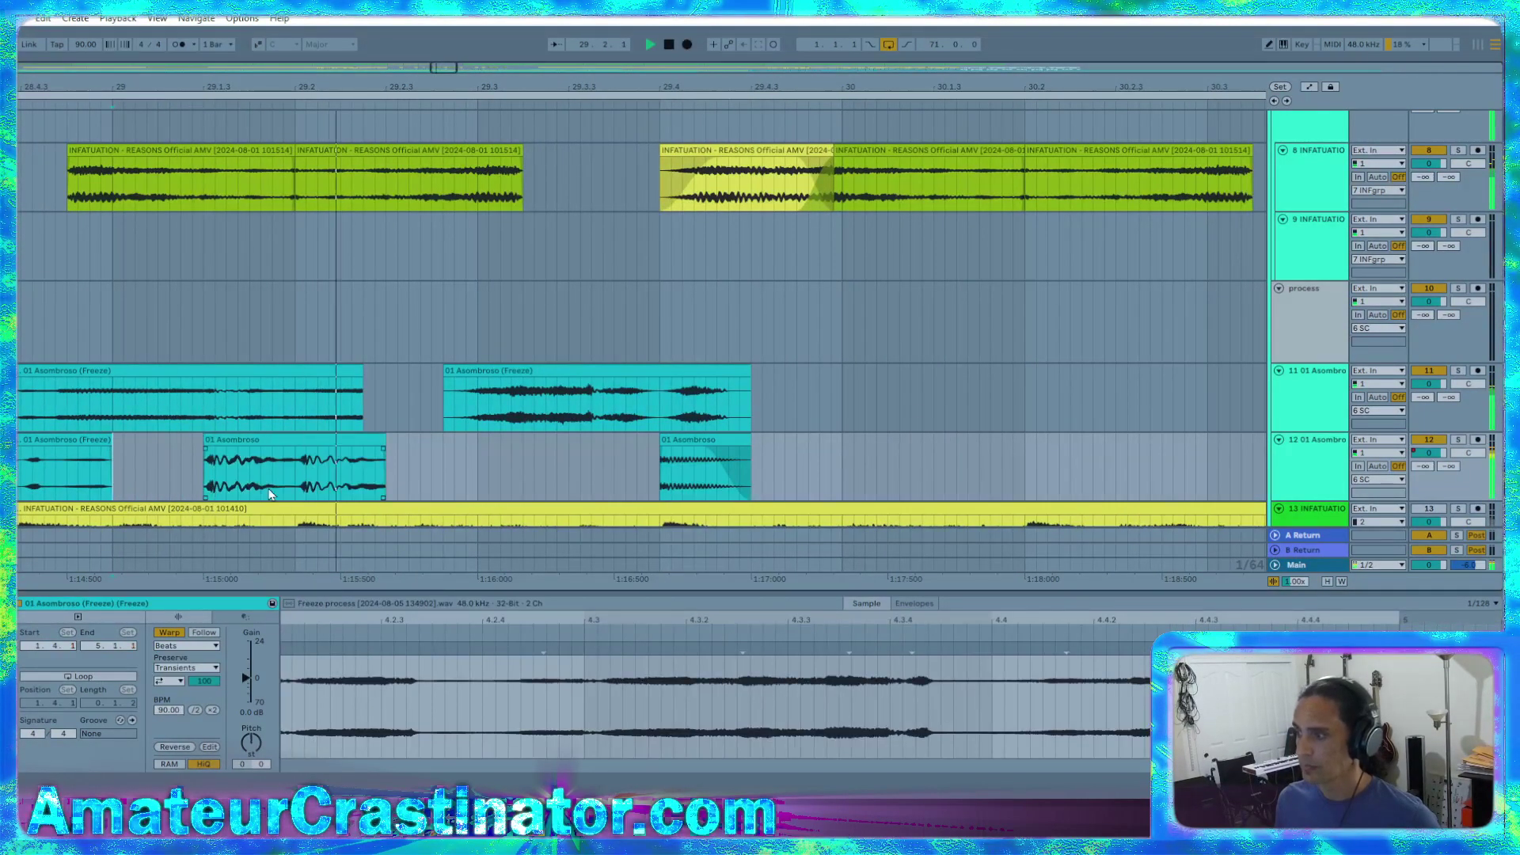
Audition the moved clip, shift it one sixteenth note earlier on track 12, and play the passage leading into bar 29
scroll(258, 471, "down", 3)
scroll(254, 471, "up", 5)
scroll(253, 467, "down", 5)
key("space")
key("space")
scroll(258, 478, "up", 6)
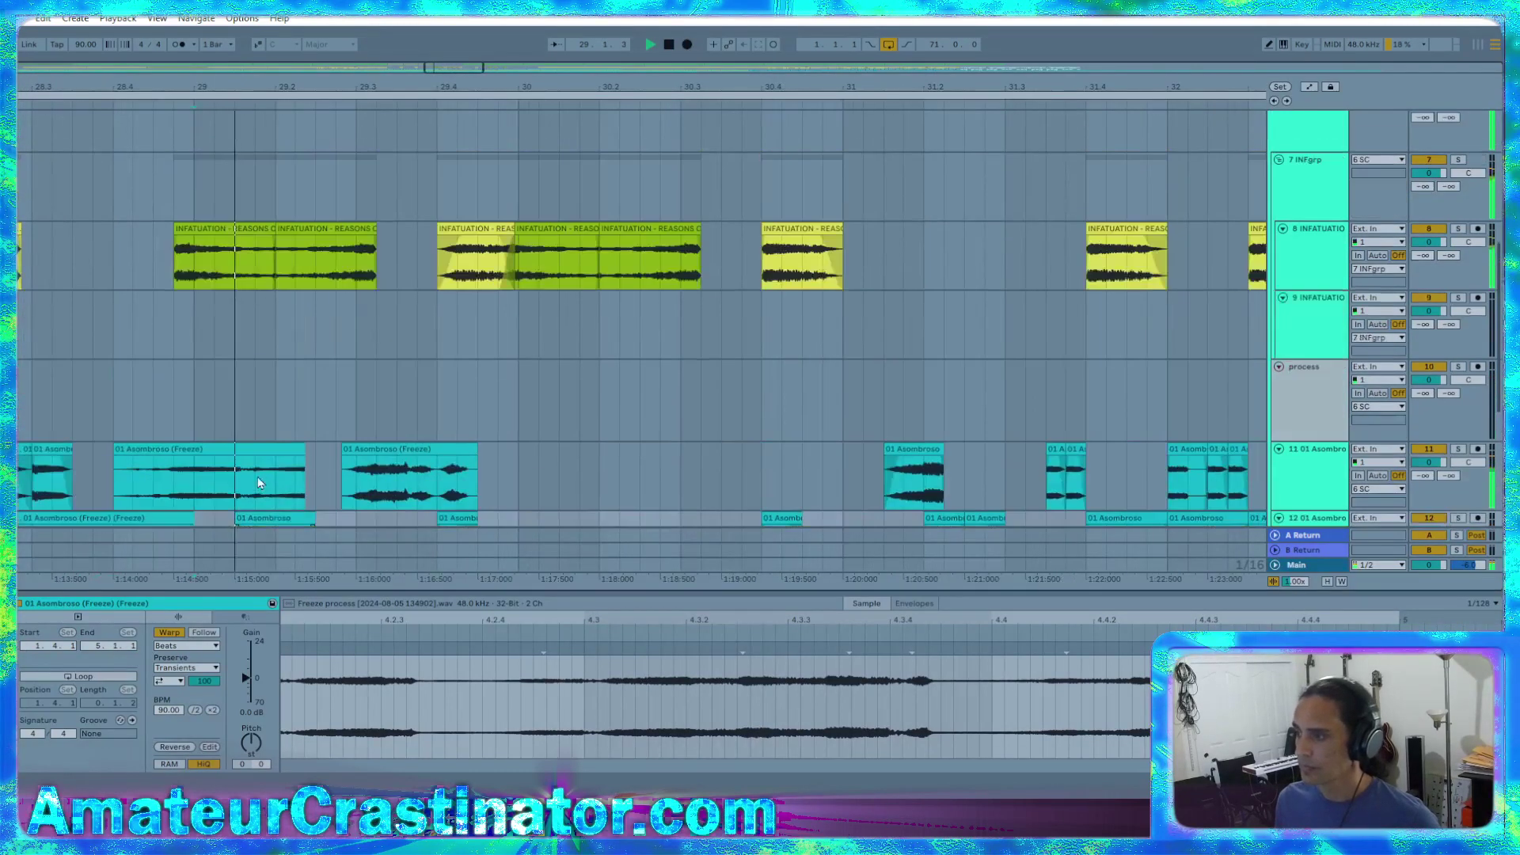
key("space")
scroll(301, 487, "down", 10)
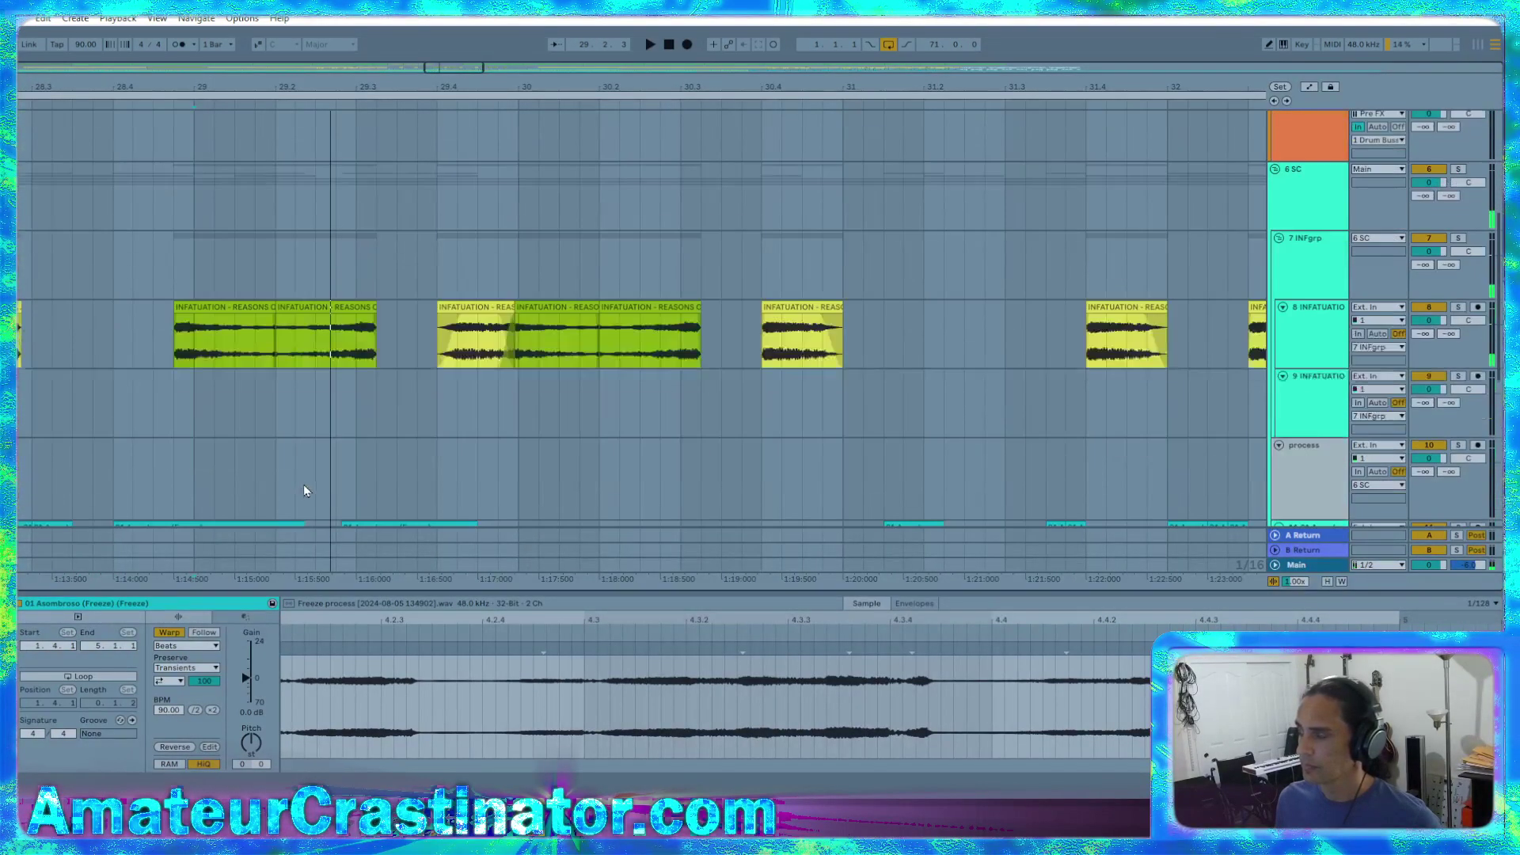
left_click_drag(256, 306, 235, 306)
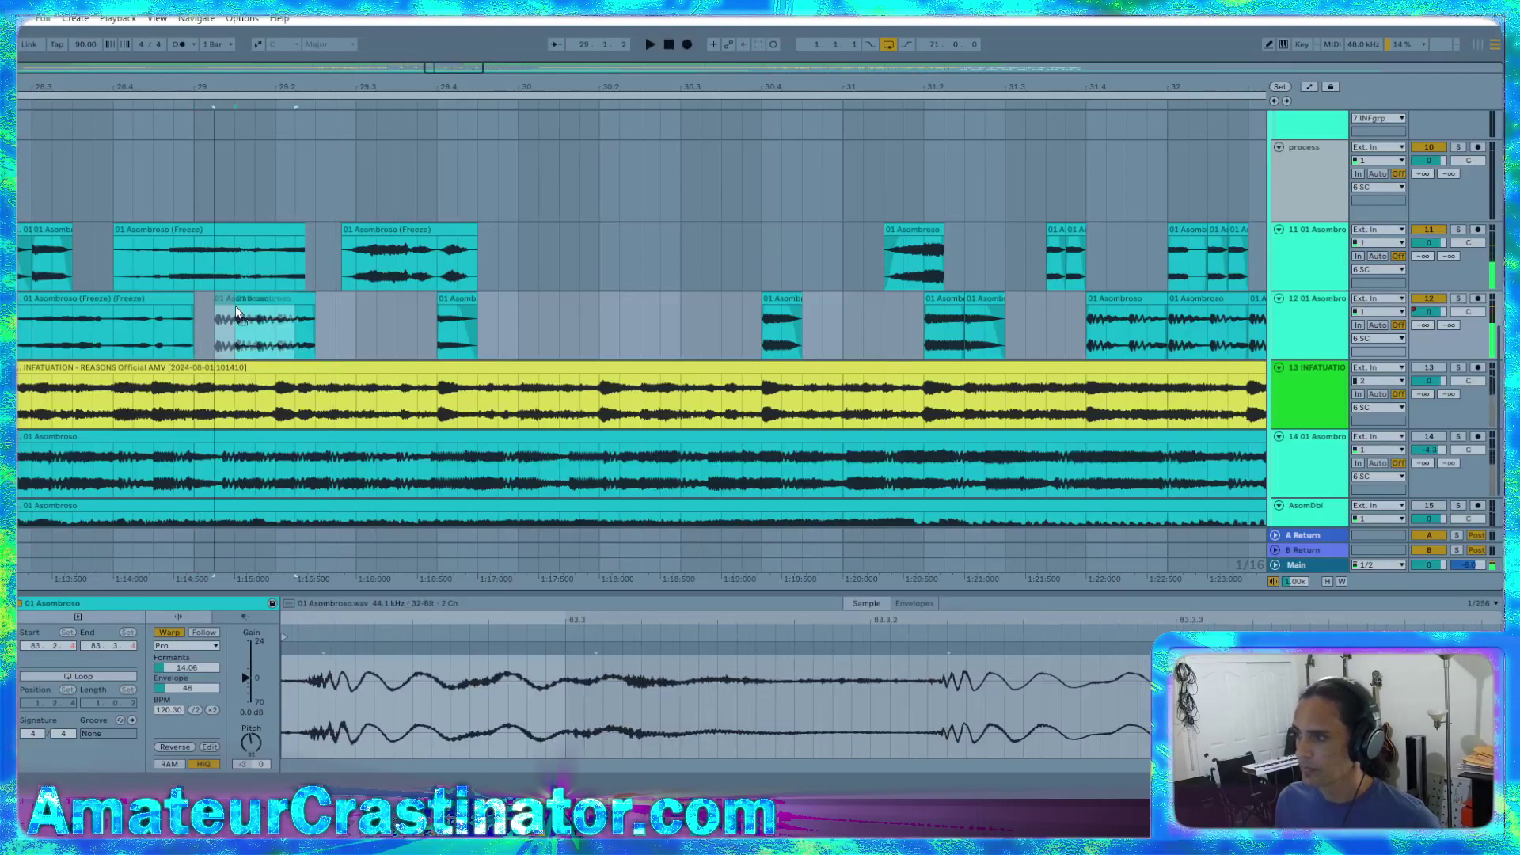
left_click(80, 339)
key("space")
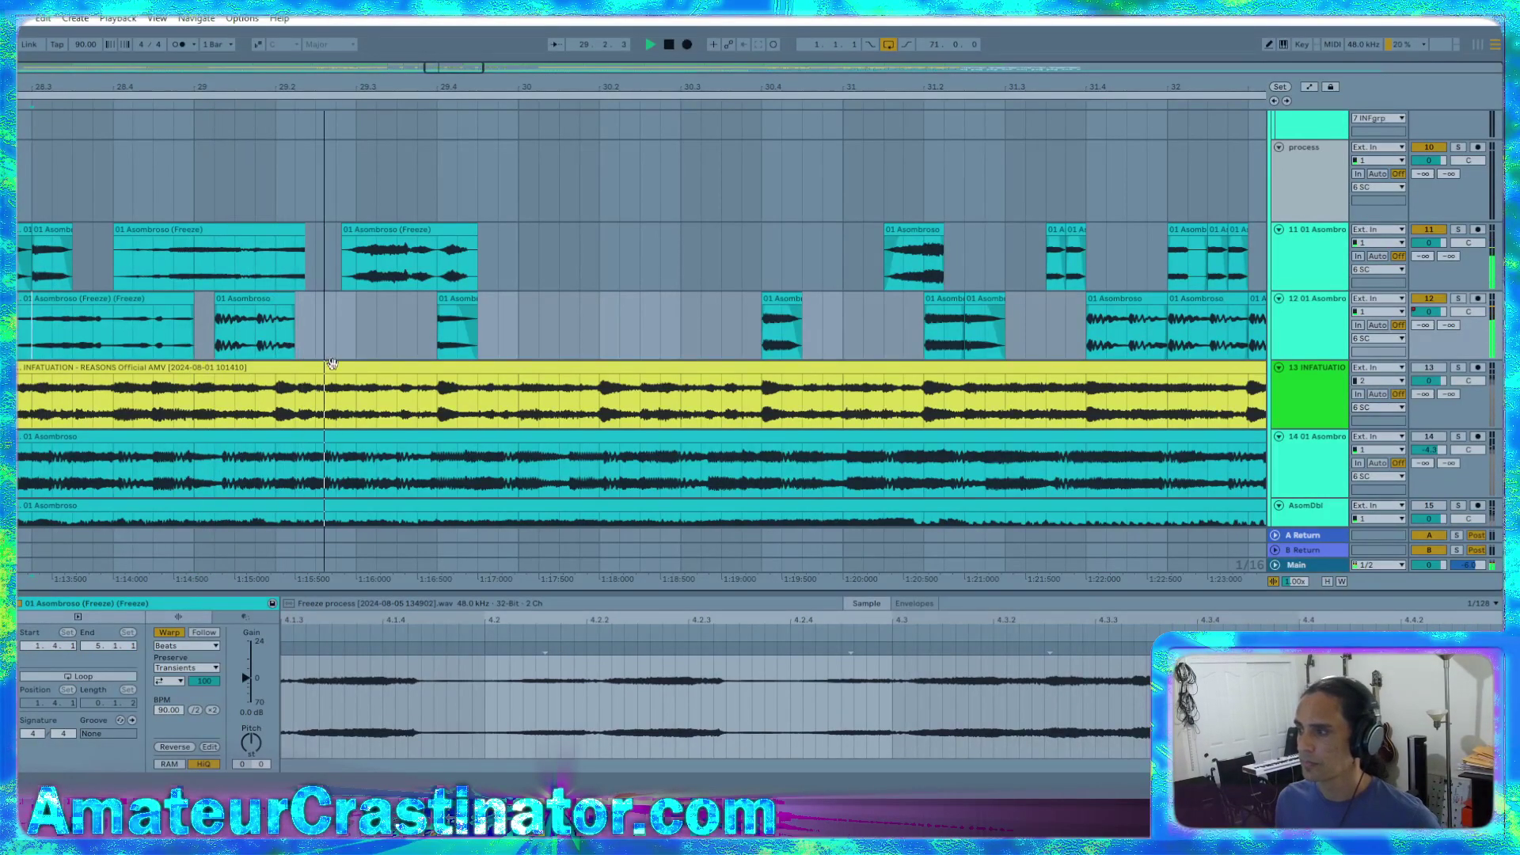
Copy the Asombroso clip after bar 29 to two sixteenth notes past beat 29.2 on track 12 and play the result
key("space")
left_click(255, 299)
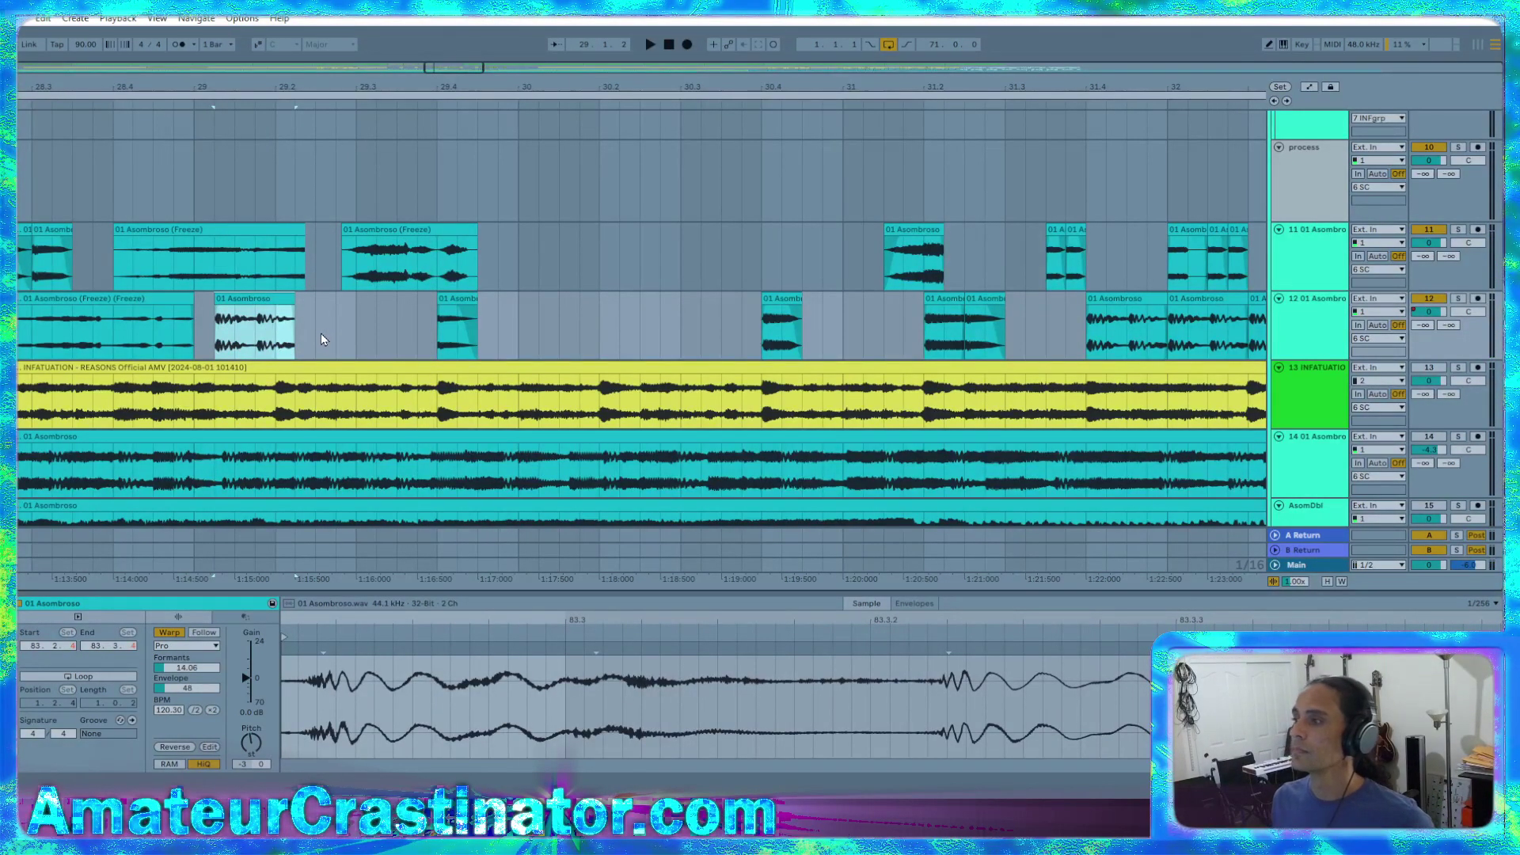
left_click(318, 333)
key("ctrl+v")
left_click(65, 331)
key("space")
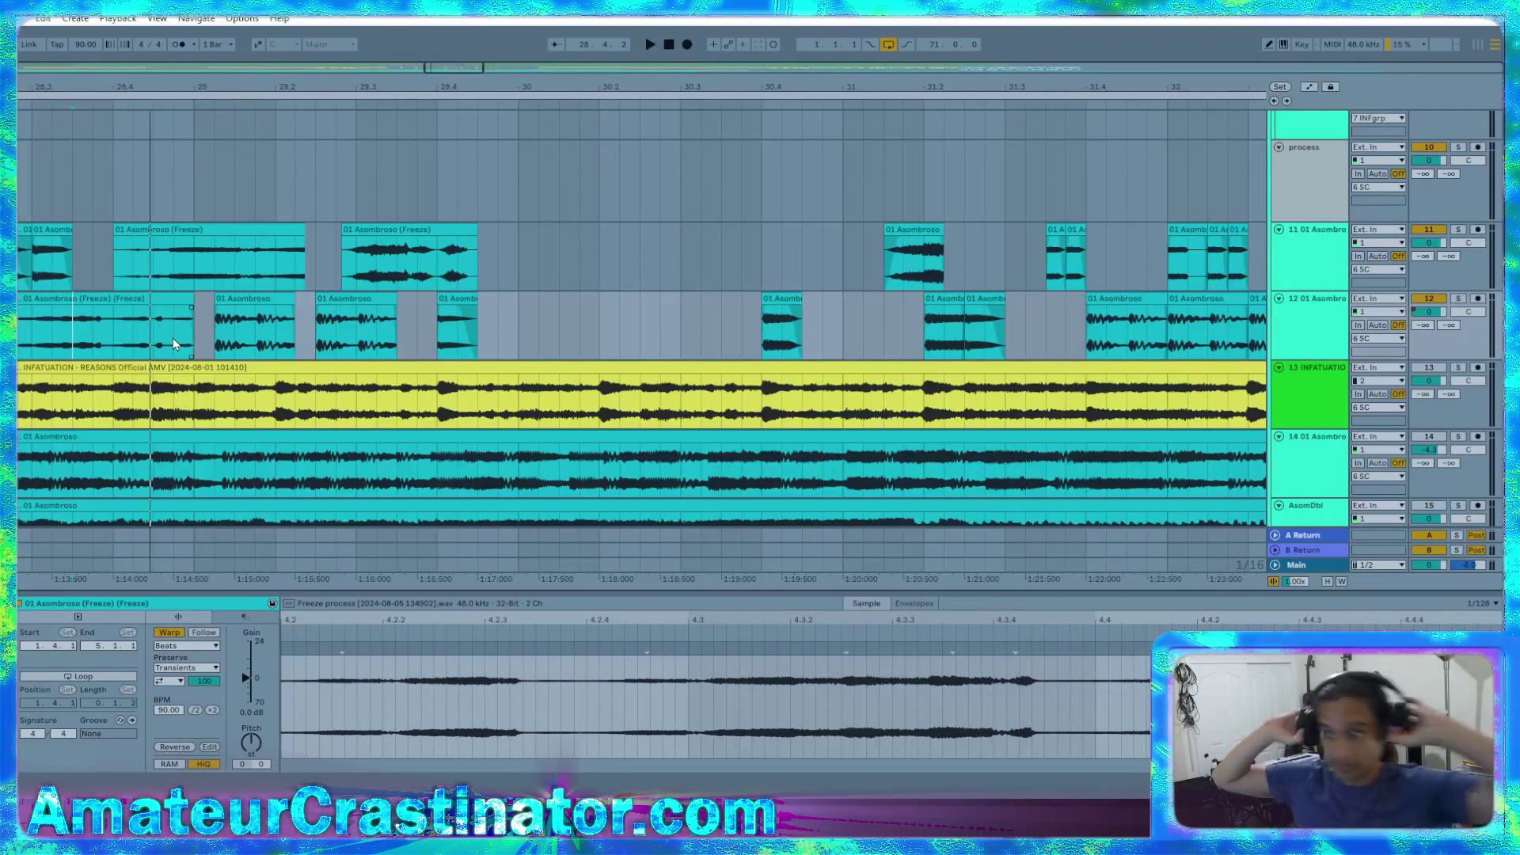
key("space")
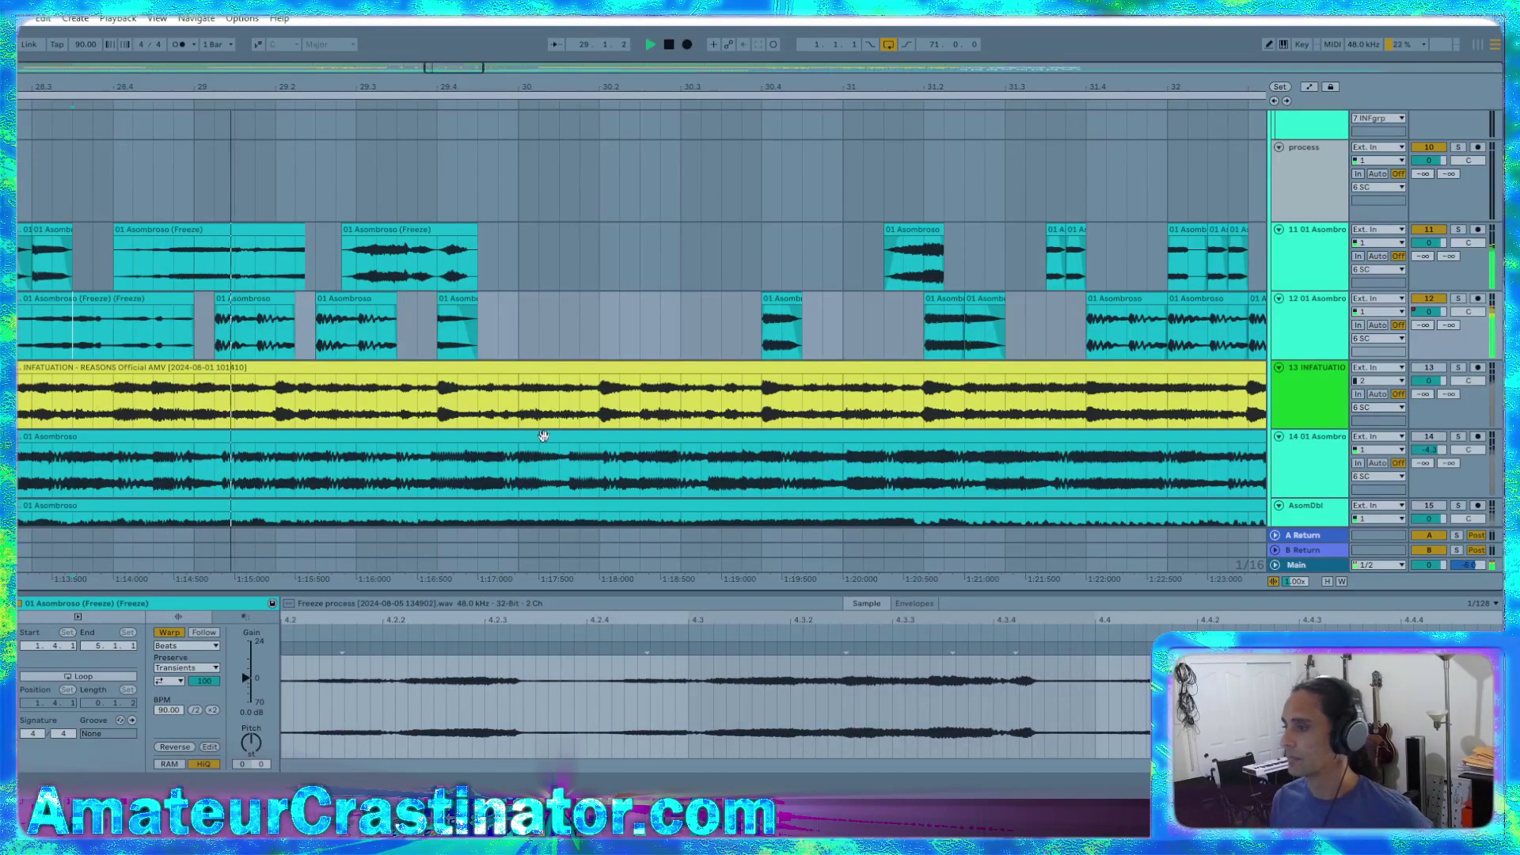
key("space")
Move the second pasted clip on track 12 to start at beat 29.3 and play from beat 28.4
left_click(399, 305)
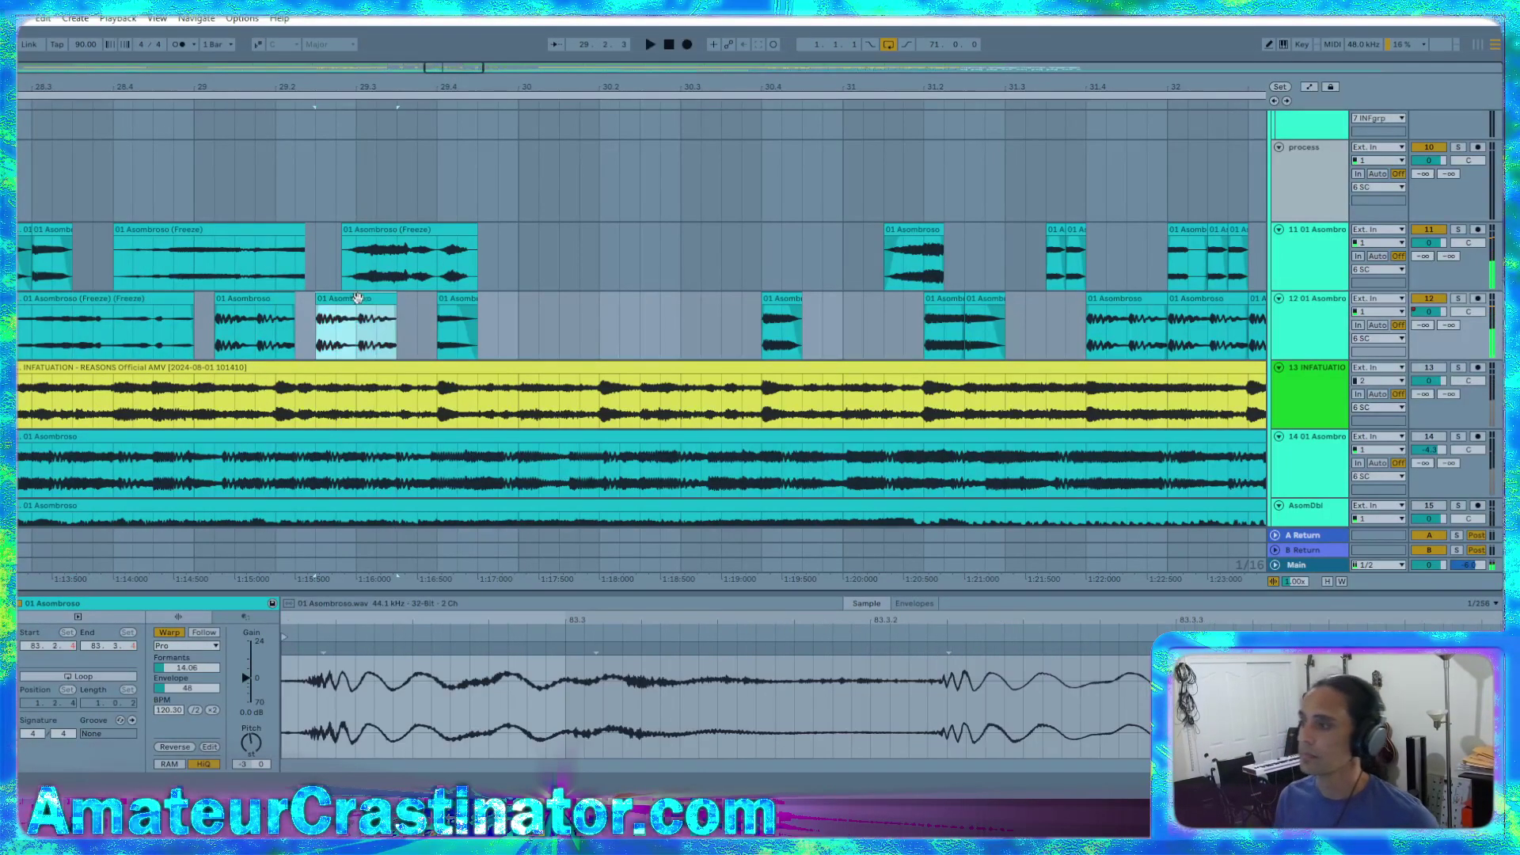
left_click_drag(398, 302, 396, 303)
left_click(105, 335)
key("space")
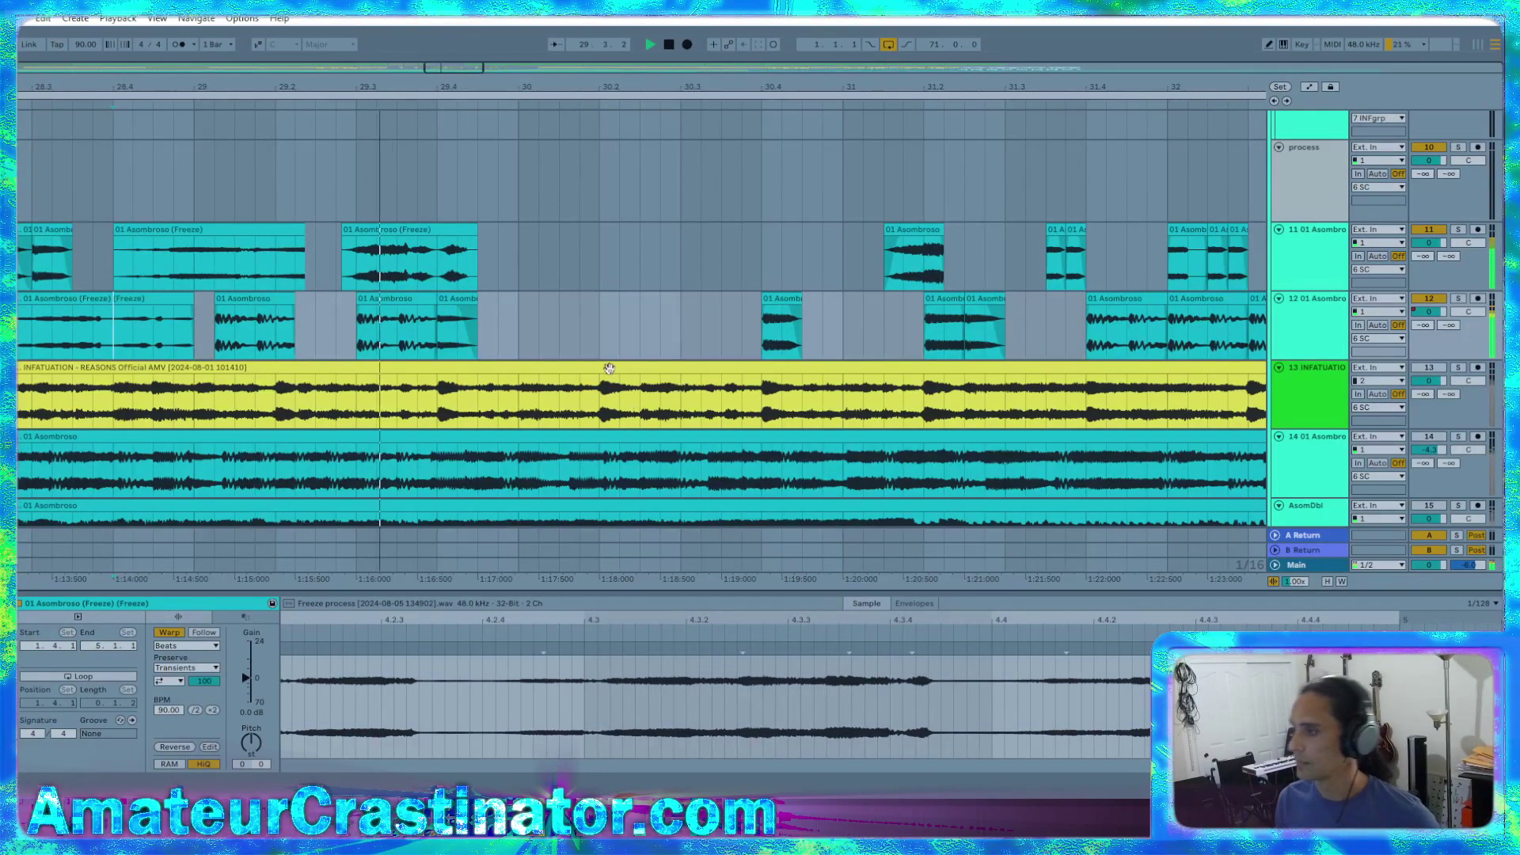
Paste the copied Asombroso clip on track 12 at bar 30 and again two sixteenth notes past beat 30.2
left_click(519, 334)
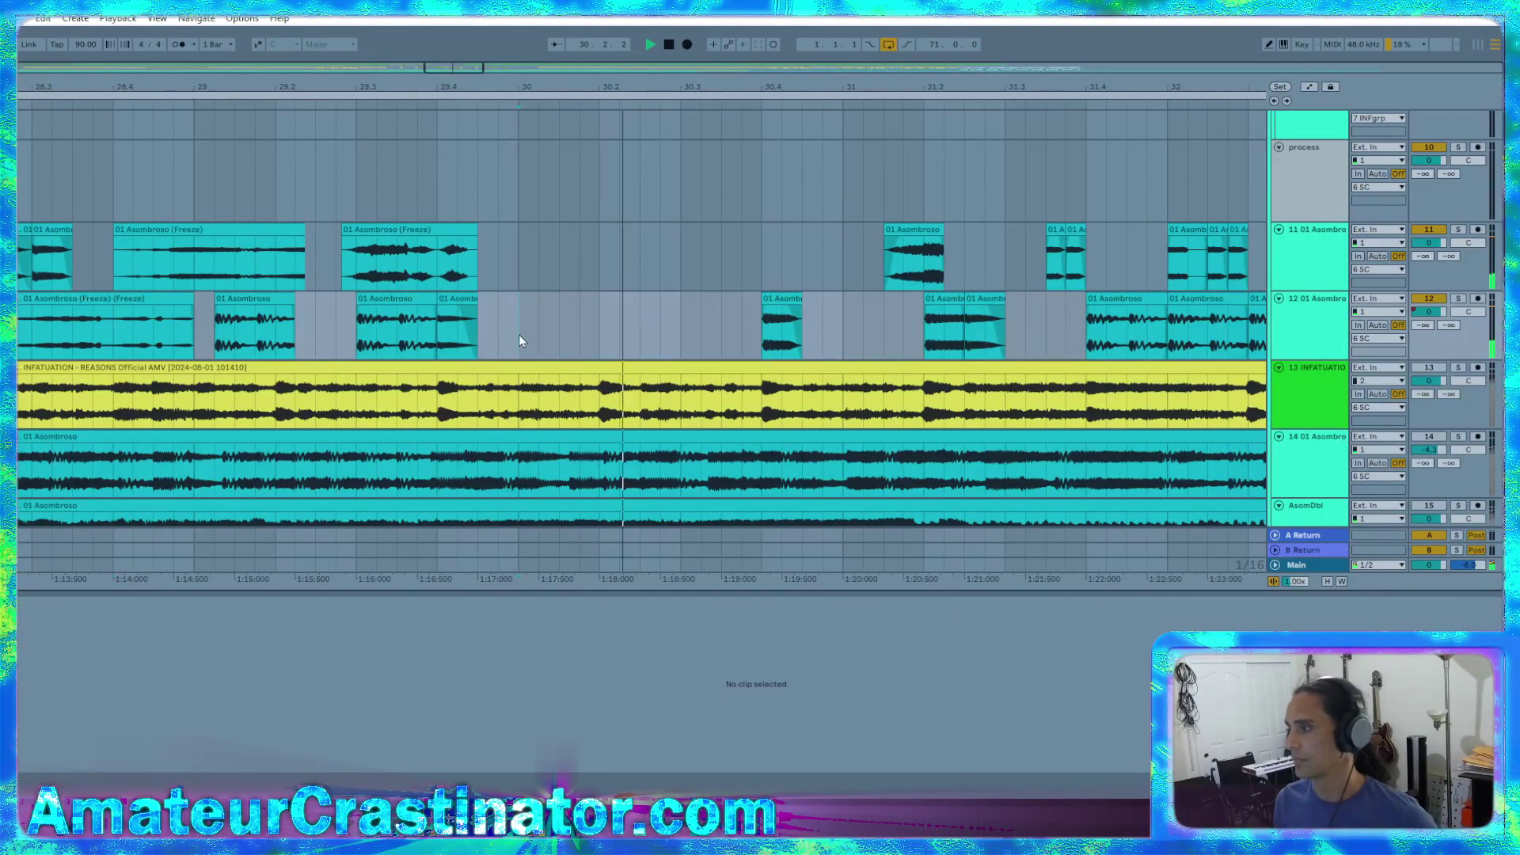
key("ctrl+v")
key("space")
key("space")
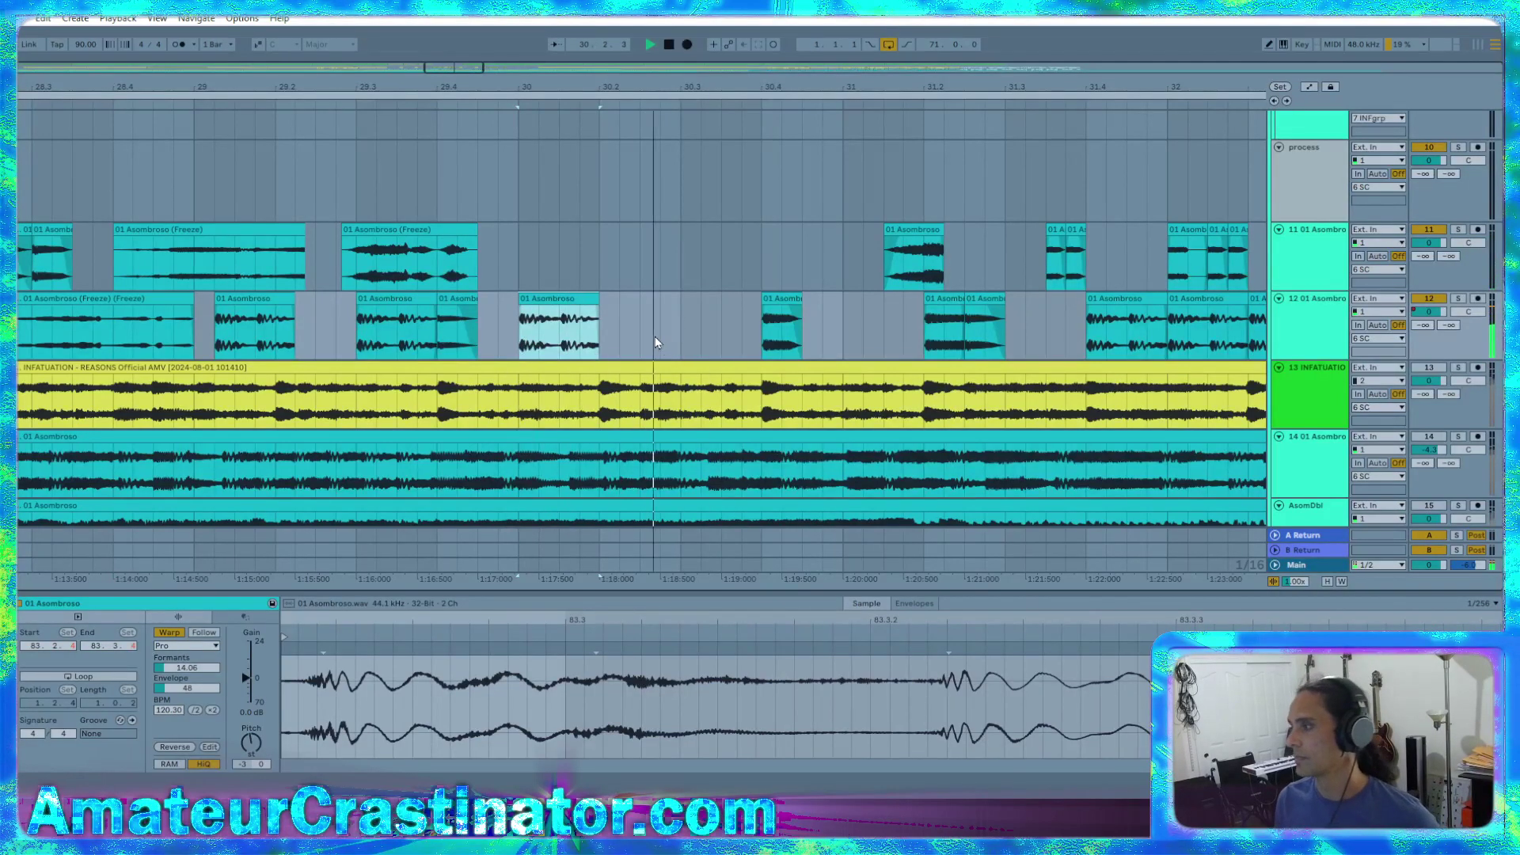
left_click(638, 338)
key("ctrl+v")
Copy the first half of the bar 30 clip to beat 30.2 on track 12 and play from bar 30
left_click_drag(521, 332, 557, 351)
left_click(601, 340)
key("ctrl+v")
left_click(519, 343)
key("space")
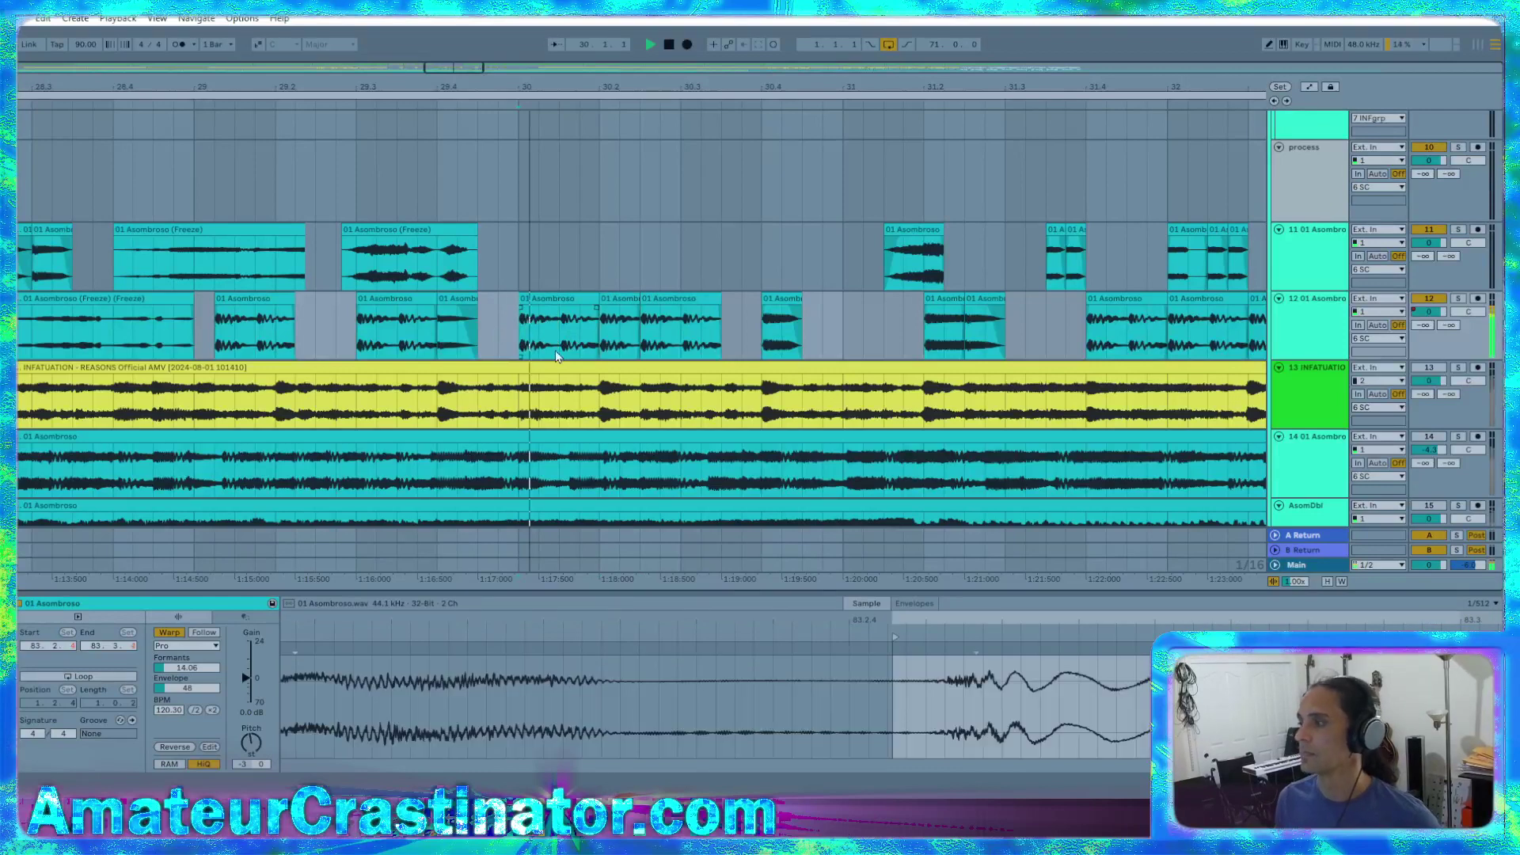
scroll(757, 384, "right", 3)
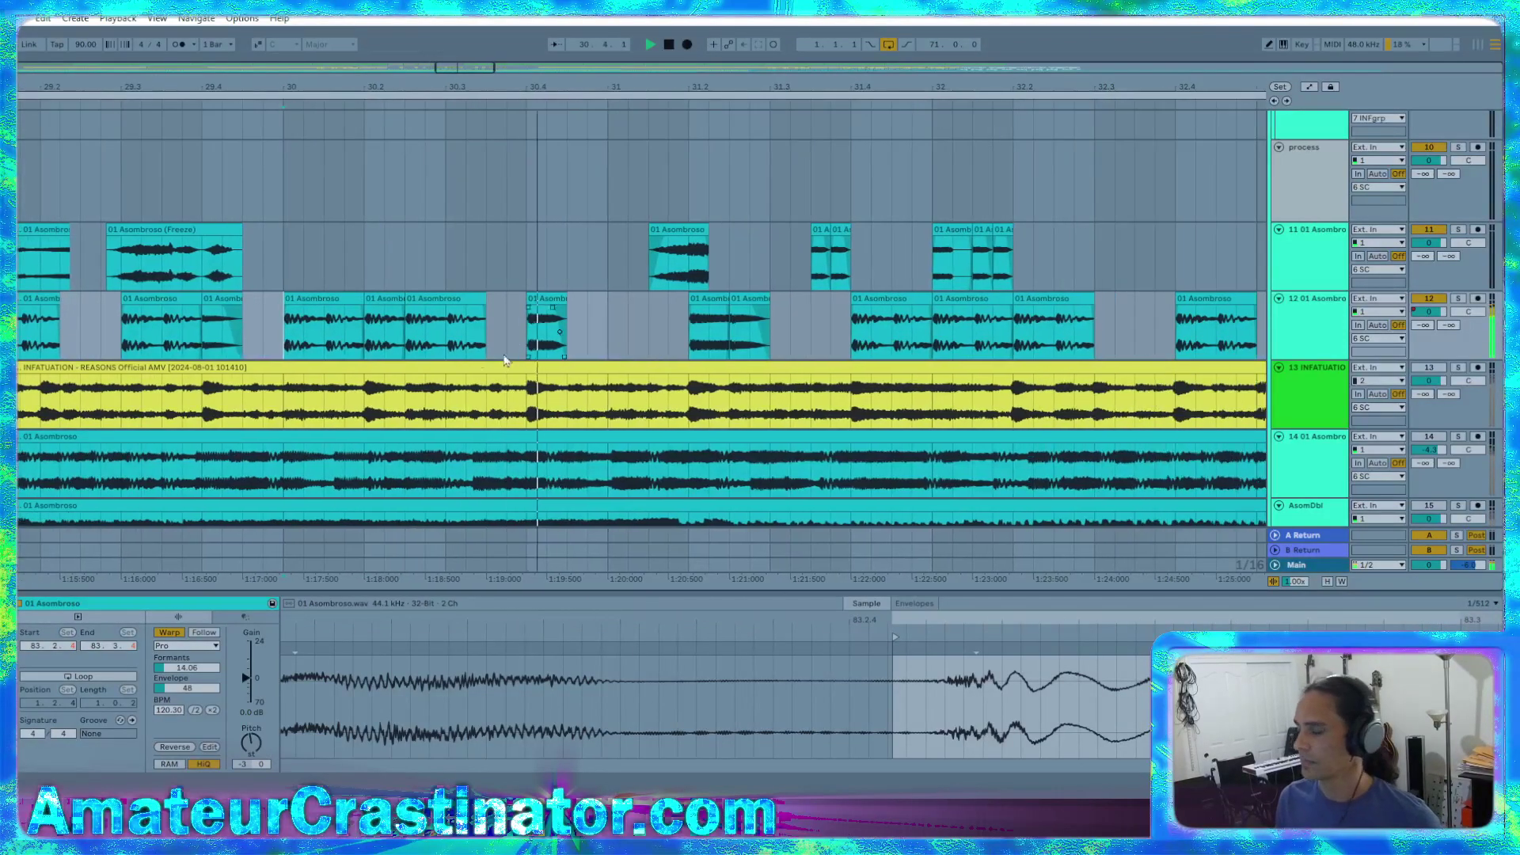
key("space")
key("space")
Delete the short half clip at beat 30.2 on track 12 and play the clip that follows it
left_click(393, 299)
key("space")
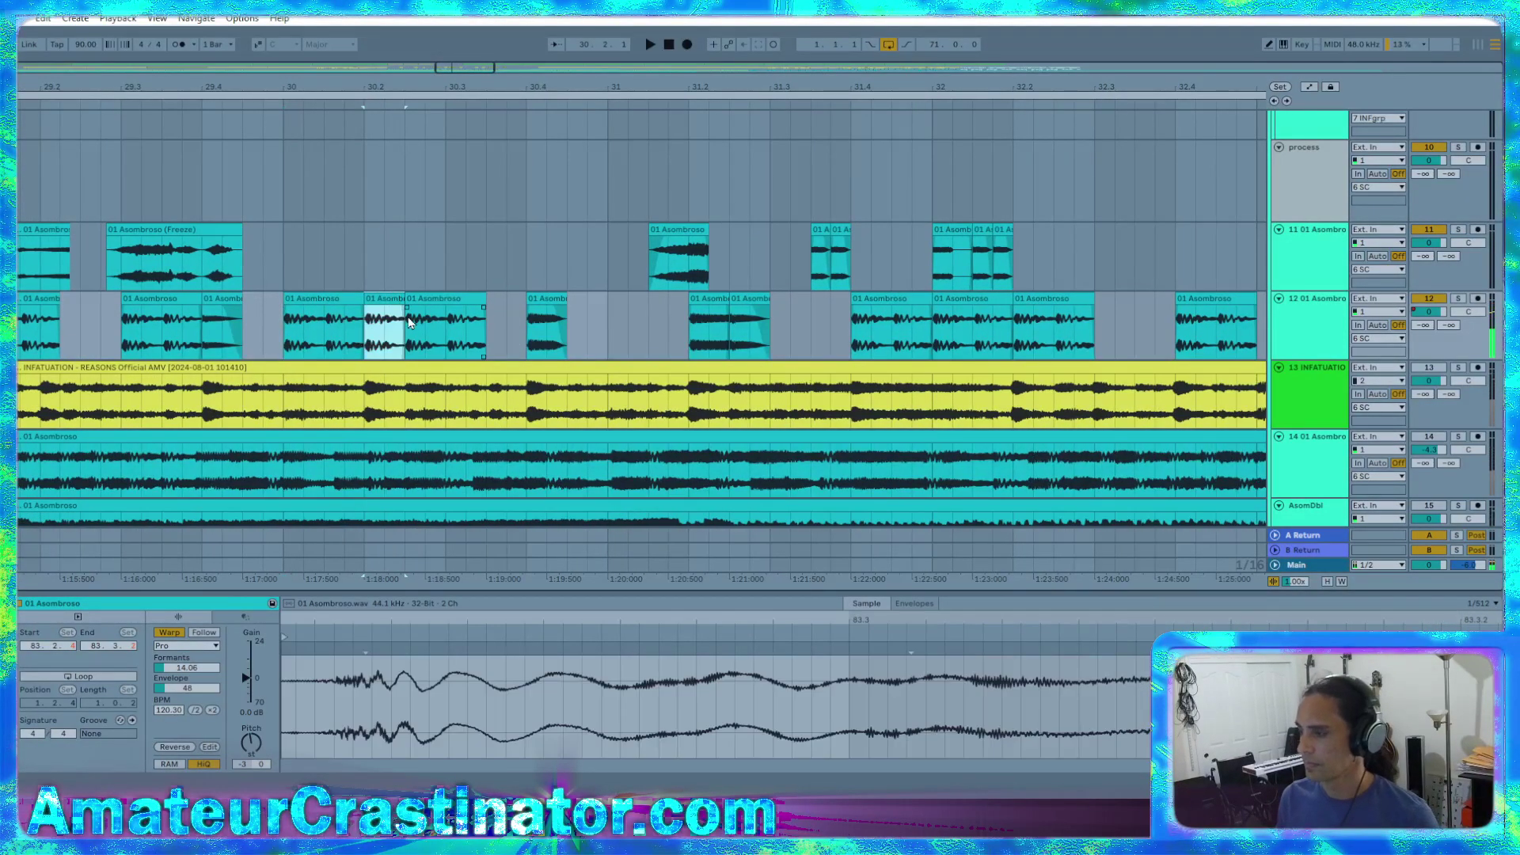
key("Delete")
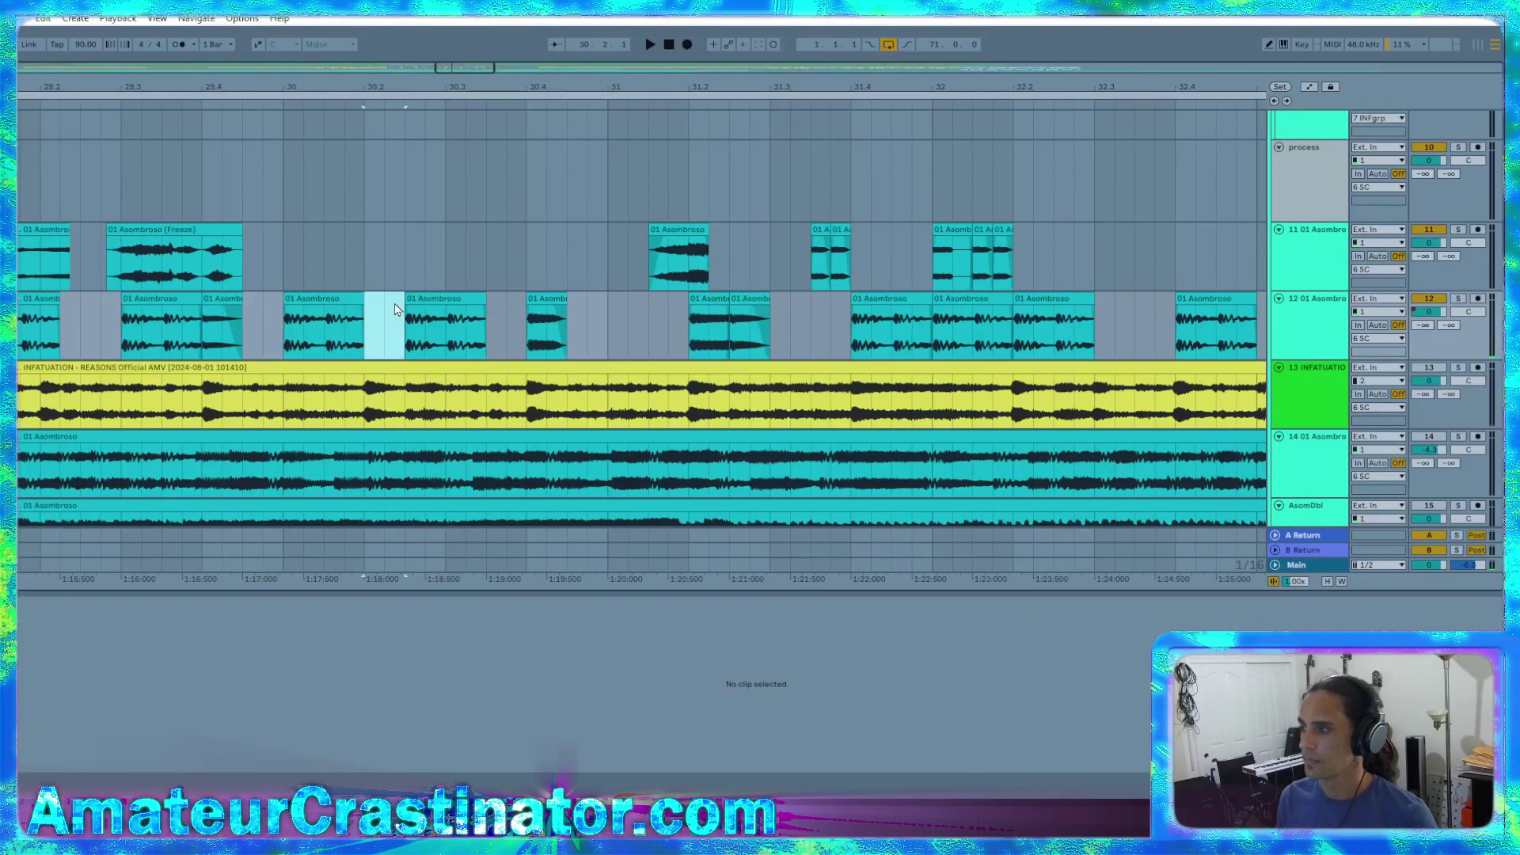
left_click(443, 325)
key("space")
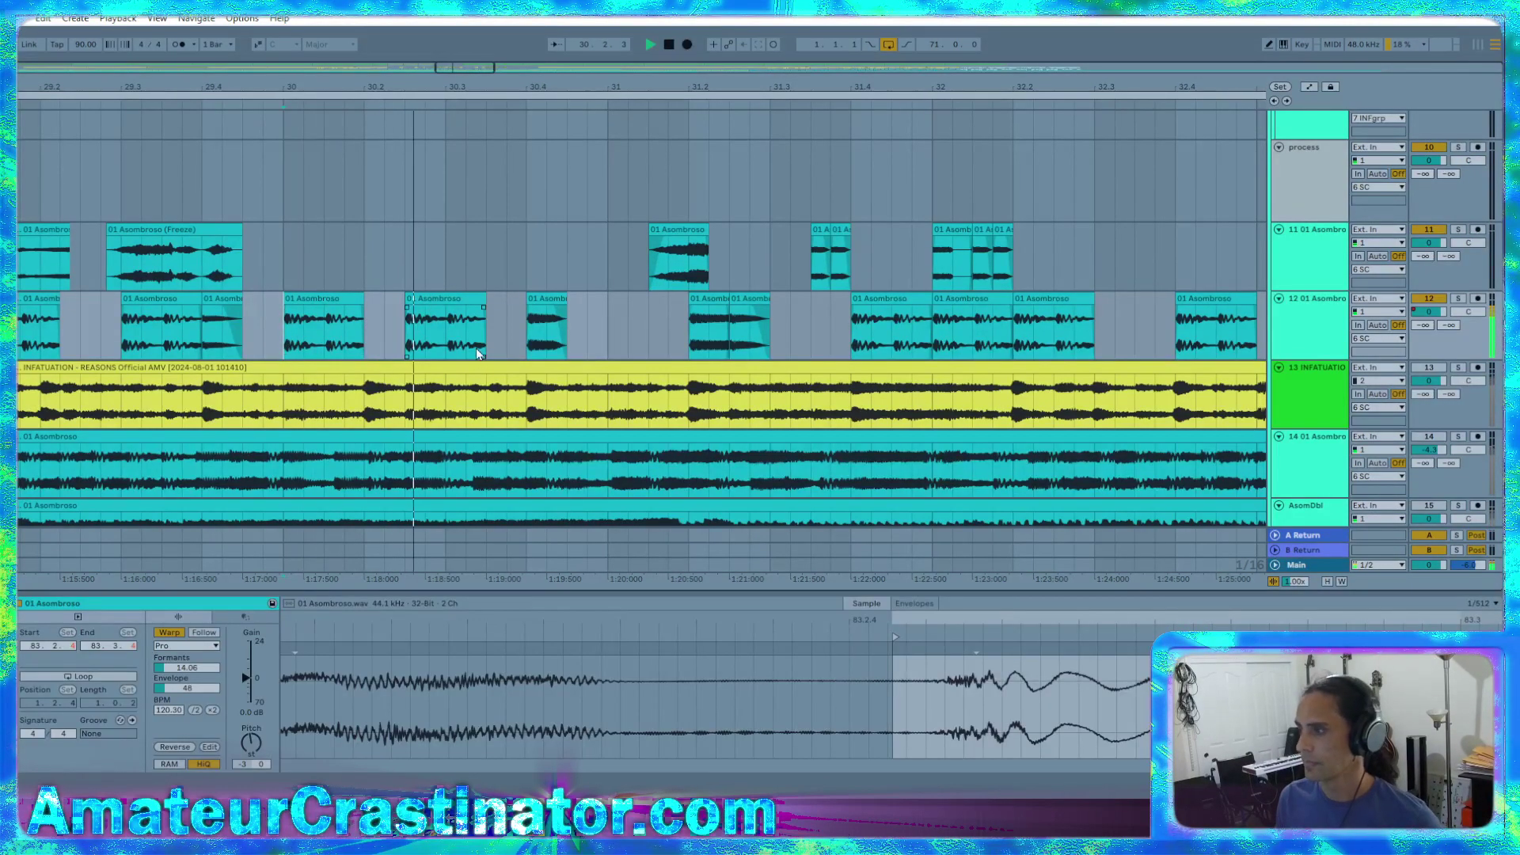
Cut the sixteenth note just before beat 30.3 out of the Asombroso clip on track 12
key("space")
left_click(432, 333)
key("shift+Left")
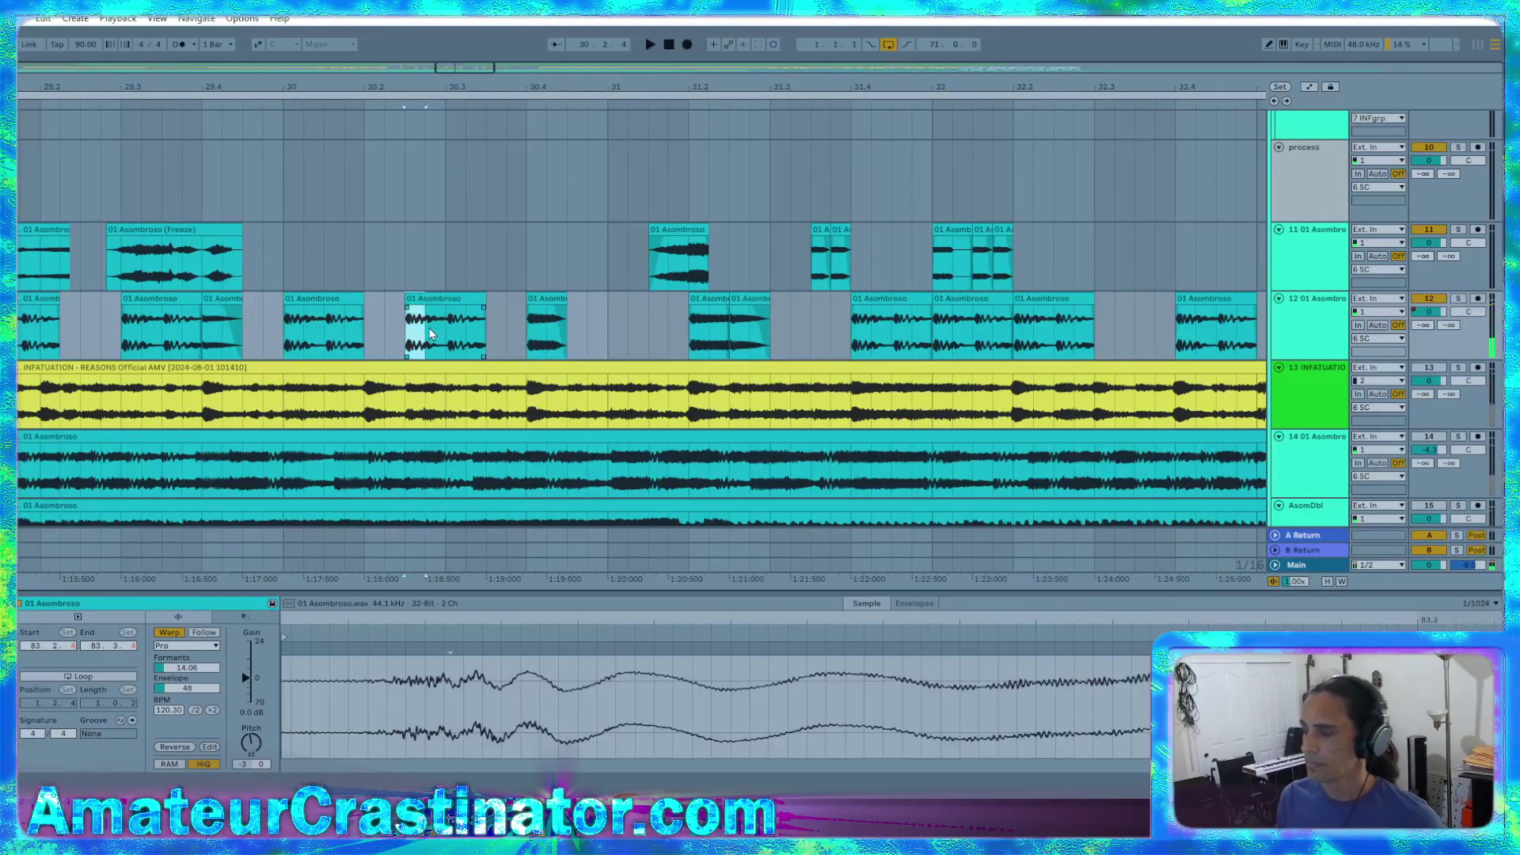
left_click(430, 335)
key("shift+Right")
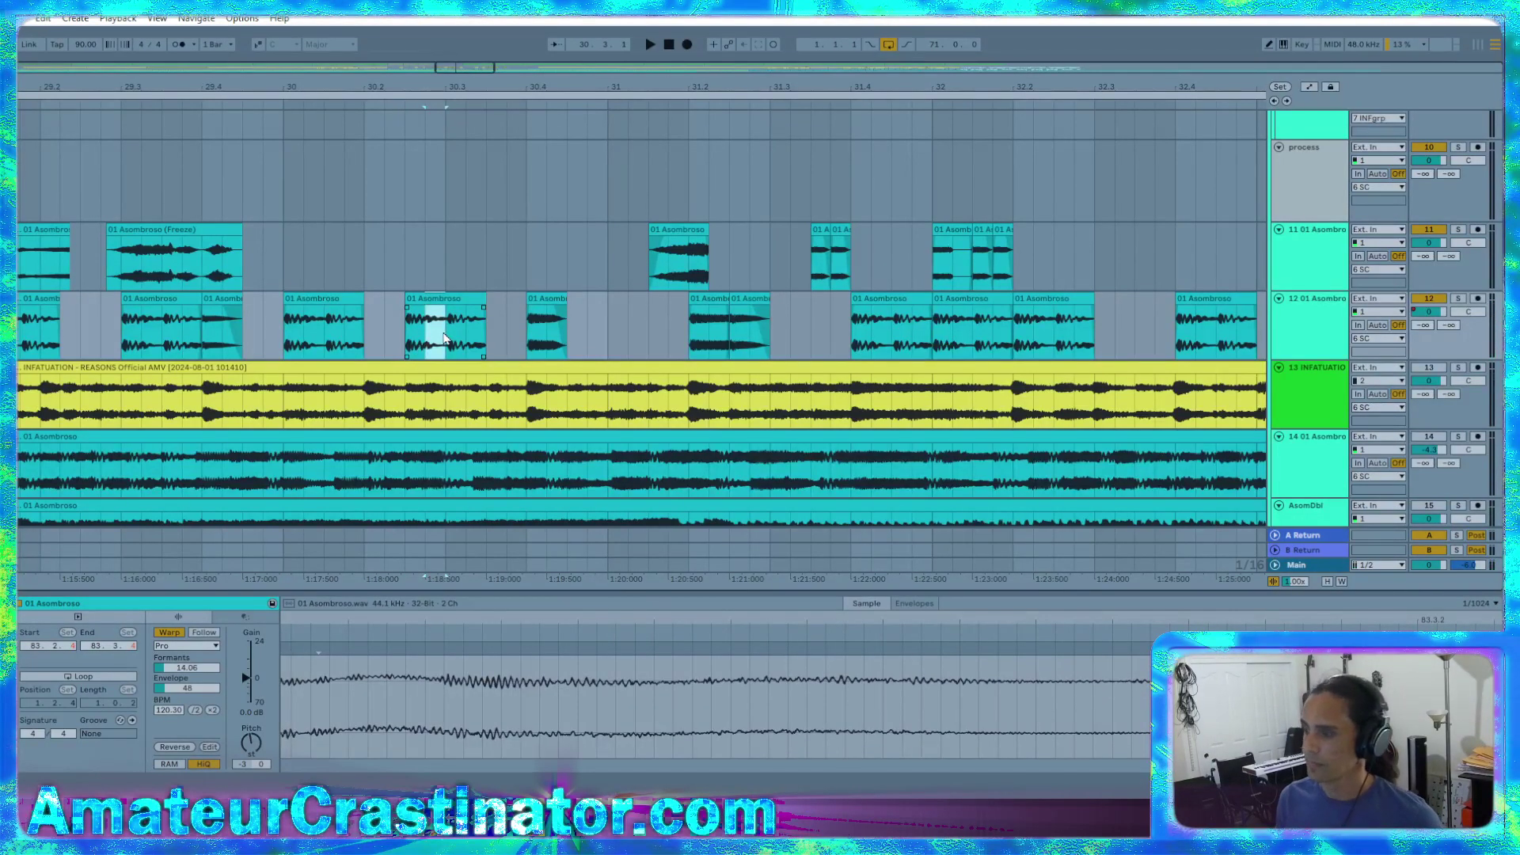
key("Delete")
left_click(422, 315)
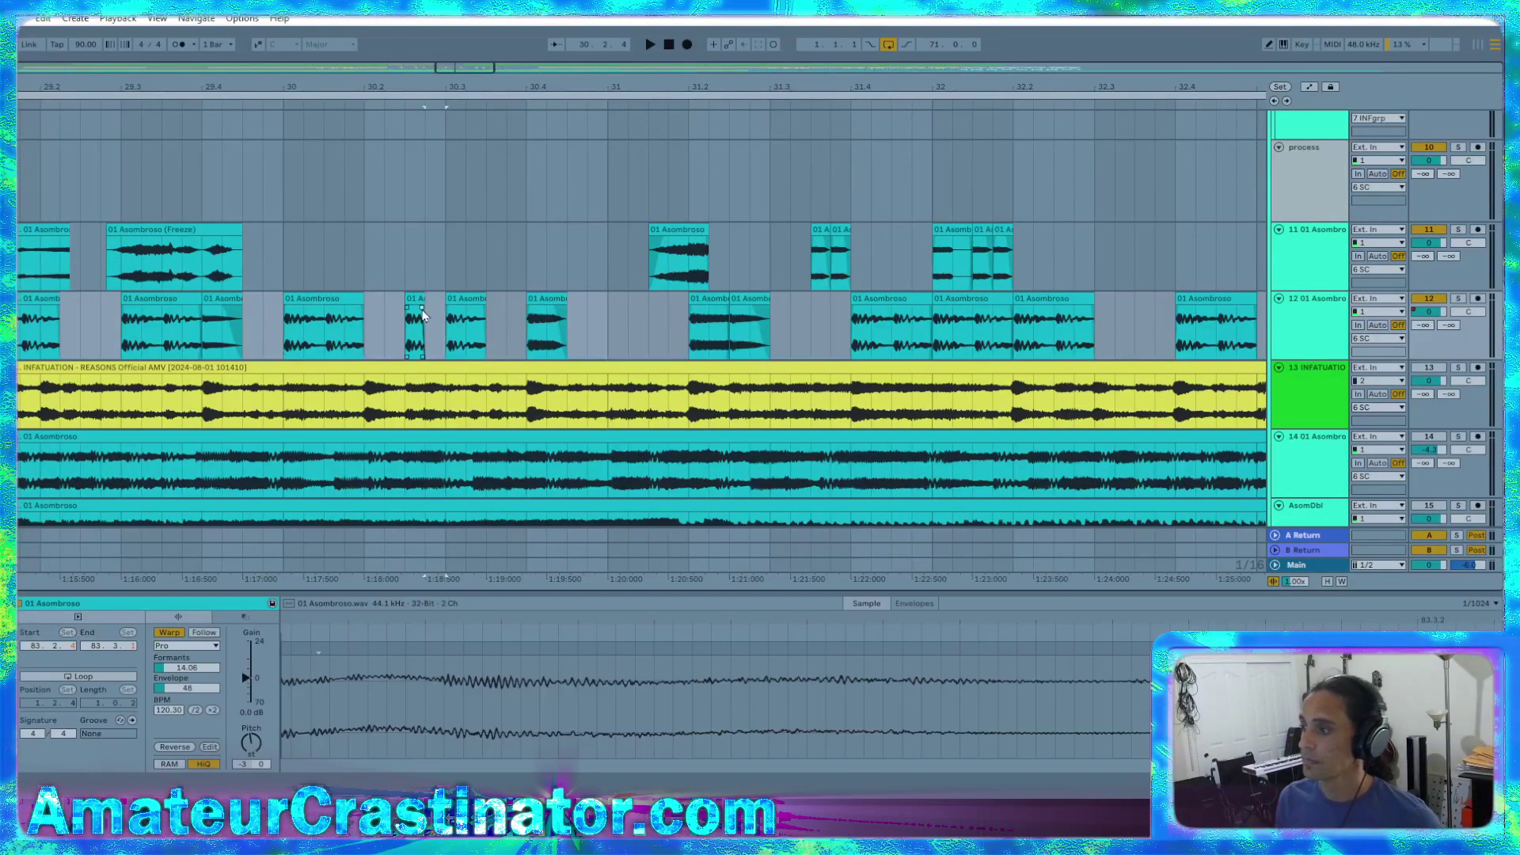
Play from bar 30 and look over the Asombroso clip patterns on tracks 11 and 12 across the arrangement
left_click(281, 347)
key("space")
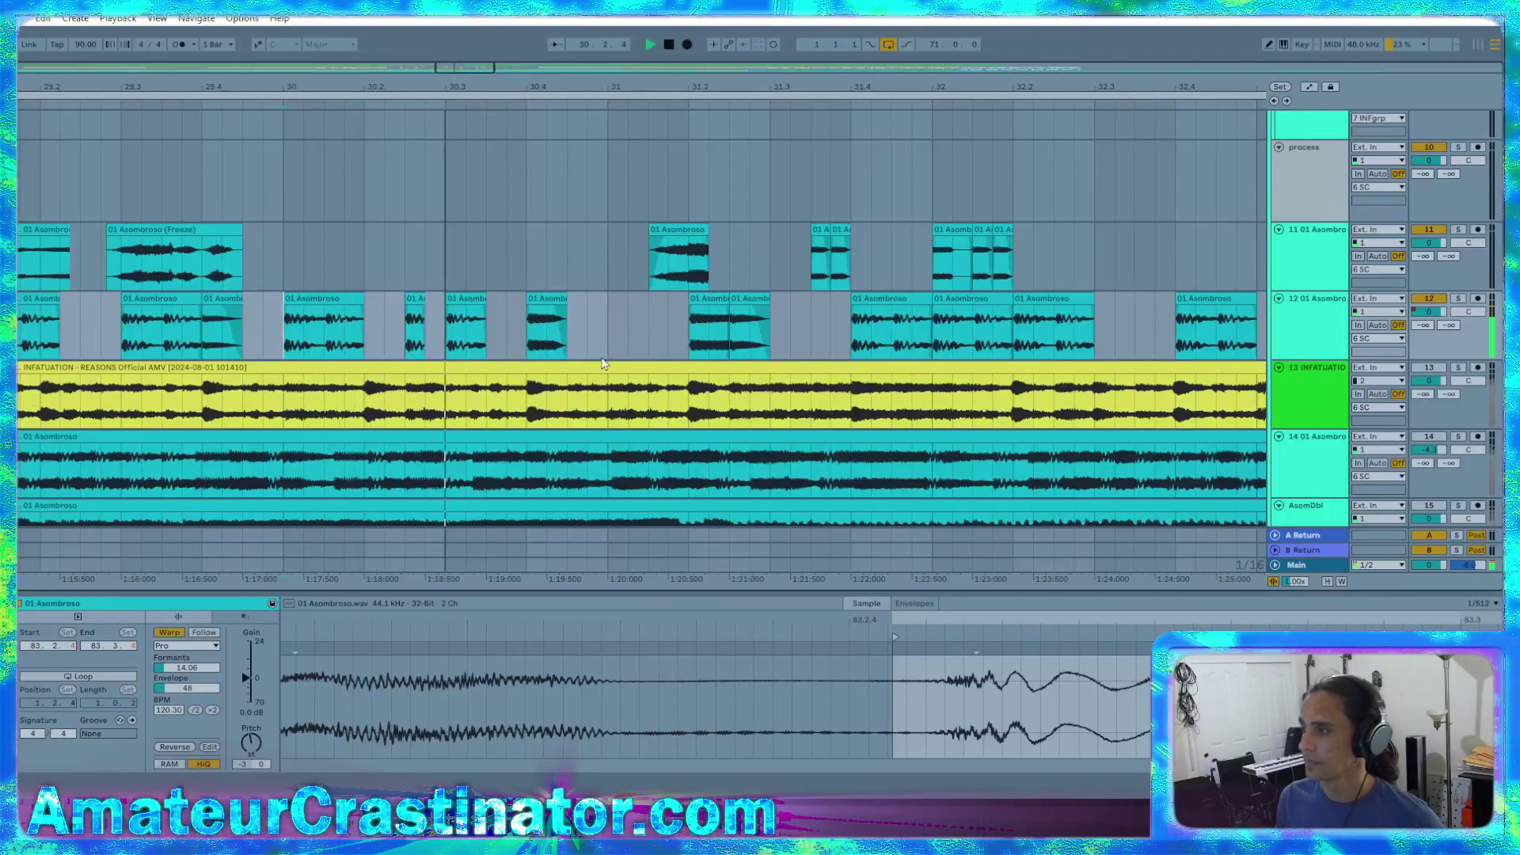
scroll(599, 358, "down", 3)
scroll(599, 357, "left", 1)
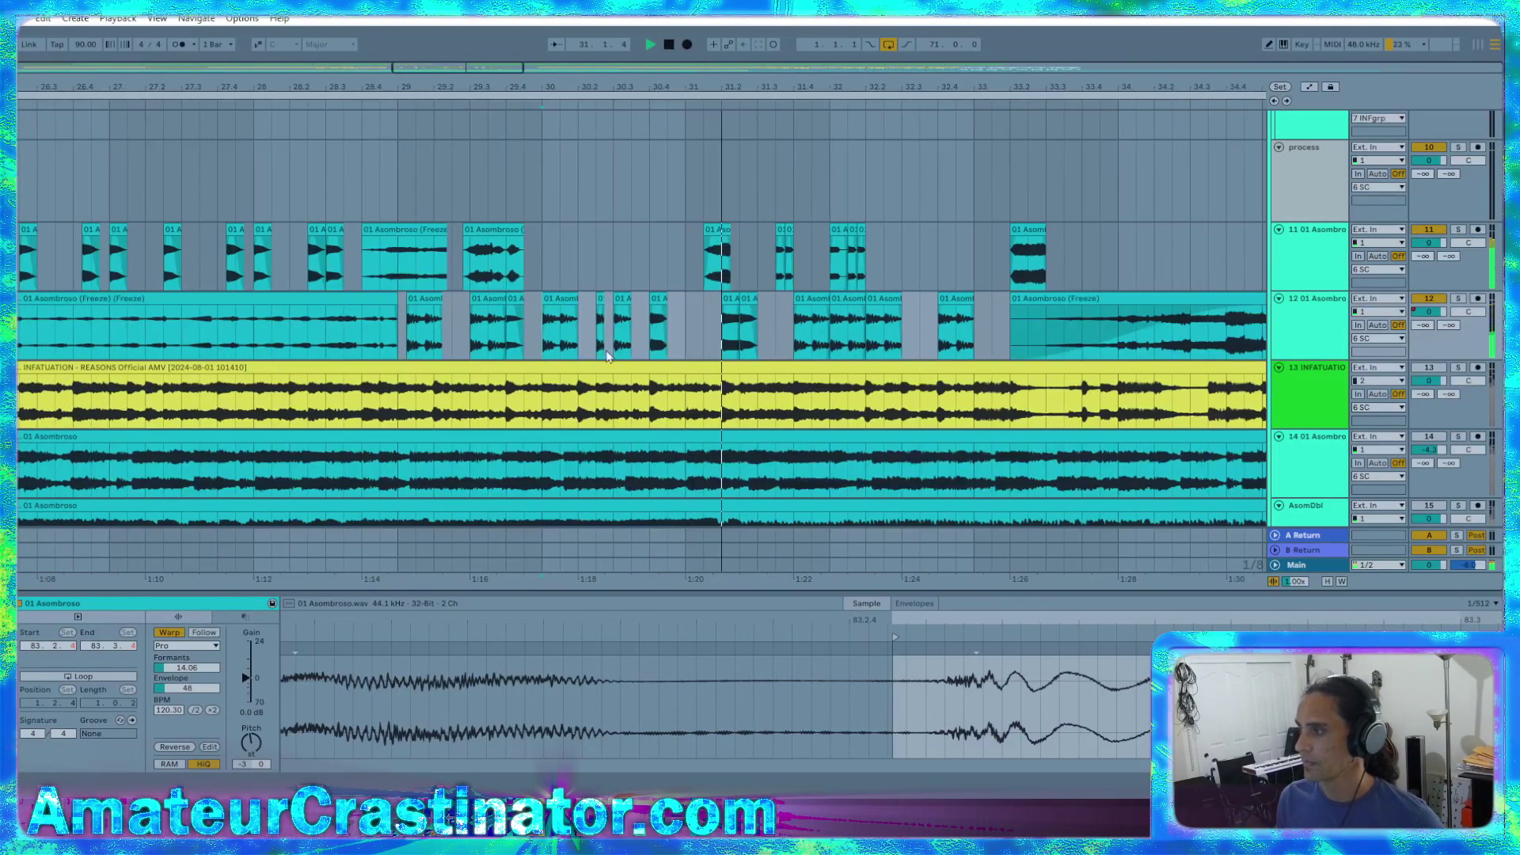
scroll(652, 355, "down", 8)
scroll(296, 349, "up", 10)
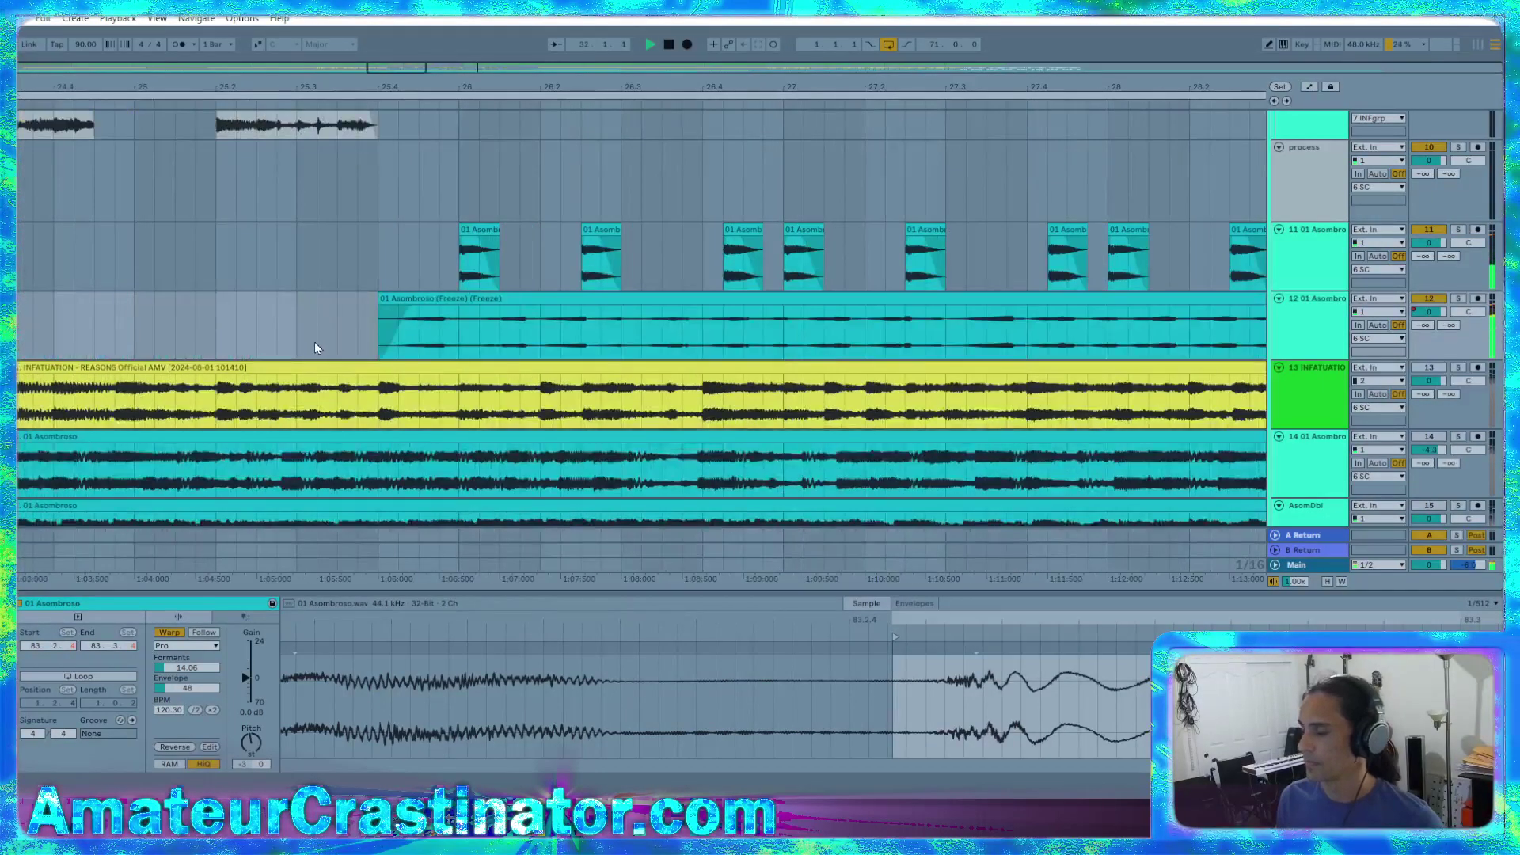
scroll(301, 344, "down", 3)
scroll(317, 348, "left", 5)
scroll(341, 358, "left", 2)
key("space")
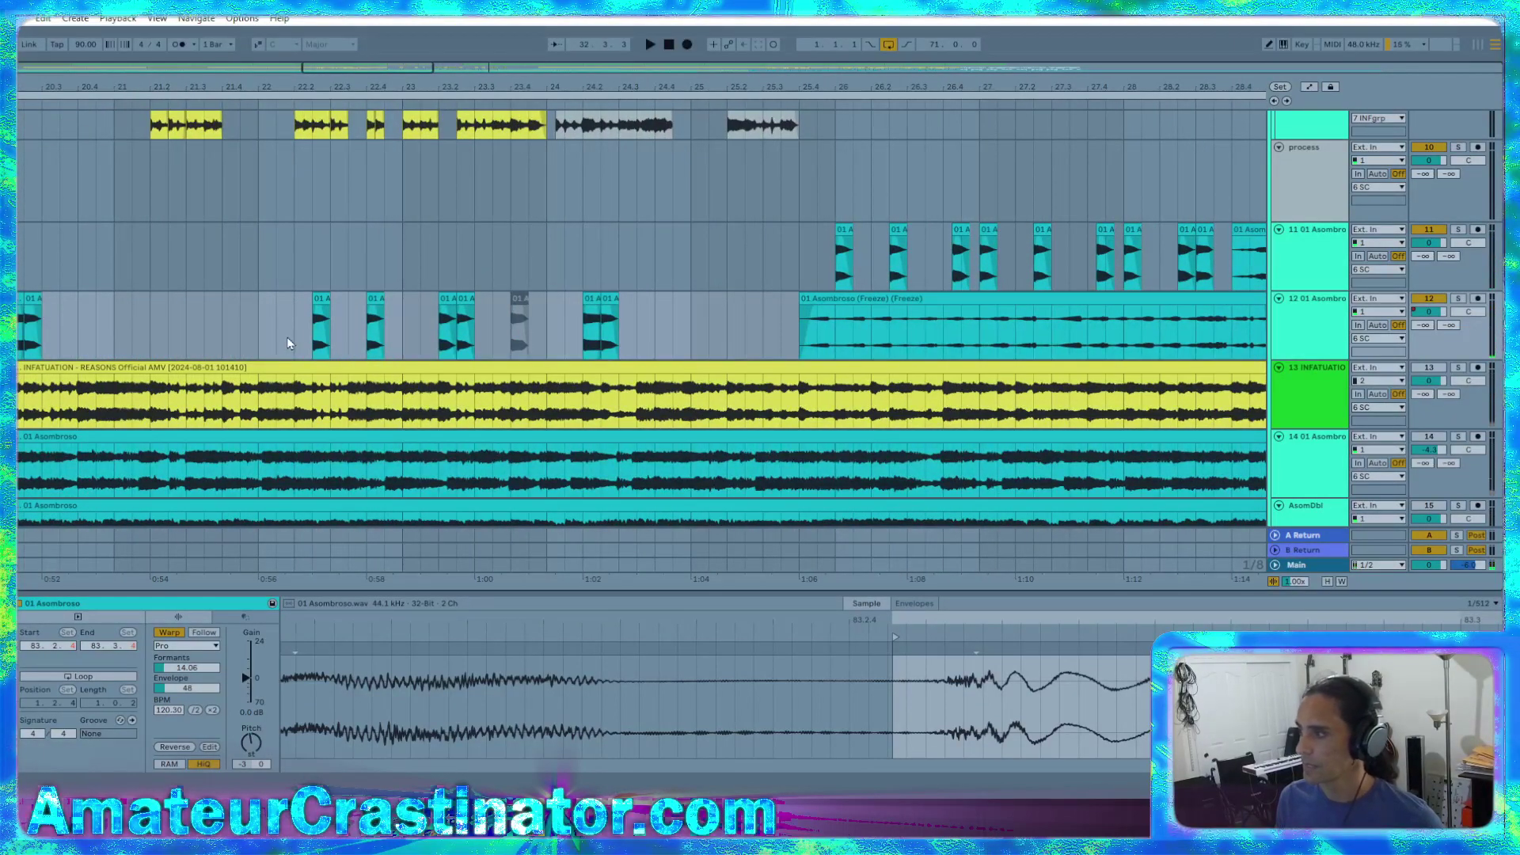
scroll(287, 340, "right", 8)
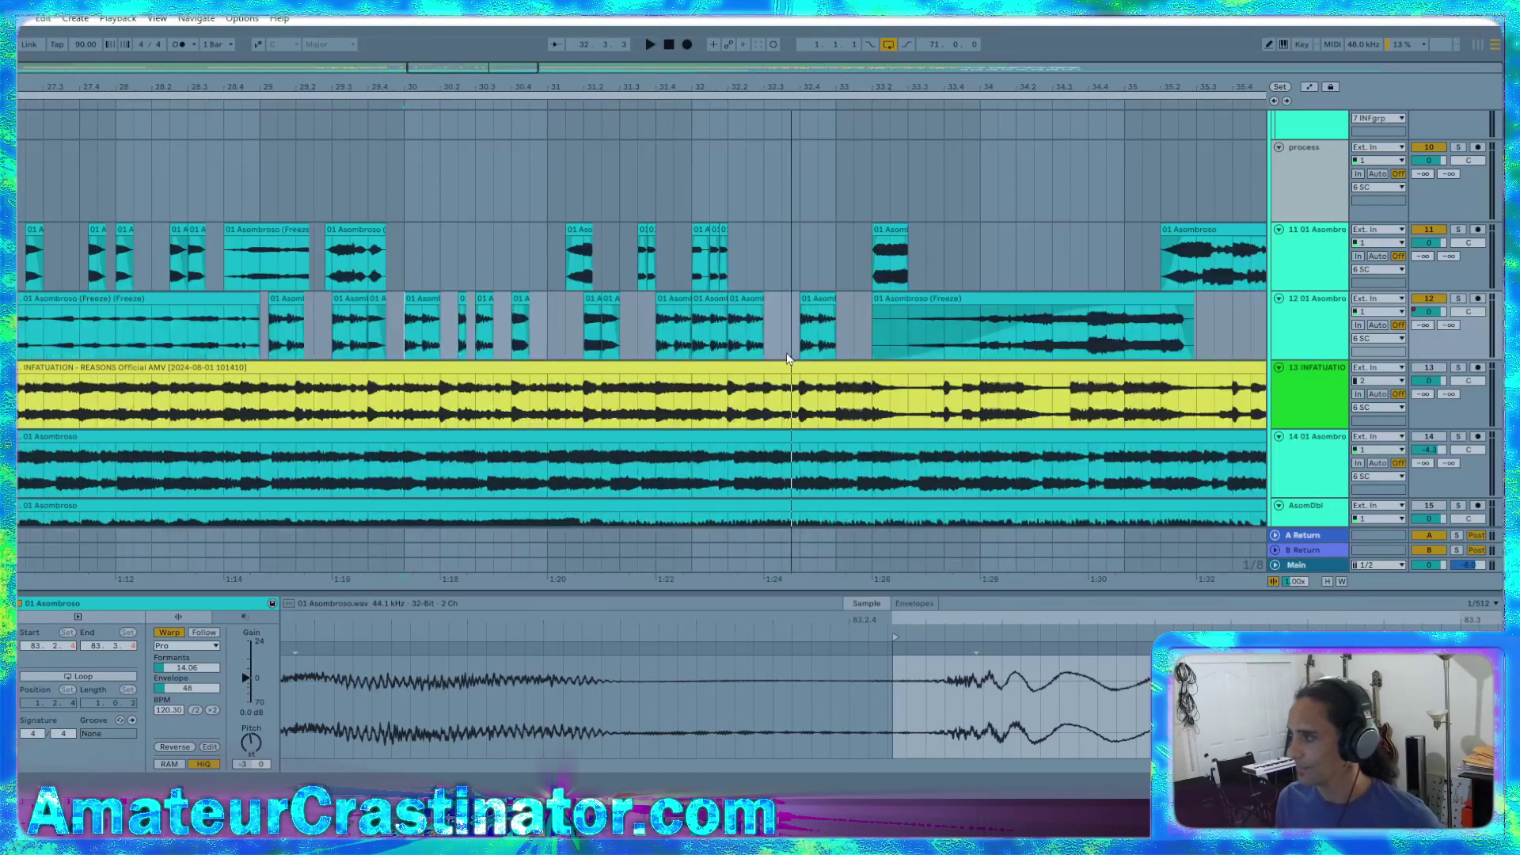
key("space")
Extend the start of the track 12 clip at beat 30.3 slightly earlier and play from bar 30
scroll(457, 358, "up", 3)
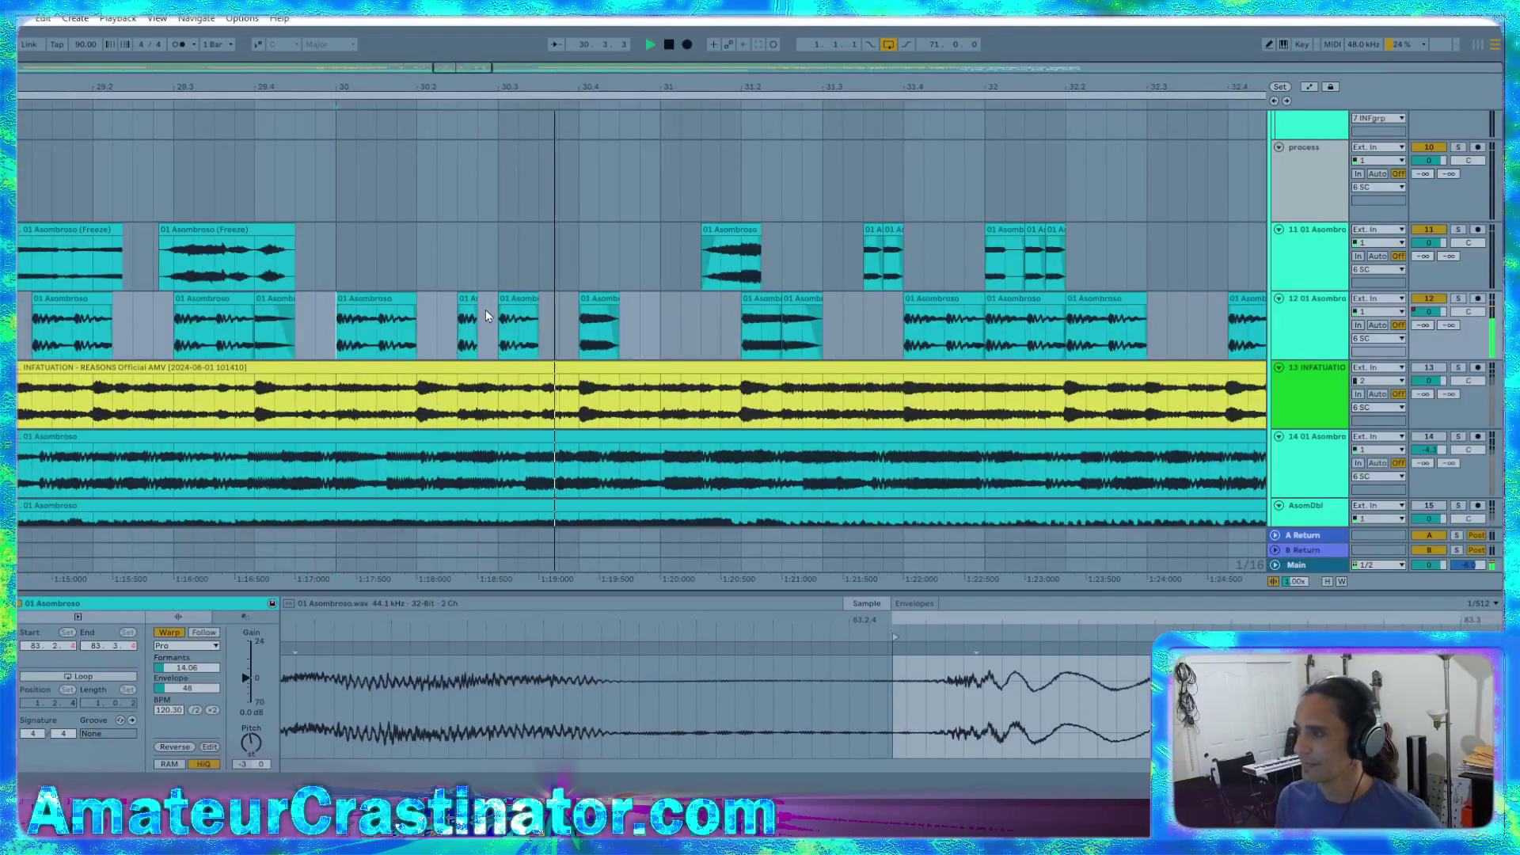
key("space")
left_click_drag(499, 305, 482, 316)
left_click(432, 328)
key("space")
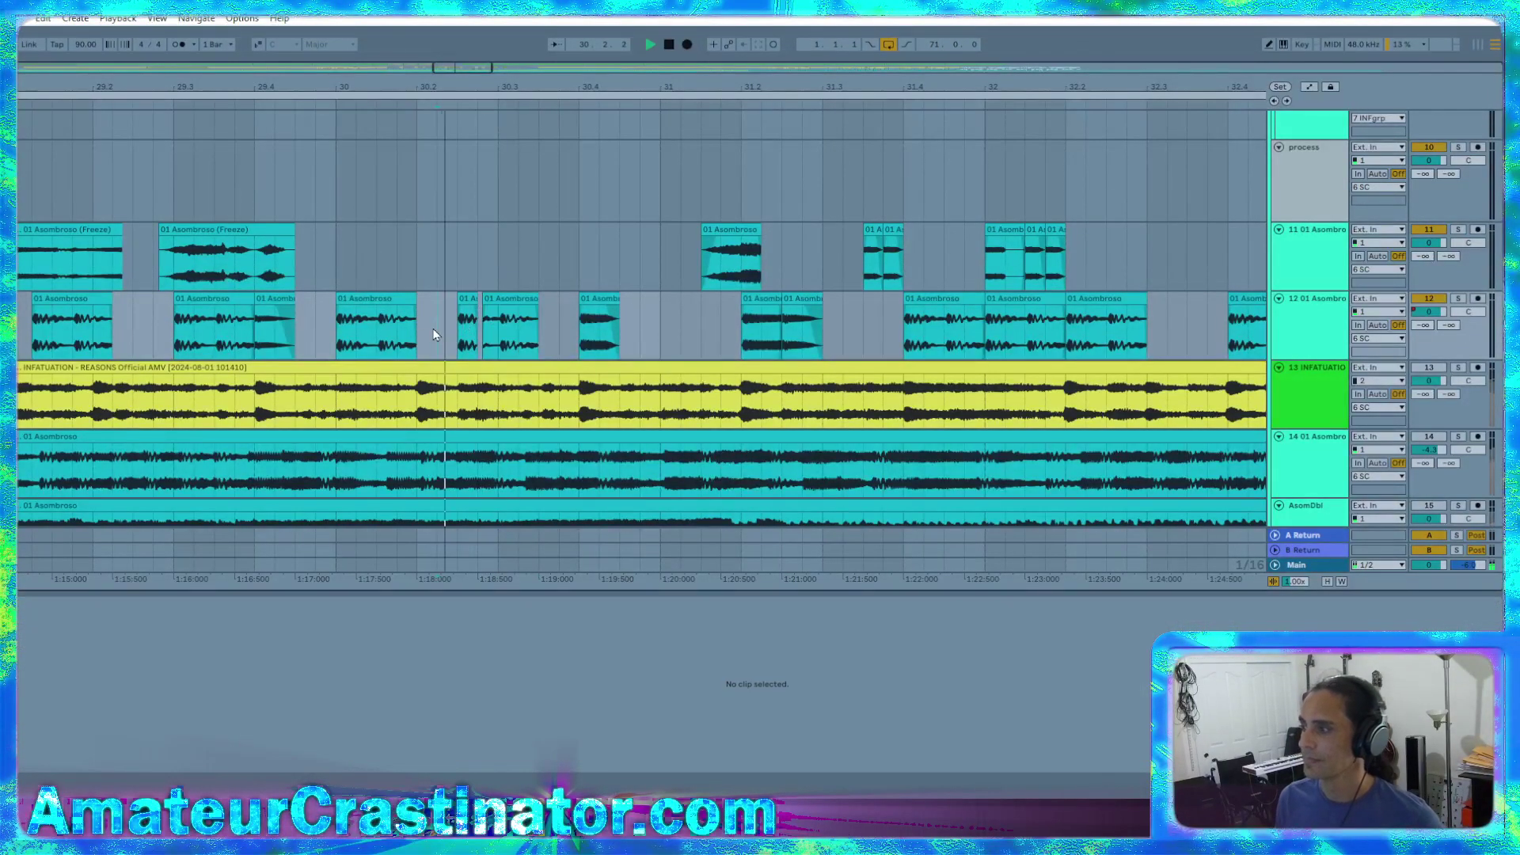
left_click(290, 340)
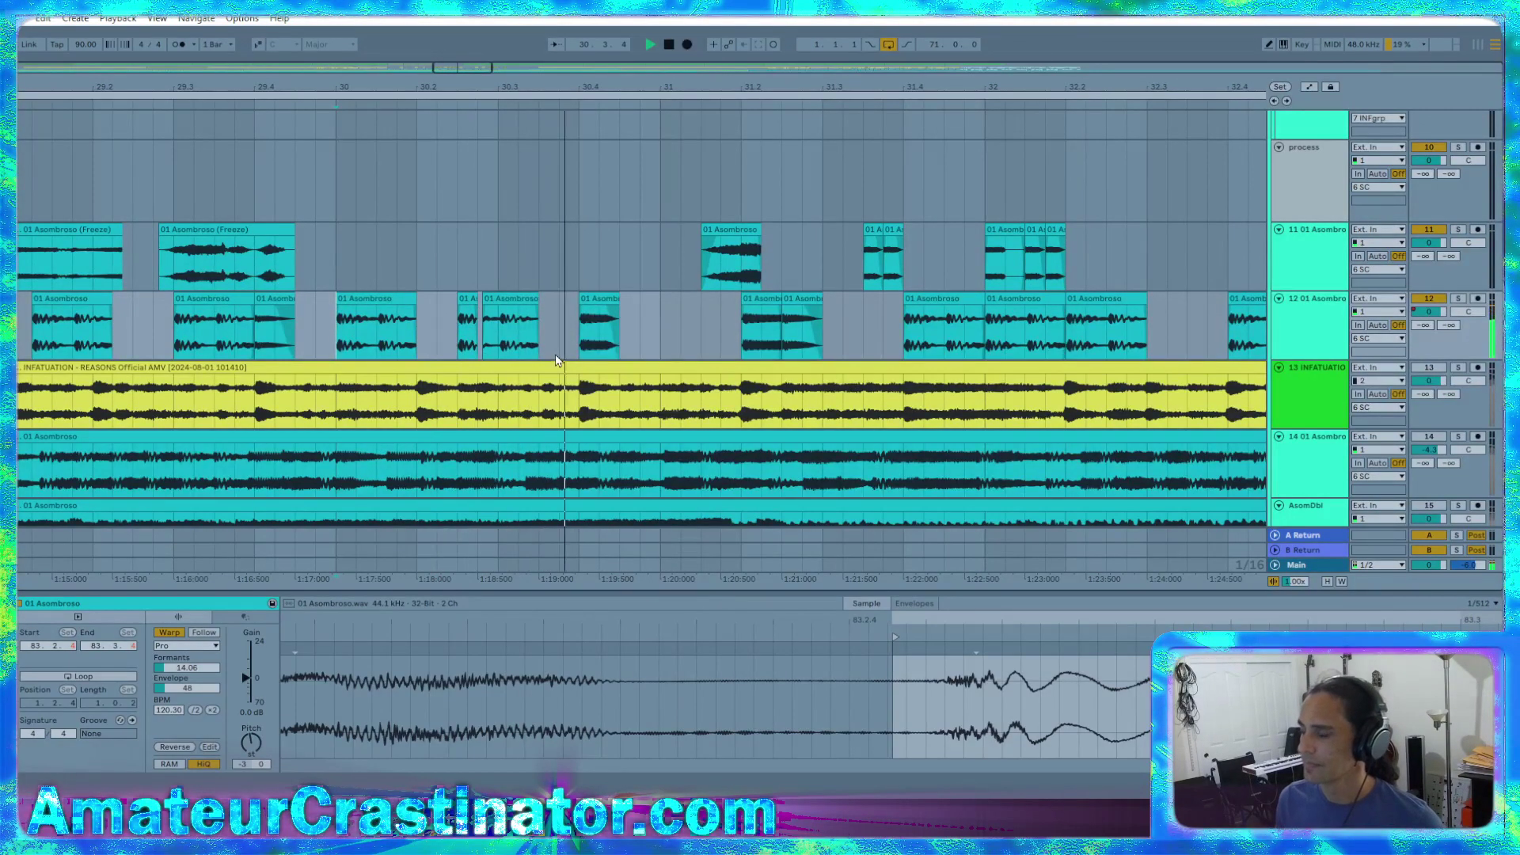
key("space")
Try copies of the short Asombroso clip from beat 30.2 onwards on track 12, play them, and remove them
left_click(467, 327)
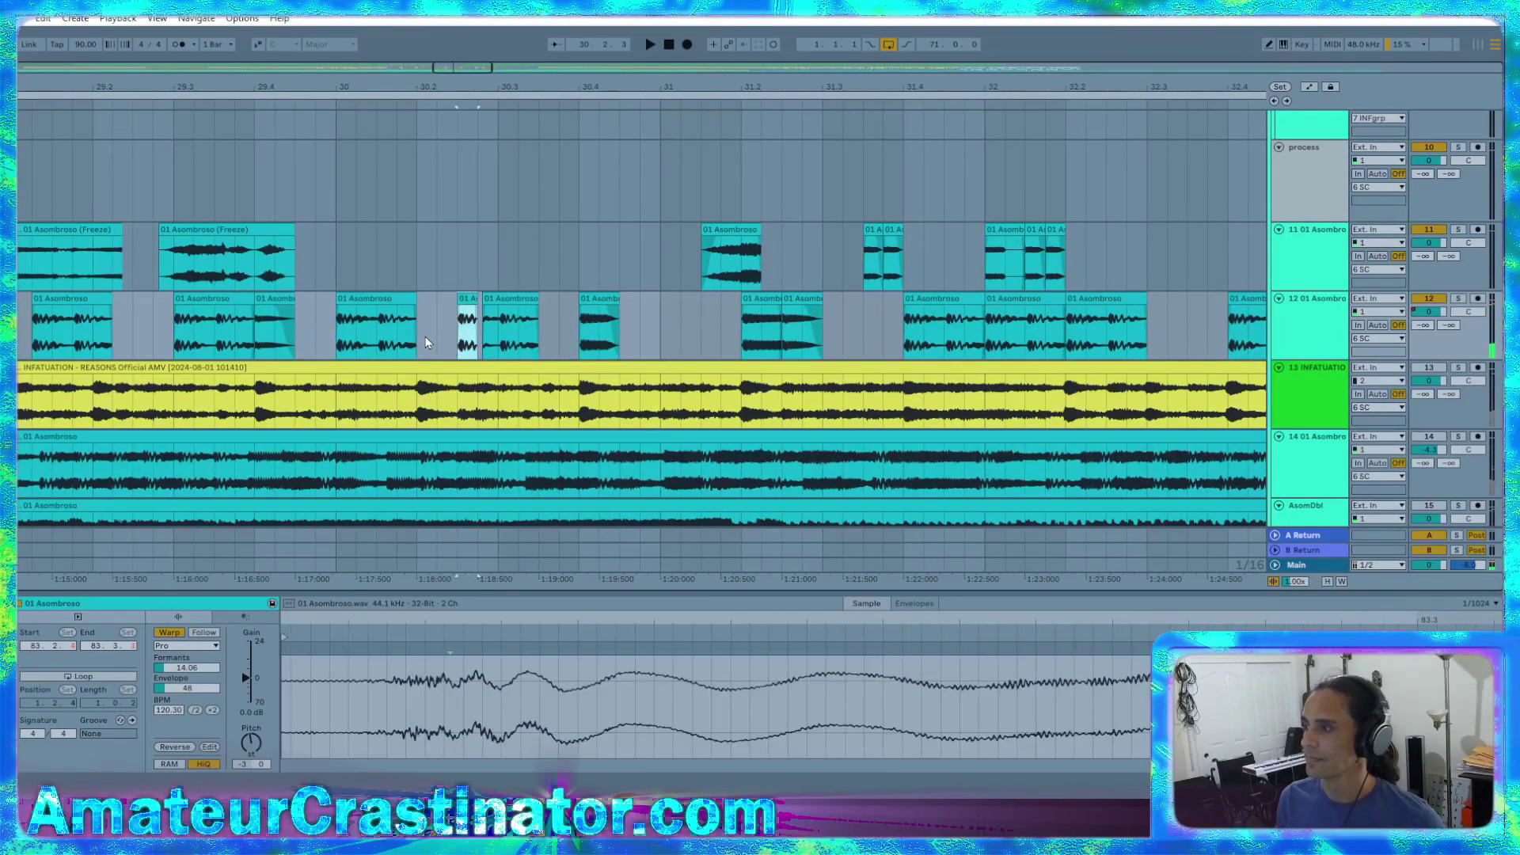
left_click(424, 340)
key("ctrl+v")
left_click(338, 345)
key("space")
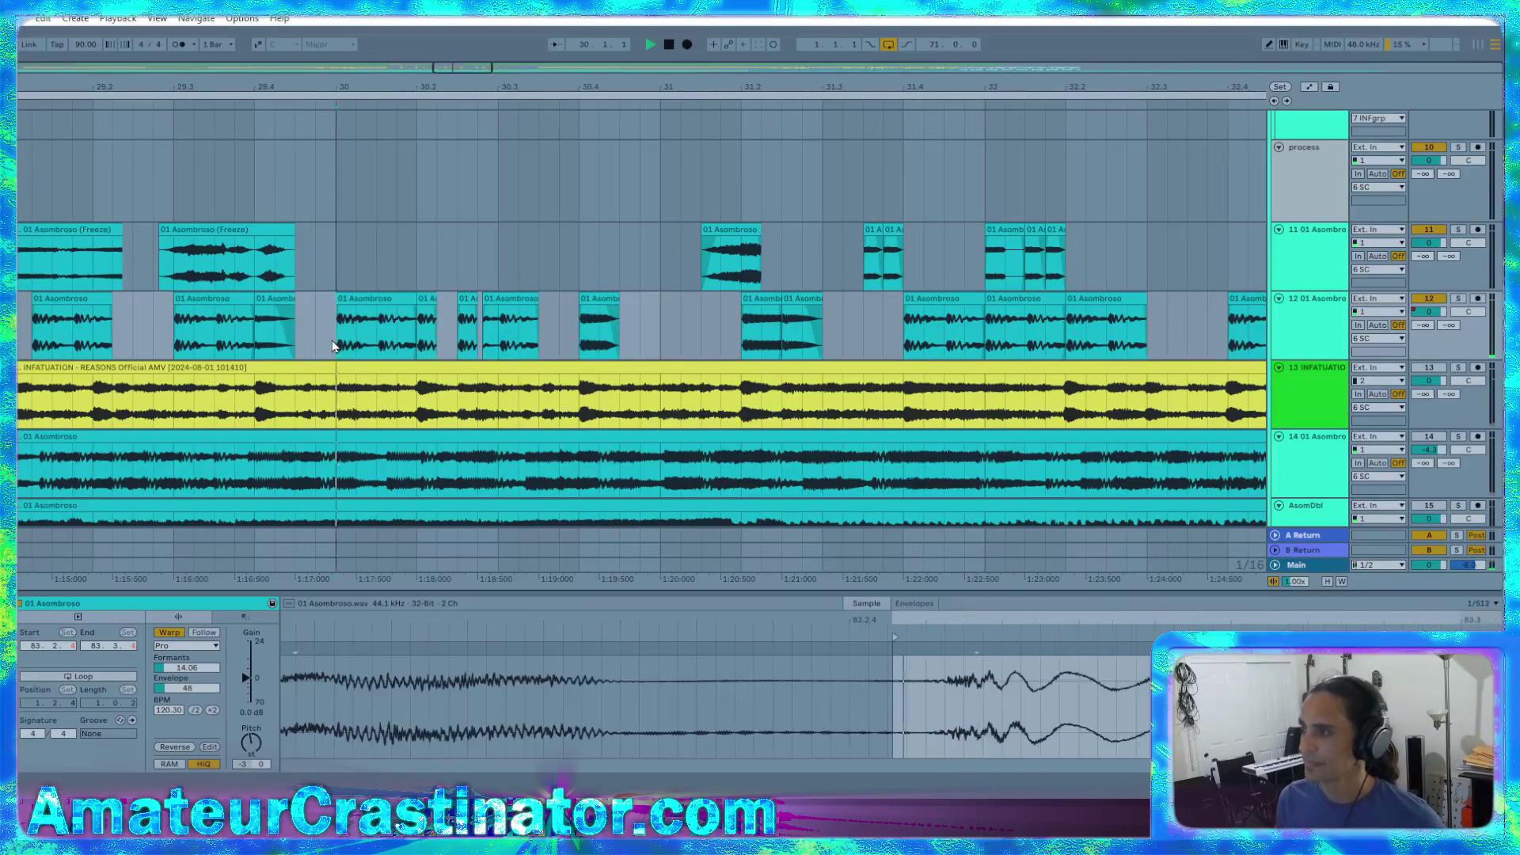
left_click(444, 311)
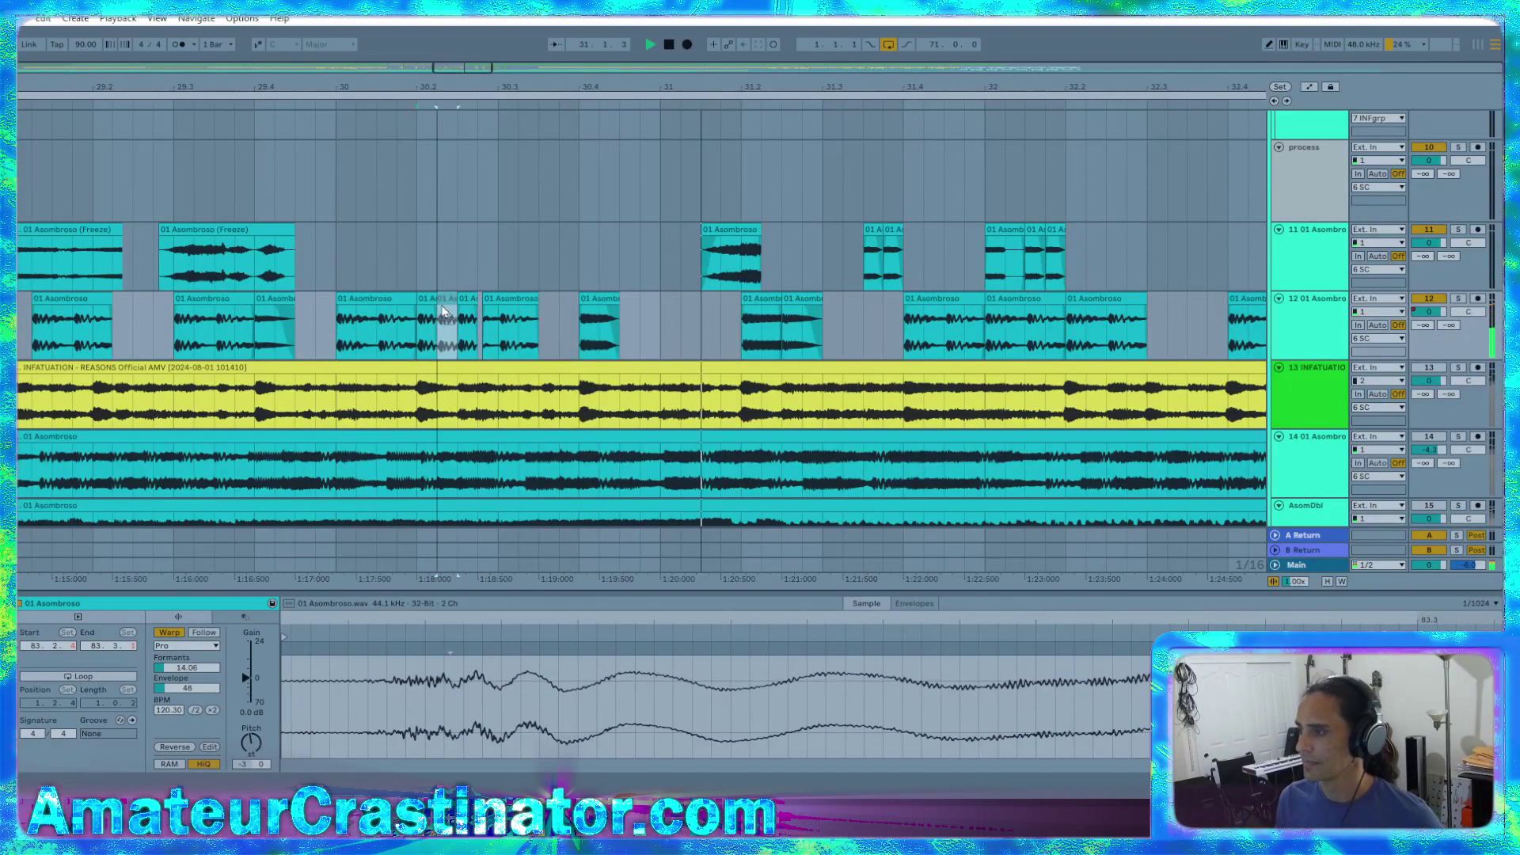
key("Delete")
Restore the full-length Asombroso clip at beat 30.3 on track 12, ending just before beat 30.4, and play from bar 30
left_click(520, 311)
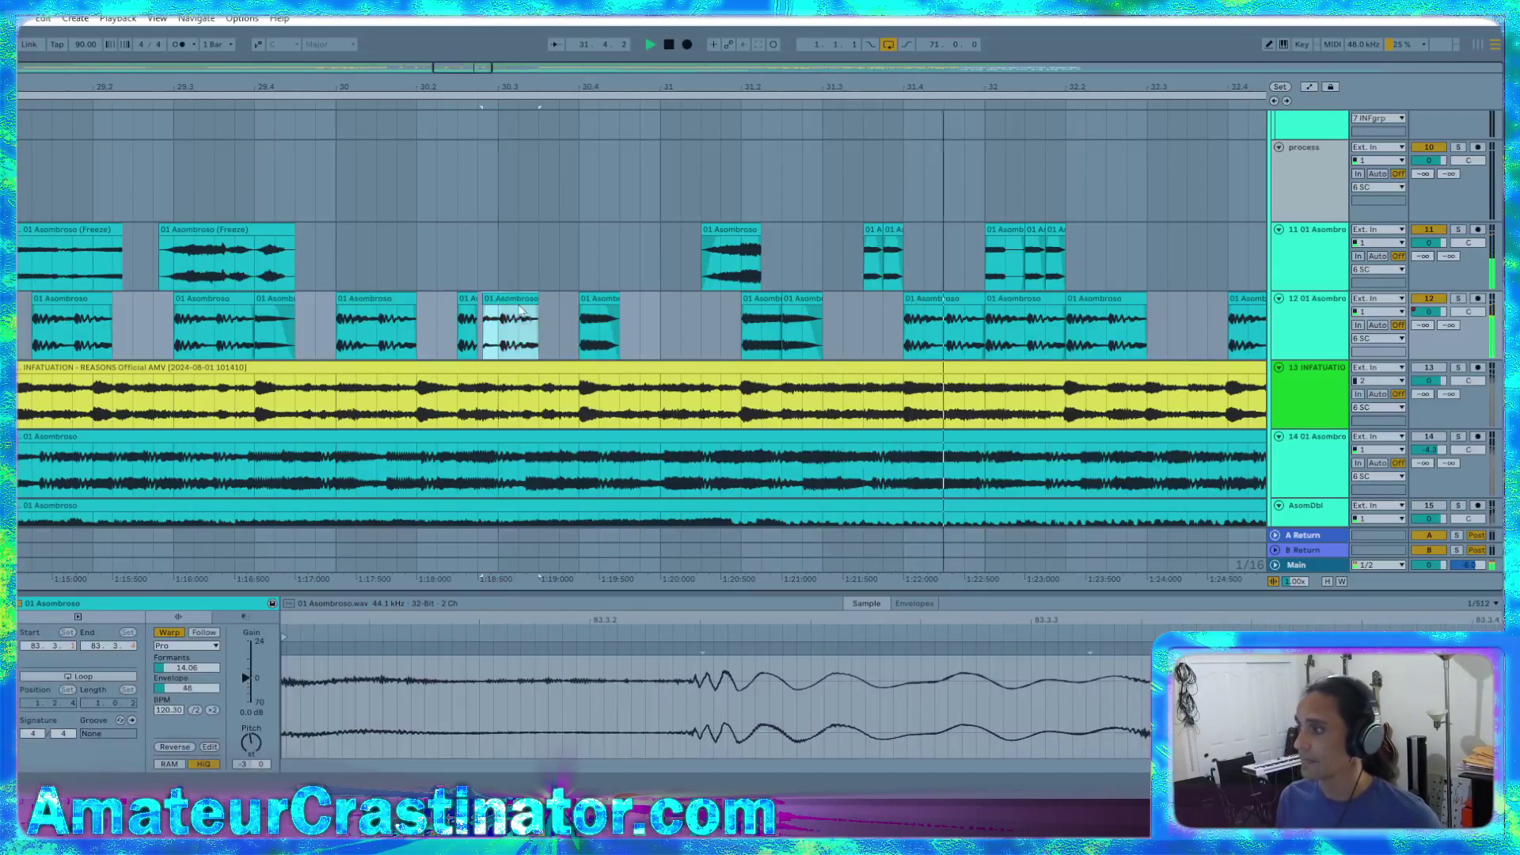
mouse_move(520, 312)
left_mouse_down()
mouse_move(564, 304)
mouse_move(501, 303)
left_mouse_up()
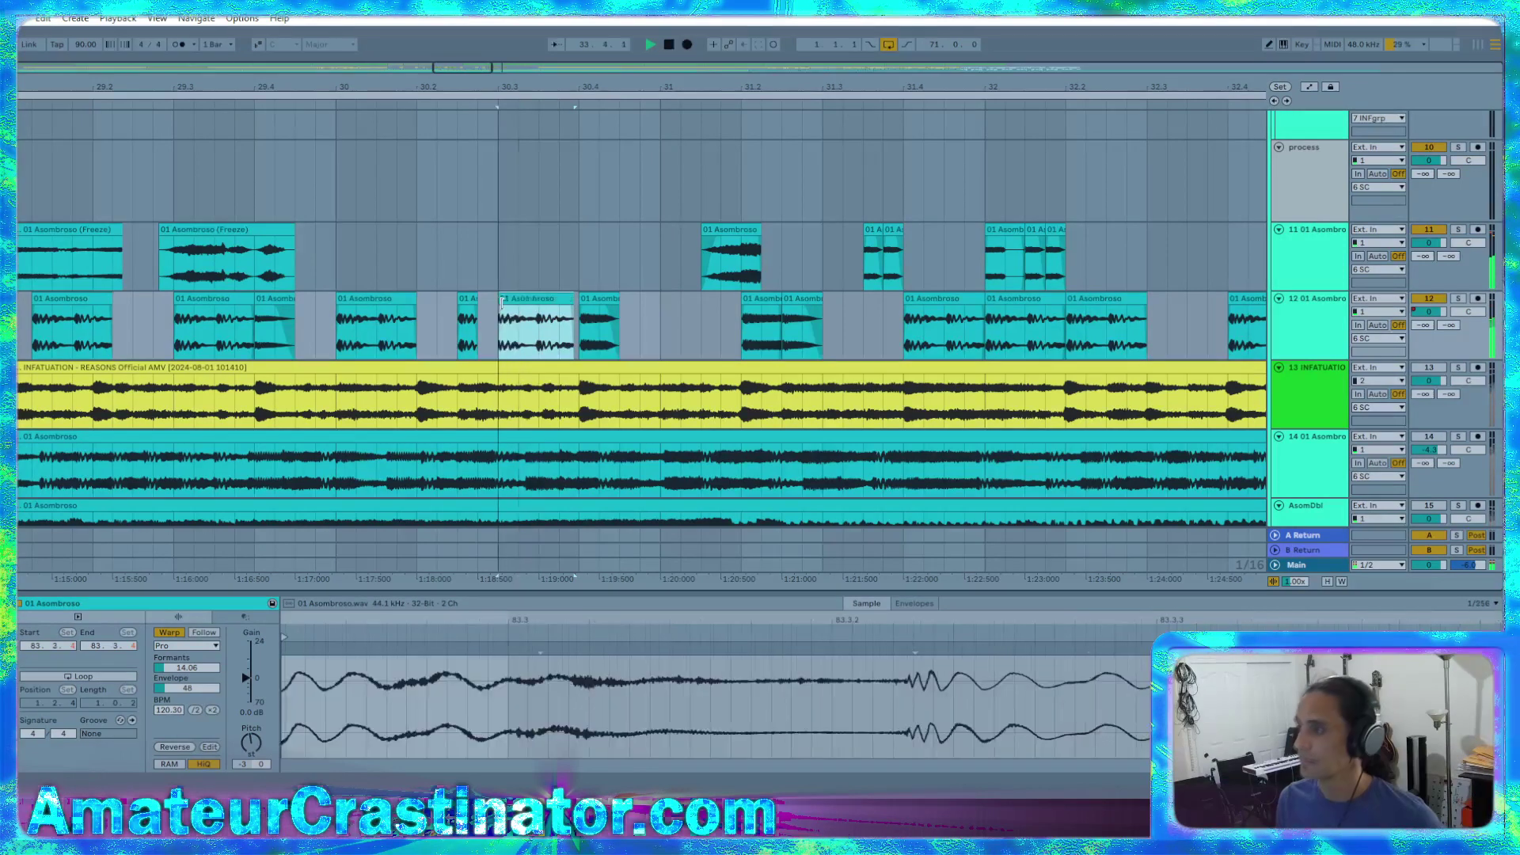
left_click(335, 340)
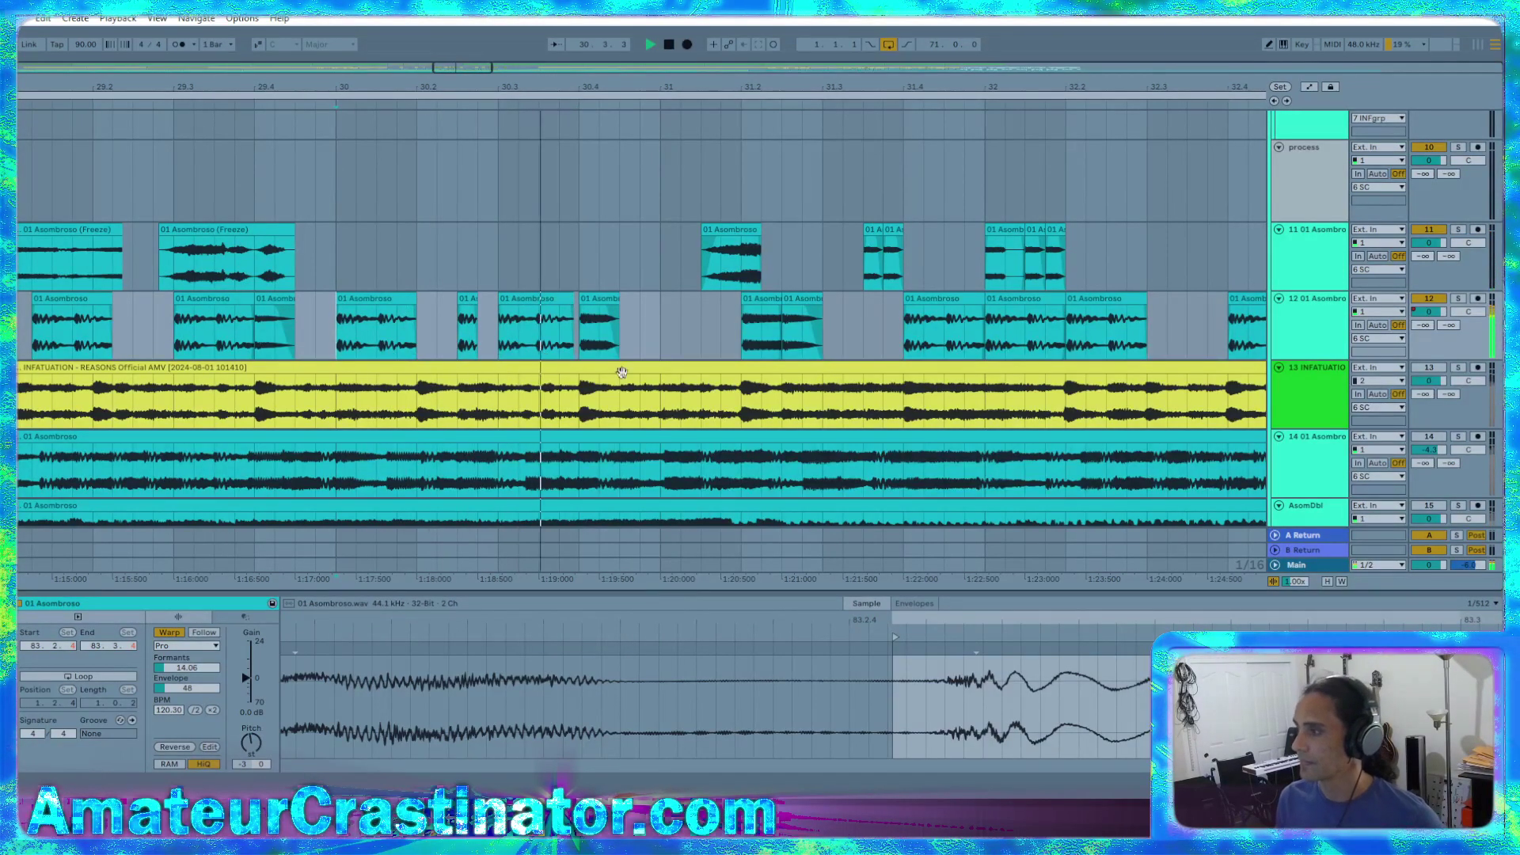
key("space")
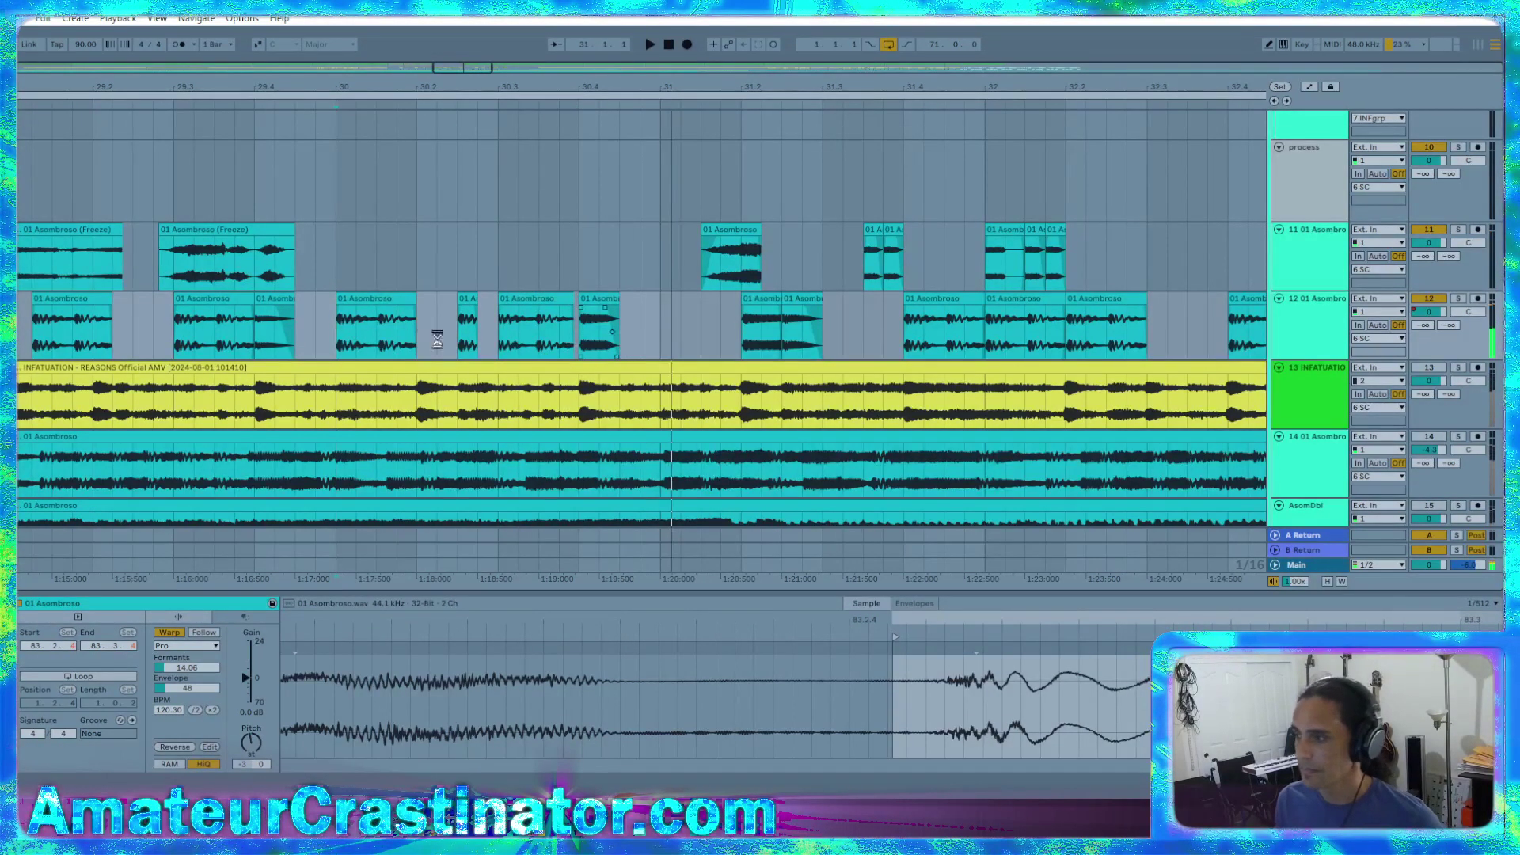
Copy the three track 12 clips from bar 30 to beat 30.4 over the clips at bar 29 and play them
scroll(437, 339, "down", 3)
scroll(453, 360, "right", 1)
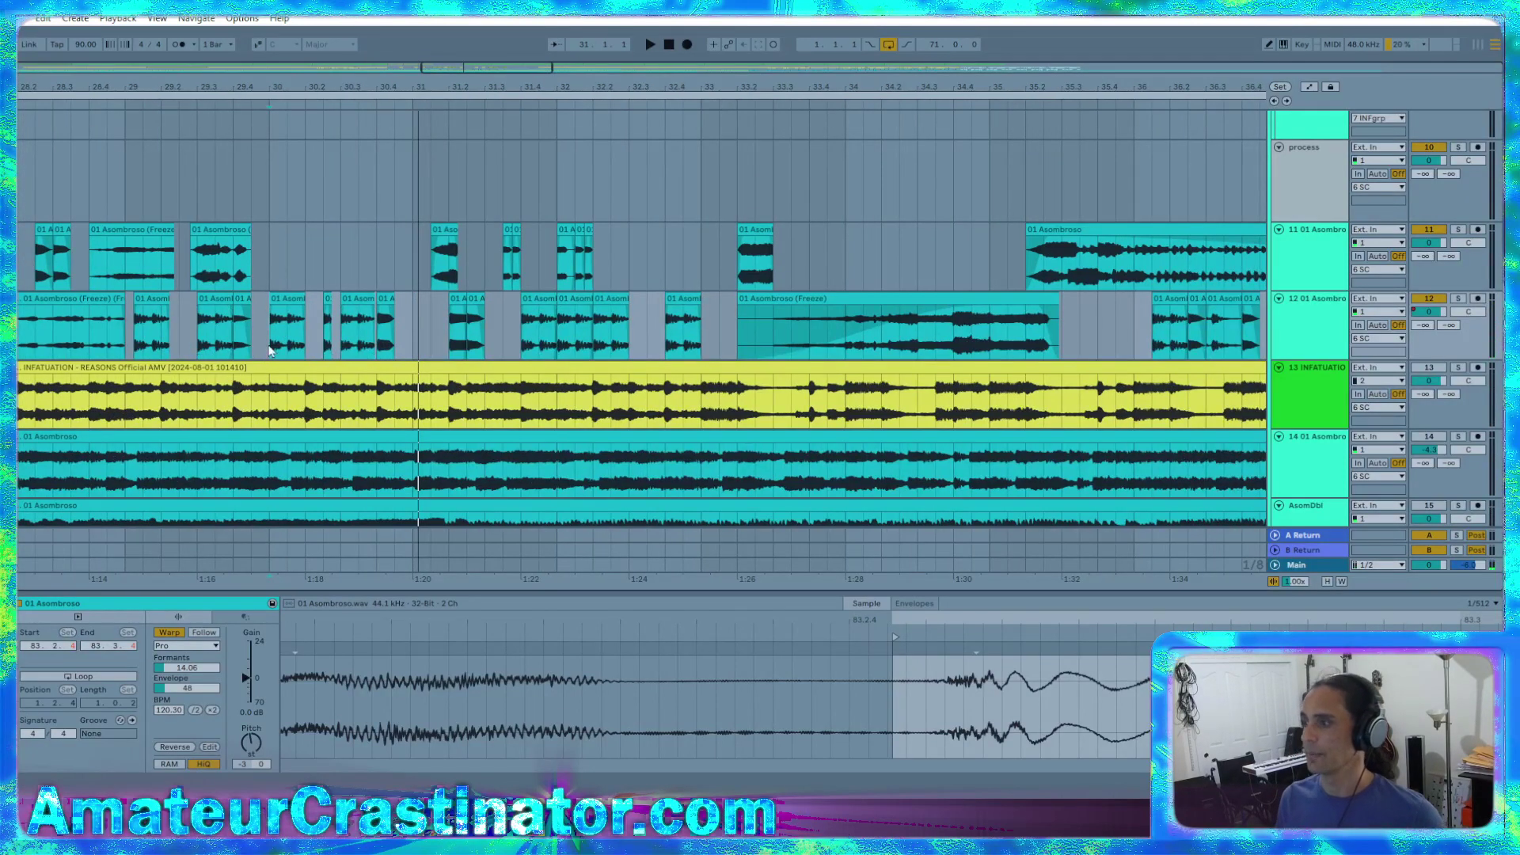
left_click_drag(278, 334, 377, 334)
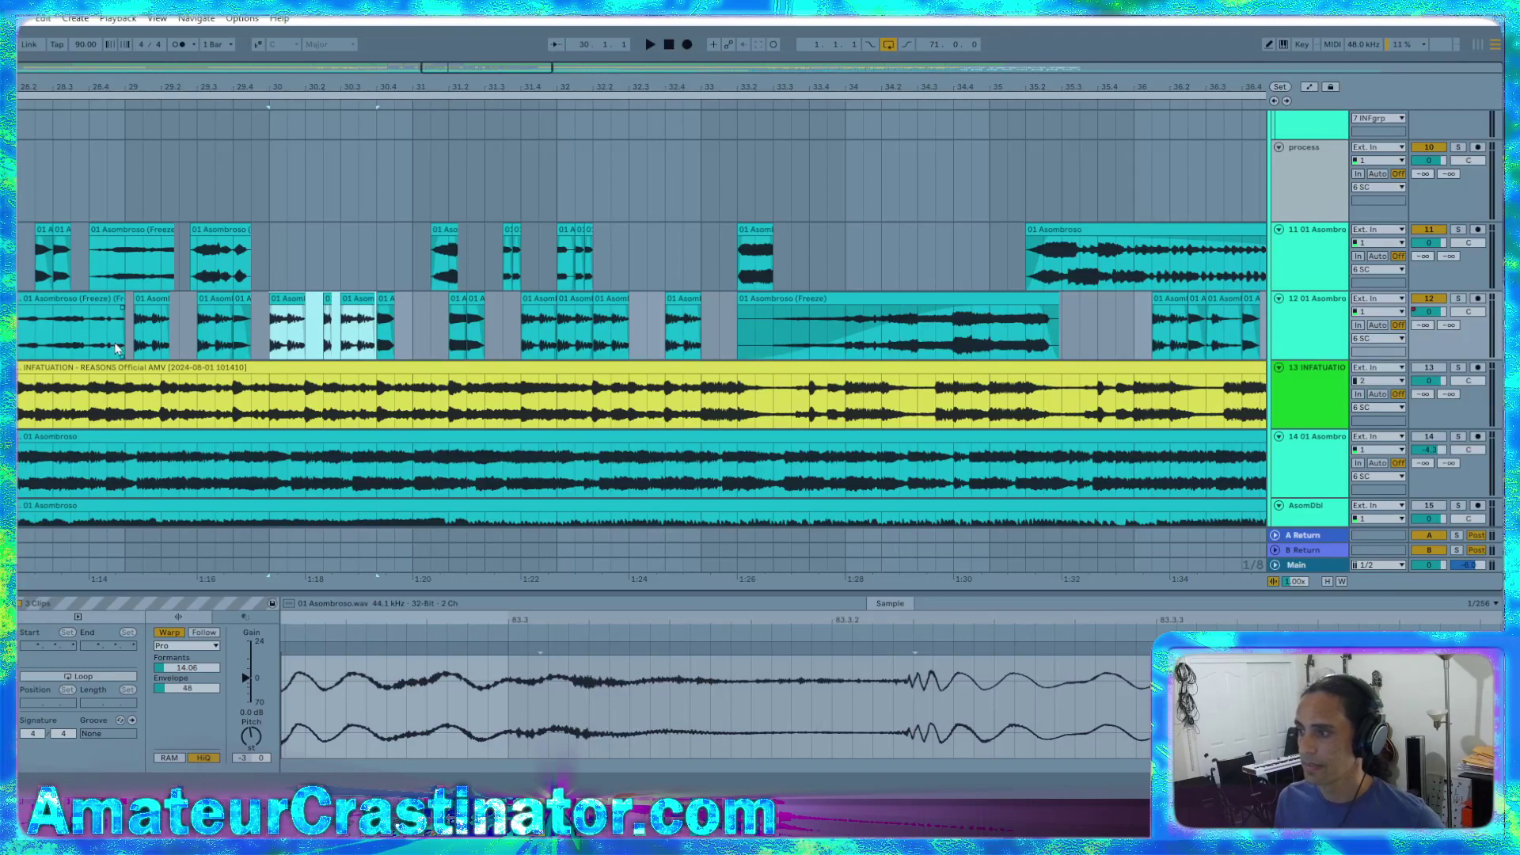
mouse_move(125, 341)
left_mouse_down()
mouse_move(269, 349)
mouse_move(124, 356)
left_mouse_up()
key("Delete")
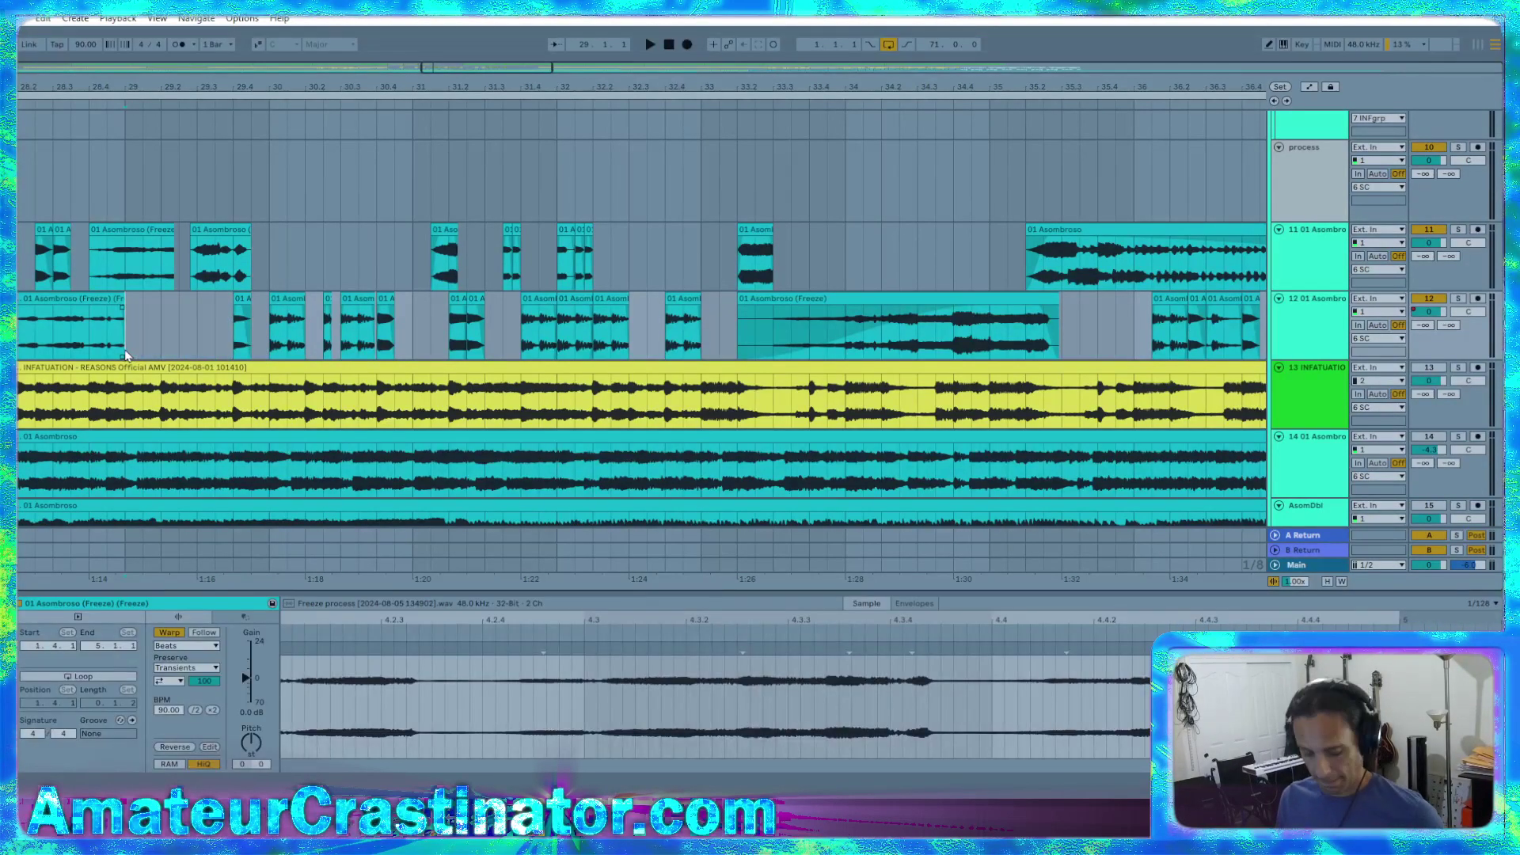
key("ctrl+z")
key("space")
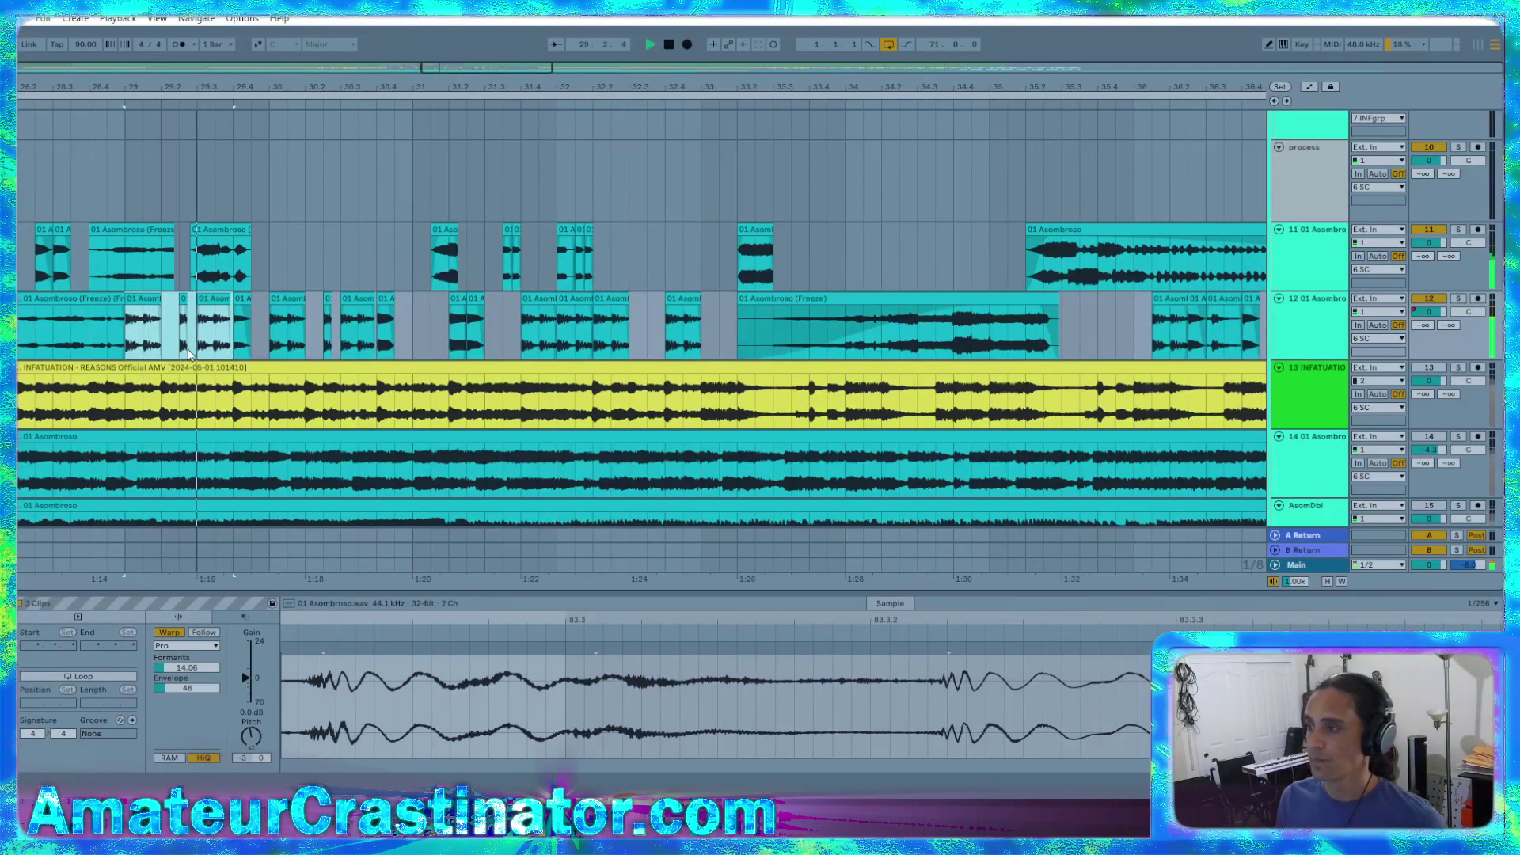
Lengthen the fade-in of the frozen Asombroso clip near beat 29.3 on track 11
left_click(231, 253)
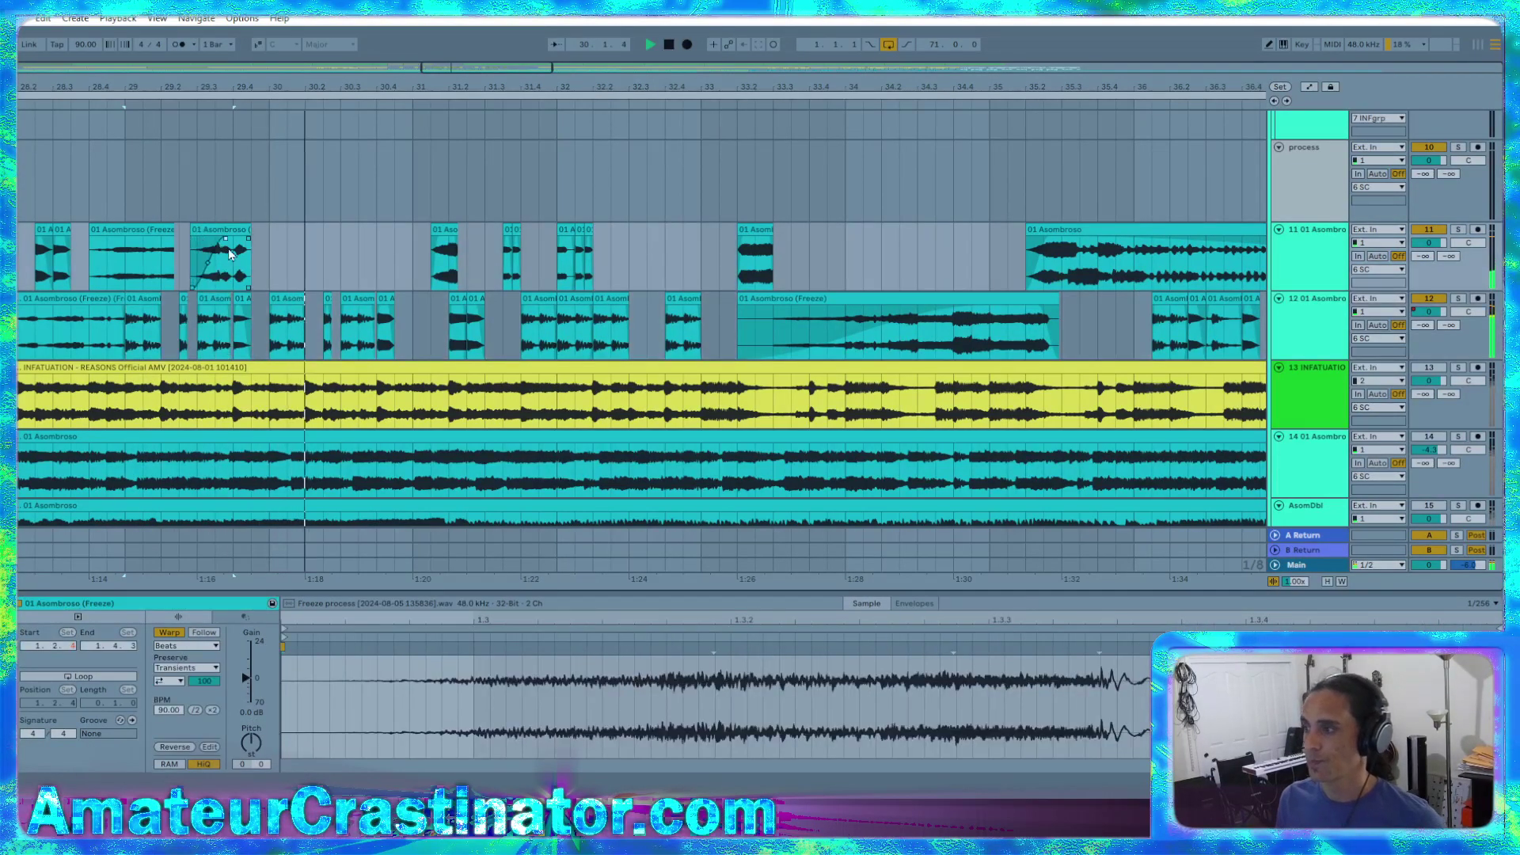
left_click_drag(228, 250, 235, 250)
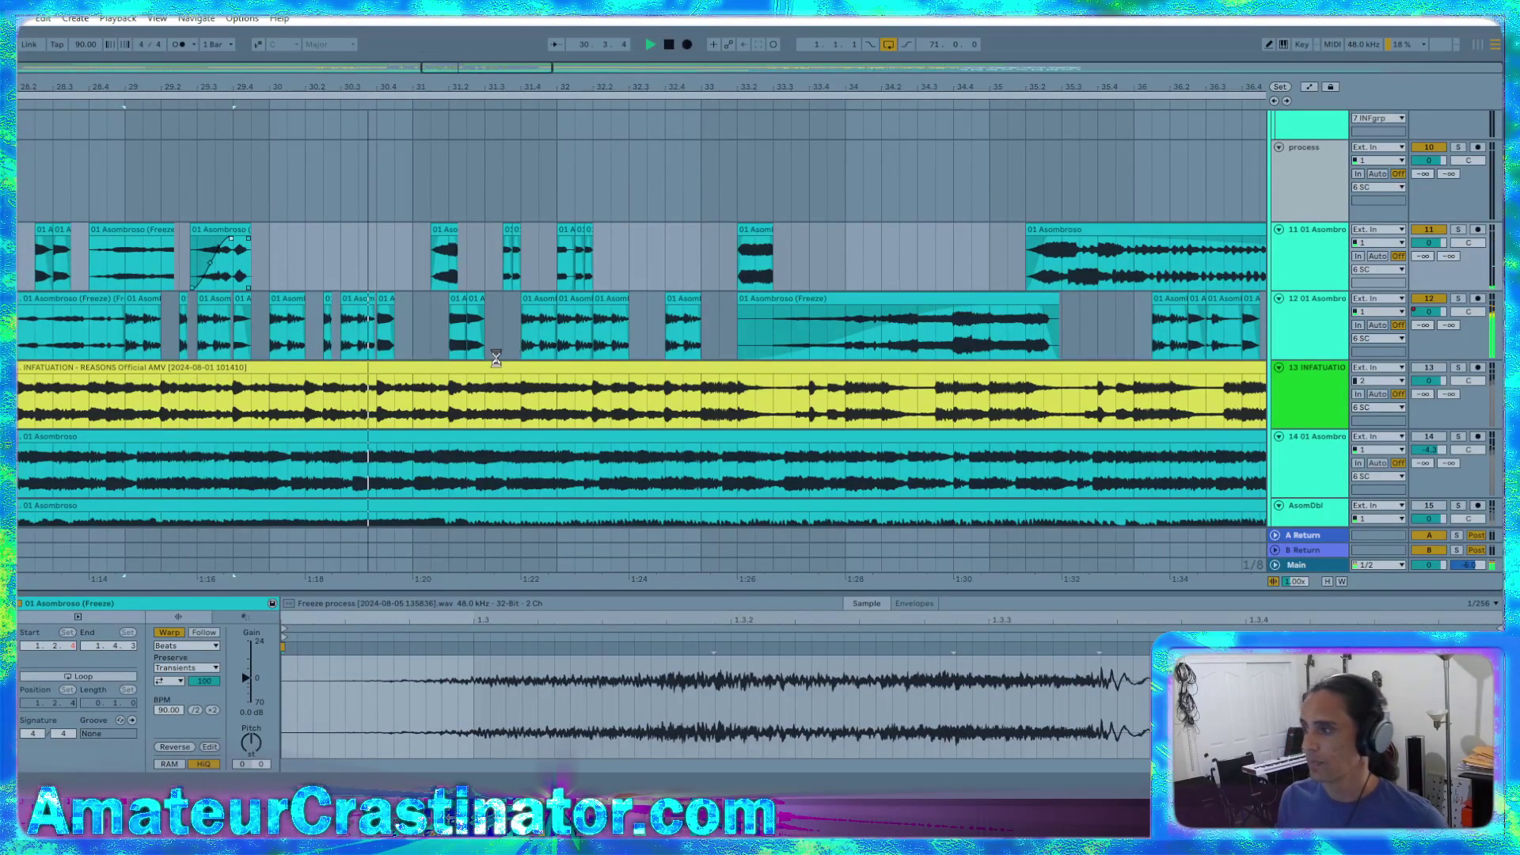
Paste the copied three-clip Asombroso pattern at bar 31 on track 12 and play it
scroll(262, 350, "up", 2)
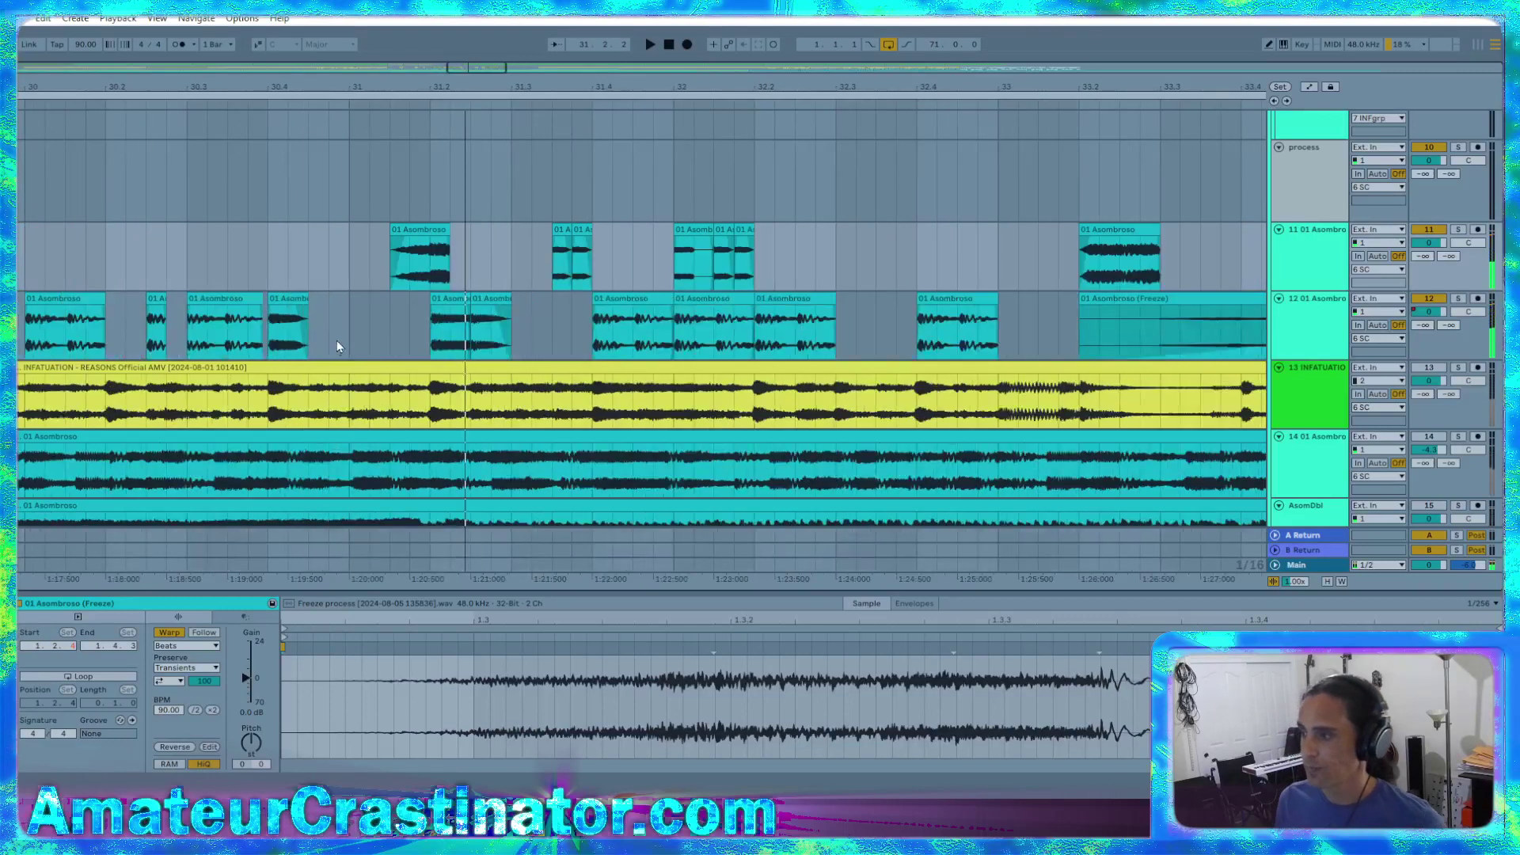
left_click(351, 347)
key("ctrl+v")
key("ctrl+z")
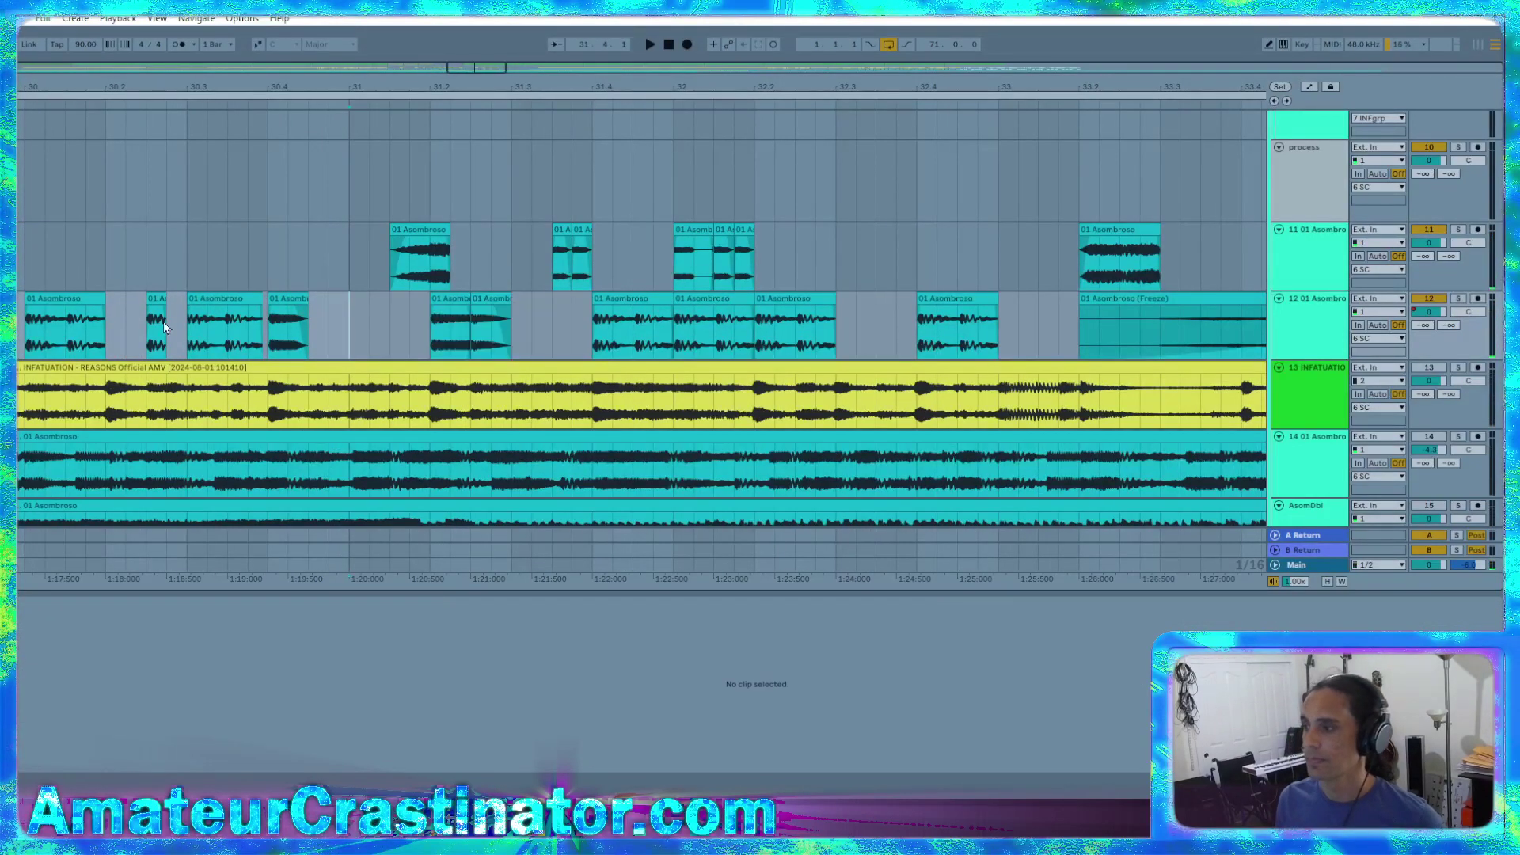
key("ctrl+v")
key("space")
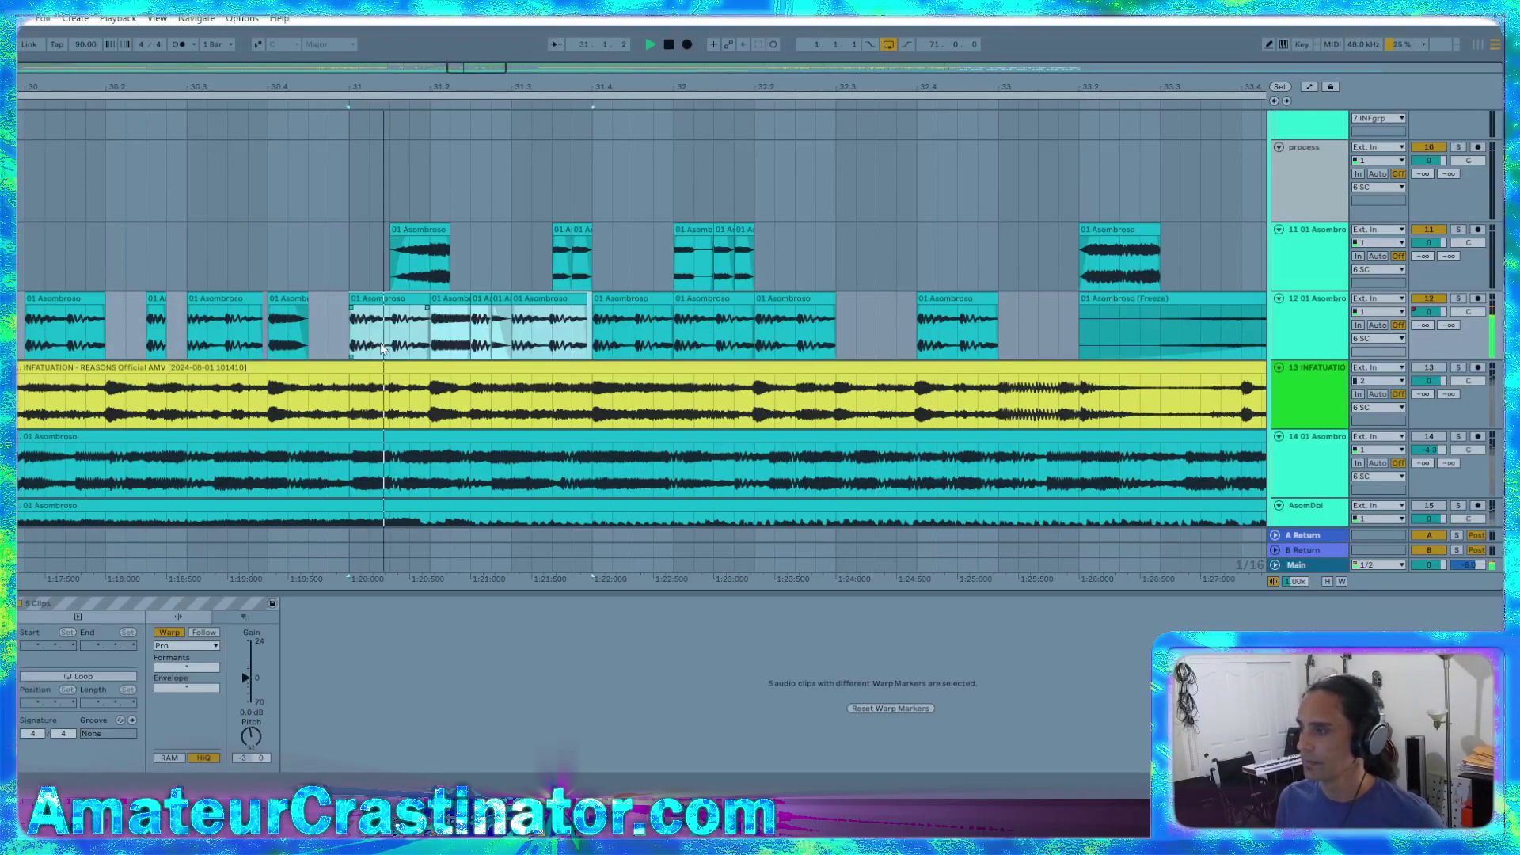
Delete the Asombroso clip at beat 31.2 on track 12 and play from bar 31
left_click(450, 298)
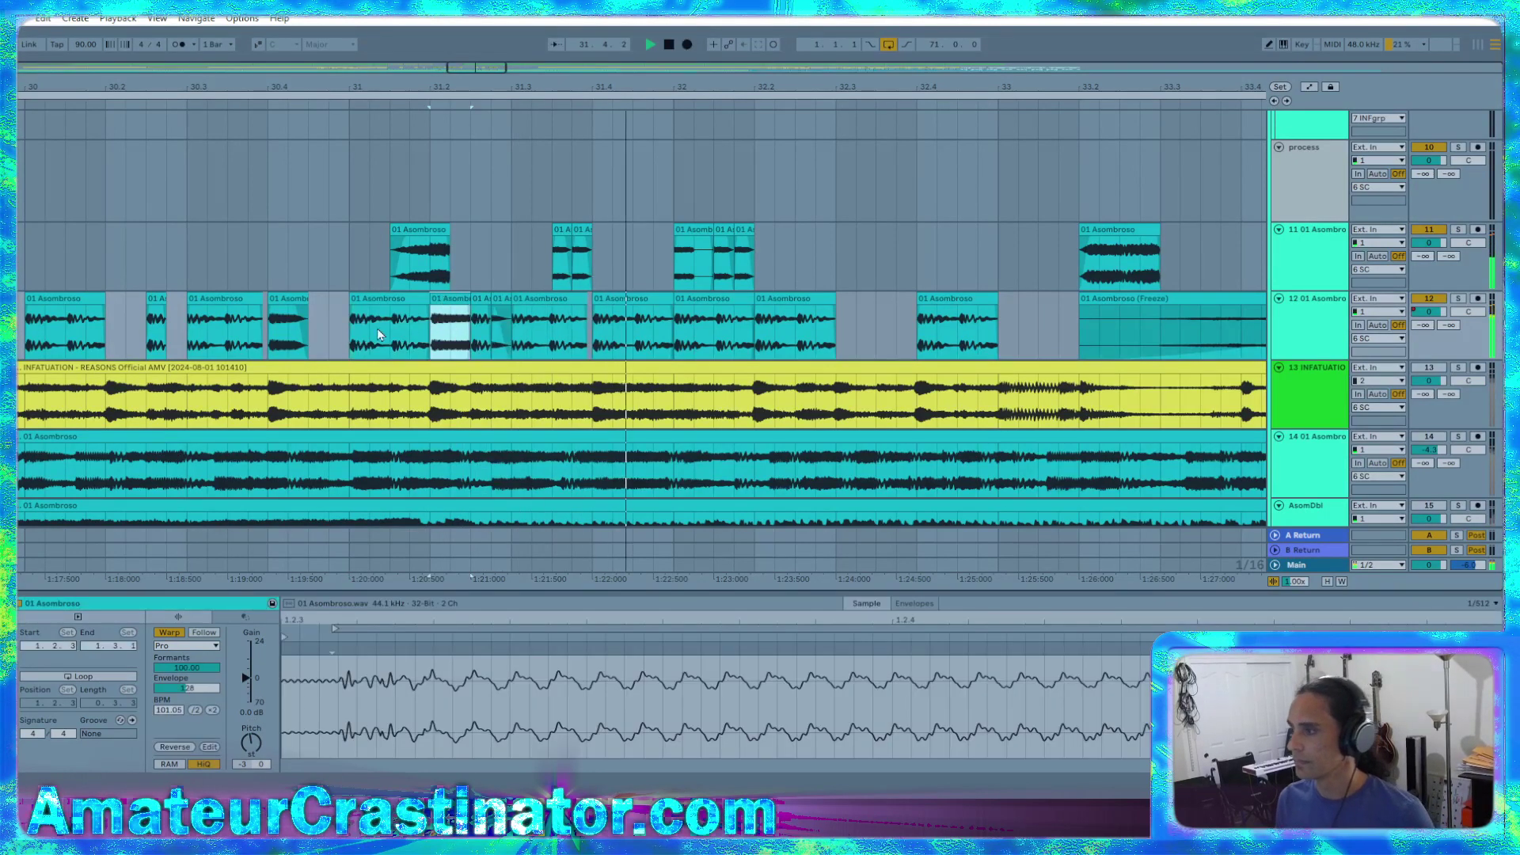
key("Delete")
left_click(352, 342)
key("space")
key("space")
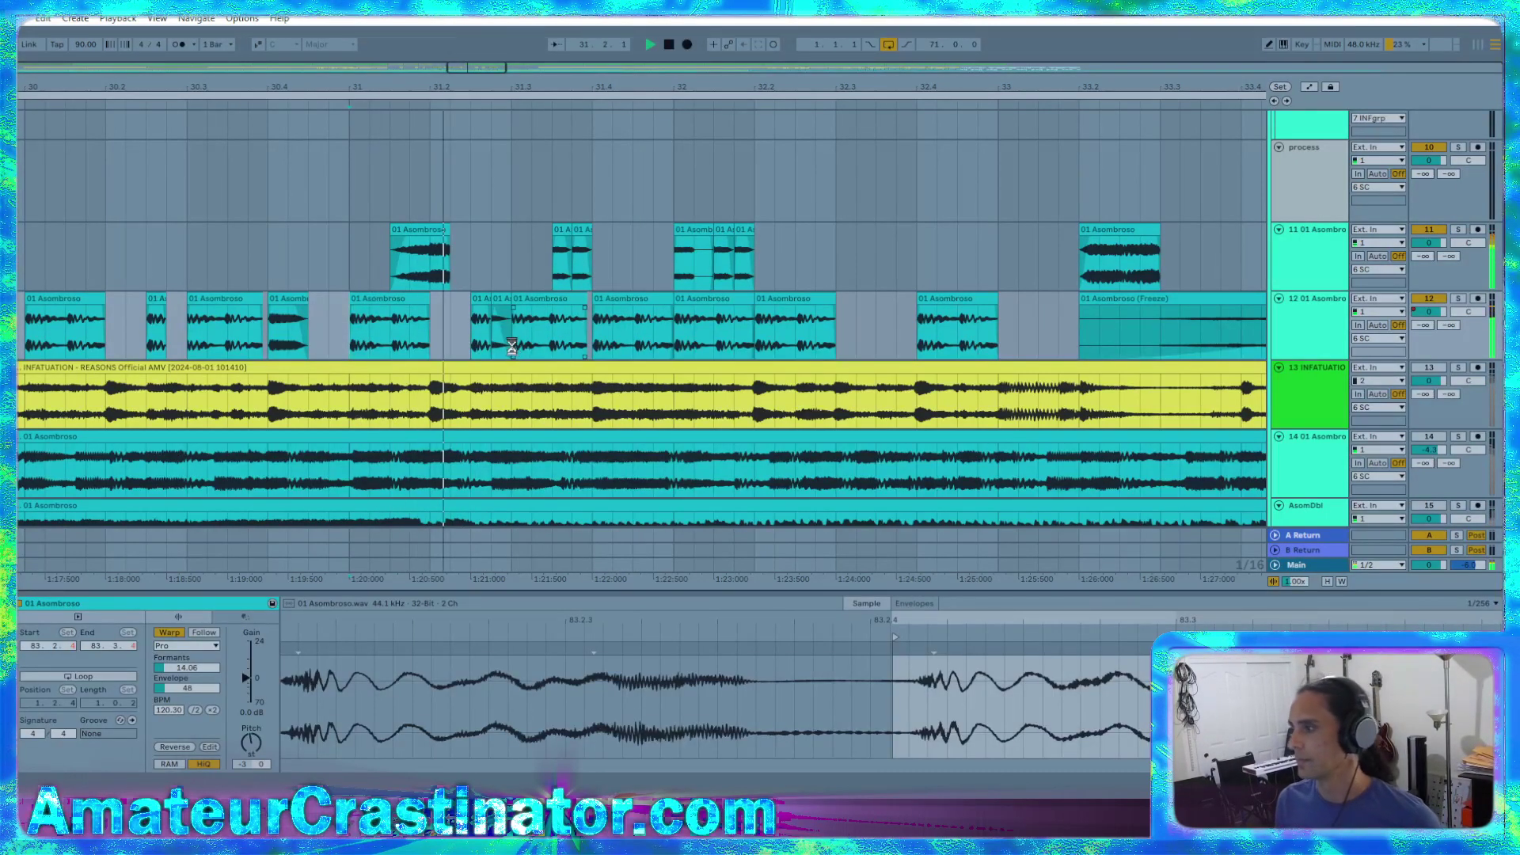
Play from near the start of bar 28 and delete the Asombroso clip at beat 29.4 on track 12
scroll(513, 346, "down", 2)
scroll(372, 341, "up", 1)
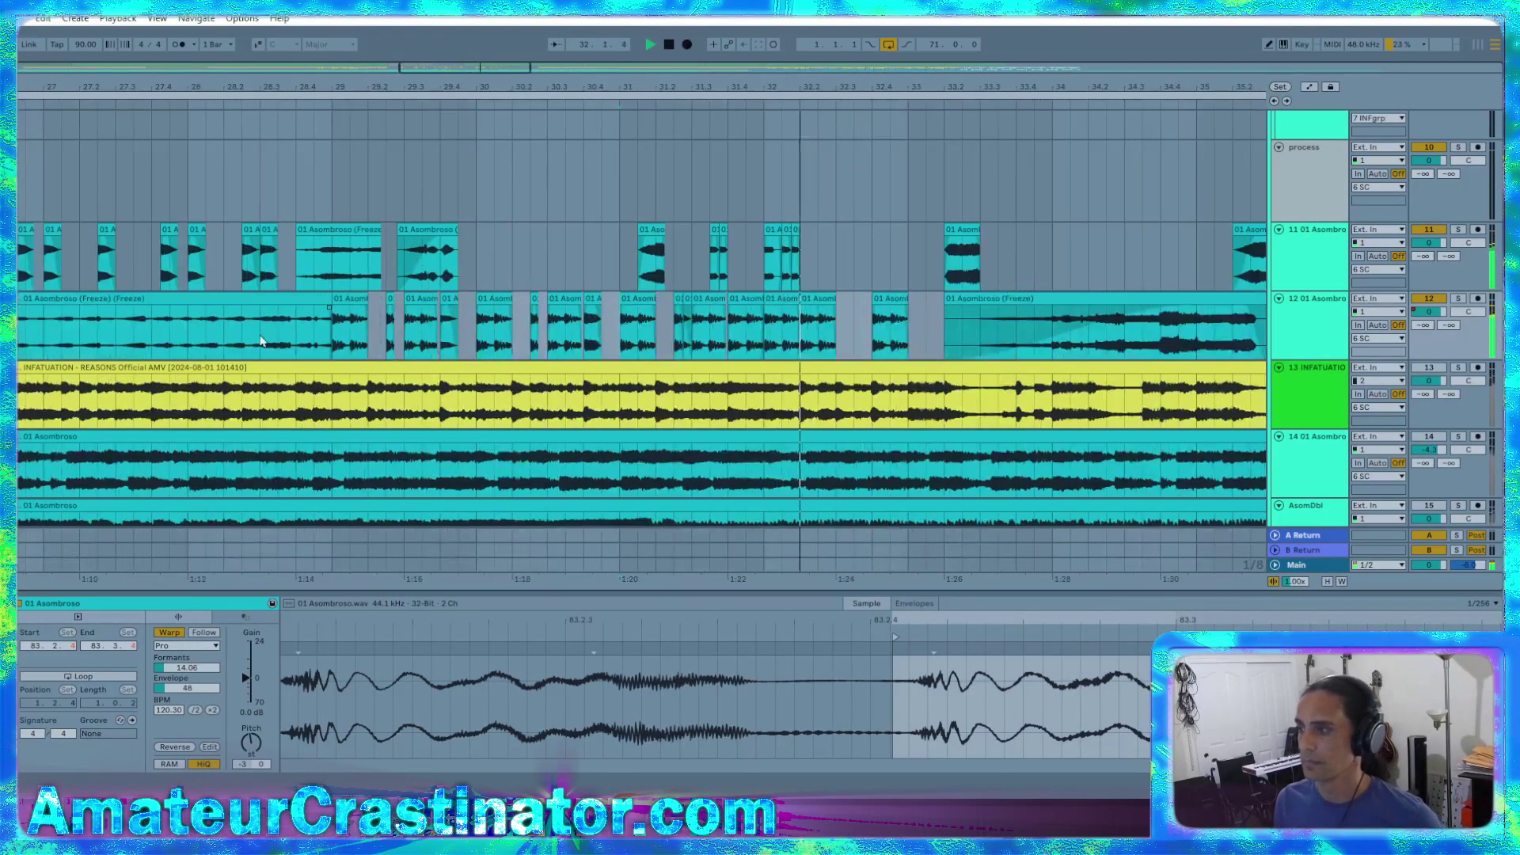
left_click(209, 328)
key("space")
key("space")
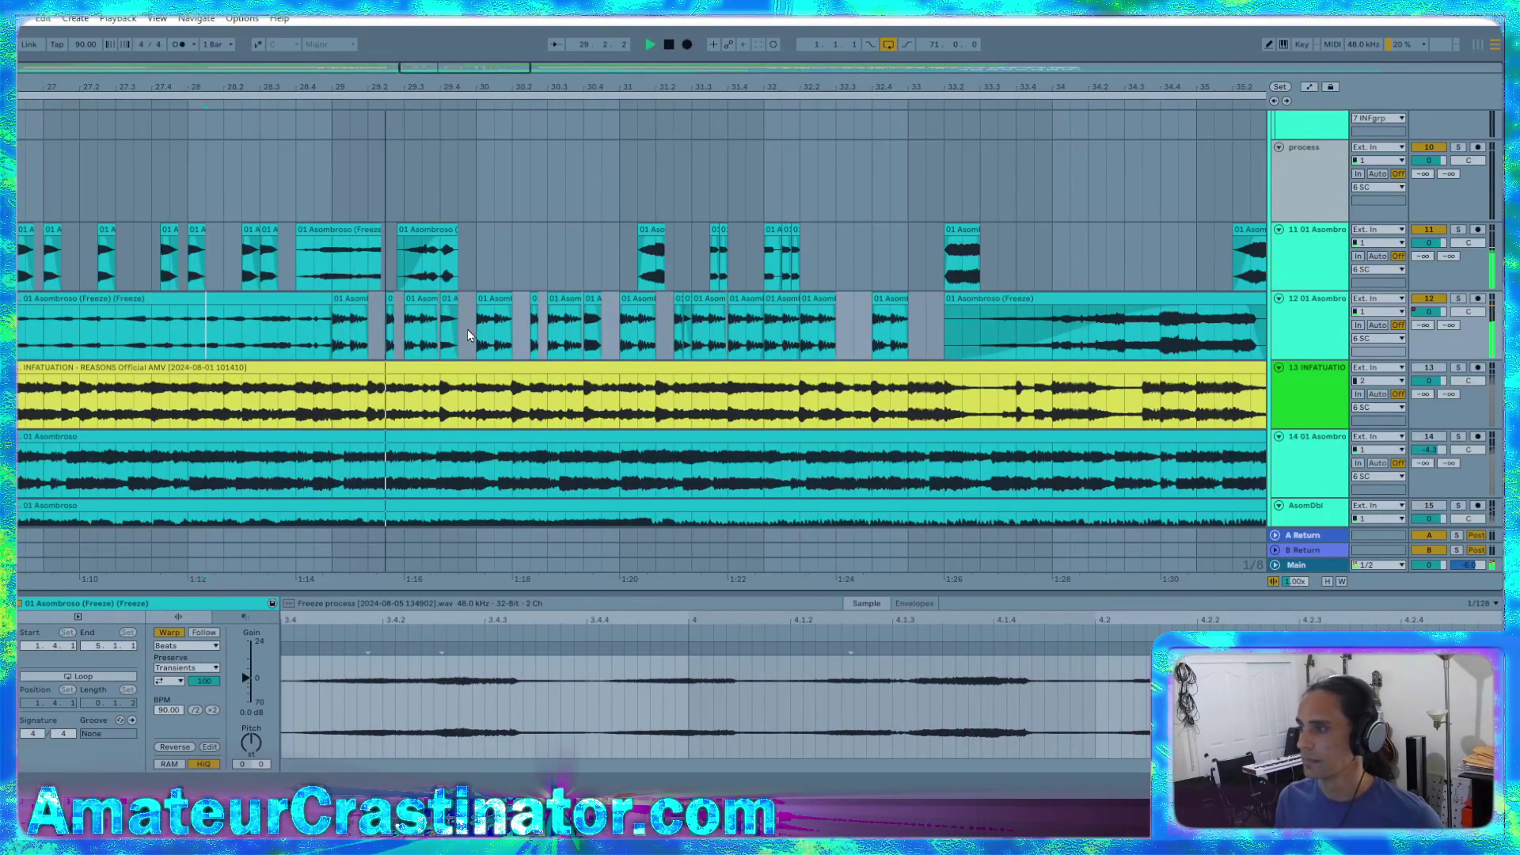
left_click(338, 299)
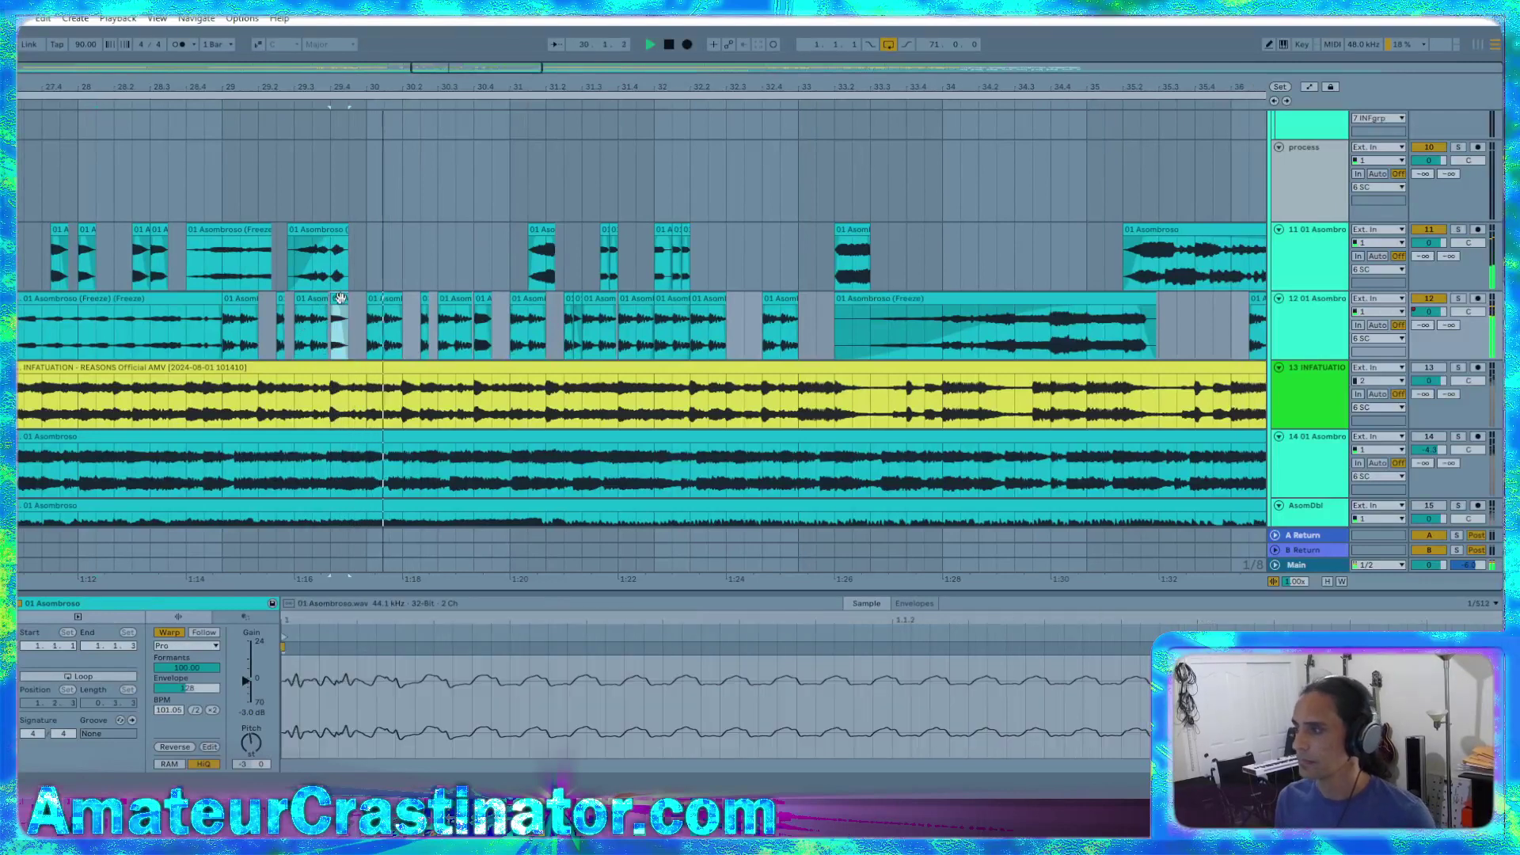
key("Delete")
scroll(546, 356, "right", 2)
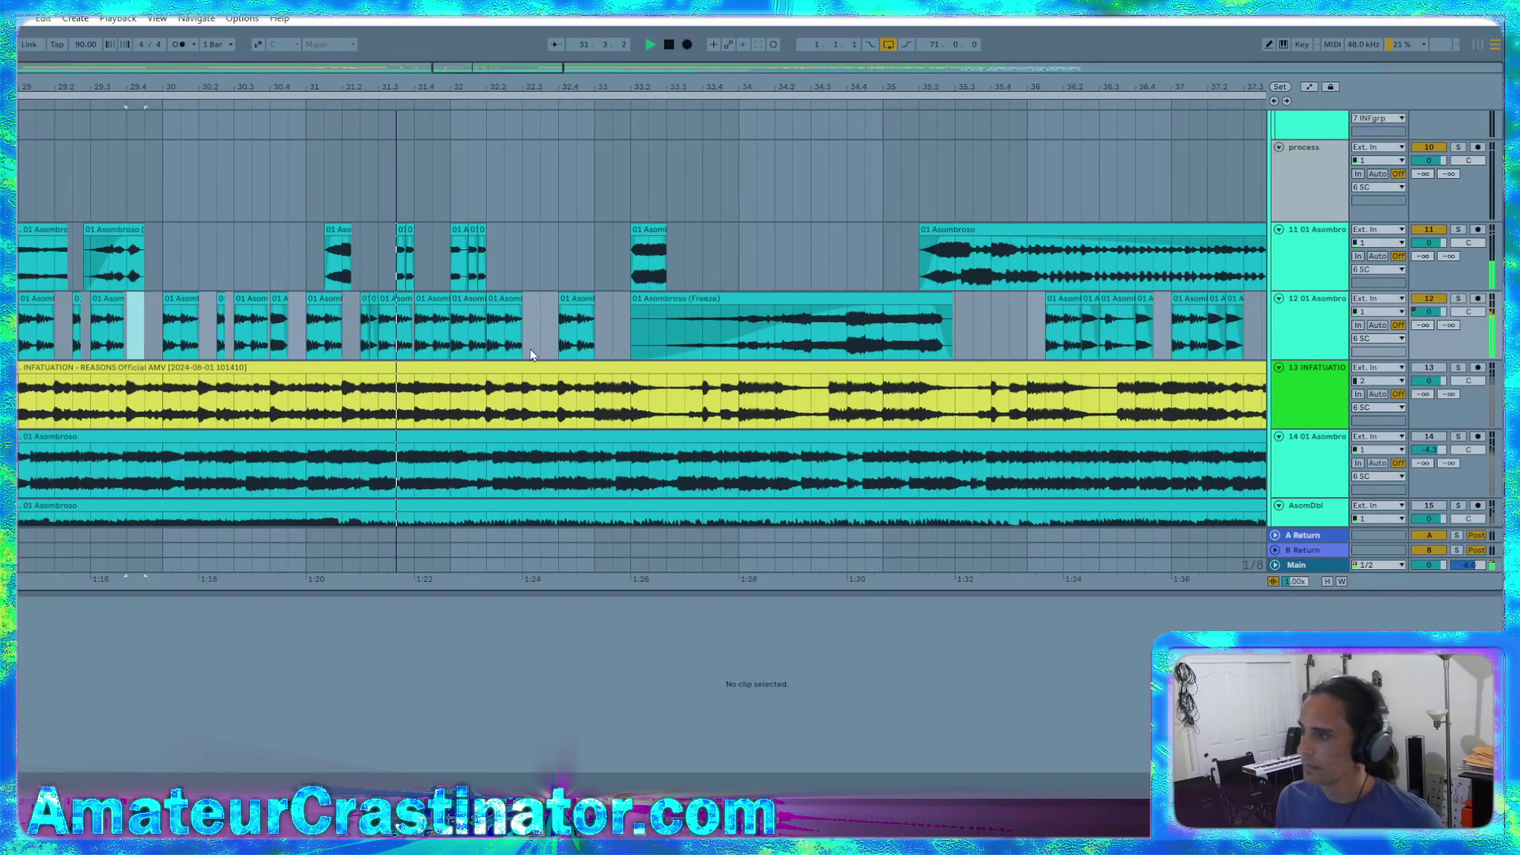
Replace the track 12 clips from bar 32 through beat 32.4 with the copied three-clip pattern and play from bar 31
left_click(434, 320)
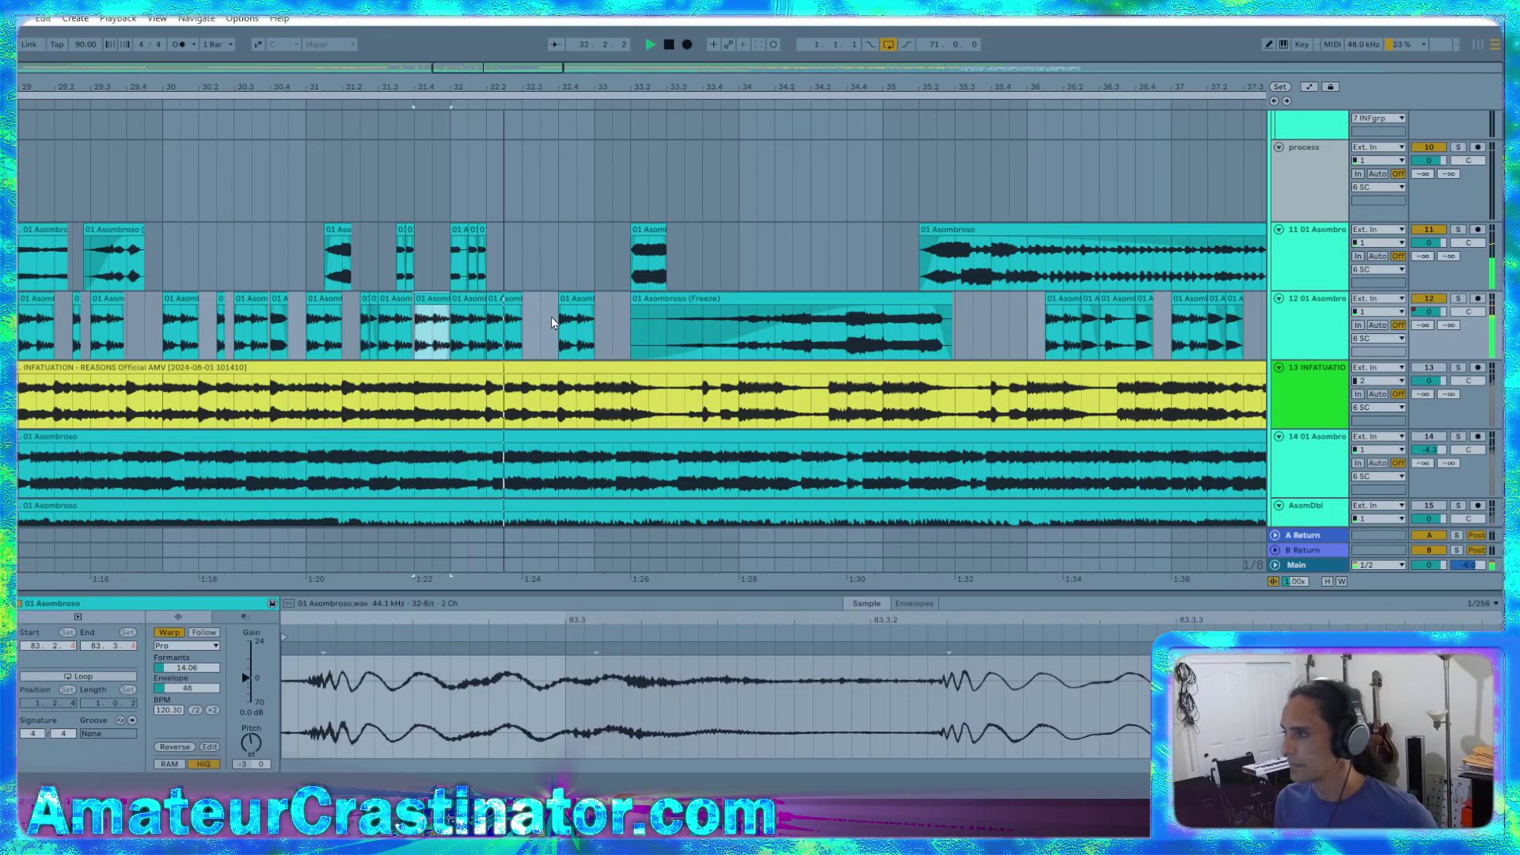
left_click(473, 301)
left_click(579, 302, "shift")
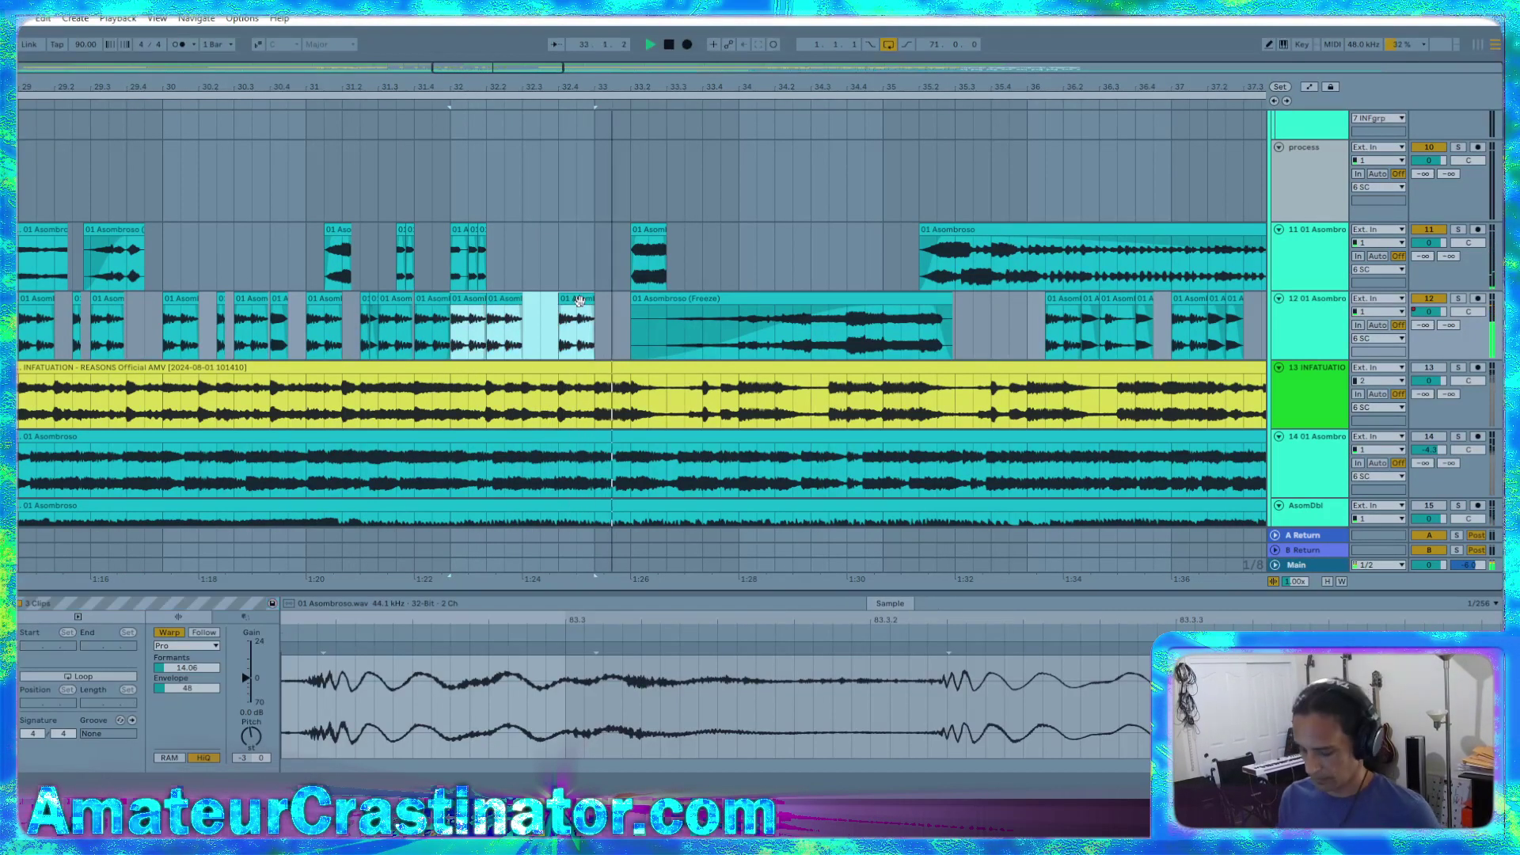
key("Delete")
left_click(446, 334)
key("space")
key("ctrl+z")
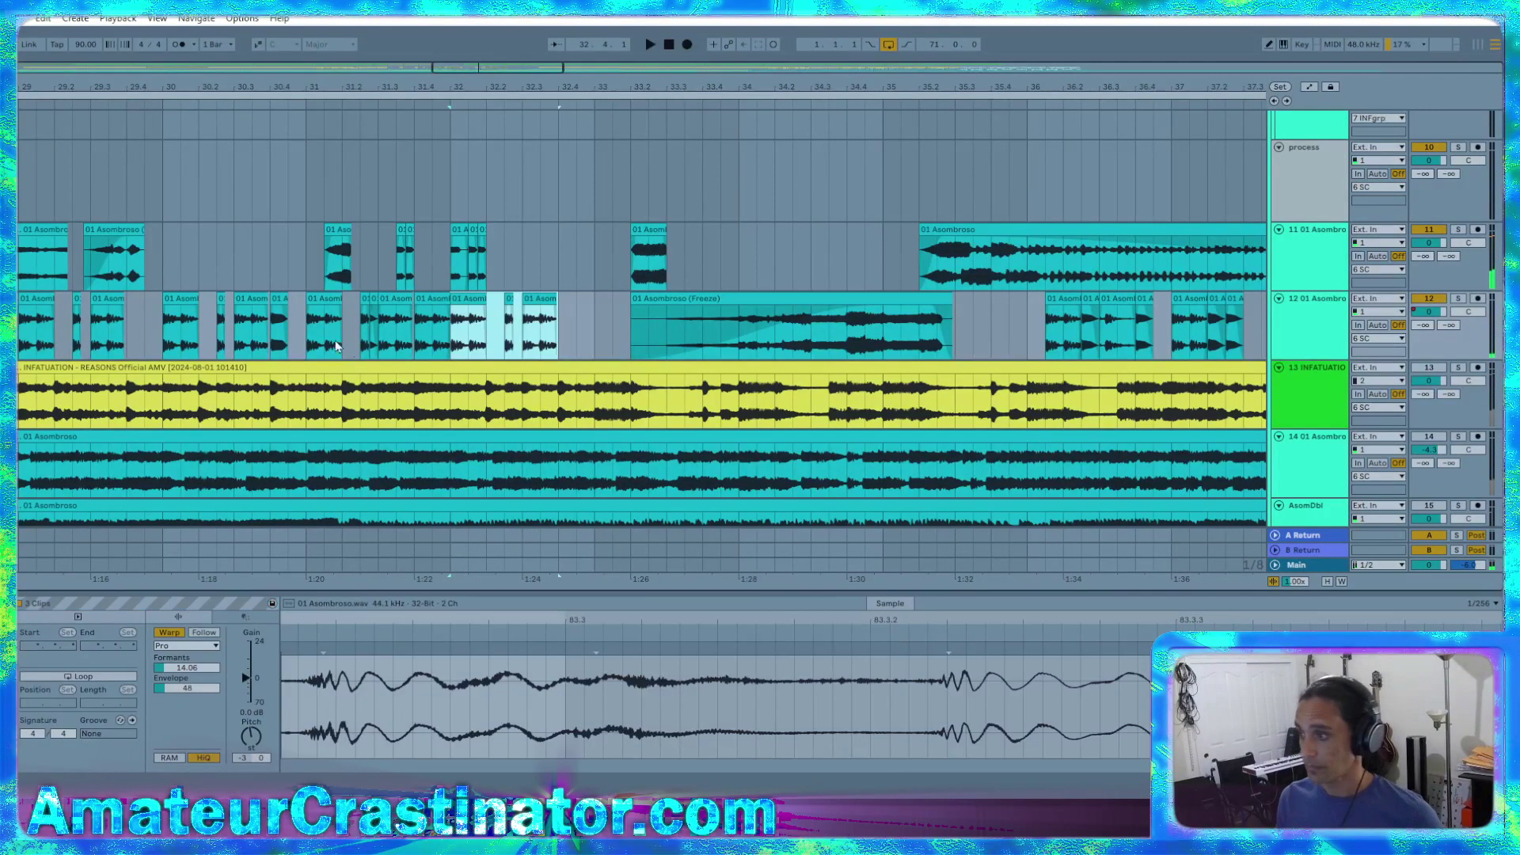
left_click(308, 339)
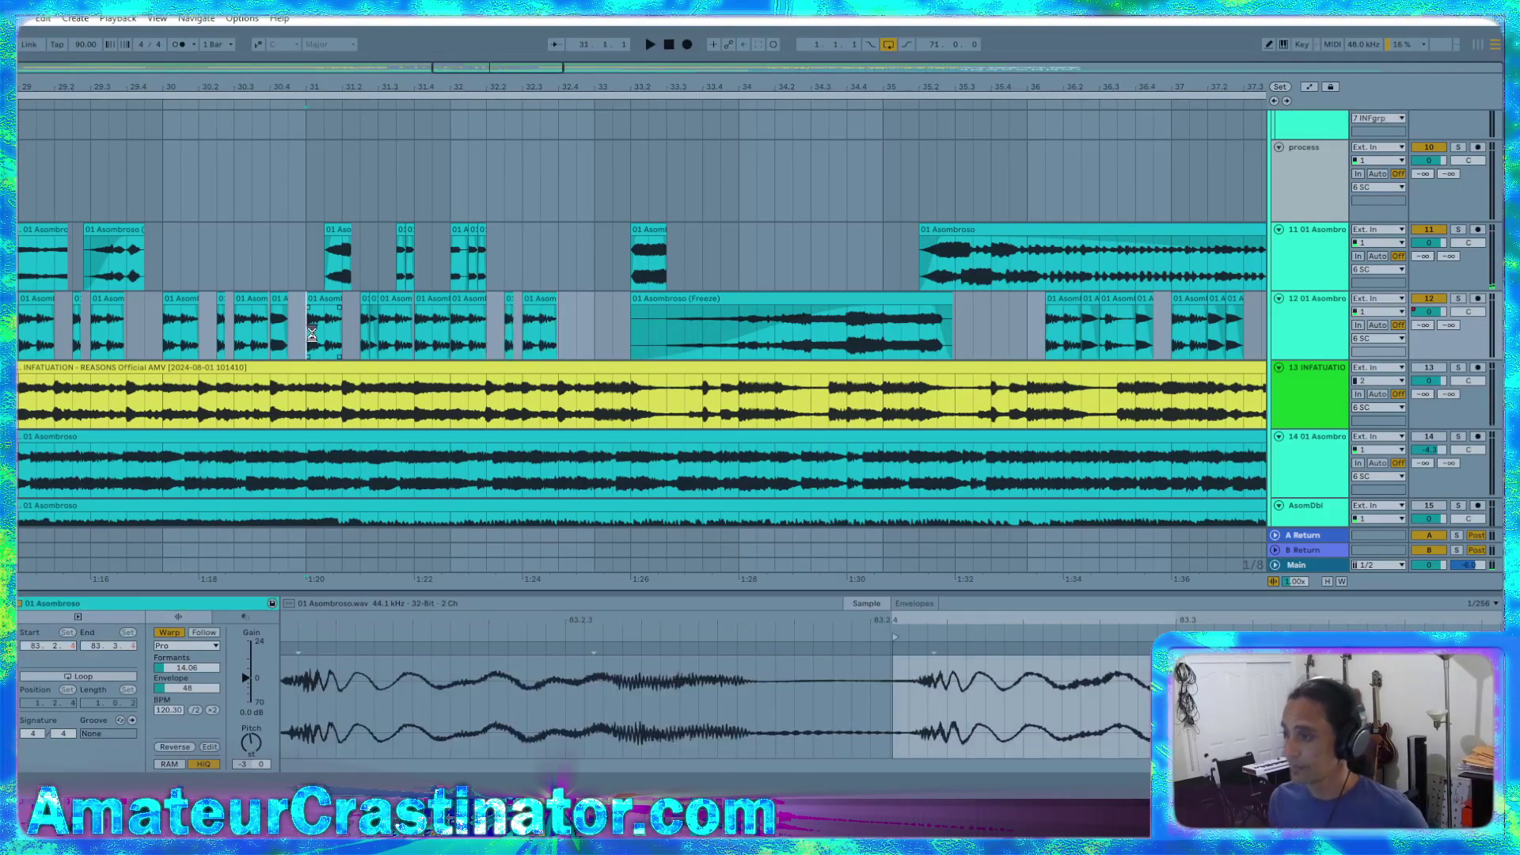
key("space")
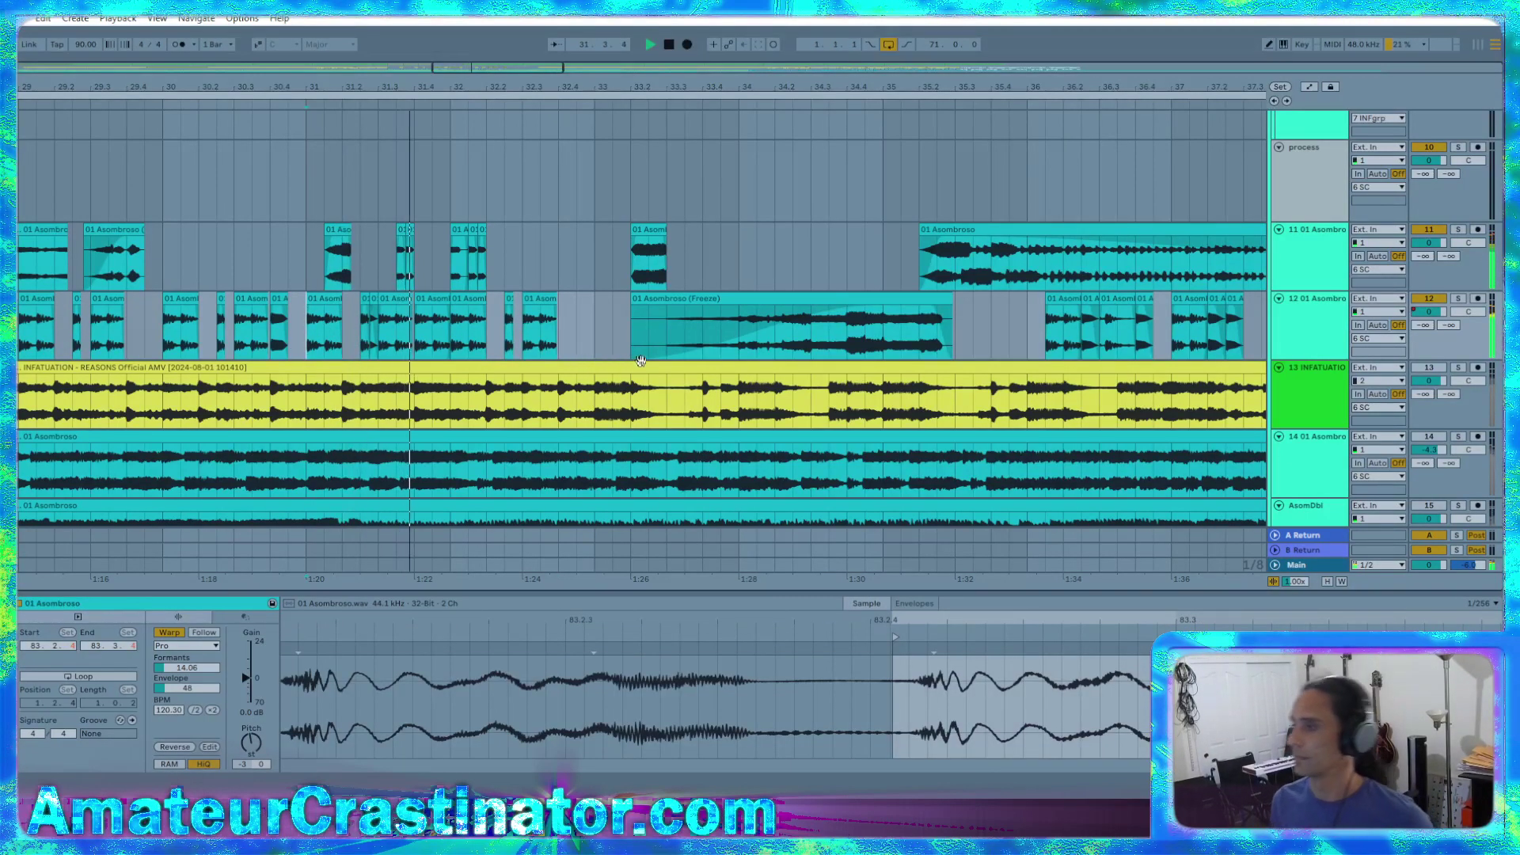
Copy the two short Asombroso clips just before beat 32.2 on track 11 and paste them at bar 33
scroll(626, 347, "up", 3)
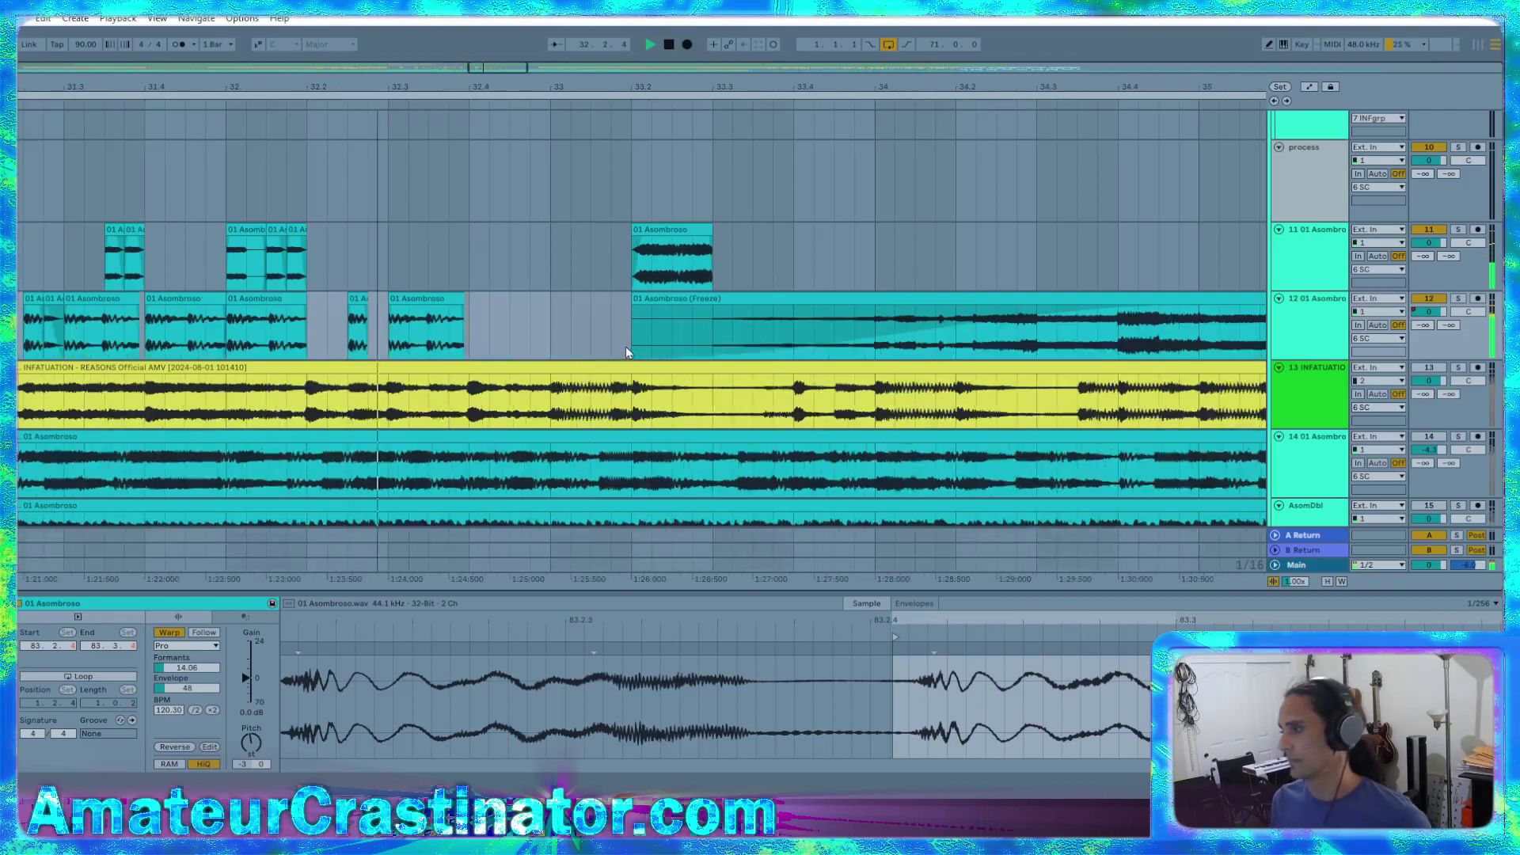
left_click(277, 229)
left_click(301, 229, "shift")
left_click(551, 259)
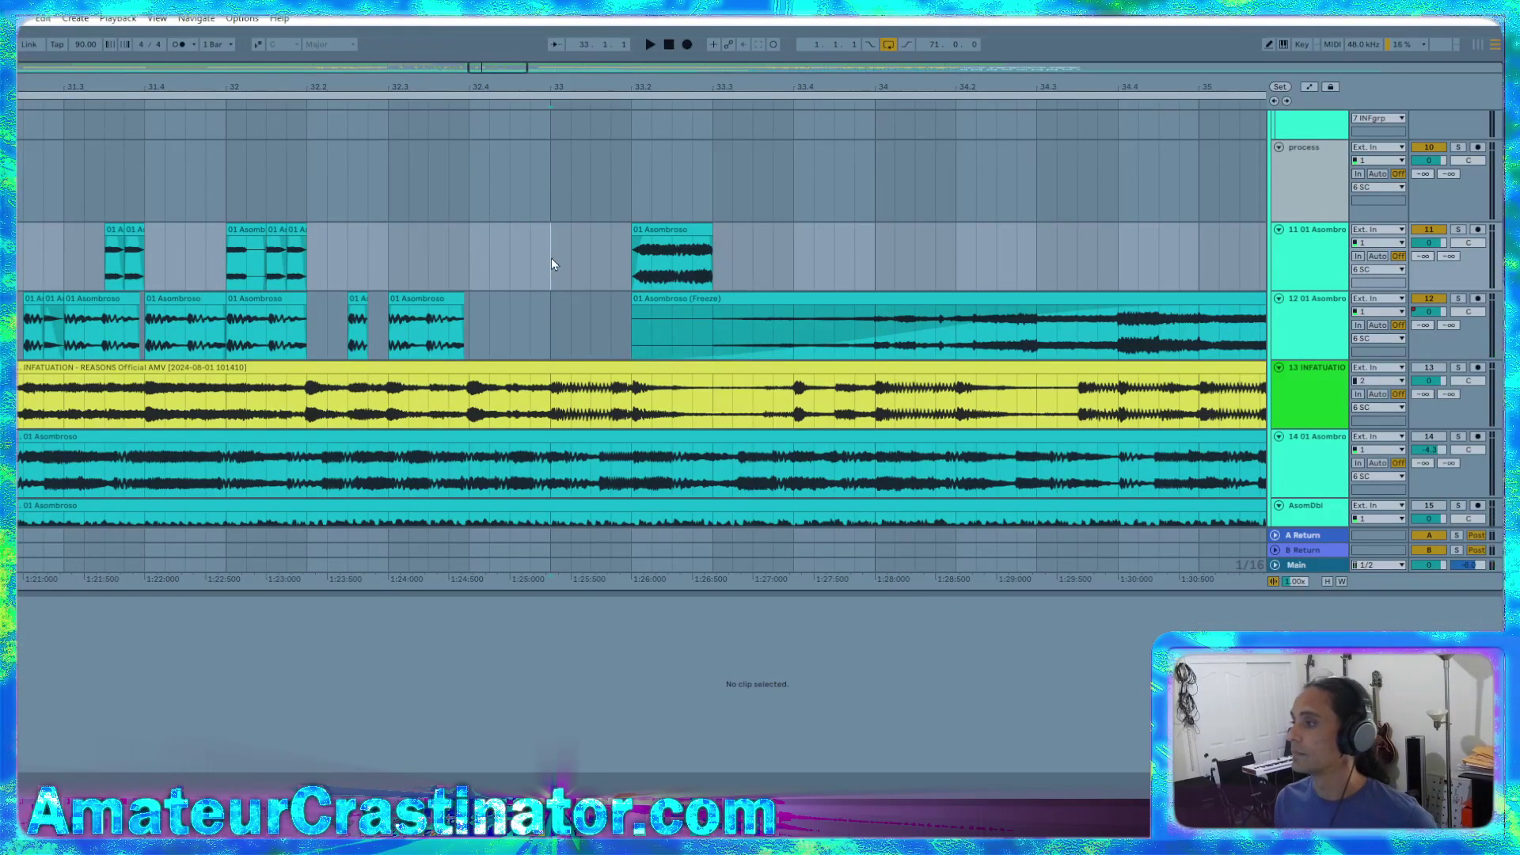
key("ctrl+v")
scroll(553, 332, "down", 3)
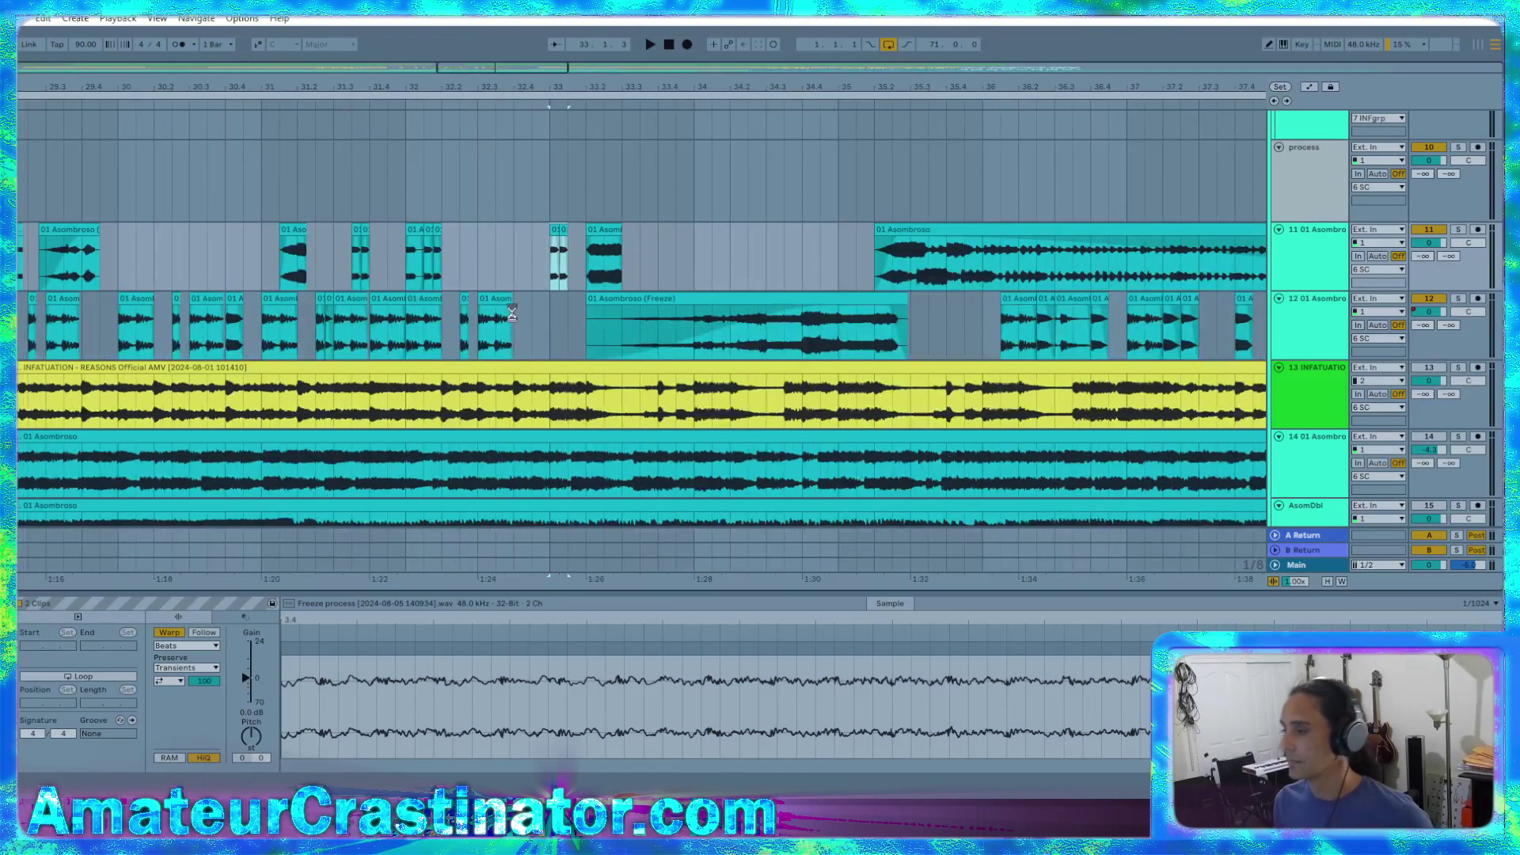
Play the arrangement from just after beat 30.2 through the two clips at bar 33 on track 11
left_click(173, 269)
key("space")
scroll(675, 333, "up", 3)
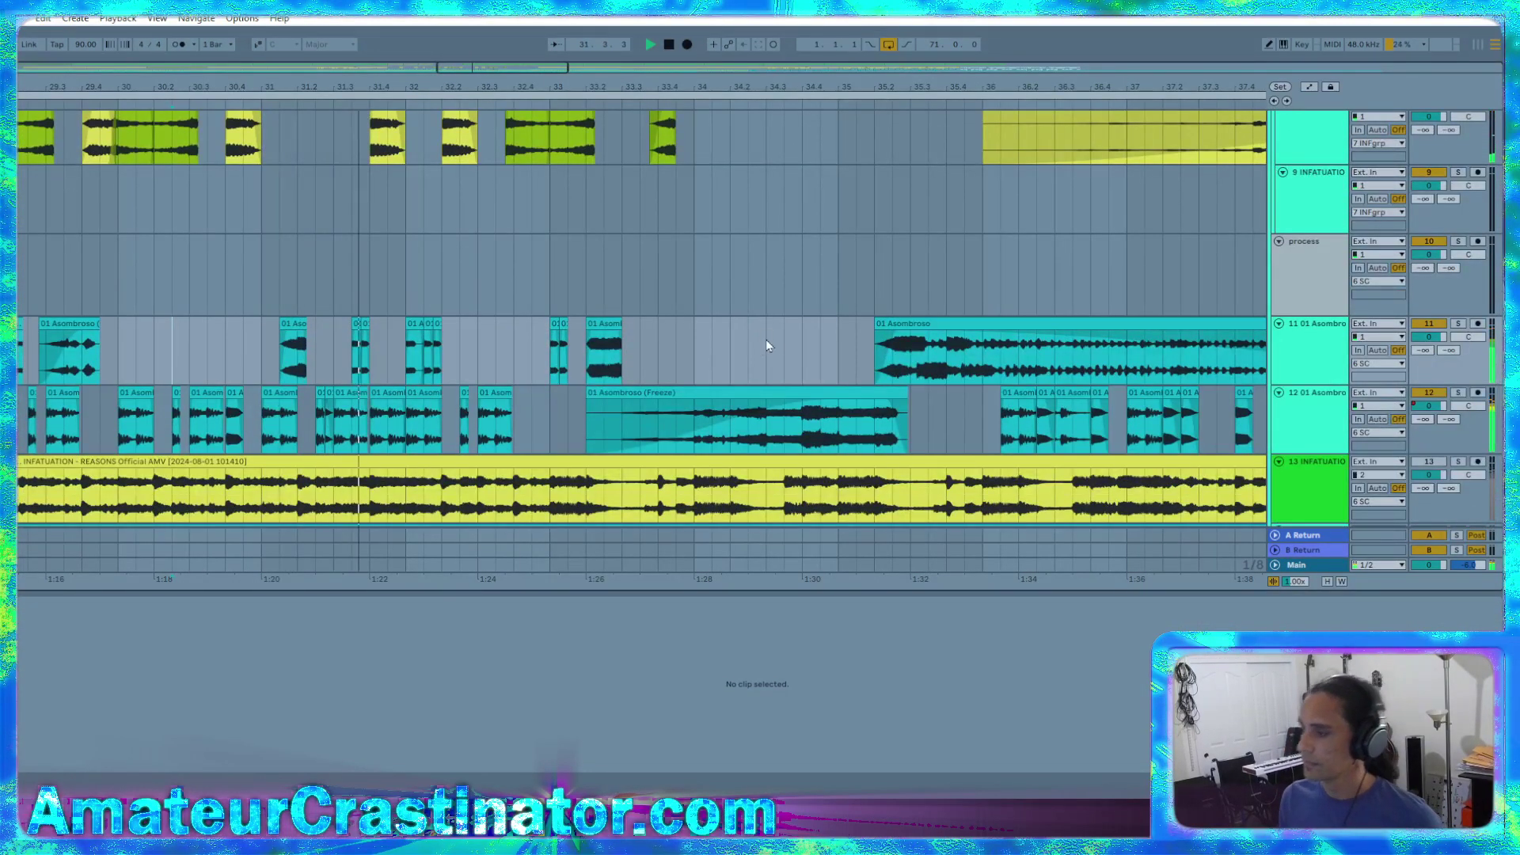
scroll(640, 388, "up", 3)
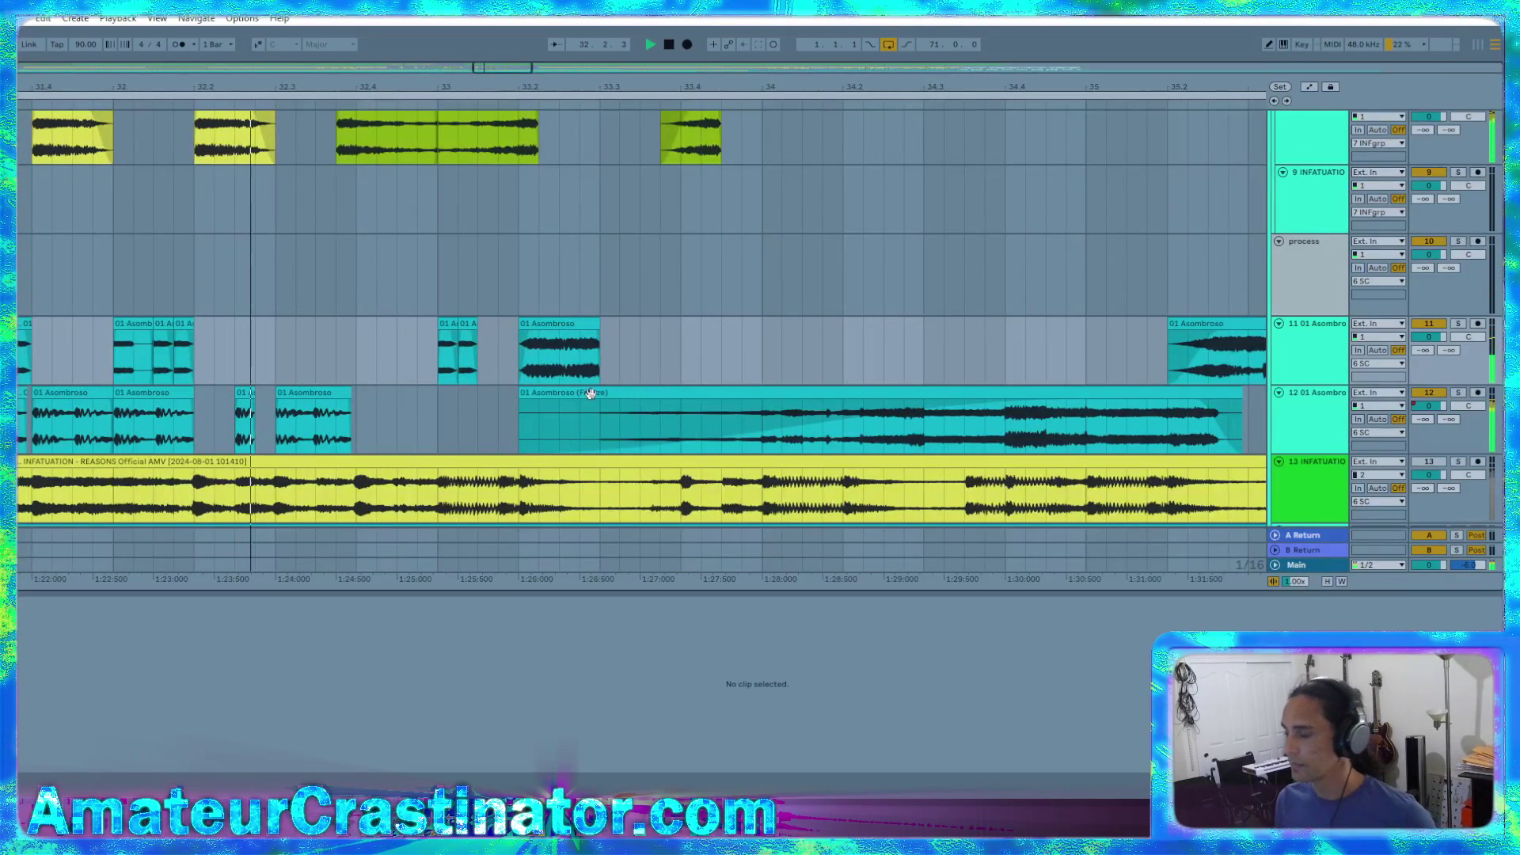
key("space")
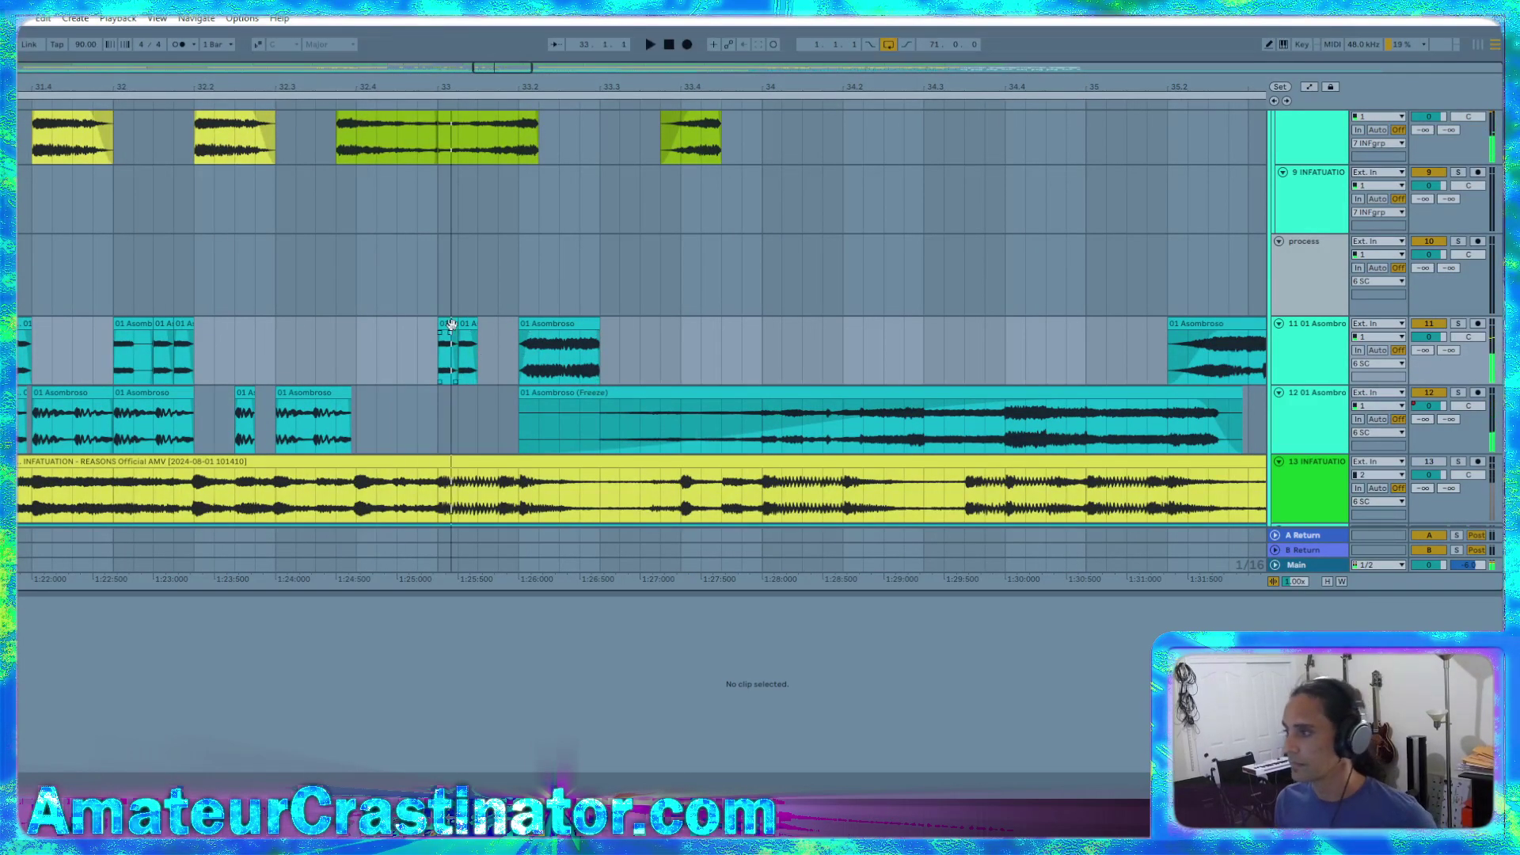
Move the two short Asombroso clips at bar 33 on track 11 half a beat earlier and play from bar 32
left_click(450, 324)
left_click(468, 325, "shift")
left_click_drag(447, 324, 422, 378)
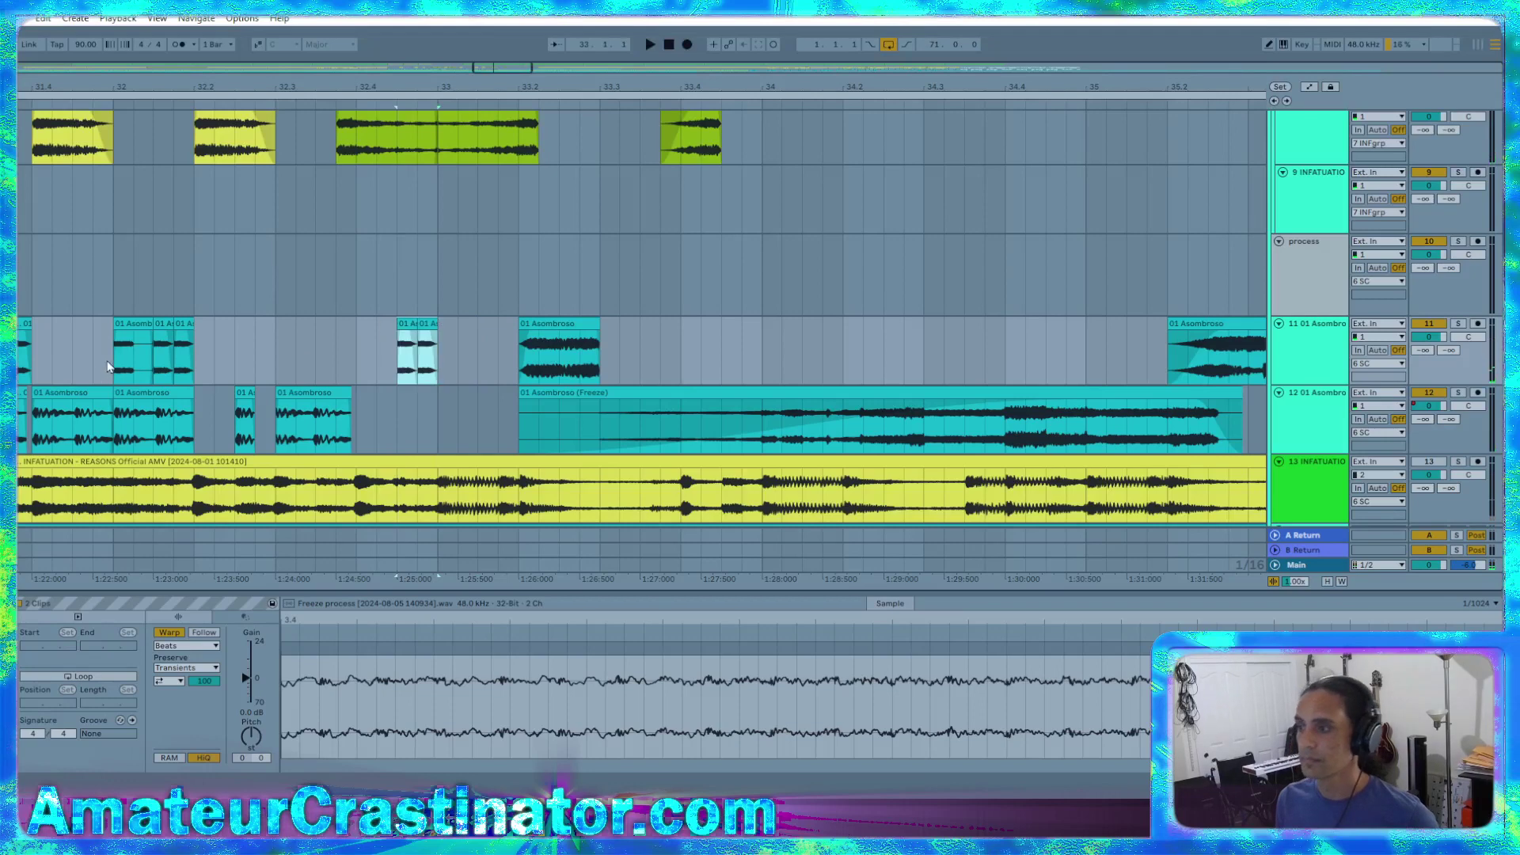
key("space")
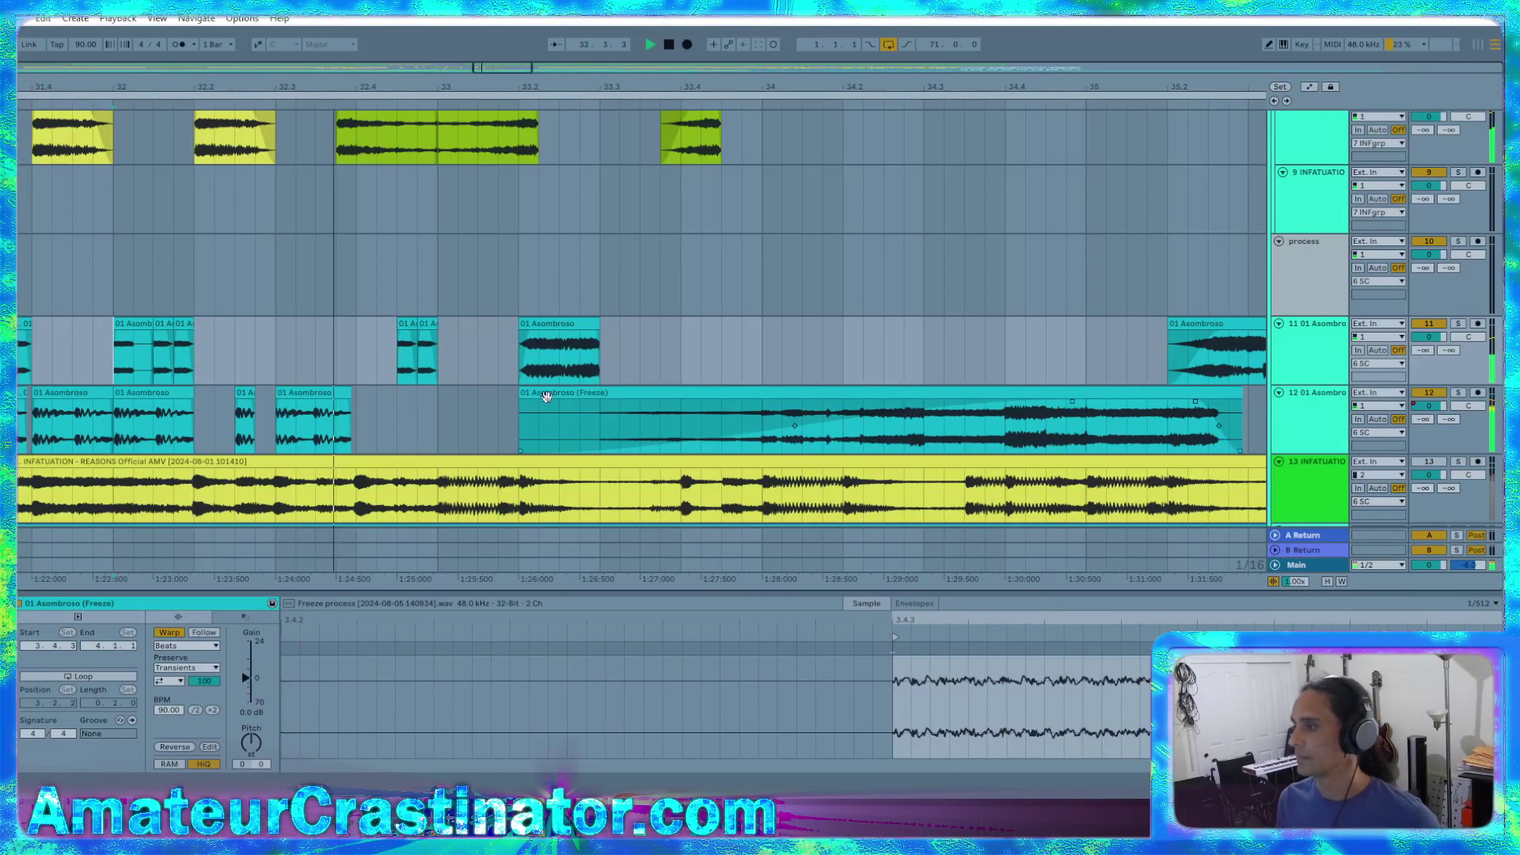
Duplicate the track 11 range from beat 32.4 to bar 33 directly after itself and play from bar 32
left_click_drag(421, 342, 361, 345)
key("ctrl+d")
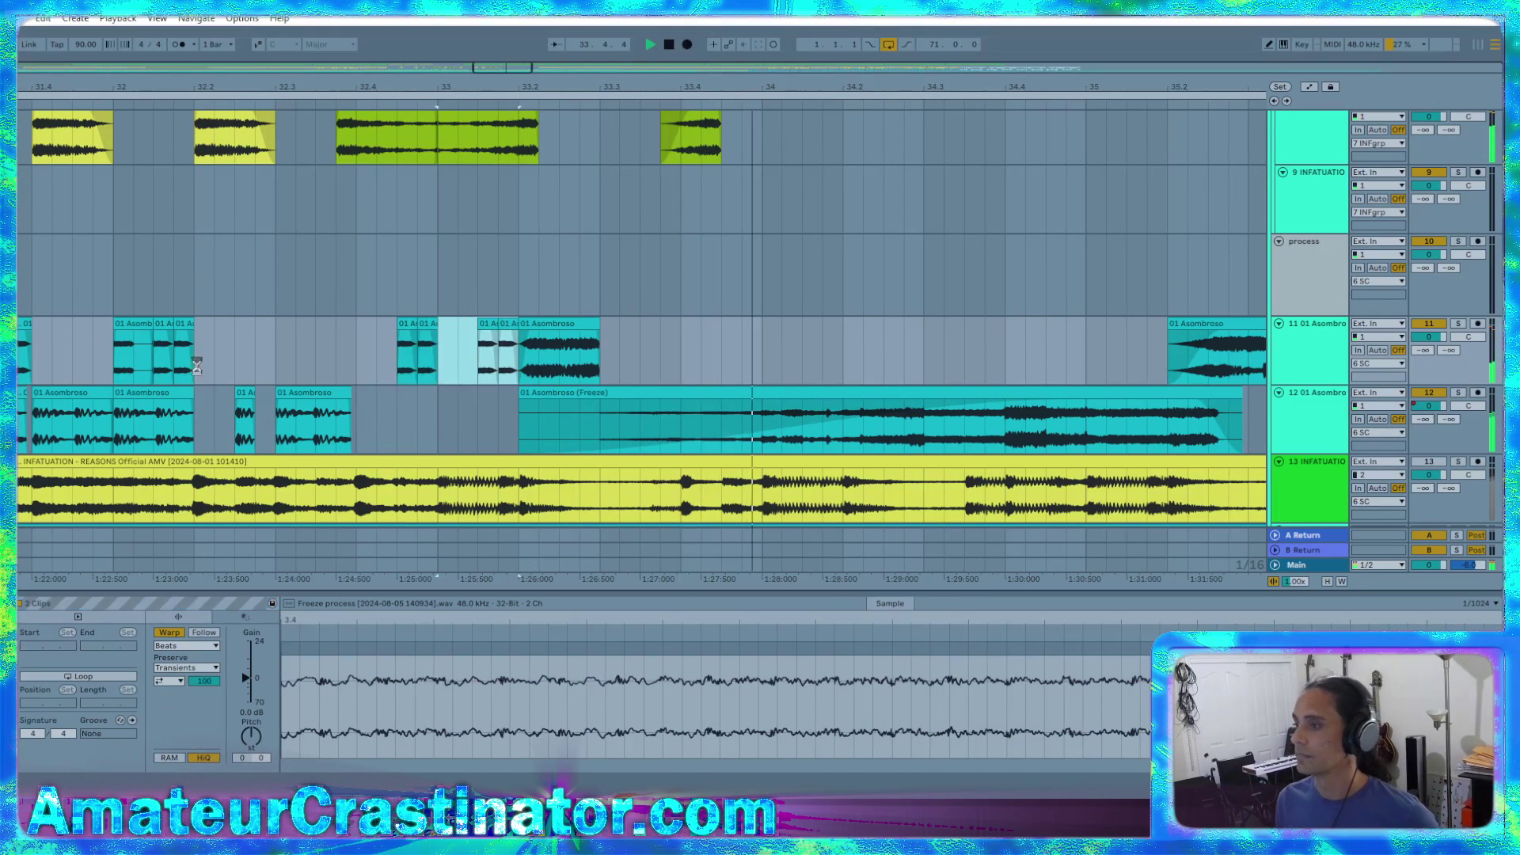
left_click(118, 359)
key("space")
key("space")
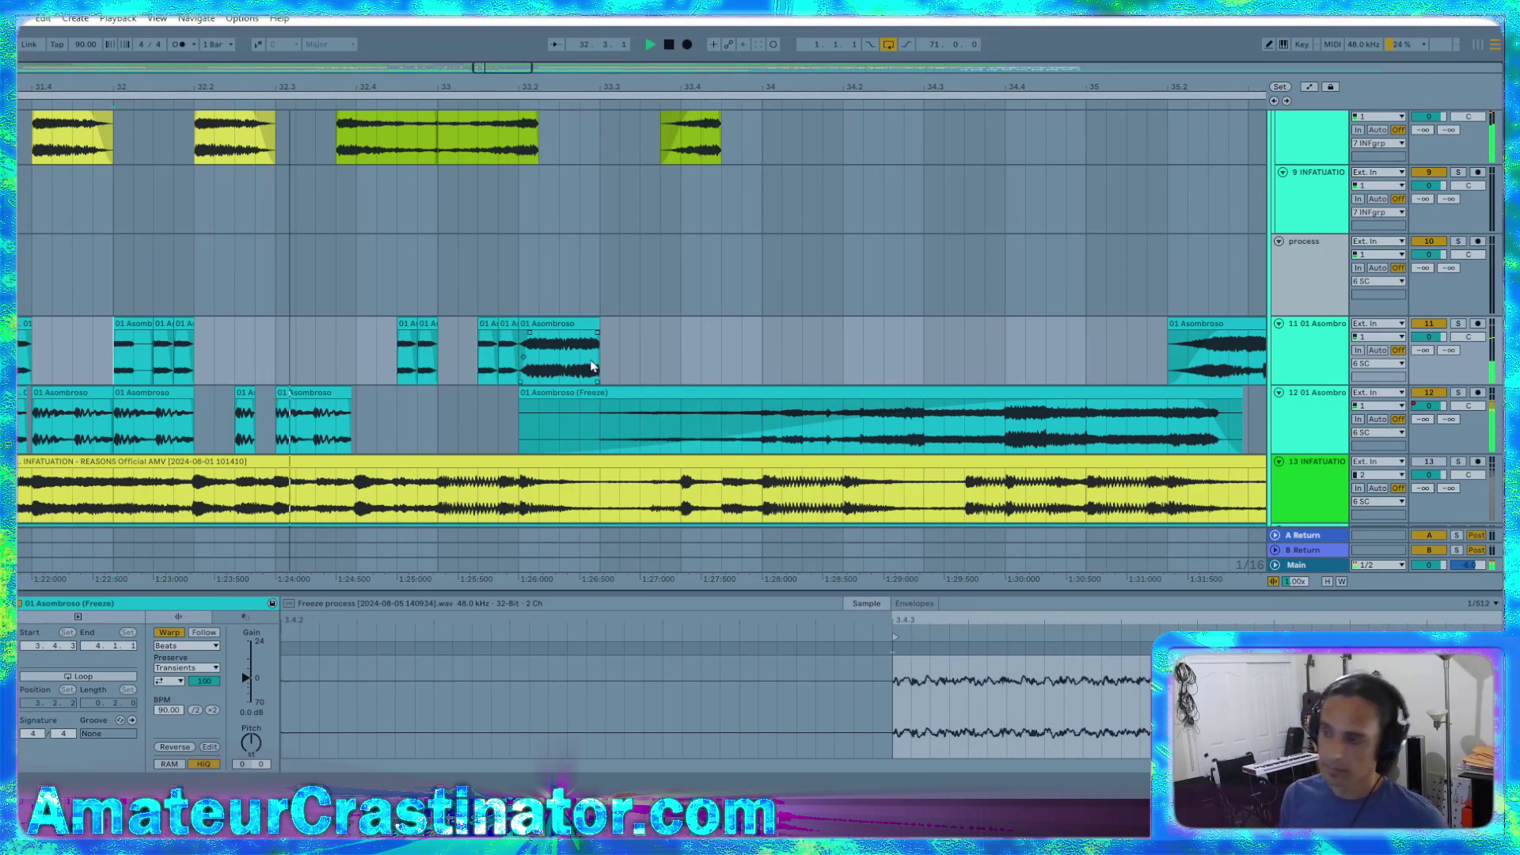
Add a fade-in to the track 11 Asombroso clip at beat 33.2 and shorten the track 12 Freeze clip's fade-in to just before bar 34
left_click(532, 334)
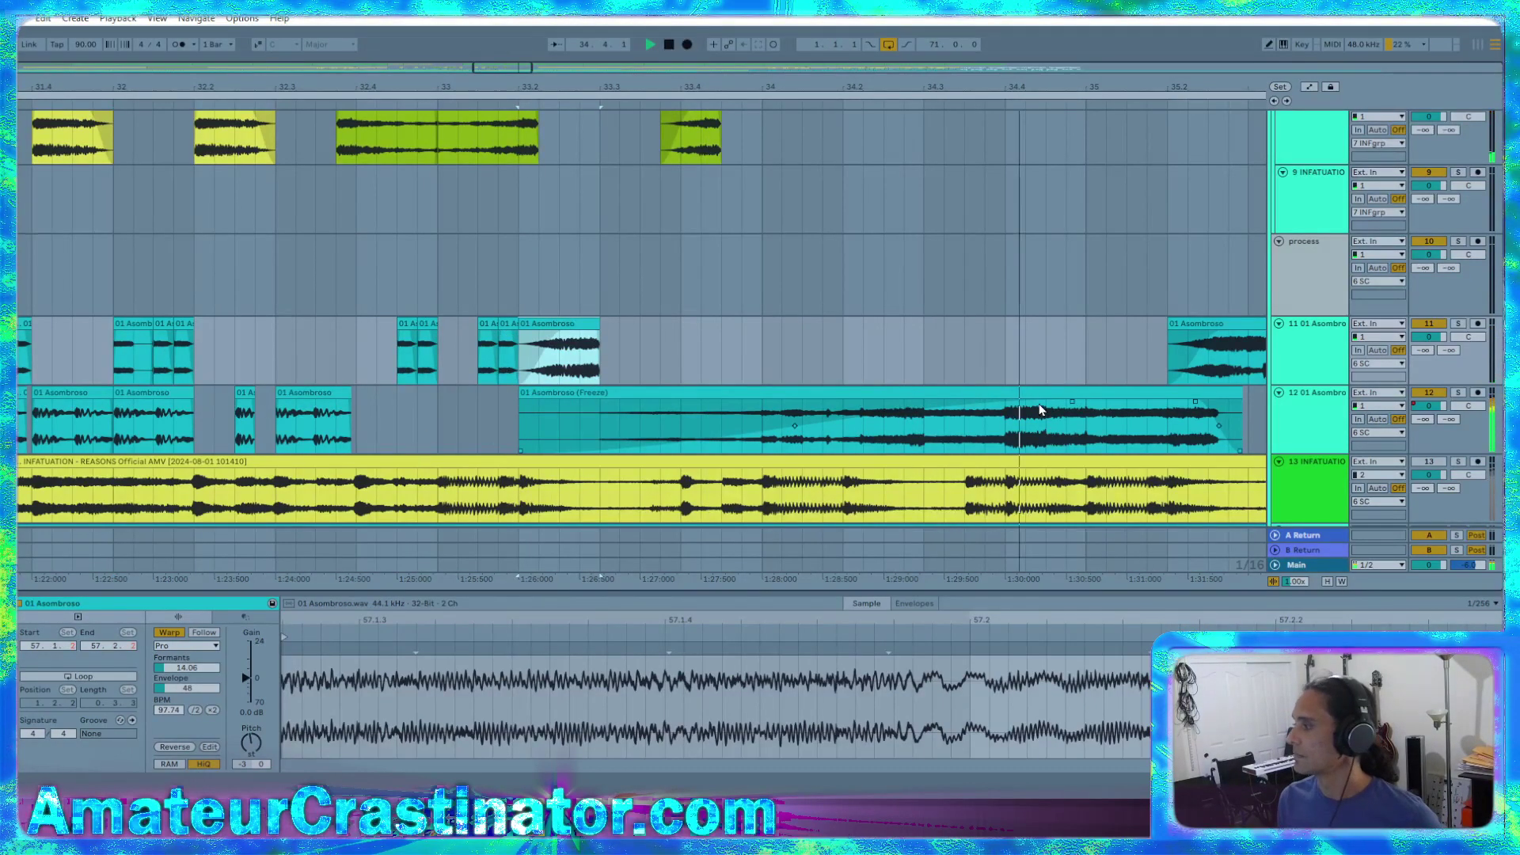
scroll(1005, 404, "down", 3)
scroll(972, 396, "down", 2)
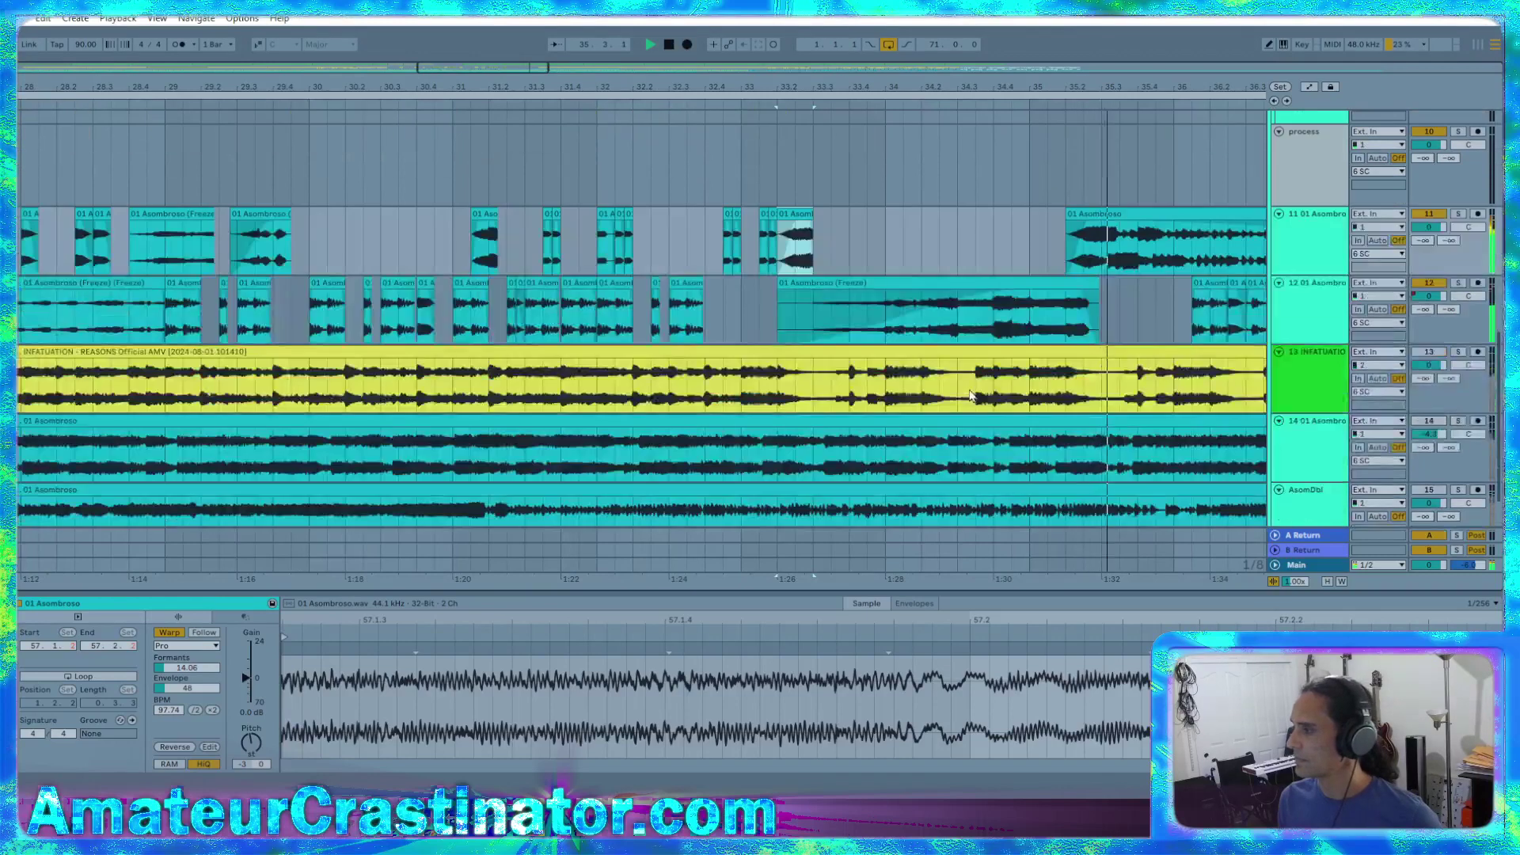
scroll(973, 396, "right", 3)
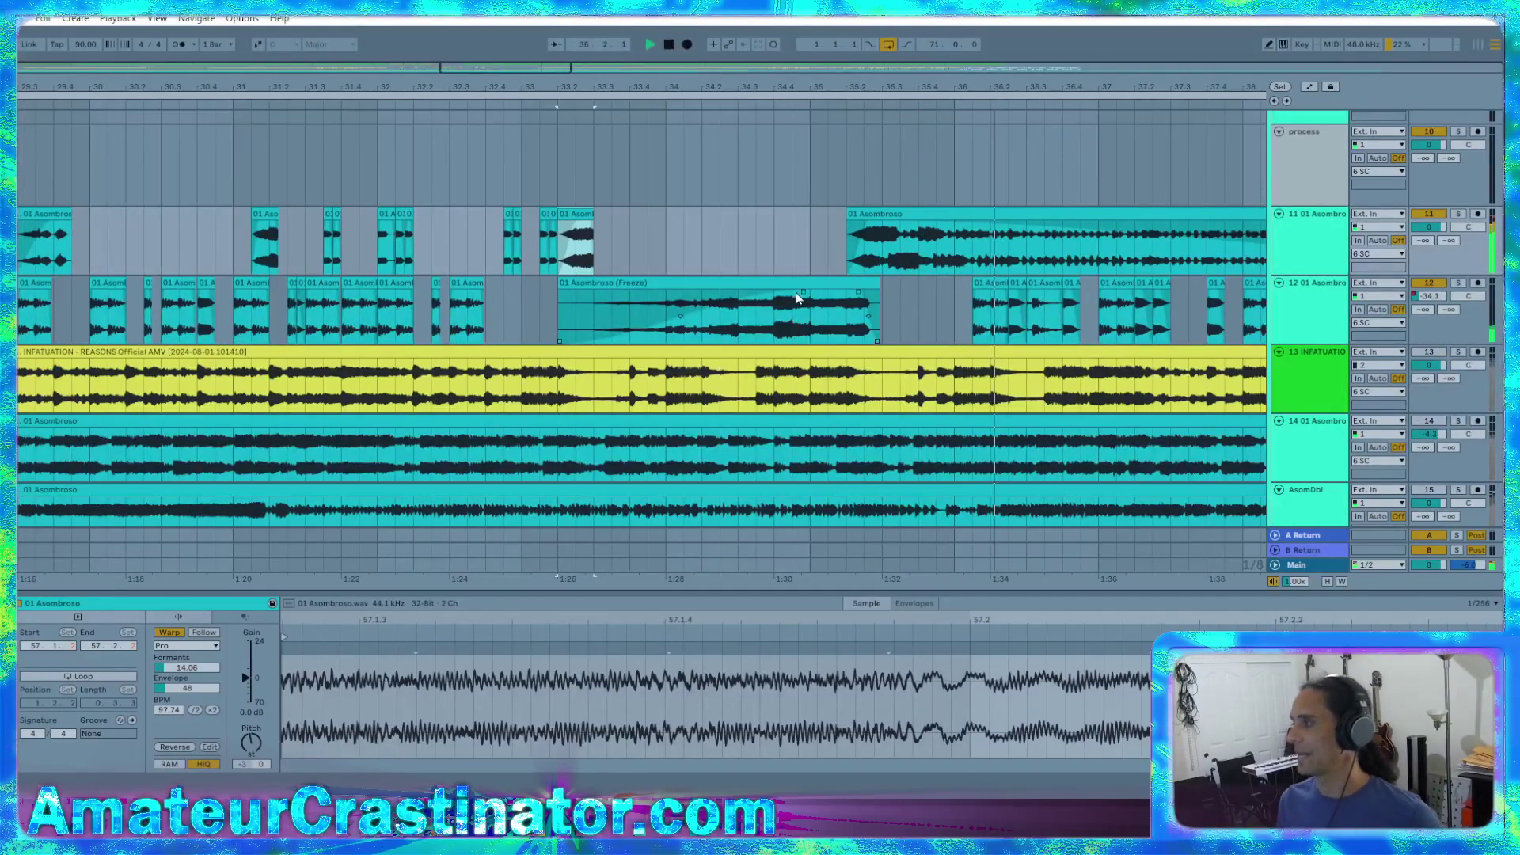
left_click_drag(802, 293, 655, 293)
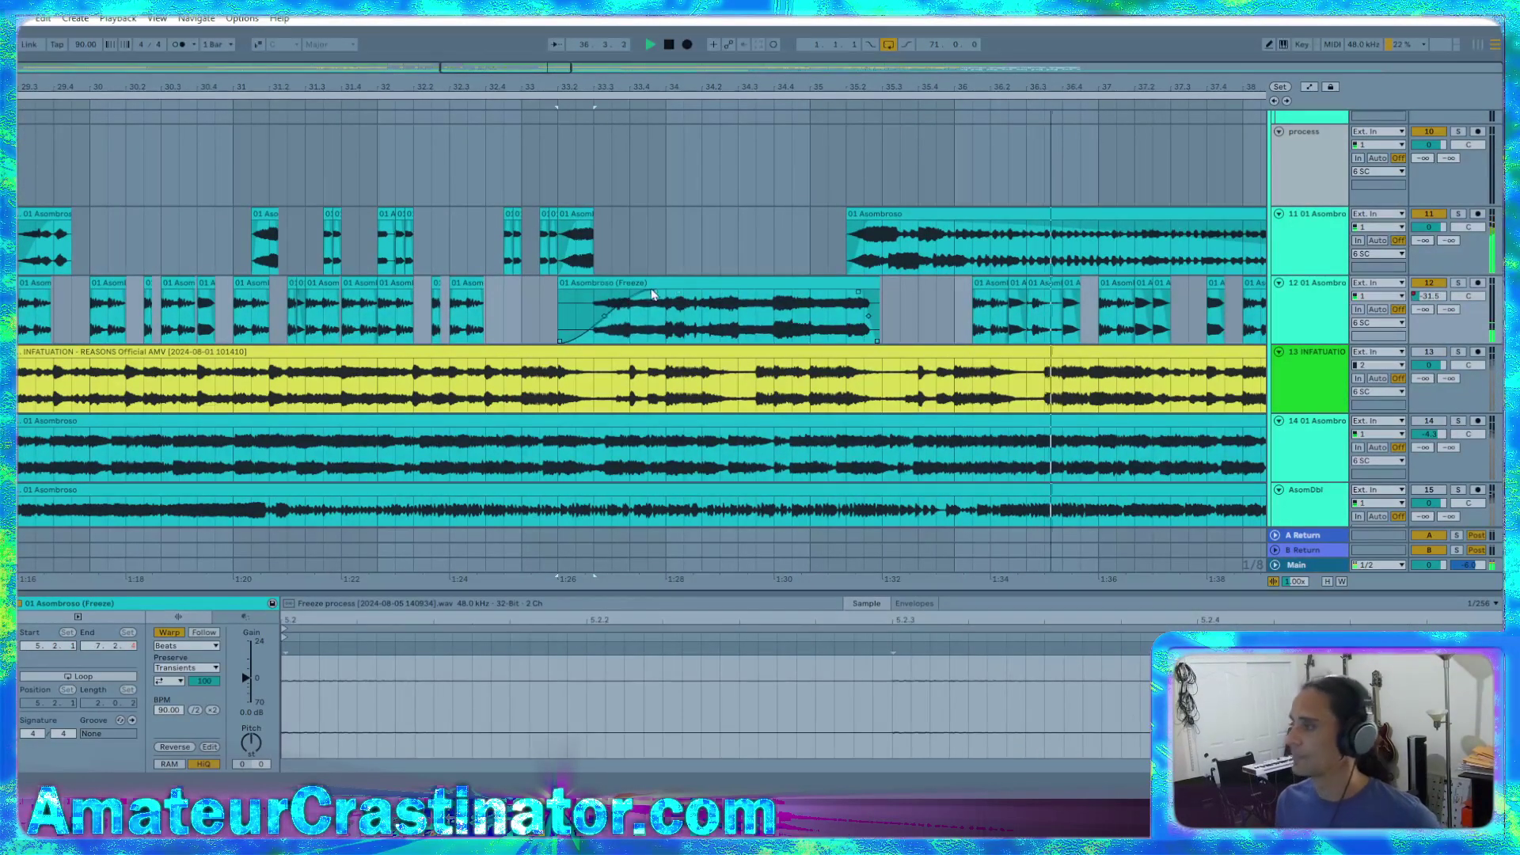
Delete the Asombroso clip at beat 33.2 on track 11 and play from bar 32
left_click(577, 217)
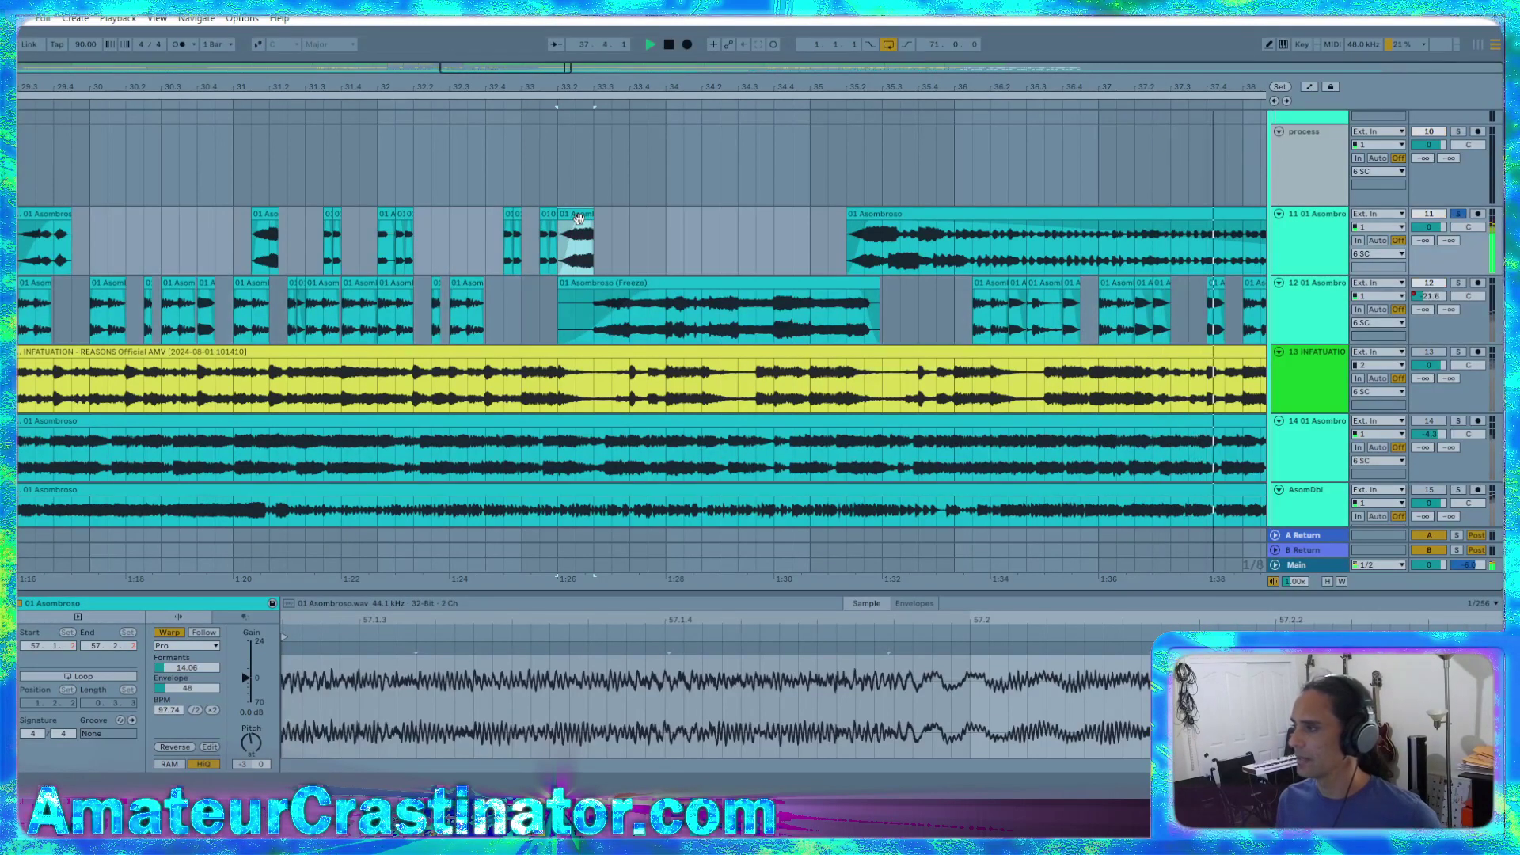
key("Delete")
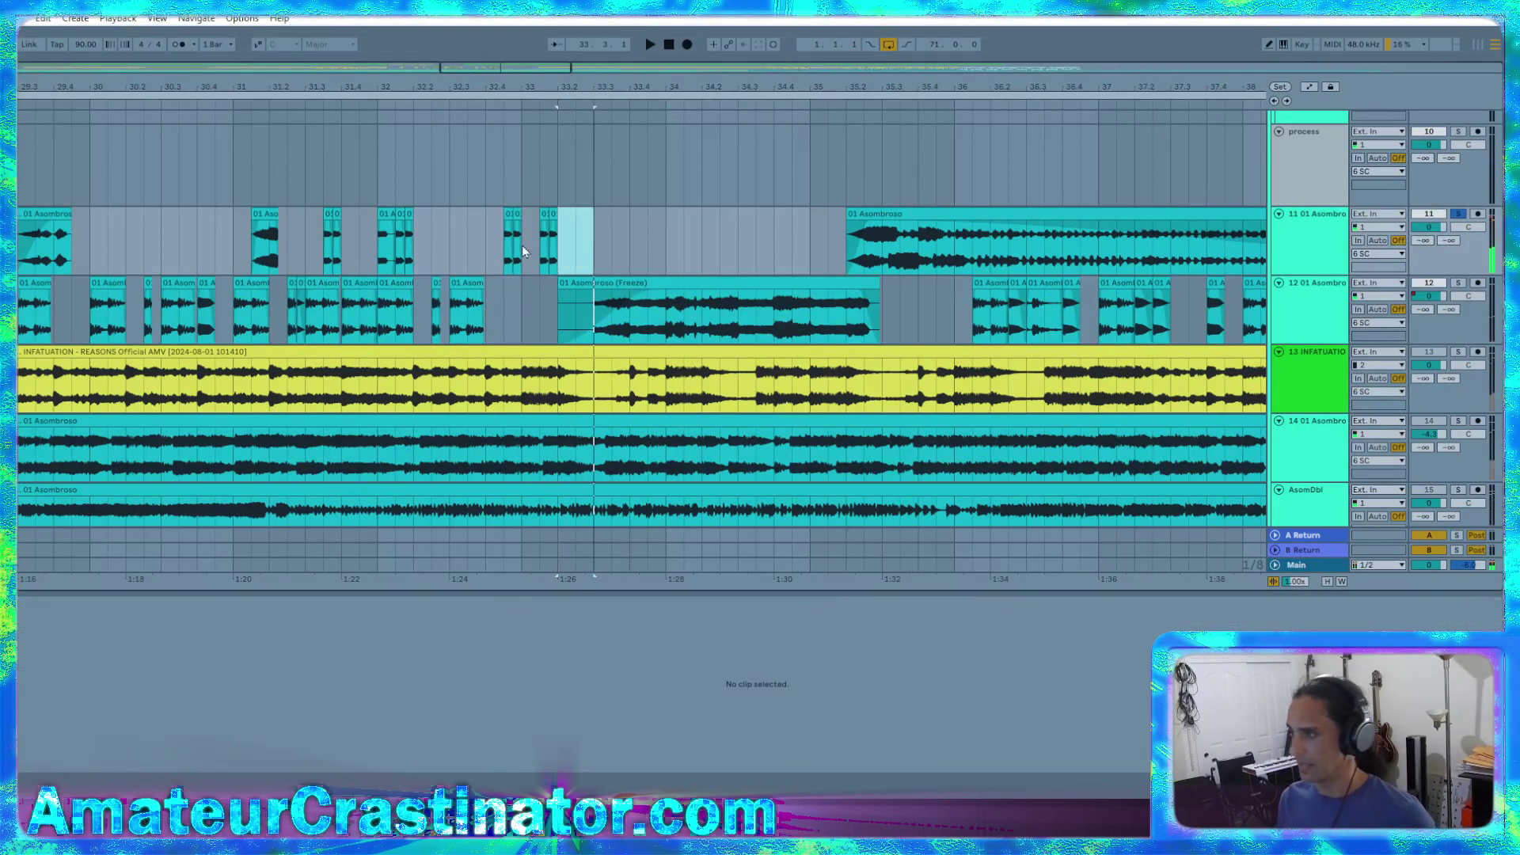
left_click(382, 255)
key("space")
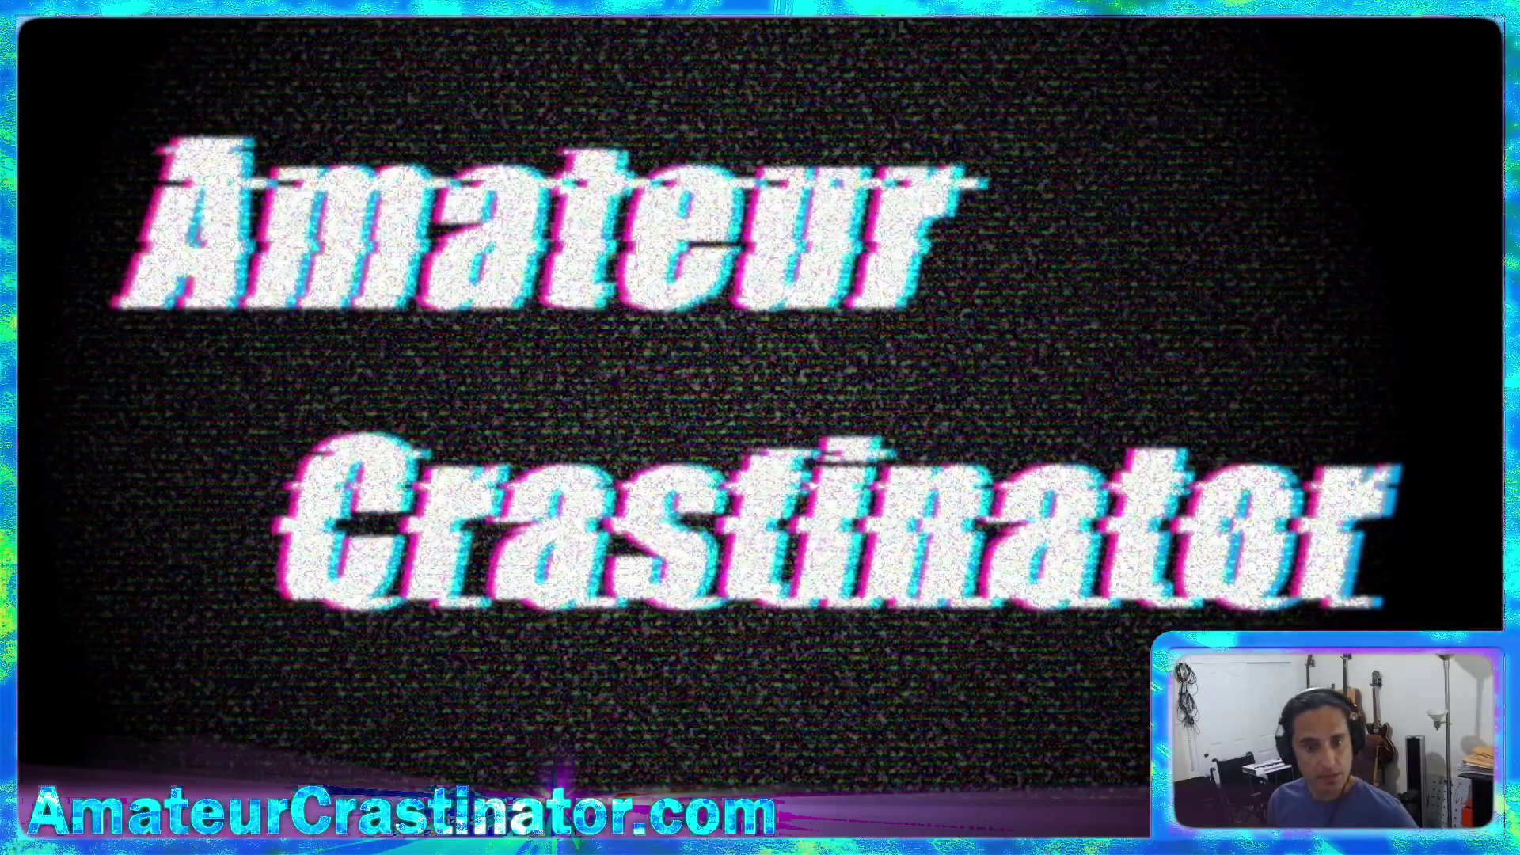
key("super+Tab")
left_click(560, 736)
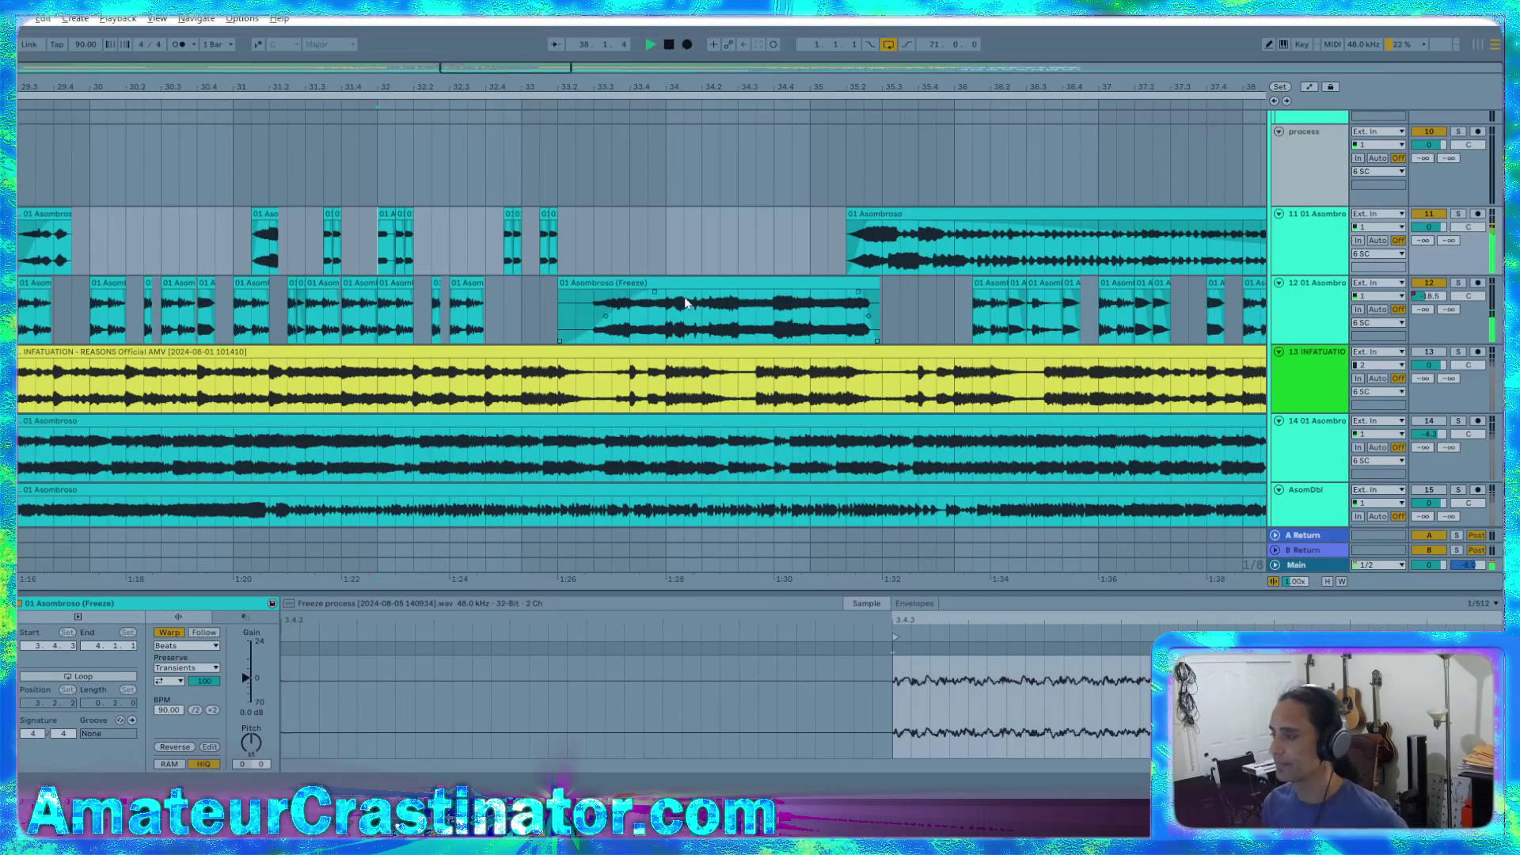
scroll(685, 302, "down", 2)
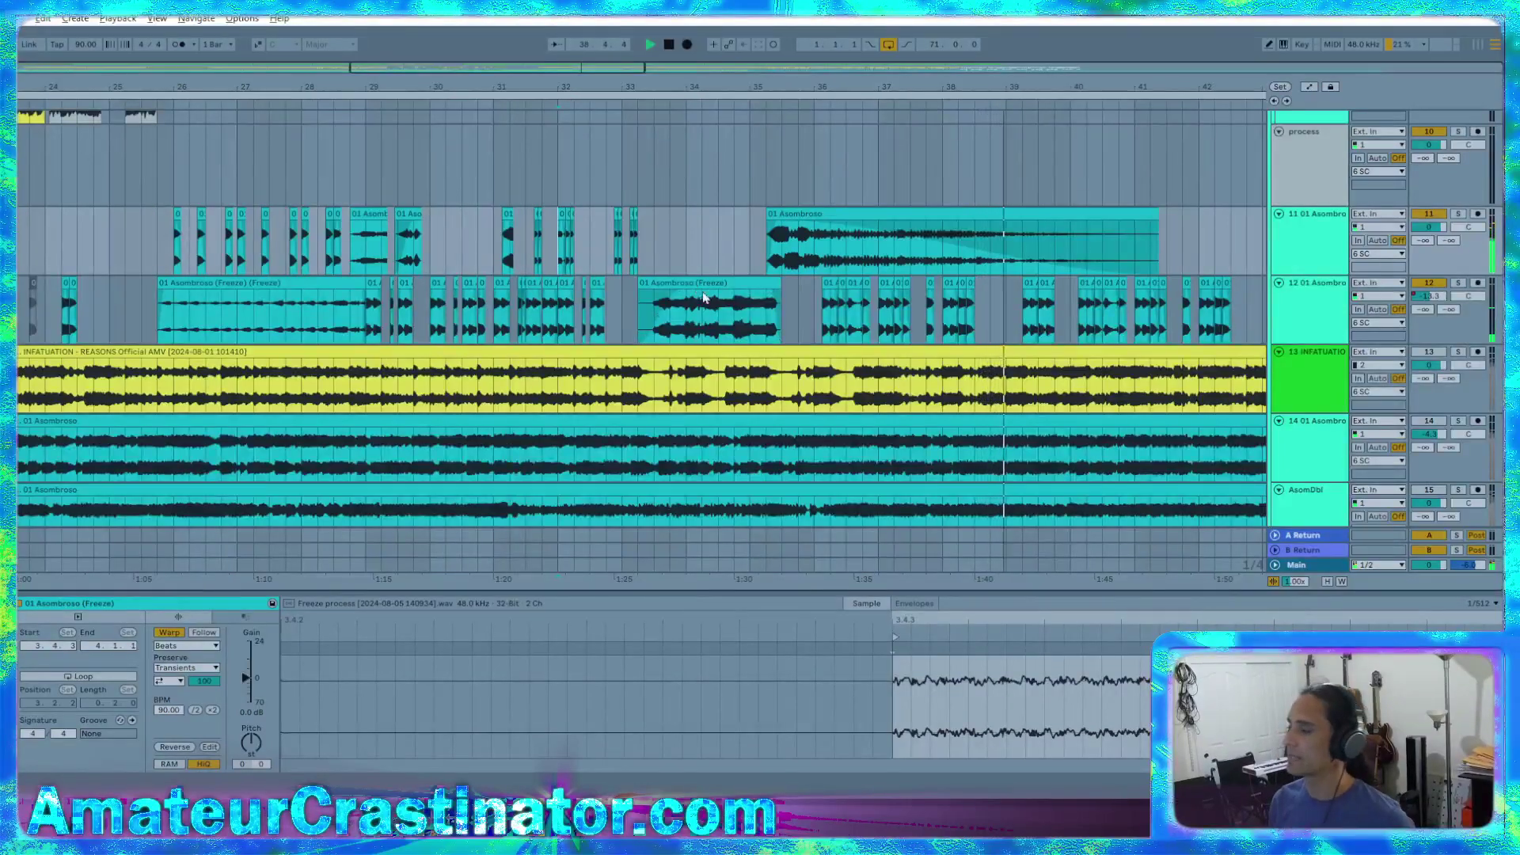
scroll(643, 330, "up", 2)
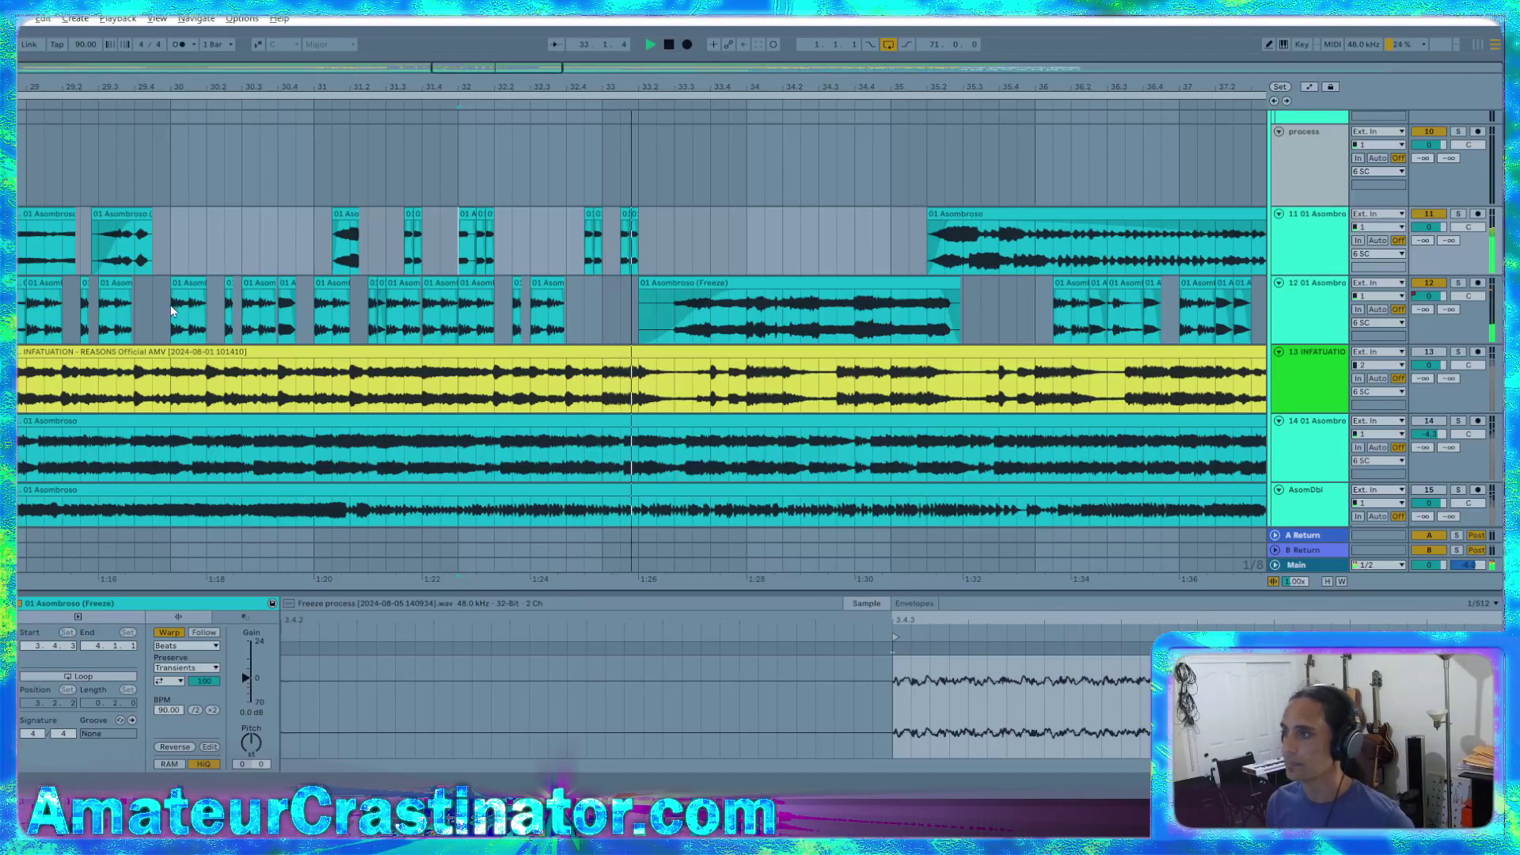
Copy the track 12 Asombroso clips from bar 30 to beat 30.4, play from bar 30, and paste them at bar 33 on track 12
left_click_drag(169, 305, 278, 325)
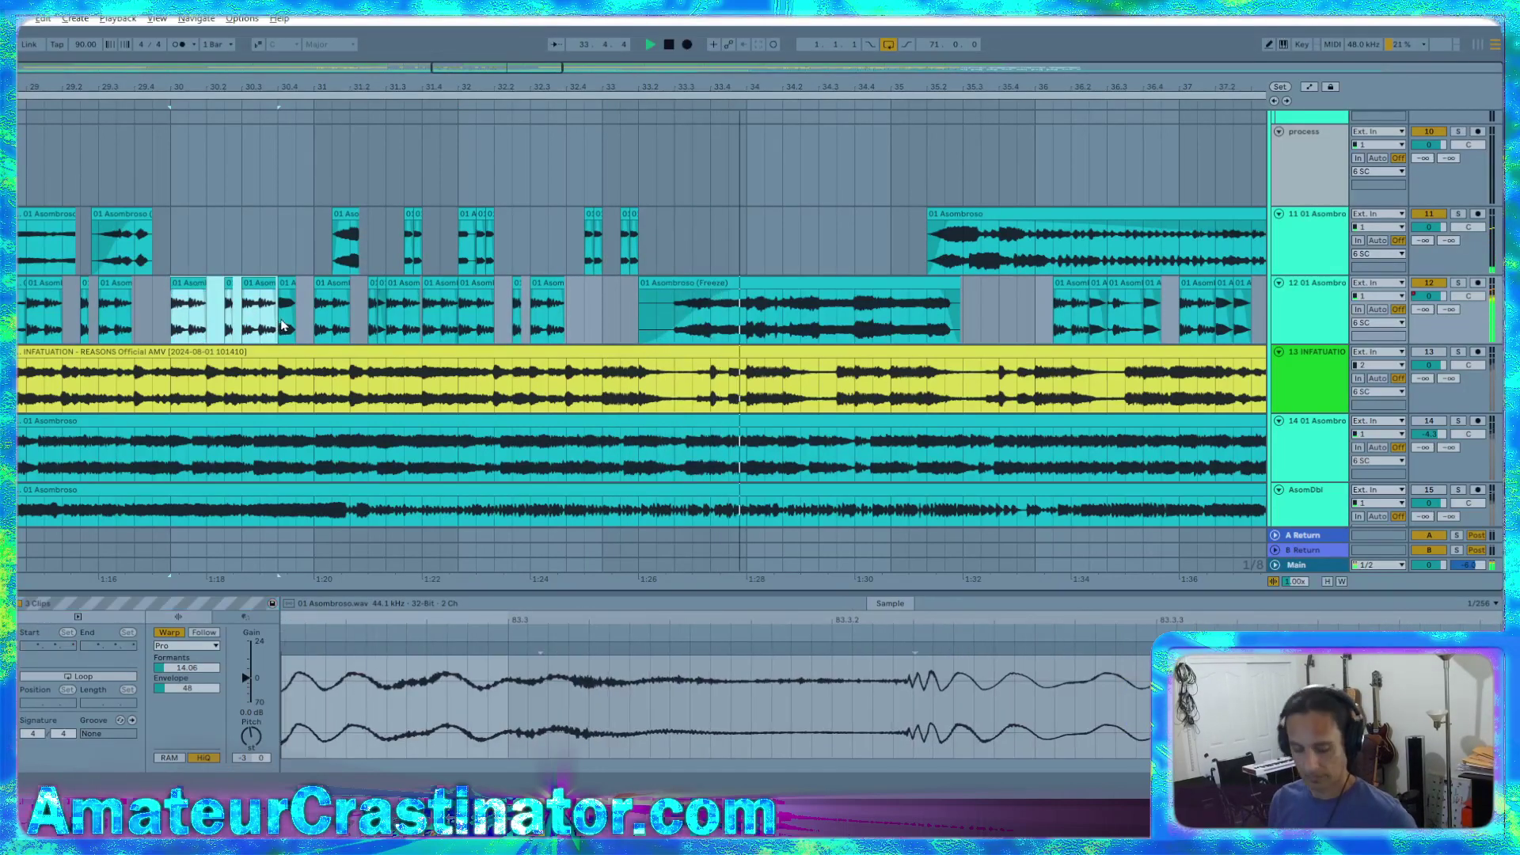
key("space")
key("space")
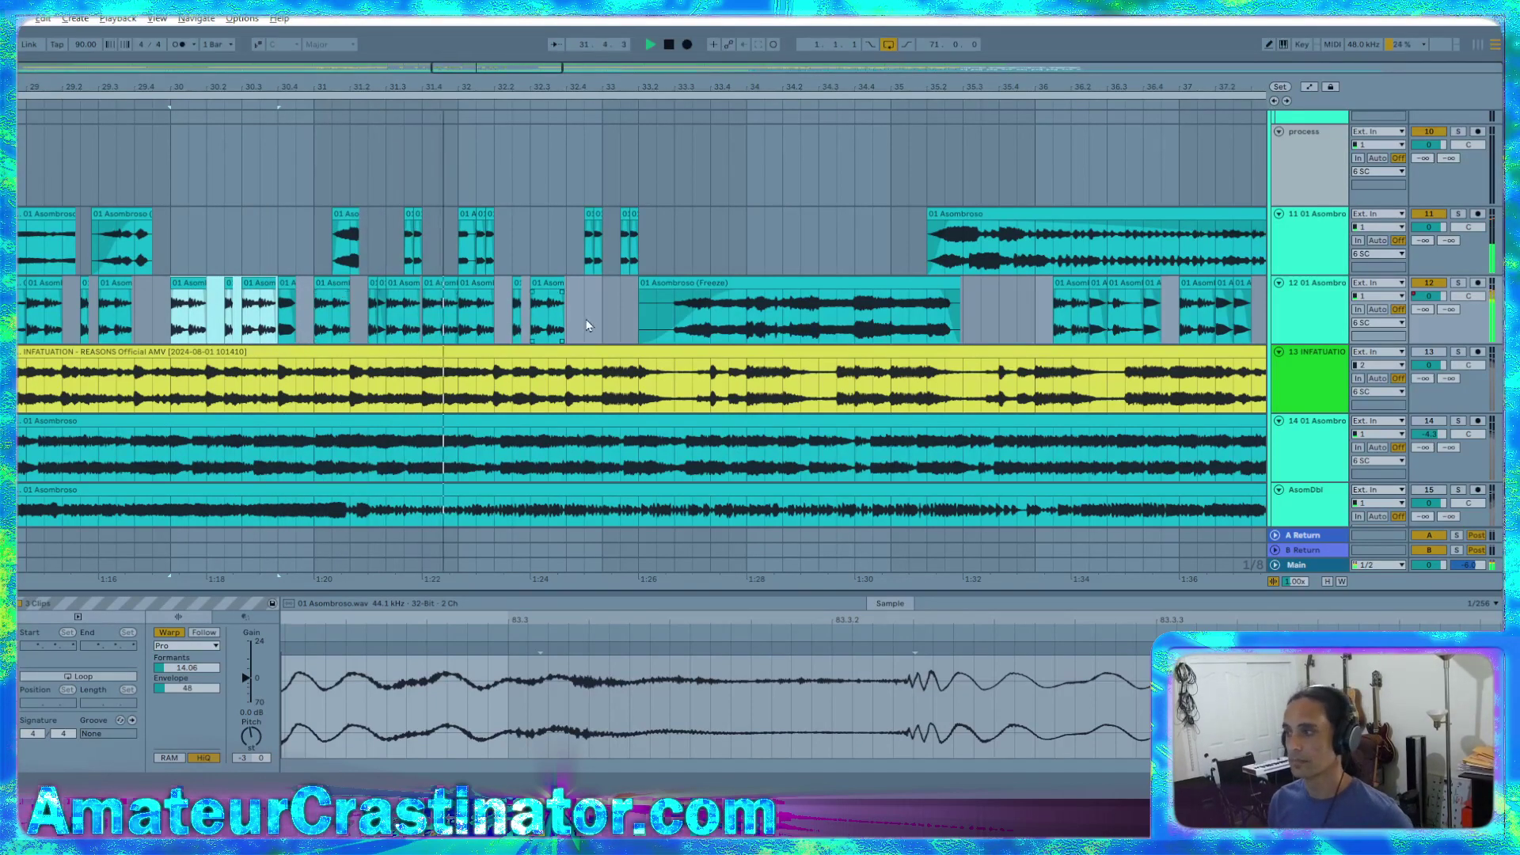
scroll(601, 328, "up", 1)
scroll(651, 351, "up", 1)
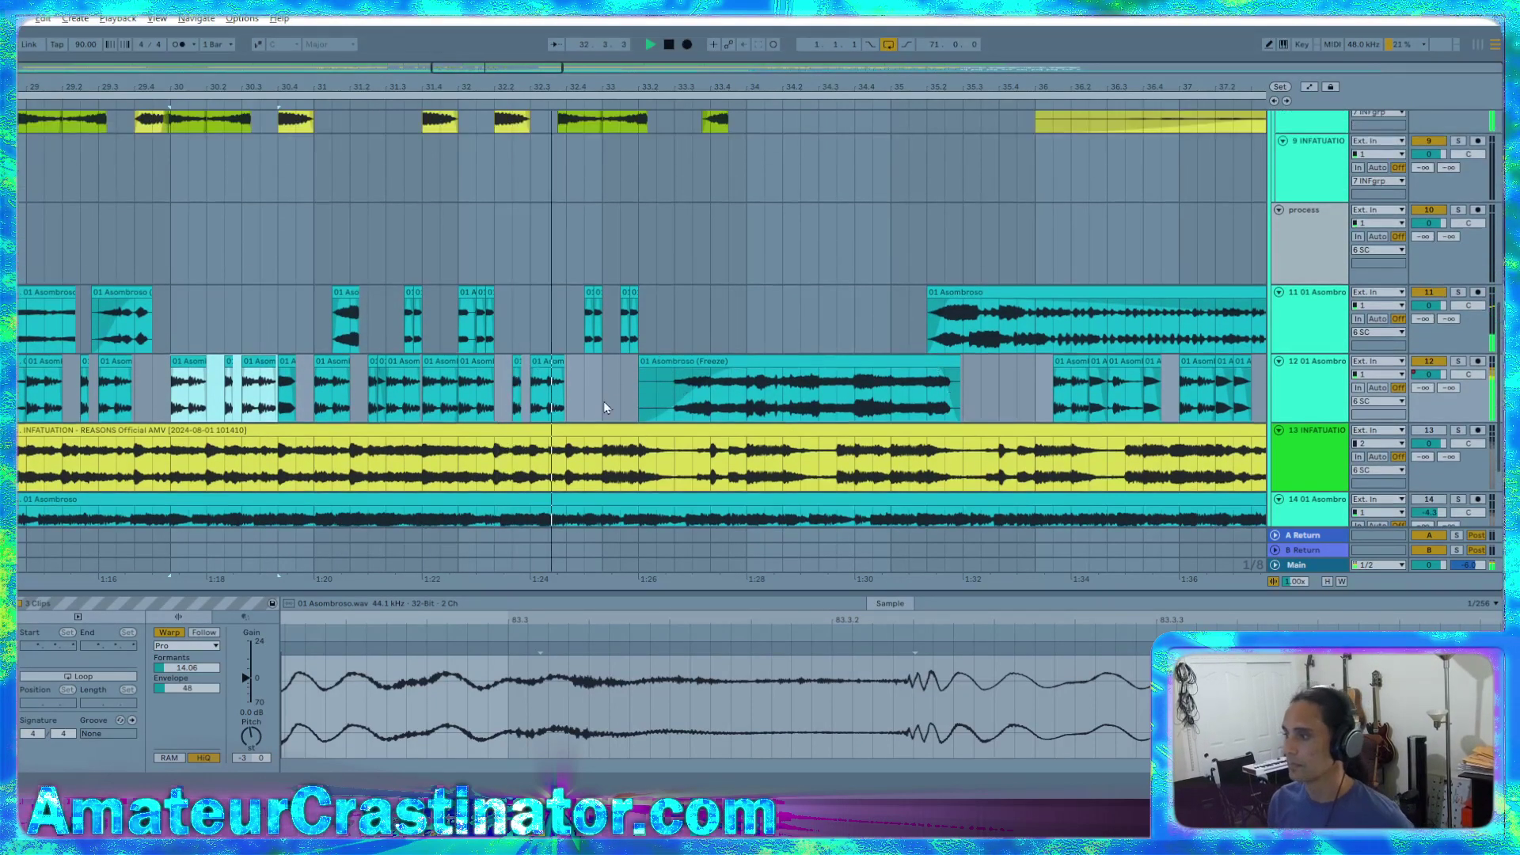
scroll(613, 391, "down", 1)
left_click(607, 372)
key("ctrl+v")
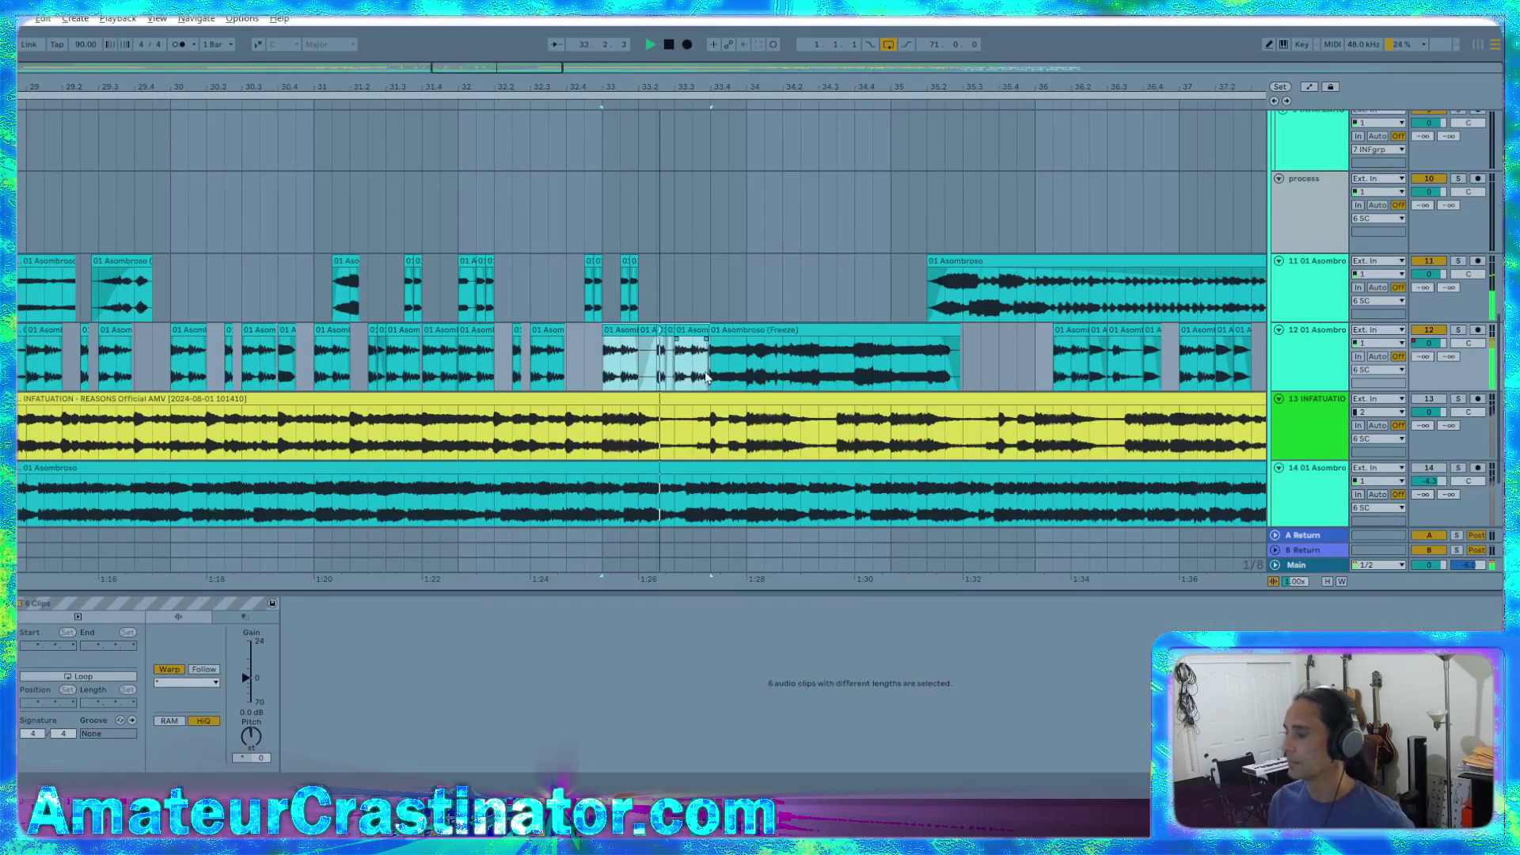
Trim the start of the Freeze clip on track 12 to just after 33.4 and add a fade-in reaching to about 34.2
scroll(655, 372, "up", 3)
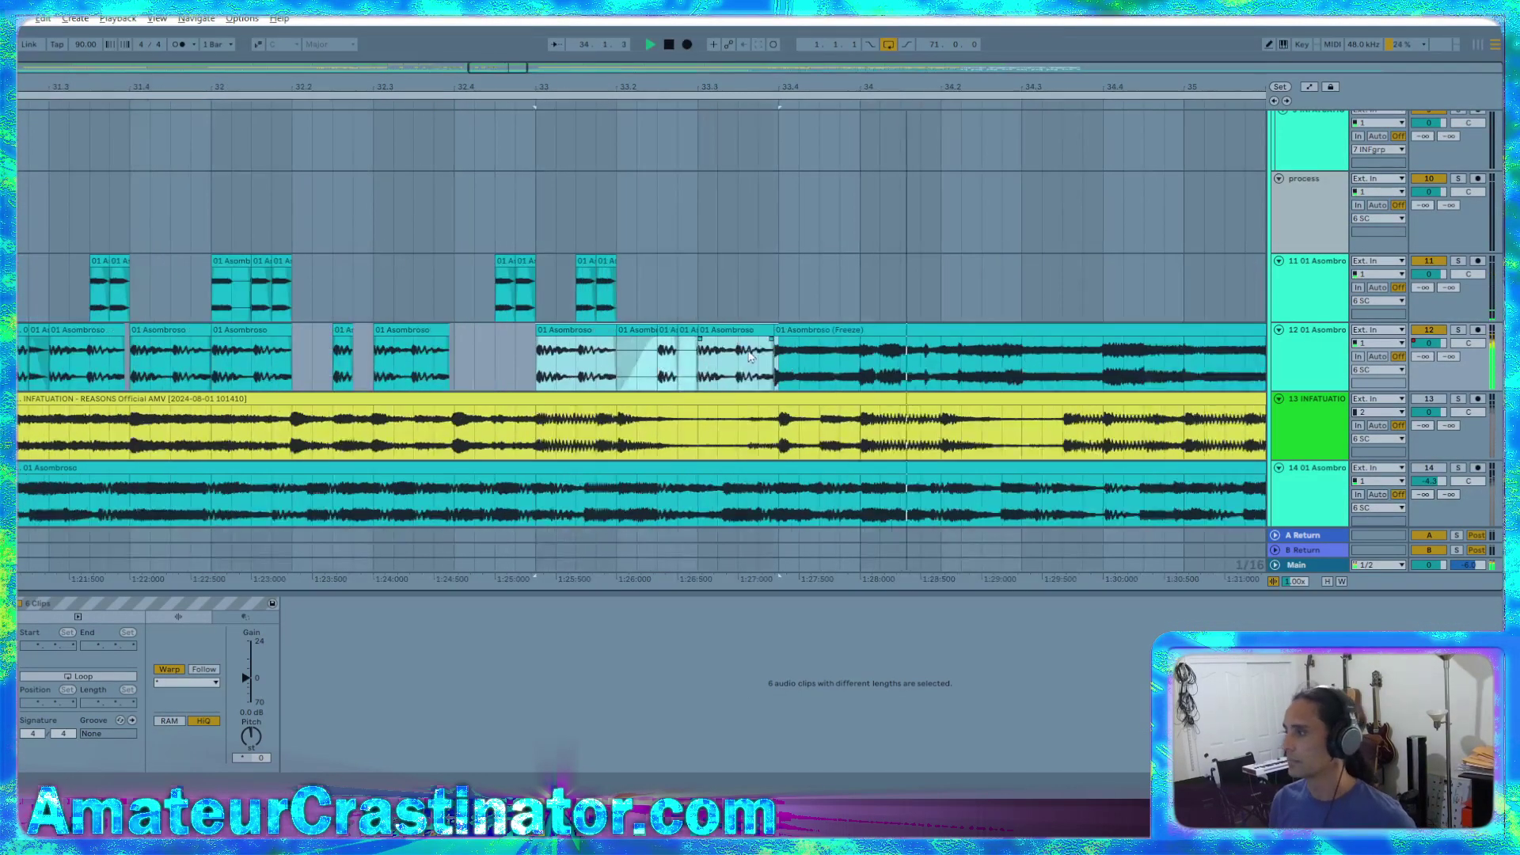
left_click(772, 333)
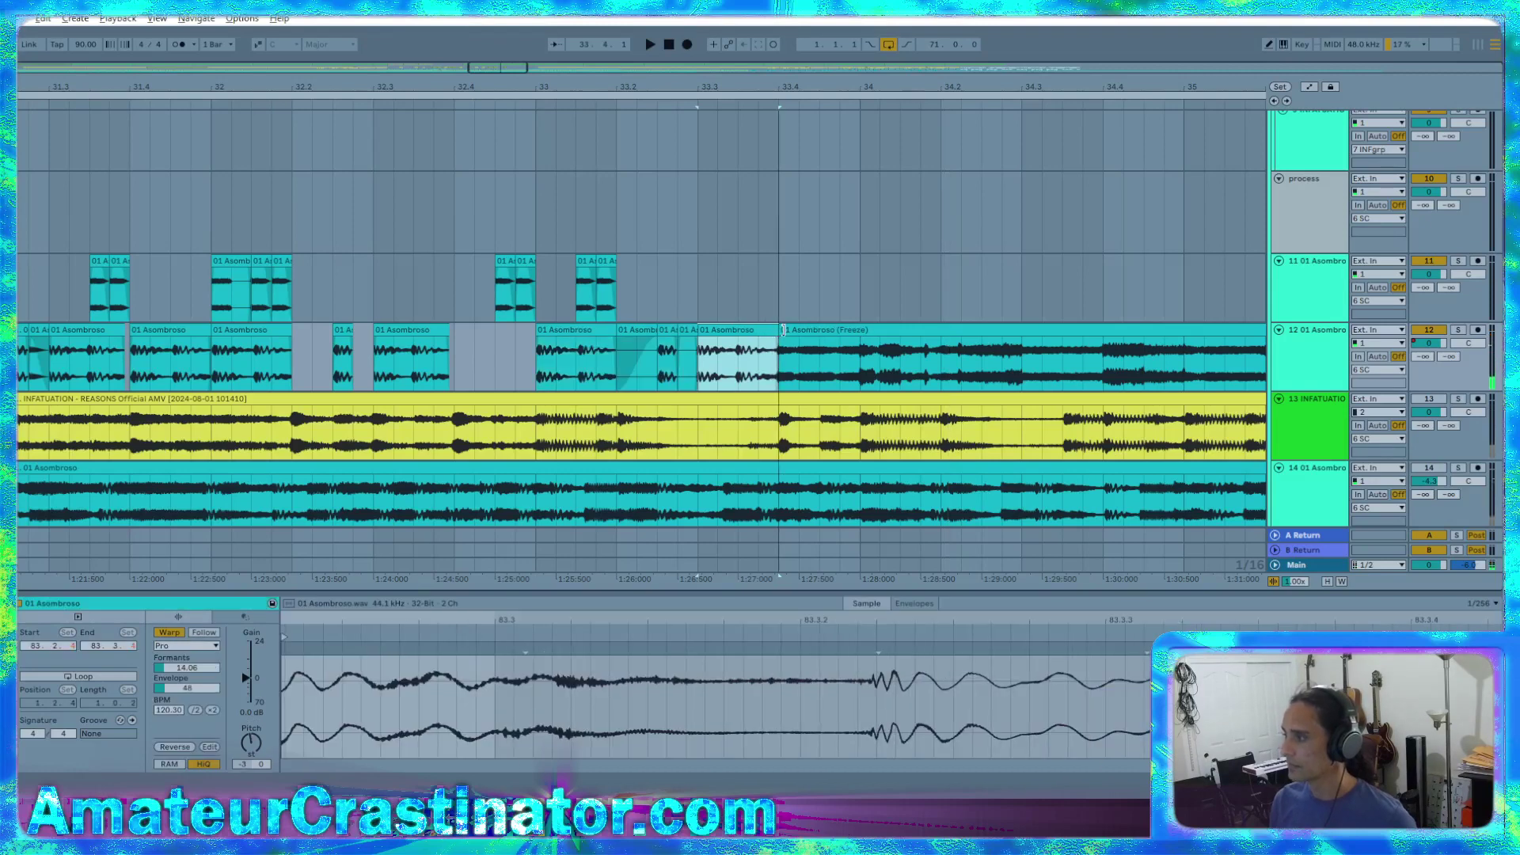
left_click_drag(787, 343, 987, 355)
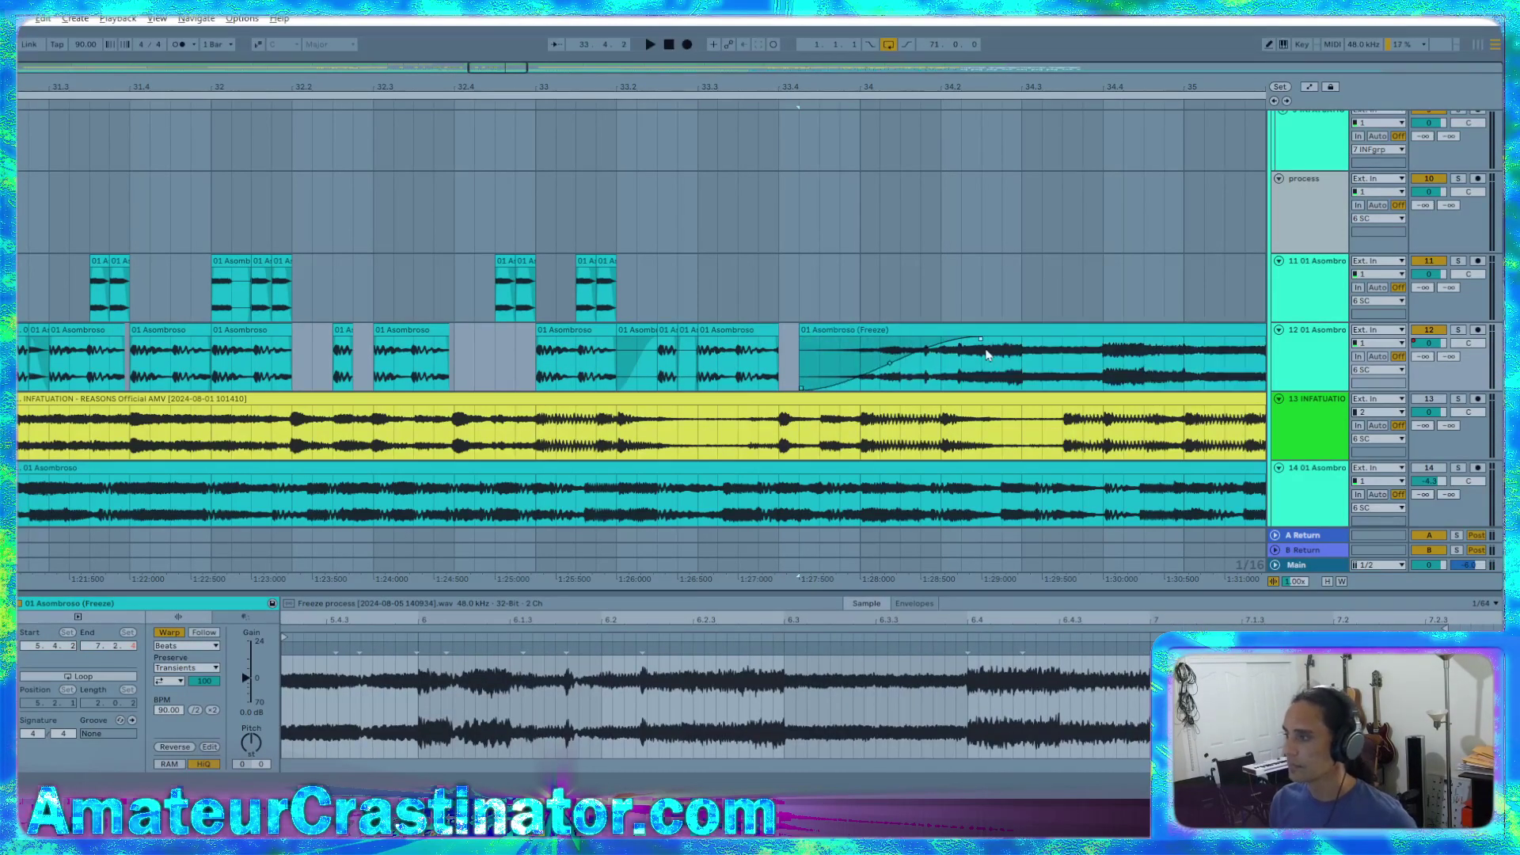
Delete the two clips on track 12 between 33.2 and 33.3, keeping the short clip between them
left_click(633, 332)
key("Delete")
left_click(690, 332)
key("Delete")
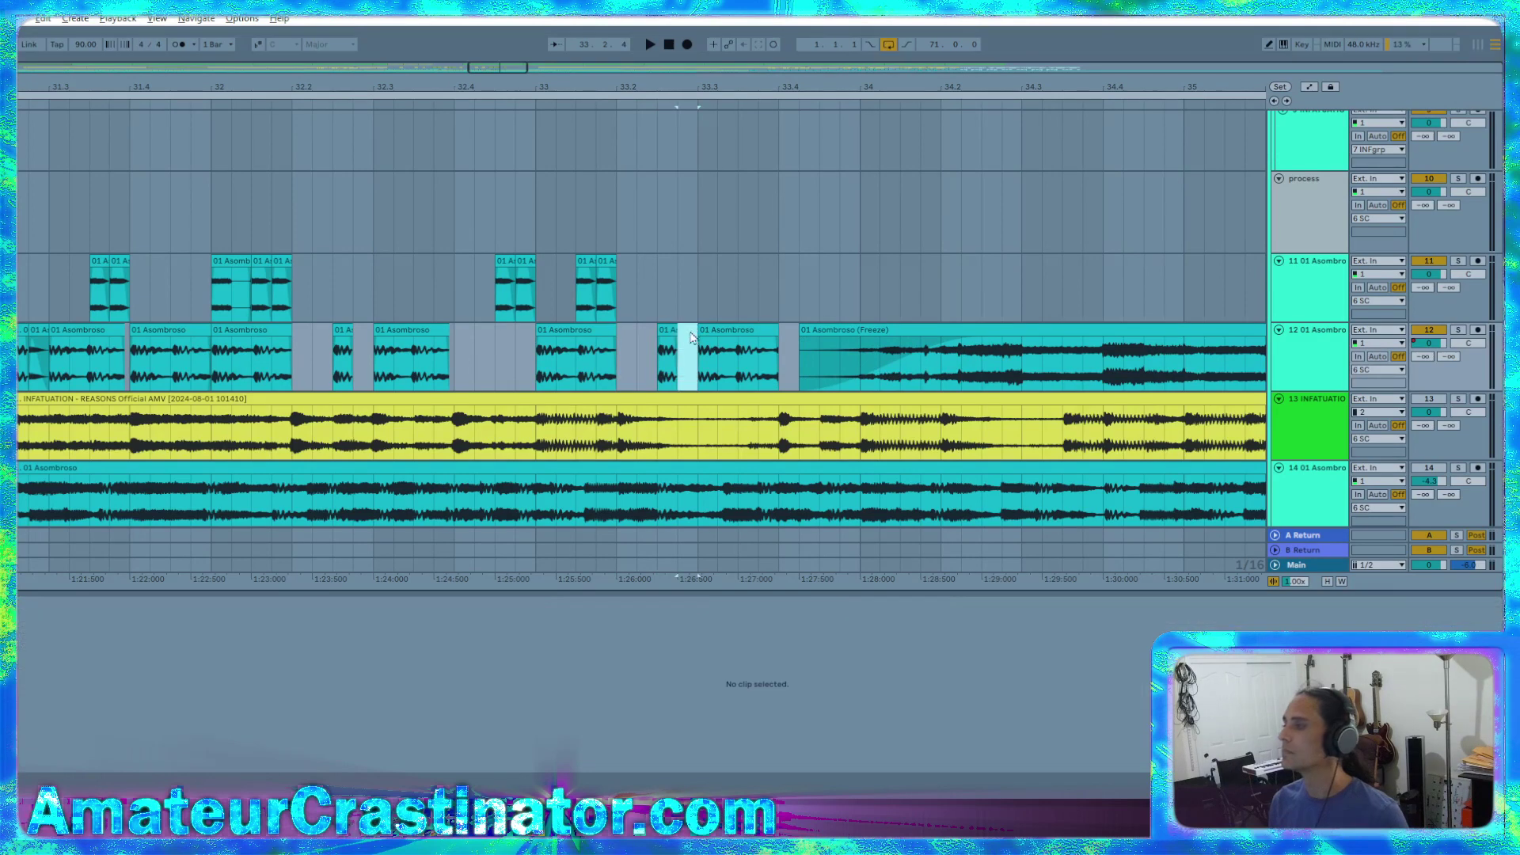
Paste the copied group of Asombroso clips at bar 34 on track 11 and play the arrangement from bar 31
left_click(863, 299)
key("ctrl+v")
scroll(871, 364, "down", 3)
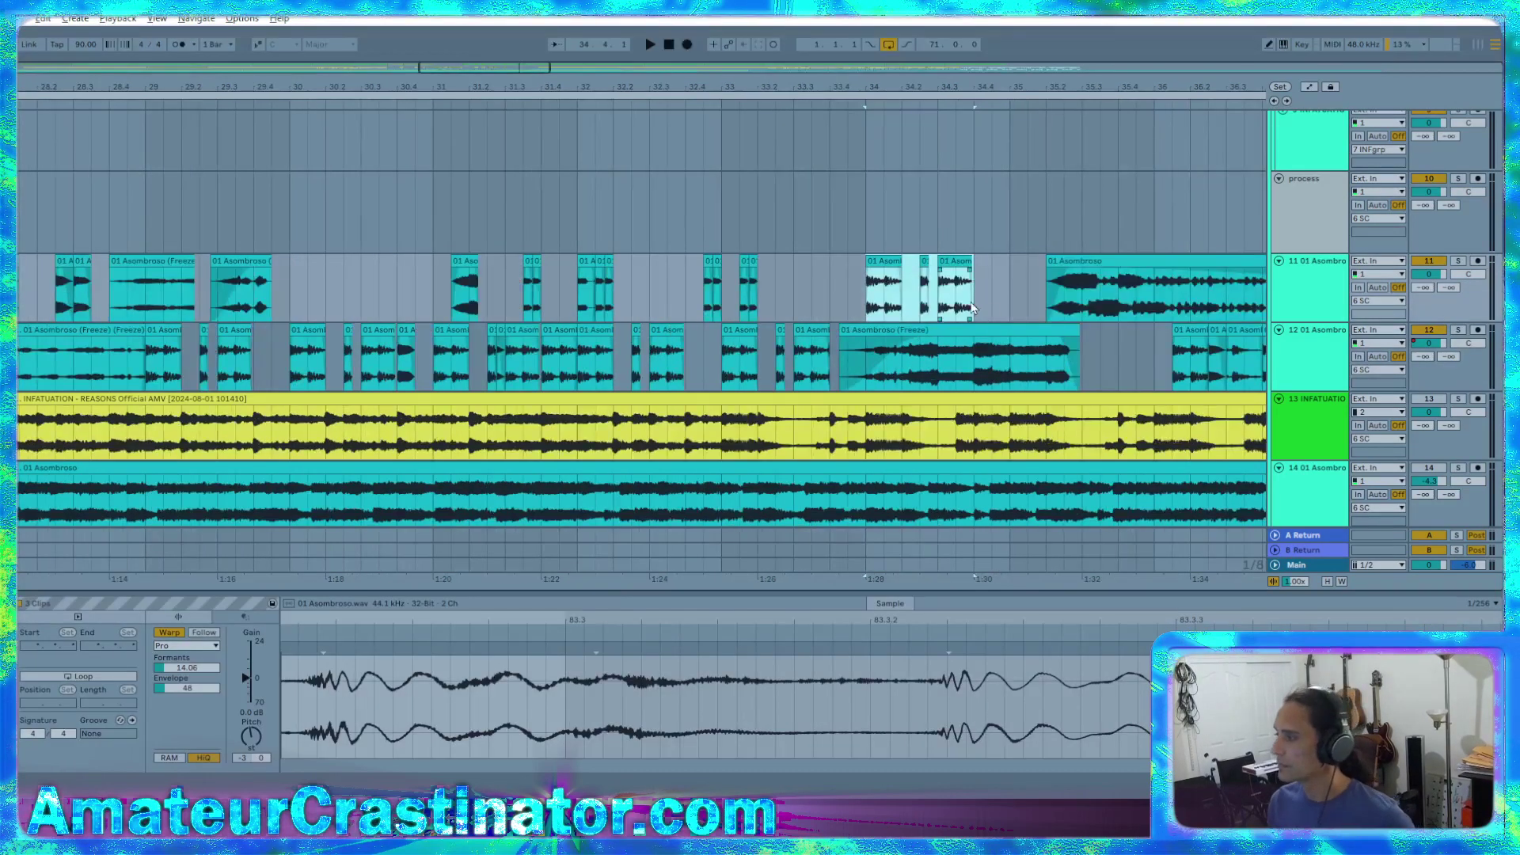
left_click(434, 361)
key("space")
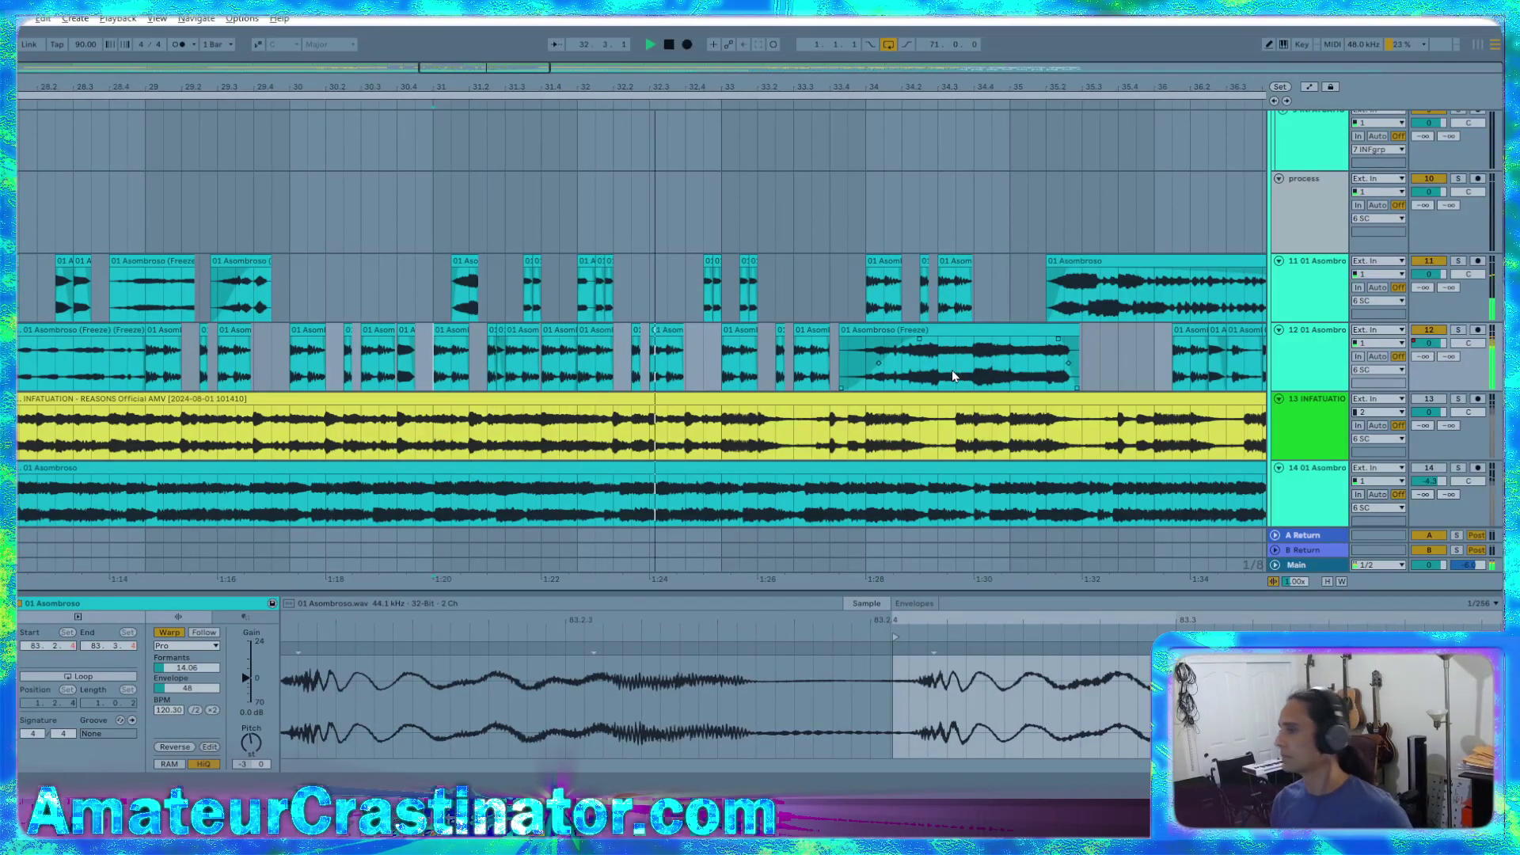
Cut gaps into the Freeze clip on track 12: a short one after 34.2 and one from 34.3 to 34.4
scroll(952, 369, "right", 3)
scroll(874, 361, "up", 5)
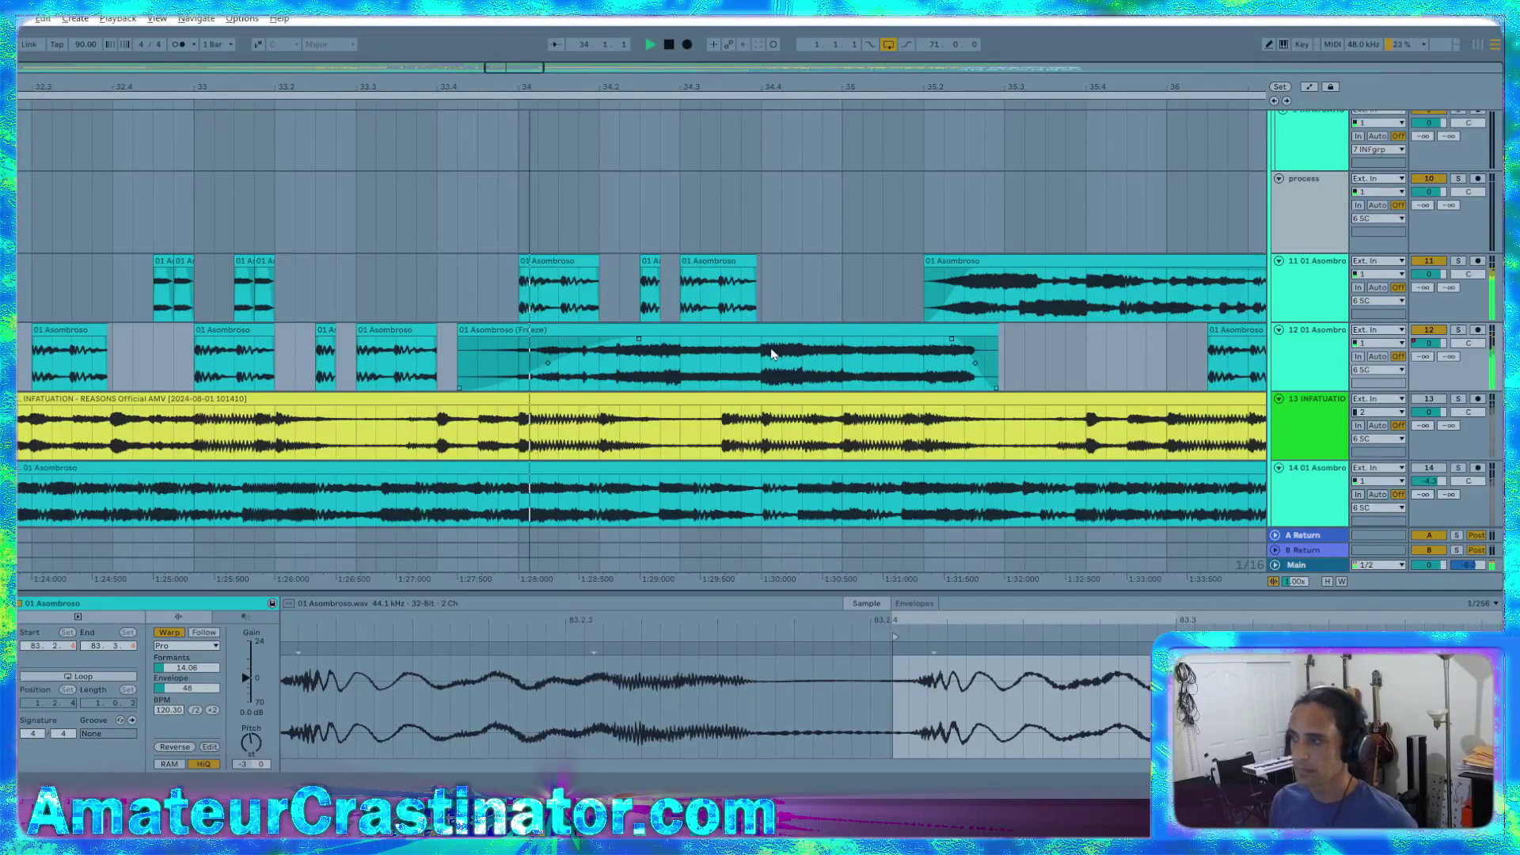
left_click_drag(641, 362, 757, 361)
key("Delete")
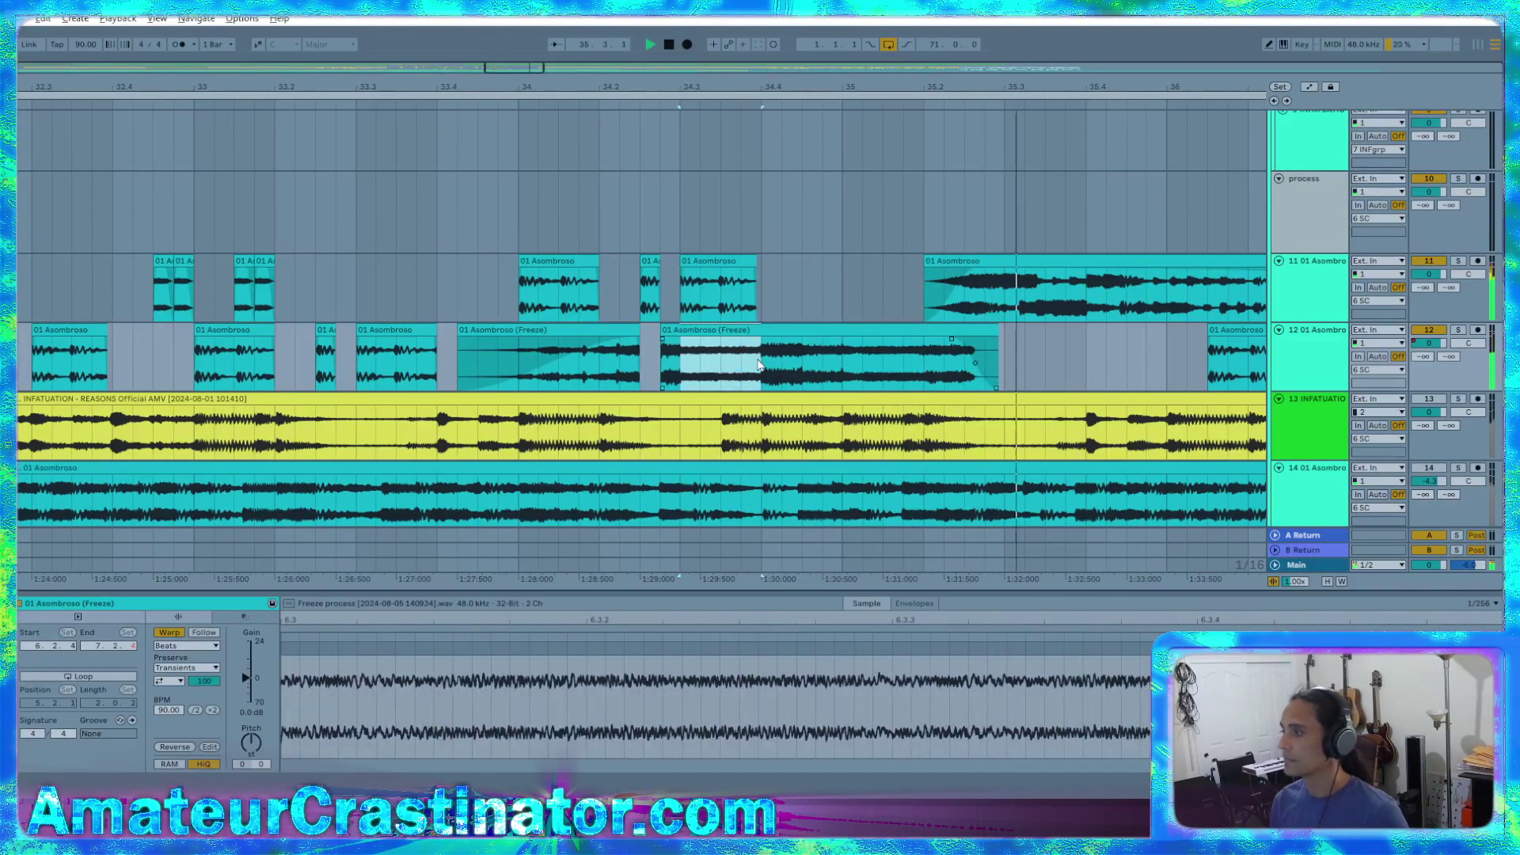
key("Delete")
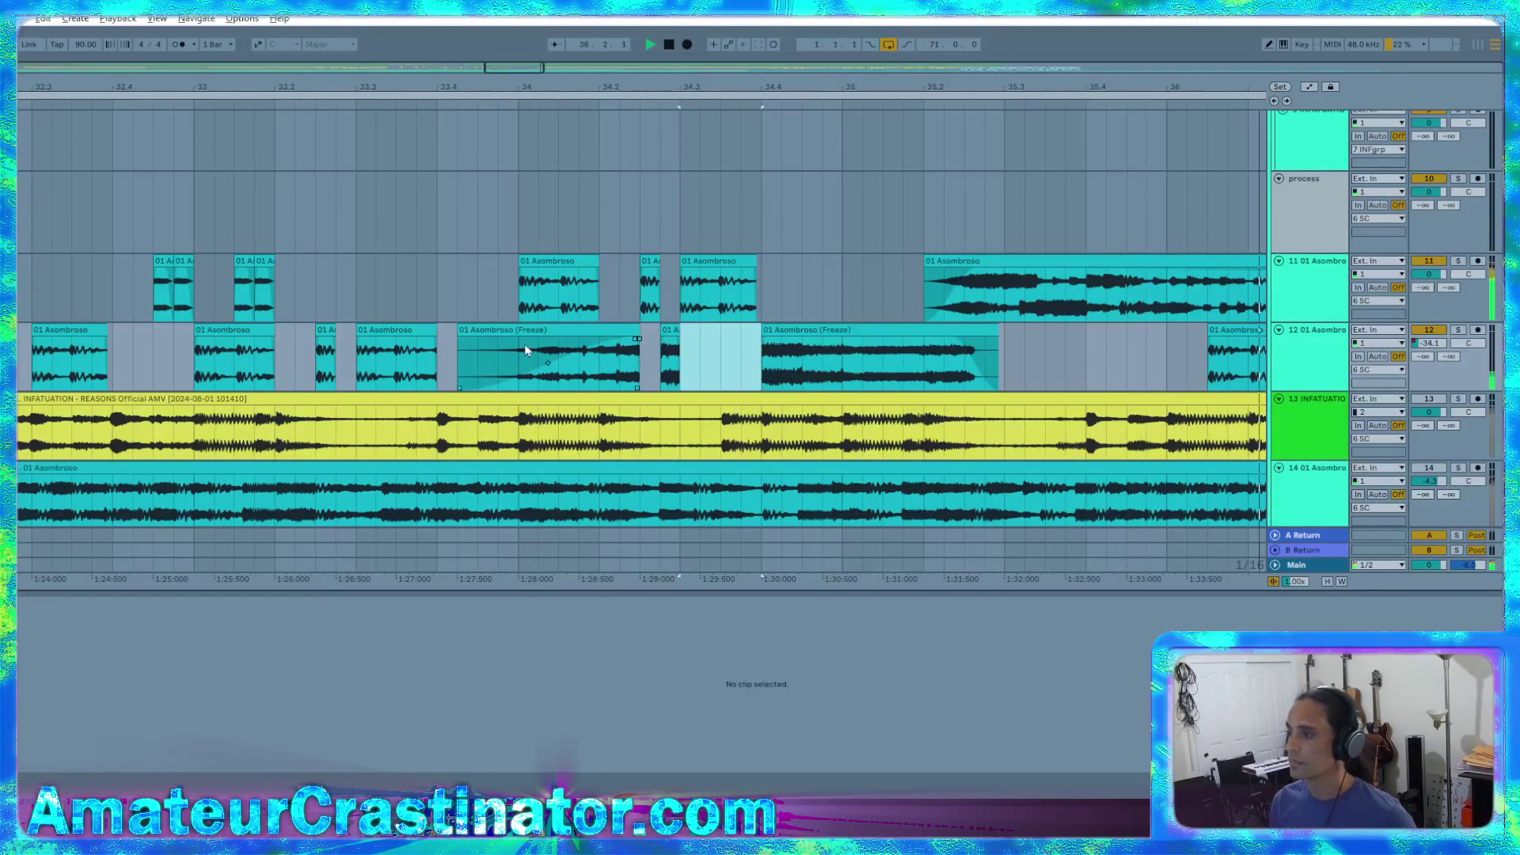
Copy the clip at bar 34 on track 11 and paste it at bar 35, directly before the long clip
left_click(295, 287)
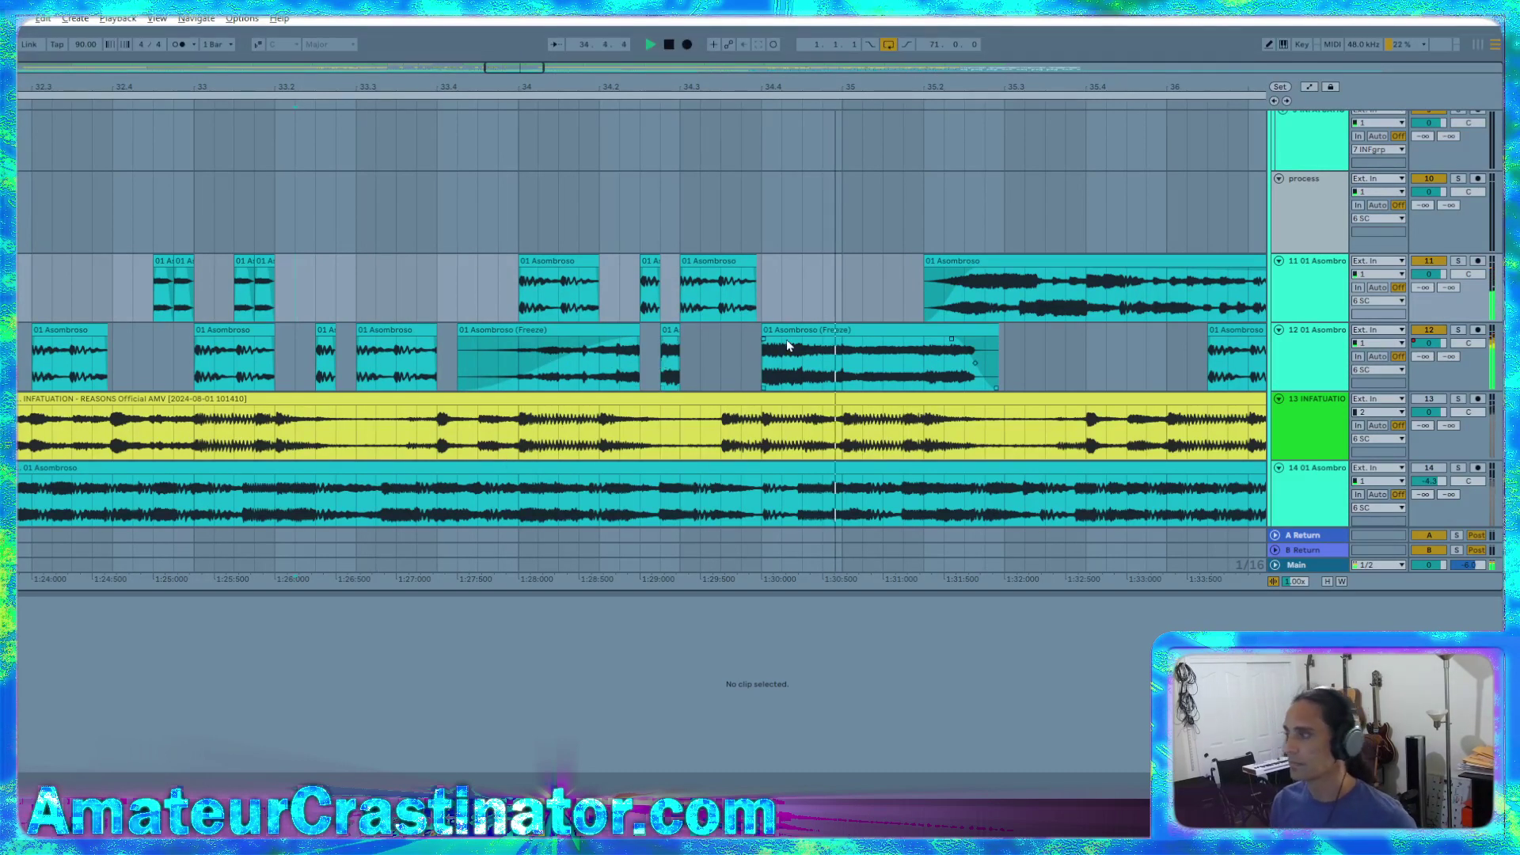
left_click(851, 346)
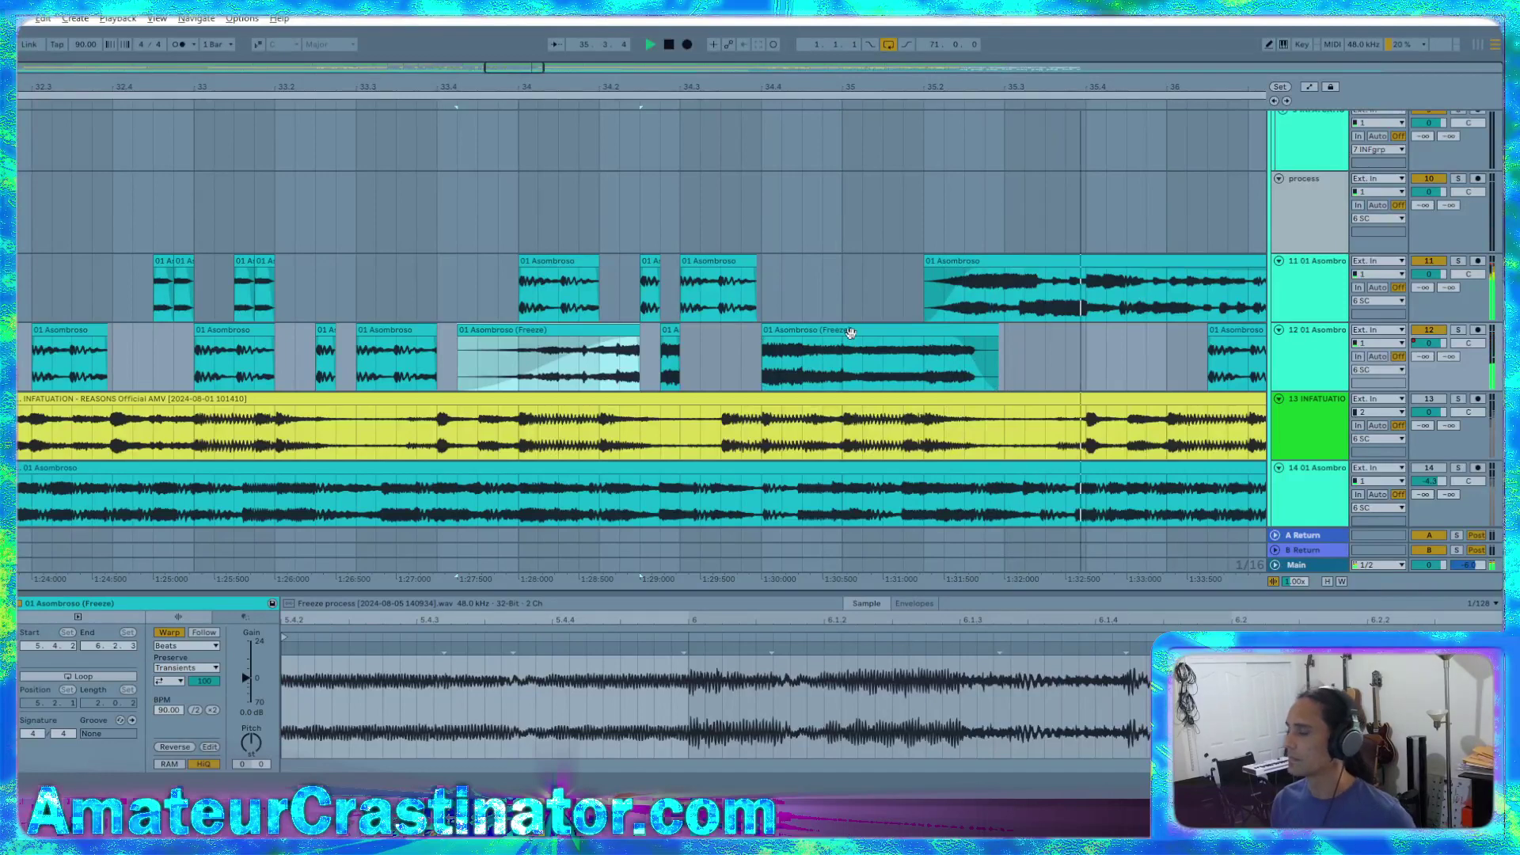
left_click(643, 356, "shift")
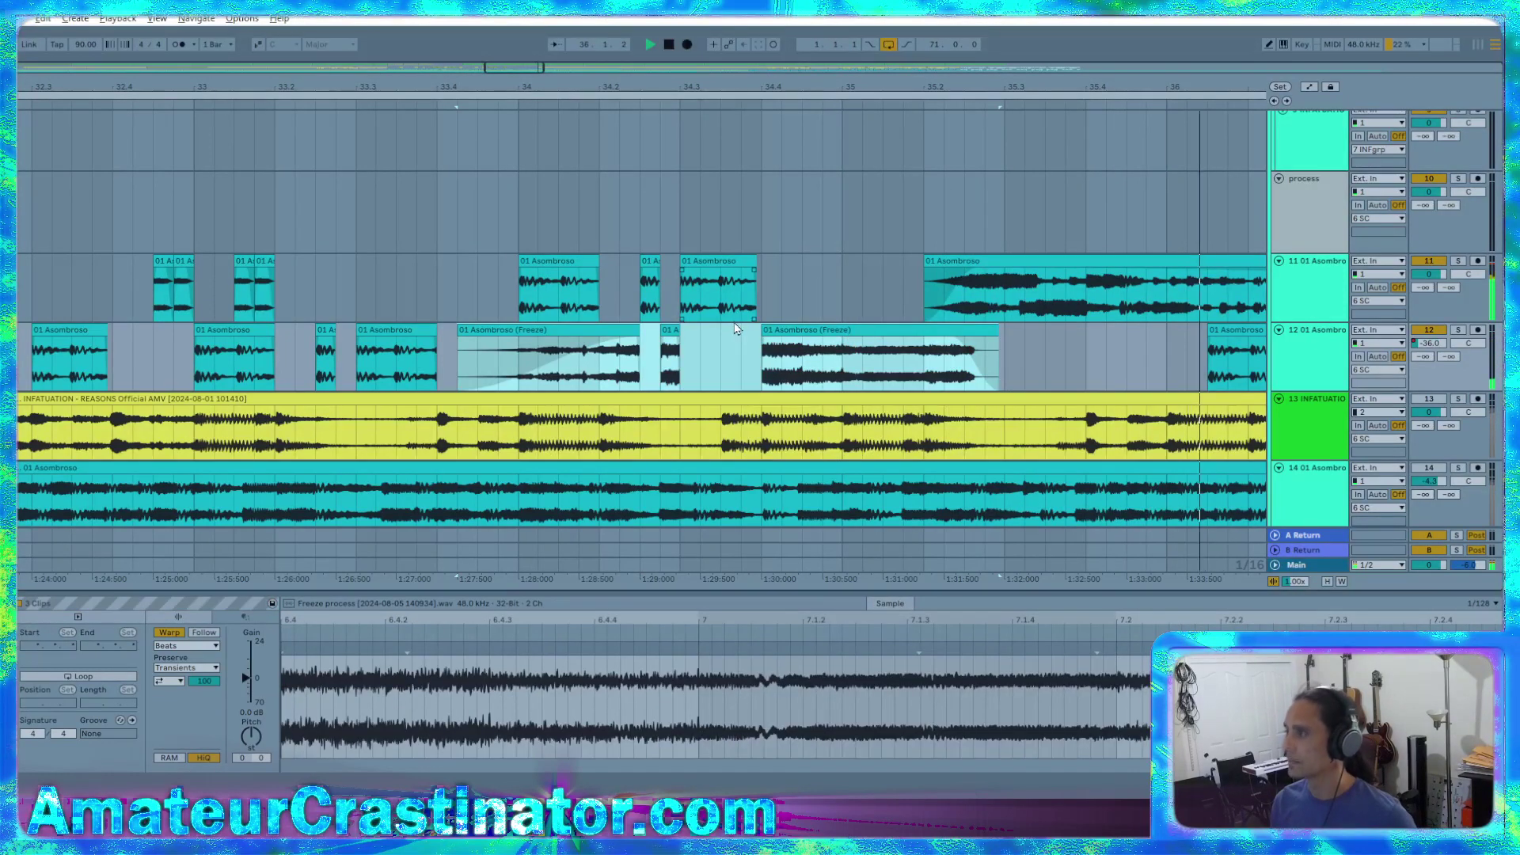
left_click(554, 262)
key("ctrl+c")
left_click(846, 307)
key("ctrl+v")
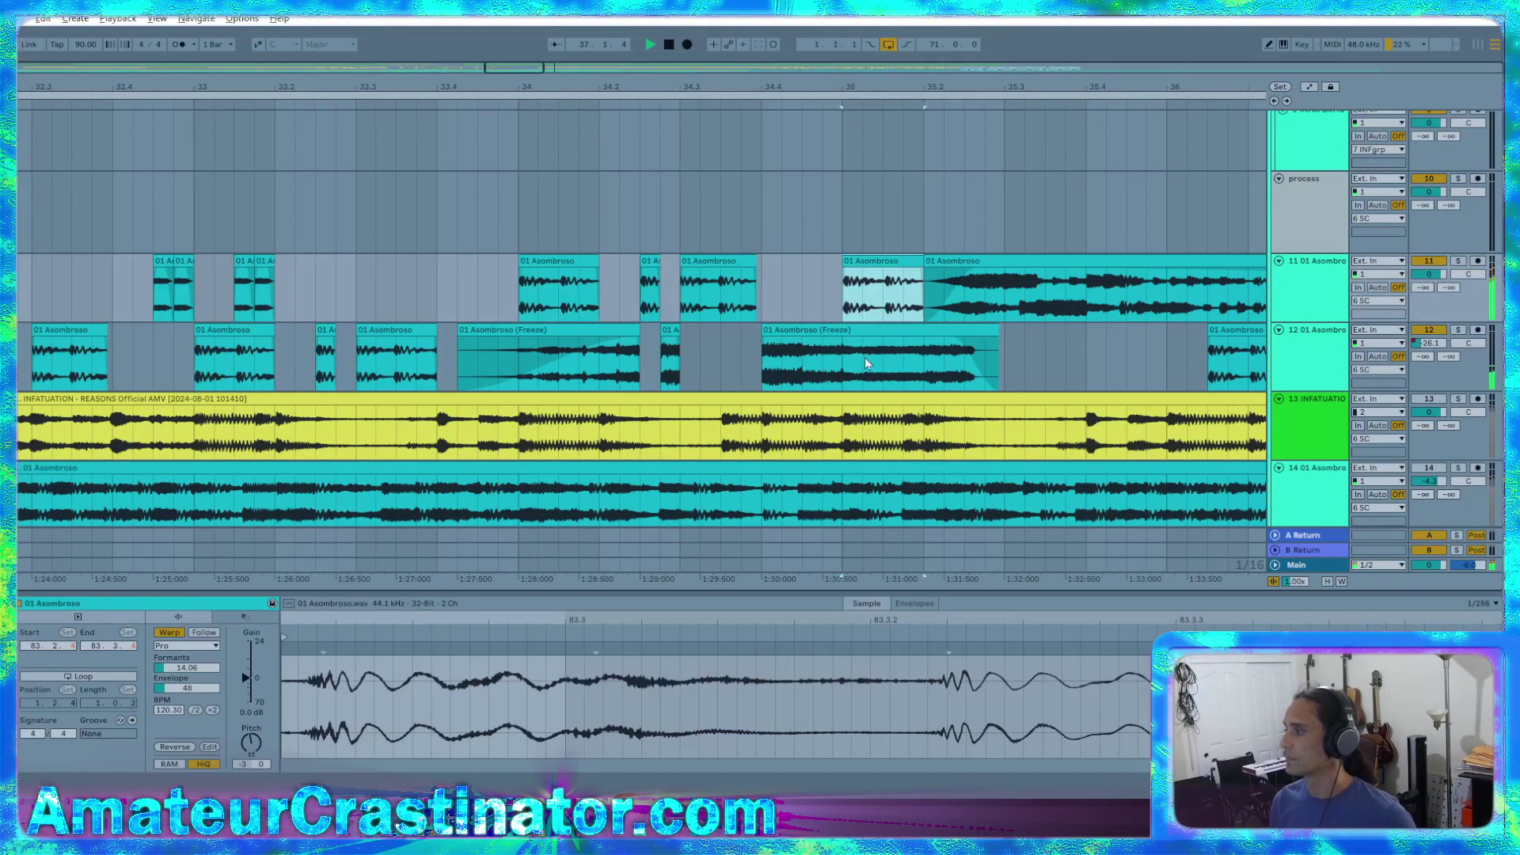
Cut two short gaps into the Freeze clip on track 12 within the first beat of bar 35
left_click_drag(843, 368, 888, 371)
key("ctrl+e")
key("Delete")
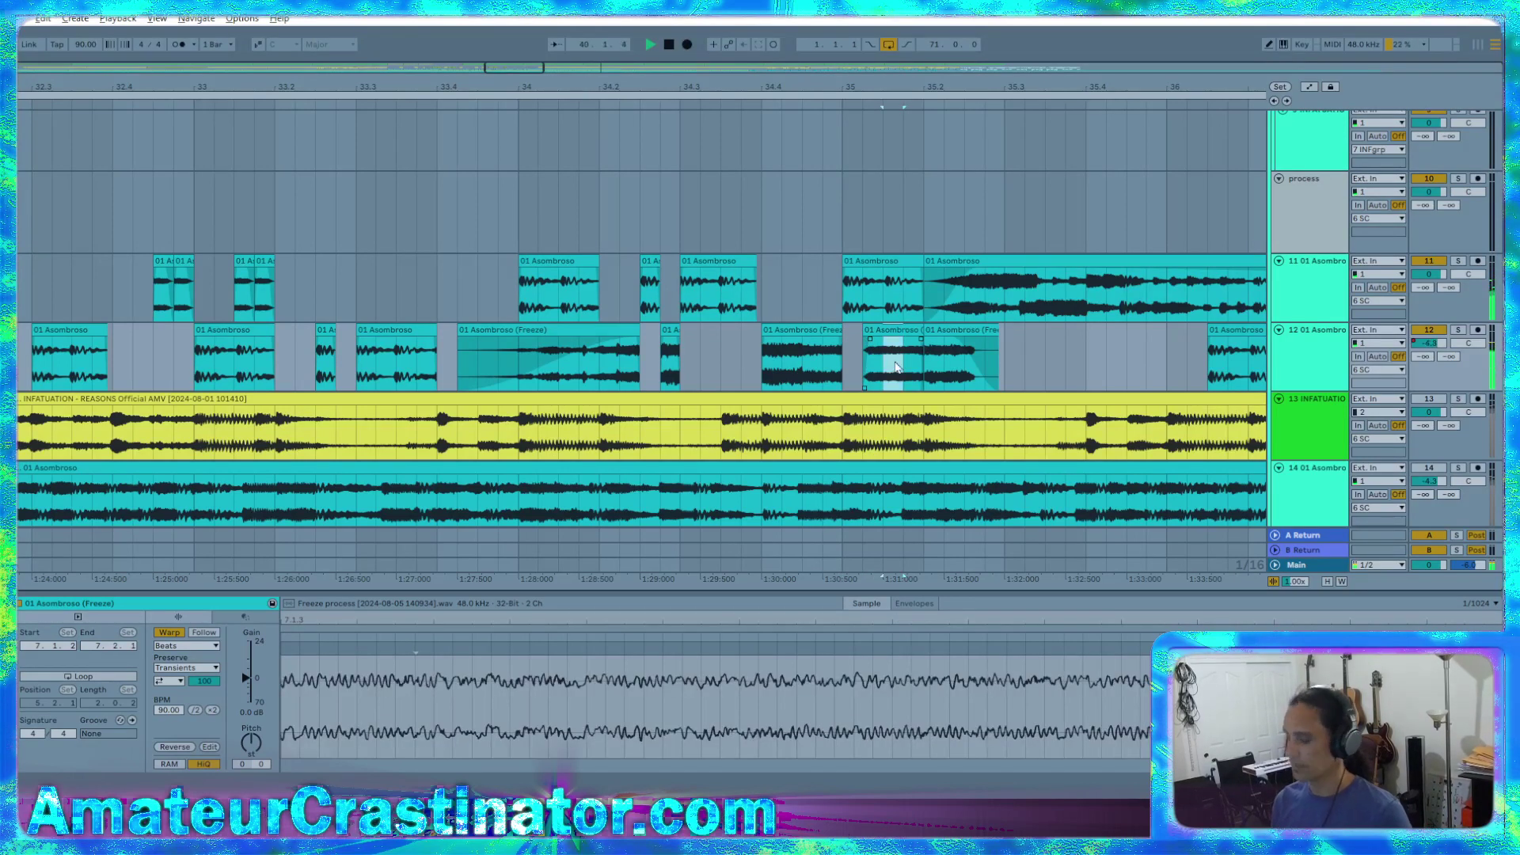
key("Delete")
left_click(908, 348)
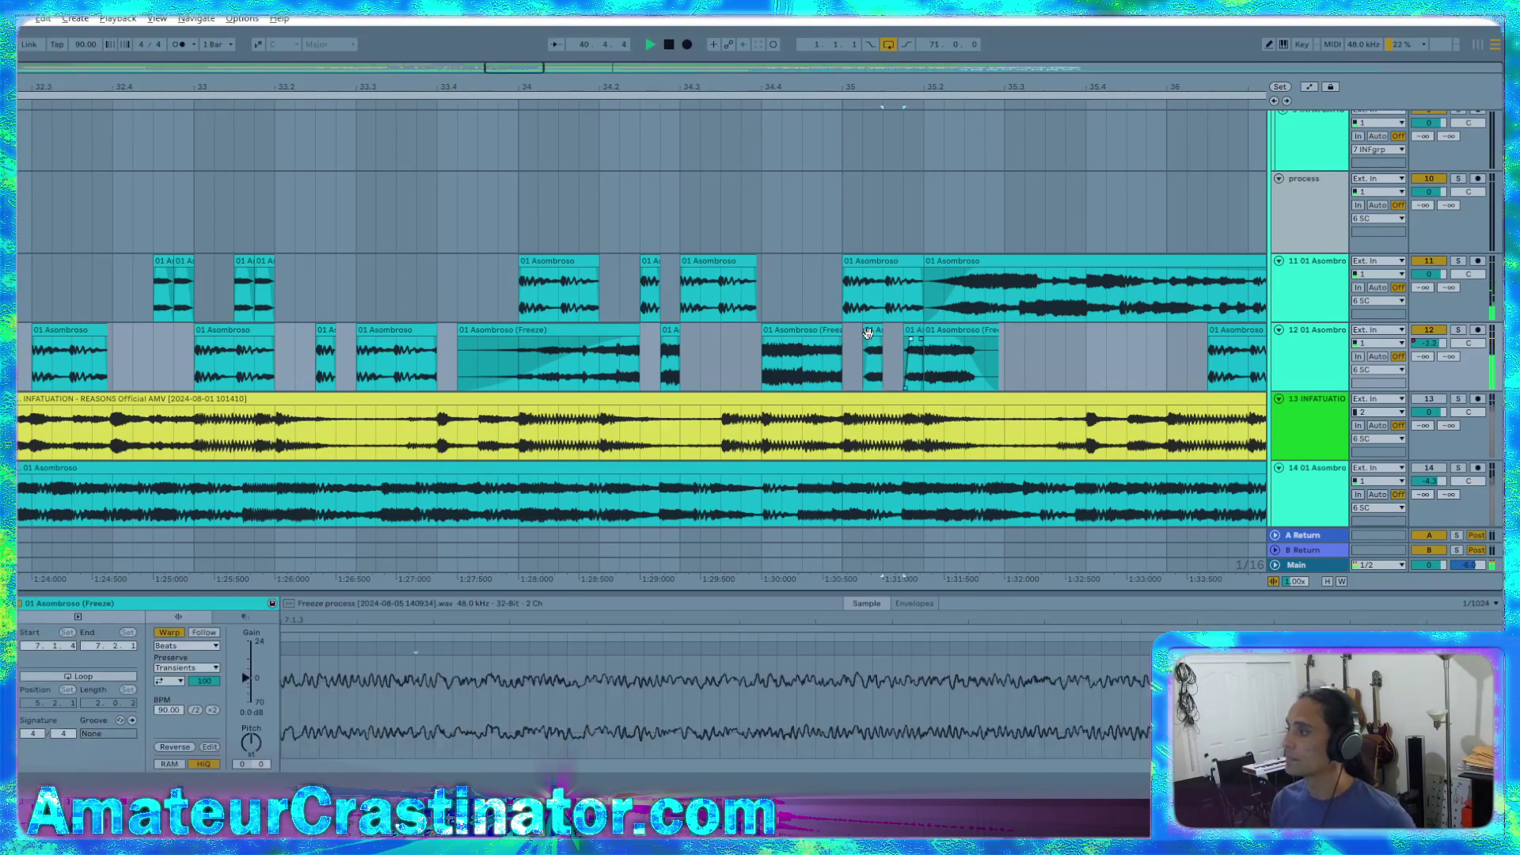
Extend the short Freeze slice on track 12 back to bar 35 and shape fades on it and the neighbouring Freeze slices
left_click_drag(864, 333, 846, 341)
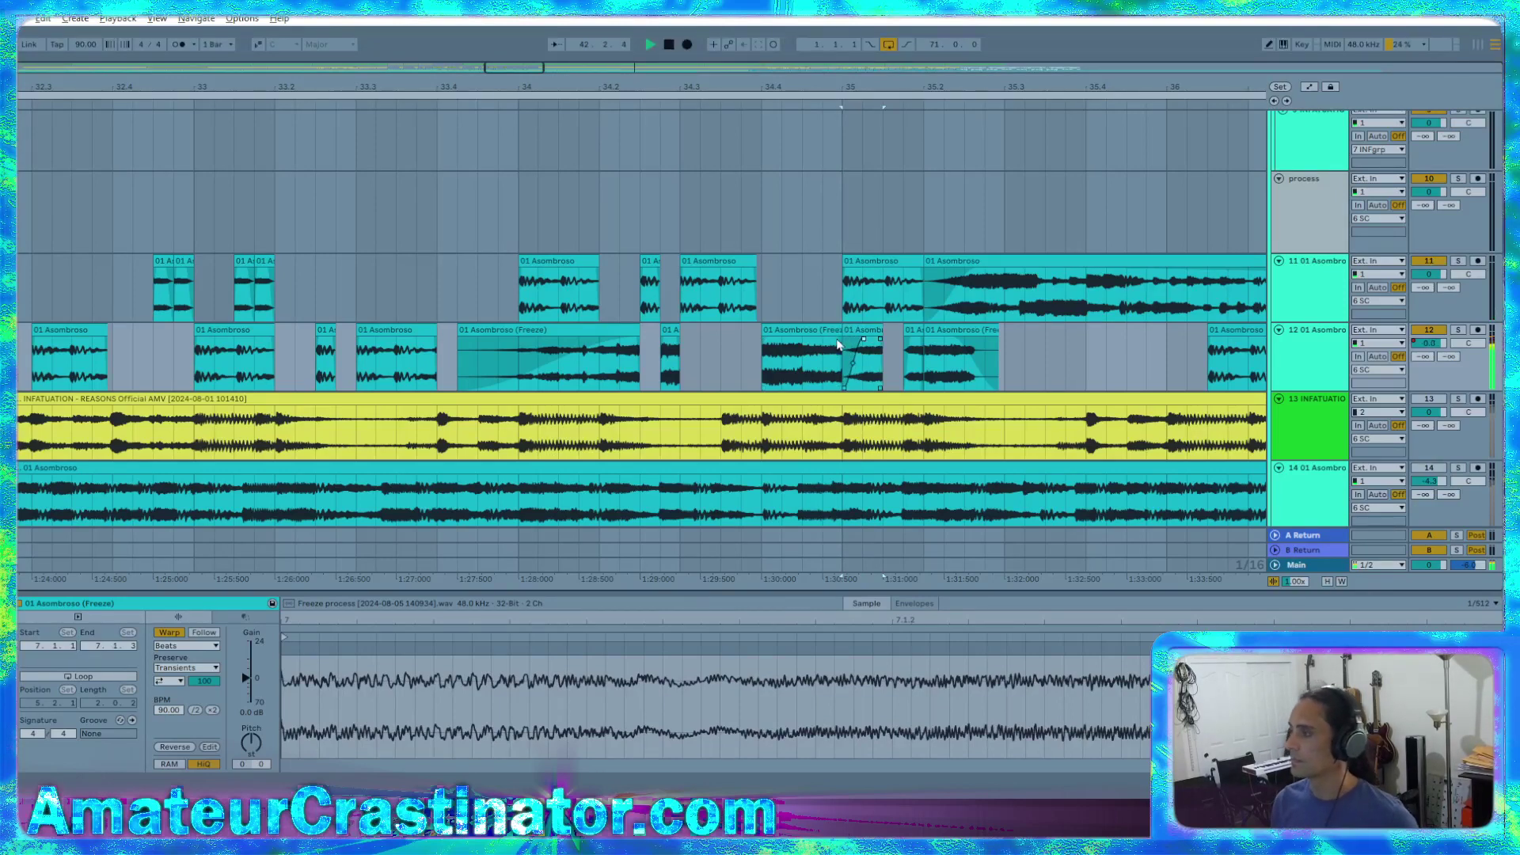
left_click_drag(838, 345, 820, 350)
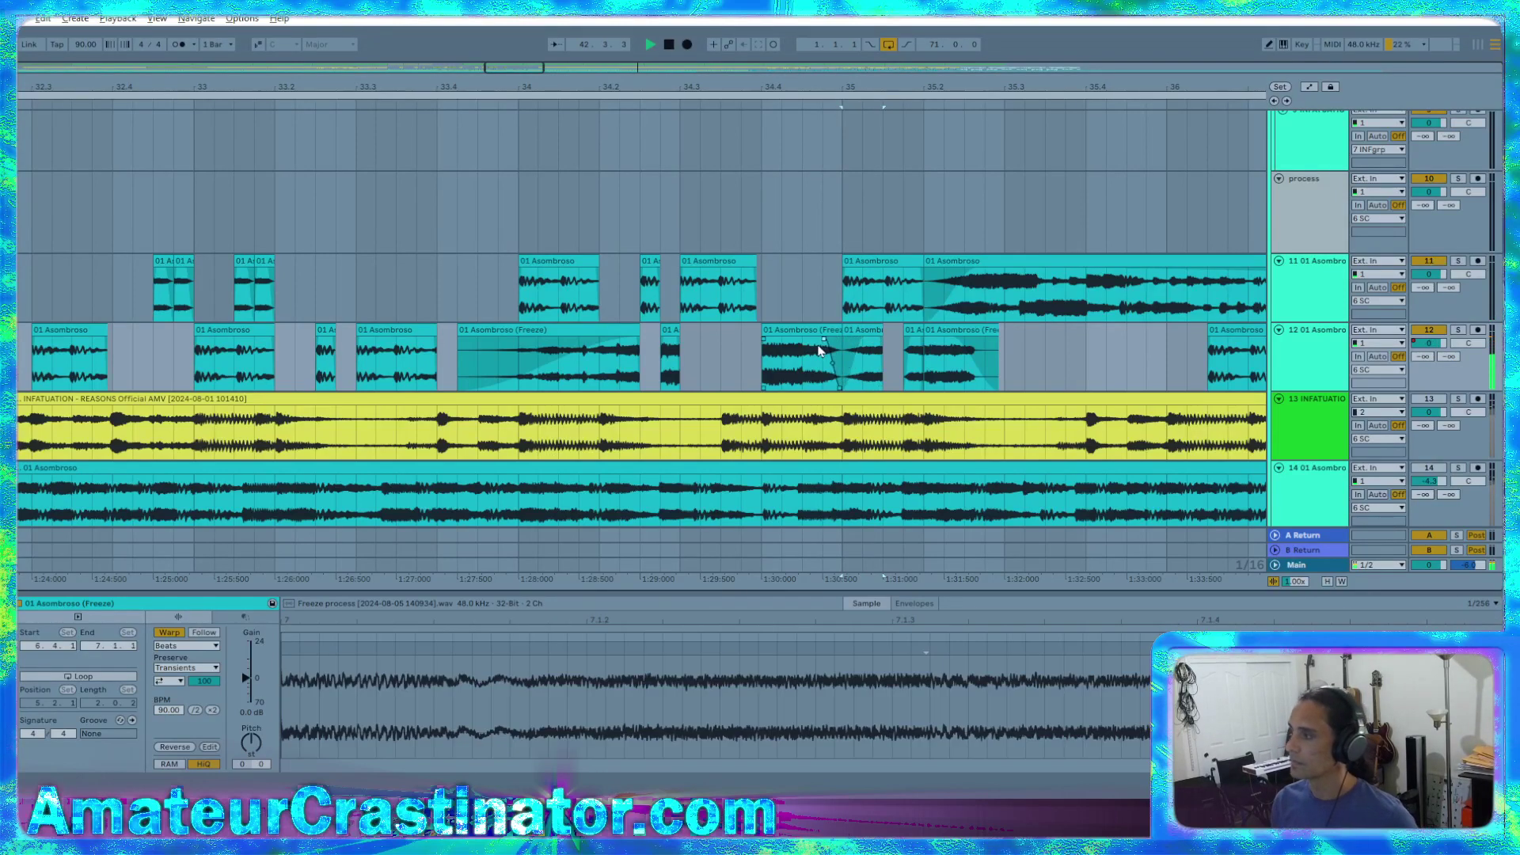
left_click(912, 348)
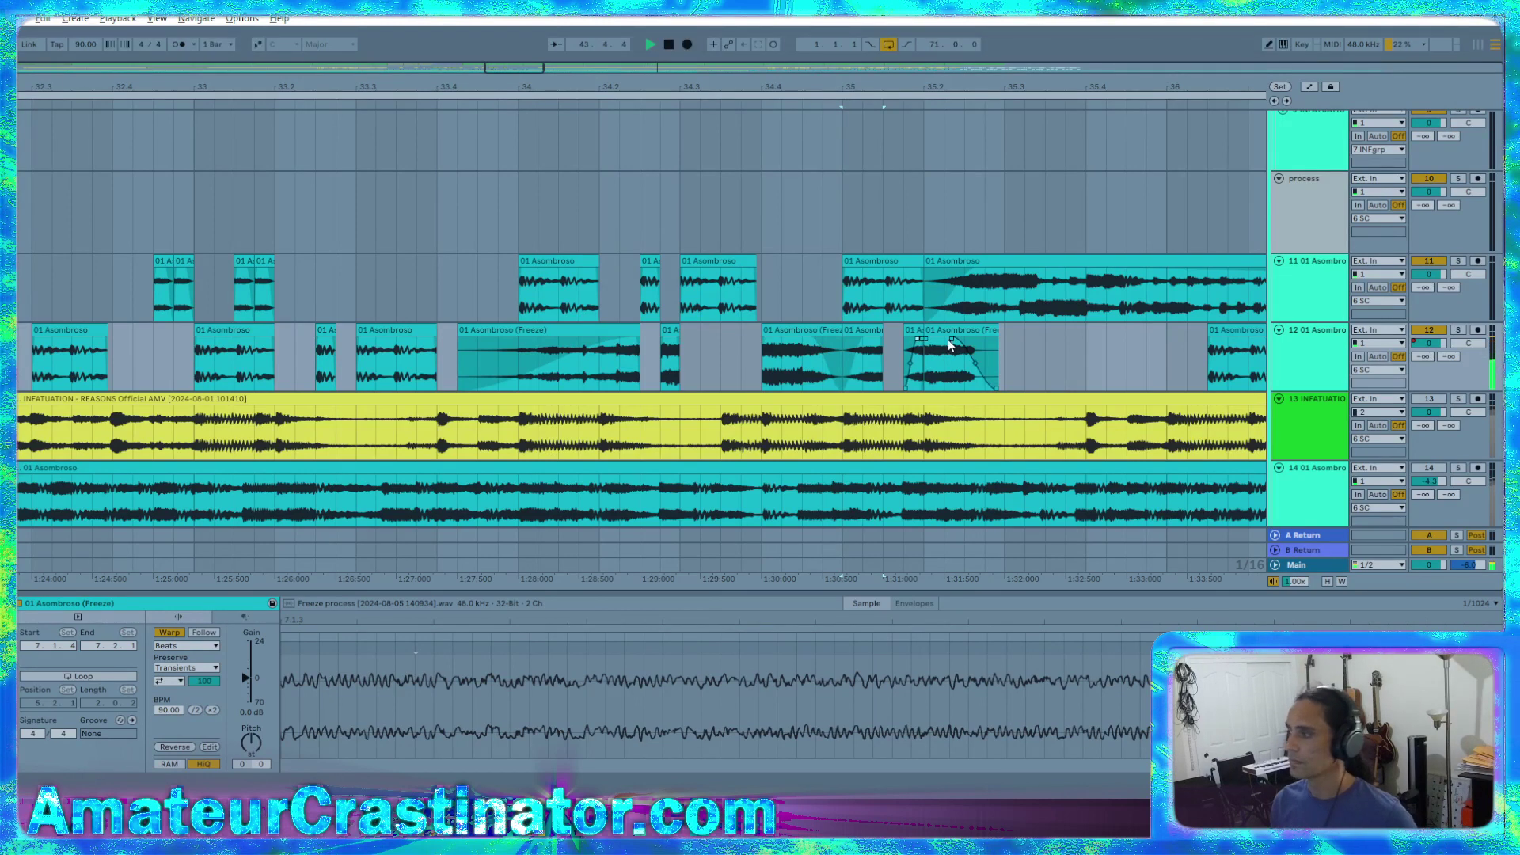
left_click_drag(948, 339, 929, 347)
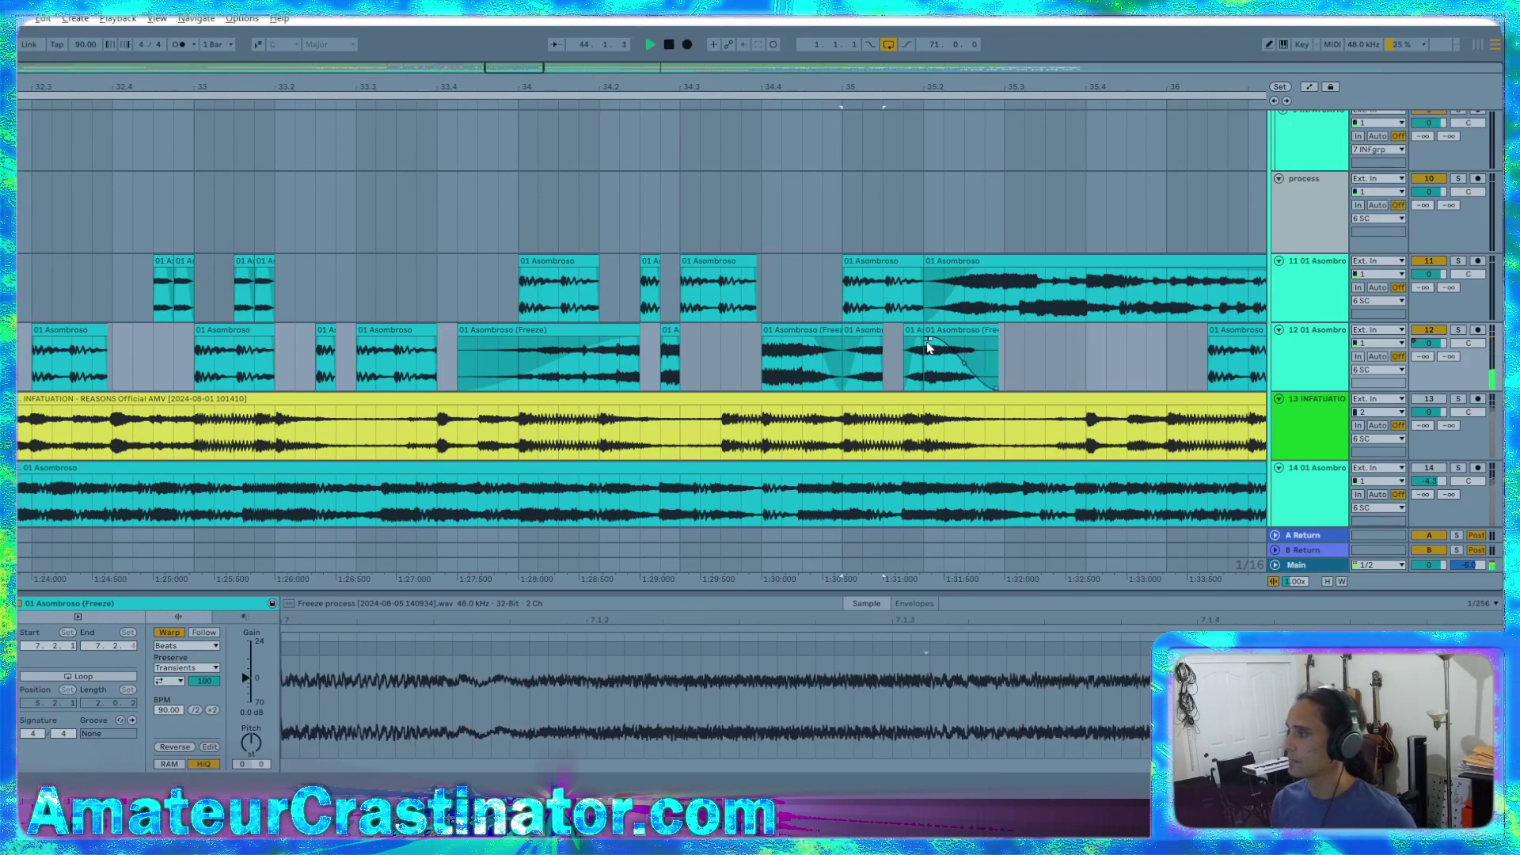
left_click(673, 349)
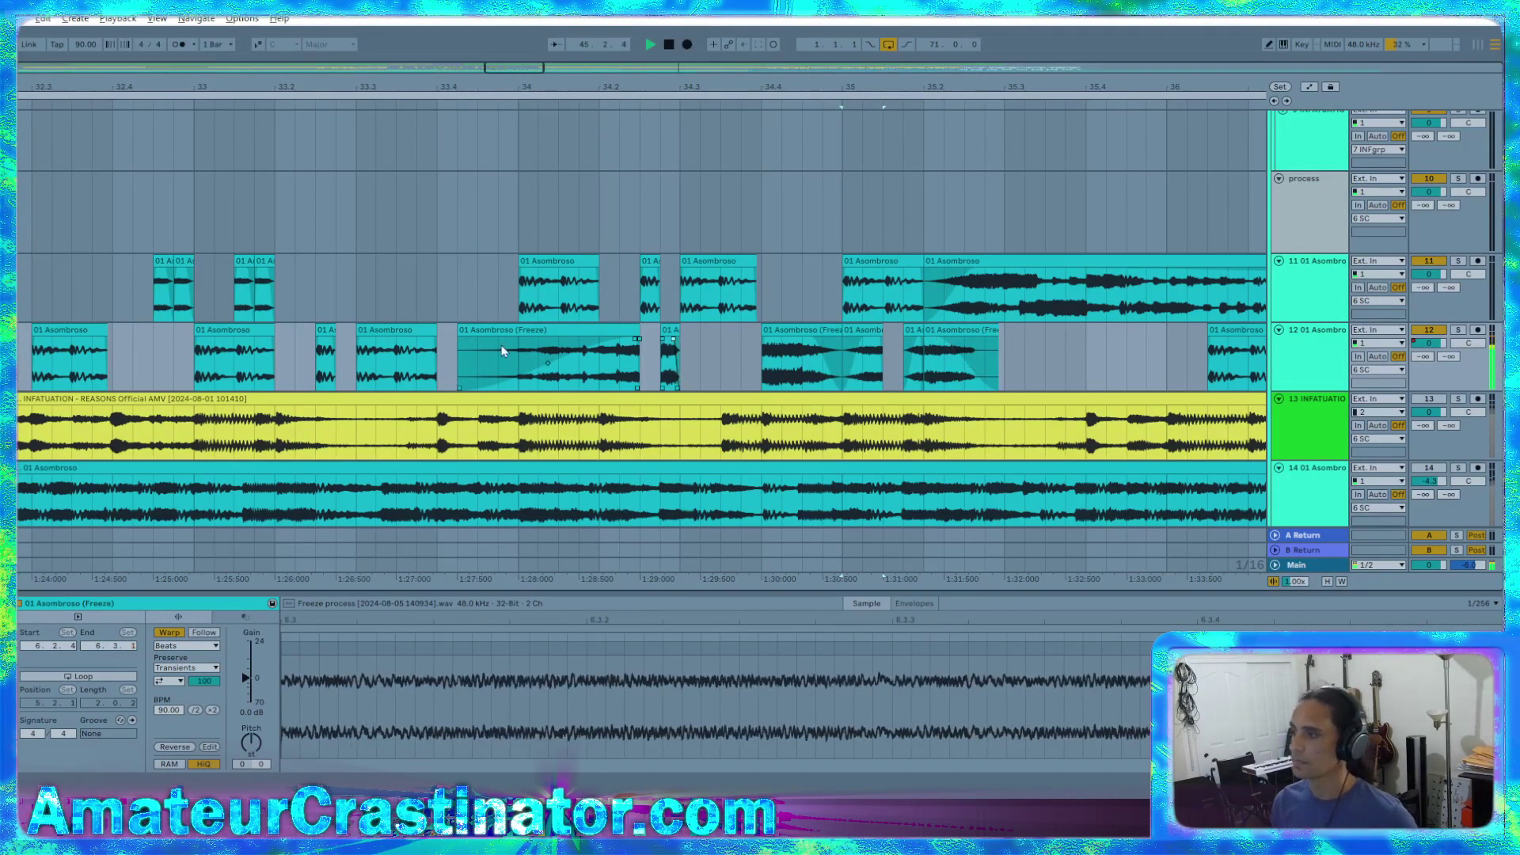
Copy the pair of short clips just before 33.2 on track 11 and paste them directly before bar 35
left_click(206, 286)
left_click(392, 343)
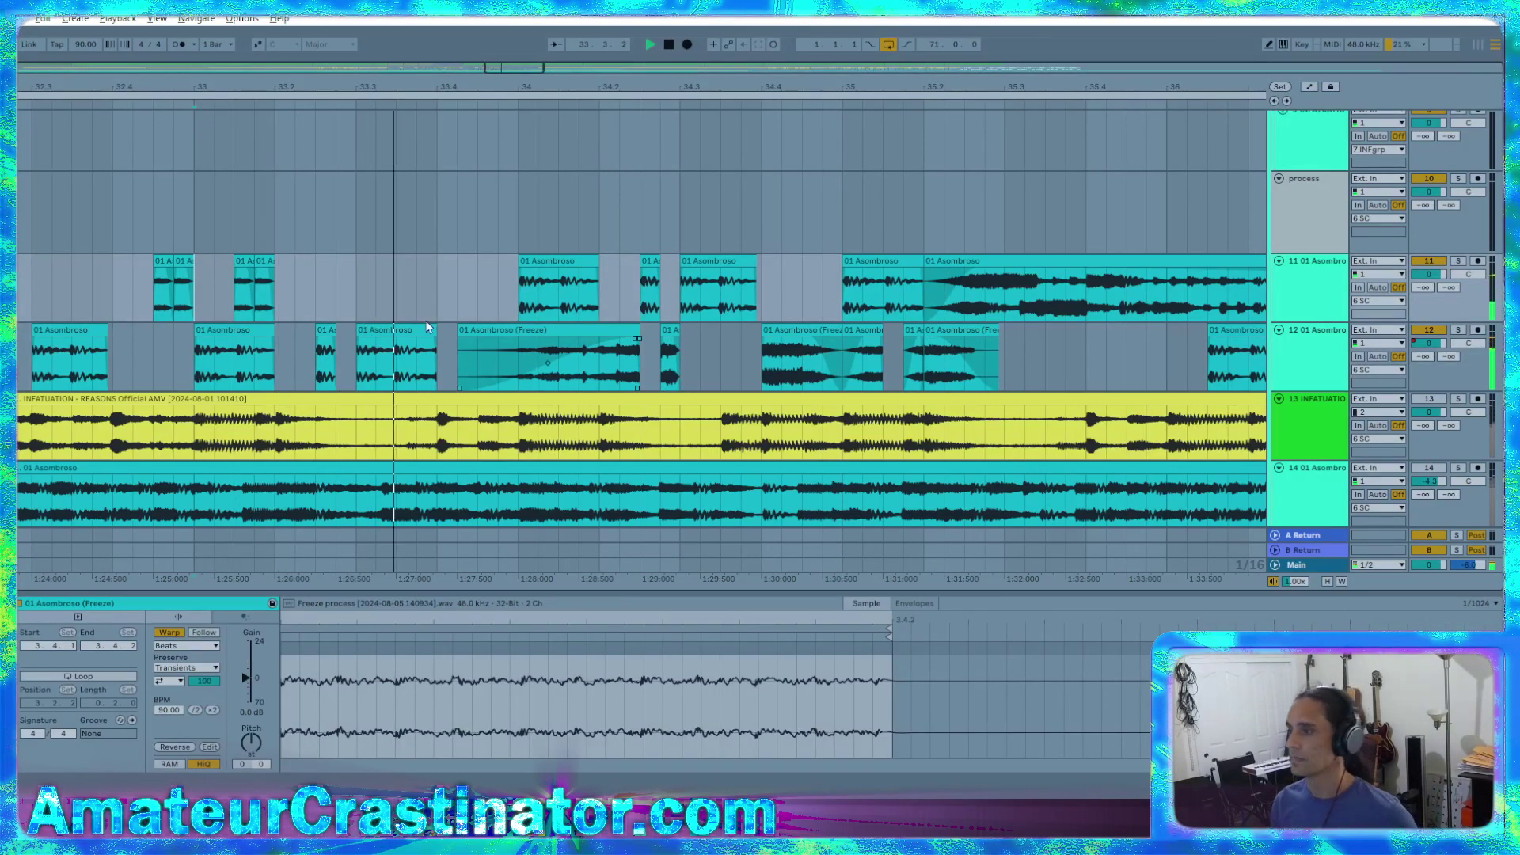
left_click(253, 301)
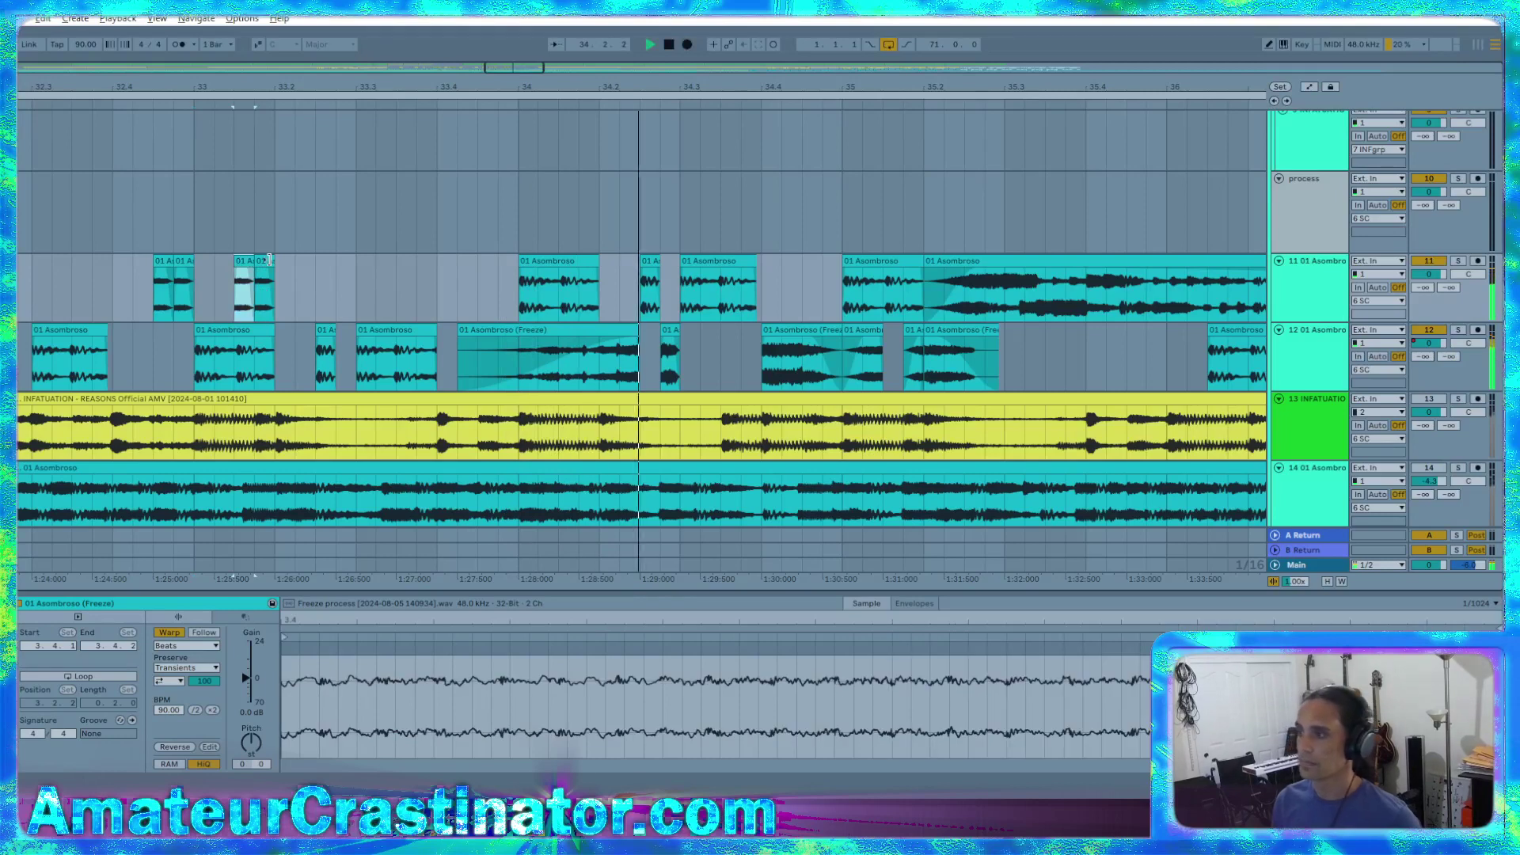
left_click(586, 315, "ctrl")
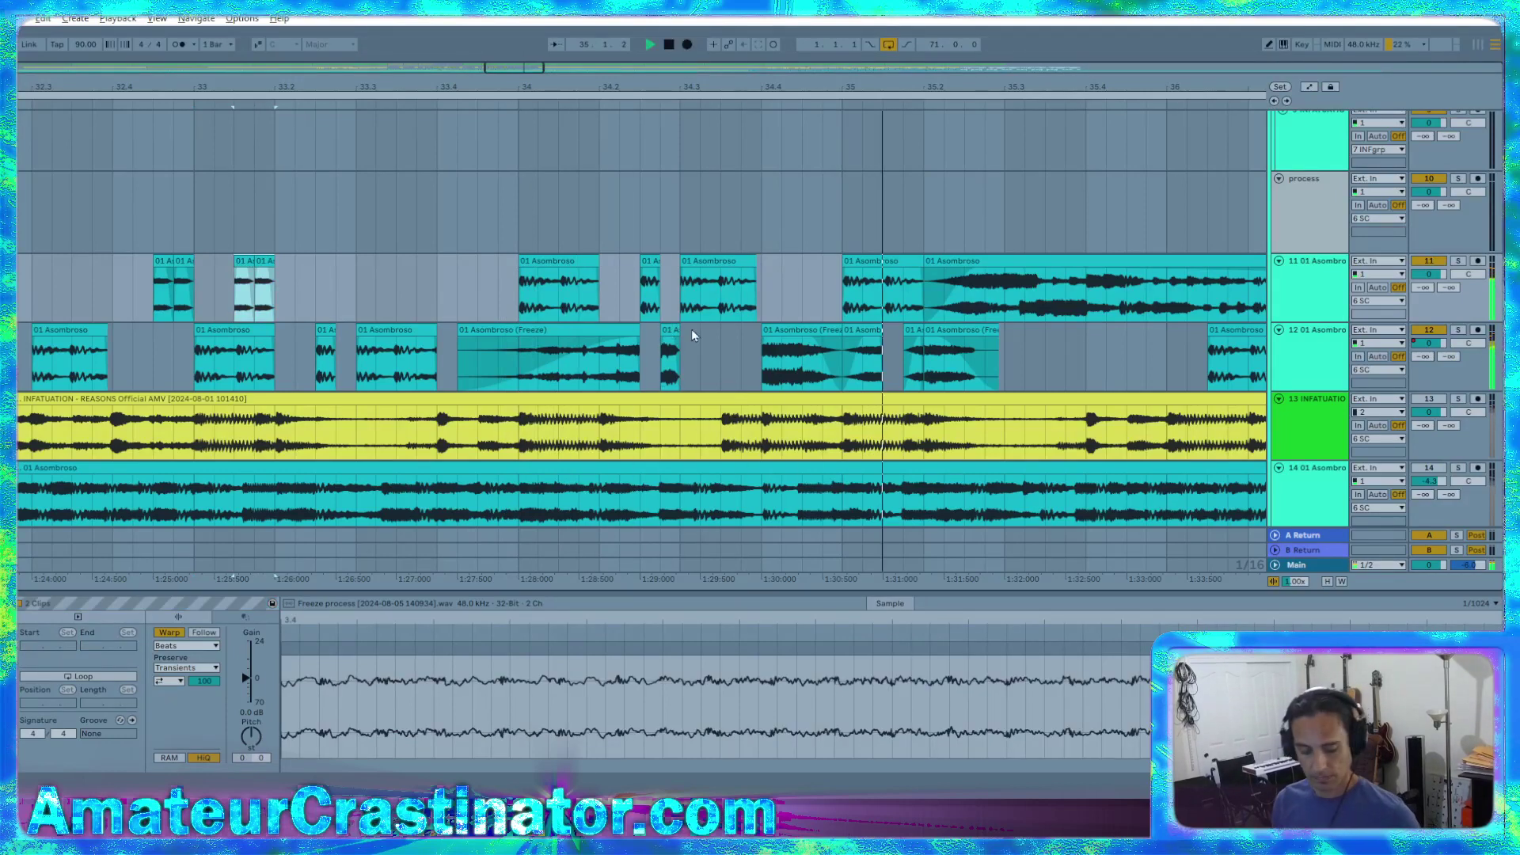
left_click(800, 301)
key("ctrl+v")
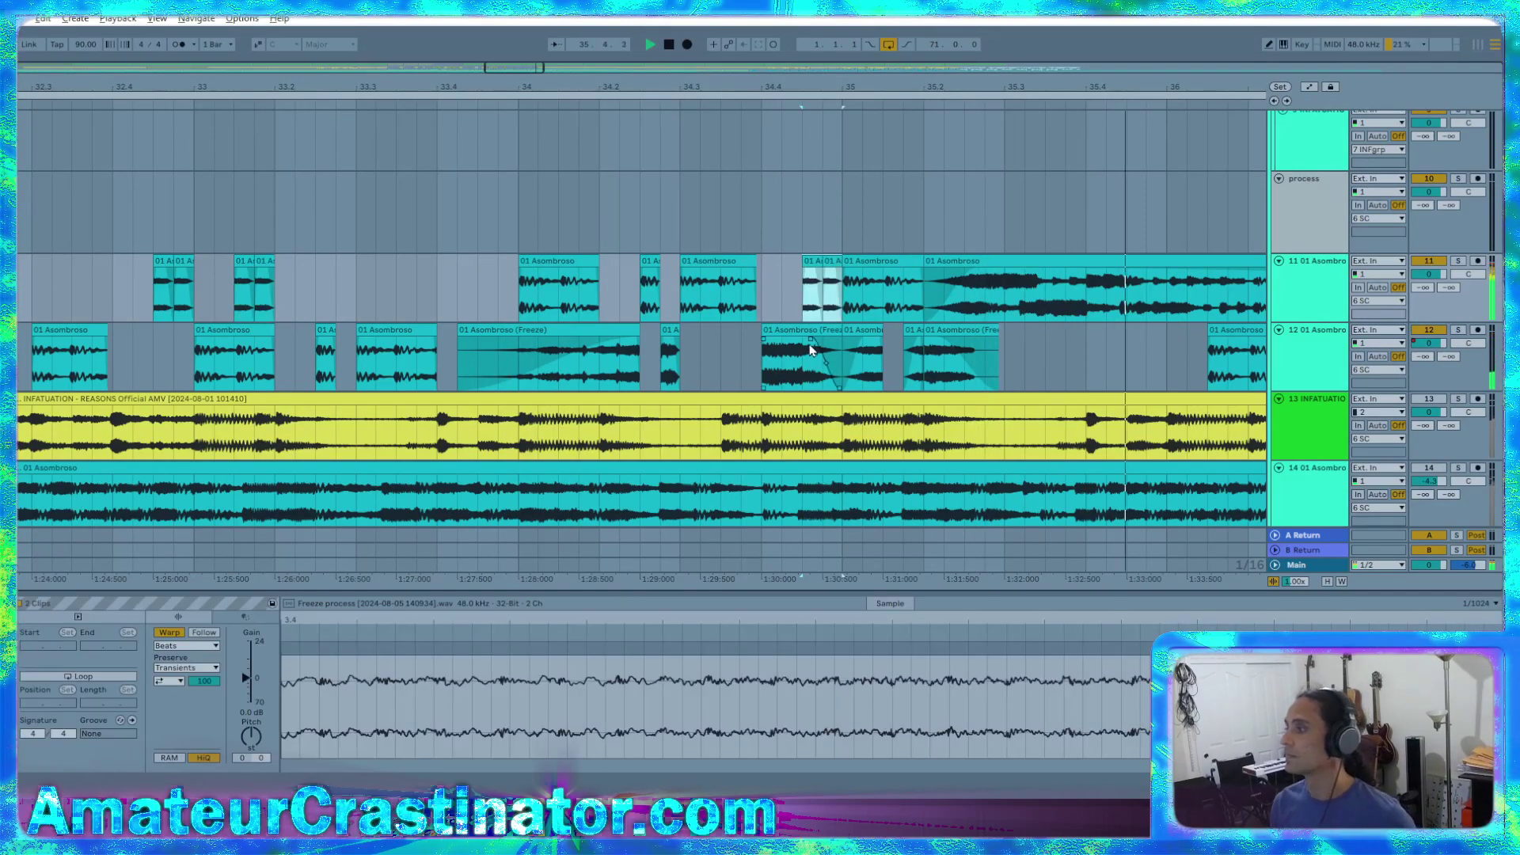
Lengthen the fade-out of the Freeze clip ending at bar 35 on track 12 and replay from bar 33
left_click_drag(811, 349, 782, 349)
left_click(202, 291)
key("space")
key("space")
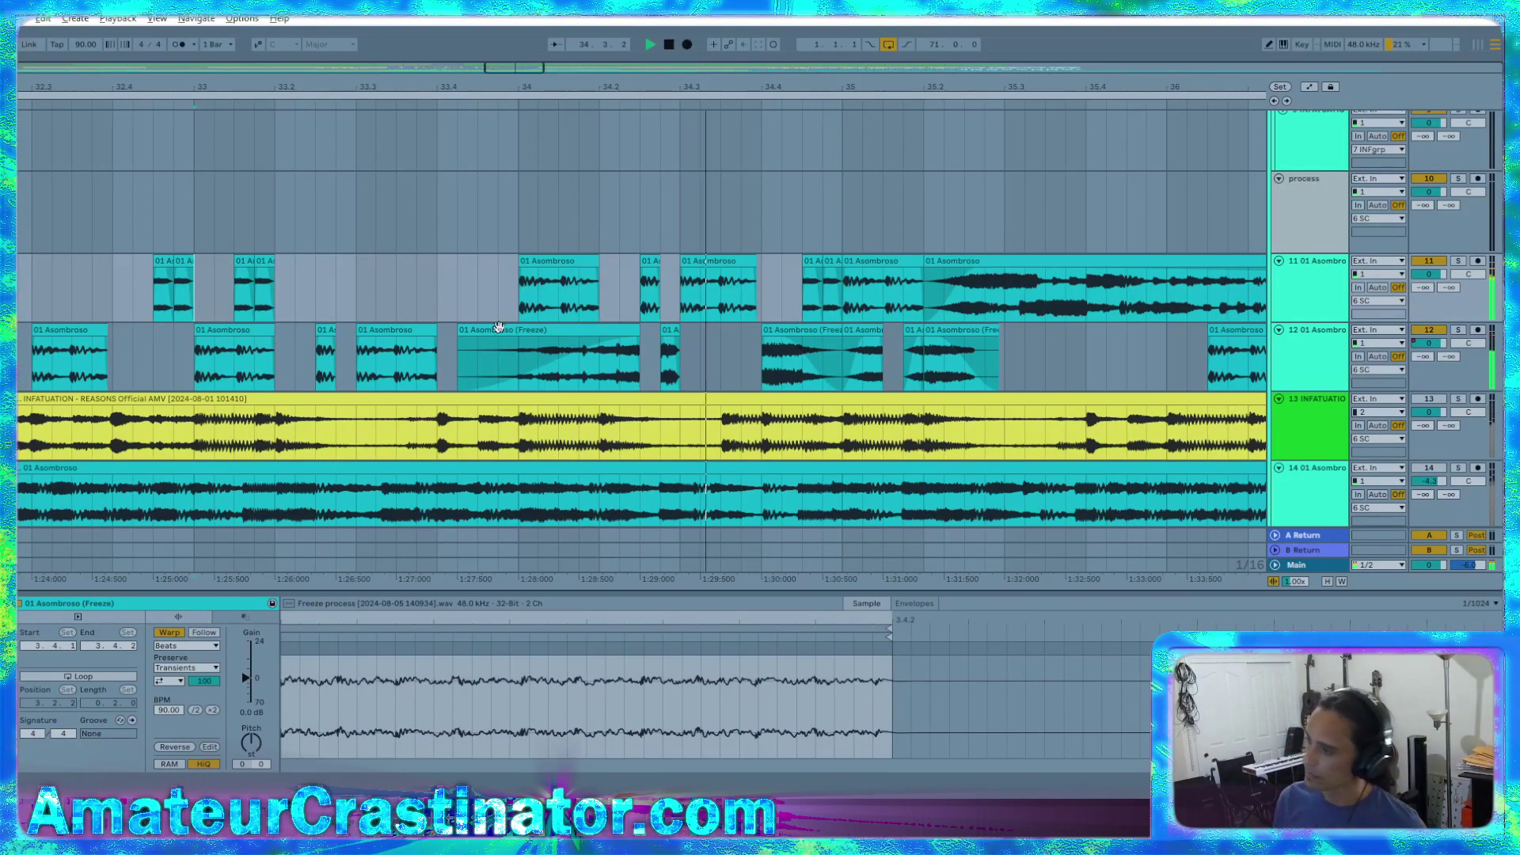
Paste a short Freeze clip at 34.4 on track 11, try extending it, and undo the extension
left_click(765, 285)
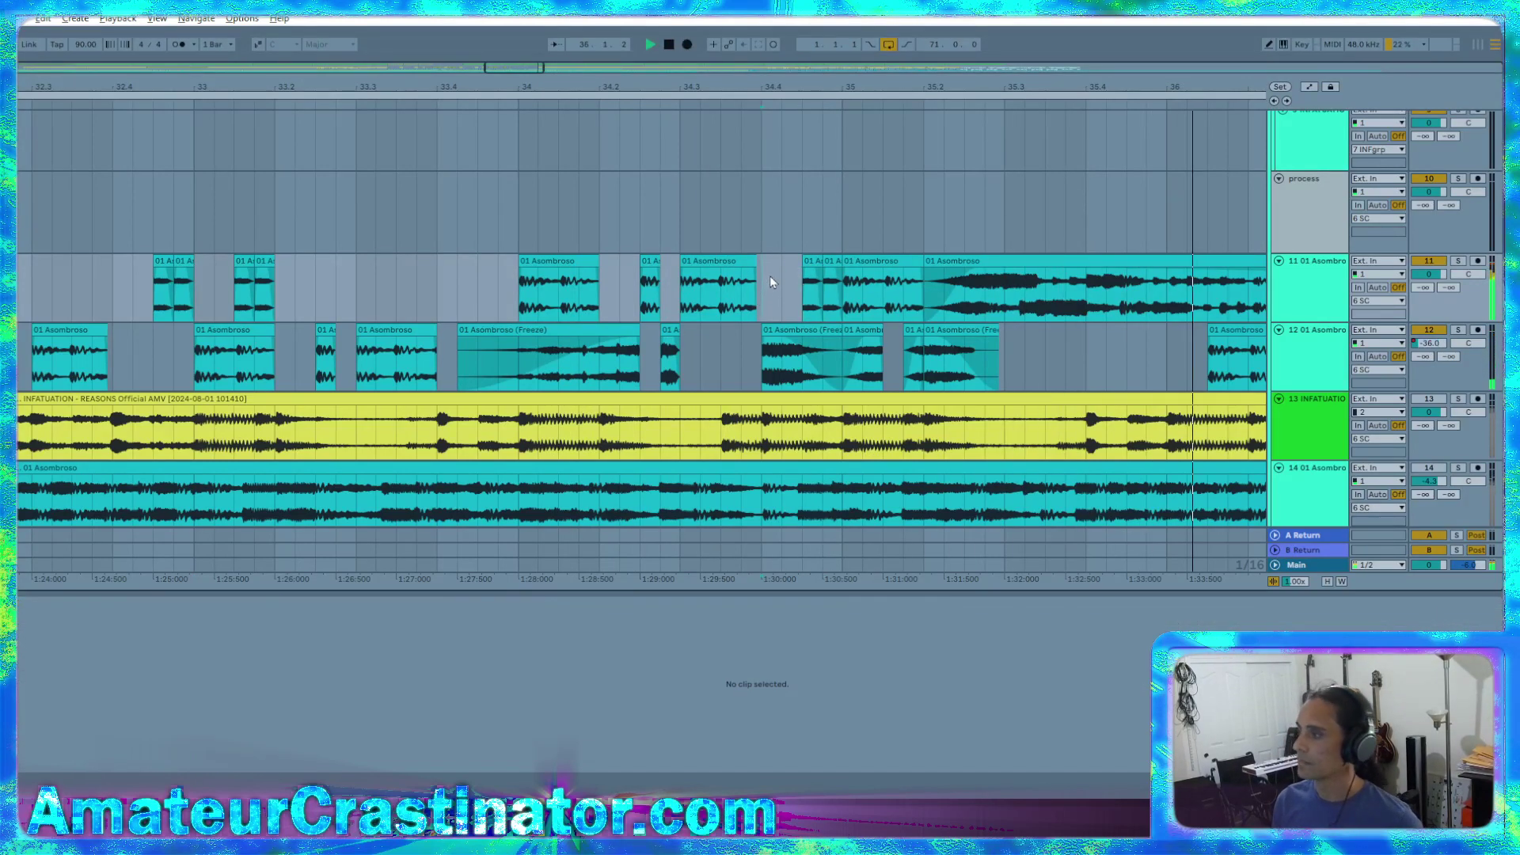
key("ctrl+v")
left_click_drag(789, 261, 796, 261)
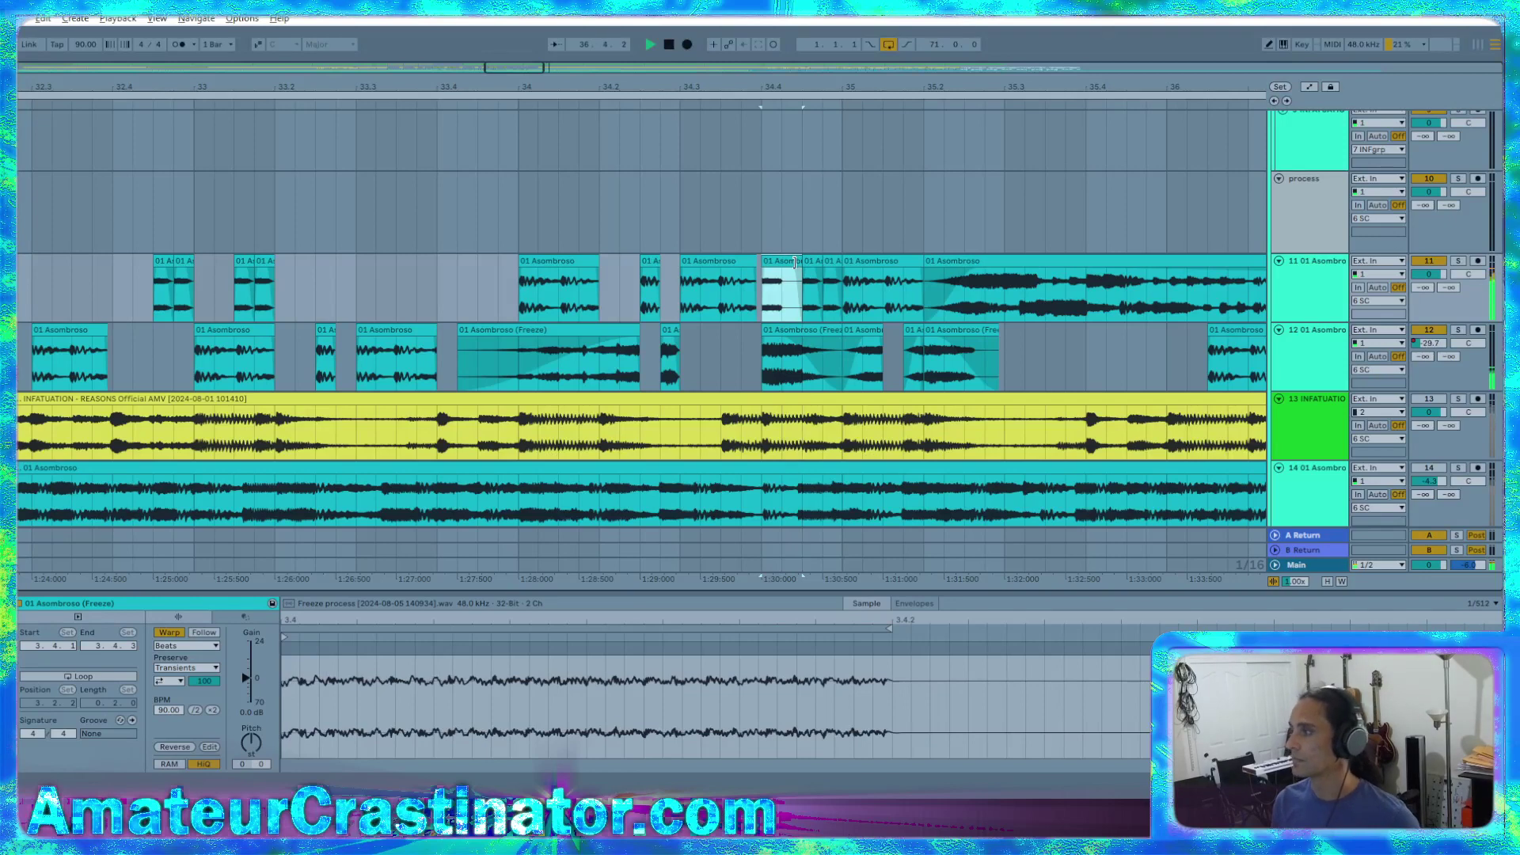
key("ctrl+z")
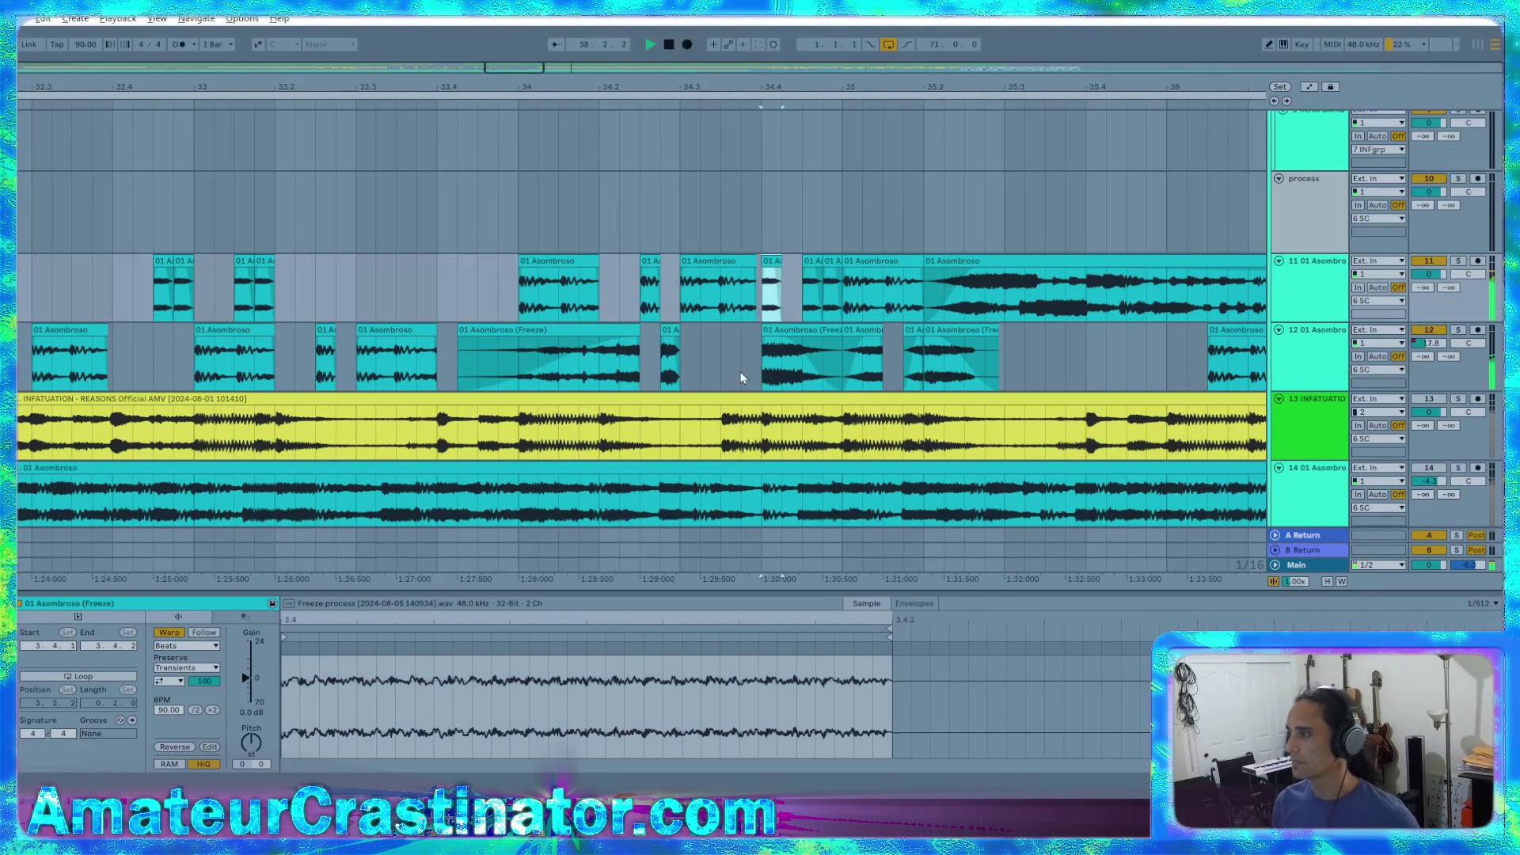
Paste a short Freeze clip on track 12 directly before 34.4 and play the arrangement from bar 32
scroll(725, 360, "up", 3)
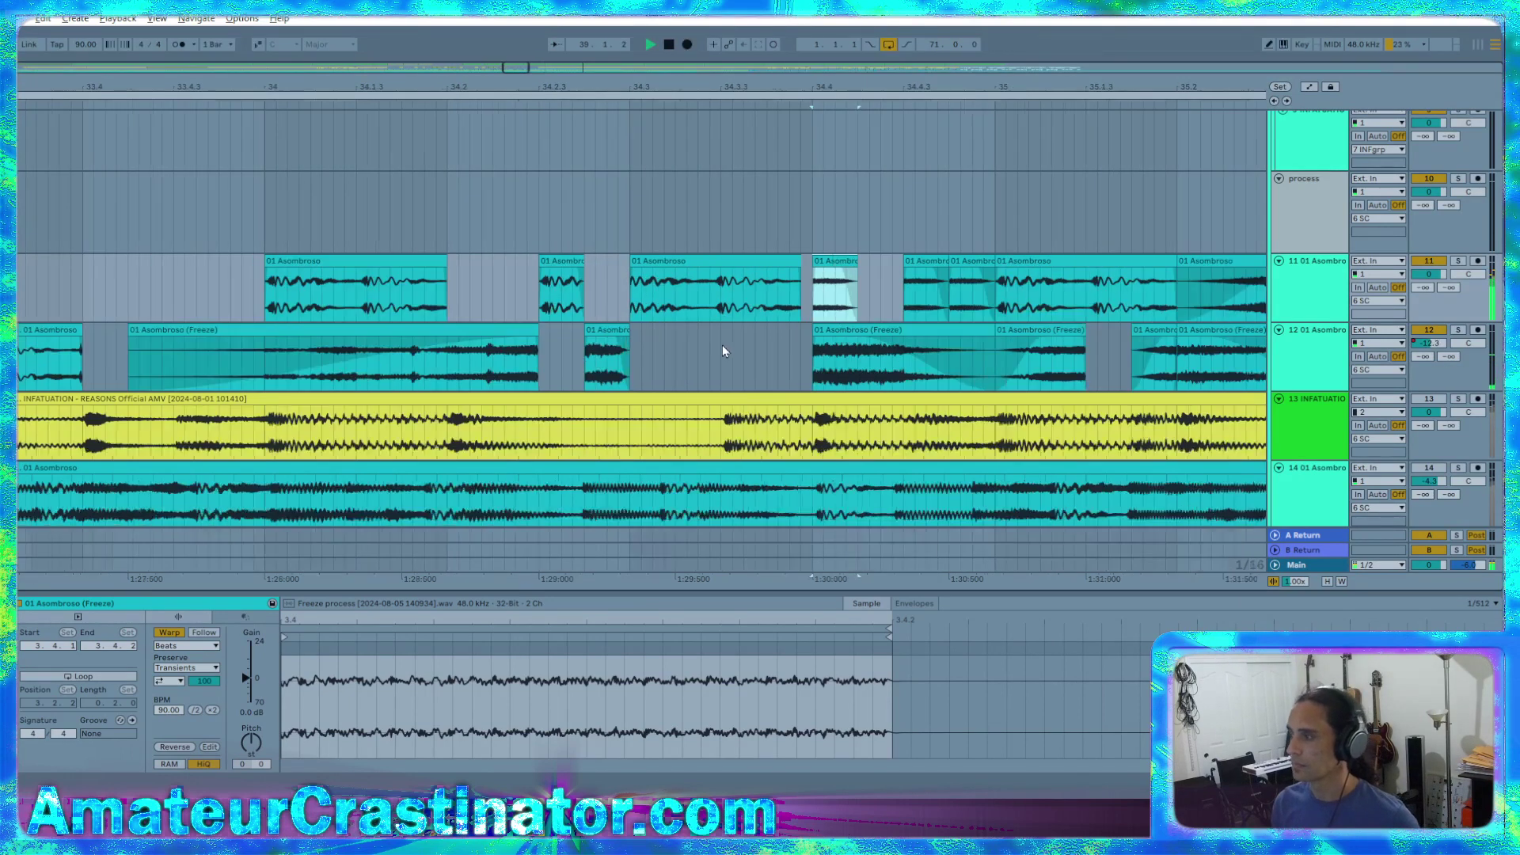
left_click(763, 349)
key("ctrl+v")
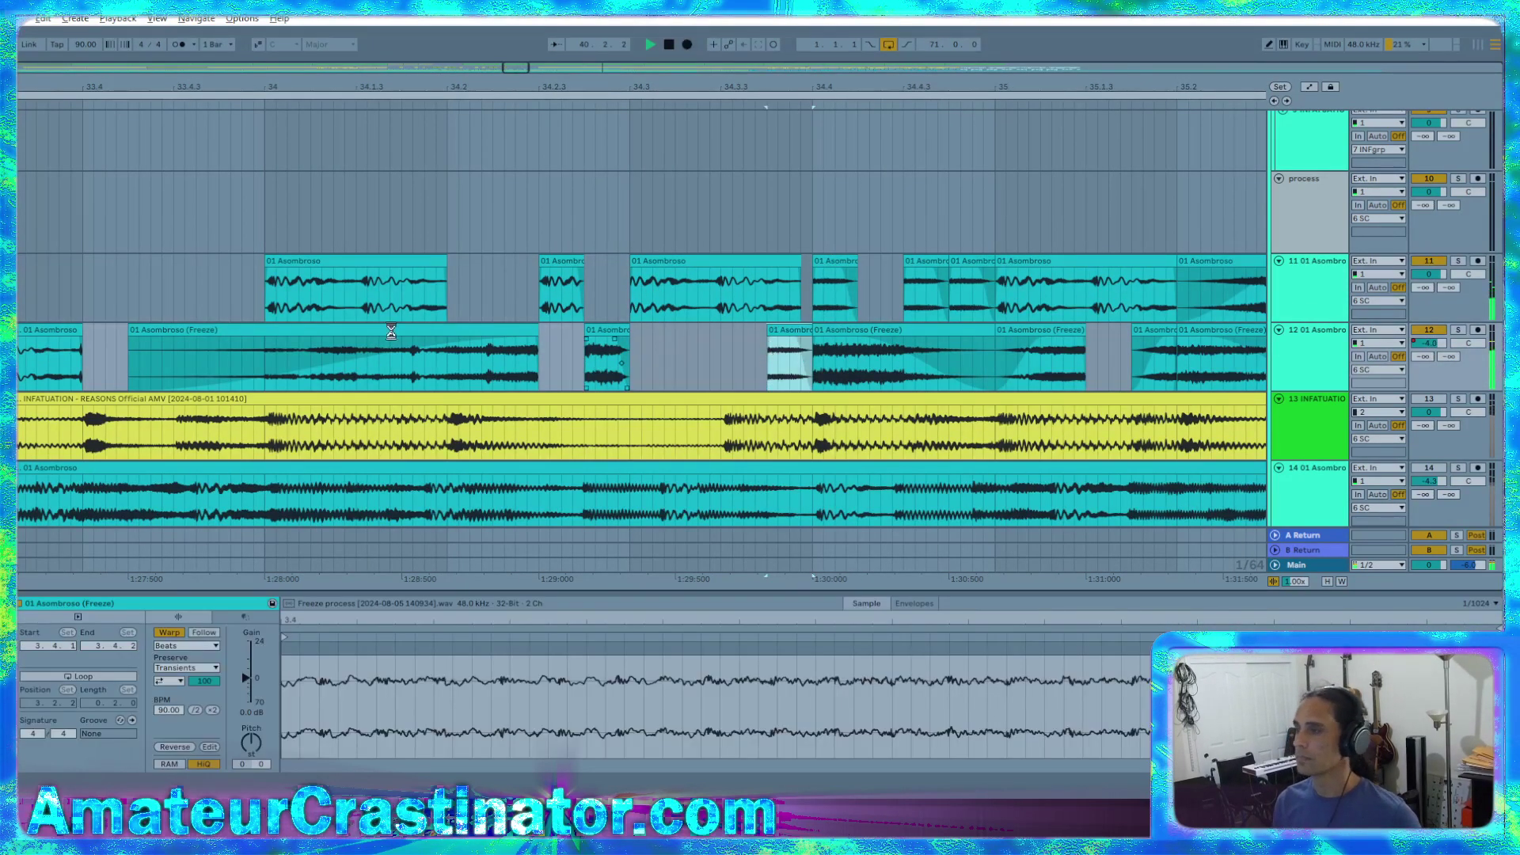
scroll(391, 333, "down", 5, "ctrl")
left_click(79, 301)
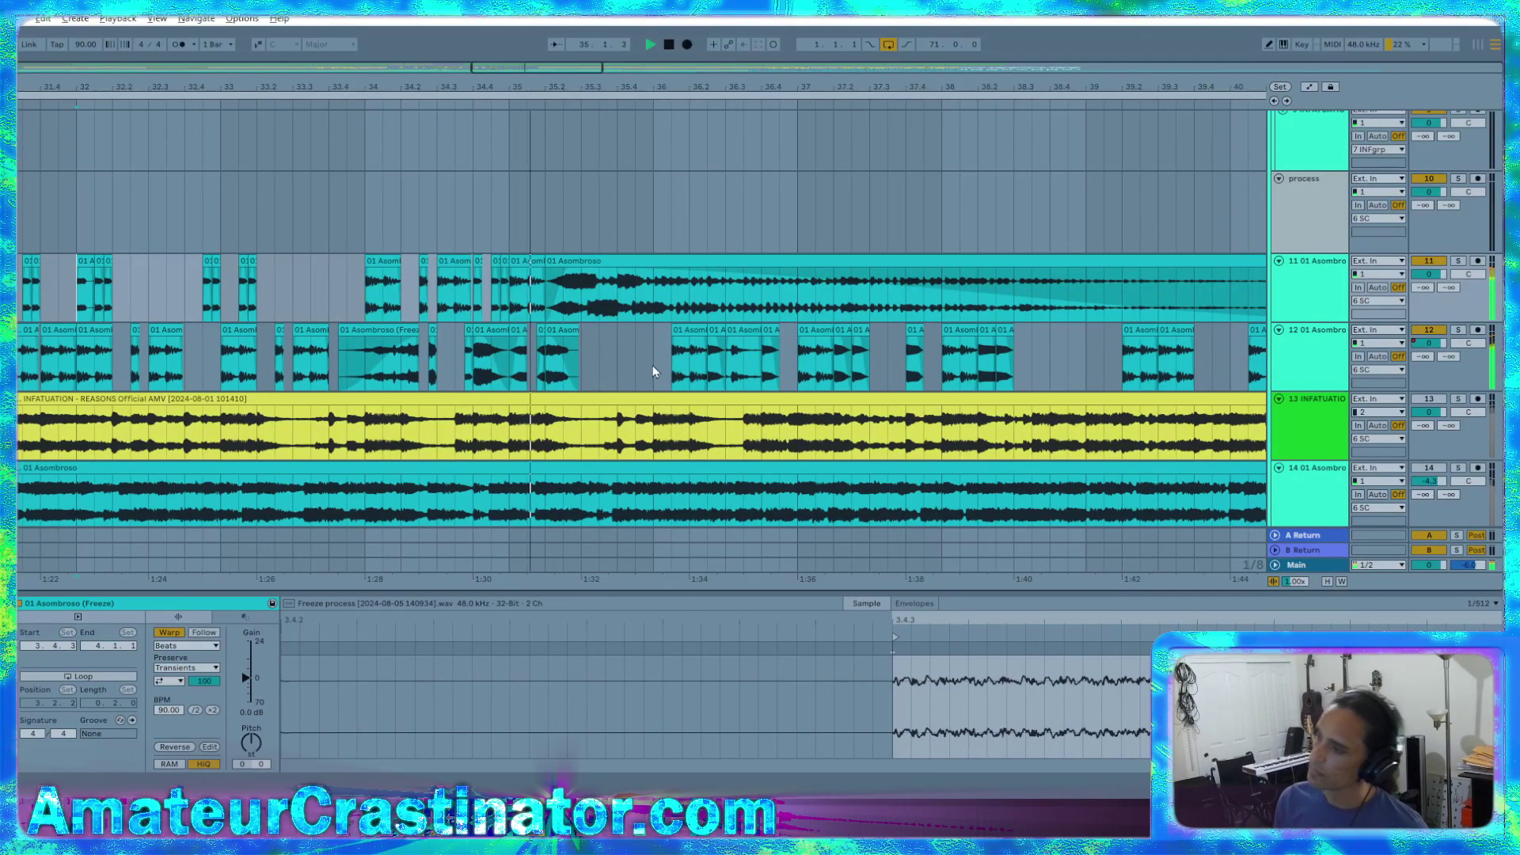
Extend the end of the long fading clip on track 11 to bar 42 and listen to that section
scroll(780, 369, "down", 2)
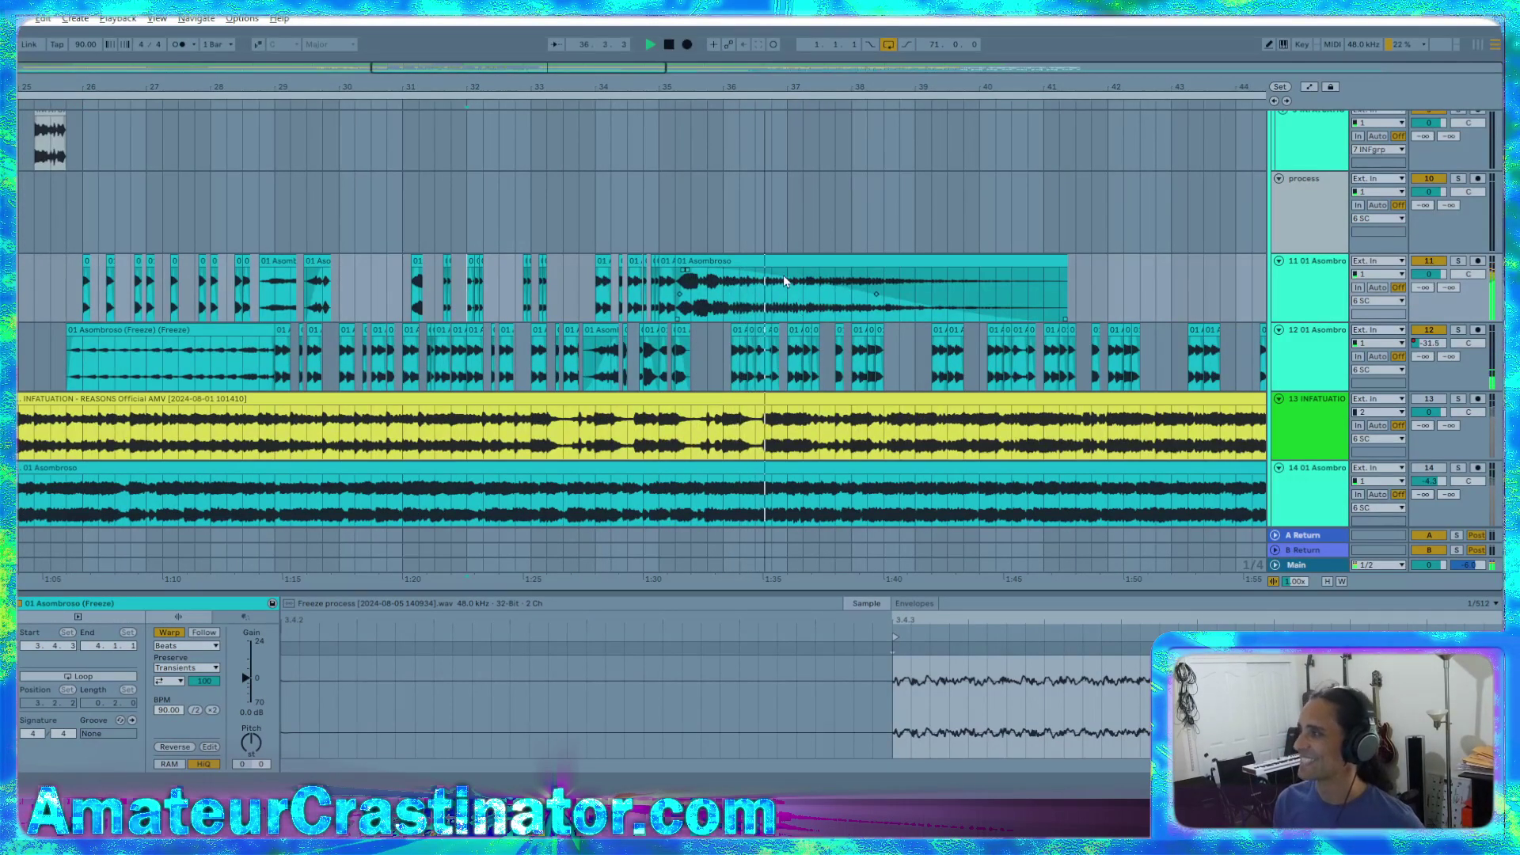
left_click_drag(1067, 261, 1103, 261)
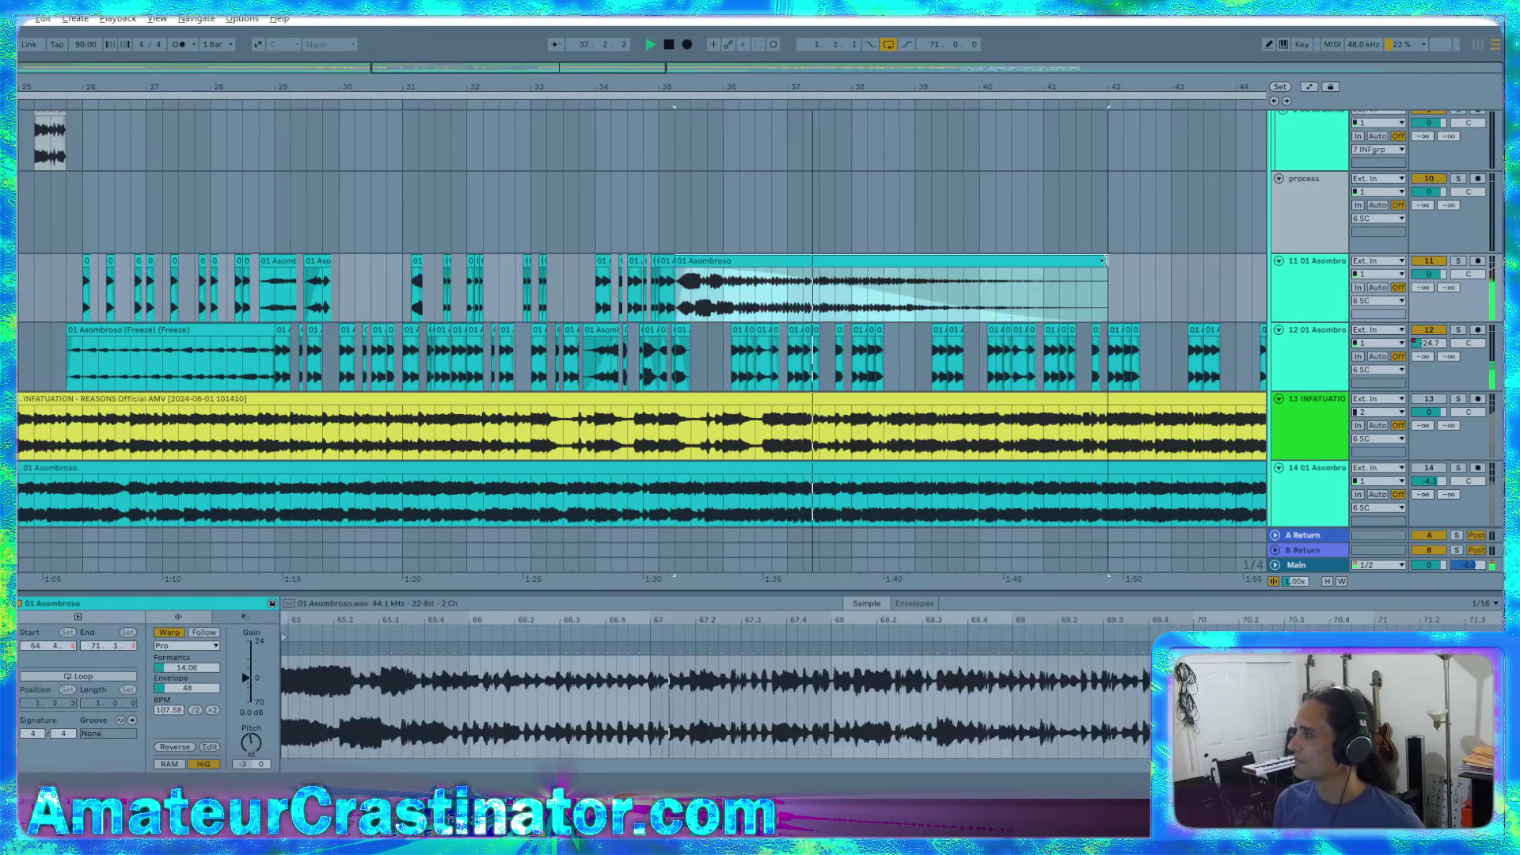
key("space")
key("space")
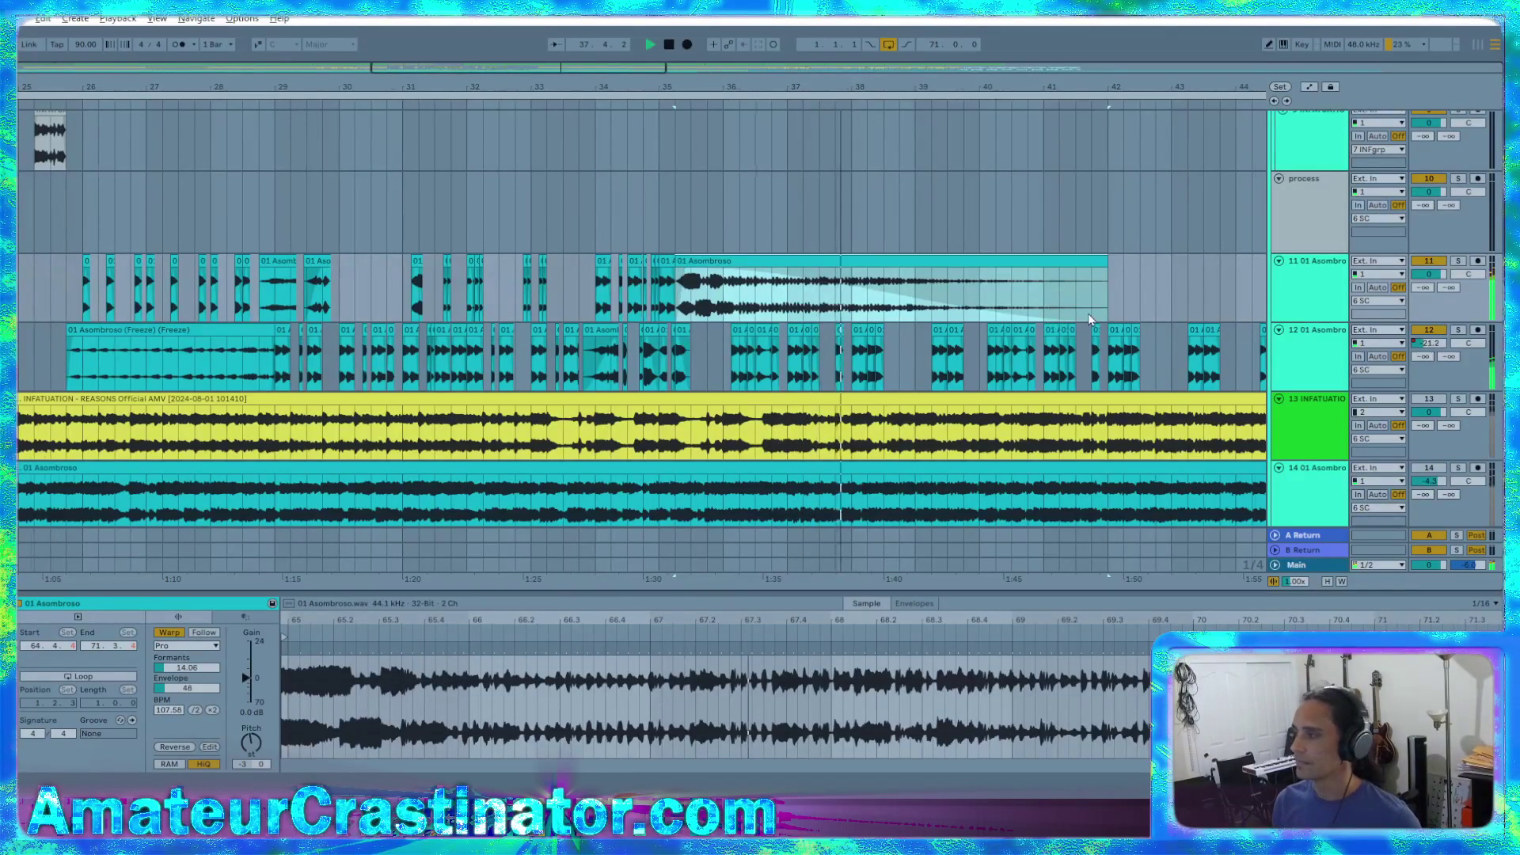
Show the automation lanes and delete the breakpoints forming track 12's volume dip and ramp from bar 36
scroll(1088, 312, "down", 3)
left_click(1305, 310)
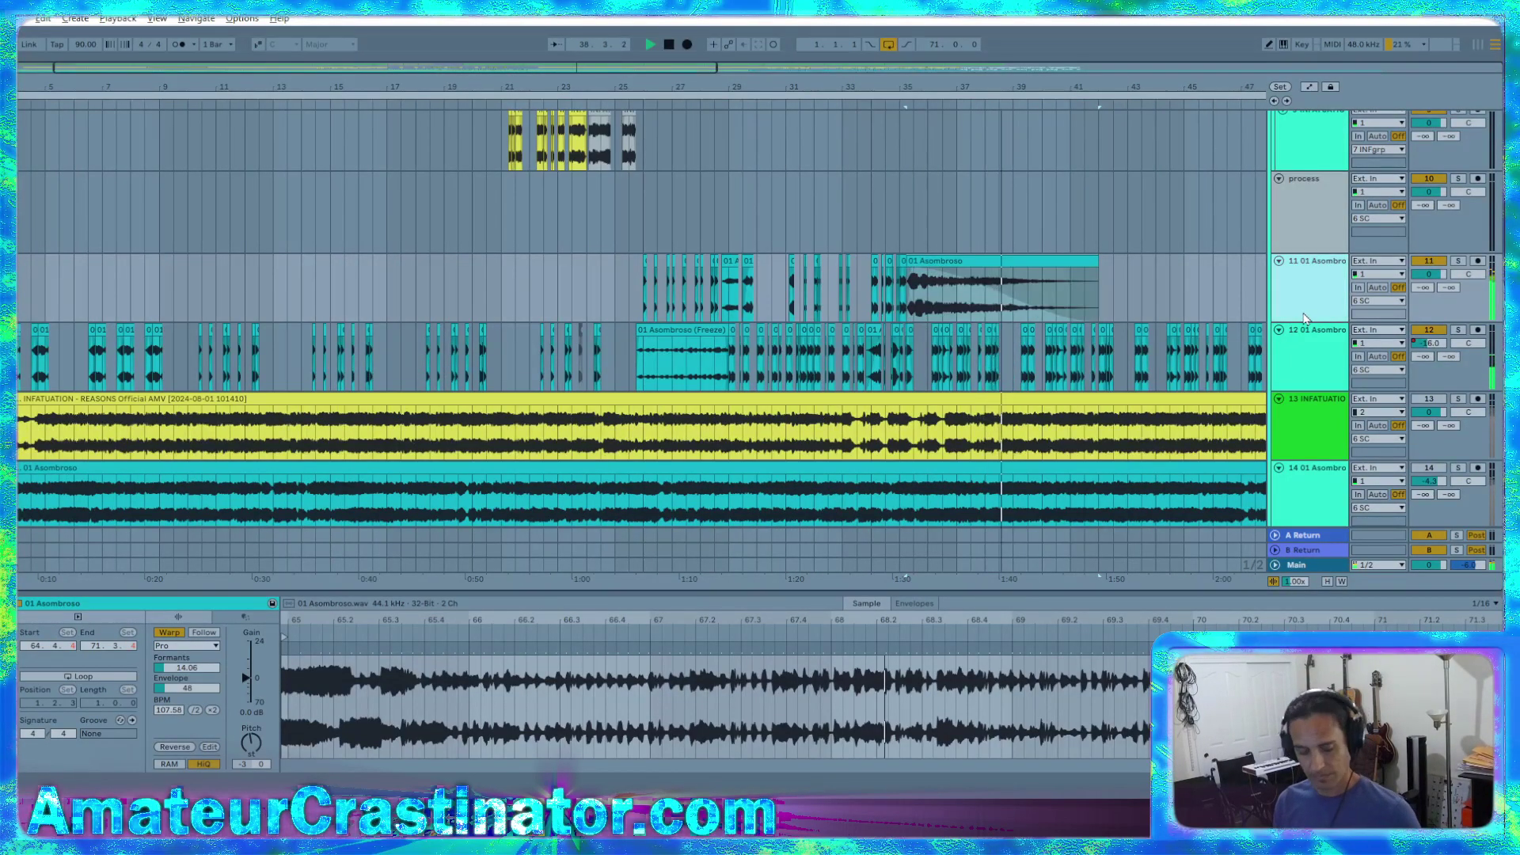
scroll(1169, 333, "up", 3)
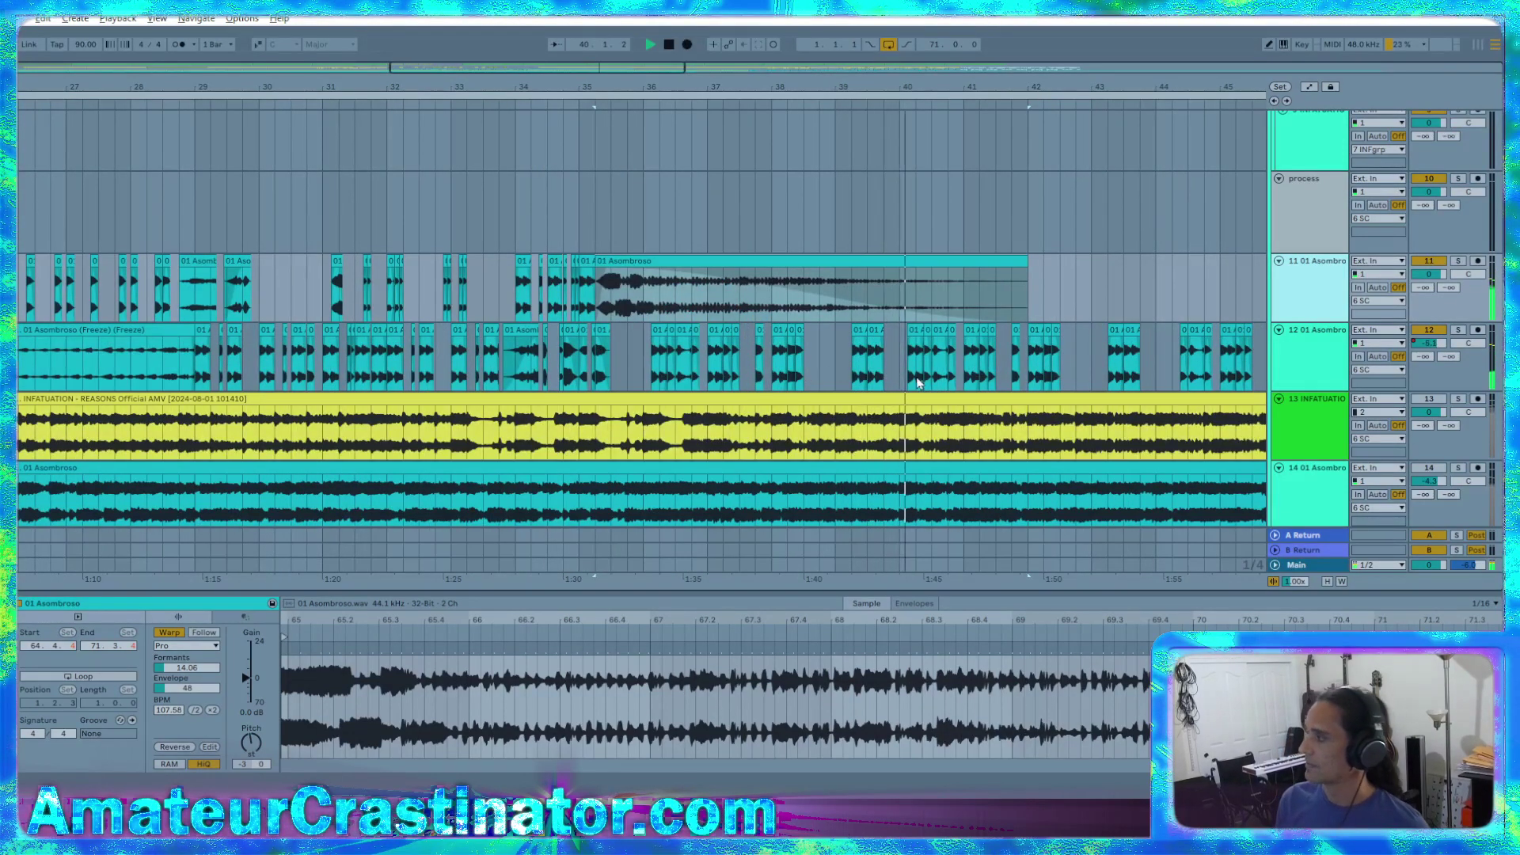
key("a")
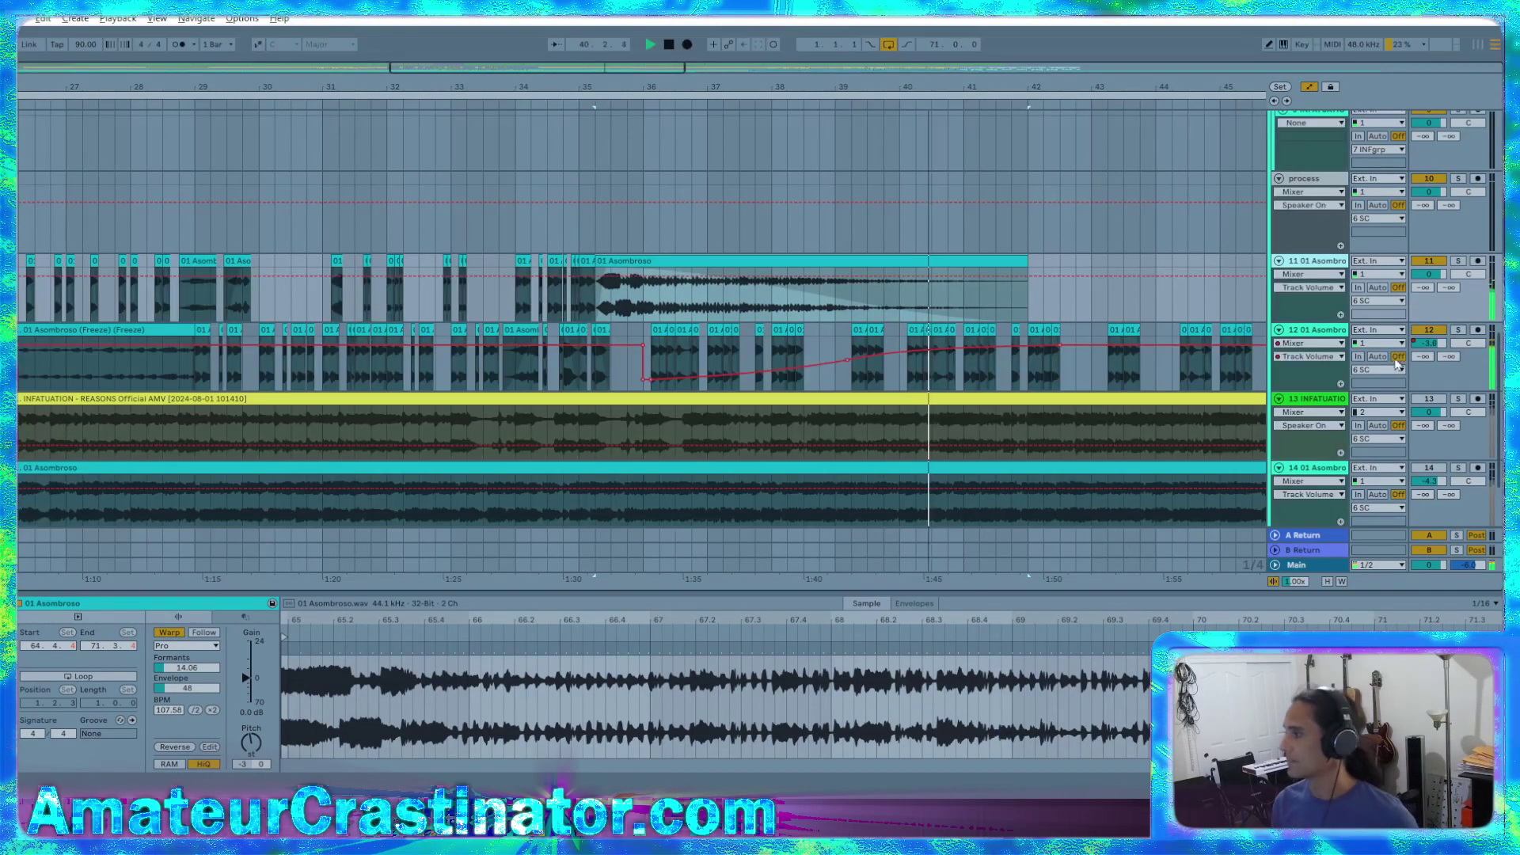
left_click(643, 379)
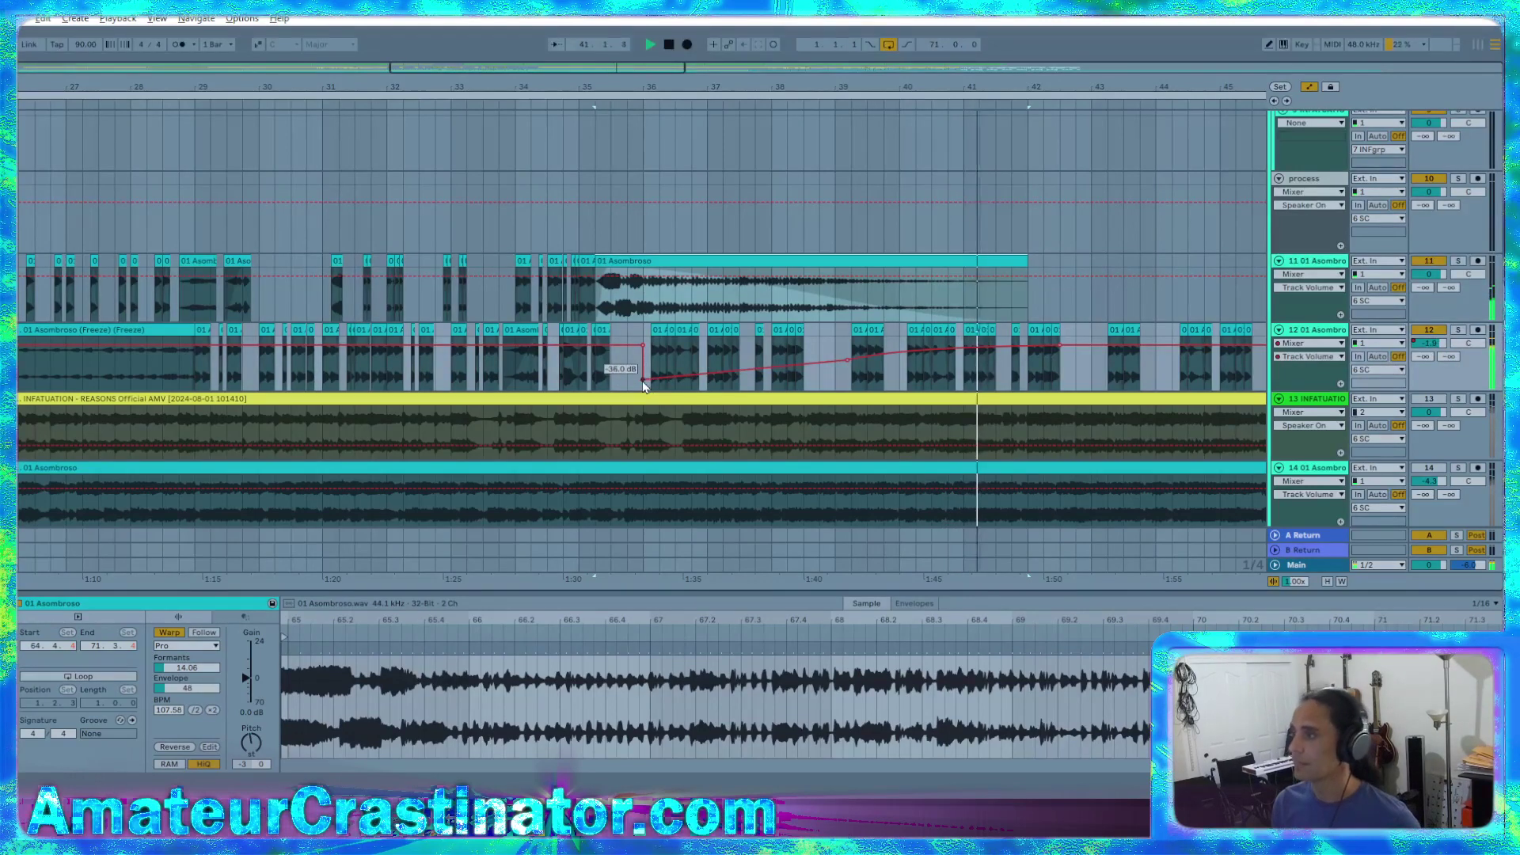
left_click(848, 360)
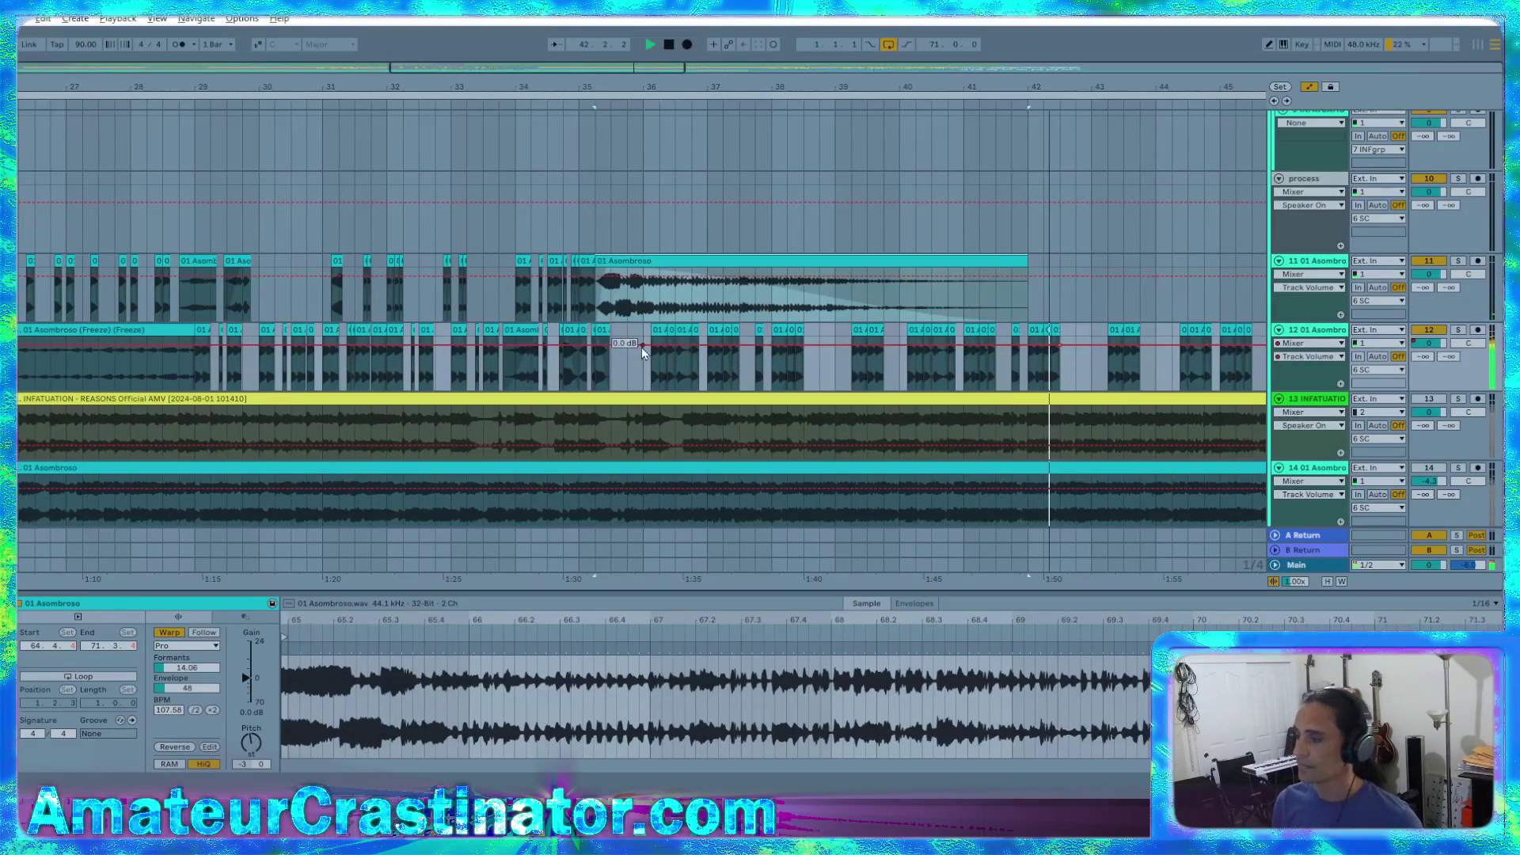
Listen to the arrangement from bar 28 past bar 38 and hide the automation lanes
left_click(127, 374)
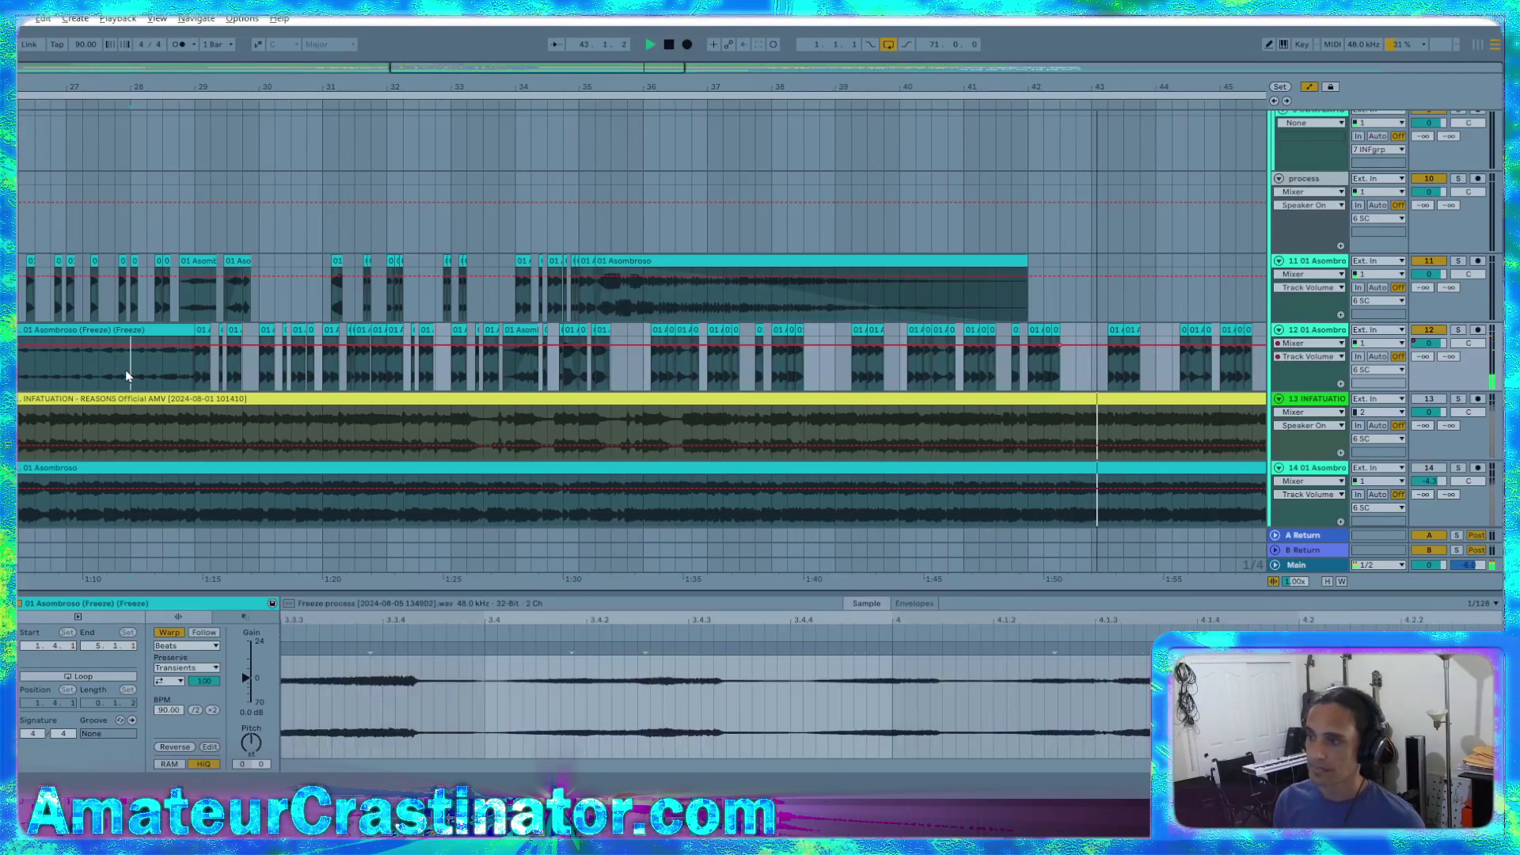
key("space")
key("space")
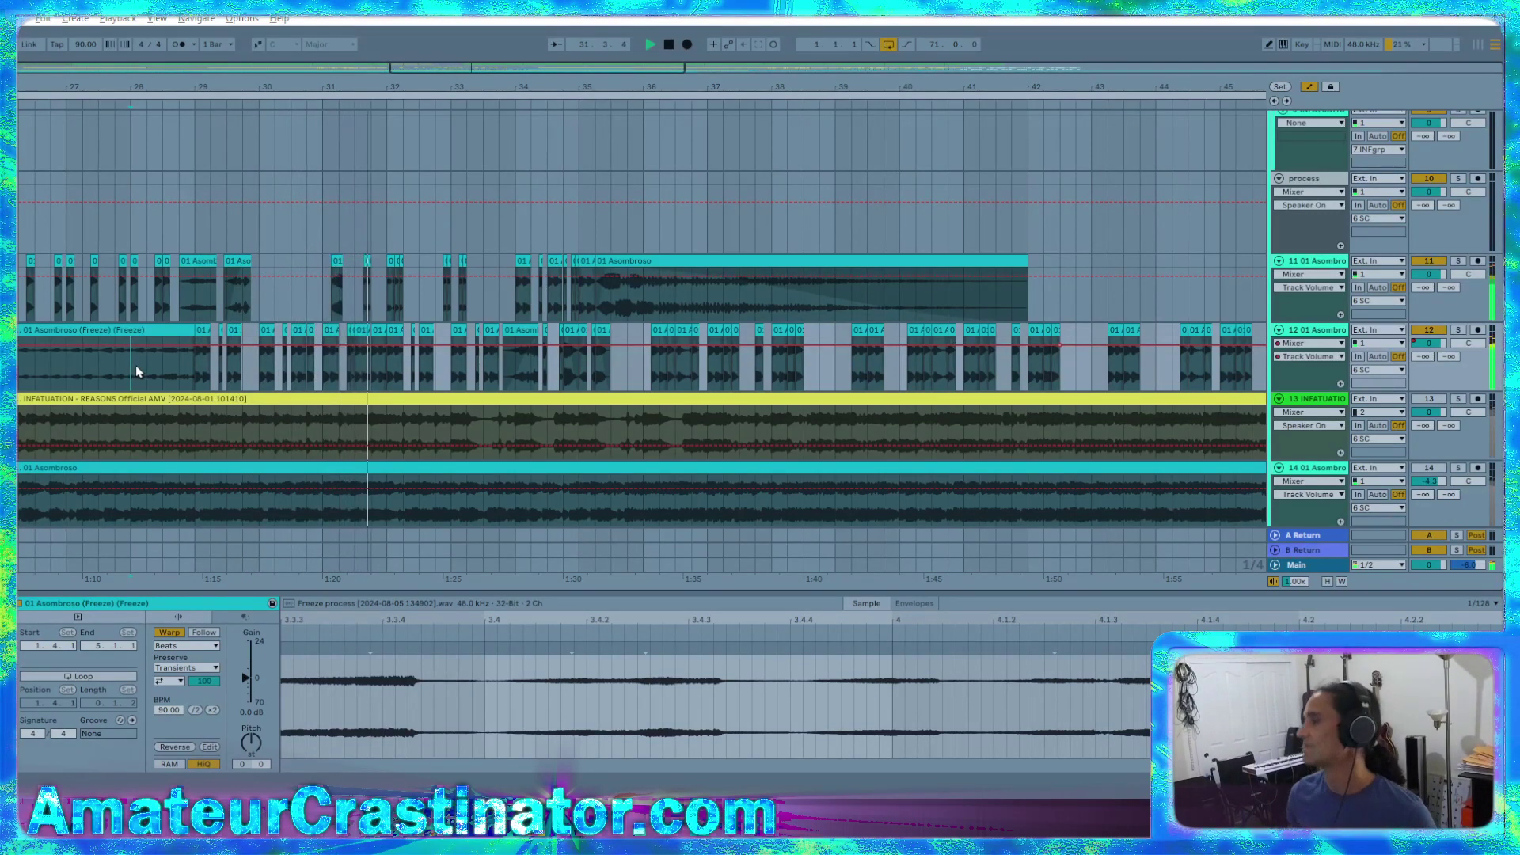
key("a")
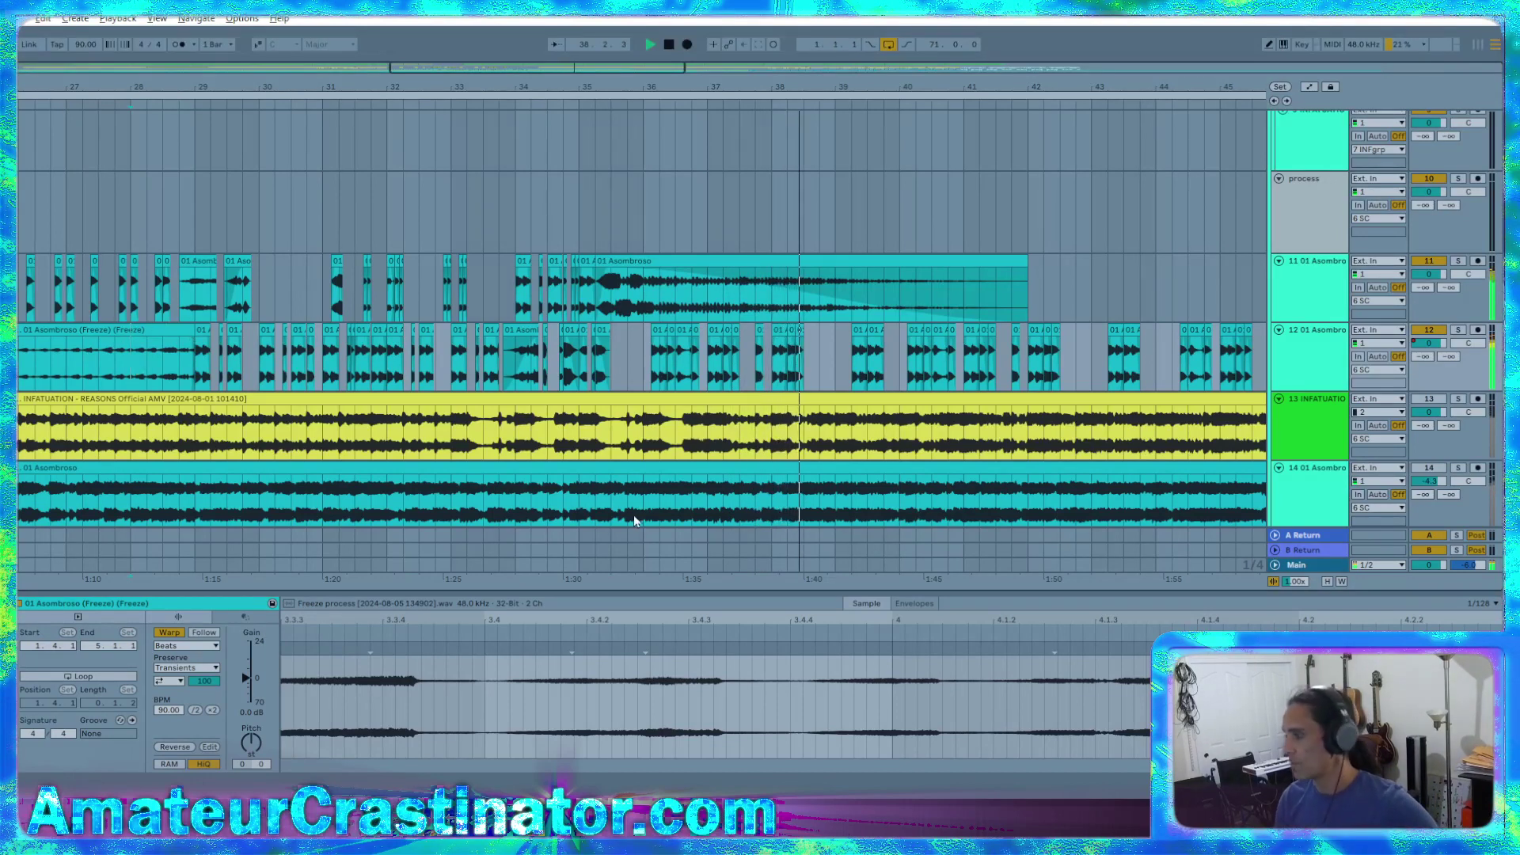
scroll(820, 363, "up", 2)
key("space")
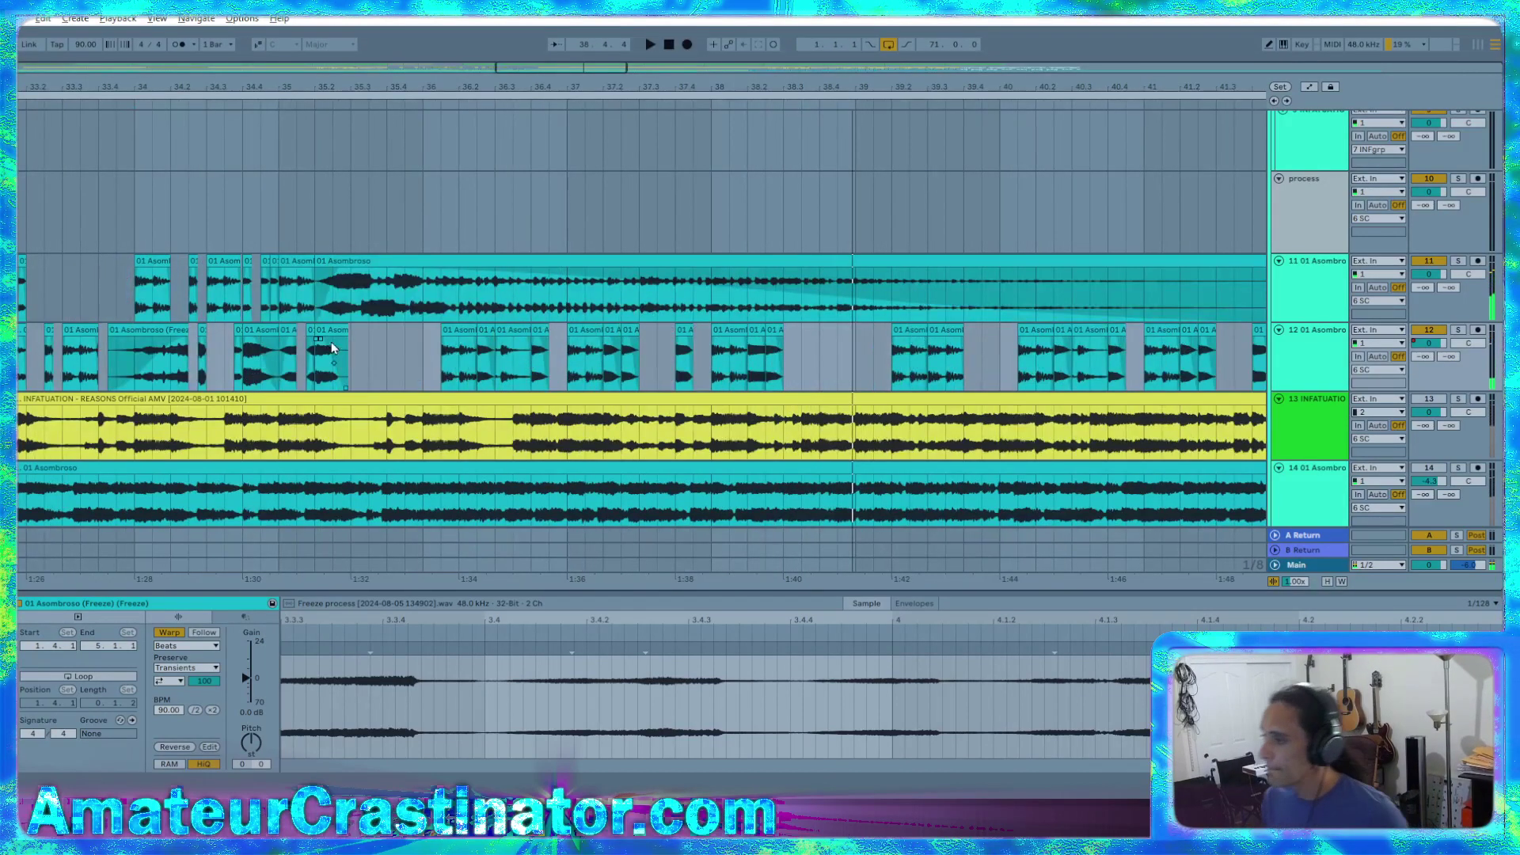
Delete all clips on track 12 between bar 36 and bar 40
left_click_drag(430, 367, 572, 361)
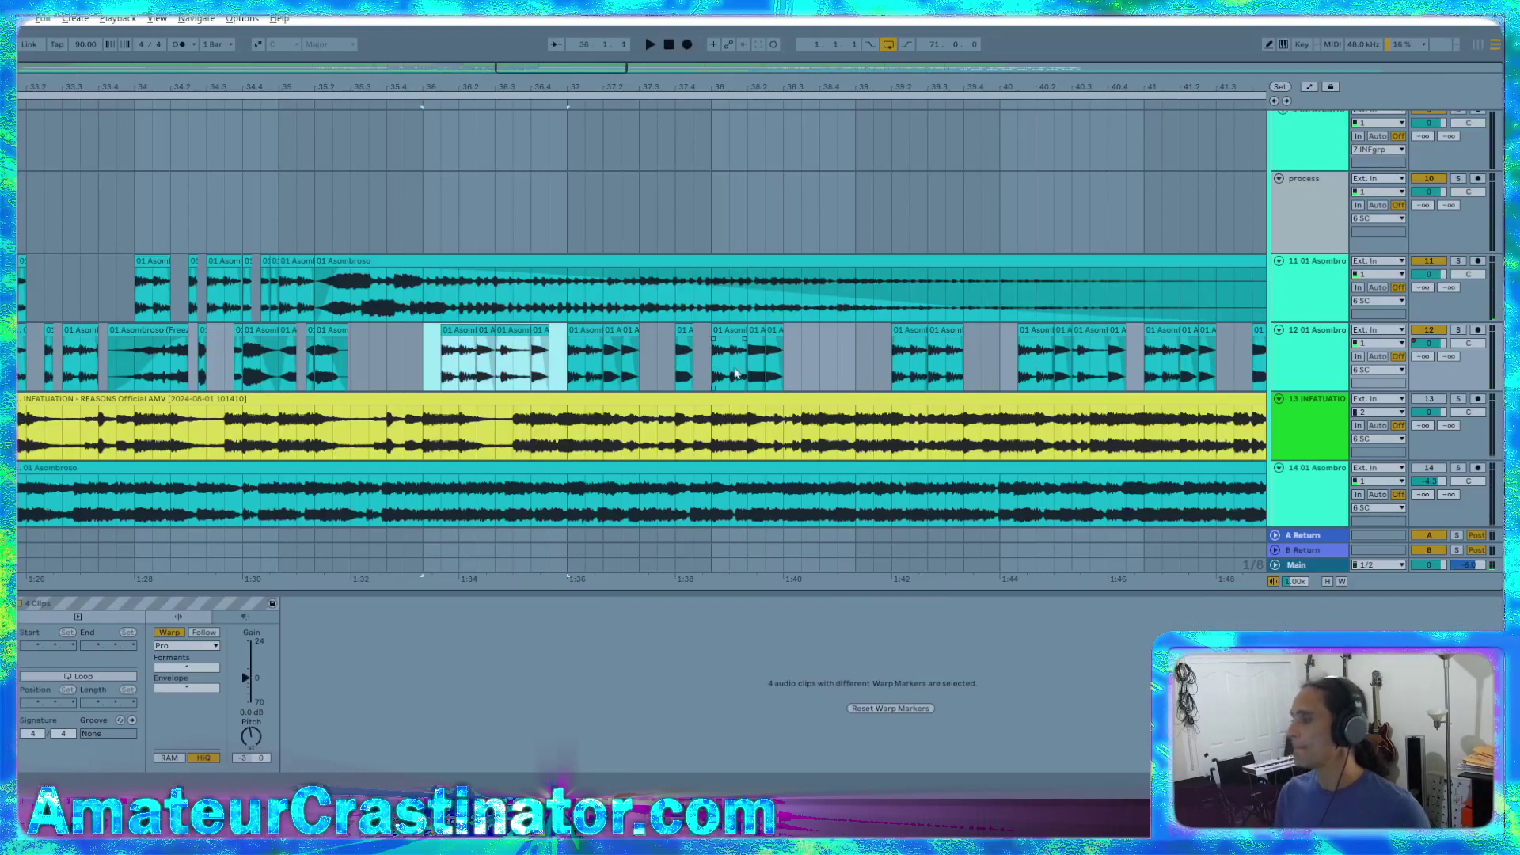
scroll(887, 360, "down", 3)
scroll(823, 381, "up", 5)
scroll(823, 380, "left", 2)
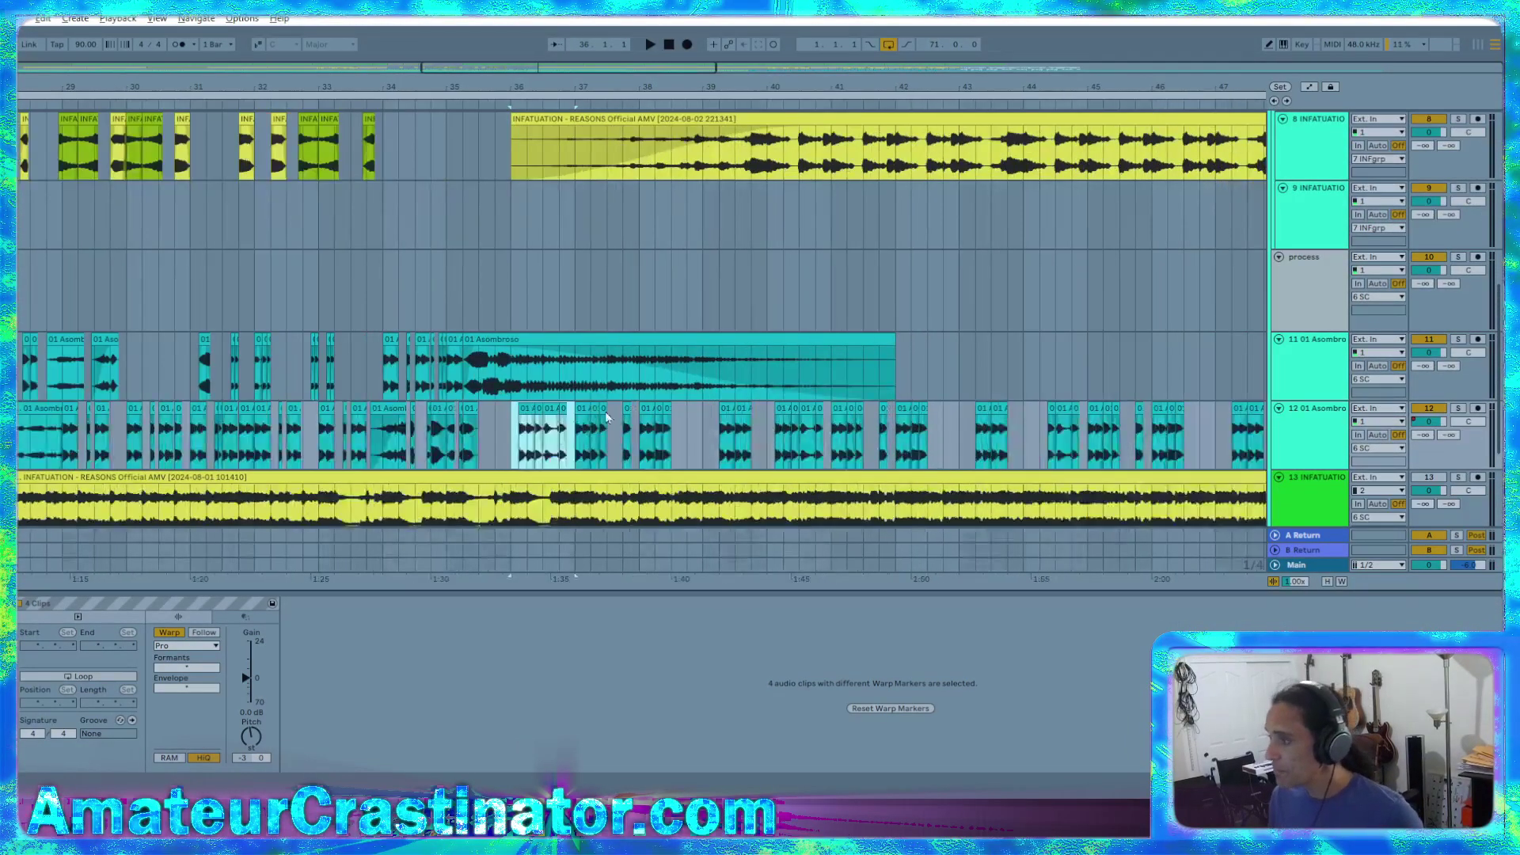
left_click(504, 446)
left_click(722, 436, "shift")
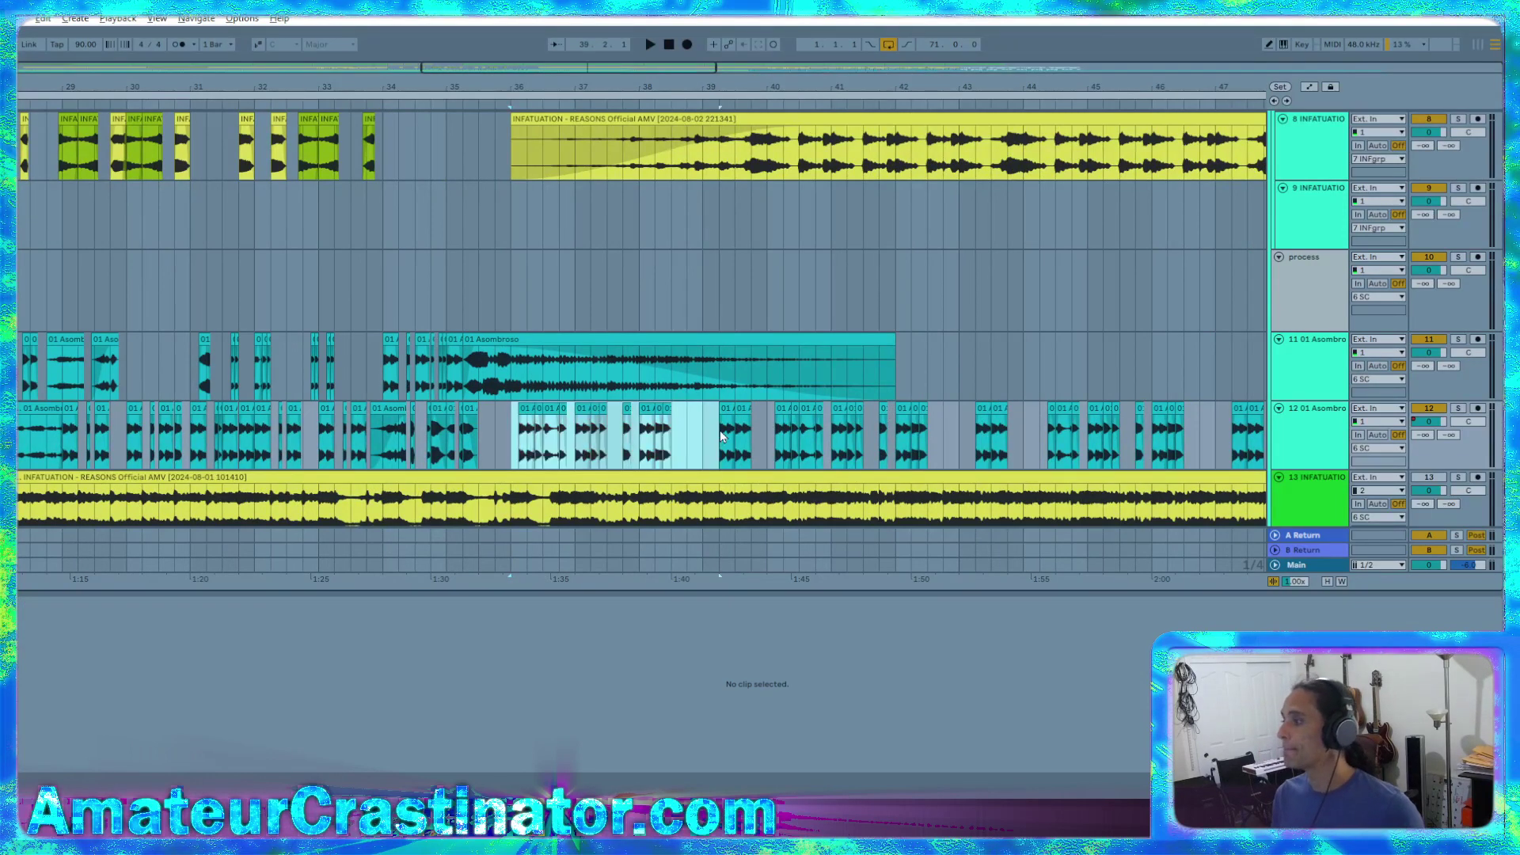
left_click(767, 433, "shift")
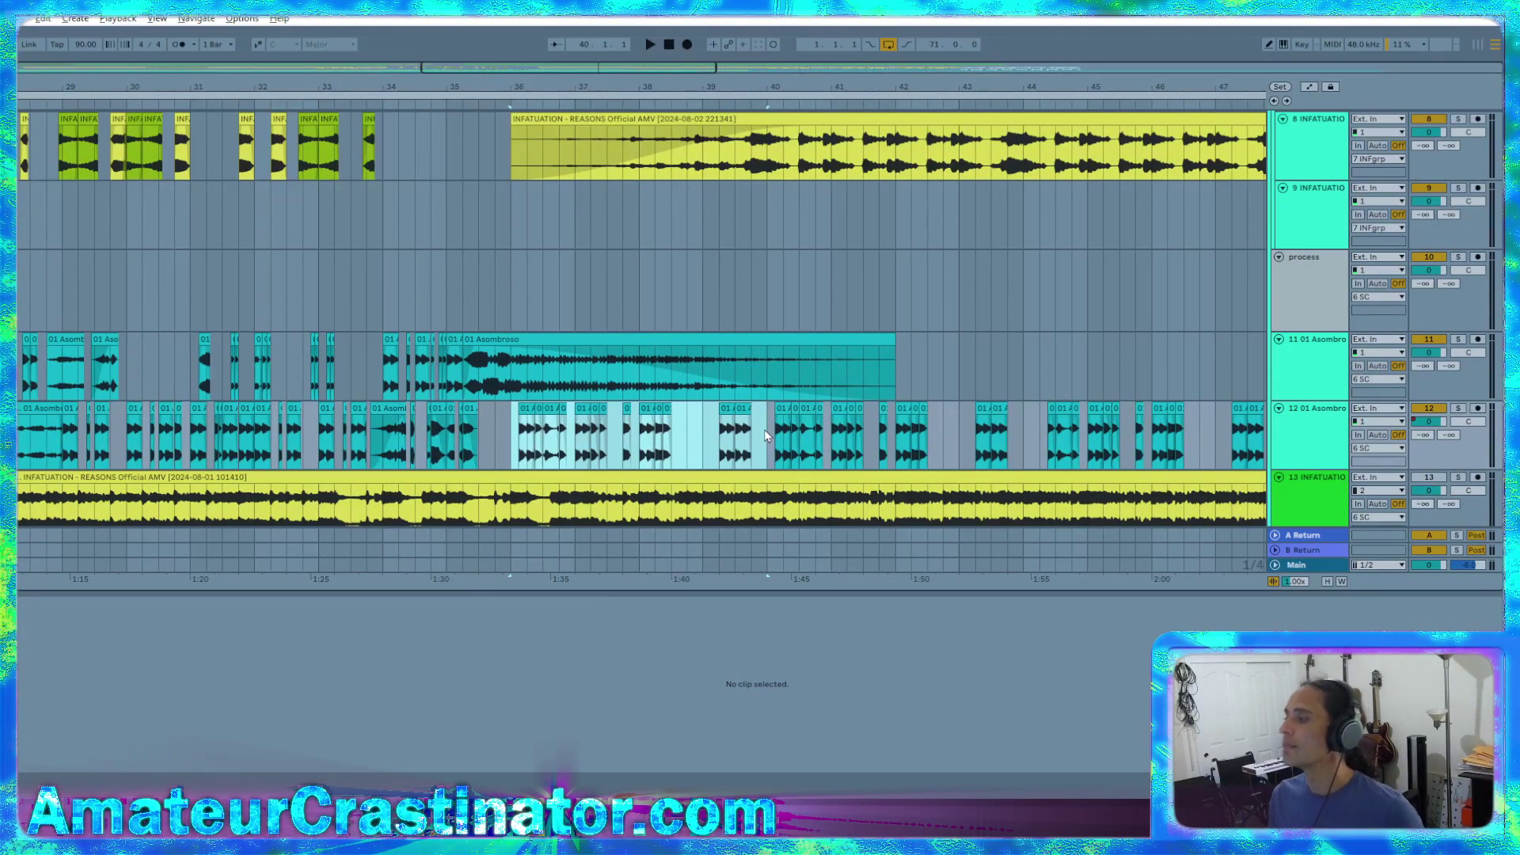
key("Delete")
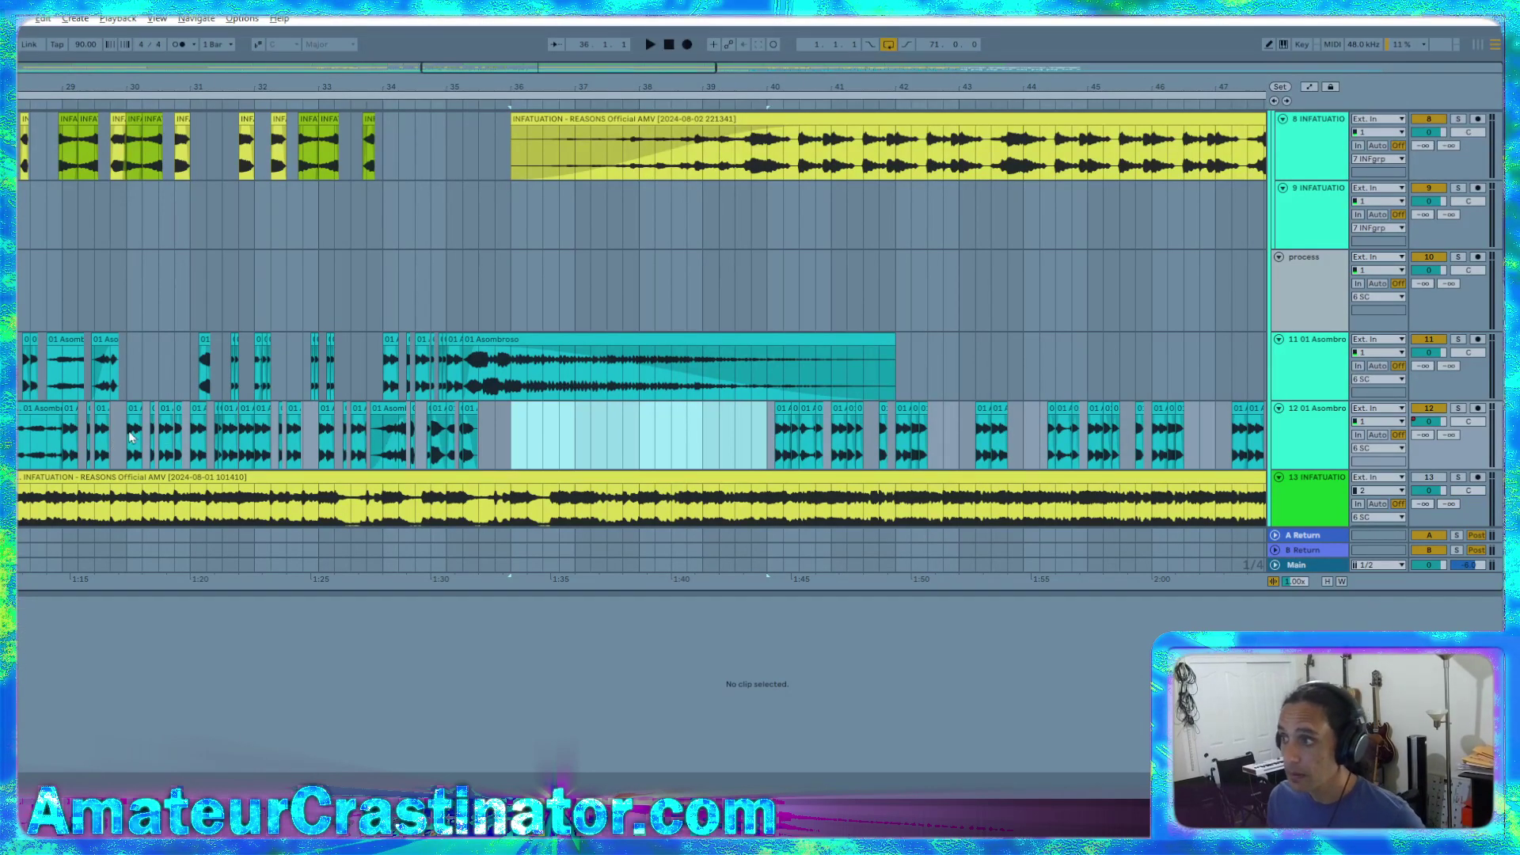
Copy the short clip group at bar 30 on track 12 to bar 36 and duplicate that one-bar pattern three times
left_click_drag(131, 437, 177, 453)
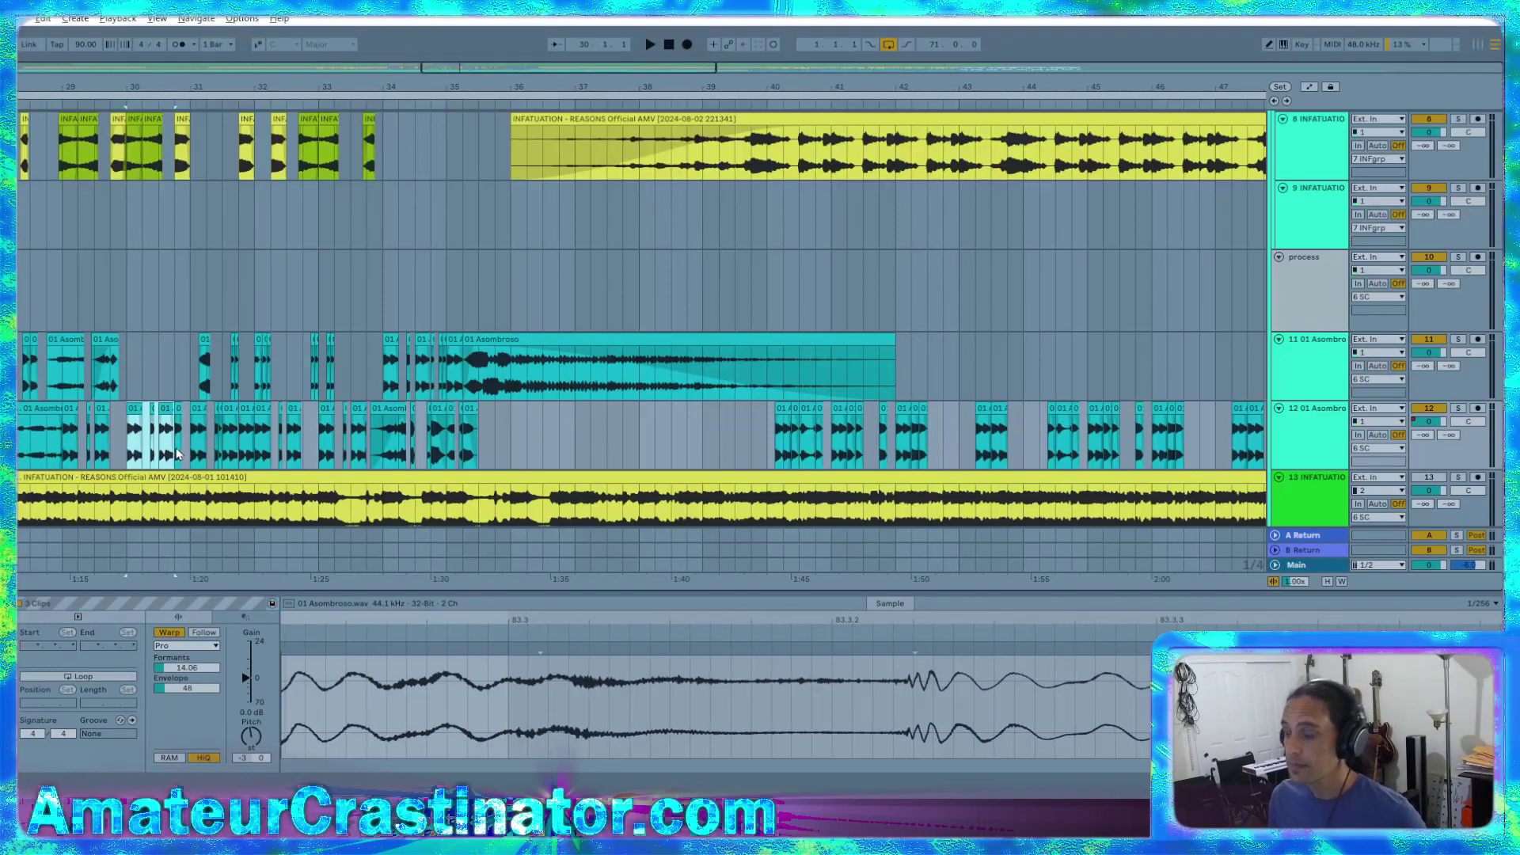
left_click(511, 448)
key("ctrl+v")
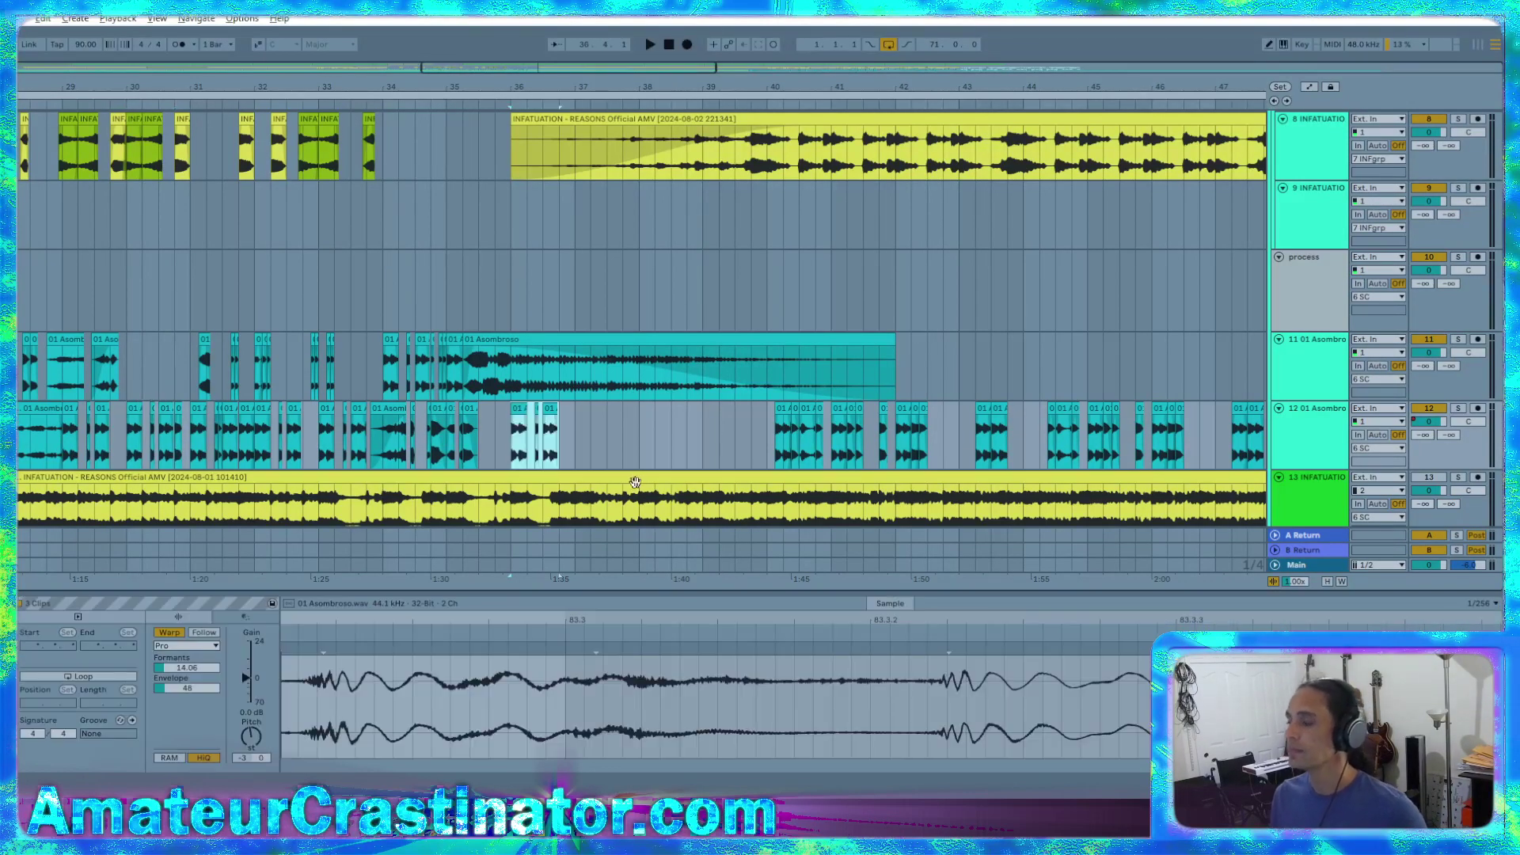
left_click_drag(582, 460, 514, 451)
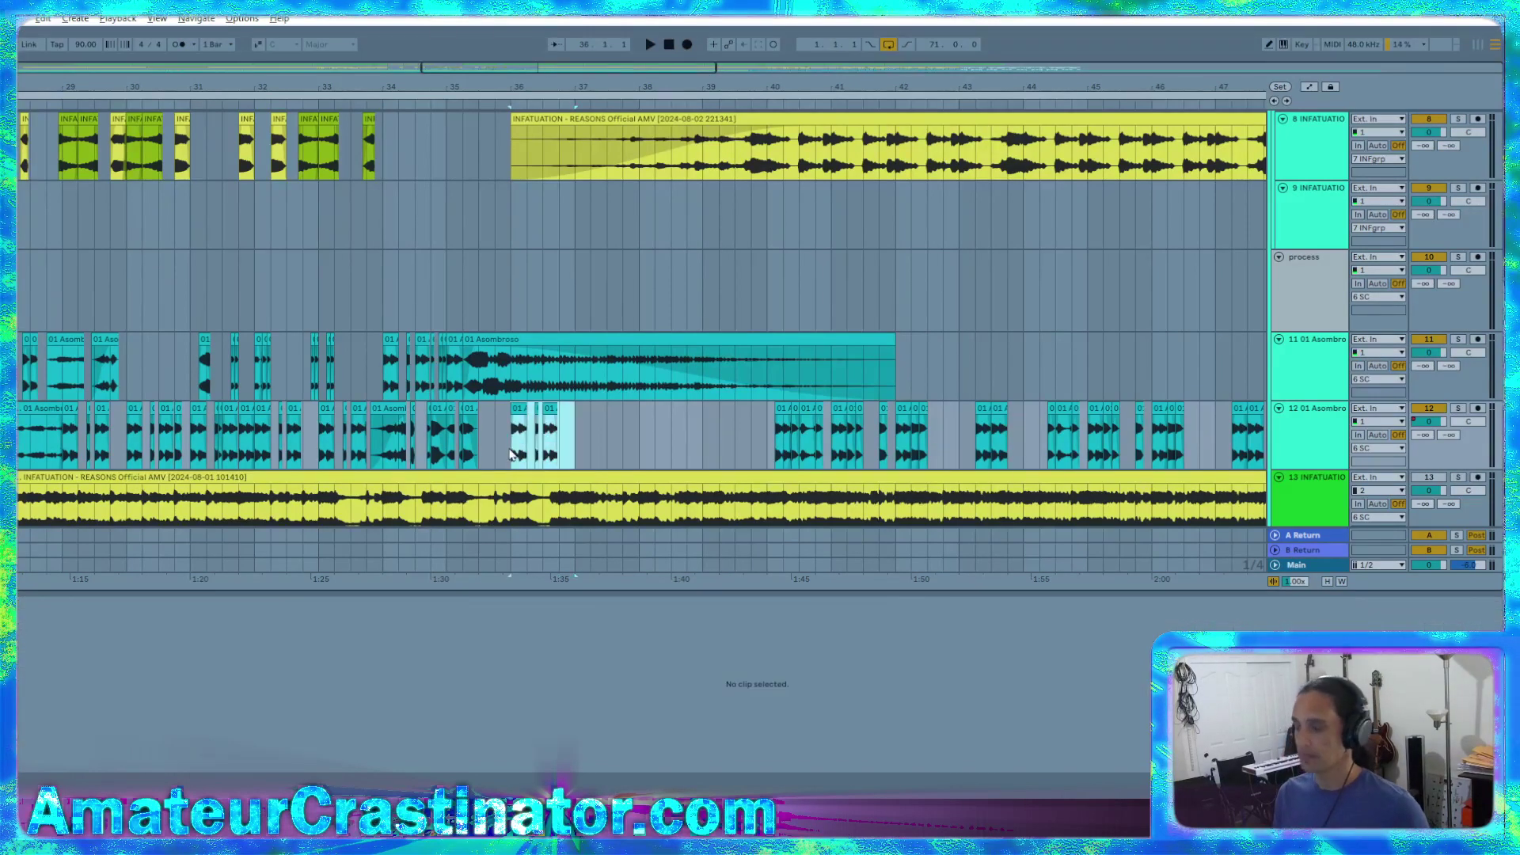
key("ctrl+d")
key("ctrl+d")
key("ctrl+d")
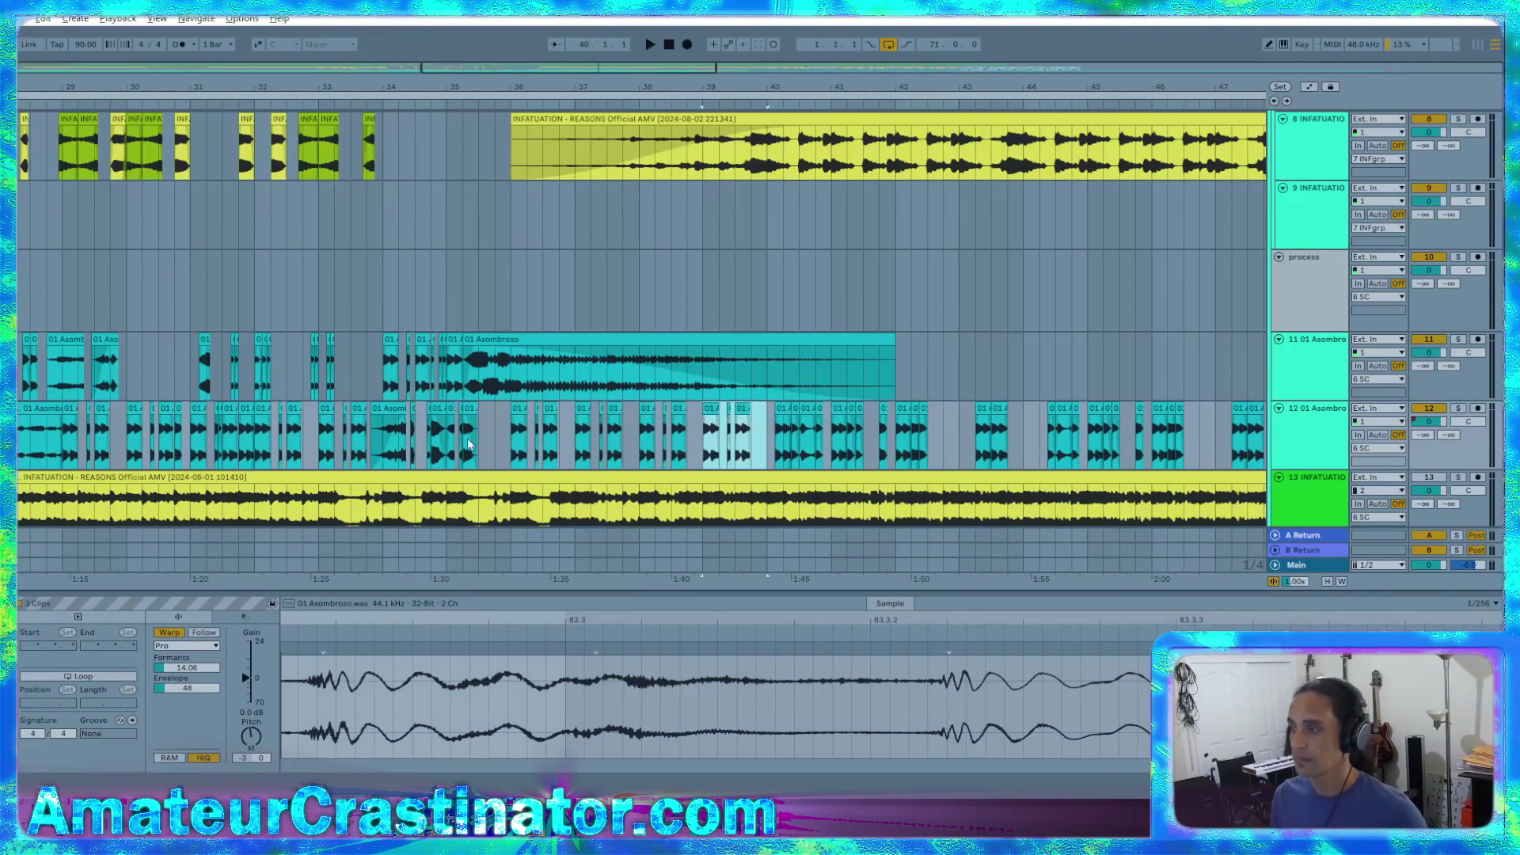
Play the section from about 33.4 and lower the long fading track 11 clip's gain to -2.6 dB
left_click(364, 436)
key("space")
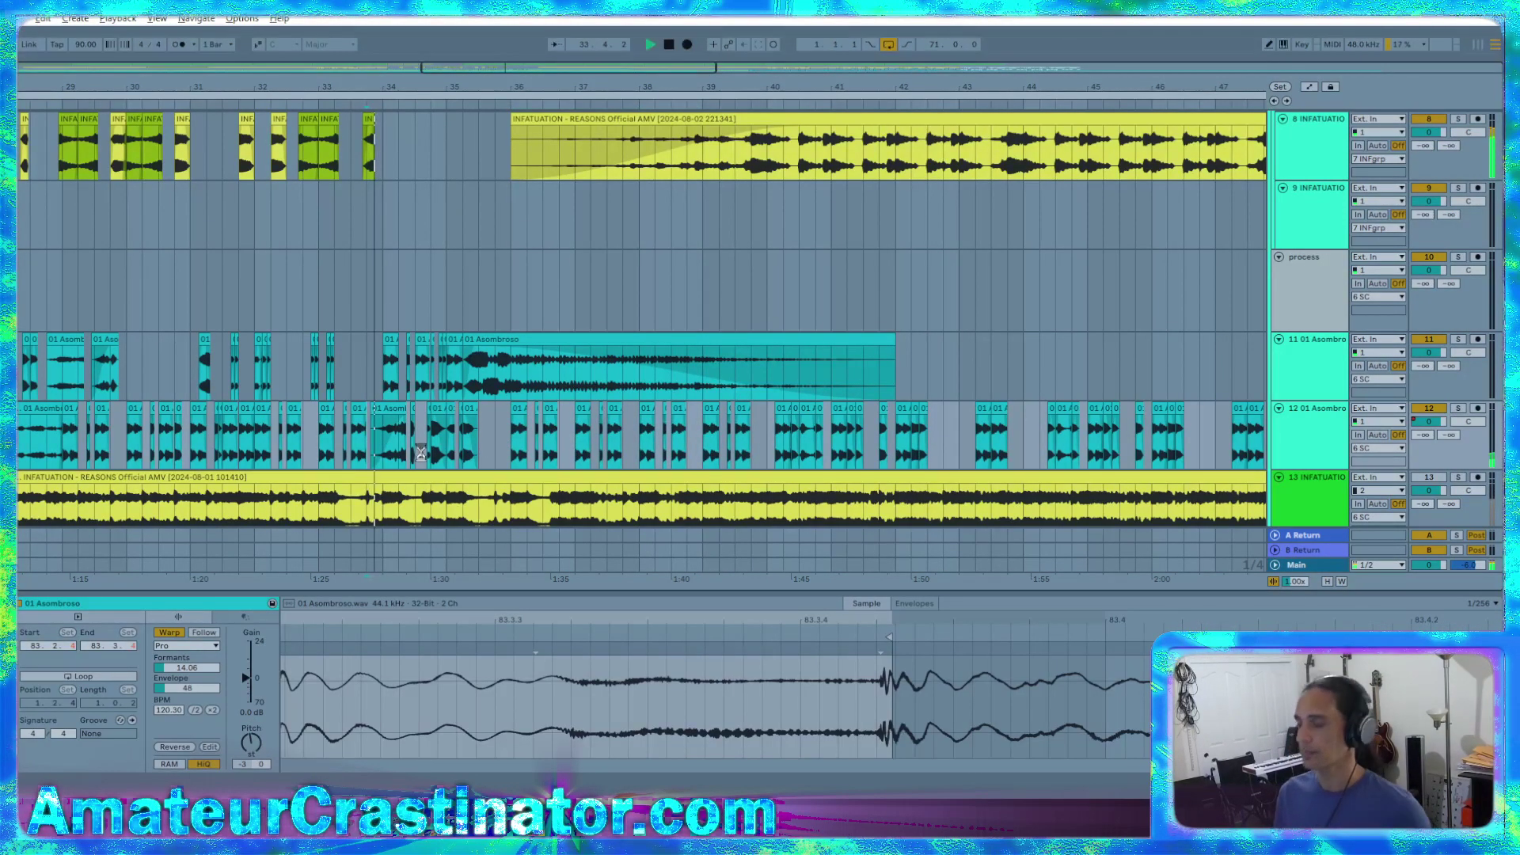
left_click(493, 374)
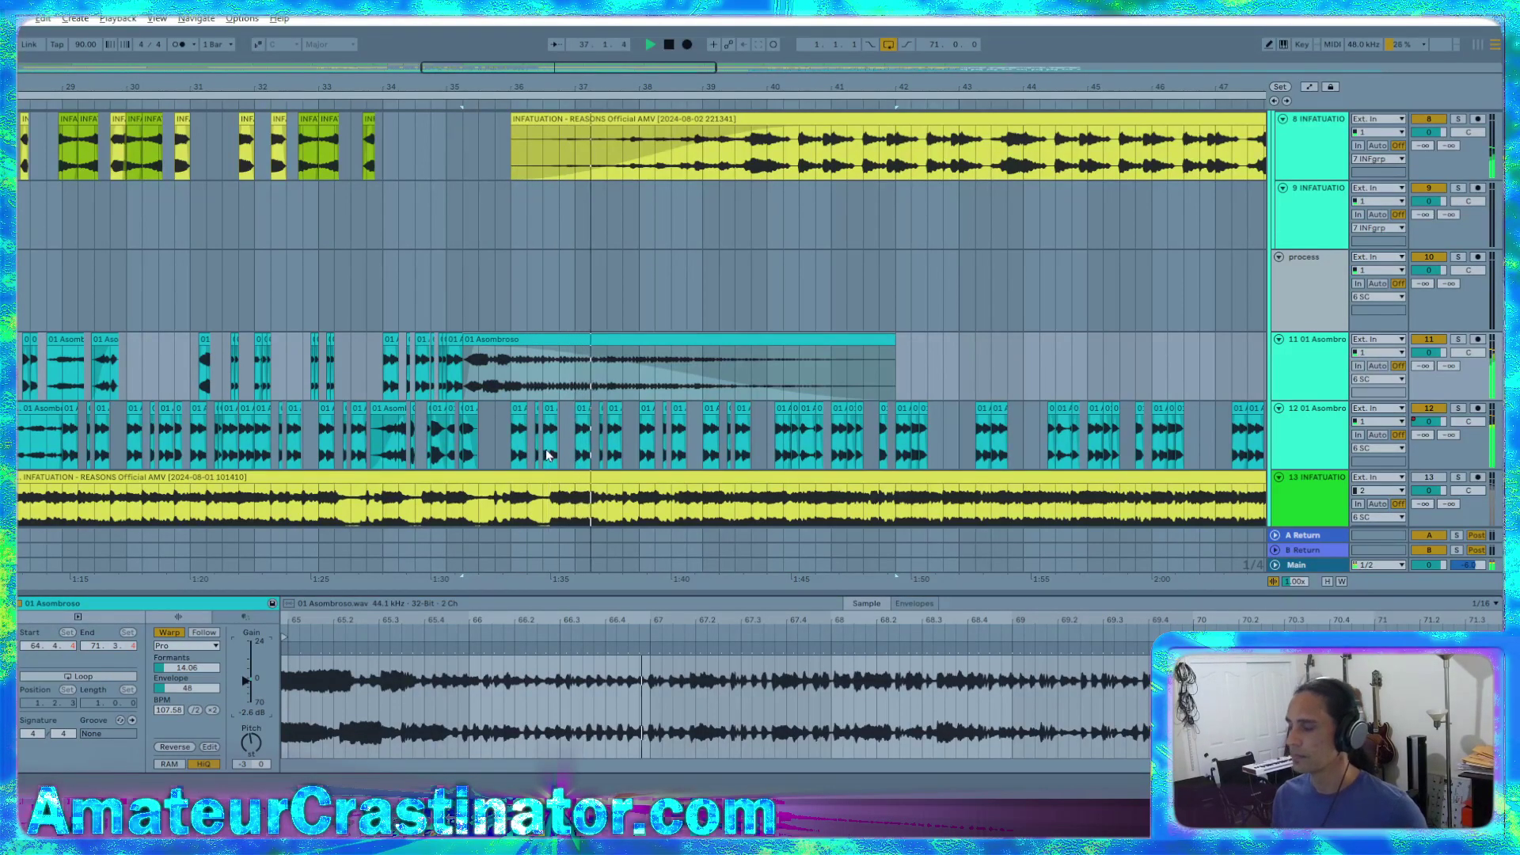
scroll(539, 443, "up", 2)
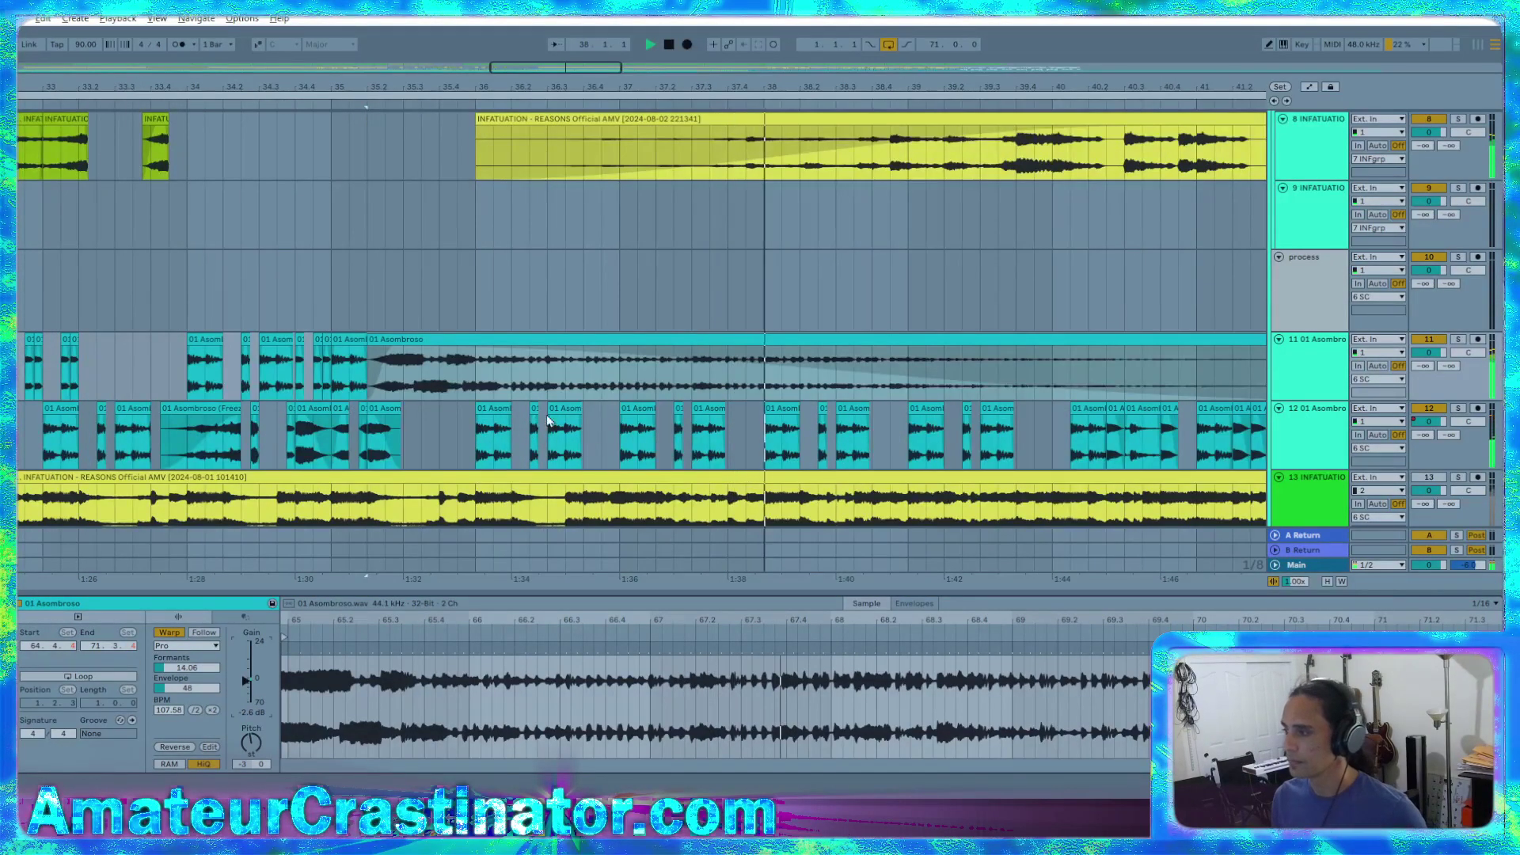
Trim the end of the long Asombroso clip on track 11 to 36.2 and shorten its fade-out
left_click(425, 342)
scroll(464, 396, "up", 2)
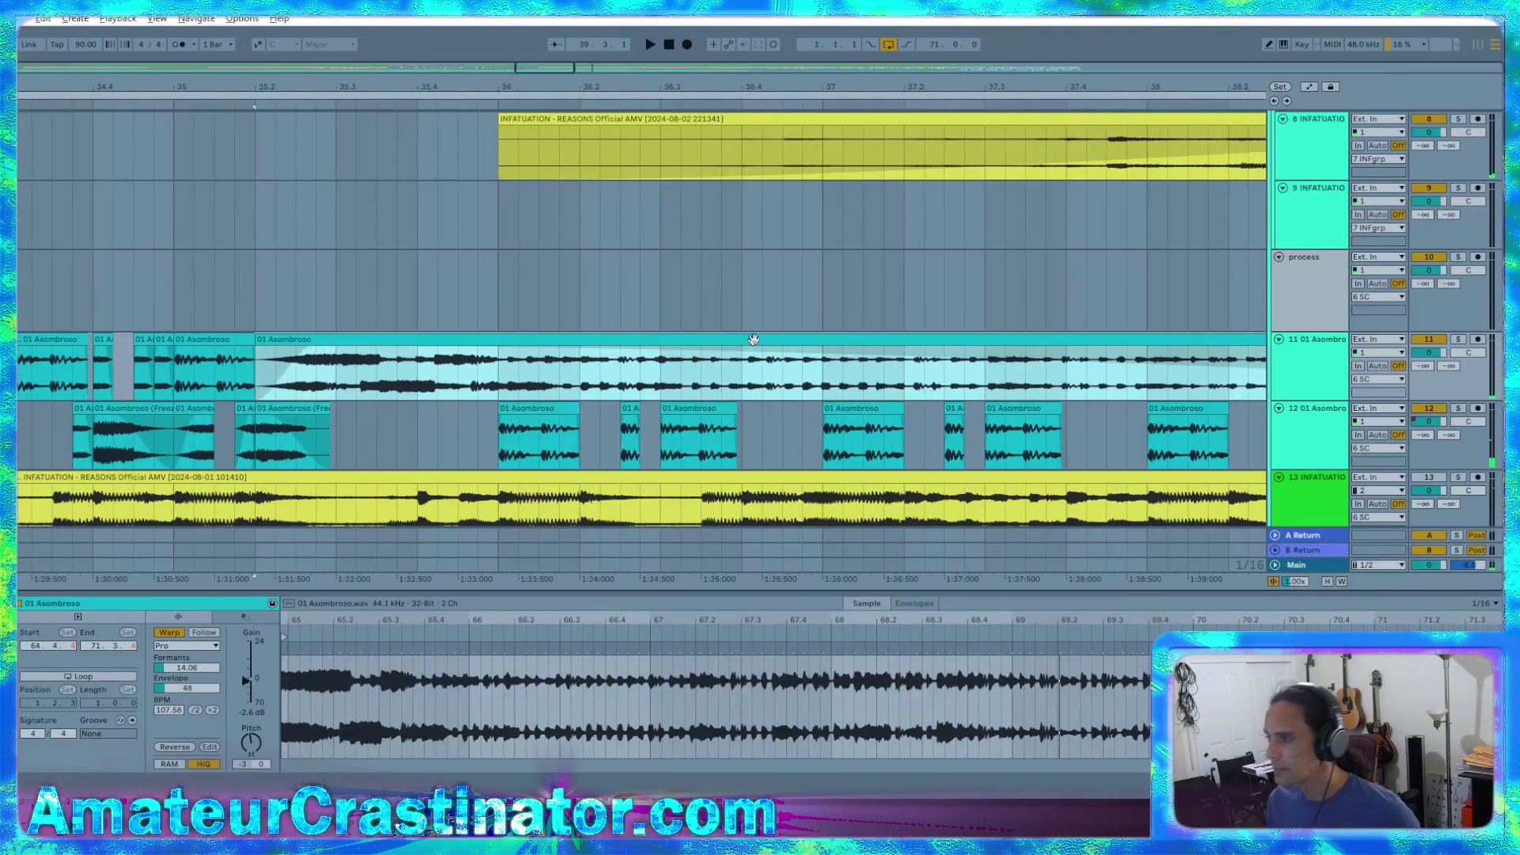
scroll(891, 371, "right", 5)
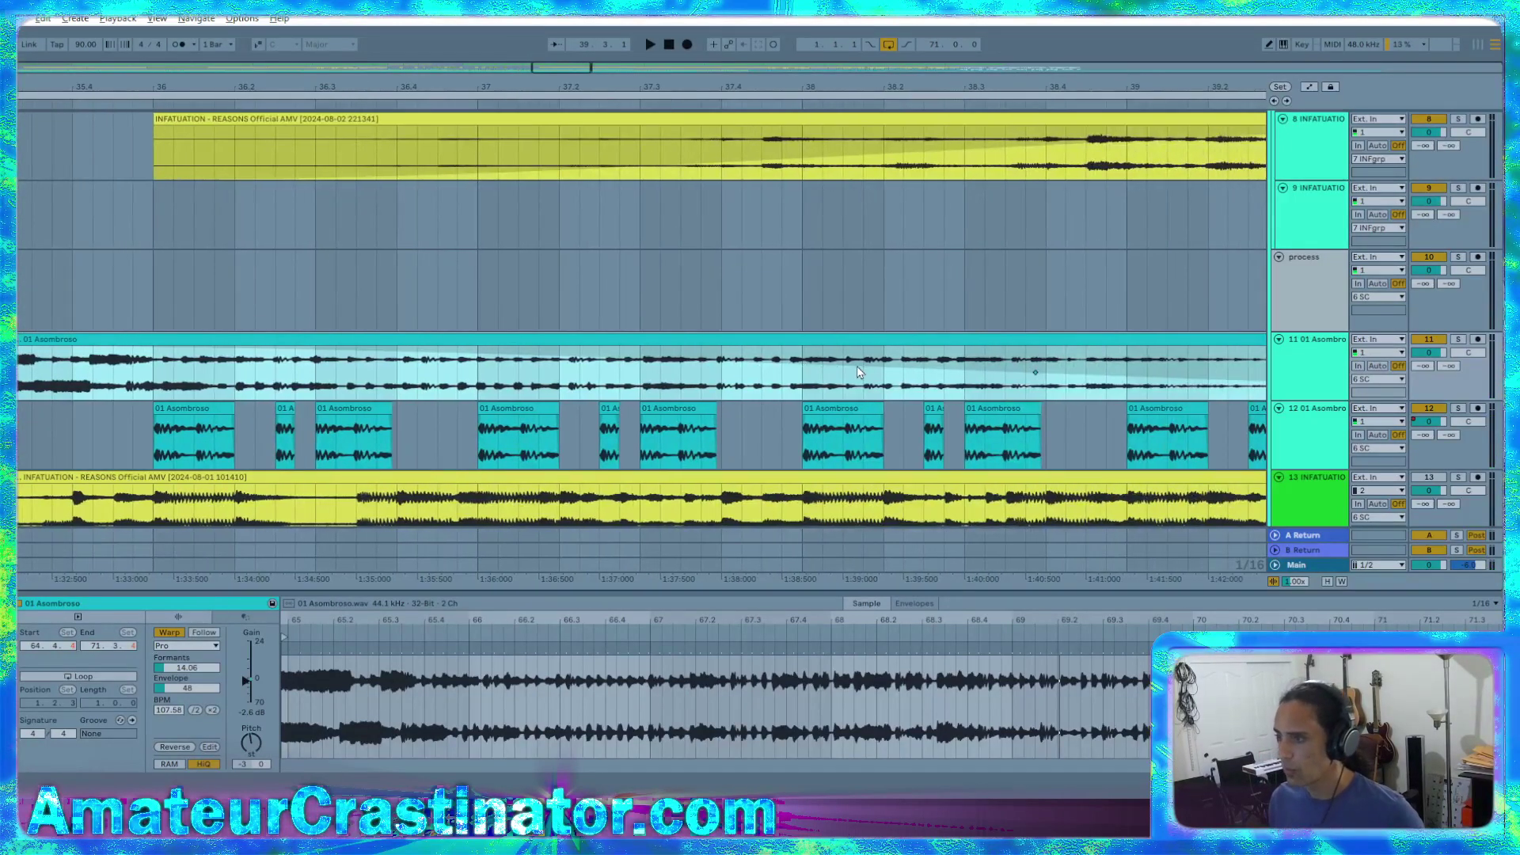
scroll(857, 368, "left", 3)
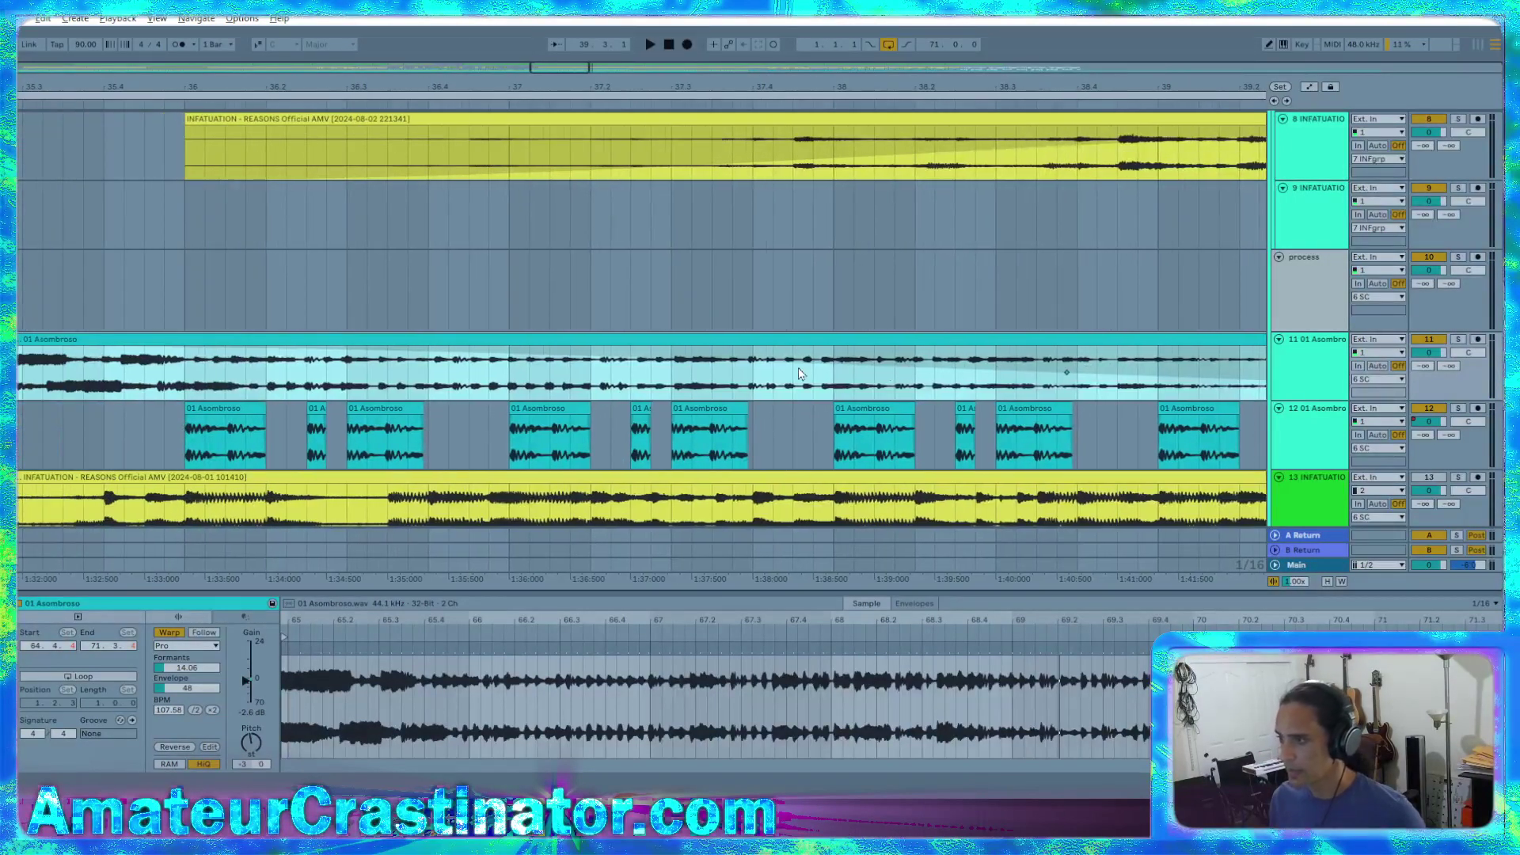
scroll(786, 372, "down", 2)
scroll(768, 365, "down", 6)
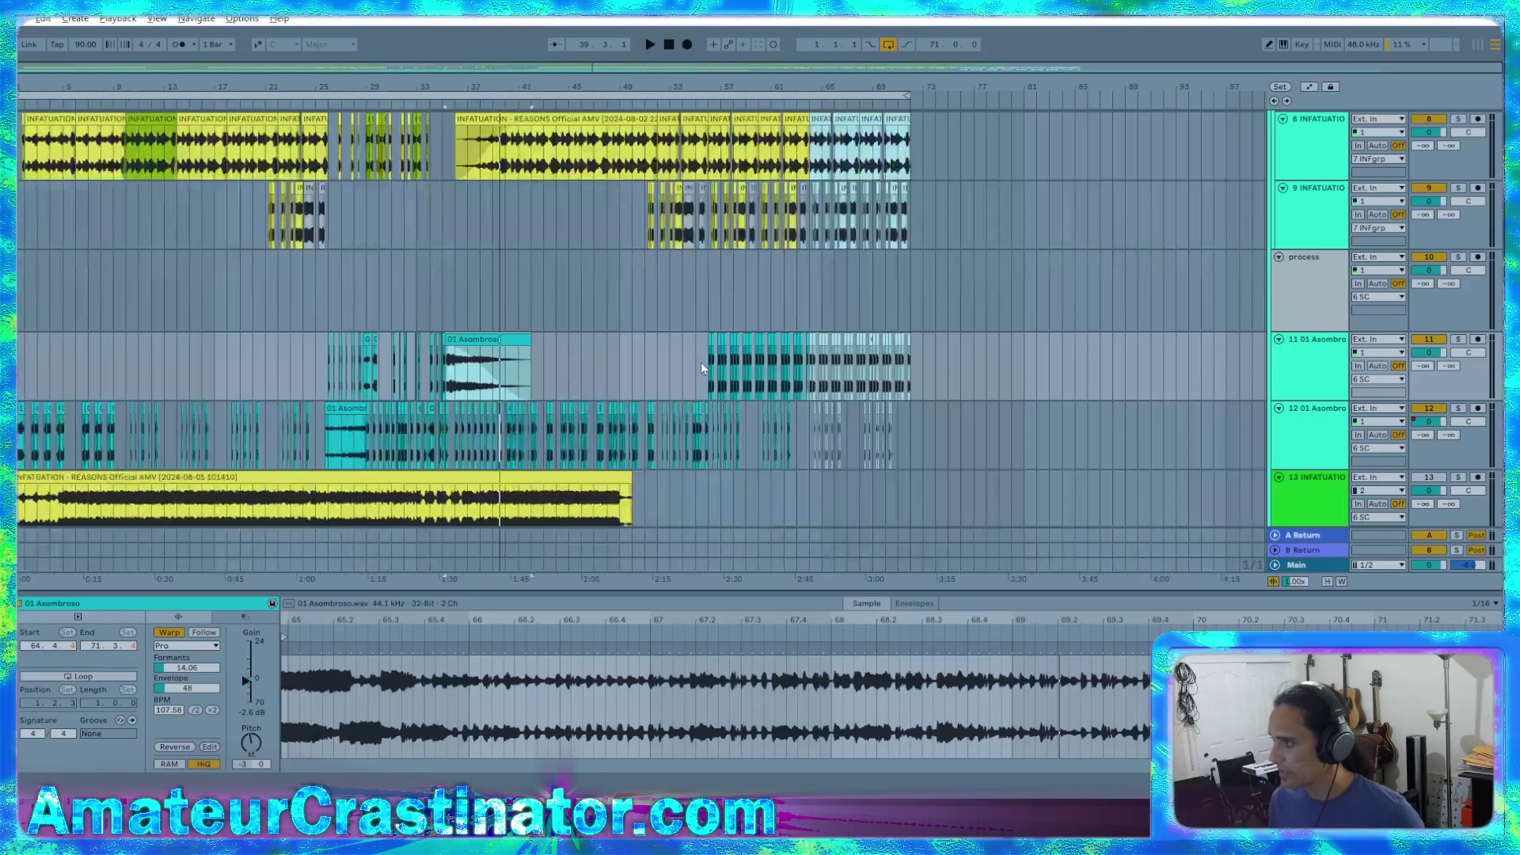
scroll(487, 371, "up", 4)
left_click_drag(450, 354, 504, 337)
scroll(475, 395, "up", 2)
scroll(473, 396, "up", 3)
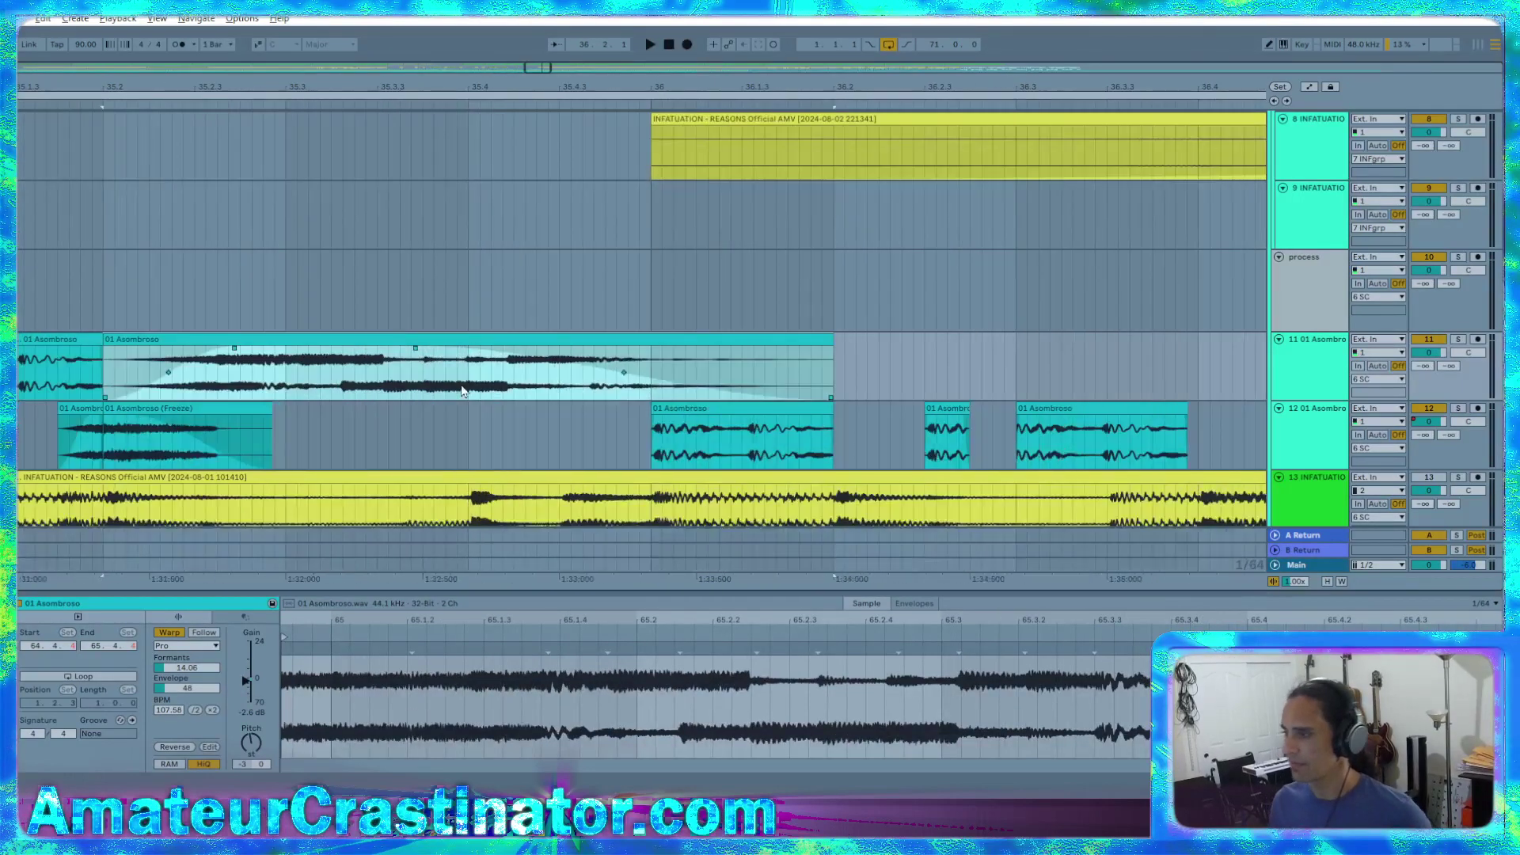
scroll(476, 388, "down", 2)
left_click(447, 349)
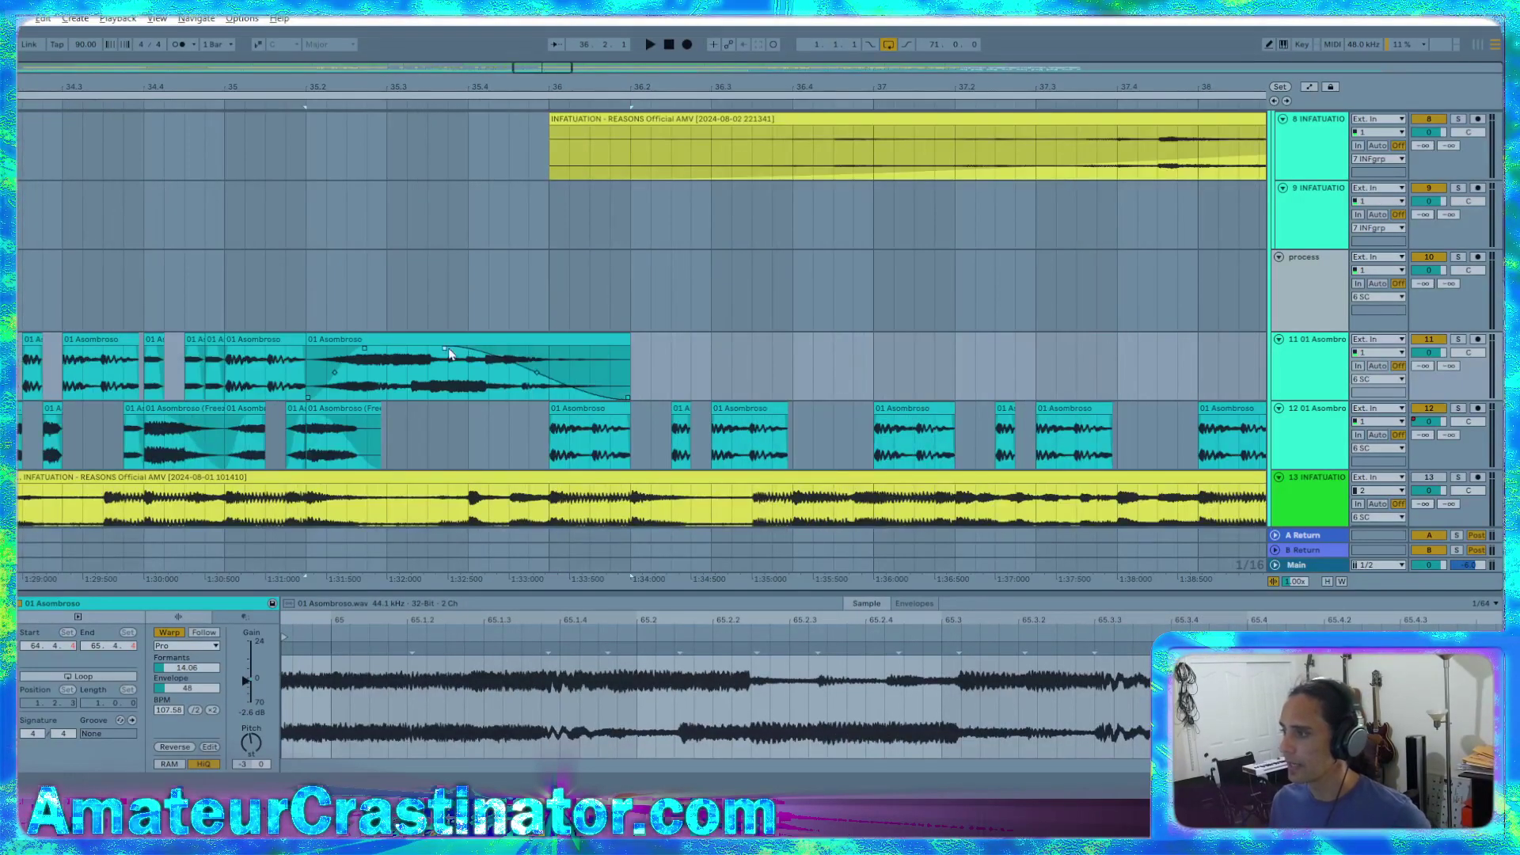
left_click(632, 343)
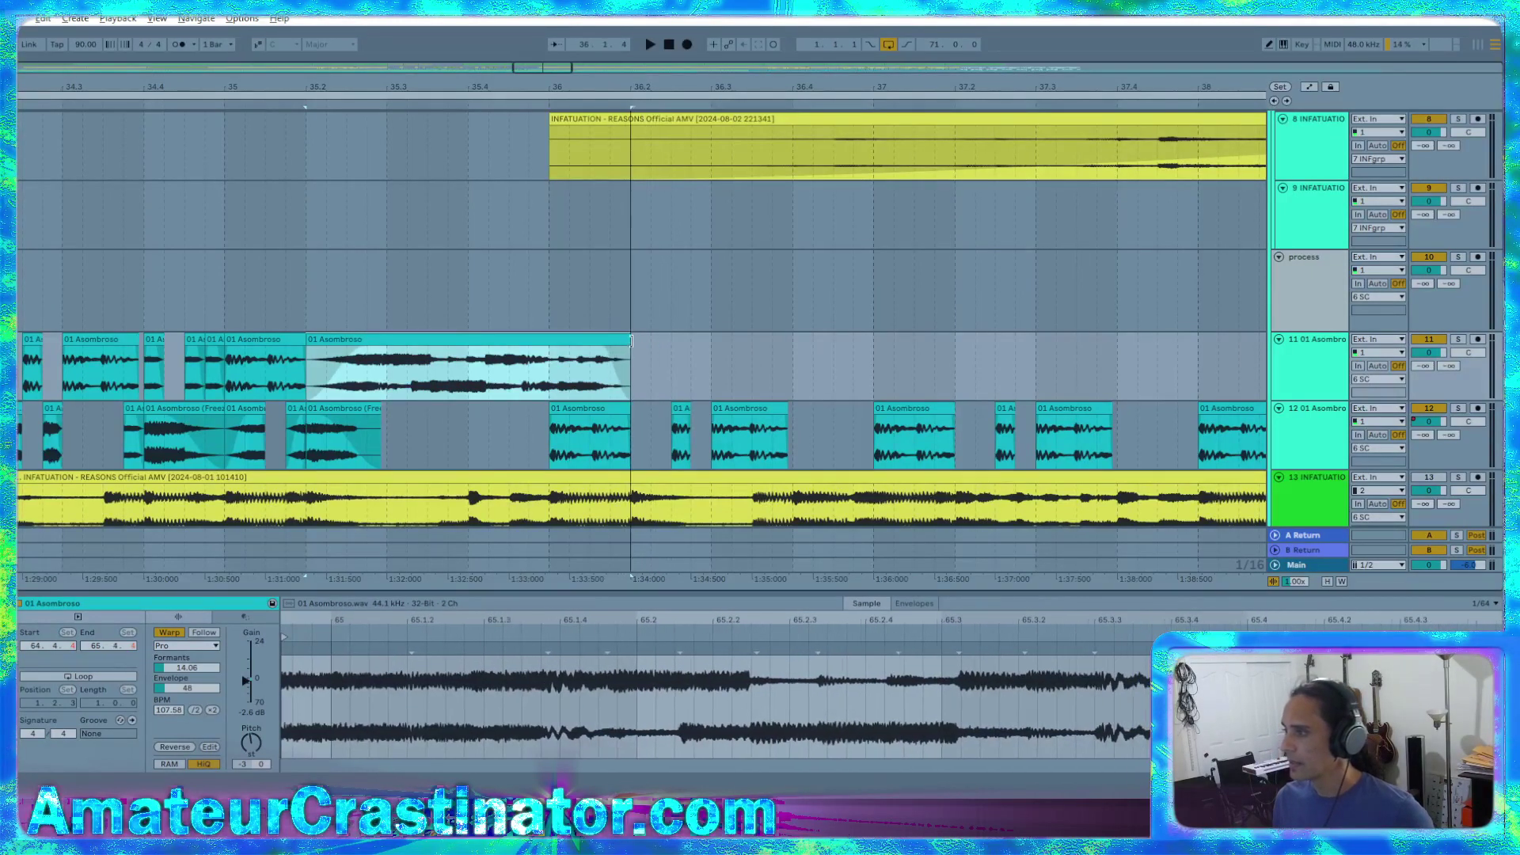
Time-stretch the track 11 clip starting at 35.2 to 36.3.3, extend its end to 37.3.4, and audition it
left_click_drag(631, 341, 752, 351)
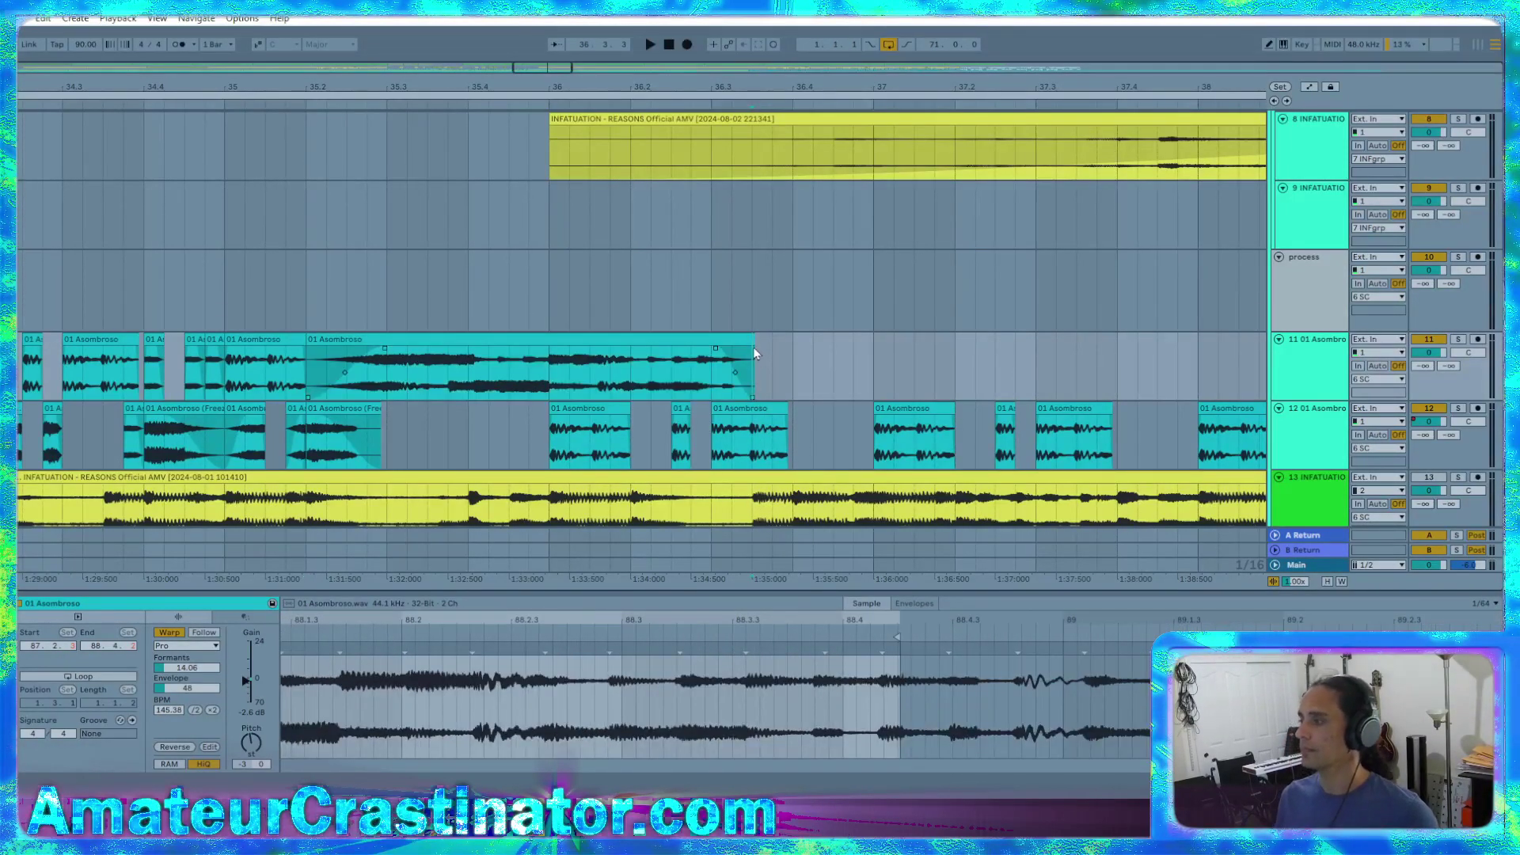
left_click_drag(754, 349, 1096, 371)
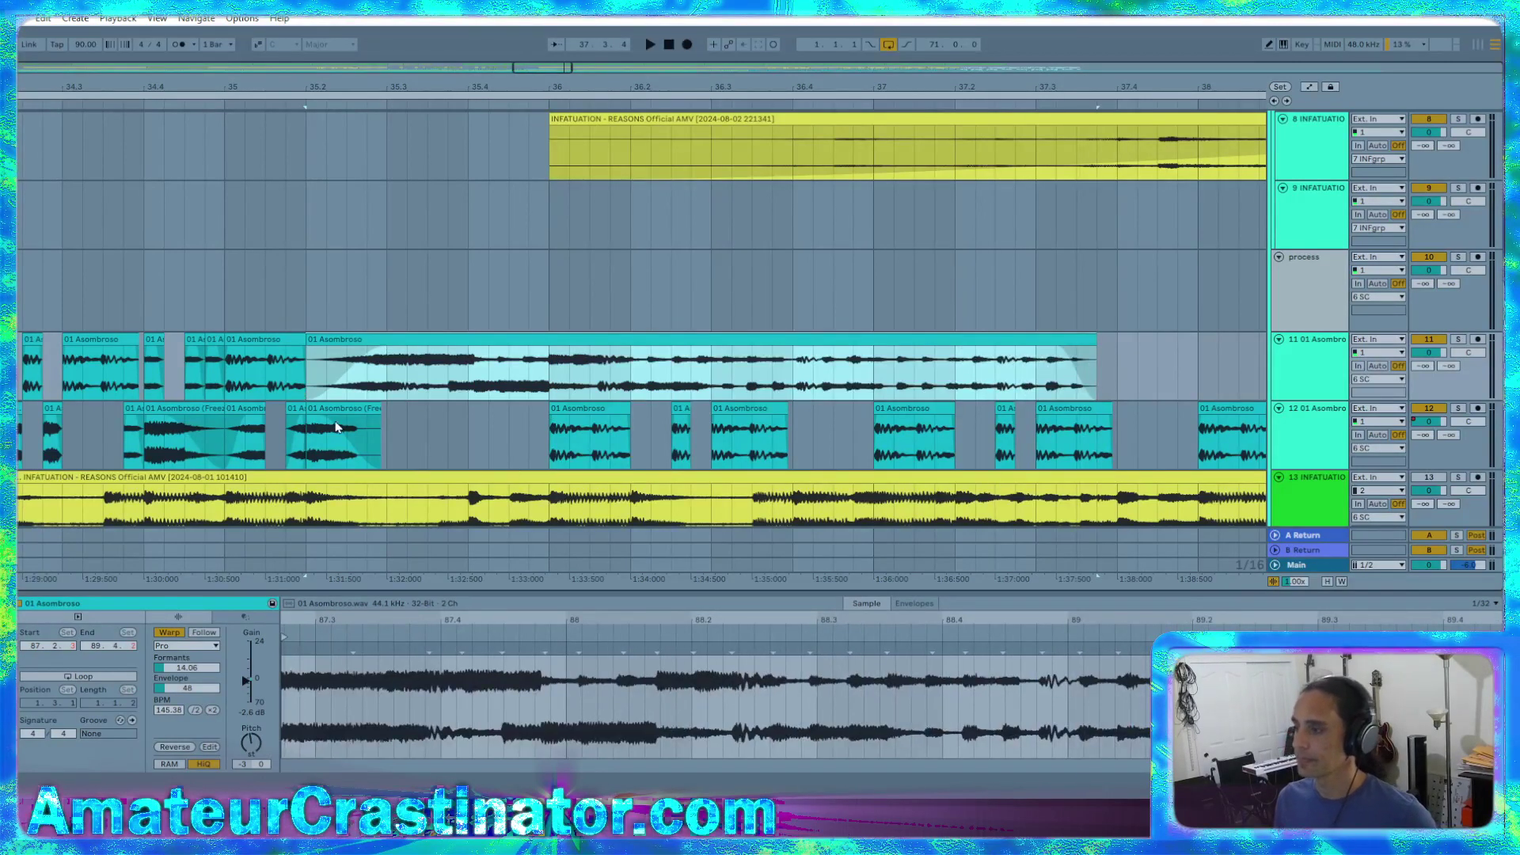
left_click(307, 448)
key("space")
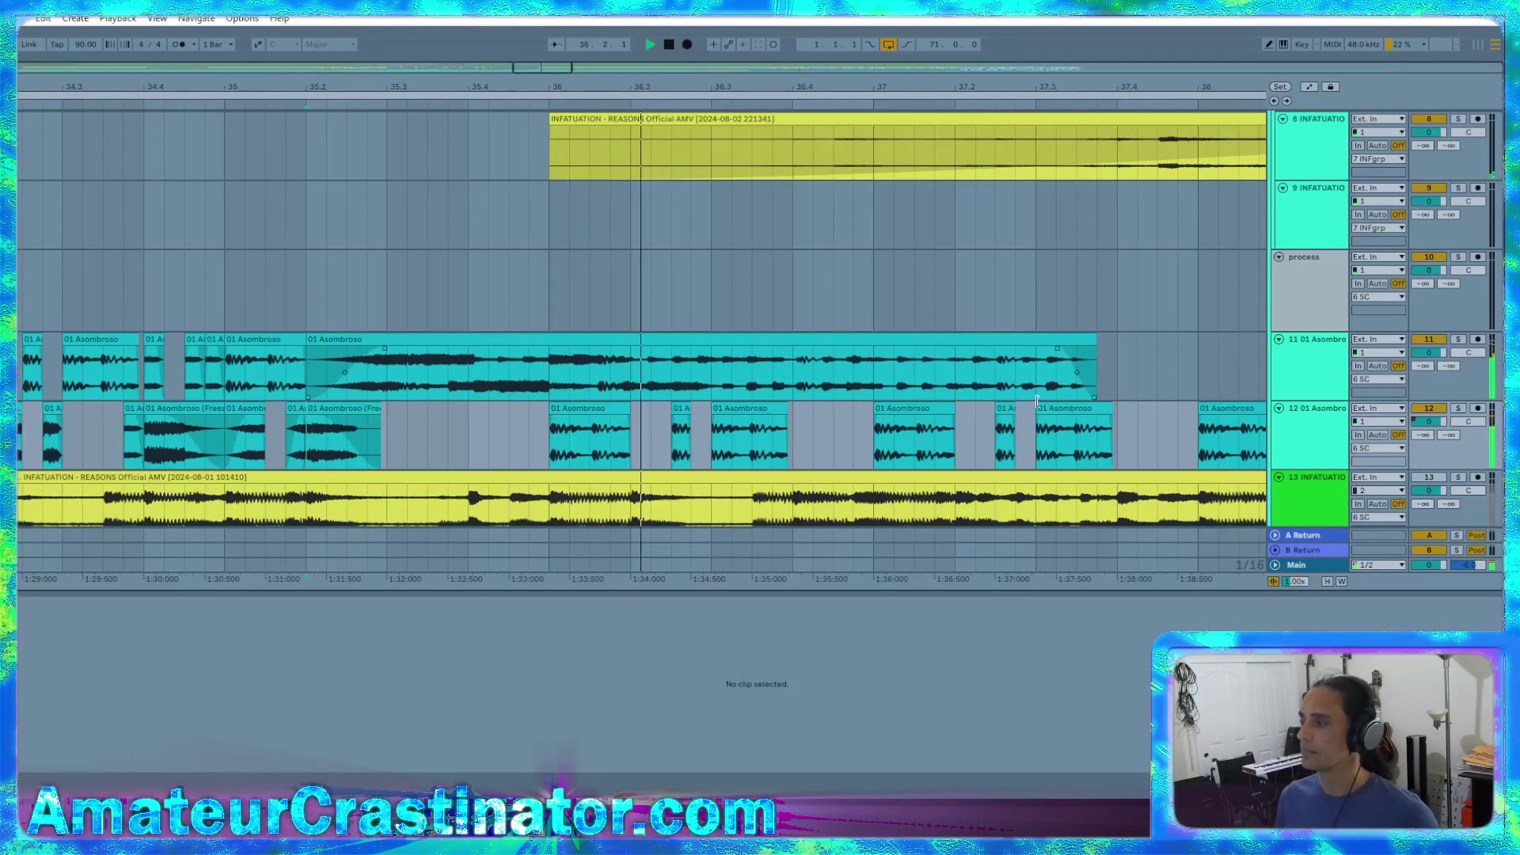
left_click(1091, 339)
key("space")
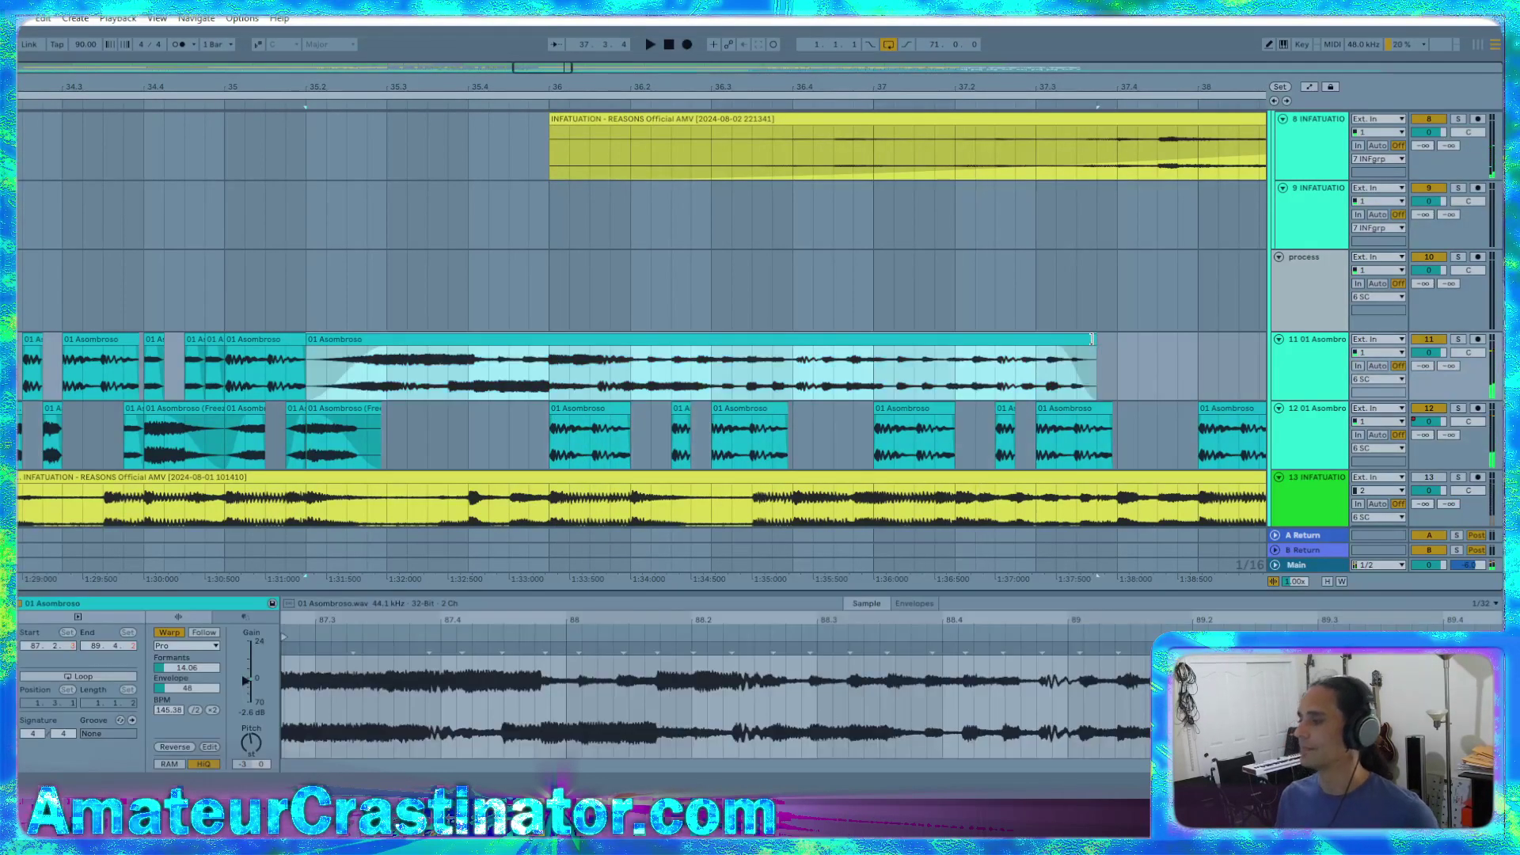
Compress the track 11 clip in time to end at 36.4.3, extend its end to bar 38, and audition it
left_click_drag(1091, 339, 836, 352)
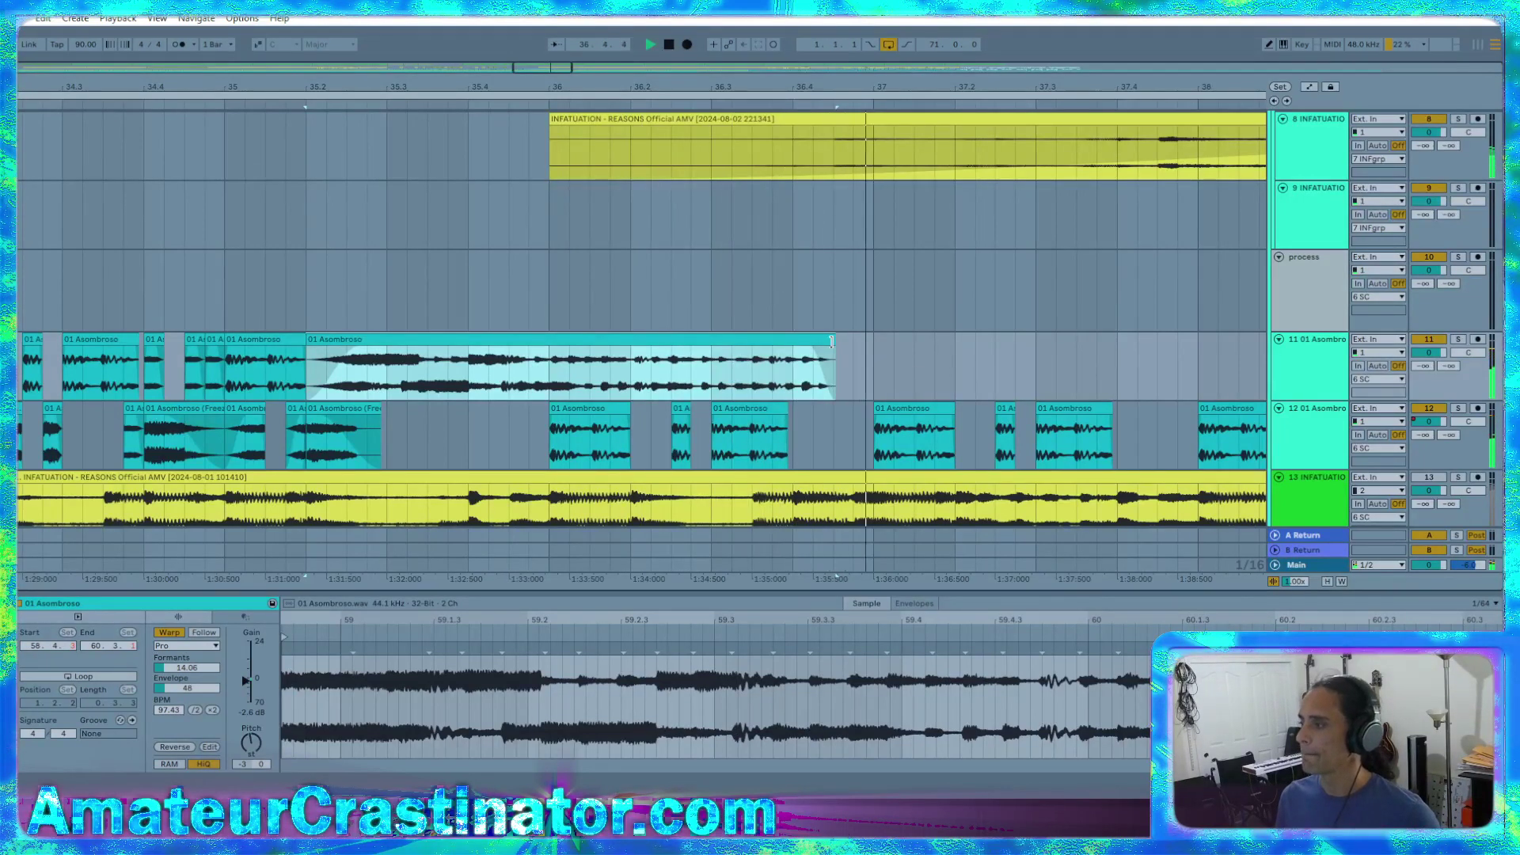
left_click_drag(831, 340, 1200, 340)
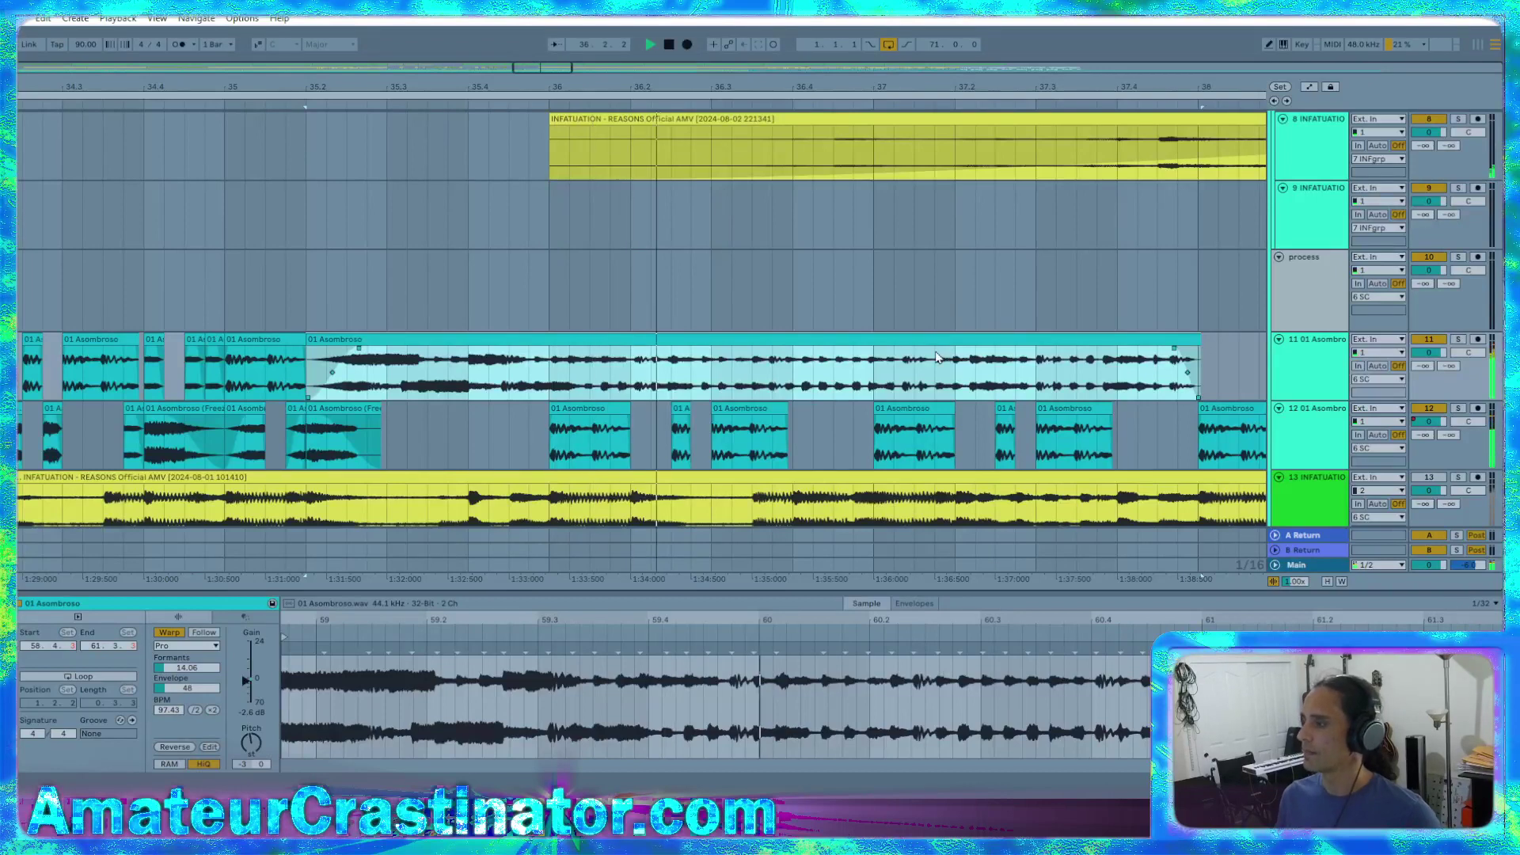
scroll(884, 372, "down", 2)
scroll(1044, 373, "up", 5)
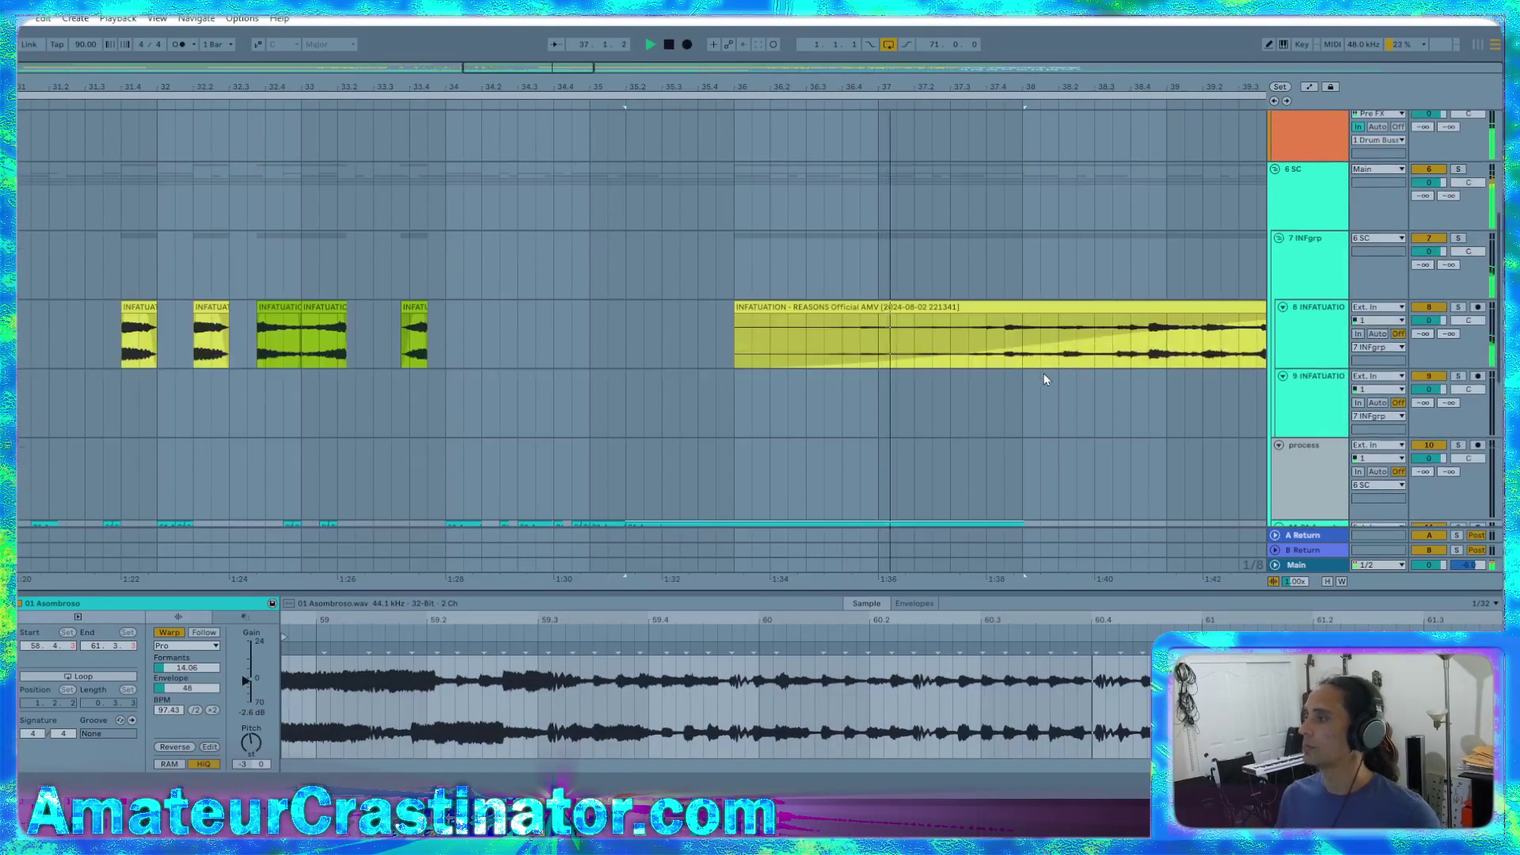
Examine the INFATUATION and Asombroso tracks from about bar 31 to the end of the arrangement while playback continues
scroll(988, 372, "down", 5)
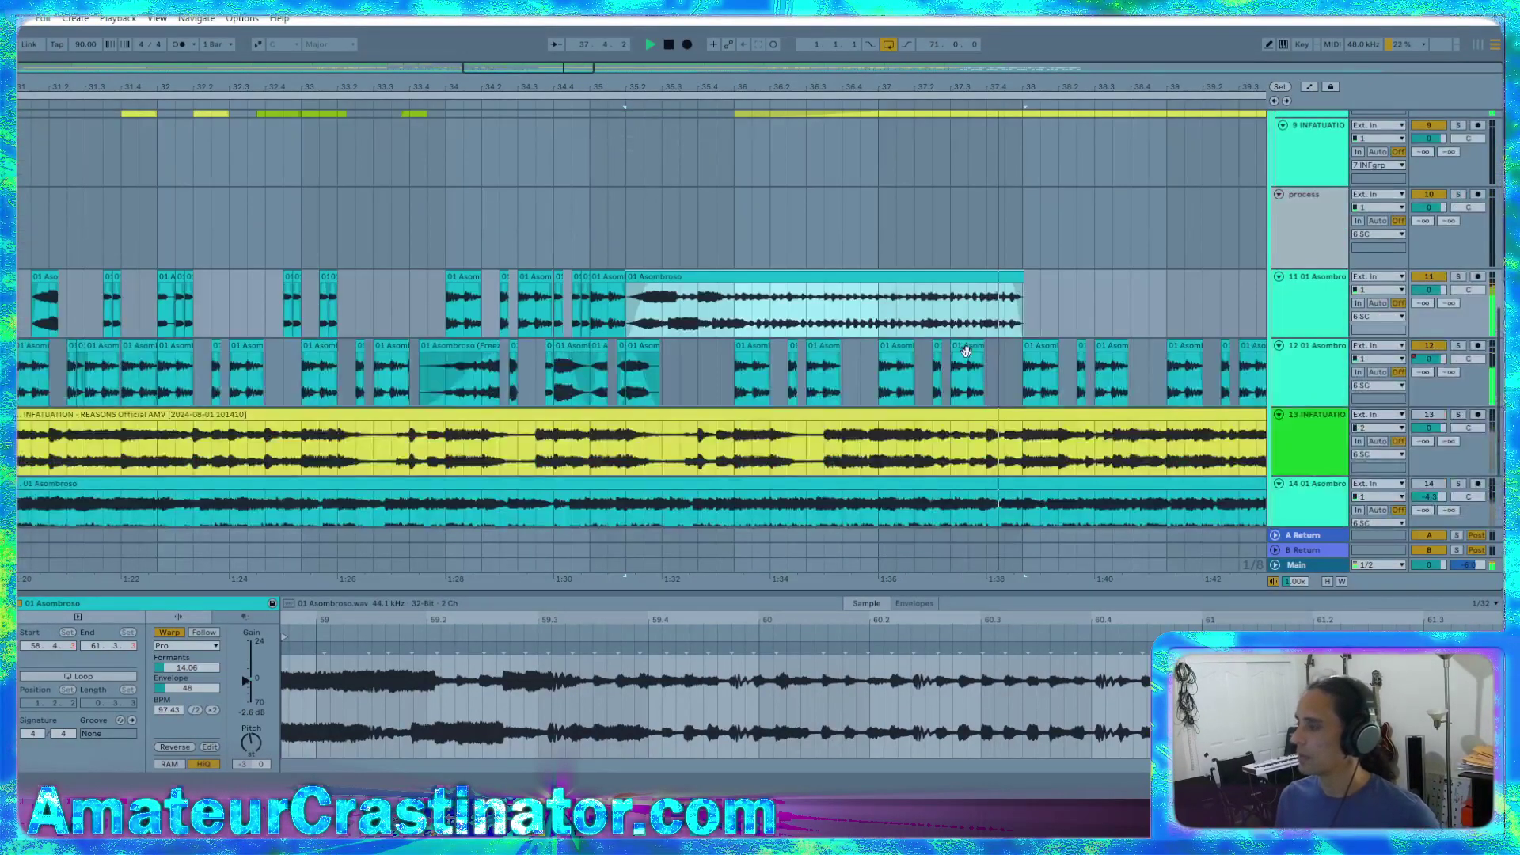
scroll(980, 390, "right", 4)
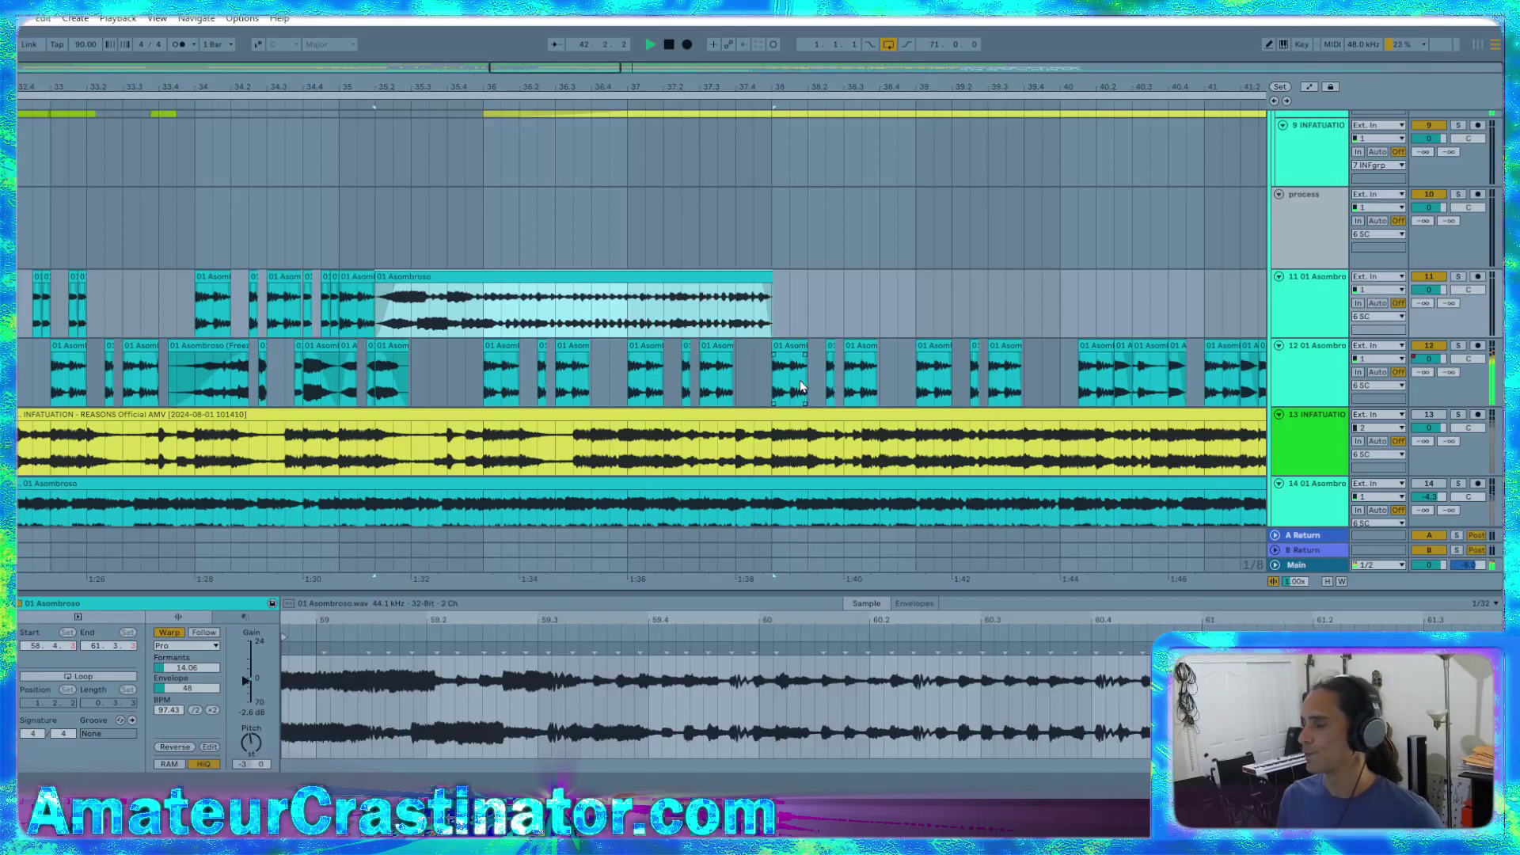
scroll(791, 382, "up", 3)
scroll(738, 383, "up", 10)
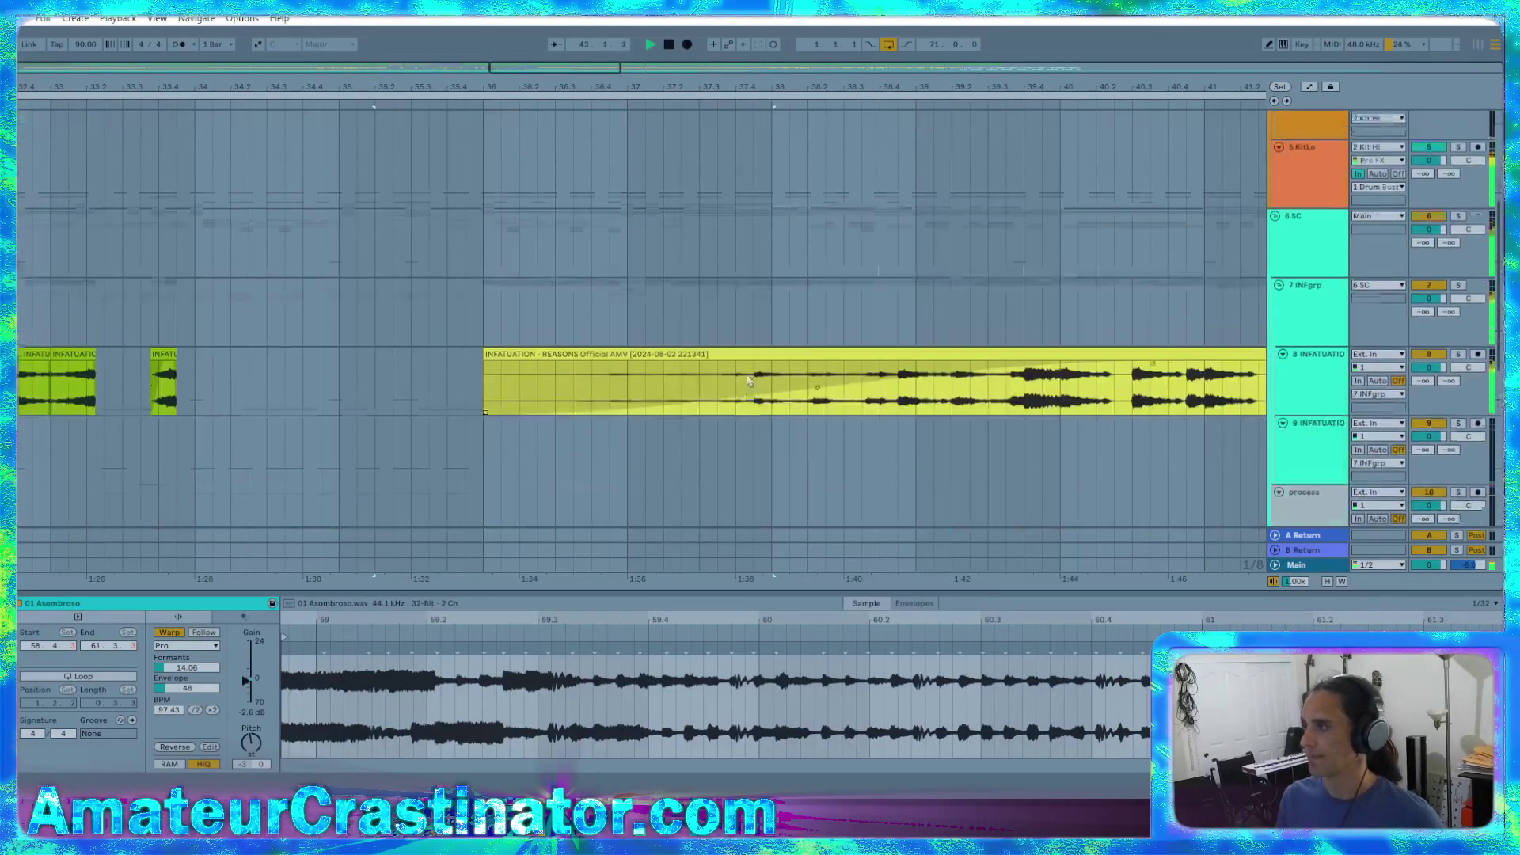
scroll(724, 374, "down", 14)
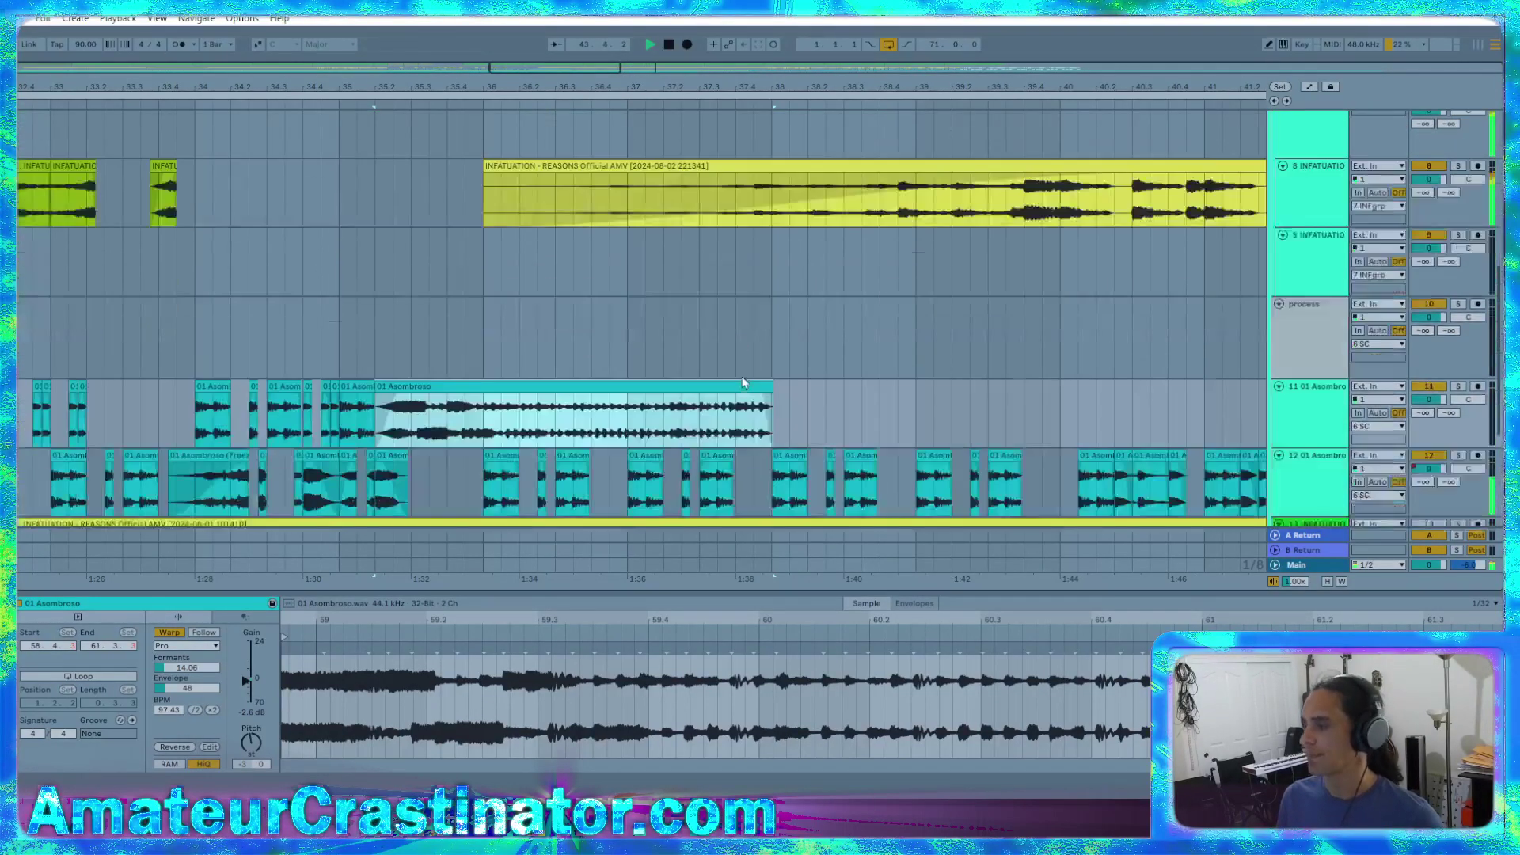
scroll(736, 373, "down", 5)
scroll(736, 378, "right", 5)
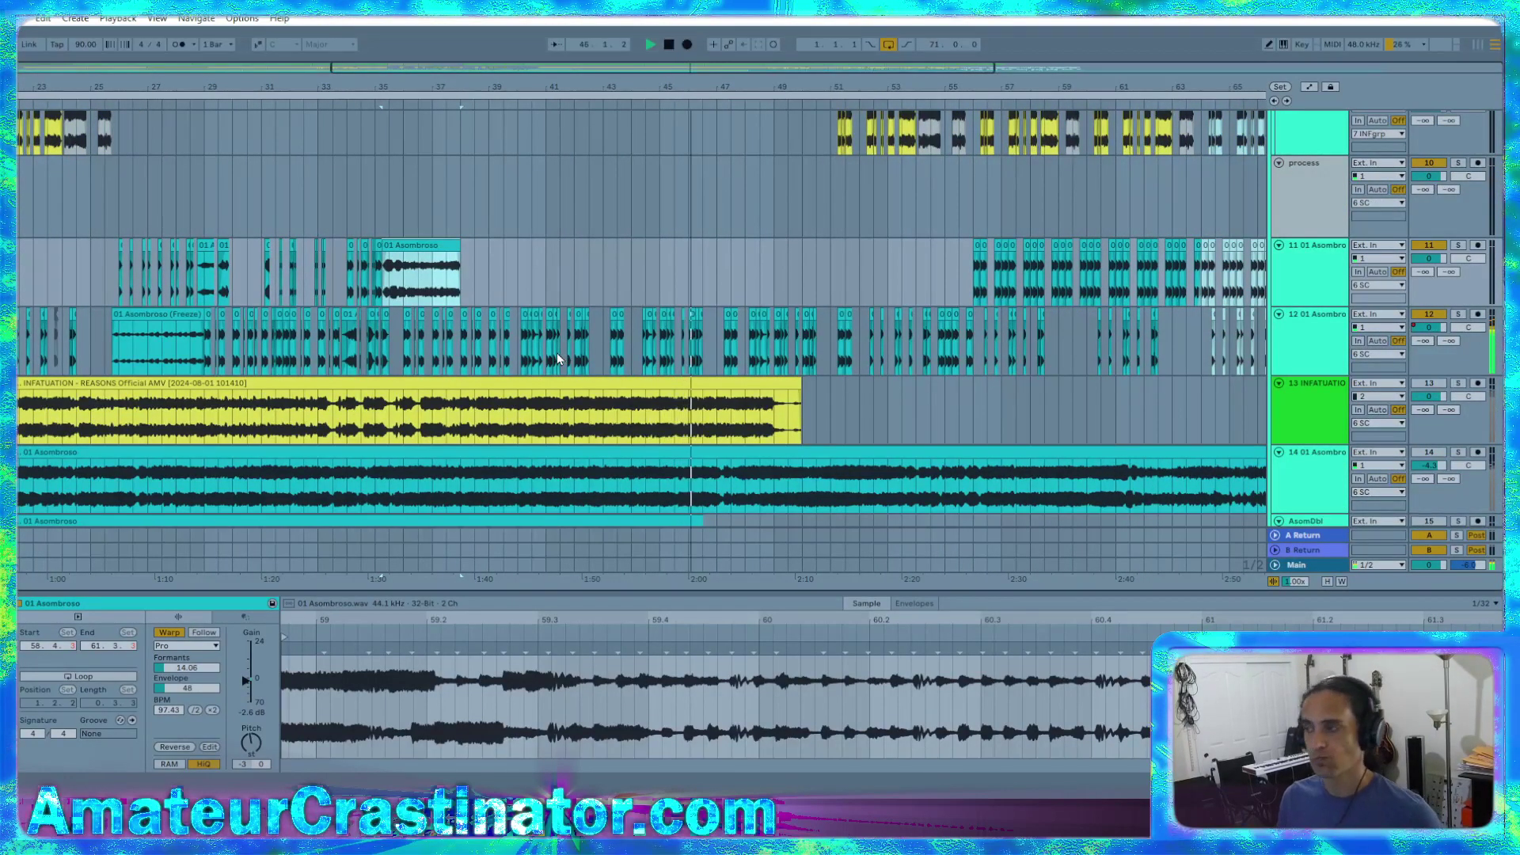
scroll(833, 353, "up", 5)
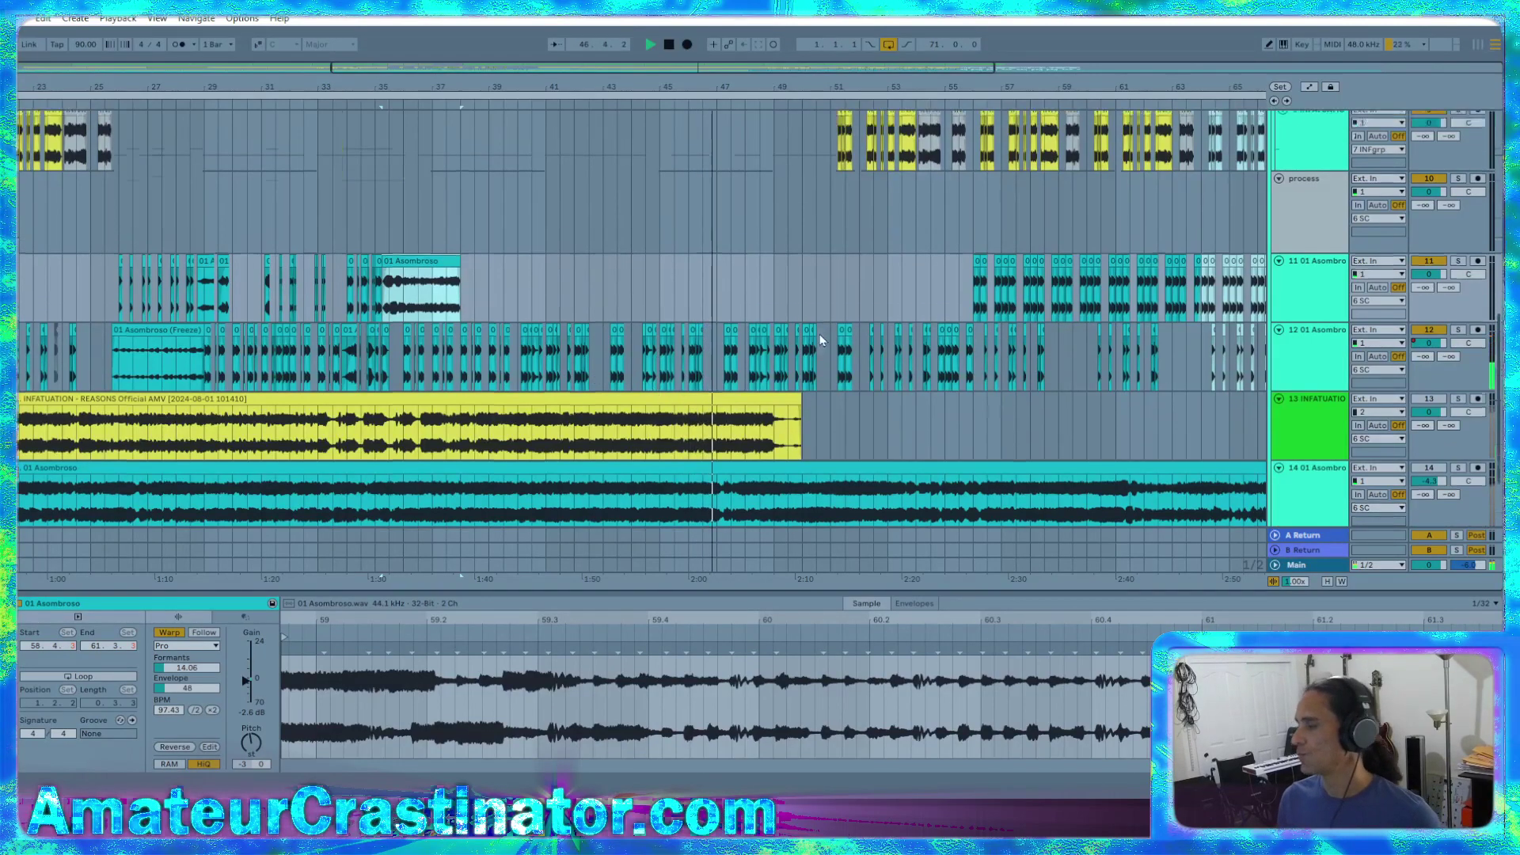
key("w")
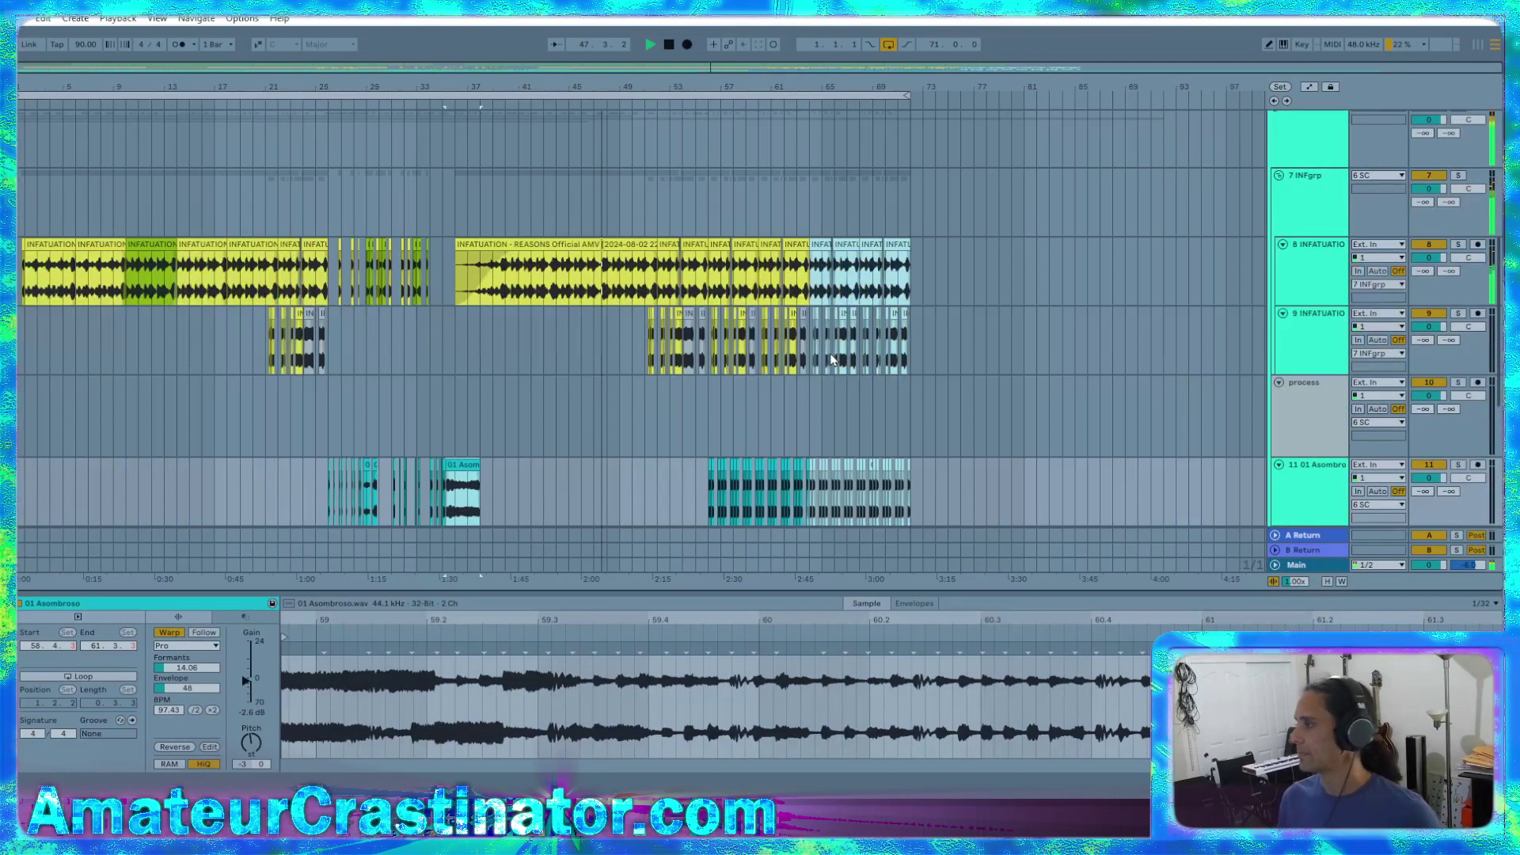
scroll(586, 368, "down", 5)
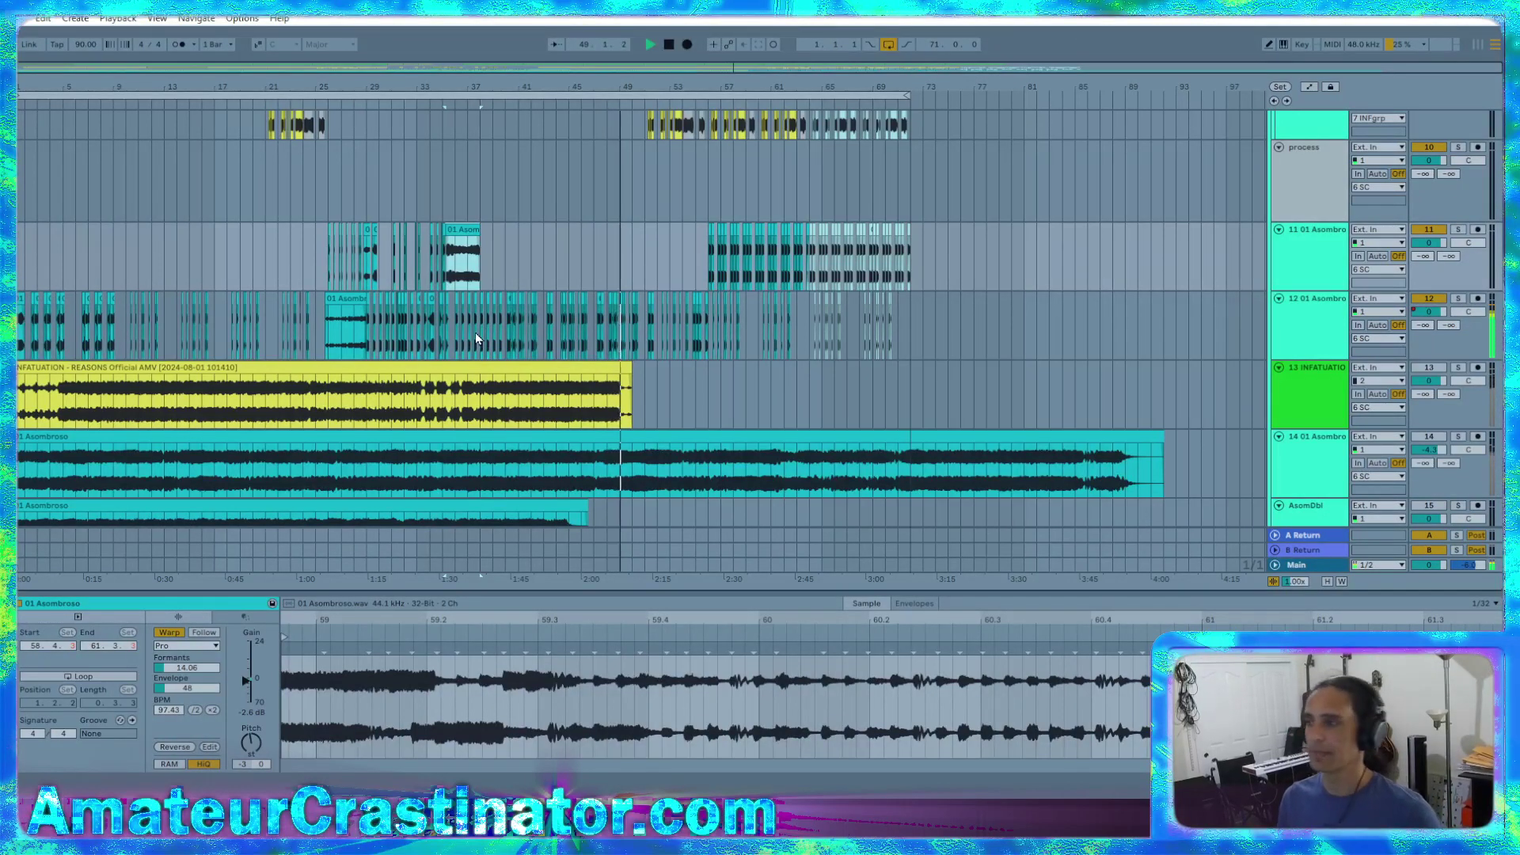
Shorten the fade-out of the long track 11 Asombroso clip so it begins at about 36.4
scroll(478, 325, "up", 7)
left_click_drag(488, 244, 214, 251)
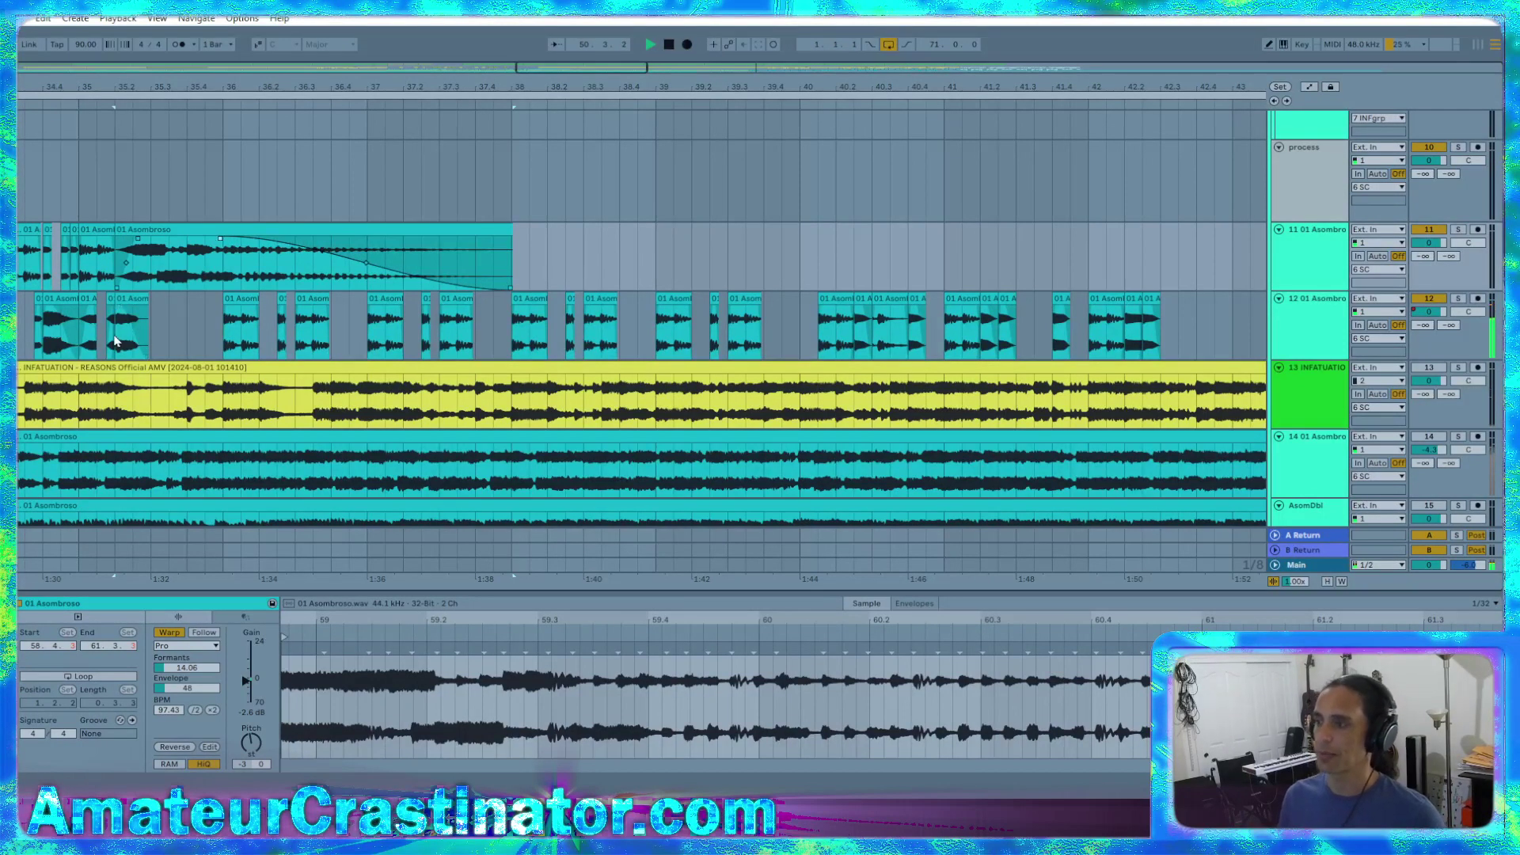
left_click(154, 349)
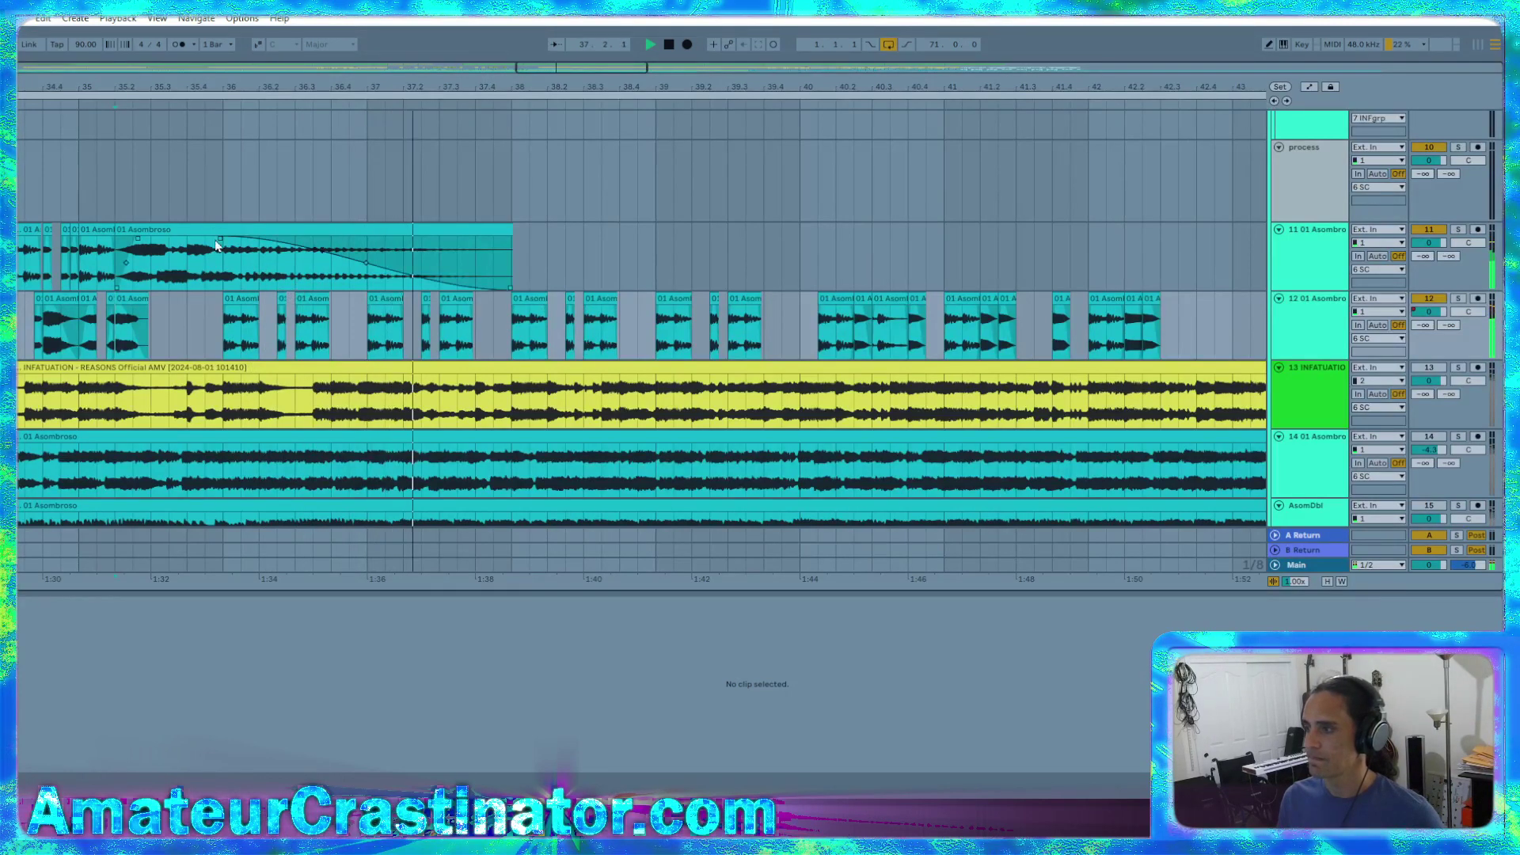
left_click_drag(221, 238, 342, 238)
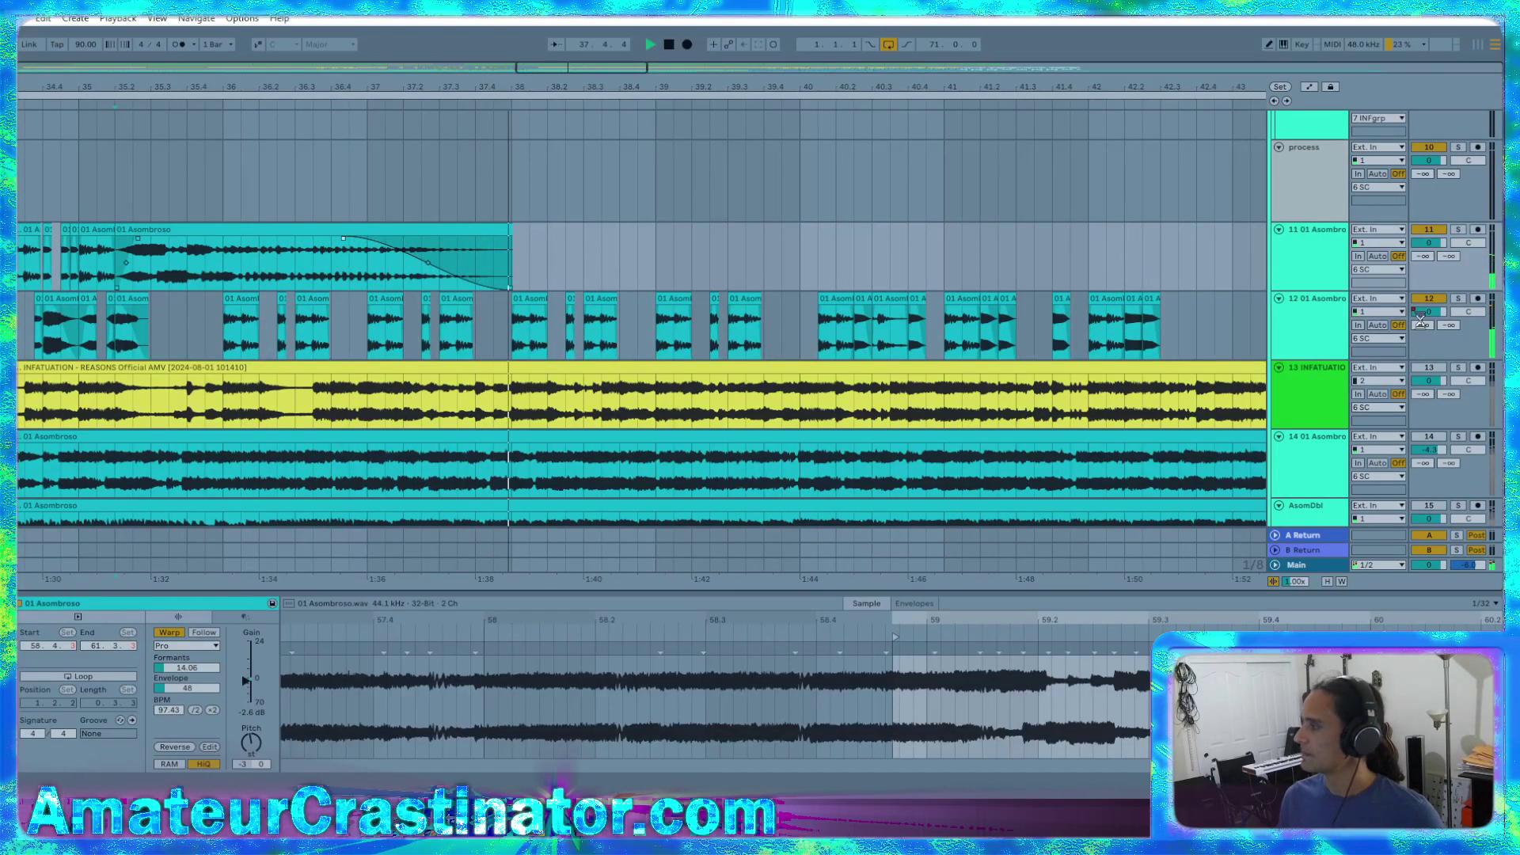
Automate track 12's volume to dip sharply just after 35.2 and climb back to 0 dB at bar 38, then audition it
key("a")
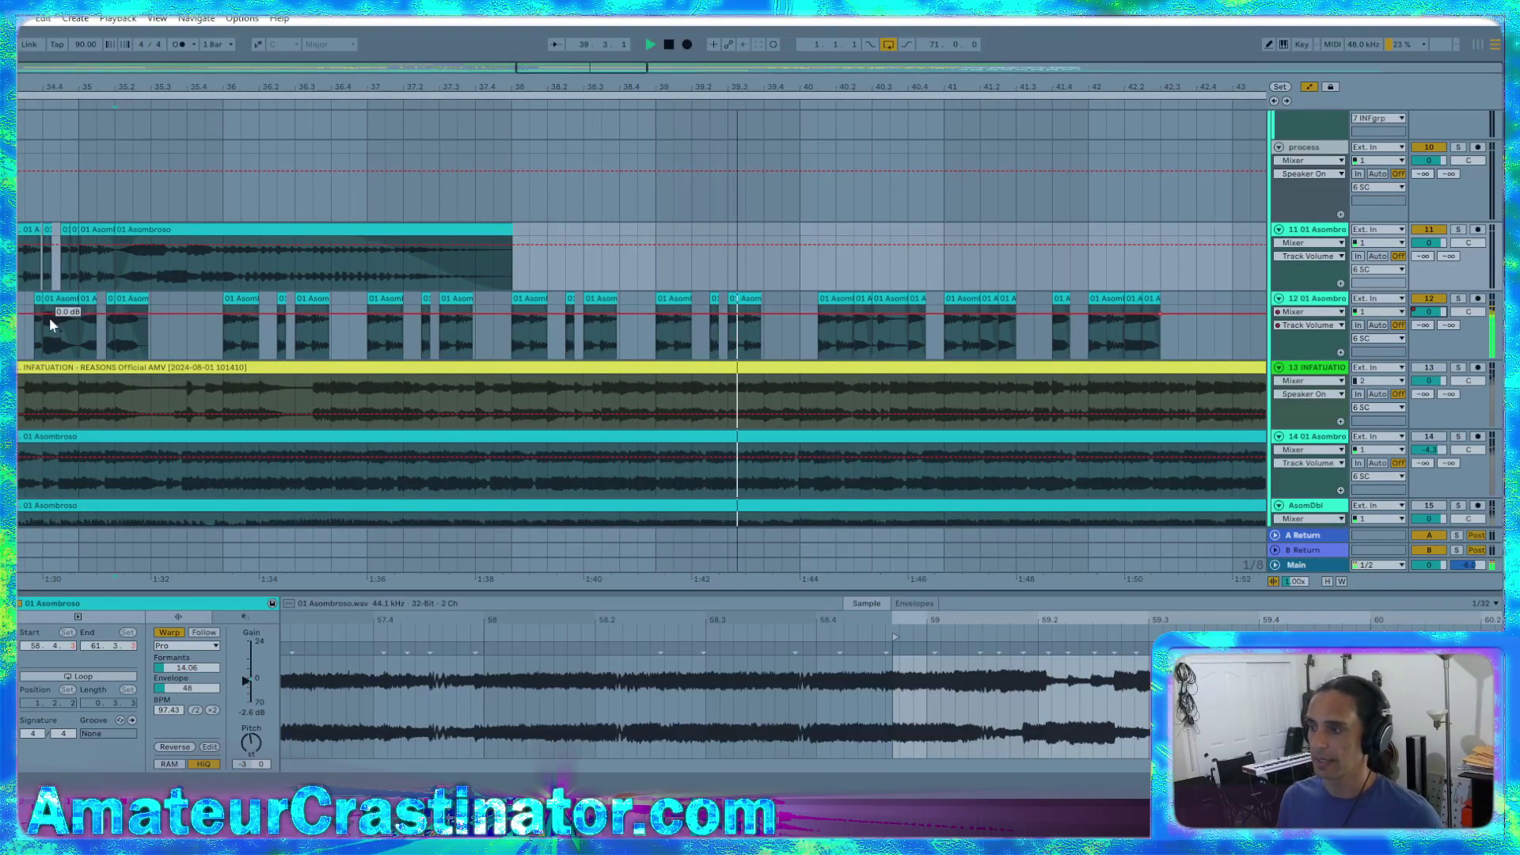
left_click(123, 317)
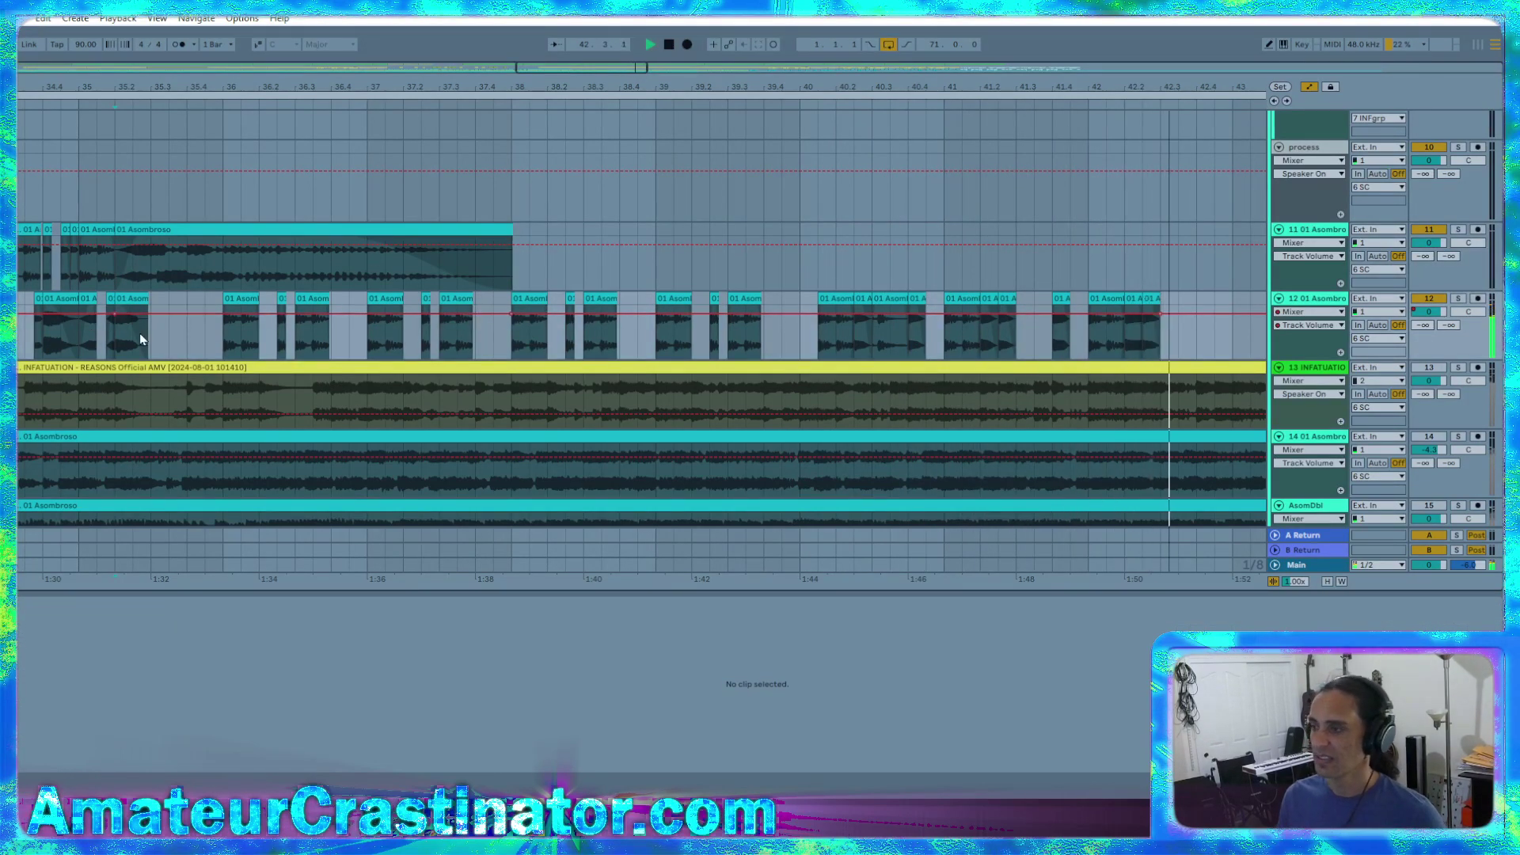
left_click_drag(225, 313, 168, 358)
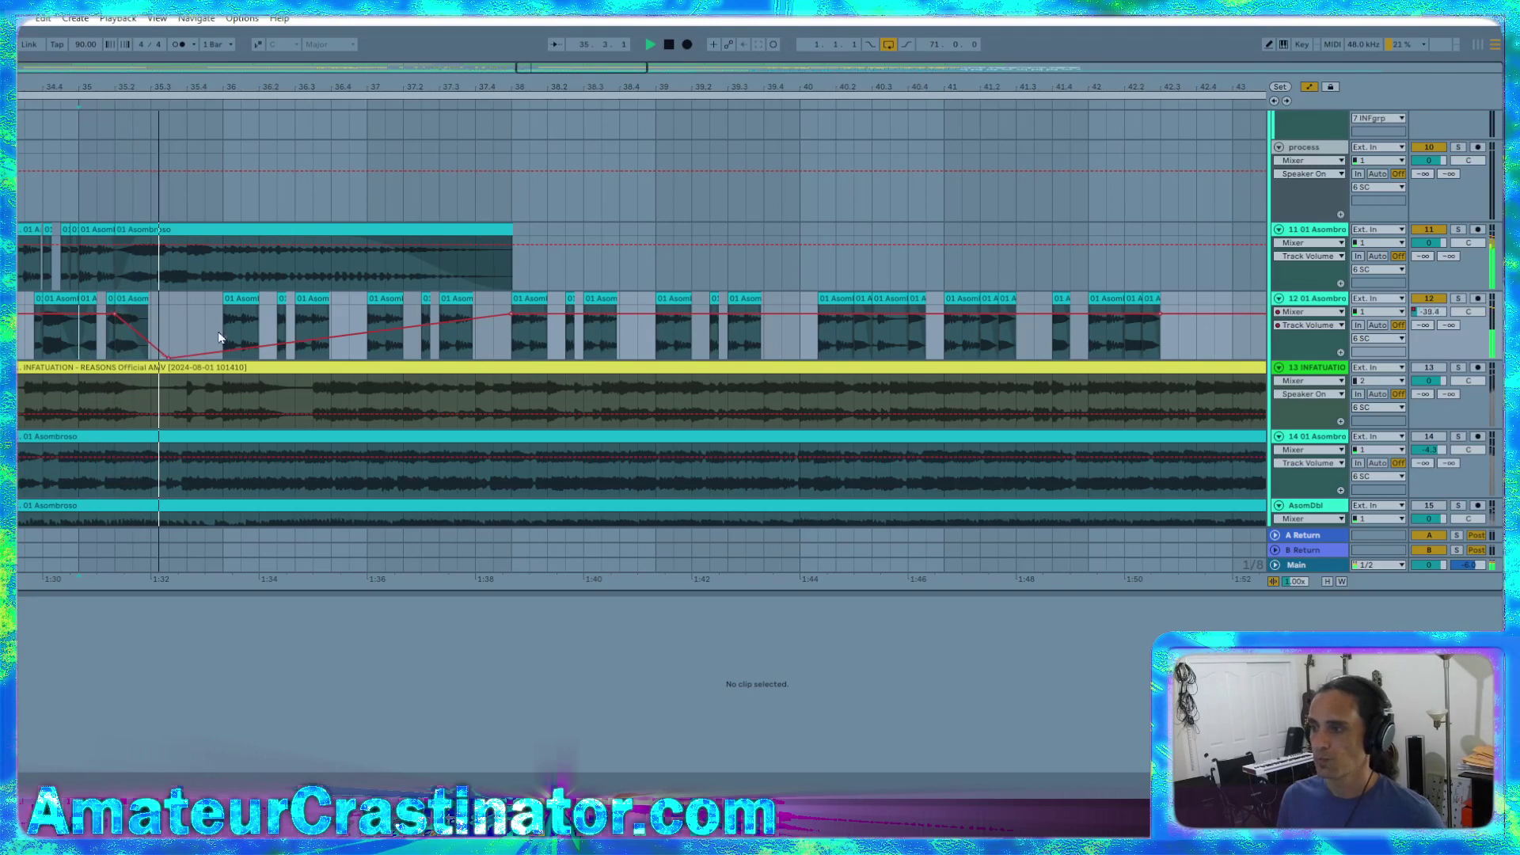
key("minus")
key("minus")
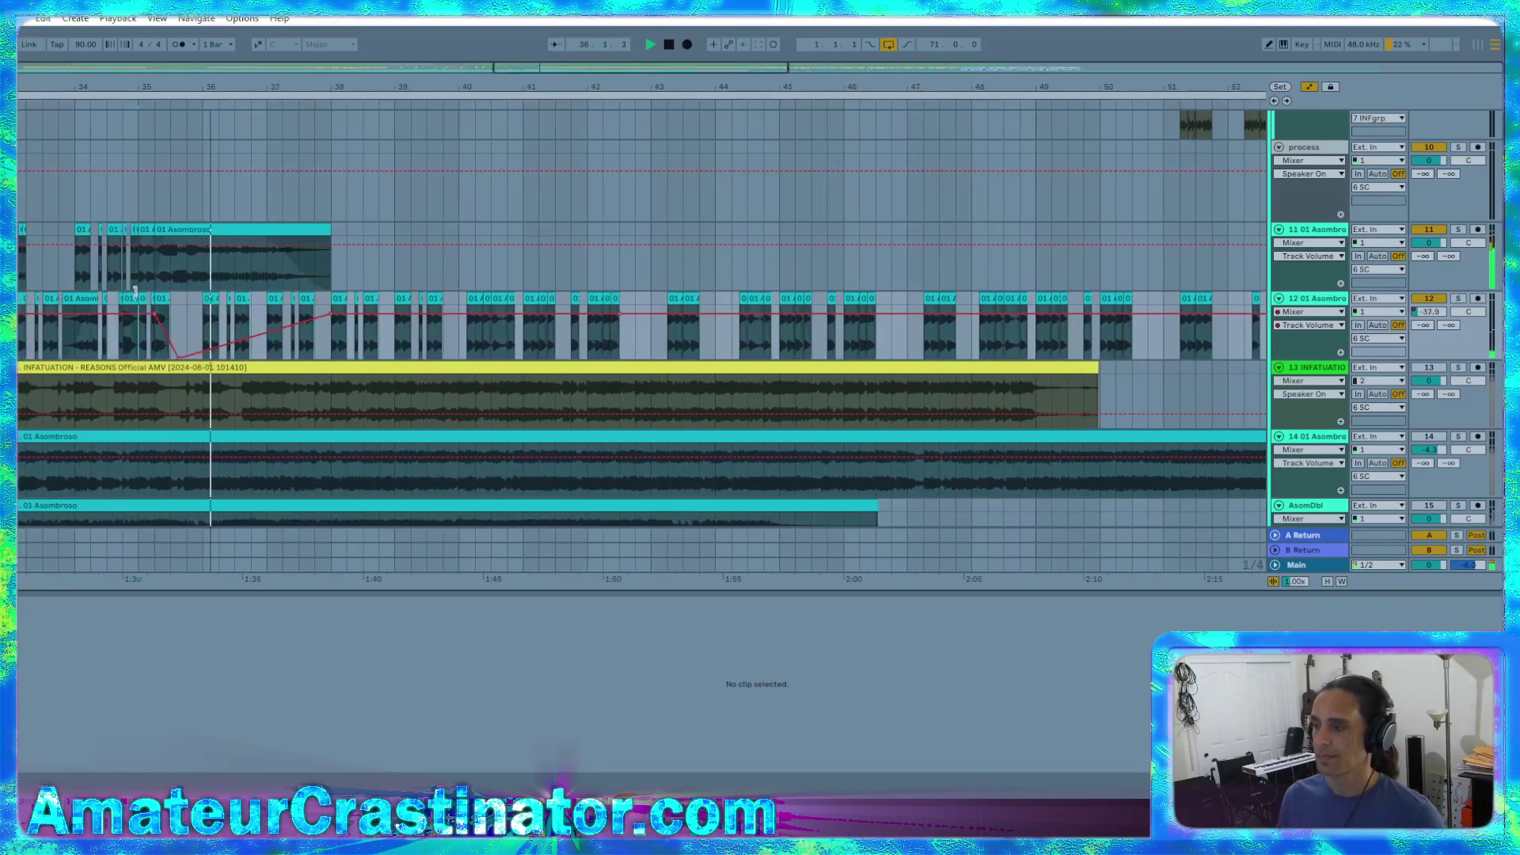
left_click(137, 203)
key("space")
key("space")
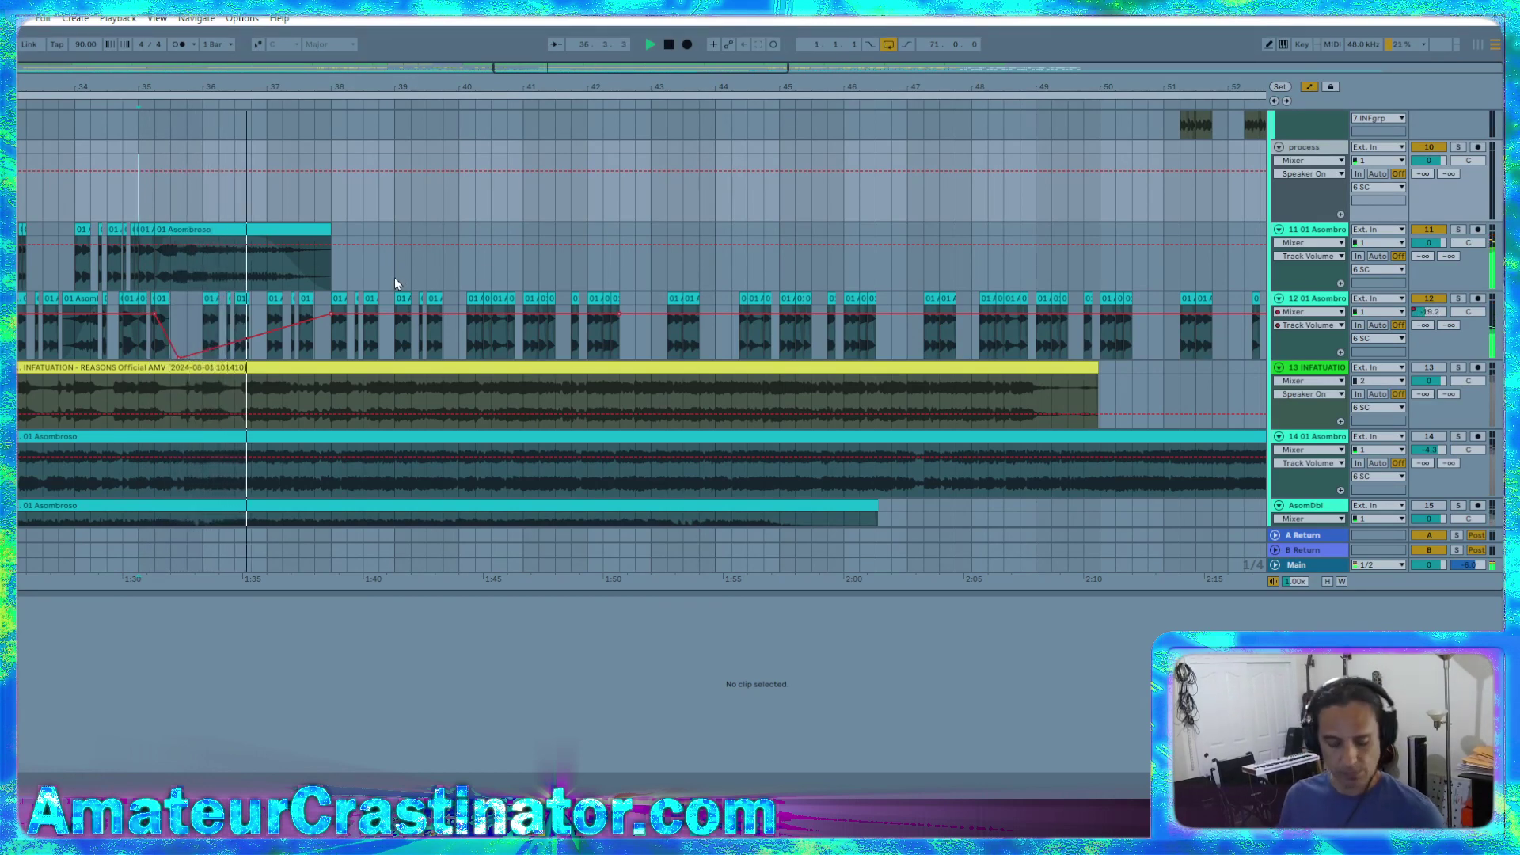
Remove the two extra Glitch2 MST:Mix automation lanes beneath the INFgrp track
scroll(199, 215, "up", 5)
scroll(215, 225, "left", 2)
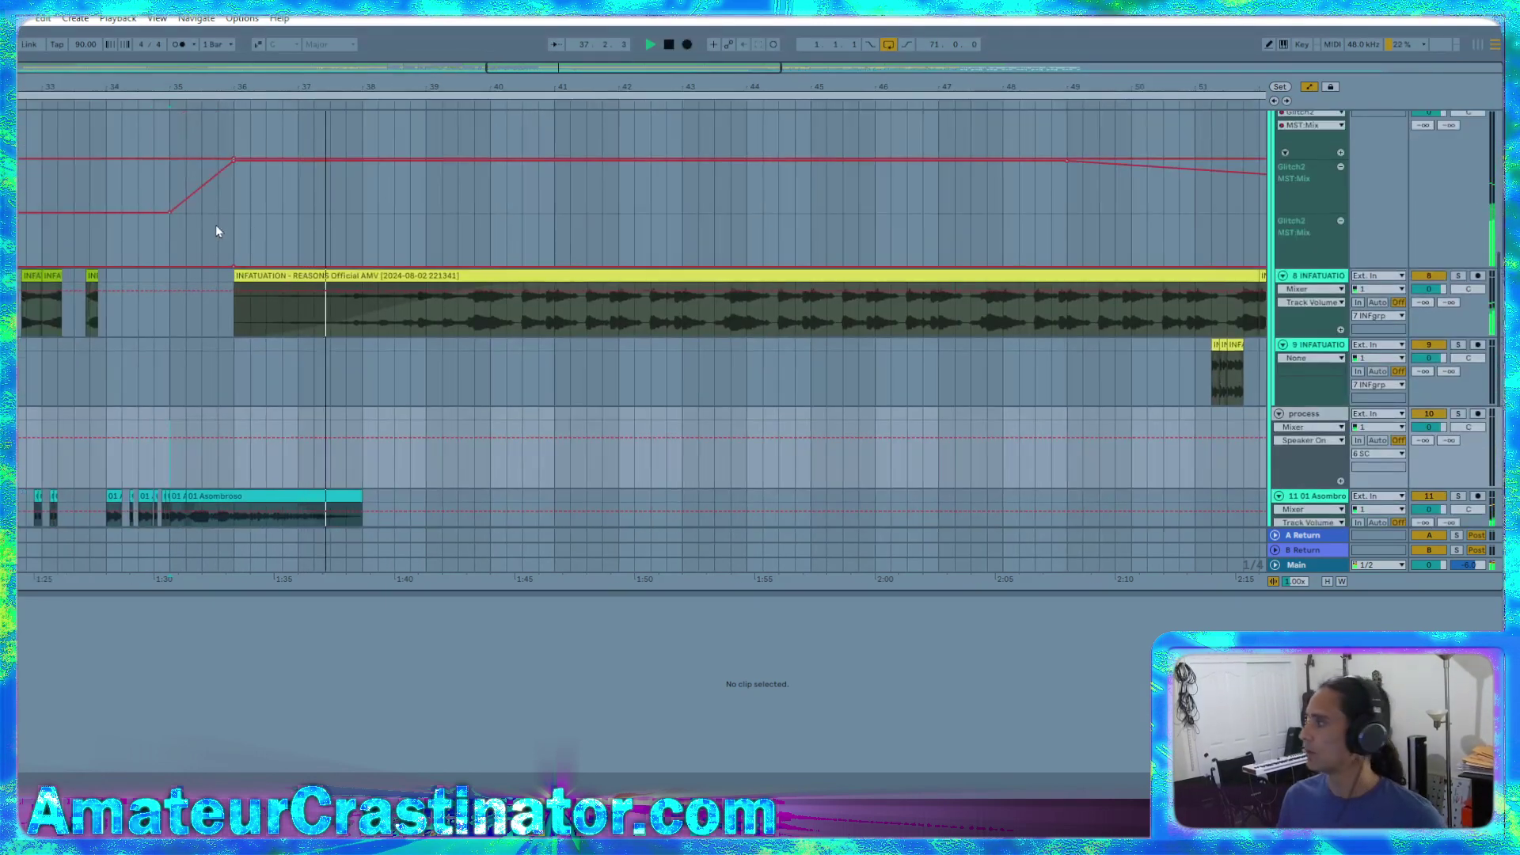
scroll(317, 239, "up", 5)
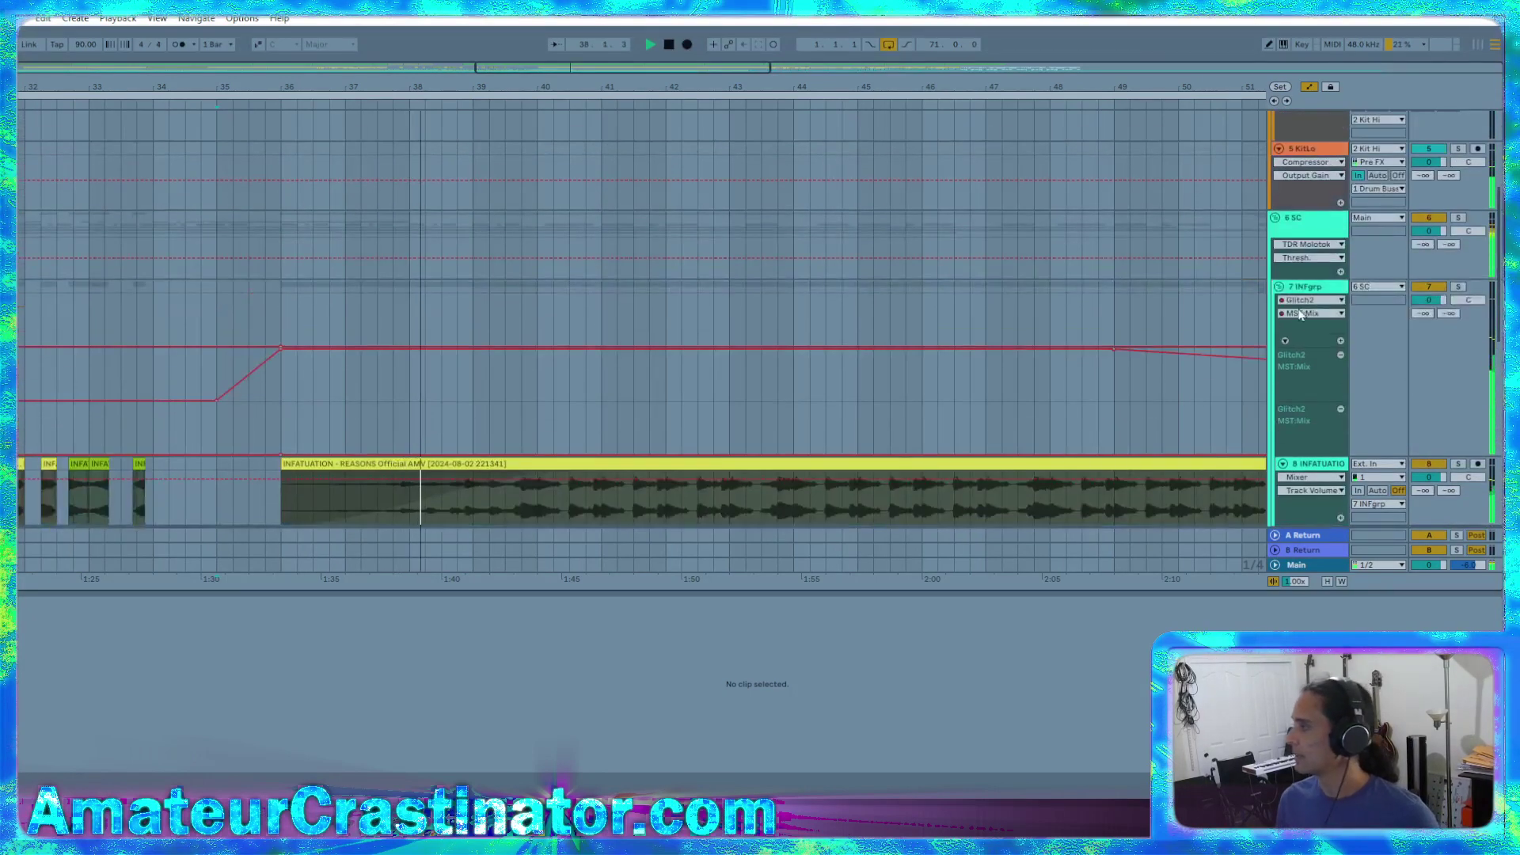
left_click(1341, 355)
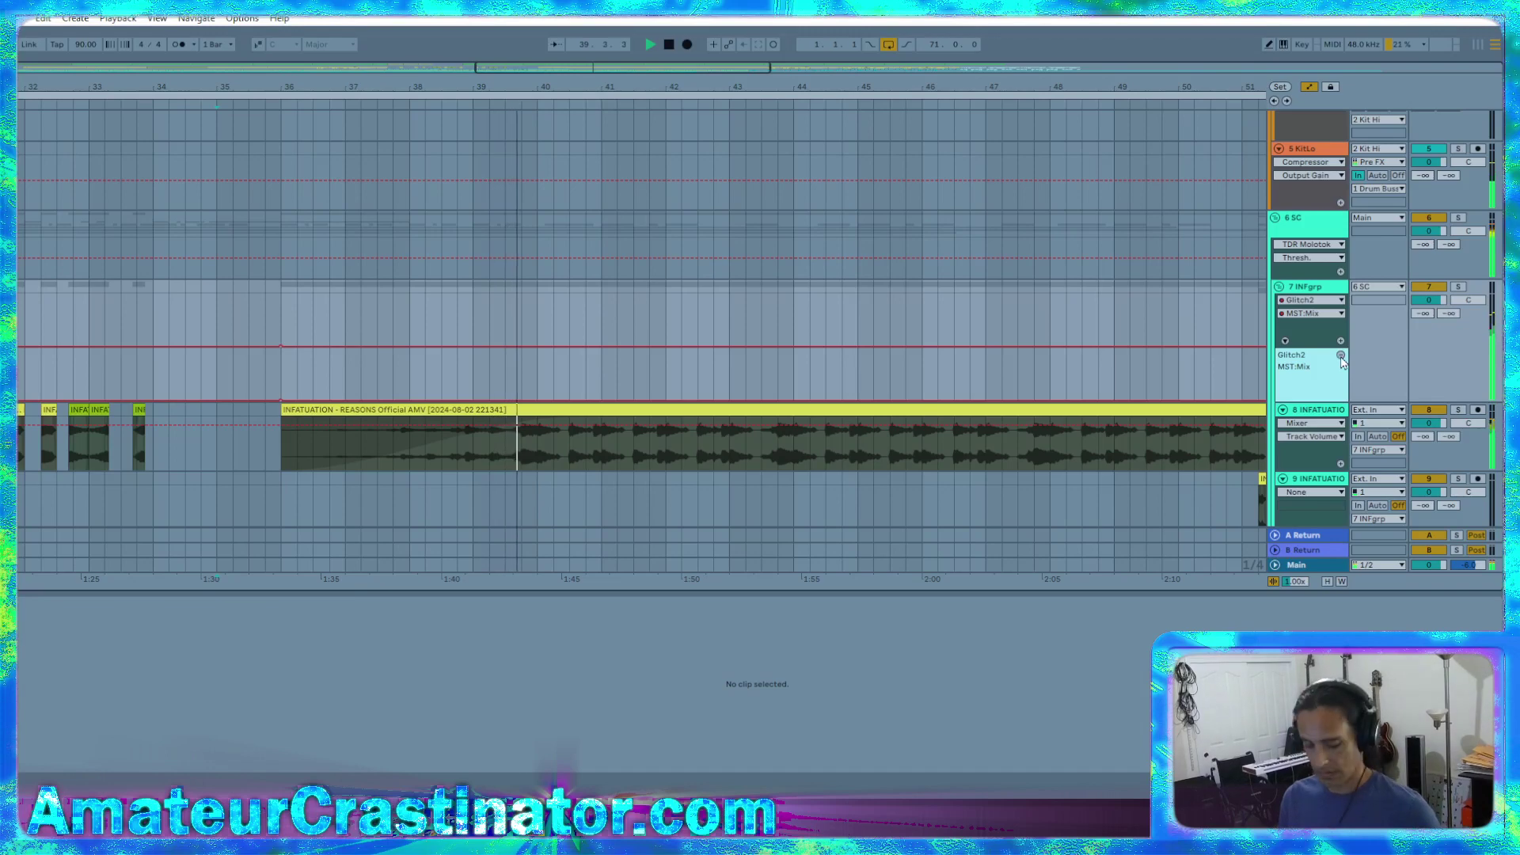
left_click(1340, 354)
Move the low point of the Drum Rack's volume automation to about bar 37
scroll(513, 194, "up", 3)
scroll(507, 196, "up", 2)
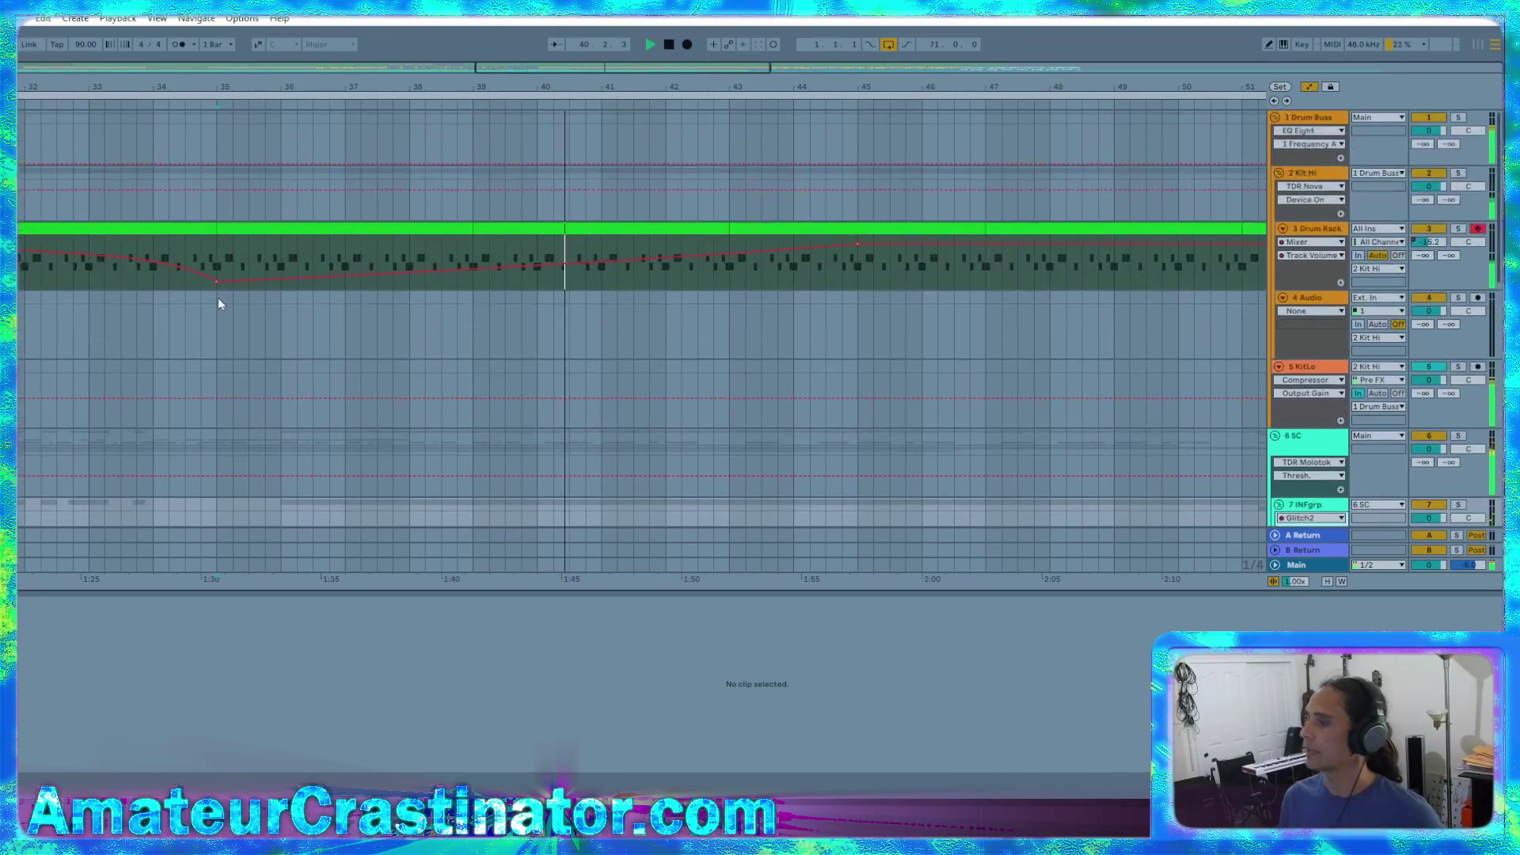
scroll(237, 274, "down", 3)
key("w")
scroll(401, 249, "down", 5)
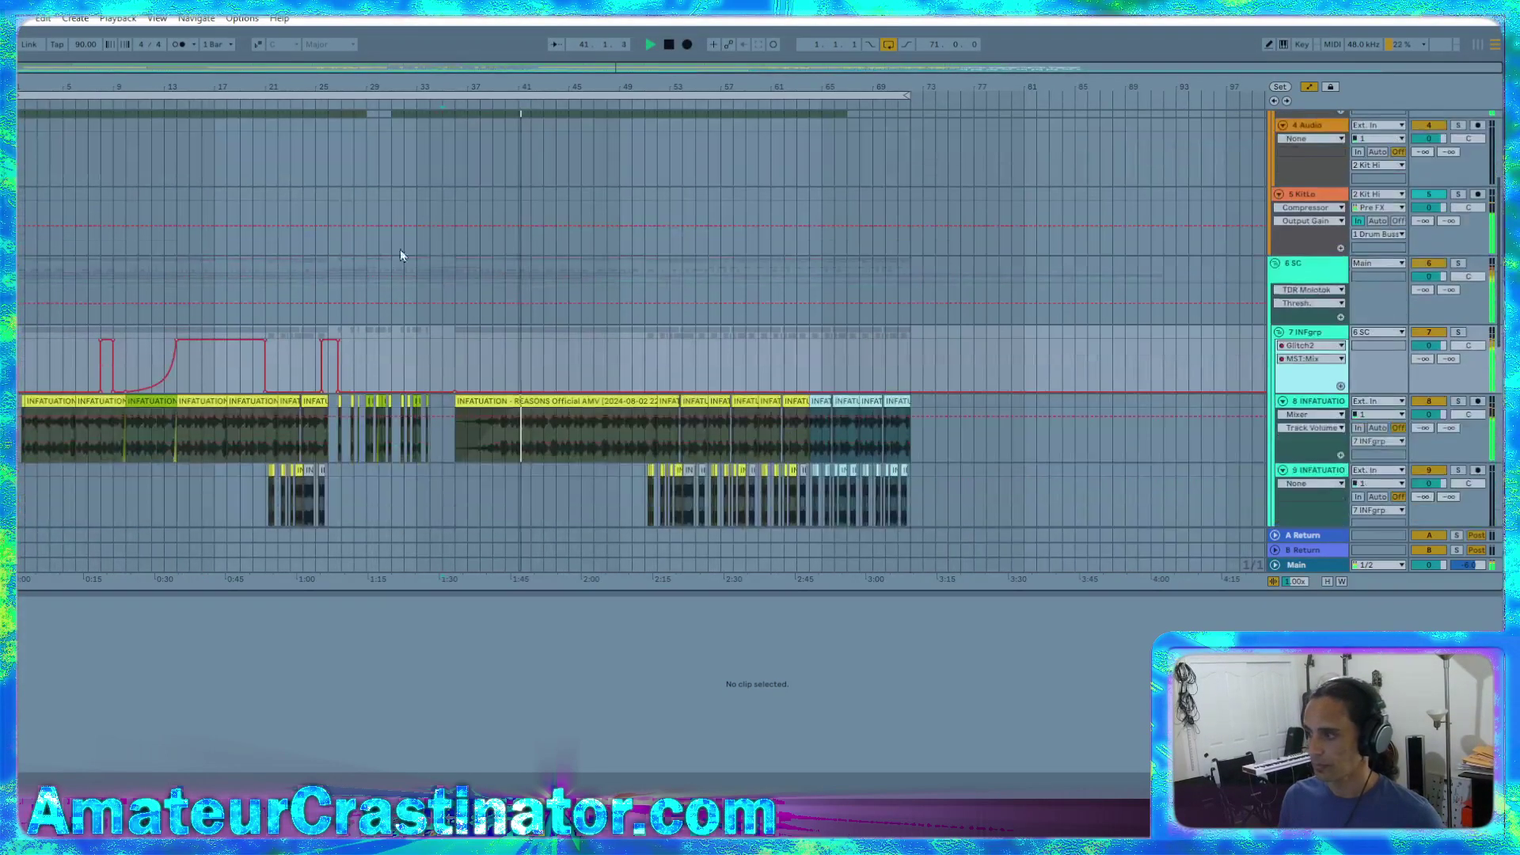
scroll(457, 266, "up", 1)
scroll(458, 266, "down", 5)
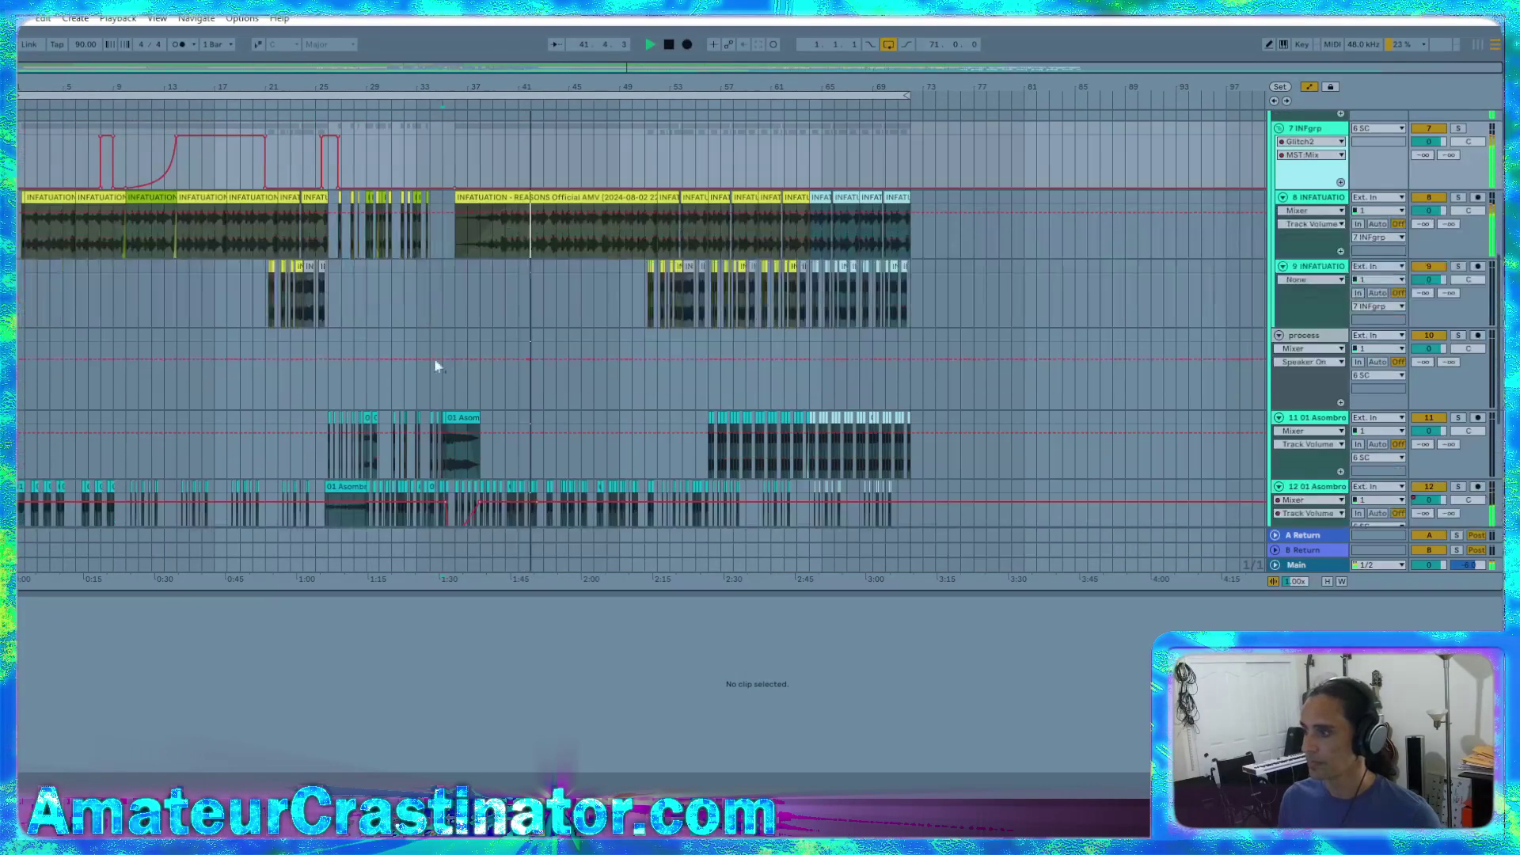
scroll(461, 332, "up", 3)
scroll(459, 237, "up", 4)
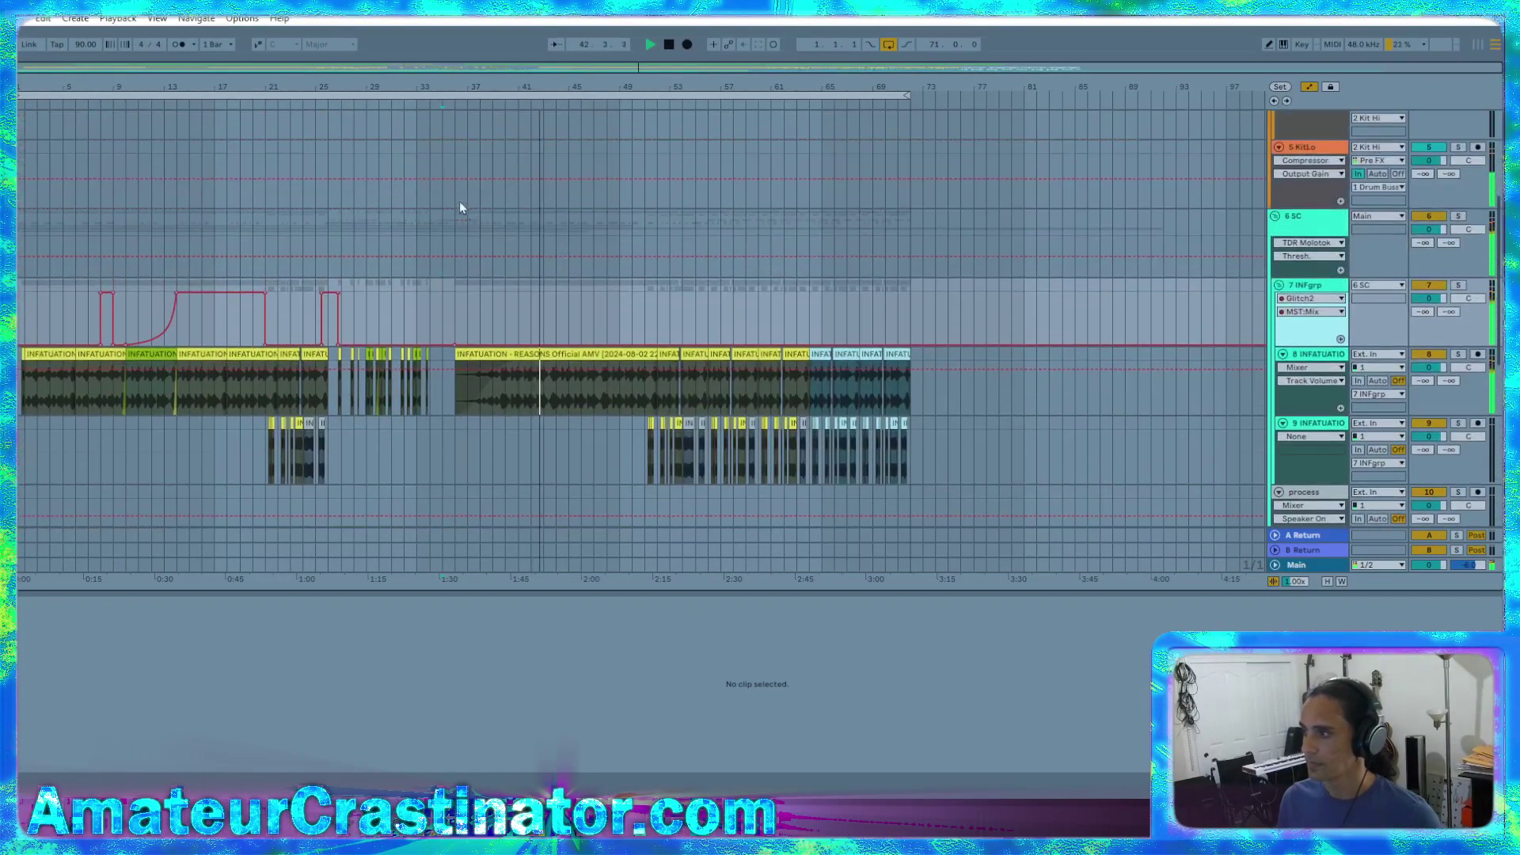
left_click_drag(440, 169, 468, 168)
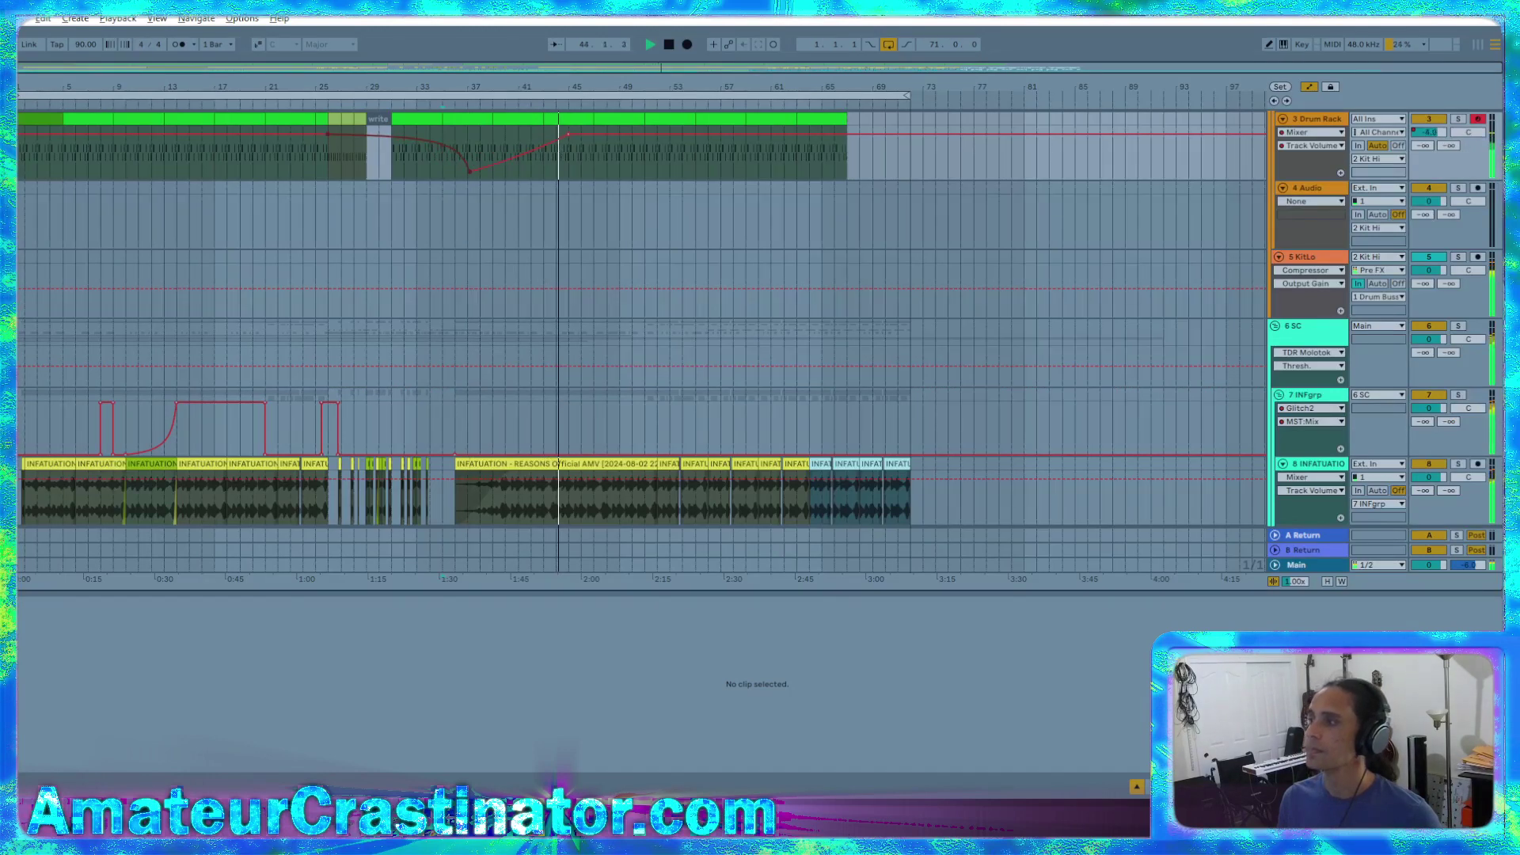
Audition from bar 26 and move the low point of the Drum Rack's volume automation between bars 35 and 36
left_click(327, 163)
key("space")
key("space")
scroll(444, 282, "down", 1)
scroll(445, 305, "up", 5)
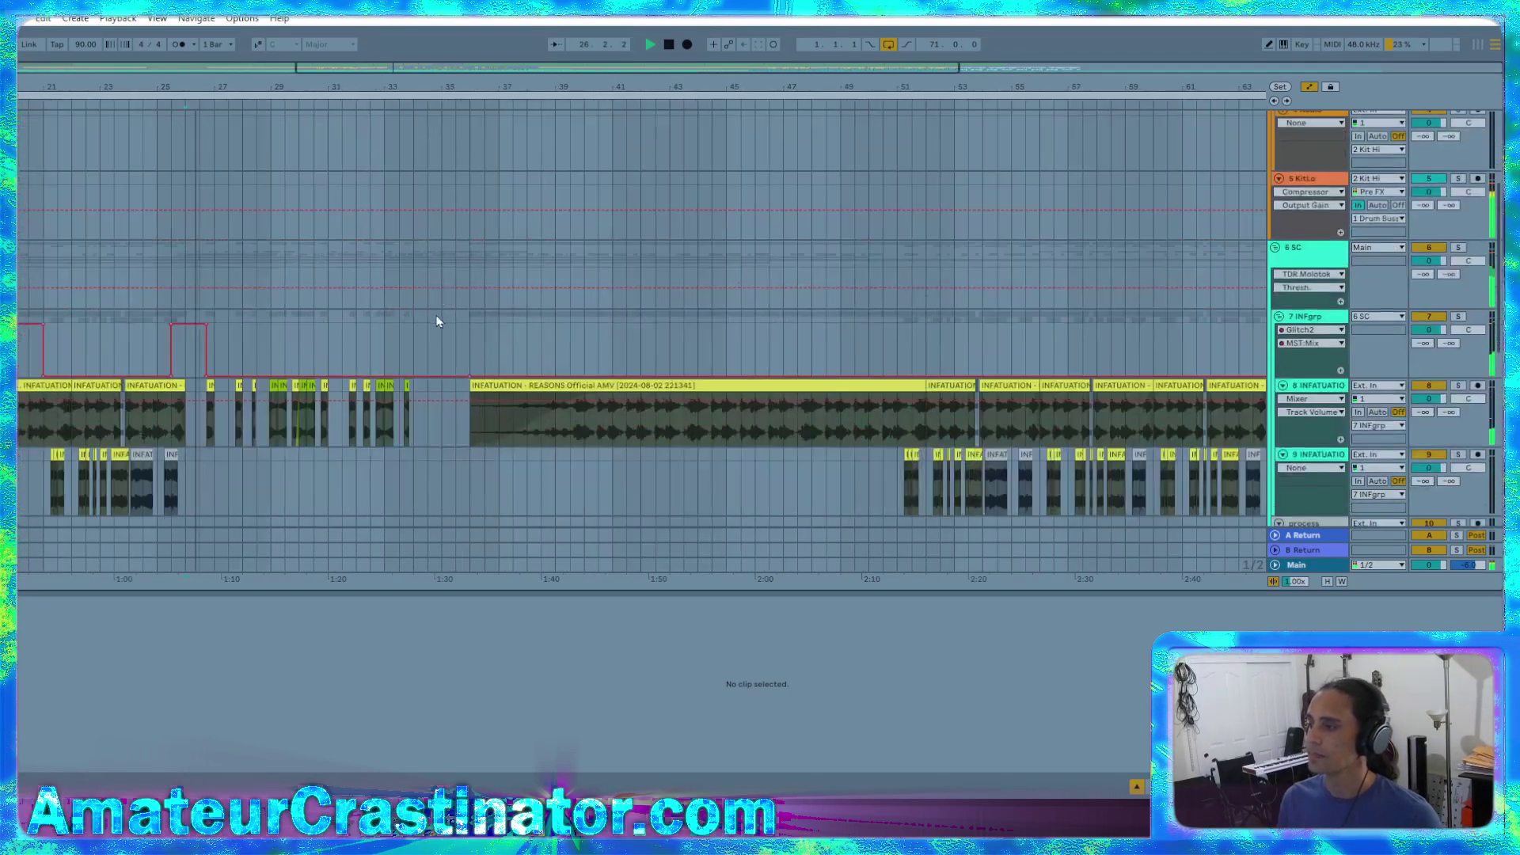
scroll(420, 289, "down", 5)
scroll(434, 259, "up", 8)
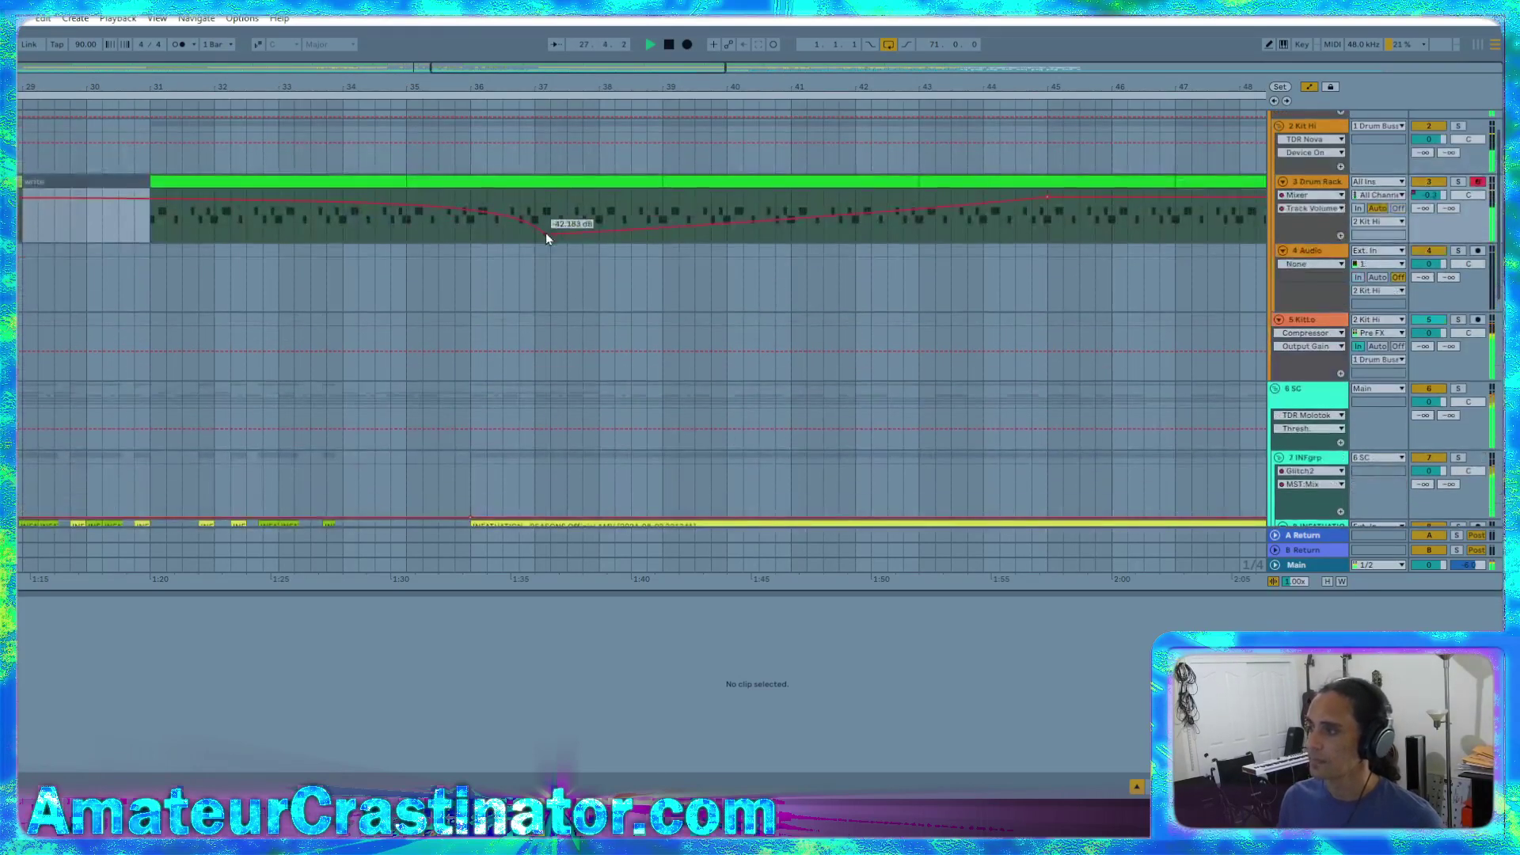
left_click_drag(545, 231, 456, 225)
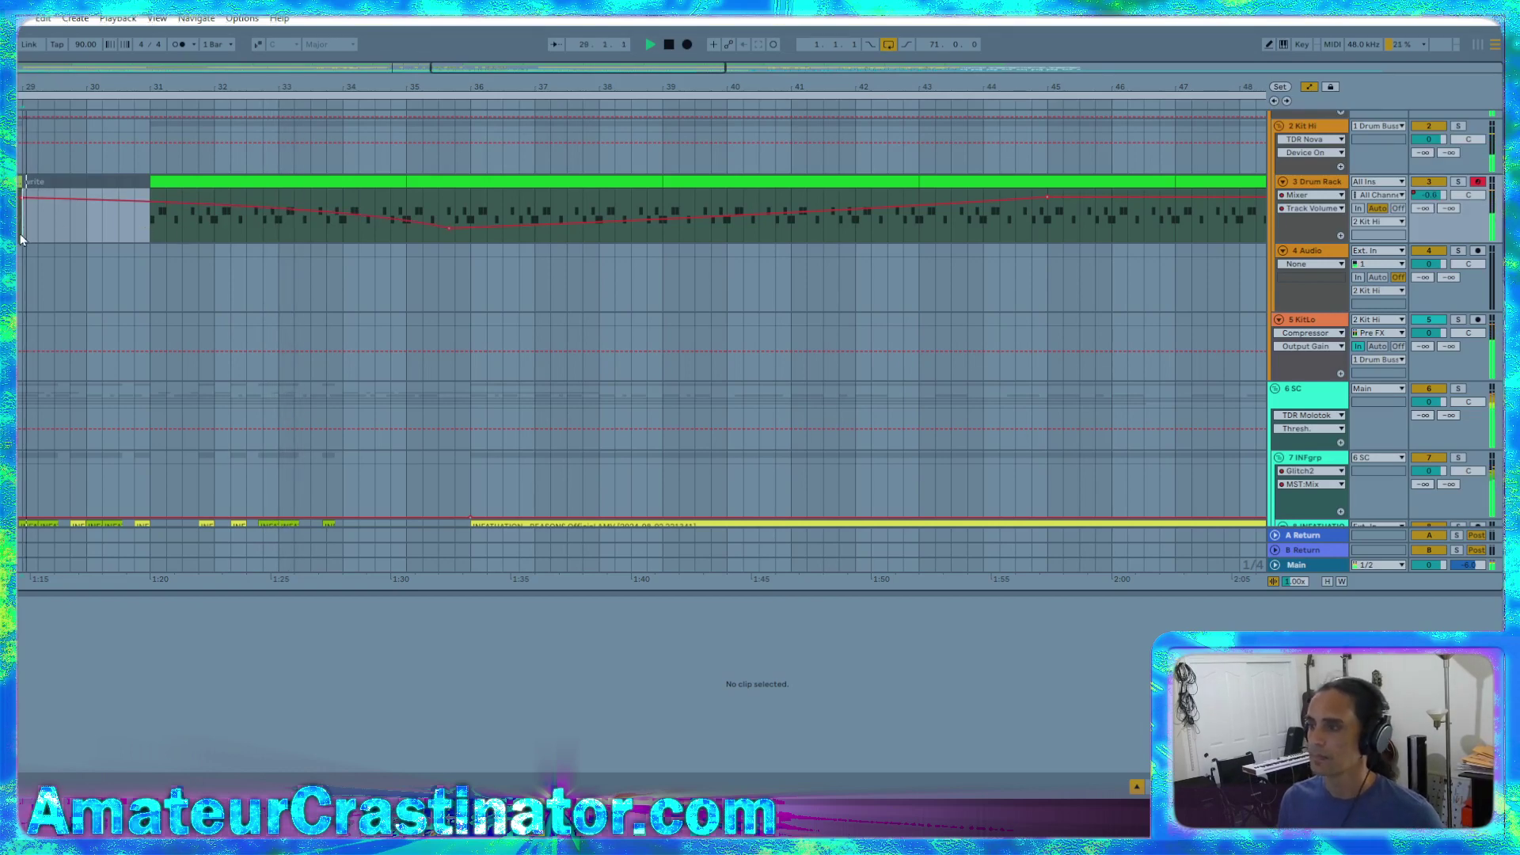
Duplicate the Drum Rack clip at bar 28 twice to fill bars 29 and 30 in place of the "write" clip
scroll(190, 232, "left", 3)
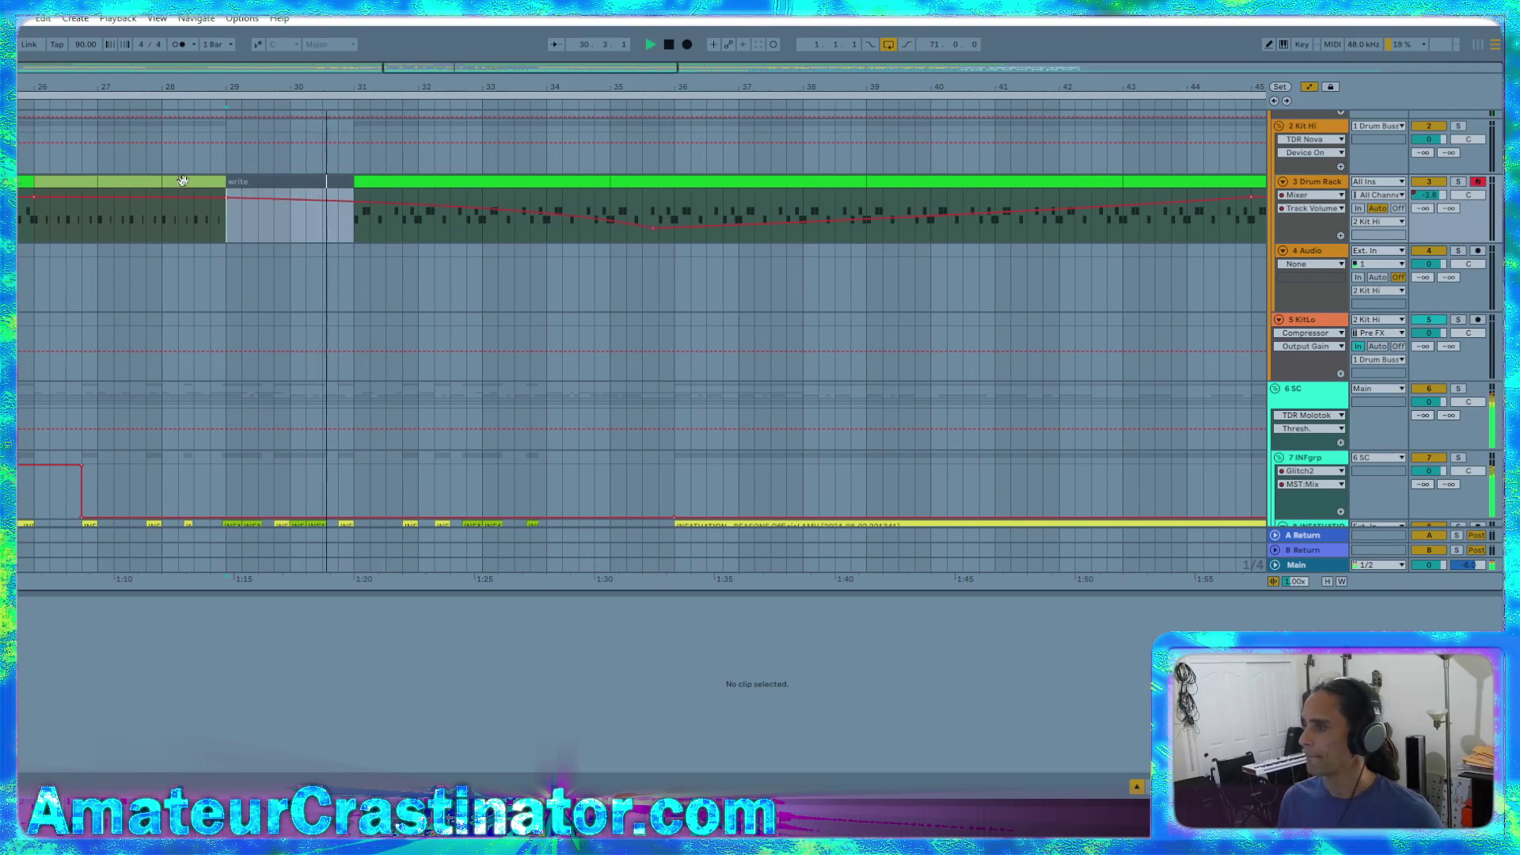
left_click(182, 181)
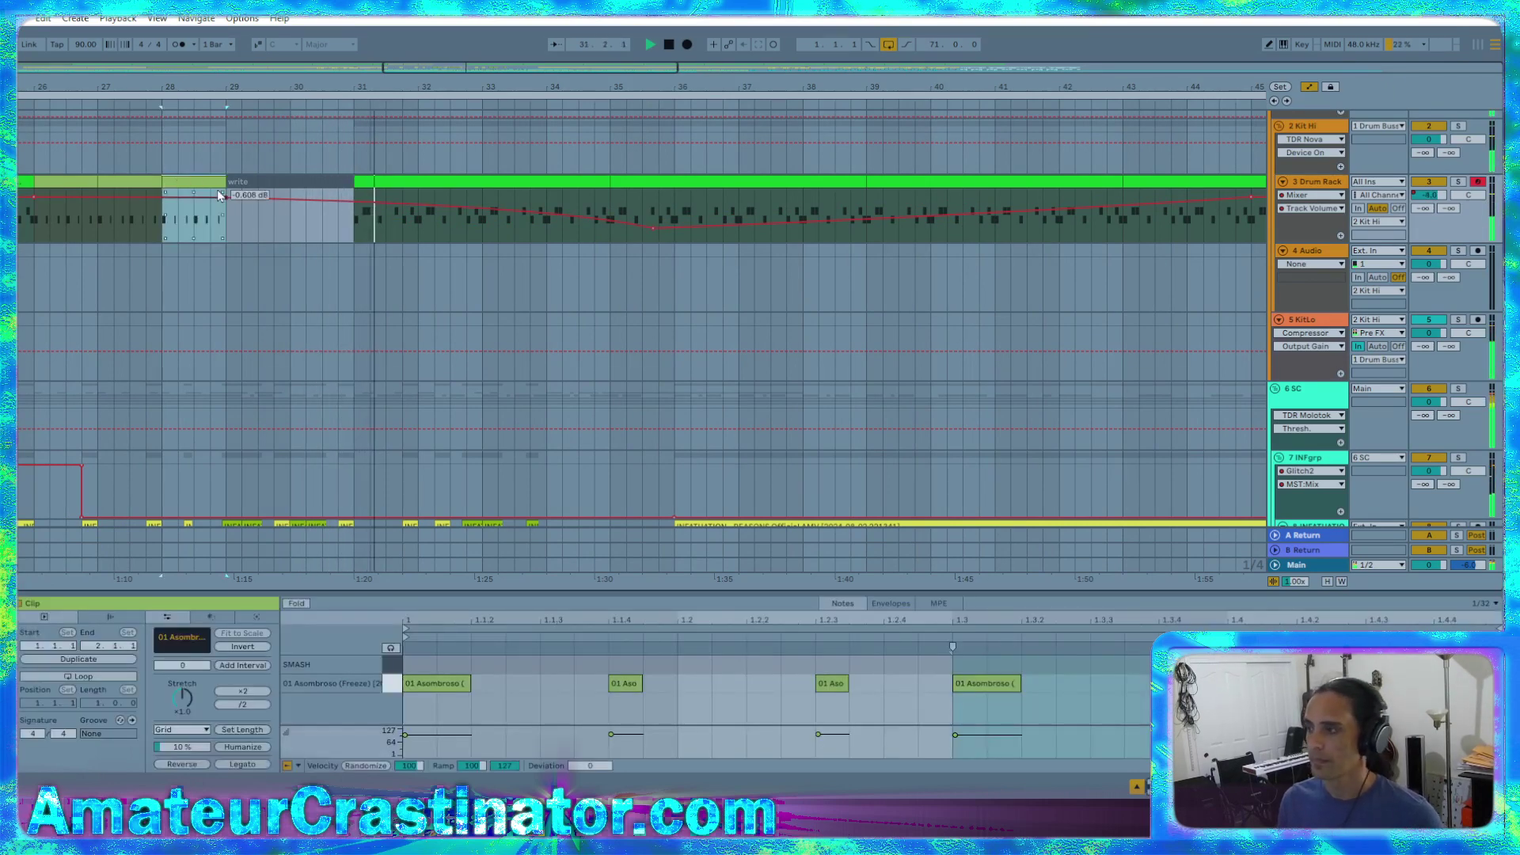
key("ctrl+d")
key("ctrl+d")
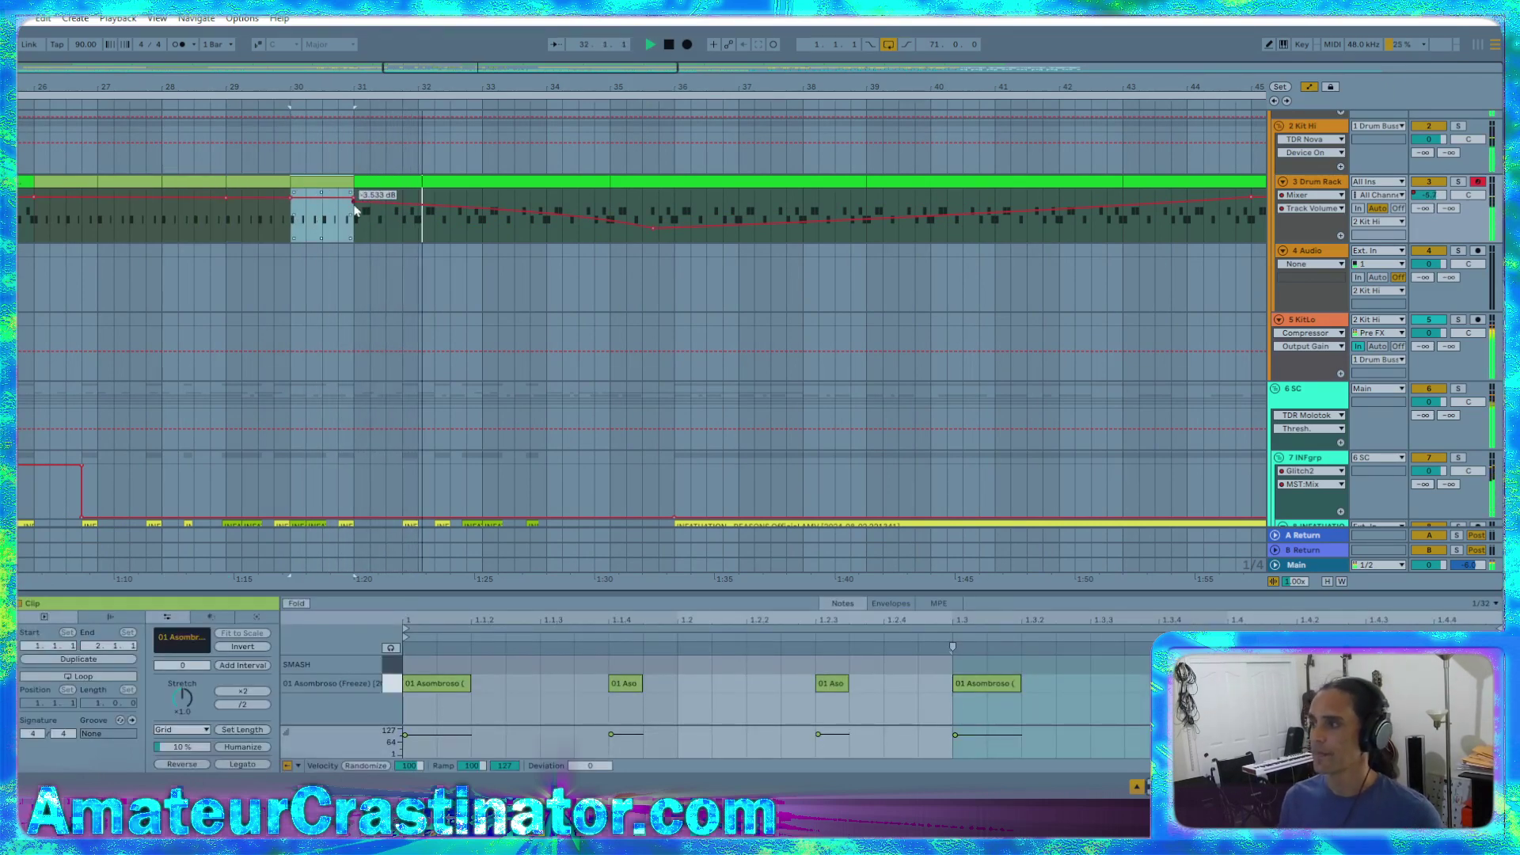
left_click(288, 203)
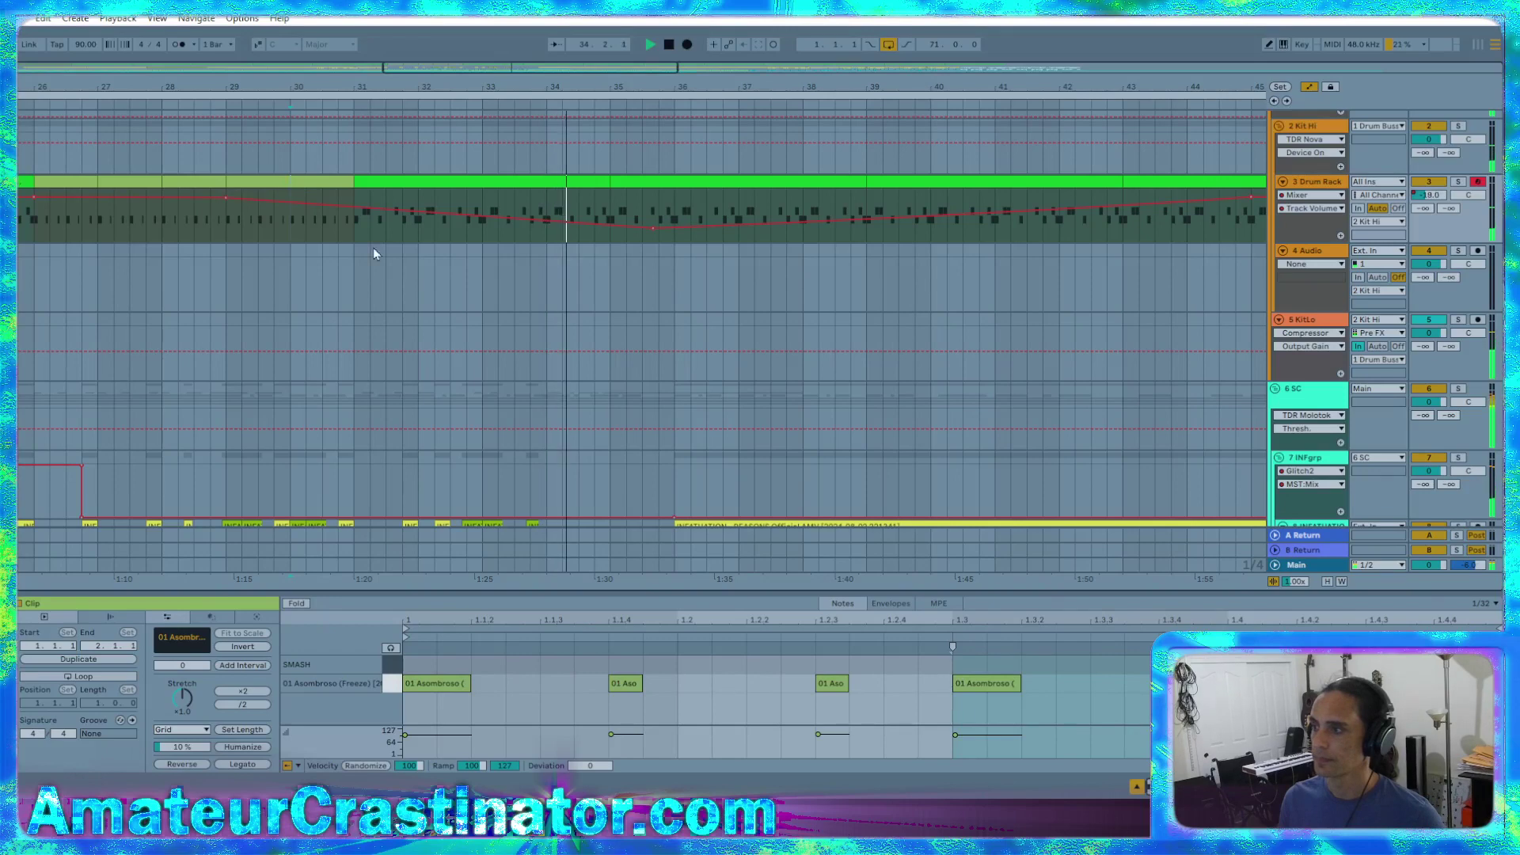
Play from bar 29, remove the Drum Rack volume breakpoint there, and hide the automation
left_click(225, 221)
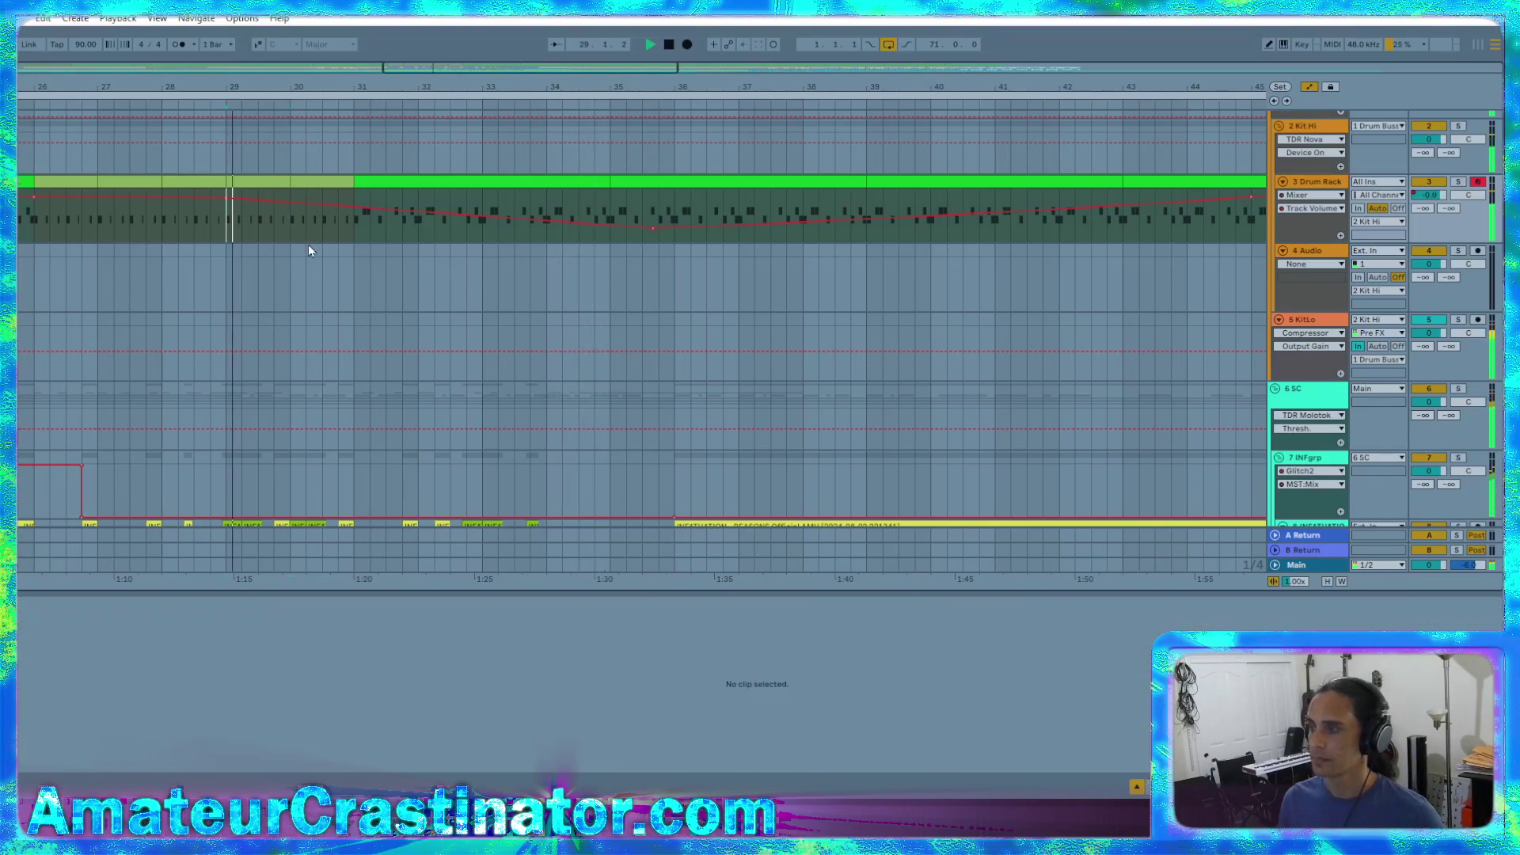
scroll(529, 279, "down", 4)
scroll(128, 198, "up", 5)
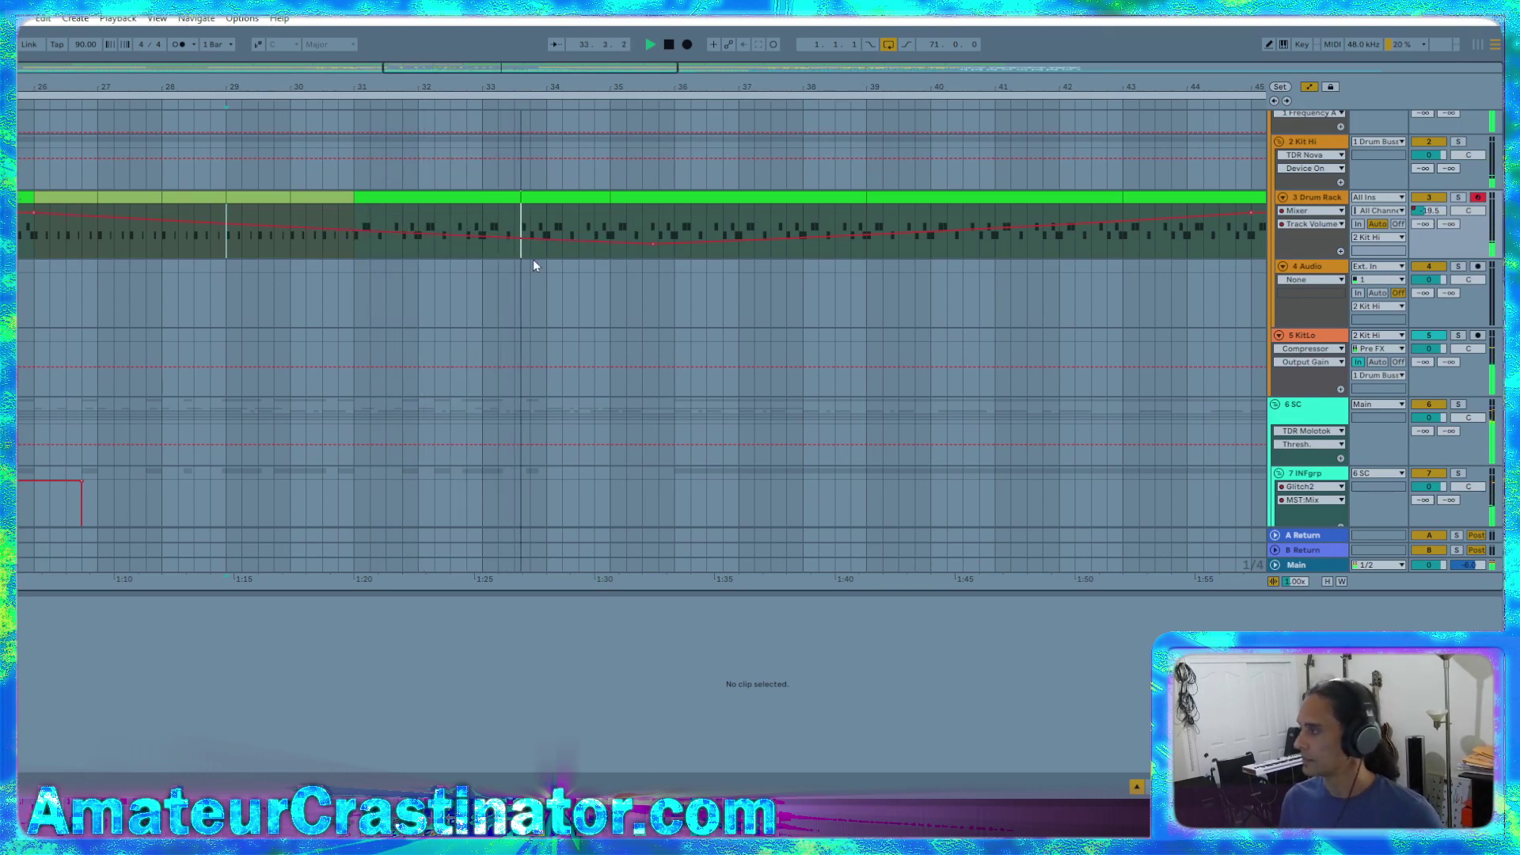
key("a")
key("a")
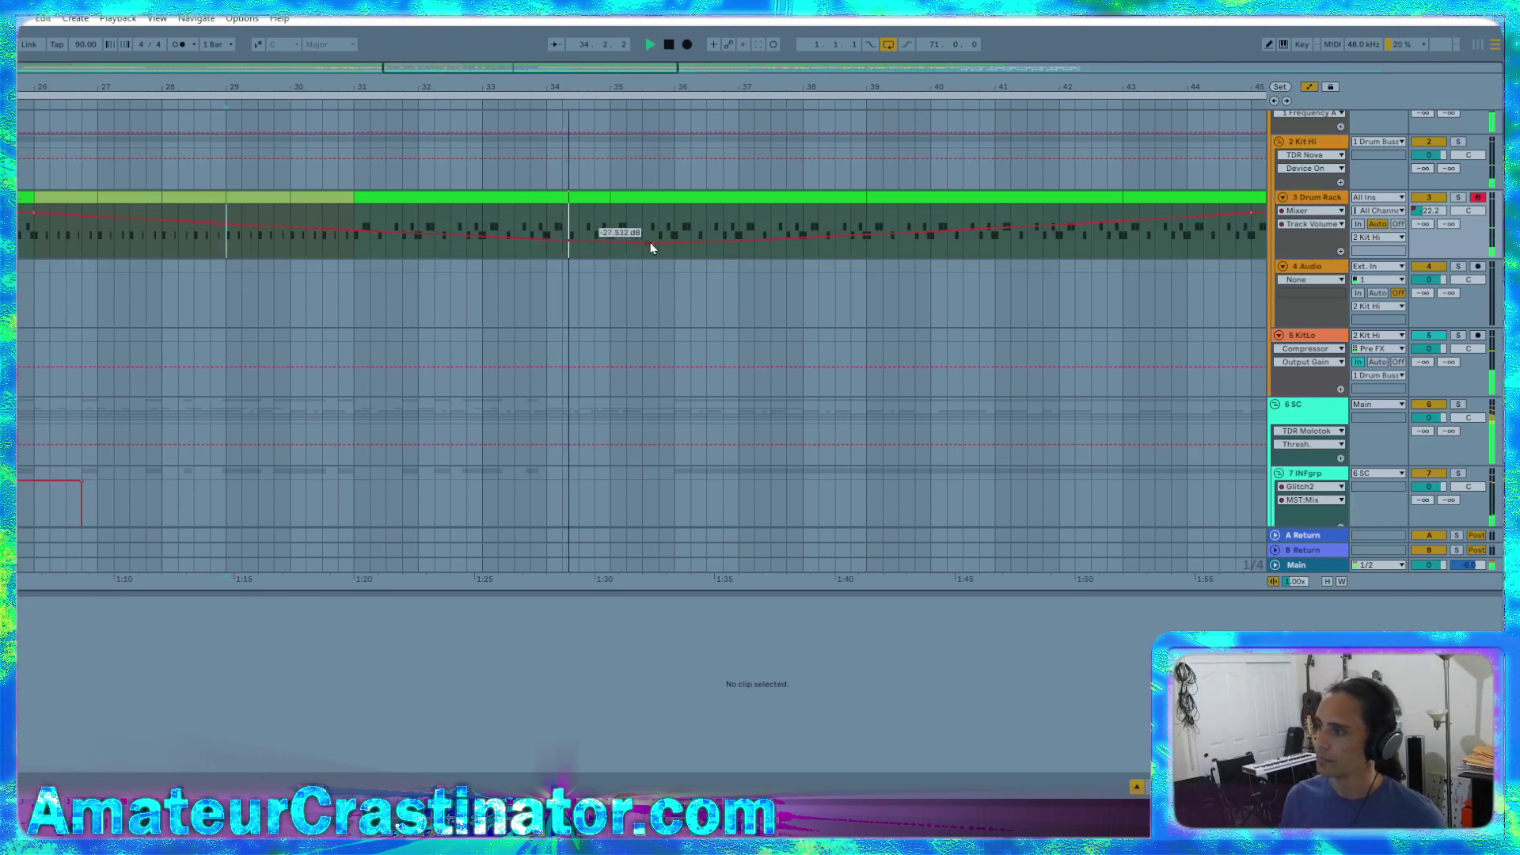
key("a")
key("minus")
key("minus")
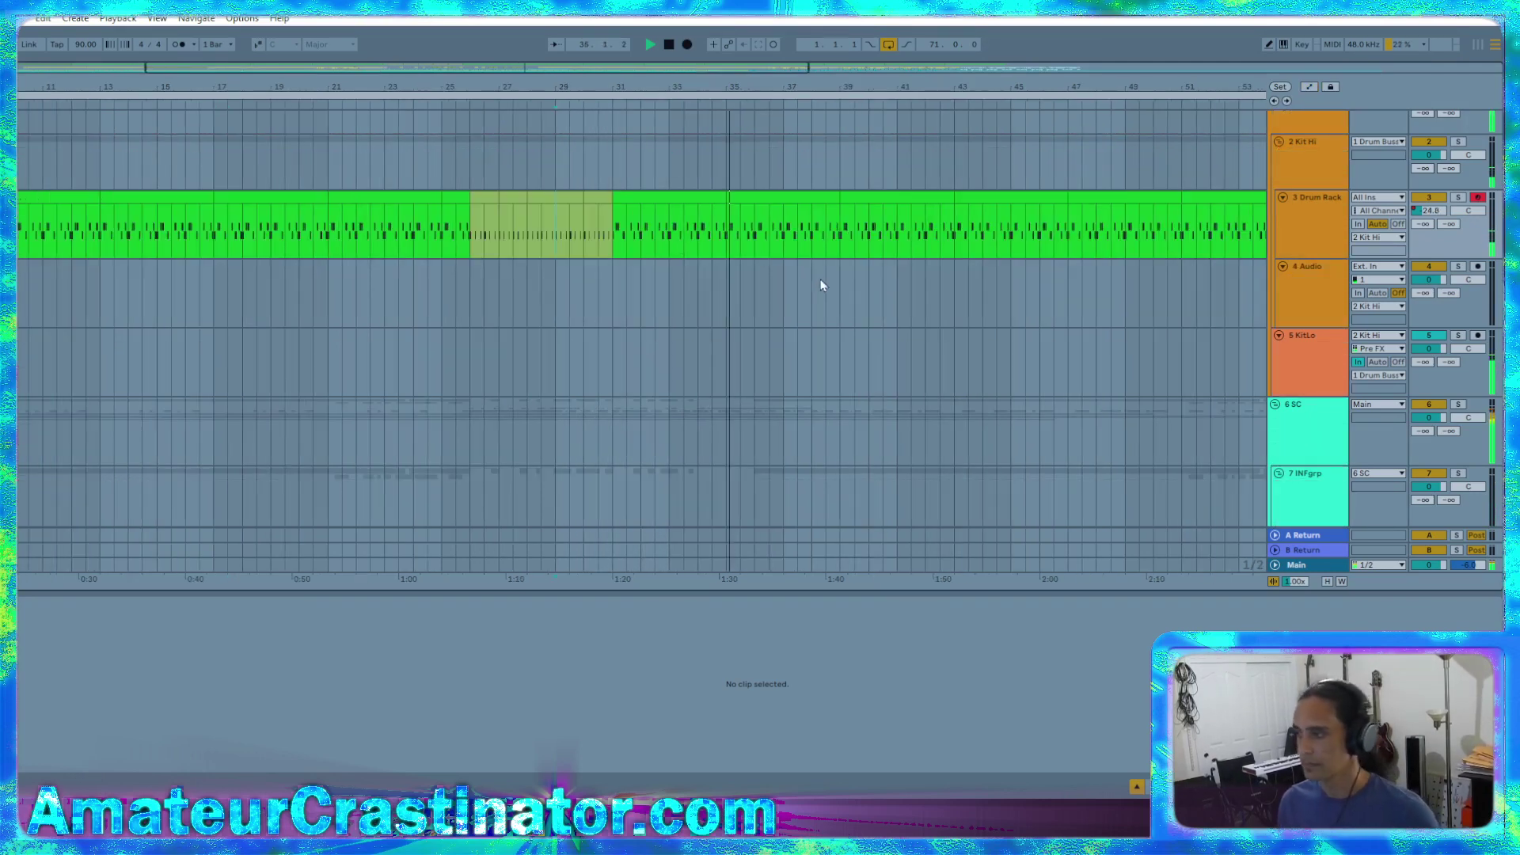
Play through the arrangement and examine the clips on every track and the Drum Rack's devices
scroll(400, 270, "down", 5)
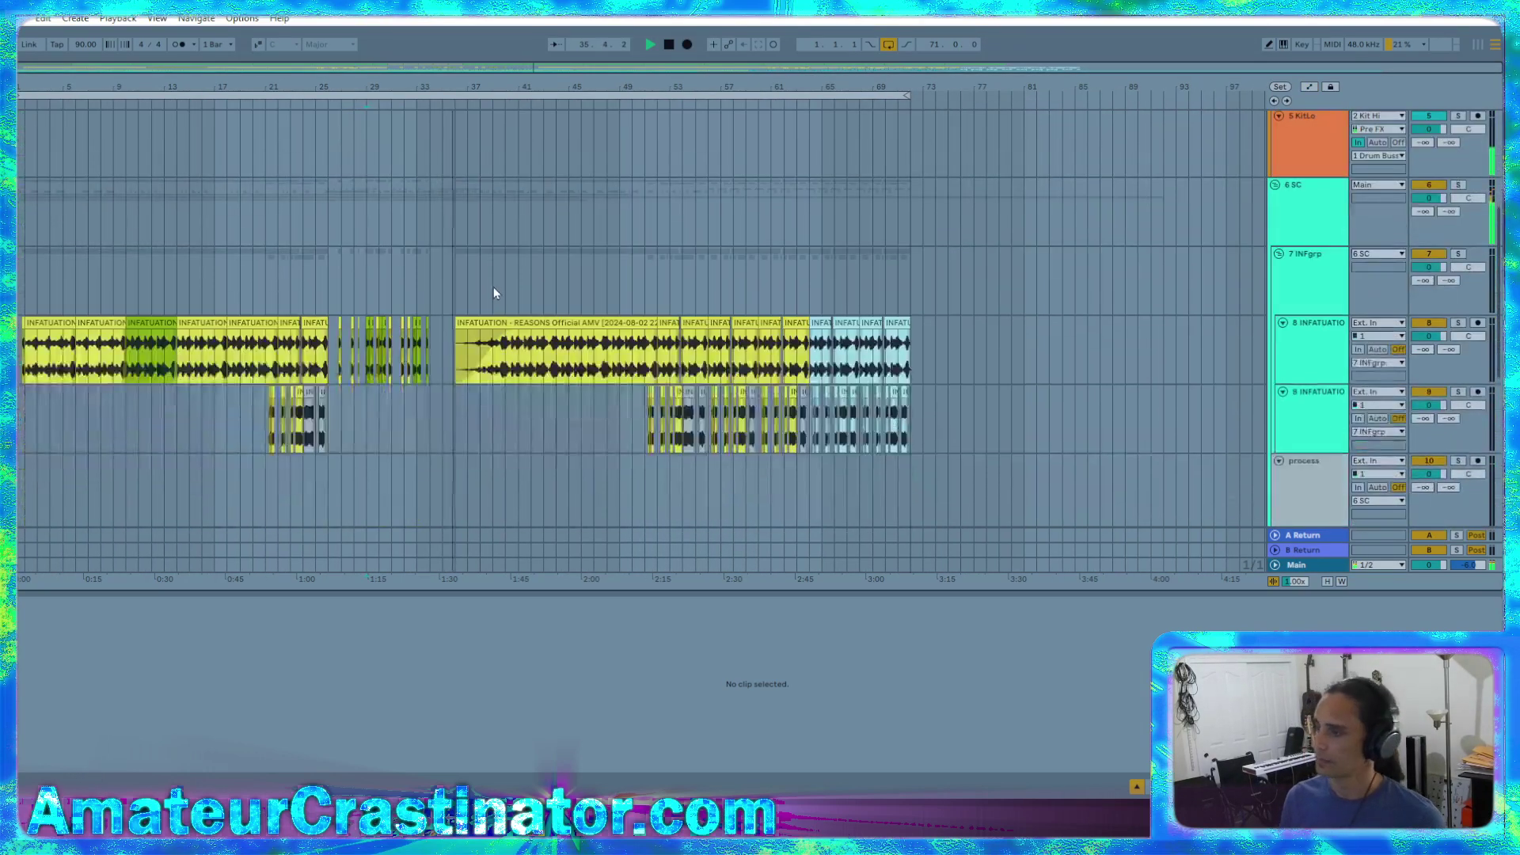
scroll(493, 287, "down", 5)
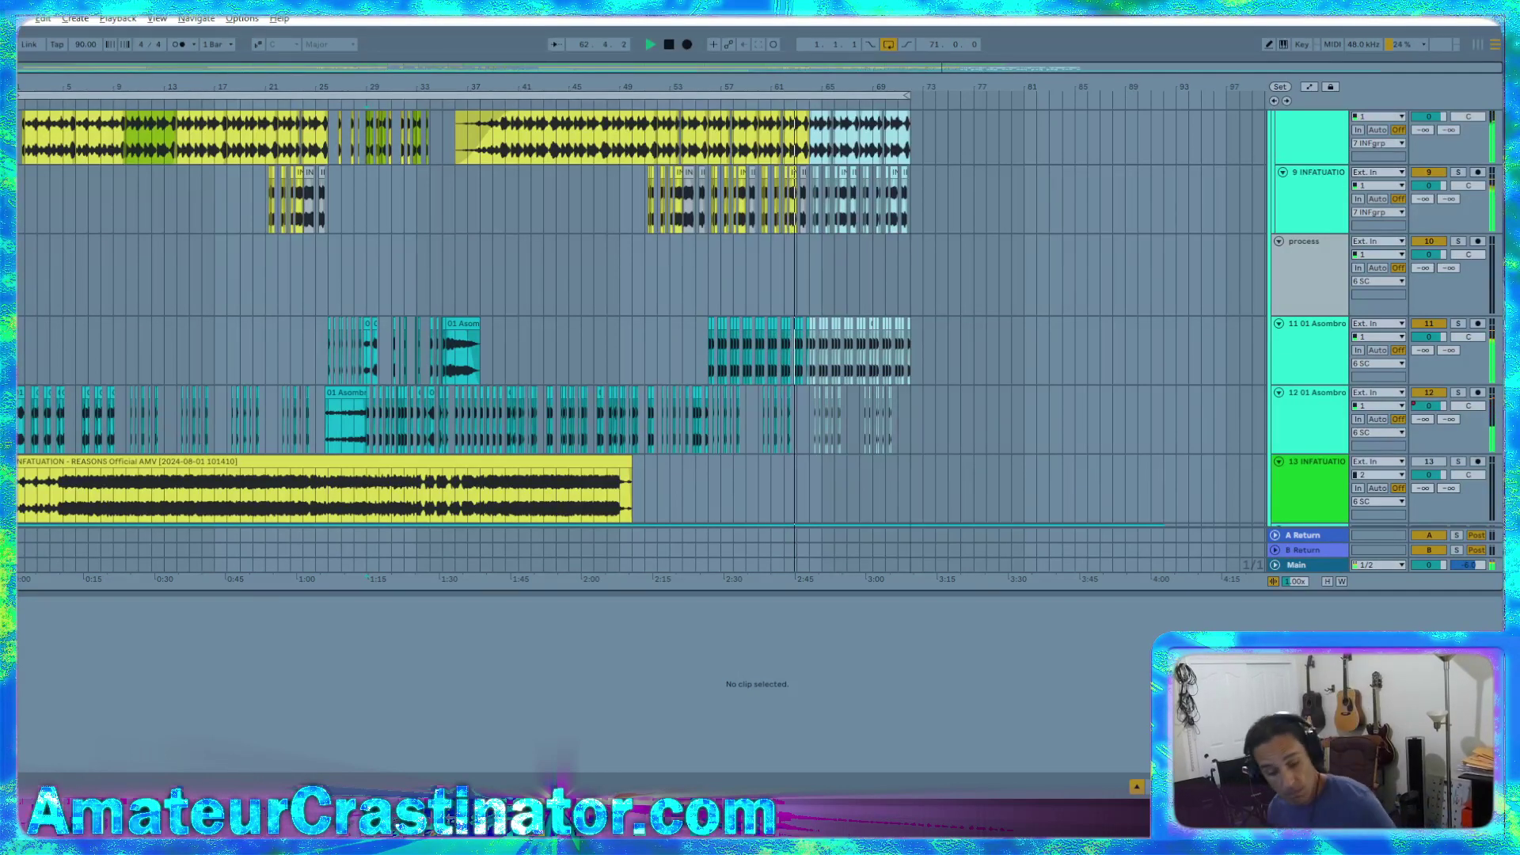
key("shift+Tab")
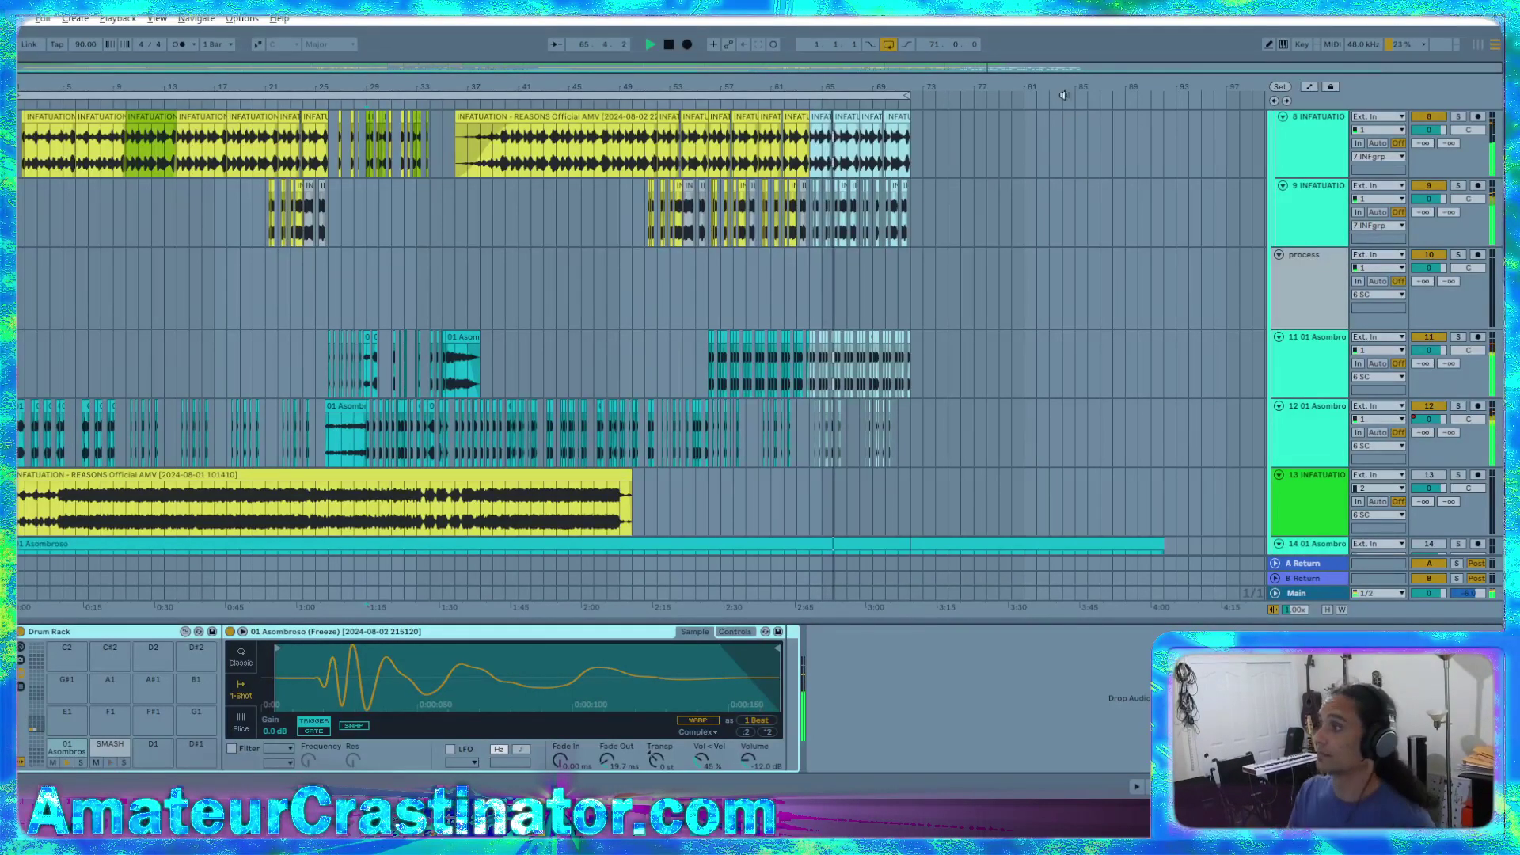
scroll(1356, 213, "up", 2)
scroll(1355, 214, "up", 2)
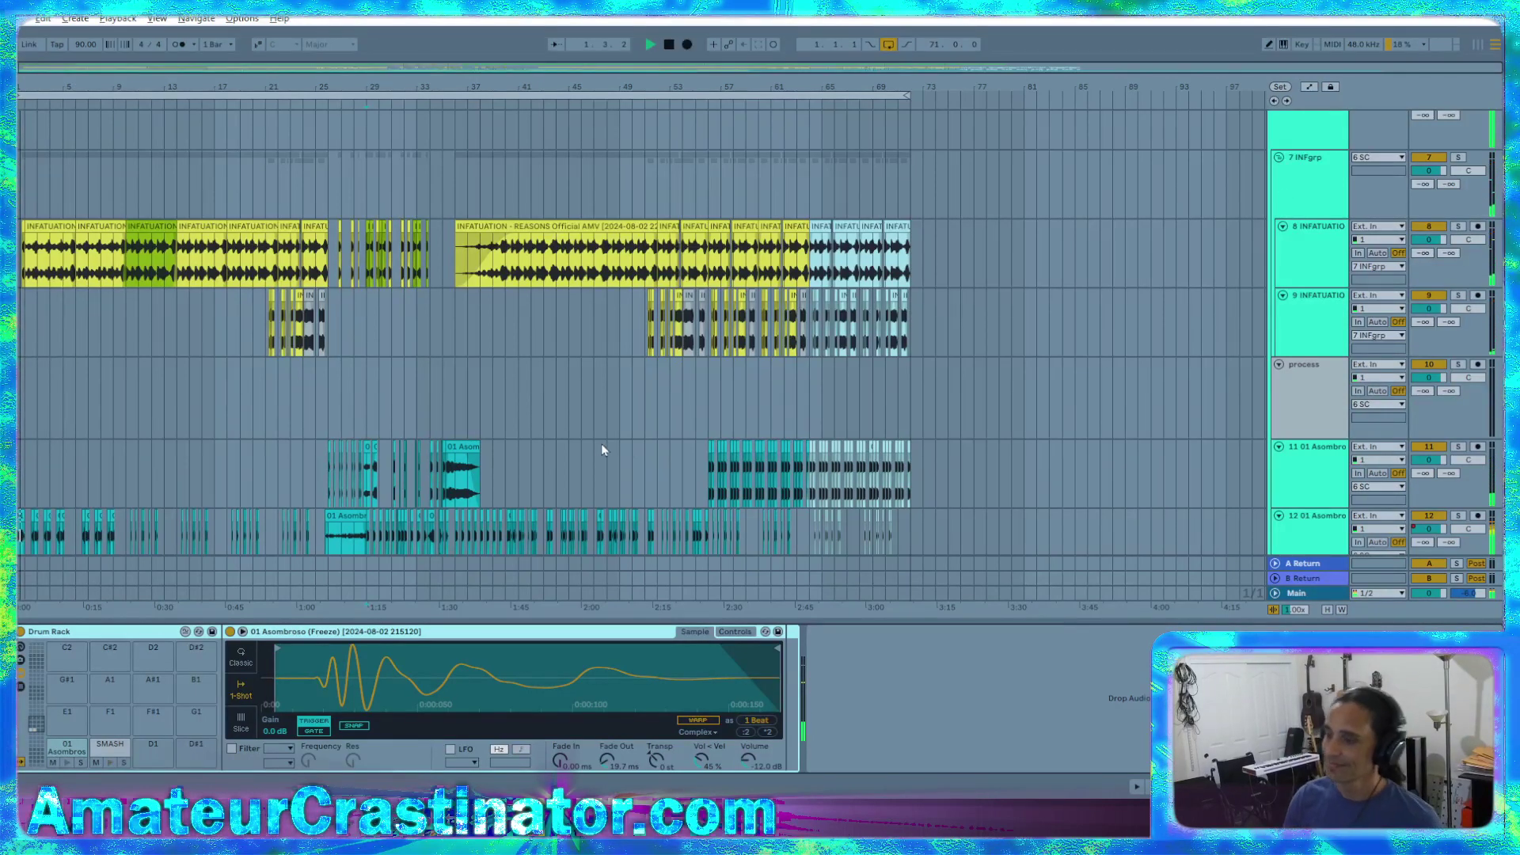
scroll(173, 321, "down", 2)
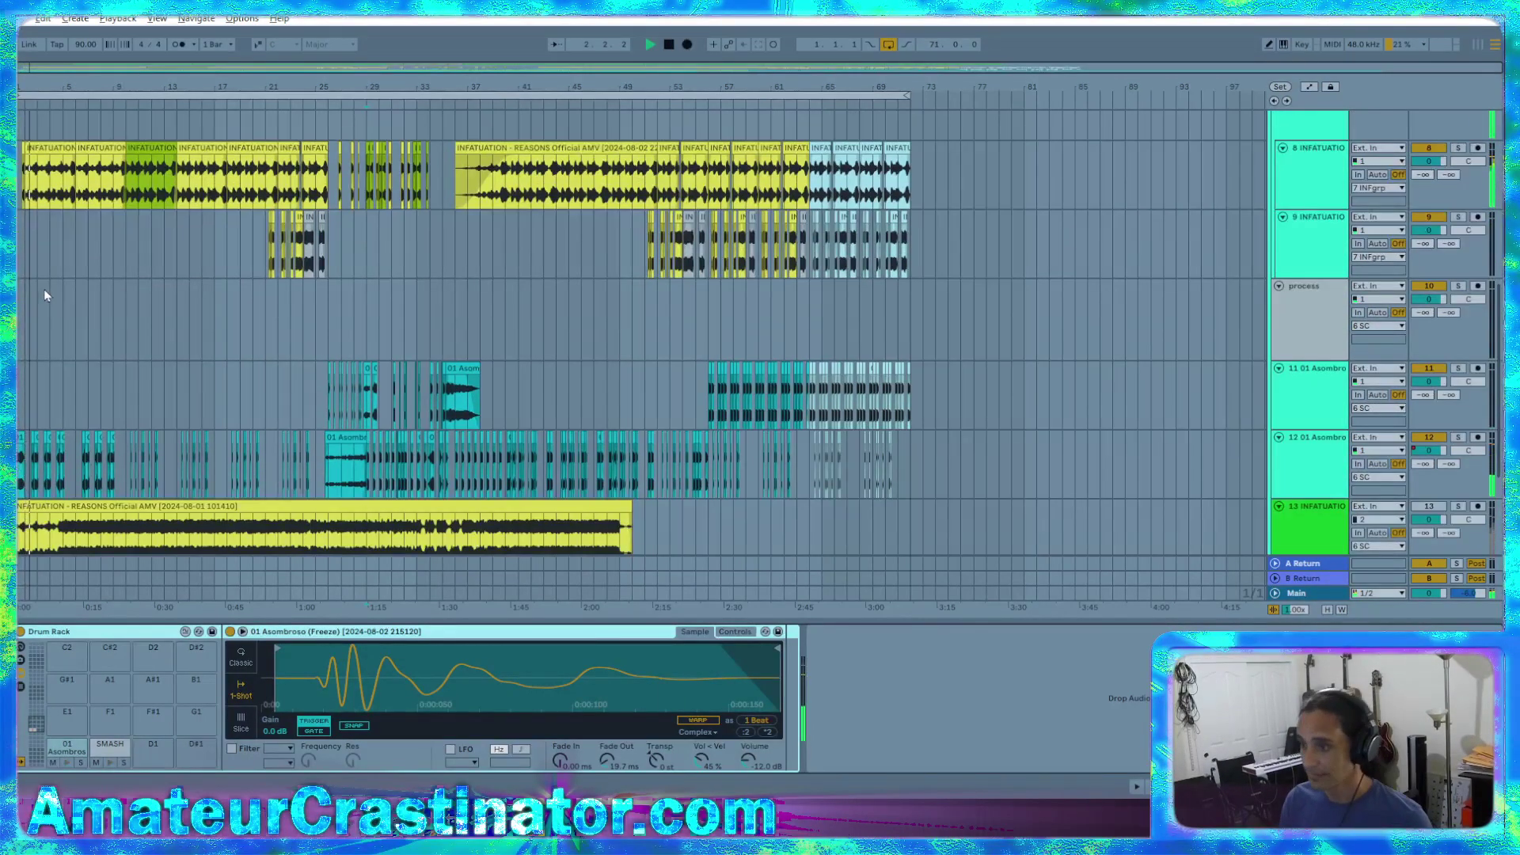
scroll(44, 294, "up", 5, "ctrl")
scroll(130, 306, "down", 5, "ctrl")
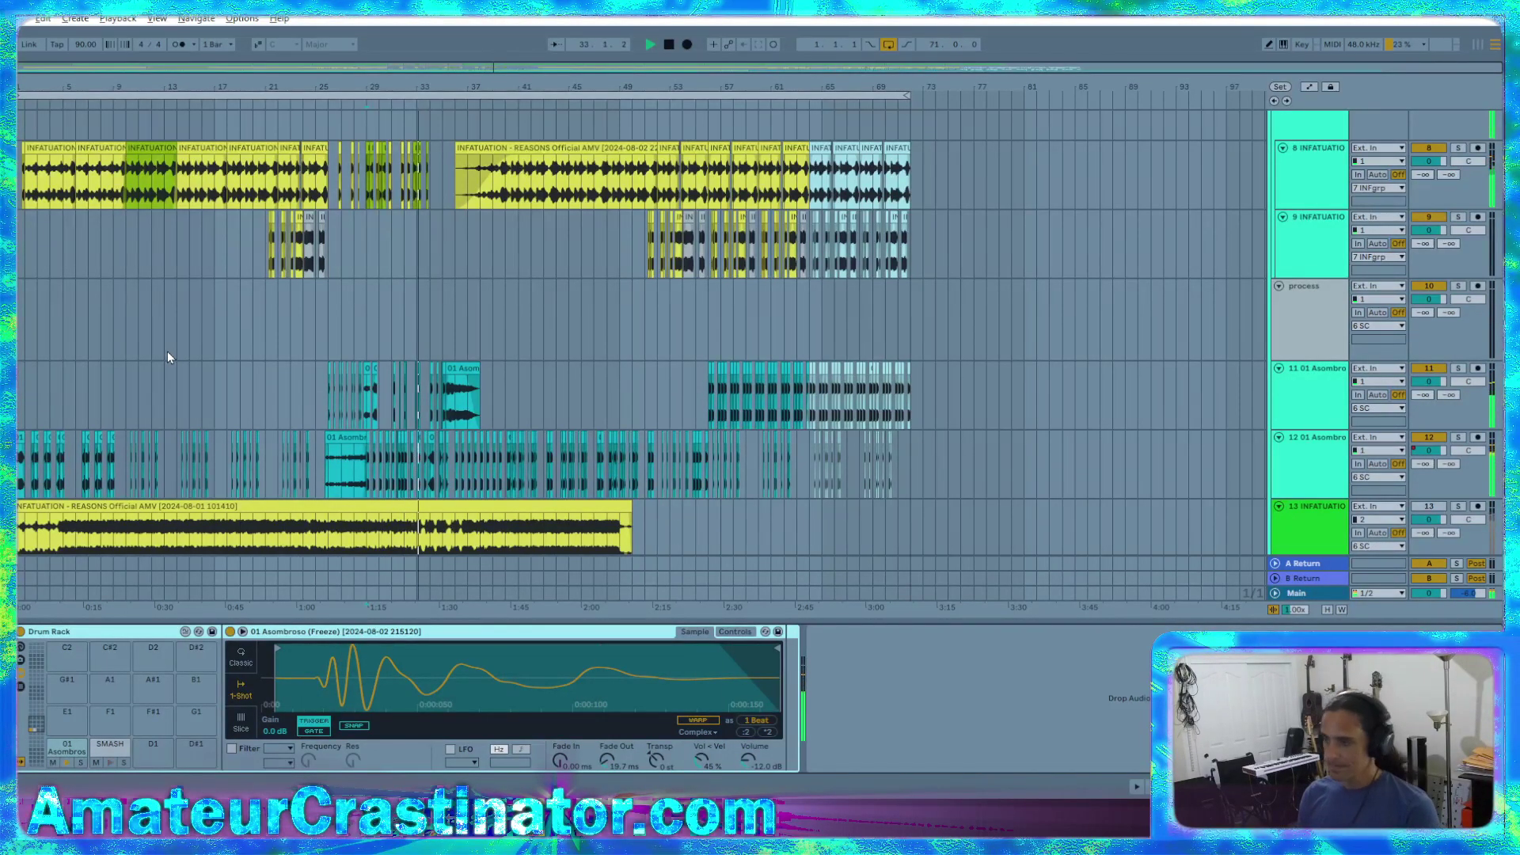
Lower the gain of the 01 Asombroso clip just after bar 31 on track 11 to -2.7 dB
scroll(387, 397, "up", 10, "ctrl")
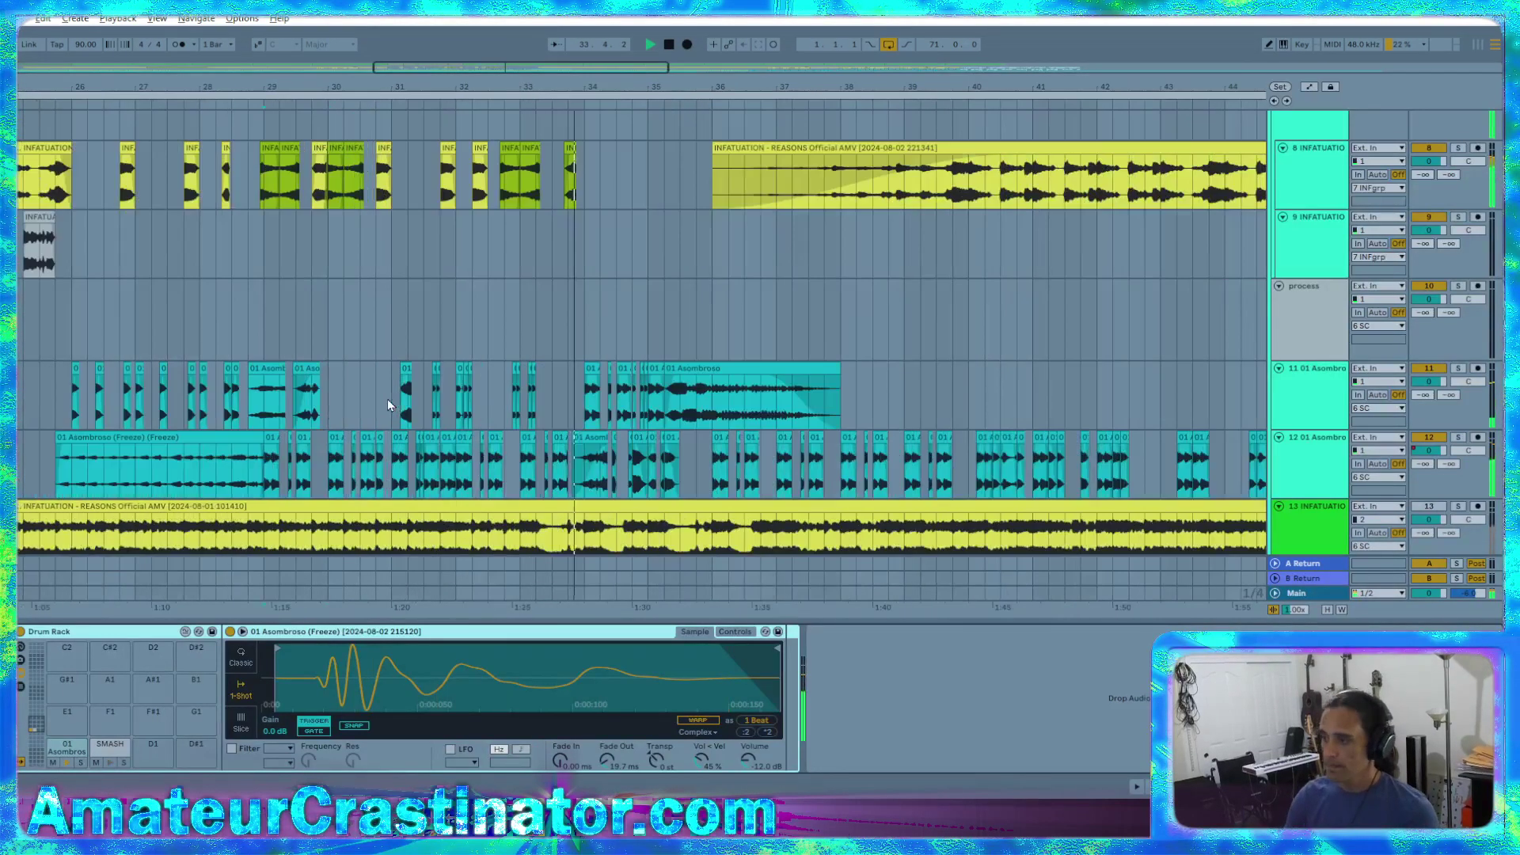
left_click(478, 367)
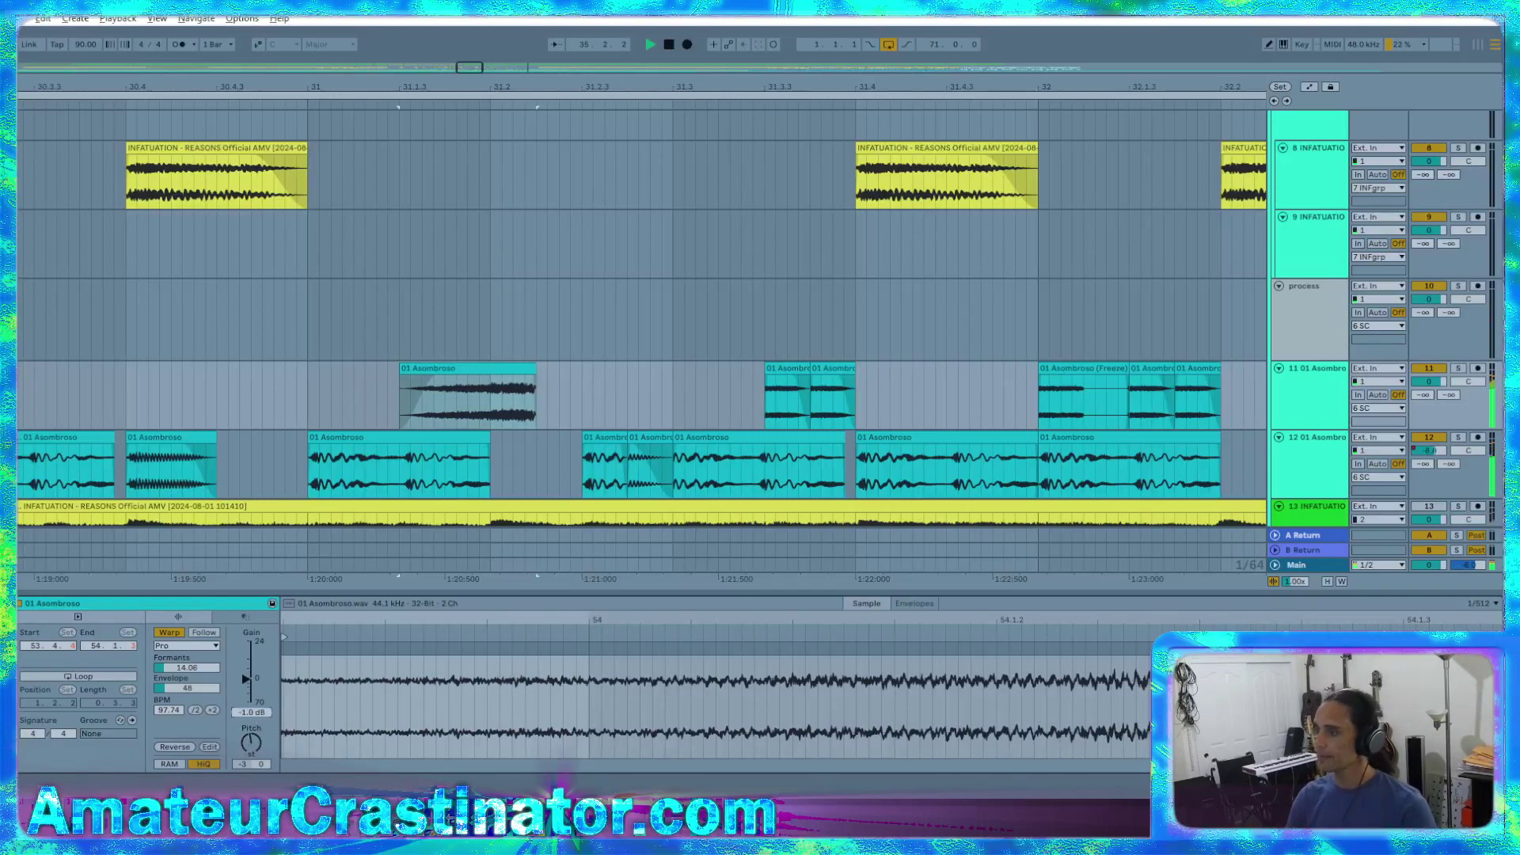
scroll(784, 325, "down", 10, "ctrl")
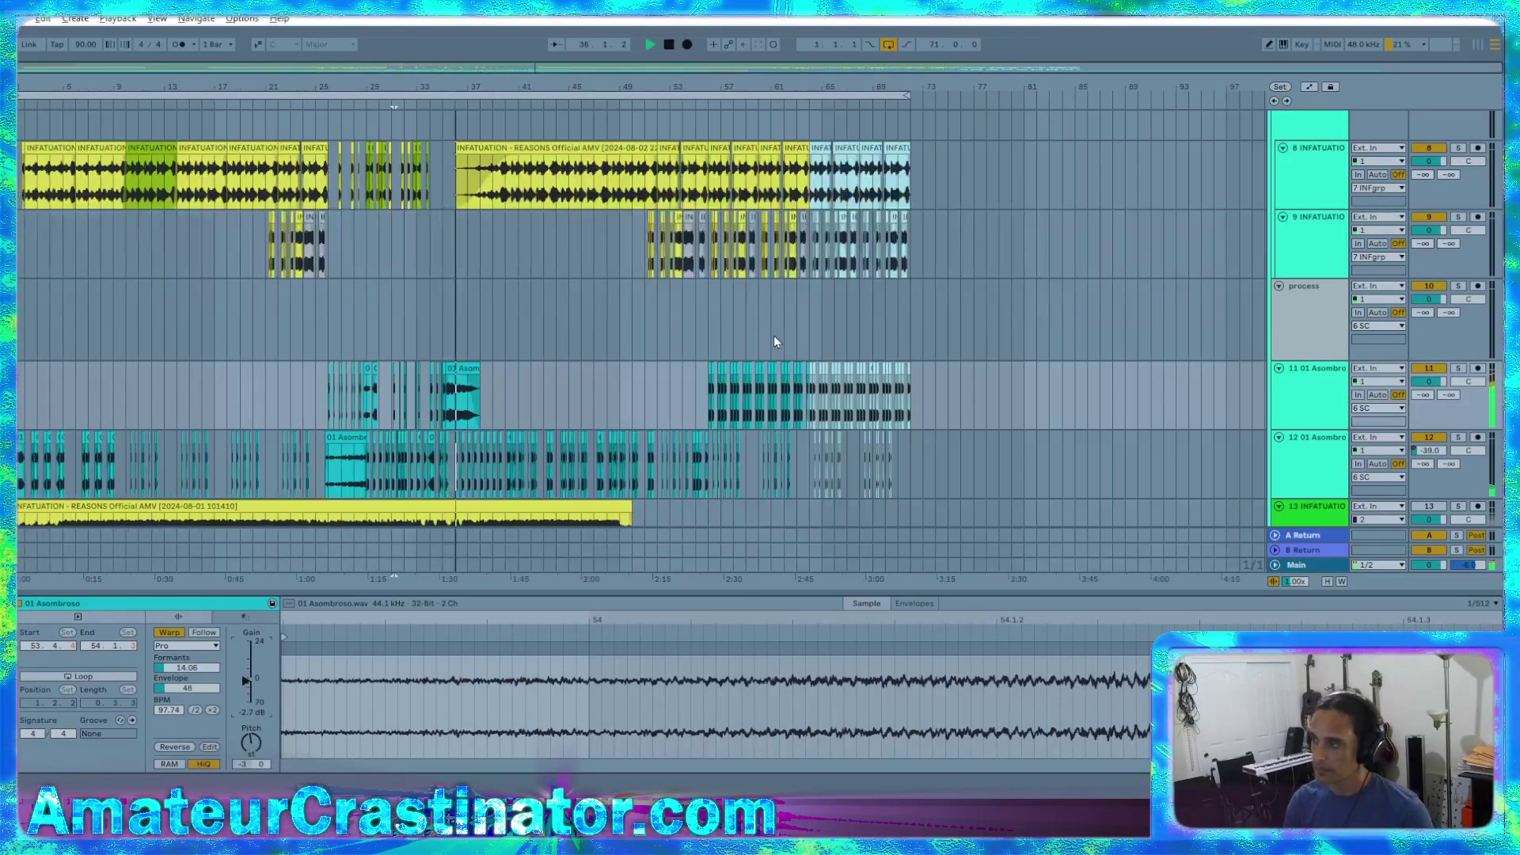
Review the track volume automation from bar 25 on, the full arrangement and the mixer levels during playback
key("a")
scroll(471, 368, "up", 4, "ctrl")
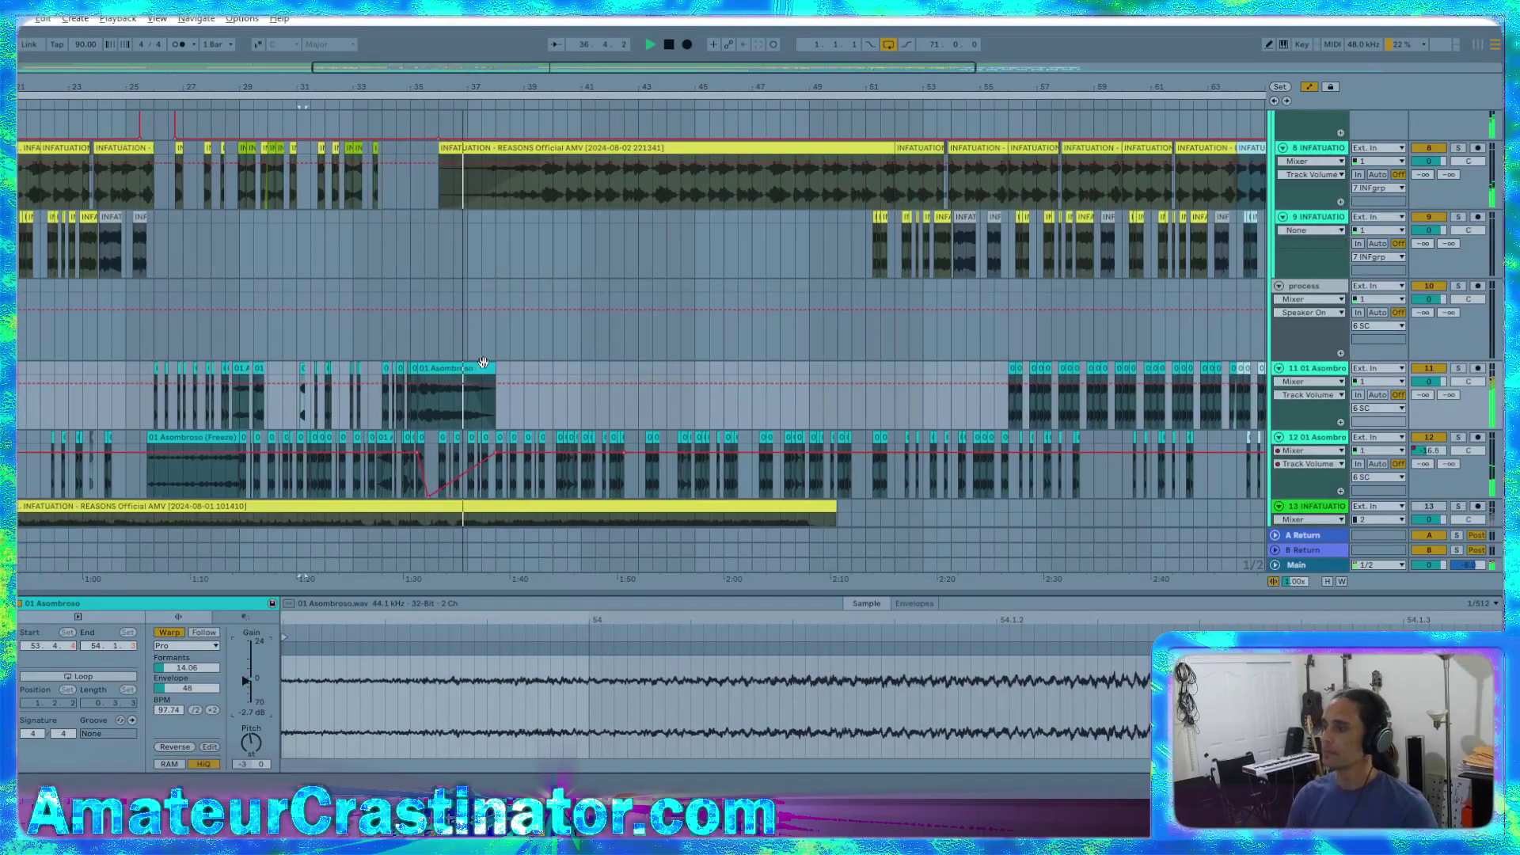
key("a")
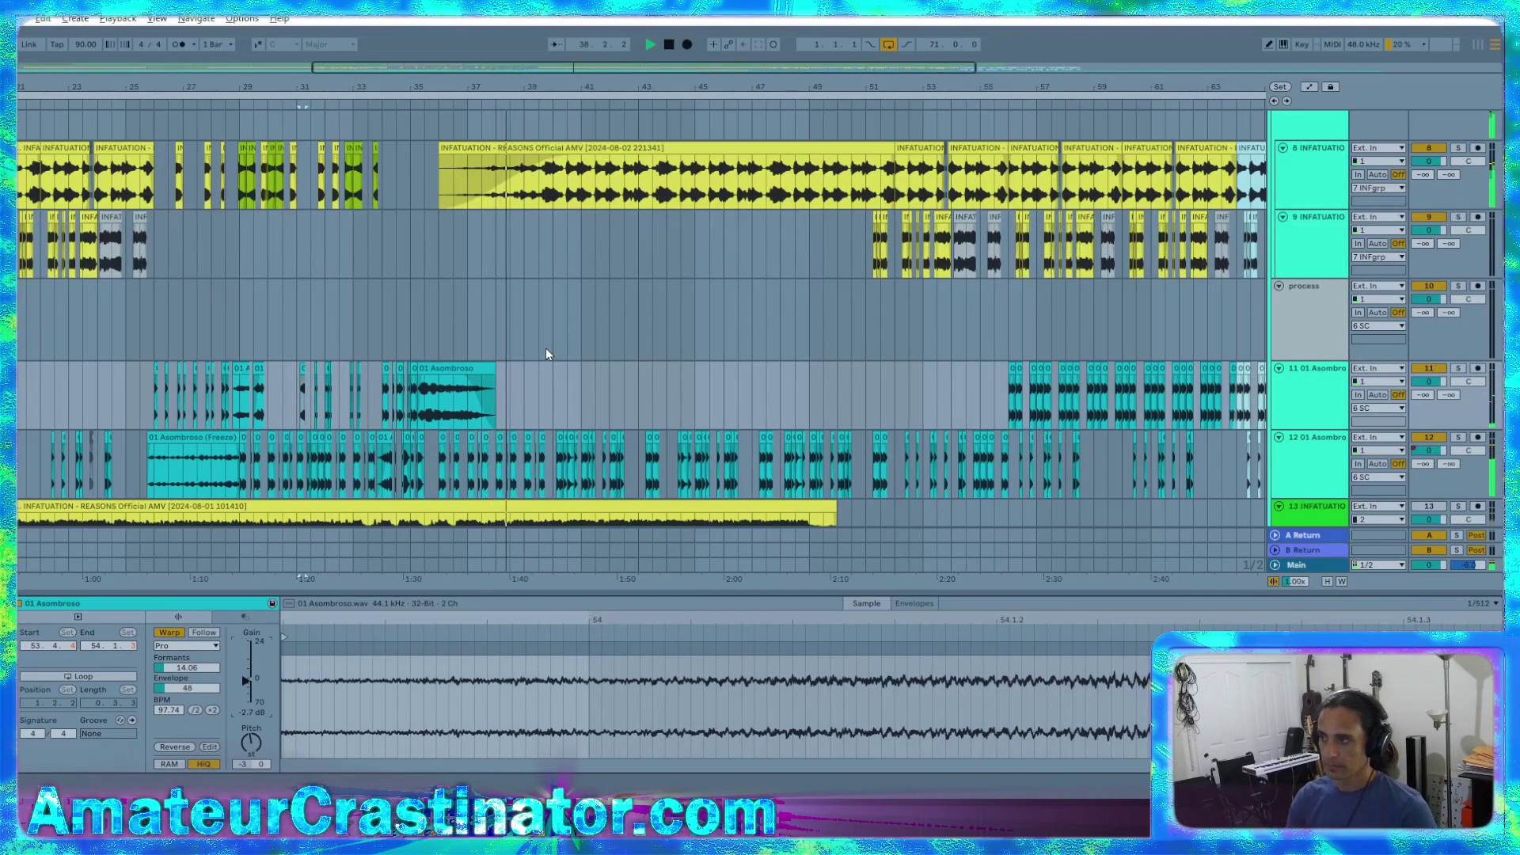
scroll(557, 349, "up", 3)
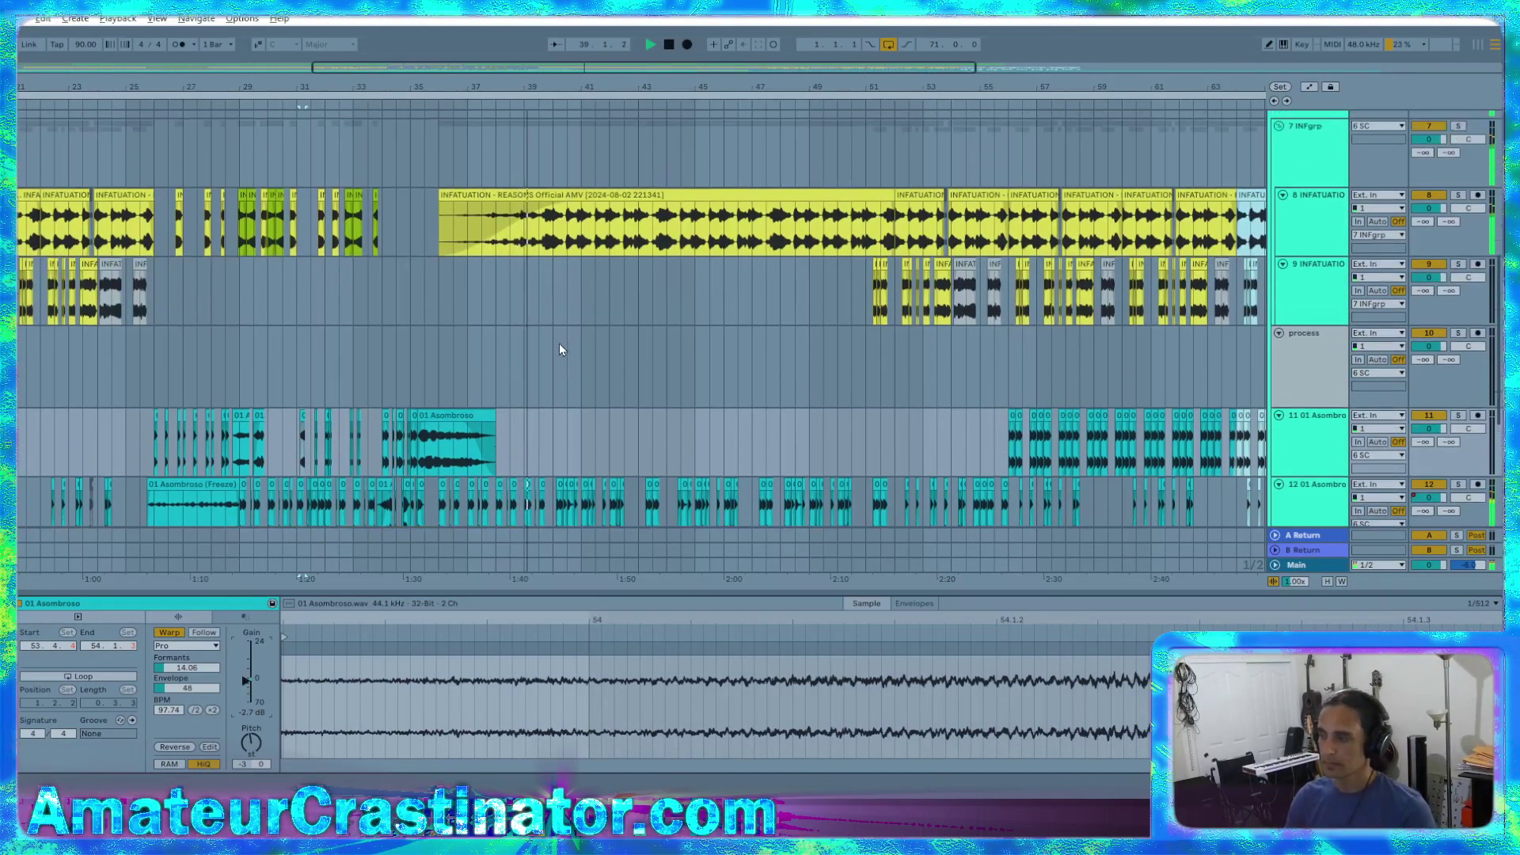
scroll(603, 346, "up", 2)
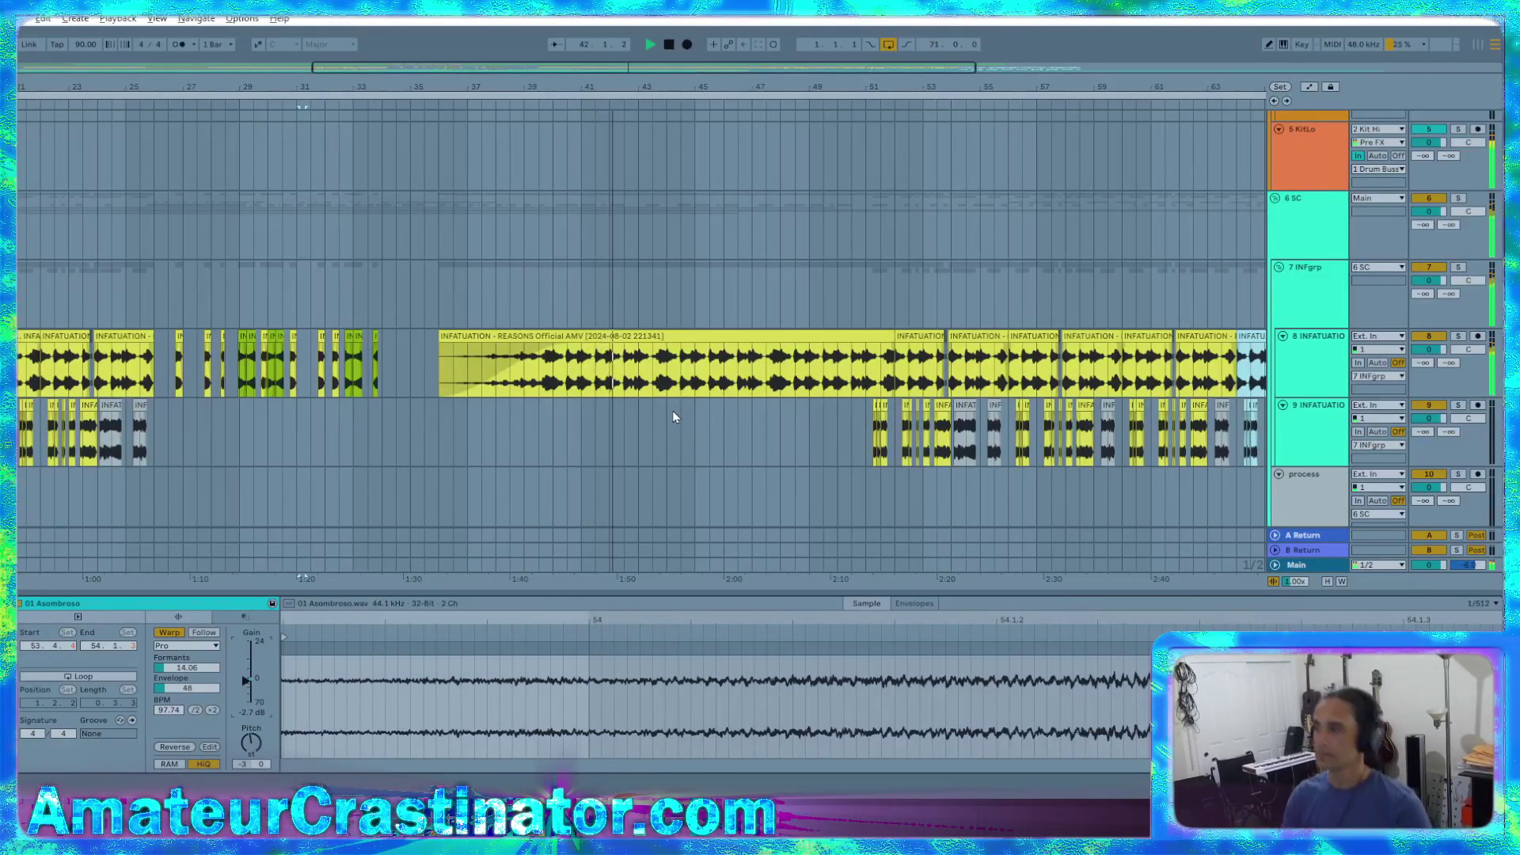
key("w")
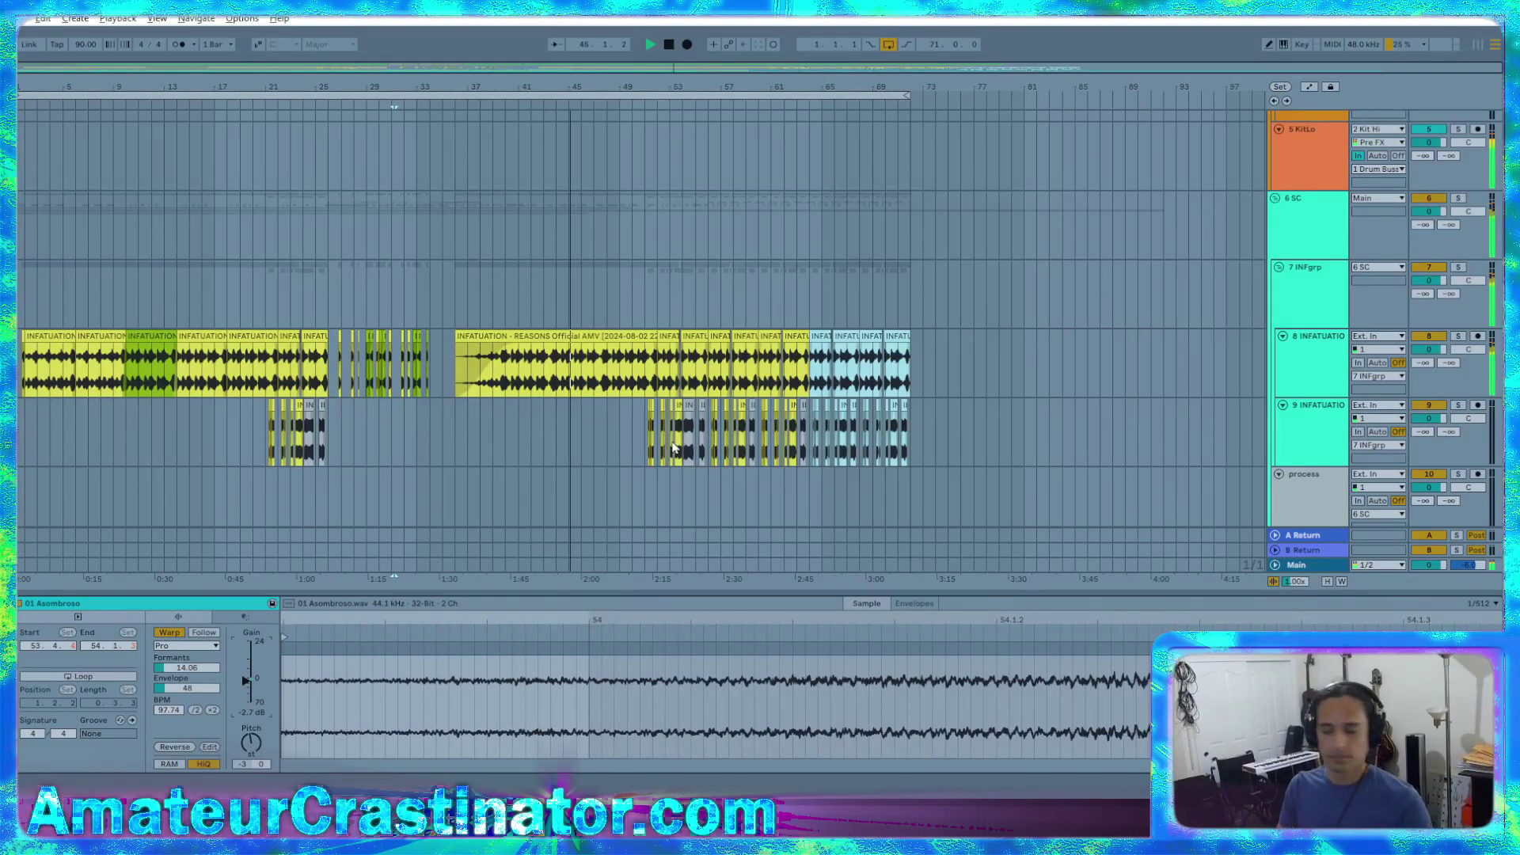
key("Tab")
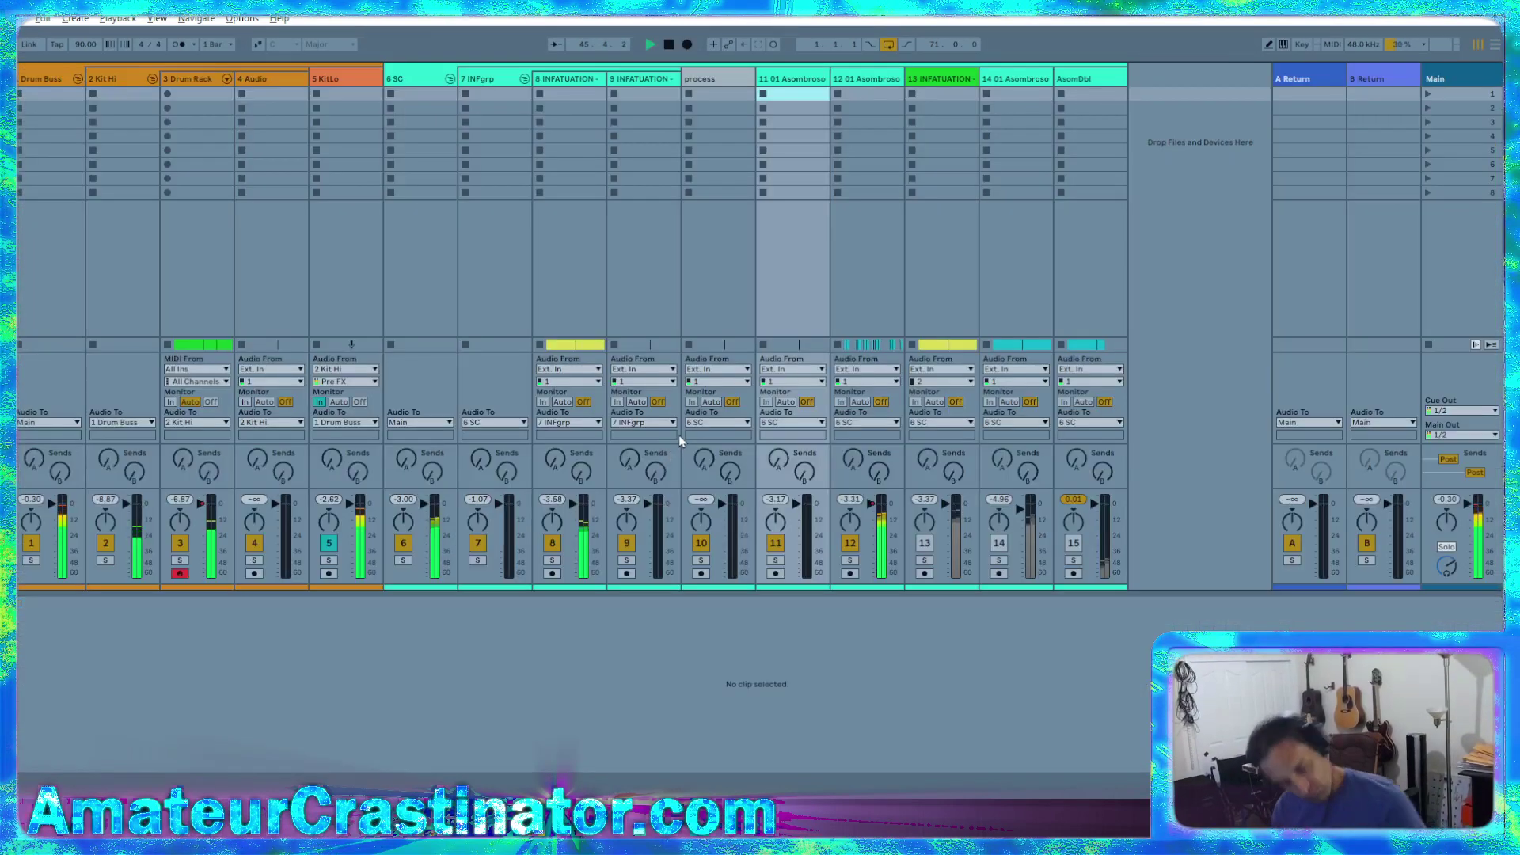
key("Tab")
scroll(675, 434, "down", 2)
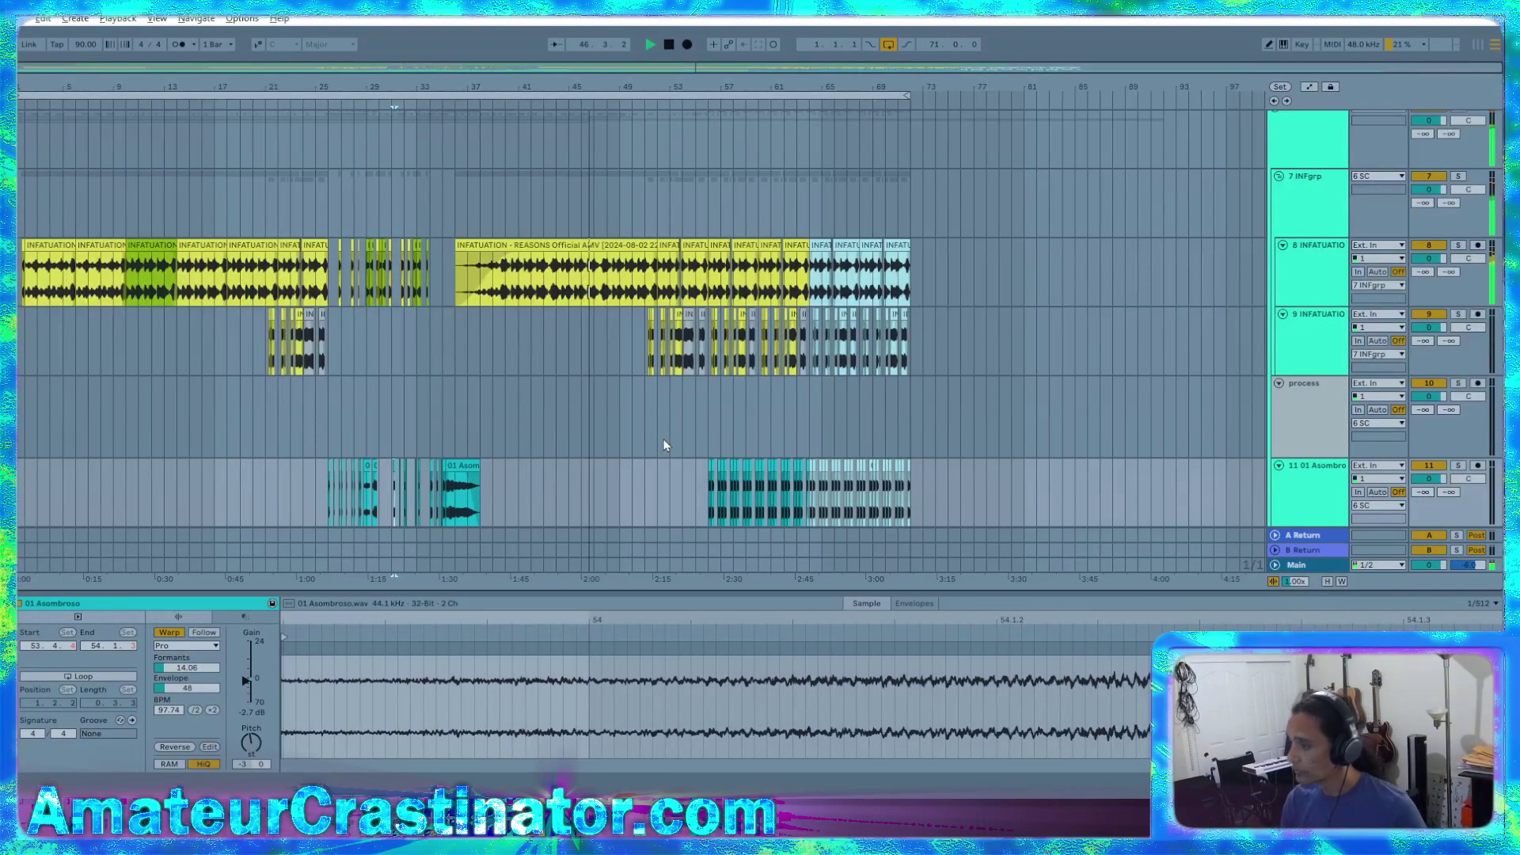
Inspect the device chains of the INFgrp group, the SC group and the INFATUATION track 9
key("shift+Tab")
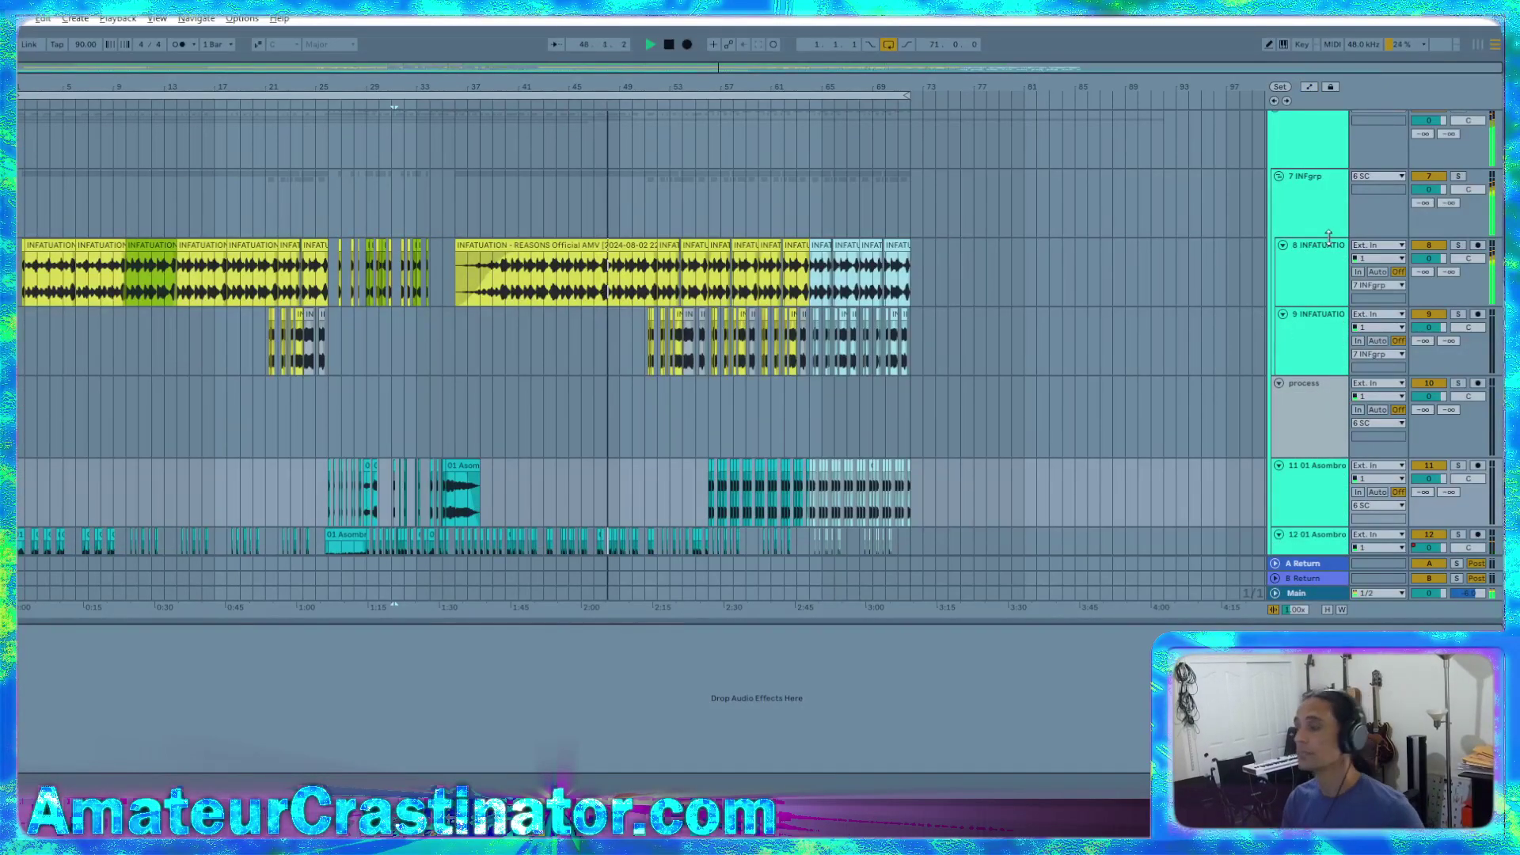
left_click(1302, 207)
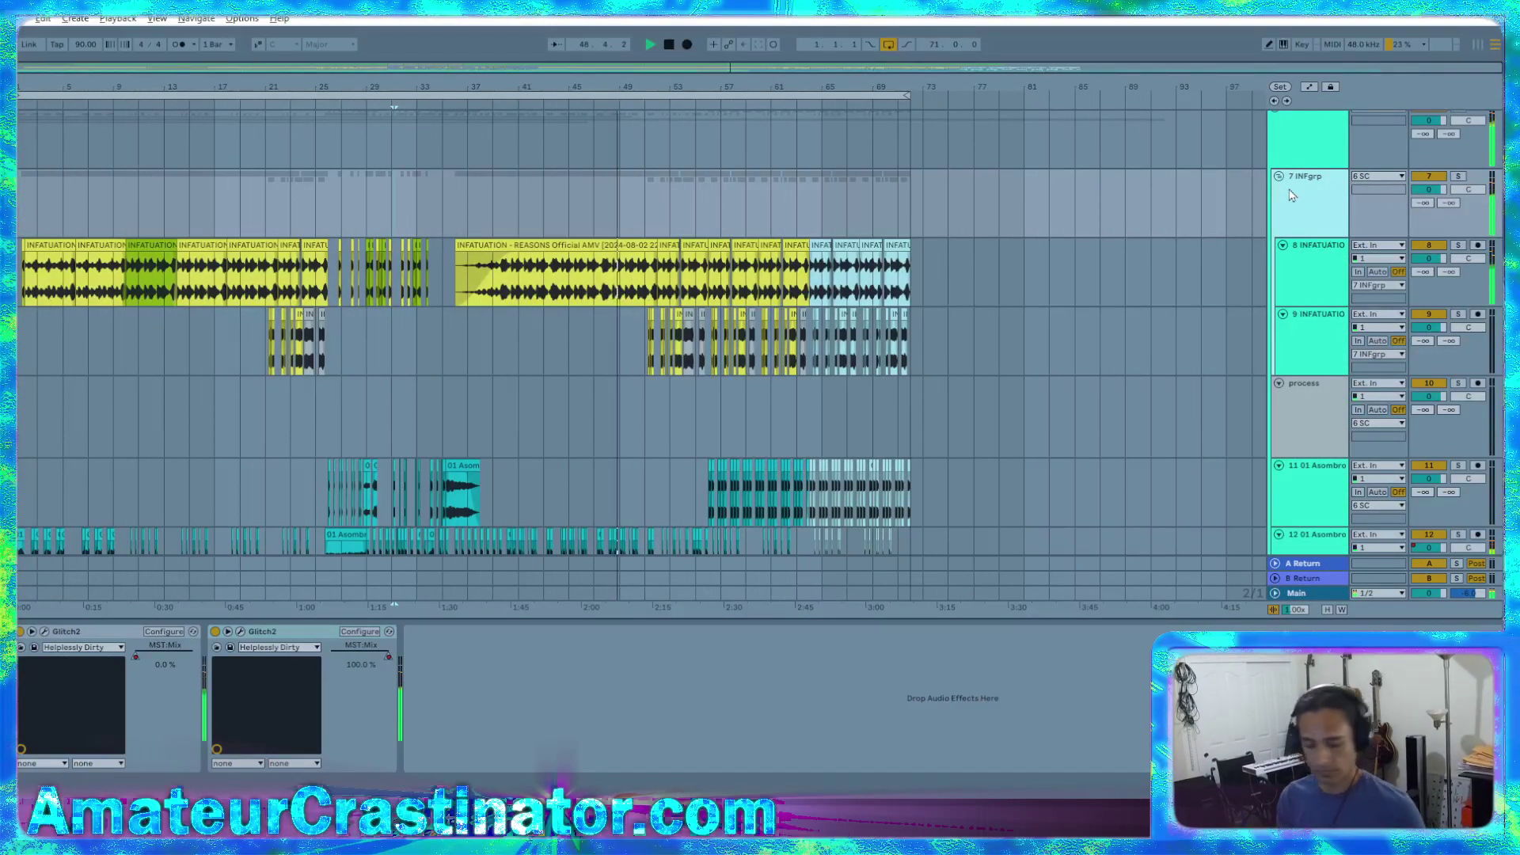
left_click(1297, 150)
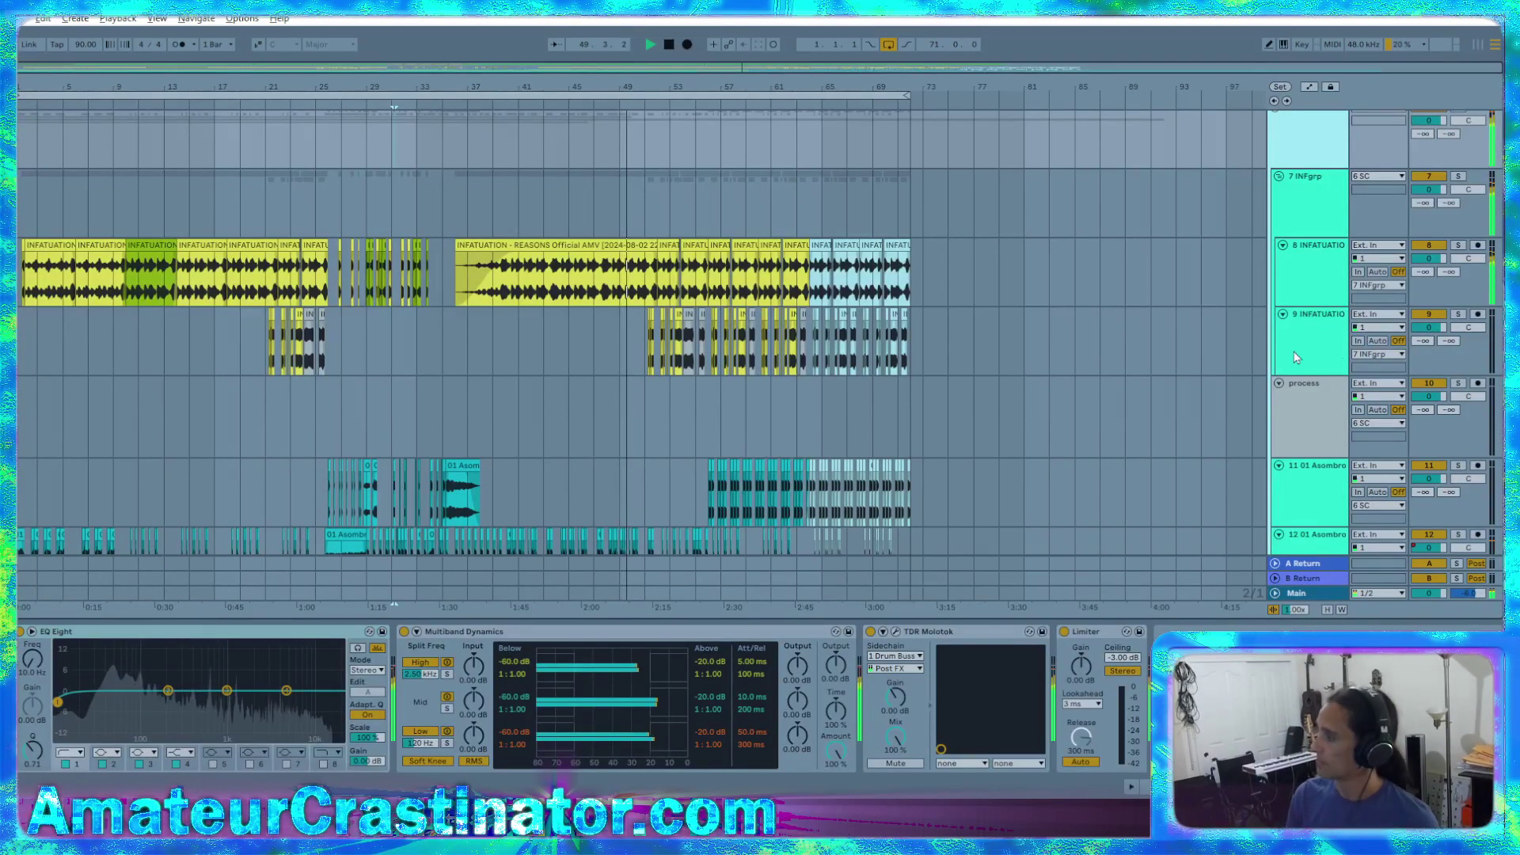
left_click(1300, 354)
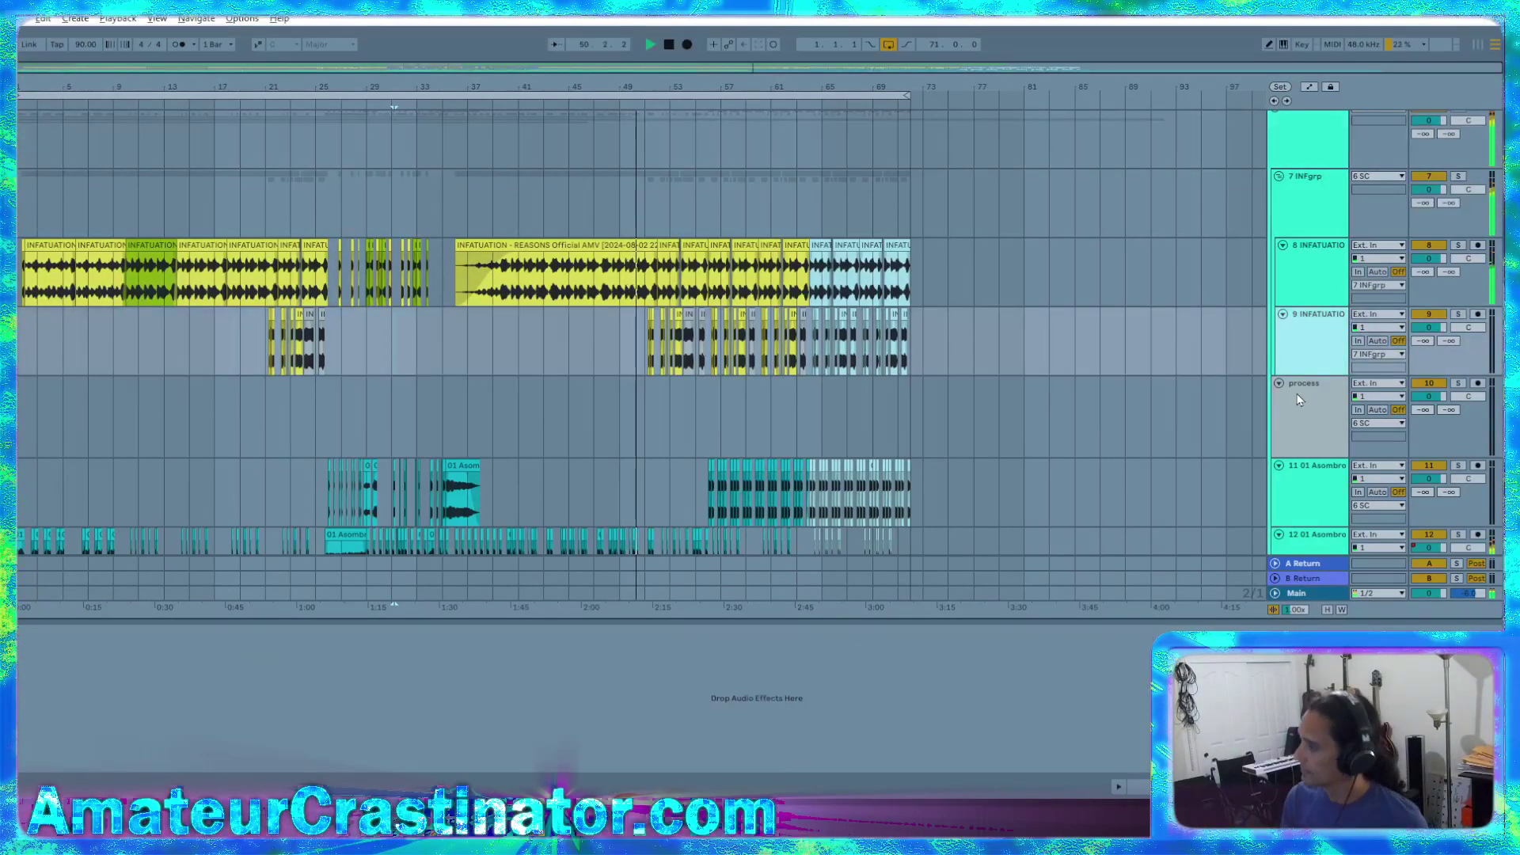
Move the process track below the 01 Asombroso track so that it becomes track 11
scroll(1297, 404, "down", 3)
left_click(1308, 350)
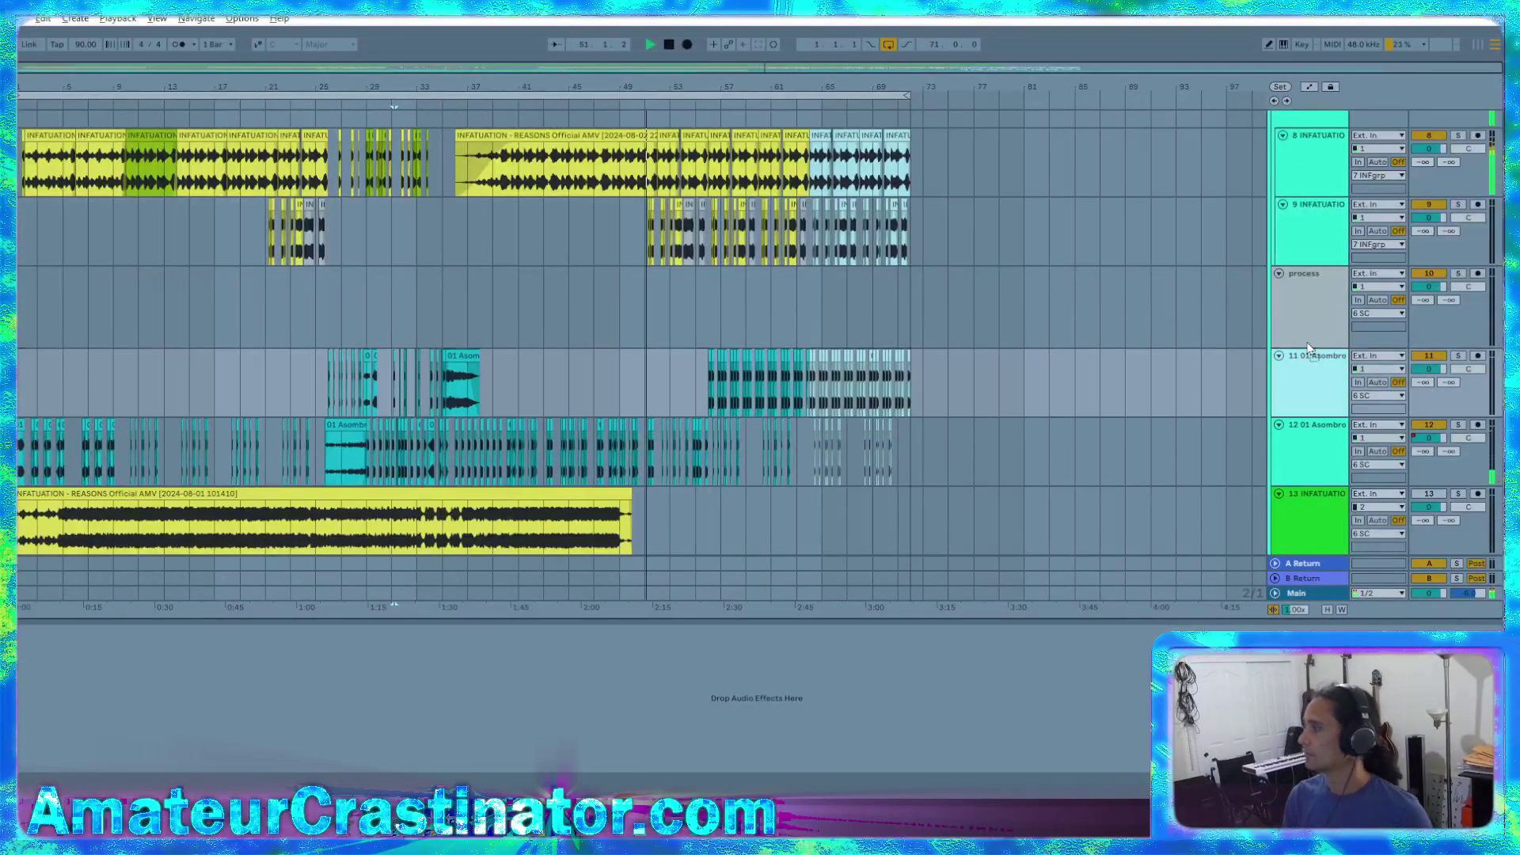
left_click_drag(1315, 346, 1308, 403)
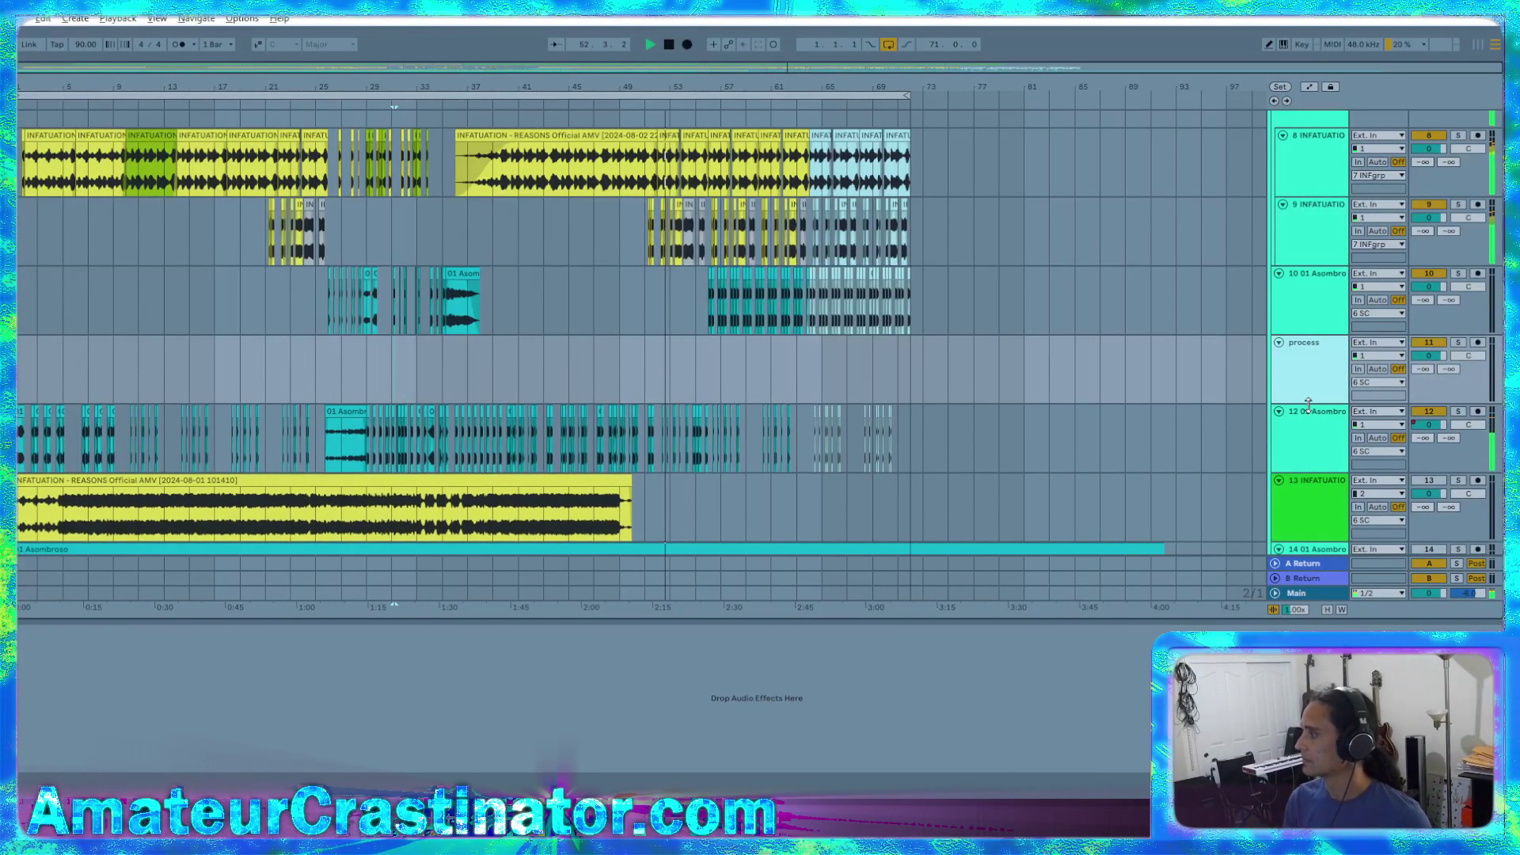
Cut the second low band of the KitLo track's EQ Eight by 3.60 dB and narrow it to a Q of 4.61
scroll(1316, 344, "up", 6)
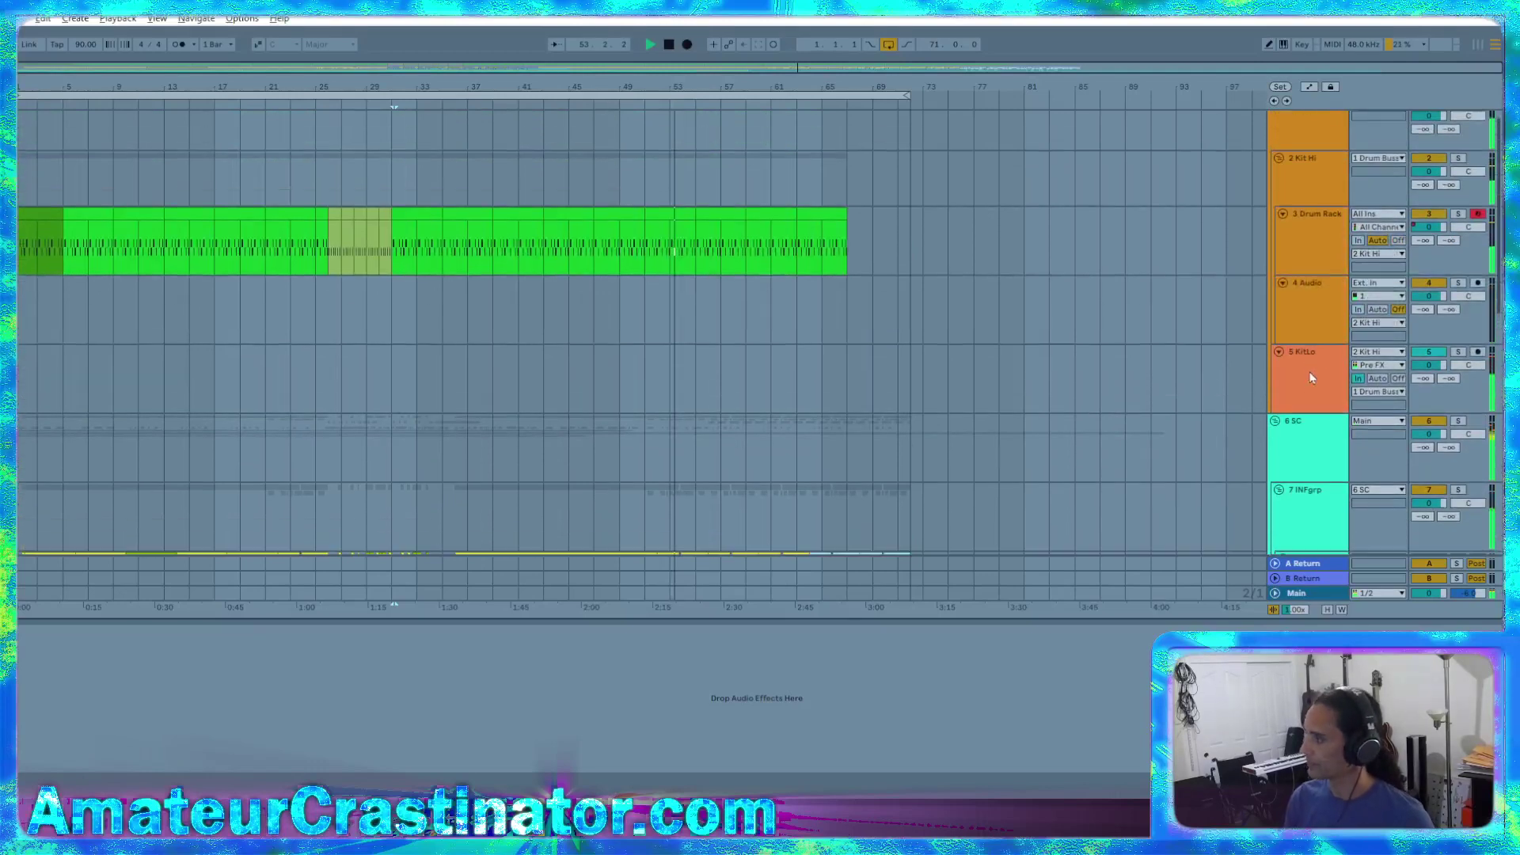
left_click(1310, 376)
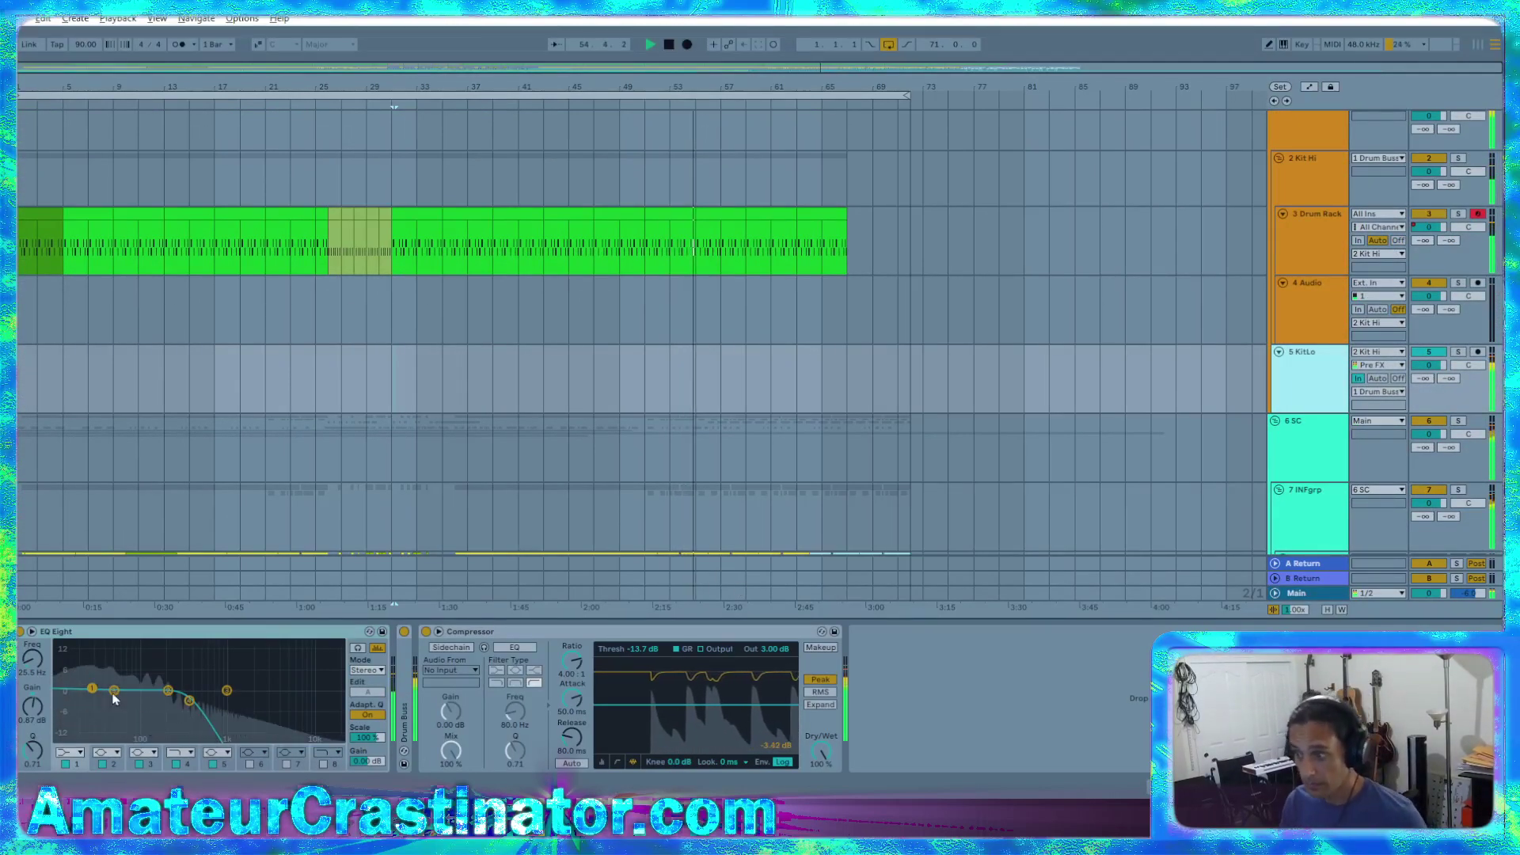
left_click_drag(114, 692, 125, 703)
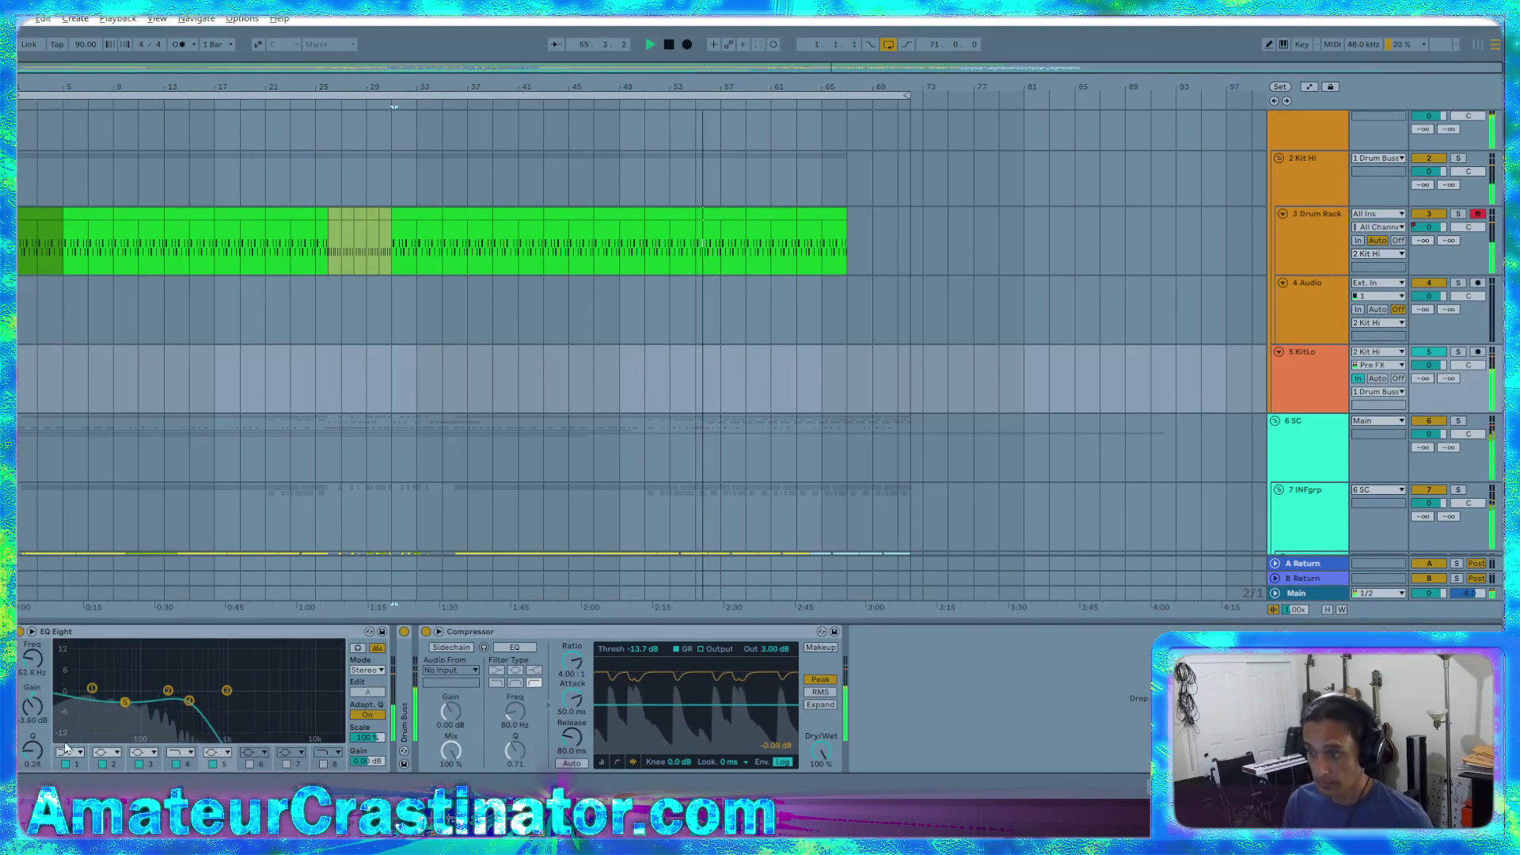
left_click_drag(33, 749, 32, 701)
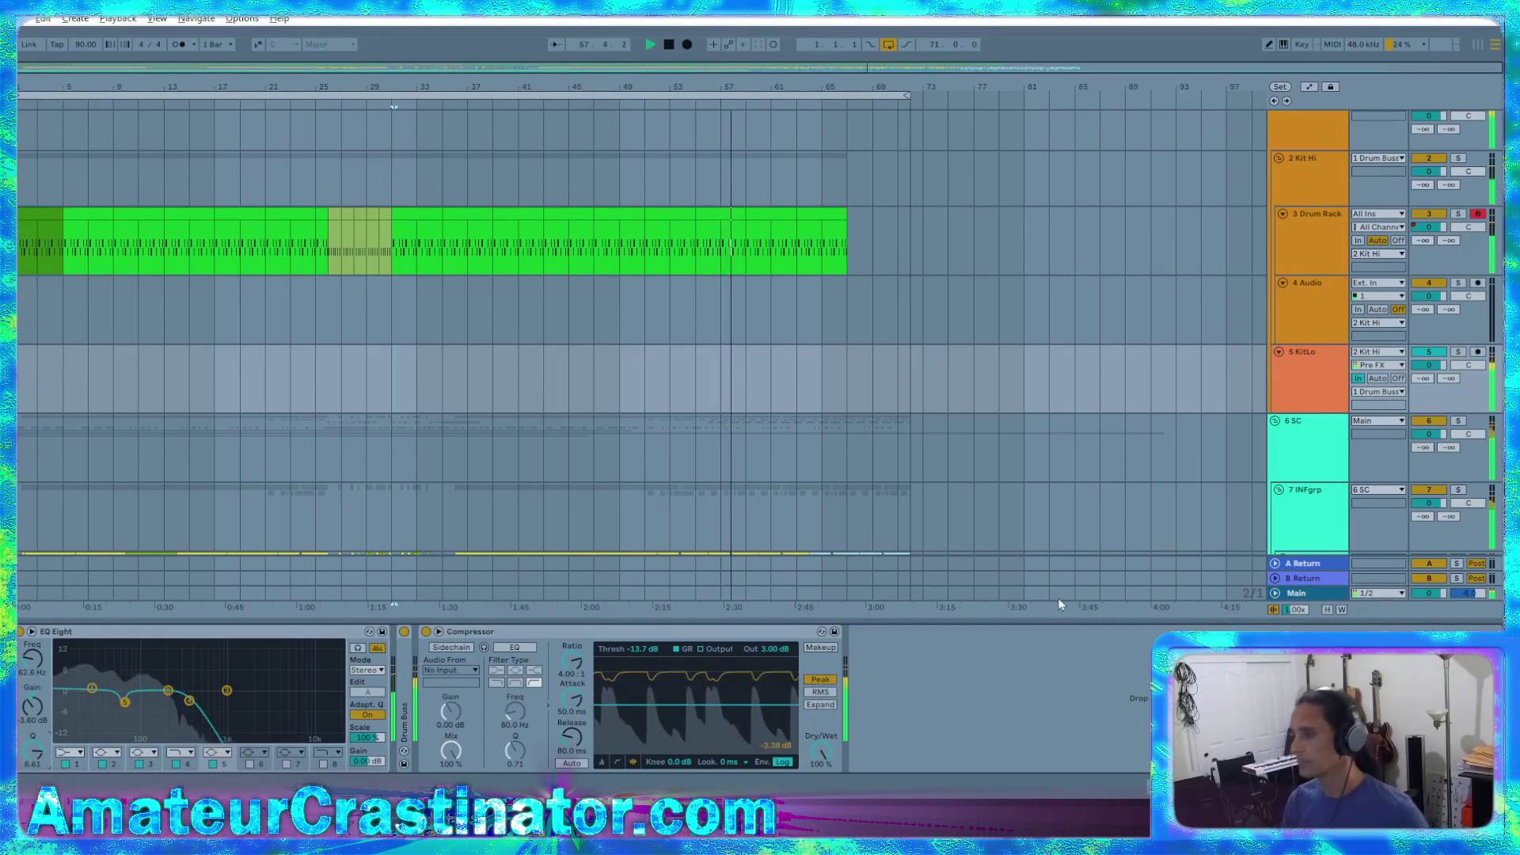
In Kit Hi's TDR Nova, set the Band I threshold to -3.4 dB and the high-pass frequency to about 162 Hz
left_click(1309, 198)
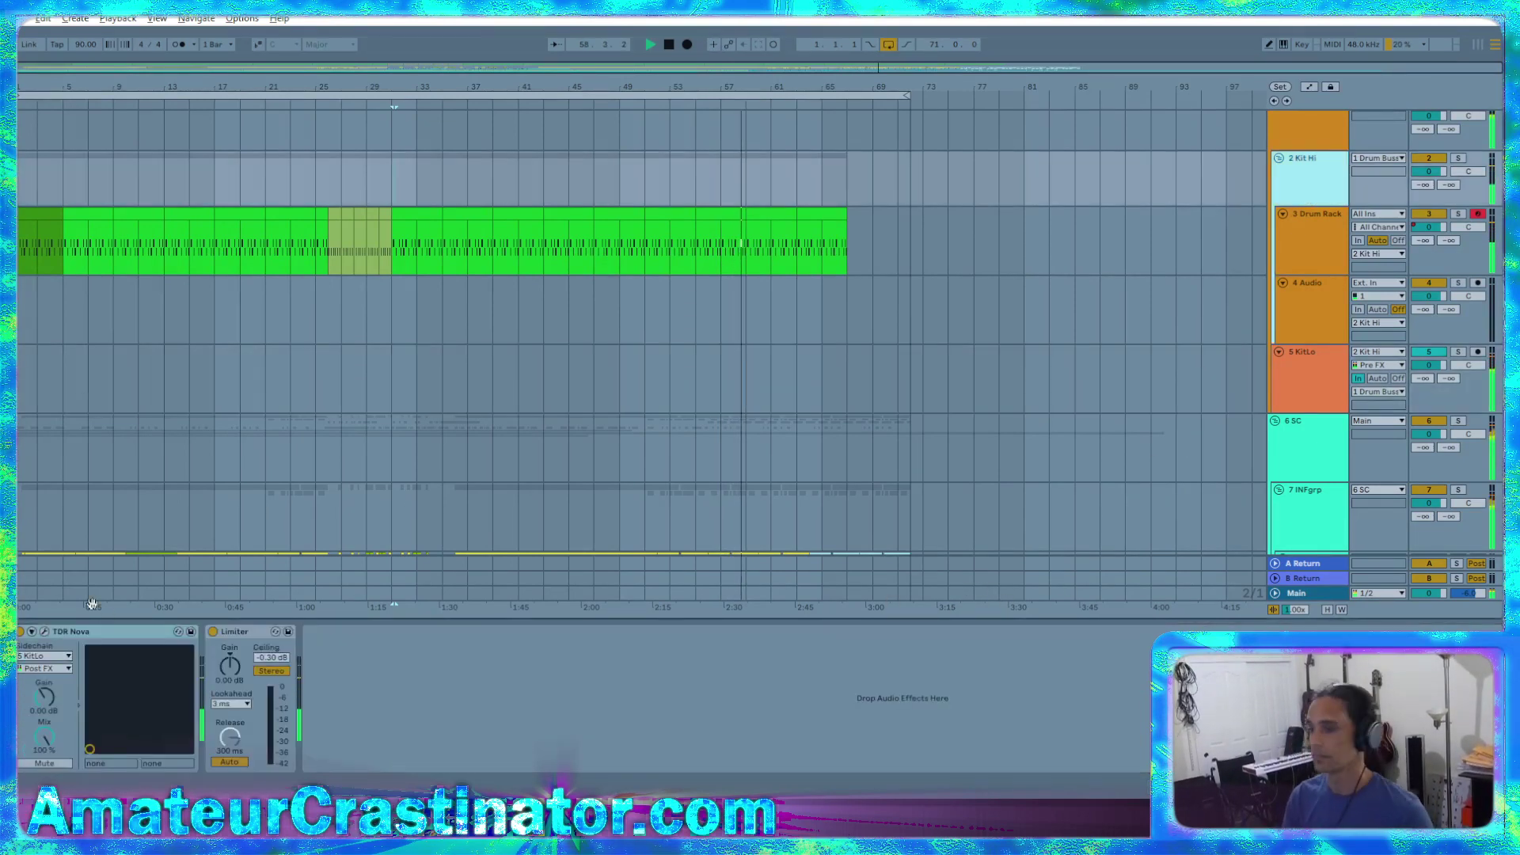
left_click(46, 632)
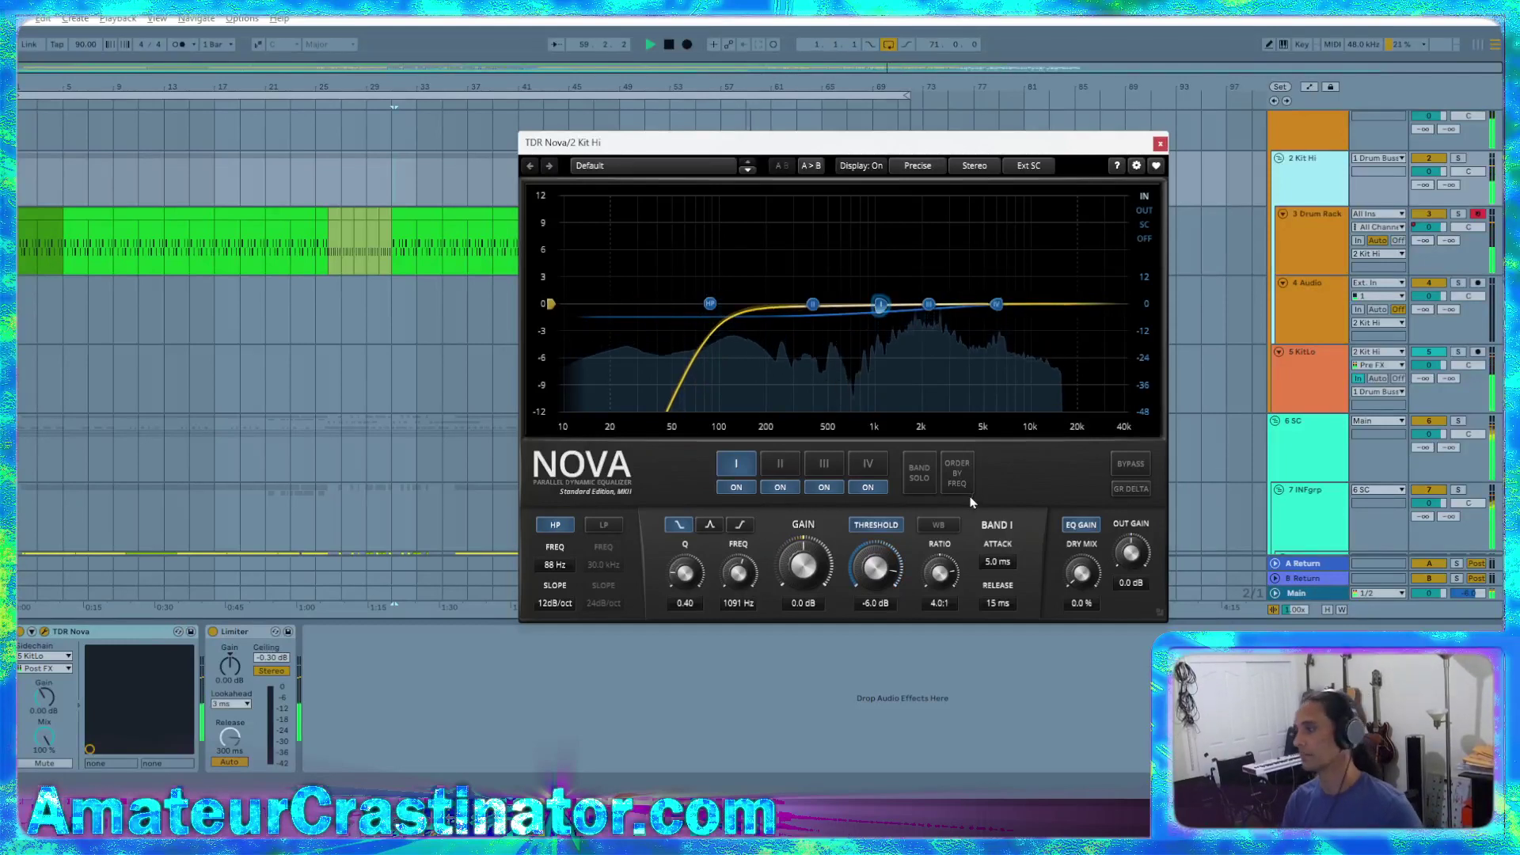
left_click_drag(874, 572, 875, 564)
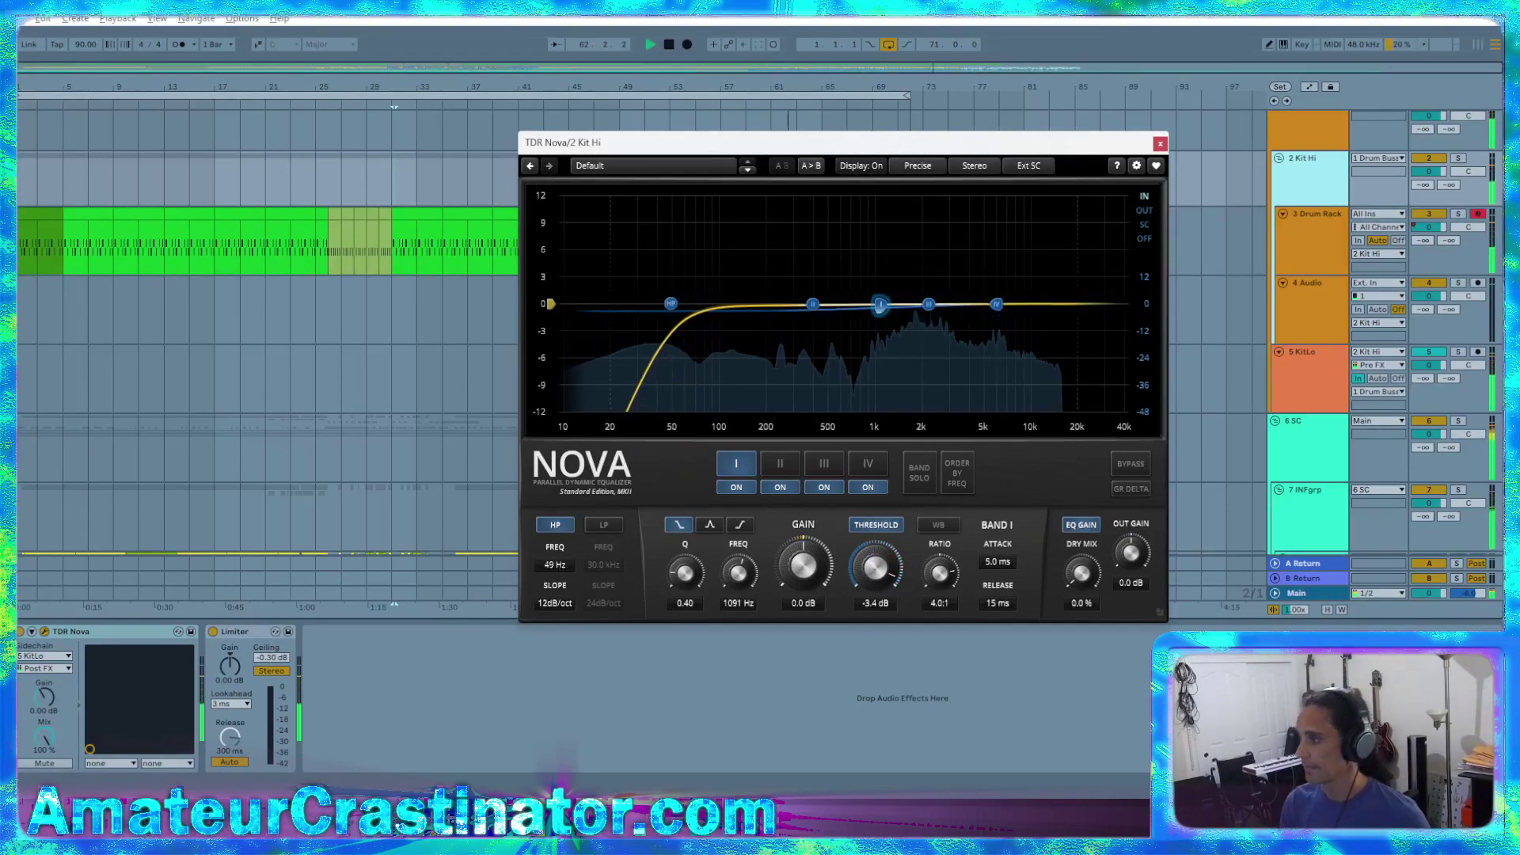
mouse_move(554, 565)
left_mouse_down()
mouse_move(555, 538)
mouse_move(555, 554)
left_mouse_up()
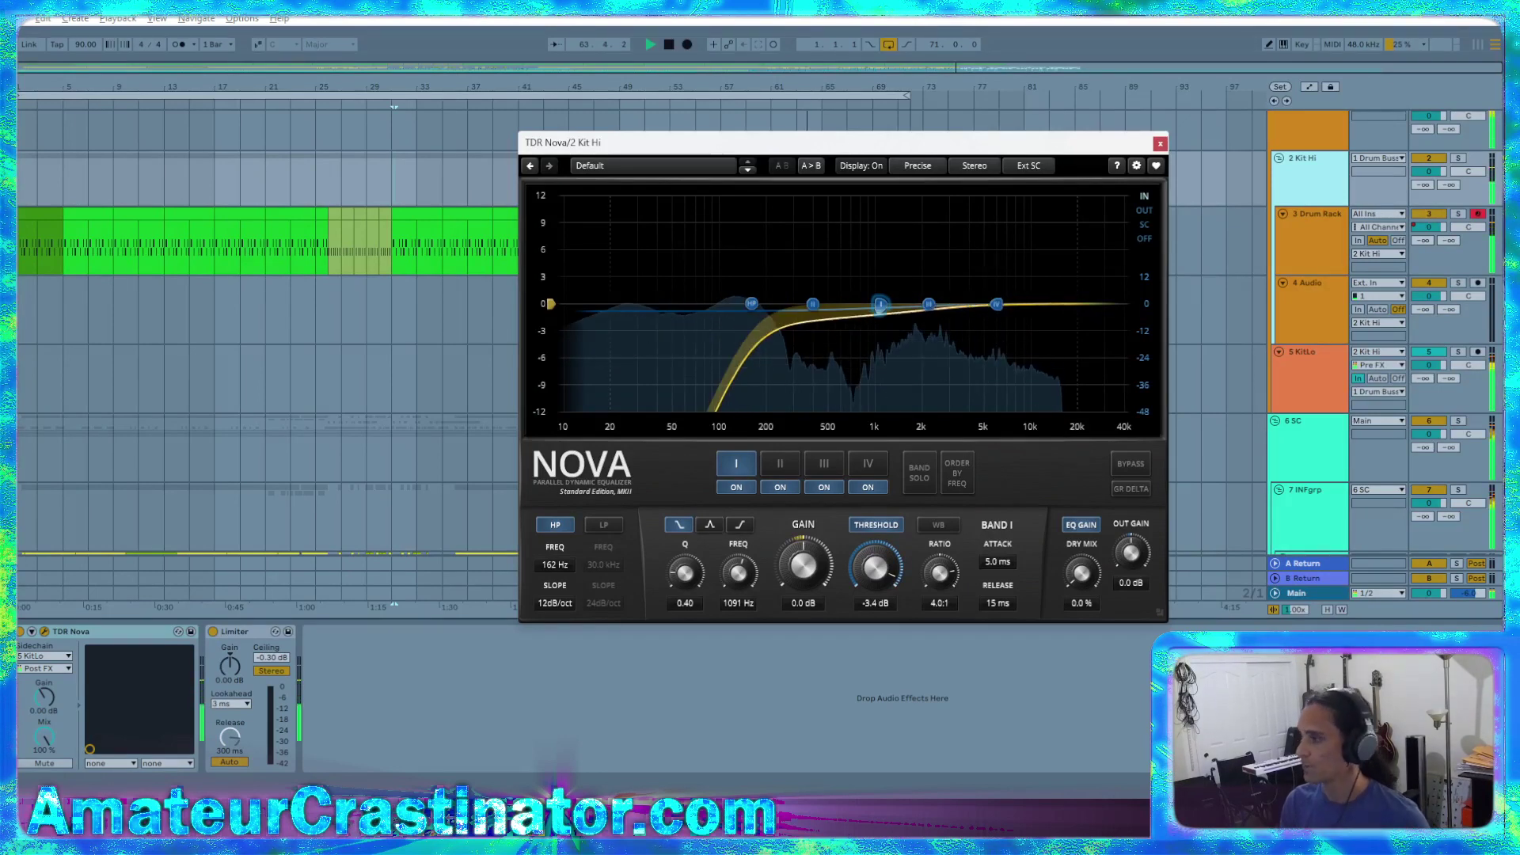
left_click(1160, 144)
Check the Kit Hi Limiter and Drum Rack devices, and reset the KitLo Compressor's output gain to 0.00 dB
left_click(226, 633)
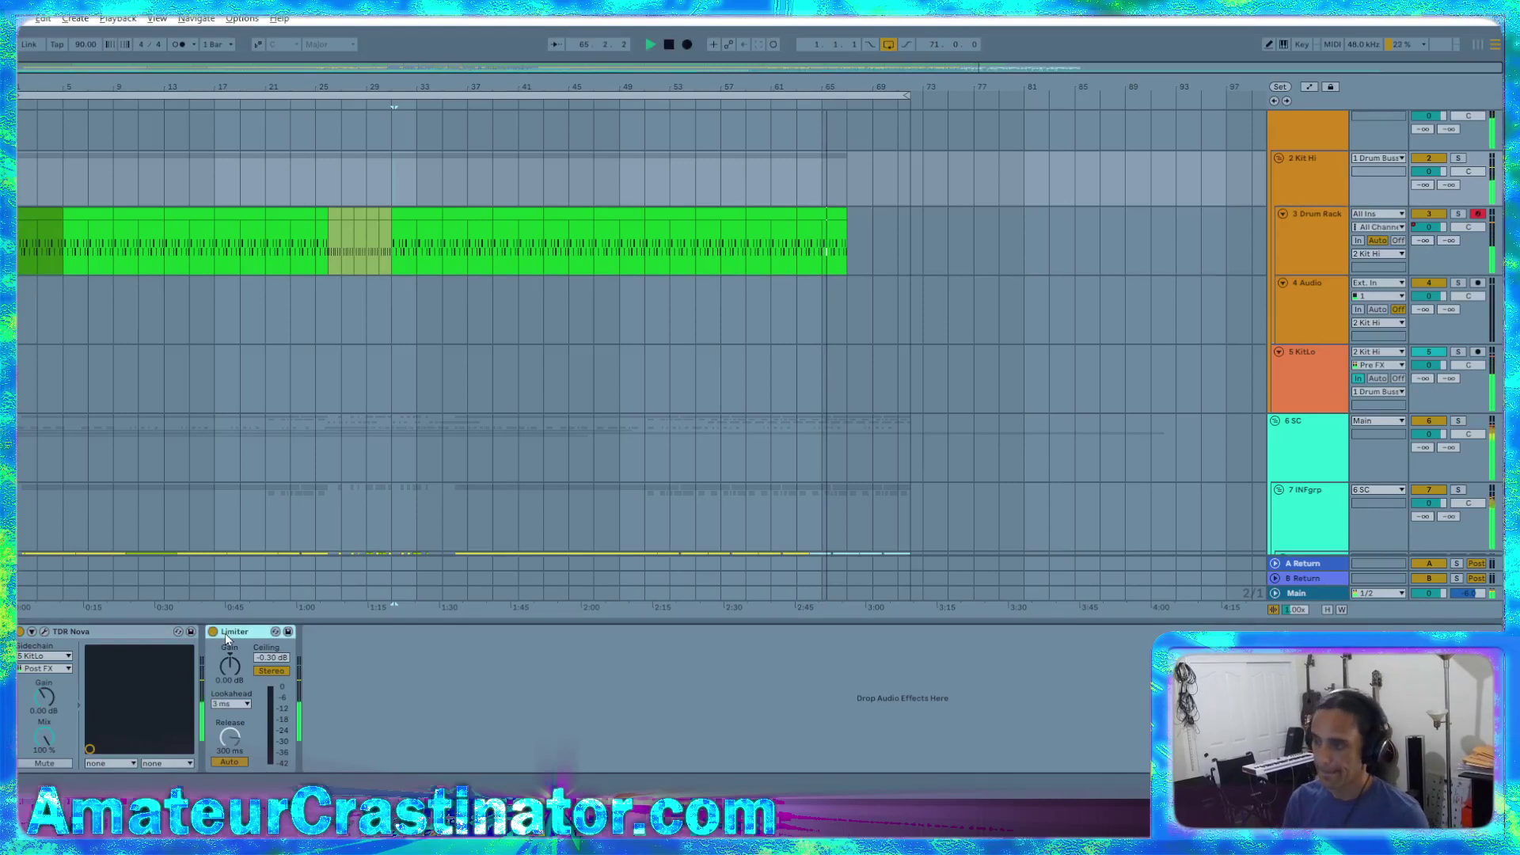
left_click(1310, 237)
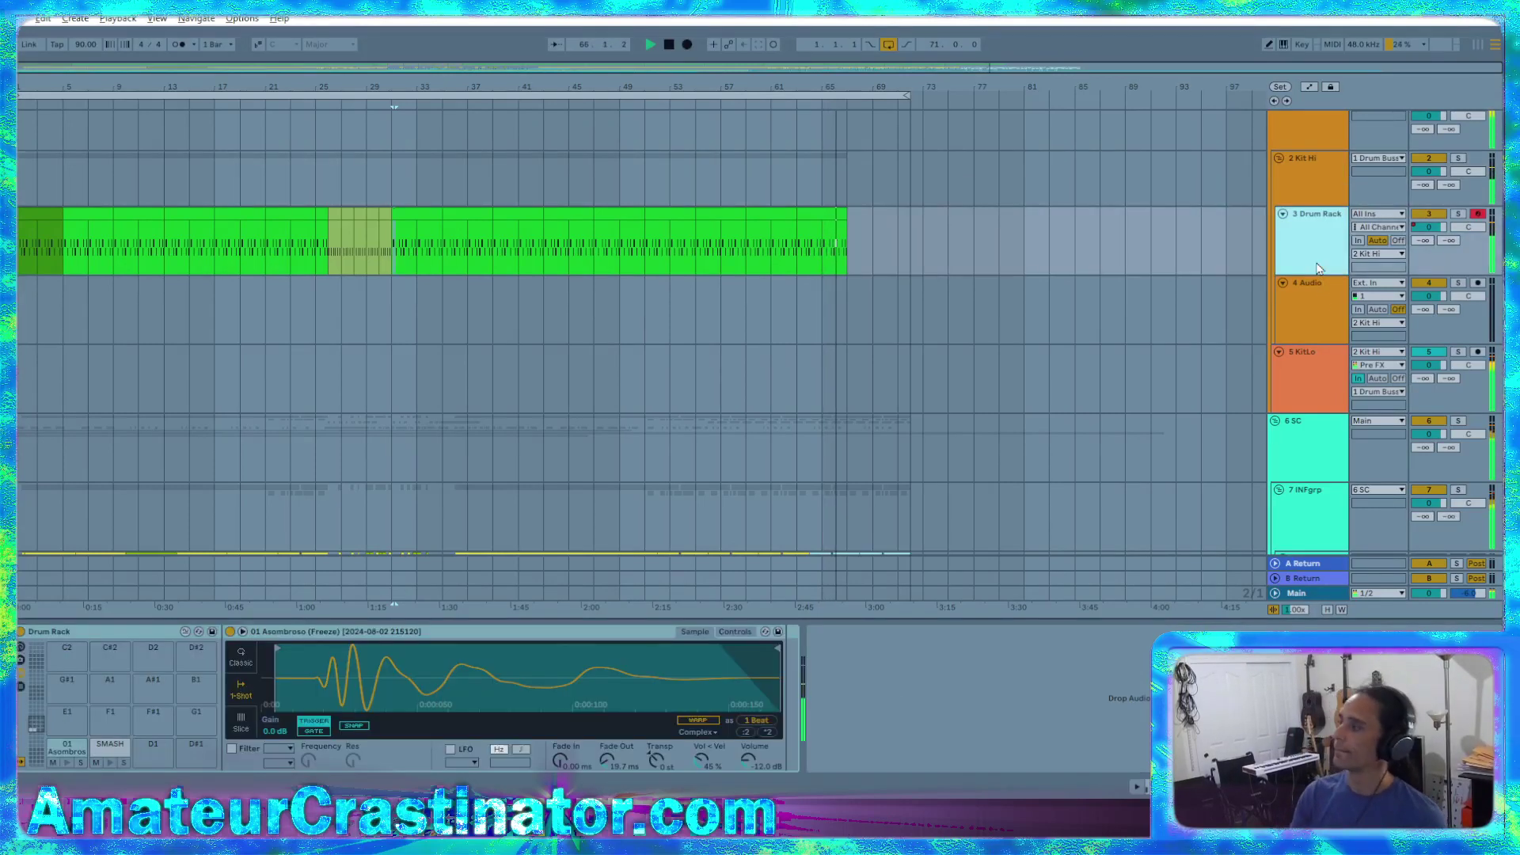
left_click(1310, 410)
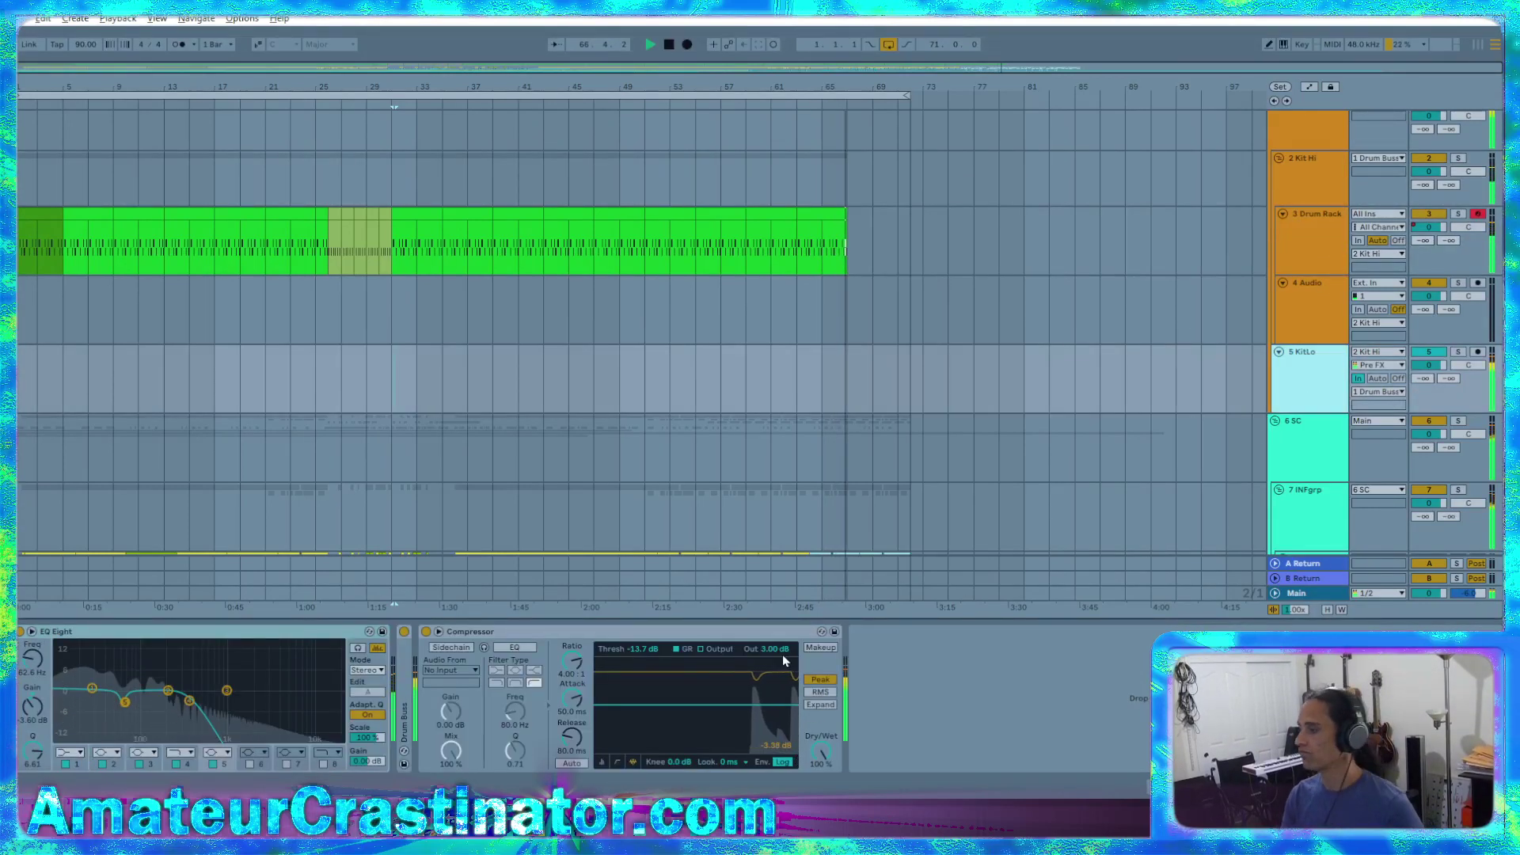
left_click_drag(765, 651, 764, 661)
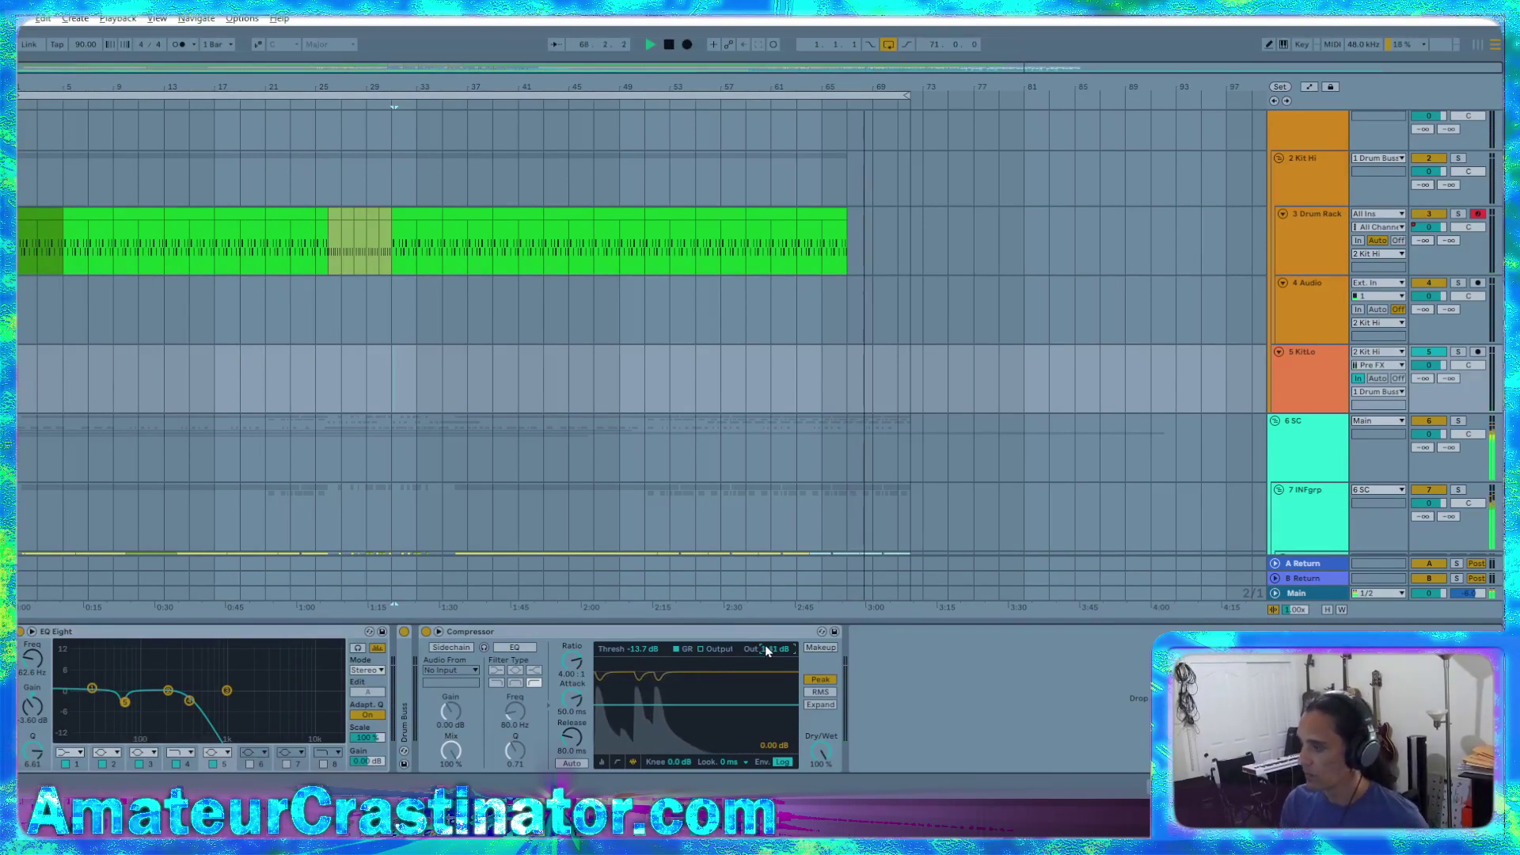
double_click(765, 647)
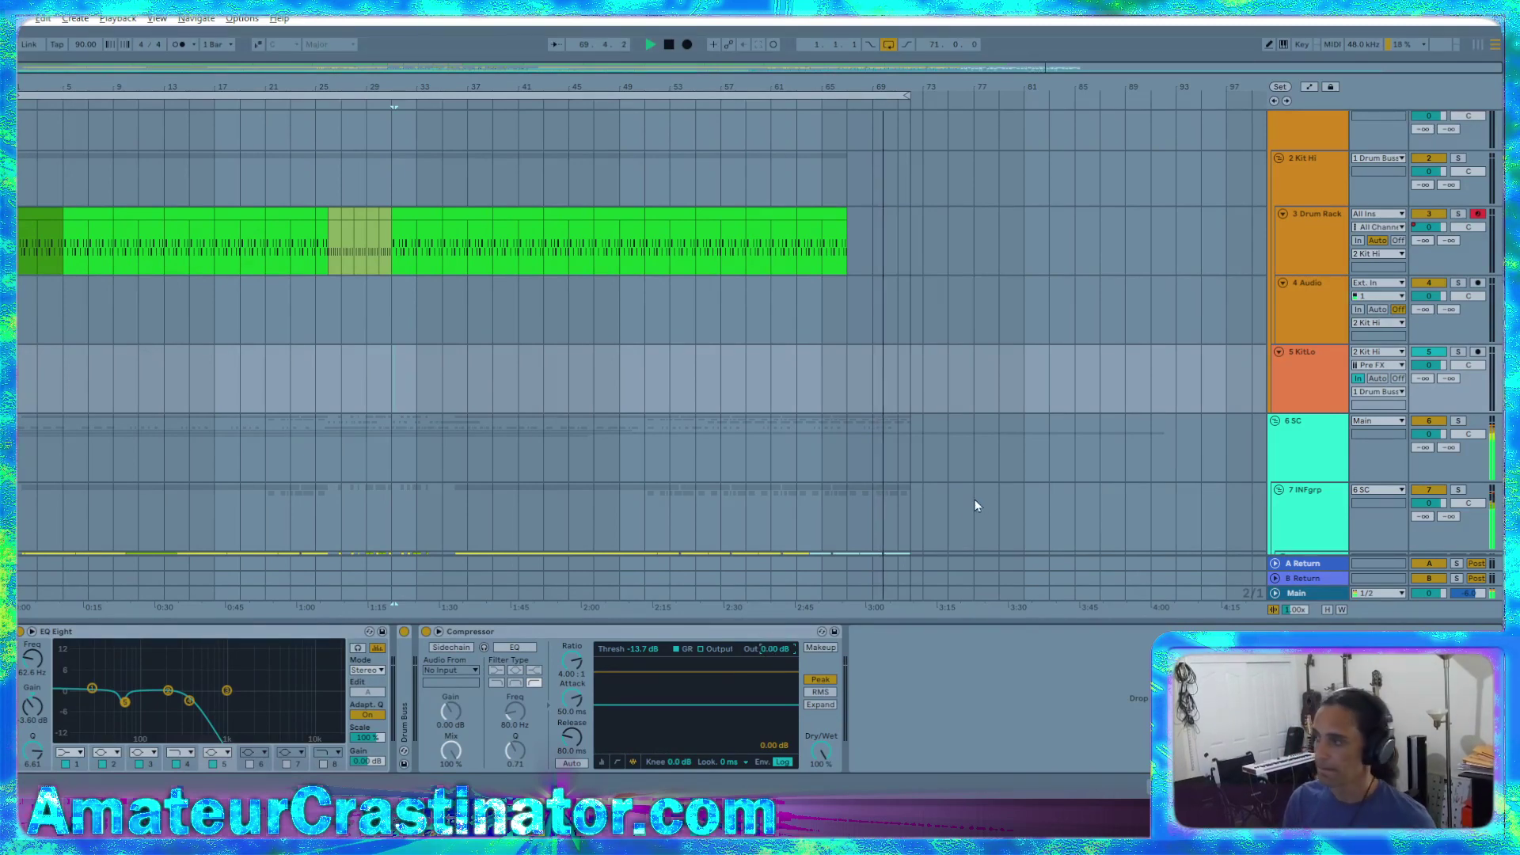
Duplicate the last clip on the Drum Rack track to extend the drums by about four bars
scroll(934, 419, "down", 4)
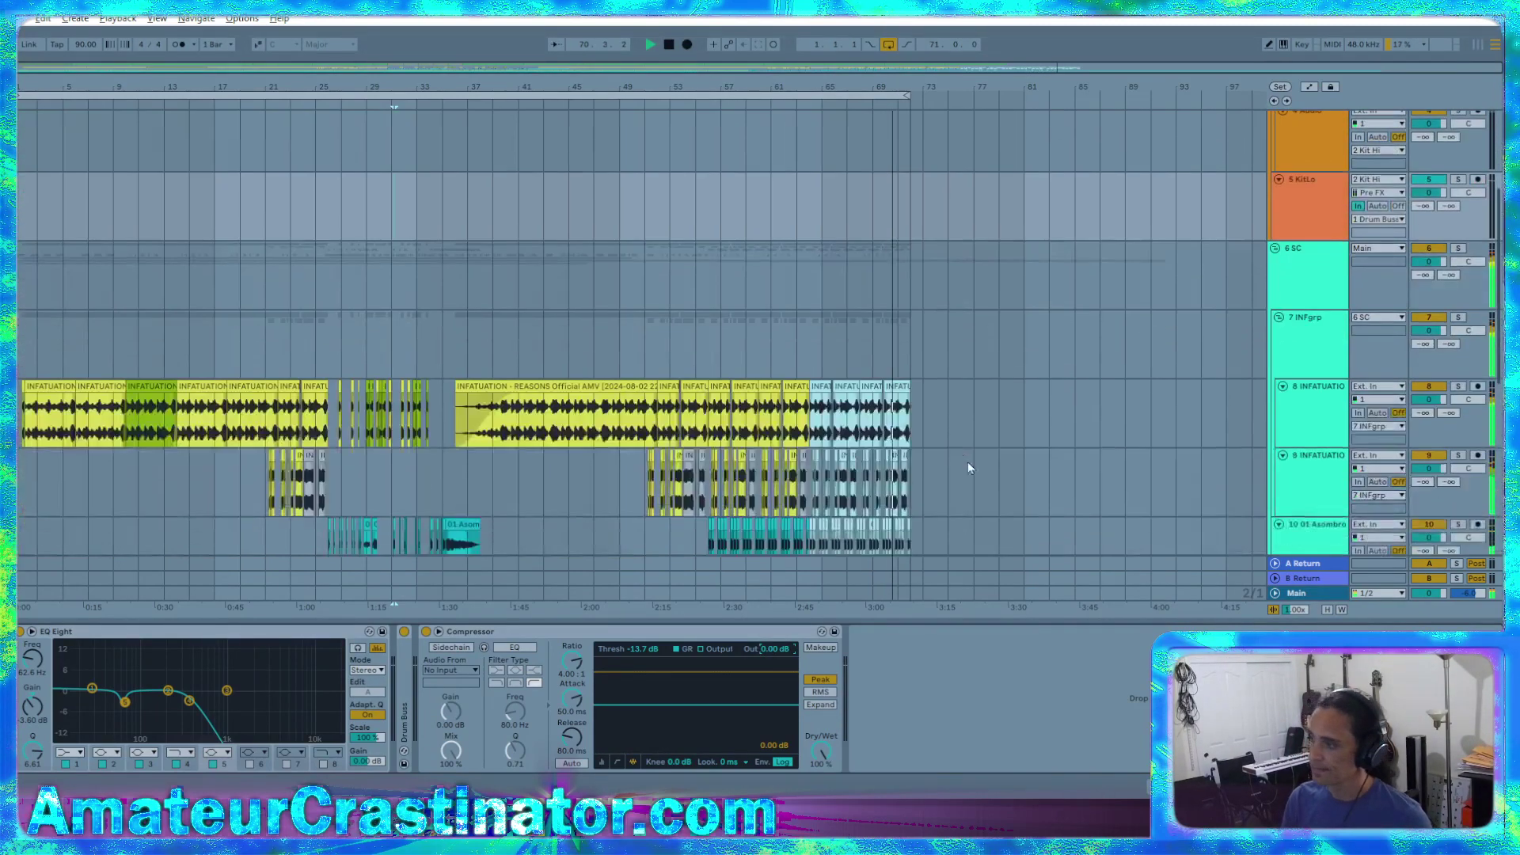
scroll(961, 435, "up", 4)
left_click(825, 216)
key("ctrl+d")
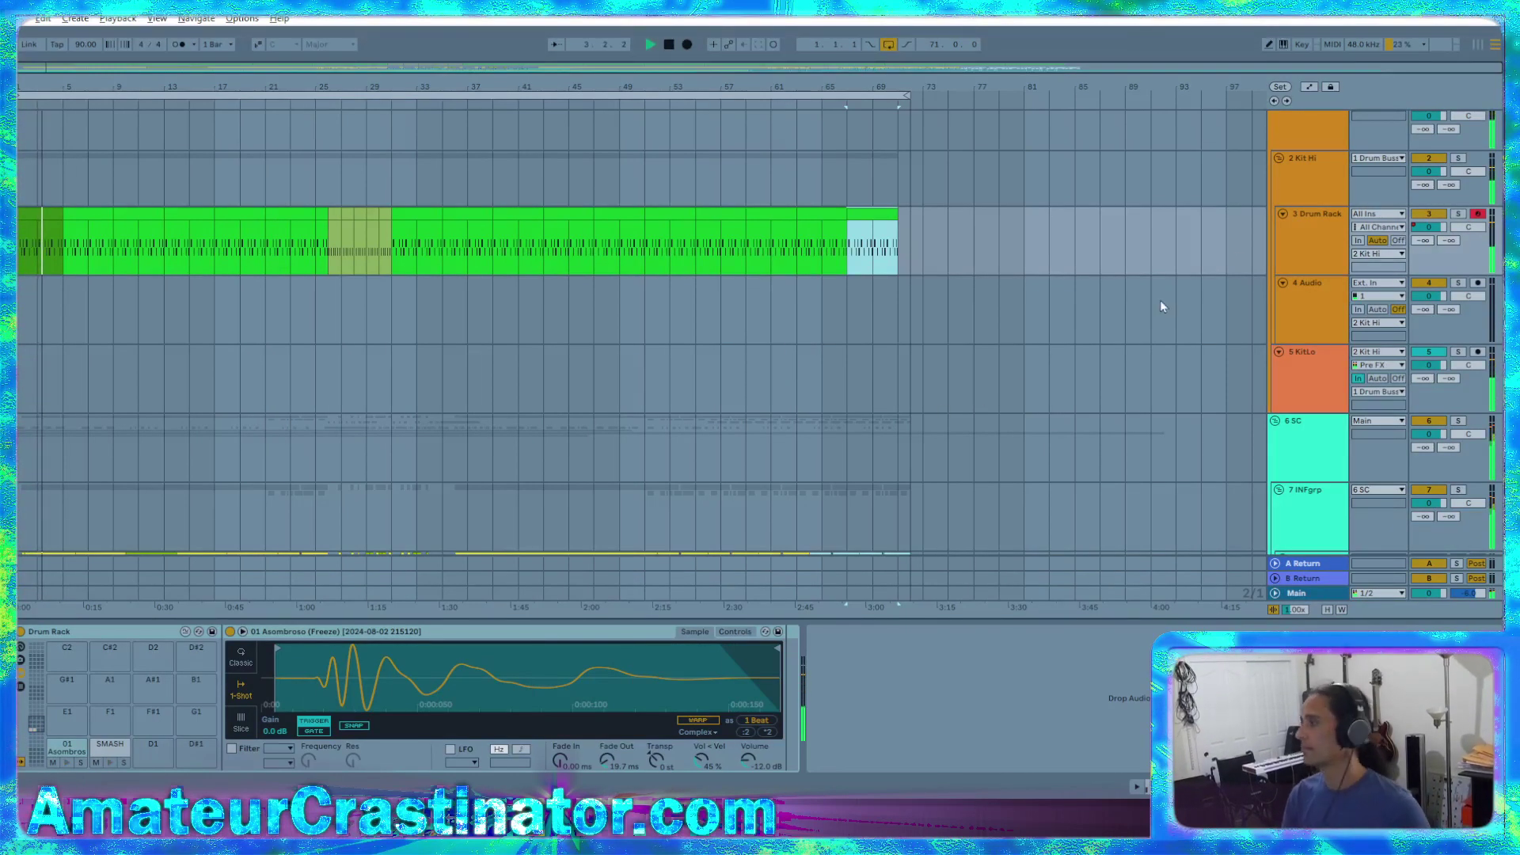
In Kit Hi's TDR Nova, set the Band I threshold to -5.2 dB and its frequency to 2089 Hz
left_click(1311, 184)
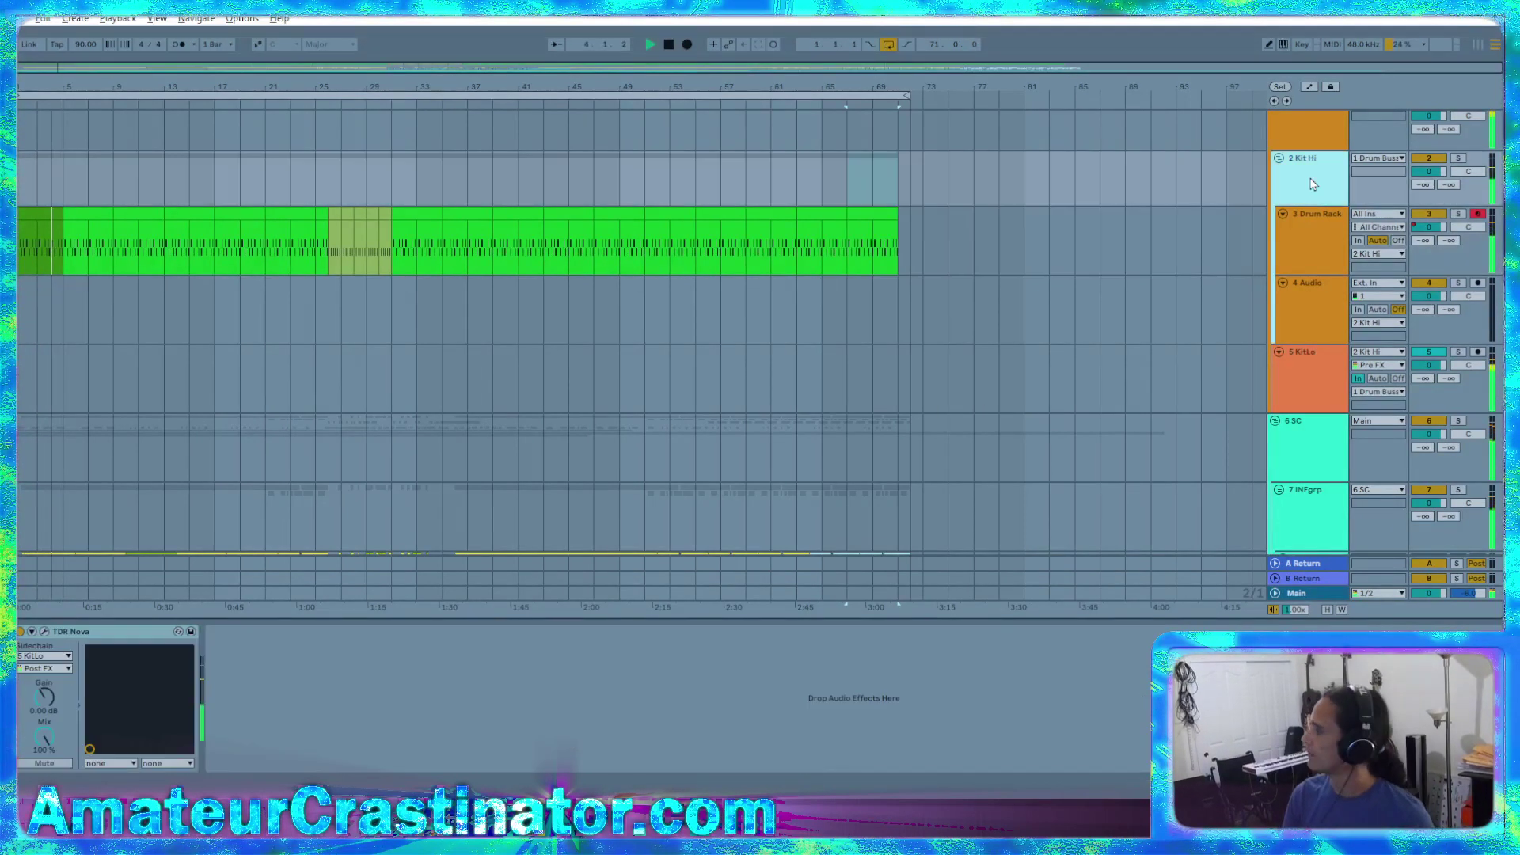
left_click(1316, 385)
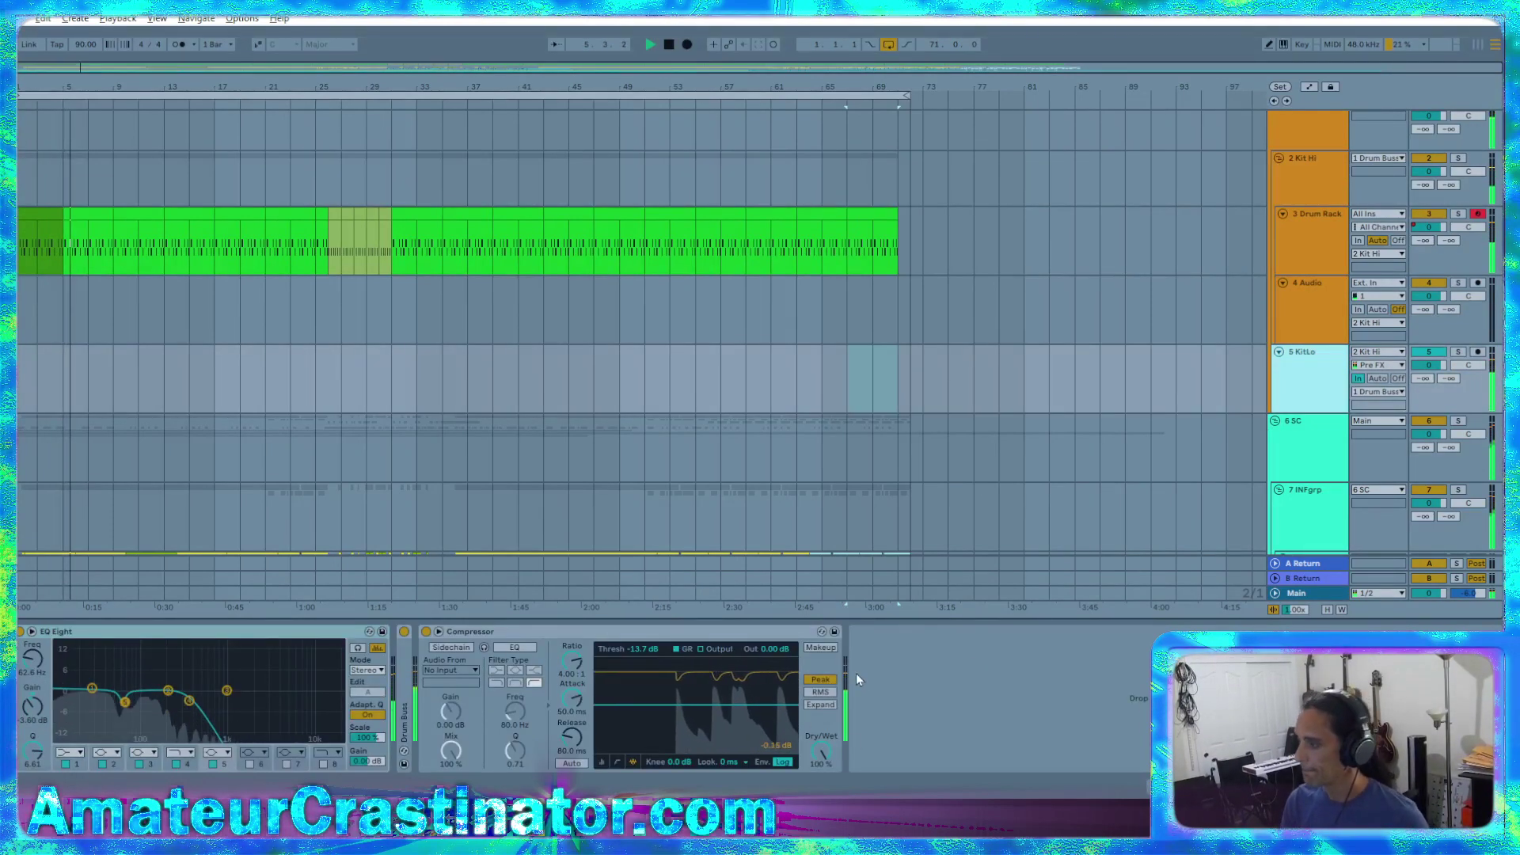
left_click(1310, 183)
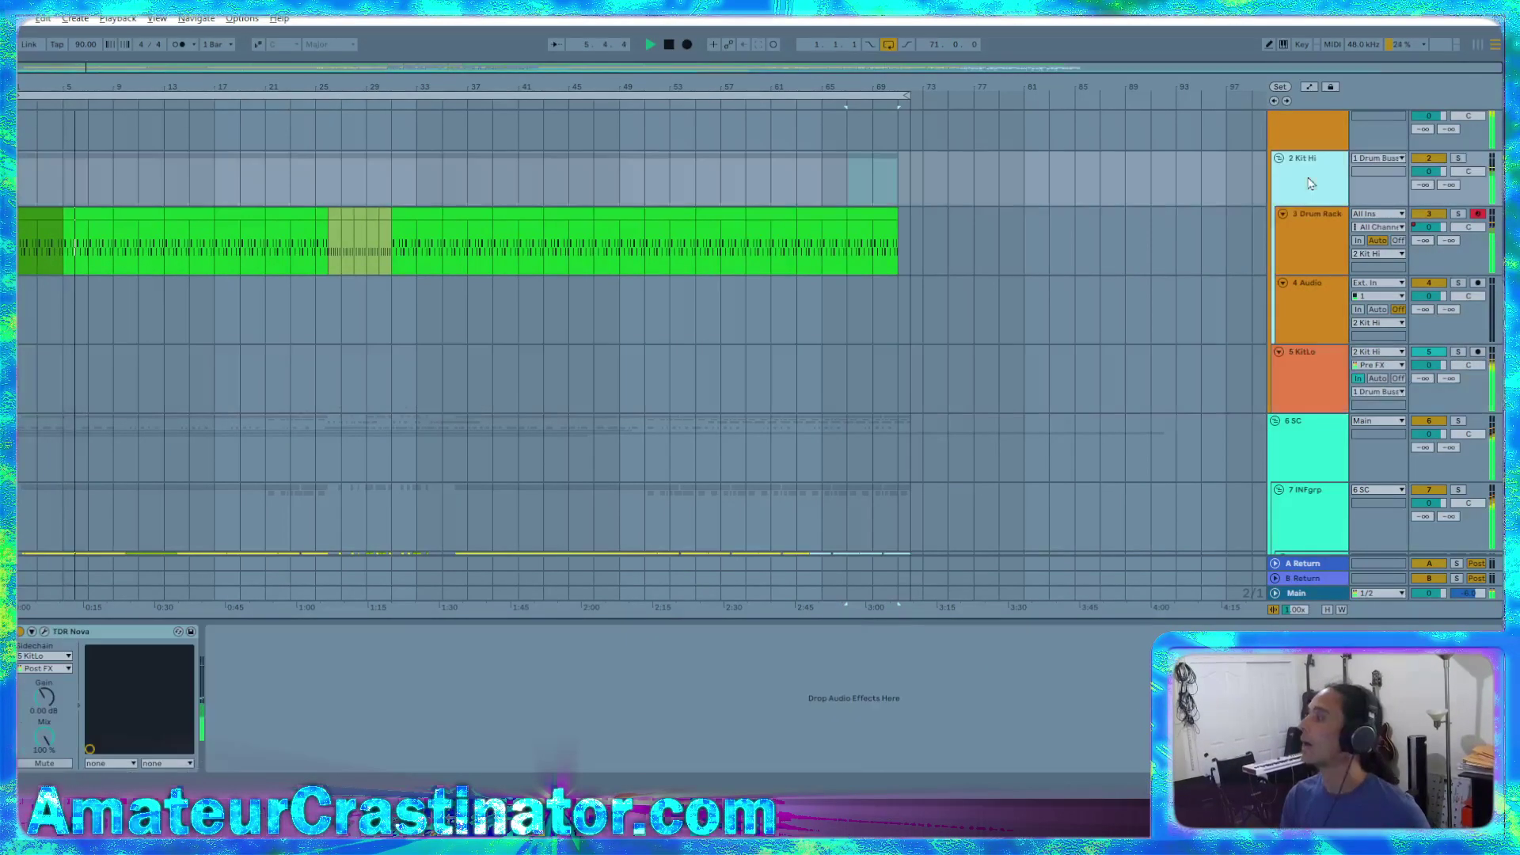
left_click(44, 632)
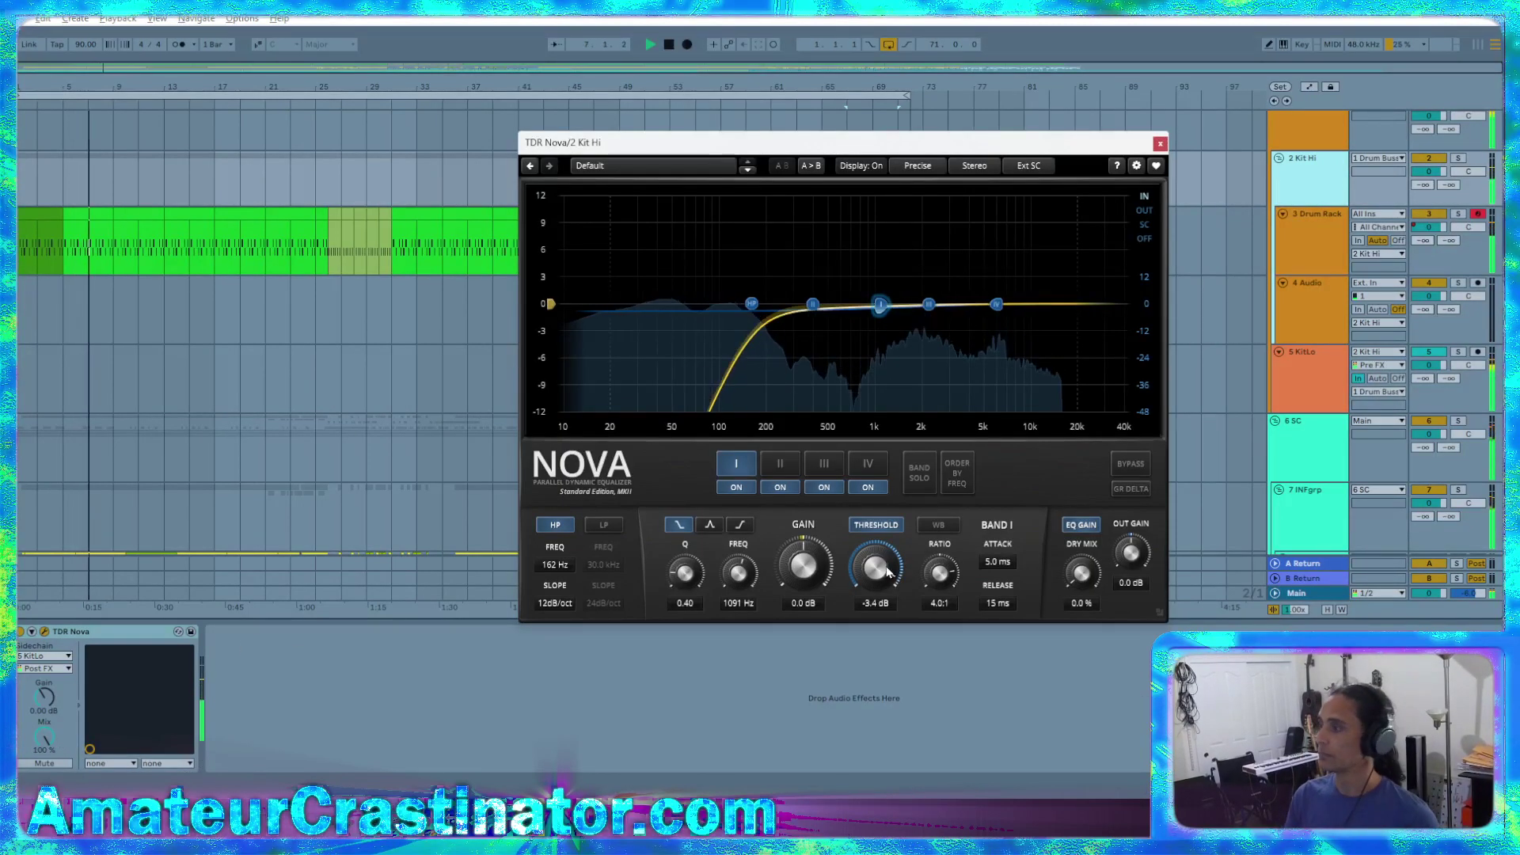
left_click_drag(889, 572, 872, 578)
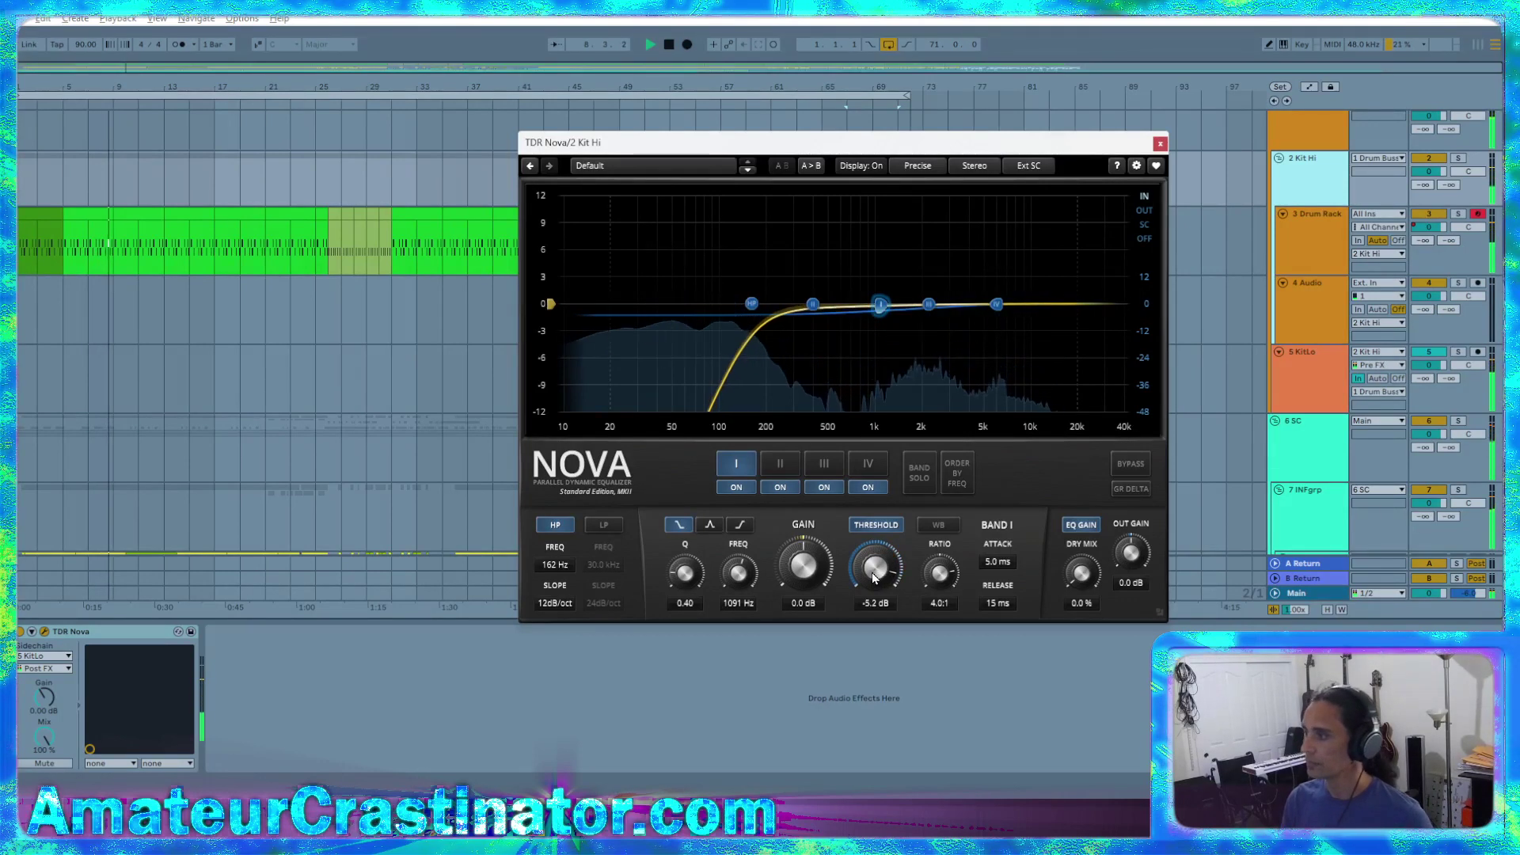
left_click_drag(737, 578, 738, 553)
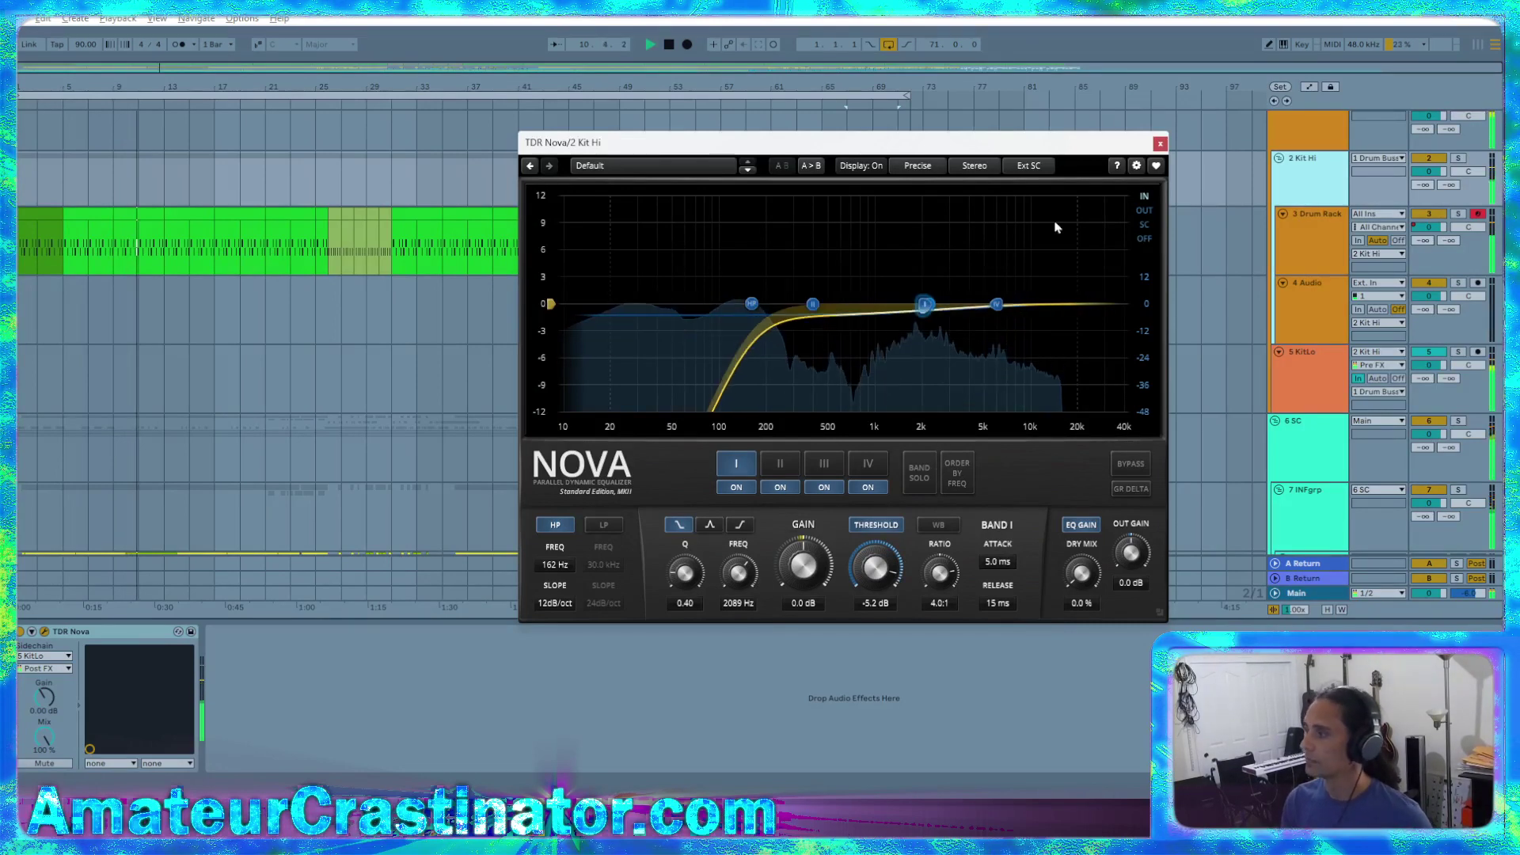
left_click(1160, 144)
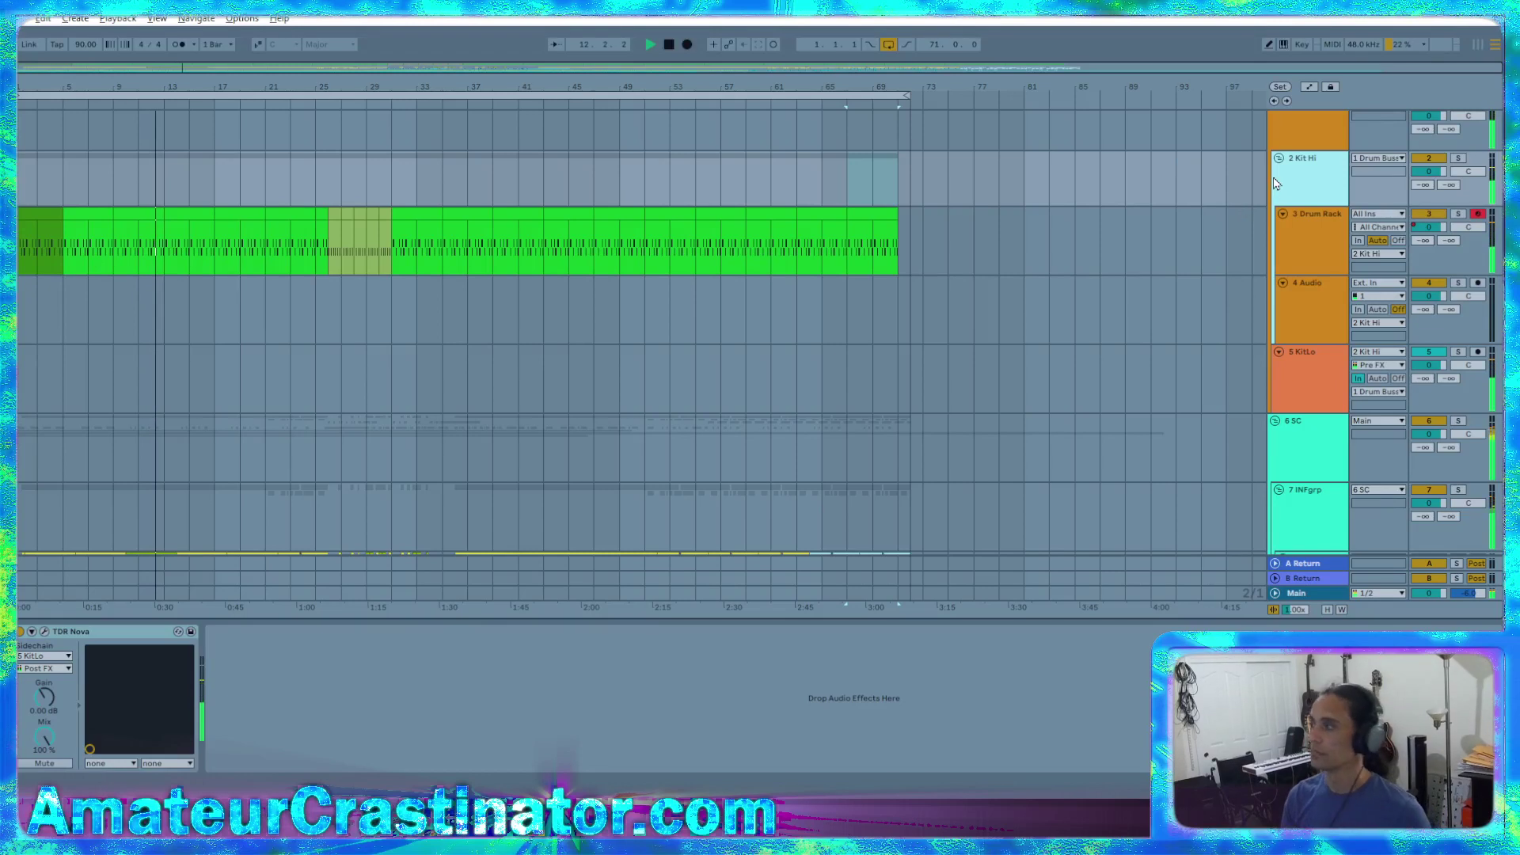
Add Protoverb to the Kit Hi track with a randomized reverb, and set its decay to 26 and wet level to 12
left_click(533, 770)
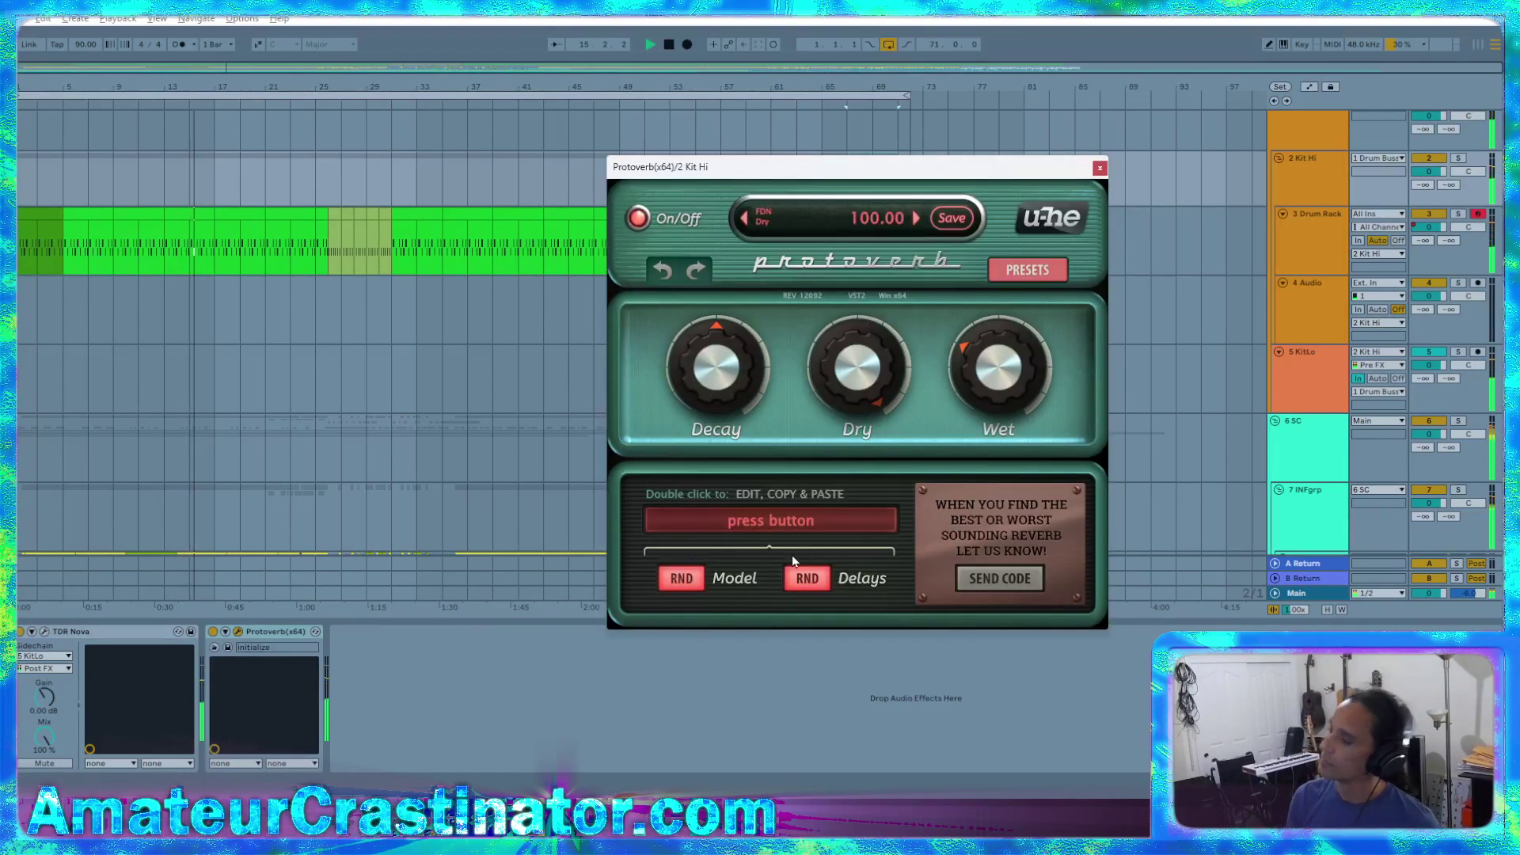
left_click(784, 520)
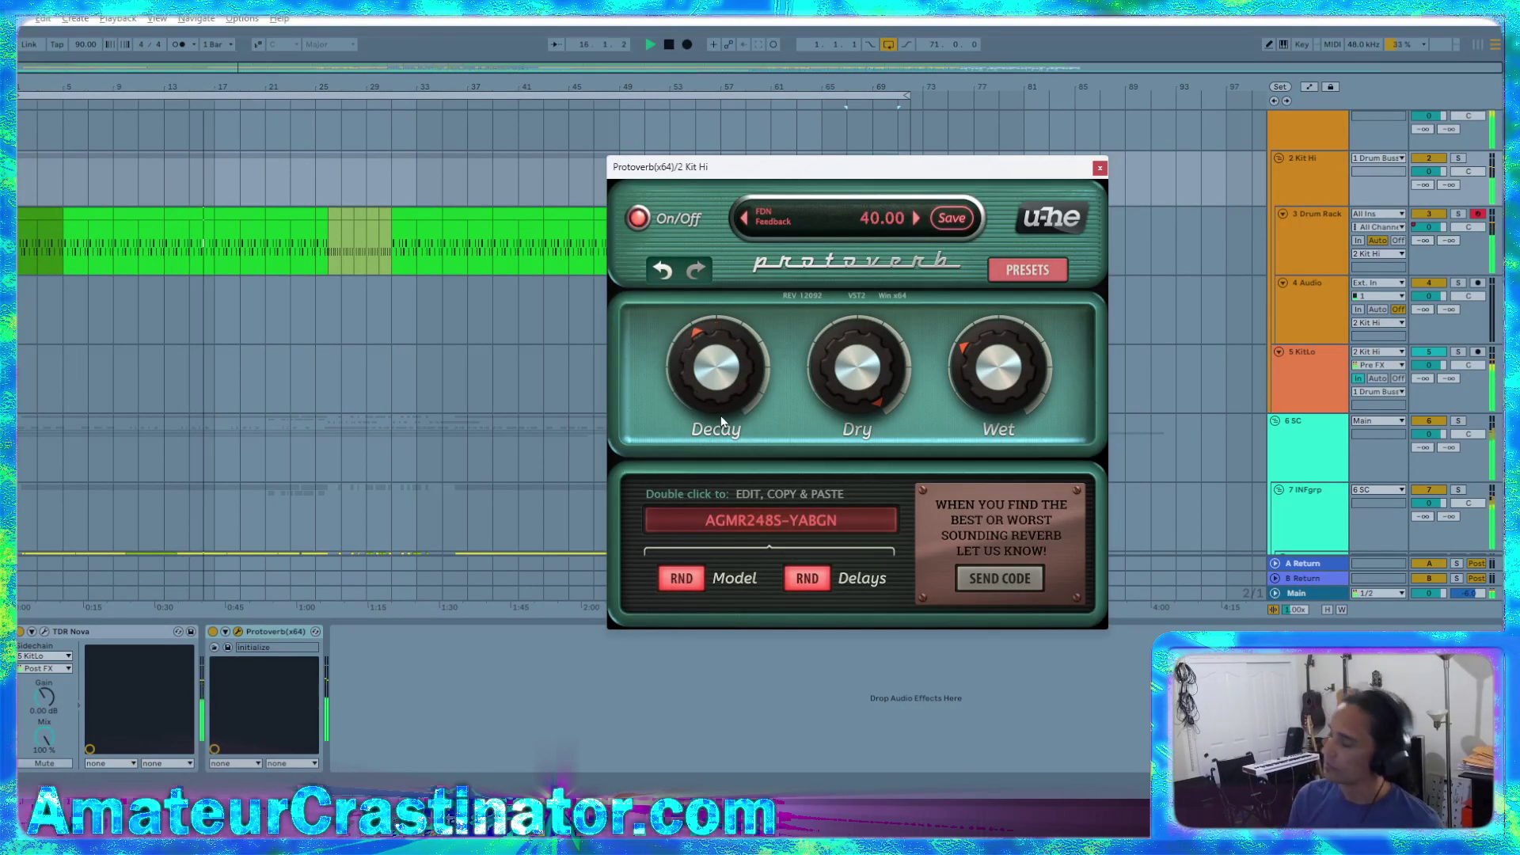
scroll(719, 397, "down", 7)
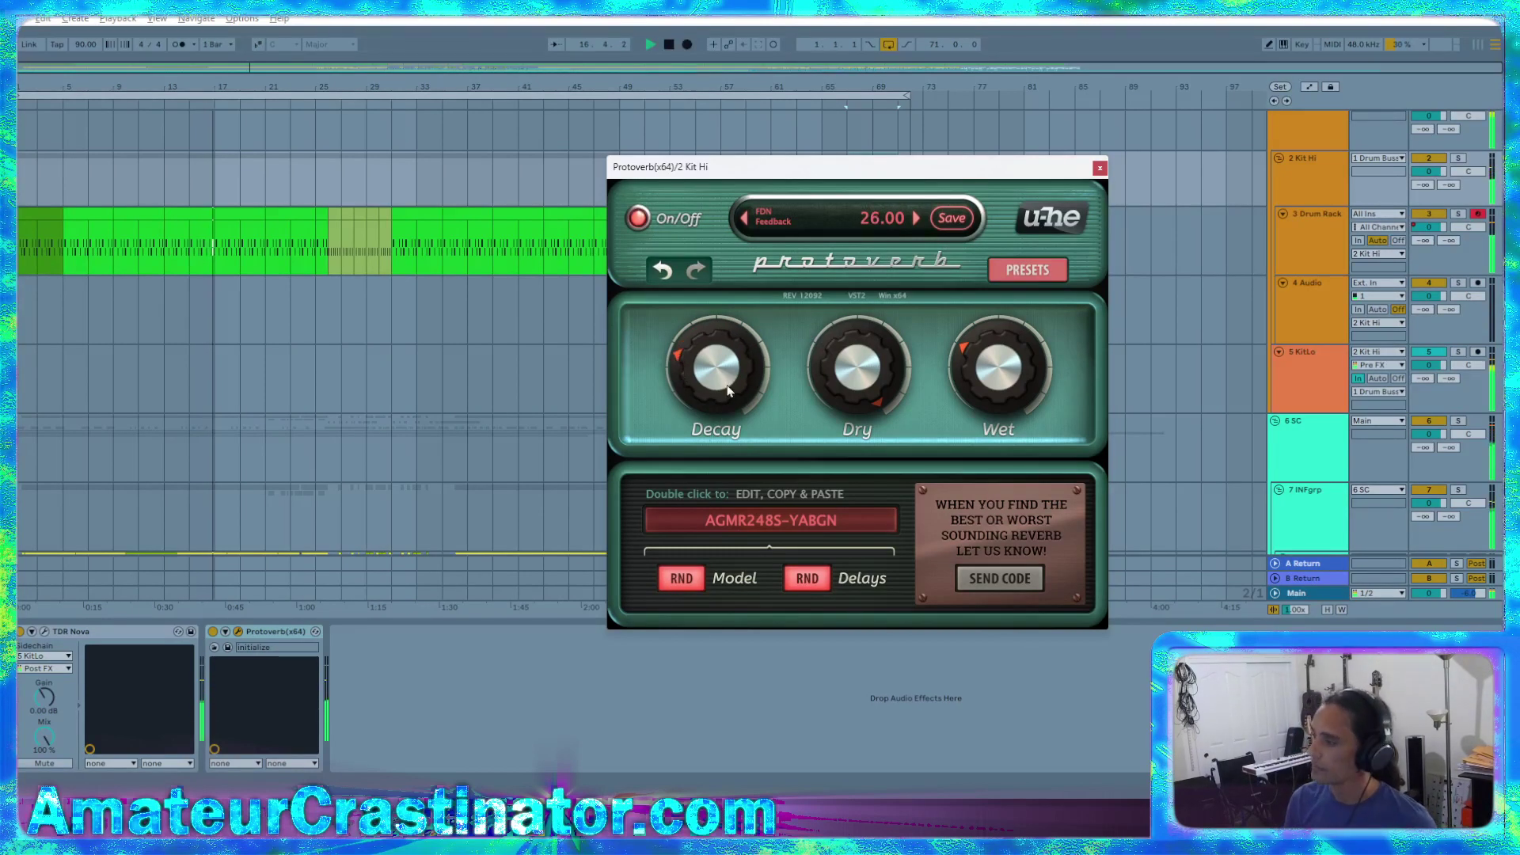
scroll(1004, 369, "down", 7)
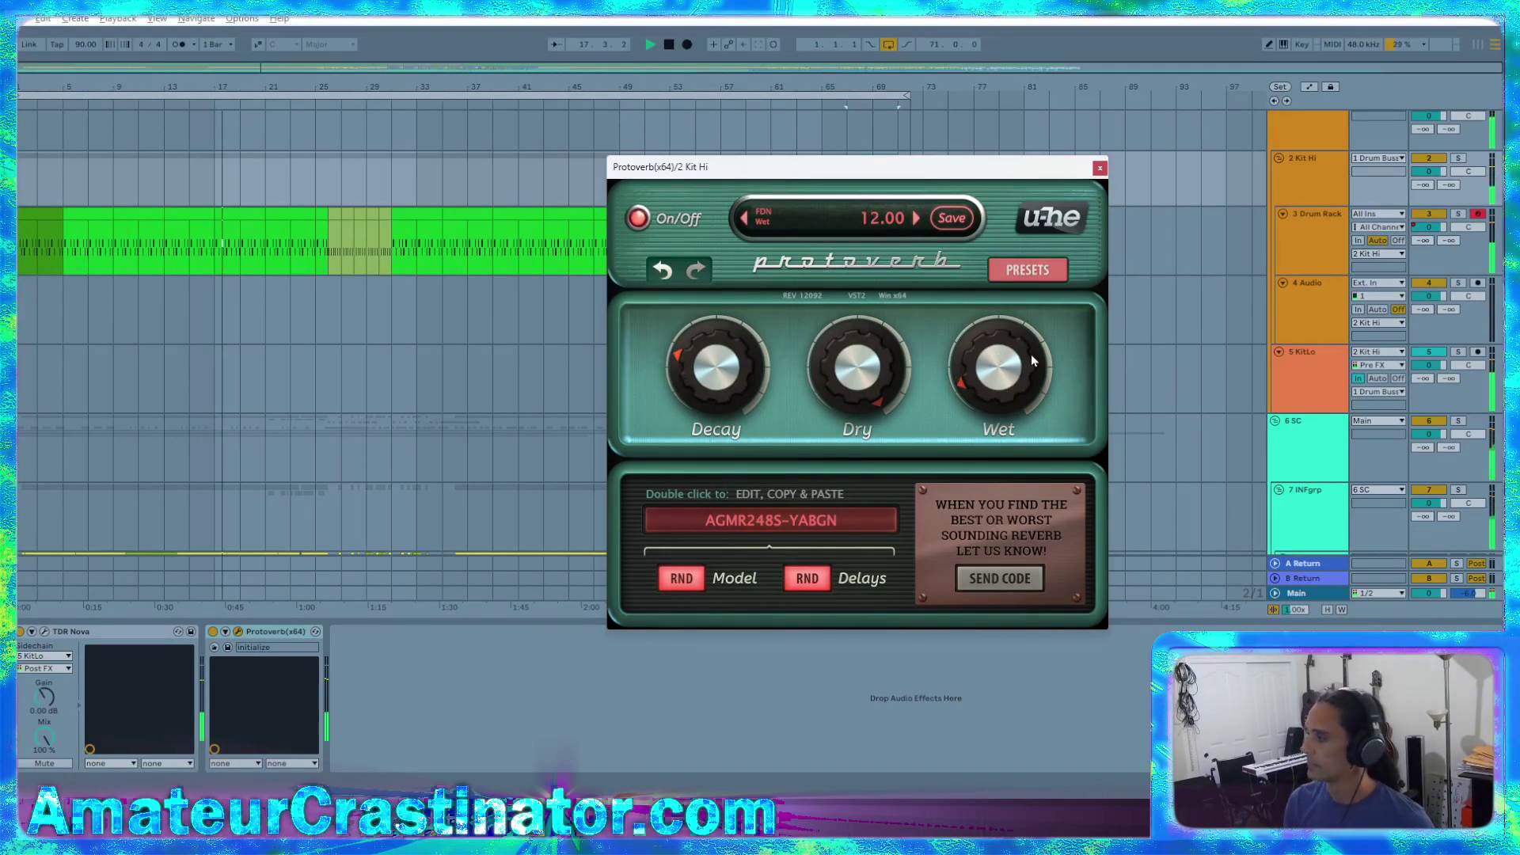
Compare Kit Hi with Protoverb on and off, and adjust its decay to 9.40 and wet level to 19.83
left_click(638, 218)
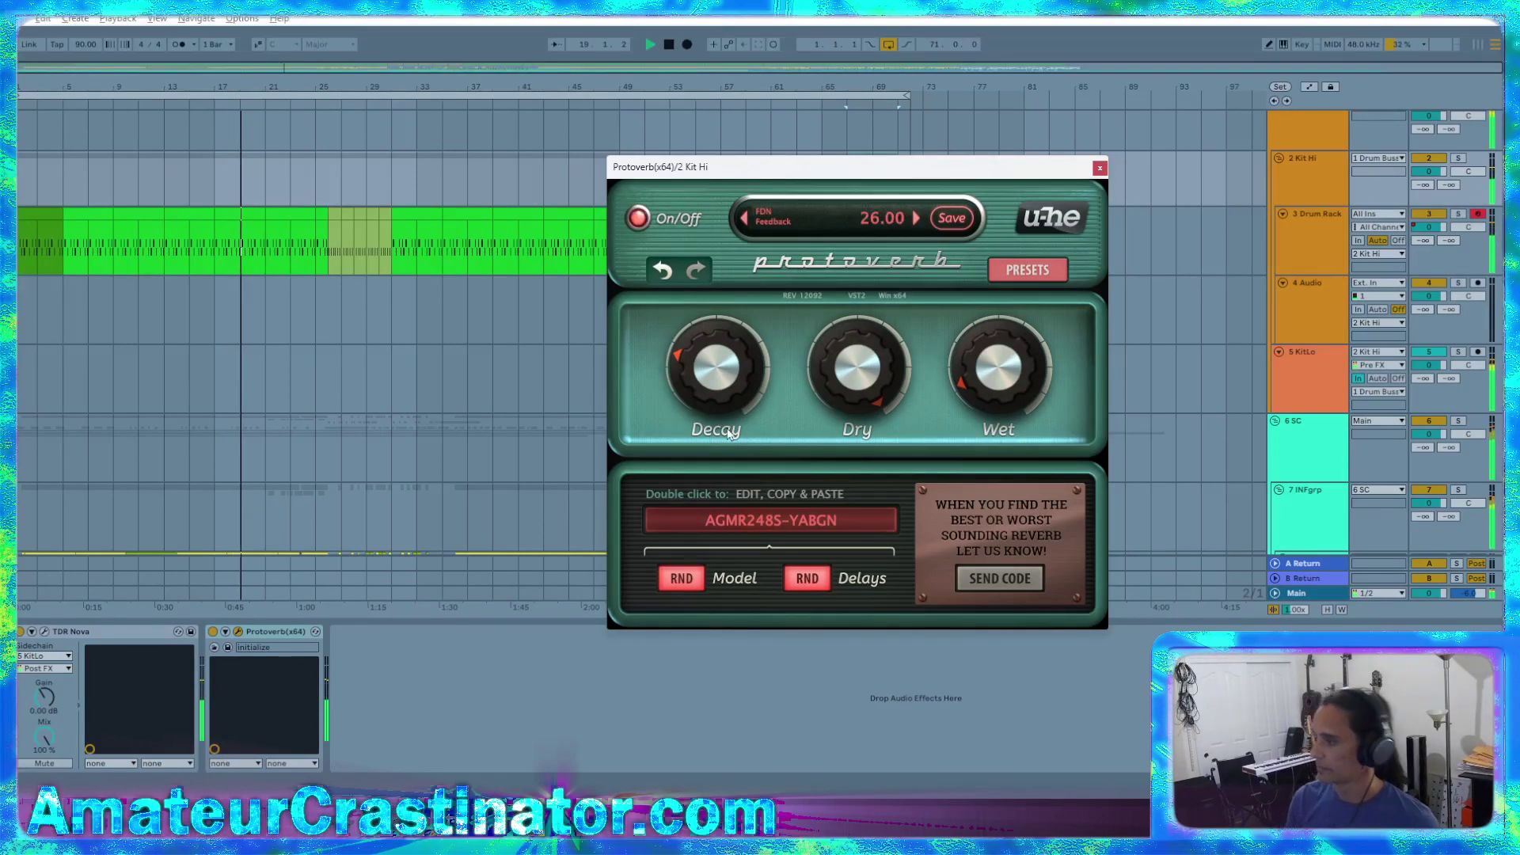
scroll(1017, 319, "up", 17)
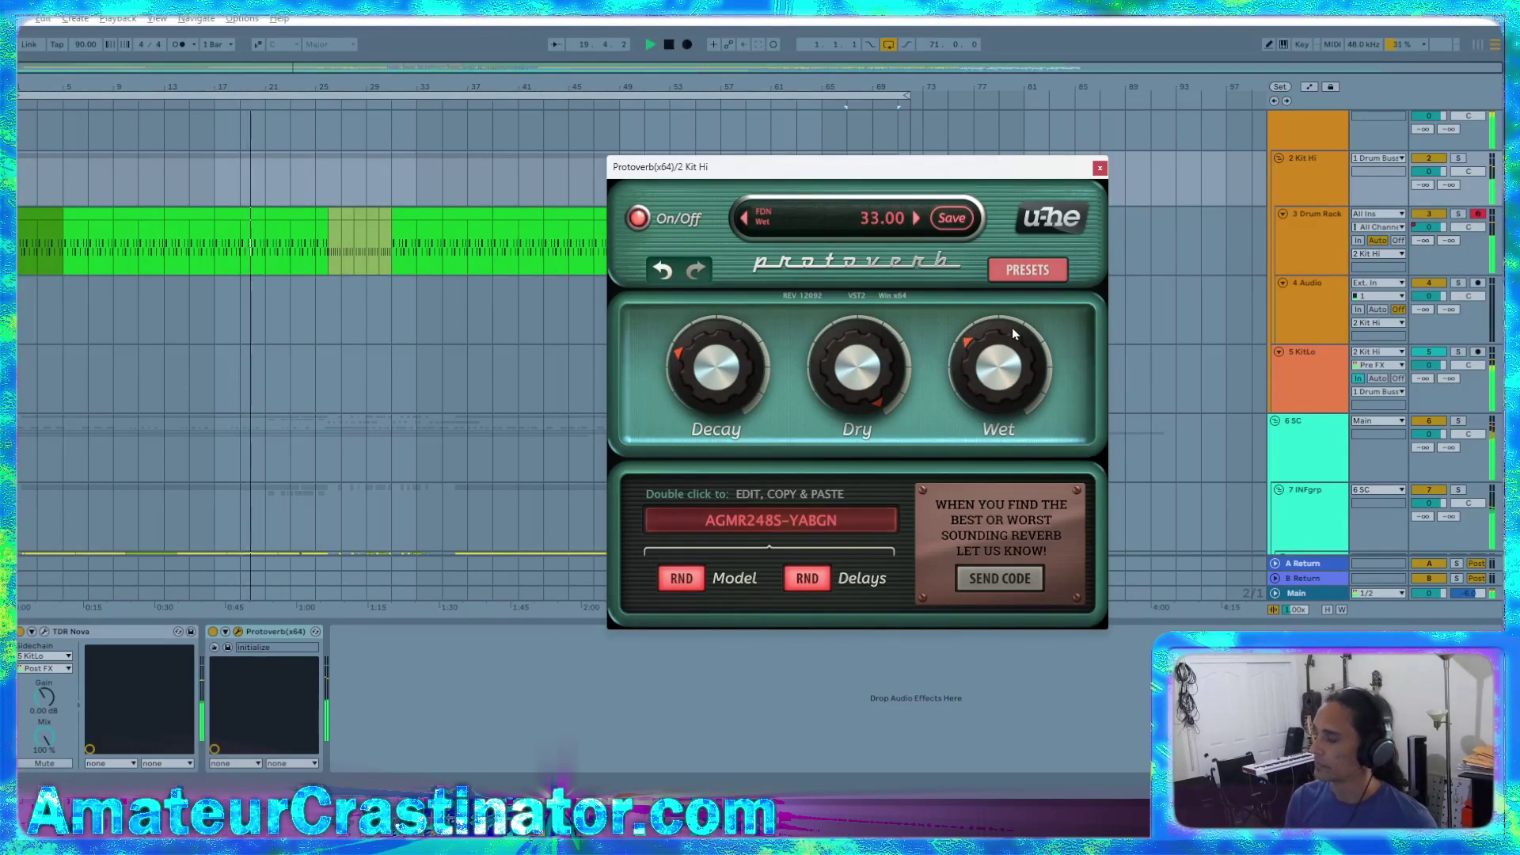
left_click_drag(750, 343, 744, 369)
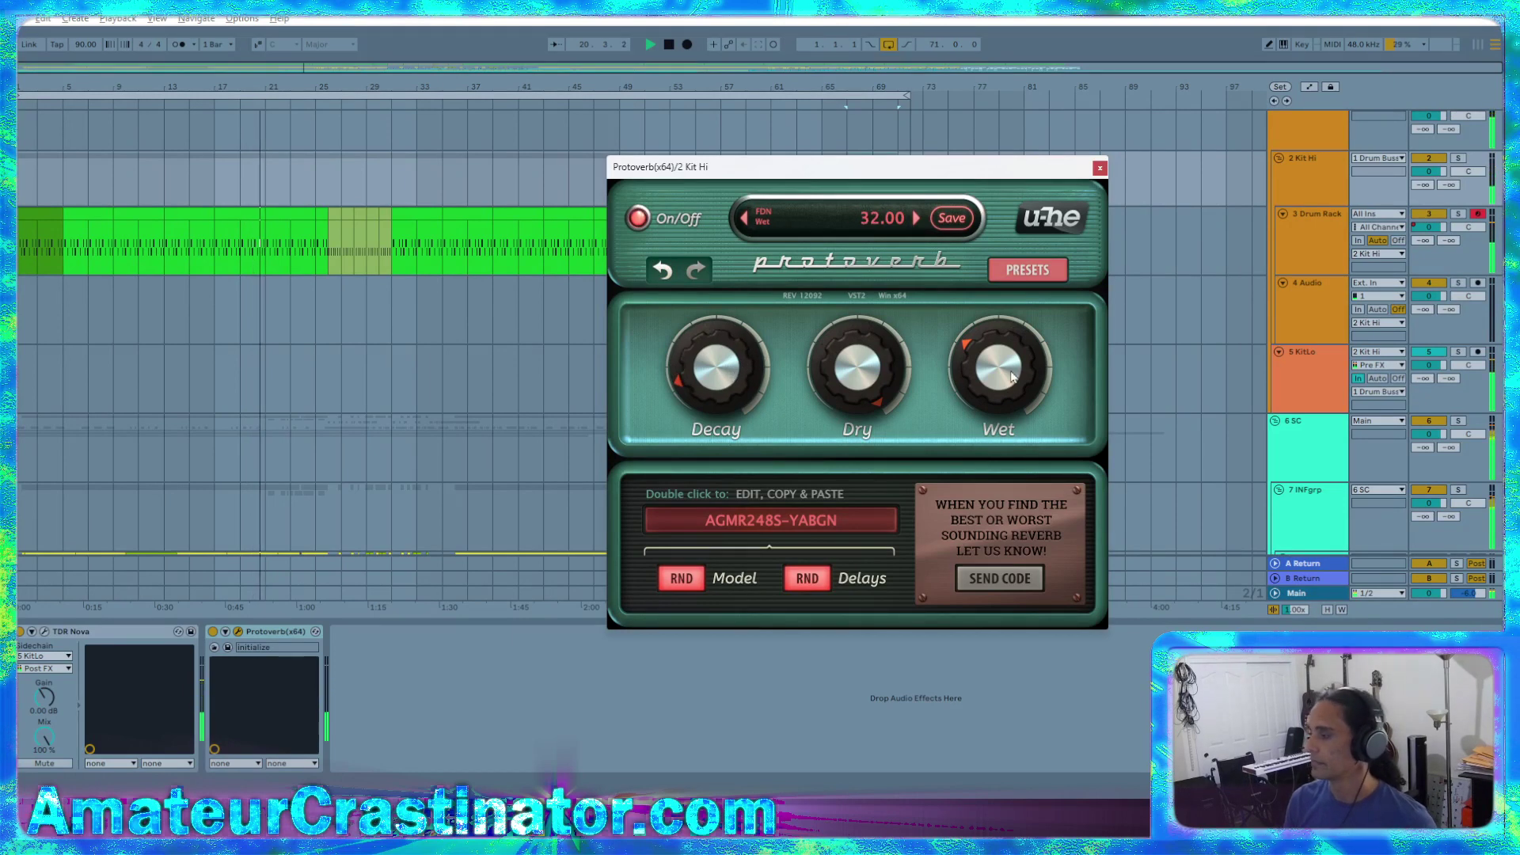
scroll(1011, 369, "down", 3)
left_click(640, 220)
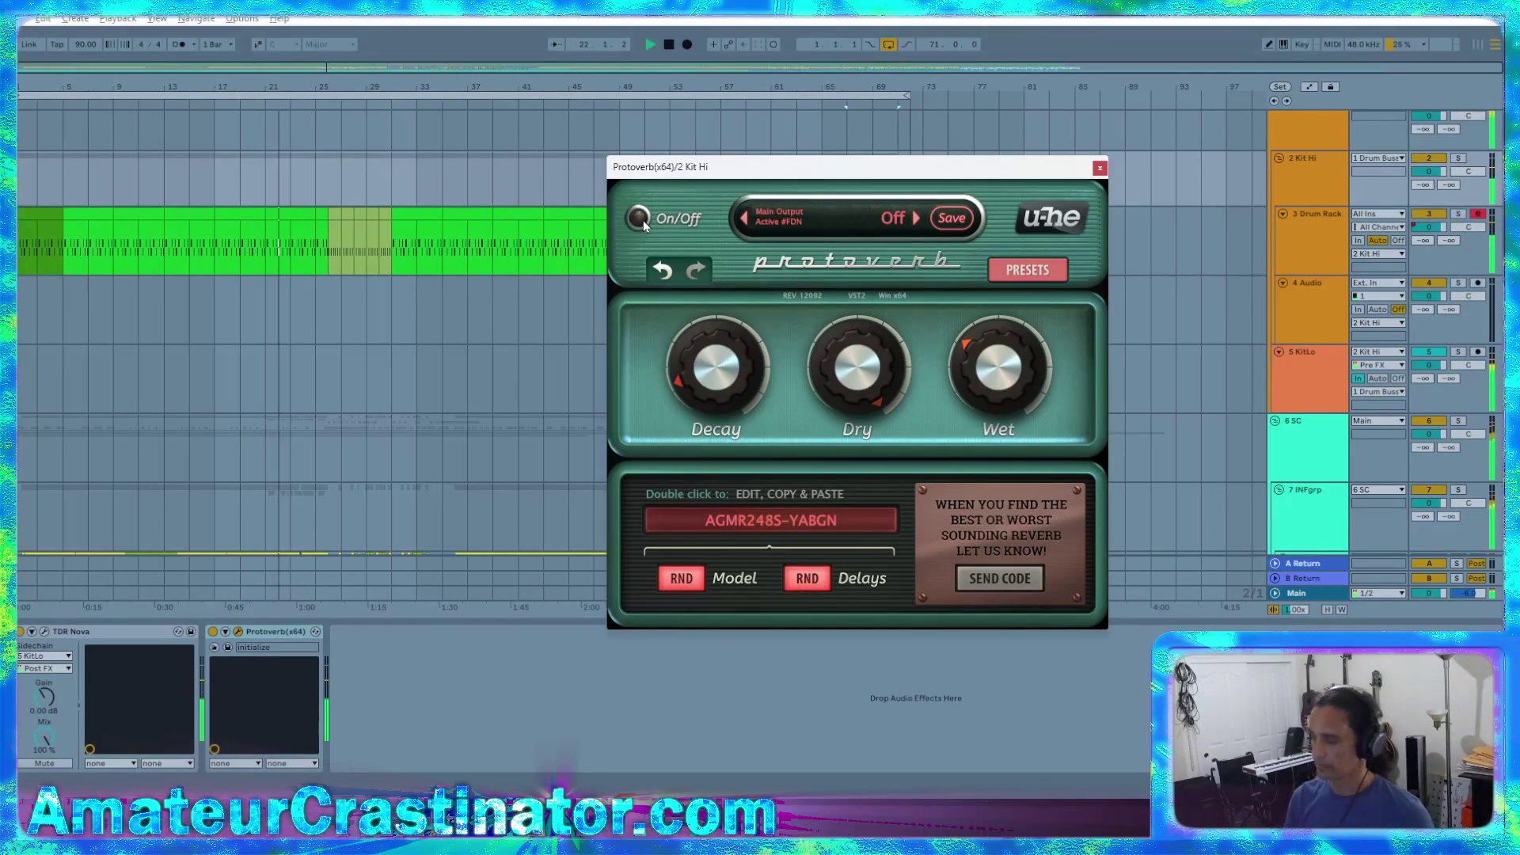
left_click(640, 219)
left_click(1099, 169)
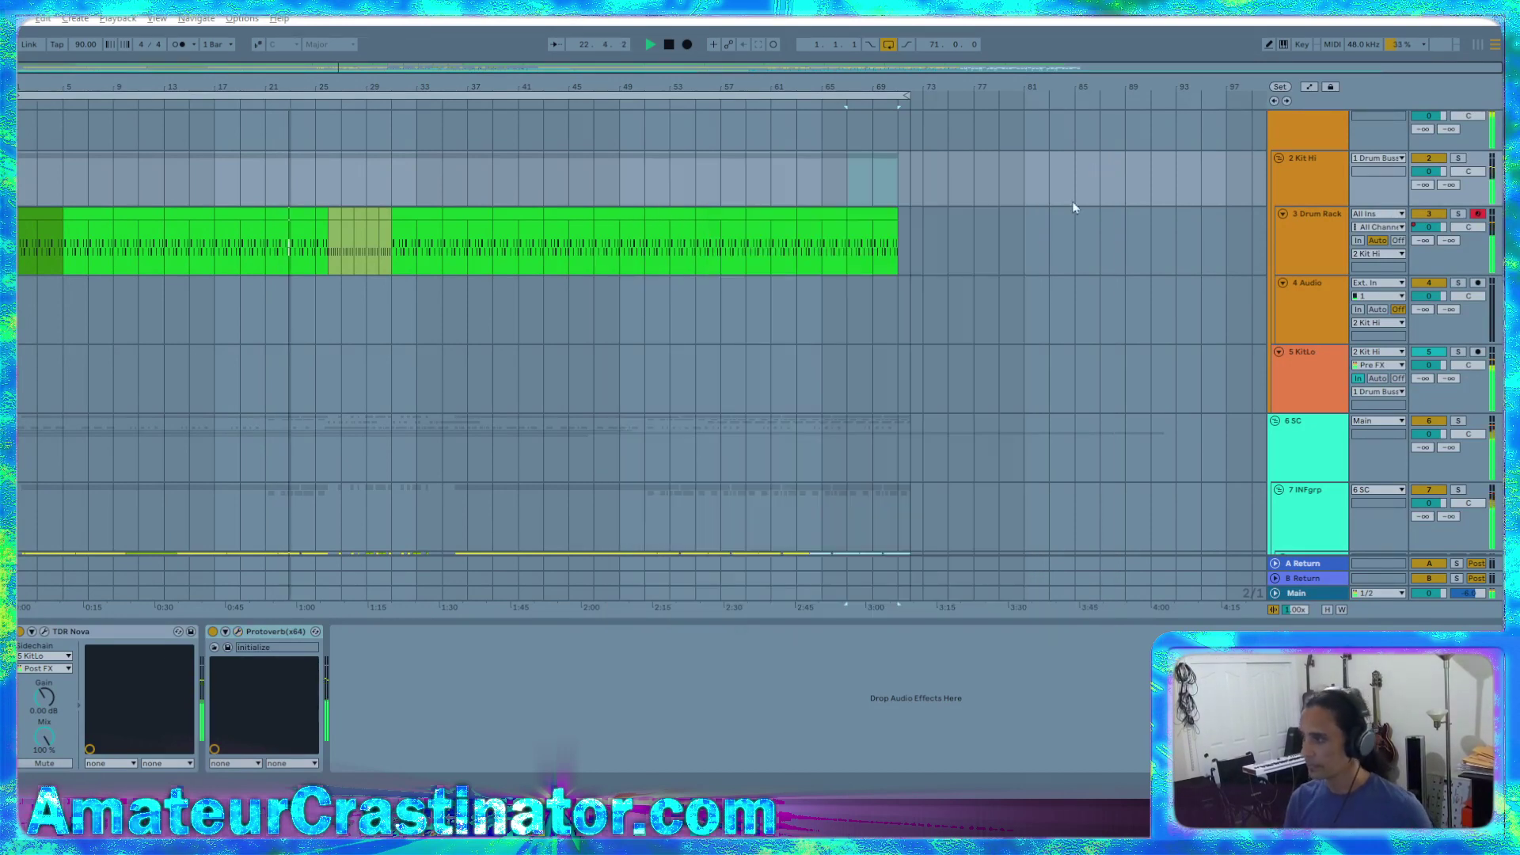
left_click(239, 632)
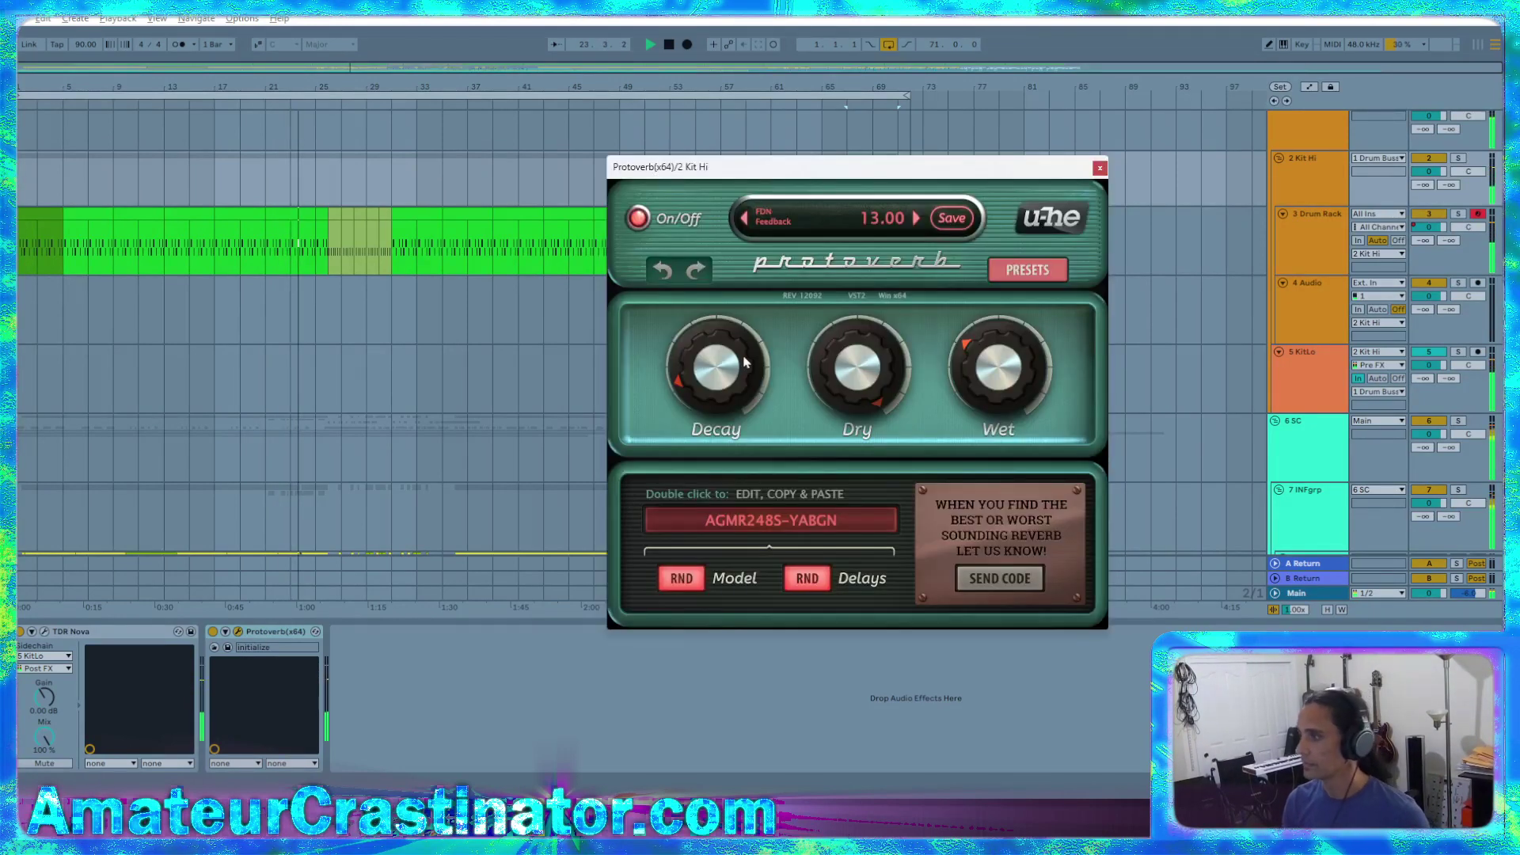
left_click_drag(1015, 375, 1016, 390)
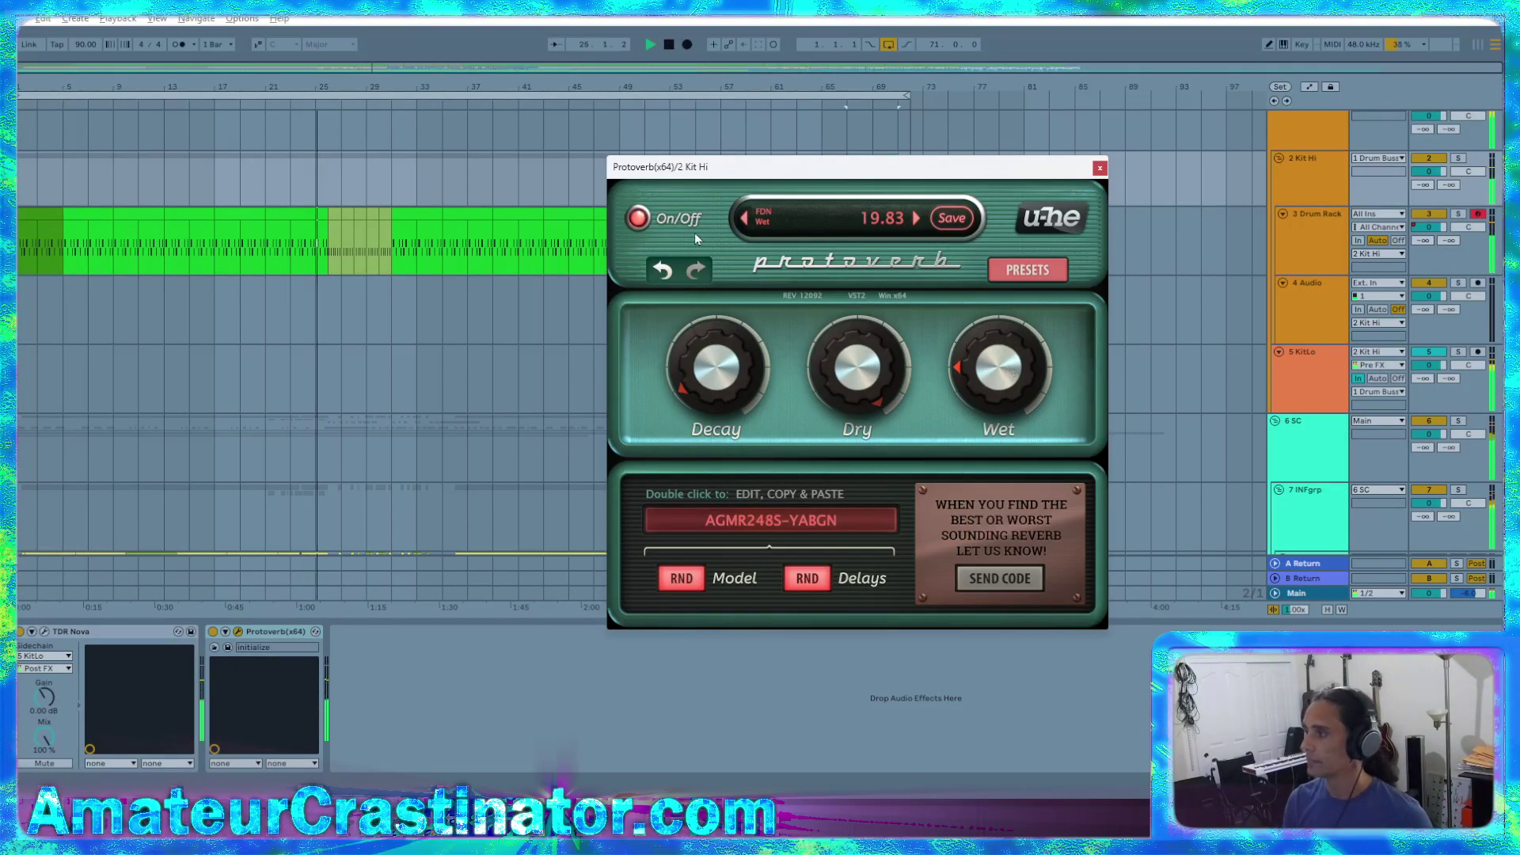
left_click(641, 219)
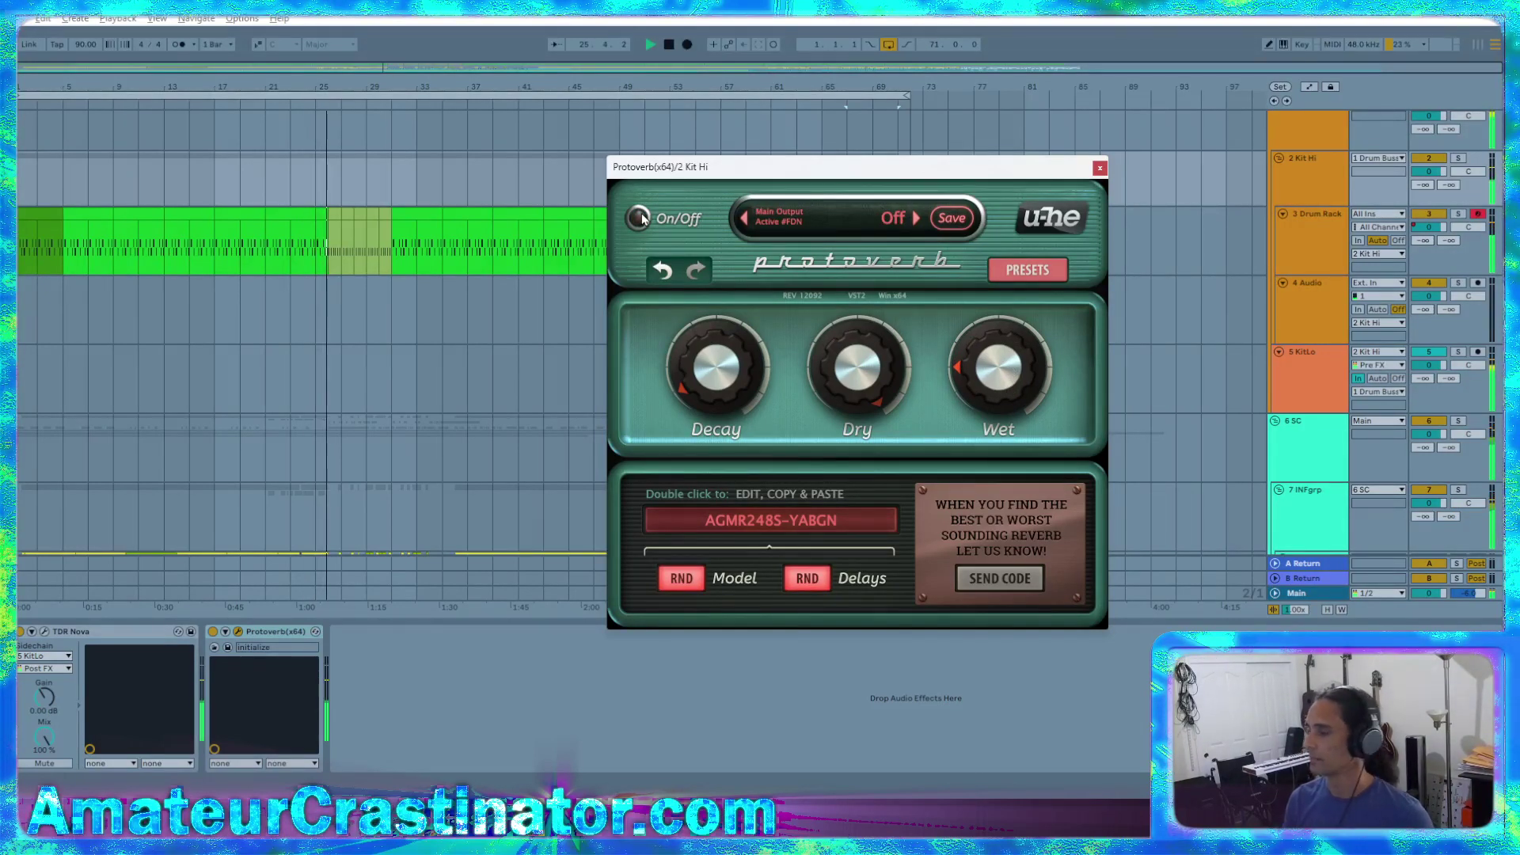
left_click(1100, 169)
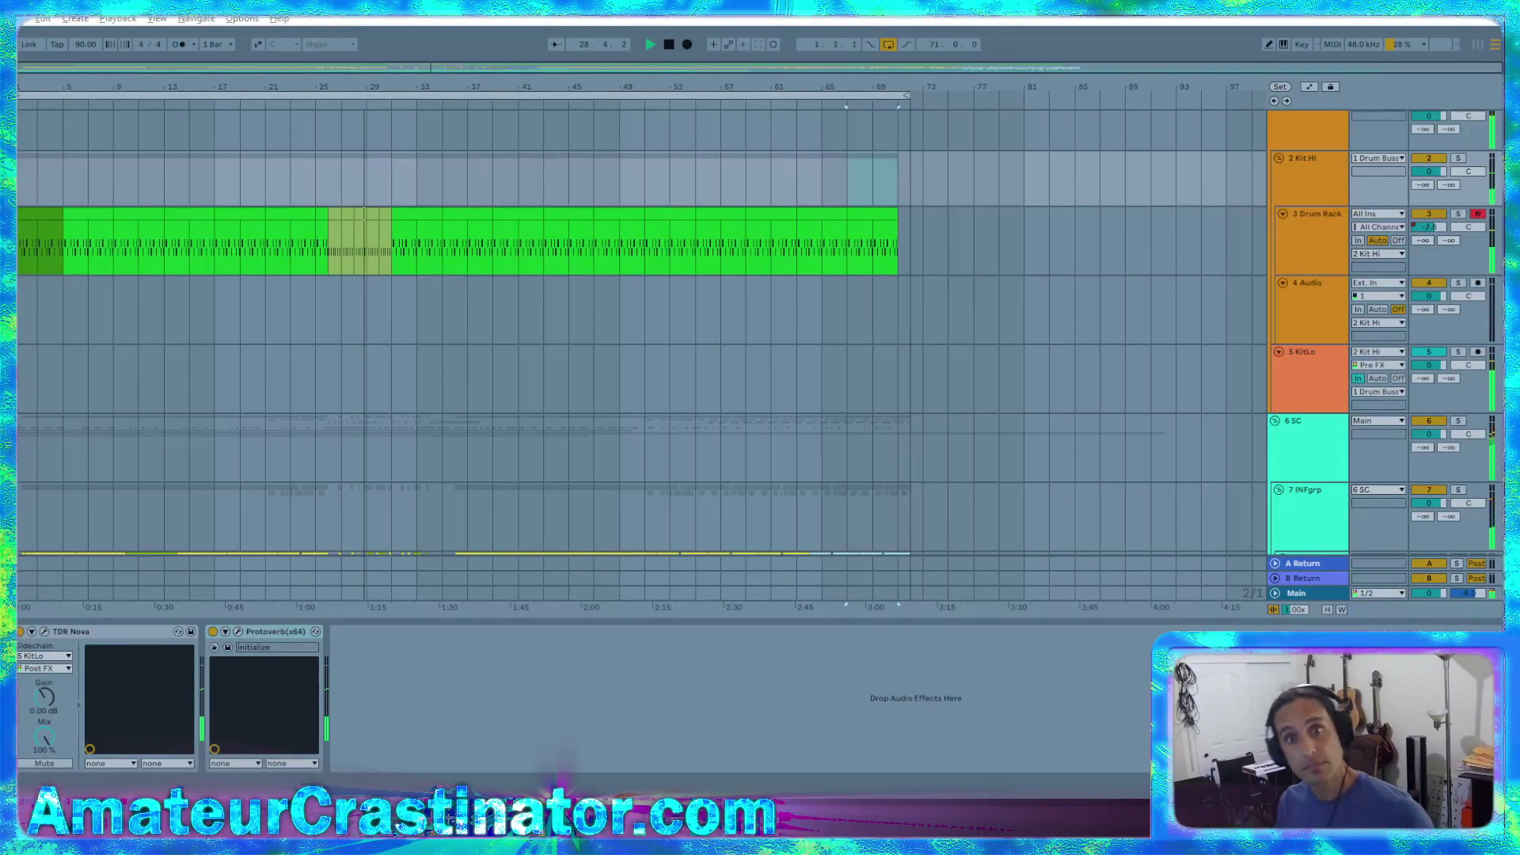
Add a Gate after Protoverb on Kit Hi, with its threshold lowered to -inf dB and its floor at -6 dB
key("Return")
left_click_drag(354, 703, 354, 722)
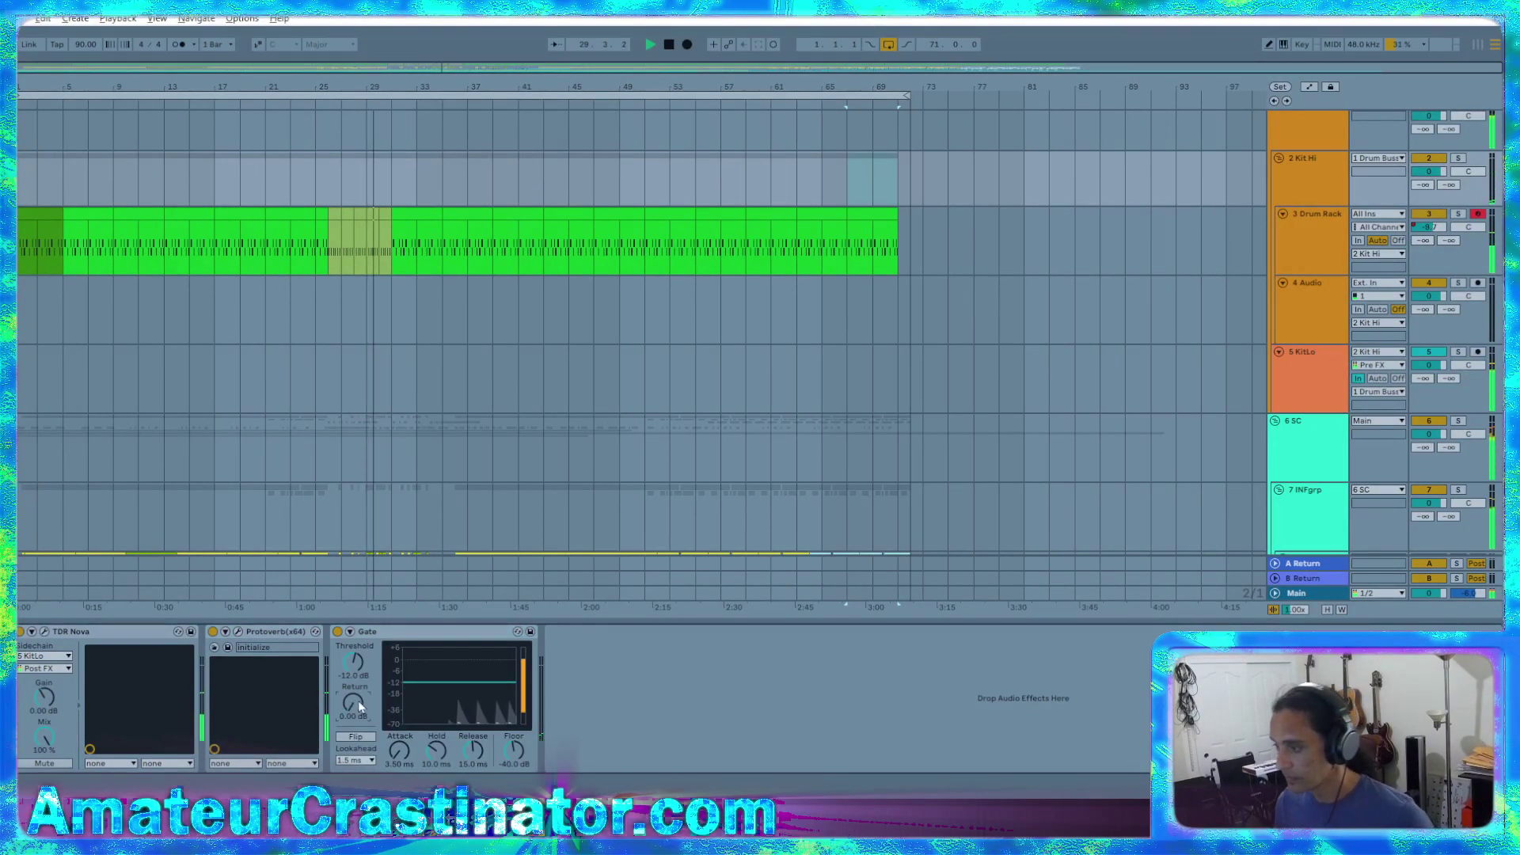
left_click_drag(355, 663, 354, 721)
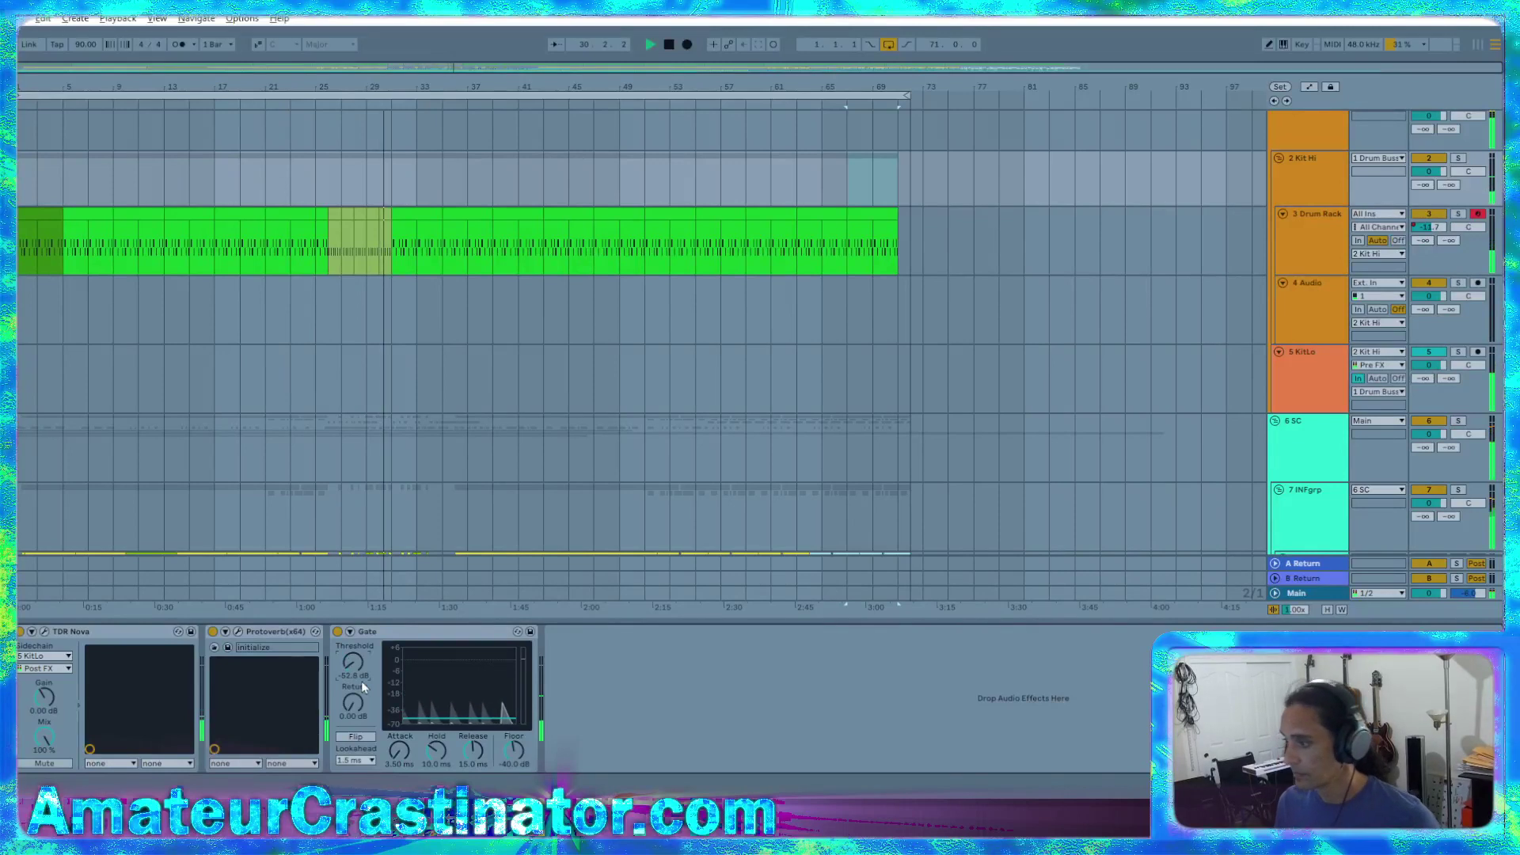
left_click(514, 750)
type("-6")
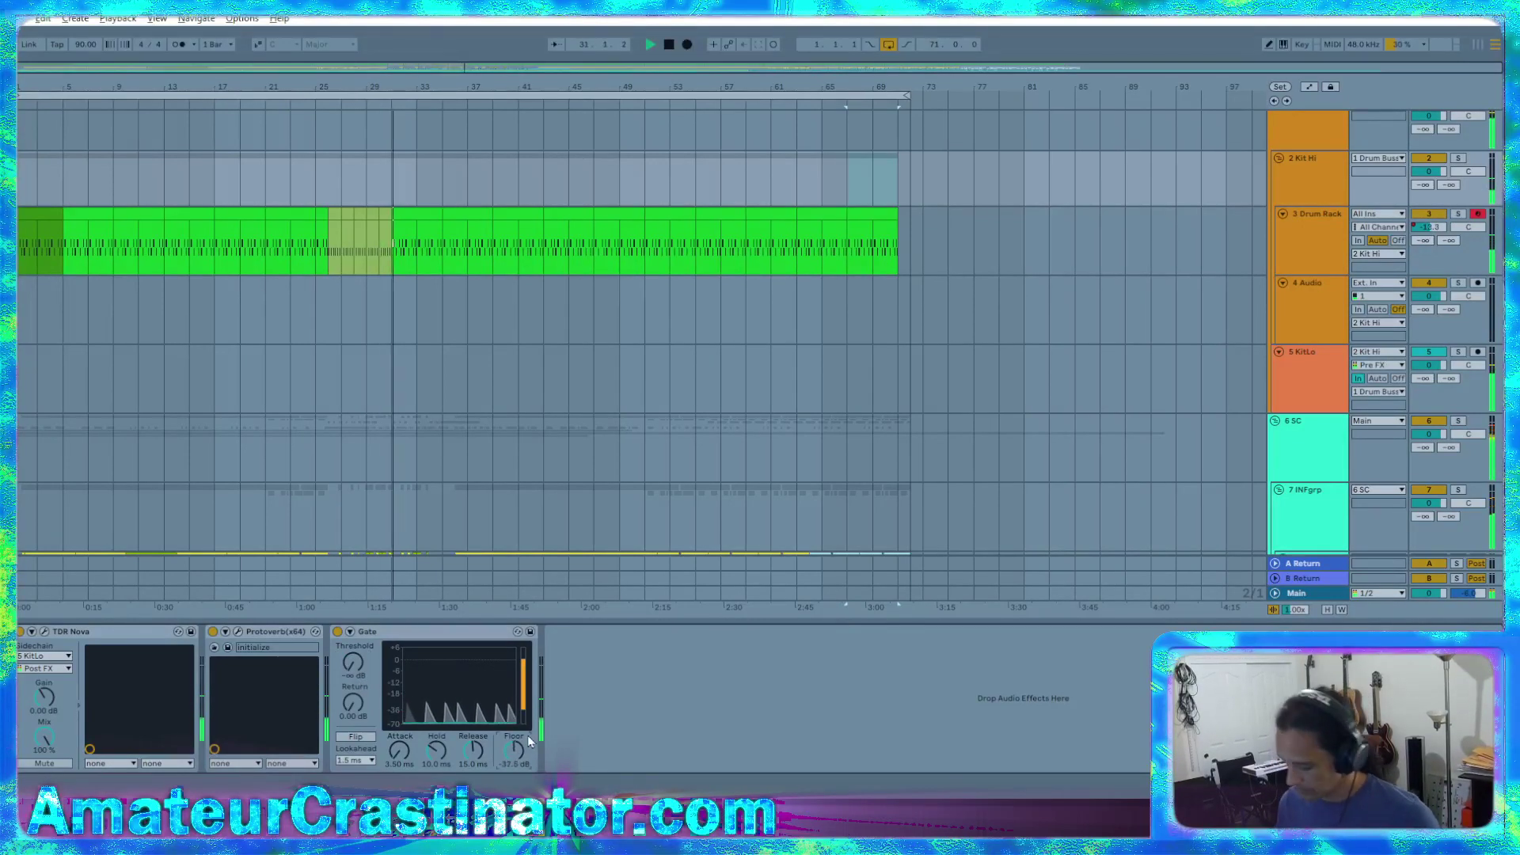
key("Return")
Set the Gate's release to 200 ms, attack to 2 ms and threshold to -55.5 dB
left_click(466, 766)
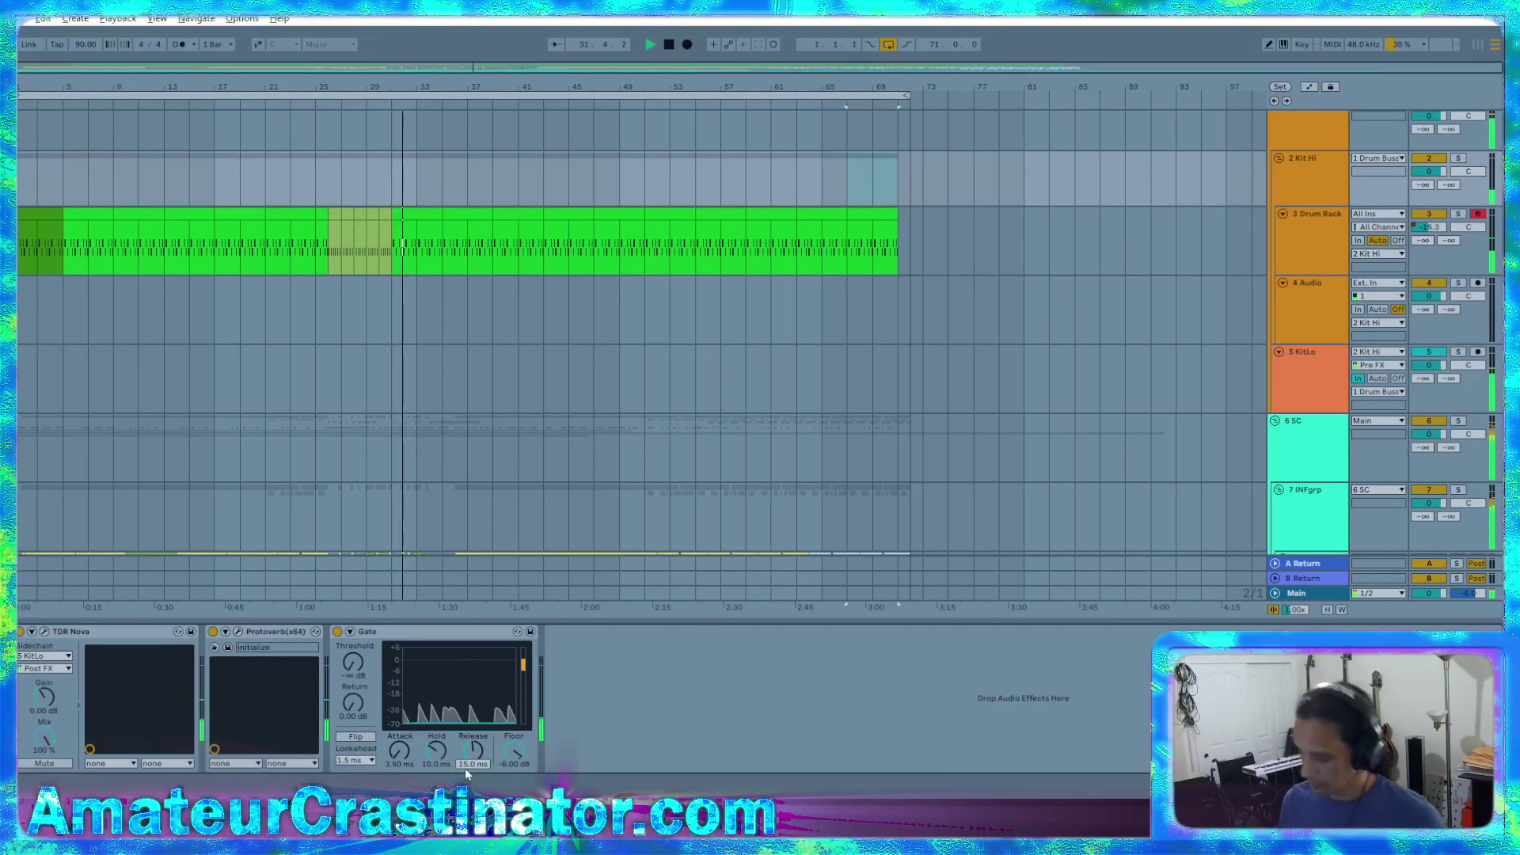
type("200")
key("Return")
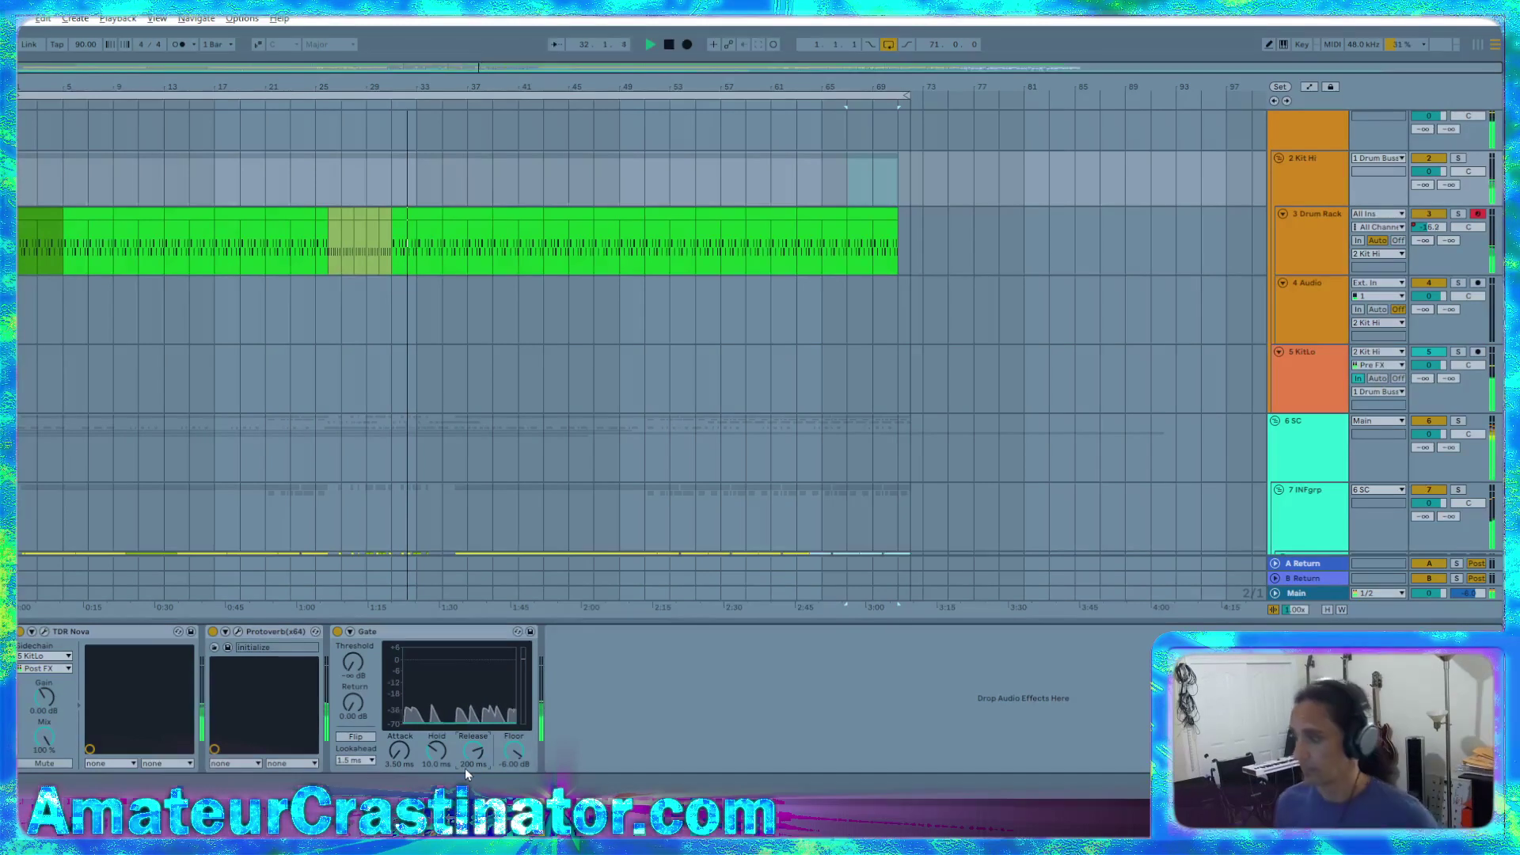
left_click(401, 756)
type("2")
key("Return")
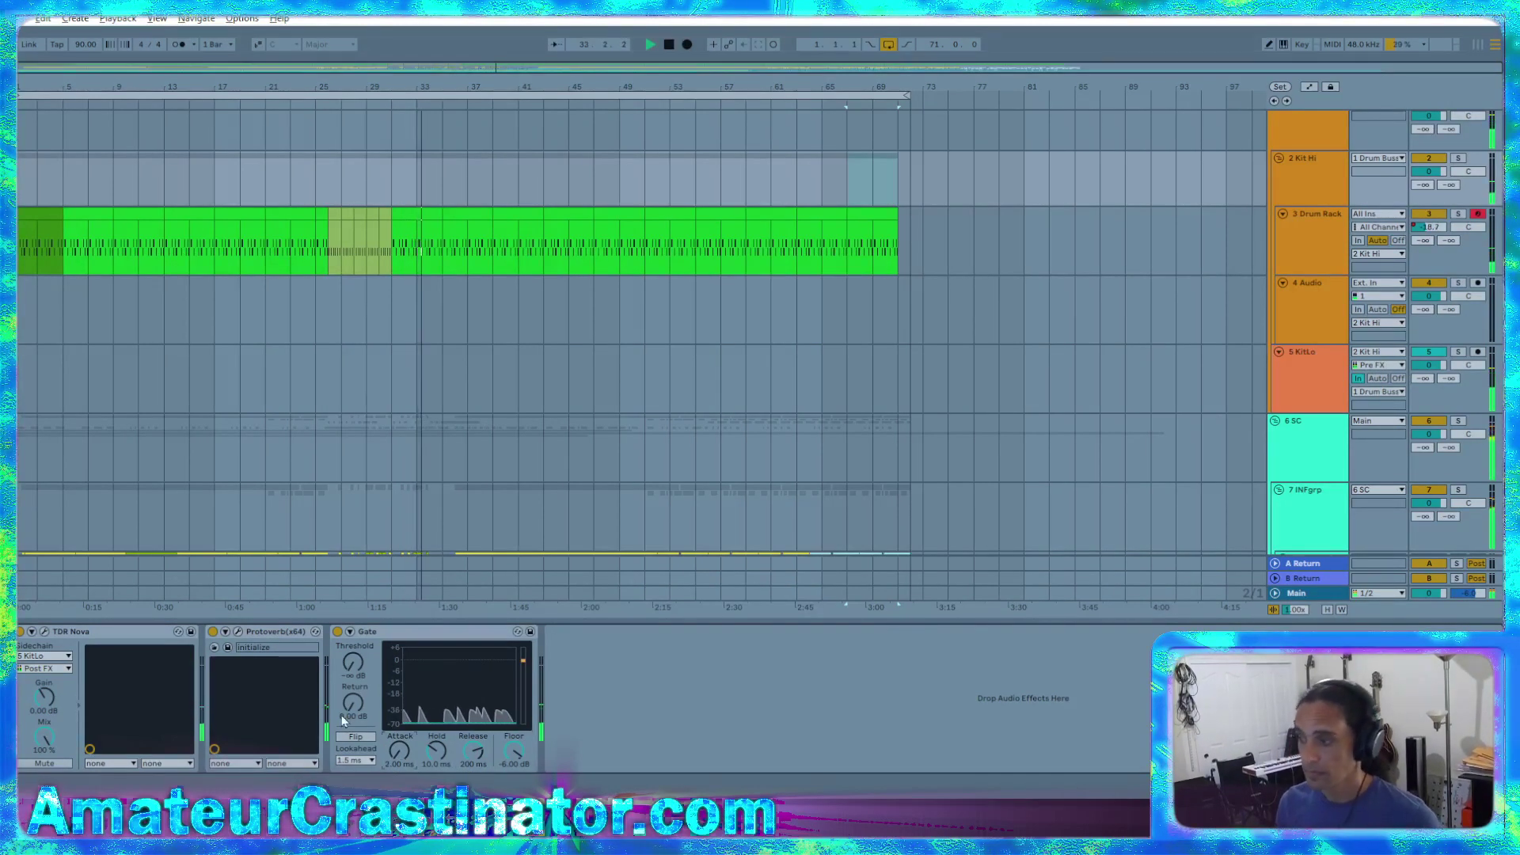
left_click_drag(358, 668, 358, 649)
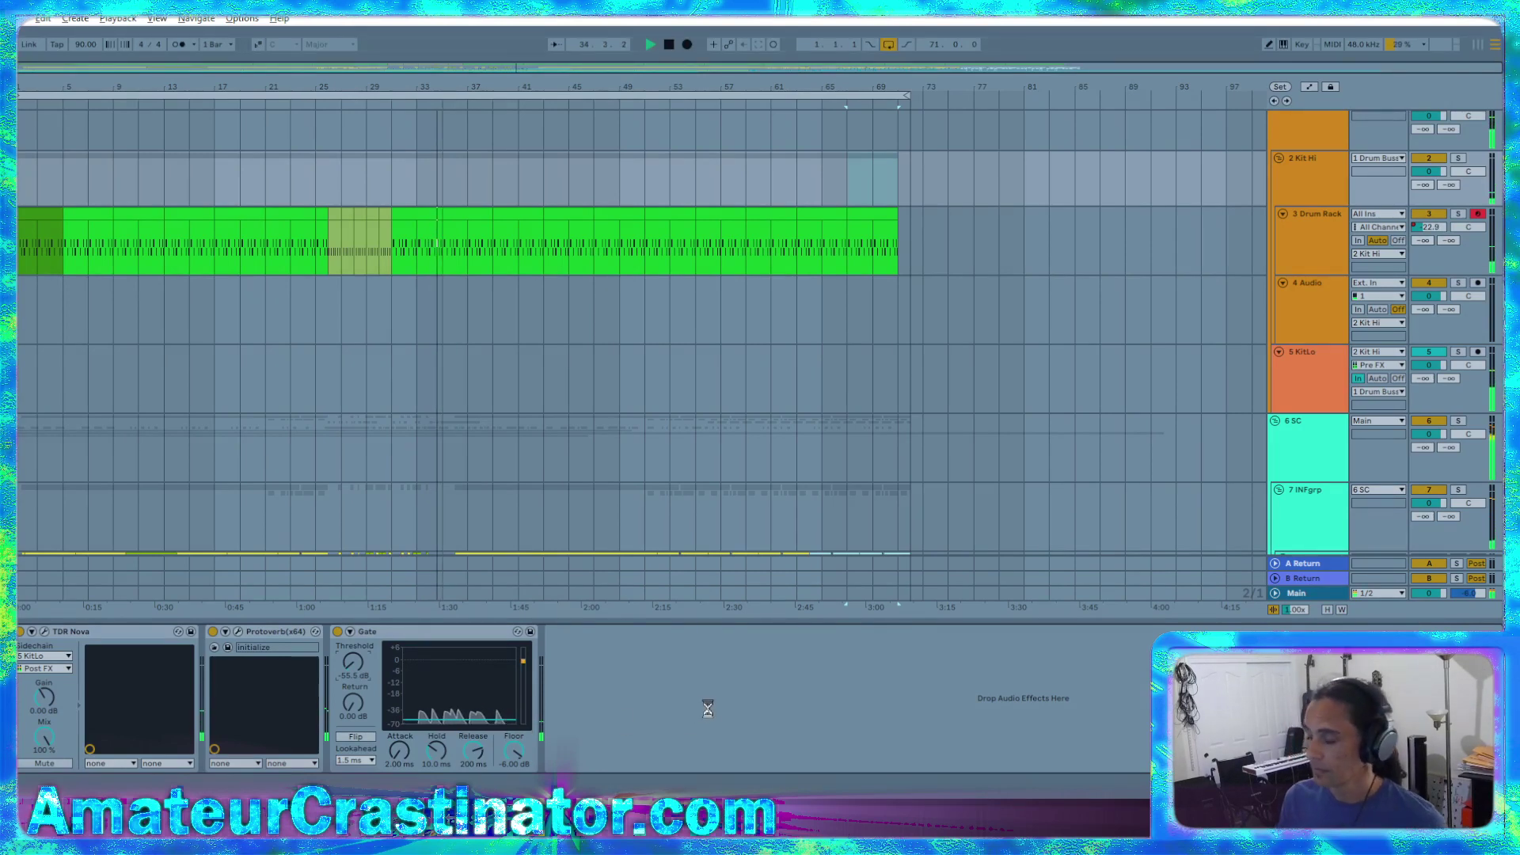
Set Protoverb's decay to 16.40 and compare the Kit Hi sound with the Gate on and bypassed
left_click(238, 632)
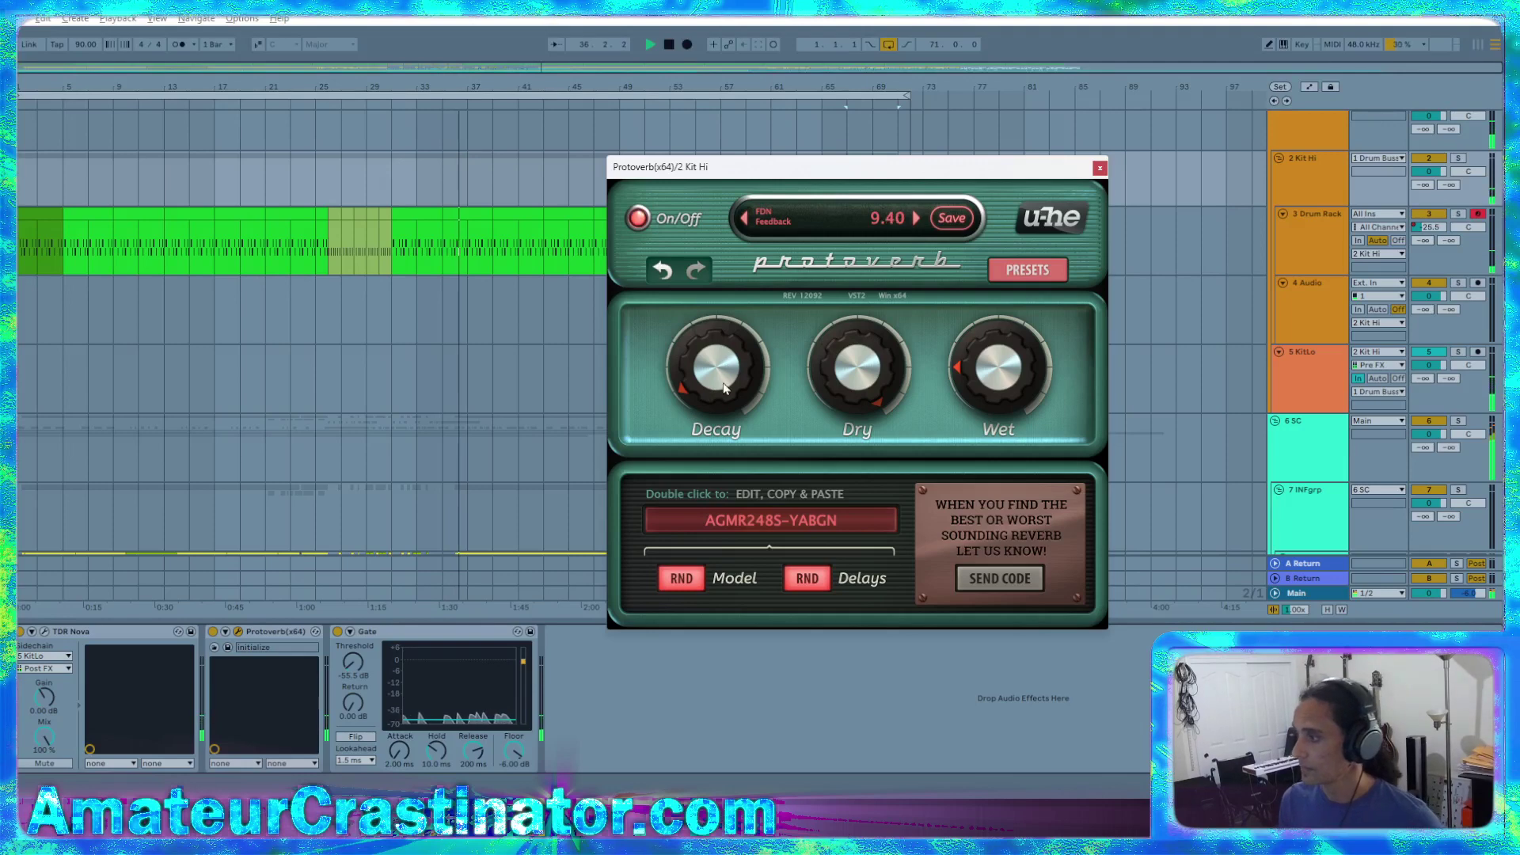
left_click_drag(724, 388, 722, 382)
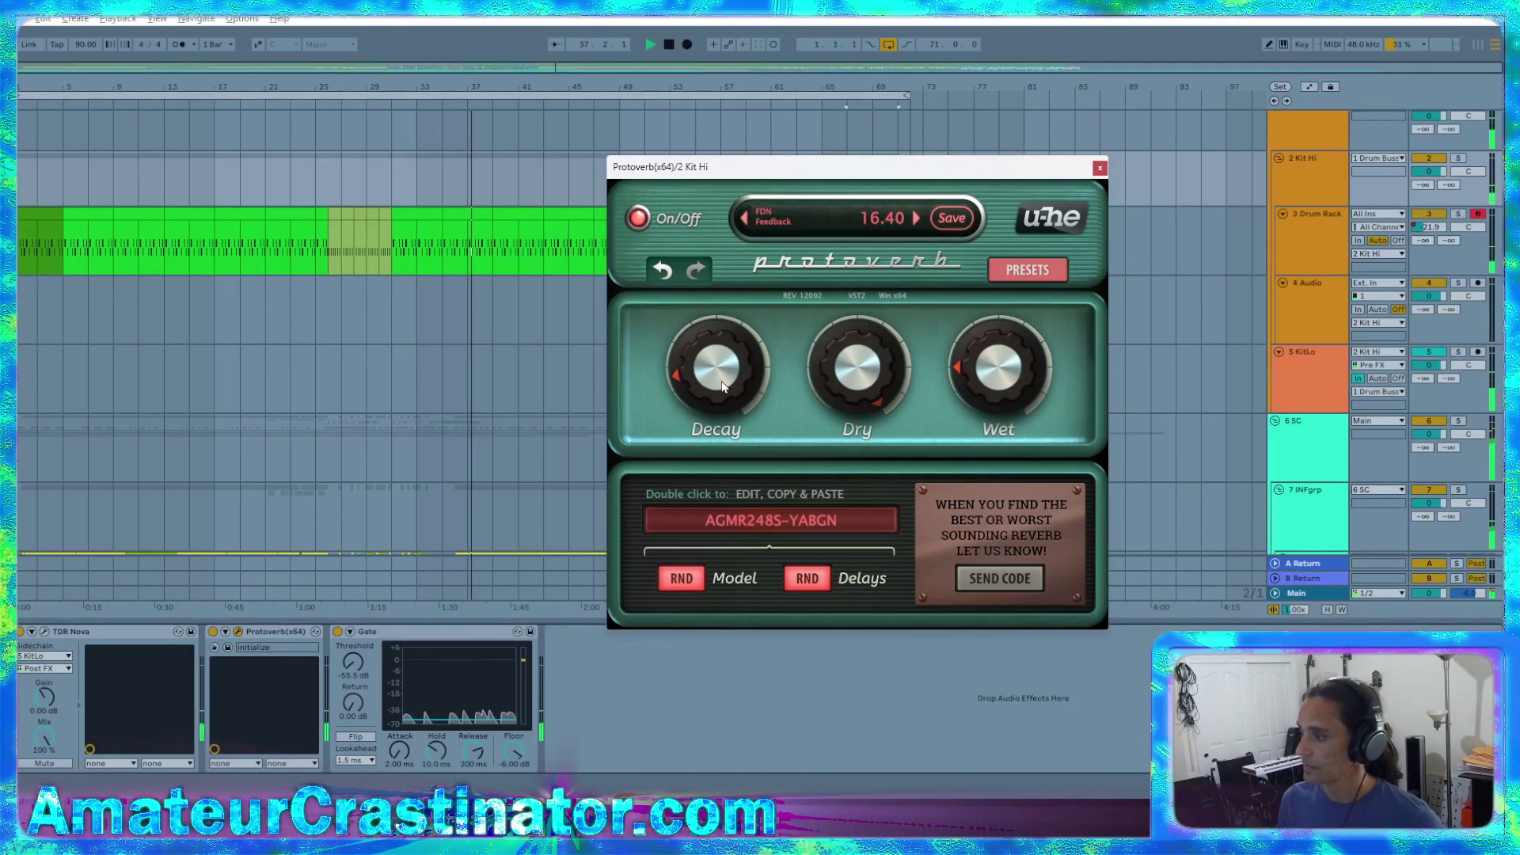
left_click(337, 632)
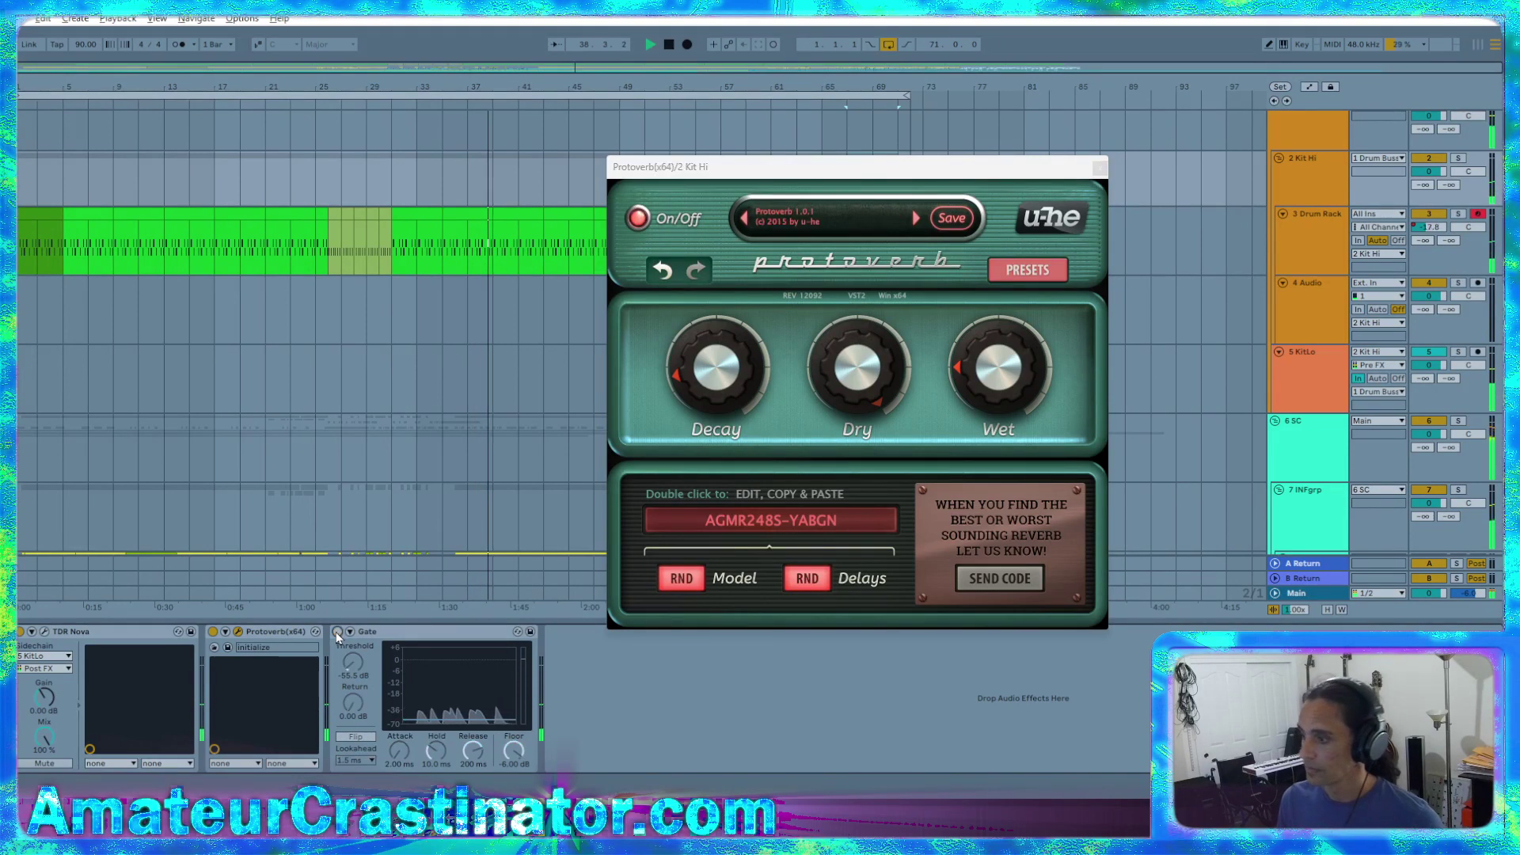
left_click(337, 632)
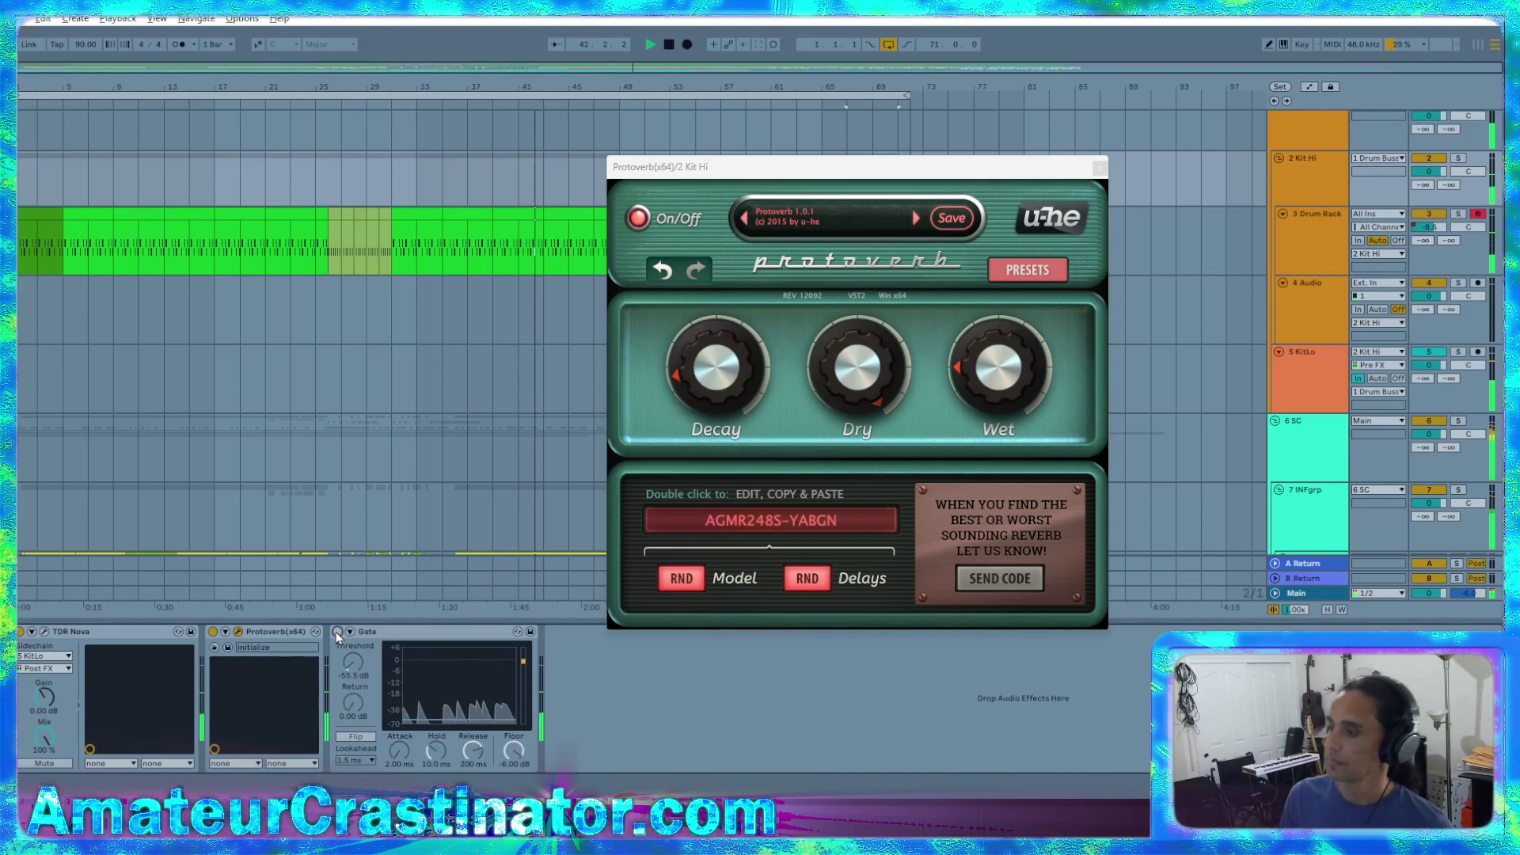
left_click(1100, 167)
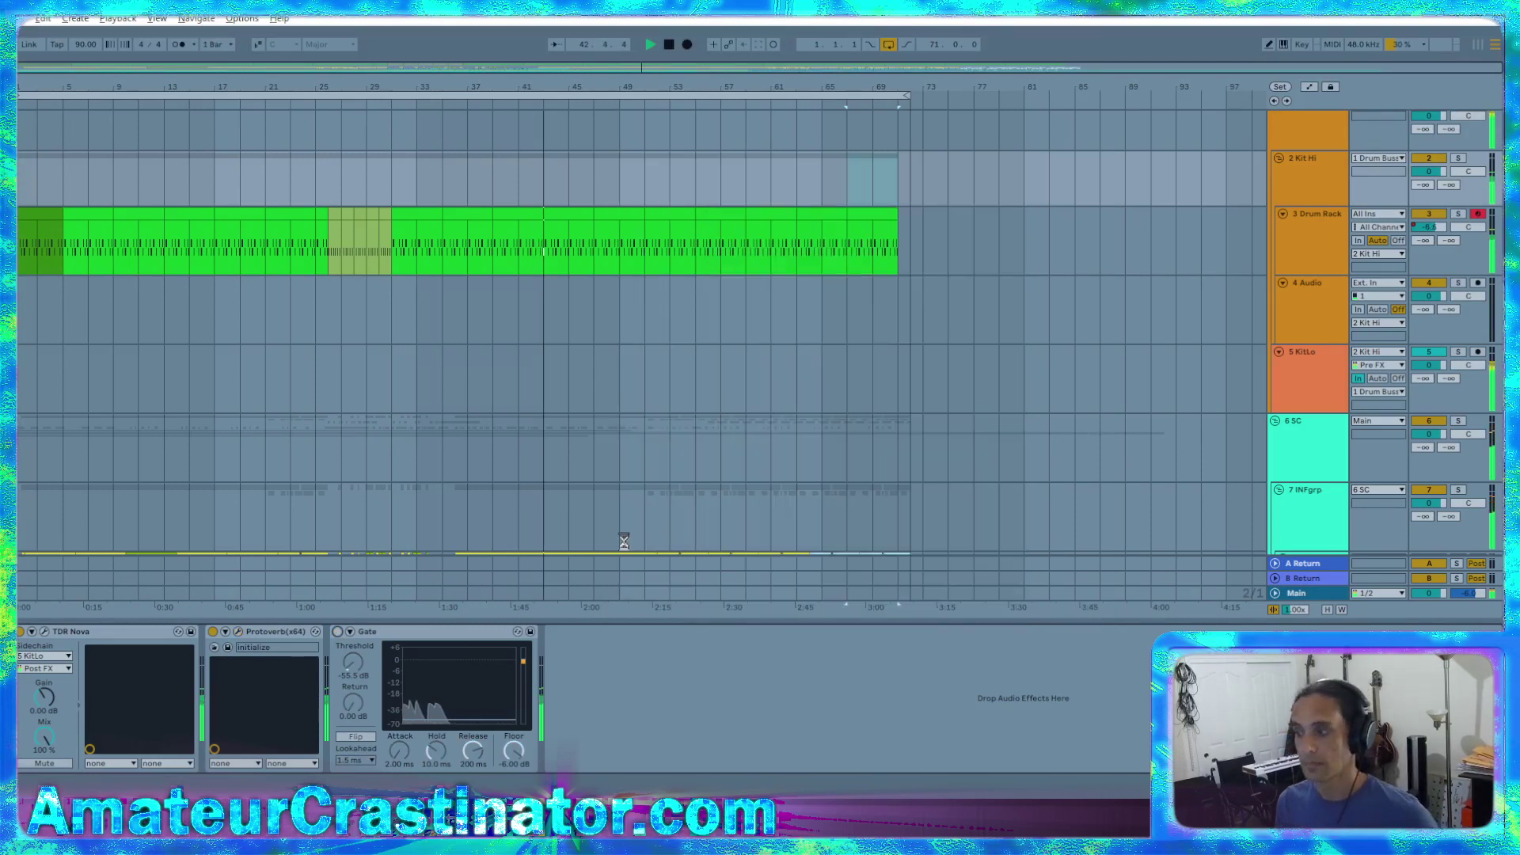
Turn the Gate back on and add FetDrive after it on the Kit Hi track
left_click(338, 631)
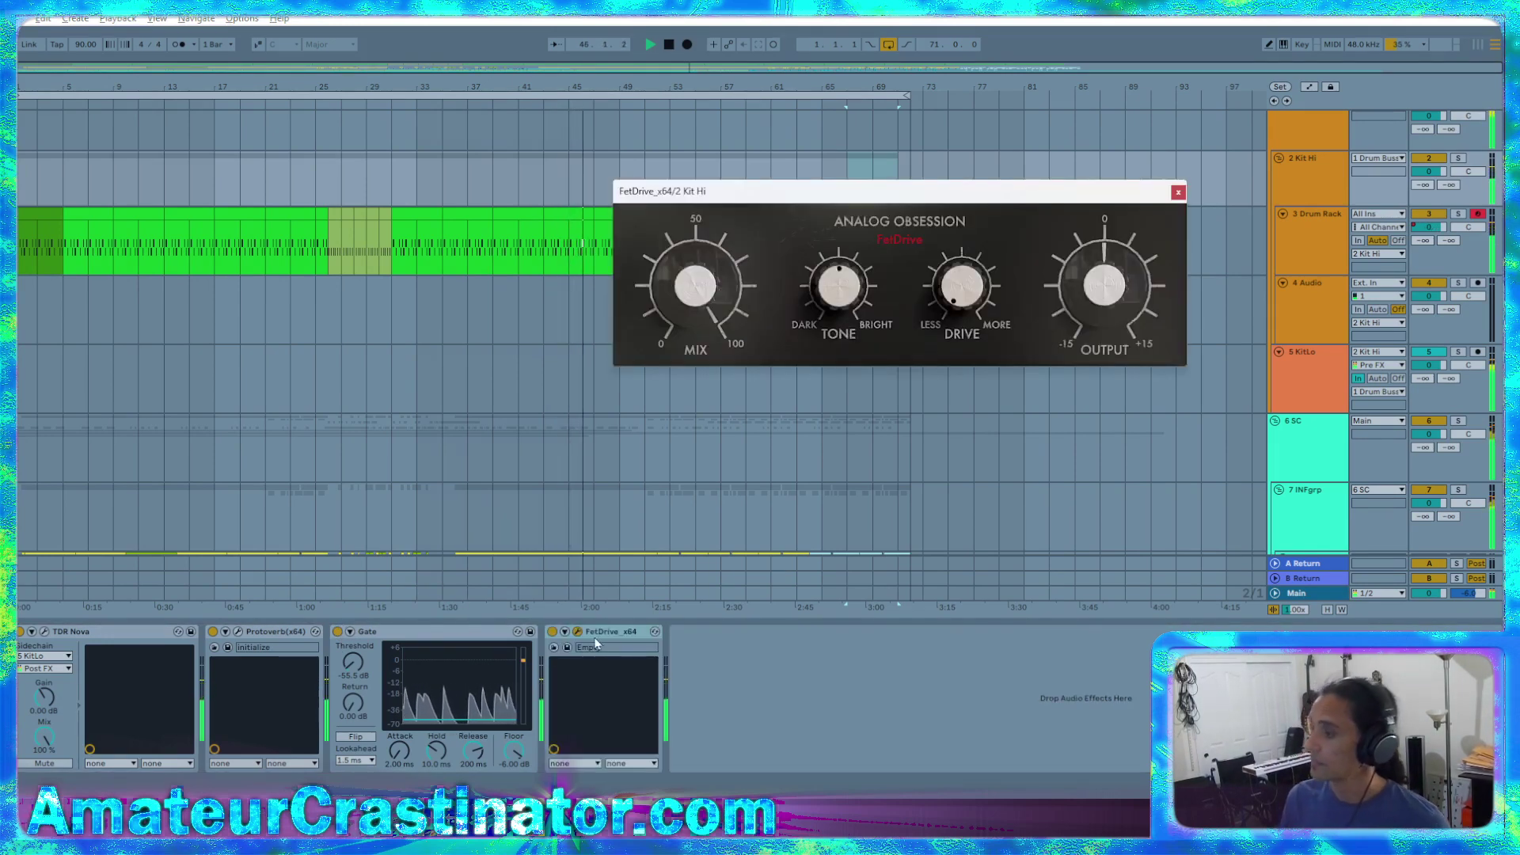
Move FetDrive before the Gate on Kit Hi, raise its drive to 10 dB and turn its tone brighter
left_click_drag(596, 643, 349, 640)
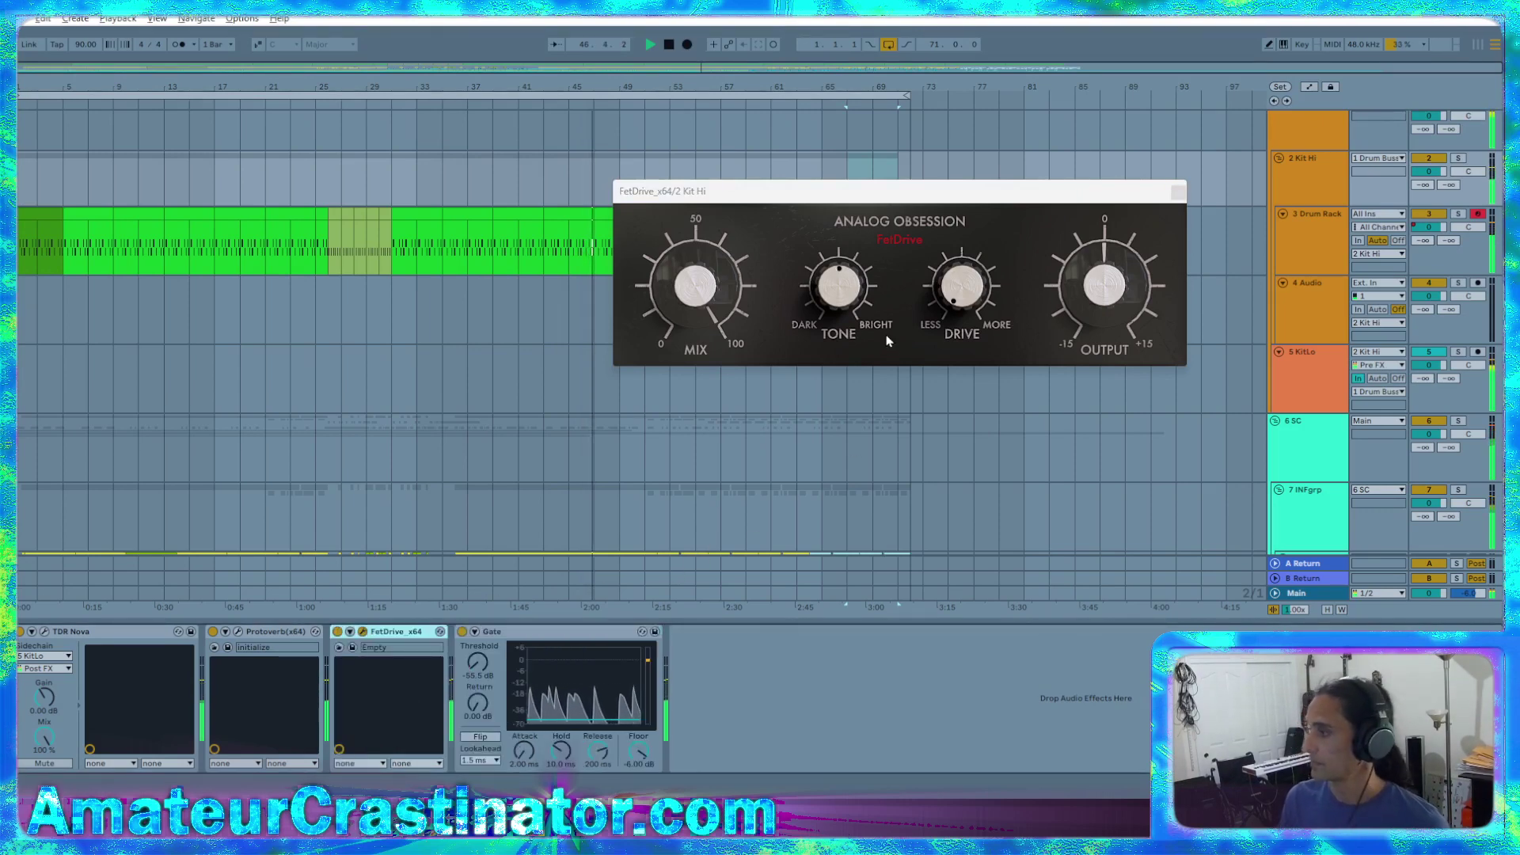
mouse_move(964, 277)
left_mouse_down()
mouse_move(964, 258)
mouse_move(957, 274)
left_mouse_up()
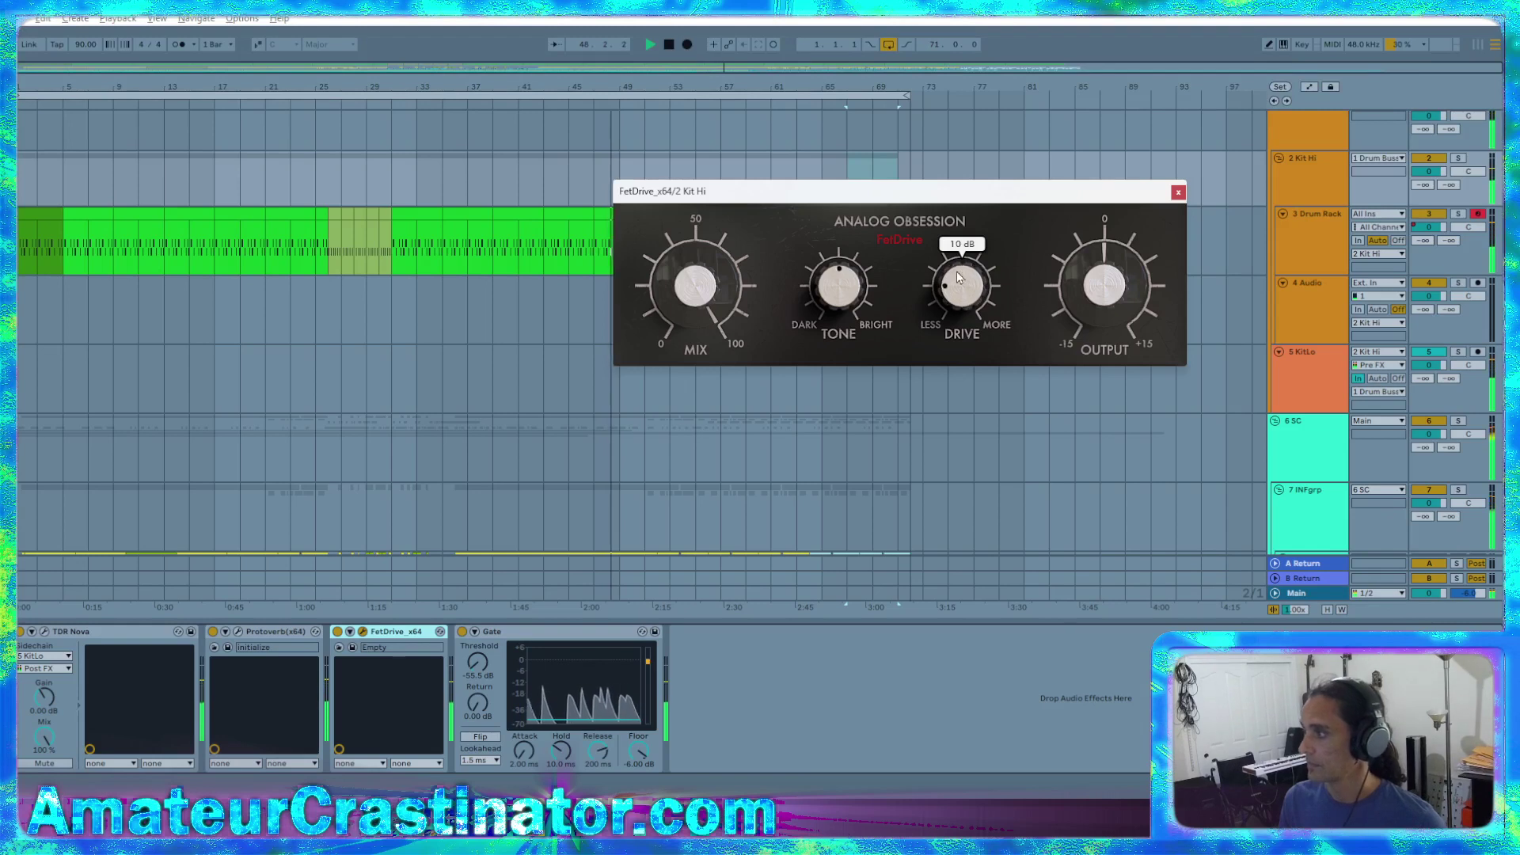
left_click_drag(842, 310, 845, 298)
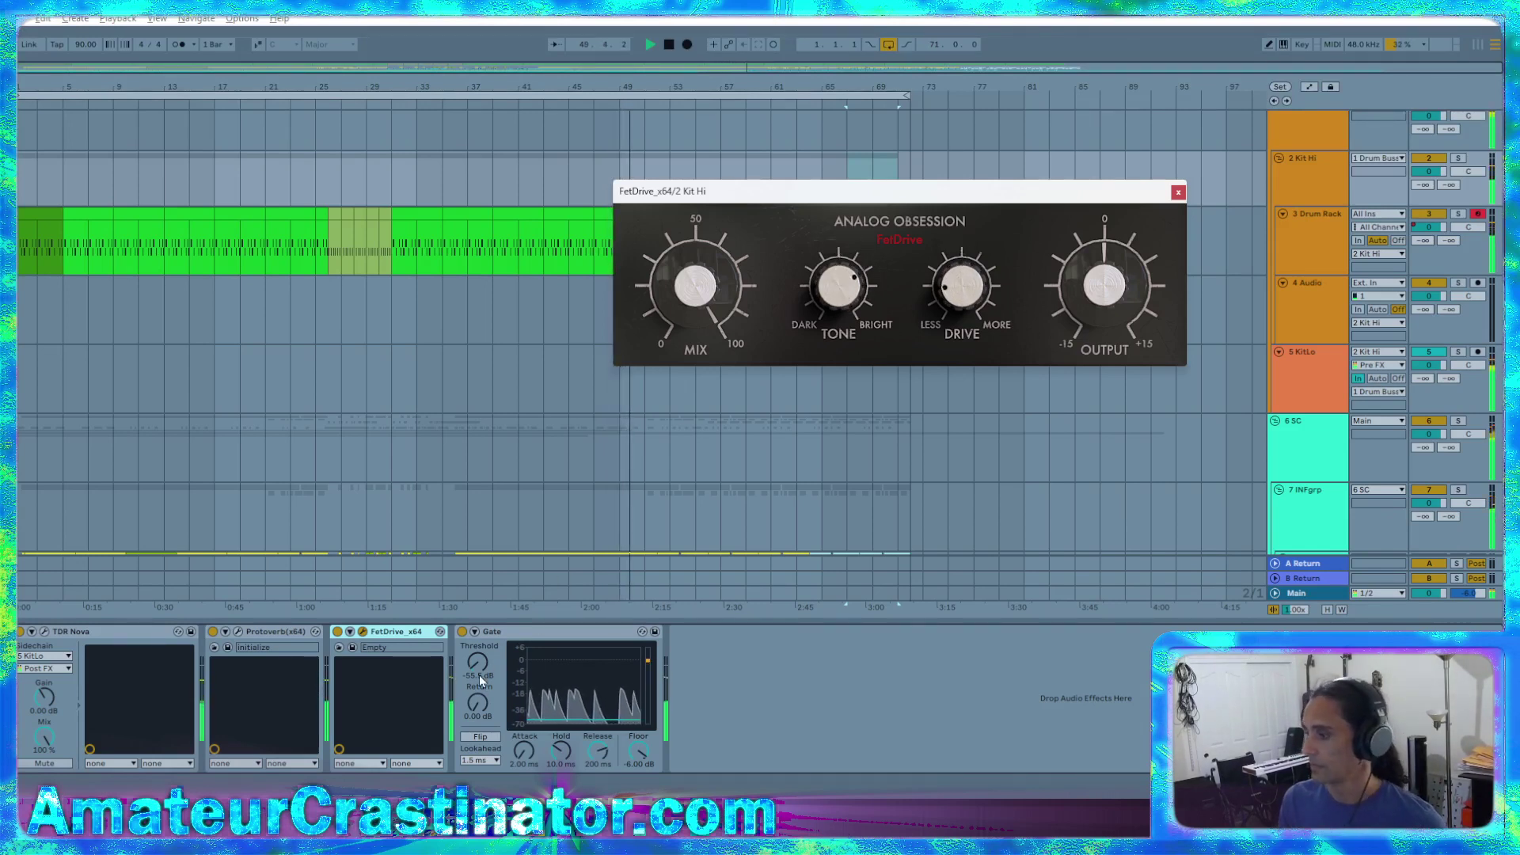
Set the Gate's threshold to -32.3 dB and place FetDrive before Protoverb, comparing the sound with the Gate on and bypassed
left_click_drag(479, 679, 480, 676)
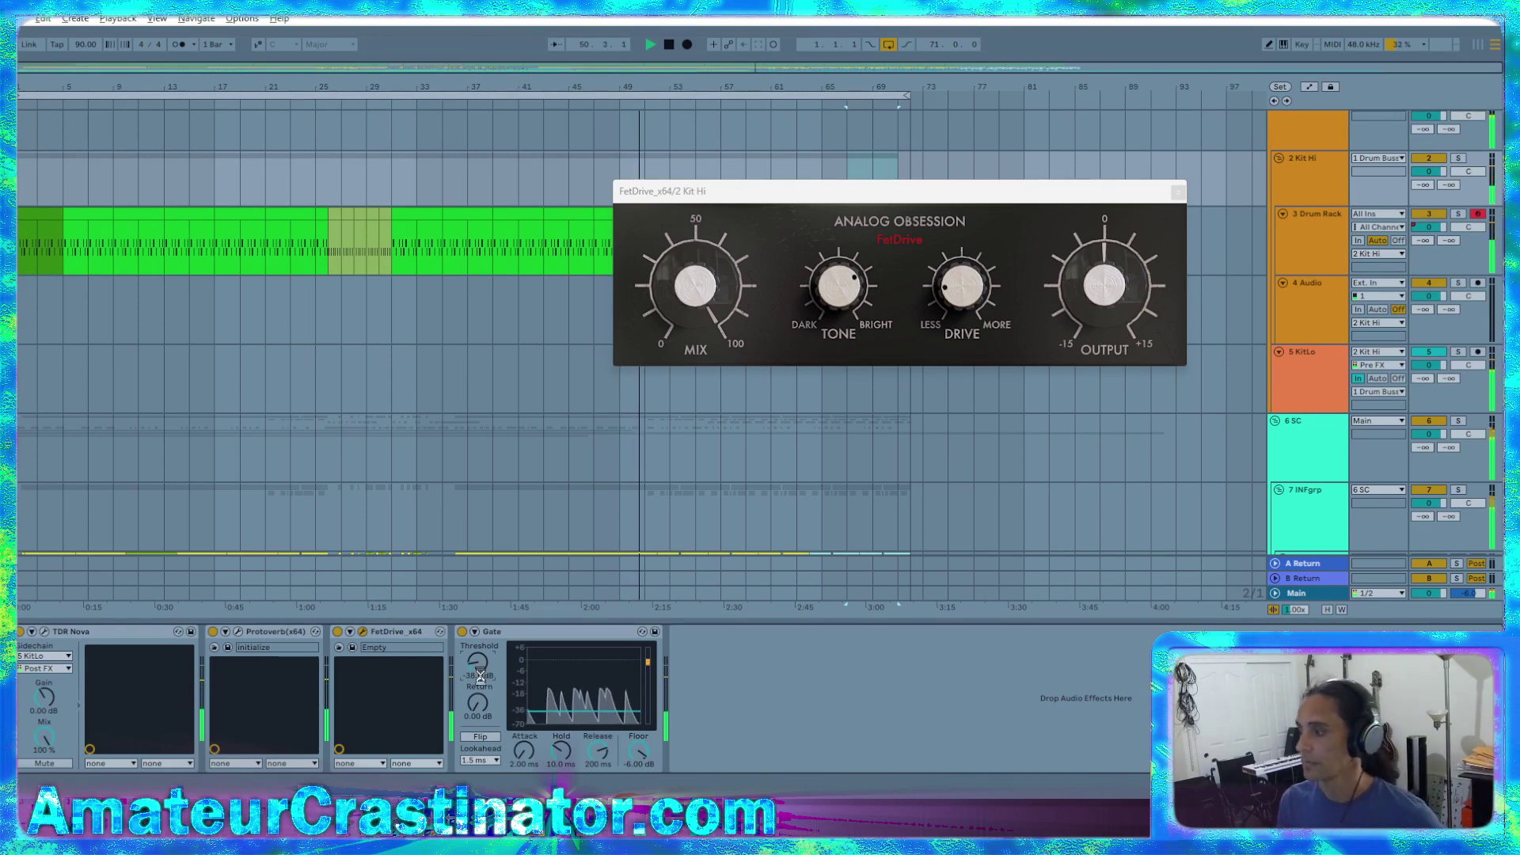
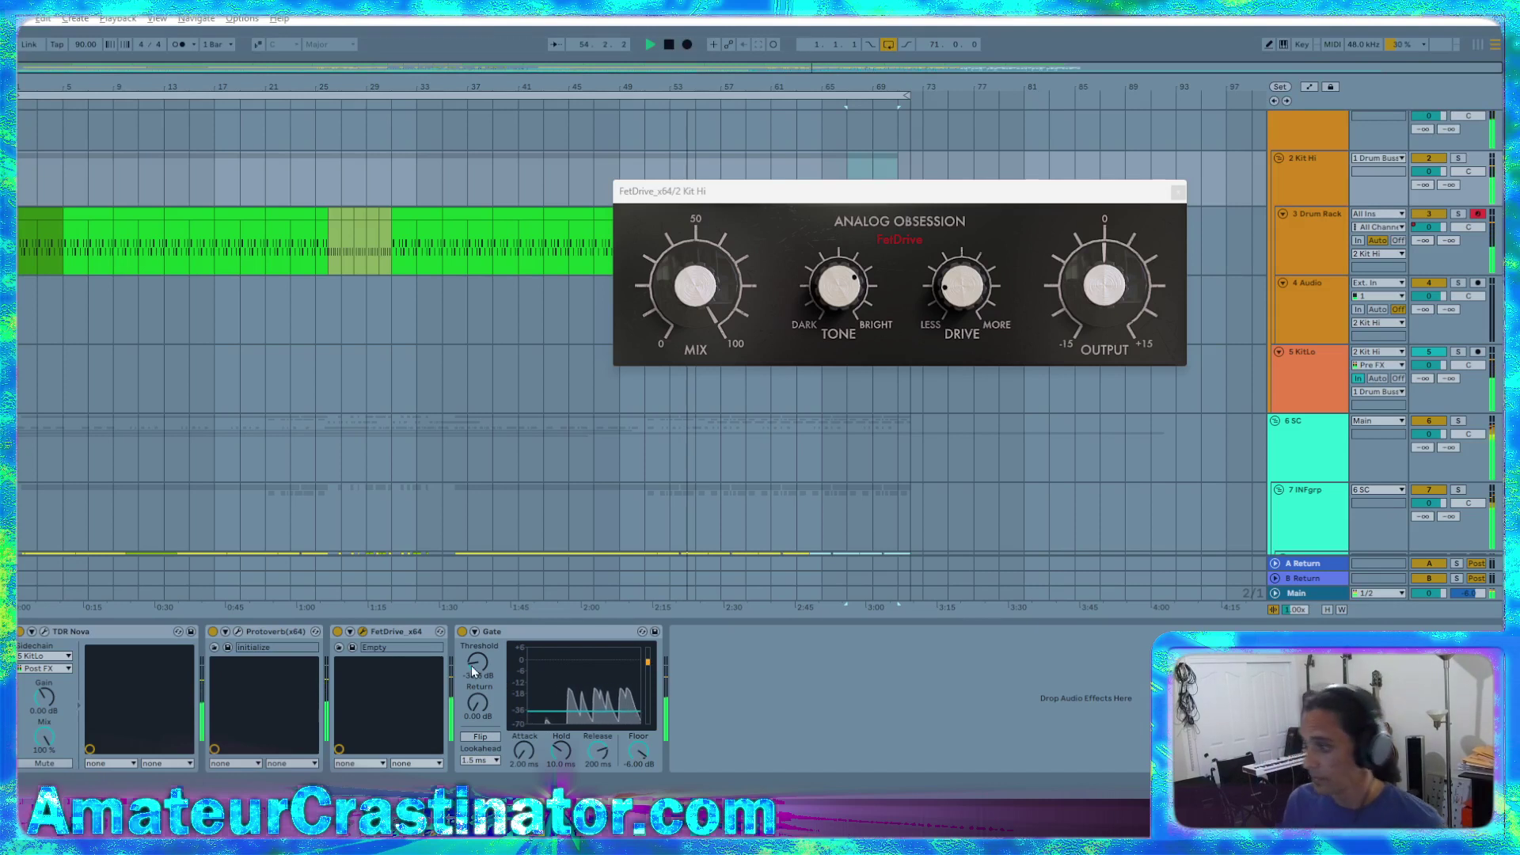
left_click_drag(472, 666, 472, 660)
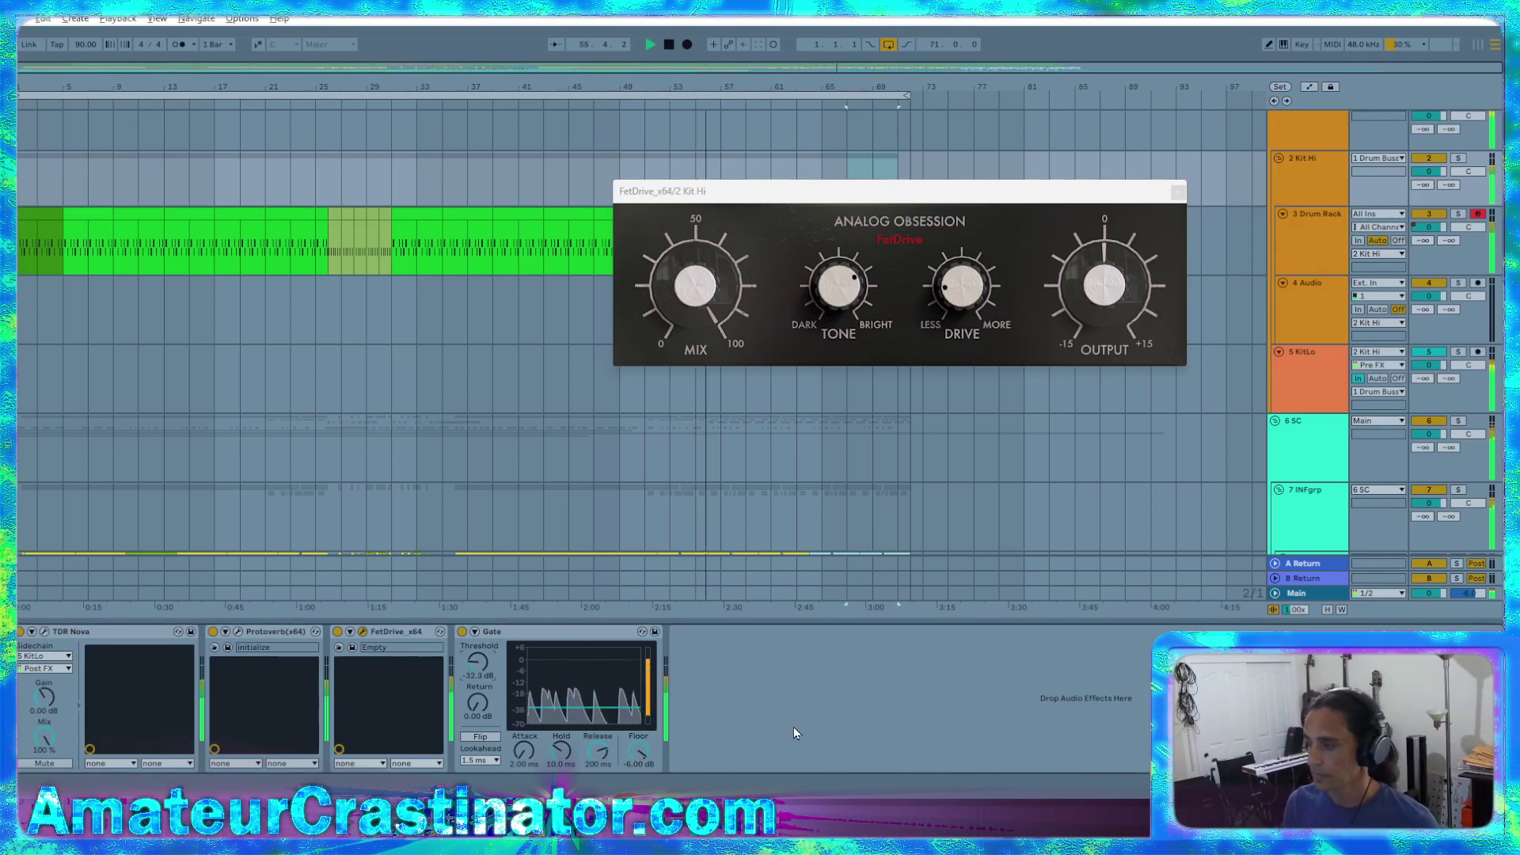
left_click_drag(398, 631, 296, 635)
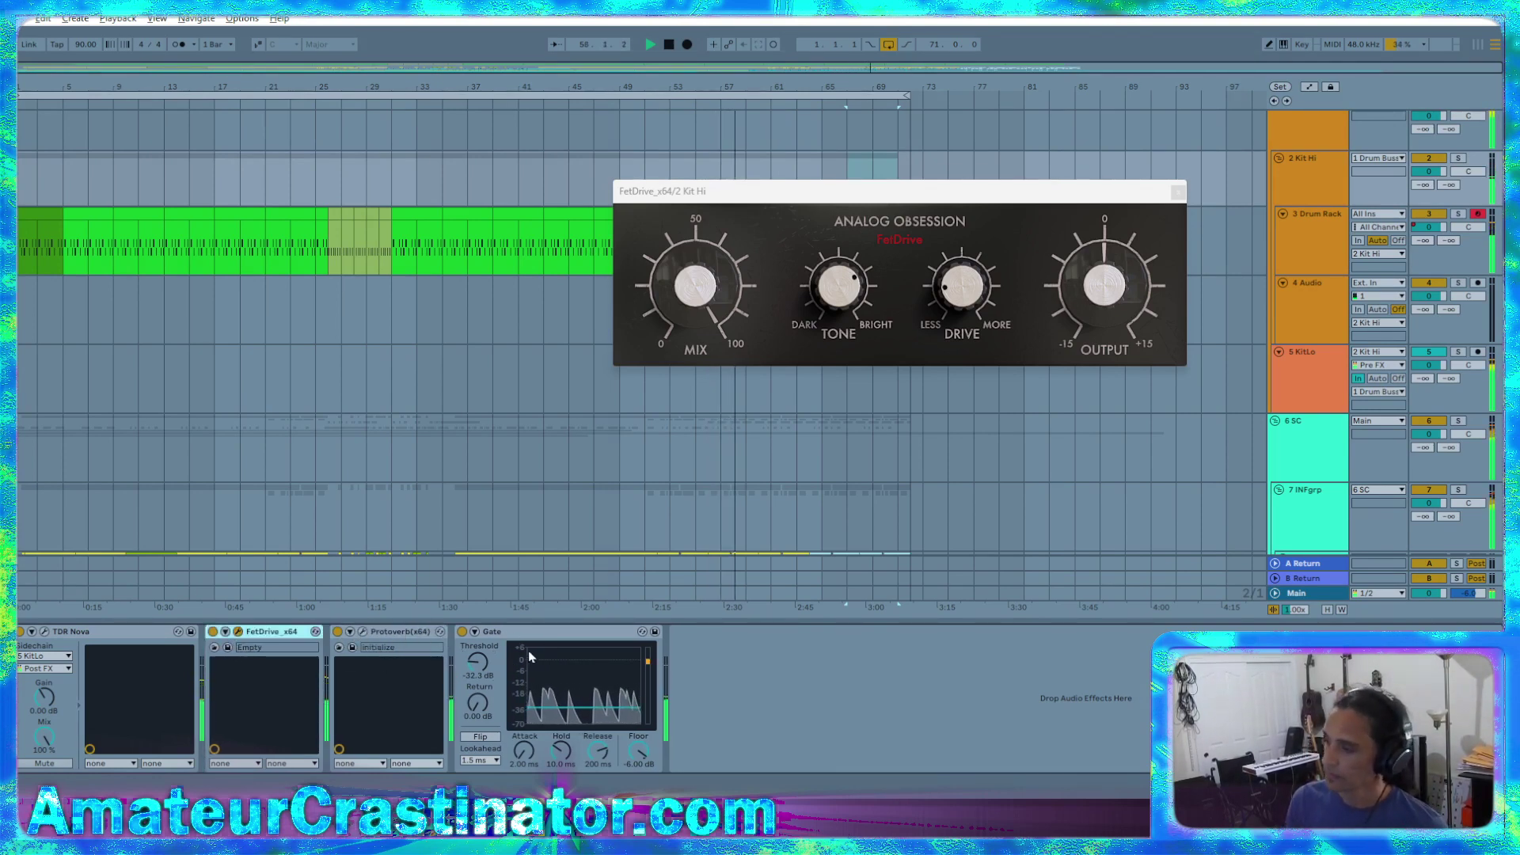
left_click(462, 632)
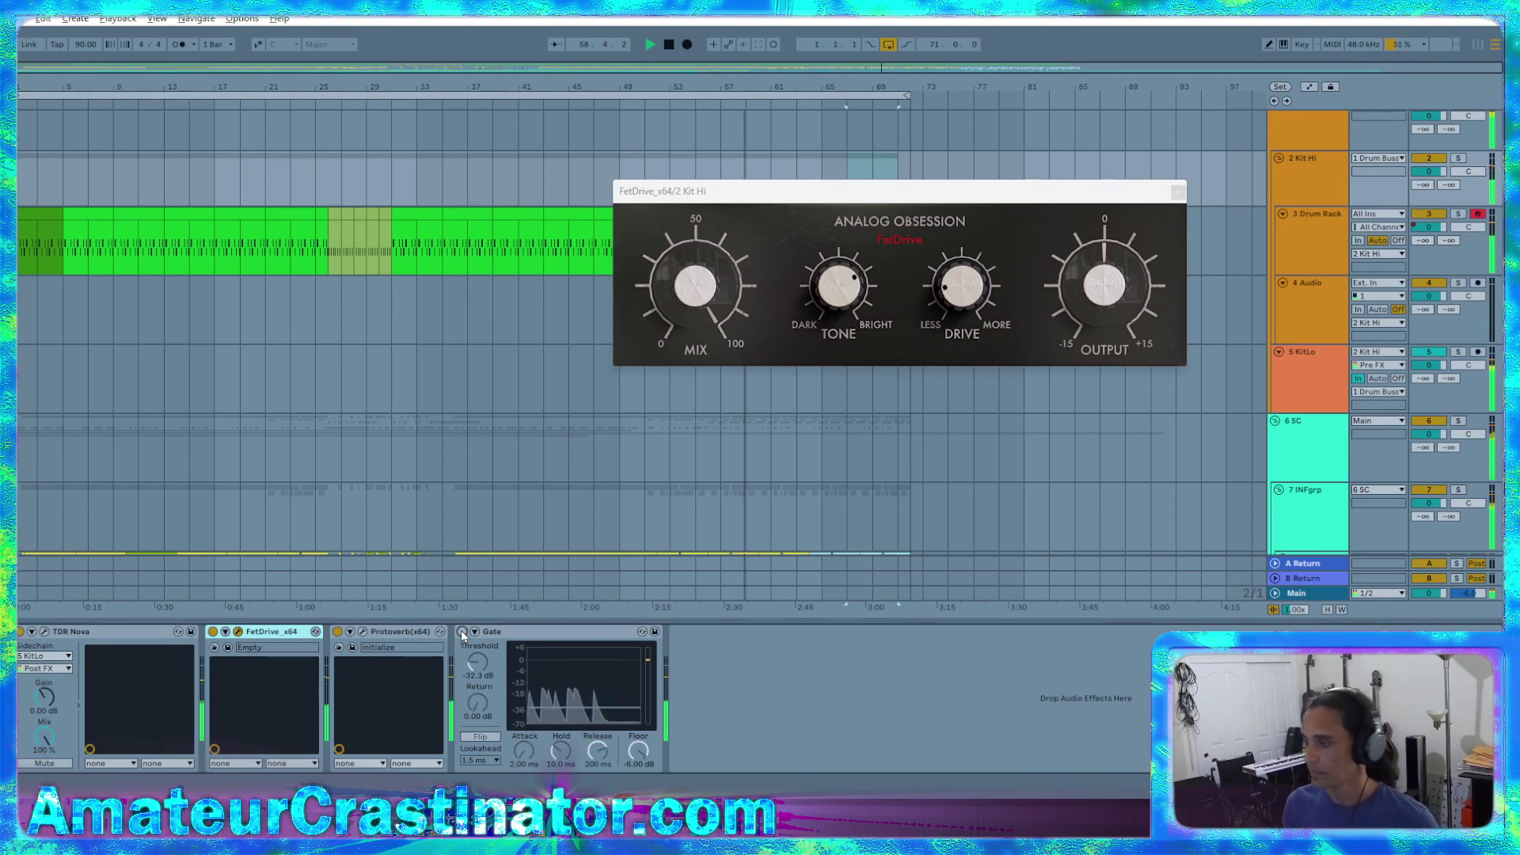
left_click(462, 632)
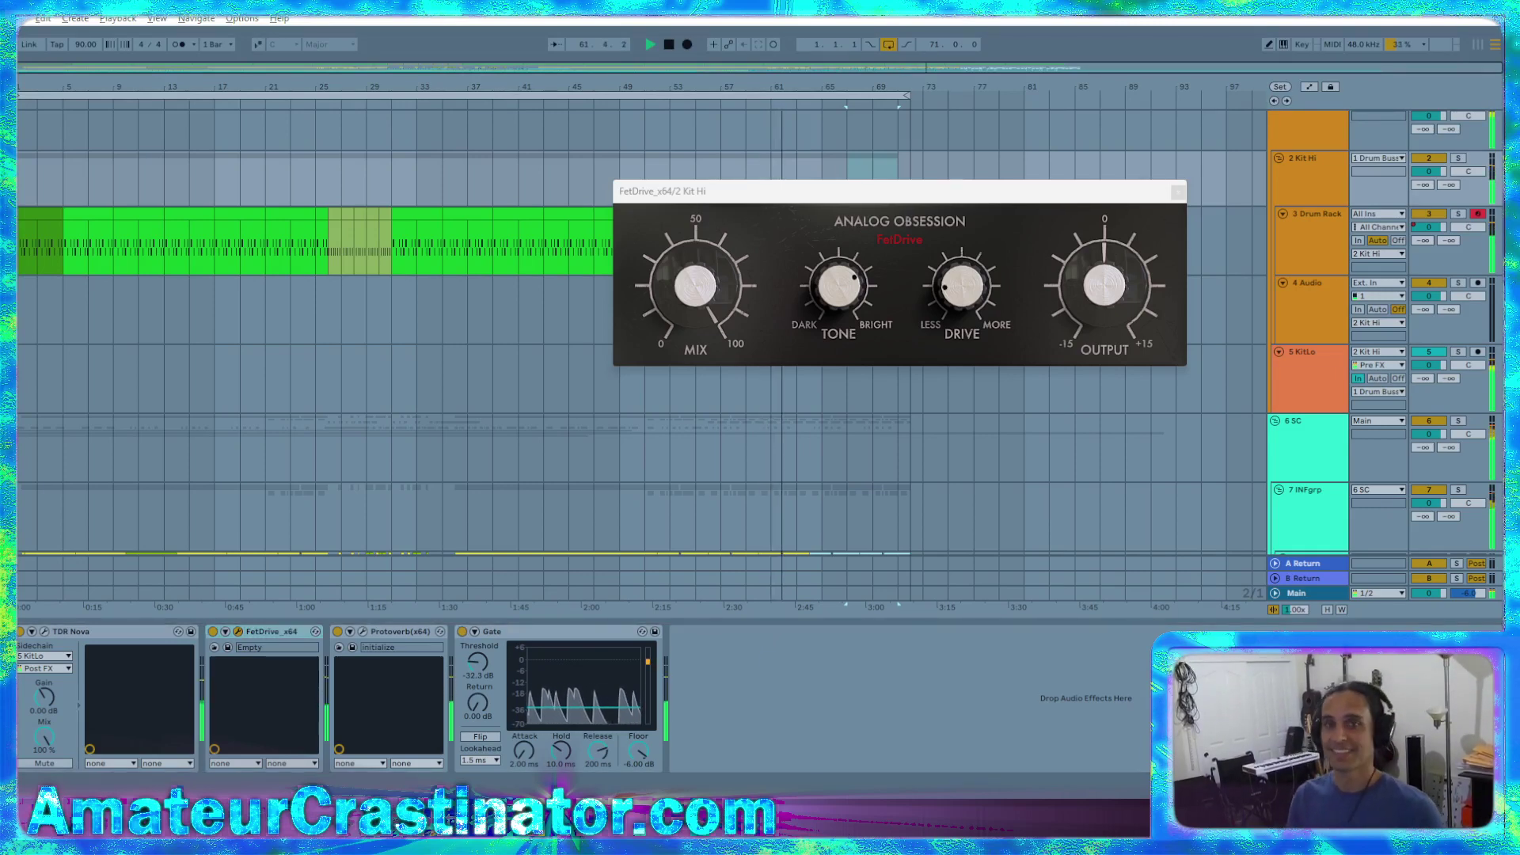
Add EQ Eight after the Gate on Kit Hi and set its low cut to 127 Hz
double_click(9, 412)
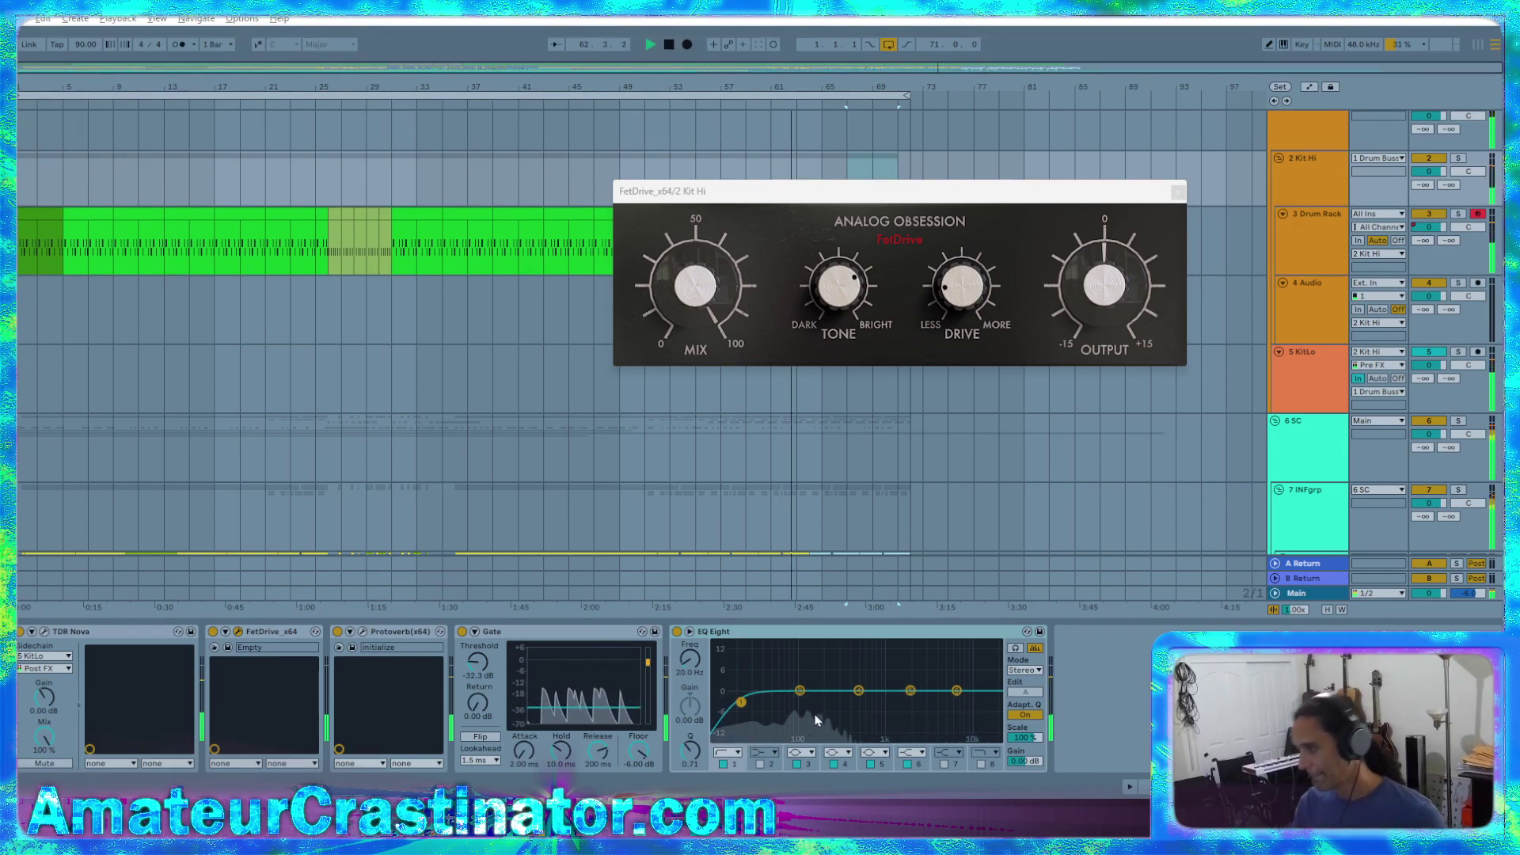
left_click_drag(741, 702, 774, 701)
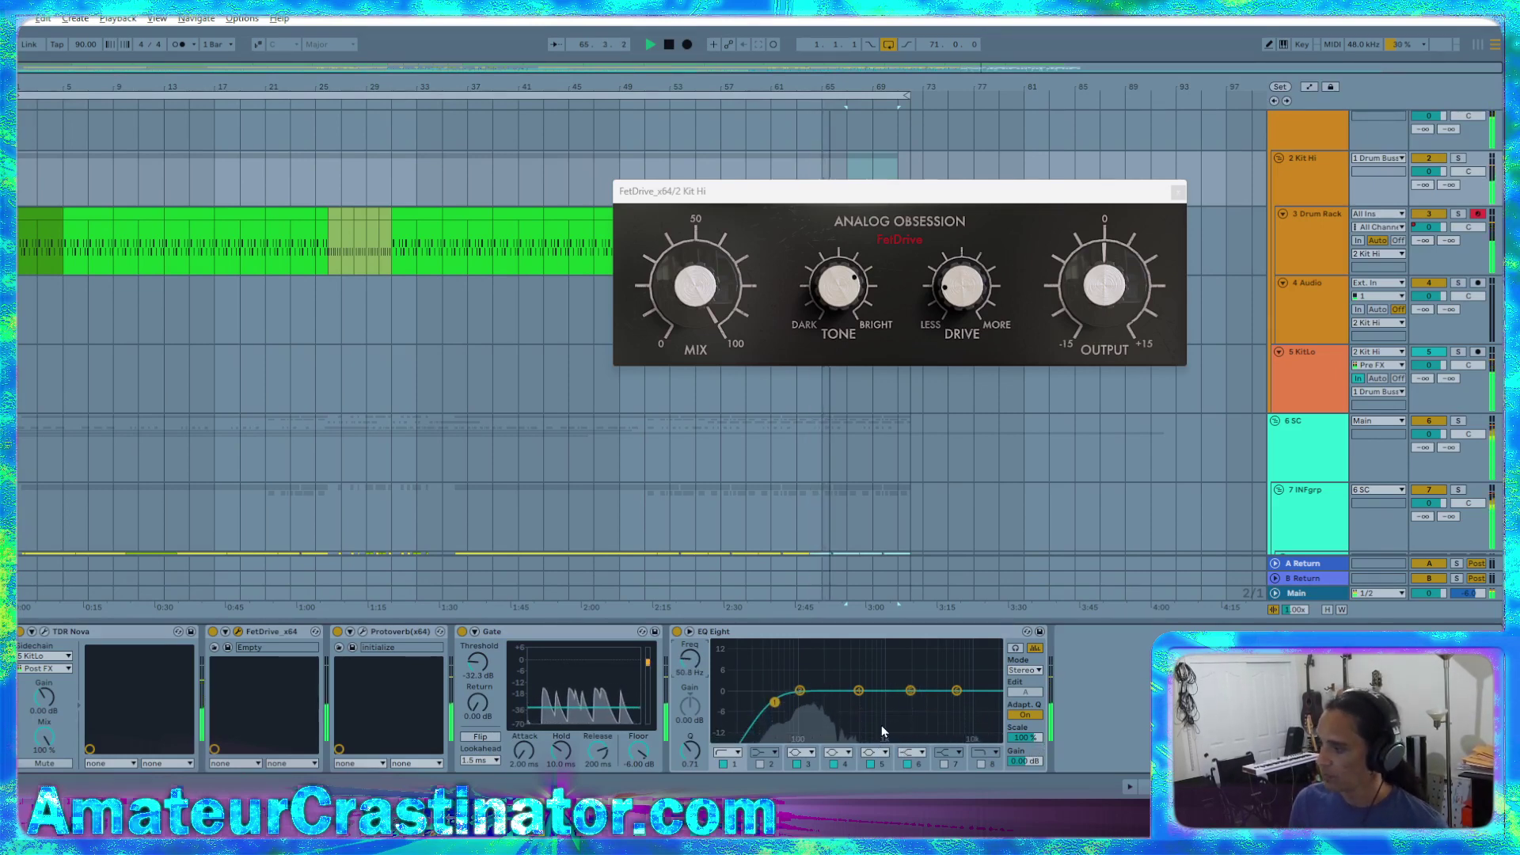
left_click(859, 690)
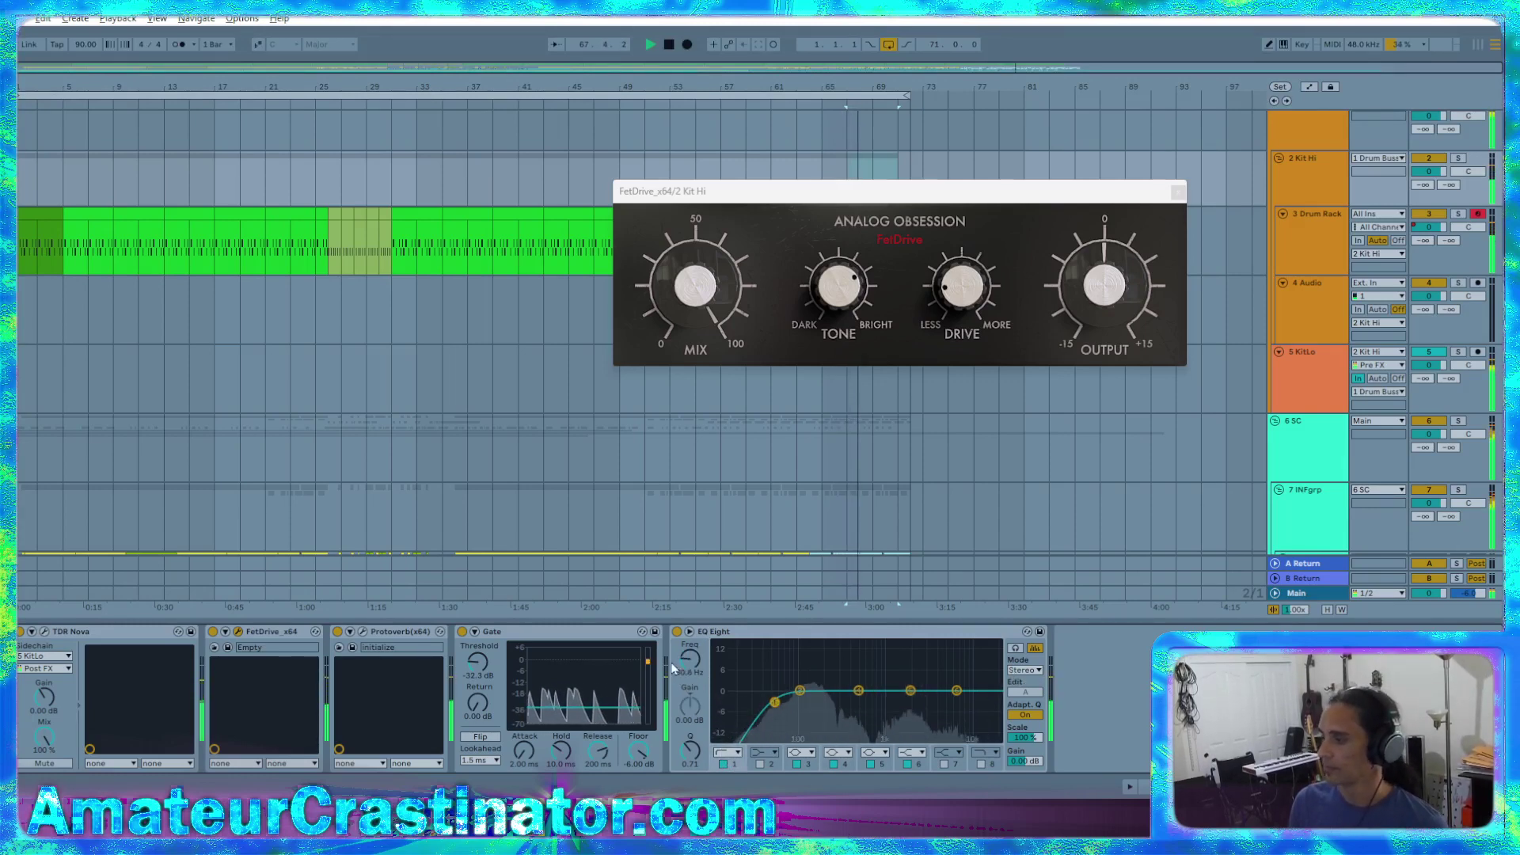
left_click_drag(775, 702, 808, 702)
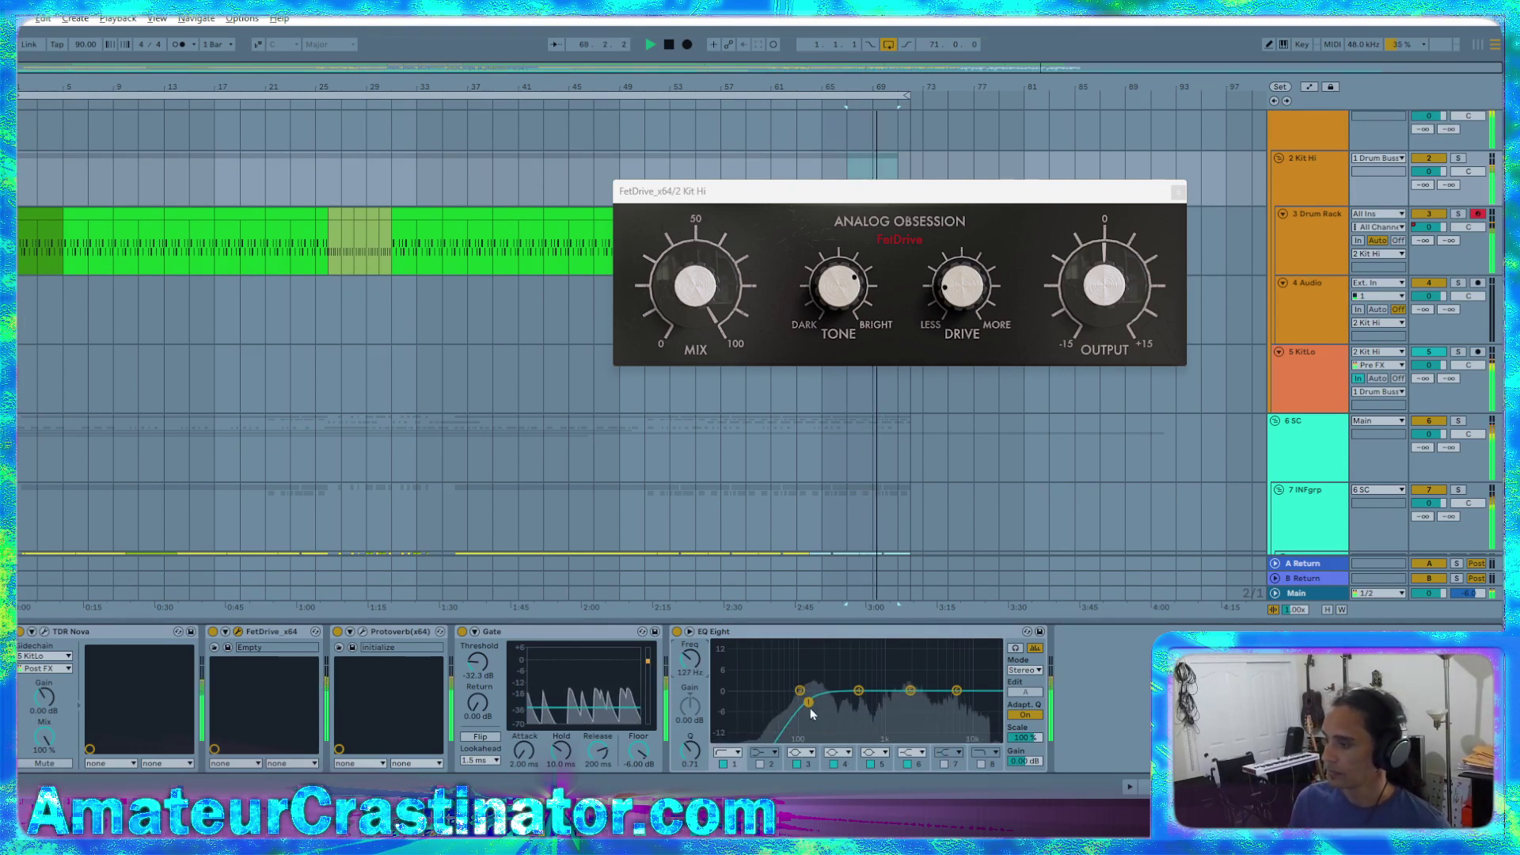
Cut 193 Hz by 5.08 dB with a Q of 6.42 in EQ Eight and compare it on and bypassed
left_click_drag(859, 690, 827, 706)
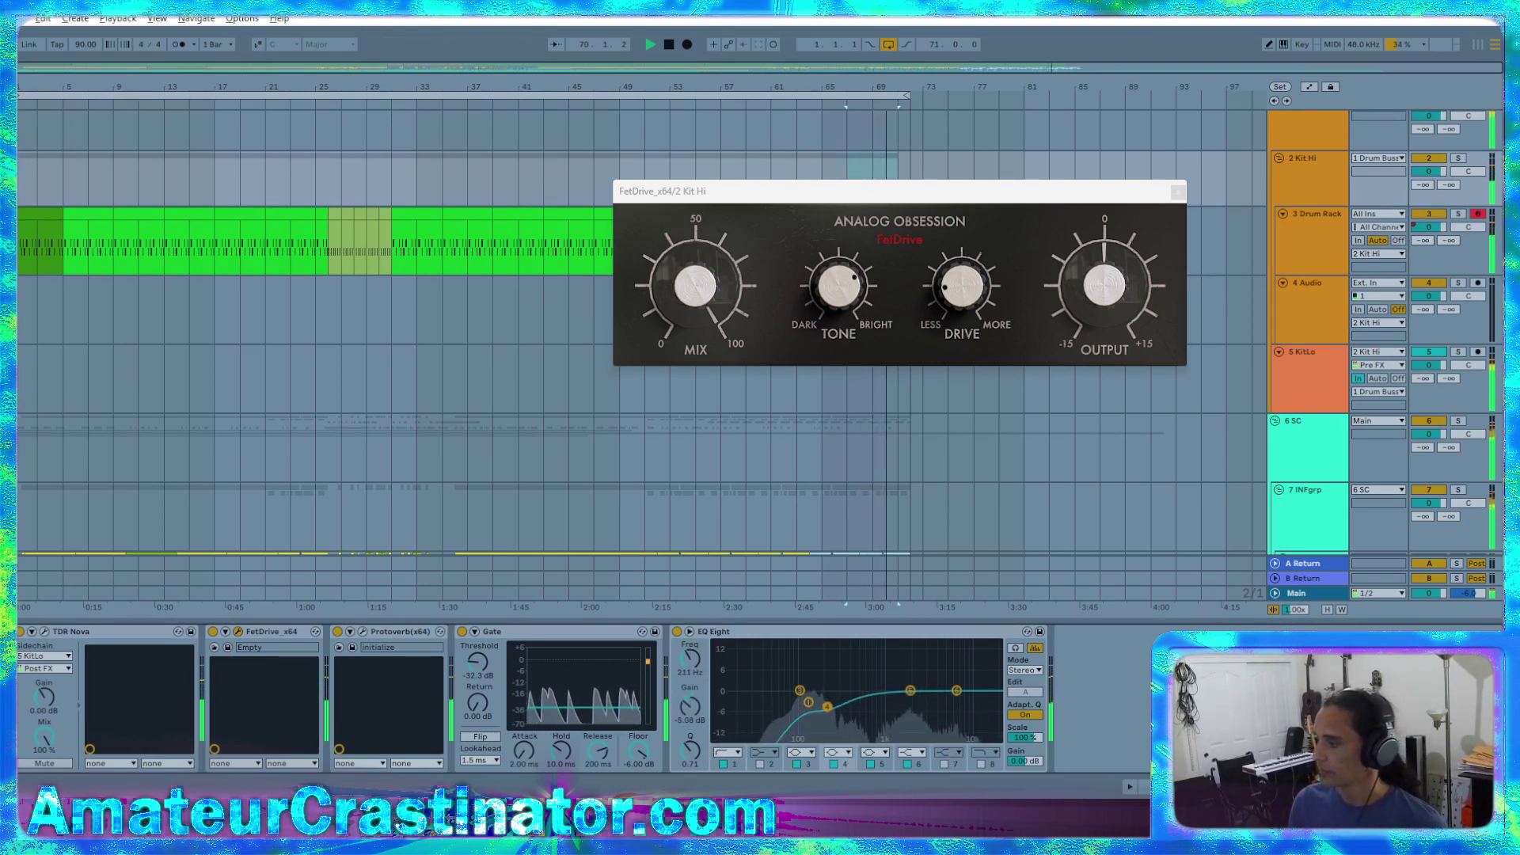
left_click_drag(690, 750, 691, 709)
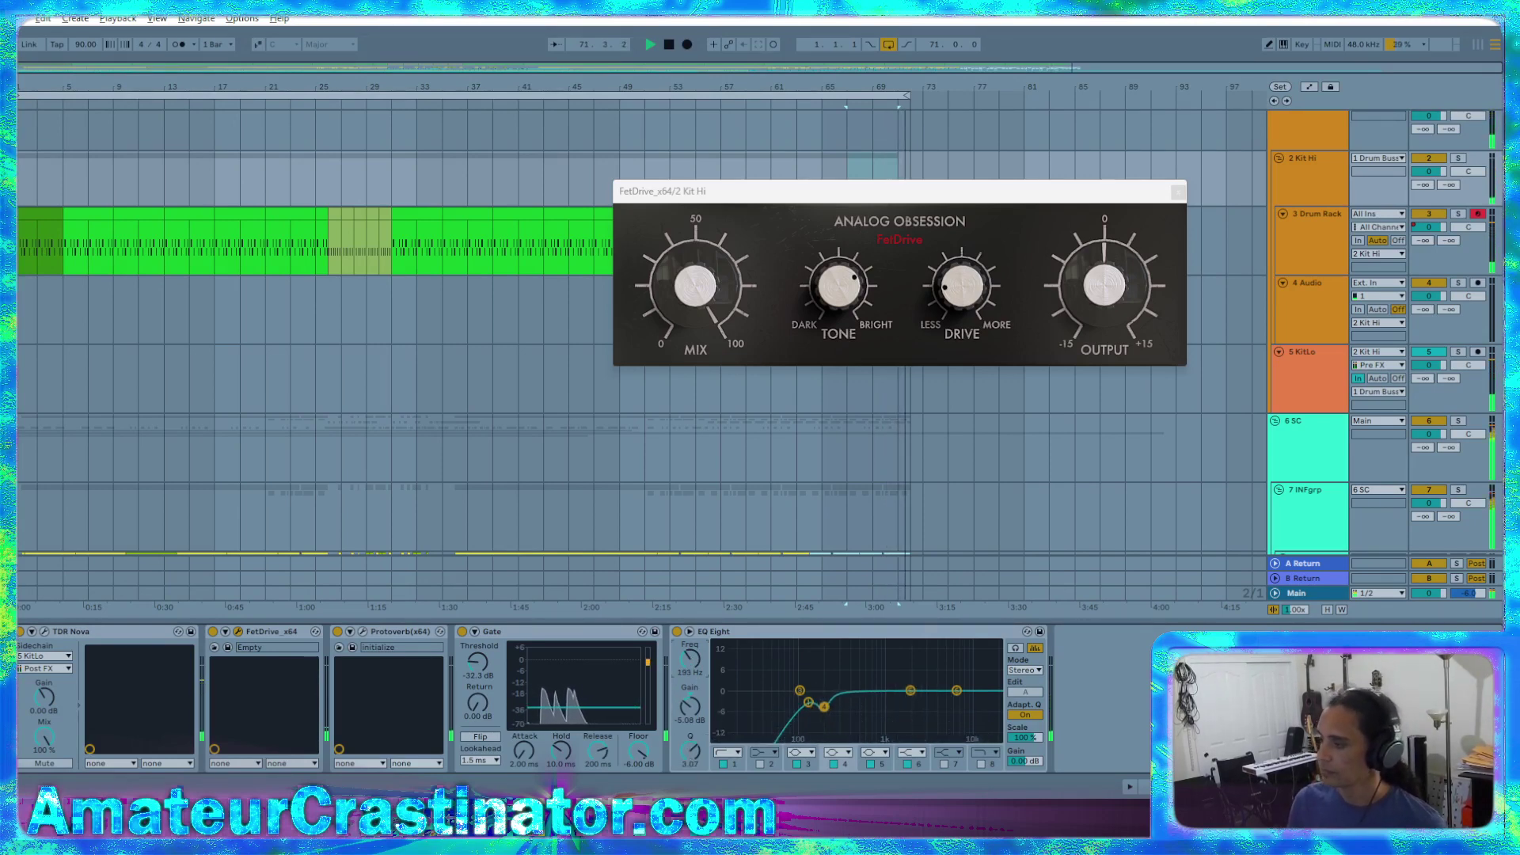
left_click_drag(691, 709, 691, 681)
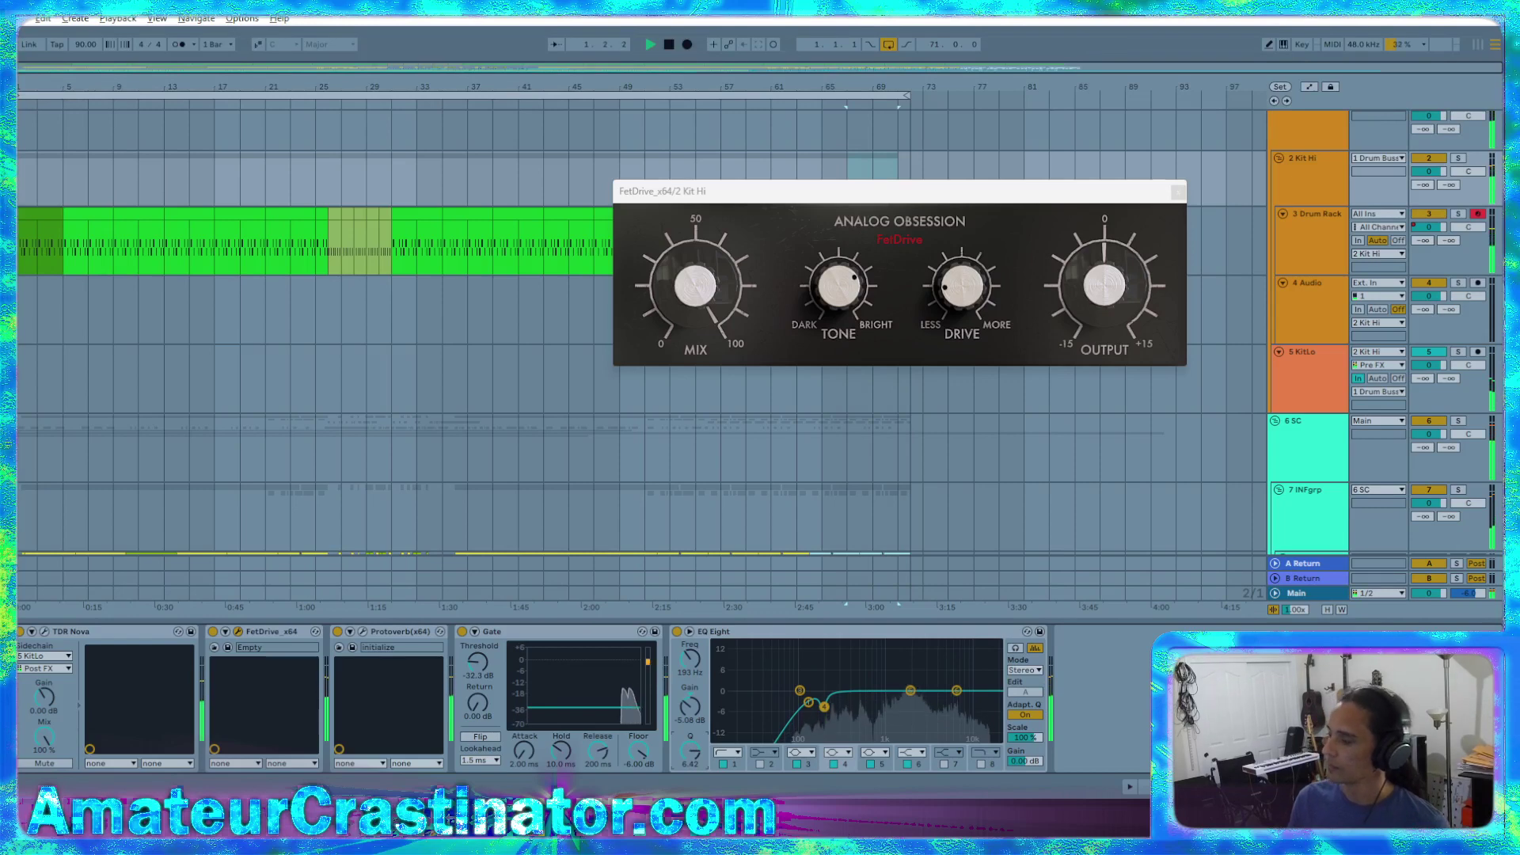
left_click(677, 632)
left_click(677, 631)
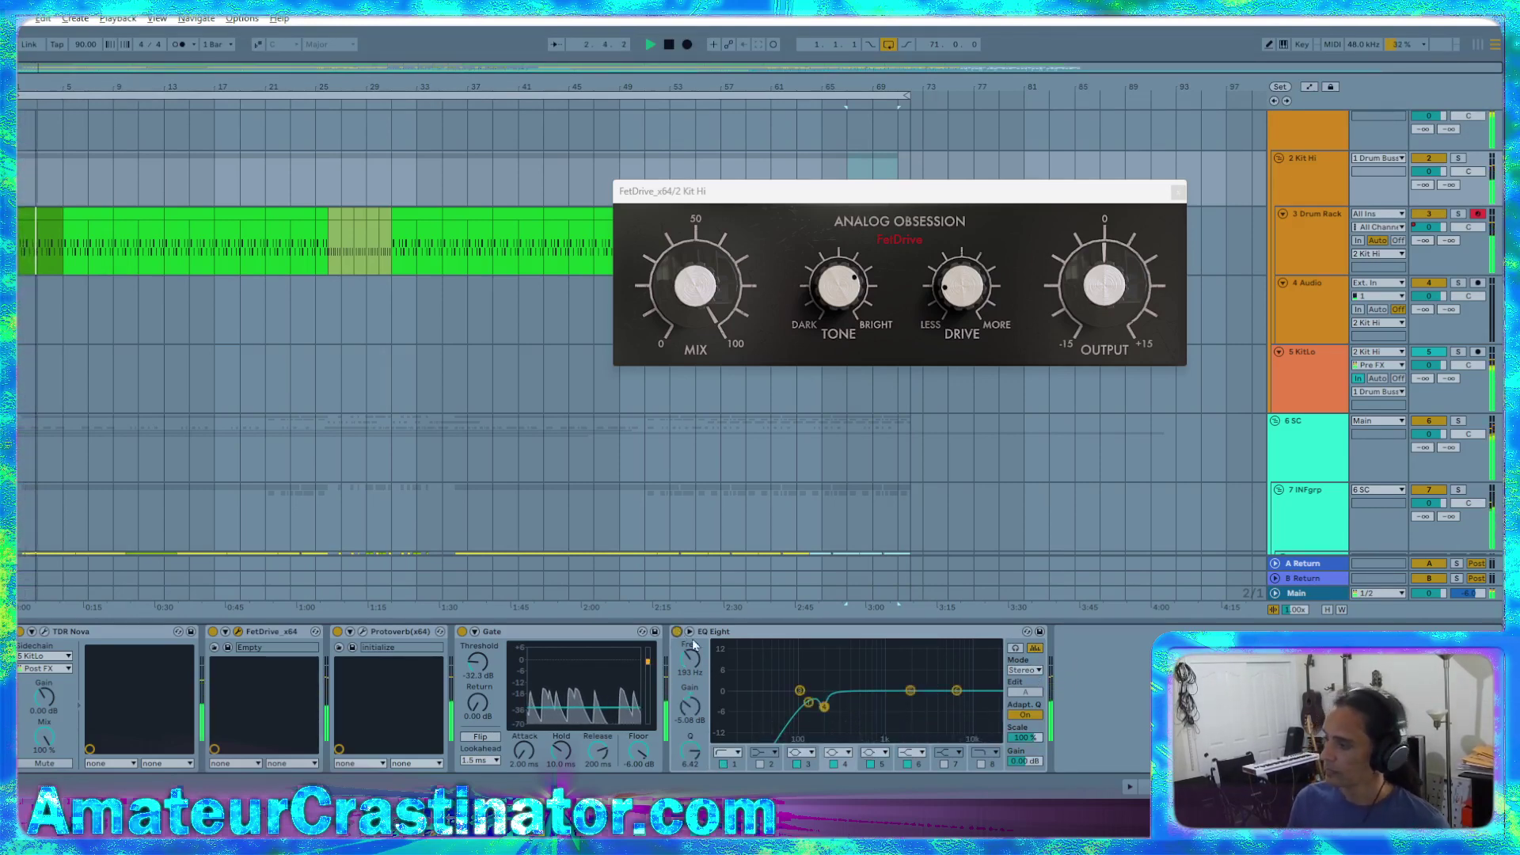
Switch EQ Eight to M/S mode and shape the side signal with a higher low cut and a wide dip around 1.4 kHz, Q 0.92
left_click(1019, 671)
left_click(1021, 692)
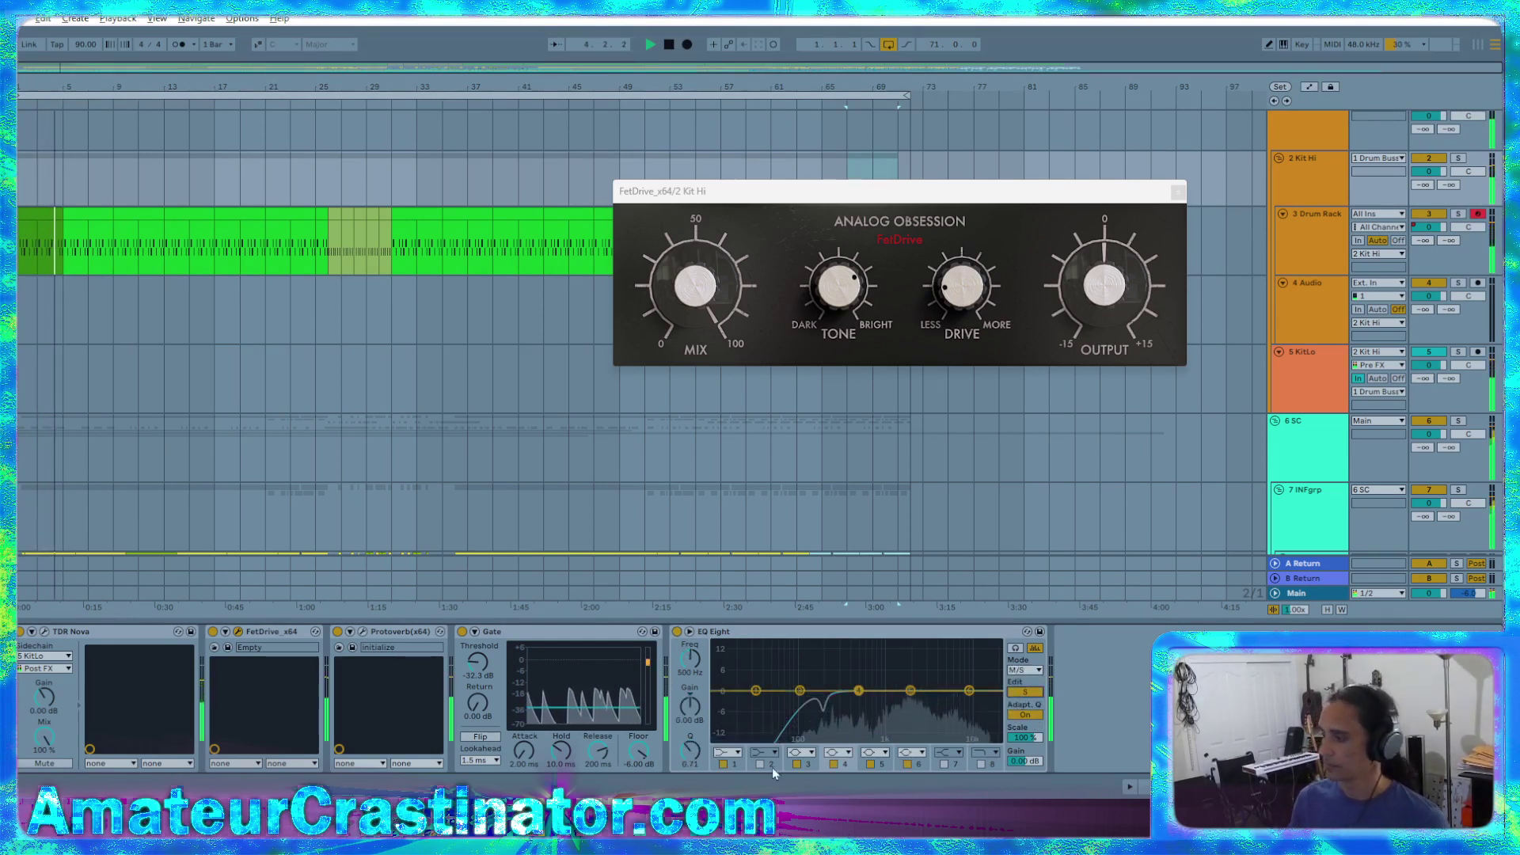
left_click_drag(692, 657, 693, 610)
left_click_drag(850, 702, 897, 717)
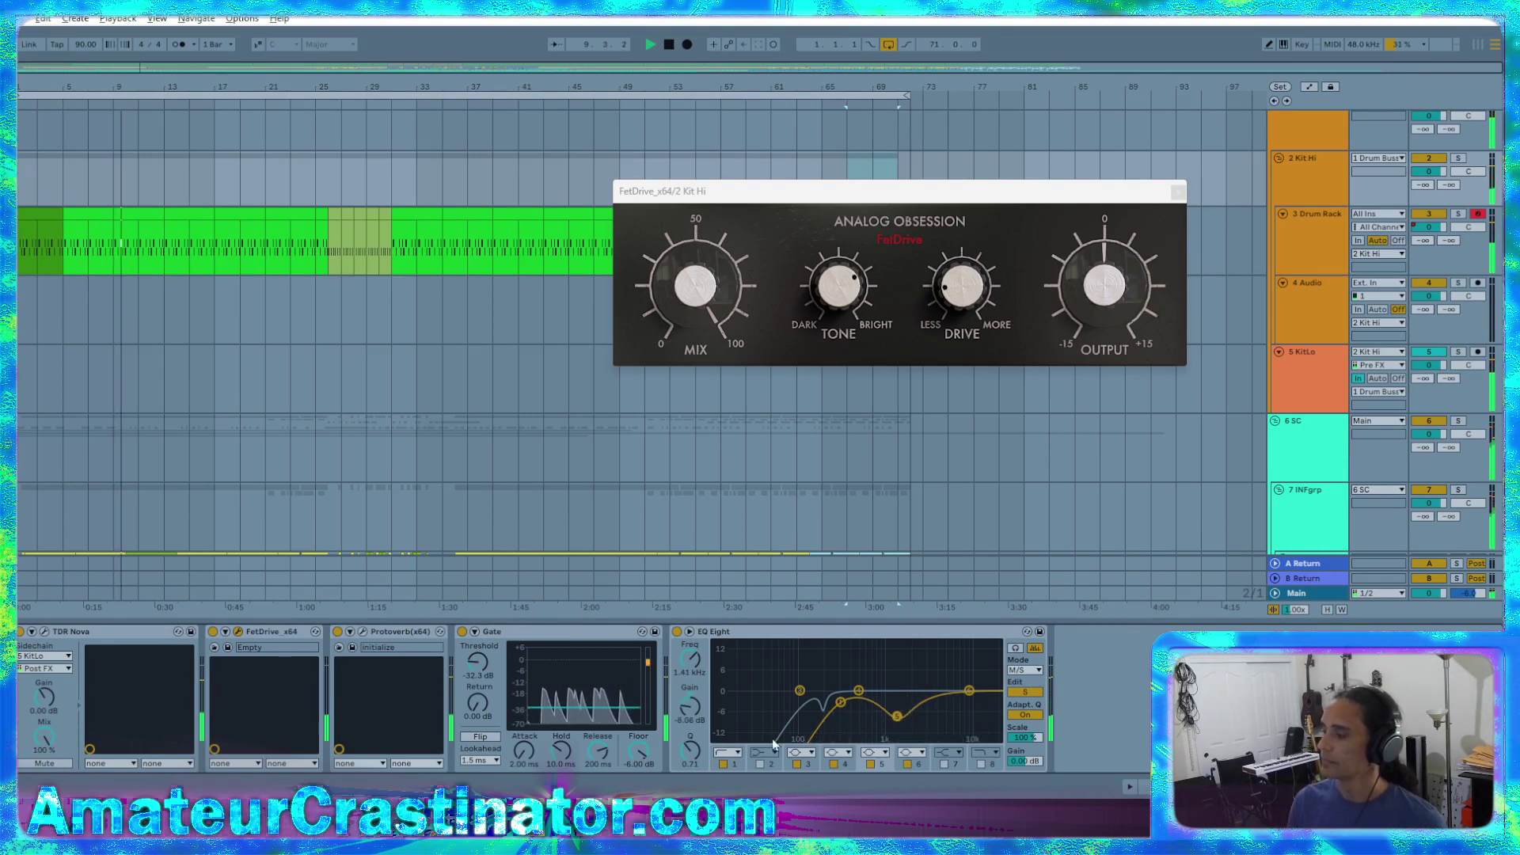
left_click_drag(690, 751, 691, 743)
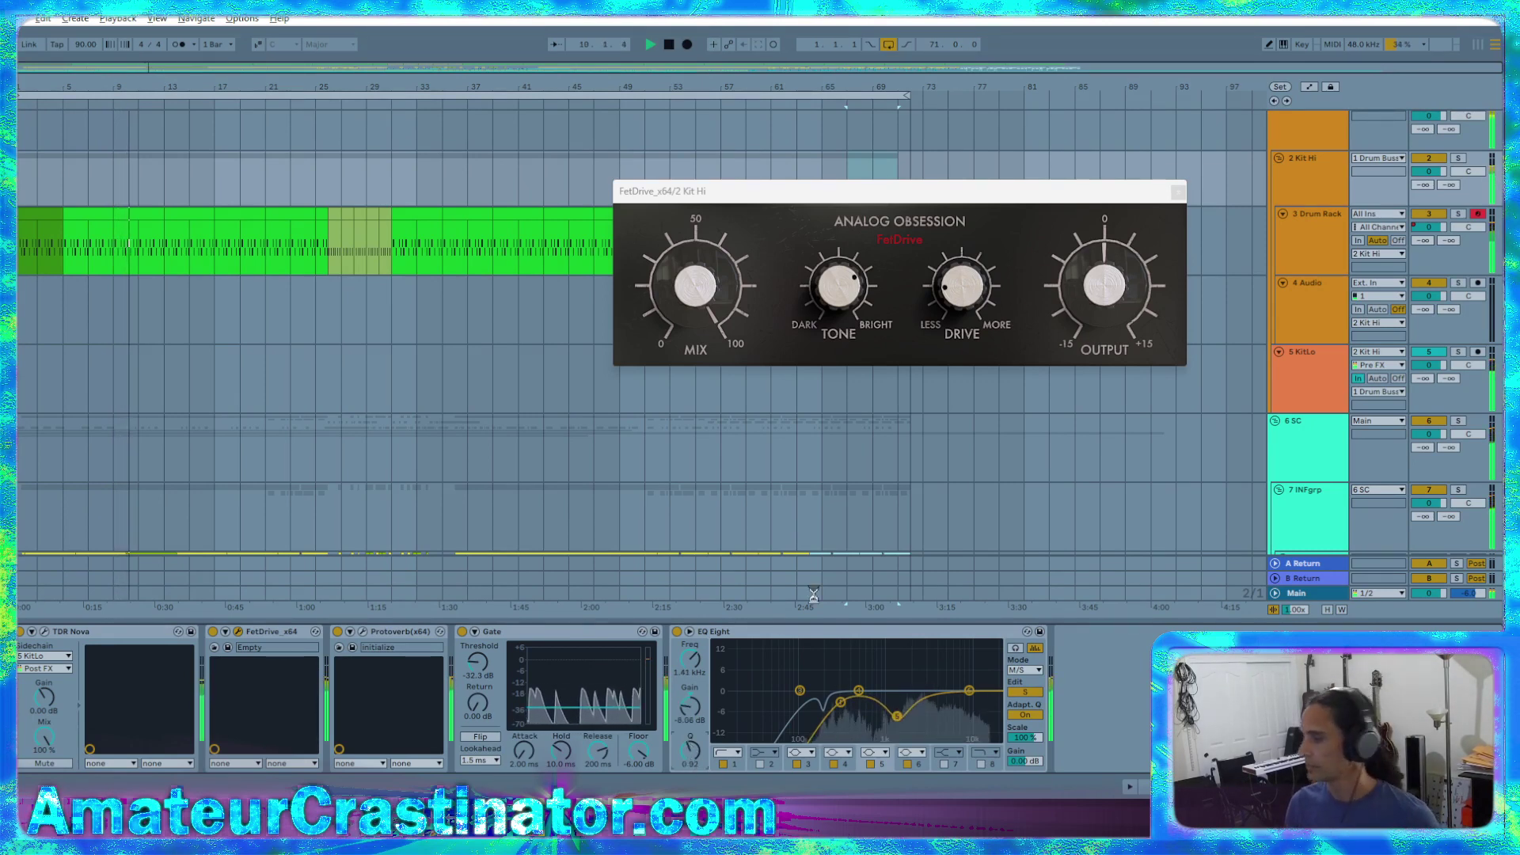
Compare EQ Eight on and bypassed, ease the side dip to -4.34 dB at 1.47 kHz, and return to editing the mid signal
left_click(677, 631)
left_click(677, 631)
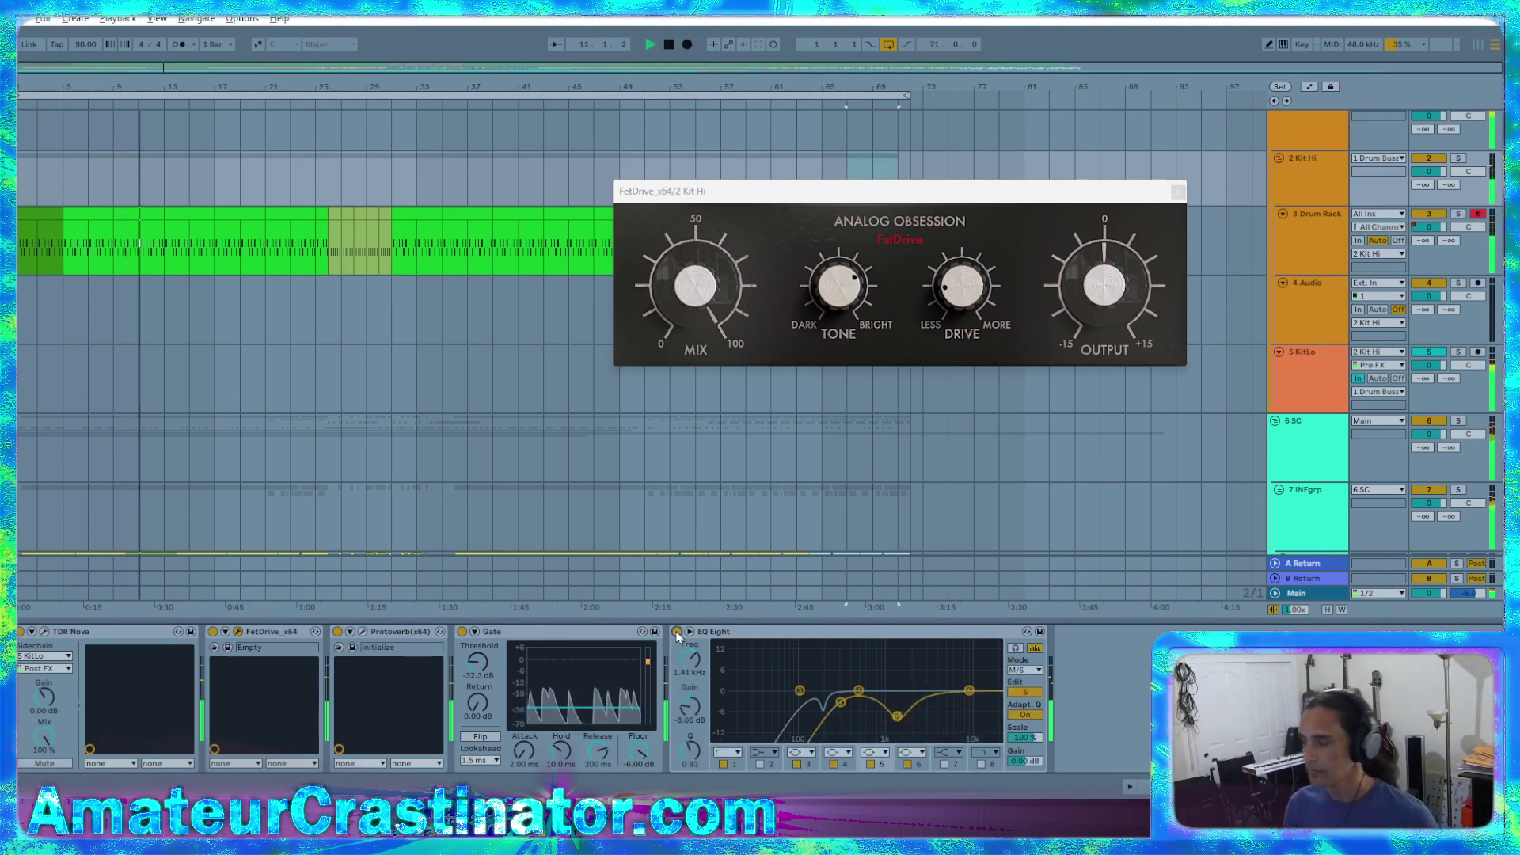
left_click(1177, 192)
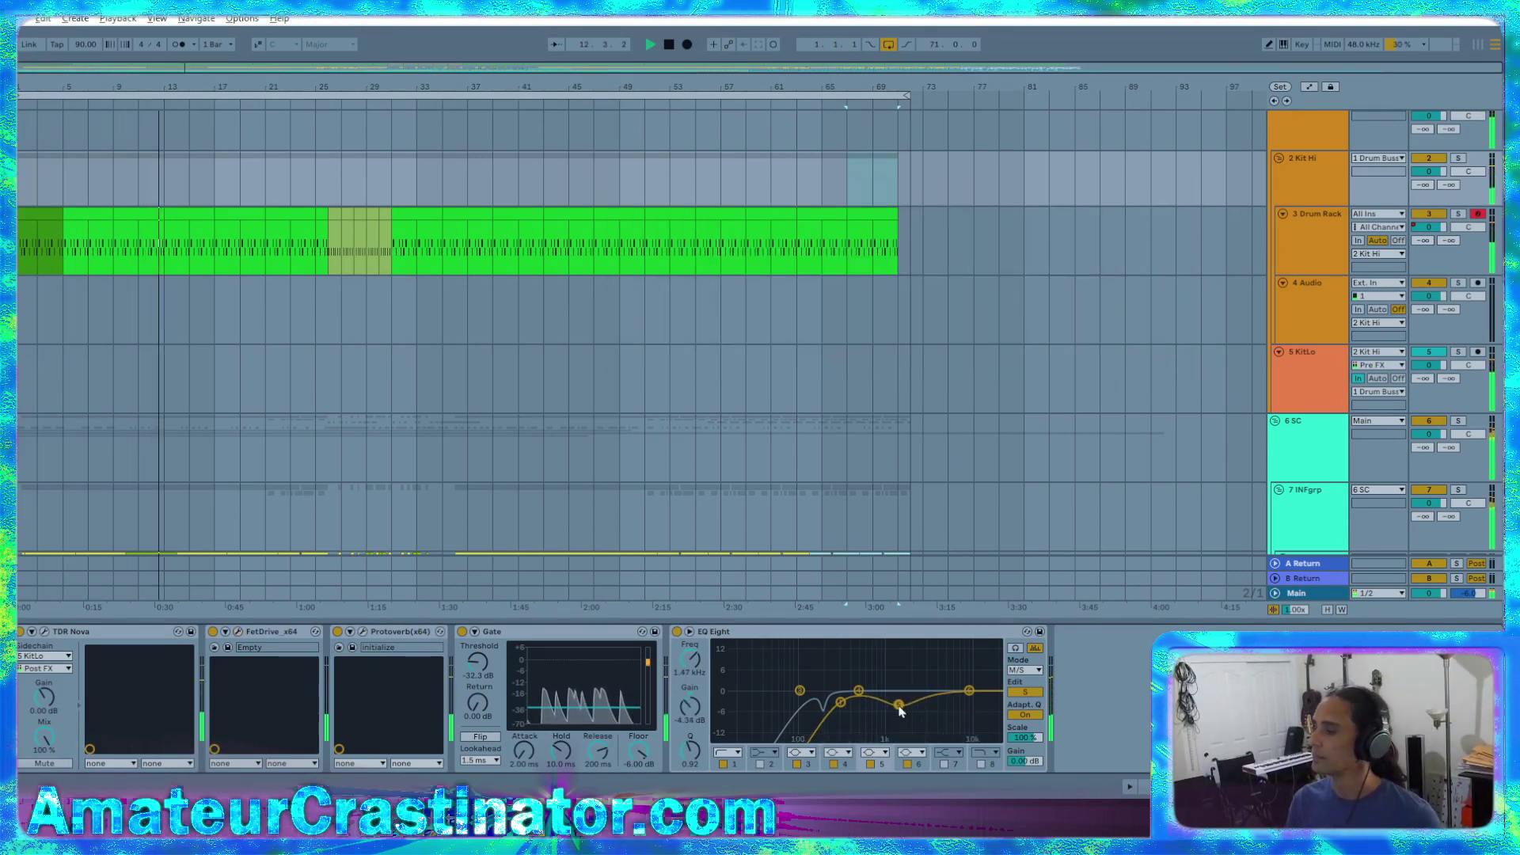
left_click(1025, 692)
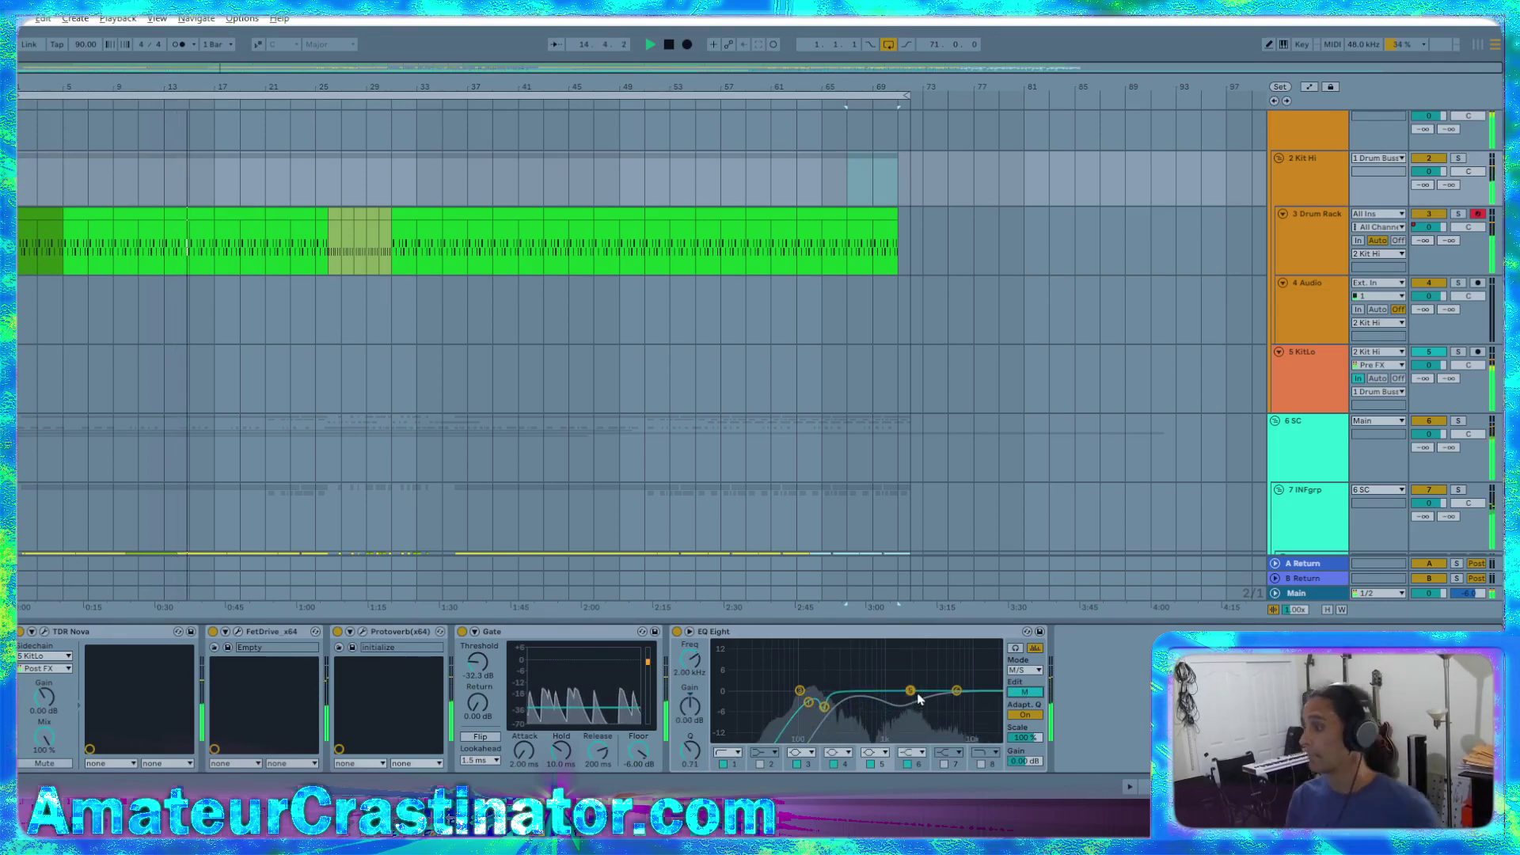
left_click(787, 632)
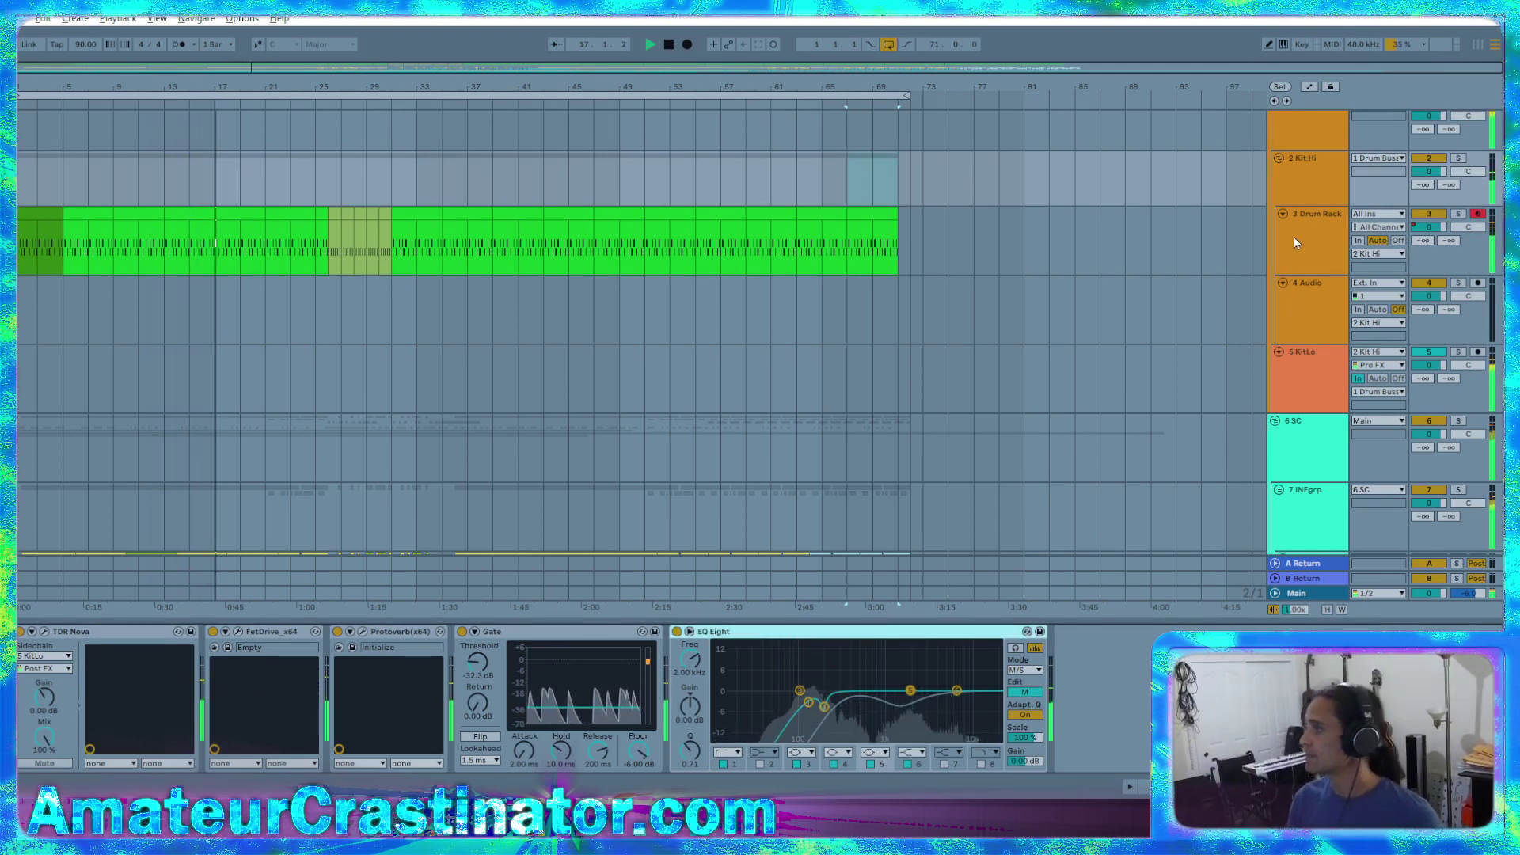
Set the SMASH pad's sample gain to -2.0 dB in the Drum Rack and add an LFO and Redux after its sampler
key("Down")
left_click(110, 746)
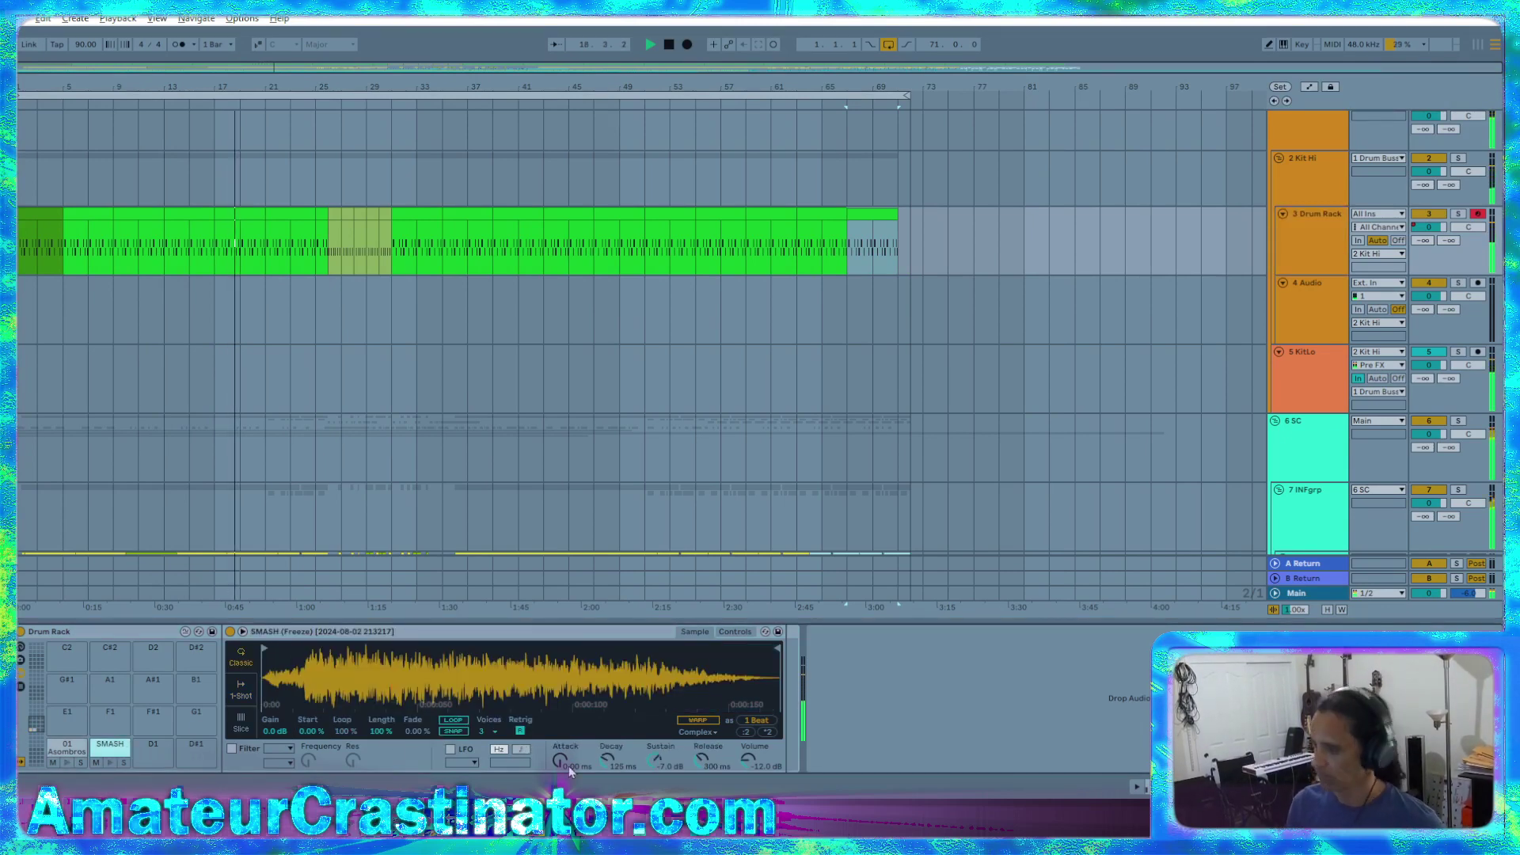
left_click_drag(276, 736, 276, 741)
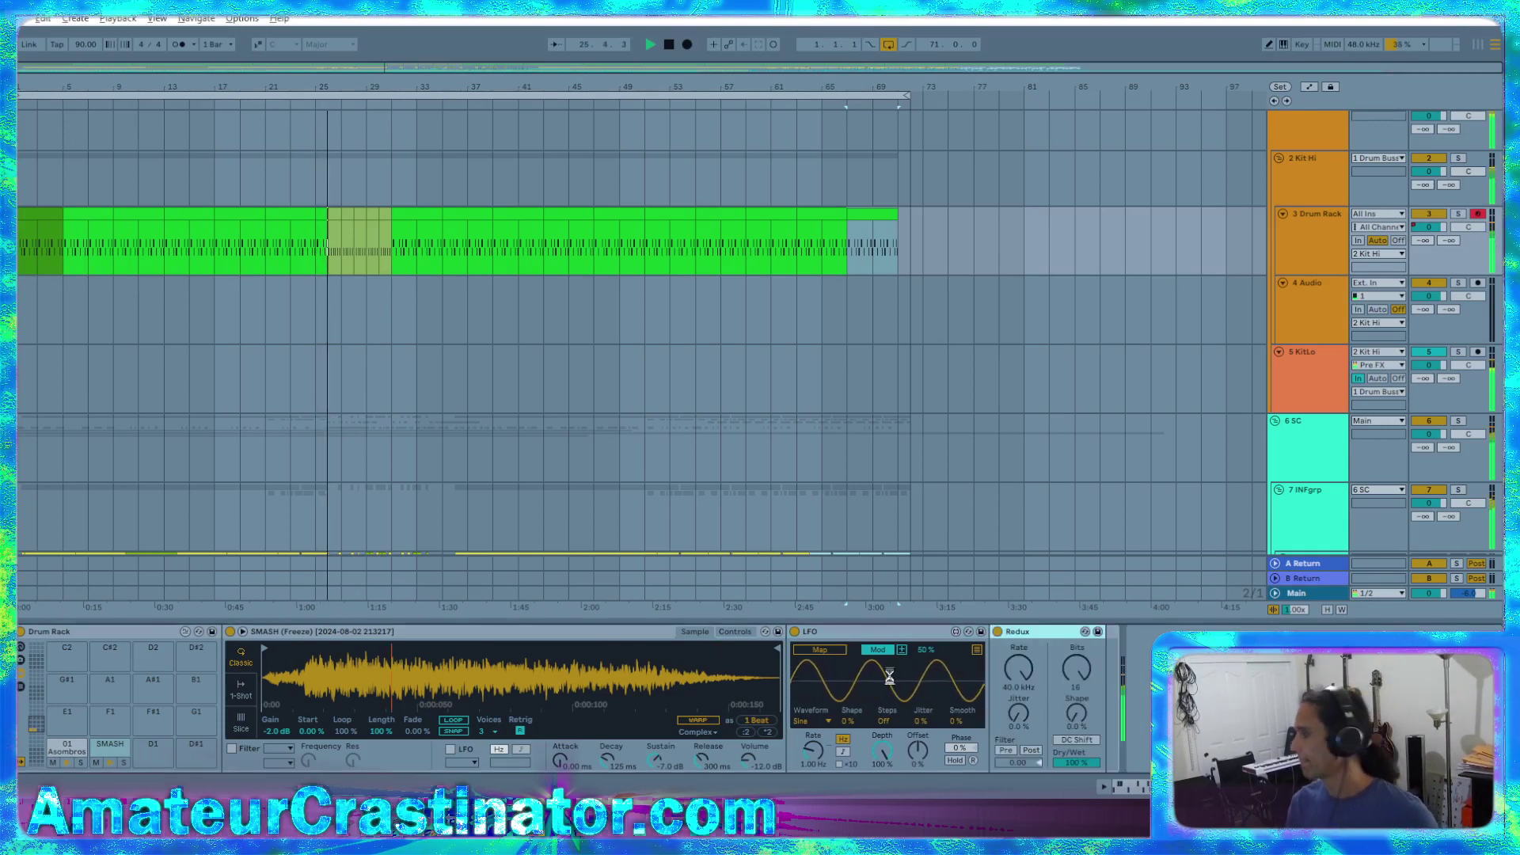
Set the LFO to Remote with a Random waveform and a tempo-synced rate of 1/16
left_click(871, 651)
left_click(809, 721)
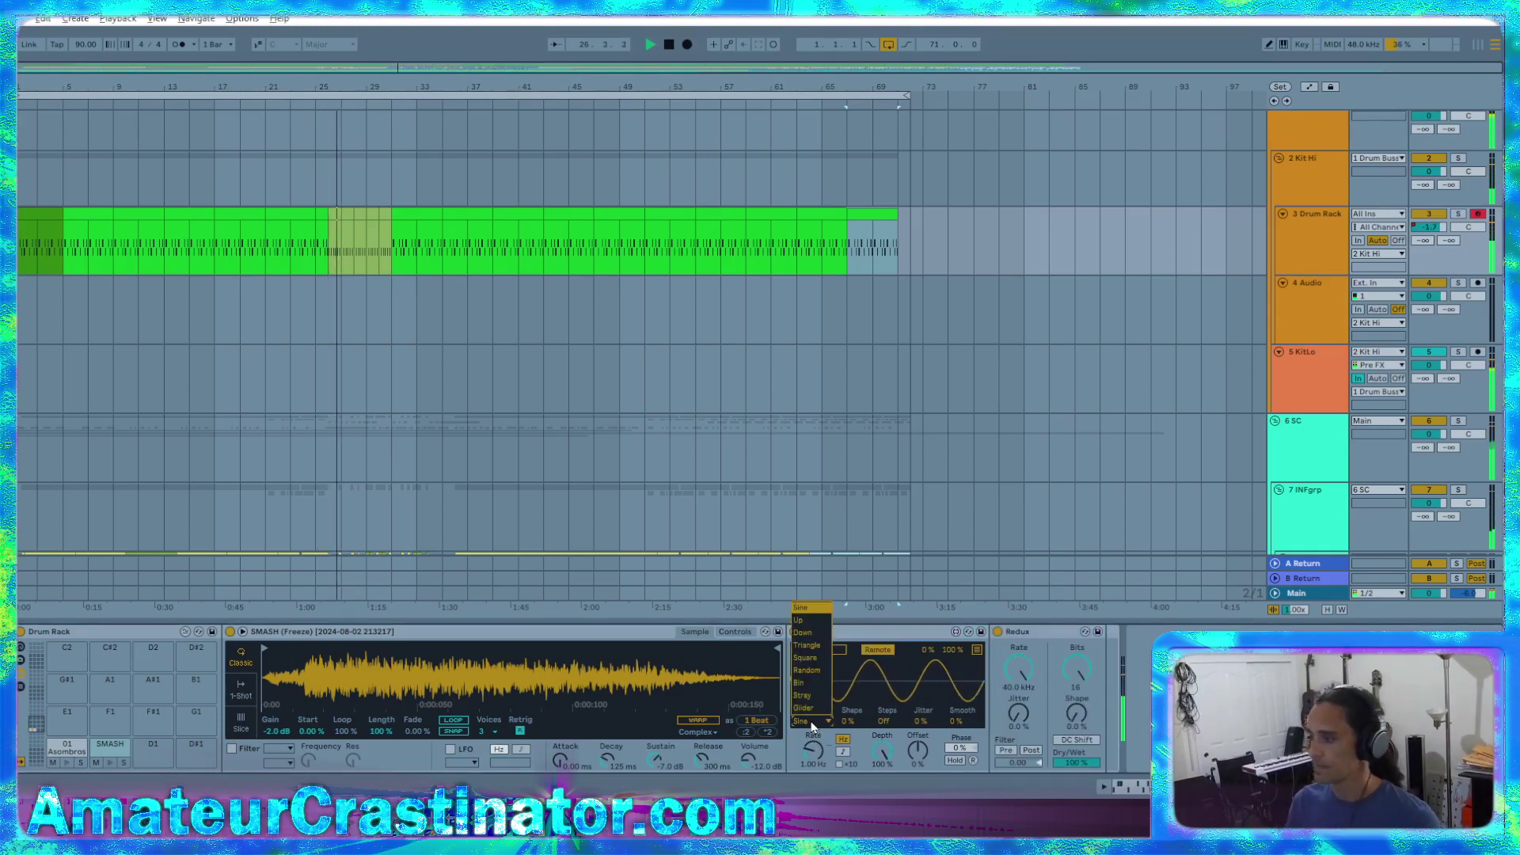
left_click(812, 669)
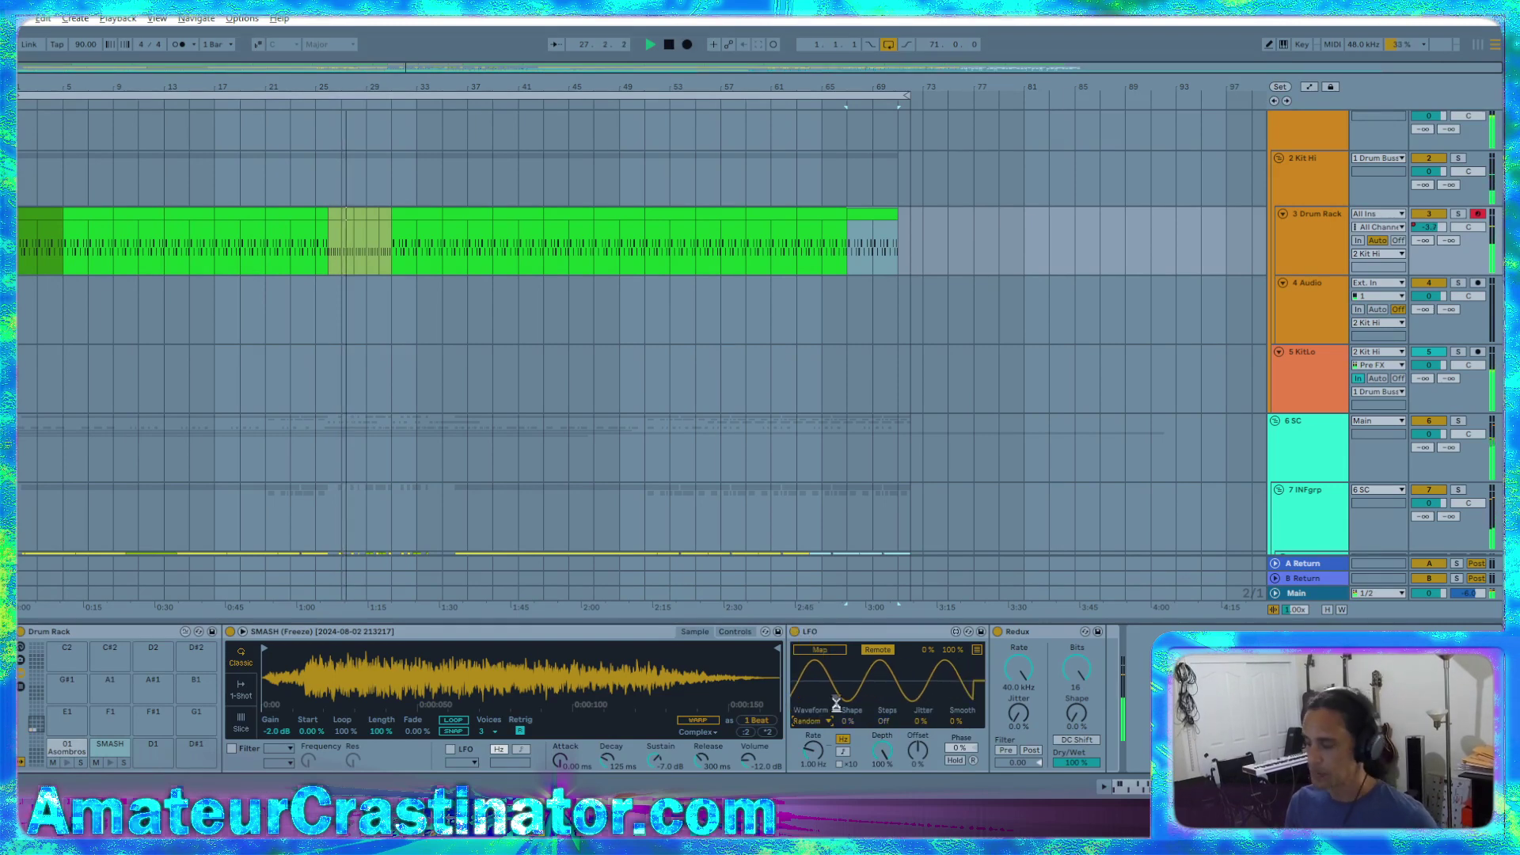
left_click(843, 751)
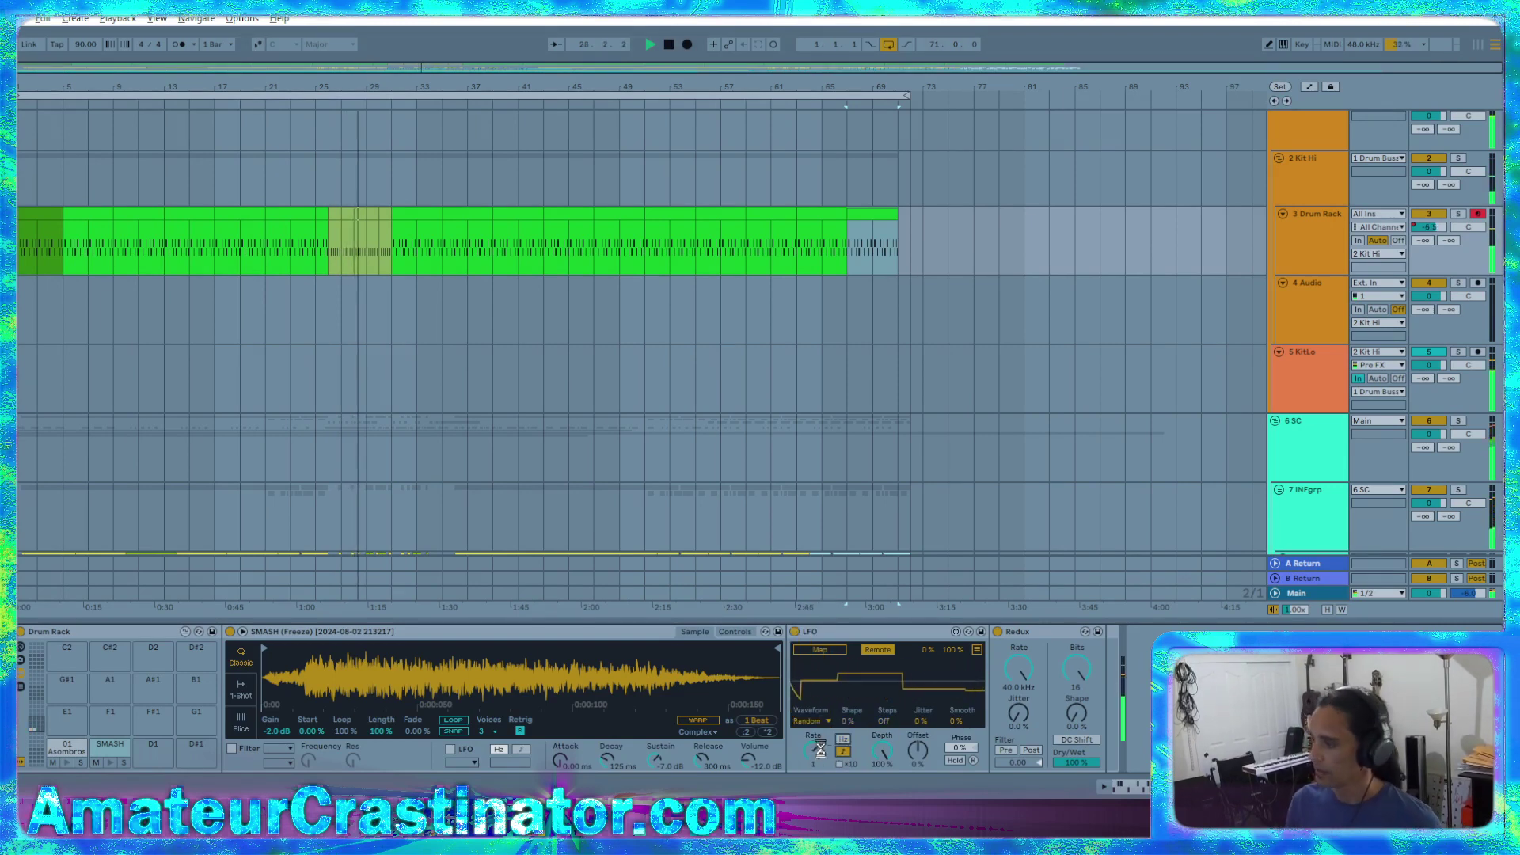
left_click_drag(819, 750, 820, 794)
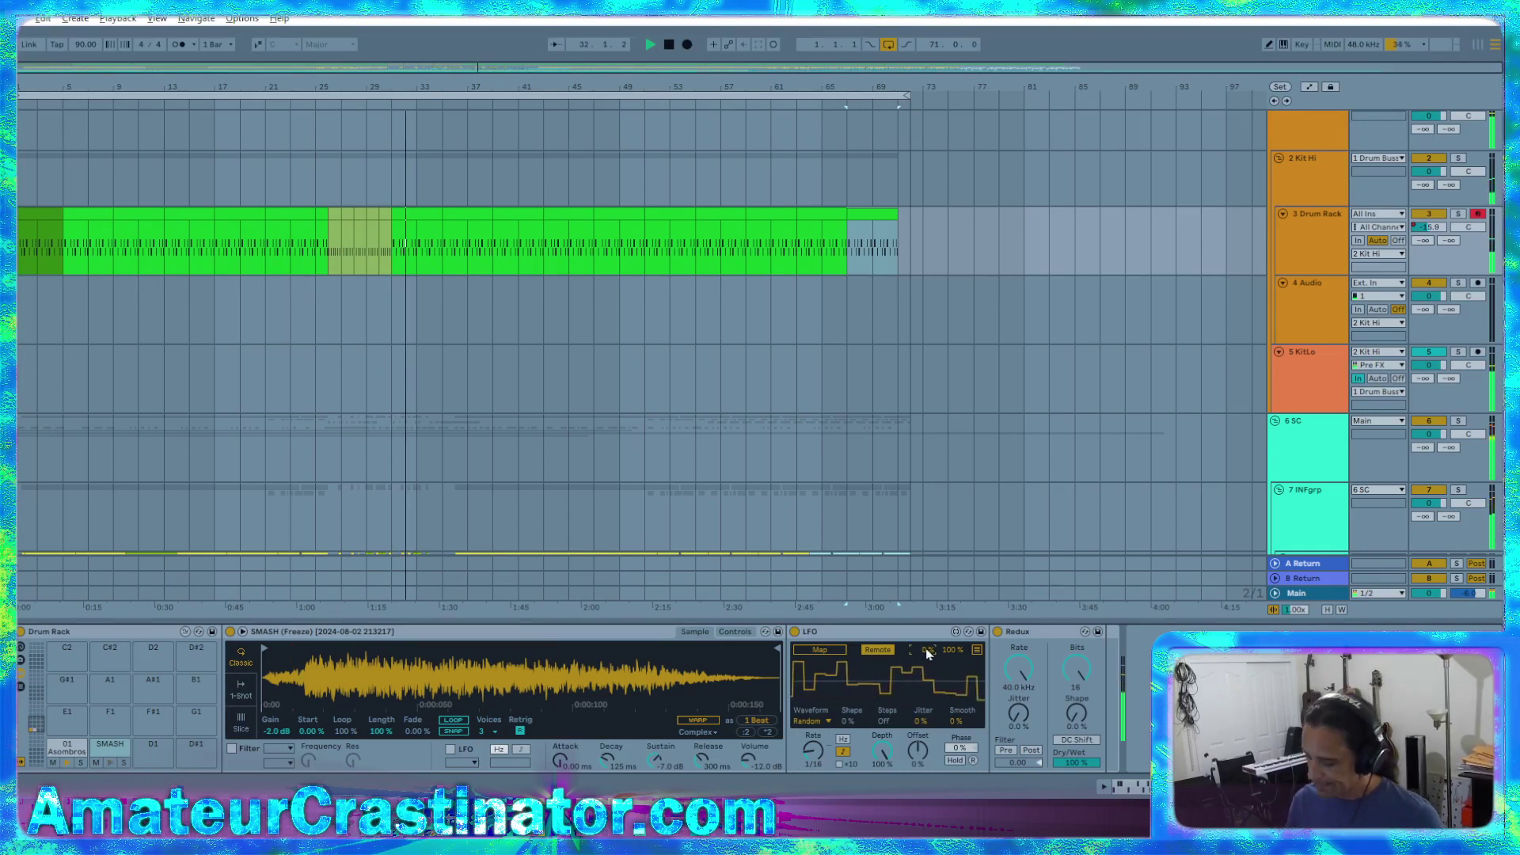
Limit the LFO's modulation range to a minimum of 38% and a maximum of 70%
type("3")
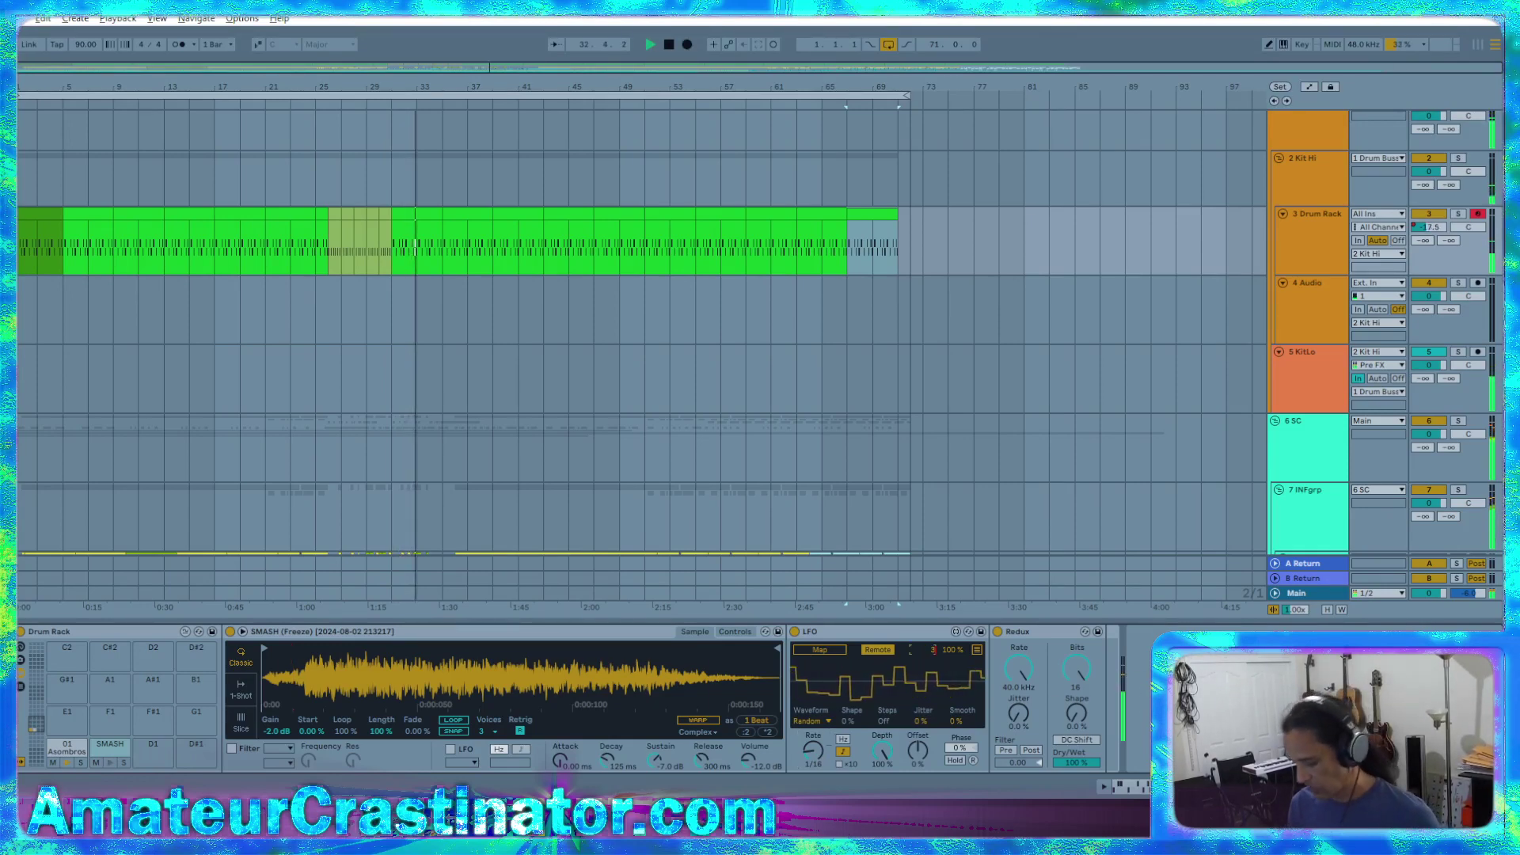
type("8")
key("Return")
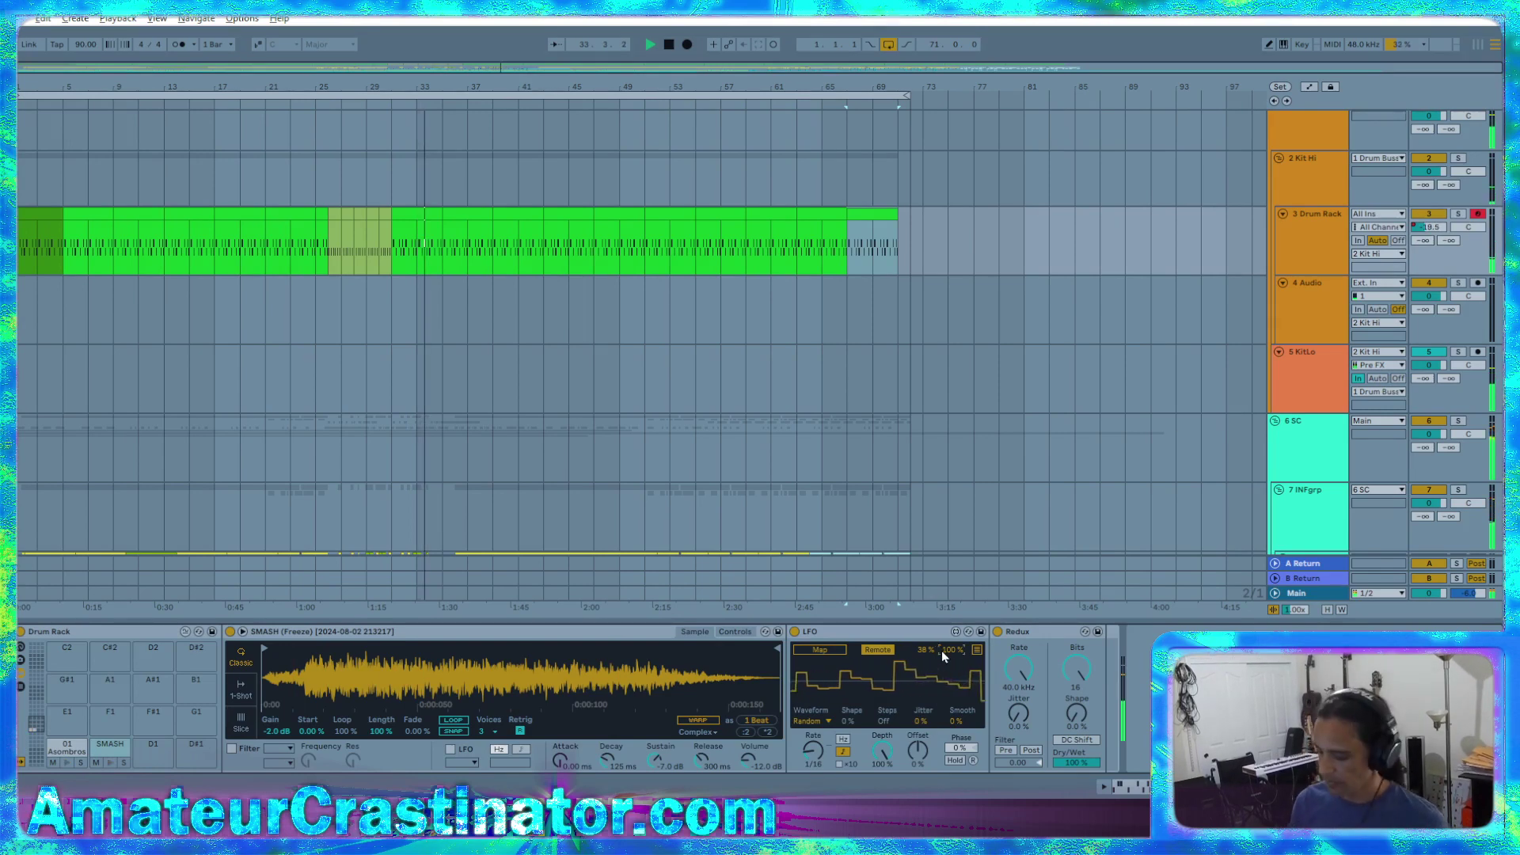
type("70")
key("Return")
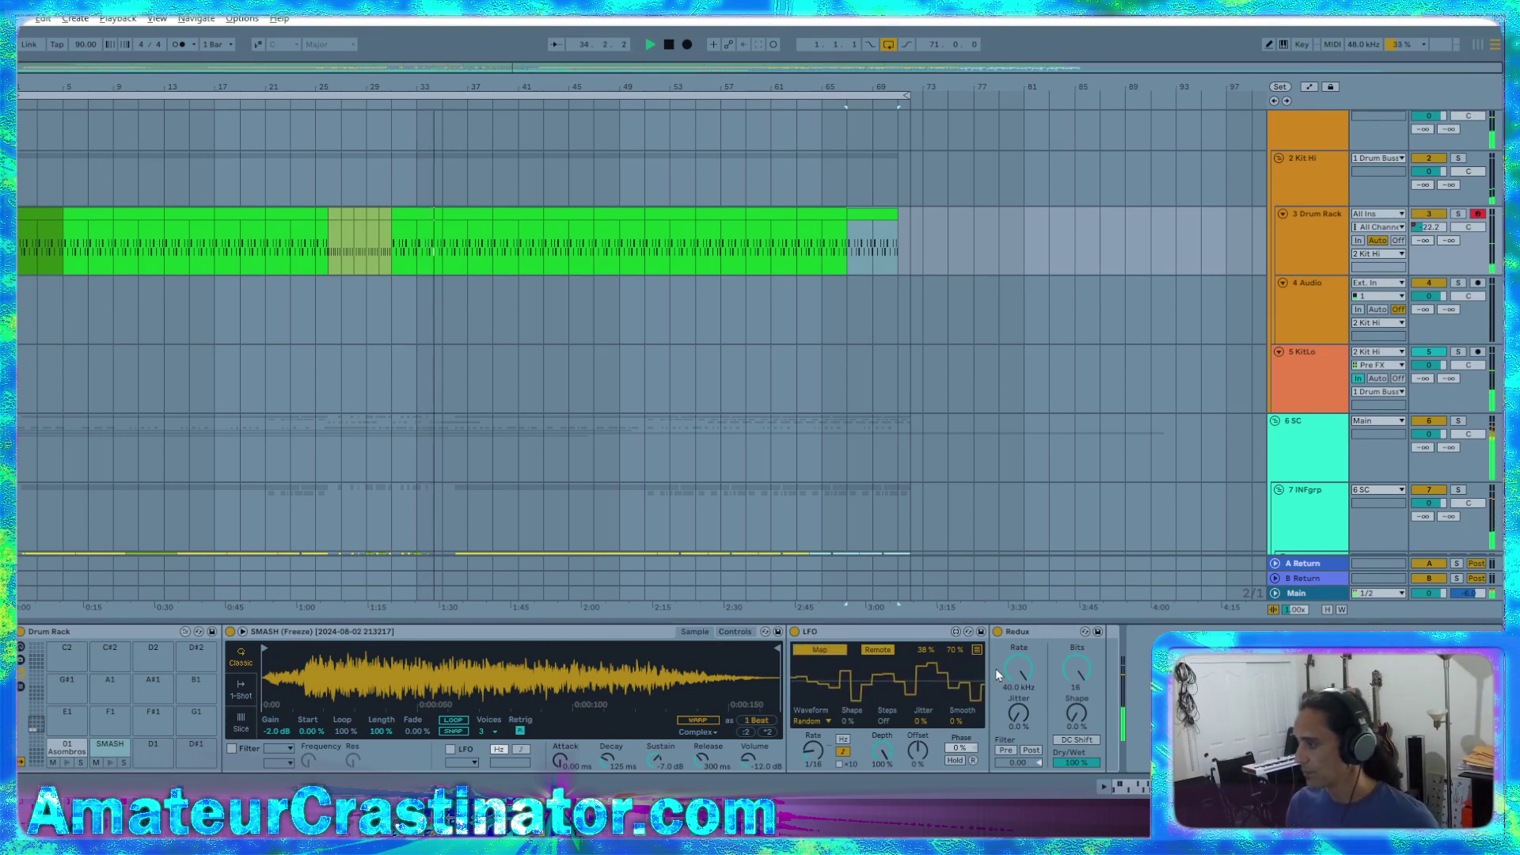
Map the LFO to Redux's sample rate and slow the LFO rate to 1/8
left_click(1020, 671)
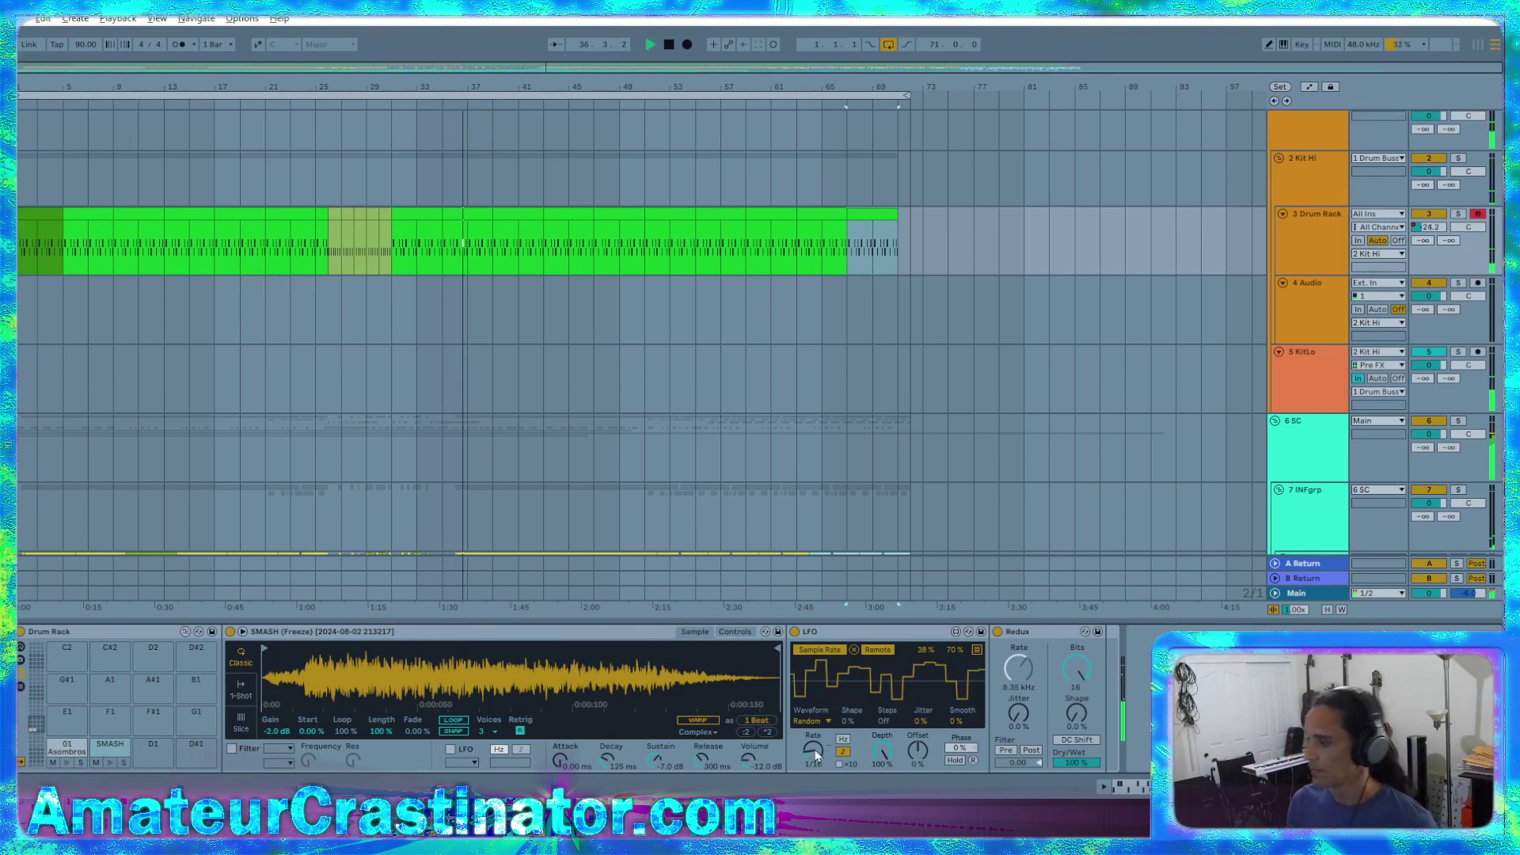
left_click_drag(816, 754, 816, 733)
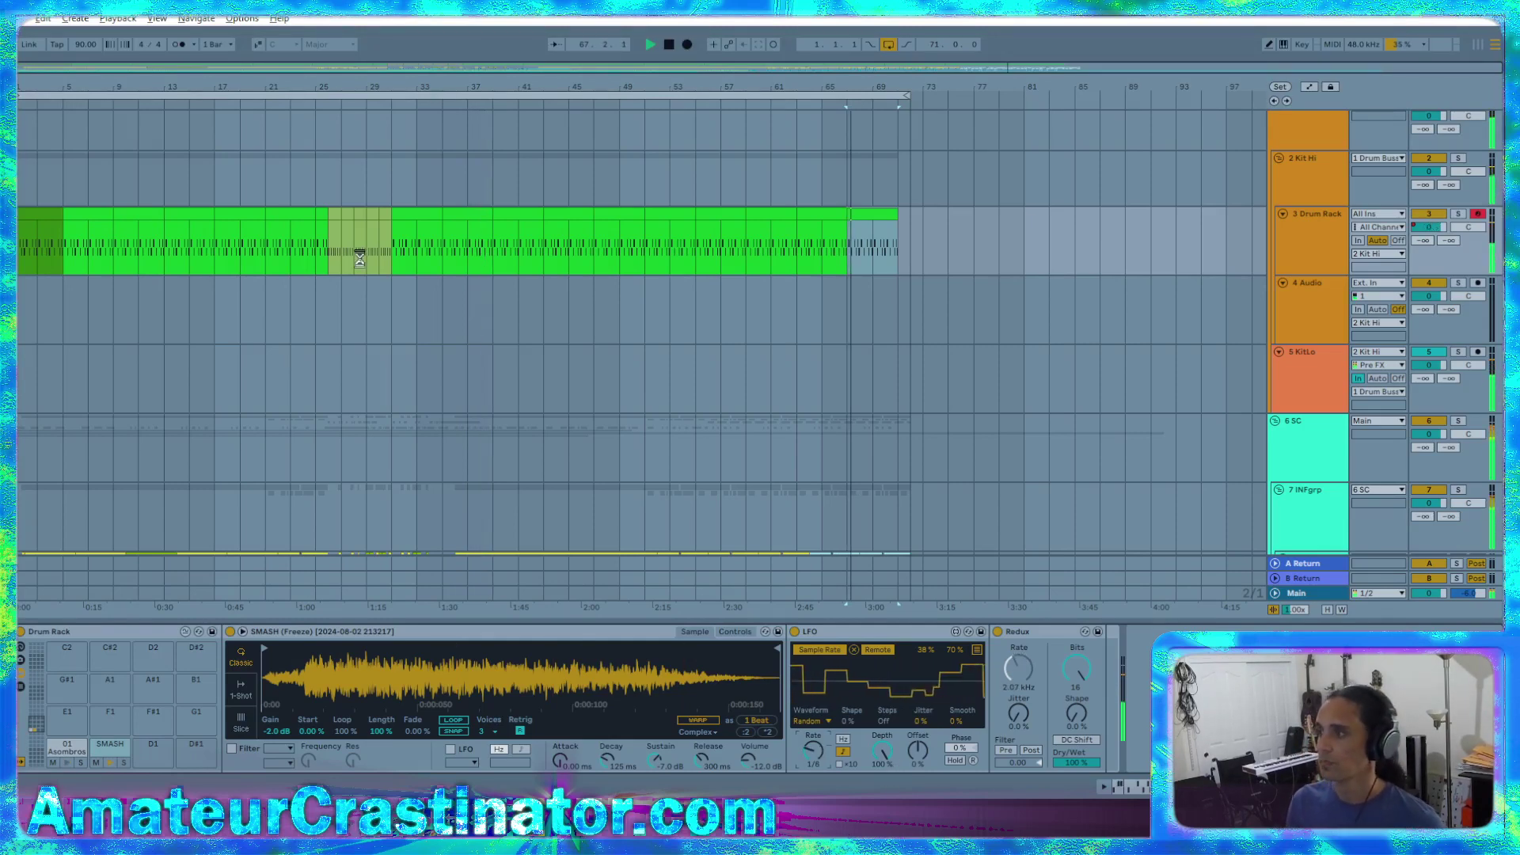
Play the drum rack part from about bar 35 and compare the SMASH pad with Redux bypassed and active
scroll(459, 293, "down", 2)
scroll(427, 307, "up", 3)
left_click(443, 268)
key("space")
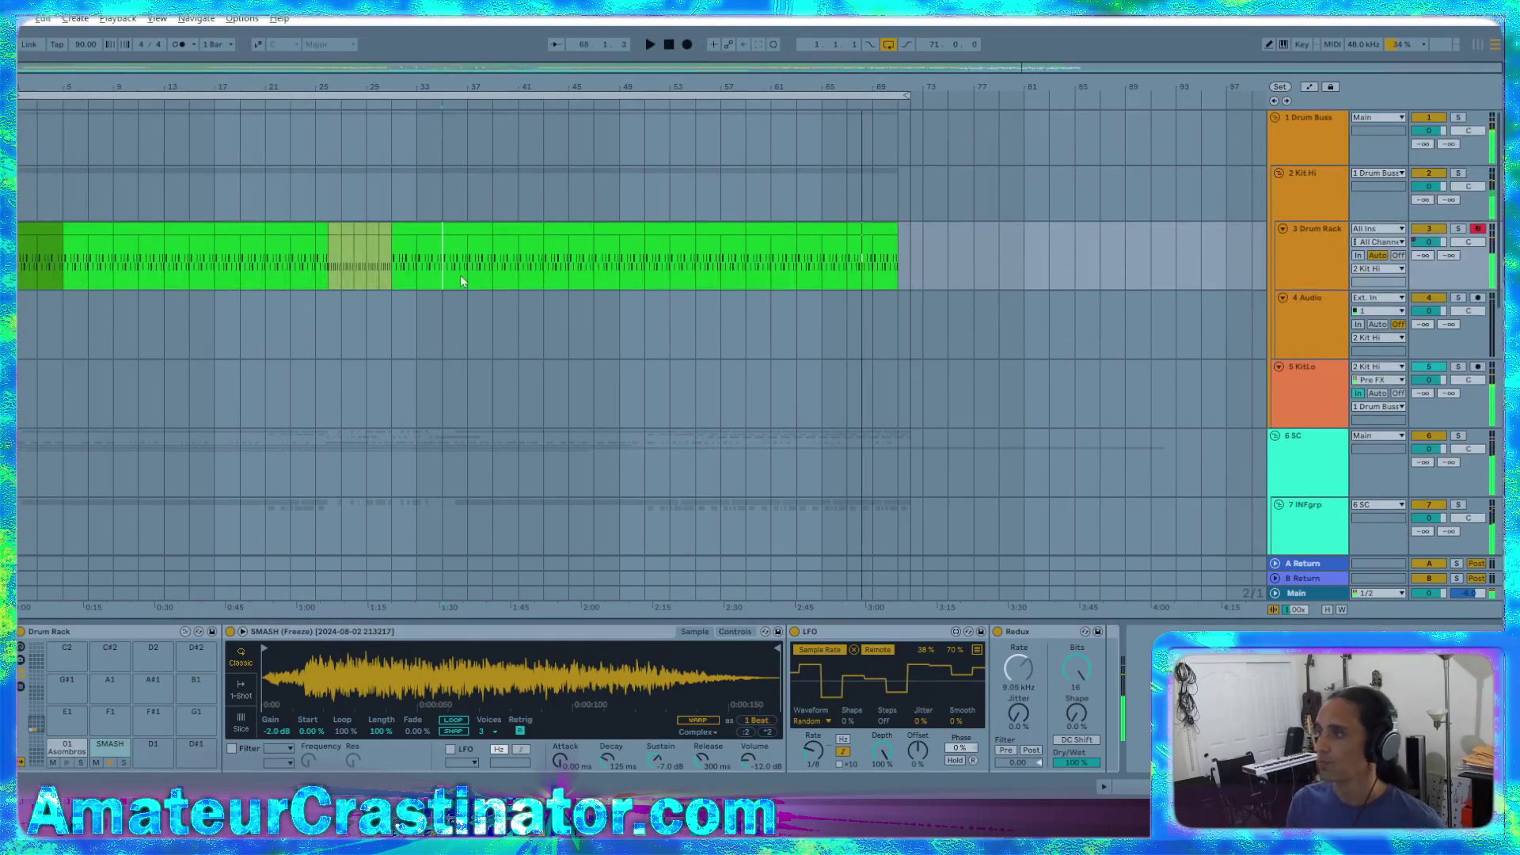
key("space")
left_click(442, 205)
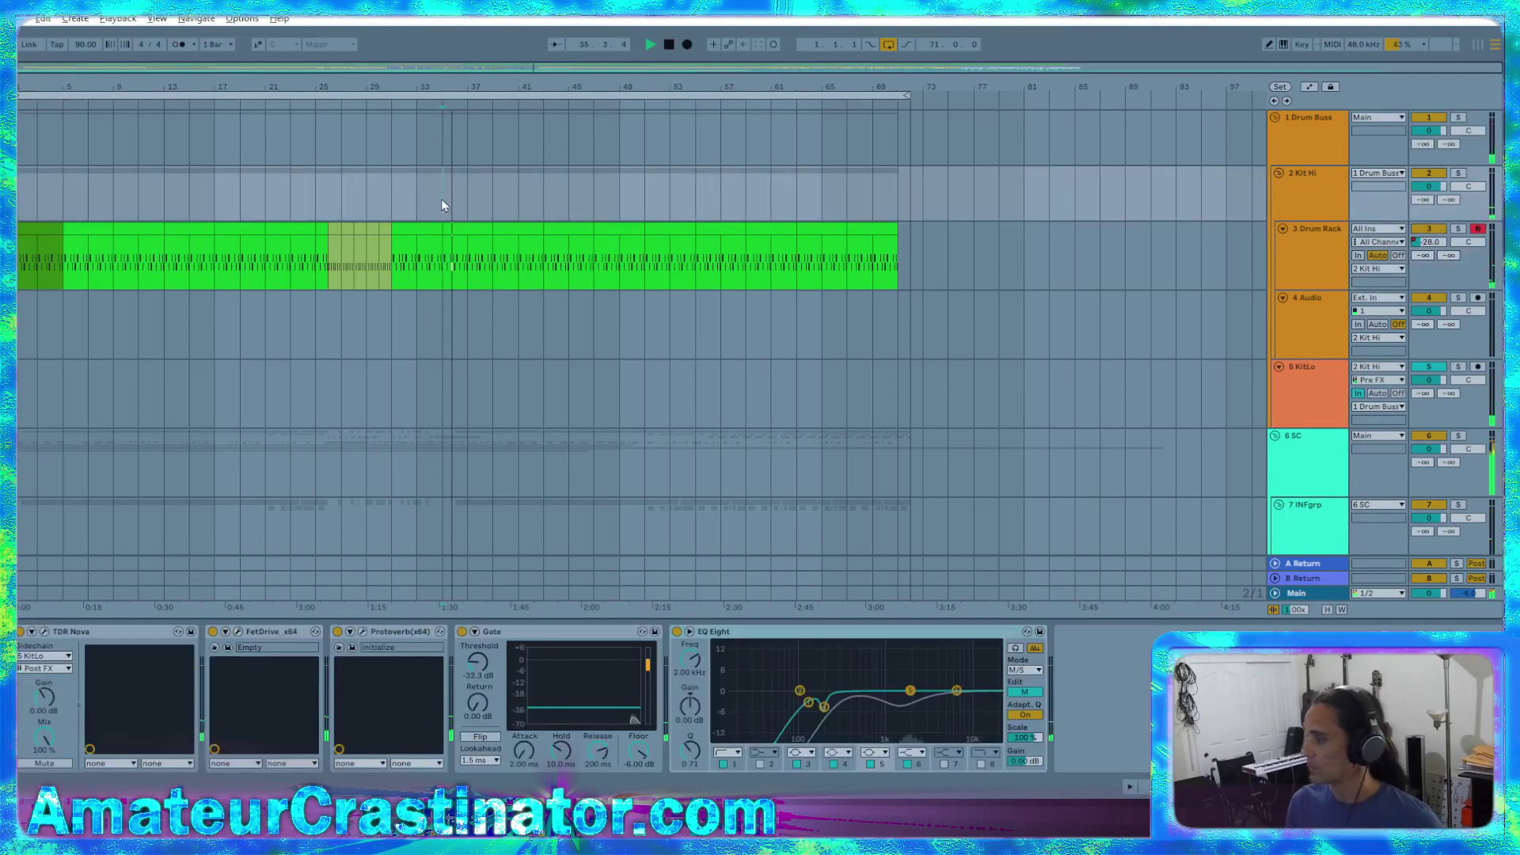
left_click(441, 252)
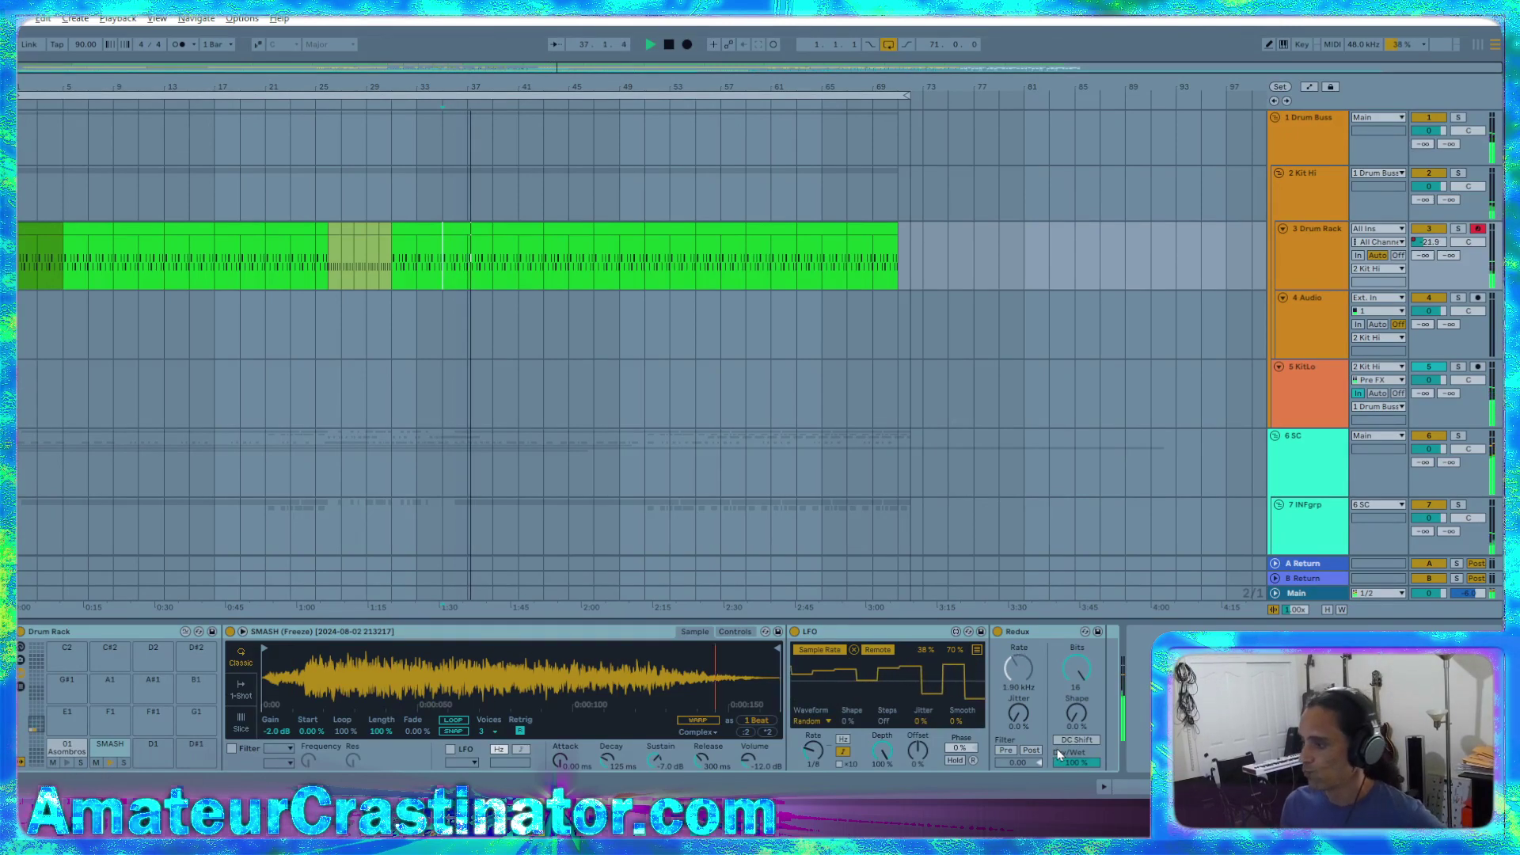
left_click(998, 632)
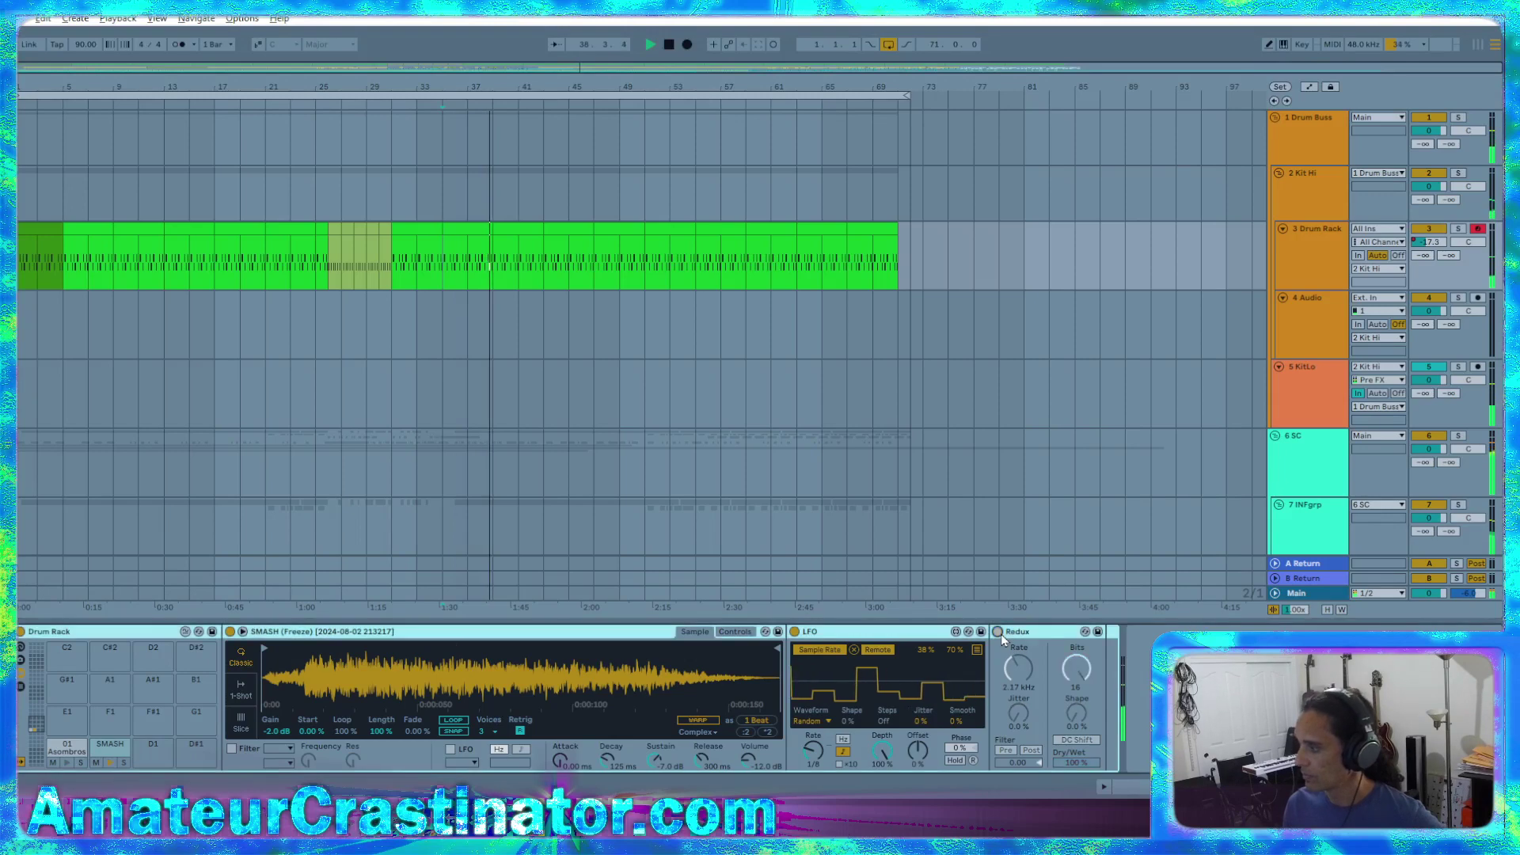
left_click(997, 632)
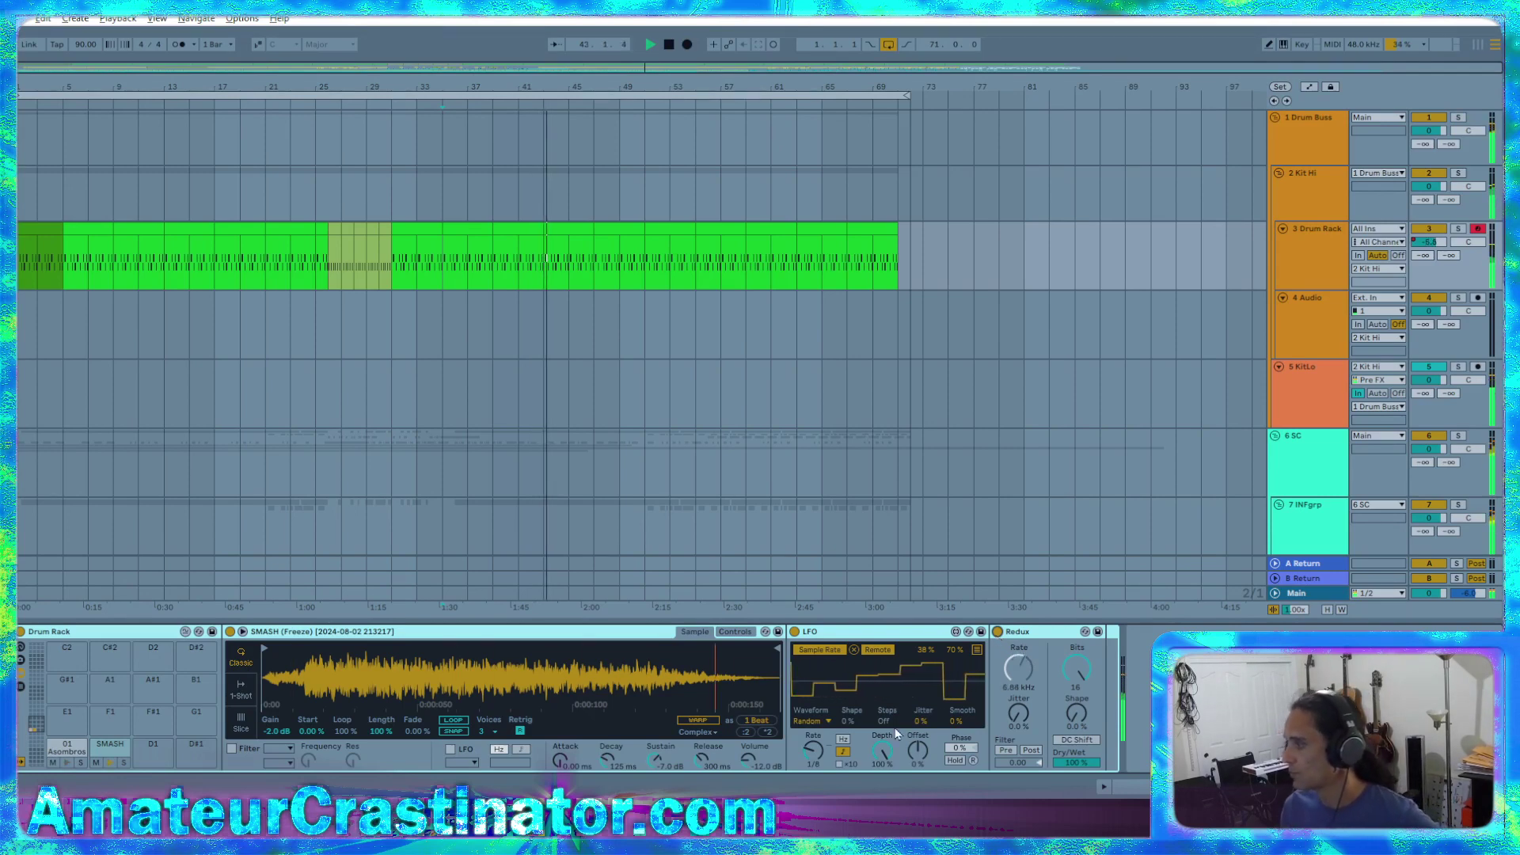
Narrow the LFO's modulation range to a minimum of 40% and a maximum of 68%, with slight smoothing
left_click_drag(959, 721, 958, 709)
left_click(951, 653)
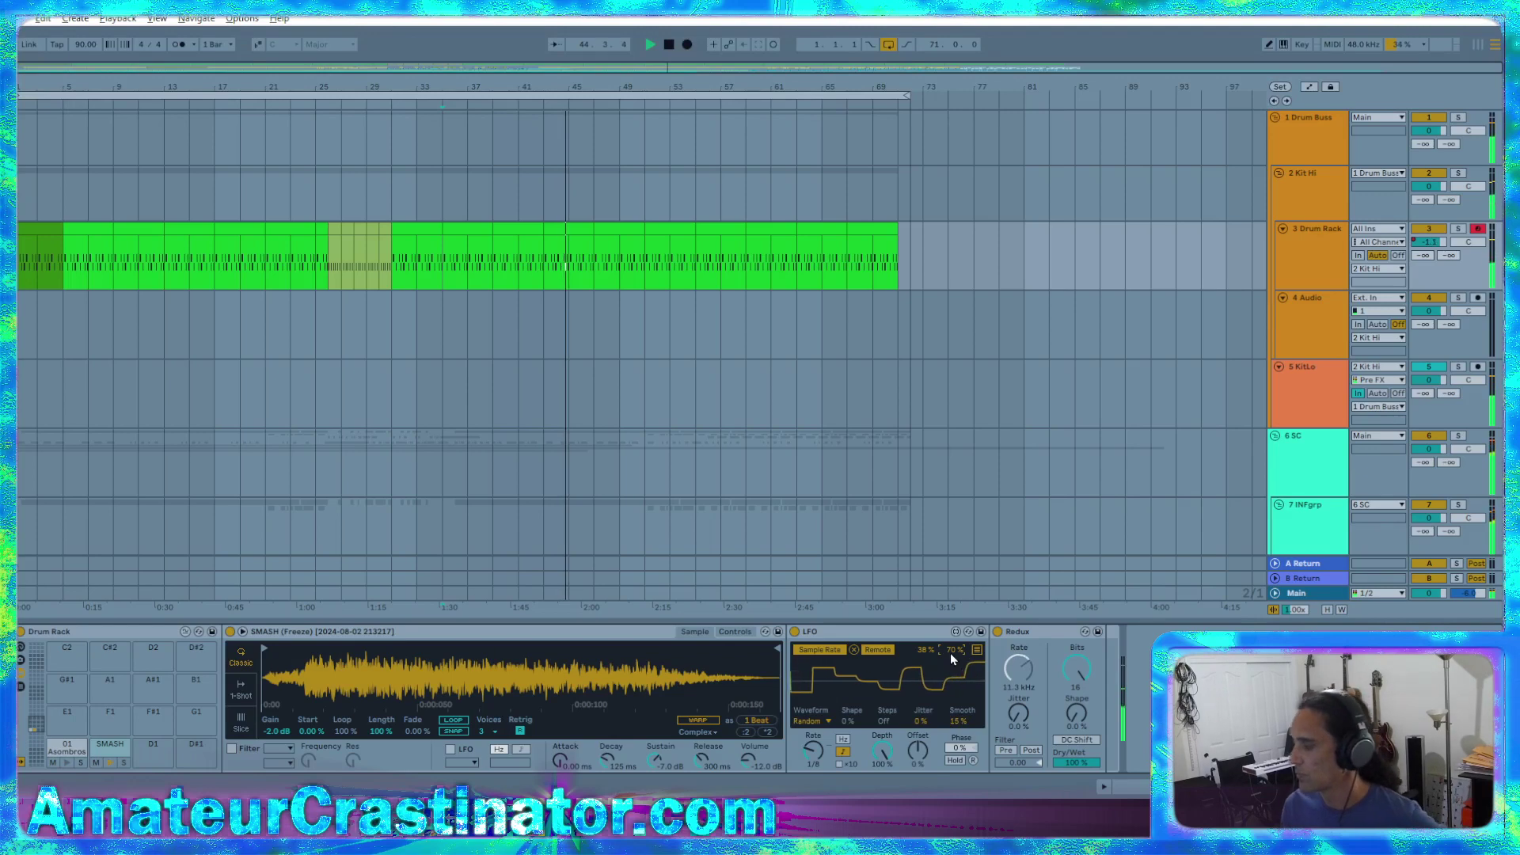
left_click(922, 649)
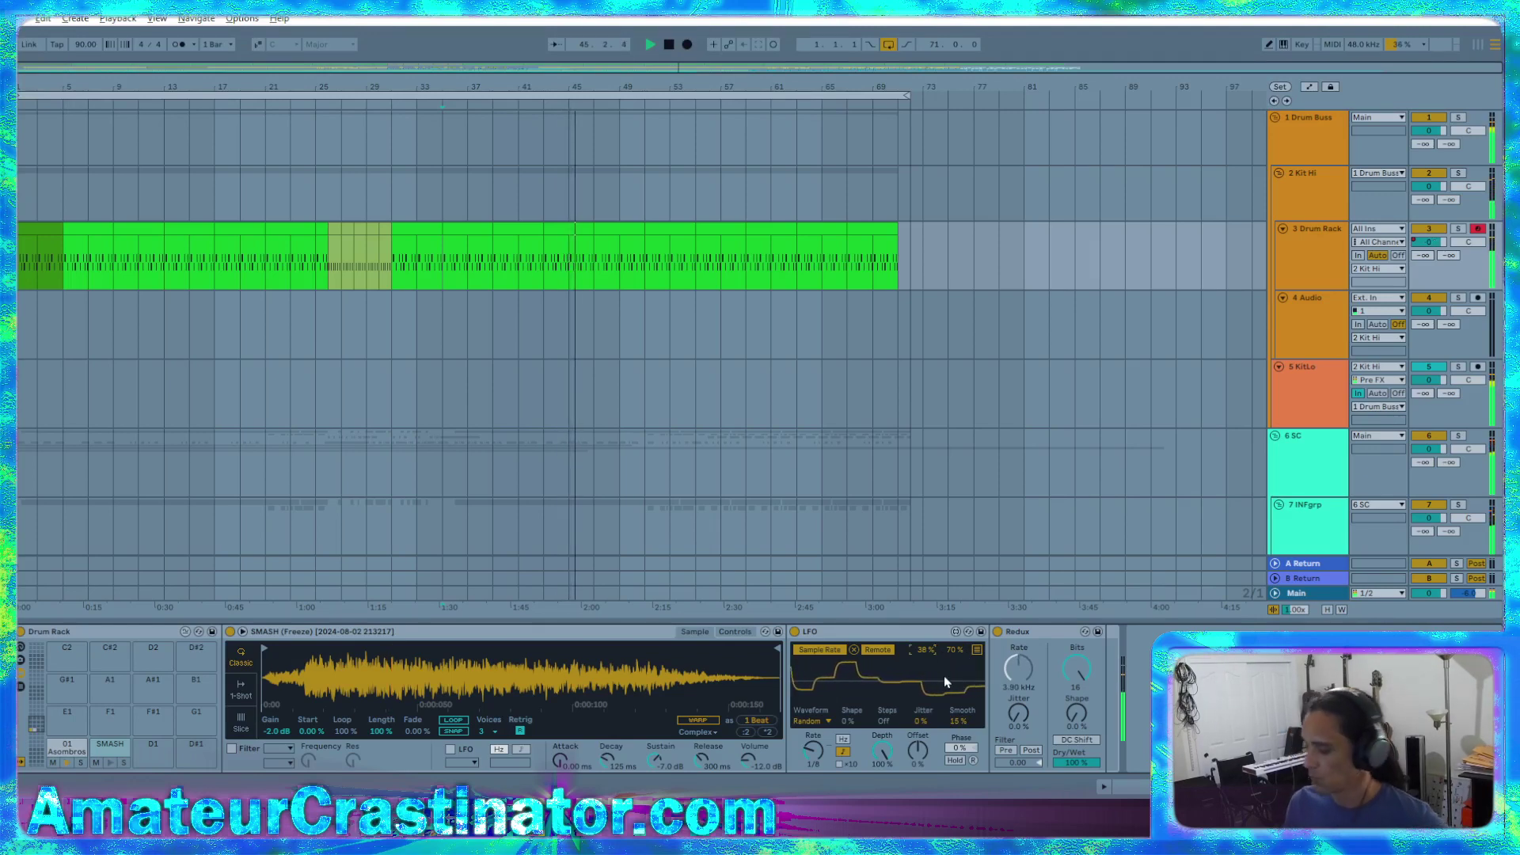
left_click_drag(925, 650, 949, 651)
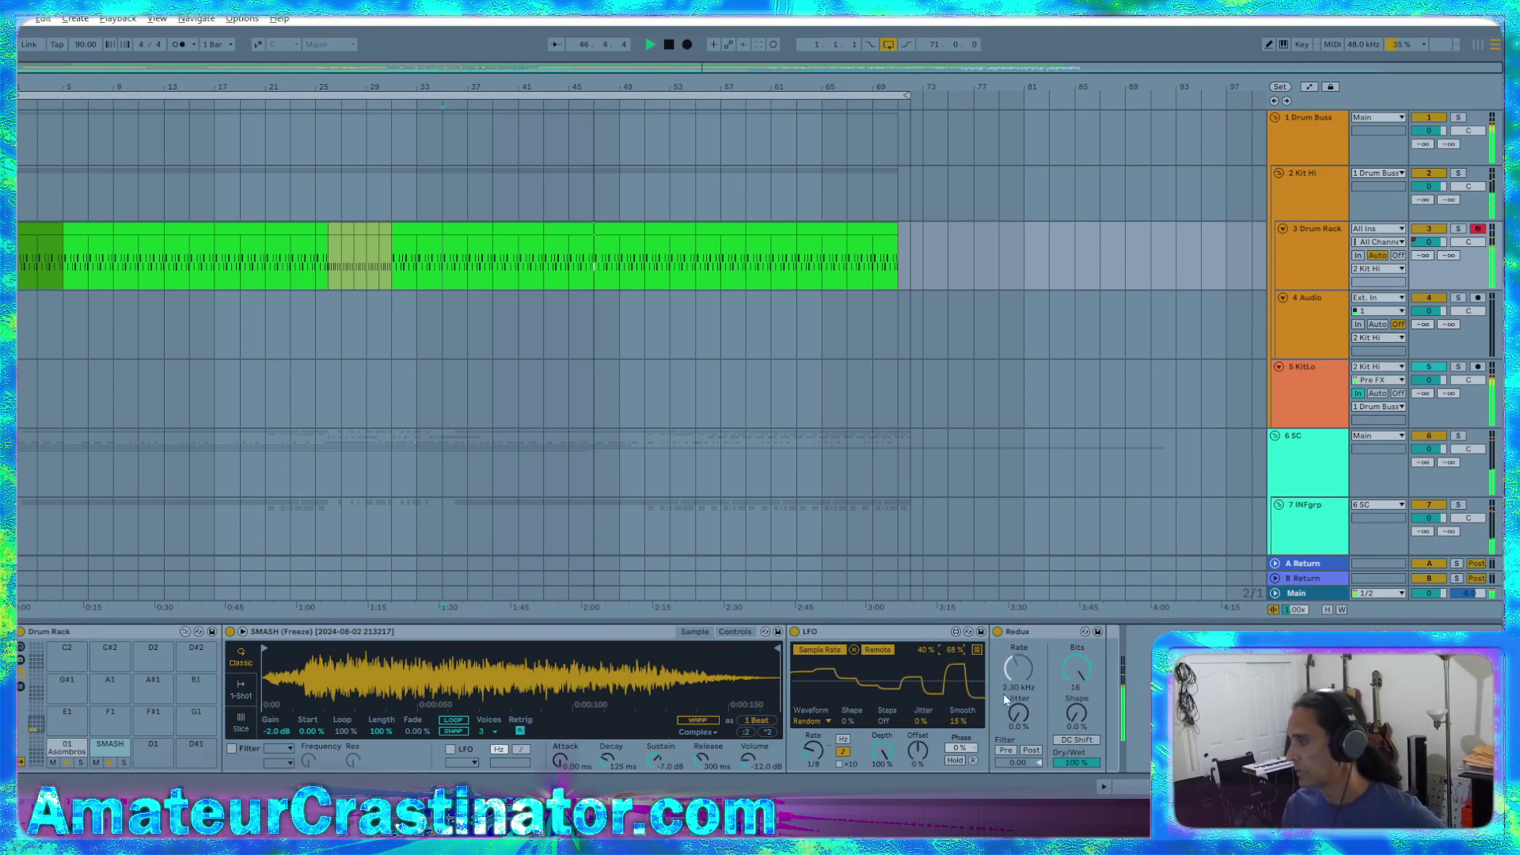
left_click_drag(960, 721, 960, 731)
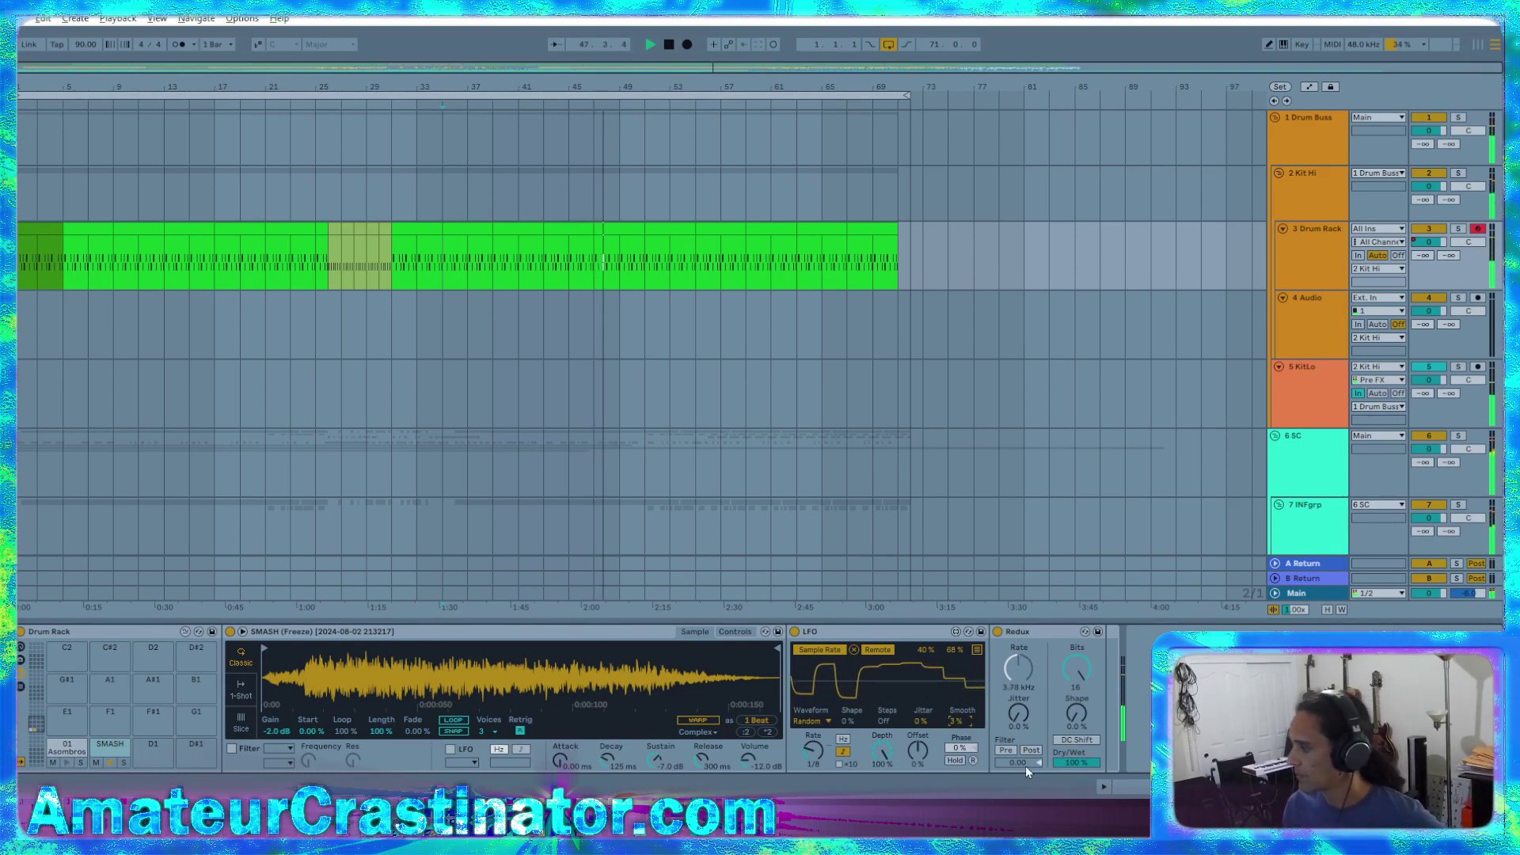
Blend Redux with its dry signal at about 73% wet and raise the LFO's minimum to 43%
left_click_drag(1075, 763, 1075, 775)
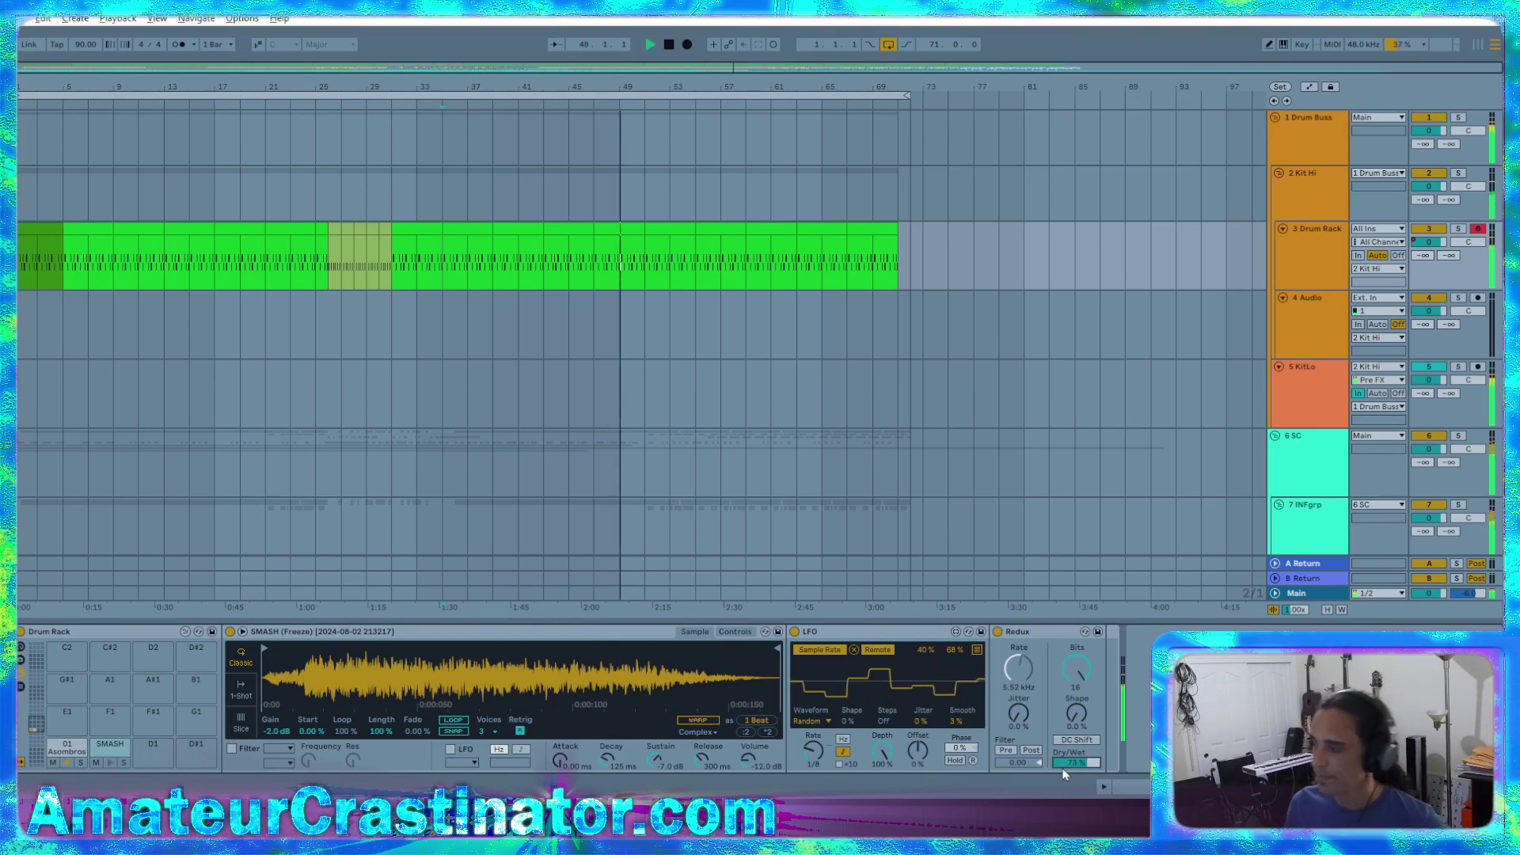
left_click(924, 653)
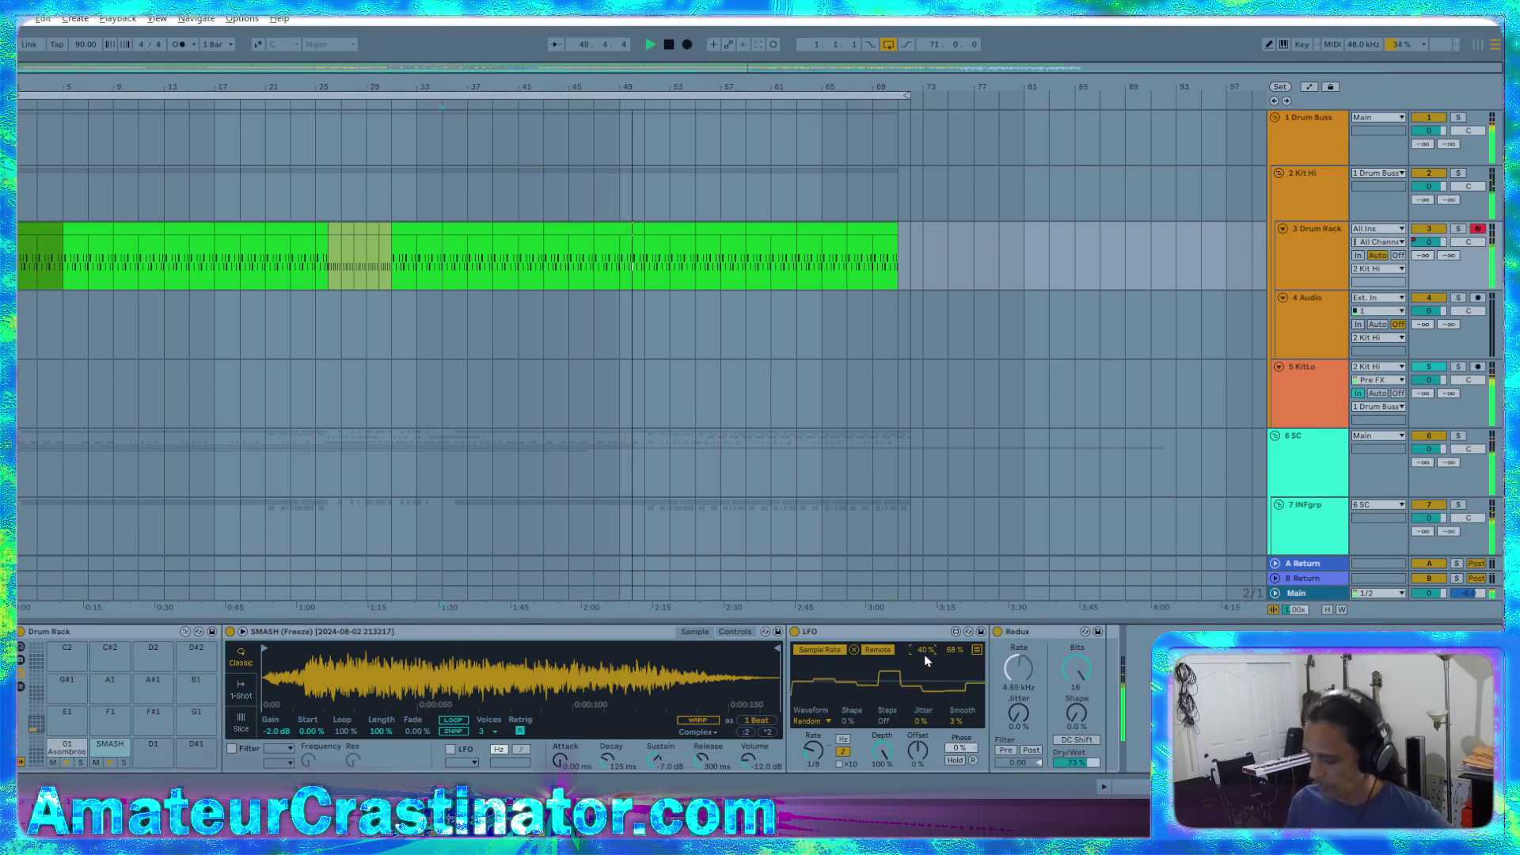
left_click_drag(926, 654, 925, 649)
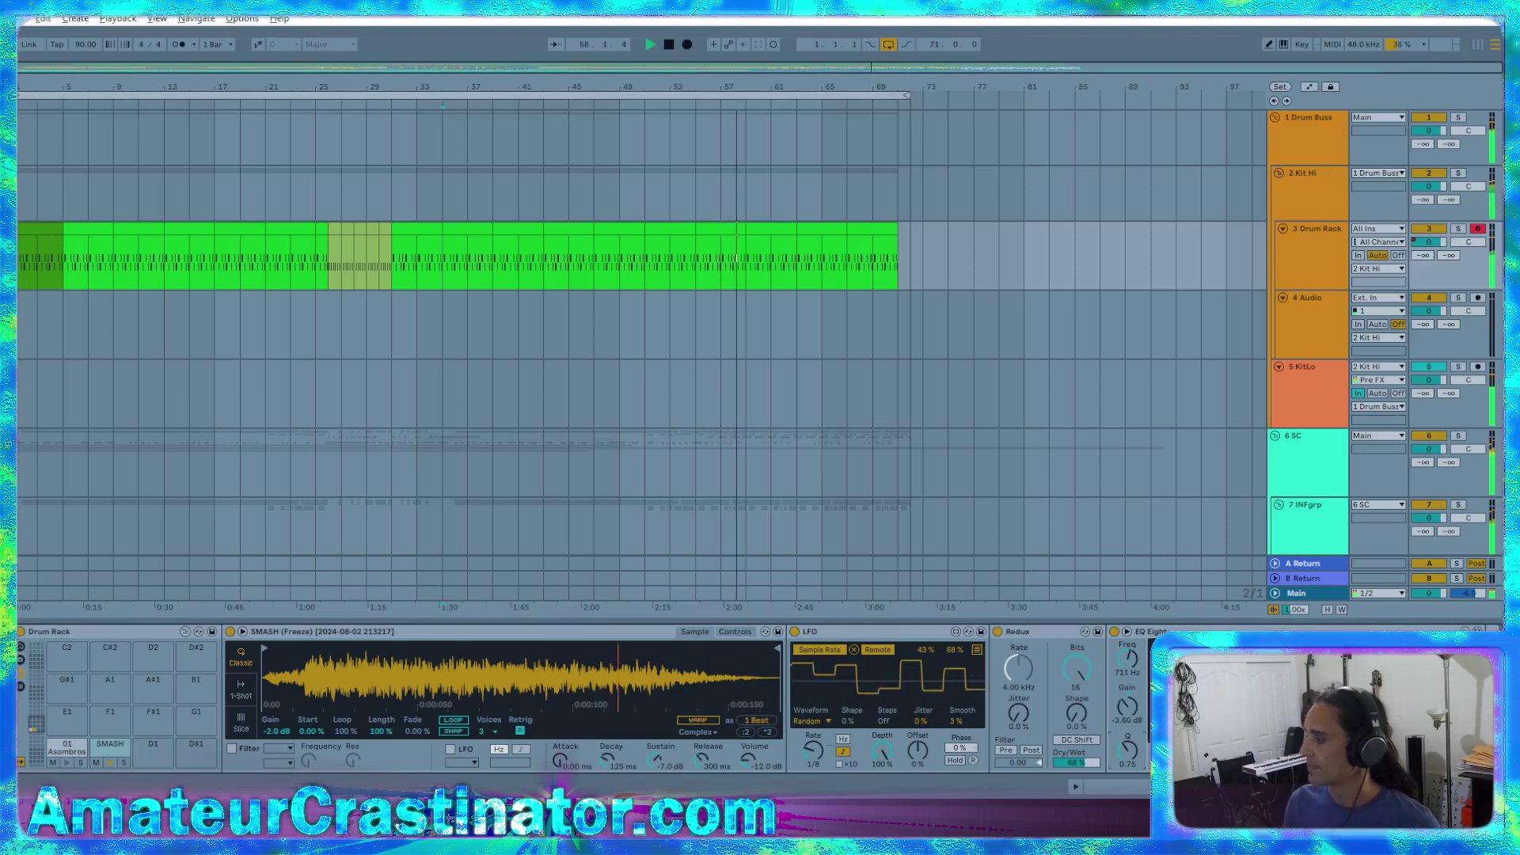
Narrow the selected band of the EQ Eight after Redux to a Q of 4.31
left_click_drag(1137, 748, 1136, 745)
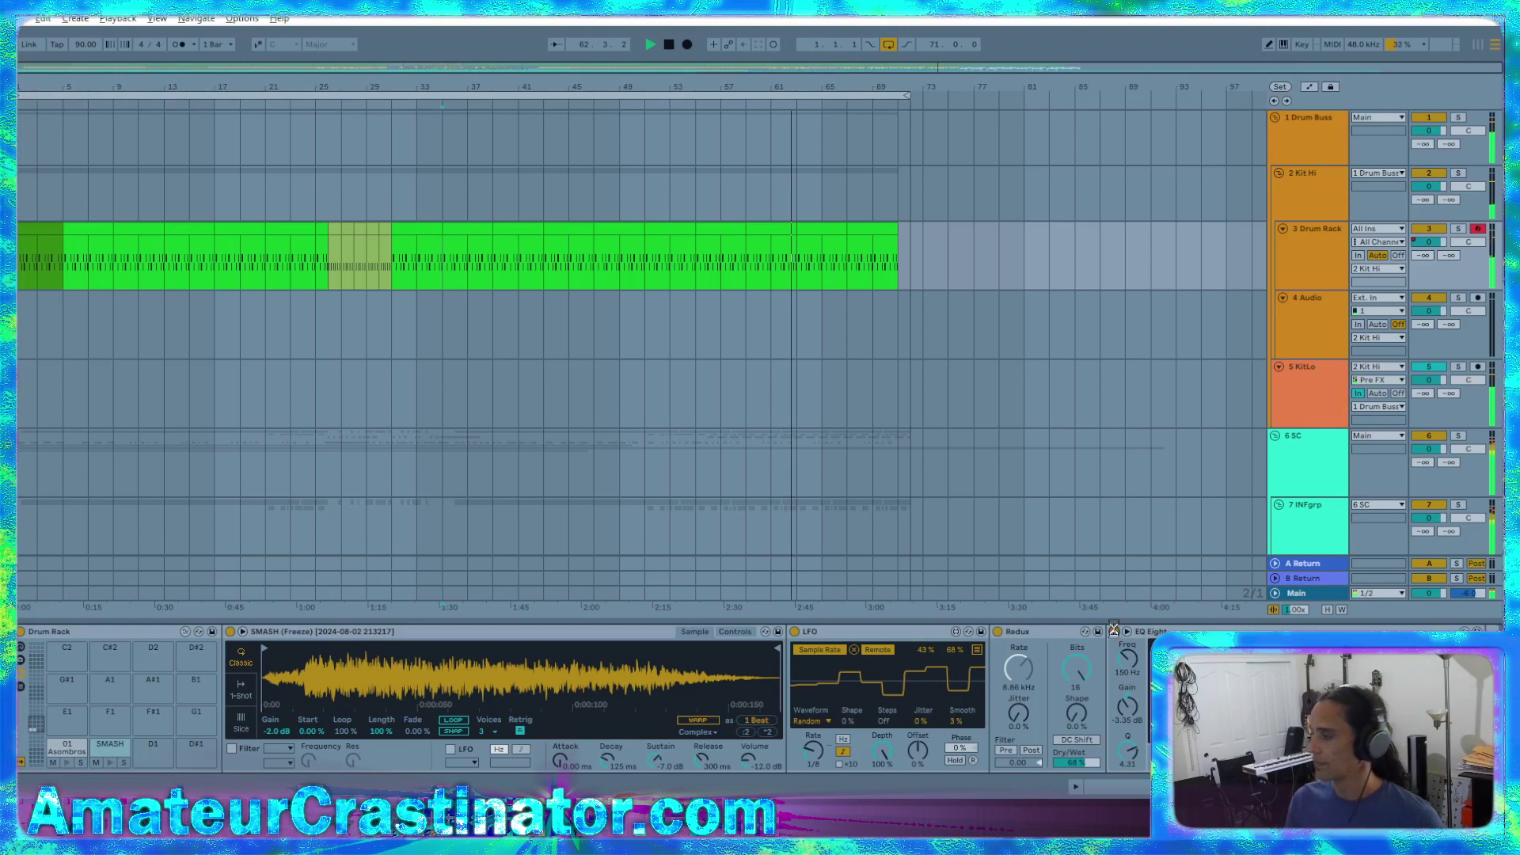
Solo track 13 with the full INFATUATION source song and restart playback to audition it
scroll(999, 368, "down", 3)
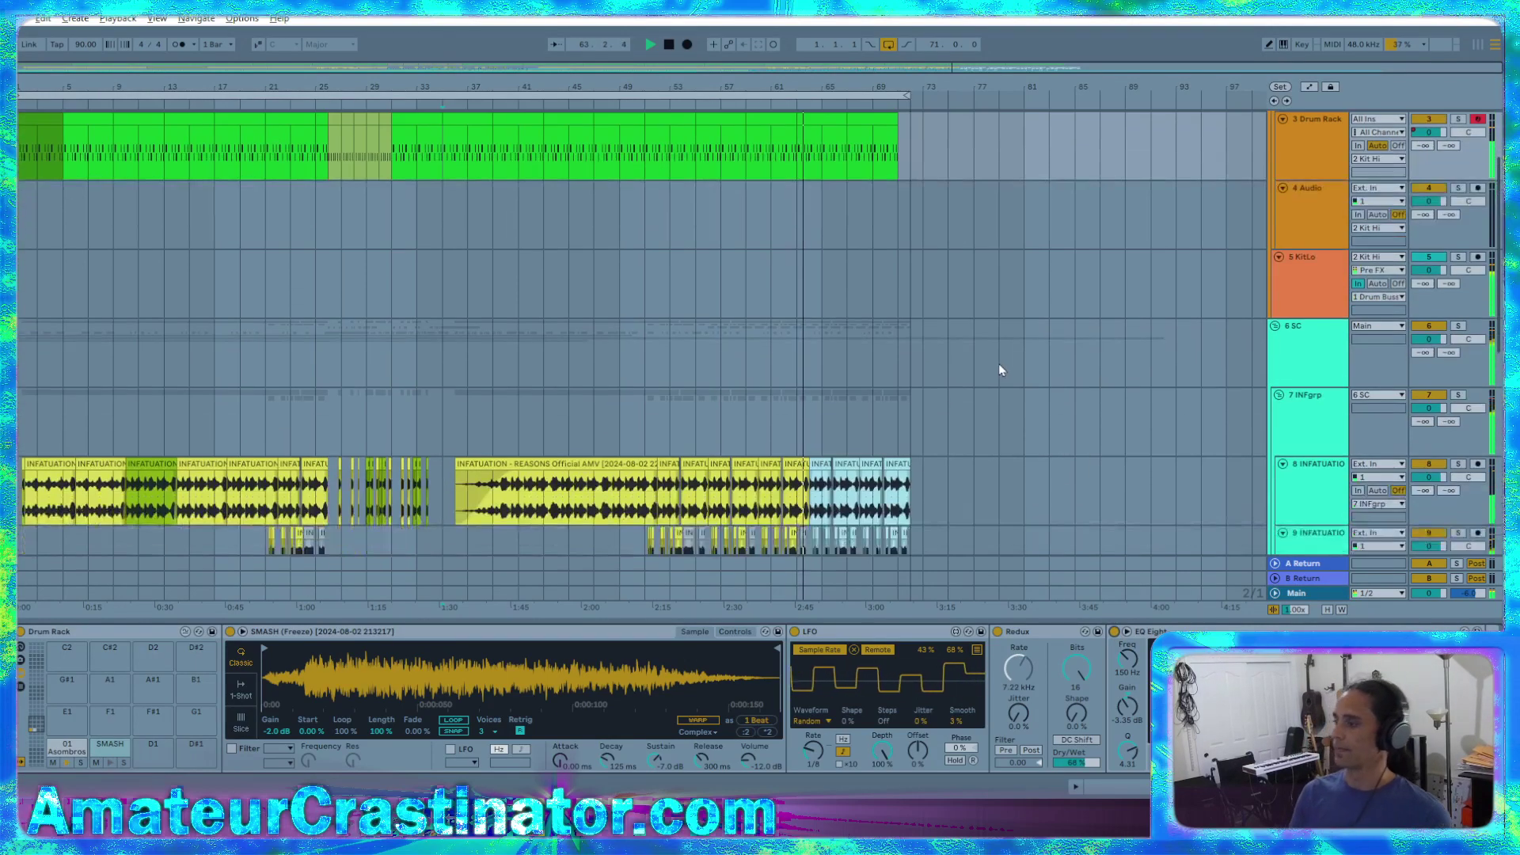
scroll(999, 364, "down", 4)
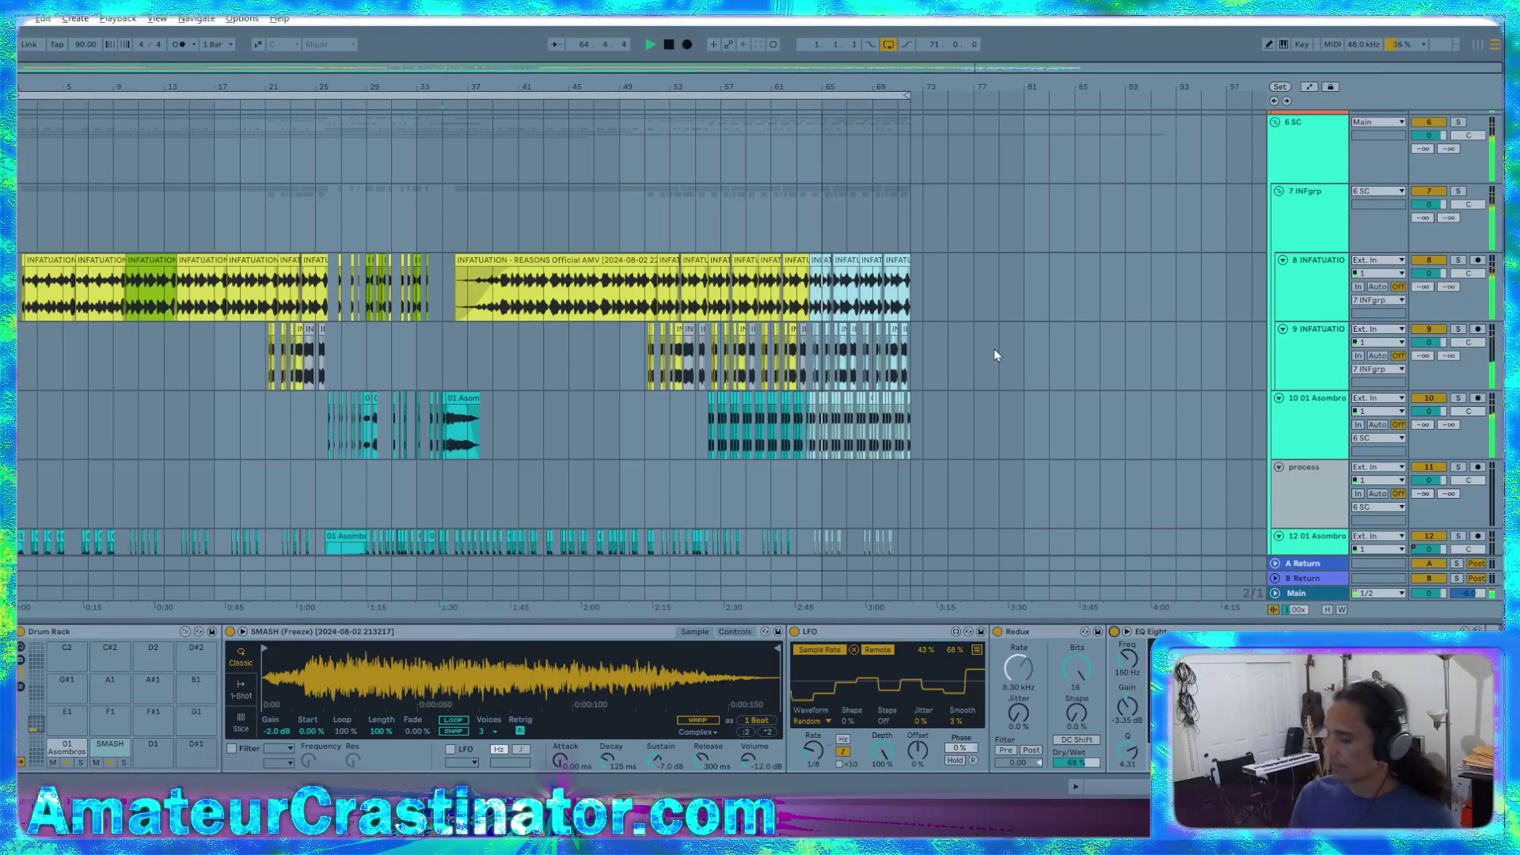
scroll(993, 363, "down", 2)
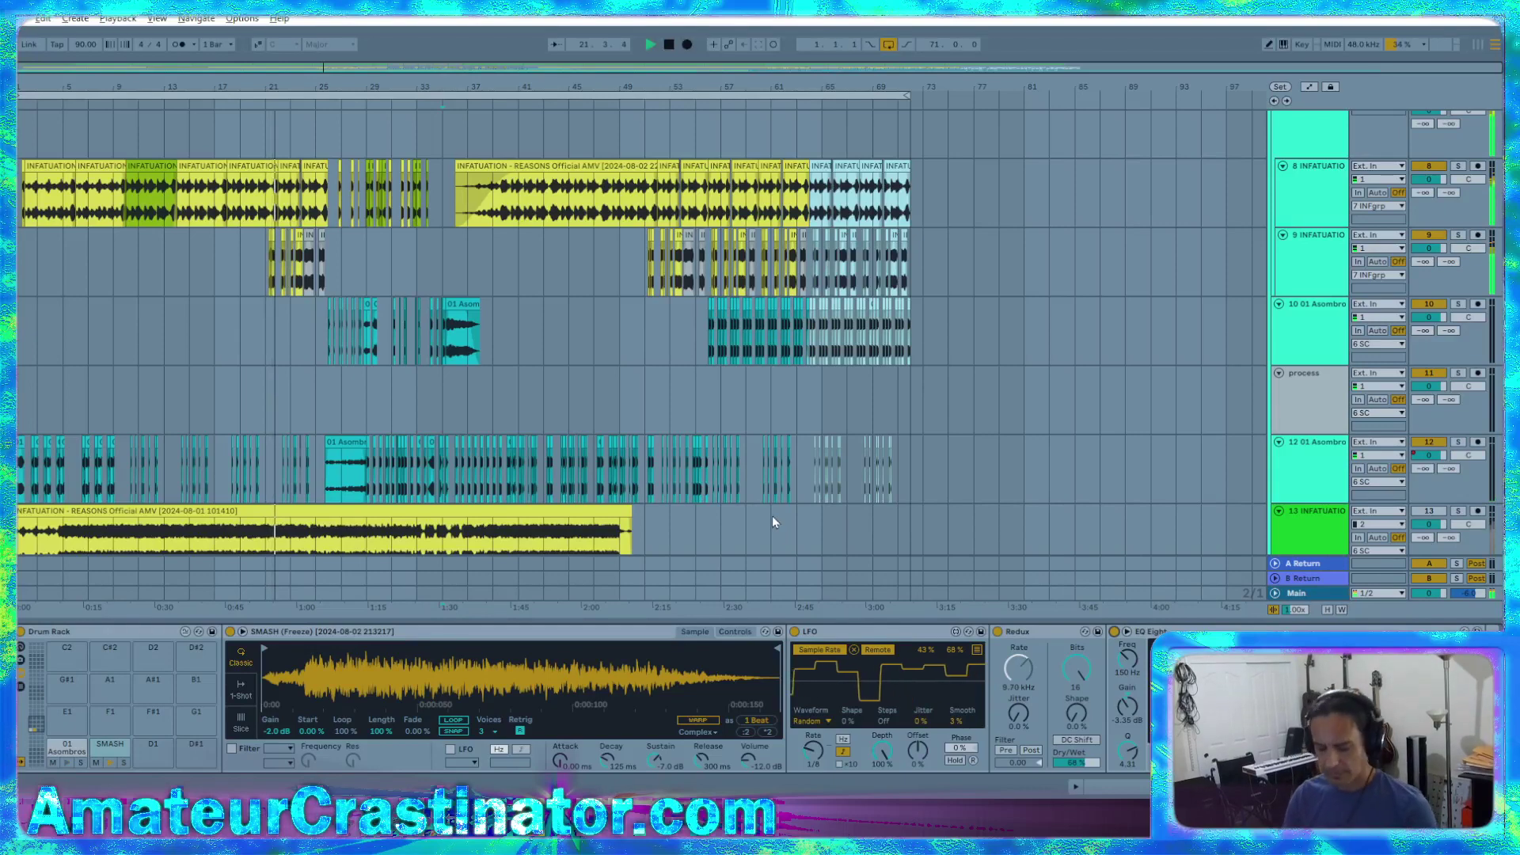
left_click(1294, 521)
scroll(1294, 532, "down", 1)
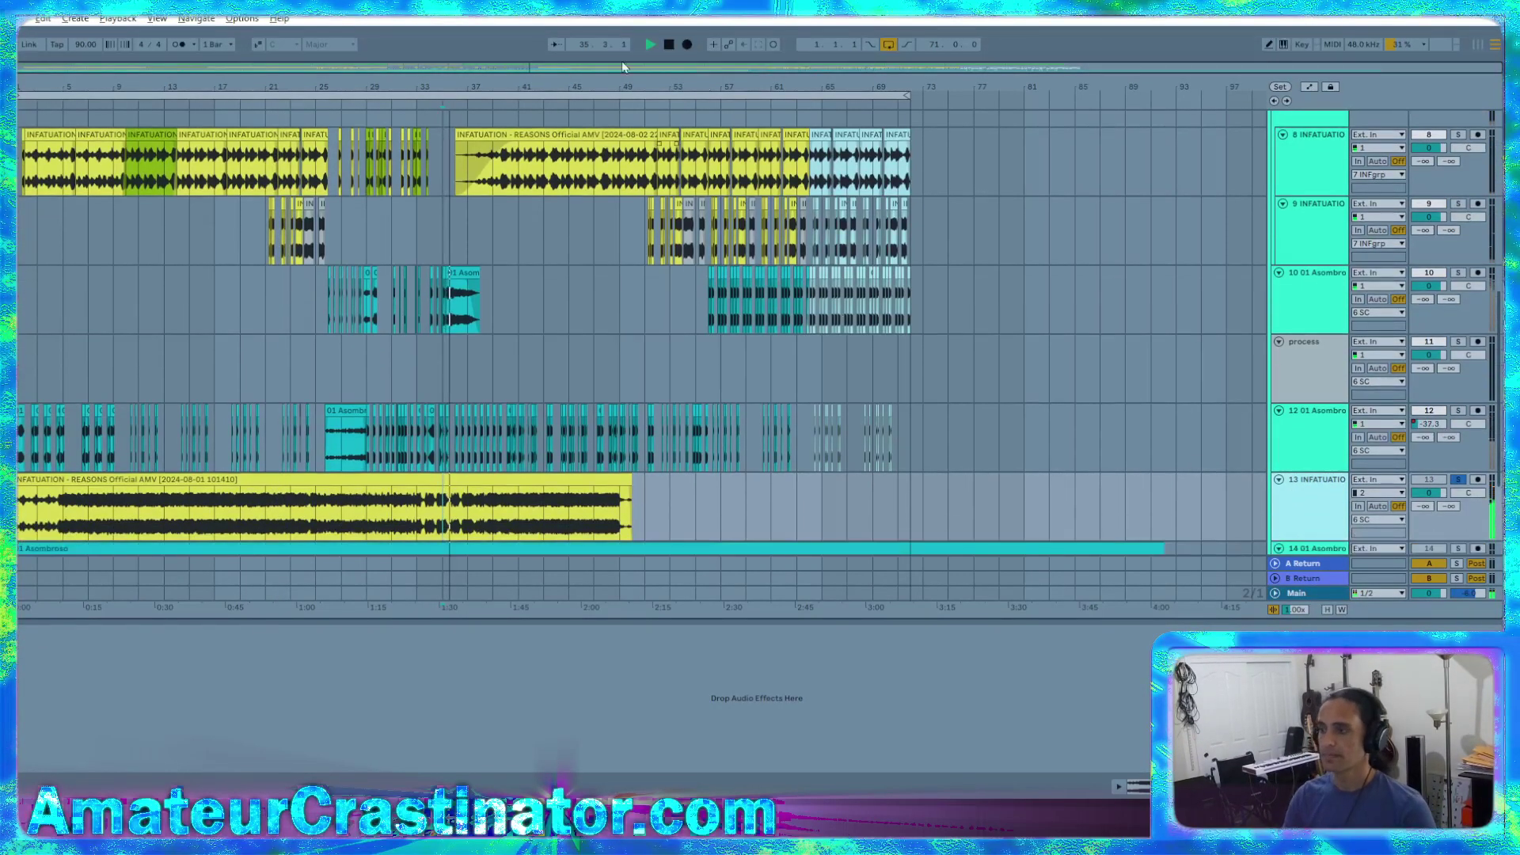
left_click(670, 46)
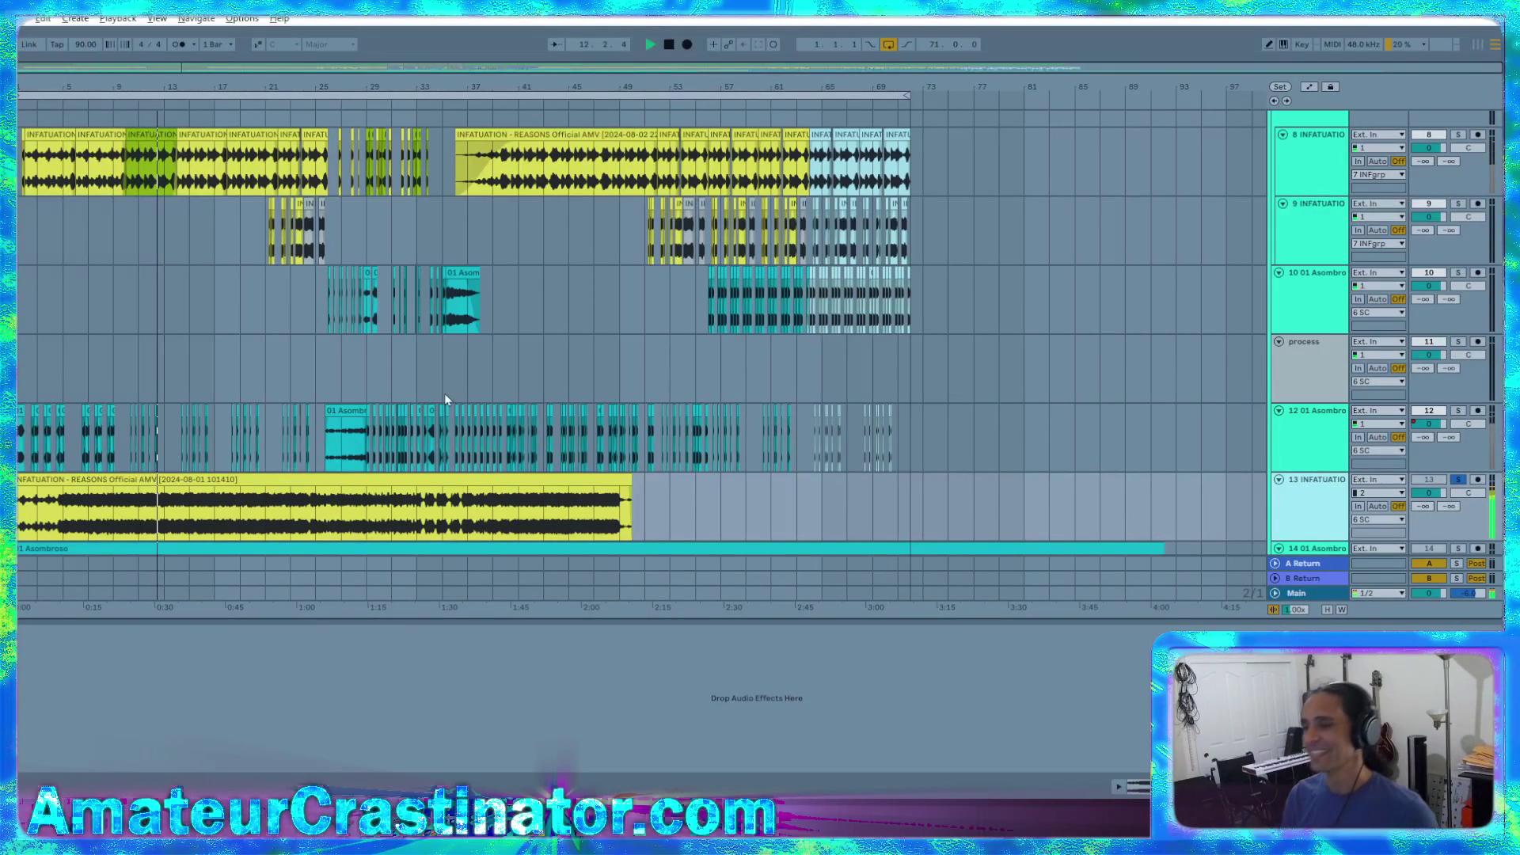
Copy the section from 10.4 to 11 of the track 13 source song to the same position on track 9
scroll(123, 515, "up", 5)
scroll(116, 517, "up", 5)
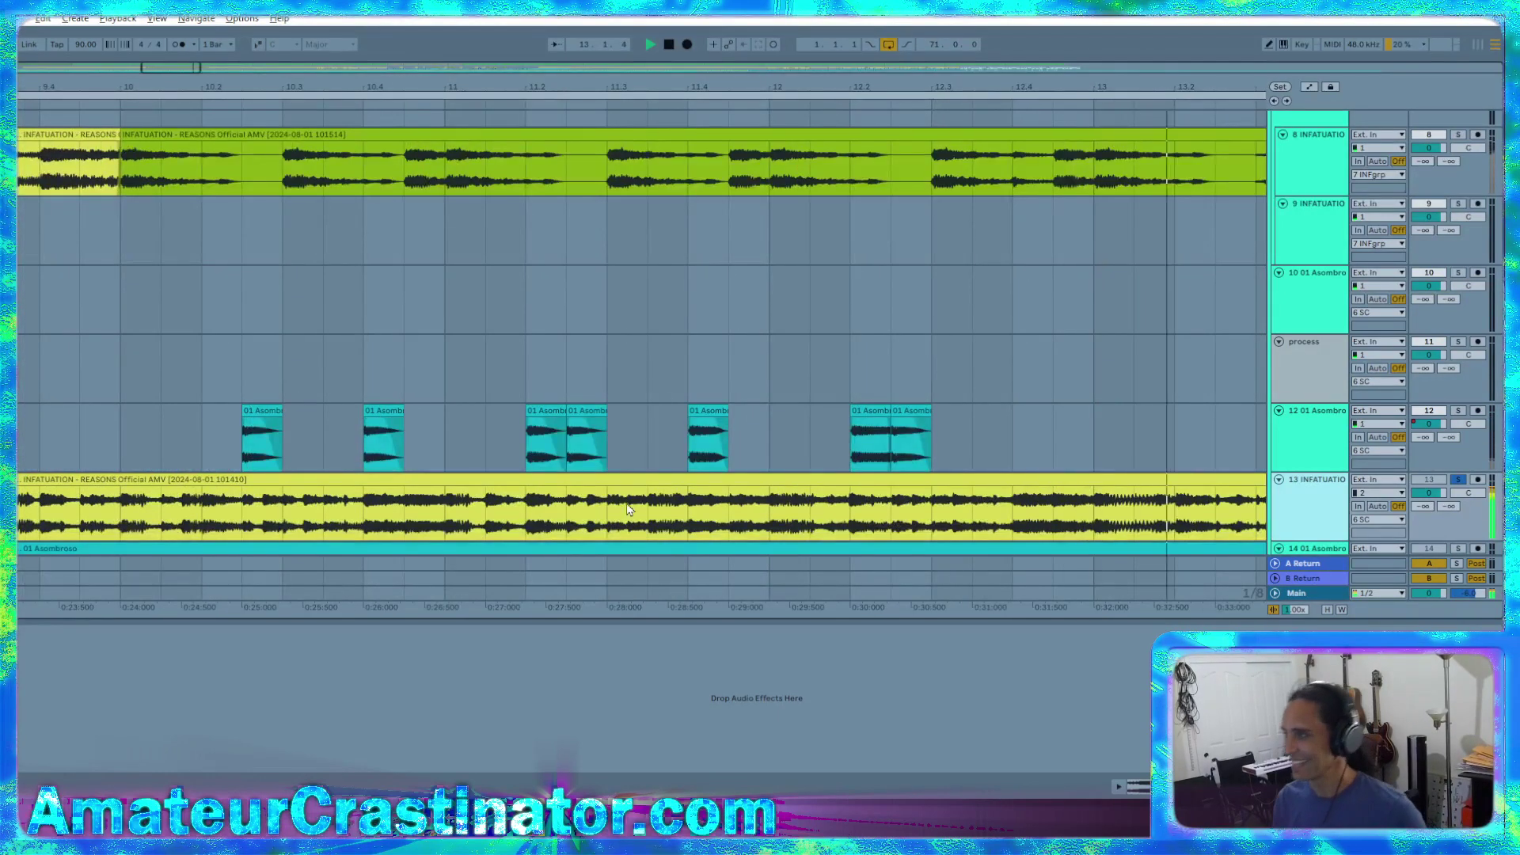
left_click(83, 520)
key("space")
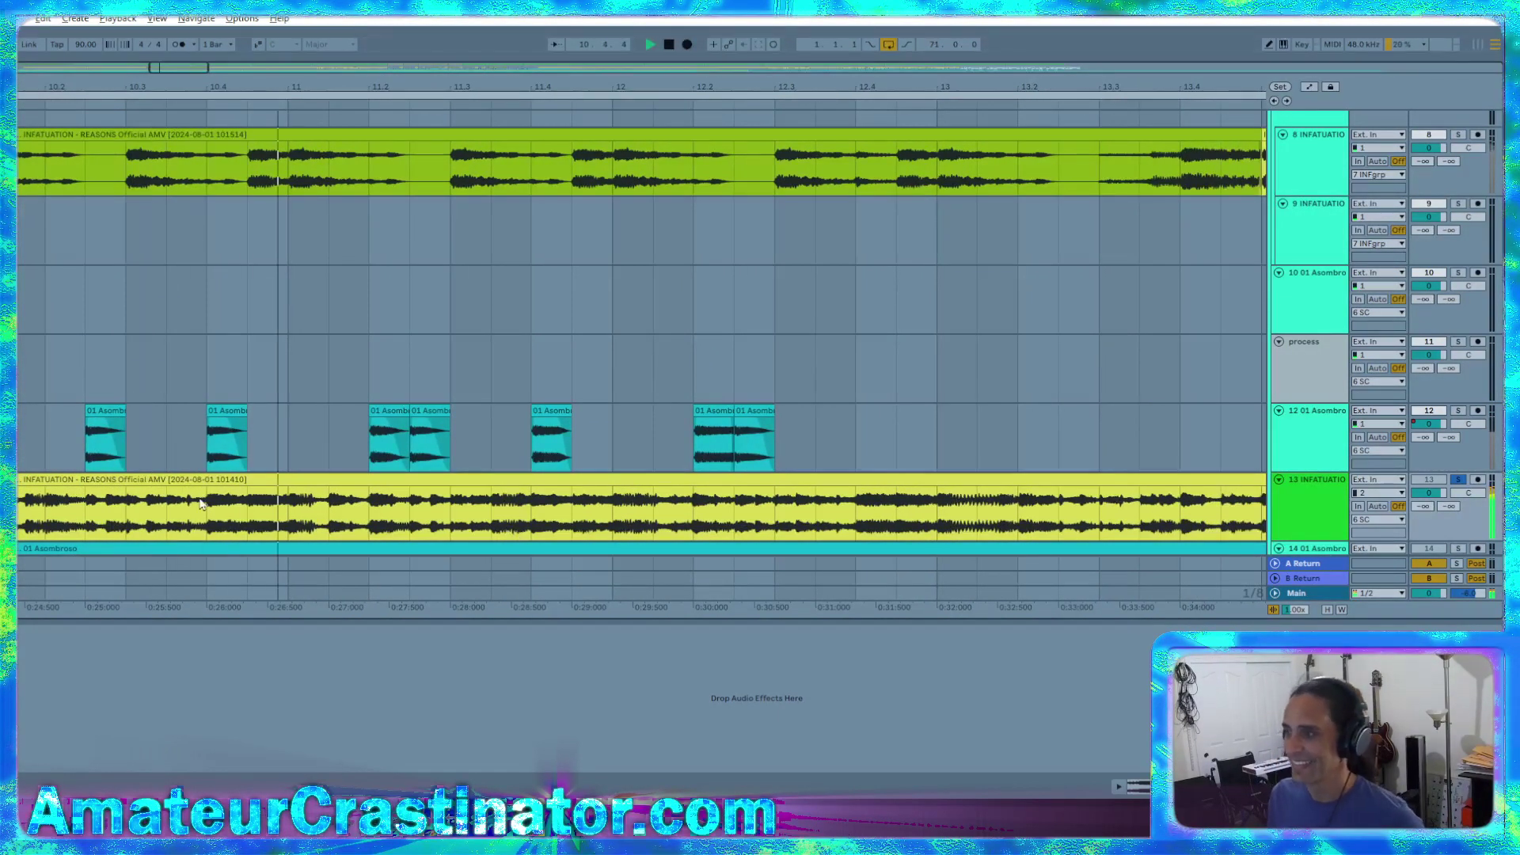
left_click_drag(207, 522, 290, 529)
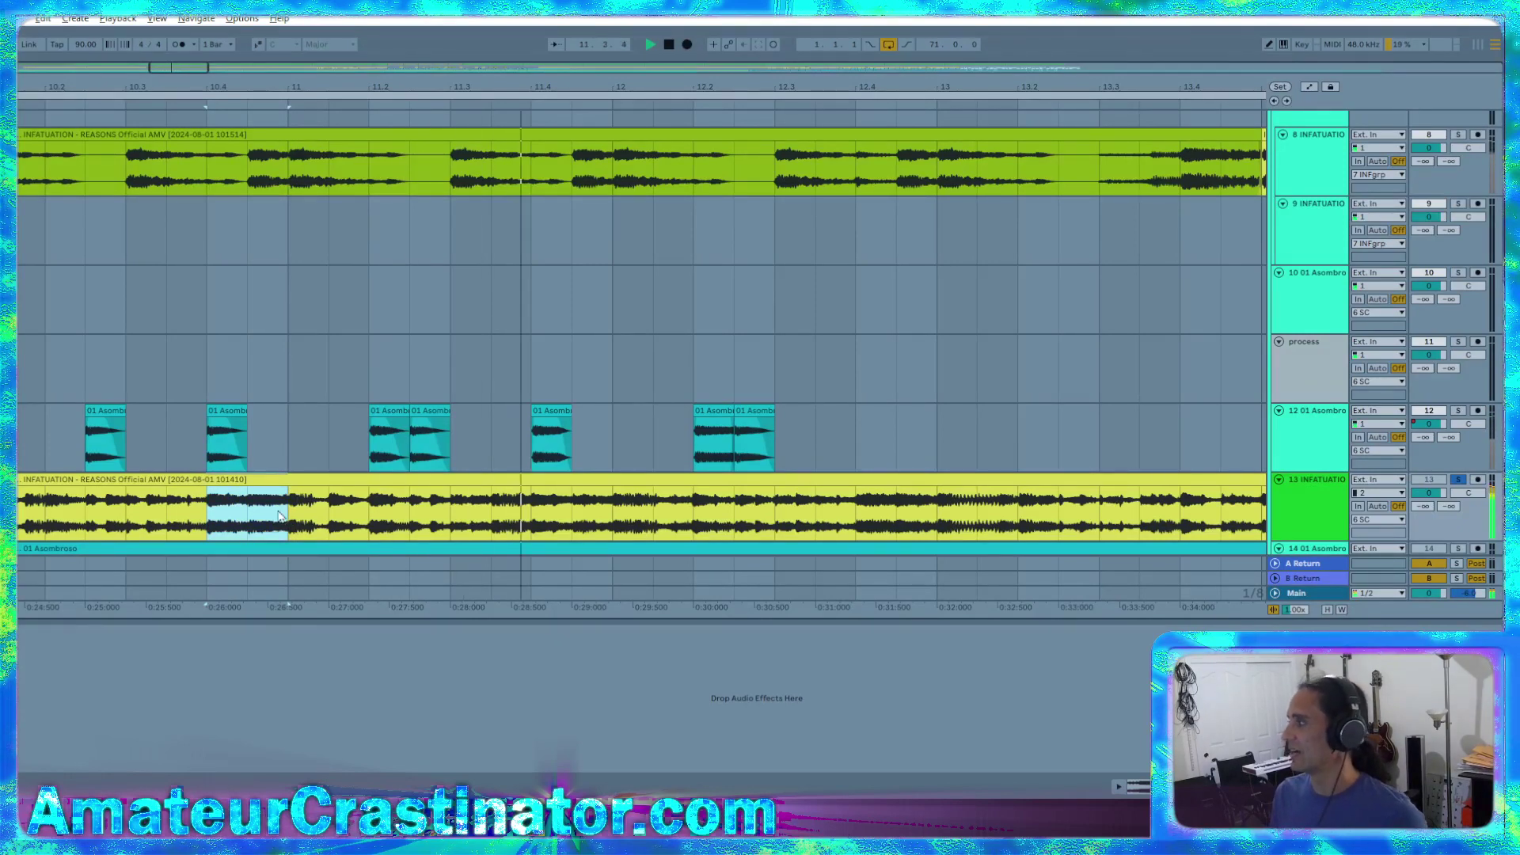
key("space")
left_click_drag(239, 481, 223, 253)
key("space")
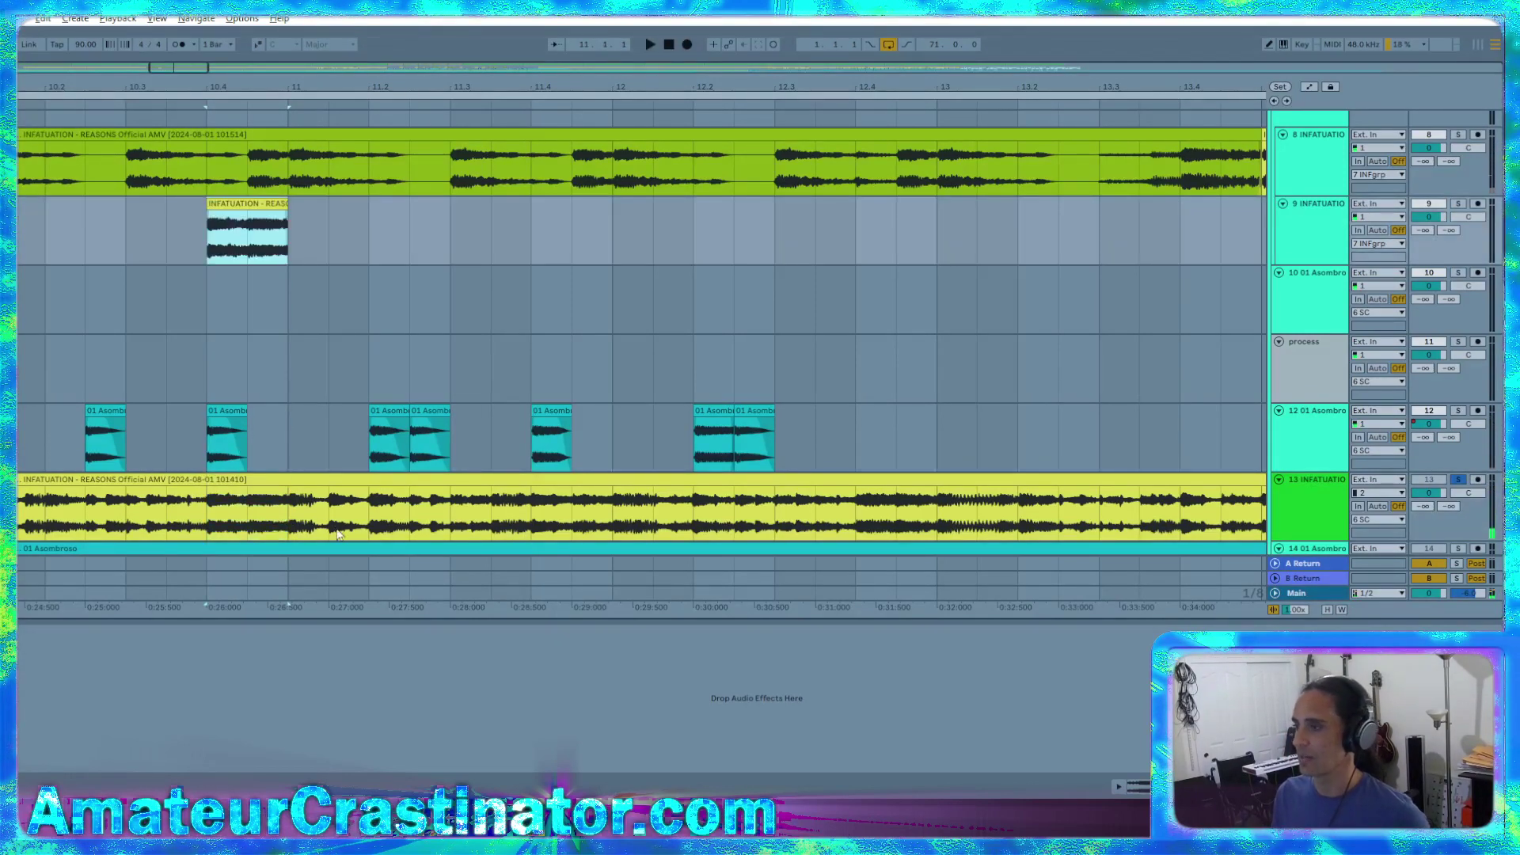
Copy the source song's section from 12.4 to 13 onto track 9 at the same position
scroll(605, 507, "right", 6)
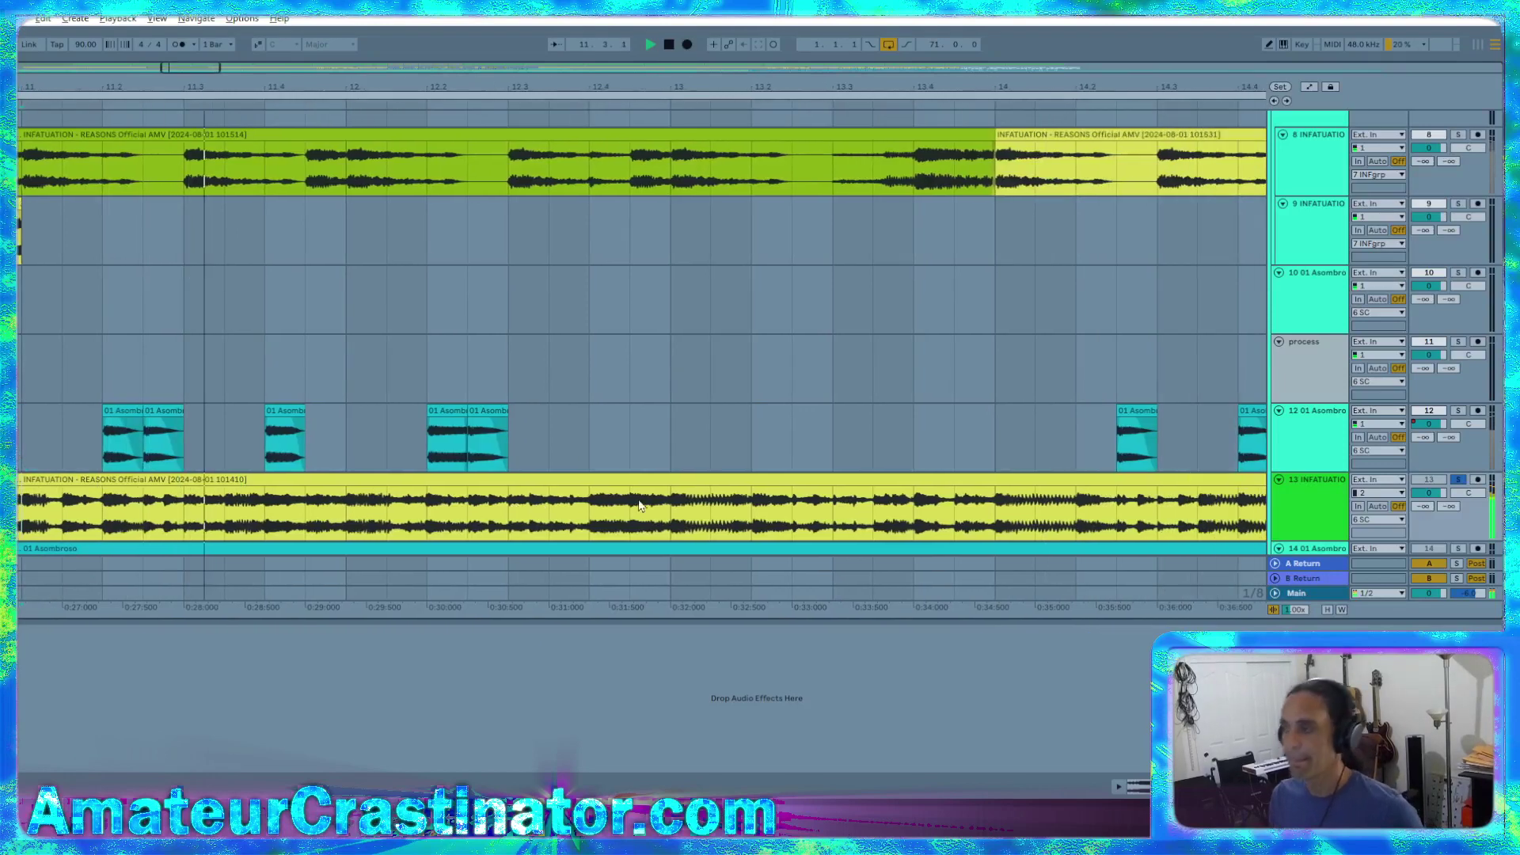
scroll(636, 529, "right", 1)
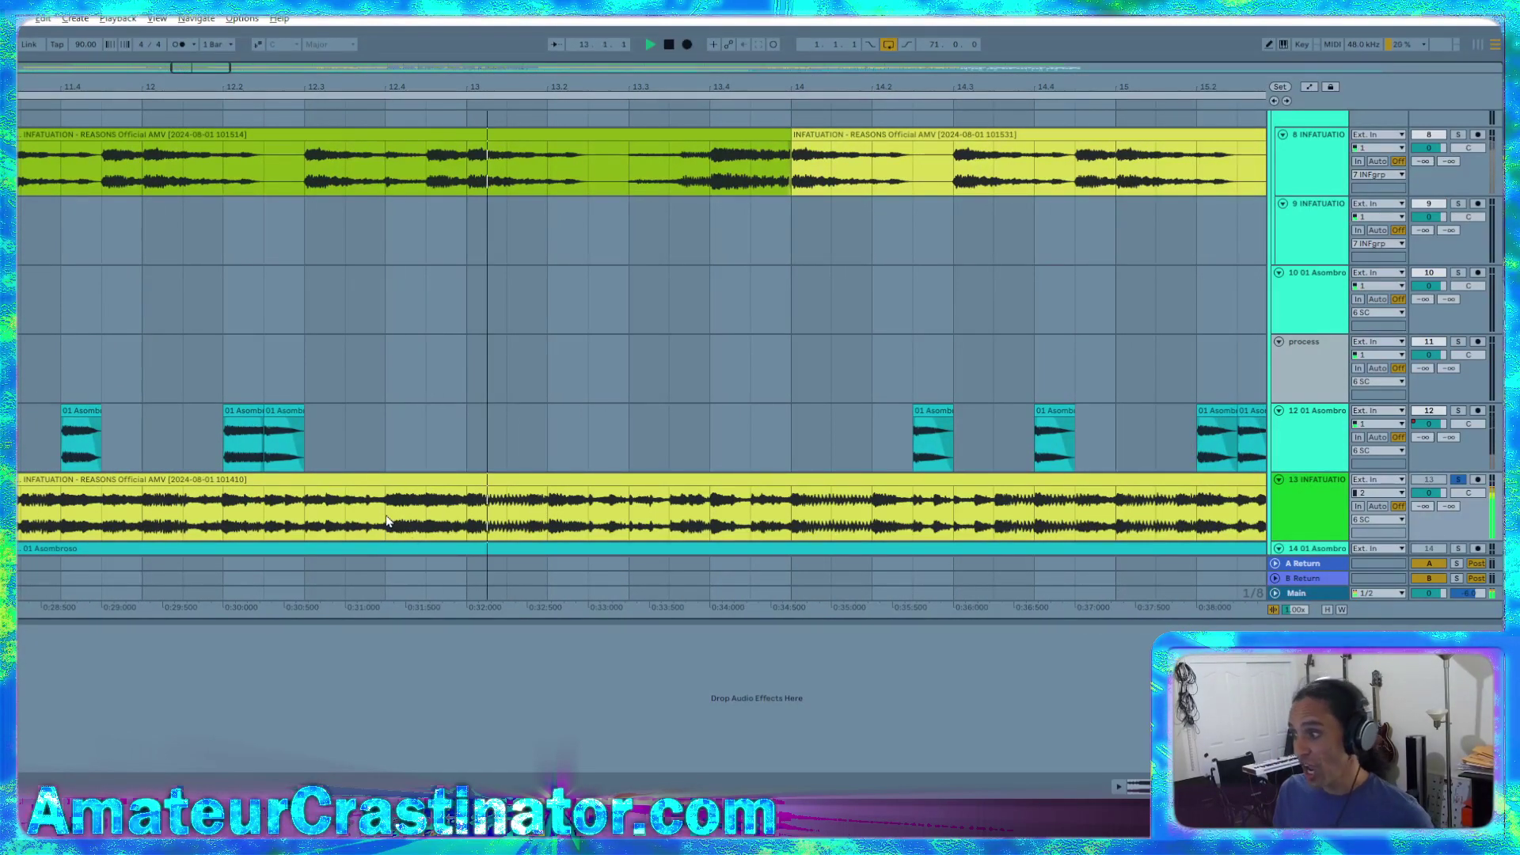
left_click_drag(386, 515, 453, 529)
key("ctrl+space")
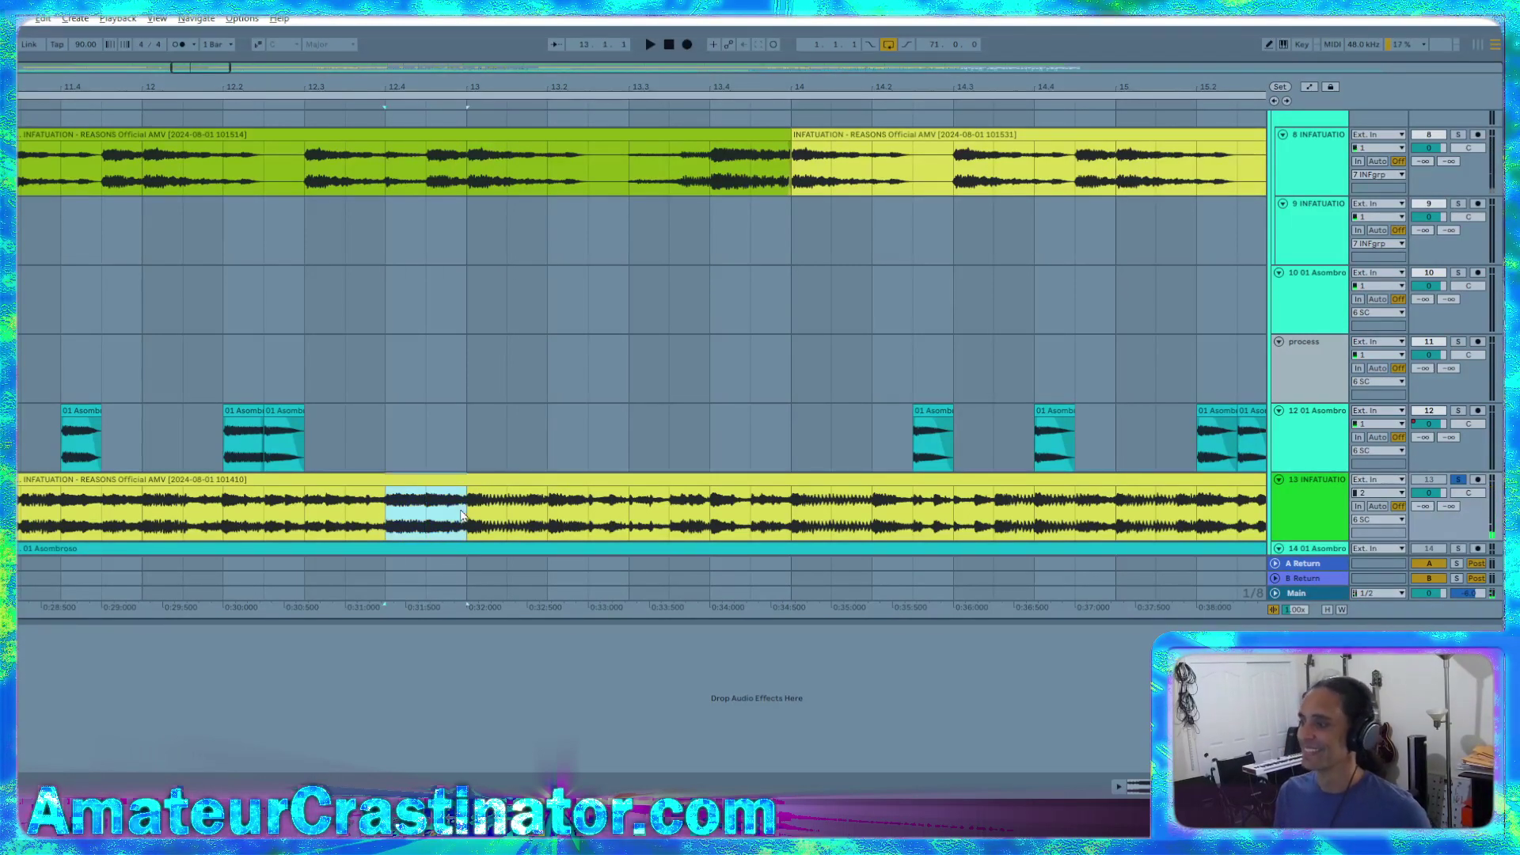
left_click_drag(446, 480, 439, 239)
key("w")
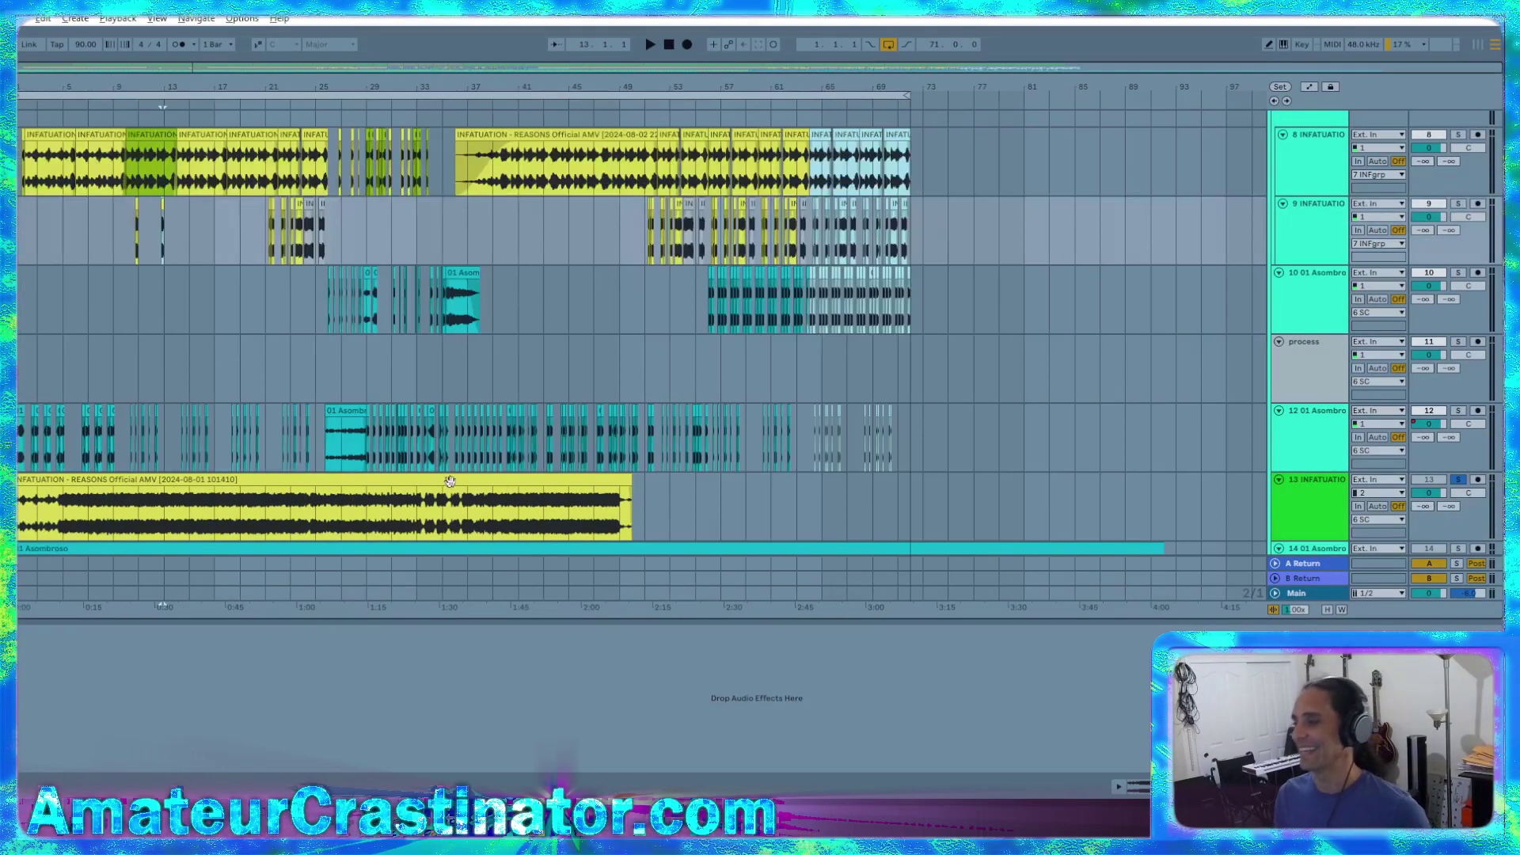
Play from about bar 13, switching track 13's solo on and off to compare the source song with the remix
left_click(165, 520)
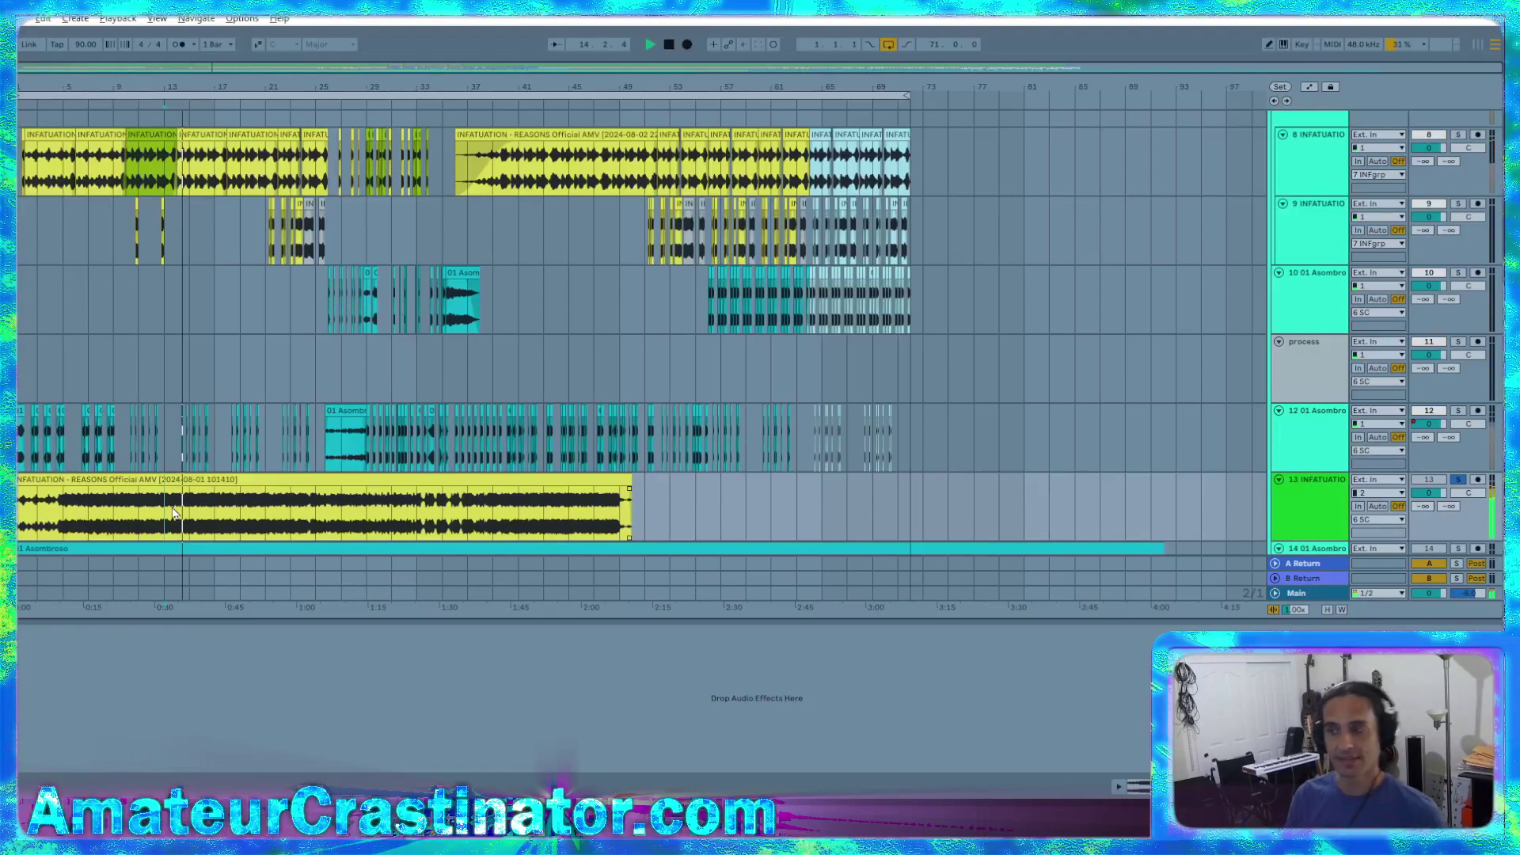
scroll(173, 513, "down", 1)
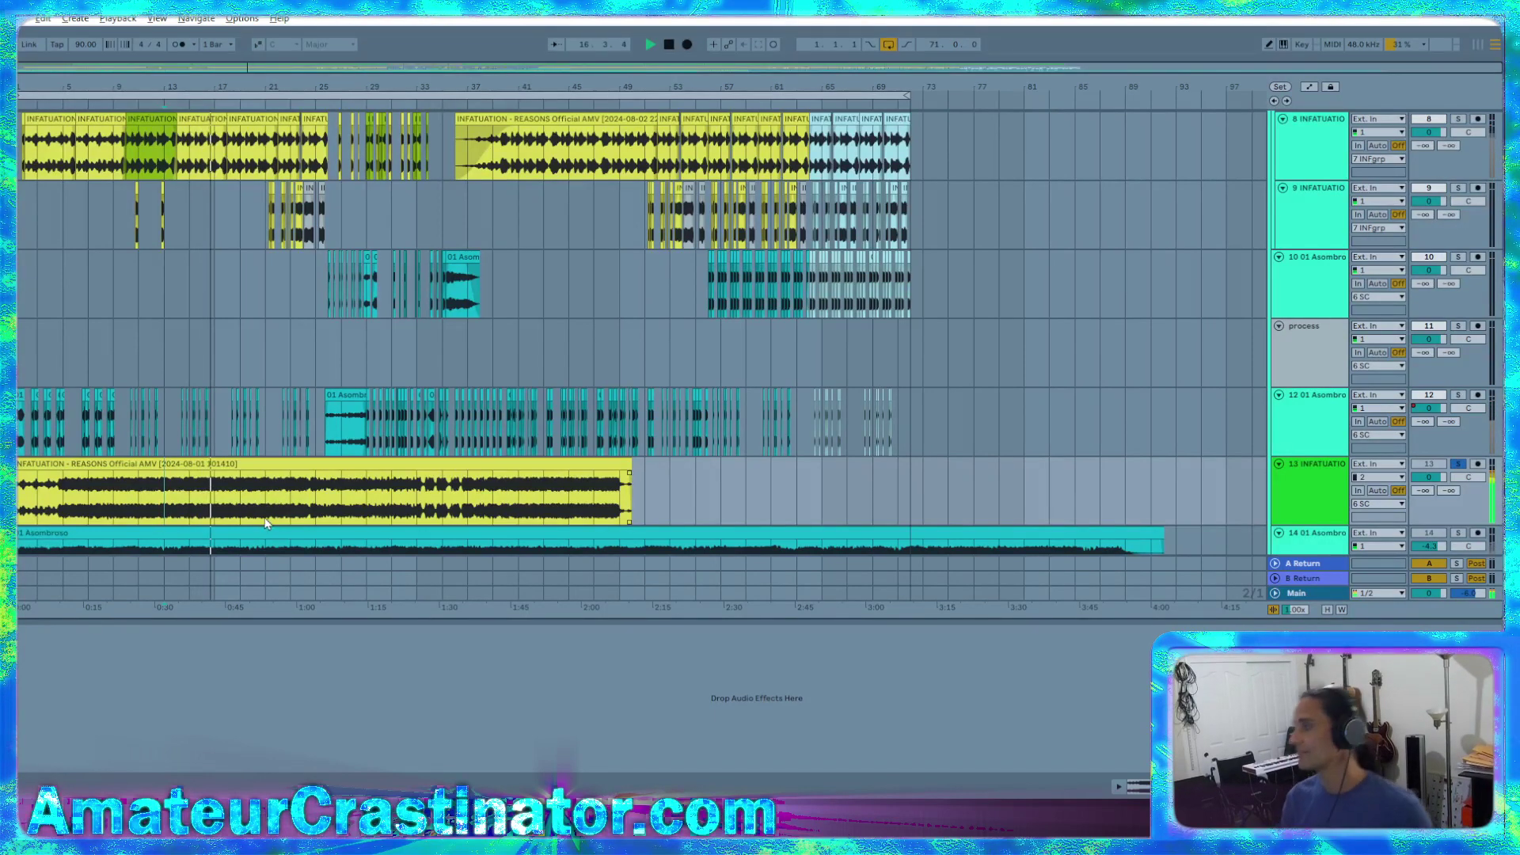
key("s")
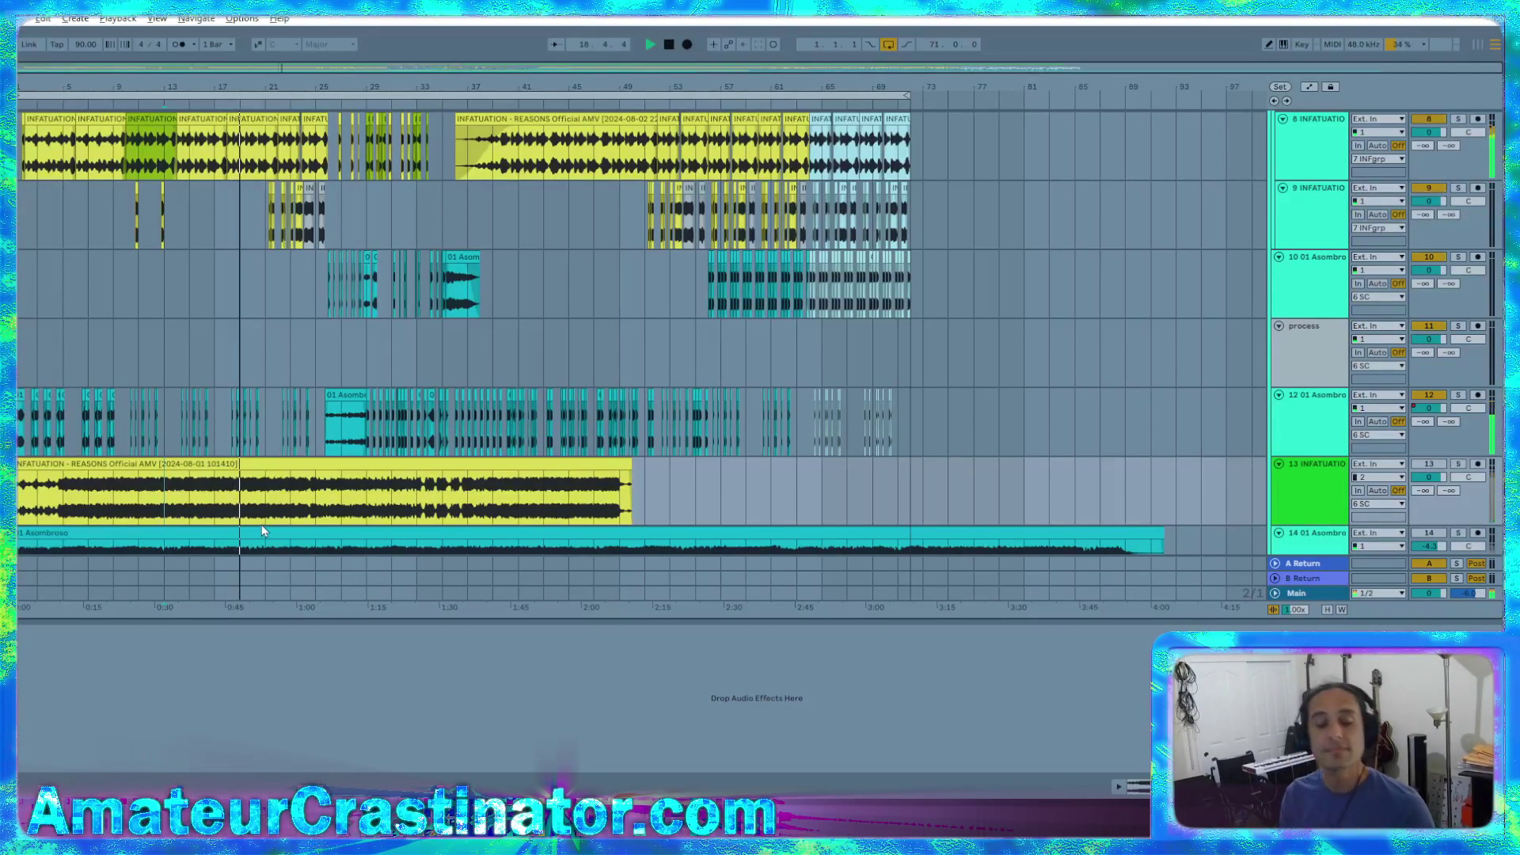
key("s")
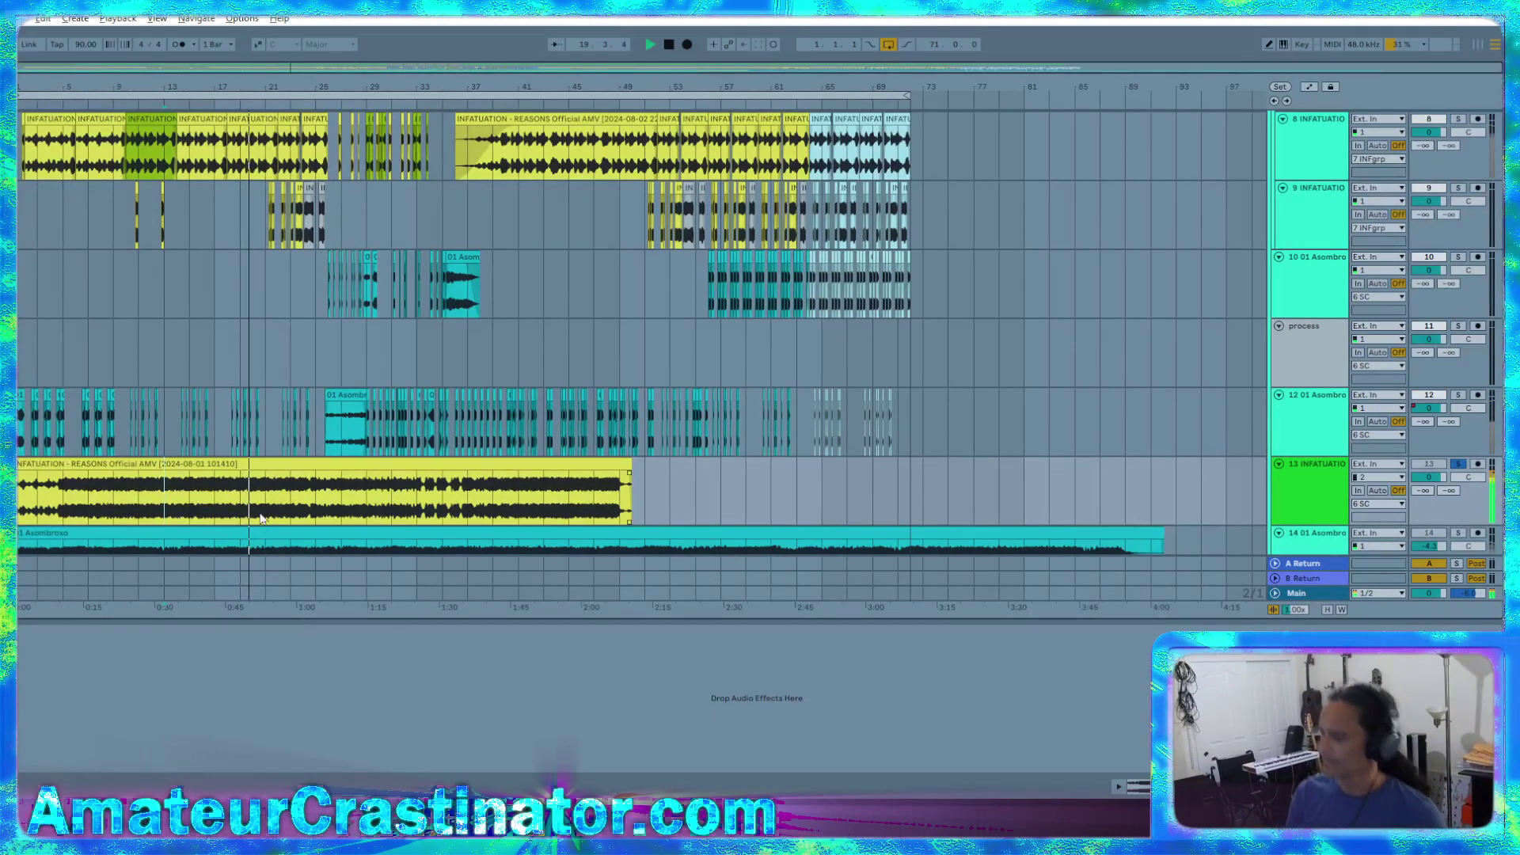
key("s")
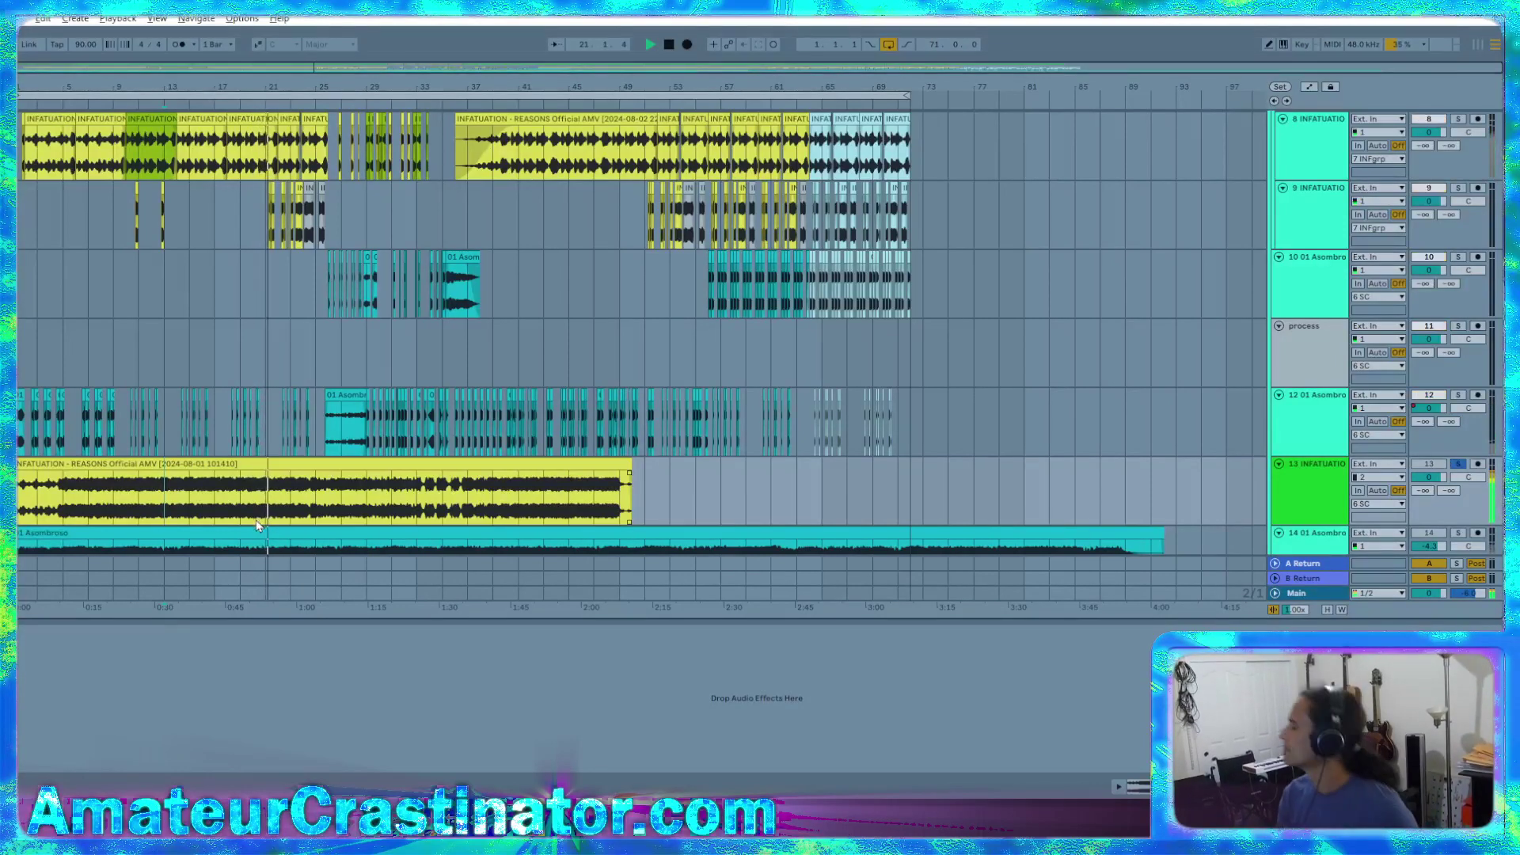
key("s")
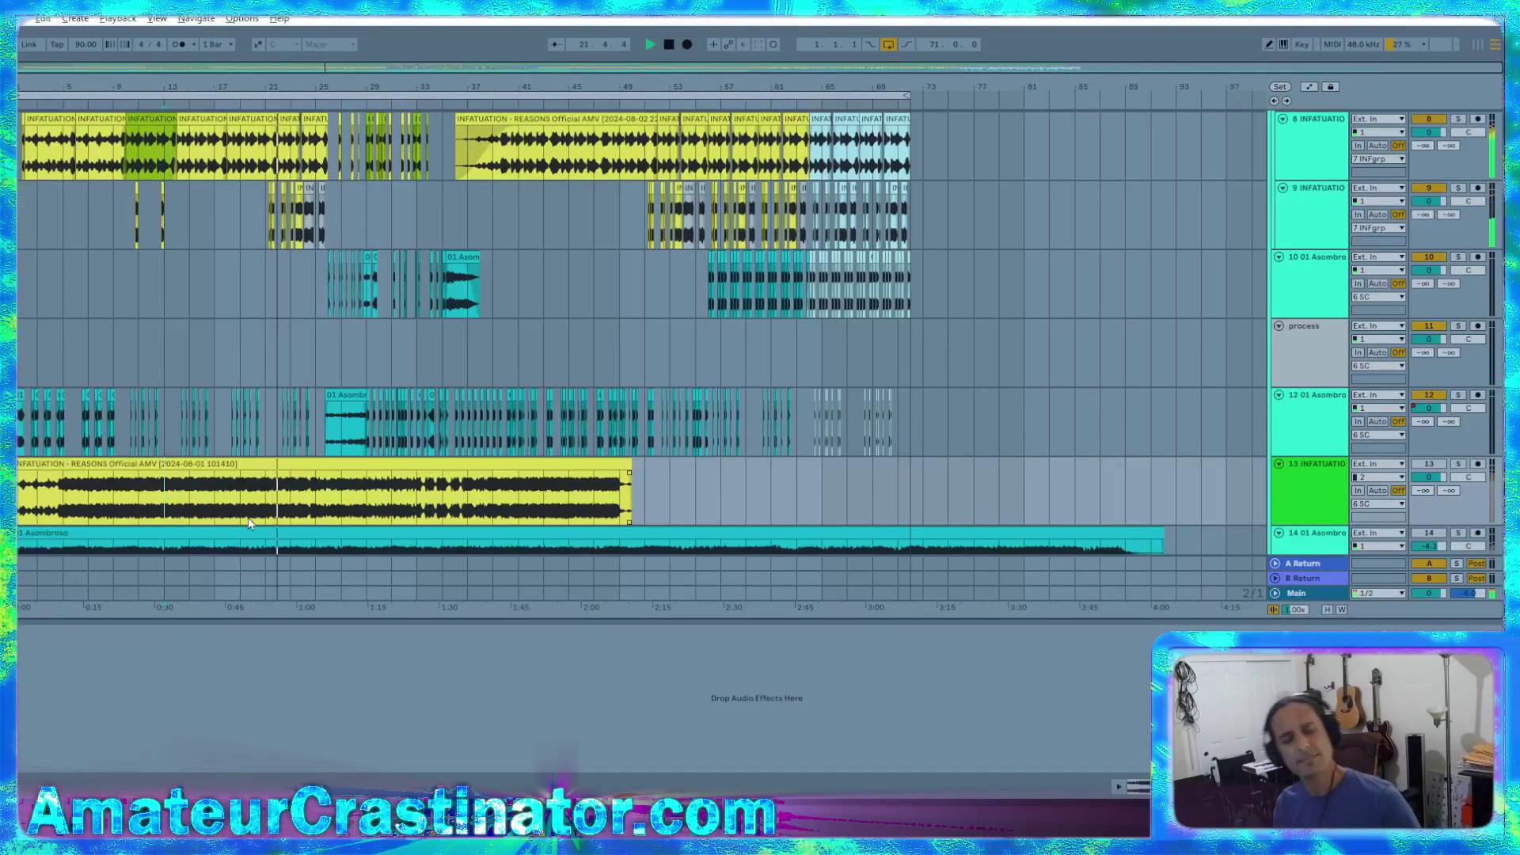
key("s")
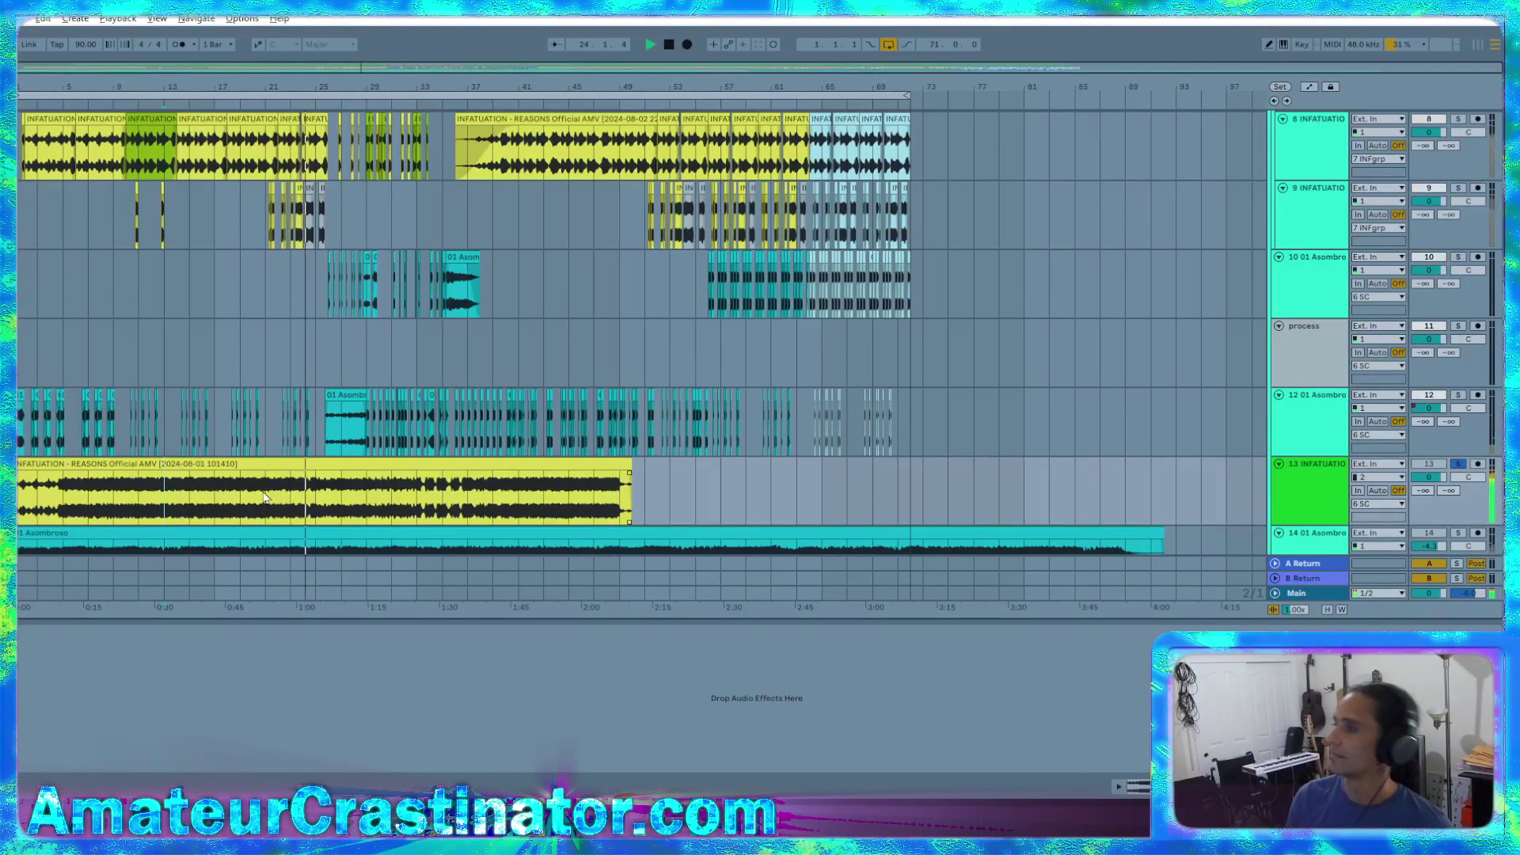
key("s")
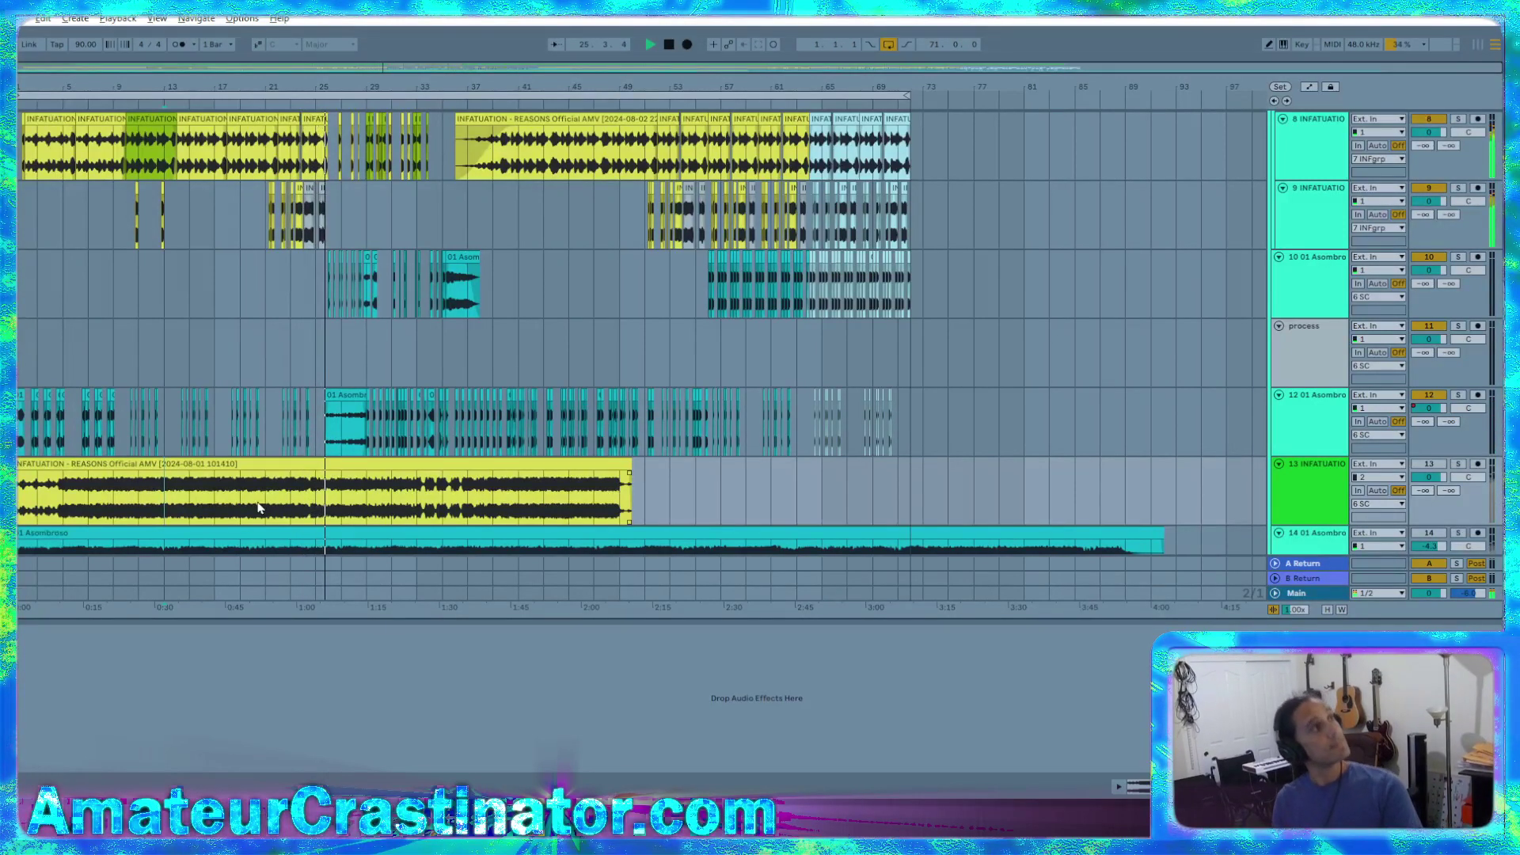
key("s")
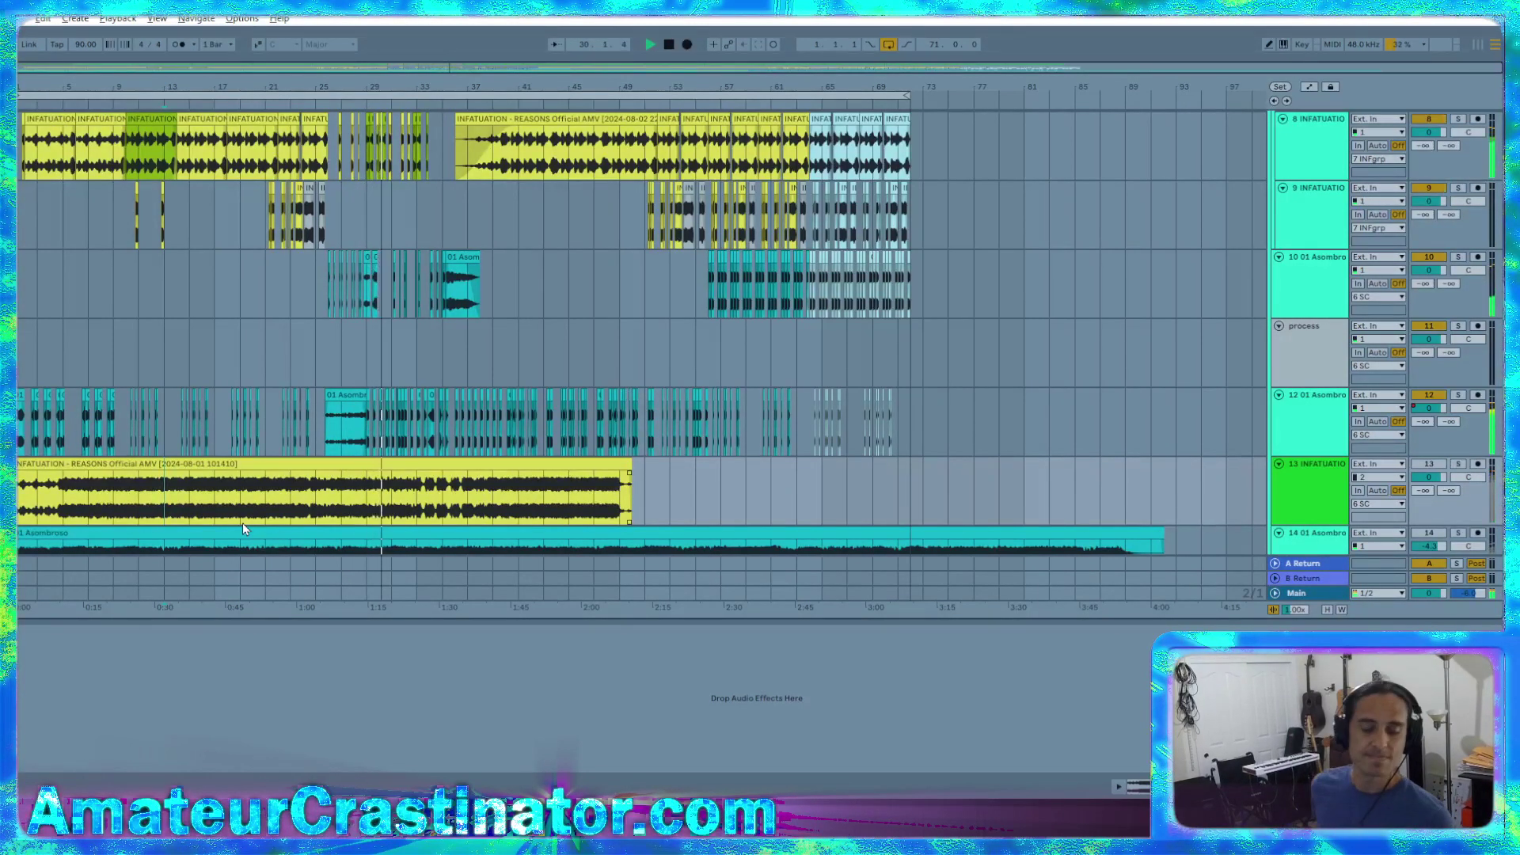
Keep toggling track 13's solo up to about bar 49 to compare the song's ending with the remix, and stop playback
key("s")
key("s")
key("s")
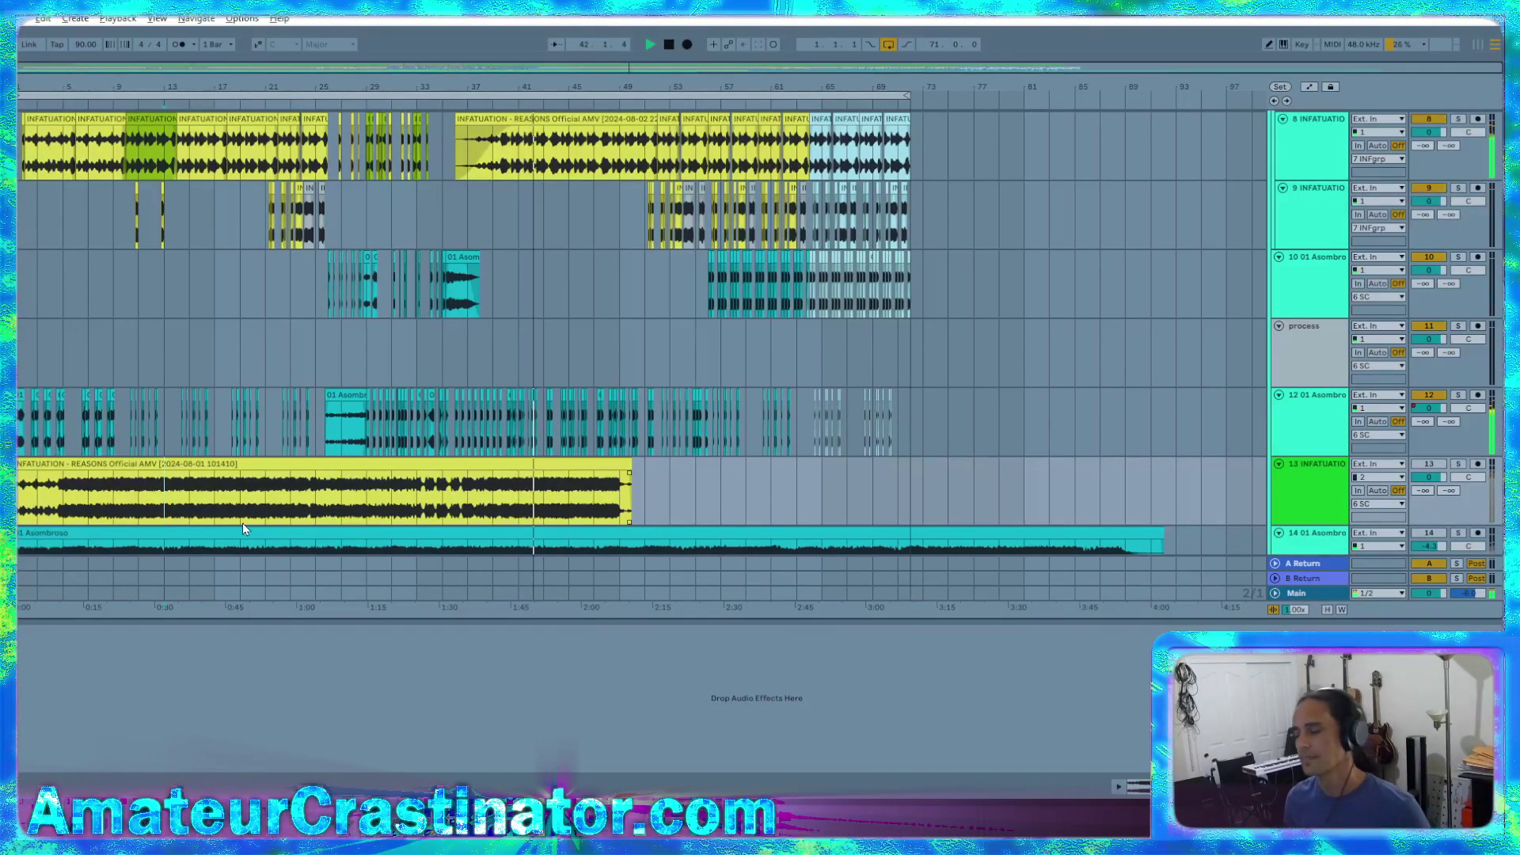
key("s")
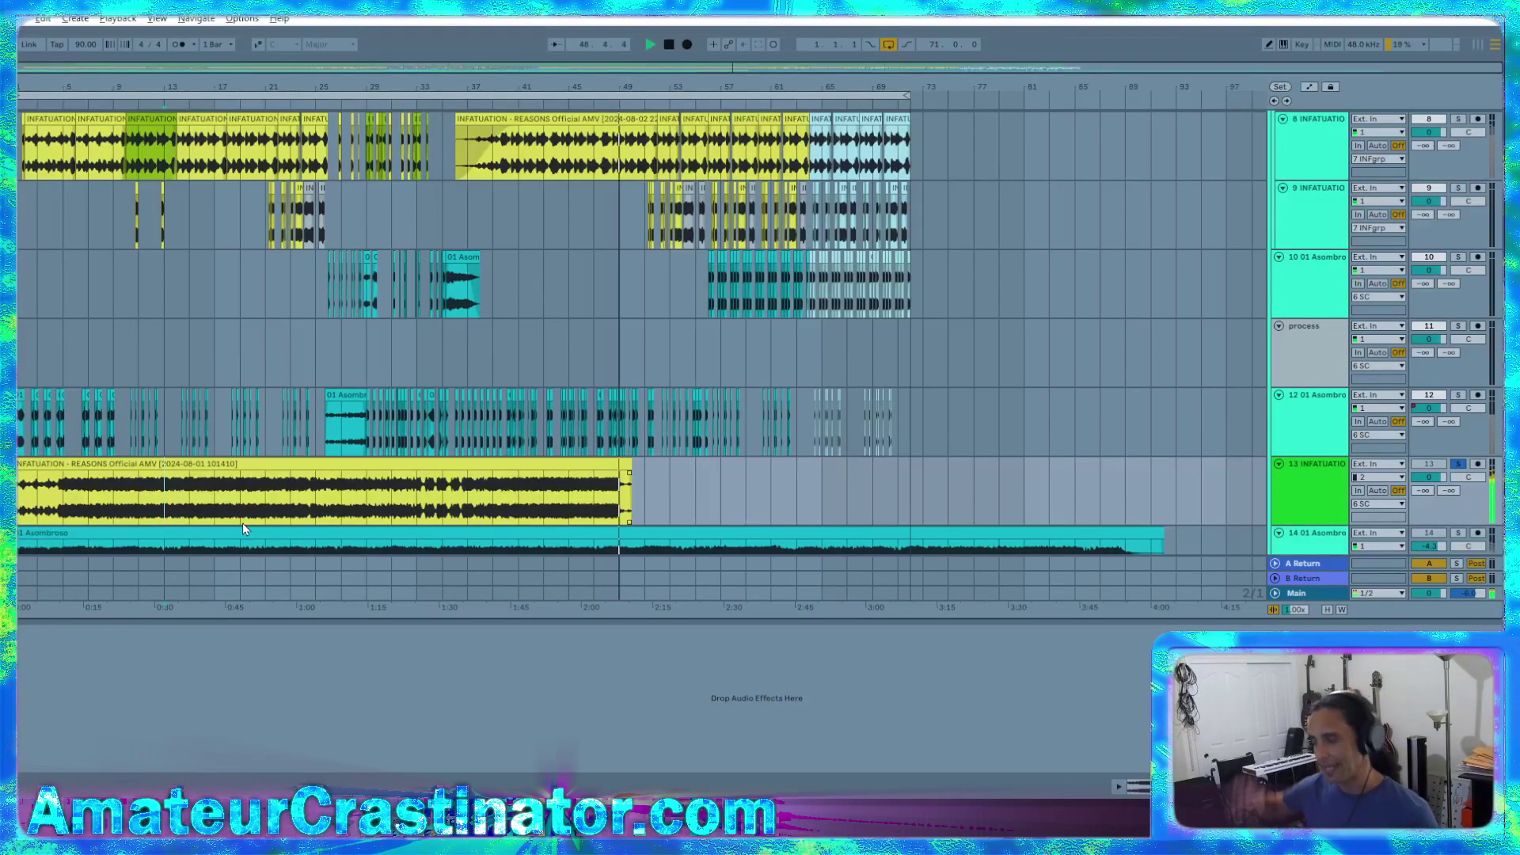
key("space")
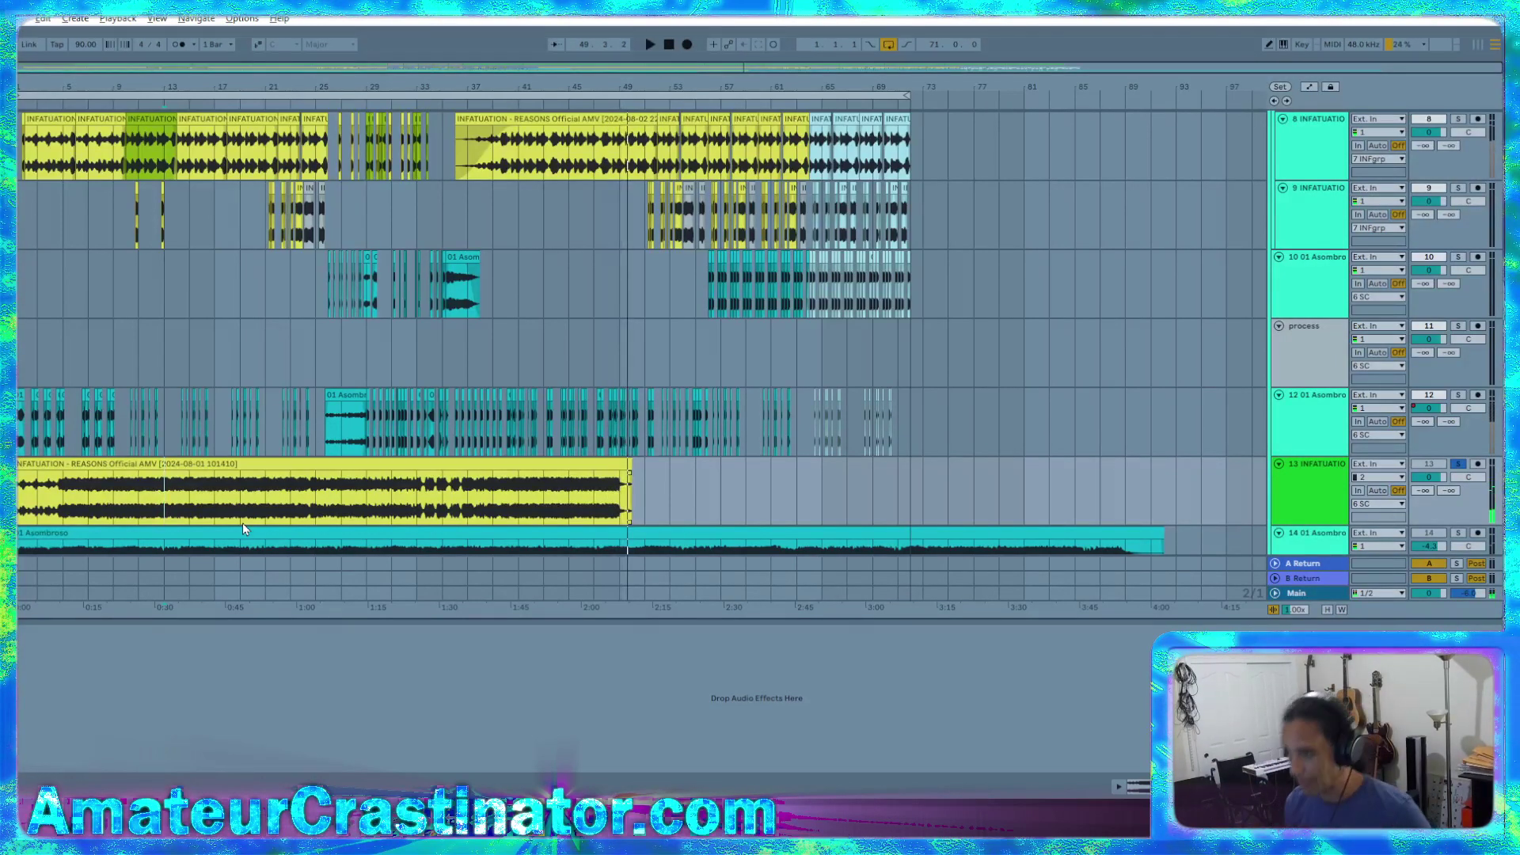
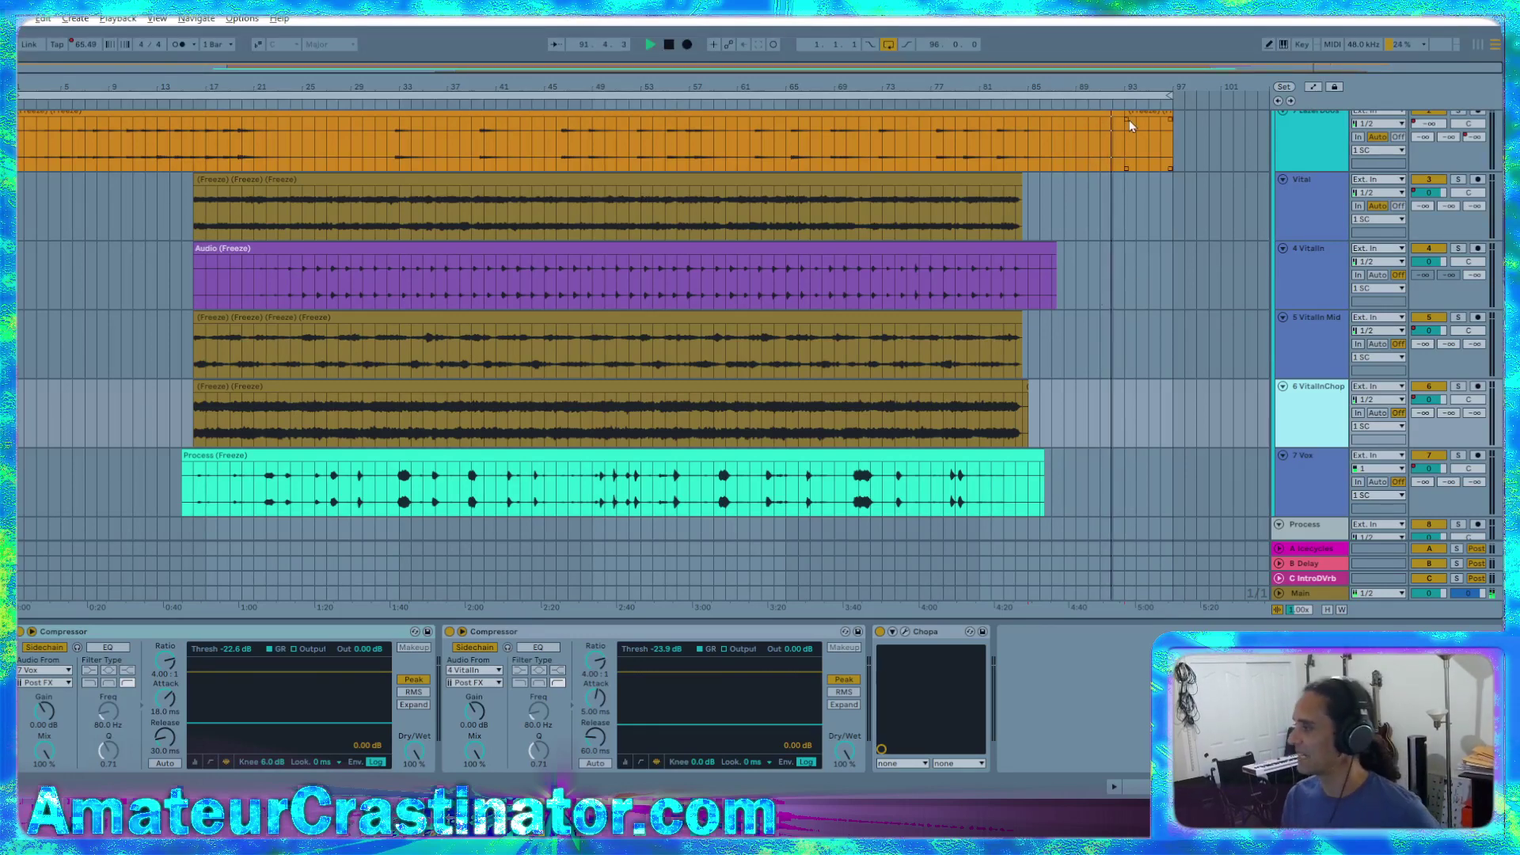
Fade out the end of the orange frozen clip, starting the fade at about bar 92
left_click(1160, 111)
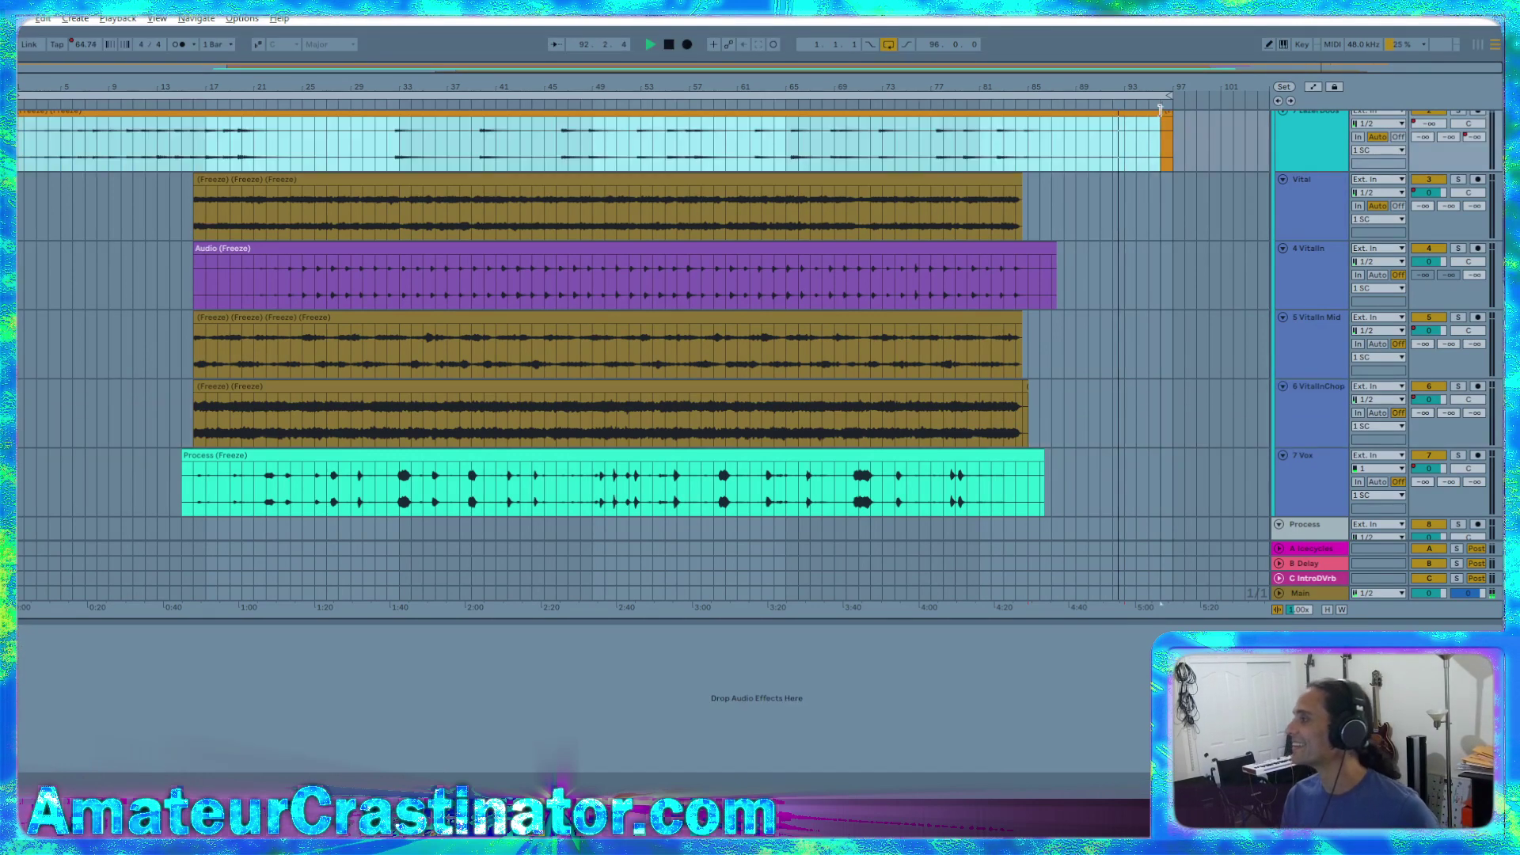
left_click(1157, 126)
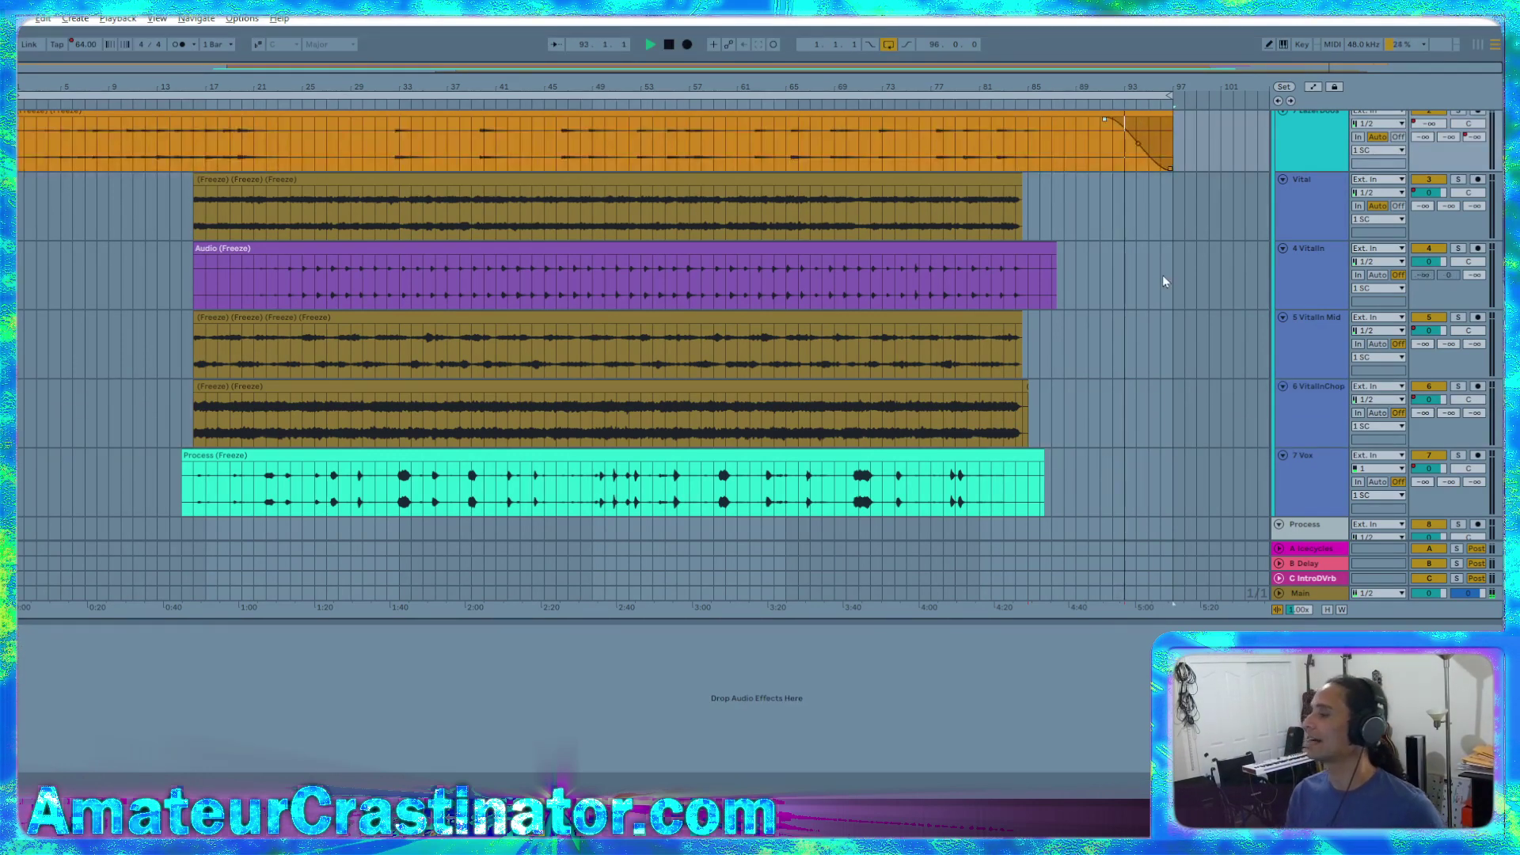
left_click_drag(1107, 121, 1115, 123)
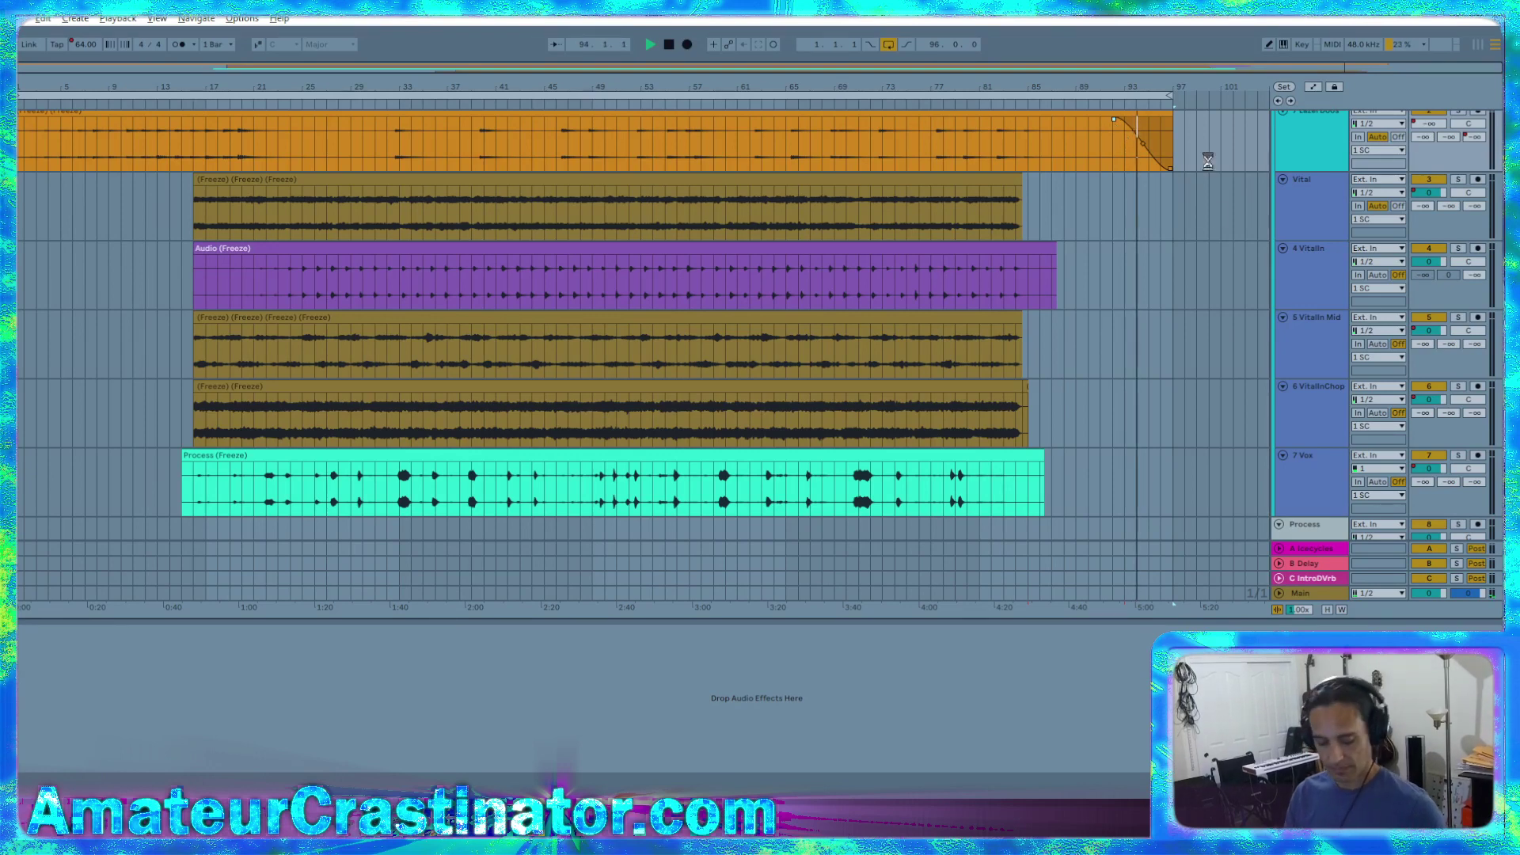
Open SonicChipper.als from the (2024) November - SonicChipper Project folder in Album - Web Single(s)
left_click(20, 19)
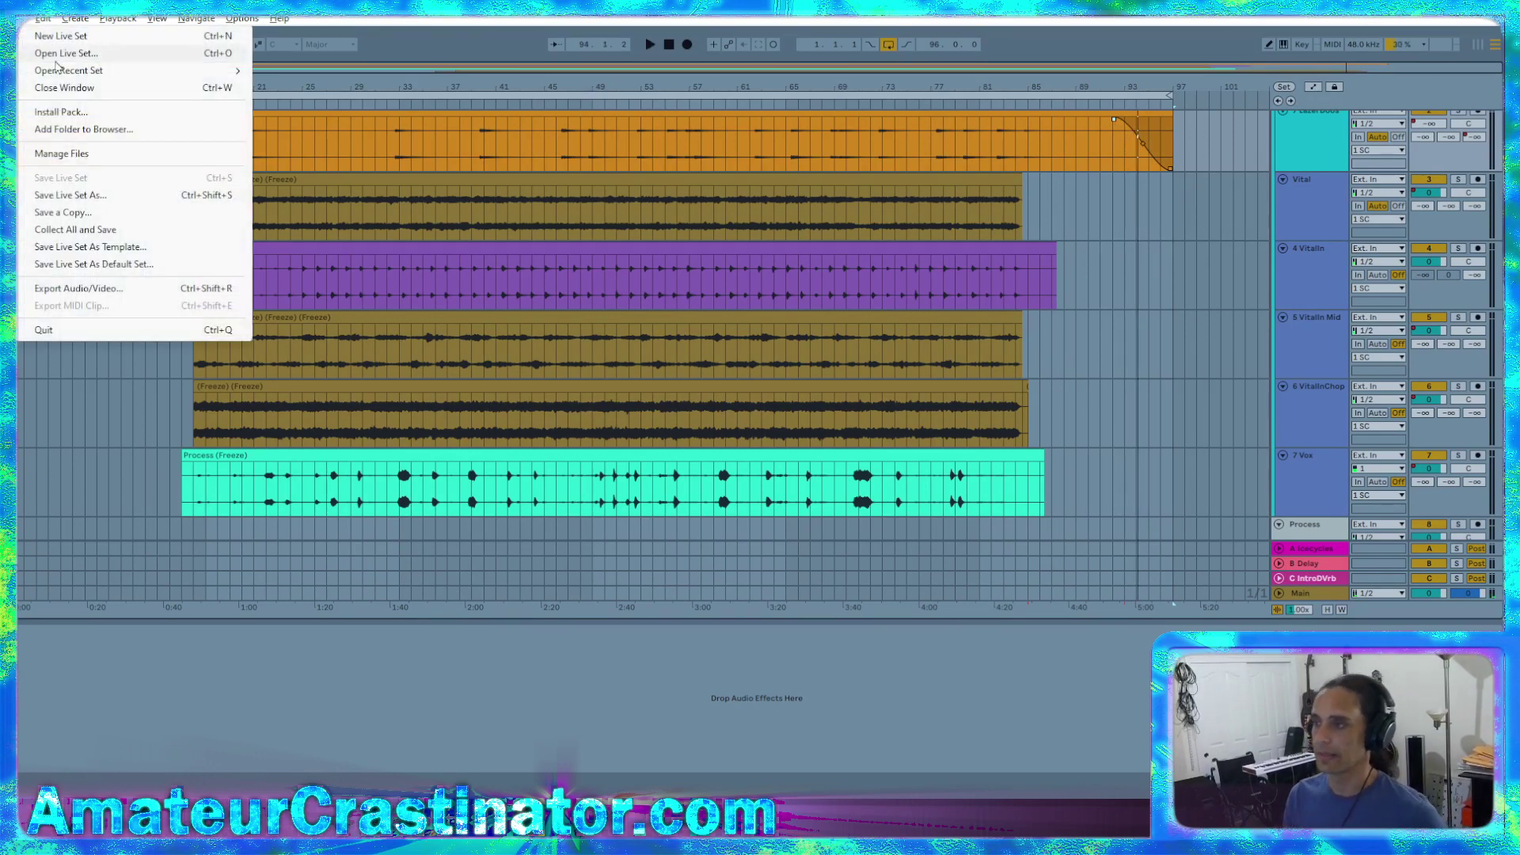
left_click(57, 52)
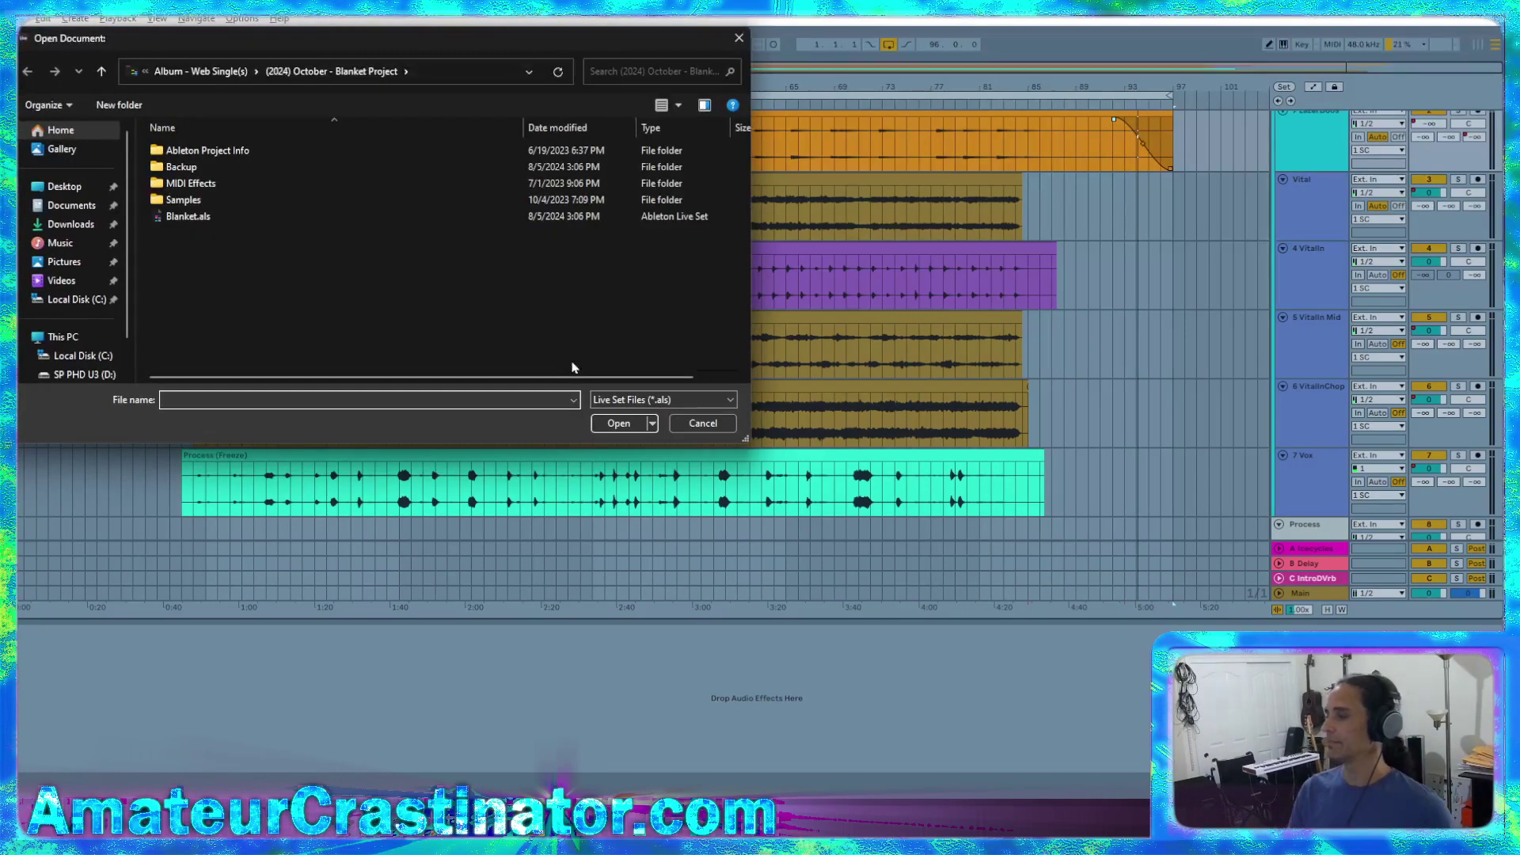
left_click(200, 71)
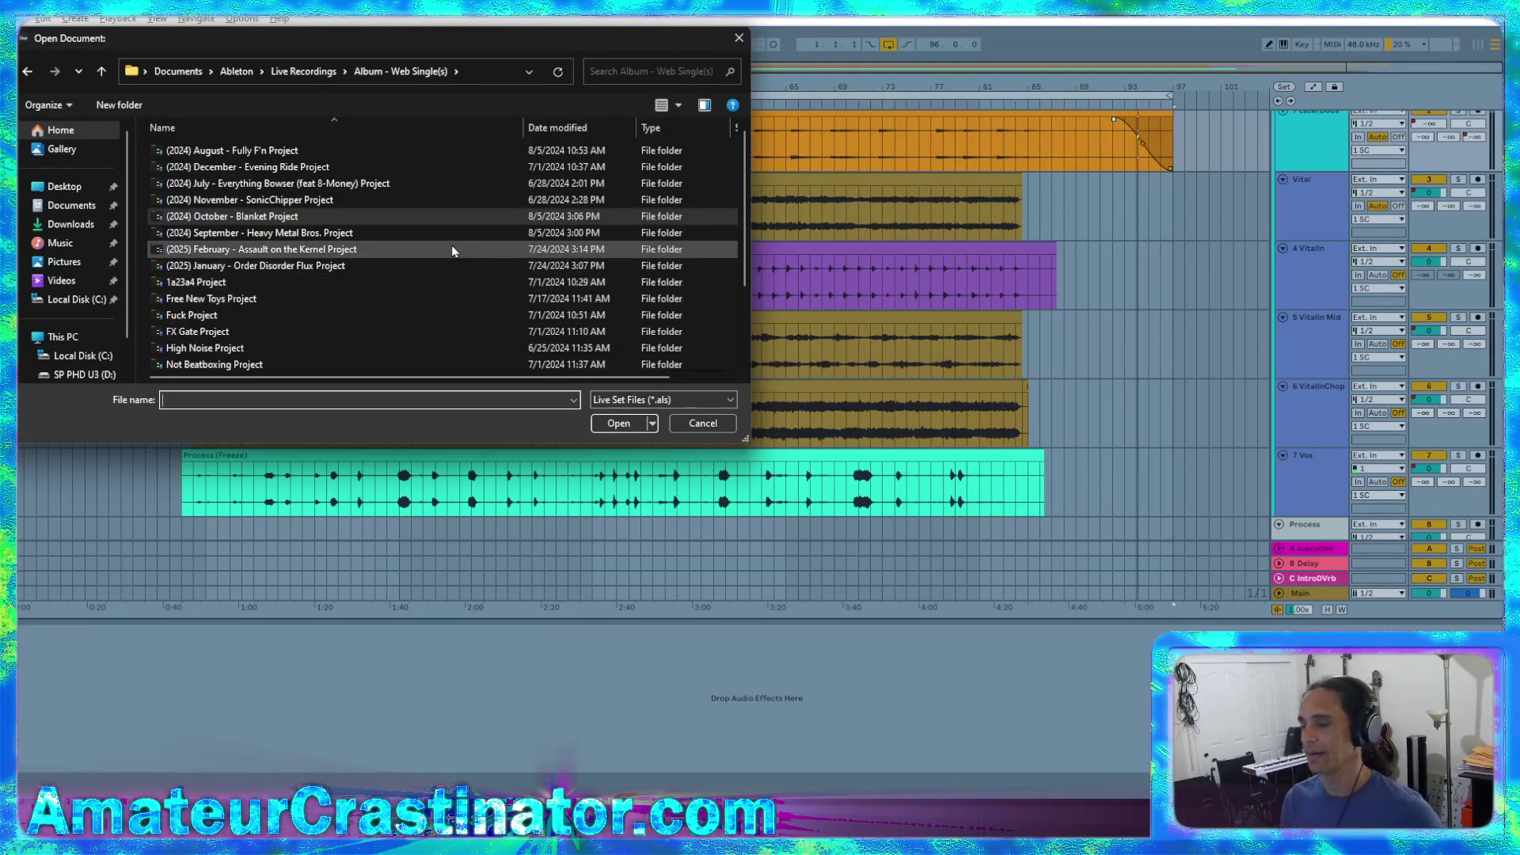
scroll(451, 251, "down", 2)
scroll(444, 272, "up", 2)
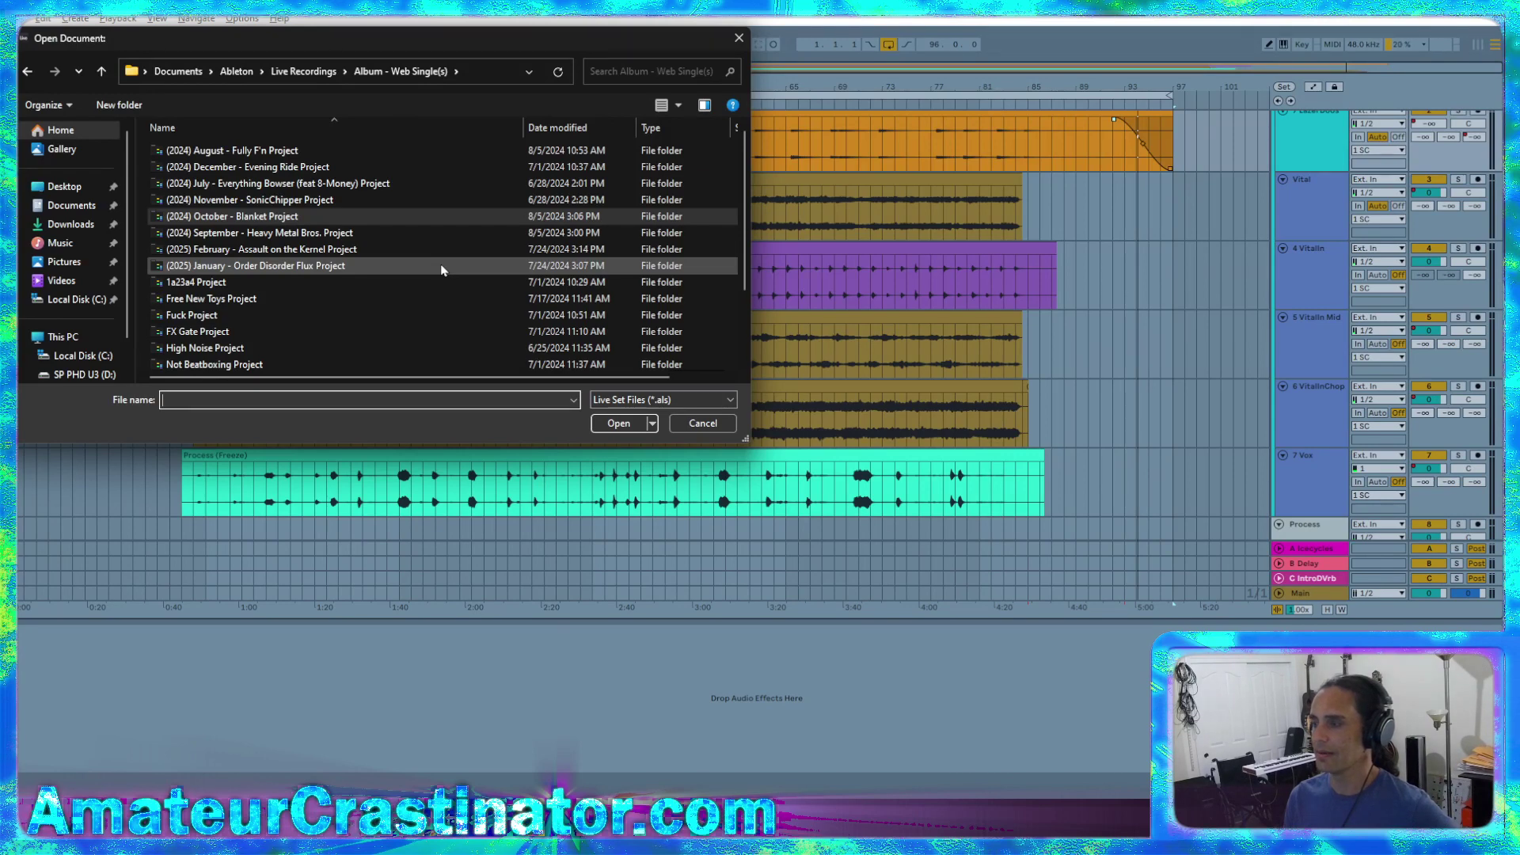
double_click(346, 208)
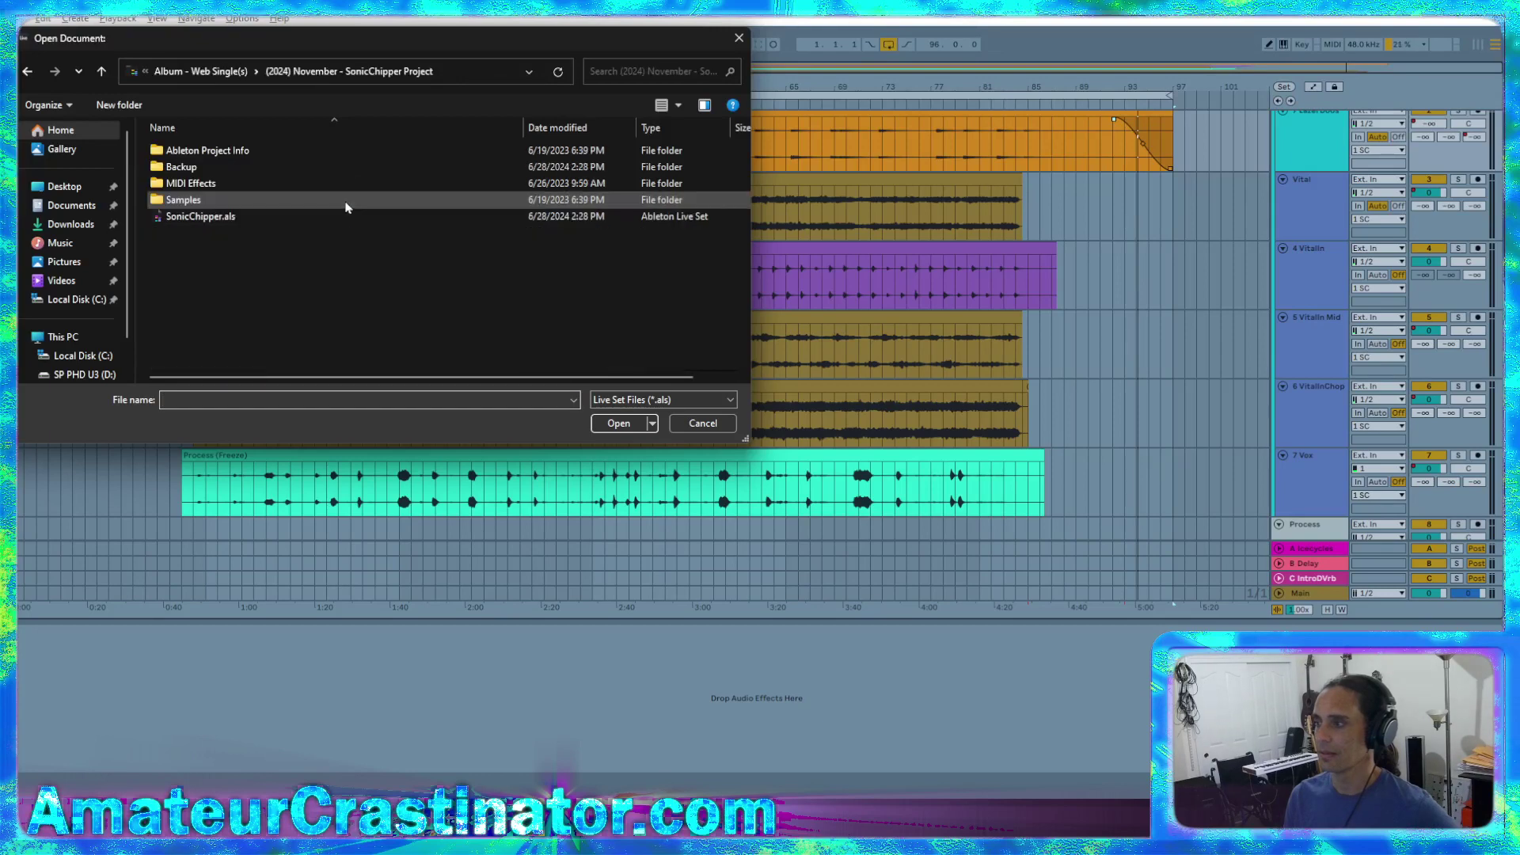
double_click(218, 216)
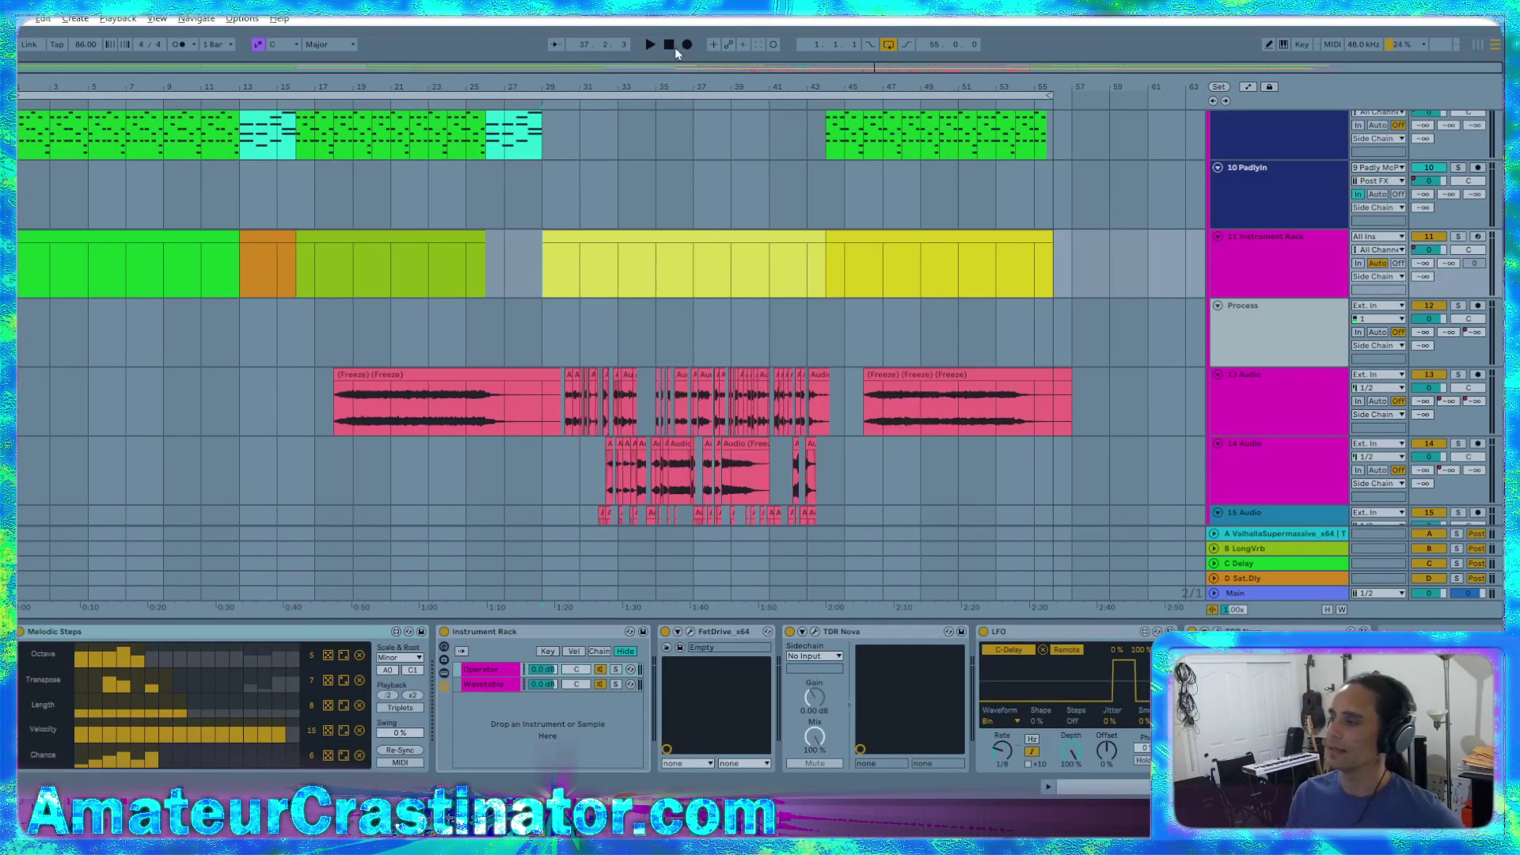
Play the set from the start and inspect the devices on the PadlyIn, Instrument Rack, Side Chain and Padly McPad tracks
left_click(671, 46)
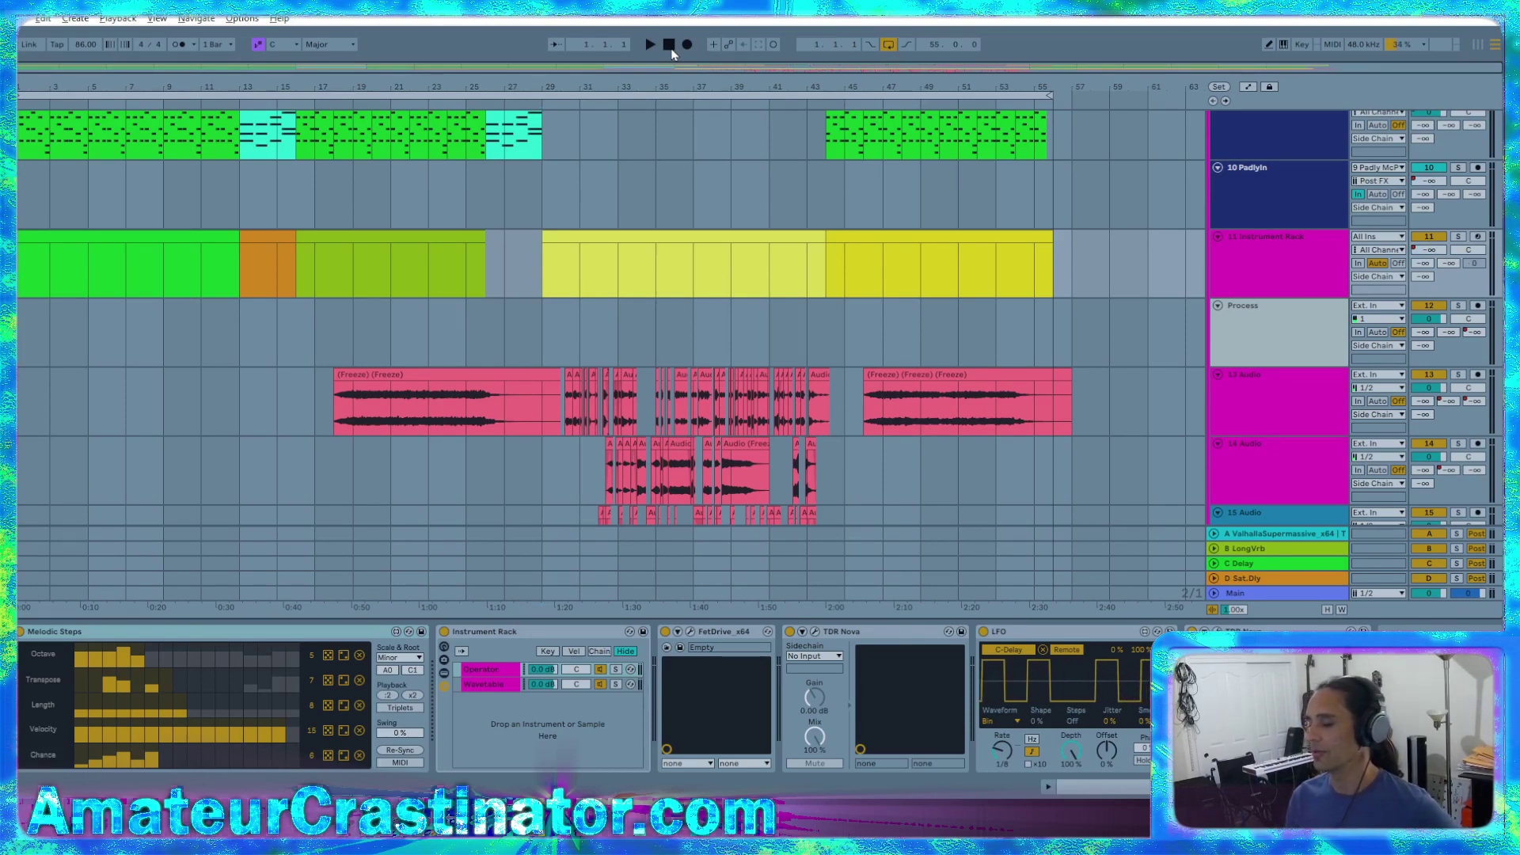
key("space")
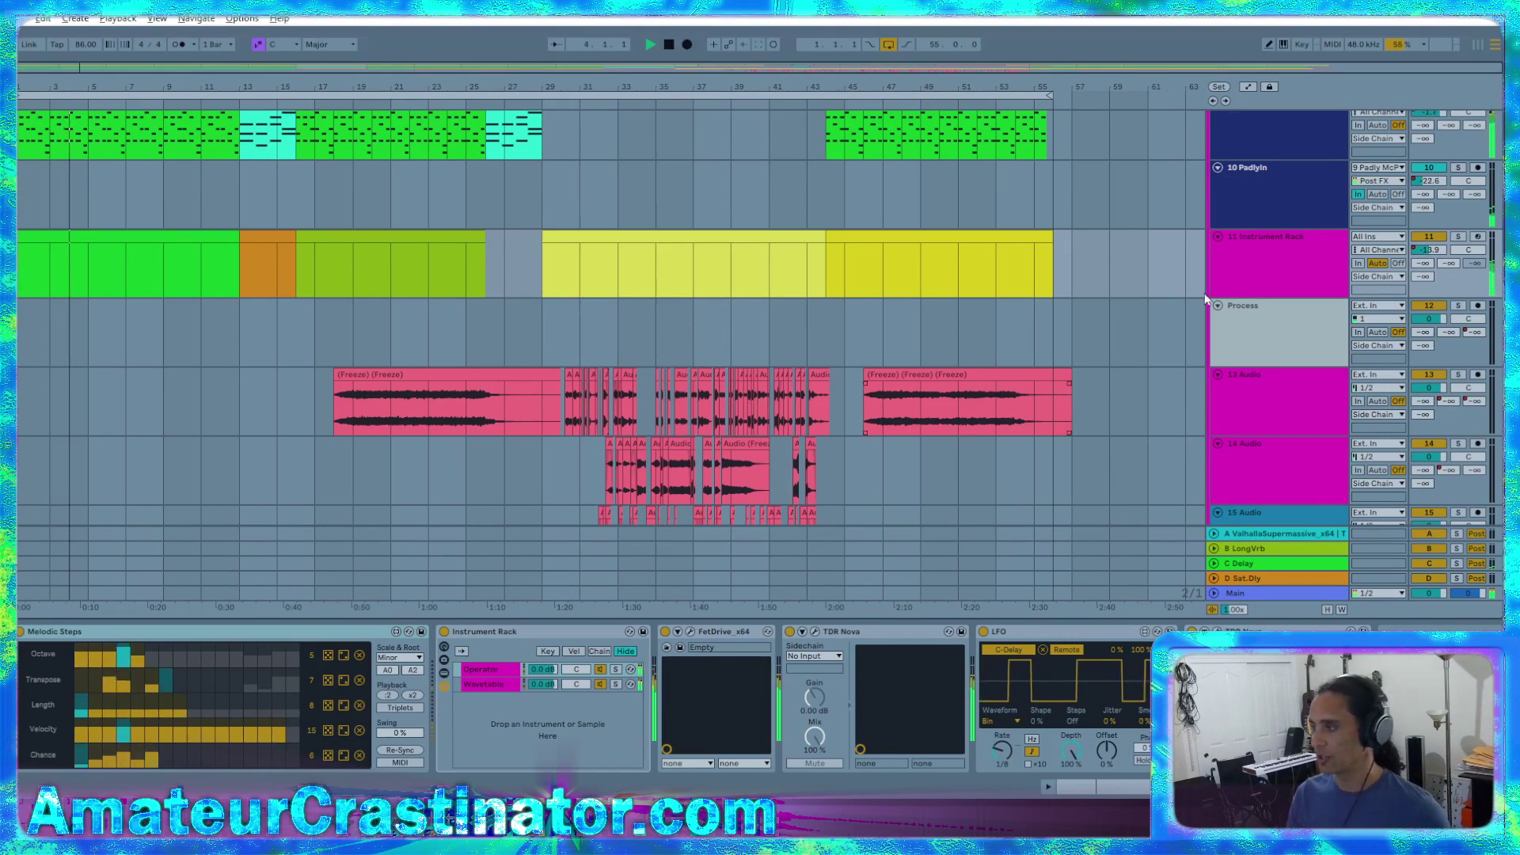
left_click(1231, 220)
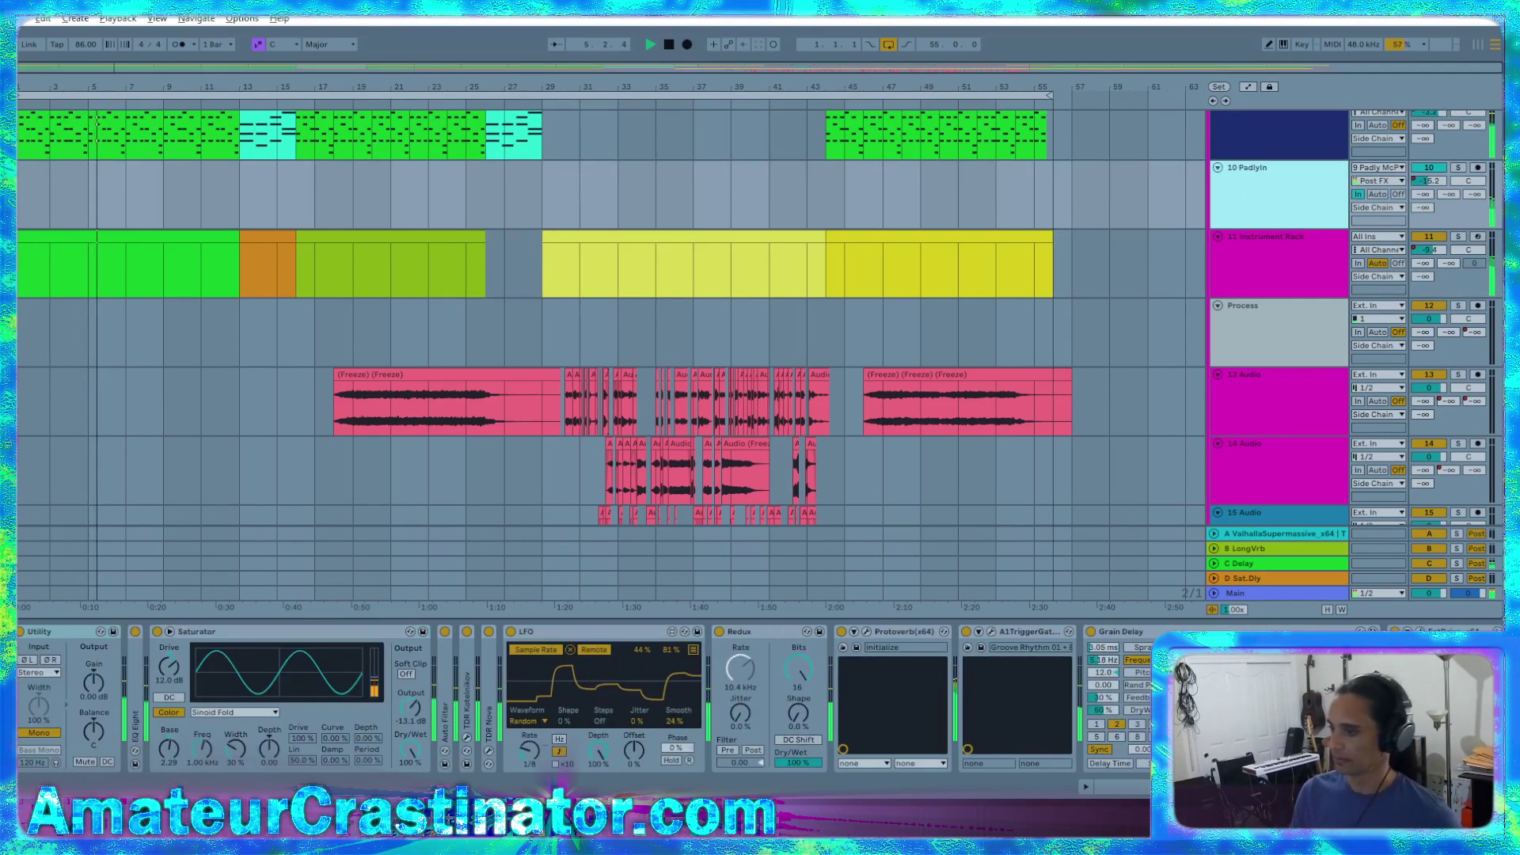
scroll(1243, 448, "up", 5)
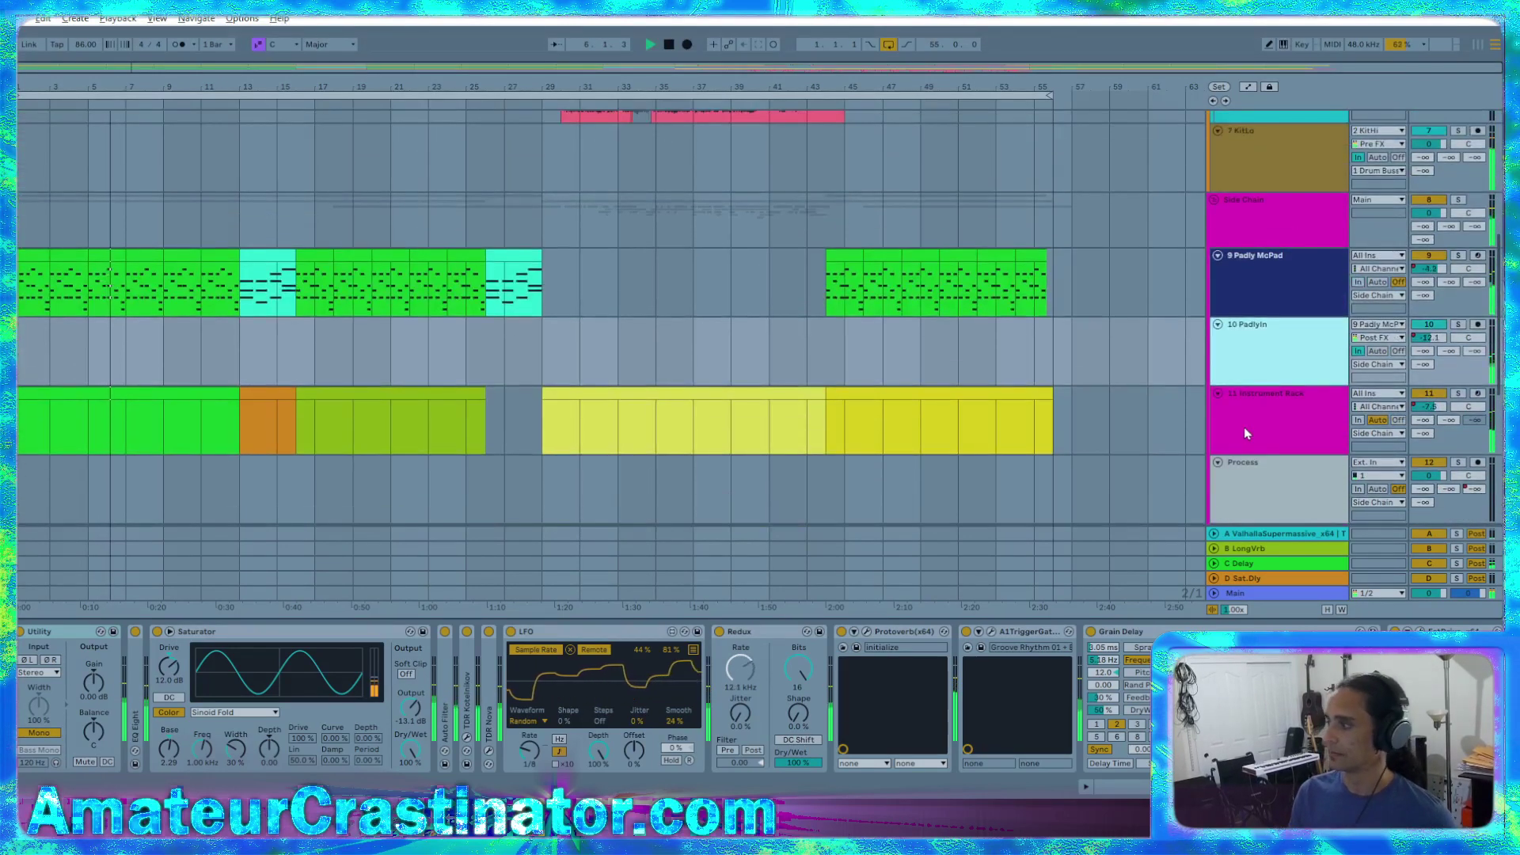
left_click(1243, 426)
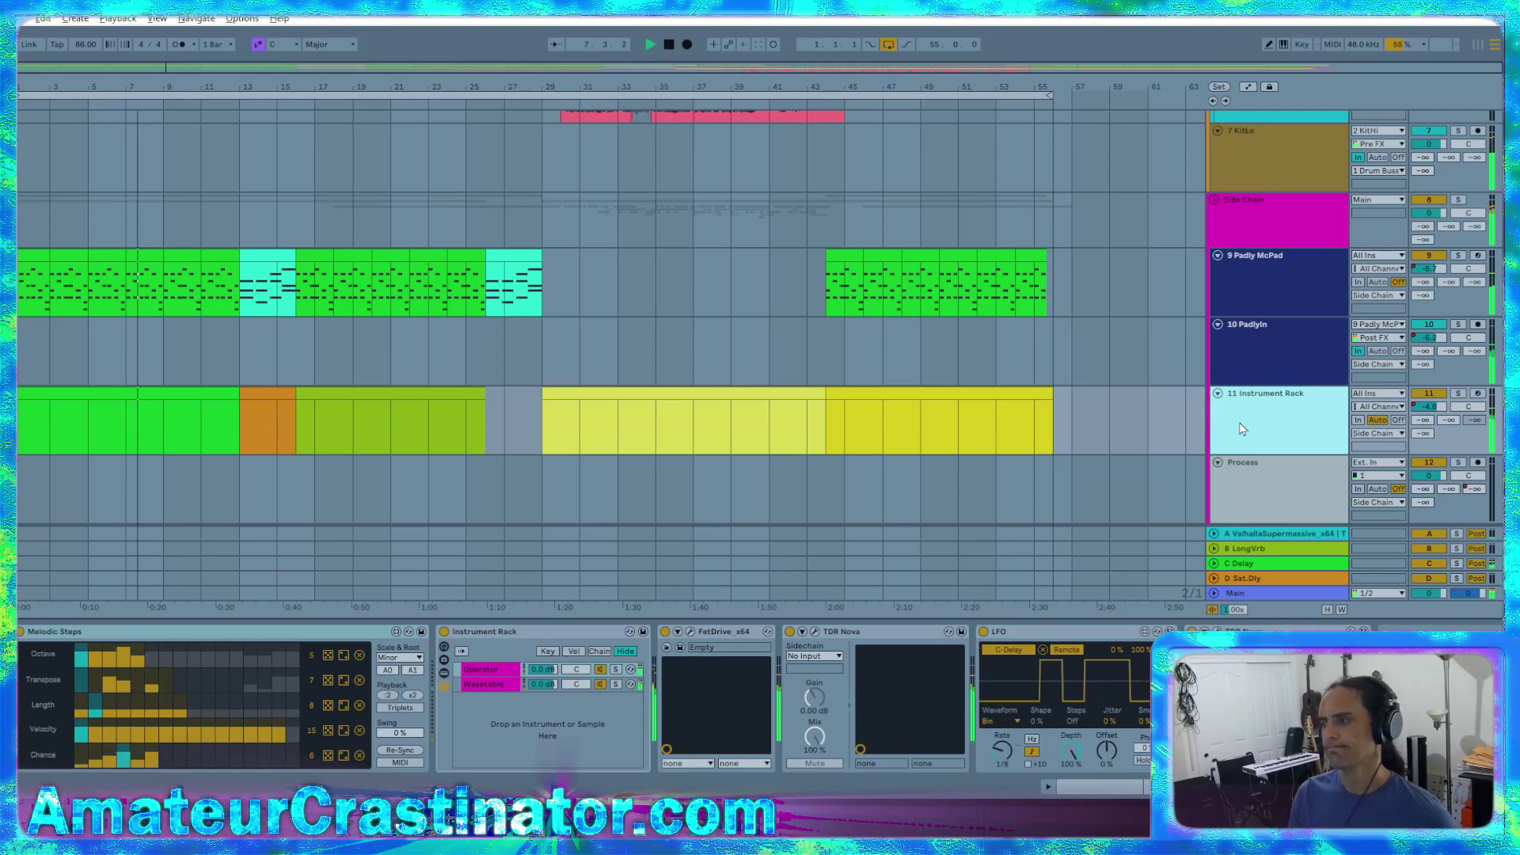
left_click(1275, 230)
scroll(1287, 278, "up", 2)
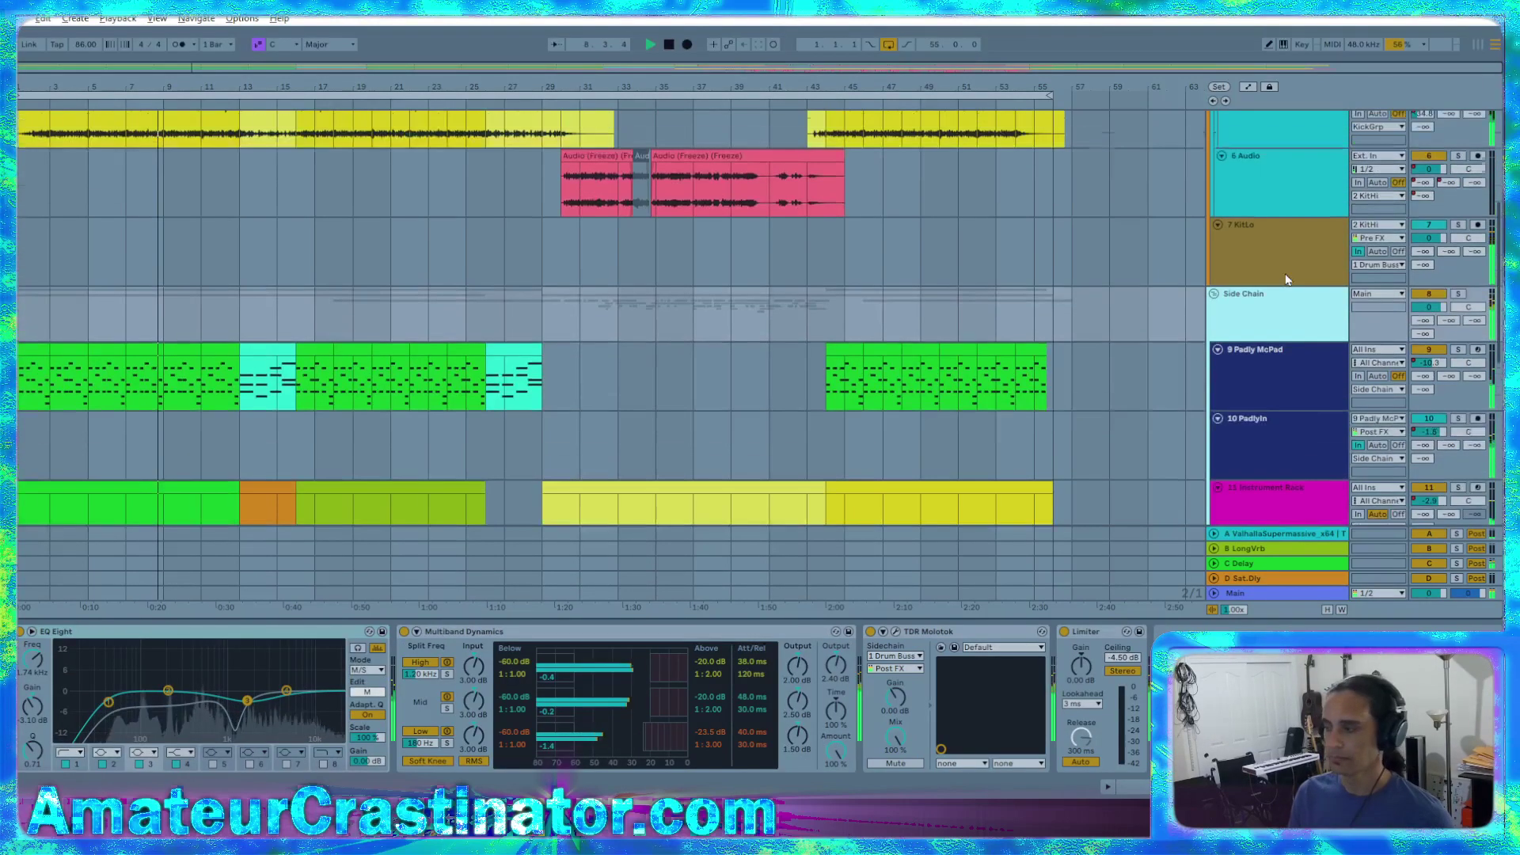
left_click(1276, 380)
scroll(1276, 380, "down", 10)
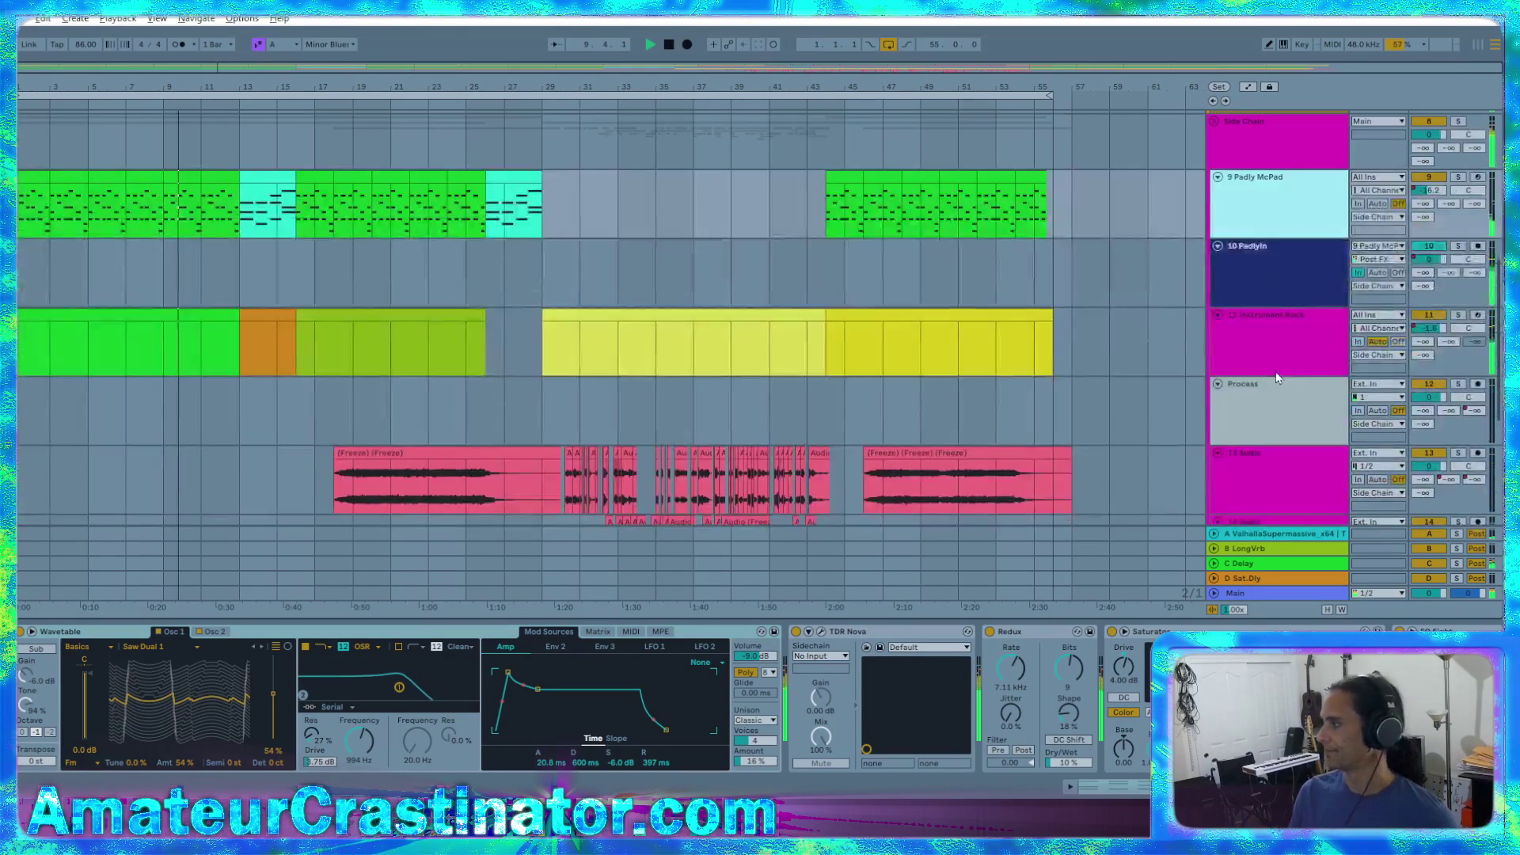
Look over the drum and audio tracks during playback and examine the Main track's mastering devices
scroll(1275, 379, "up", 6)
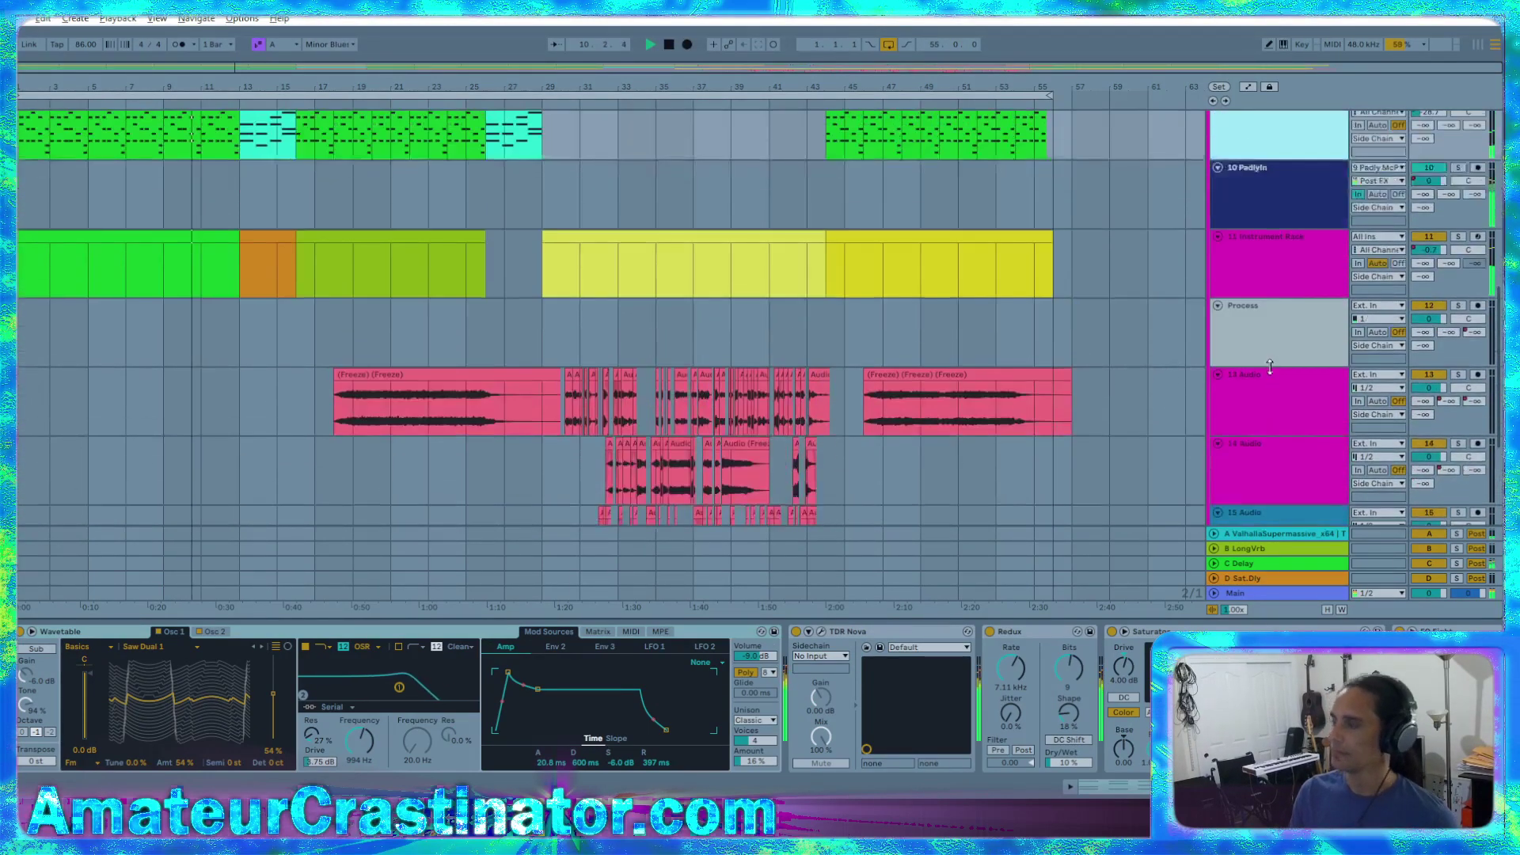
scroll(1274, 369, "up", 5)
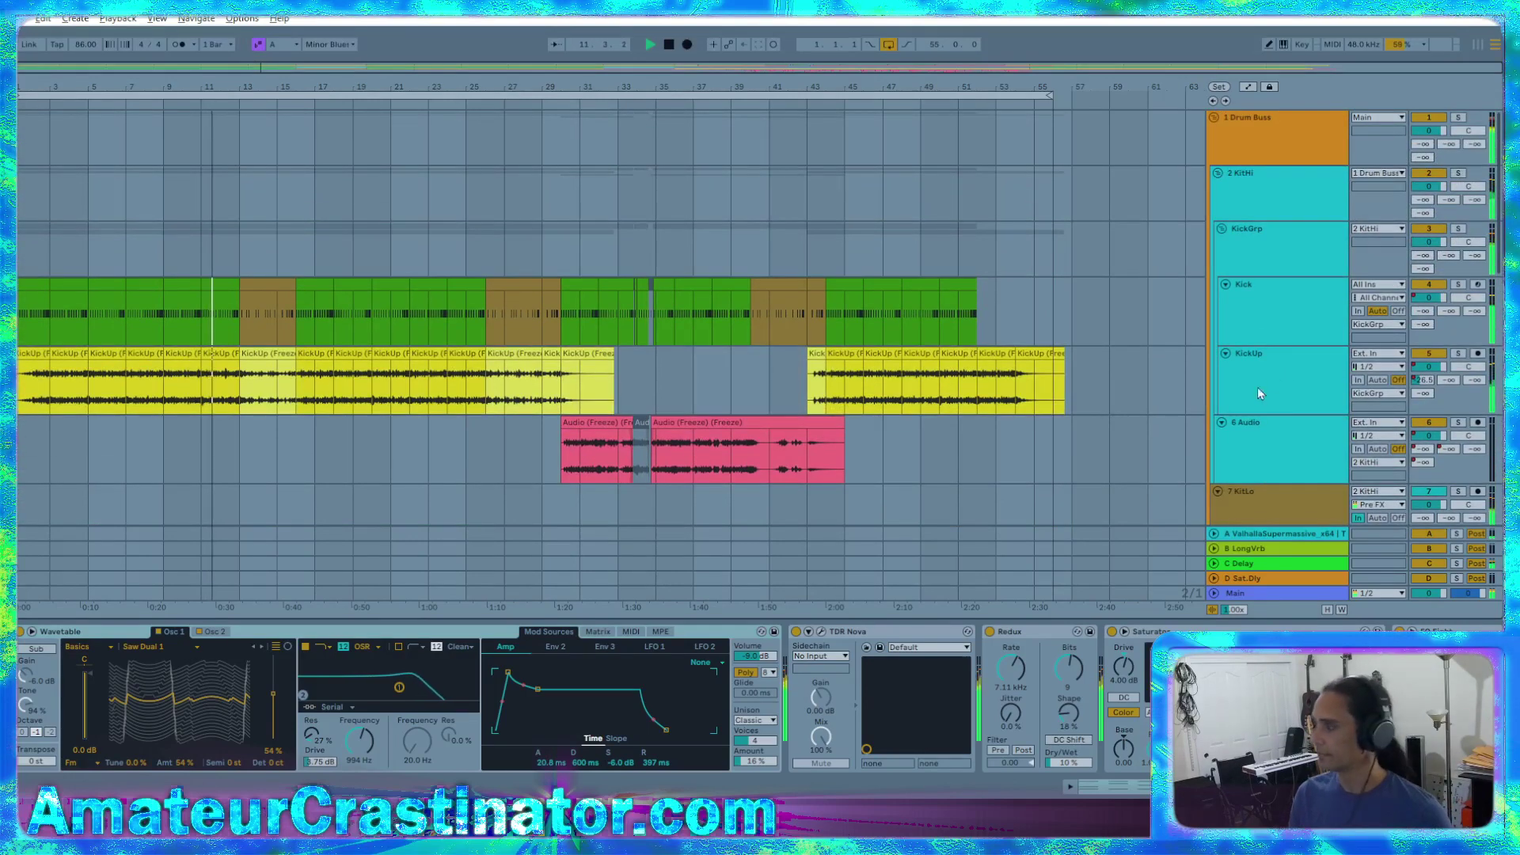
left_click(1275, 592)
scroll(1290, 365, "down", 8)
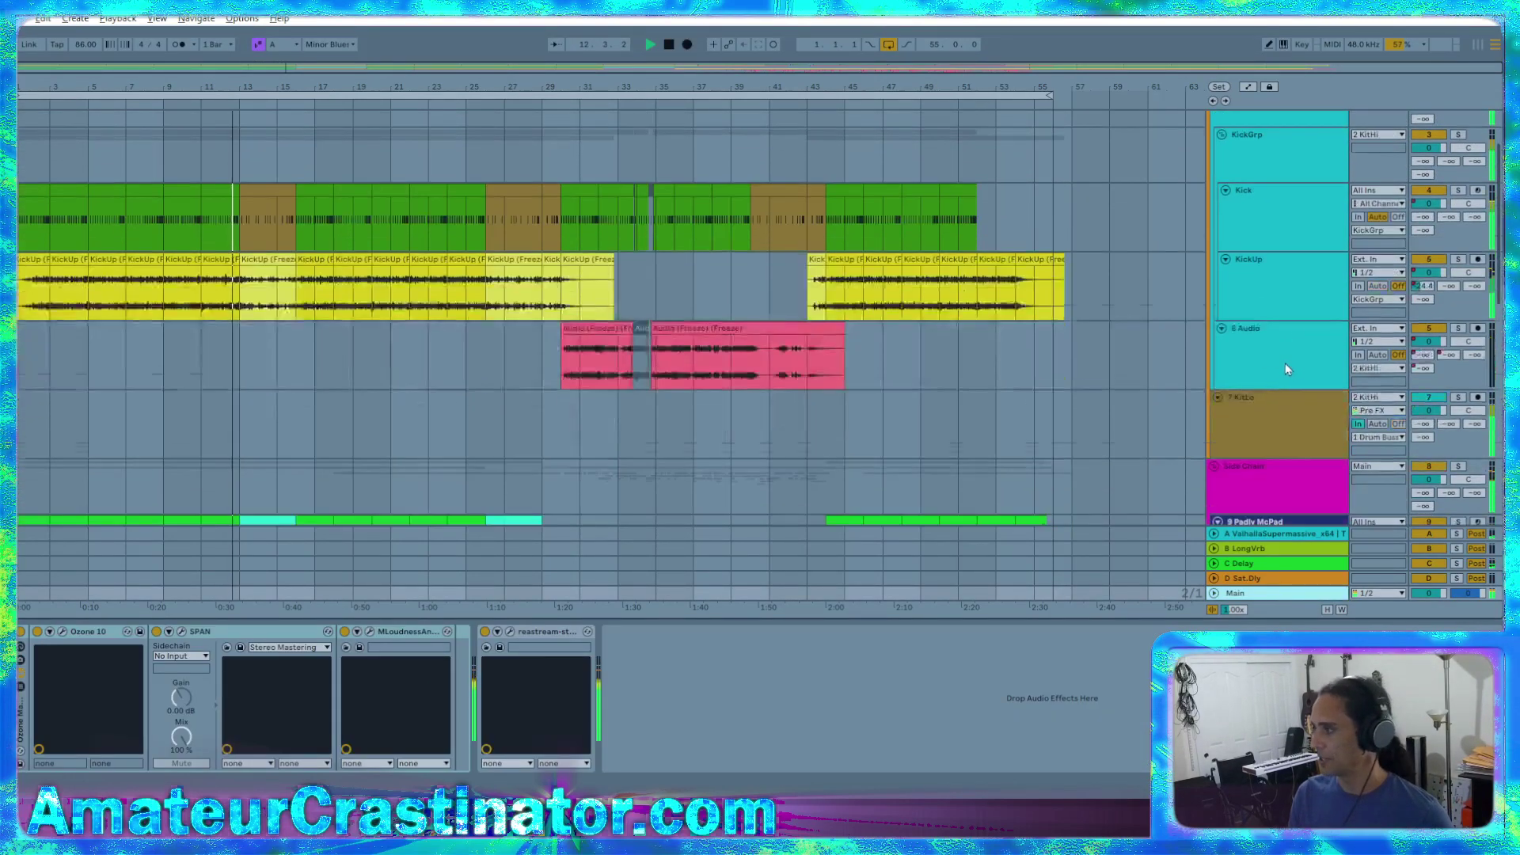
scroll(1306, 372, "down", 2)
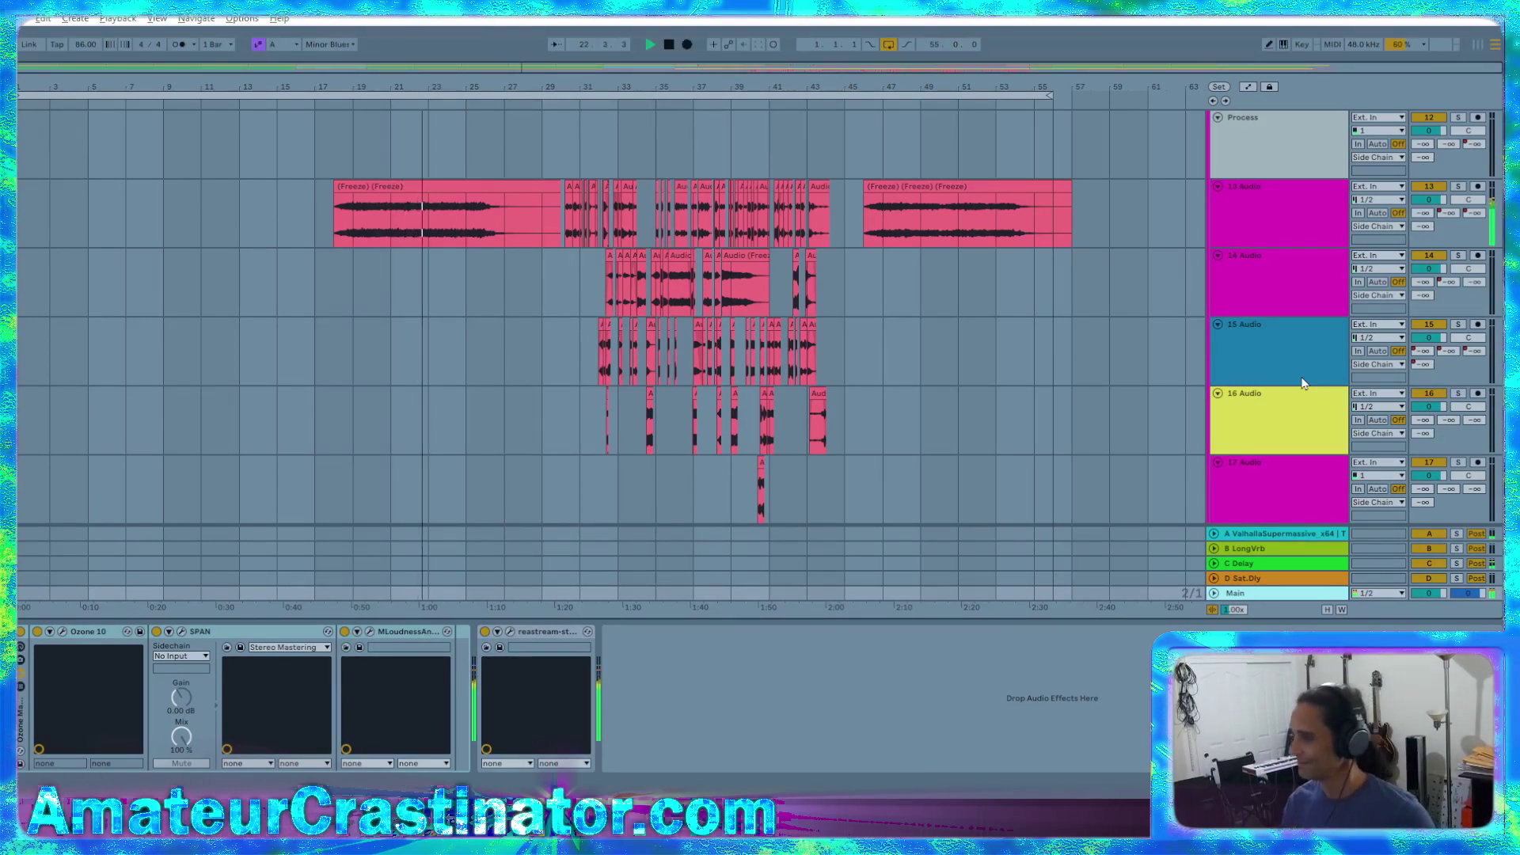
scroll(1271, 352, "up", 2)
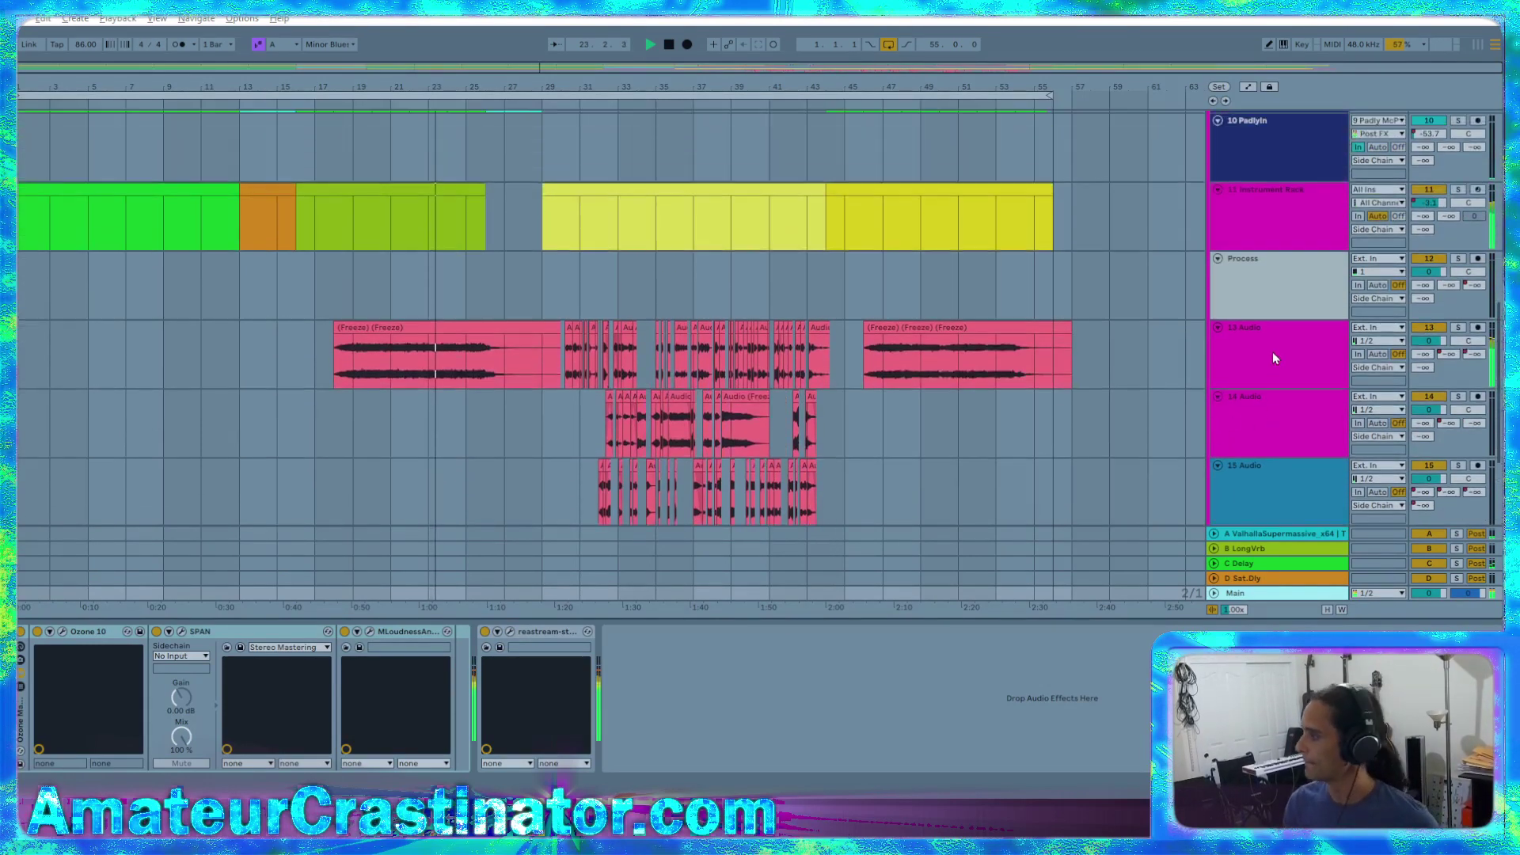
Examine the Operator chain in track 11's Instrument Rack and review the arrangement while the set plays to its end
left_click(1263, 230)
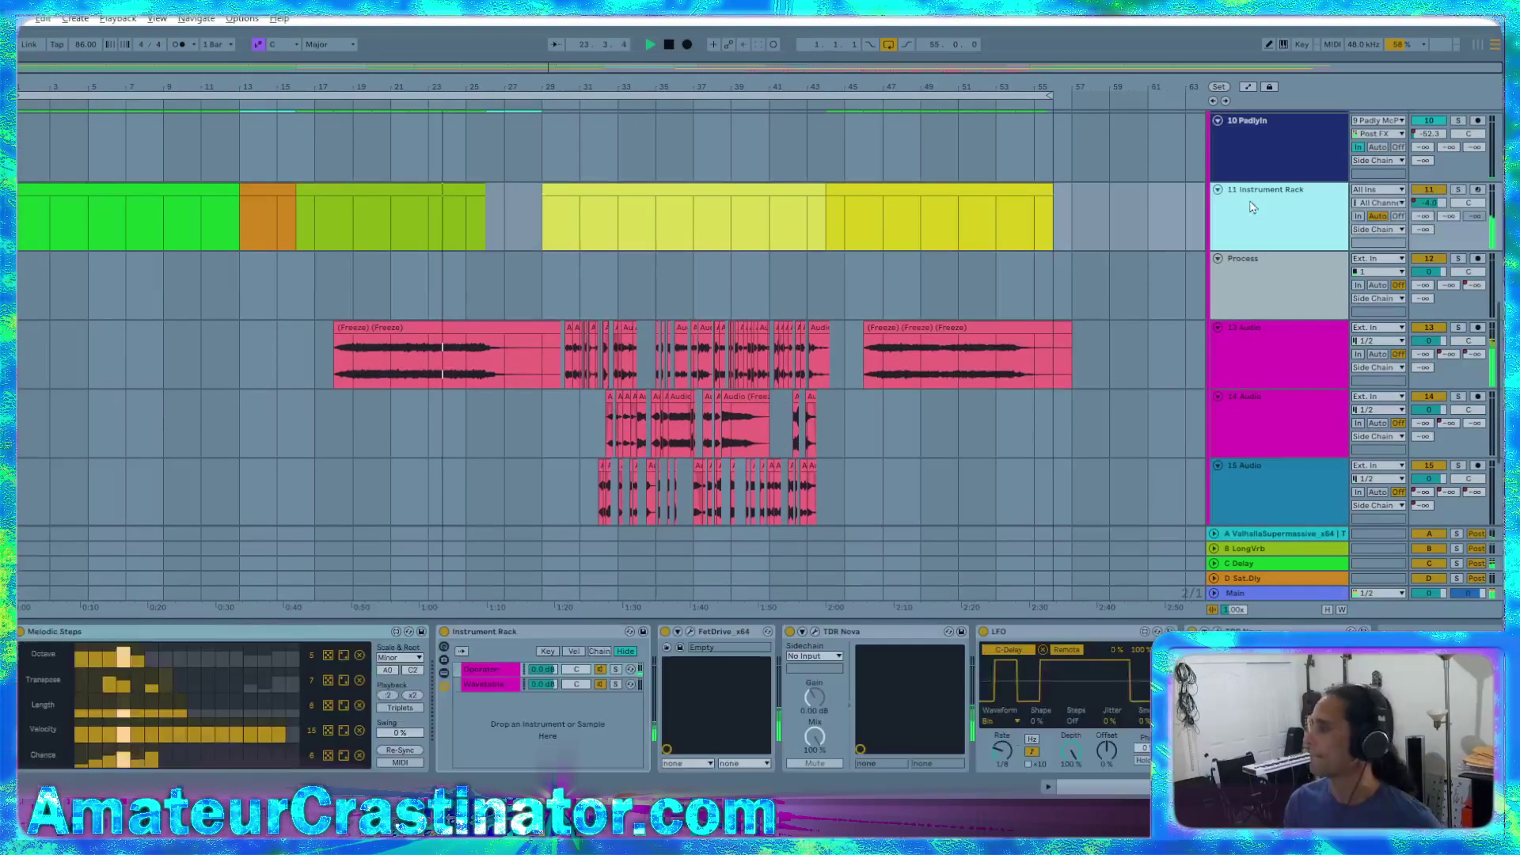
left_click(472, 673)
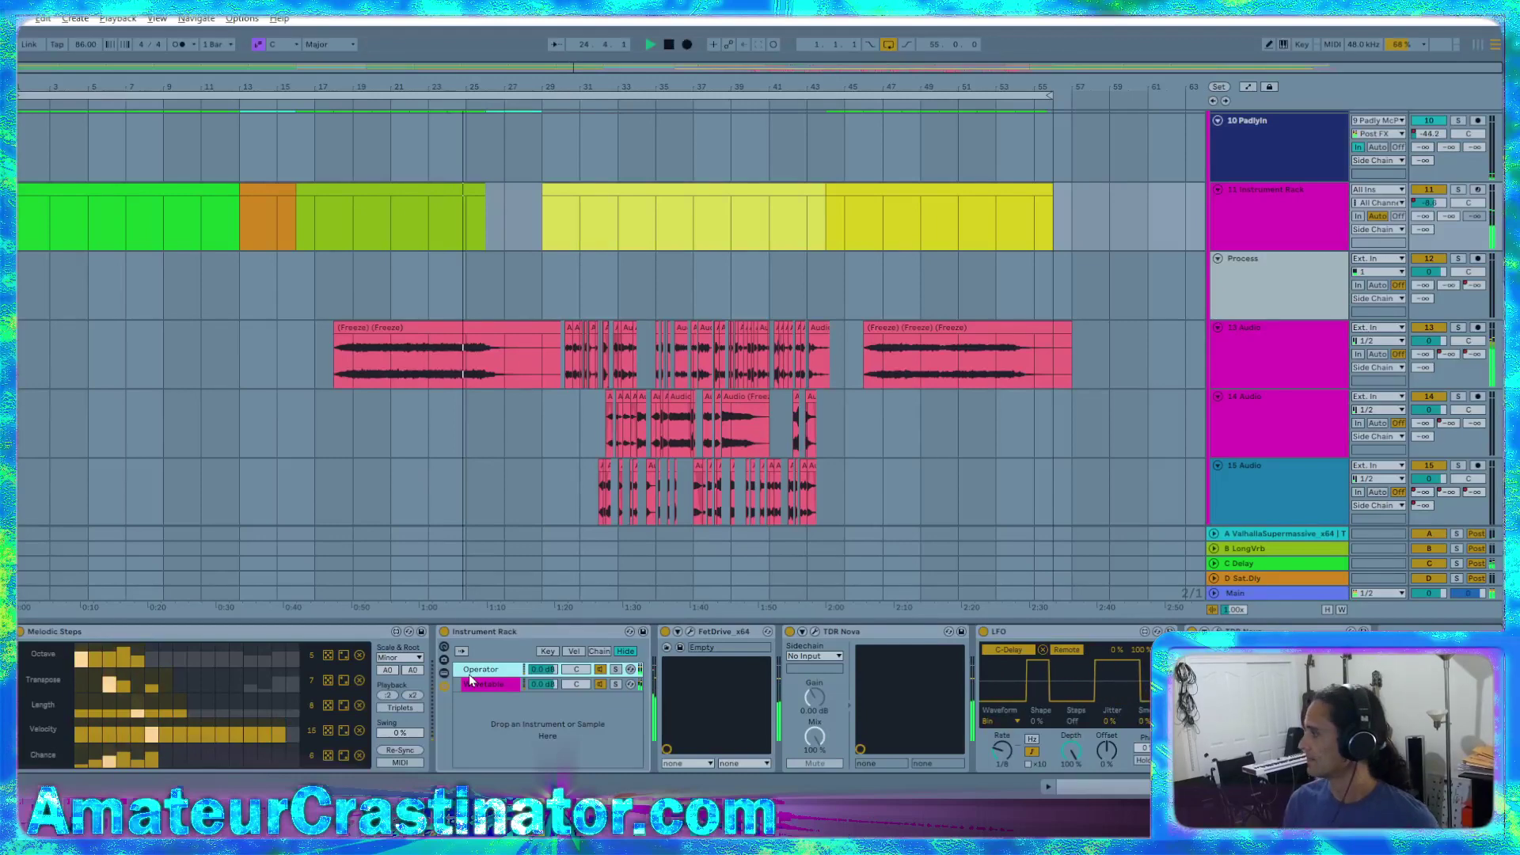
scroll(1266, 428, "down", 3)
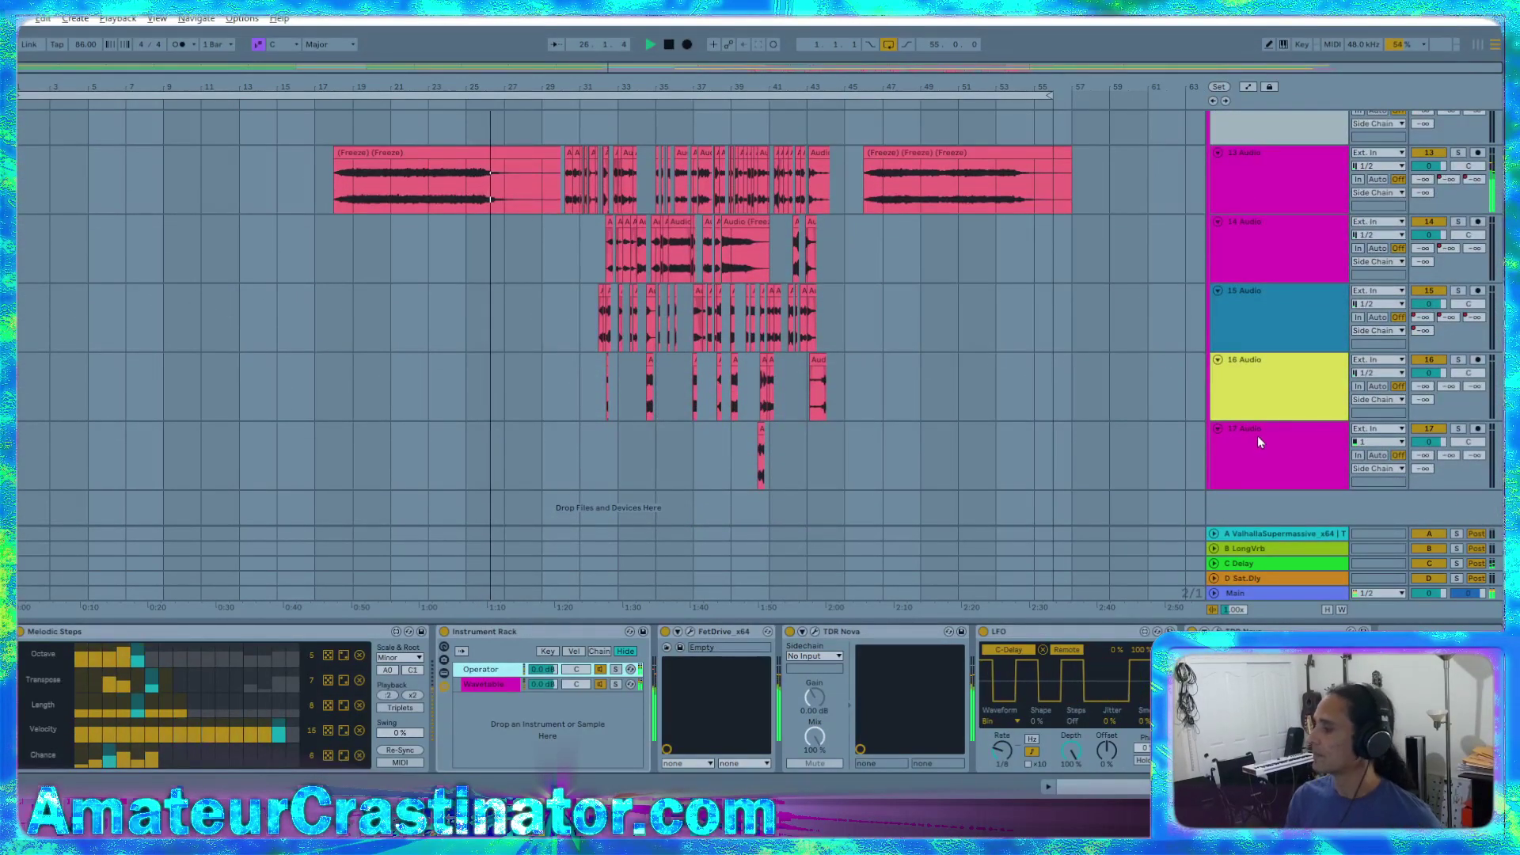
scroll(1251, 435, "up", 5)
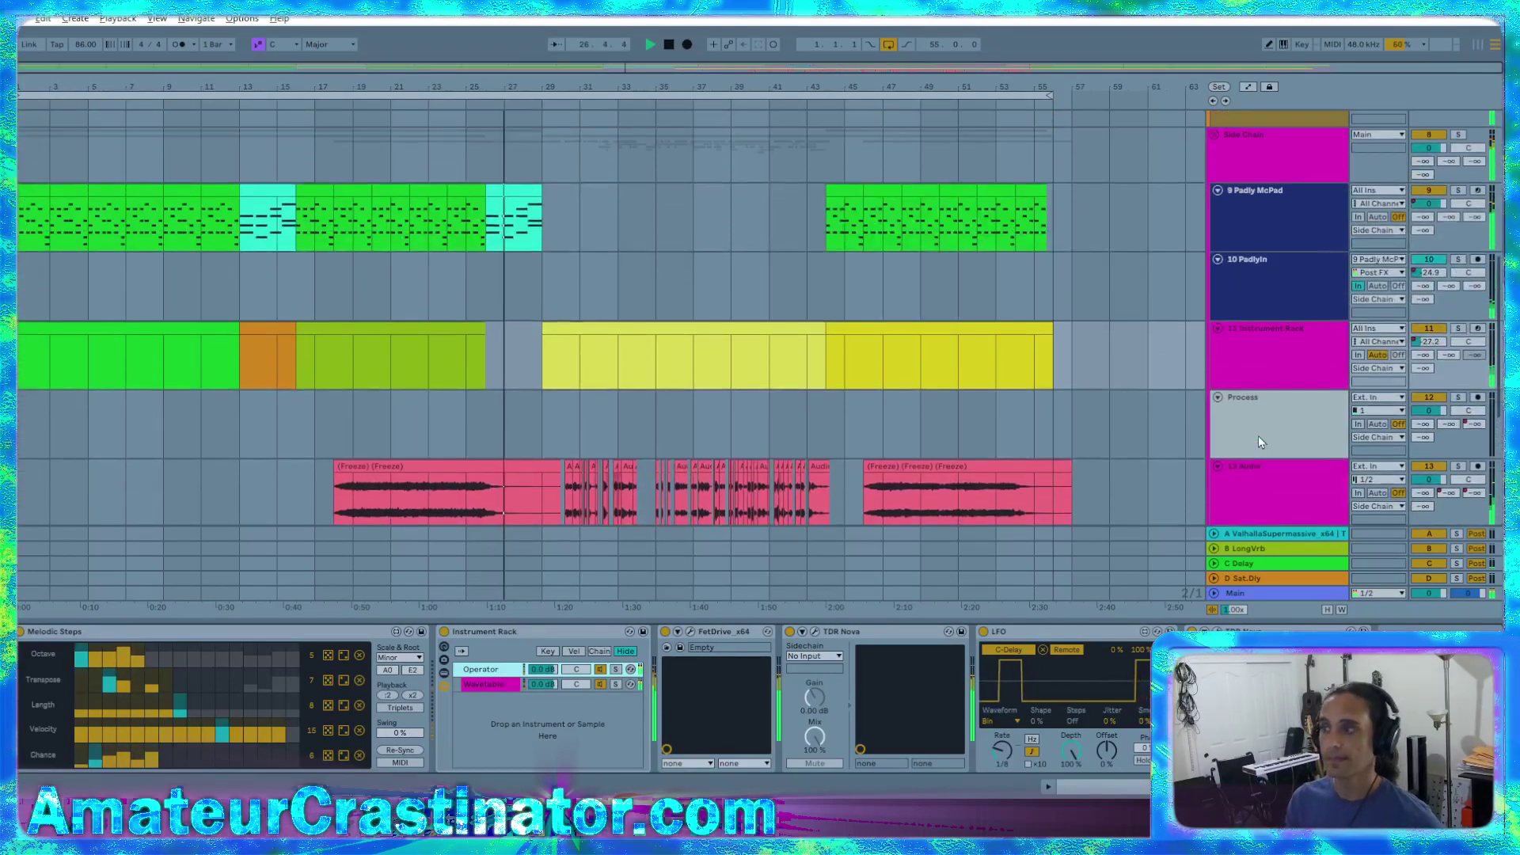
scroll(1258, 436, "up", 1)
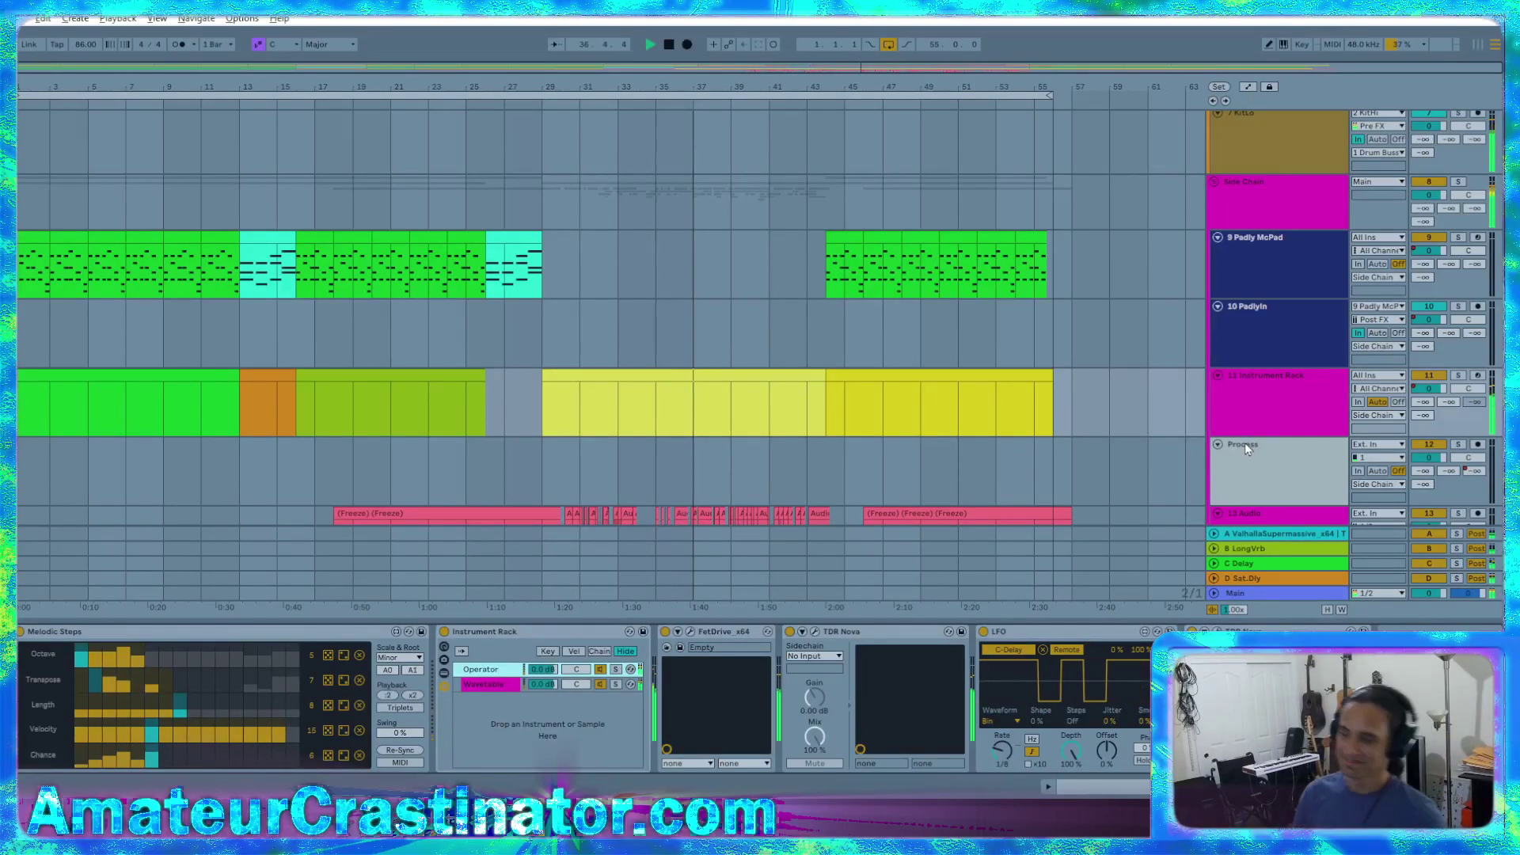
scroll(1119, 366, "down", 3)
scroll(1119, 367, "down", 4)
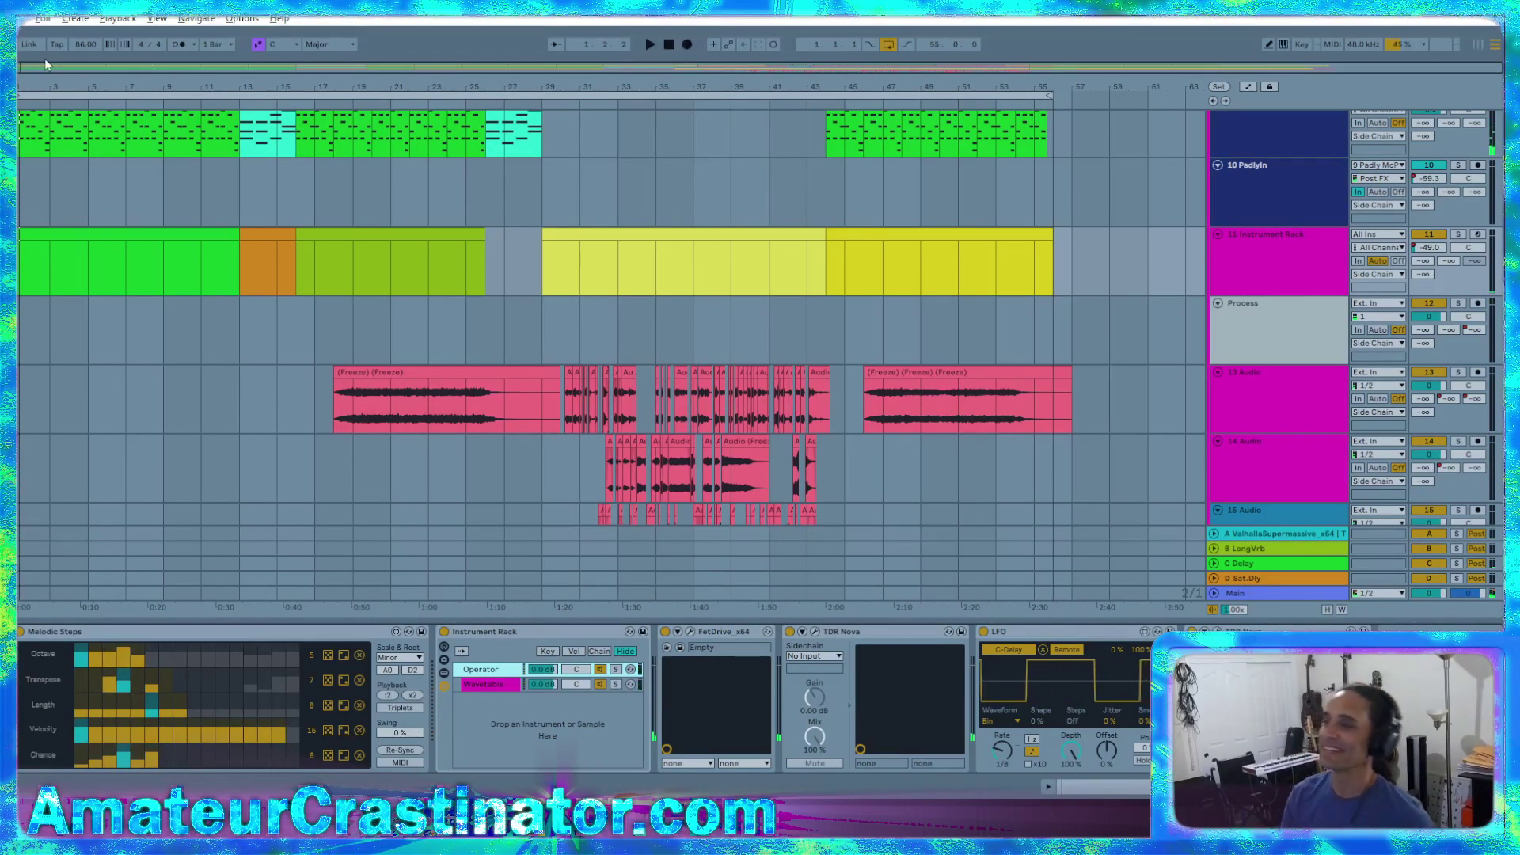
Open the Live Set in the (2024) December - Evening Ride Project folder and look over its piano and audio tracks
left_click(19, 19)
left_click(54, 56)
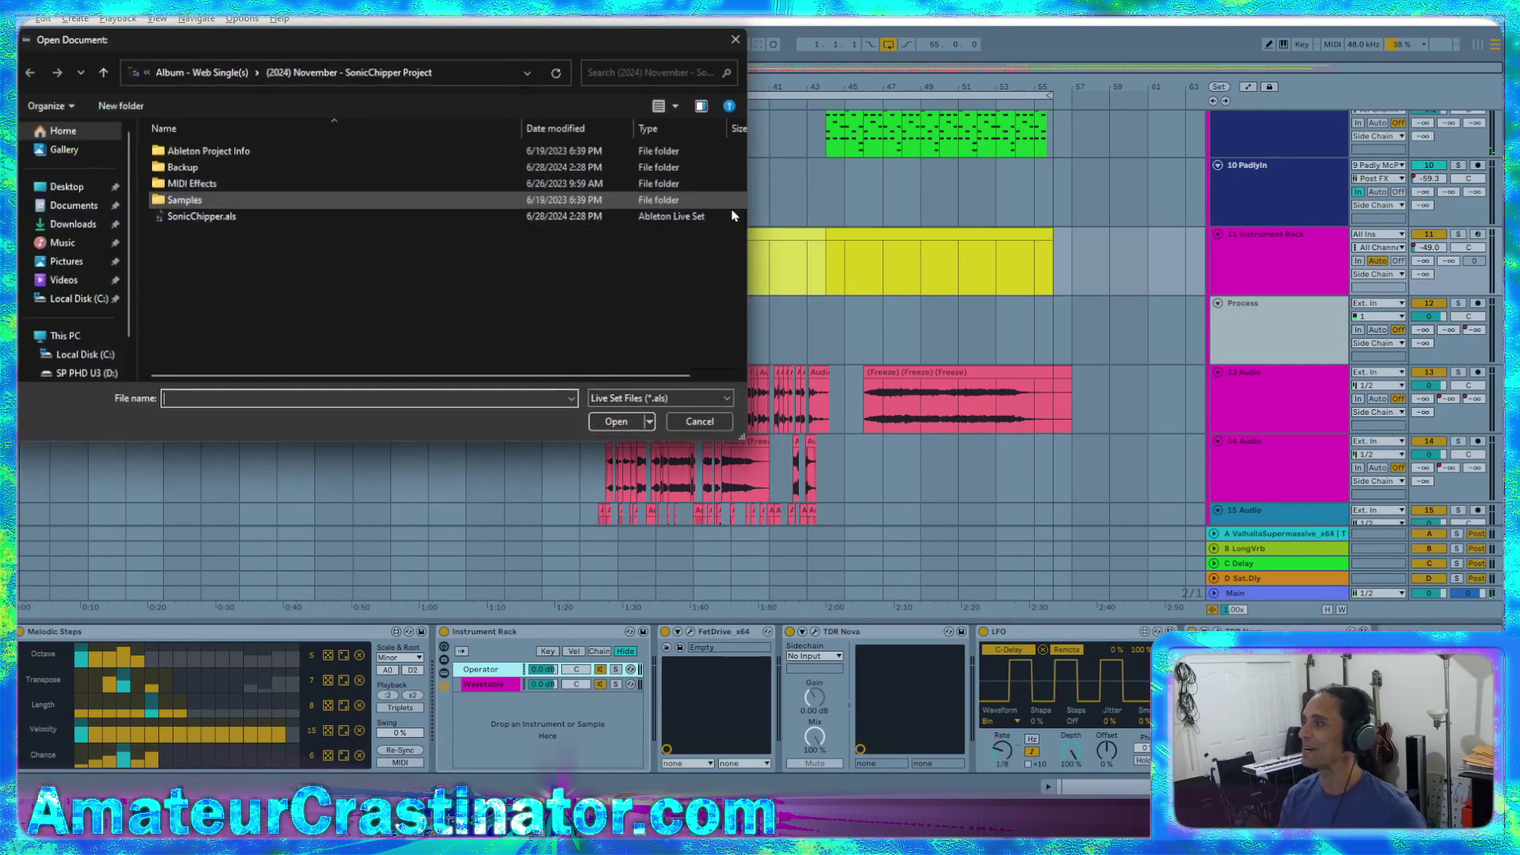
left_click(200, 72)
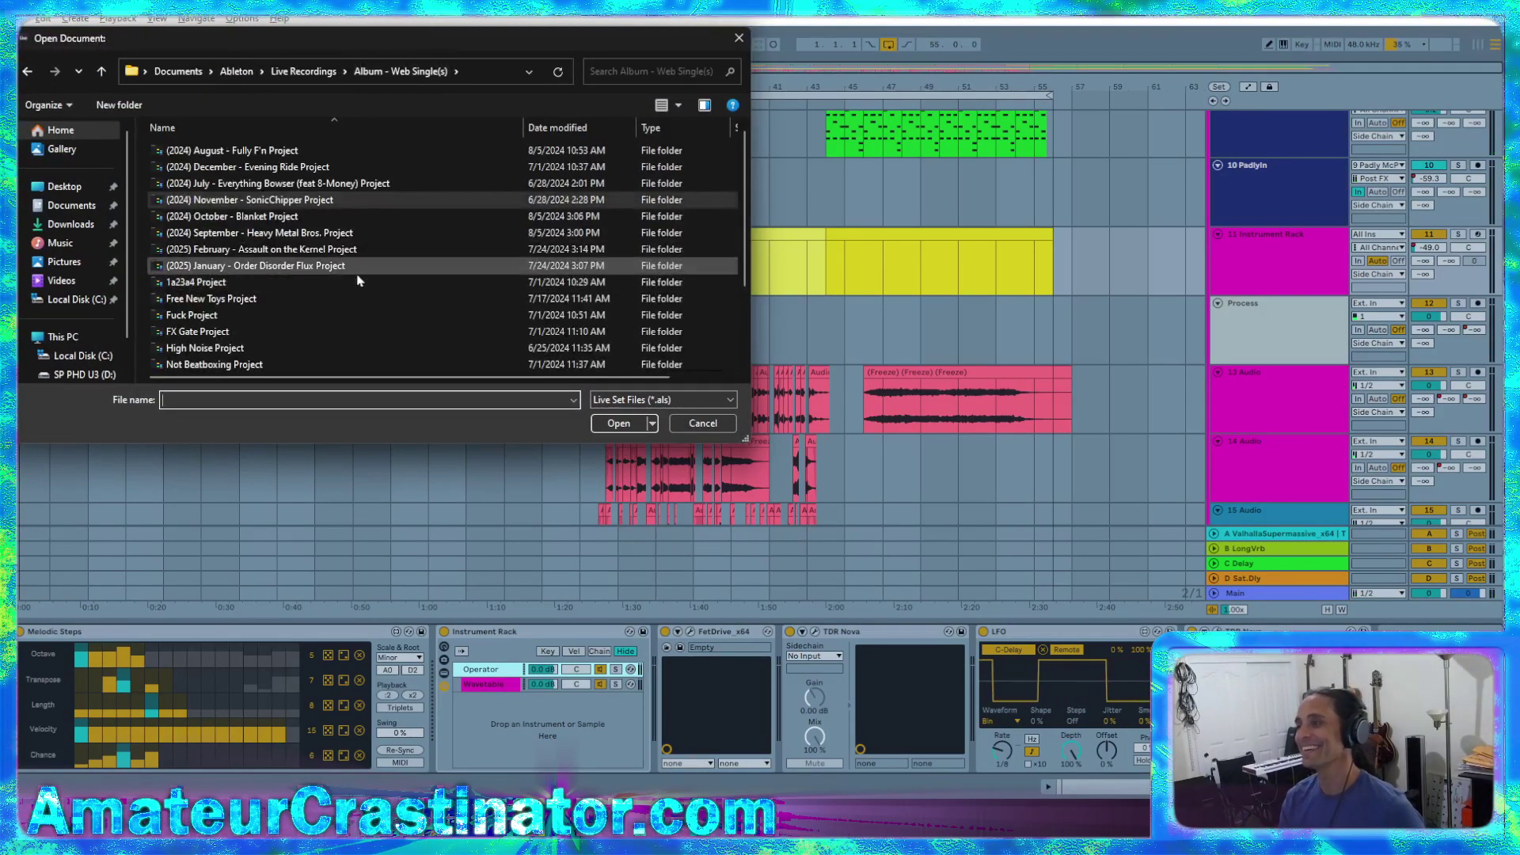
double_click(248, 167)
double_click(198, 199)
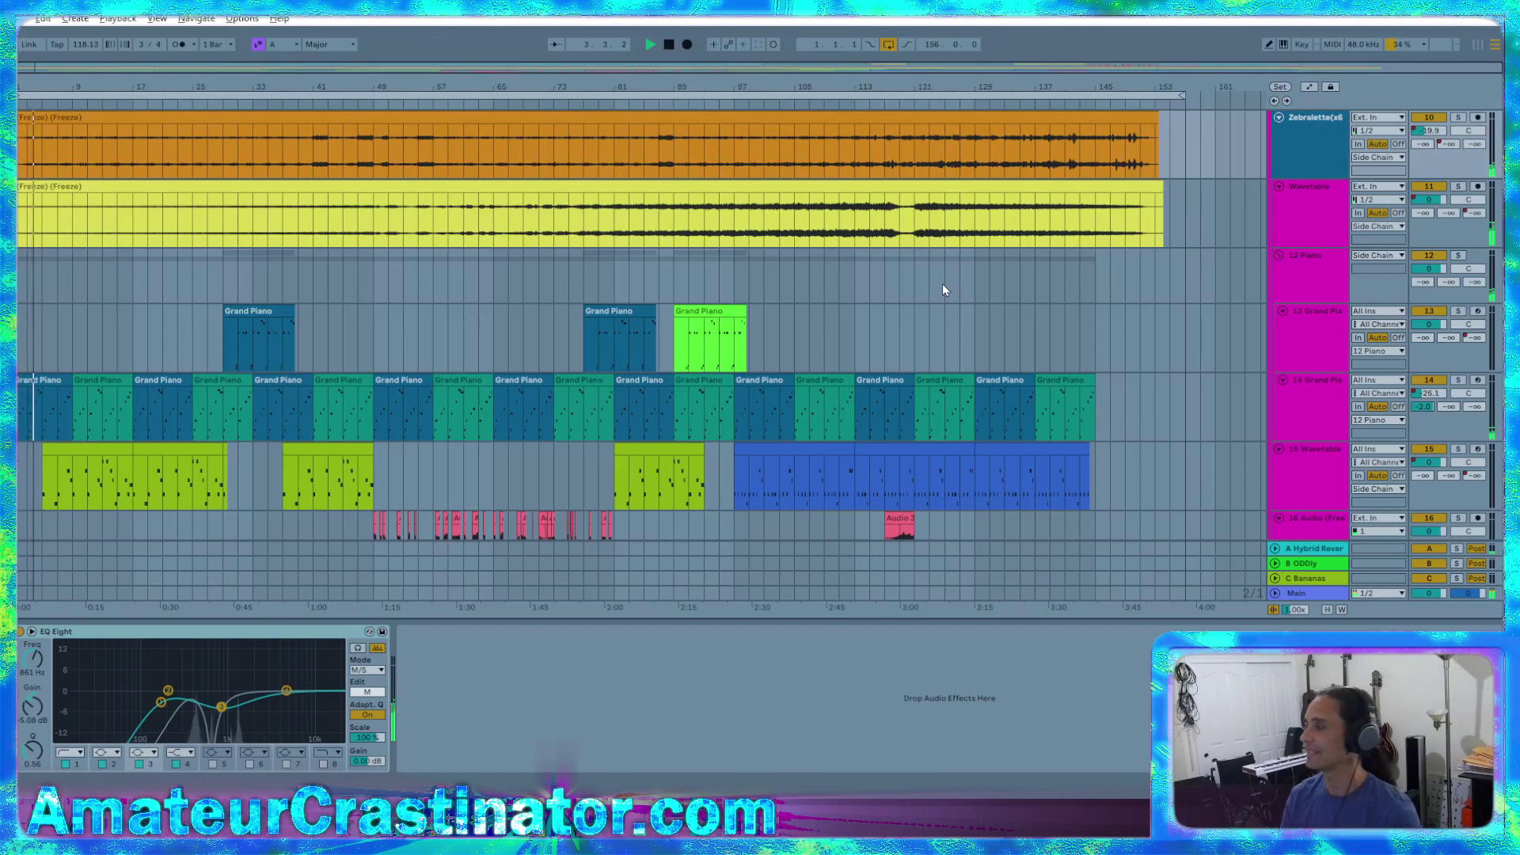
scroll(1096, 344, "down", 5)
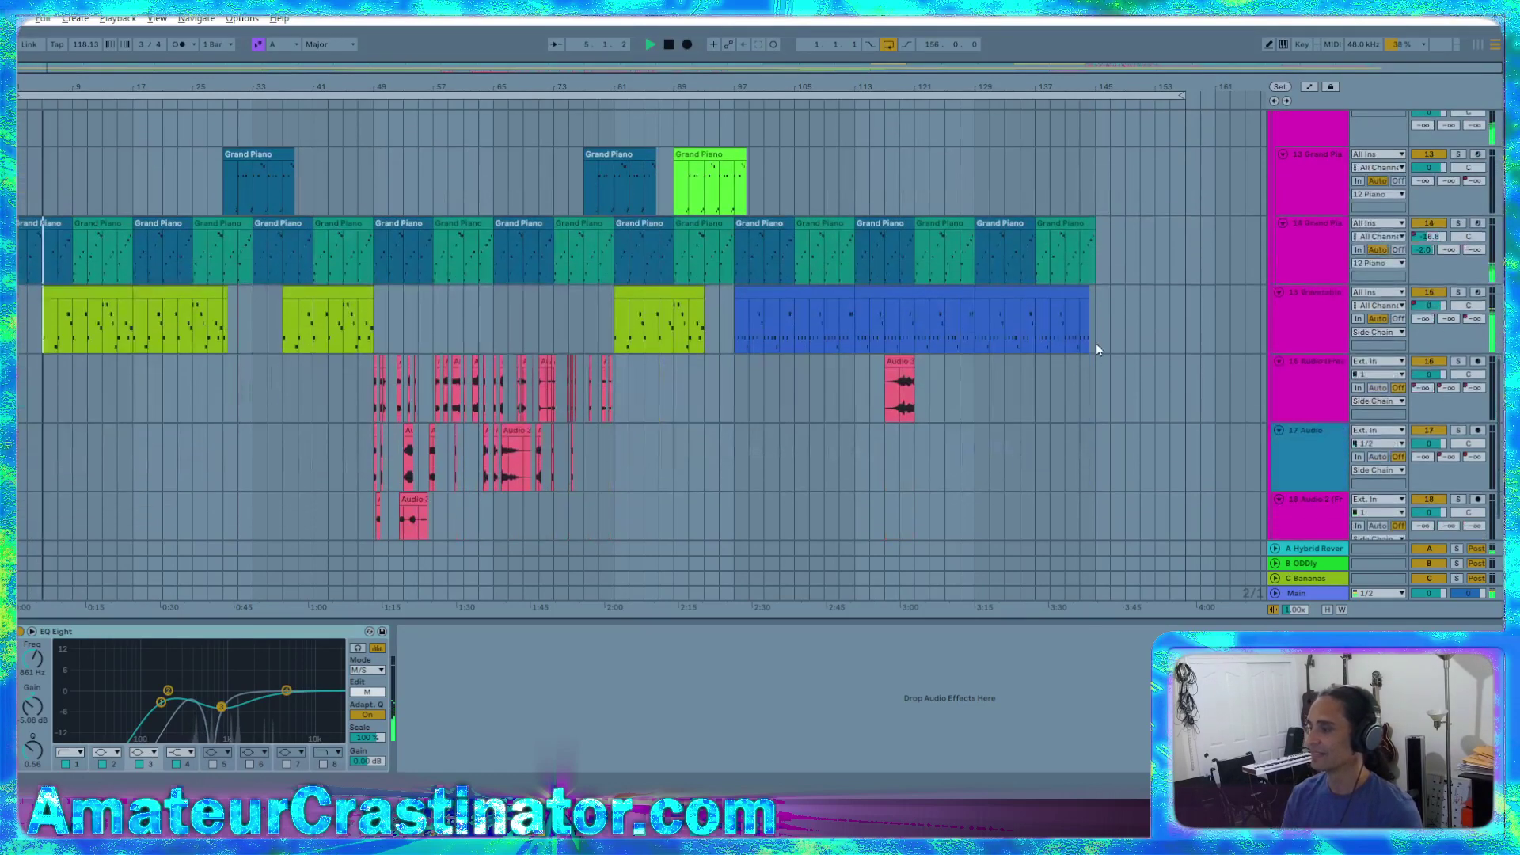
Look over the drum, frozen synth, piano and Wavetable tracks in the arrangement while the set plays
scroll(1090, 334, "up", 4)
scroll(1091, 335, "up", 1)
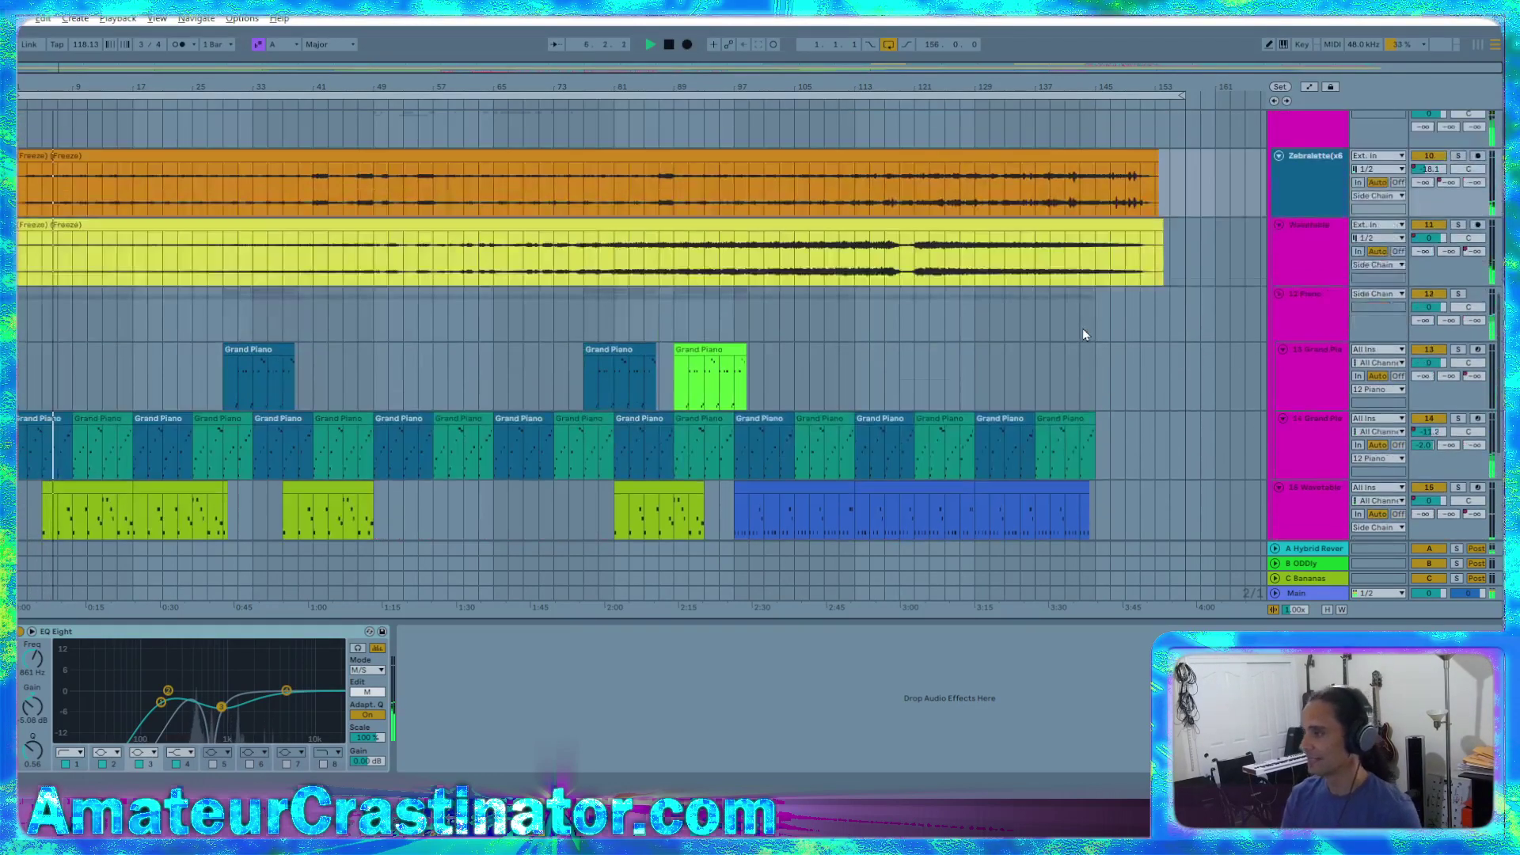
scroll(1082, 328, "down", 2)
scroll(1076, 323, "up", 4)
scroll(1068, 325, "up", 5)
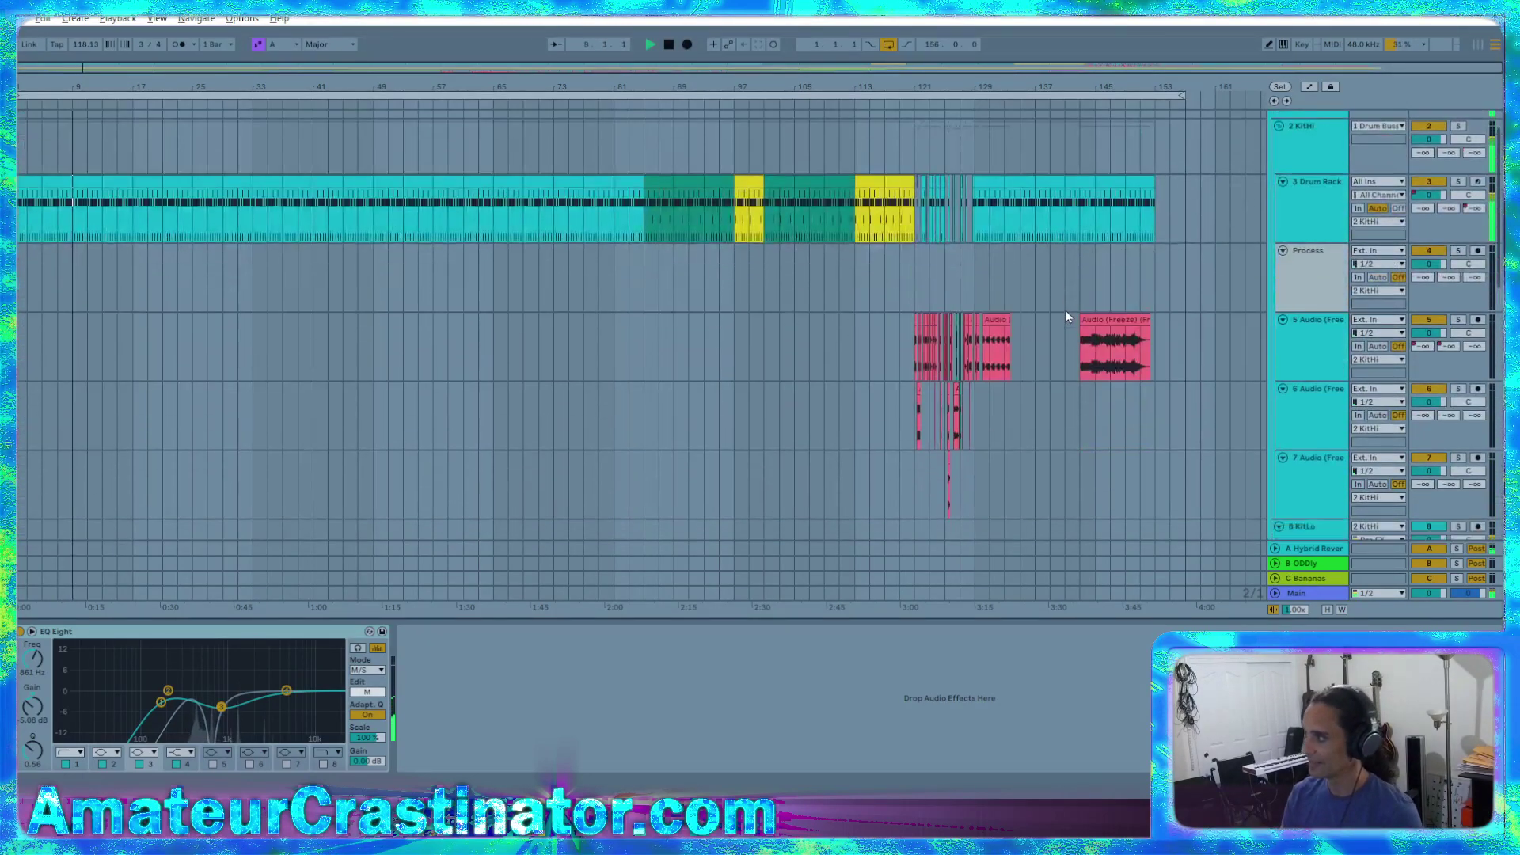
scroll(1068, 319, "down", 6)
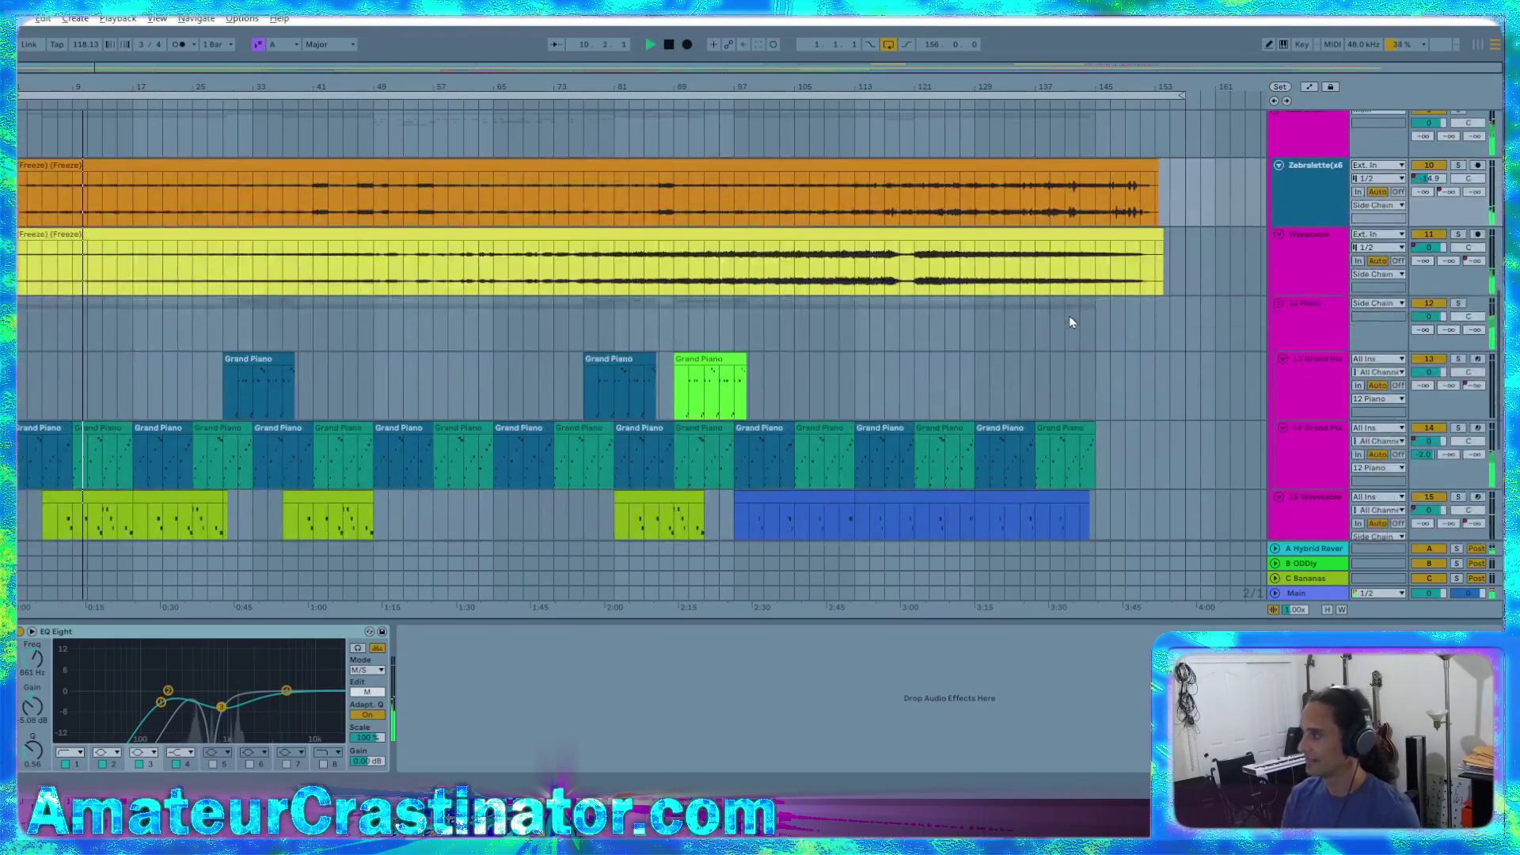
scroll(1069, 319, "down", 1)
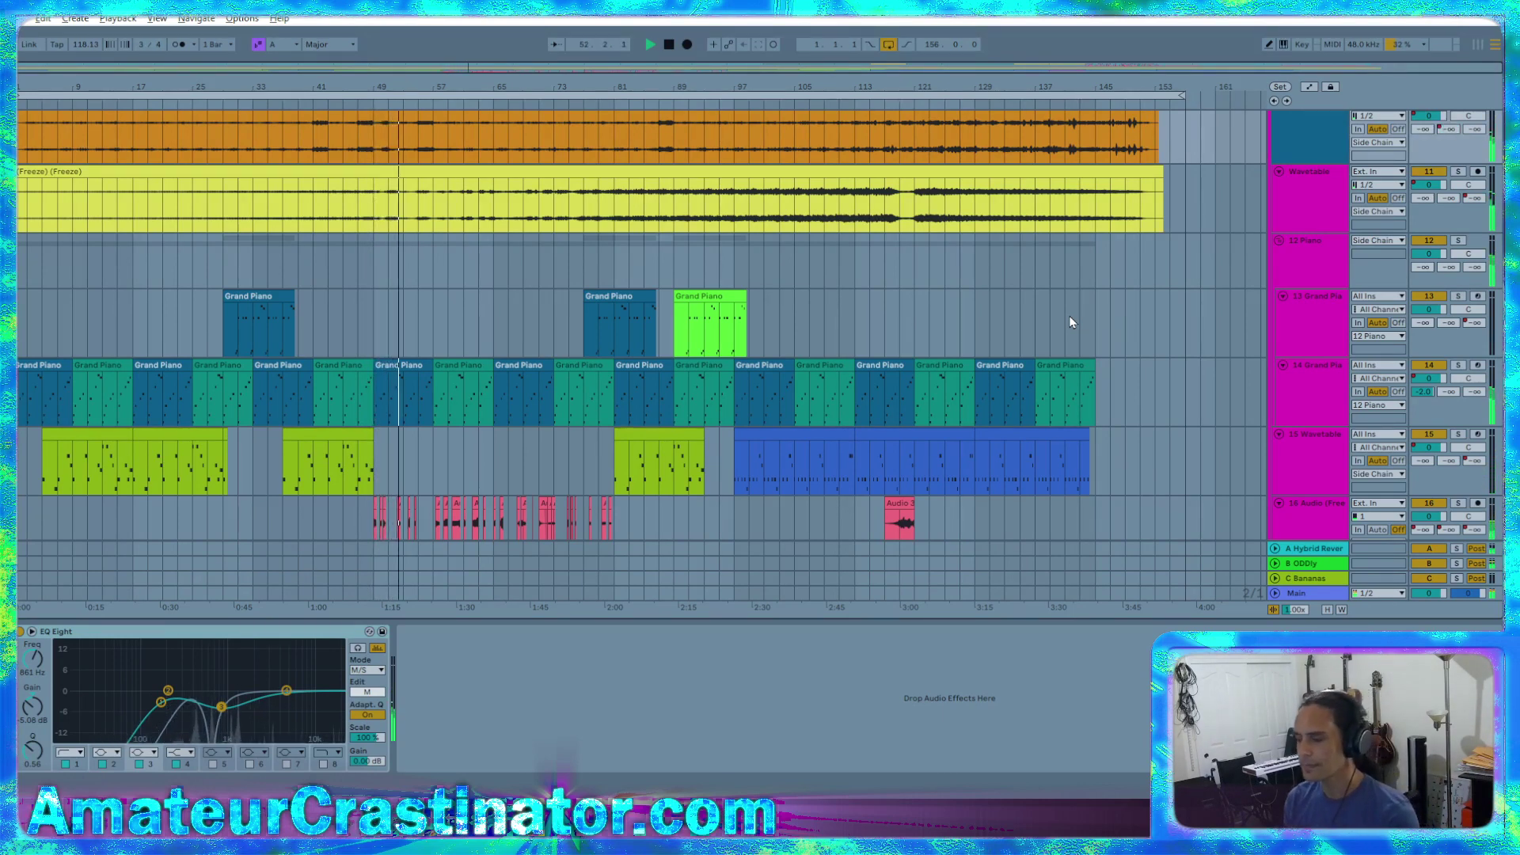
left_click(1320, 335)
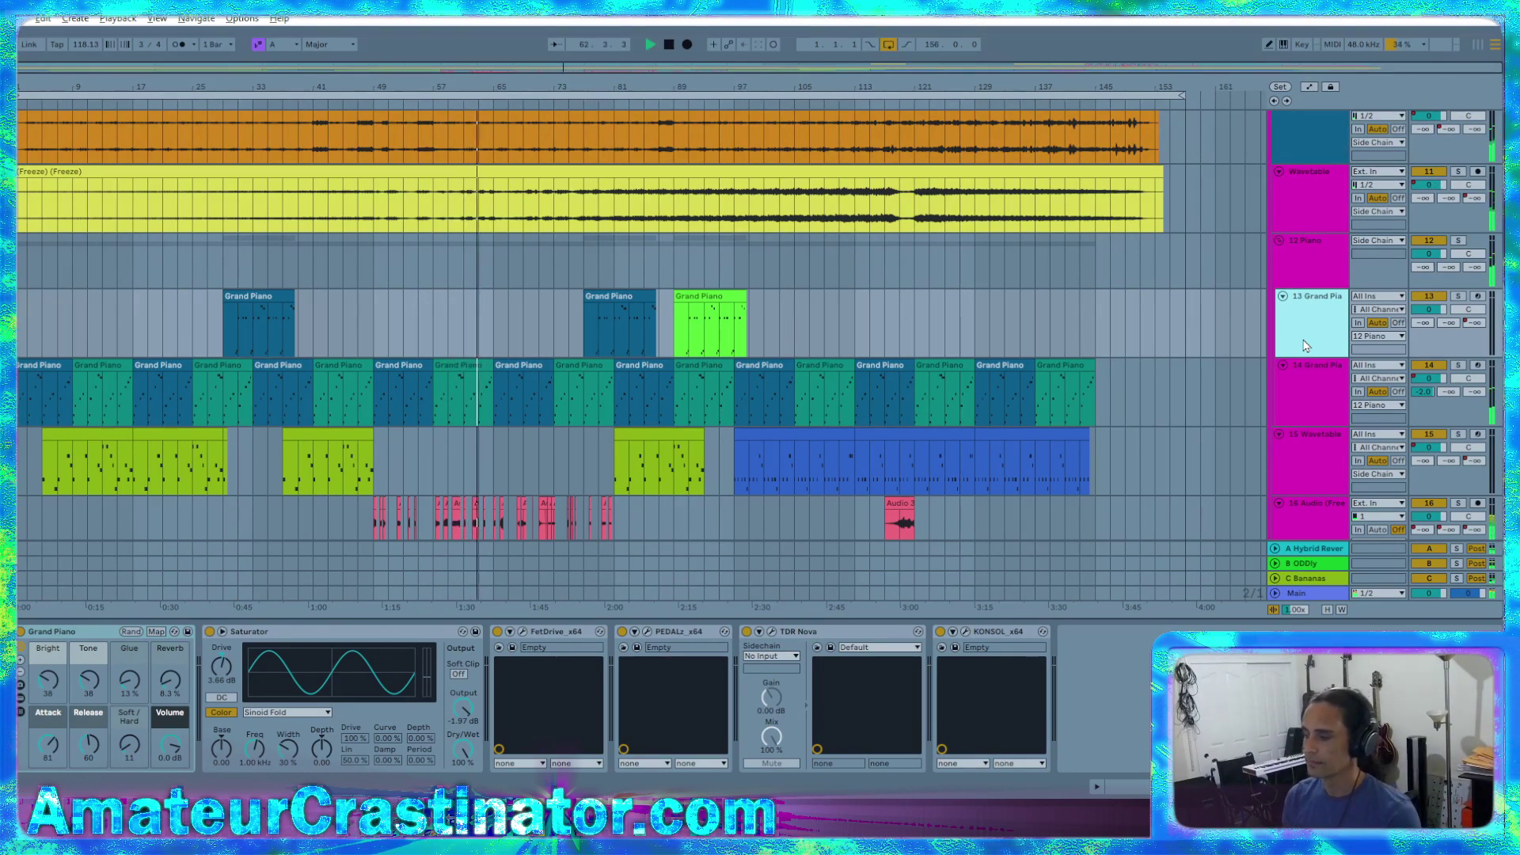
key("alt+Tab")
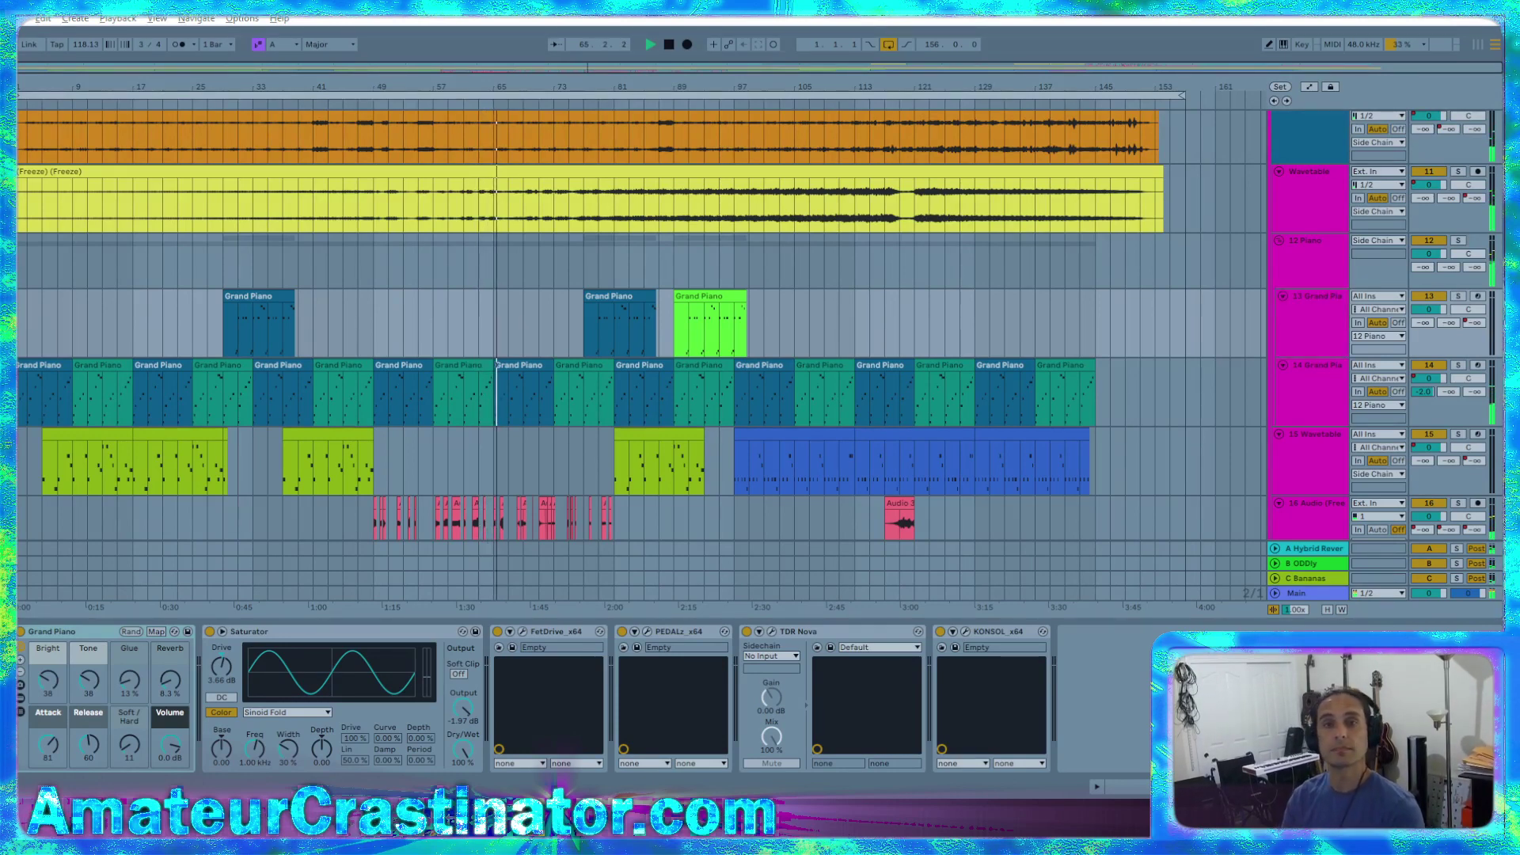
mouse_move(1000, 718)
left_mouse_down()
mouse_move(1113, 689)
mouse_move(933, 652)
mouse_move(966, 669)
left_mouse_up()
left_click(1133, 636)
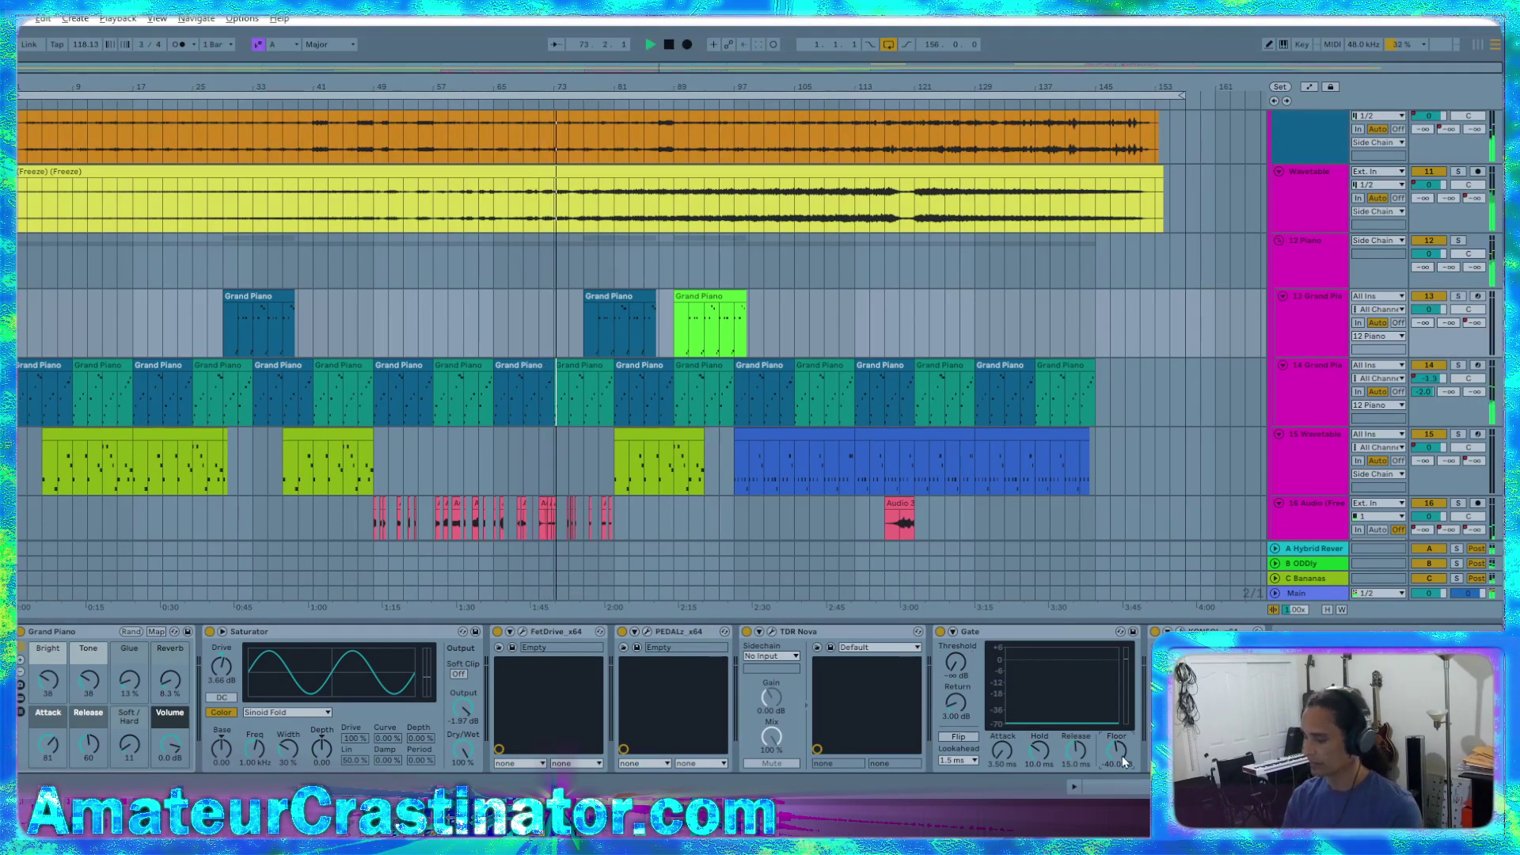
Set the Gate's floor to -6.00 dB, threshold to -30.9 dB and return to 16.0 dB, and lengthen its attack
left_click_drag(1123, 755, 1124, 762)
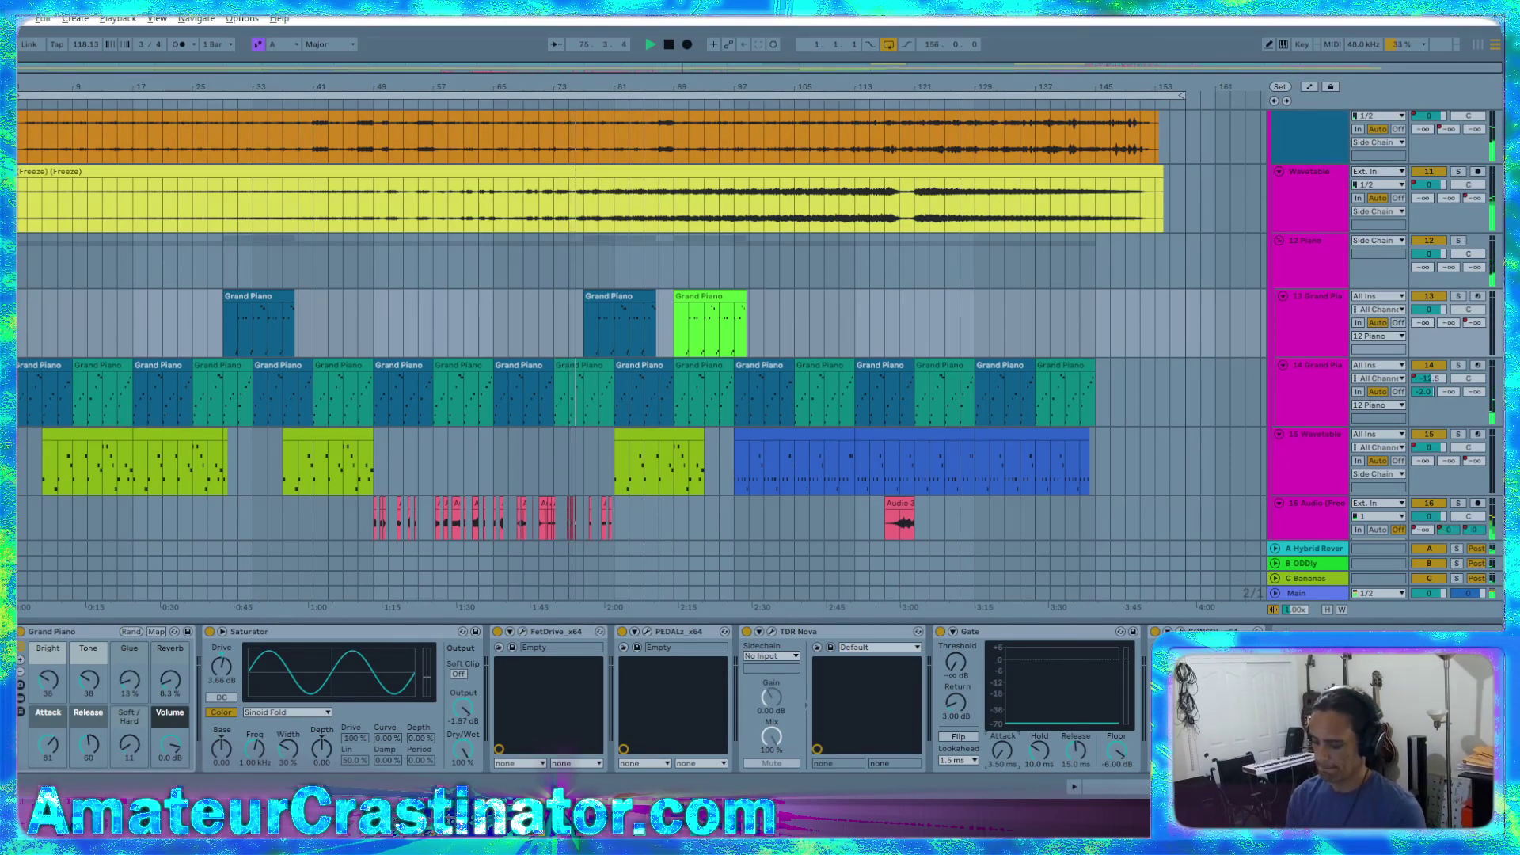
type("9")
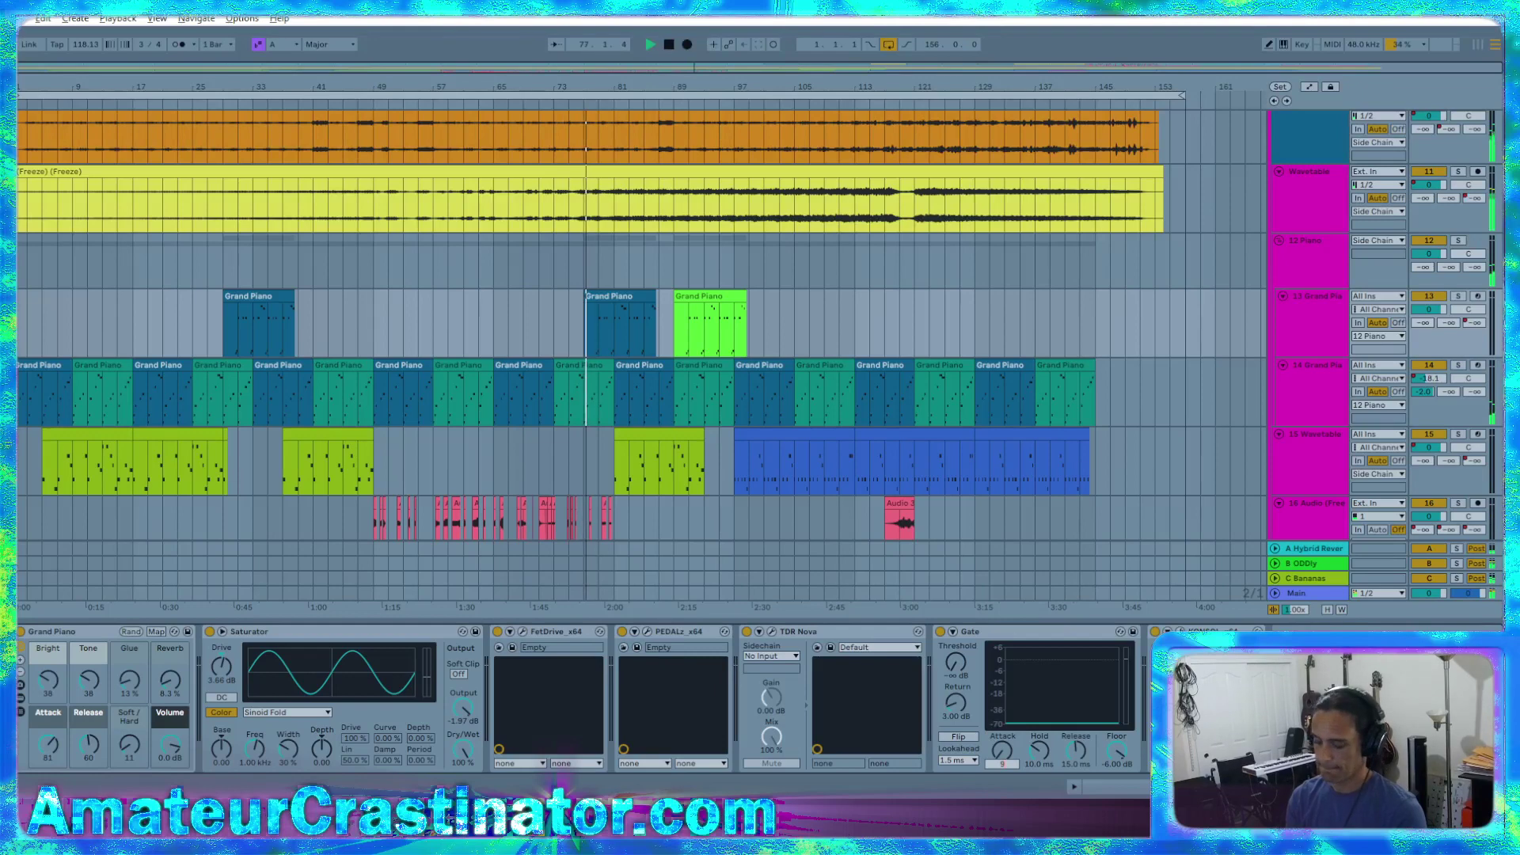
type("0")
key("Return")
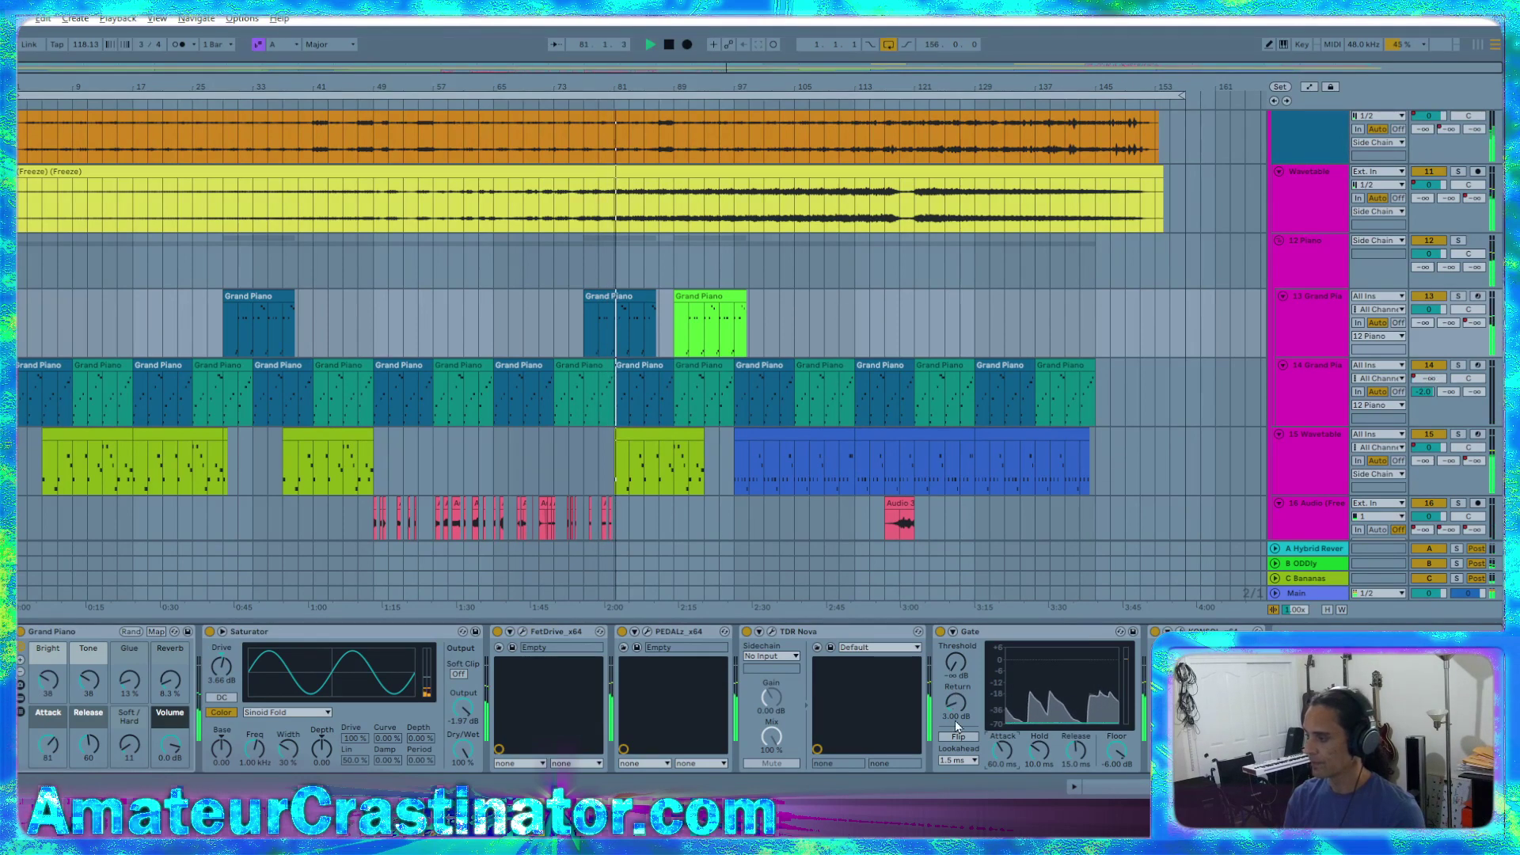
left_click_drag(958, 665, 958, 625)
mouse_move(958, 704)
left_mouse_down()
mouse_move(958, 649)
mouse_move(956, 703)
left_mouse_up()
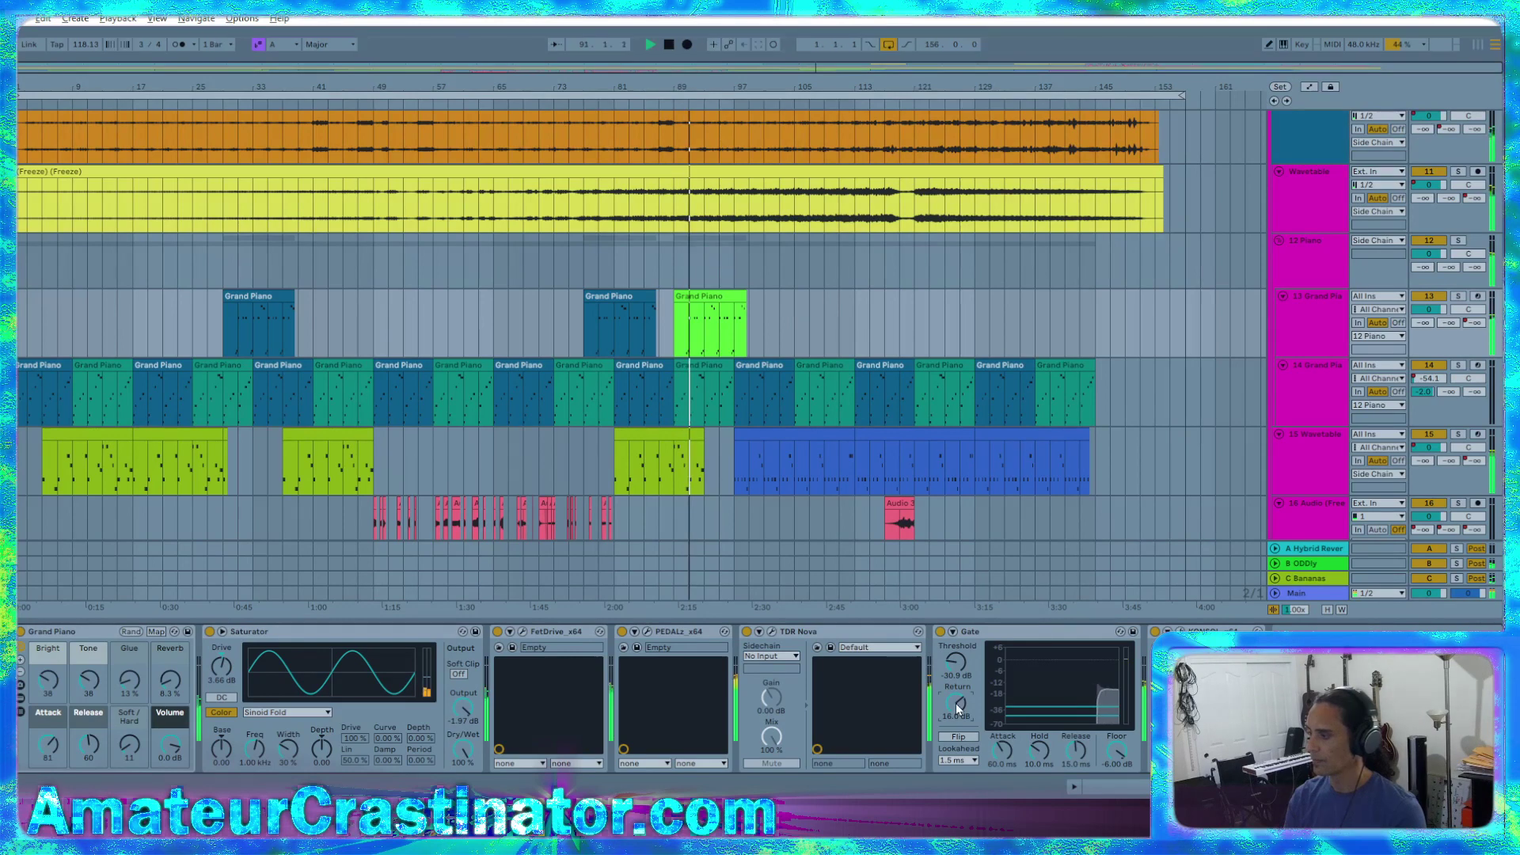
Compare the piano with the Gate bypassed and active, replaying from the first clip on track 13 Grand Piano, and leave the Gate on
left_click(940, 632)
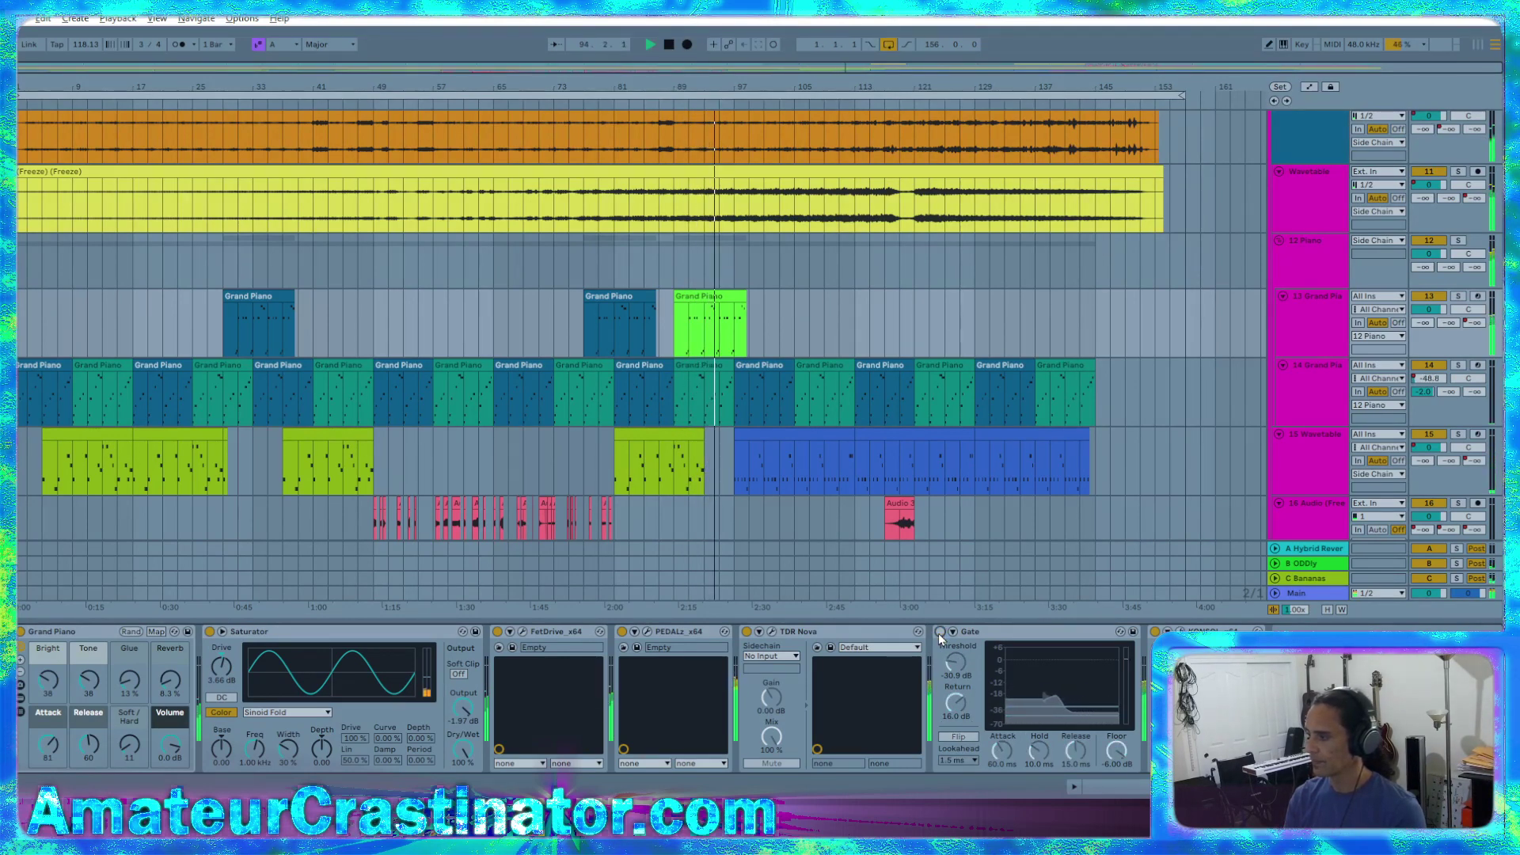
left_click(940, 632)
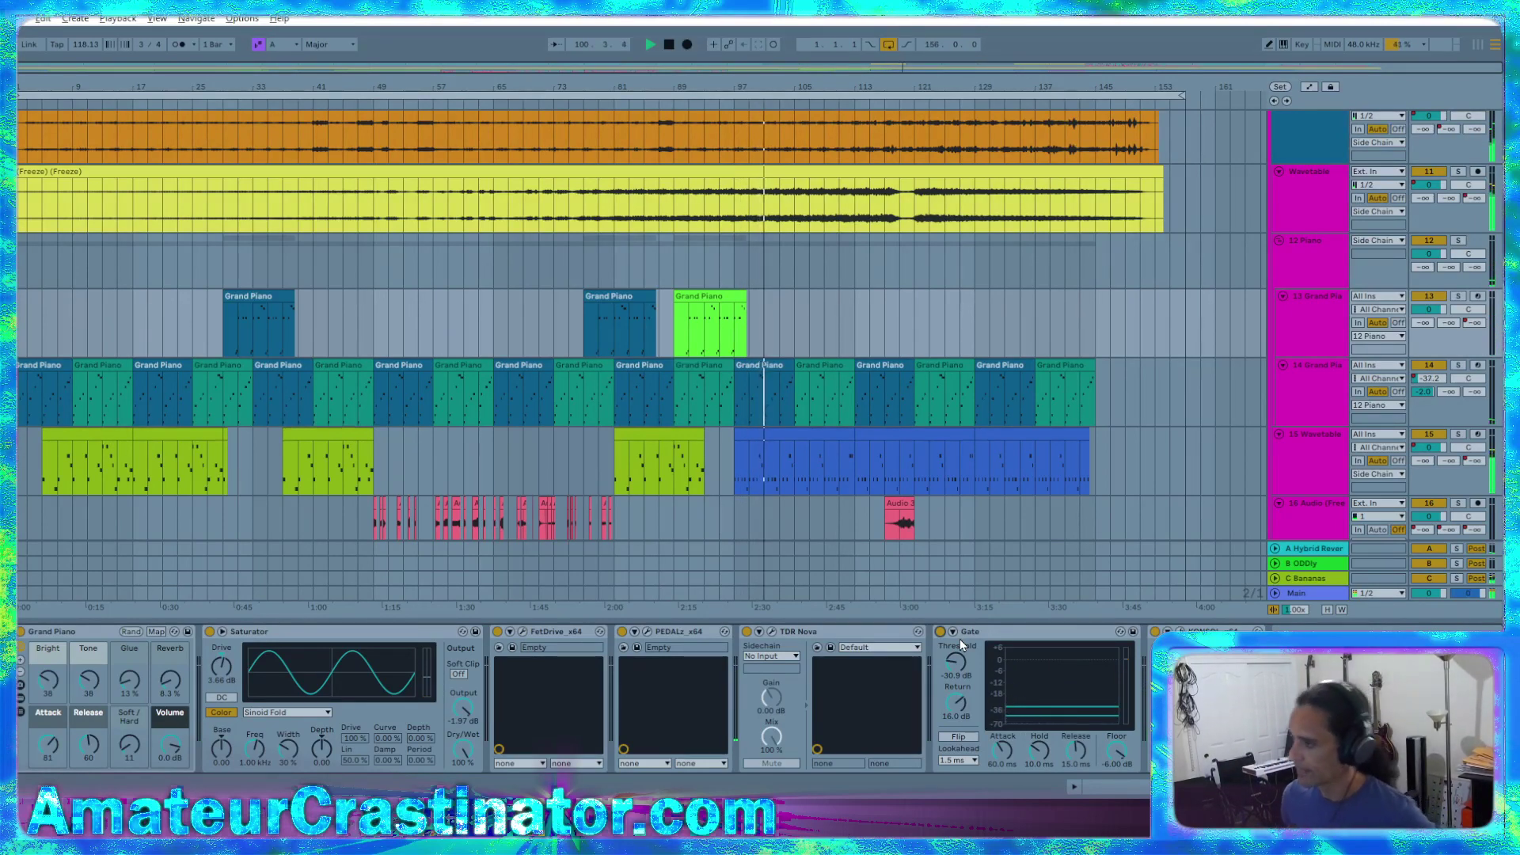
left_click(224, 327)
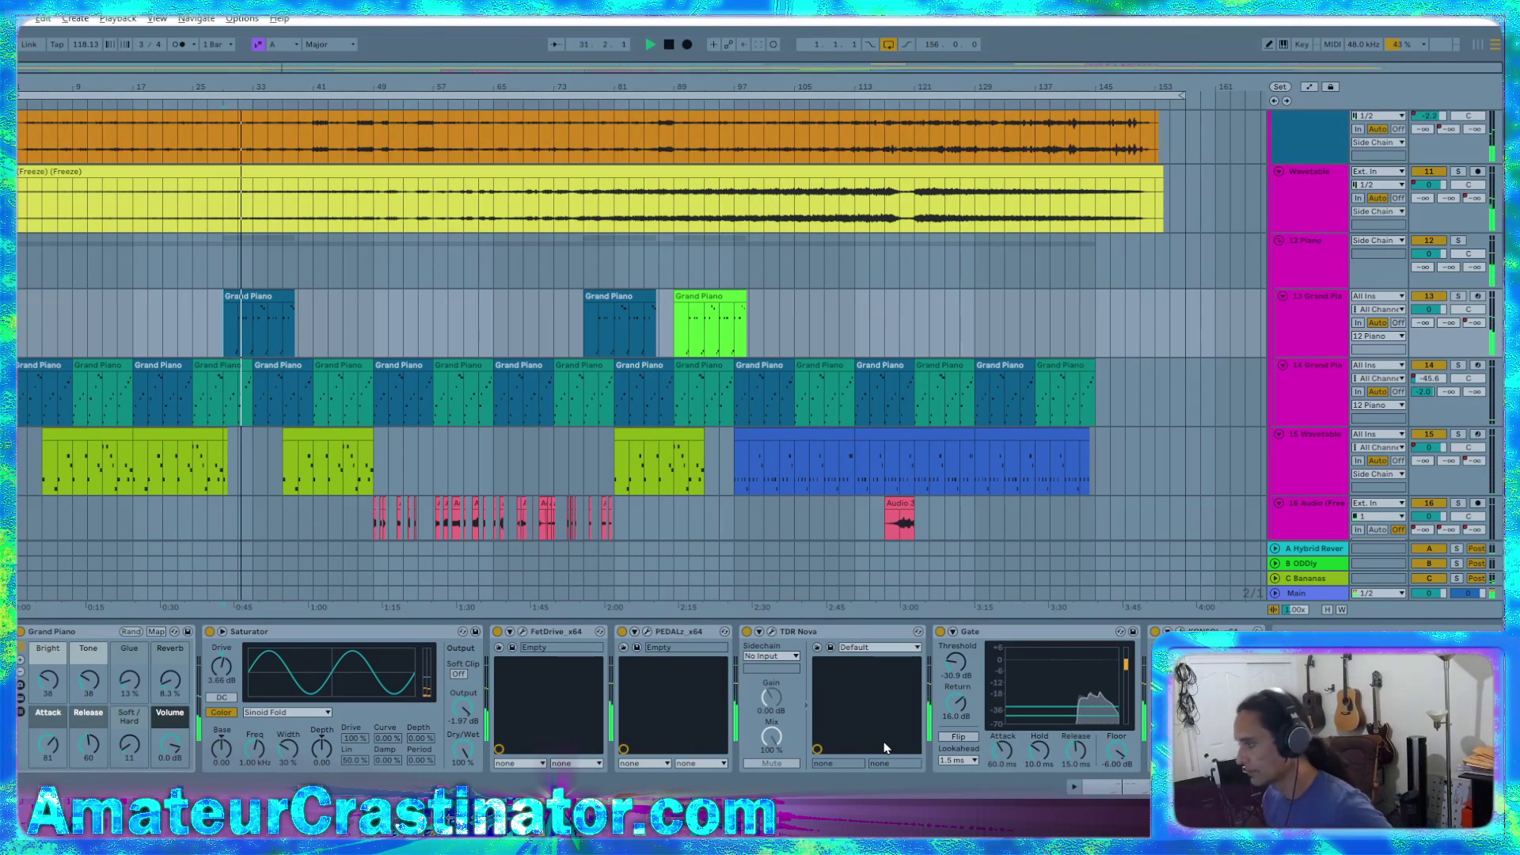
left_click(940, 632)
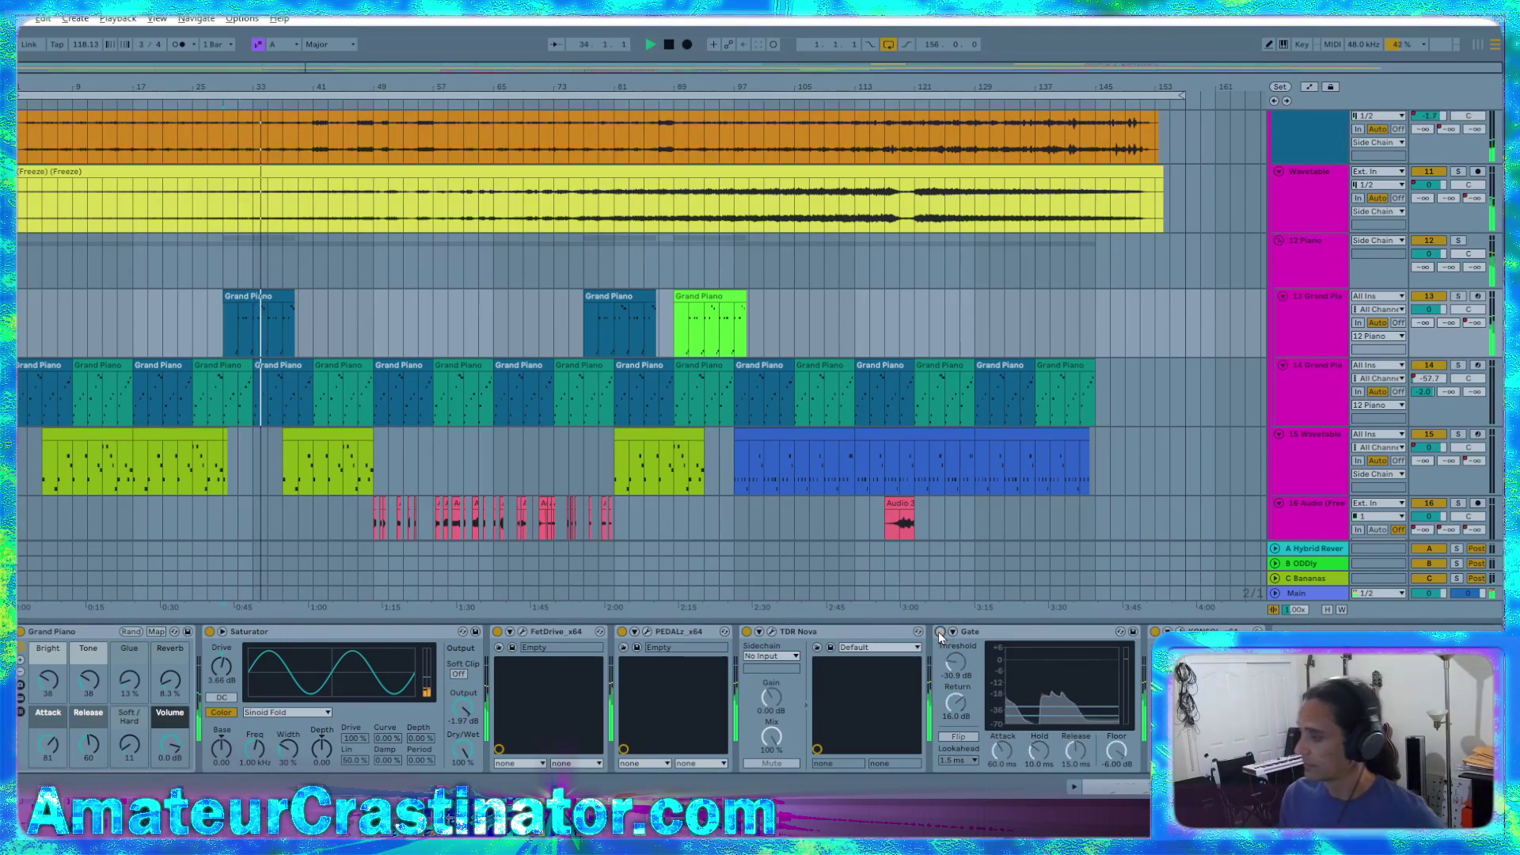
left_click(940, 632)
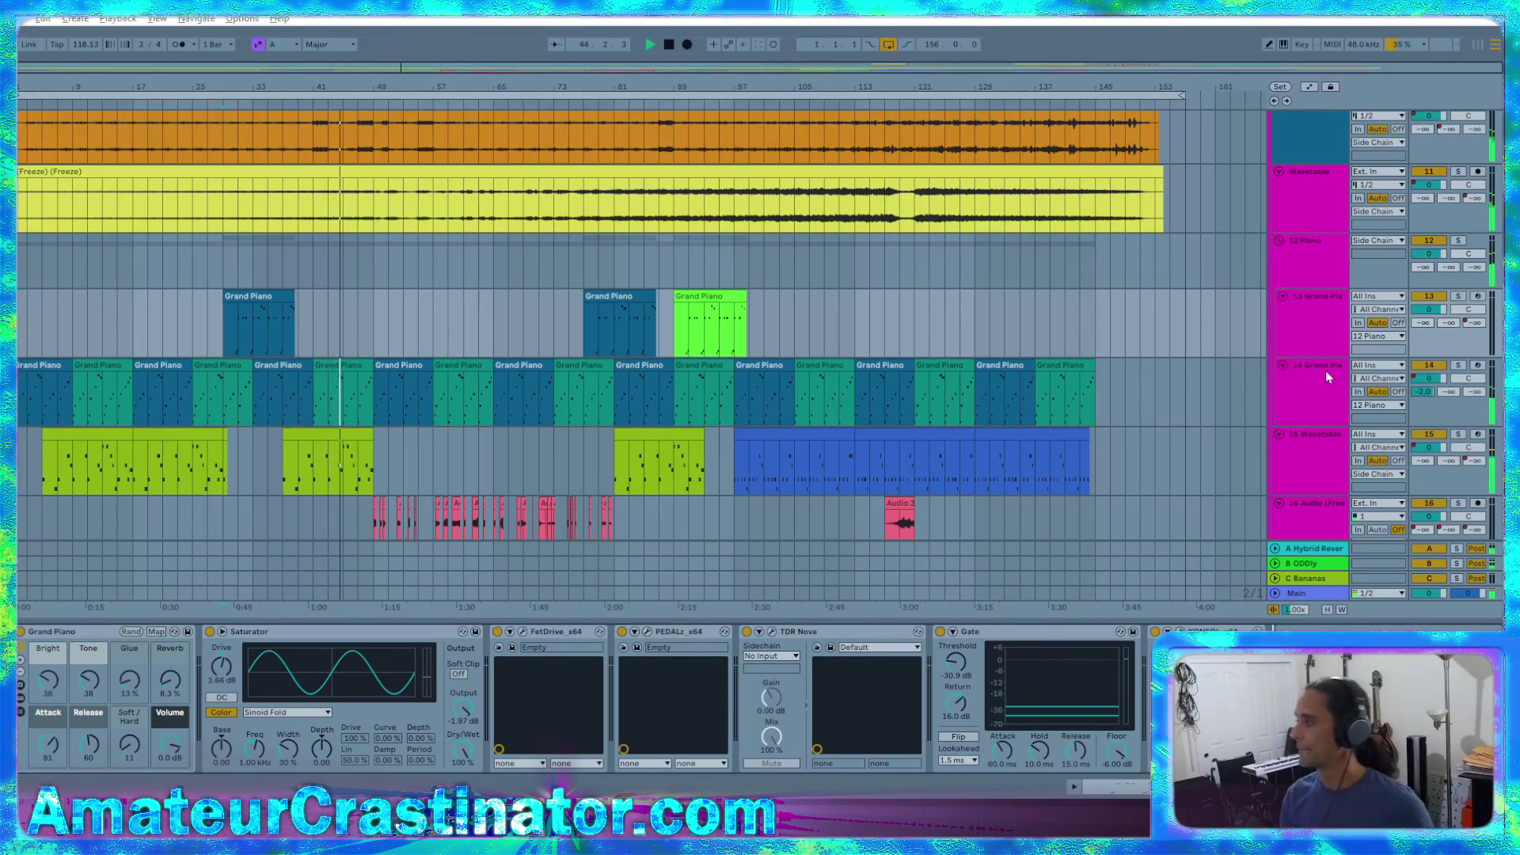
Examine the devices on track 13 Grand Piano and track 15 Wavetable, review the lower audio tracks, and stop playback after the arrangement ends
left_click(1312, 338)
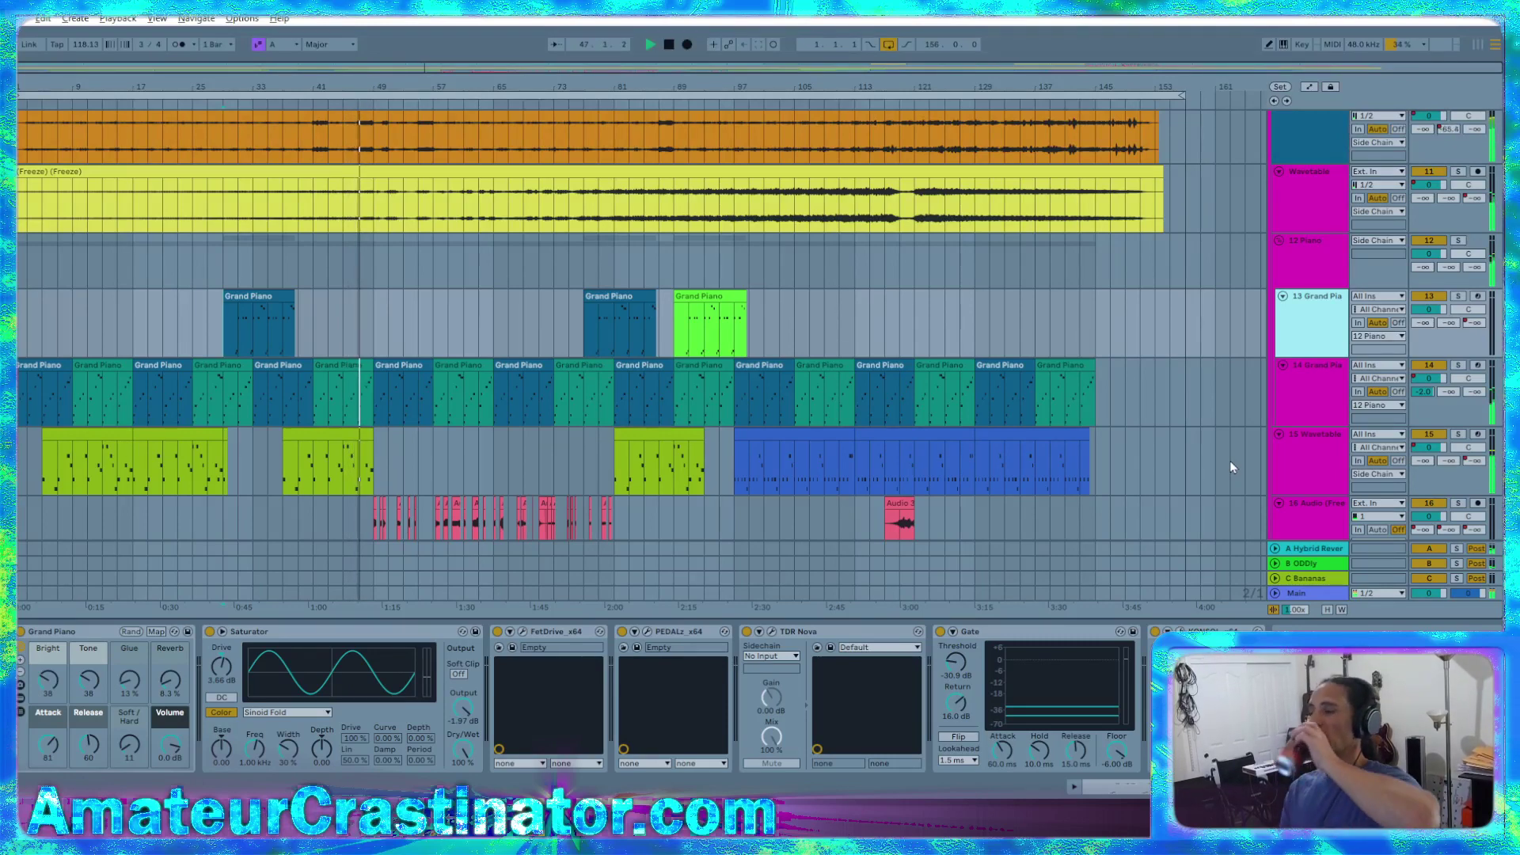
left_click(1314, 440)
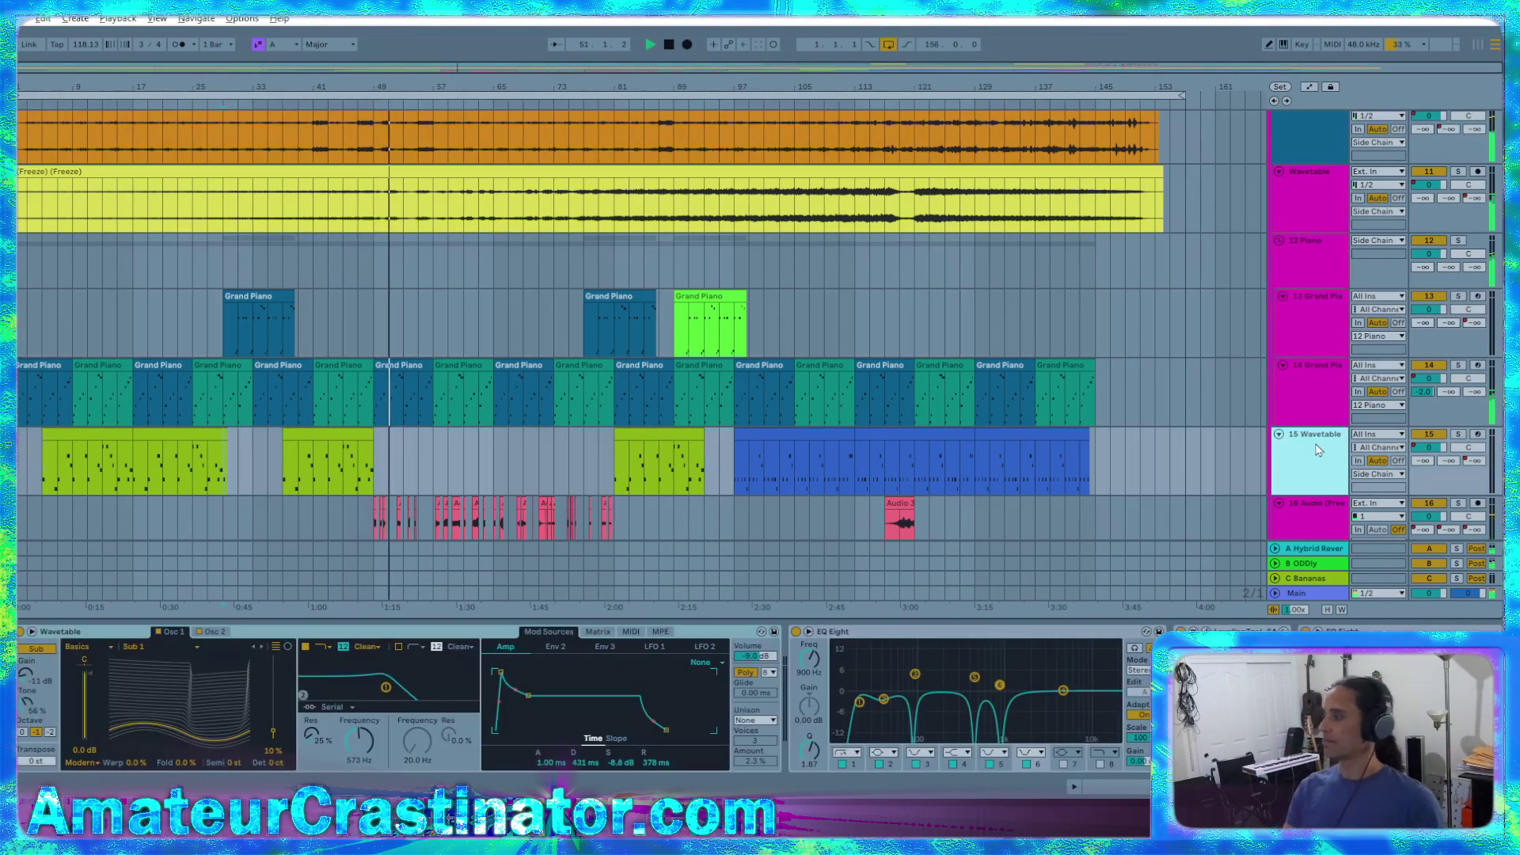
scroll(1317, 453, "down", 1)
scroll(1314, 452, "down", 3)
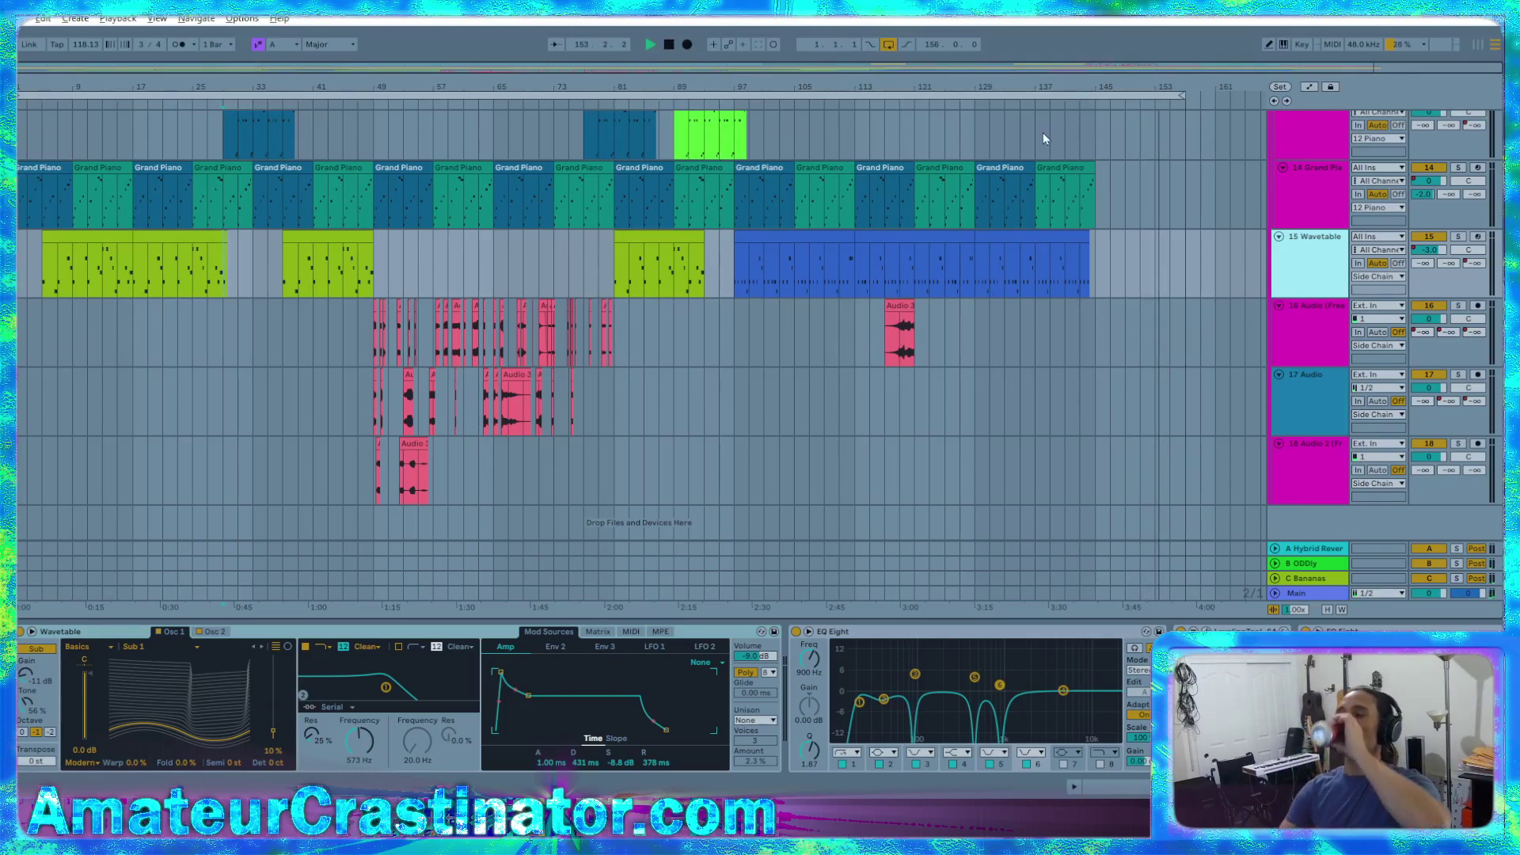
left_click(669, 45)
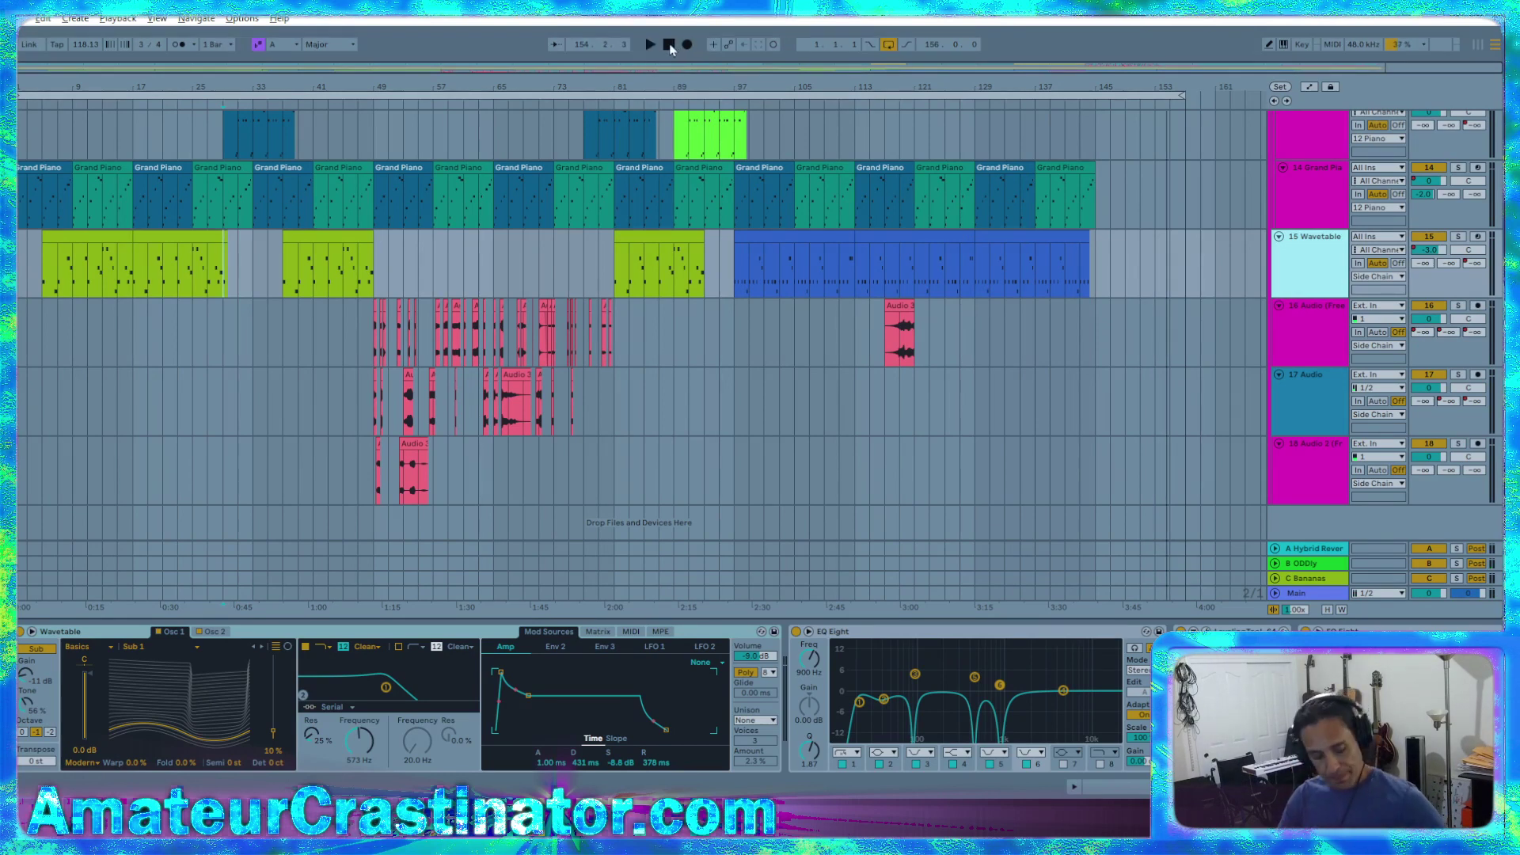
Open Order Disorder Flux.als from the (2025) January - Order Disorder Flux Project folder in Album - Web Single(s)
left_click(19, 19)
left_click(95, 53)
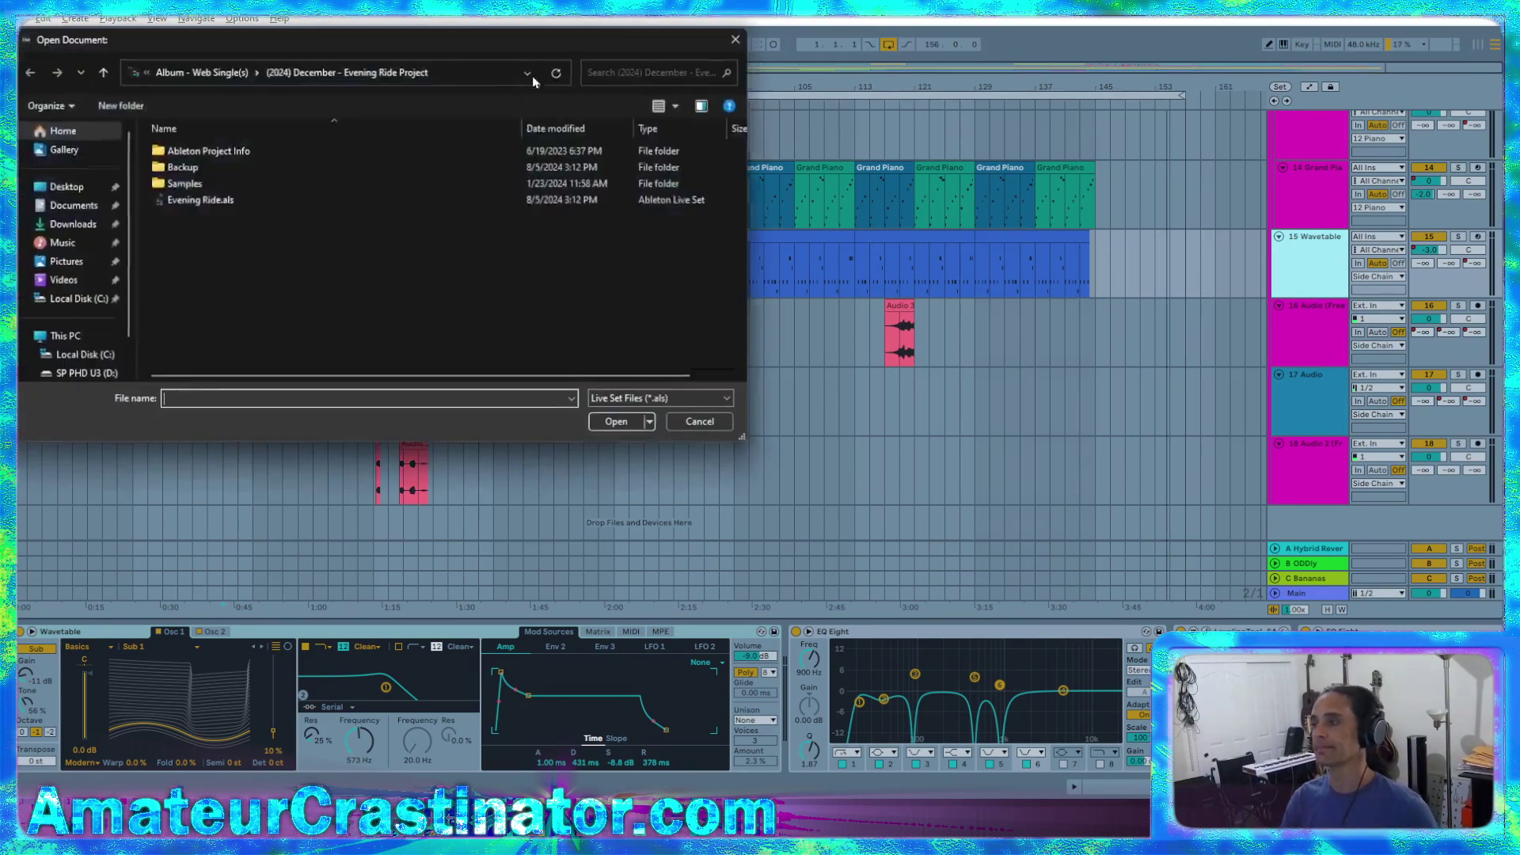
left_click(199, 72)
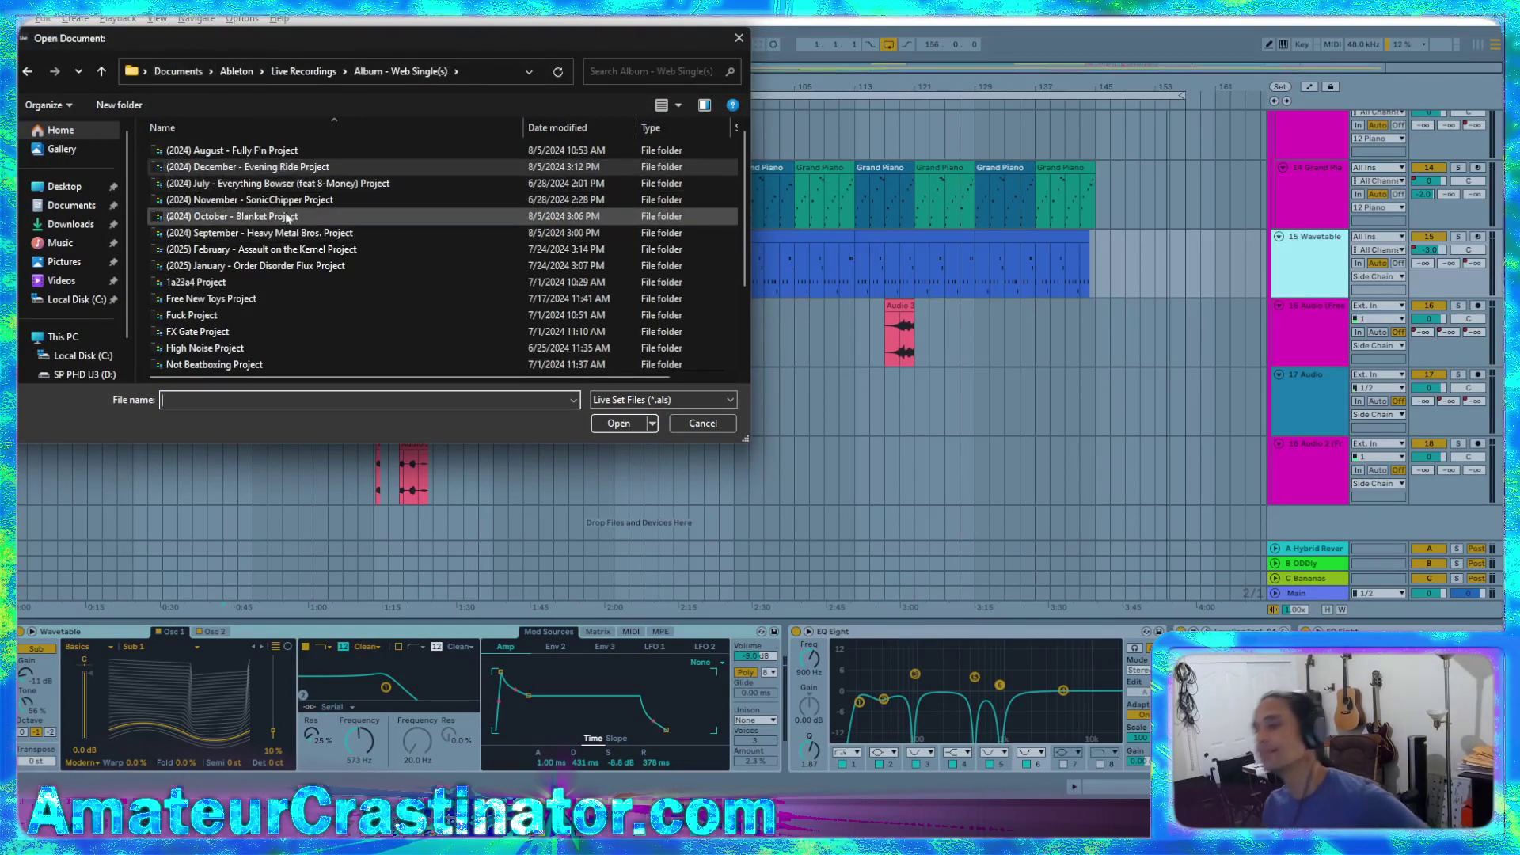
double_click(219, 266)
double_click(199, 199)
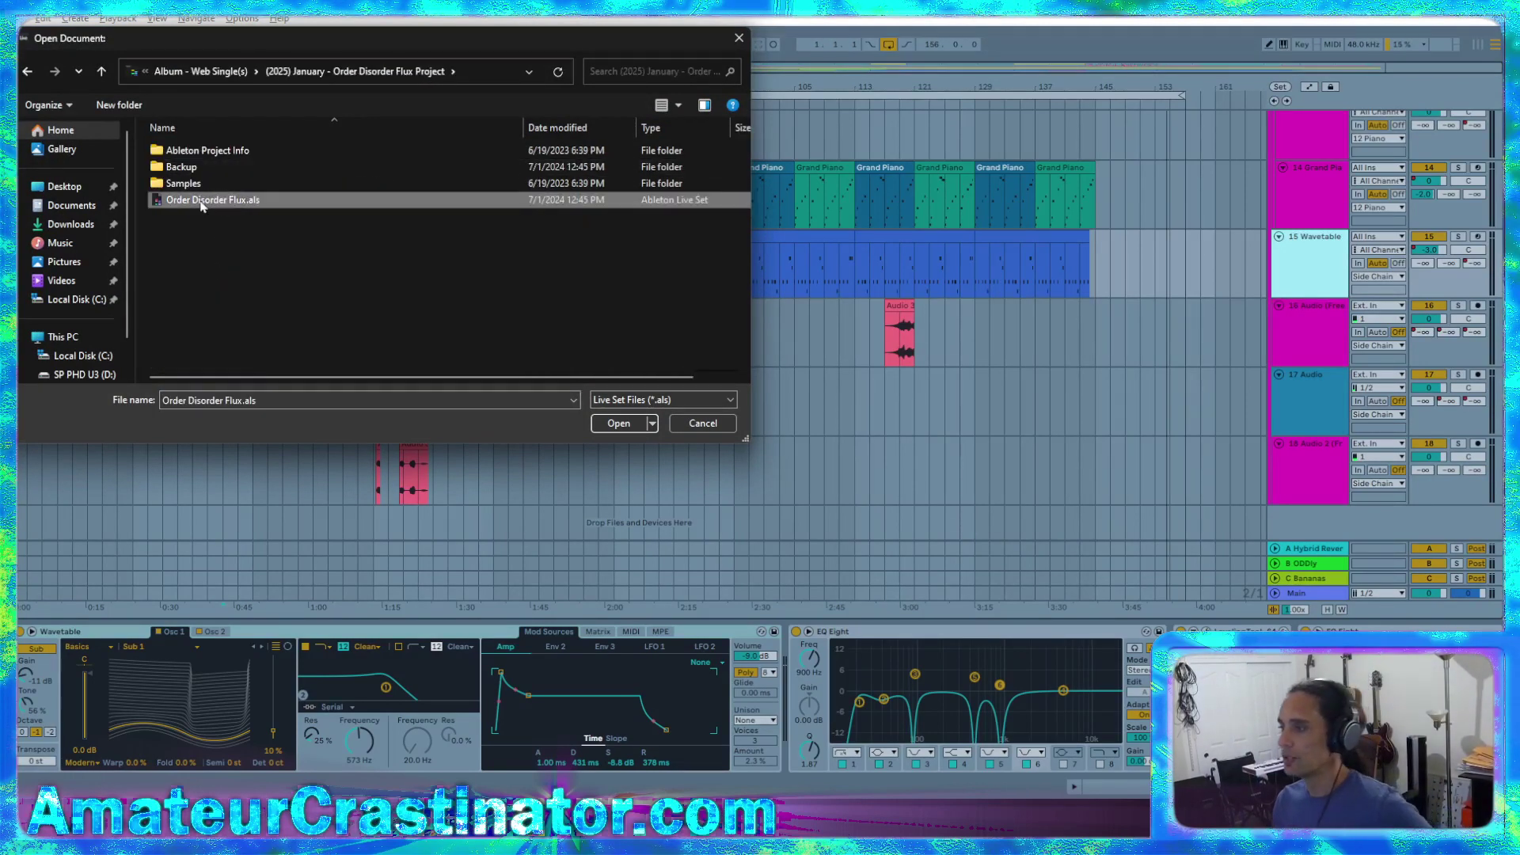